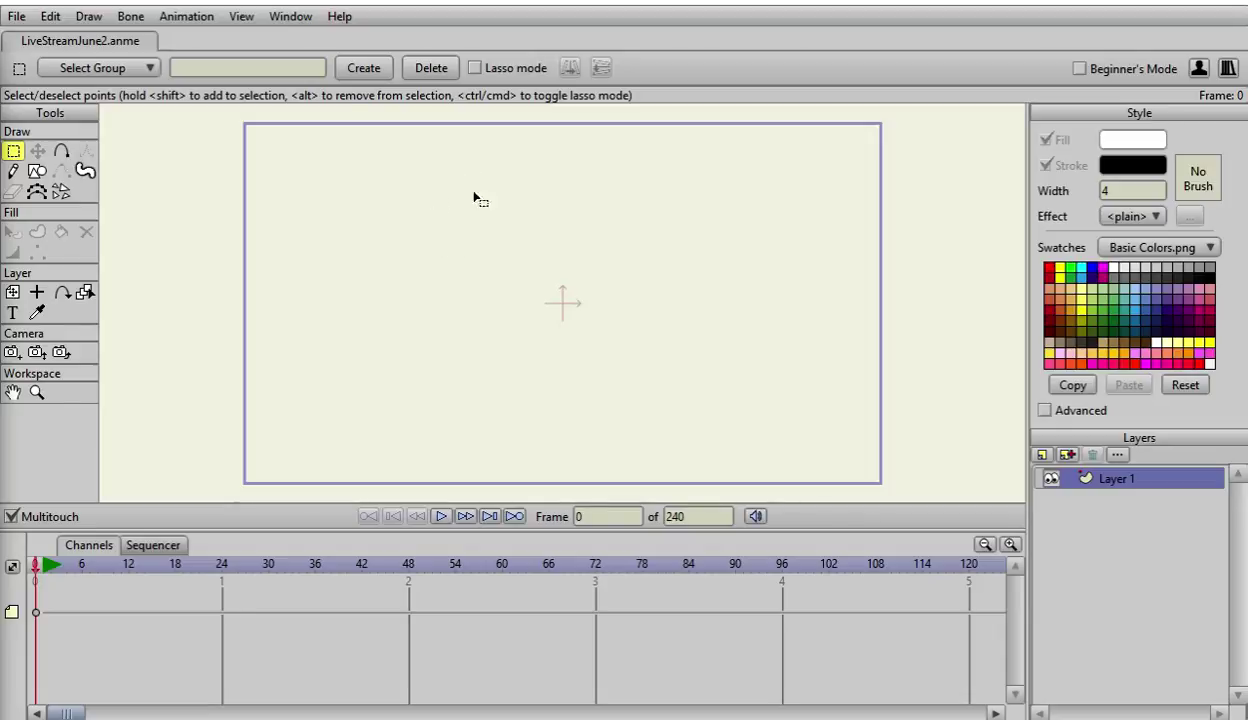
# Step: Activate the Freehand drawing tool for sketching on Layer 1
pyautogui.click(14, 171)
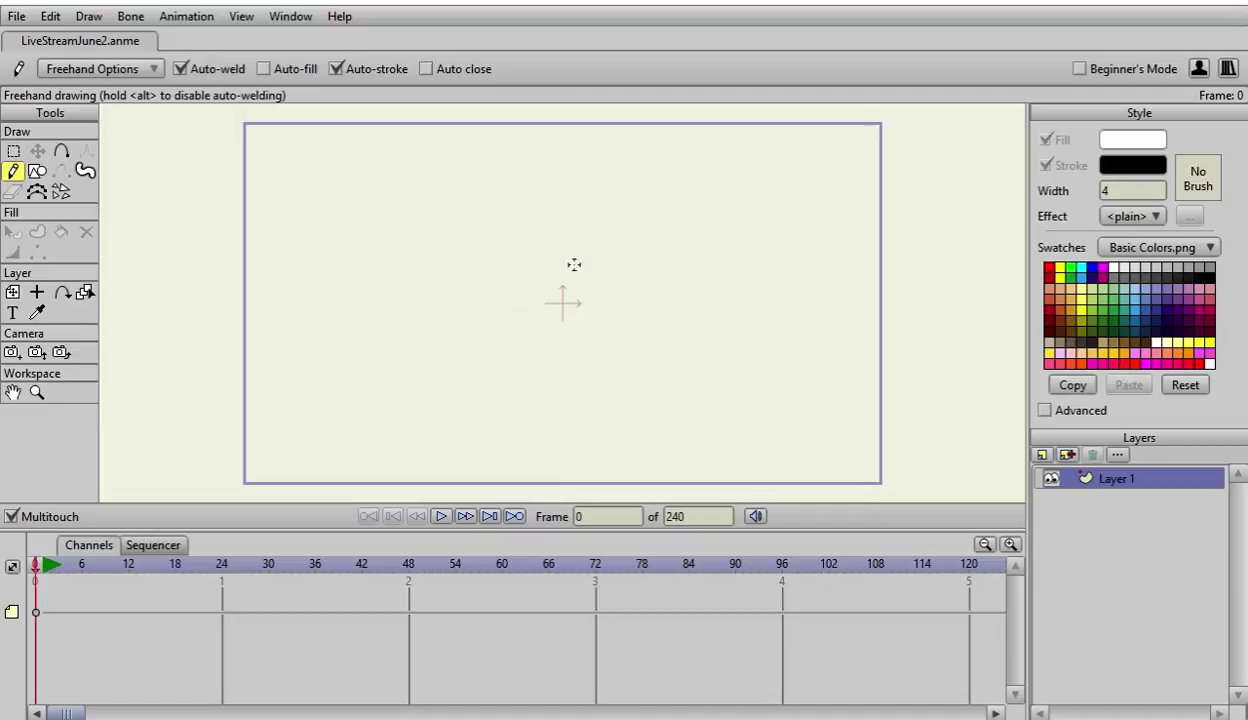
pyautogui.moveTo(547, 222)
pyautogui.mouseDown()
pyautogui.moveTo(516, 330)
pyautogui.moveTo(534, 347)
pyautogui.mouseUp()
pyautogui.hotkey('ctrl', 'z')
pyautogui.moveTo(531, 234); pyautogui.dragTo(559, 210)
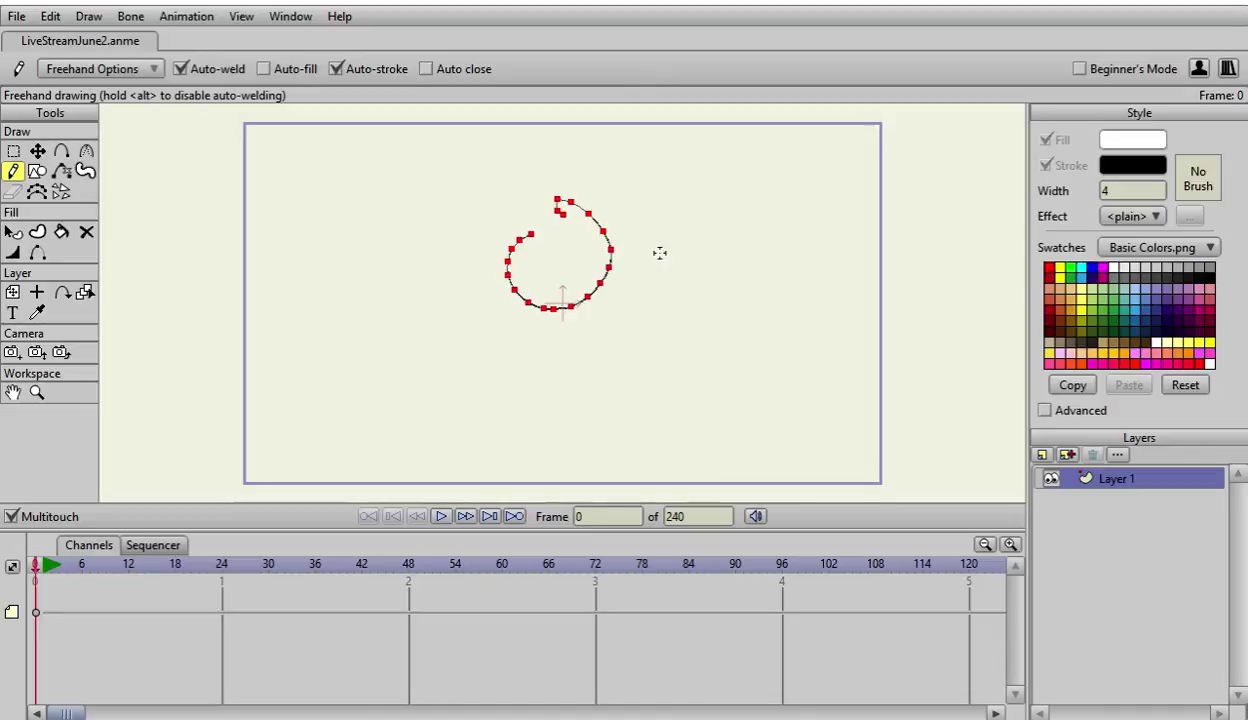
pyautogui.hotkey('ctrl', 'z')
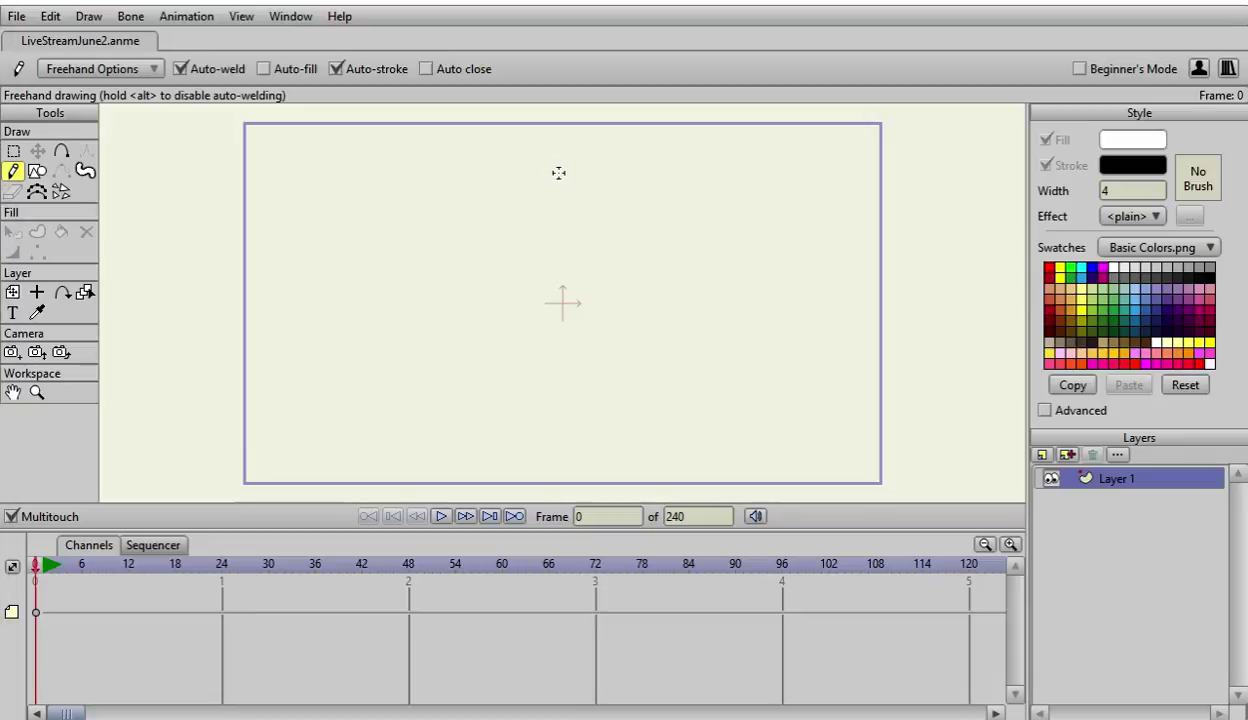
# Step: Draw a small closed circle freehand for the head in the canvas's upper middle, and add a new vector layer
pyautogui.moveTo(560, 173)
pyautogui.mouseDown()
pyautogui.moveTo(524, 206)
pyautogui.moveTo(539, 227)
pyautogui.moveTo(575, 213)
pyautogui.moveTo(552, 170)
pyautogui.mouseUp()
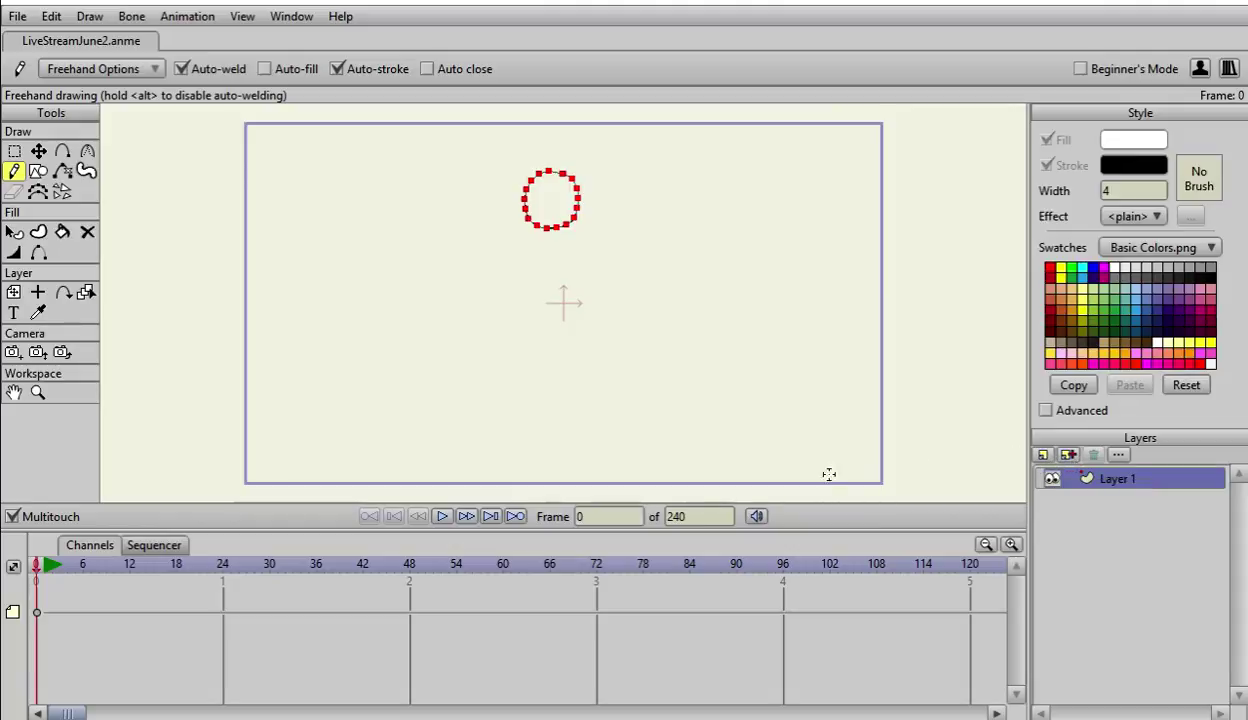
pyautogui.click(1043, 456)
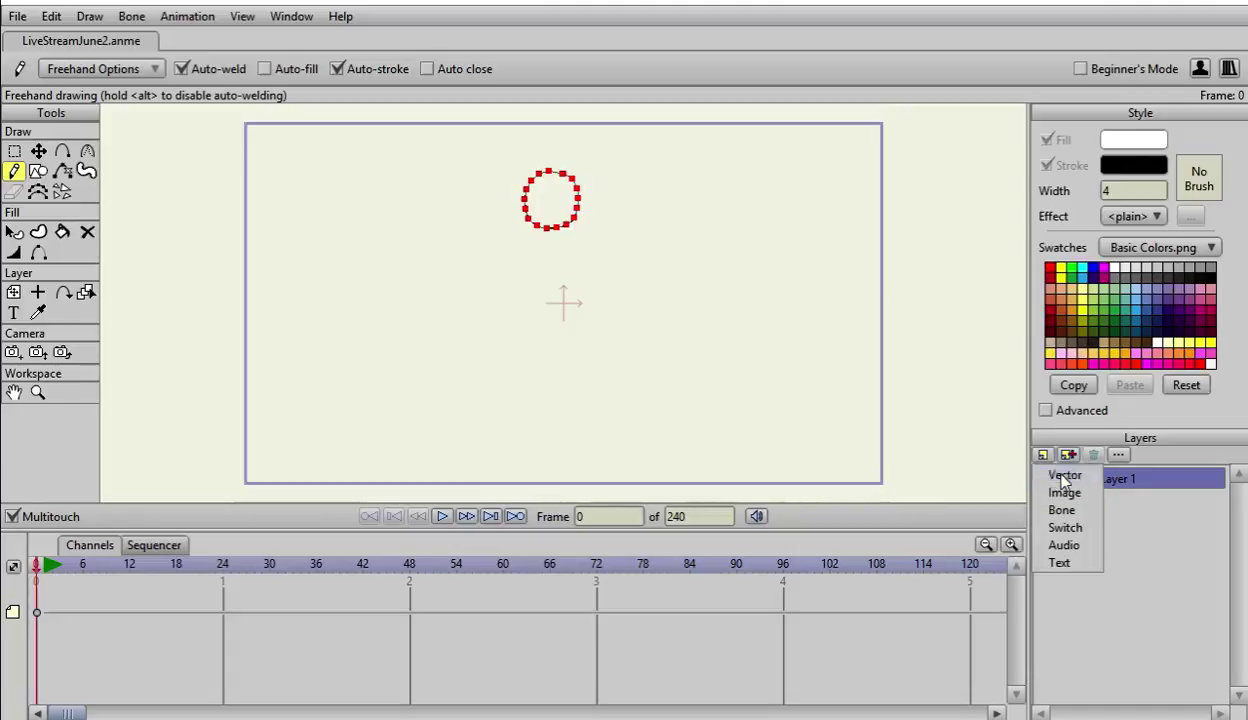
pyautogui.click(1062, 476)
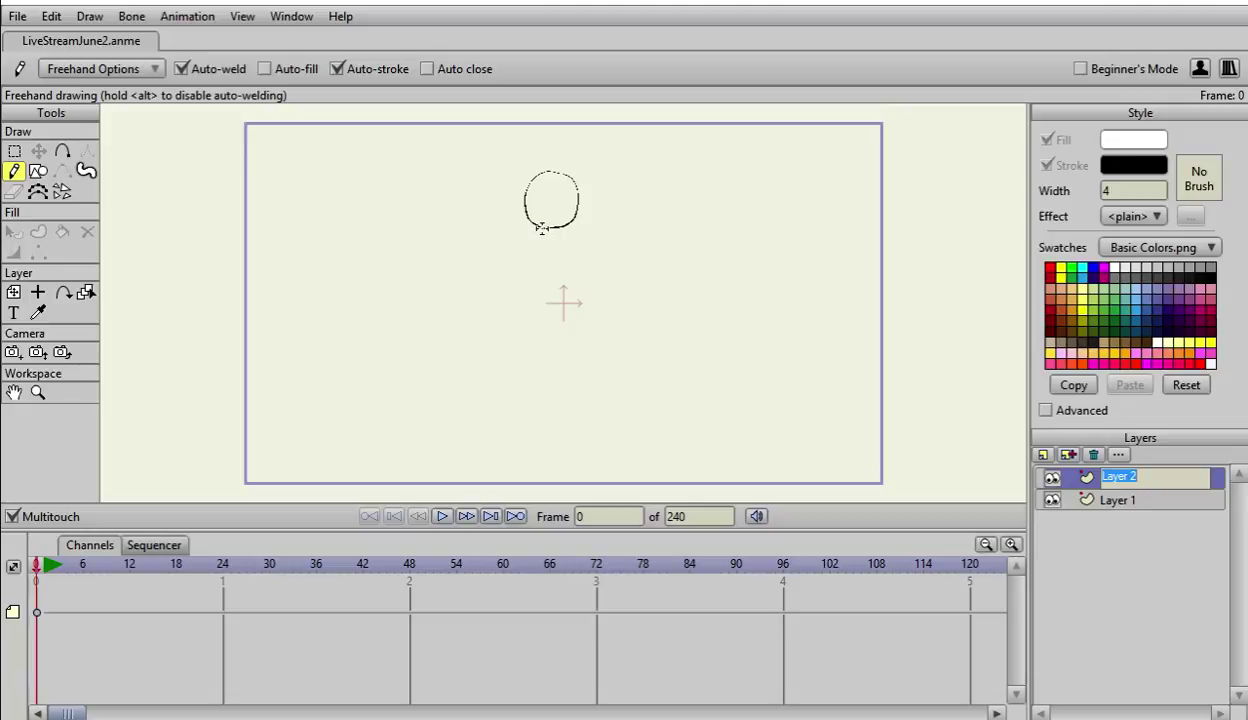
# Step: Draw the shoulder curve sloping down to the left from the head's base on Layer 2, and add another vector layer
pyautogui.moveTo(538, 228); pyautogui.dragTo(474, 245)
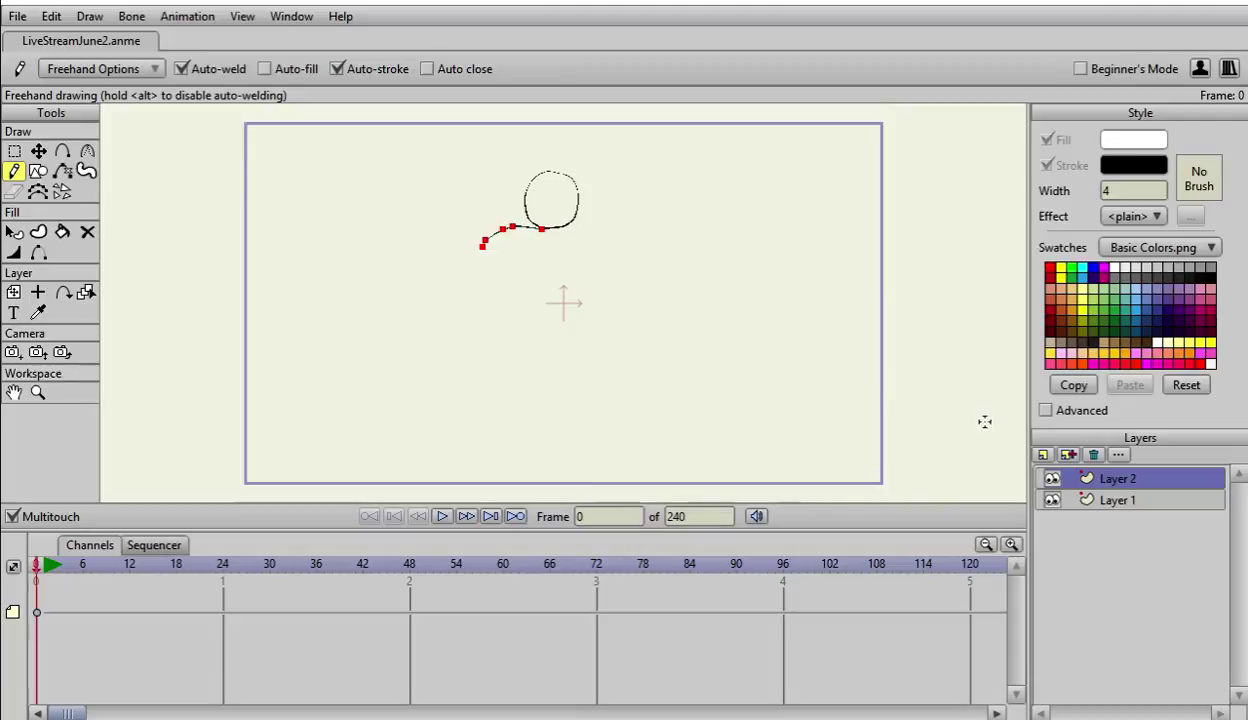
pyautogui.click(1044, 455)
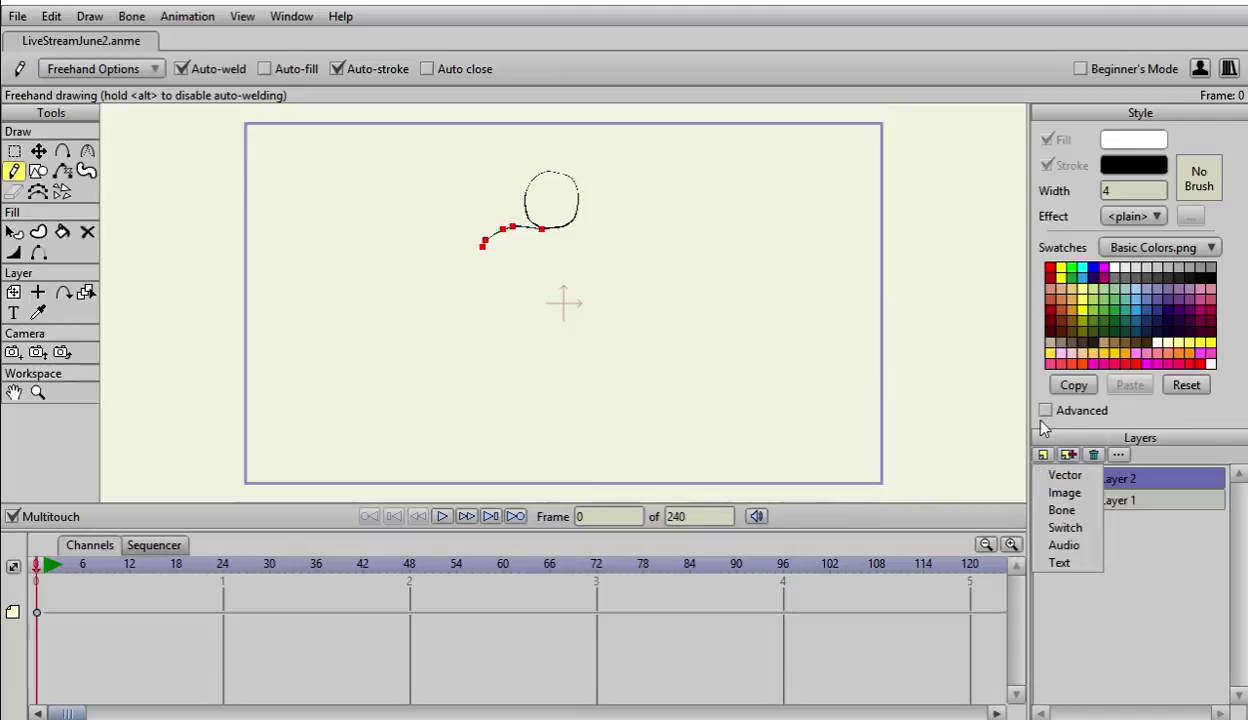
pyautogui.click(1066, 477)
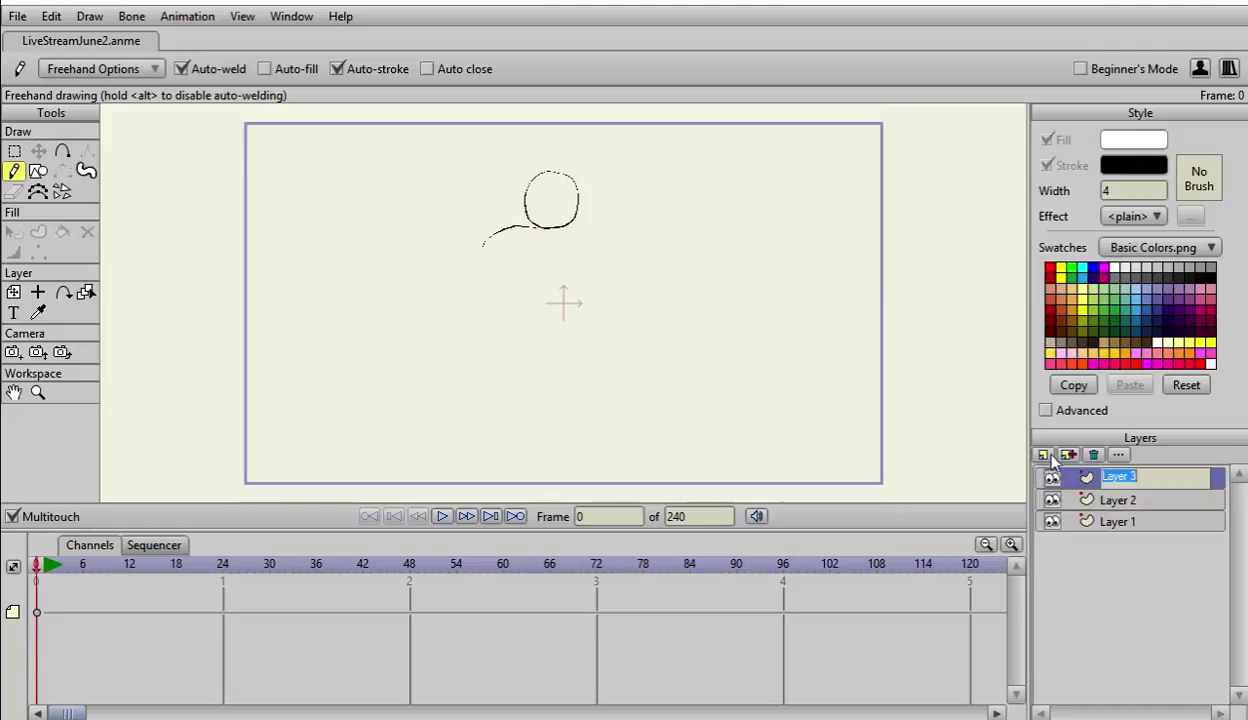
# Step: Rename Layer 1 as head
pyautogui.click(1113, 522)
pyautogui.doubleClick(1117, 522)
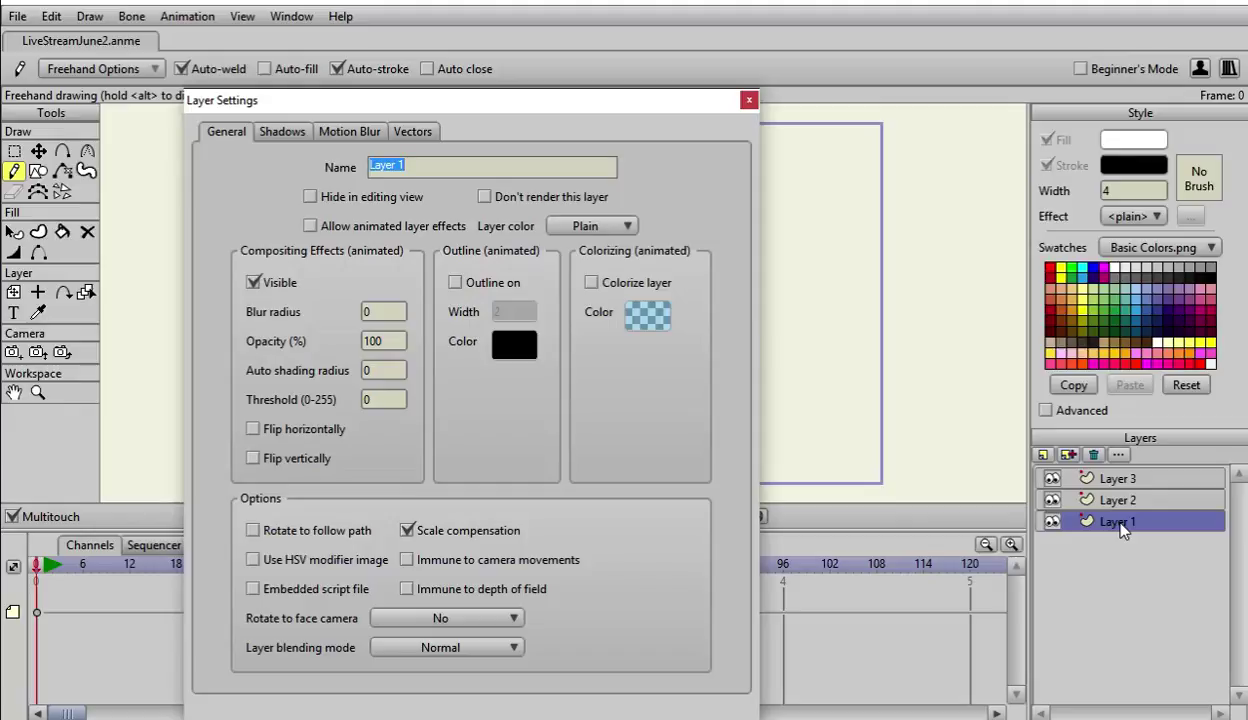
pyautogui.write('head')
pyautogui.press('Return')
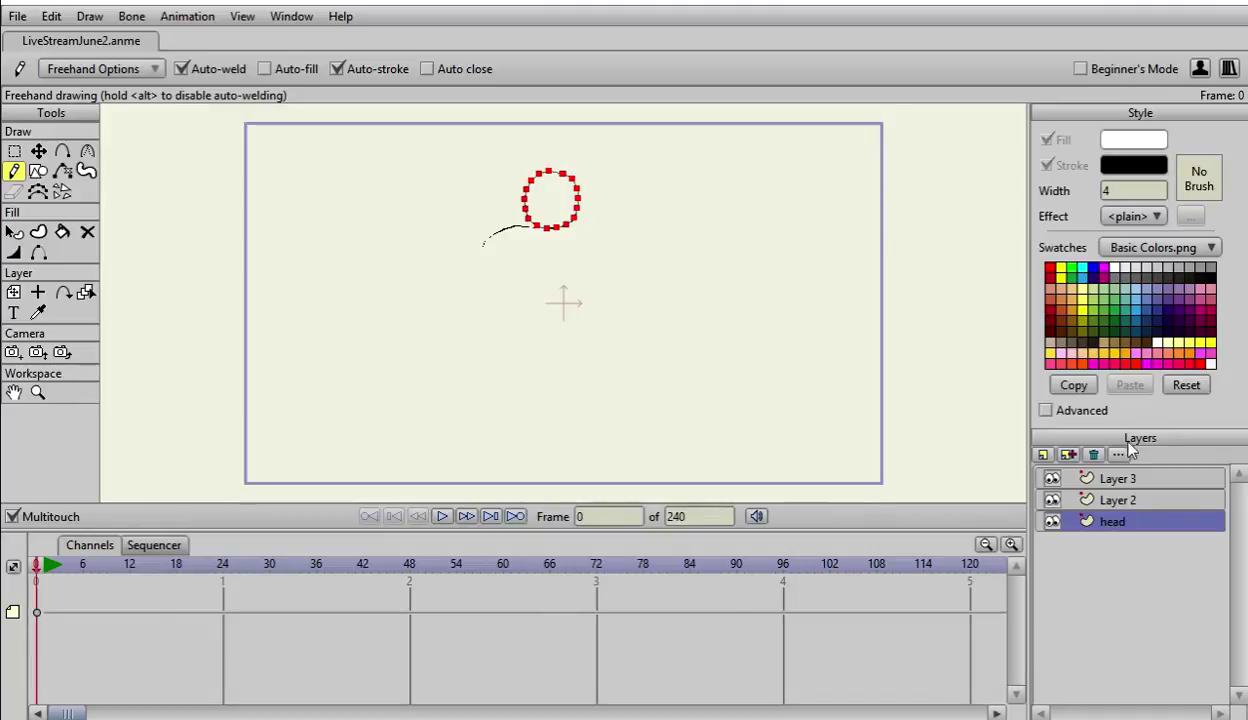
# Step: Rename Layer 2 as leftshoulder
pyautogui.doubleClick(1118, 501)
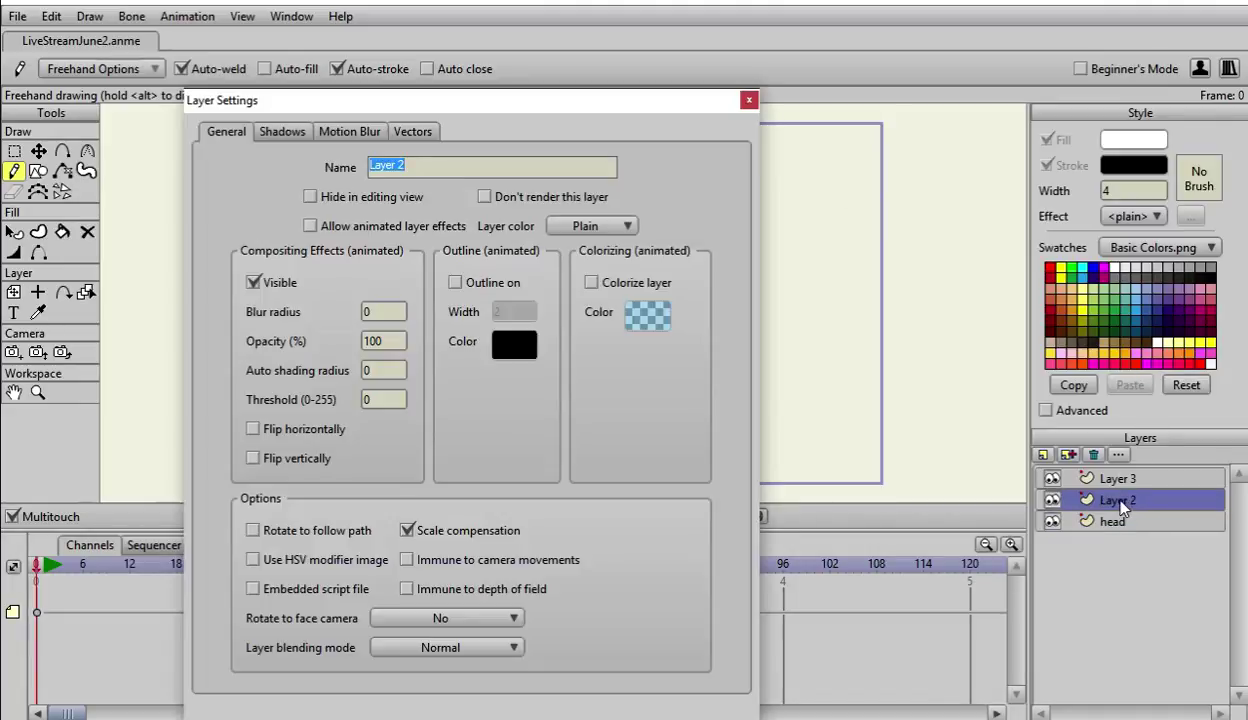
pyautogui.press('BackSpace')
pyautogui.write('lefthou')
pyautogui.press('BackSpace')
pyautogui.write('s')
pyautogui.write('houle')
pyautogui.write('lder')
pyautogui.press('Return')
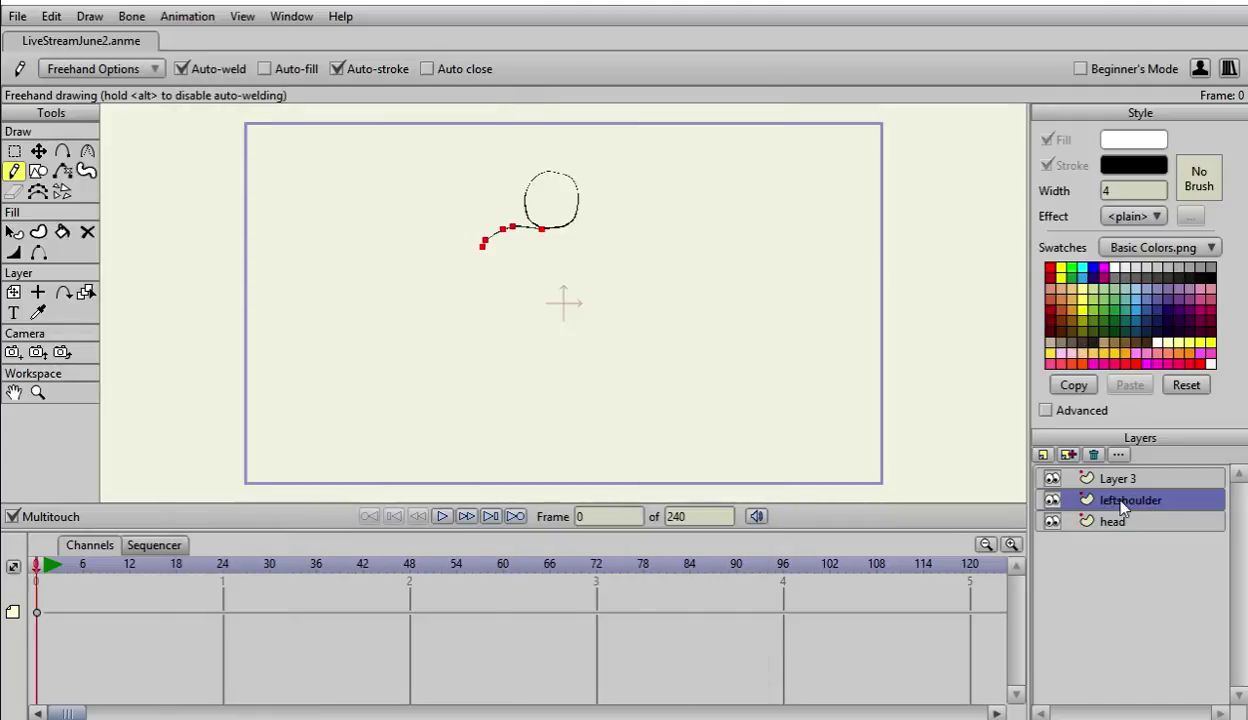
# Step: Rename Layer 3 as rightshoulder and draw on it the shoulder curve sloping down to the right from the head's base
pyautogui.doubleClick(1131, 479)
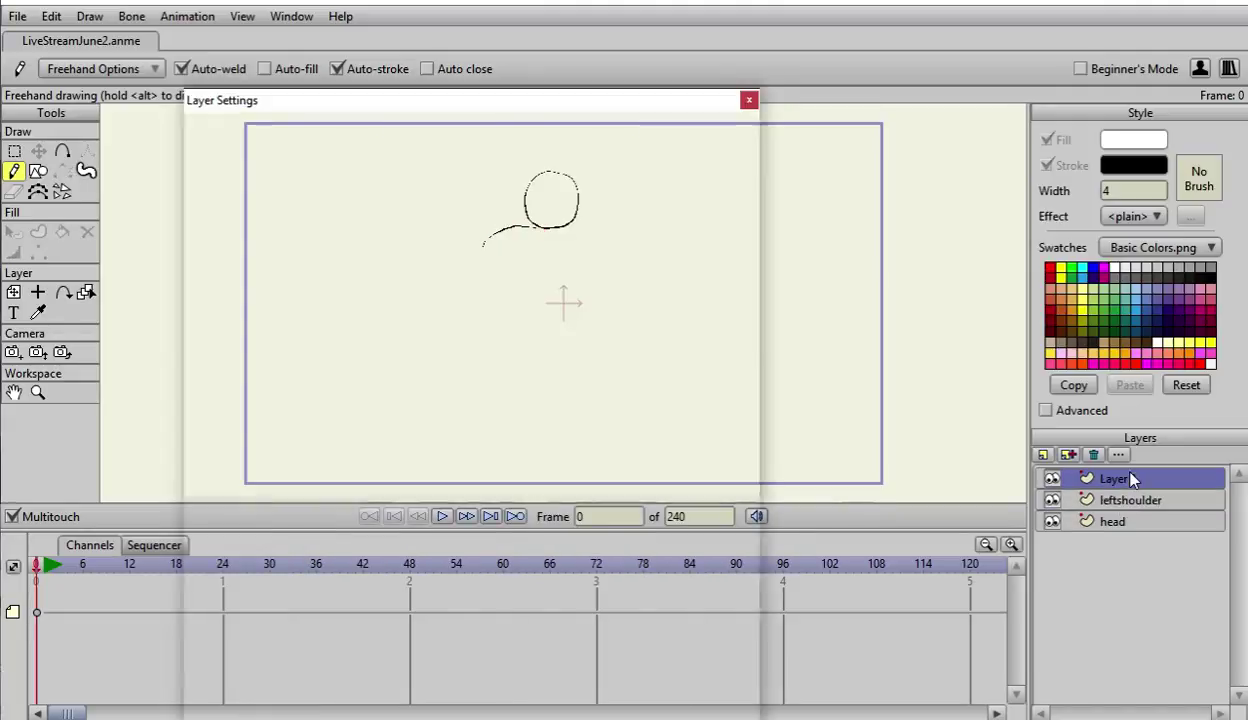
pyautogui.write('r')
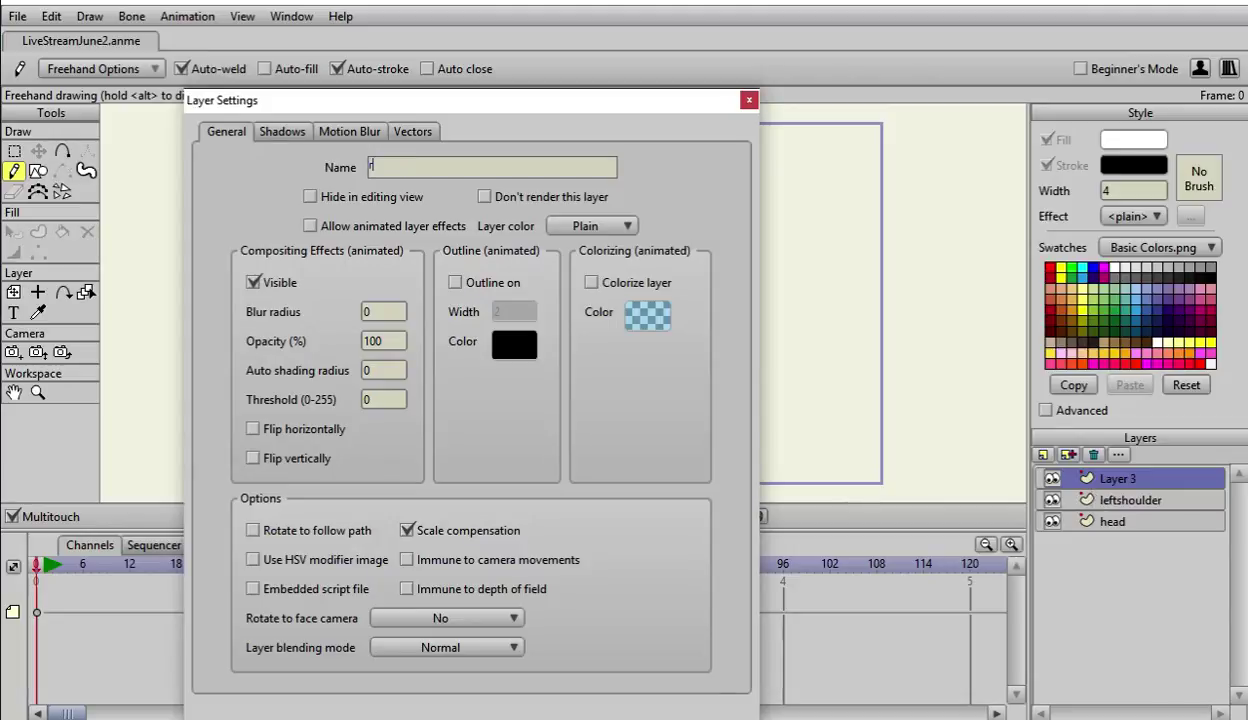
pyautogui.write('ight')
pyautogui.press('BackSpace')
pyautogui.write('shoulder')
pyautogui.press('Return')
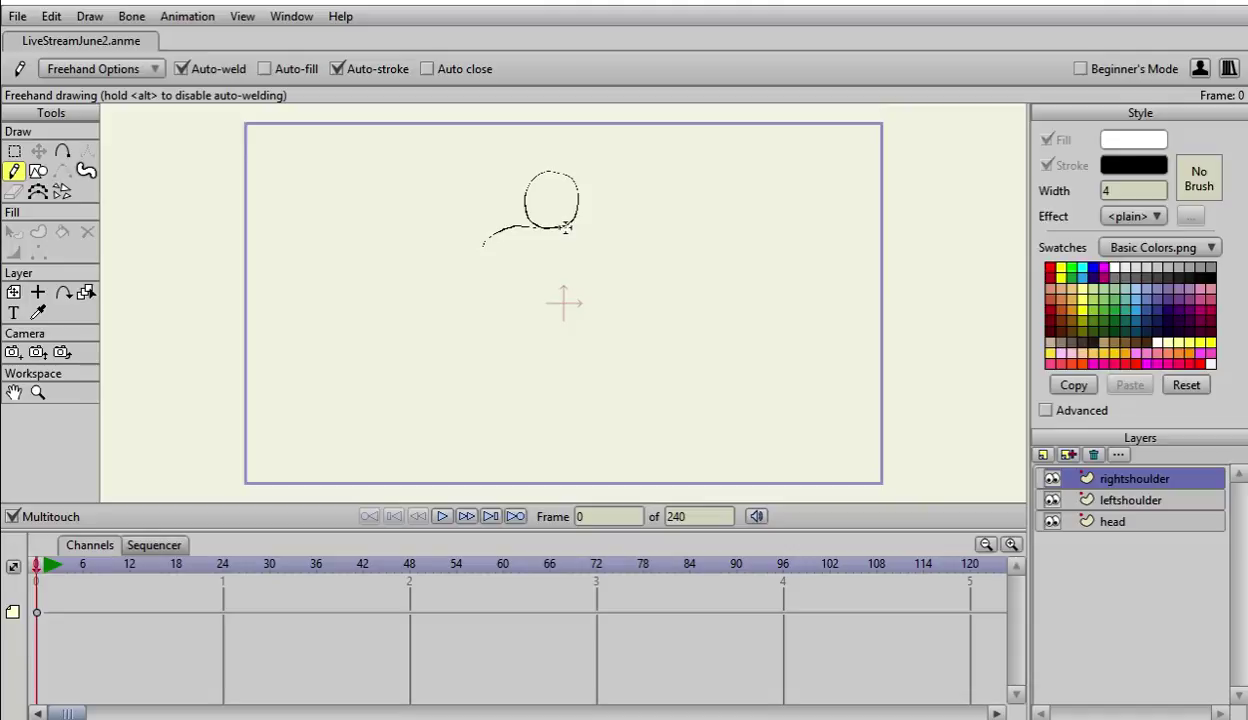
pyautogui.moveTo(545, 226)
pyautogui.mouseDown()
pyautogui.moveTo(588, 222)
pyautogui.moveTo(621, 241)
pyautogui.mouseUp()
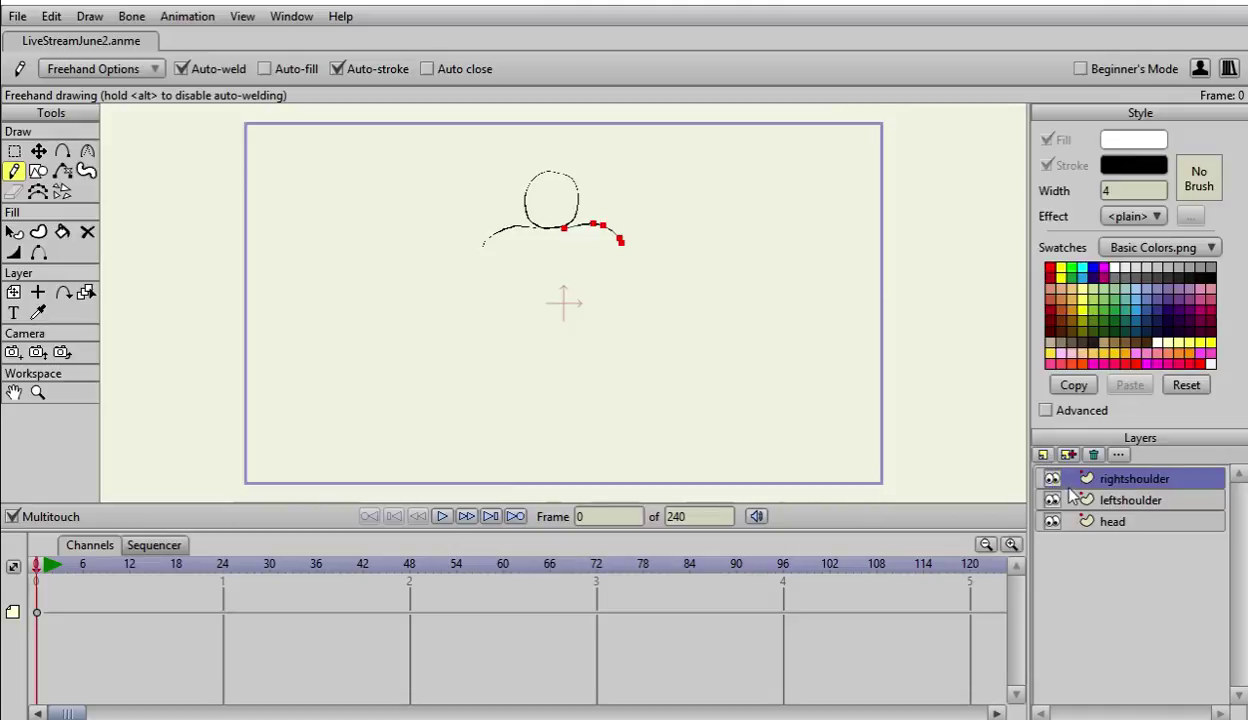
# Step: Add a vector layer named upperarmleft and draw the upper and lower edges of the left upper arm below the shoulder
pyautogui.click(1043, 455)
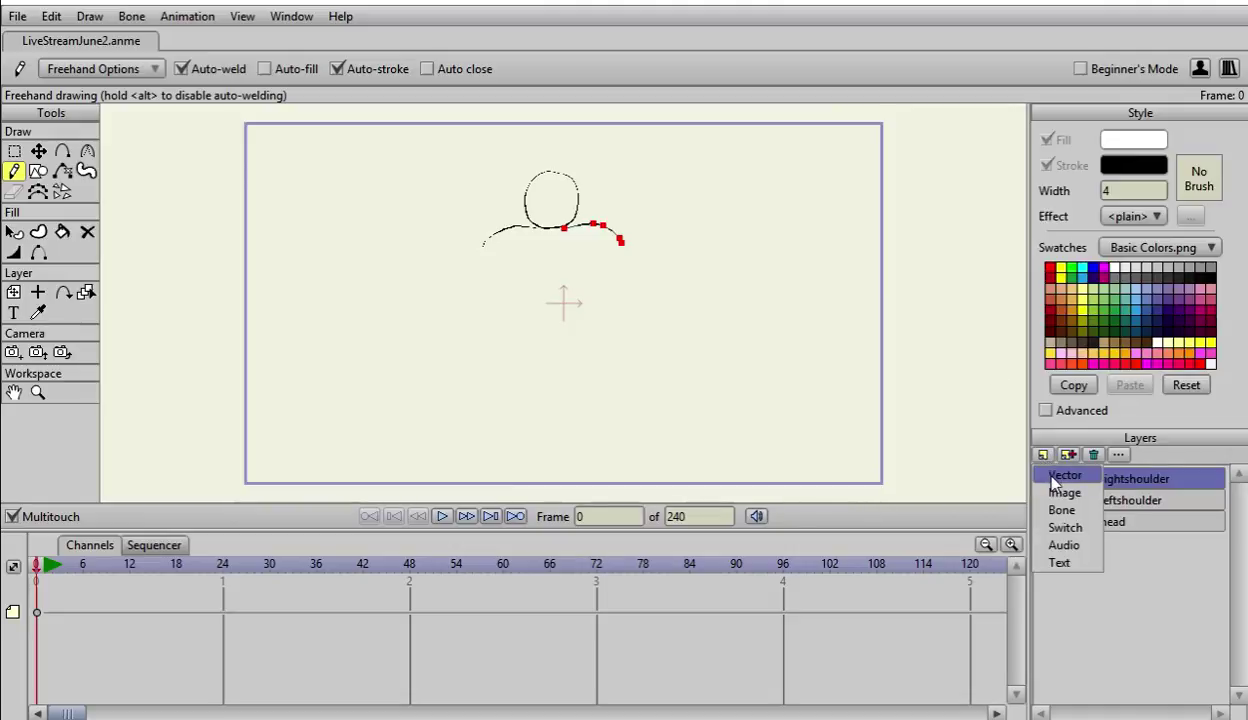
pyautogui.click(1063, 475)
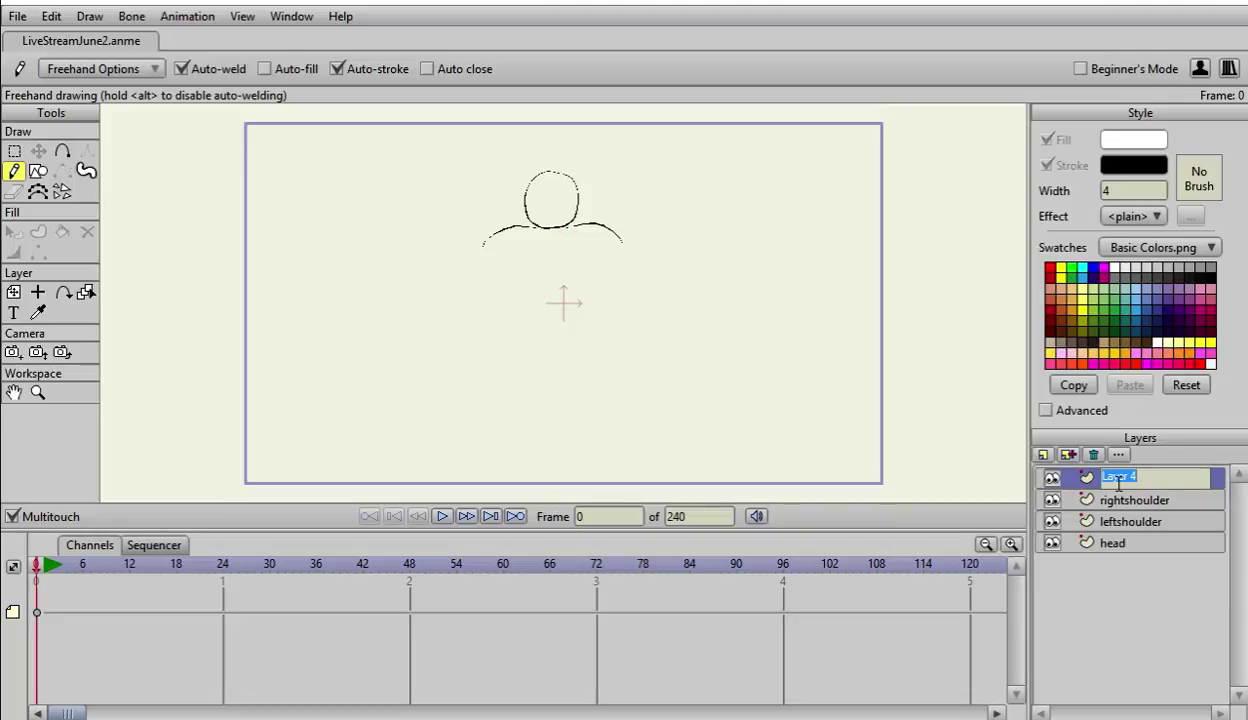
pyautogui.write('upperarmleft')
pyautogui.press('Return')
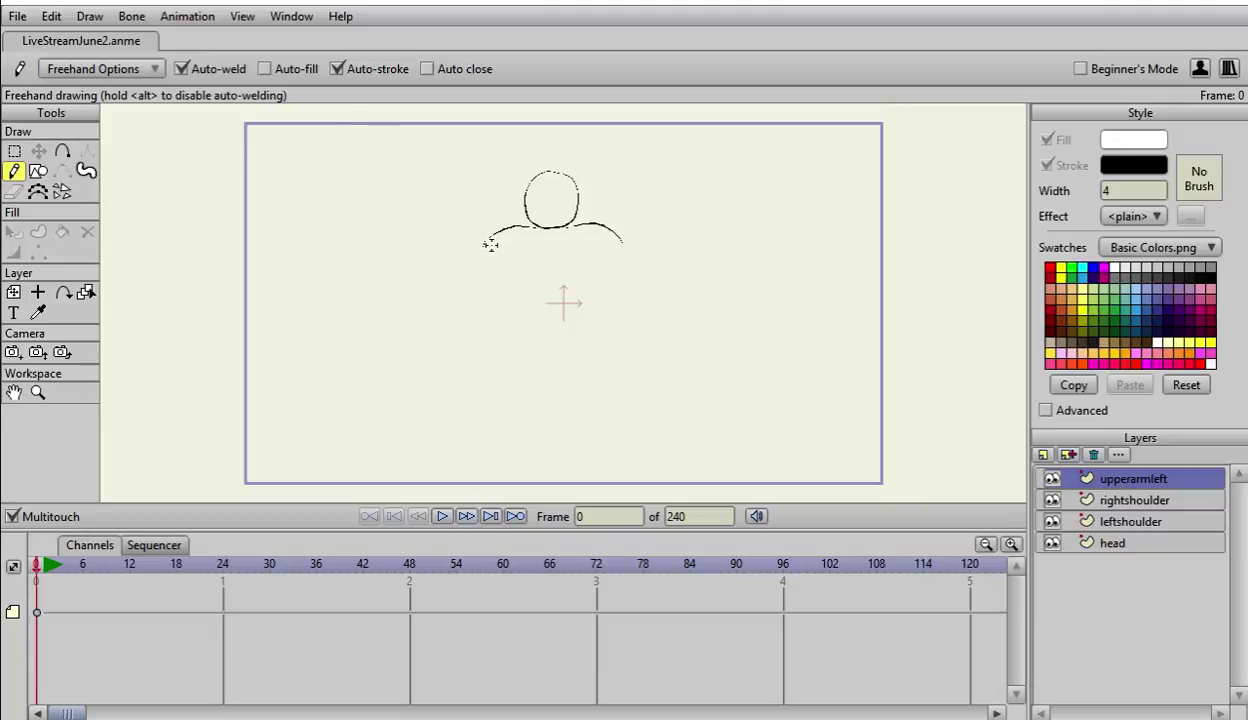
pyautogui.moveTo(490, 245)
pyautogui.mouseDown()
pyautogui.moveTo(446, 270)
pyautogui.moveTo(506, 262)
pyautogui.moveTo(497, 276)
pyautogui.moveTo(461, 288)
pyautogui.mouseUp()
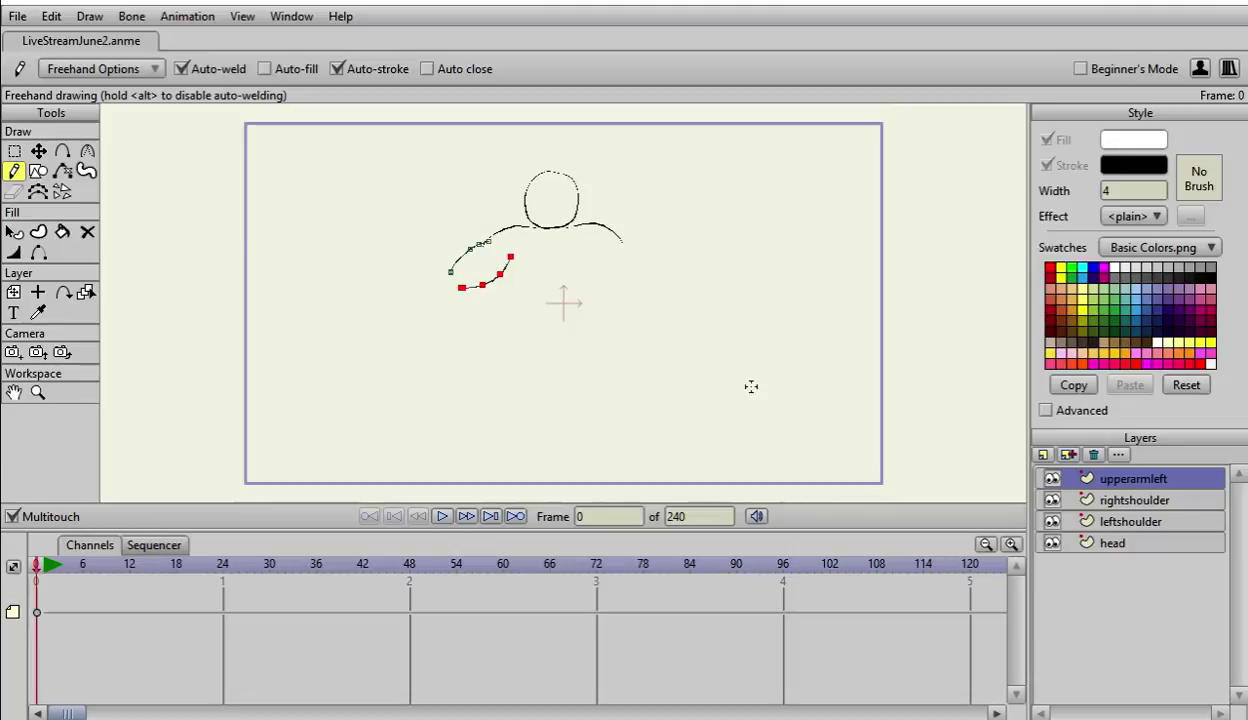
# Step: Add a vector layer named lowerarmleft and draw both edges of the left forearm, continuing from the upper arm
pyautogui.click(1043, 455)
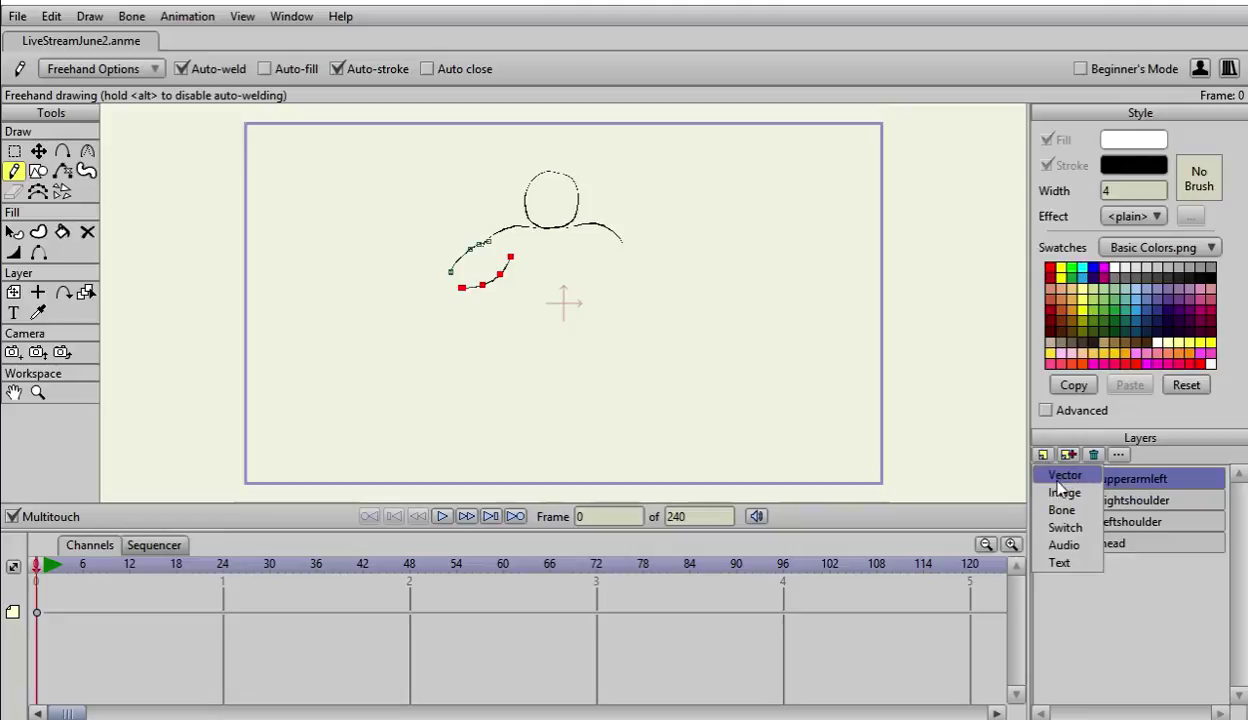
pyautogui.click(1063, 477)
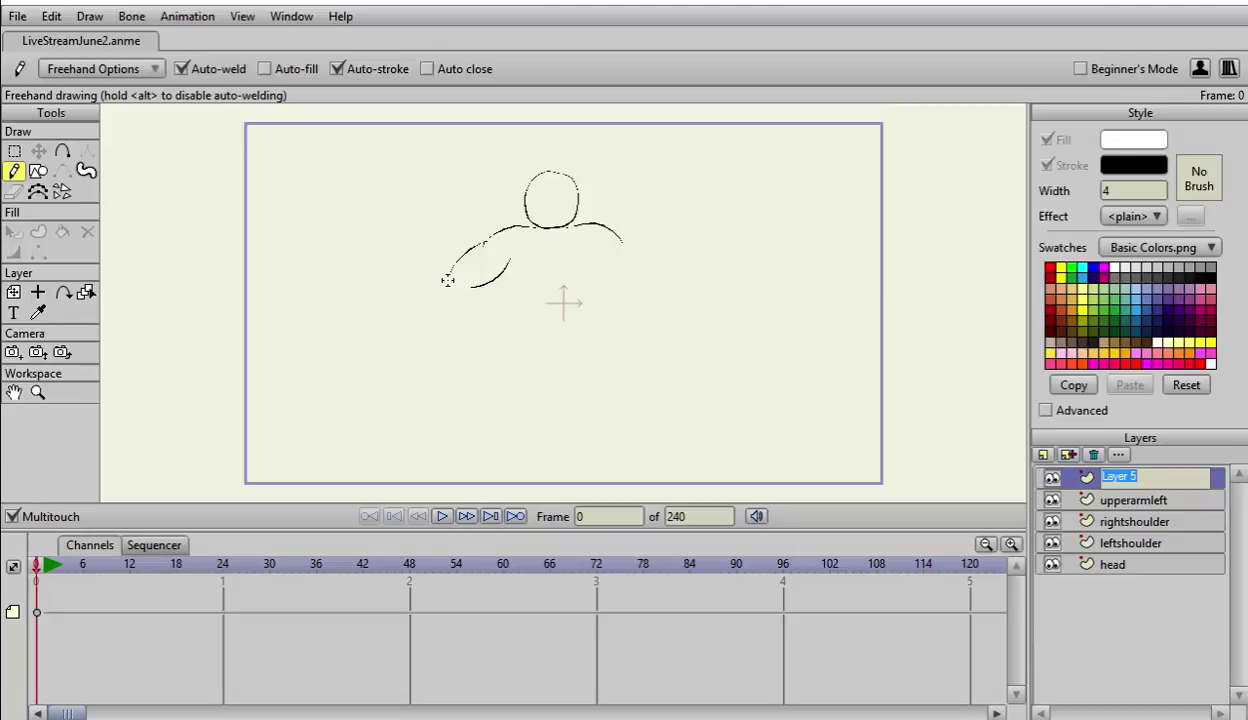
pyautogui.write('lowerarmleft')
pyautogui.press('Return')
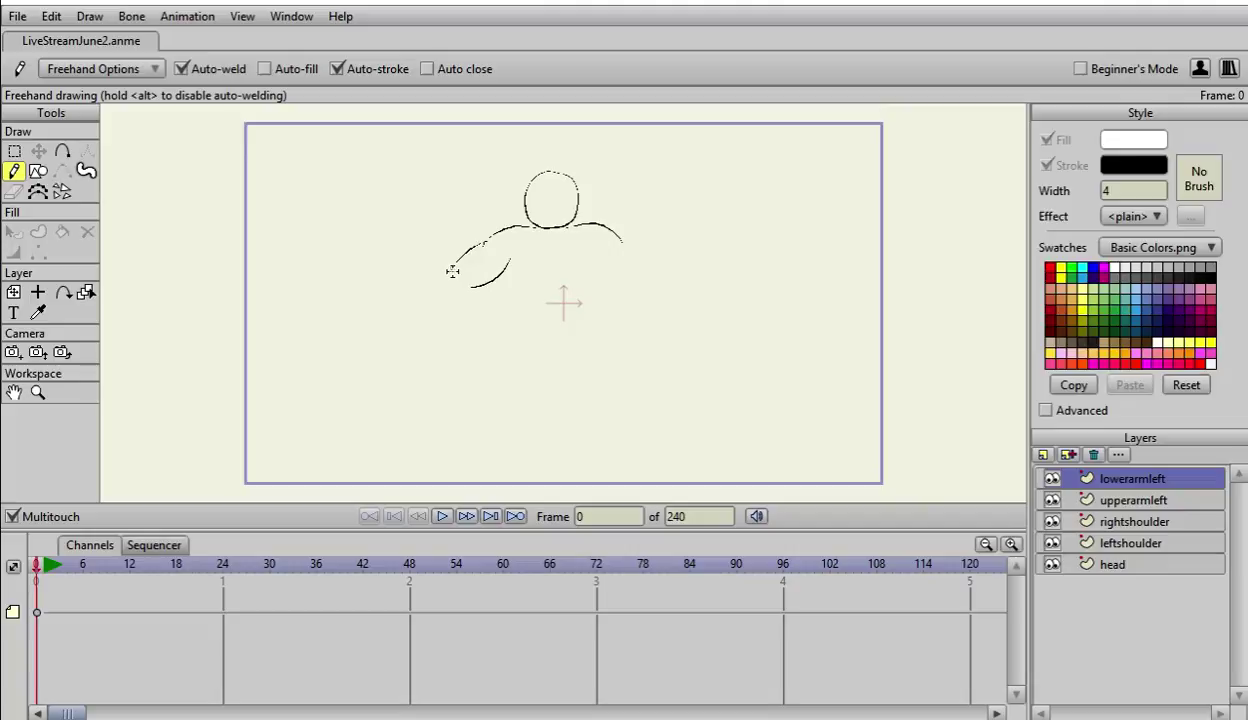
pyautogui.moveTo(451, 270)
pyautogui.mouseDown()
pyautogui.moveTo(420, 305)
pyautogui.moveTo(472, 285)
pyautogui.mouseUp()
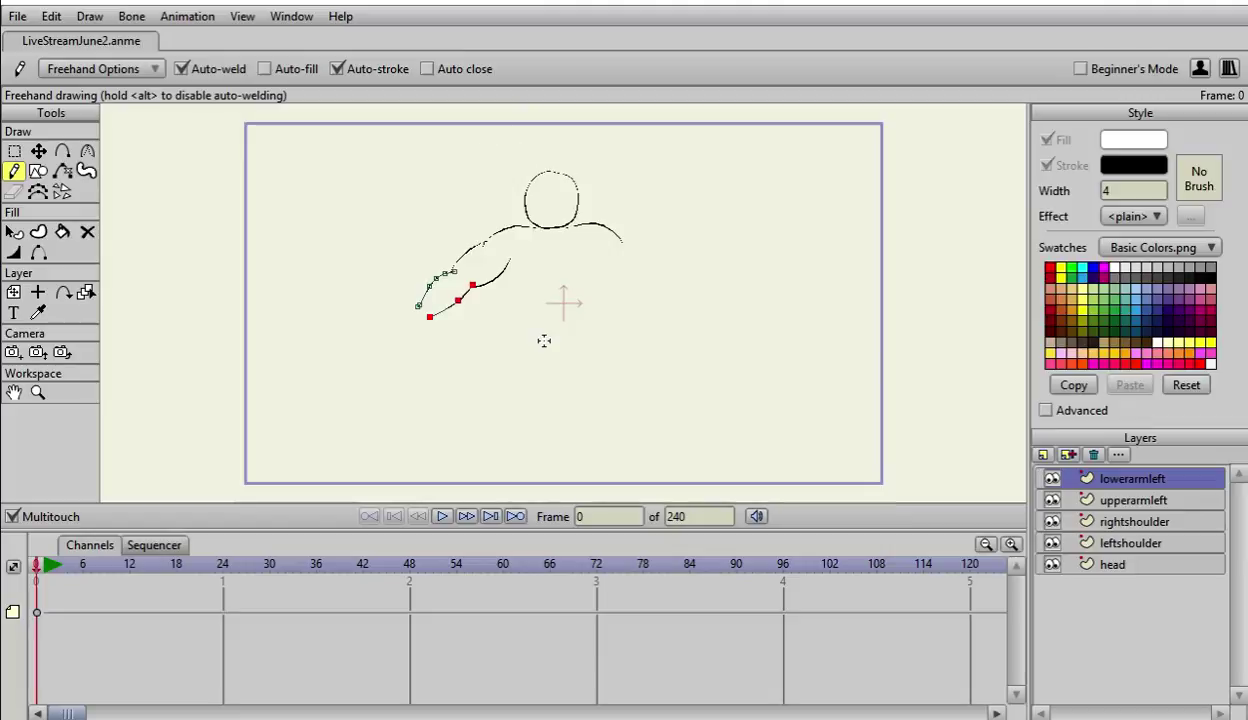
# Step: Add a vector layer named handleft and draw a rounded hand outline joining both edges at the end of the left forearm
pyautogui.click(1046, 456)
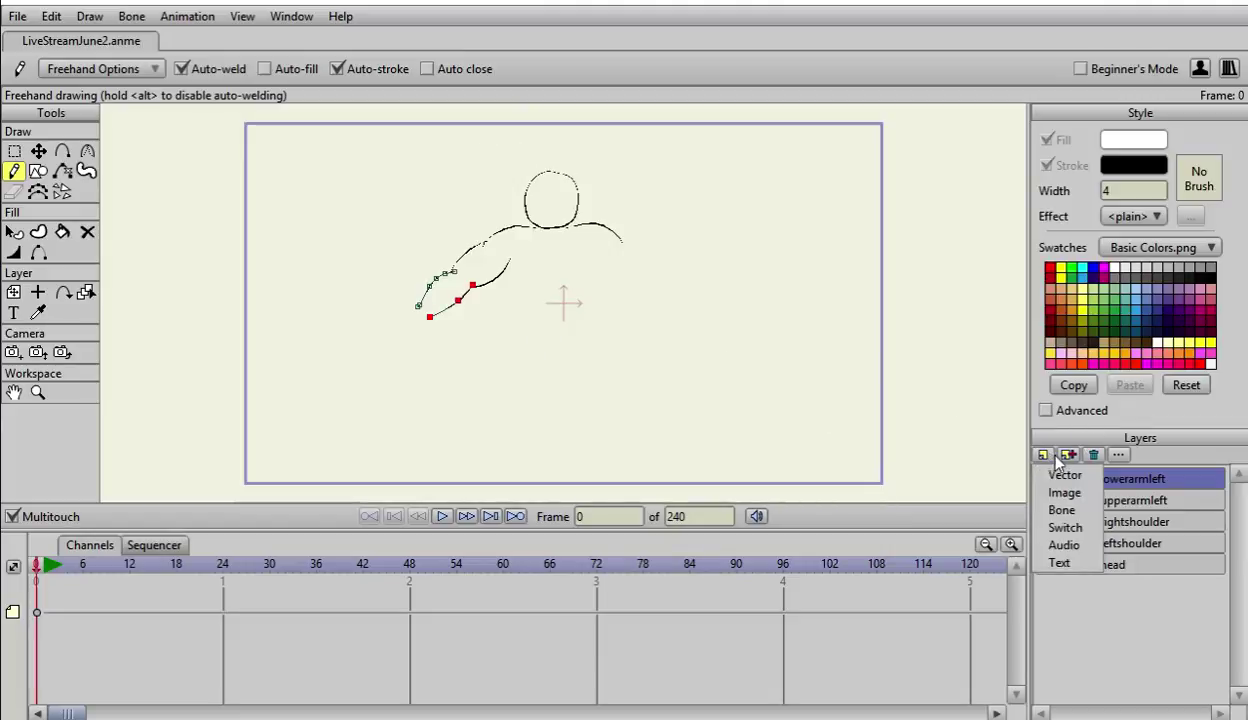
pyautogui.click(1058, 477)
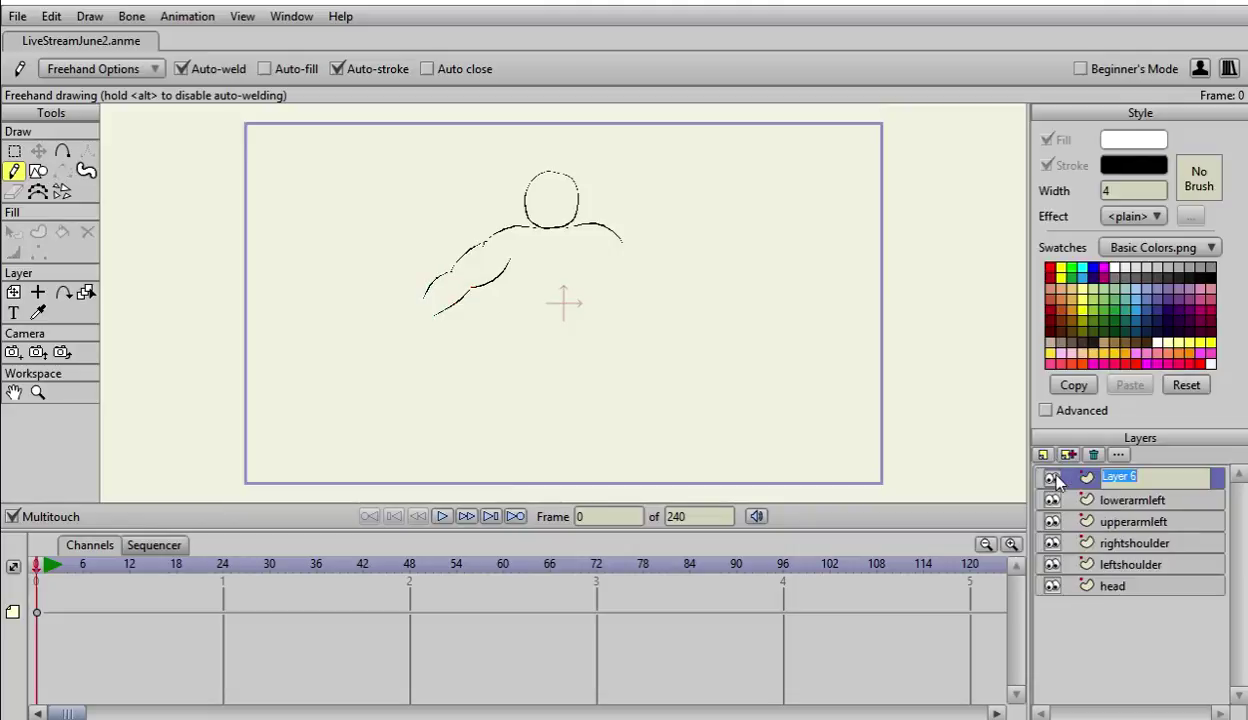
pyautogui.write('handle')
pyautogui.write('ft')
pyautogui.press('Return')
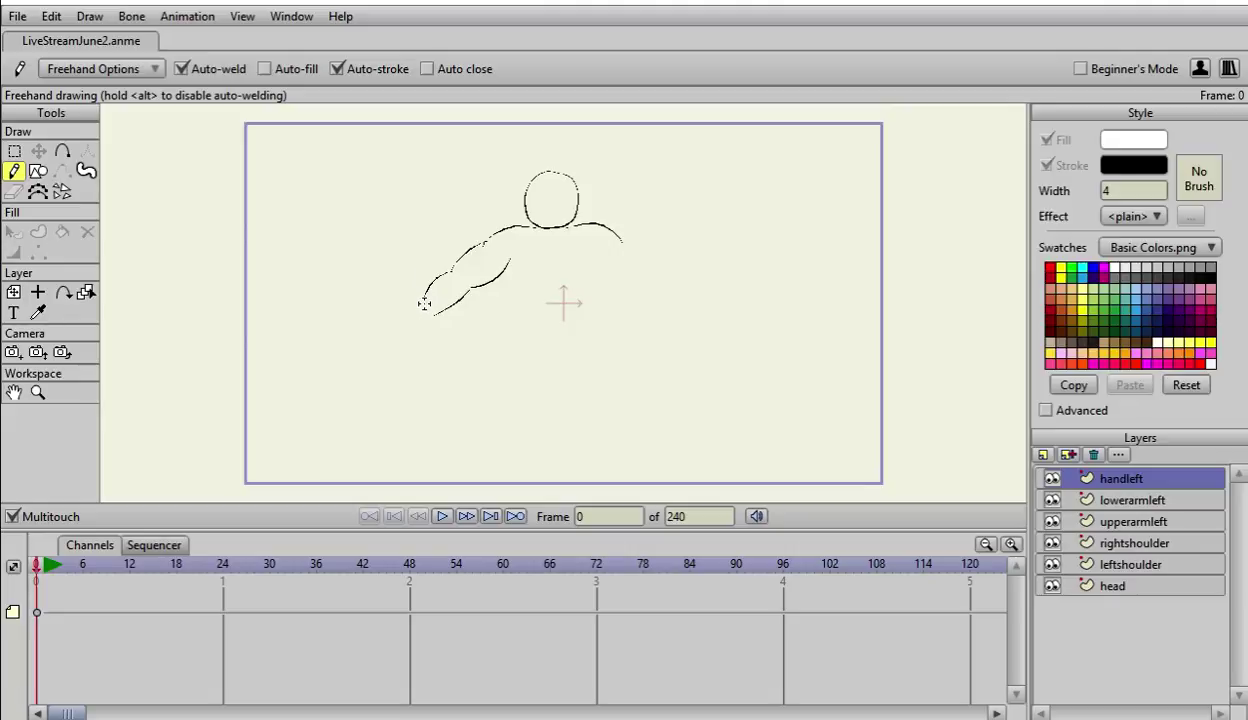
pyautogui.moveTo(422, 307)
pyautogui.mouseDown()
pyautogui.moveTo(407, 312)
pyautogui.moveTo(406, 334)
pyautogui.moveTo(431, 329)
pyautogui.mouseUp()
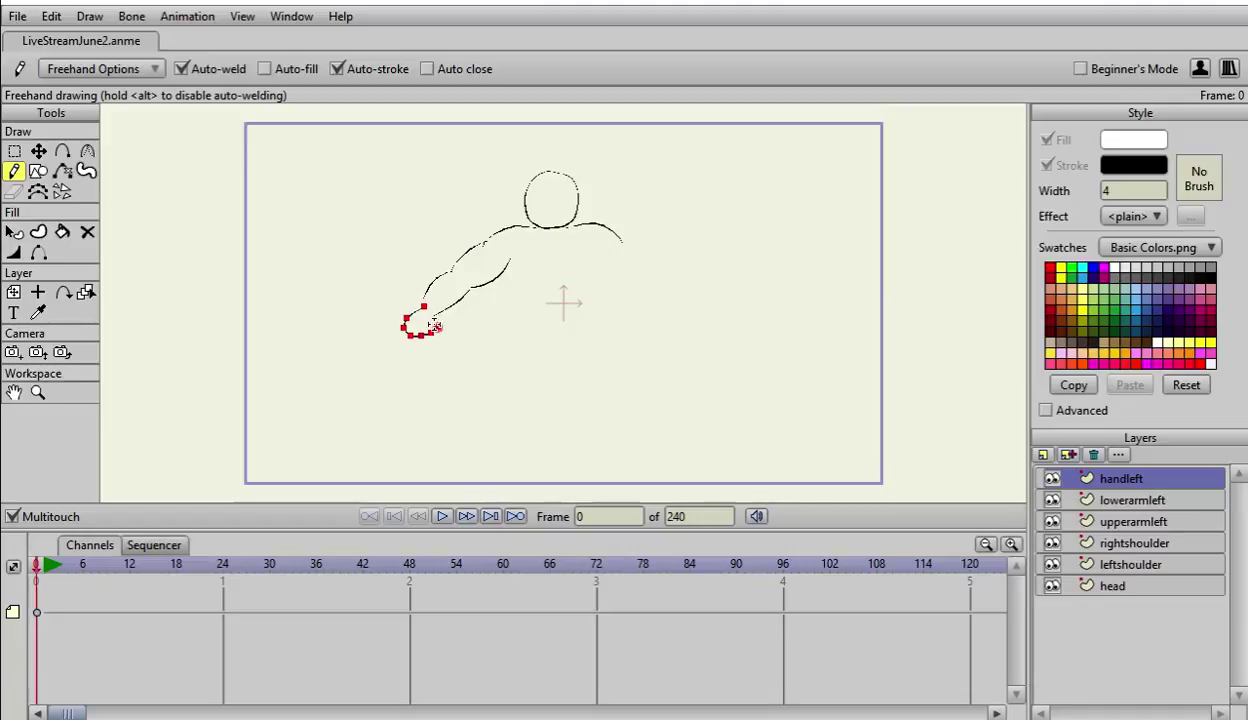
pyautogui.hotkey('ctrl', 'z')
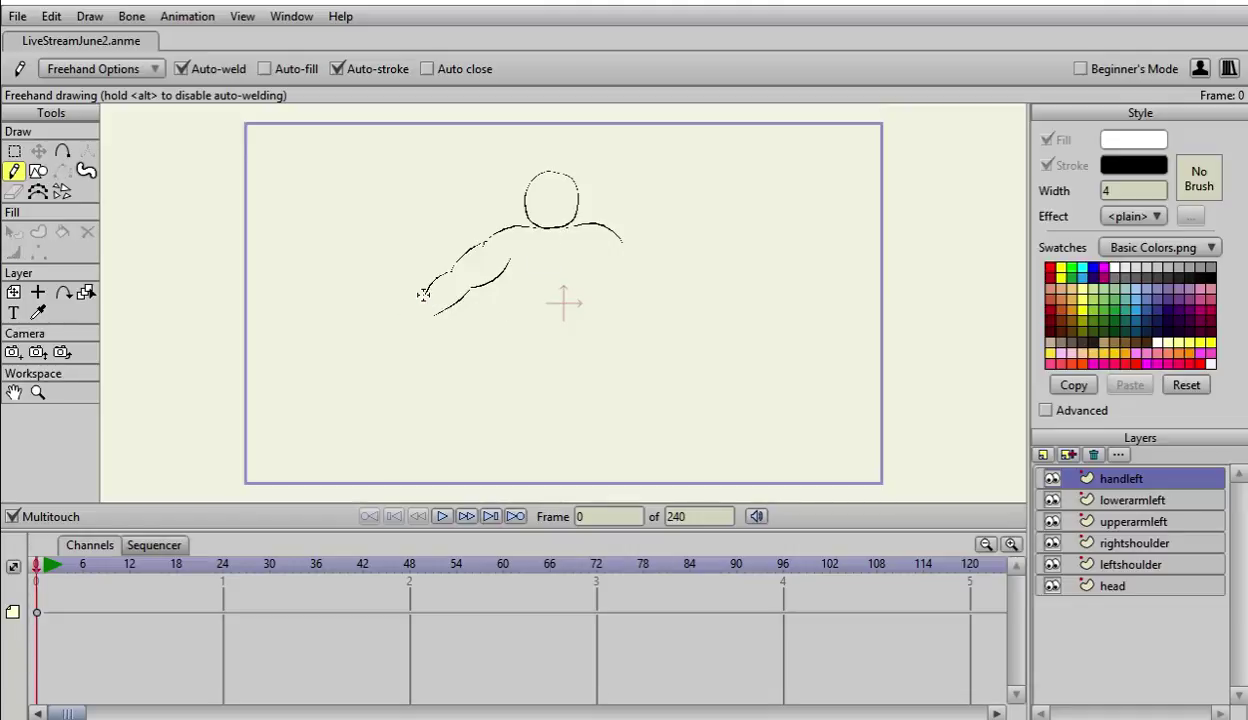
pyautogui.moveTo(424, 299)
pyautogui.mouseDown()
pyautogui.moveTo(405, 333)
pyautogui.moveTo(436, 307)
pyautogui.mouseUp()
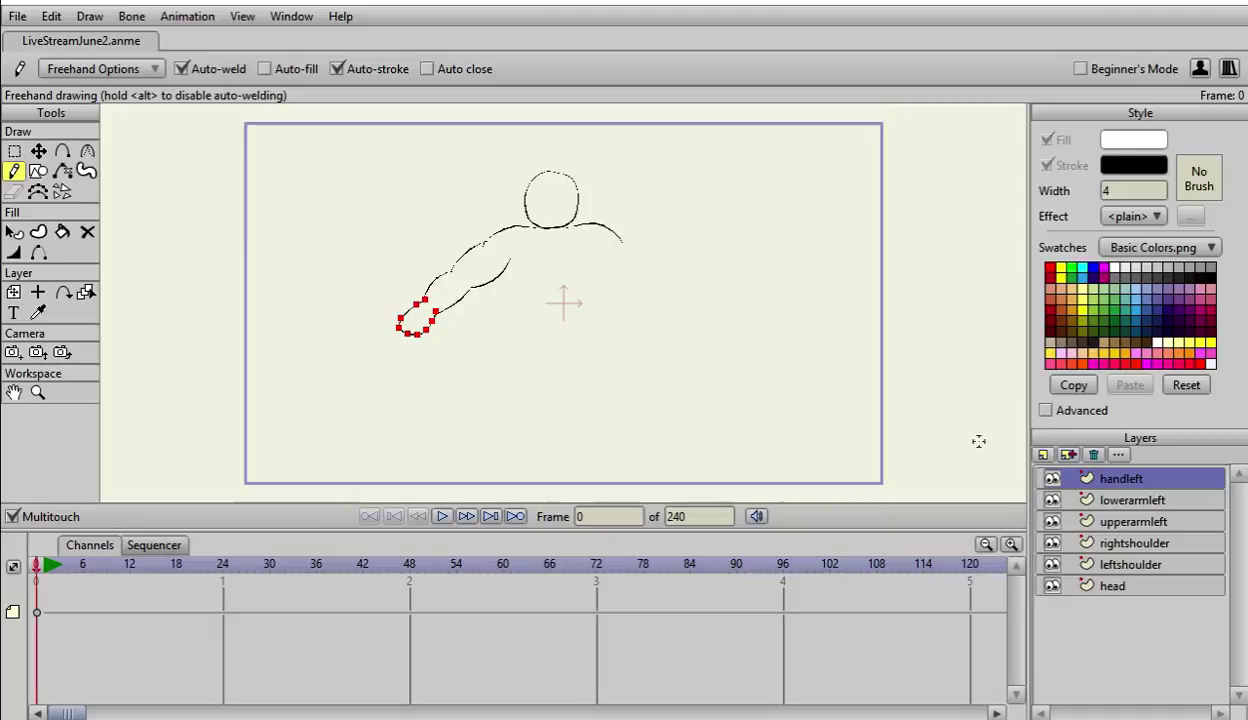
# Step: Add a vector layer with its default name and draw the torso's left side line slanting down from the left armpit
pyautogui.click(1043, 454)
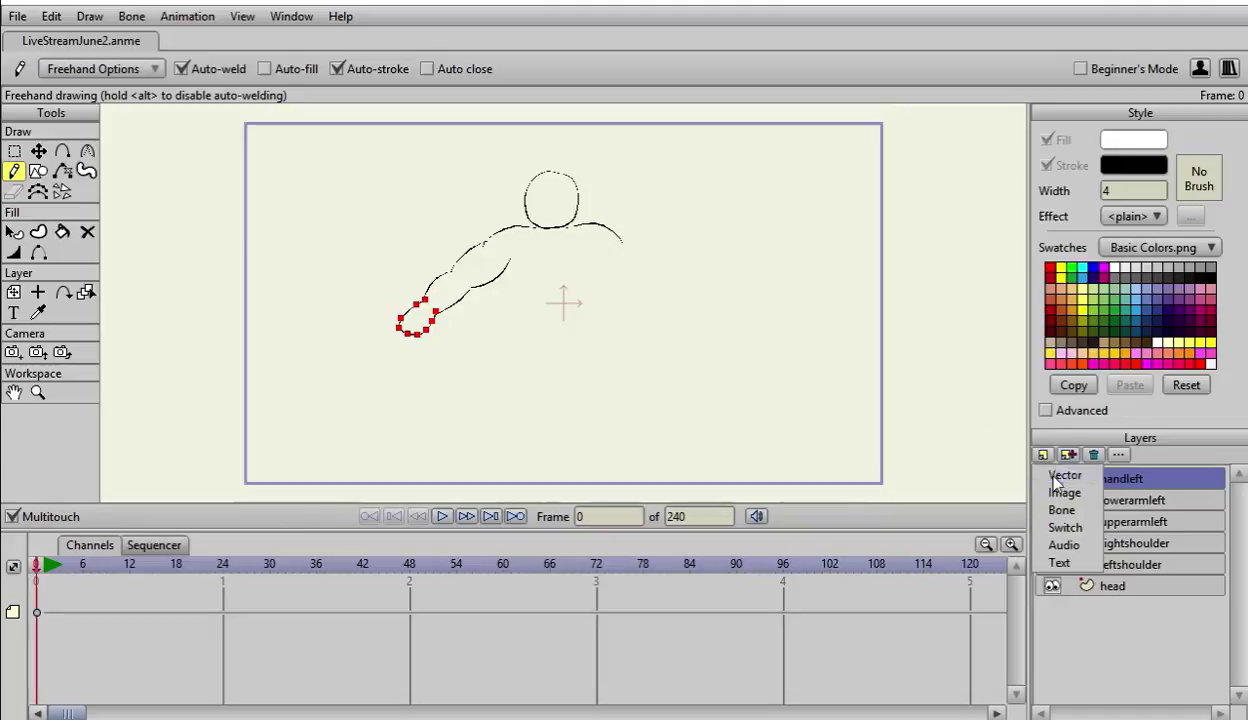
pyautogui.click(1062, 476)
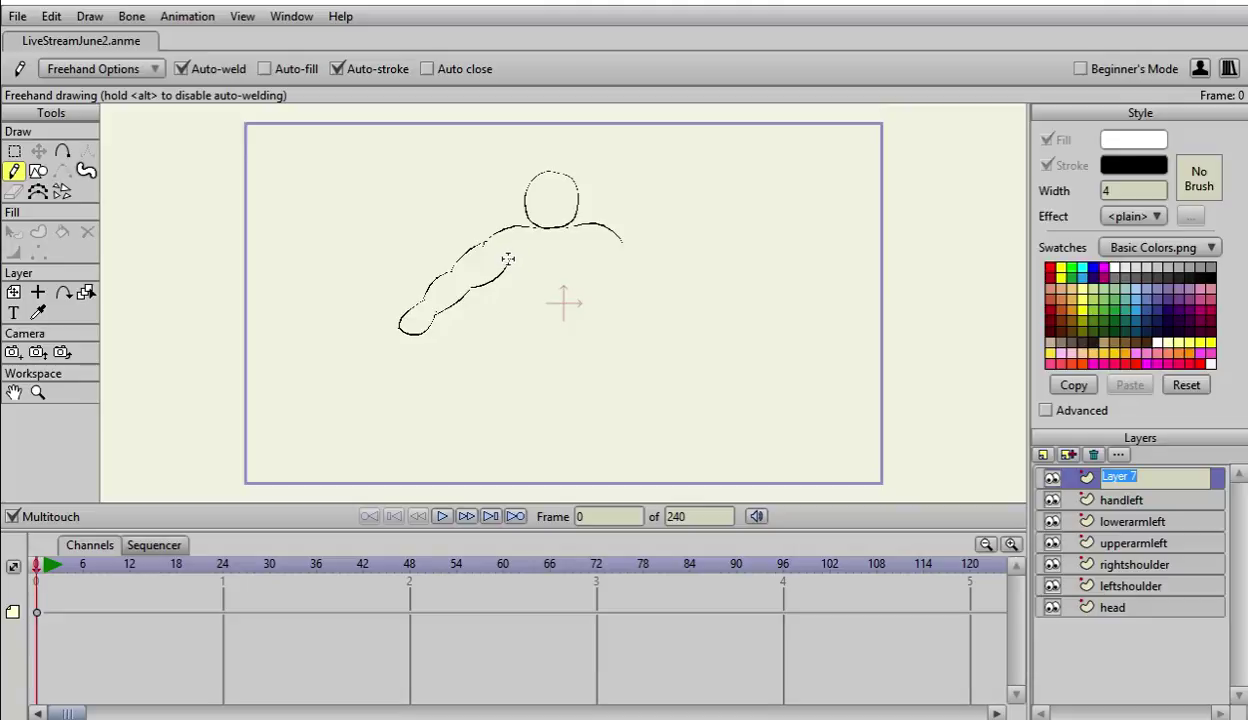
pyautogui.press('Return')
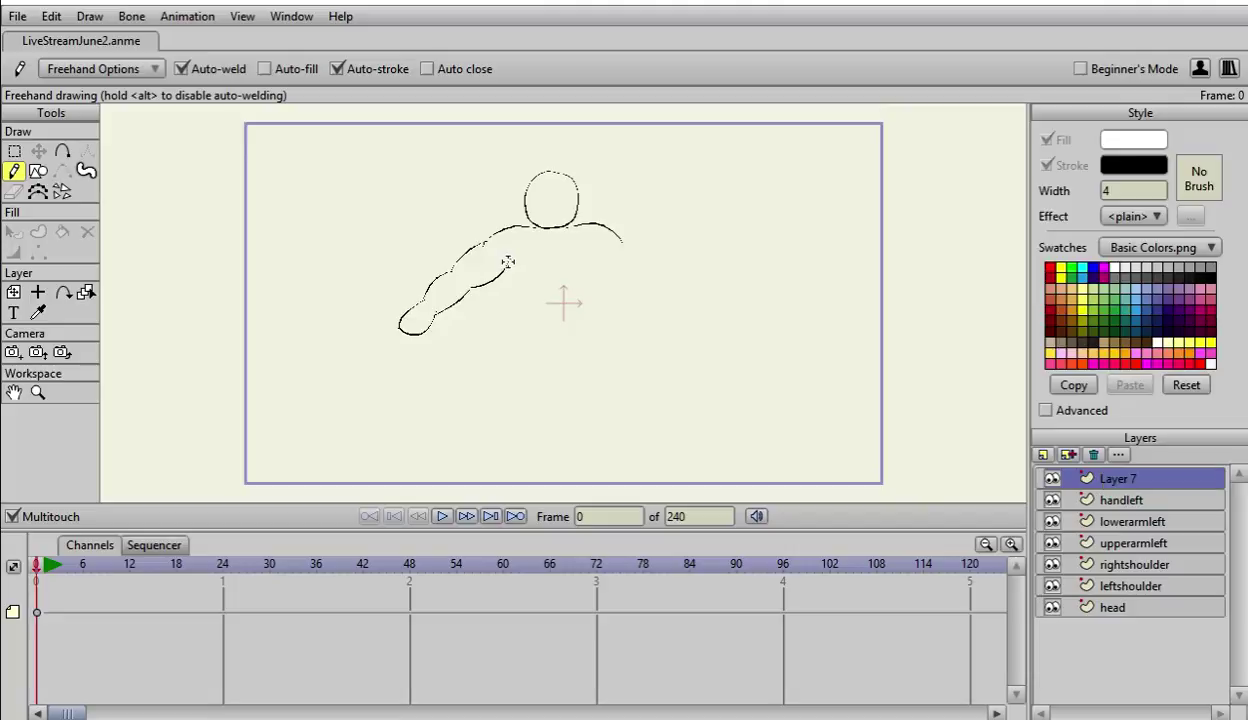
pyautogui.moveTo(510, 275); pyautogui.dragTo(525, 322)
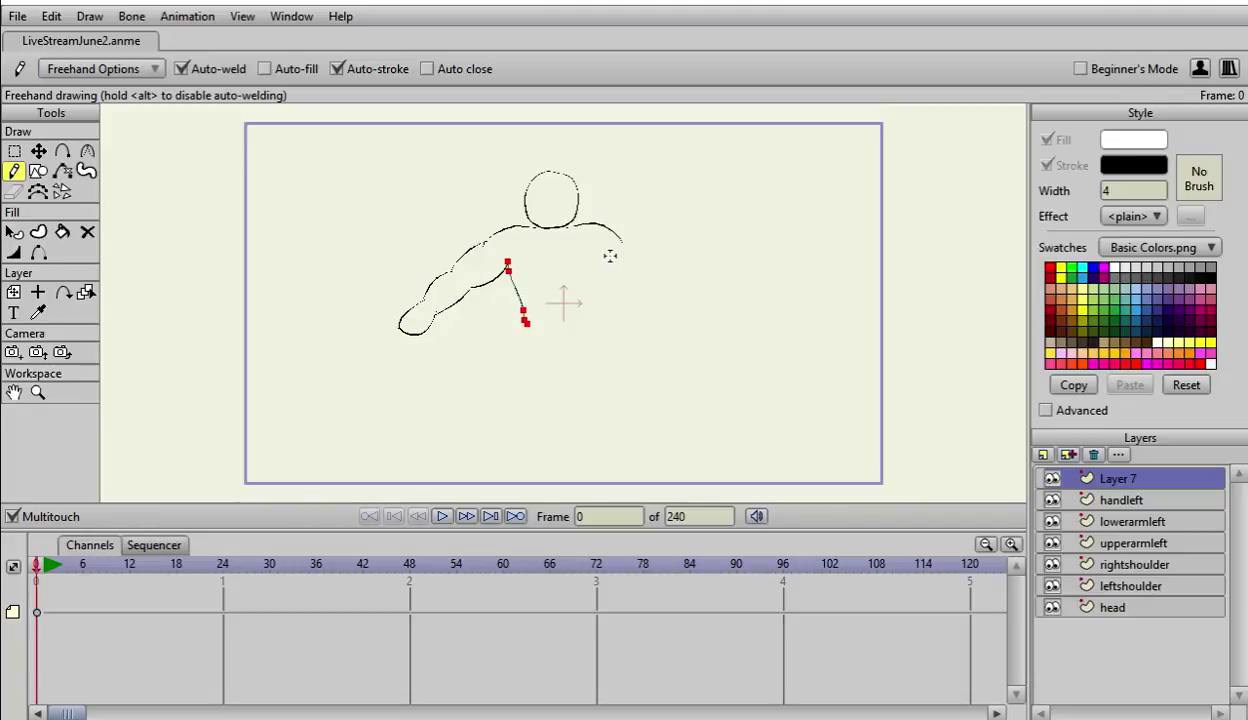
# Step: Draw the torso's right side line slanting down and inward from the right armpit, and rename the torso layer uppertorso
pyautogui.moveTo(610, 256); pyautogui.dragTo(593, 322)
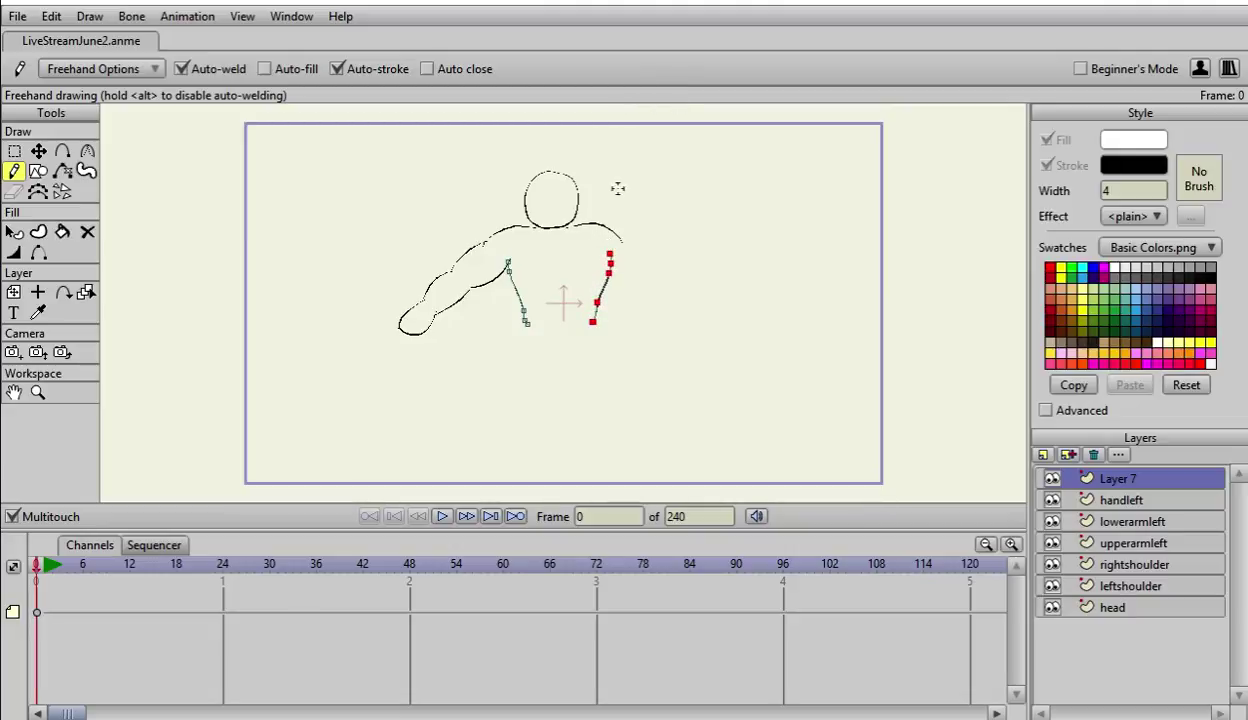
pyautogui.hotkey('ctrl', 'z')
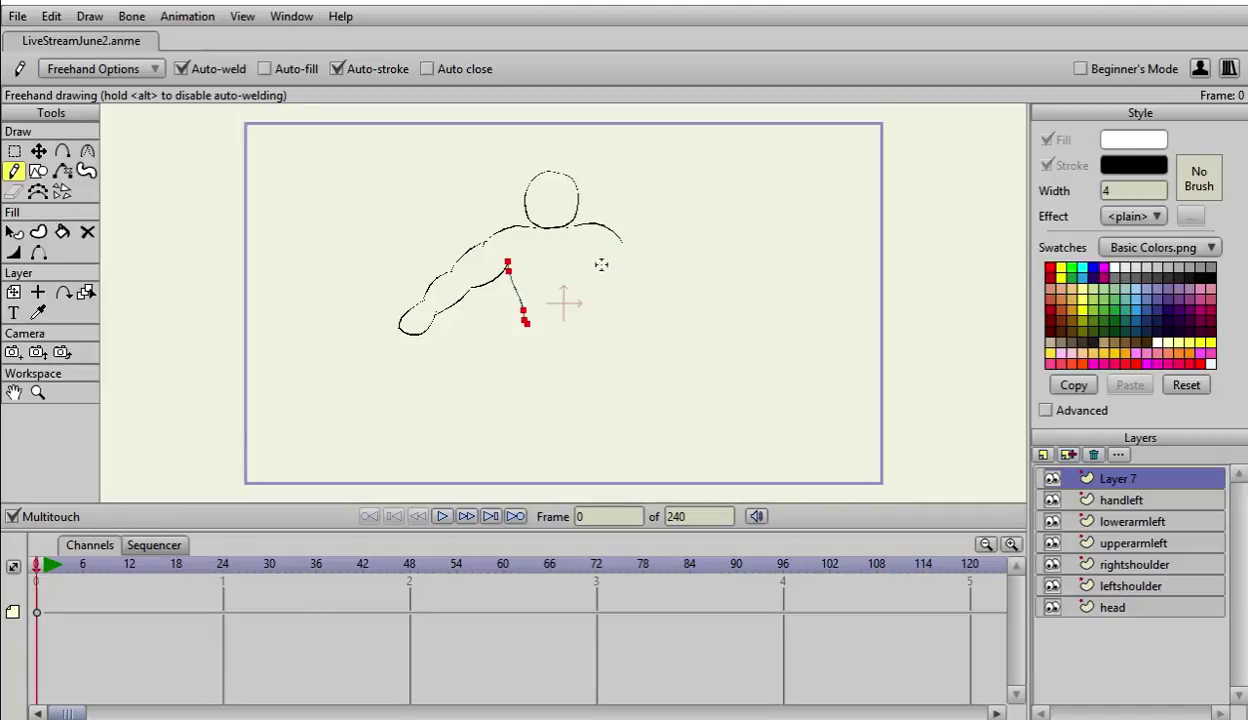
pyautogui.hotkey('ctrl', 'd')
pyautogui.moveTo(597, 266); pyautogui.dragTo(585, 322)
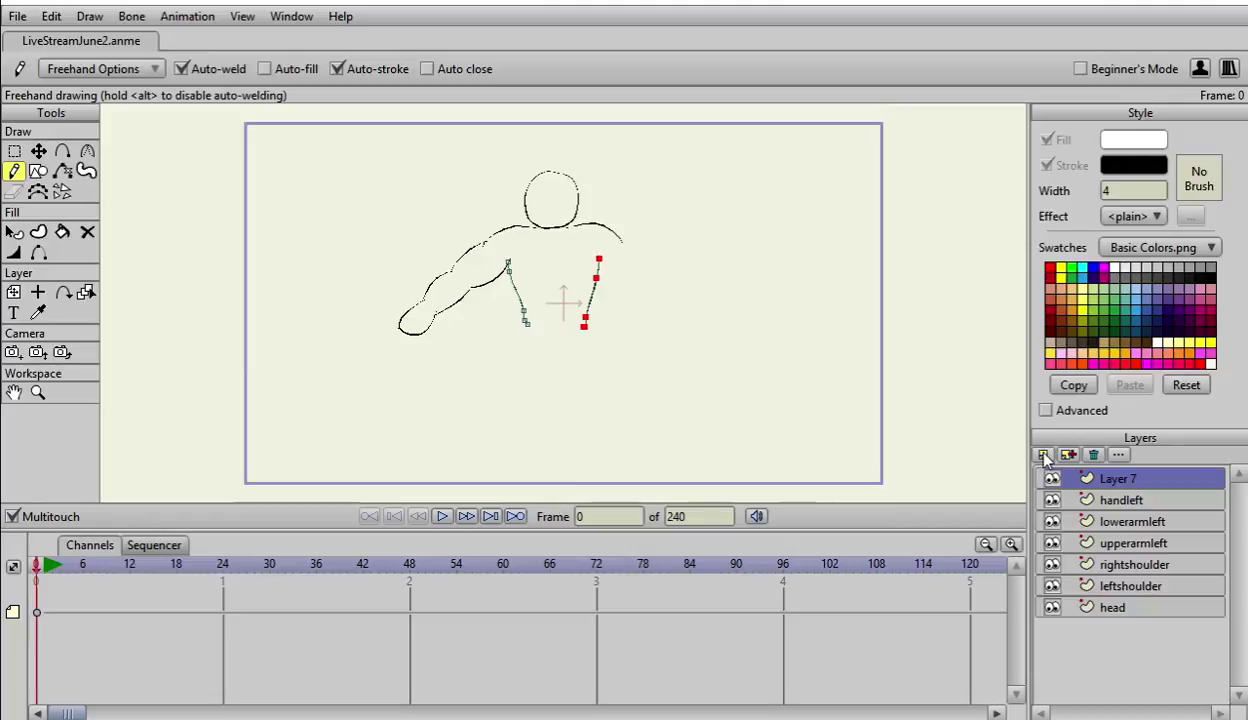
pyautogui.doubleClick(1124, 480)
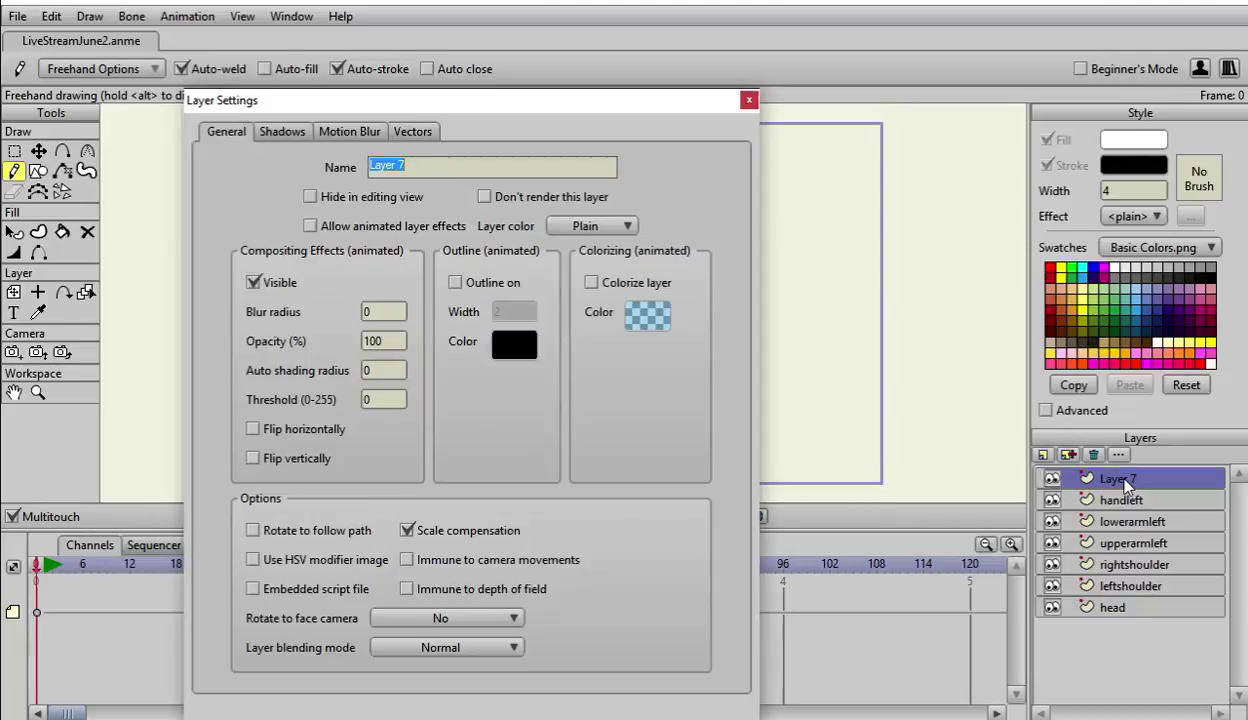
pyautogui.write('uppertorso')
pyautogui.press('Return')
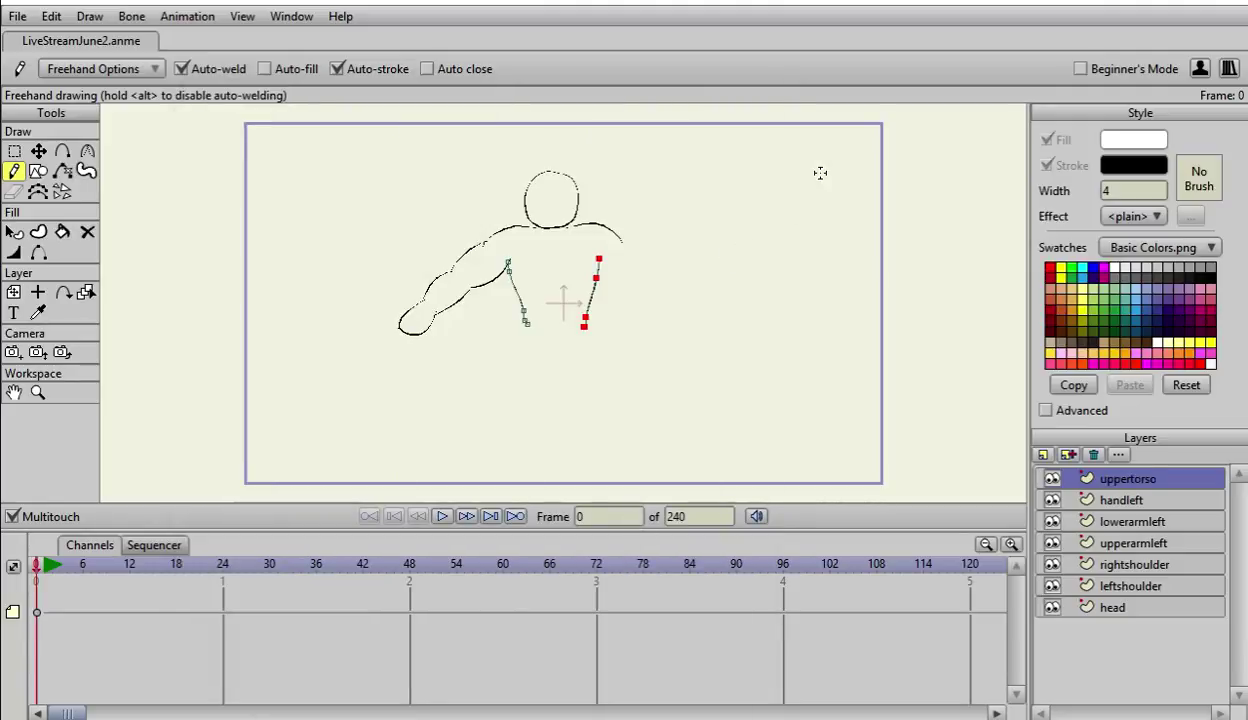
# Step: Add a vector layer named upperarmright and draw the lower and upper edges of the right upper arm below the shoulder
pyautogui.click(1043, 454)
pyautogui.click(1060, 477)
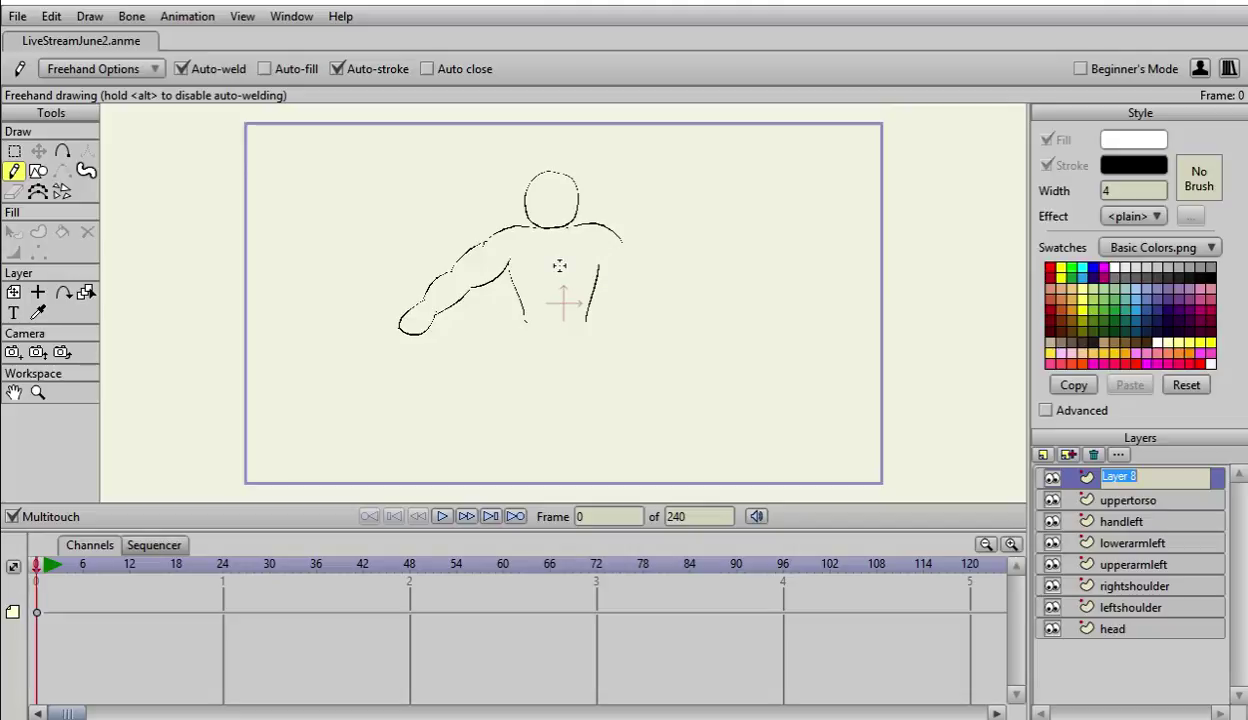
pyautogui.write('upp')
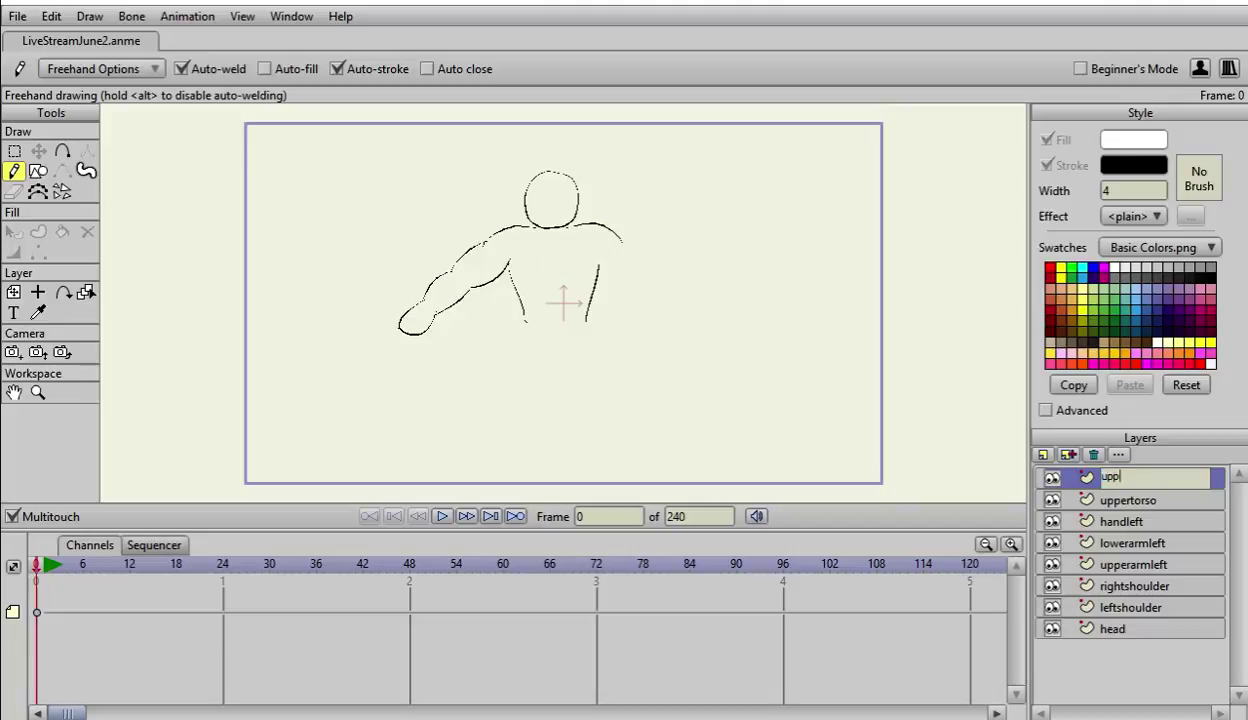
pyautogui.write('erarmright')
pyautogui.press('Return')
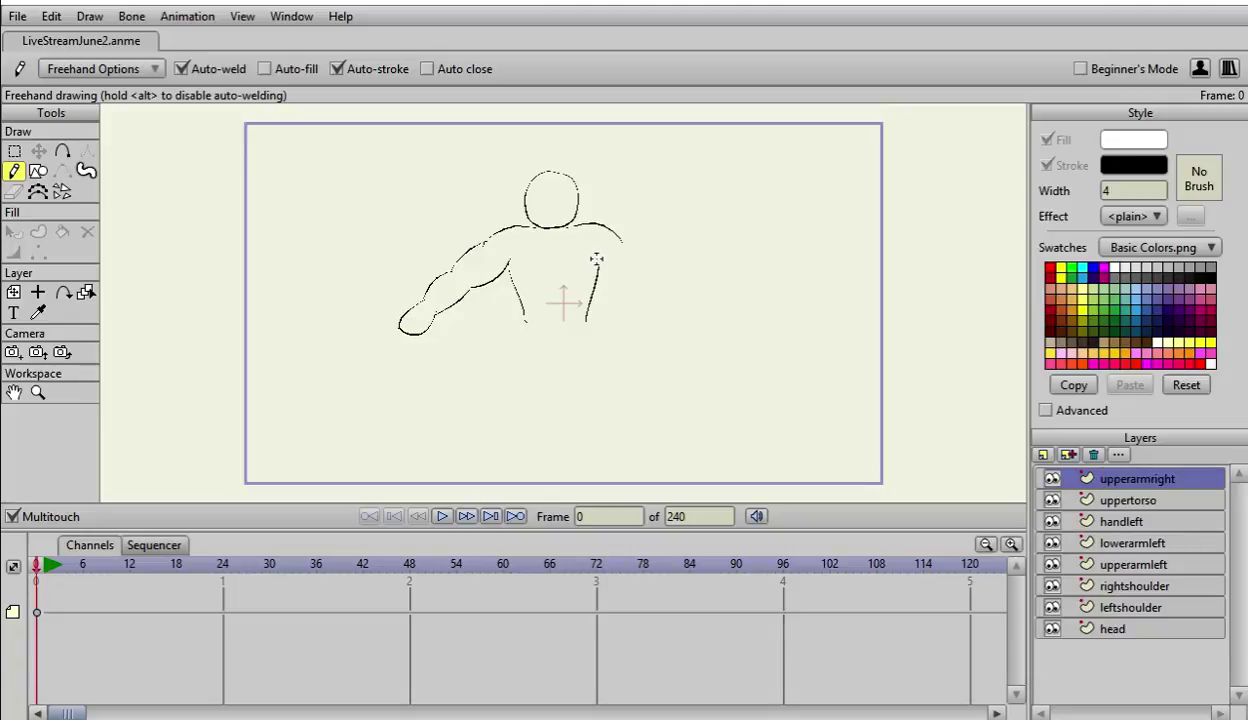
pyautogui.moveTo(597, 262); pyautogui.dragTo(630, 292)
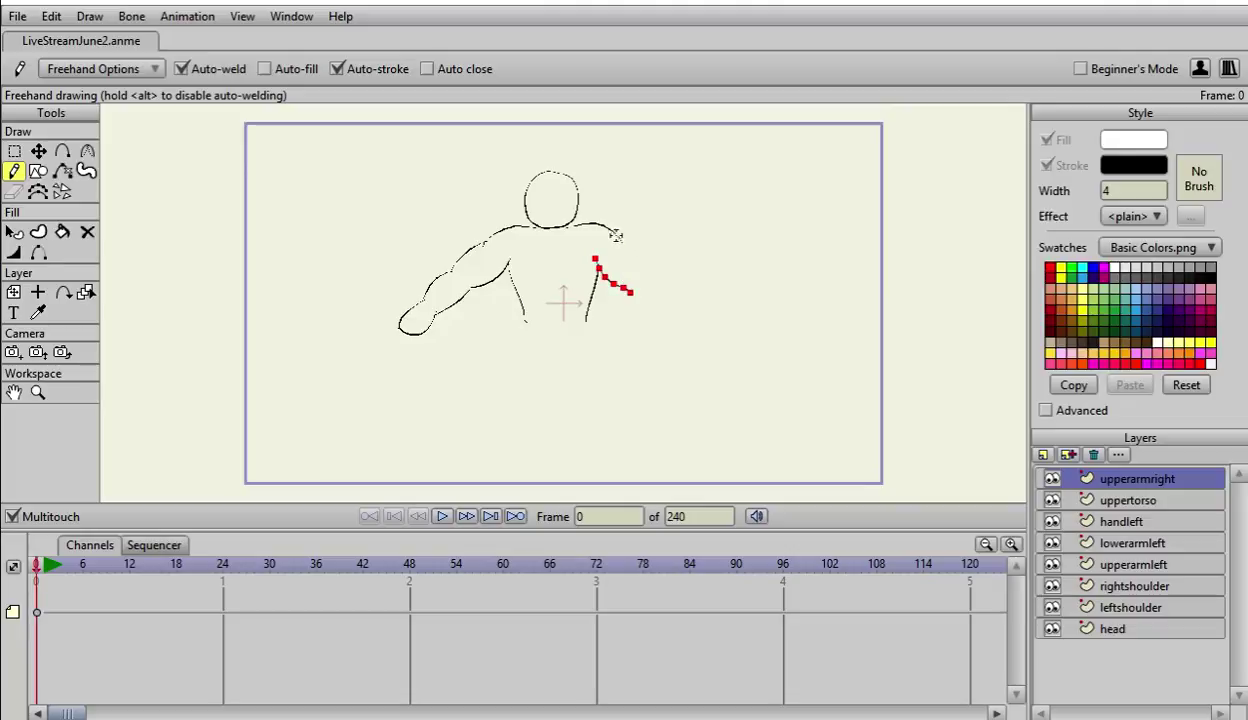
pyautogui.moveTo(600, 230); pyautogui.dragTo(648, 281)
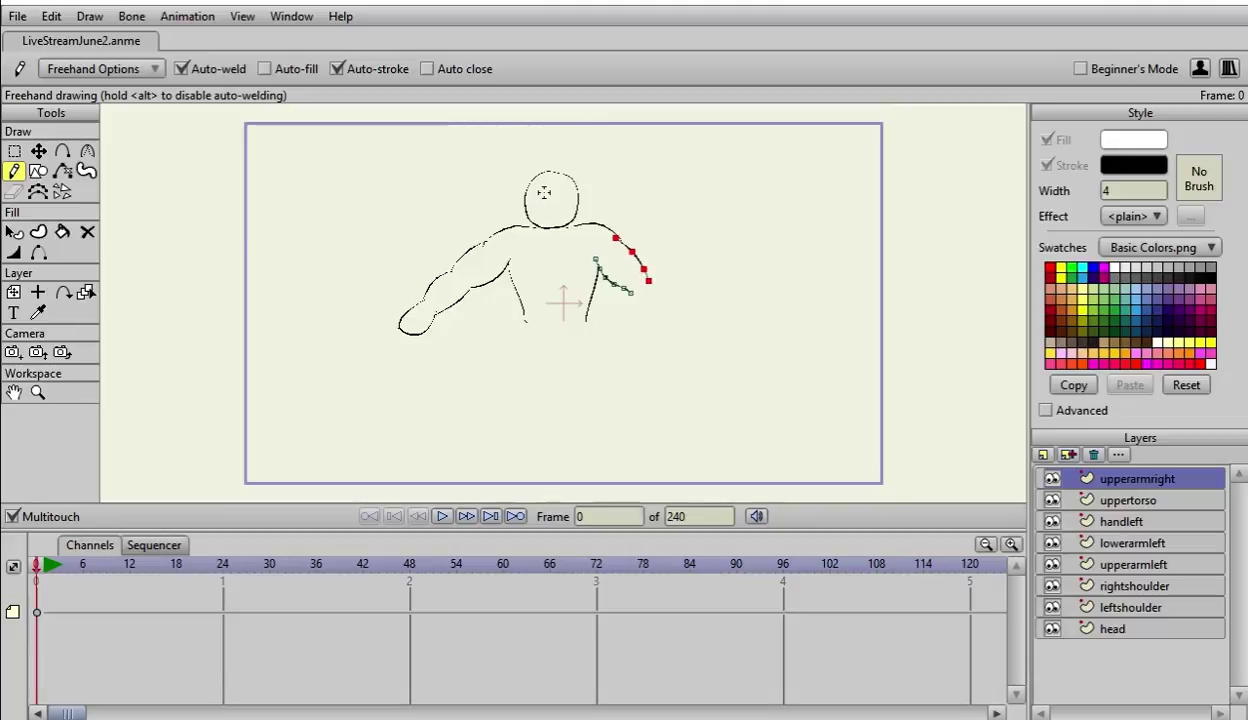
# Step: Add a vector layer named lowerarmright and draw both edges of the right forearm, continuing from the upper arm
pyautogui.click(1043, 455)
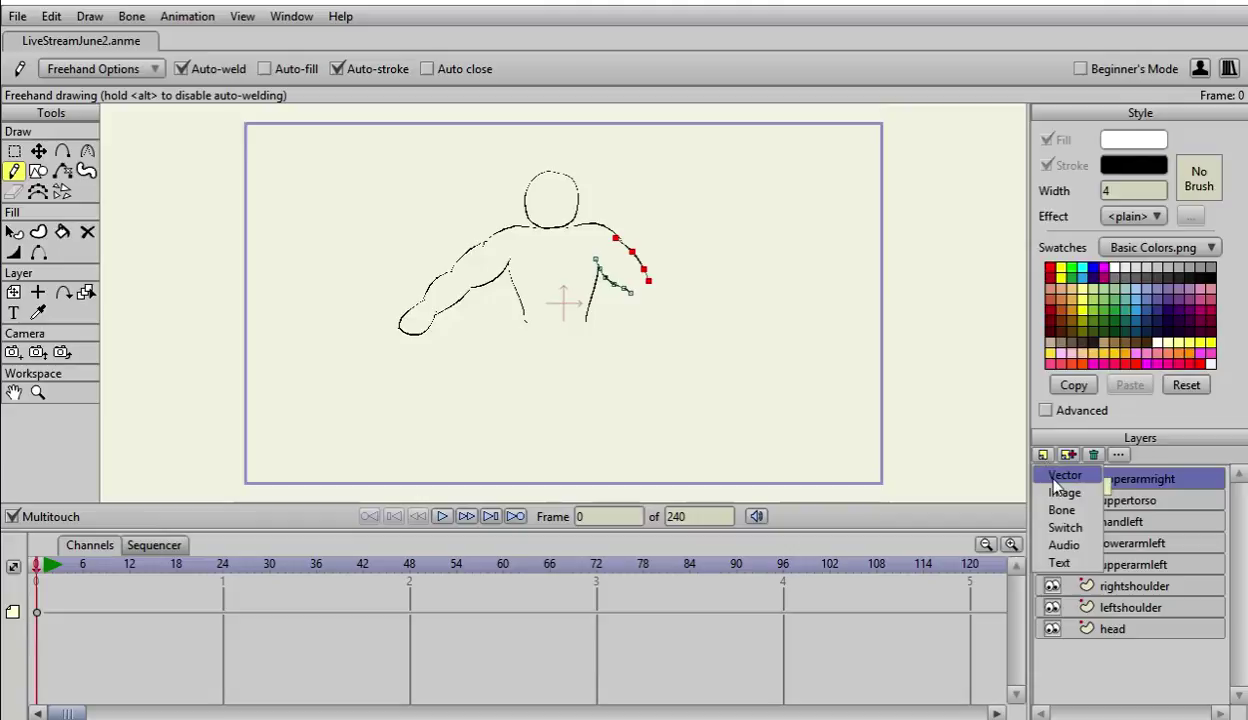
pyautogui.click(1057, 477)
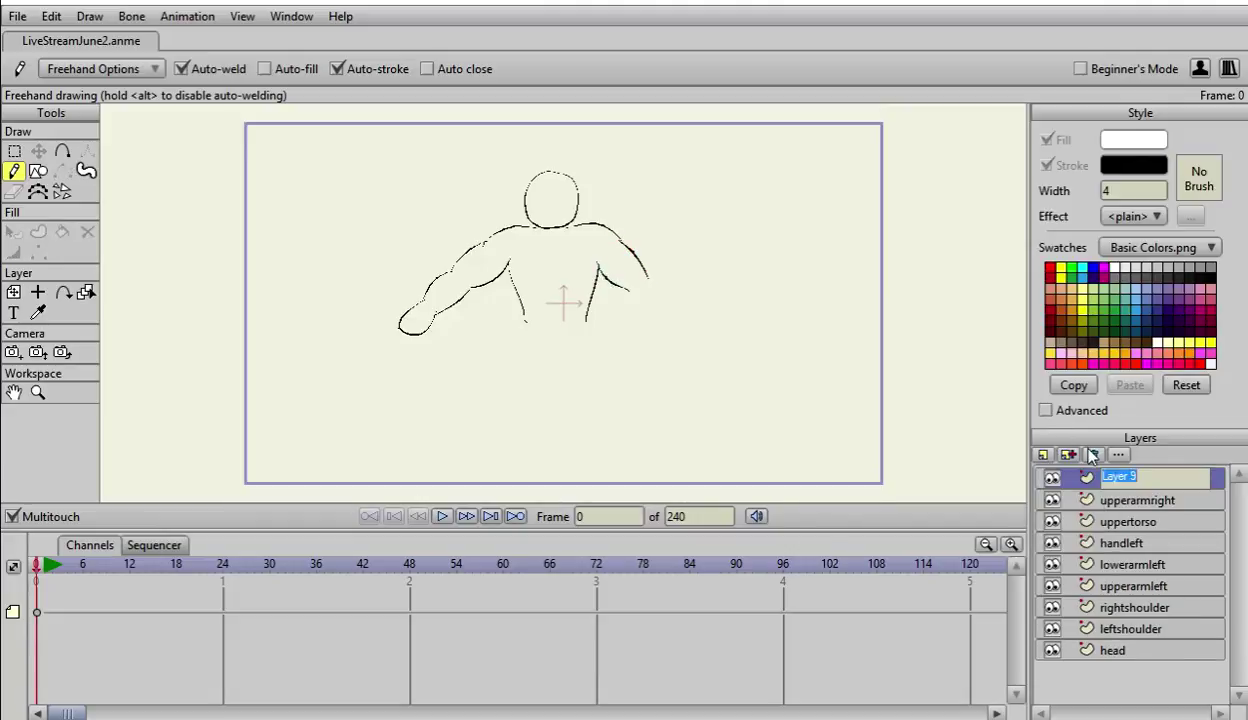
pyautogui.write('lowerarmright')
pyautogui.press('Return')
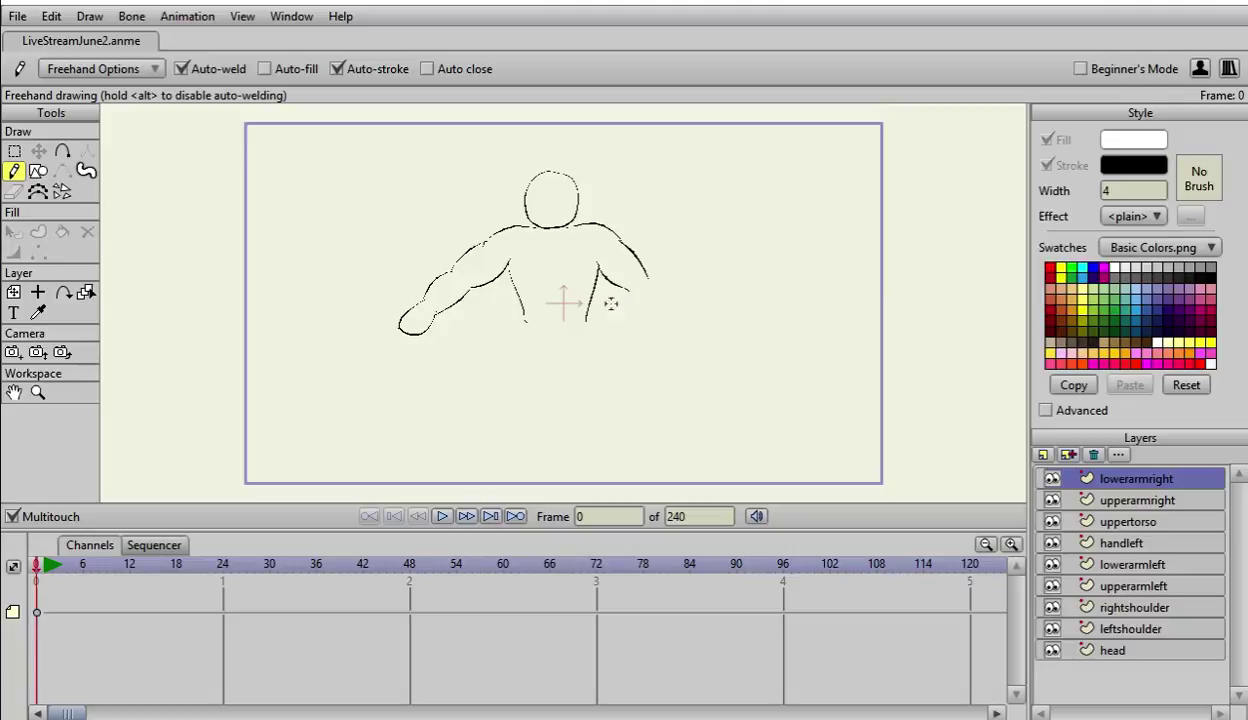
pyautogui.moveTo(598, 268); pyautogui.dragTo(632, 294)
pyautogui.moveTo(624, 283); pyautogui.dragTo(652, 322)
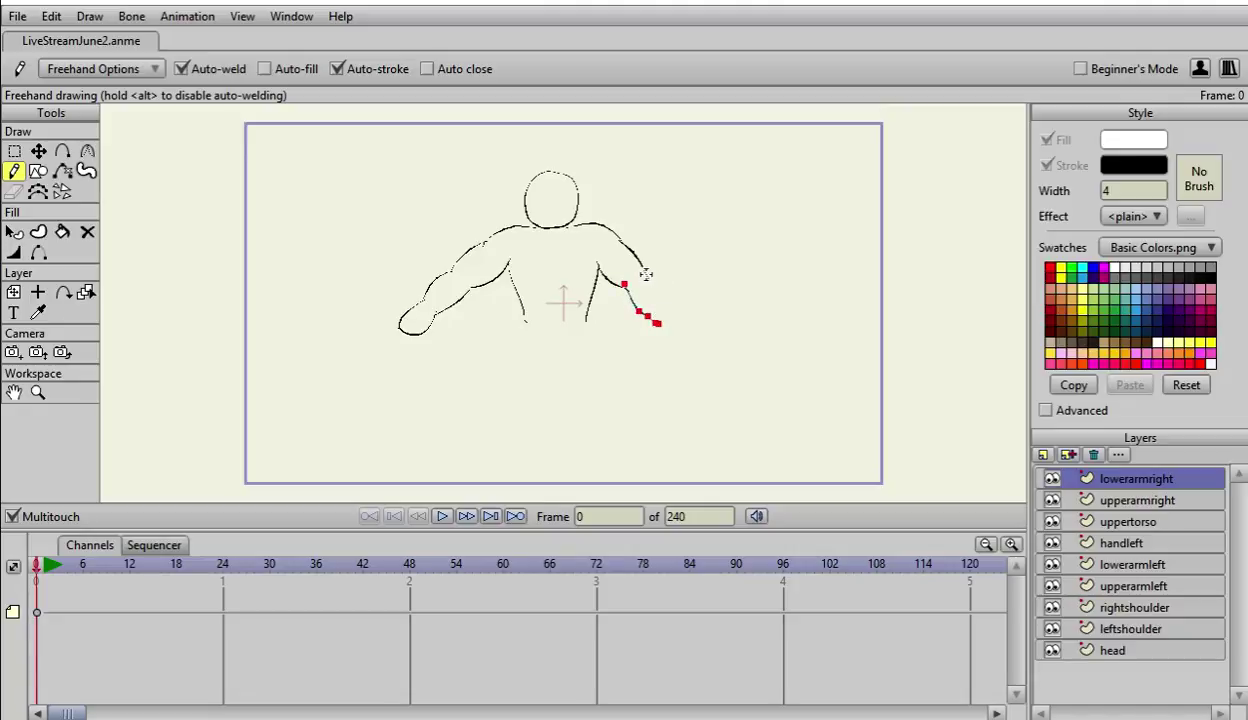
pyautogui.moveTo(645, 276); pyautogui.dragTo(676, 320)
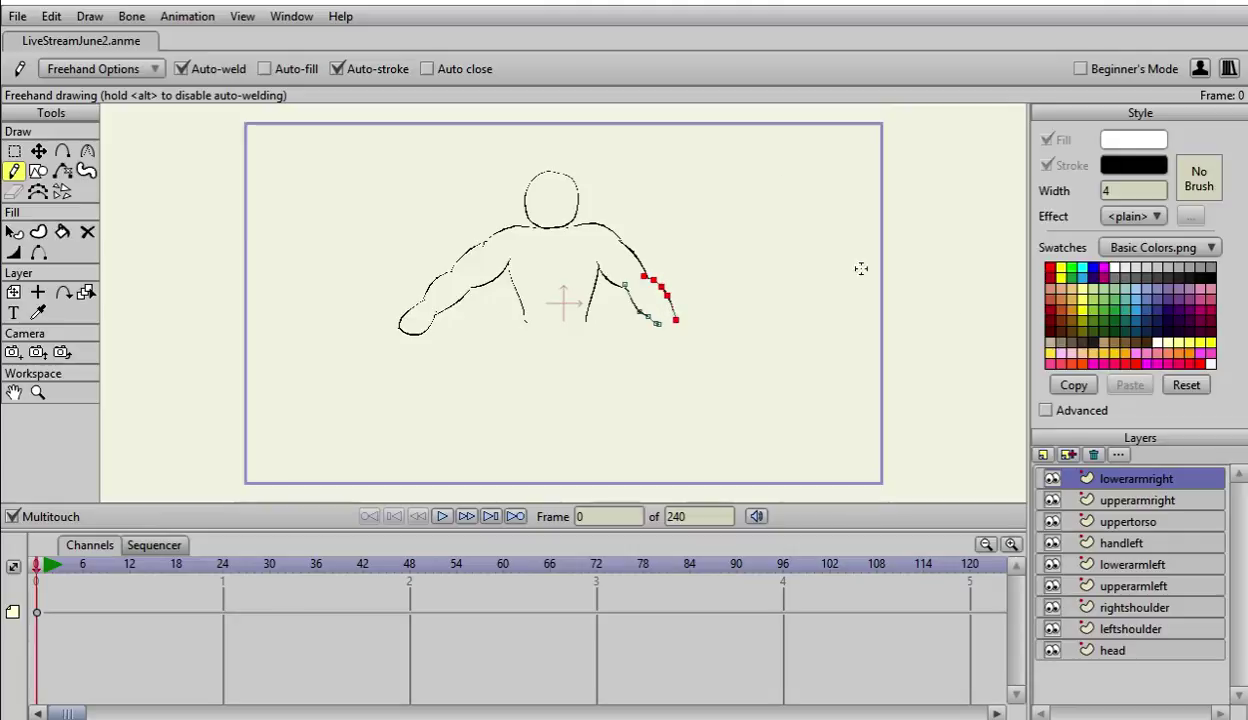
# Step: Add a vector layer named handright and draw a rounded hand outline joining both edges at the end of the right forearm
pyautogui.click(1043, 456)
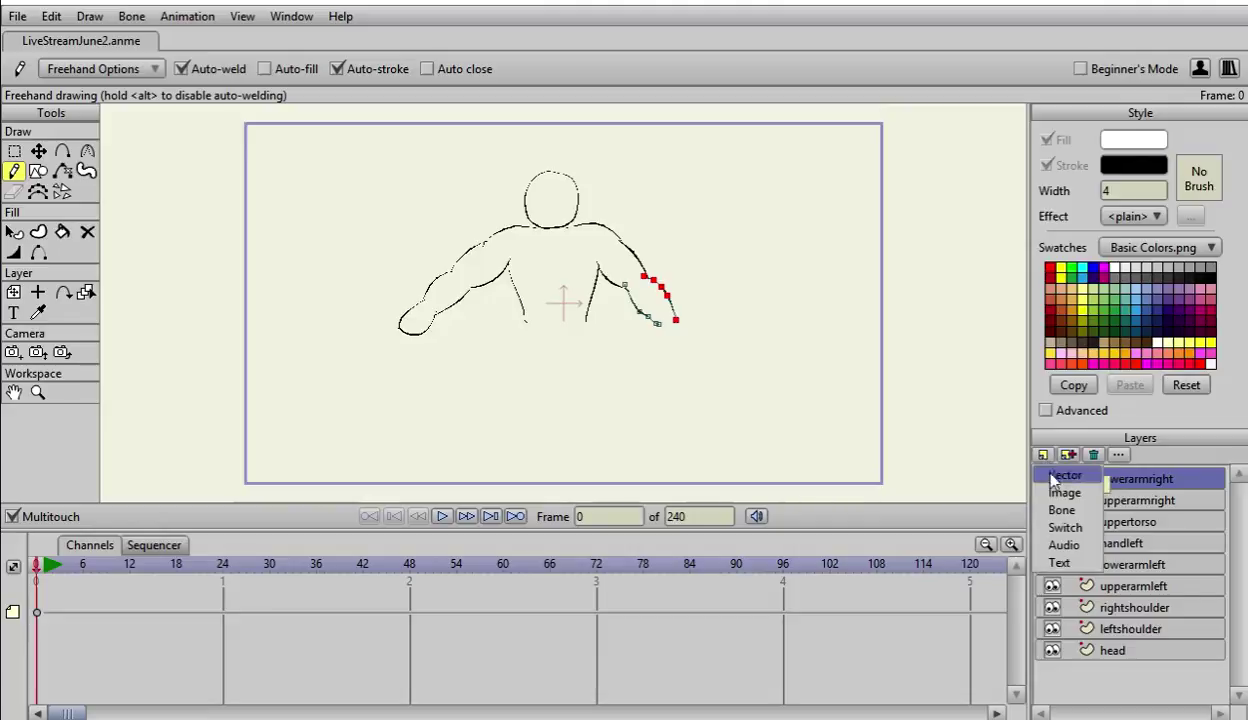
pyautogui.click(1060, 476)
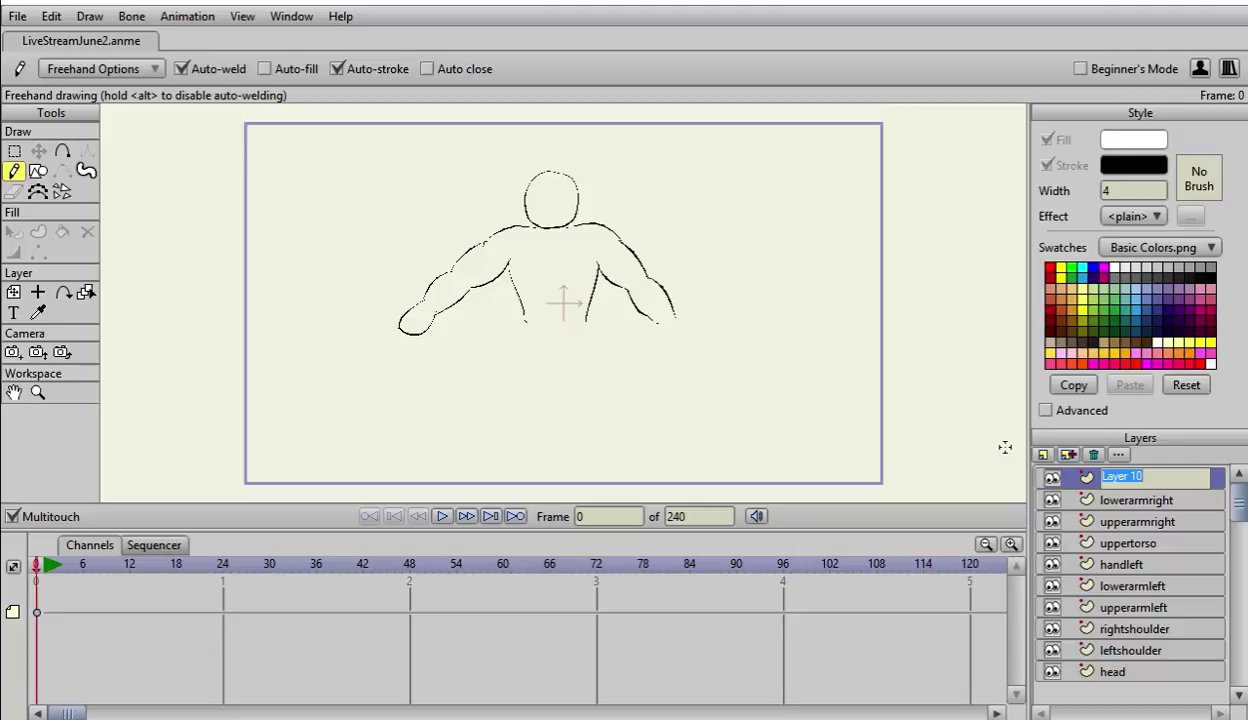
pyautogui.write('handright')
pyautogui.press('Return')
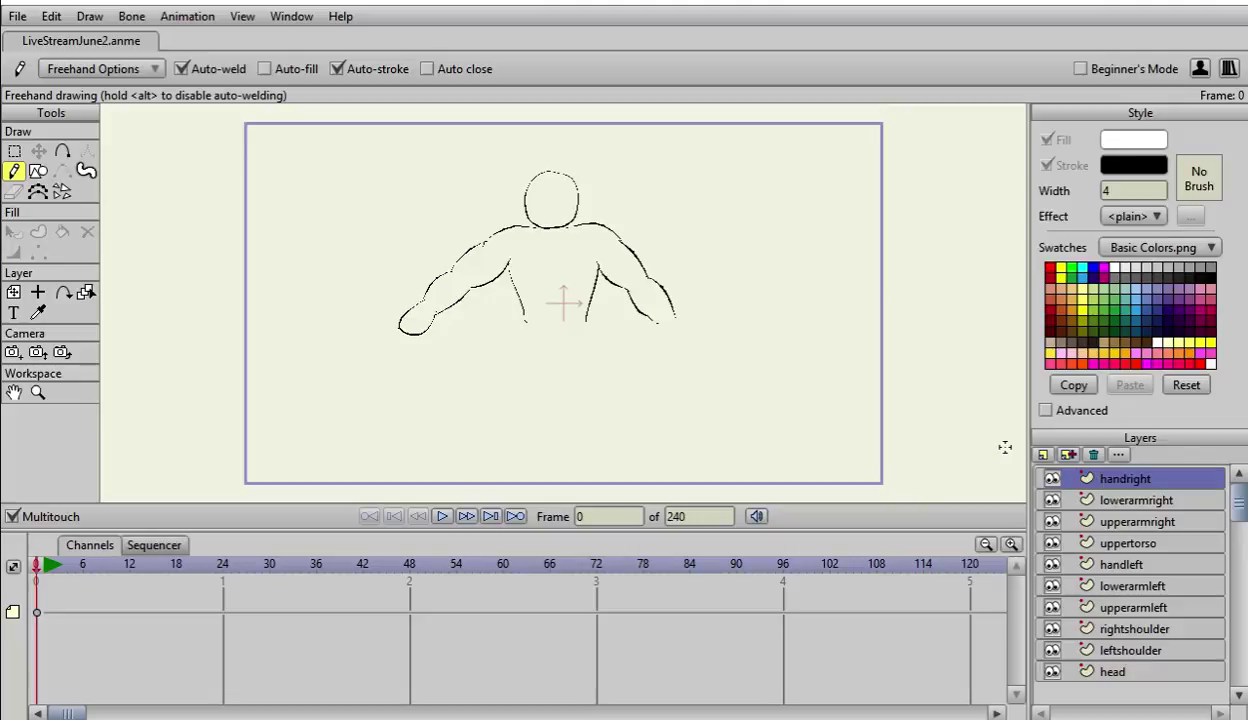
pyautogui.moveTo(636, 294); pyautogui.dragTo(654, 322)
pyautogui.moveTo(654, 324)
pyautogui.mouseDown()
pyautogui.moveTo(674, 345)
pyautogui.moveTo(684, 324)
pyautogui.moveTo(670, 318)
pyautogui.mouseUp()
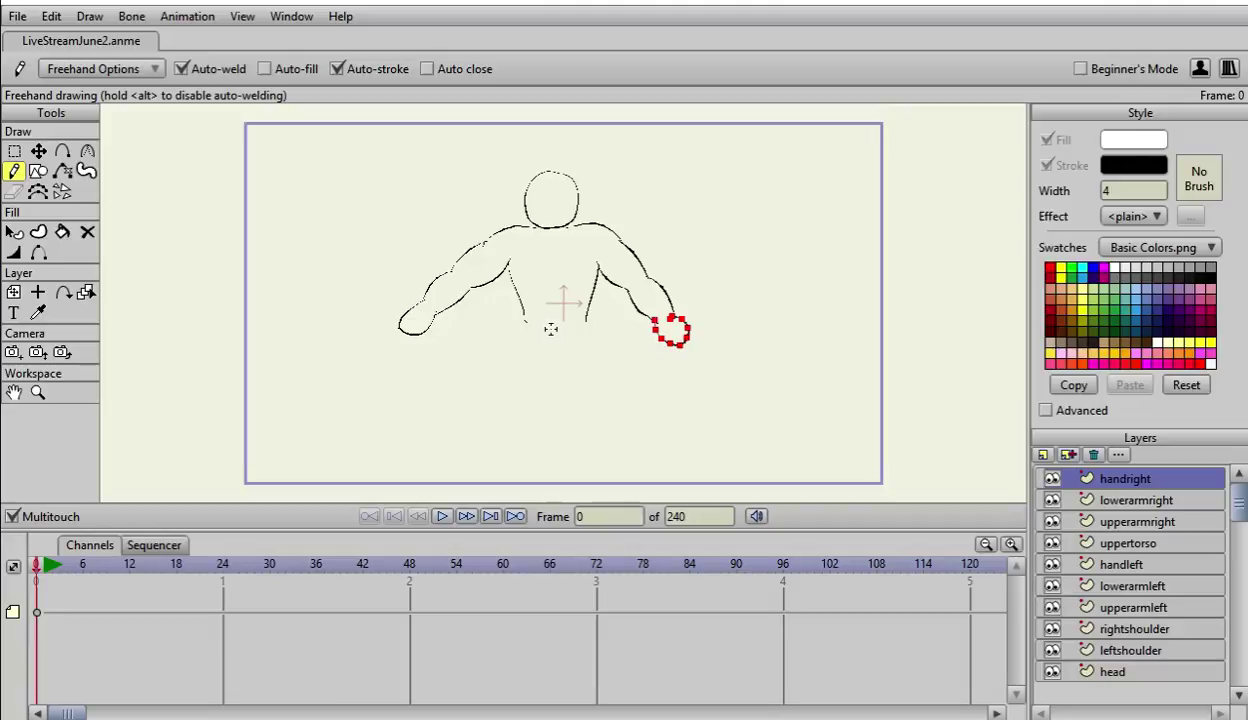
# Step: Add a vector layer named torsolow for the lower torso
pyautogui.click(1043, 454)
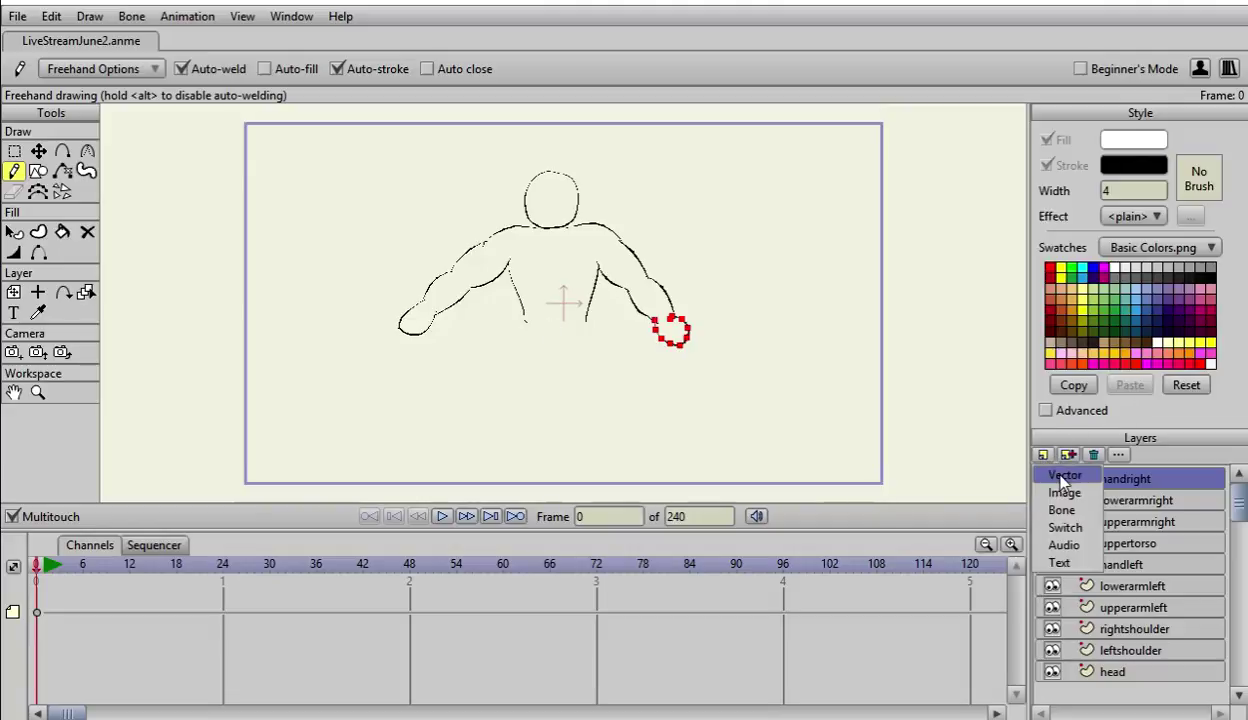
pyautogui.click(1063, 477)
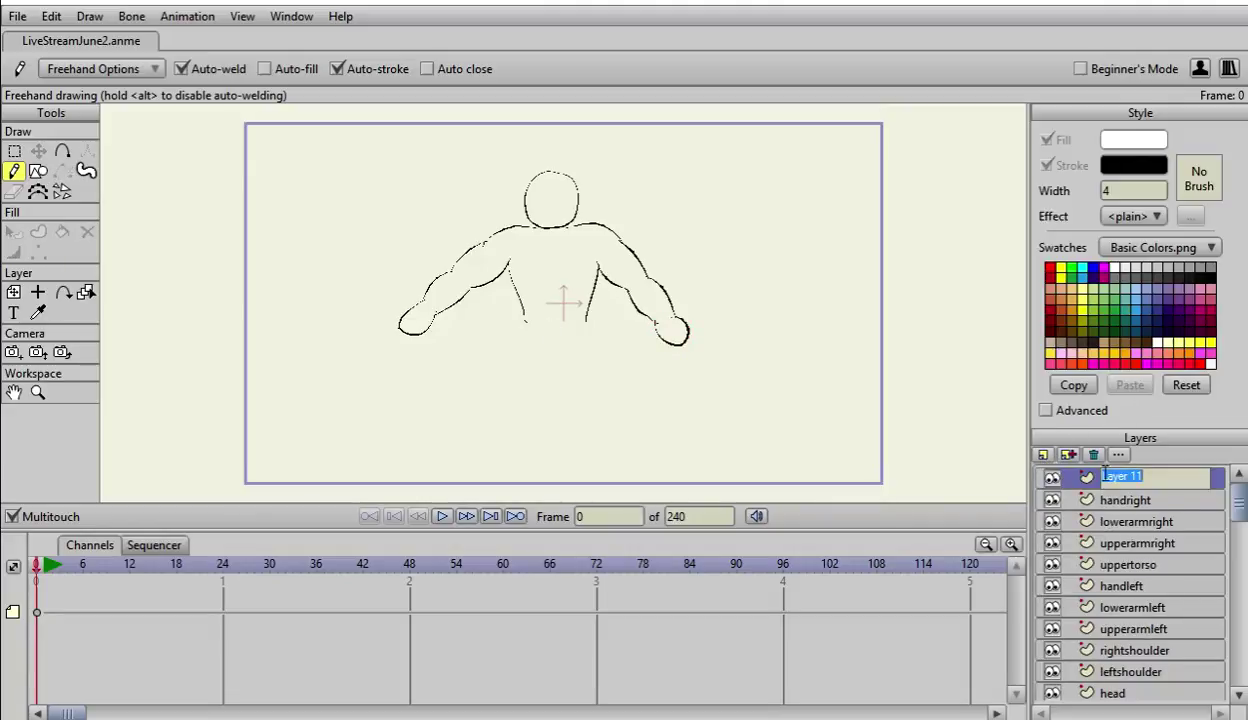
pyautogui.write('torsolow')
pyautogui.press('Return')
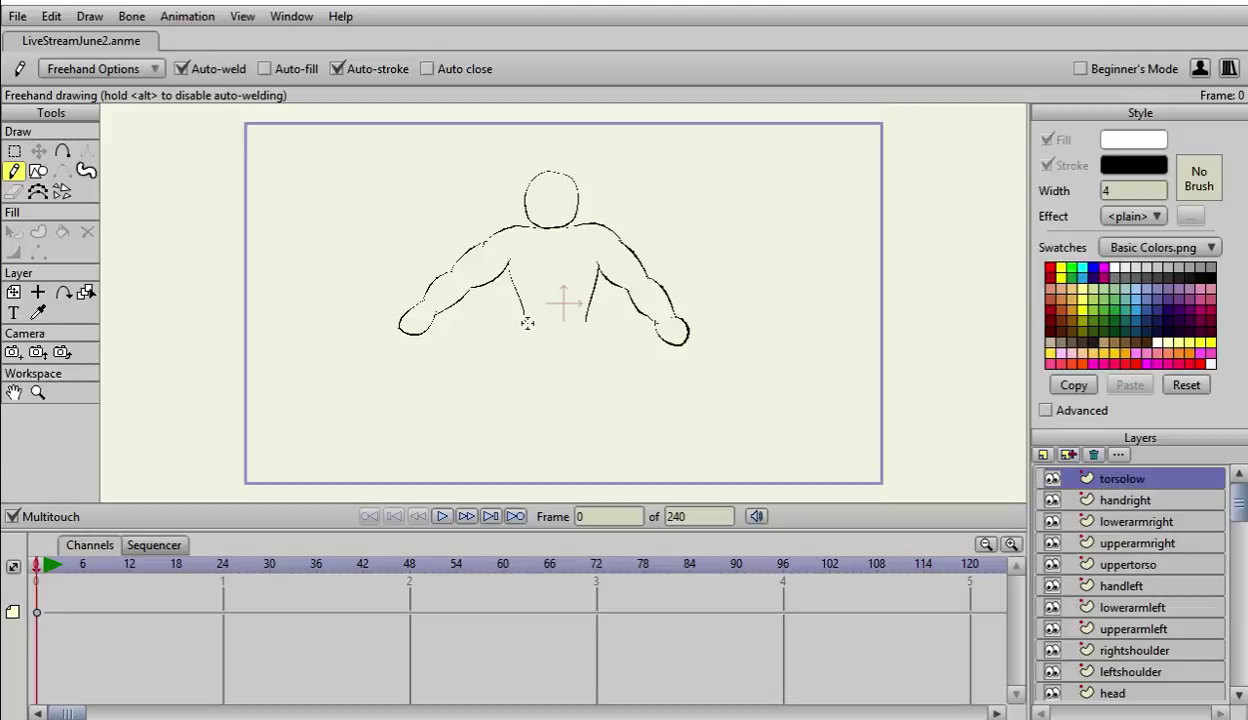
pyautogui.moveTo(526, 321); pyautogui.dragTo(524, 368)
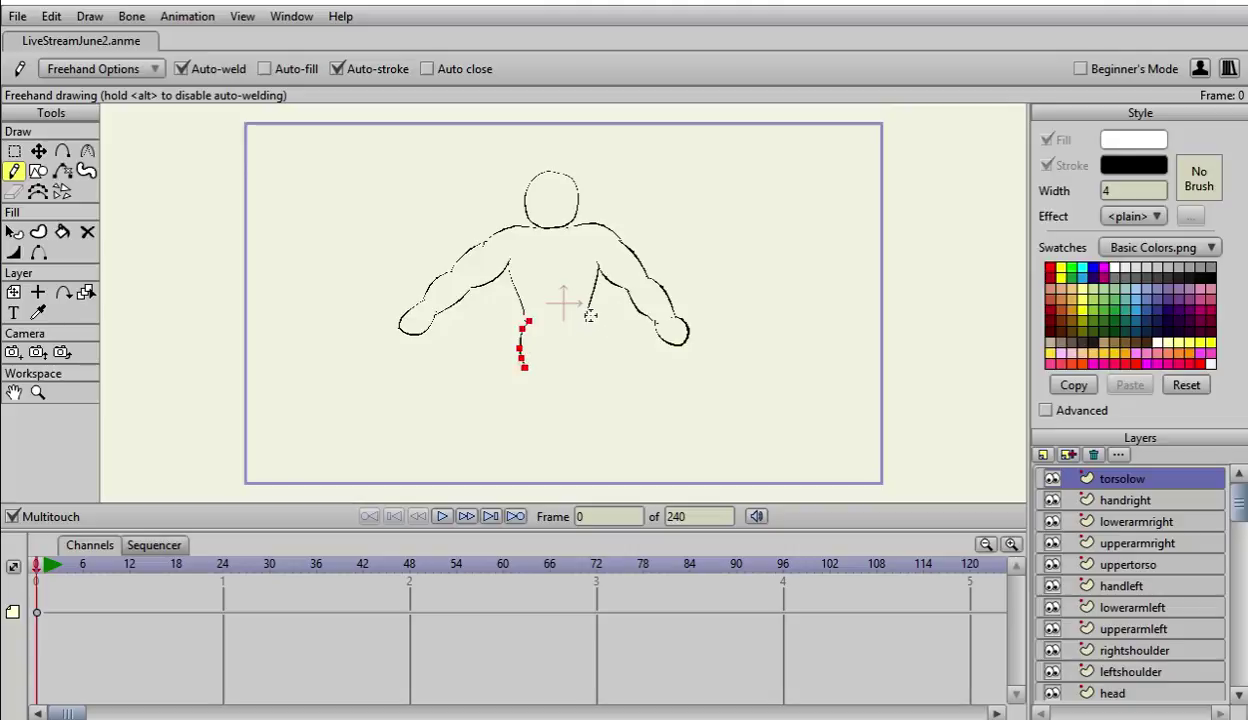
pyautogui.moveTo(590, 315); pyautogui.dragTo(588, 368)
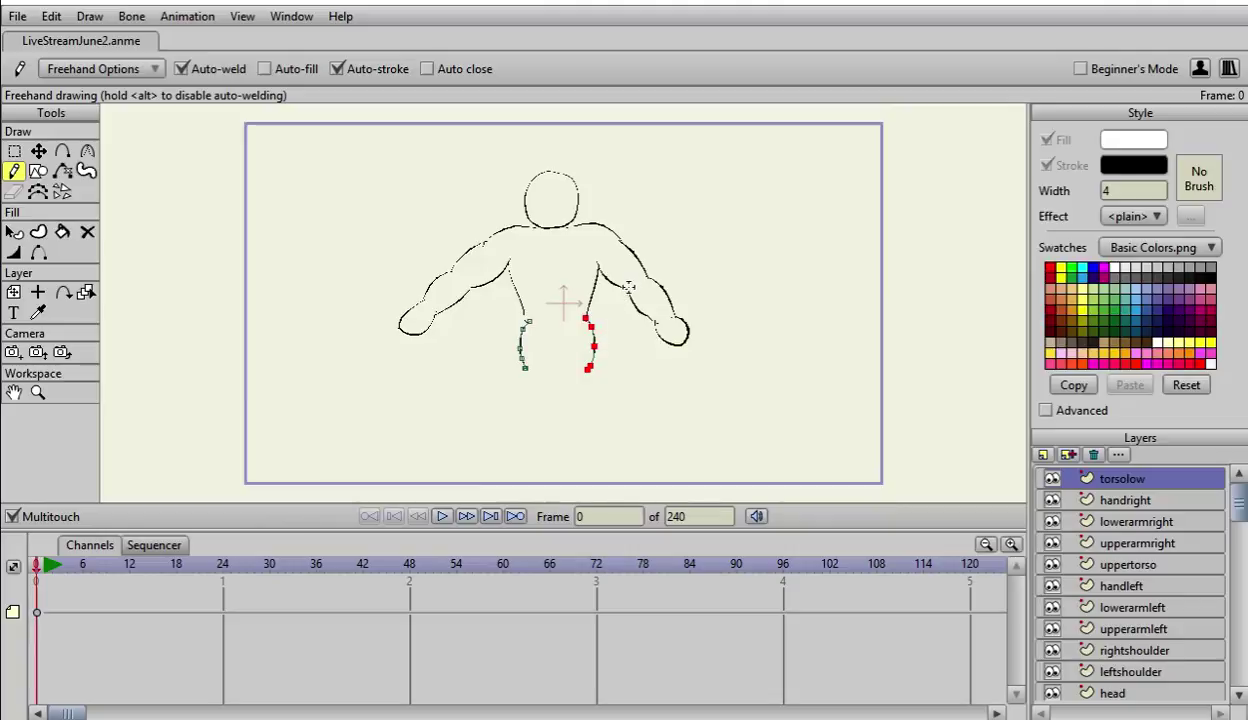
pyautogui.hotkey('ctrl', 'z')
pyautogui.hotkey('ctrl', 'z')
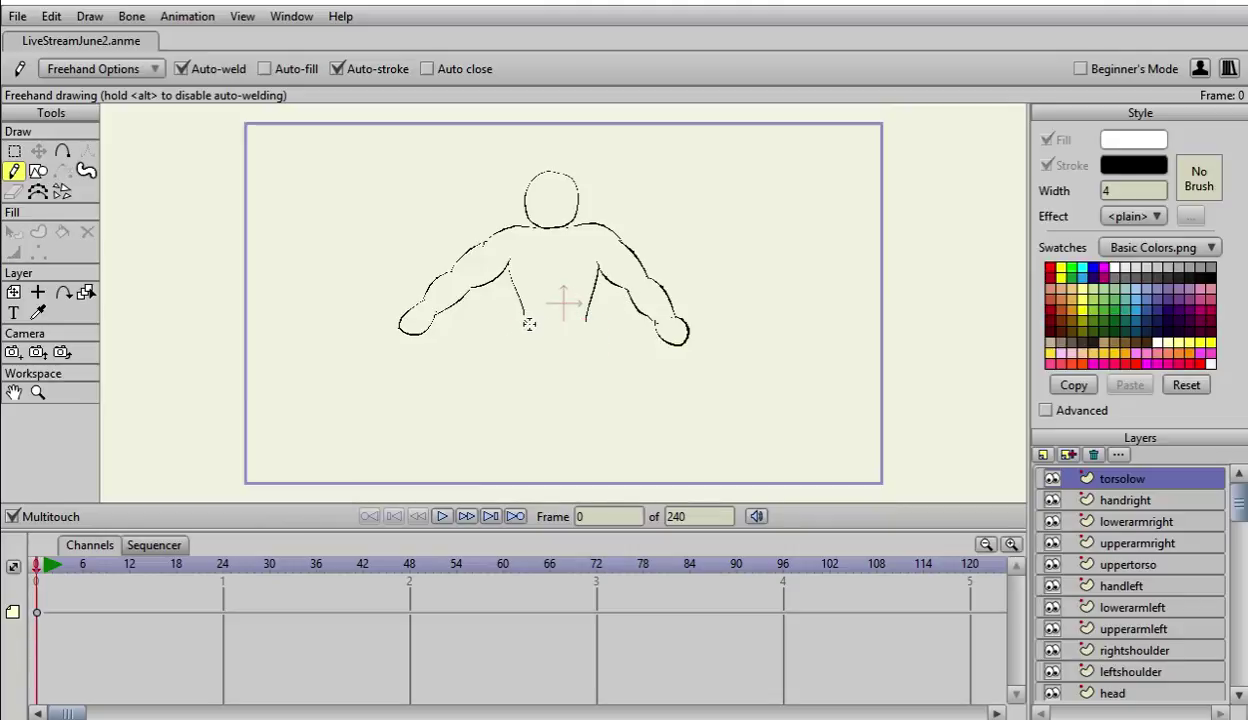
pyautogui.moveTo(527, 322); pyautogui.dragTo(517, 348)
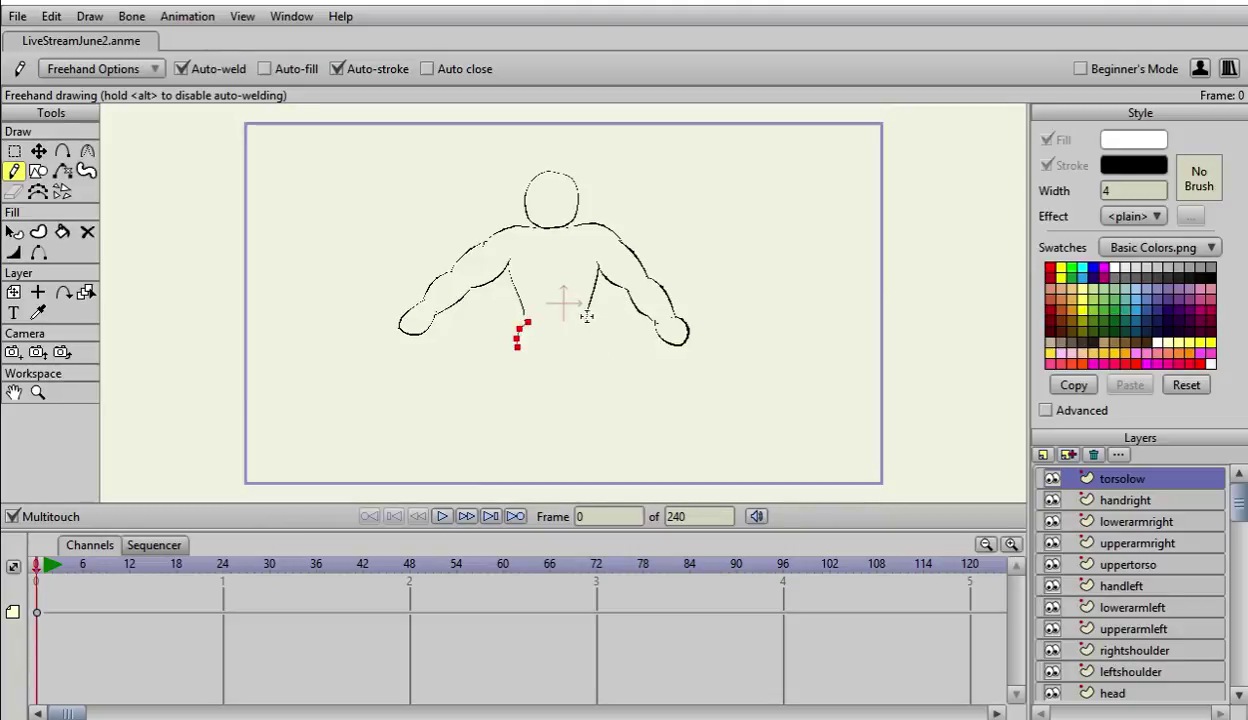
pyautogui.moveTo(585, 315); pyautogui.dragTo(590, 350)
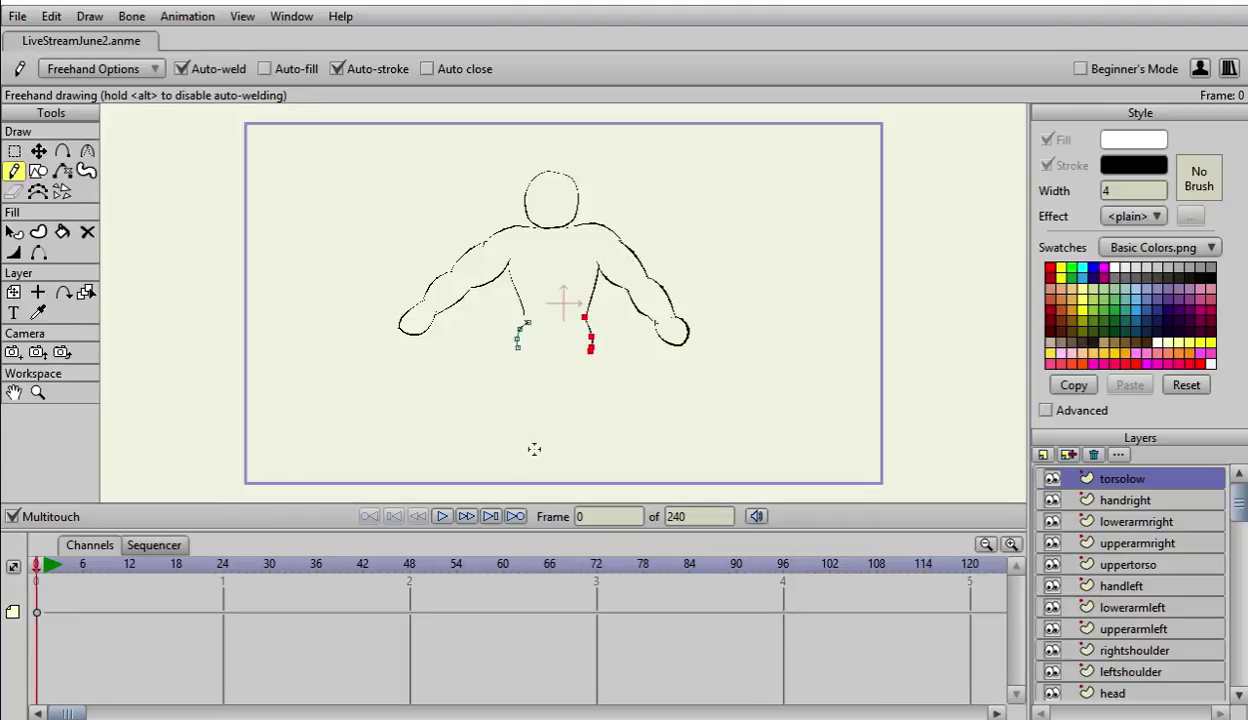
pyautogui.hotkey('ctrl', 'z')
pyautogui.hotkey('ctrl', 'z')
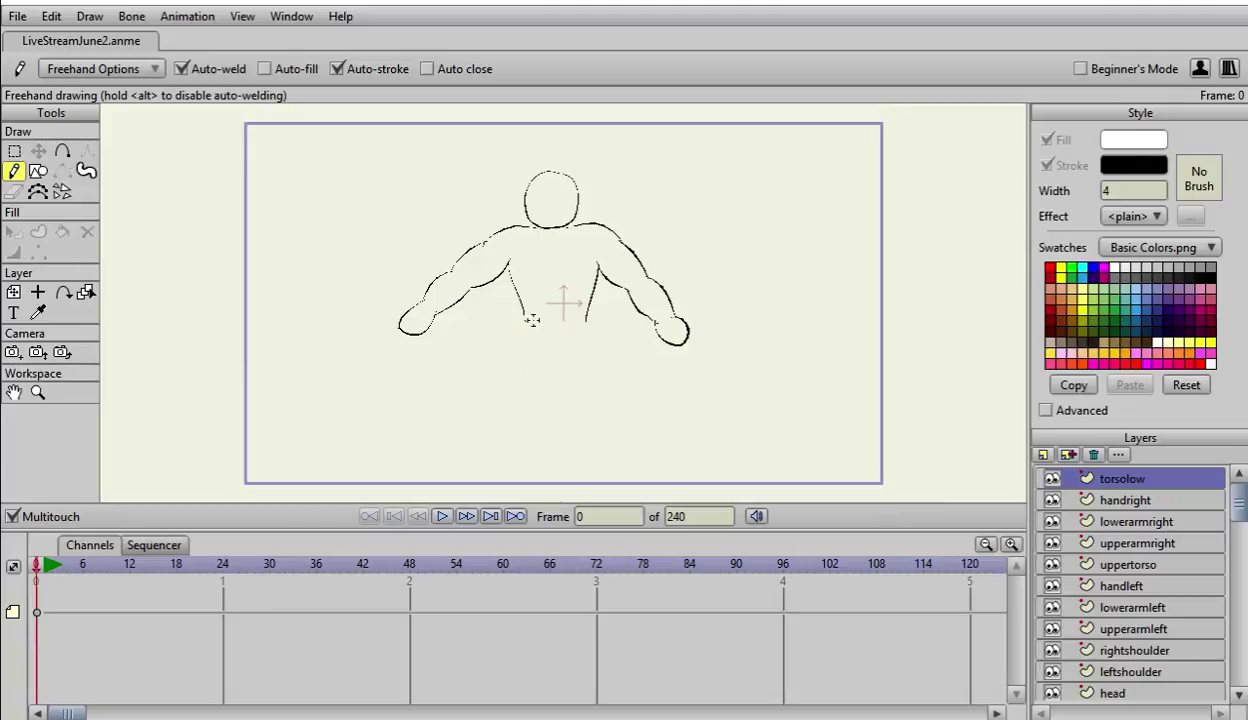
# Step: Draw the left and right hip lines down from the waist and a short curved crotch line centred between their lower ends
pyautogui.moveTo(525, 321); pyautogui.dragTo(519, 362)
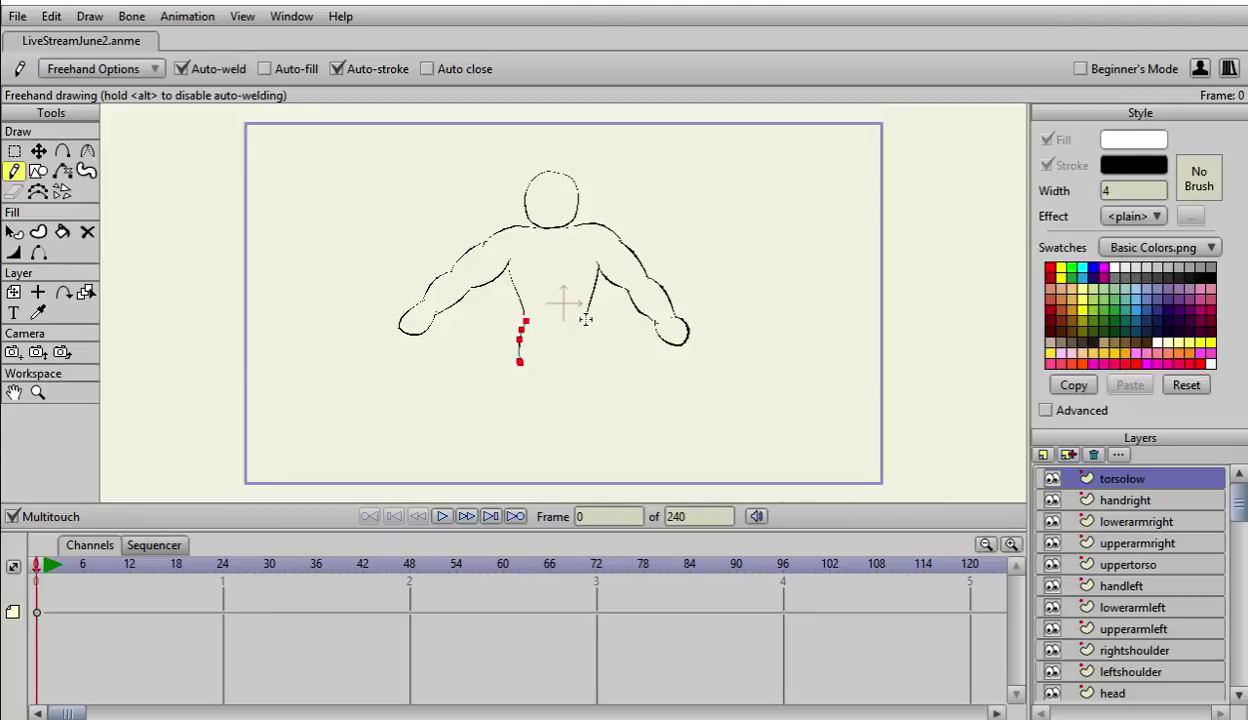
pyautogui.moveTo(586, 318); pyautogui.dragTo(592, 354)
pyautogui.press('Return')
pyautogui.moveTo(554, 365); pyautogui.dragTo(571, 364)
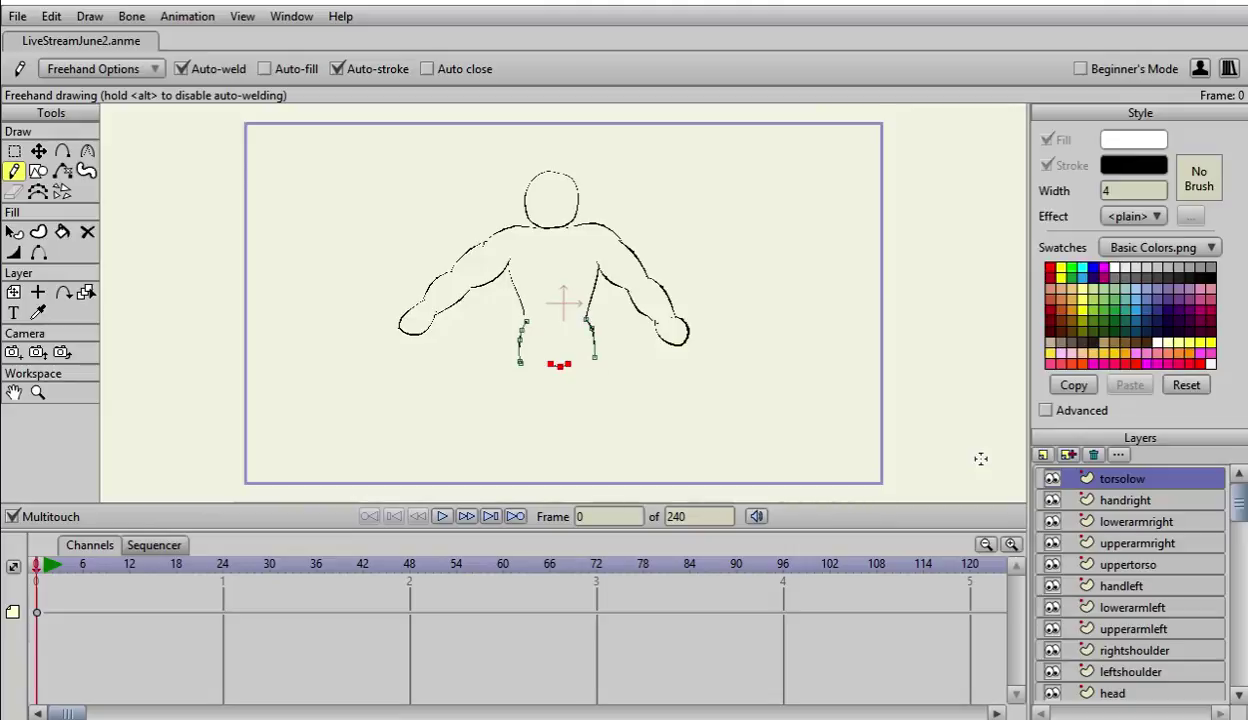
# Step: Add a vector layer named legupperleft and draw the left thigh's outer edge from the hip and inner edge from the crotch
pyautogui.click(1043, 455)
pyautogui.click(1065, 475)
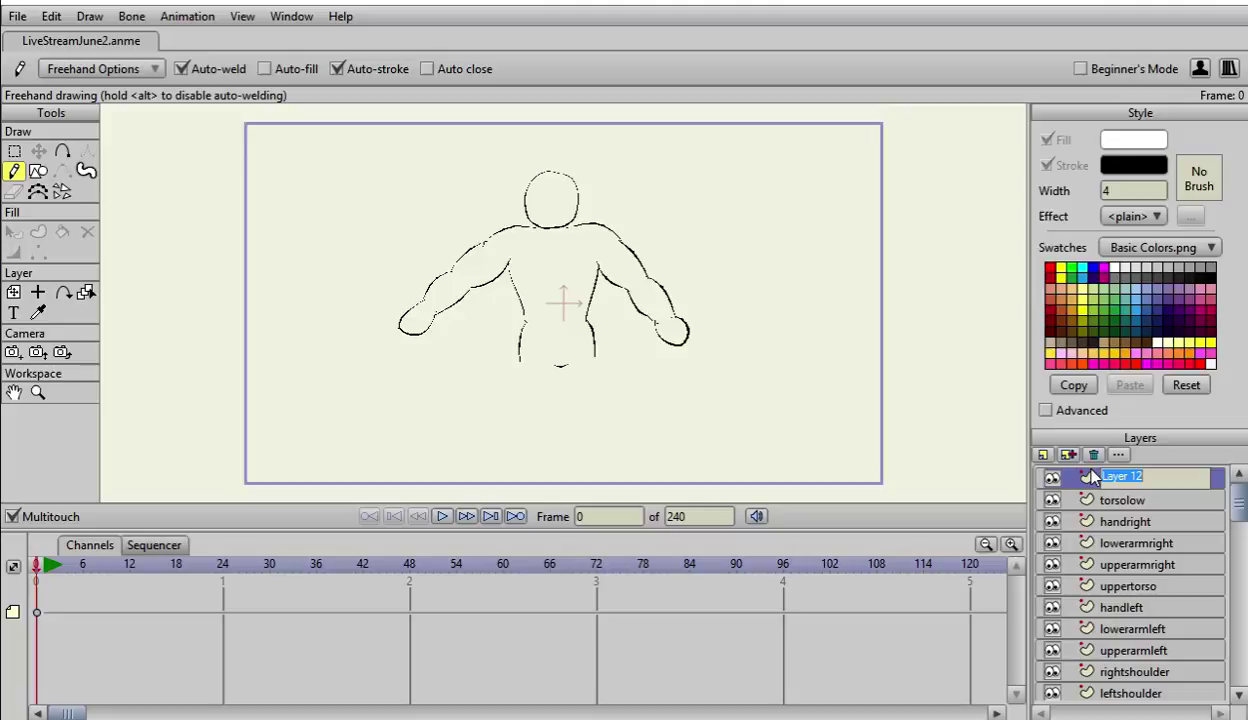
pyautogui.write('leg')
pyautogui.write('upperleft')
pyautogui.click(1093, 478)
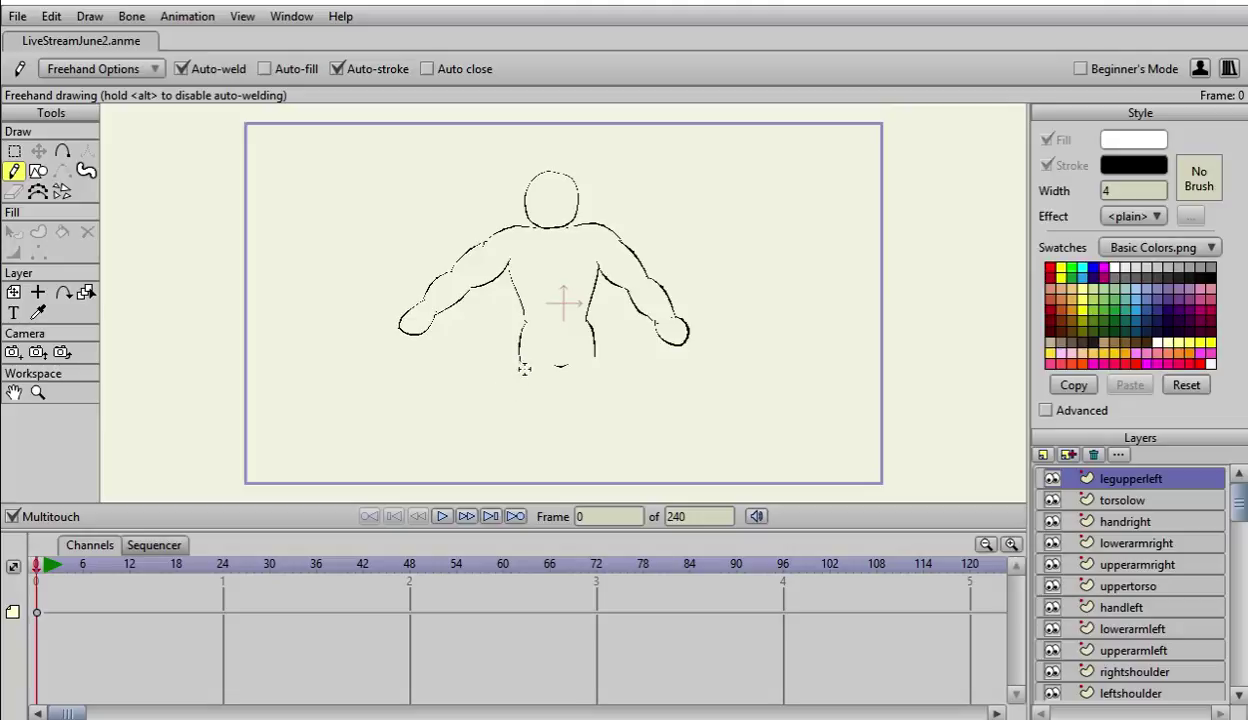
pyautogui.moveTo(520, 360); pyautogui.dragTo(502, 414)
pyautogui.moveTo(556, 366); pyautogui.dragTo(530, 424)
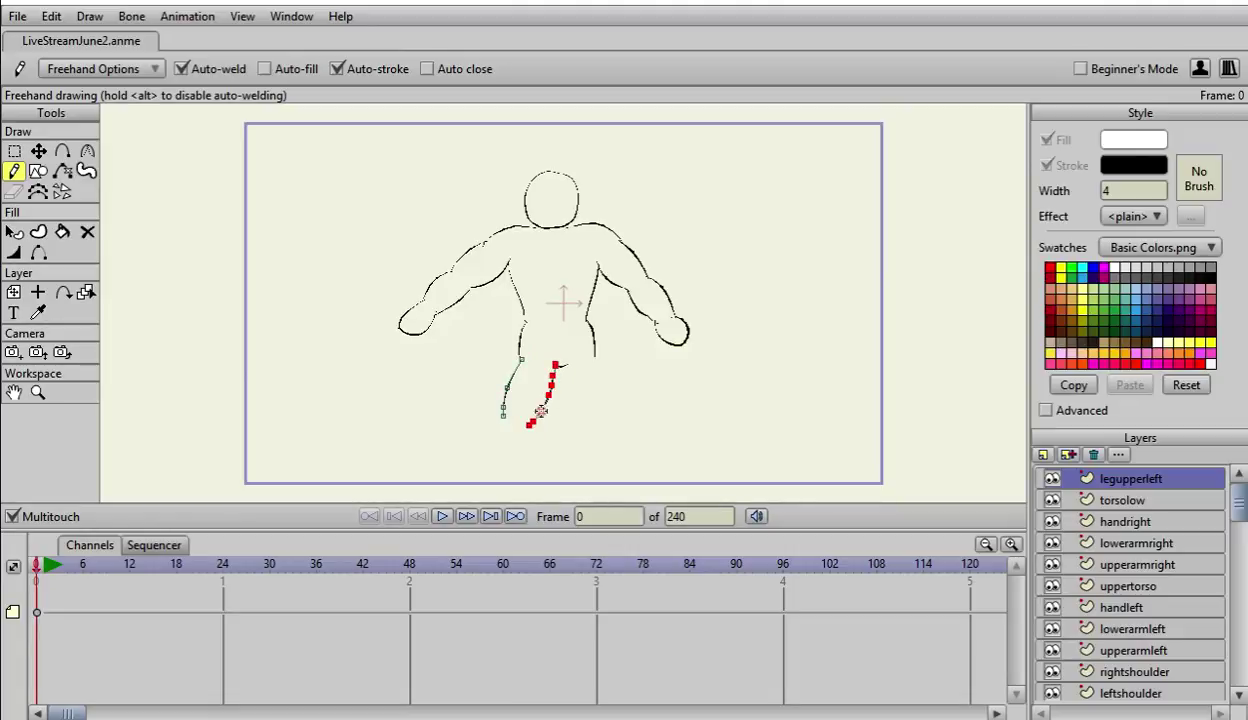
# Step: Add a vector layer named leglowleft and draw the left lower leg's outer and inner edges down from the knee
pyautogui.click(1043, 454)
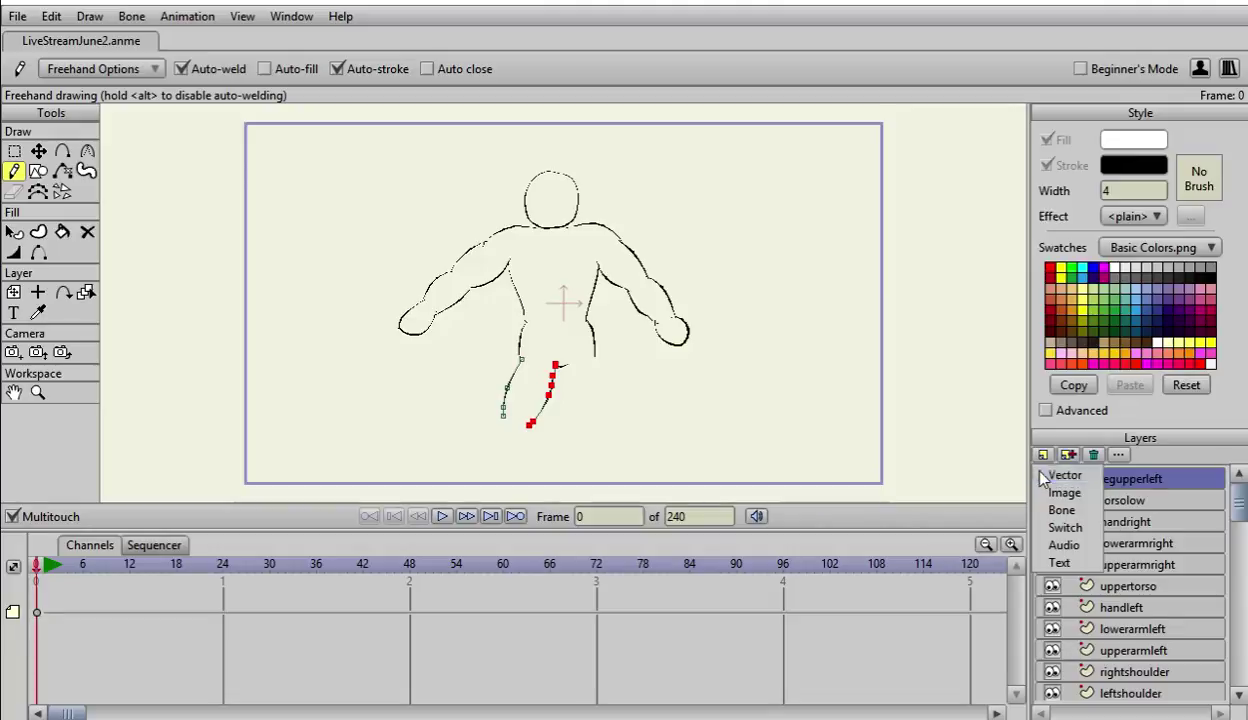
pyautogui.click(1043, 477)
pyautogui.doubleClick(1150, 478)
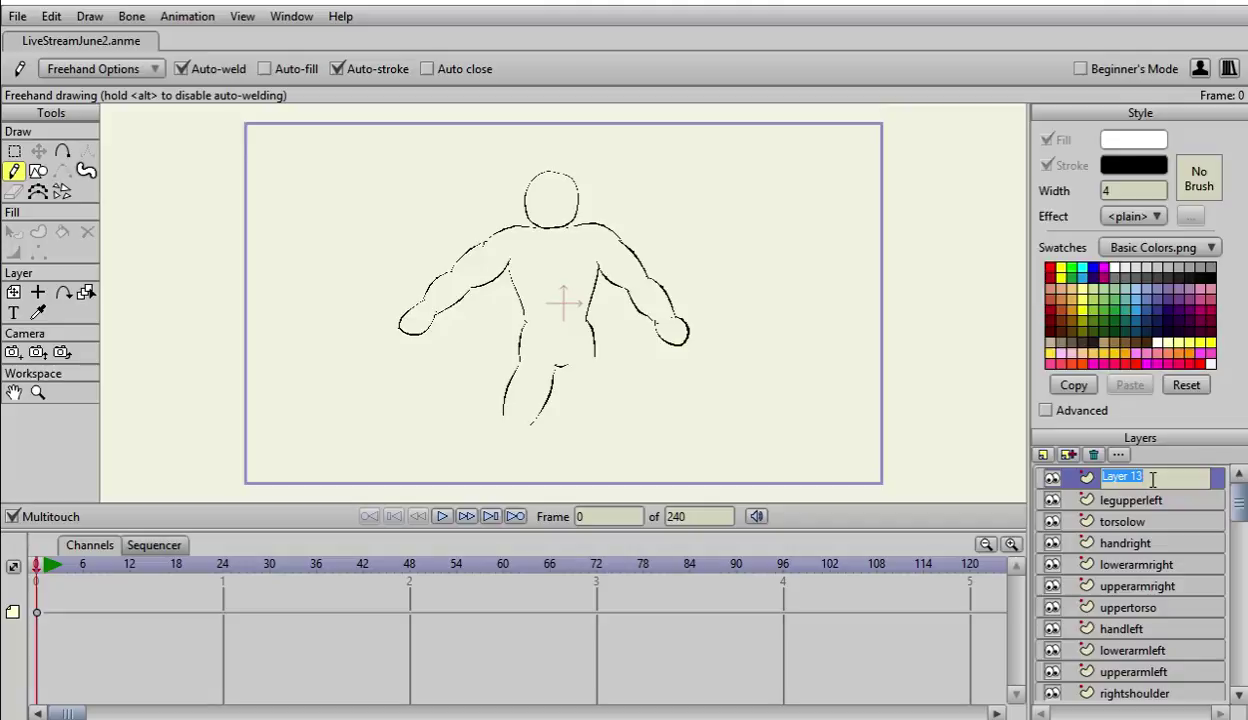
pyautogui.write('leglowleft')
pyautogui.press('Return')
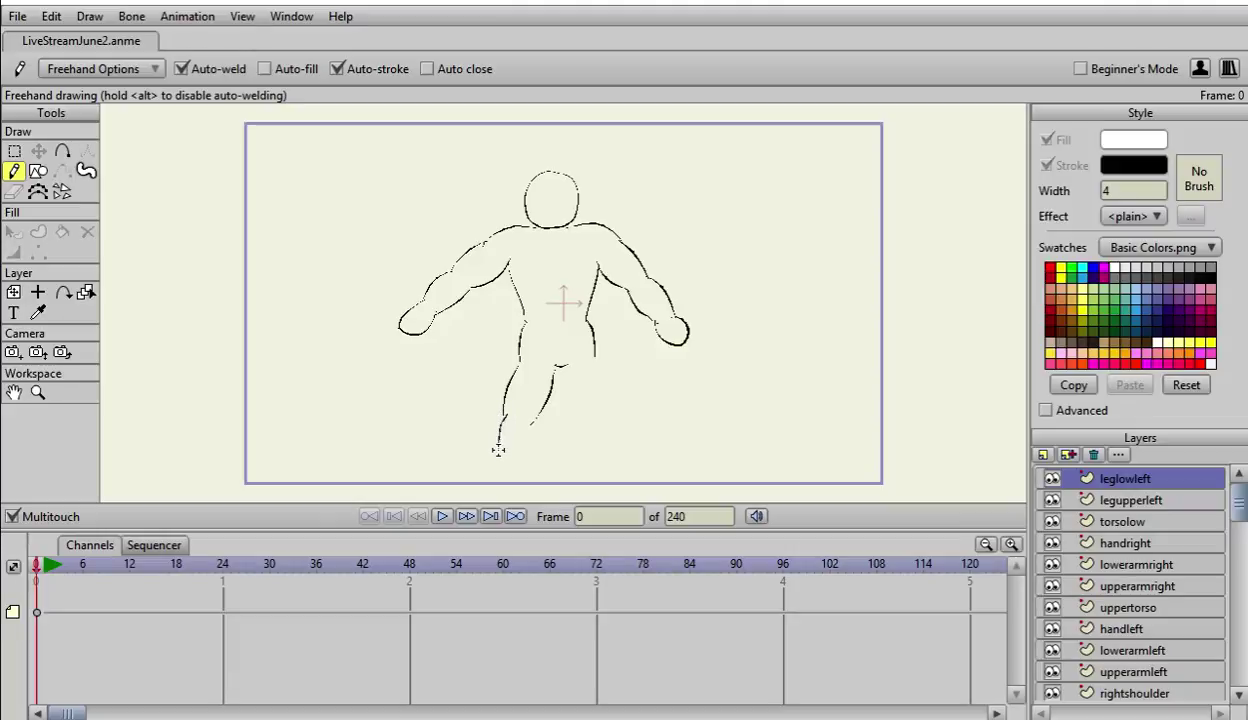
pyautogui.moveTo(498, 463)
pyautogui.mouseDown()
pyautogui.moveTo(507, 414)
pyautogui.moveTo(529, 427)
pyautogui.moveTo(521, 470)
pyautogui.mouseUp()
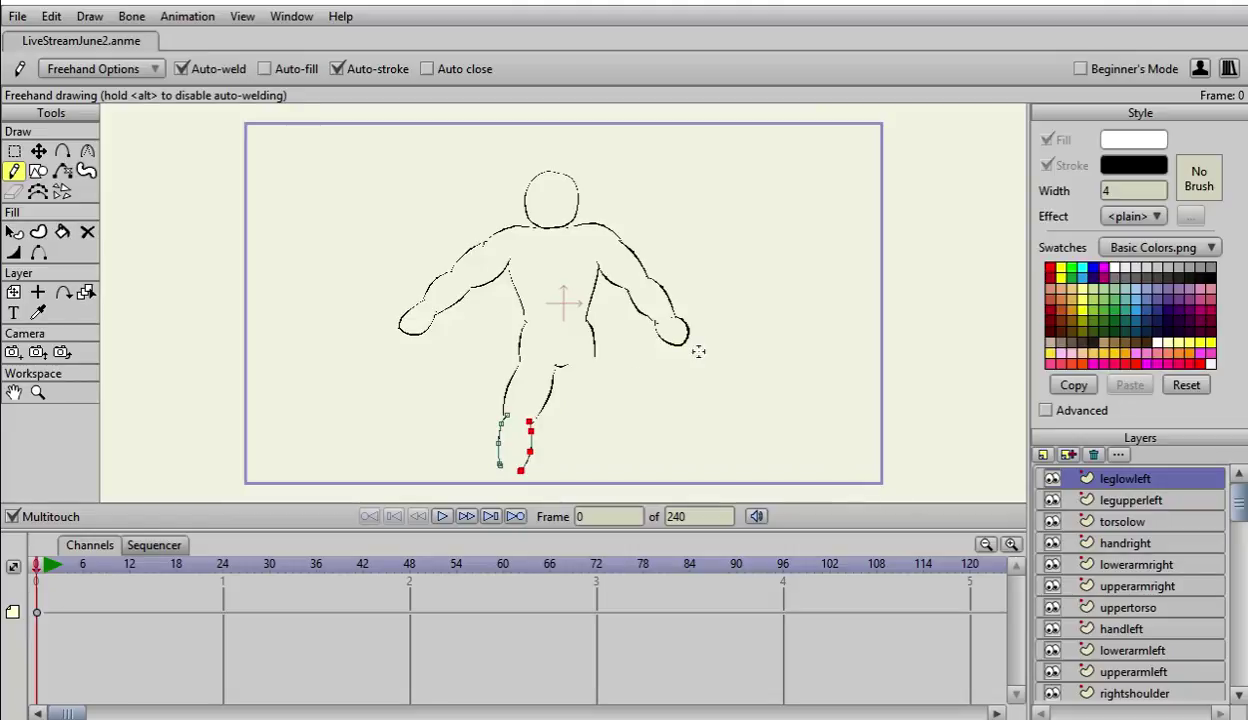
# Step: Add a vector layer named footleft for the left foot
pyautogui.moveTo(717, 384); pyautogui.dragTo(733, 270)
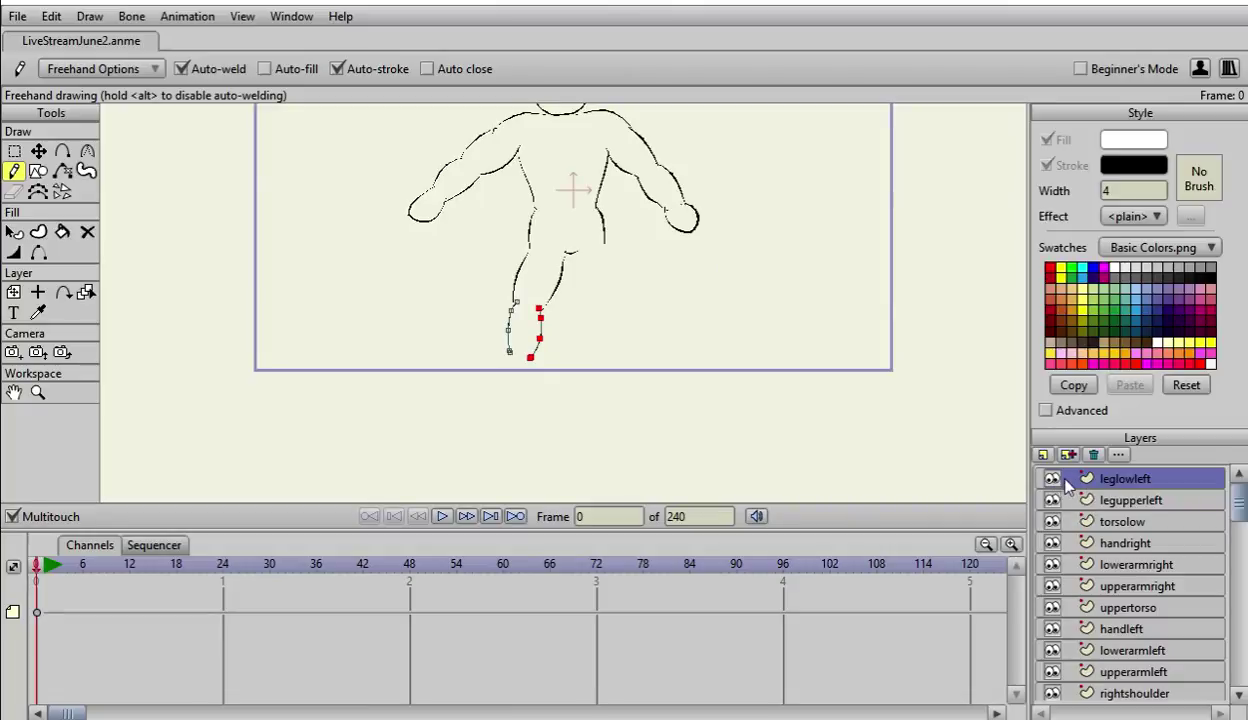
pyautogui.click(1044, 455)
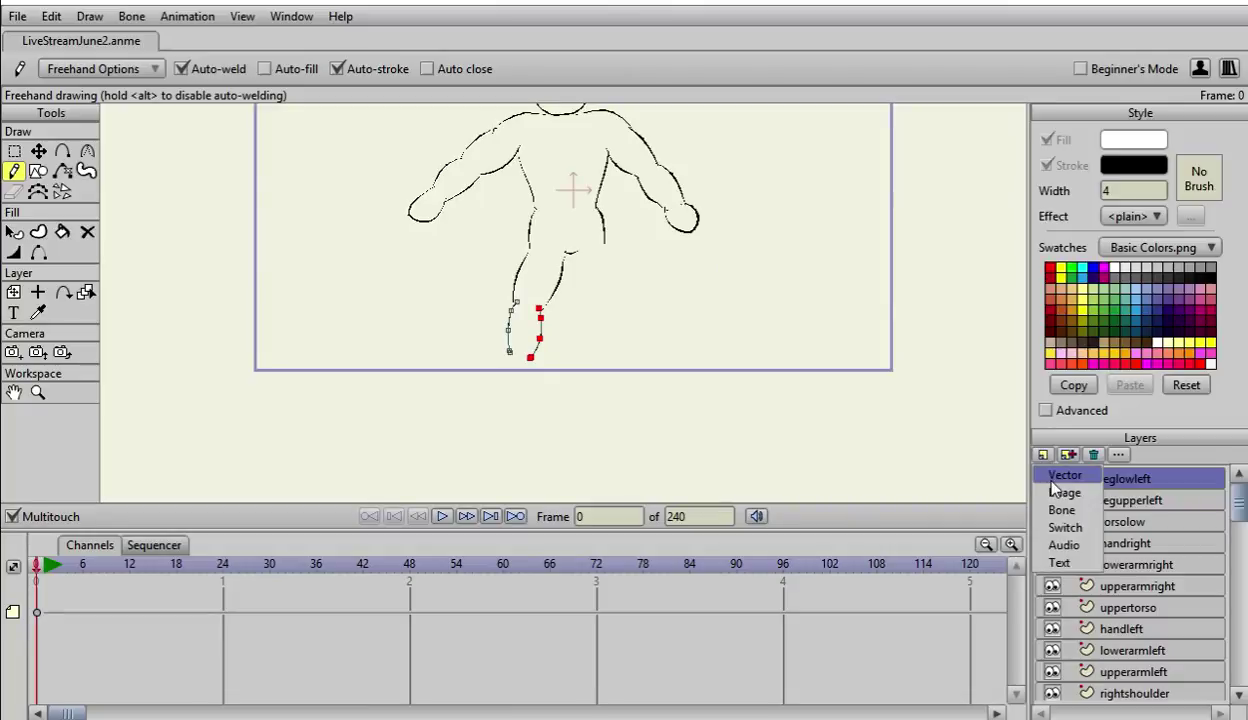
pyautogui.click(1060, 477)
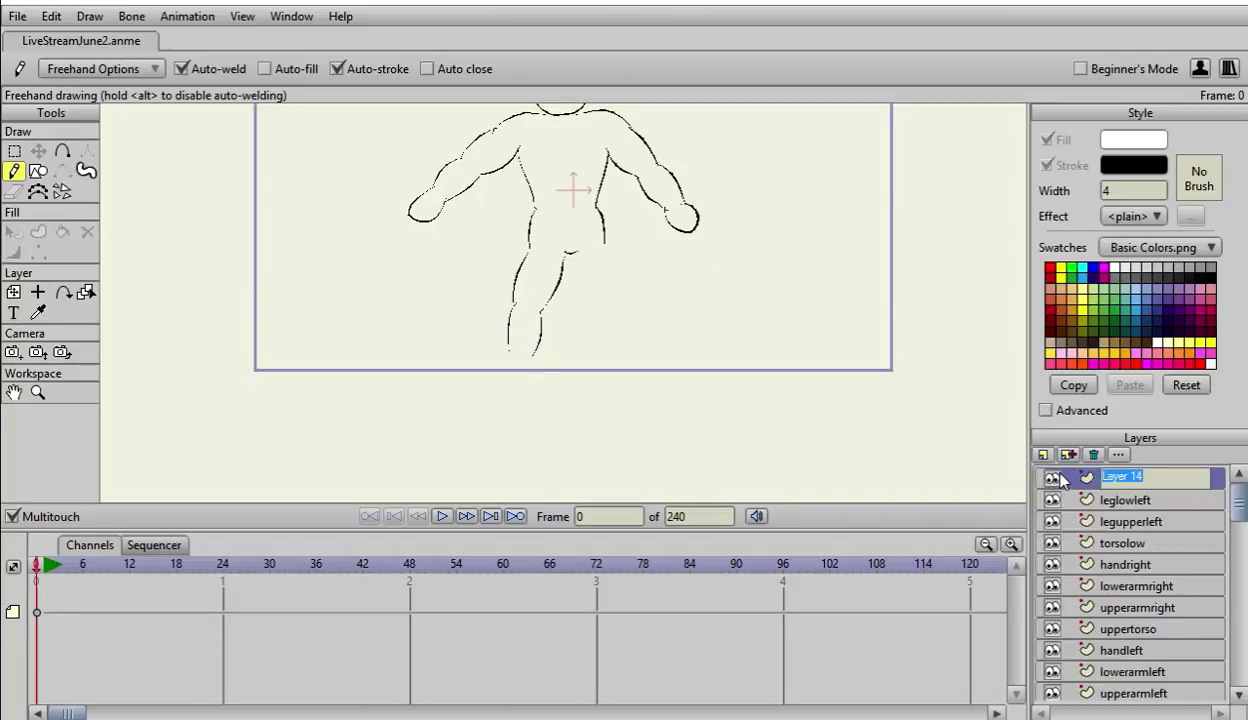
pyautogui.write('footleft')
pyautogui.press('Return')
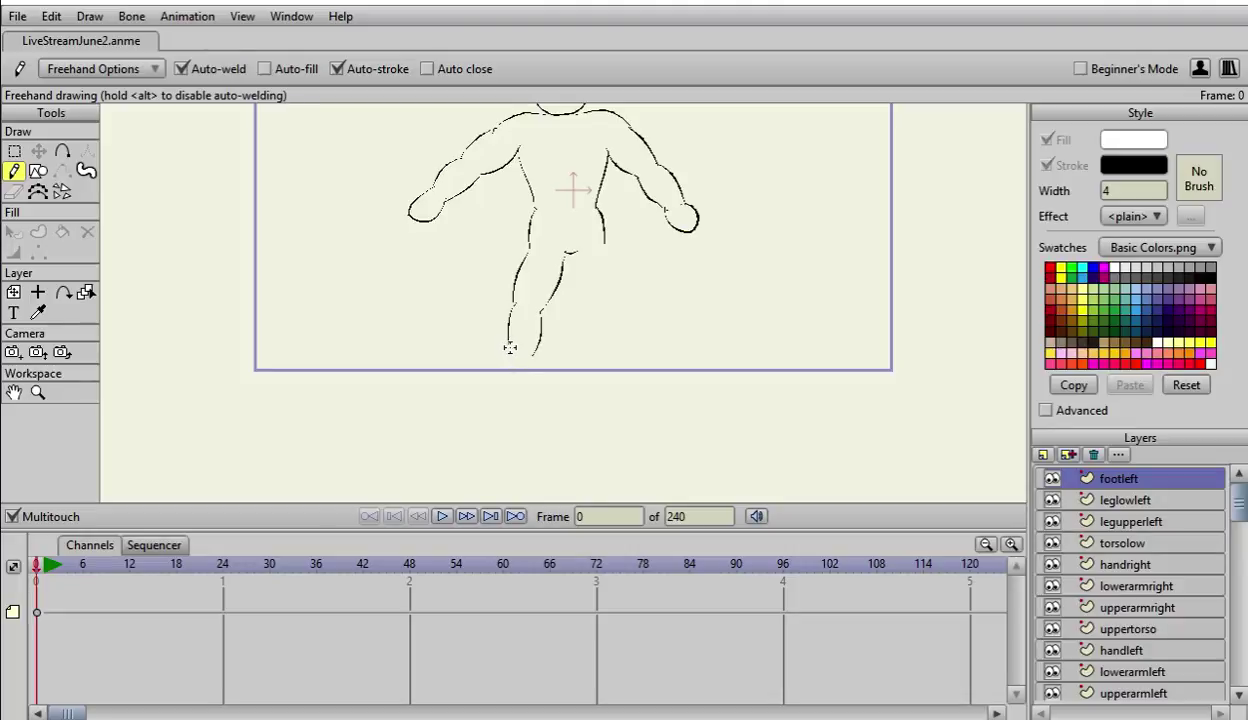
pyautogui.moveTo(509, 348); pyautogui.dragTo(487, 360)
pyautogui.moveTo(481, 369)
pyautogui.mouseDown()
pyautogui.moveTo(482, 382)
pyautogui.moveTo(525, 370)
pyautogui.moveTo(519, 348)
pyautogui.moveTo(530, 345)
pyautogui.mouseUp()
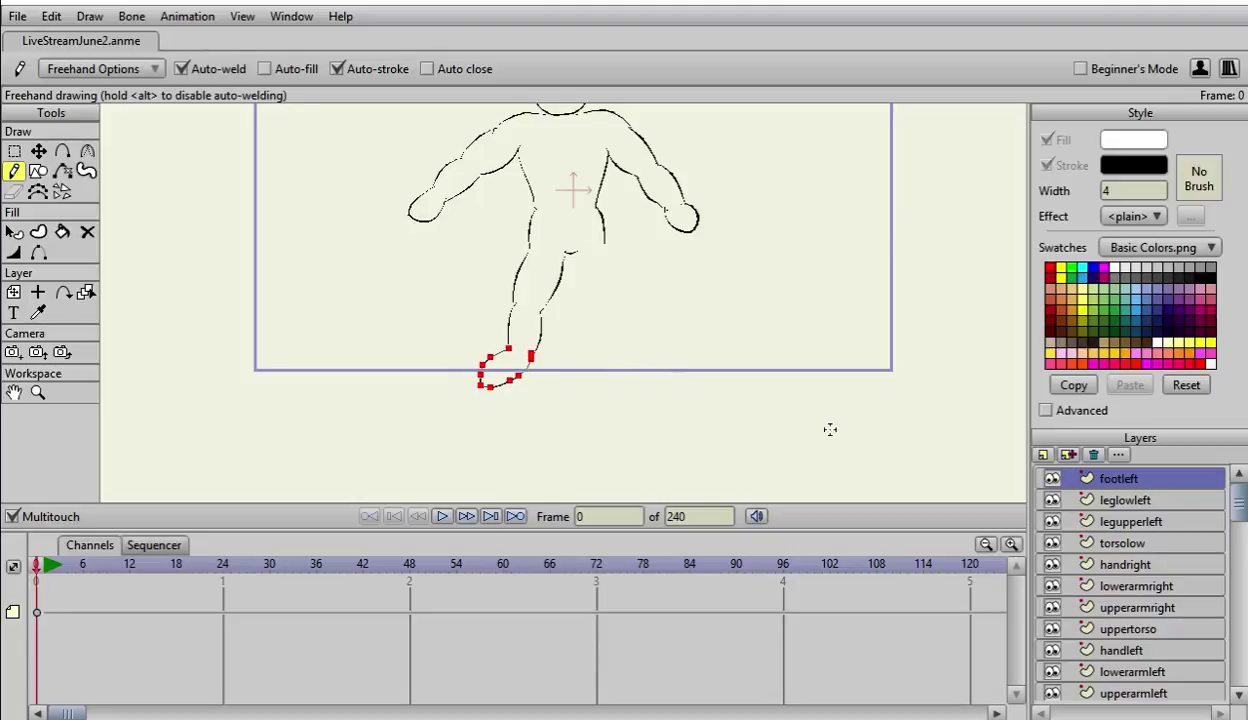
pyautogui.scroll(-1, 904, 483)
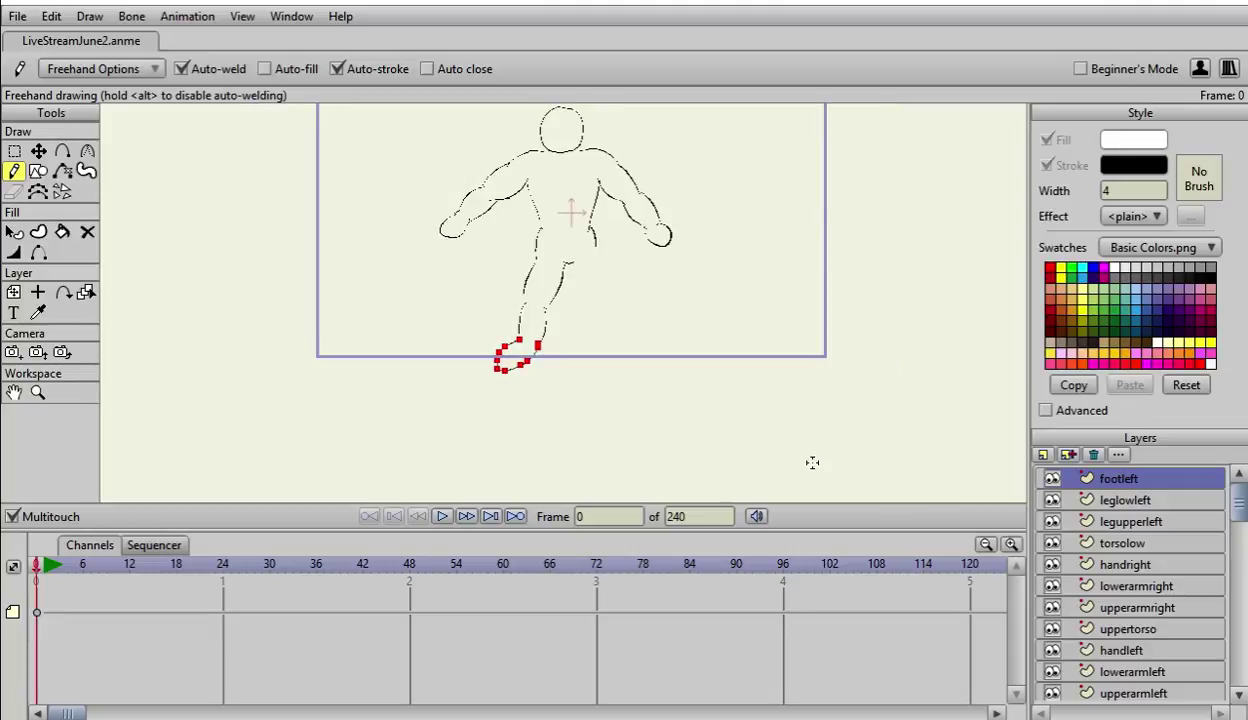
pyautogui.press('Delete')
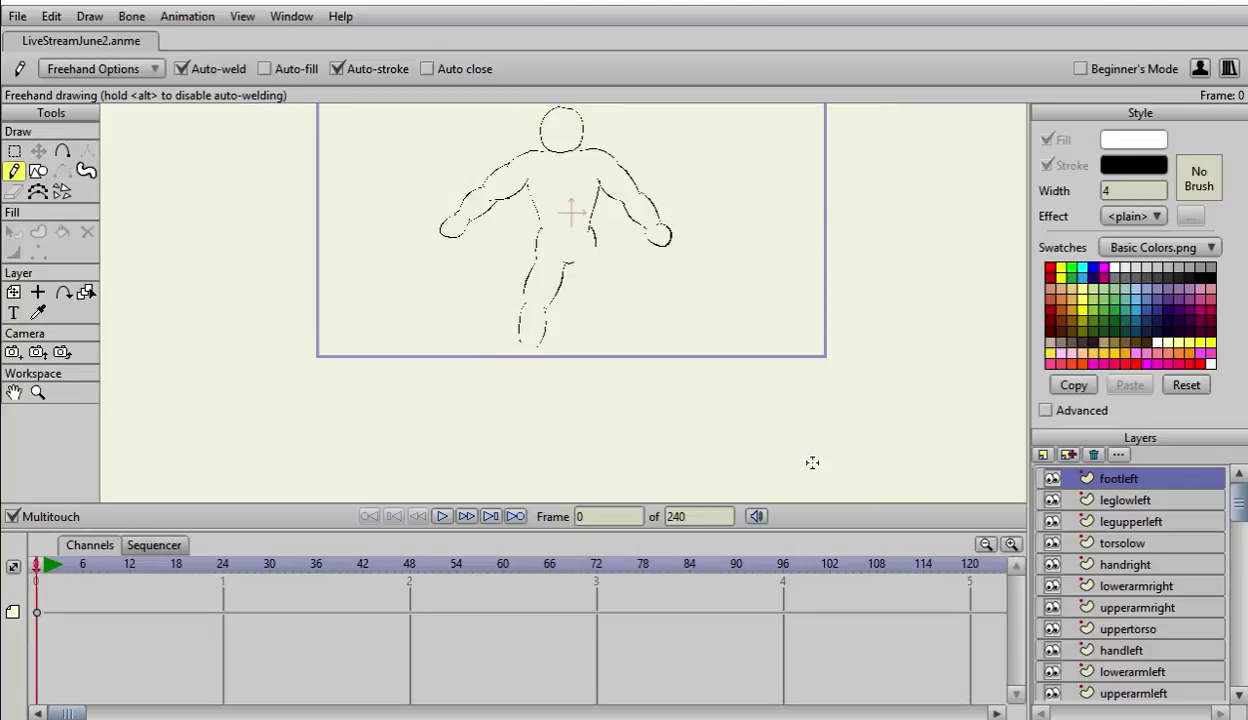
# Step: Draw a rounded left foot outline, angled outward, joining both edges at the end of the left lower leg
pyautogui.scroll(1, 812, 462)
pyautogui.scroll(1, 812, 462)
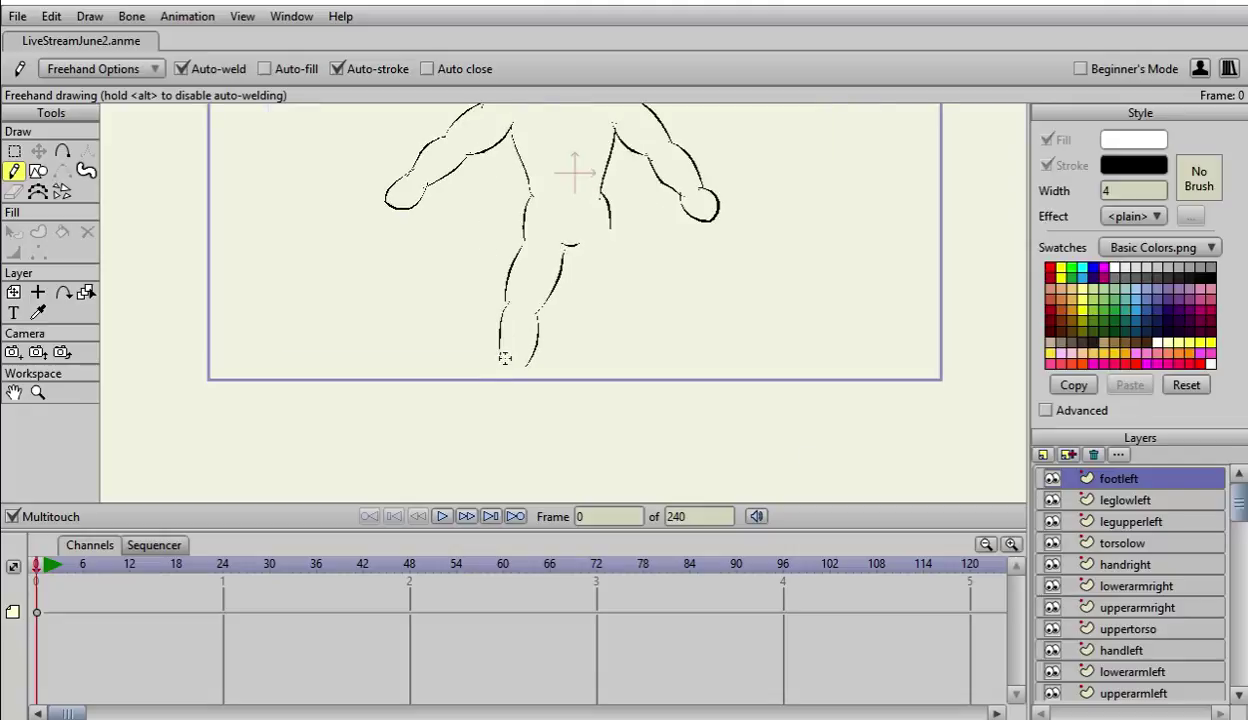
pyautogui.moveTo(501, 356)
pyautogui.mouseDown()
pyautogui.moveTo(472, 378)
pyautogui.moveTo(481, 401)
pyautogui.moveTo(527, 361)
pyautogui.mouseUp()
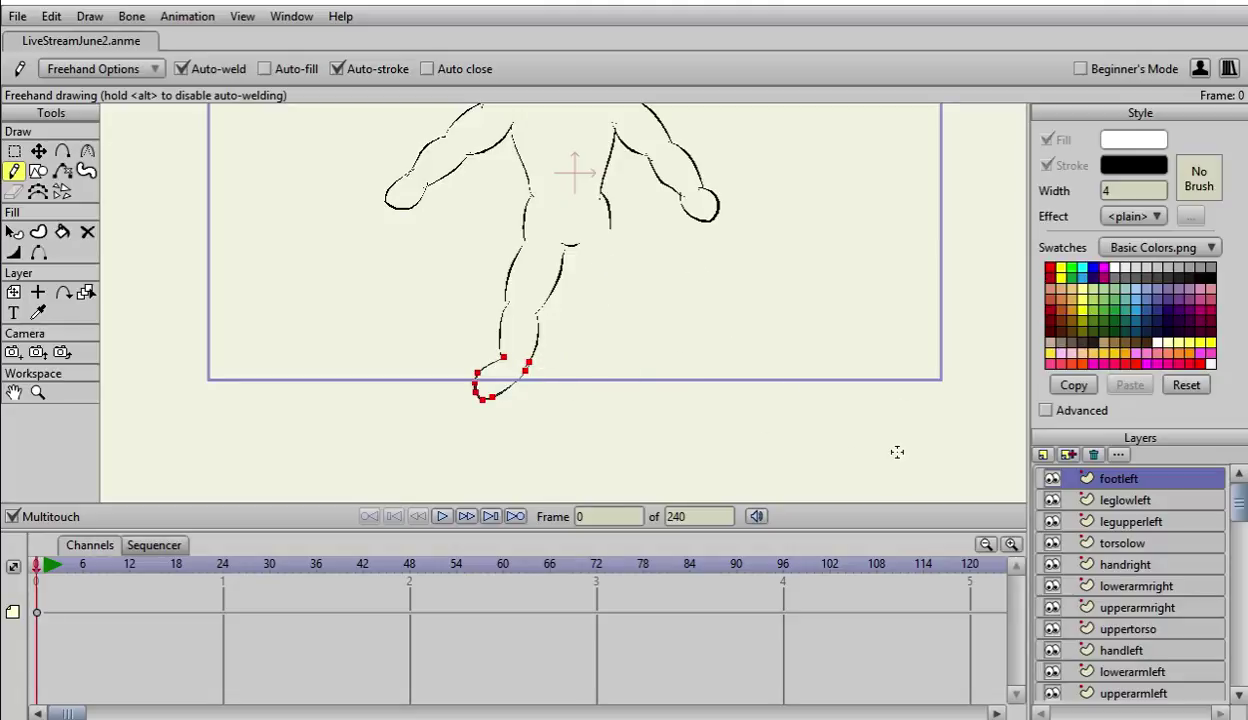
# Step: Add a vector layer named legupperright and draw the right thigh's inner edge from the crotch and outer edge from the hip
pyautogui.click(1043, 454)
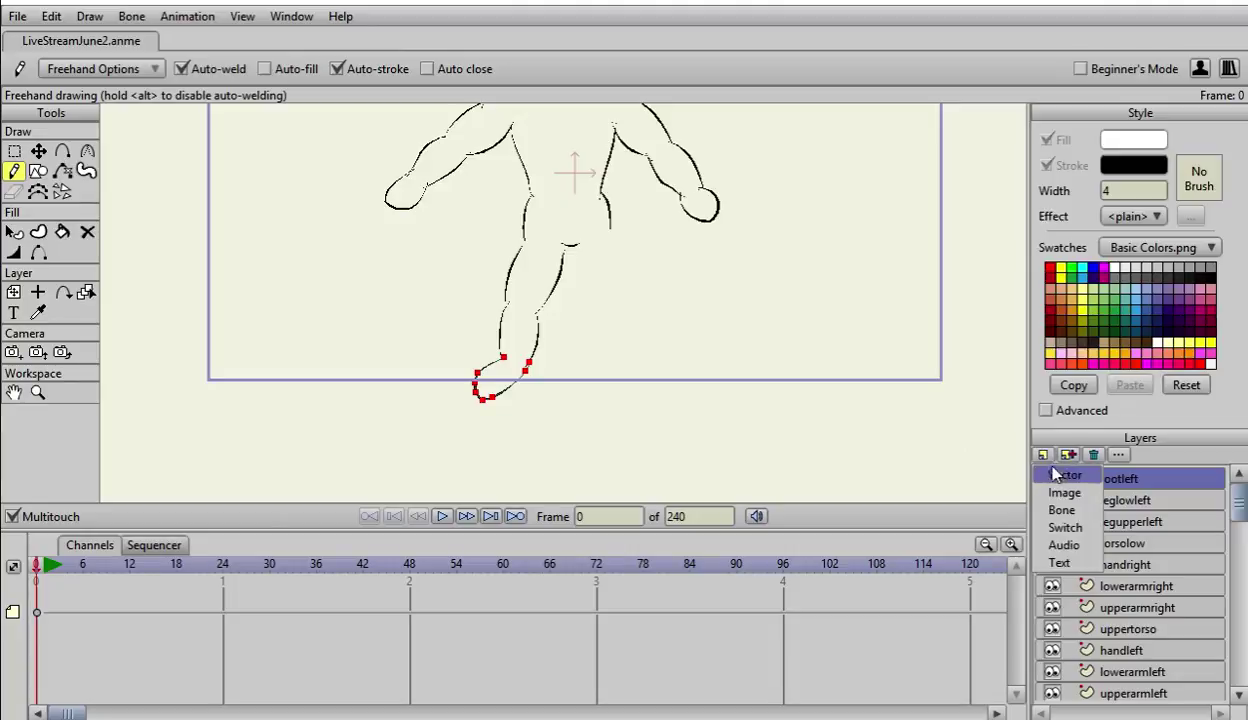
pyautogui.click(1065, 476)
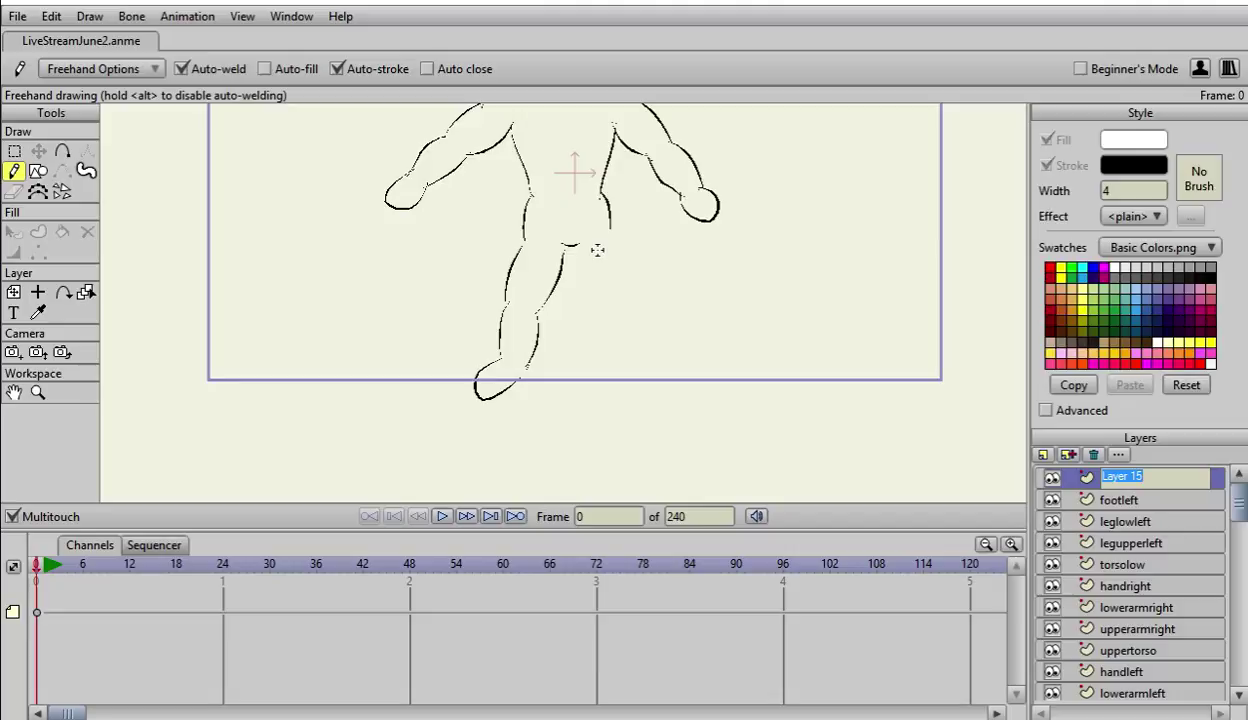
pyautogui.write('legupperright')
pyautogui.press('Return')
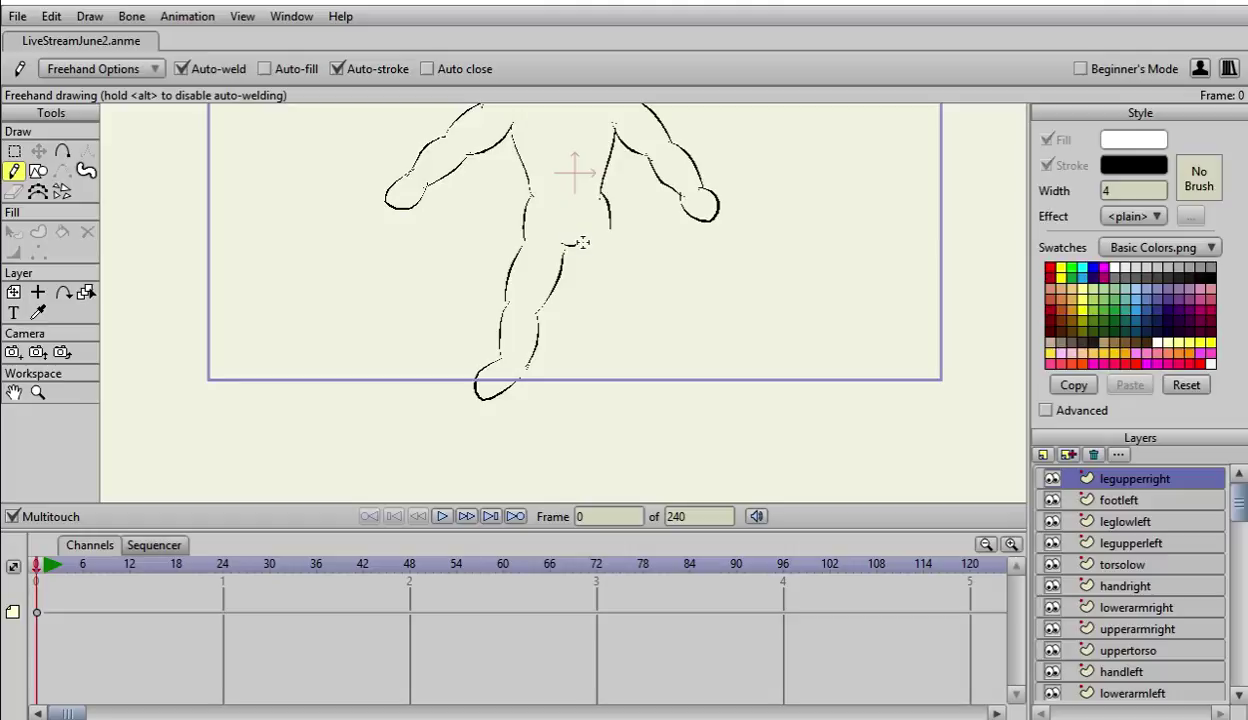
pyautogui.moveTo(580, 243); pyautogui.dragTo(613, 299)
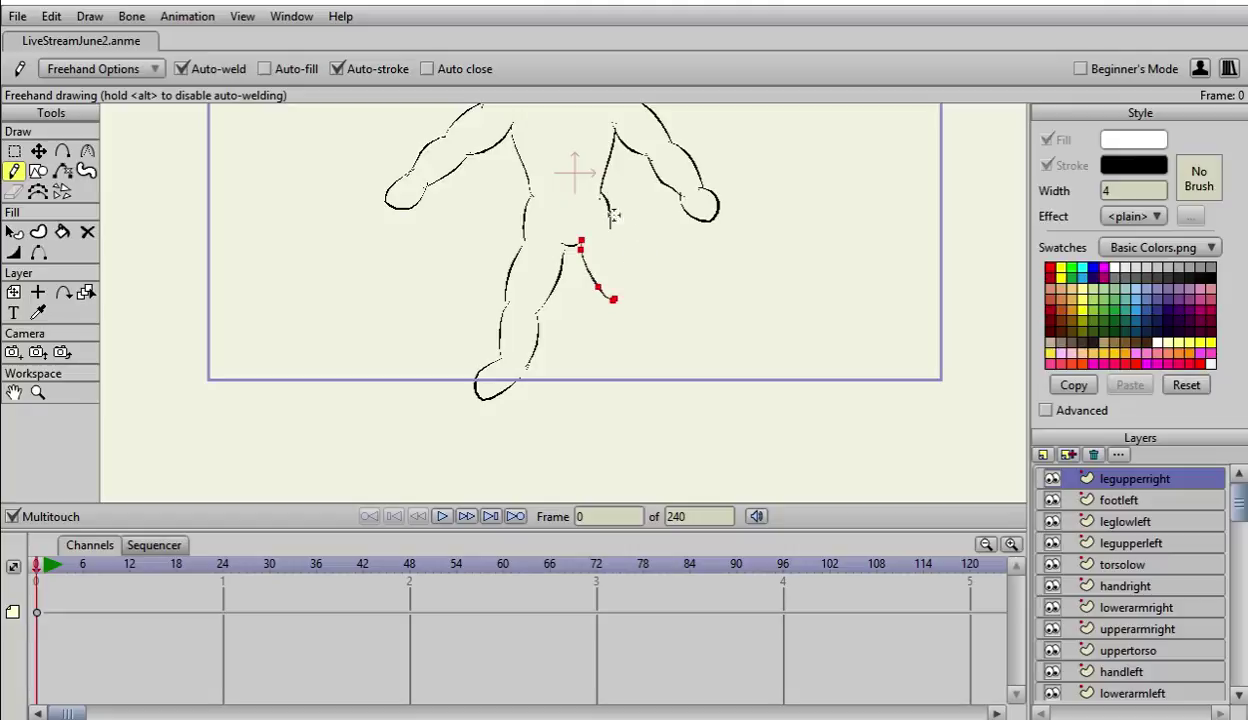
pyautogui.moveTo(603, 215); pyautogui.dragTo(639, 291)
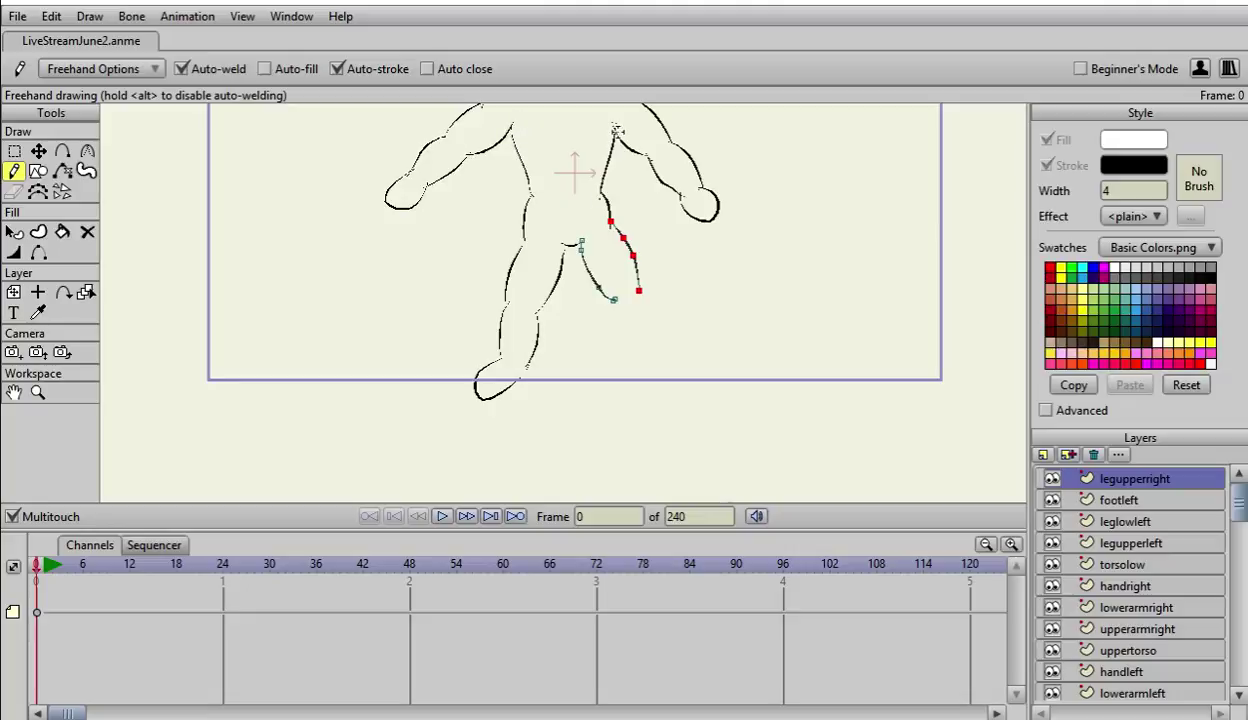
# Step: Add a vector layer named leglowright for the right lower leg
pyautogui.click(1043, 455)
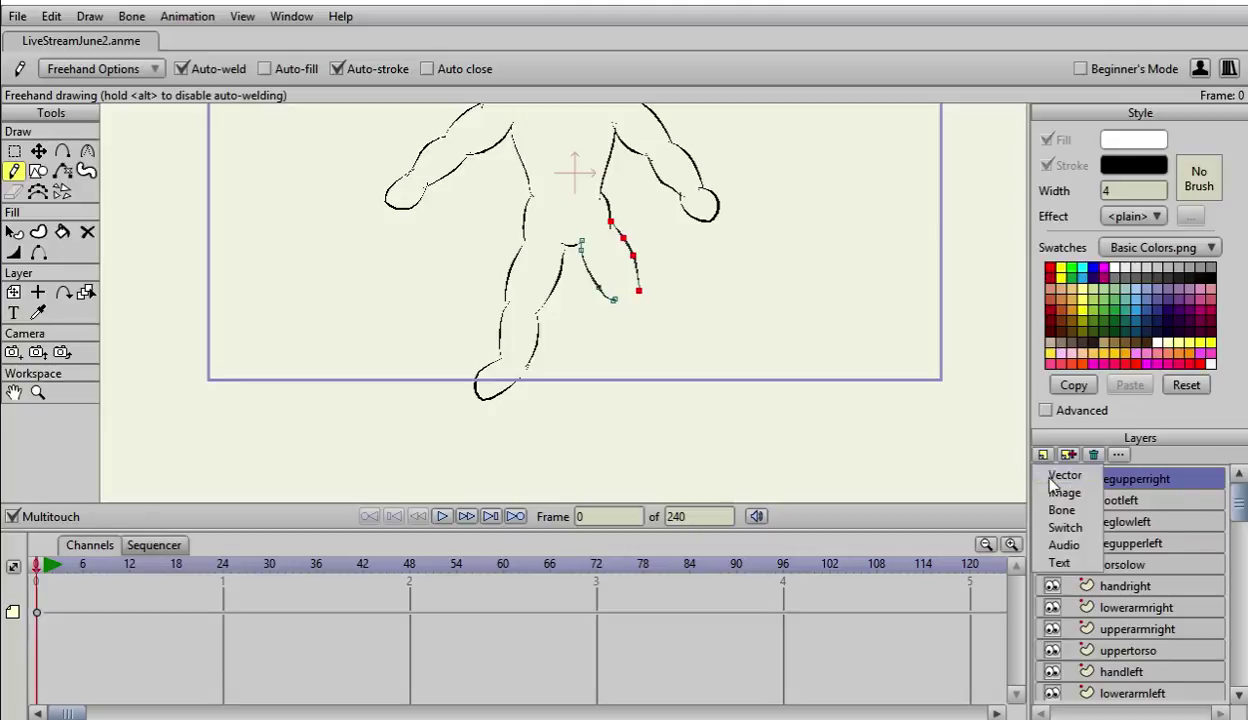
pyautogui.click(1056, 476)
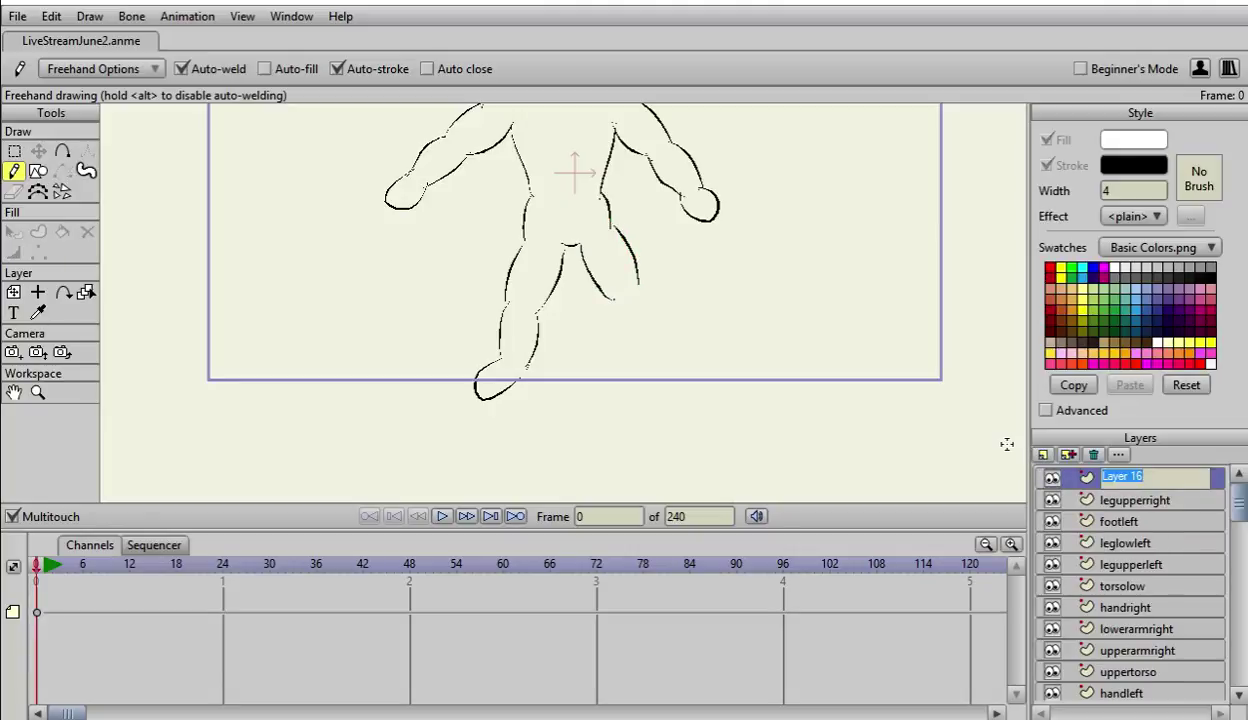
pyautogui.write('l')
pyautogui.write('eglowright')
pyautogui.press('Return')
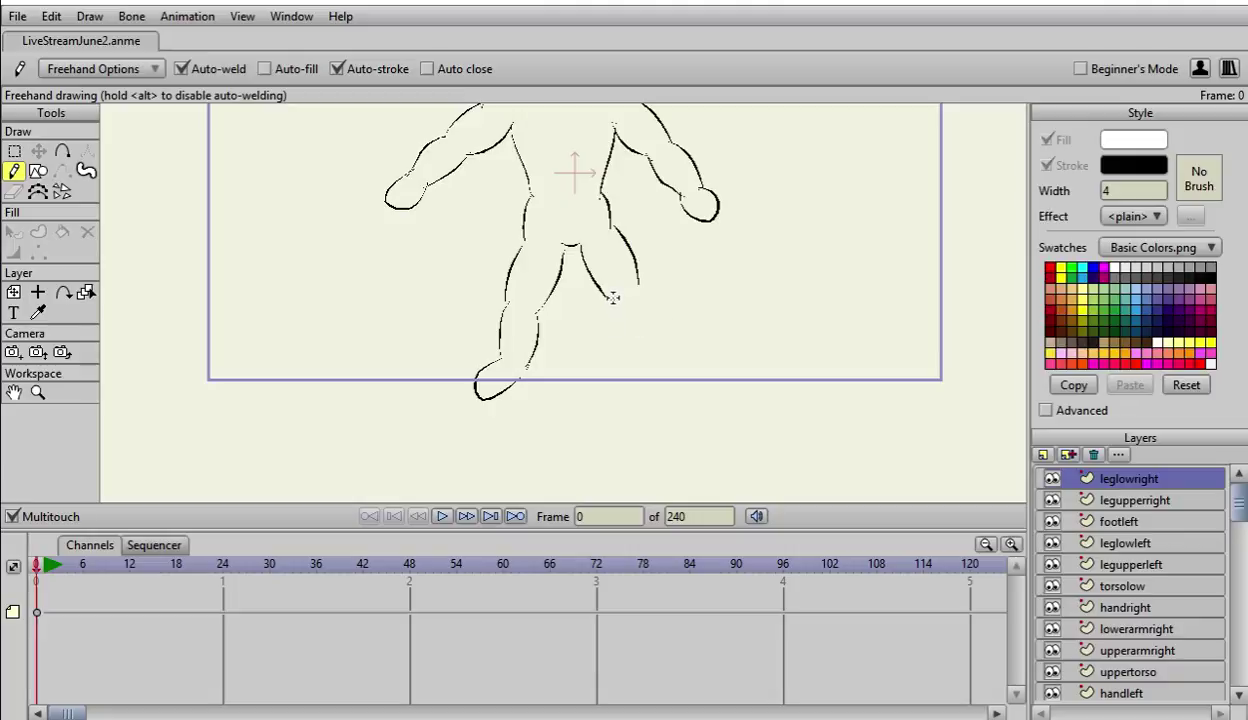
# Step: Draw the right lower leg's inner and outer edges down from the knee, redoing the first inner stroke
pyautogui.moveTo(612, 297); pyautogui.dragTo(634, 352)
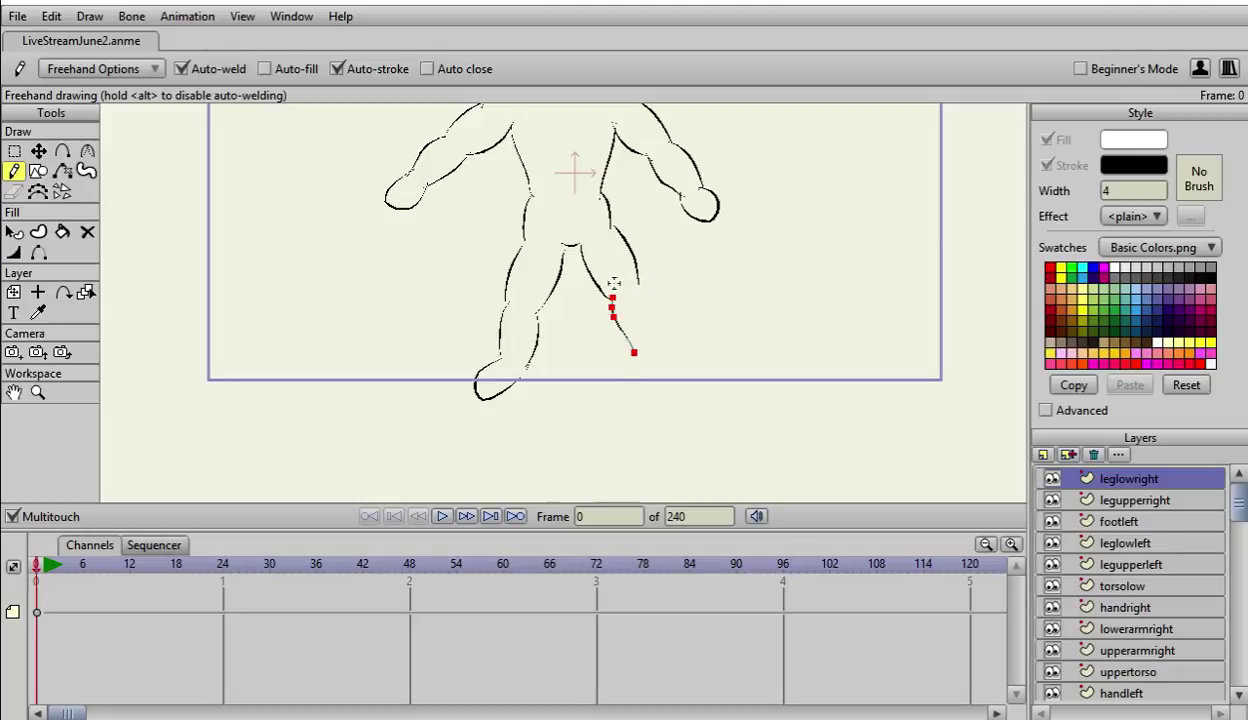
pyautogui.hotkey('ctrl', 'z')
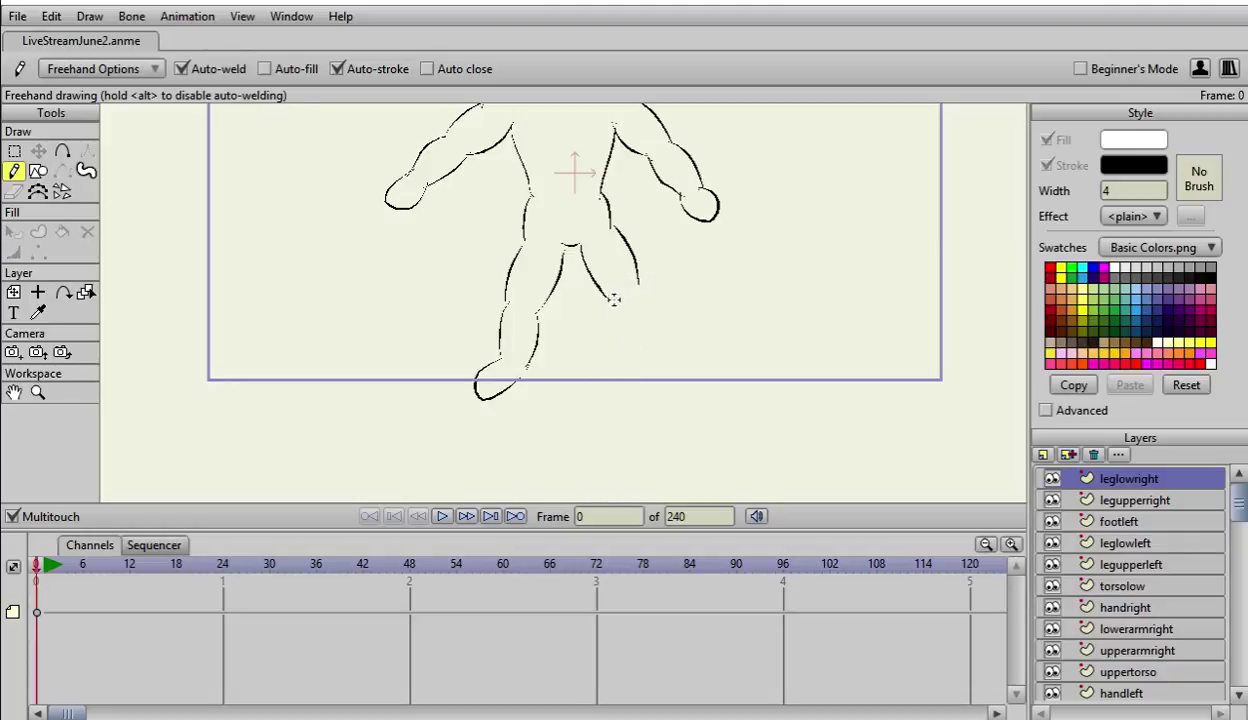
pyautogui.moveTo(612, 298); pyautogui.dragTo(633, 346)
pyautogui.moveTo(639, 283); pyautogui.dragTo(656, 345)
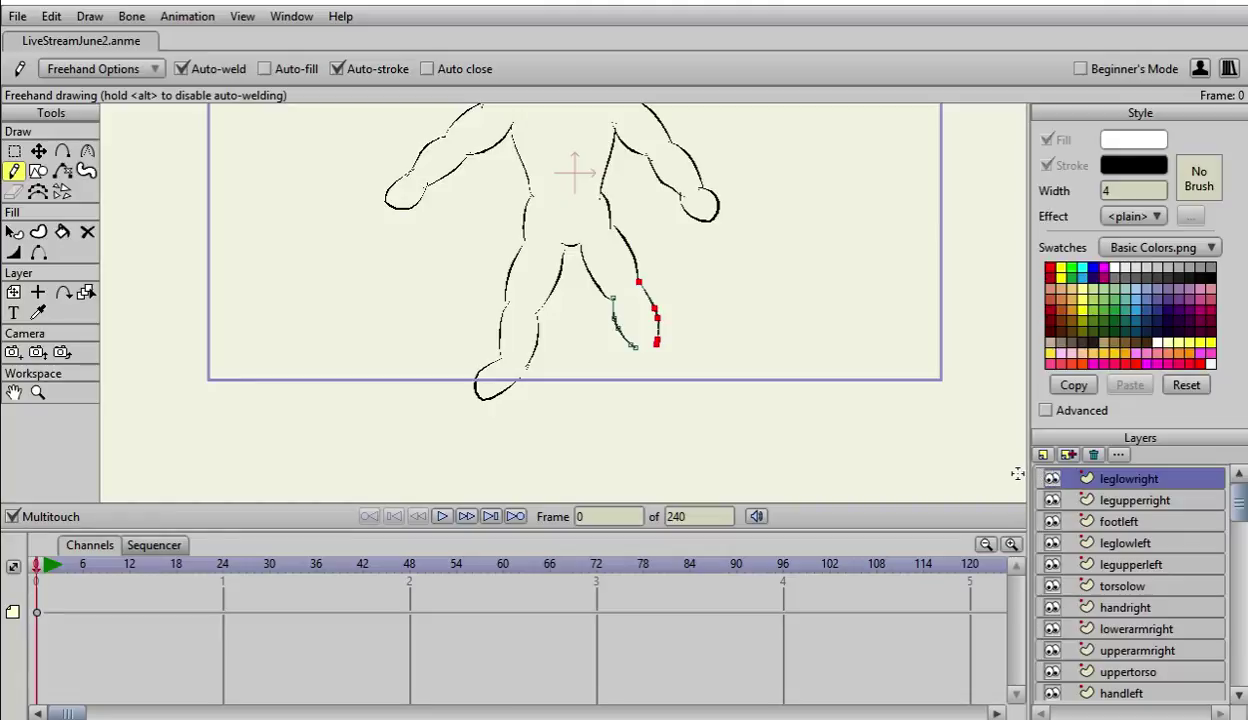
# Step: Add a vector layer named footright and draw a rounded foot outline joining both edges of the right lower leg
pyautogui.click(1043, 455)
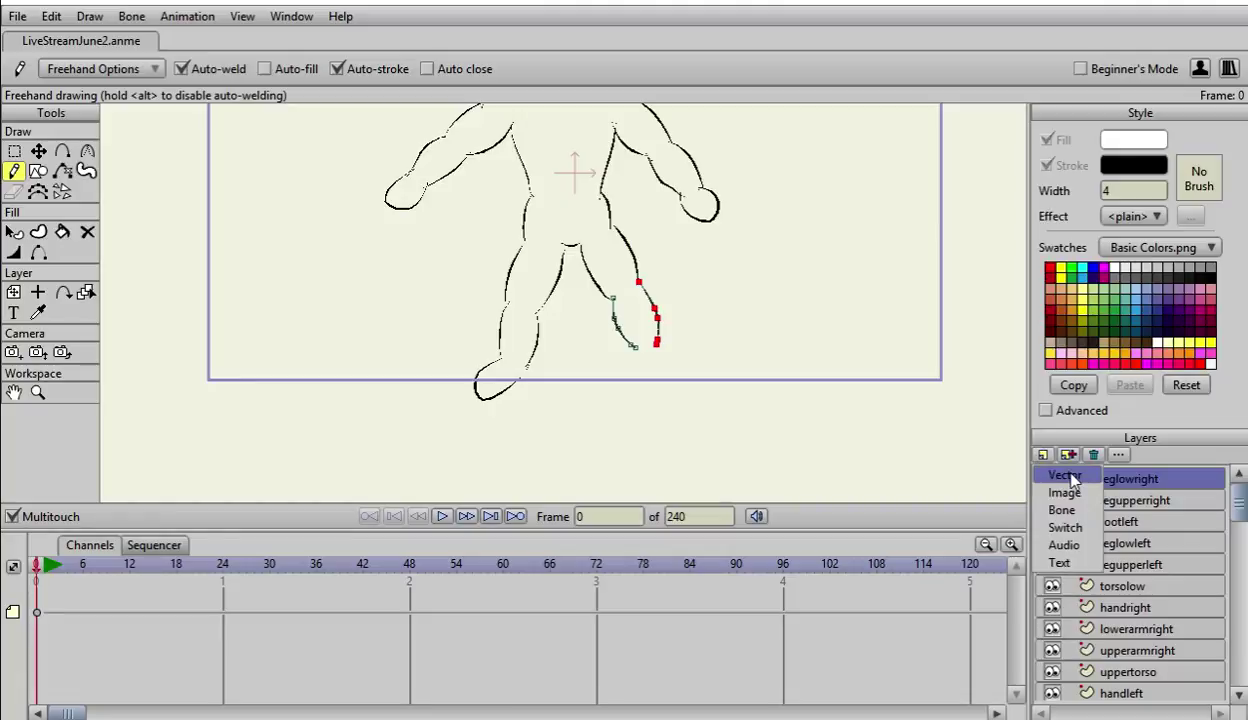
pyautogui.click(1068, 475)
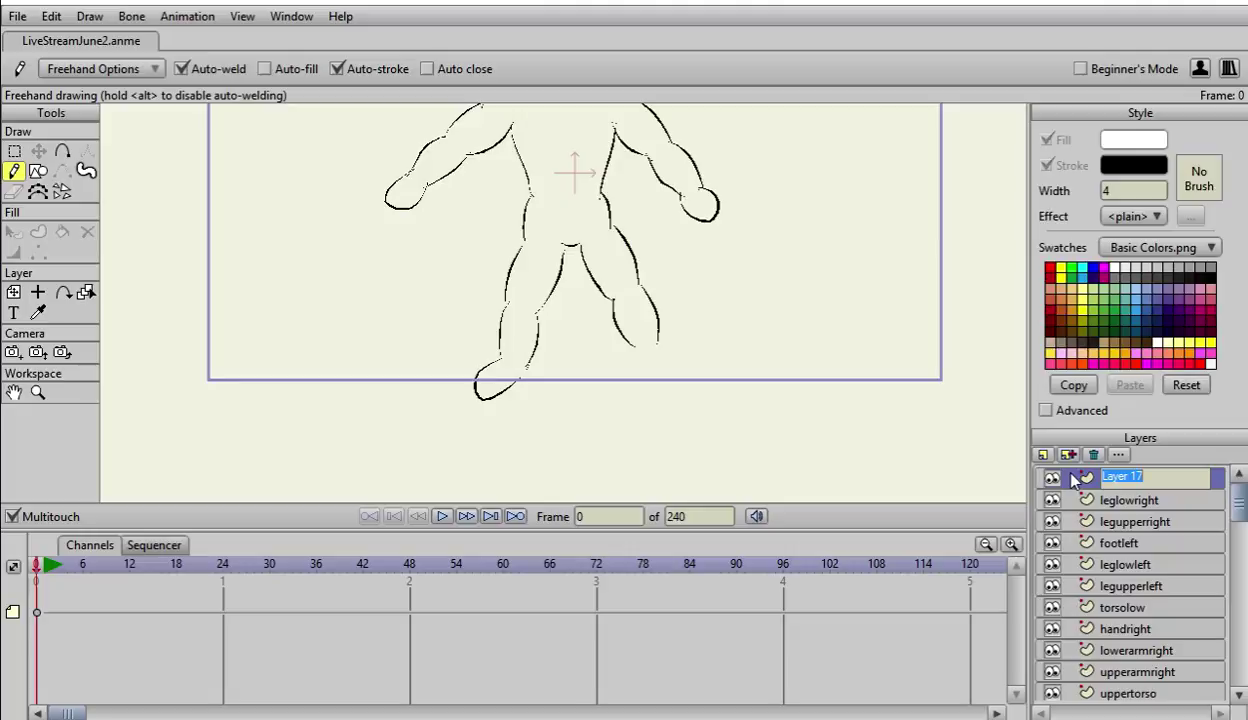
pyautogui.write('footright')
pyautogui.press('Return')
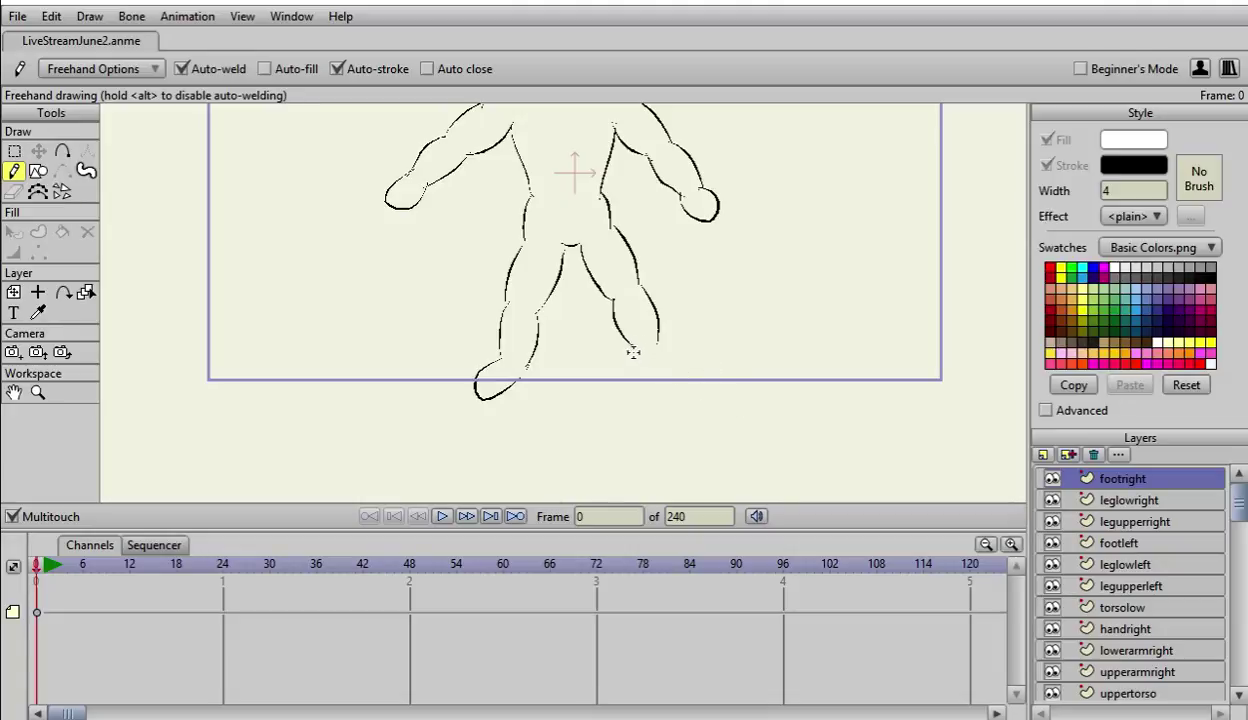
pyautogui.moveTo(636, 347)
pyautogui.mouseDown()
pyautogui.moveTo(670, 384)
pyautogui.moveTo(680, 368)
pyautogui.moveTo(667, 348)
pyautogui.moveTo(642, 330)
pyautogui.moveTo(636, 345)
pyautogui.mouseUp()
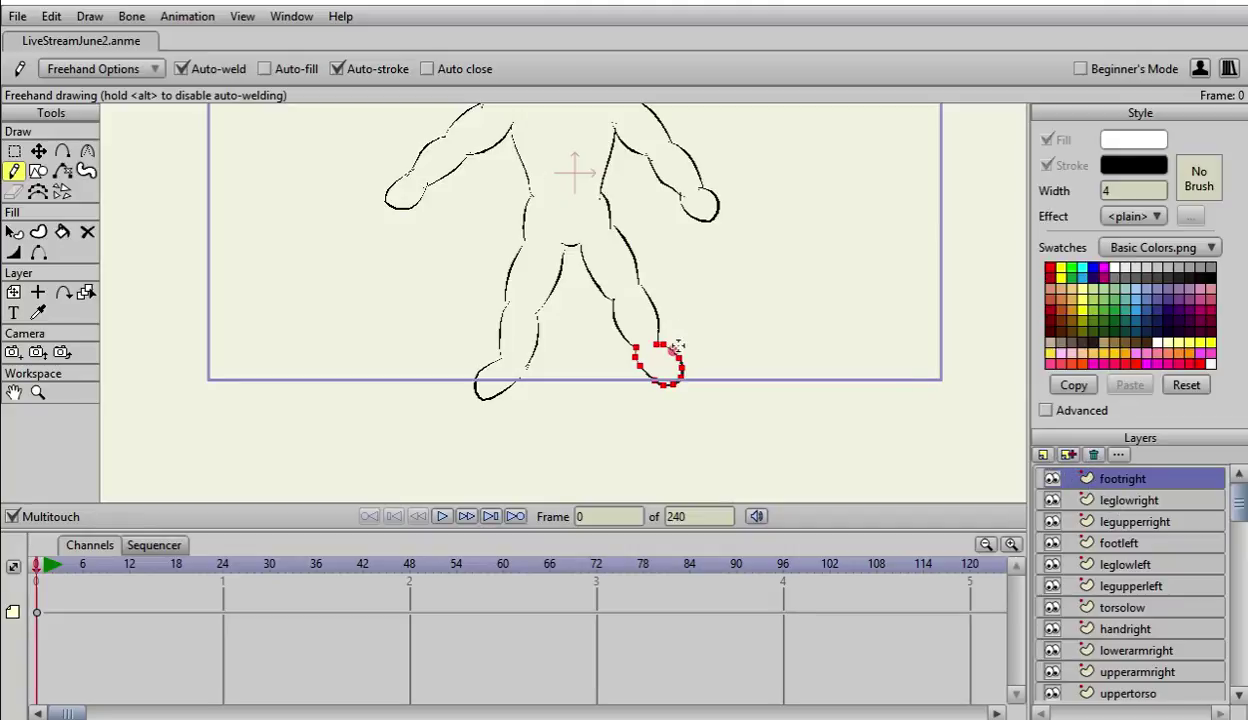
pyautogui.moveTo(722, 287); pyautogui.dragTo(735, 379)
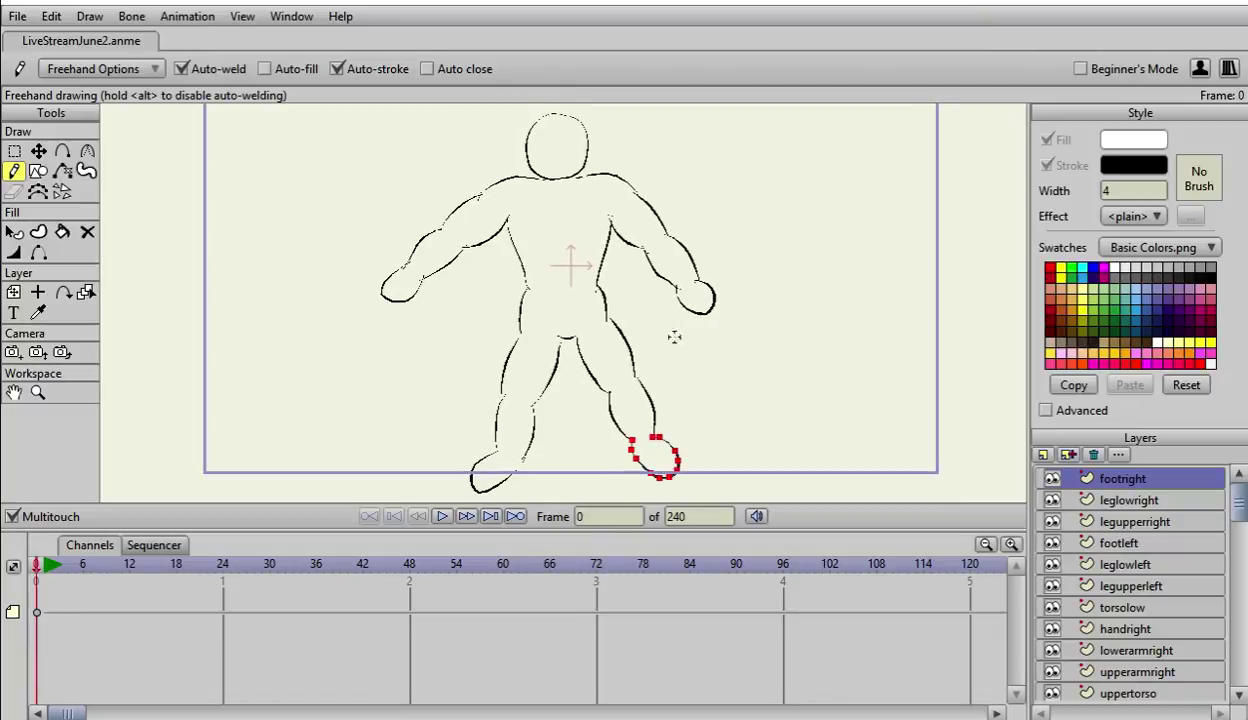
pyautogui.click(16, 151)
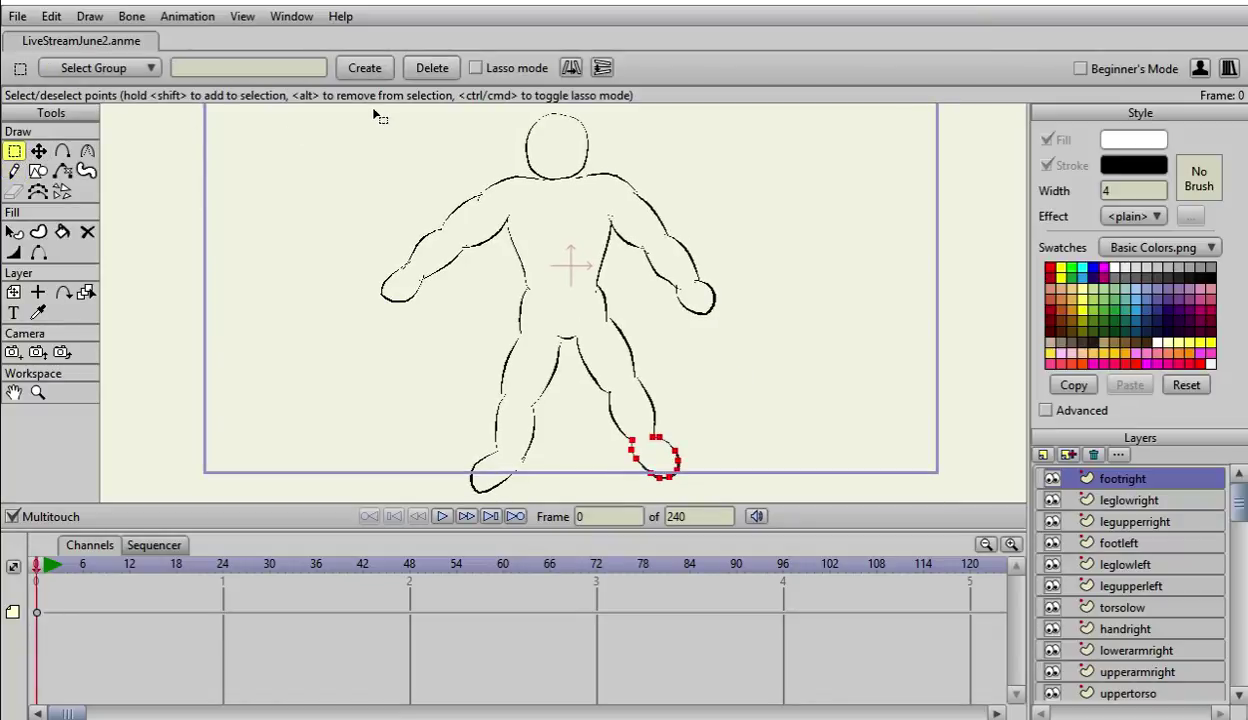
pyautogui.moveTo(374, 112); pyautogui.dragTo(758, 503)
pyautogui.click(39, 153)
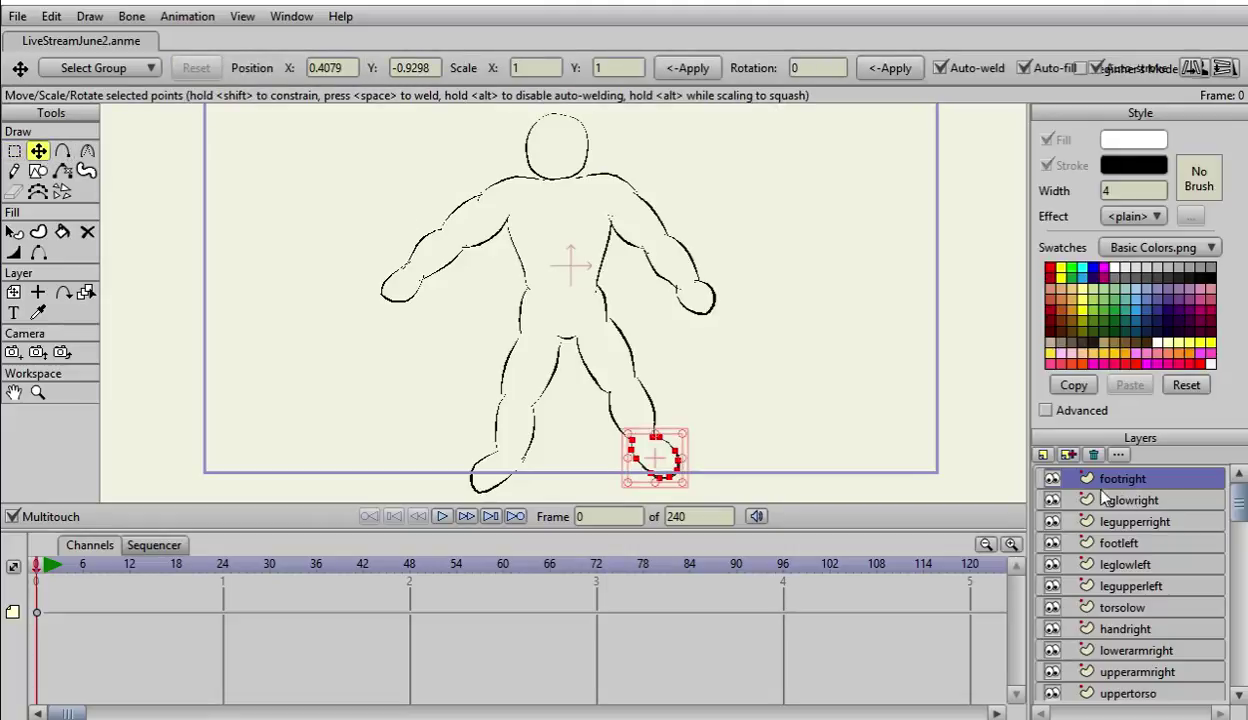
# Step: Add a bone layer named bones above the body-part layers
pyautogui.click(1043, 455)
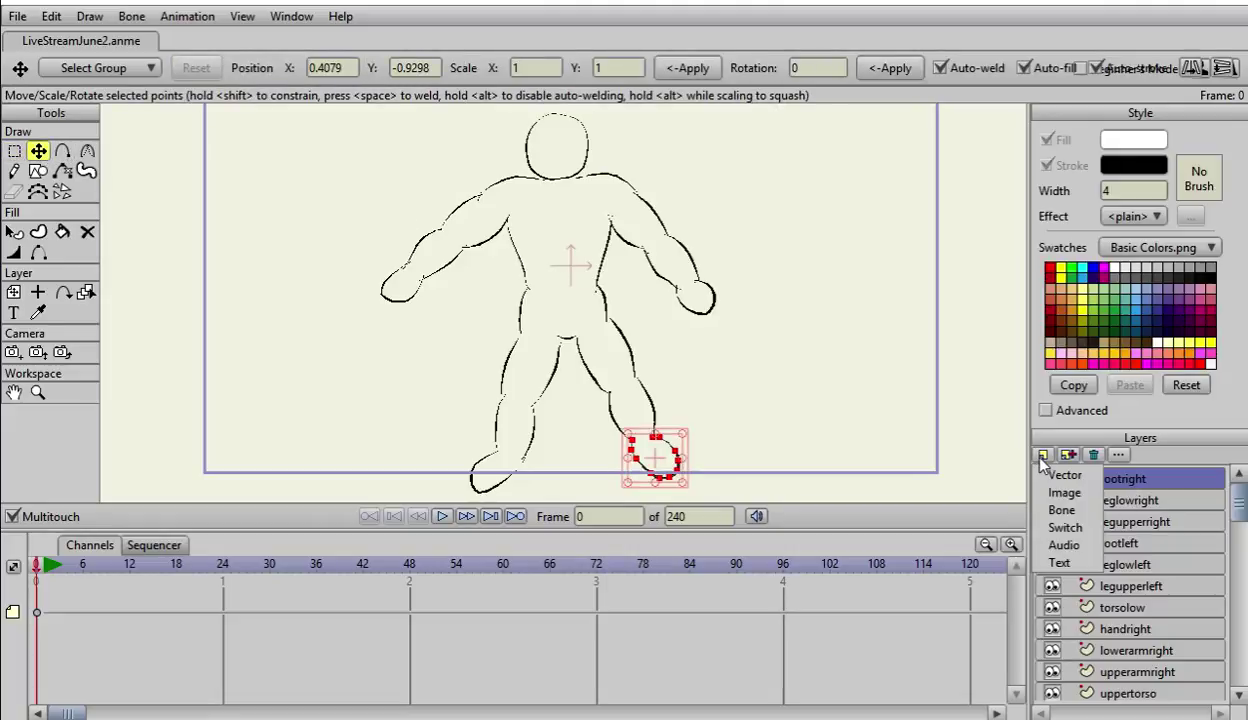
pyautogui.click(1064, 510)
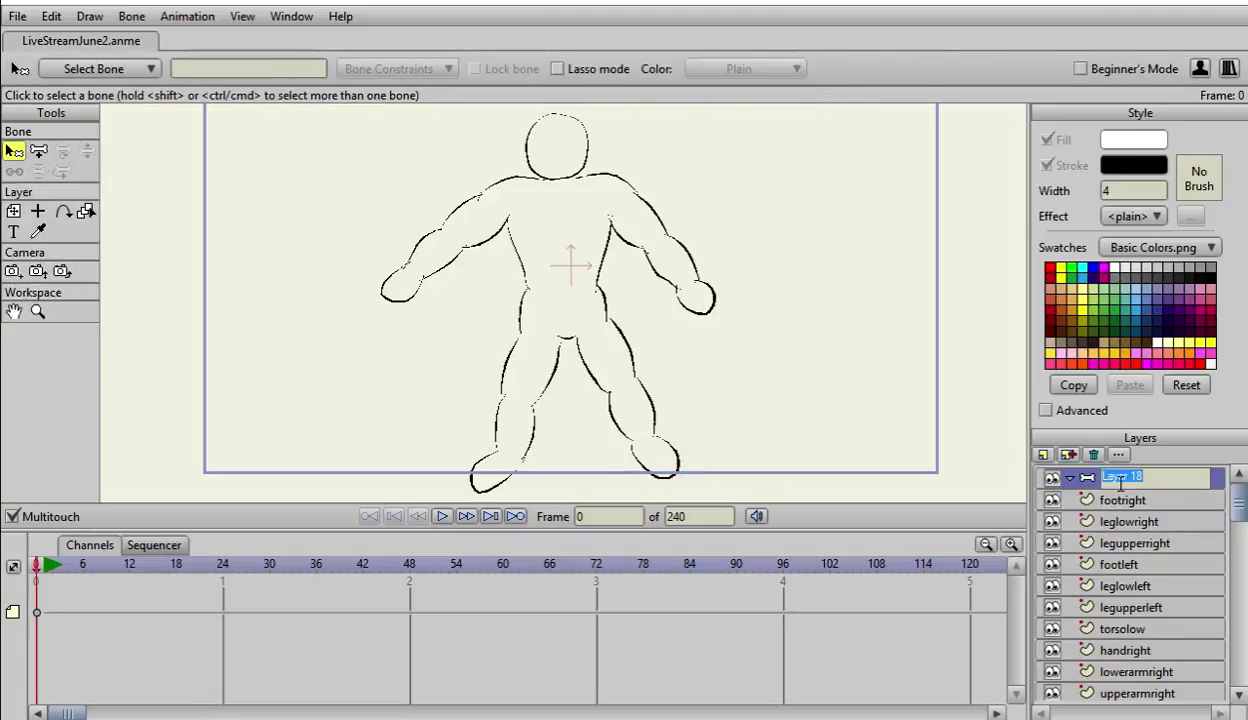
pyautogui.write('bones')
pyautogui.press('Return')
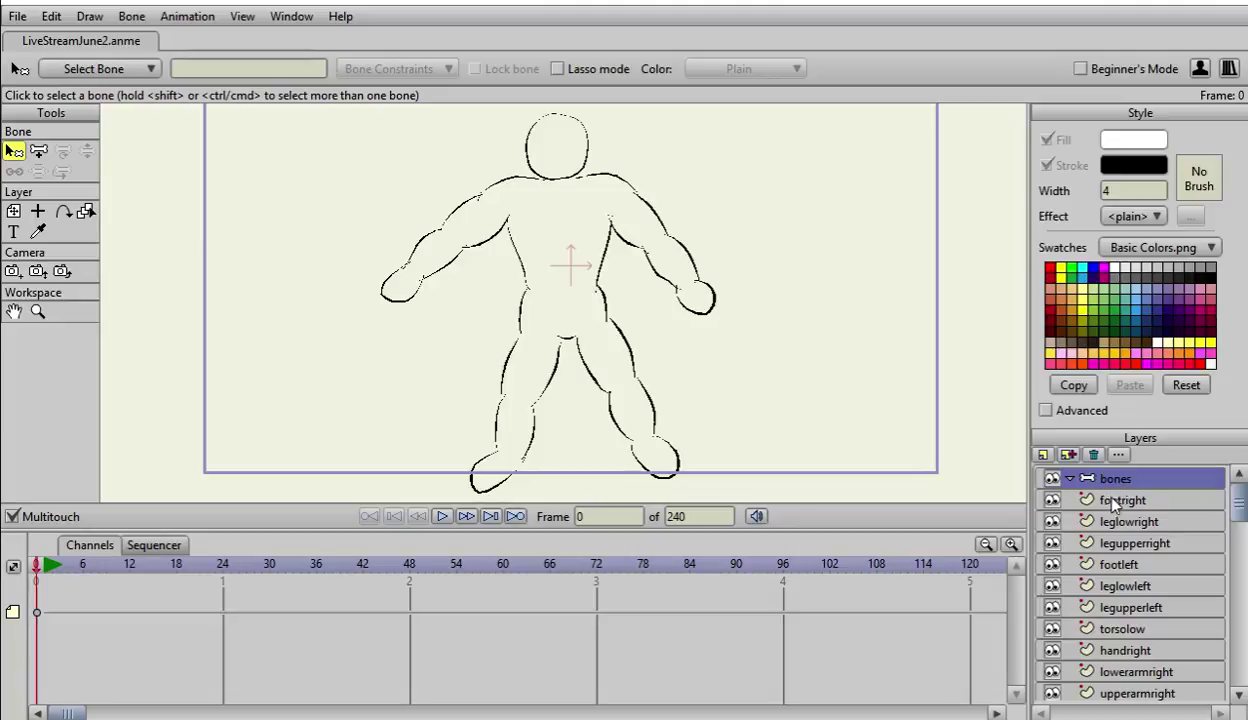
# Step: Select all body-part layers from footright through head and nest them inside the bones layer
pyautogui.click(1113, 503)
pyautogui.scroll(-5, 1110, 615)
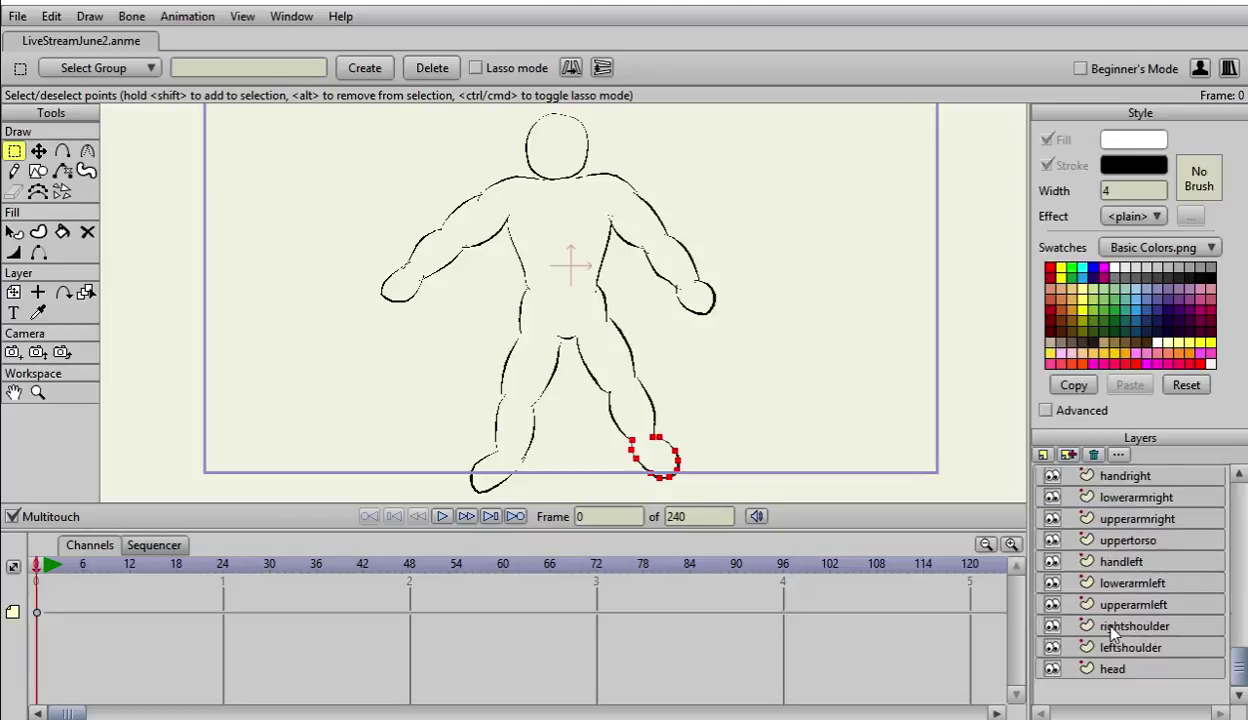
pyautogui.keyDown('shift'); pyautogui.click(1106, 669); pyautogui.keyUp('shift')
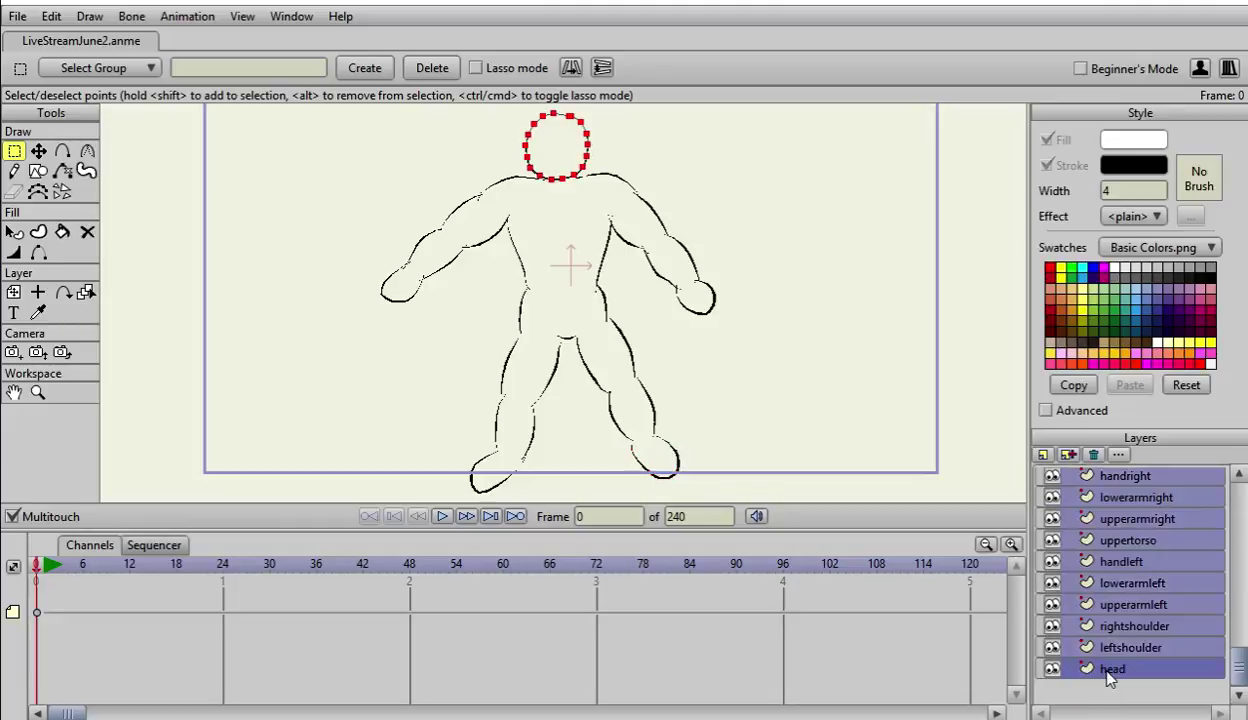
pyautogui.scroll(5, 1115, 592)
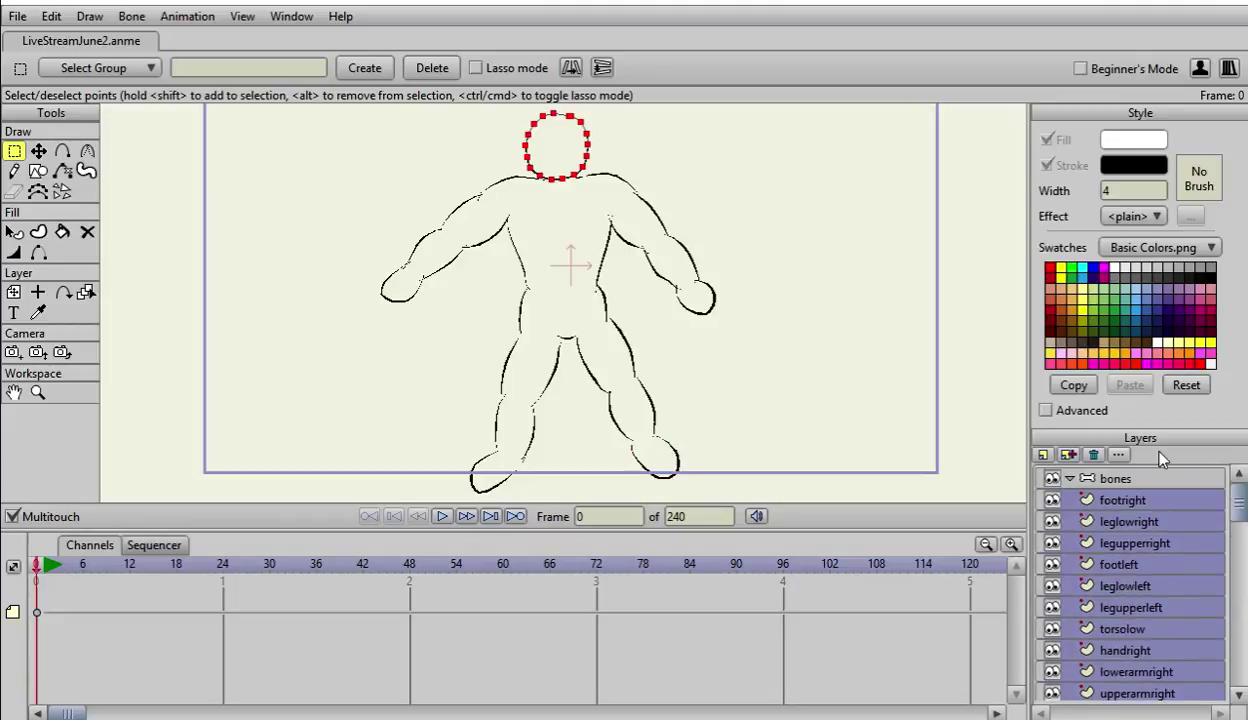
pyautogui.moveTo(1115, 500); pyautogui.dragTo(1119, 480)
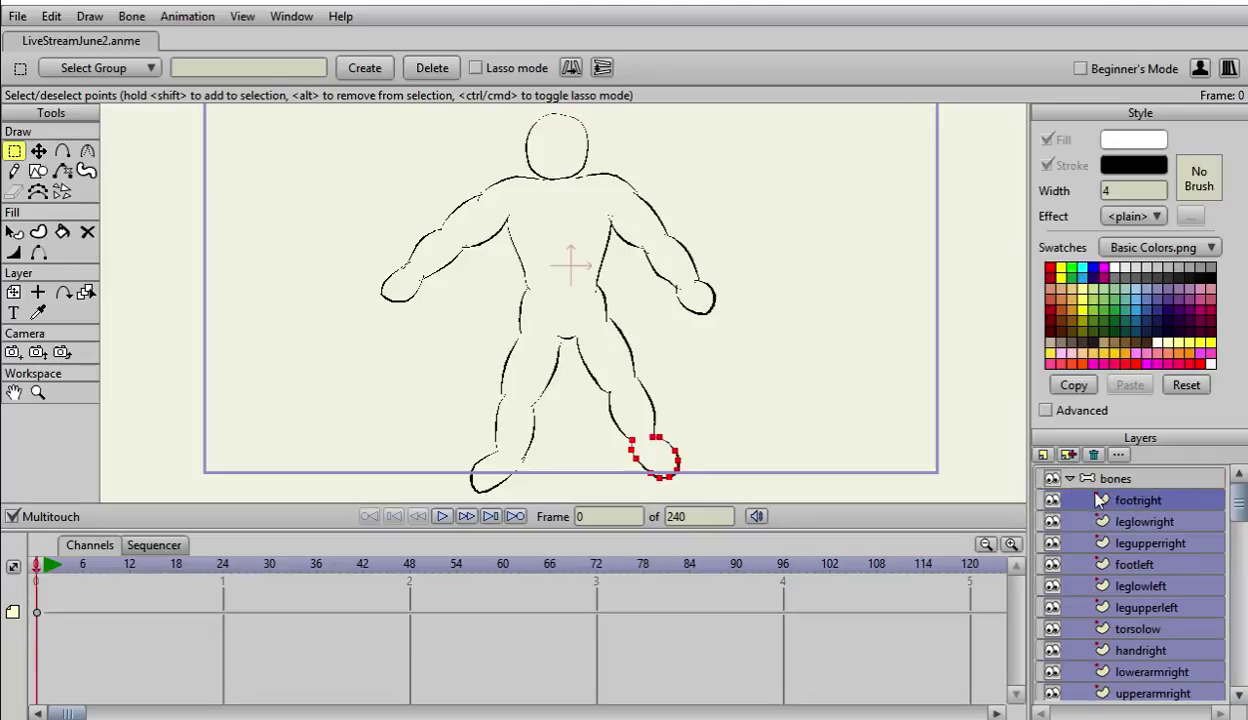
# Step: Move the selected body-part layers back out of the bones layer so that they sit above it
pyautogui.moveTo(1113, 507)
pyautogui.mouseDown()
pyautogui.moveTo(1113, 483)
pyautogui.moveTo(1099, 487)
pyautogui.moveTo(1114, 490)
pyautogui.mouseUp()
pyautogui.scroll(-3, 1097, 545)
pyautogui.scroll(3, 1097, 545)
pyautogui.moveTo(1112, 505); pyautogui.dragTo(1081, 486)
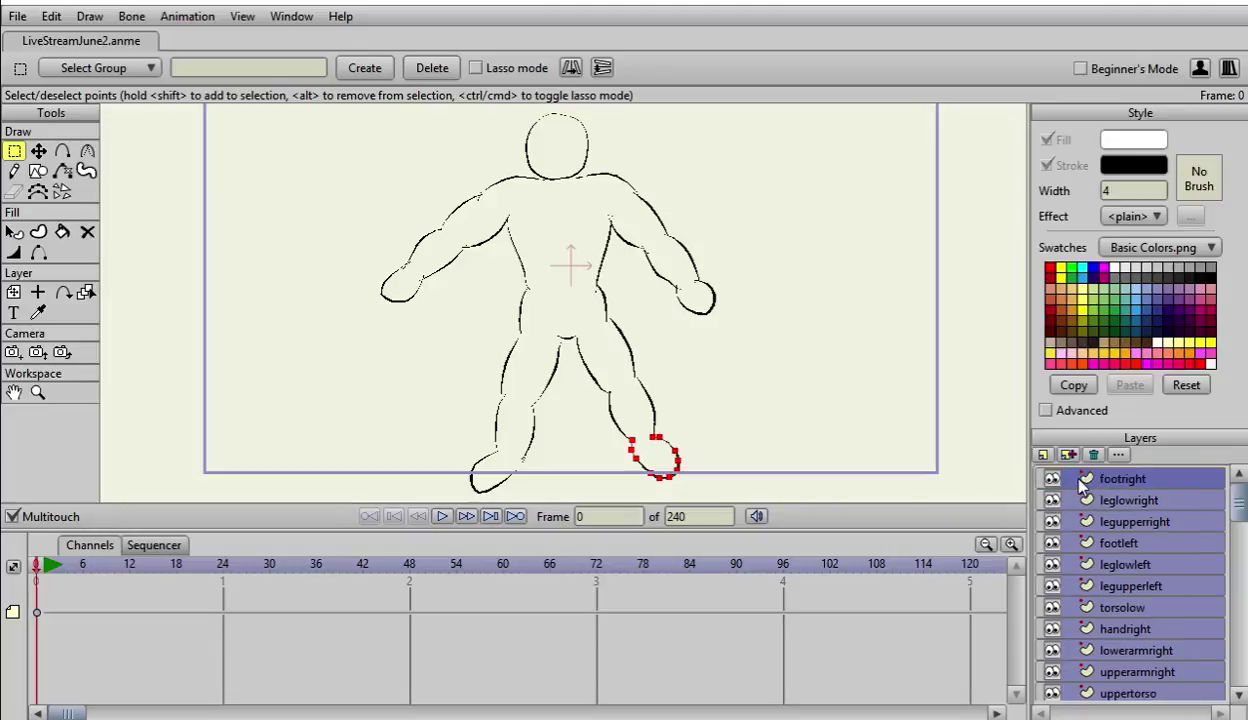
pyautogui.scroll(-3, 1123, 567)
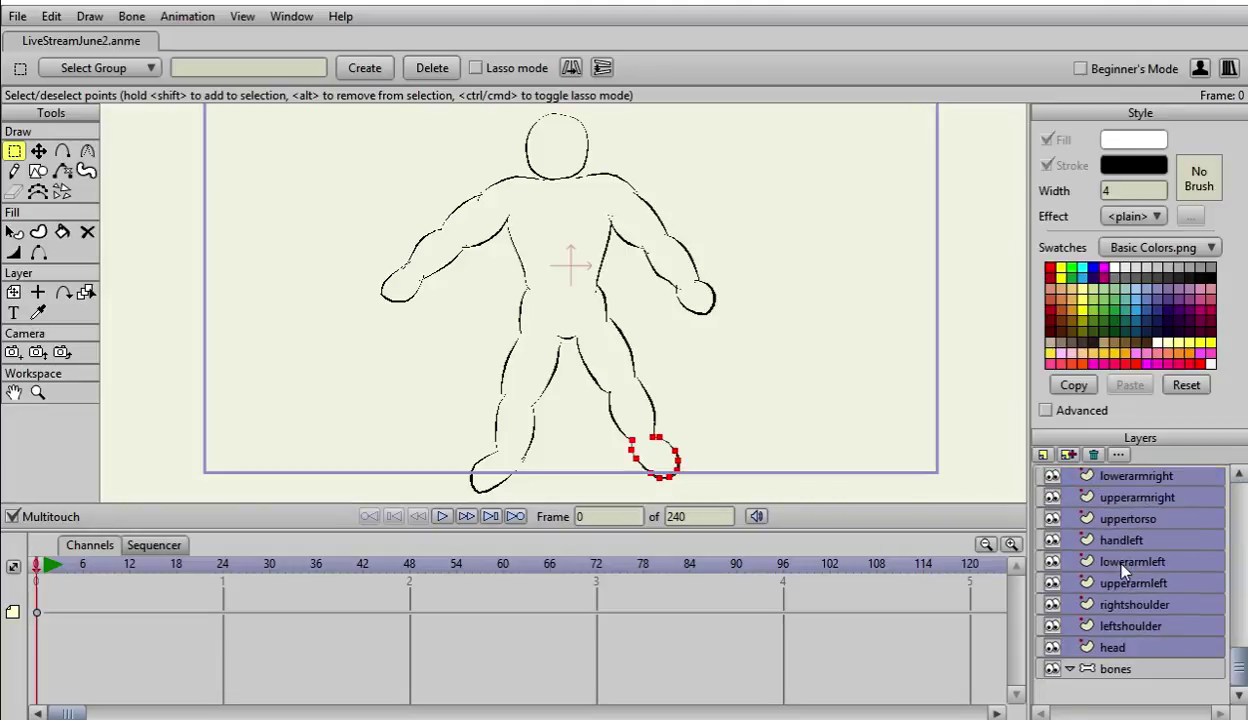
# Step: Reselect every layer from head up to footright and place them all inside the bones layer again
pyautogui.click(1104, 670)
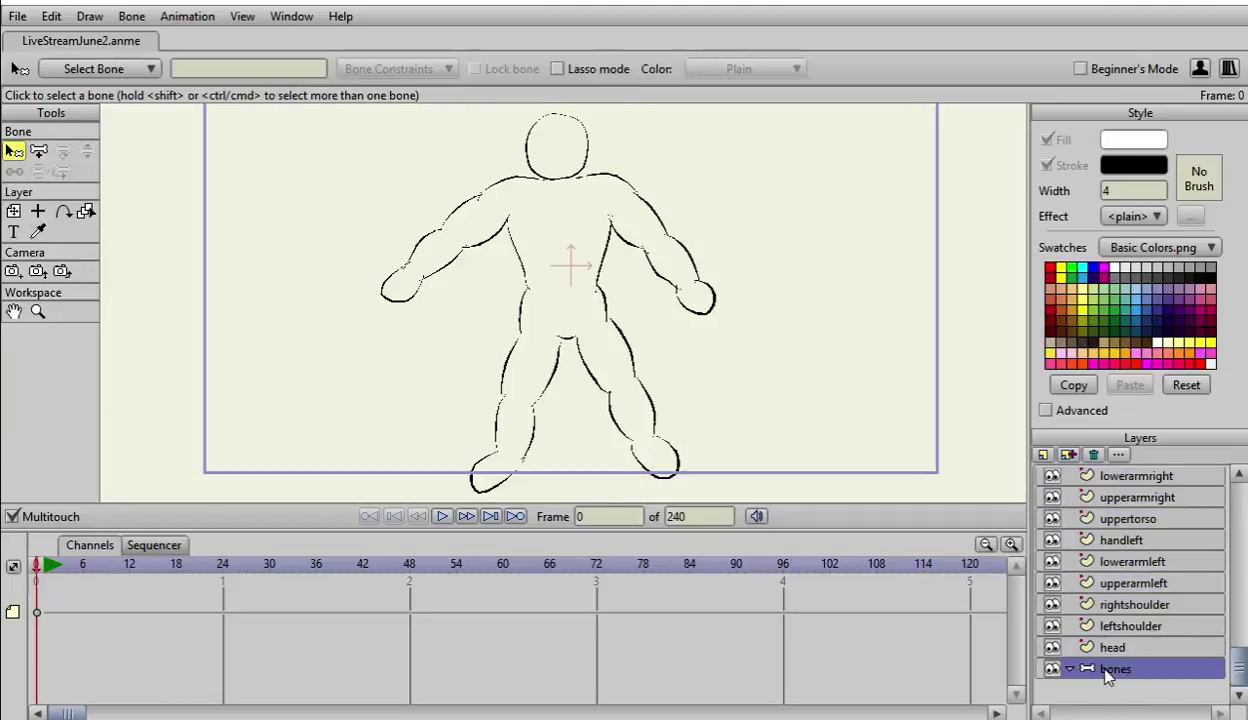
pyautogui.click(1122, 648)
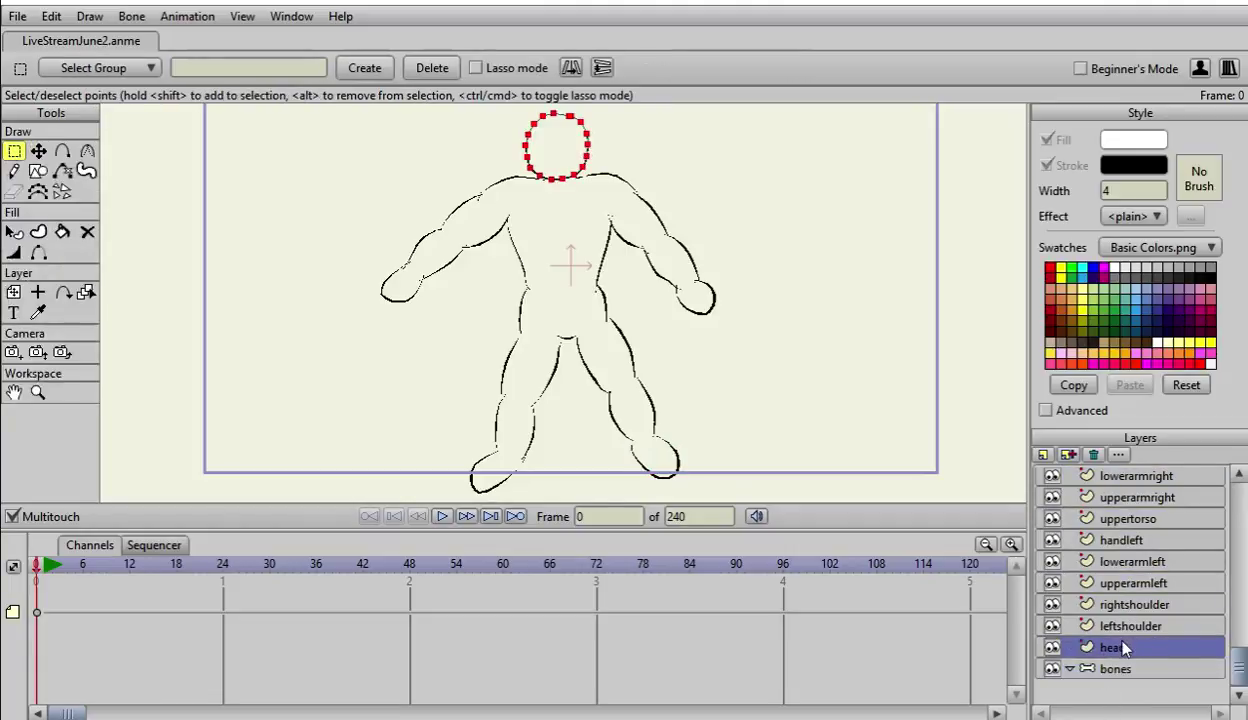
pyautogui.scroll(3, 1122, 648)
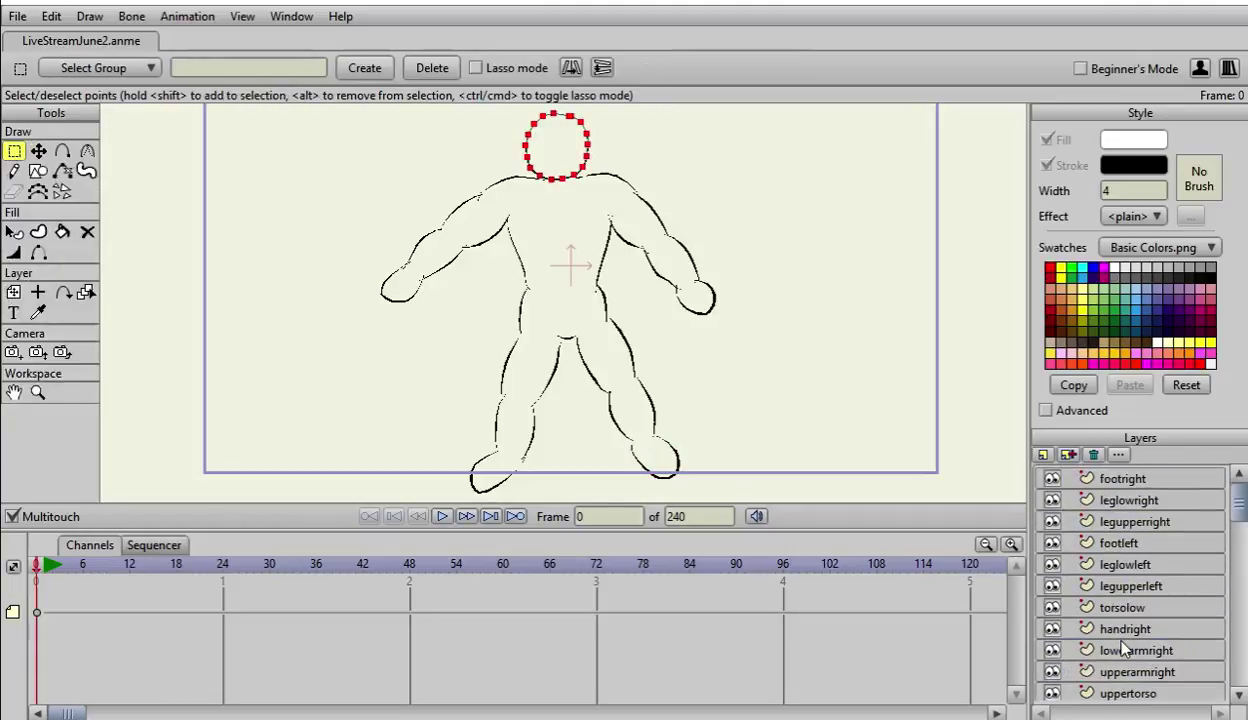
pyautogui.keyDown('shift'); pyautogui.click(1111, 471); pyautogui.keyUp('shift')
pyautogui.scroll(-3, 1120, 520)
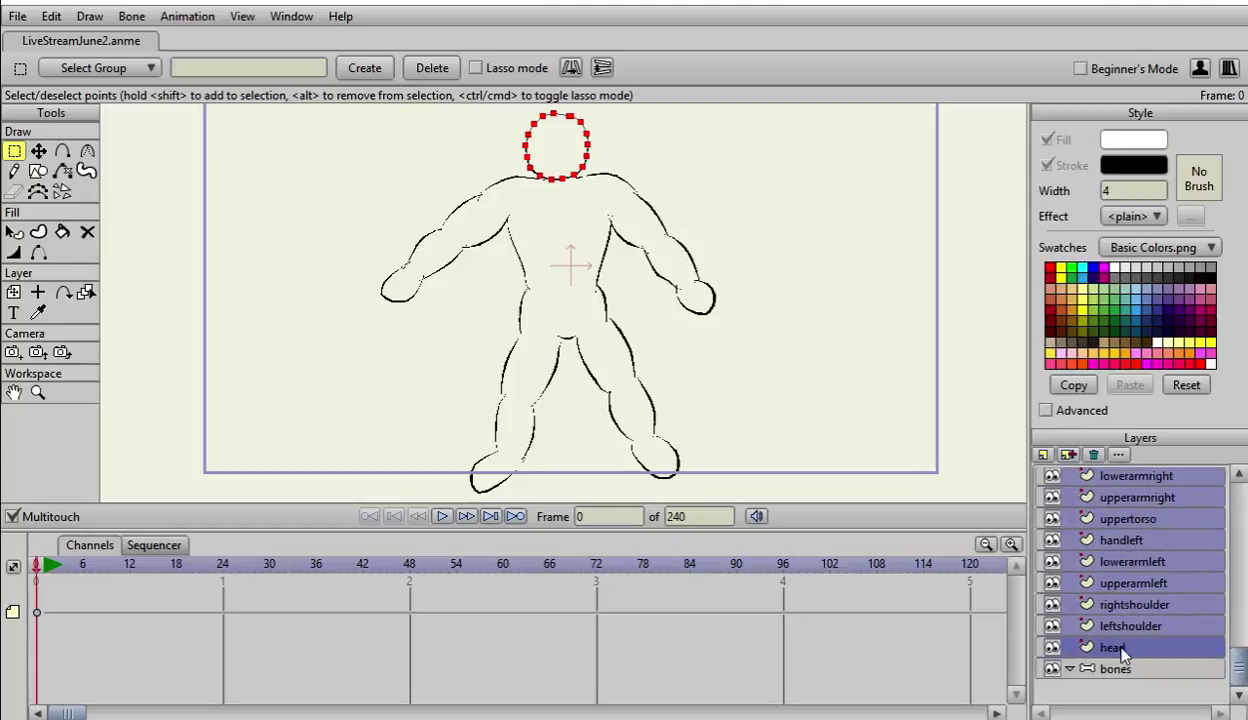
pyautogui.moveTo(1122, 650); pyautogui.dragTo(1127, 680)
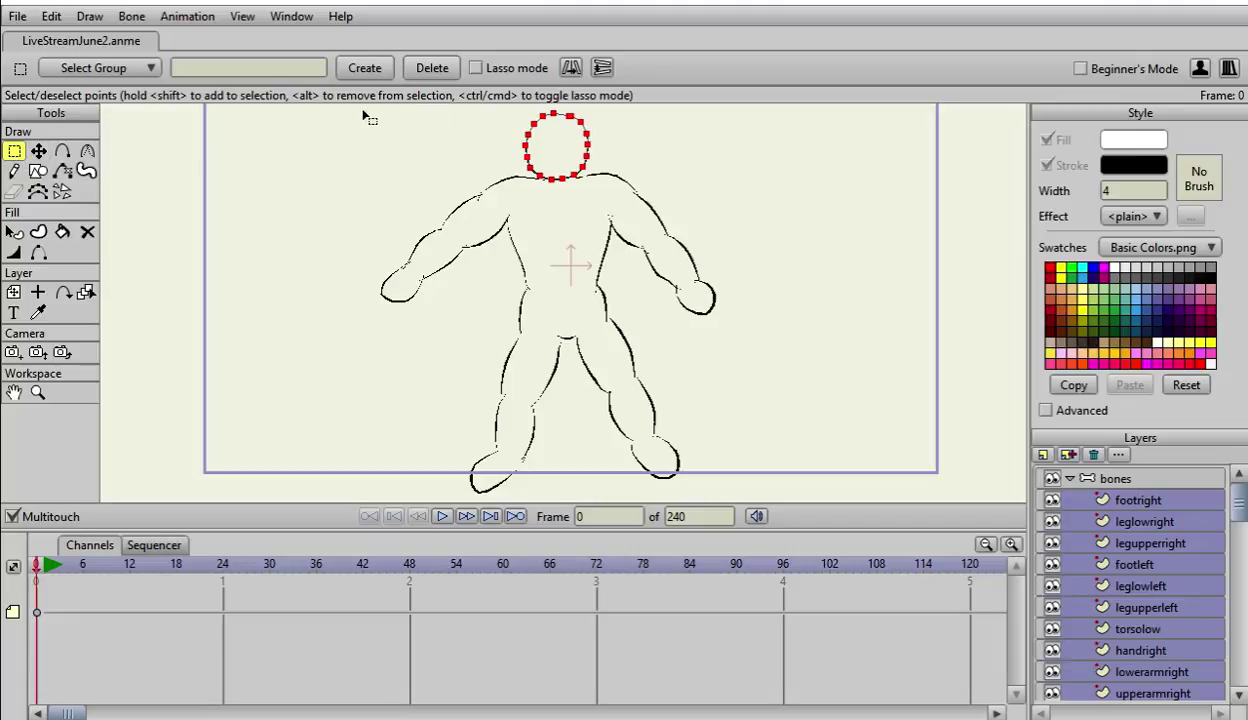
# Step: Try to select the points of the whole figure at once with all body-part layers selected
pyautogui.moveTo(362, 114)
pyautogui.mouseDown()
pyautogui.moveTo(454, 272)
pyautogui.moveTo(588, 339)
pyautogui.moveTo(365, 189)
pyautogui.moveTo(362, 117)
pyautogui.mouseUp()
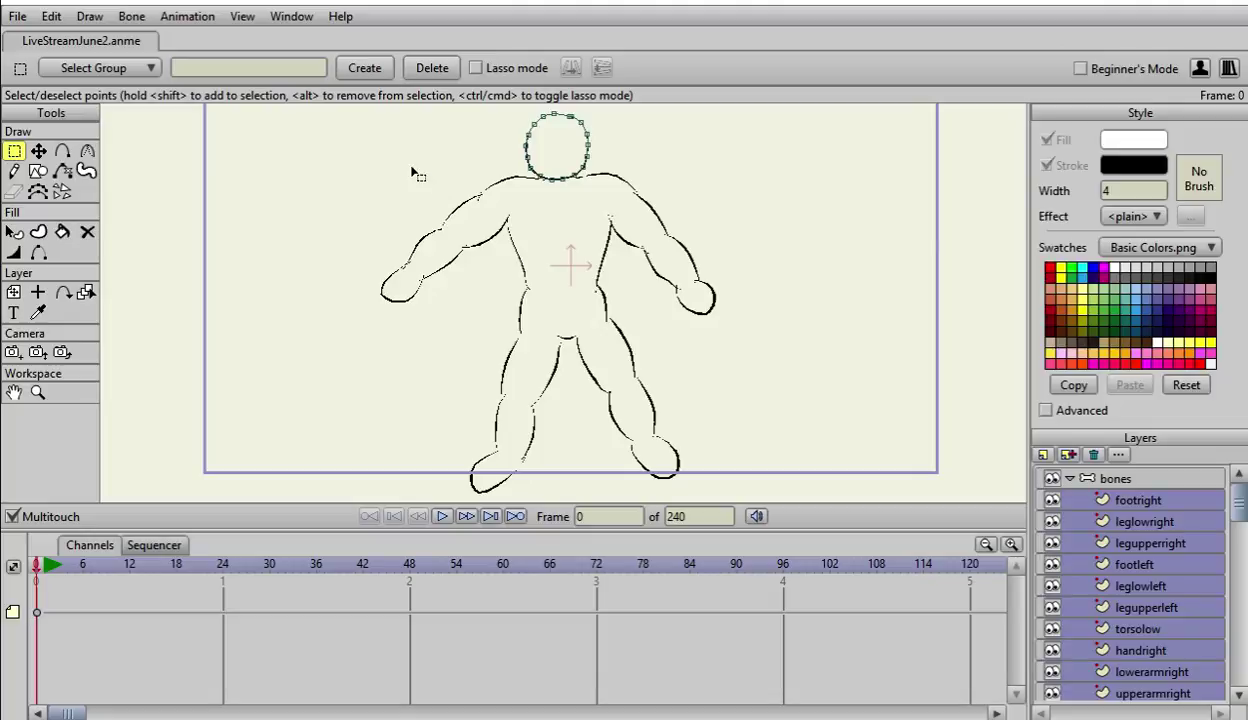
pyautogui.scroll(-3, 411, 172)
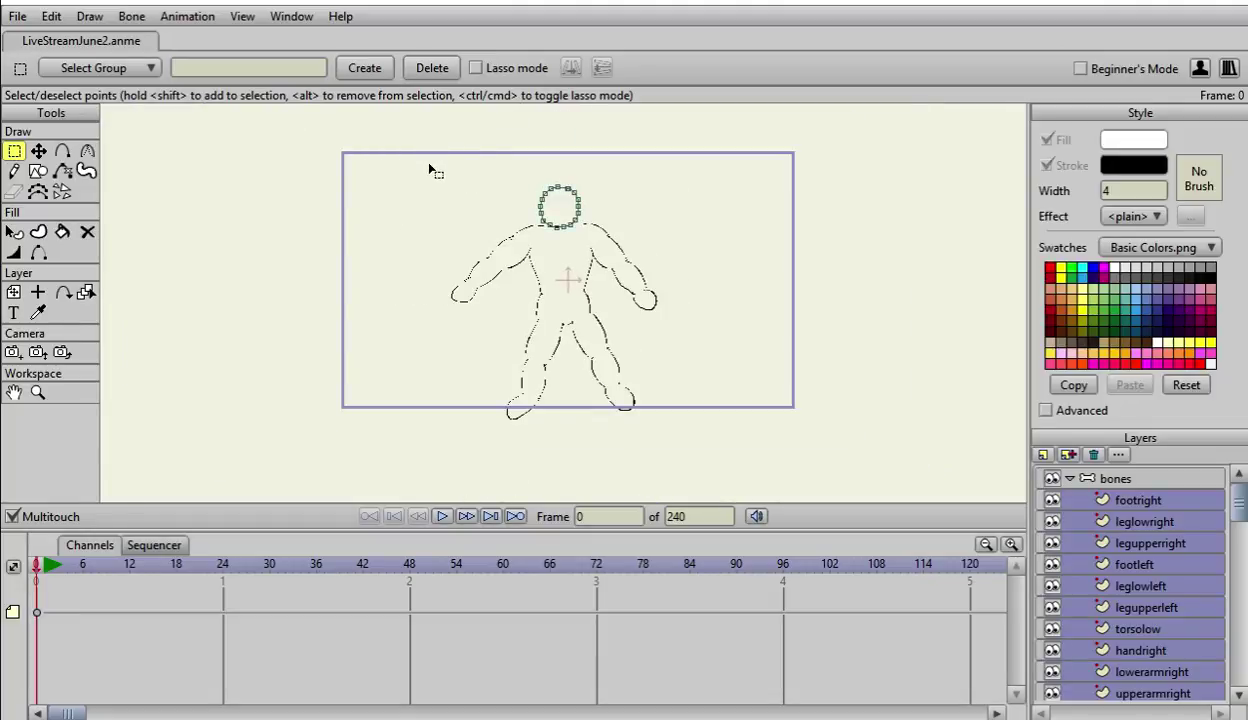
pyautogui.moveTo(430, 165); pyautogui.dragTo(718, 436)
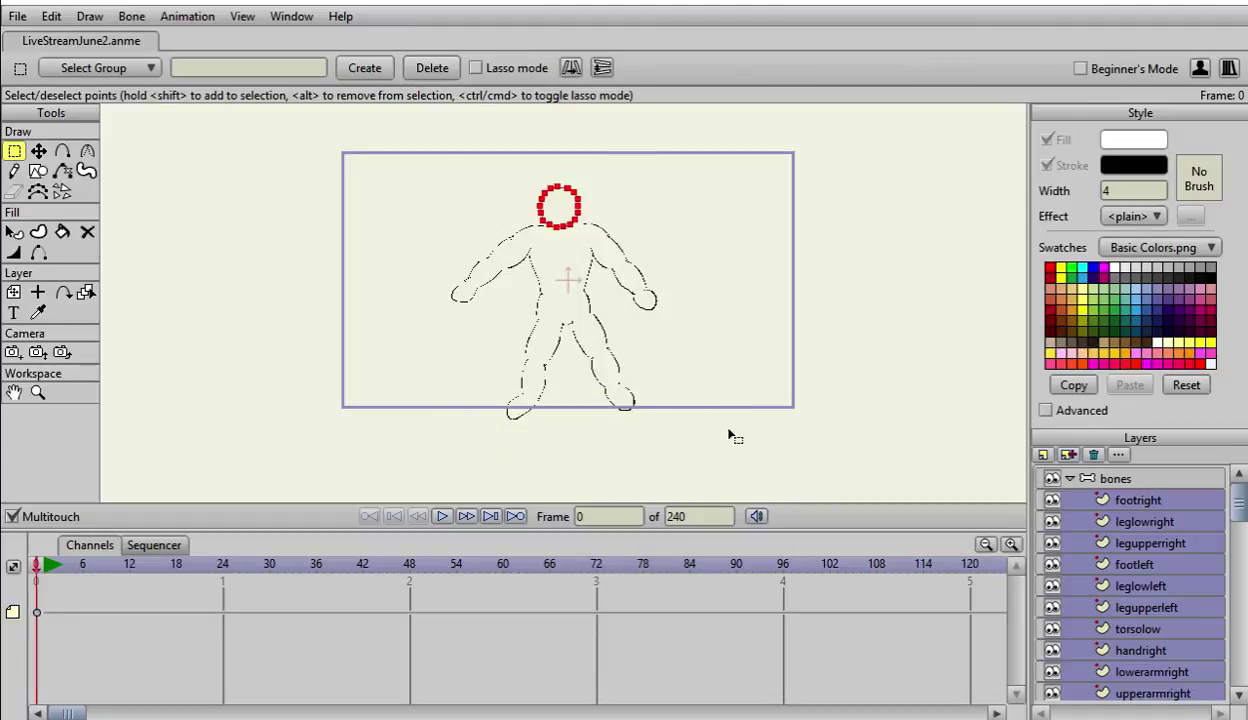
pyautogui.click(1126, 479)
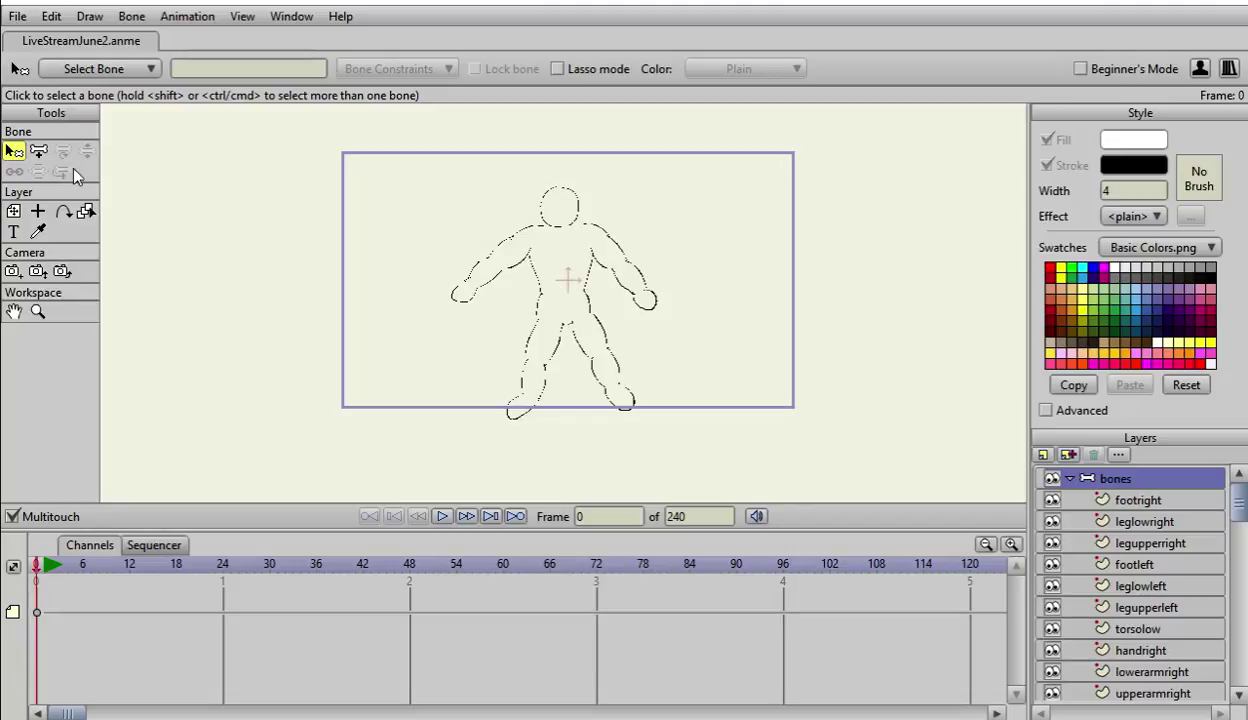
pyautogui.click(1141, 500)
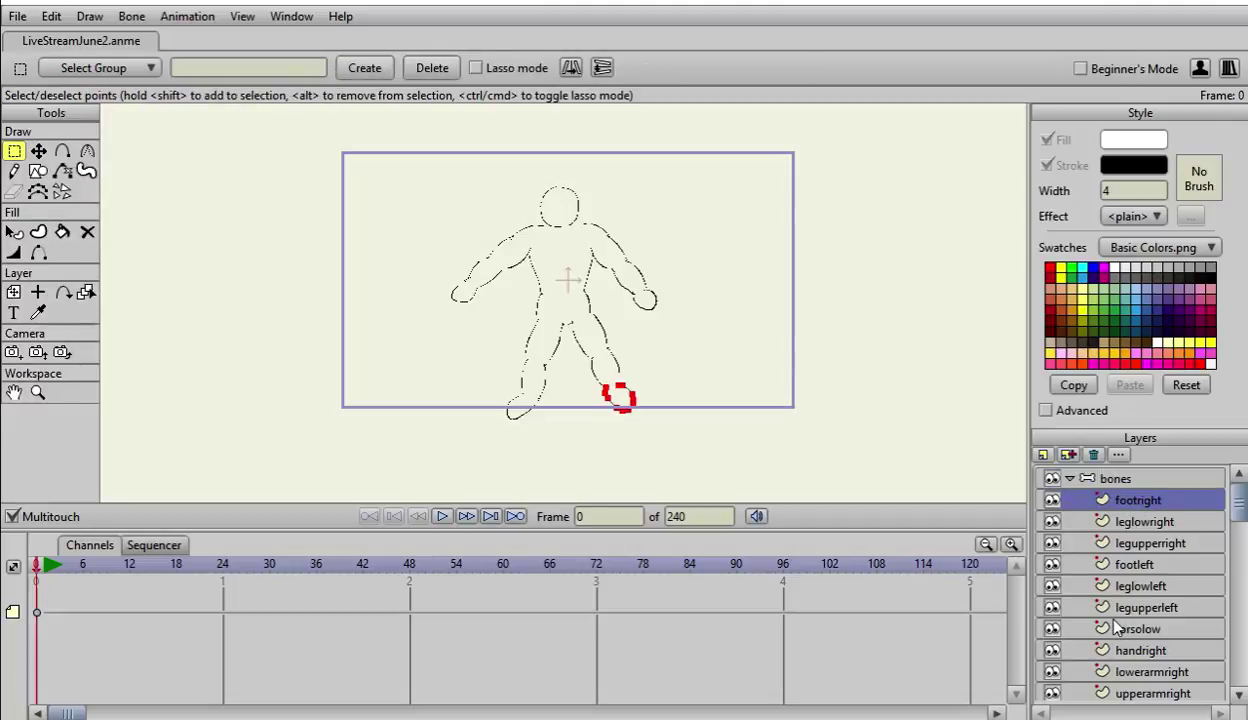
pyautogui.scroll(-5, 1115, 625)
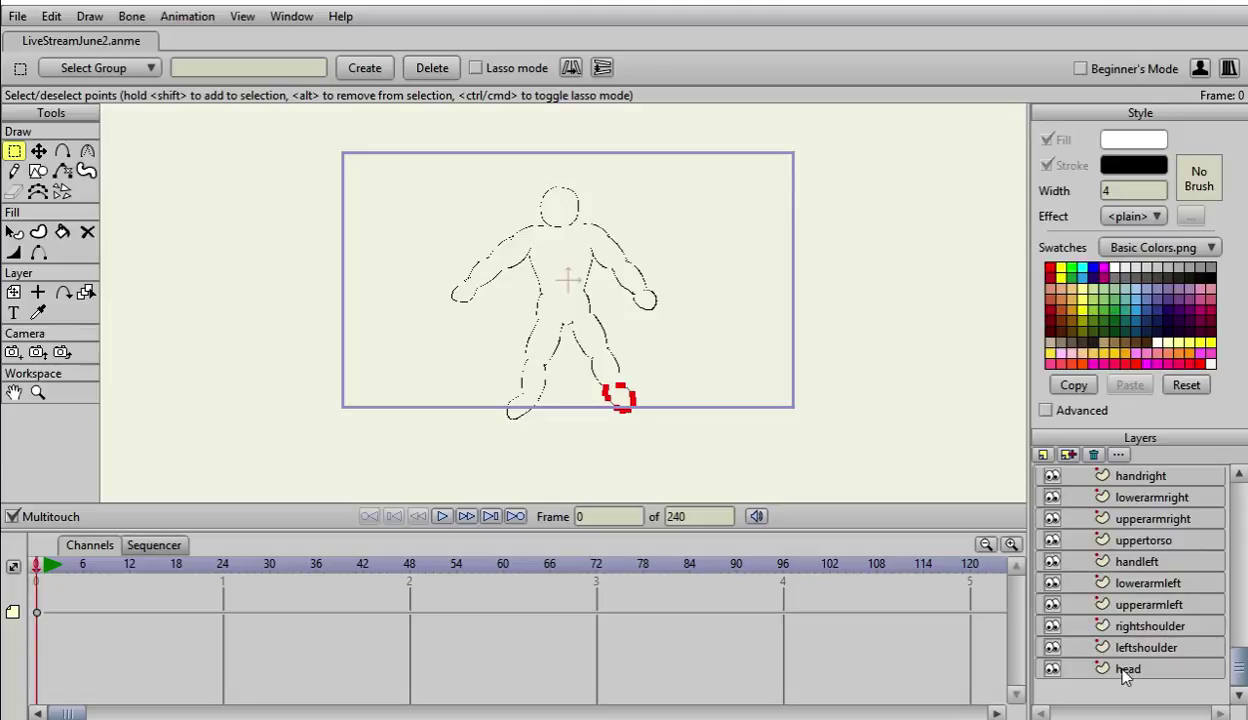
pyautogui.keyDown('shift'); pyautogui.click(1122, 672); pyautogui.keyUp('shift')
pyautogui.scroll(5, 1124, 672)
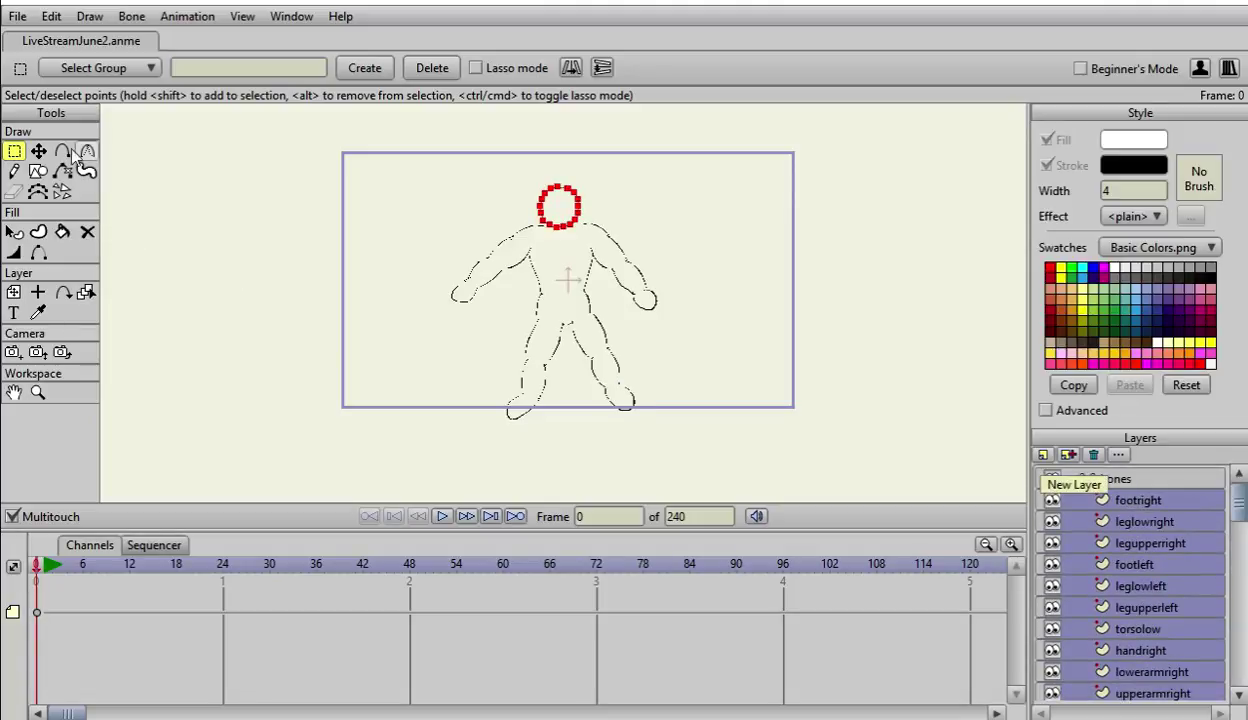
pyautogui.moveTo(430, 168); pyautogui.dragTo(685, 425)
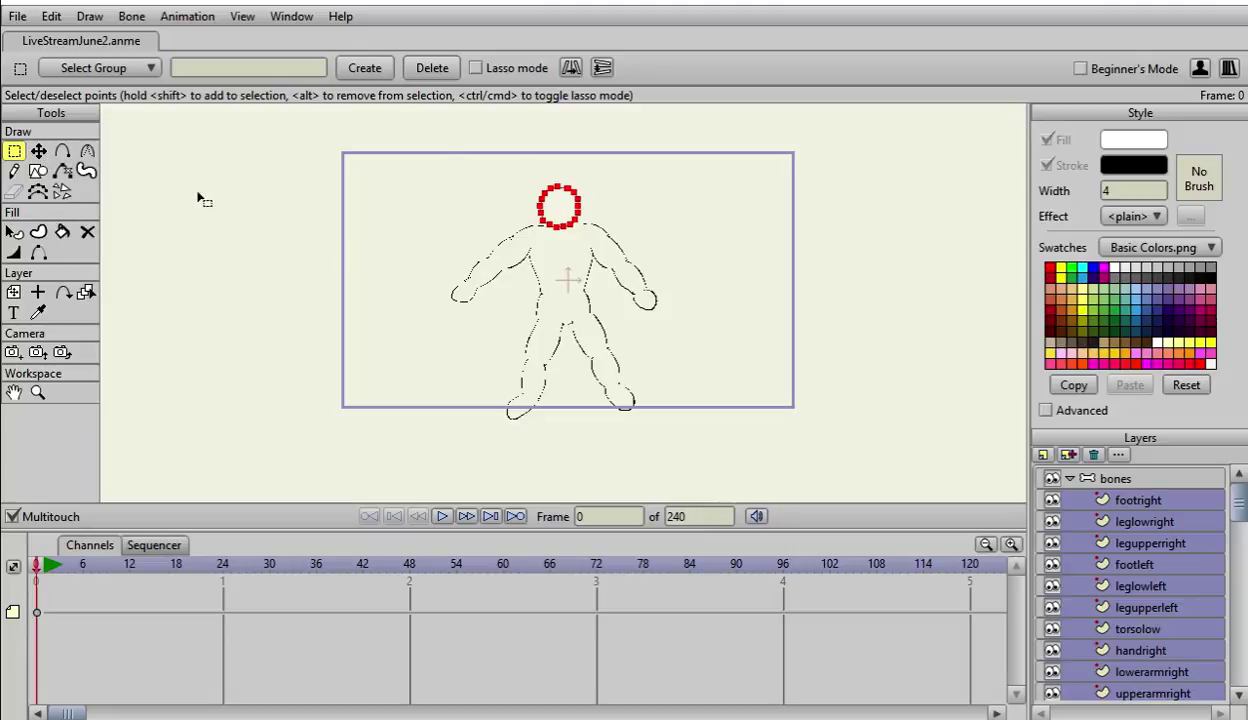
# Step: On the bones layer, draw a bone from the waist down to the crotch and a child bone from the waist up to the neck
pyautogui.click(1125, 479)
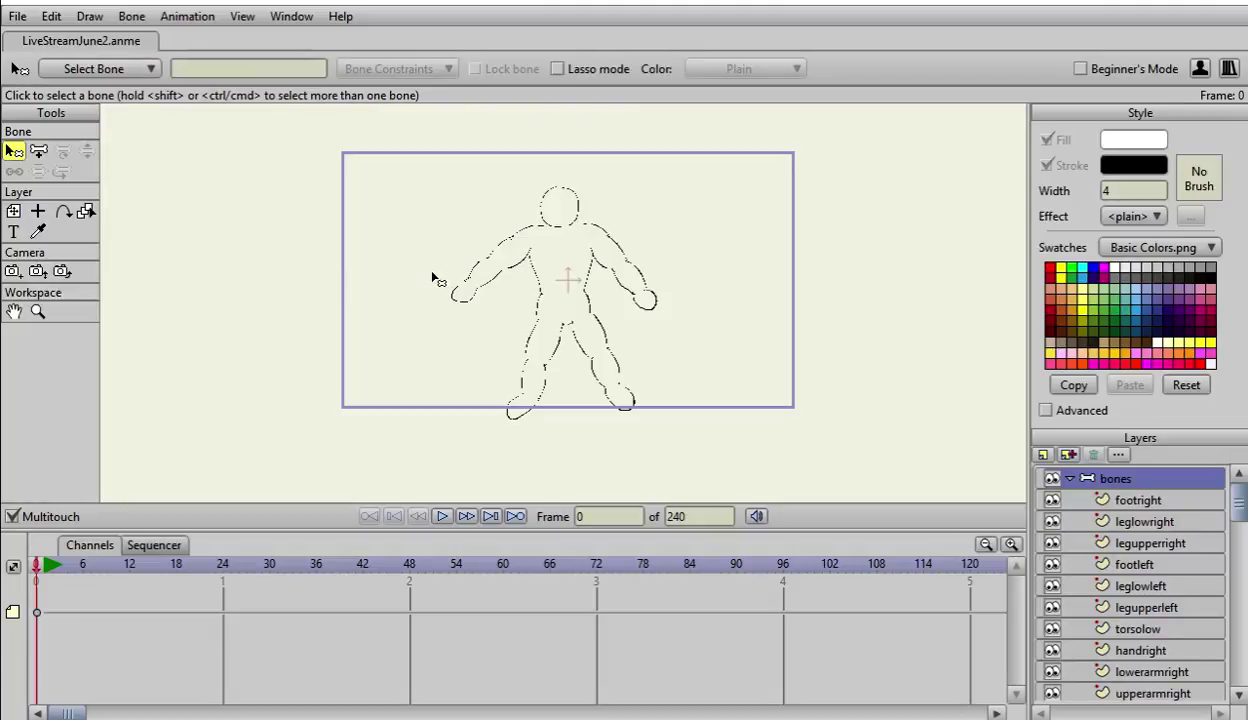
pyautogui.scroll(-2, 440, 295)
pyautogui.scroll(4, 446, 308)
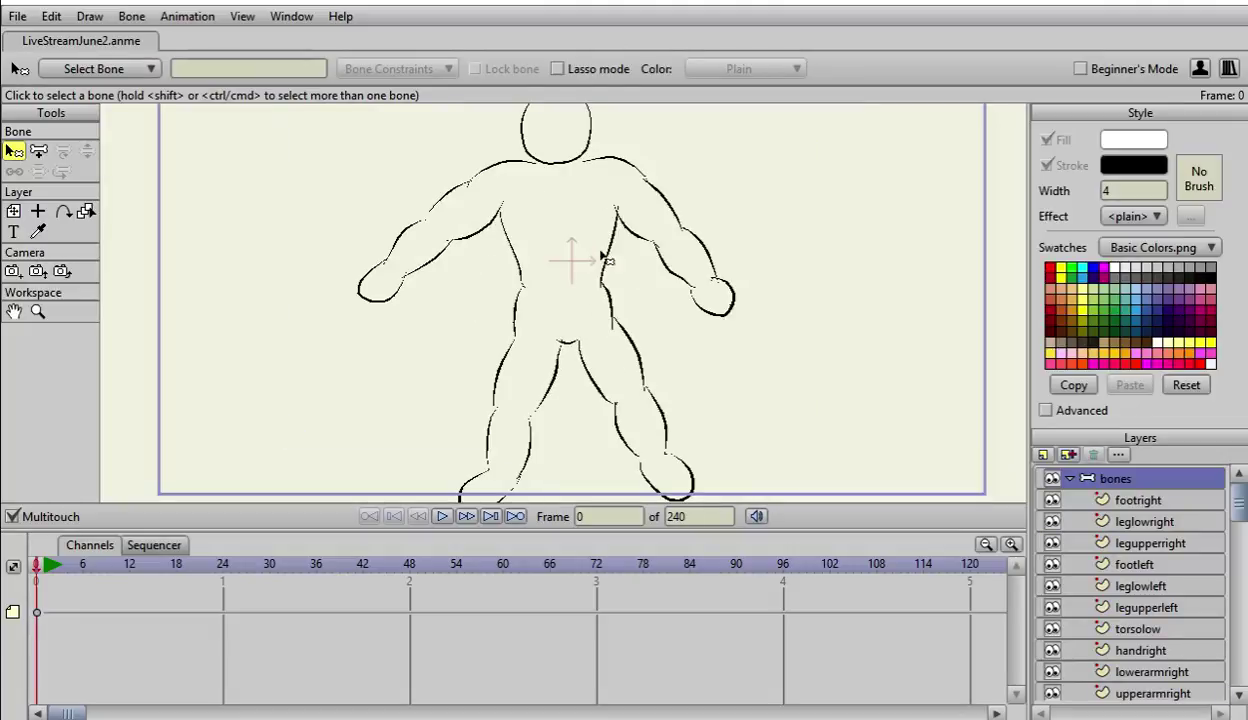
pyautogui.moveTo(771, 188); pyautogui.dragTo(782, 266)
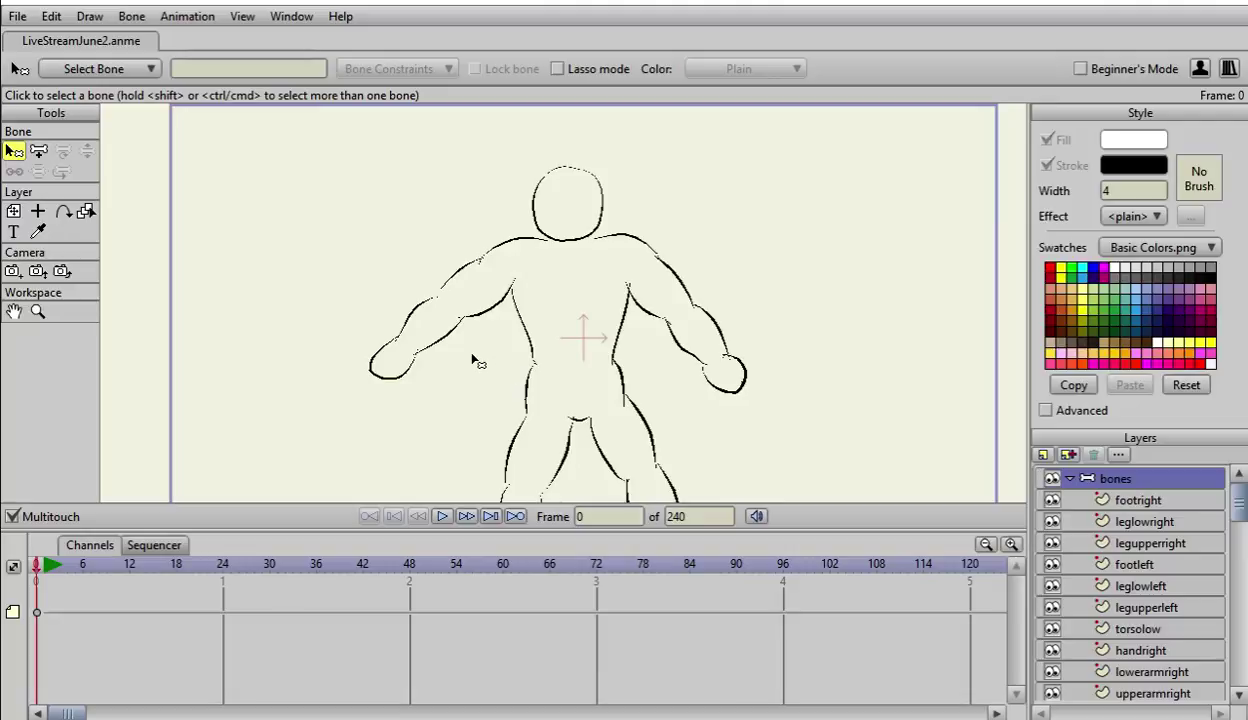
pyautogui.click(40, 155)
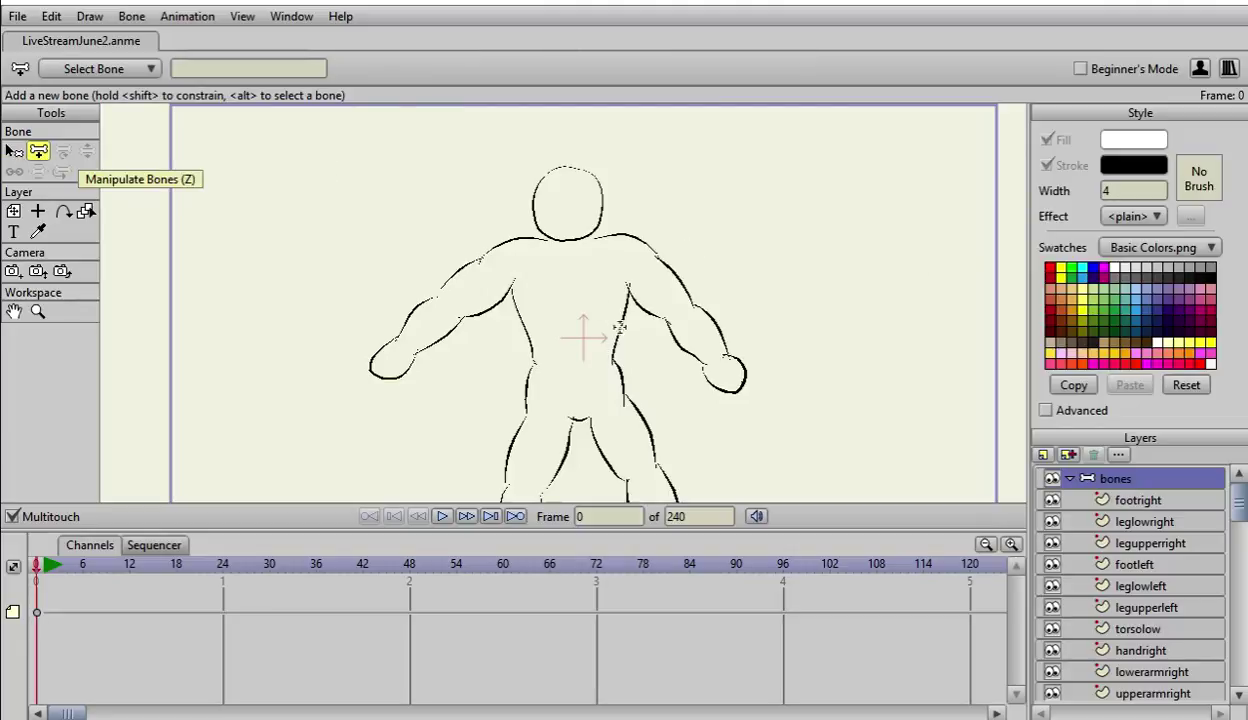
pyautogui.moveTo(651, 381); pyautogui.dragTo(647, 301)
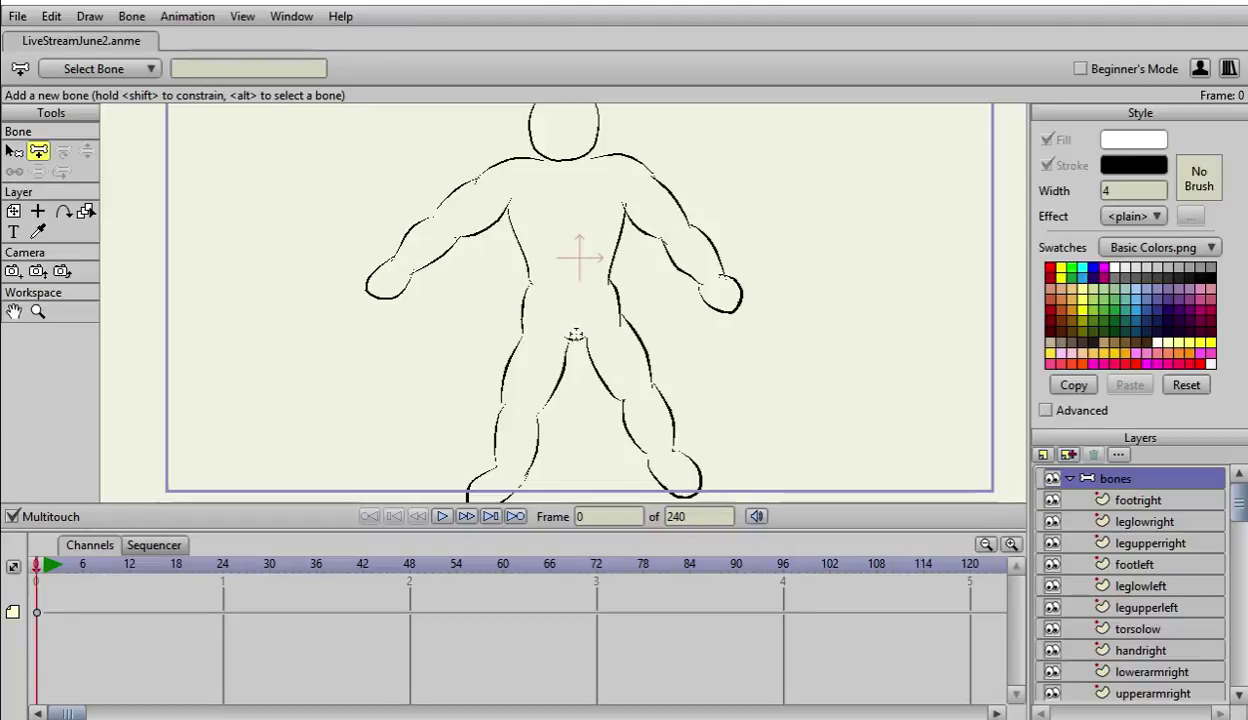
pyautogui.moveTo(576, 334); pyautogui.dragTo(576, 295)
pyautogui.hotkey('ctrl', 'z')
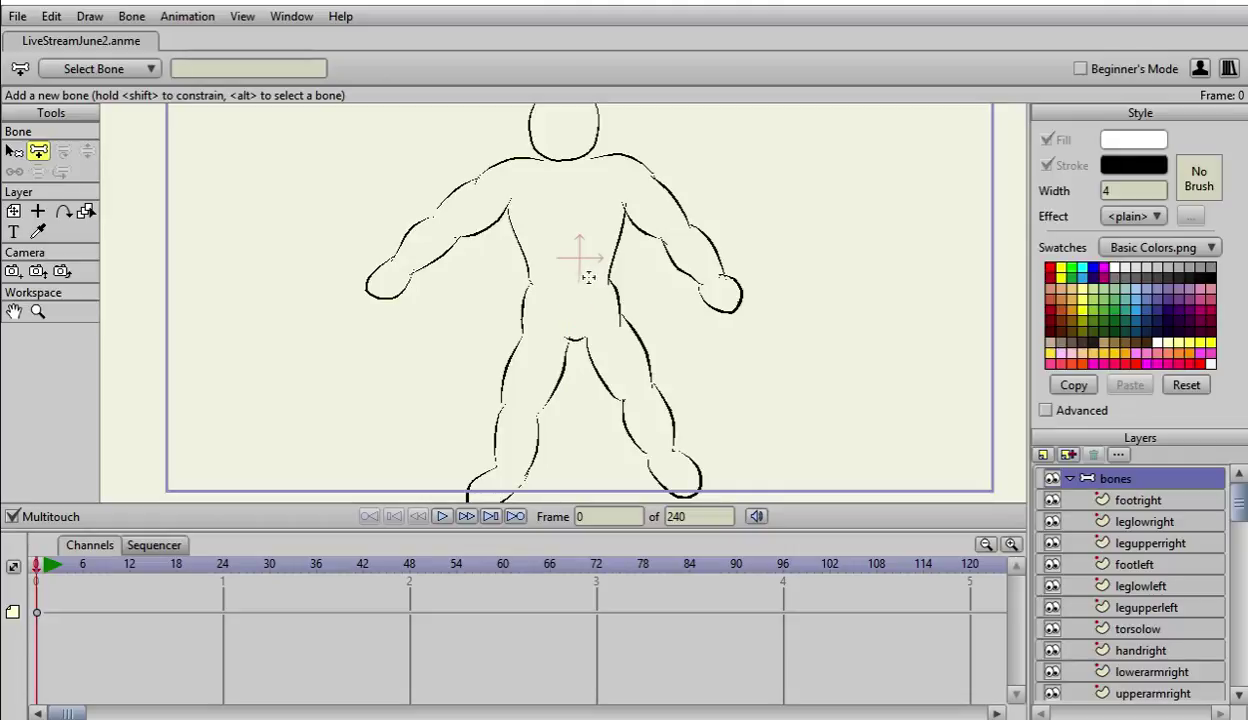
pyautogui.moveTo(575, 287); pyautogui.dragTo(576, 334)
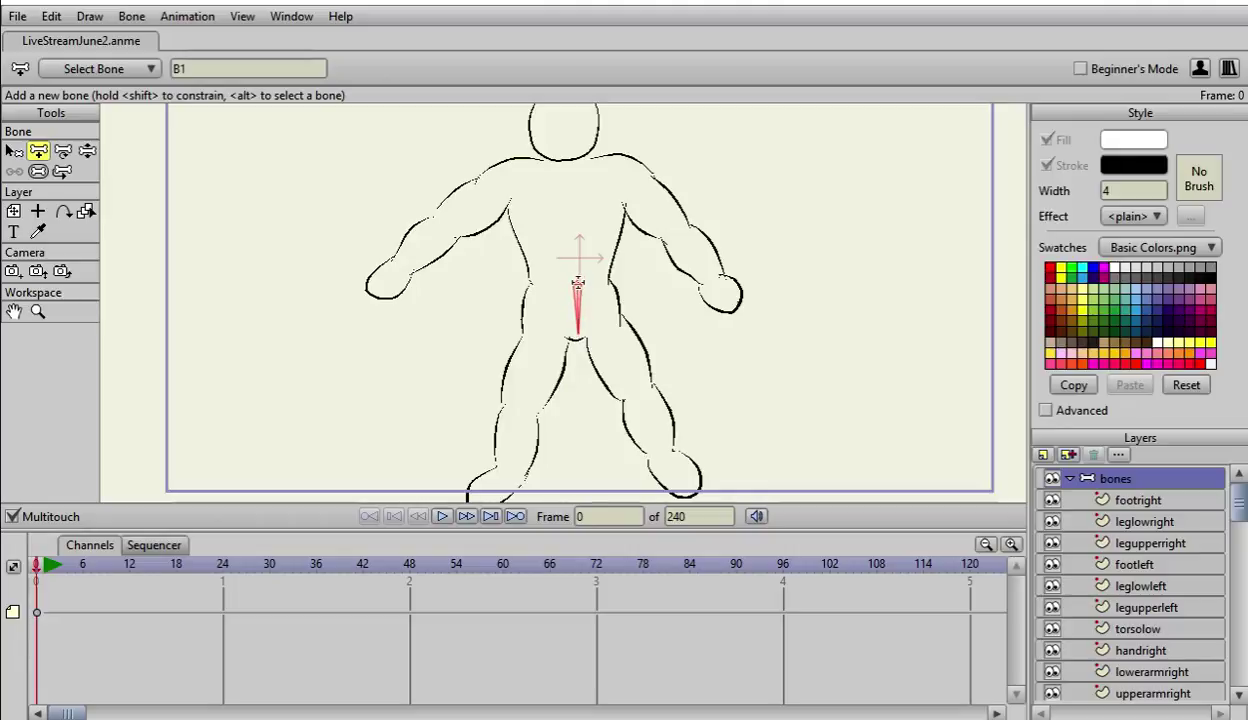
pyautogui.moveTo(577, 276); pyautogui.dragTo(569, 162)
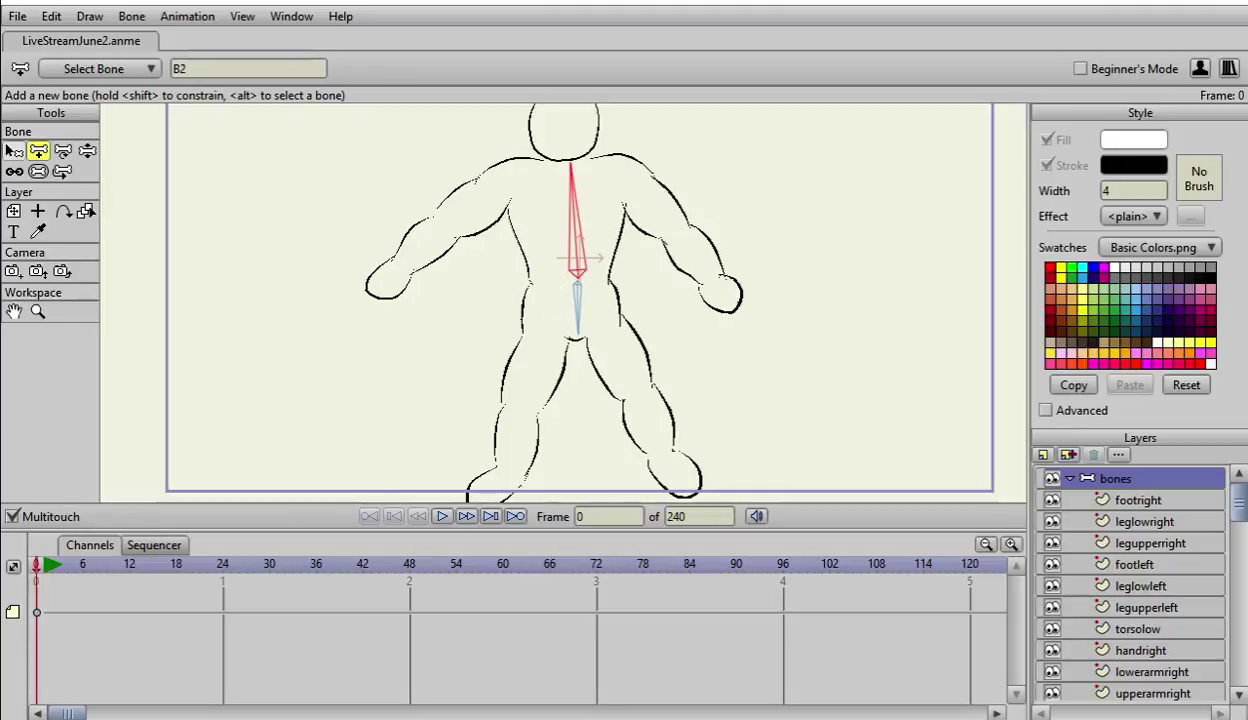
# Step: With the pelvis bone as parent, add a chain of three bones through the left upper leg, lower leg and foot
pyautogui.click(14, 150)
pyautogui.click(577, 300)
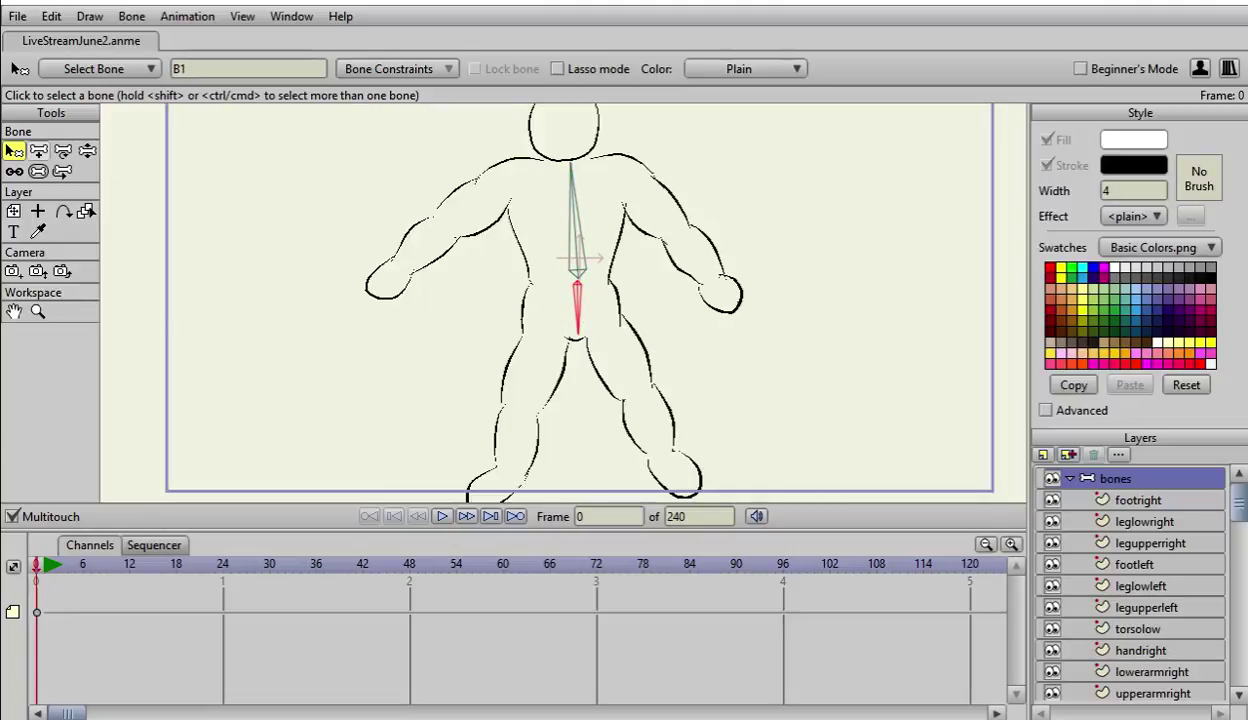
pyautogui.click(38, 150)
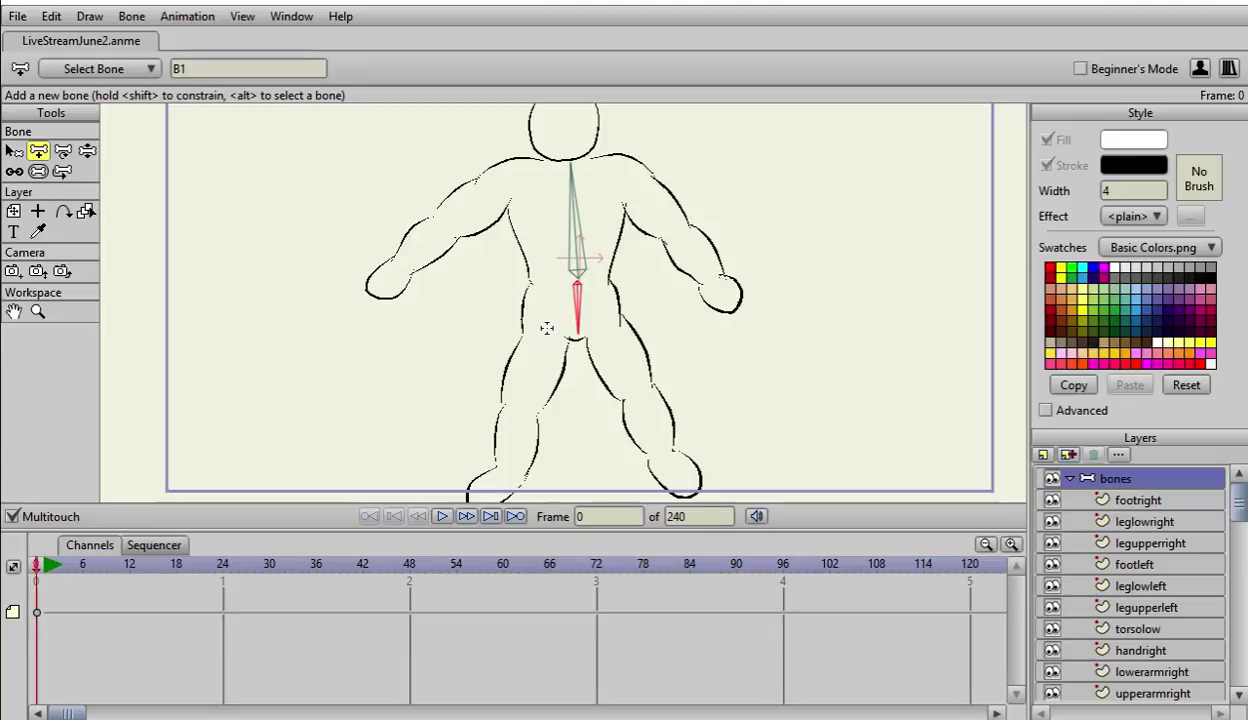
pyautogui.moveTo(545, 341); pyautogui.dragTo(519, 408)
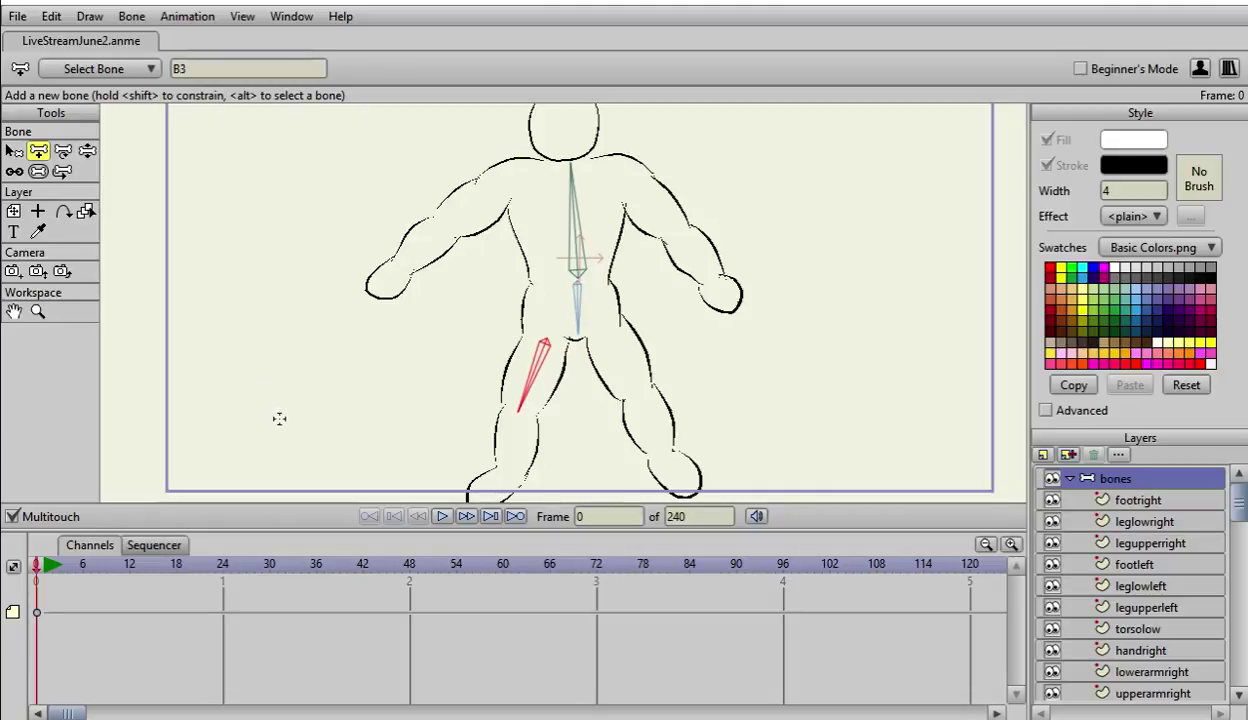
pyautogui.moveTo(279, 419); pyautogui.dragTo(290, 262)
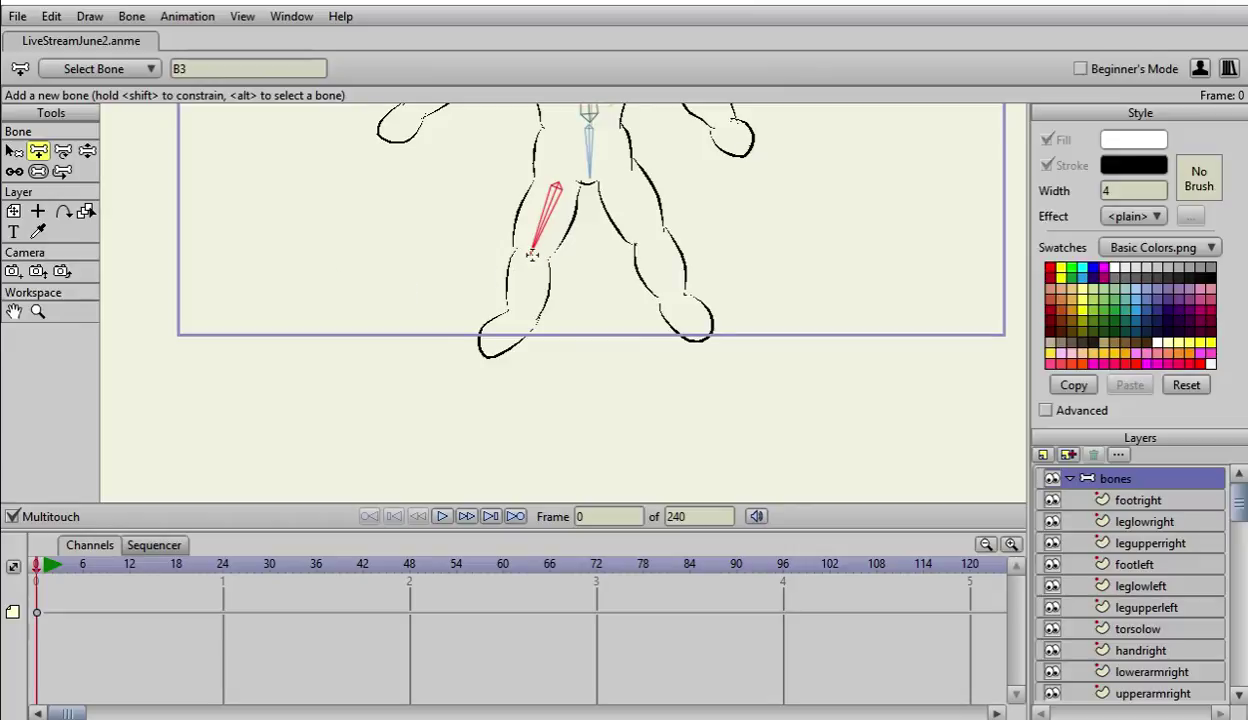
pyautogui.moveTo(531, 255); pyautogui.dragTo(522, 321)
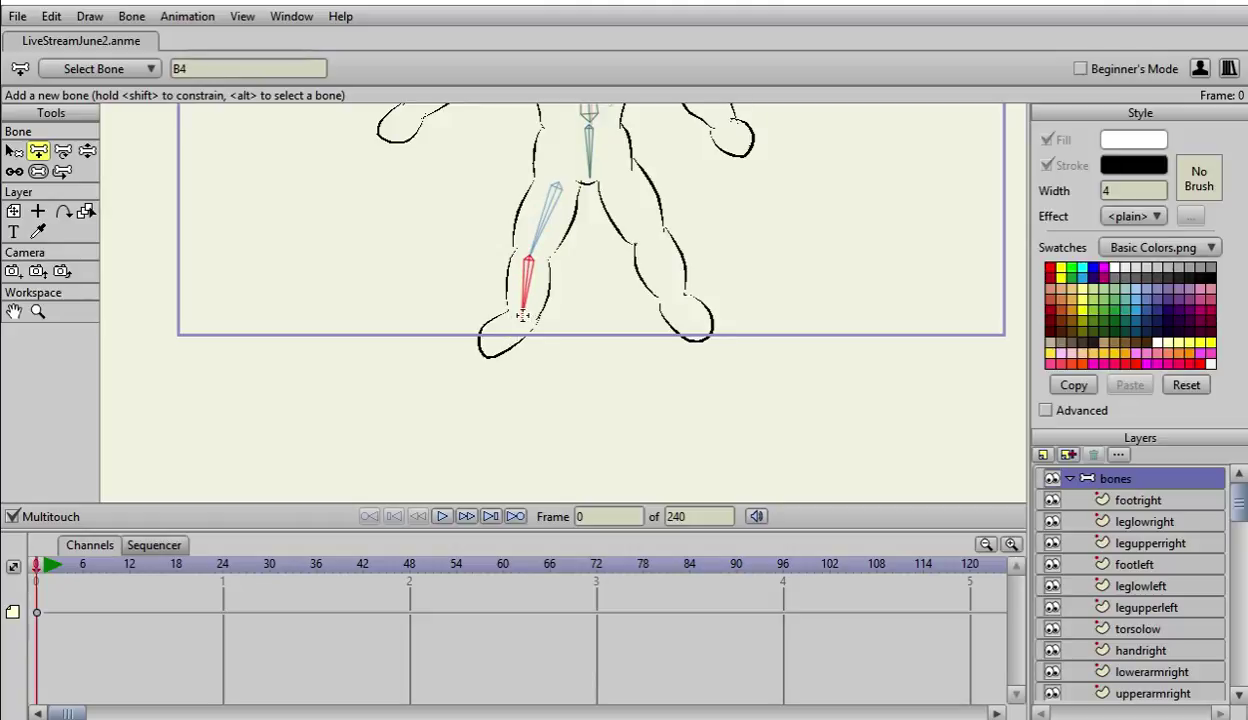
pyautogui.moveTo(522, 316); pyautogui.dragTo(483, 345)
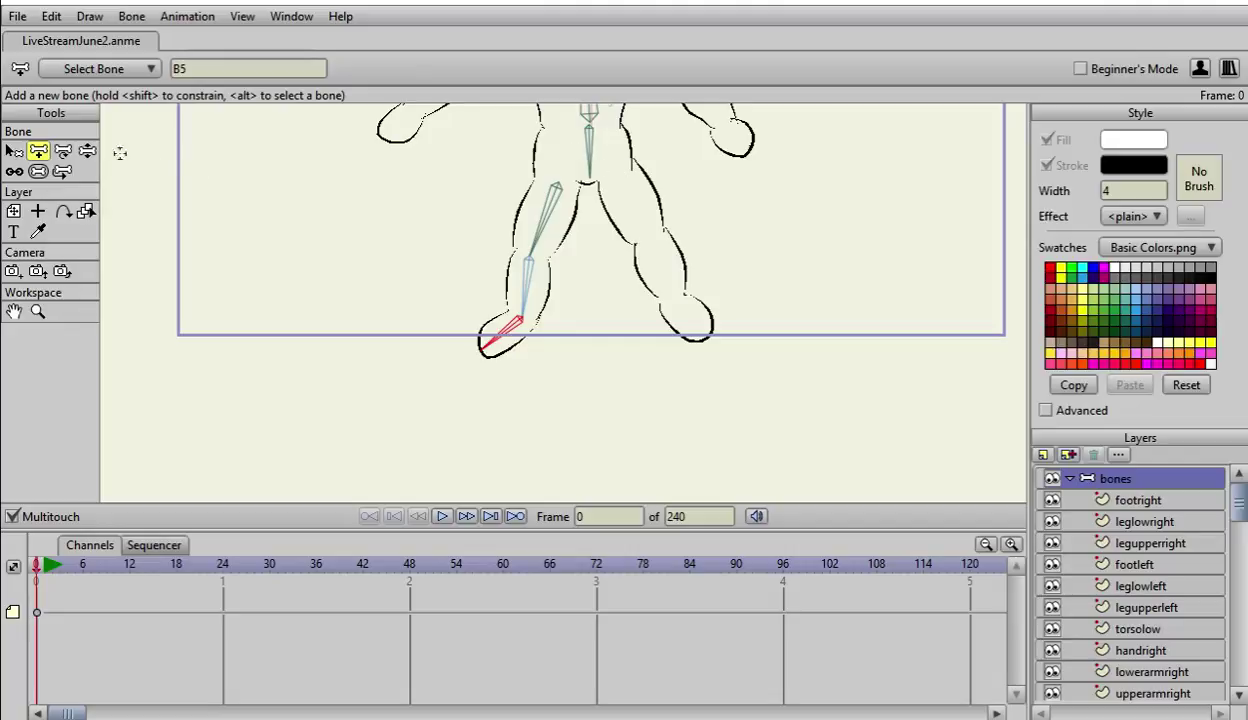
# Step: With the pelvis bone as parent, add a chain of three bones through the right upper leg, lower leg and foot
pyautogui.click(14, 150)
pyautogui.click(590, 148)
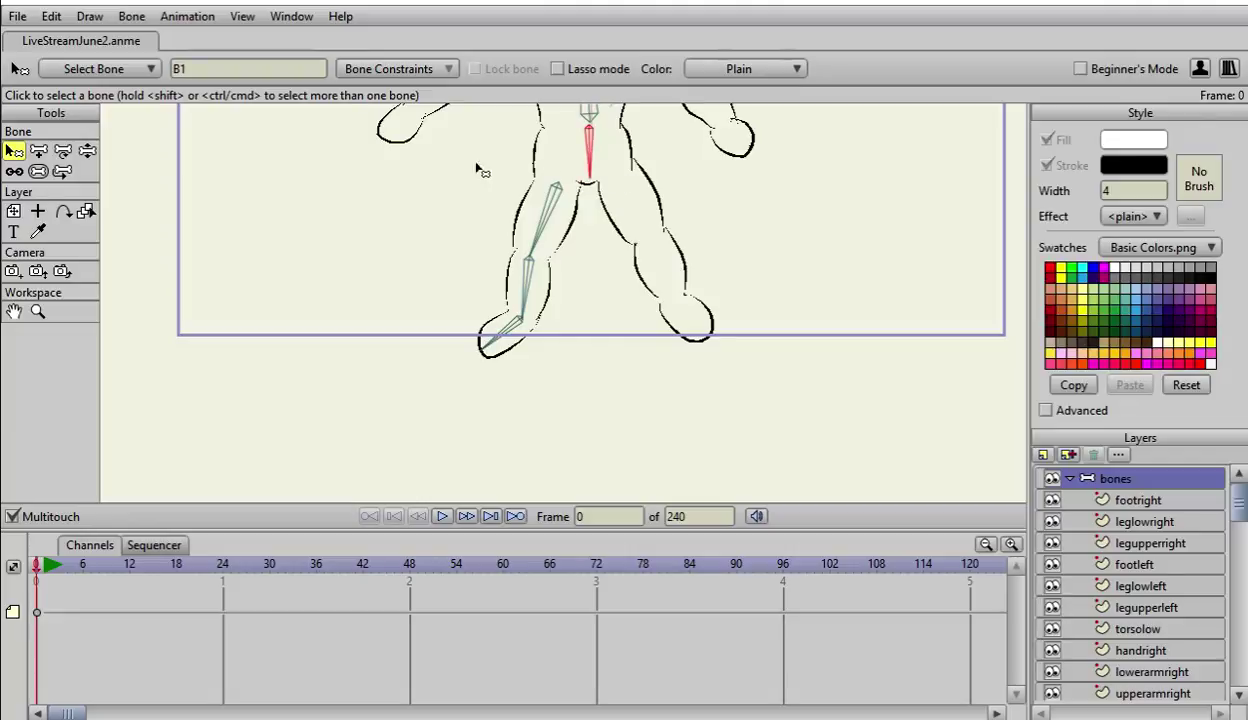
pyautogui.click(40, 152)
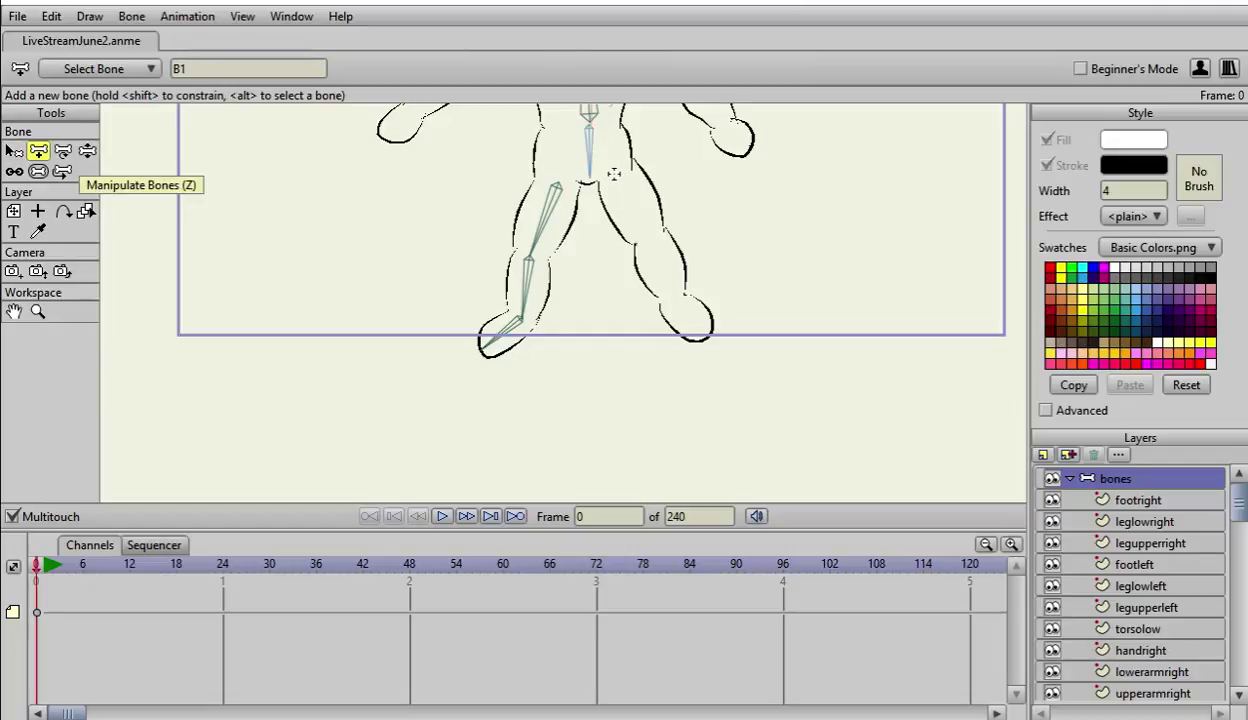
pyautogui.moveTo(612, 177); pyautogui.dragTo(650, 243)
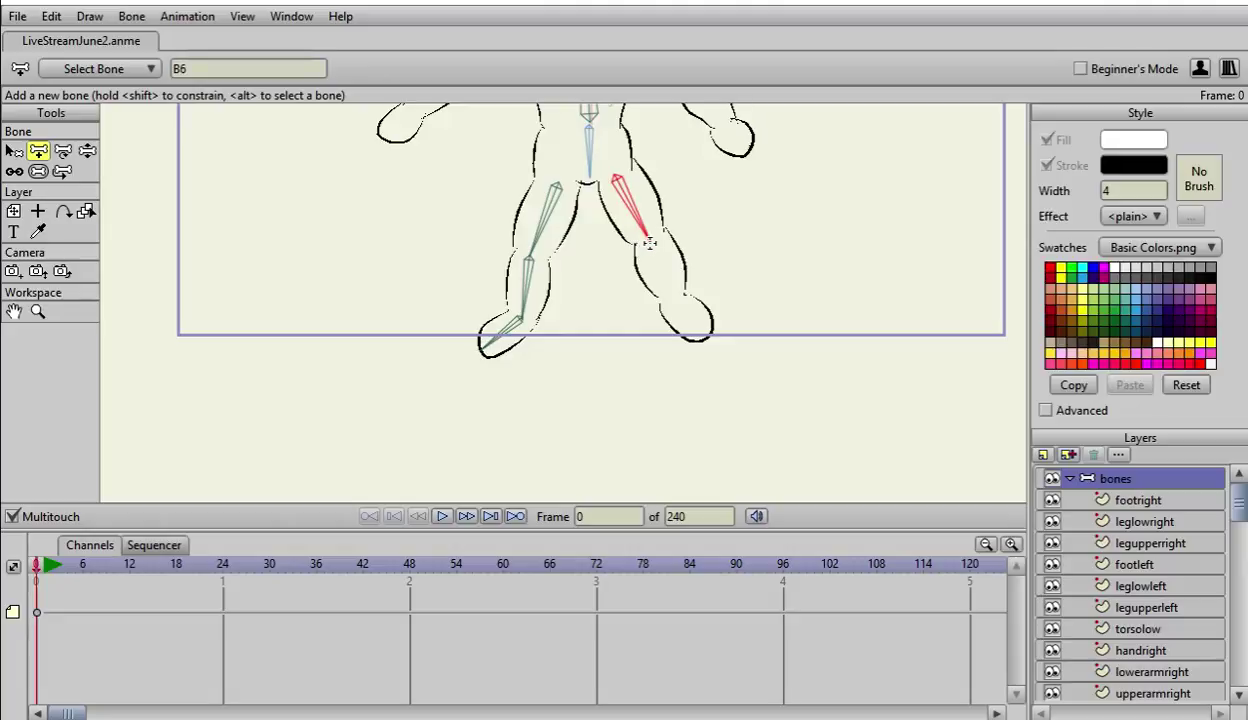
pyautogui.moveTo(648, 243); pyautogui.dragTo(704, 338)
# Step: With the spine bone as parent, add a short left shoulder bone followed by bones through the upper arm, forearm and hand
pyautogui.scroll(3, 398, 254)
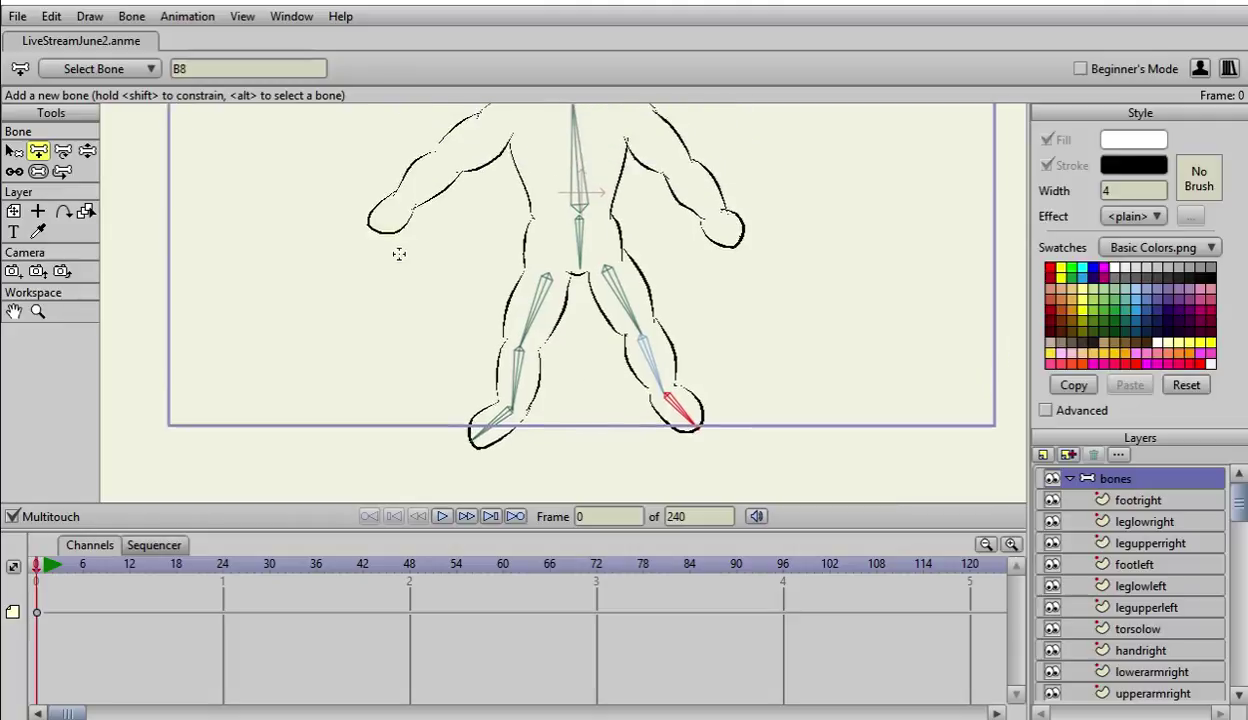
pyautogui.scroll(4, 398, 254)
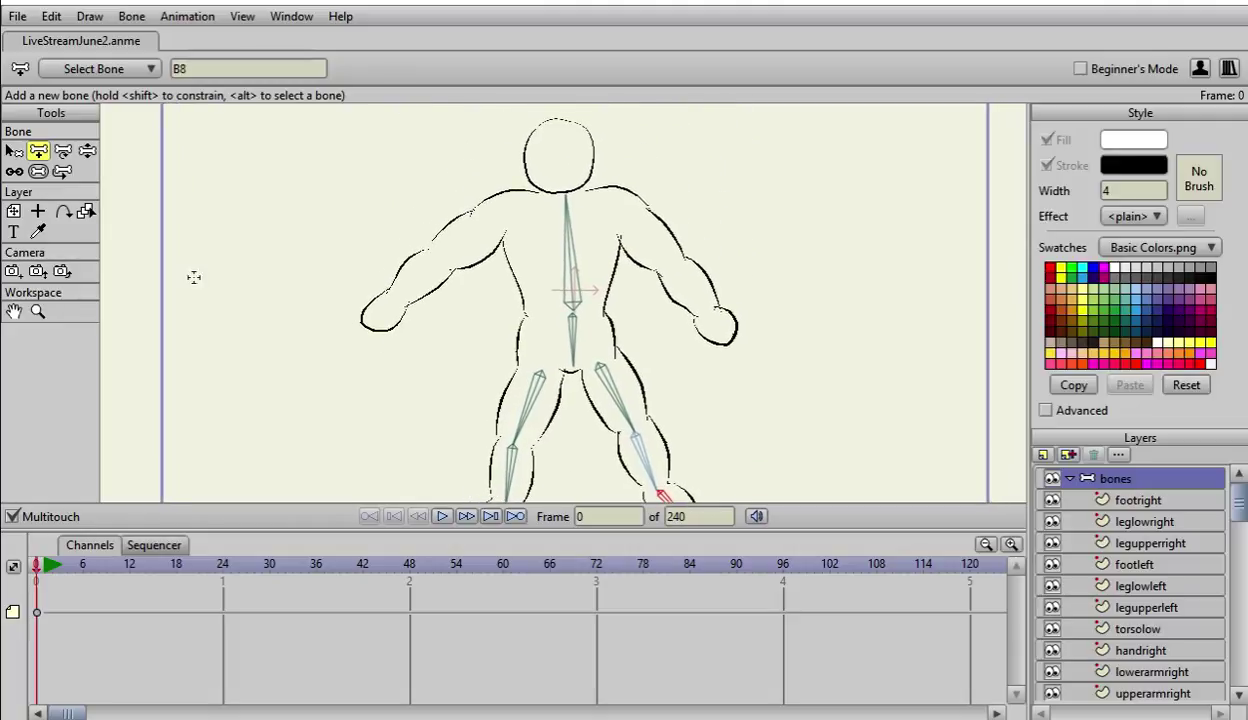
pyautogui.click(12, 152)
pyautogui.click(550, 236)
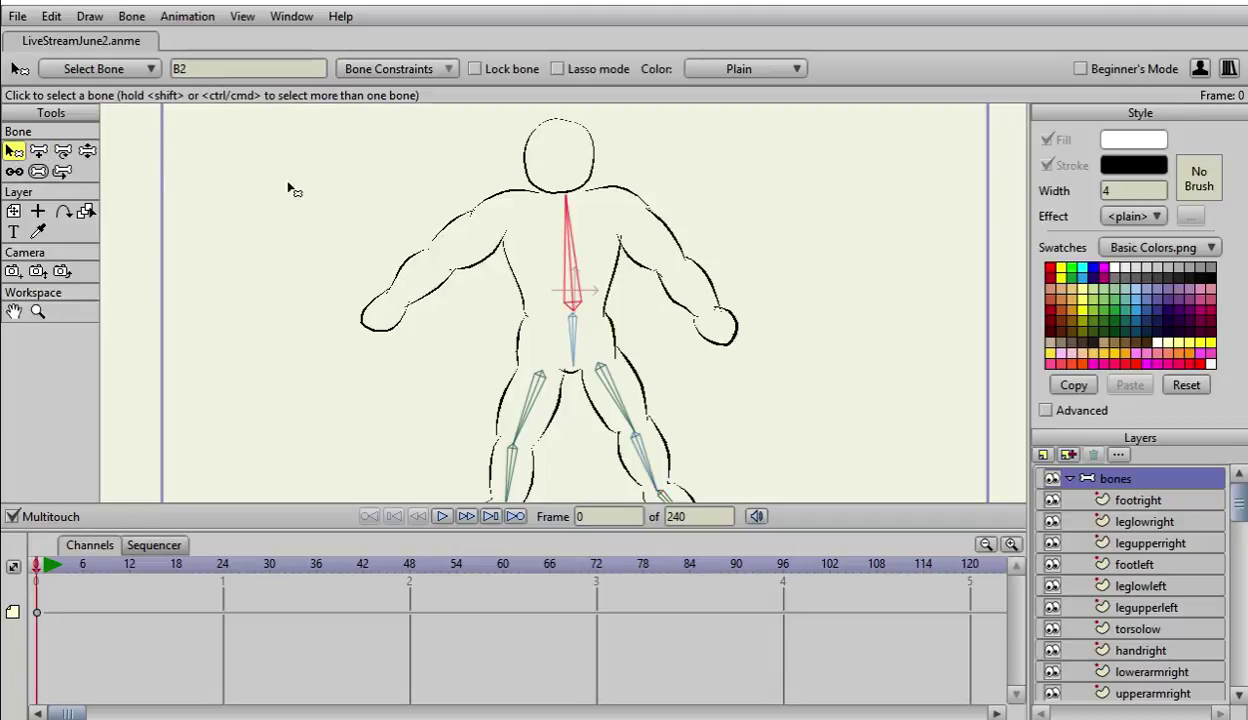
pyautogui.click(38, 150)
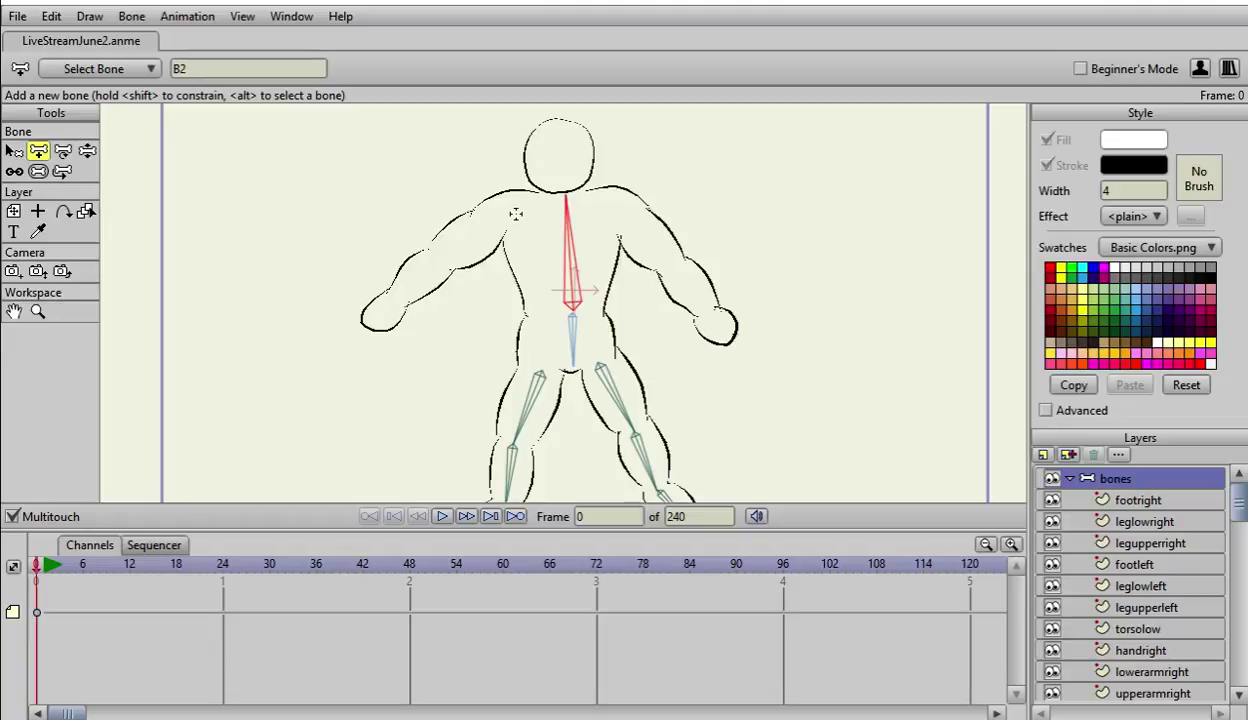
pyautogui.moveTo(515, 210); pyautogui.dragTo(500, 216)
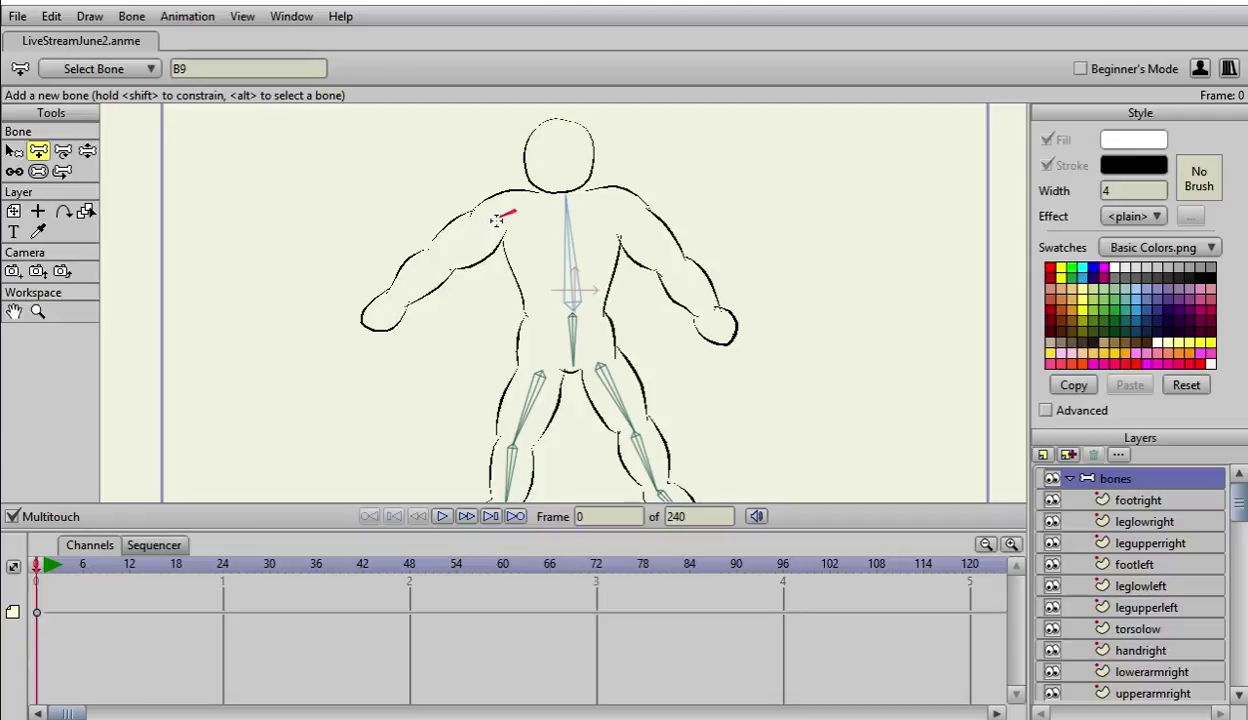
pyautogui.moveTo(497, 219); pyautogui.dragTo(441, 257)
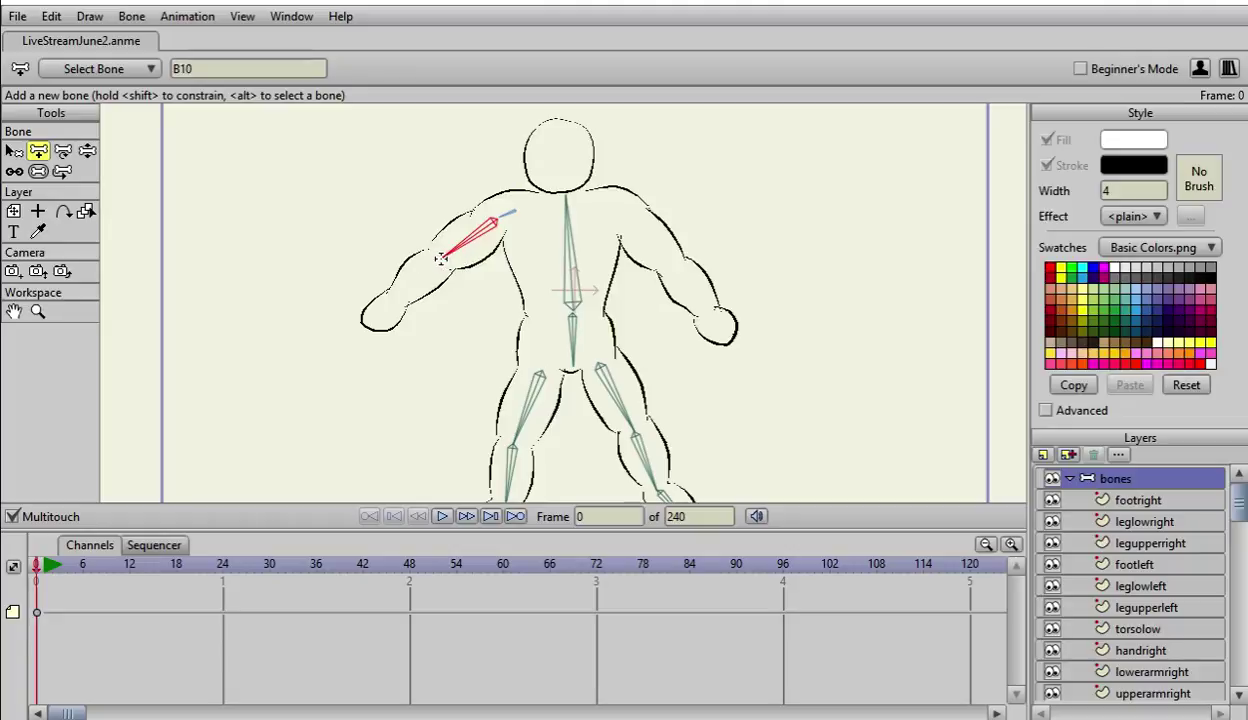
pyautogui.moveTo(441, 257); pyautogui.dragTo(370, 327)
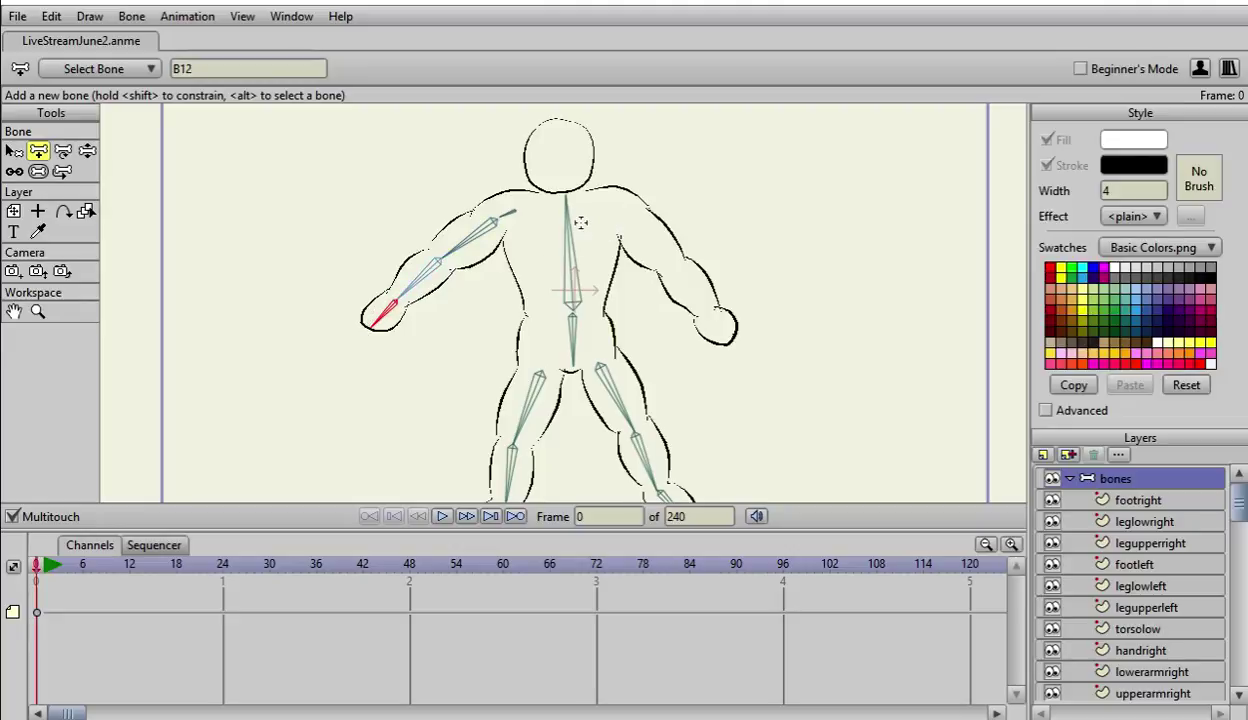
# Step: With the spine bone as parent, add a short right shoulder bone followed by bones through the upper arm, forearm and hand
pyautogui.click(13, 150)
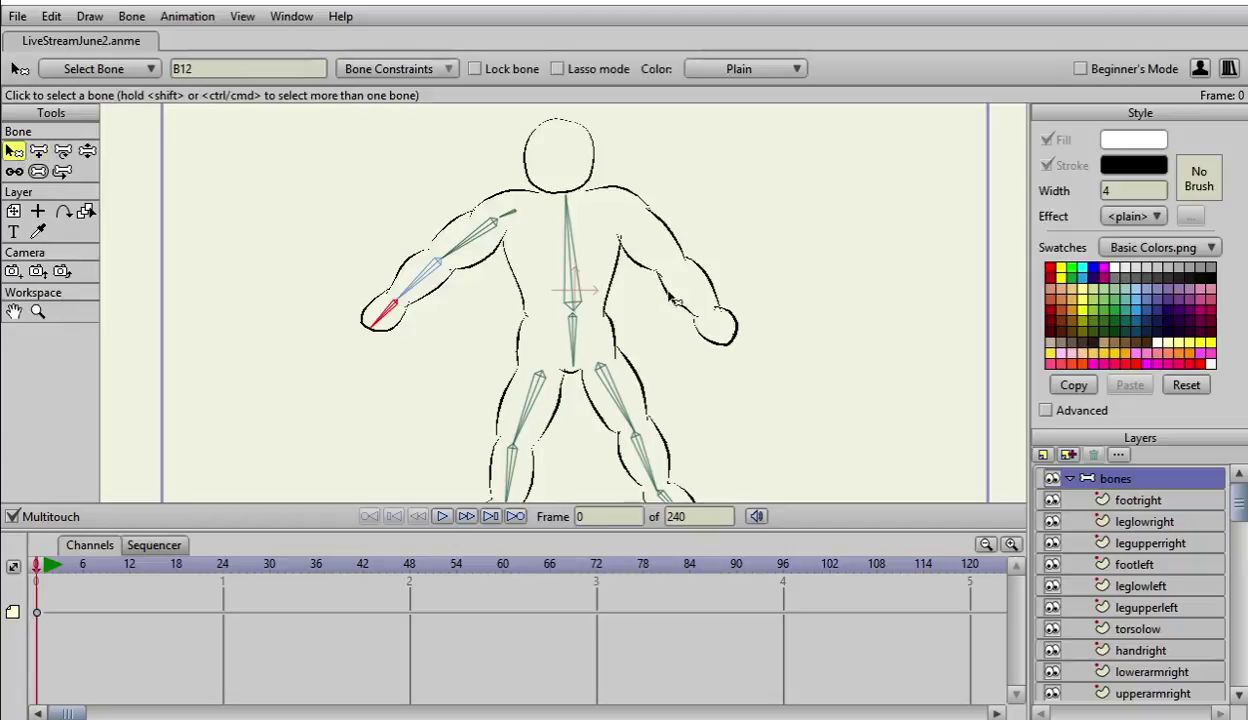
pyautogui.click(612, 216)
pyautogui.click(568, 242)
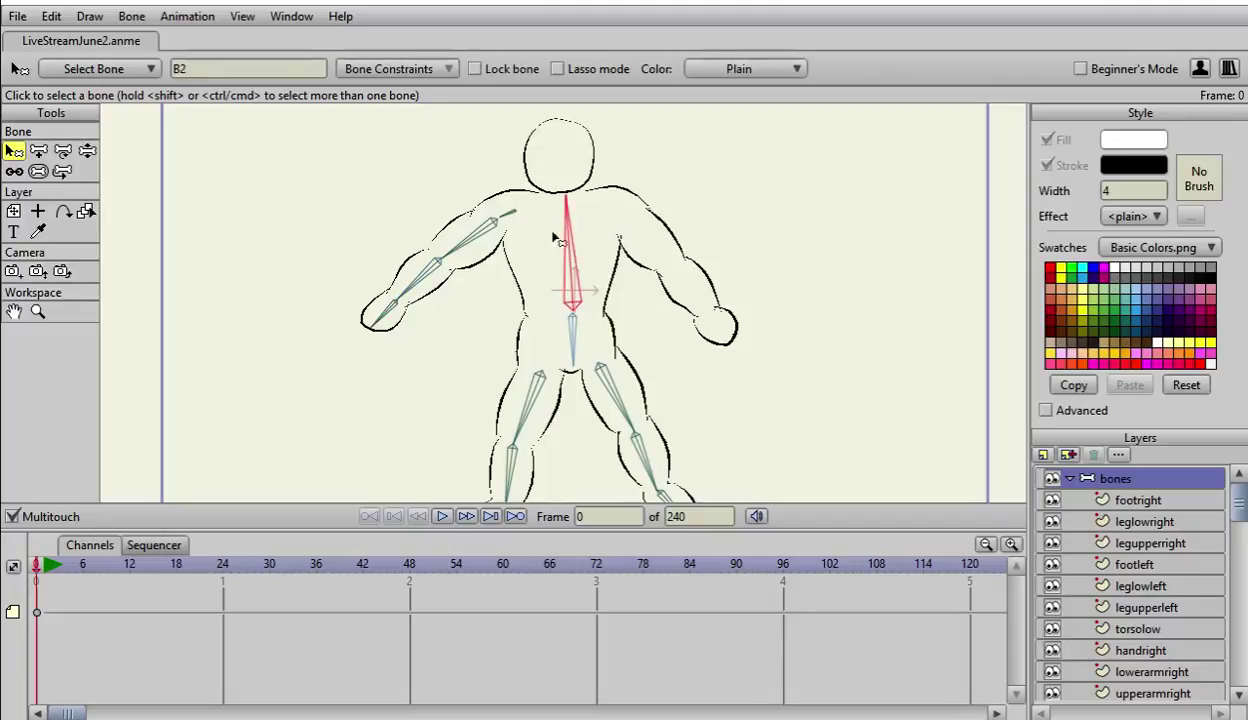
pyautogui.click(38, 150)
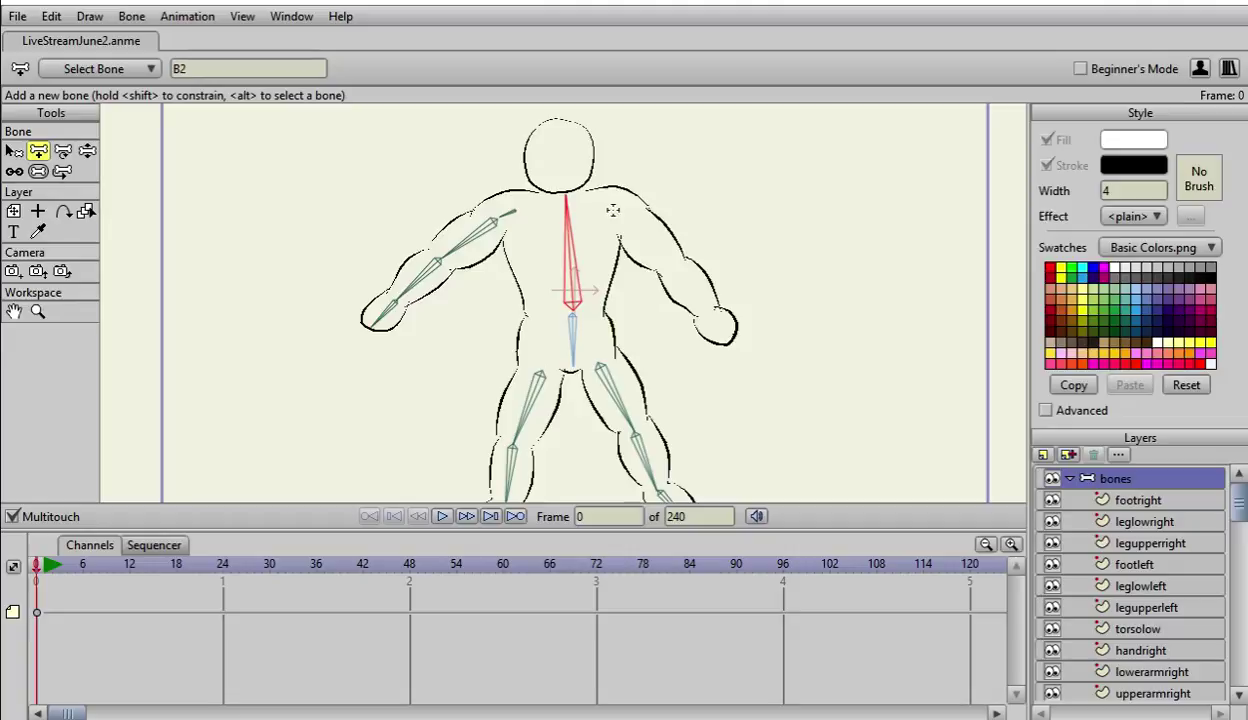
pyautogui.moveTo(612, 210); pyautogui.dragTo(633, 218)
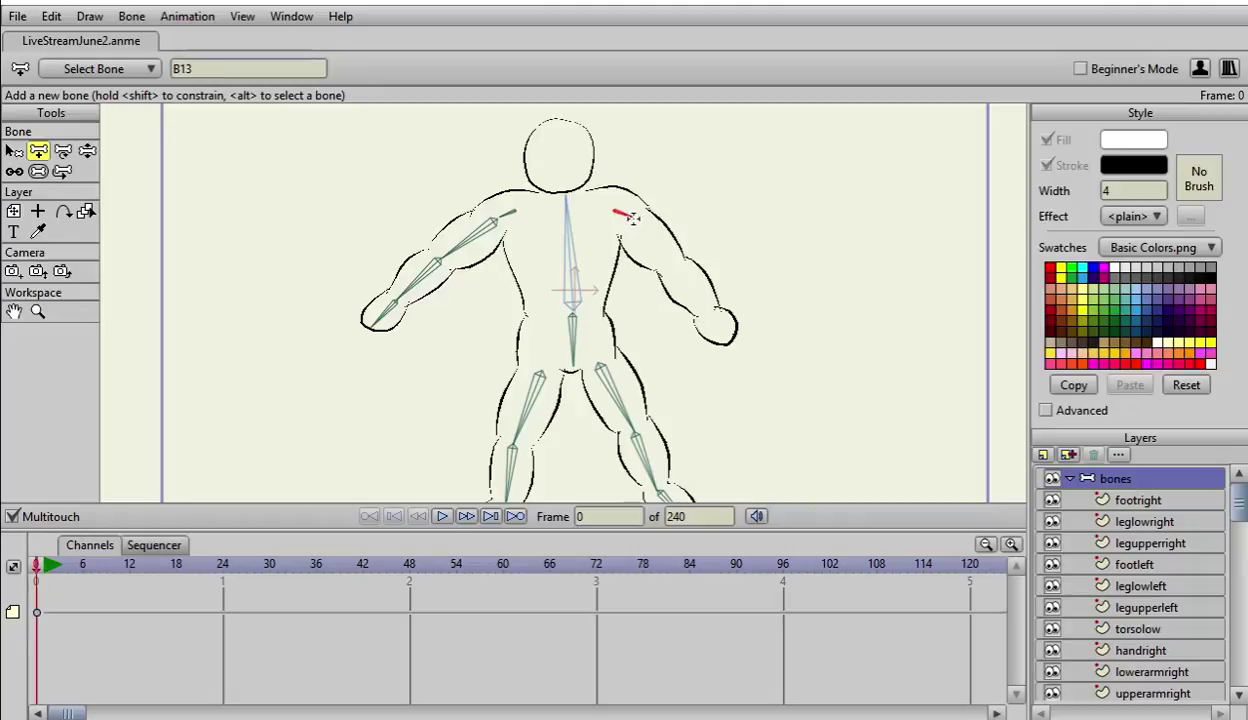
pyautogui.moveTo(630, 217); pyautogui.dragTo(670, 267)
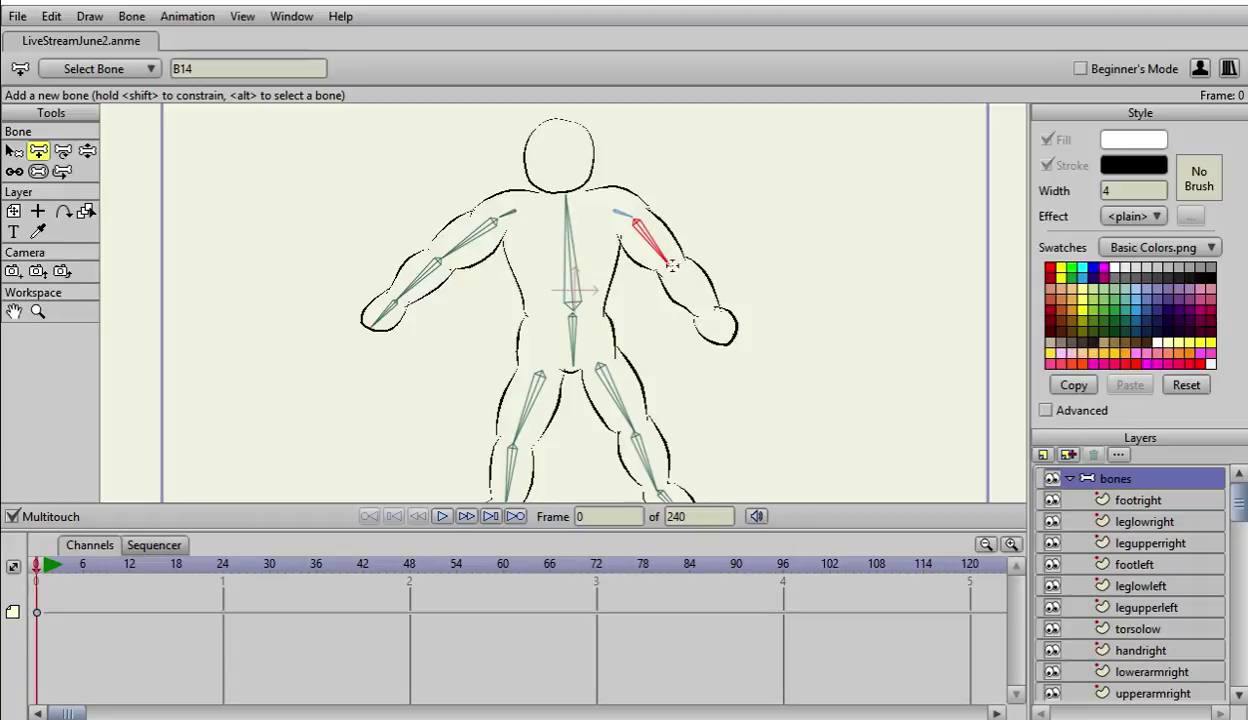
pyautogui.moveTo(670, 265); pyautogui.dragTo(706, 317)
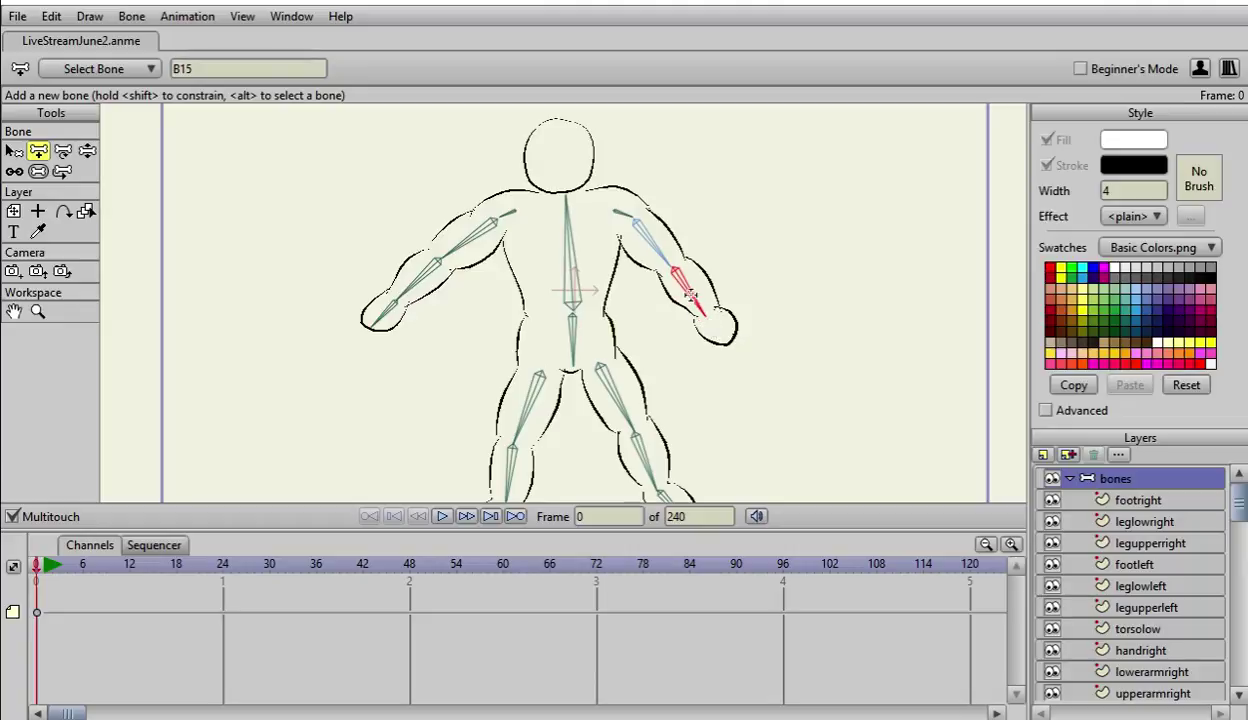
pyautogui.press('Delete')
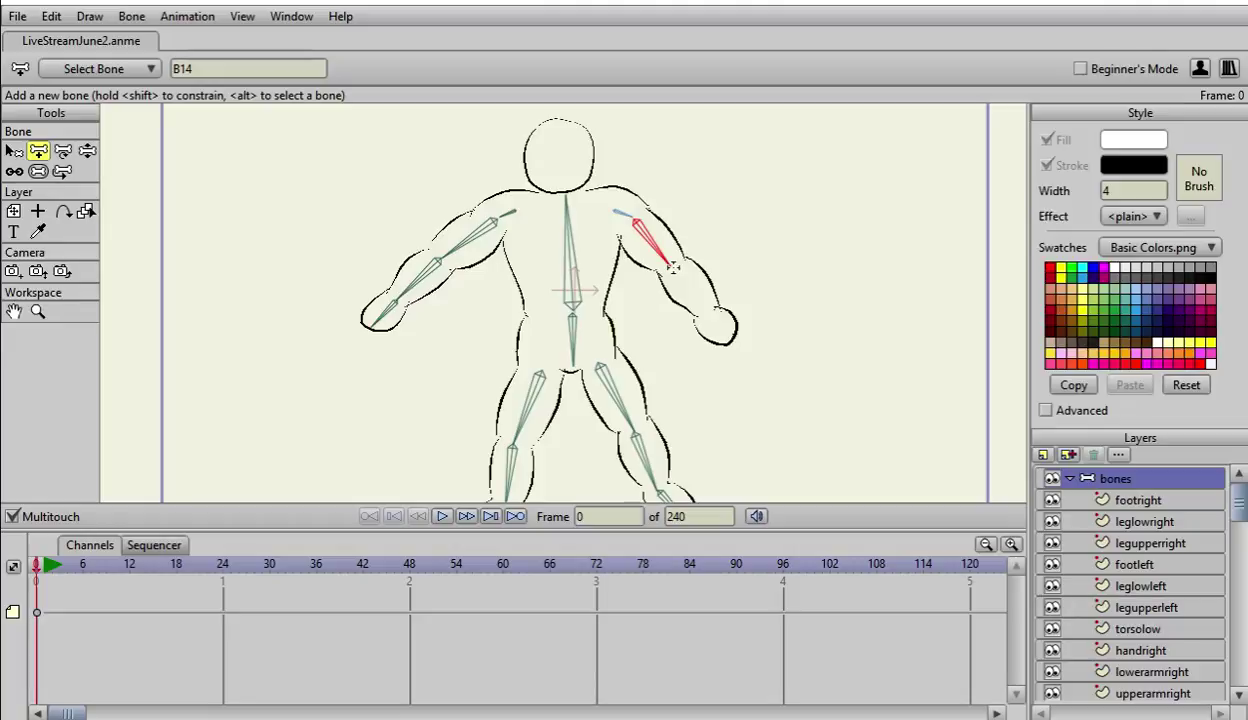
pyautogui.moveTo(673, 267); pyautogui.dragTo(706, 314)
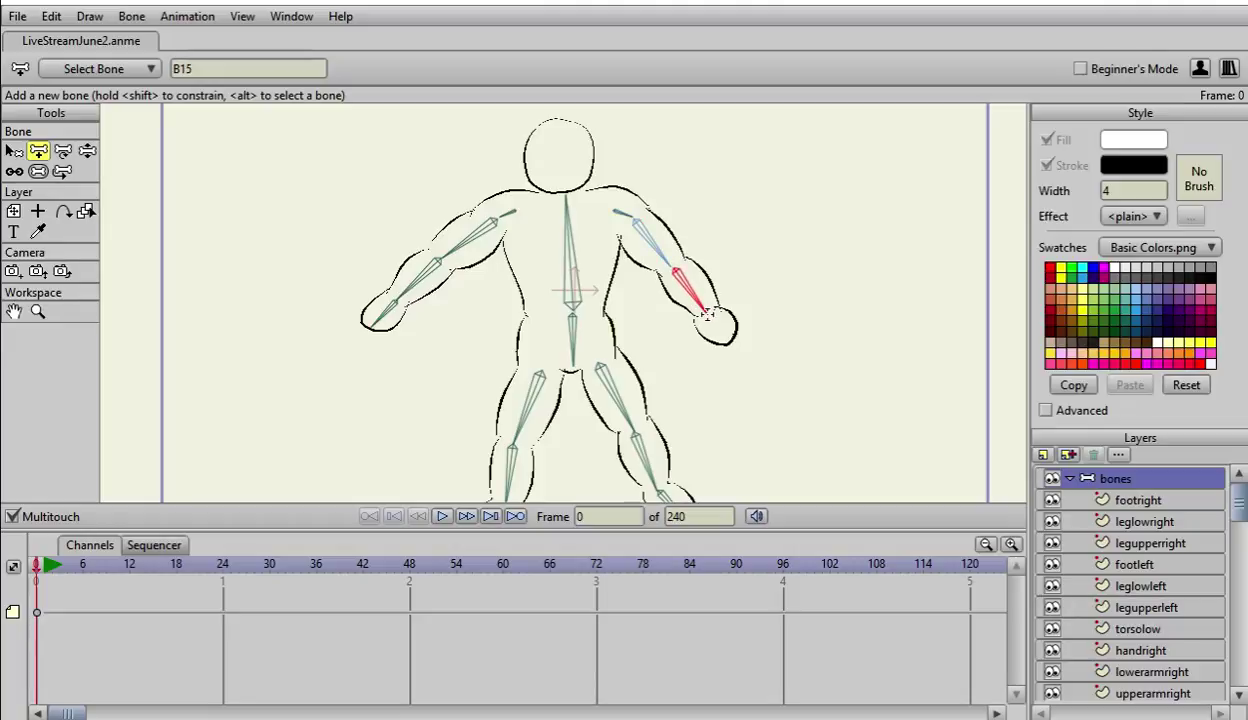
pyautogui.moveTo(706, 314); pyautogui.dragTo(729, 342)
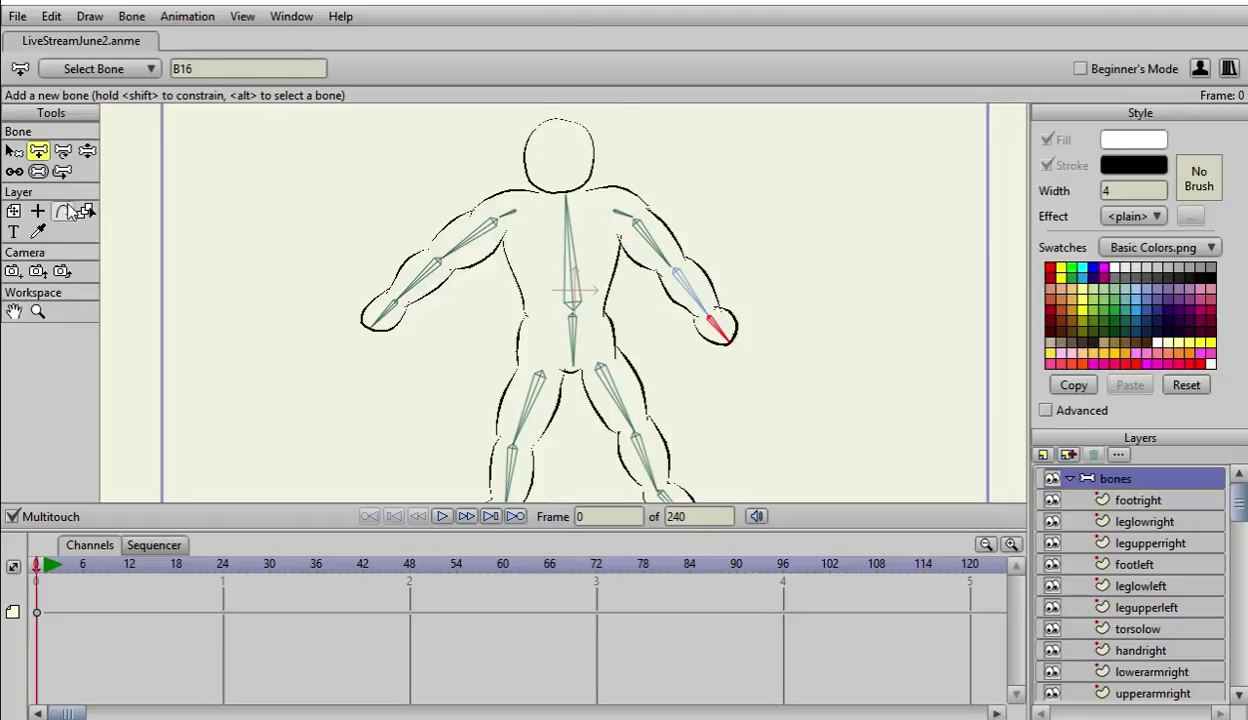
# Step: With the spine bone as parent, add a bone from the neck up to the middle of the head
pyautogui.click(14, 151)
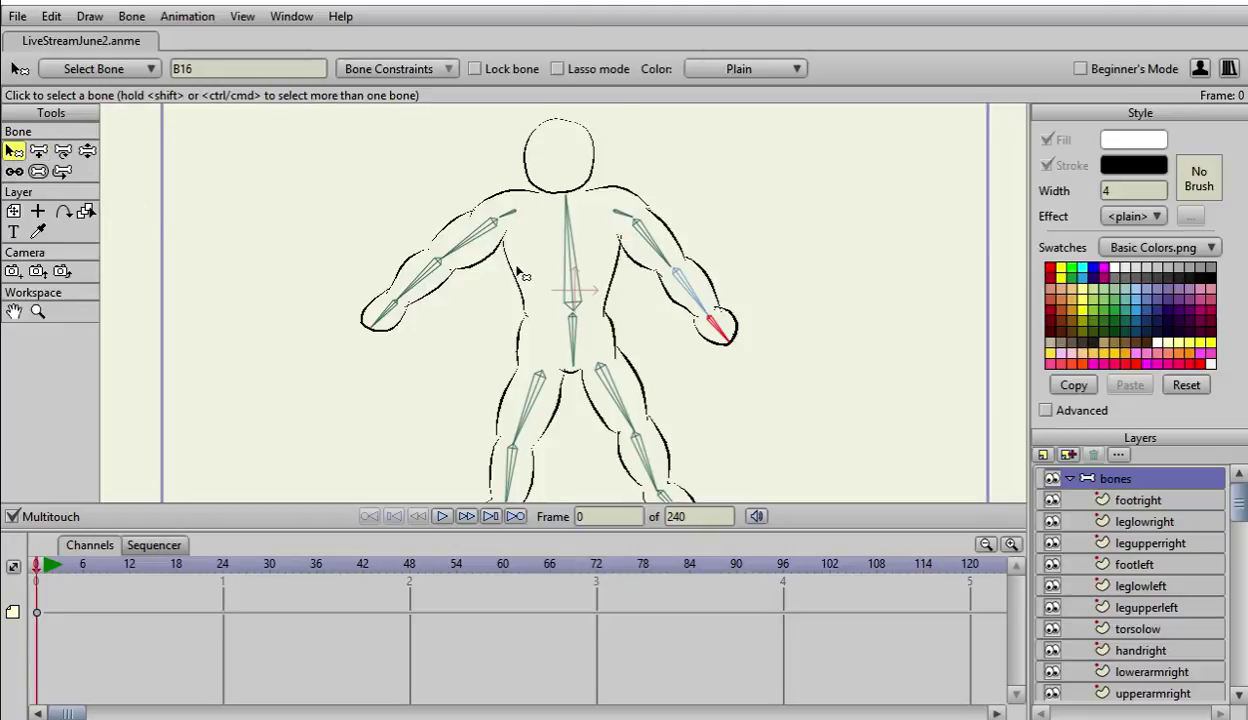
pyautogui.click(565, 240)
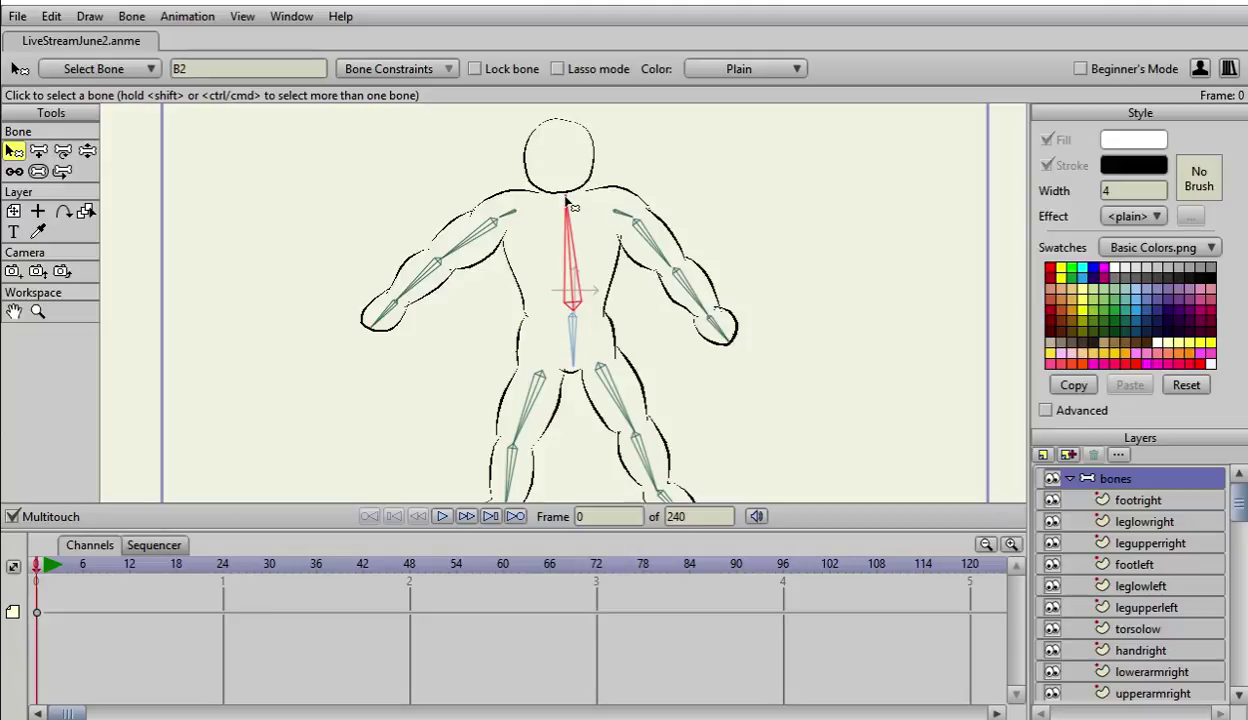
pyautogui.click(38, 151)
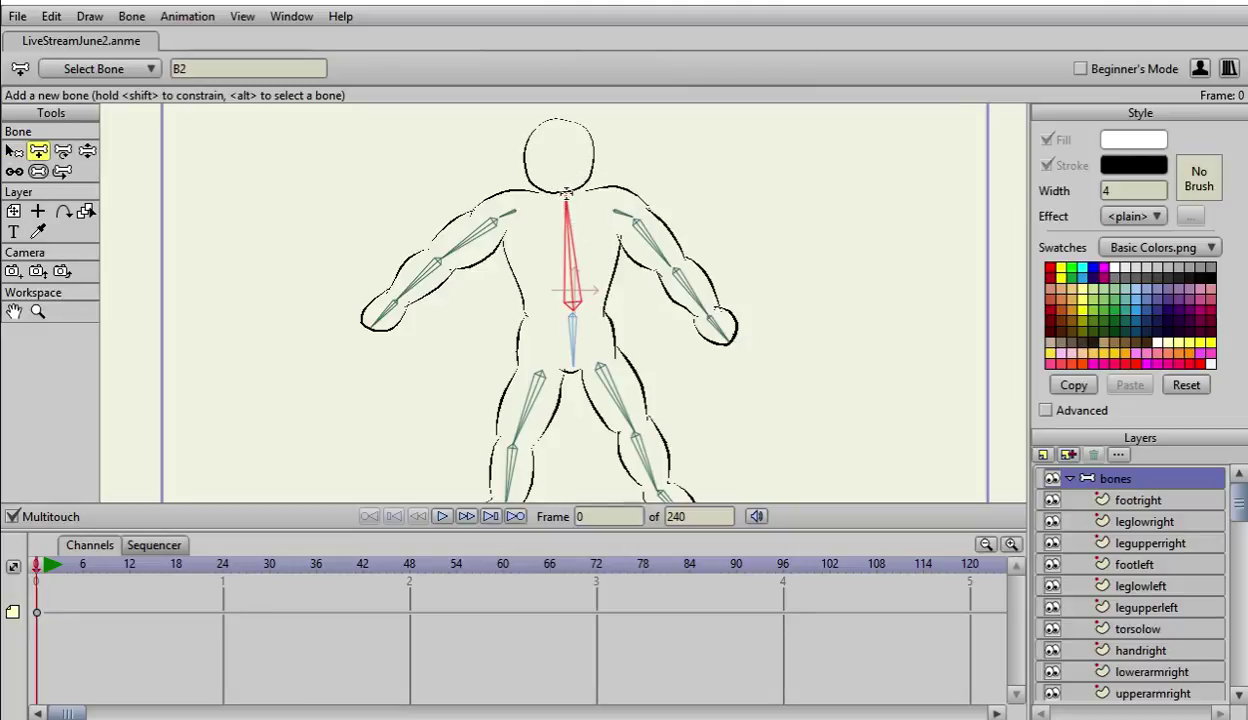
pyautogui.moveTo(566, 192); pyautogui.dragTo(559, 153)
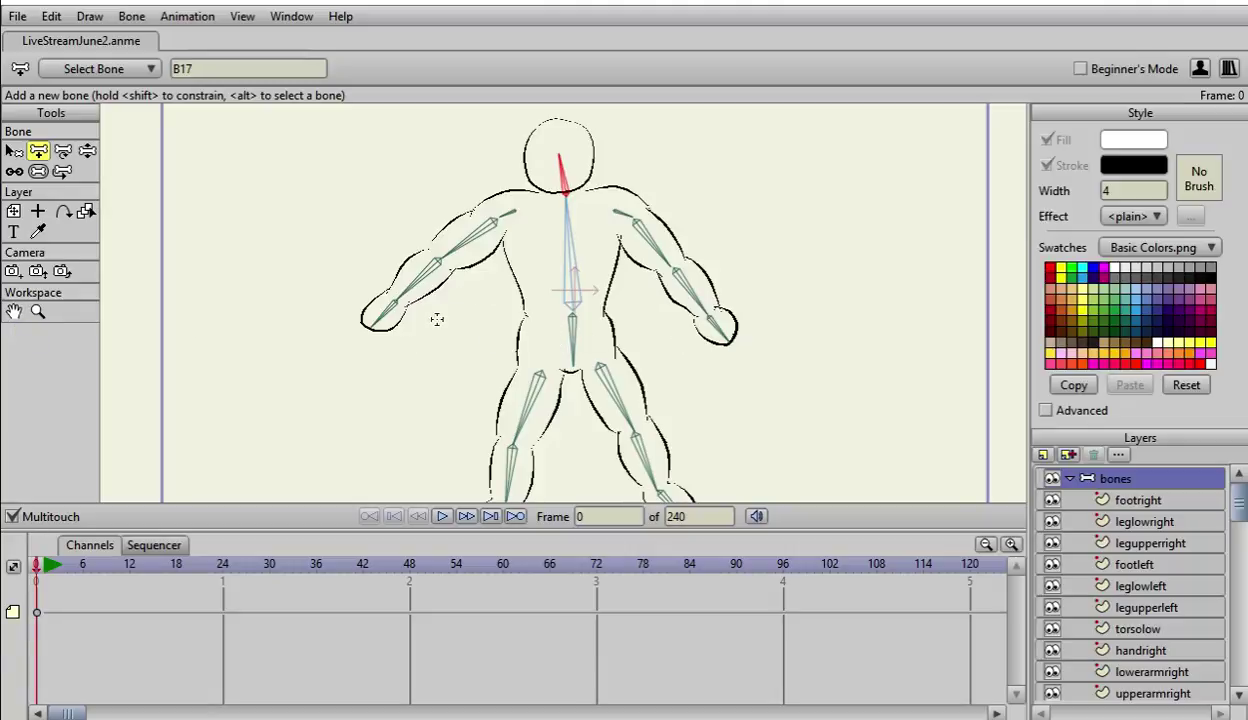
pyautogui.scroll(2, 783, 268)
pyautogui.scroll(-4, 757, 279)
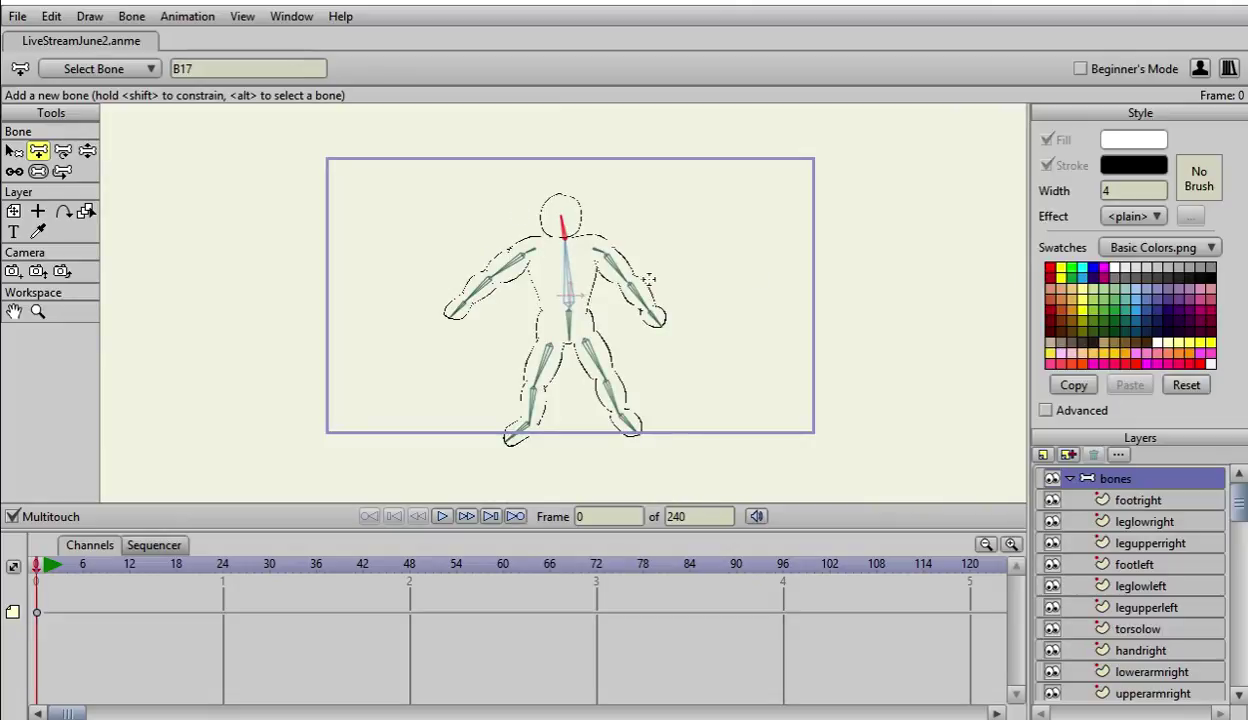
pyautogui.scroll(1, 710, 291)
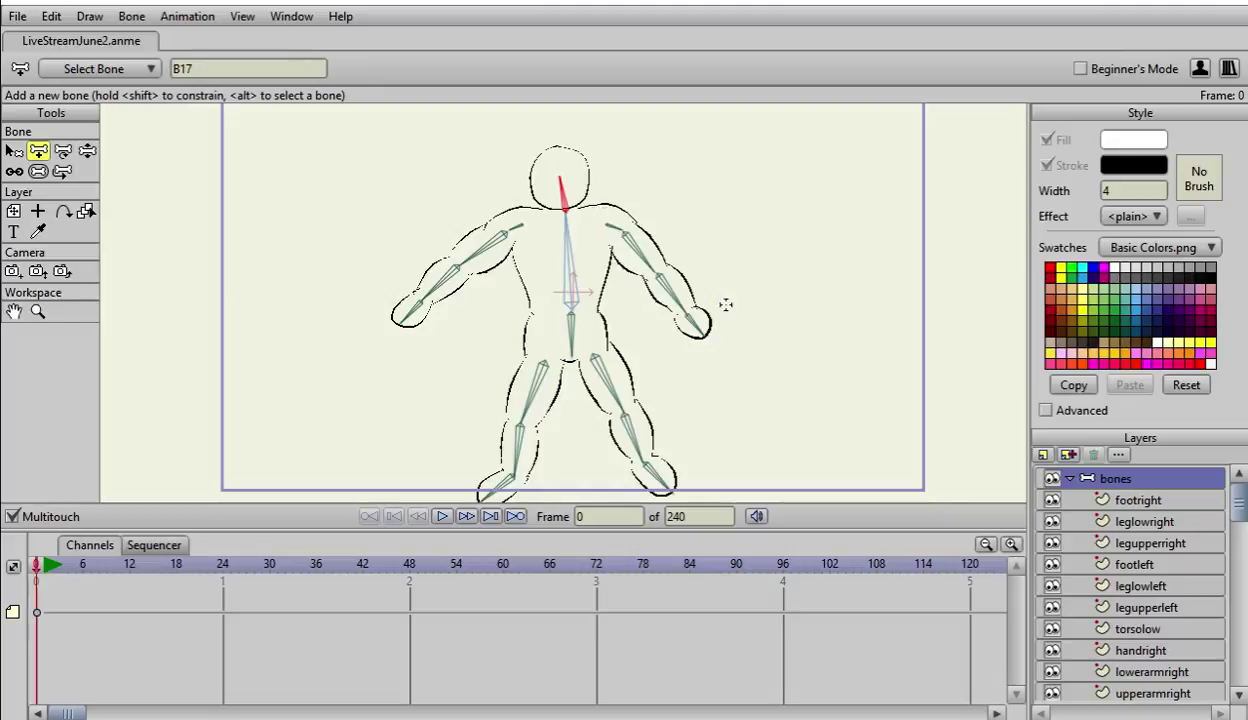
pyautogui.scroll(1, 726, 305)
pyautogui.scroll(1, 726, 305)
pyautogui.scroll(-3, 726, 305)
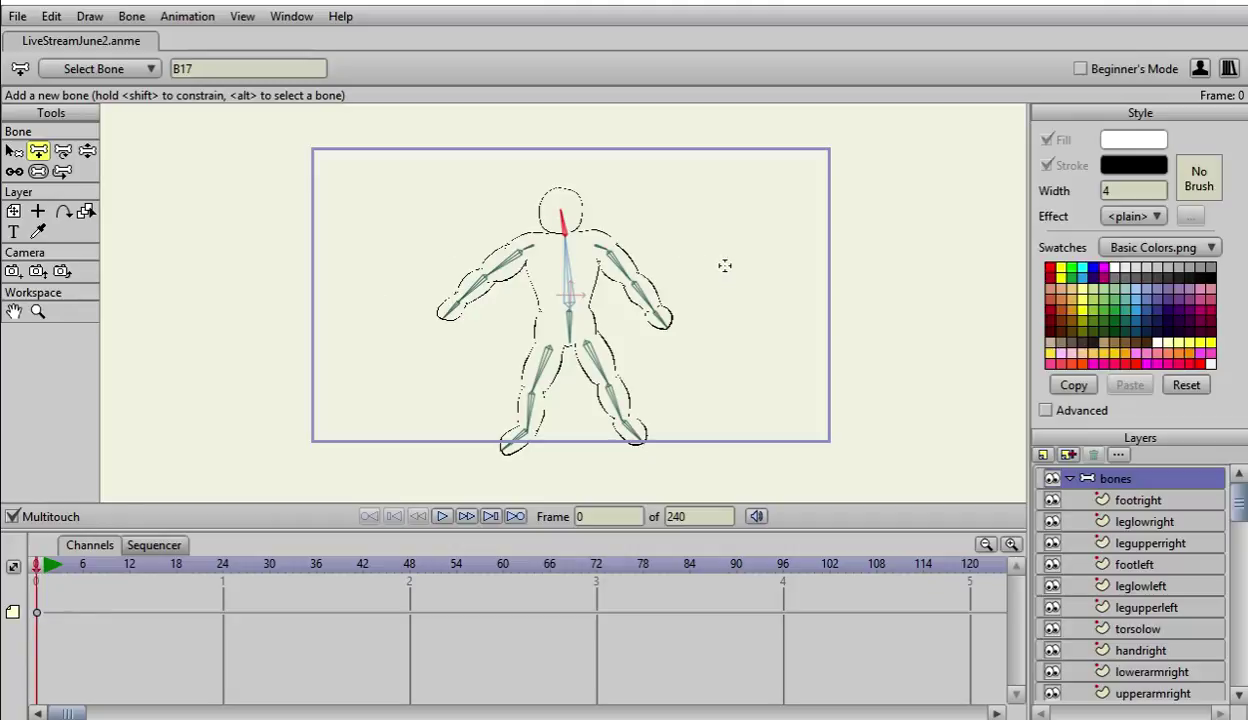
pyautogui.click(14, 151)
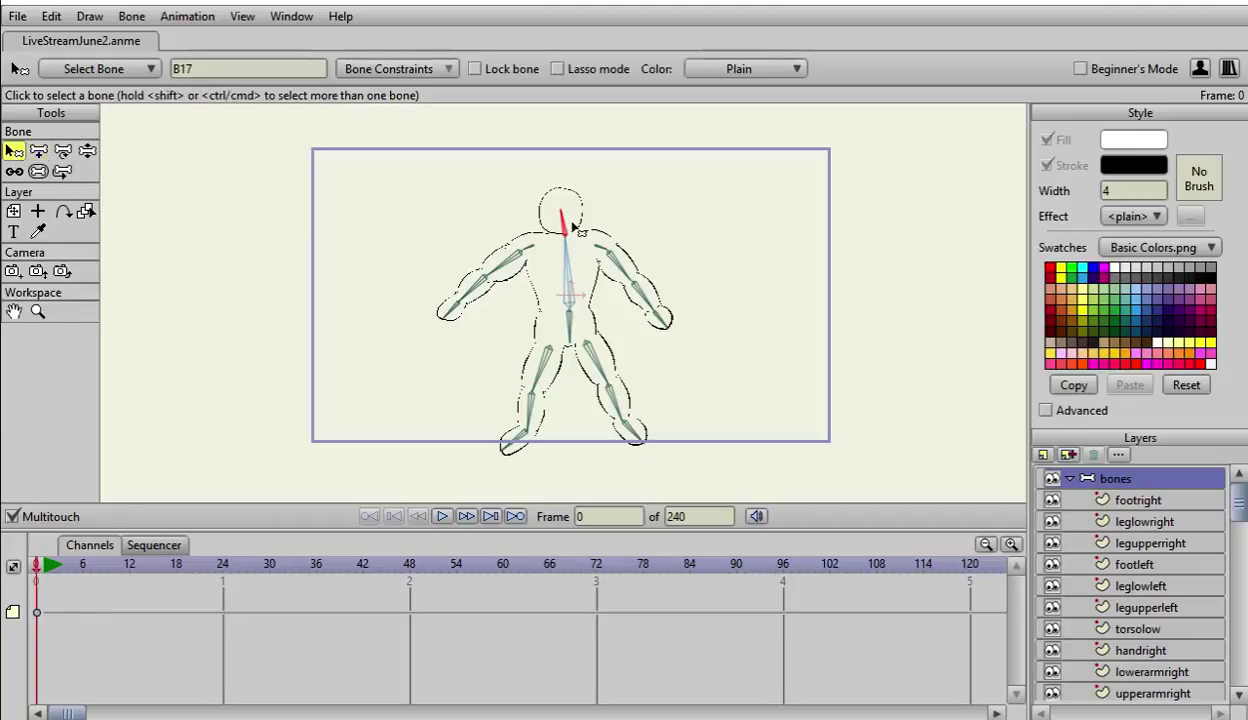
pyautogui.click(1112, 502)
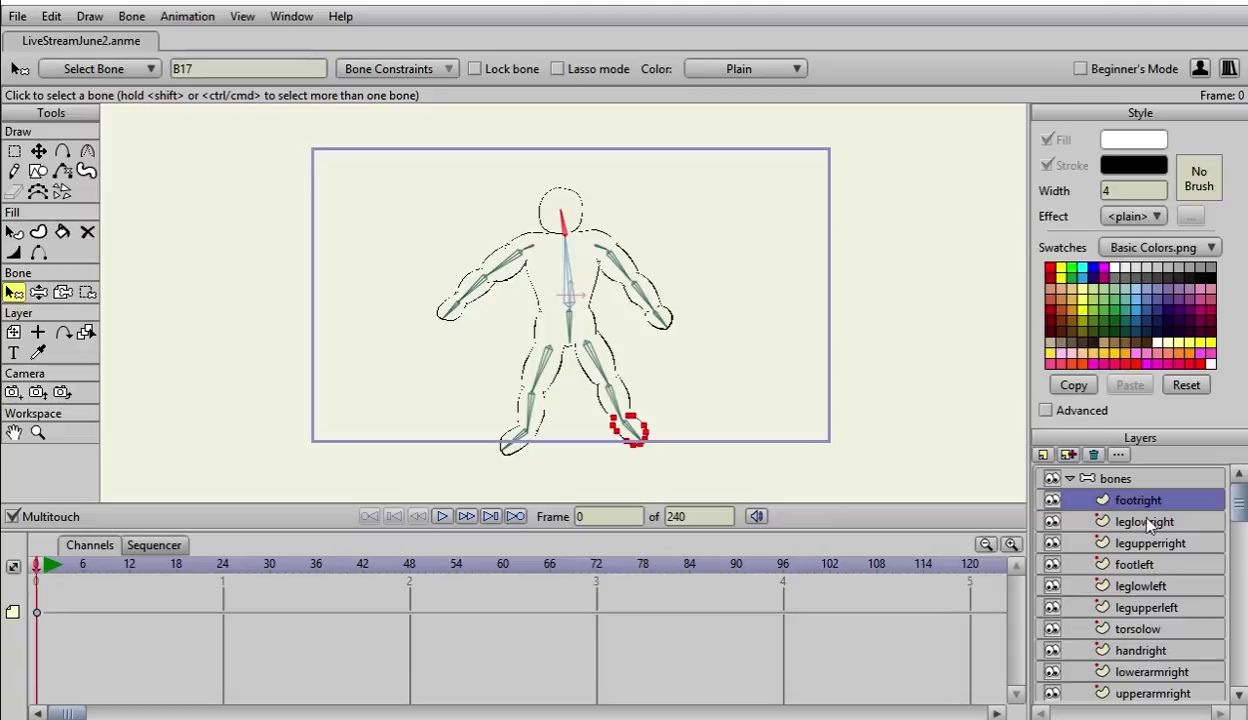
pyautogui.click(1105, 478)
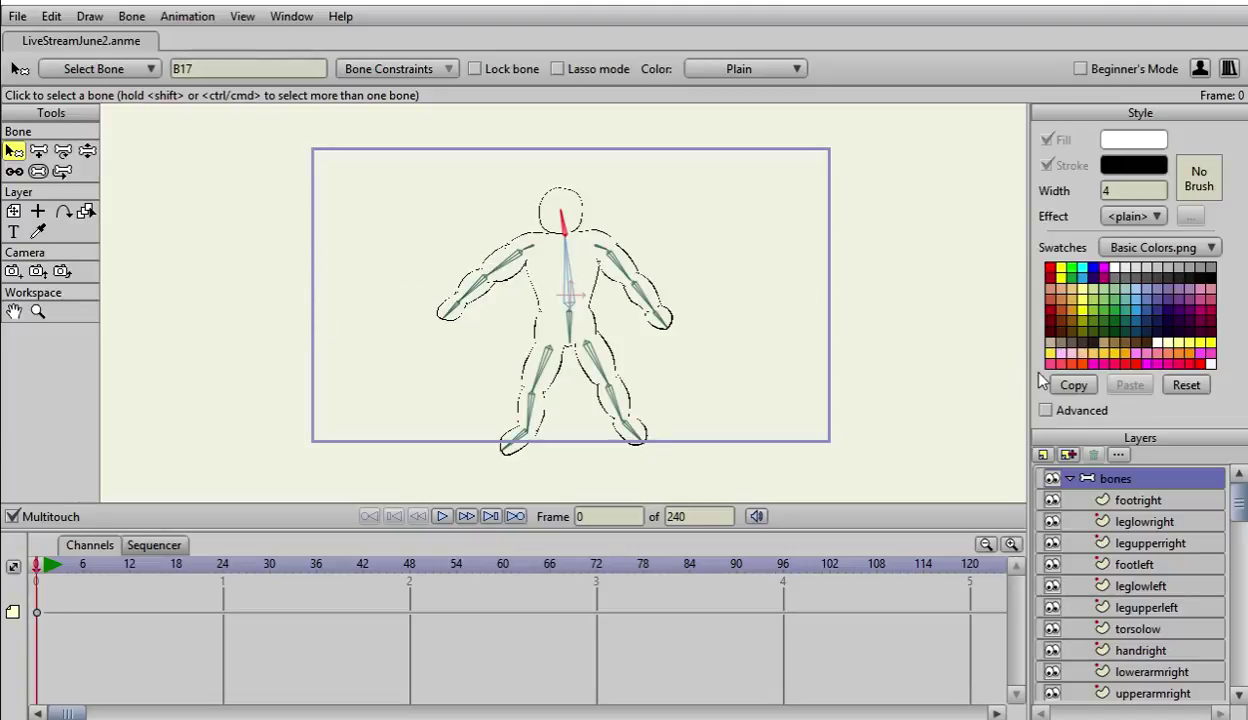
pyautogui.click(1137, 501)
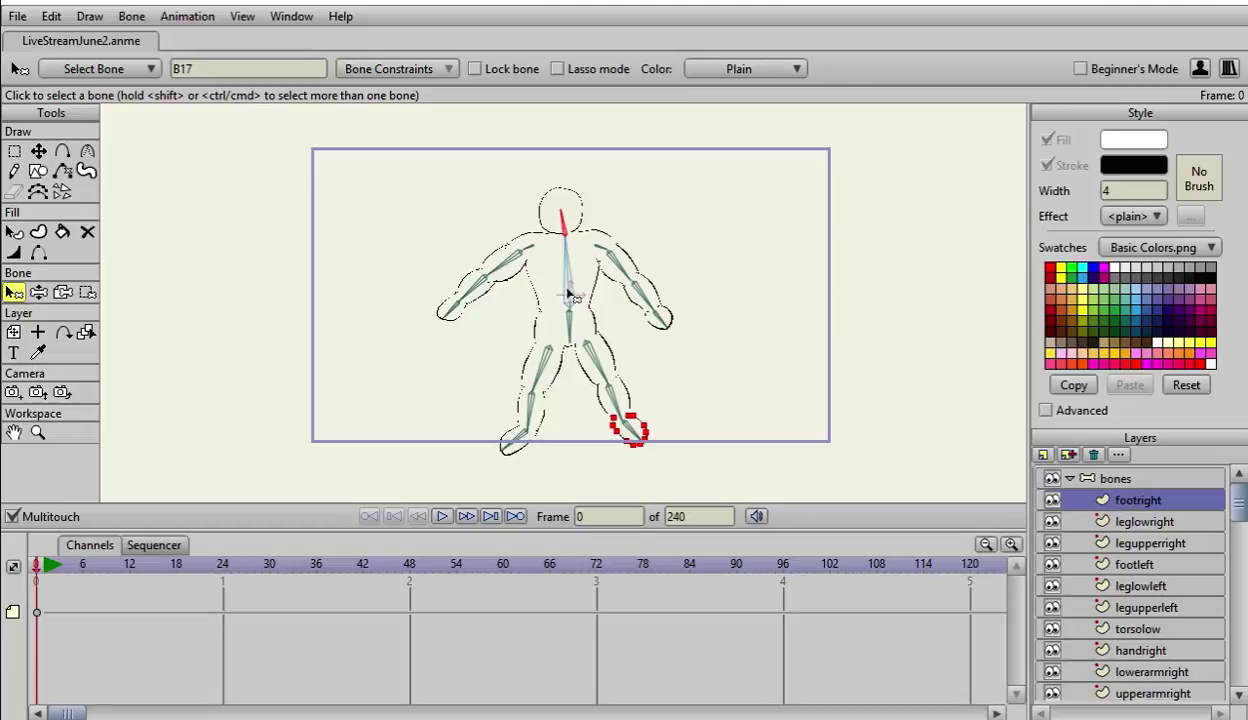
pyautogui.click(1143, 522)
pyautogui.click(1111, 494)
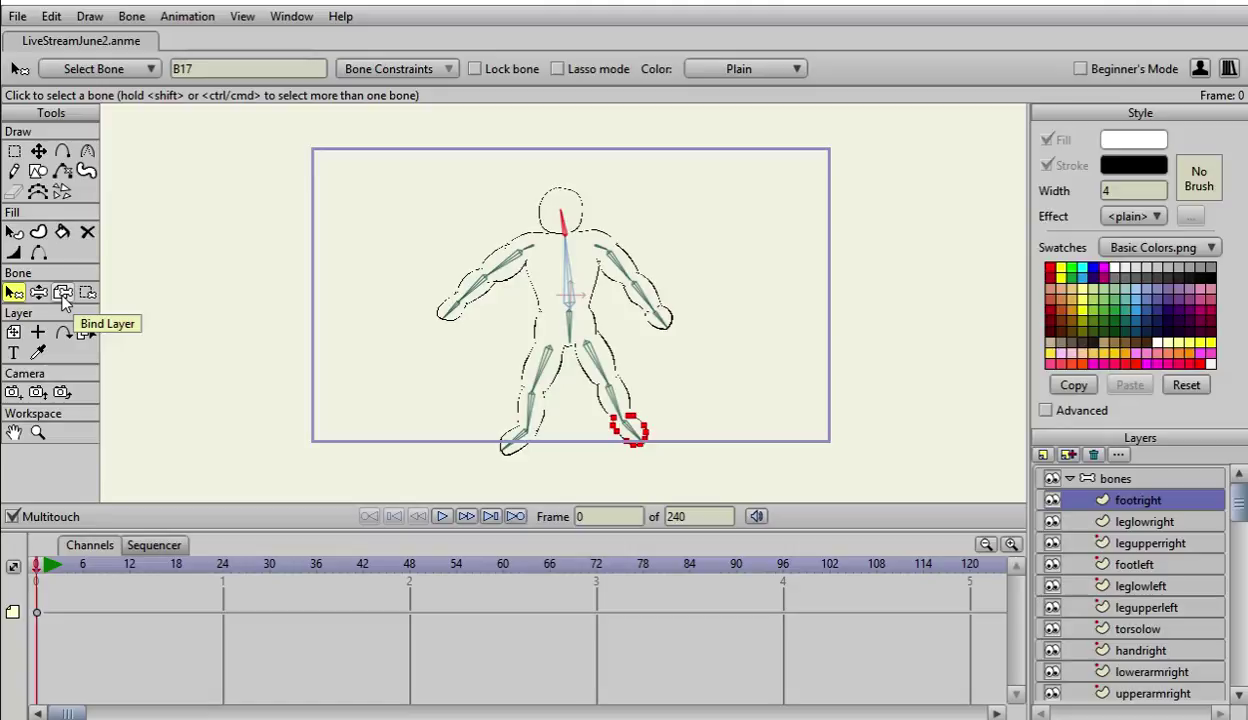
pyautogui.click(1117, 480)
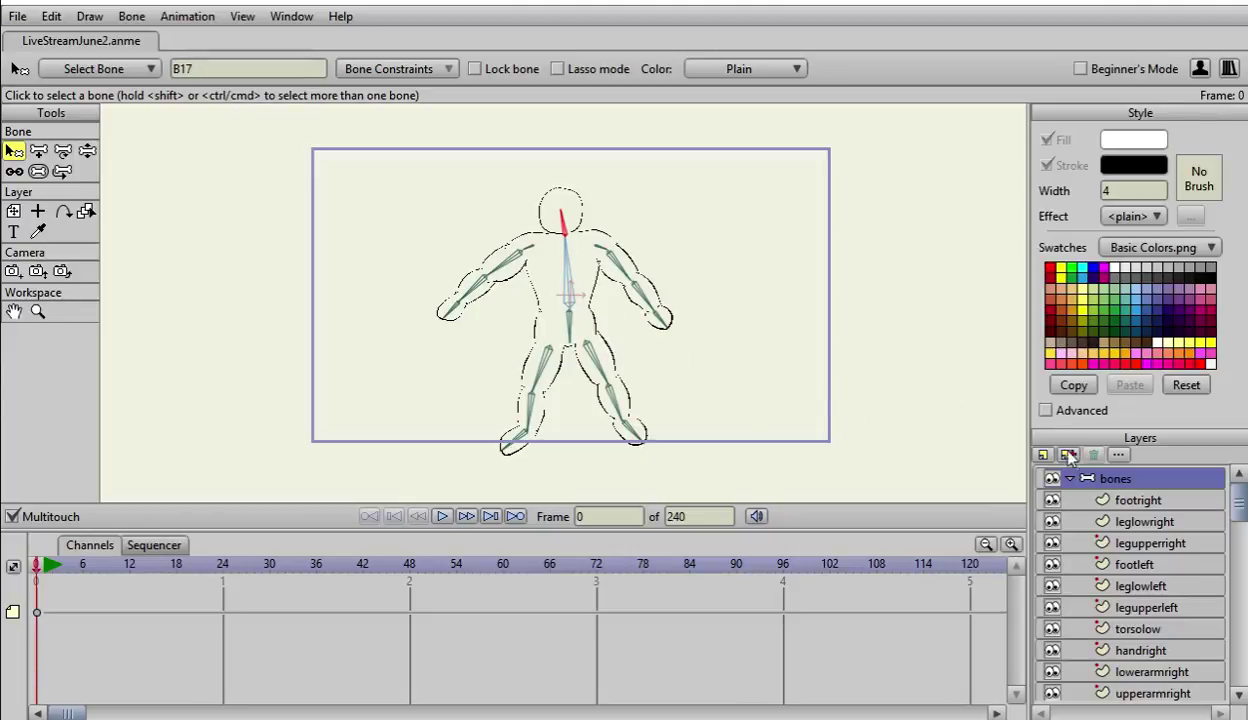
# Step: Try to bind the footright and leglowright layers by selecting each layer's bone before using Bind Layer
pyautogui.click(1121, 501)
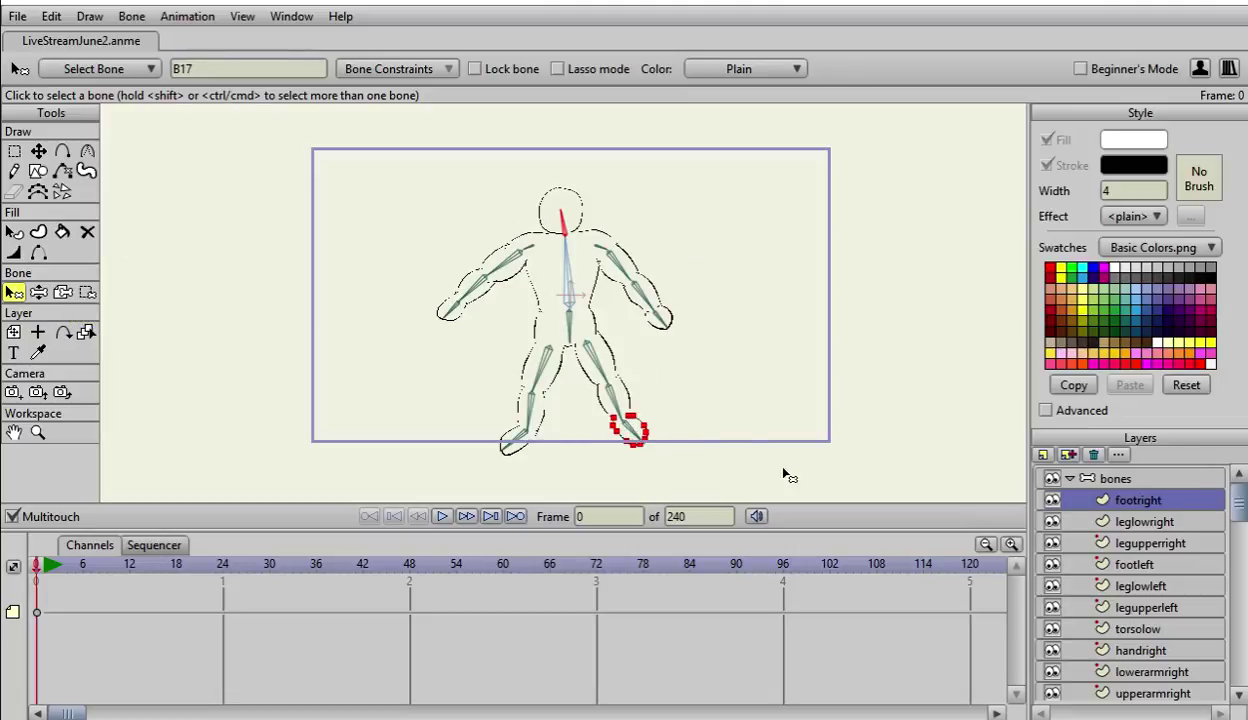
pyautogui.click(631, 431)
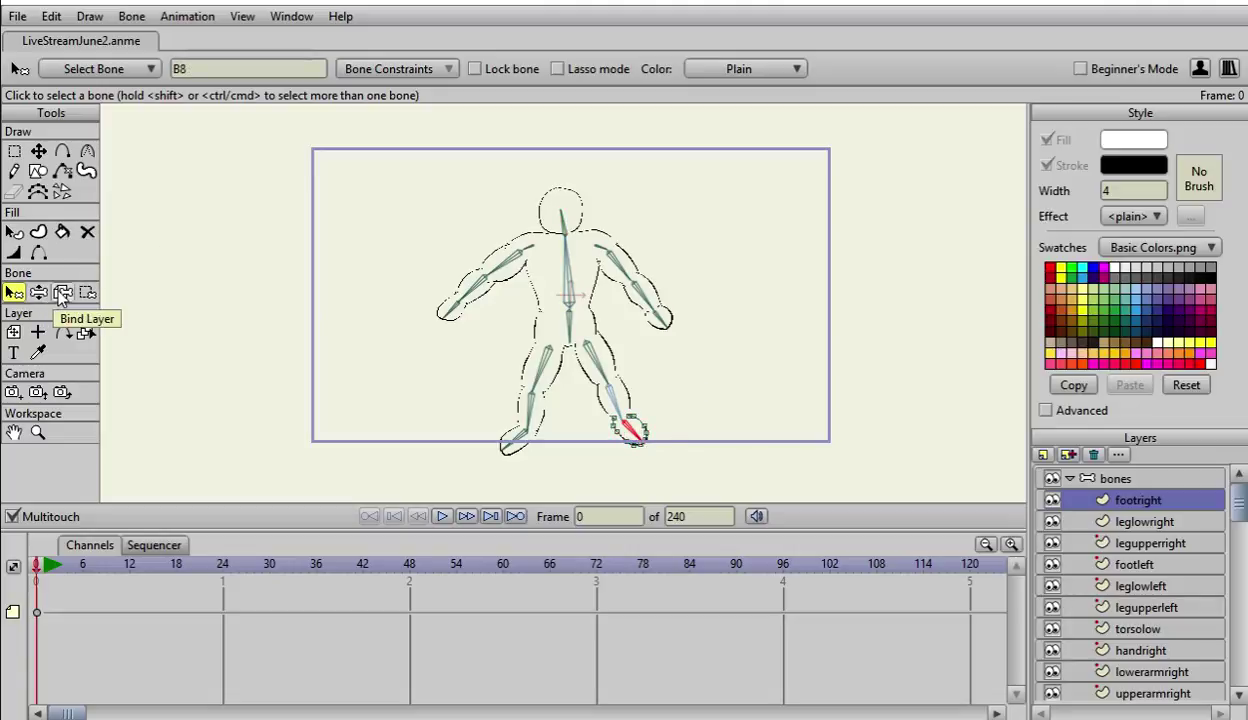
pyautogui.click(60, 293)
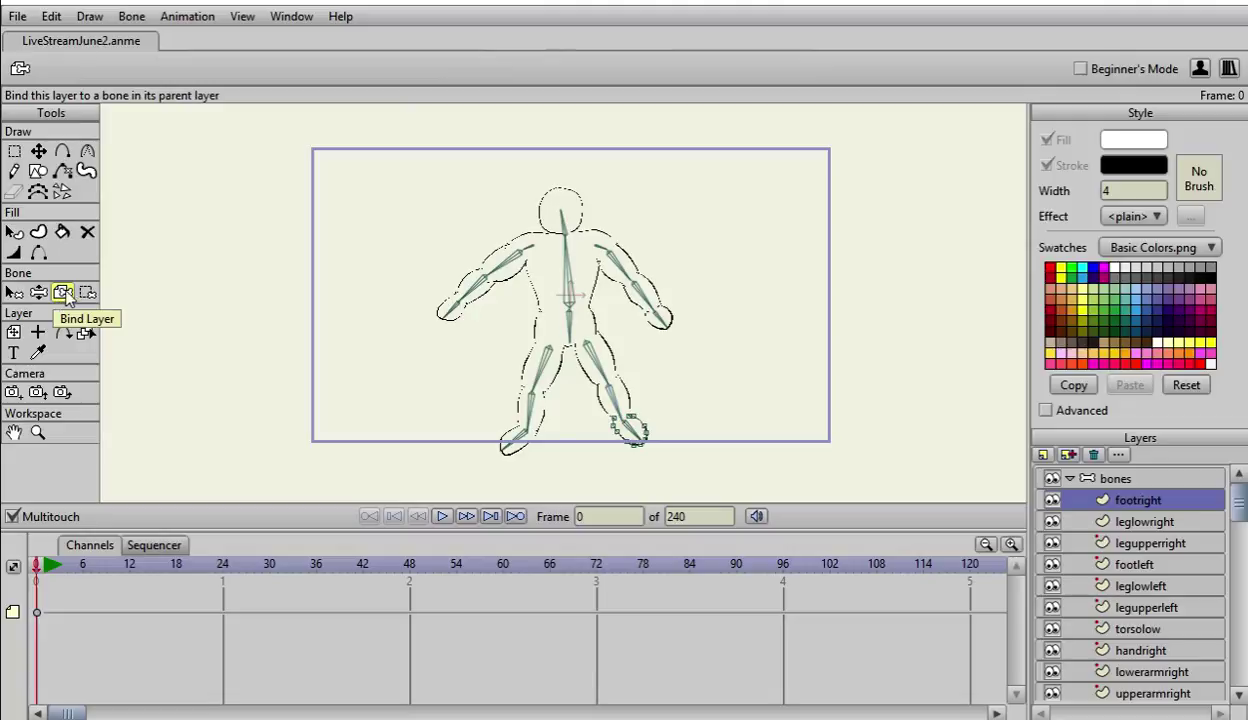
pyautogui.click(1110, 521)
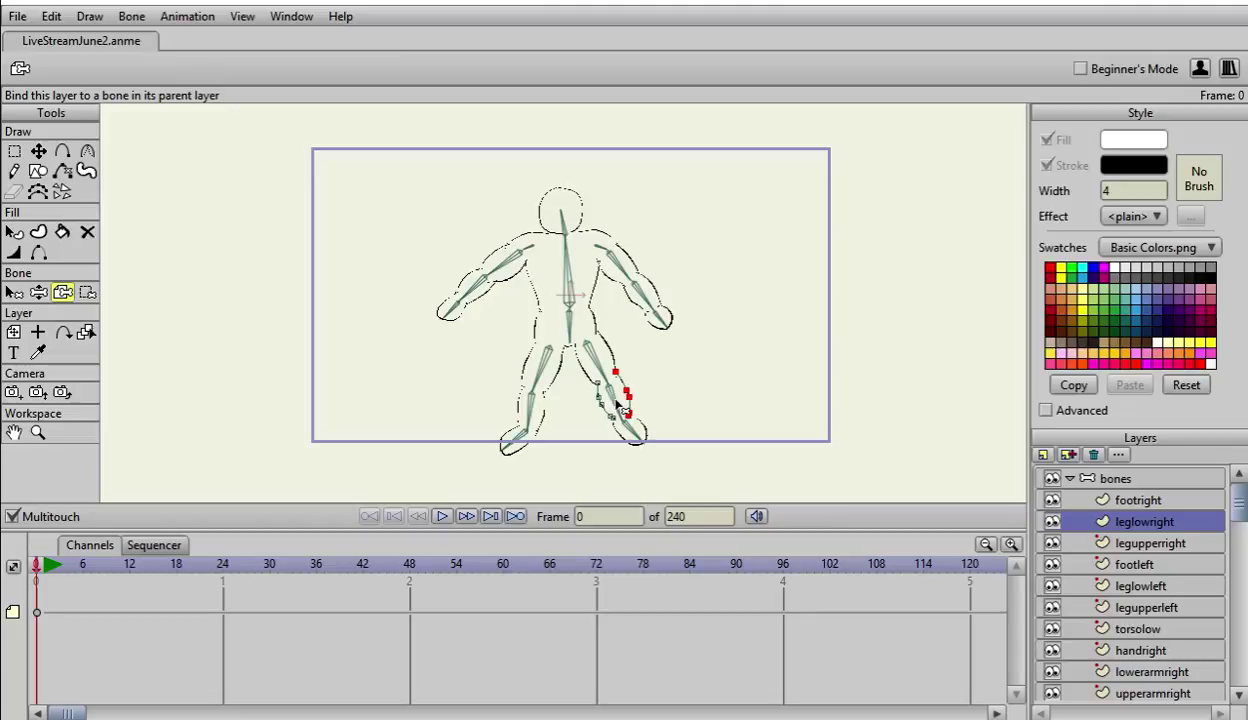
pyautogui.click(14, 292)
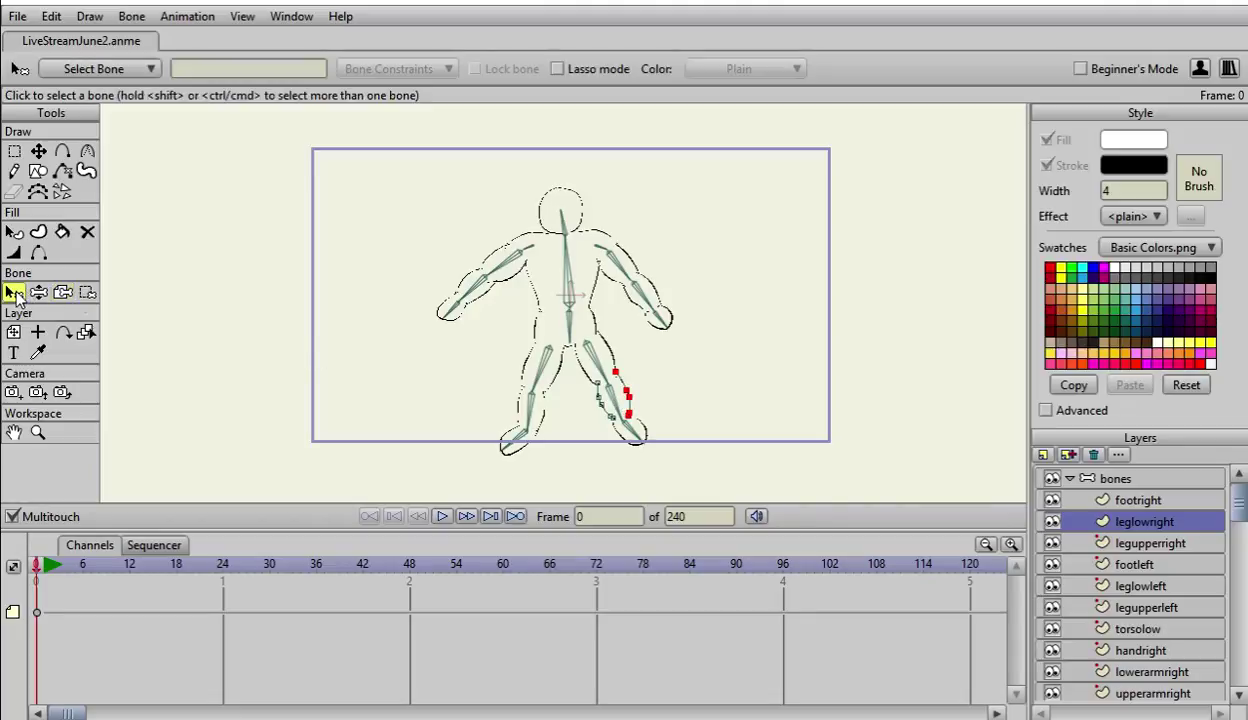
pyautogui.click(606, 391)
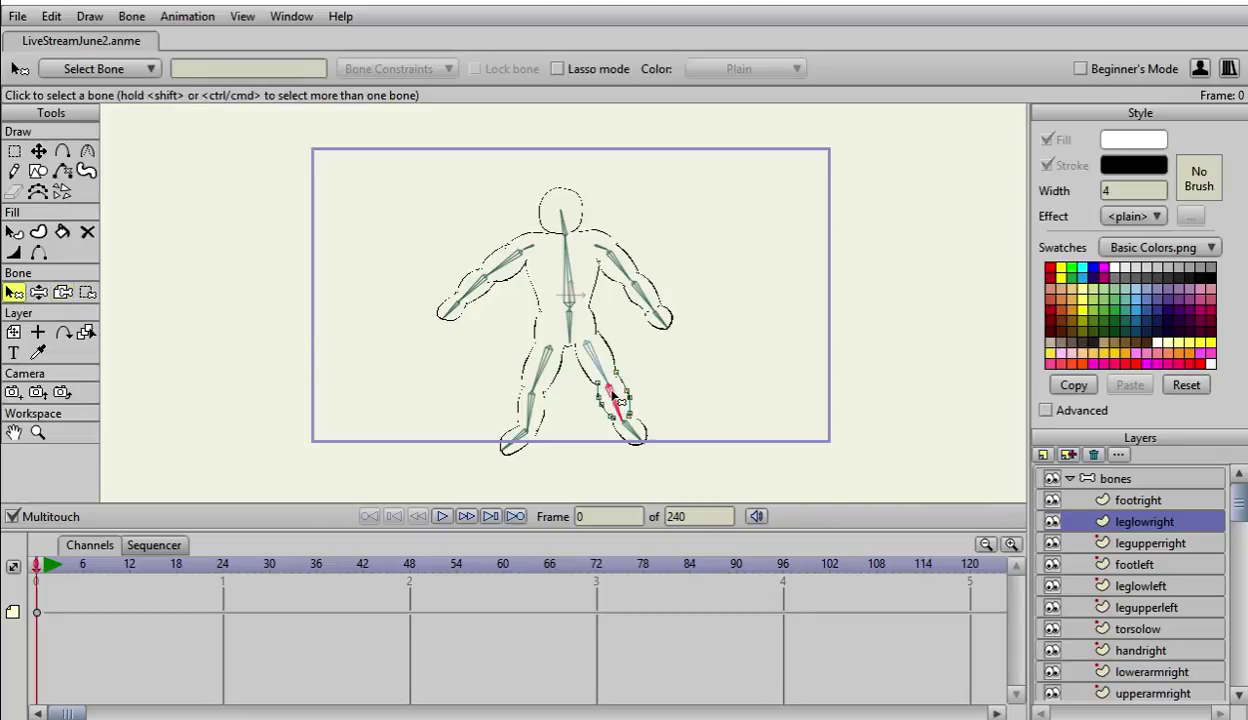
# Step: Using Bind Layer, bind the legupperright, footright and leglowright layers to the right upper-leg, foot and lower-leg bones
pyautogui.click(65, 292)
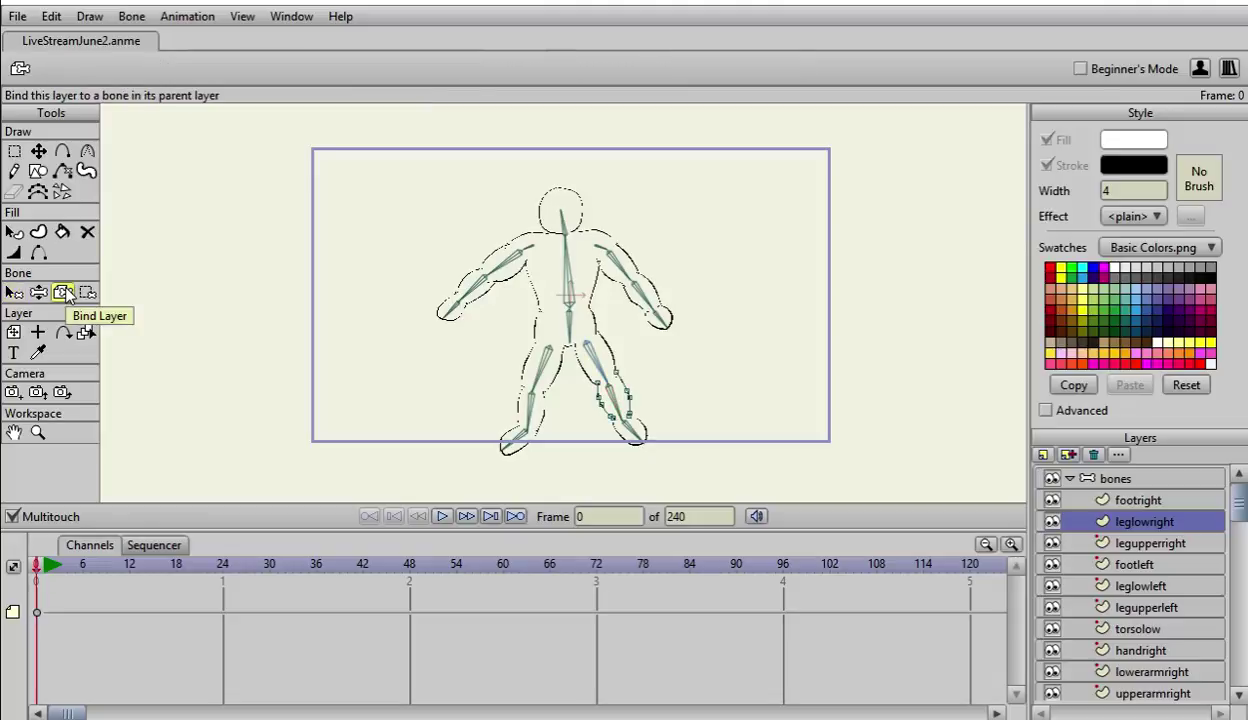
pyautogui.click(1164, 548)
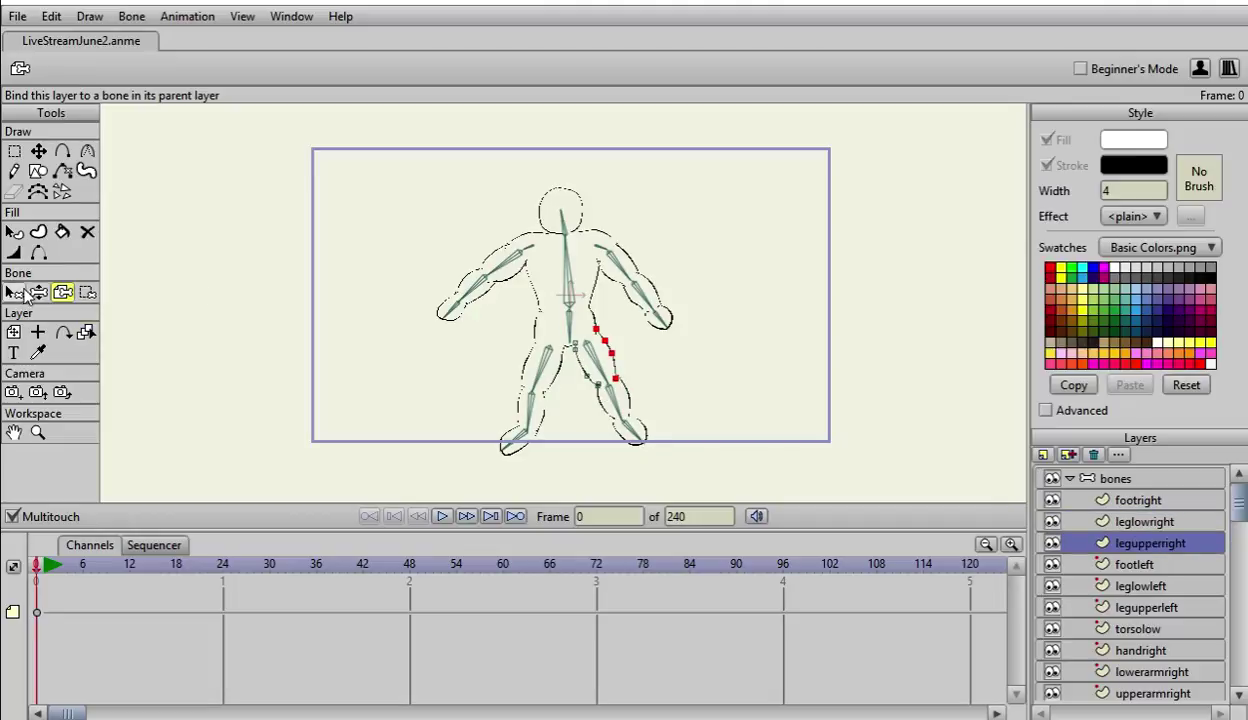
pyautogui.click(588, 369)
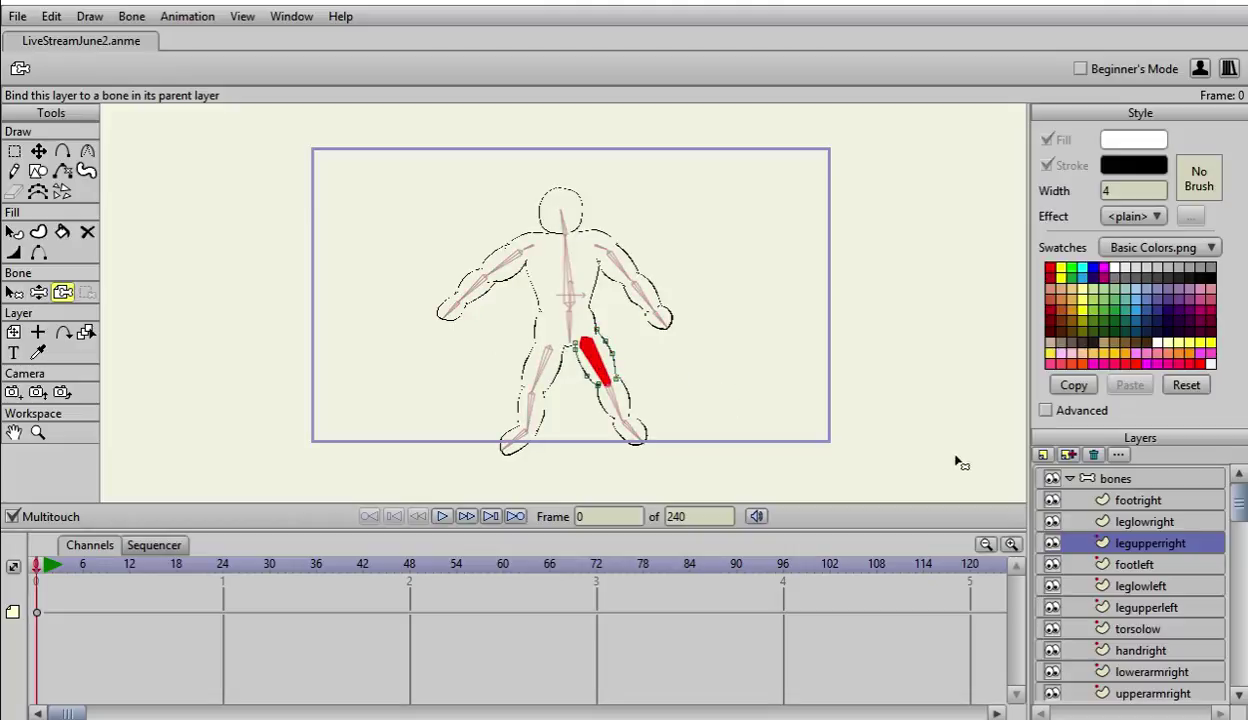
pyautogui.click(1119, 495)
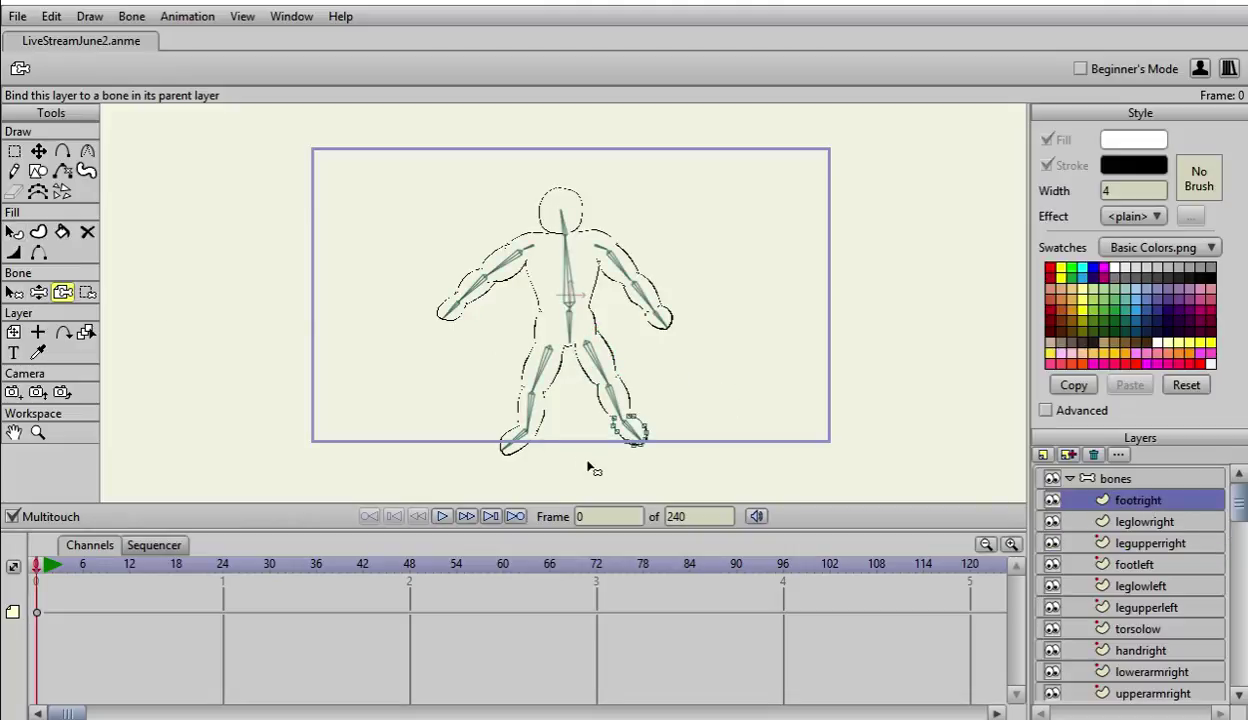
pyautogui.click(624, 424)
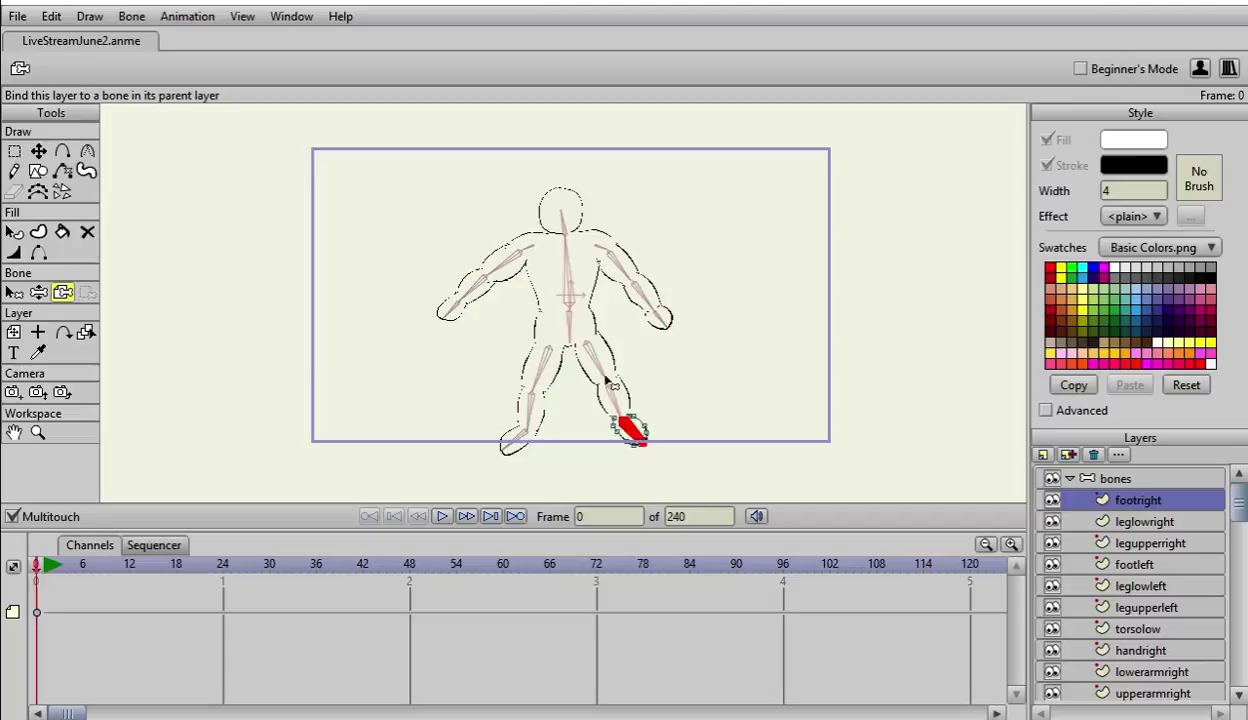
pyautogui.click(1146, 522)
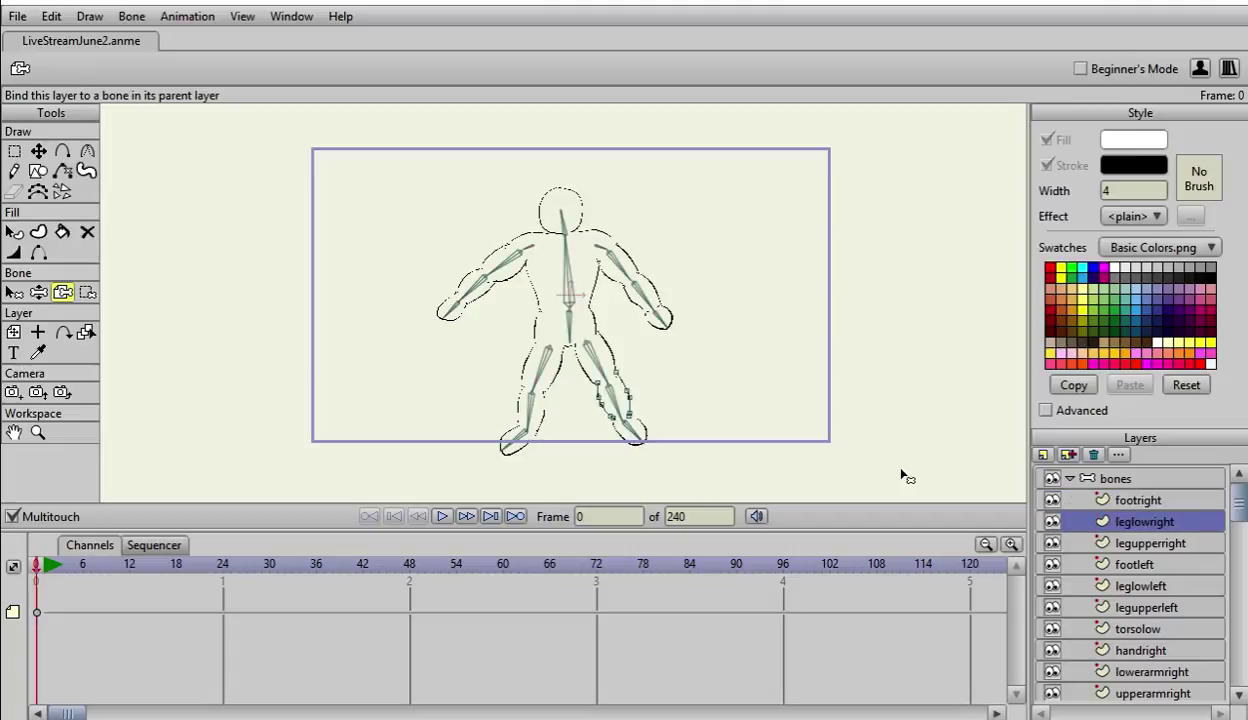
pyautogui.click(607, 402)
pyautogui.click(1138, 542)
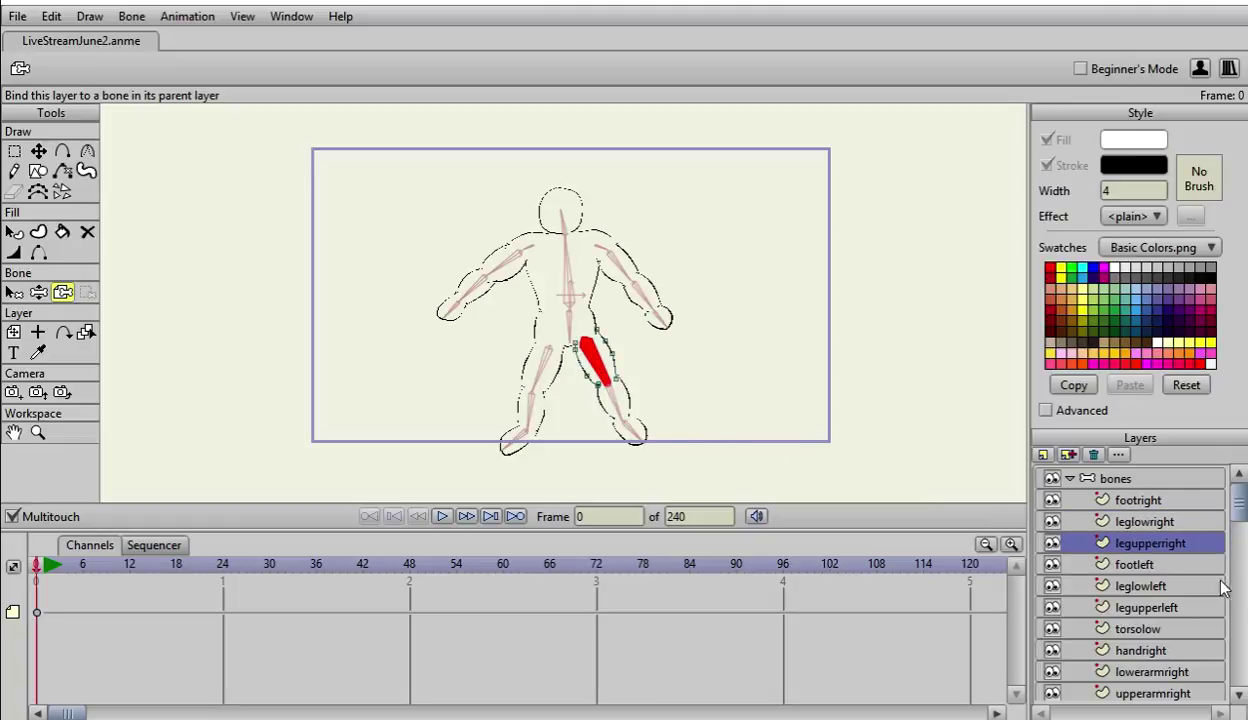
# Step: Bind the footleft, leglowleft and legupperleft layers to the left foot, lower-leg and upper-leg bones
pyautogui.click(1195, 565)
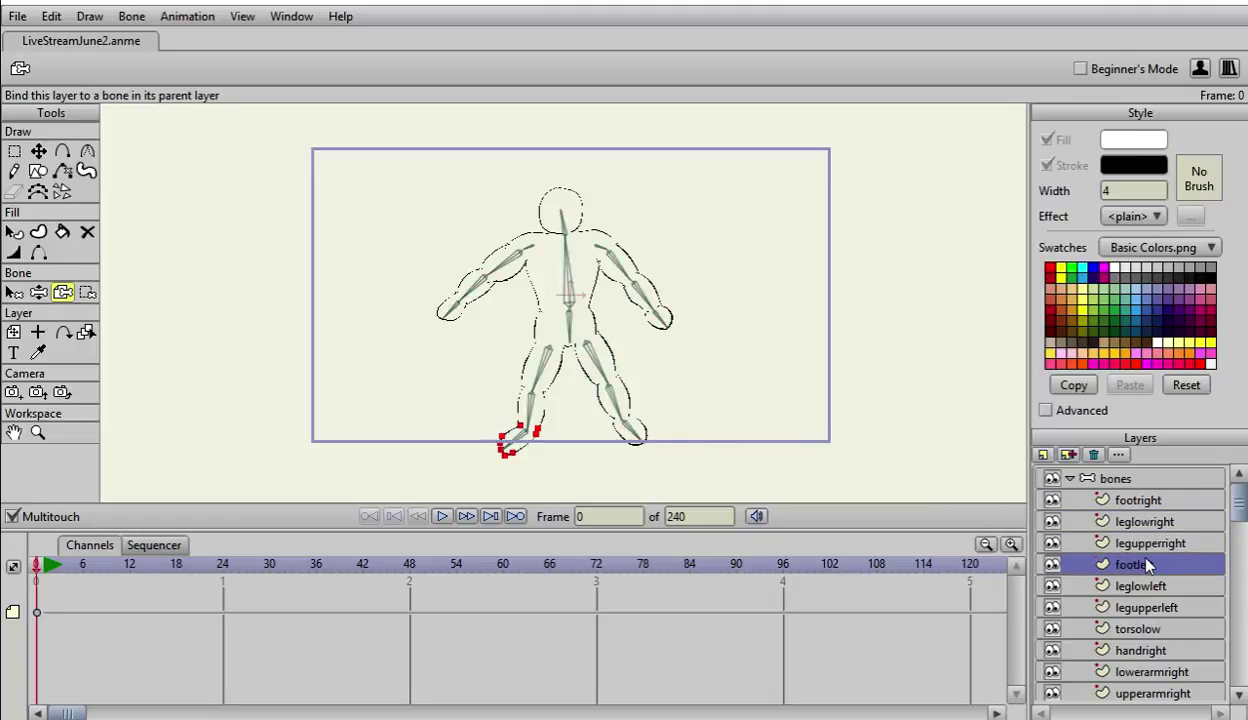
pyautogui.click(519, 441)
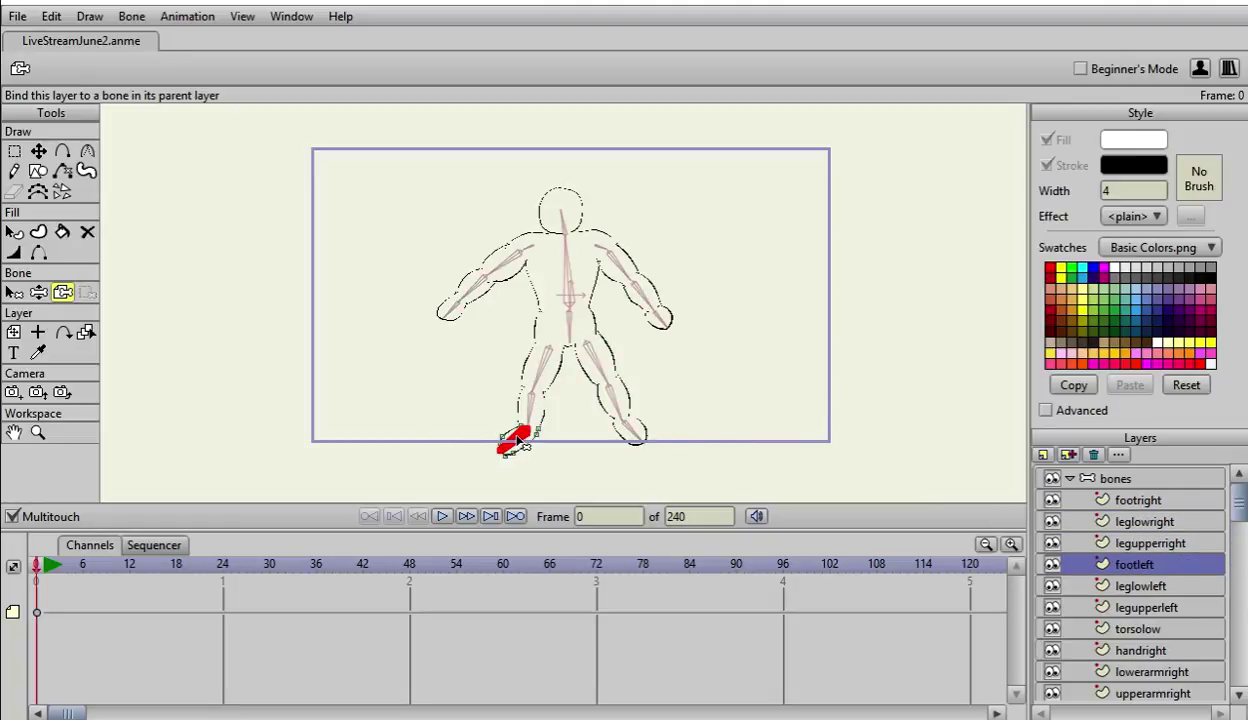
pyautogui.click(1139, 583)
pyautogui.click(521, 398)
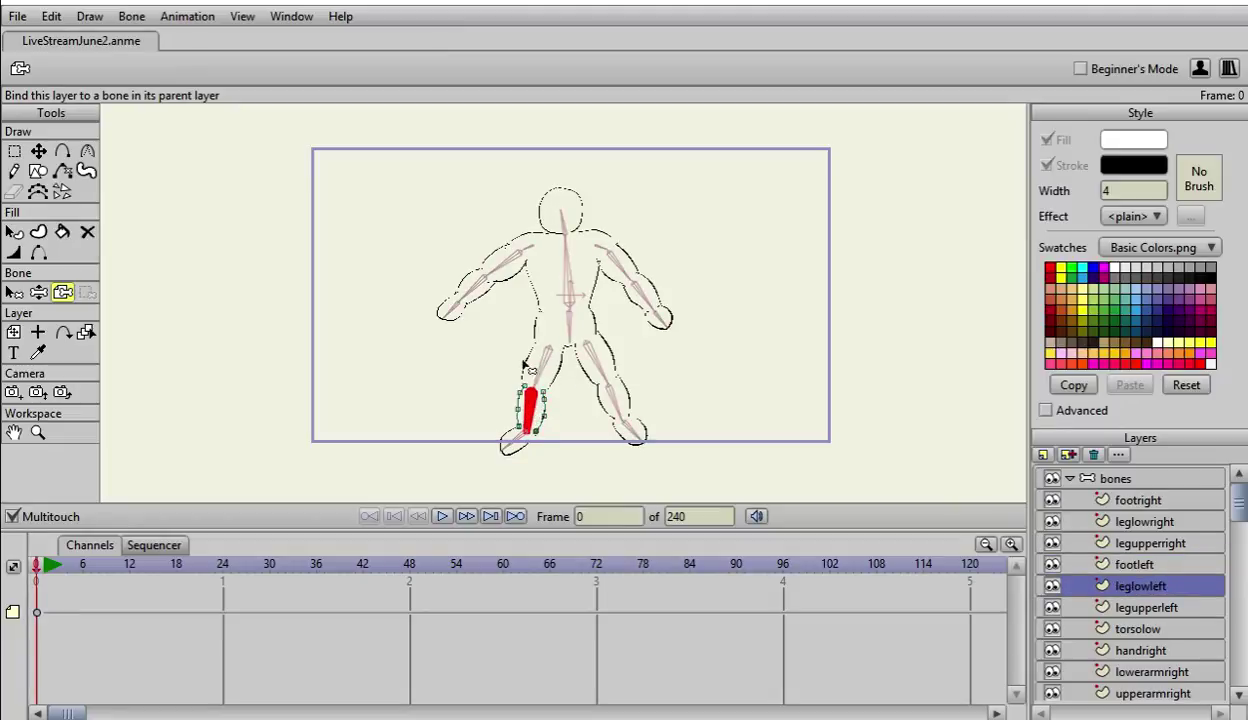
pyautogui.click(1150, 608)
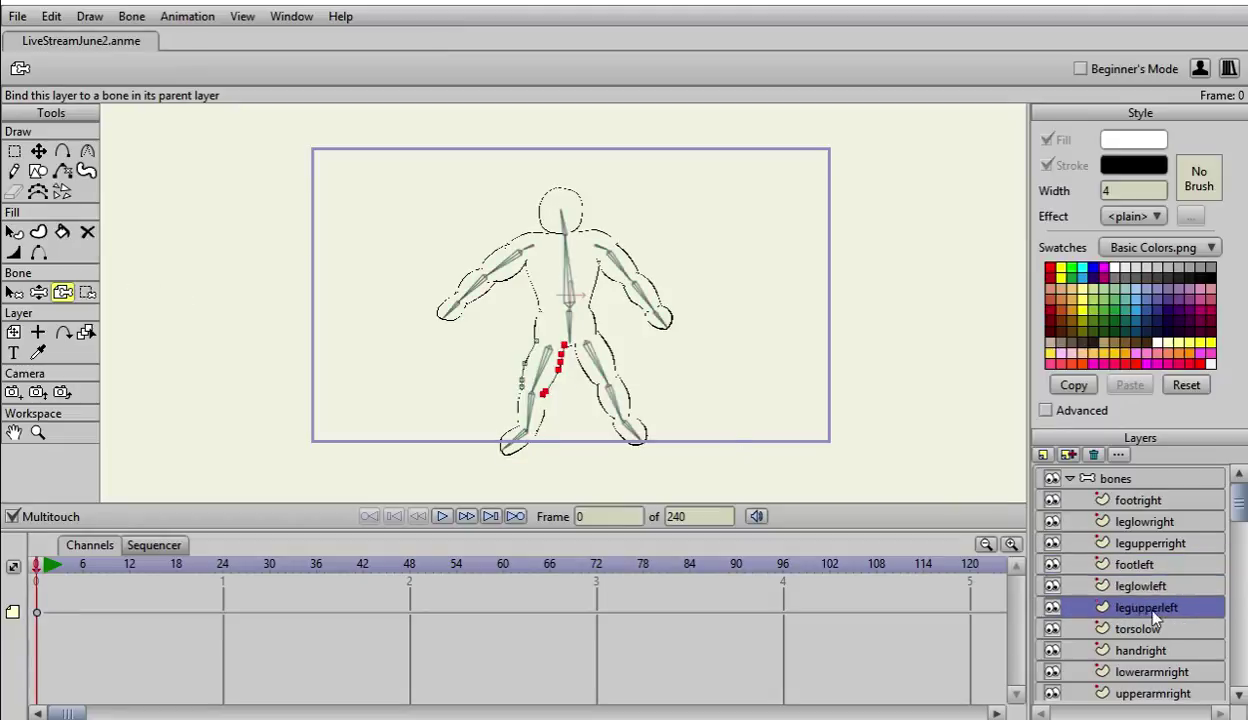
pyautogui.click(540, 360)
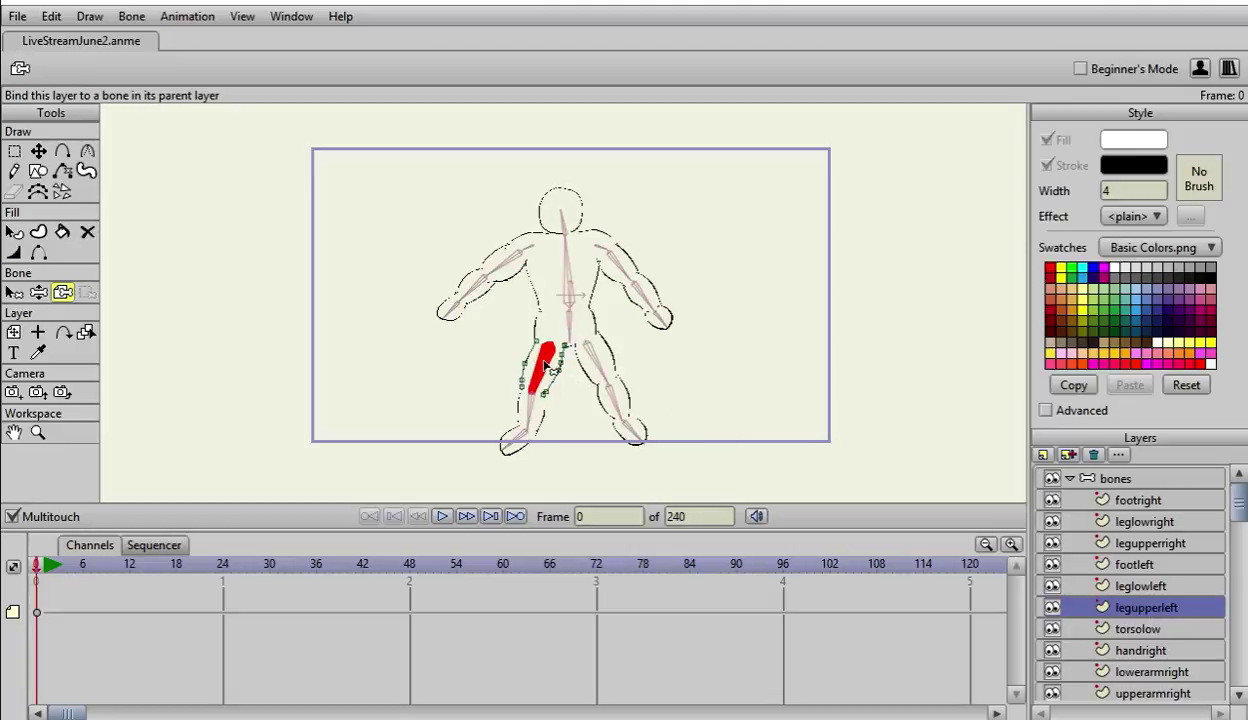
# Step: Bind the torsolow layer to the pelvis bone
pyautogui.scroll(-3, 1166, 620)
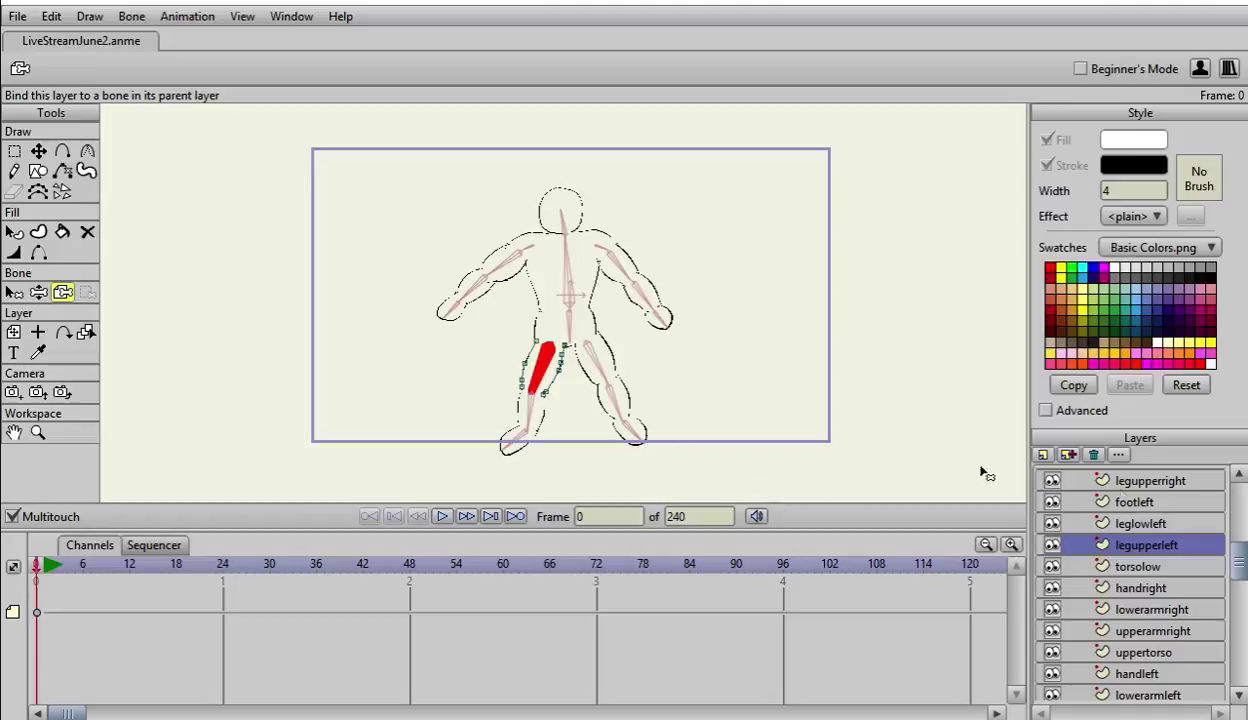
pyautogui.click(1140, 566)
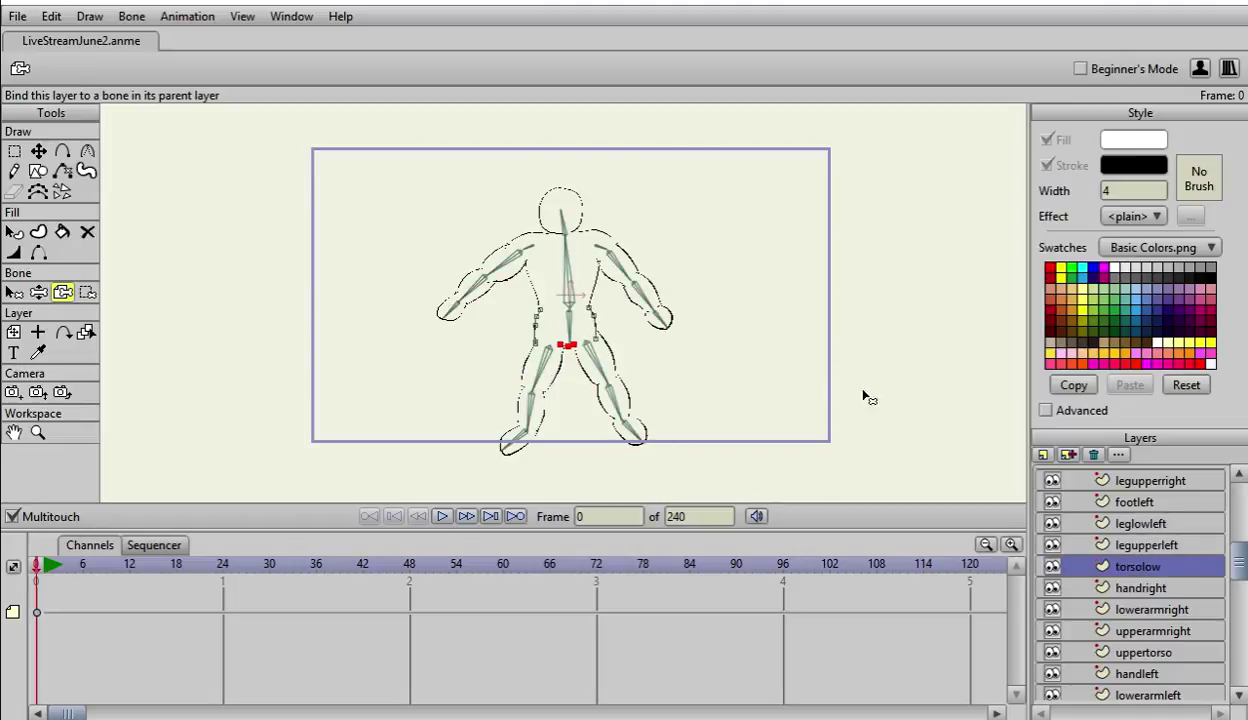
pyautogui.click(573, 328)
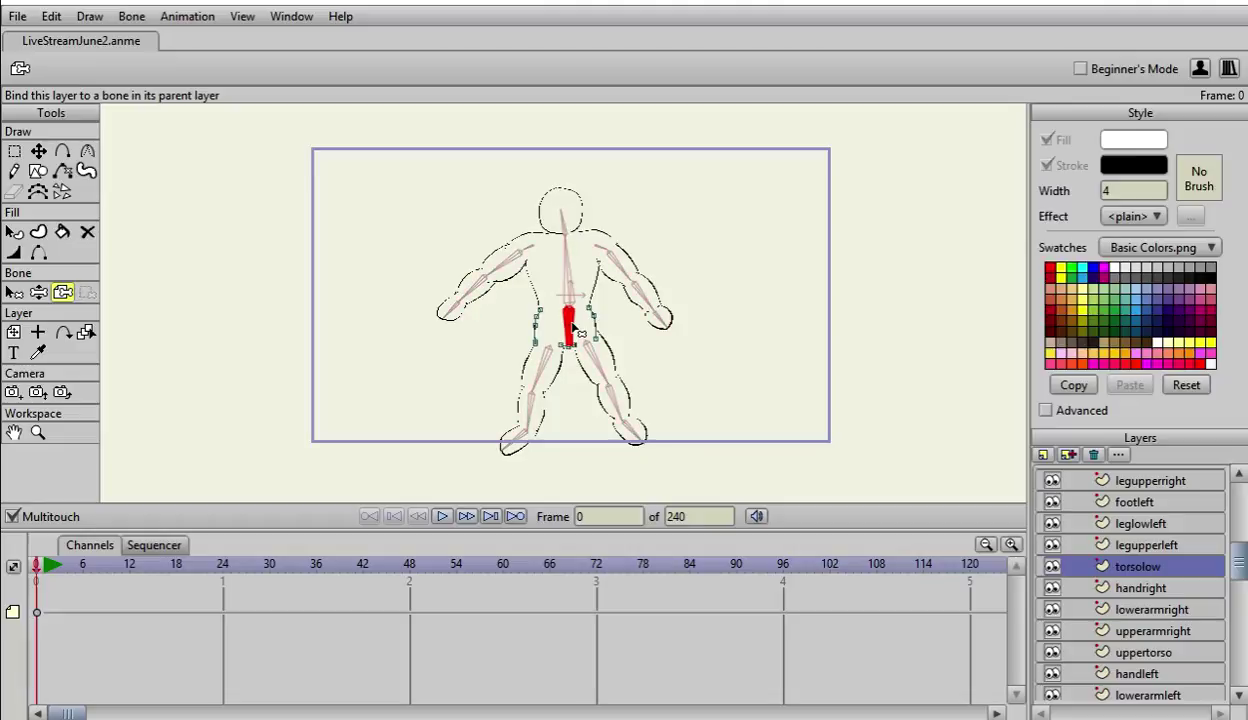
# Step: Bind the handright, lowerarmright and upperarmright layers to the right hand, forearm and upper-arm bones
pyautogui.click(1150, 588)
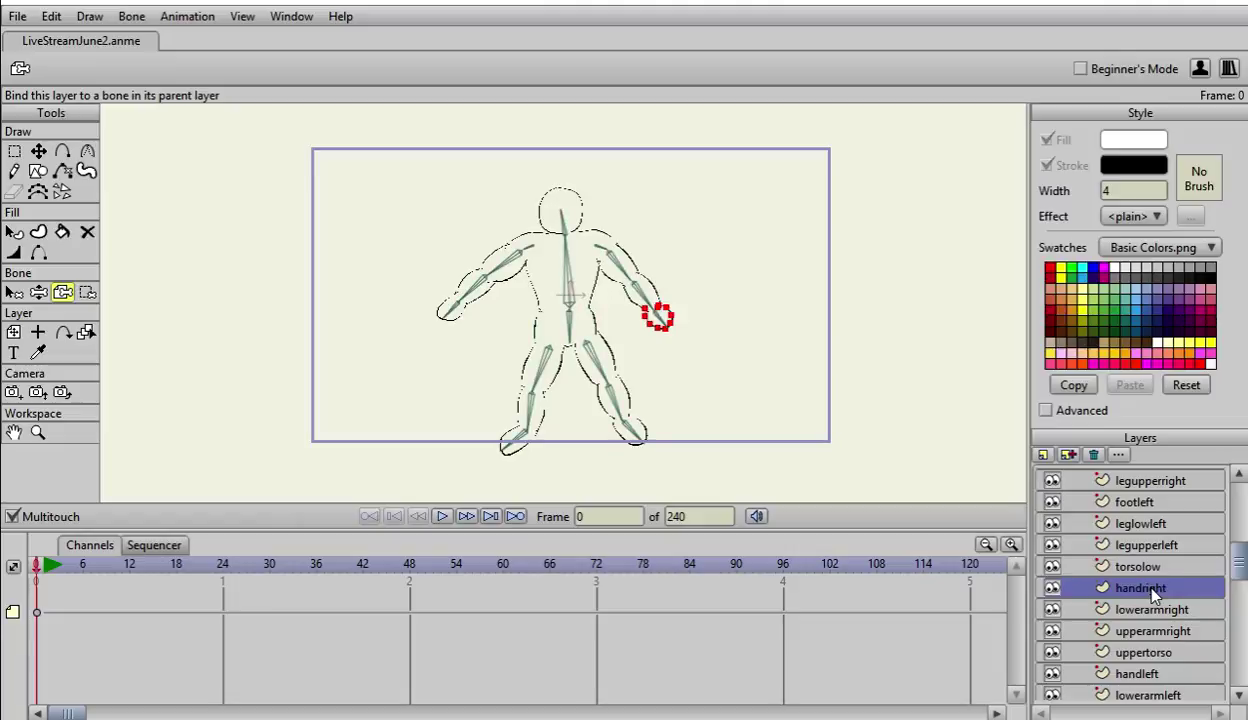
pyautogui.click(662, 322)
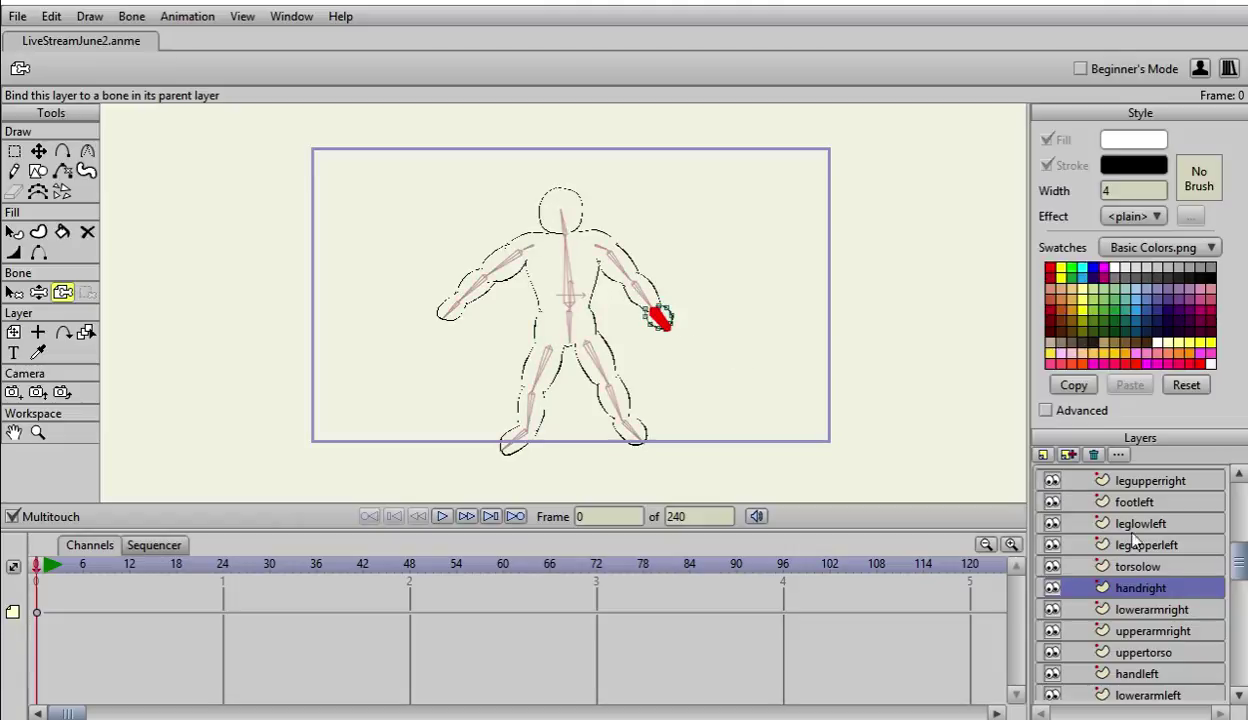
pyautogui.click(1176, 613)
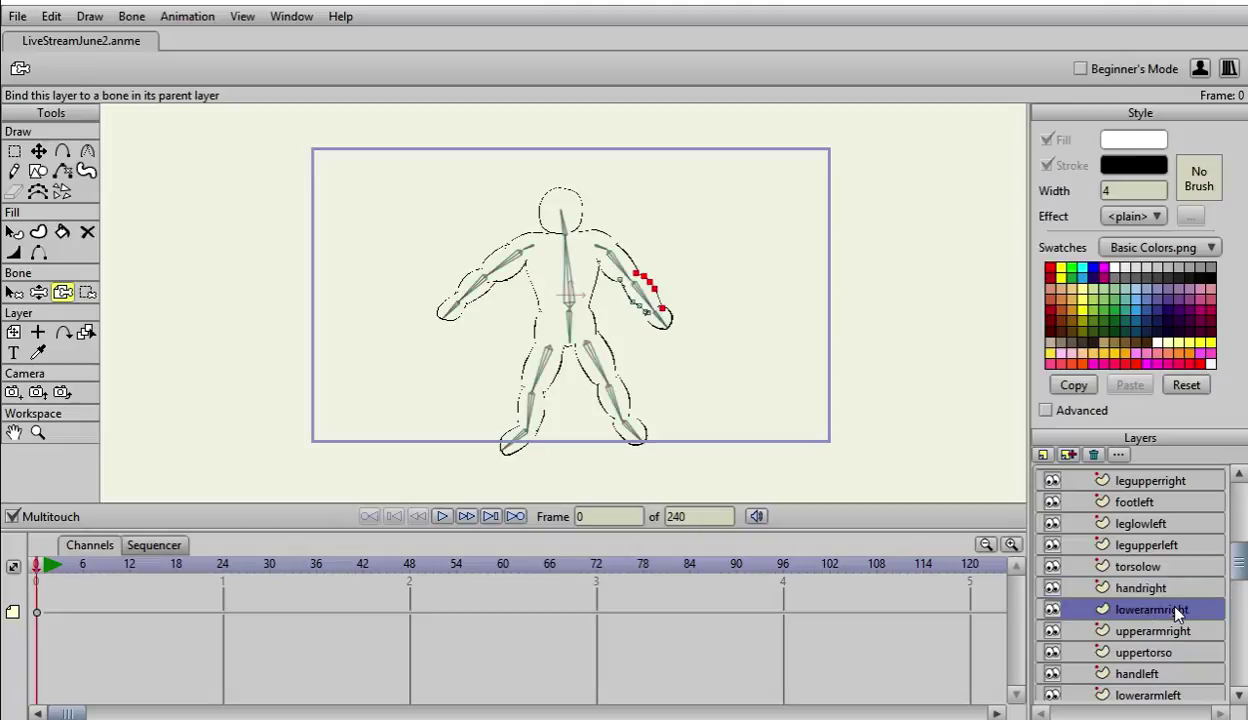
pyautogui.click(645, 294)
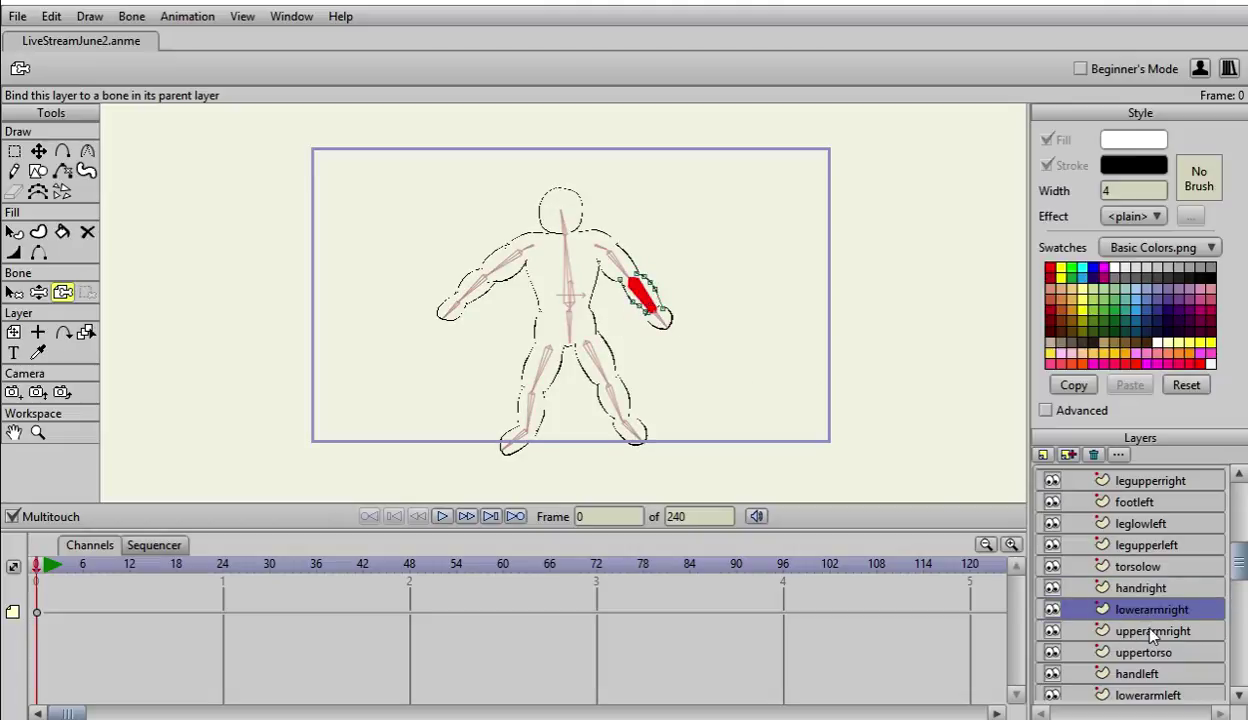
pyautogui.click(1121, 631)
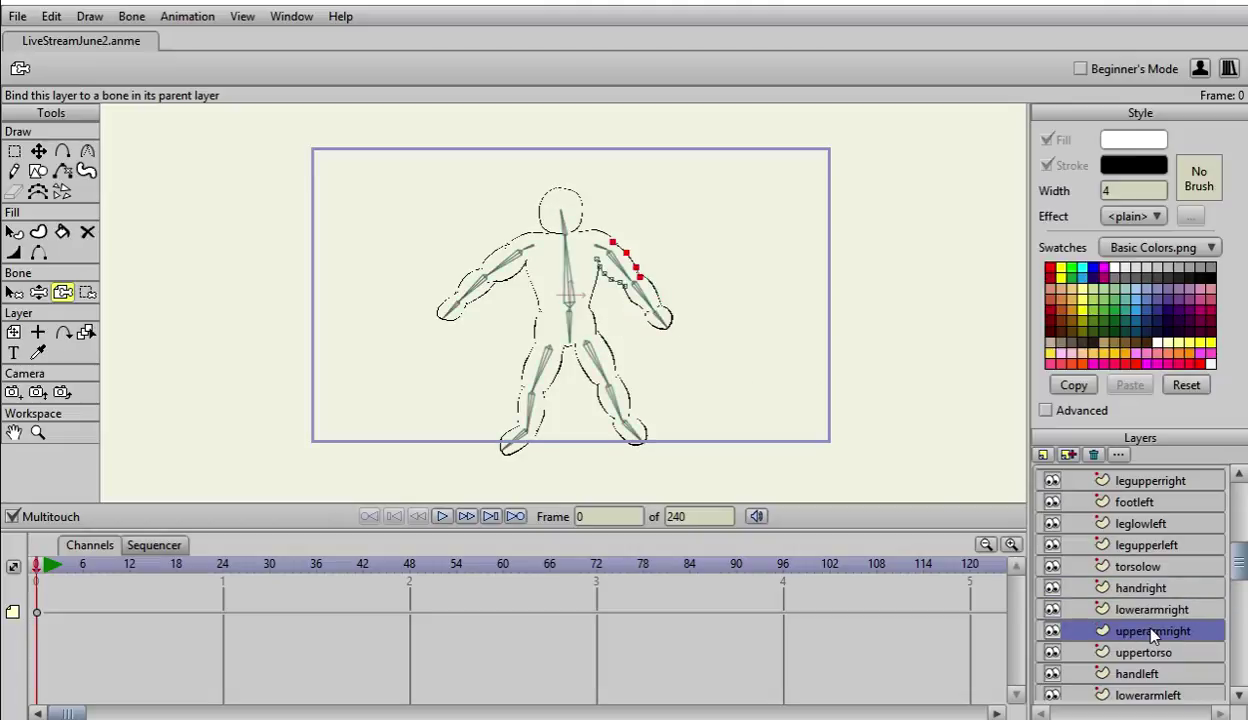
pyautogui.click(609, 267)
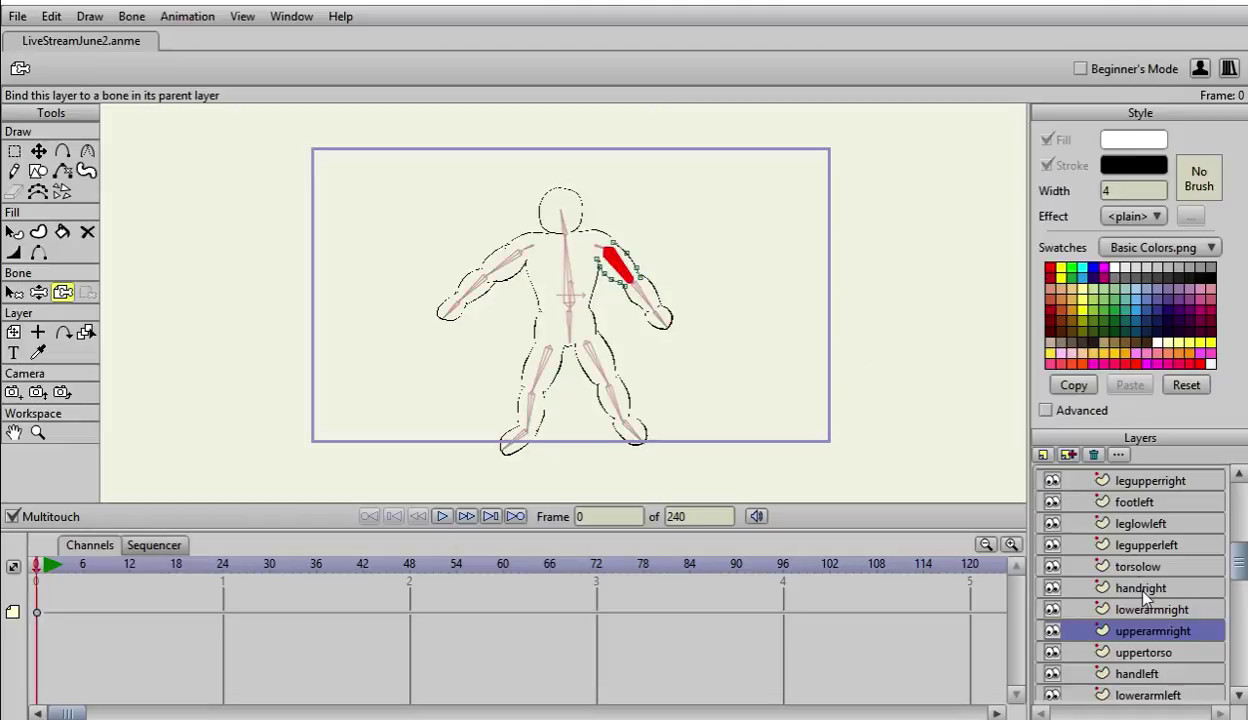
# Step: Bind the uppertorso layer to the spine bone
pyautogui.scroll(-3, 1113, 576)
pyautogui.click(1113, 582)
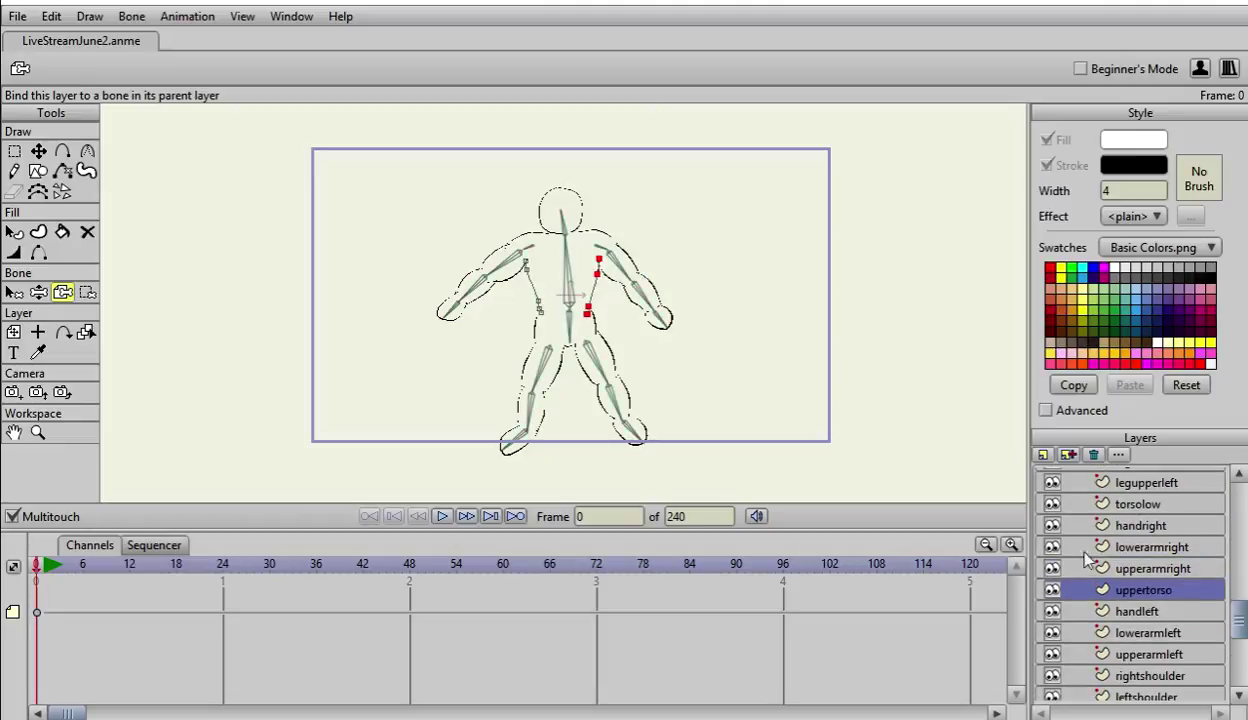
pyautogui.click(568, 282)
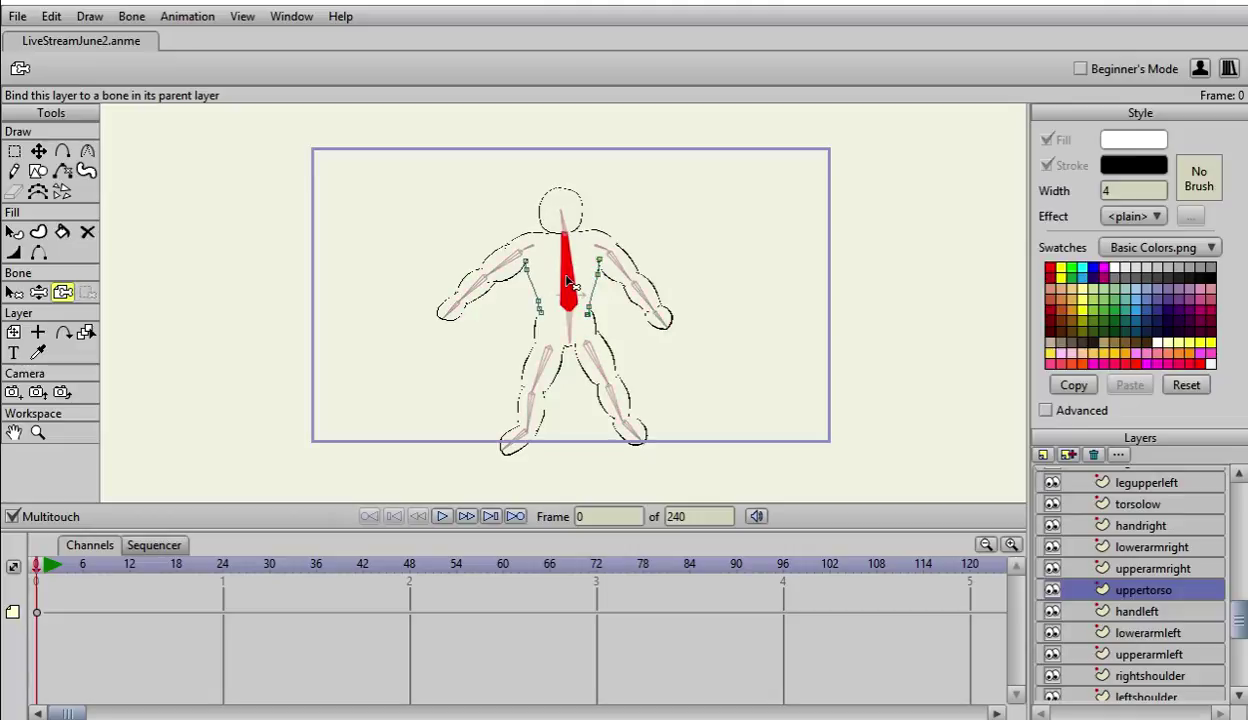
# Step: Bind the handleft, lowerarmleft and upperarmleft layers to the left hand, forearm and upper-arm bones
pyautogui.click(1138, 611)
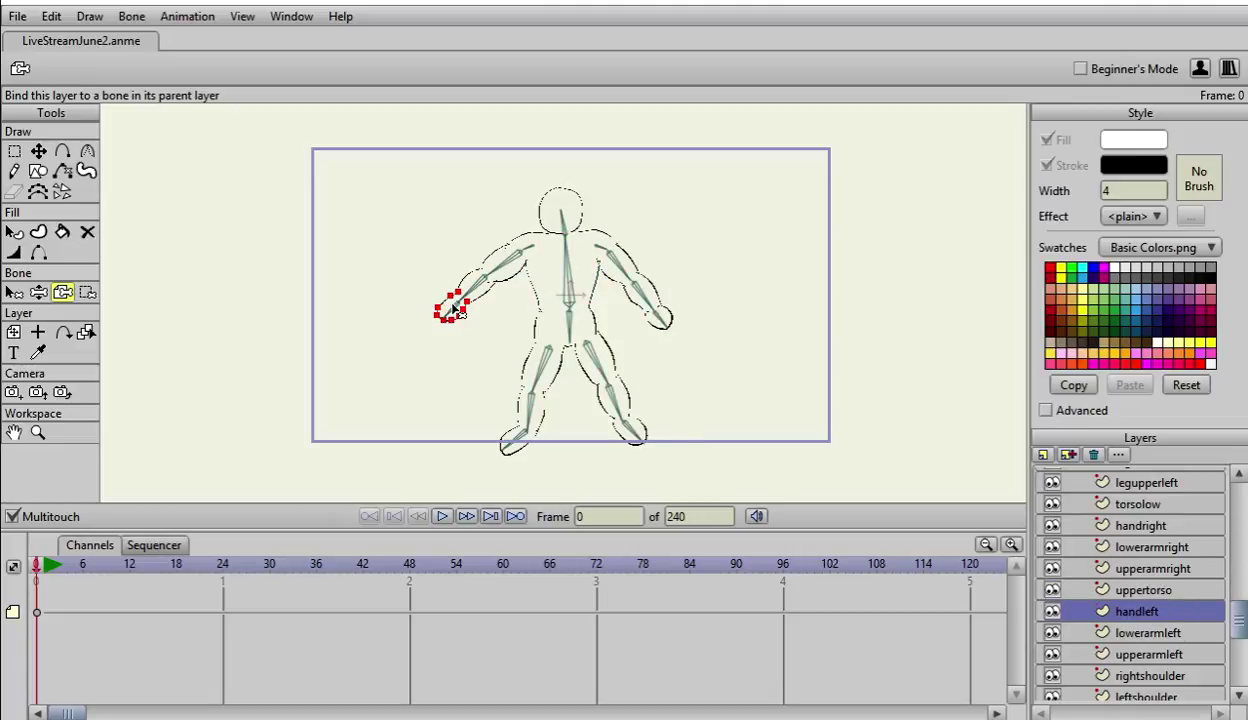
pyautogui.click(446, 304)
pyautogui.click(1112, 630)
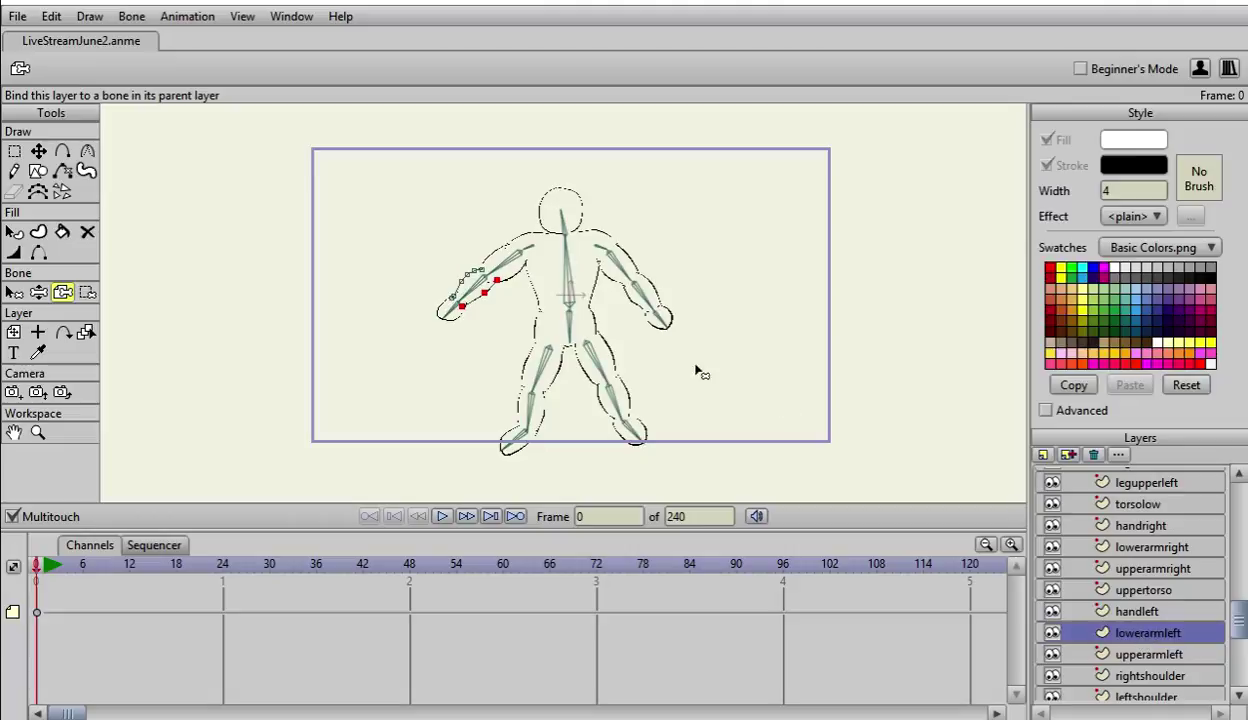
pyautogui.click(470, 285)
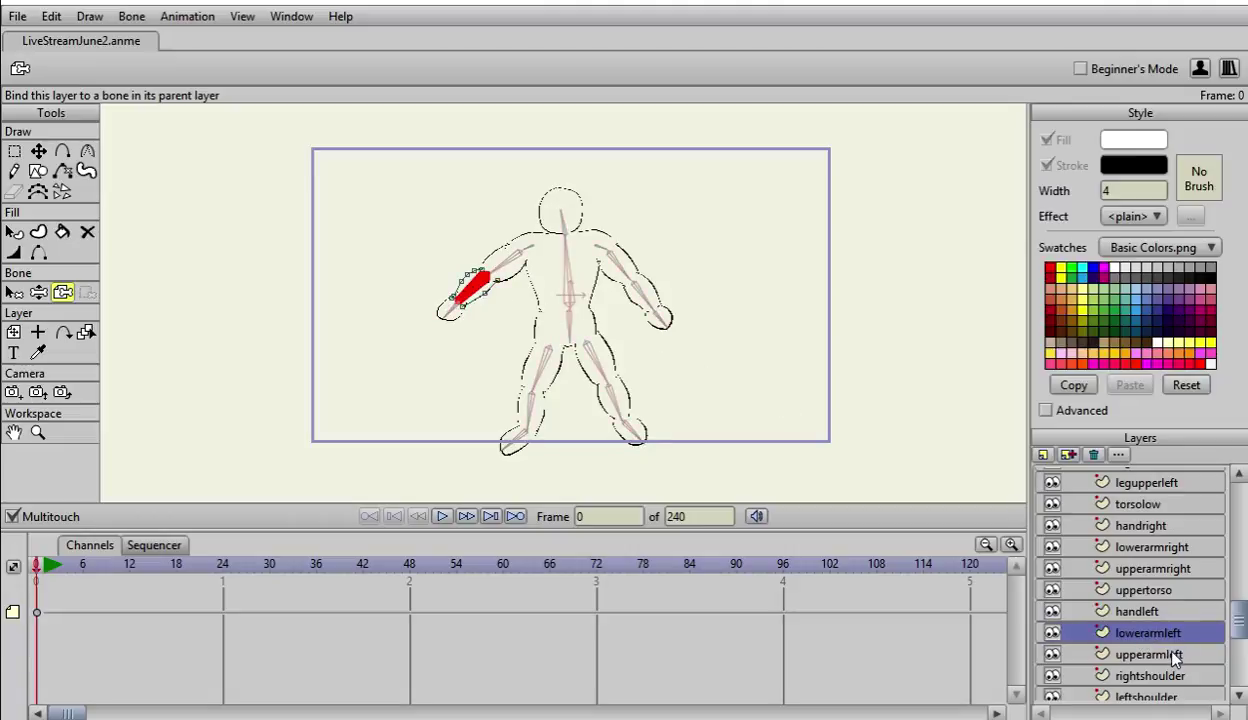
pyautogui.click(1146, 653)
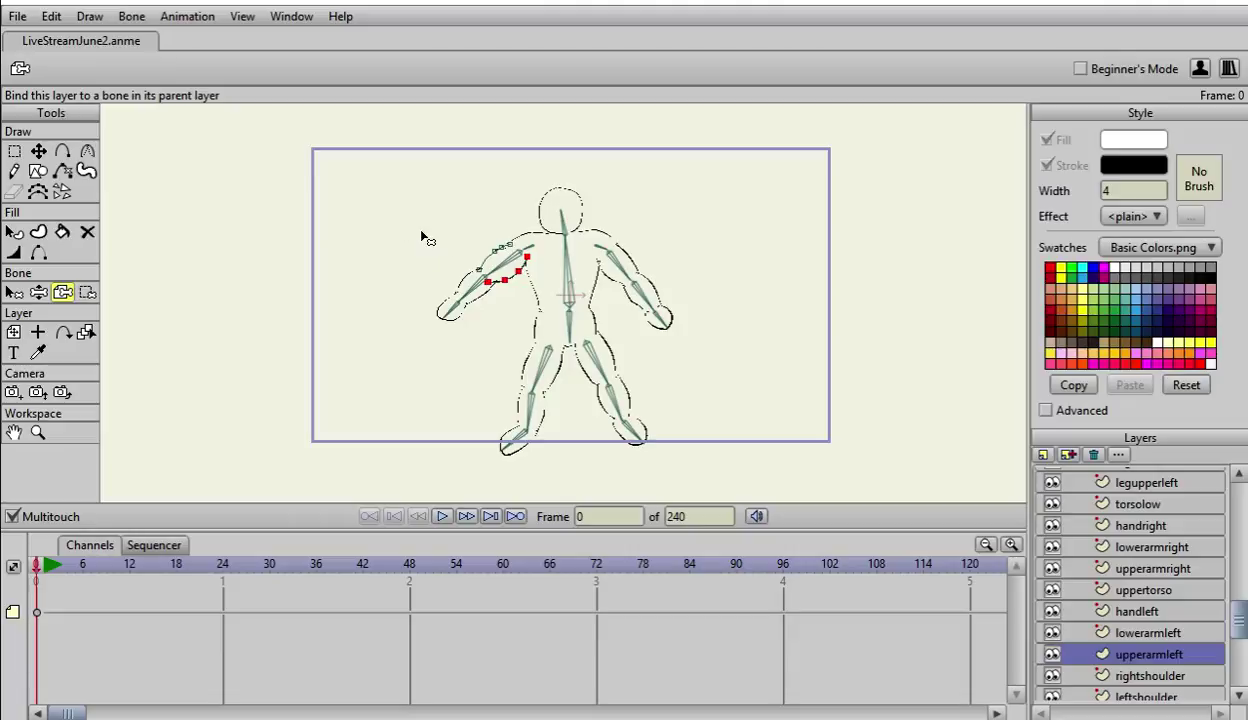
pyautogui.click(499, 271)
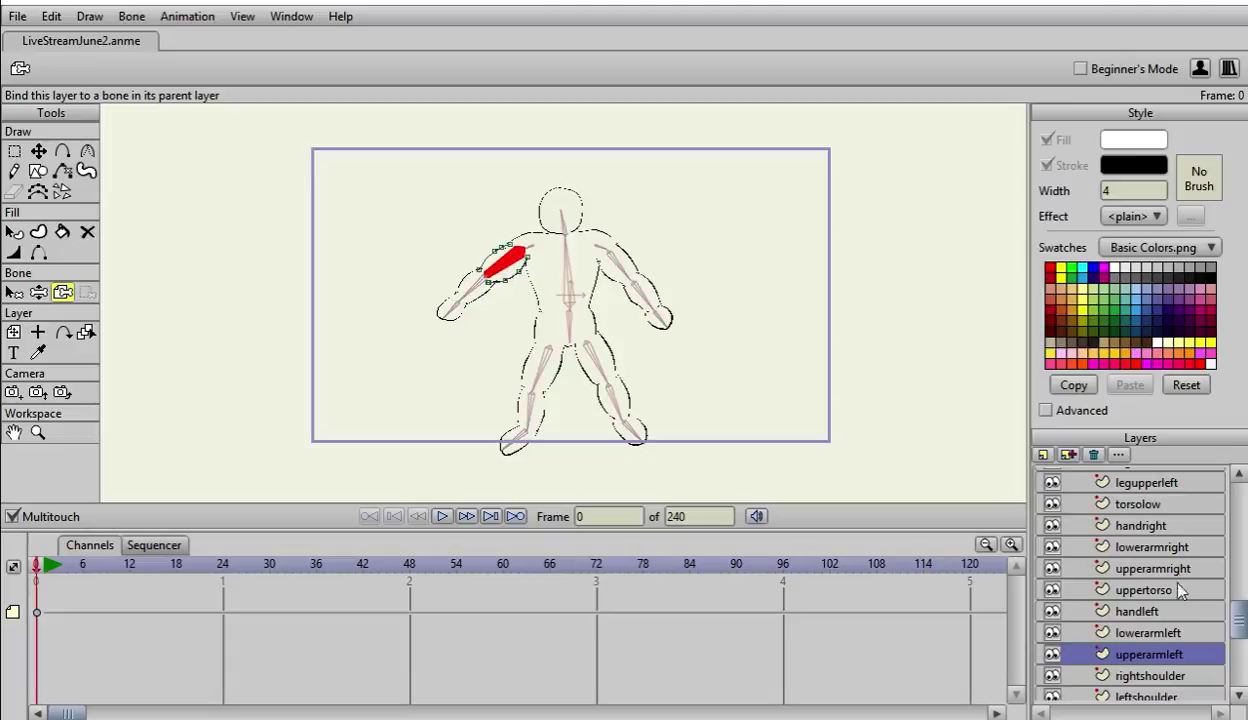
# Step: Bind the rightshoulder, leftshoulder and head layers to the right shoulder, left shoulder and head bones
pyautogui.scroll(-2, 1178, 585)
pyautogui.click(1132, 626)
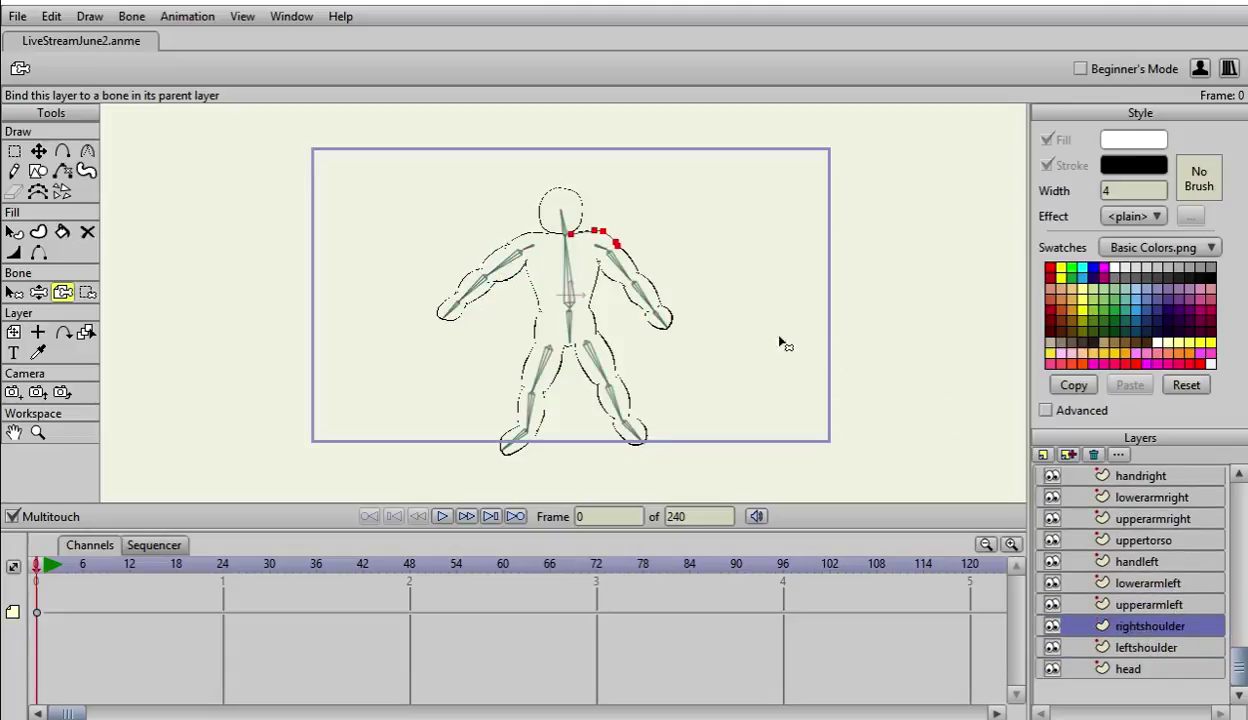
pyautogui.click(594, 247)
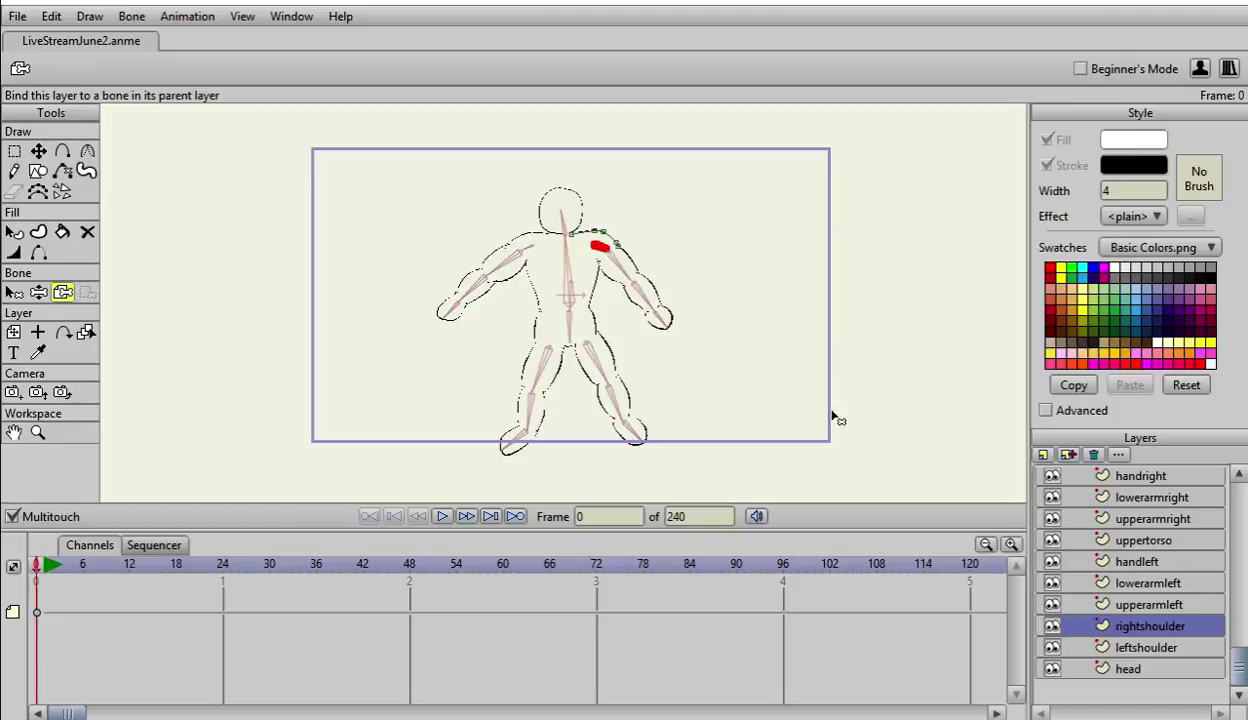
pyautogui.click(1120, 645)
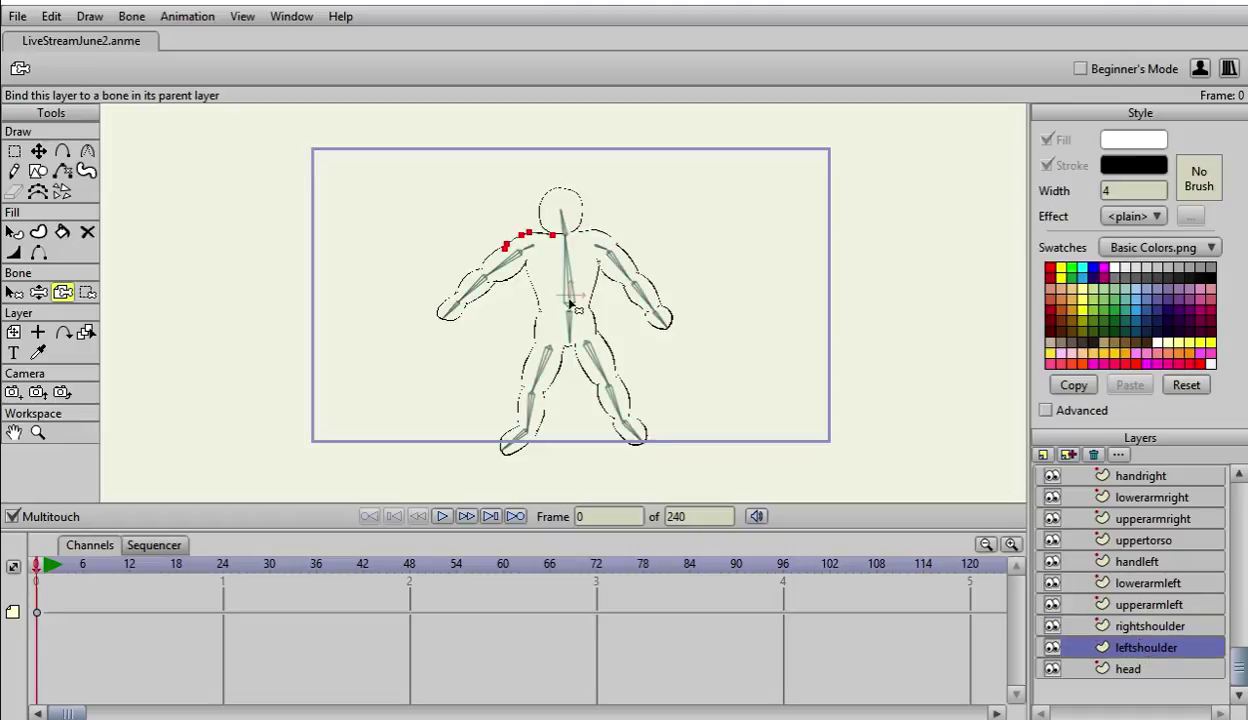
pyautogui.click(530, 248)
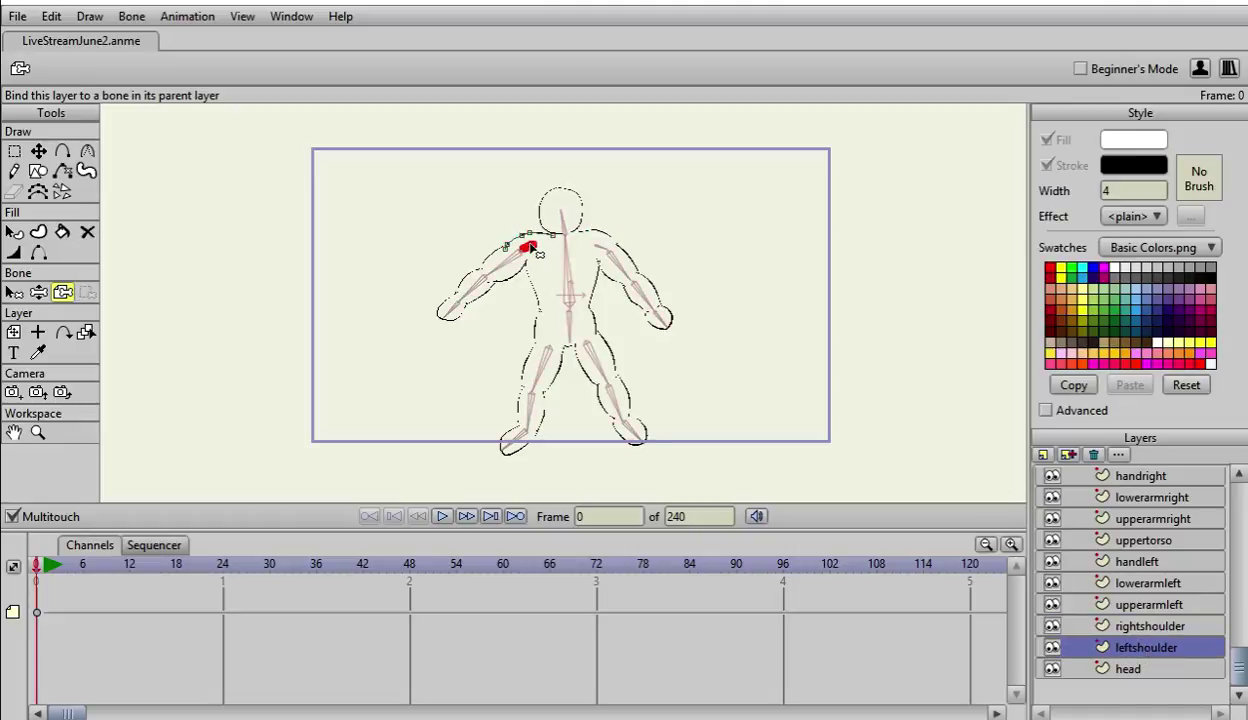
pyautogui.click(1130, 669)
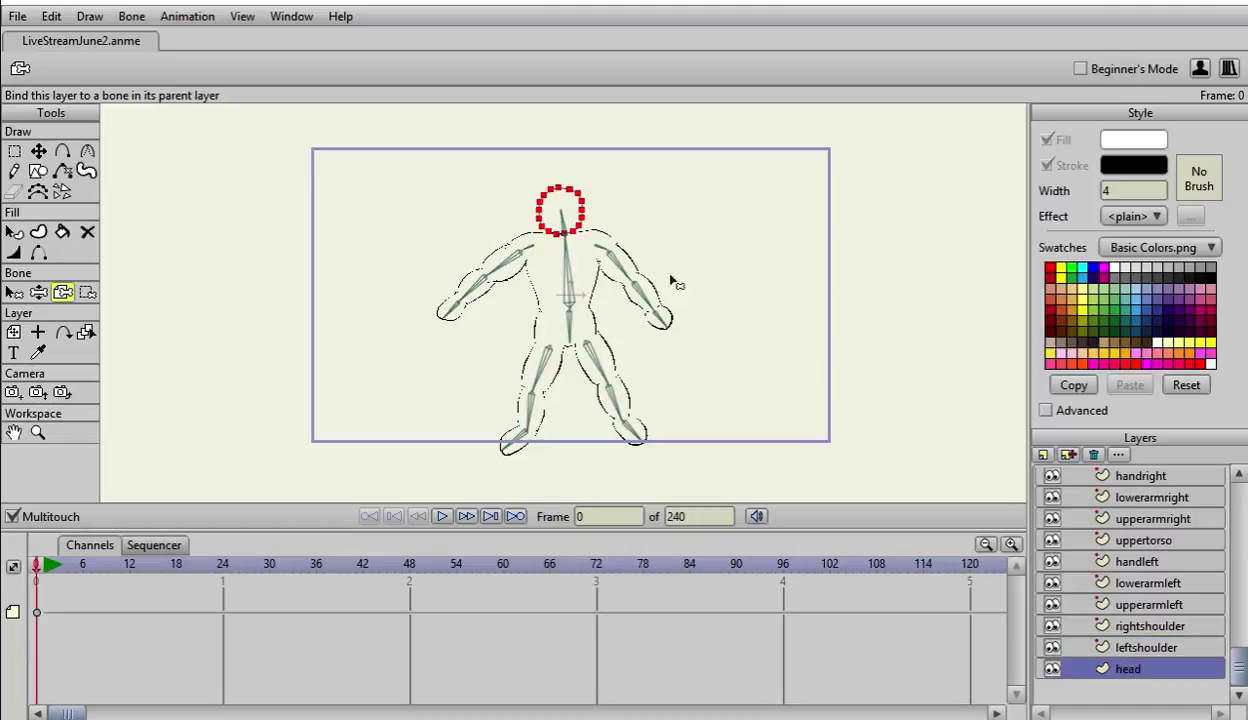
pyautogui.click(565, 222)
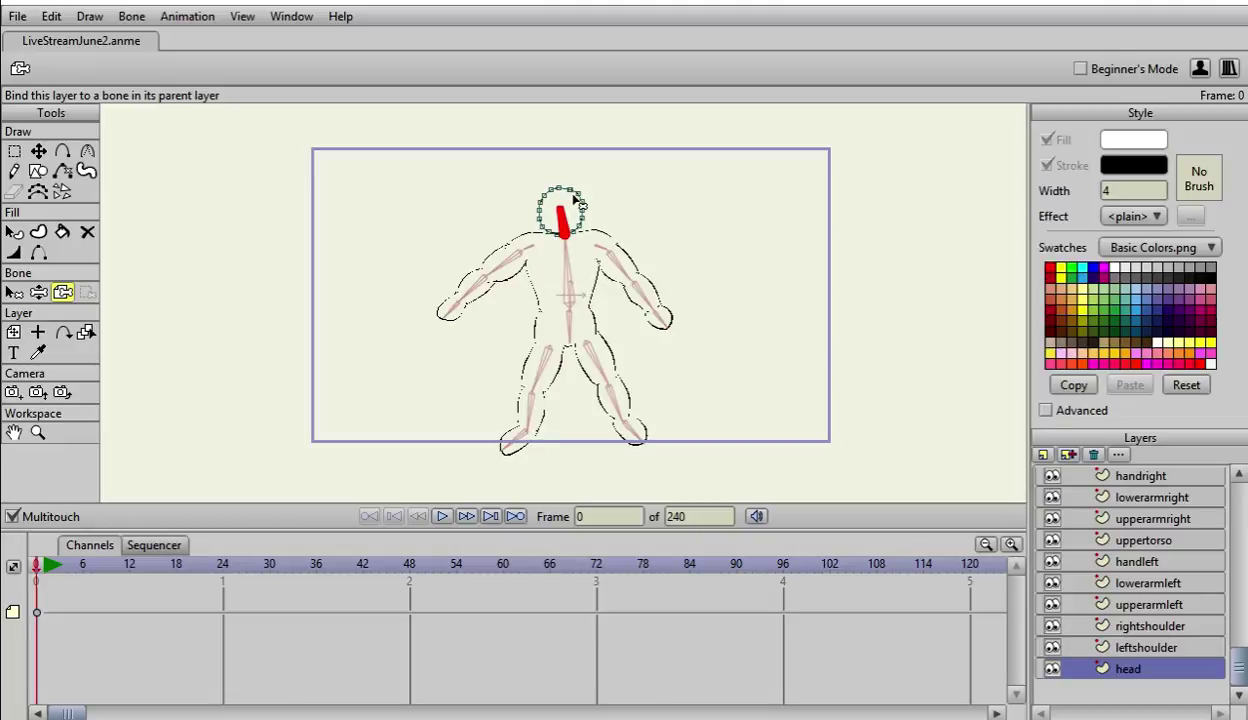
# Step: Select the bones layer and display the bones' influence regions with the Bone Strength tool
pyautogui.scroll(4, 1150, 615)
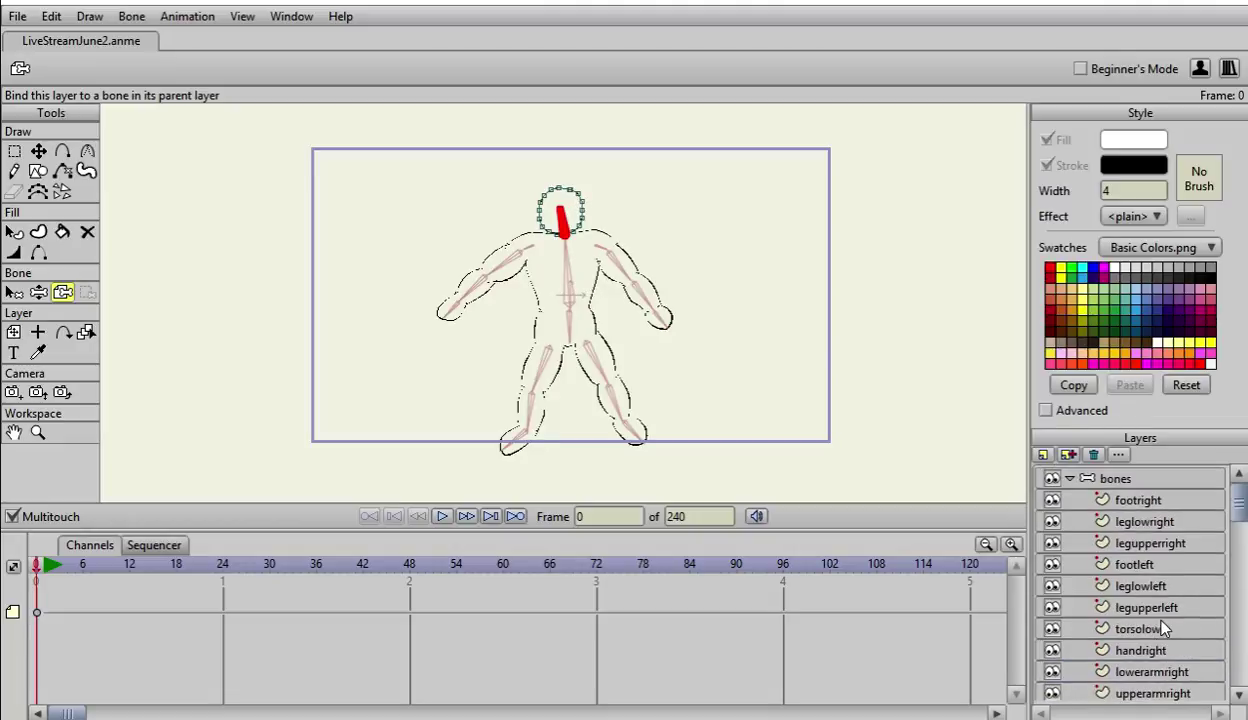
pyautogui.click(1118, 479)
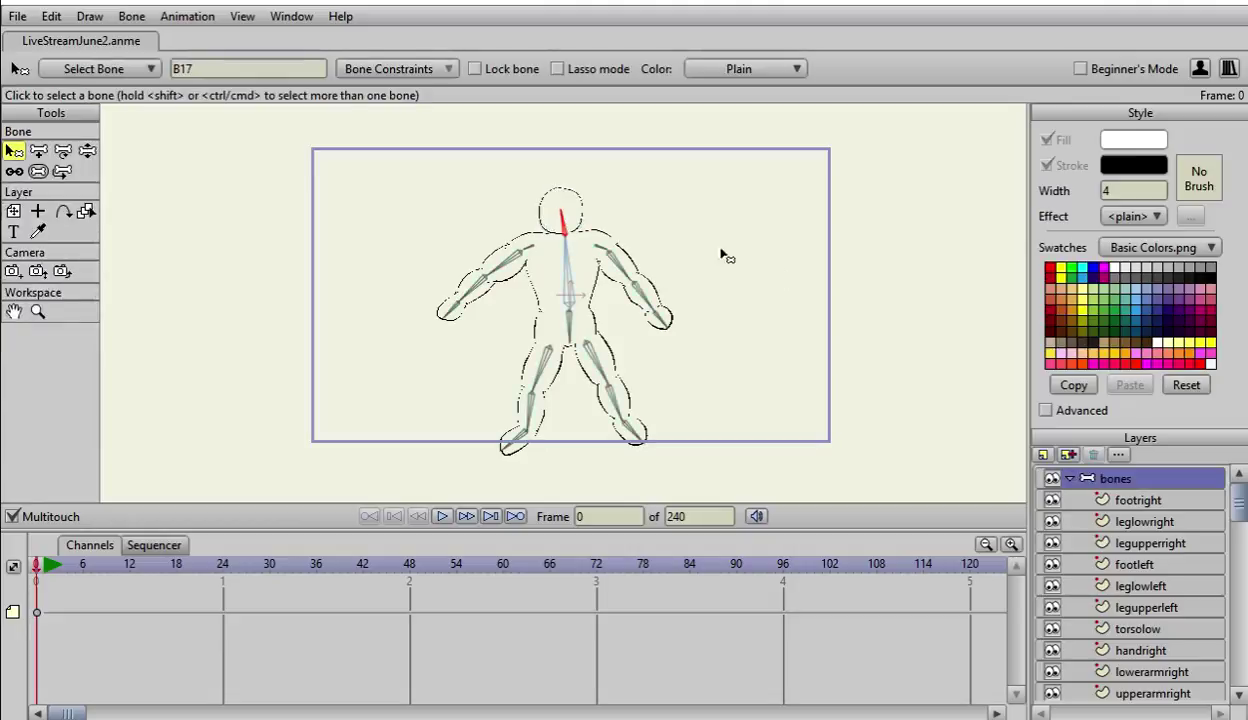
pyautogui.click(37, 170)
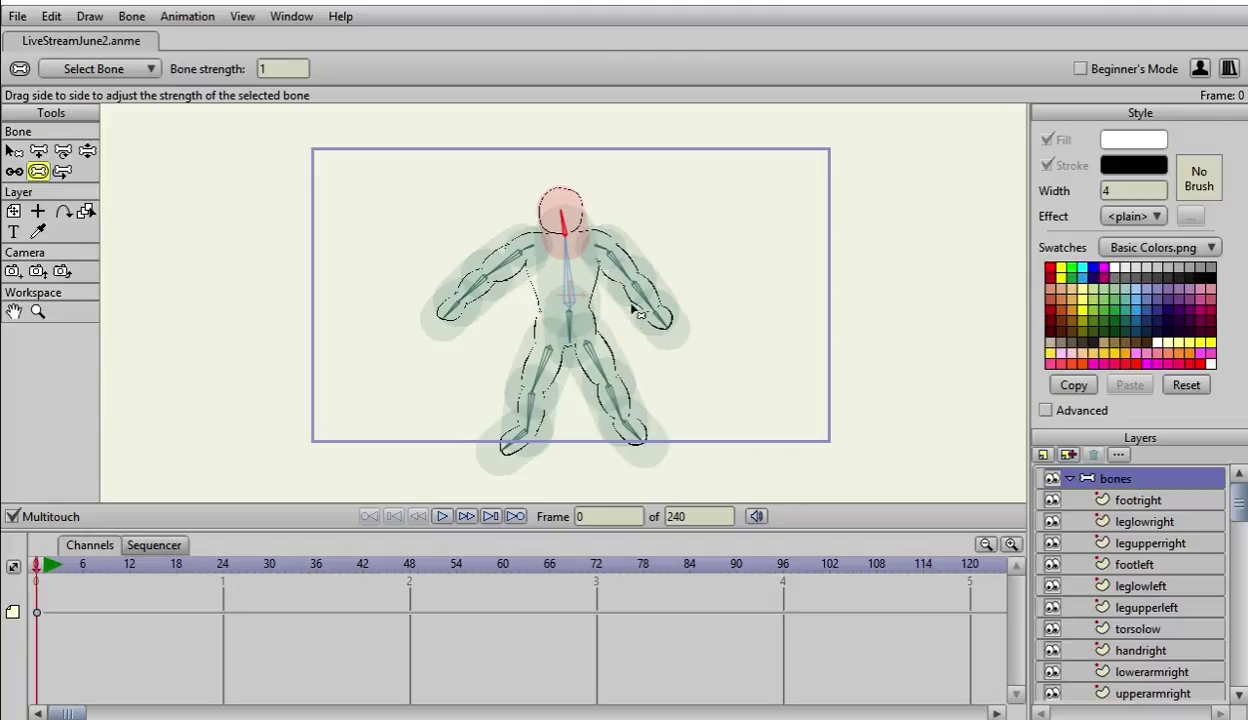
# Step: Try bending the right arm by its hand bone with Manipulate Bones, and undo the movement
pyautogui.click(88, 150)
pyautogui.moveTo(675, 341); pyautogui.dragTo(905, 398)
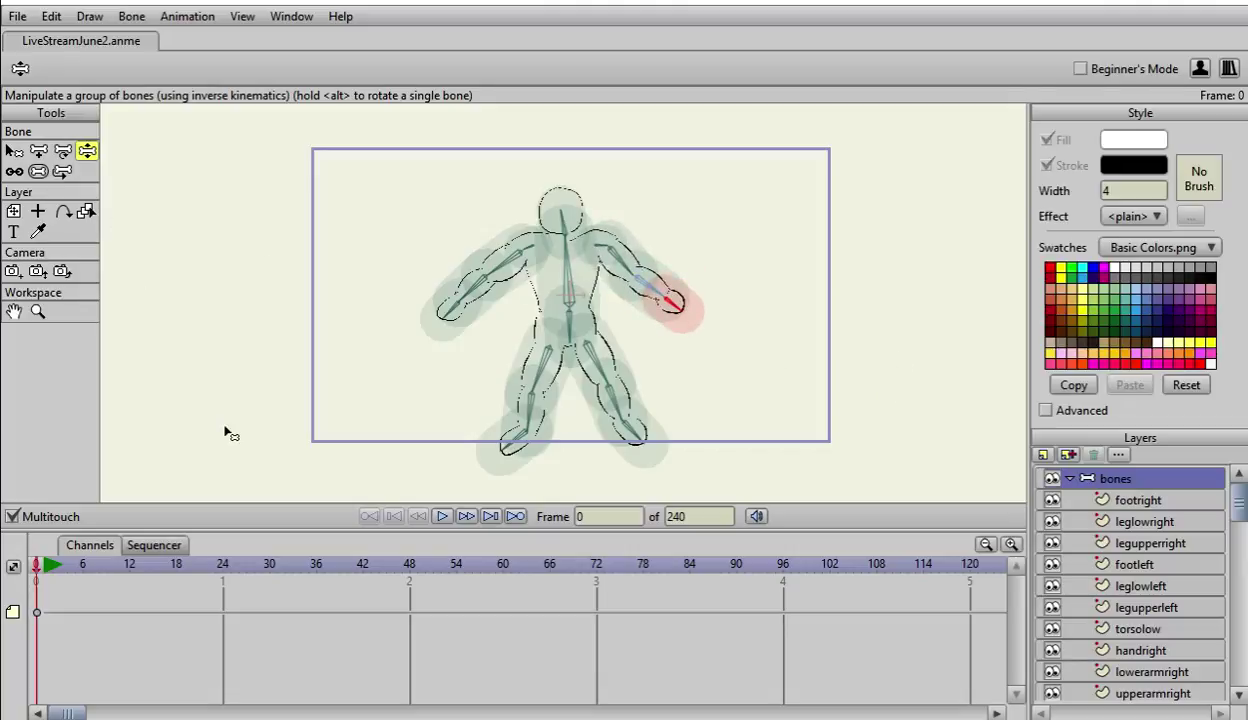
pyautogui.hotkey('ctrl', 'z')
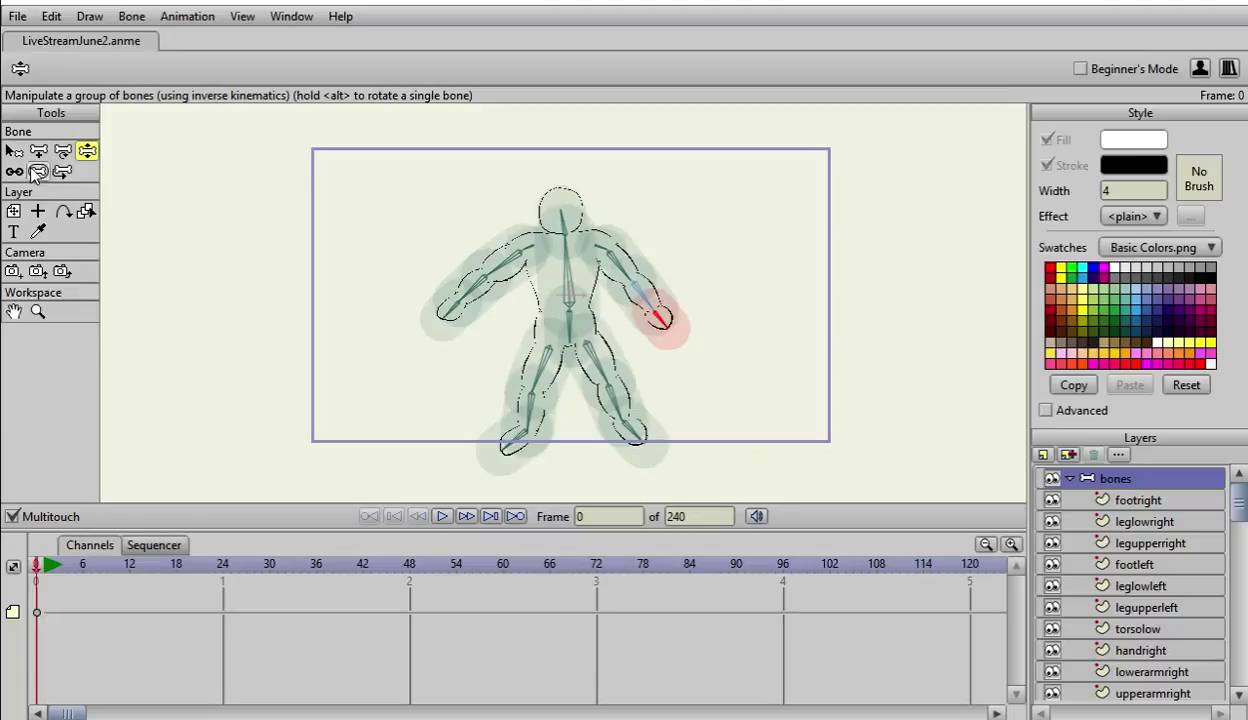
# Step: Reduce the bone strength of the right hand, forearm and upper-arm bones, and of the right shoulder bone to about 0.21
pyautogui.click(38, 172)
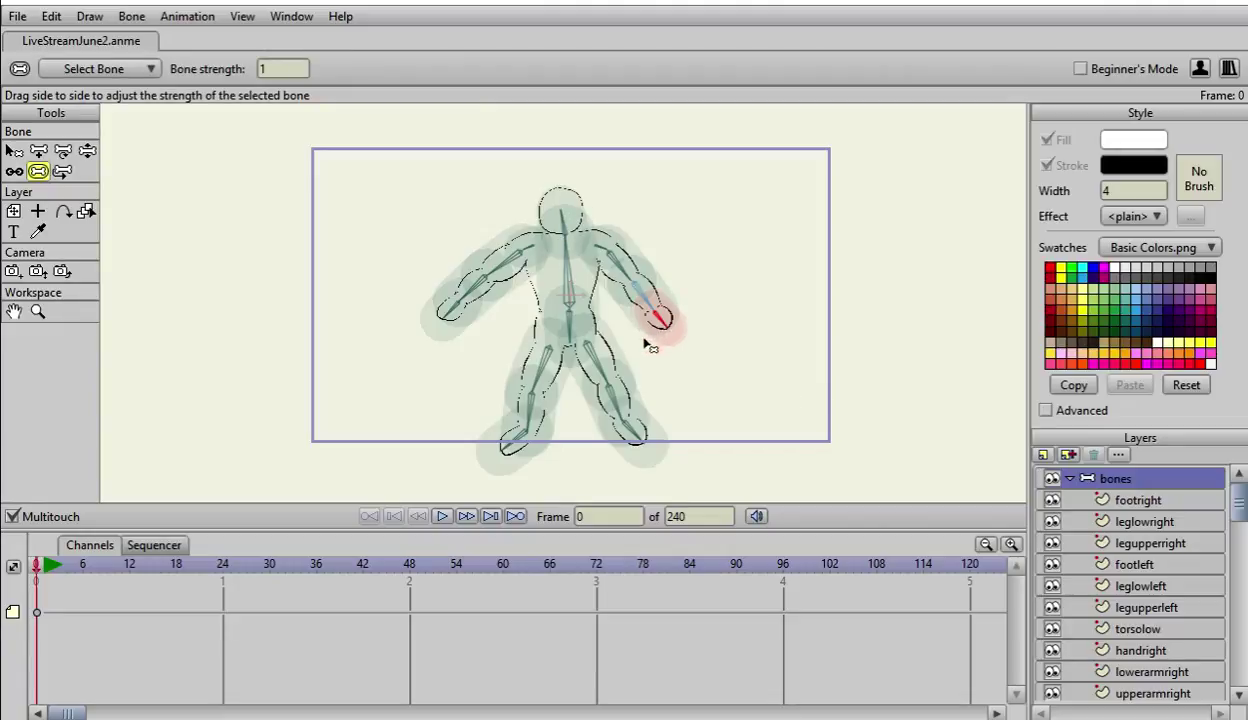
pyautogui.click(630, 288)
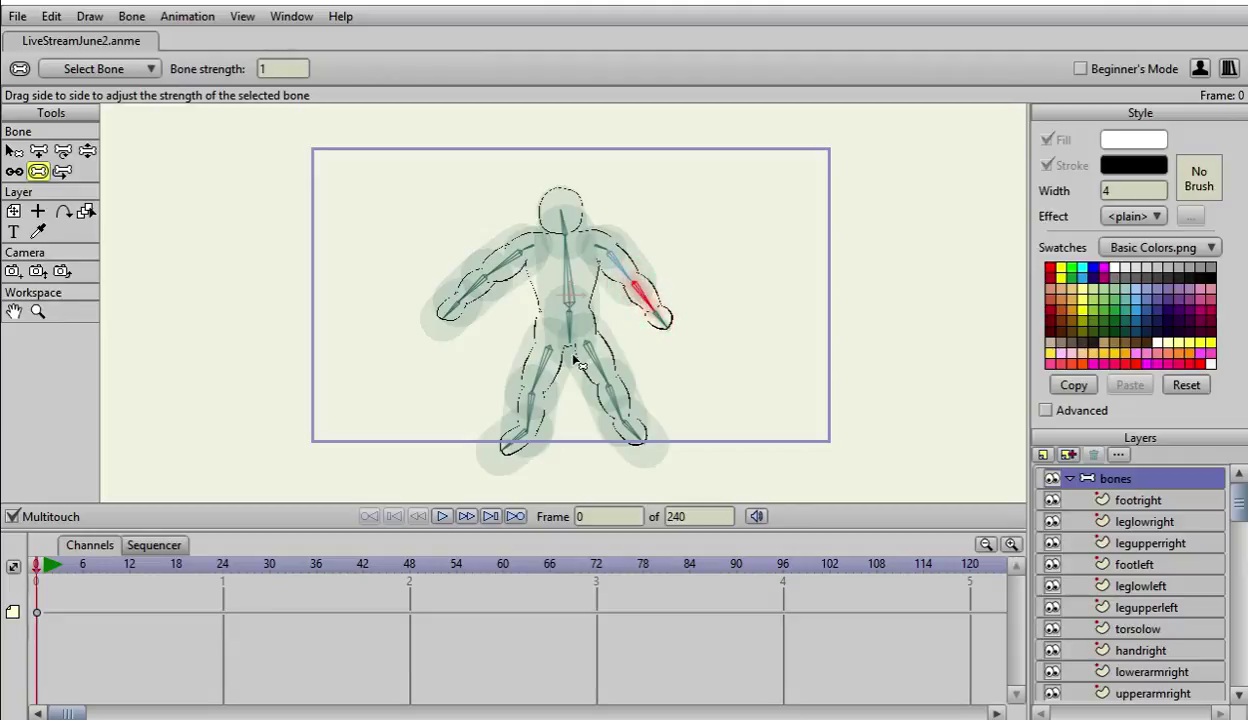
pyautogui.click(610, 262)
pyautogui.click(622, 268)
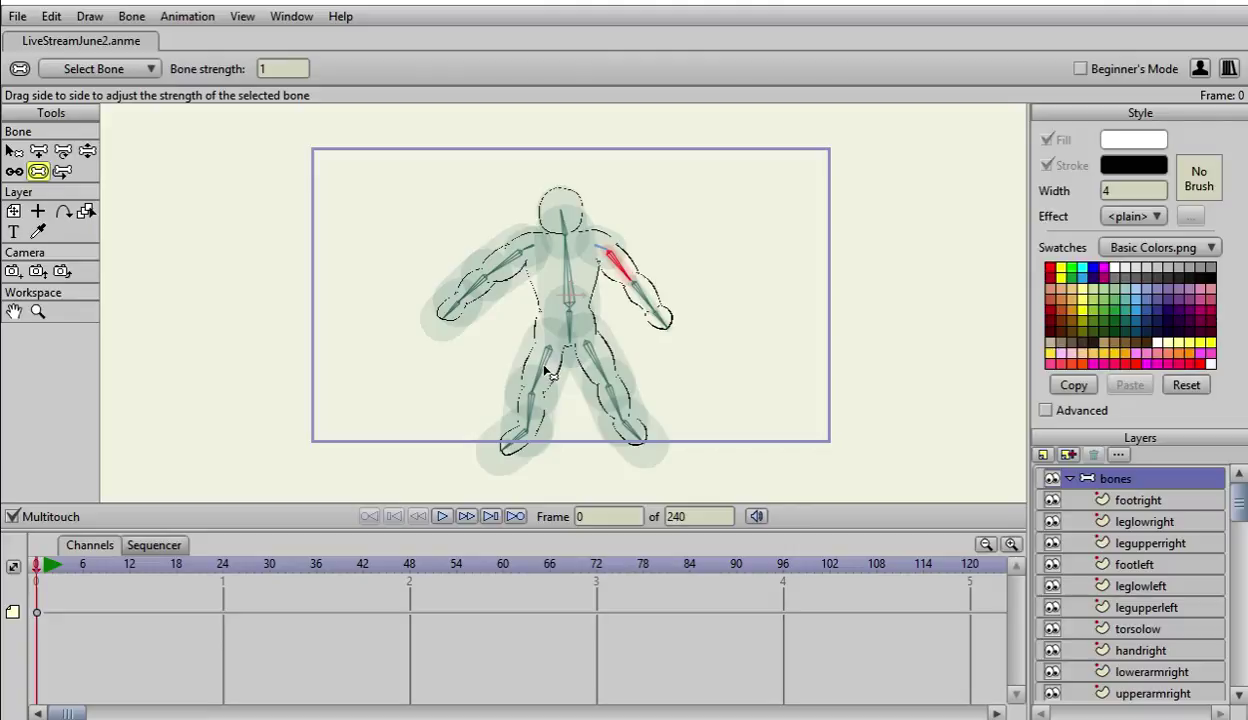
pyautogui.moveTo(536, 365); pyautogui.dragTo(531, 372)
pyautogui.click(603, 252)
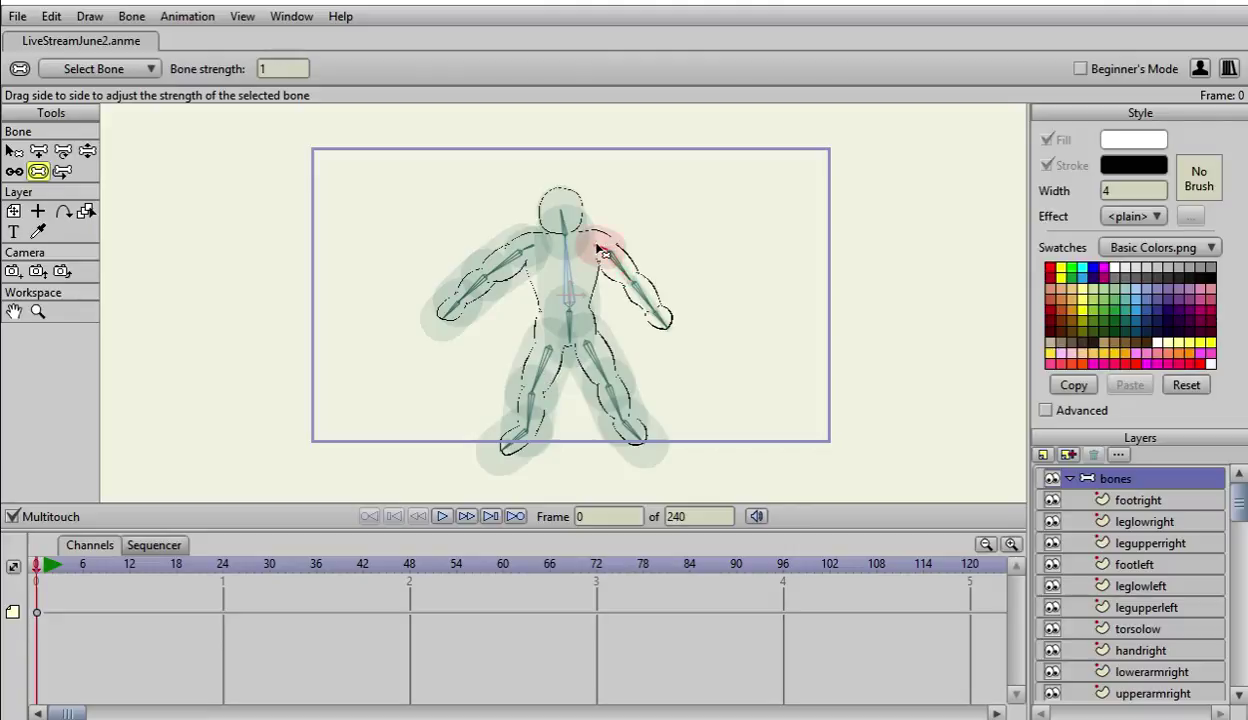
pyautogui.moveTo(545, 380); pyautogui.dragTo(514, 394)
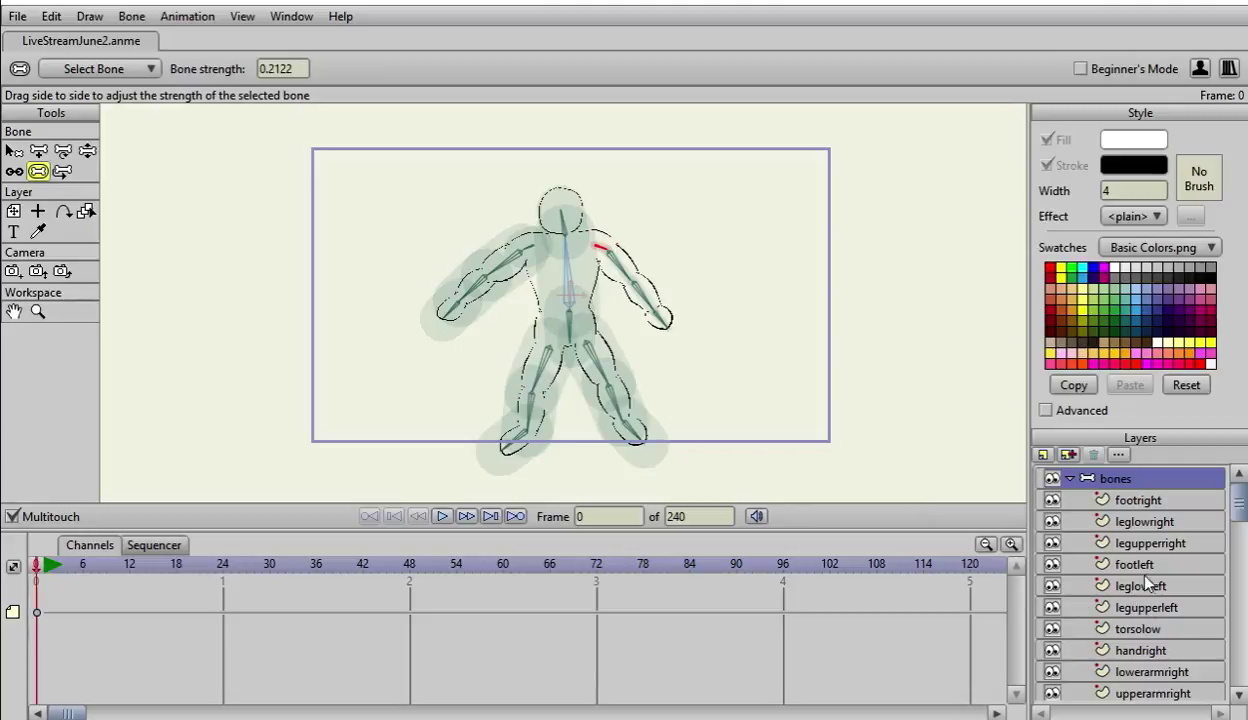
# Step: Check which bones the rightshoulder and leftshoulder layers are bound to
pyautogui.scroll(-3, 1146, 583)
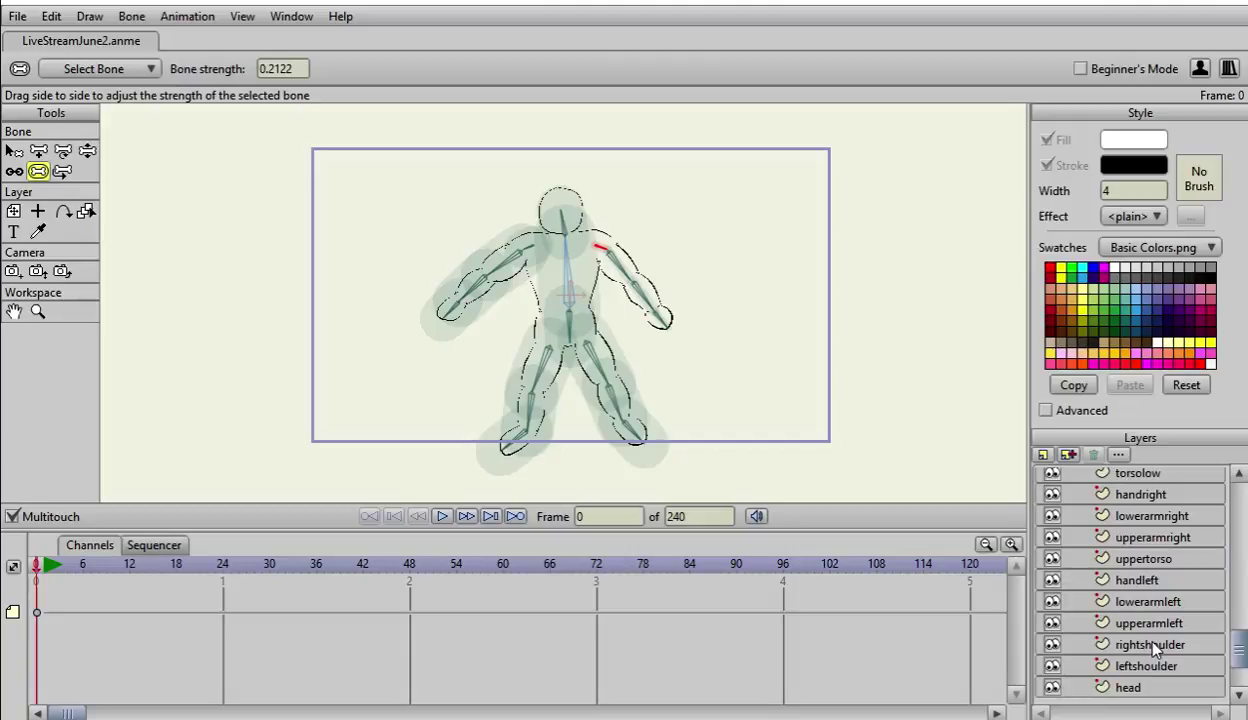
pyautogui.click(1150, 645)
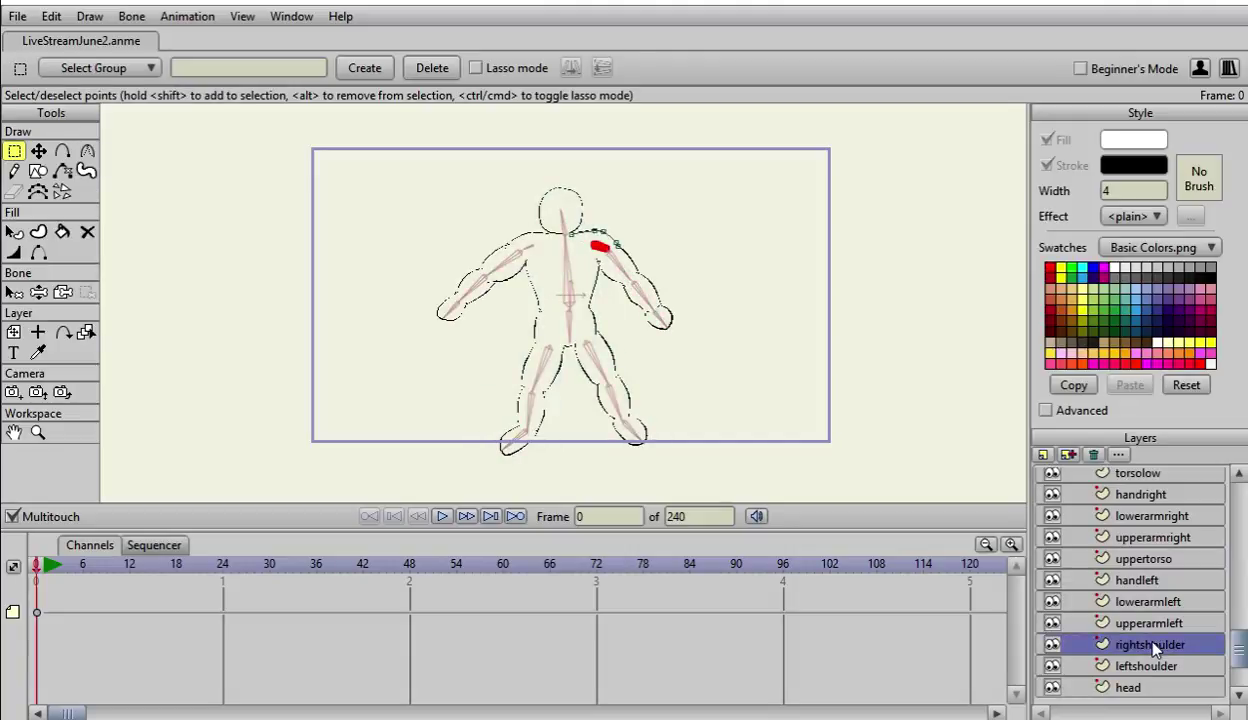
pyautogui.click(1147, 668)
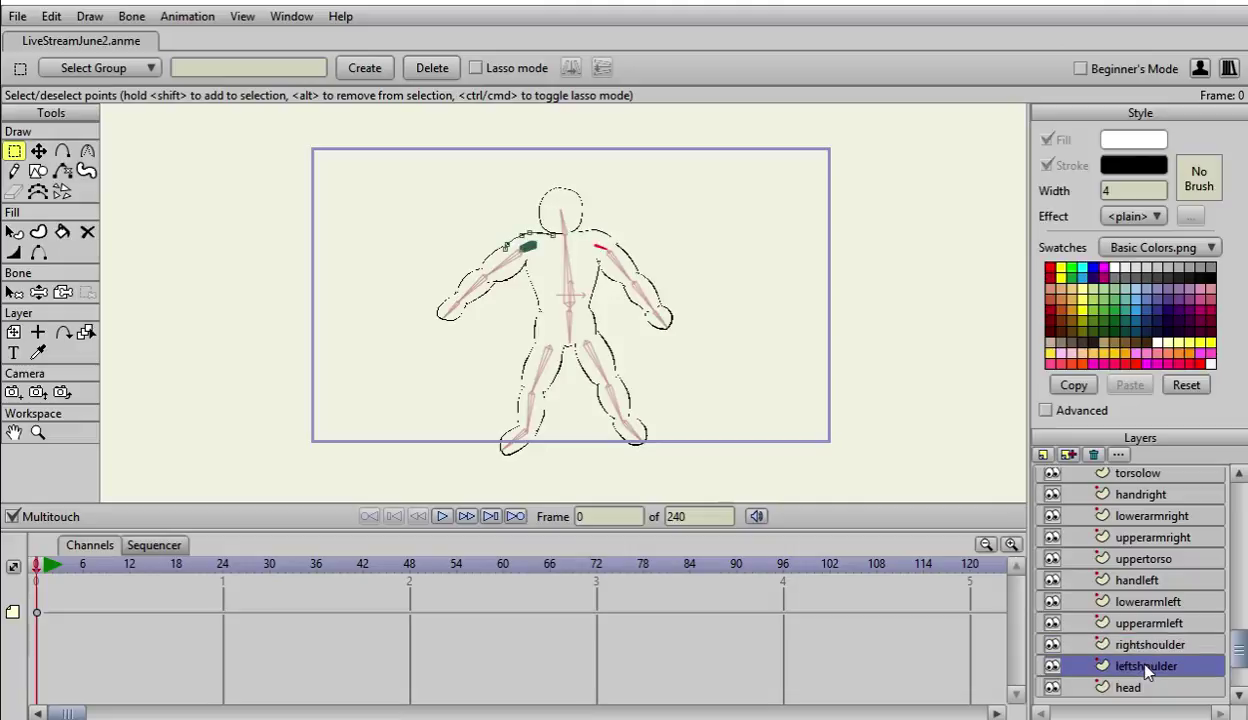
pyautogui.click(62, 292)
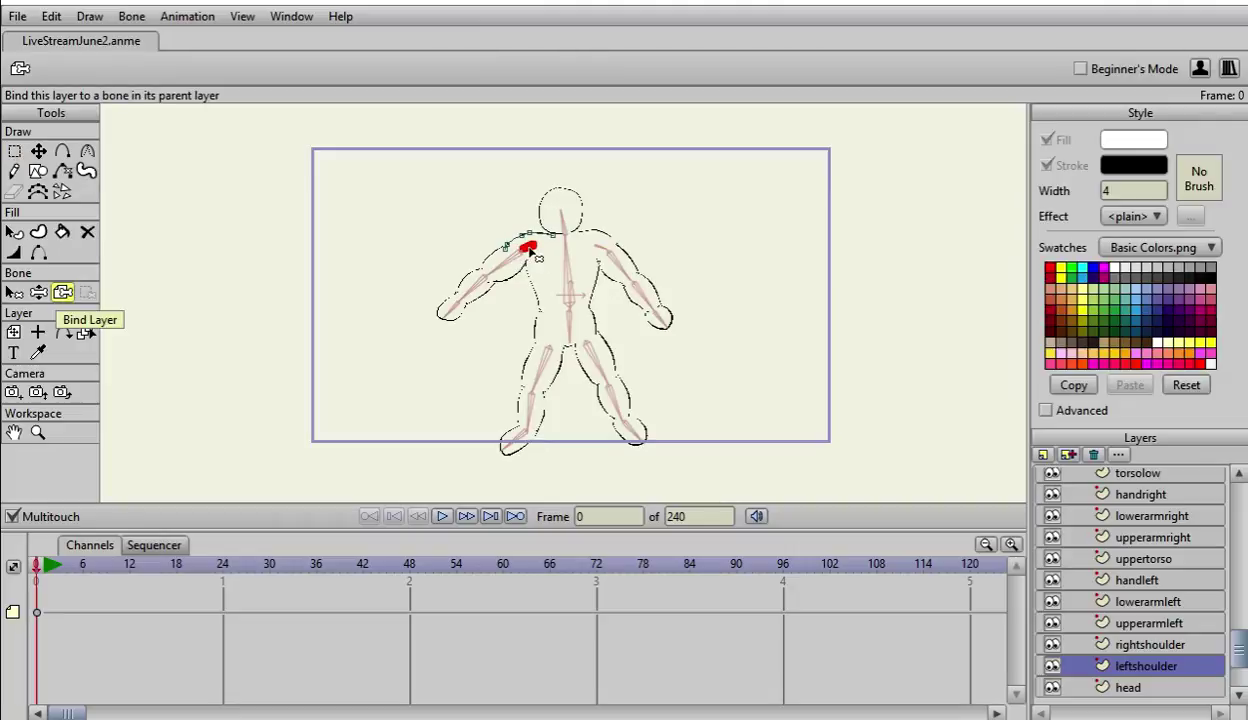
pyautogui.click(1151, 646)
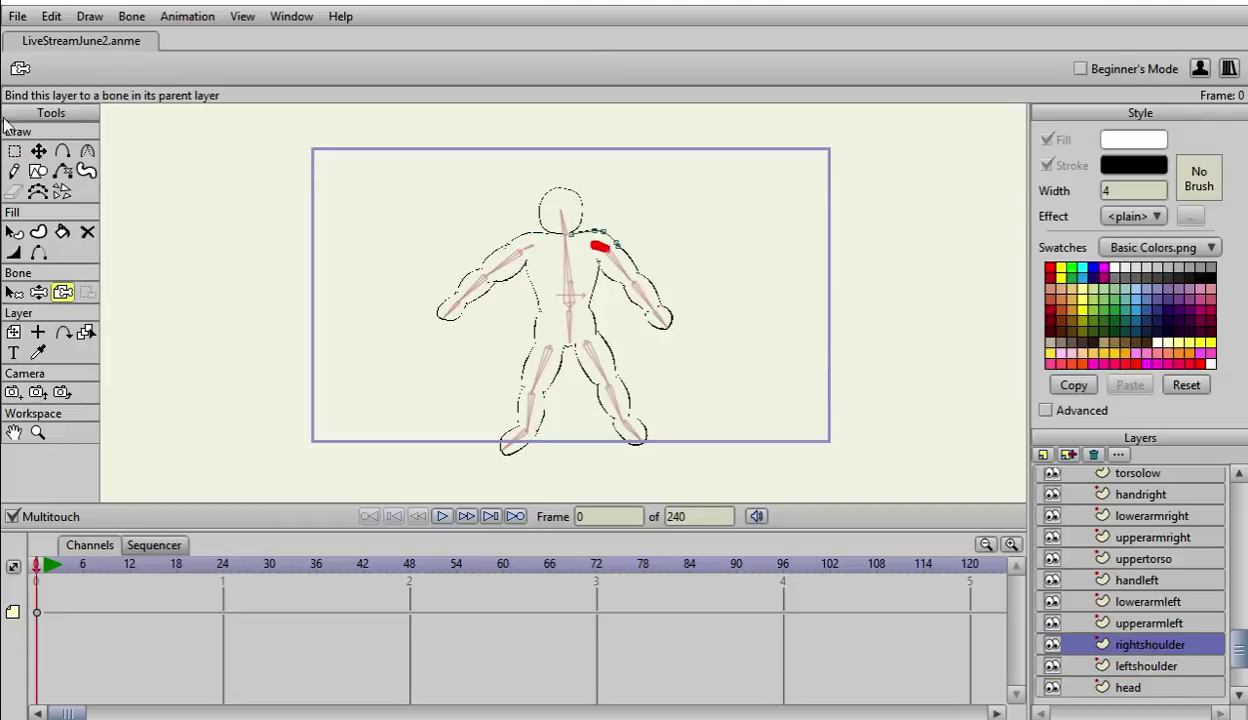
# Step: On the bones layer, reduce the bone strength of the head bone, and of the spine bone to about 0.19
pyautogui.scroll(3, 1177, 555)
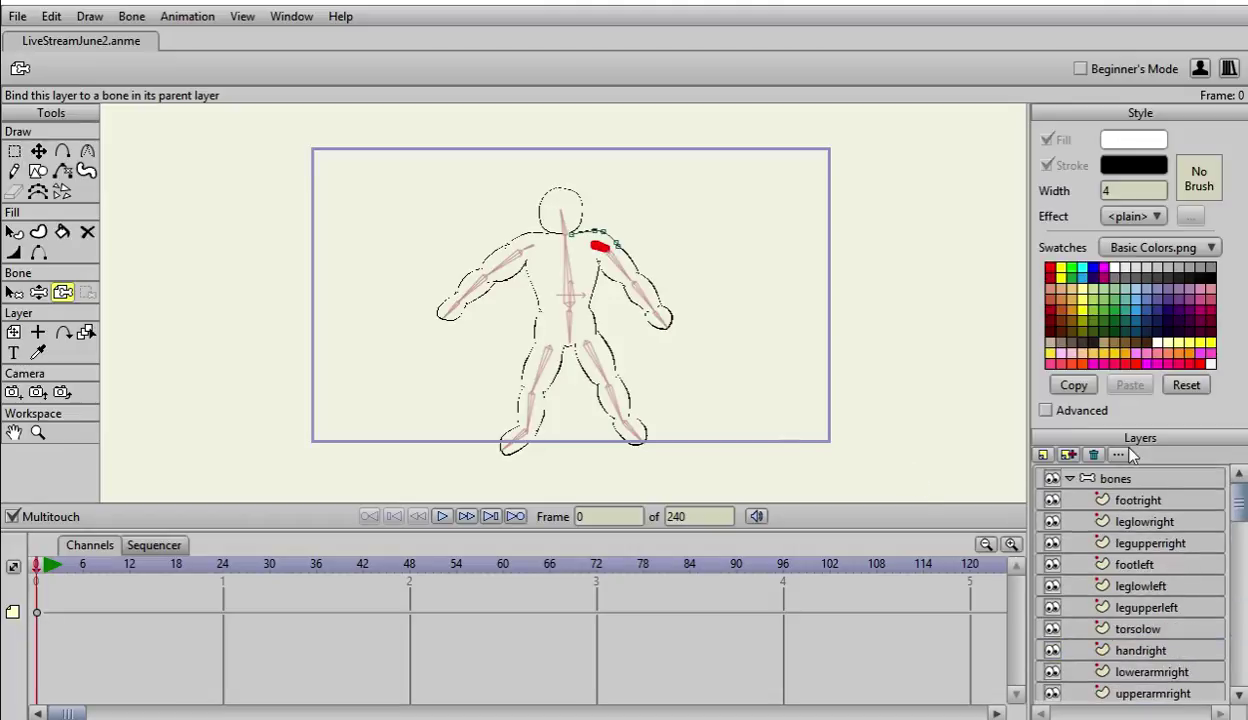
pyautogui.click(1125, 479)
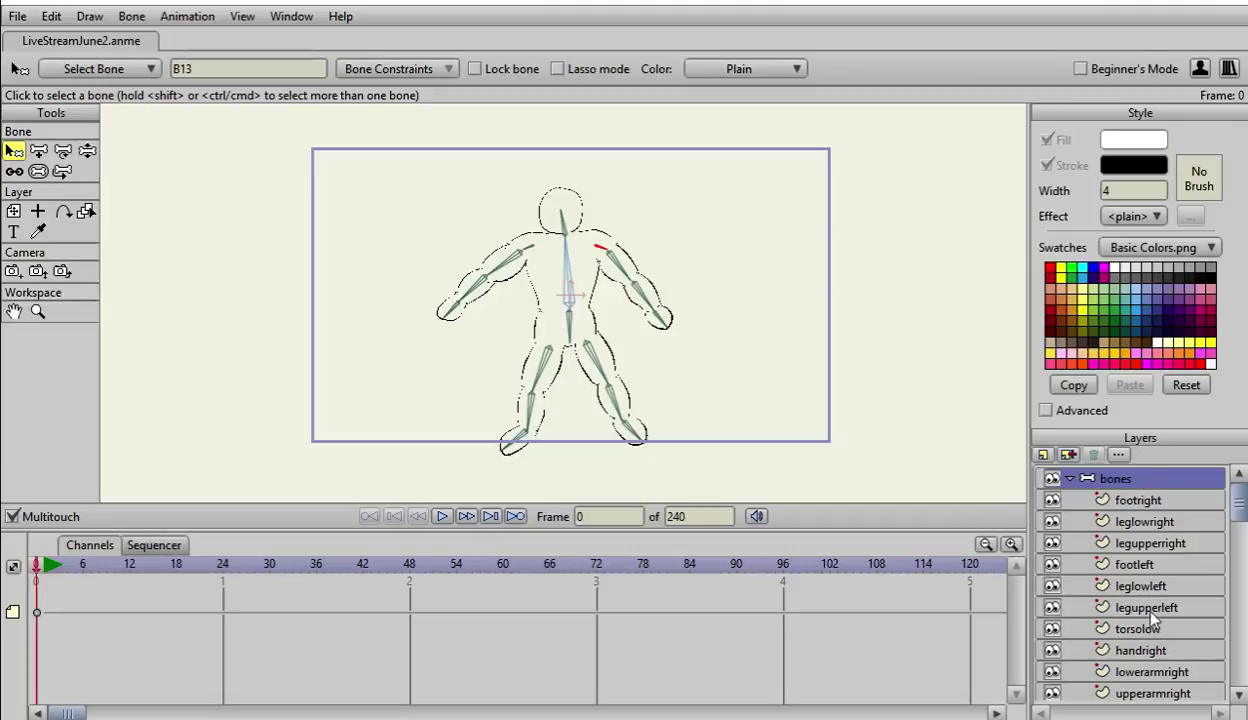
pyautogui.scroll(-3, 1152, 620)
pyautogui.scroll(4, 1160, 585)
pyautogui.click(38, 171)
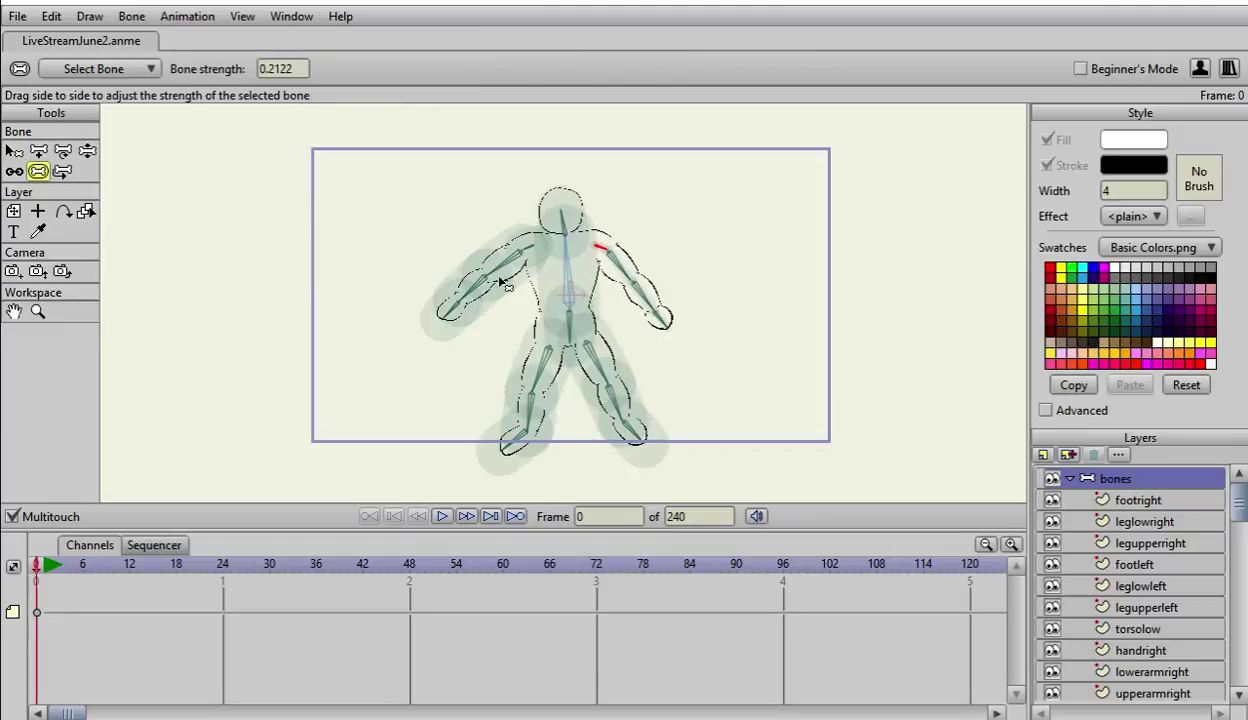
pyautogui.click(549, 228)
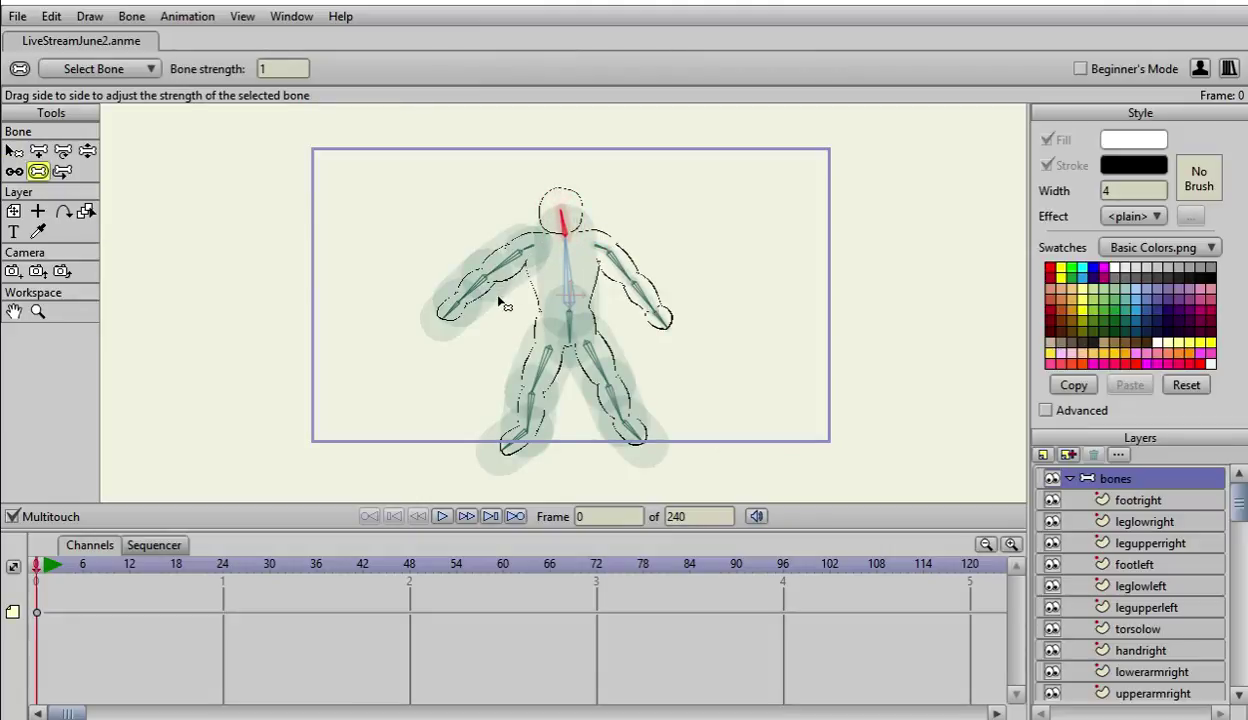
pyautogui.click(562, 266)
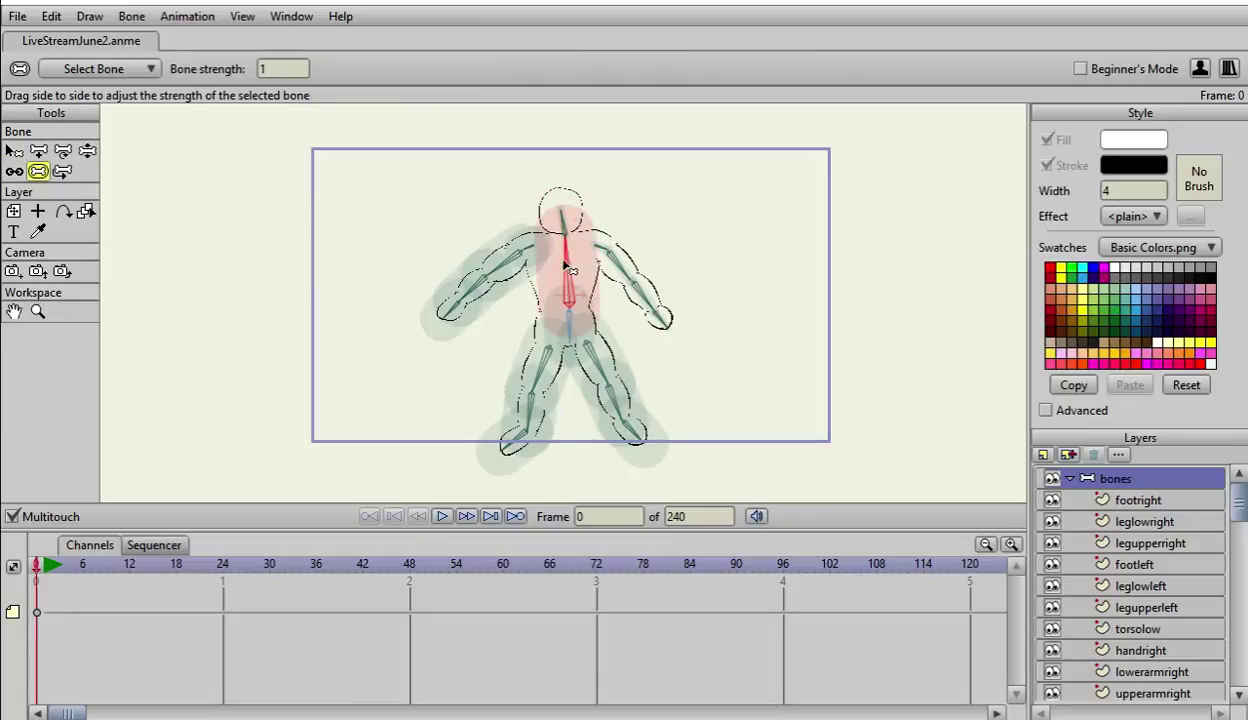
pyautogui.moveTo(524, 280); pyautogui.dragTo(493, 323)
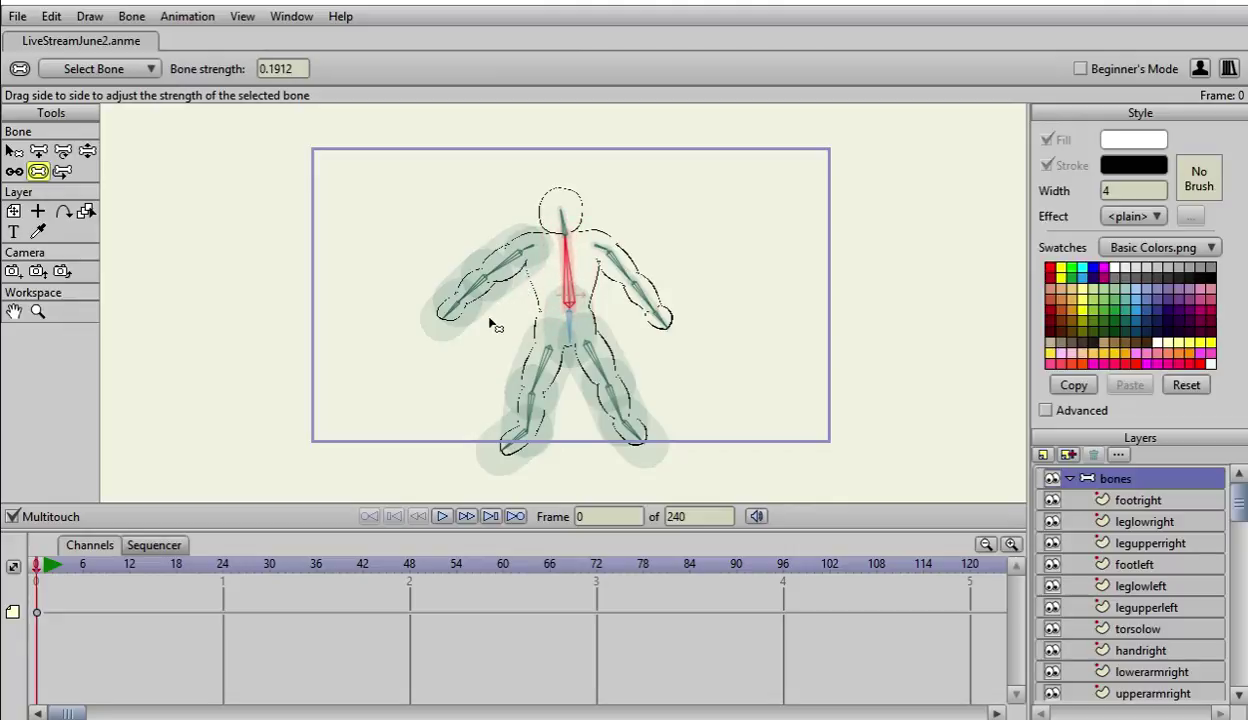
# Step: Reduce the bone strength of the pelvis bone and both upper-leg bones, bringing the right upper leg to about 0.18
pyautogui.click(568, 327)
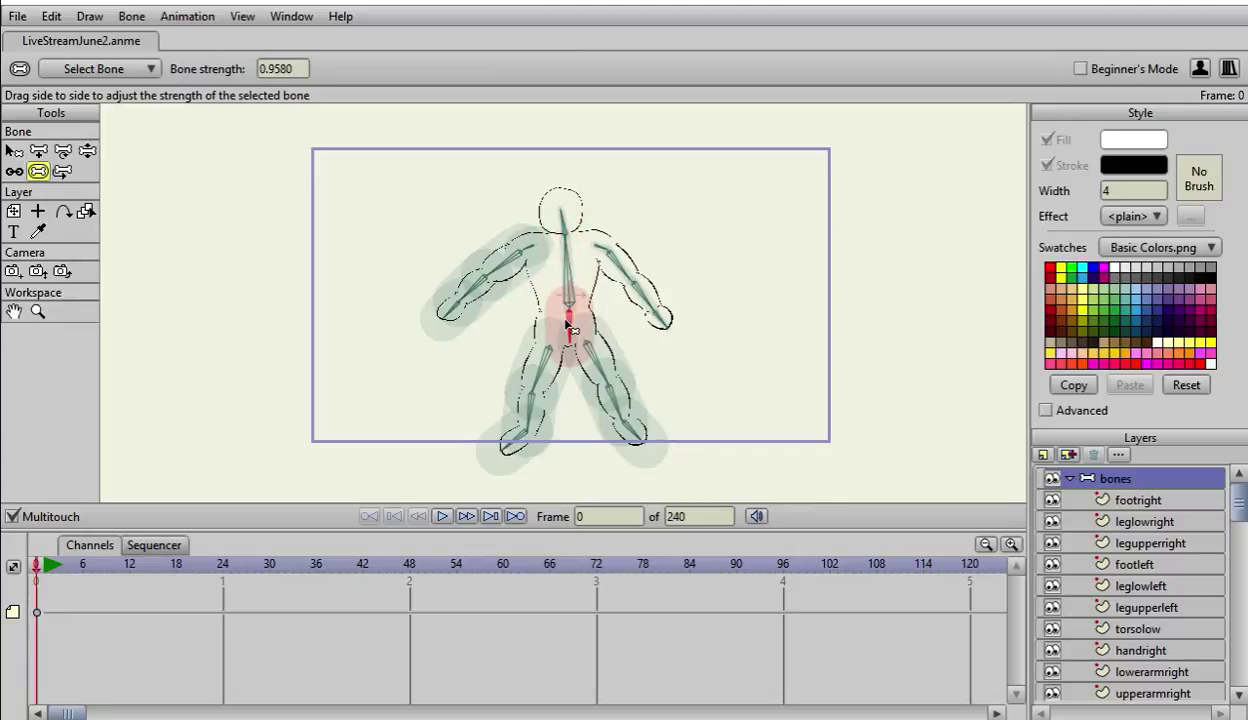
pyautogui.click(536, 368)
pyautogui.moveTo(526, 371); pyautogui.dragTo(478, 383)
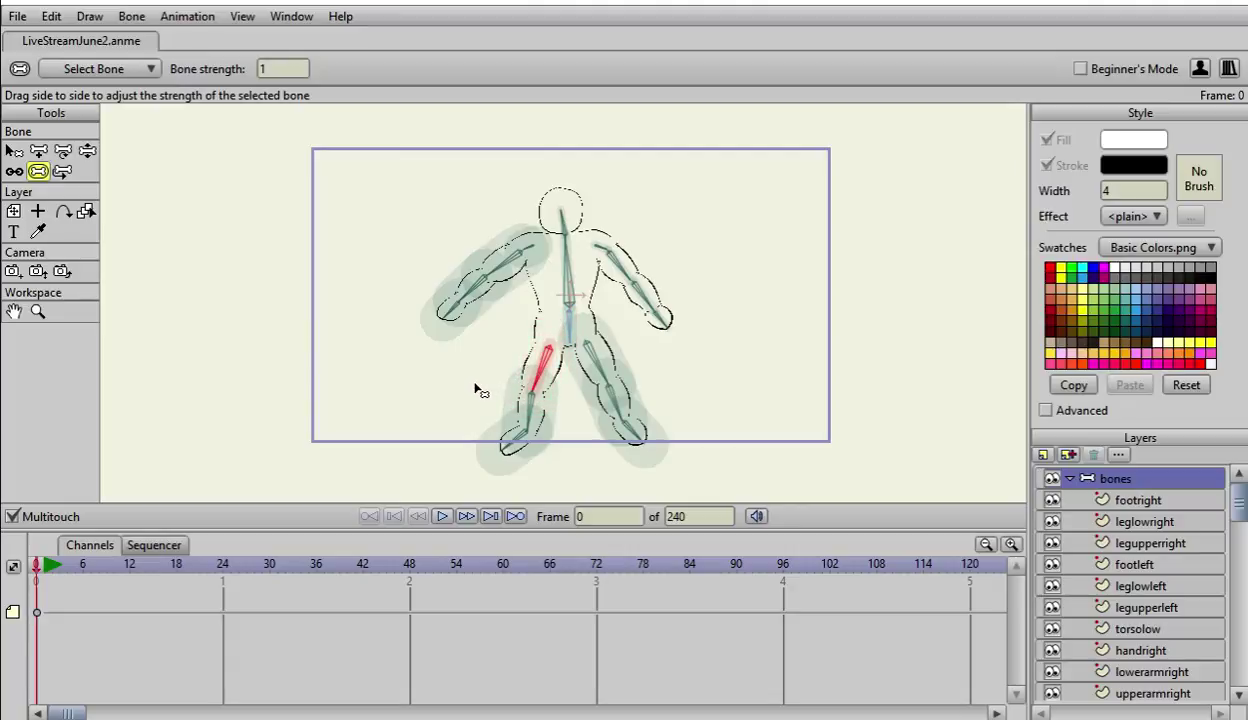
pyautogui.click(584, 348)
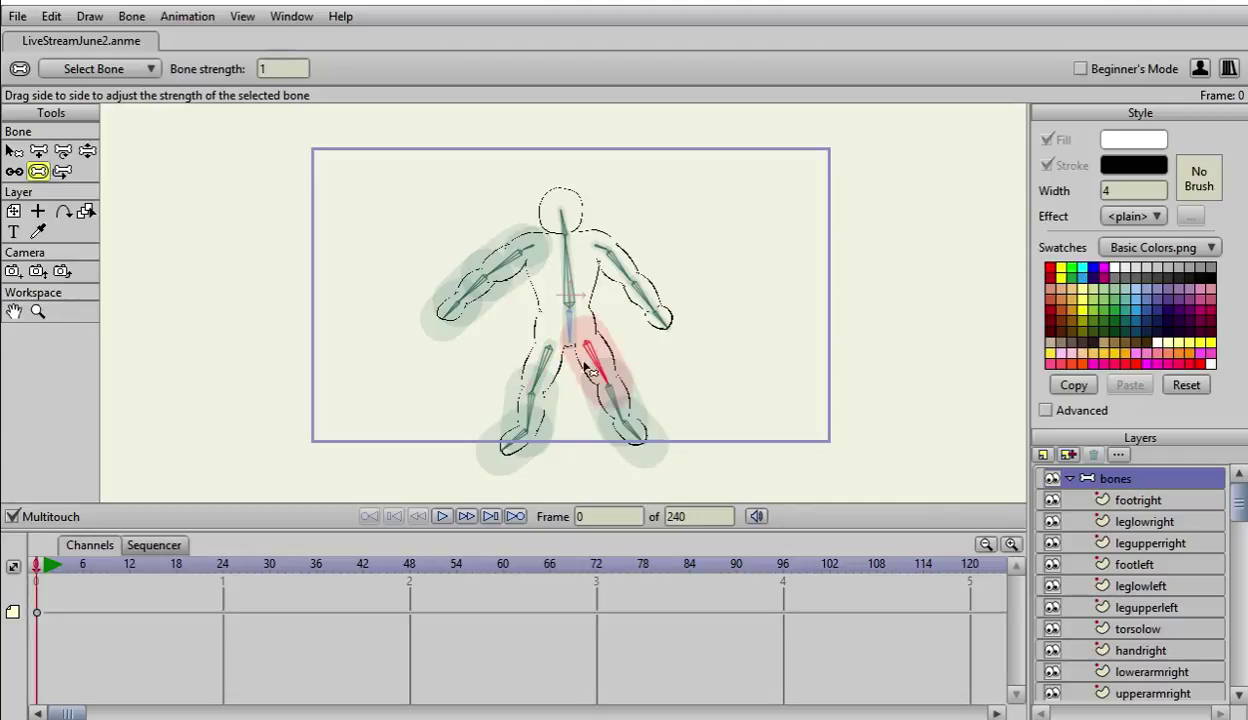
pyautogui.moveTo(590, 372); pyautogui.dragTo(520, 418)
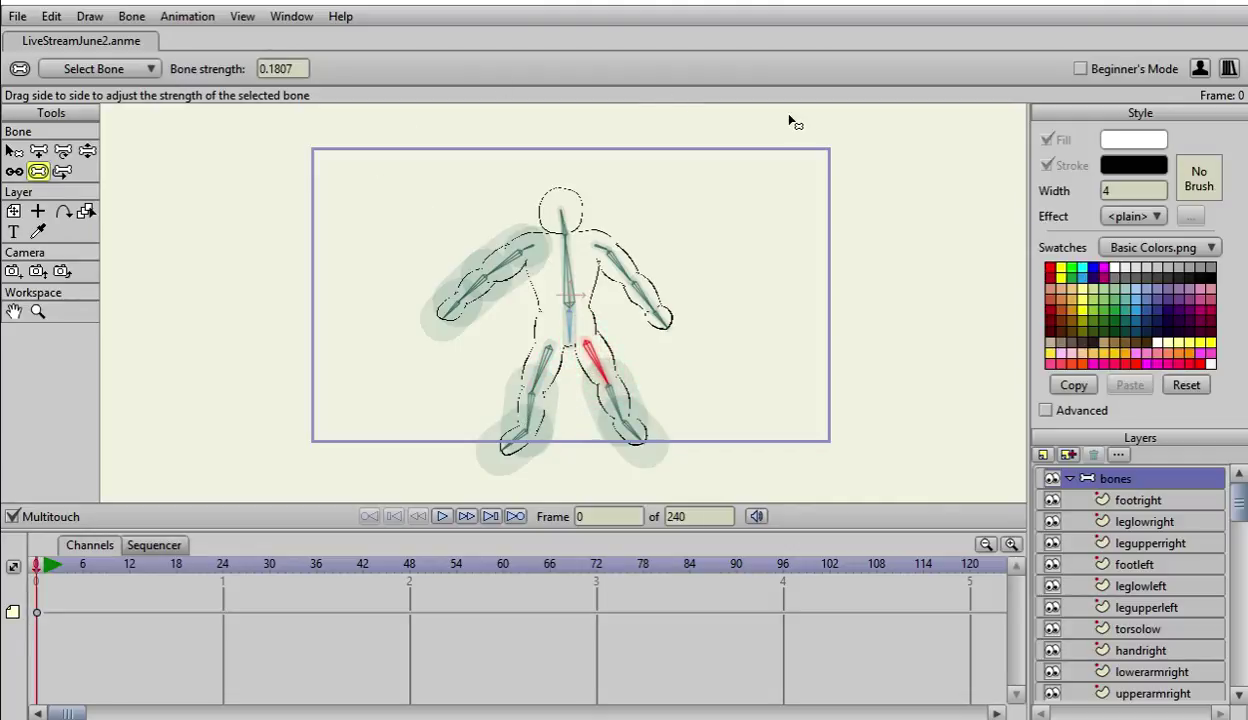
# Step: Reduce the bone strength of both lower-leg bones and both foot bones, with the left foot at about 0.19
pyautogui.click(537, 410)
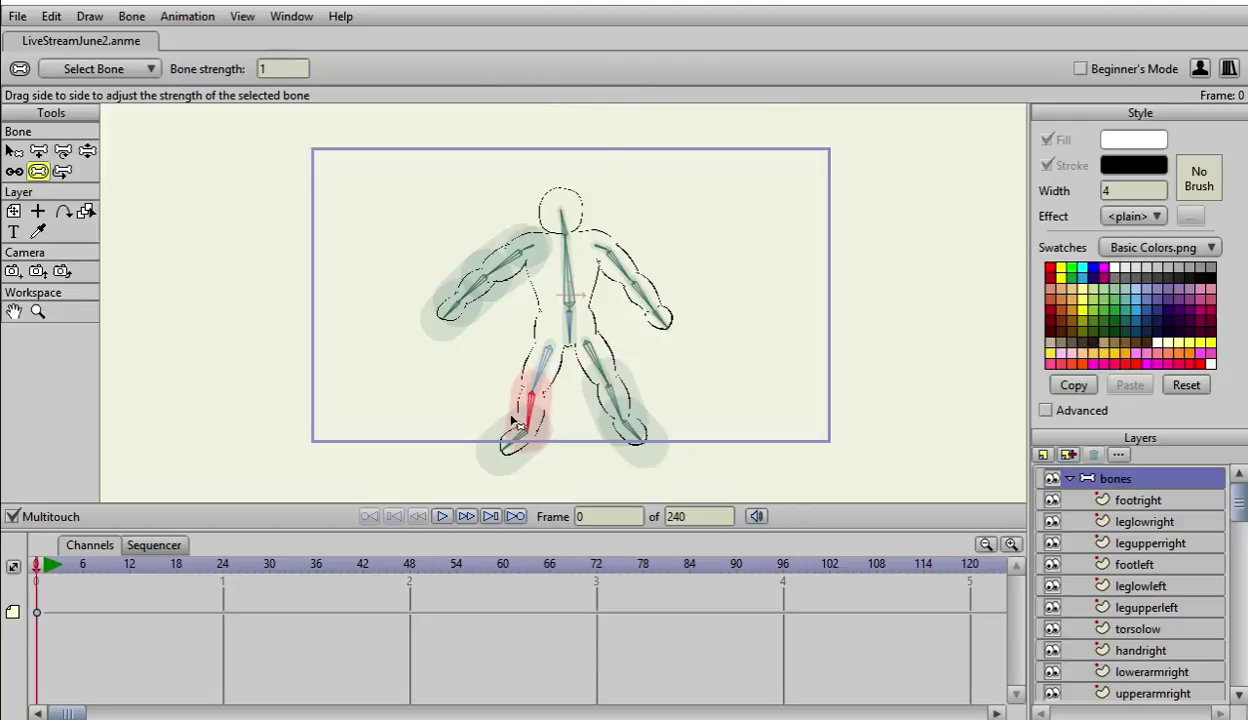
pyautogui.click(610, 395)
pyautogui.moveTo(618, 405); pyautogui.dragTo(451, 440)
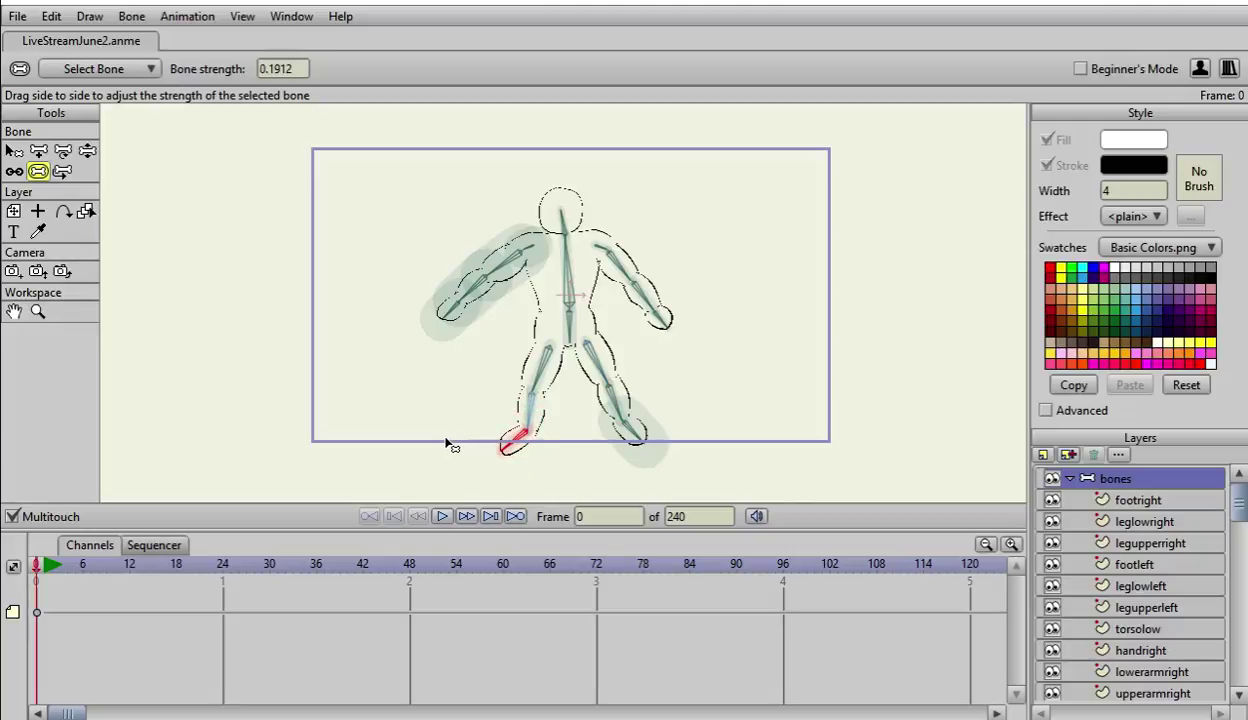
pyautogui.click(635, 436)
pyautogui.moveTo(637, 438); pyautogui.dragTo(575, 481)
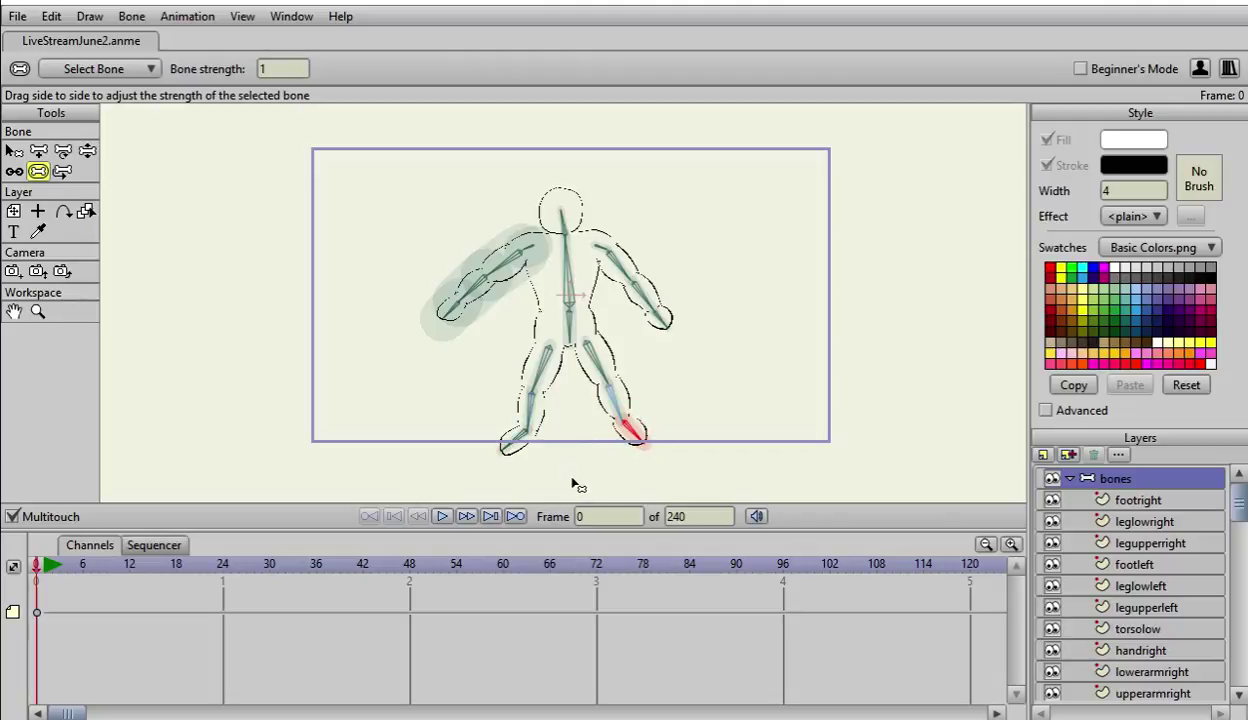
# Step: Reduce the bone strength of the left hand, forearm (about 0.17), upper-arm and shoulder (about 0.16) bones
pyautogui.click(444, 304)
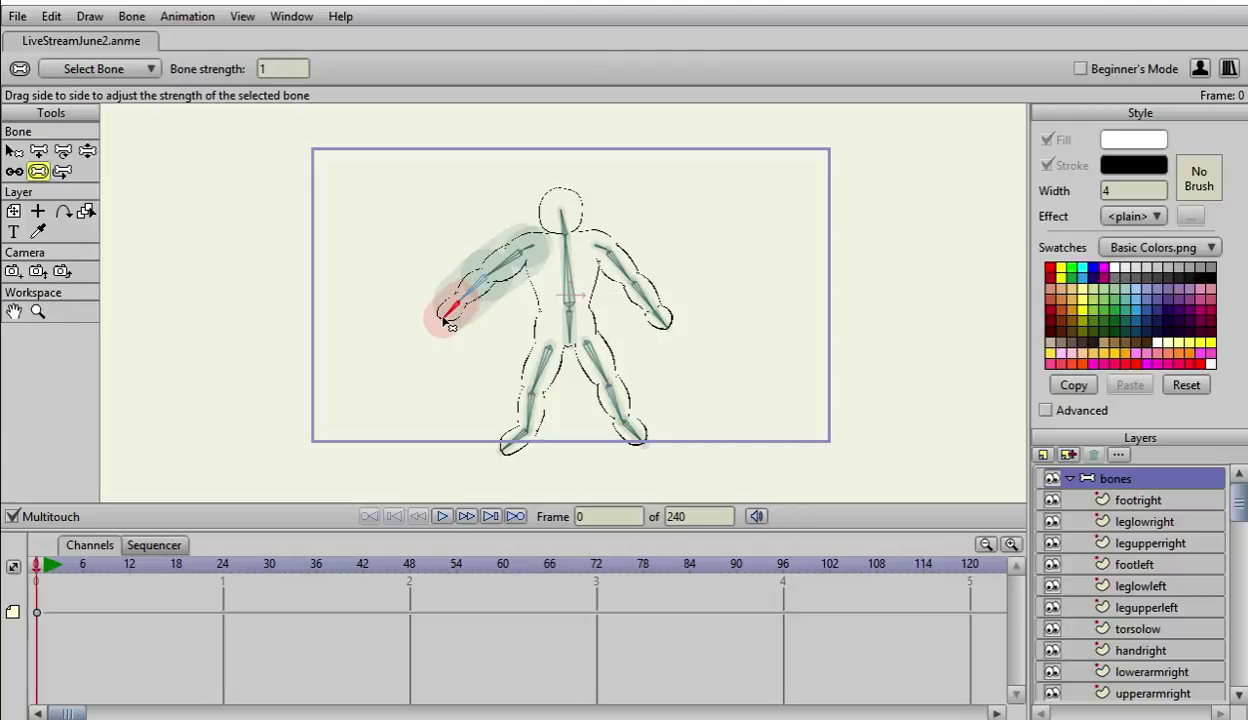
pyautogui.moveTo(443, 320); pyautogui.dragTo(388, 336)
pyautogui.moveTo(454, 298); pyautogui.dragTo(401, 325)
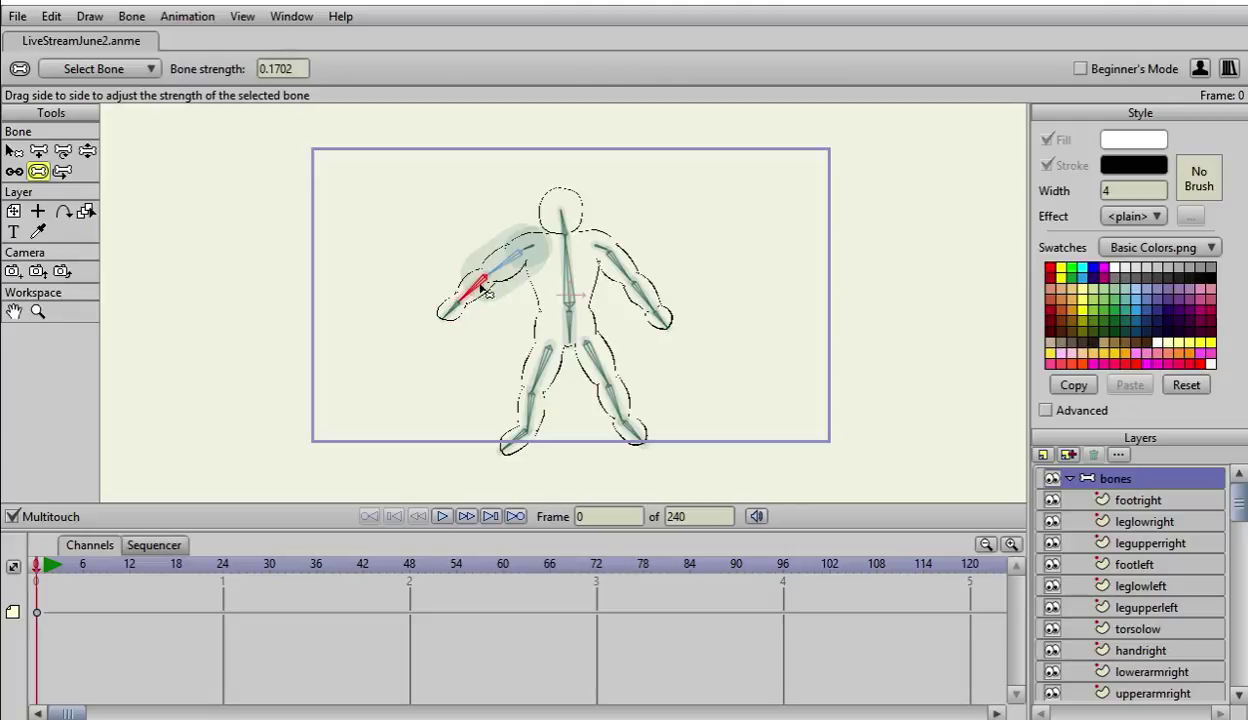
pyautogui.moveTo(502, 265); pyautogui.dragTo(436, 296)
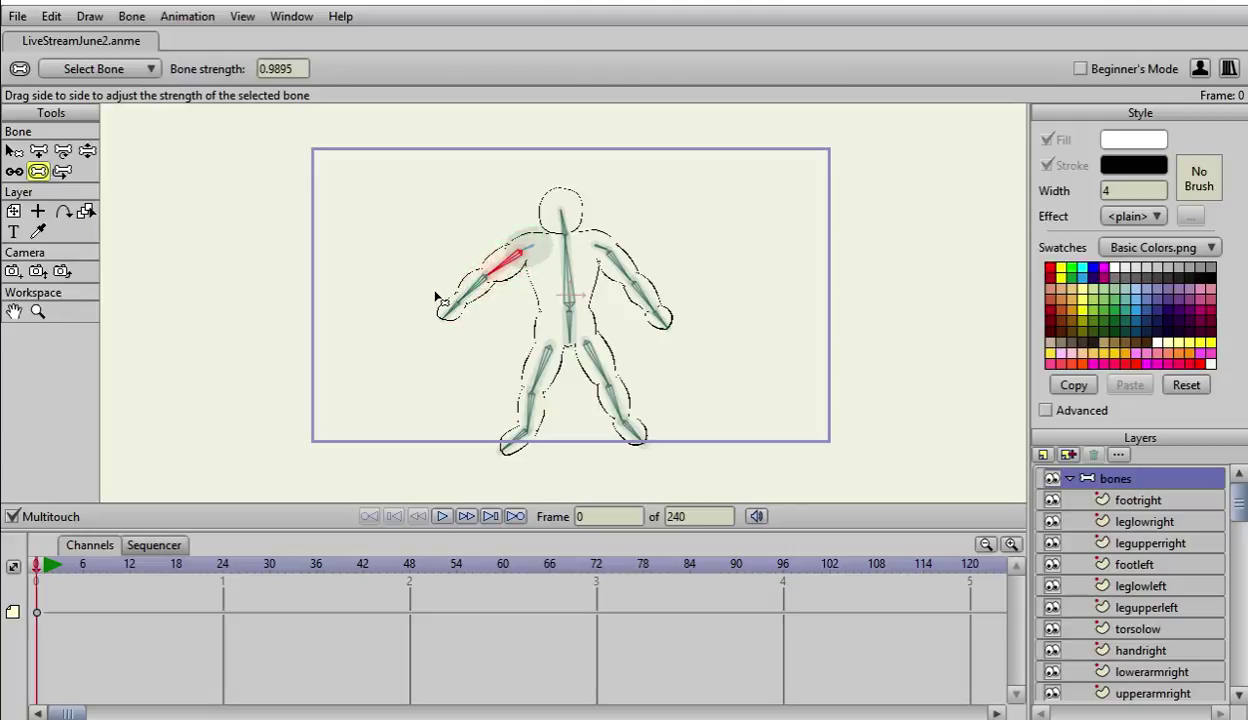
pyautogui.click(529, 246)
pyautogui.moveTo(531, 250); pyautogui.dragTo(455, 280)
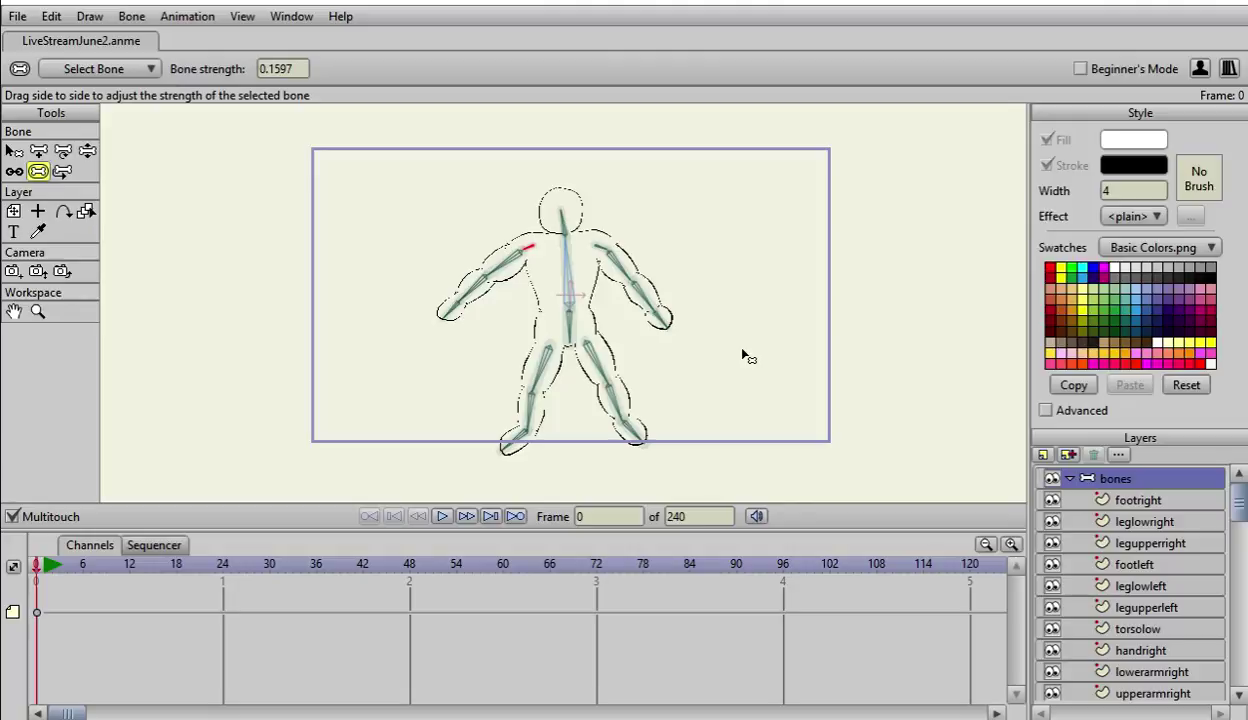
# Step: Switch to Select Bone, inspect the whole rigged figure and collapse the bones layer group
pyautogui.click(14, 151)
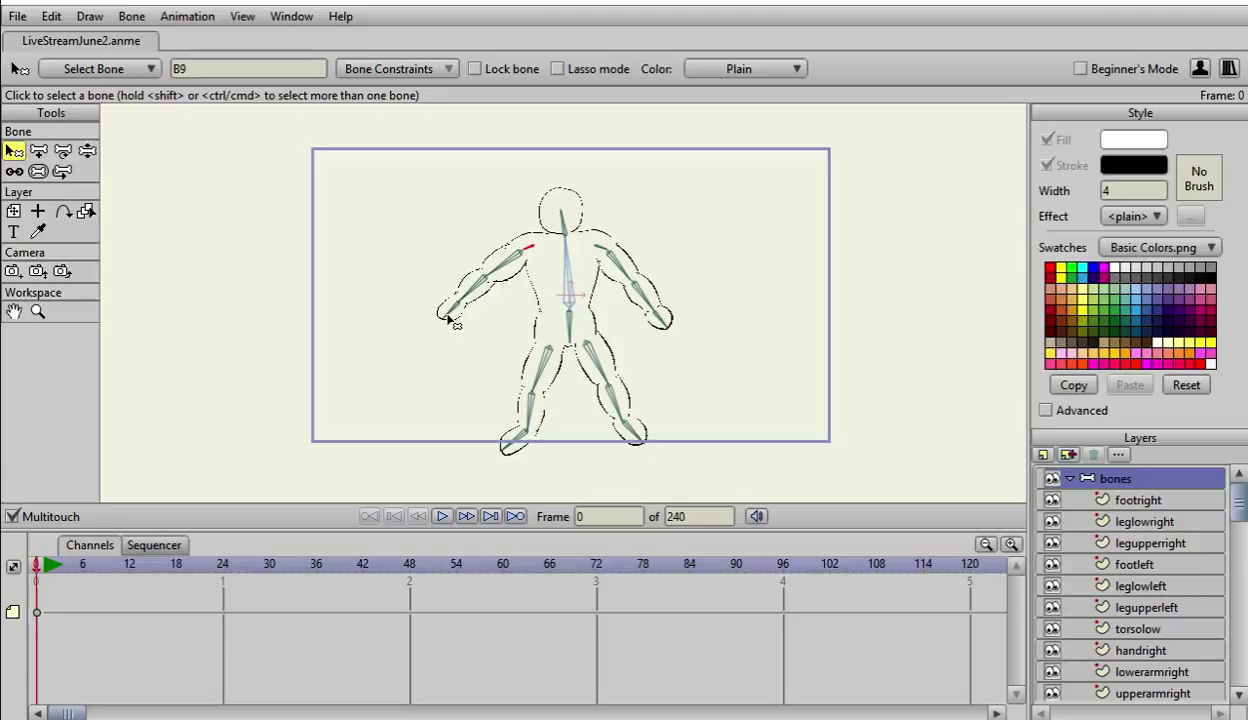
pyautogui.scroll(-1, 686, 350)
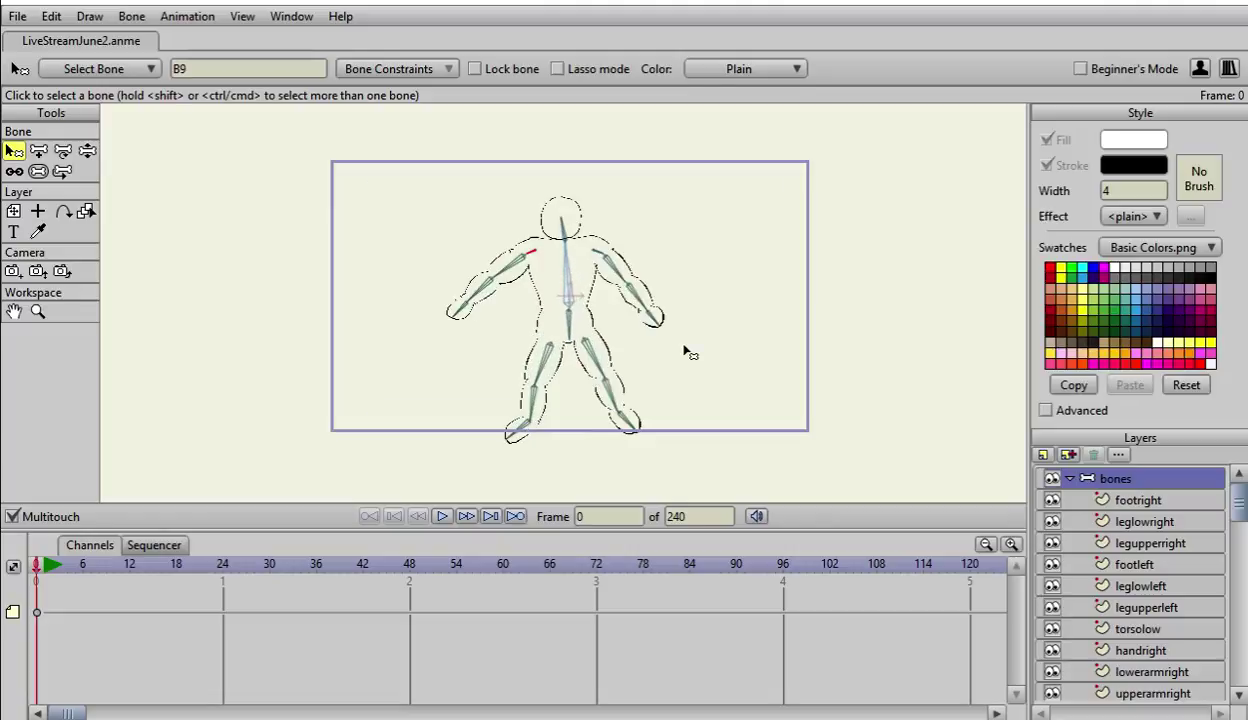
pyautogui.scroll(2, 686, 350)
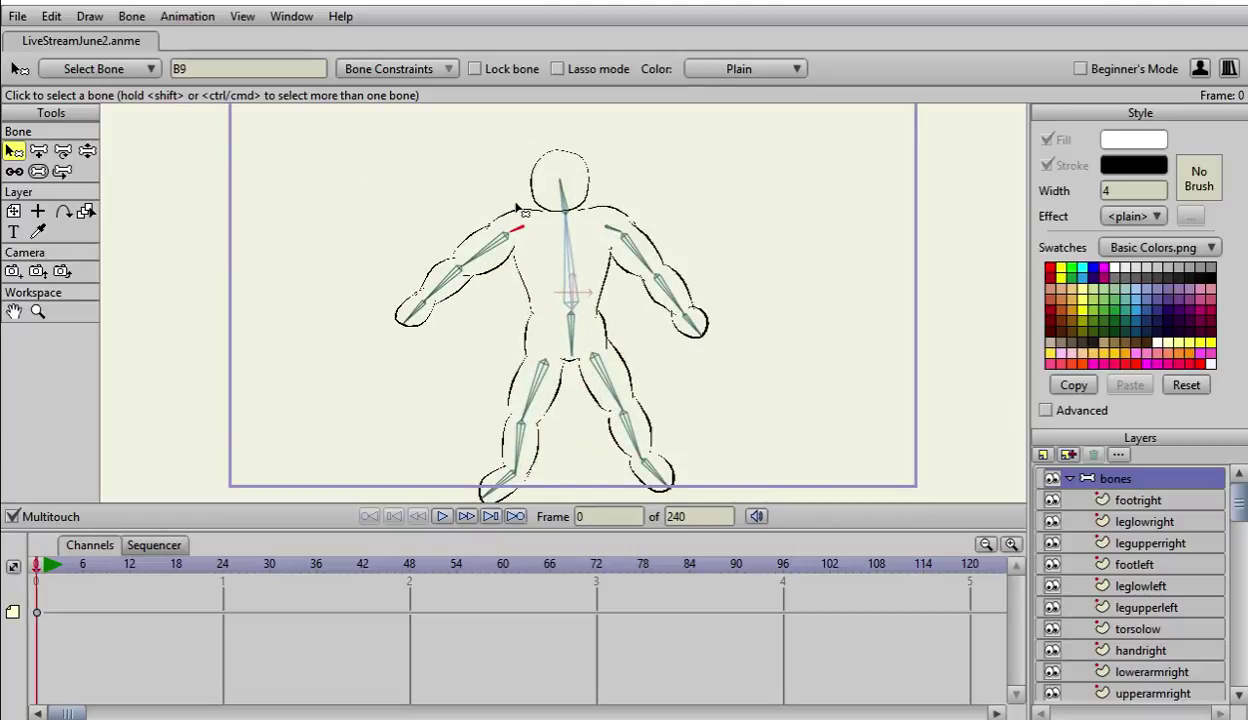
pyautogui.scroll(1, 614, 360)
pyautogui.scroll(-2, 700, 330)
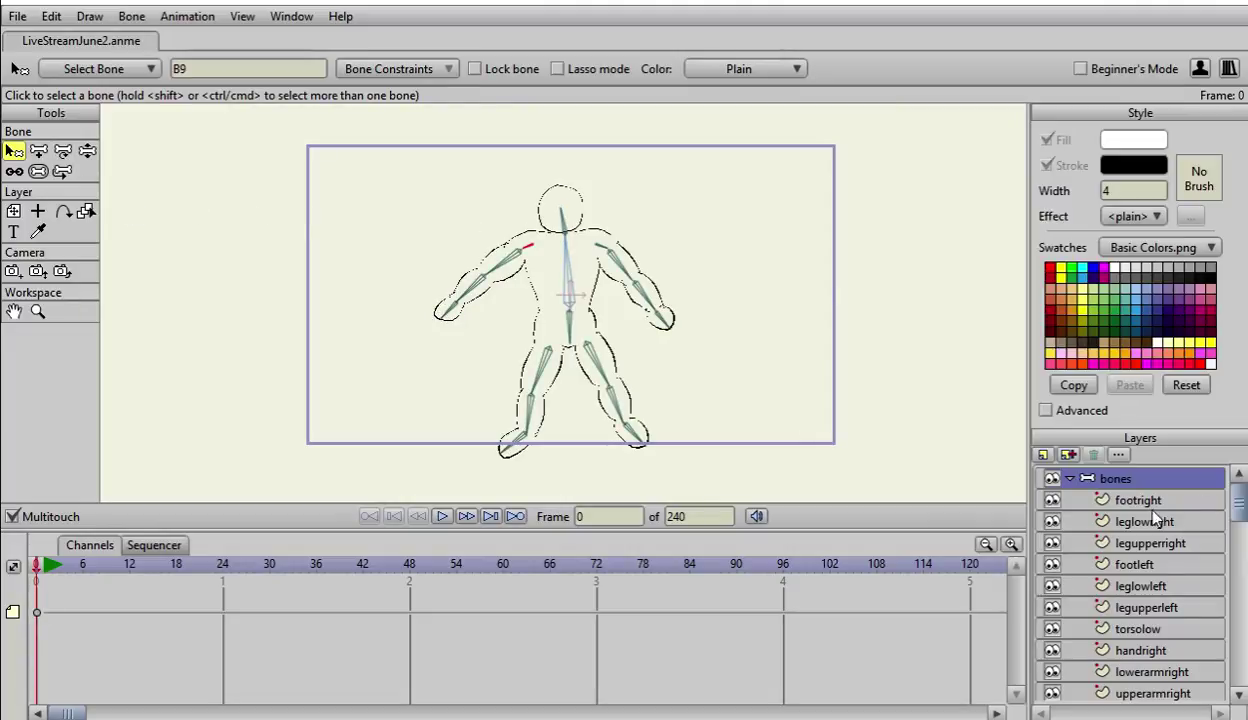
pyautogui.click(1069, 479)
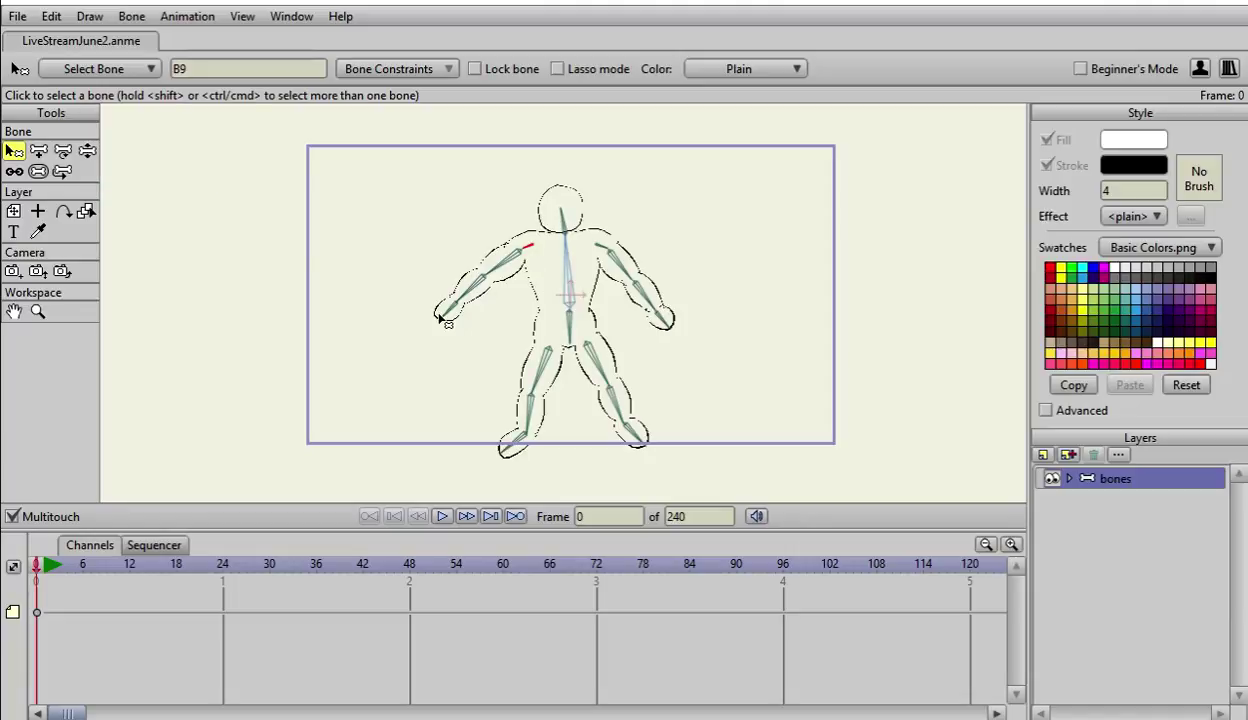
# Step: Test the arm rigging with Manipulate Bones by raising both arms above the head
pyautogui.click(88, 152)
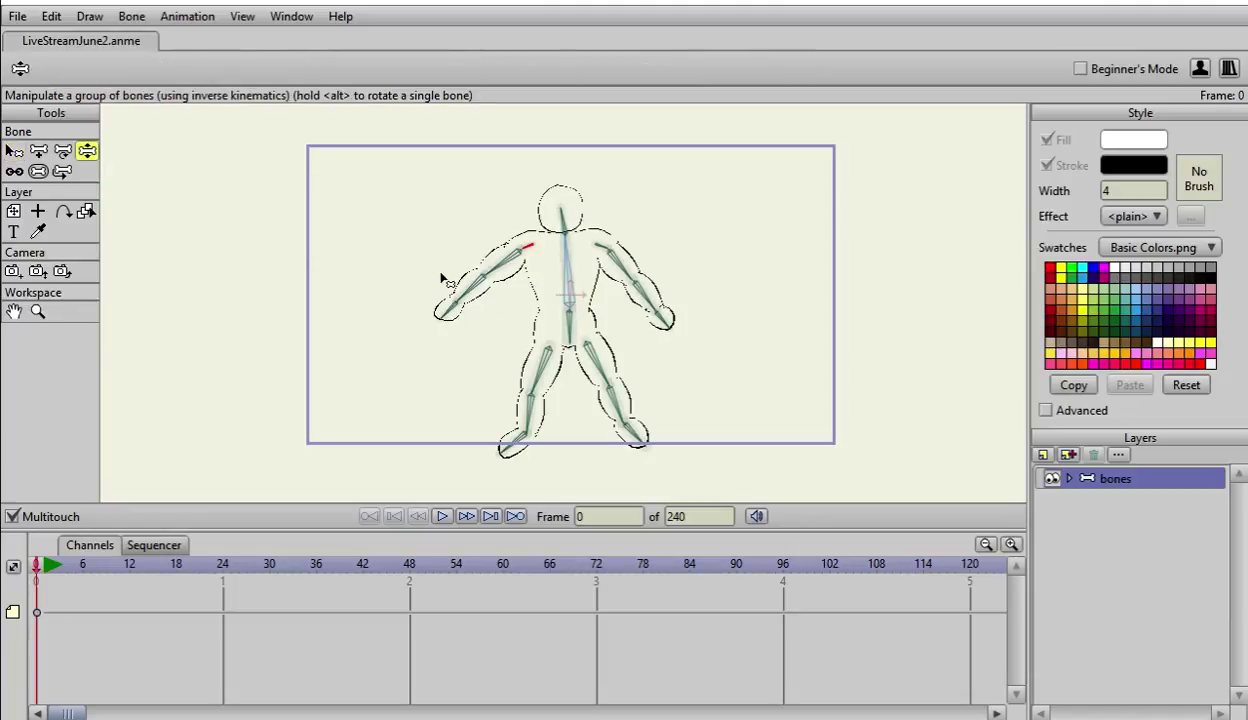
pyautogui.moveTo(445, 321); pyautogui.dragTo(426, 134)
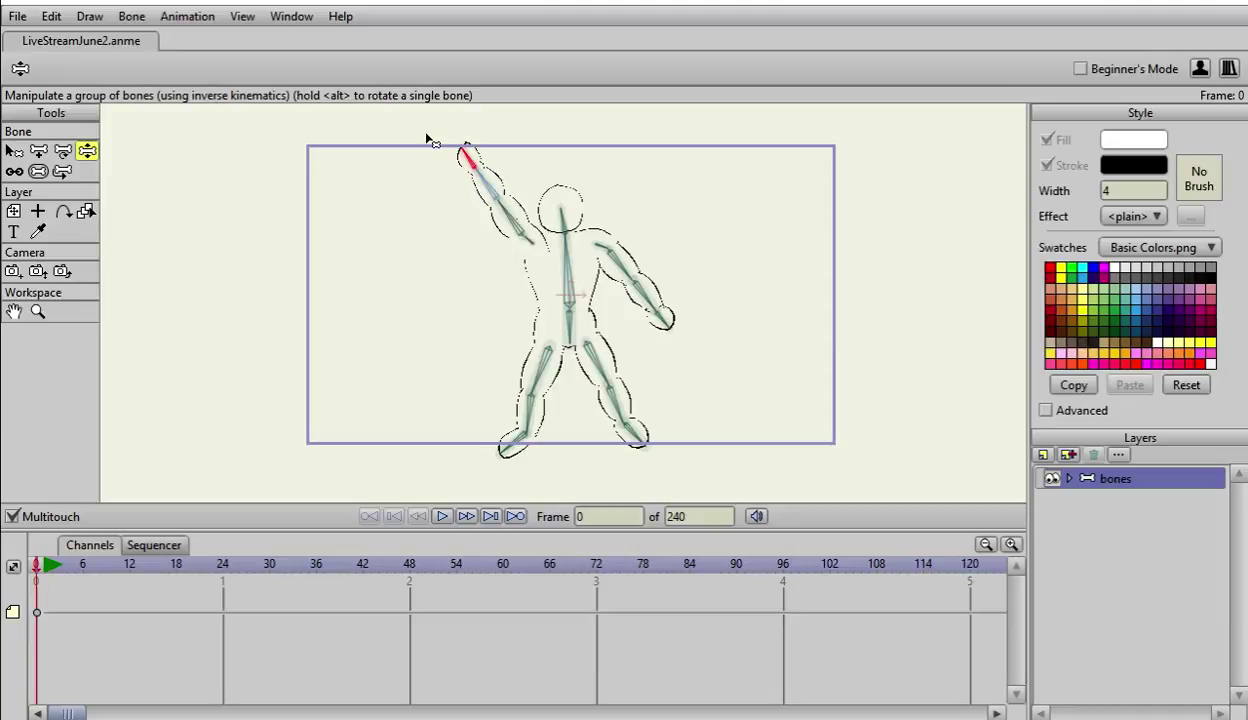
pyautogui.click(682, 331)
pyautogui.moveTo(682, 331); pyautogui.dragTo(735, 108)
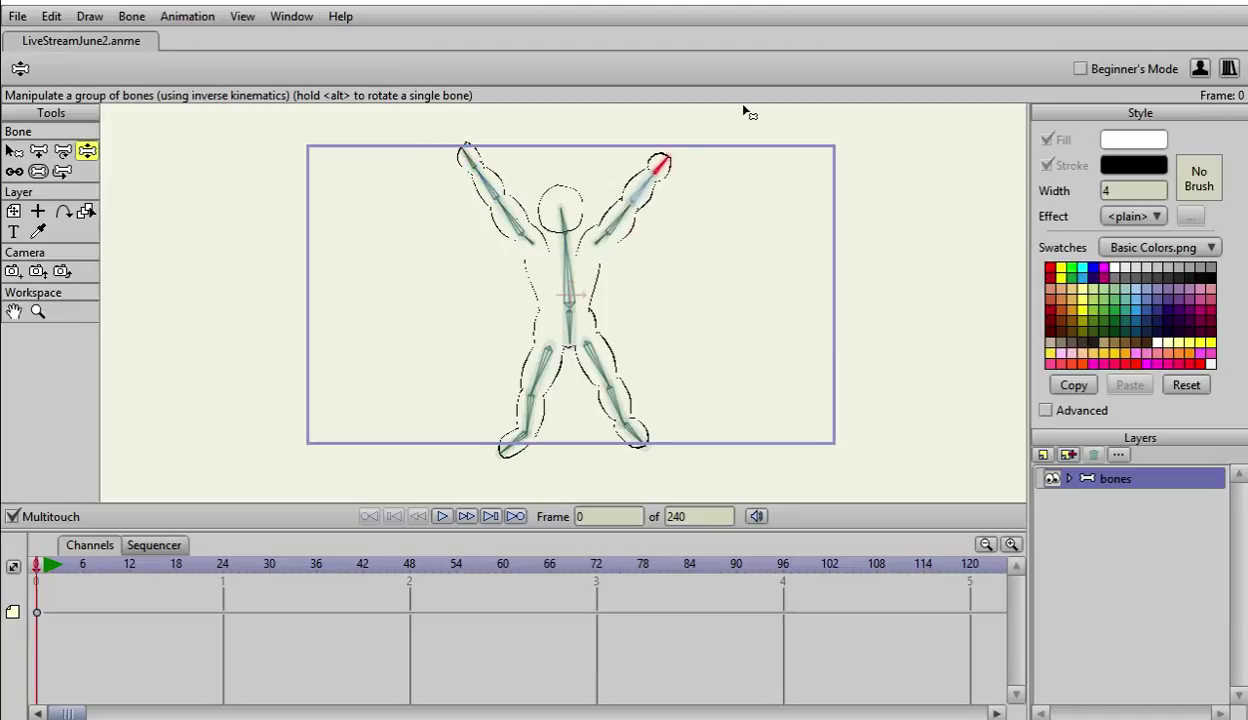
# Step: Test the leg rigging by pulling both knees up and lowering the feet, and change frames to clear the test pose
pyautogui.click(524, 408)
pyautogui.moveTo(524, 408); pyautogui.dragTo(512, 317)
pyautogui.click(607, 404)
pyautogui.moveTo(607, 404); pyautogui.dragTo(589, 312)
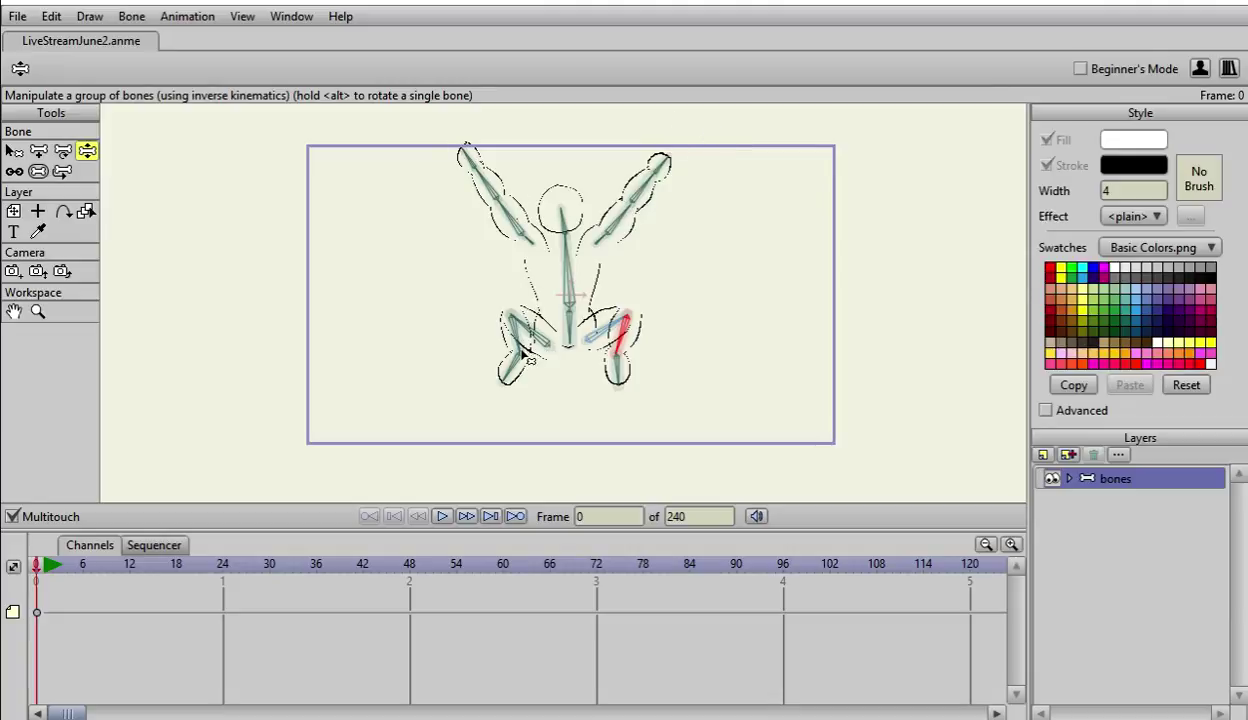
pyautogui.click(521, 330)
pyautogui.moveTo(521, 330); pyautogui.dragTo(484, 422)
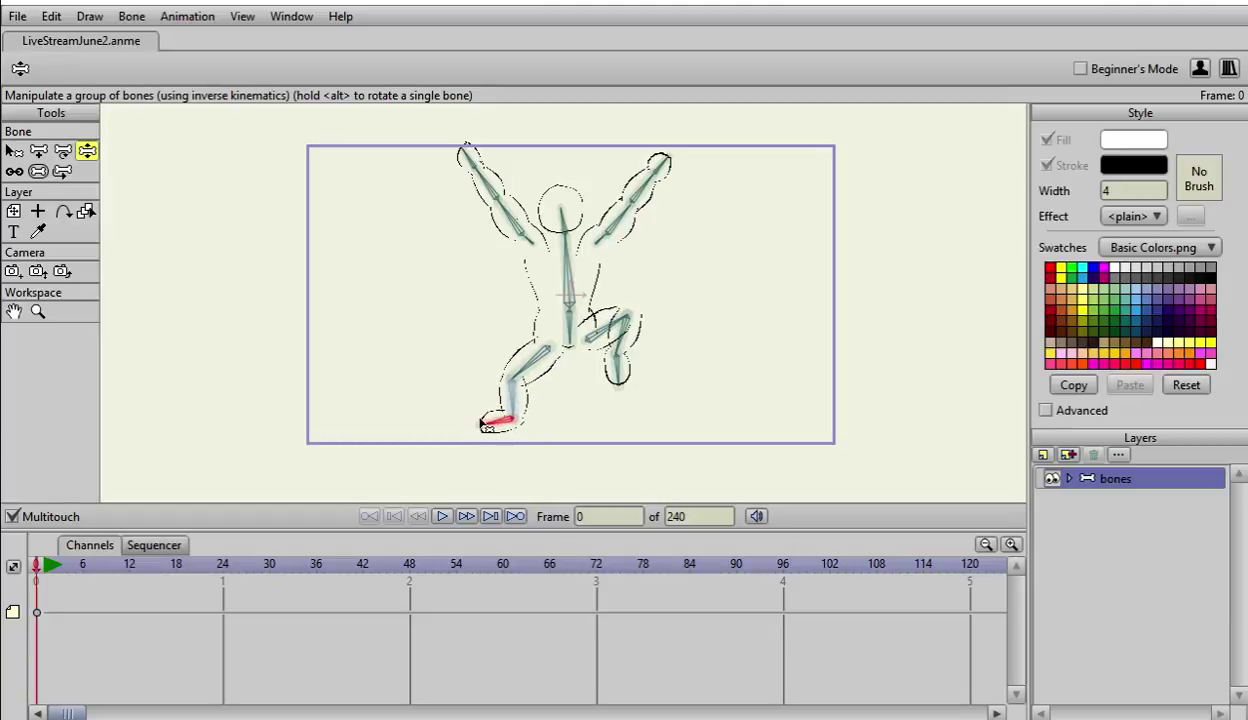
pyautogui.moveTo(595, 337); pyautogui.dragTo(649, 424)
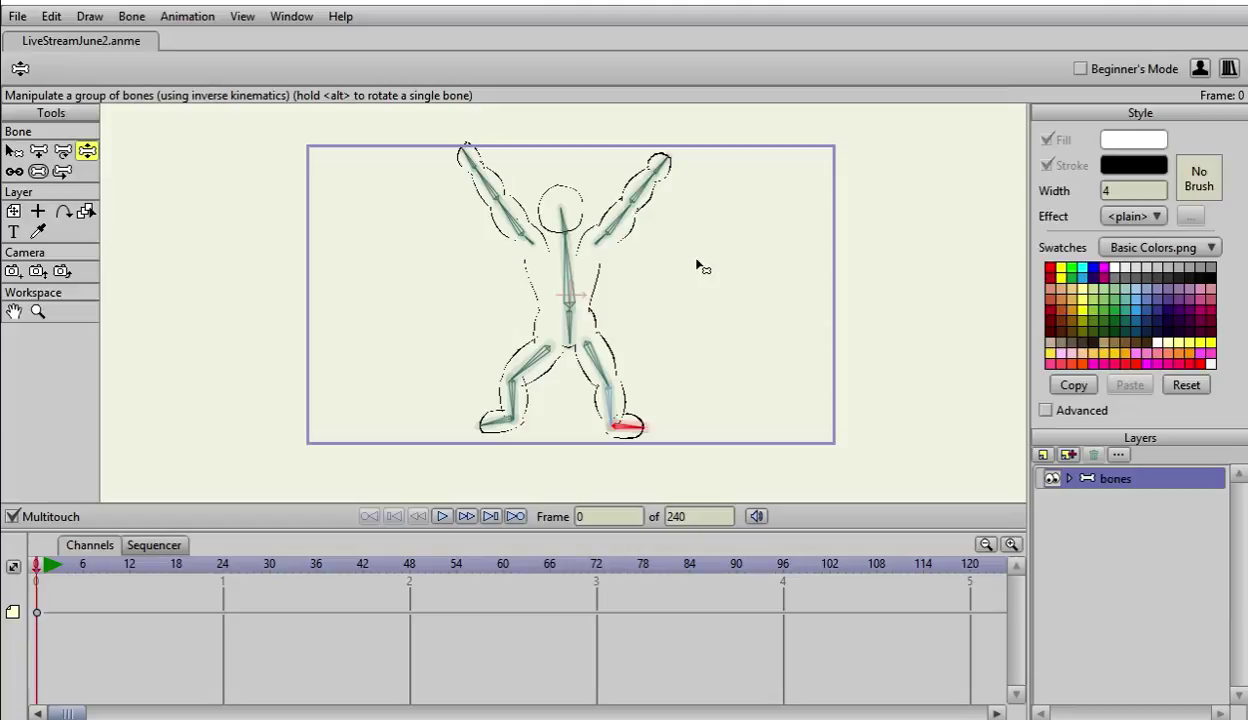
pyautogui.hotkey('ctrl', 'Right')
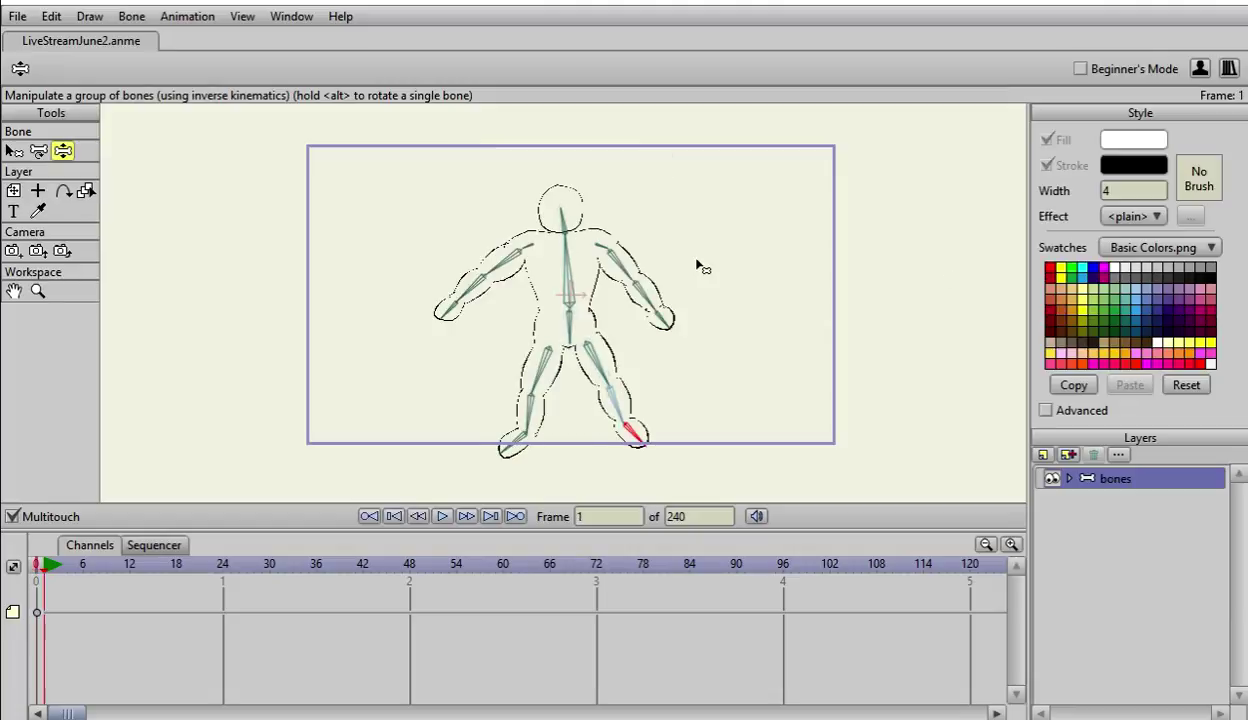
pyautogui.hotkey('ctrl', 'Left')
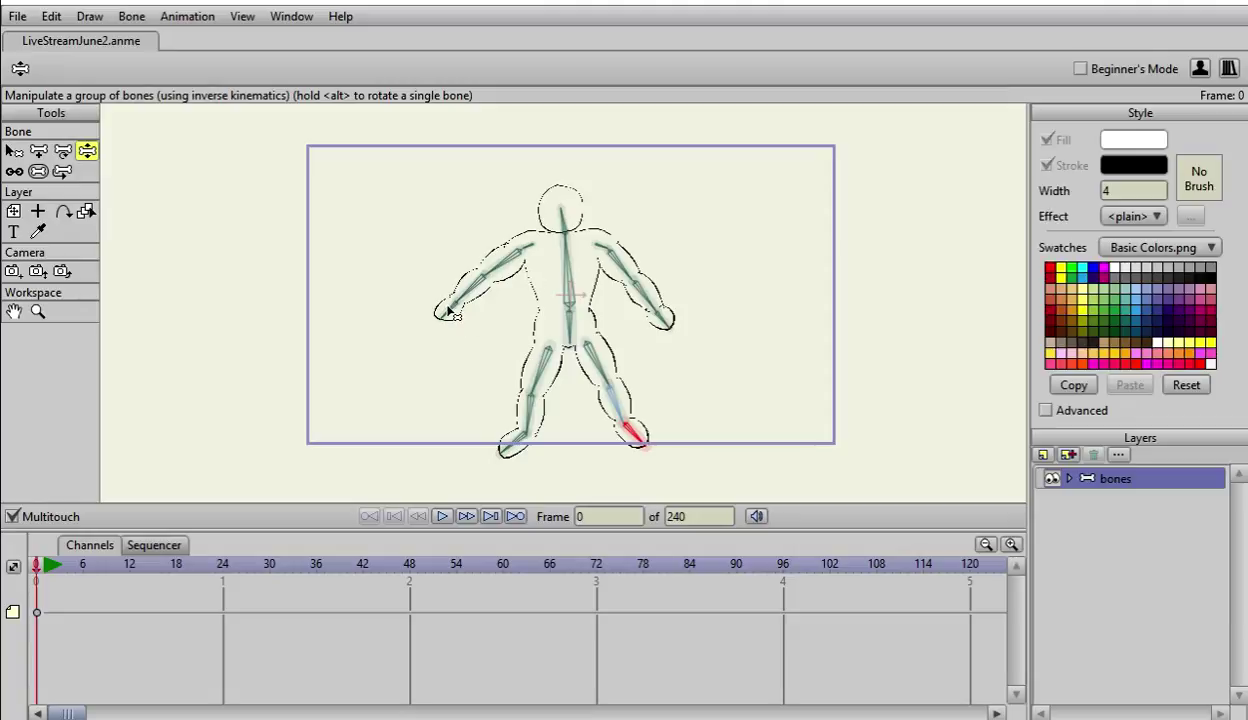
# Step: Test folding the left arm across the chest and moving the right arm with Manipulate Bones
pyautogui.moveTo(447, 315); pyautogui.dragTo(598, 280)
pyautogui.moveTo(360, 400); pyautogui.dragTo(515, 298)
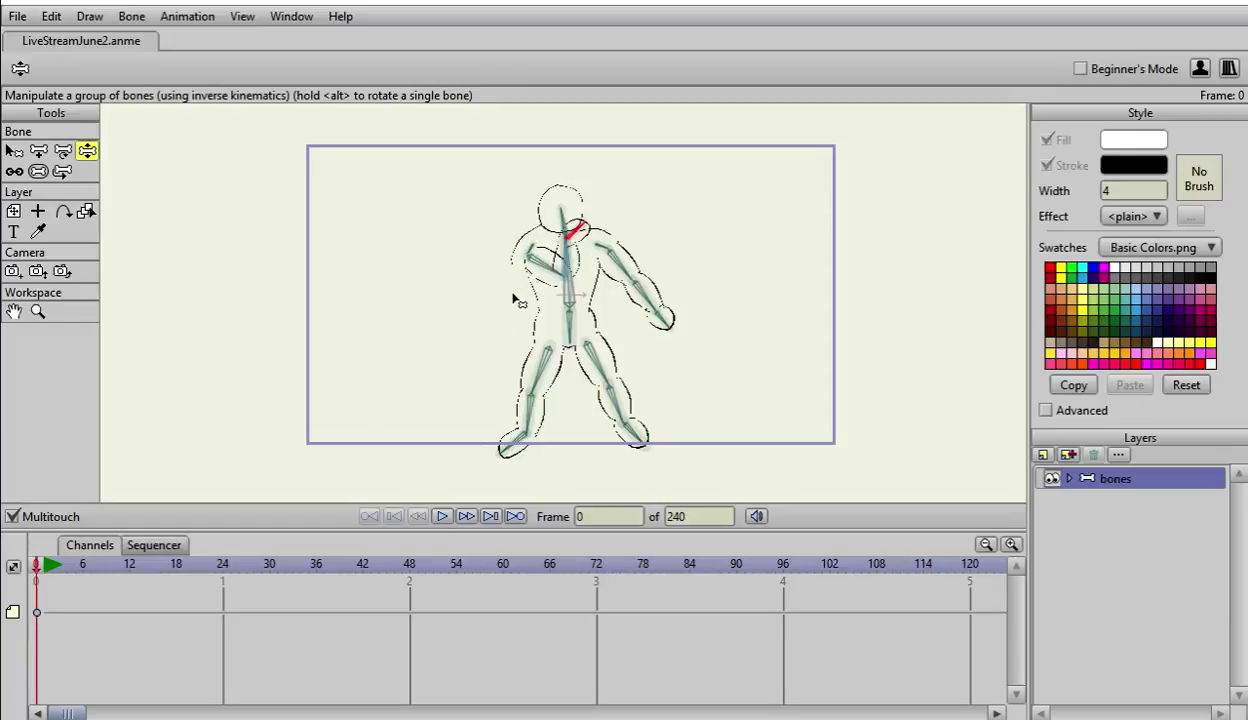
pyautogui.moveTo(643, 312); pyautogui.dragTo(783, 172)
pyautogui.moveTo(560, 228); pyautogui.dragTo(588, 262)
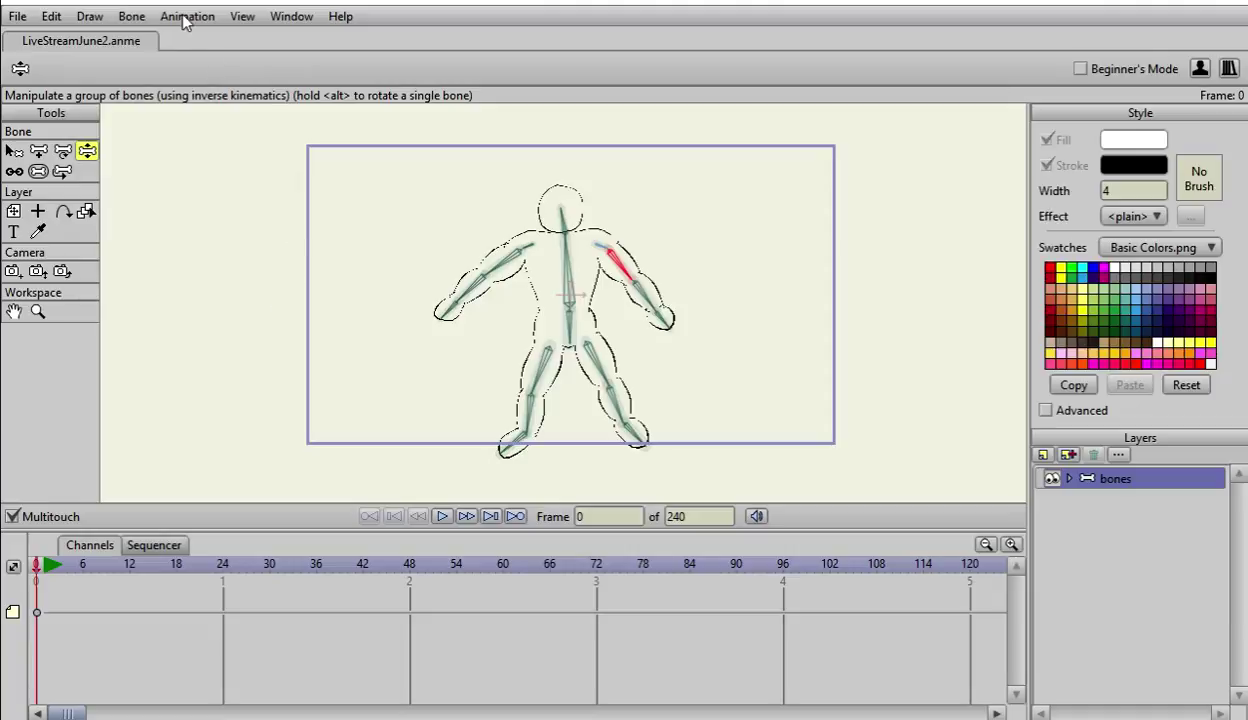
# Step: Enable angle constraints on the head bone with a range of -70 to 70 degrees
pyautogui.click(13, 151)
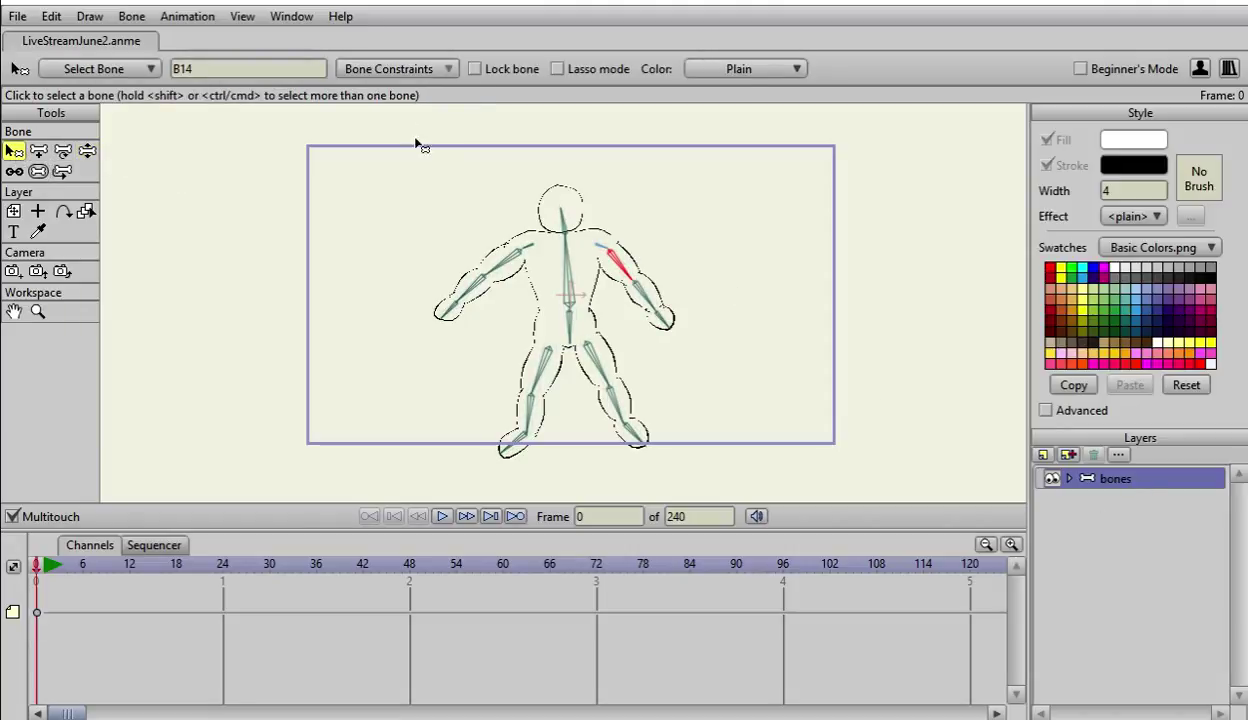
pyautogui.click(563, 231)
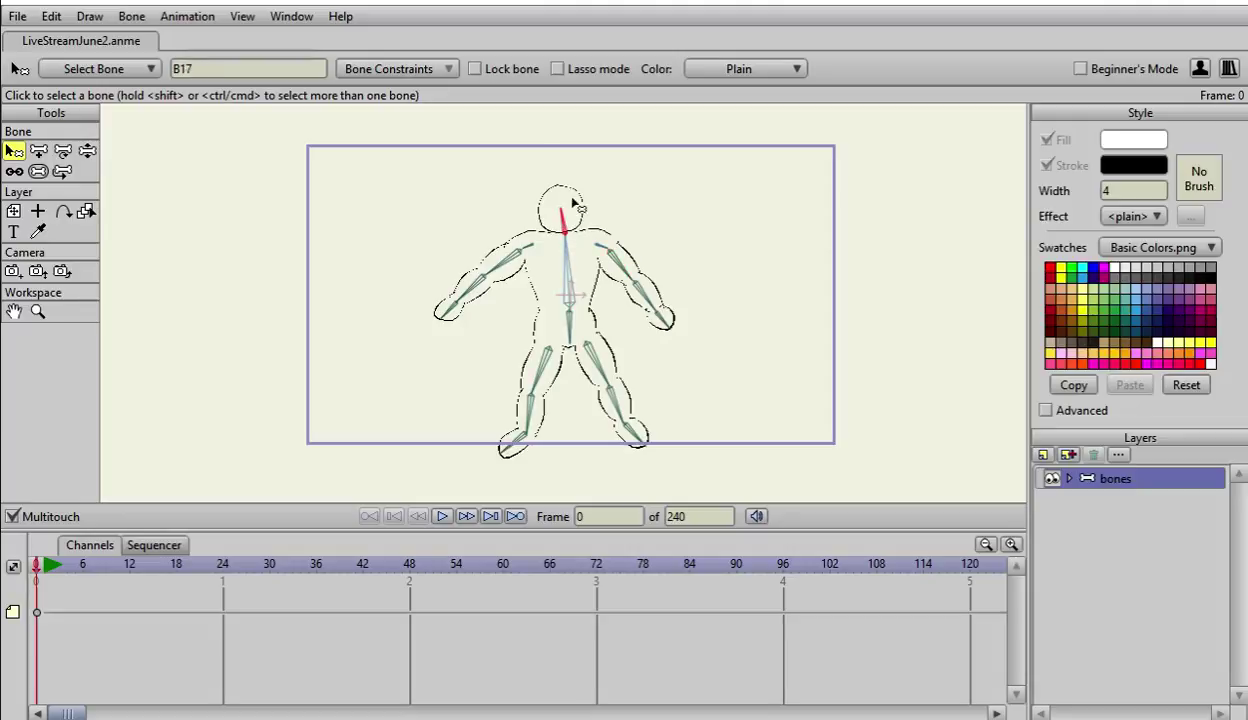
pyautogui.click(422, 66)
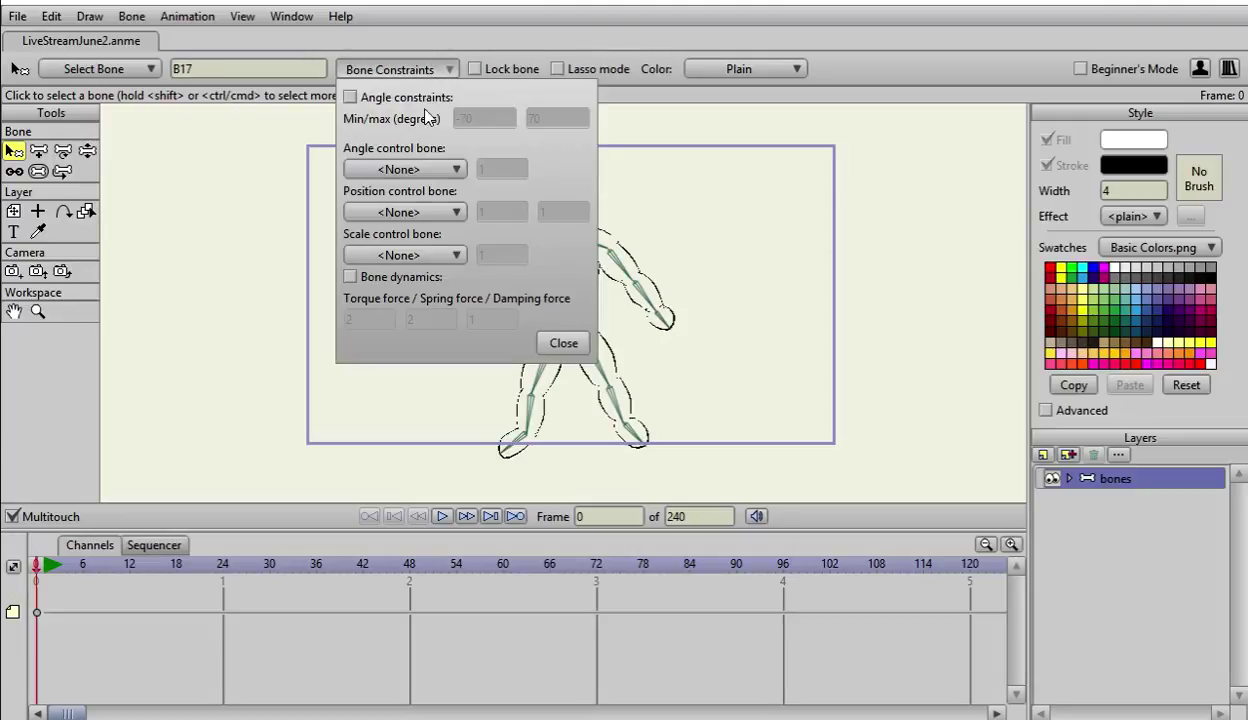
pyautogui.click(350, 98)
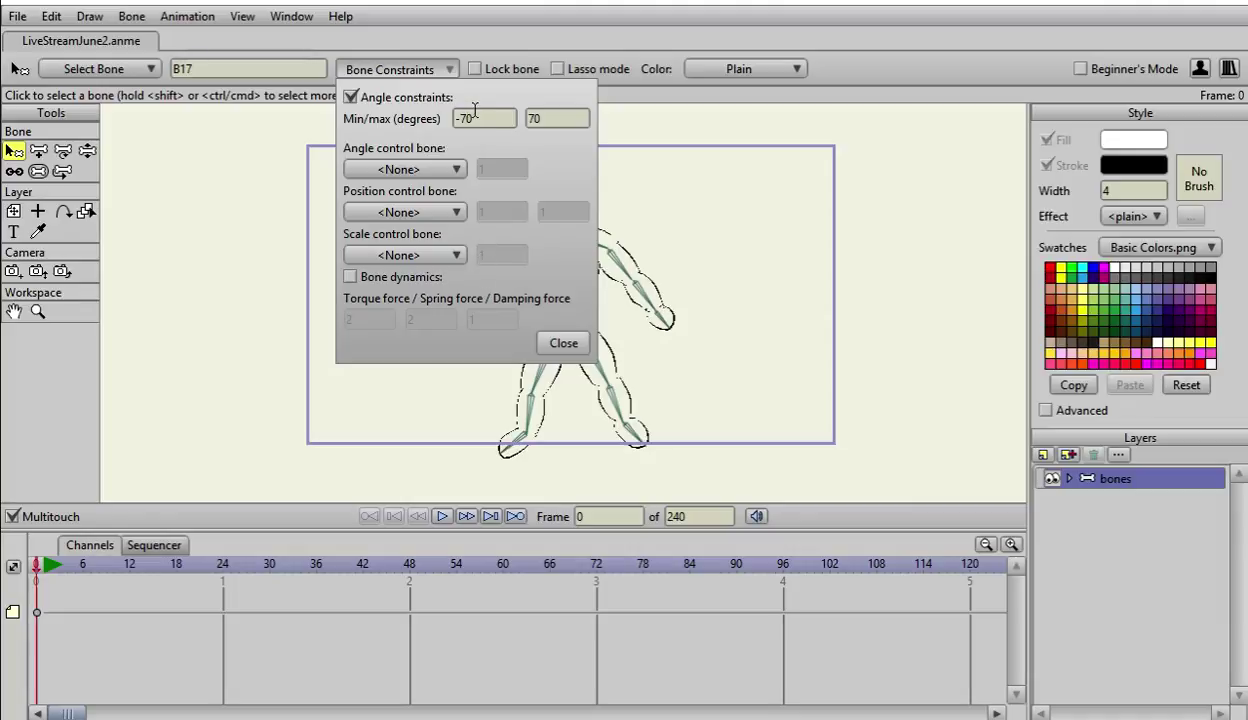
pyautogui.click(567, 345)
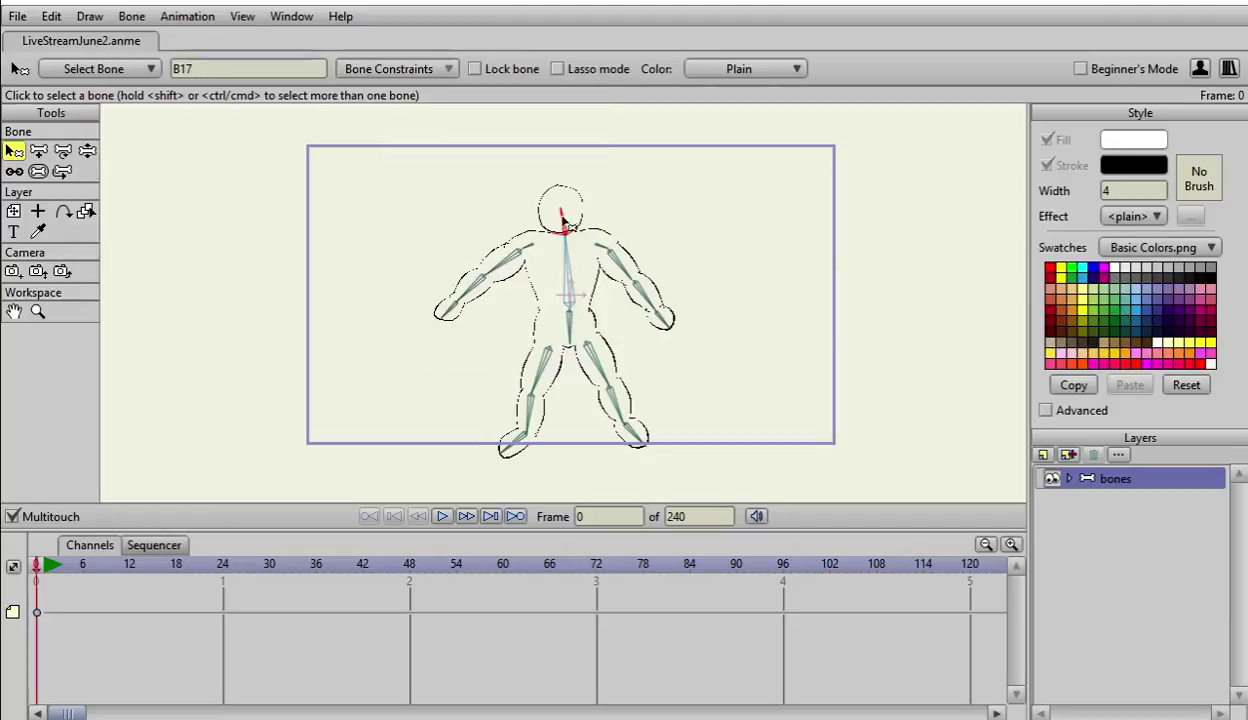
# Step: Recheck the head bone's constraint settings, deselect the bone and expand the bones layer group
pyautogui.click(430, 66)
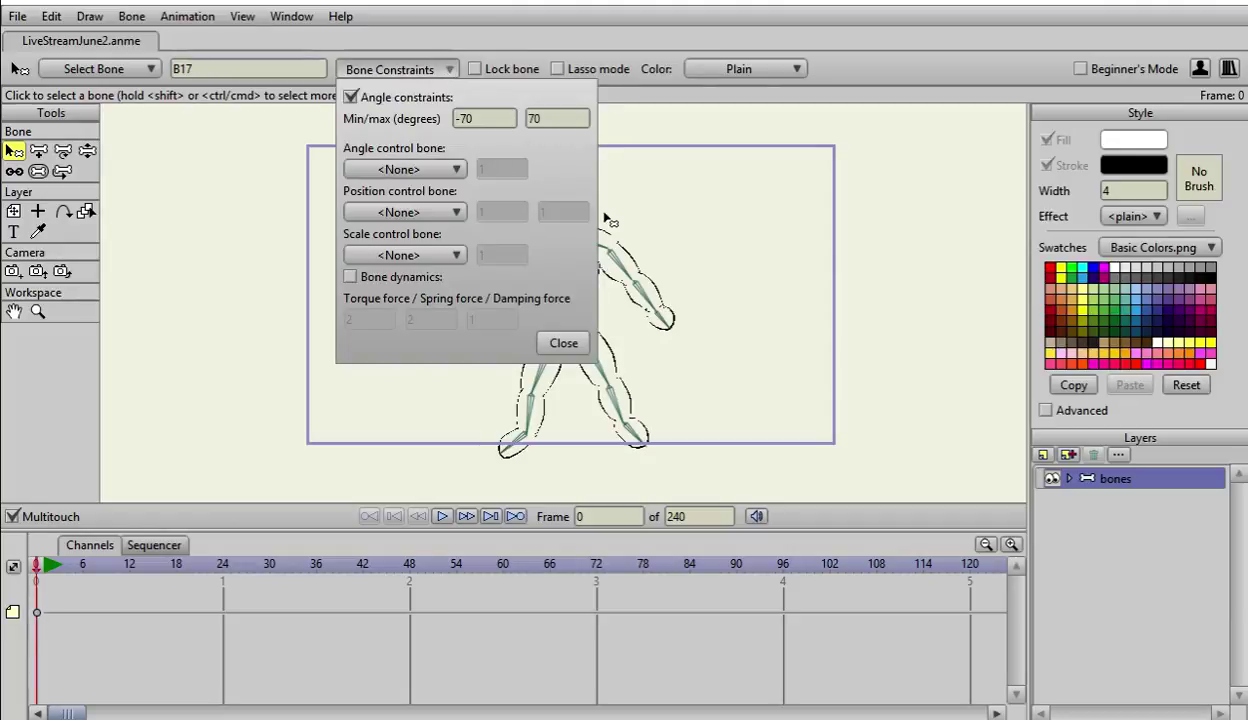
pyautogui.click(640, 226)
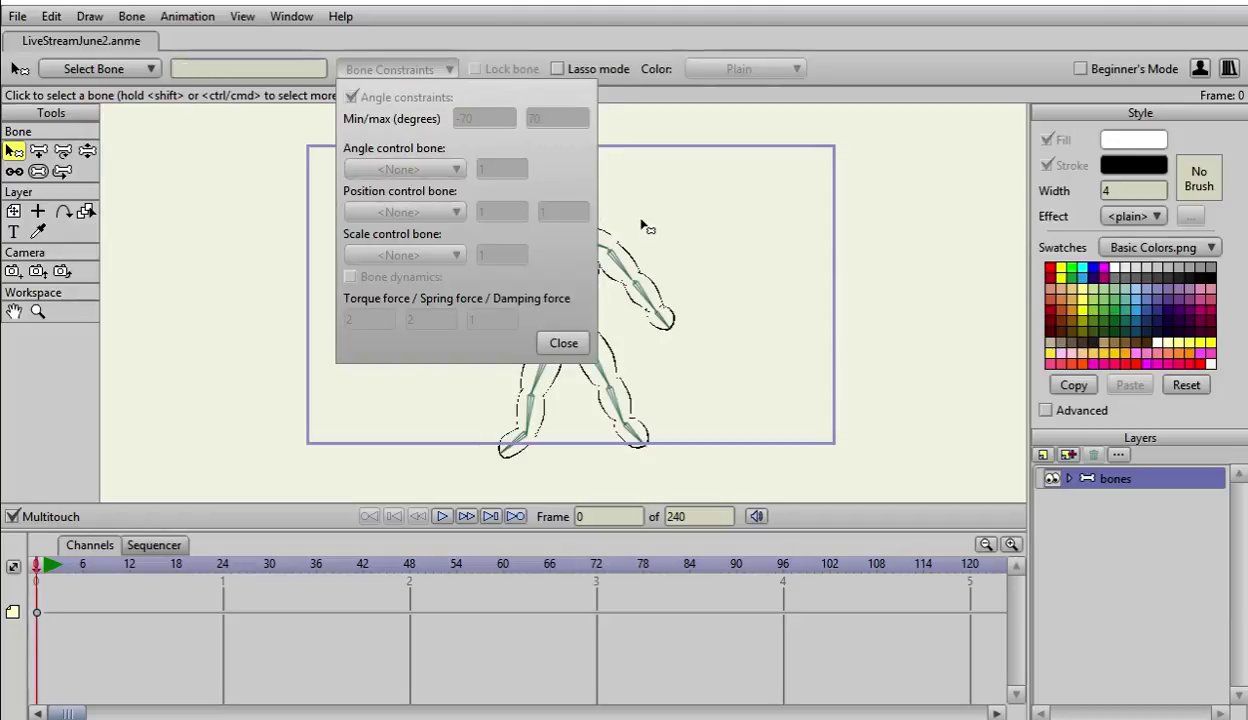
pyautogui.click(560, 343)
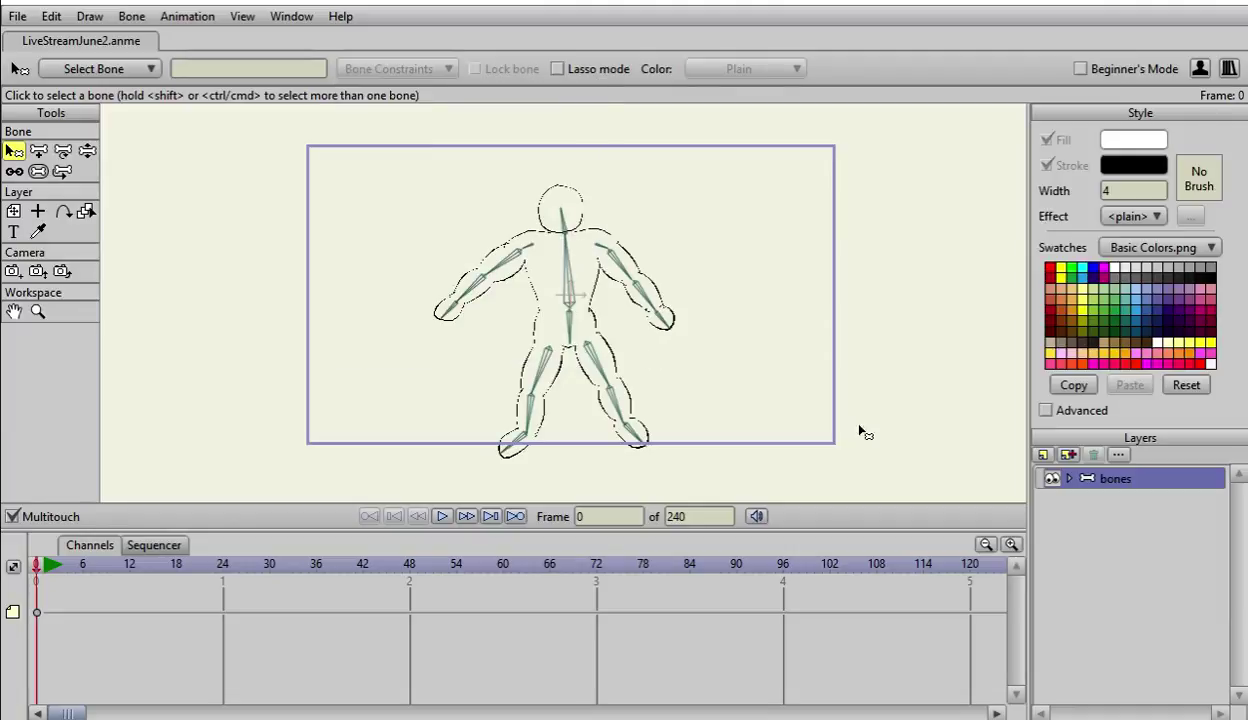
pyautogui.click(1069, 479)
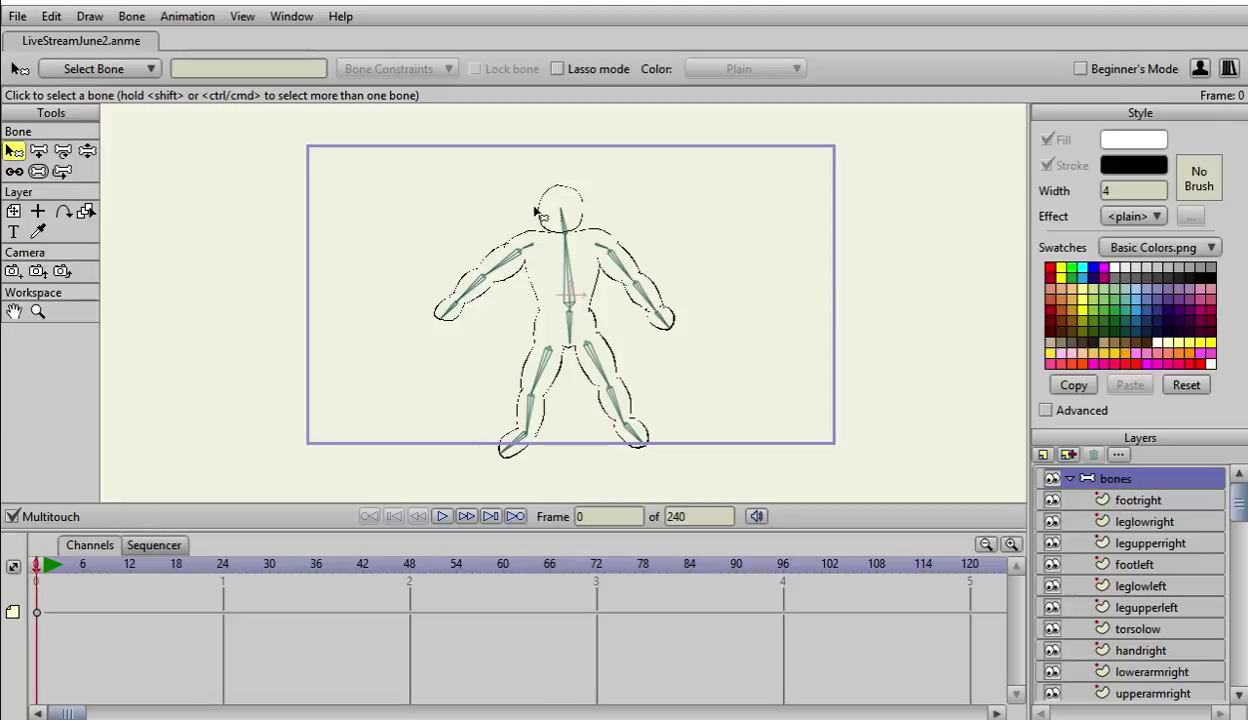
# Step: Enable angle constraints on the upper torso bone, keeping the range of -70 to 70 degrees
pyautogui.click(561, 218)
pyautogui.click(559, 250)
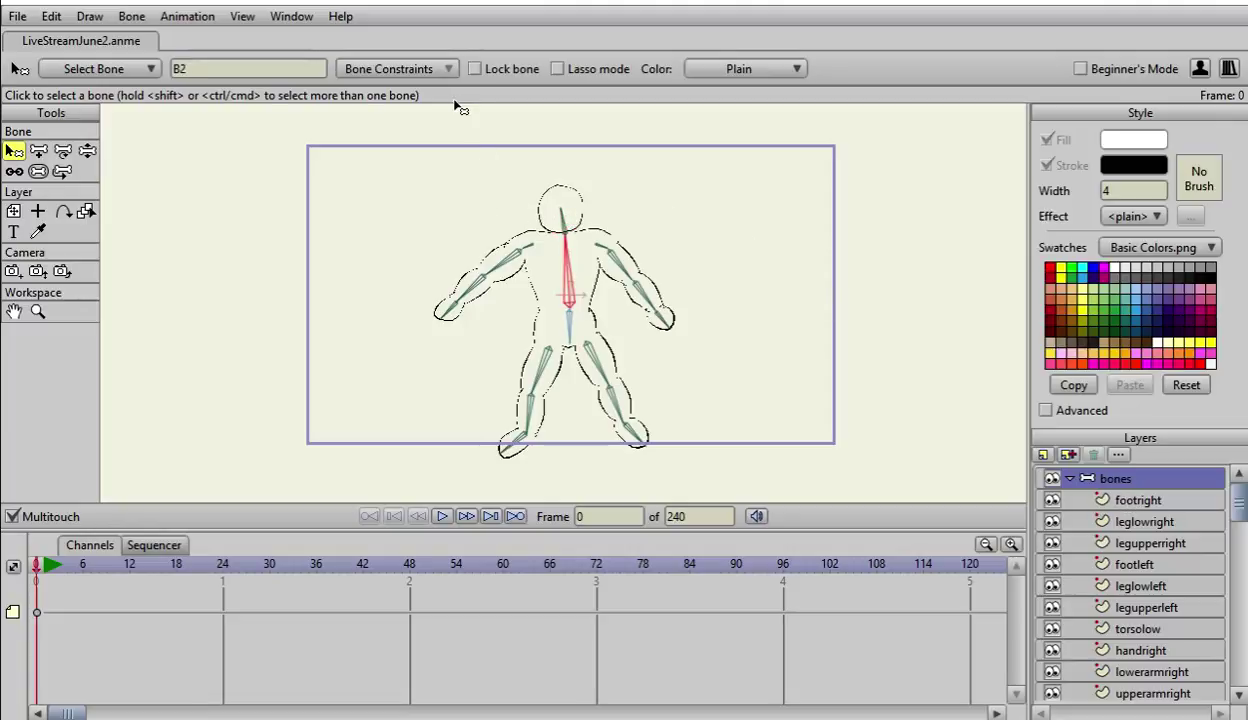
pyautogui.click(430, 68)
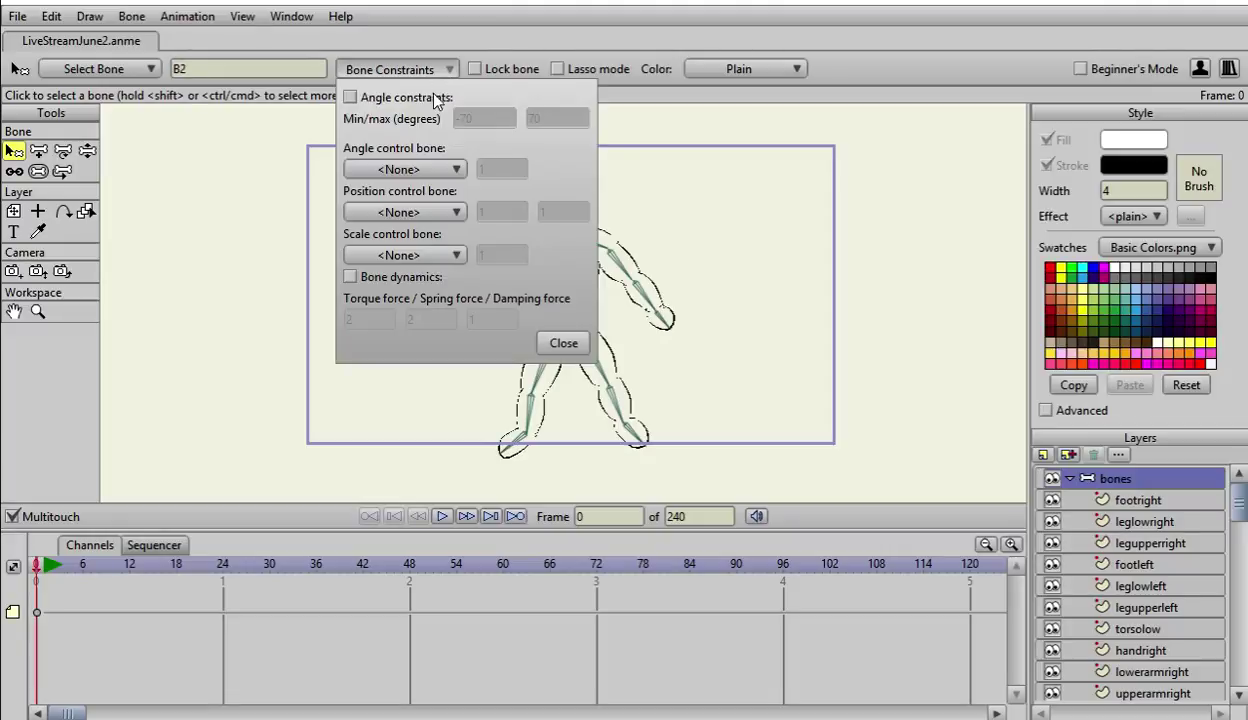
pyautogui.click(356, 98)
pyautogui.click(556, 338)
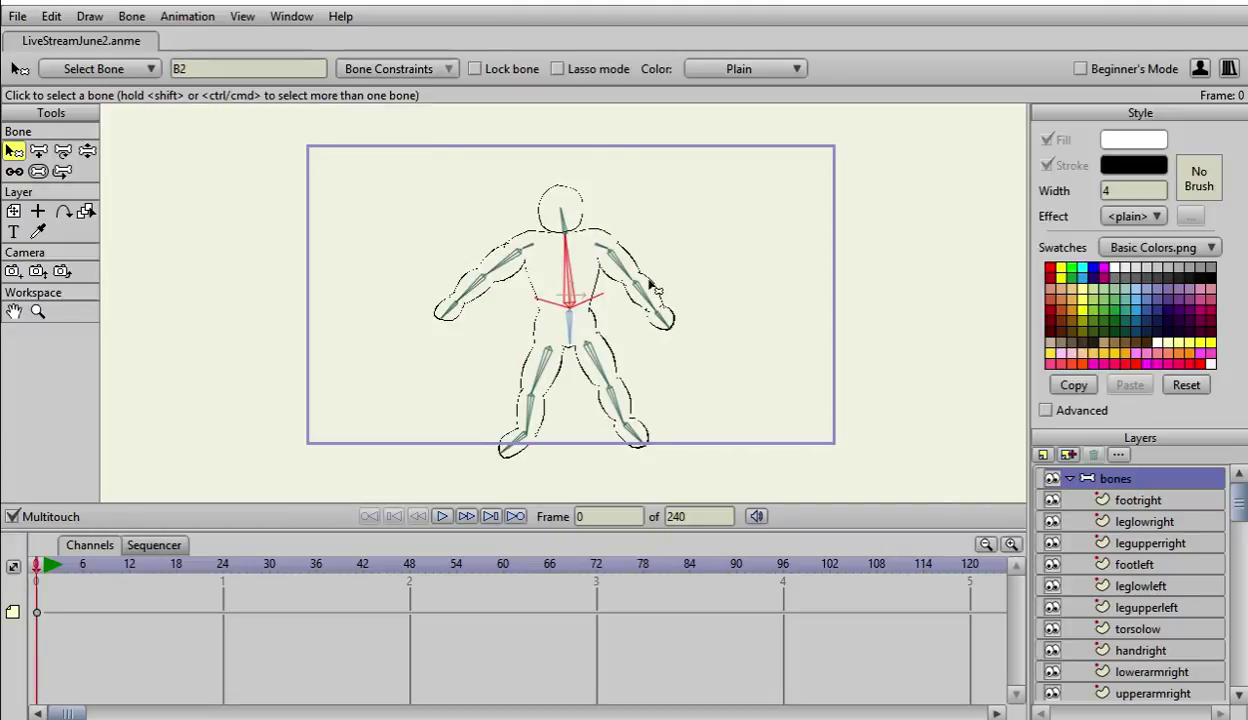
# Step: Enable angle constraints of -70 to 70 degrees on the lower torso bone, recheck its constraint settings and deselect it
pyautogui.click(569, 328)
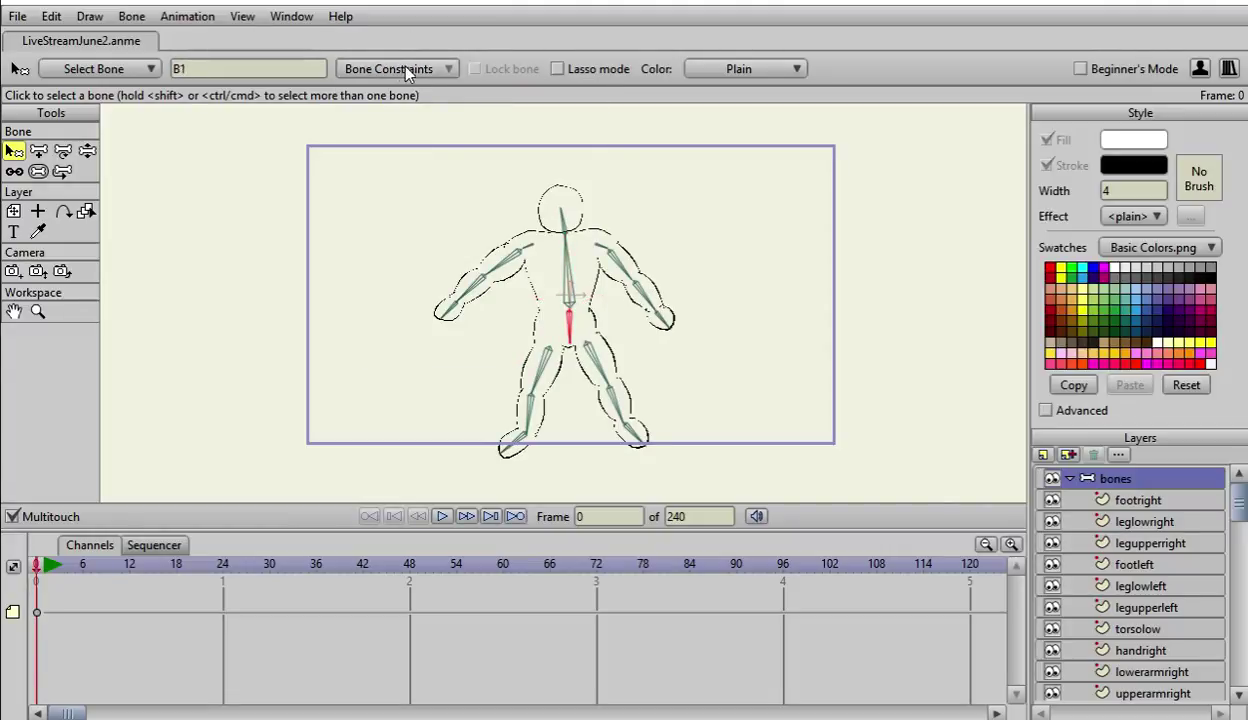
pyautogui.click(395, 66)
pyautogui.click(350, 97)
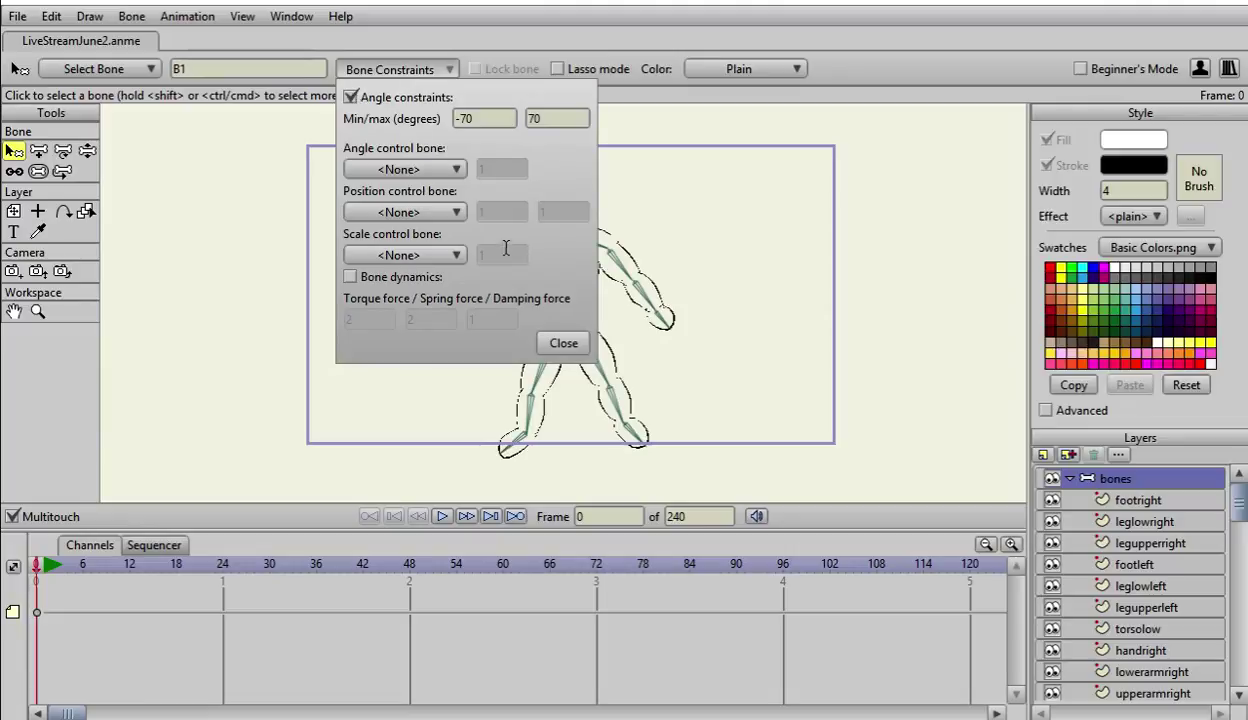
pyautogui.click(559, 343)
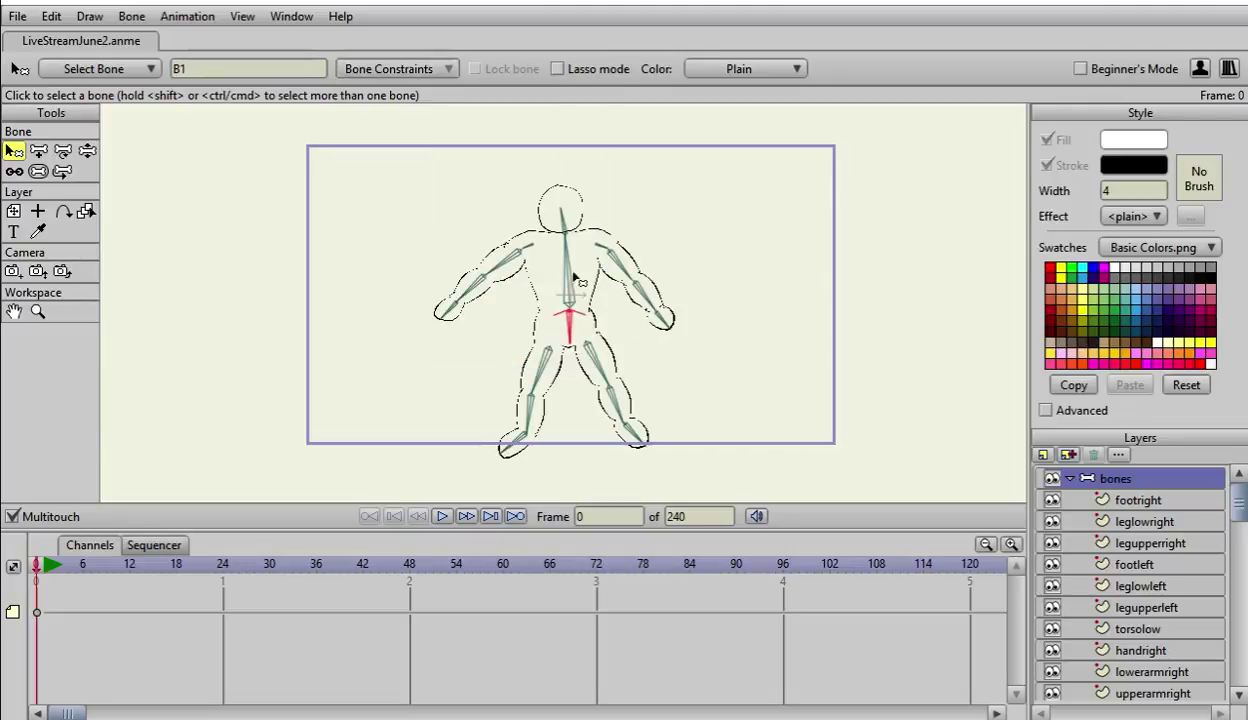
pyautogui.click(395, 69)
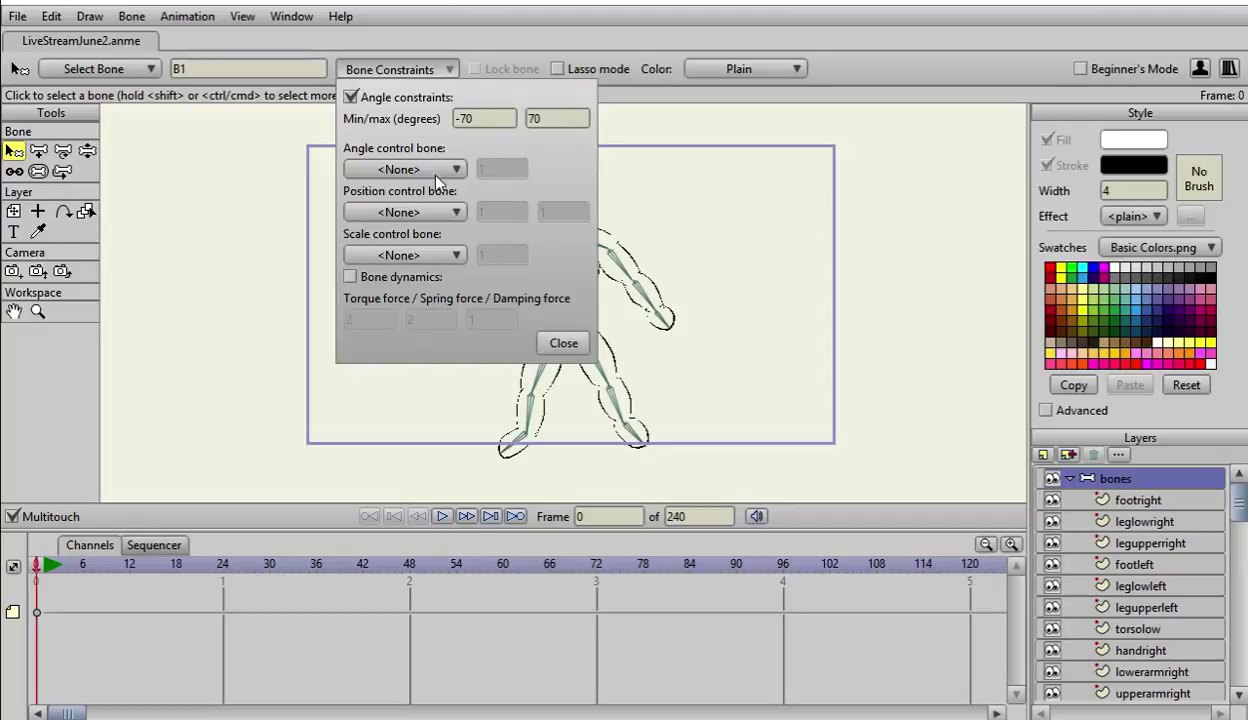
pyautogui.click(757, 283)
pyautogui.click(563, 343)
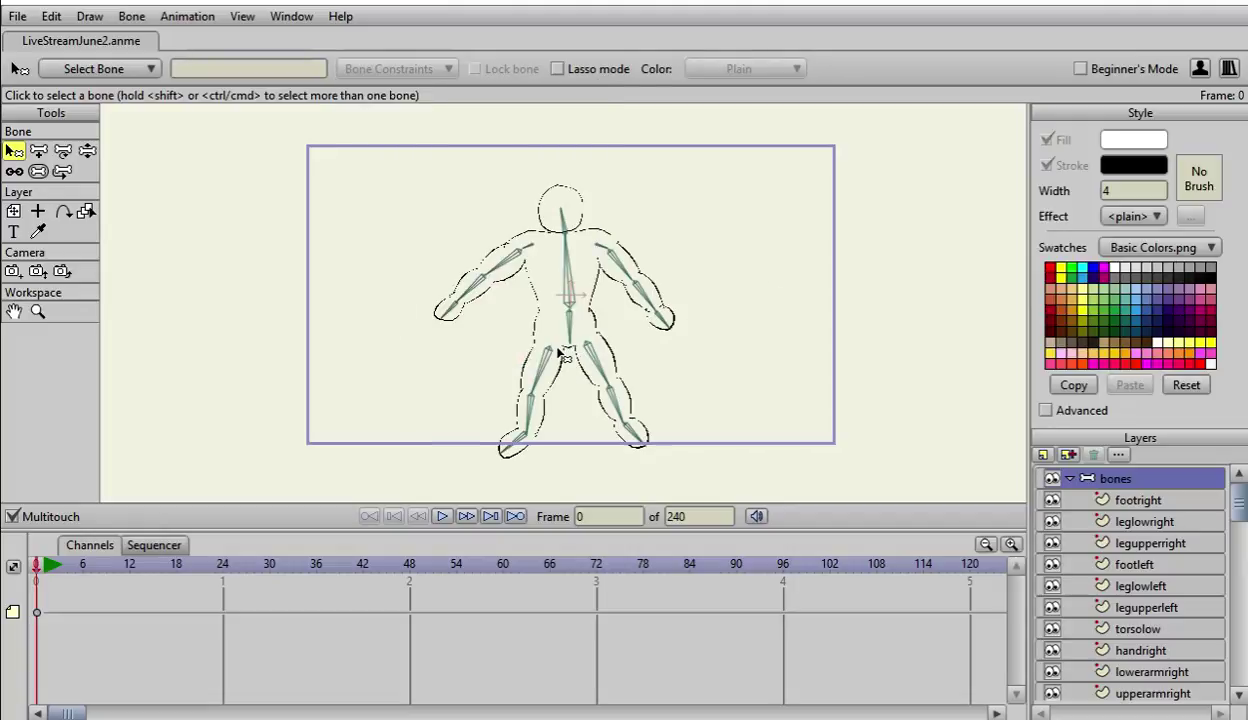
# Step: Enable angle constraints of -70 to 70 degrees on the upper and lower leg bones of the viewer's-left leg
pyautogui.click(540, 365)
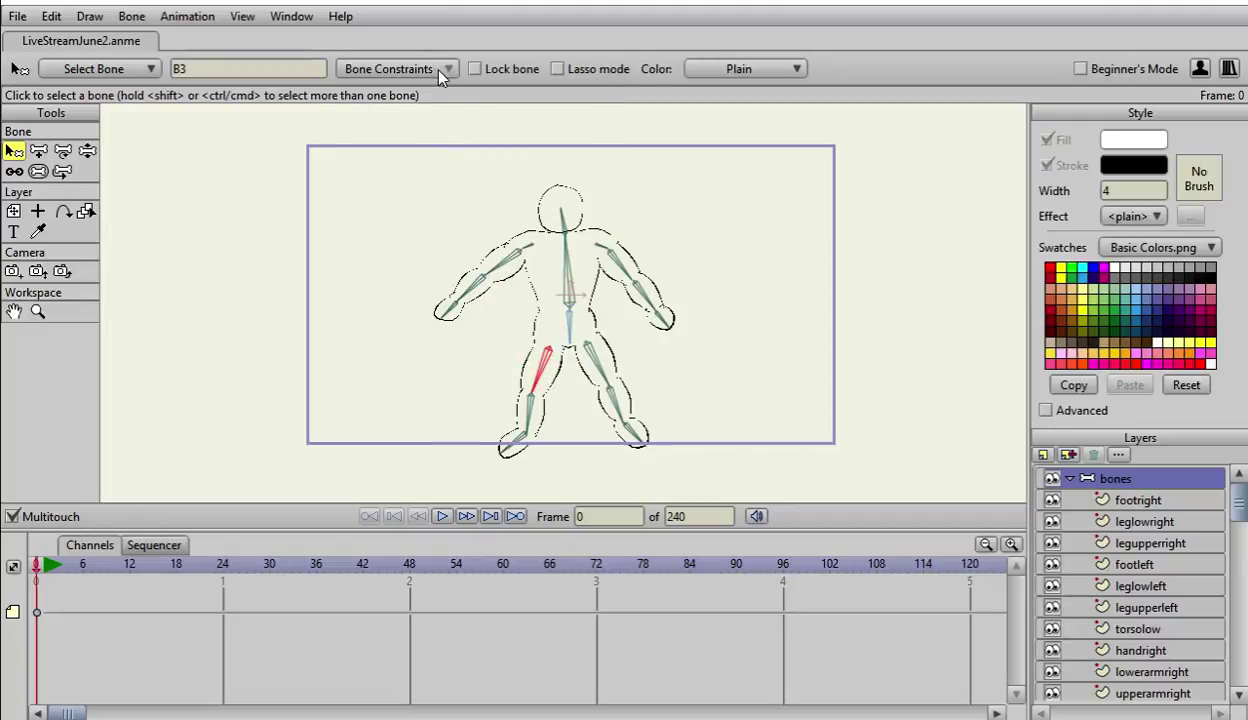
pyautogui.click(427, 68)
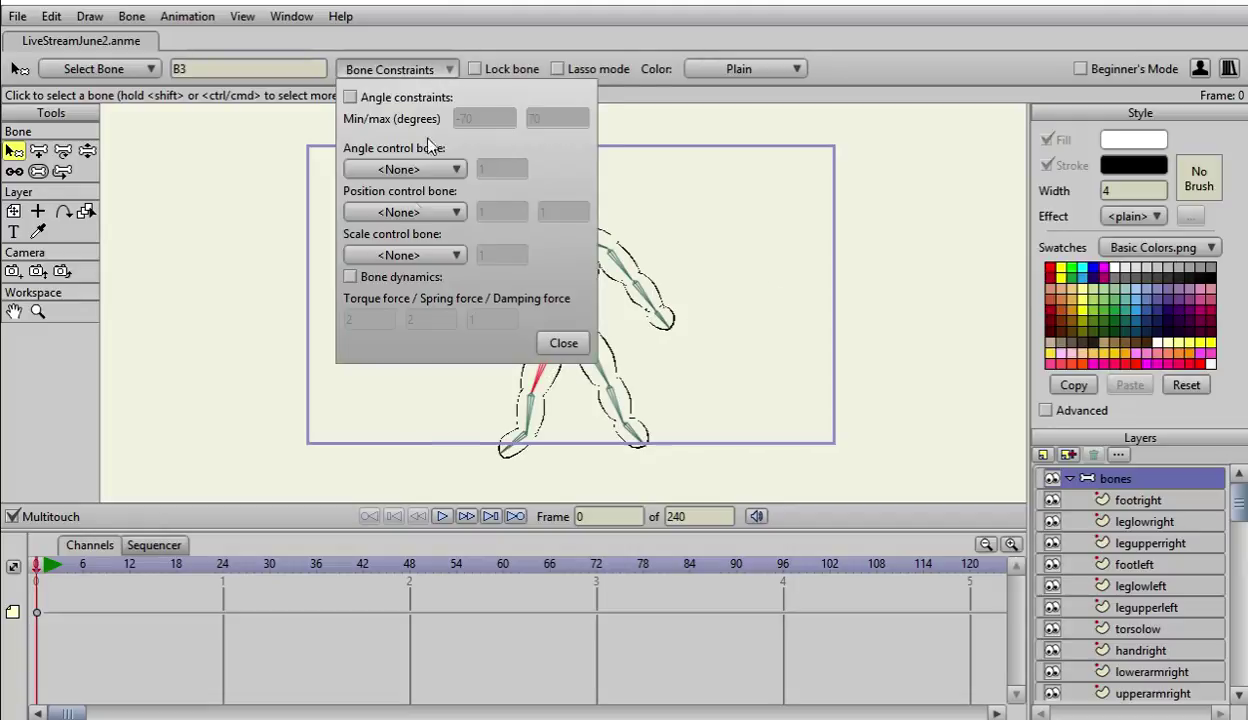
pyautogui.click(350, 97)
pyautogui.click(563, 343)
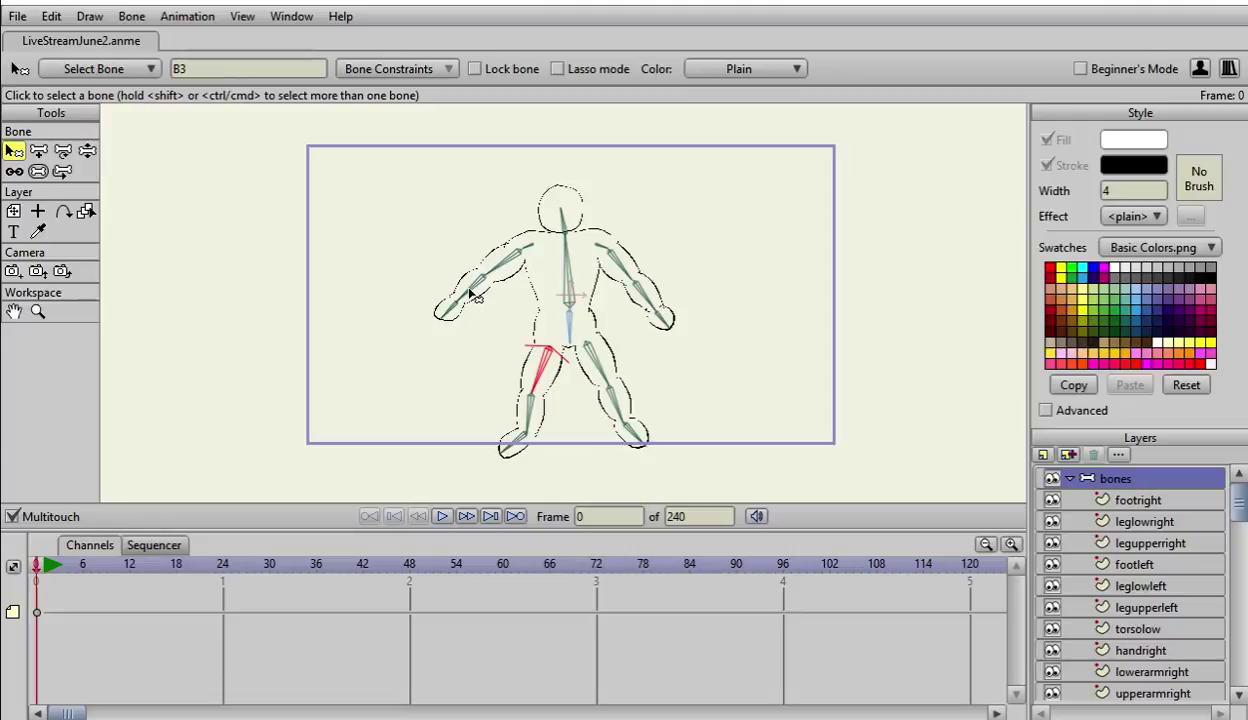
pyautogui.click(533, 410)
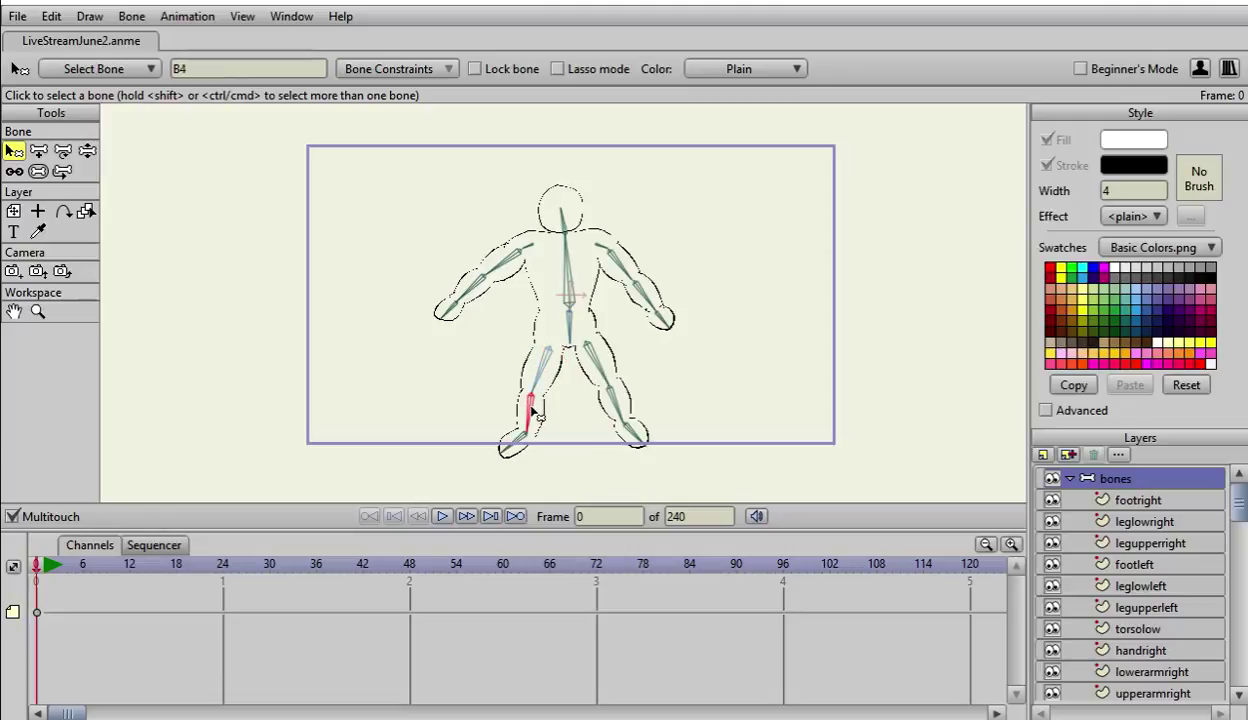
pyautogui.click(437, 68)
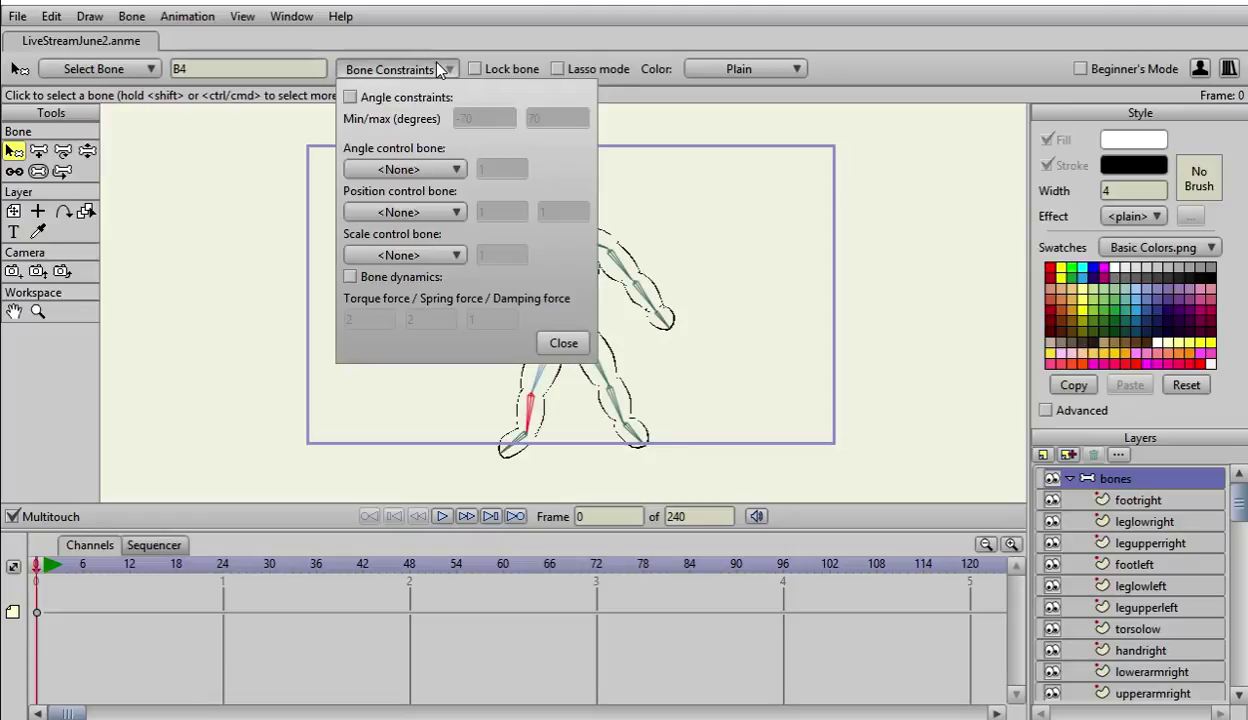
pyautogui.click(350, 97)
pyautogui.click(564, 344)
# Step: Enable angle constraints of -70 to 70 degrees on the foot bone of the viewer's-left leg
pyautogui.click(507, 441)
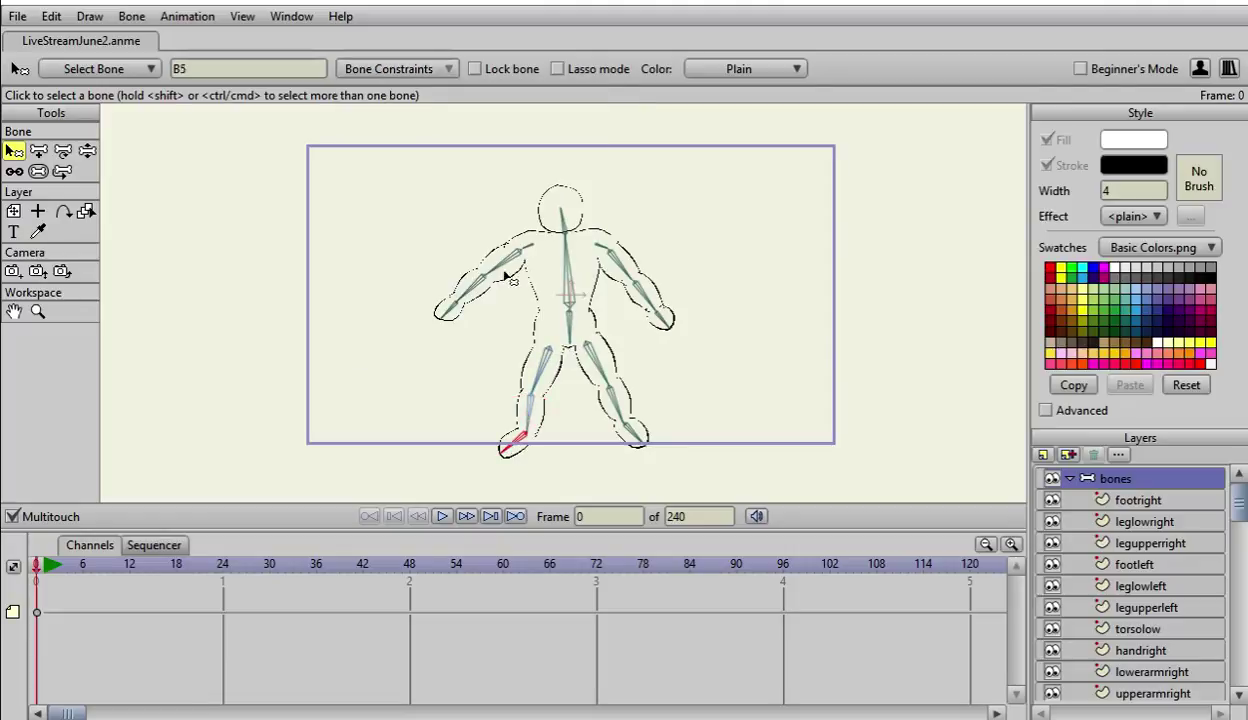
pyautogui.click(415, 70)
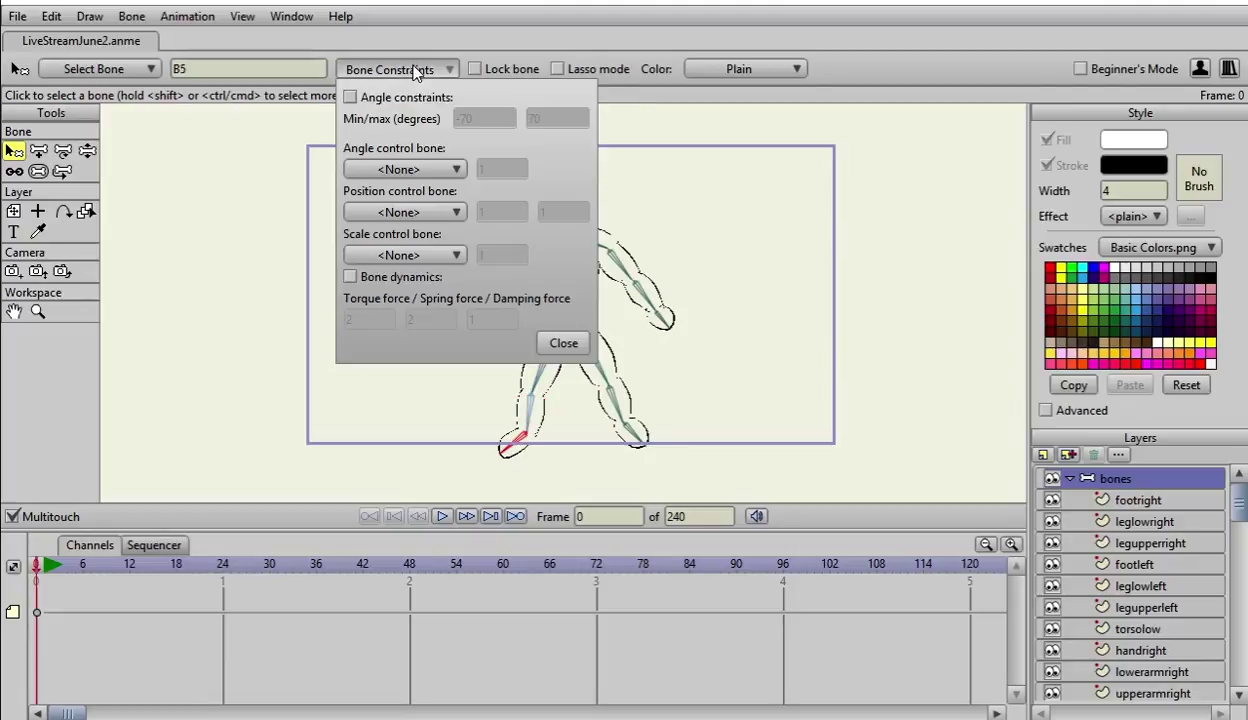
pyautogui.click(350, 97)
pyautogui.click(563, 343)
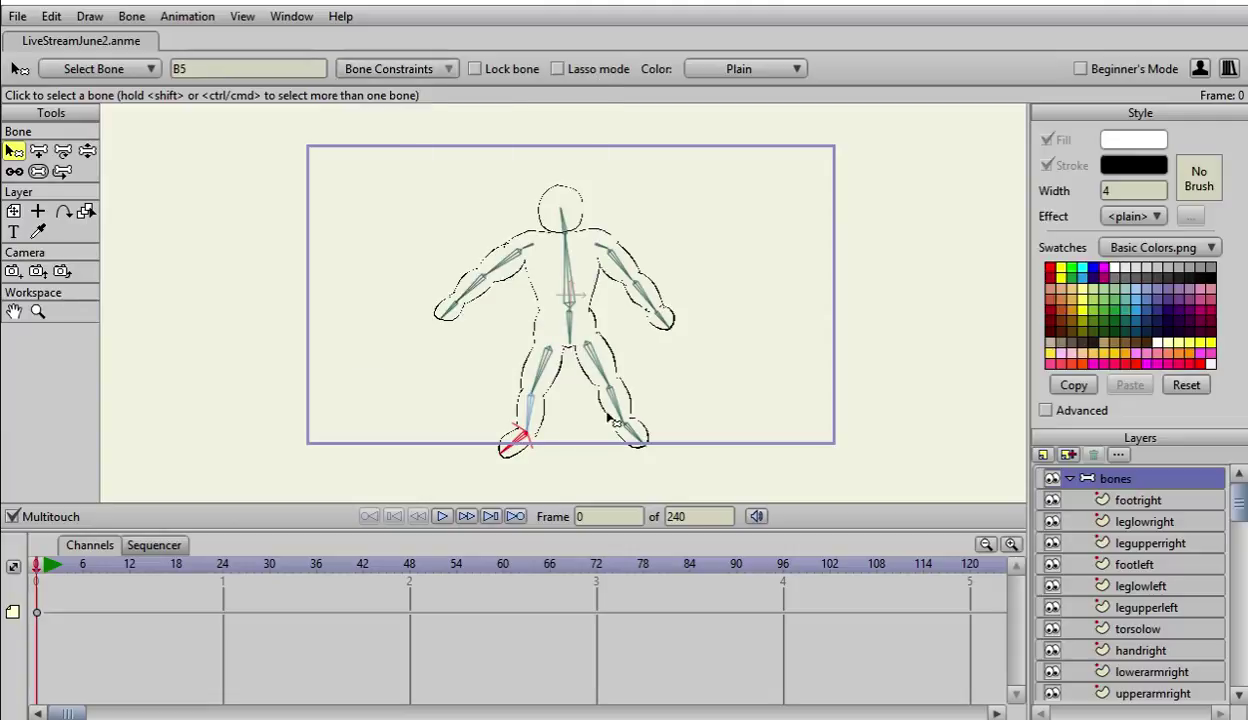
# Step: Enable angle constraints of -70 to 70 degrees on the upper and lower leg bones of the viewer's-right leg
pyautogui.click(594, 368)
pyautogui.click(415, 70)
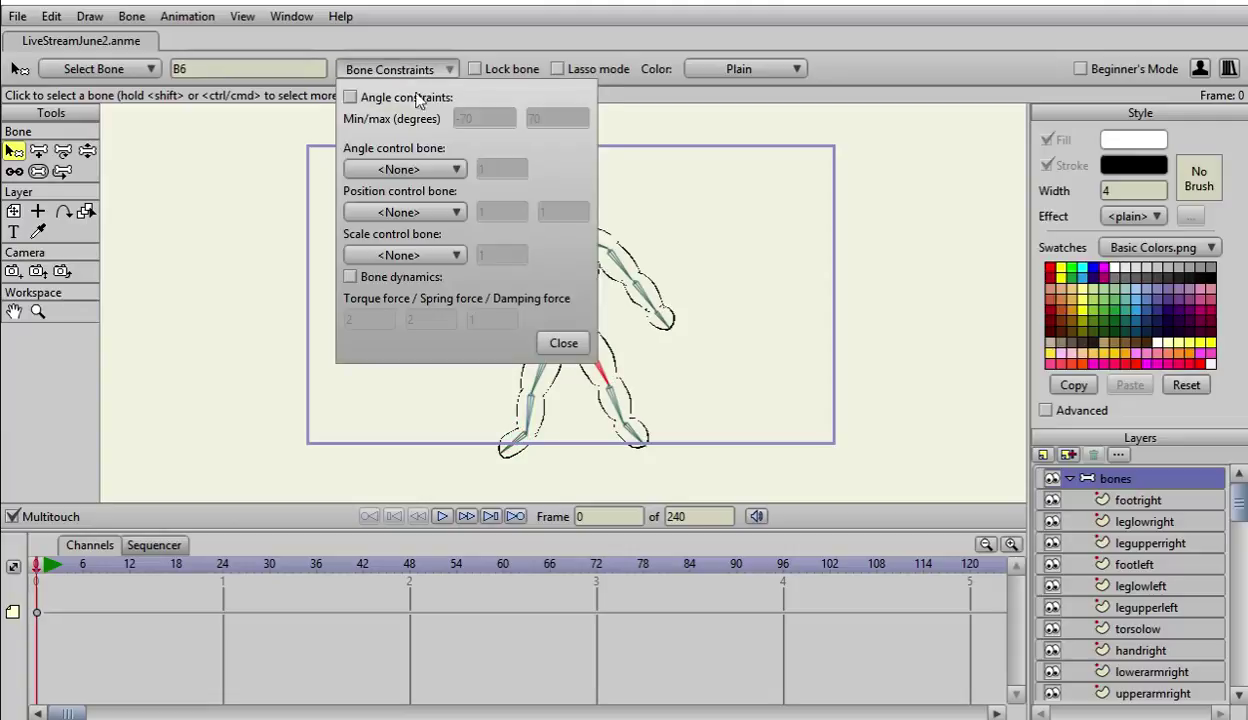
pyautogui.click(351, 98)
pyautogui.click(563, 343)
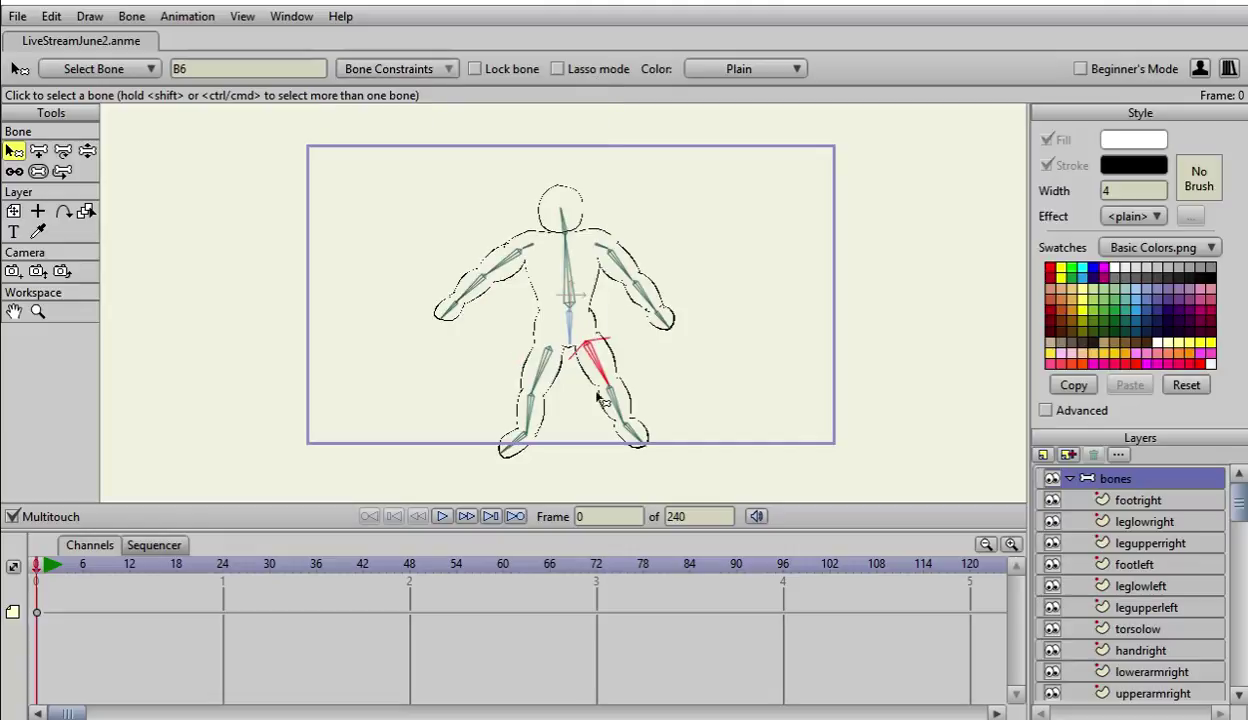
pyautogui.click(614, 394)
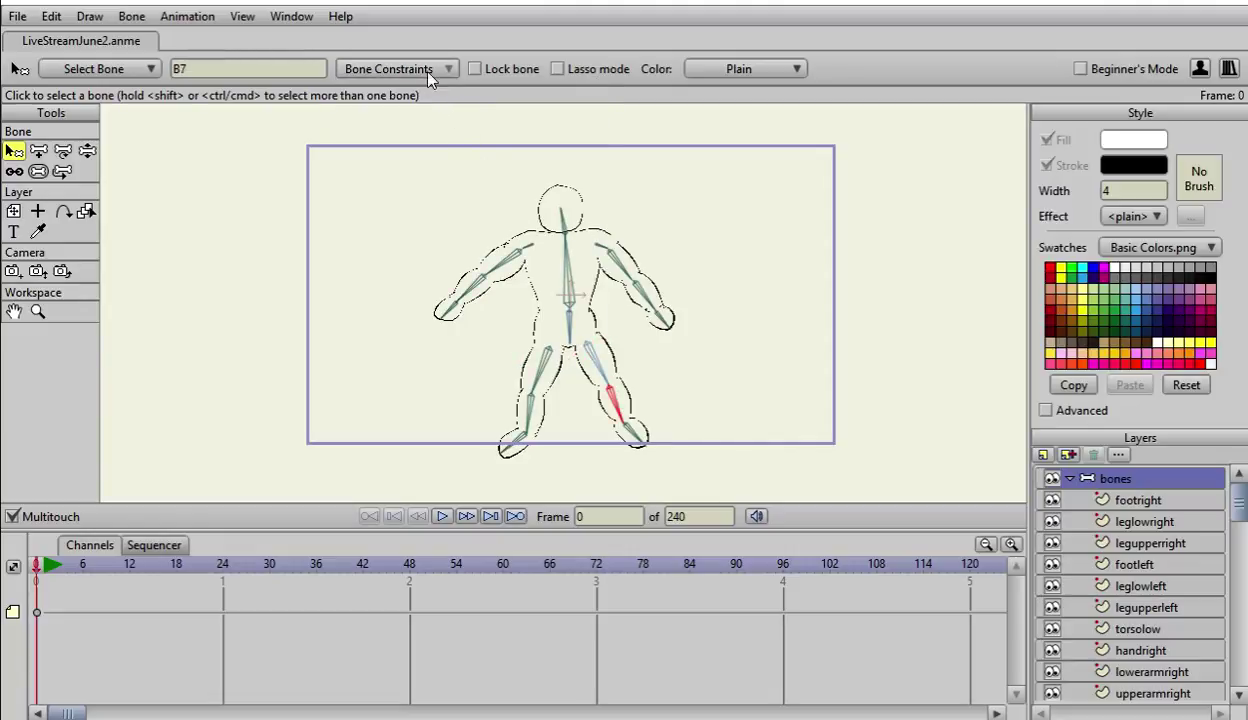
pyautogui.click(416, 69)
pyautogui.click(350, 97)
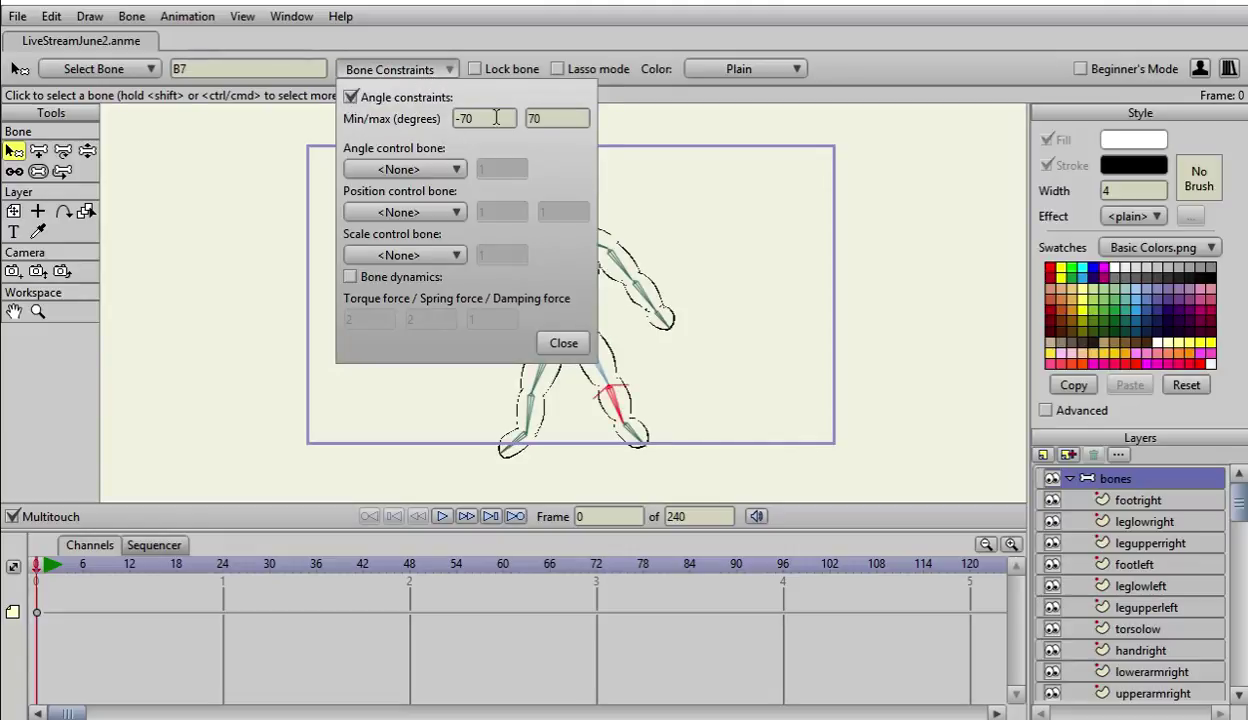
pyautogui.click(563, 343)
# Step: Enable angle constraints of -70 to 70 degrees on the foot bone of the viewer's-right leg
pyautogui.click(627, 428)
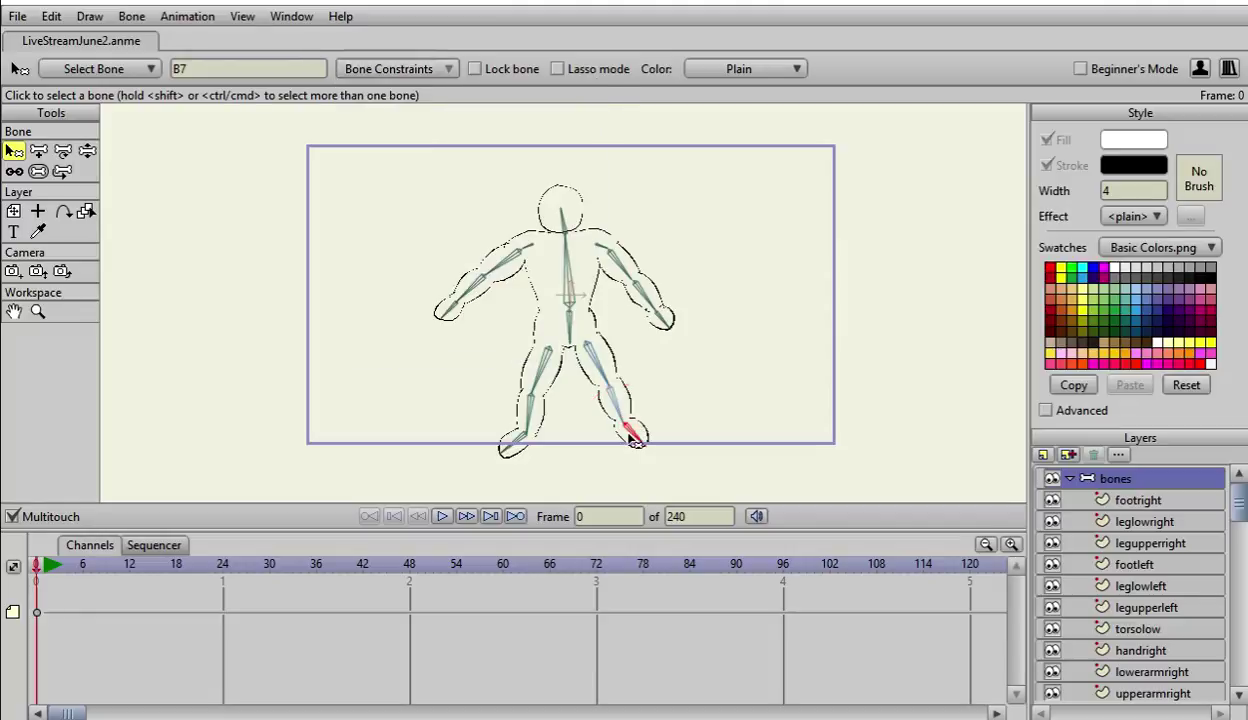
pyautogui.click(405, 72)
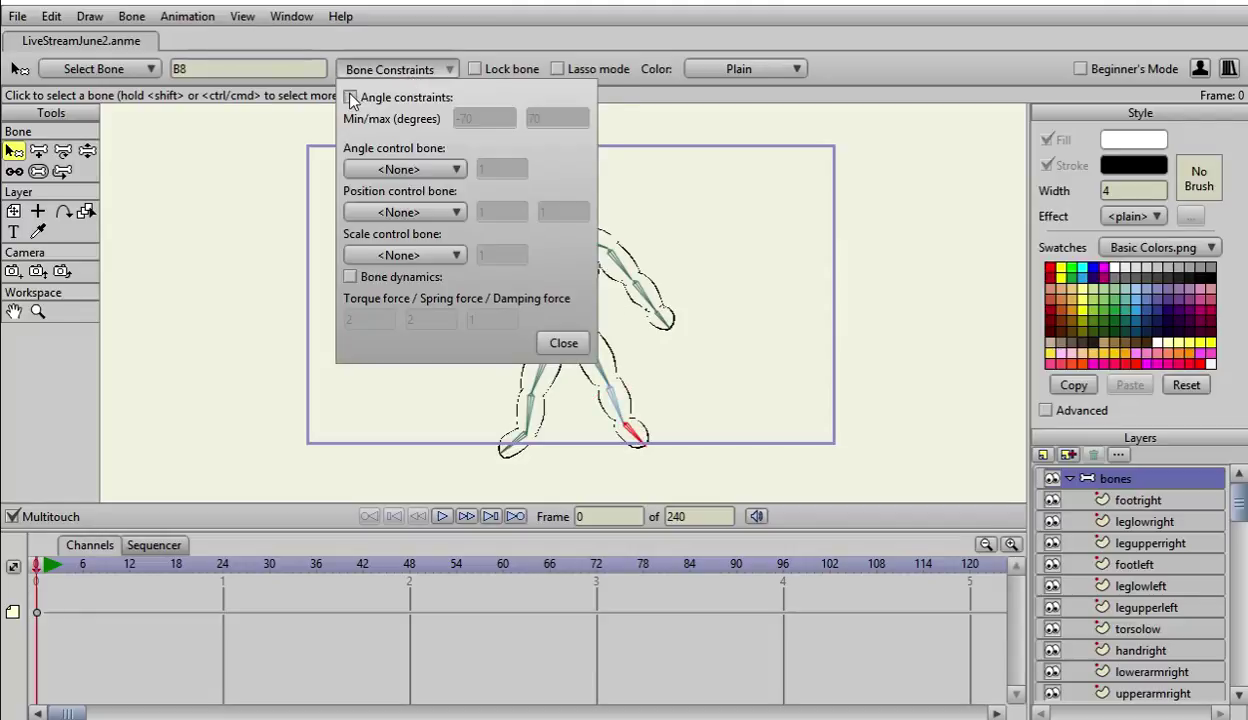
pyautogui.click(348, 96)
pyautogui.click(560, 342)
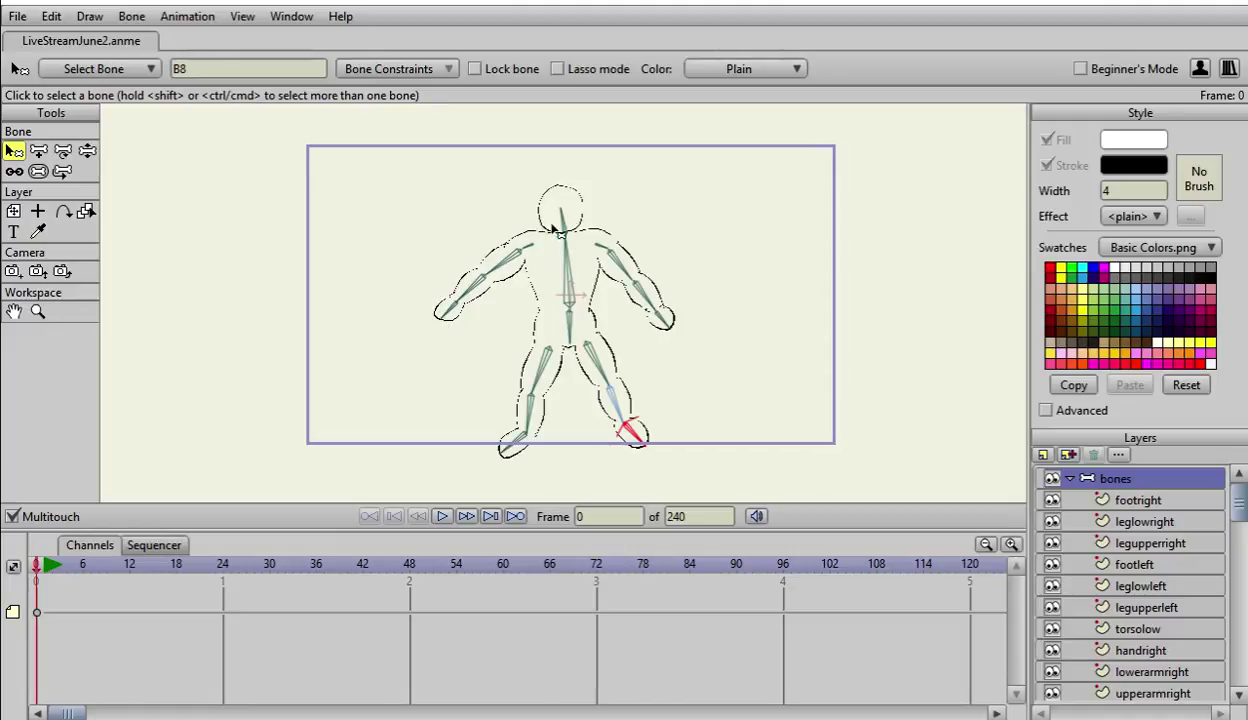
# Step: Enable angle constraints of -70 to 70 degrees on the shoulder and upper arm bones of the viewer's-left arm
pyautogui.click(534, 249)
pyautogui.click(418, 70)
pyautogui.click(350, 98)
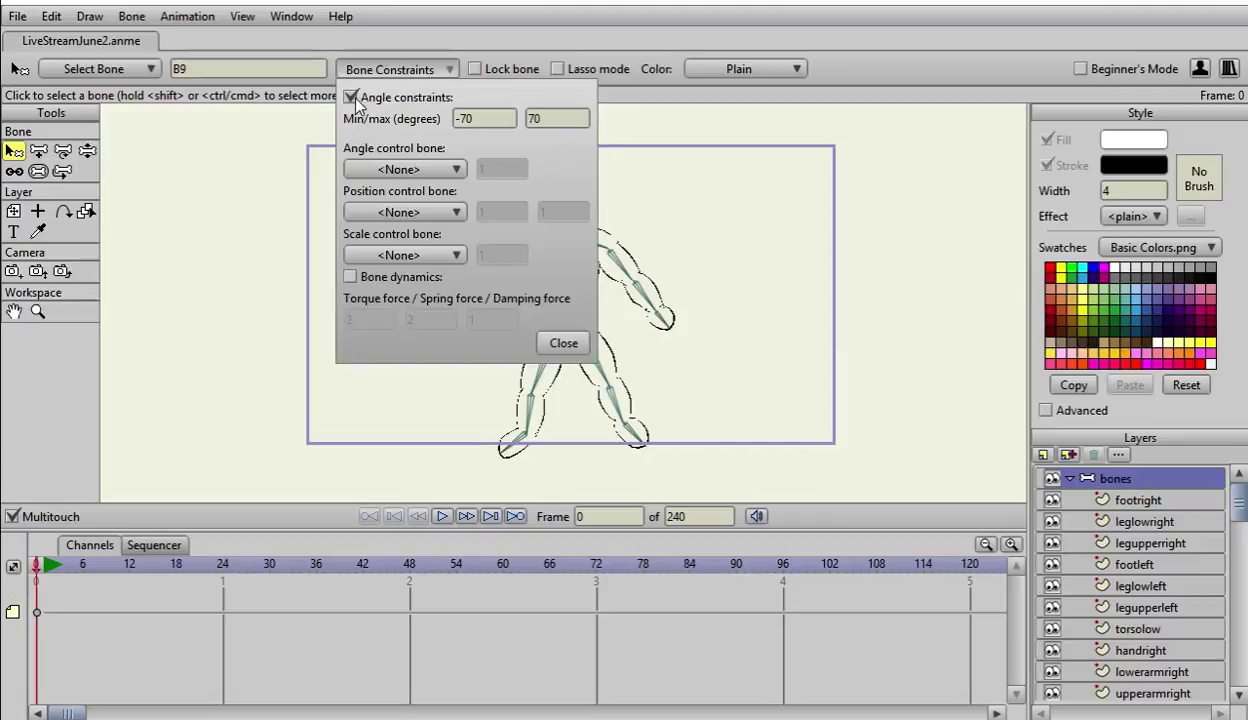
pyautogui.click(556, 340)
pyautogui.click(497, 260)
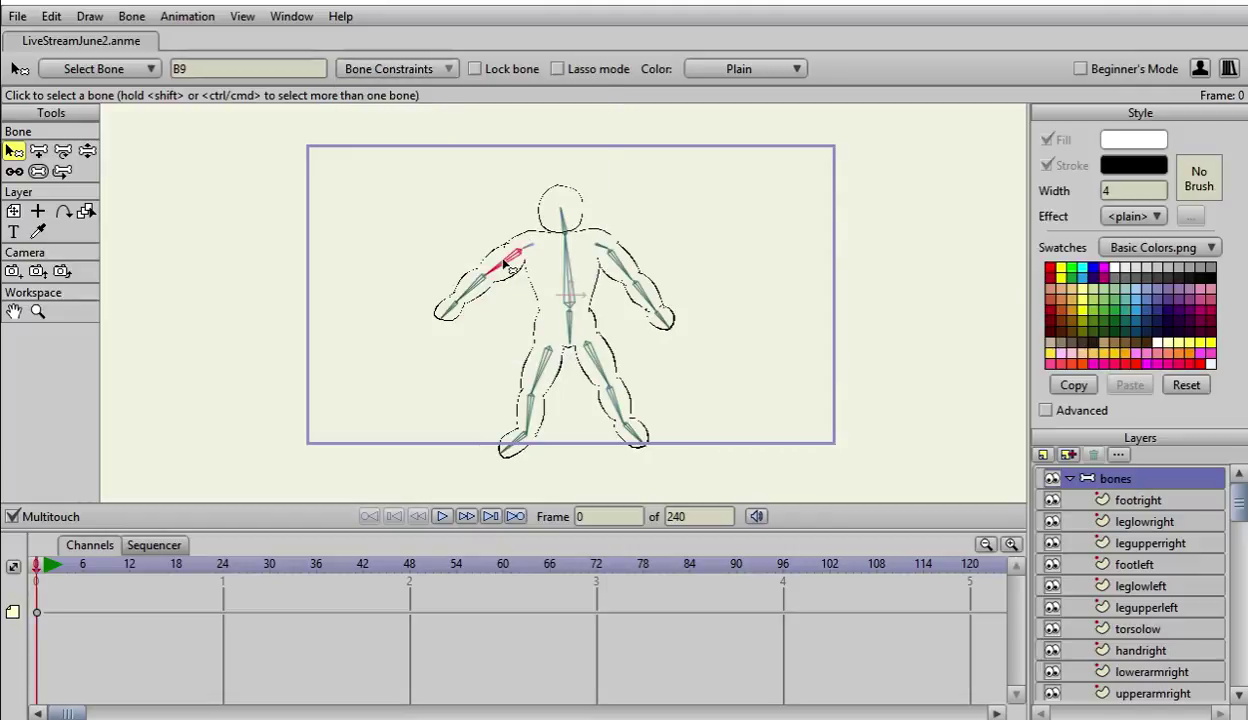
pyautogui.click(422, 71)
pyautogui.click(350, 97)
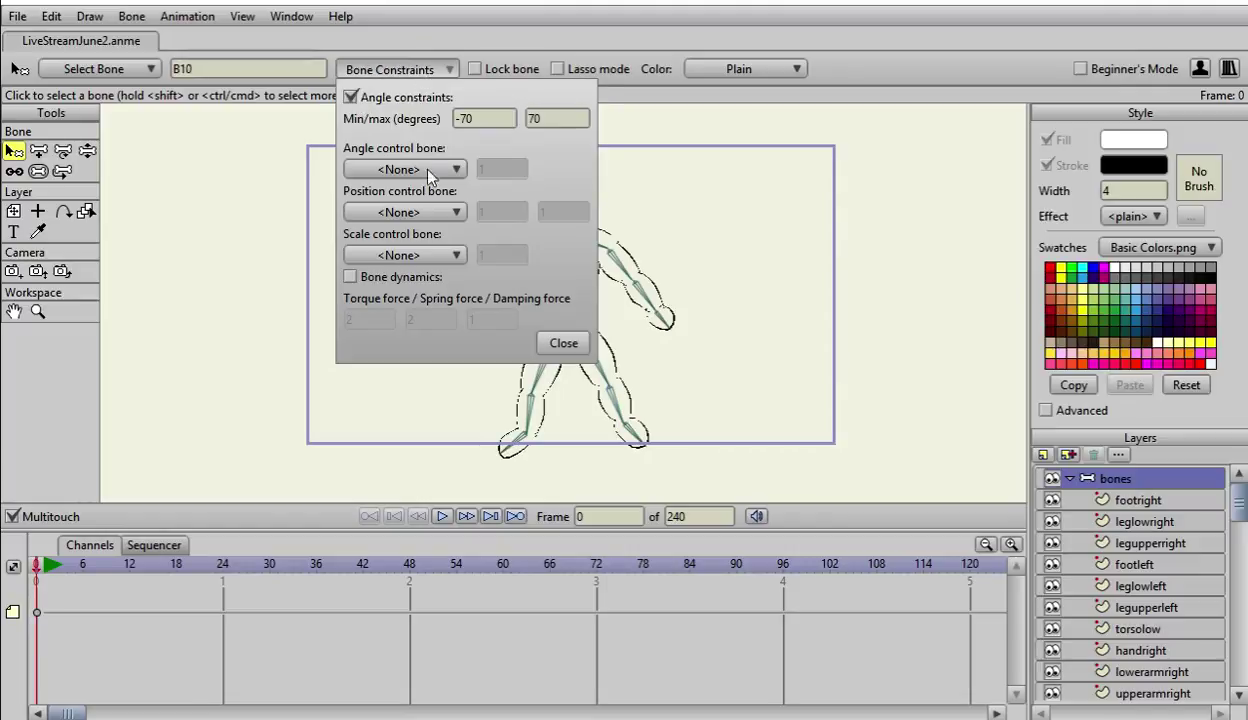
pyautogui.click(562, 342)
# Step: Enable angle constraints of -70 to 70 degrees on the forearm and hand bones of the viewer's-left arm
pyautogui.click(462, 284)
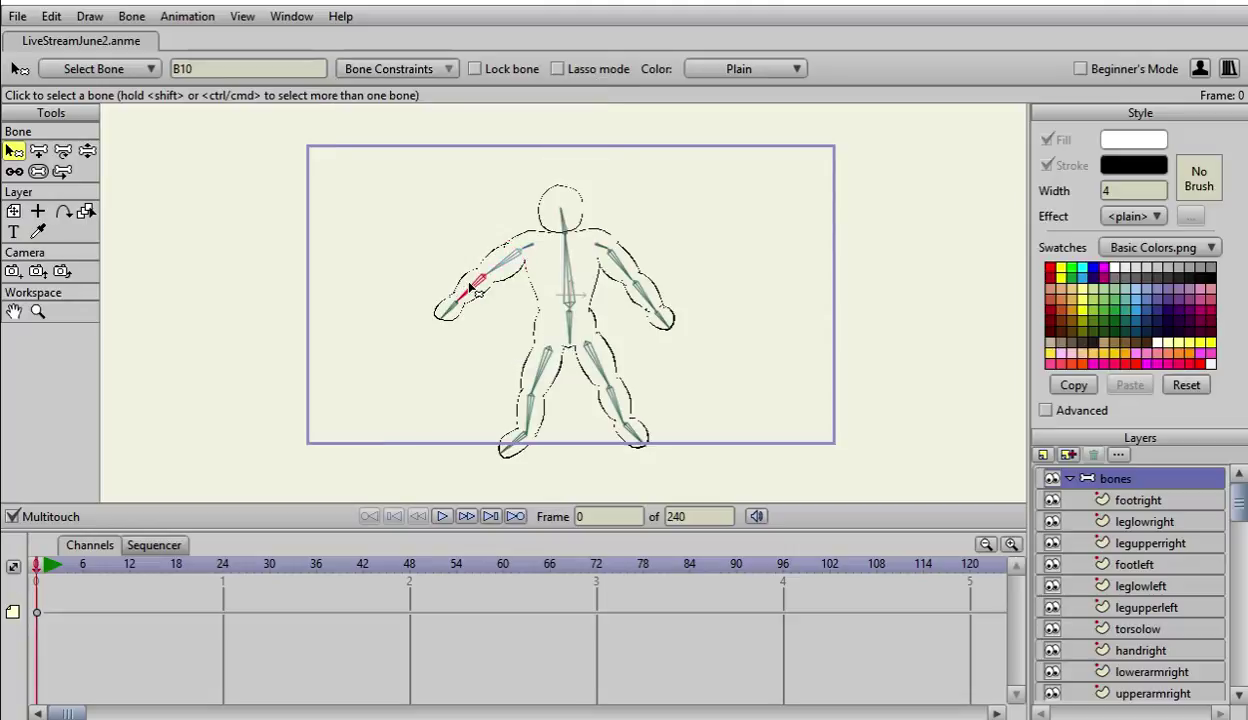
pyautogui.click(420, 72)
pyautogui.click(350, 97)
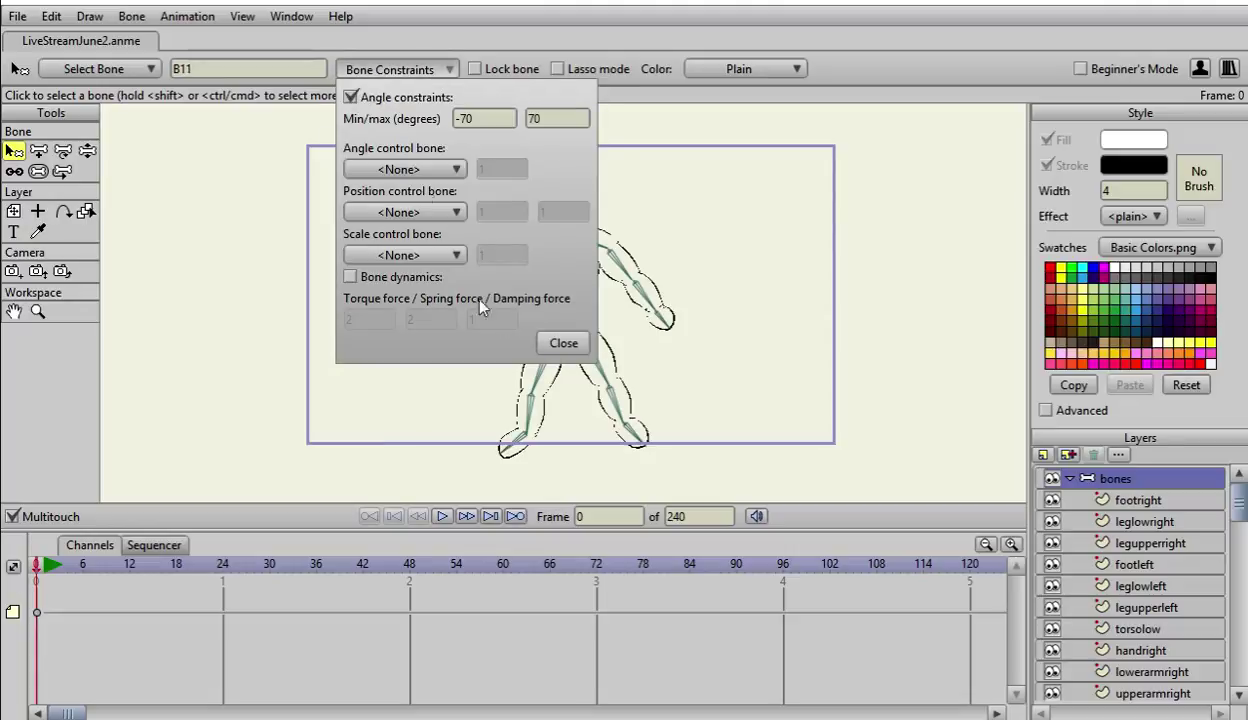
pyautogui.click(556, 344)
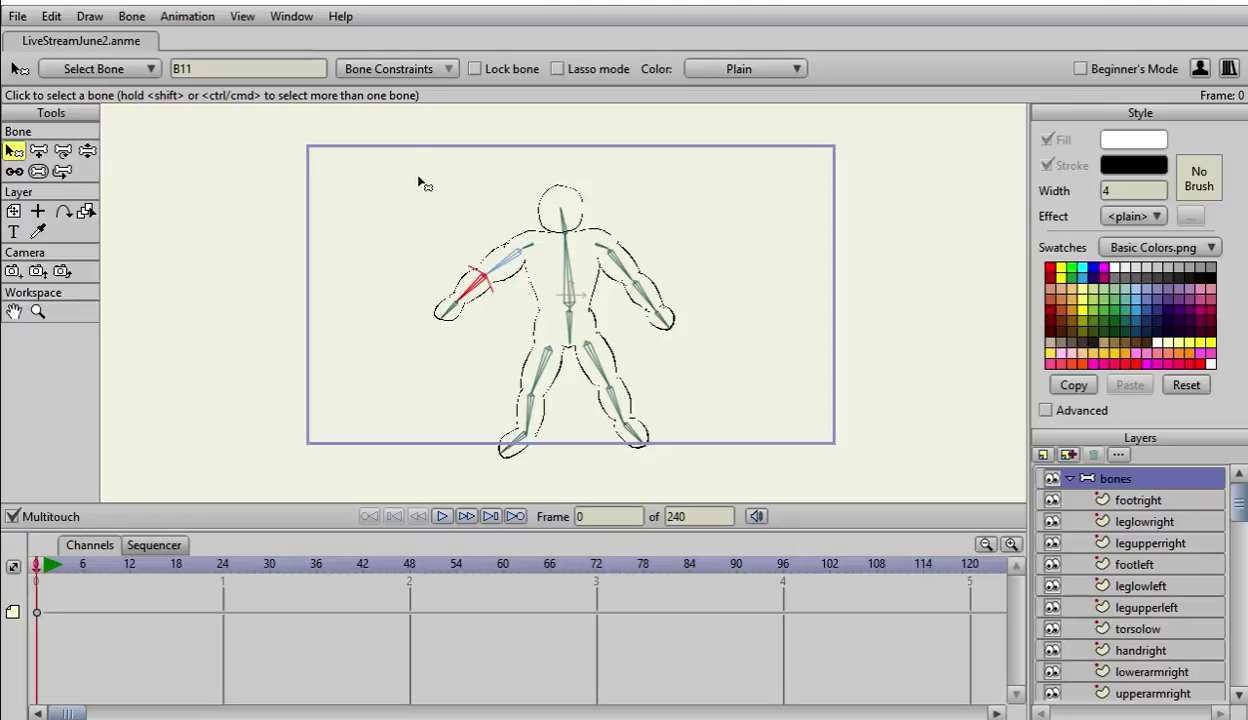
pyautogui.click(443, 298)
pyautogui.click(427, 72)
pyautogui.click(355, 102)
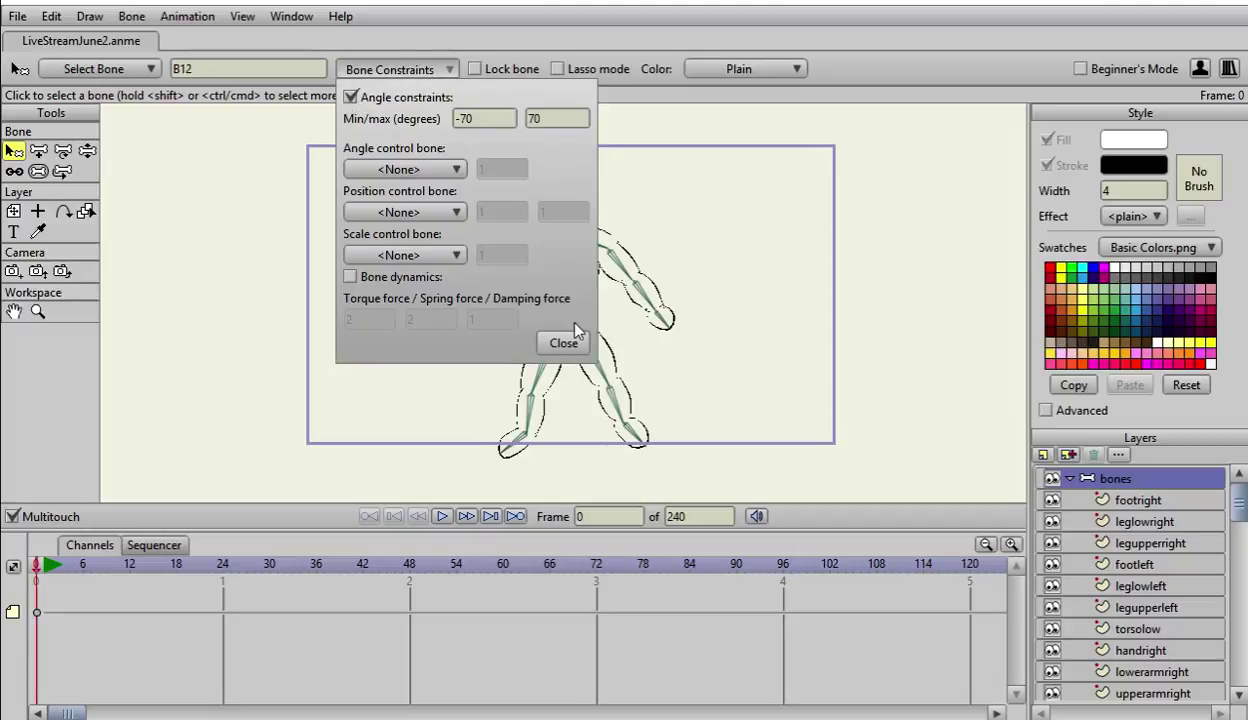
pyautogui.click(558, 338)
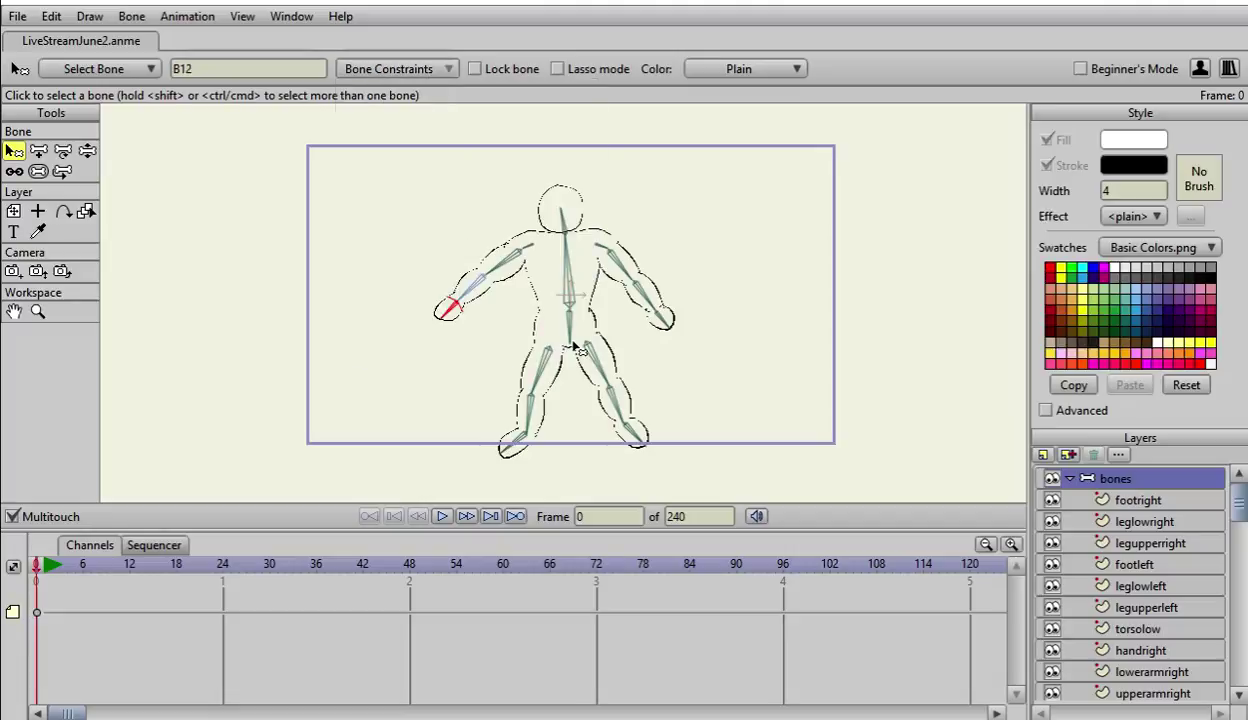
# Step: Enable angle constraints of -70 to 70 degrees on the shoulder and upper arm bones of the viewer's-right arm
pyautogui.click(604, 250)
pyautogui.click(386, 72)
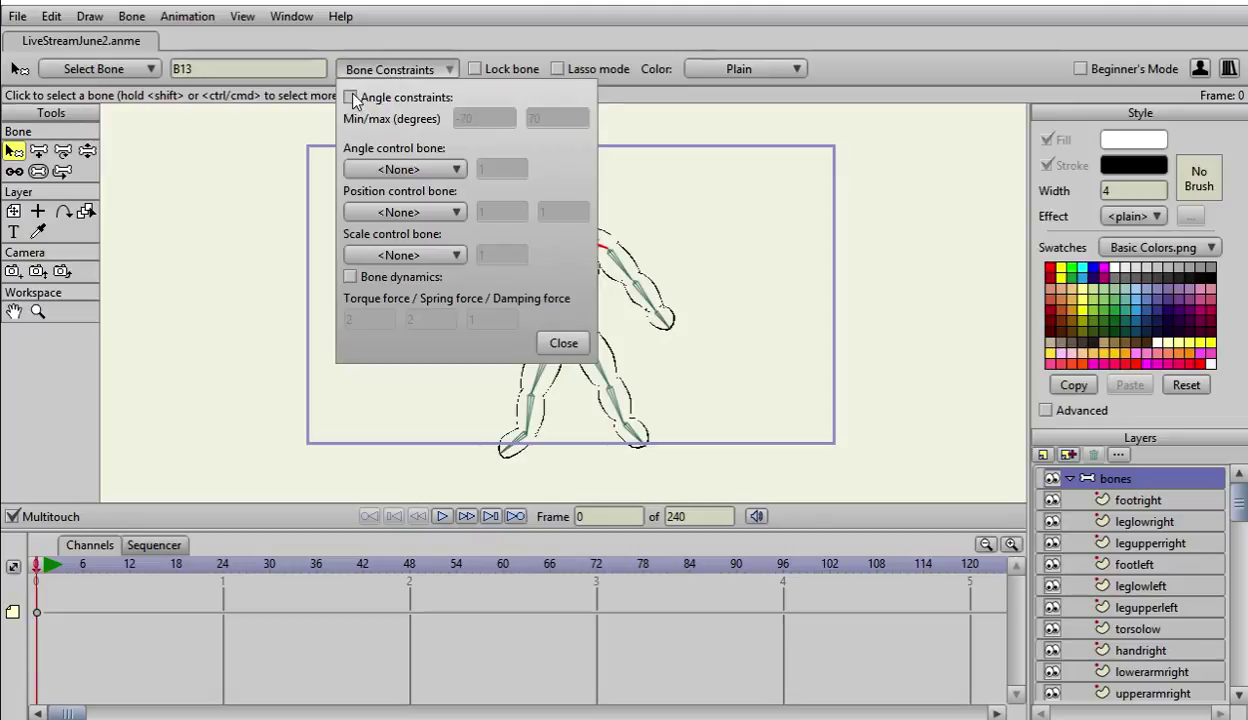
pyautogui.click(351, 98)
pyautogui.click(560, 343)
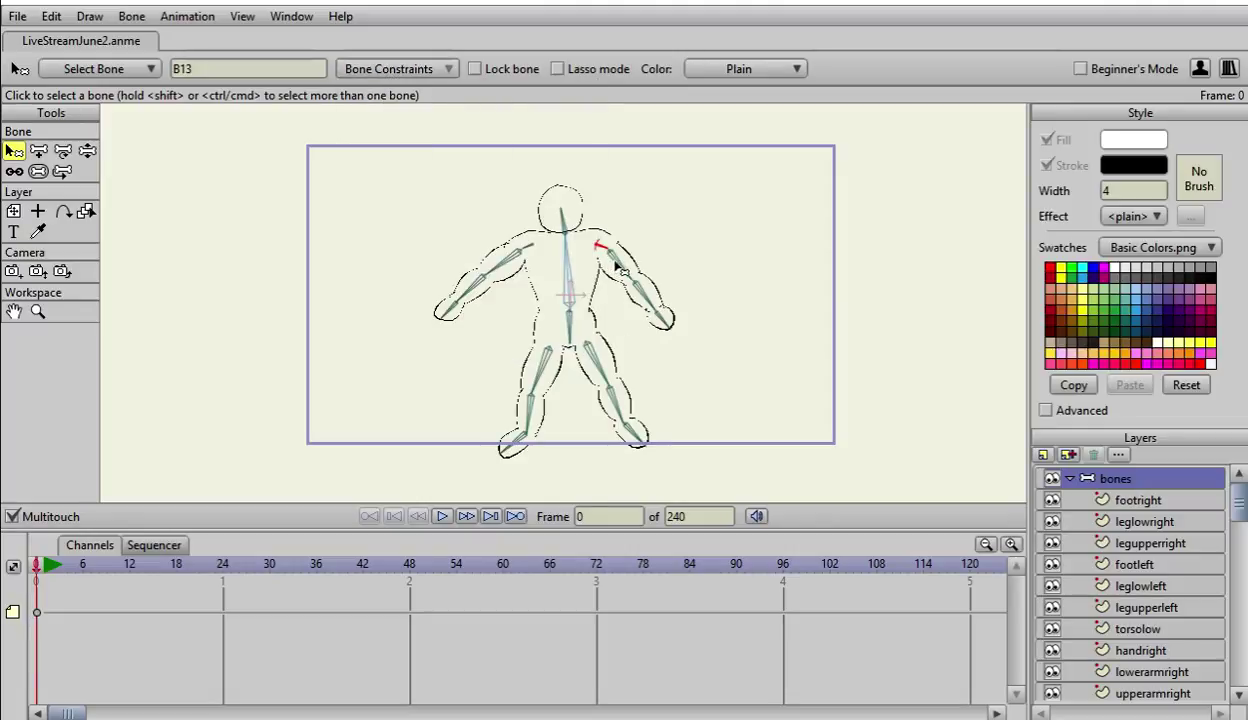
pyautogui.click(617, 267)
pyautogui.click(378, 70)
pyautogui.click(351, 97)
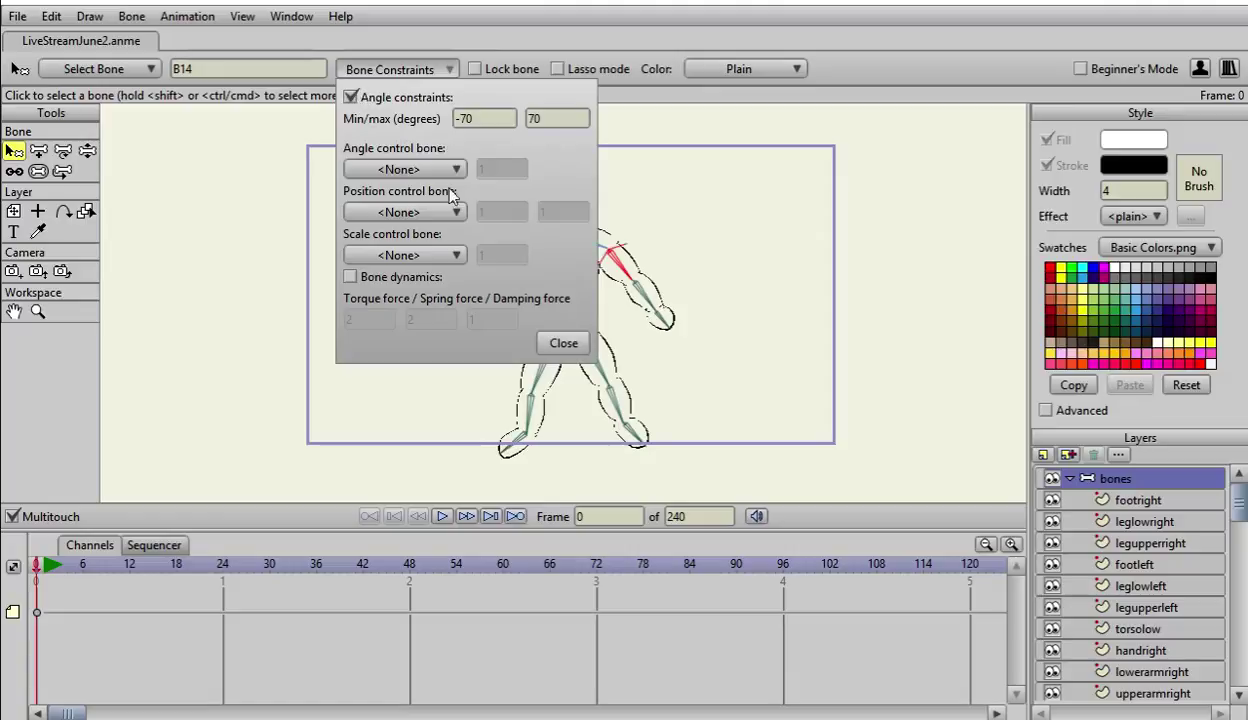
pyautogui.click(558, 343)
# Step: Enable angle constraints of -70 to 70 degrees on the forearm and hand bones of the viewer's-right arm
pyautogui.click(638, 290)
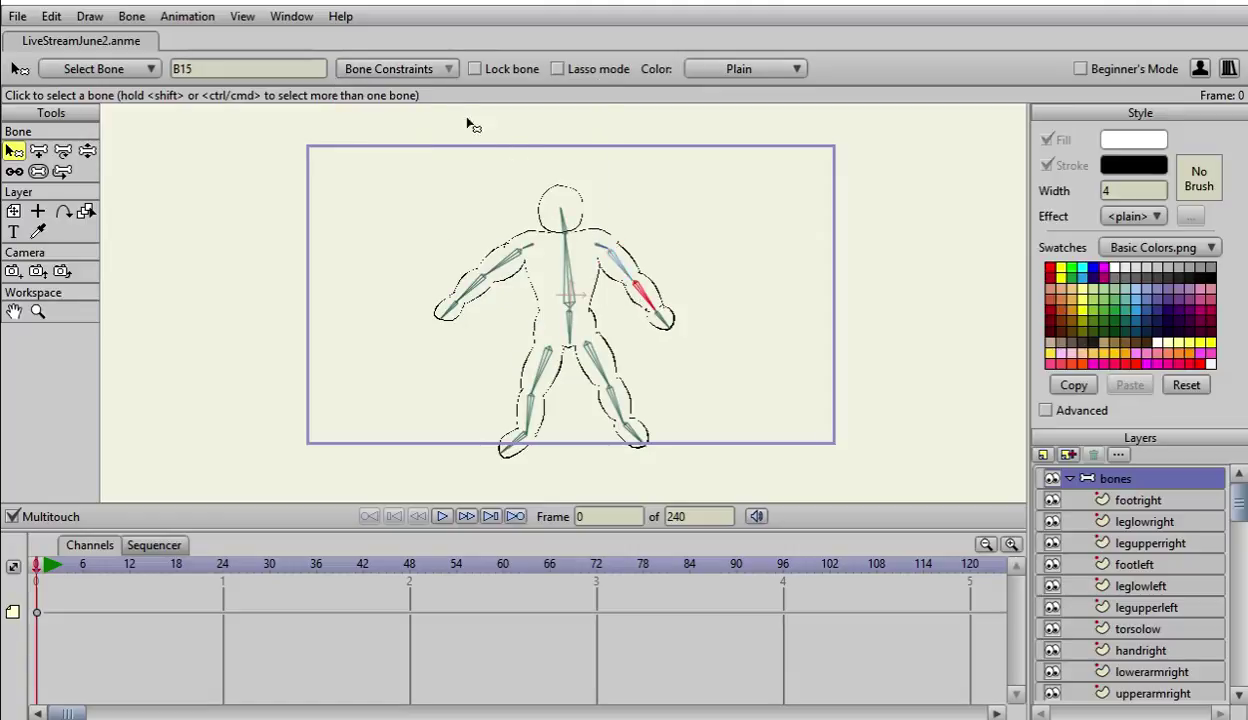
pyautogui.click(416, 68)
pyautogui.click(351, 97)
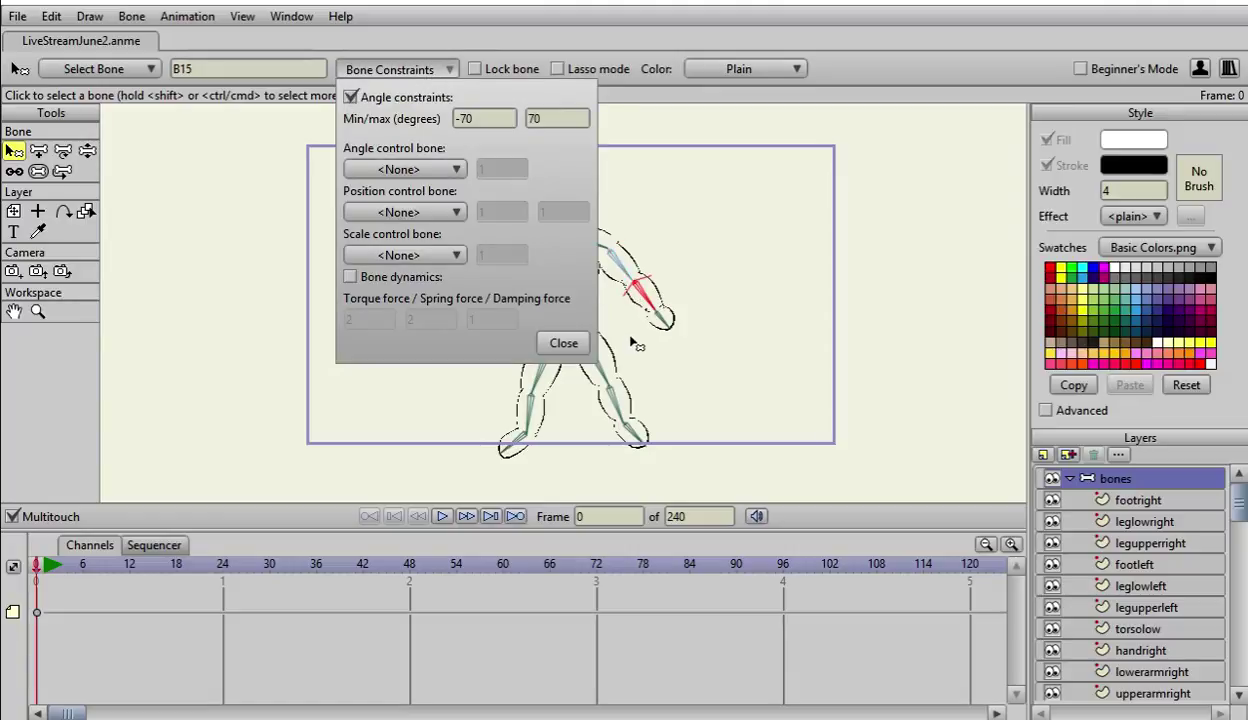
pyautogui.click(563, 343)
pyautogui.click(655, 316)
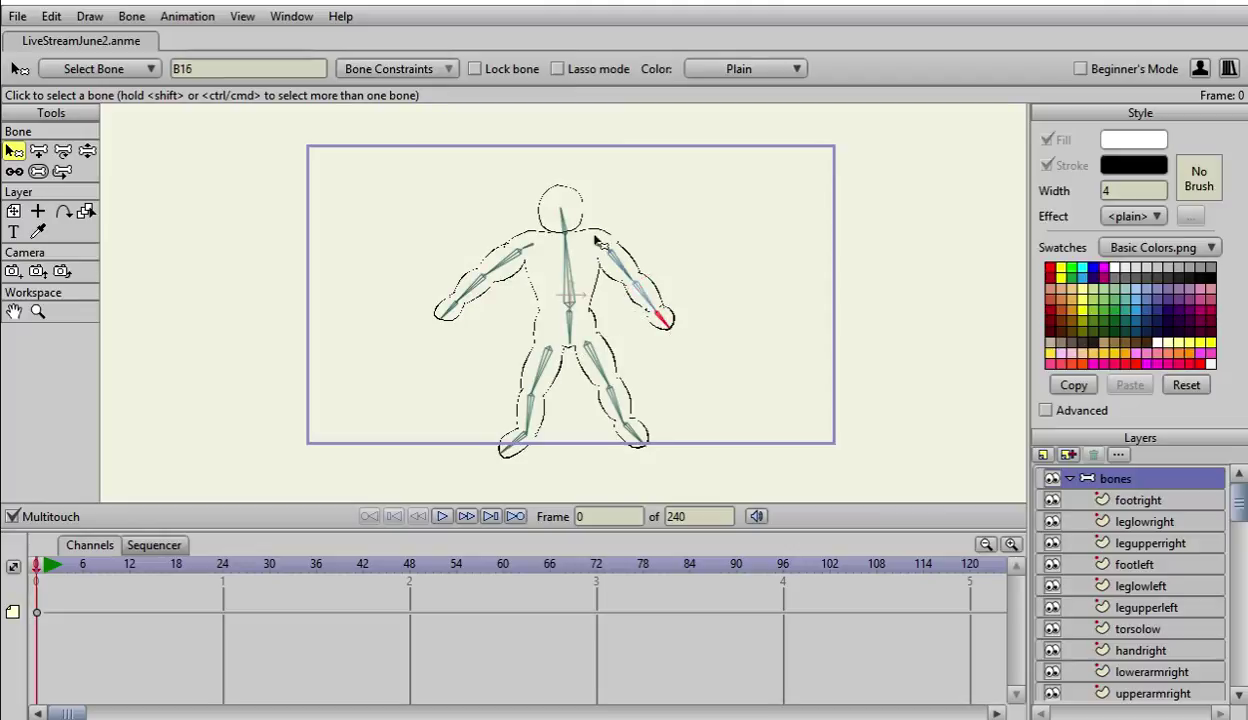
pyautogui.click(416, 69)
pyautogui.click(351, 97)
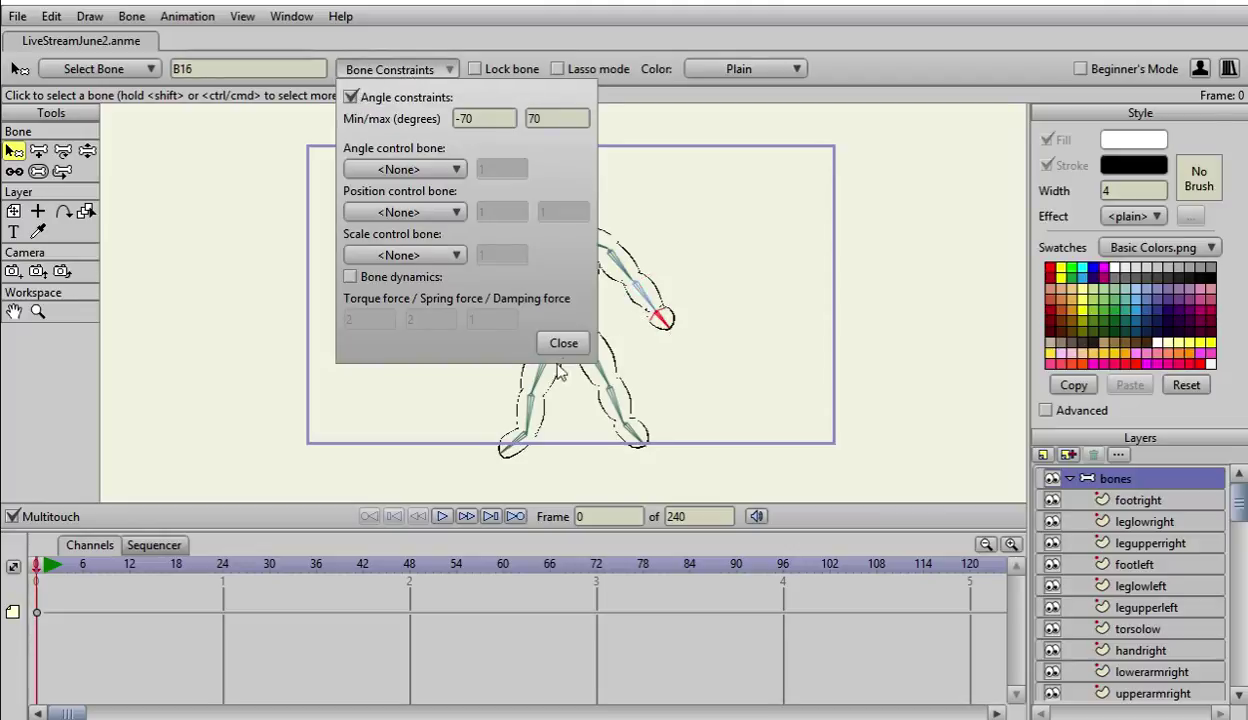
pyautogui.click(553, 340)
# Step: Check the angle constraint arcs on the viewer's-right leg, torso, head and viewer's-left arm bones by selecting each one
pyautogui.click(592, 364)
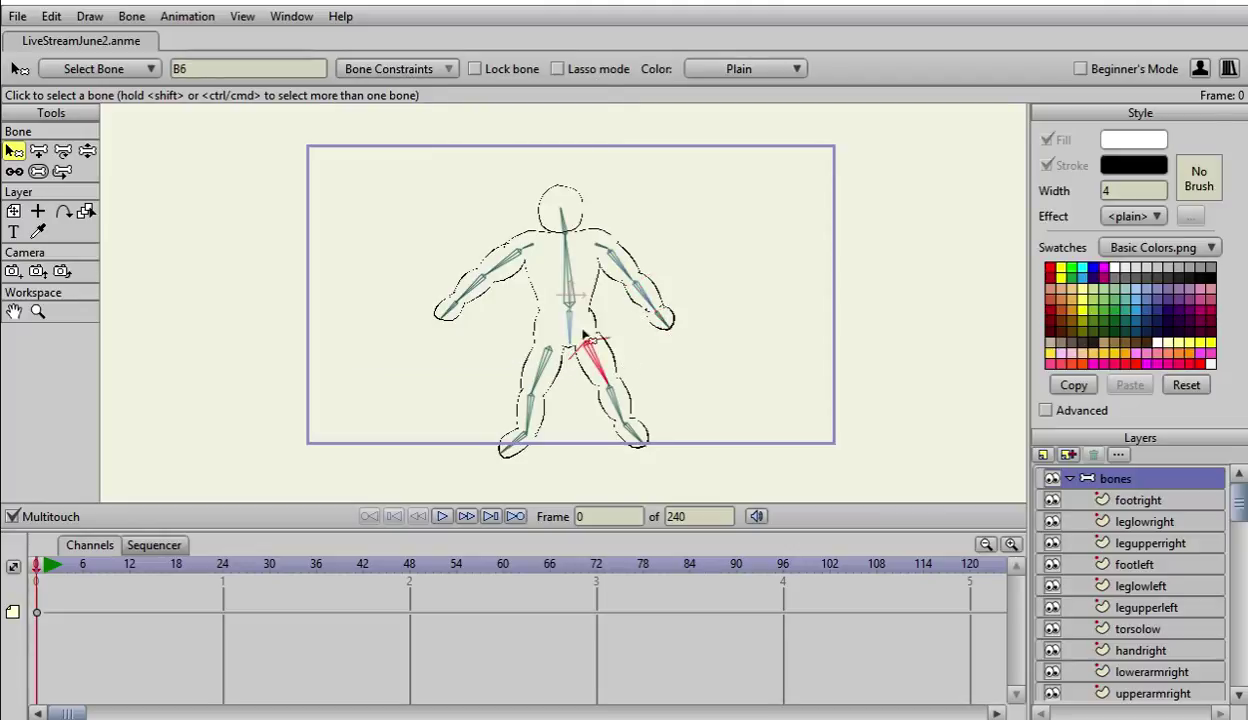
pyautogui.click(606, 398)
pyautogui.click(637, 436)
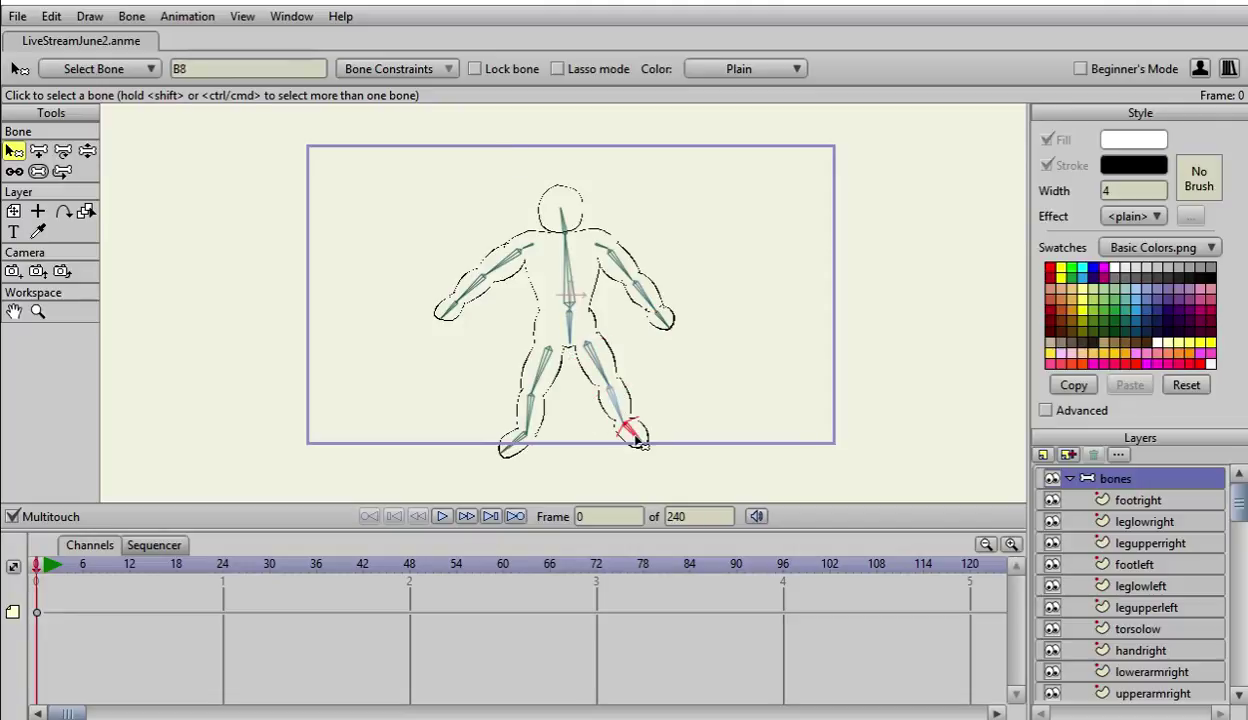
pyautogui.click(563, 327)
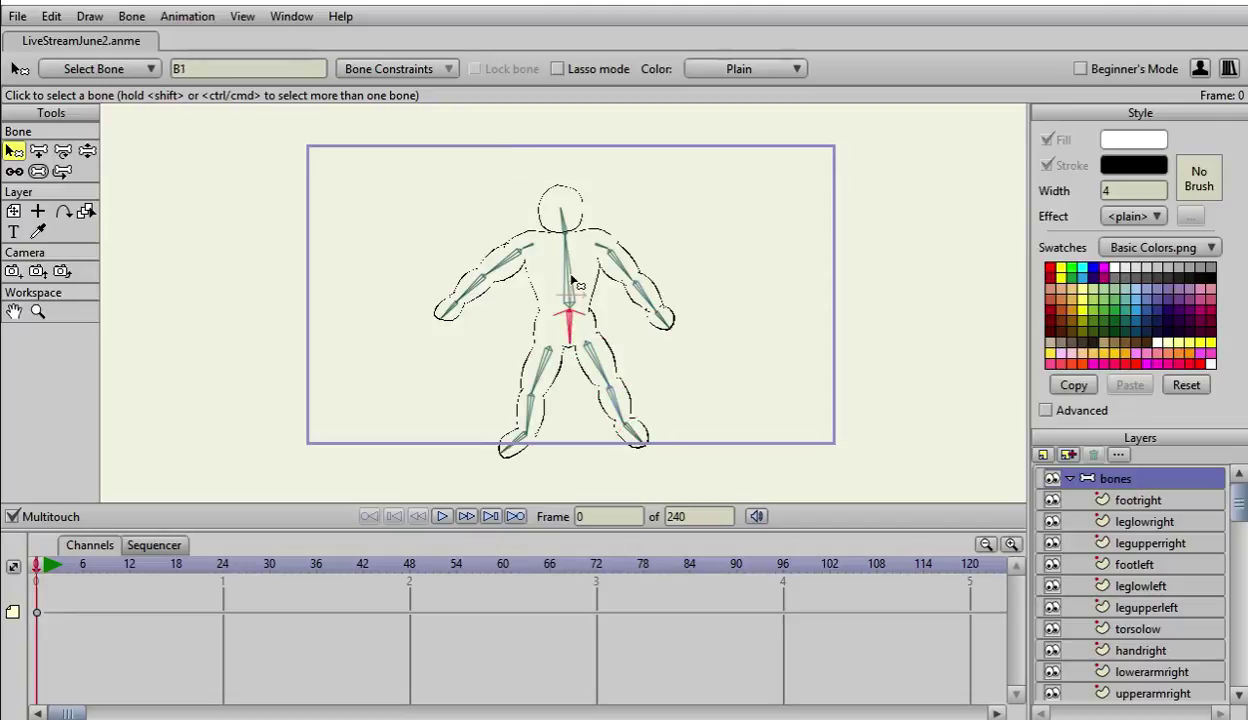
pyautogui.click(573, 281)
pyautogui.click(563, 222)
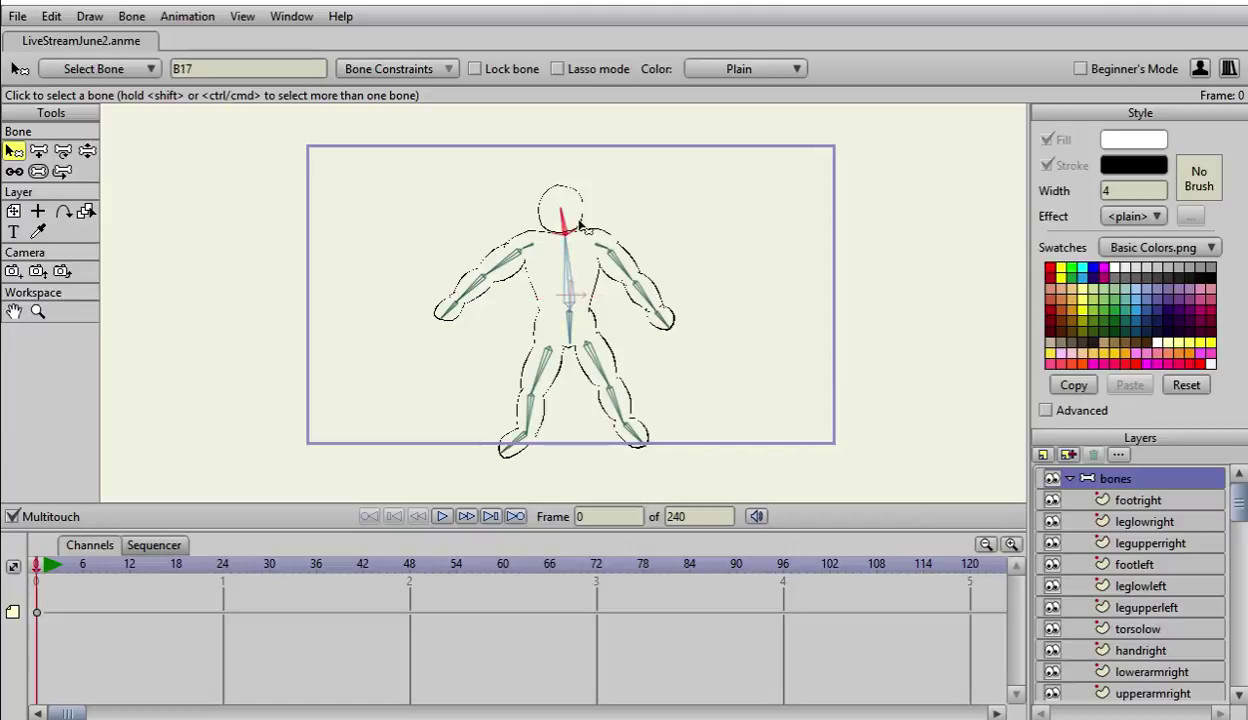
pyautogui.click(530, 250)
pyautogui.click(500, 260)
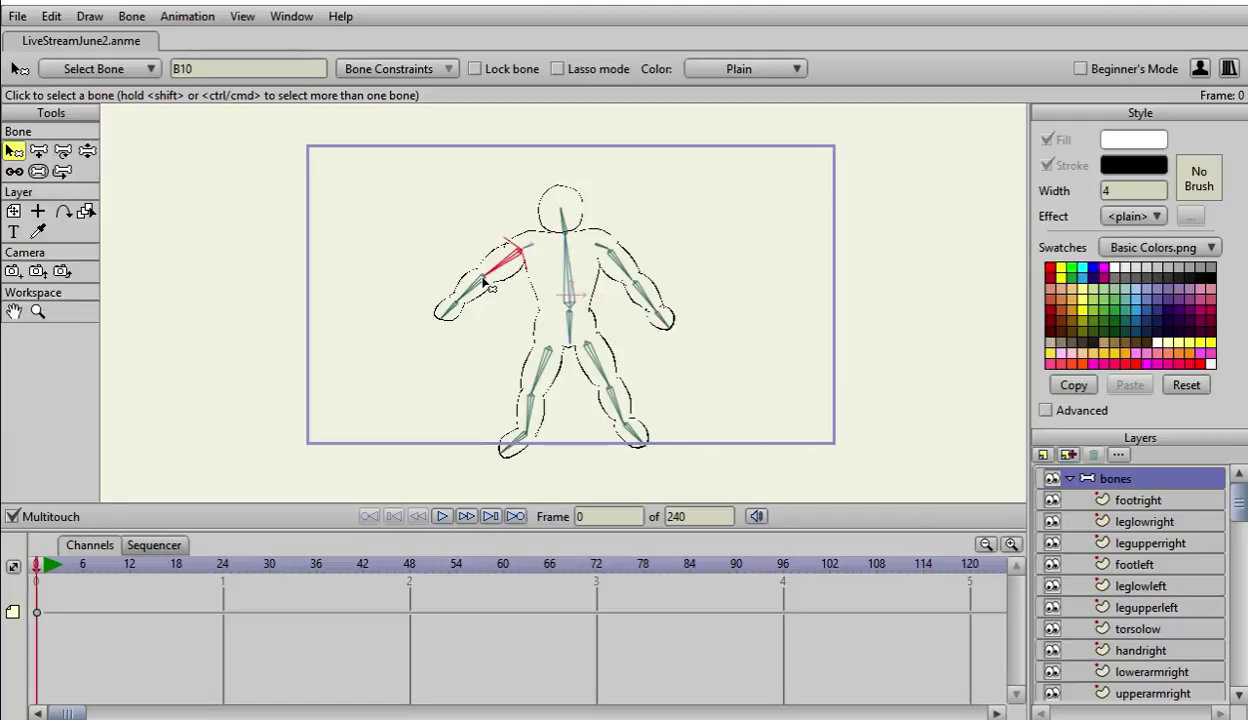
pyautogui.click(477, 279)
pyautogui.click(452, 298)
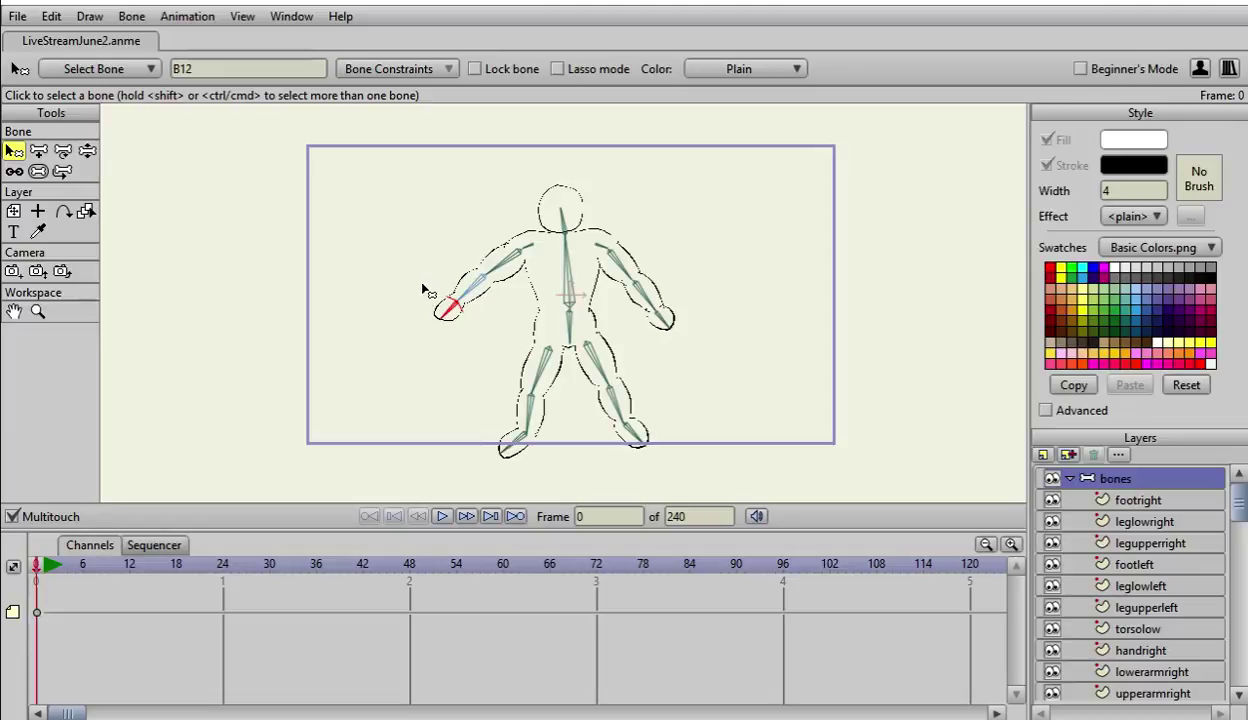
# Step: Test the constrained movement of the viewer's-left arm by pulling its hand bone with Manipulate Bones
pyautogui.click(87, 150)
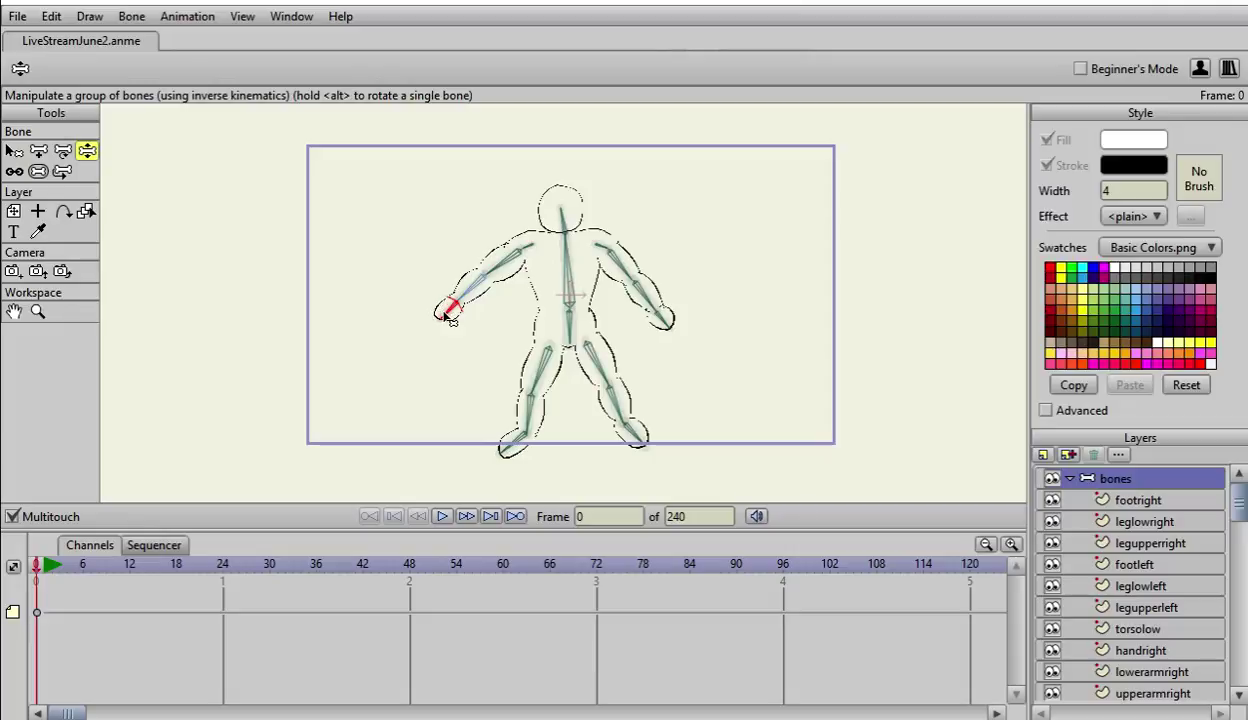
pyautogui.moveTo(440, 307); pyautogui.dragTo(365, 305)
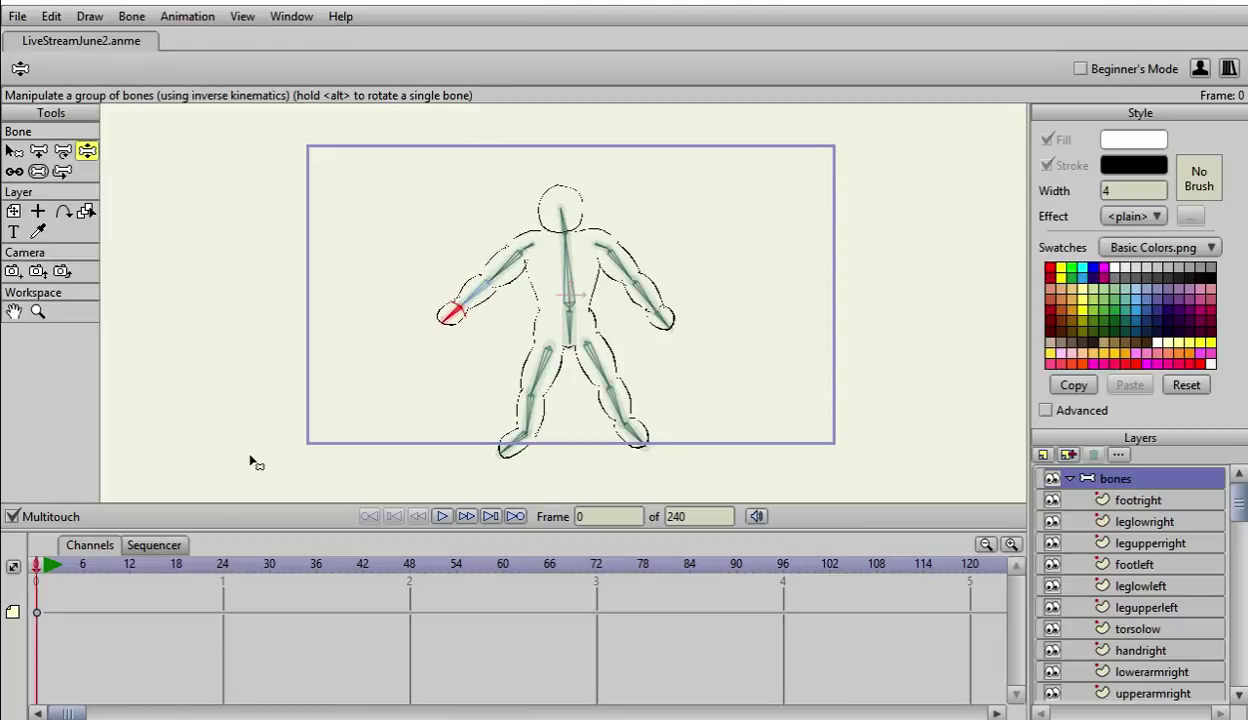
pyautogui.hotkey('ctrl', 'Right')
pyautogui.hotkey('ctrl', 'Left')
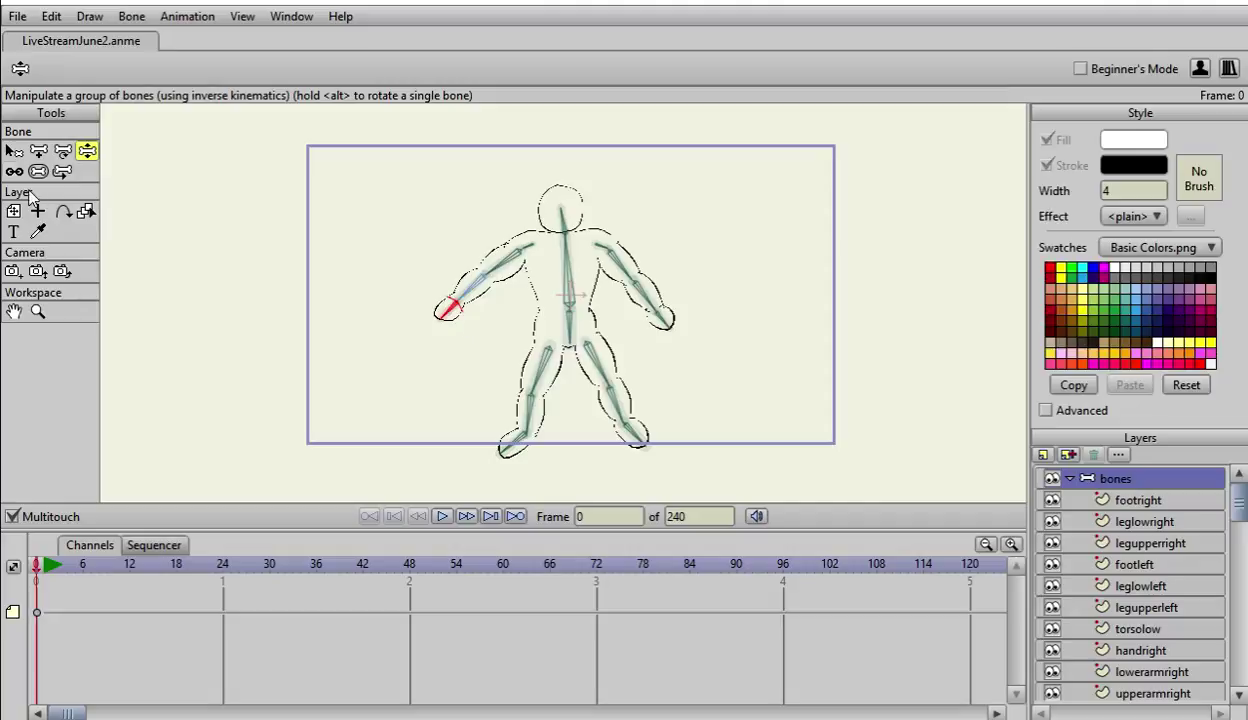
# Step: Narrow the minimum and maximum angle constraints of the hand bone of the viewer's-left arm
pyautogui.click(14, 151)
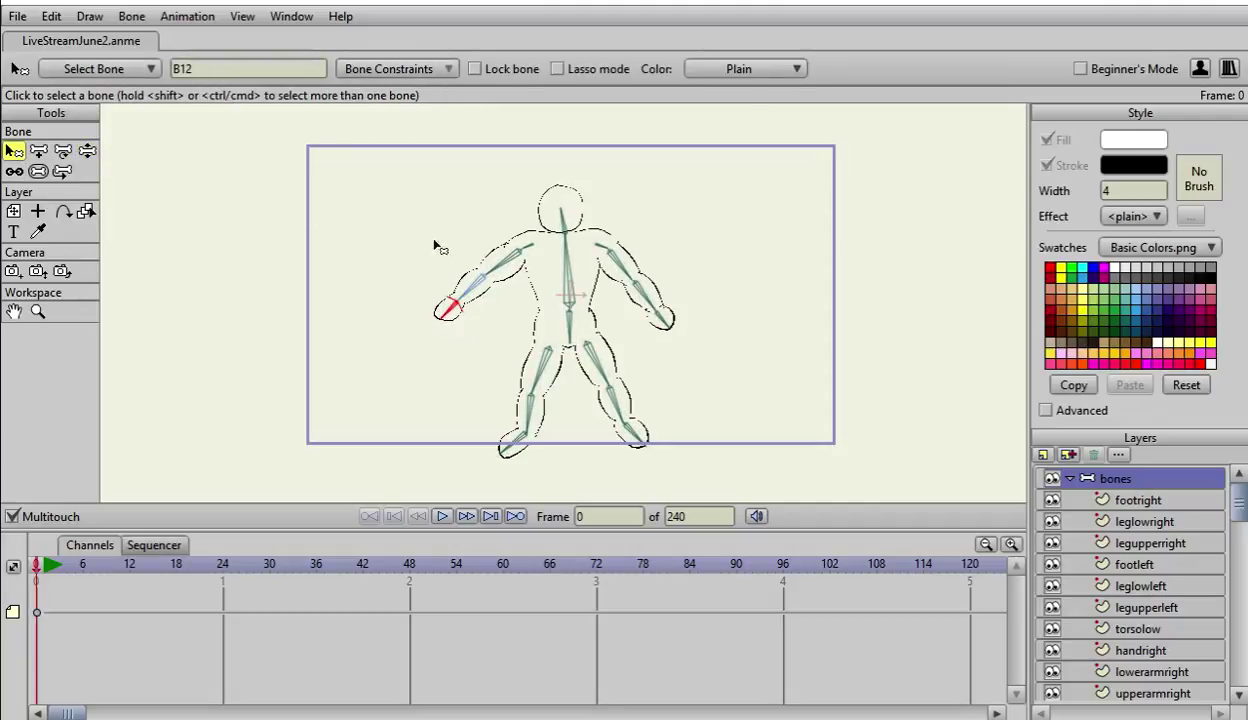
pyautogui.click(404, 63)
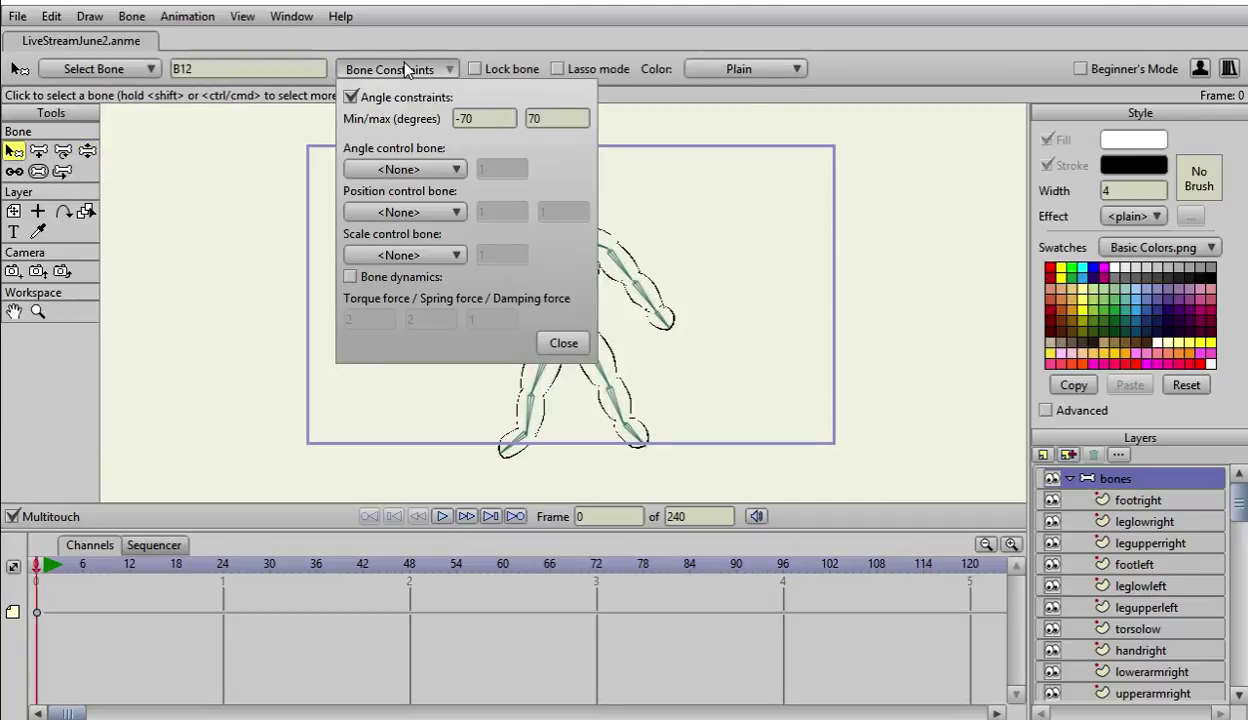
pyautogui.click(478, 120)
pyautogui.press('Tab')
pyautogui.click(572, 344)
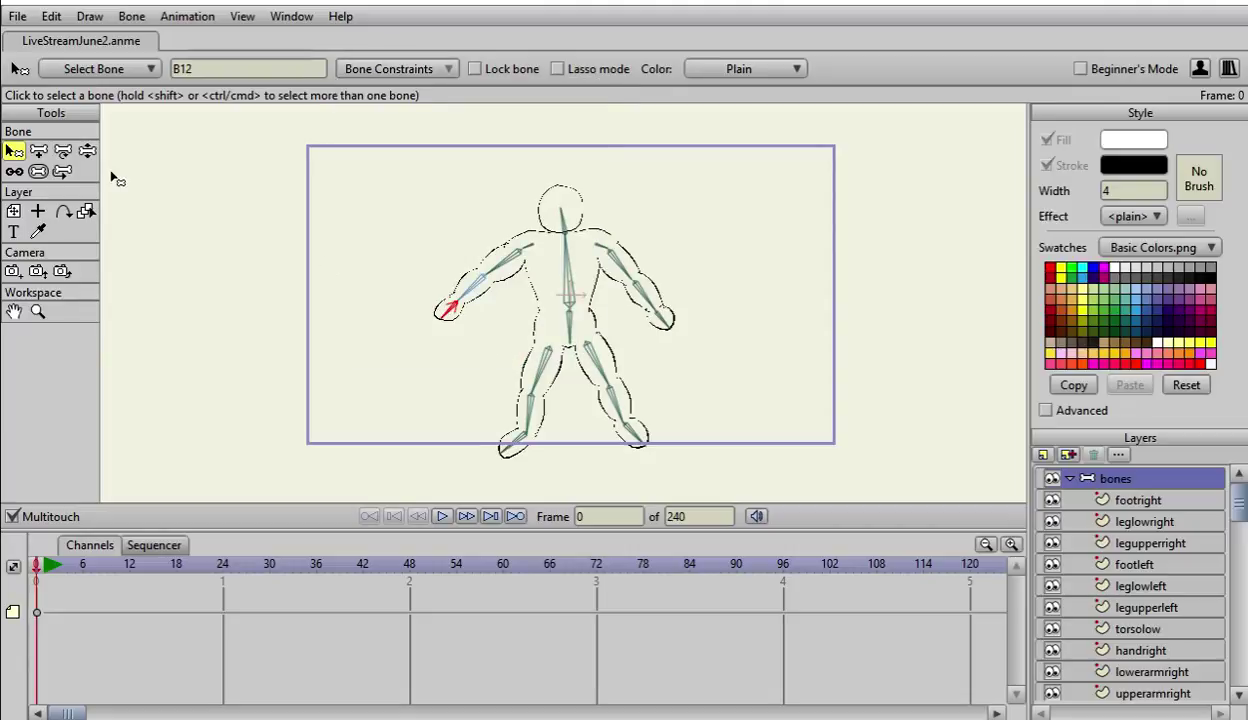
# Step: Test how the viewer's-left hand and shoulder bones move with Manipulate Bones
pyautogui.click(87, 151)
pyautogui.moveTo(446, 318); pyautogui.dragTo(483, 311)
pyautogui.click(524, 243)
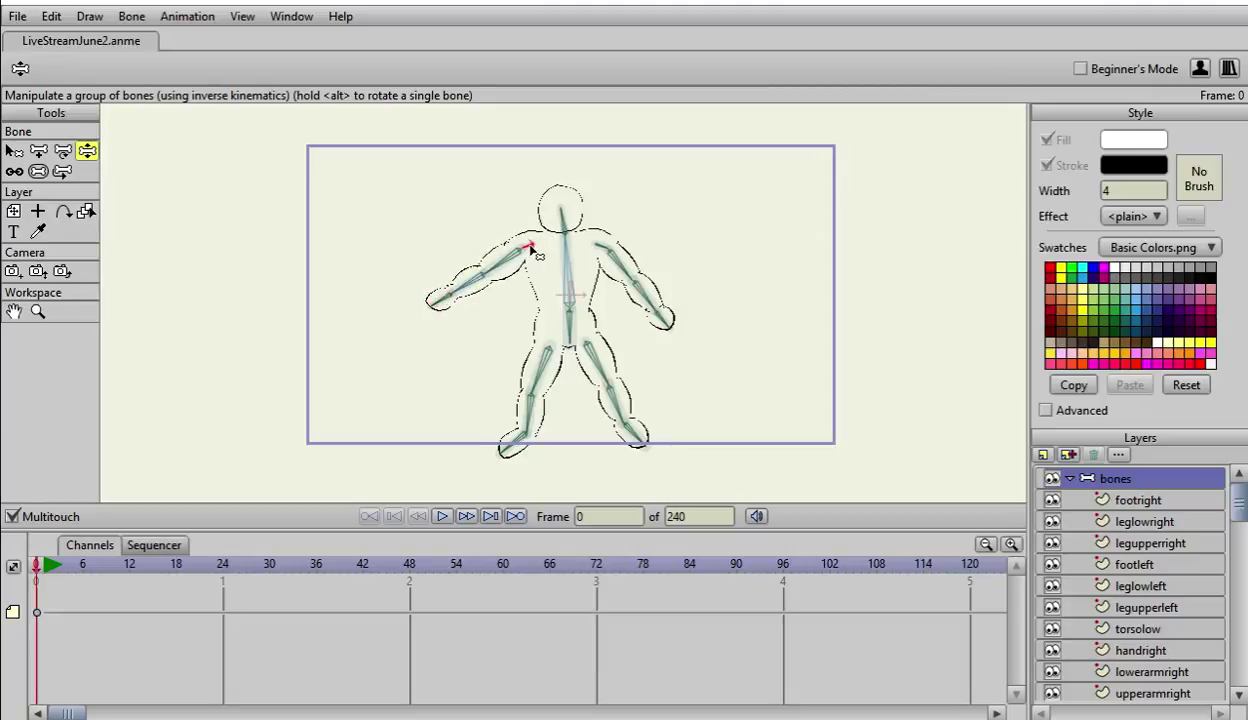
# Step: Narrow the angle constraints of the shoulder bone of the viewer's-left arm, with a minimum of -10 degrees
pyautogui.press('z')
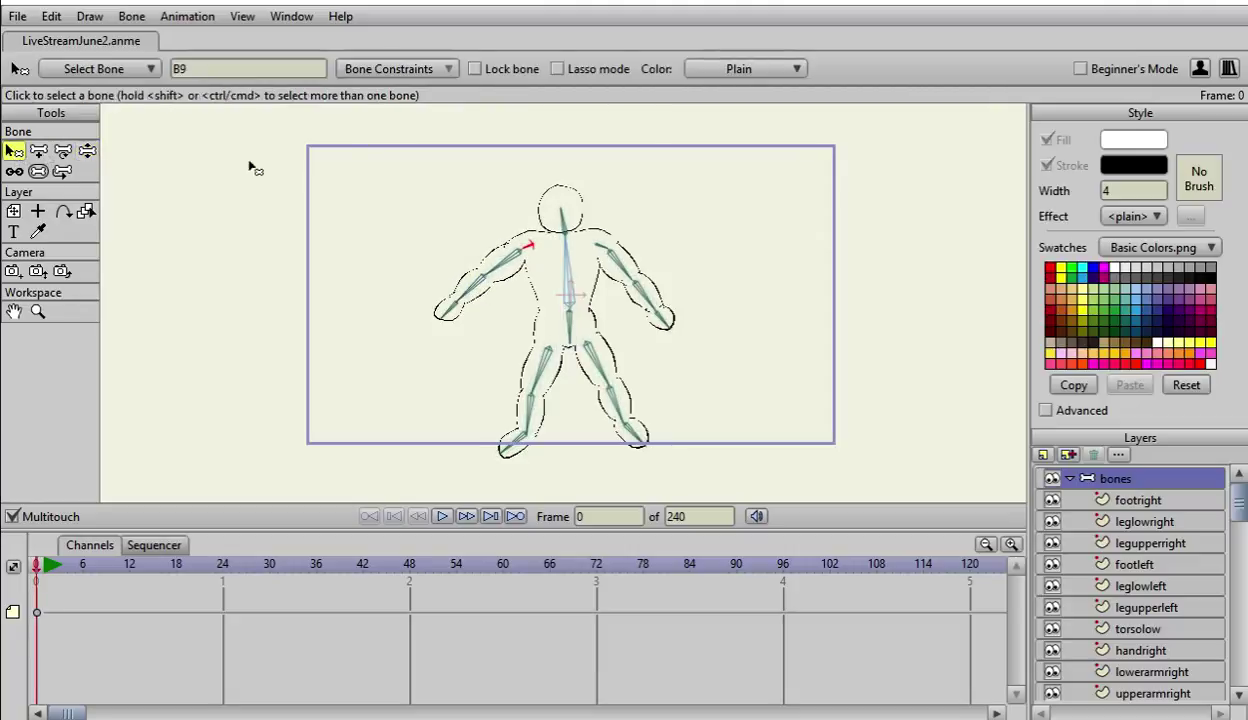
pyautogui.click(413, 69)
pyautogui.doubleClick(473, 118)
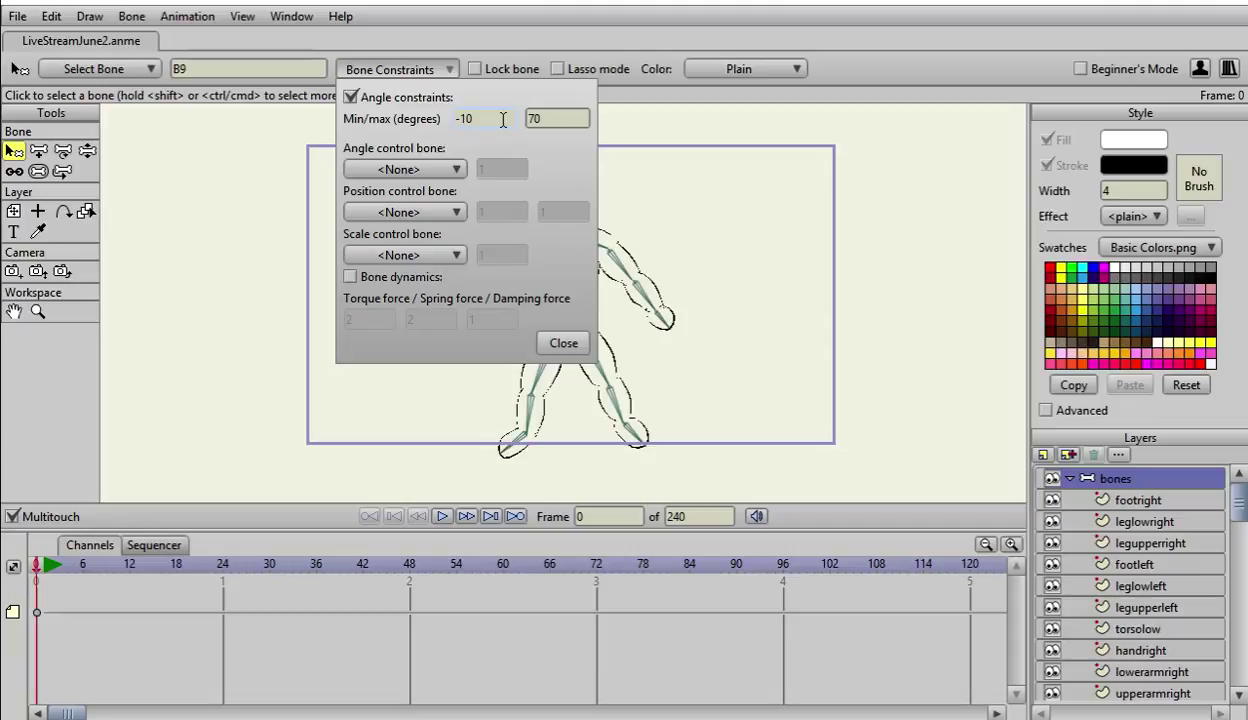
pyautogui.press('Tab')
pyautogui.click(556, 343)
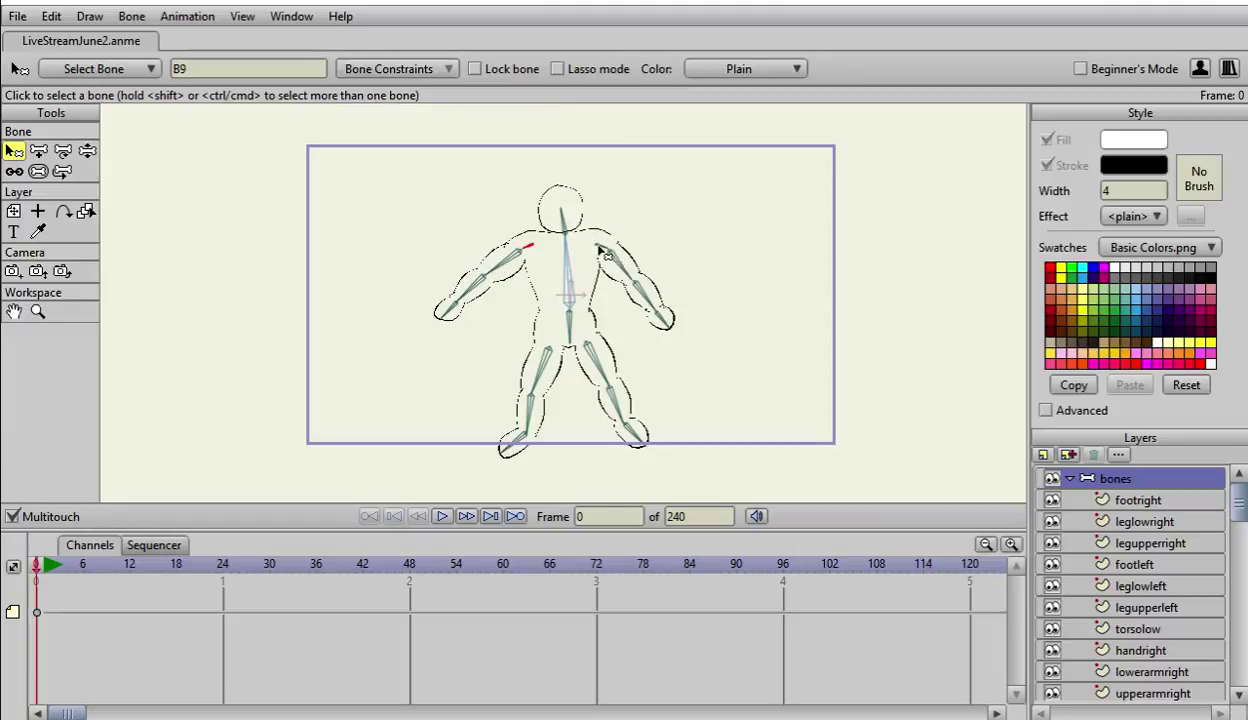
# Step: Narrow the angle constraints of the shoulder bone of the viewer's-right arm, with a maximum of 10 degrees
pyautogui.click(88, 151)
pyautogui.click(603, 251)
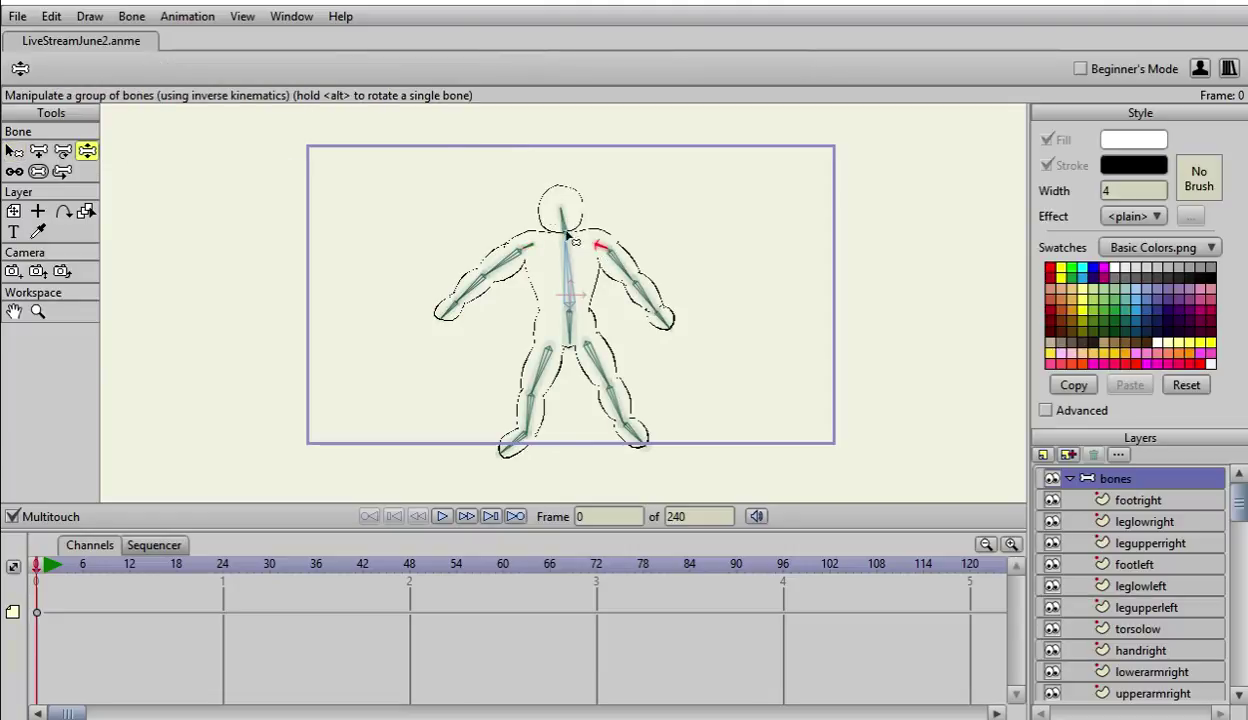
pyautogui.press('z')
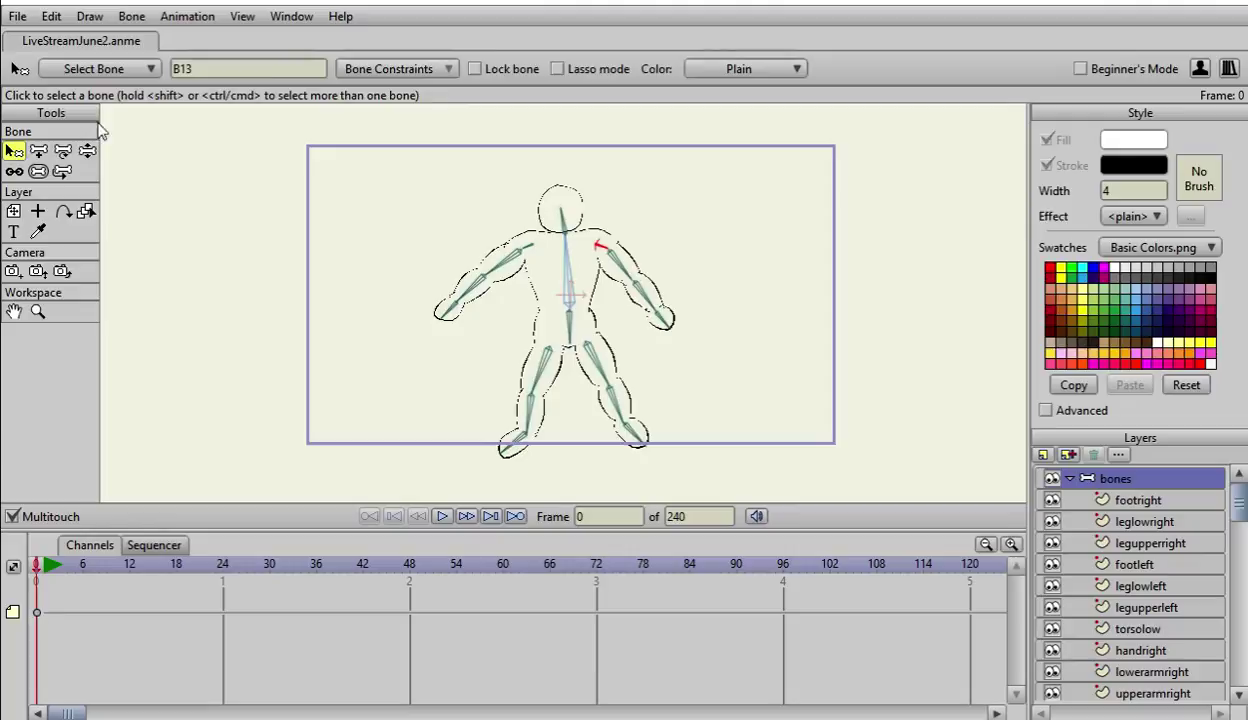
pyautogui.click(400, 66)
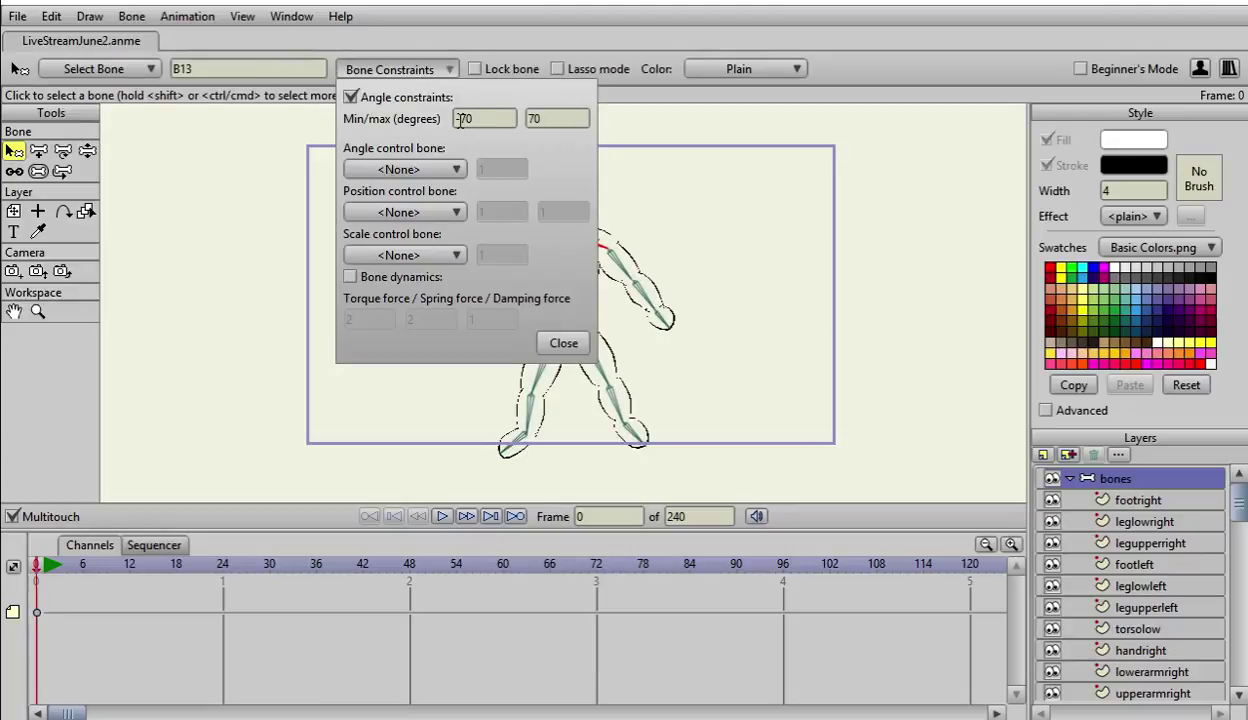
pyautogui.click(462, 118)
pyautogui.click(543, 118)
pyautogui.write('10')
pyautogui.click(564, 344)
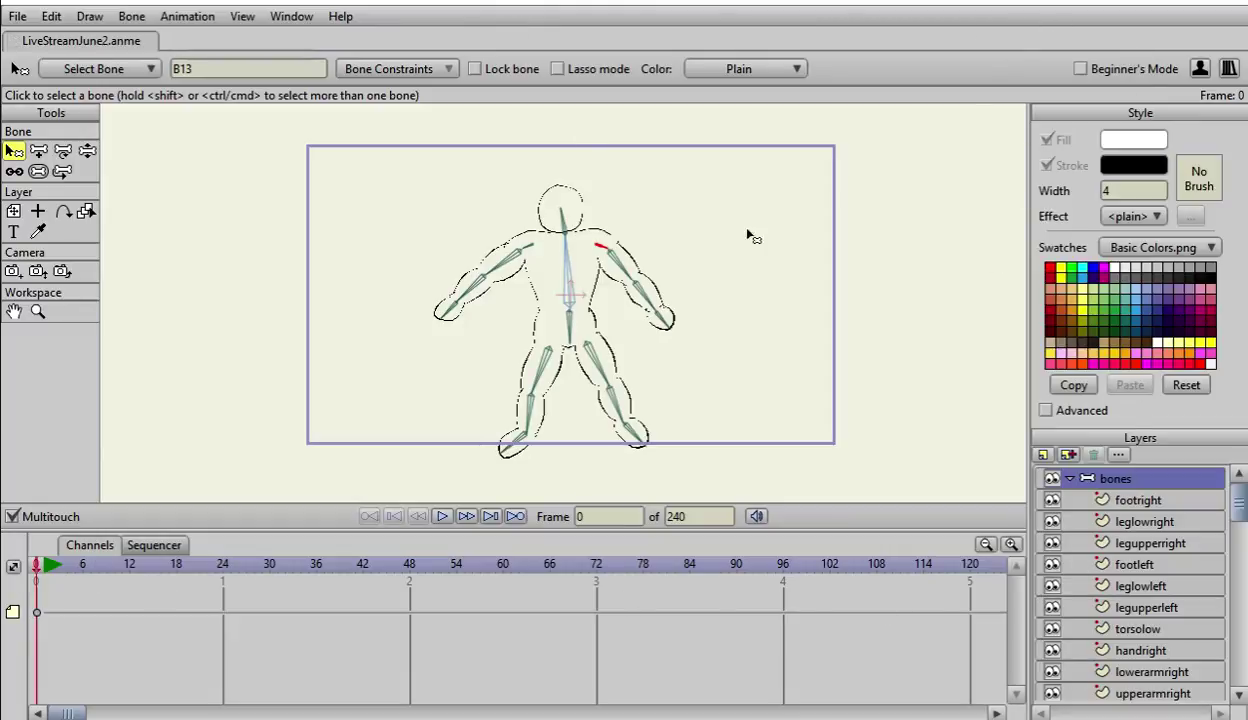
pyautogui.click(133, 17)
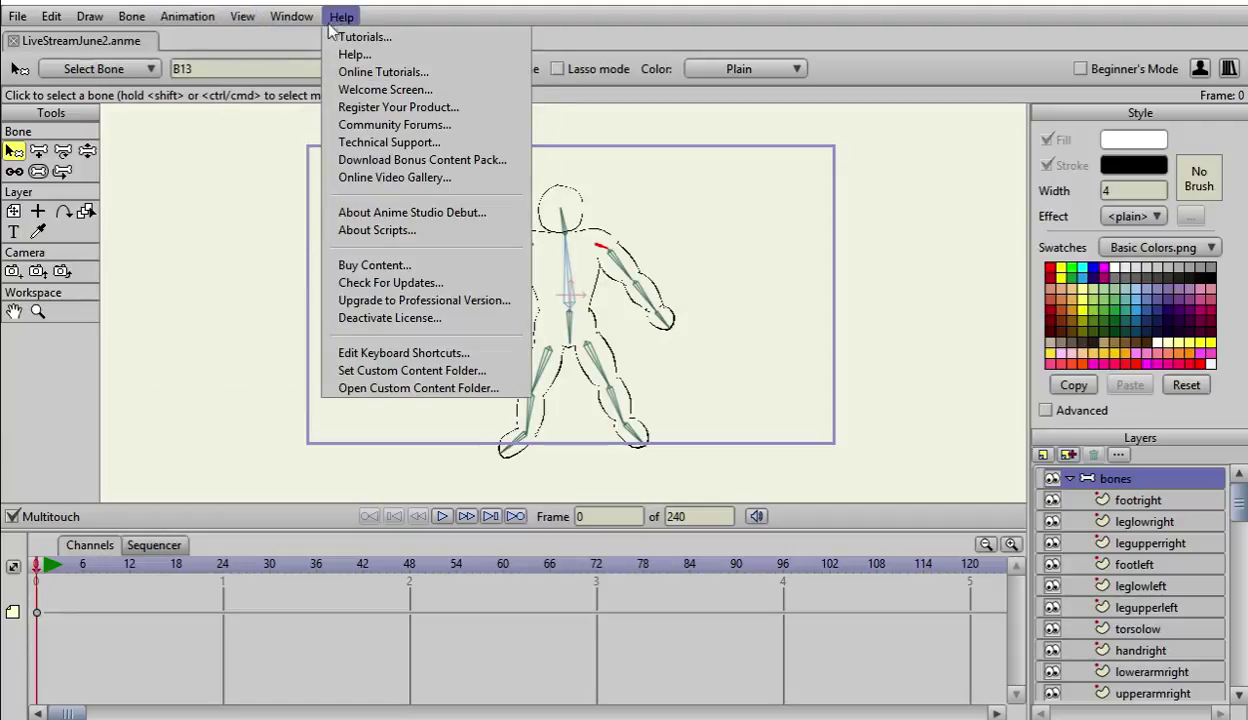
pyautogui.click(184, 204)
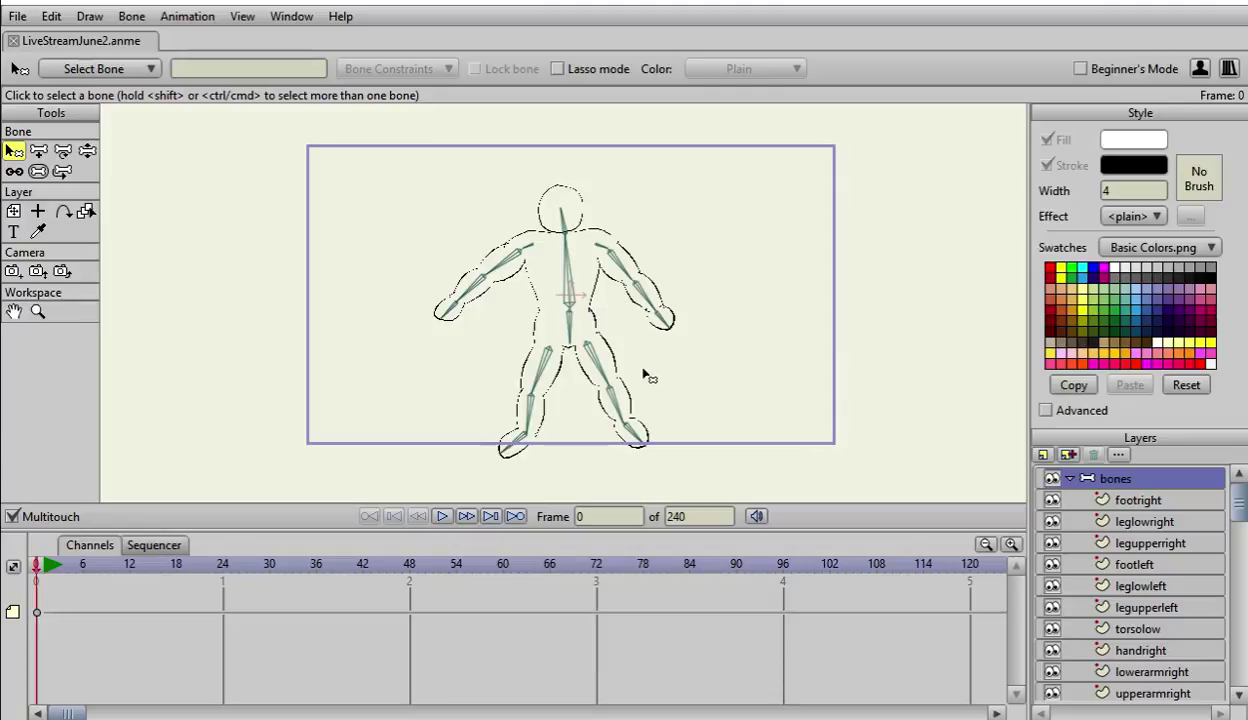
# Step: Test the hand bone of the viewer's-right arm and set its angle constraints to -30 to 30 degrees
pyautogui.click(87, 151)
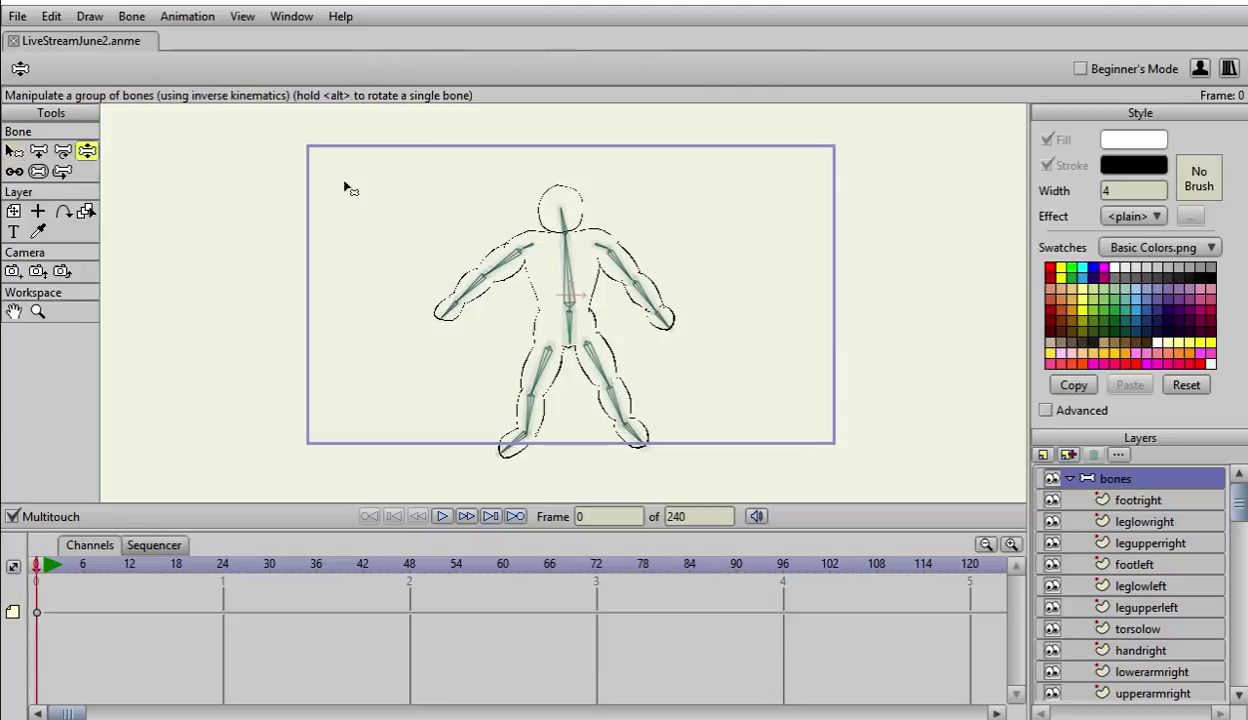
pyautogui.moveTo(669, 326)
pyautogui.mouseDown()
pyautogui.moveTo(684, 290)
pyautogui.moveTo(687, 317)
pyautogui.mouseUp()
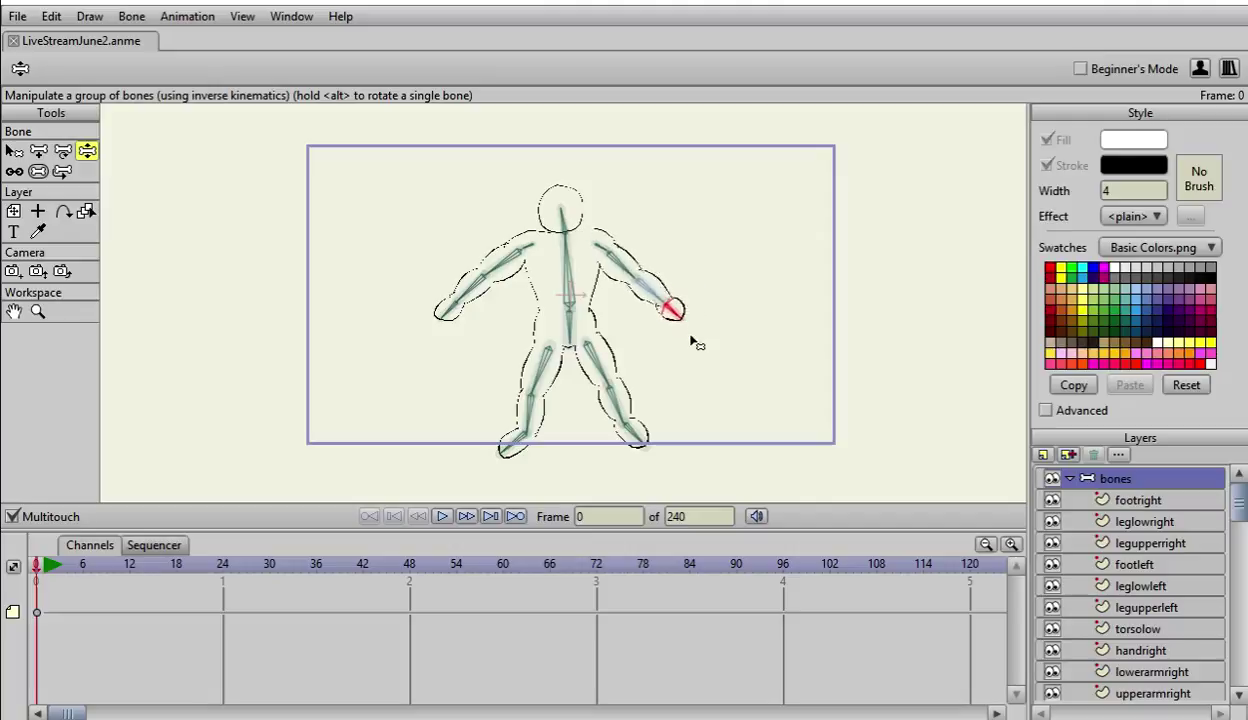
pyautogui.click(14, 151)
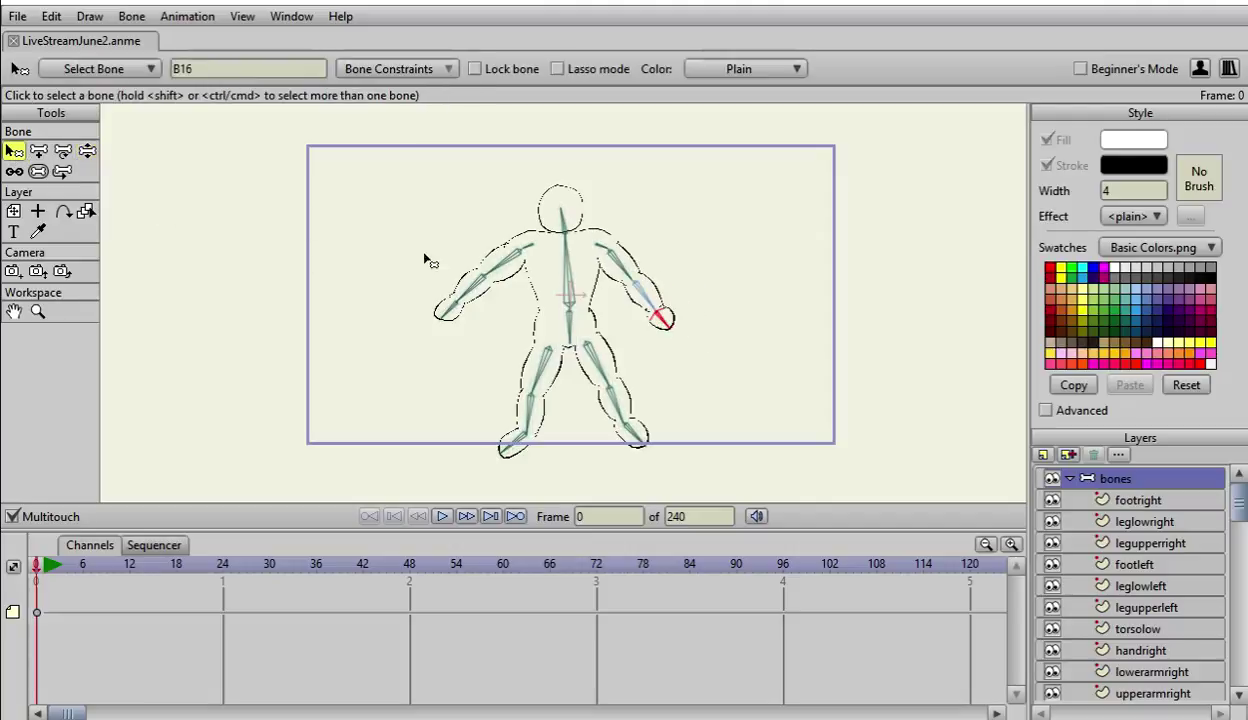
pyautogui.click(447, 66)
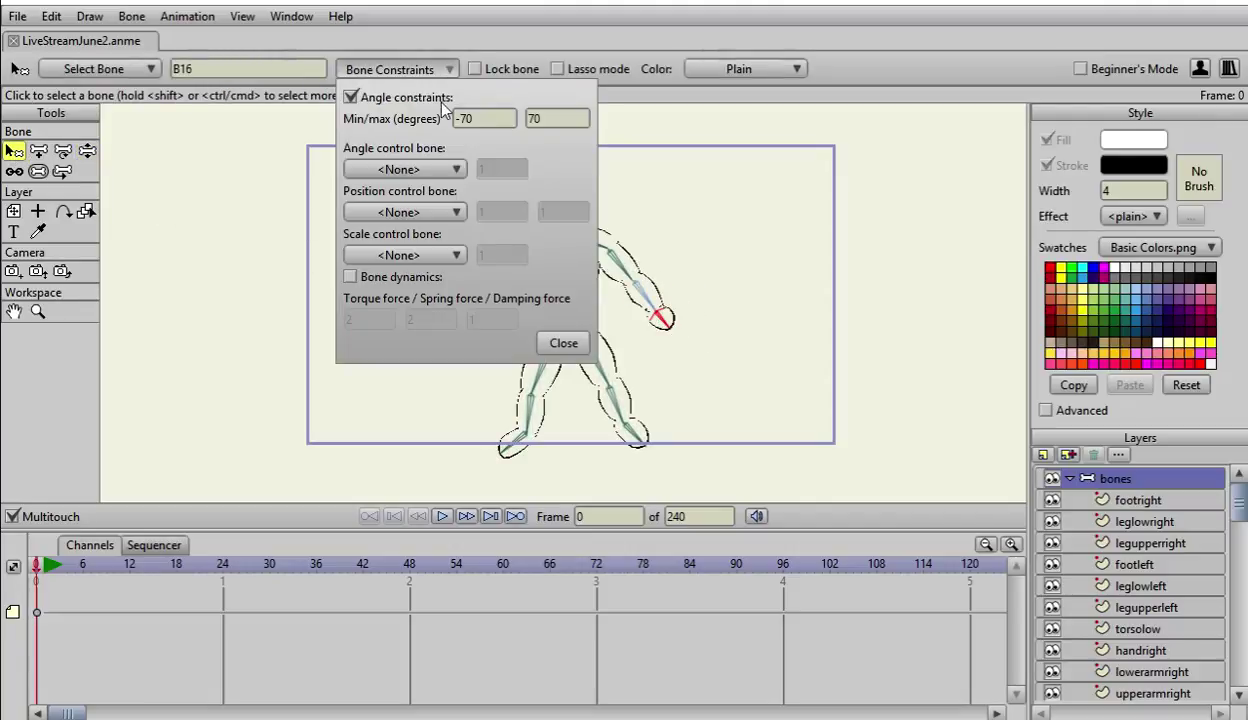
pyautogui.click(508, 124)
pyautogui.press('Tab')
pyautogui.click(435, 170)
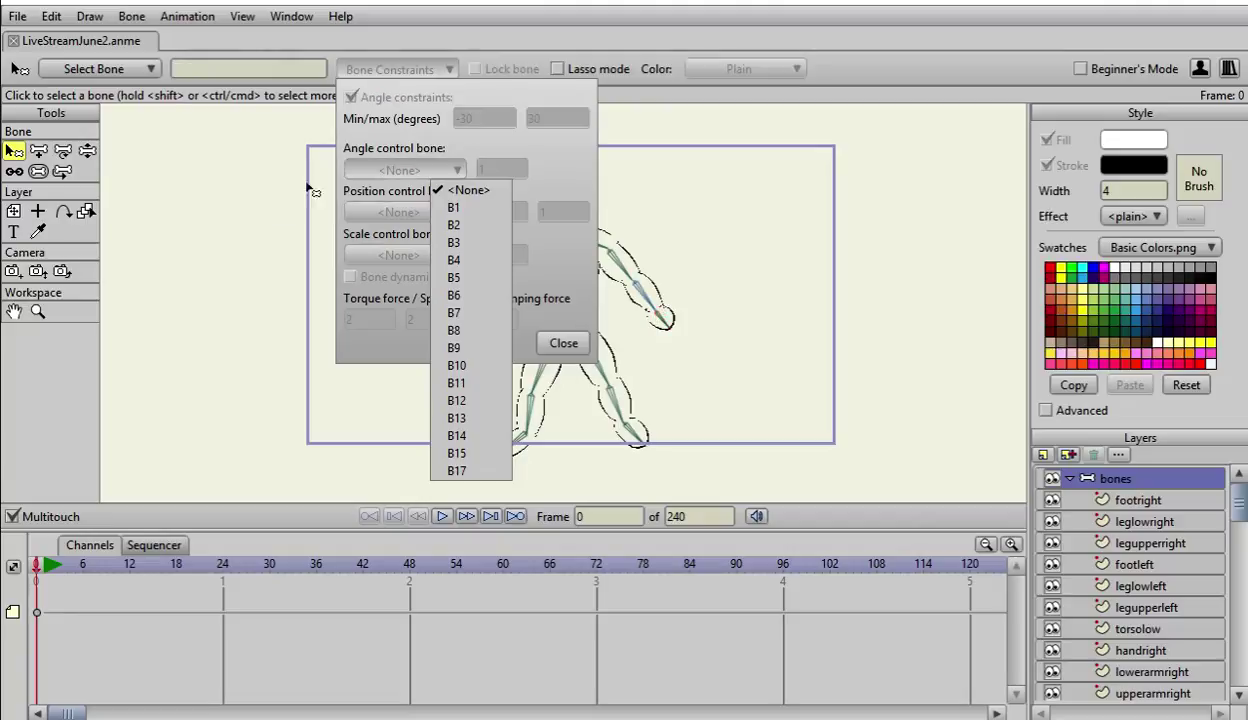
pyautogui.click(559, 167)
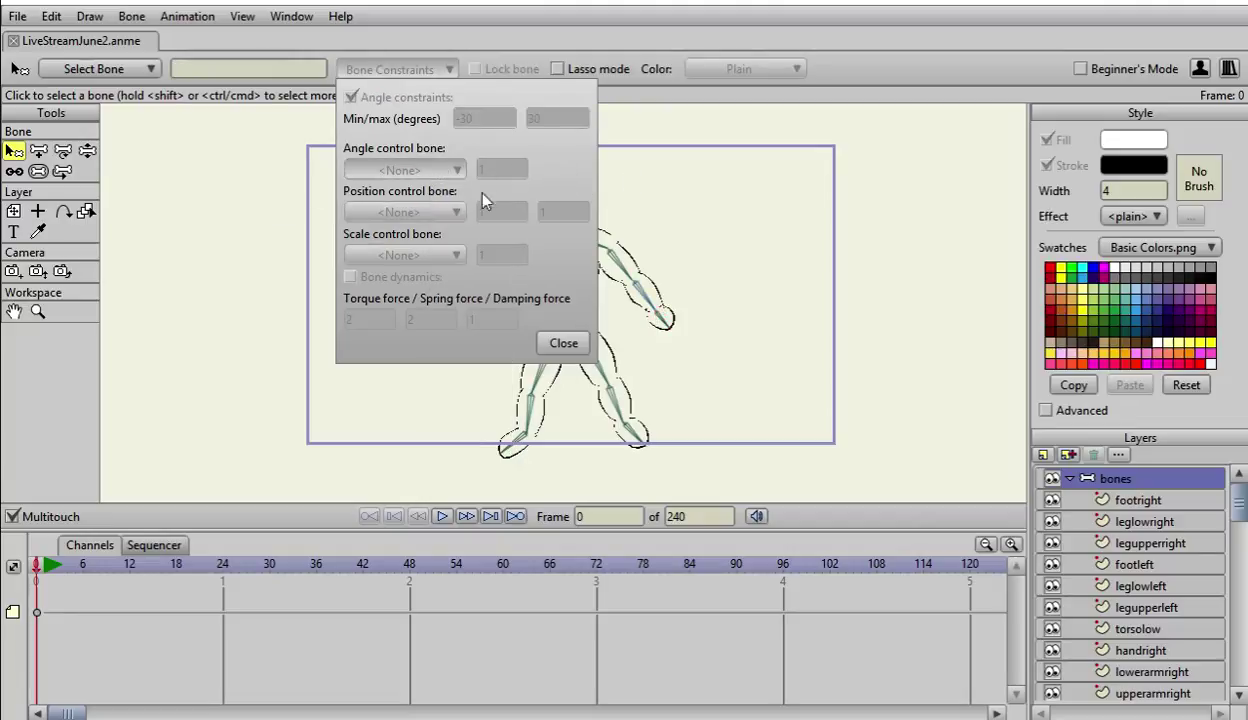
pyautogui.click(561, 343)
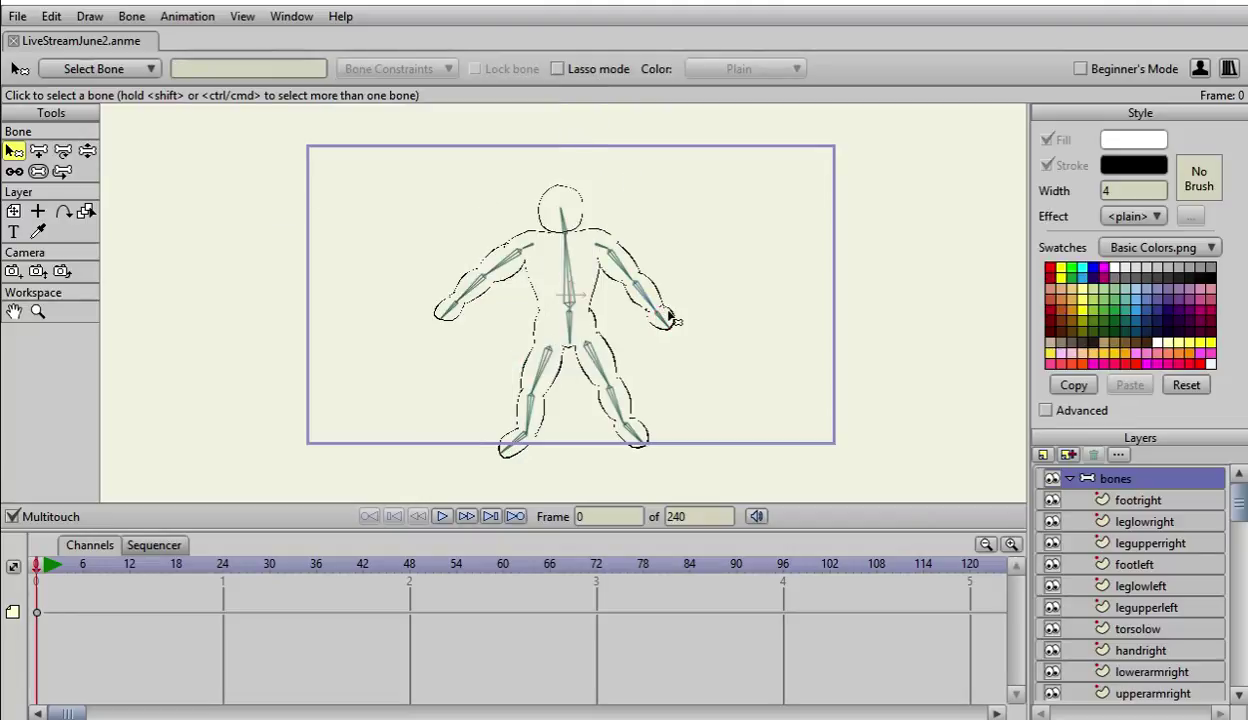
# Step: Test the constrained movement of the viewer's-right arm by pulling its hand bone outward with Manipulate Bones
pyautogui.click(87, 150)
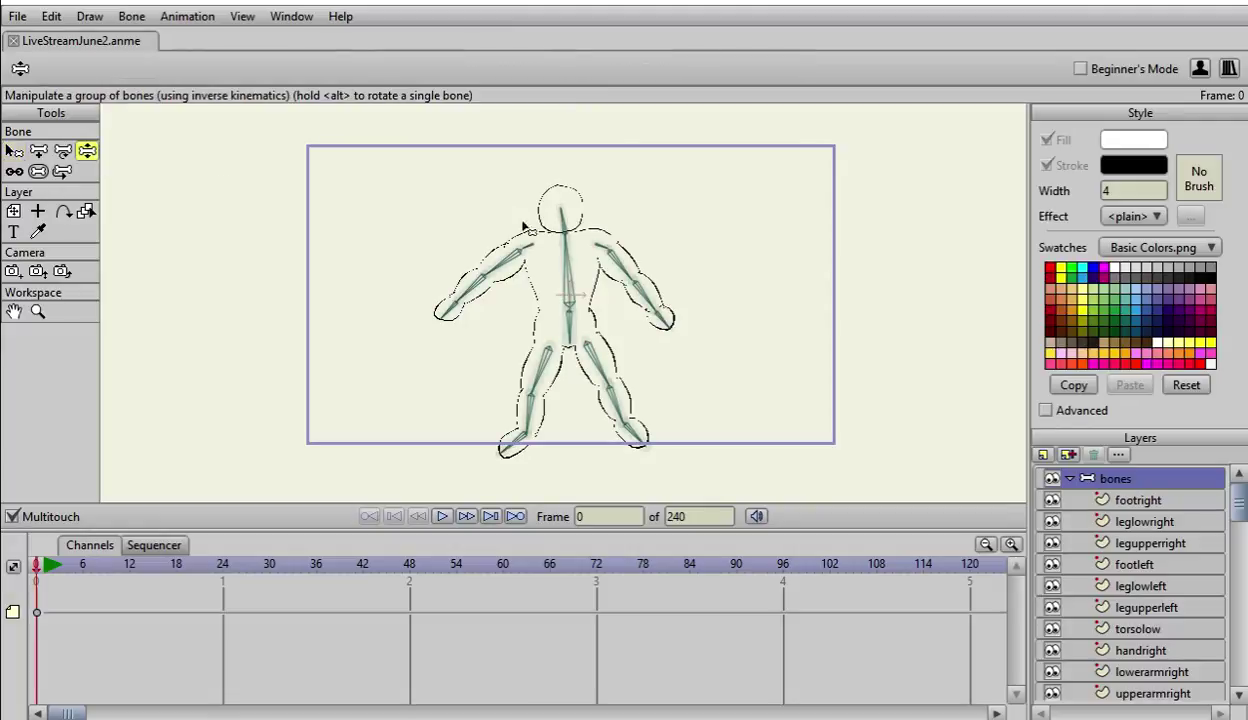
pyautogui.moveTo(683, 320); pyautogui.dragTo(752, 340)
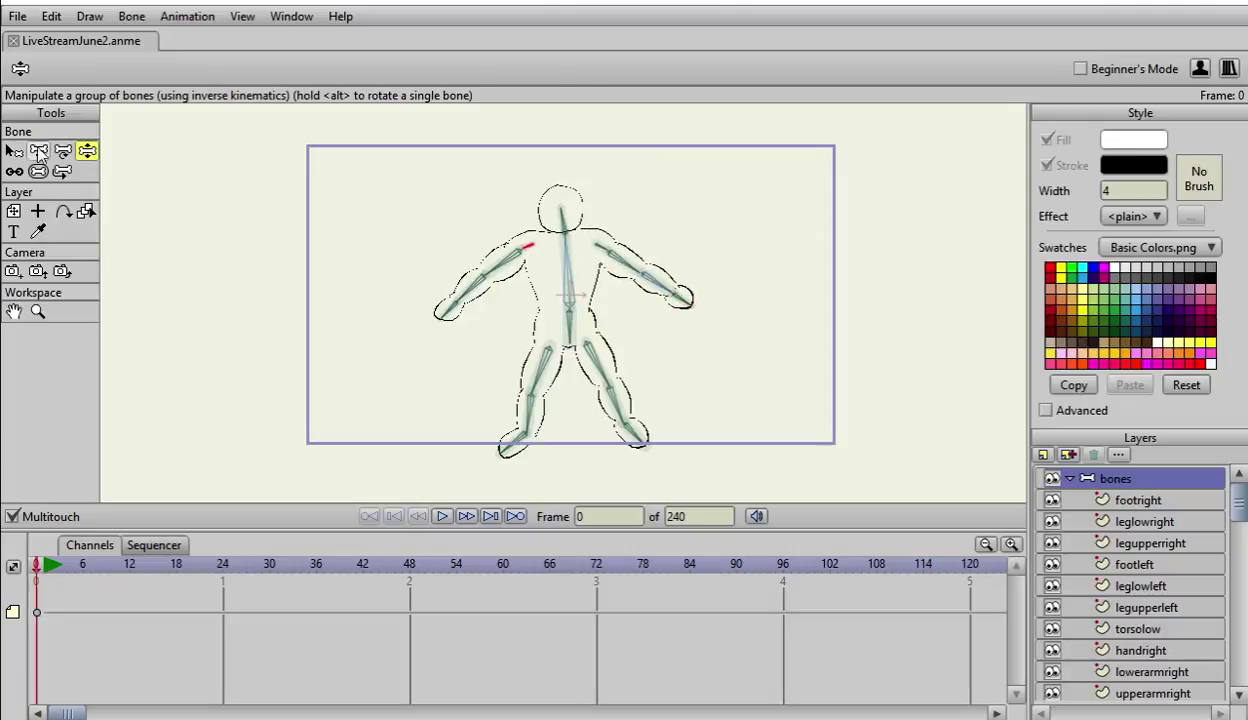
# Step: Tighten both angle limits of the viewer's-left shoulder bone and test that arm's movement with Manipulate Bones
pyautogui.click(14, 150)
pyautogui.click(430, 70)
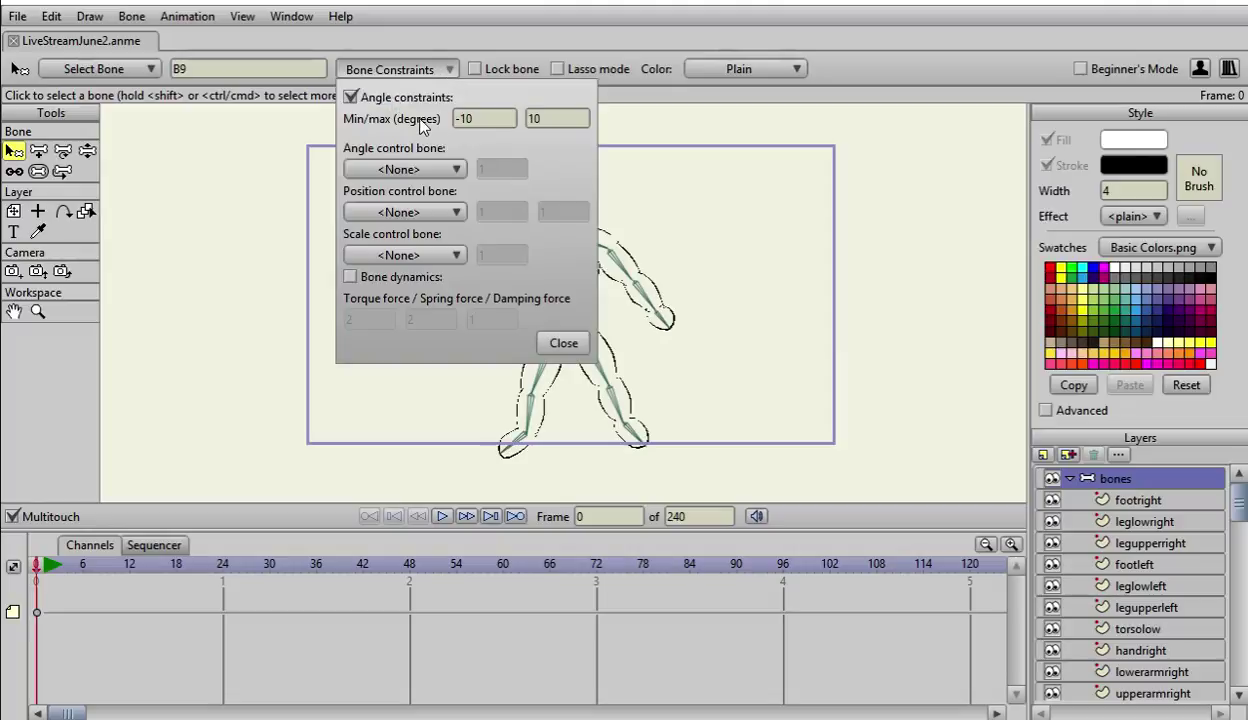
pyautogui.click(476, 117)
pyautogui.press('Tab')
pyautogui.click(547, 340)
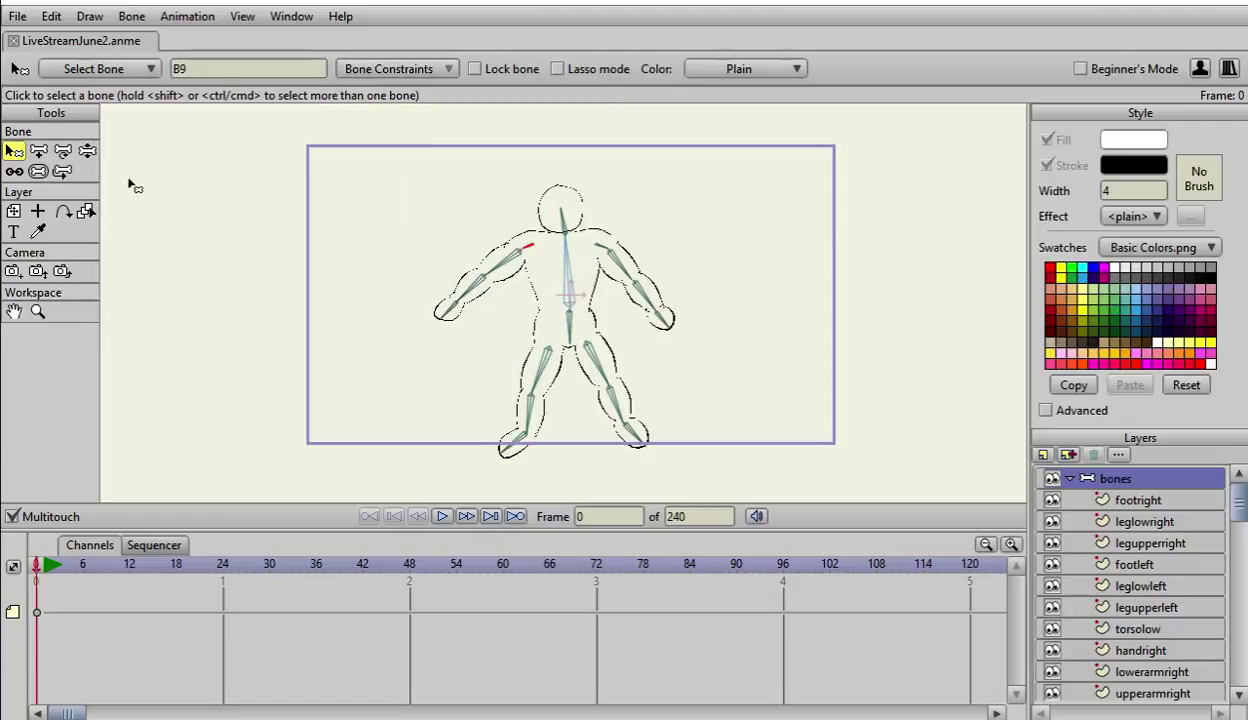
pyautogui.click(87, 150)
pyautogui.moveTo(440, 316); pyautogui.dragTo(530, 244)
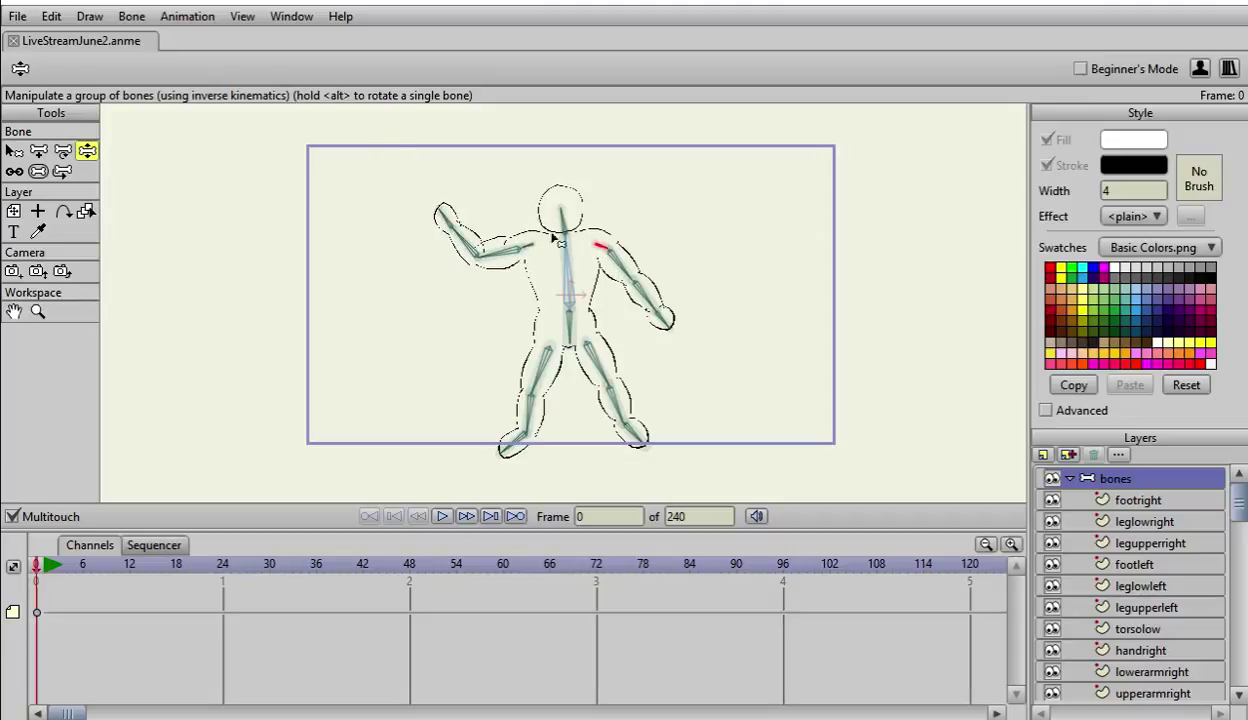
# Step: Set the angle constraints of the viewer's-right shoulder bone to -5 to 5 degrees
pyautogui.click(16, 150)
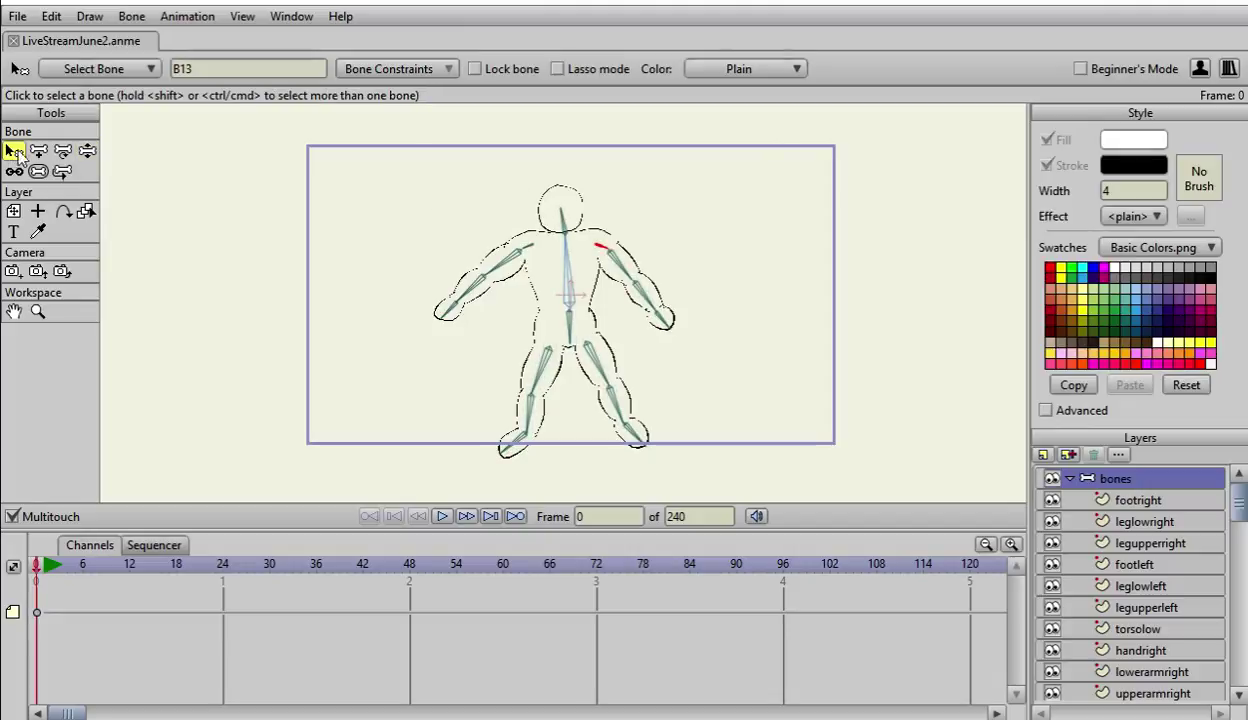
pyautogui.click(441, 70)
pyautogui.click(487, 116)
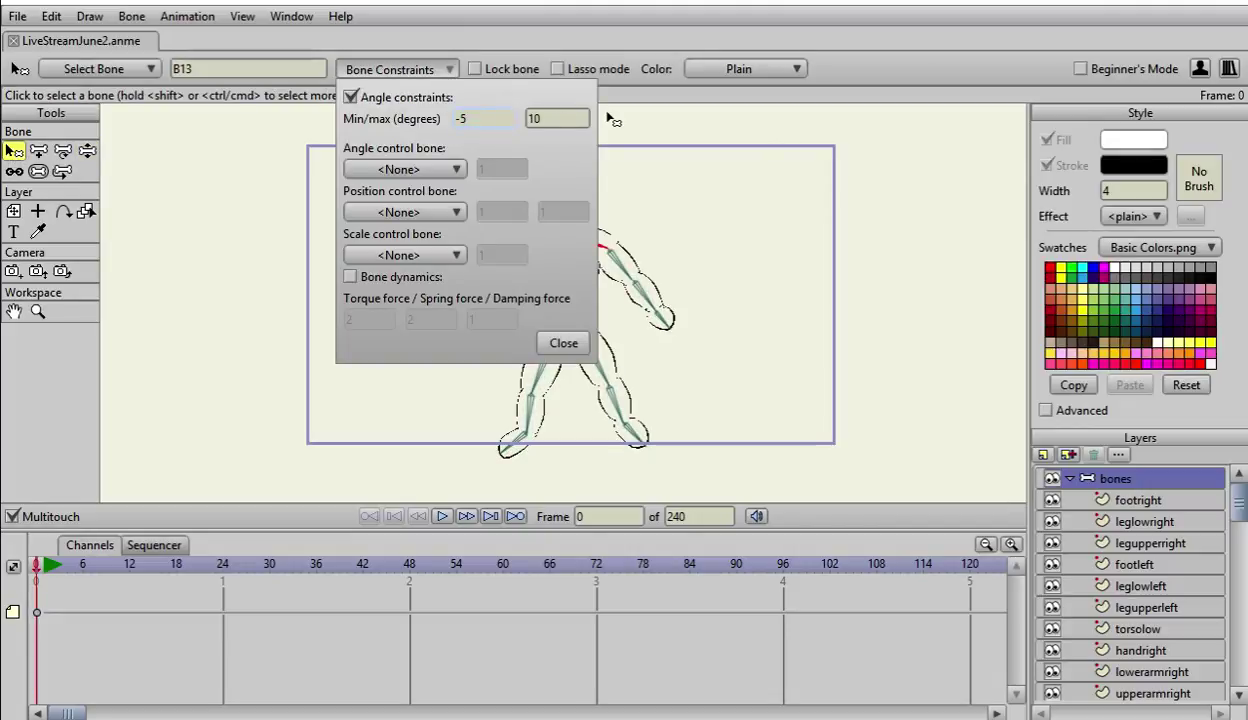
pyautogui.press('Tab')
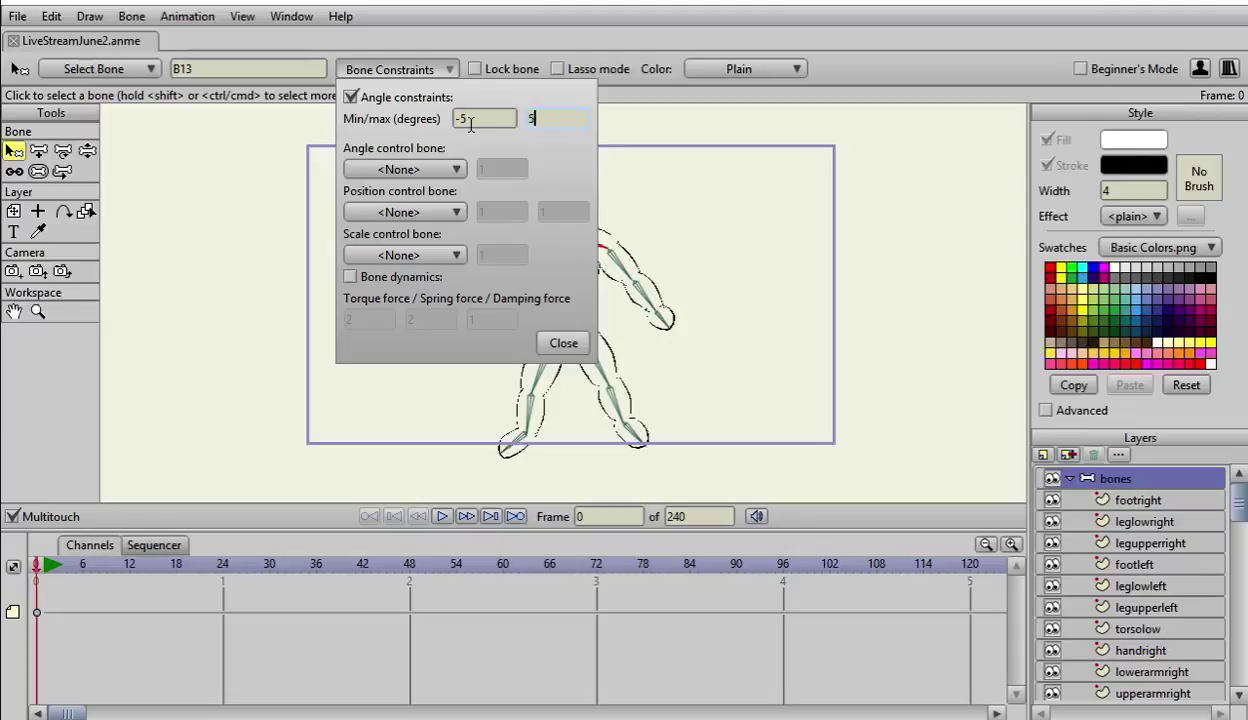
pyautogui.click(560, 344)
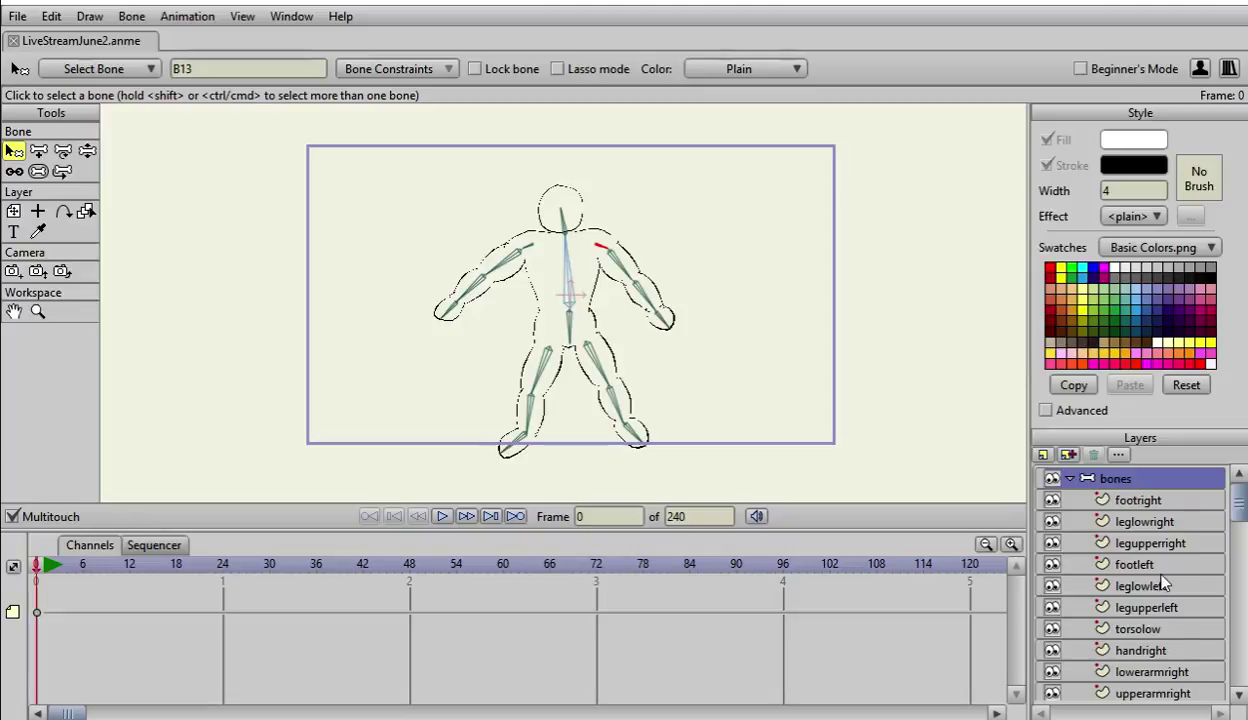
# Step: Test the viewer's-left arm by raising its hand bone and swinging its upper arm bone with Manipulate Bones
pyautogui.scroll(-3, 1162, 583)
pyautogui.scroll(3, 1162, 583)
pyautogui.click(87, 150)
pyautogui.moveTo(447, 310); pyautogui.dragTo(485, 183)
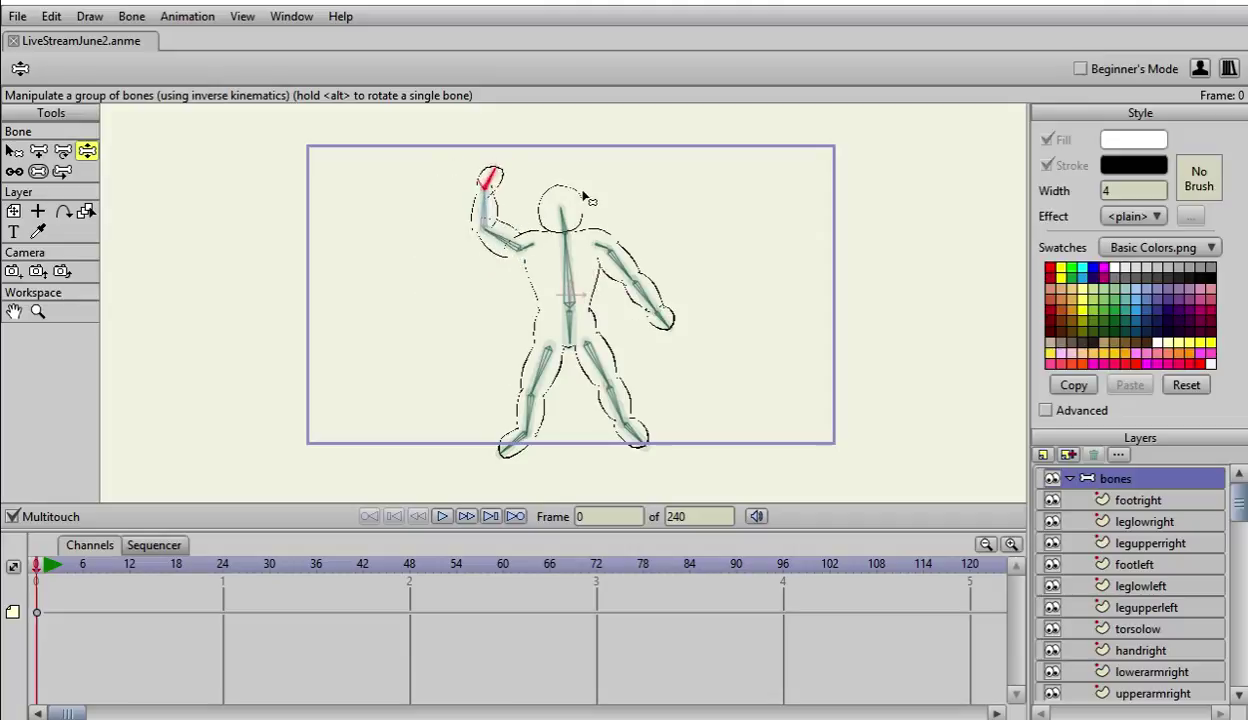
pyautogui.moveTo(495, 235); pyautogui.dragTo(478, 277)
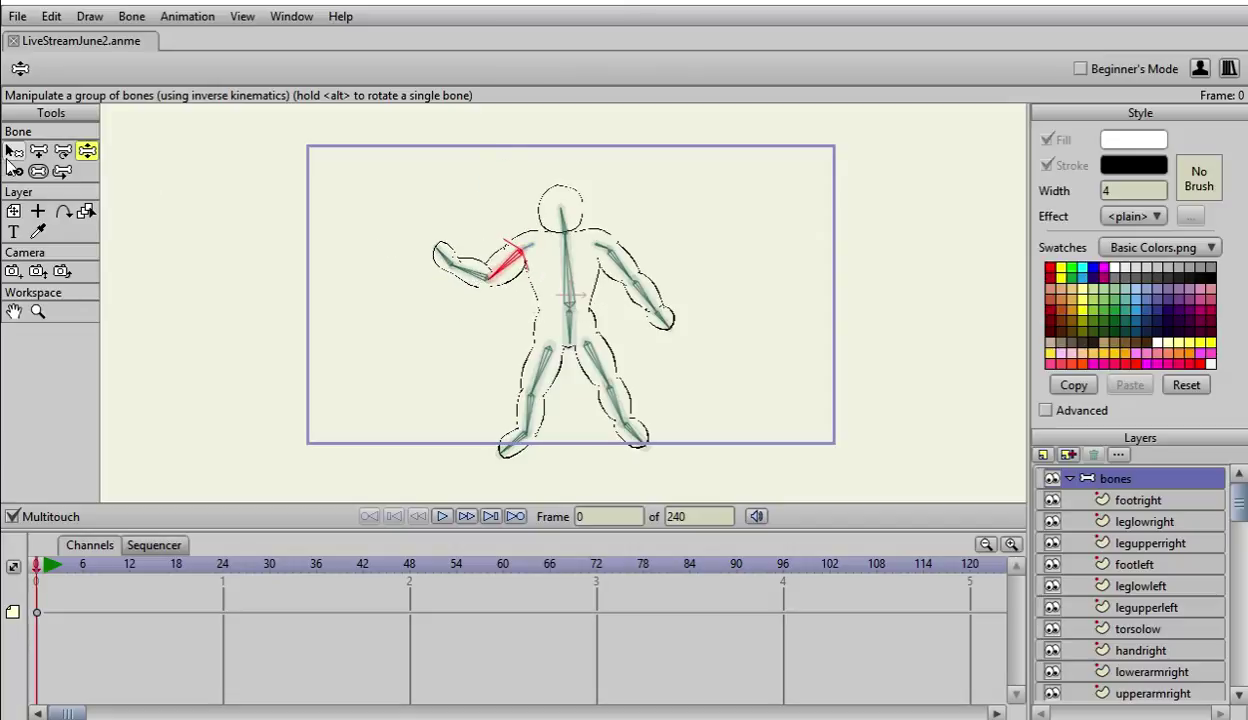
# Step: Widen the angle constraints of the viewer's-left upper arm bone to -90 to 90 degrees and test raising it
pyautogui.click(12, 153)
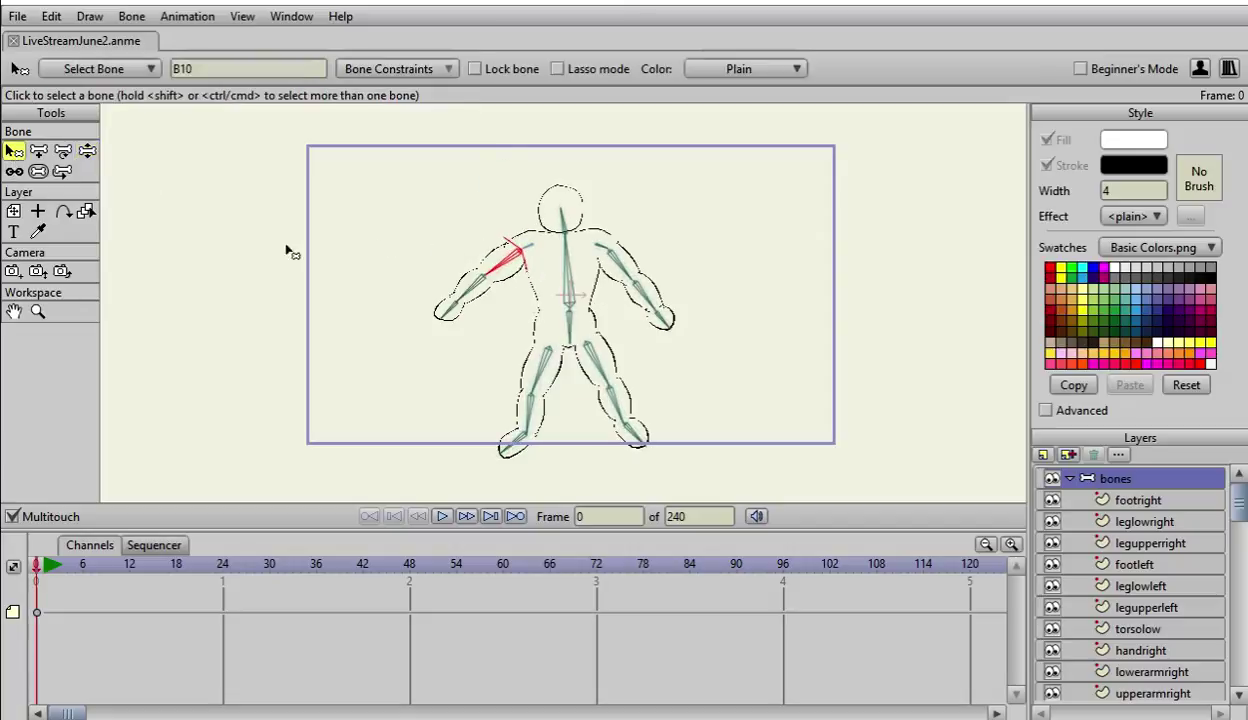
pyautogui.click(431, 69)
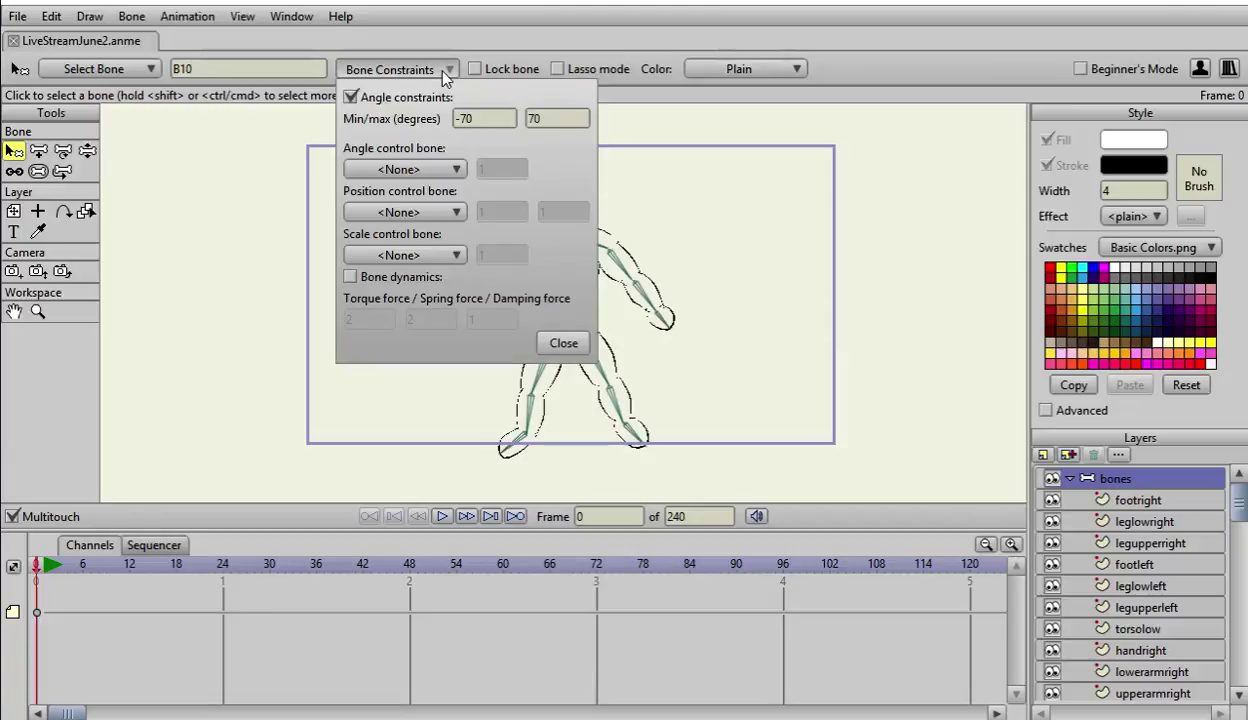
pyautogui.click(466, 118)
pyautogui.click(542, 340)
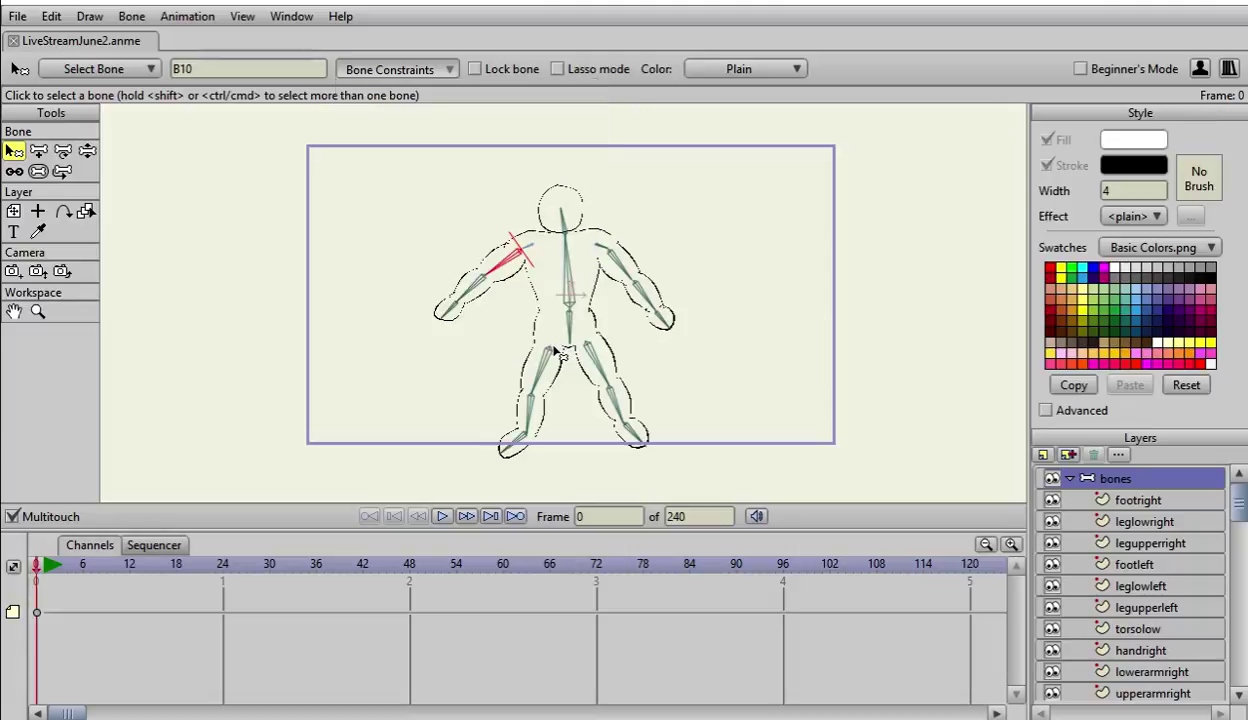
pyautogui.click(87, 151)
pyautogui.moveTo(492, 274); pyautogui.dragTo(493, 197)
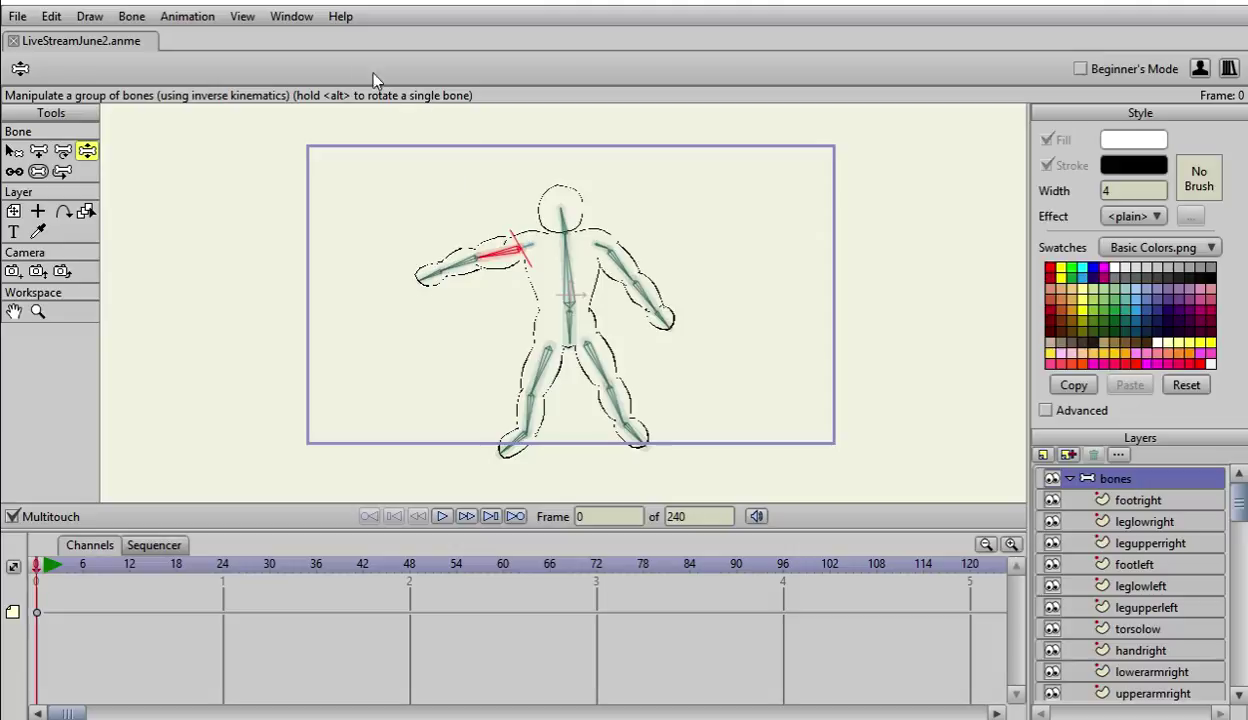
# Step: Set the maximum angle of the viewer's-left upper arm bone to 120 degrees and test its upward movement
pyautogui.click(14, 150)
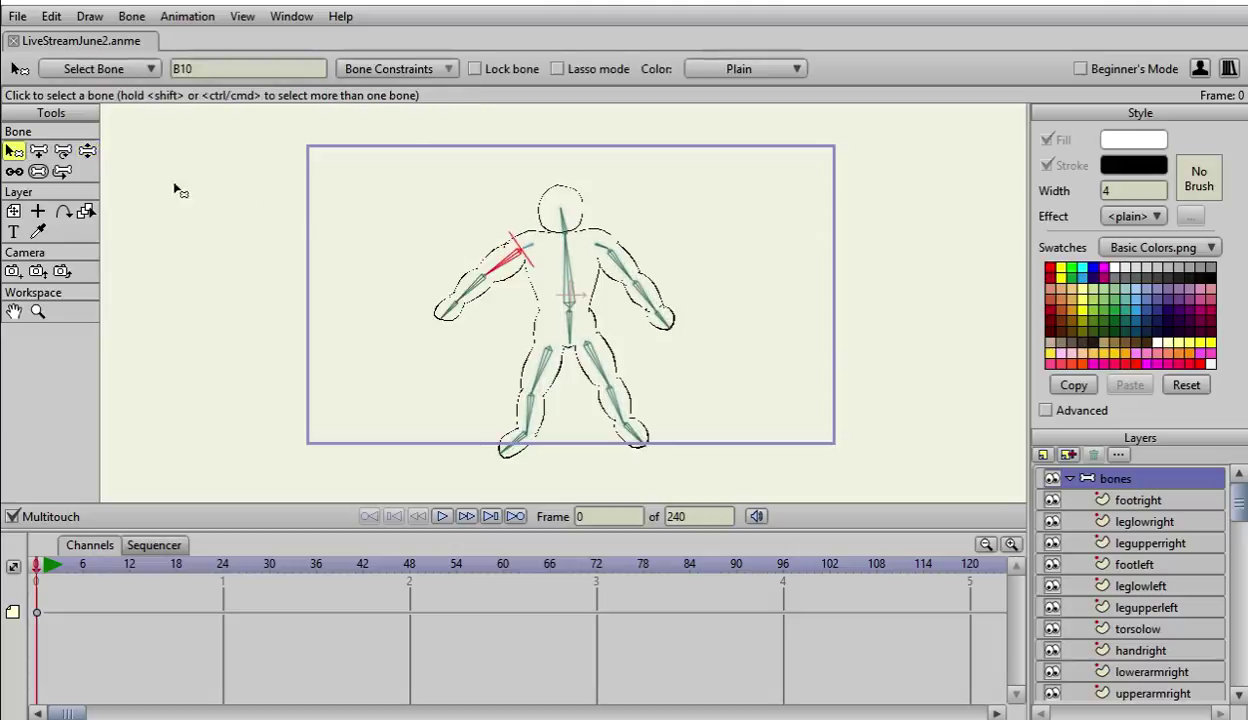
pyautogui.click(431, 69)
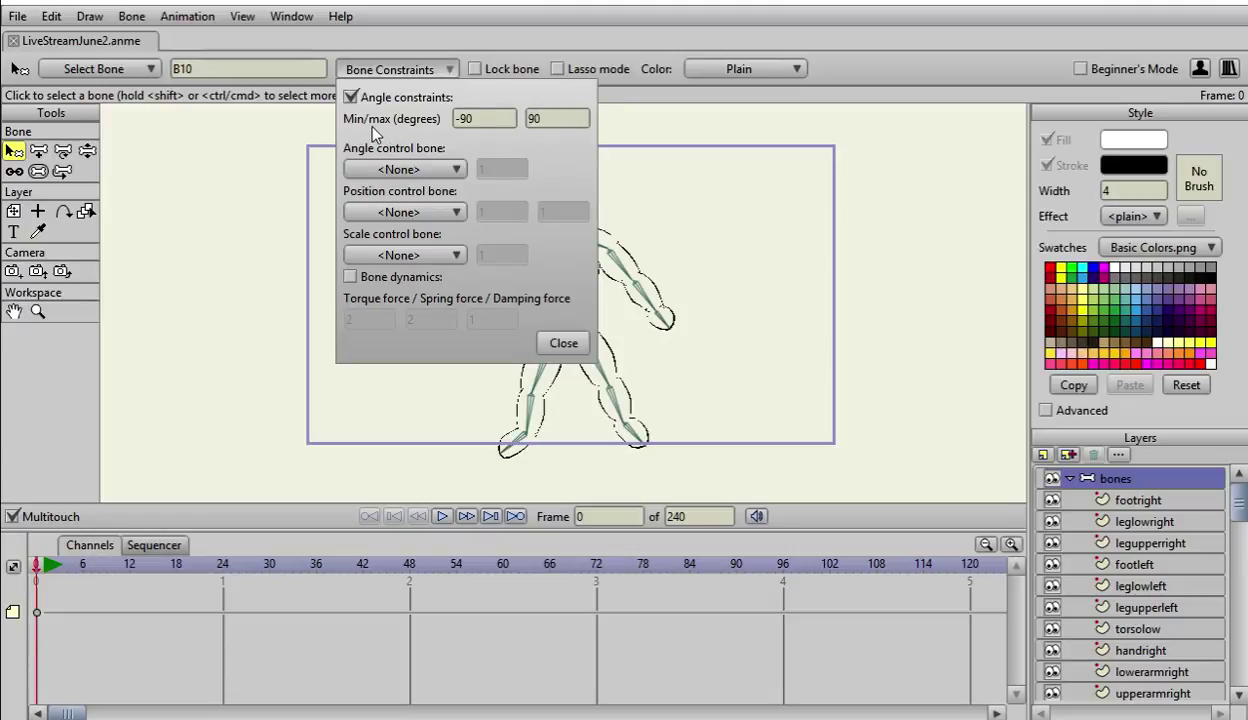
pyautogui.click(527, 118)
pyautogui.write('120')
pyautogui.press('Return')
pyautogui.click(562, 343)
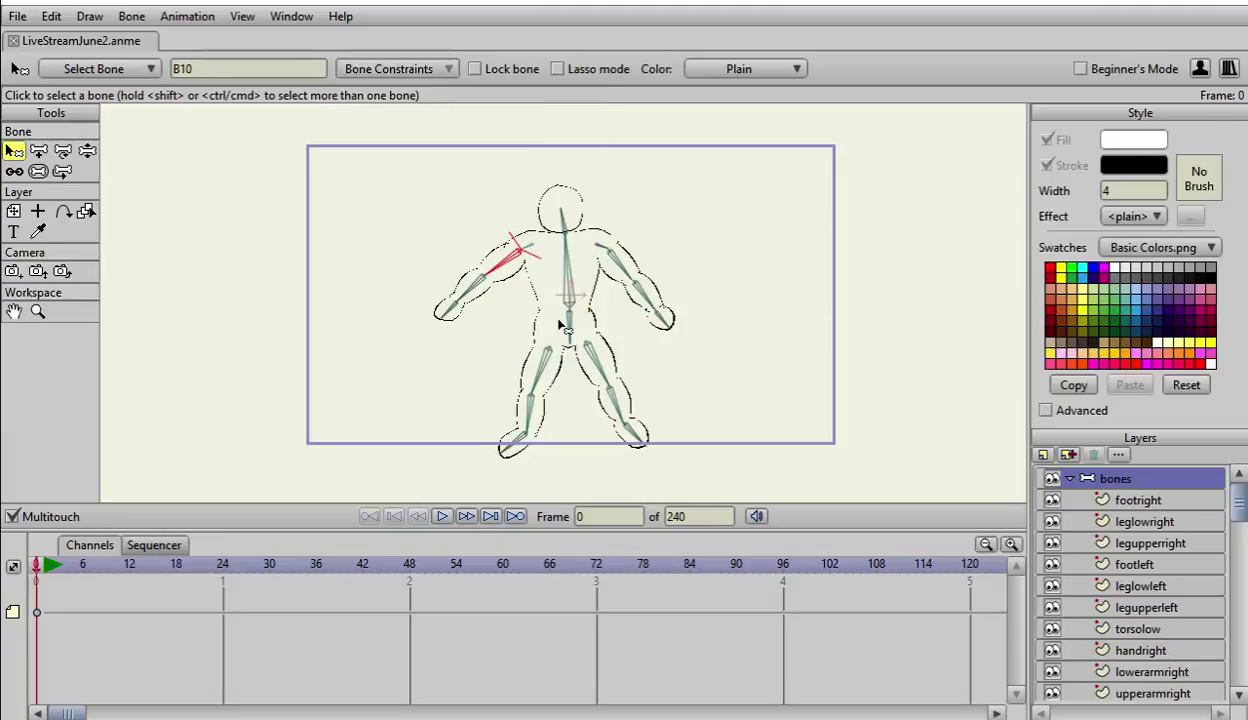
pyautogui.click(87, 150)
pyautogui.moveTo(500, 280); pyautogui.dragTo(741, 75)
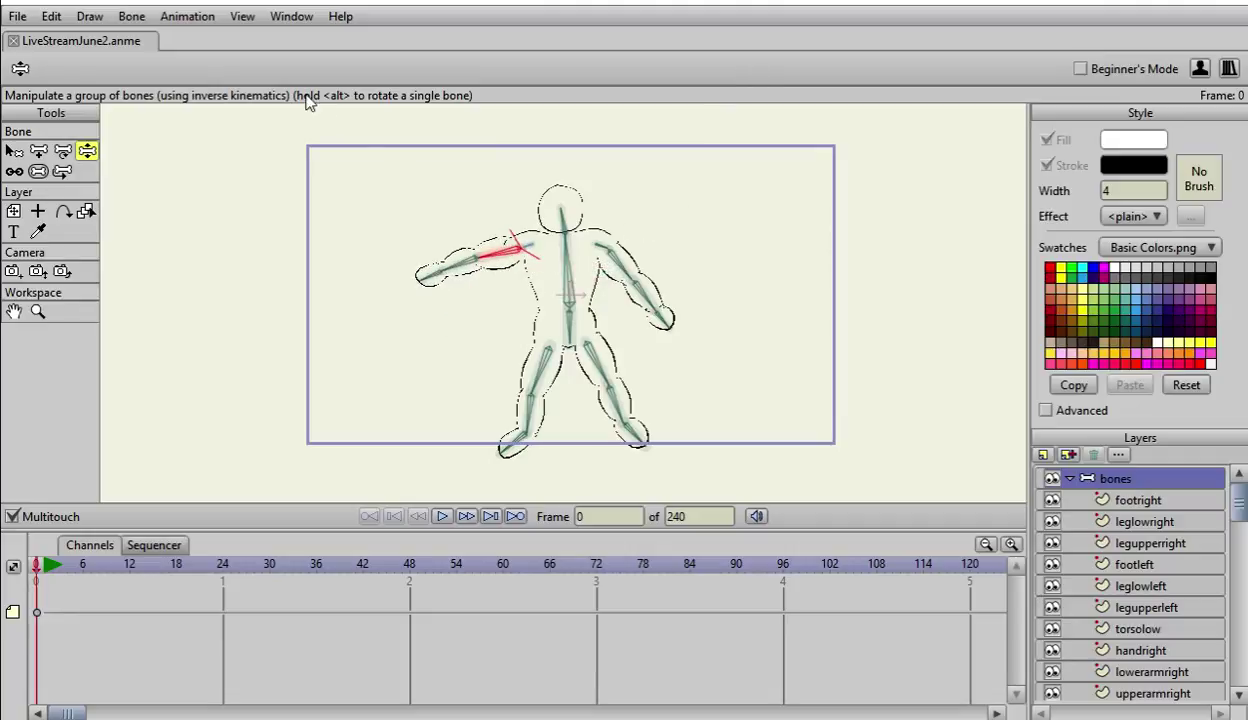
# Step: Set the maximum angle constraint of the viewer's-left upper arm bone to 150 degrees
pyautogui.click(14, 150)
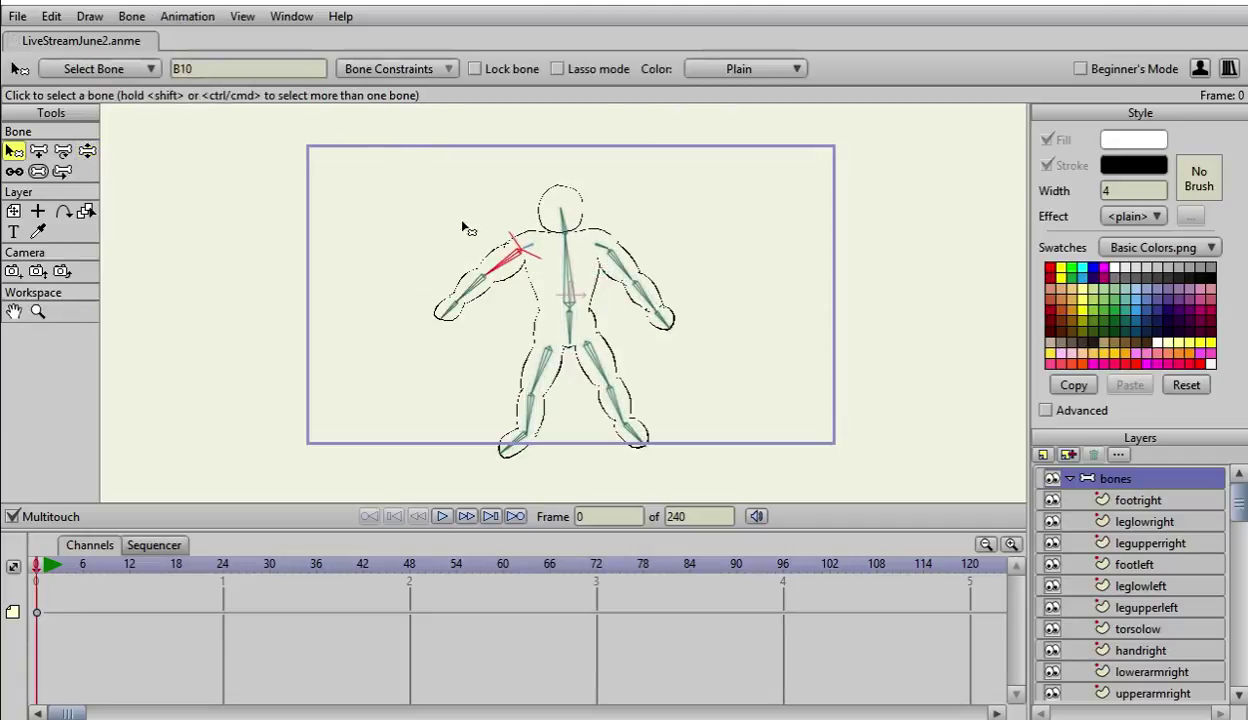
pyautogui.click(410, 72)
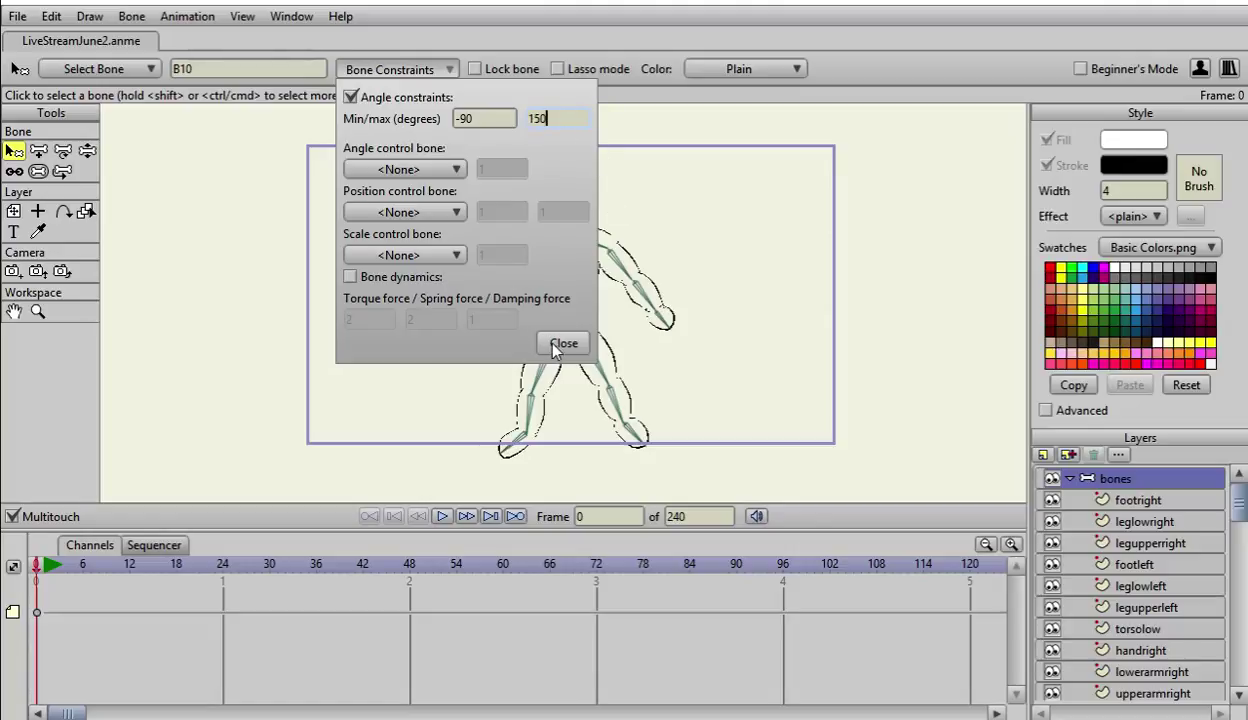
pyautogui.click(502, 113)
pyautogui.click(570, 344)
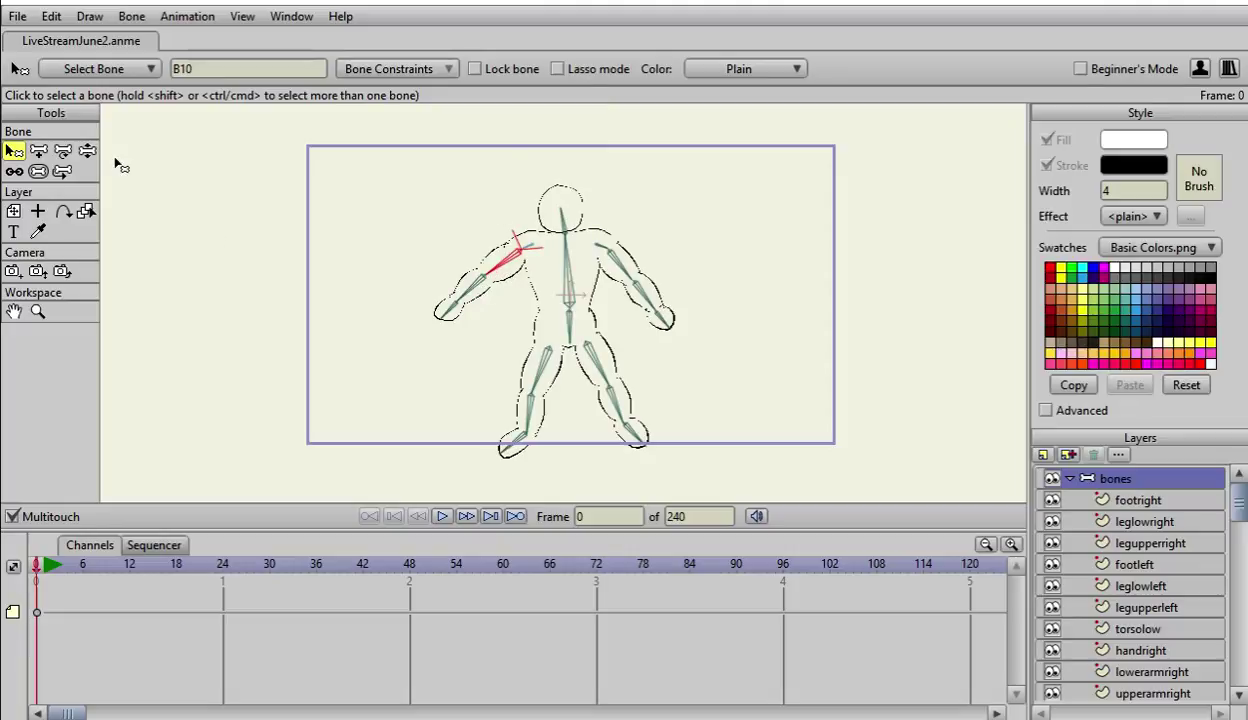
# Step: Test the viewer's-left arm with Manipulate Bones by swinging its upper arm up and across the body and moving its hand
pyautogui.click(87, 151)
pyautogui.moveTo(489, 278); pyautogui.dragTo(480, 156)
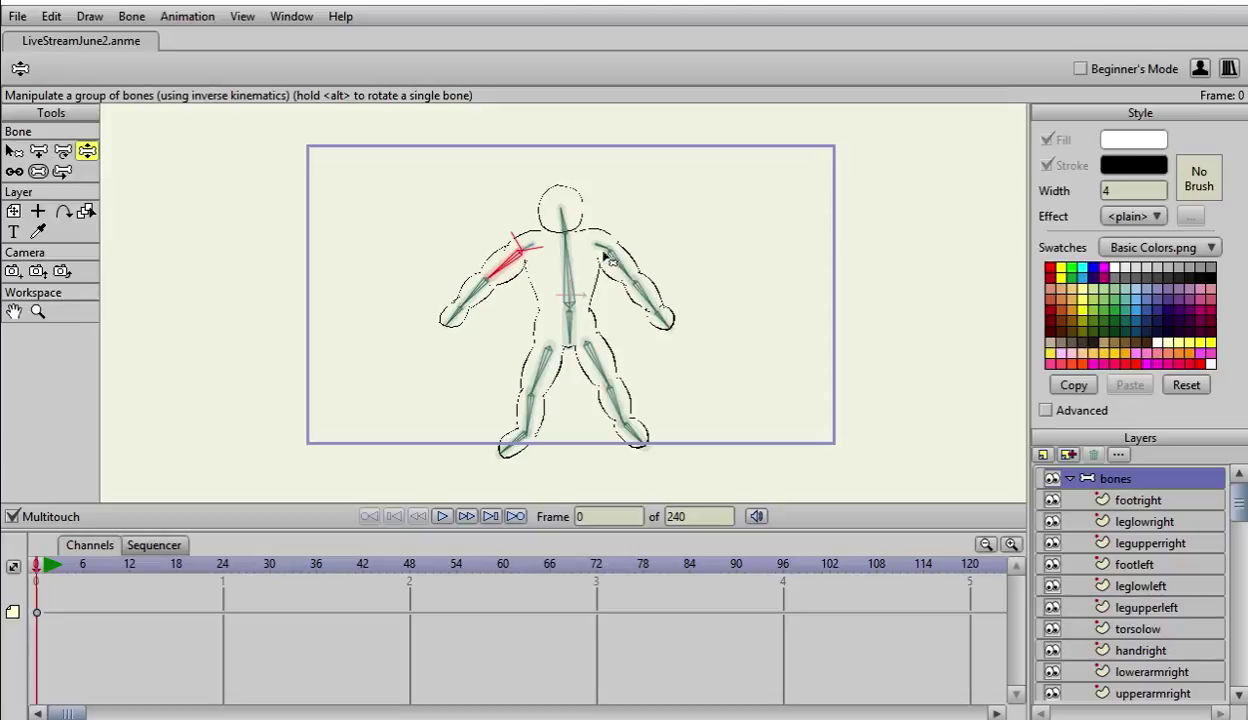
pyautogui.moveTo(494, 268); pyautogui.dragTo(541, 292)
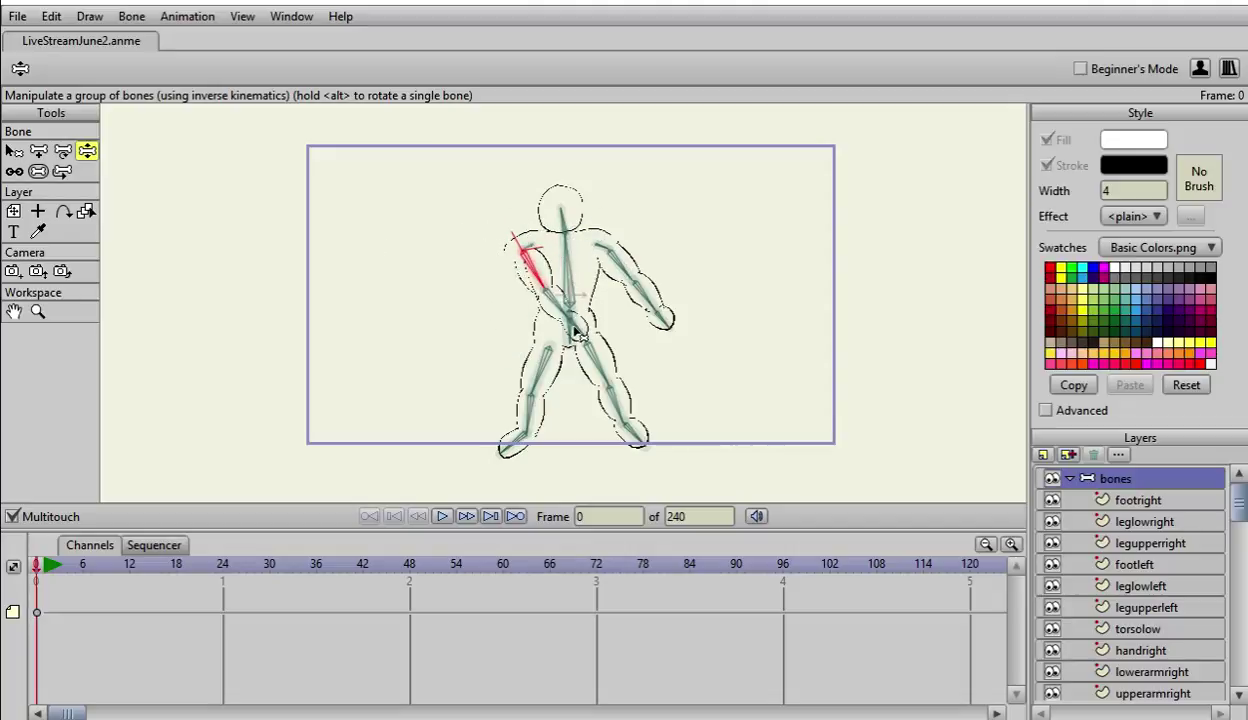
pyautogui.moveTo(576, 333); pyautogui.dragTo(462, 253)
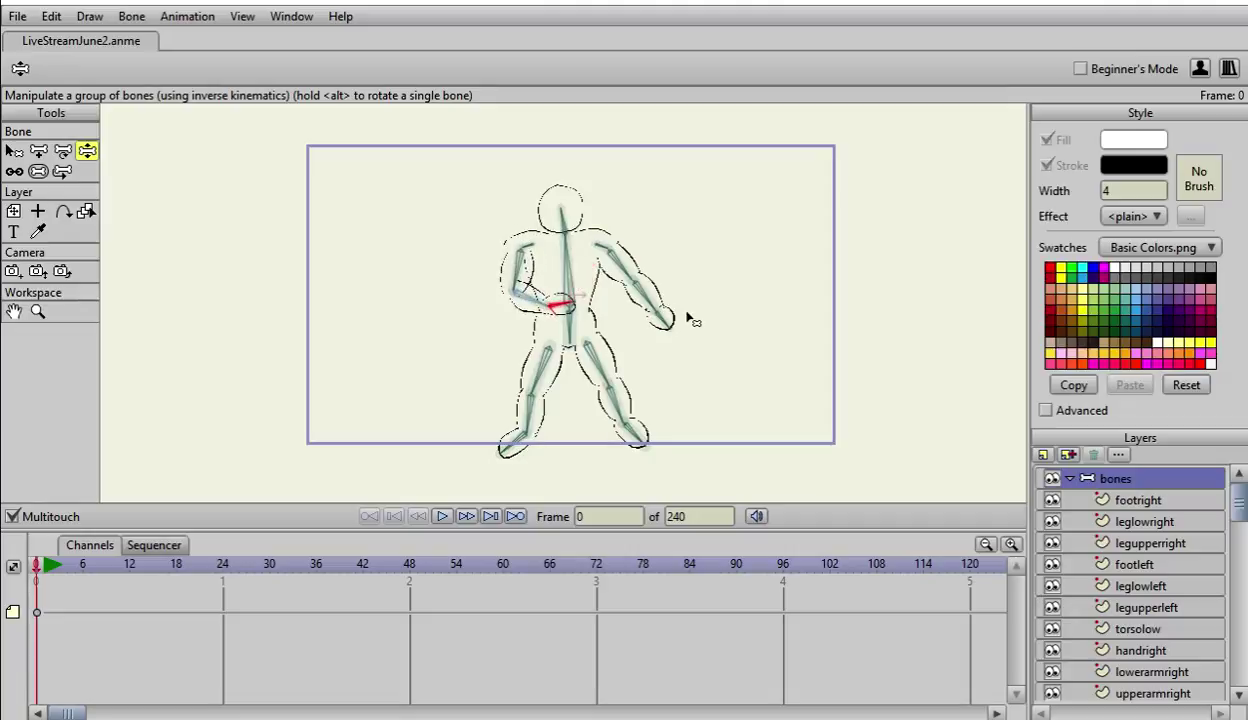
# Step: Test the bending of both arms and turn off the angle constraints on upper arm bone B10
pyautogui.moveTo(663, 321); pyautogui.dragTo(690, 230)
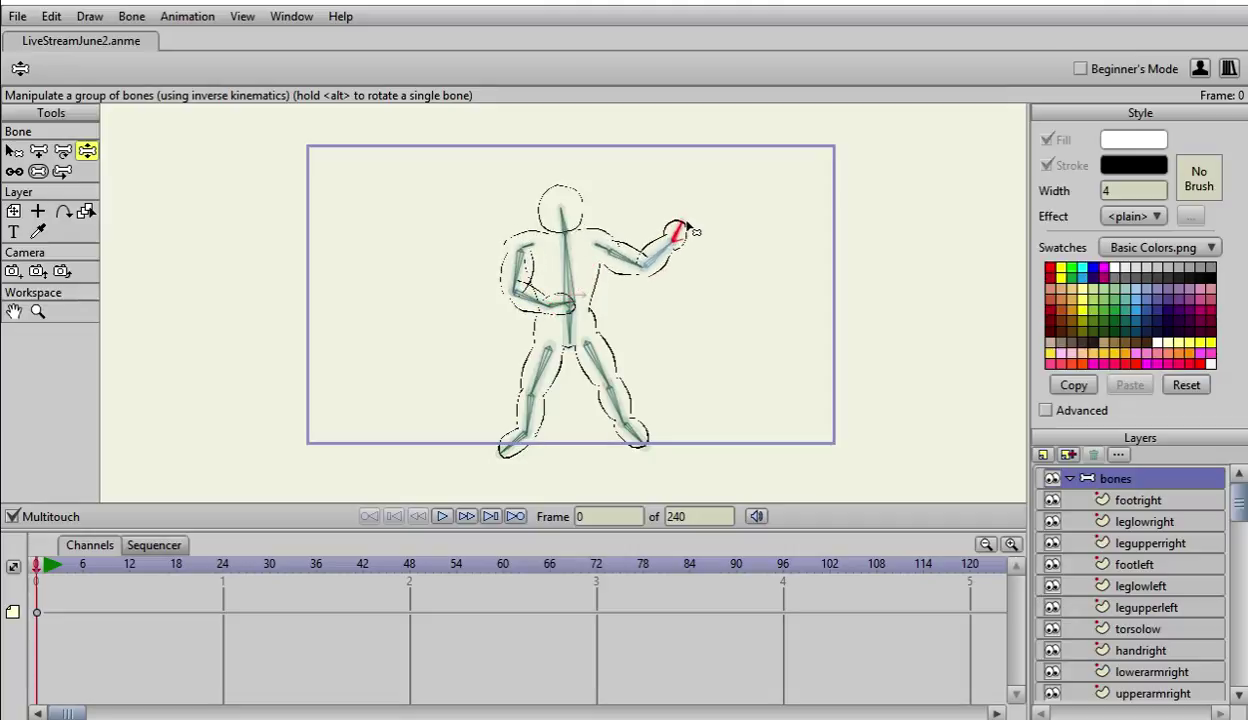
pyautogui.moveTo(566, 305); pyautogui.dragTo(458, 328)
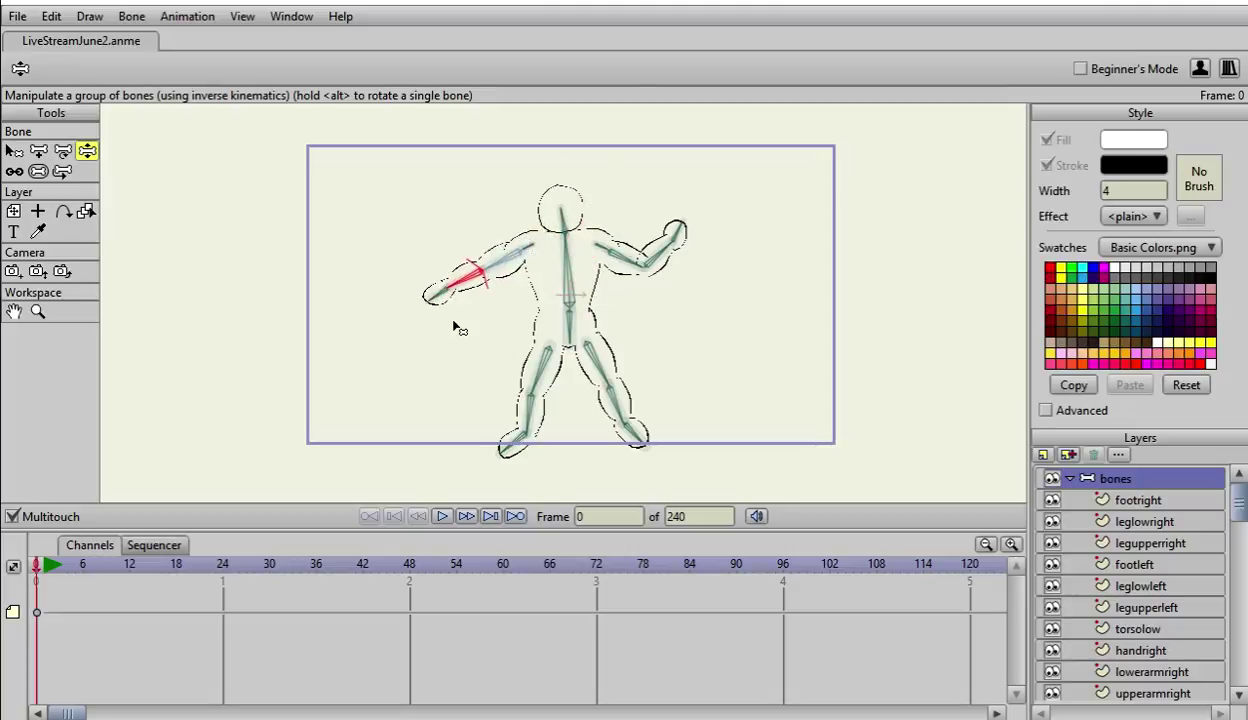
pyautogui.click(487, 256)
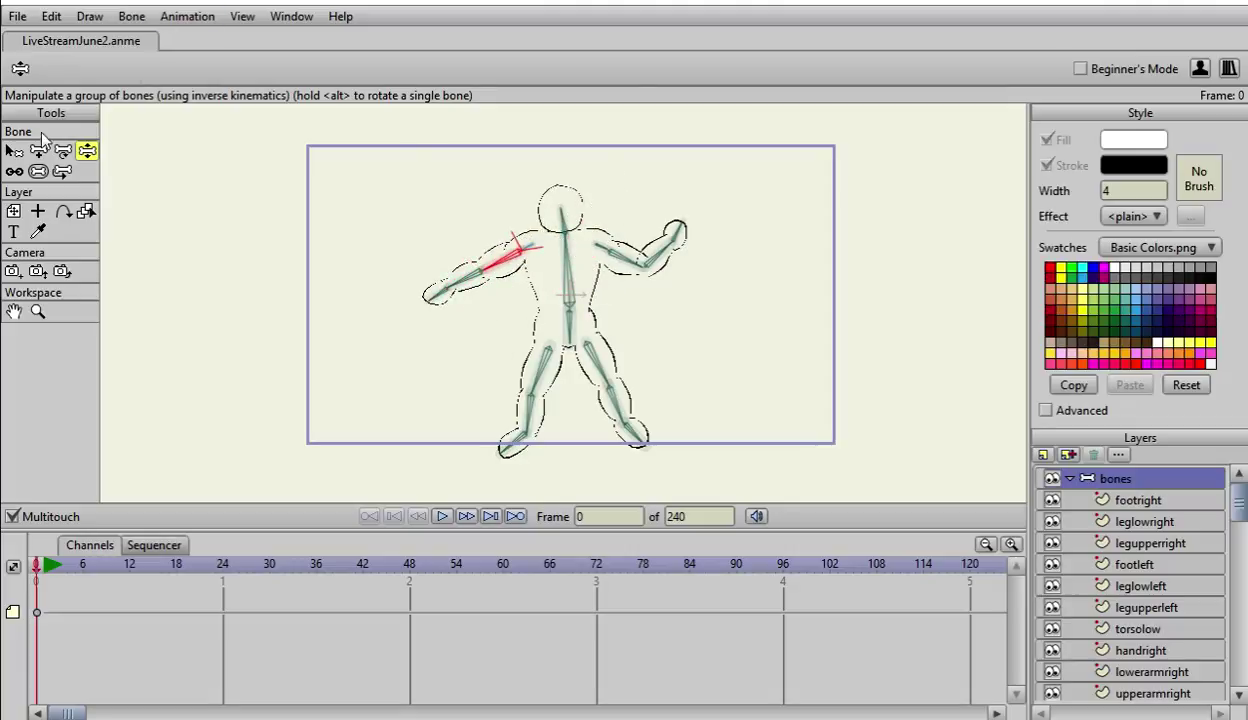
pyautogui.click(17, 151)
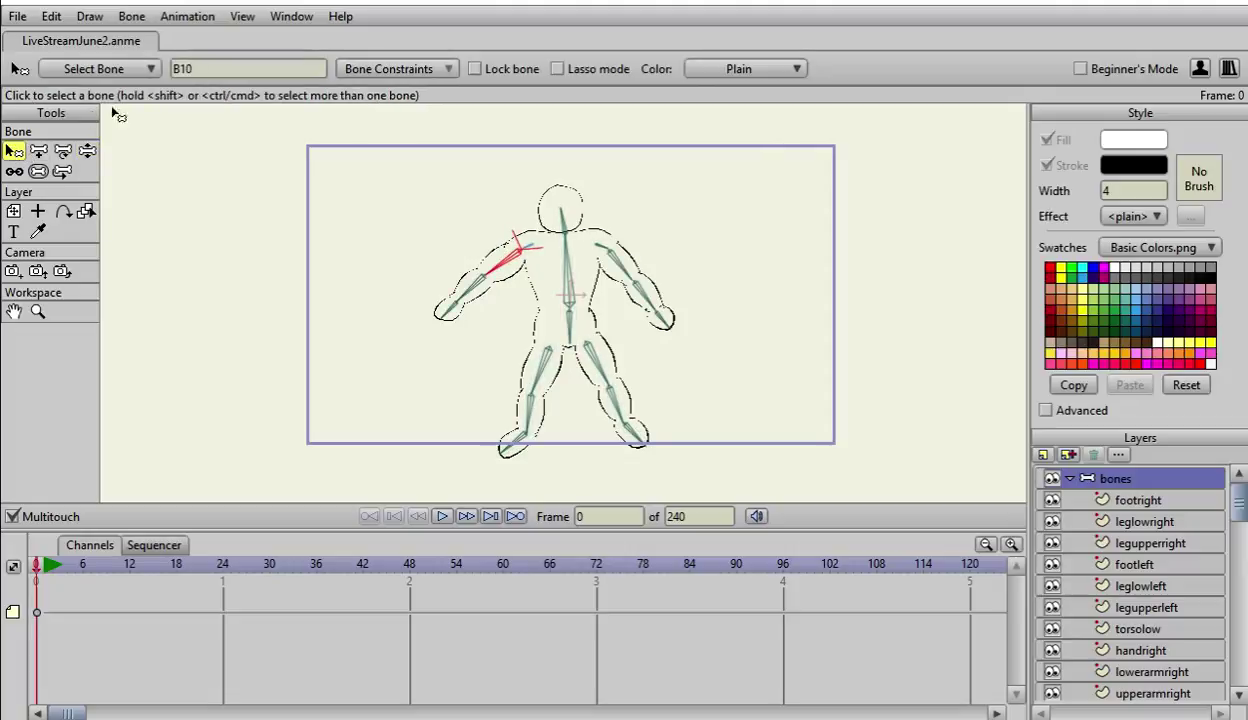
pyautogui.click(405, 72)
pyautogui.click(350, 97)
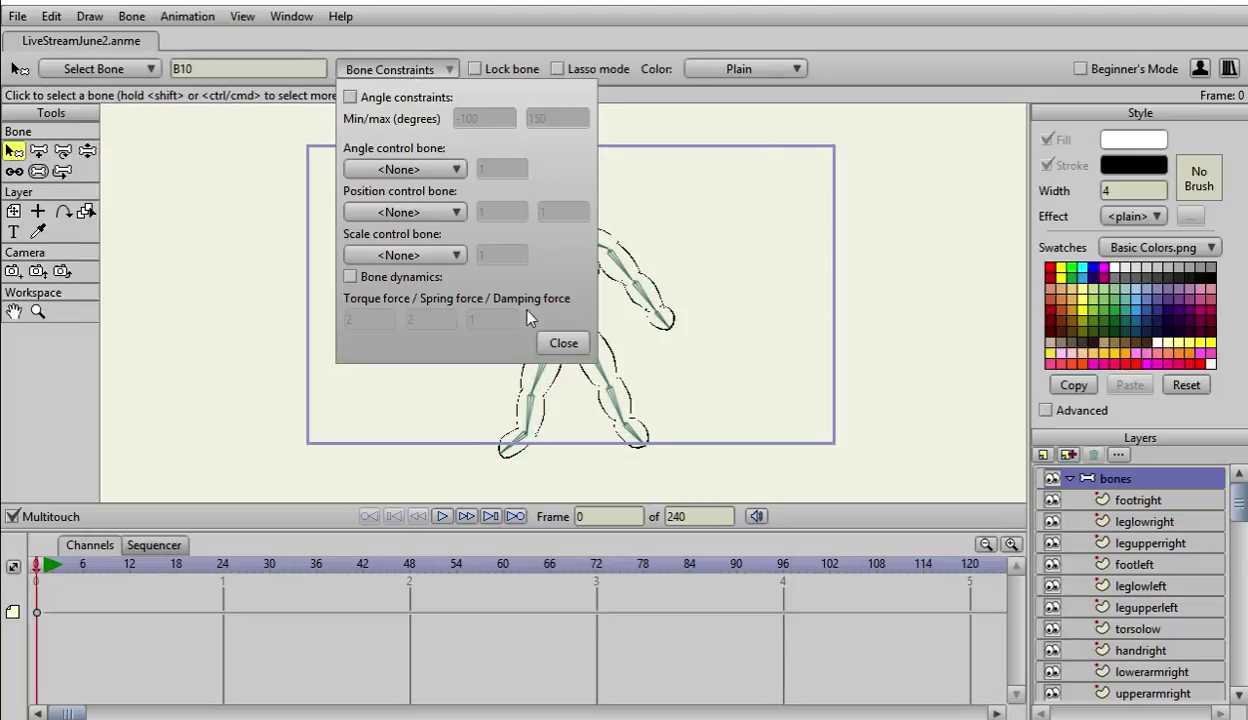
pyautogui.click(563, 343)
# Step: Check the lower arm and hand bones attached to B10 and test how that arm bends
pyautogui.click(475, 290)
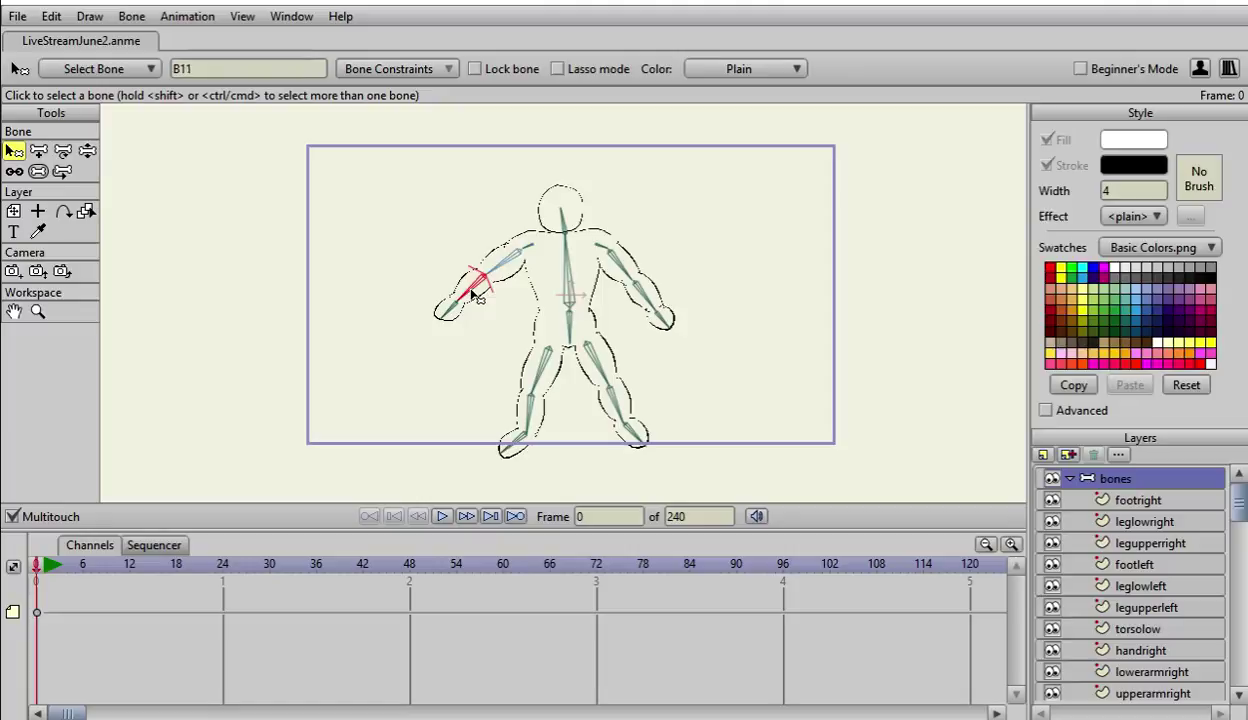
pyautogui.click(444, 308)
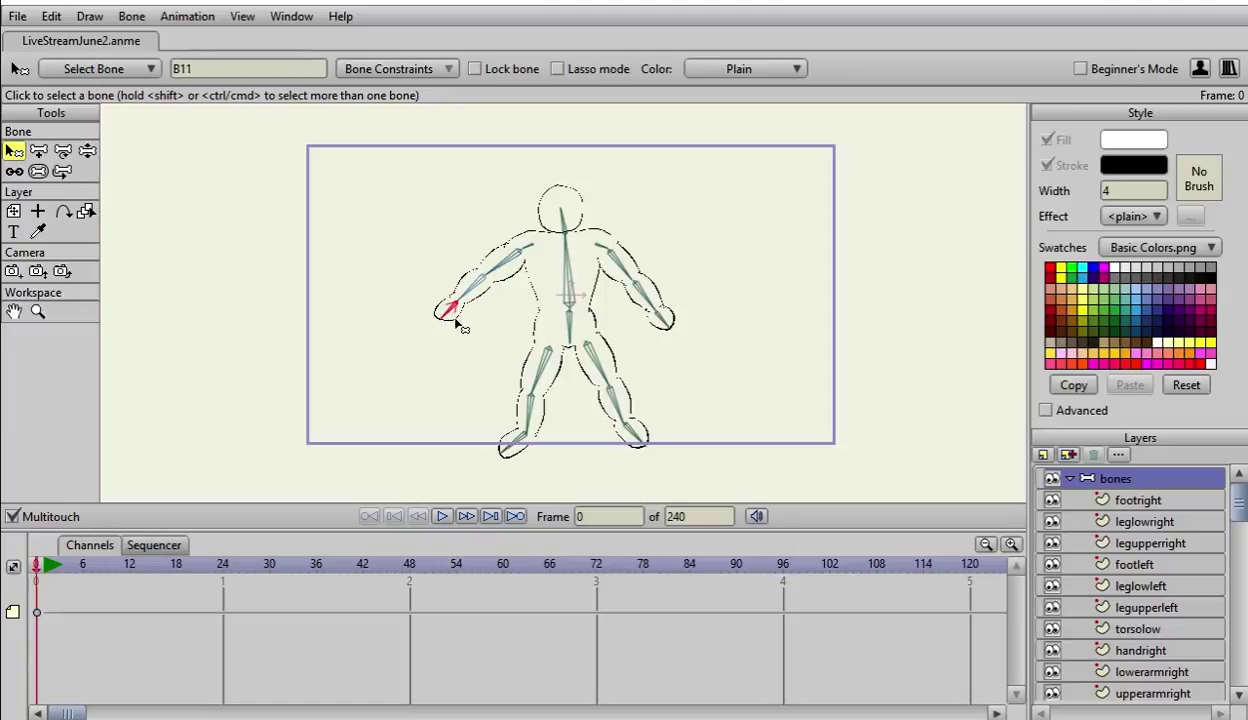
pyautogui.click(87, 150)
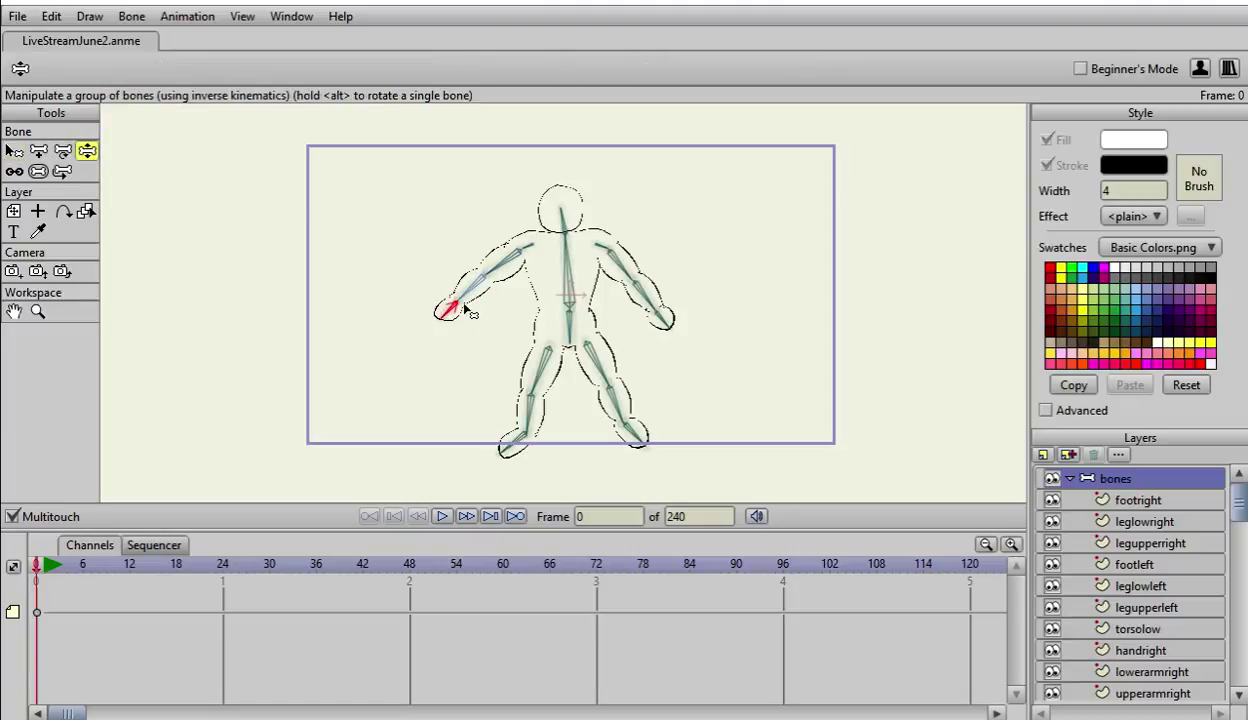
pyautogui.moveTo(450, 298); pyautogui.dragTo(485, 210)
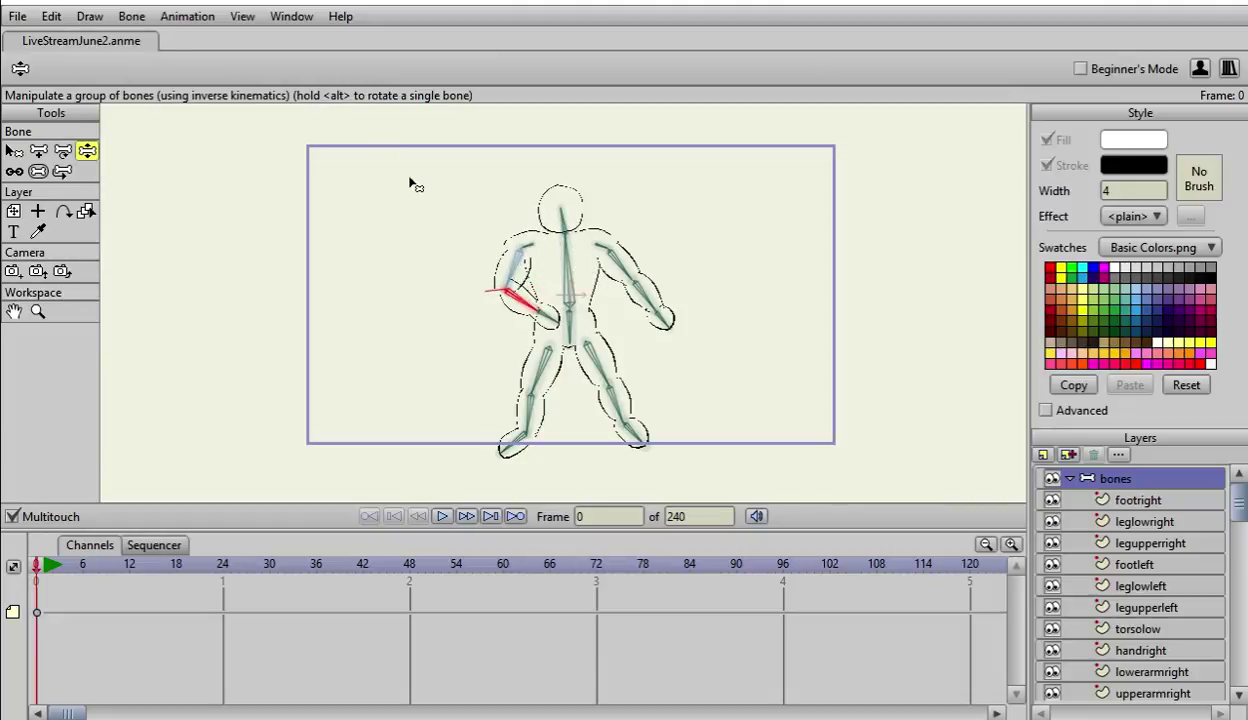
# Step: Set the angle constraints of lower arm bone B11 to -100 and 100 degrees and test the arm's movement
pyautogui.click(15, 149)
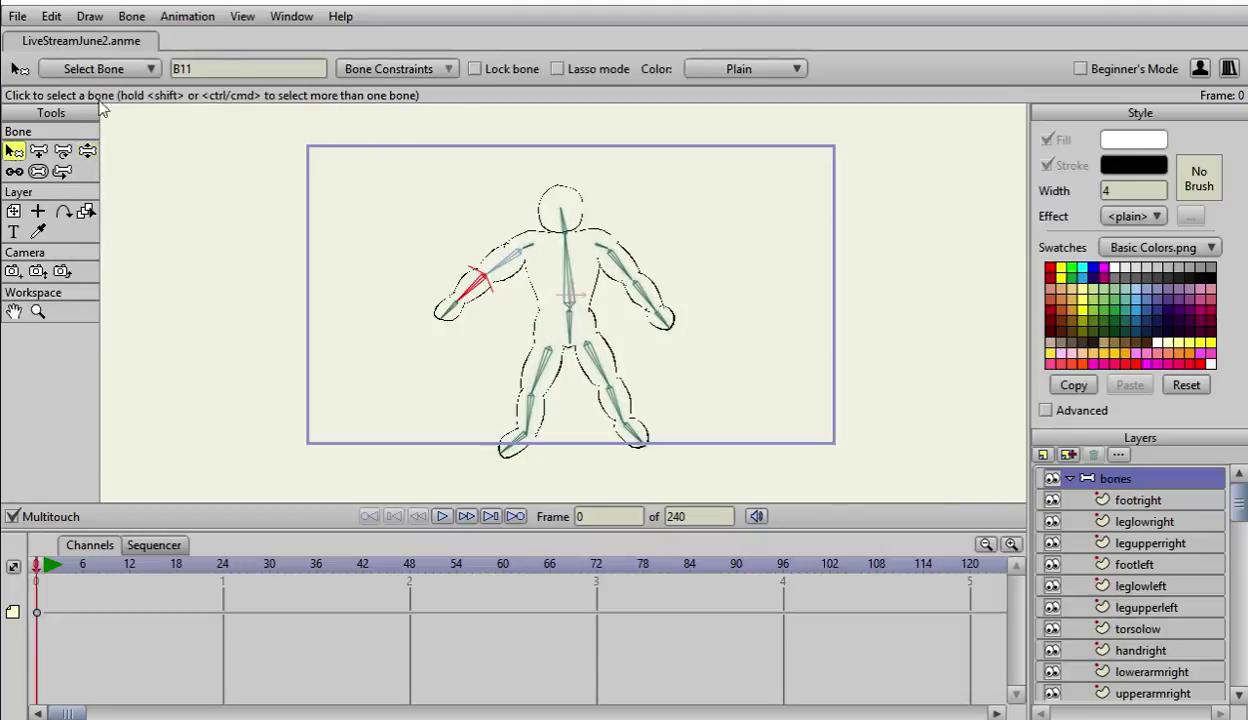
pyautogui.click(427, 71)
pyautogui.click(473, 118)
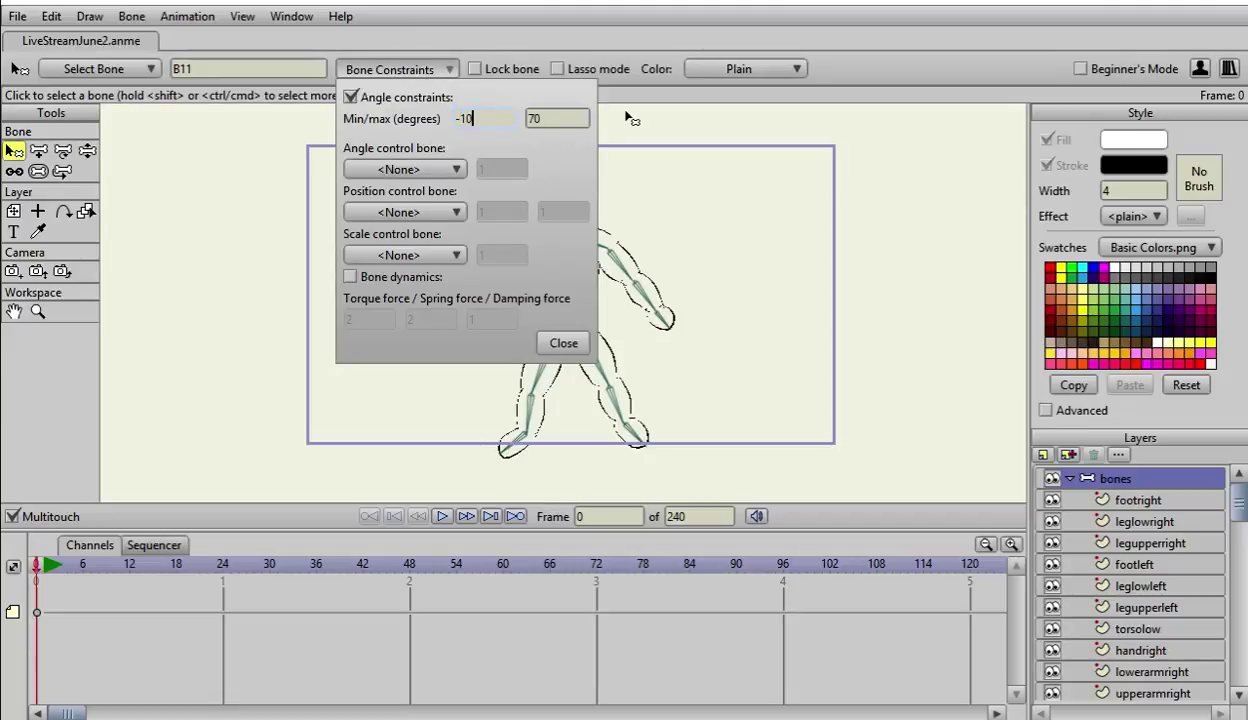
pyautogui.click(548, 119)
pyautogui.write('1000')
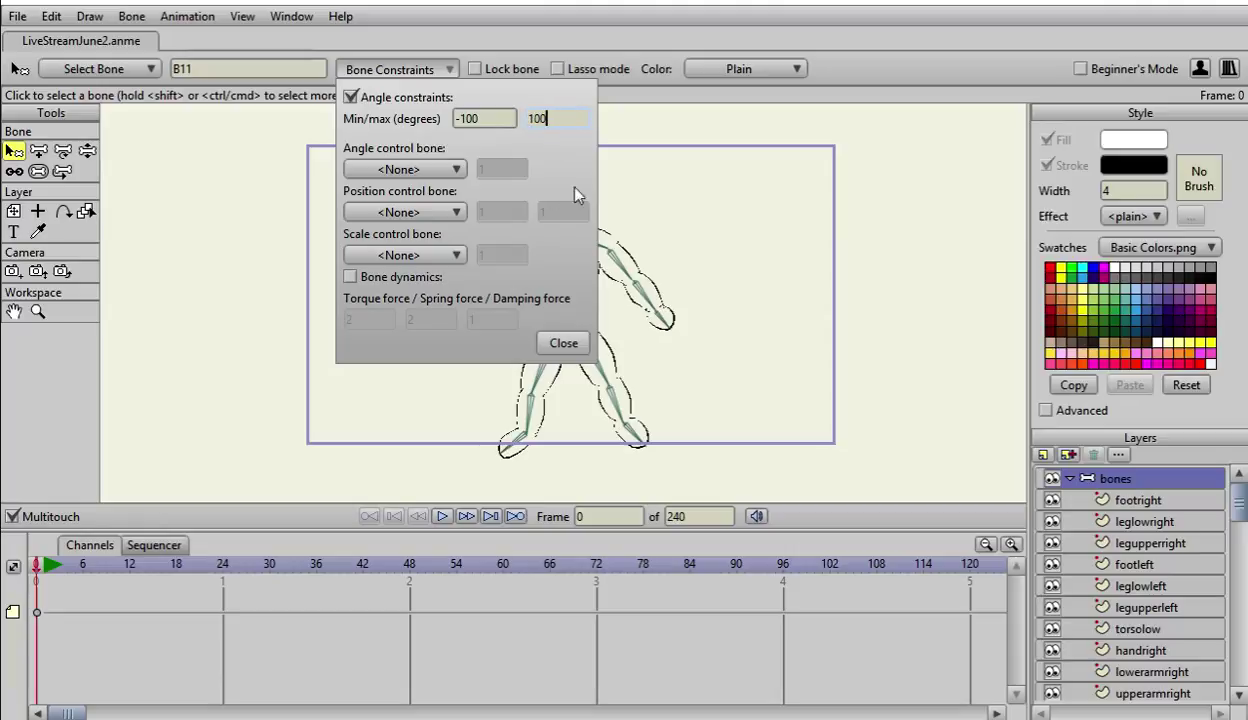
pyautogui.click(560, 342)
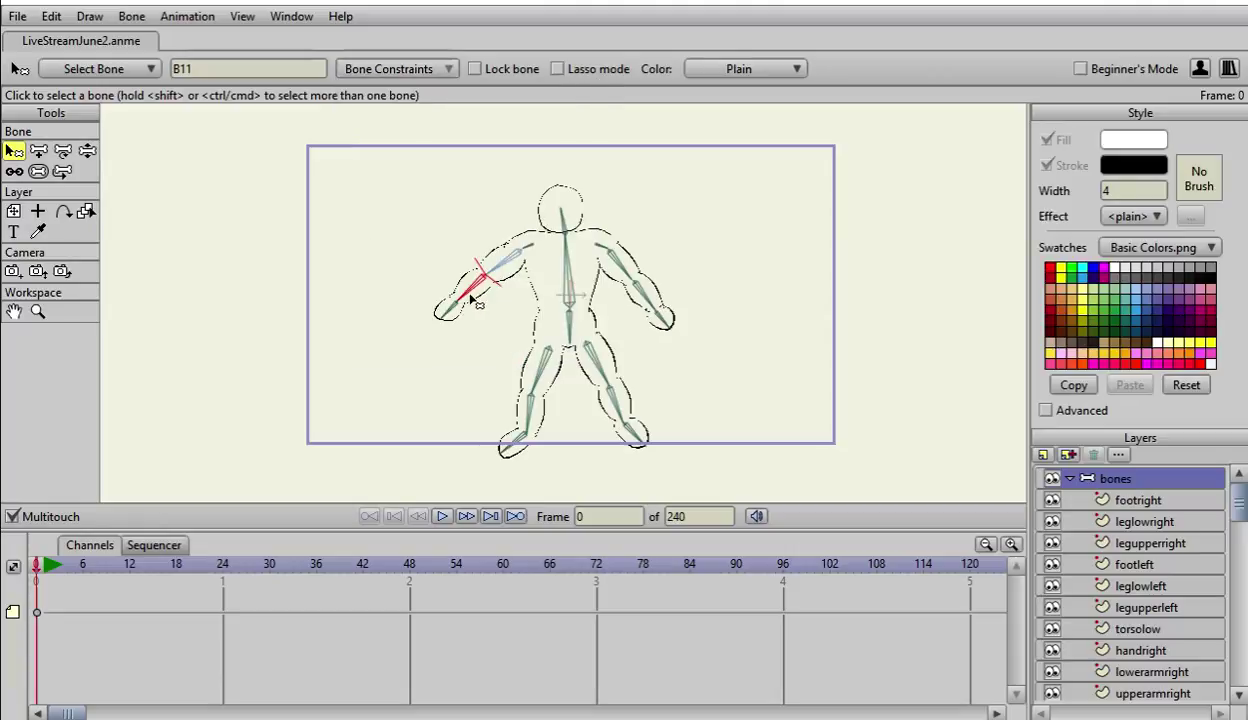
pyautogui.click(87, 151)
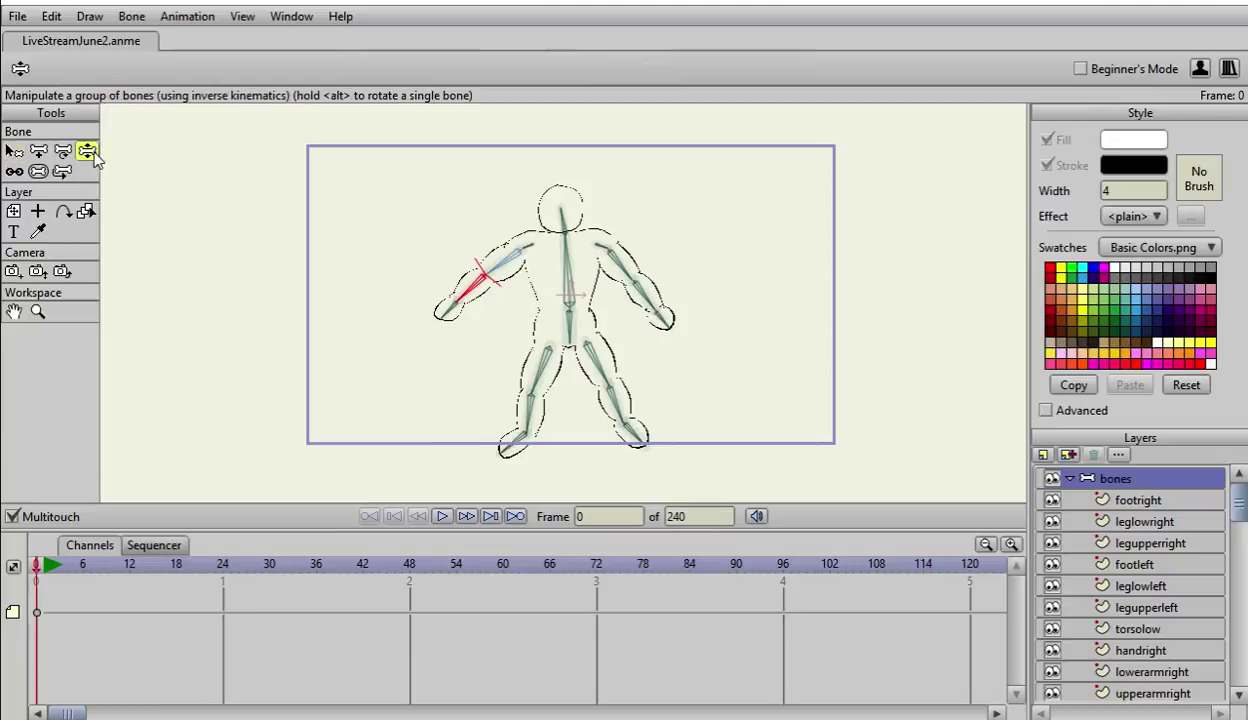
pyautogui.moveTo(462, 294); pyautogui.dragTo(474, 258)
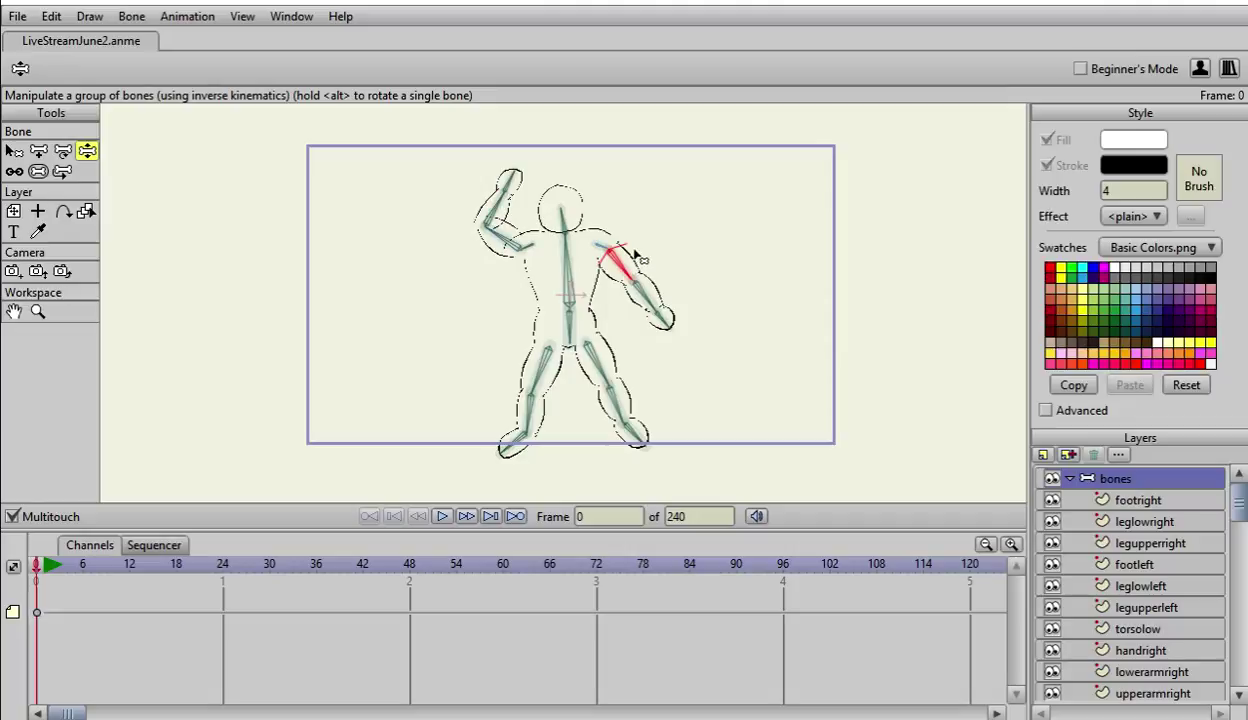
# Step: Turn off the angle constraints on the opposite upper arm bone, B14
pyautogui.click(14, 150)
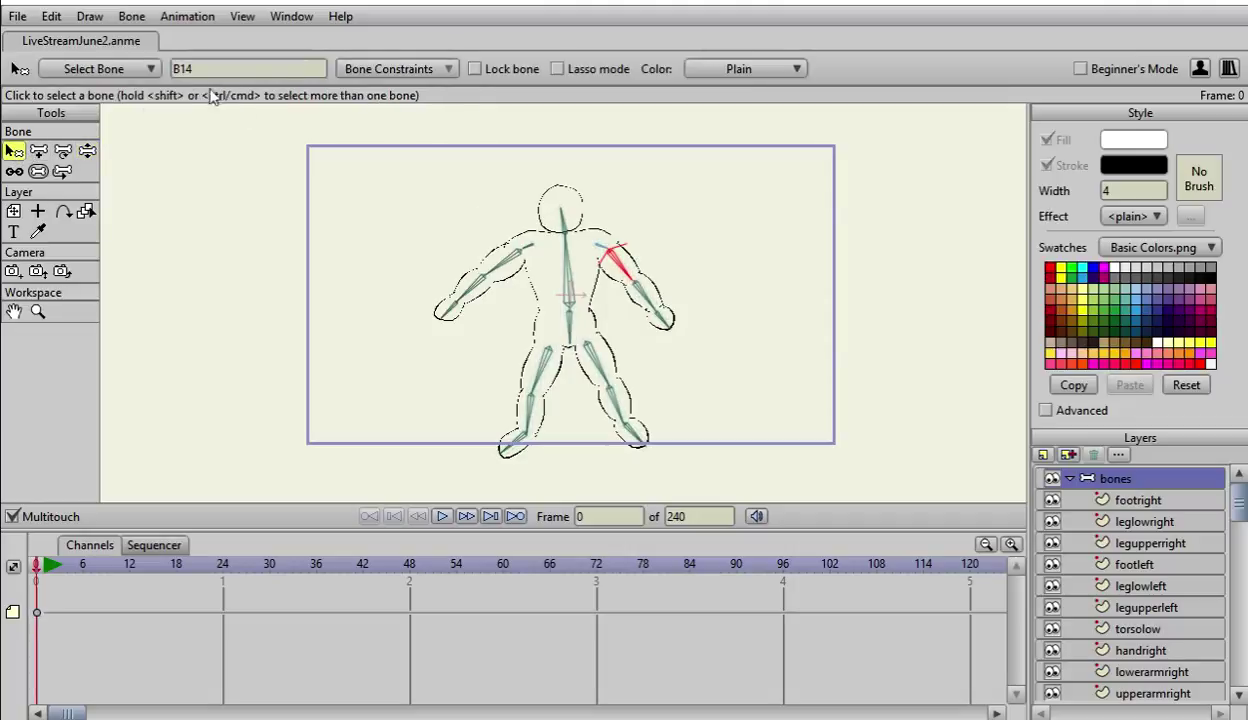
pyautogui.click(390, 69)
pyautogui.click(350, 97)
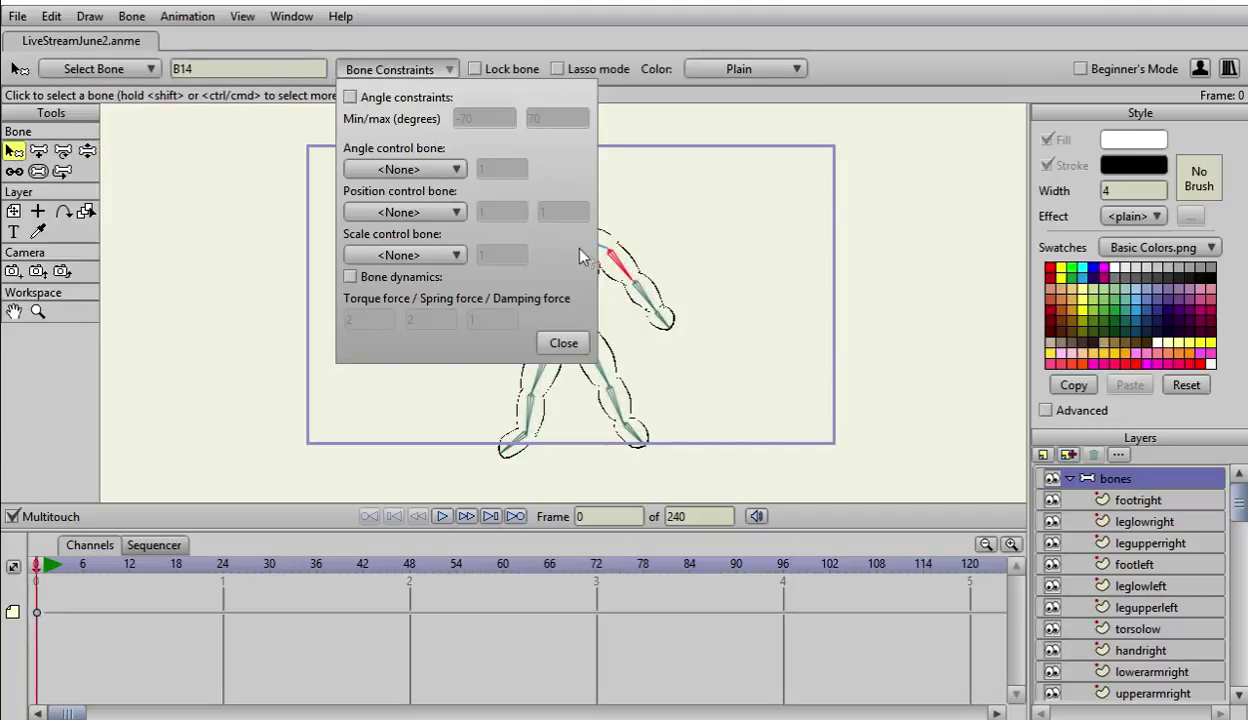
pyautogui.click(564, 344)
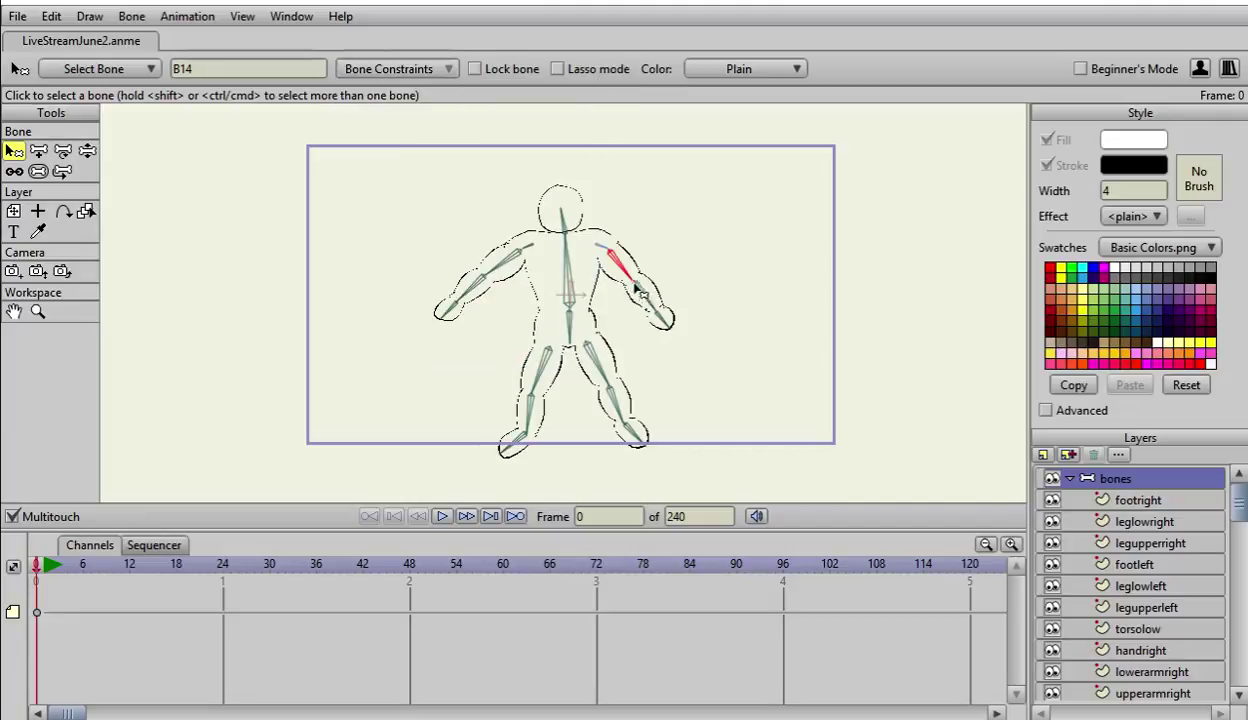
# Step: Set the angle constraints of lower arm bone B15 to a minimum of -100 and a maximum of 100 degrees
pyautogui.moveTo(633, 287); pyautogui.dragTo(647, 300)
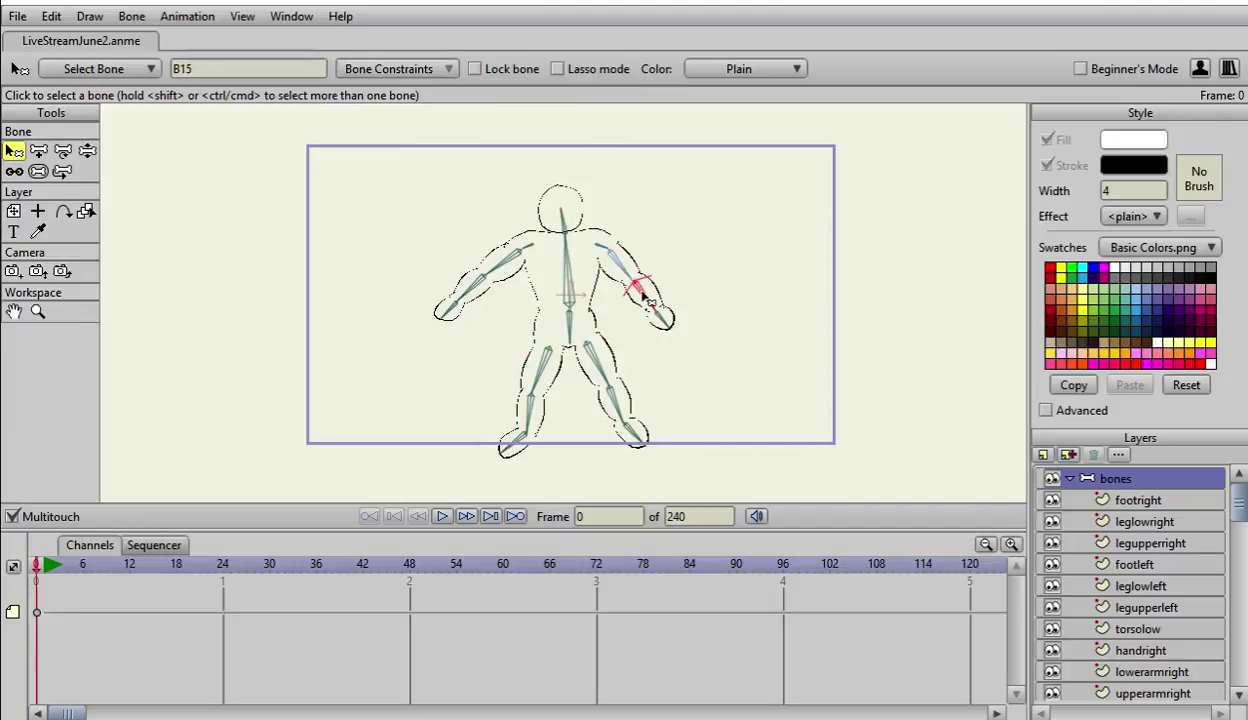
pyautogui.click(472, 282)
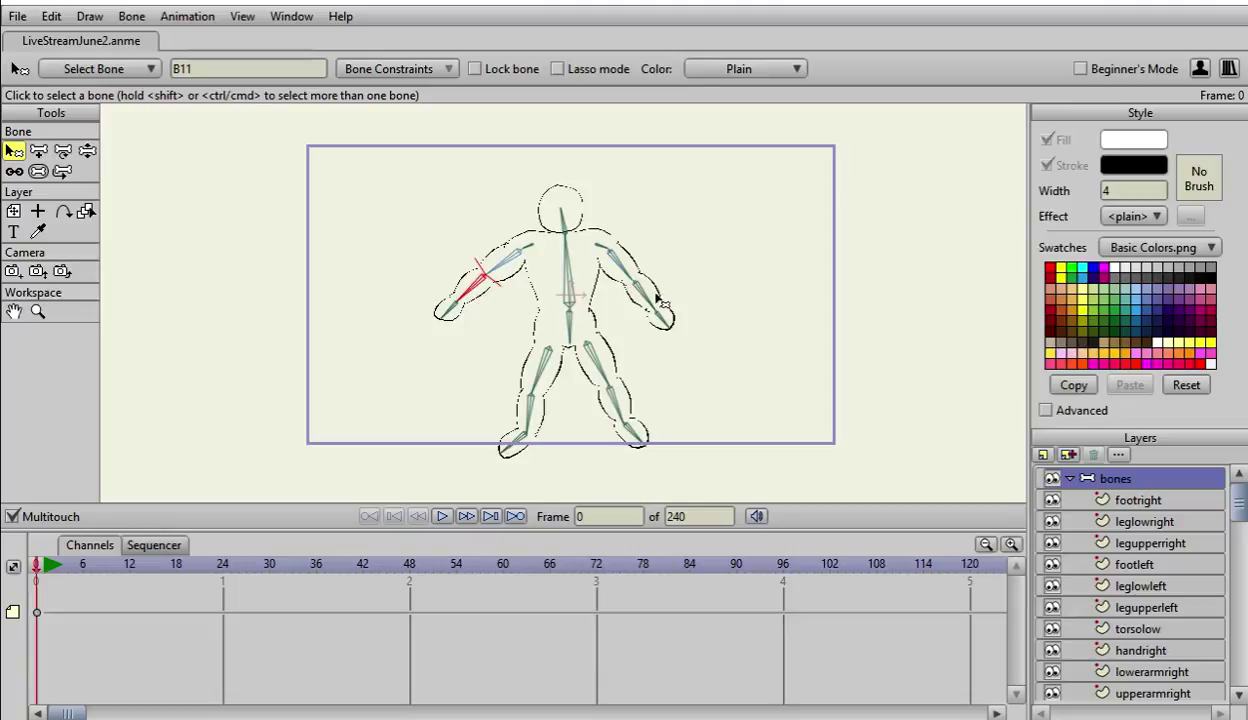
pyautogui.click(640, 288)
pyautogui.click(355, 69)
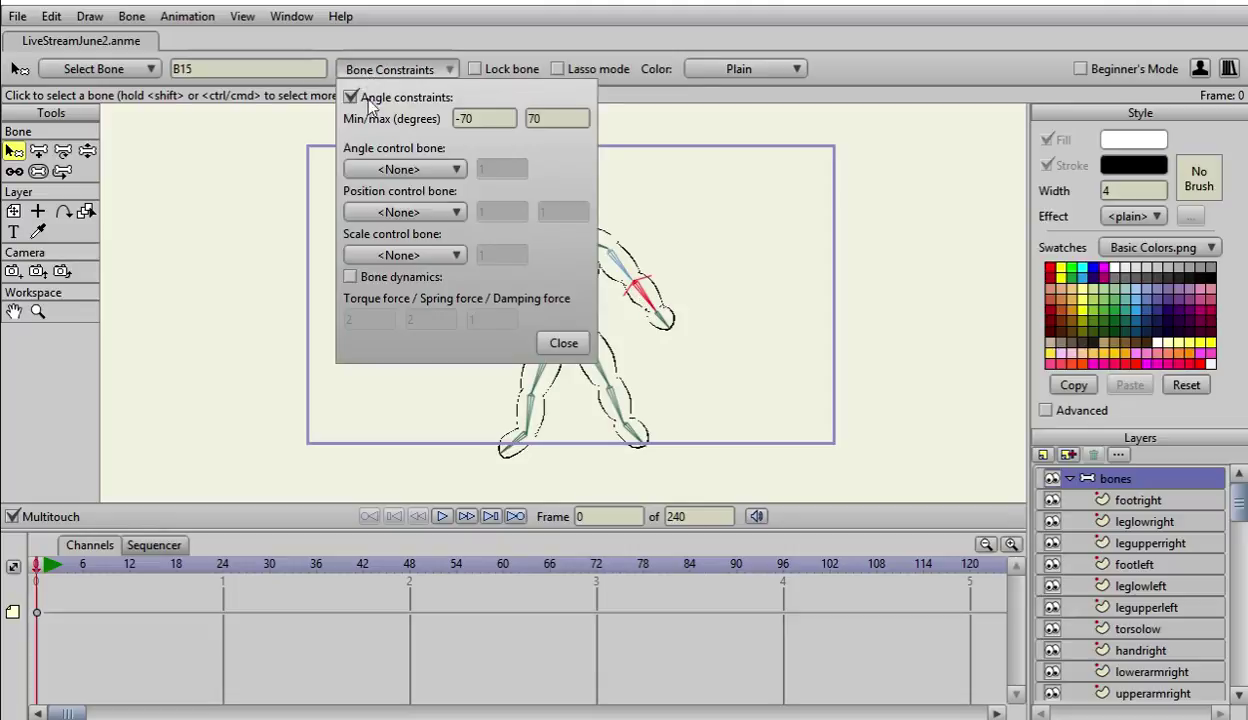
pyautogui.click(496, 119)
pyautogui.doubleClick(571, 119)
pyautogui.write('100')
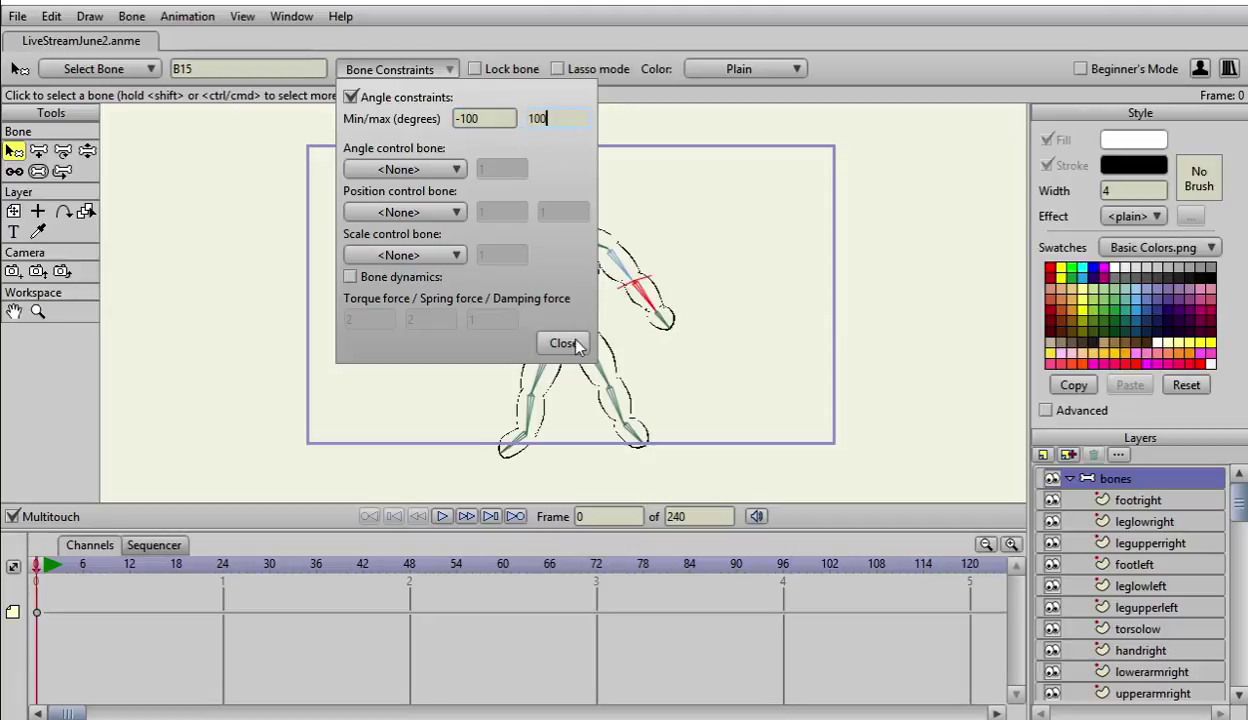
pyautogui.click(563, 343)
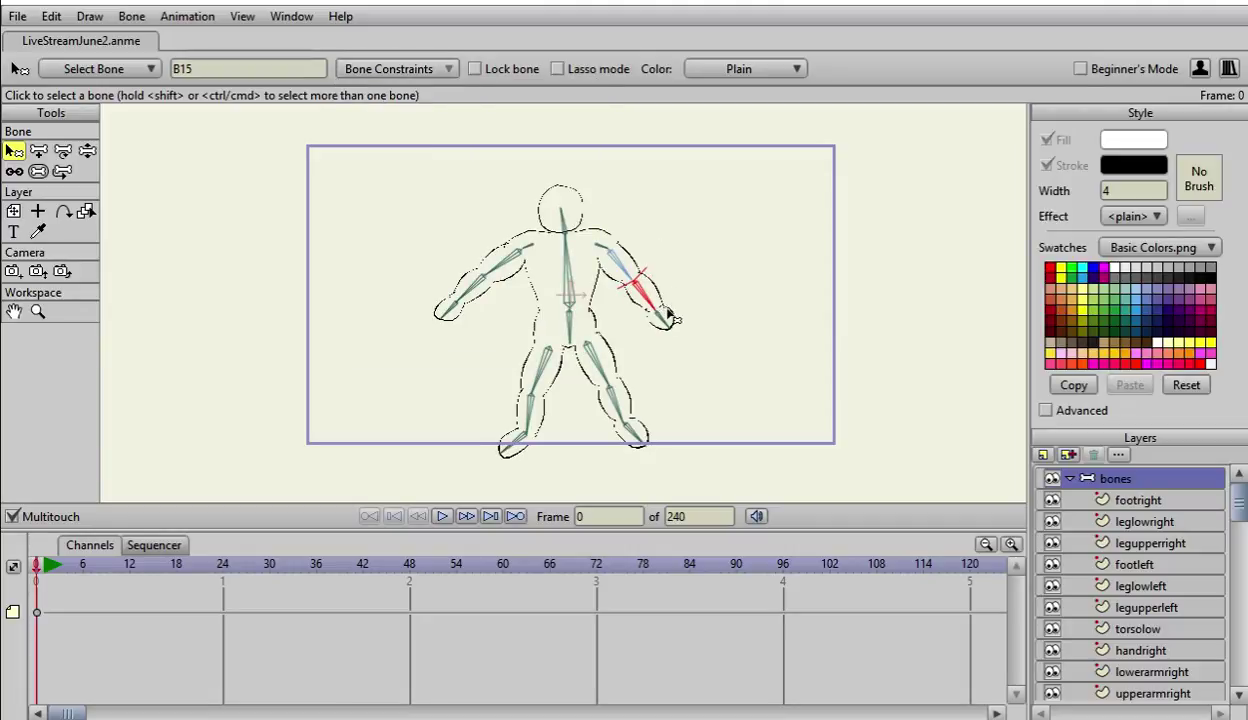
# Step: Test the range of motion of the arm containing bone B15 by raising its hand
pyautogui.click(88, 150)
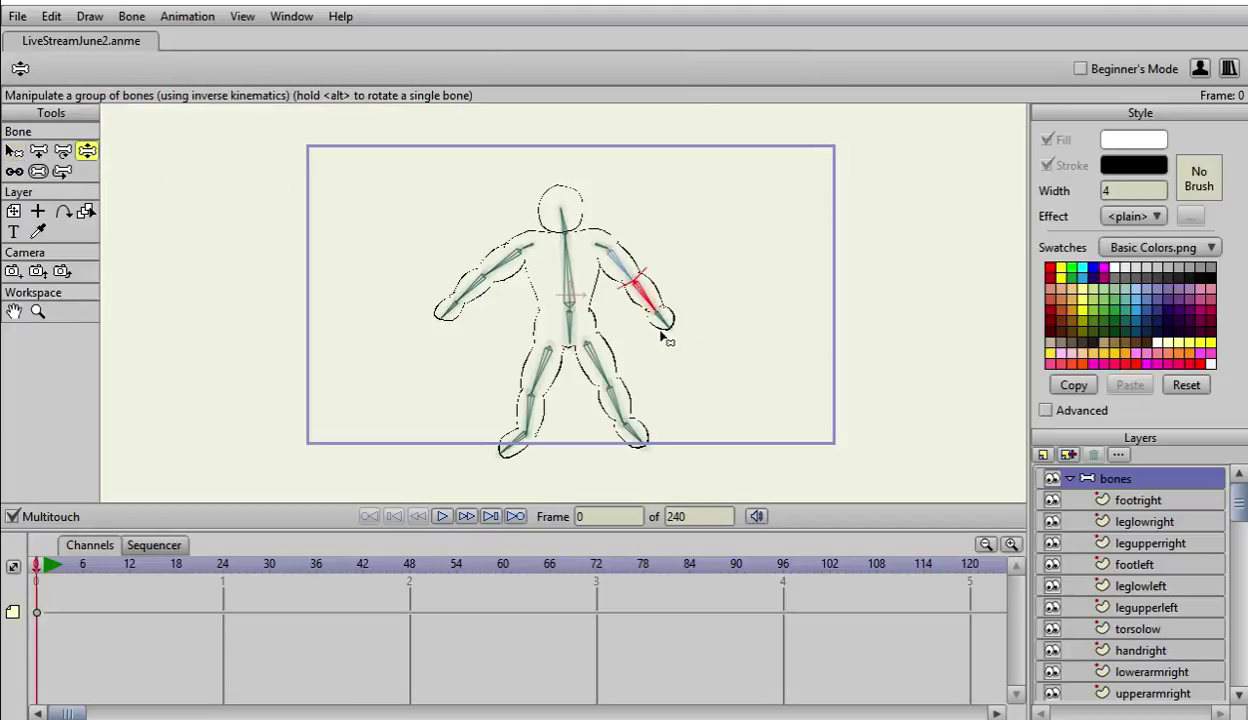
pyautogui.moveTo(645, 322); pyautogui.dragTo(669, 209)
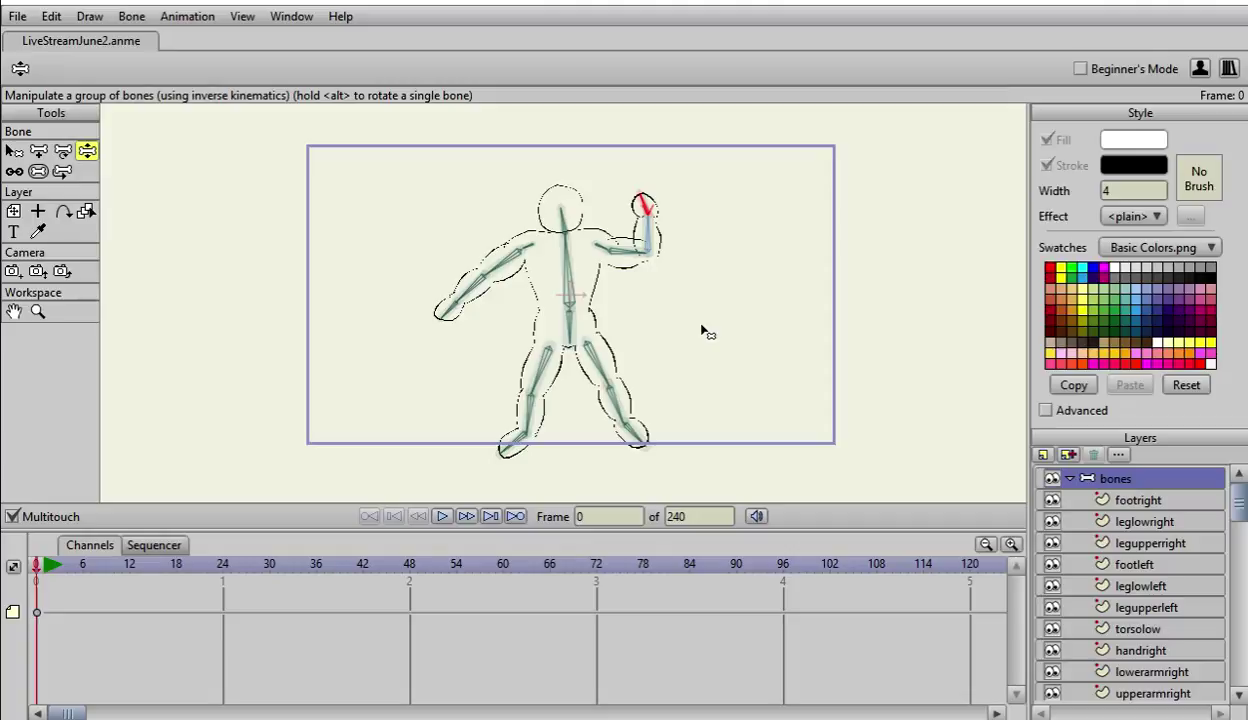
pyautogui.press('Right')
pyautogui.press('Left')
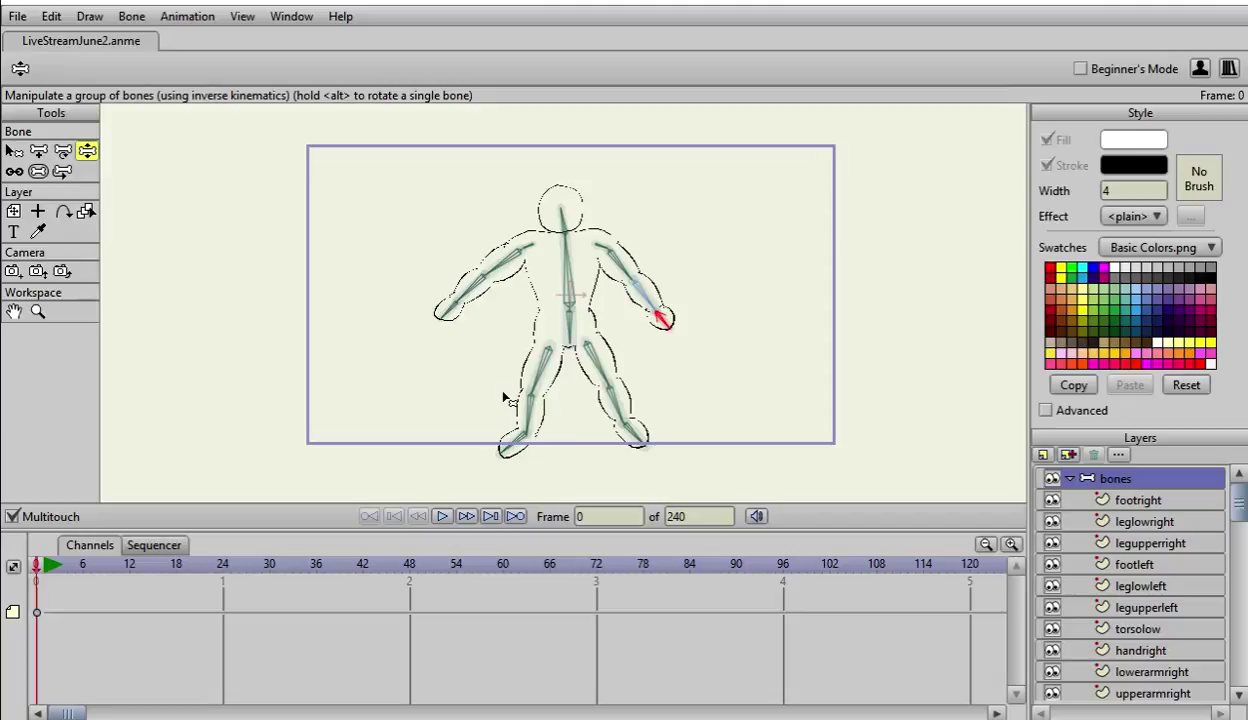
# Step: Test the bending of the leg ending in bone B5 and change that foot bone's minimum and maximum angle constraints
pyautogui.moveTo(508, 443); pyautogui.dragTo(470, 432)
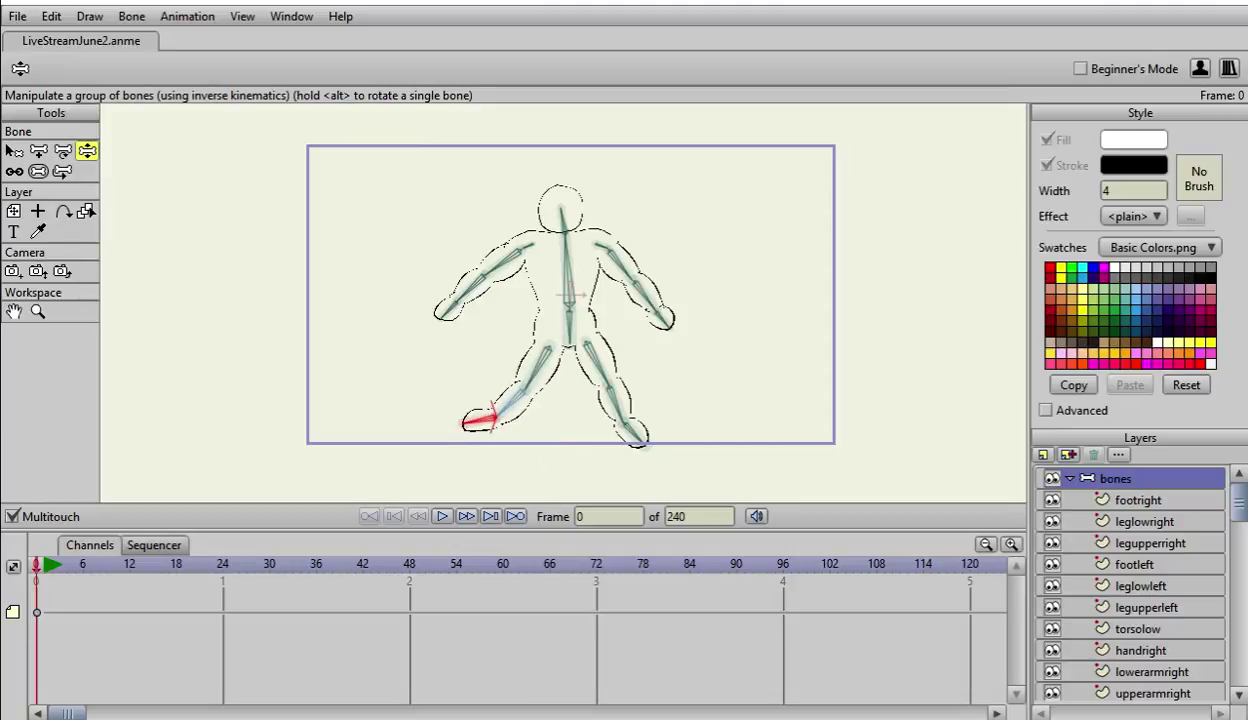
pyautogui.click(14, 150)
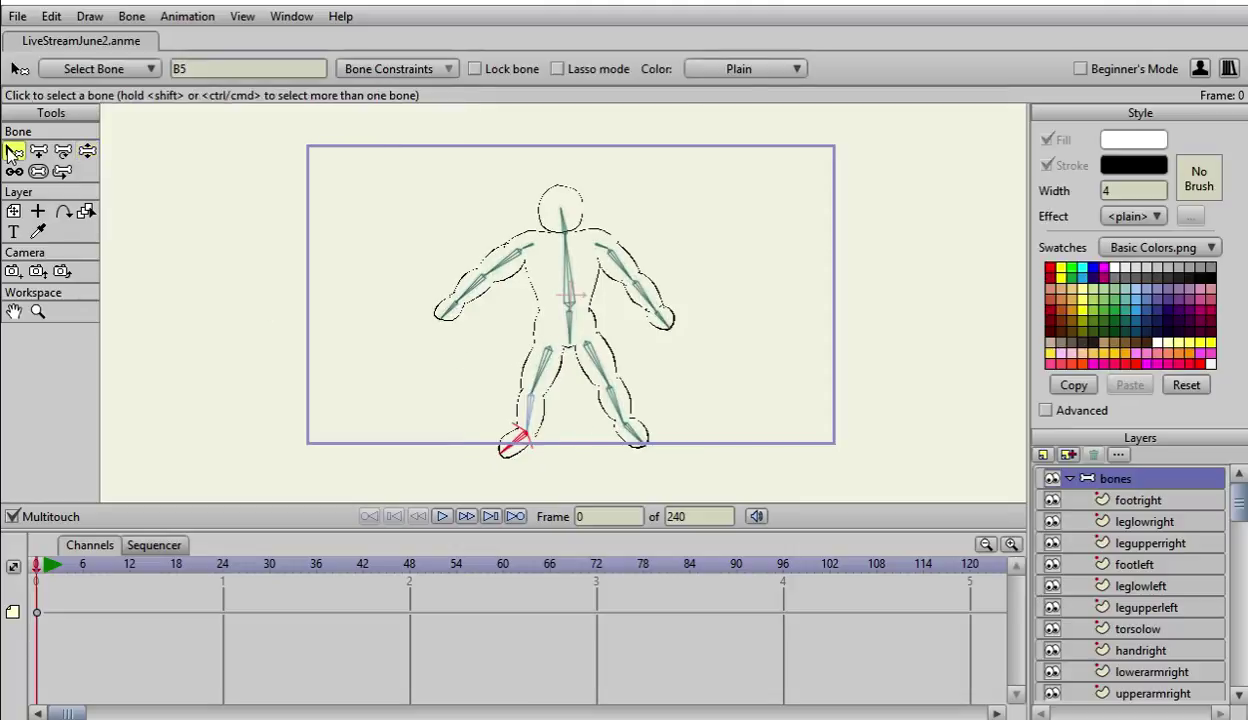
pyautogui.click(441, 69)
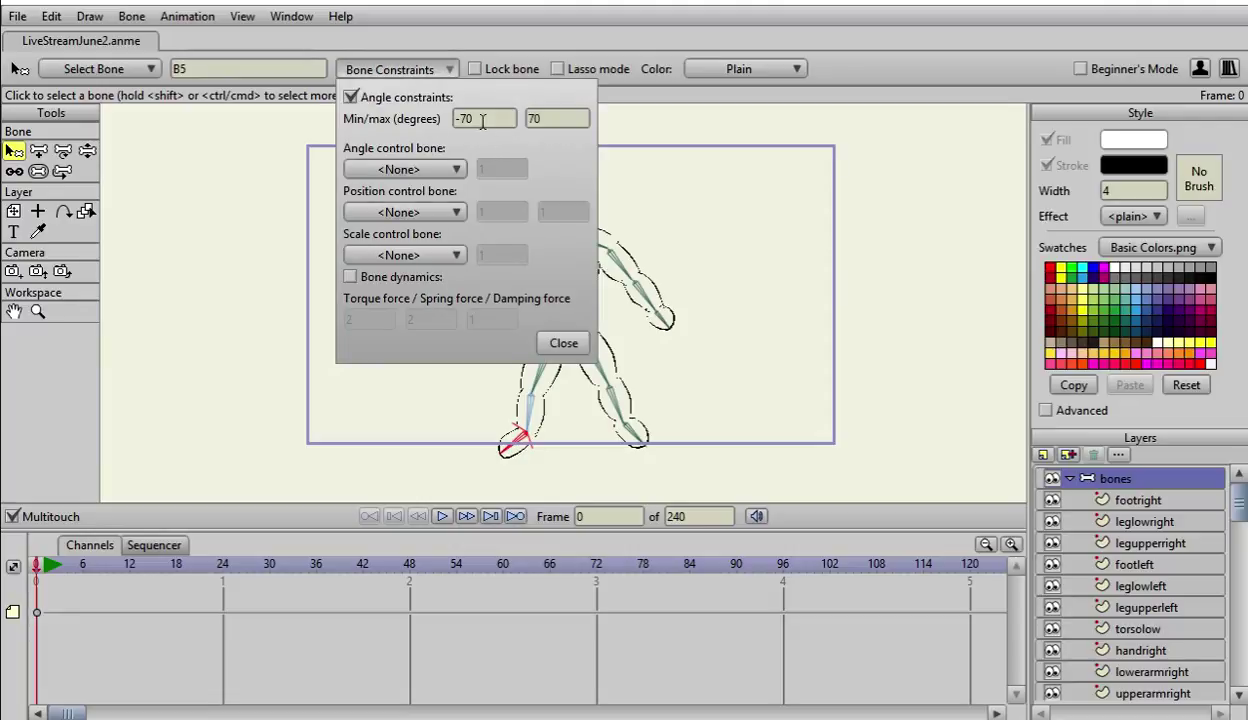
pyautogui.click(546, 118)
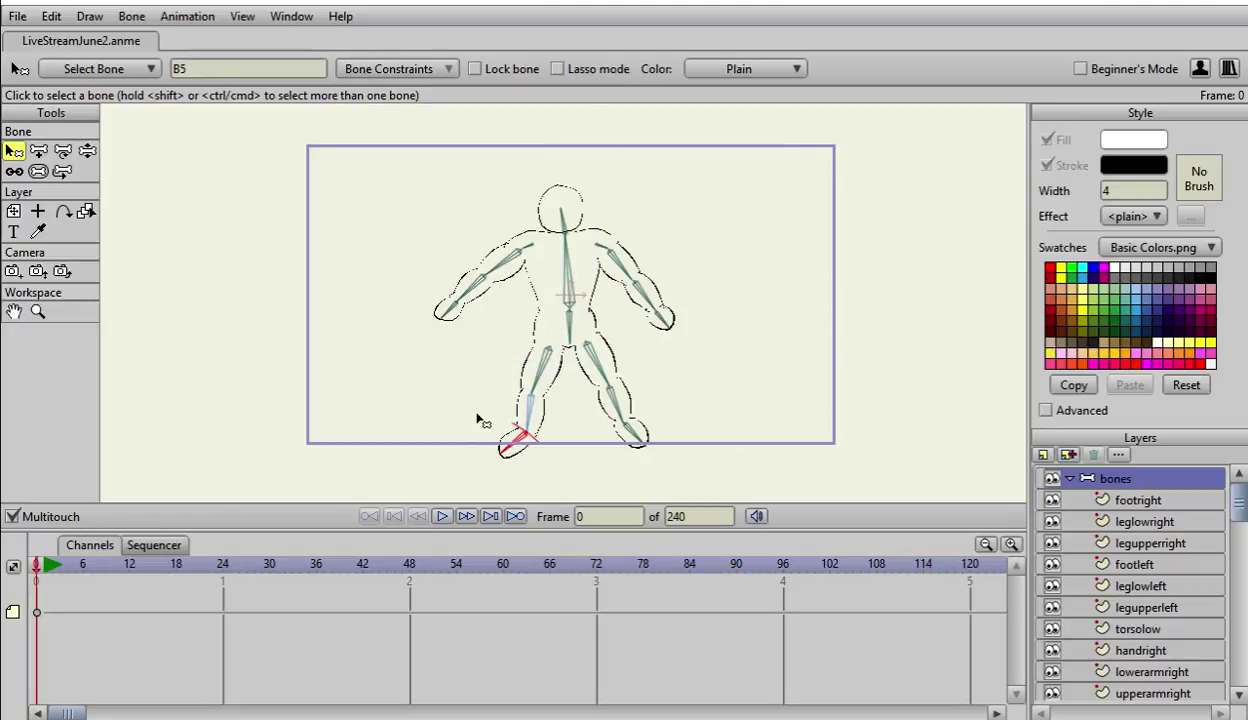
# Step: Test the range of motion of the leg containing foot bone B5 by moving its foot and lower leg
pyautogui.click(87, 150)
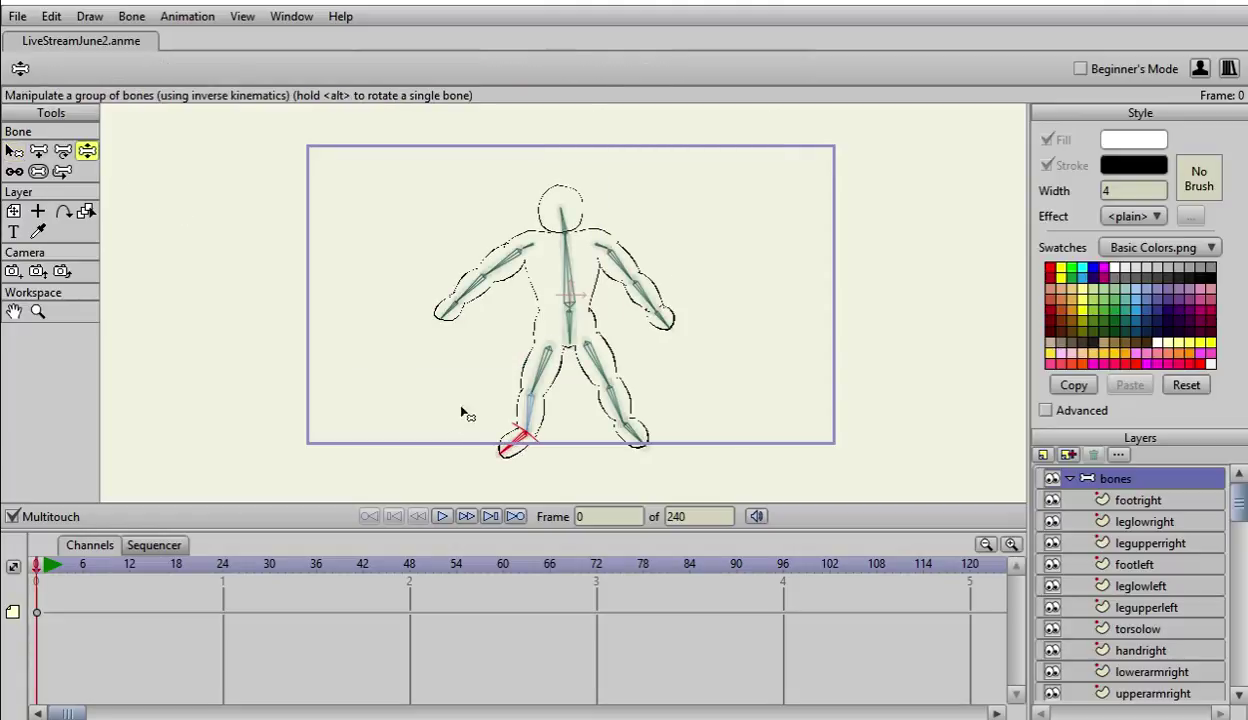
pyautogui.moveTo(498, 436); pyautogui.dragTo(496, 356)
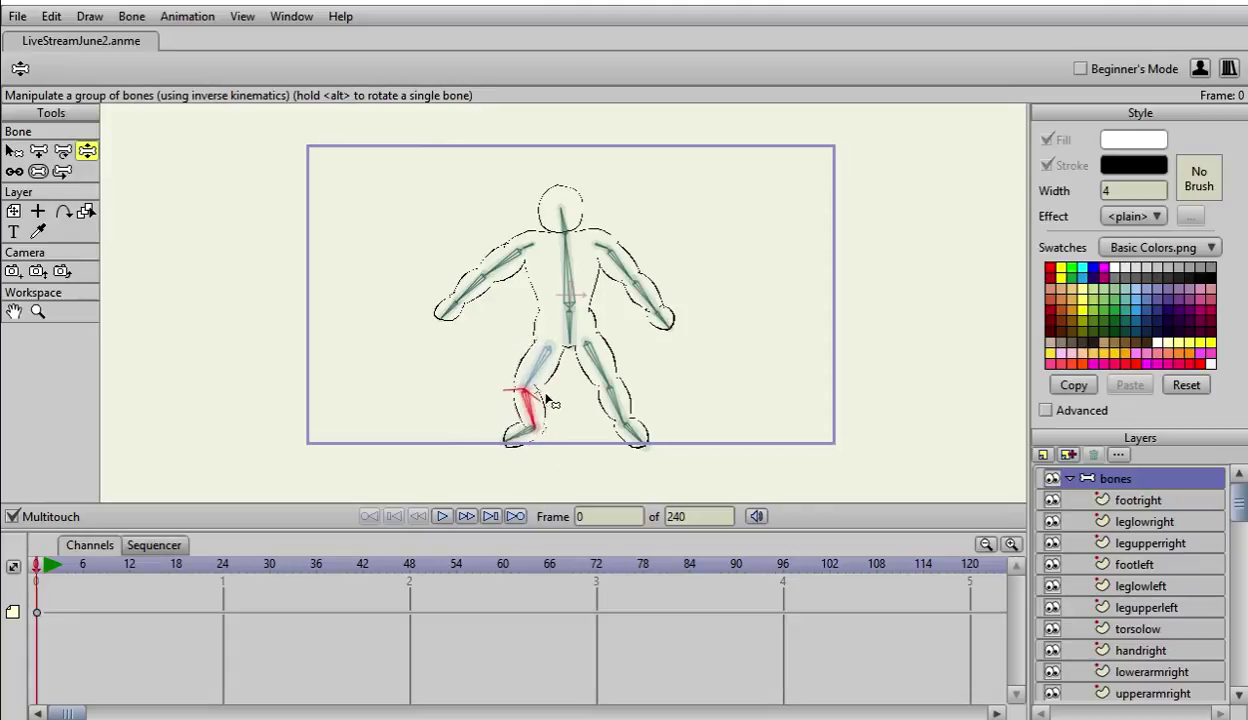
pyautogui.moveTo(549, 401); pyautogui.dragTo(499, 389)
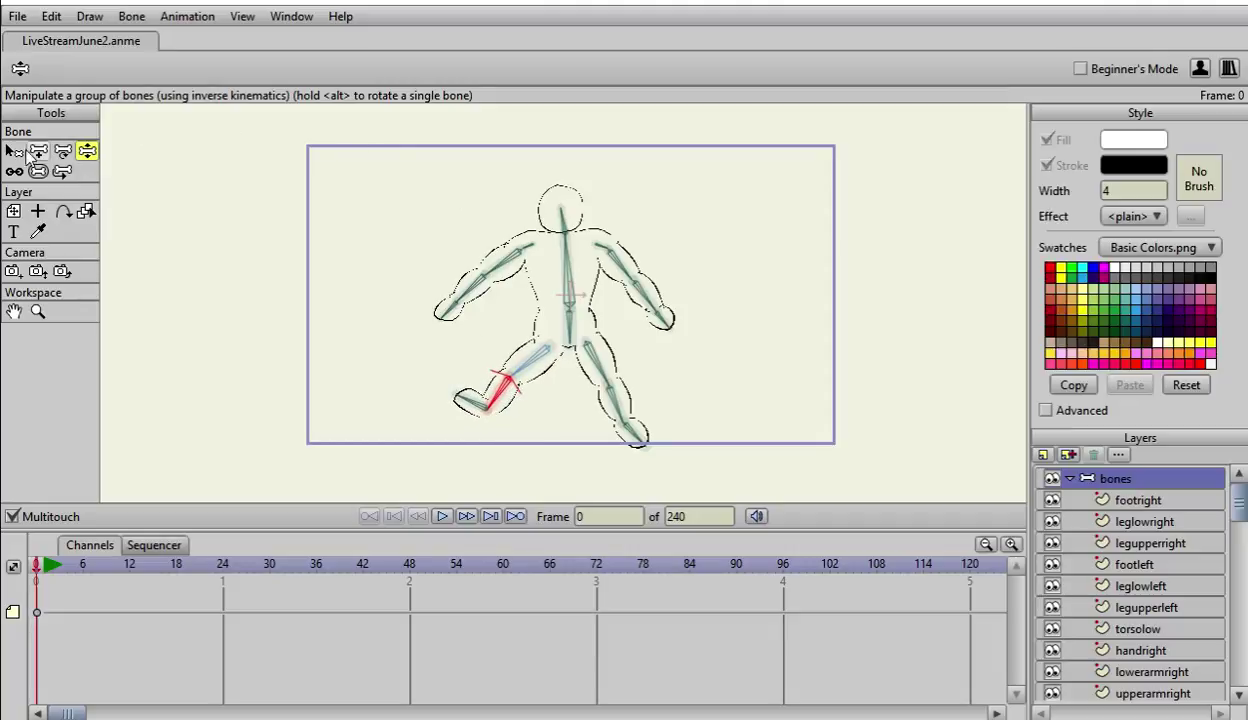
# Step: Edit the angle constraints of lower leg bone B4 and select the foot bone below it
pyautogui.click(14, 151)
pyautogui.click(391, 68)
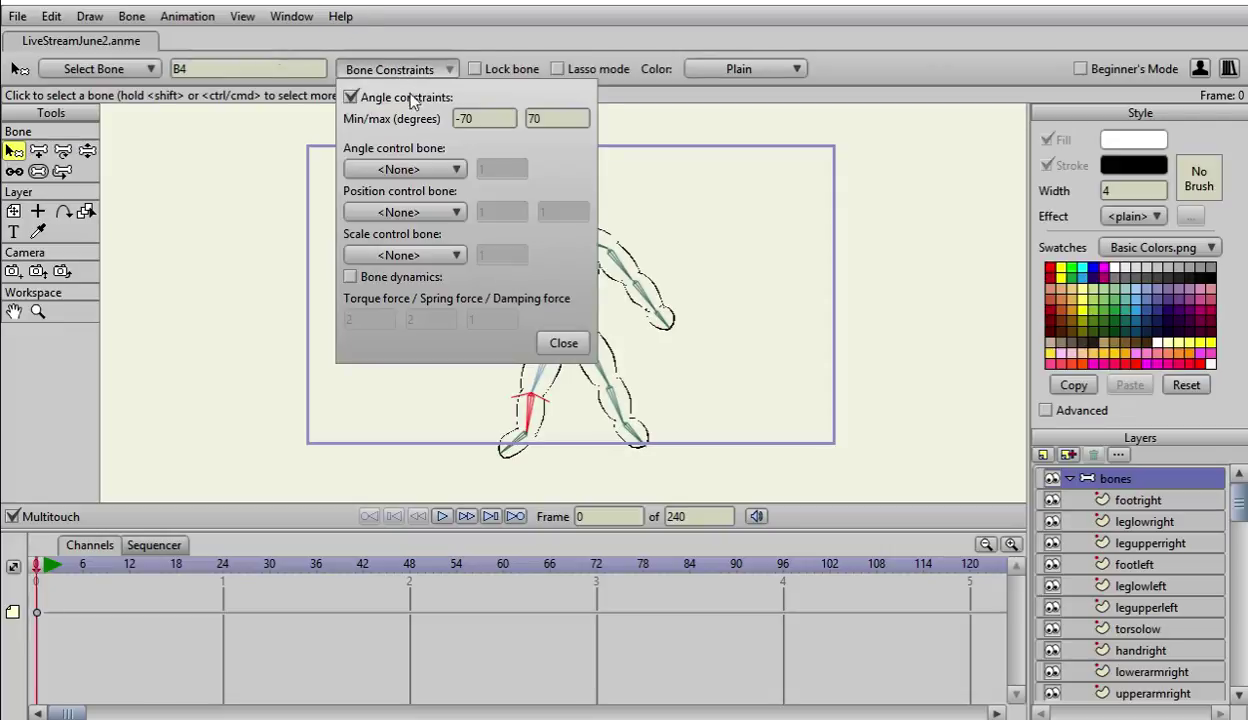
pyautogui.click(484, 119)
pyautogui.click(560, 343)
pyautogui.click(518, 432)
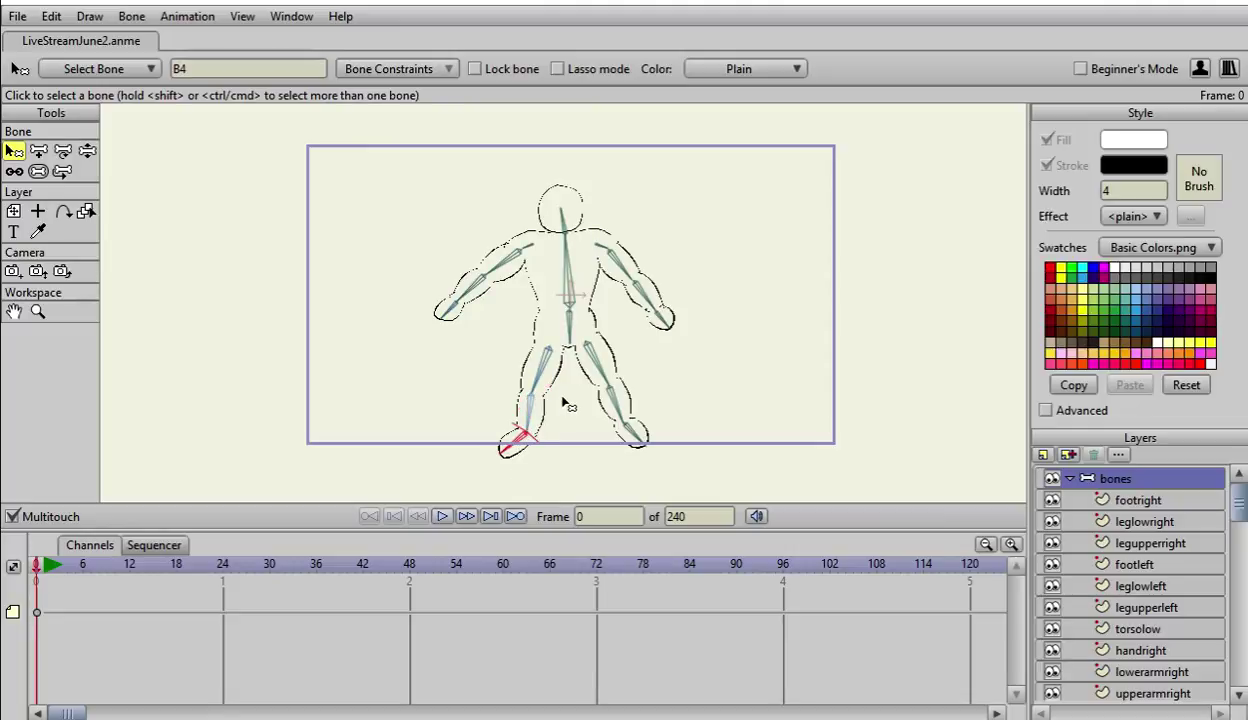
# Step: Test how far the leg ending in foot bone B5 bends upwards and check that foot bone's angle constraints
pyautogui.click(88, 152)
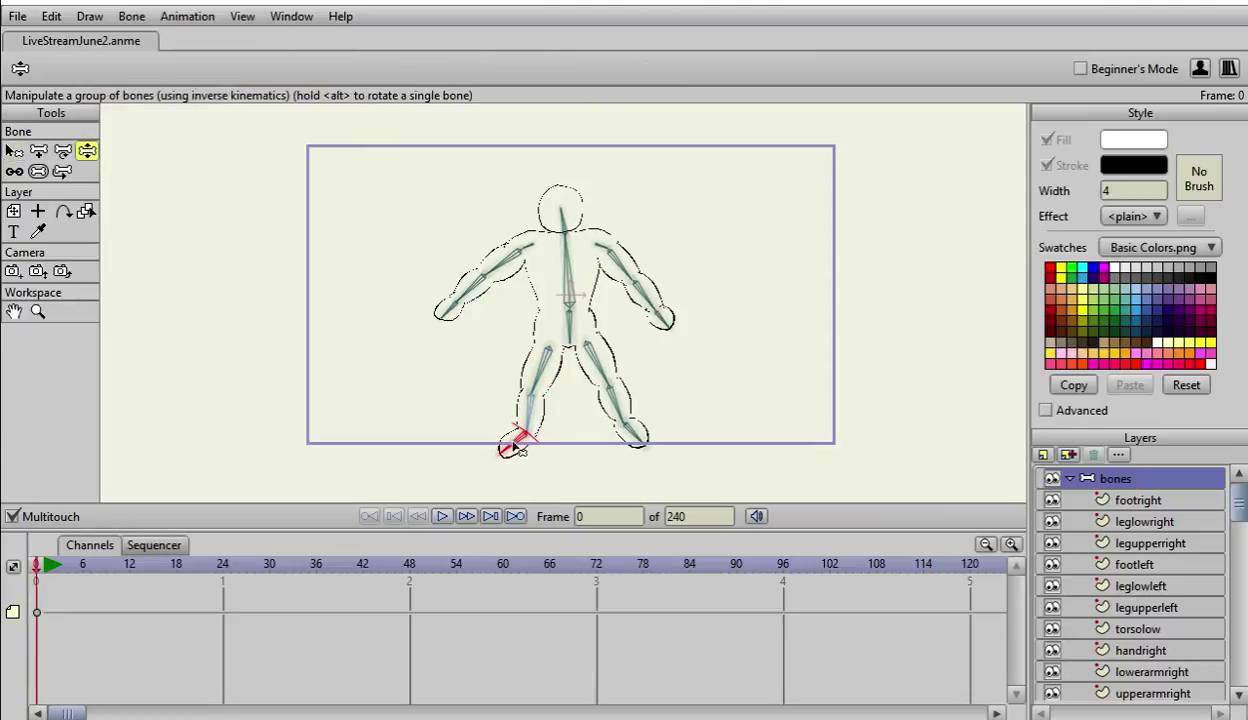
pyautogui.moveTo(516, 436); pyautogui.dragTo(545, 343)
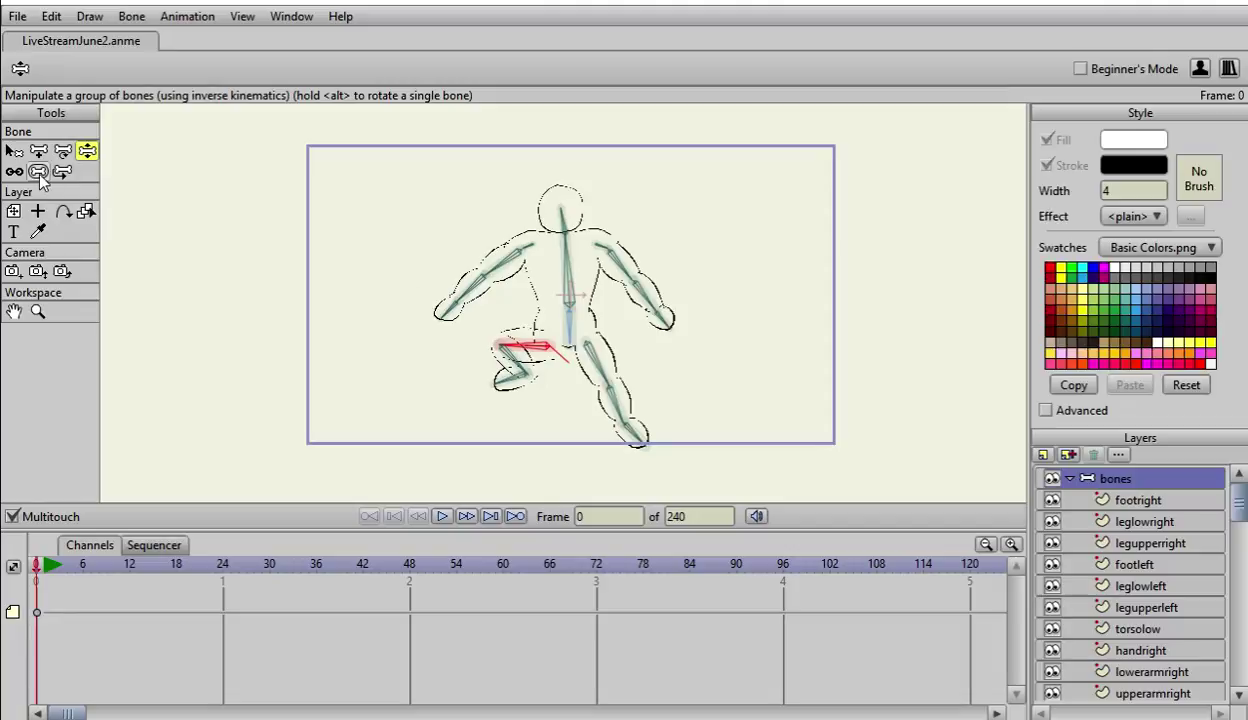
pyautogui.click(13, 151)
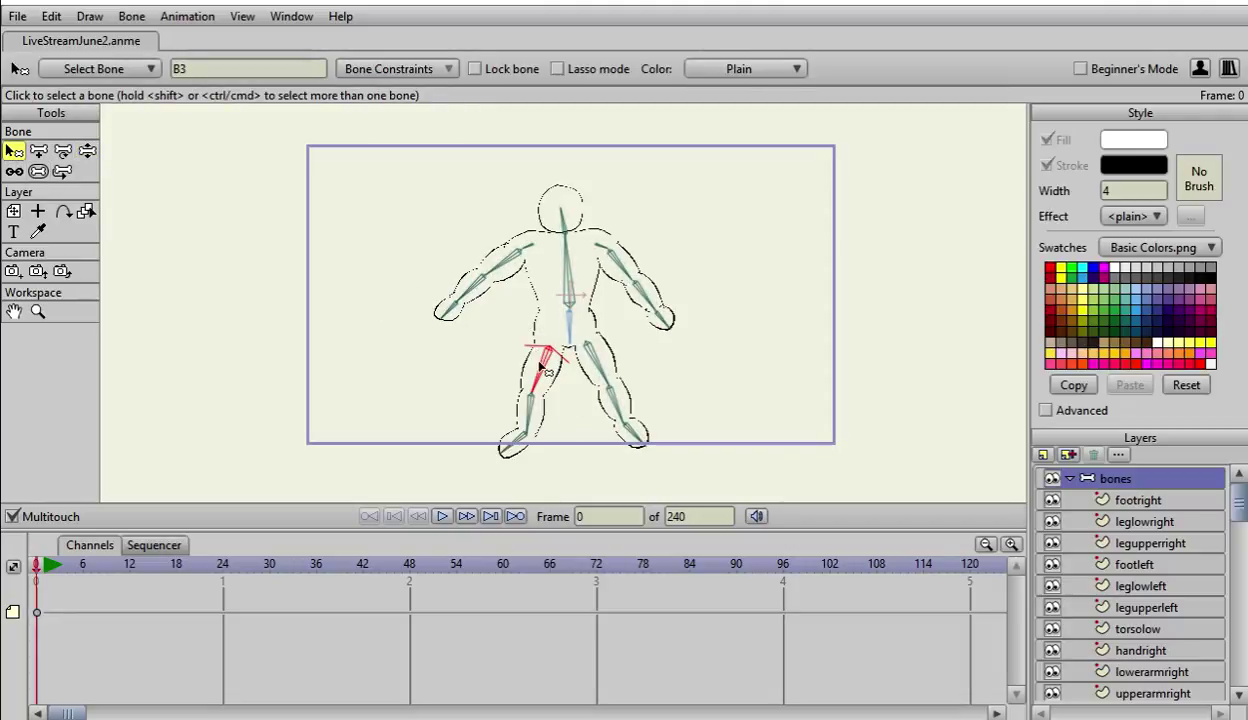
pyautogui.click(532, 418)
pyautogui.click(512, 440)
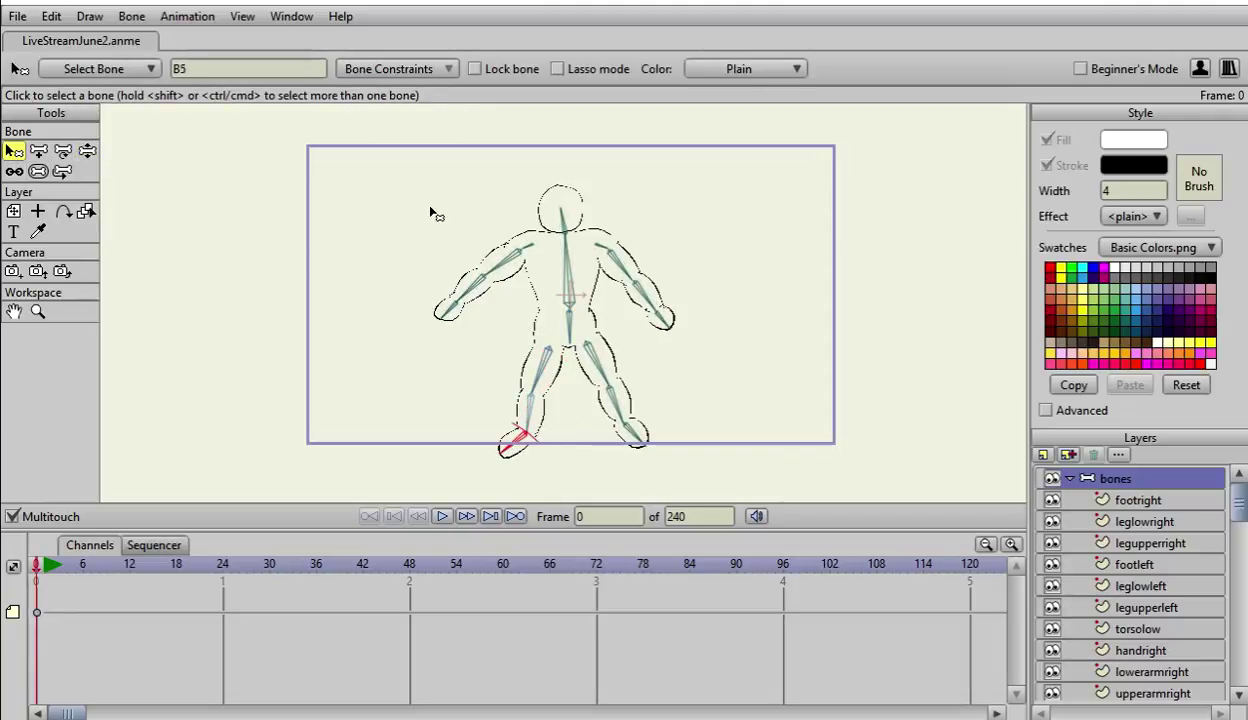
pyautogui.click(424, 66)
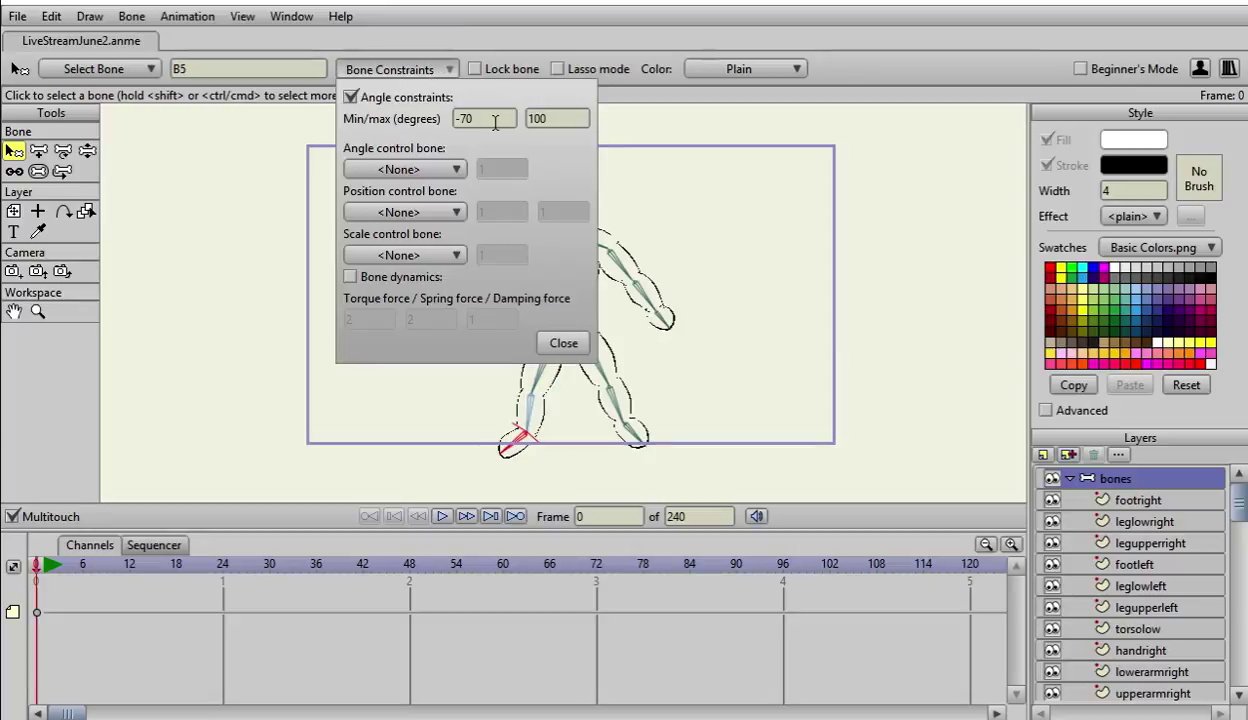
pyautogui.click(562, 345)
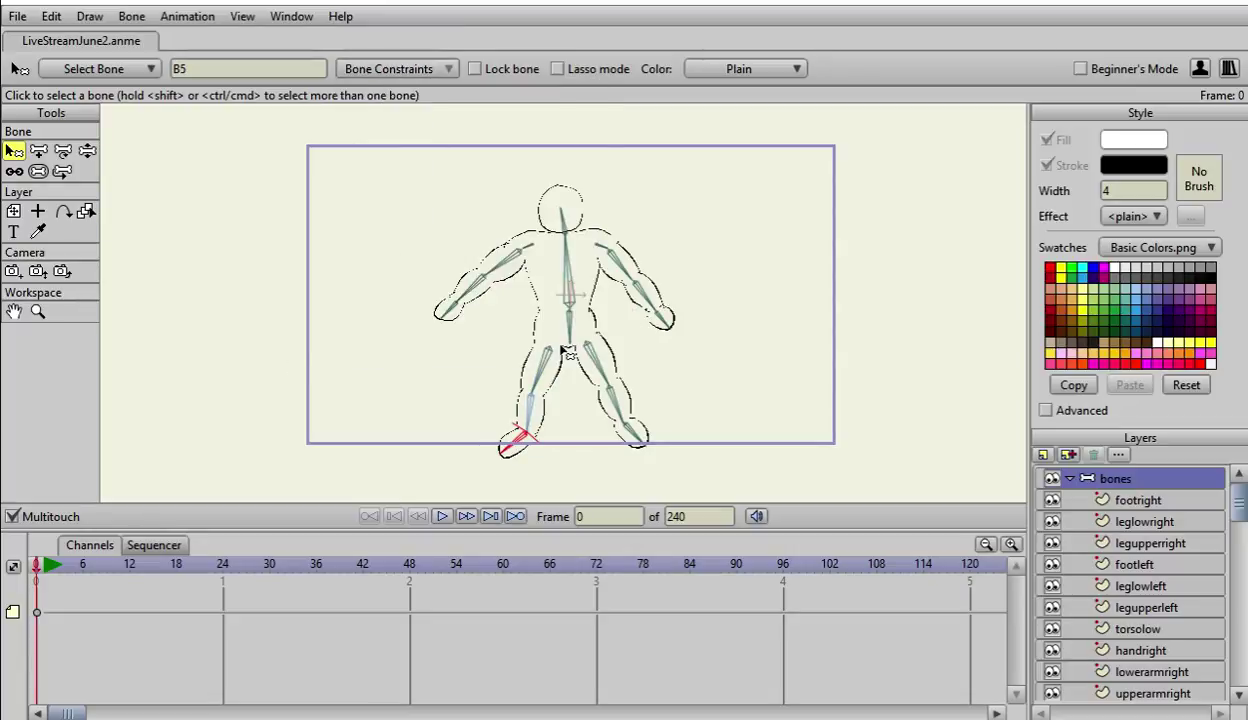
# Step: Set foot bone B8's minimum angle to -100 degrees, mirroring bone B5's limits, and test how its leg bends
pyautogui.click(630, 438)
pyautogui.click(446, 72)
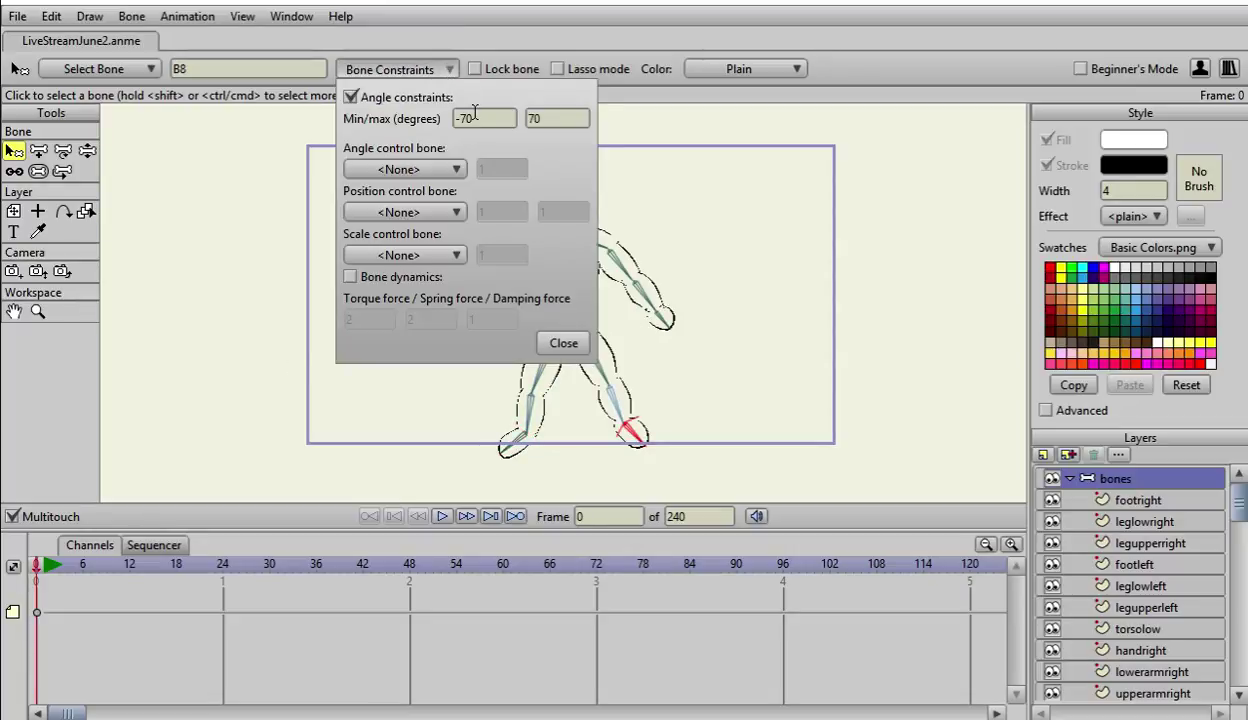
pyautogui.click(550, 121)
pyautogui.click(494, 118)
pyautogui.write('100')
pyautogui.click(563, 343)
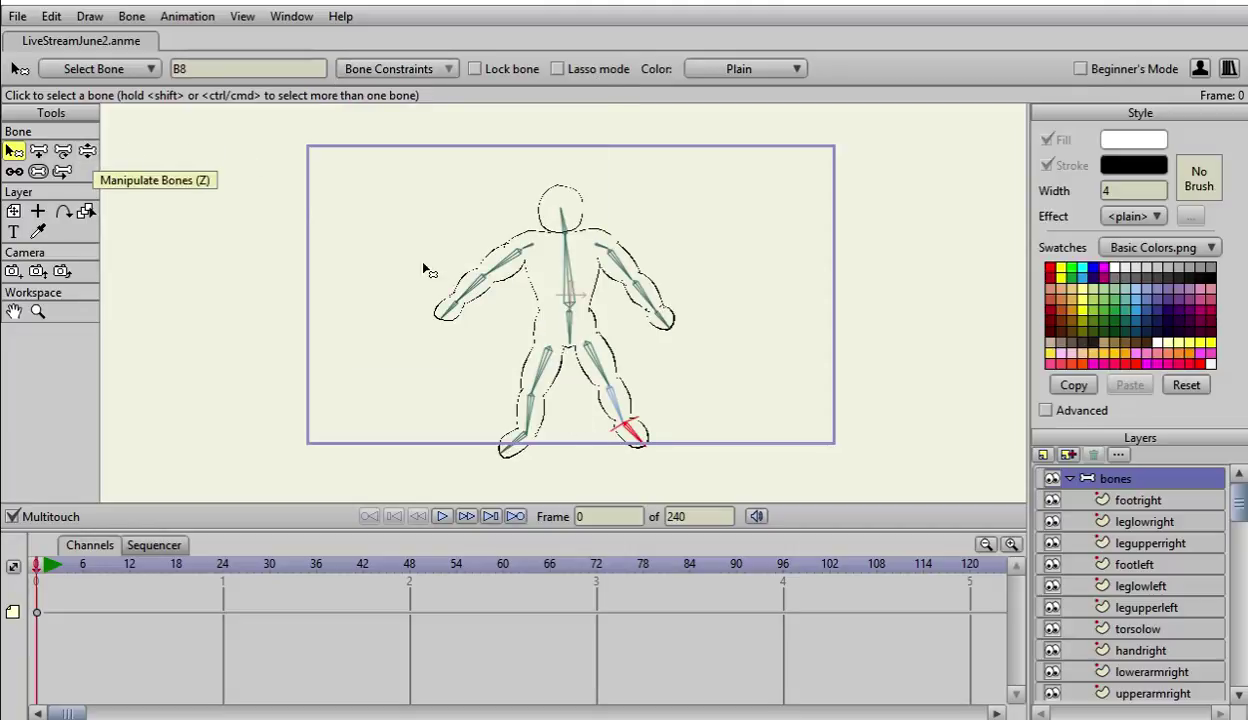
pyautogui.click(87, 151)
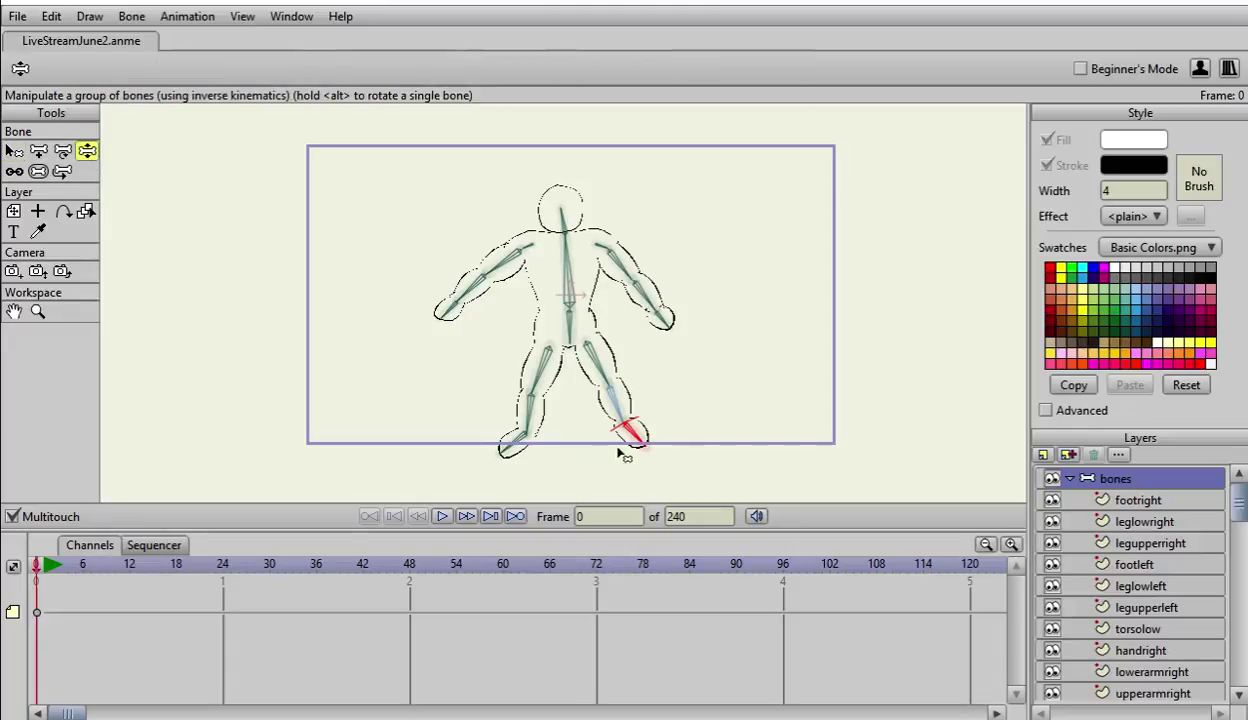
pyautogui.moveTo(640, 440); pyautogui.dragTo(615, 395)
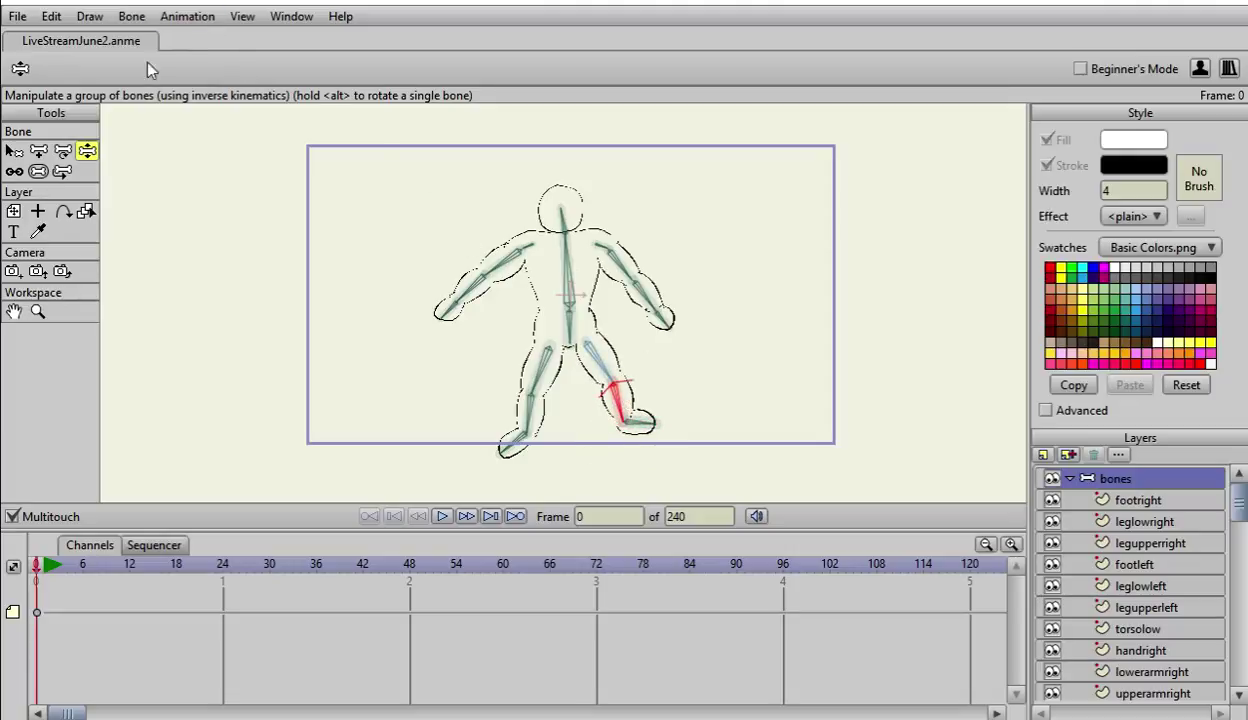
# Step: Check lower leg bone B4's angle constraints and mirror them on lower leg bone B7, with a minimum of -120 degrees
pyautogui.click(14, 150)
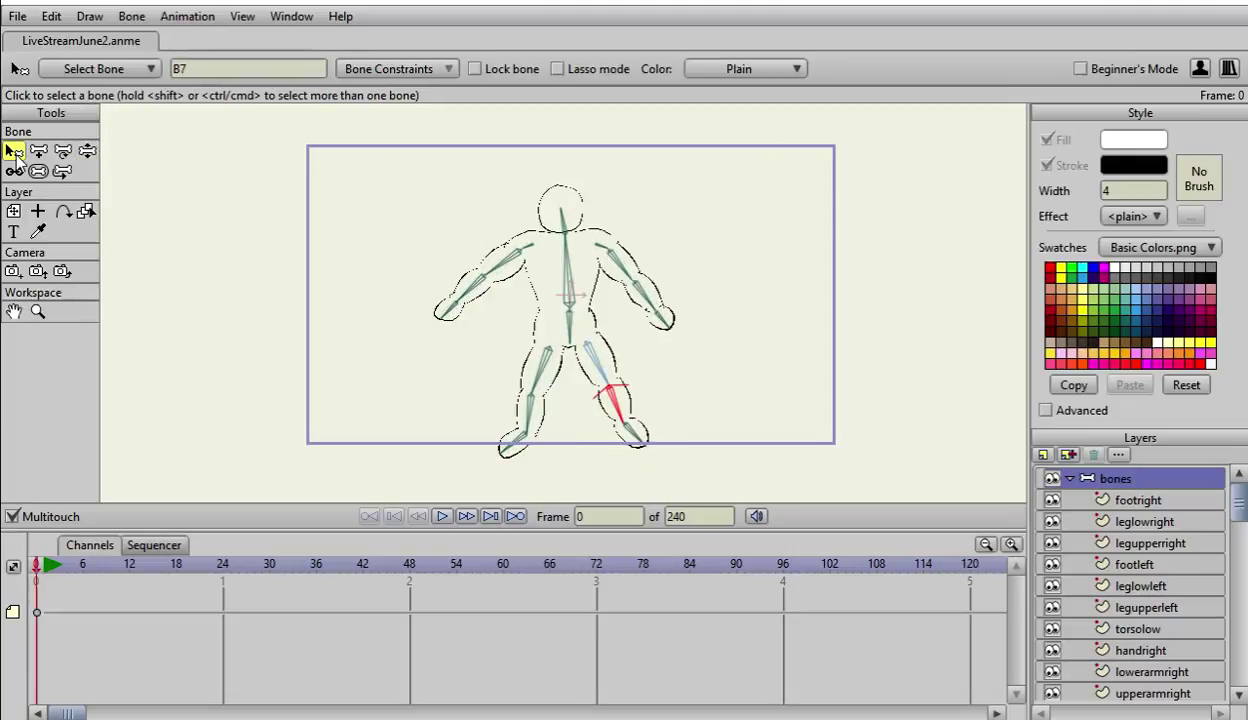
pyautogui.click(533, 411)
pyautogui.click(425, 70)
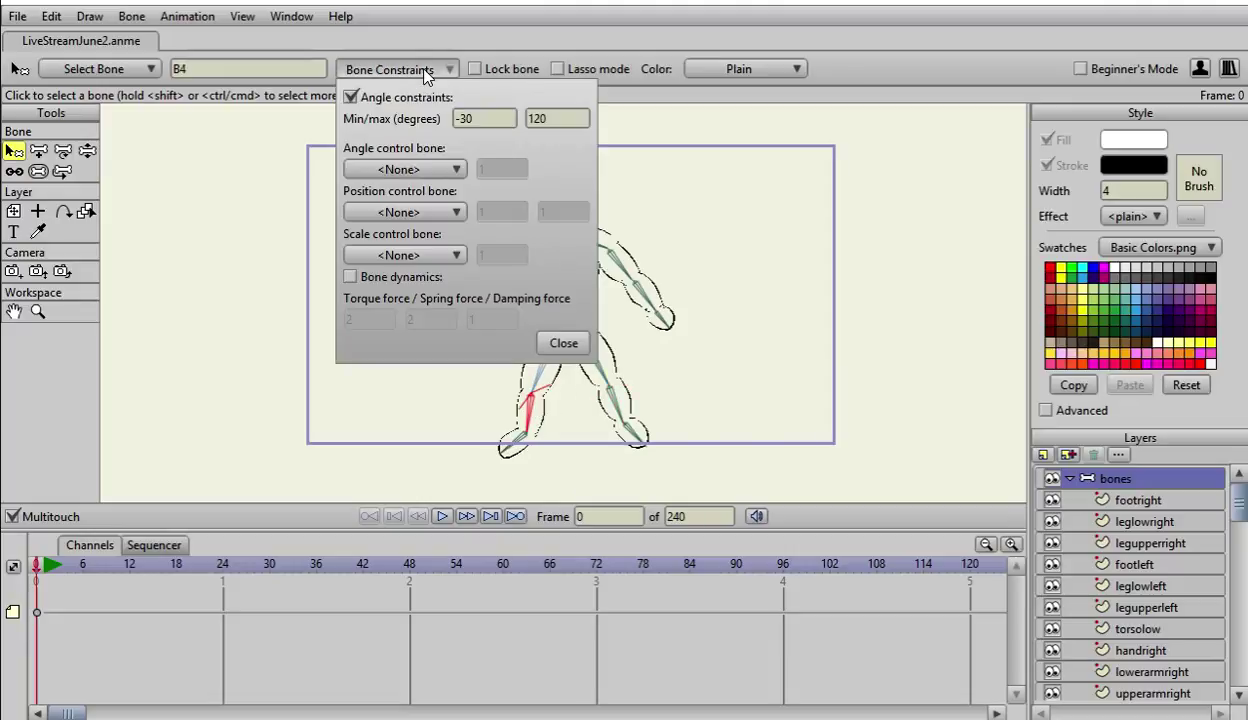
pyautogui.click(550, 340)
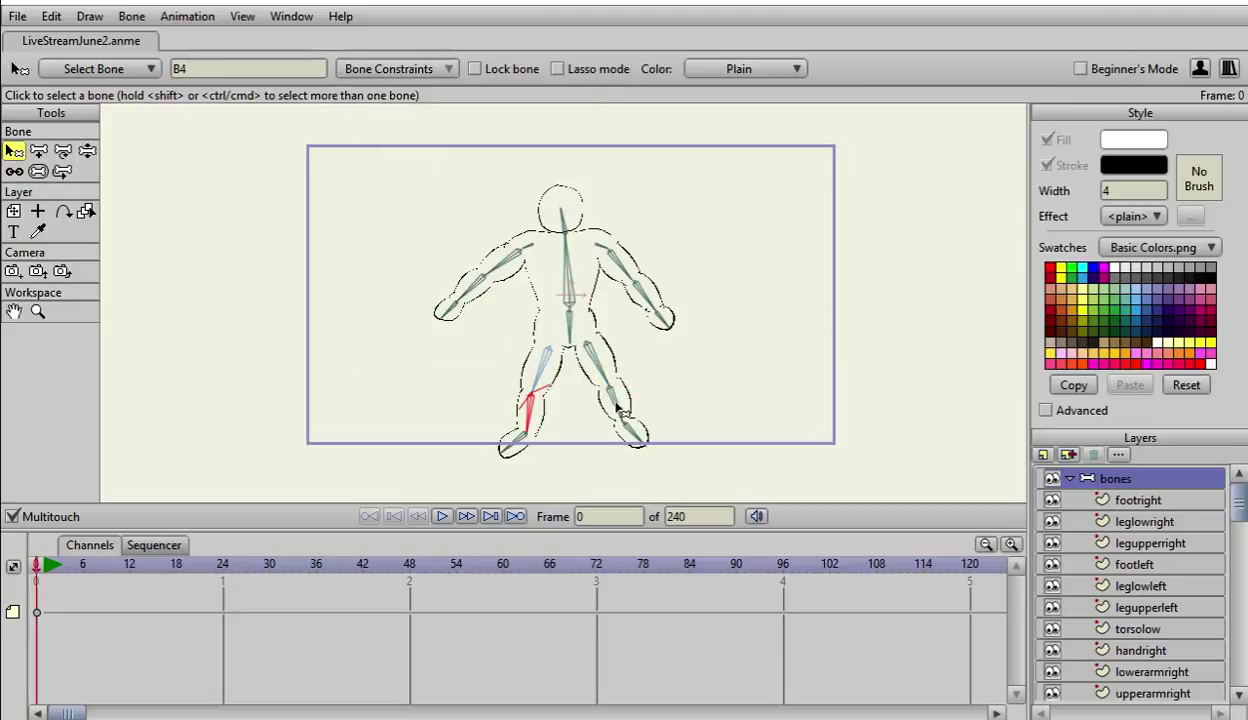
pyautogui.click(608, 398)
pyautogui.click(408, 68)
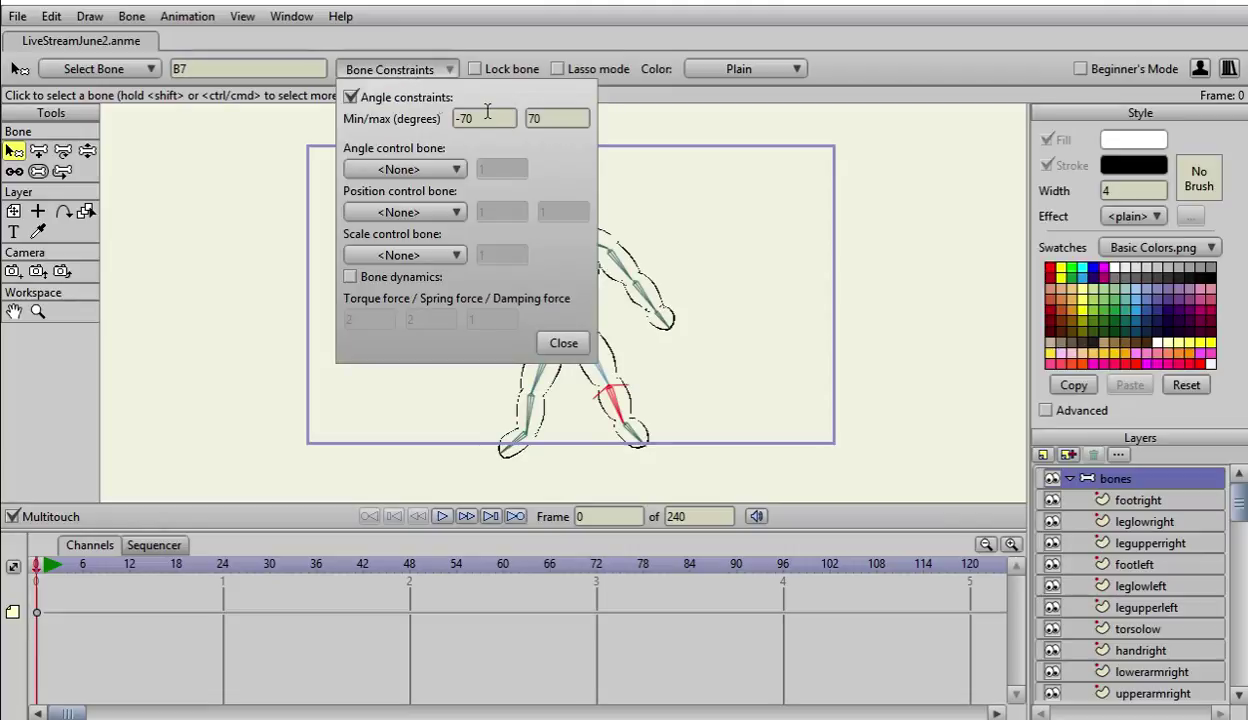
pyautogui.moveTo(461, 121); pyautogui.dragTo(511, 128)
pyautogui.write('120')
pyautogui.press('Tab')
pyautogui.click(563, 344)
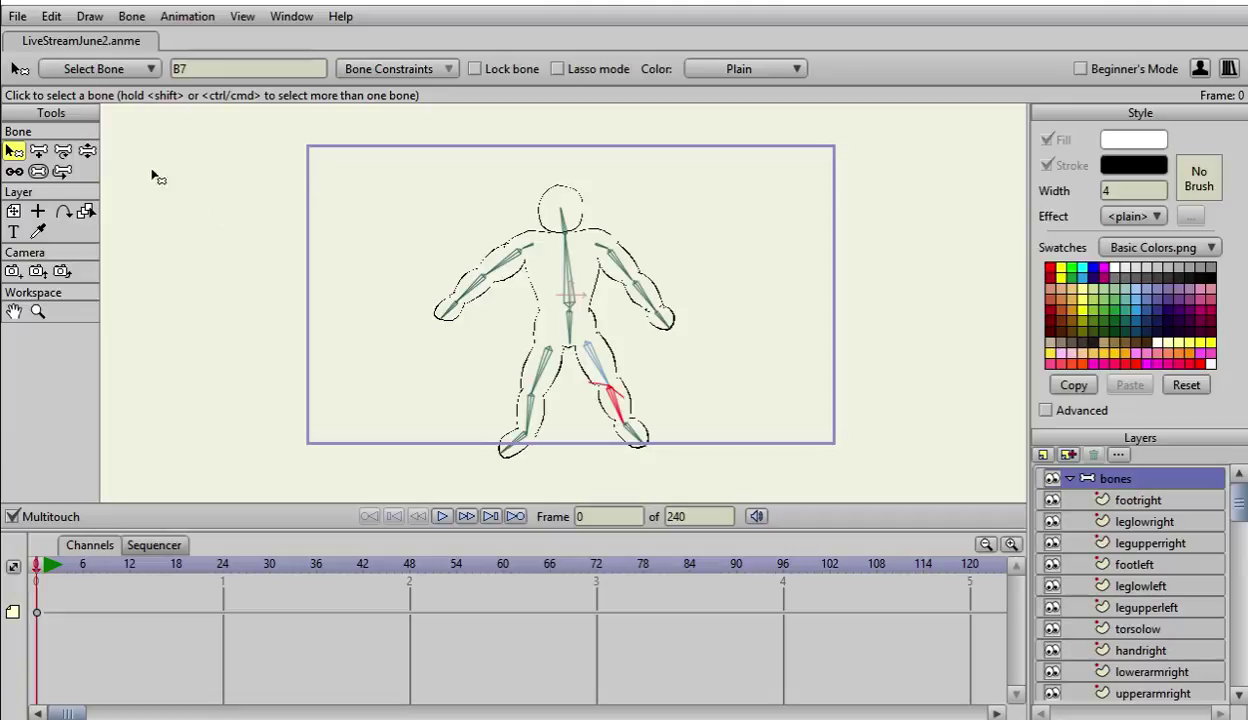
# Step: Test the range of motion of both legs by moving the feet and lower legs and raising upper leg bone B3
pyautogui.click(87, 151)
pyautogui.moveTo(645, 440); pyautogui.dragTo(638, 408)
pyautogui.moveTo(620, 333); pyautogui.dragTo(665, 489)
pyautogui.moveTo(637, 403); pyautogui.dragTo(612, 418)
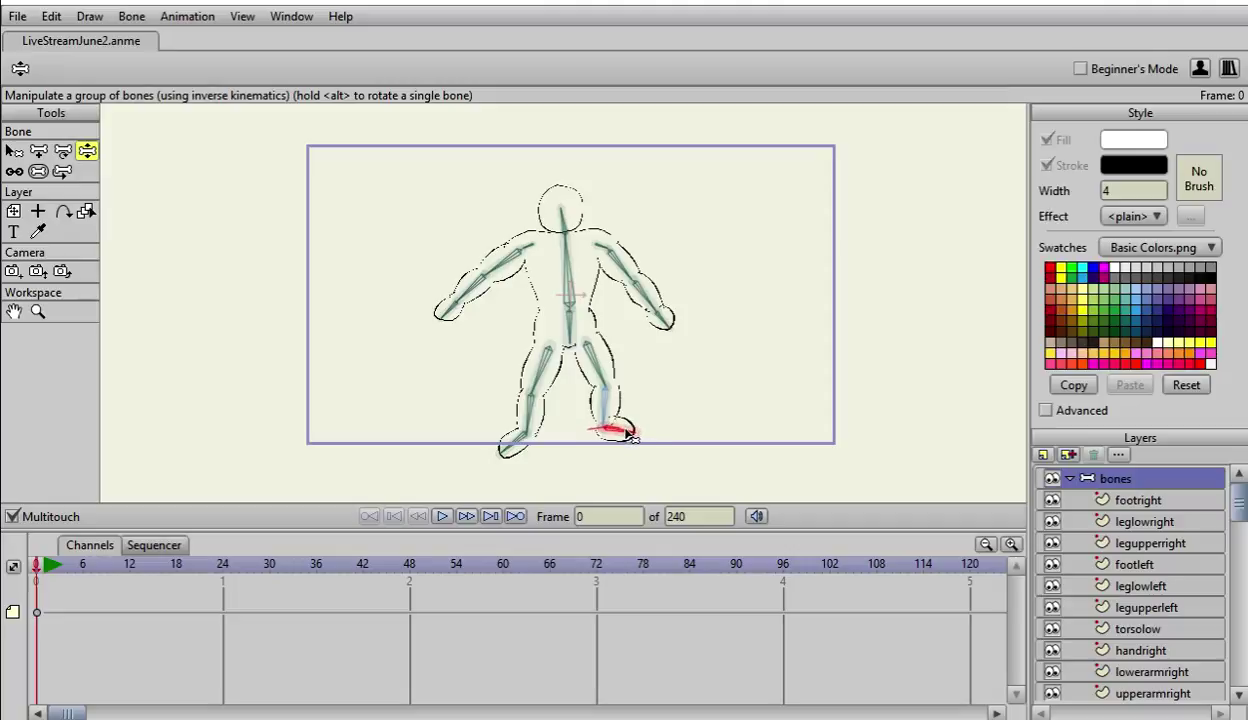
pyautogui.moveTo(528, 441); pyautogui.dragTo(474, 418)
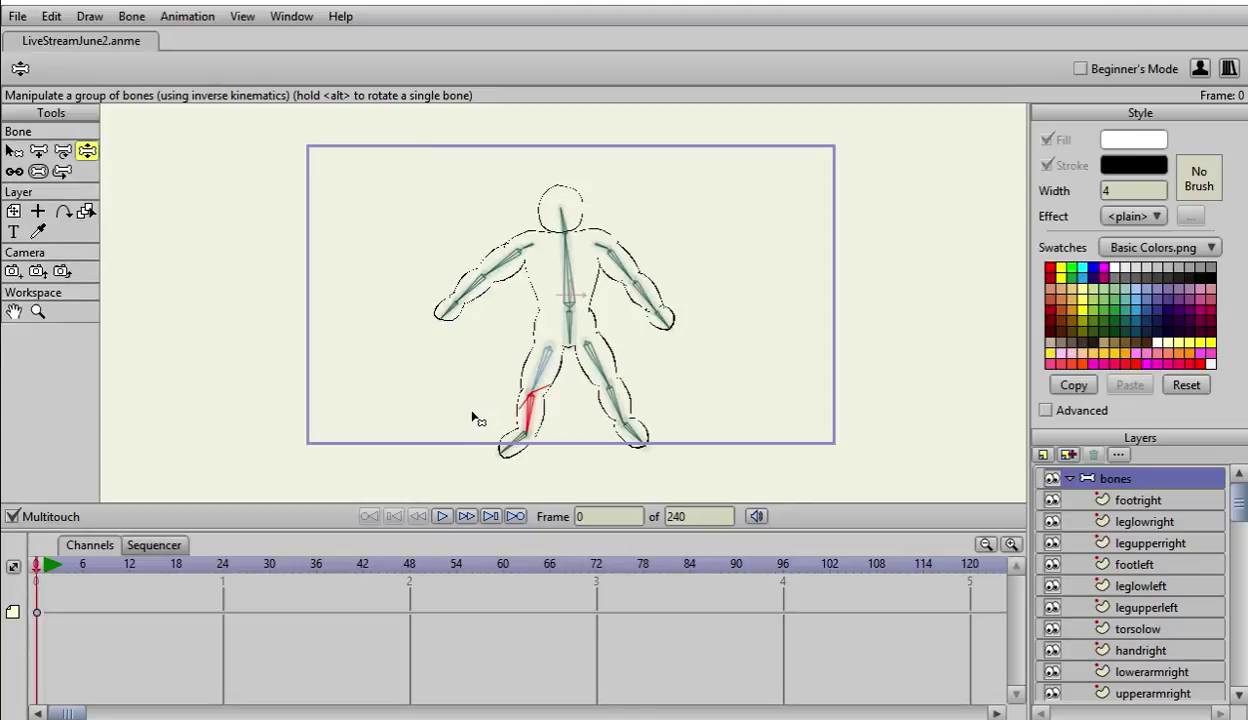
pyautogui.moveTo(632, 406); pyautogui.dragTo(623, 402)
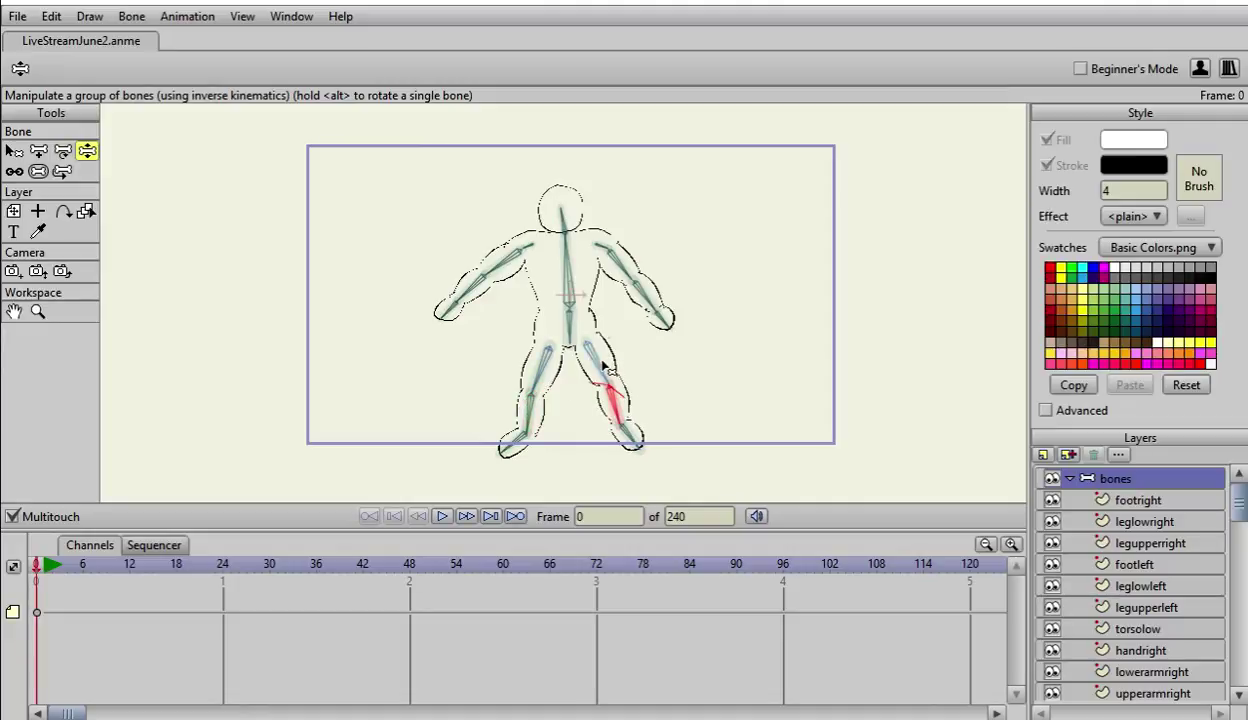
pyautogui.click(603, 367)
pyautogui.moveTo(545, 373); pyautogui.dragTo(437, 362)
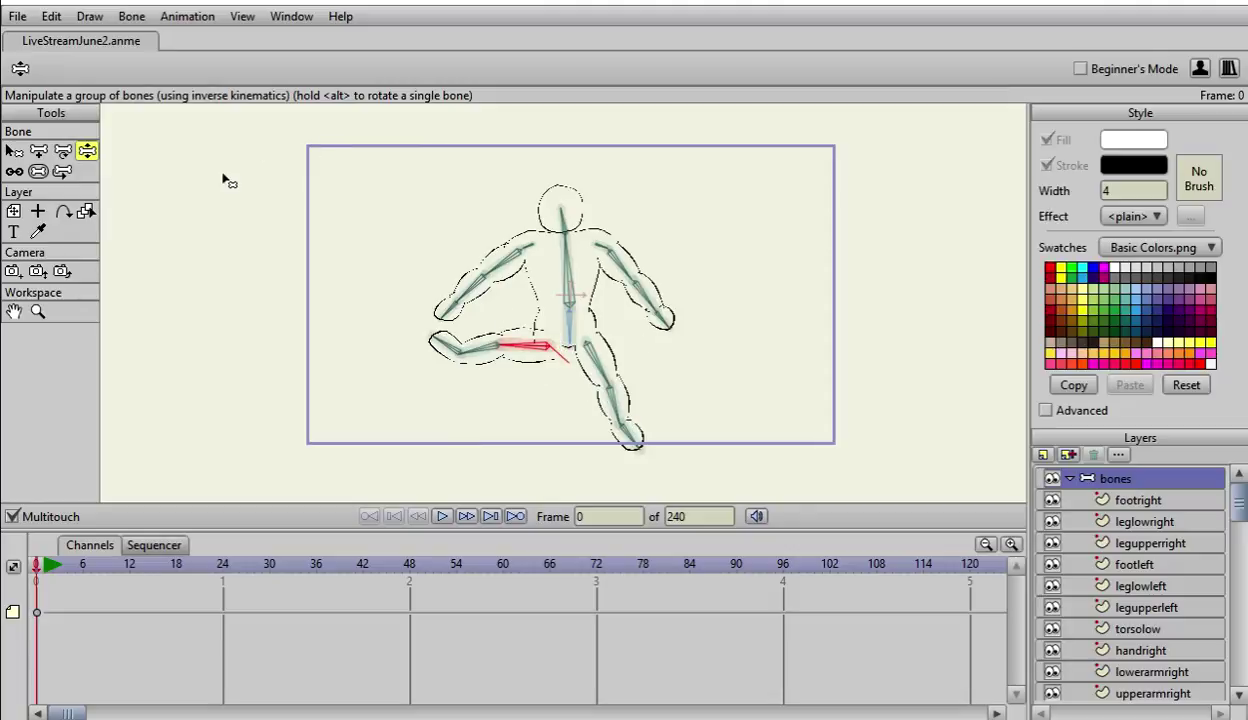
# Step: Widen upper leg bone B3's angle constraints to 160 degrees in both directions
pyautogui.click(14, 150)
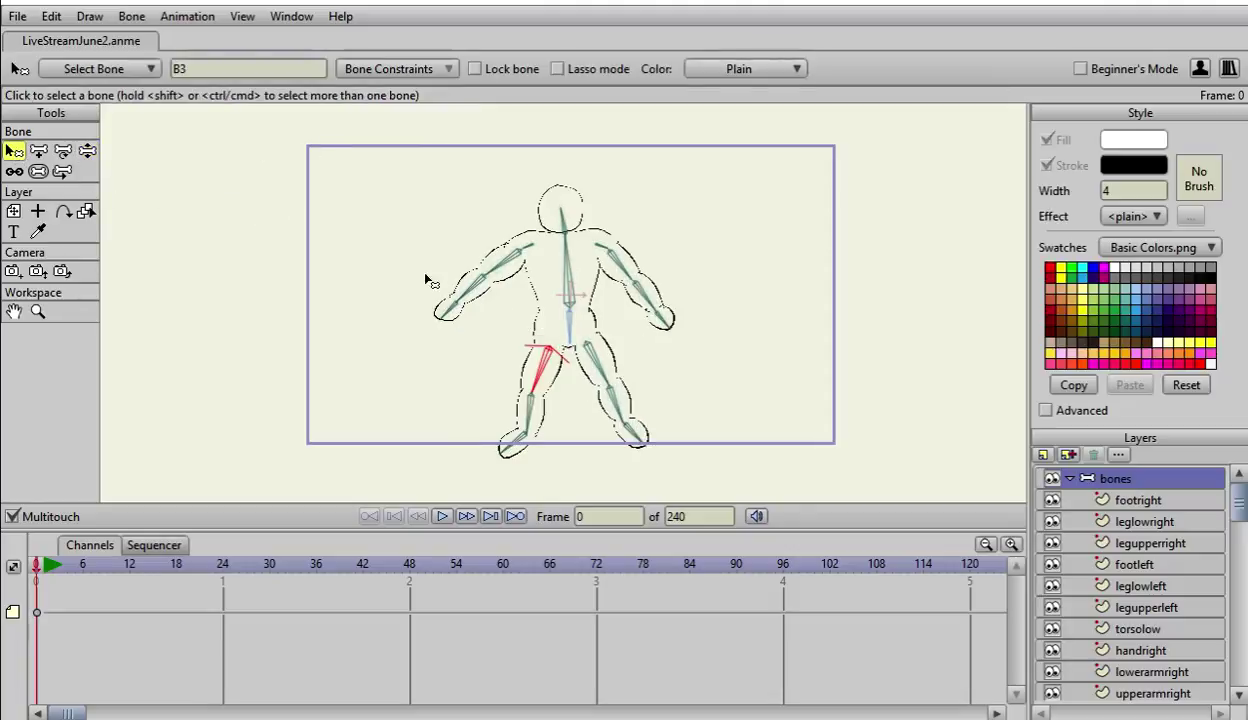
pyautogui.click(425, 67)
pyautogui.click(491, 117)
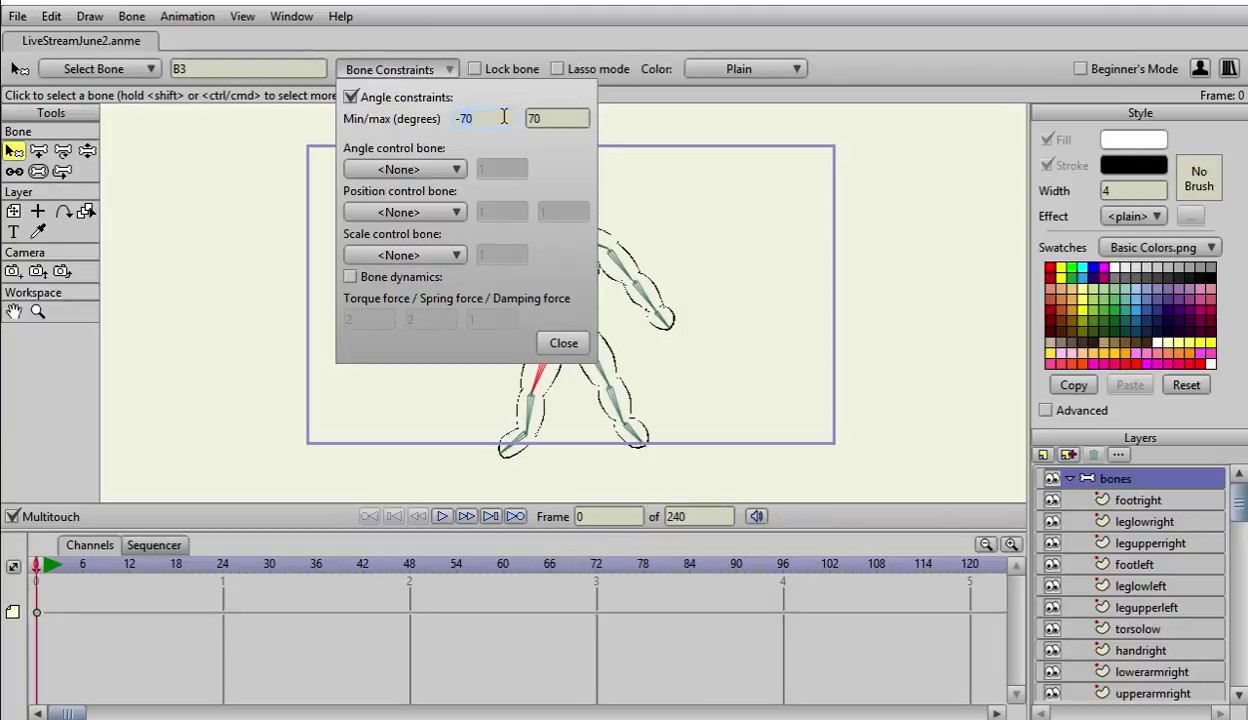
pyautogui.write('160')
pyautogui.moveTo(549, 118); pyautogui.dragTo(503, 128)
pyautogui.click(564, 343)
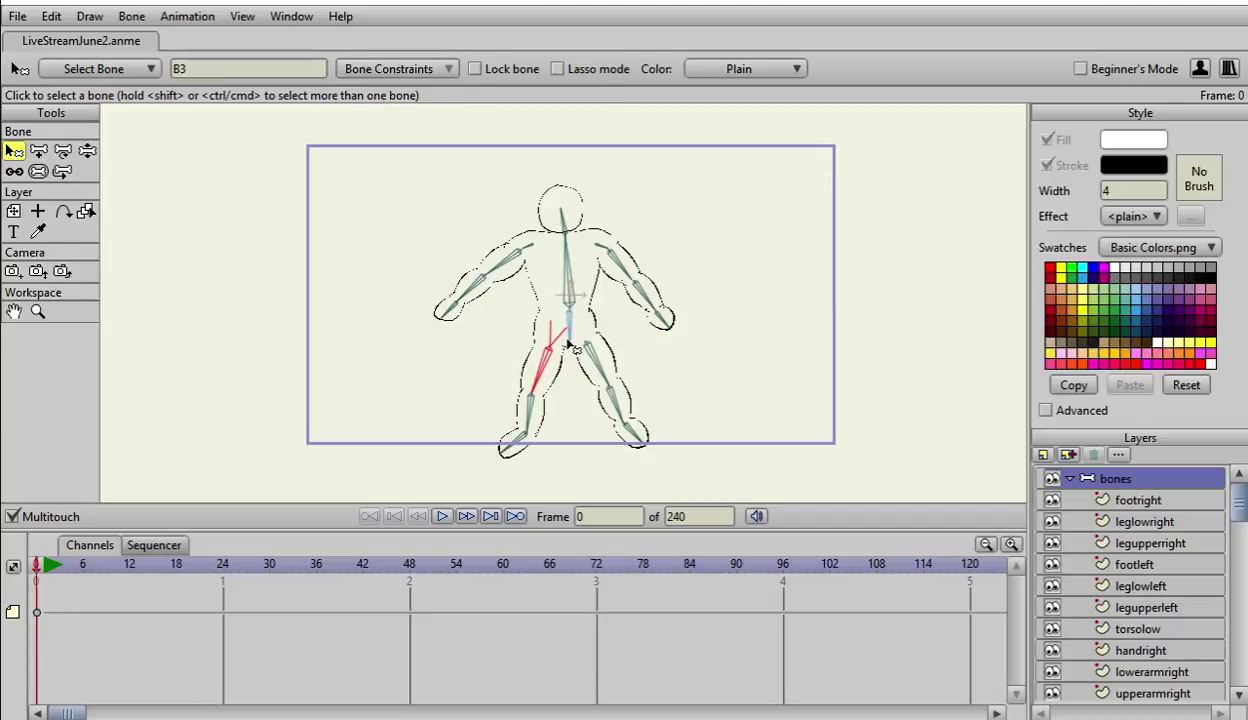
# Step: Test the widened leg motion by swinging lower leg bone B4 up and across the body and bending the other leg
pyautogui.click(522, 420)
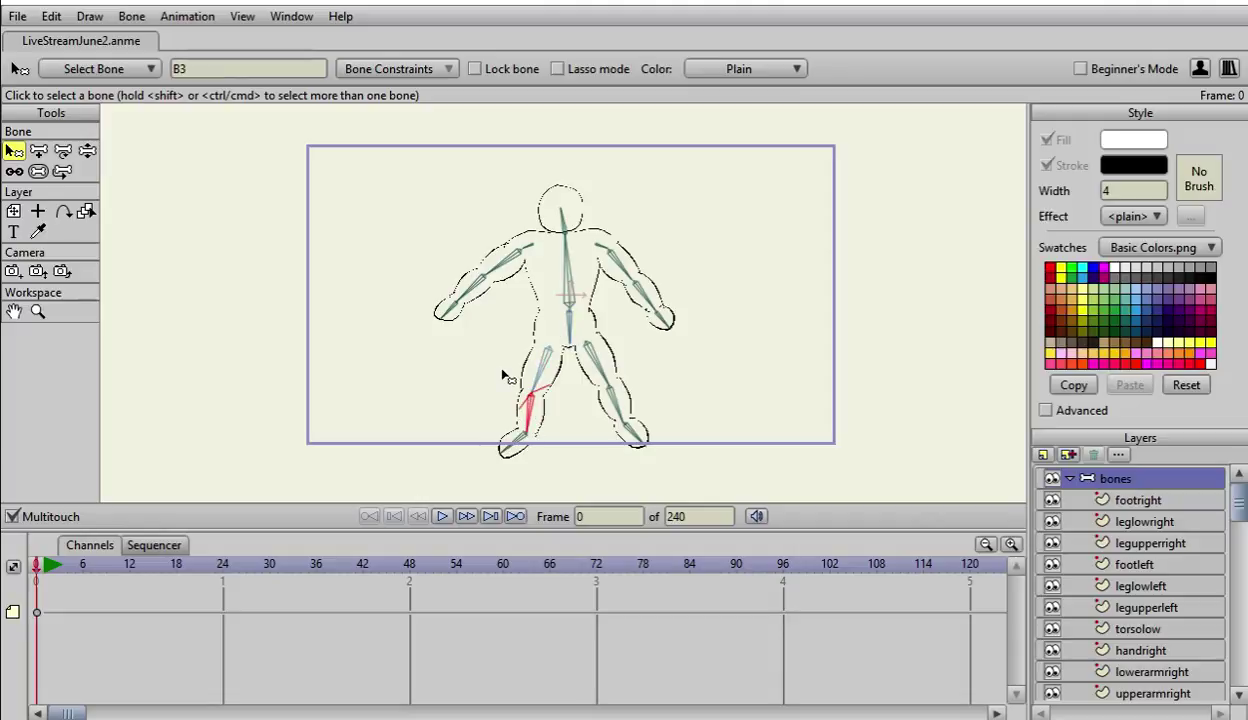
pyautogui.click(88, 151)
pyautogui.moveTo(520, 412); pyautogui.dragTo(568, 262)
pyautogui.moveTo(557, 268); pyautogui.dragTo(577, 357)
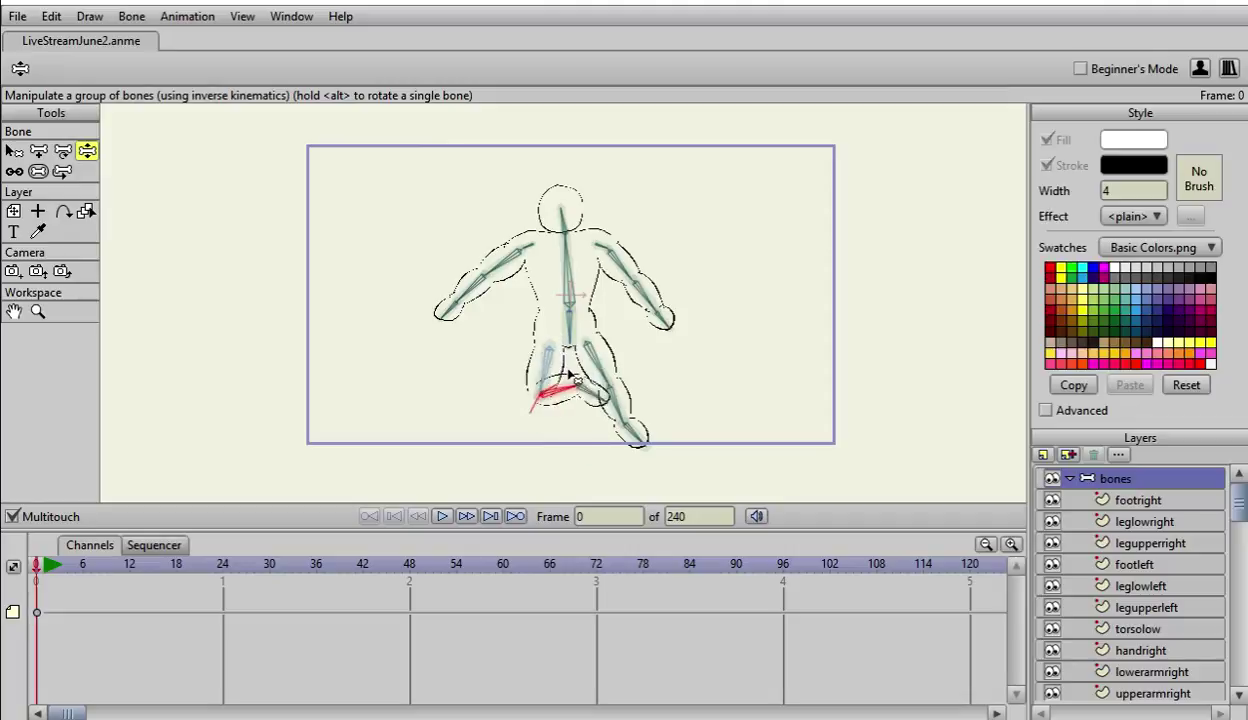
pyautogui.moveTo(640, 447); pyautogui.dragTo(621, 408)
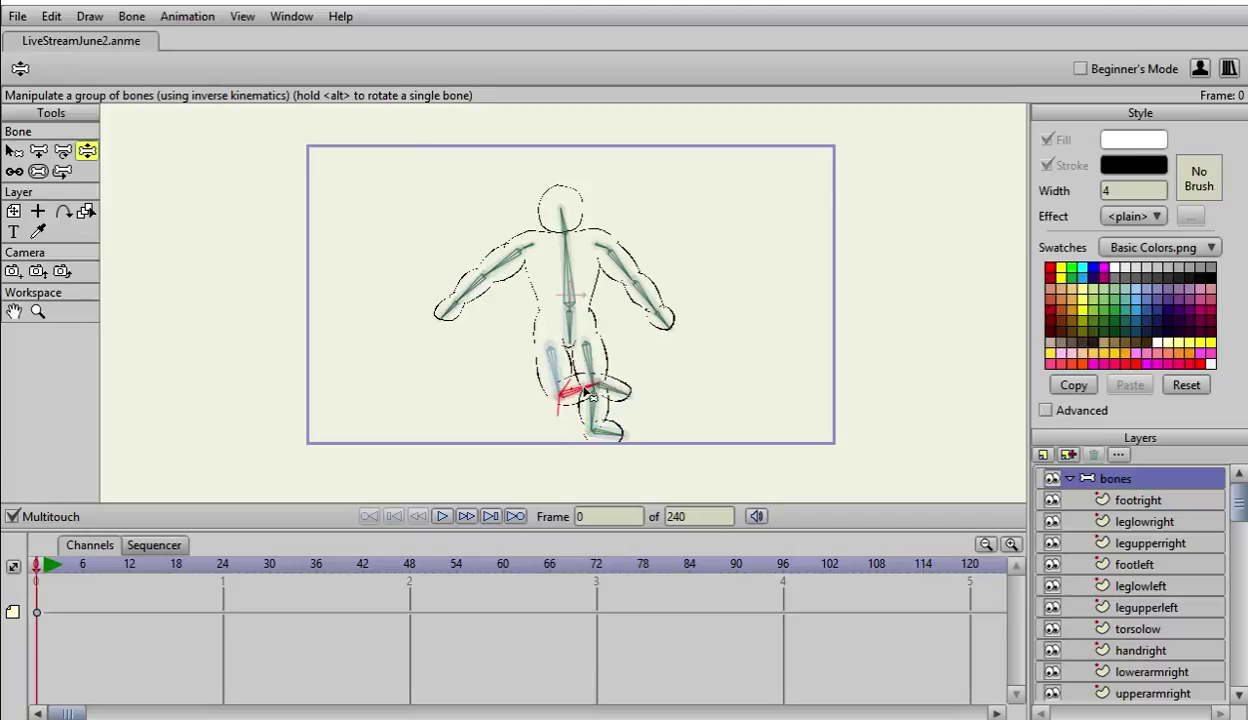
pyautogui.moveTo(588, 393); pyautogui.dragTo(561, 401)
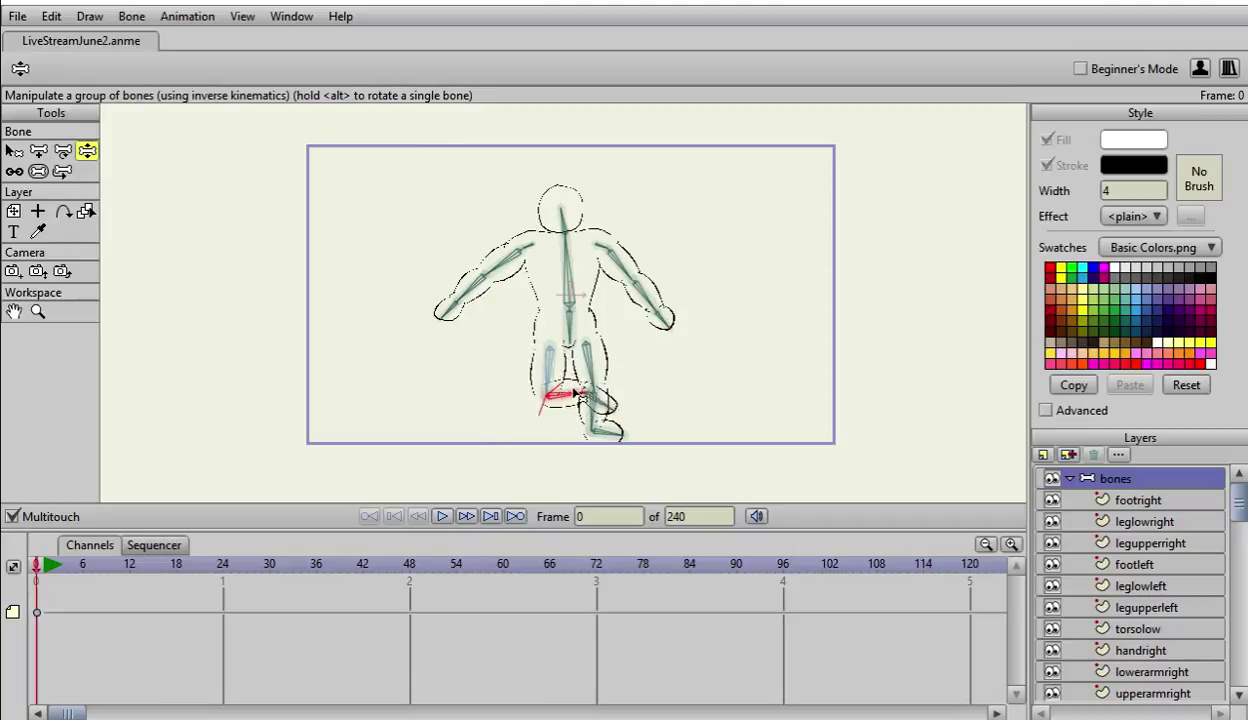
pyautogui.moveTo(594, 342); pyautogui.dragTo(533, 435)
pyautogui.moveTo(625, 397); pyautogui.dragTo(563, 374)
# Step: Test the whole rig by bending both arms inward and outward, repositioning the legs and planting the feet
pyautogui.moveTo(459, 289); pyautogui.dragTo(591, 289)
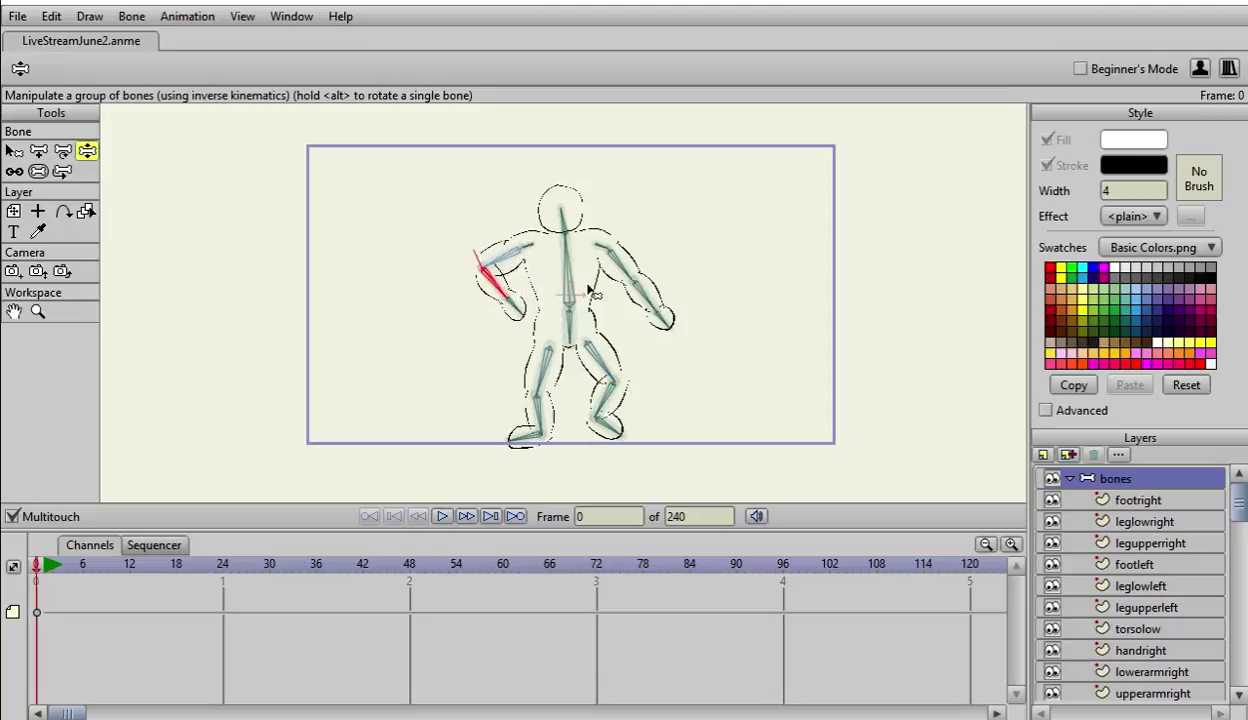
pyautogui.moveTo(663, 315); pyautogui.dragTo(474, 354)
pyautogui.moveTo(515, 398); pyautogui.dragTo(533, 418)
pyautogui.moveTo(609, 406); pyautogui.dragTo(527, 408)
pyautogui.moveTo(593, 303); pyautogui.dragTo(716, 233)
pyautogui.moveTo(484, 330); pyautogui.dragTo(452, 252)
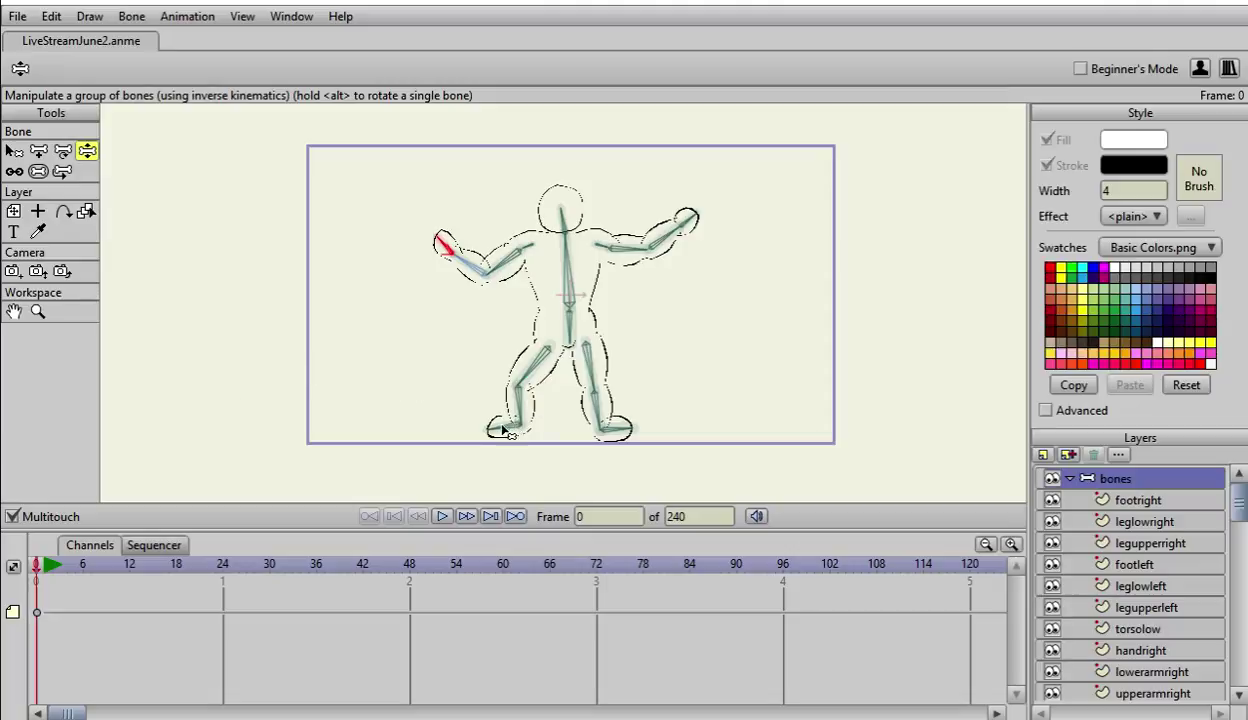
pyautogui.moveTo(505, 422)
pyautogui.mouseDown()
pyautogui.moveTo(503, 453)
pyautogui.moveTo(500, 440)
pyautogui.mouseUp()
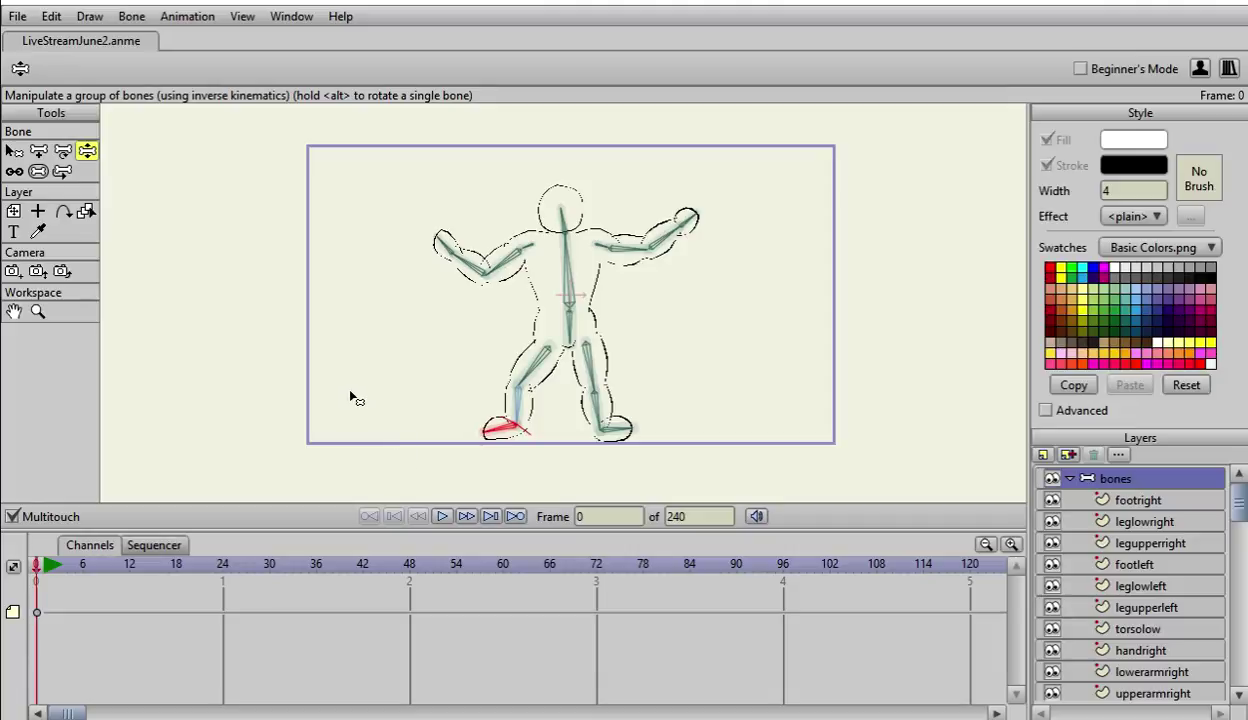
pyautogui.moveTo(612, 430)
pyautogui.mouseDown()
pyautogui.moveTo(580, 452)
pyautogui.moveTo(607, 432)
pyautogui.mouseUp()
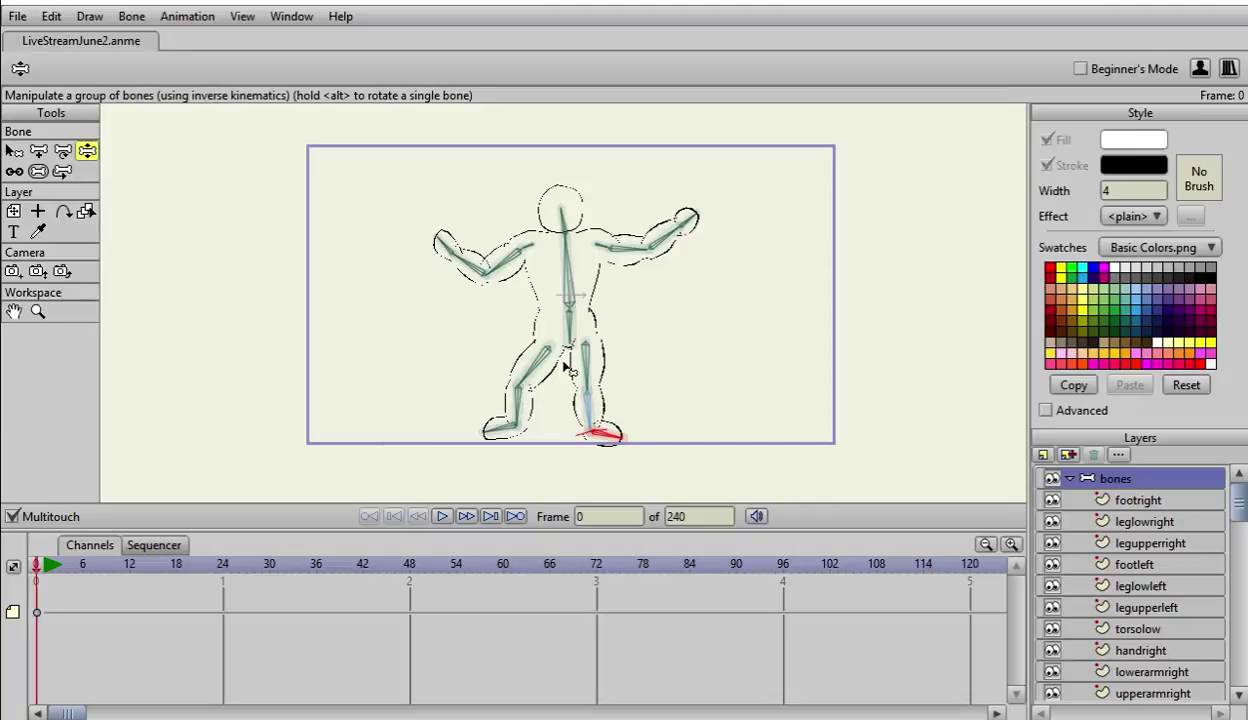
# Step: Test the arms by raising both hands beside the head, then posing one hand on the hip and the other above the shoulder
pyautogui.moveTo(437, 253); pyautogui.dragTo(460, 237)
pyautogui.moveTo(682, 235); pyautogui.dragTo(634, 183)
pyautogui.moveTo(522, 200); pyautogui.dragTo(520, 252)
pyautogui.moveTo(640, 213); pyautogui.dragTo(636, 214)
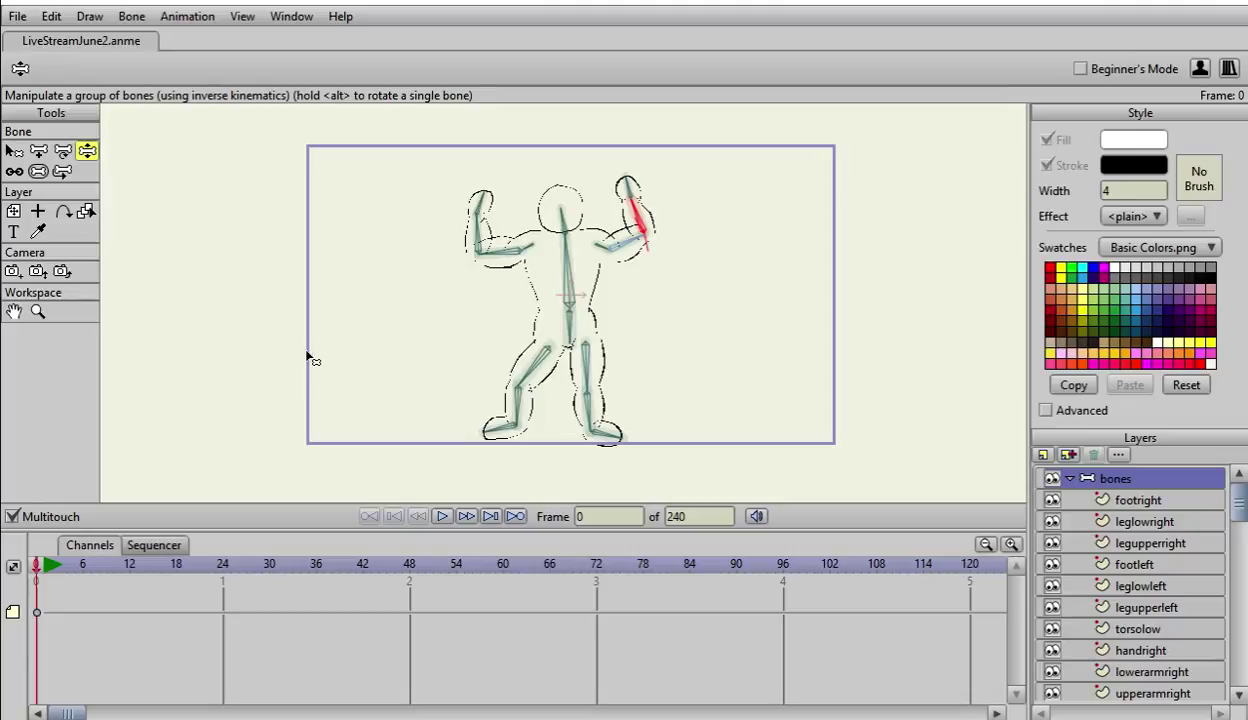
pyautogui.moveTo(478, 212); pyautogui.dragTo(512, 197)
pyautogui.moveTo(621, 214); pyautogui.dragTo(637, 234)
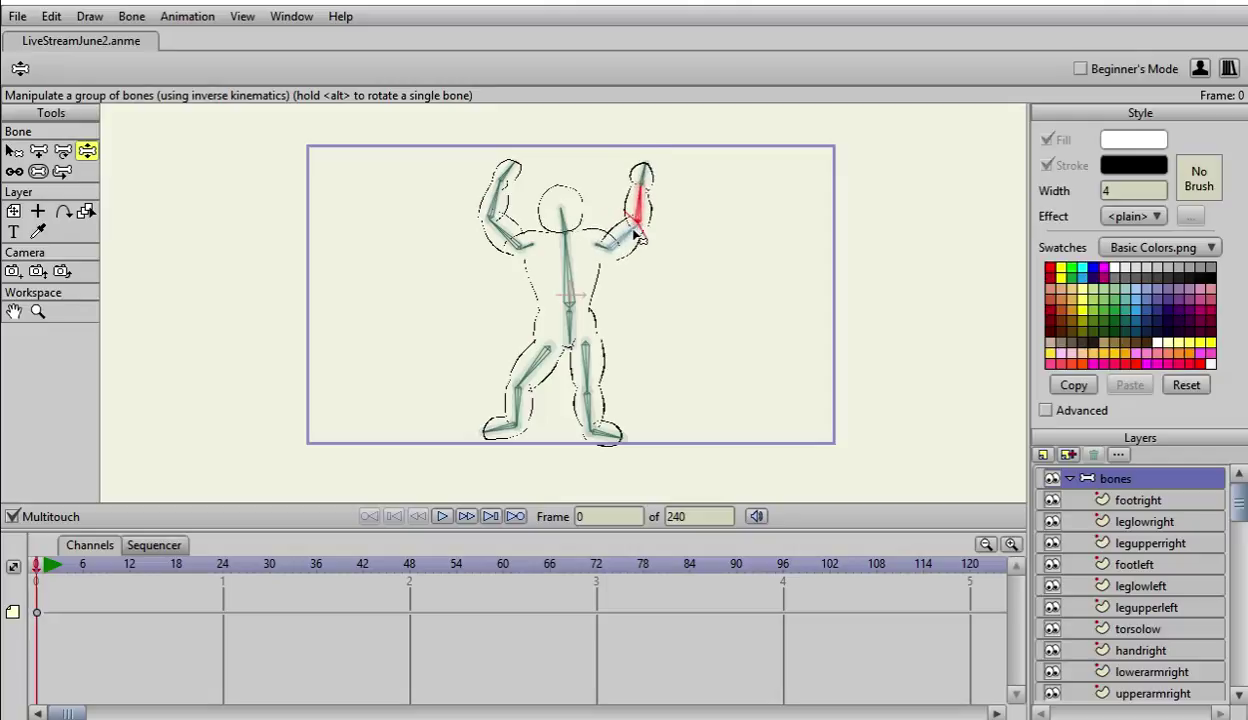
pyautogui.moveTo(490, 237); pyautogui.dragTo(505, 207)
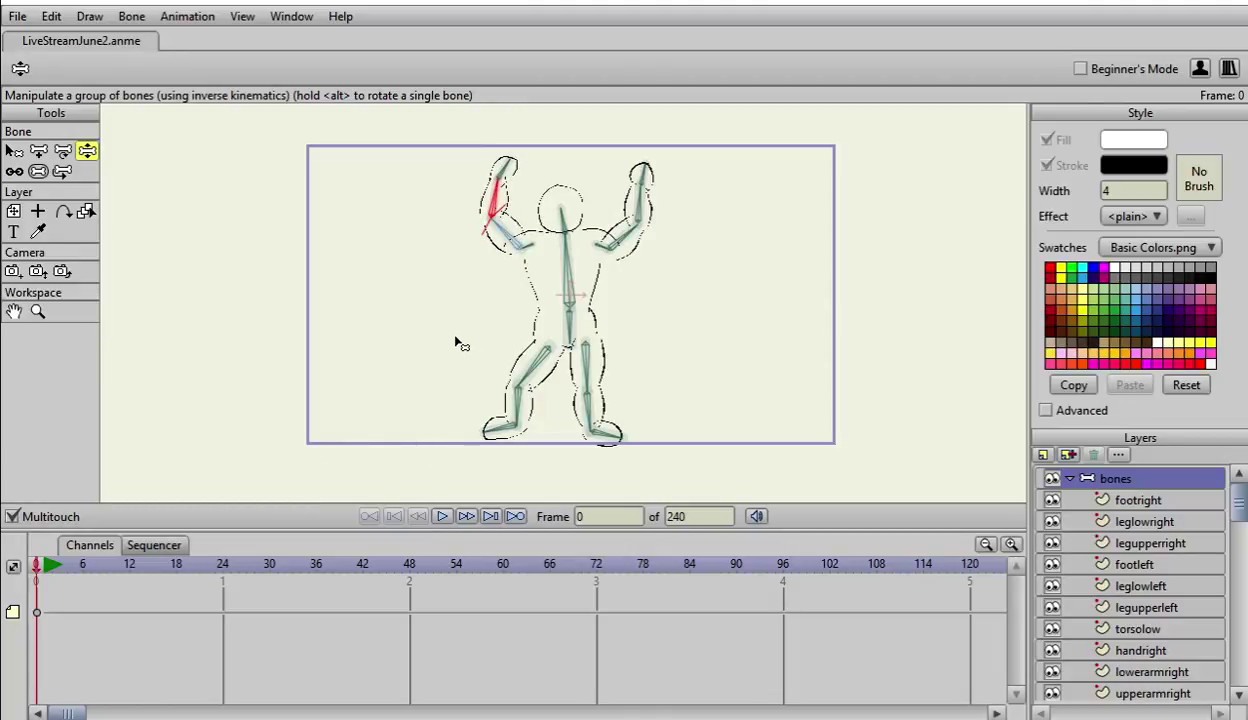
pyautogui.moveTo(505, 178); pyautogui.dragTo(437, 311)
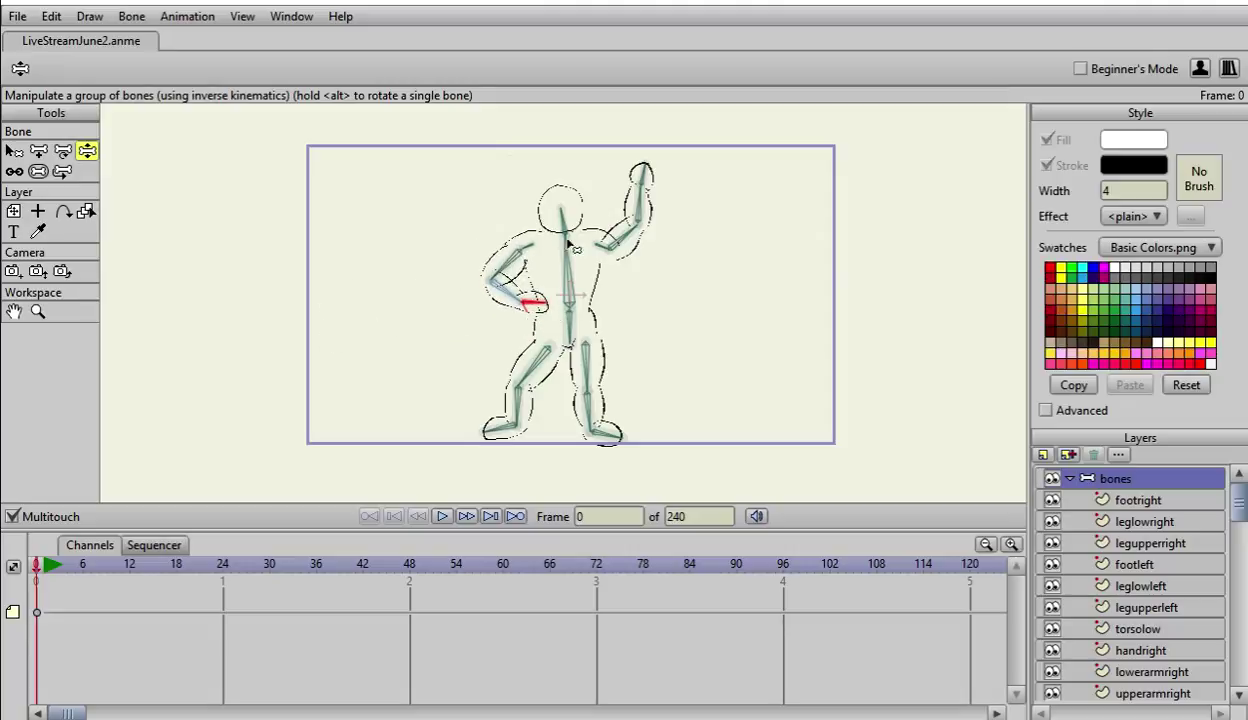
pyautogui.moveTo(643, 202); pyautogui.dragTo(620, 188)
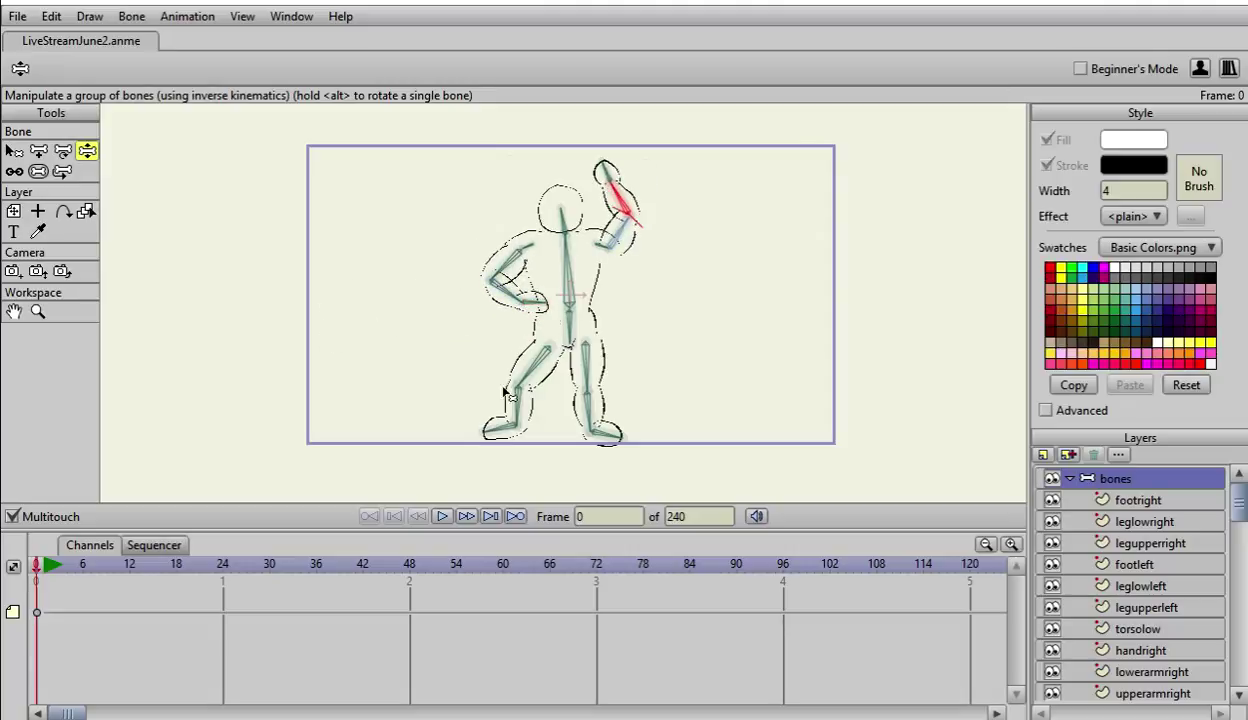
# Step: Test the legs by bending both knees outward into a planted stance, and reset the rig to its rest pose
pyautogui.moveTo(503, 402); pyautogui.dragTo(597, 436)
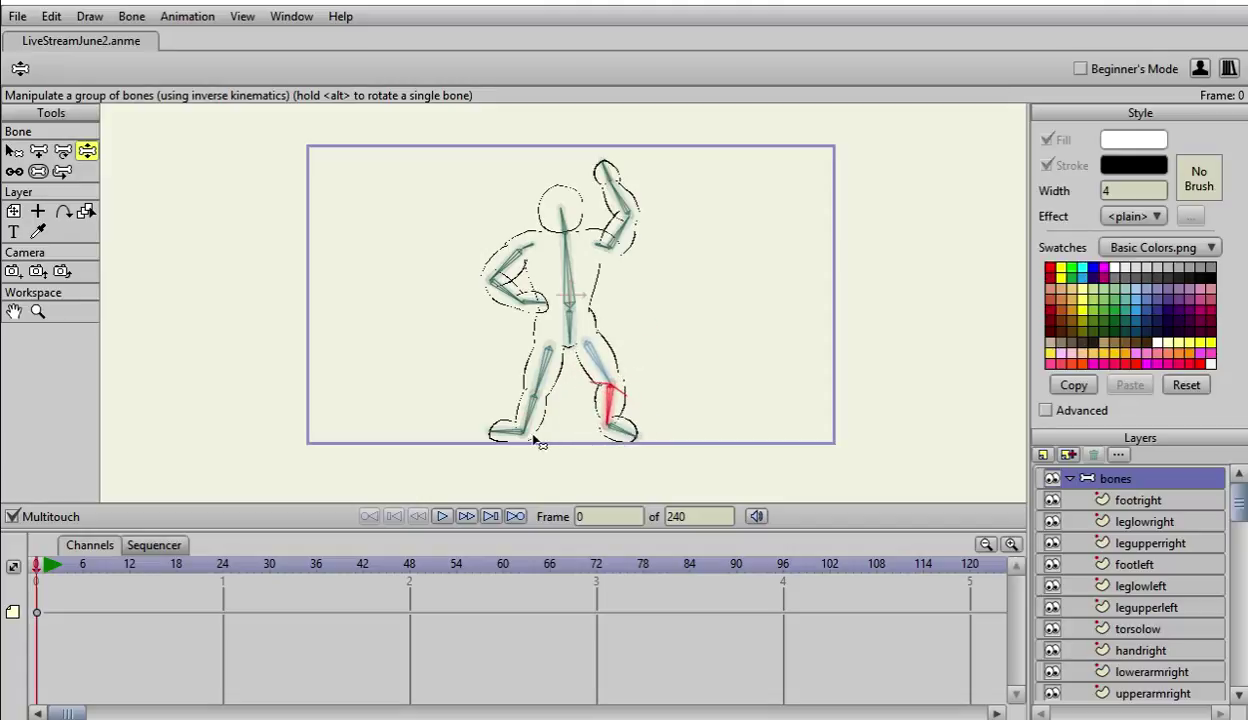
pyautogui.moveTo(522, 420)
pyautogui.mouseDown()
pyautogui.moveTo(537, 418)
pyautogui.moveTo(530, 405)
pyautogui.moveTo(510, 408)
pyautogui.mouseUp()
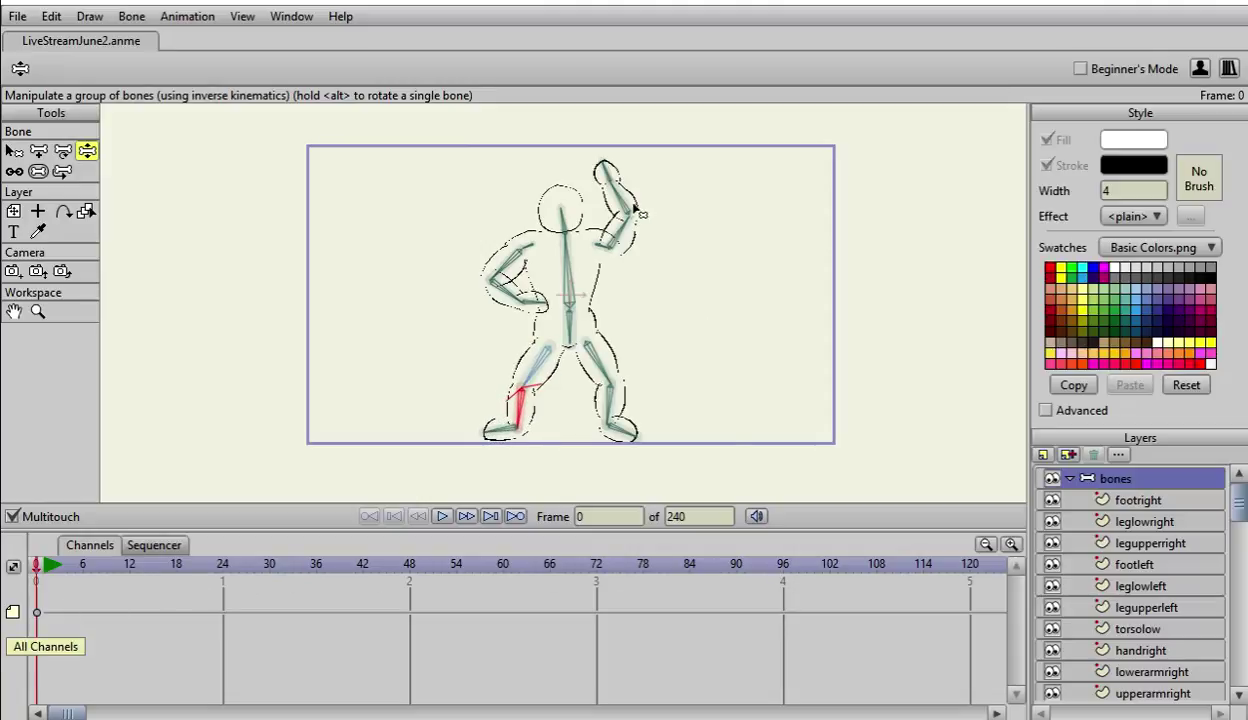
pyautogui.press('Right')
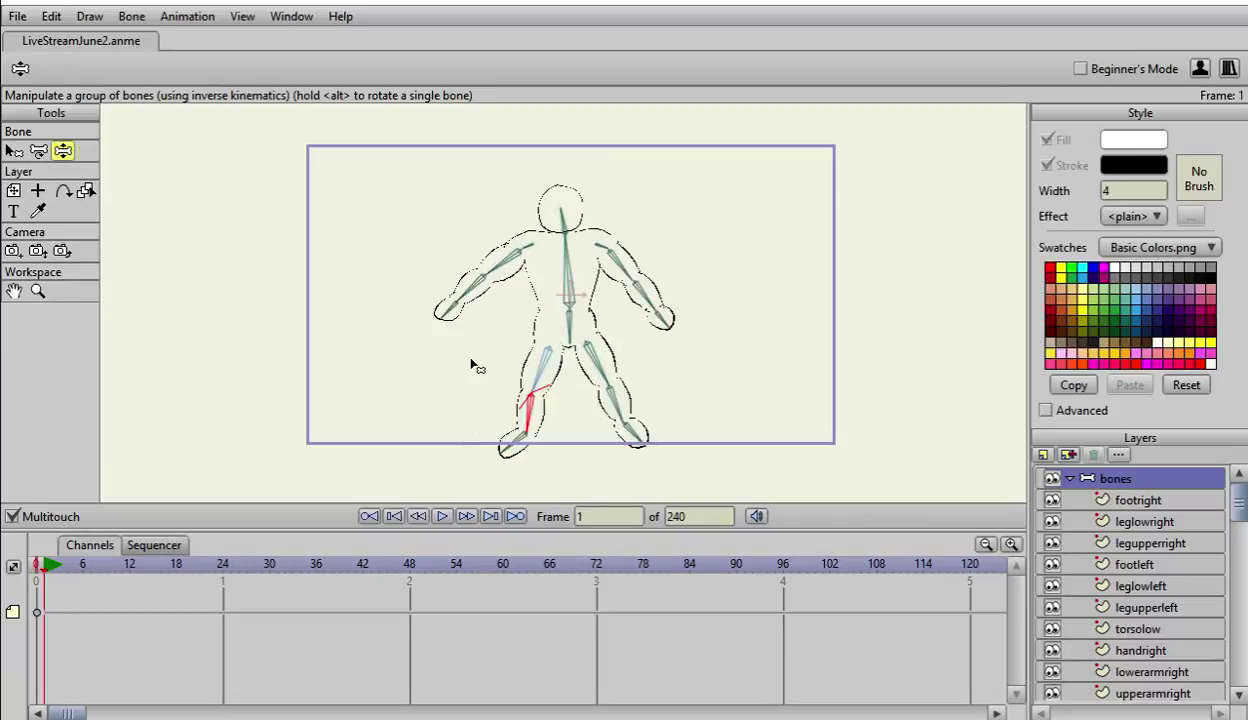
pyautogui.press('Left')
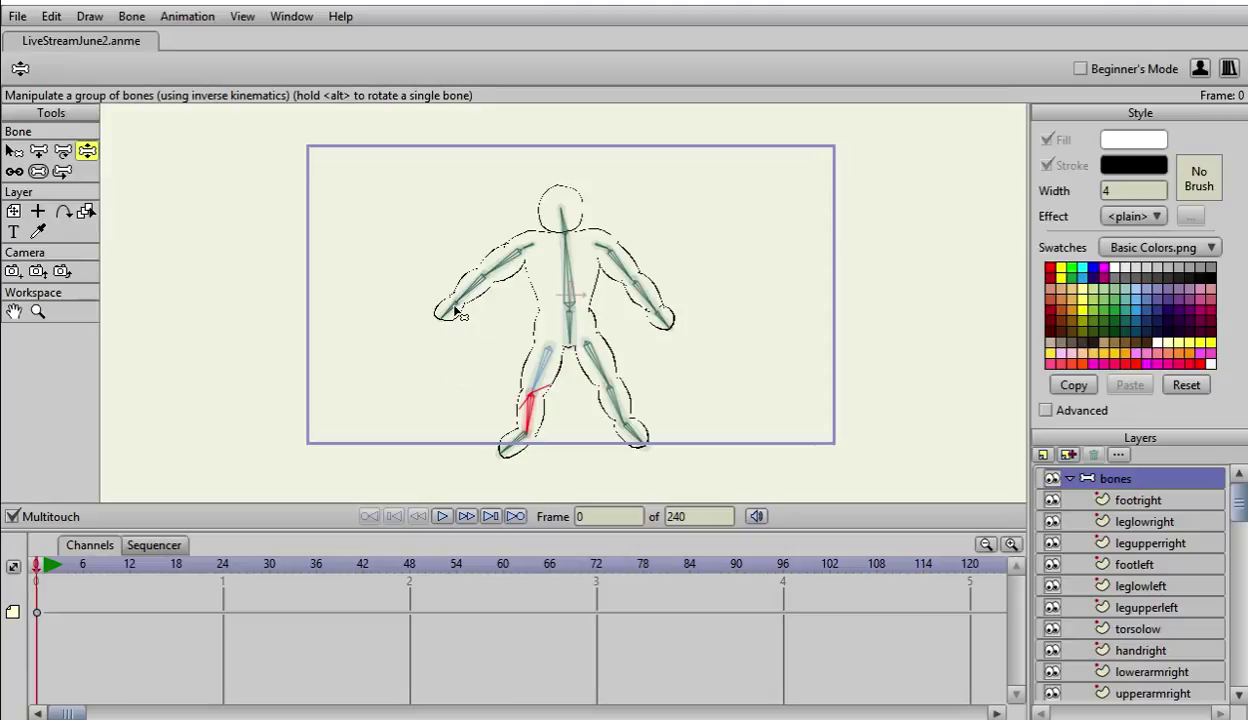
# Step: Test the arms by raising both hands to head height and lowering them beside the hips
pyautogui.moveTo(453, 318); pyautogui.dragTo(510, 190)
pyautogui.moveTo(532, 237); pyautogui.dragTo(510, 340)
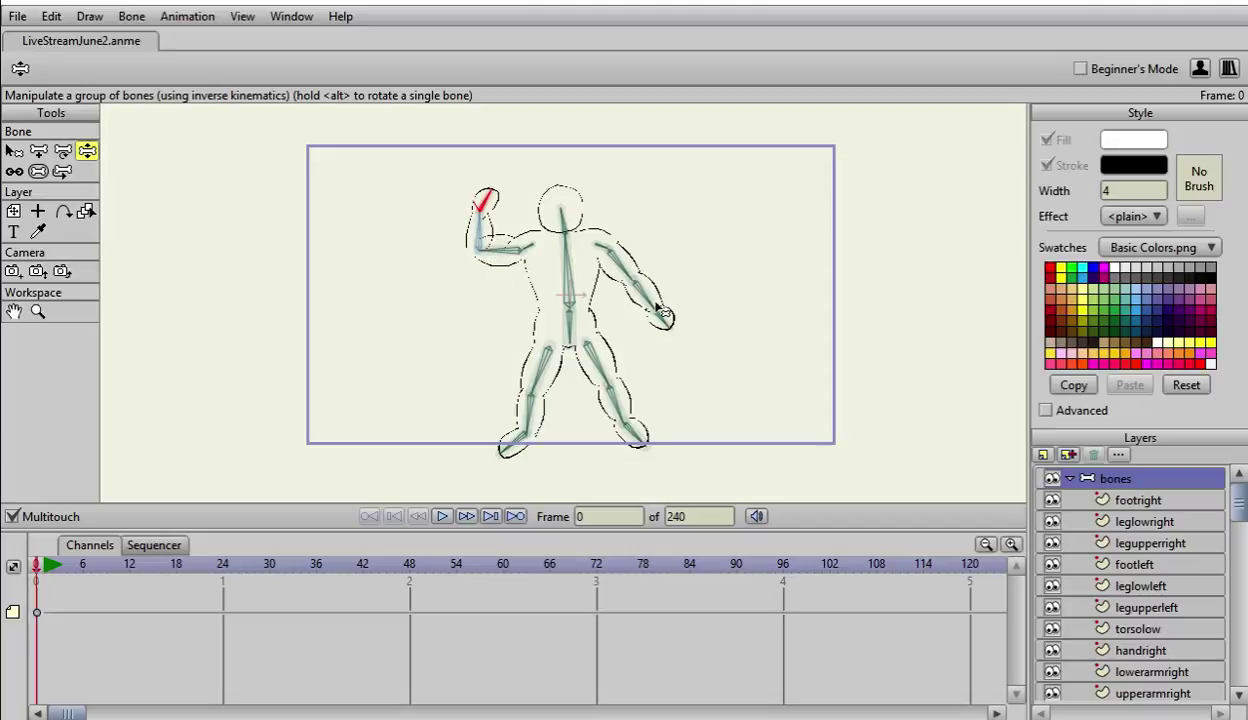
pyautogui.moveTo(663, 312); pyautogui.dragTo(636, 236)
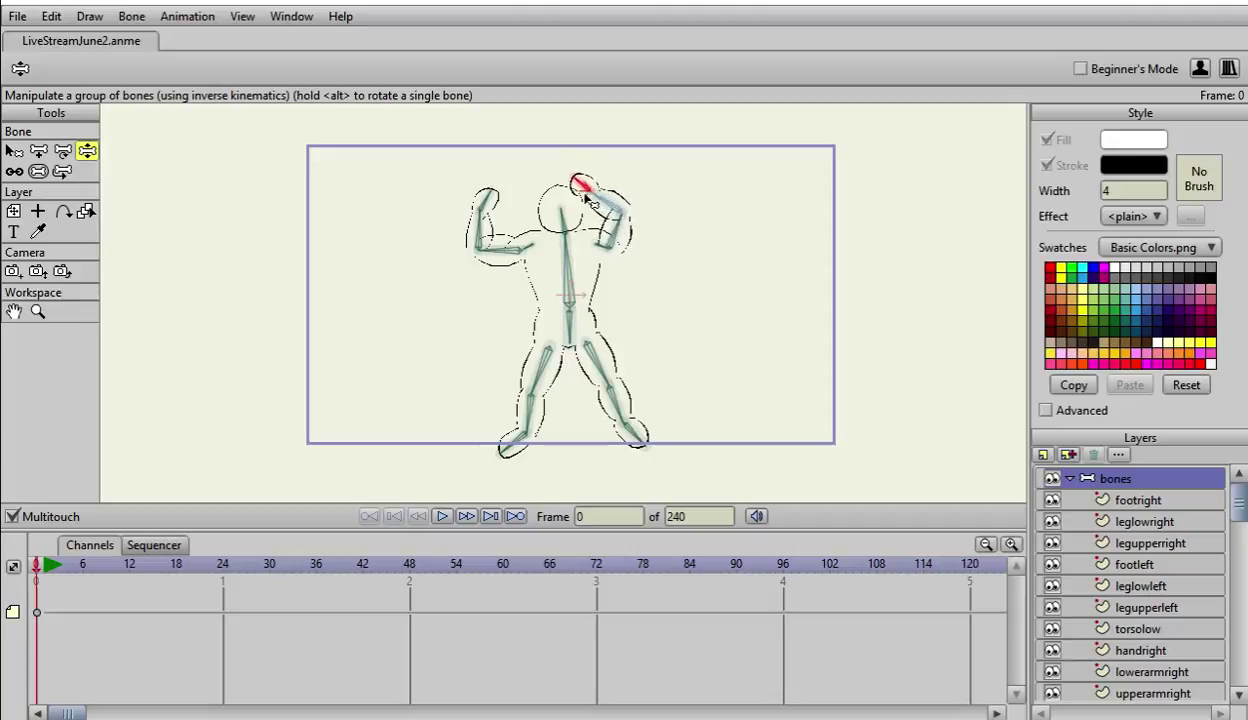
pyautogui.moveTo(593, 212); pyautogui.dragTo(676, 404)
pyautogui.moveTo(482, 197); pyautogui.dragTo(475, 388)
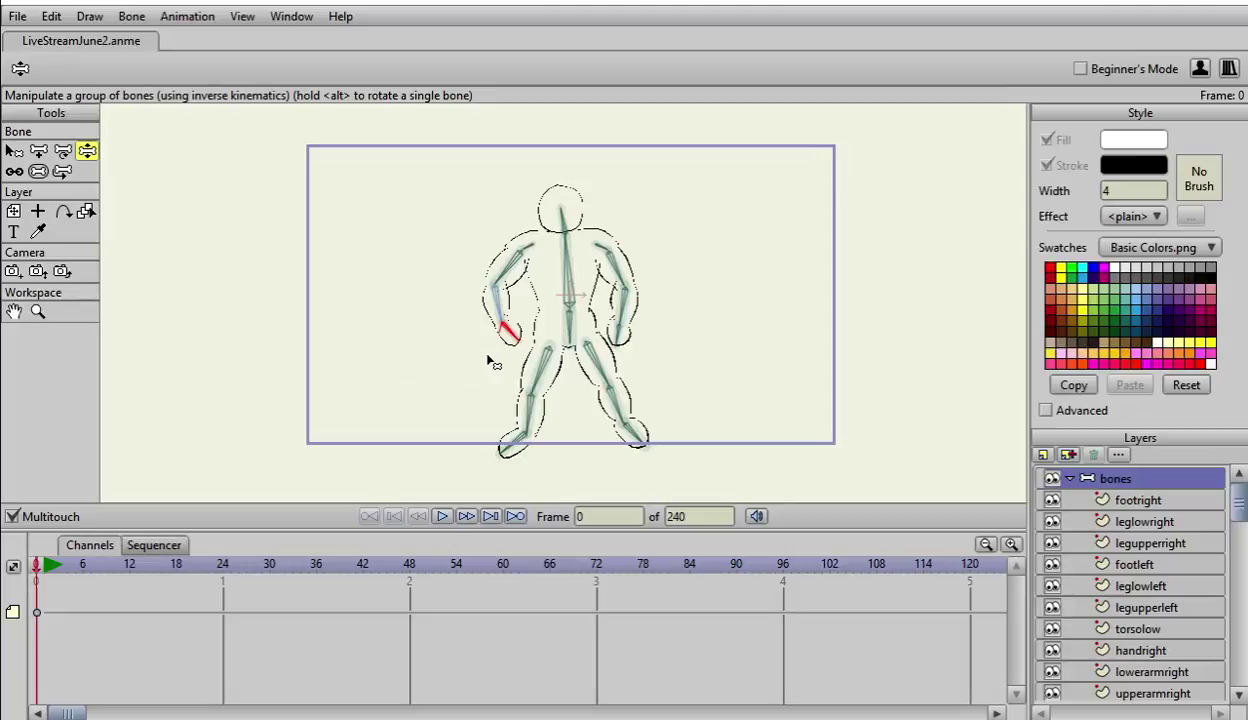
# Step: Test an archer-like pose with one arm stretched out sideways and the other folded across the chest, and tilt the head
pyautogui.moveTo(505, 333); pyautogui.dragTo(743, 178)
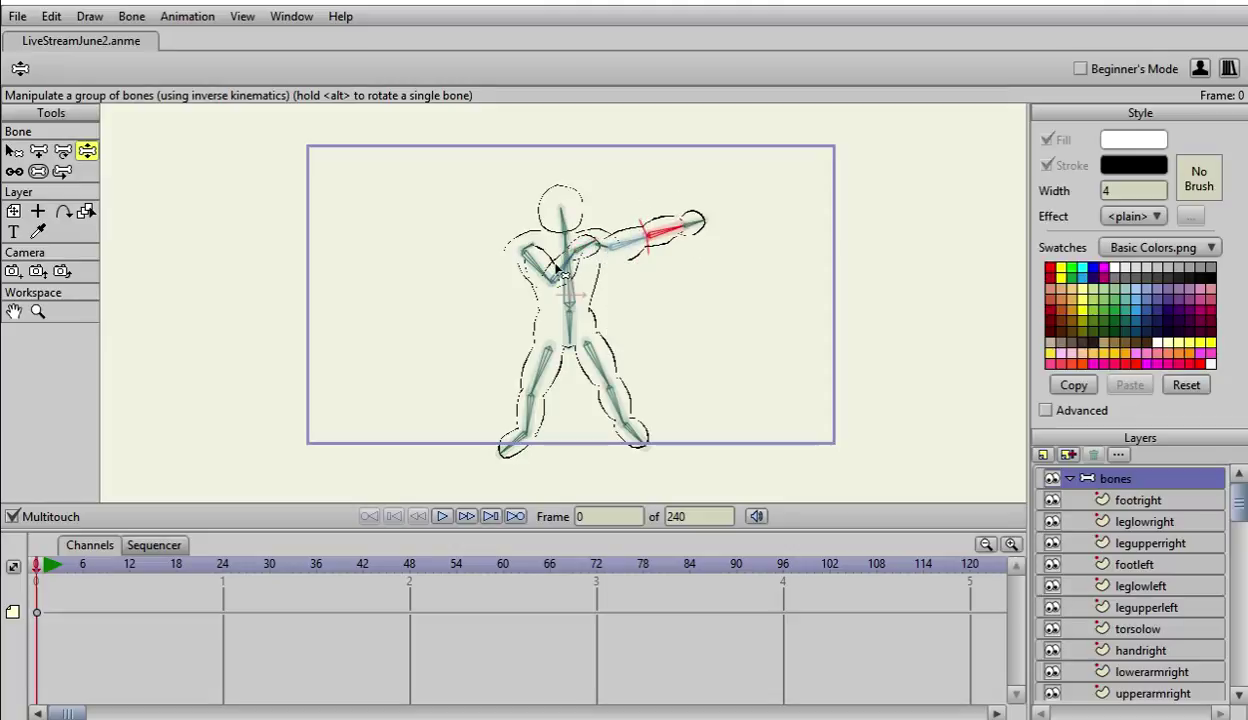
pyautogui.moveTo(548, 262); pyautogui.dragTo(723, 328)
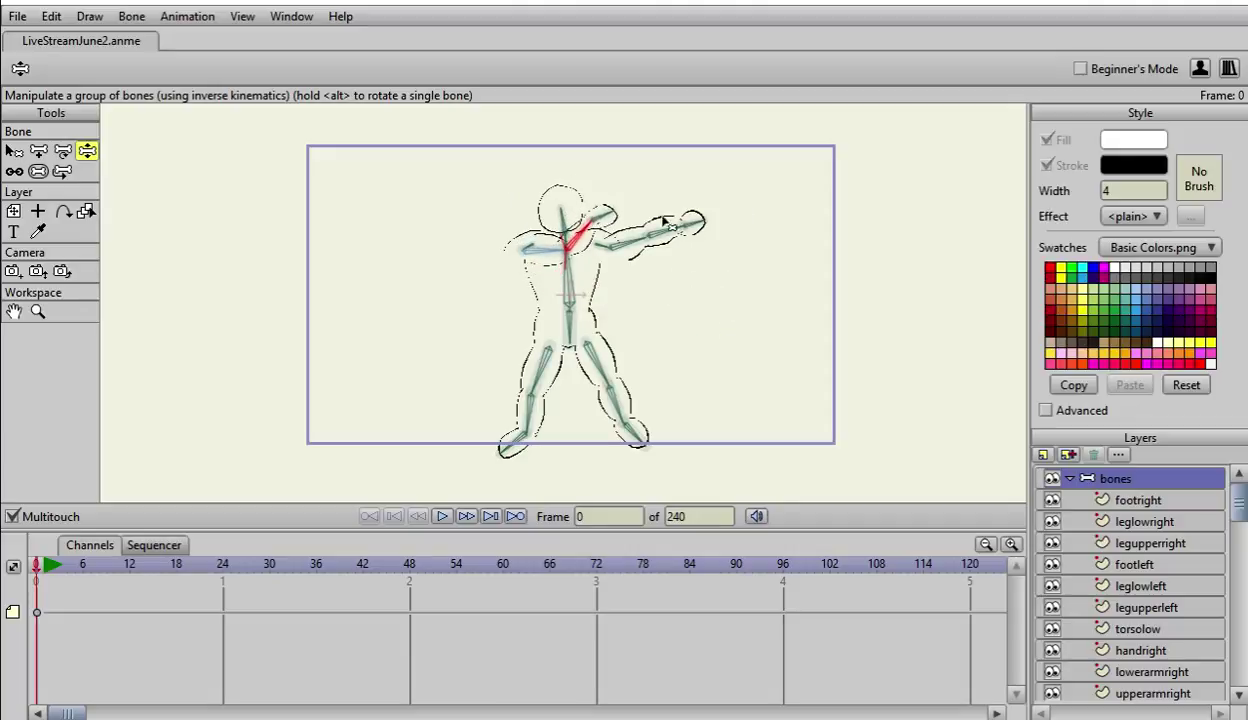
pyautogui.moveTo(598, 218); pyautogui.dragTo(561, 207)
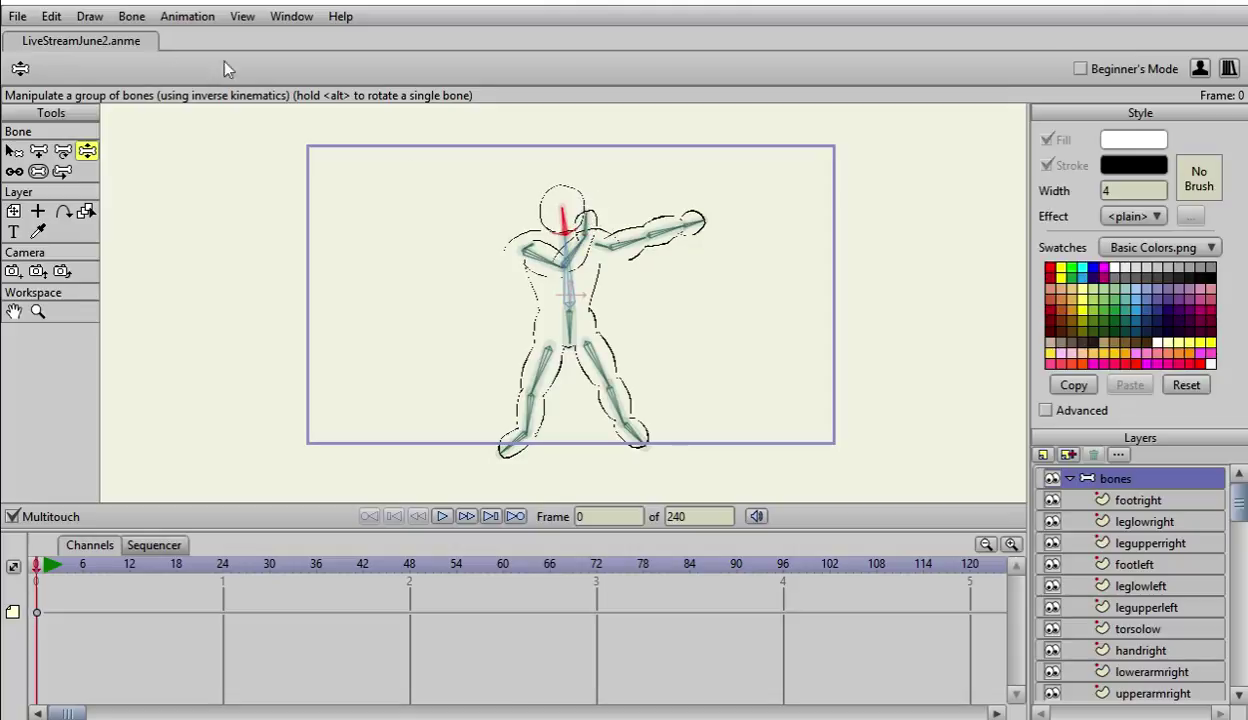
# Step: Limit head bone B17's angle constraints to 12 degrees in both directions
pyautogui.click(16, 150)
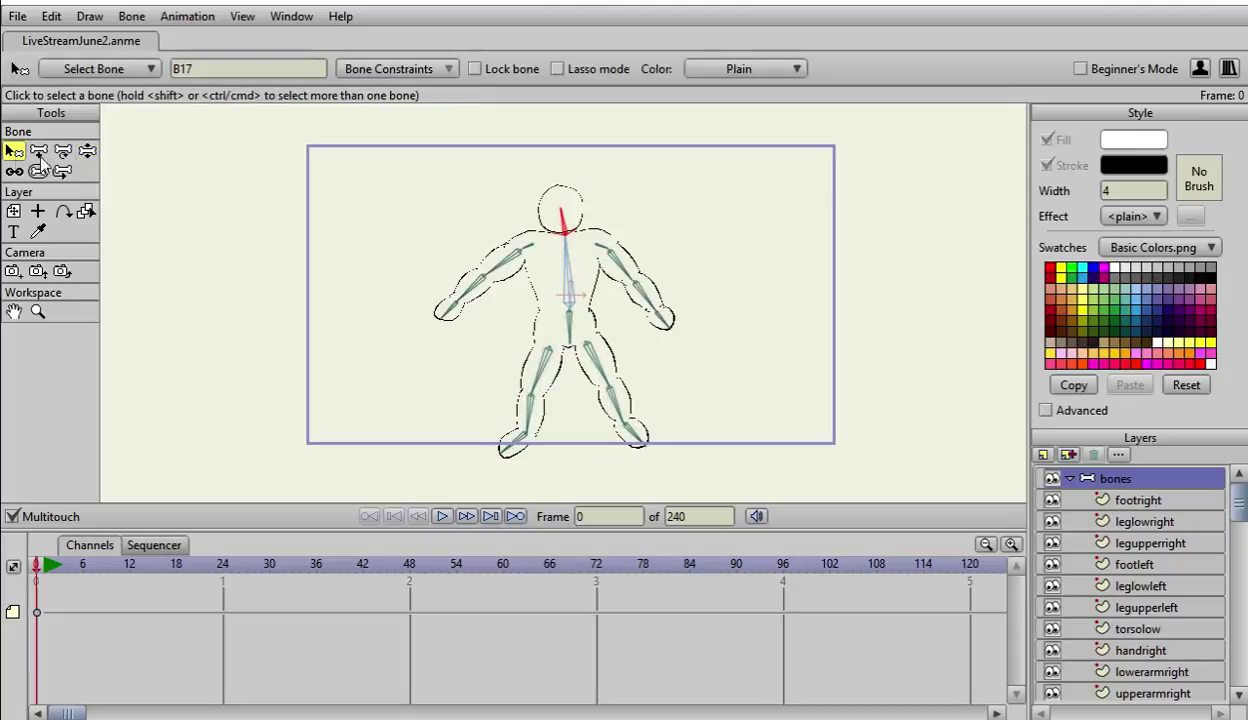
pyautogui.click(553, 222)
pyautogui.click(559, 215)
pyautogui.click(424, 66)
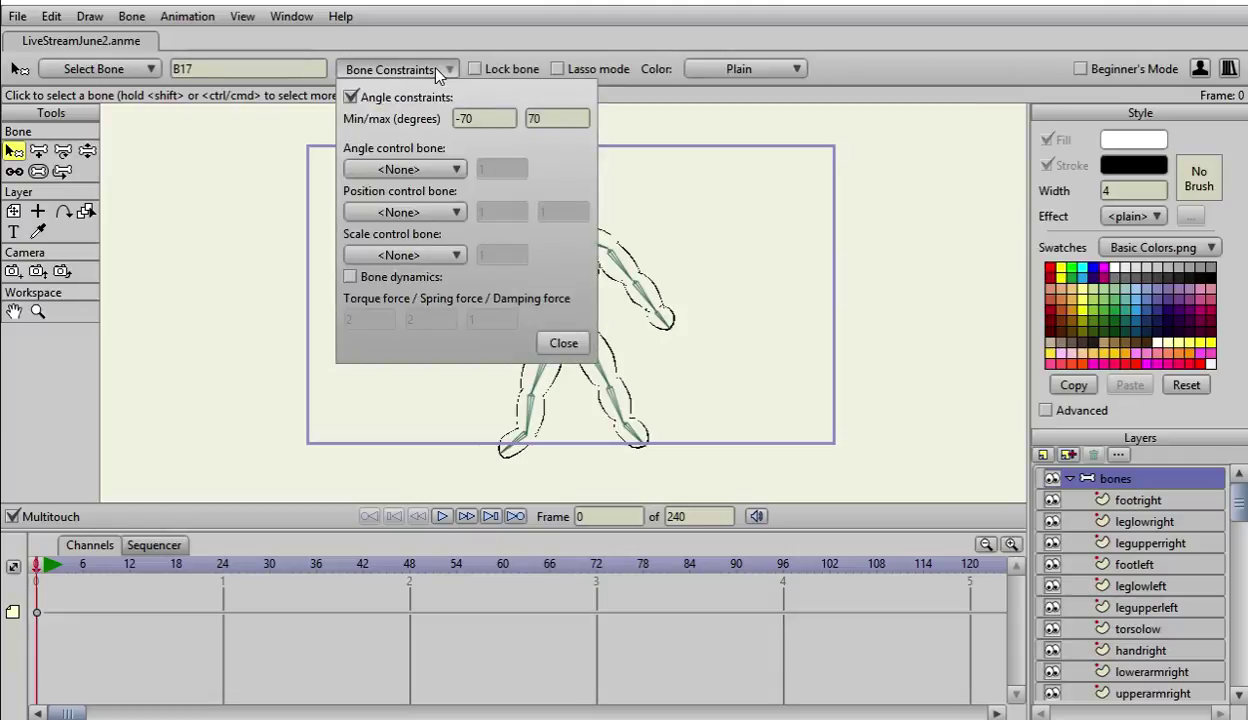
pyautogui.click(462, 118)
pyautogui.press('BackSpace')
pyautogui.press('BackSpace')
pyautogui.write('12')
pyautogui.click(562, 126)
pyautogui.write('12')
pyautogui.click(561, 341)
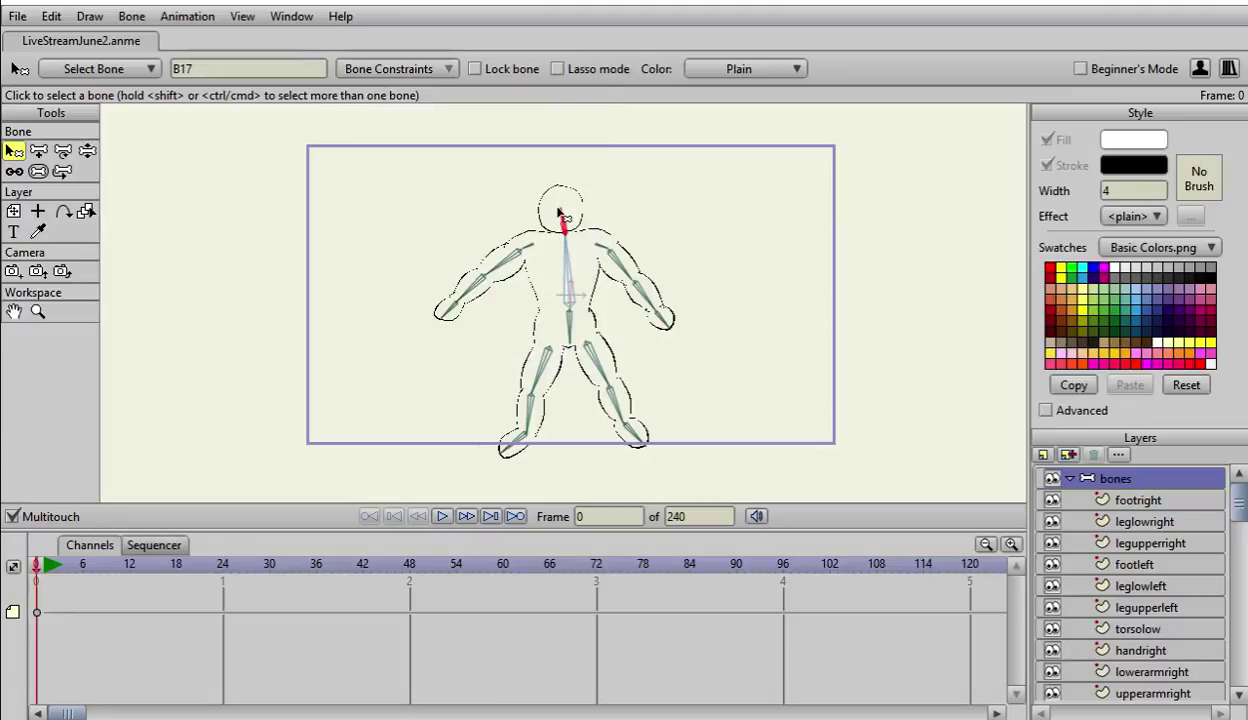
# Step: Test the spine by leaning the head and upper torso sideways and swinging the hips, and reset the rig to its rest pose
pyautogui.click(87, 150)
pyautogui.moveTo(569, 207); pyautogui.dragTo(630, 256)
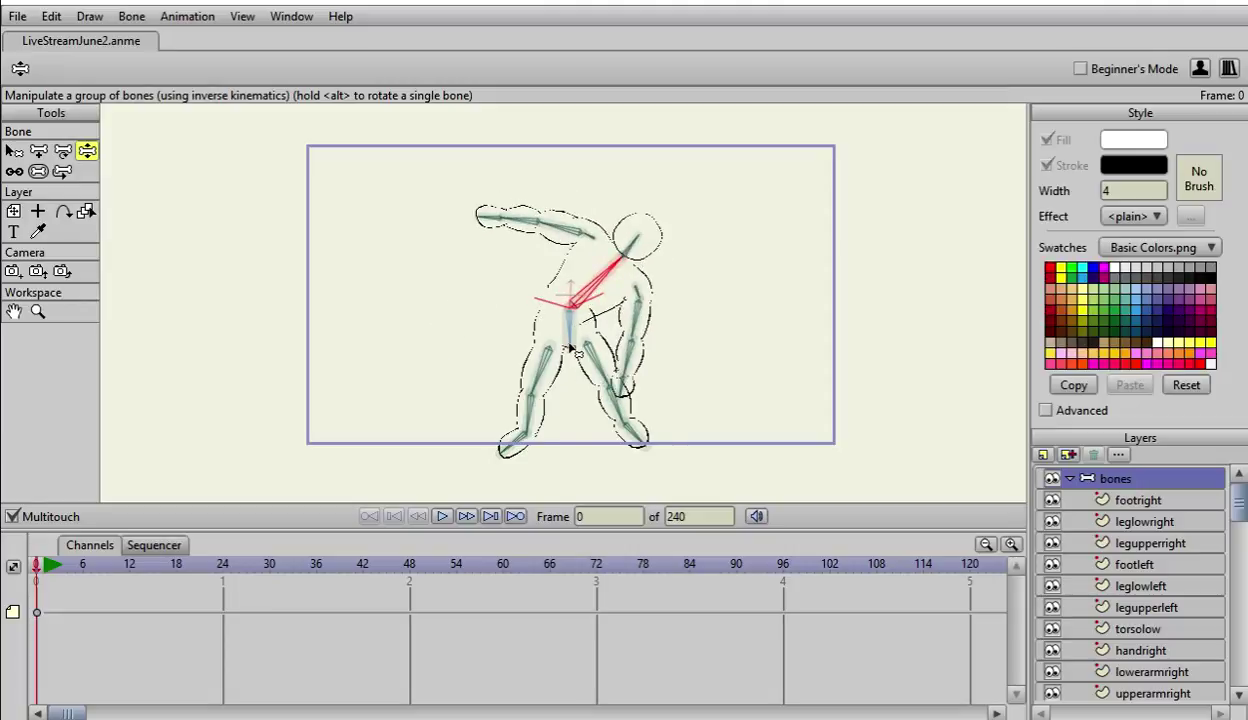
pyautogui.moveTo(560, 343); pyautogui.dragTo(588, 390)
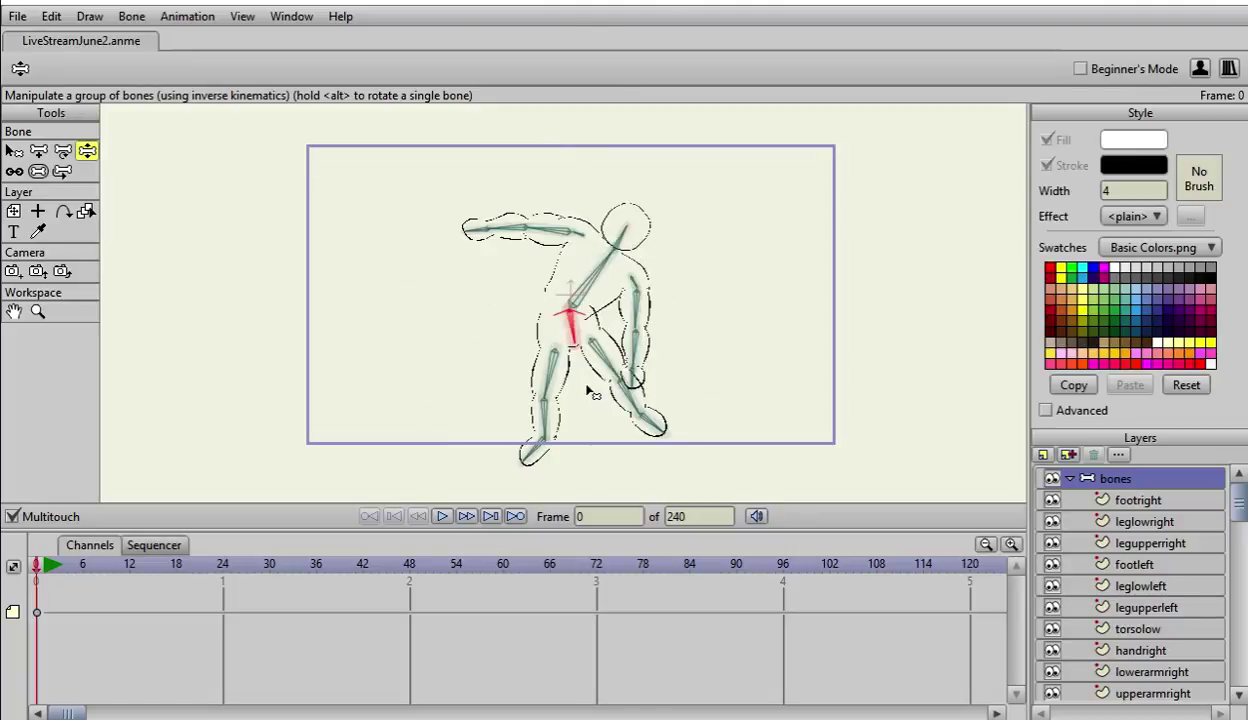
pyautogui.press('Right')
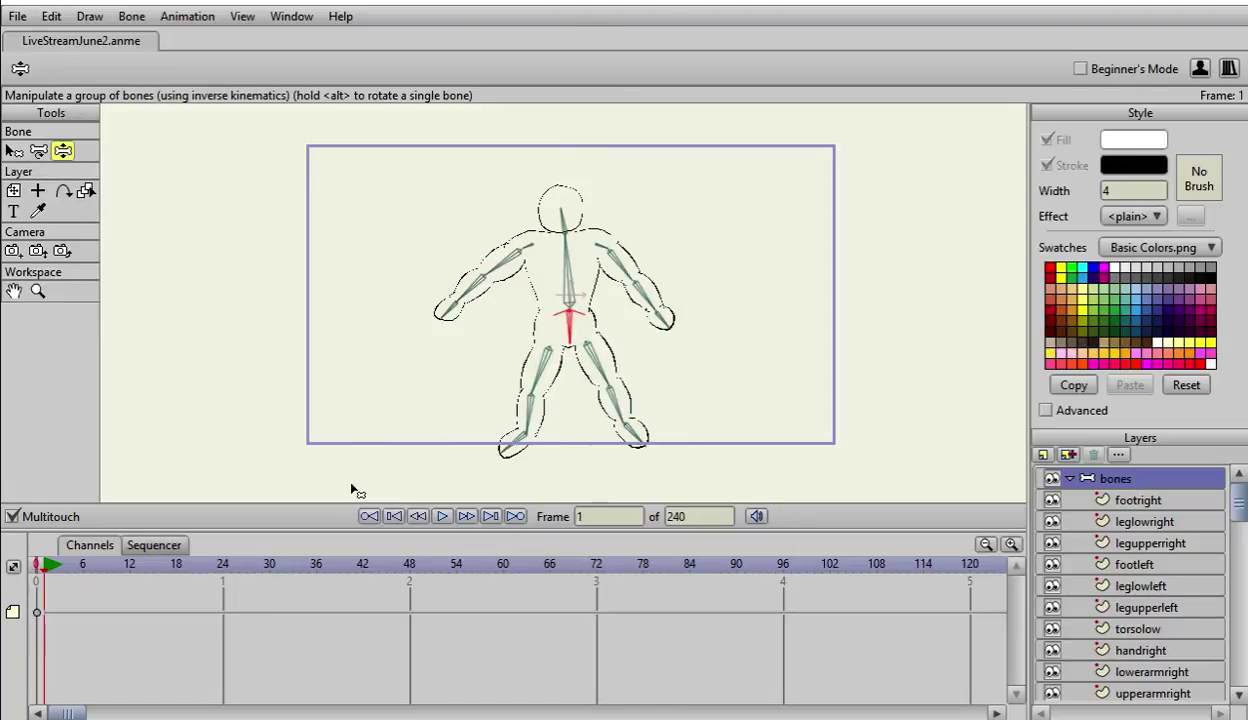
pyautogui.press('Left')
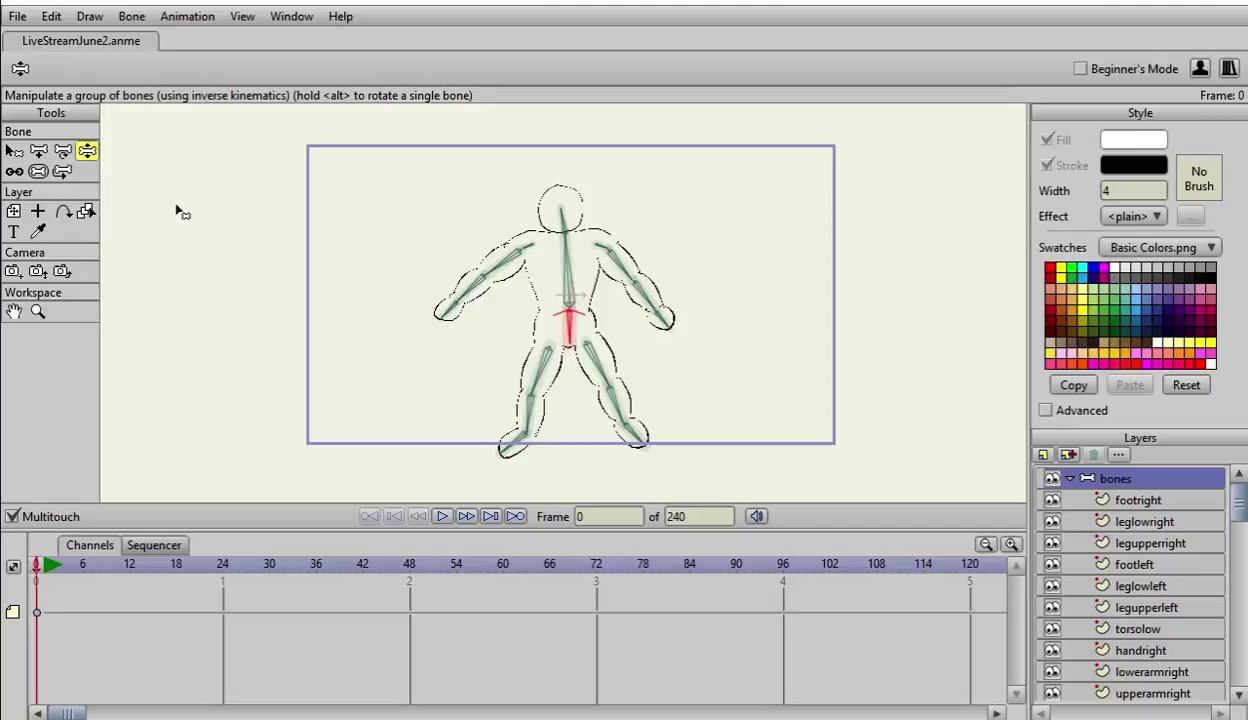
# Step: Try swinging the upper torso bone sideways with Transform Bone, and undo the change
pyautogui.click(61, 152)
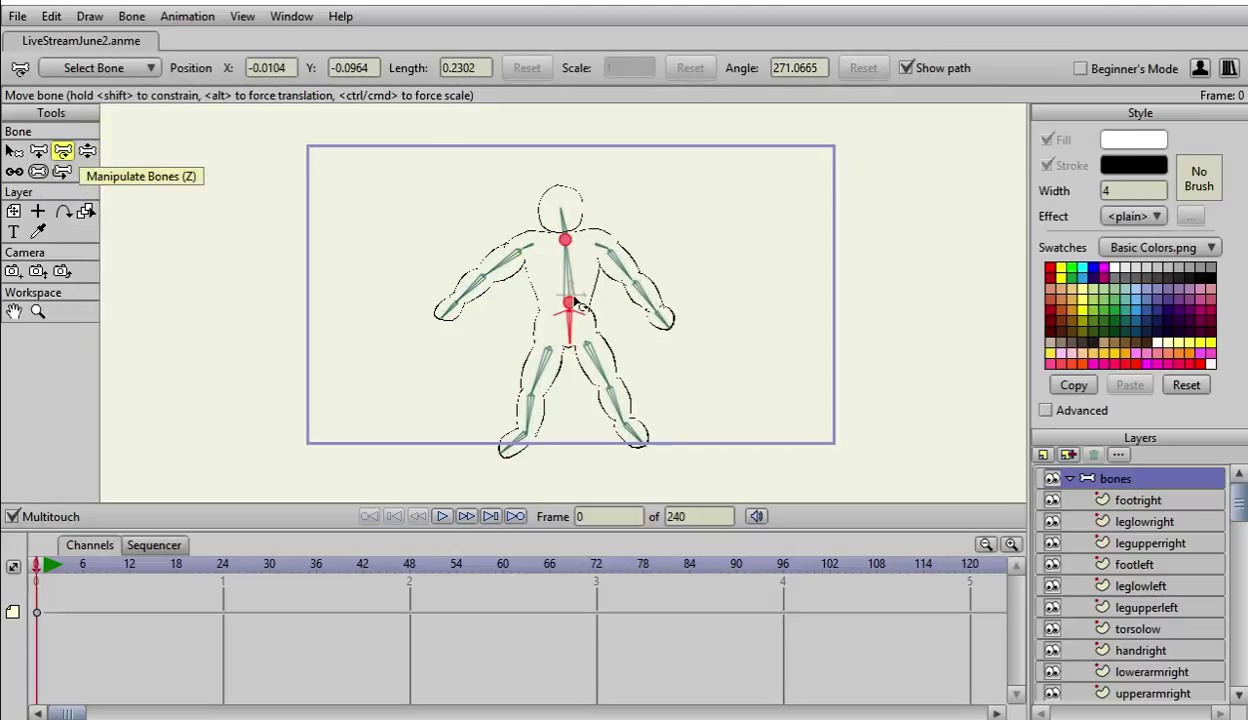
pyautogui.moveTo(573, 291); pyautogui.dragTo(491, 268)
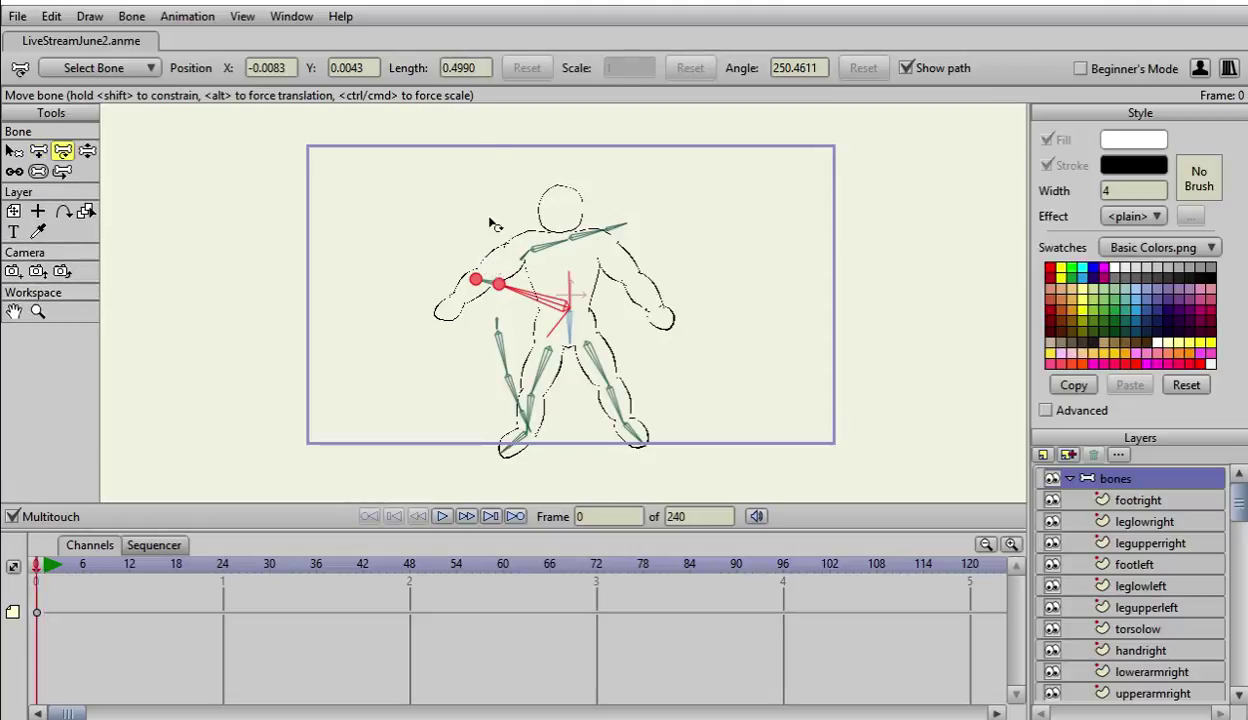
pyautogui.click(54, 18)
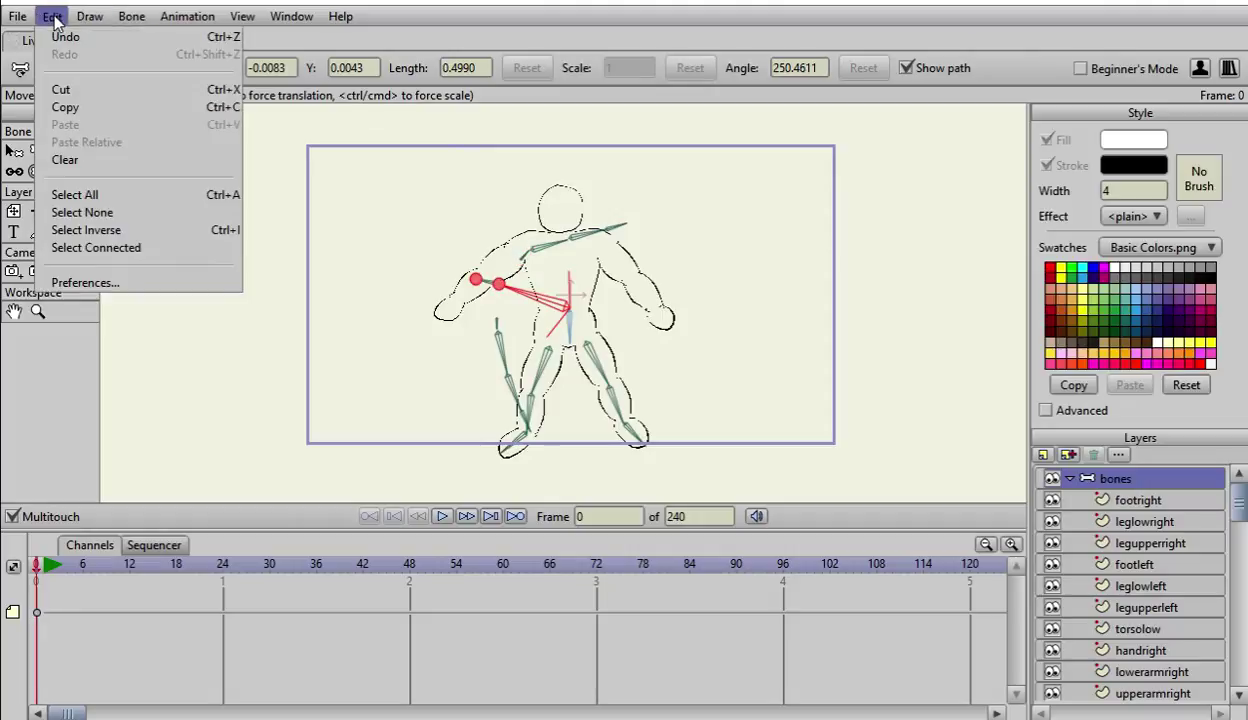
pyautogui.click(68, 38)
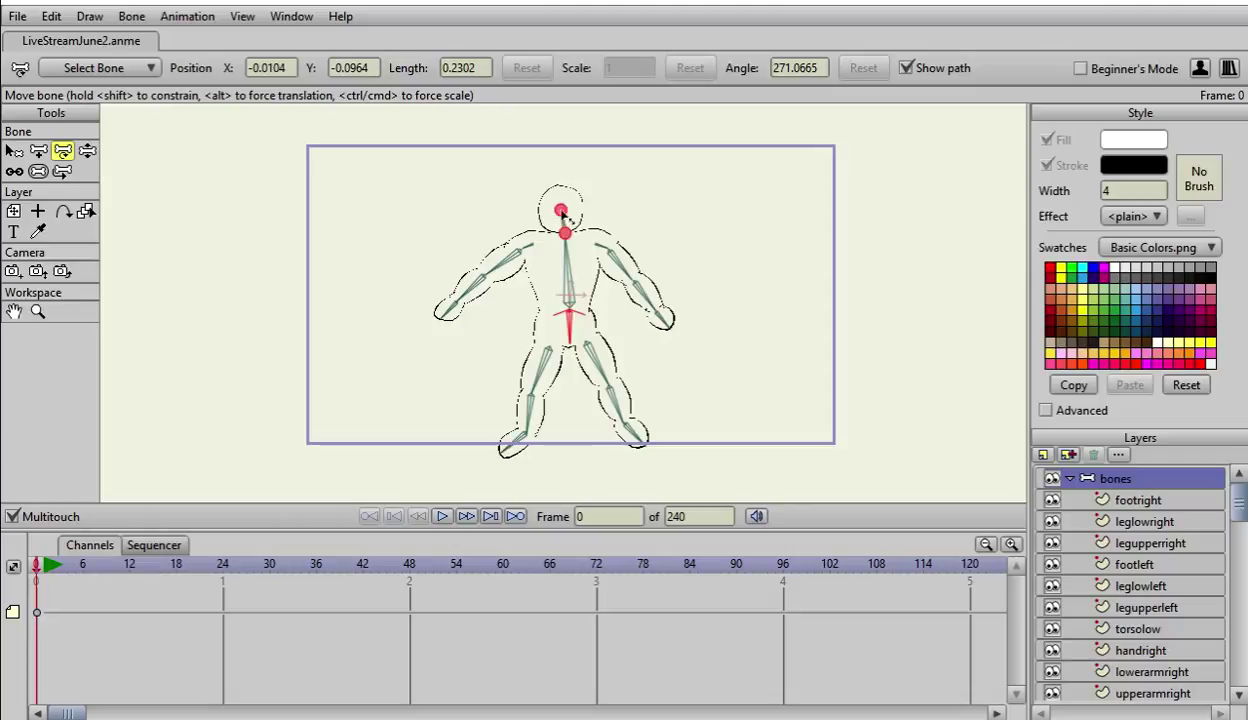
# Step: Offset root bone B1 with the Offset Bone tool to about X -0.0787, Y 0.1115, shifting the whole figure
pyautogui.click(448, 309)
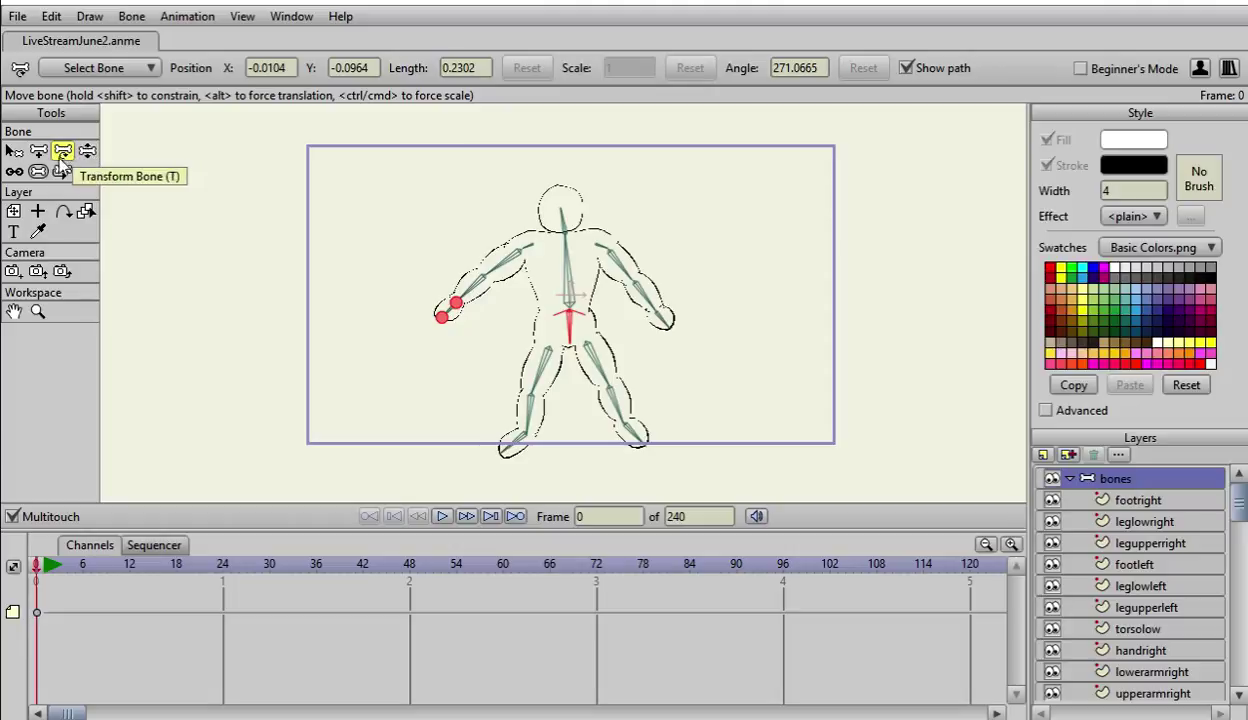
pyautogui.click(63, 174)
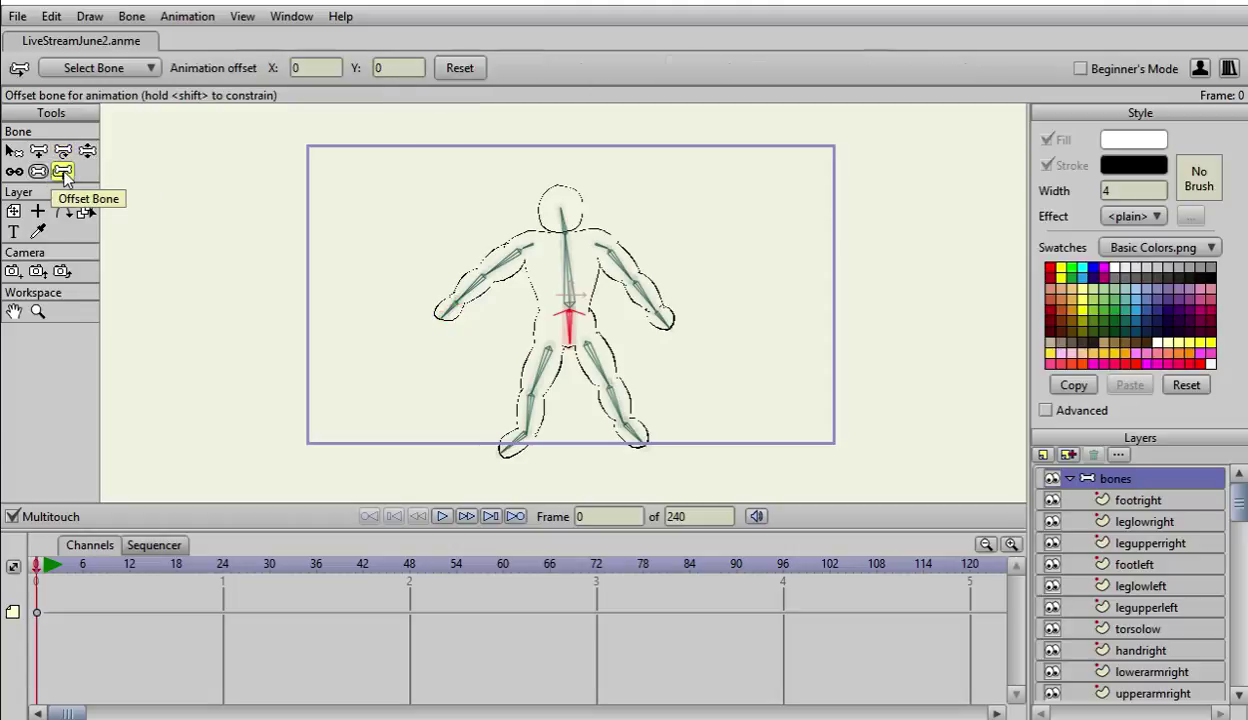
pyautogui.moveTo(573, 325)
pyautogui.mouseDown()
pyautogui.moveTo(422, 370)
pyautogui.moveTo(366, 332)
pyautogui.moveTo(500, 355)
pyautogui.moveTo(488, 335)
pyautogui.moveTo(407, 314)
pyautogui.moveTo(281, 310)
pyautogui.moveTo(245, 295)
pyautogui.moveTo(234, 308)
pyautogui.moveTo(256, 355)
pyautogui.moveTo(232, 358)
pyautogui.moveTo(258, 338)
pyautogui.moveTo(471, 335)
pyautogui.moveTo(540, 310)
pyautogui.moveTo(574, 326)
pyautogui.moveTo(558, 326)
pyautogui.mouseUp()
# Step: Try offsetting one foot bone away from its leg, and undo that offset
pyautogui.moveTo(619, 430); pyautogui.dragTo(668, 398)
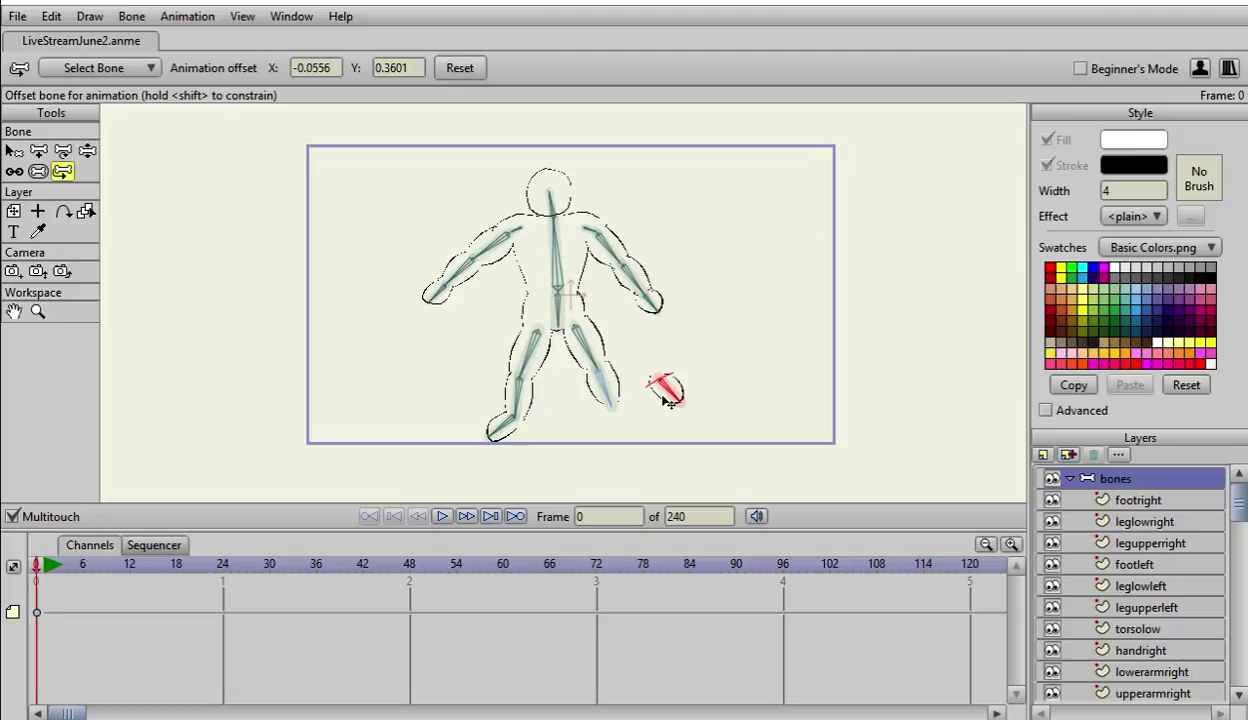
pyautogui.click(51, 17)
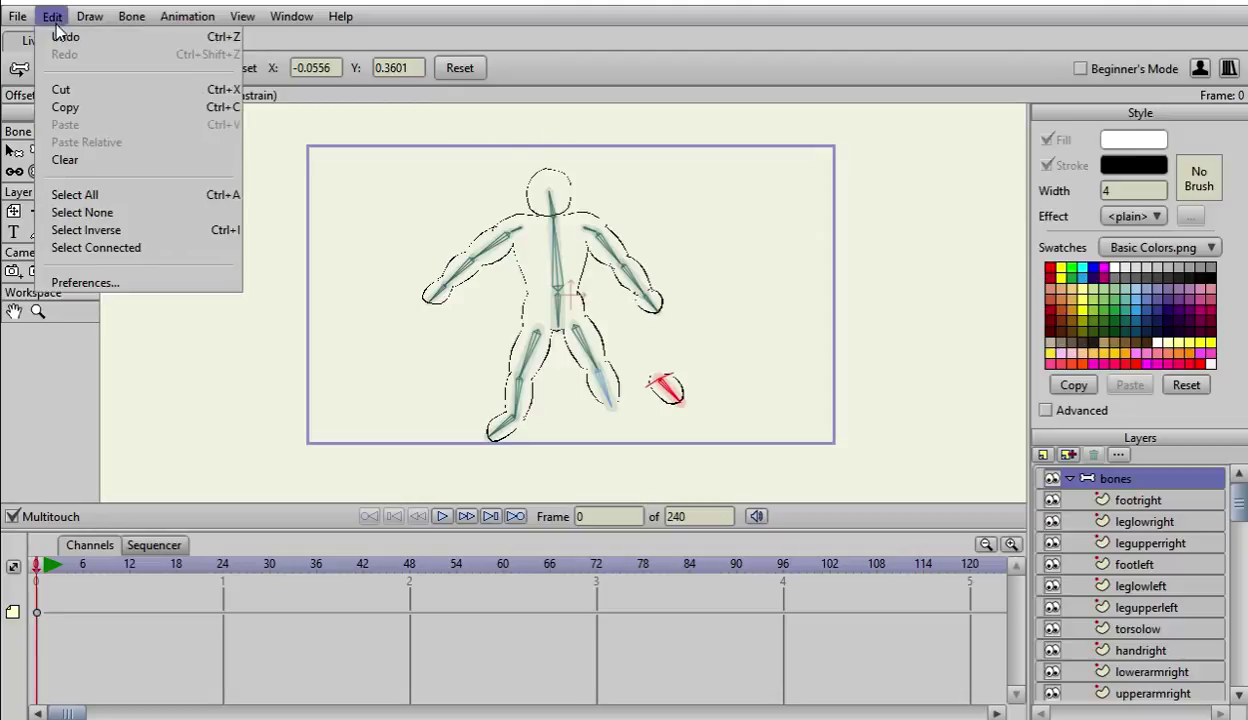
pyautogui.click(75, 36)
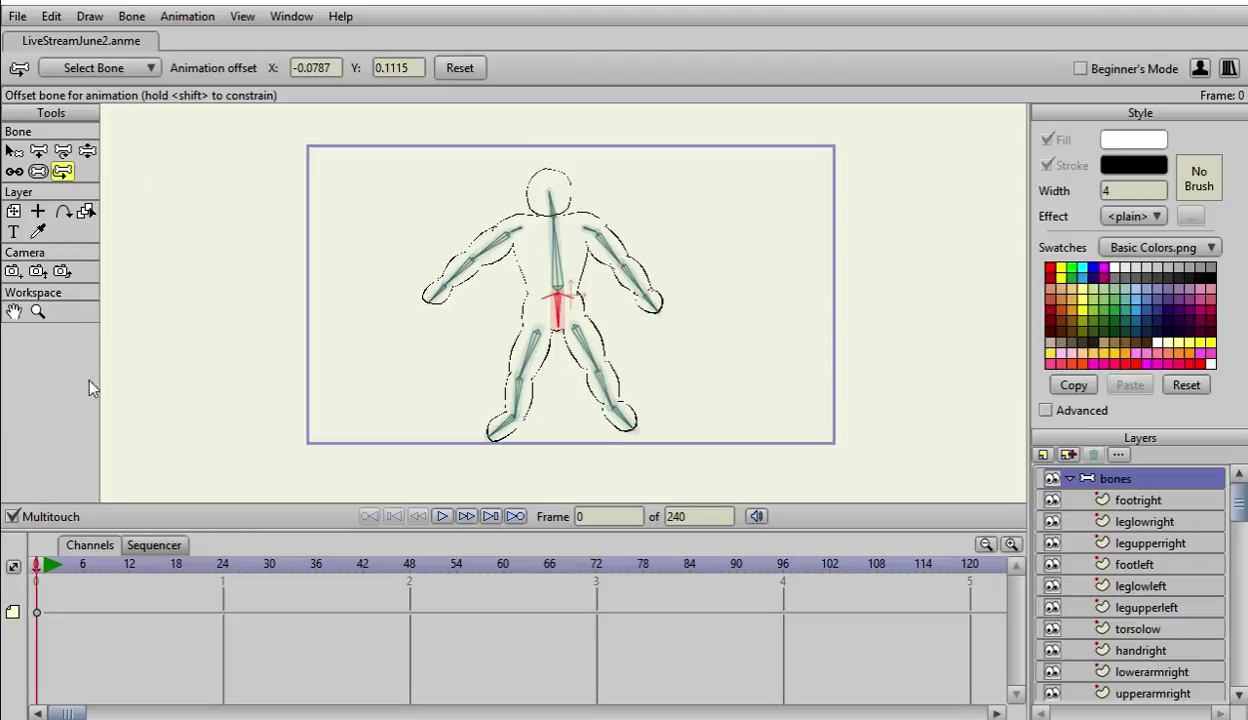
# Step: Save the project as LiveStreamJune2bones.anme in the flashMovies folder
pyautogui.click(18, 17)
pyautogui.moveTo(54, 75)
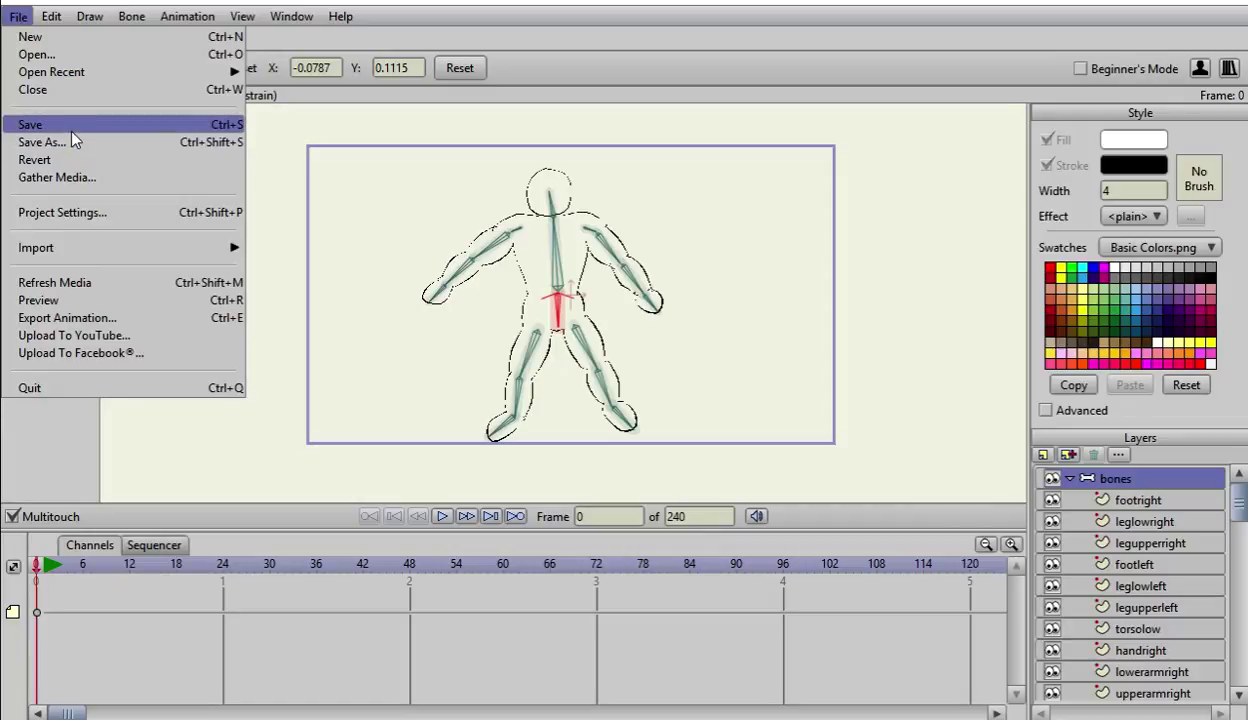
pyautogui.click(69, 143)
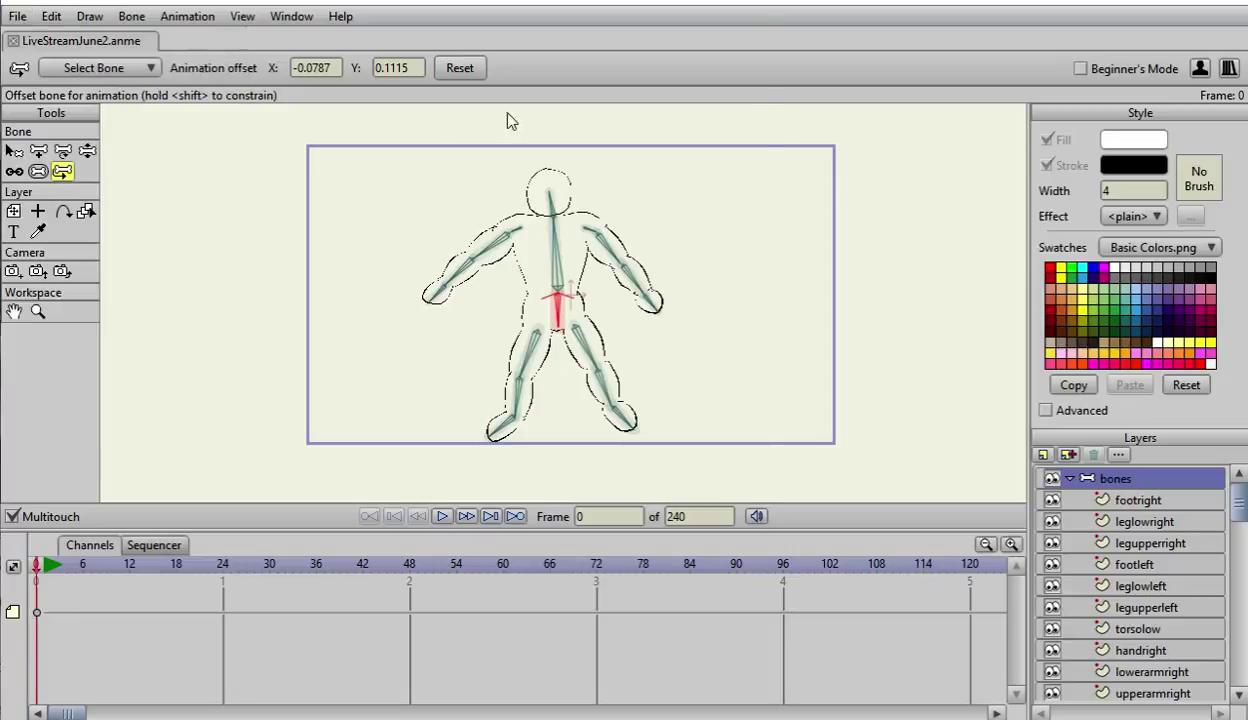
pyautogui.moveTo(421, 22); pyautogui.dragTo(113, 128)
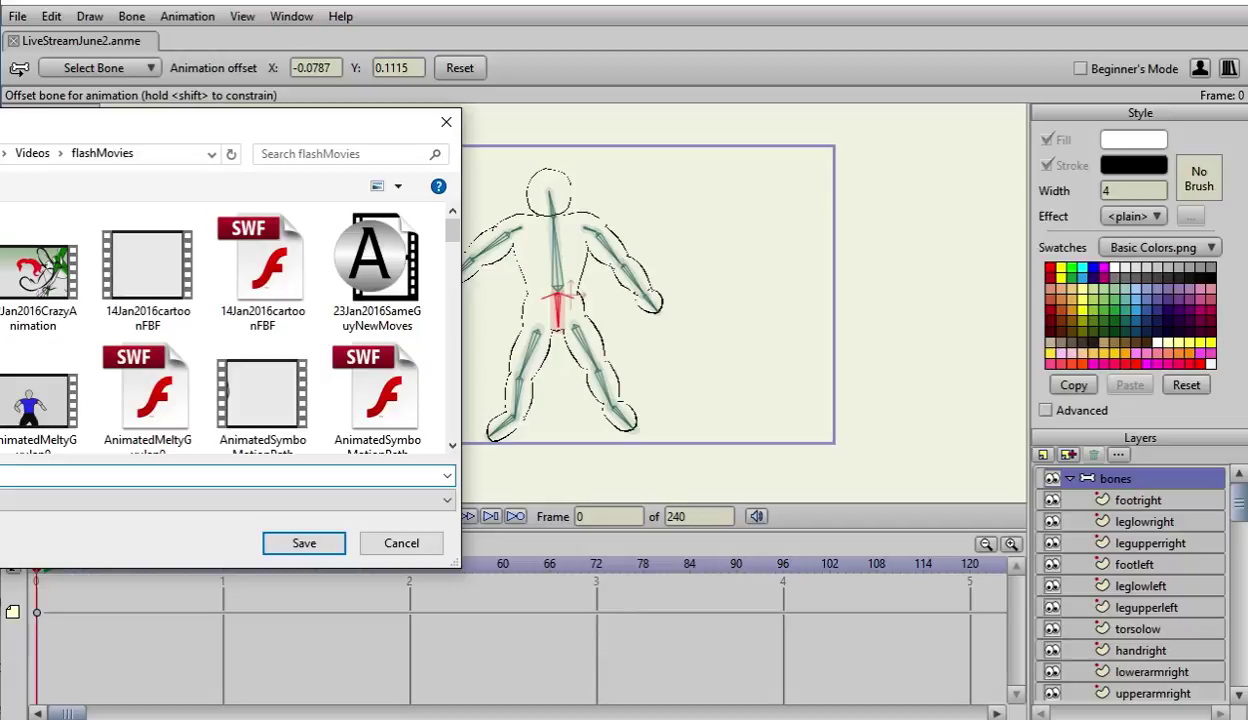
pyautogui.press('Return')
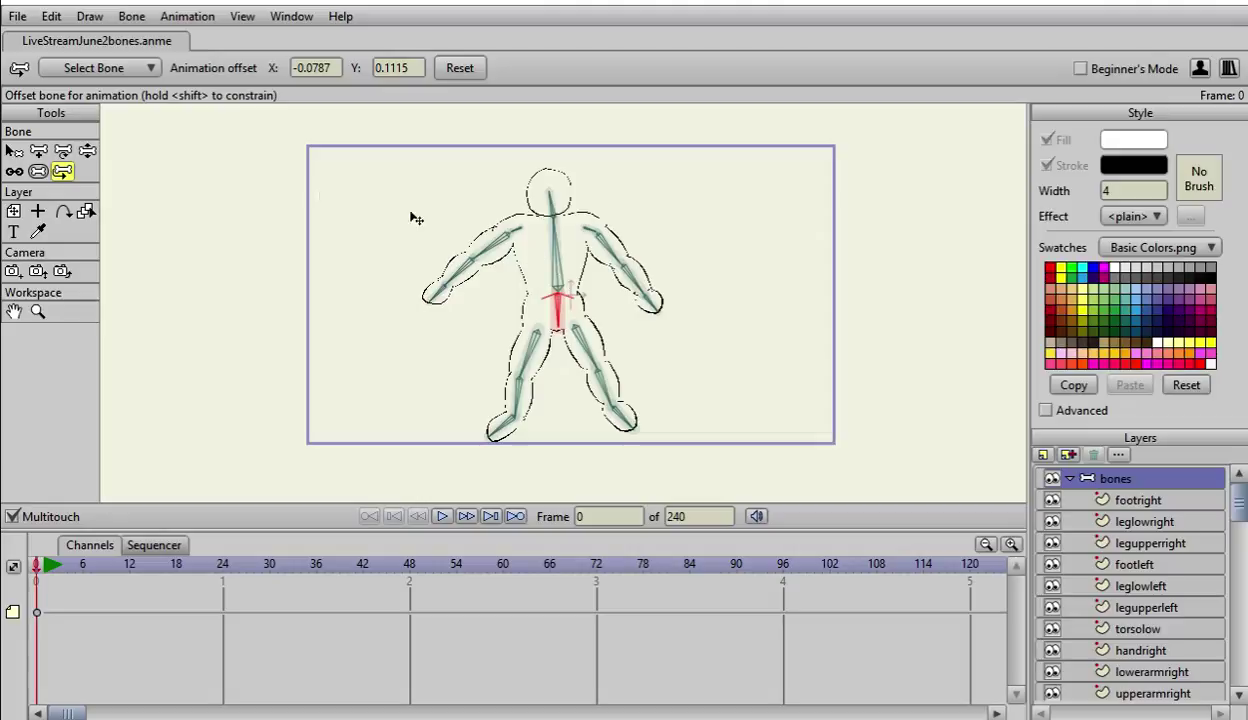
# Step: Move root bone B1's animation offset to about X -0.1442, Y 0.1049
pyautogui.click(14, 151)
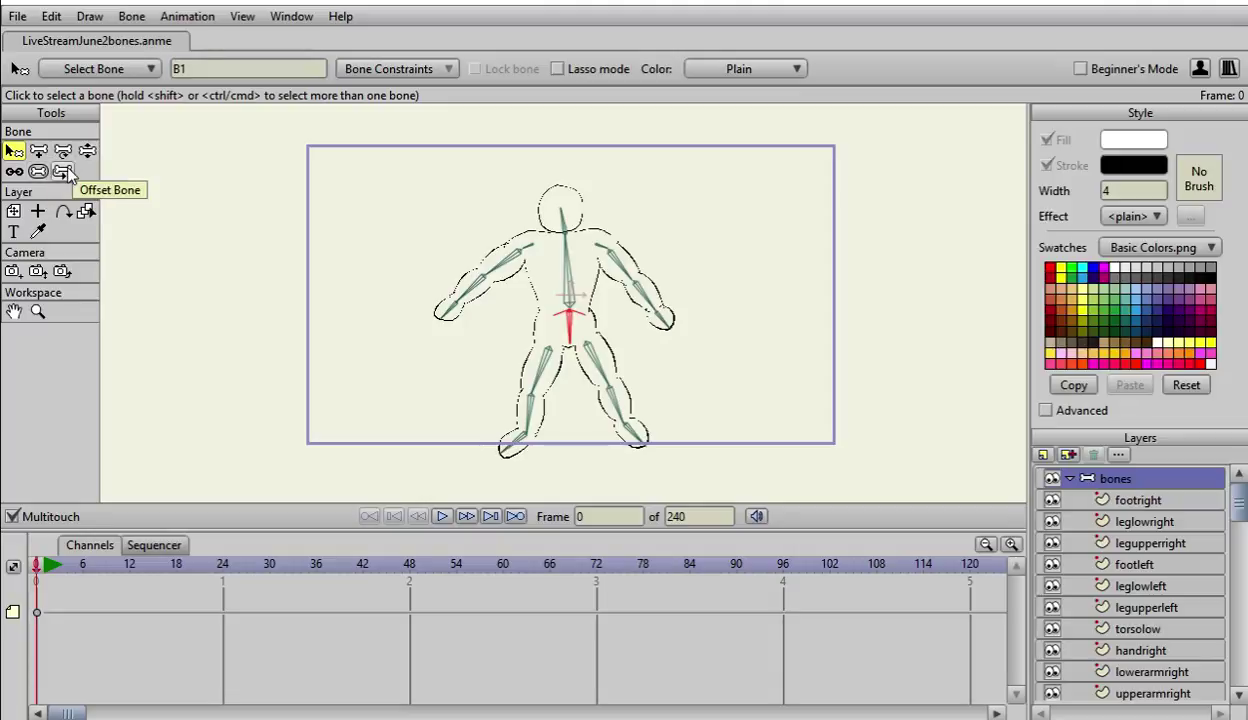
pyautogui.click(62, 171)
pyautogui.moveTo(562, 314)
pyautogui.mouseDown()
pyautogui.moveTo(326, 312)
pyautogui.moveTo(553, 316)
pyautogui.moveTo(547, 324)
pyautogui.mouseUp()
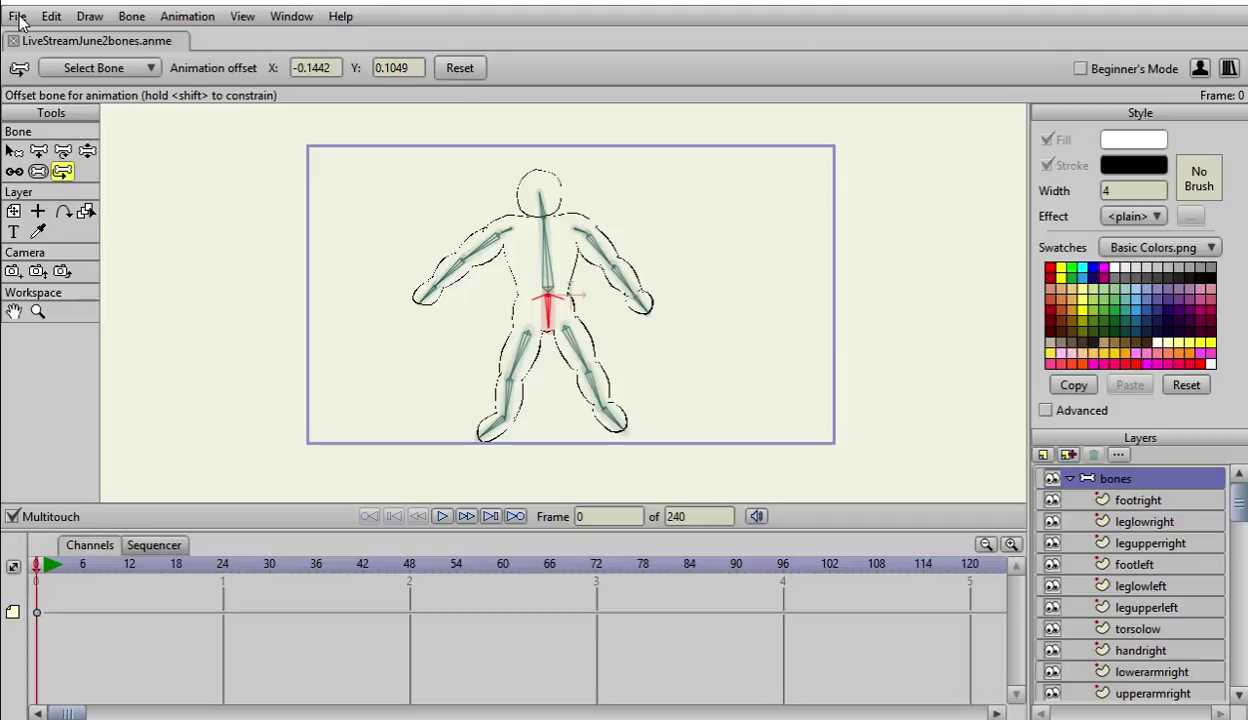
# Step: Save a copy of the project as LiveStreamJune2bonesmotion.anme in the flashMovies folder
pyautogui.click(19, 17)
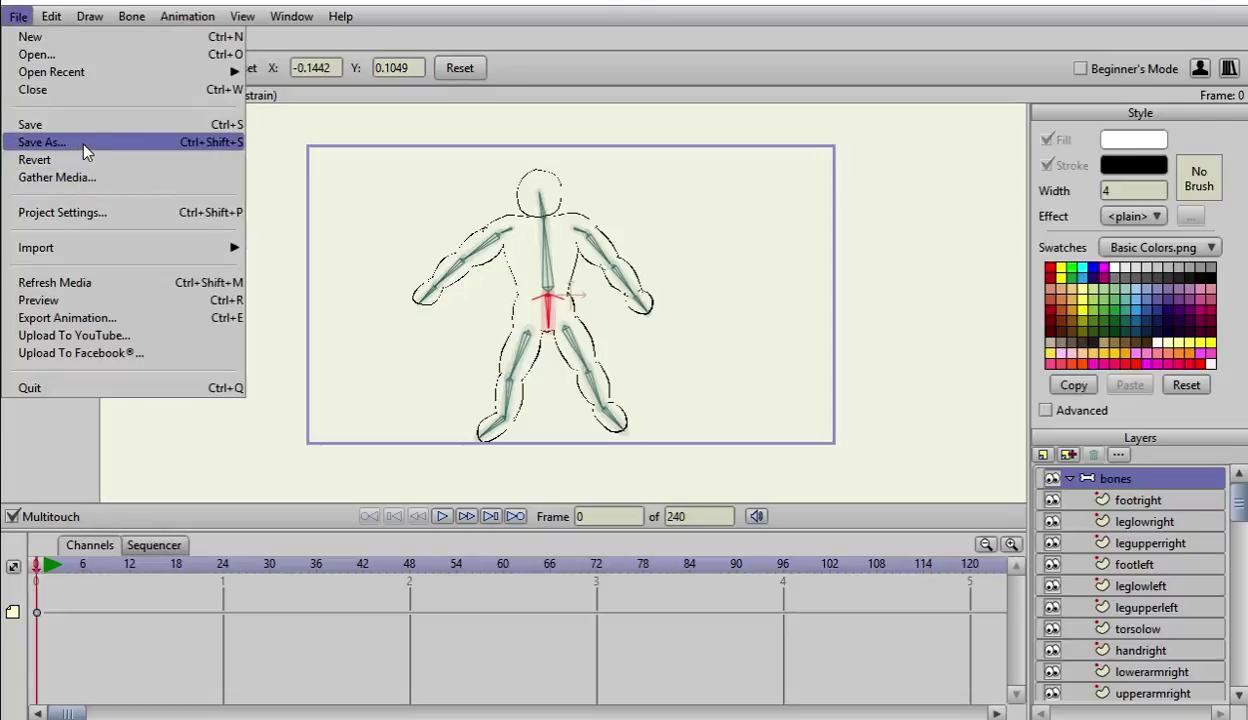
pyautogui.click(81, 140)
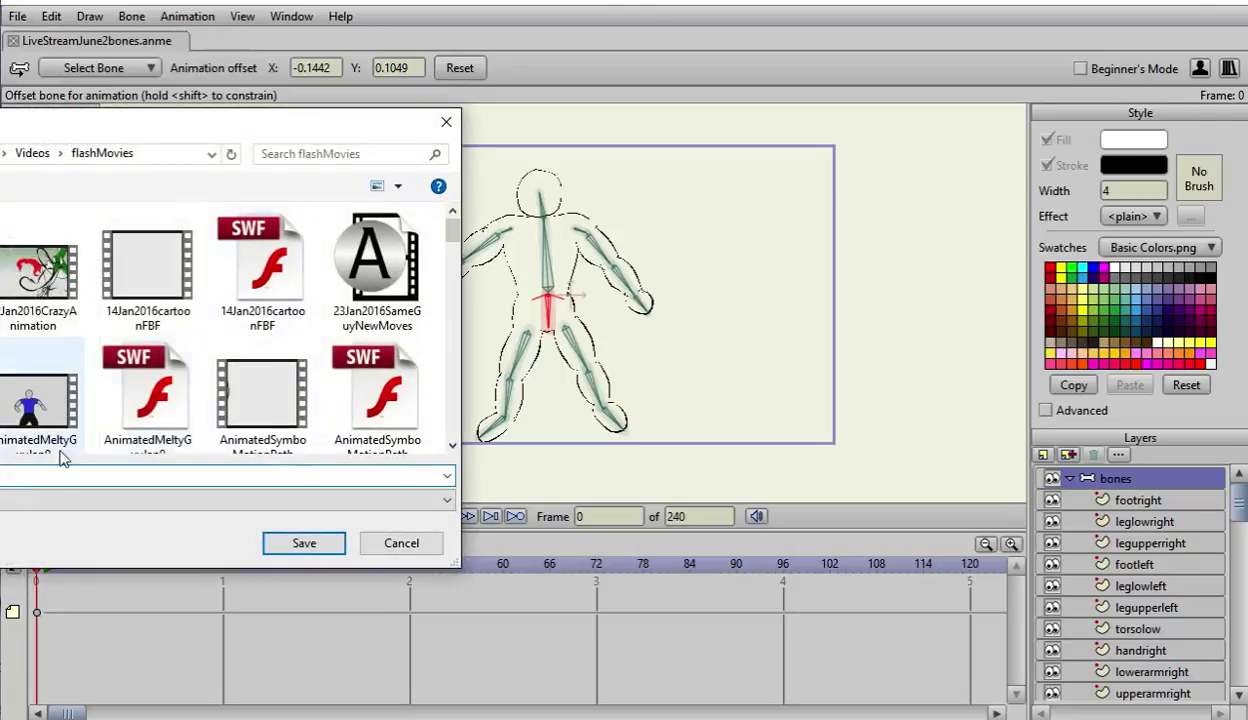
pyautogui.click(11, 480)
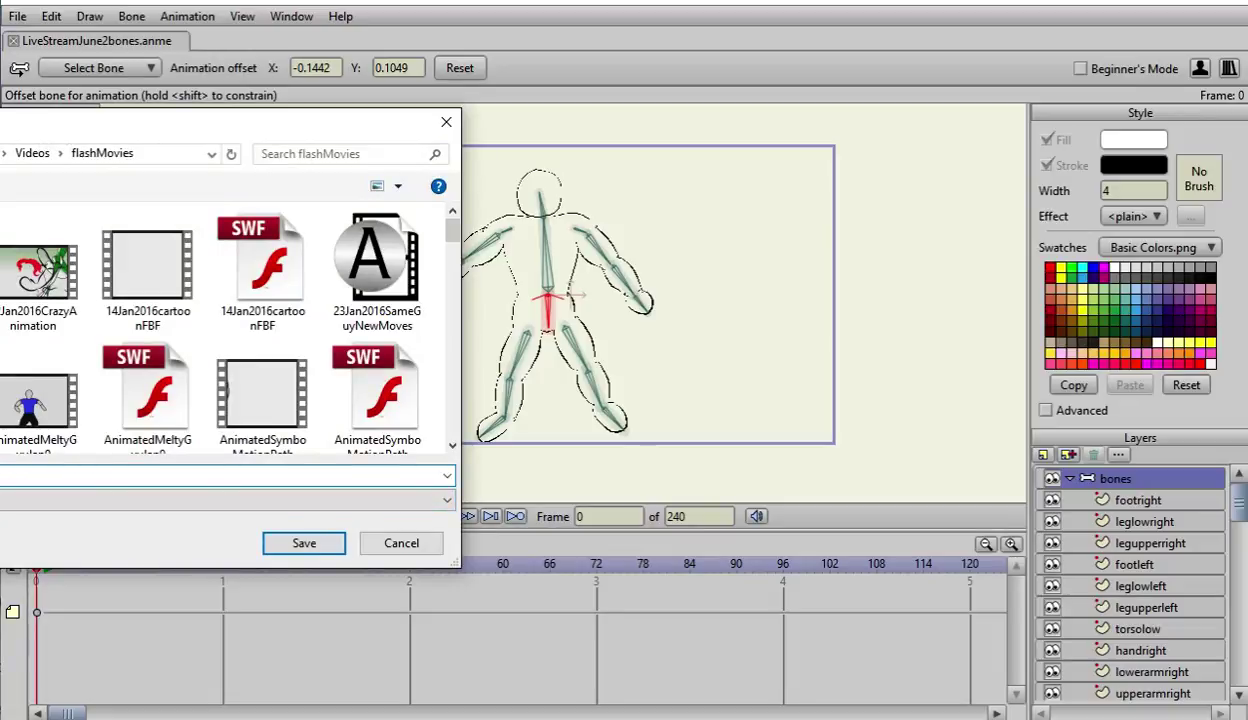
pyautogui.press('Return')
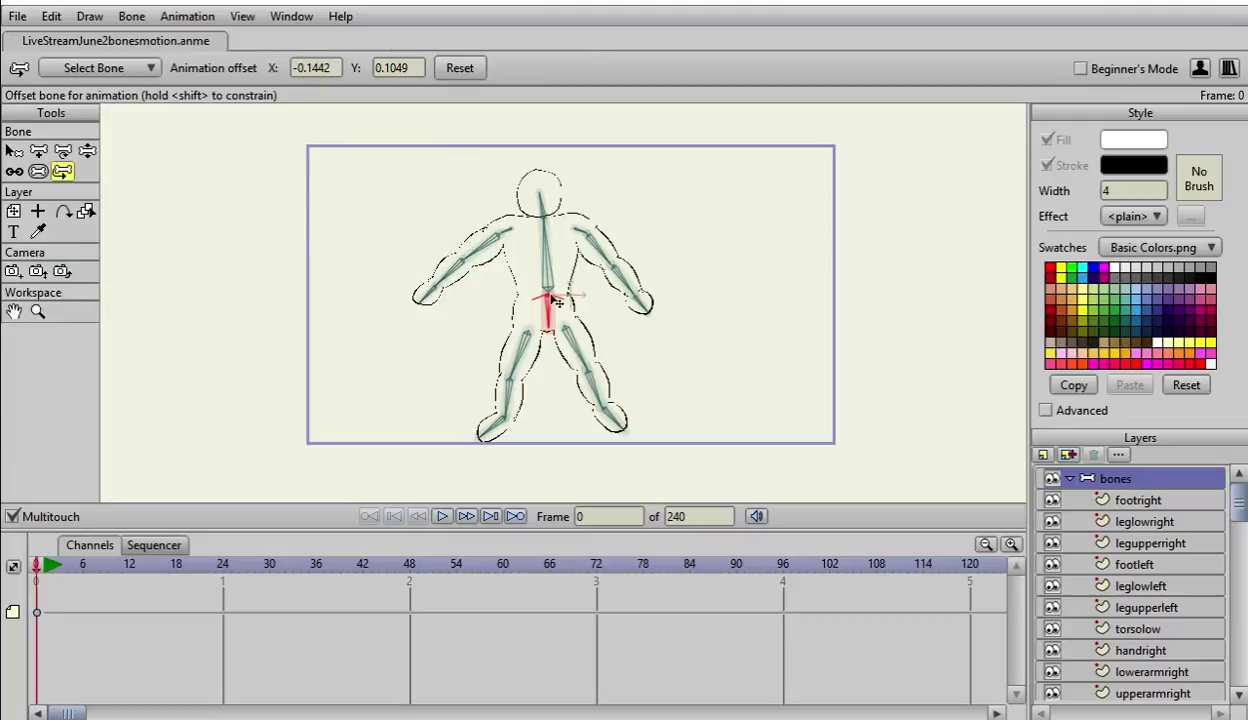
# Step: Try to offset the foot bone on the screen-left leg away from the body, and undo the move
pyautogui.moveTo(479, 425); pyautogui.dragTo(370, 349)
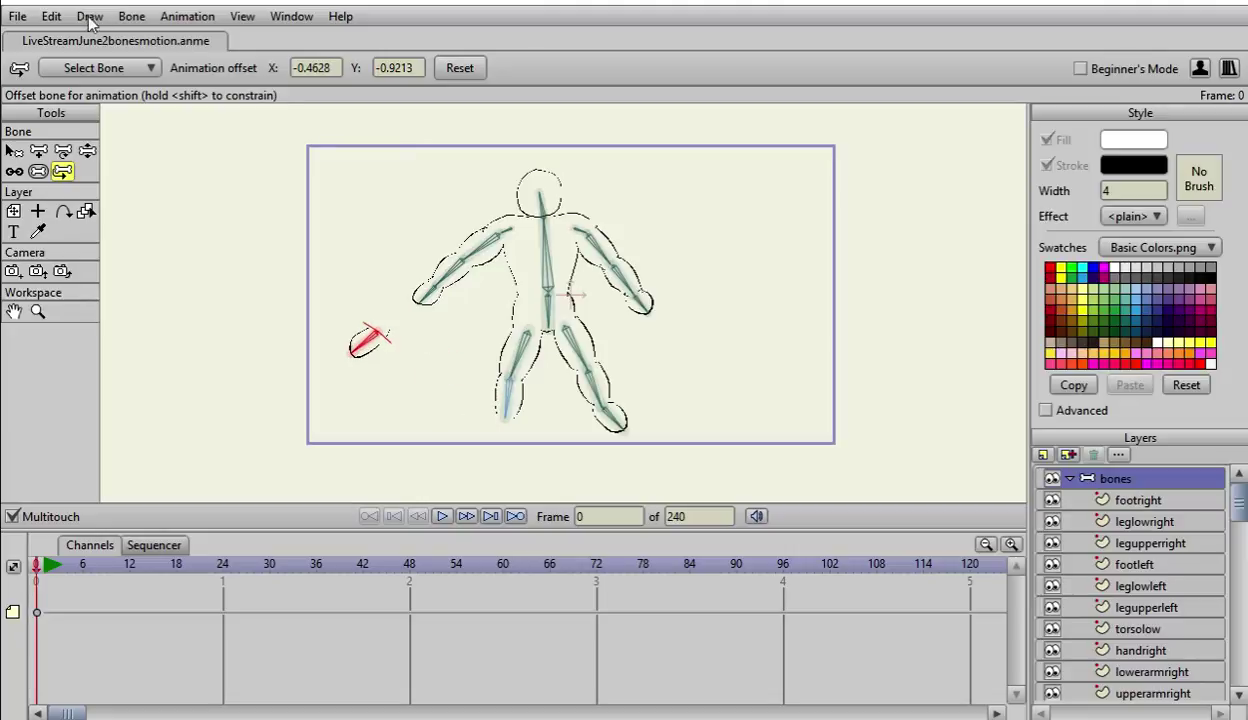
pyautogui.click(51, 17)
pyautogui.click(60, 37)
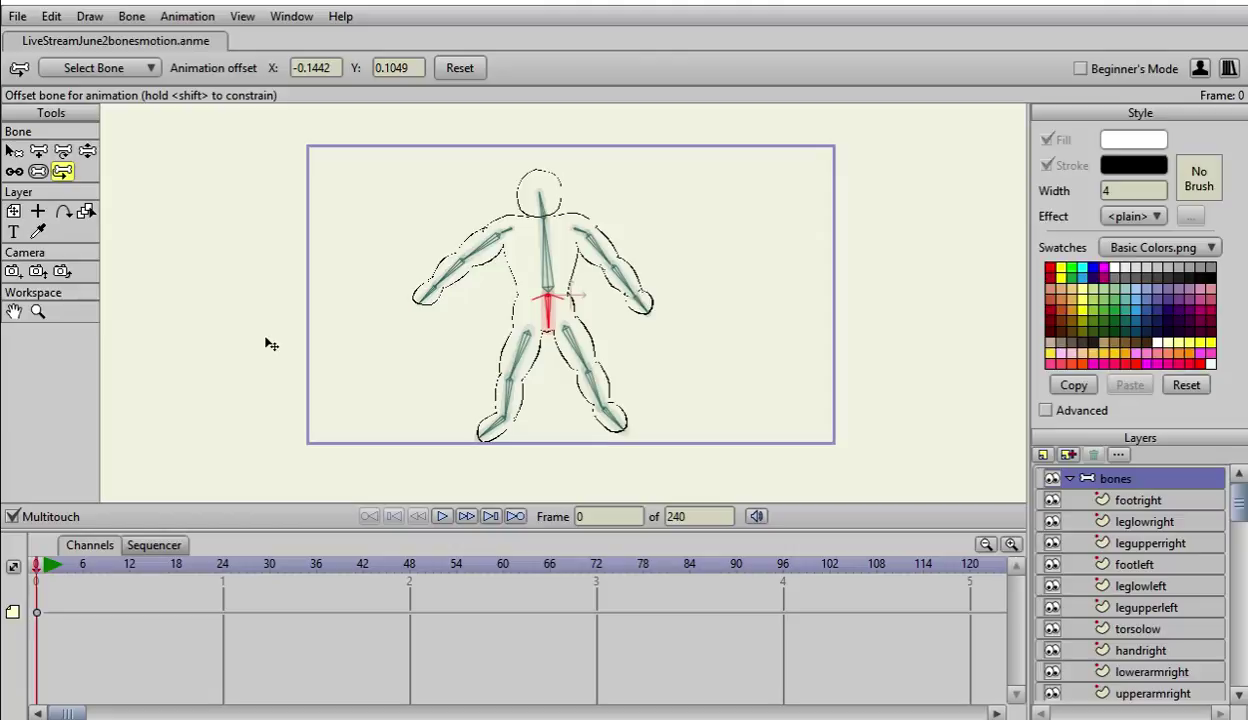
# Step: At frame 1, rotate root bone B1 to an angle of about 269.7 with the Transform Bone tool
pyautogui.hotkey('ctrl', 'Right')
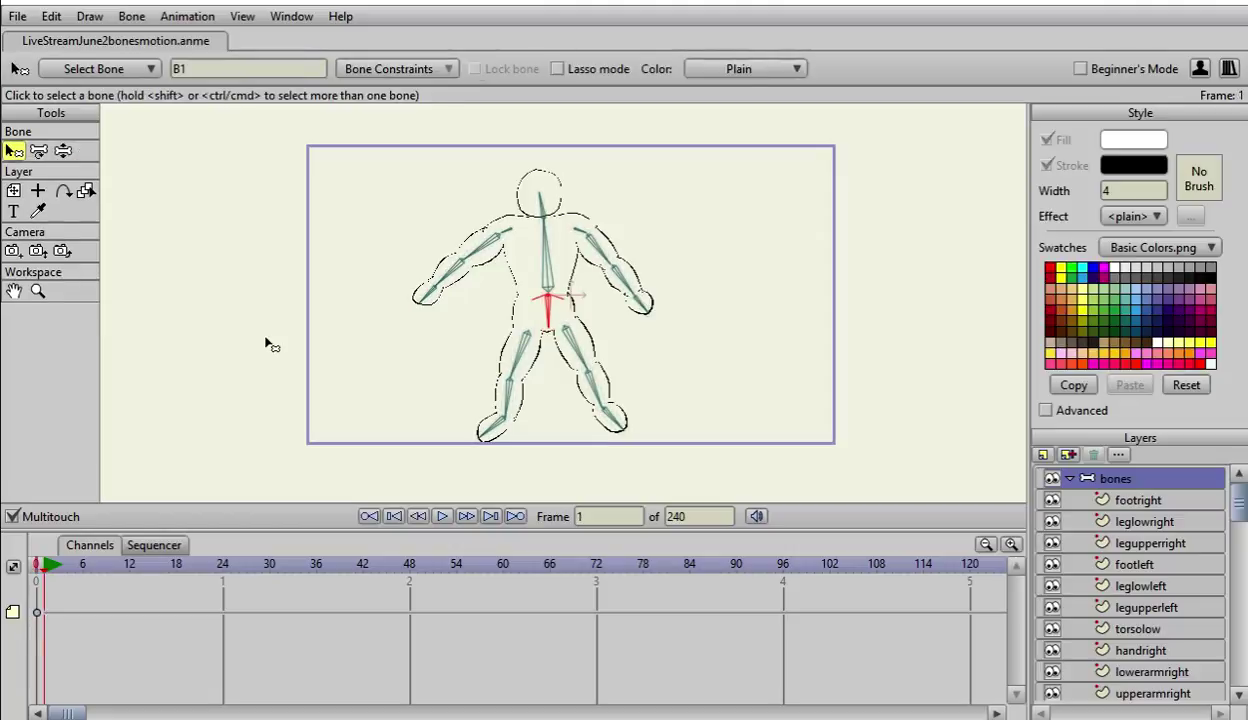
pyautogui.click(44, 155)
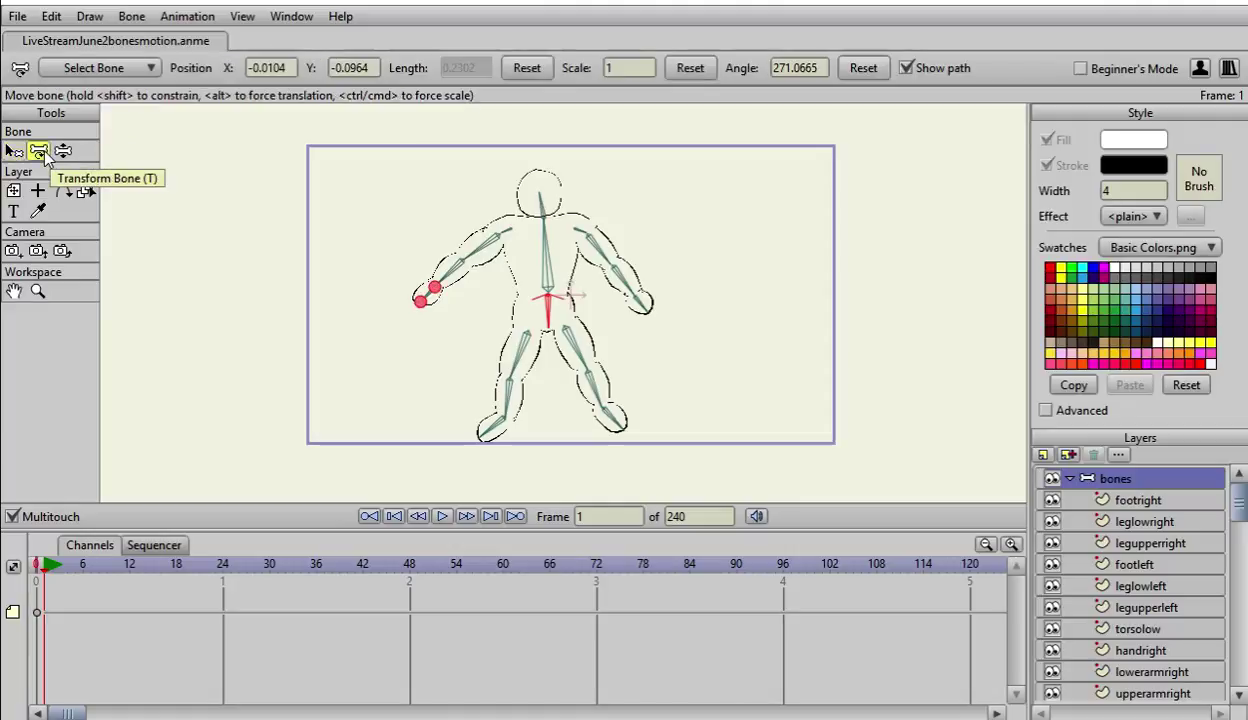
pyautogui.moveTo(549, 321)
pyautogui.mouseDown()
pyautogui.moveTo(533, 300)
pyautogui.moveTo(496, 334)
pyautogui.moveTo(482, 288)
pyautogui.moveTo(551, 338)
pyautogui.moveTo(571, 301)
pyautogui.moveTo(557, 340)
pyautogui.moveTo(543, 327)
pyautogui.moveTo(552, 318)
pyautogui.moveTo(540, 325)
pyautogui.mouseUp()
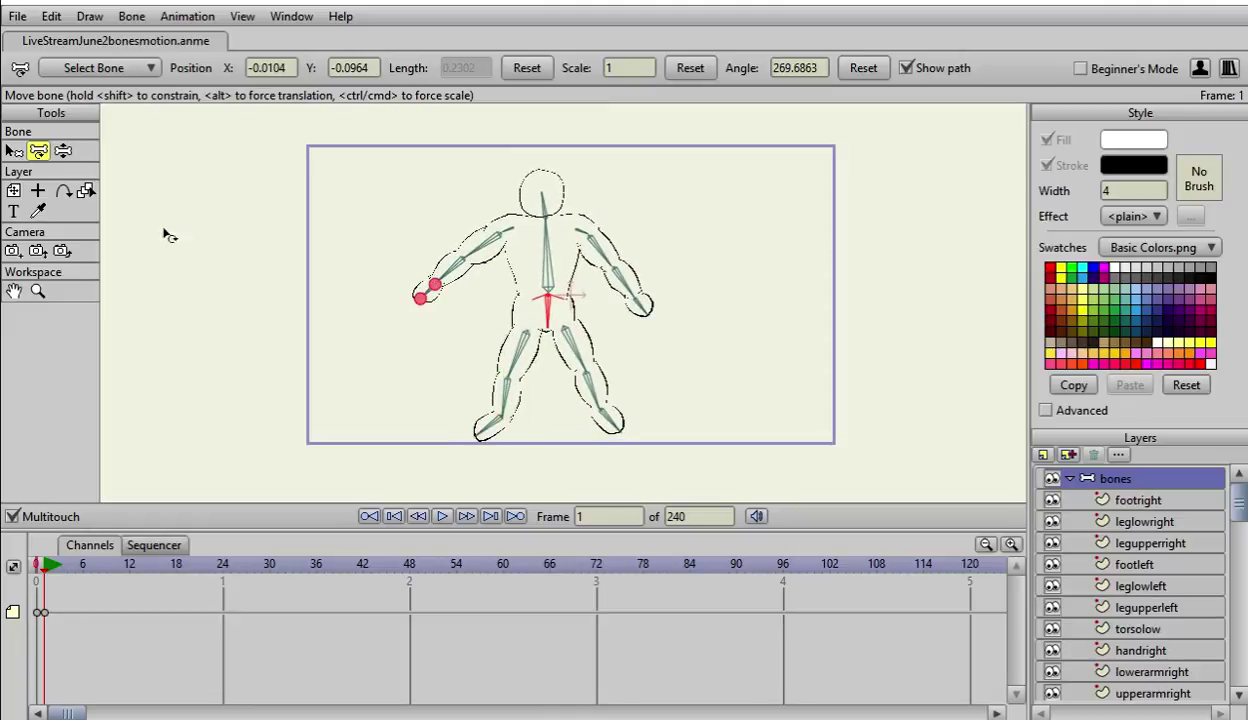
# Step: Use the Manipulate Bones tool at frame 1 to turn both feet flat and outward, and lower the figure slightly by its root bone
pyautogui.click(63, 150)
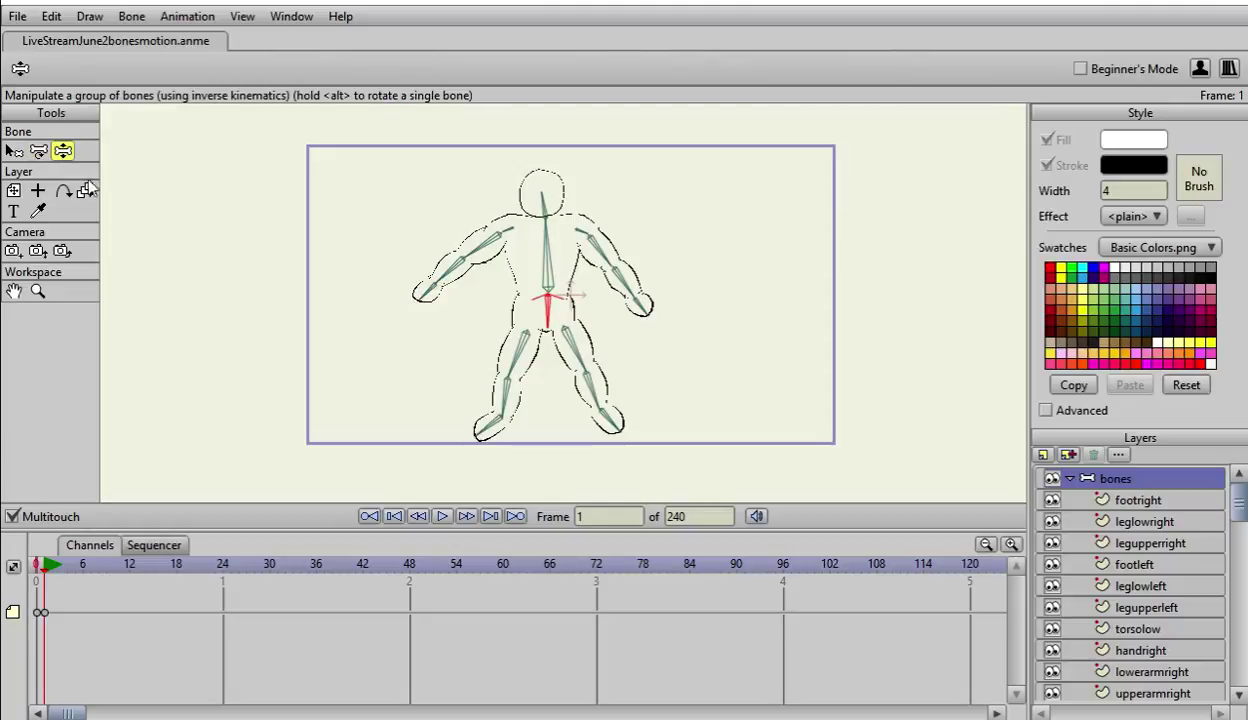
pyautogui.click(480, 417)
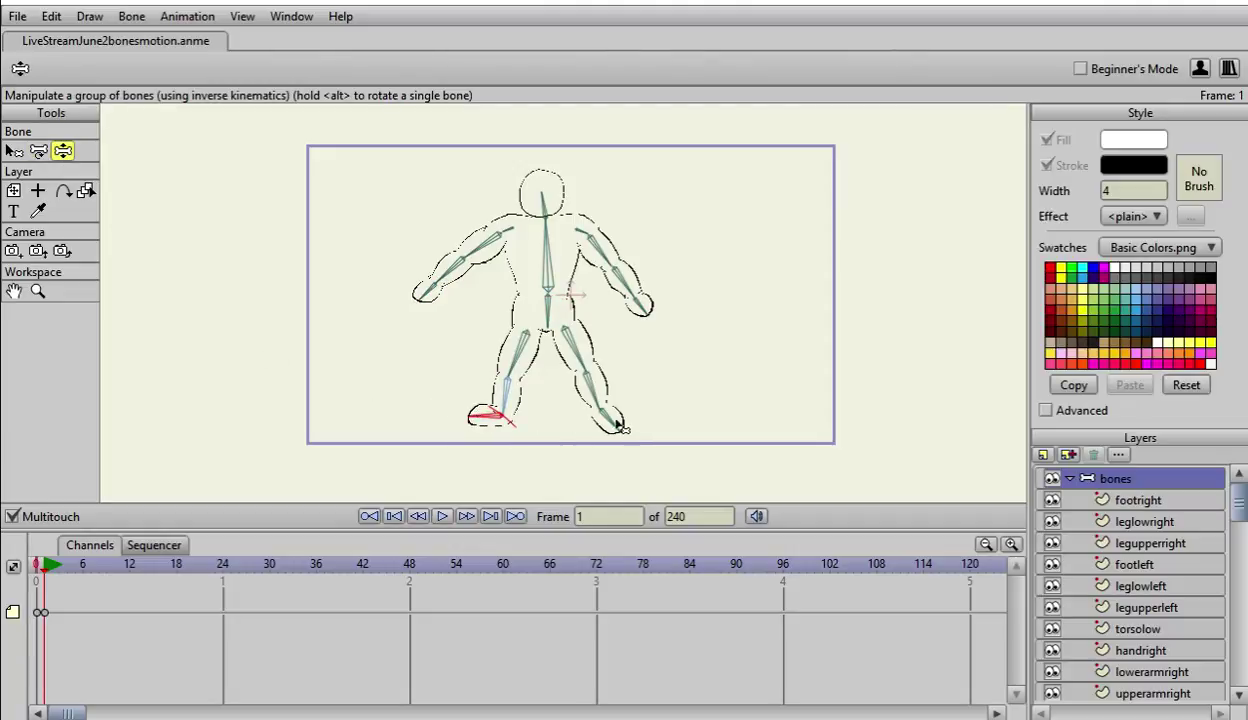
pyautogui.moveTo(620, 426); pyautogui.dragTo(608, 416)
pyautogui.moveTo(549, 312); pyautogui.dragTo(548, 325)
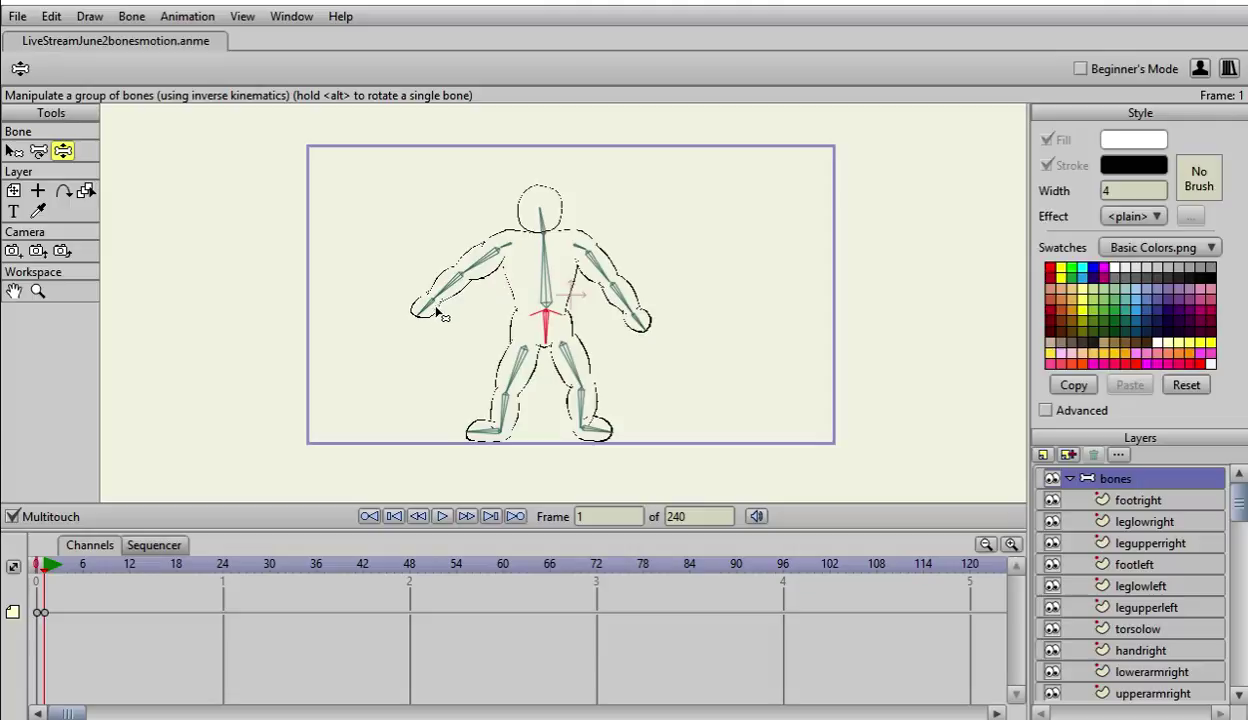
# Step: Bend both arms at frame 1 so that the figure's hands rest on its hips
pyautogui.moveTo(428, 305); pyautogui.dragTo(536, 304)
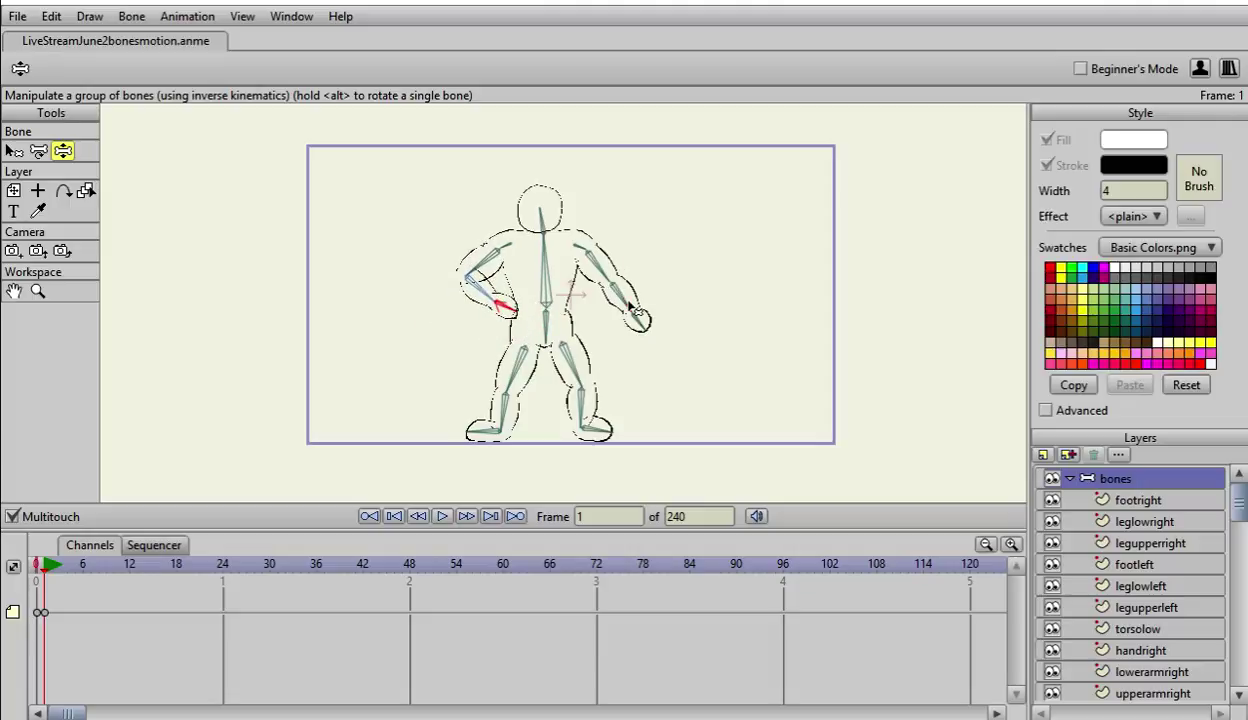
pyautogui.moveTo(622, 302); pyautogui.dragTo(585, 290)
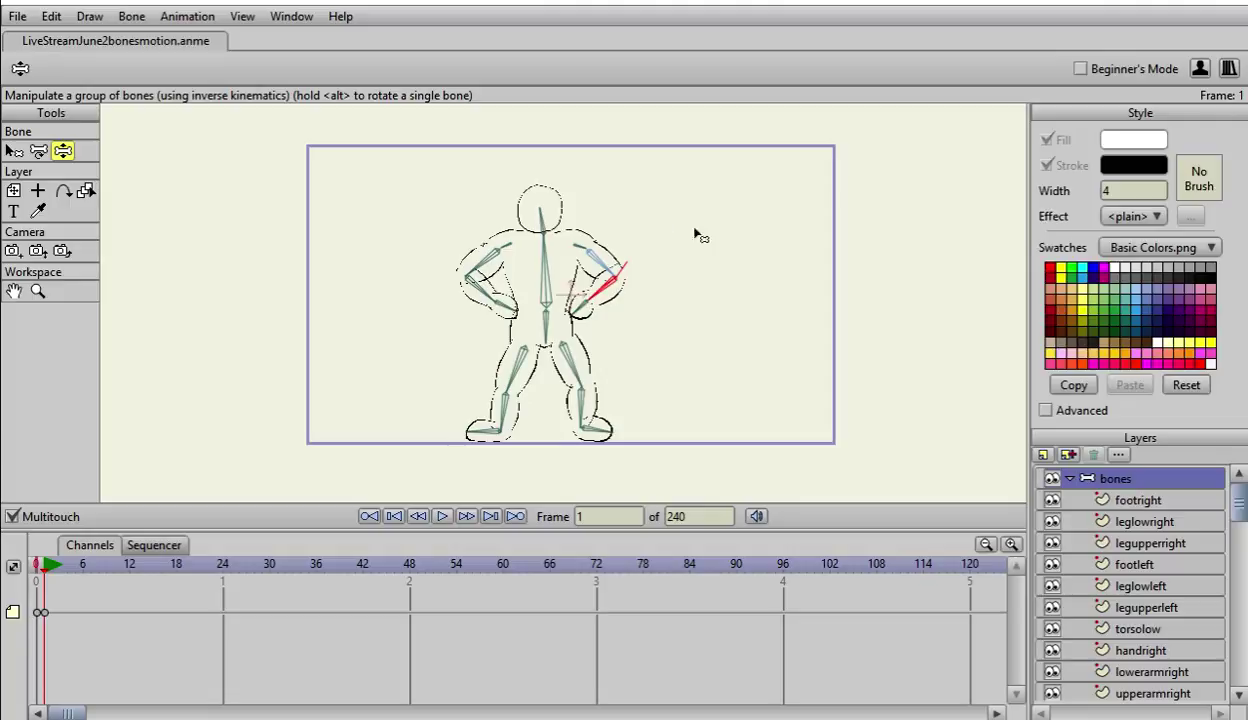
pyautogui.scroll(-3, 1172, 543)
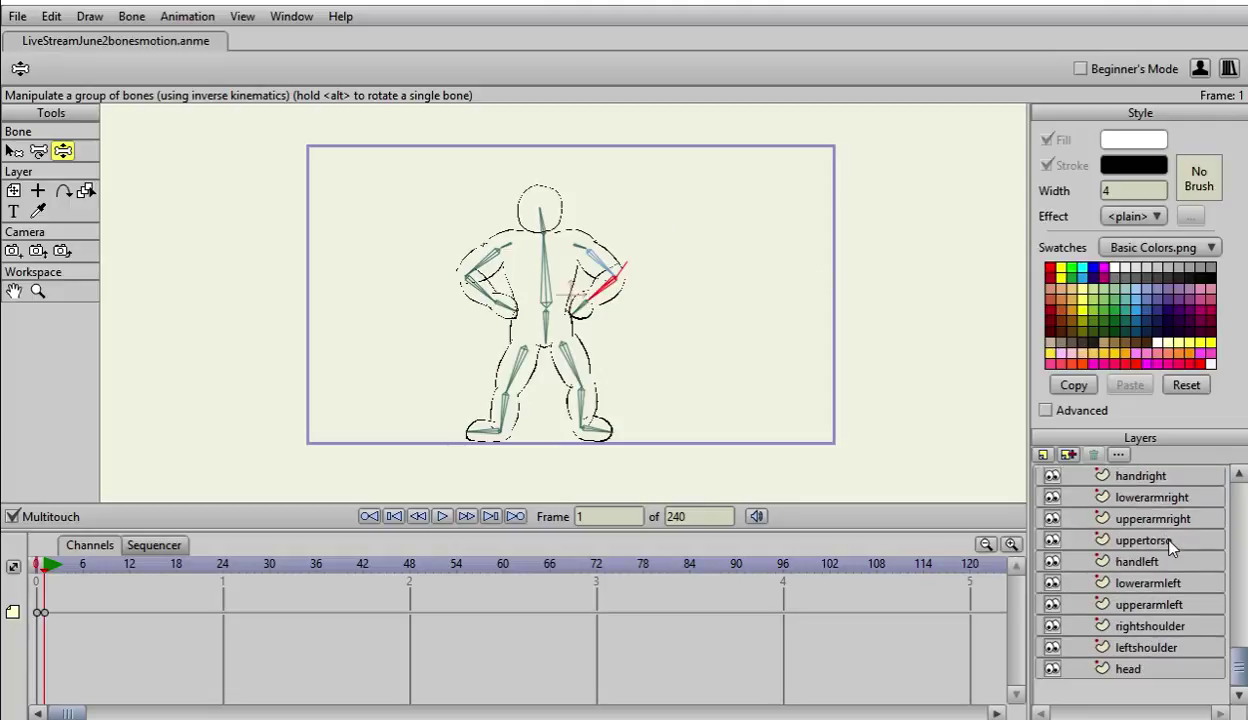
pyautogui.scroll(3, 1172, 543)
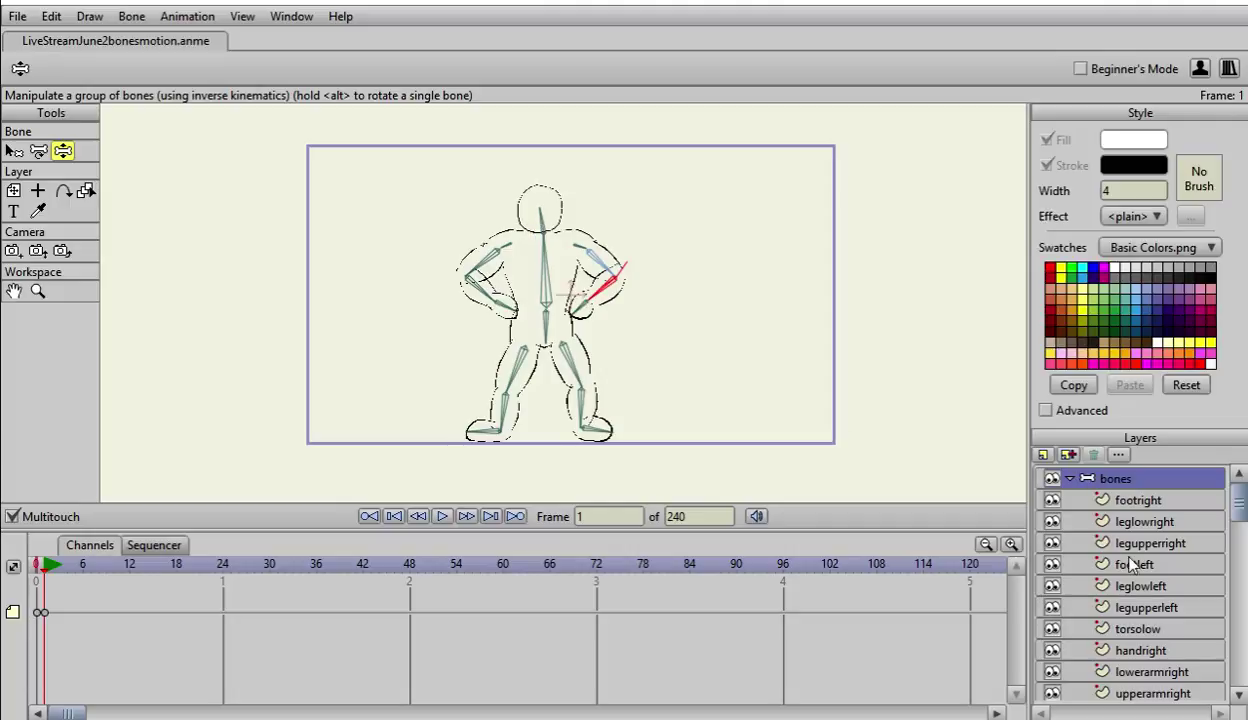
pyautogui.scroll(-4, 1138, 640)
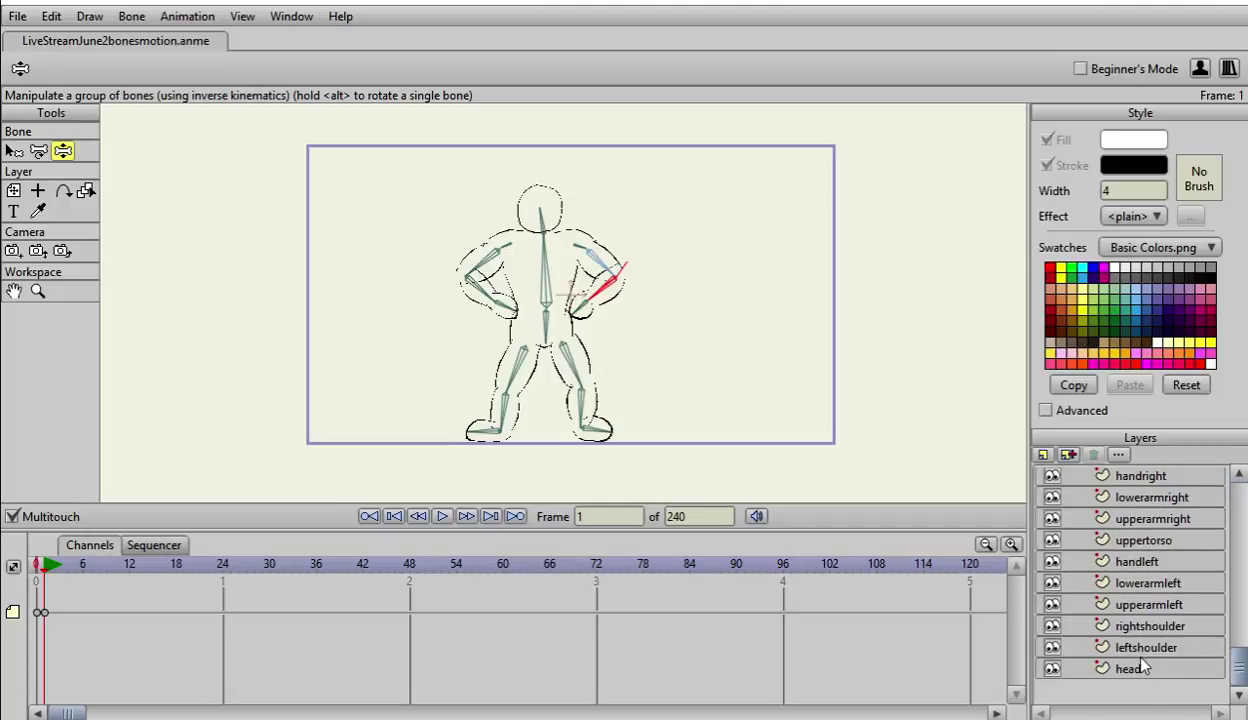
pyautogui.scroll(4, 1118, 500)
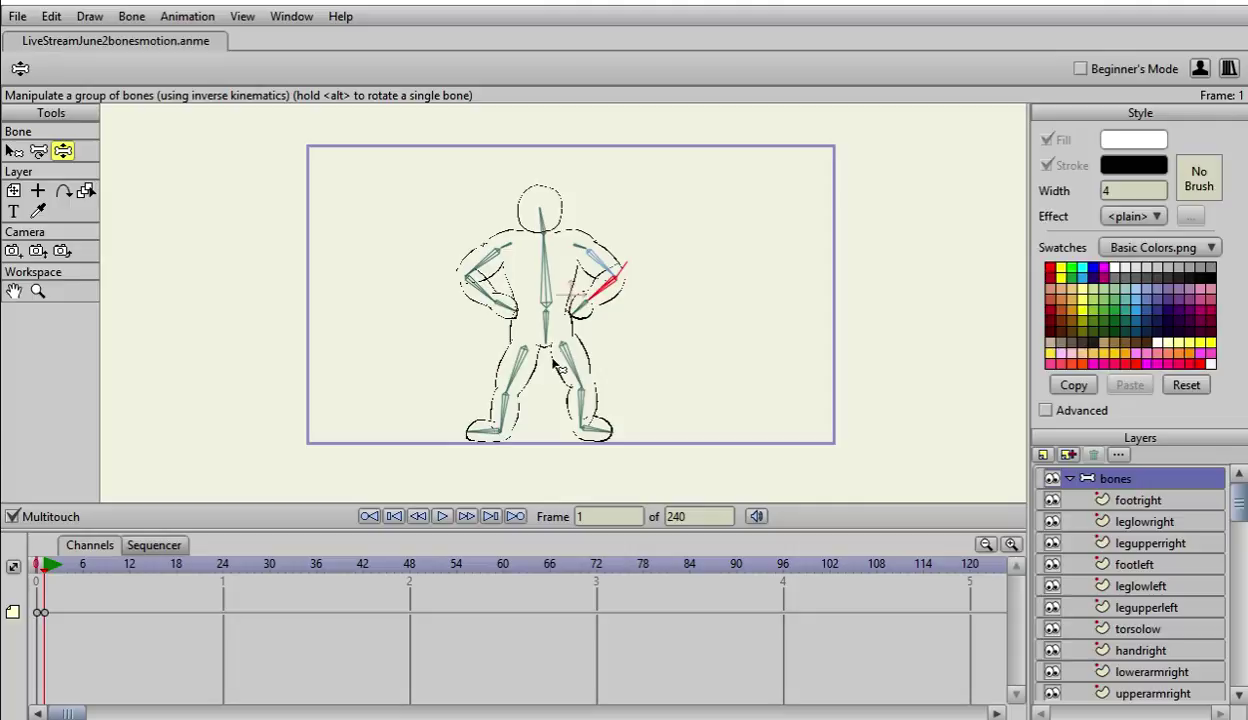
pyautogui.moveTo(572, 308)
pyautogui.mouseDown()
pyautogui.moveTo(600, 313)
pyautogui.moveTo(608, 300)
pyautogui.moveTo(632, 337)
pyautogui.moveTo(680, 290)
pyautogui.moveTo(648, 337)
pyautogui.moveTo(575, 305)
pyautogui.mouseUp()
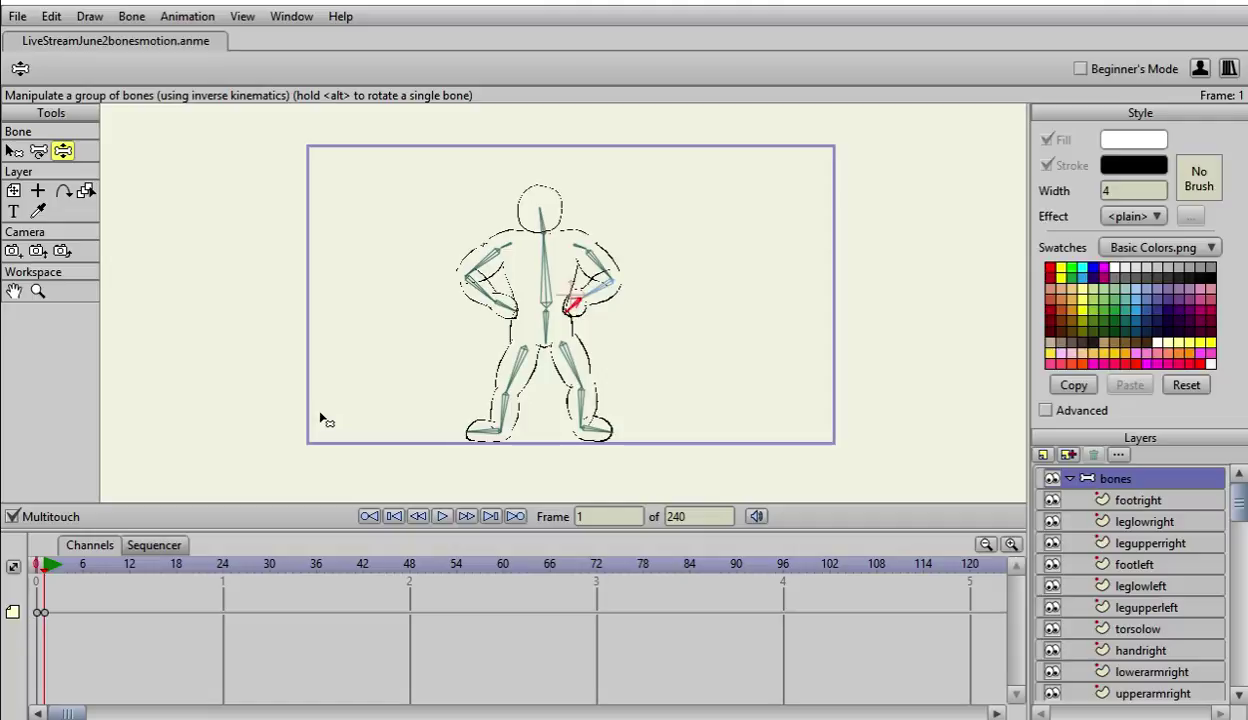
# Step: Advance the timeline from frame 1 to frame 12
pyautogui.hotkey('ctrl', 'Right')
pyautogui.hotkey('ctrl', 'Right')
pyautogui.hotkey('ctrl', 'Right')
pyautogui.hotkey('ctrl', 'Right')
pyautogui.hotkey('ctrl', 'Right')
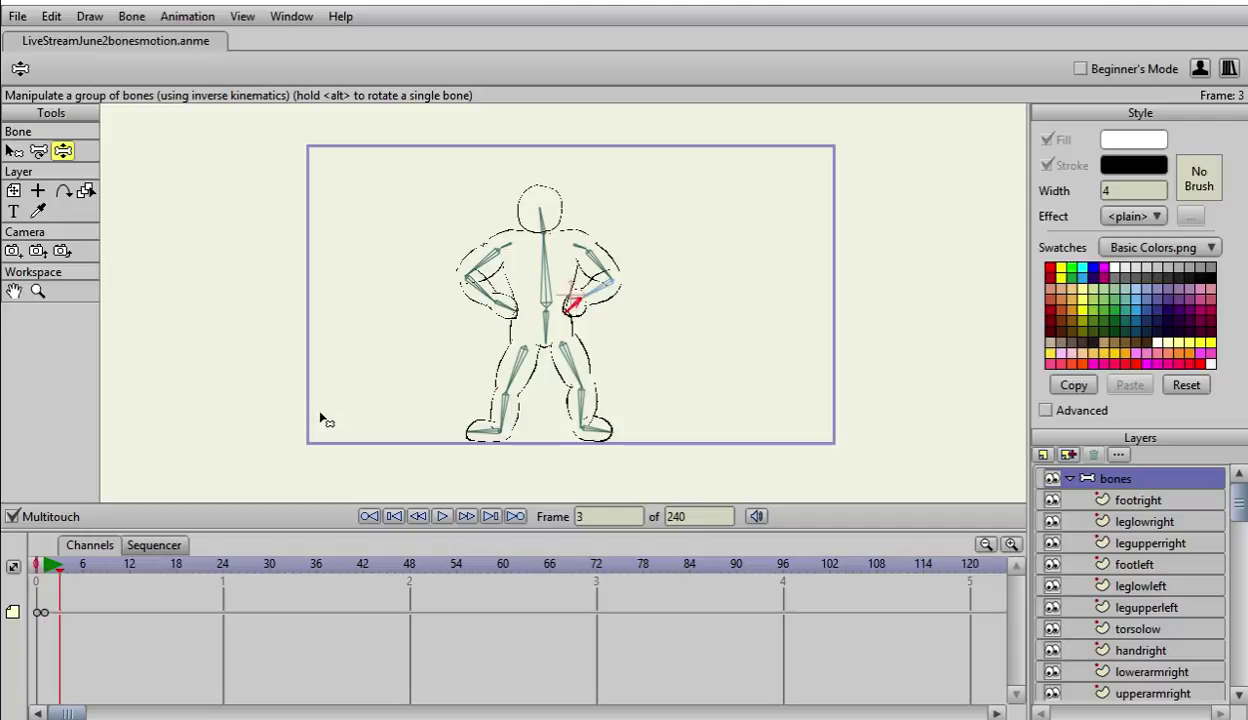
pyautogui.hotkey('ctrl', 'Right')
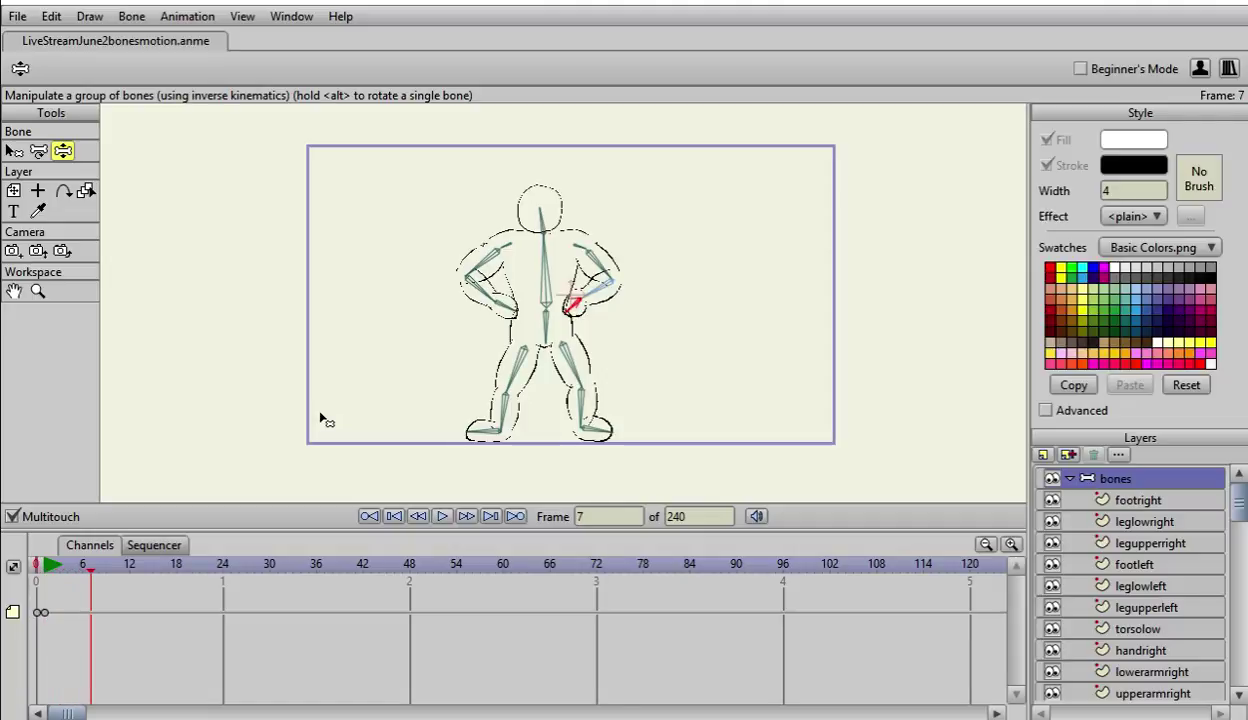
pyautogui.hotkey('ctrl', 'Right')
pyautogui.hotkey('ctrl', 'Right')
pyautogui.hotkey('ctrl', 'Right')
pyautogui.hotkey('ctrl', 'Right')
pyautogui.hotkey('ctrl', 'Right')
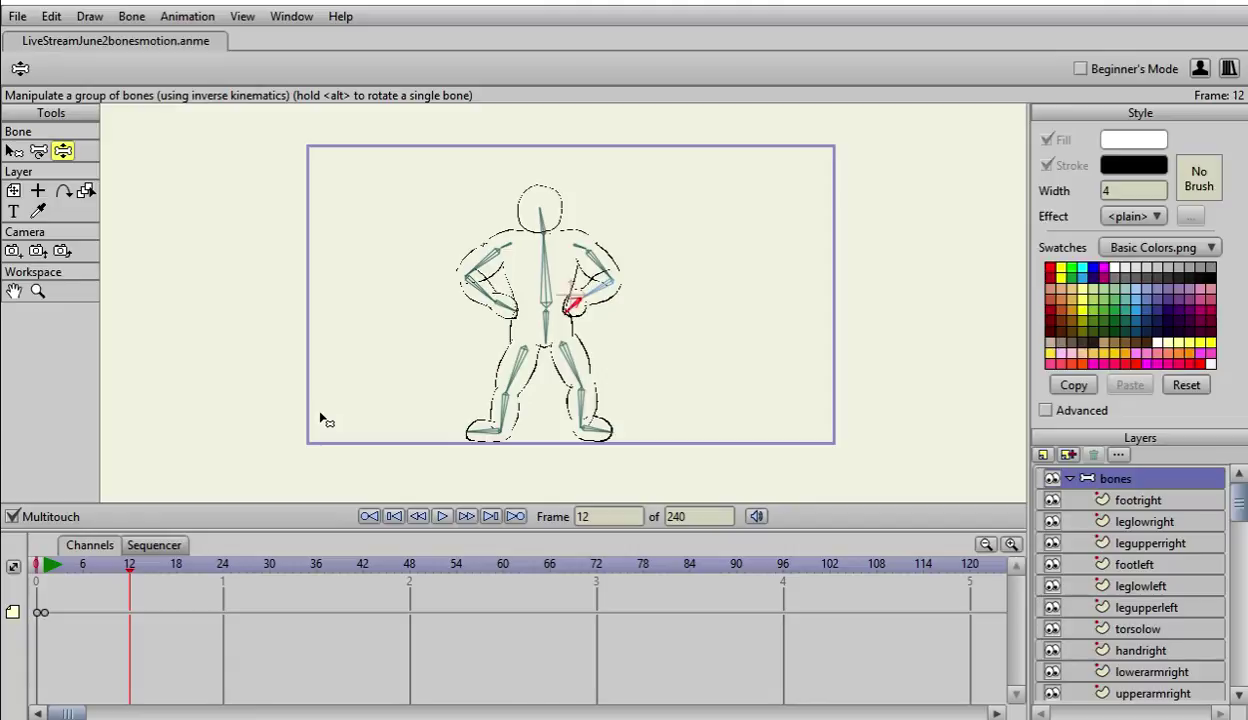
# Step: Step the timeline back and forth between frames 12 and 24 to examine the half-second spacing
pyautogui.press('Right')
pyautogui.press('Right')
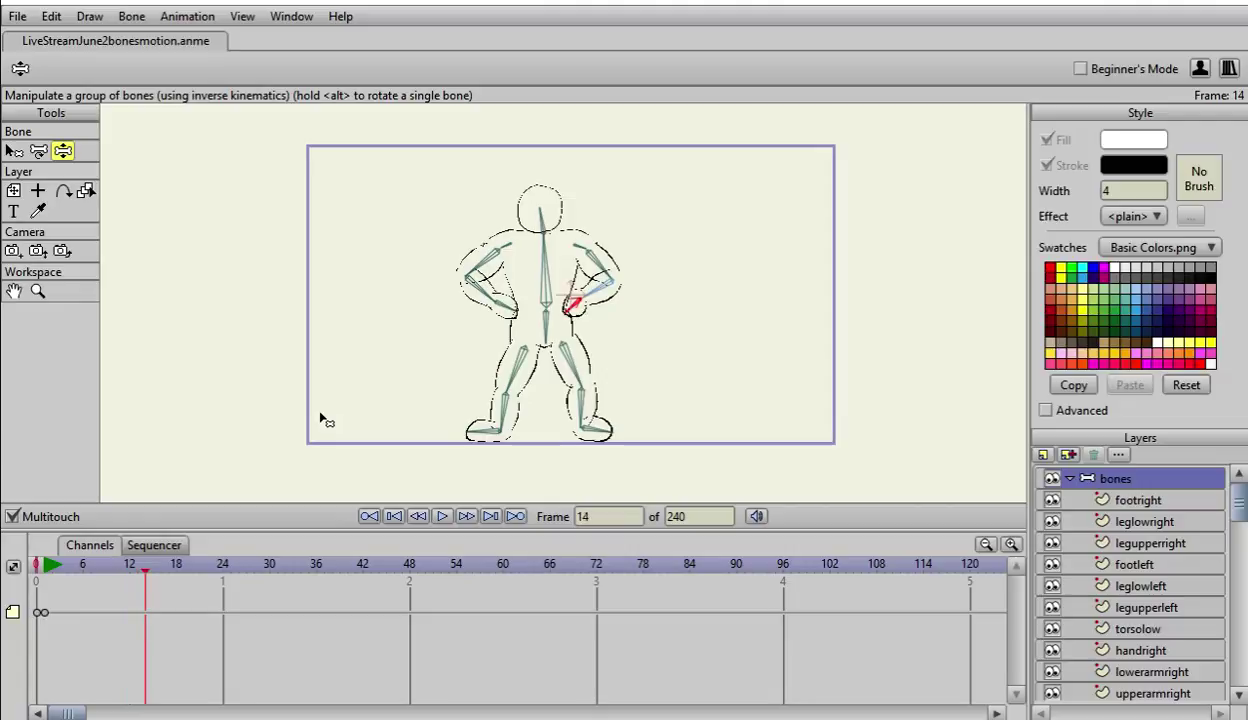
pyautogui.press('Right')
pyautogui.press('Right')
pyautogui.press('Right')
pyautogui.press('Right')
pyautogui.press('Right')
pyautogui.press('Right')
pyautogui.press('Right')
pyautogui.press('Right')
pyautogui.press('Right')
pyautogui.press('Right')
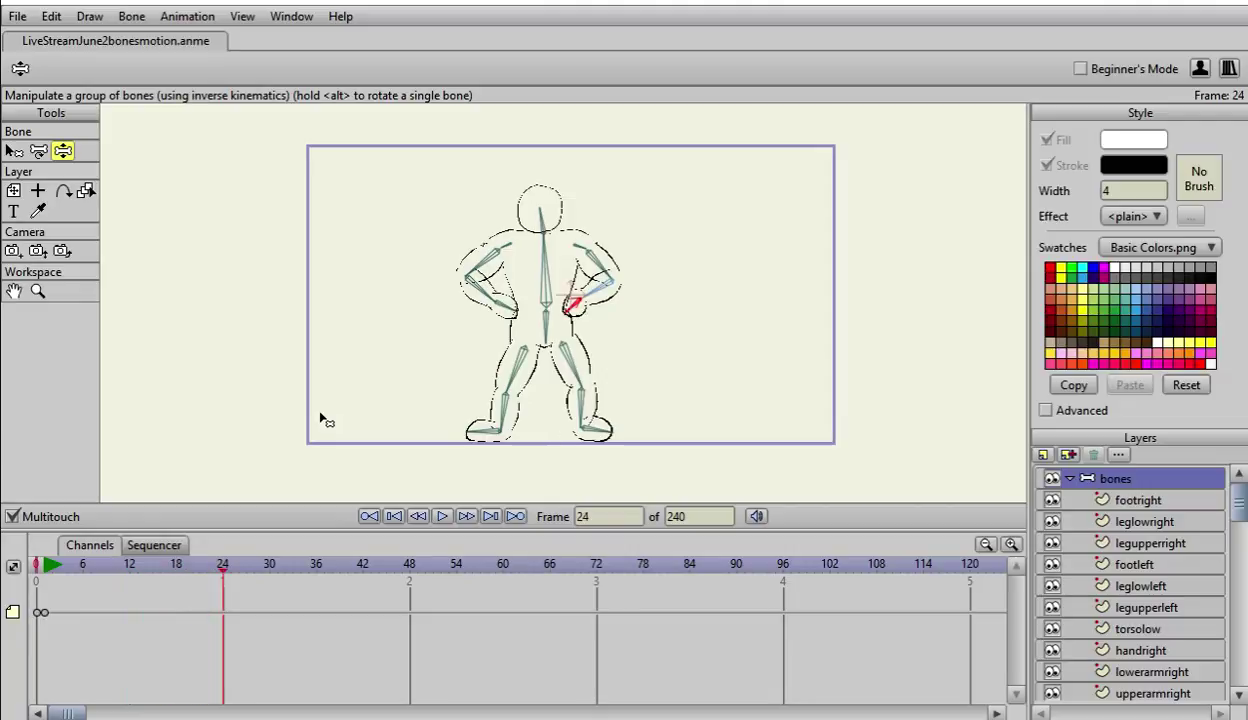
pyautogui.press('Left')
pyautogui.press('Left')
pyautogui.press('Left')
pyautogui.press('Left')
pyautogui.press('Left')
pyautogui.press('Left')
pyautogui.press('Left')
pyautogui.press('Left')
pyautogui.press('Left')
pyautogui.press('Left')
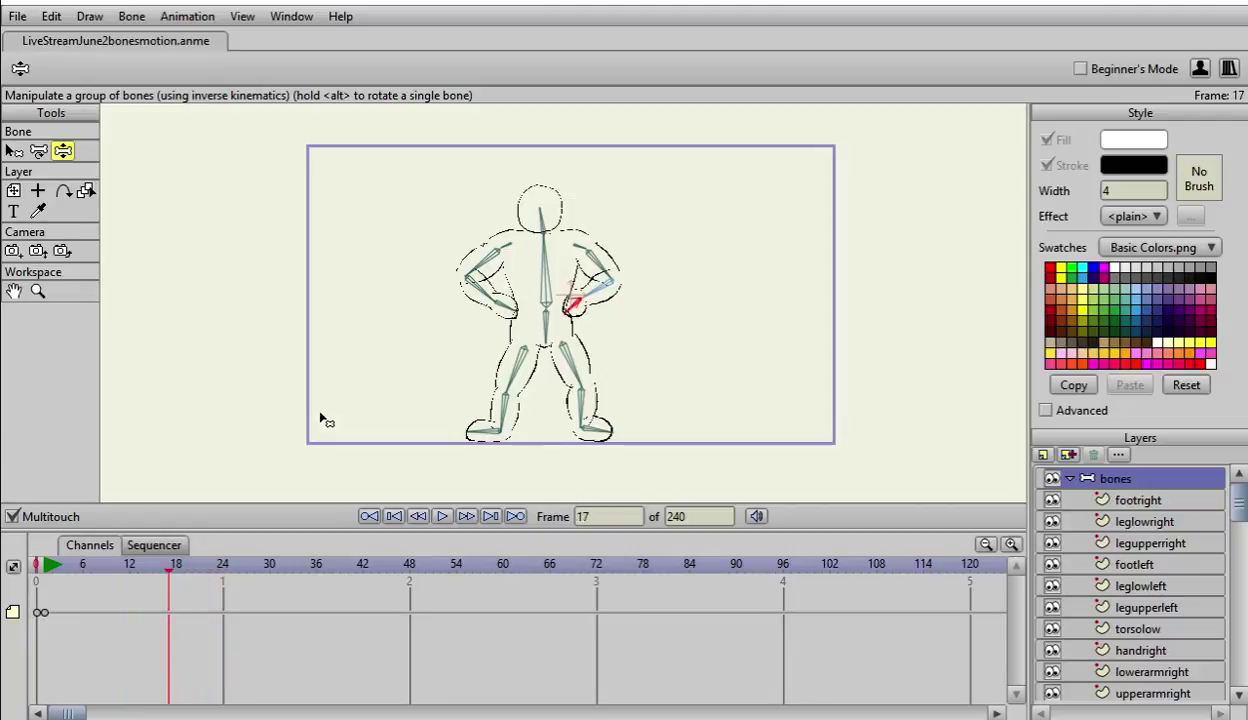
pyautogui.press('Left')
pyautogui.press('Left')
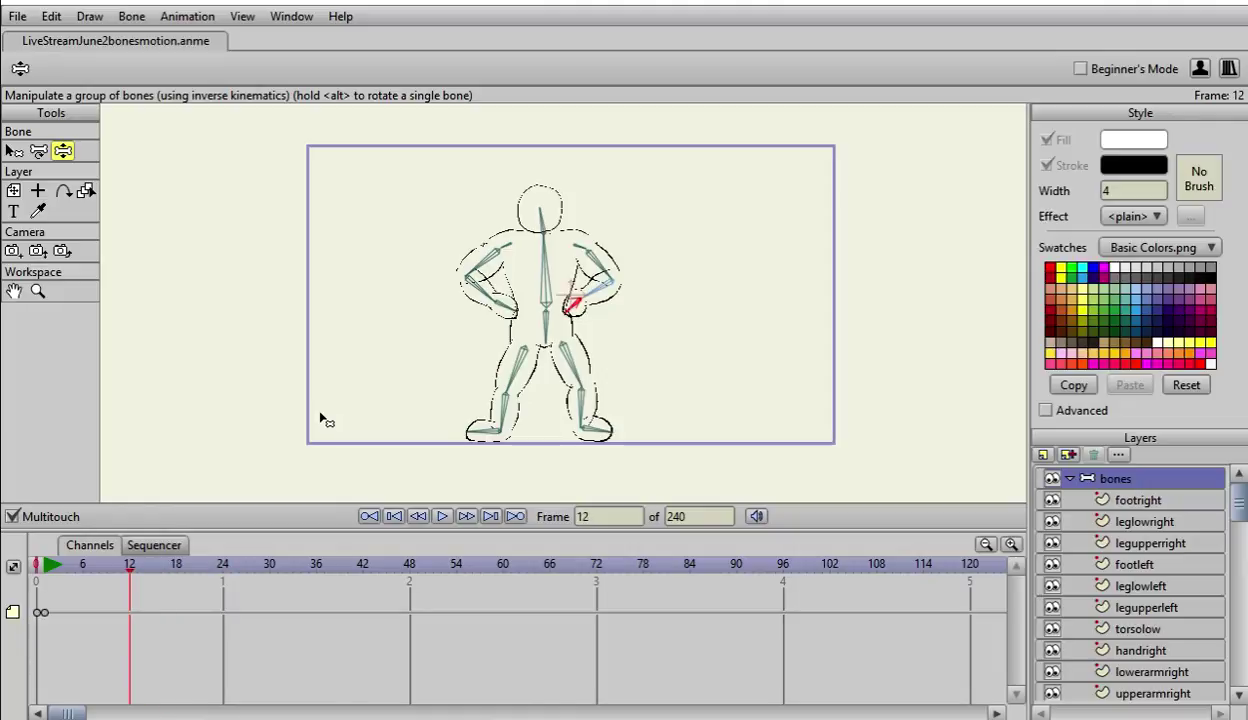
pyautogui.press('Right')
pyautogui.press('Right')
pyautogui.press('Right')
pyautogui.press('Right')
pyautogui.press('Right')
pyautogui.press('Right')
pyautogui.press('Right')
pyautogui.press('Right')
pyautogui.press('Right')
pyautogui.press('Right')
pyautogui.press('Right')
pyautogui.press('Right')
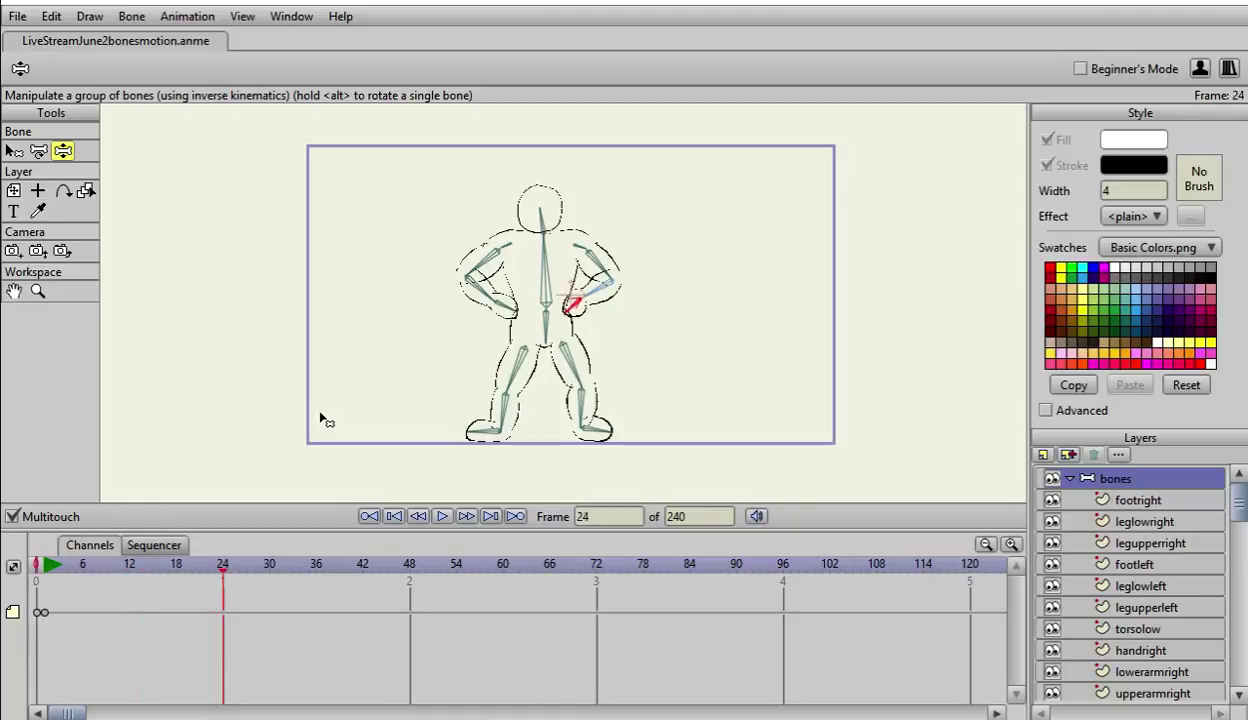
pyautogui.press('Right')
# Step: Tilt the head bone slightly toward screen right at frame 12, and play back the motion briefly
pyautogui.click(130, 566)
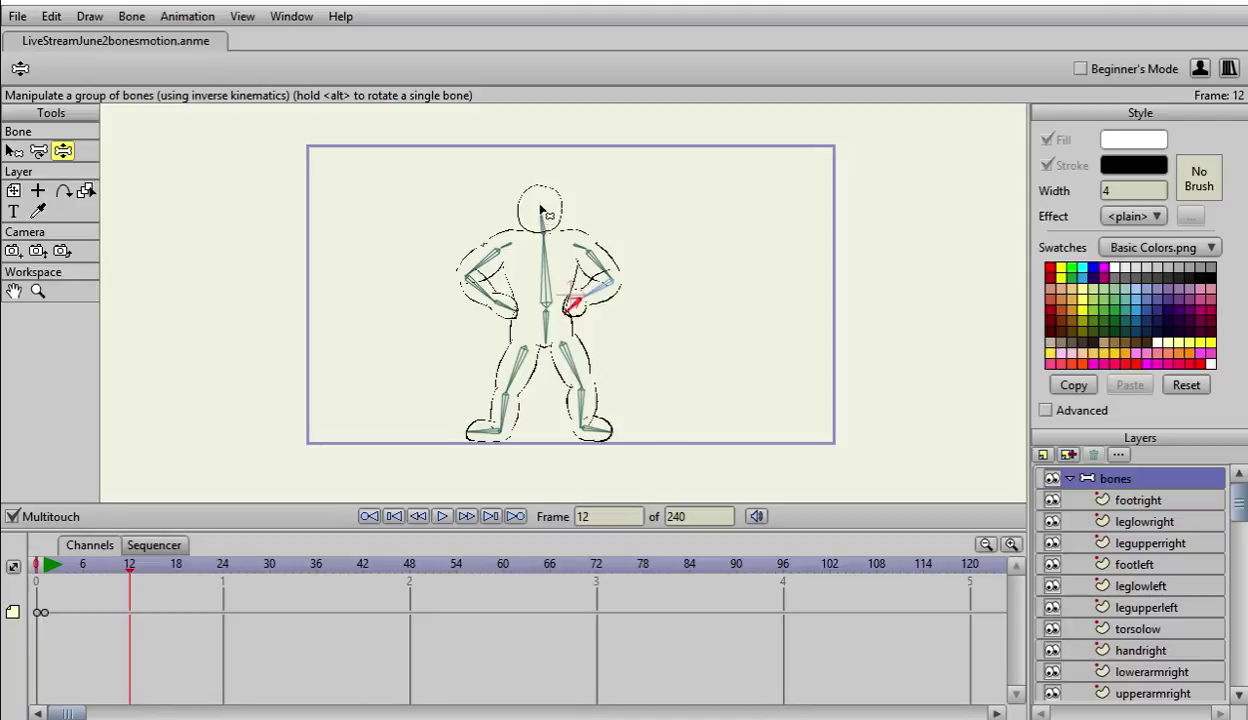
pyautogui.moveTo(541, 213); pyautogui.dragTo(549, 211)
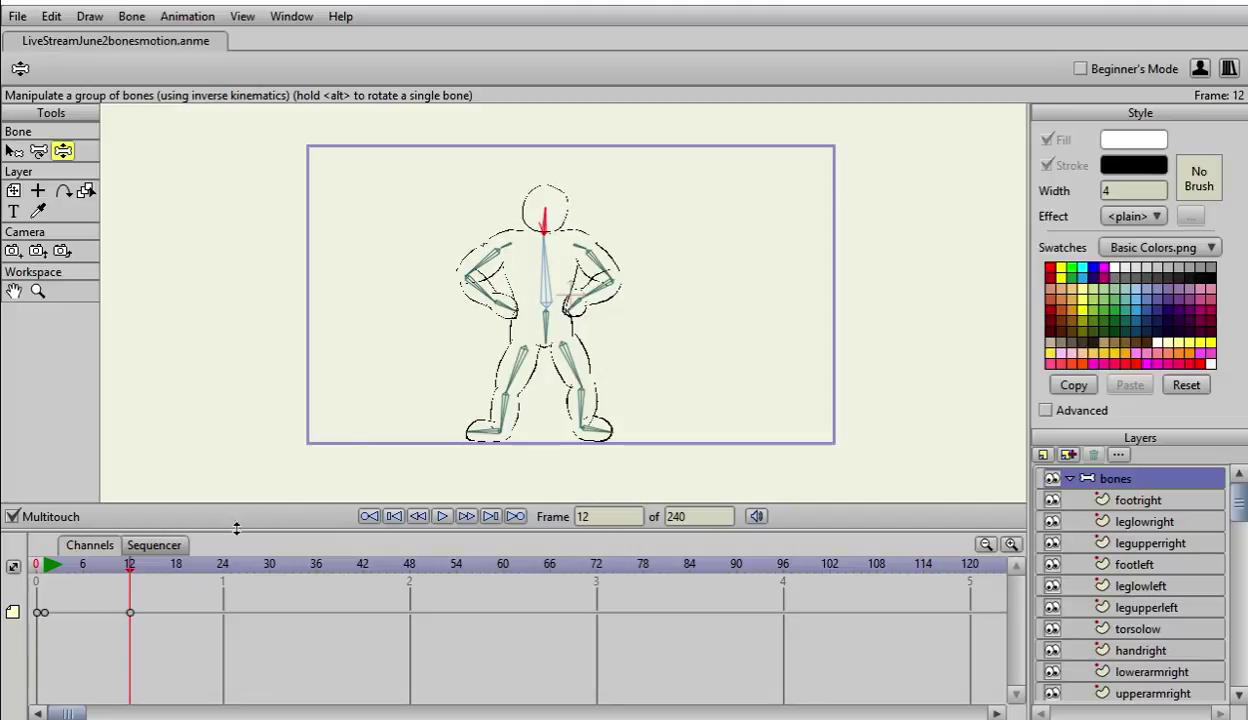
pyautogui.click(122, 587)
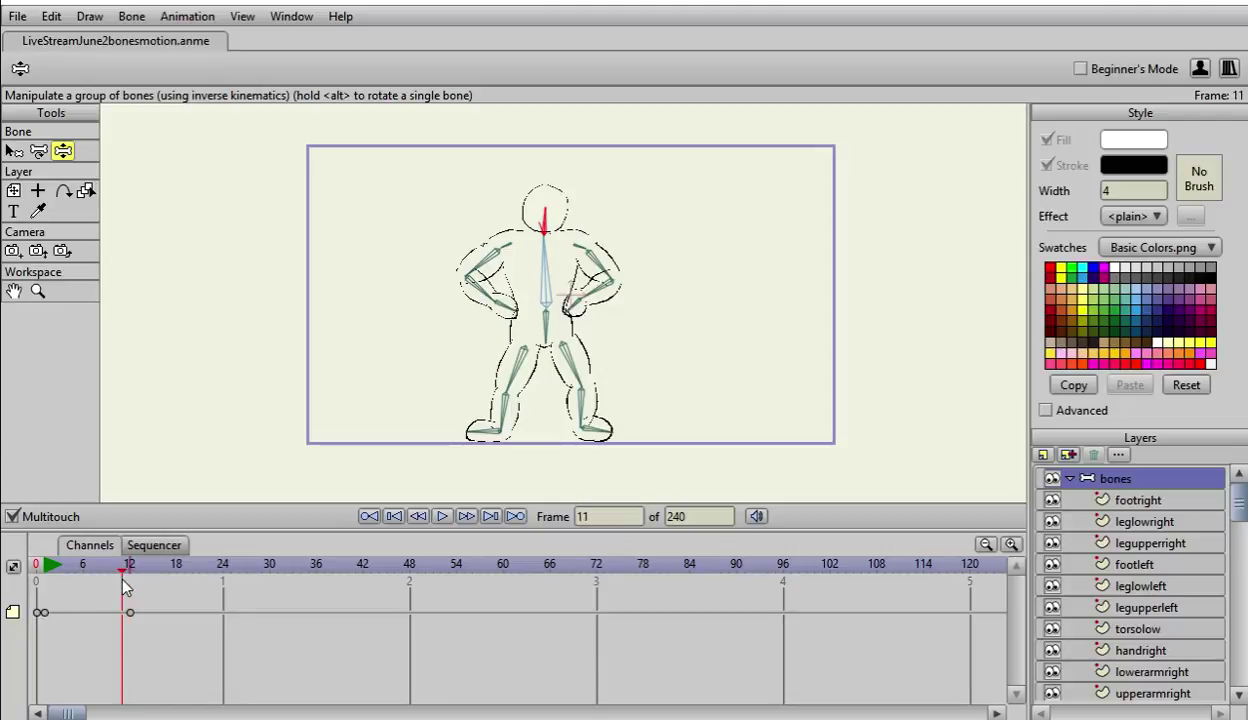
pyautogui.press('space')
pyautogui.press('space')
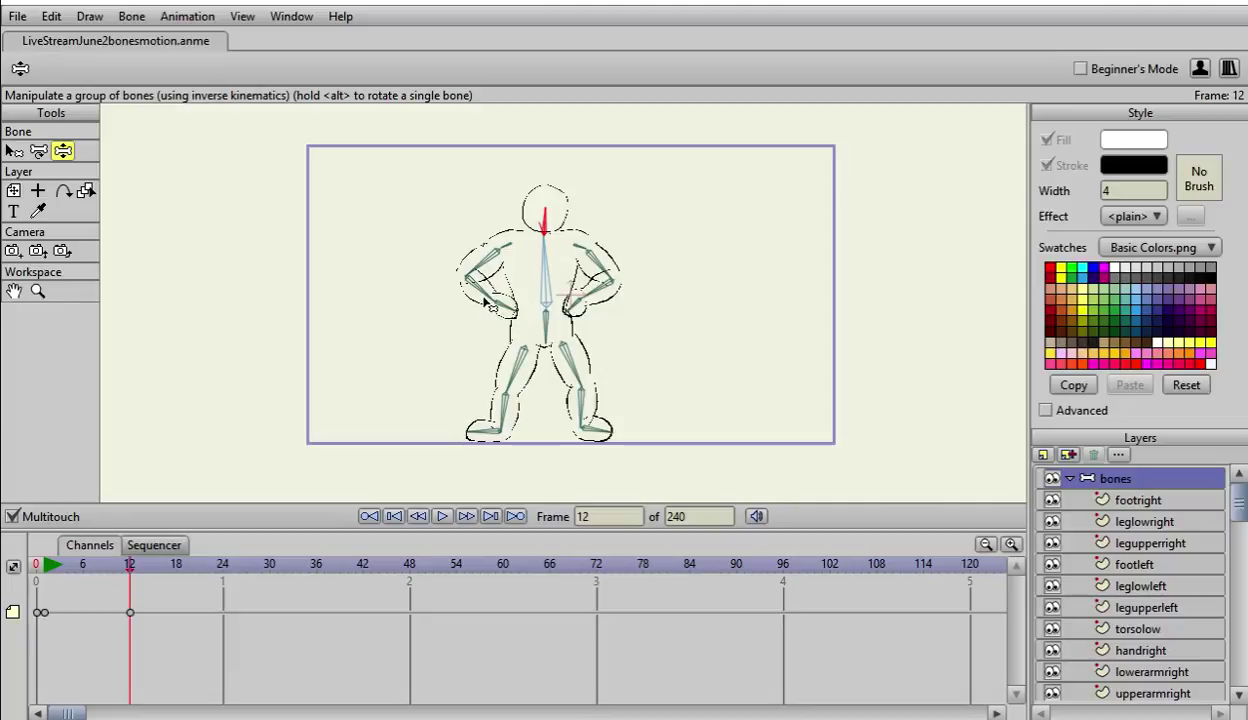
# Step: Lower both arms at frame 12 to hang beside the body, and step back through the frames to check the motion from frame 1
pyautogui.moveTo(480, 300); pyautogui.dragTo(472, 340)
pyautogui.moveTo(578, 296); pyautogui.dragTo(618, 334)
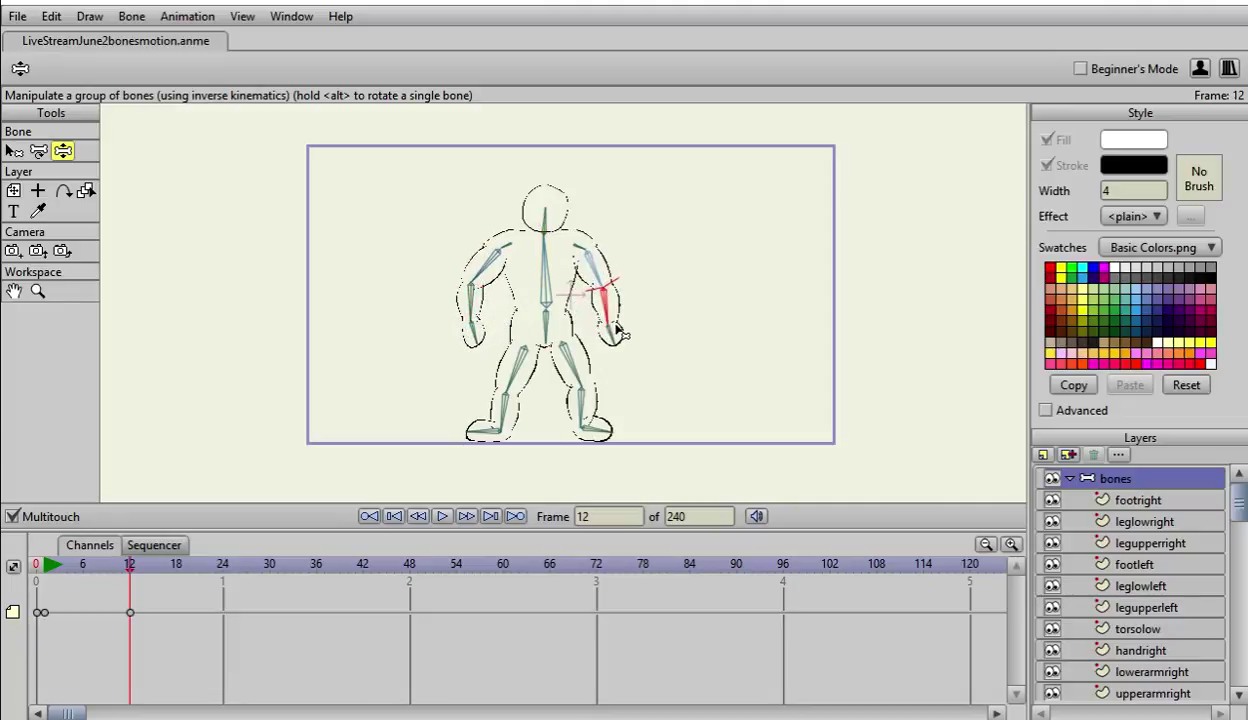
pyautogui.press('Left')
pyautogui.press('Left')
pyautogui.press('Left')
pyautogui.press('Left')
pyautogui.press('Left')
pyautogui.press('Left')
pyautogui.press('Left')
pyautogui.press('Left')
pyautogui.press('Left')
pyautogui.press('Left')
pyautogui.press('Left')
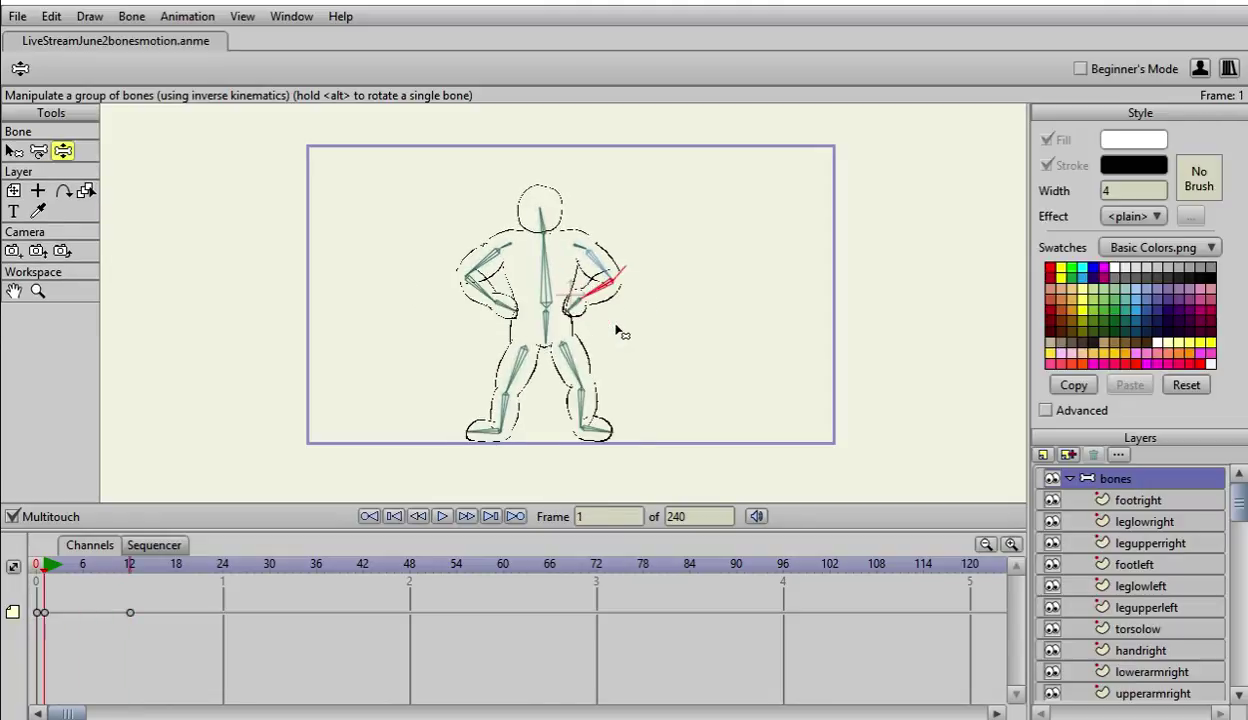
pyautogui.press('Left')
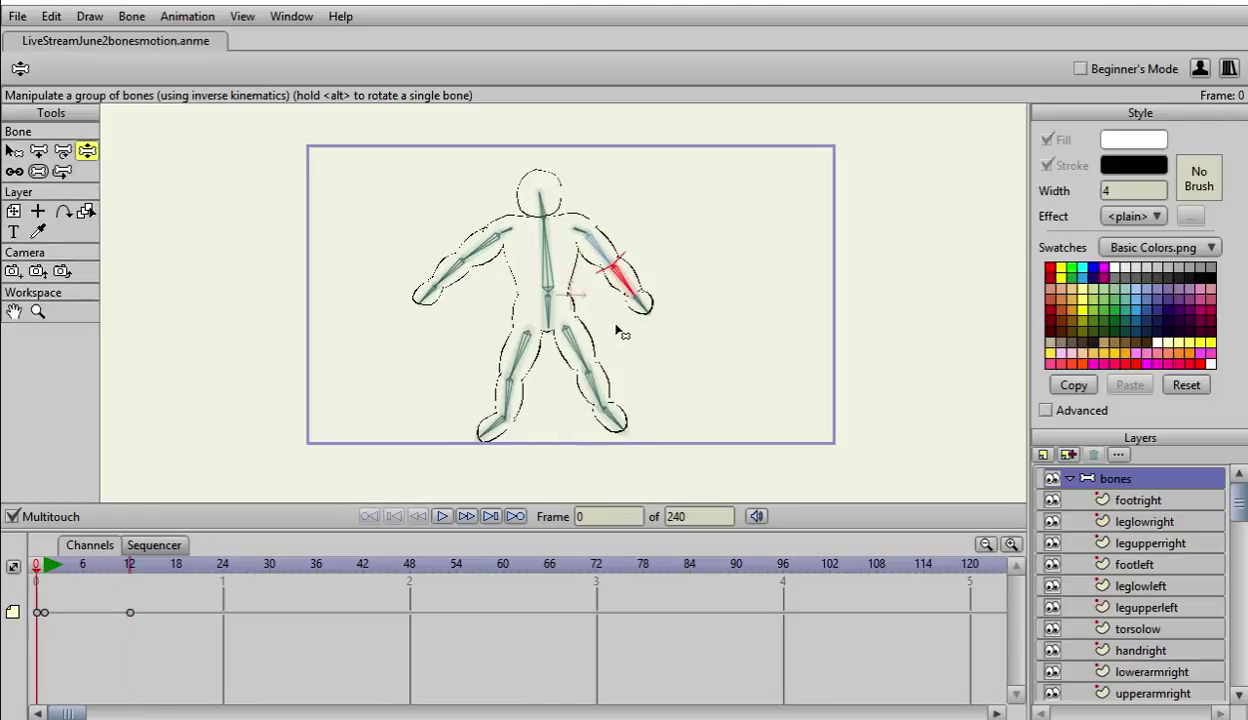
pyautogui.press('Right')
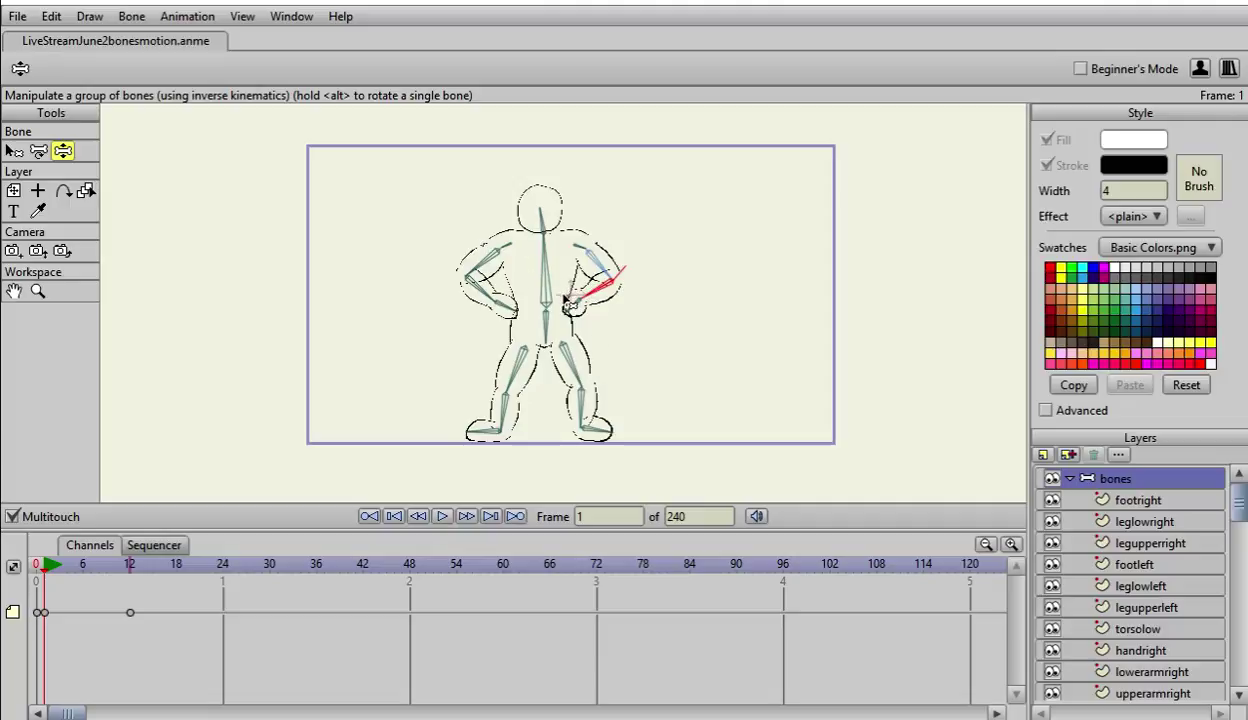
# Step: Adjust the screen-left lower leg bone slightly at frame 1, and step through the frames up to about 14 and back to check the motion
pyautogui.moveTo(497, 407); pyautogui.dragTo(522, 404)
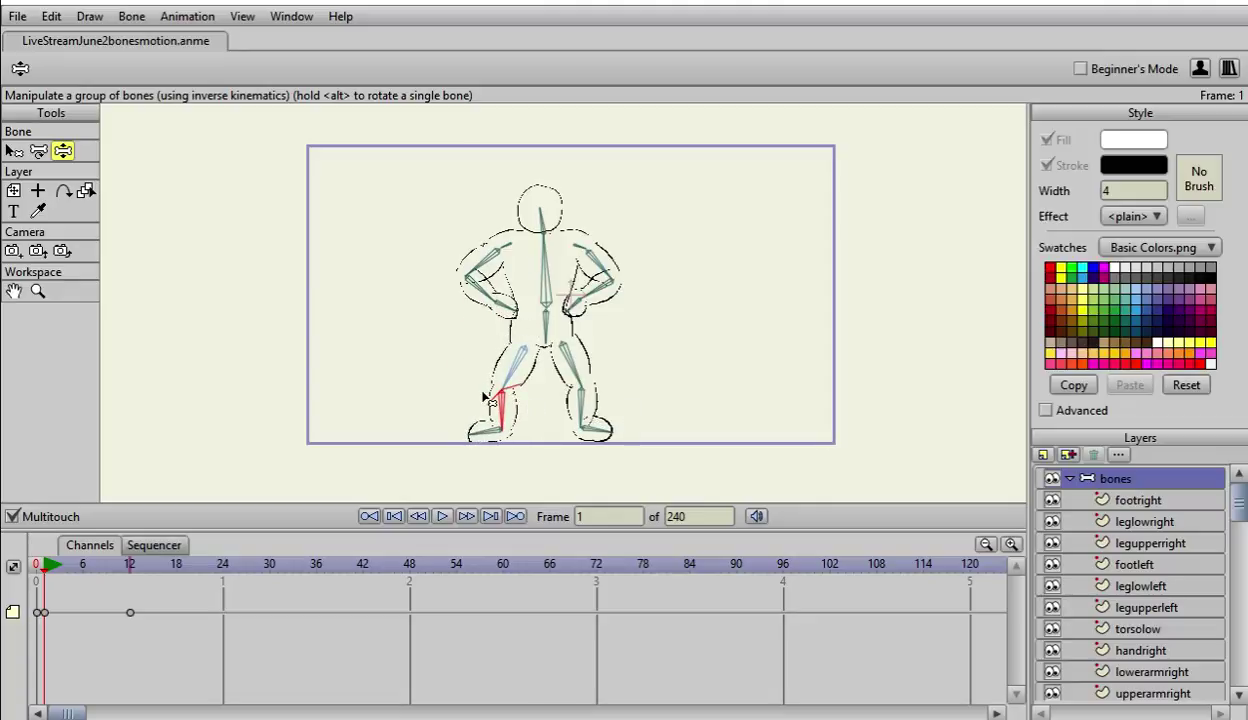
pyautogui.press('Right')
pyautogui.press('Right')
pyautogui.press('Right')
pyautogui.press('Right')
pyautogui.press('Right')
pyautogui.press('Right')
pyautogui.press('Right')
pyautogui.press('Right')
pyautogui.press('Right')
pyautogui.press('Right')
pyautogui.press('Right')
pyautogui.press('Right')
pyautogui.press('Right')
pyautogui.press('Right')
pyautogui.press('Right')
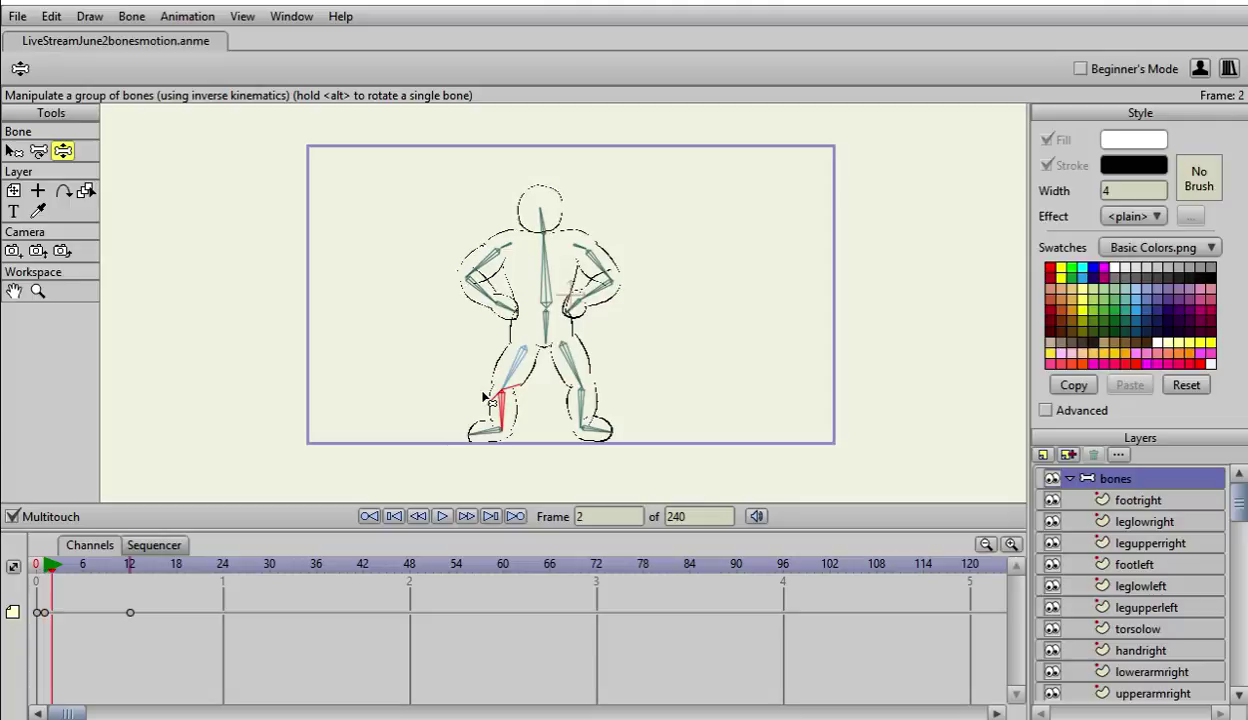
pyautogui.press('Left')
pyautogui.press('Left')
pyautogui.press('Left')
pyautogui.press('Left')
pyautogui.press('Left')
pyautogui.press('Left')
pyautogui.press('Left')
pyautogui.press('Left')
pyautogui.press('Left')
pyautogui.press('Left')
pyautogui.press('Left')
pyautogui.press('Left')
pyautogui.press('Left')
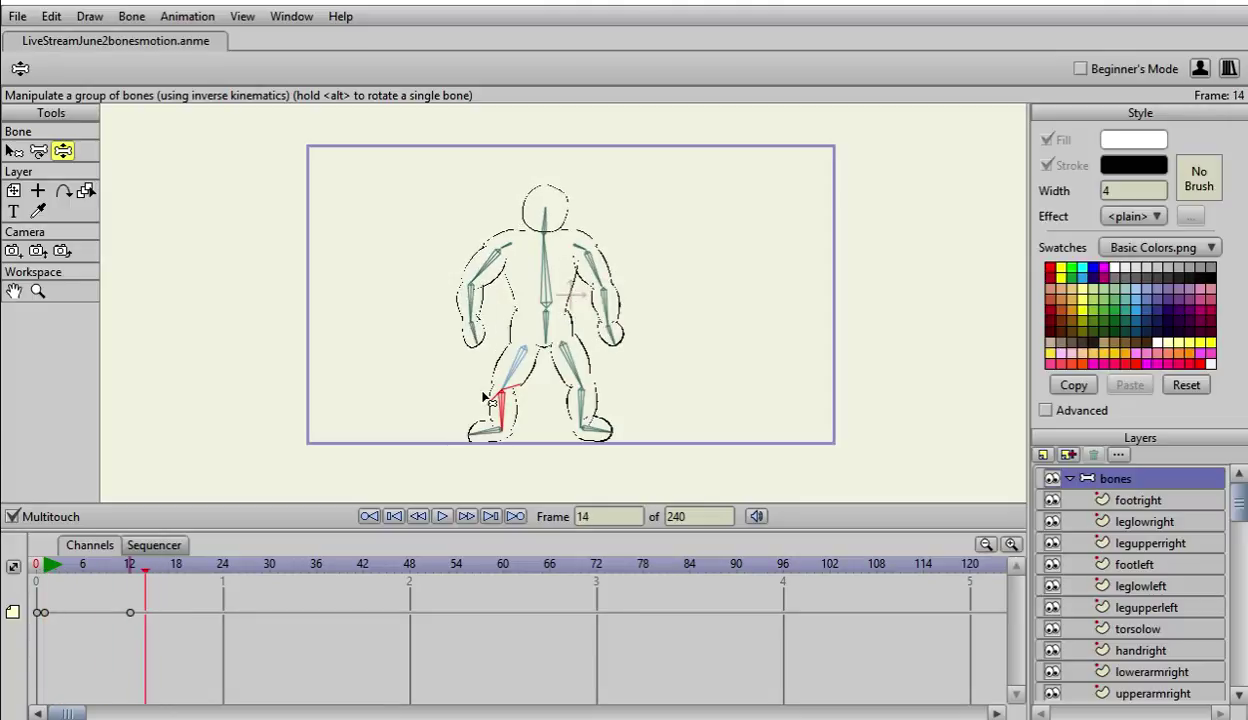
pyautogui.press('Left')
pyautogui.press('Left')
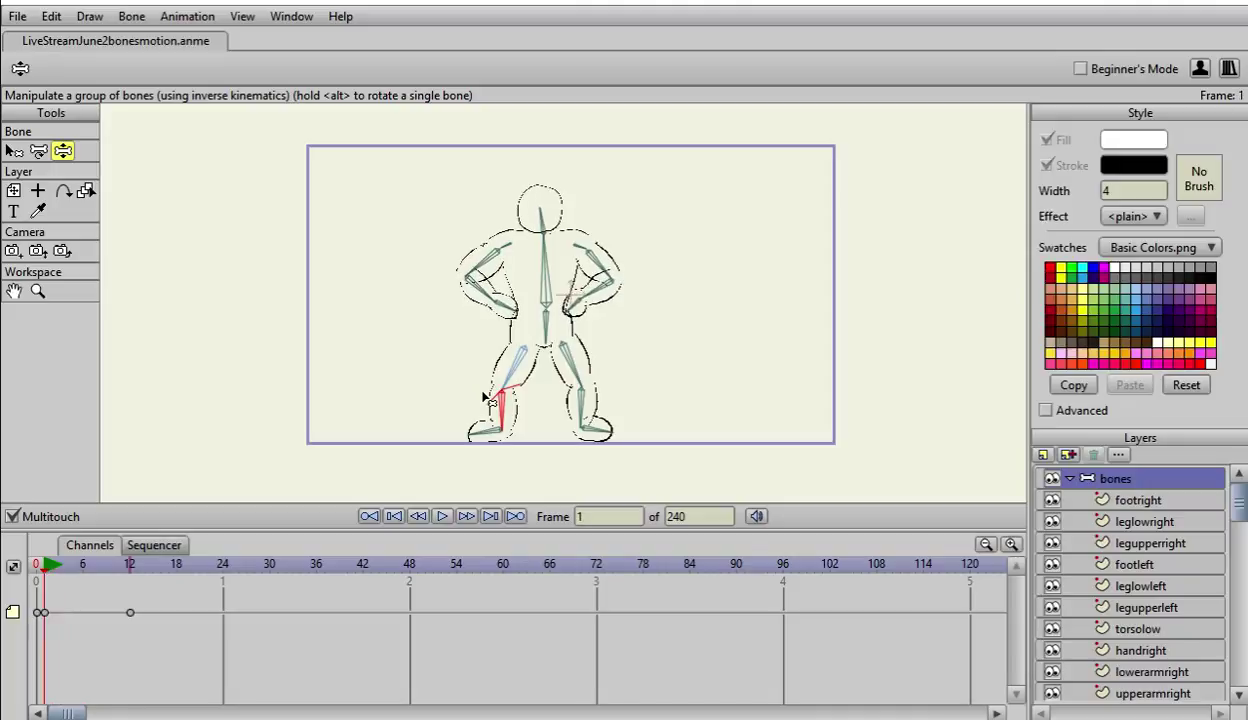
# Step: Raise the screen-right arm at frame 24 so it extends straight out to the side at shoulder height
pyautogui.press('Right')
pyautogui.press('Right')
pyautogui.press('Right')
pyautogui.press('Right')
pyautogui.press('Right')
pyautogui.press('Right')
pyautogui.press('Right')
pyautogui.press('Right')
pyautogui.press('Right')
pyautogui.press('Right')
pyautogui.press('Right')
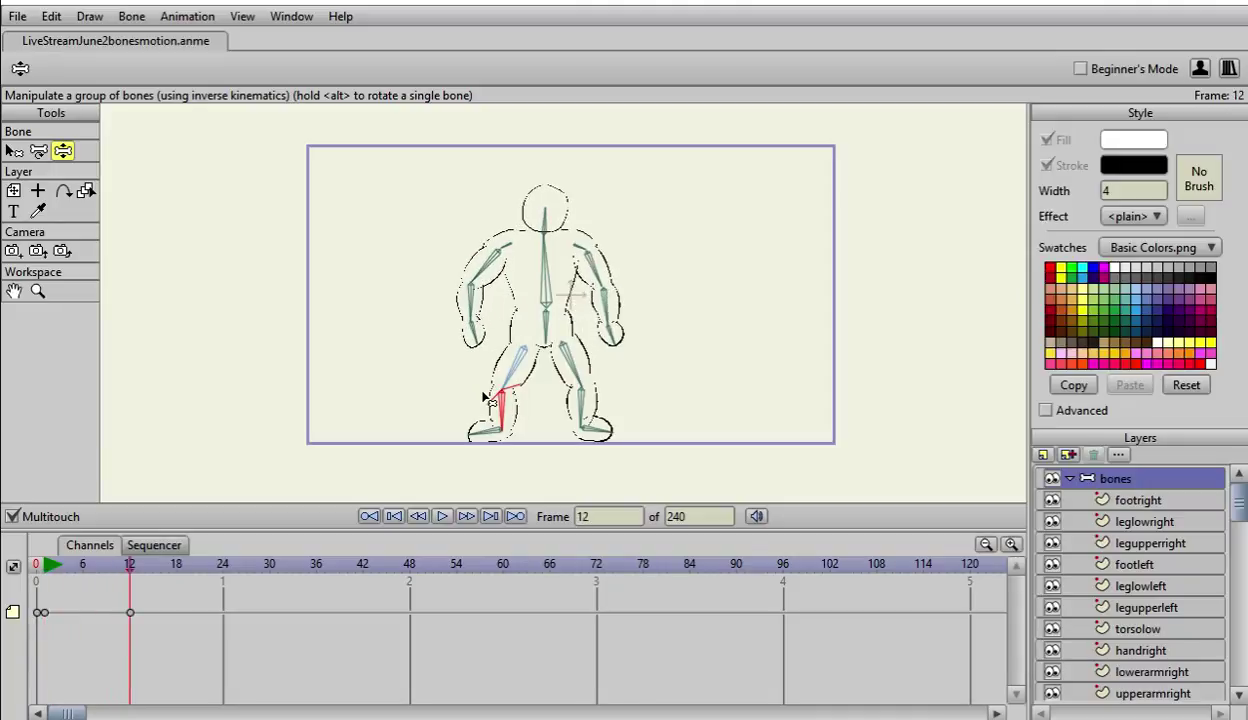
pyautogui.press('Right')
pyautogui.press('Right')
pyautogui.press('Right')
pyautogui.press('Right')
pyautogui.press('Right')
pyautogui.press('Right')
pyautogui.press('Right')
pyautogui.press('Right')
pyautogui.press('Right')
pyautogui.press('Right')
pyautogui.press('Right')
pyautogui.press('Right')
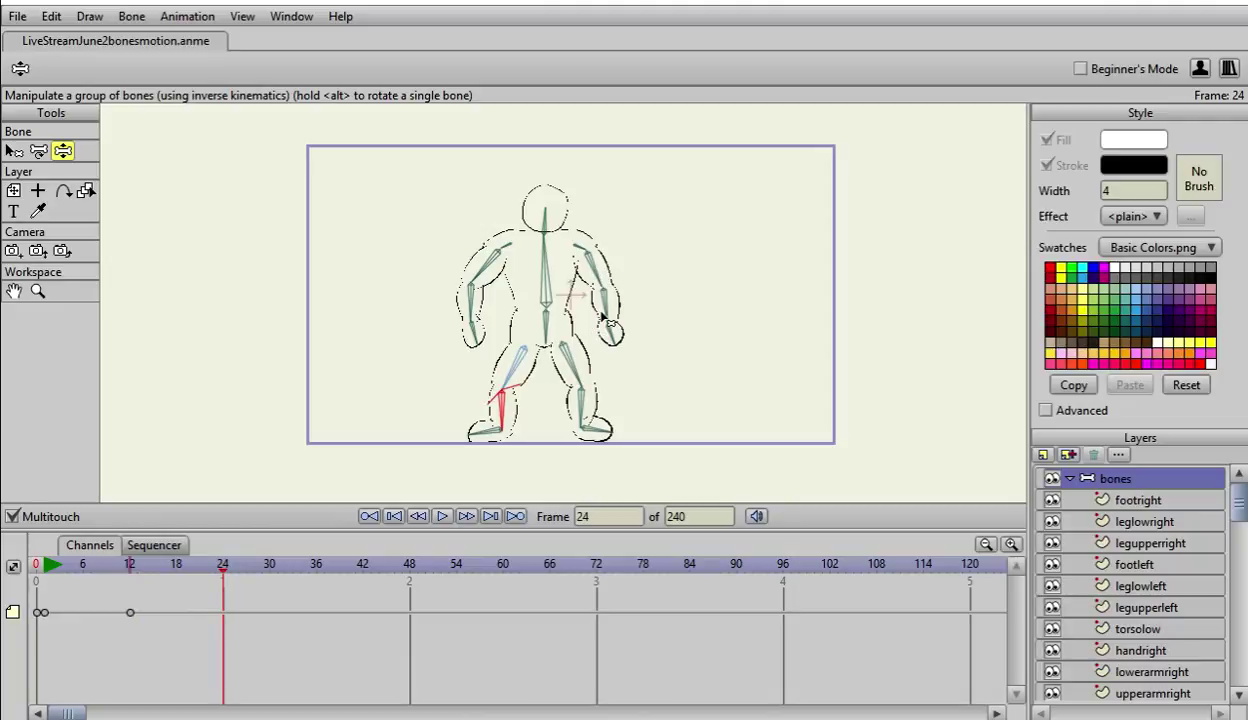
pyautogui.moveTo(604, 334); pyautogui.dragTo(756, 231)
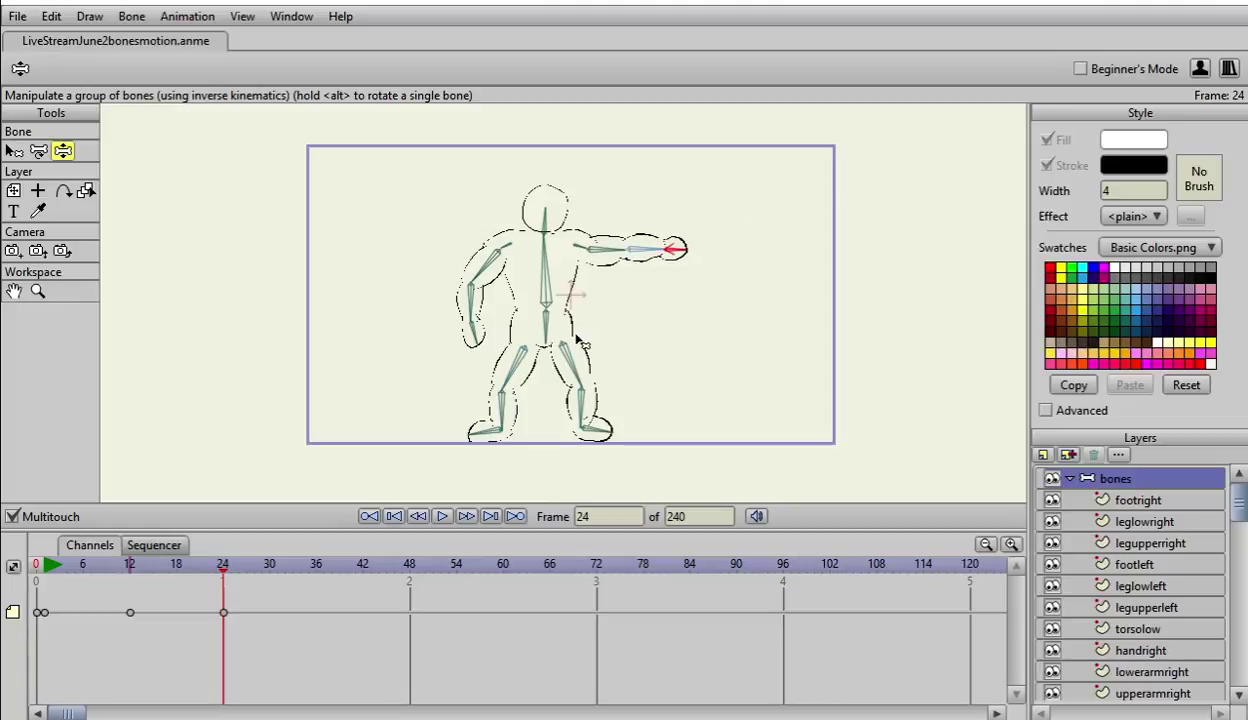
# Step: Step back to frame 3 and play the animation past frame 24 to review the arm raise
pyautogui.press('Left')
pyautogui.press('Left')
pyautogui.press('Left')
pyautogui.press('Left')
pyautogui.press('Left')
pyautogui.press('Left')
pyautogui.press('Left')
pyautogui.press('Left')
pyautogui.press('Left')
pyautogui.press('Left')
pyautogui.press('Left')
pyautogui.press('Left')
pyautogui.press('Left')
pyautogui.press('Left')
pyautogui.press('Left')
pyautogui.press('Left')
pyautogui.press('Left')
pyautogui.press('Left')
pyautogui.press('Left')
pyautogui.press('Left')
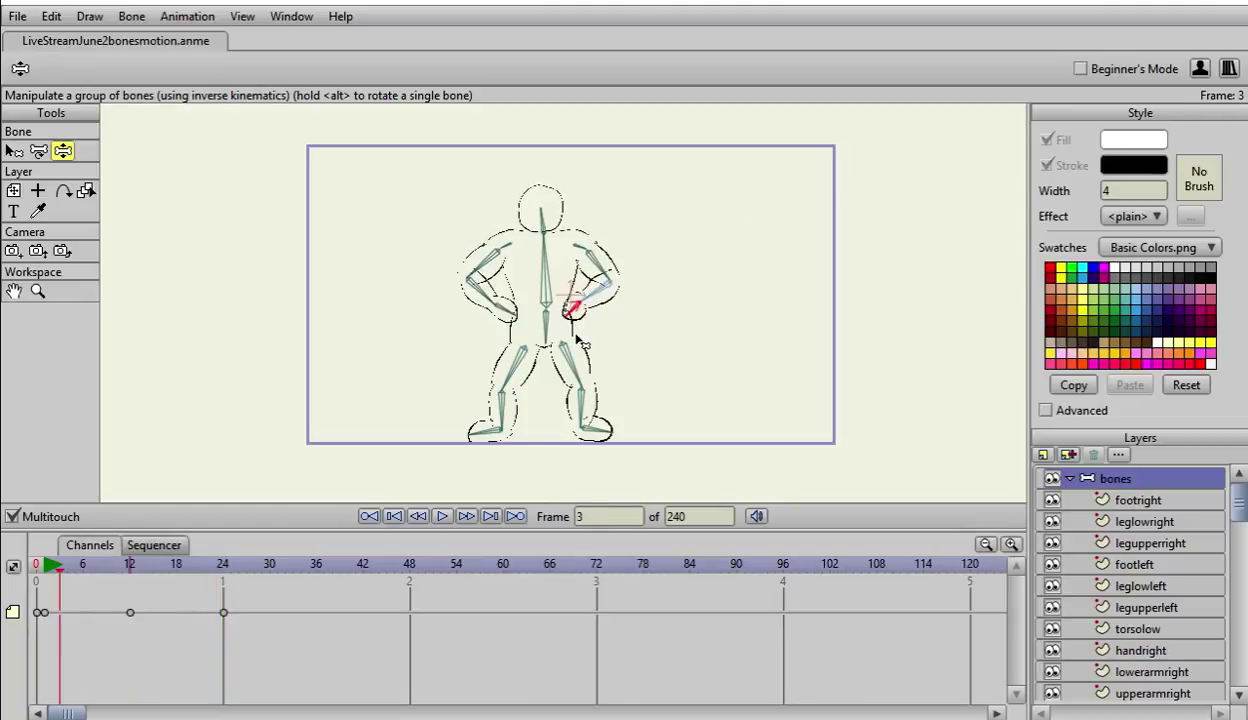
pyautogui.press('space')
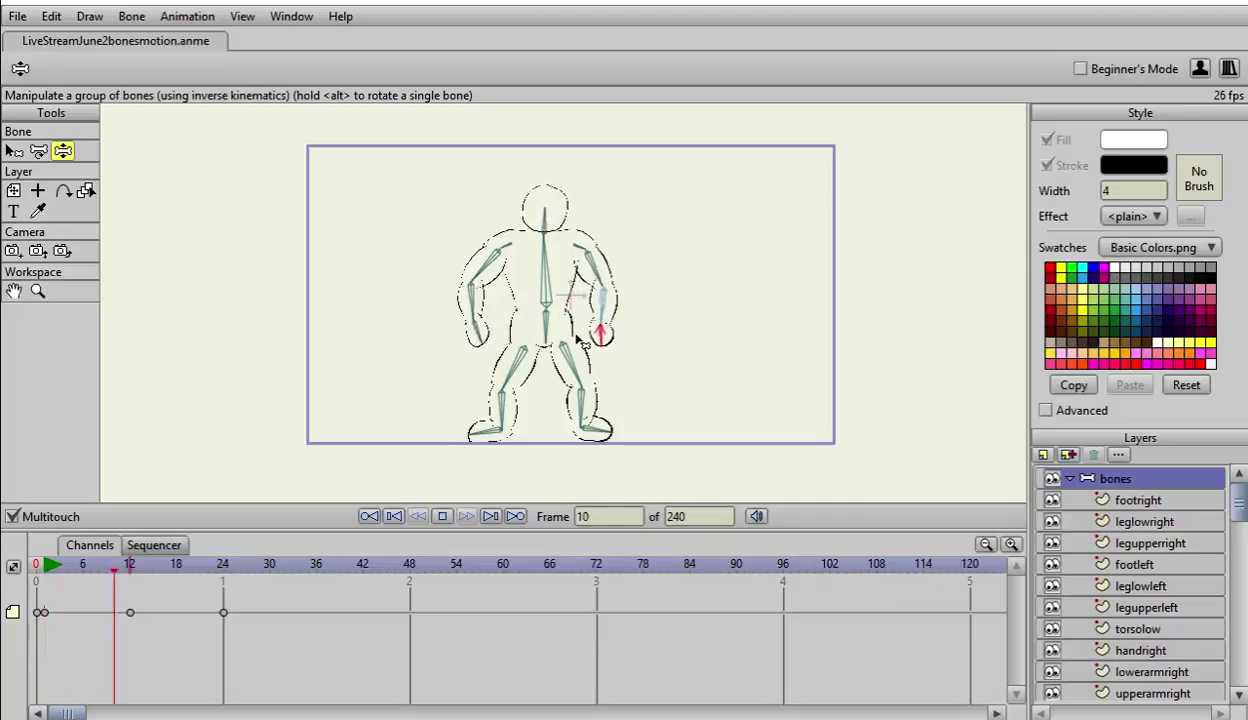
pyautogui.press('space')
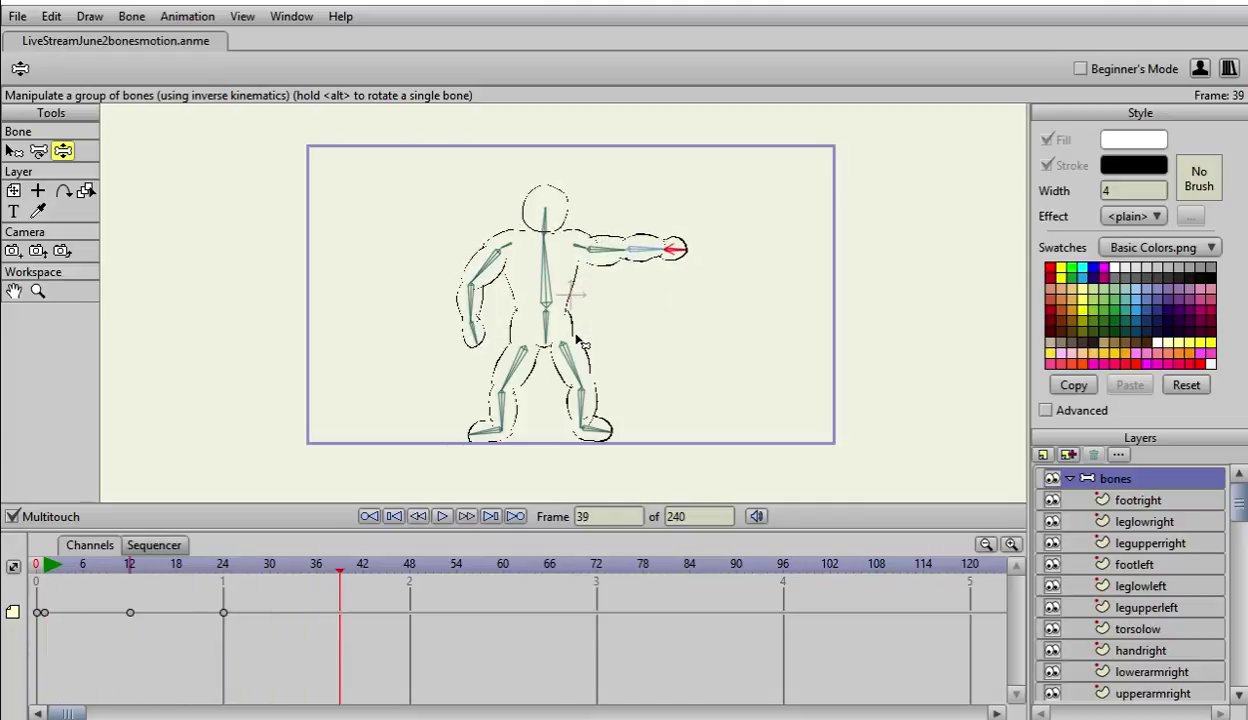
# Step: Pose both arms at frame 36, with the screen-left hand raised below the chin and the screen-right hand on the hip
pyautogui.click(223, 568)
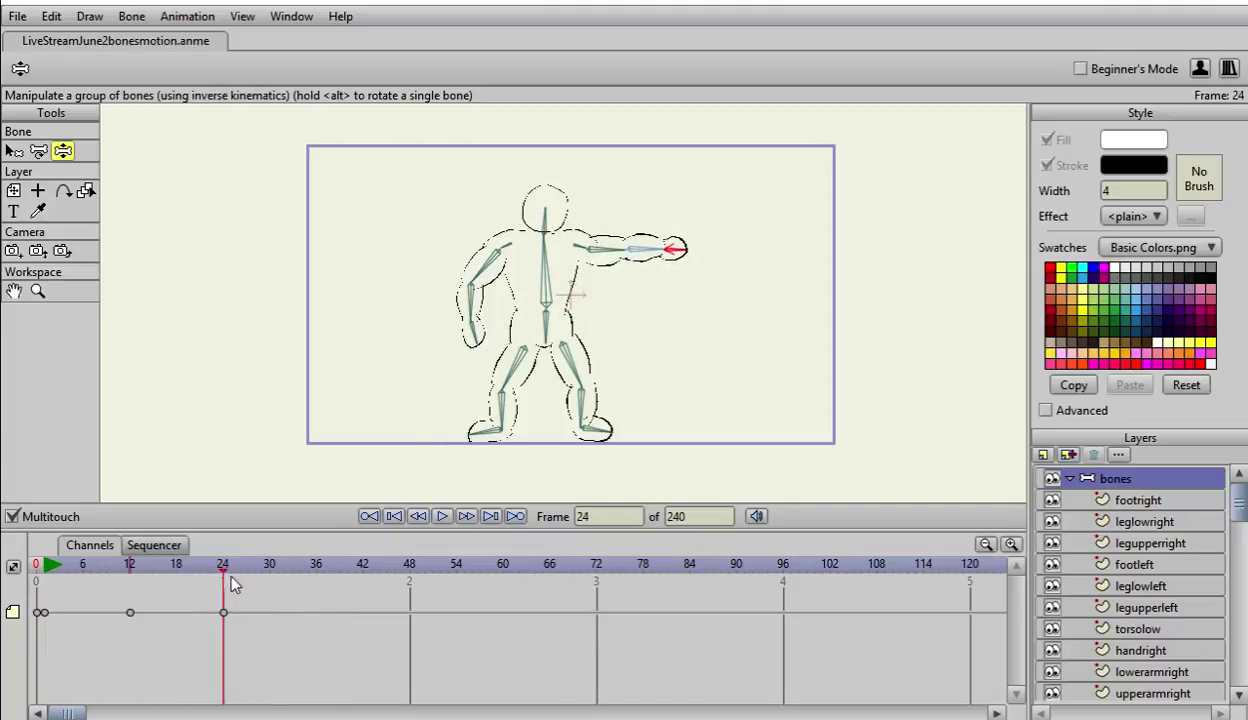
pyautogui.click(317, 568)
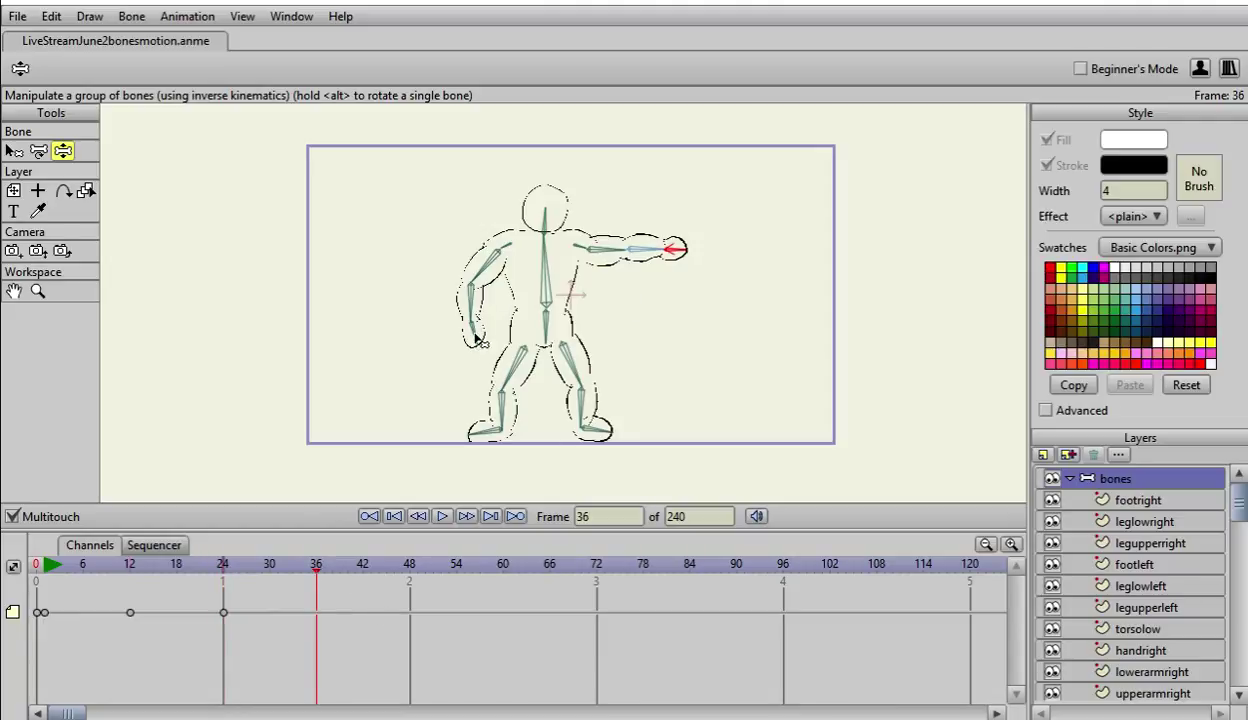
pyautogui.moveTo(480, 342); pyautogui.dragTo(549, 237)
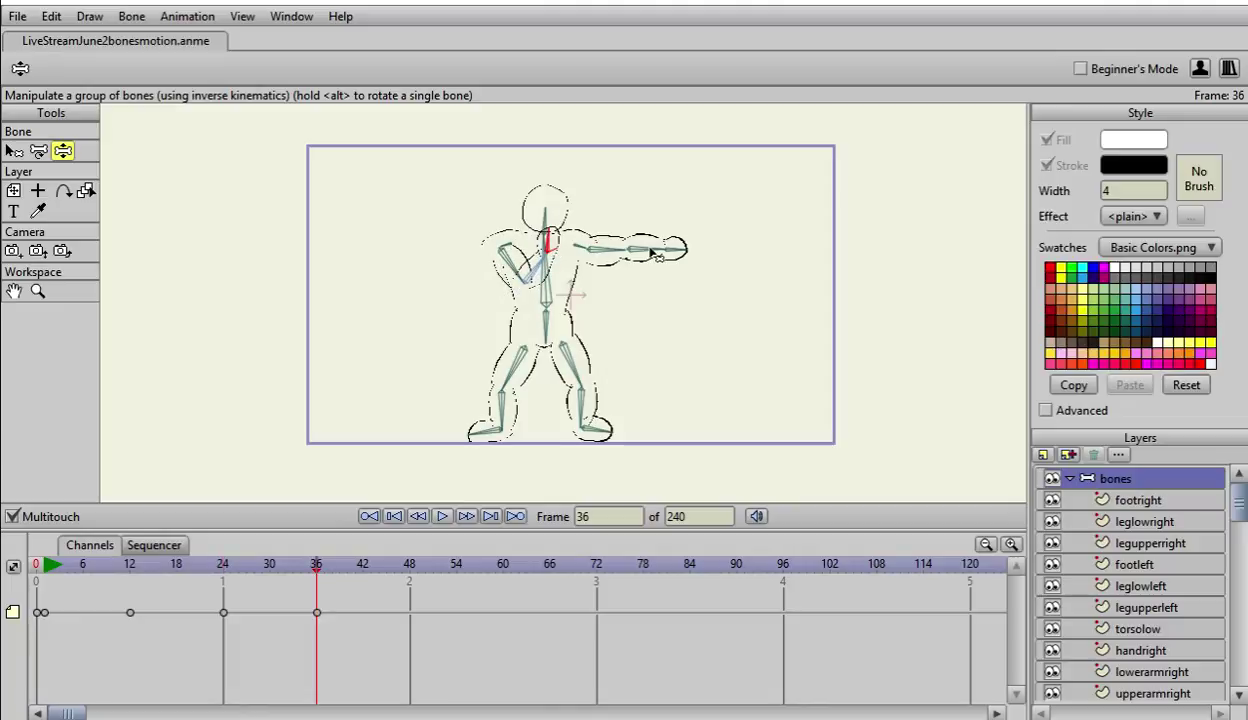
pyautogui.moveTo(640, 248); pyautogui.dragTo(578, 311)
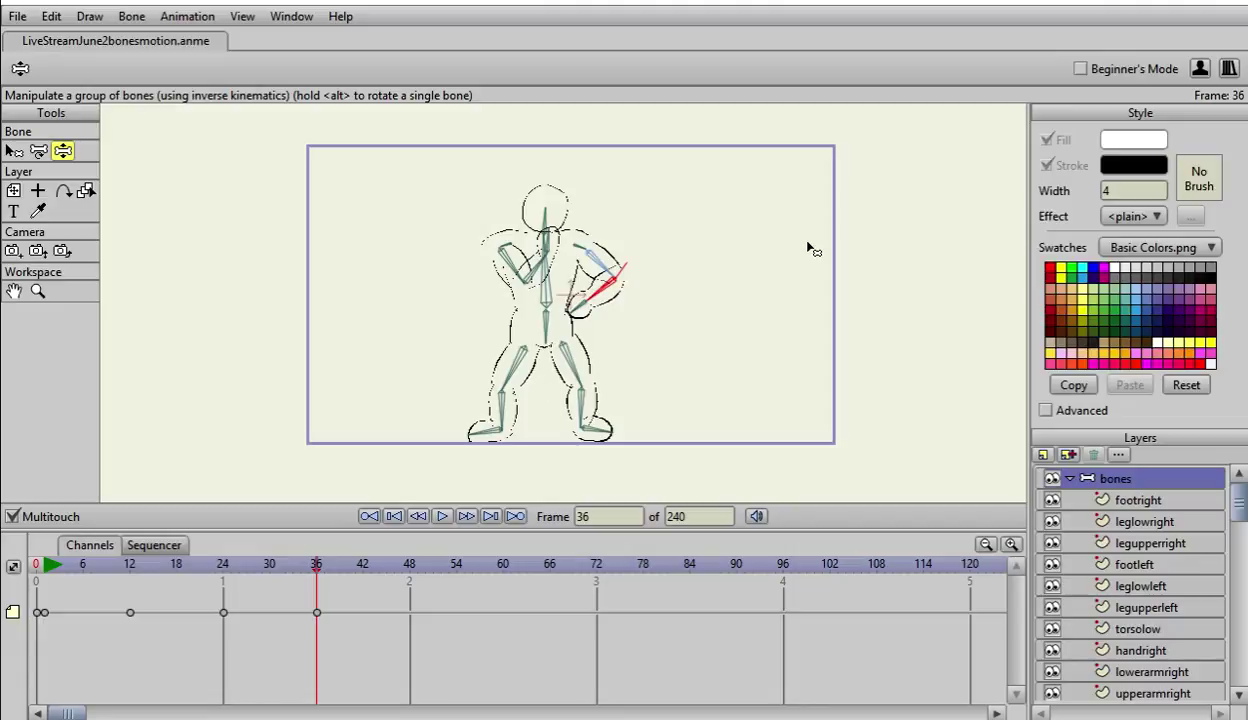
# Step: Step back through the frames to frame 3 and forward again to frame 36 to examine the whole arm motion
pyautogui.press('Left')
pyautogui.press('Left')
pyautogui.press('Left')
pyautogui.press('Left')
pyautogui.press('Left')
pyautogui.press('Left')
pyautogui.press('Left')
pyautogui.press('Left')
pyautogui.press('Left')
pyautogui.press('Left')
pyautogui.press('Left')
pyautogui.press('Left')
pyautogui.press('Left')
pyautogui.press('Left')
pyautogui.press('Left')
pyautogui.press('Left')
pyautogui.press('Left')
pyautogui.press('Left')
pyautogui.press('Left')
pyautogui.press('Left')
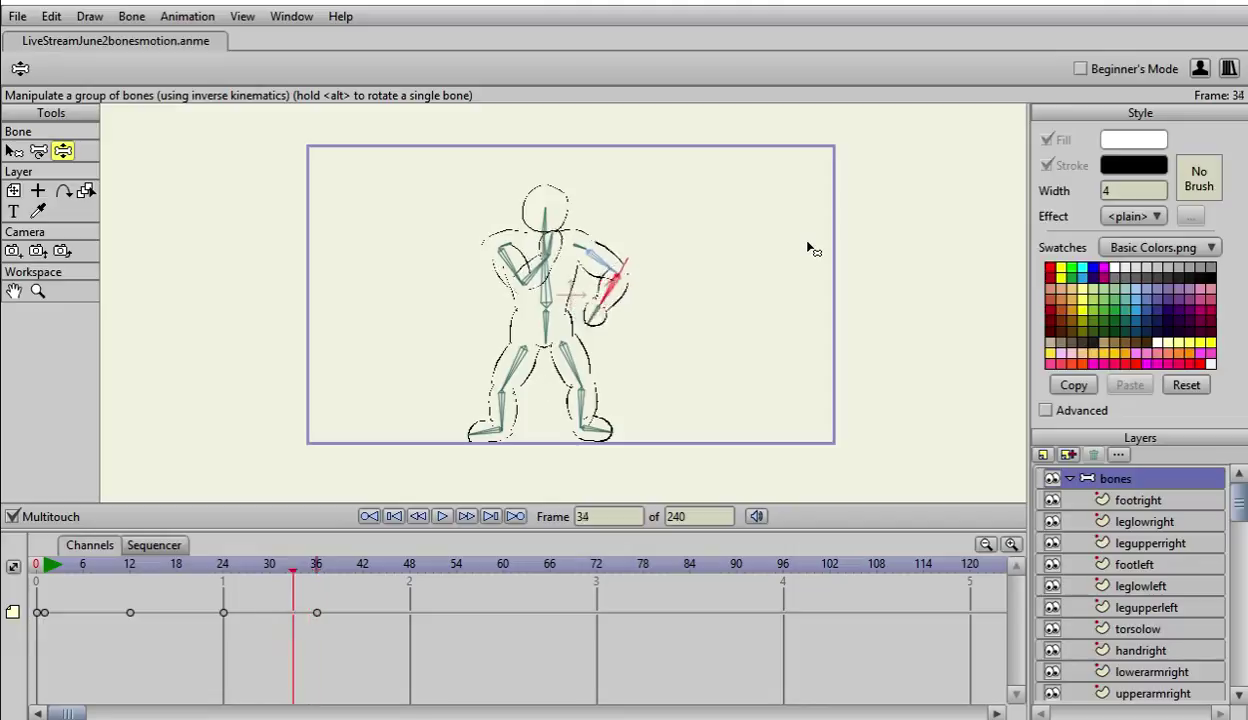
pyautogui.press('Left')
pyautogui.press('Left')
pyautogui.press('Right')
pyautogui.press('Right')
pyautogui.press('Right')
pyautogui.press('Right')
pyautogui.press('Right')
pyautogui.press('Right')
pyautogui.press('Right')
pyautogui.press('Right')
pyautogui.press('Right')
pyautogui.press('Right')
pyautogui.press('Right')
pyautogui.press('Right')
pyautogui.press('Right')
pyautogui.press('Right')
pyautogui.press('Right')
pyautogui.press('Right')
pyautogui.press('Right')
pyautogui.press('Right')
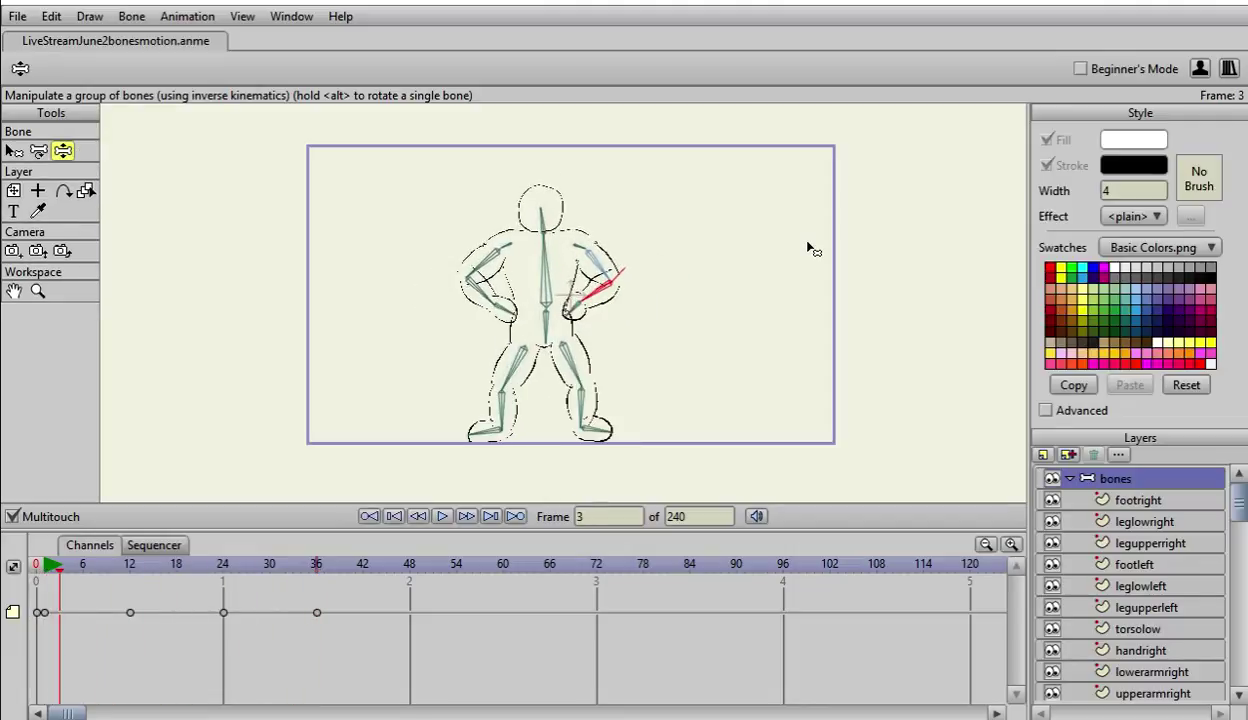
pyautogui.press('Right')
pyautogui.press('Right')
pyautogui.press('Right')
pyautogui.press('Right')
pyautogui.press('Right')
pyautogui.press('Right')
pyautogui.press('Right')
pyautogui.press('Right')
pyautogui.press('Right')
pyautogui.press('Right')
pyautogui.press('Right')
pyautogui.press('Right')
pyautogui.press('Right')
pyautogui.press('Right')
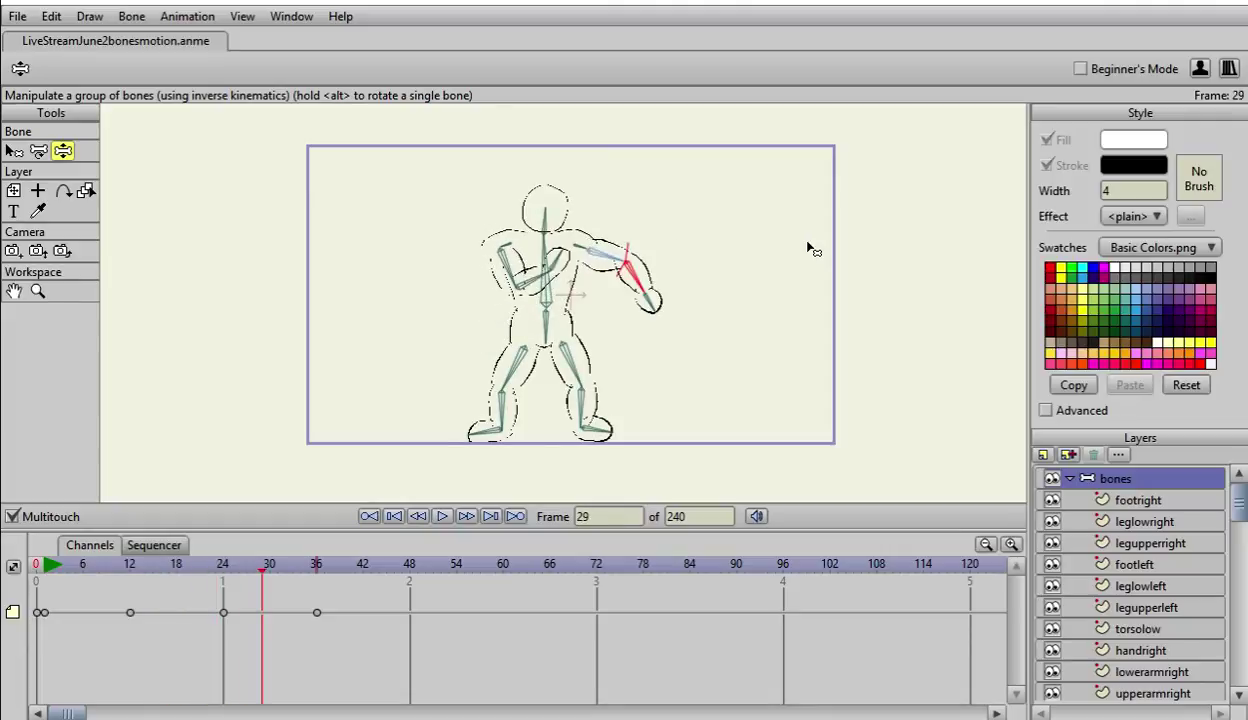
pyautogui.press('Right')
pyautogui.press('Right')
pyautogui.press('Right')
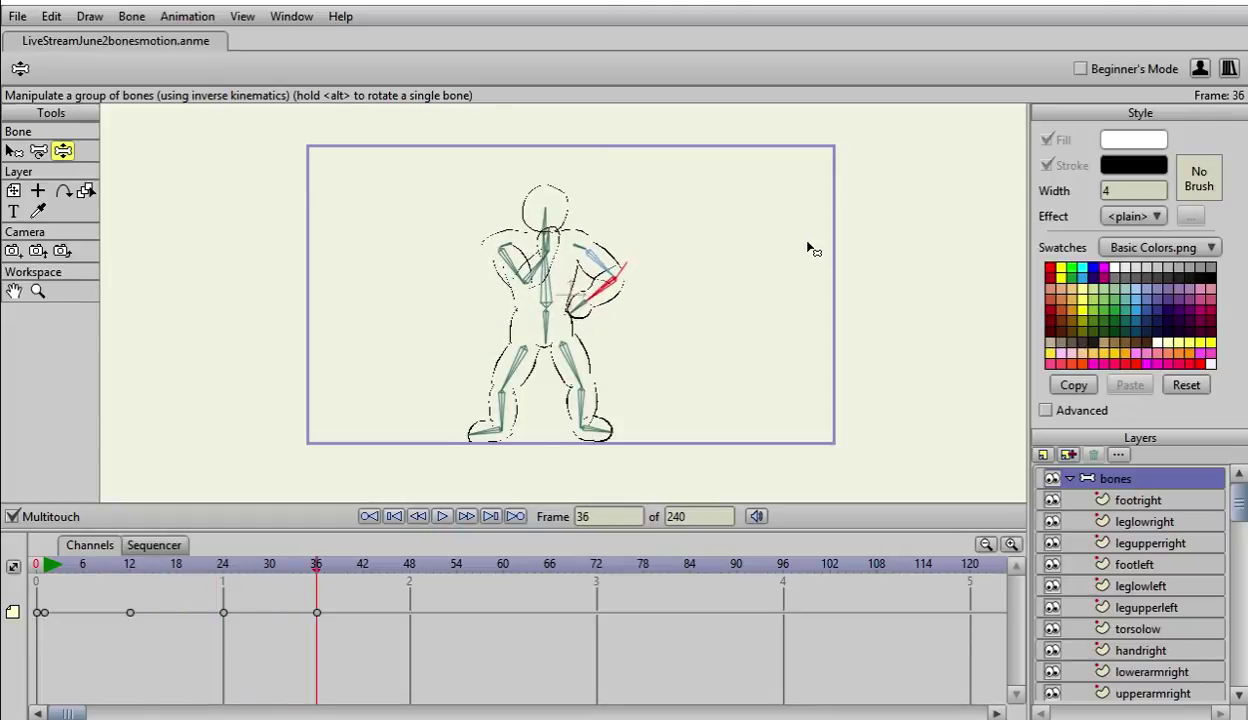
# Step: Key the raised screen-left hand in place at frame 40, and lower it slightly from the chin at frame 43
pyautogui.press('Right')
pyautogui.press('Right')
pyautogui.press('Right')
pyautogui.press('Right')
pyautogui.click(557, 243)
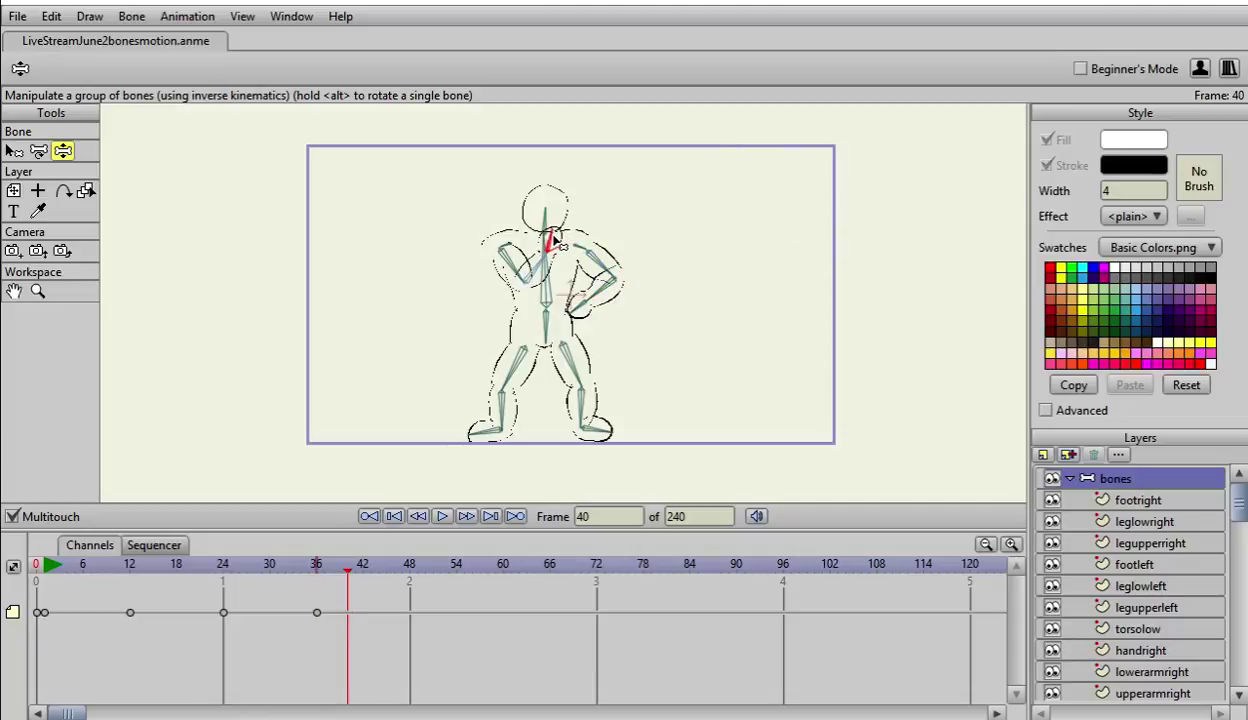
pyautogui.press('Right')
pyautogui.press('Right')
pyautogui.press('Right')
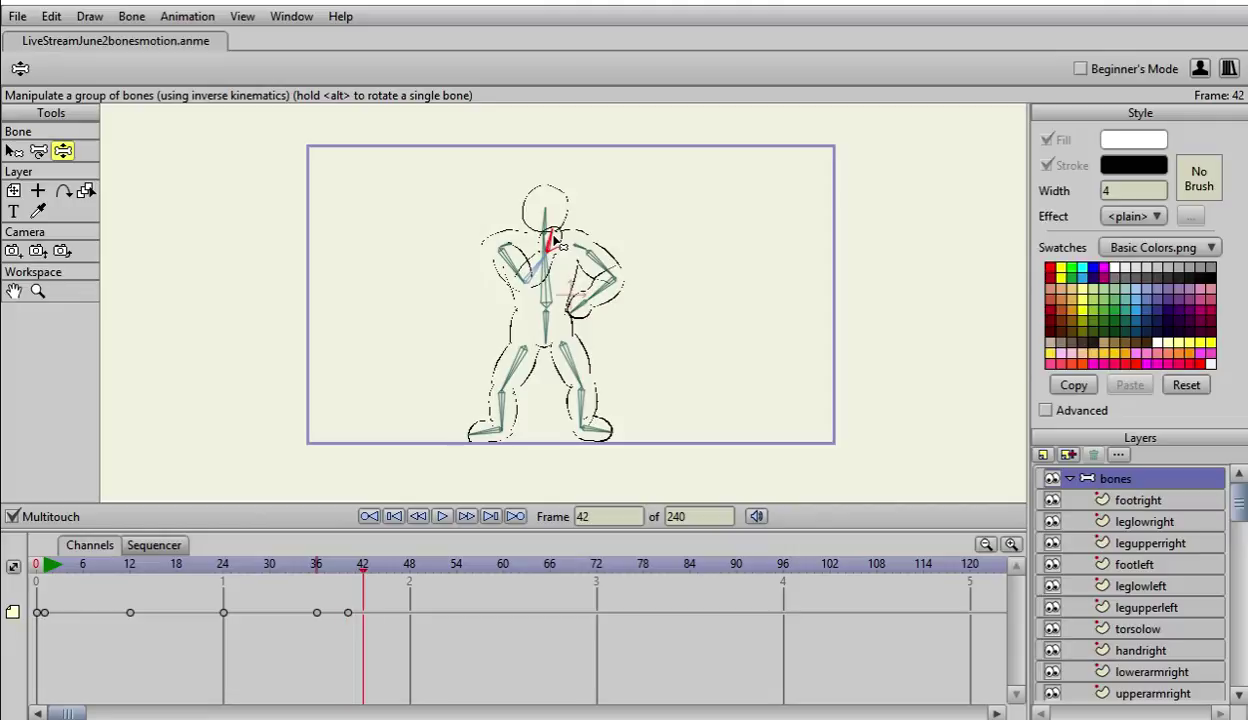
pyautogui.moveTo(560, 243); pyautogui.dragTo(530, 258)
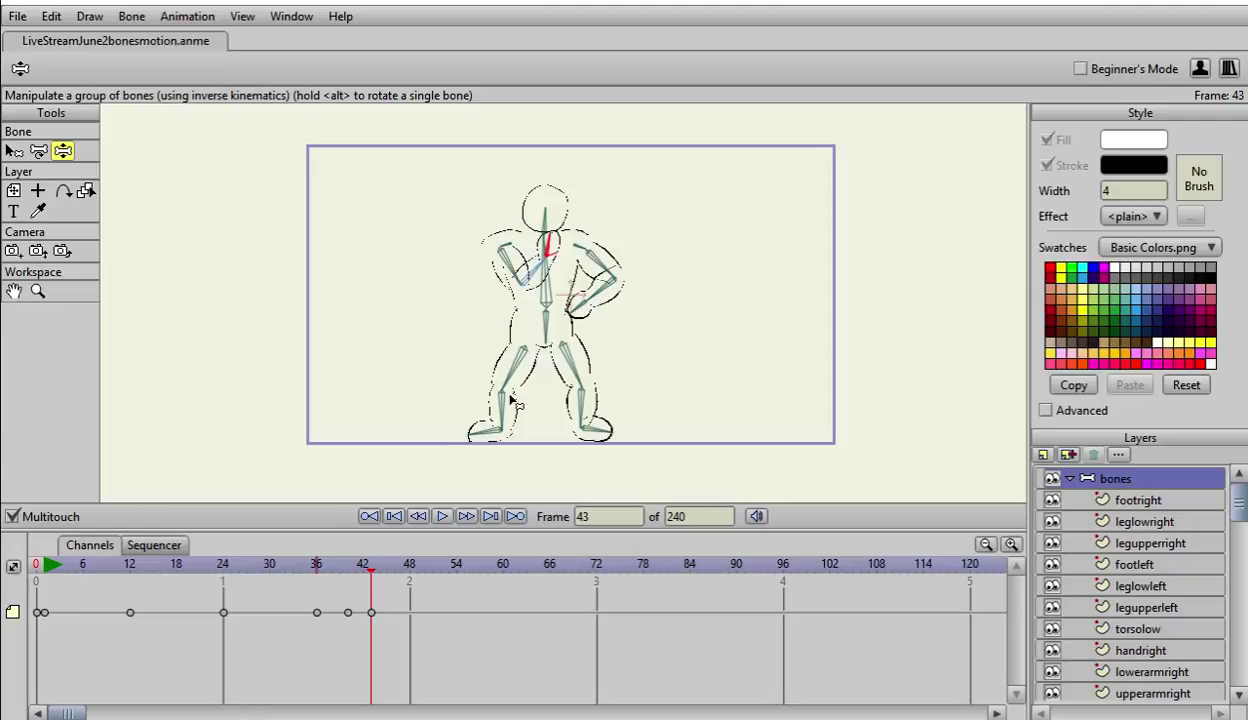
# Step: Move the raised hand slightly up toward screen right at frame 45 and back toward screen left at frame 47, and return to frame 24
pyautogui.hotkey('ctrl', 'Right')
pyautogui.hotkey('ctrl', 'Right')
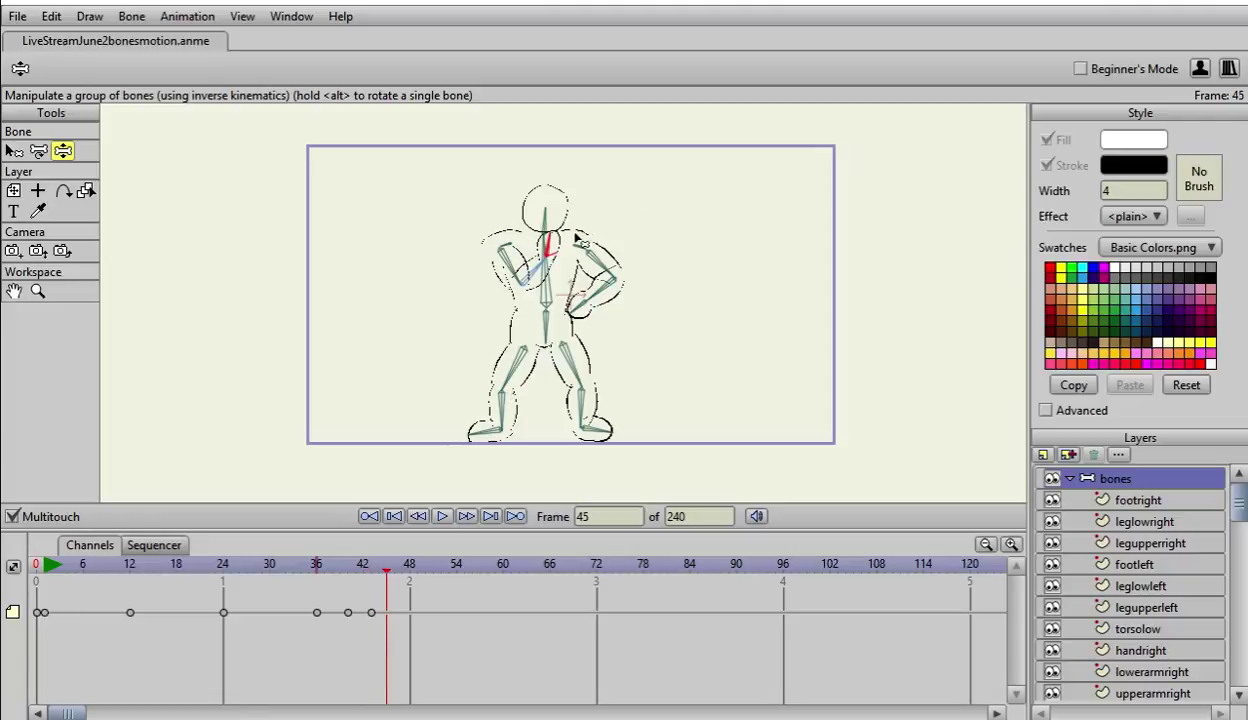
pyautogui.moveTo(549, 245); pyautogui.dragTo(563, 240)
pyautogui.hotkey('ctrl', 'Right')
pyautogui.hotkey('ctrl', 'Right')
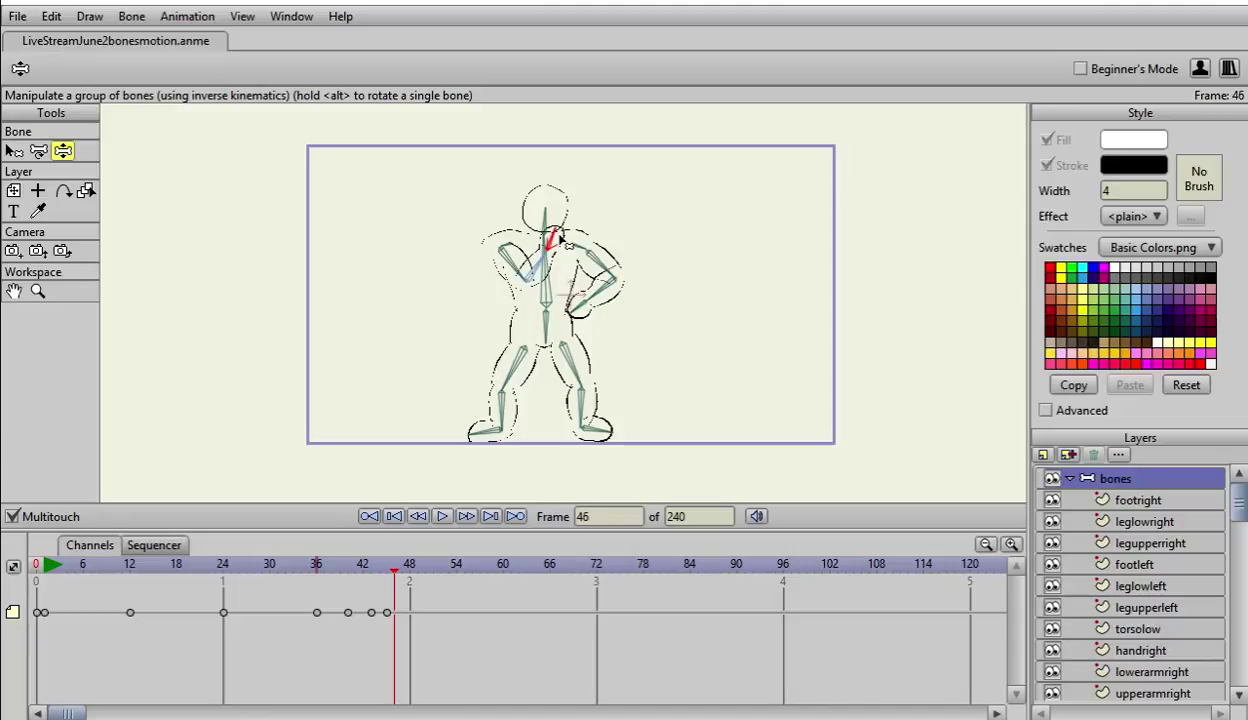
pyautogui.moveTo(564, 240); pyautogui.dragTo(528, 249)
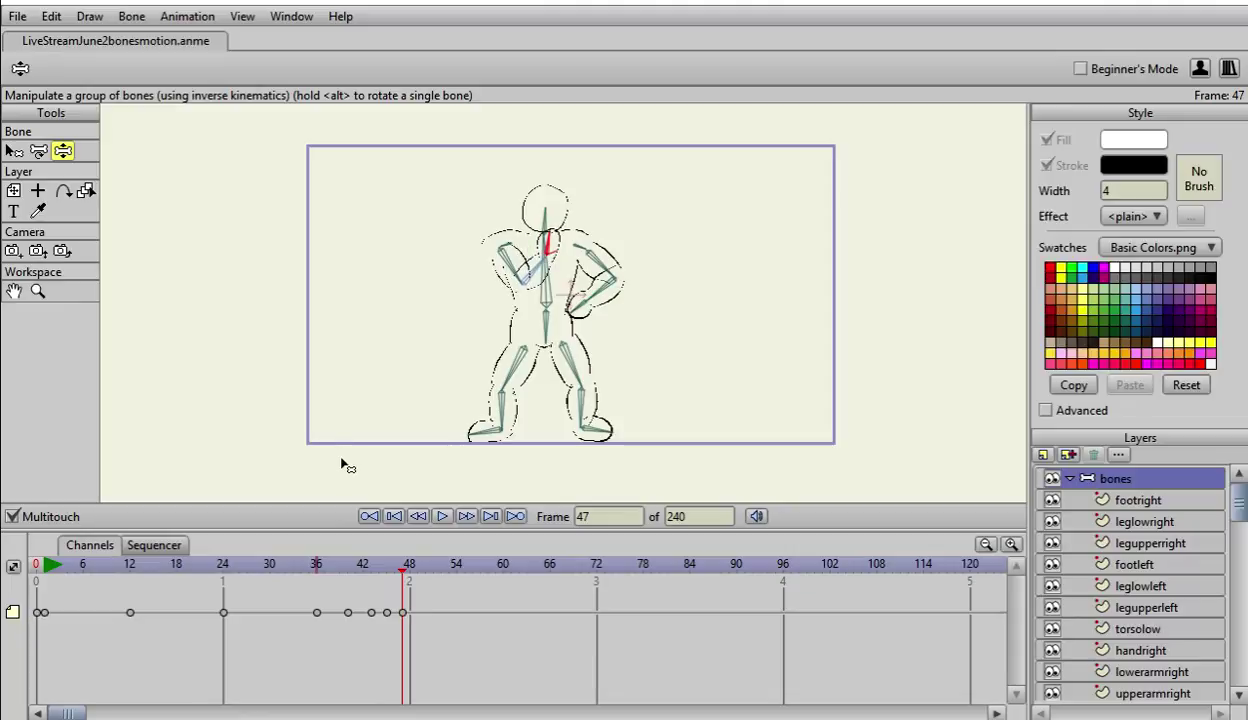
pyautogui.hotkey('ctrl', 'Left')
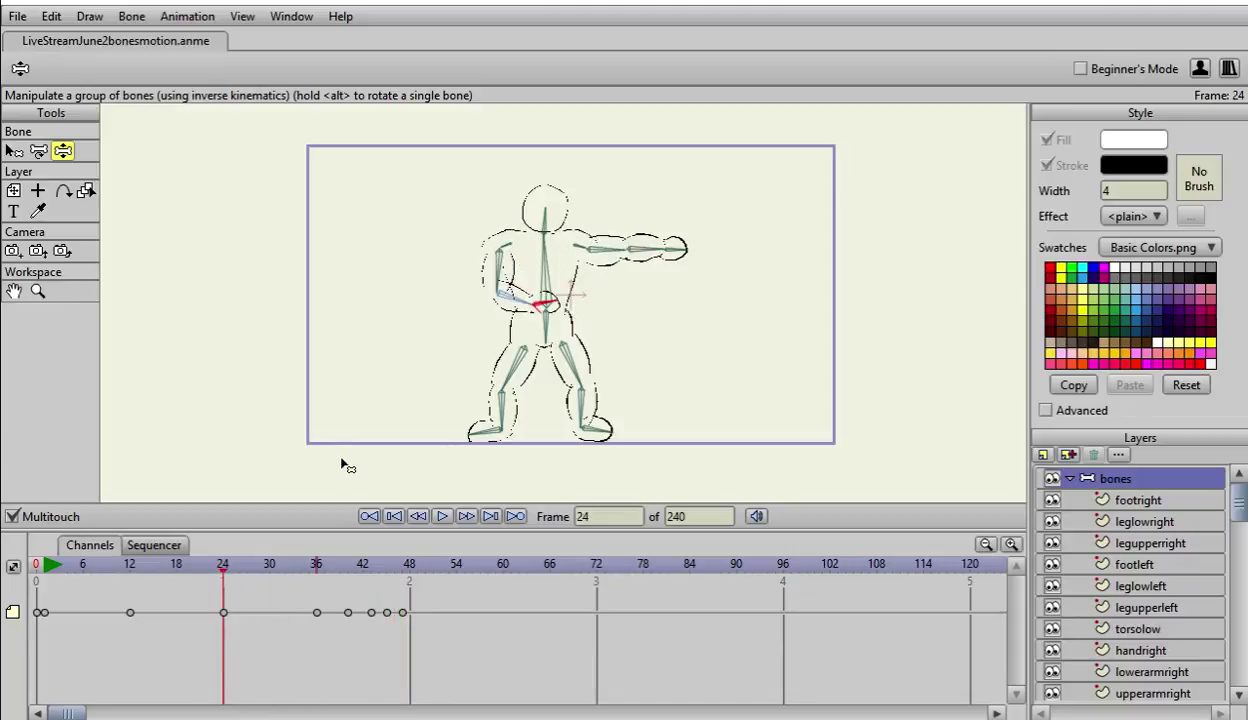
# Step: Step back through the frames to frame 1 and forward again past frame 40 to examine the arm poses and hand movement
pyautogui.hotkey('ctrl', 'Left')
pyautogui.hotkey('ctrl', 'Left')
pyautogui.hotkey('ctrl', 'Left')
pyautogui.hotkey('ctrl', 'Left')
pyautogui.hotkey('ctrl', 'Left')
pyautogui.hotkey('ctrl', 'Left')
pyautogui.hotkey('ctrl', 'Left')
pyautogui.hotkey('ctrl', 'Left')
pyautogui.hotkey('ctrl', 'Left')
pyautogui.hotkey('ctrl', 'Left')
pyautogui.hotkey('ctrl', 'Left')
pyautogui.hotkey('ctrl', 'Left')
pyautogui.hotkey('ctrl', 'Left')
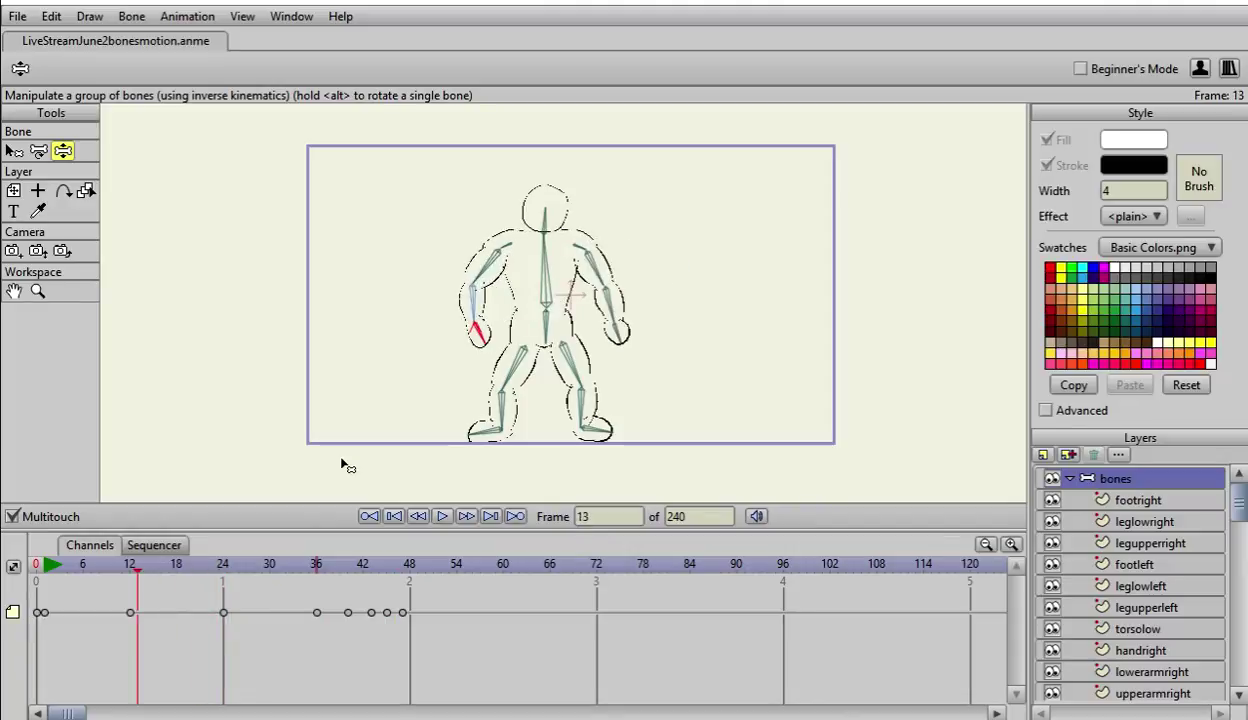
pyautogui.hotkey('ctrl', 'Left')
pyautogui.hotkey('ctrl', 'Left')
pyautogui.hotkey('ctrl', 'Left')
pyautogui.hotkey('ctrl', 'Left')
pyautogui.hotkey('ctrl', 'Left')
pyautogui.hotkey('ctrl', 'Left')
pyautogui.hotkey('ctrl', 'Left')
pyautogui.hotkey('ctrl', 'Left')
pyautogui.hotkey('ctrl', 'Left')
pyautogui.hotkey('ctrl', 'Left')
pyautogui.hotkey('ctrl', 'Left')
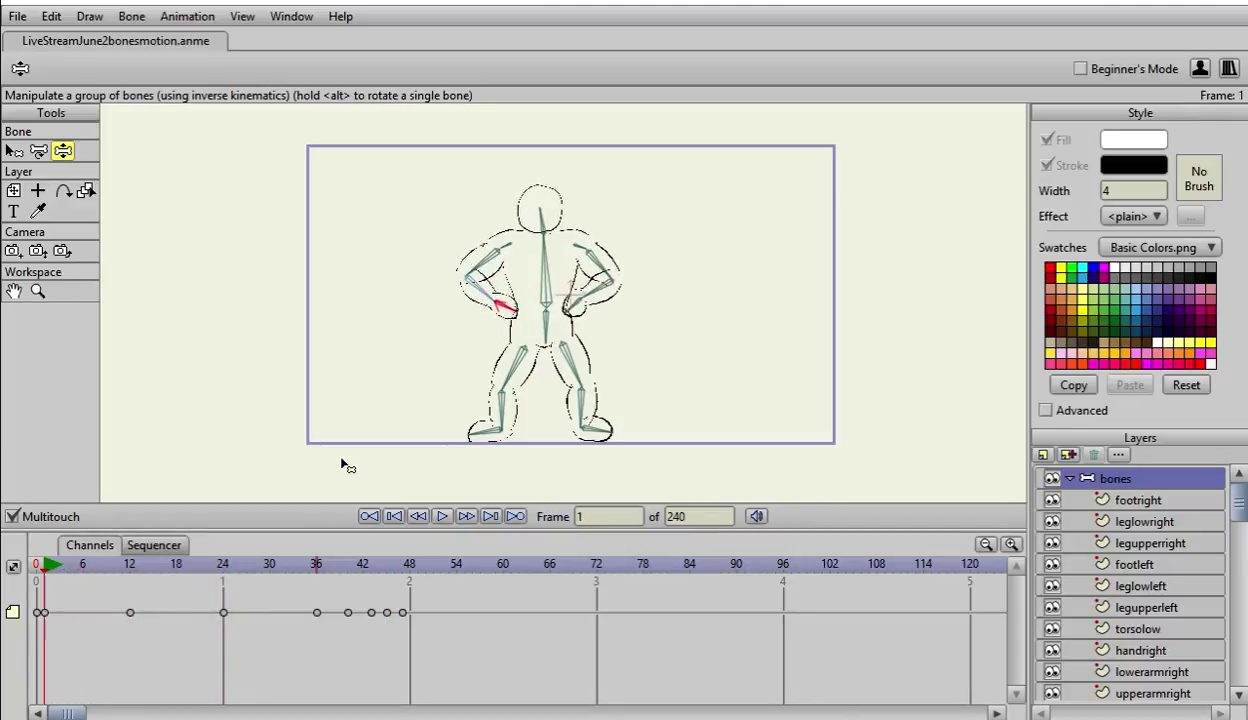
pyautogui.hotkey('ctrl', 'Right')
pyautogui.hotkey('ctrl', 'Right')
pyautogui.hotkey('ctrl', 'Right')
pyautogui.hotkey('ctrl', 'Right')
pyautogui.hotkey('ctrl', 'Right')
pyautogui.hotkey('ctrl', 'Right')
pyautogui.hotkey('ctrl', 'Right')
pyautogui.hotkey('ctrl', 'Right')
pyautogui.hotkey('ctrl', 'Right')
pyautogui.hotkey('ctrl', 'Right')
pyautogui.hotkey('ctrl', 'Right')
pyautogui.hotkey('ctrl', 'Right')
pyautogui.hotkey('ctrl', 'Right')
pyautogui.hotkey('ctrl', 'Right')
pyautogui.hotkey('ctrl', 'Right')
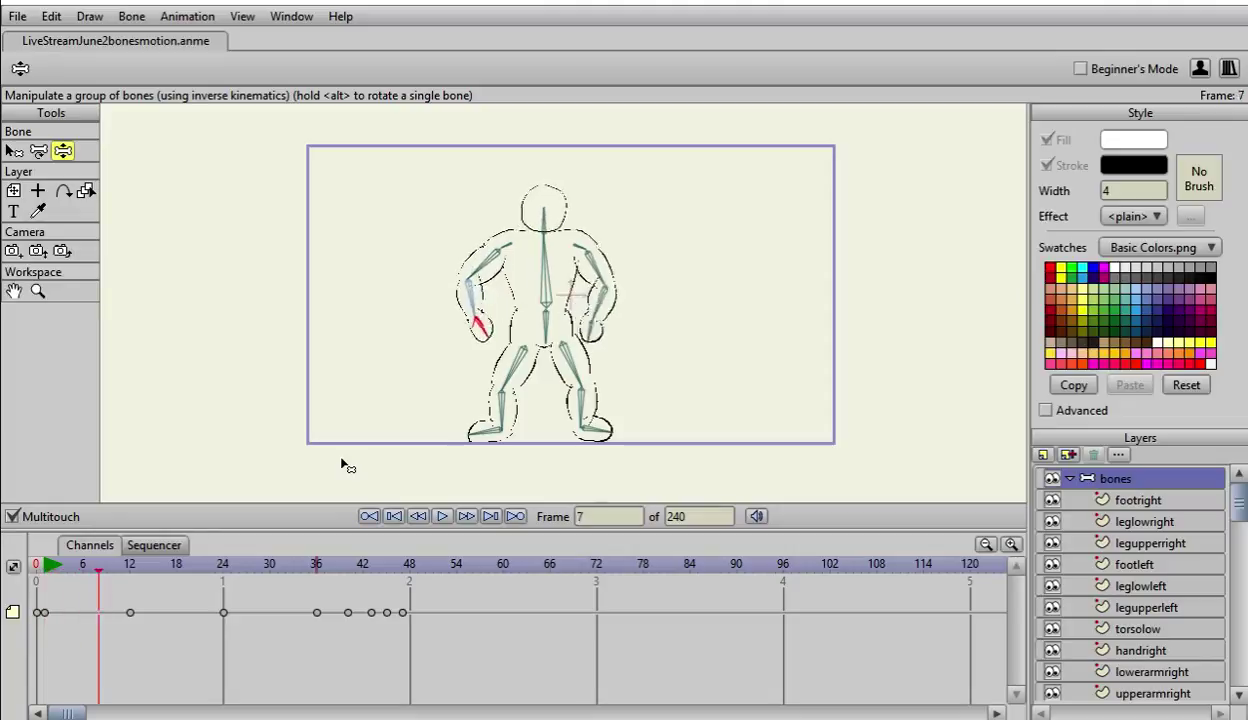
pyautogui.hotkey('ctrl', 'Right')
pyautogui.hotkey('ctrl', 'Right')
pyautogui.hotkey('ctrl', 'Right')
pyautogui.hotkey('ctrl', 'Right')
pyautogui.hotkey('ctrl', 'Right')
pyautogui.hotkey('ctrl', 'Right')
pyautogui.hotkey('ctrl', 'Right')
pyautogui.hotkey('ctrl', 'Right')
pyautogui.hotkey('ctrl', 'Right')
pyautogui.hotkey('ctrl', 'Right')
pyautogui.hotkey('ctrl', 'Right')
pyautogui.hotkey('ctrl', 'Right')
pyautogui.hotkey('ctrl', 'Right')
pyautogui.hotkey('ctrl', 'Right')
pyautogui.hotkey('ctrl', 'Right')
pyautogui.hotkey('ctrl', 'Right')
pyautogui.hotkey('ctrl', 'Right')
pyautogui.hotkey('ctrl', 'Right')
pyautogui.hotkey('ctrl', 'Right')
pyautogui.hotkey('ctrl', 'Right')
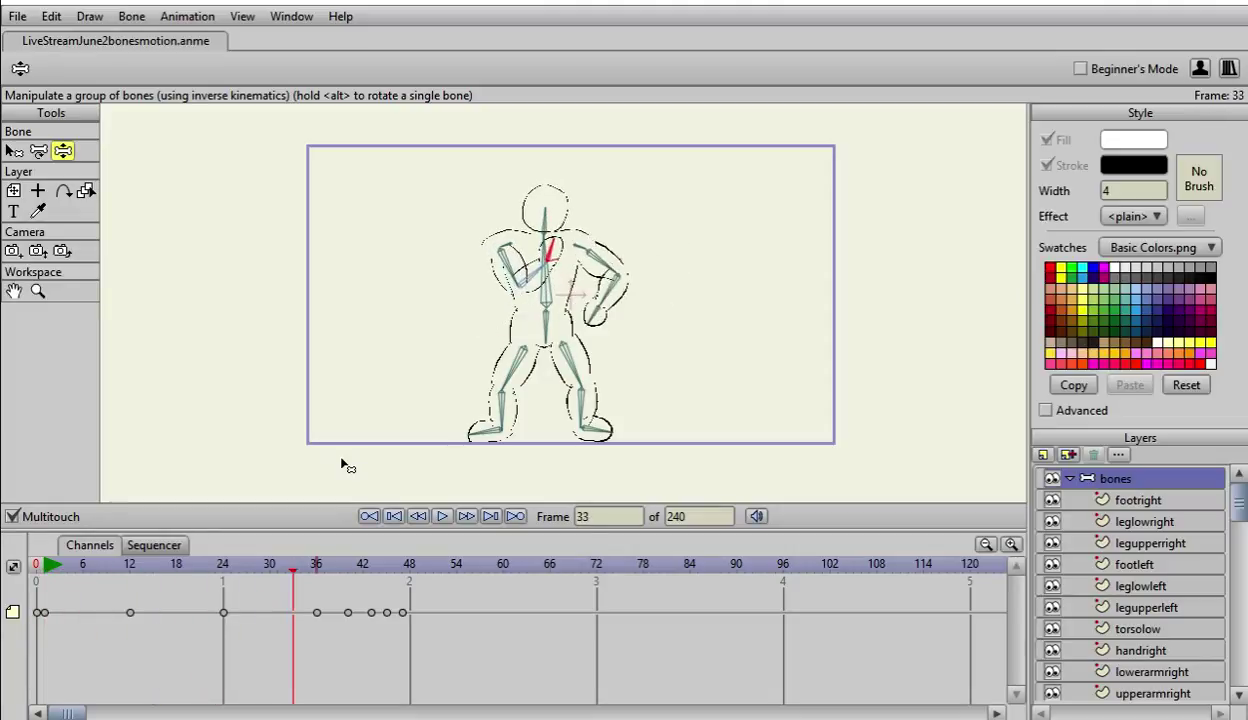
pyautogui.hotkey('ctrl', 'Right')
pyautogui.hotkey('ctrl', 'Right')
pyautogui.hotkey('ctrl', 'Right')
pyautogui.hotkey('ctrl', 'Right')
pyautogui.hotkey('ctrl', 'Right')
pyautogui.hotkey('ctrl', 'Right')
pyautogui.hotkey('ctrl', 'Right')
pyautogui.hotkey('ctrl', 'Right')
pyautogui.hotkey('ctrl', 'Right')
pyautogui.hotkey('ctrl', 'Right')
pyautogui.hotkey('ctrl', 'Right')
pyautogui.hotkey('ctrl', 'Right')
pyautogui.hotkey('ctrl', 'Right')
pyautogui.hotkey('ctrl', 'Right')
pyautogui.hotkey('ctrl', 'Right')
pyautogui.hotkey('ctrl', 'Right')
pyautogui.hotkey('ctrl', 'Right')
pyautogui.hotkey('ctrl', 'Right')
pyautogui.hotkey('ctrl', 'Right')
pyautogui.hotkey('ctrl', 'Right')
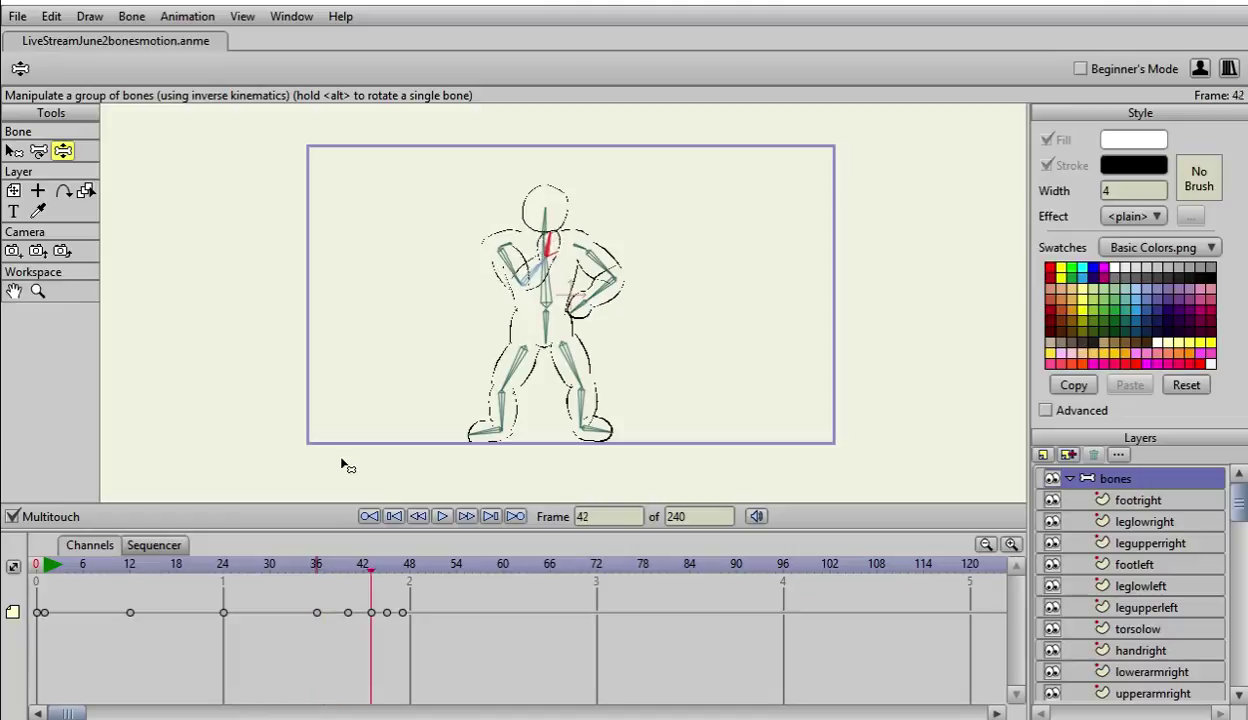
pyautogui.hotkey('ctrl', 'Left')
pyautogui.hotkey('ctrl', 'Left')
pyautogui.hotkey('ctrl', 'Left')
pyautogui.hotkey('ctrl', 'Left')
pyautogui.hotkey('ctrl', 'Left')
pyautogui.hotkey('ctrl', 'Left')
pyautogui.hotkey('ctrl', 'Left')
pyautogui.hotkey('ctrl', 'Left')
pyautogui.hotkey('ctrl', 'Left')
pyautogui.hotkey('ctrl', 'Left')
pyautogui.hotkey('ctrl', 'Left')
pyautogui.hotkey('ctrl', 'Left')
pyautogui.hotkey('ctrl', 'Left')
pyautogui.hotkey('ctrl', 'Left')
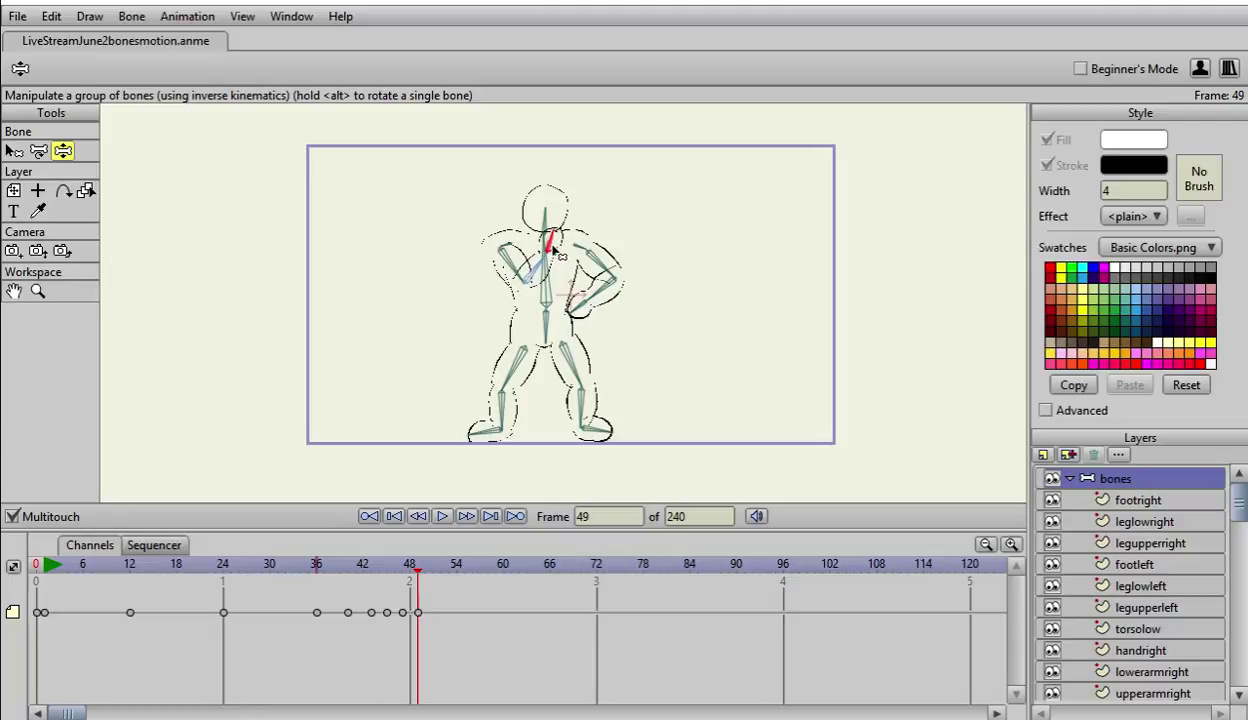
# Step: Key small shifts of the raised screen-left hand below the chin at frames 51, 53 and 55
pyautogui.hotkey('ctrl', 'Right')
pyautogui.hotkey('ctrl', 'Right')
pyautogui.moveTo(554, 245); pyautogui.dragTo(556, 252)
pyautogui.hotkey('ctrl', 'Right')
pyautogui.hotkey('ctrl', 'Right')
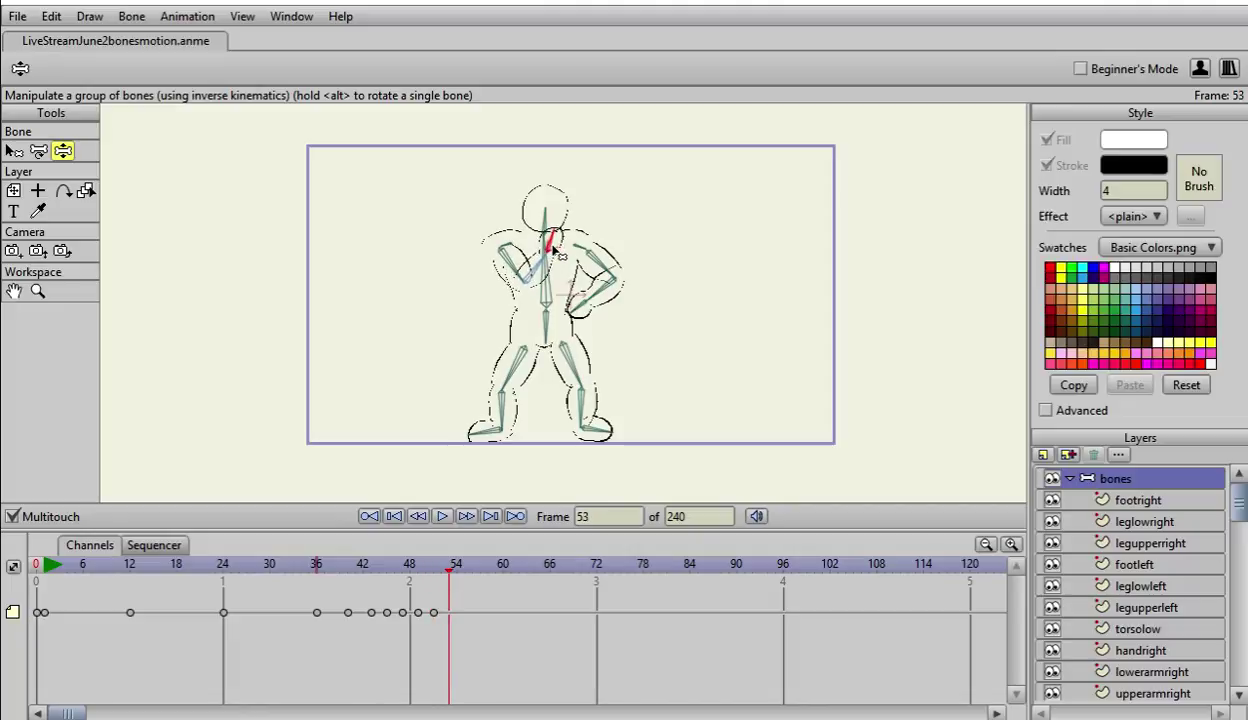
pyautogui.hotkey('ctrl', 'Right')
pyautogui.hotkey('ctrl', 'Right')
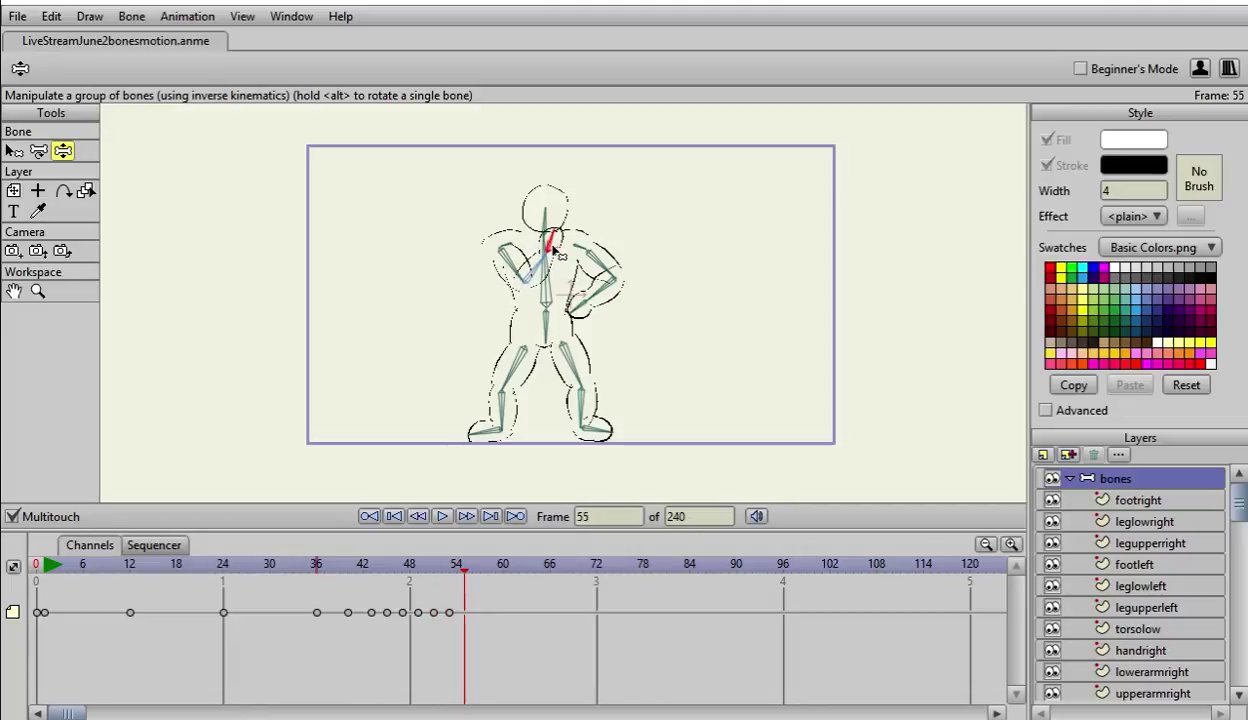
pyautogui.moveTo(555, 250); pyautogui.dragTo(549, 256)
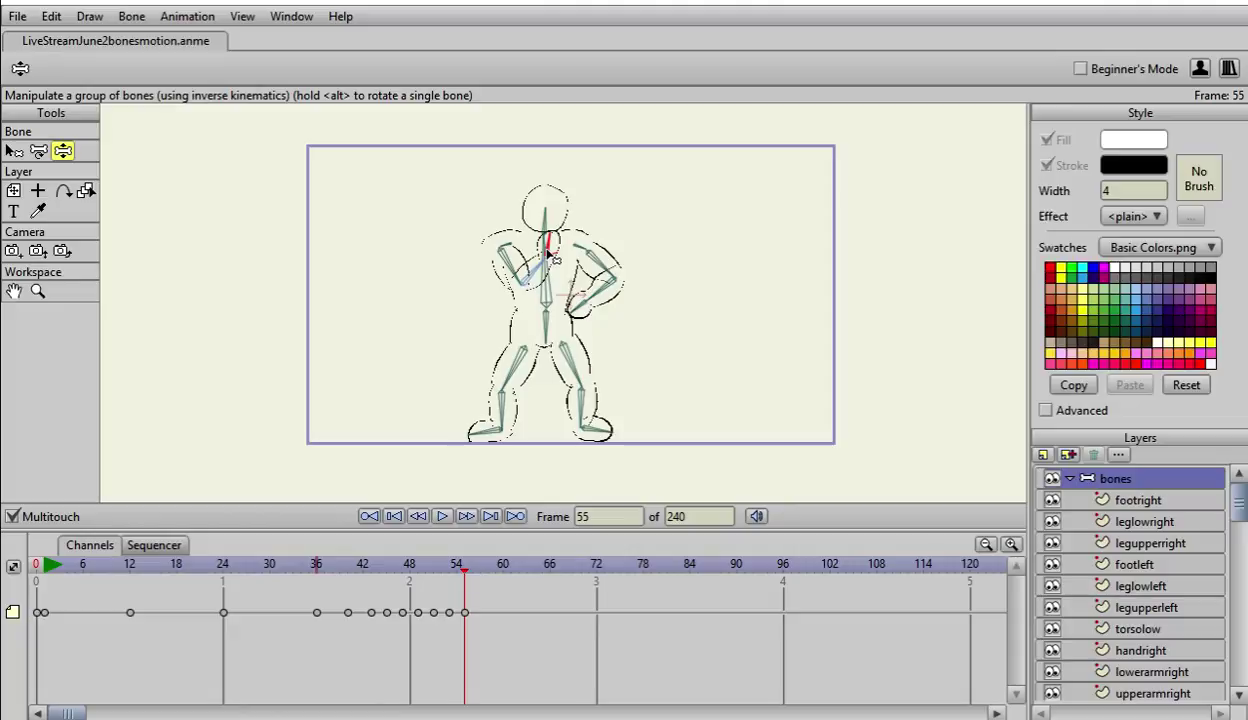
# Step: Step back to frame 13 and forward again to about frame 40 to examine the transitions into the thinking pose
pyautogui.hotkey('ctrl', 'Left')
pyautogui.hotkey('ctrl', 'Left')
pyautogui.hotkey('ctrl', 'Left')
pyautogui.hotkey('ctrl', 'Left')
pyautogui.hotkey('ctrl', 'Left')
pyautogui.hotkey('ctrl', 'Left')
pyautogui.hotkey('ctrl', 'Left')
pyautogui.hotkey('ctrl', 'Left')
pyautogui.hotkey('ctrl', 'Left')
pyautogui.hotkey('ctrl', 'Left')
pyautogui.hotkey('ctrl', 'Left')
pyautogui.hotkey('ctrl', 'Left')
pyautogui.hotkey('ctrl', 'Left')
pyautogui.hotkey('ctrl', 'Left')
pyautogui.hotkey('ctrl', 'Left')
pyautogui.hotkey('ctrl', 'Left')
pyautogui.hotkey('ctrl', 'Left')
pyautogui.hotkey('ctrl', 'Left')
pyautogui.hotkey('ctrl', 'Left')
pyautogui.hotkey('ctrl', 'Left')
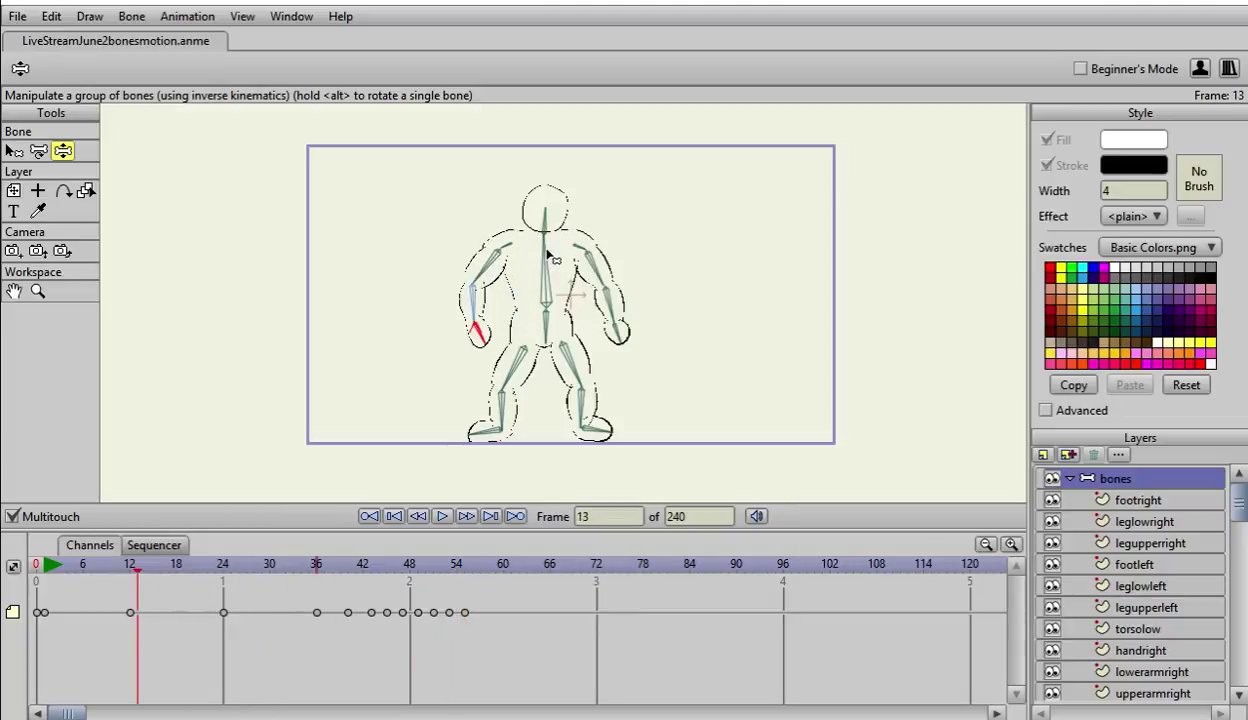
pyautogui.hotkey('ctrl', 'Right')
pyautogui.hotkey('ctrl', 'Right')
pyautogui.hotkey('ctrl', 'Right')
pyautogui.hotkey('ctrl', 'Right')
pyautogui.hotkey('ctrl', 'Right')
pyautogui.hotkey('ctrl', 'Right')
pyautogui.hotkey('ctrl', 'Right')
pyautogui.hotkey('ctrl', 'Right')
pyautogui.hotkey('ctrl', 'Right')
pyautogui.hotkey('ctrl', 'Right')
pyautogui.hotkey('ctrl', 'Right')
pyautogui.hotkey('ctrl', 'Right')
pyautogui.hotkey('ctrl', 'Right')
pyautogui.hotkey('ctrl', 'Right')
pyautogui.hotkey('ctrl', 'Right')
pyautogui.hotkey('ctrl', 'Right')
pyautogui.hotkey('ctrl', 'Right')
pyautogui.hotkey('ctrl', 'Right')
pyautogui.hotkey('ctrl', 'Right')
pyautogui.hotkey('ctrl', 'Right')
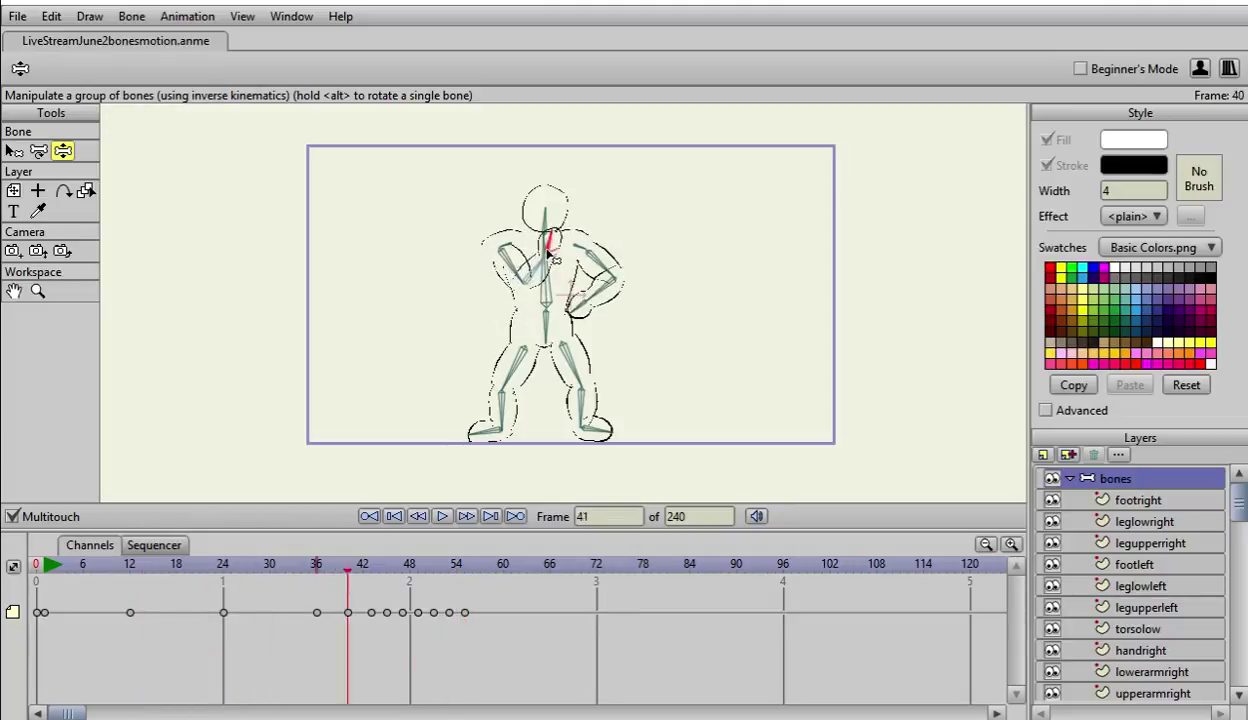
# Step: At frame 64, raise the screen-left arm with the hand up beside the head, and lower the screen-right hand slightly at the hip
pyautogui.hotkey('ctrl', 'Right')
pyautogui.hotkey('ctrl', 'Right')
pyautogui.hotkey('ctrl', 'Right')
pyautogui.hotkey('ctrl', 'Right')
pyautogui.hotkey('ctrl', 'Right')
pyautogui.hotkey('ctrl', 'Right')
pyautogui.hotkey('ctrl', 'Right')
pyautogui.hotkey('ctrl', 'Right')
pyautogui.hotkey('ctrl', 'Right')
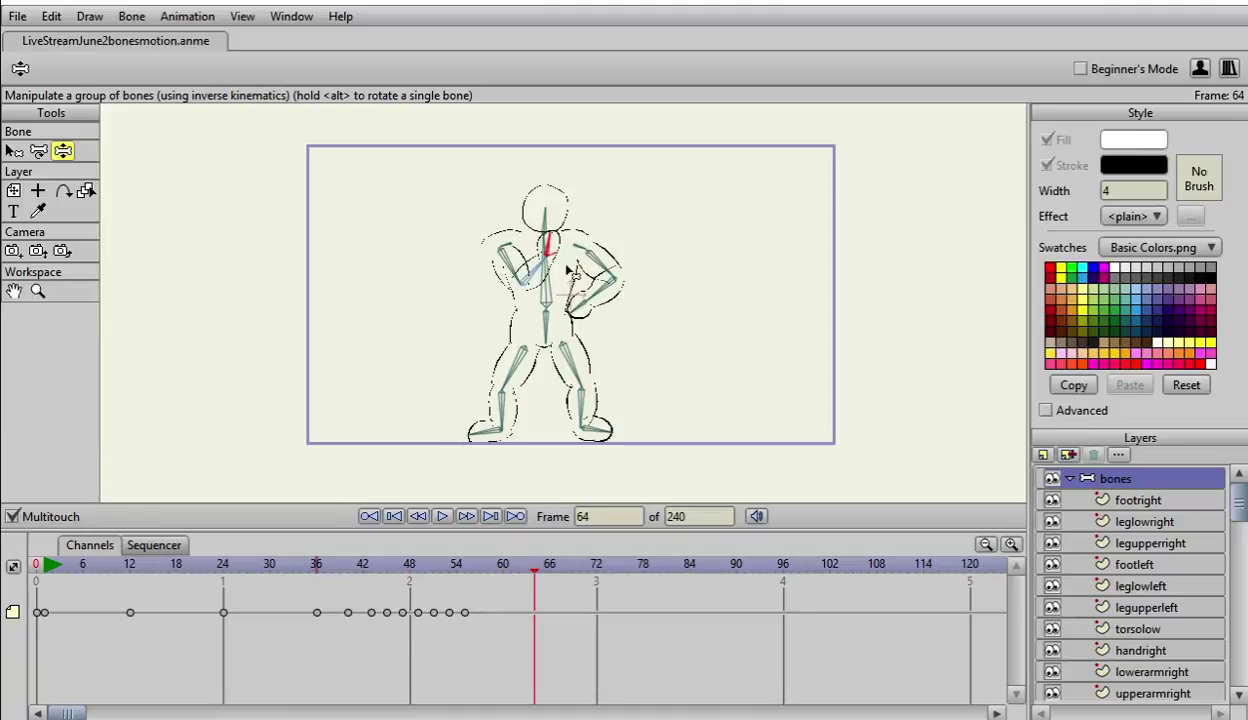
pyautogui.moveTo(530, 258); pyautogui.dragTo(474, 191)
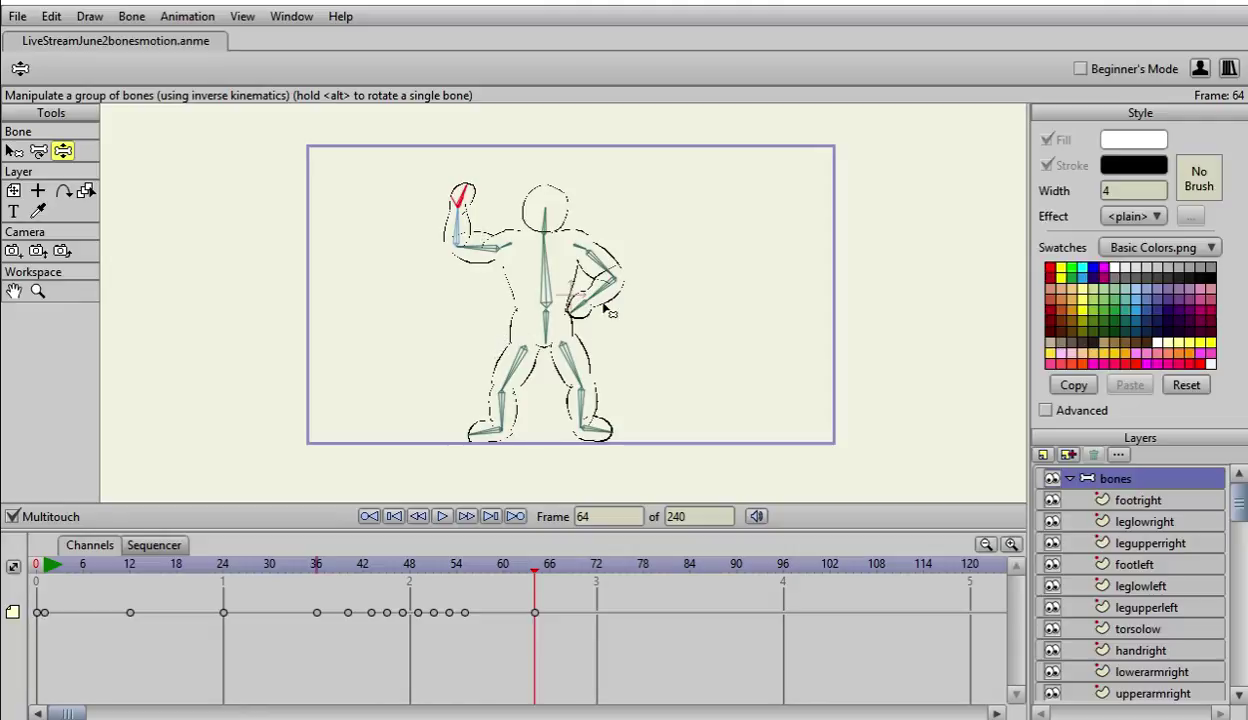
pyautogui.moveTo(609, 310)
pyautogui.mouseDown()
pyautogui.moveTo(600, 298)
pyautogui.moveTo(597, 312)
pyautogui.mouseUp()
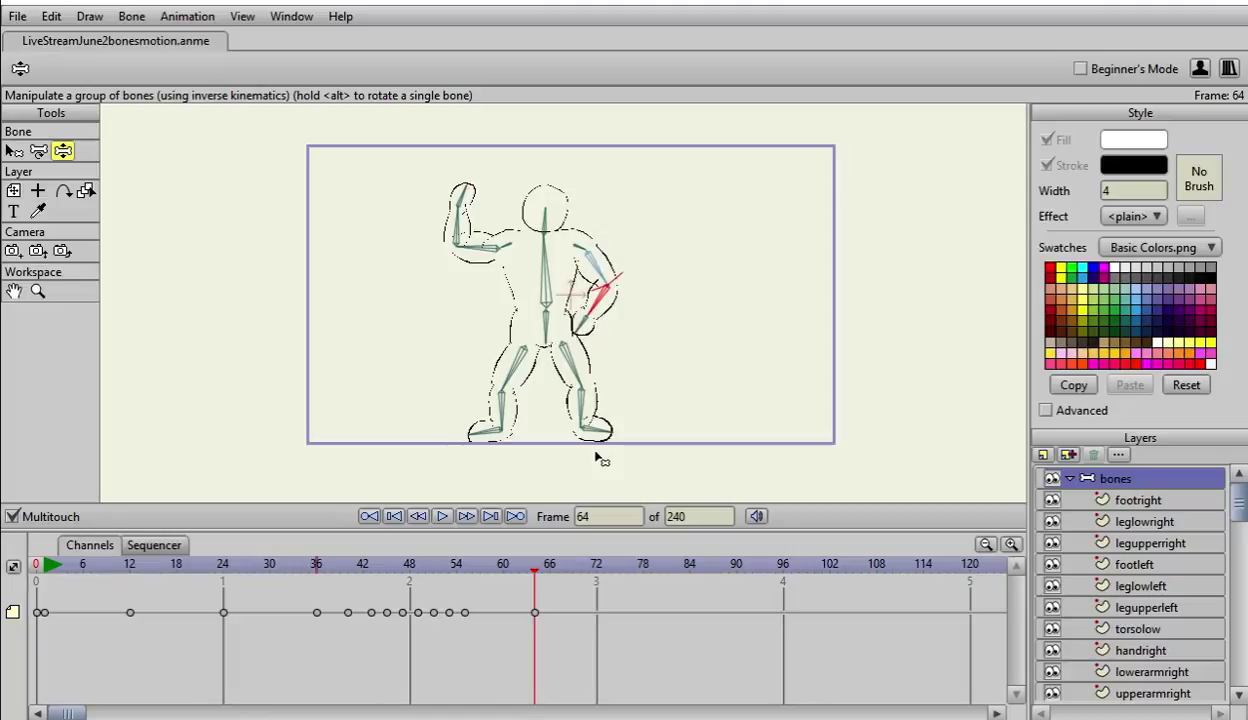
# Step: Step back from frame 64 to frame 0 and forward again to frame 81 to examine the full sequence of arm poses
pyautogui.press('Left')
pyautogui.press('Left')
pyautogui.press('Left')
pyautogui.press('Left')
pyautogui.press('Left')
pyautogui.press('Left')
pyautogui.press('Left')
pyautogui.press('Left')
pyautogui.press('Left')
pyautogui.press('Left')
pyautogui.press('Left')
pyautogui.press('Left')
pyautogui.press('Left')
pyautogui.press('Left')
pyautogui.press('Left')
pyautogui.press('Left')
pyautogui.press('Left')
pyautogui.press('Left')
pyautogui.press('Left')
pyautogui.press('Left')
pyautogui.press('Left')
pyautogui.press('Left')
pyautogui.press('Left')
pyautogui.press('Left')
pyautogui.press('Left')
pyautogui.press('Left')
pyautogui.press('Left')
pyautogui.press('Left')
pyautogui.press('Left')
pyautogui.press('Left')
pyautogui.press('Left')
pyautogui.press('Left')
pyautogui.press('Left')
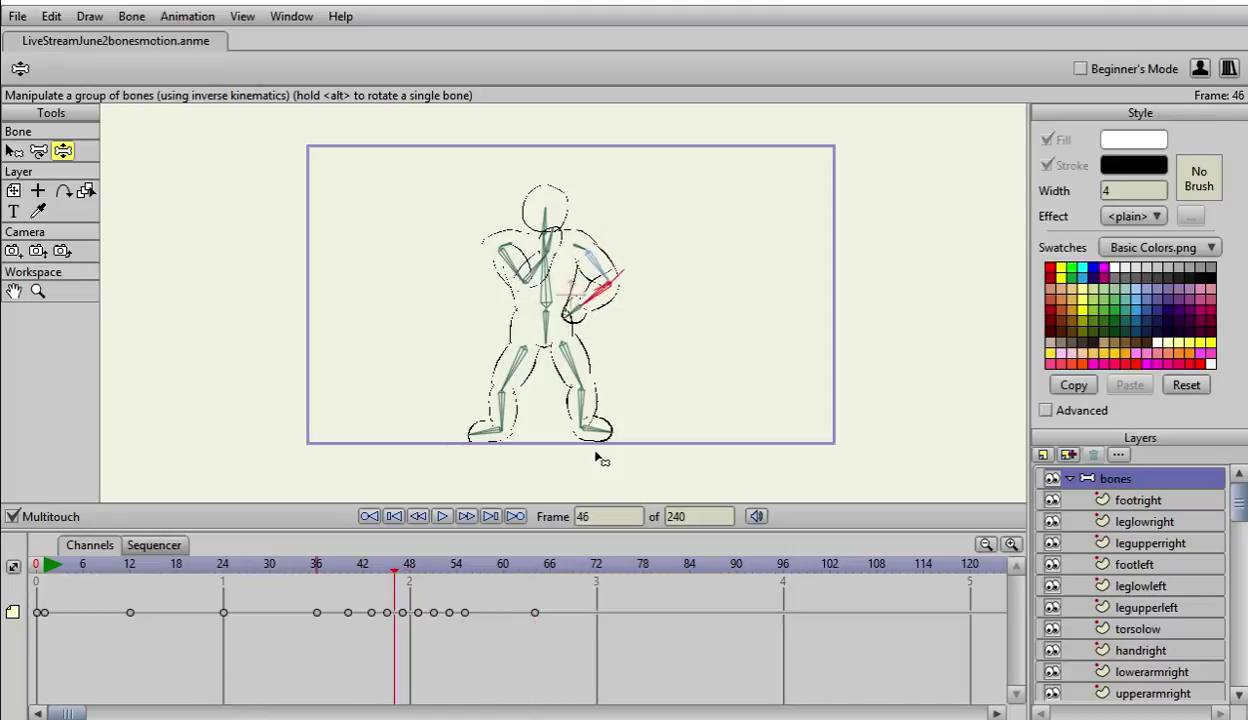
pyautogui.press('Left')
pyautogui.press('Left')
pyautogui.press('Left')
pyautogui.press('Left')
pyautogui.press('Left')
pyautogui.press('Left')
pyautogui.press('Left')
pyautogui.press('Left')
pyautogui.press('Left')
pyautogui.press('Left')
pyautogui.press('Left')
pyautogui.press('Left')
pyautogui.press('Left')
pyautogui.press('Left')
pyautogui.press('Left')
pyautogui.press('Left')
pyautogui.press('Left')
pyautogui.press('Left')
pyautogui.press('Left')
pyautogui.press('Left')
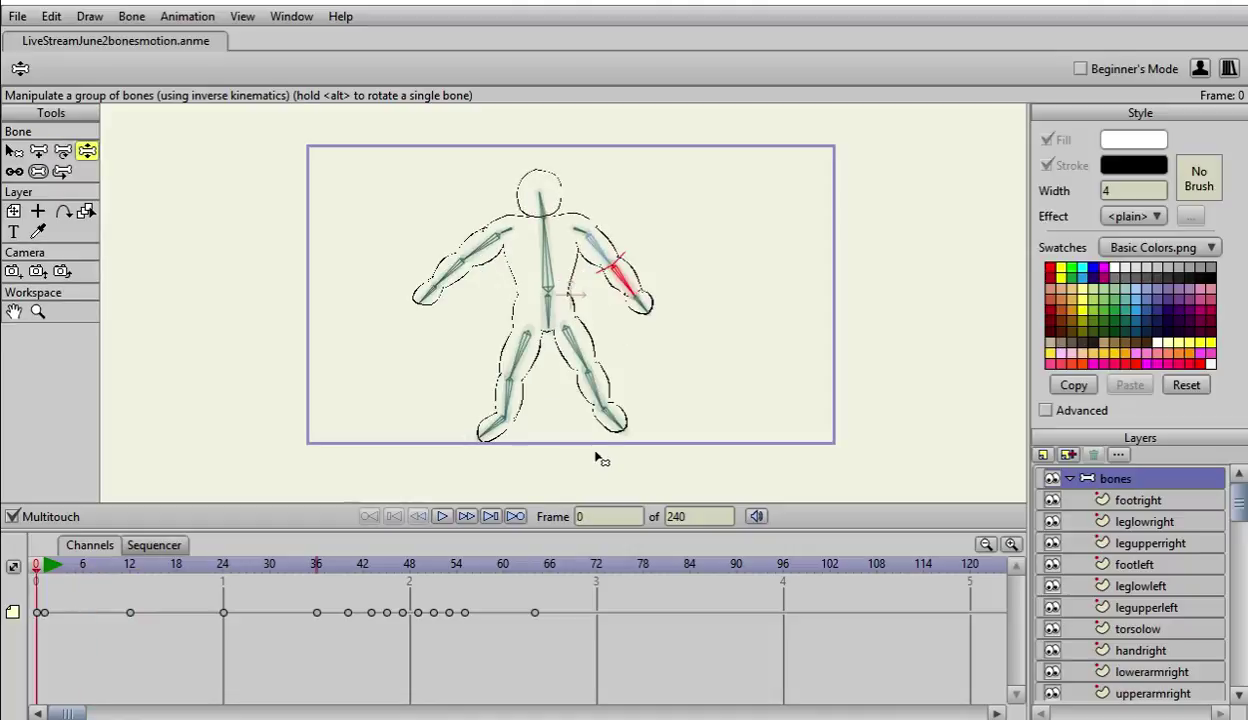
pyautogui.press('Right')
pyautogui.press('Right')
pyautogui.press('Right')
pyautogui.press('Right')
pyautogui.press('Right')
pyautogui.press('Right')
pyautogui.press('Right')
pyautogui.press('Right')
pyautogui.press('Right')
pyautogui.press('Right')
pyautogui.press('Right')
pyautogui.press('Right')
pyautogui.press('Right')
pyautogui.press('Right')
pyautogui.press('Right')
pyautogui.press('Right')
pyautogui.press('Right')
pyautogui.press('Right')
pyautogui.press('Right')
pyautogui.press('Right')
pyautogui.press('Right')
pyautogui.press('Right')
pyautogui.press('Right')
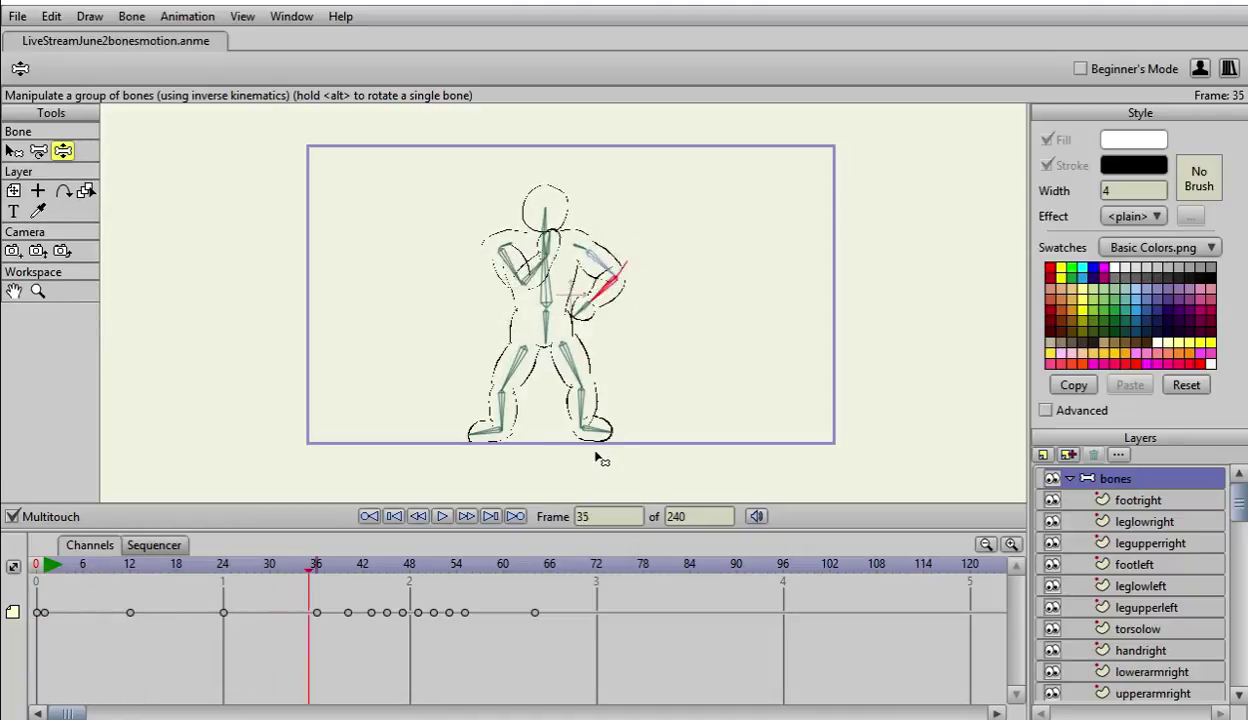
pyautogui.press('Right')
pyautogui.press('Right')
pyautogui.press('Right')
pyautogui.press('Right')
pyautogui.press('Right')
pyautogui.press('Right')
pyautogui.press('Right')
pyautogui.press('Right')
pyautogui.press('Right')
pyautogui.press('Right')
pyautogui.press('Right')
pyautogui.press('Right')
pyautogui.press('Right')
pyautogui.press('Right')
pyautogui.press('Right')
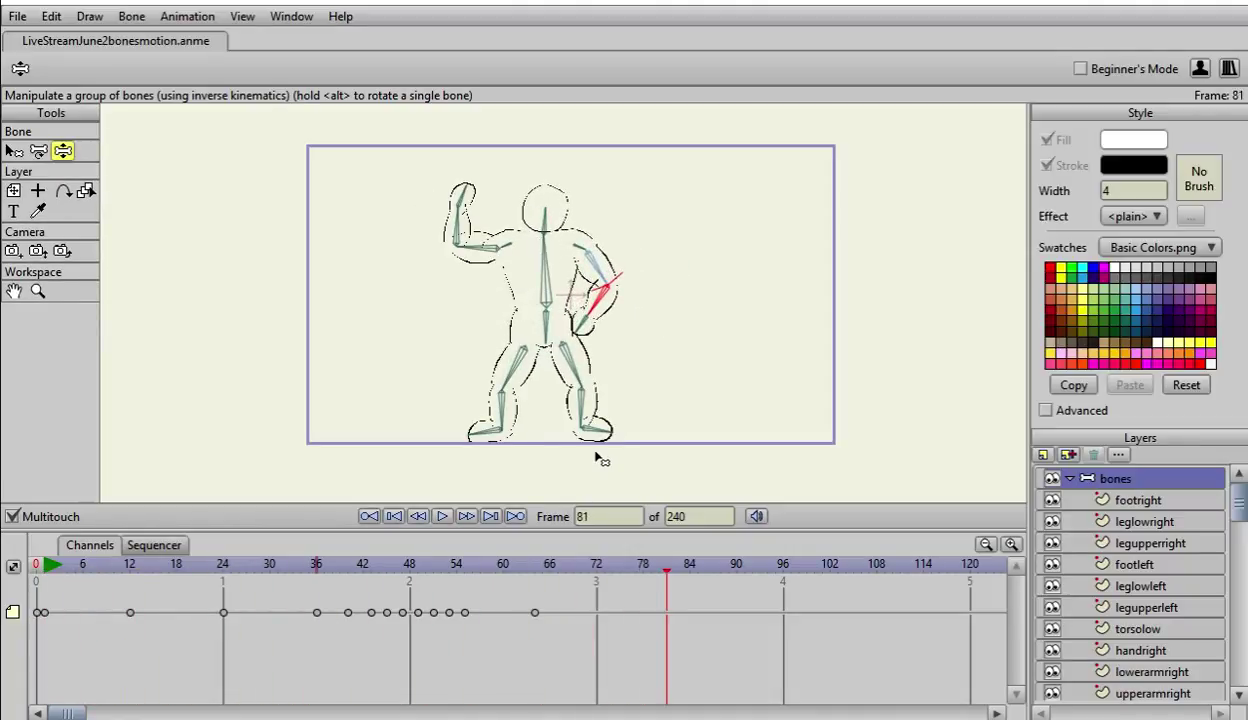
# Step: At frame 77, raise the screen-right arm from the hip so its hand is up beside the head, mirroring the other arm
pyautogui.press('Left')
pyautogui.press('Left')
pyautogui.press('Left')
pyautogui.press('Left')
pyautogui.press('Left')
pyautogui.press('Left')
pyautogui.press('Left')
pyautogui.press('Left')
pyautogui.press('Left')
pyautogui.press('Left')
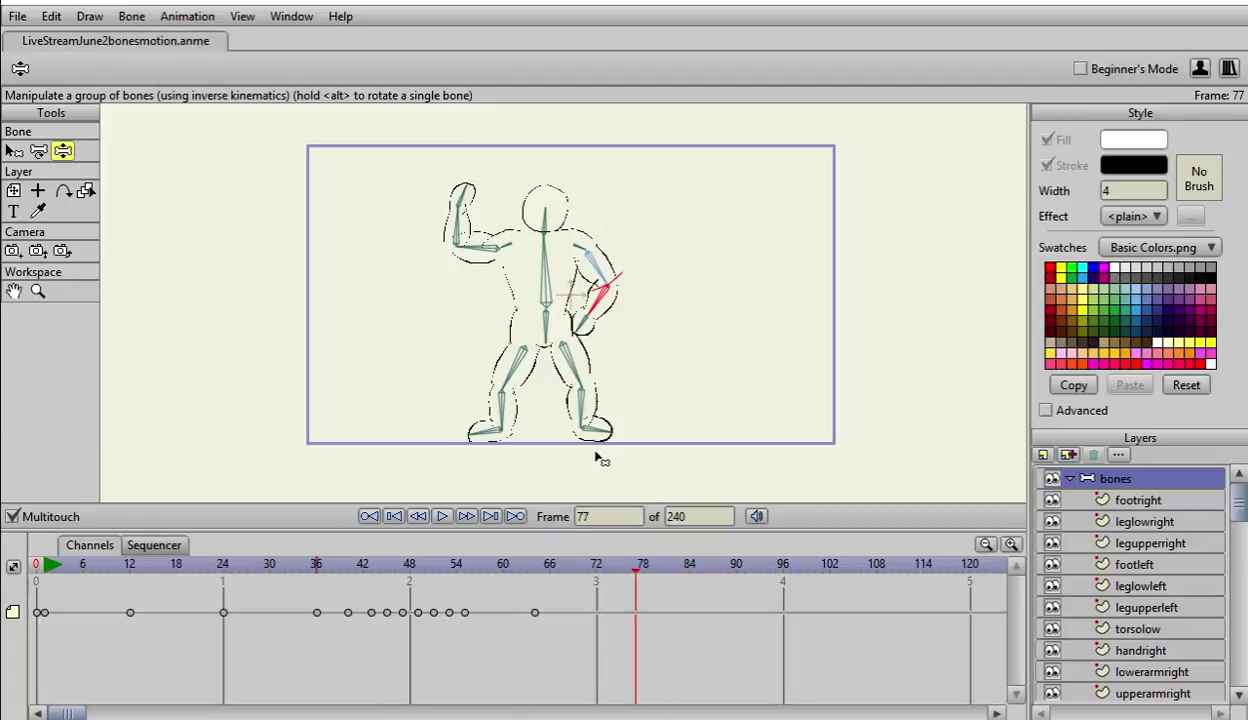
pyautogui.press('Right')
pyautogui.press('Right')
pyautogui.press('Right')
pyautogui.press('Left')
pyautogui.press('Left')
pyautogui.press('Left')
pyautogui.press('Right')
pyautogui.press('Right')
pyautogui.press('Right')
pyautogui.press('Right')
pyautogui.press('Right')
pyautogui.press('Right')
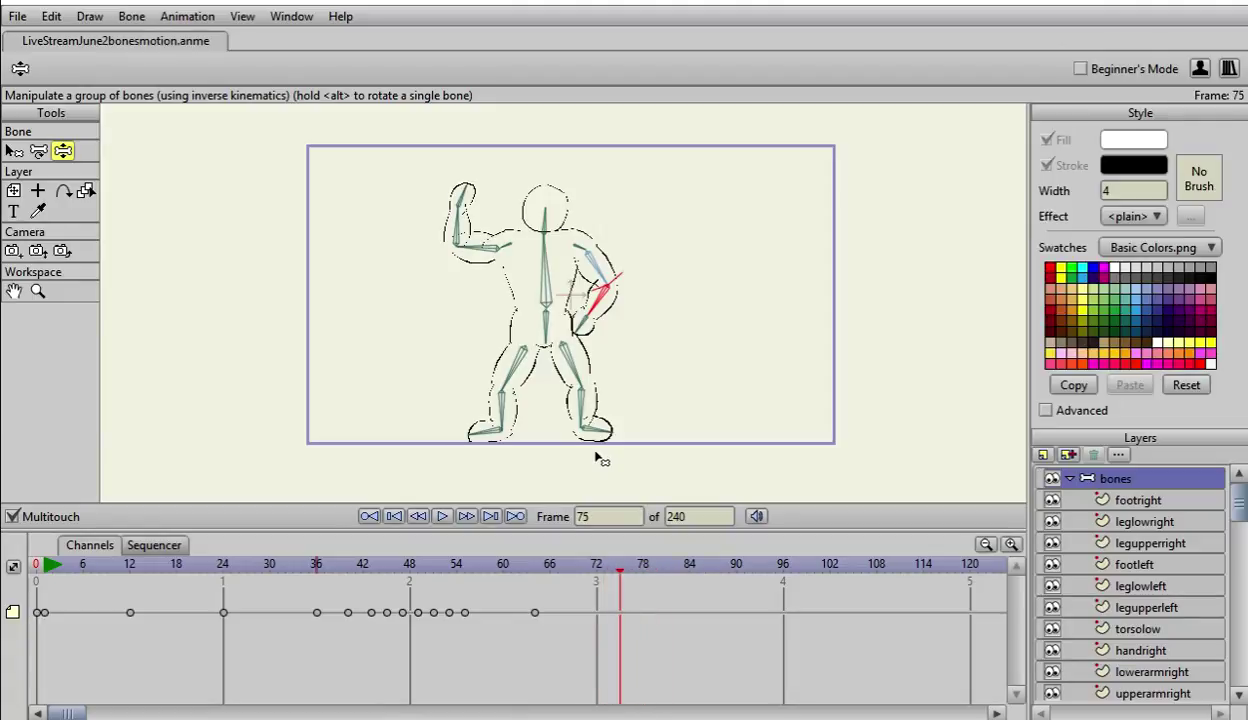
pyautogui.moveTo(585, 325); pyautogui.dragTo(624, 168)
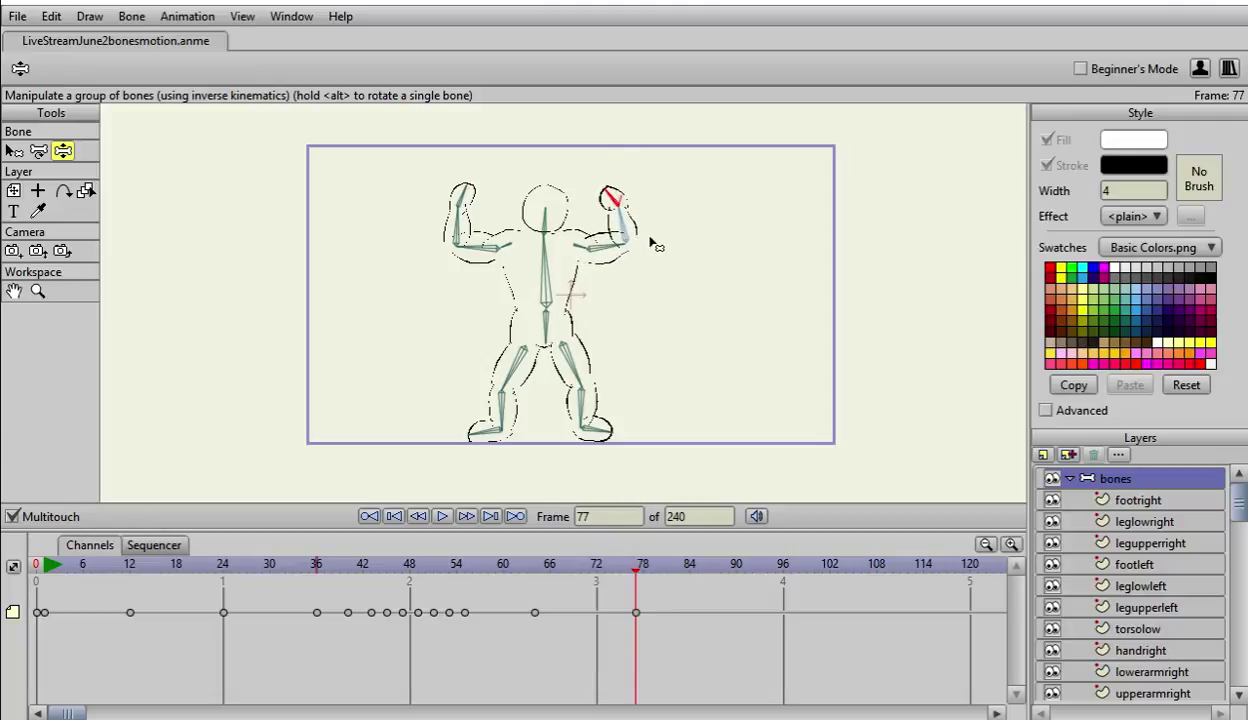
# Step: At frame 81, tilt both raised hands inward toward the head
pyautogui.press('Right')
pyautogui.press('Right')
pyautogui.press('Right')
pyautogui.press('Right')
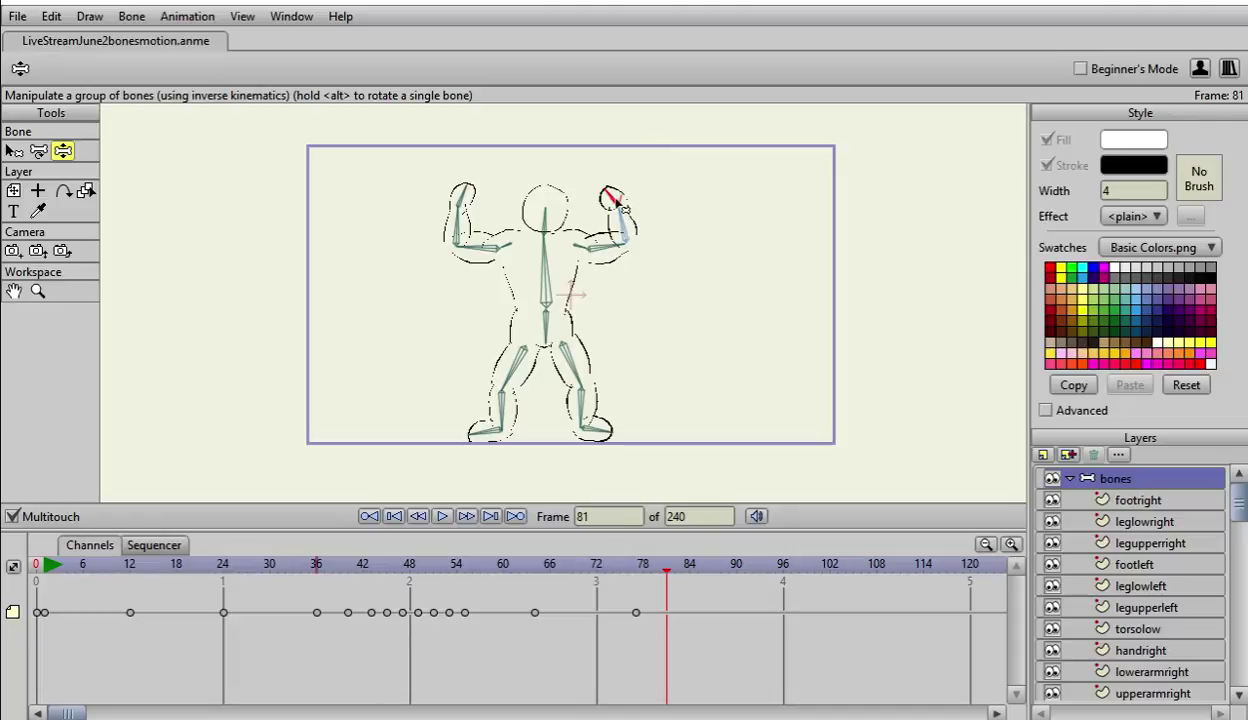
pyautogui.moveTo(622, 207); pyautogui.dragTo(585, 192)
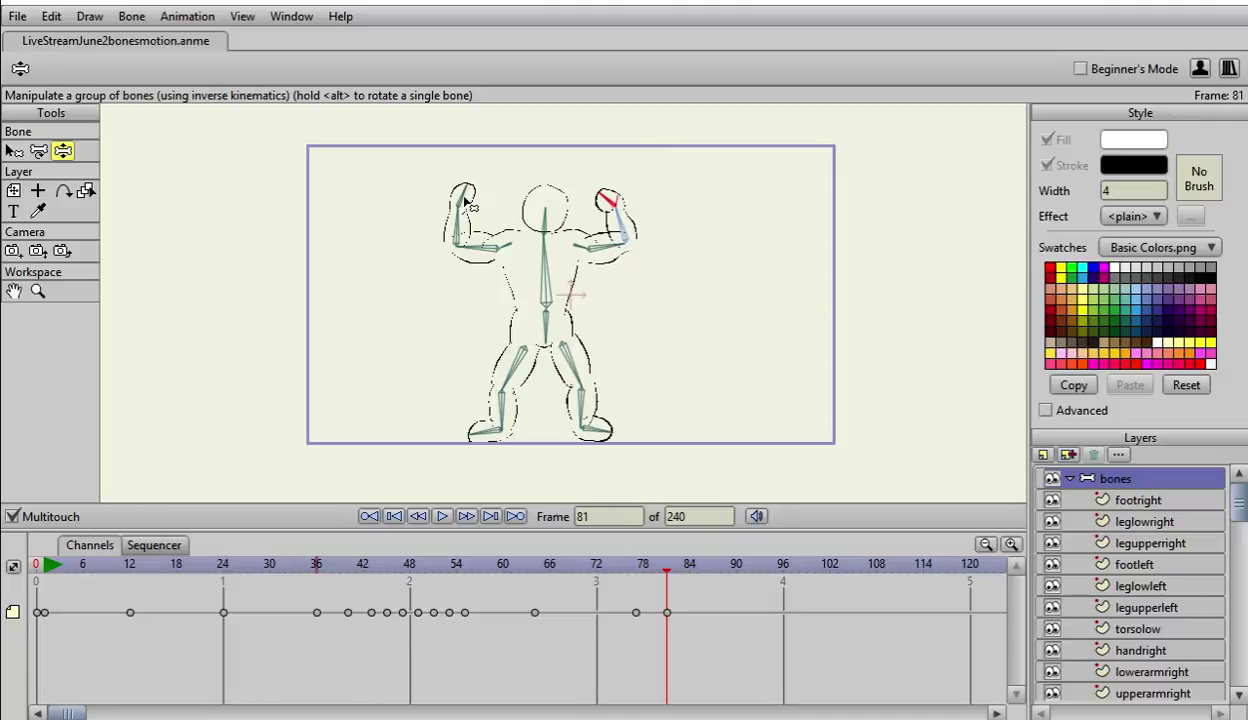
pyautogui.moveTo(464, 203); pyautogui.dragTo(489, 212)
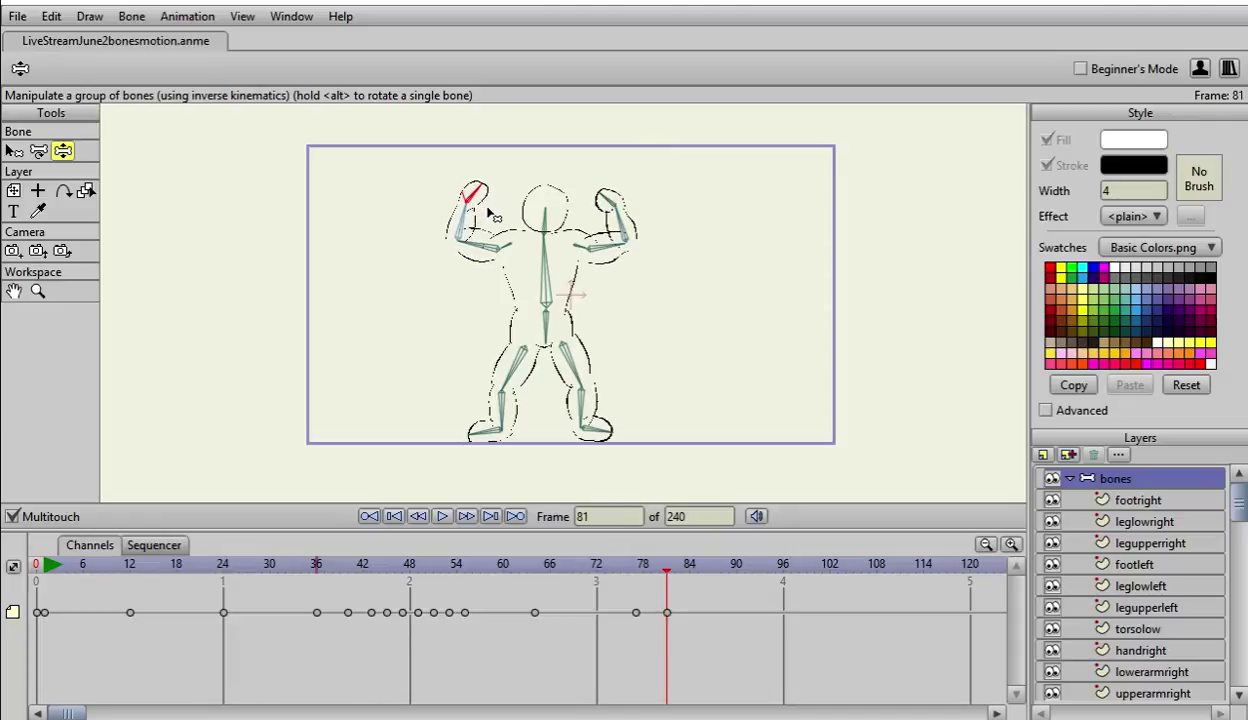
# Step: At frame 86, swing both raised forearms slightly outward, away from the head
pyautogui.press('Right')
pyautogui.press('Right')
pyautogui.press('Right')
pyautogui.press('Right')
pyautogui.press('Right')
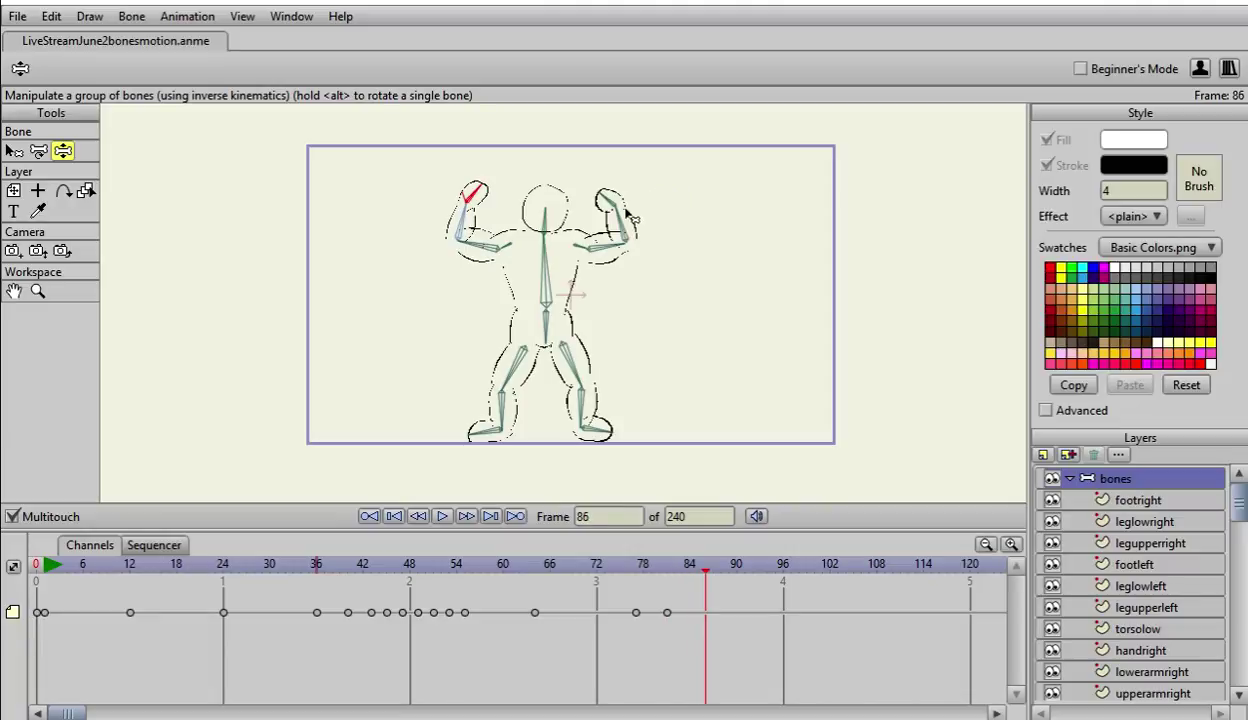
pyautogui.moveTo(627, 215)
pyautogui.mouseDown()
pyautogui.moveTo(620, 260)
pyautogui.moveTo(635, 217)
pyautogui.mouseUp()
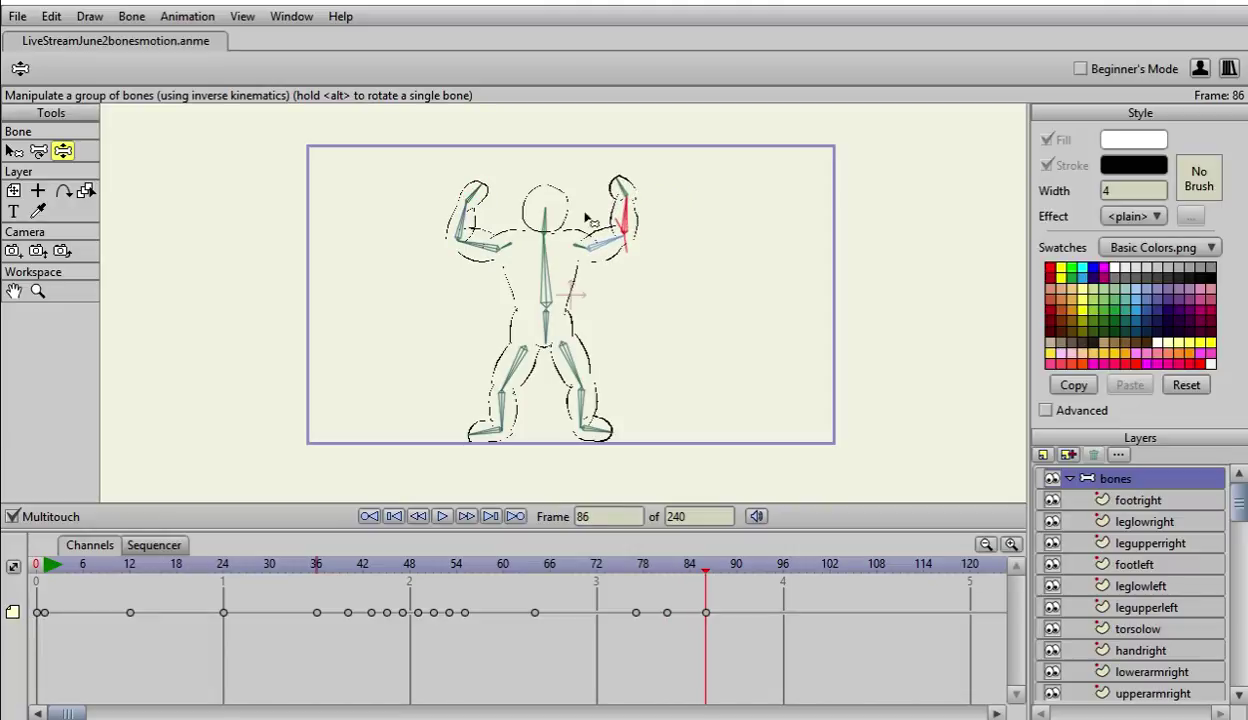
pyautogui.moveTo(450, 224); pyautogui.dragTo(443, 217)
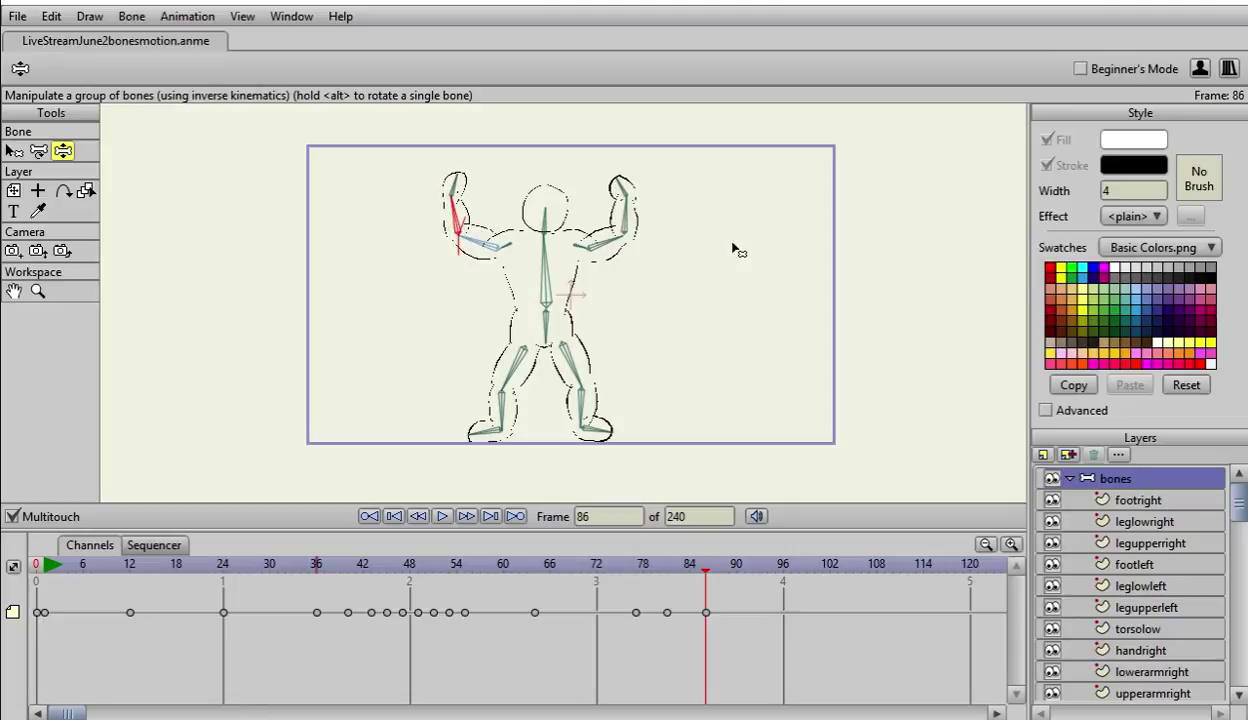
# Step: At frame 92, swing both raised forearms back inward toward the head for another flex
pyautogui.press('Right')
pyautogui.press('Right')
pyautogui.press('Right')
pyautogui.press('Right')
pyautogui.press('Right')
pyautogui.press('Right')
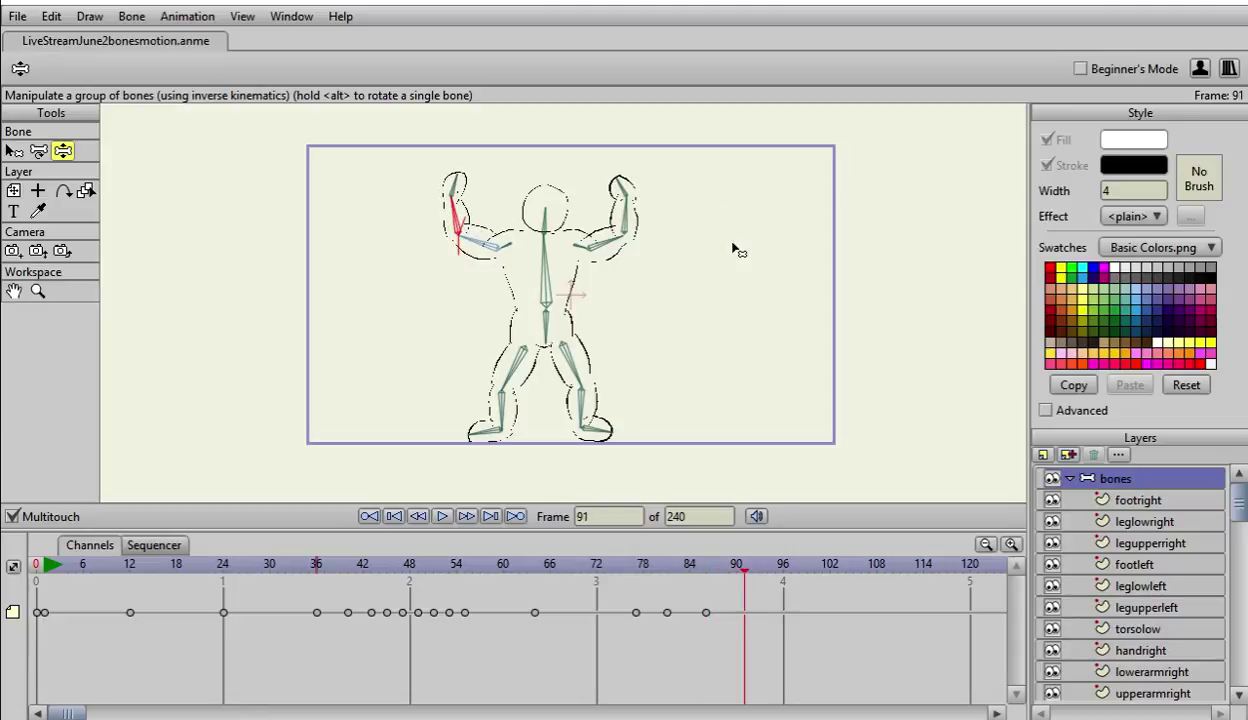
pyautogui.moveTo(632, 207)
pyautogui.mouseDown()
pyautogui.moveTo(628, 222)
pyautogui.moveTo(610, 214)
pyautogui.mouseUp()
pyautogui.moveTo(460, 216); pyautogui.dragTo(470, 222)
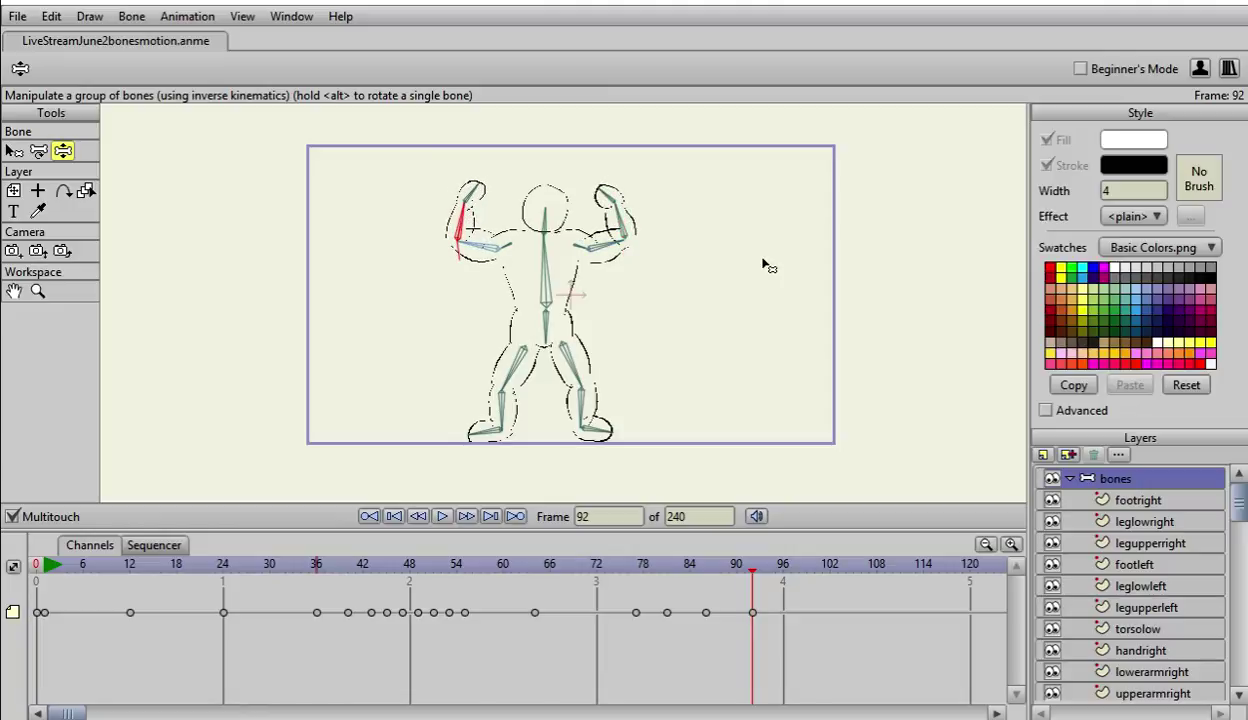
# Step: Step backward through the animation from frame 92 to about frame 37 to review the keyed arm poses
pyautogui.press('Left')
pyautogui.press('Left')
pyautogui.press('Left')
pyautogui.press('Left')
pyautogui.press('Left')
pyautogui.press('Left')
pyautogui.press('Left')
pyautogui.press('Left')
pyautogui.press('Left')
pyautogui.press('Left')
pyautogui.press('Left')
pyautogui.press('Left')
pyautogui.press('Left')
pyautogui.press('Left')
pyautogui.press('Left')
pyautogui.press('Left')
pyautogui.press('Left')
pyautogui.press('Left')
pyautogui.press('Left')
pyautogui.press('Left')
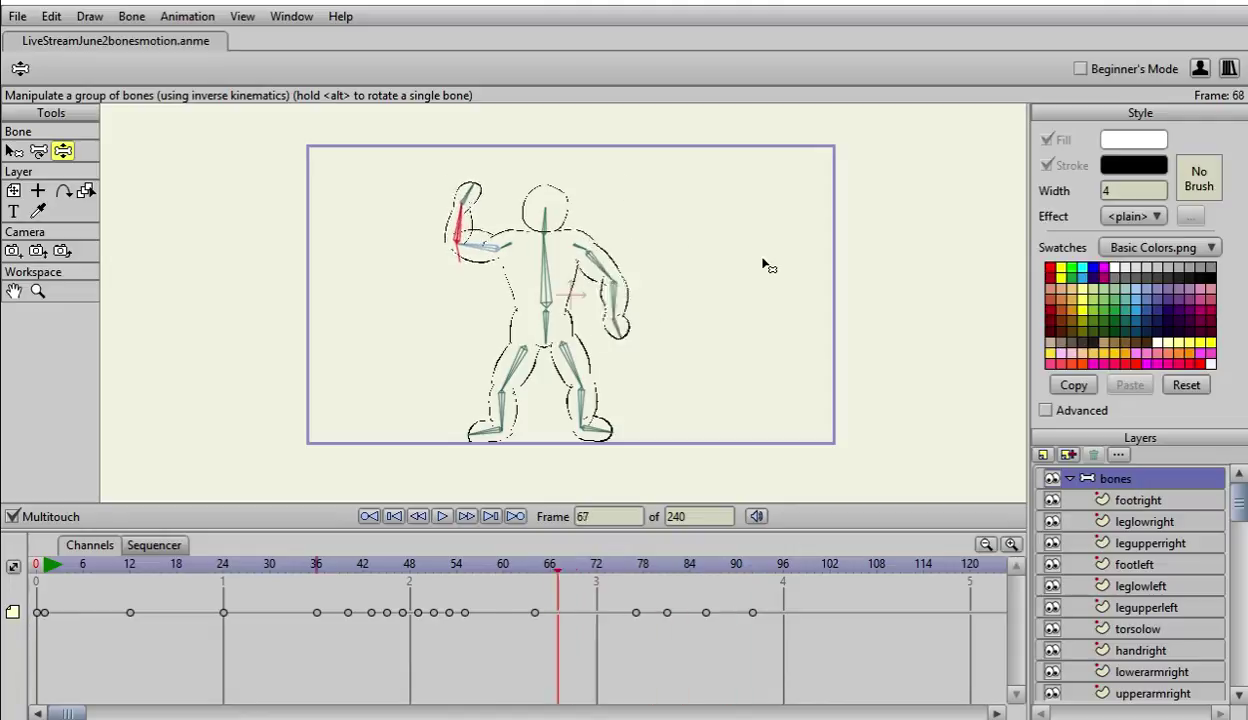
pyautogui.press('Left')
pyautogui.press('Left')
pyautogui.press('Left')
pyautogui.press('Left')
pyautogui.press('Left')
pyautogui.press('Left')
pyautogui.press('Left')
pyautogui.press('Left')
pyautogui.press('Left')
pyautogui.press('Left')
pyautogui.press('Left')
pyautogui.press('Left')
pyautogui.press('Left')
pyautogui.press('Left')
pyautogui.press('Left')
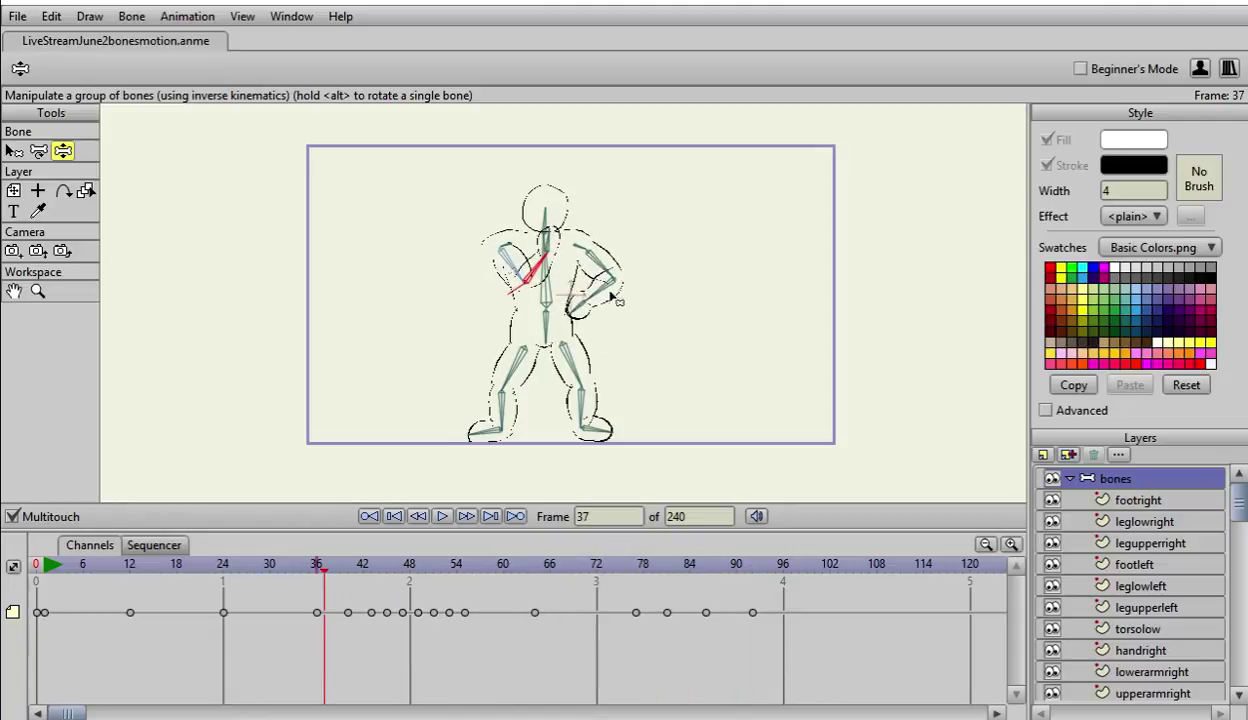
# Step: Step forward from about frame 37 to frame 81 to review the motion from the thinking pose into the double-arm flex
pyautogui.press('Right')
pyautogui.press('Right')
pyautogui.press('Right')
pyautogui.press('Right')
pyautogui.press('Right')
pyautogui.press('Right')
pyautogui.press('Right')
pyautogui.press('Right')
pyautogui.press('Right')
pyautogui.press('Right')
pyautogui.press('Right')
pyautogui.press('Right')
pyautogui.press('Right')
pyautogui.press('Right')
pyautogui.press('Right')
pyautogui.press('Right')
pyautogui.press('Right')
pyautogui.press('Right')
pyautogui.press('Right')
pyautogui.press('Right')
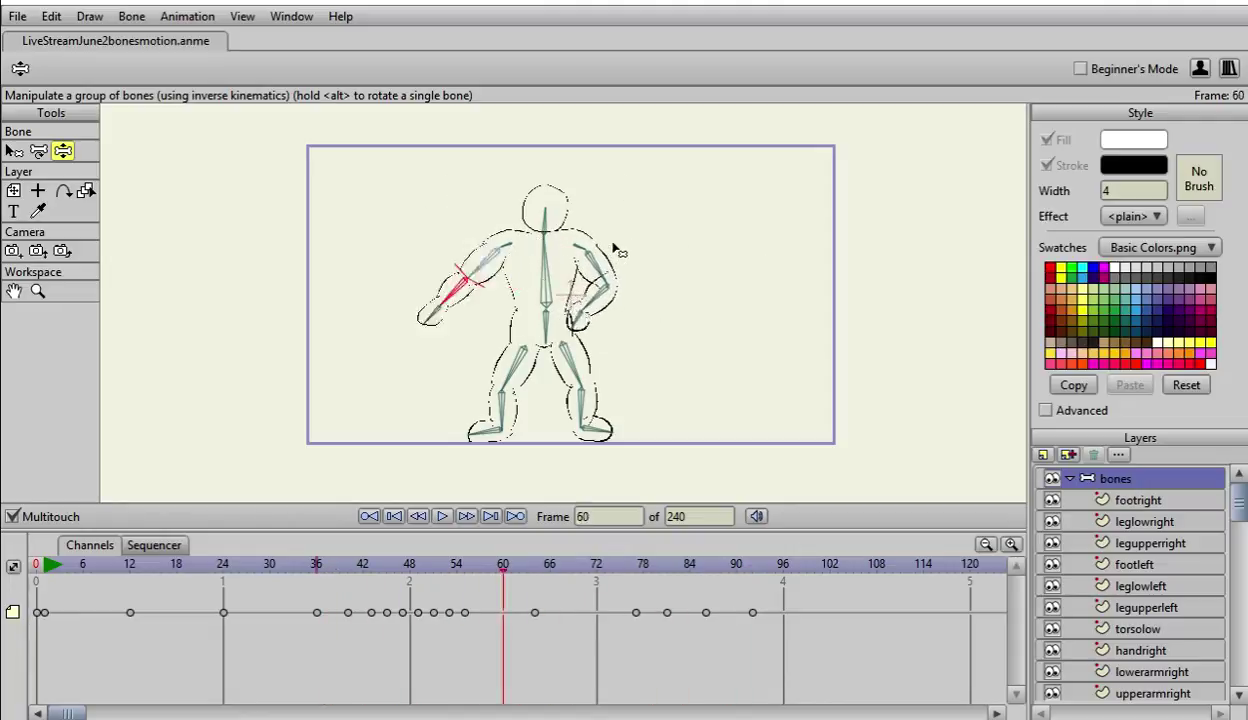
pyautogui.press('Right')
pyautogui.press('Right')
pyautogui.press('Right')
pyautogui.press('Right')
pyautogui.press('Right')
pyautogui.press('Right')
pyautogui.press('Right')
pyautogui.press('Right')
pyautogui.press('Right')
pyautogui.press('Right')
pyautogui.press('Right')
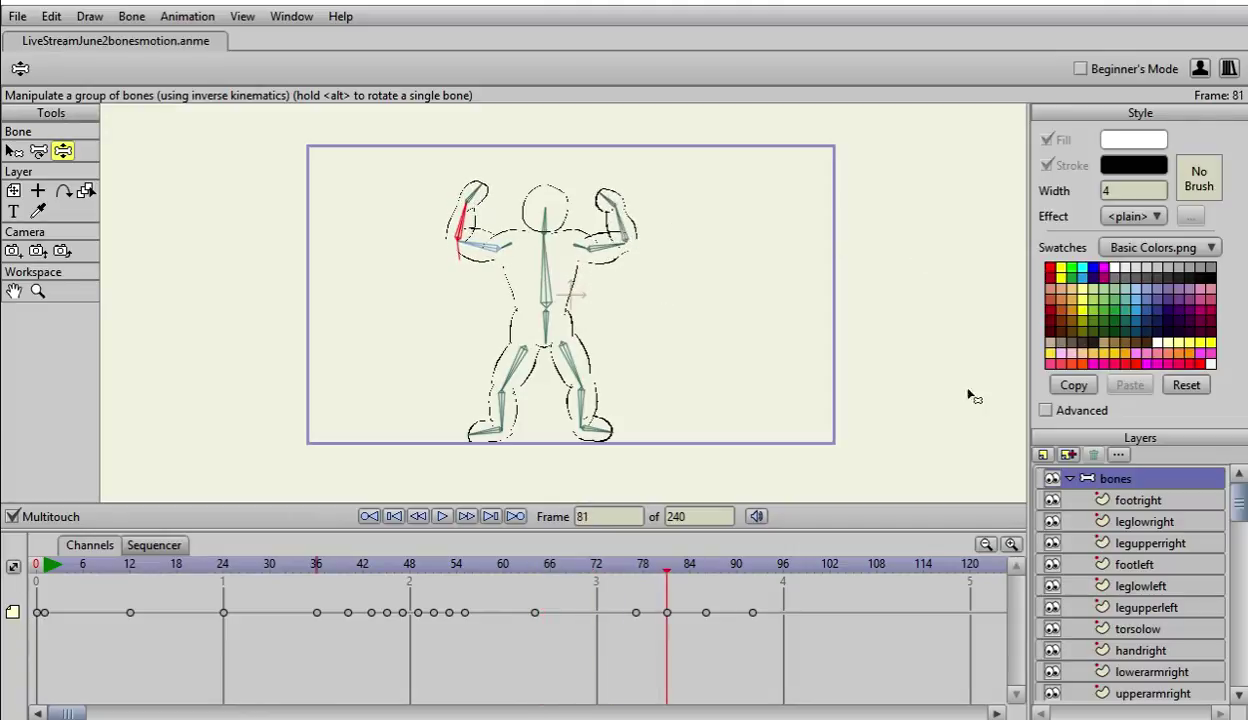
# Step: Show the layer types available for a new layer, including audio, and dismiss the list without adding one
pyautogui.click(1044, 454)
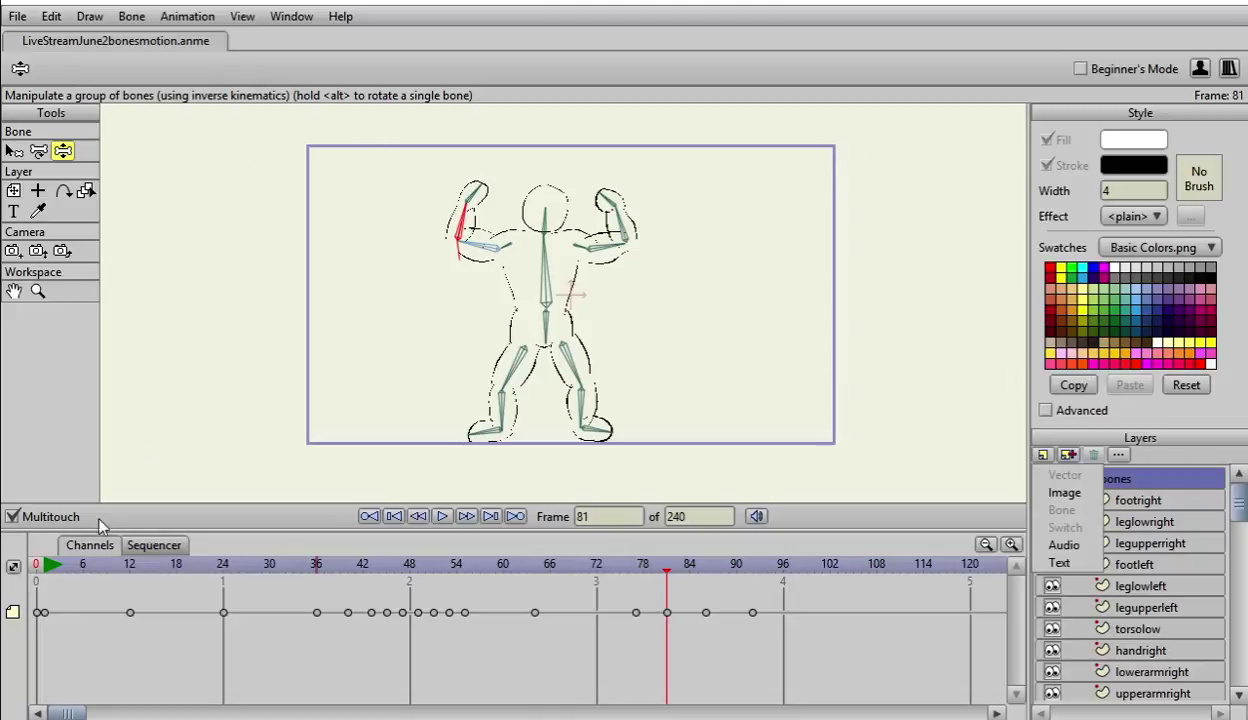
pyautogui.click(1170, 458)
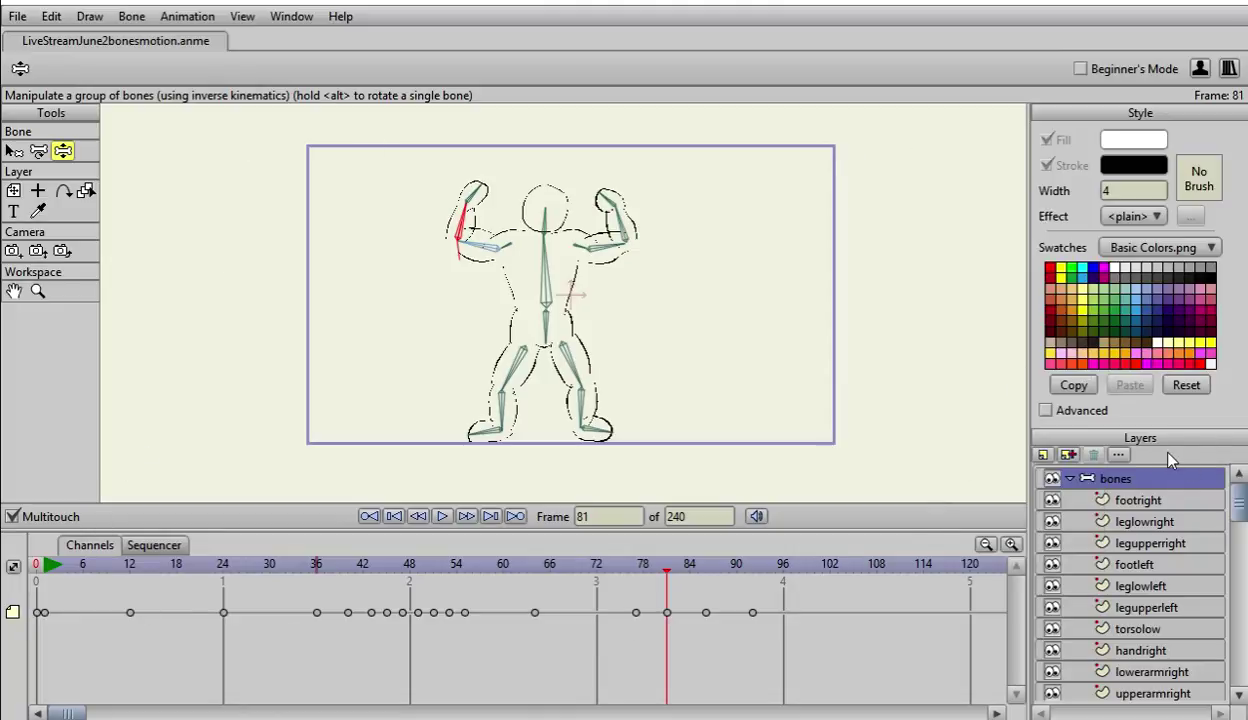
# Step: Return to the start of the animation at frame 2 and play it through past the last key, stopping at frame 116
pyautogui.press('Left')
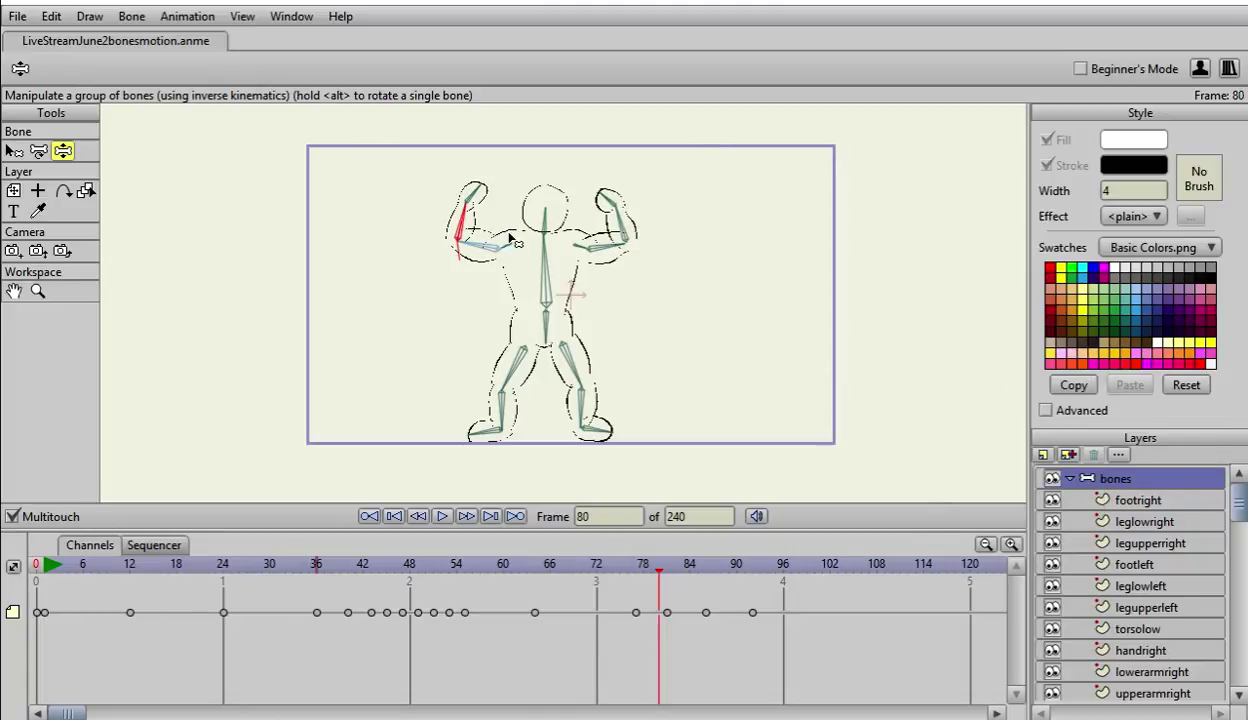
pyautogui.press('Left')
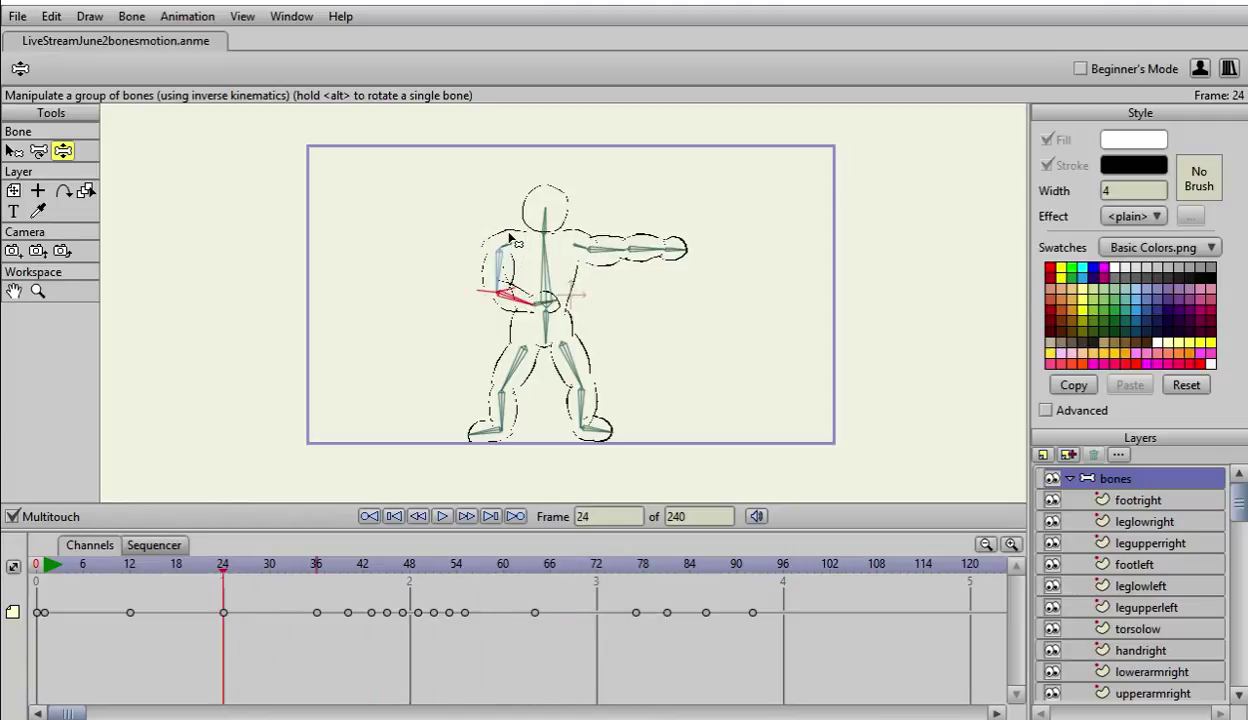
pyautogui.press('Left')
pyautogui.press('Left')
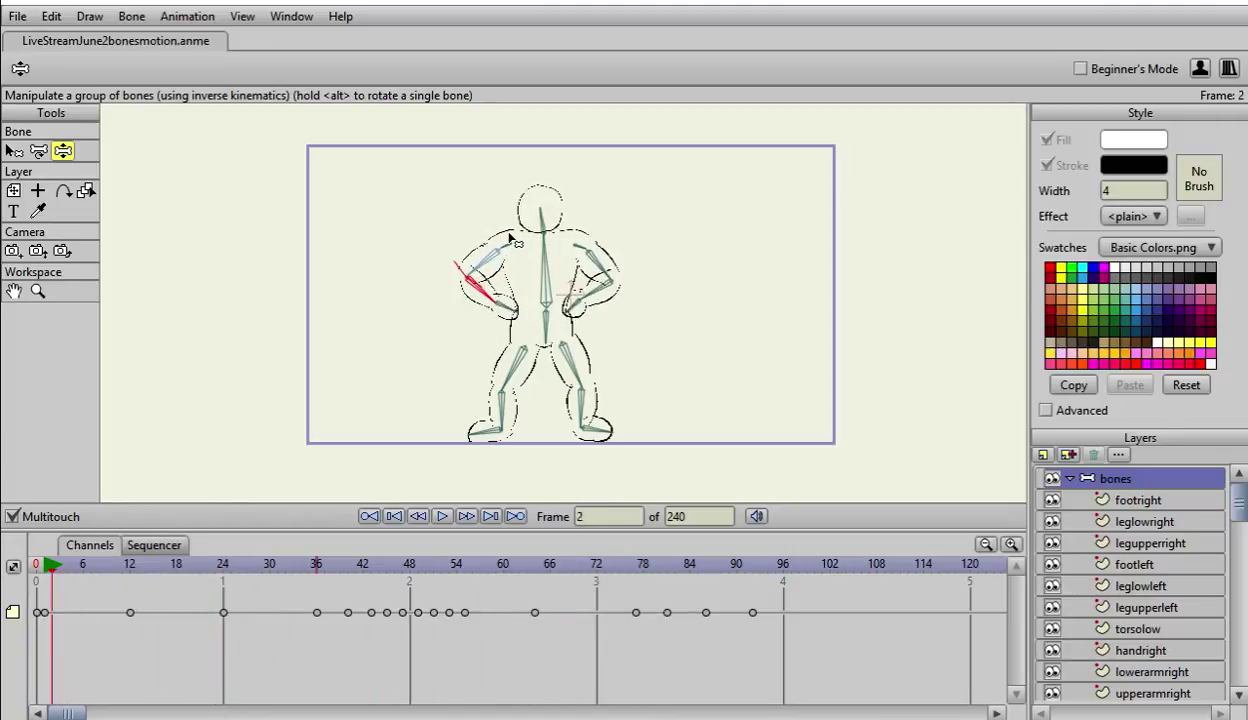
pyautogui.press('space')
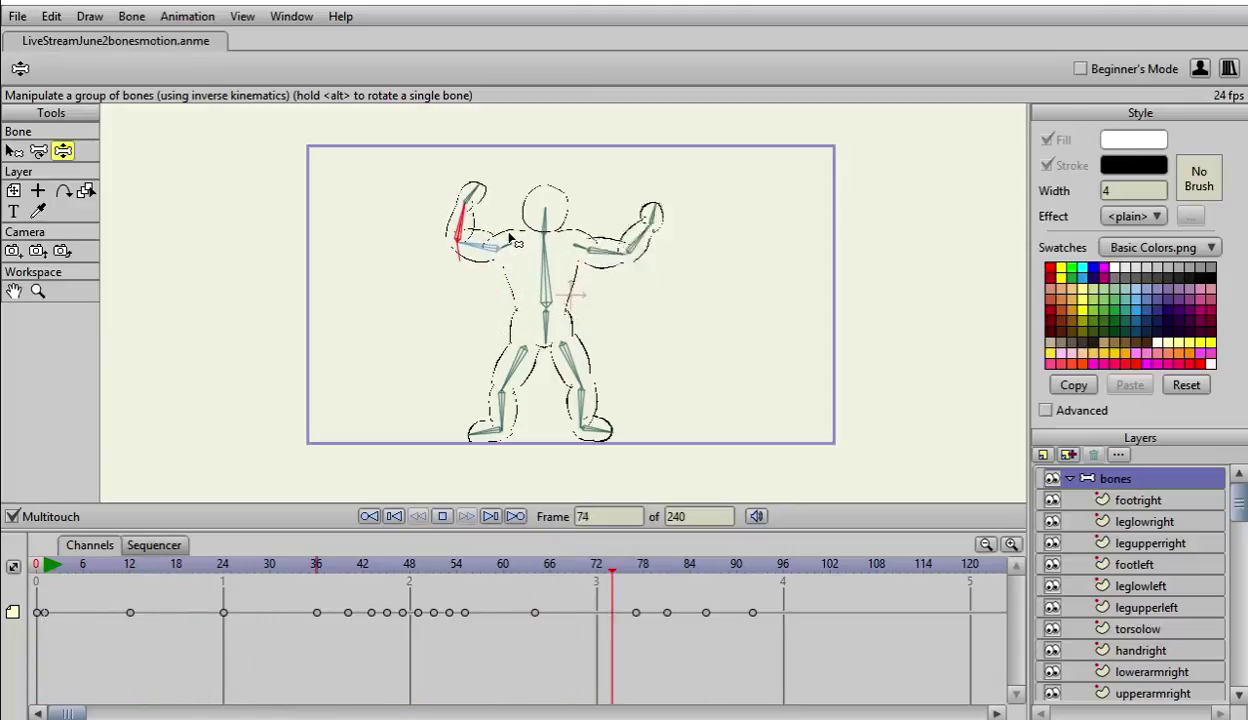
pyautogui.press('space')
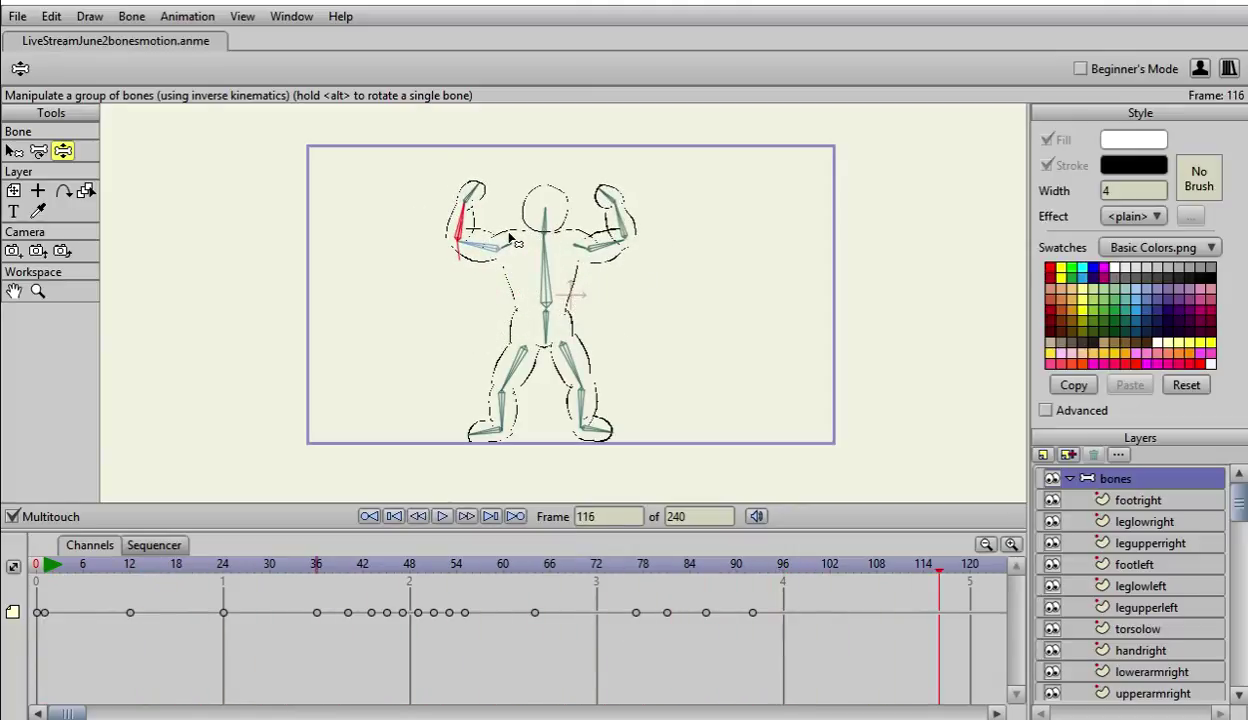
# Step: Go to frame 97 and step back and forth through the final forearm flex between about frames 86 and 99 to examine its motion
pyautogui.click(788, 568)
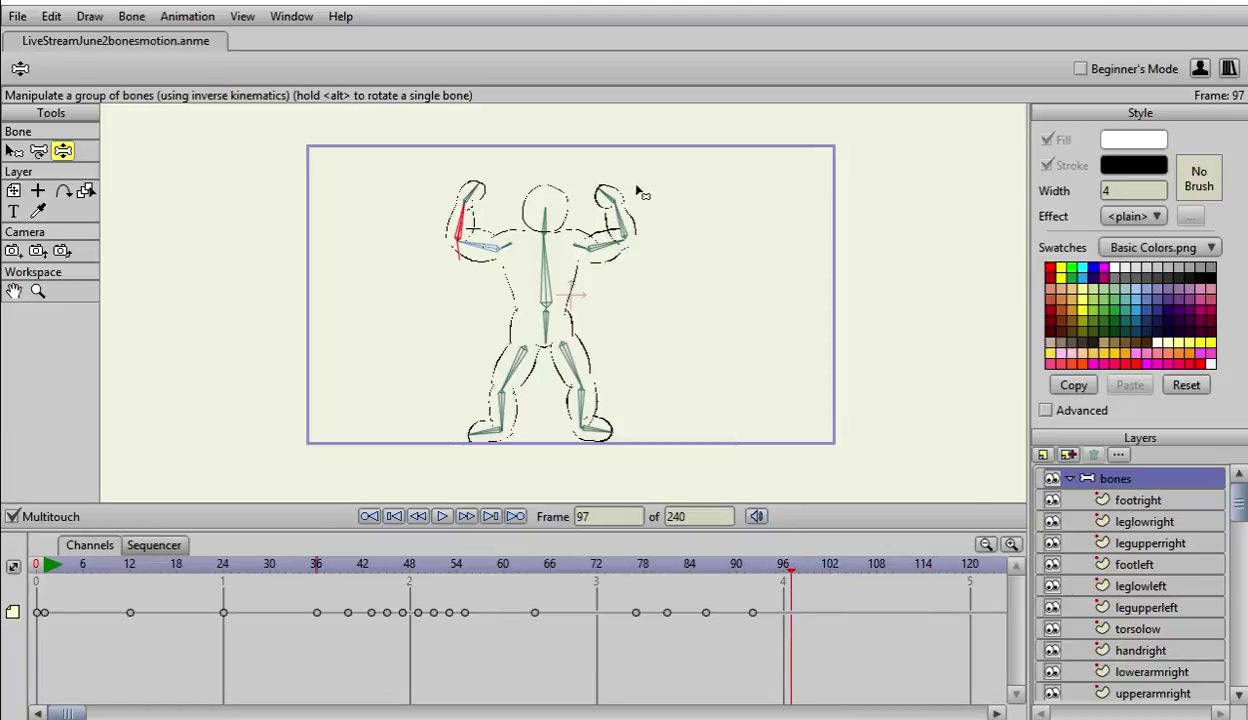
pyautogui.press('Left')
pyautogui.press('Left')
pyautogui.press('Left')
pyautogui.press('Left')
pyautogui.press('Left')
pyautogui.press('Left')
pyautogui.press('Left')
pyautogui.press('Left')
pyautogui.press('Left')
pyautogui.press('Left')
pyautogui.press('Left')
pyautogui.press('Left')
pyautogui.press('Left')
pyautogui.press('Left')
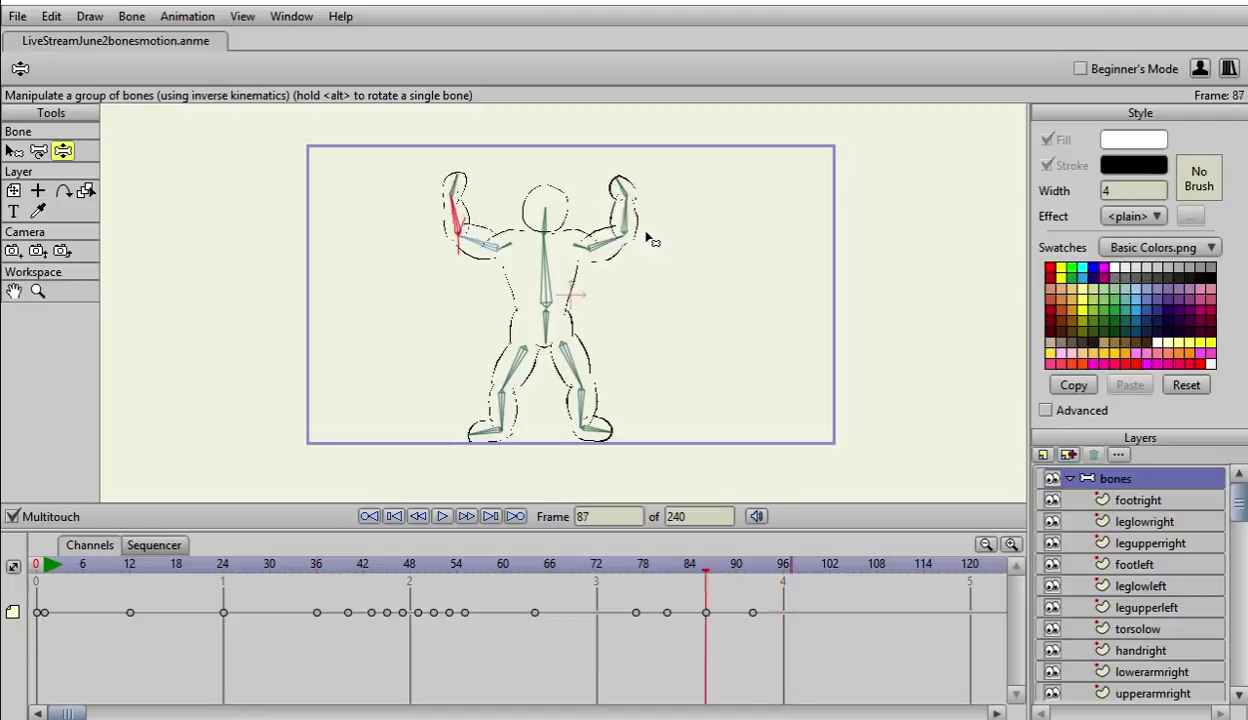
pyautogui.press('Right')
pyautogui.press('Right')
pyautogui.press('Right')
pyautogui.press('Right')
pyautogui.press('Right')
pyautogui.press('Right')
pyautogui.press('Right')
pyautogui.press('Right')
pyautogui.press('Right')
pyautogui.press('Right')
pyautogui.press('Right')
pyautogui.press('Right')
pyautogui.press('Right')
pyautogui.press('Right')
pyautogui.press('Right')
pyautogui.press('Right')
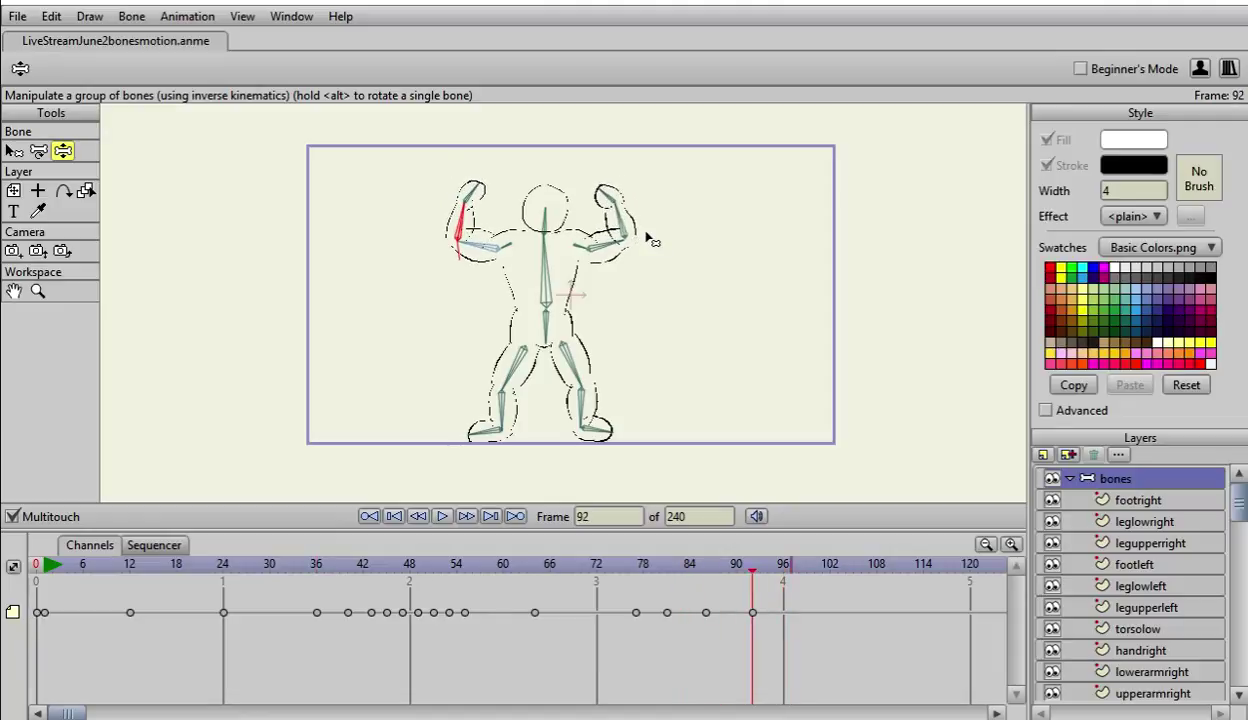
pyautogui.press('Left')
pyautogui.press('Left')
pyautogui.press('Left')
pyautogui.press('Left')
pyautogui.press('Left')
pyautogui.press('Left')
pyautogui.press('Left')
pyautogui.press('Left')
pyautogui.press('Left')
pyautogui.press('Left')
pyautogui.press('Left')
pyautogui.press('Left')
pyautogui.press('Left')
pyautogui.press('Left')
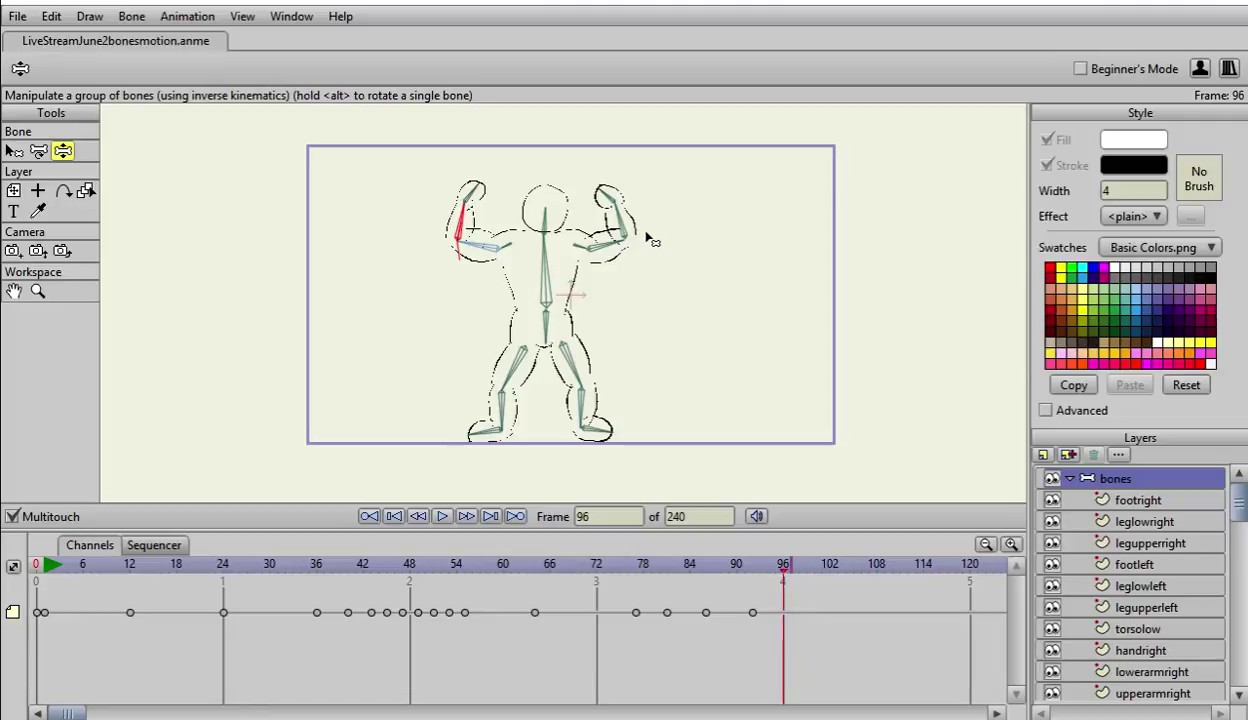
pyautogui.press('Right')
pyautogui.press('Right')
pyautogui.press('Right')
pyautogui.press('Right')
pyautogui.press('Right')
pyautogui.press('Right')
pyautogui.press('Right')
pyautogui.press('Right')
pyautogui.press('Right')
pyautogui.press('Right')
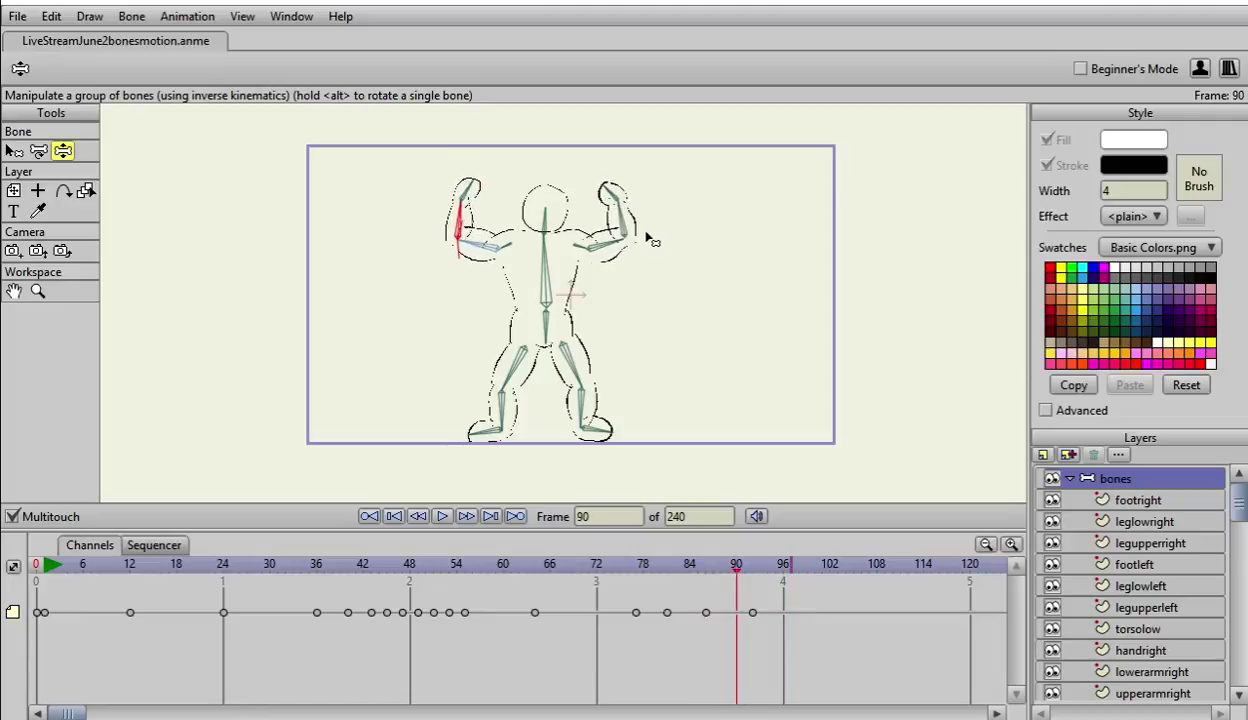
pyautogui.press('Right')
pyautogui.press('Right')
pyautogui.press('Right')
pyautogui.press('Right')
pyautogui.press('Right')
pyautogui.press('Right')
pyautogui.press('Right')
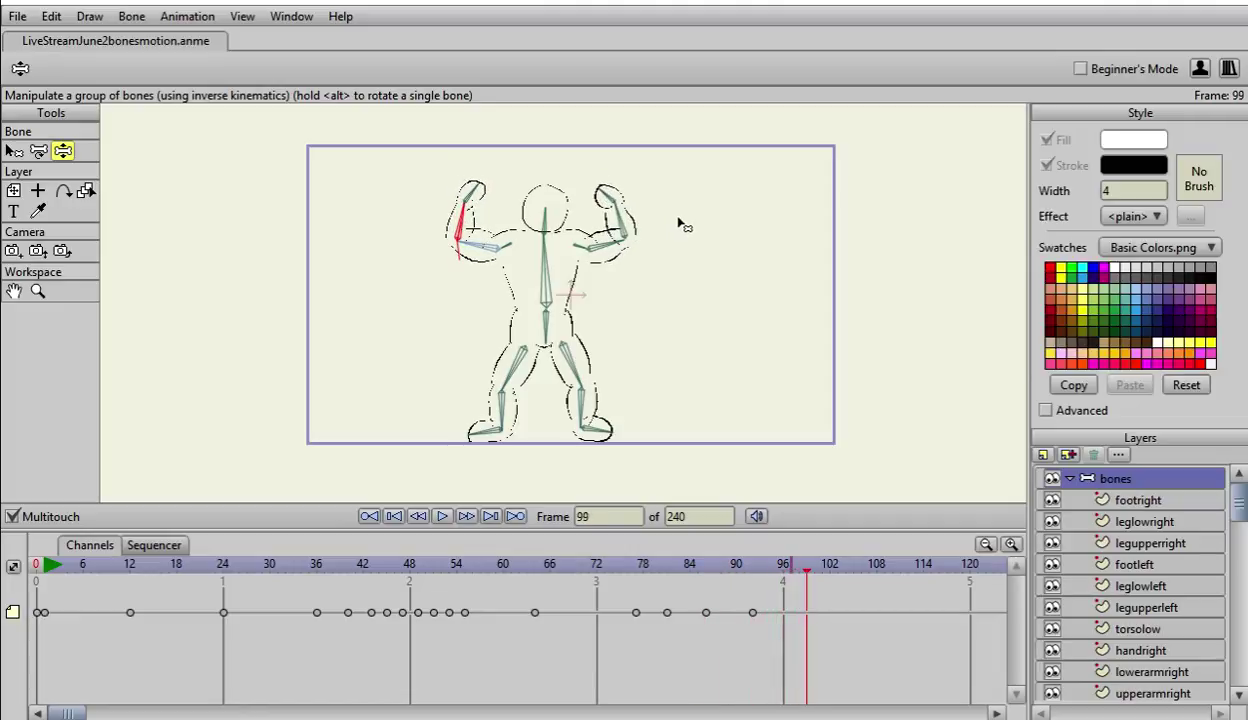
# Step: Set the animation's total length to 3000 frames
pyautogui.click(693, 519)
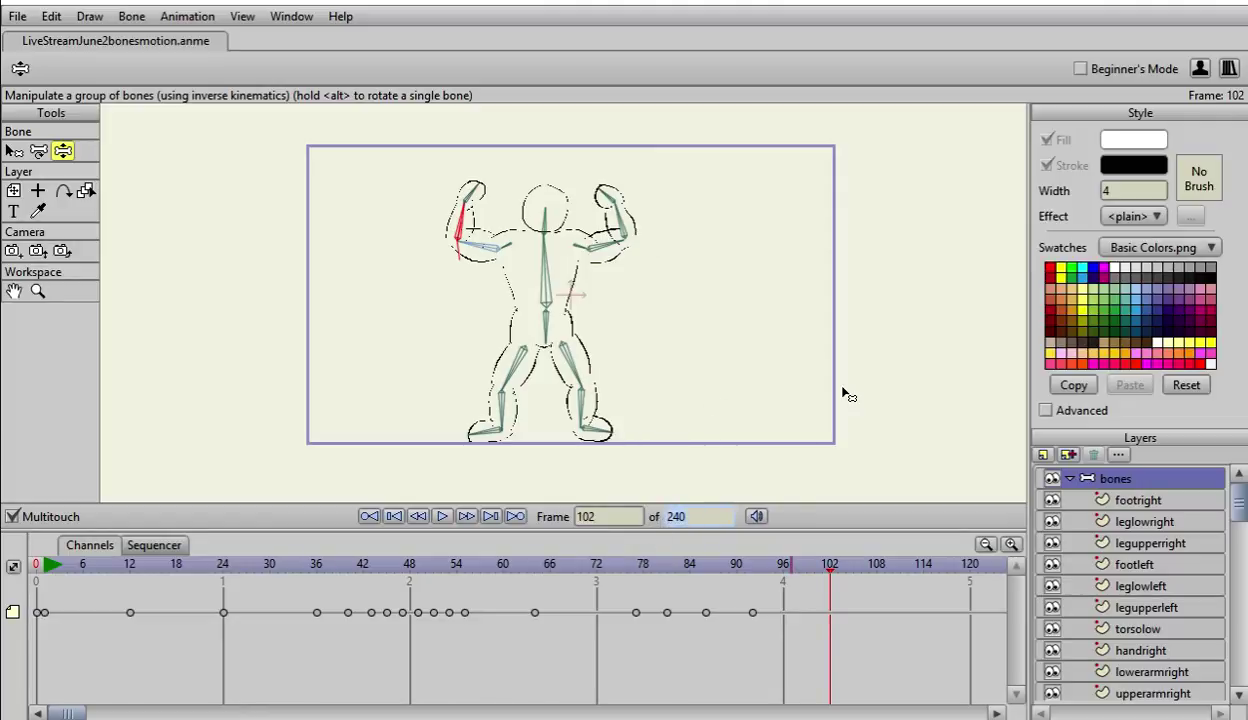
pyautogui.write('3000')
pyautogui.press('Return')
# Step: Step backward from frame 102 to frame 81 to recheck the double-arm flex keys
pyautogui.press('Left')
pyautogui.press('Left')
pyautogui.press('Left')
pyautogui.press('Left')
pyautogui.press('Left')
pyautogui.press('Left')
pyautogui.press('Left')
pyautogui.press('Left')
pyautogui.press('Left')
pyautogui.press('Left')
pyautogui.press('Left')
pyautogui.press('Left')
pyautogui.press('Left')
pyautogui.press('Left')
pyautogui.press('Left')
pyautogui.press('Left')
pyautogui.press('Left')
pyautogui.press('Left')
pyautogui.press('Left')
pyautogui.press('Left')
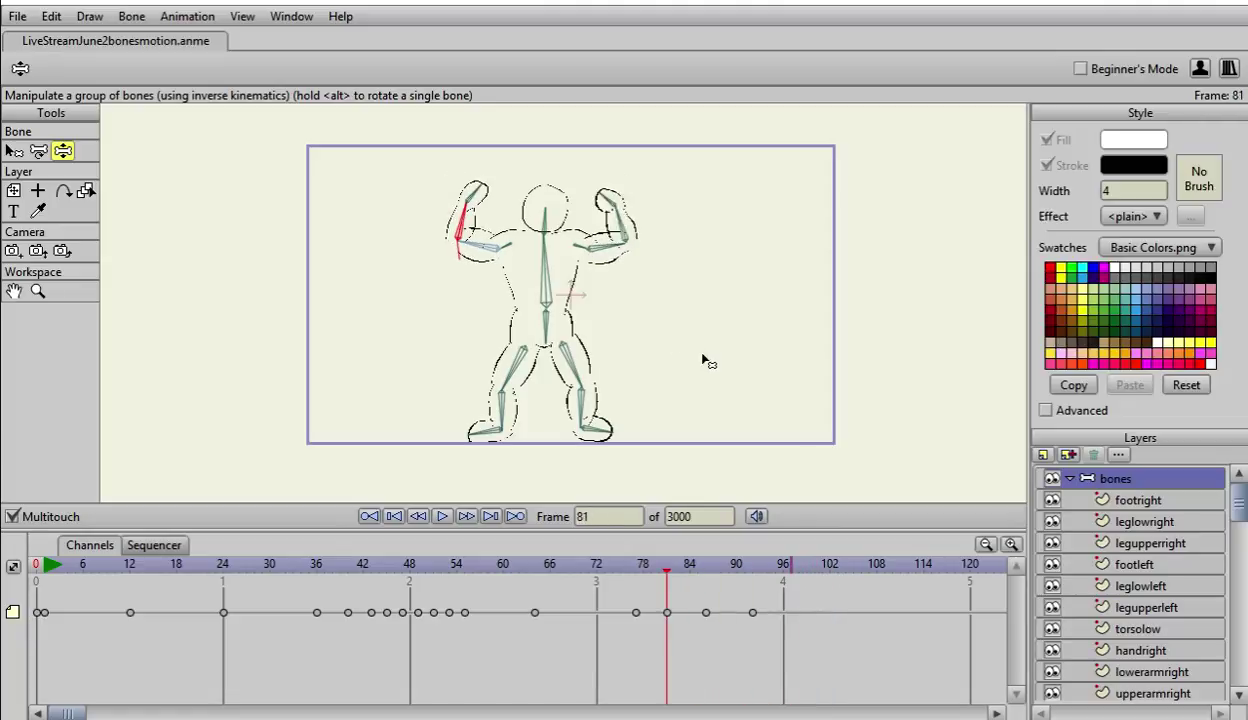
# Step: Step forward and back between frames 81 and 91 to examine the double-arm flex motion
pyautogui.press('Right')
pyautogui.press('Right')
pyautogui.press('Right')
pyautogui.press('Right')
pyautogui.press('Right')
pyautogui.press('Right')
pyautogui.press('Right')
pyautogui.press('Right')
pyautogui.press('Right')
pyautogui.press('Right')
pyautogui.press('Right')
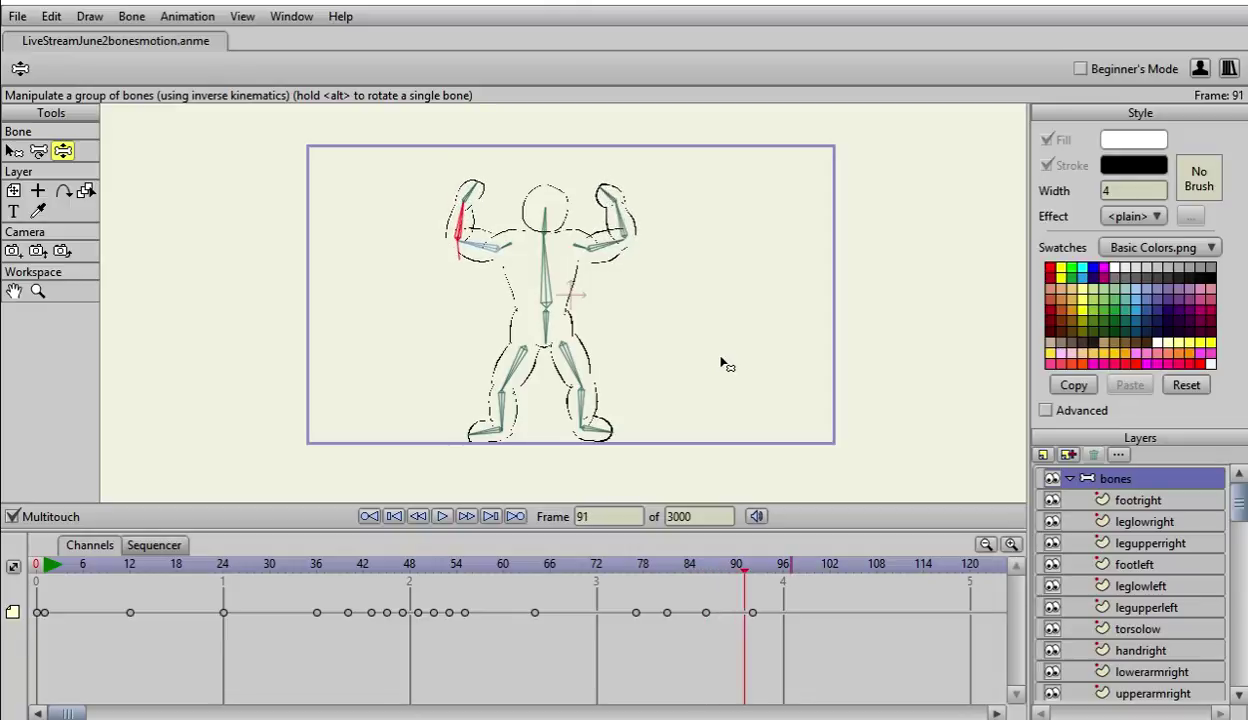
pyautogui.press('Left')
pyautogui.press('Left')
pyautogui.press('Left')
pyautogui.press('Left')
pyautogui.press('Left')
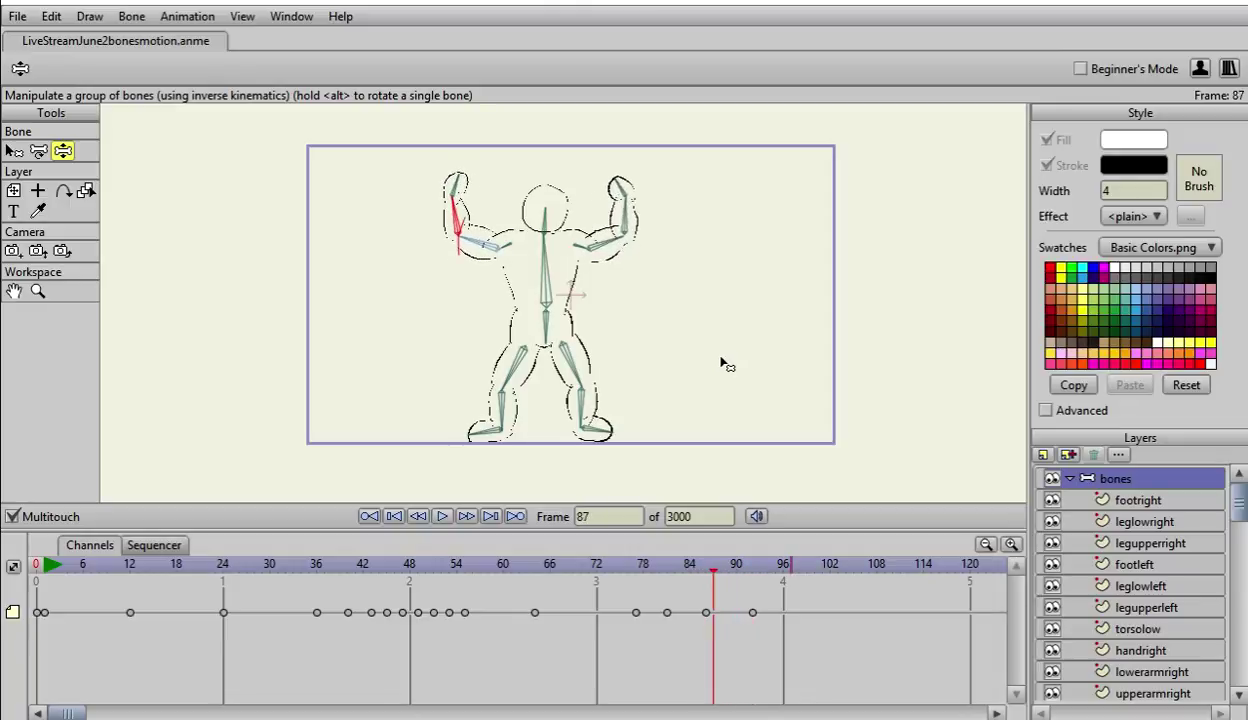
# Step: Advance to frame 102 and key a new pose with both arms raised by manipulating the bones
pyautogui.press('Right')
pyautogui.press('Right')
pyautogui.press('Right')
pyautogui.press('Right')
pyautogui.press('Right')
pyautogui.press('Right')
pyautogui.press('Right')
pyautogui.press('Right')
pyautogui.press('Right')
pyautogui.press('Right')
pyautogui.press('Right')
pyautogui.press('Right')
pyautogui.press('Right')
pyautogui.press('Right')
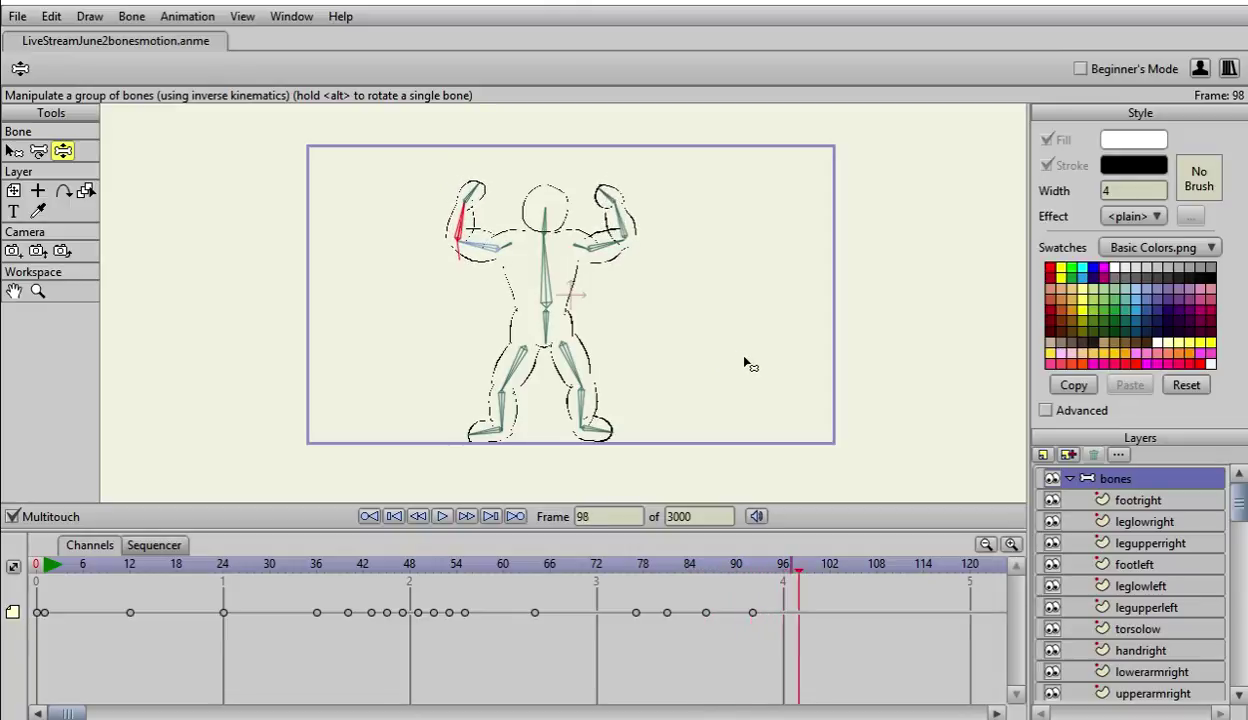
pyautogui.press('Right')
pyautogui.moveTo(608, 217); pyautogui.dragTo(621, 198)
pyautogui.moveTo(462, 226); pyautogui.dragTo(455, 208)
# Step: Step backward from frame 102 to about frame 78 and forward again to check the arm-raise motion
pyautogui.press('Left')
pyautogui.press('Left')
pyautogui.press('Left')
pyautogui.press('Left')
pyautogui.press('Left')
pyautogui.press('Left')
pyautogui.press('Left')
pyautogui.press('Left')
pyautogui.press('Left')
pyautogui.press('Left')
pyautogui.press('Left')
pyautogui.press('Left')
pyautogui.press('Left')
pyautogui.press('Left')
pyautogui.press('Left')
pyautogui.press('Left')
pyautogui.press('Left')
pyautogui.press('Left')
pyautogui.press('Left')
pyautogui.press('Left')
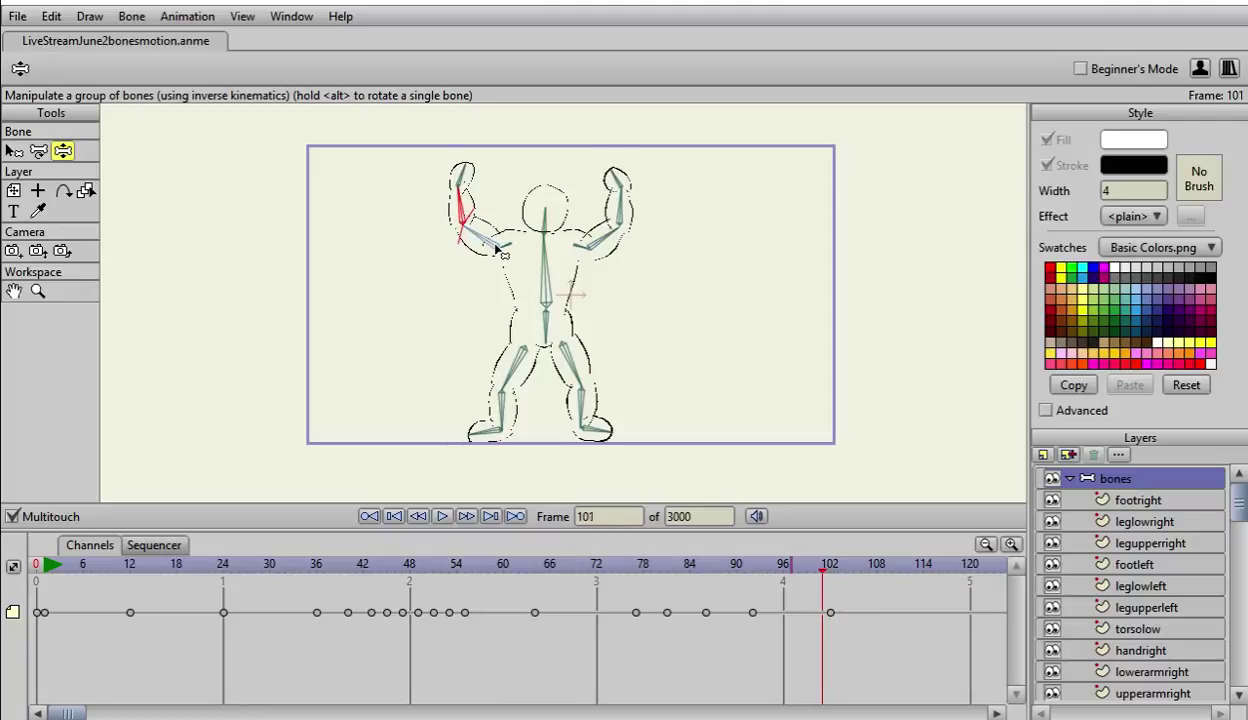
pyautogui.press('Right')
pyautogui.press('Right')
pyautogui.press('Right')
pyautogui.press('Right')
pyautogui.press('Right')
pyautogui.press('Right')
pyautogui.press('Right')
pyautogui.press('Right')
pyautogui.press('Right')
pyautogui.press('Right')
pyautogui.press('Right')
pyautogui.press('Right')
pyautogui.press('Right')
pyautogui.press('Right')
pyautogui.press('Right')
pyautogui.press('Right')
pyautogui.press('Right')
pyautogui.press('Right')
pyautogui.press('Right')
pyautogui.press('Right')
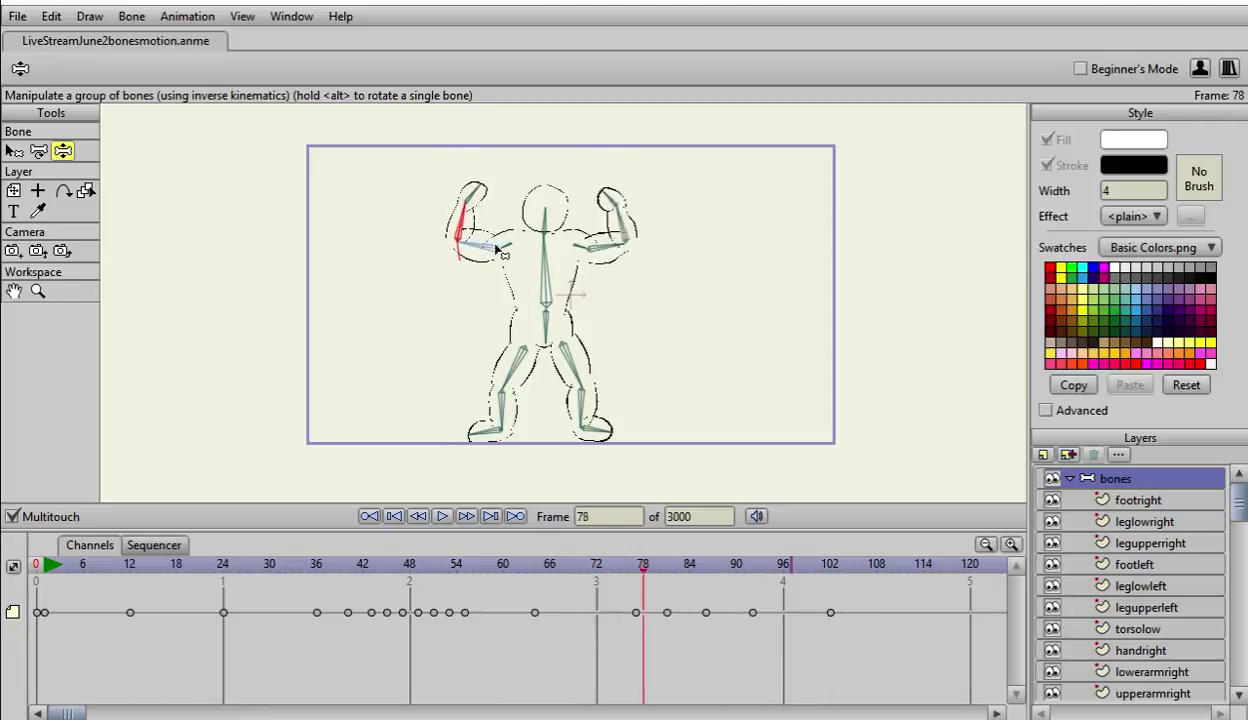
# Step: Advance to frame 119 and key a pose with both arms pulled down into a lower flex
pyautogui.press('Right')
pyautogui.press('Right')
pyautogui.press('Right')
pyautogui.press('Right')
pyautogui.press('Right')
pyautogui.press('Right')
pyautogui.press('Right')
pyautogui.press('Right')
pyautogui.press('Right')
pyautogui.press('Right')
pyautogui.press('Right')
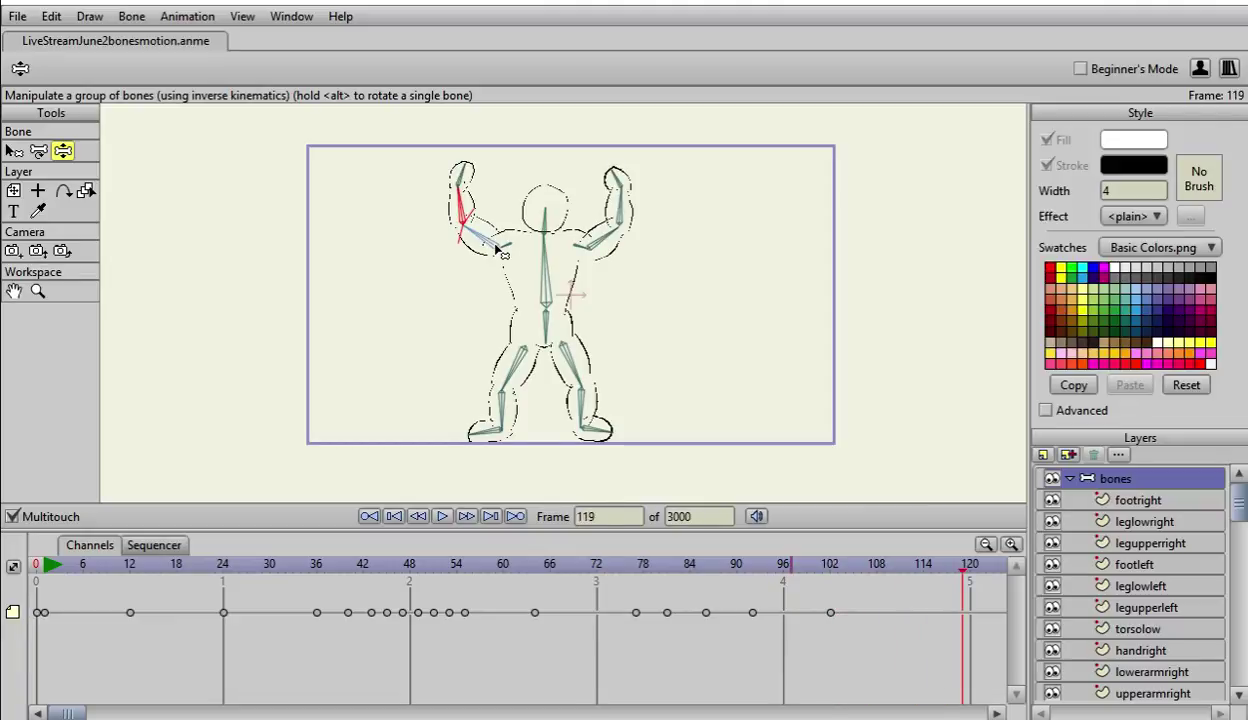
pyautogui.moveTo(460, 184); pyautogui.dragTo(456, 266)
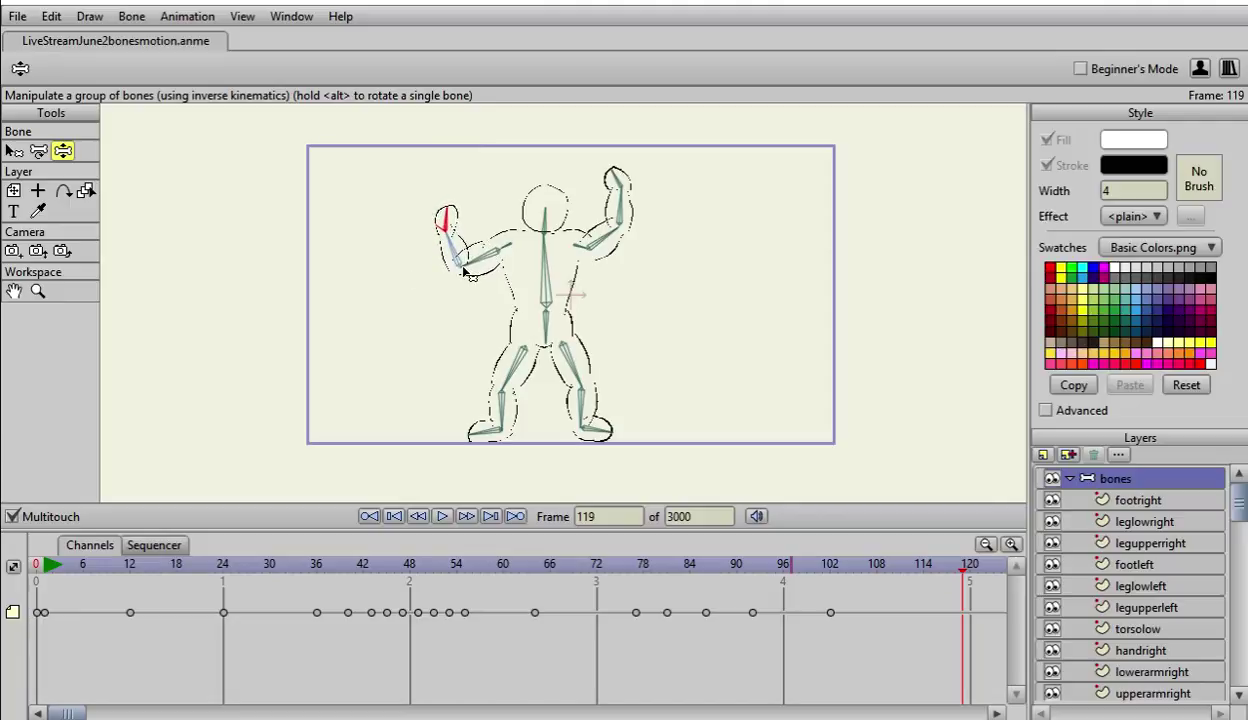
pyautogui.moveTo(622, 204); pyautogui.dragTo(585, 260)
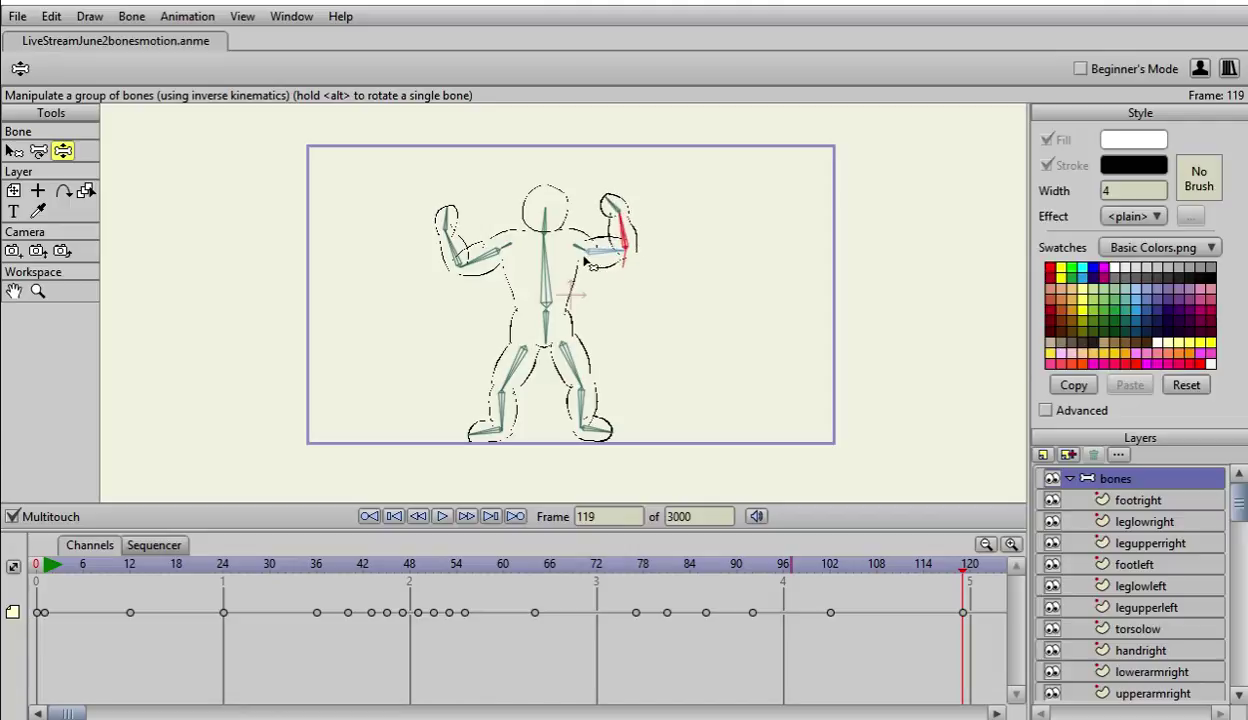
# Step: Shorten both upper-arm bones at frame 119 with Transform Bone, to scales of about 0.83 and 0.60
pyautogui.click(40, 152)
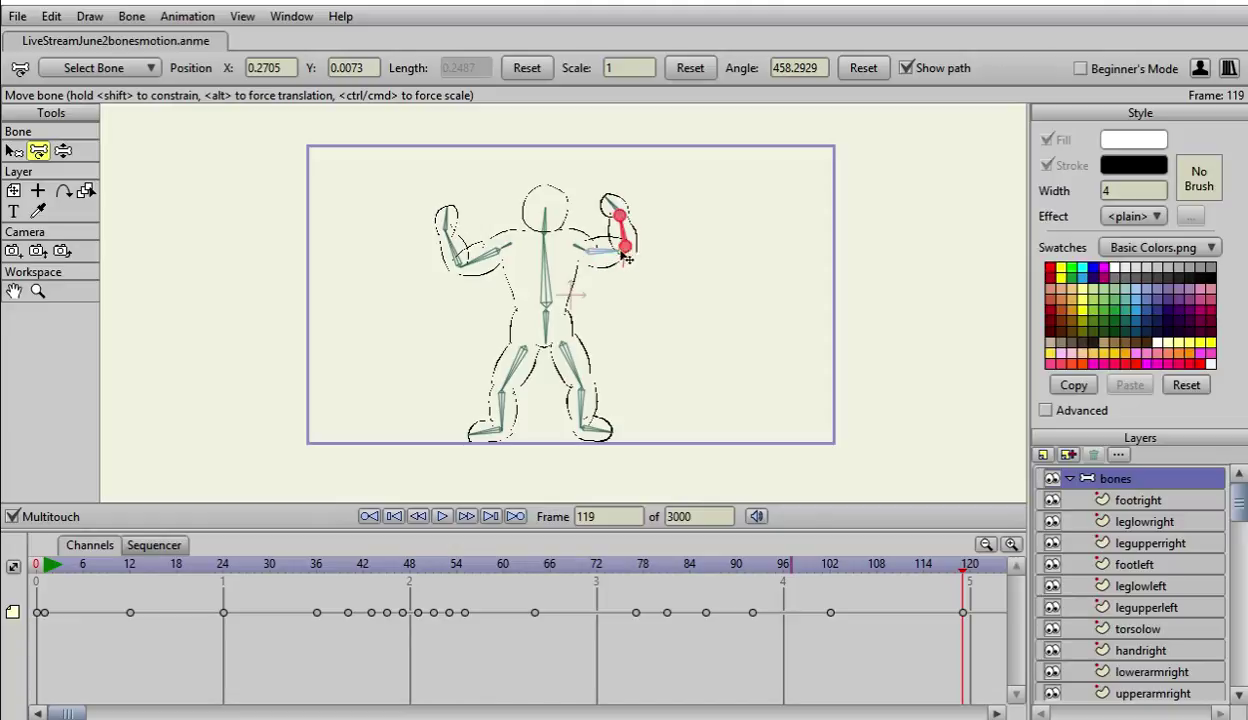
pyautogui.moveTo(622, 256); pyautogui.dragTo(603, 263)
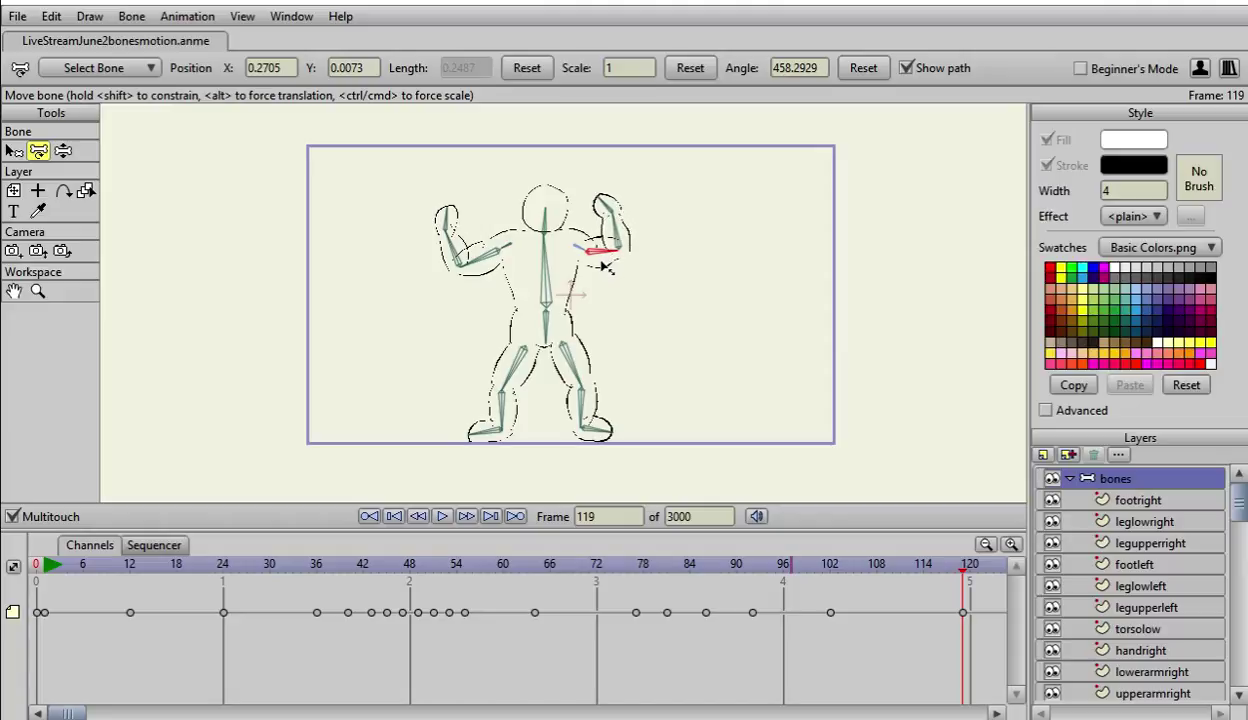
pyautogui.click(468, 273)
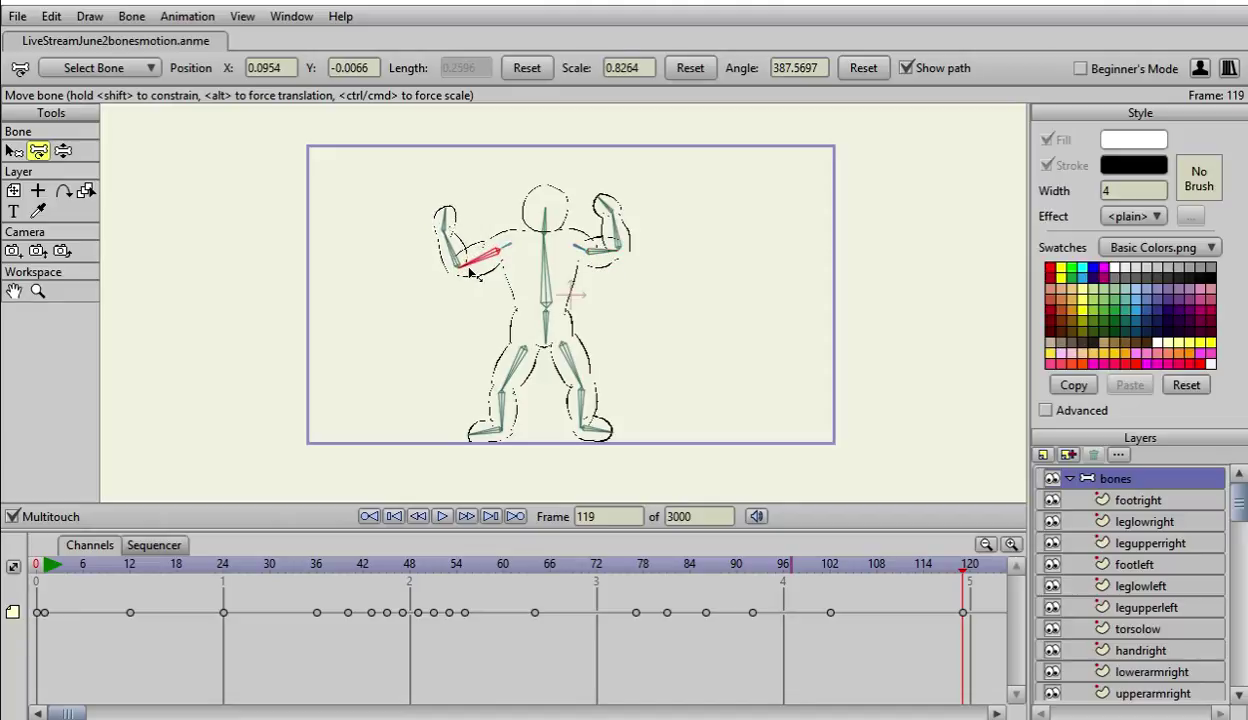
pyautogui.moveTo(470, 272); pyautogui.dragTo(398, 292)
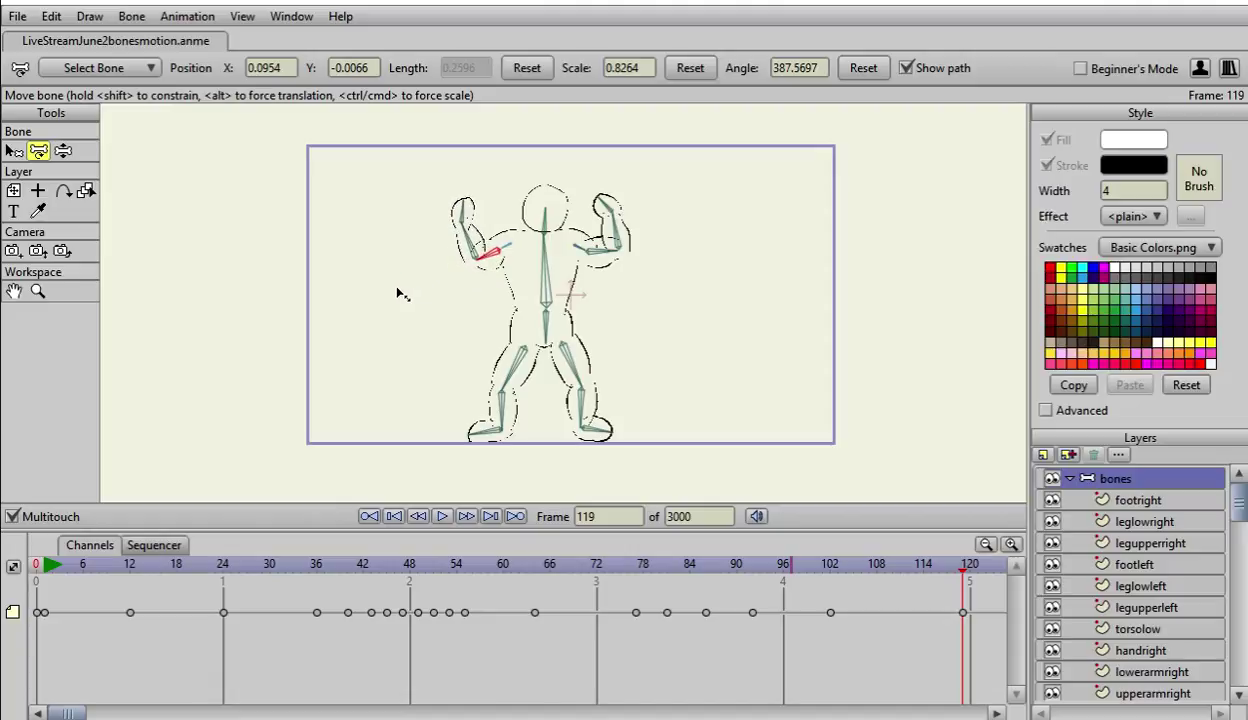
pyautogui.click(463, 263)
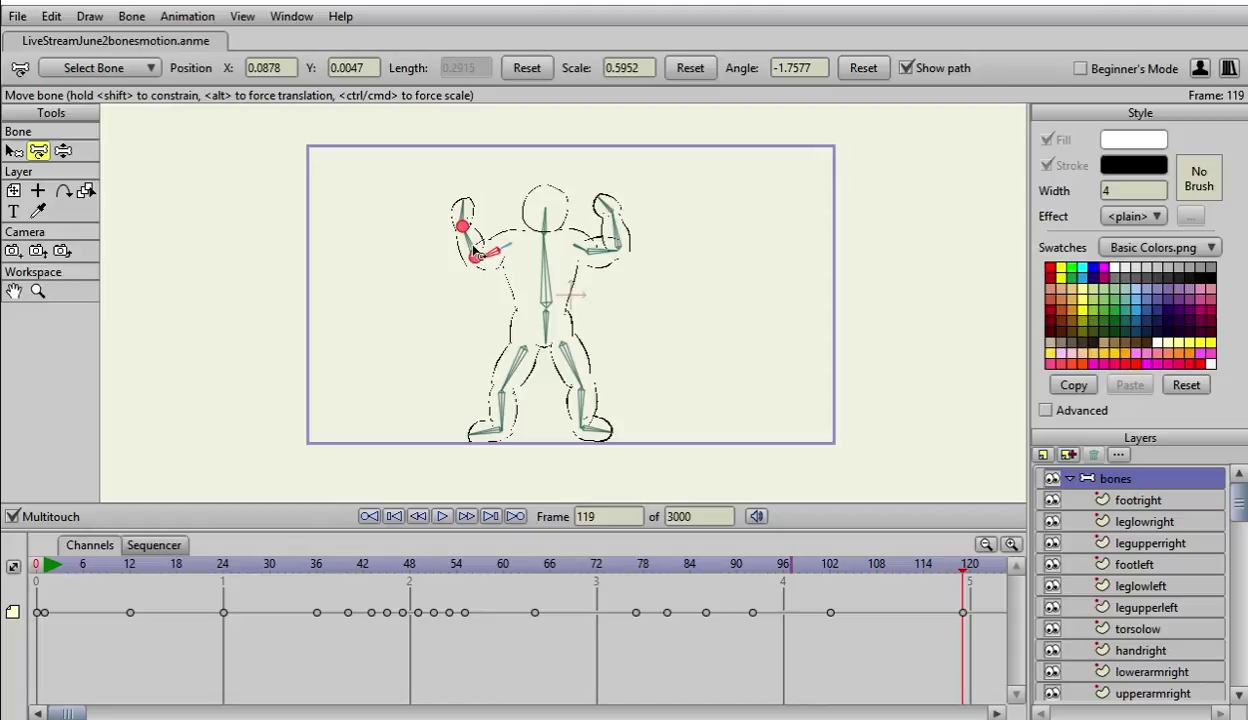
pyautogui.click(605, 252)
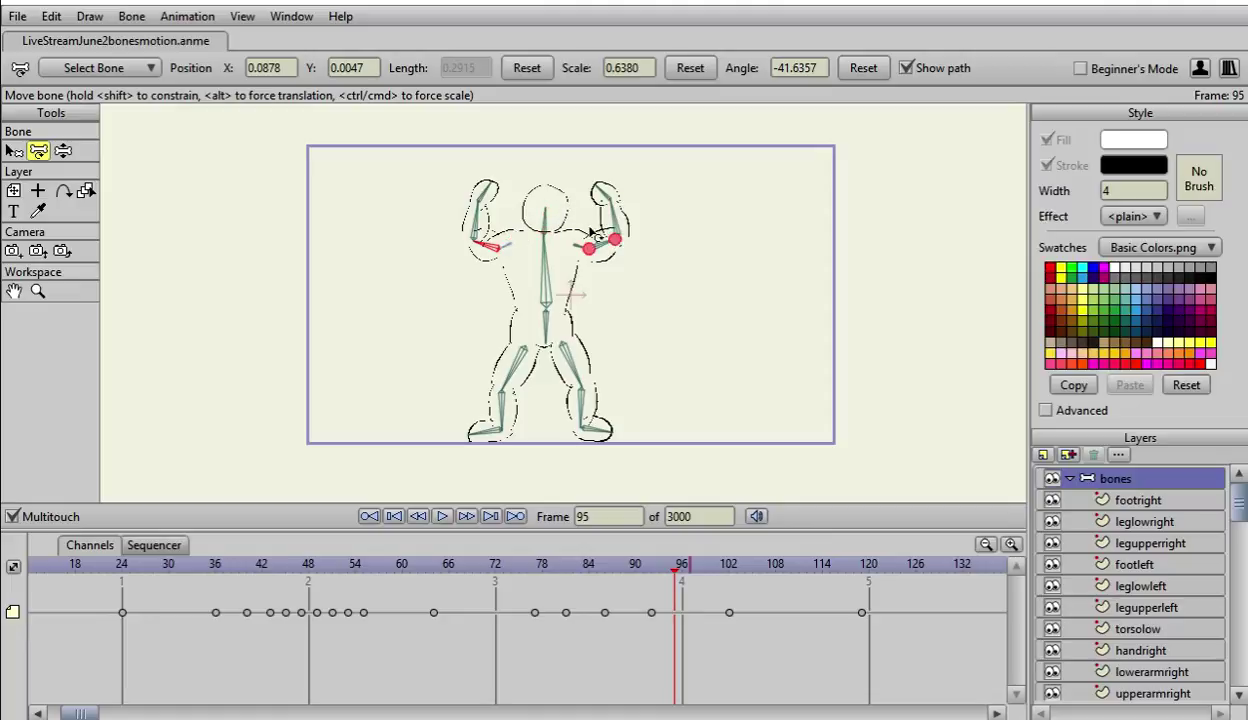
# Step: Step backward from frame 95 to about frame 78 and forward to frame 105 to examine the adjusted arm motion
pyautogui.hotkey('ctrl', 'Left')
pyautogui.hotkey('ctrl', 'Left')
pyautogui.hotkey('ctrl', 'Left')
pyautogui.hotkey('ctrl', 'Left')
pyautogui.hotkey('ctrl', 'Left')
pyautogui.hotkey('ctrl', 'Left')
pyautogui.hotkey('ctrl', 'Left')
pyautogui.hotkey('ctrl', 'Left')
pyautogui.hotkey('ctrl', 'Left')
pyautogui.hotkey('ctrl', 'Left')
pyautogui.hotkey('ctrl', 'Left')
pyautogui.hotkey('ctrl', 'Left')
pyautogui.hotkey('ctrl', 'Left')
pyautogui.hotkey('ctrl', 'Left')
pyautogui.hotkey('ctrl', 'Left')
pyautogui.hotkey('ctrl', 'Left')
pyautogui.hotkey('ctrl', 'Left')
pyautogui.hotkey('ctrl', 'Left')
pyautogui.hotkey('ctrl', 'Right')
pyautogui.hotkey('ctrl', 'Right')
pyautogui.hotkey('ctrl', 'Right')
pyautogui.hotkey('ctrl', 'Right')
pyautogui.hotkey('ctrl', 'Right')
pyautogui.hotkey('ctrl', 'Right')
pyautogui.hotkey('ctrl', 'Right')
pyautogui.hotkey('ctrl', 'Right')
pyautogui.hotkey('ctrl', 'Right')
pyautogui.hotkey('ctrl', 'Right')
pyautogui.hotkey('ctrl', 'Right')
pyautogui.hotkey('ctrl', 'Right')
pyautogui.hotkey('ctrl', 'Right')
pyautogui.hotkey('ctrl', 'Right')
pyautogui.hotkey('ctrl', 'Right')
pyautogui.hotkey('ctrl', 'Right')
pyautogui.hotkey('ctrl', 'Right')
pyautogui.hotkey('ctrl', 'Right')
pyautogui.hotkey('ctrl', 'Right')
pyautogui.hotkey('ctrl', 'Right')
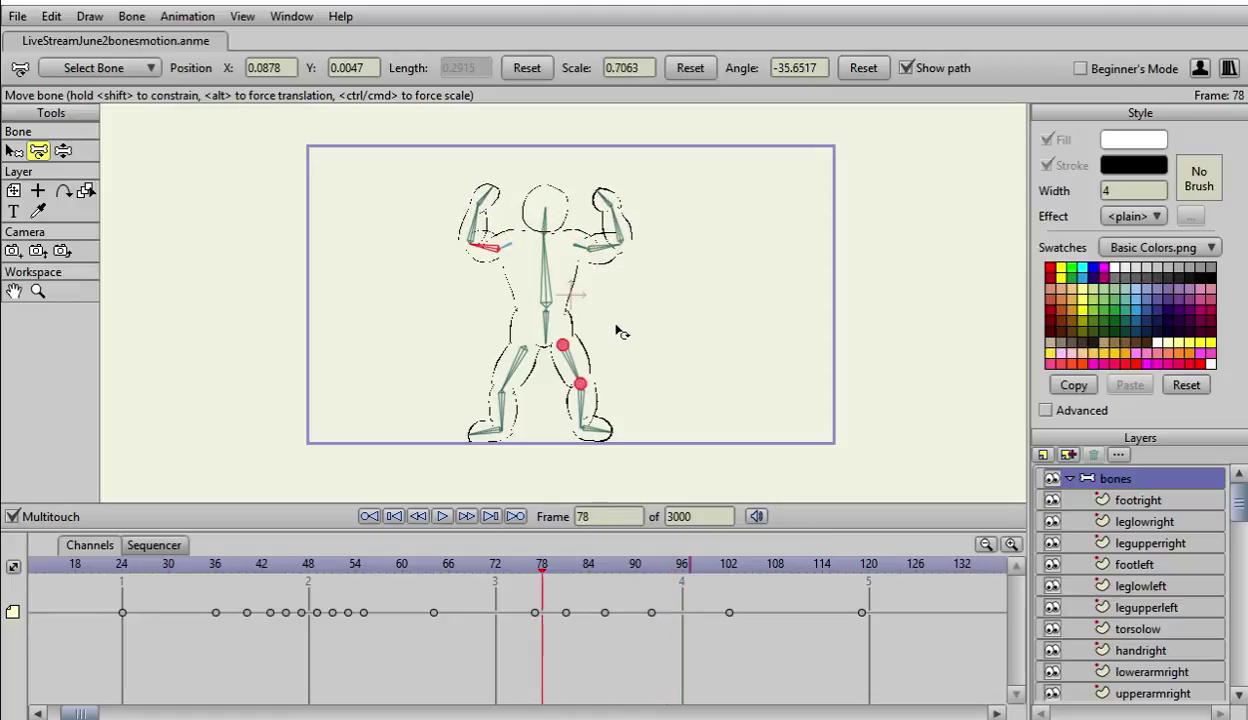
pyautogui.hotkey('ctrl', 'Right')
pyautogui.hotkey('ctrl', 'Right')
pyautogui.hotkey('ctrl', 'Right')
pyautogui.hotkey('ctrl', 'Right')
pyautogui.hotkey('ctrl', 'Right')
pyautogui.hotkey('ctrl', 'Right')
pyautogui.hotkey('ctrl', 'Right')
pyautogui.hotkey('ctrl', 'Right')
pyautogui.hotkey('ctrl', 'Right')
pyautogui.hotkey('ctrl', 'Right')
pyautogui.hotkey('ctrl', 'Right')
pyautogui.hotkey('ctrl', 'Right')
pyautogui.hotkey('ctrl', 'Right')
pyautogui.hotkey('ctrl', 'Right')
pyautogui.hotkey('ctrl', 'Right')
pyautogui.hotkey('ctrl', 'Right')
pyautogui.hotkey('ctrl', 'Right')
pyautogui.hotkey('ctrl', 'Right')
pyautogui.hotkey('ctrl', 'Right')
pyautogui.hotkey('ctrl', 'Right')
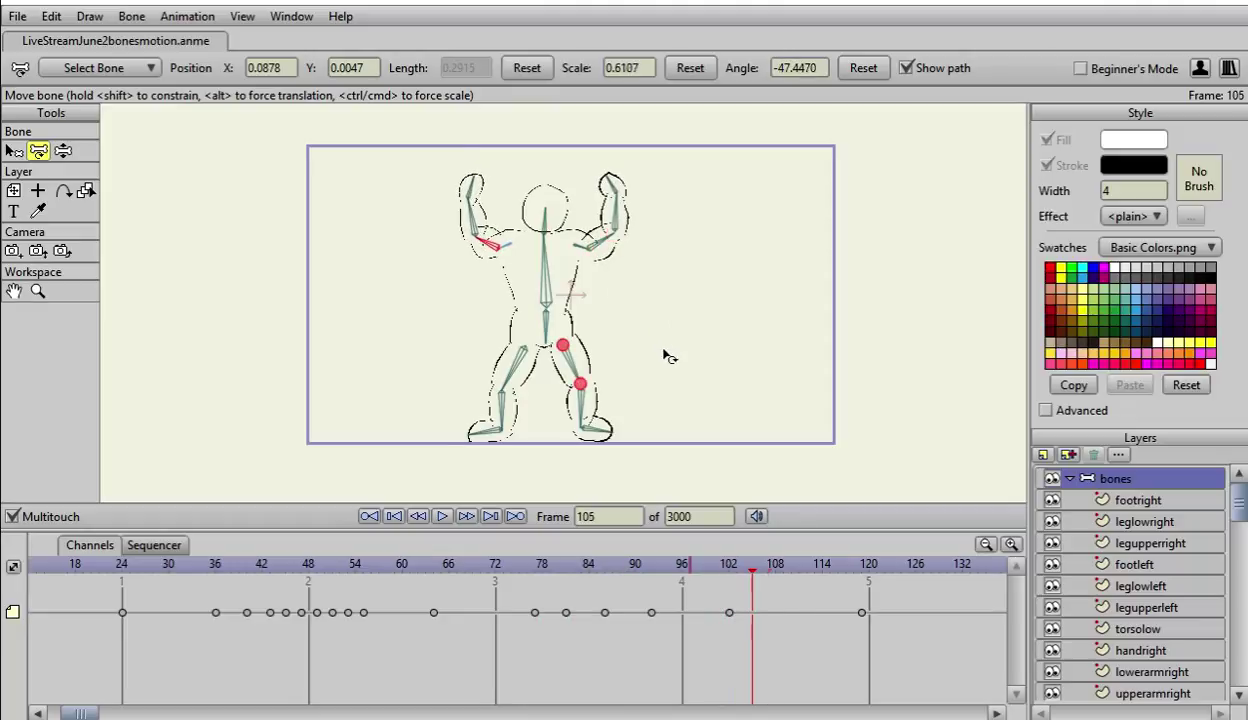
# Step: Step back and forth between frames 100 and 131 to examine the arm motion around the frame 119 pose
pyautogui.hotkey('ctrl', 'Left')
pyautogui.hotkey('ctrl', 'Left')
pyautogui.hotkey('ctrl', 'Left')
pyautogui.hotkey('ctrl', 'Left')
pyautogui.hotkey('ctrl', 'Left')
pyautogui.hotkey('ctrl', 'Left')
pyautogui.hotkey('ctrl', 'Left')
pyautogui.hotkey('ctrl', 'Left')
pyautogui.hotkey('ctrl', 'Left')
pyautogui.hotkey('ctrl', 'Left')
pyautogui.hotkey('ctrl', 'Left')
pyautogui.hotkey('ctrl', 'Left')
pyautogui.hotkey('ctrl', 'Left')
pyautogui.hotkey('ctrl', 'Left')
pyautogui.hotkey('ctrl', 'Left')
pyautogui.hotkey('ctrl', 'Left')
pyautogui.hotkey('ctrl', 'Left')
pyautogui.hotkey('ctrl', 'Left')
pyautogui.hotkey('ctrl', 'Left')
pyautogui.hotkey('ctrl', 'Left')
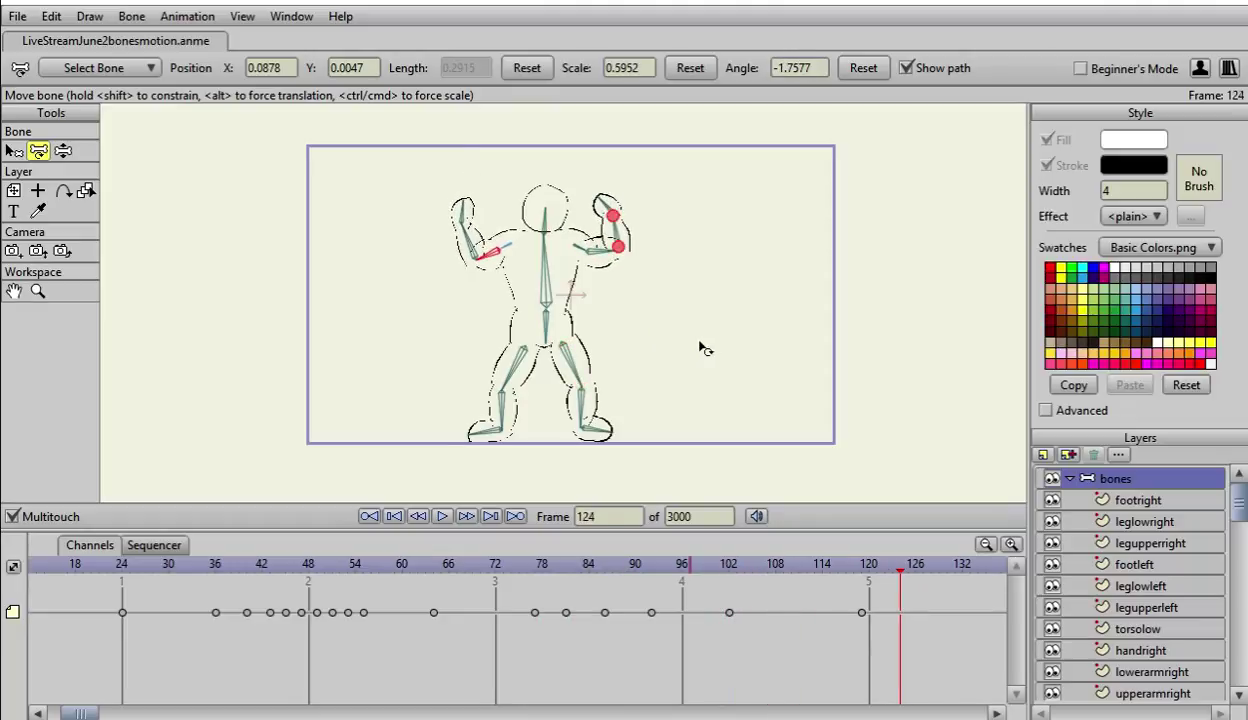
pyautogui.hotkey('ctrl', 'Right')
pyautogui.hotkey('ctrl', 'Right')
pyautogui.hotkey('ctrl', 'Right')
pyautogui.hotkey('ctrl', 'Right')
pyautogui.hotkey('ctrl', 'Right')
pyautogui.hotkey('ctrl', 'Right')
pyautogui.hotkey('ctrl', 'Right')
pyautogui.hotkey('ctrl', 'Right')
pyautogui.hotkey('ctrl', 'Right')
pyautogui.hotkey('ctrl', 'Right')
pyautogui.hotkey('ctrl', 'Right')
pyautogui.hotkey('ctrl', 'Right')
pyautogui.hotkey('ctrl', 'Right')
pyautogui.hotkey('ctrl', 'Right')
pyautogui.hotkey('ctrl', 'Right')
pyautogui.hotkey('ctrl', 'Right')
pyautogui.hotkey('ctrl', 'Right')
pyautogui.hotkey('ctrl', 'Right')
pyautogui.hotkey('ctrl', 'Right')
pyautogui.hotkey('ctrl', 'Right')
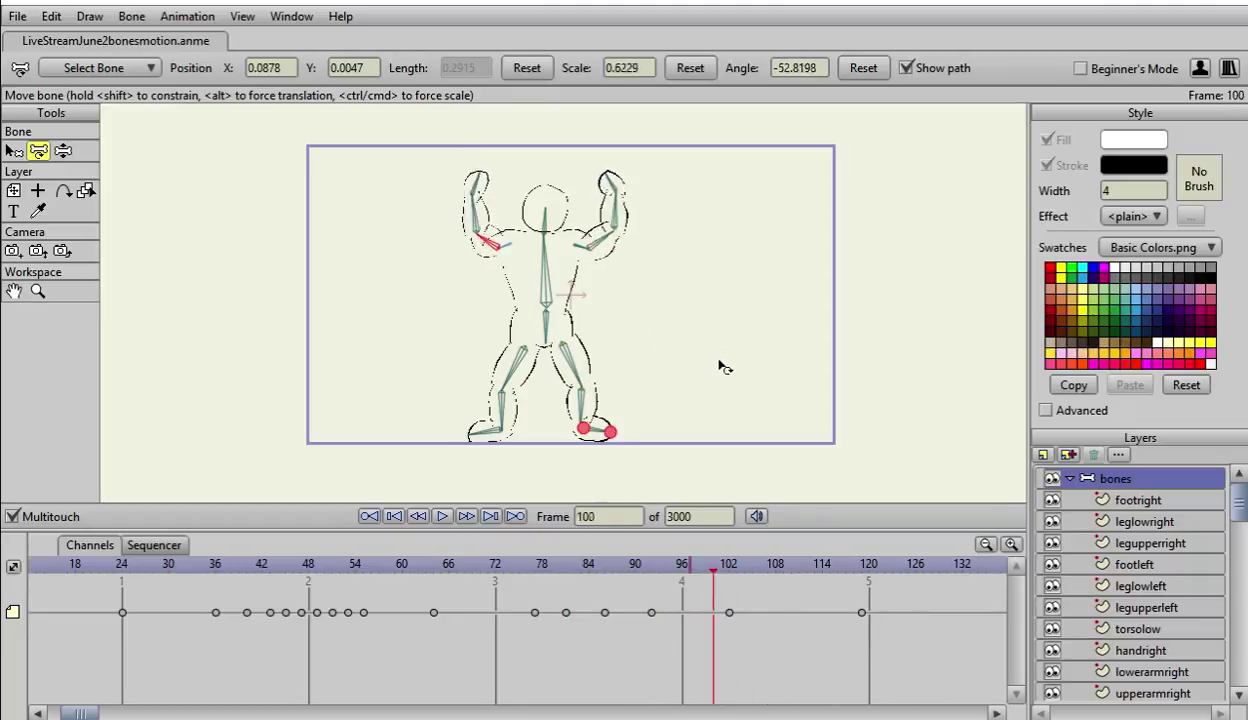
pyautogui.hotkey('ctrl', 'Right')
pyautogui.hotkey('ctrl', 'Right')
pyautogui.hotkey('ctrl', 'Right')
pyautogui.hotkey('ctrl', 'Right')
pyautogui.hotkey('ctrl', 'Right')
pyautogui.hotkey('ctrl', 'Right')
pyautogui.hotkey('ctrl', 'Right')
pyautogui.hotkey('ctrl', 'Right')
pyautogui.hotkey('ctrl', 'Right')
pyautogui.hotkey('ctrl', 'Right')
pyautogui.hotkey('ctrl', 'Right')
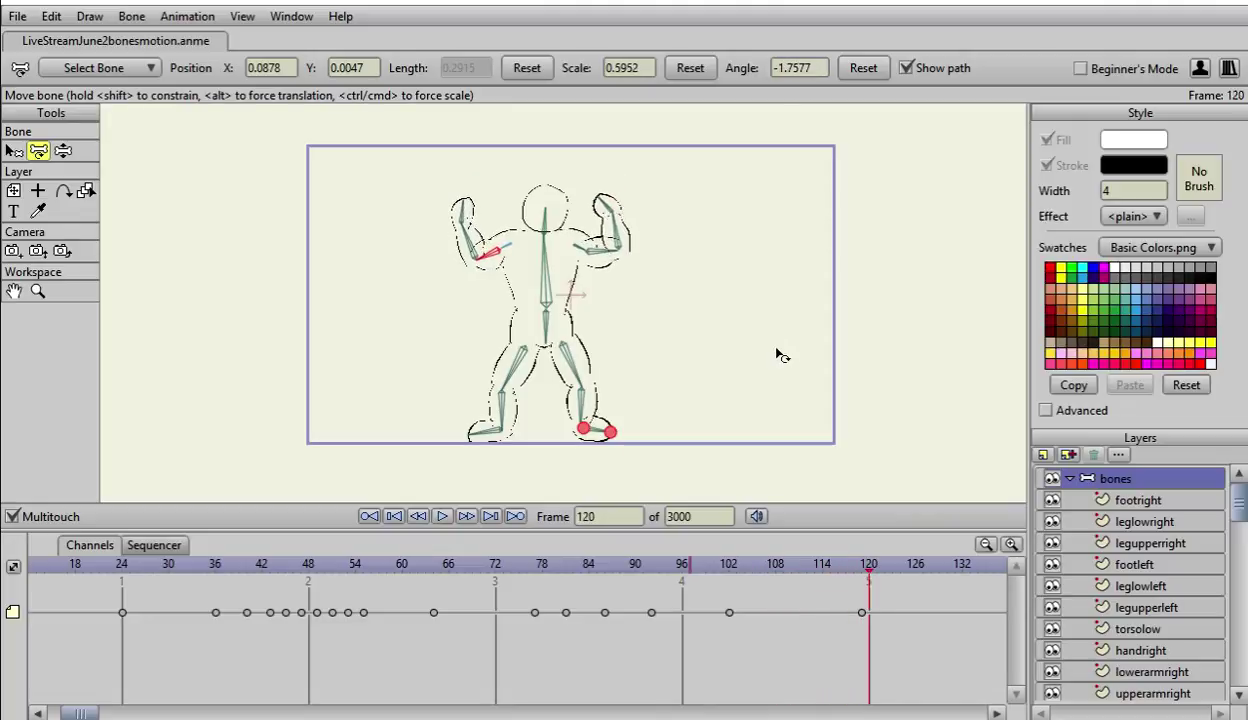
pyautogui.hotkey('ctrl', 'Right')
pyautogui.hotkey('ctrl', 'Right')
pyautogui.hotkey('ctrl', 'Right')
pyautogui.hotkey('ctrl', 'Right')
pyautogui.hotkey('ctrl', 'Right')
pyautogui.hotkey('ctrl', 'Right')
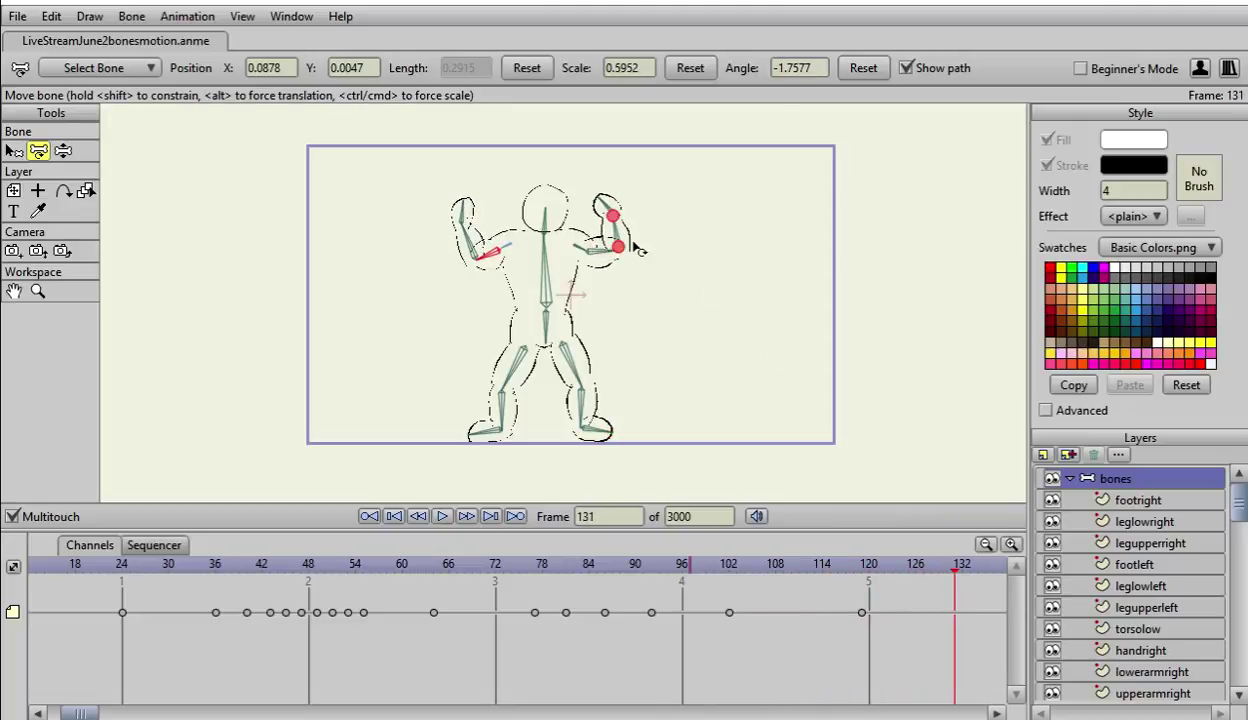
# Step: Return to frame 119 and lower the arm containing bone B15 with Manipulate Bones, bringing its elbow in toward the torso
pyautogui.hotkey('ctrl', 'Left')
pyautogui.hotkey('ctrl', 'Left')
pyautogui.hotkey('ctrl', 'Left')
pyautogui.hotkey('ctrl', 'Left')
pyautogui.hotkey('ctrl', 'Left')
pyautogui.hotkey('ctrl', 'Left')
pyautogui.hotkey('ctrl', 'Left')
pyautogui.hotkey('ctrl', 'Left')
pyautogui.hotkey('ctrl', 'Left')
pyautogui.hotkey('ctrl', 'Left')
pyautogui.hotkey('ctrl', 'Left')
pyautogui.hotkey('ctrl', 'Left')
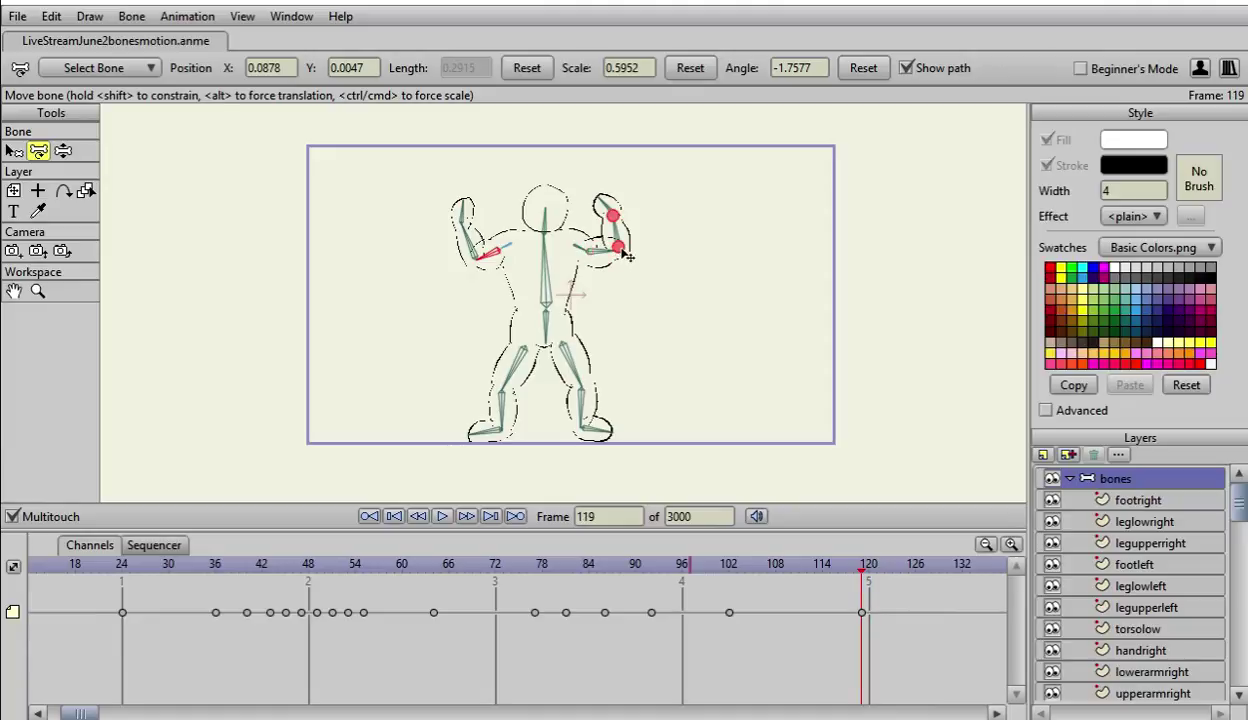
pyautogui.click(63, 150)
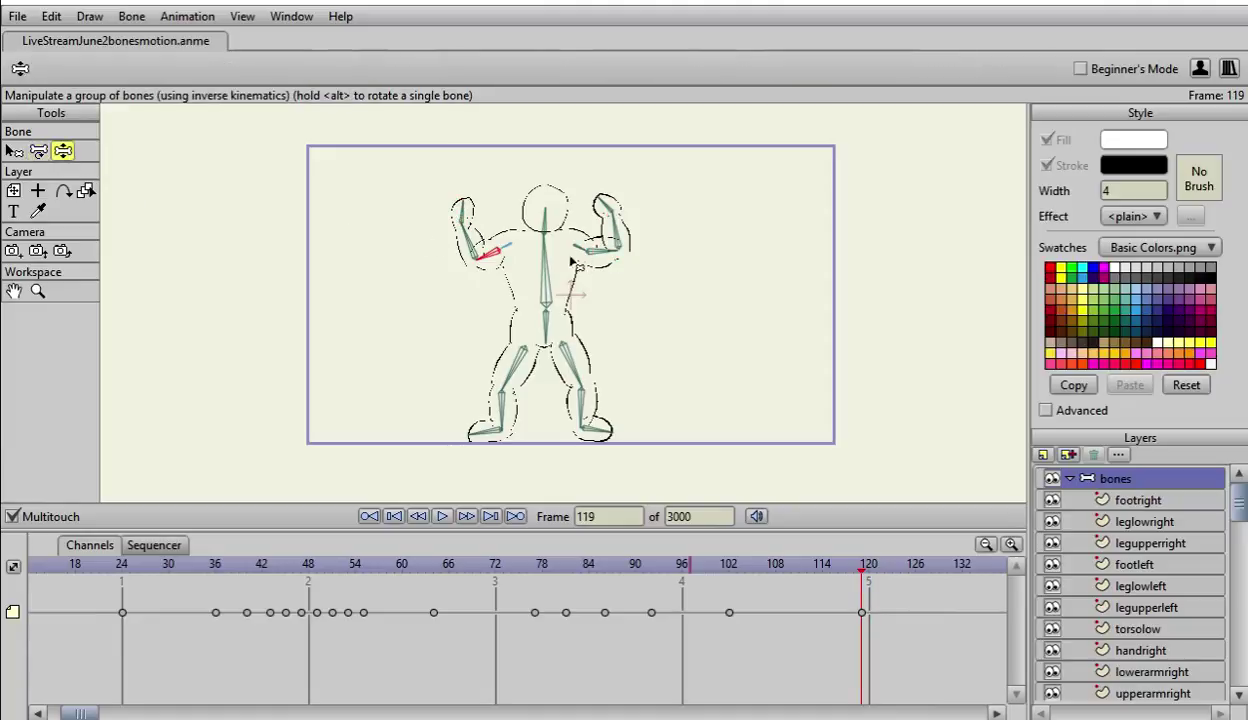
pyautogui.moveTo(614, 258)
pyautogui.mouseDown()
pyautogui.moveTo(573, 278)
pyautogui.moveTo(600, 275)
pyautogui.moveTo(590, 264)
pyautogui.mouseUp()
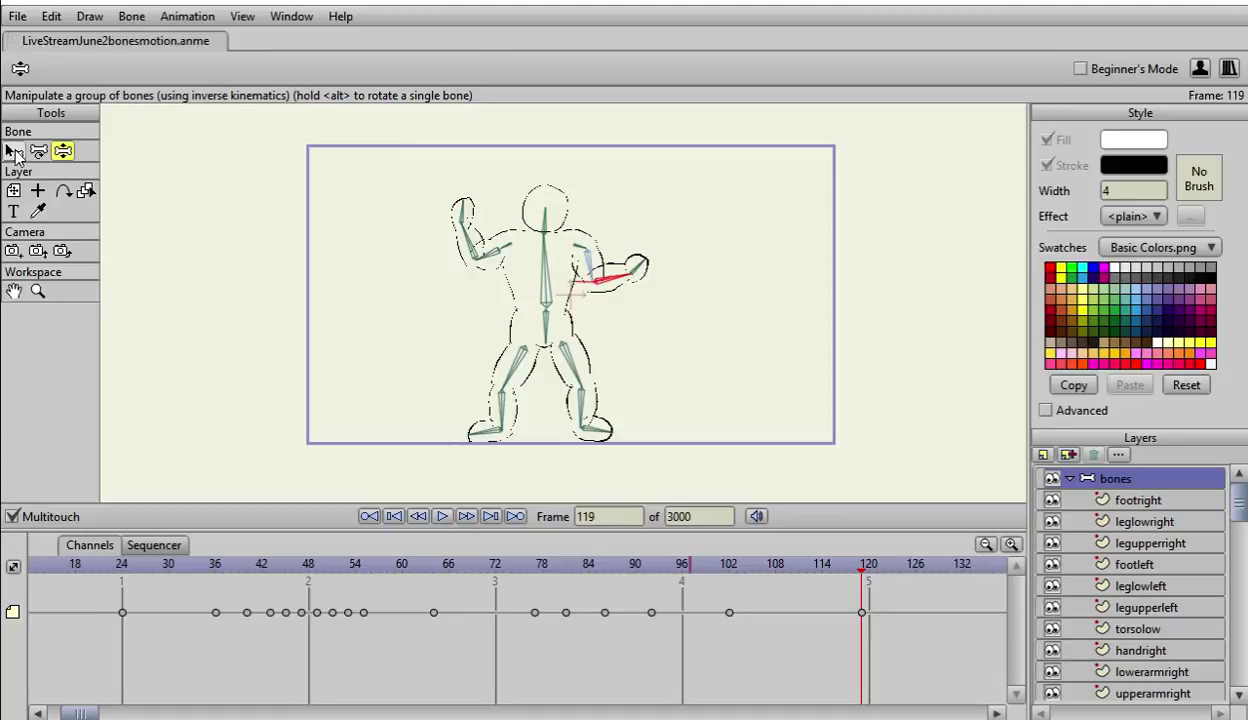
# Step: Turn off the angle constraints on forearm bone B15 and fold that forearm up so its hand reaches the shoulder
pyautogui.click(14, 151)
pyautogui.click(419, 70)
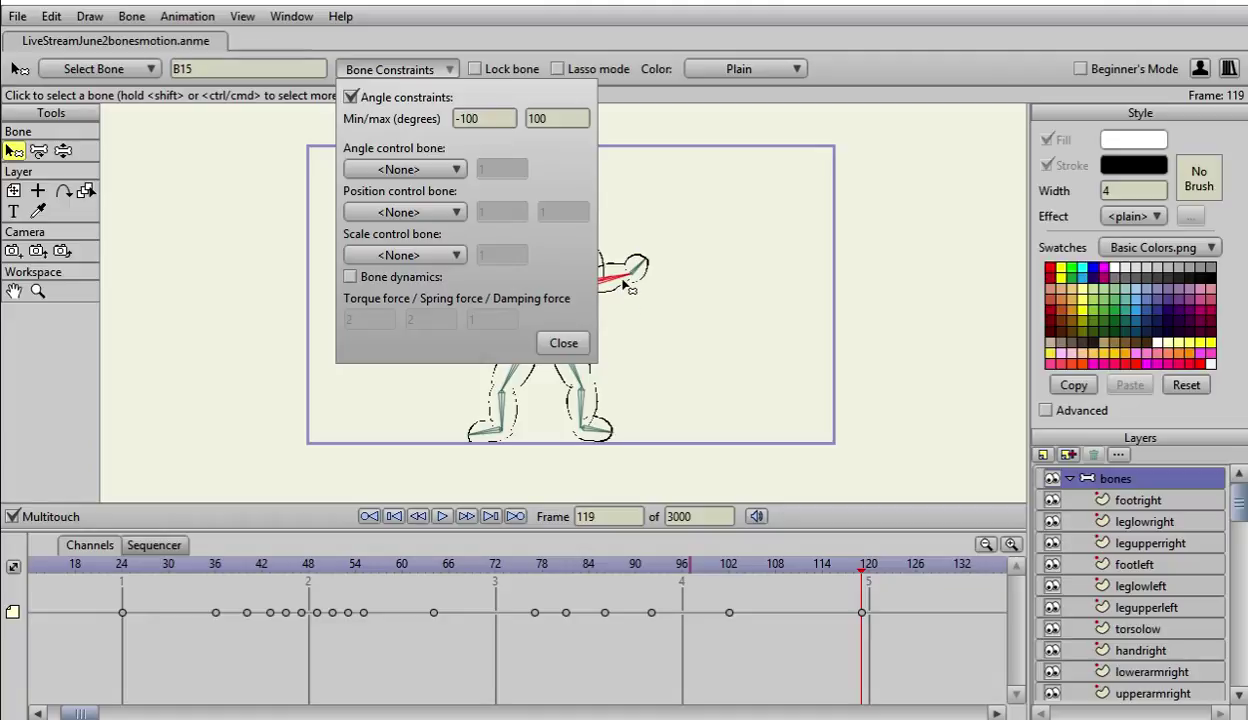
pyautogui.click(350, 97)
pyautogui.click(565, 343)
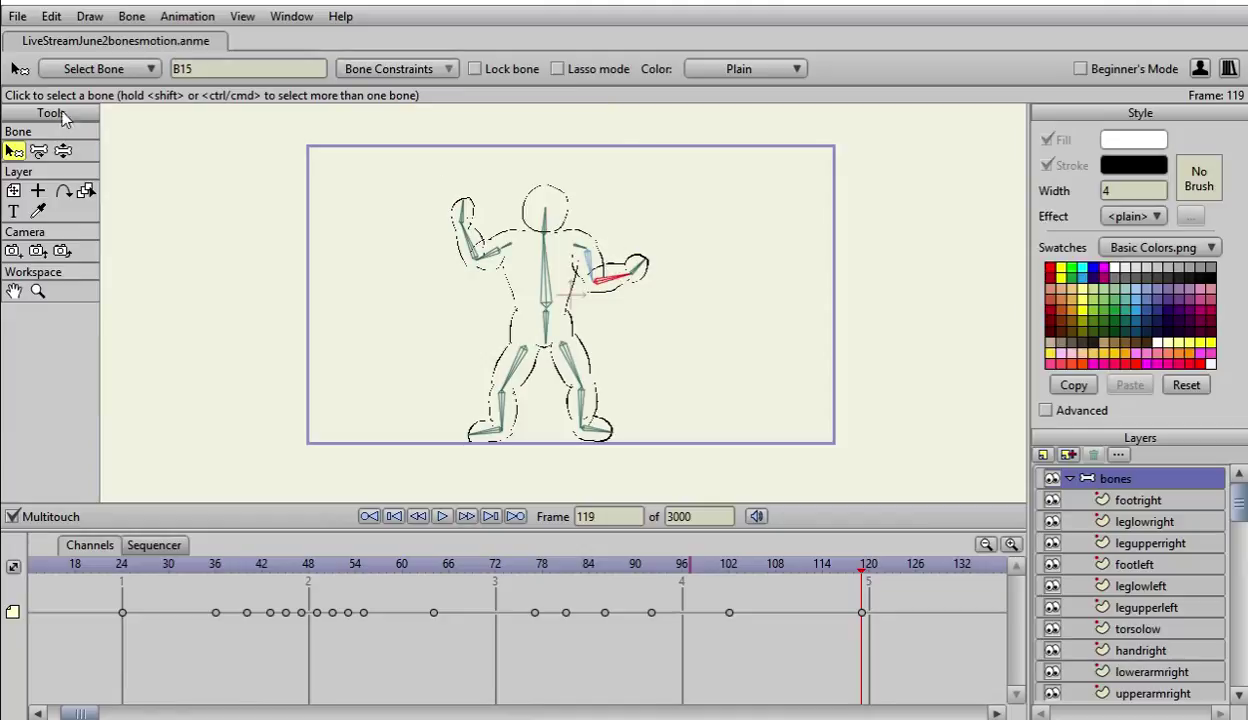
pyautogui.click(63, 151)
pyautogui.moveTo(607, 281); pyautogui.dragTo(583, 257)
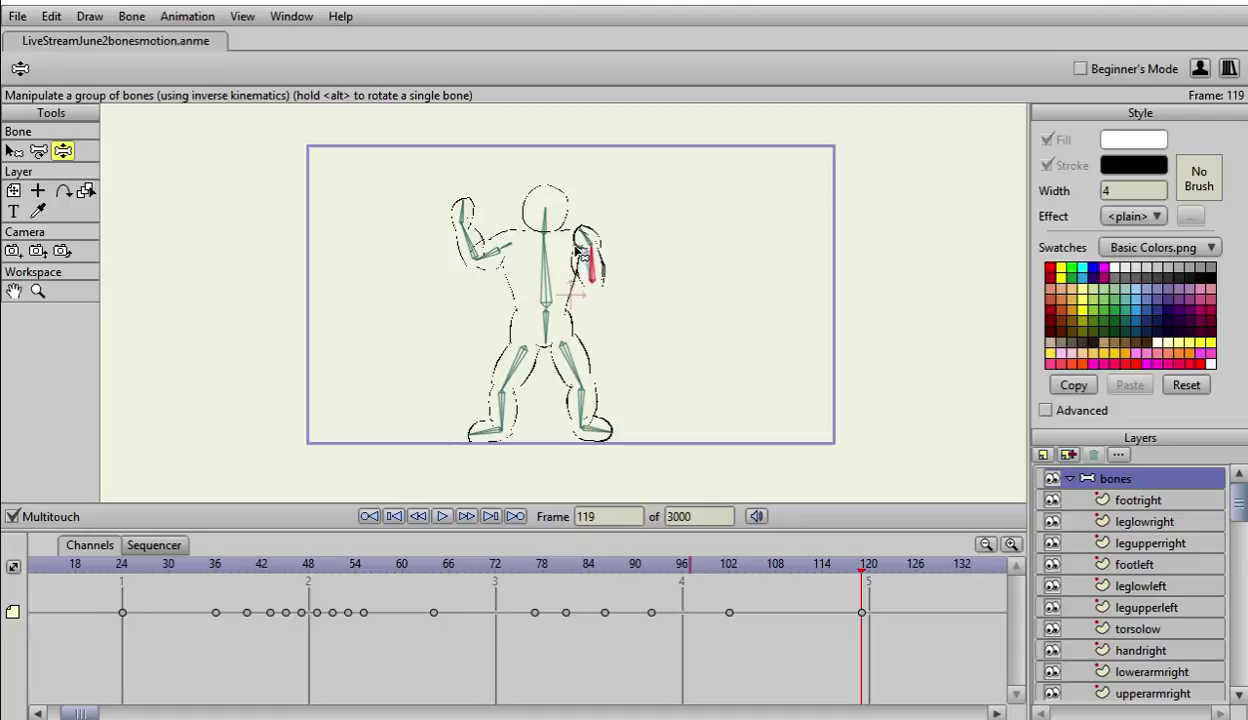
# Step: Turn off the angle constraints on forearm bone B11 and swing that arm slightly outward with Manipulate Bones
pyautogui.click(472, 244)
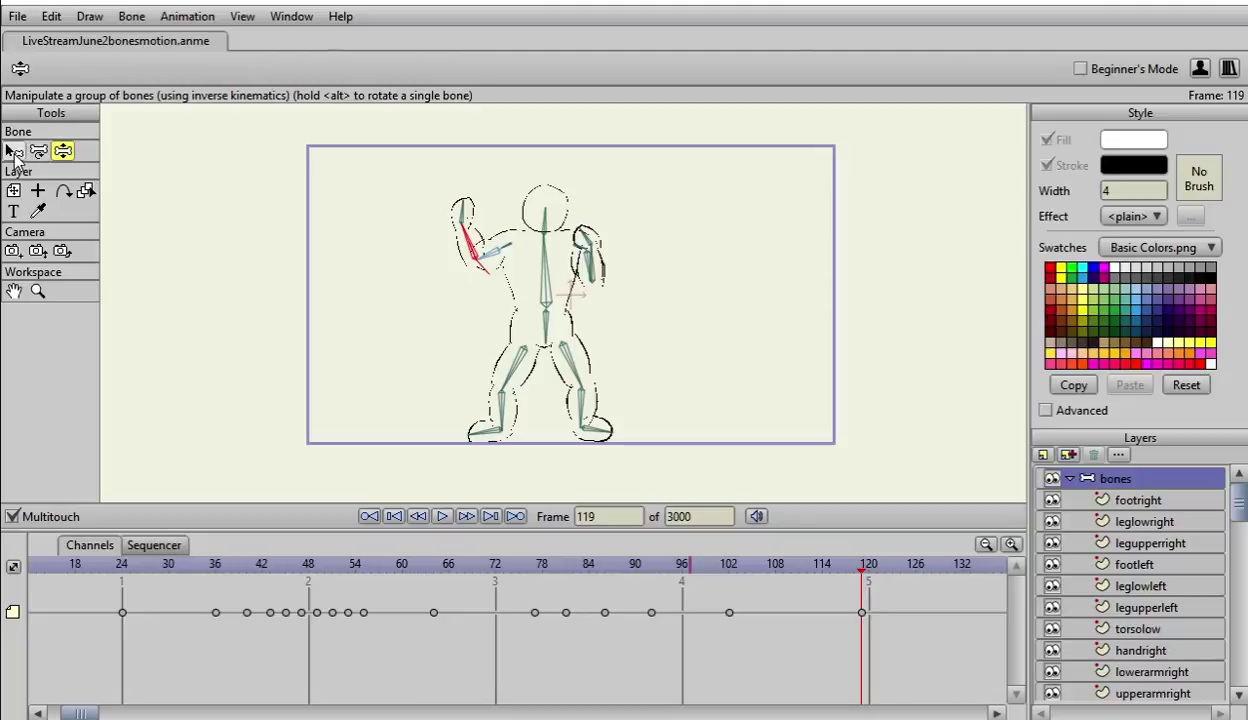
pyautogui.click(12, 150)
pyautogui.click(421, 66)
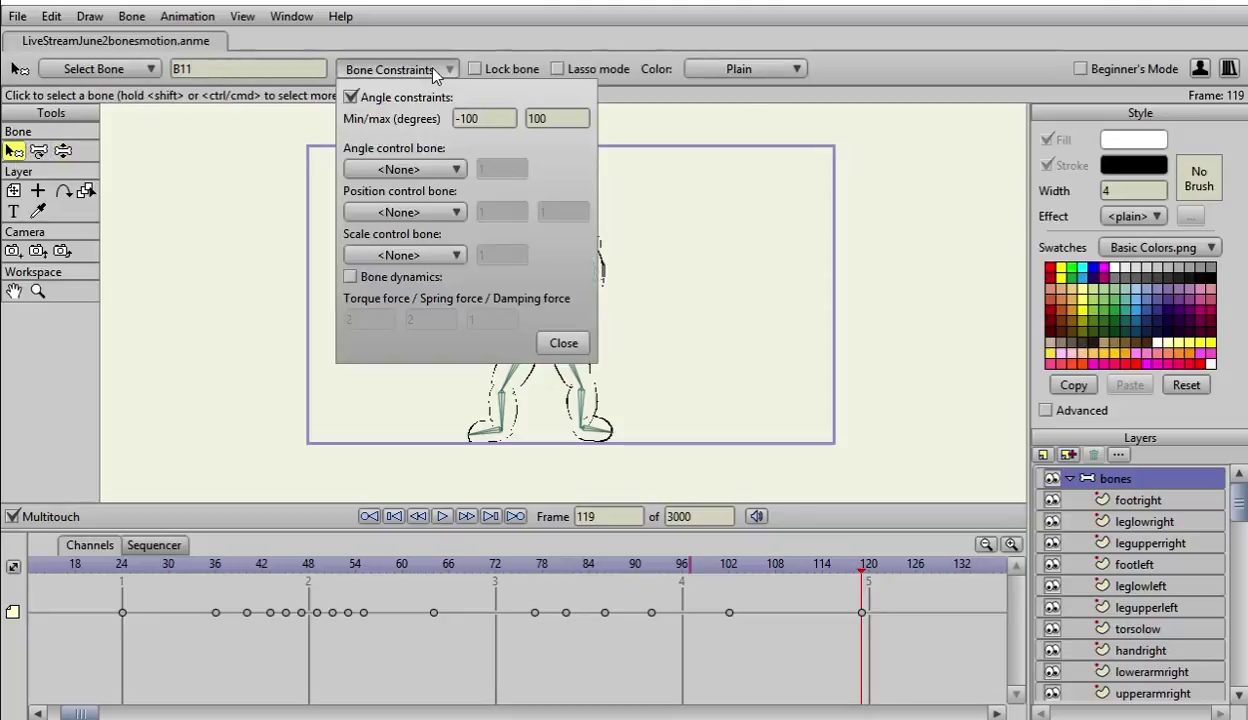
pyautogui.click(351, 97)
pyautogui.click(563, 343)
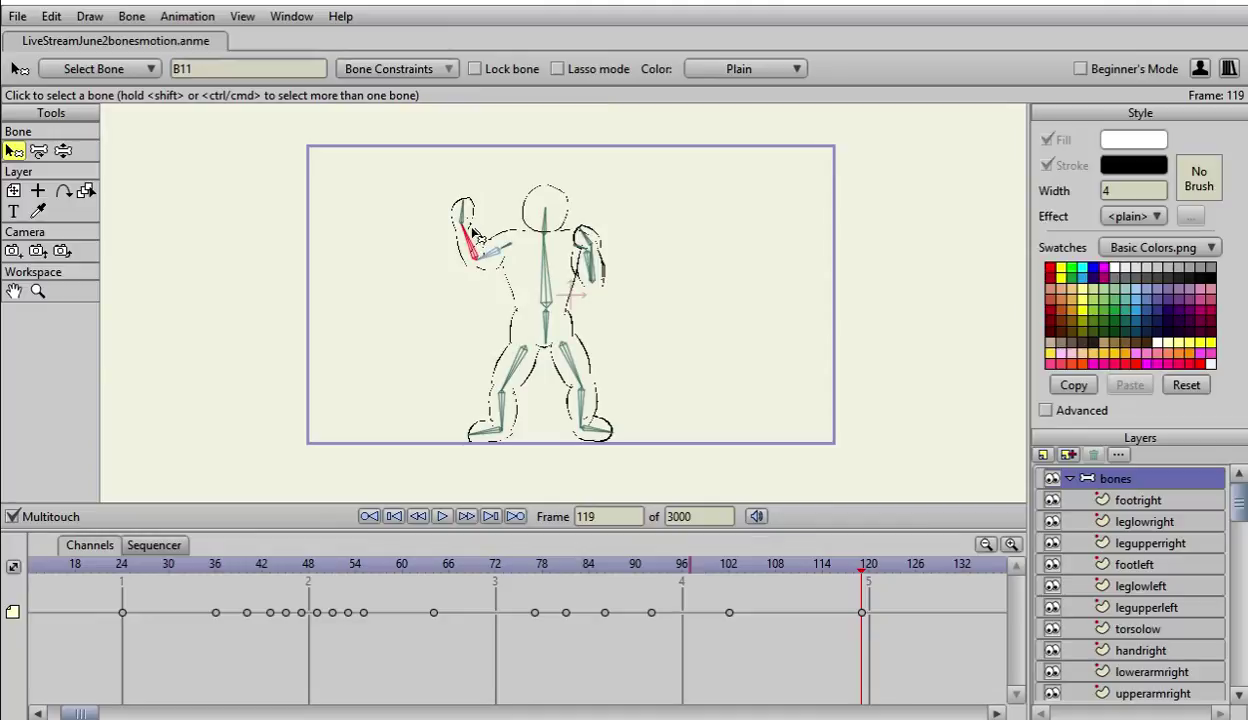
pyautogui.click(63, 151)
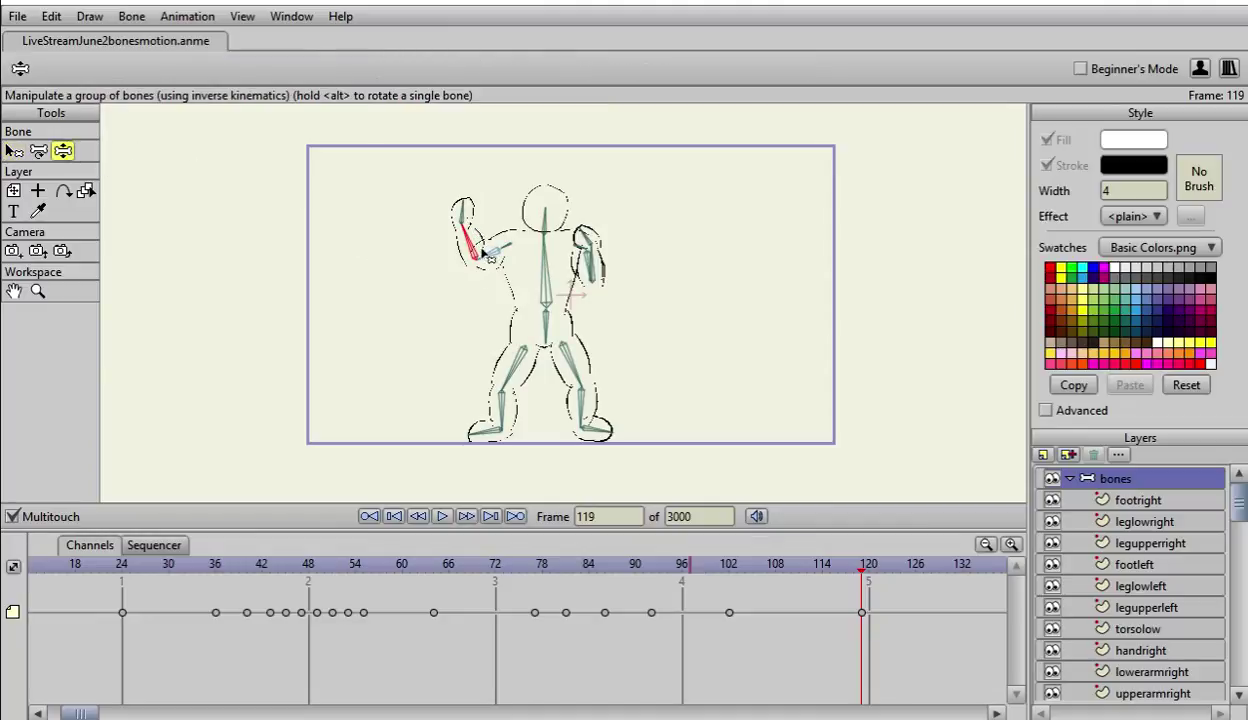
pyautogui.moveTo(474, 250)
pyautogui.mouseDown()
pyautogui.moveTo(481, 262)
pyautogui.moveTo(514, 252)
pyautogui.moveTo(517, 277)
pyautogui.moveTo(466, 252)
pyautogui.mouseUp()
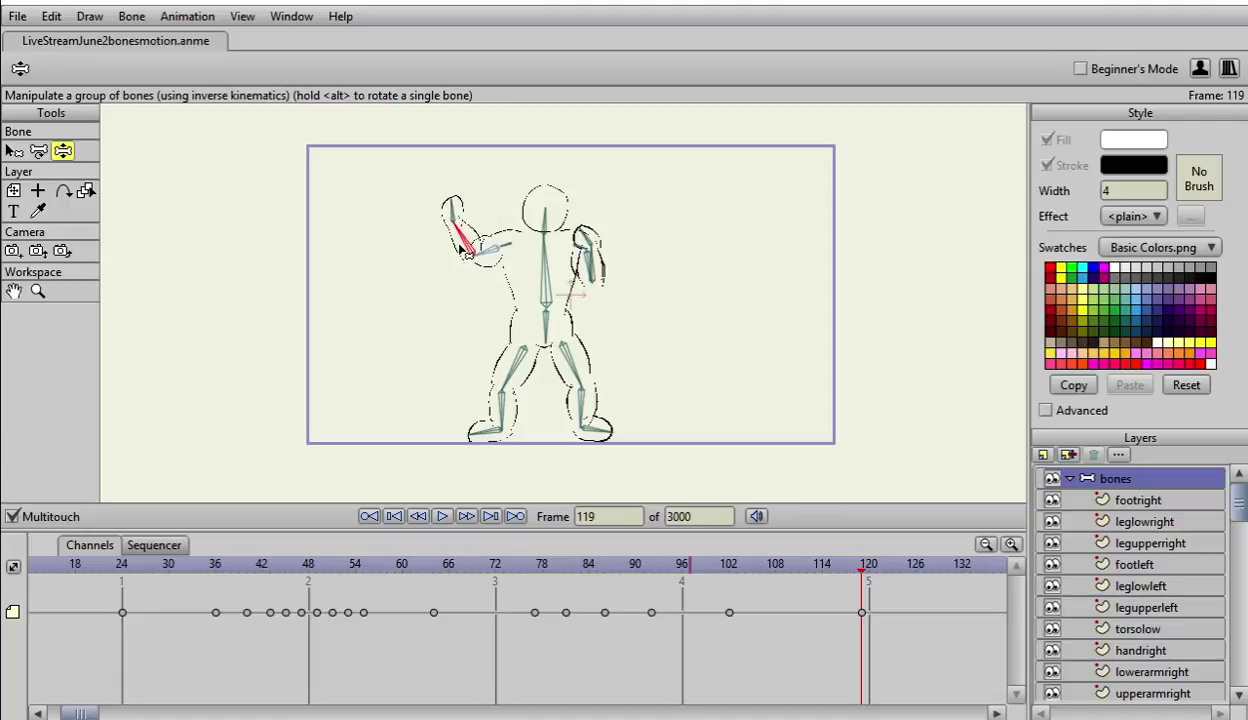
# Step: Scale the upper-arm bone above B11 to about 0.67, and fold that arm with its elbow down and hand at the shoulder
pyautogui.click(38, 150)
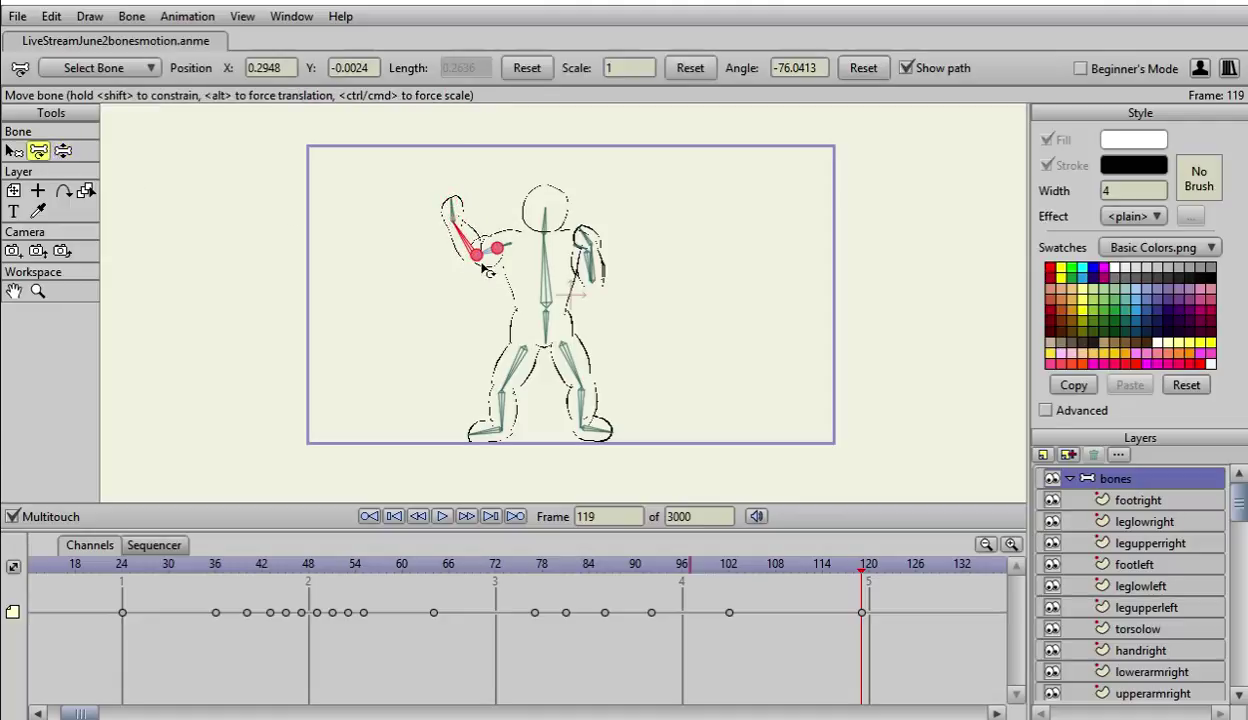
pyautogui.moveTo(478, 261); pyautogui.dragTo(492, 258)
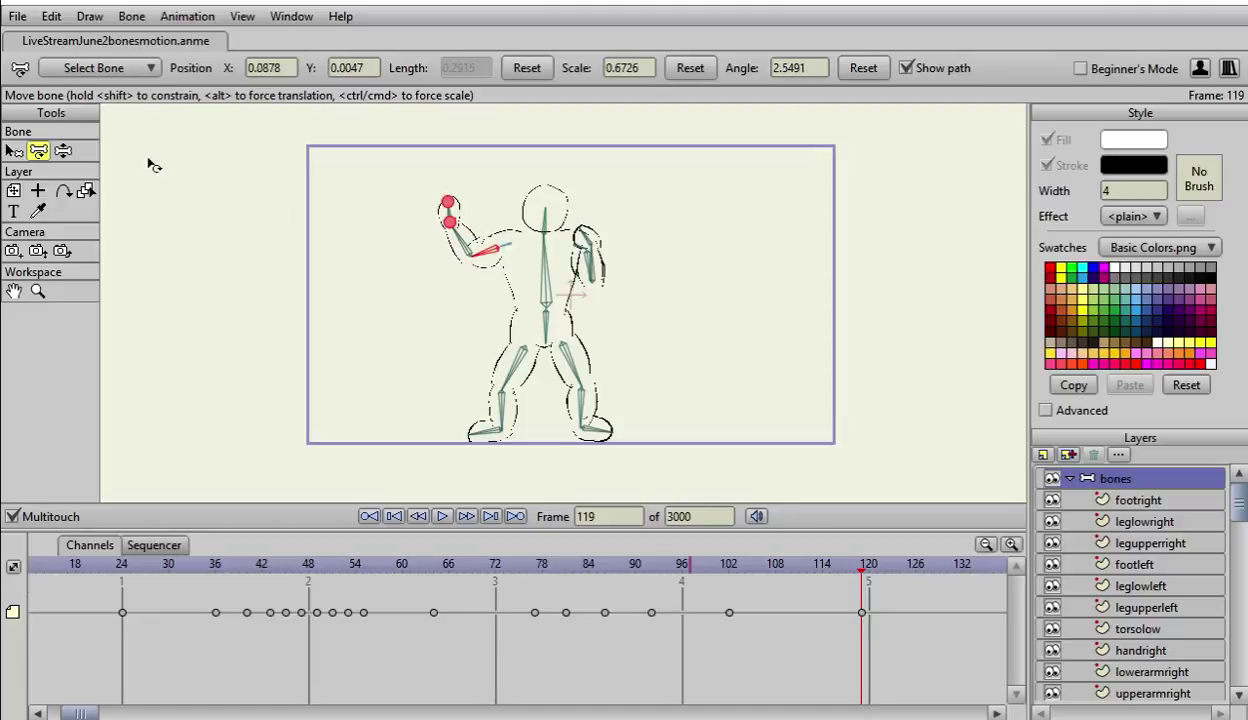
pyautogui.click(62, 150)
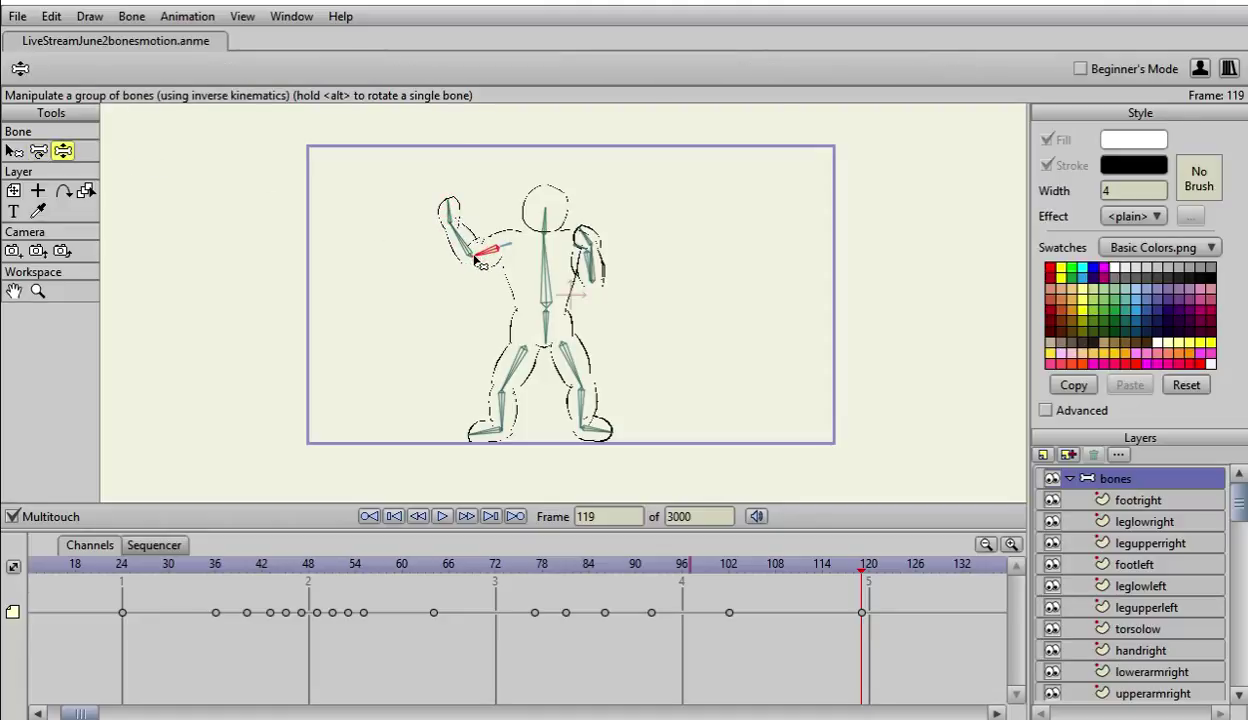
pyautogui.moveTo(481, 262)
pyautogui.mouseDown()
pyautogui.moveTo(522, 274)
pyautogui.moveTo(482, 265)
pyautogui.moveTo(518, 255)
pyautogui.moveTo(490, 262)
pyautogui.moveTo(460, 242)
pyautogui.moveTo(512, 250)
pyautogui.moveTo(496, 265)
pyautogui.moveTo(506, 276)
pyautogui.mouseUp()
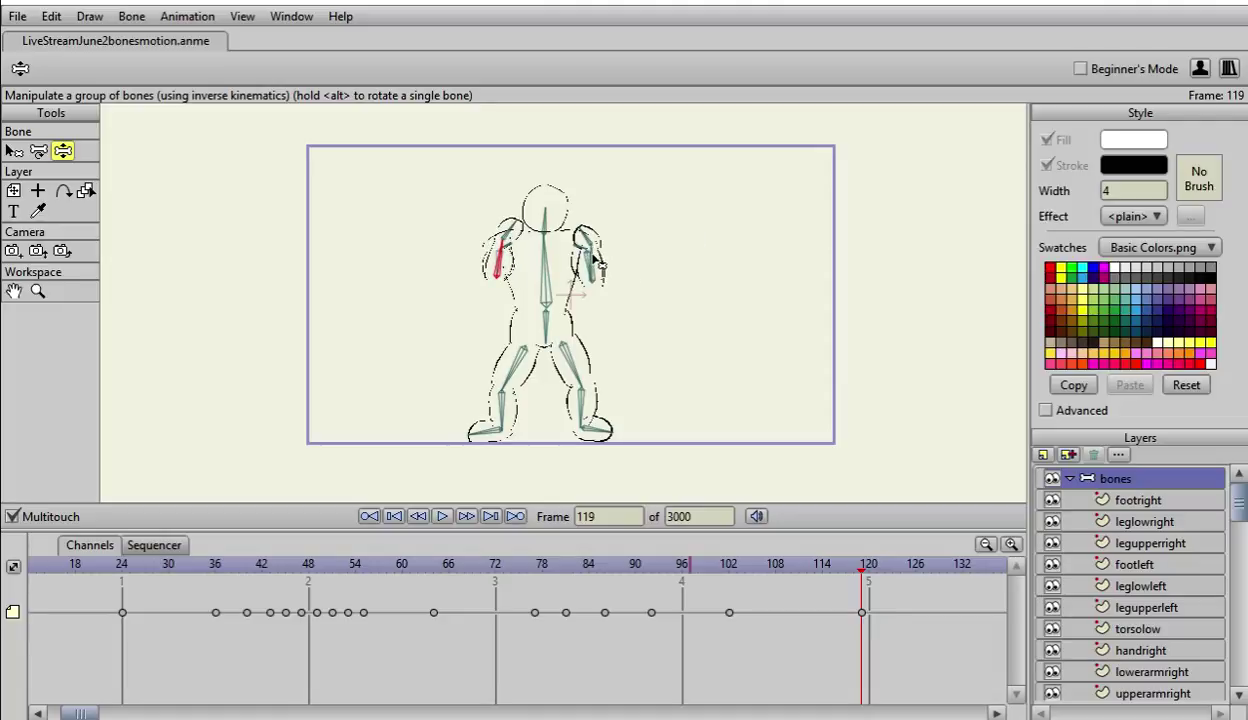
# Step: Lengthen forearm bone B15 at frame 119 with Transform Bone to a scale of about 1.19
pyautogui.click(596, 261)
pyautogui.click(38, 151)
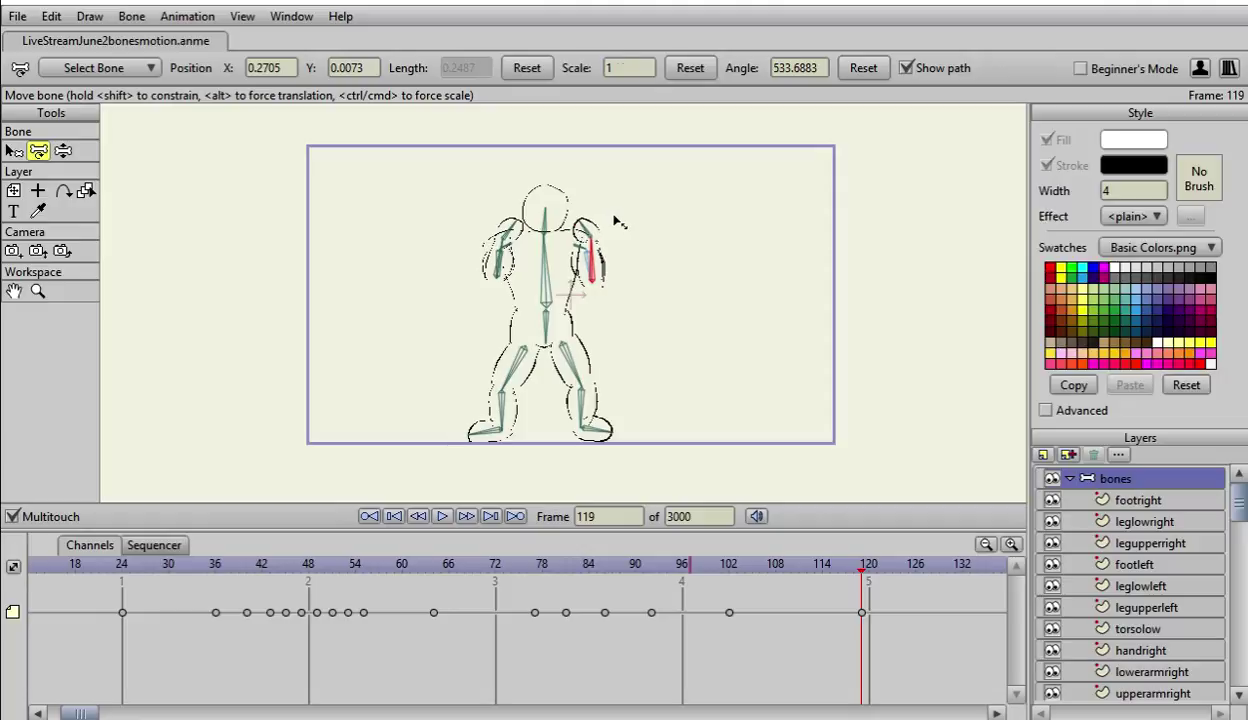
pyautogui.moveTo(614, 216); pyautogui.dragTo(613, 218)
# Step: Step back from frame 119 to frame 0, and play the animation through to about frame 141 to review the motion
pyautogui.press('Left')
pyautogui.press('Left')
pyautogui.press('Left')
pyautogui.press('Left')
pyautogui.press('Left')
pyautogui.press('Left')
pyautogui.press('Left')
pyautogui.press('Left')
pyautogui.press('Left')
pyautogui.press('Left')
pyautogui.press('Left')
pyautogui.press('Left')
pyautogui.press('Left')
pyautogui.press('Left')
pyautogui.press('Left')
pyautogui.press('Left')
pyautogui.press('Left')
pyautogui.press('Left')
pyautogui.press('Left')
pyautogui.press('Left')
pyautogui.press('Left')
pyautogui.press('Left')
pyautogui.press('Left')
pyautogui.press('Left')
pyautogui.press('Left')
pyautogui.press('Left')
pyautogui.press('Left')
pyautogui.press('Left')
pyautogui.press('Left')
pyautogui.press('Left')
pyautogui.press('Left')
pyautogui.press('Left')
pyautogui.press('Left')
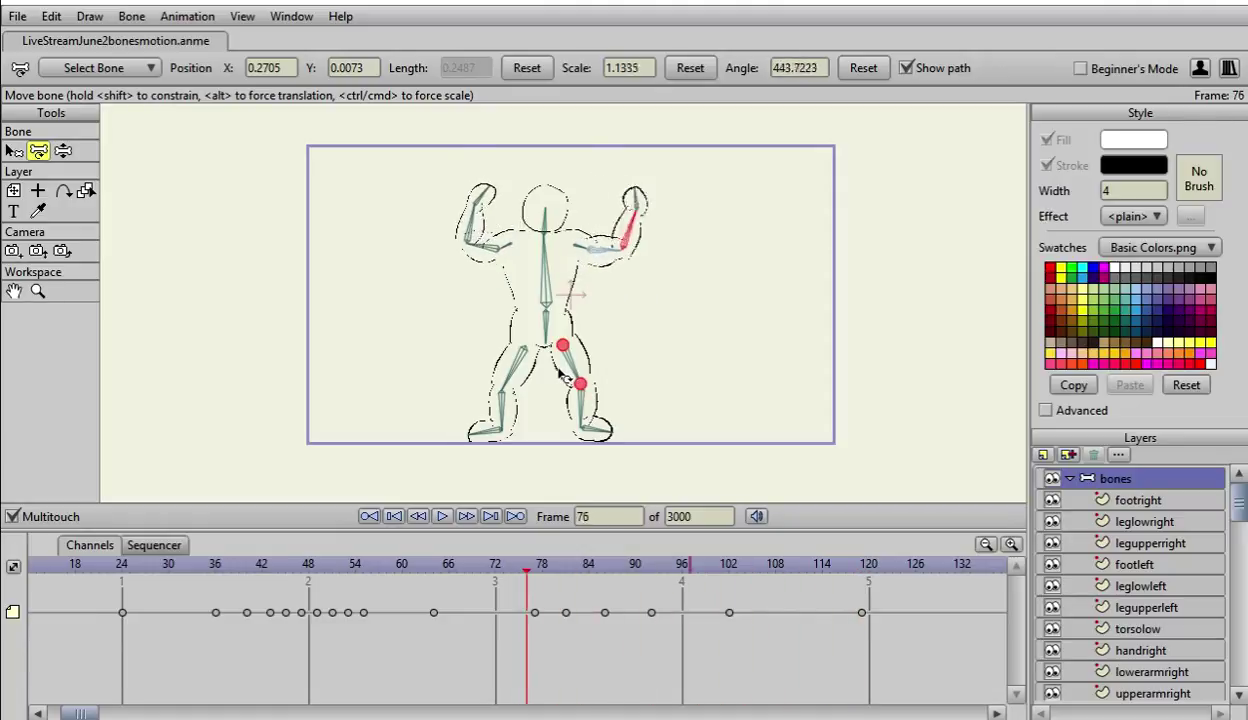
pyautogui.press('Left')
pyautogui.press('Left')
pyautogui.press('Left')
pyautogui.press('Left')
pyautogui.press('Left')
pyautogui.press('Left')
pyautogui.press('Left')
pyautogui.press('Left')
pyautogui.press('Left')
pyautogui.press('Left')
pyautogui.press('Left')
pyautogui.press('Left')
pyautogui.press('Left')
pyautogui.press('Left')
pyautogui.press('Left')
pyautogui.press('Left')
pyautogui.press('Left')
pyautogui.press('Left')
pyautogui.press('Left')
pyautogui.press('Left')
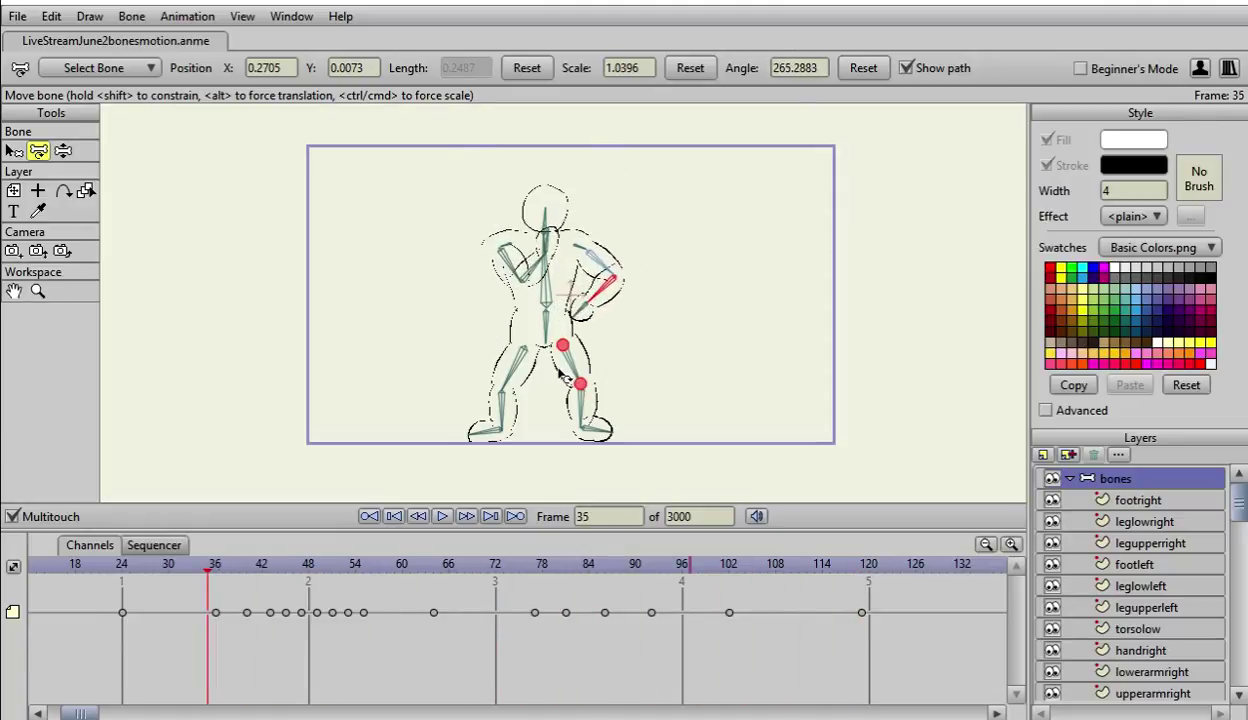
pyautogui.press('Left')
pyautogui.press('Left')
pyautogui.press('Left')
pyautogui.press('Left')
pyautogui.press('Left')
pyautogui.press('Left')
pyautogui.press('Left')
pyautogui.press('Left')
pyautogui.press('Left')
pyautogui.press('Left')
pyautogui.press('Left')
pyautogui.press('Left')
pyautogui.press('Left')
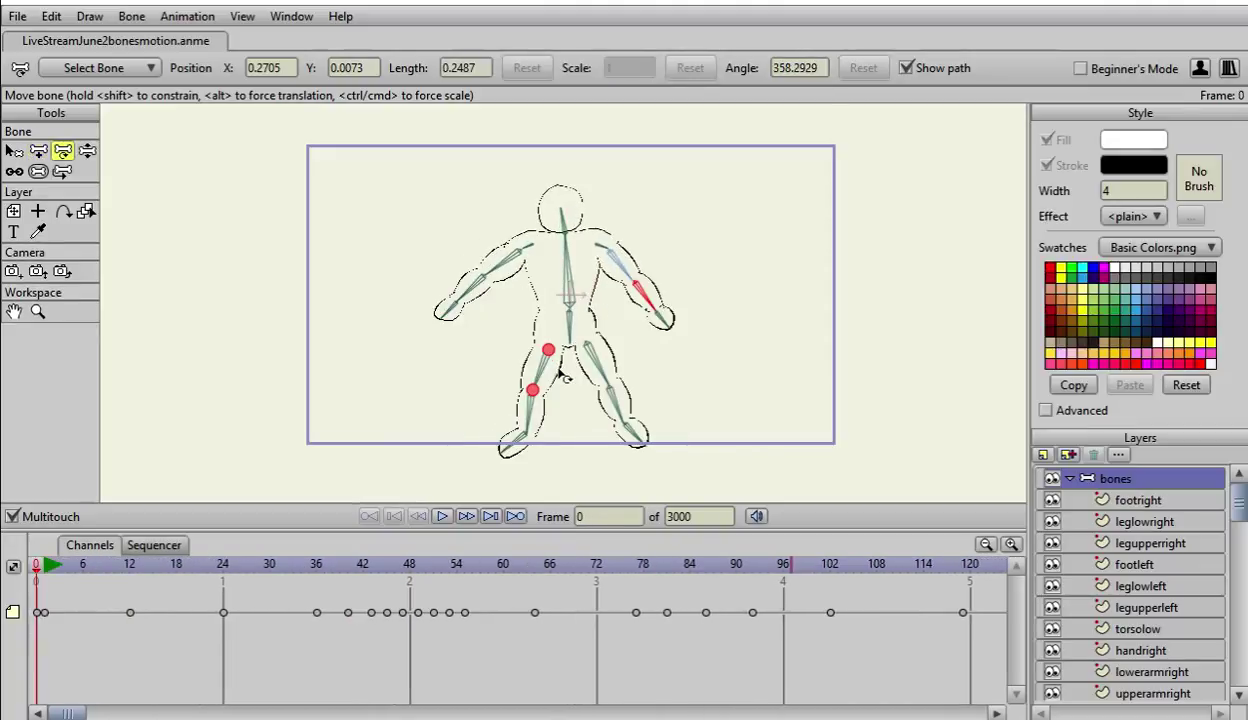
pyautogui.press('space')
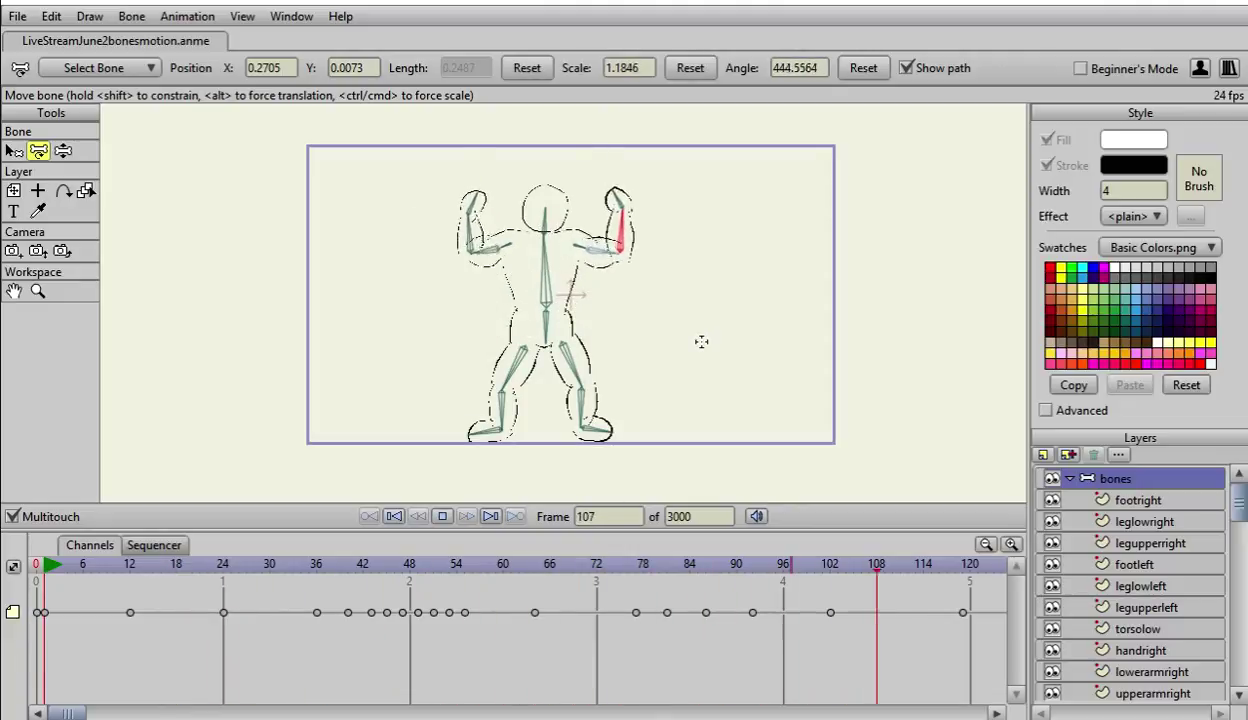
pyautogui.press('space')
pyautogui.click(638, 369)
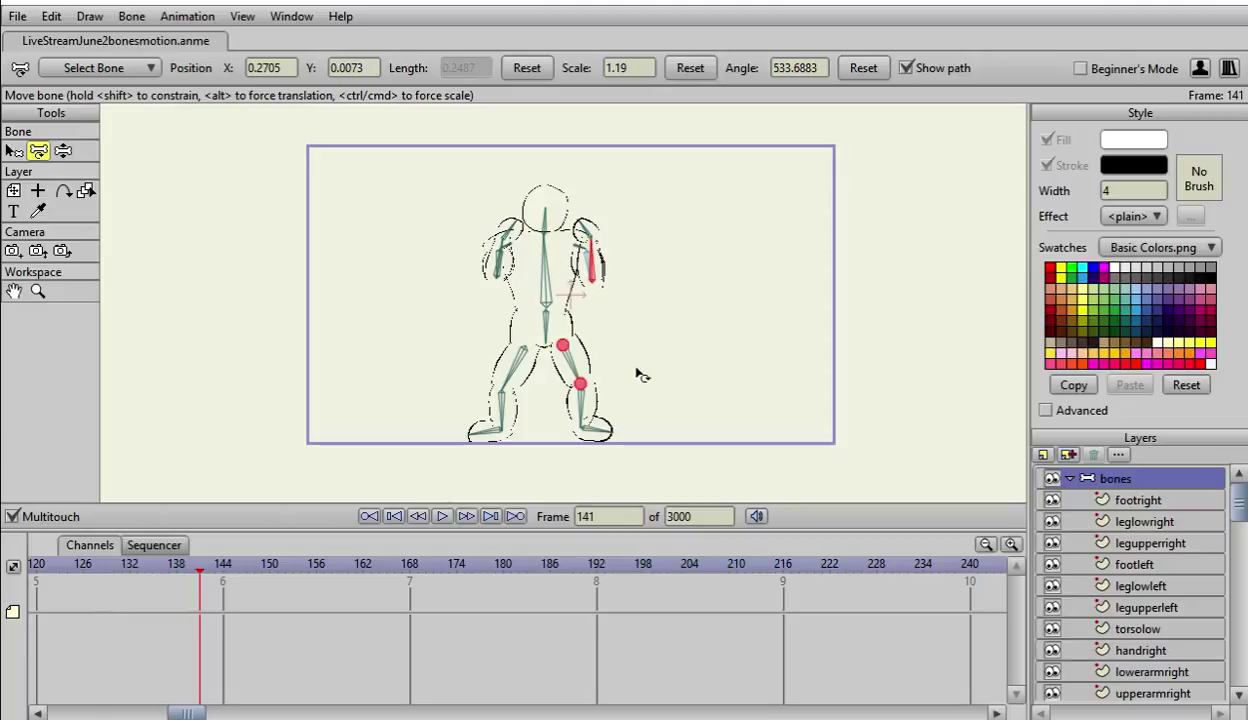
# Step: Step the timeline back to the arm-fold keyframe at frame 119
pyautogui.hotkey('ctrl', 'Left')
pyautogui.hotkey('ctrl', 'Left')
pyautogui.hotkey('ctrl', 'Left')
pyautogui.hotkey('ctrl', 'Left')
pyautogui.hotkey('ctrl', 'Left')
pyautogui.hotkey('ctrl', 'Left')
pyautogui.hotkey('ctrl', 'Left')
pyautogui.hotkey('ctrl', 'Left')
pyautogui.hotkey('ctrl', 'Left')
pyautogui.hotkey('ctrl', 'Left')
pyautogui.hotkey('ctrl', 'Left')
pyautogui.hotkey('ctrl', 'Left')
pyautogui.hotkey('ctrl', 'Left')
pyautogui.hotkey('ctrl', 'Left')
pyautogui.hotkey('ctrl', 'Left')
pyautogui.hotkey('ctrl', 'Left')
pyautogui.hotkey('ctrl', 'Left')
pyautogui.hotkey('ctrl', 'Left')
pyautogui.hotkey('ctrl', 'Left')
pyautogui.hotkey('ctrl', 'Left')
pyautogui.hotkey('ctrl', 'Left')
pyautogui.hotkey('ctrl', 'Left')
pyautogui.hotkey('ctrl', 'Left')
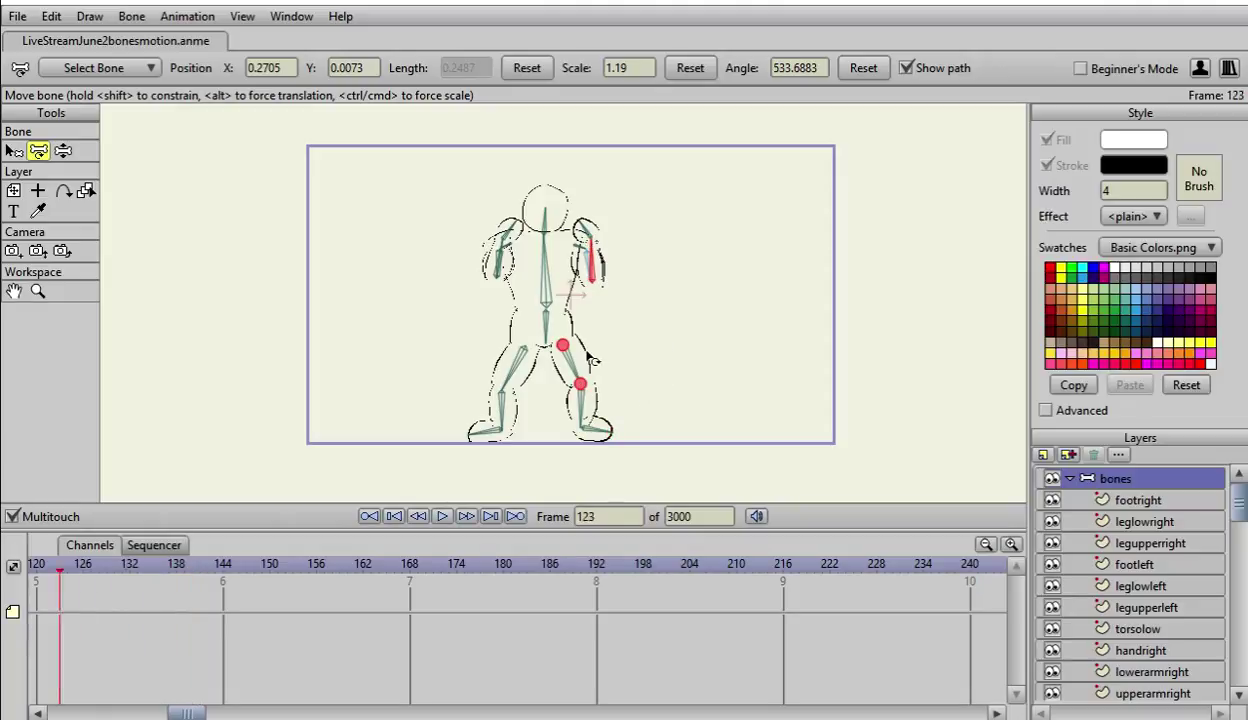
pyautogui.hotkey('ctrl', 'Right')
pyautogui.hotkey('ctrl', 'Right')
pyautogui.hotkey('ctrl', 'Right')
pyautogui.hotkey('ctrl', 'Right')
pyautogui.hotkey('ctrl', 'Right')
pyautogui.hotkey('ctrl', 'Right')
pyautogui.hotkey('ctrl', 'Right')
pyautogui.hotkey('ctrl', 'Right')
pyautogui.hotkey('ctrl', 'Right')
pyautogui.hotkey('ctrl', 'Right')
pyautogui.hotkey('ctrl', 'Right')
pyautogui.hotkey('ctrl', 'Right')
pyautogui.hotkey('ctrl', 'Right')
pyautogui.hotkey('ctrl', 'Right')
pyautogui.hotkey('ctrl', 'Right')
pyautogui.hotkey('ctrl', 'Right')
pyautogui.hotkey('ctrl', 'Right')
pyautogui.hotkey('ctrl', 'Right')
pyautogui.hotkey('ctrl', 'Right')
pyautogui.hotkey('ctrl', 'Right')
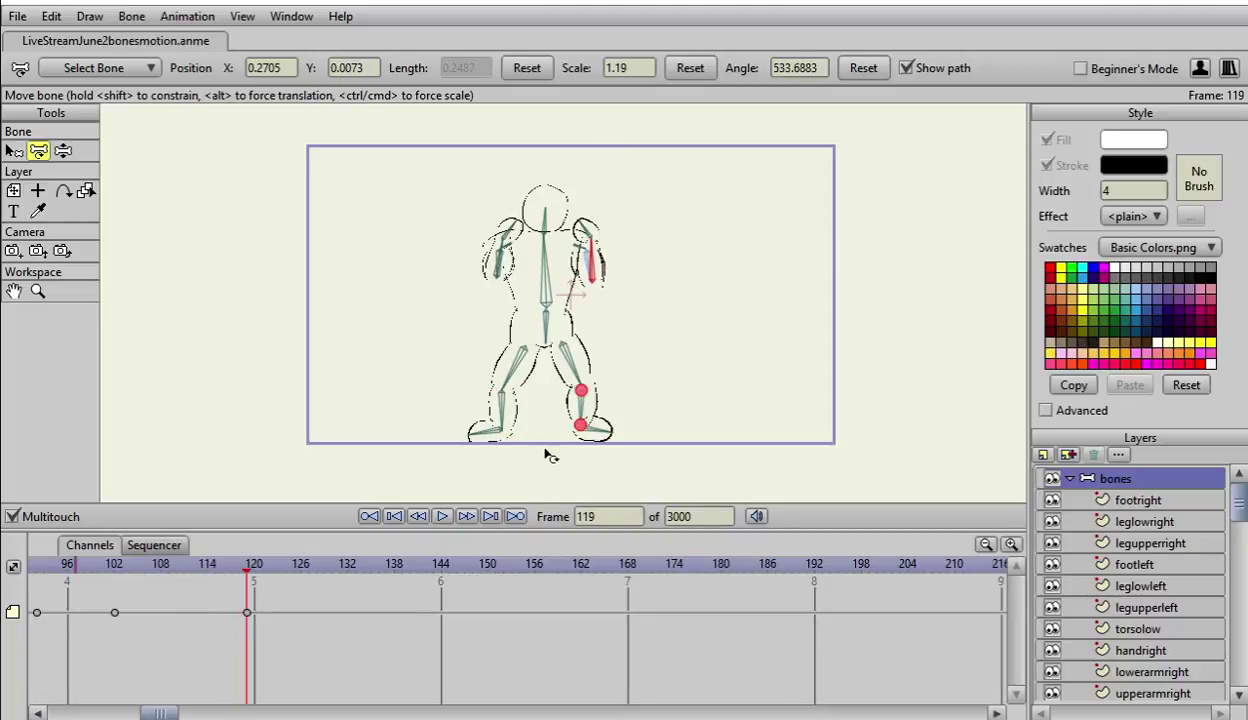
# Step: Bend the viewer-left leg outward at the knee and point its foot straight down with Manipulate Bones
pyautogui.moveTo(501, 418)
pyautogui.mouseDown()
pyautogui.moveTo(493, 441)
pyautogui.moveTo(489, 415)
pyautogui.moveTo(505, 410)
pyautogui.mouseUp()
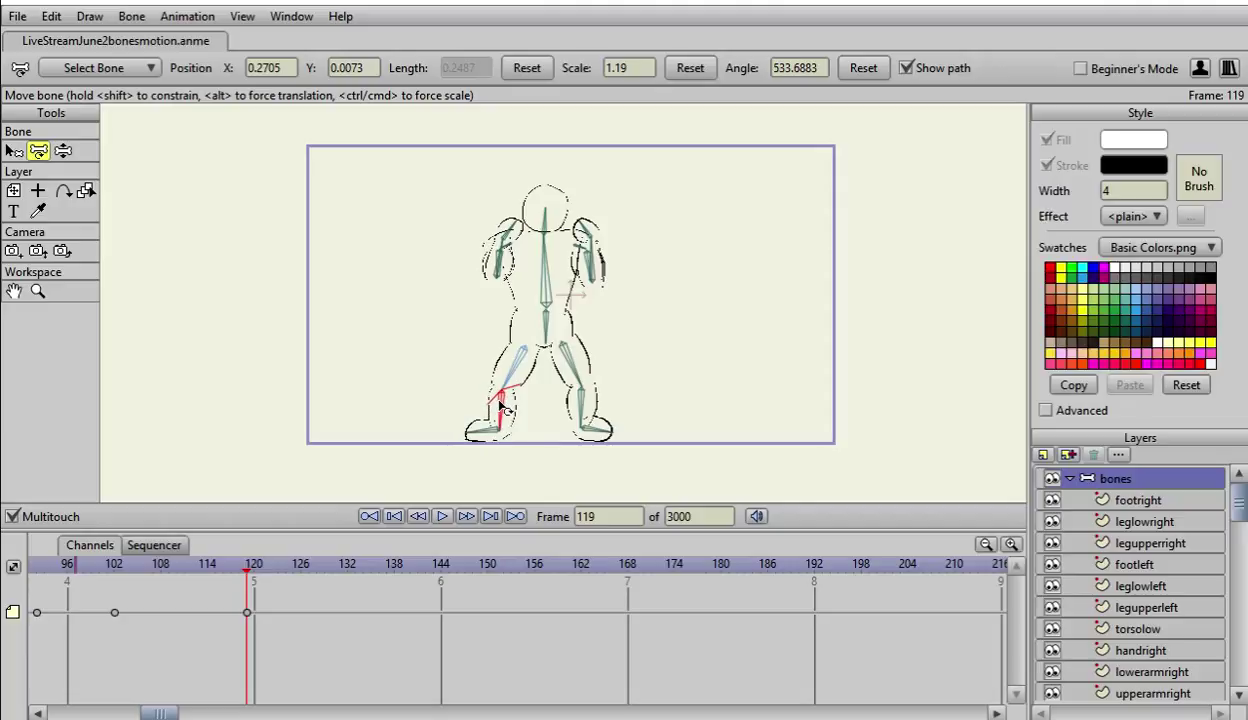
pyautogui.click(510, 387)
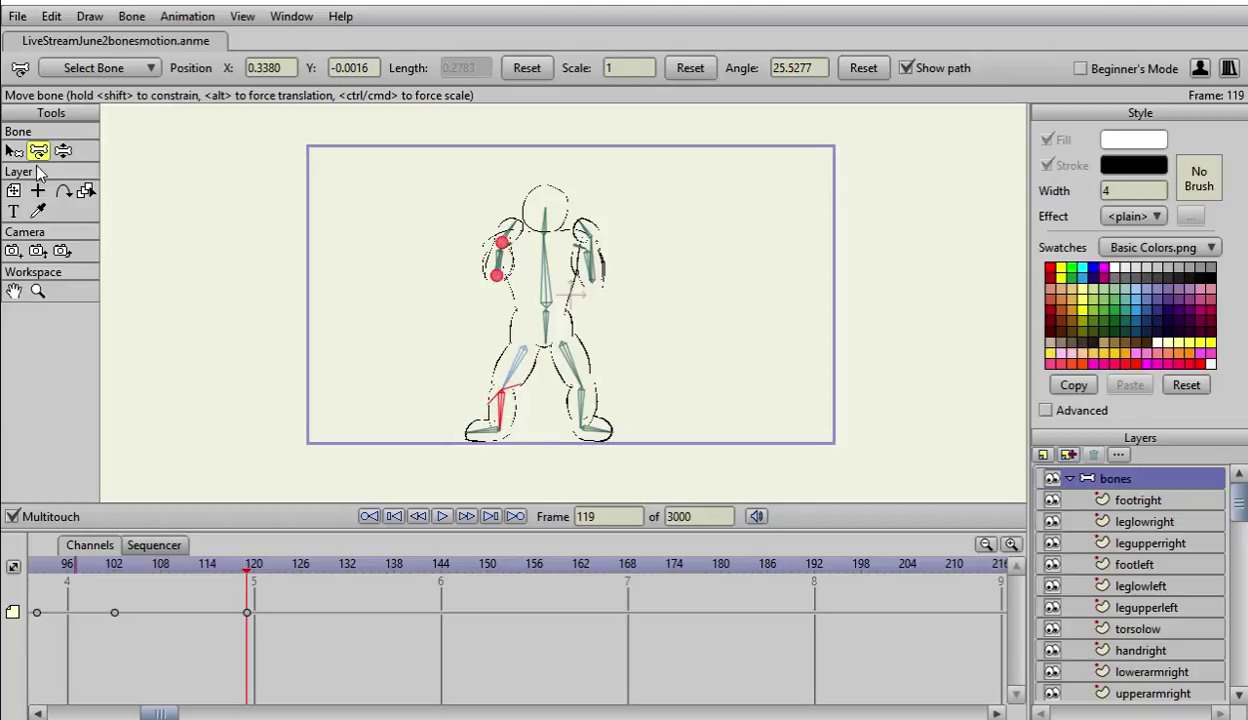
pyautogui.click(62, 150)
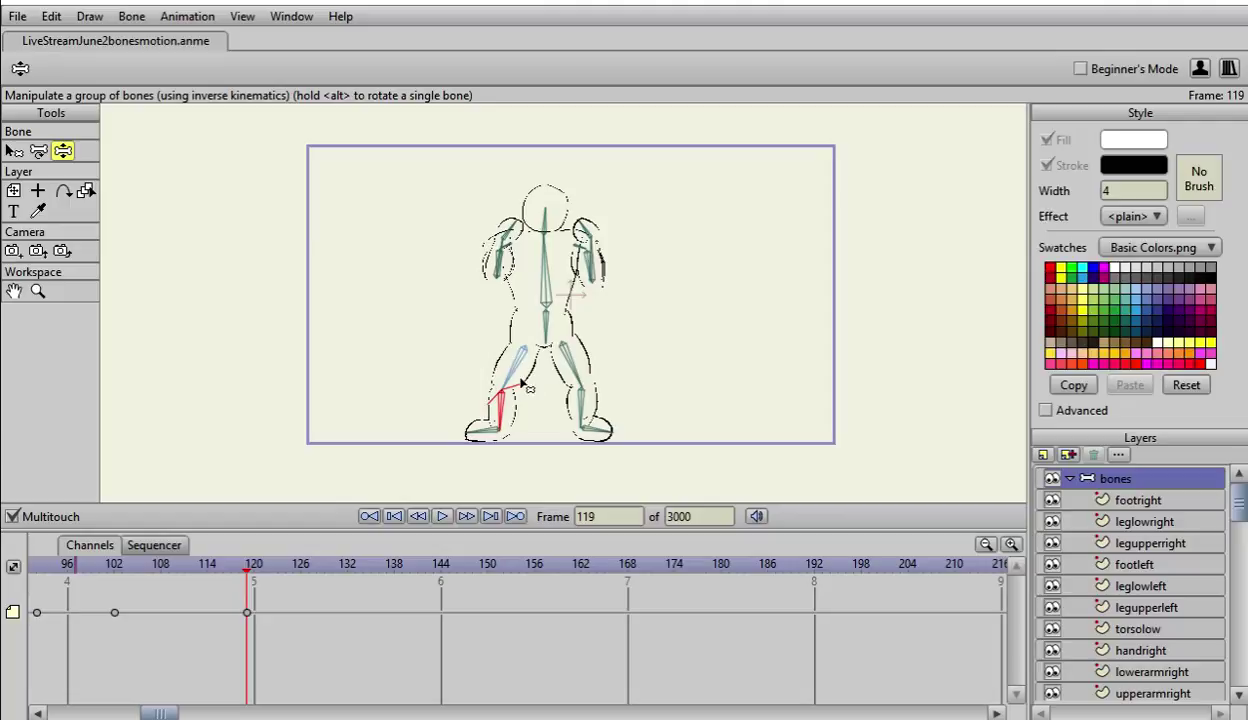
pyautogui.moveTo(515, 380); pyautogui.dragTo(513, 448)
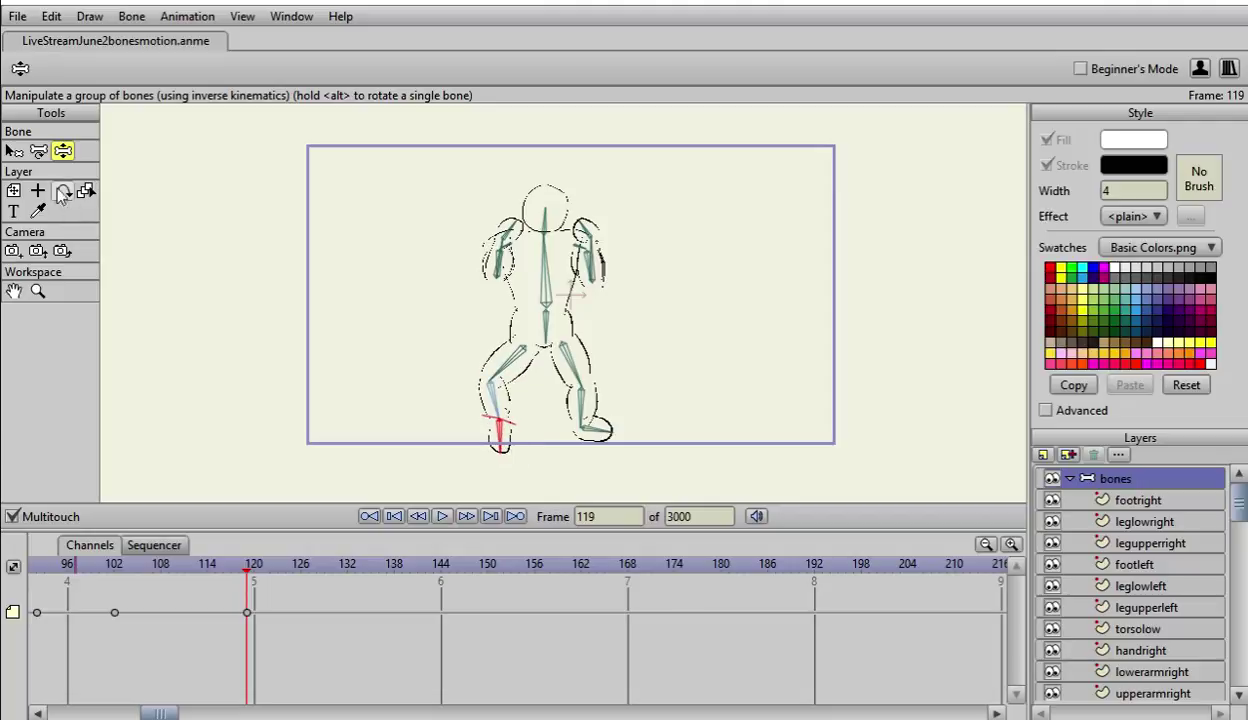
# Step: Shorten the viewer-left thigh bone to a scale of about 0.81, and swing that leg inward until it is nearly upright
pyautogui.click(38, 150)
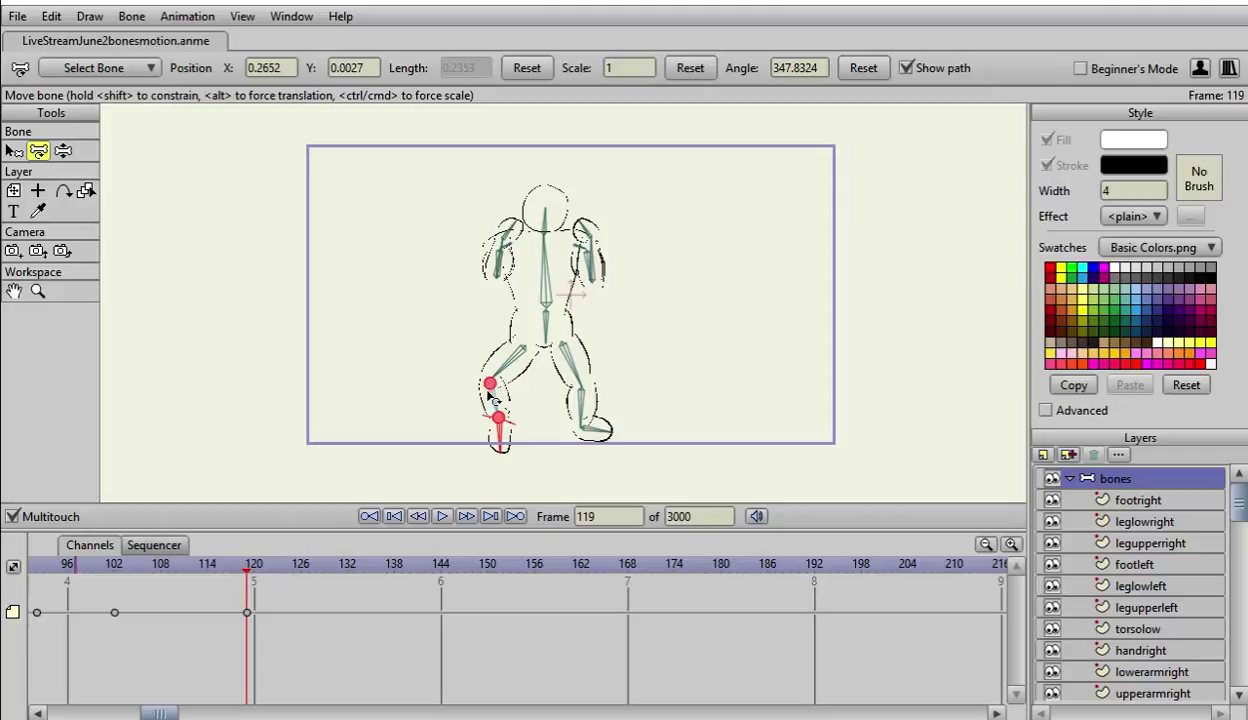
pyautogui.click(497, 376)
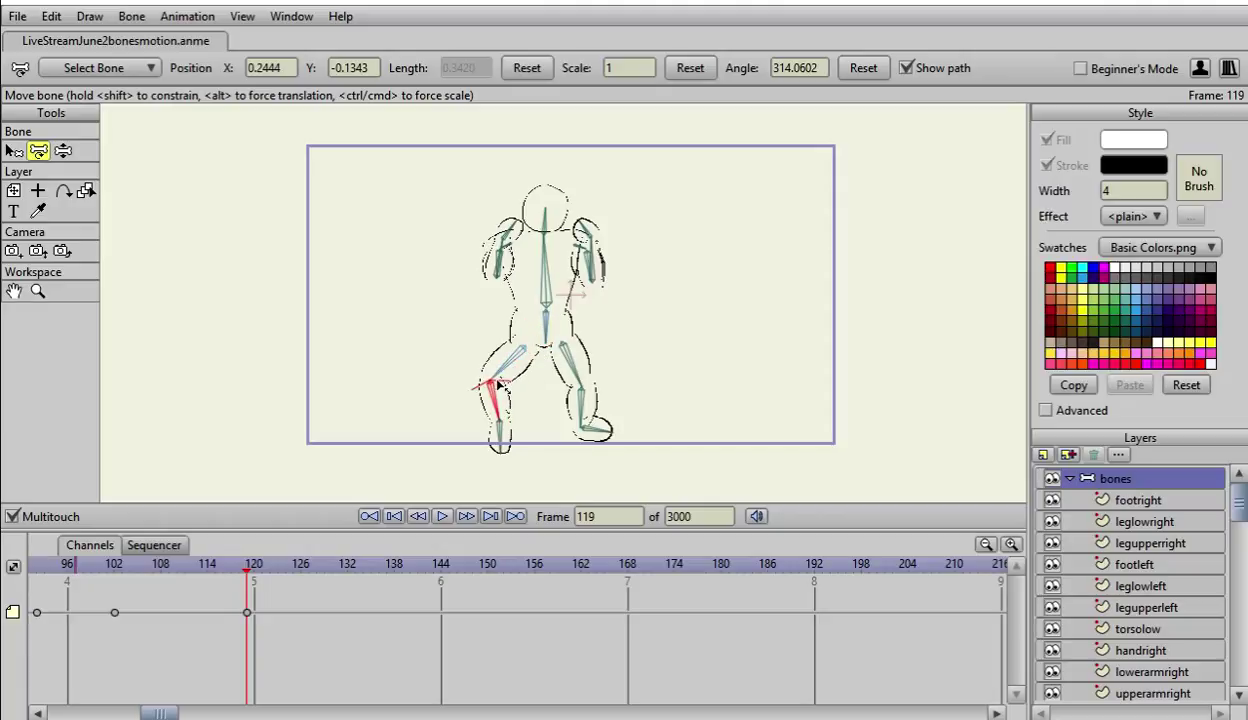
pyautogui.click(505, 370)
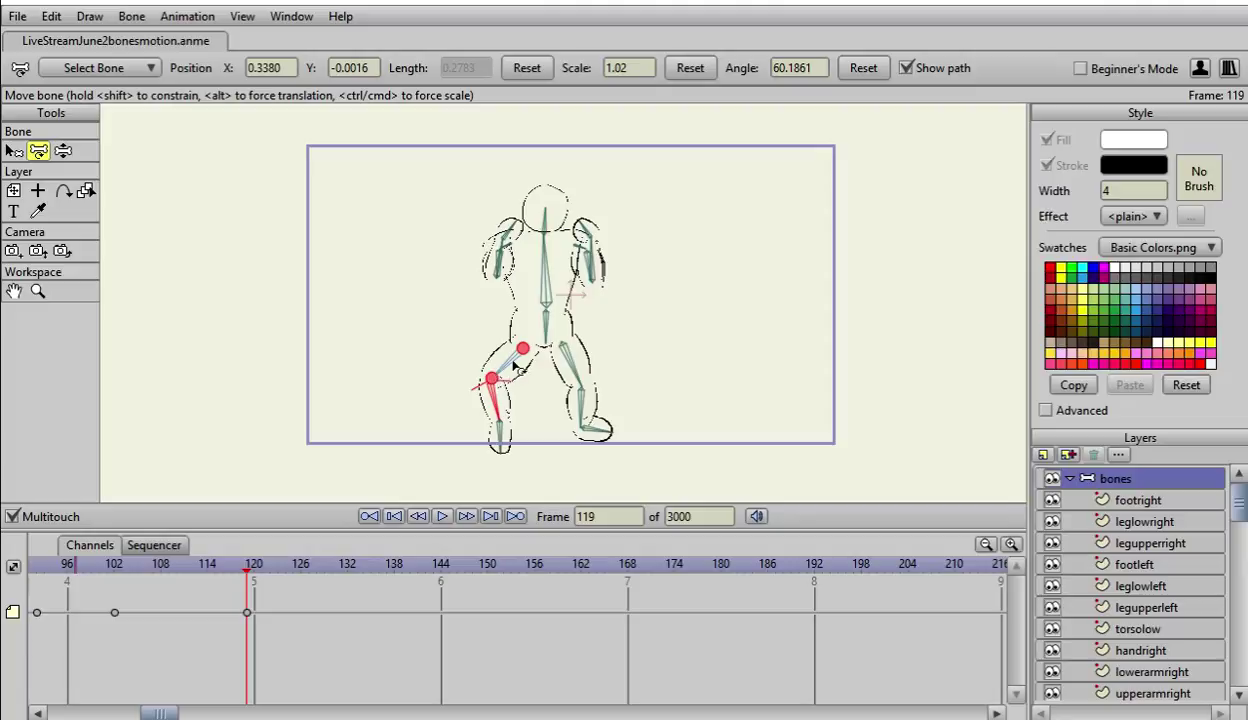
pyautogui.click(507, 371)
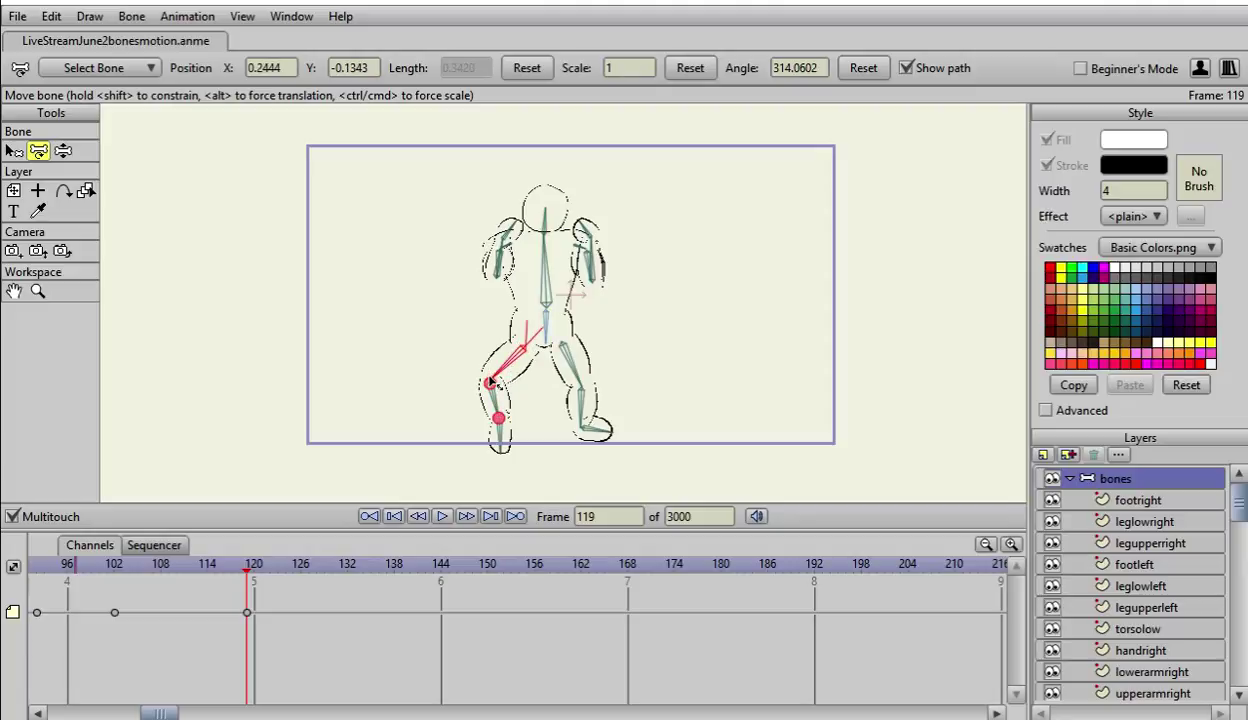
pyautogui.moveTo(487, 383); pyautogui.dragTo(468, 412)
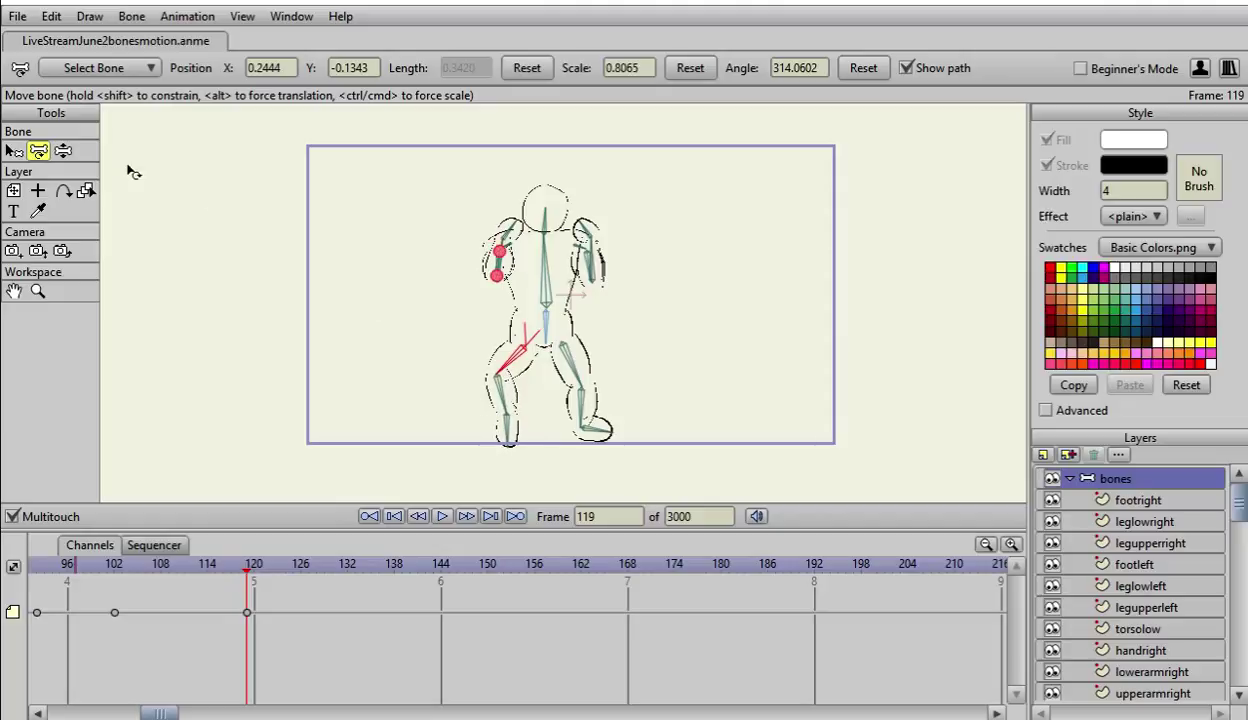
pyautogui.click(63, 150)
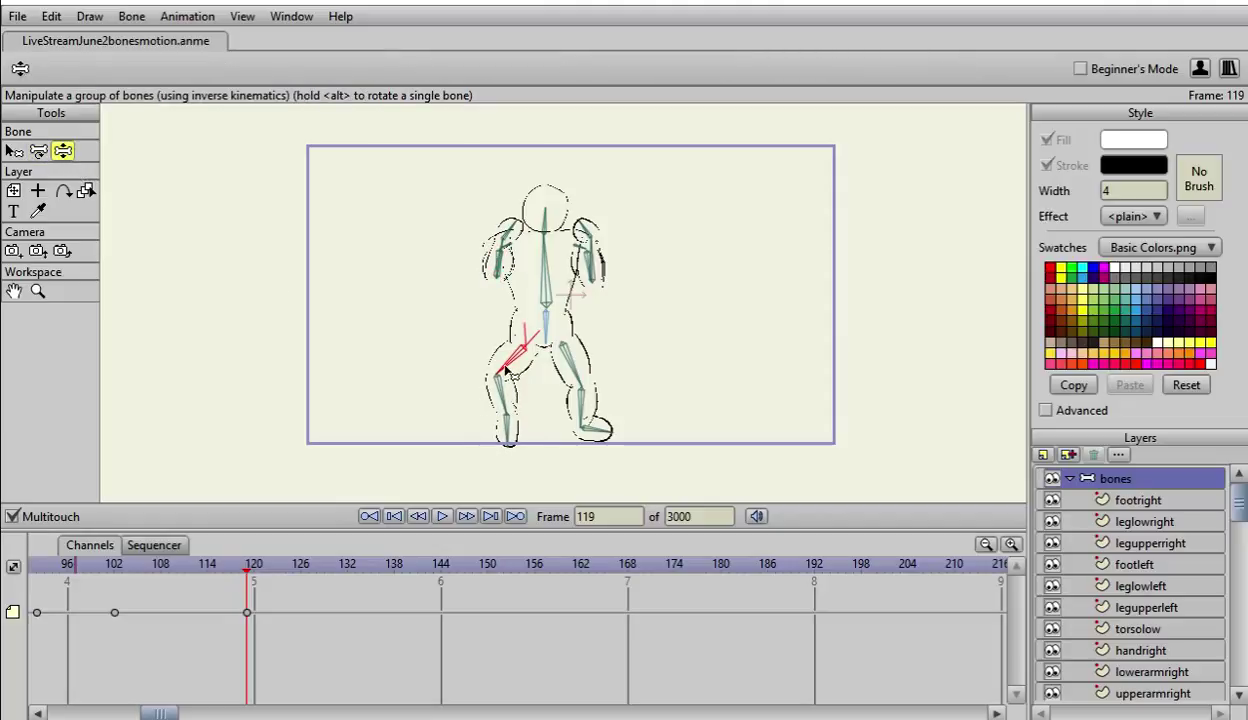
pyautogui.moveTo(506, 371); pyautogui.dragTo(522, 409)
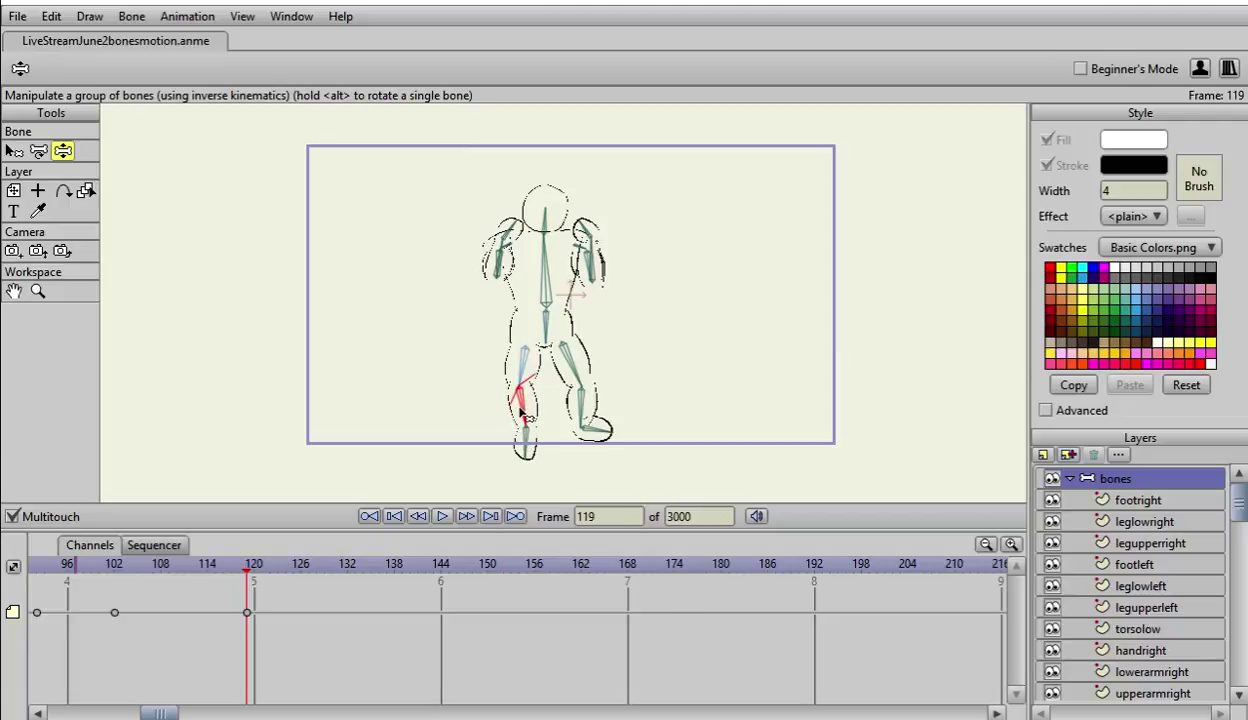
# Step: Shorten the viewer-left shin bone to a scale of about 0.78 and its foot bone to about 0.84 with Transform Bone
pyautogui.click(38, 150)
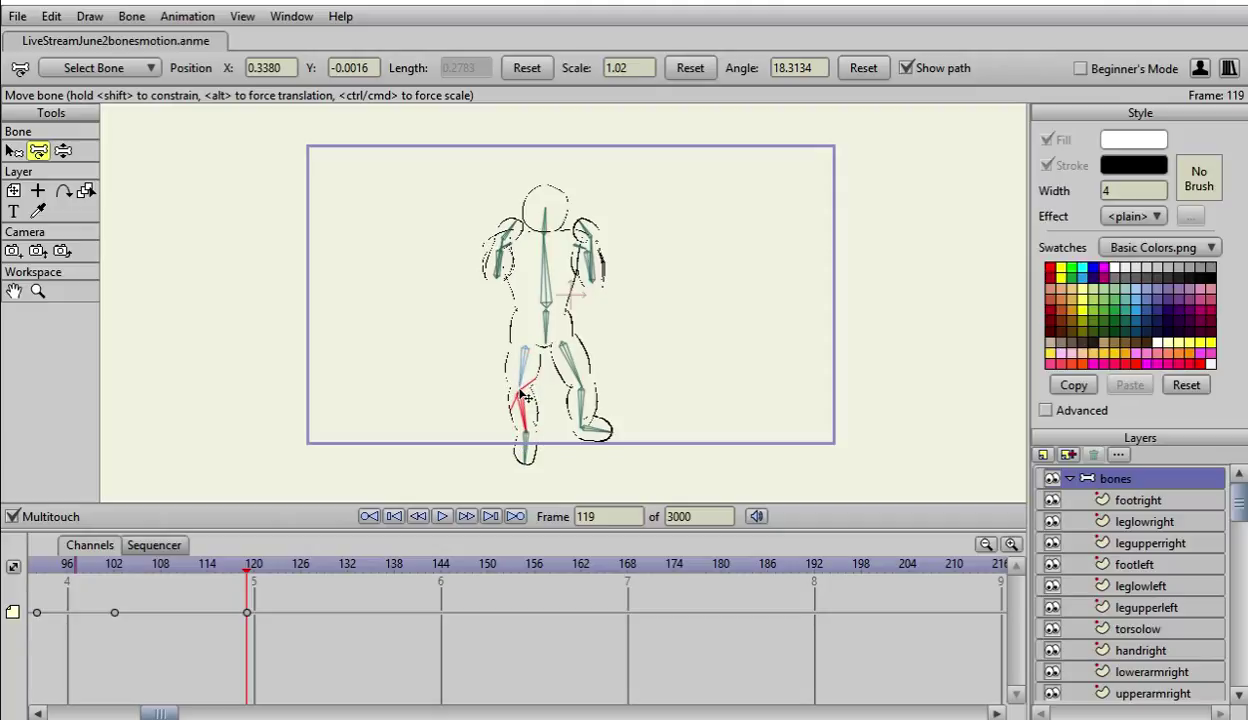
pyautogui.moveTo(521, 393); pyautogui.dragTo(502, 374)
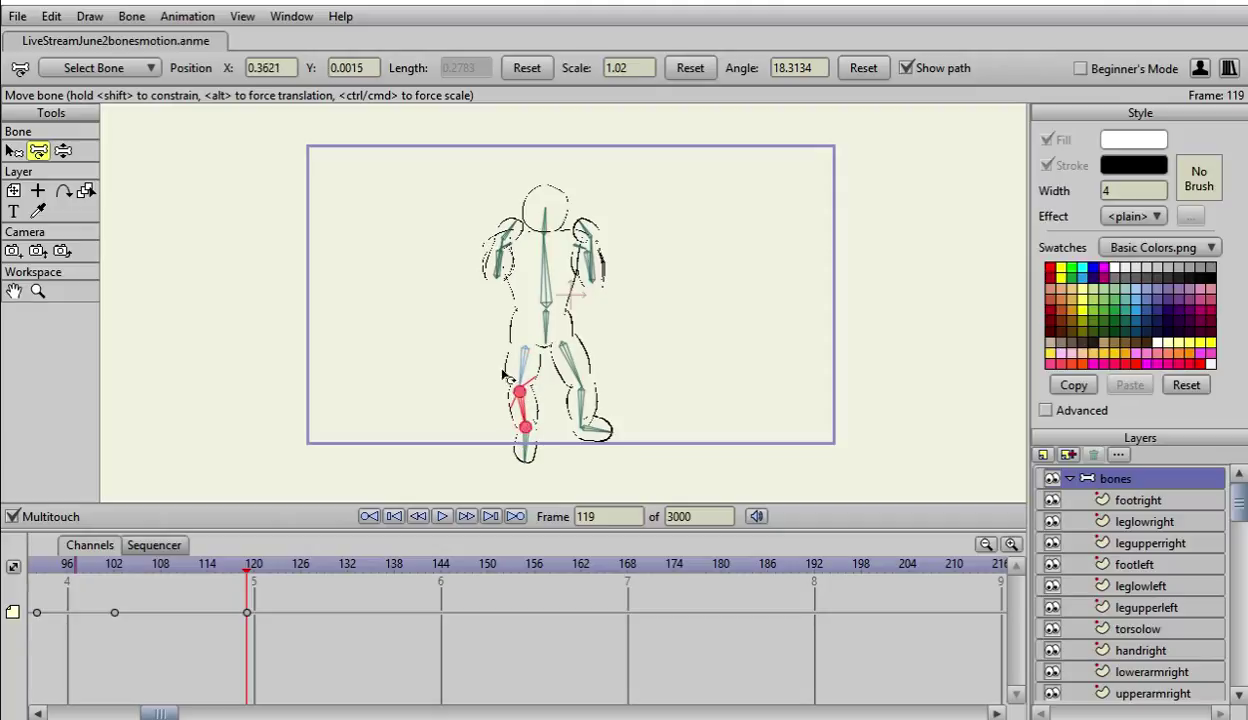
pyautogui.click(52, 16)
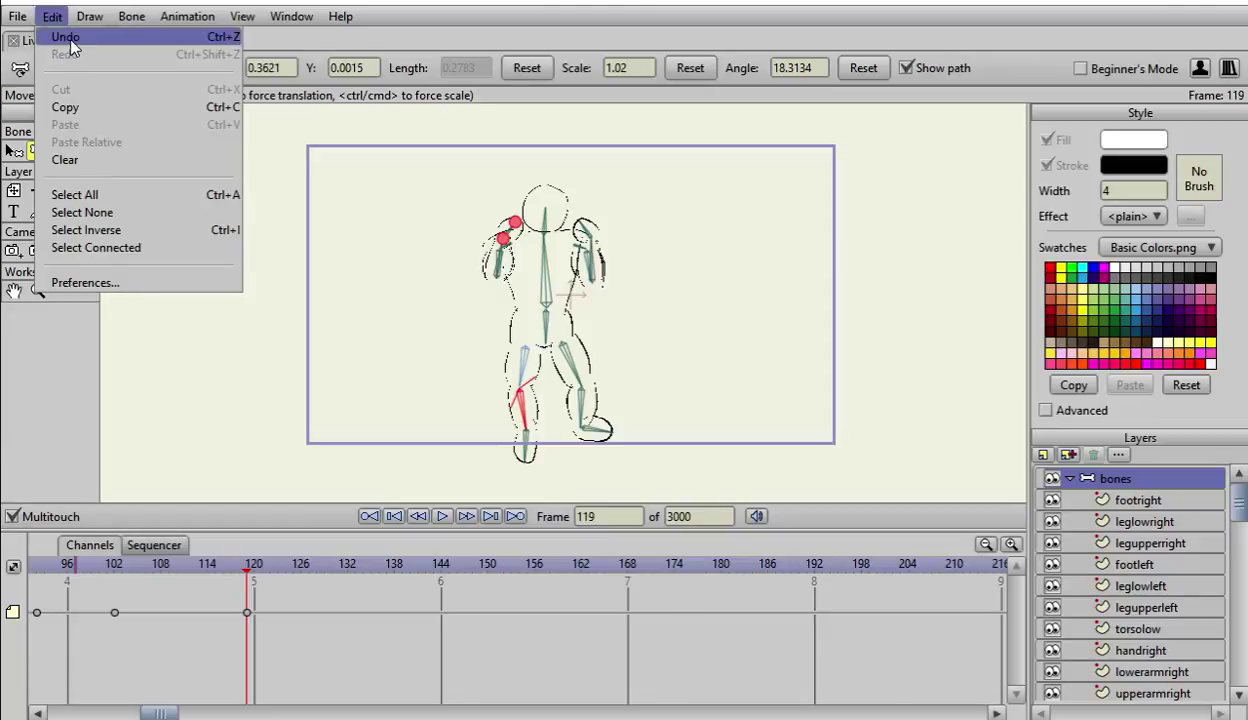
pyautogui.click(68, 38)
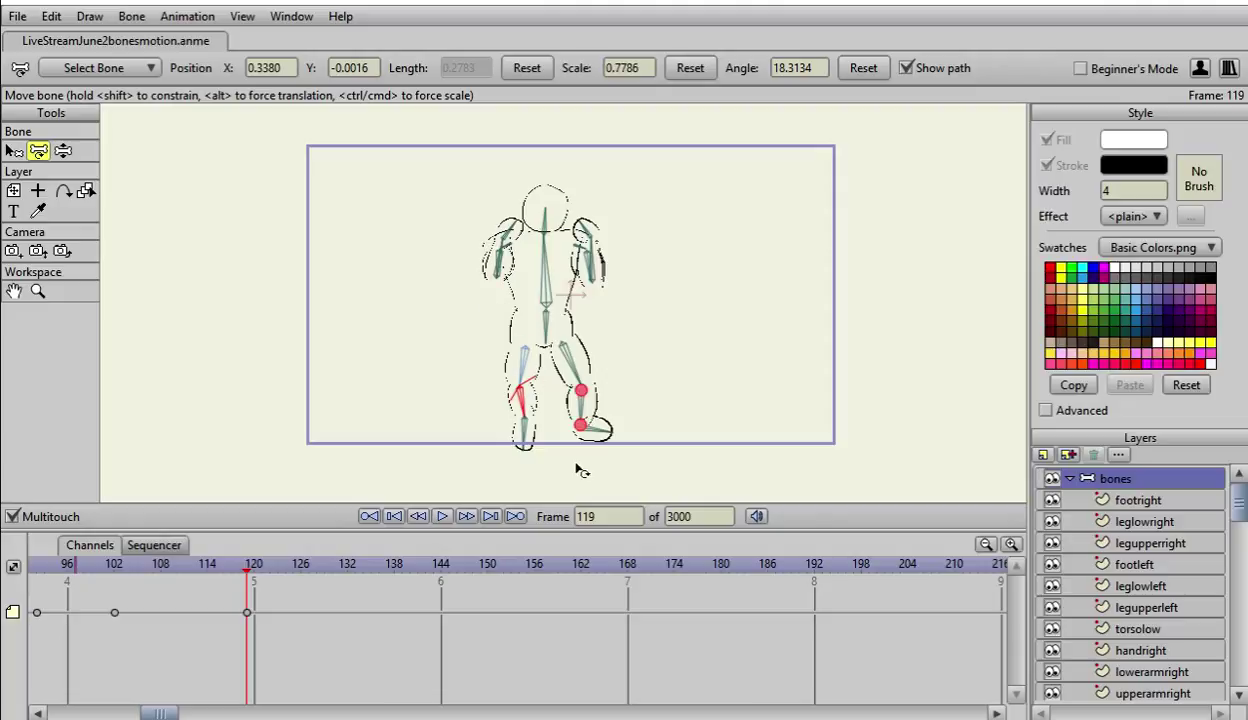
pyautogui.click(524, 436)
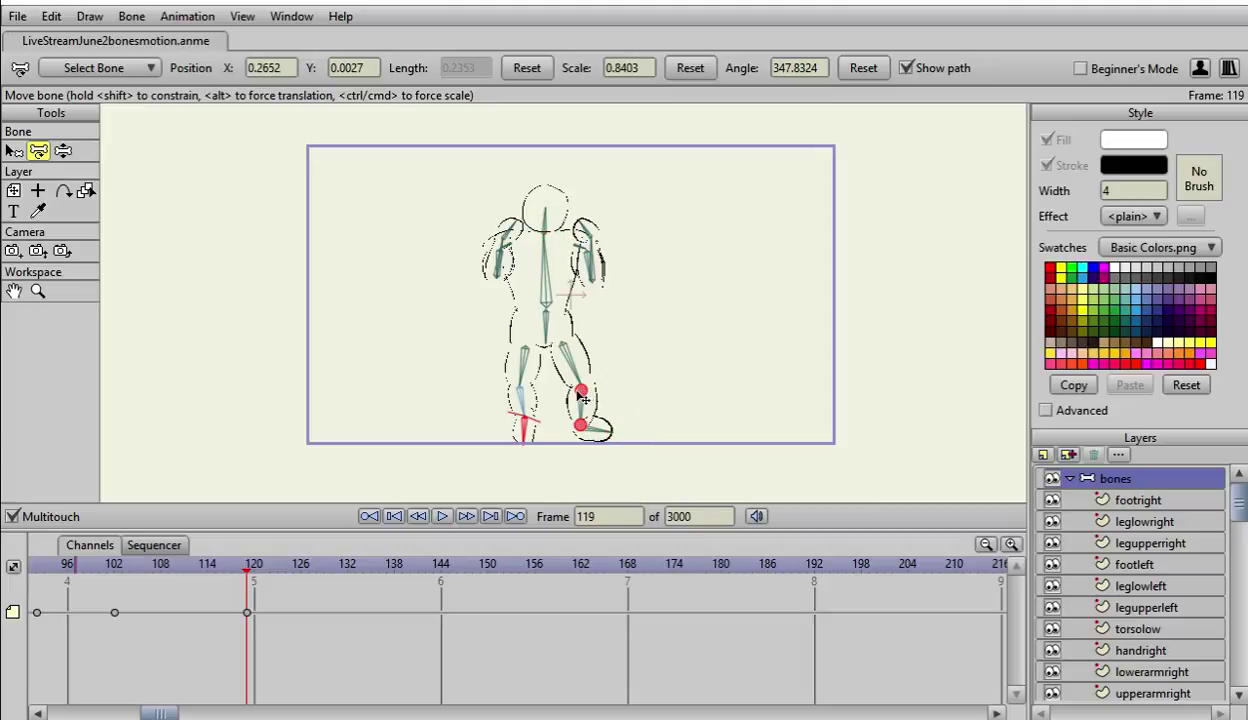
# Step: Swing the viewer-right thigh inward with Transform Bone, and straighten the shin below it with Manipulate Bones
pyautogui.moveTo(585, 424); pyautogui.dragTo(588, 437)
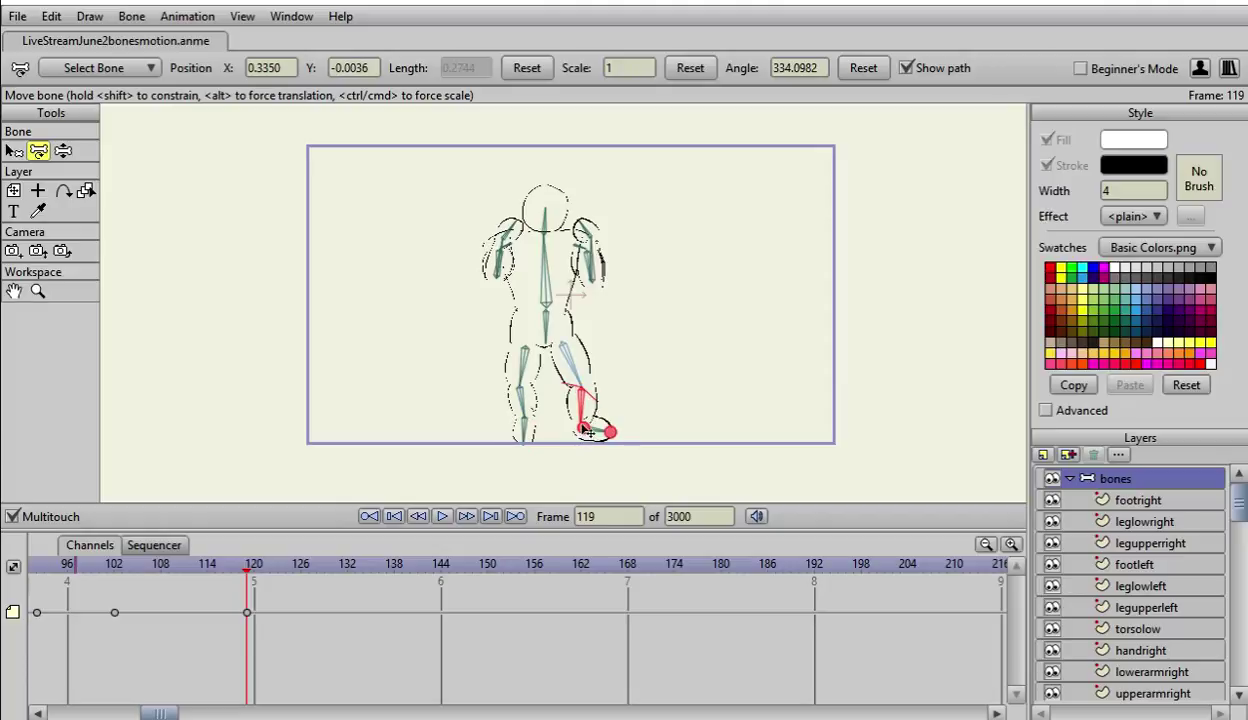
pyautogui.click(577, 372)
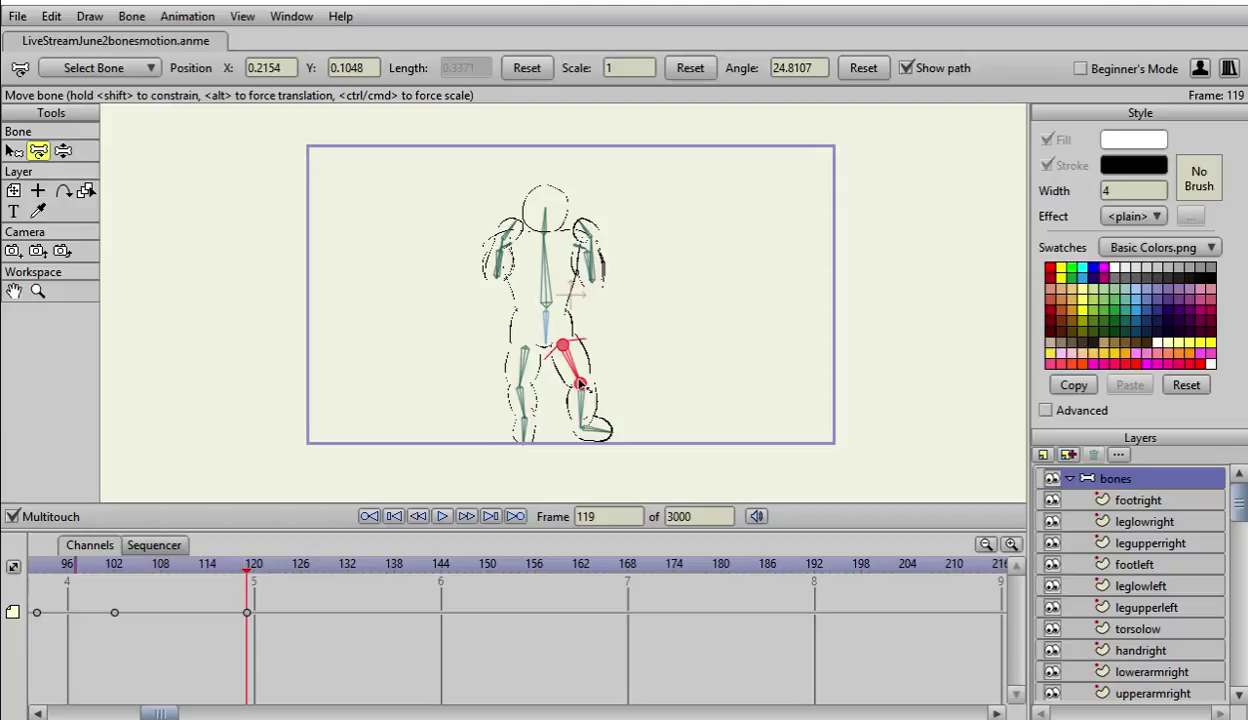
pyautogui.moveTo(580, 384); pyautogui.dragTo(569, 374)
pyautogui.click(63, 150)
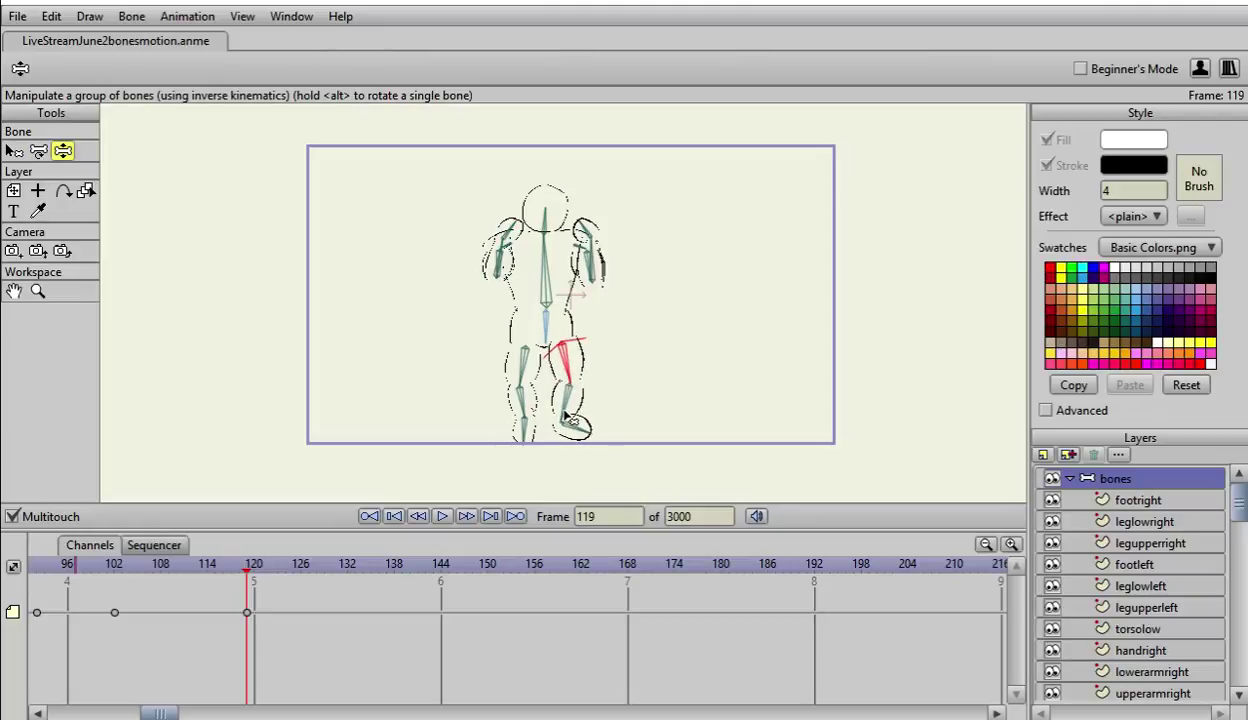
pyautogui.moveTo(572, 418); pyautogui.dragTo(580, 416)
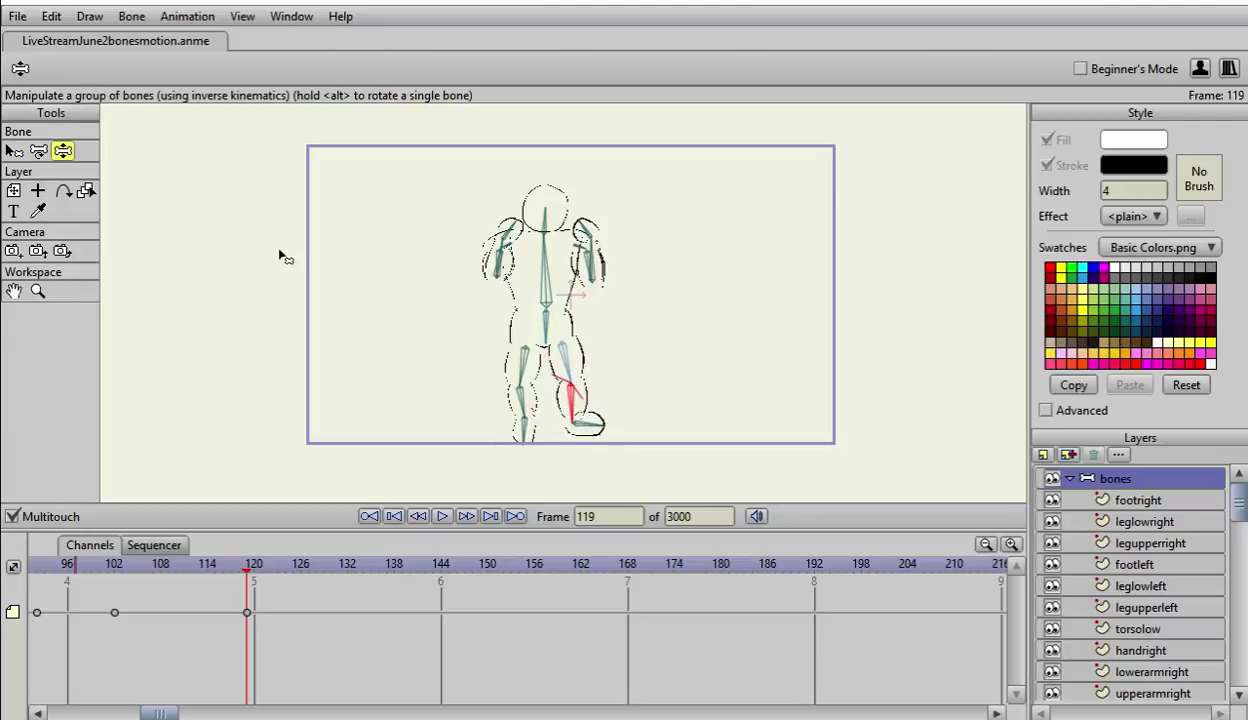
# Step: Angle the viewer-right foot downward with Manipulate Bones, and shorten its foot bone to a scale of about 0.84
pyautogui.click(38, 150)
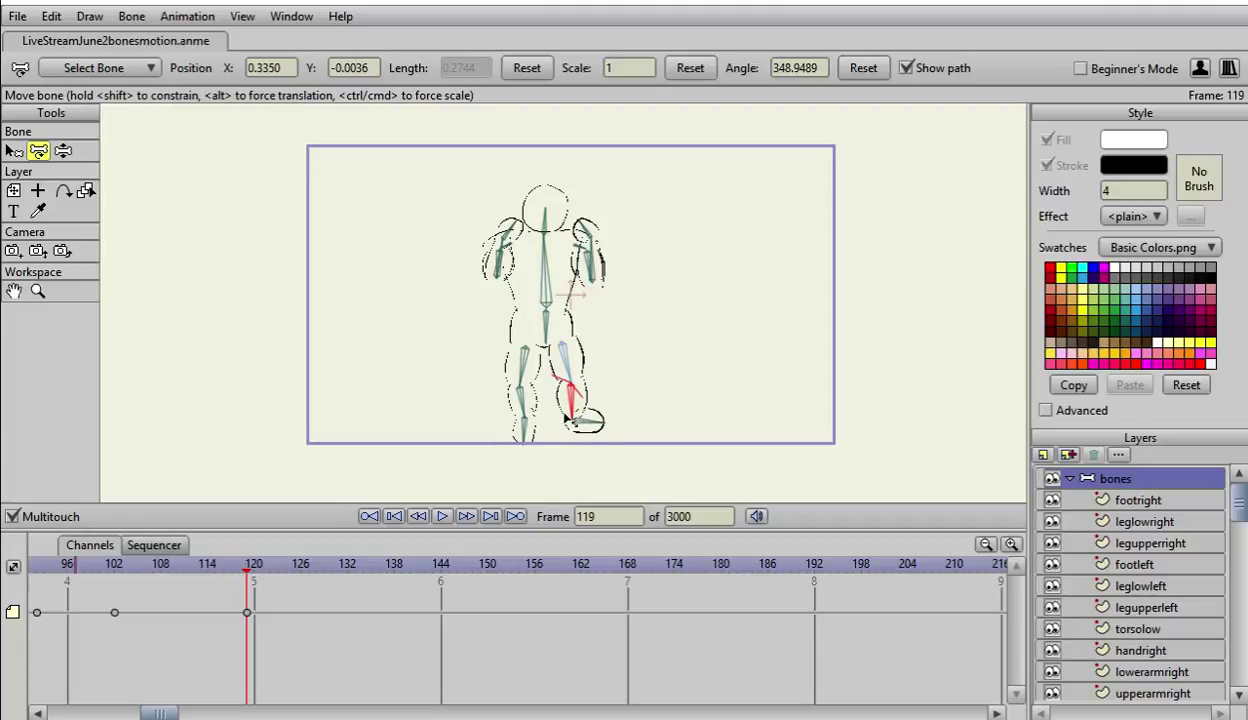
pyautogui.click(62, 151)
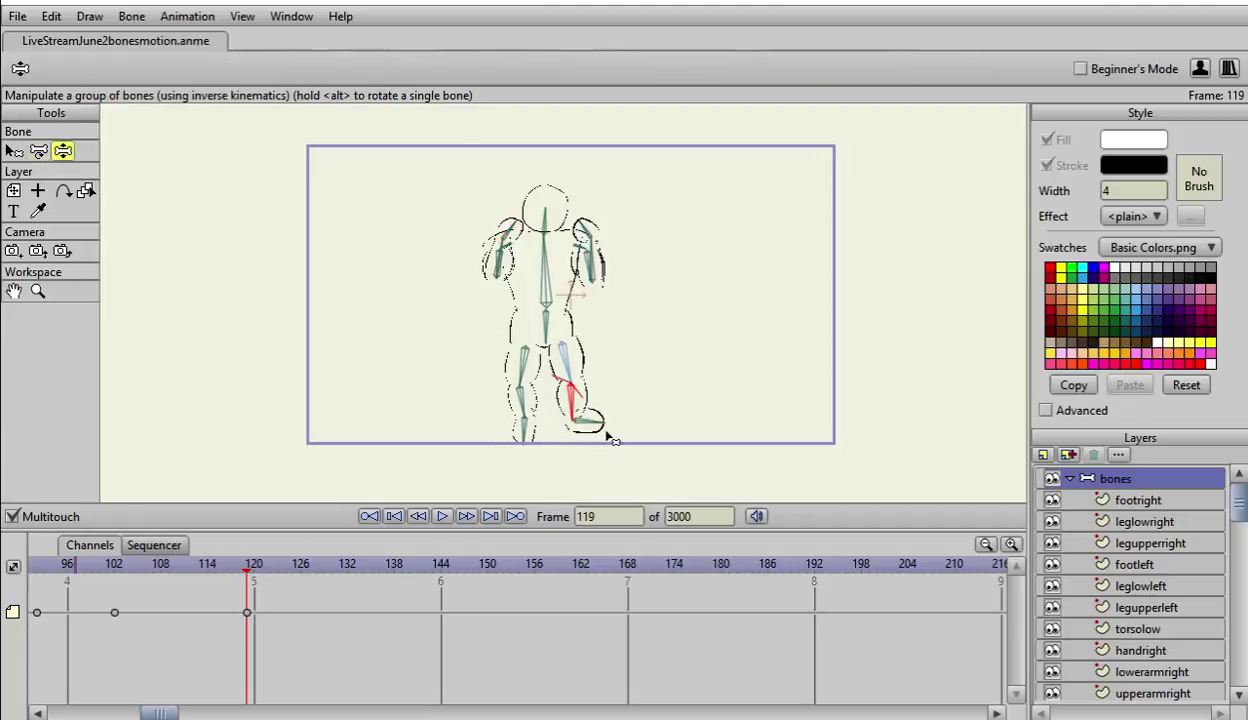
pyautogui.moveTo(610, 438); pyautogui.dragTo(582, 455)
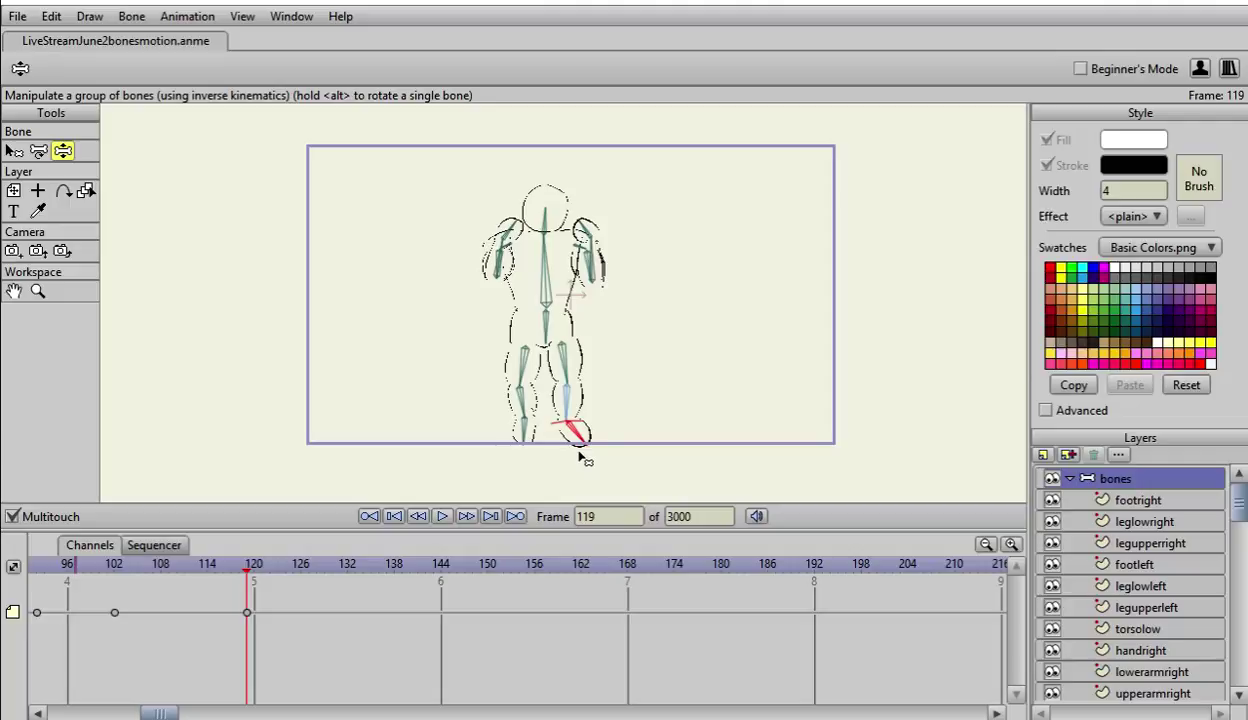
pyautogui.click(38, 150)
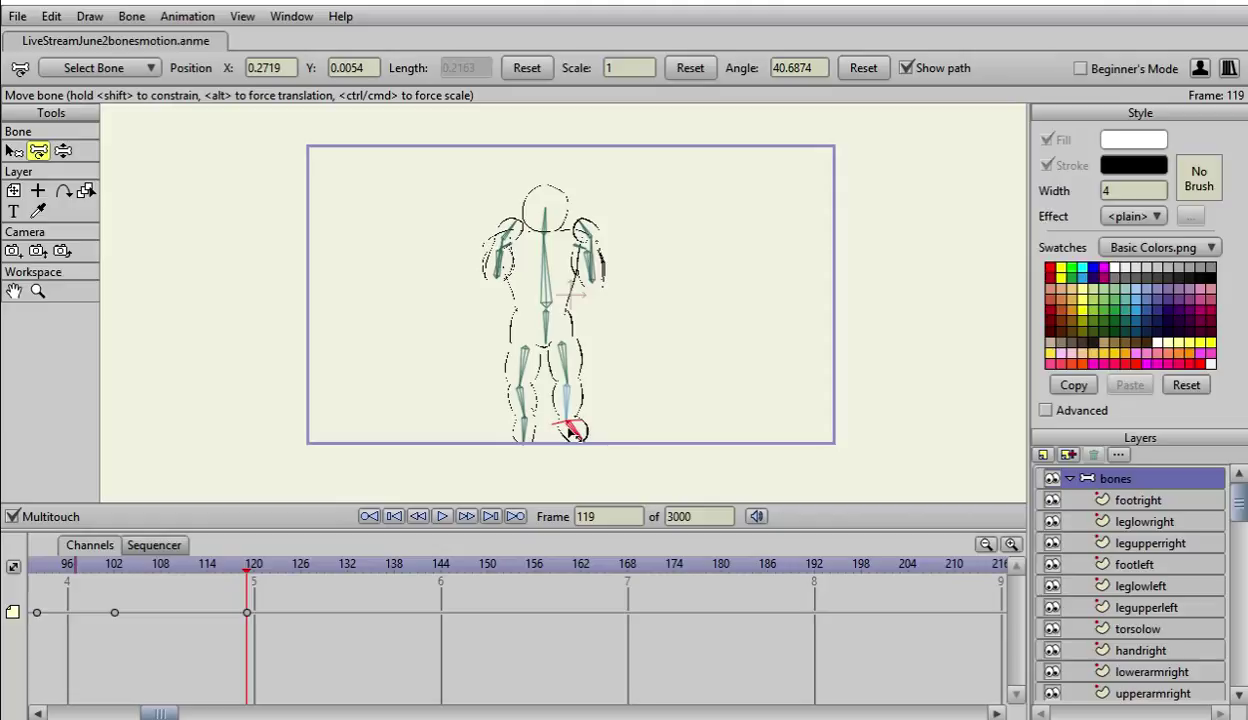
pyautogui.moveTo(570, 432); pyautogui.dragTo(571, 424)
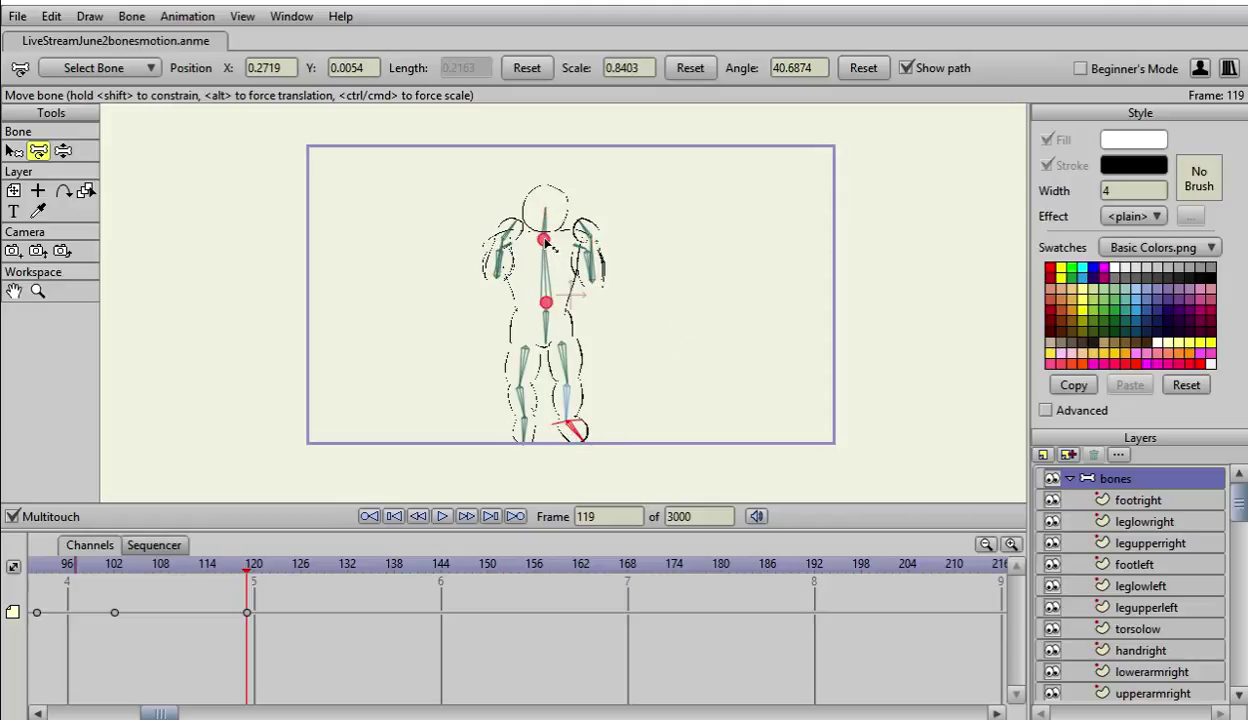
# Step: Undo the last change after selecting the head bone, and shorten the upper torso bone to a scale of about 0.92
pyautogui.click(549, 280)
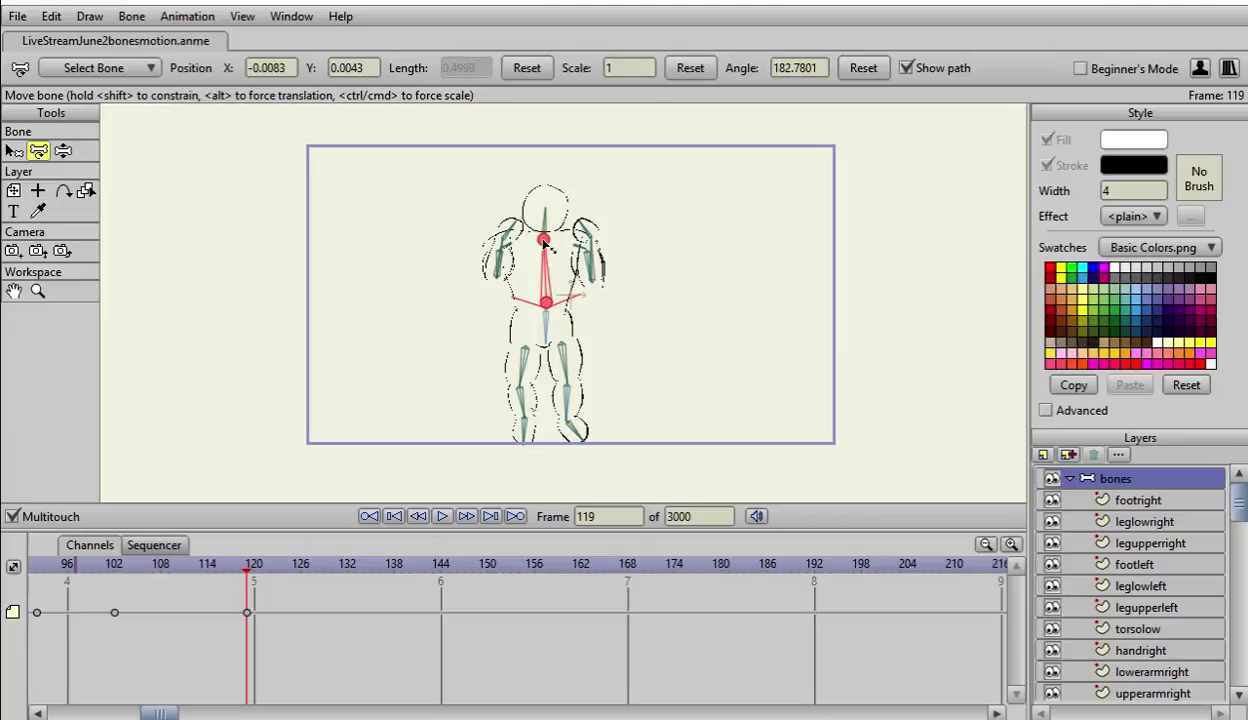
pyautogui.click(544, 228)
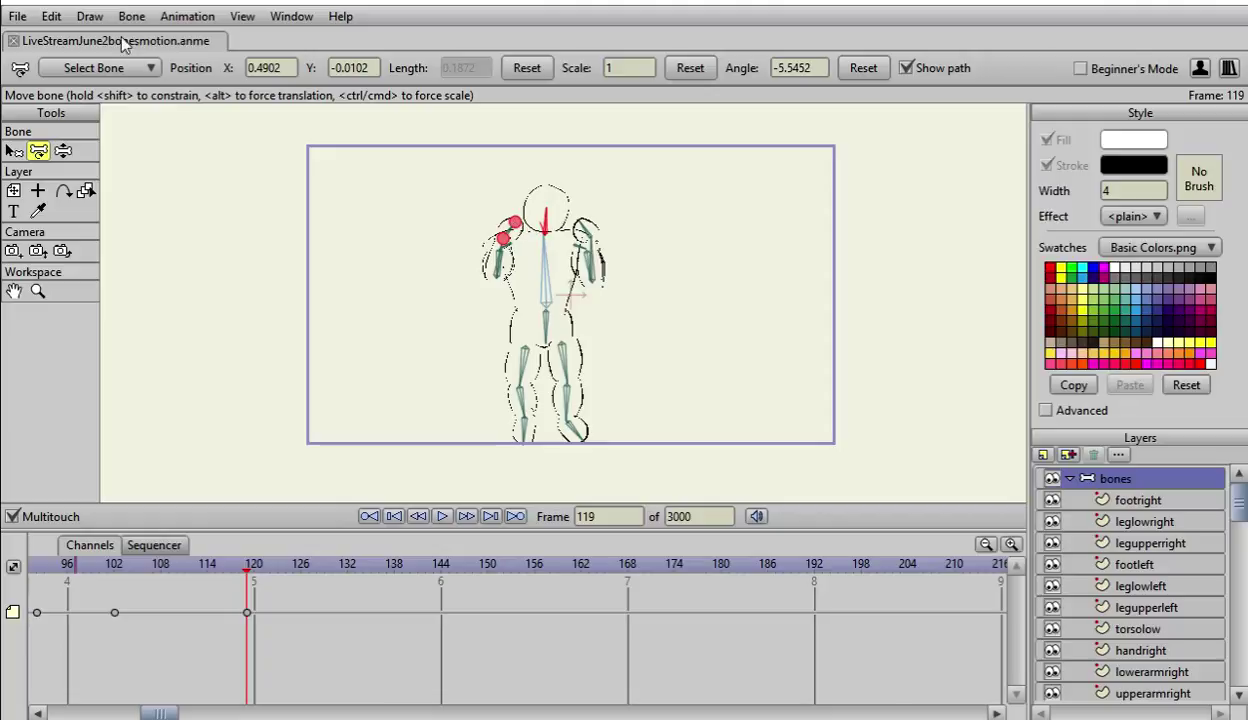
pyautogui.click(51, 16)
pyautogui.click(62, 33)
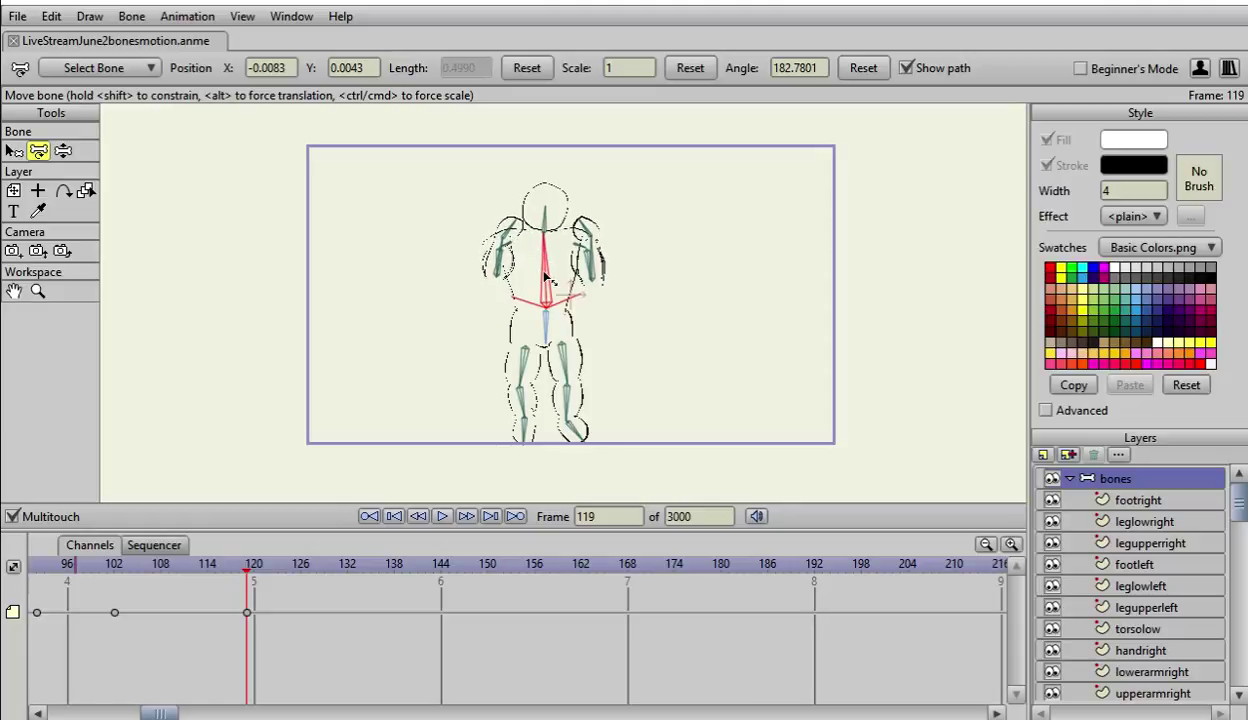
pyautogui.moveTo(528, 274); pyautogui.dragTo(529, 270)
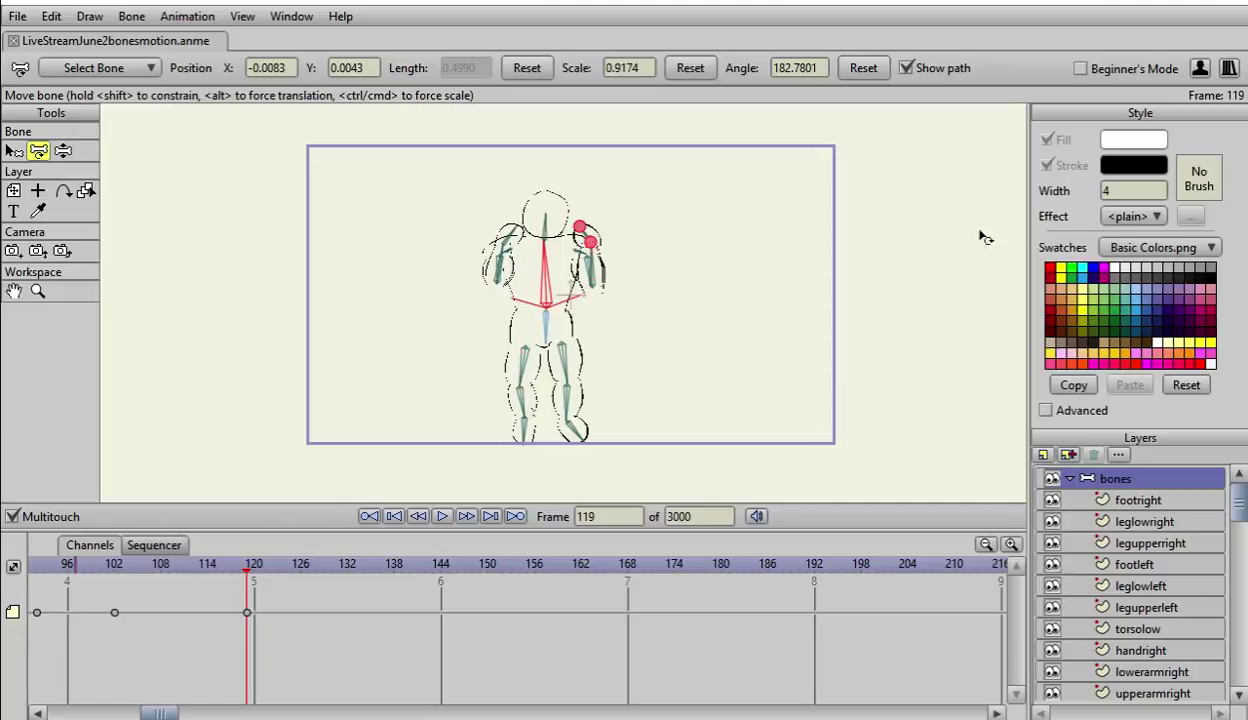
# Step: Step backward through the timeline from frame 119 to the start to review the character's motion in reverse
pyautogui.press('Left')
pyautogui.press('Left')
pyautogui.press('Left')
pyautogui.press('Left')
pyautogui.press('Left')
pyautogui.press('Left')
pyautogui.press('Left')
pyautogui.press('Left')
pyautogui.press('Left')
pyautogui.press('Left')
pyautogui.press('Left')
pyautogui.press('Left')
pyautogui.press('Left')
pyautogui.press('Left')
pyautogui.press('Left')
pyautogui.press('Left')
pyautogui.press('Left')
pyautogui.press('Left')
pyautogui.press('Left')
pyautogui.press('Left')
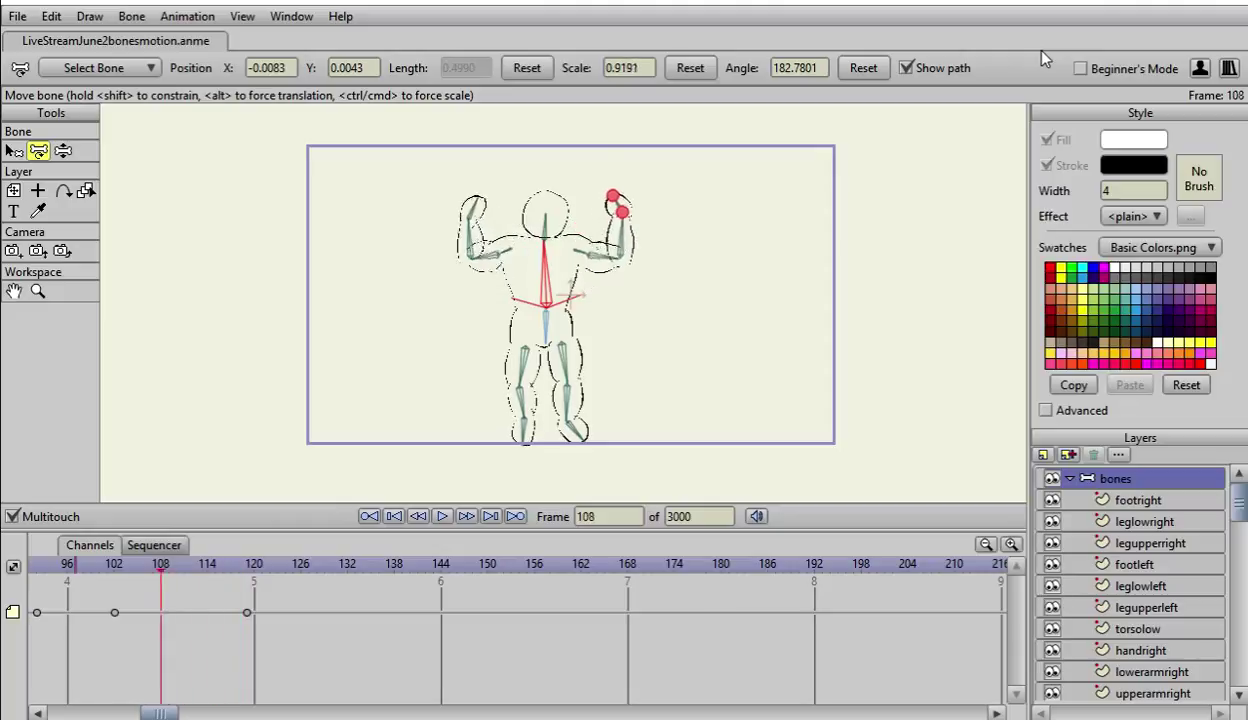
pyautogui.press('Left')
pyautogui.press('Left')
pyautogui.press('Left')
pyautogui.press('Left')
pyautogui.press('Left')
pyautogui.press('Left')
pyautogui.press('Left')
pyautogui.press('Left')
pyautogui.press('Left')
pyautogui.press('Left')
pyautogui.press('Left')
pyautogui.press('Left')
pyautogui.press('Left')
pyautogui.press('Left')
pyautogui.press('Left')
pyautogui.press('Left')
pyautogui.press('Left')
pyautogui.press('Left')
pyautogui.press('Left')
pyautogui.press('Left')
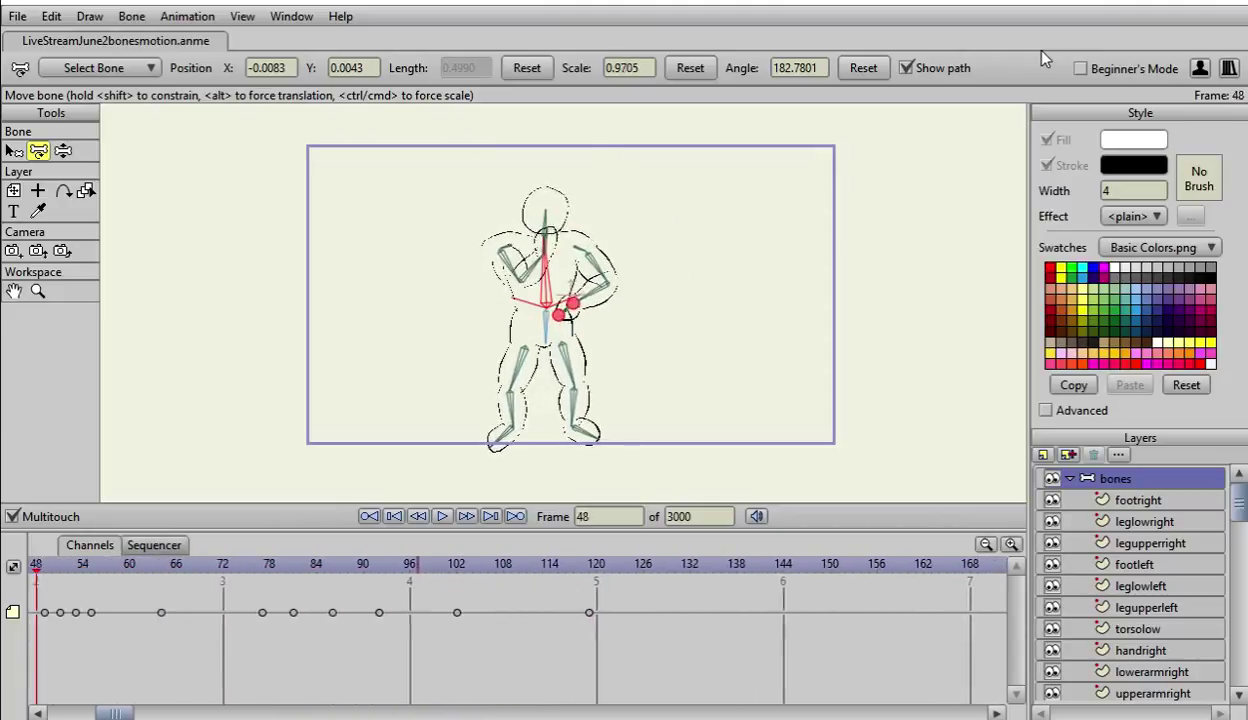
pyautogui.press('Left')
pyautogui.press('Left')
pyautogui.press('Left')
pyautogui.press('Left')
pyautogui.press('Left')
pyautogui.press('Left')
pyautogui.press('Left')
pyautogui.press('Left')
pyautogui.press('Left')
pyautogui.press('Left')
pyautogui.press('Left')
pyautogui.press('Left')
pyautogui.press('Left')
pyautogui.press('Left')
pyautogui.press('Left')
pyautogui.press('Left')
pyautogui.press('Left')
pyautogui.press('Left')
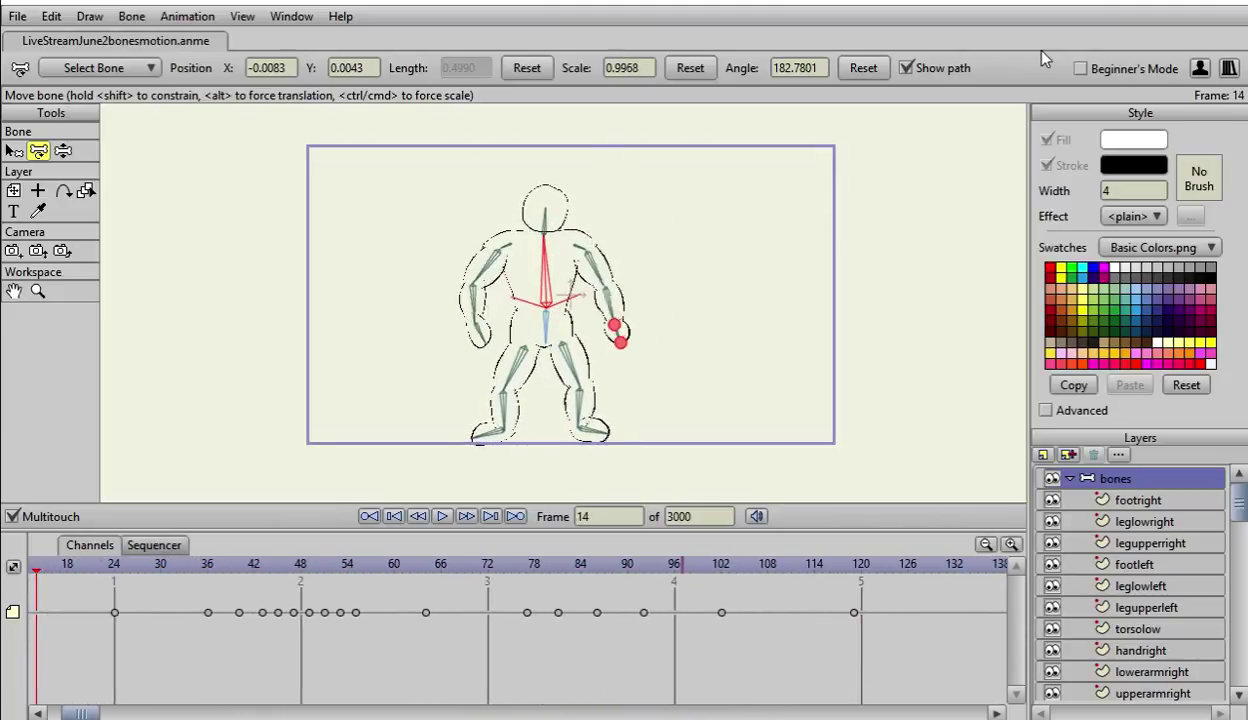
# Step: Step forward from frame 1 past the last keyframe at frame 119 to examine the full pose sequence
pyautogui.press('Right')
pyautogui.press('Right')
pyautogui.press('Right')
pyautogui.press('Right')
pyautogui.press('Right')
pyautogui.press('Right')
pyautogui.press('Right')
pyautogui.press('Right')
pyautogui.press('Right')
pyautogui.press('Right')
pyautogui.press('Right')
pyautogui.press('Right')
pyautogui.press('Right')
pyautogui.press('Right')
pyautogui.press('Right')
pyautogui.press('Right')
pyautogui.press('Right')
pyautogui.press('Right')
pyautogui.press('Right')
pyautogui.press('Right')
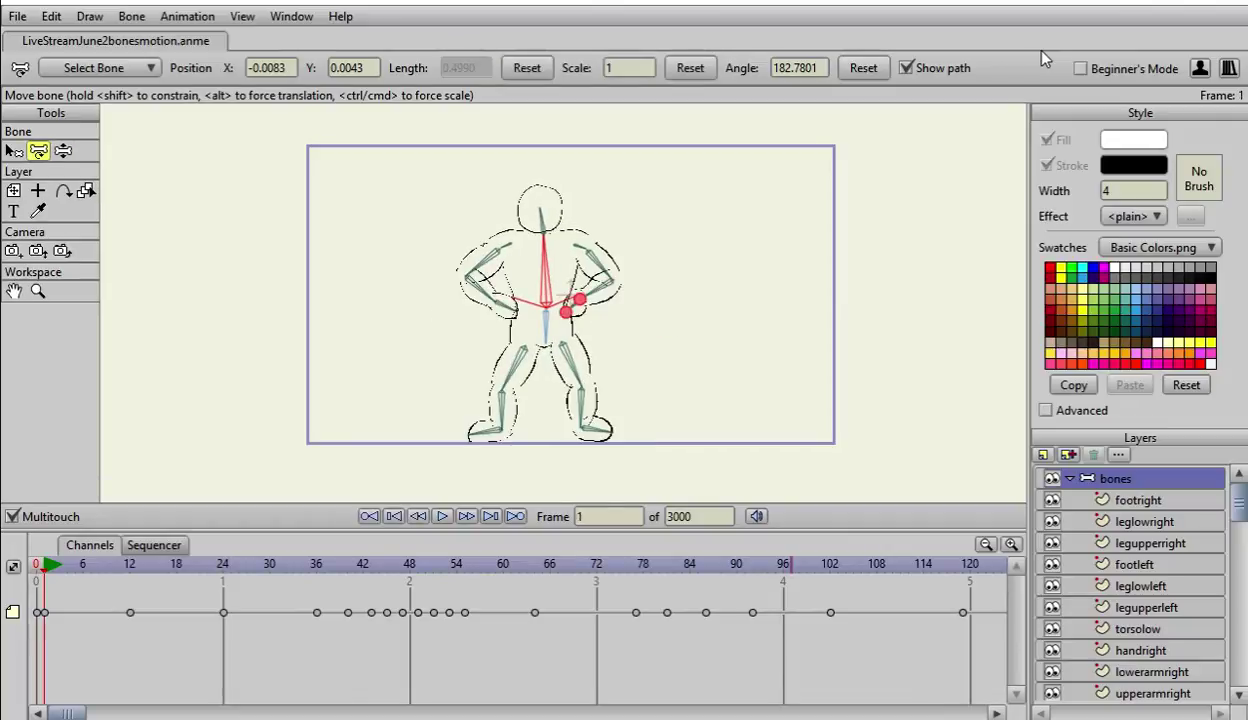
pyautogui.press('Right')
pyautogui.press('Right')
pyautogui.press('Right')
pyautogui.press('Right')
pyautogui.press('Right')
pyautogui.press('Right')
pyautogui.press('Right')
pyautogui.press('Right')
pyautogui.press('Right')
pyautogui.press('Right')
pyautogui.press('Right')
pyautogui.press('Right')
pyautogui.press('Right')
pyautogui.press('Right')
pyautogui.press('Right')
pyautogui.press('Right')
pyautogui.press('Right')
pyautogui.press('Right')
pyautogui.press('Right')
pyautogui.press('Right')
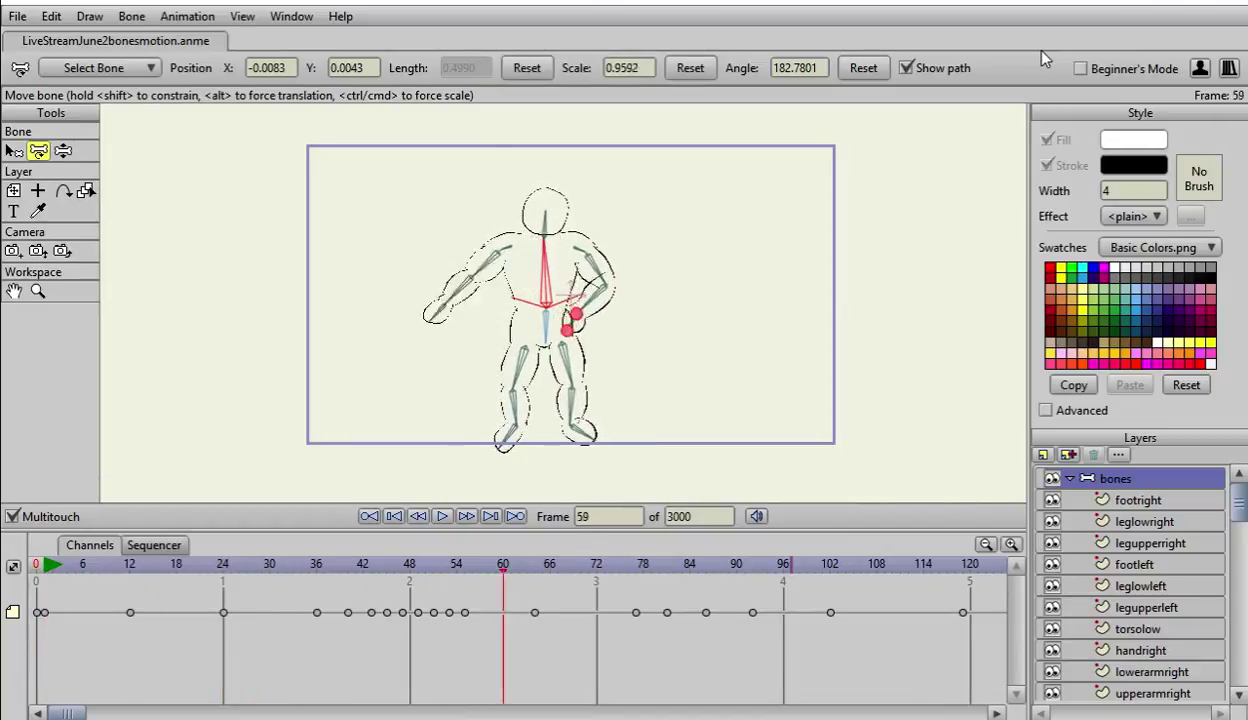
pyautogui.press('Right')
pyautogui.press('Right')
pyautogui.press('Right')
pyautogui.press('Right')
pyautogui.press('Right')
pyautogui.press('Right')
pyautogui.press('Right')
pyautogui.press('Right')
pyautogui.press('Right')
pyautogui.press('Right')
pyautogui.press('Right')
pyautogui.press('Right')
pyautogui.press('Right')
pyautogui.press('Right')
pyautogui.press('Right')
pyautogui.press('Right')
pyautogui.press('Right')
pyautogui.press('Right')
pyautogui.press('Right')
pyautogui.press('Right')
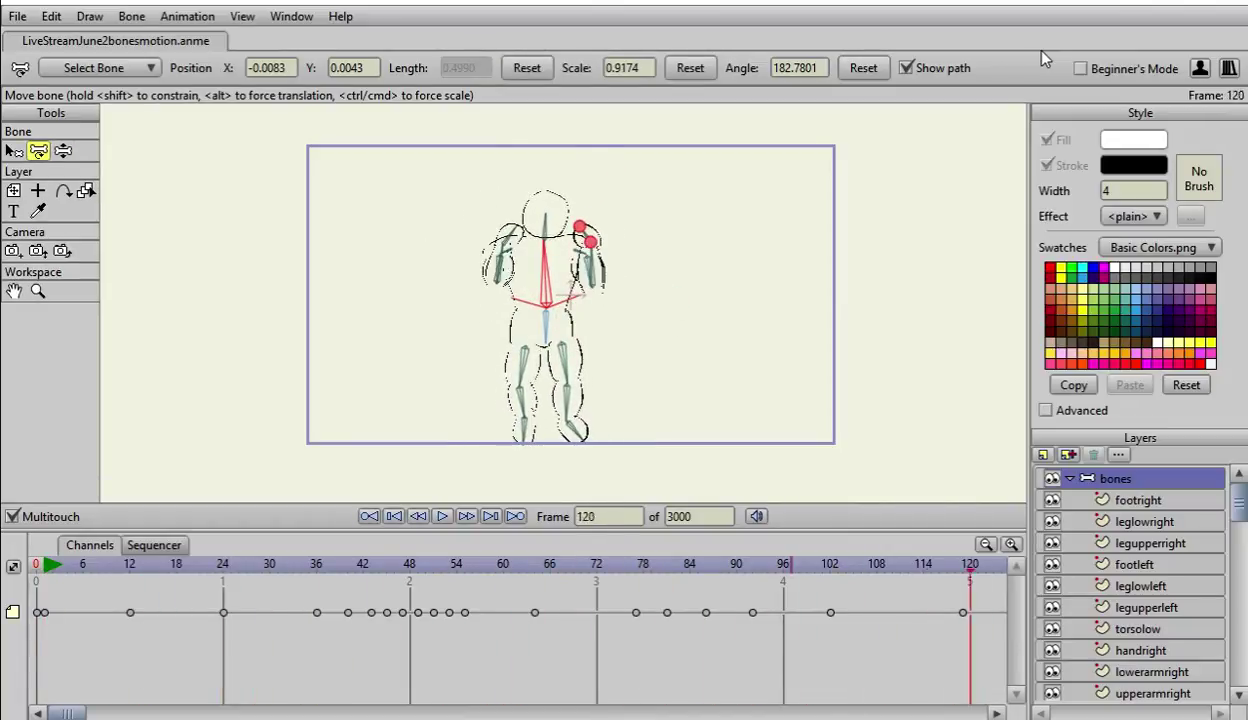
pyautogui.press('Right')
pyautogui.press('Right')
pyautogui.press('Right')
pyautogui.press('Right')
# Step: Step backward from beyond the last keyframe to frame 0 to examine the character's arm, leg and torso motion in reverse
pyautogui.press('Left')
pyautogui.press('Left')
pyautogui.press('Left')
pyautogui.press('Left')
pyautogui.press('Left')
pyautogui.press('Left')
pyautogui.press('Left')
pyautogui.press('Left')
pyautogui.press('Left')
pyautogui.press('Left')
pyautogui.press('Left')
pyautogui.press('Left')
pyautogui.press('Left')
pyautogui.press('Left')
pyautogui.press('Left')
pyautogui.press('Left')
pyautogui.press('Left')
pyautogui.press('Left')
pyautogui.press('Left')
pyautogui.press('Left')
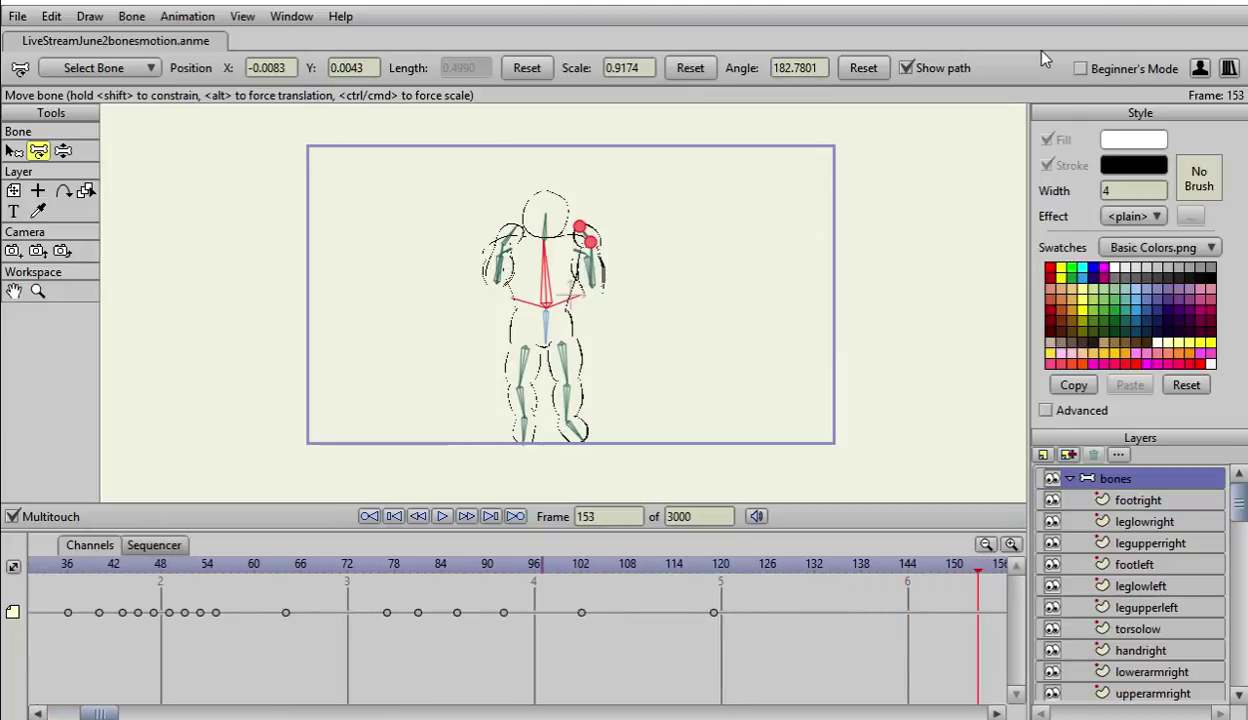
pyautogui.press('Left')
pyautogui.press('Left')
pyautogui.press('Left')
pyautogui.press('Left')
pyautogui.press('Left')
pyautogui.press('Left')
pyautogui.press('Left')
pyautogui.press('Left')
pyautogui.press('Left')
pyautogui.press('Left')
pyautogui.press('Left')
pyautogui.press('Left')
pyautogui.press('Left')
pyautogui.press('Left')
pyautogui.press('Left')
pyautogui.press('Left')
pyautogui.press('Left')
pyautogui.press('Left')
pyautogui.press('Left')
pyautogui.press('Left')
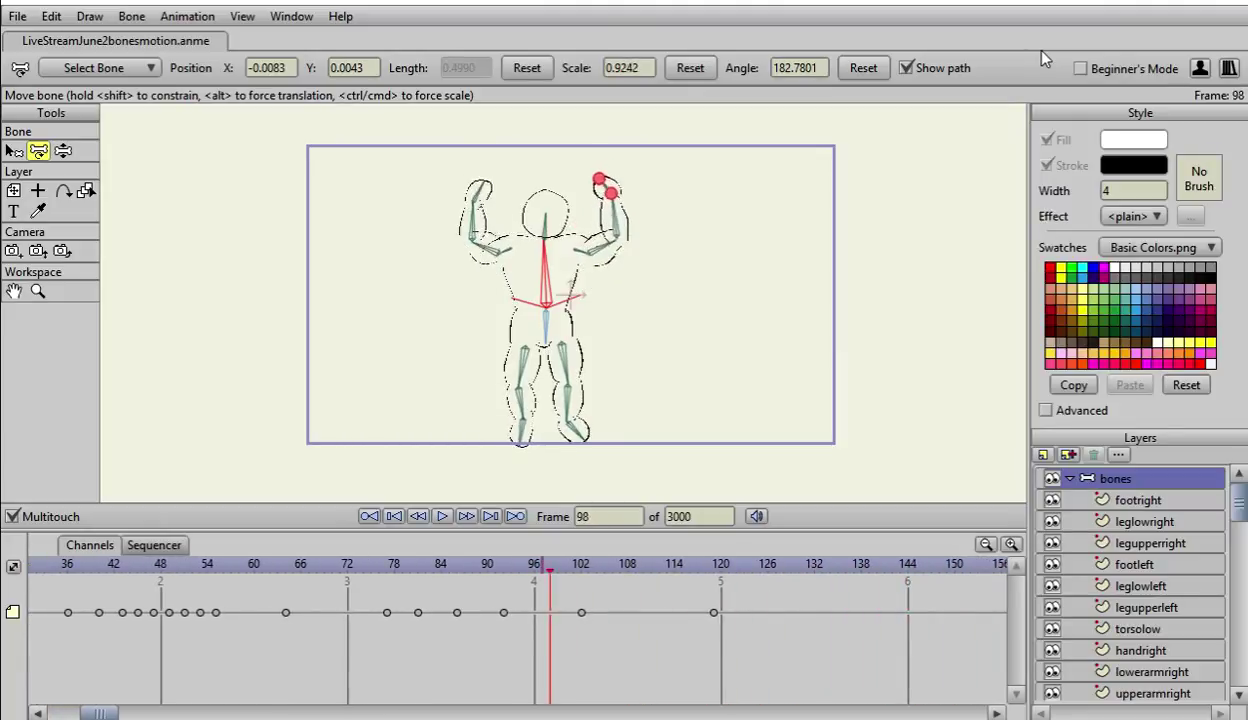
pyautogui.press('Left')
pyautogui.press('Left')
pyautogui.press('Left')
pyautogui.press('Left')
pyautogui.press('Left')
pyautogui.press('Left')
pyautogui.press('Left')
pyautogui.press('Left')
pyautogui.press('Left')
pyautogui.press('Left')
pyautogui.press('Left')
pyautogui.press('Left')
pyautogui.press('Left')
pyautogui.press('Left')
pyautogui.press('Left')
pyautogui.press('Left')
pyautogui.press('Left')
pyautogui.press('Left')
pyautogui.press('Left')
pyautogui.press('Left')
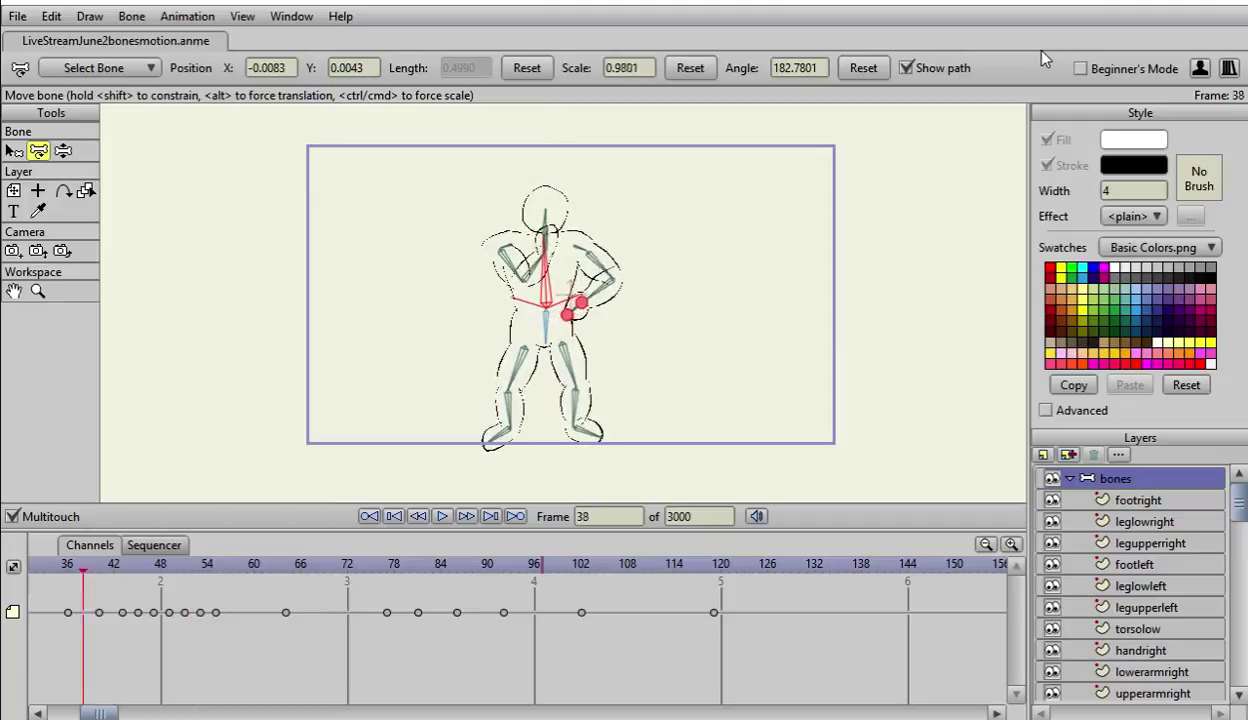
pyautogui.press('Left')
pyautogui.press('Left')
pyautogui.press('Left')
pyautogui.press('Left')
pyautogui.press('Left')
pyautogui.press('Left')
pyautogui.press('Left')
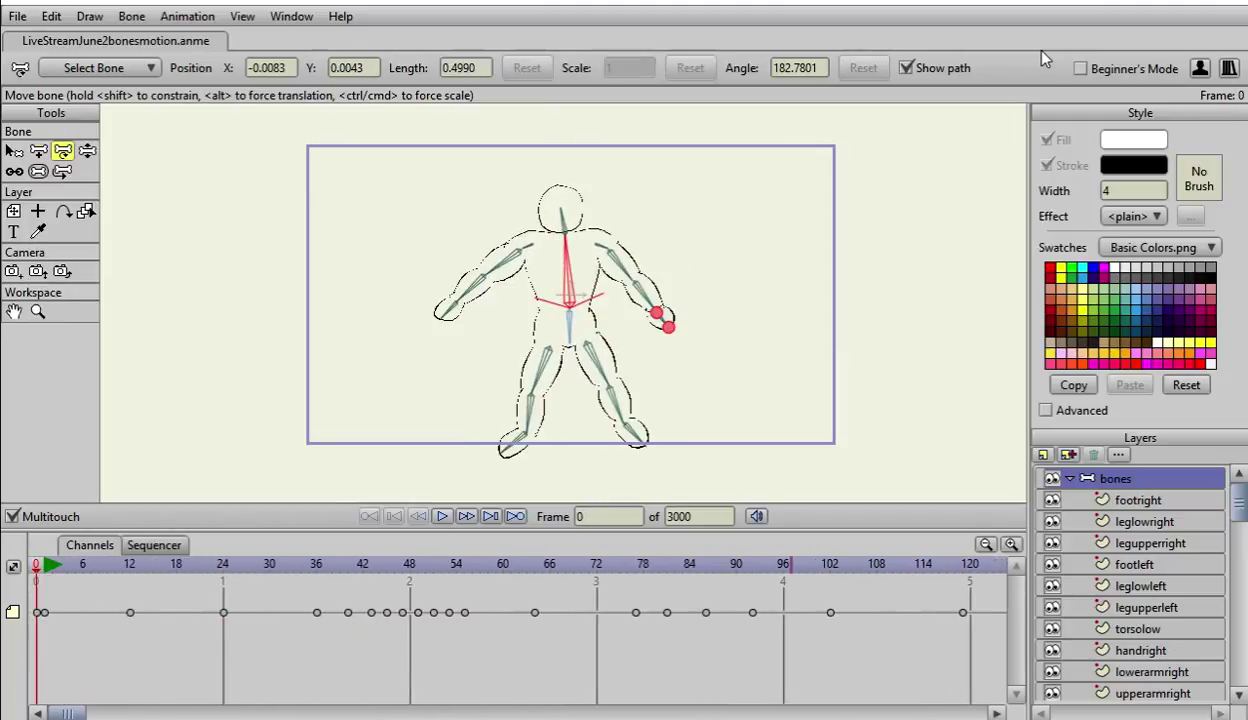
# Step: Step forward from frame 0 to frame 137 to examine how the poses flow through the whole keyed motion
pyautogui.press('Right')
pyautogui.press('Right')
pyautogui.press('Right')
pyautogui.press('Right')
pyautogui.press('Right')
pyautogui.press('Right')
pyautogui.press('Right')
pyautogui.press('Right')
pyautogui.press('Right')
pyautogui.press('Right')
pyautogui.press('Right')
pyautogui.press('Right')
pyautogui.press('Right')
pyautogui.press('Right')
pyautogui.press('Right')
pyautogui.press('Right')
pyautogui.press('Right')
pyautogui.press('Right')
pyautogui.press('Right')
pyautogui.press('Right')
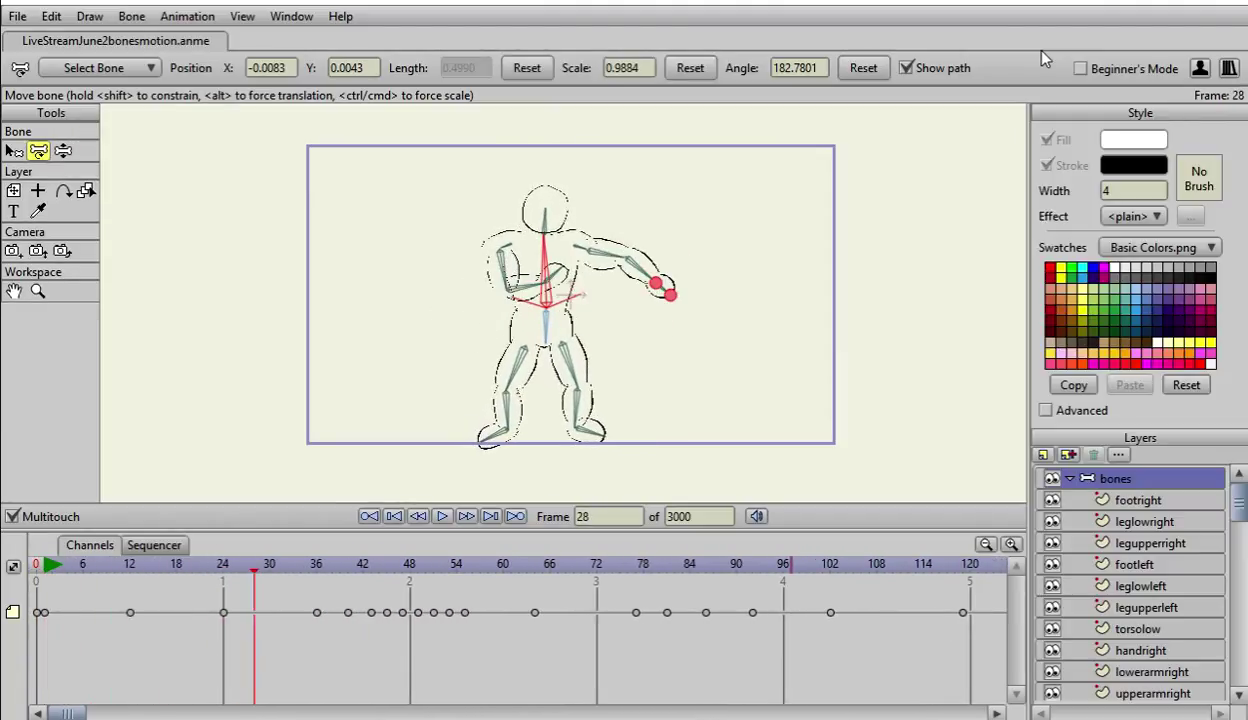
pyautogui.press('Right')
pyautogui.press('Right')
pyautogui.press('Right')
pyautogui.press('Right')
pyautogui.press('Right')
pyautogui.press('Right')
pyautogui.press('Right')
pyautogui.press('Right')
pyautogui.press('Right')
pyautogui.press('Right')
pyautogui.press('Right')
pyautogui.press('Right')
pyautogui.press('Right')
pyautogui.press('Right')
pyautogui.press('Right')
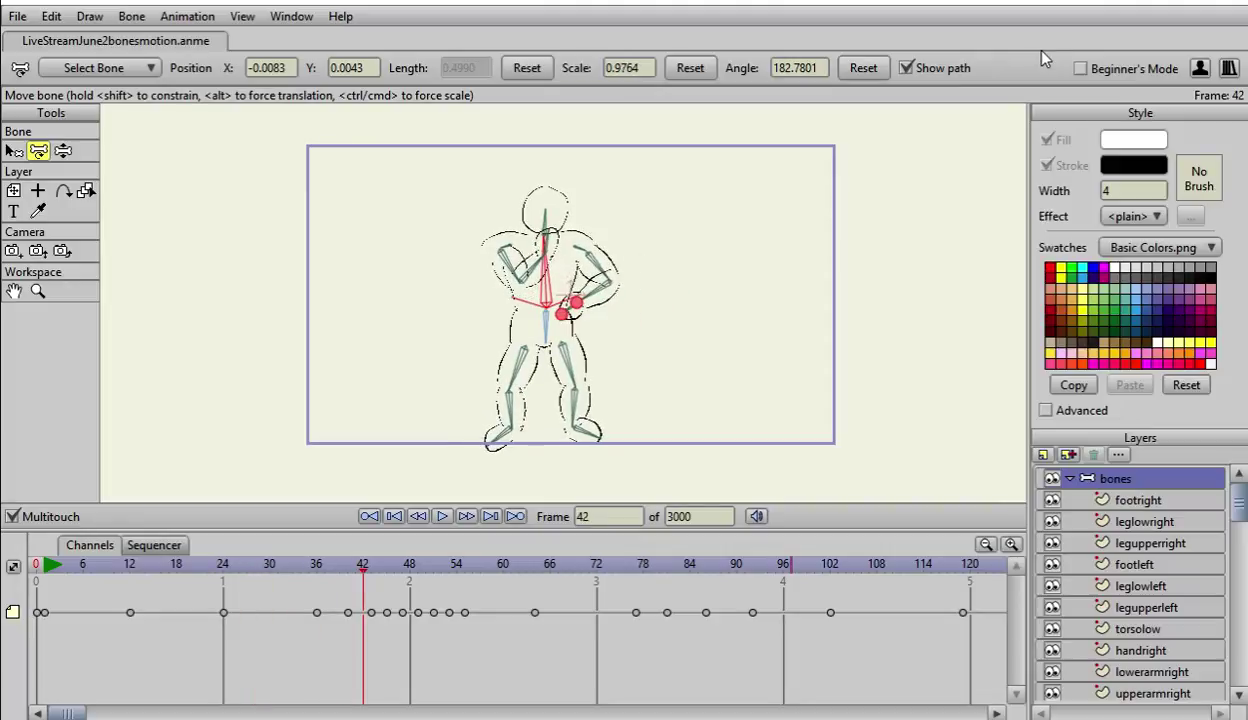
pyautogui.press('Right')
pyautogui.press('Right')
pyautogui.press('Right')
pyautogui.press('Right')
pyautogui.press('Right')
pyautogui.press('Right')
pyautogui.press('Right')
pyautogui.press('Right')
pyautogui.press('Right')
pyautogui.press('Right')
pyautogui.press('Right')
pyautogui.press('Right')
pyautogui.press('Right')
pyautogui.press('Right')
pyautogui.press('Right')
pyautogui.press('Right')
pyautogui.press('Right')
pyautogui.press('Right')
pyautogui.press('Right')
pyautogui.press('Right')
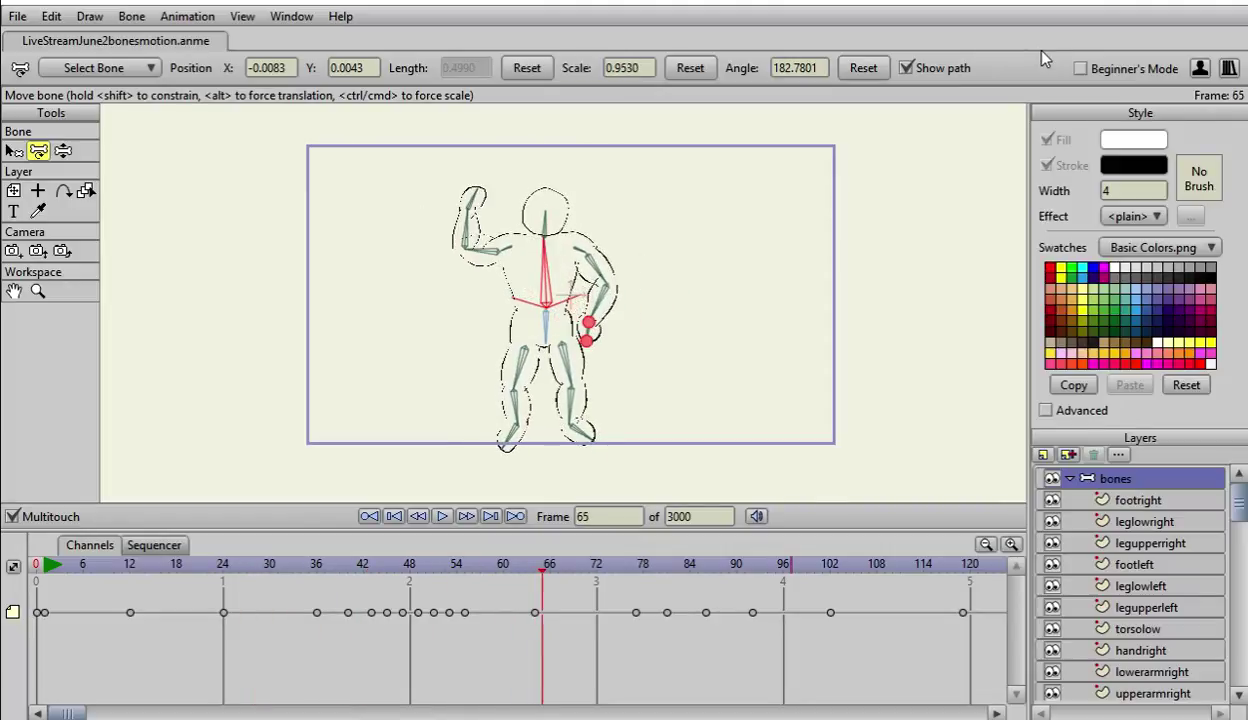
pyautogui.press('Right')
pyautogui.press('Right')
pyautogui.press('Right')
pyautogui.press('Right')
pyautogui.press('Right')
pyautogui.press('Right')
pyautogui.press('Right')
pyautogui.press('Right')
pyautogui.press('Right')
pyautogui.press('Right')
pyautogui.press('Right')
pyautogui.press('Right')
pyautogui.press('Right')
pyautogui.press('Right')
pyautogui.press('Right')
pyautogui.press('Right')
pyautogui.press('Right')
pyautogui.press('Right')
pyautogui.press('Right')
pyautogui.press('Right')
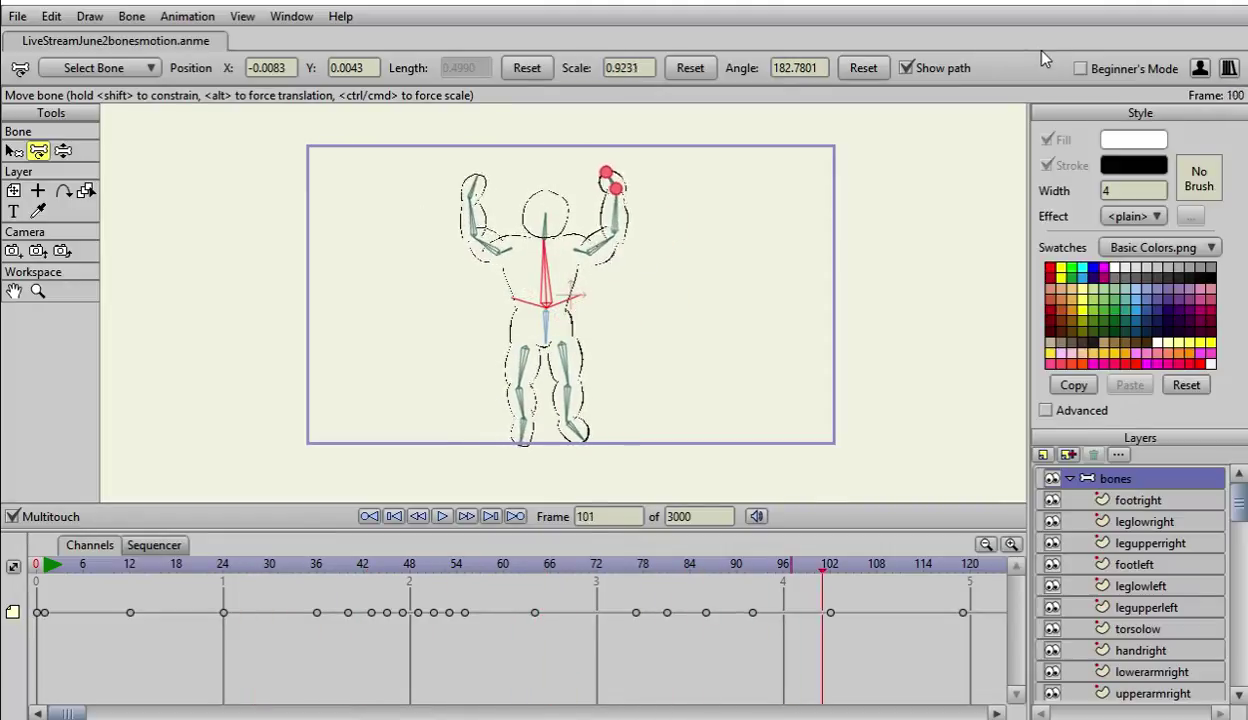
pyautogui.press('Right')
pyautogui.press('Right')
pyautogui.press('Right')
pyautogui.press('Right')
pyautogui.press('Right')
pyautogui.press('Right')
pyautogui.press('Right')
pyautogui.press('Right')
pyautogui.press('Right')
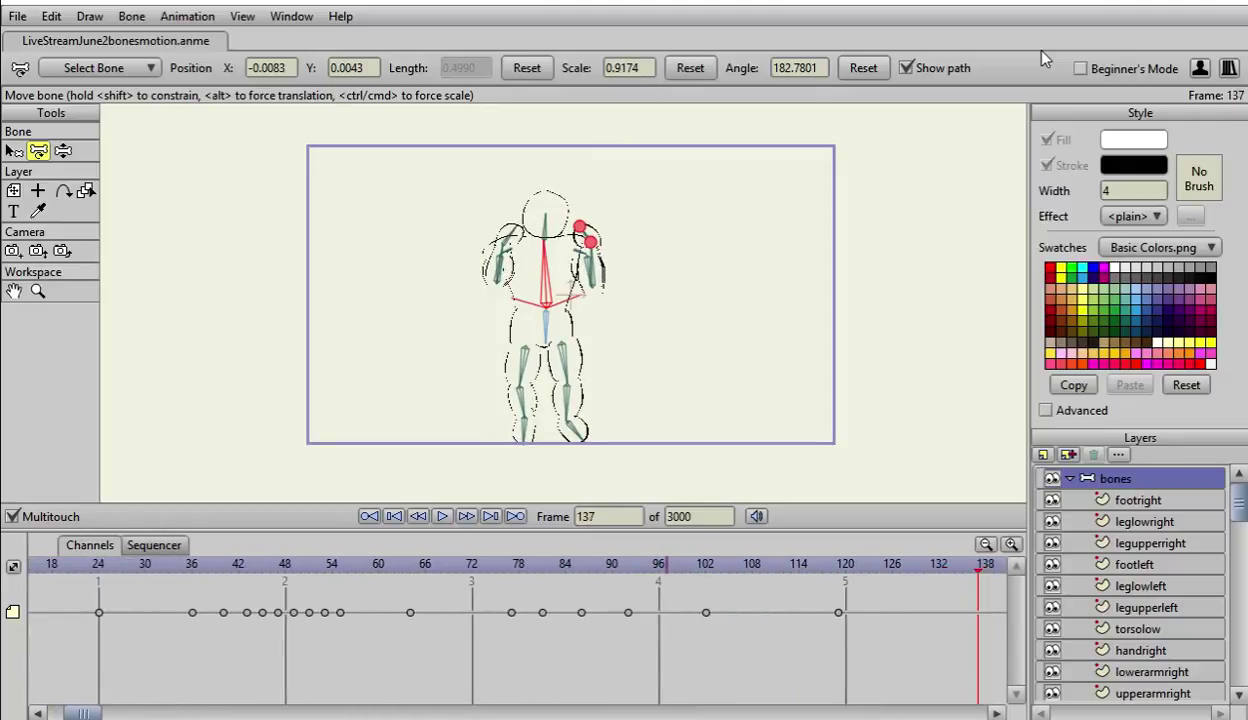
# Step: Step backward from frame 137 past frame 79 to examine the raised-arm poses in reverse
pyautogui.press('Left')
pyautogui.press('Left')
pyautogui.press('Left')
pyautogui.press('Left')
pyautogui.press('Left')
pyautogui.press('Left')
pyautogui.press('Left')
pyautogui.press('Left')
pyautogui.press('Left')
pyautogui.press('Left')
pyautogui.press('Left')
pyautogui.press('Left')
pyautogui.press('Left')
pyautogui.press('Left')
pyautogui.press('Left')
pyautogui.press('Left')
pyautogui.press('Left')
pyautogui.press('Left')
pyautogui.press('Left')
pyautogui.press('Left')
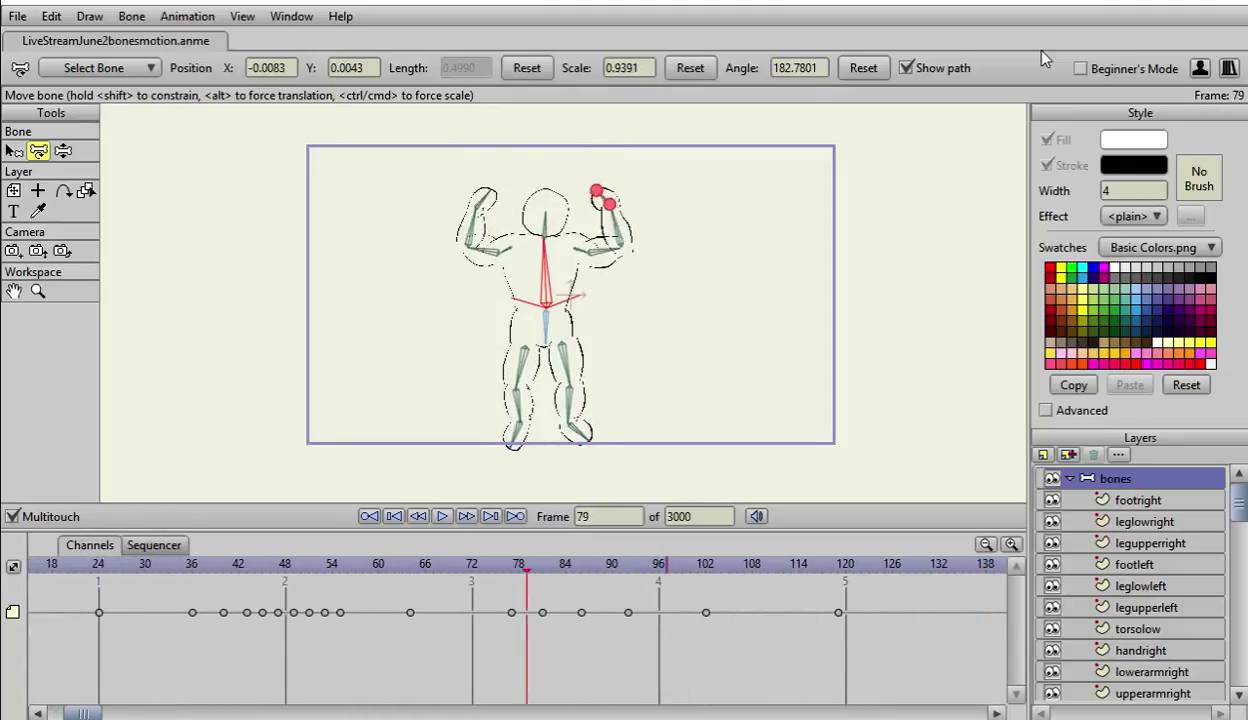
# Step: Step forward through frames 81 and 106 to the last keyframe at frame 119 to examine the arms moving from raised to lowered
pyautogui.press('Right')
pyautogui.press('Right')
pyautogui.press('Right')
pyautogui.press('Right')
pyautogui.press('Right')
pyautogui.press('Right')
pyautogui.press('Right')
pyautogui.press('Right')
pyautogui.press('Right')
pyautogui.press('Right')
pyautogui.press('Right')
pyautogui.press('Right')
pyautogui.press('Right')
pyautogui.press('Right')
pyautogui.press('Right')
pyautogui.press('Right')
pyautogui.press('Right')
pyautogui.press('Right')
pyautogui.press('Right')
pyautogui.press('Right')
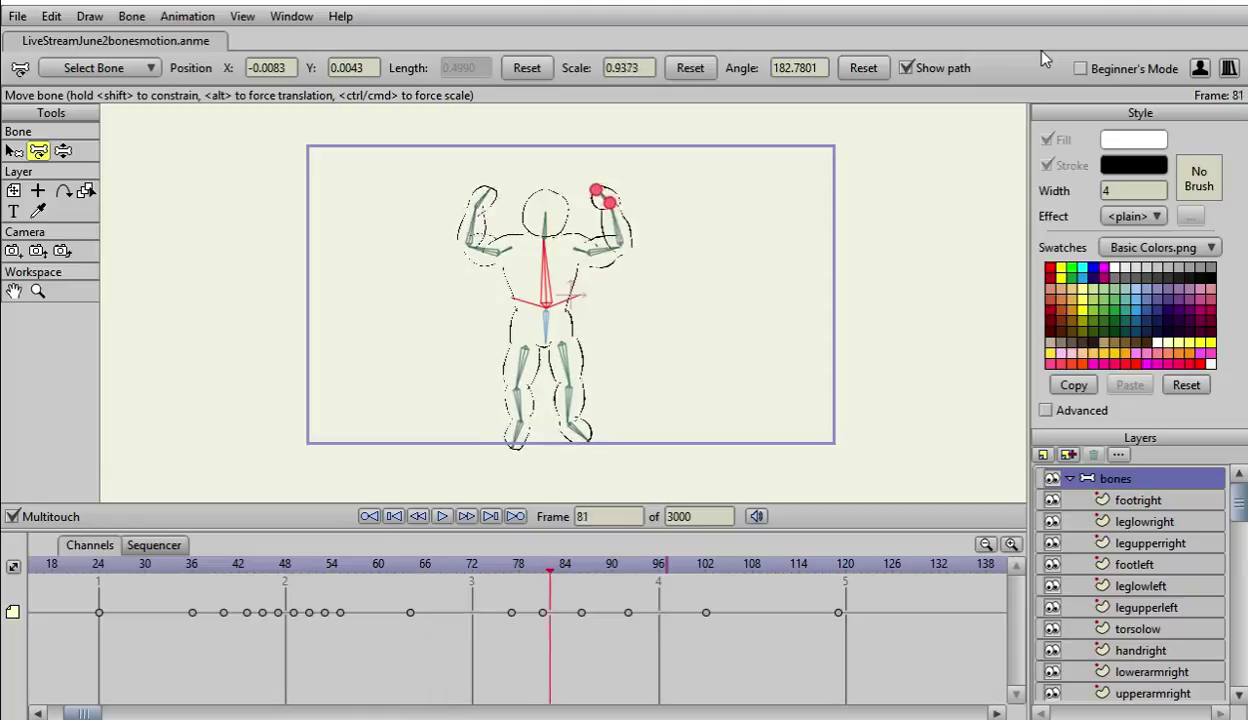
pyautogui.press('Right')
pyautogui.press('Right')
pyautogui.press('Right')
pyautogui.press('Right')
pyautogui.press('Right')
pyautogui.press('Right')
pyautogui.press('Right')
pyautogui.press('Right')
pyautogui.press('Right')
pyautogui.press('Right')
pyautogui.press('Right')
pyautogui.press('Right')
pyautogui.press('Right')
pyautogui.press('Right')
pyautogui.press('Right')
pyautogui.press('Right')
pyautogui.press('Right')
pyautogui.press('Right')
pyautogui.press('Right')
pyautogui.press('Right')
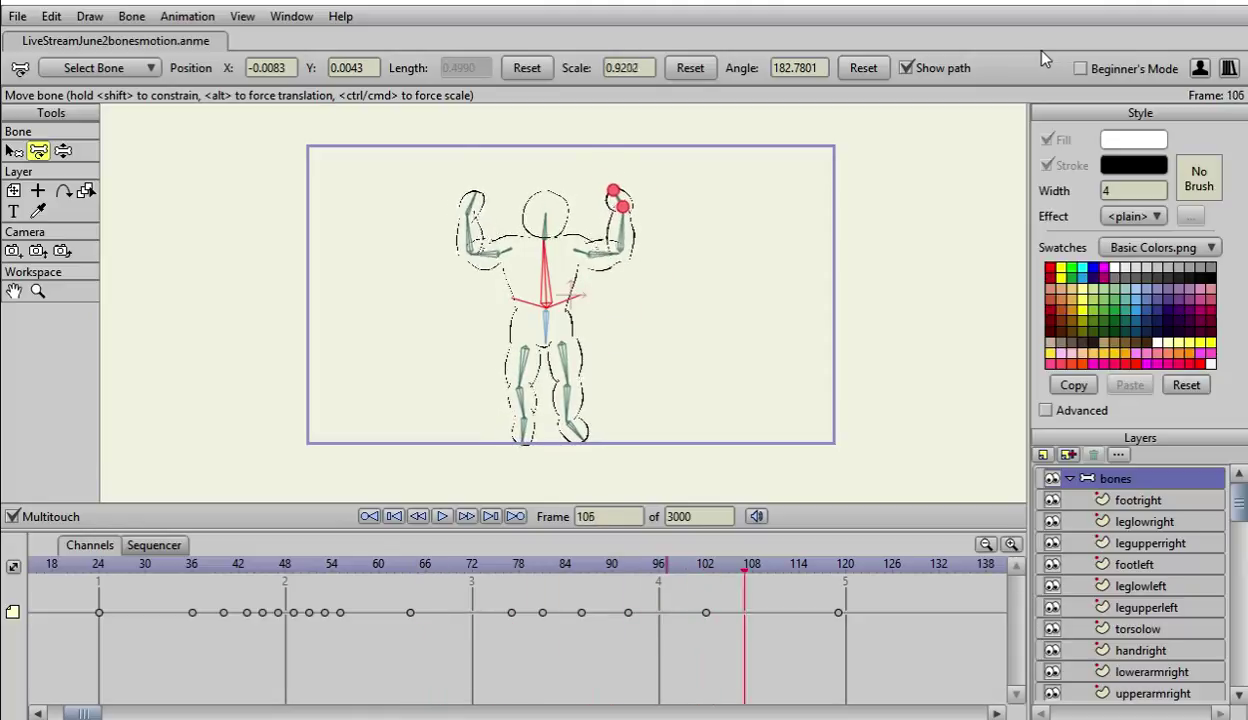
# Step: Step backward from frame 119 through frames 85 and 25 toward the start to examine the whole keyed motion in reverse
pyautogui.press('Left')
pyautogui.press('Left')
pyautogui.press('Left')
pyautogui.press('Left')
pyautogui.press('Left')
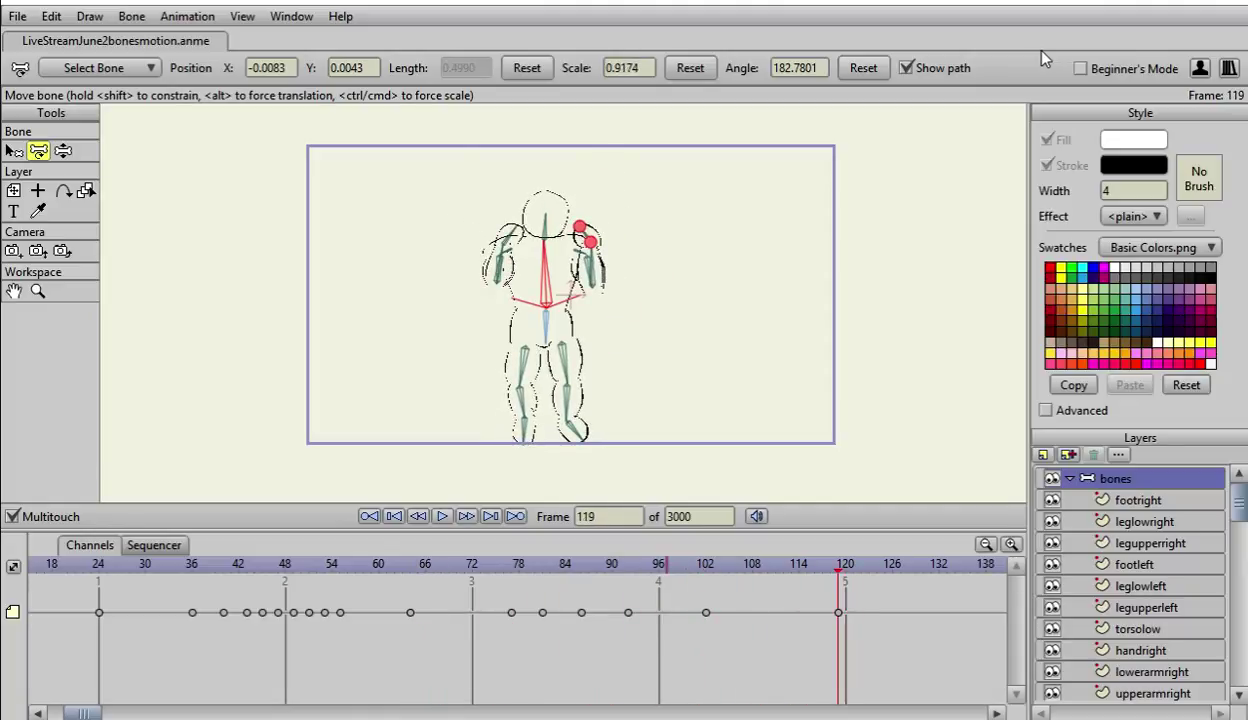
pyautogui.press('Left')
pyautogui.press('Left')
pyautogui.press('Left')
pyautogui.press('Left')
pyautogui.press('Left')
pyautogui.press('Left')
pyautogui.press('Left')
pyautogui.press('Left')
pyautogui.press('Left')
pyautogui.press('Left')
pyautogui.press('Left')
pyautogui.press('Left')
pyautogui.press('Left')
pyautogui.press('Left')
pyautogui.press('Left')
pyautogui.press('Left')
pyautogui.press('Left')
pyautogui.press('Left')
pyautogui.press('Left')
pyautogui.press('Left')
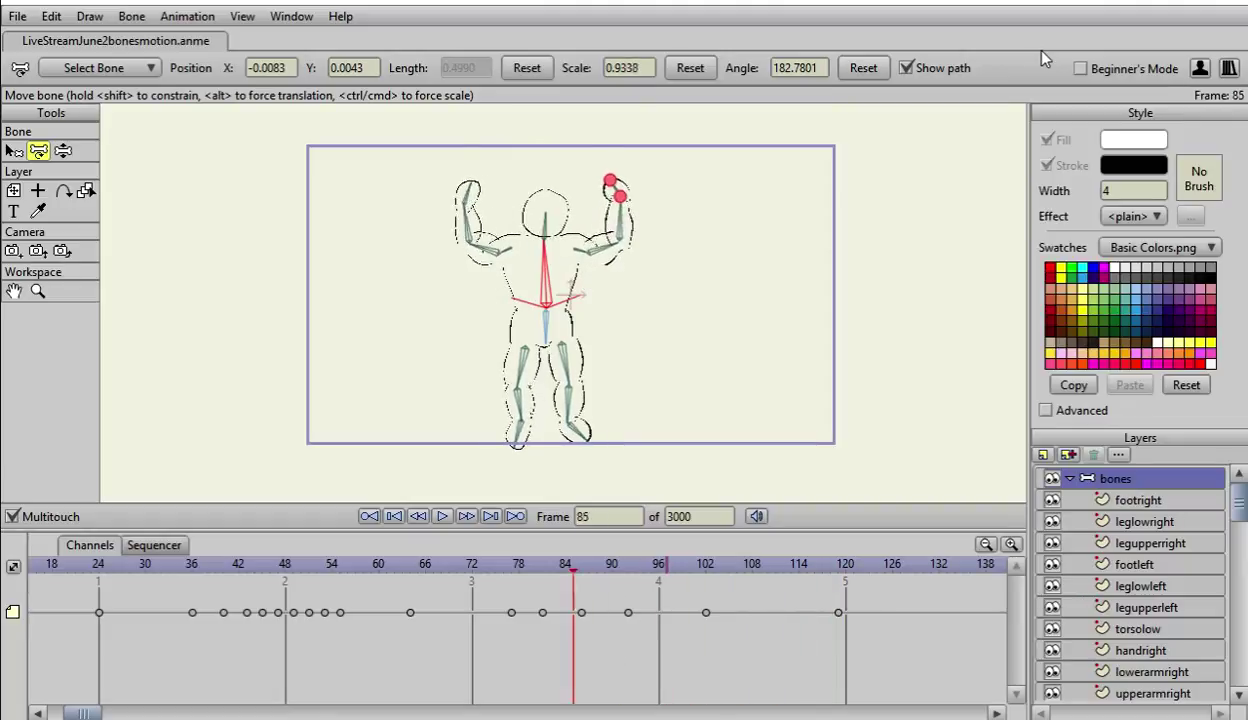
pyautogui.press('Left')
pyautogui.press('Left')
pyautogui.press('Left')
pyautogui.press('Left')
pyautogui.press('Left')
pyautogui.press('Left')
pyautogui.press('Left')
pyautogui.press('Left')
pyautogui.press('Left')
pyautogui.press('Left')
pyautogui.press('Left')
pyautogui.press('Left')
pyautogui.press('Left')
pyautogui.press('Left')
pyautogui.press('Left')
pyautogui.press('Left')
pyautogui.press('Left')
pyautogui.press('Left')
pyautogui.press('Left')
pyautogui.press('Left')
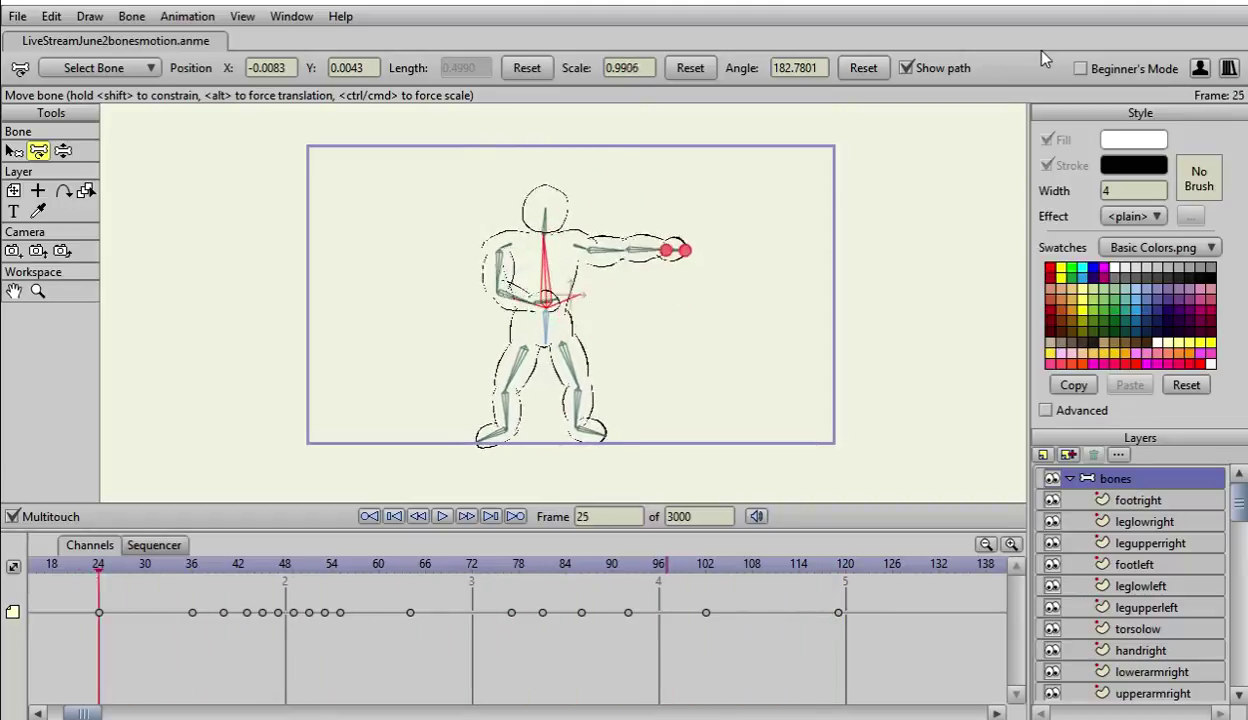
# Step: Step forward from the start of the timeline to frame 102 to examine how the arm and leg poses flow
pyautogui.press('Right')
pyautogui.press('Right')
pyautogui.press('Right')
pyautogui.press('Right')
pyautogui.press('Right')
pyautogui.press('Right')
pyautogui.press('Right')
pyautogui.press('Right')
pyautogui.press('Right')
pyautogui.press('Right')
pyautogui.press('Right')
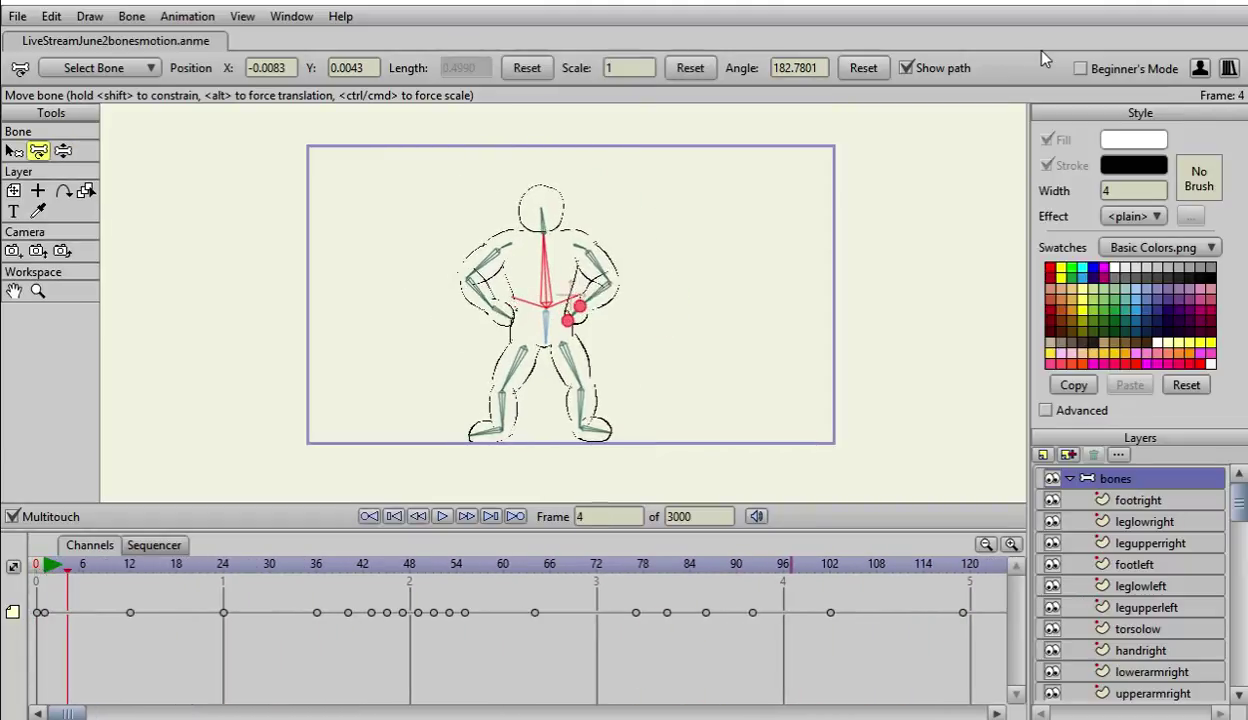
pyautogui.press('Right')
pyautogui.press('Right')
pyautogui.press('Right')
pyautogui.press('Right')
pyautogui.press('Right')
pyautogui.press('Right')
pyautogui.press('Right')
pyautogui.press('Right')
pyautogui.press('Right')
pyautogui.press('Right')
pyautogui.press('Right')
pyautogui.press('Right')
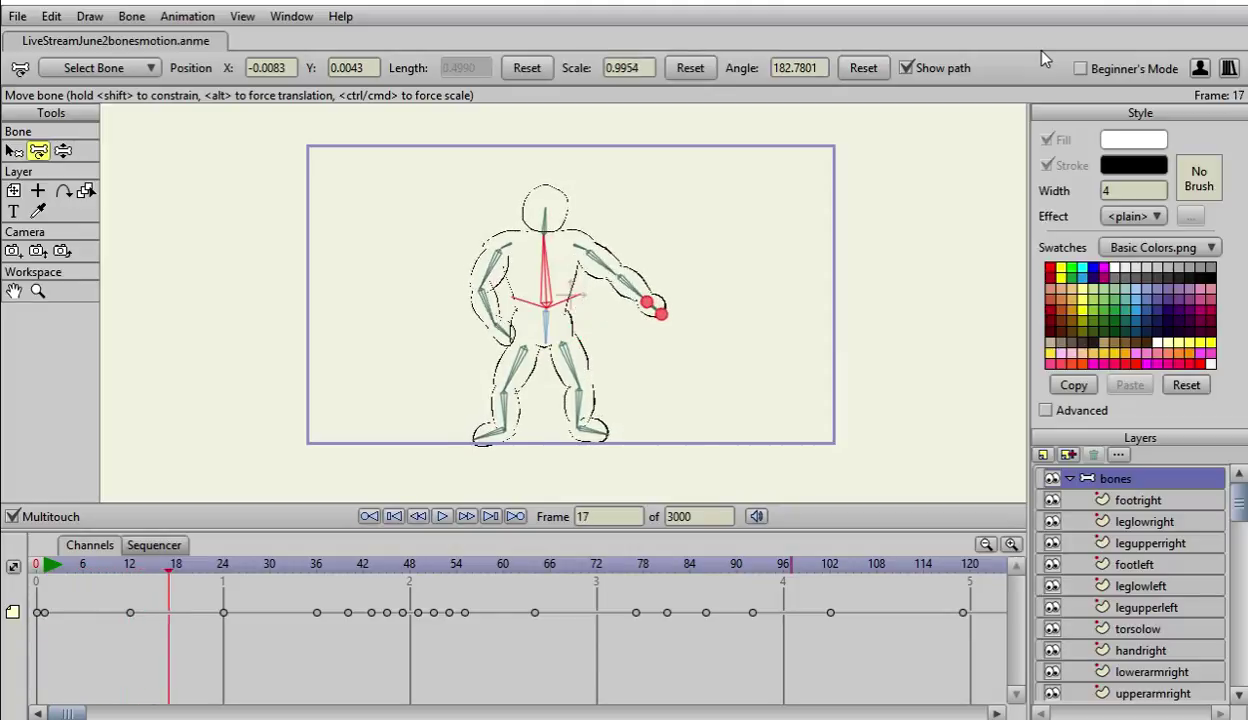
pyautogui.press('Right')
pyautogui.press('Right')
pyautogui.press('Right')
pyautogui.press('Right')
pyautogui.press('Right')
pyautogui.press('Right')
pyautogui.press('Right')
pyautogui.press('Right')
pyautogui.press('Right')
pyautogui.press('Right')
pyautogui.press('Right')
pyautogui.press('Right')
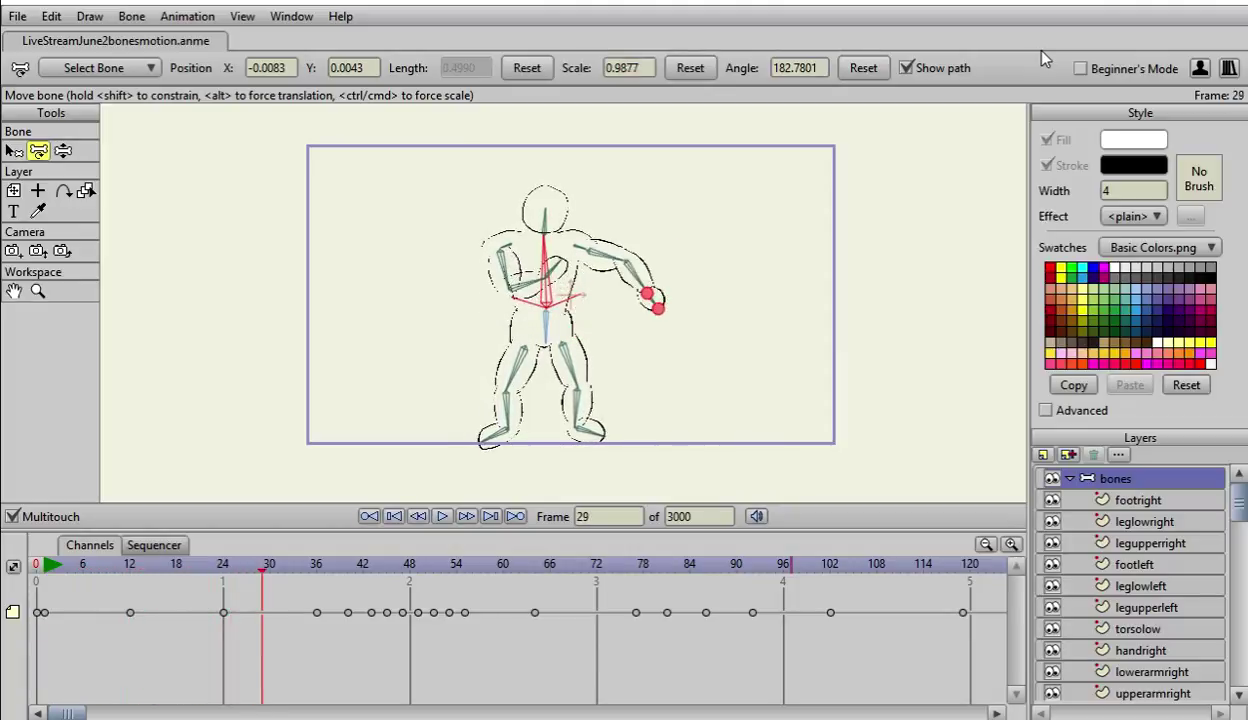
pyautogui.press('Right')
pyautogui.press('Right')
pyautogui.press('Right')
pyautogui.press('Right')
pyautogui.press('Right')
pyautogui.press('Right')
pyautogui.press('Right')
pyautogui.press('Right')
pyautogui.press('Right')
pyautogui.press('Right')
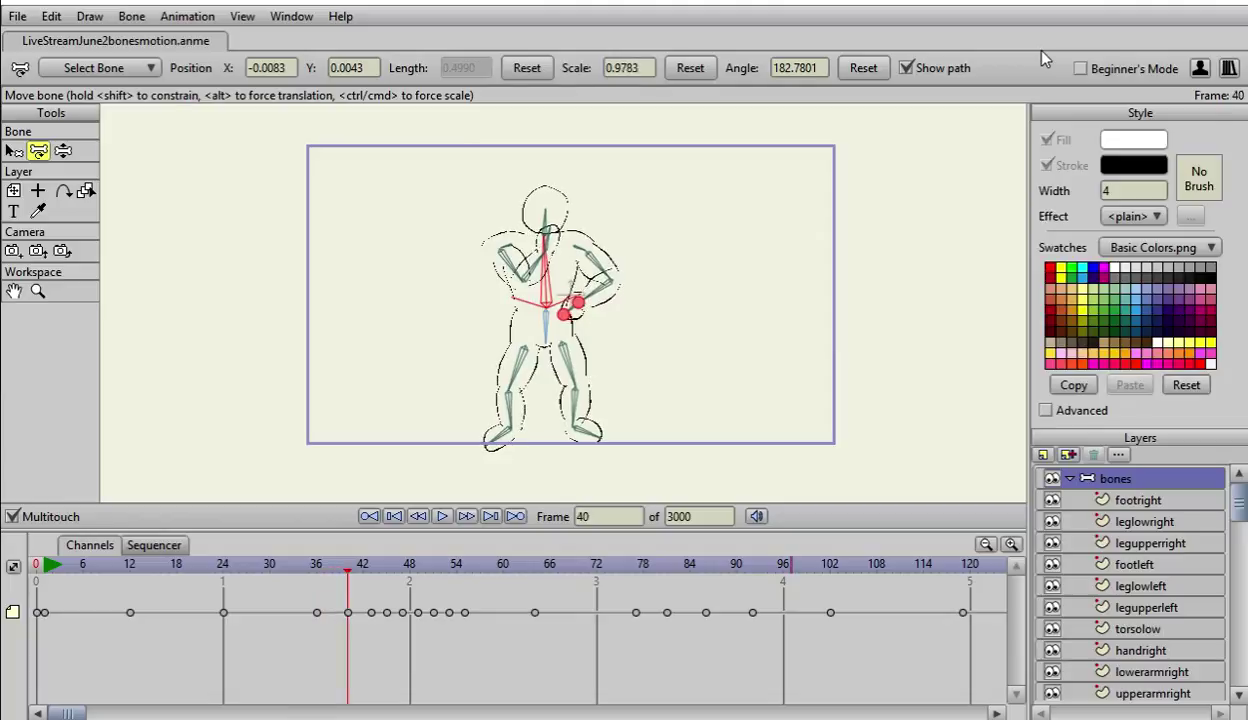
pyautogui.press('Right')
pyautogui.press('Right')
pyautogui.press('Right')
pyautogui.press('Right')
pyautogui.press('Right')
pyautogui.press('Right')
pyautogui.press('Right')
pyautogui.press('Right')
pyautogui.press('Right')
pyautogui.press('Right')
pyautogui.press('Right')
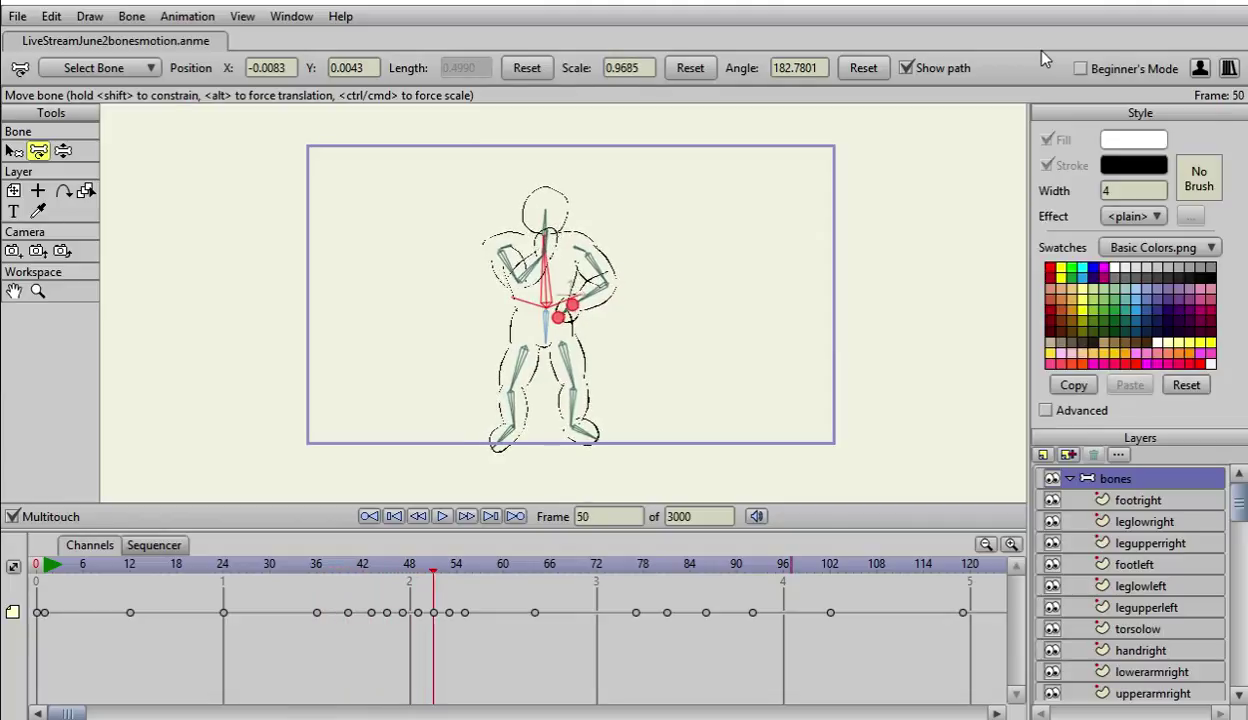
pyautogui.press('Right')
pyautogui.press('Right')
pyautogui.press('Right')
pyautogui.press('Right')
pyautogui.press('Right')
pyautogui.press('Right')
pyautogui.press('Right')
pyautogui.press('Right')
pyautogui.press('Right')
pyautogui.press('Right')
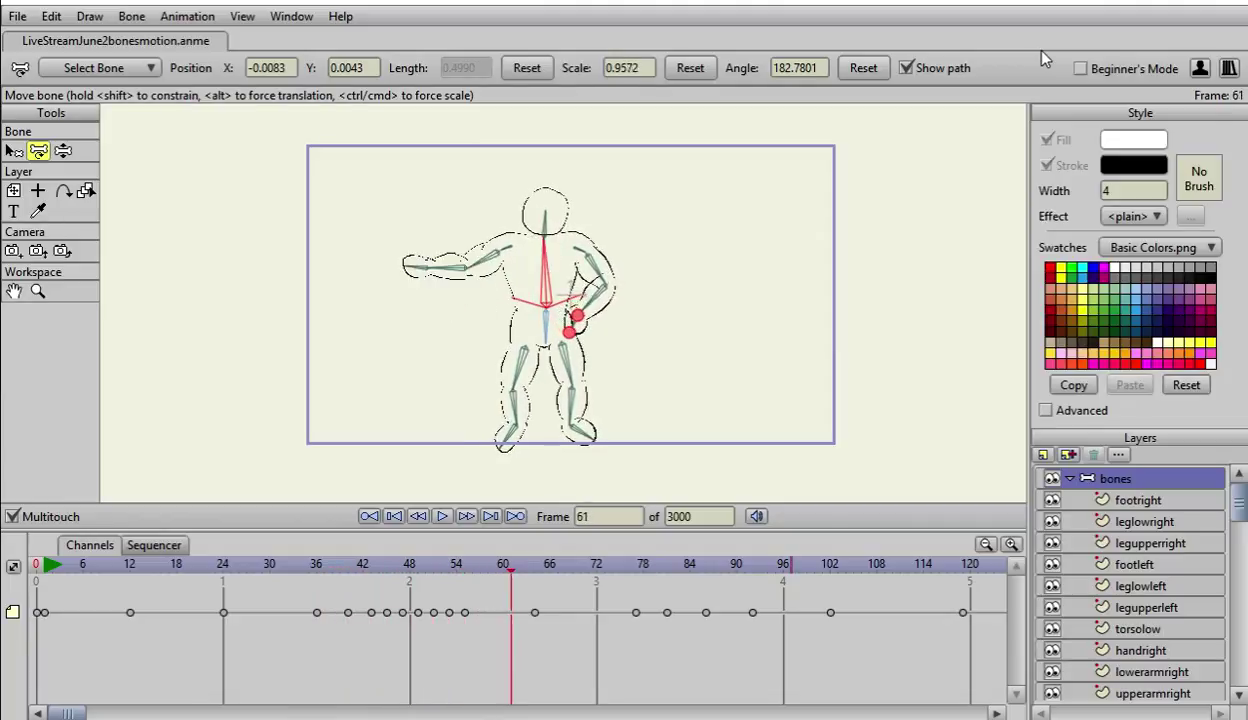
pyautogui.press('Right')
pyautogui.press('Right')
pyautogui.press('Right')
pyautogui.press('Right')
pyautogui.press('Right')
pyautogui.press('Right')
pyautogui.press('Right')
pyautogui.press('Right')
pyautogui.press('Right')
pyautogui.press('Right')
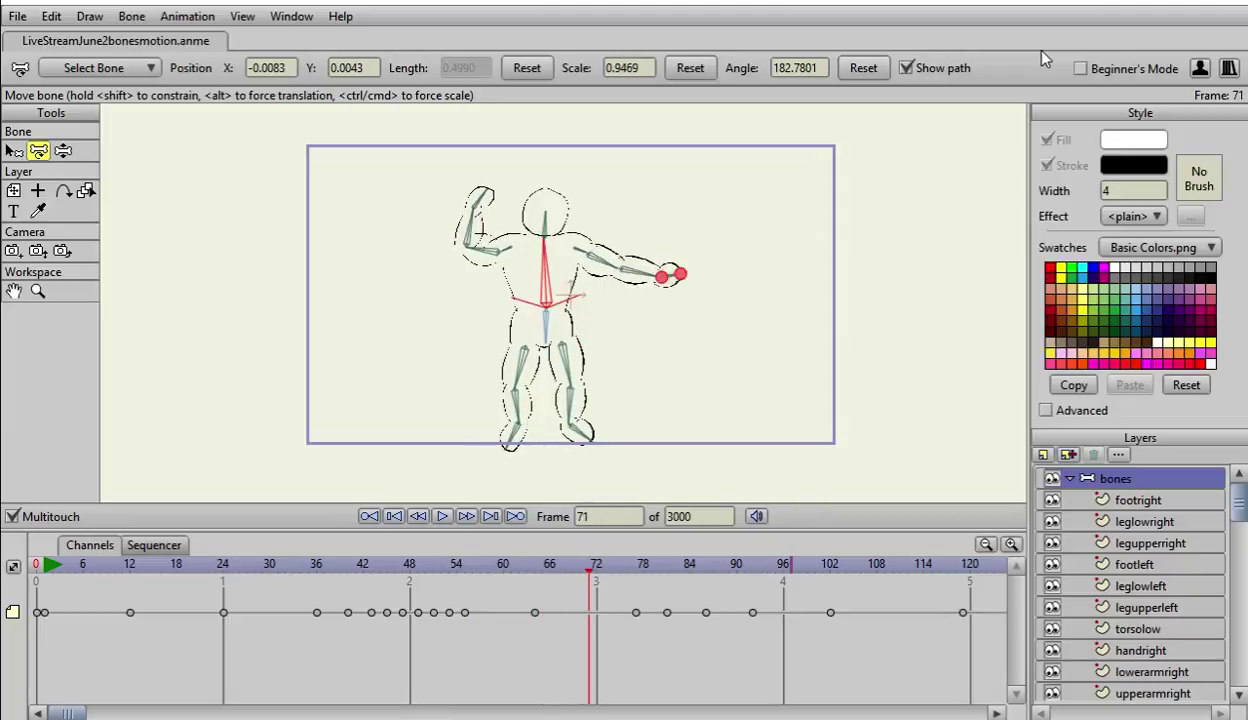
pyautogui.press('Right')
pyautogui.press('Right')
pyautogui.press('Right')
pyautogui.press('Right')
pyautogui.press('Right')
pyautogui.press('Right')
pyautogui.press('Right')
pyautogui.press('Right')
pyautogui.press('Right')
pyautogui.press('Right')
pyautogui.press('Right')
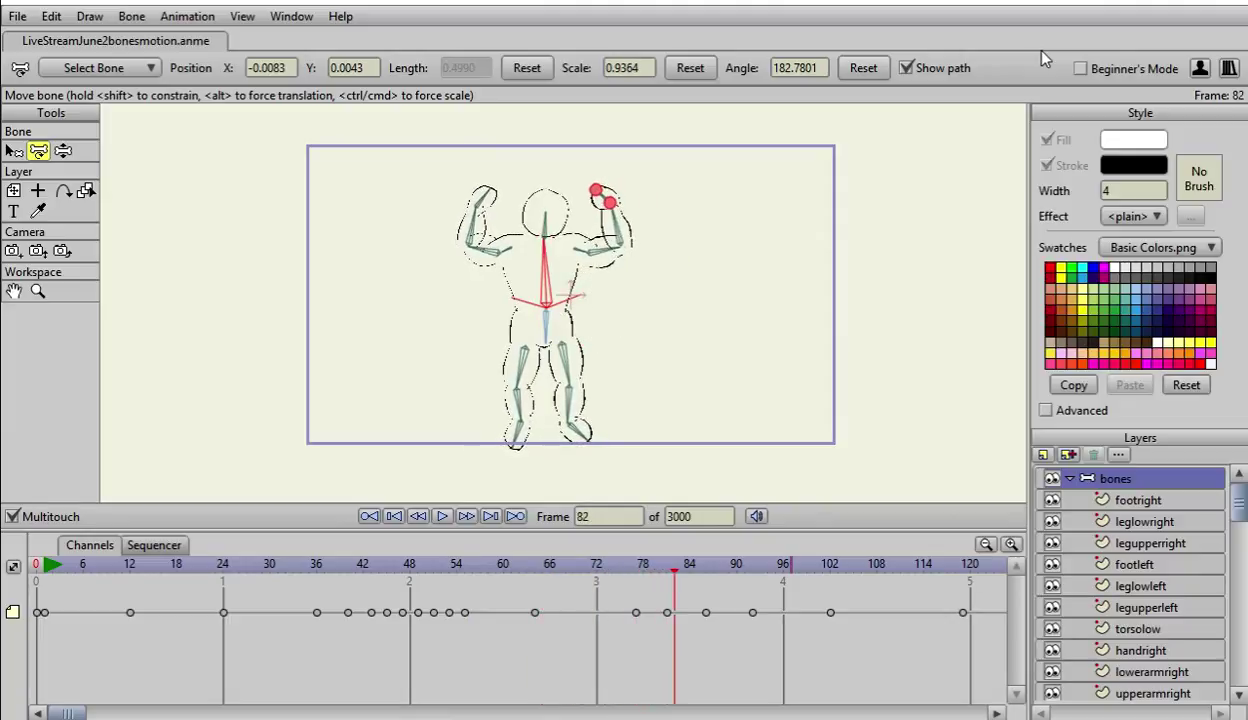
pyautogui.press('Right')
pyautogui.press('Right')
pyautogui.press('Right')
pyautogui.press('Right')
pyautogui.press('Right')
pyautogui.press('Right')
pyautogui.press('Right')
pyautogui.press('Right')
pyautogui.press('Right')
pyautogui.press('Right')
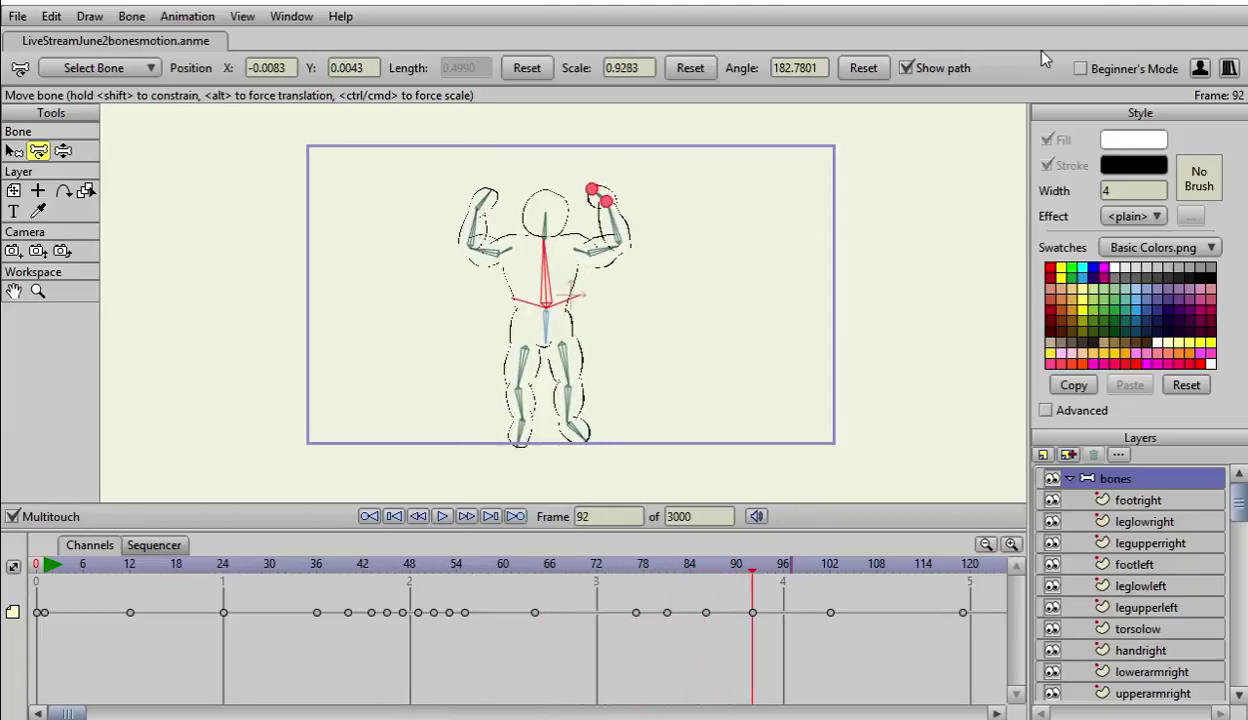
pyautogui.press('Right')
pyautogui.press('Right')
pyautogui.press('Right')
pyautogui.press('Right')
pyautogui.press('Right')
pyautogui.press('Right')
pyautogui.press('Right')
pyautogui.press('Right')
pyautogui.press('Right')
pyautogui.press('Right')
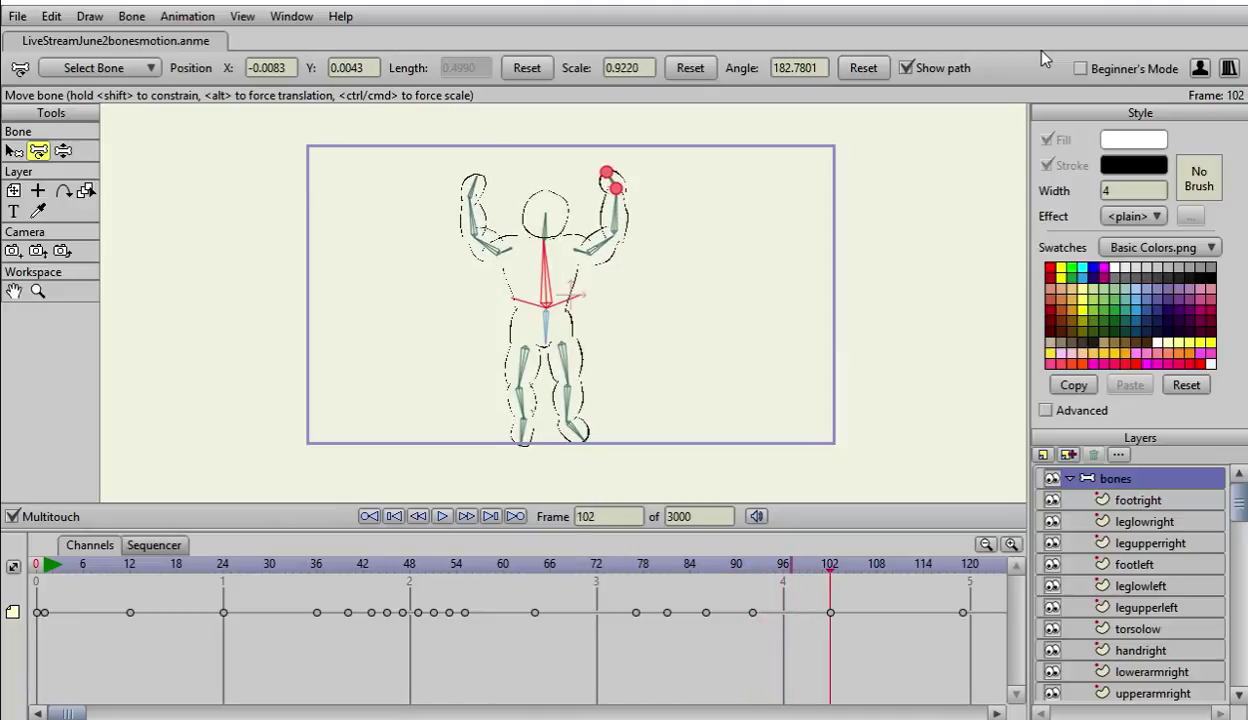
# Step: Key a new pose at frame 134 by swinging the forearm on the viewer's right outward and slightly down with Manipulate Bones
pyautogui.press('Right')
pyautogui.press('Right')
pyautogui.press('Right')
pyautogui.press('Right')
pyautogui.press('Right')
pyautogui.press('Right')
pyautogui.press('Right')
pyautogui.press('Right')
pyautogui.press('Right')
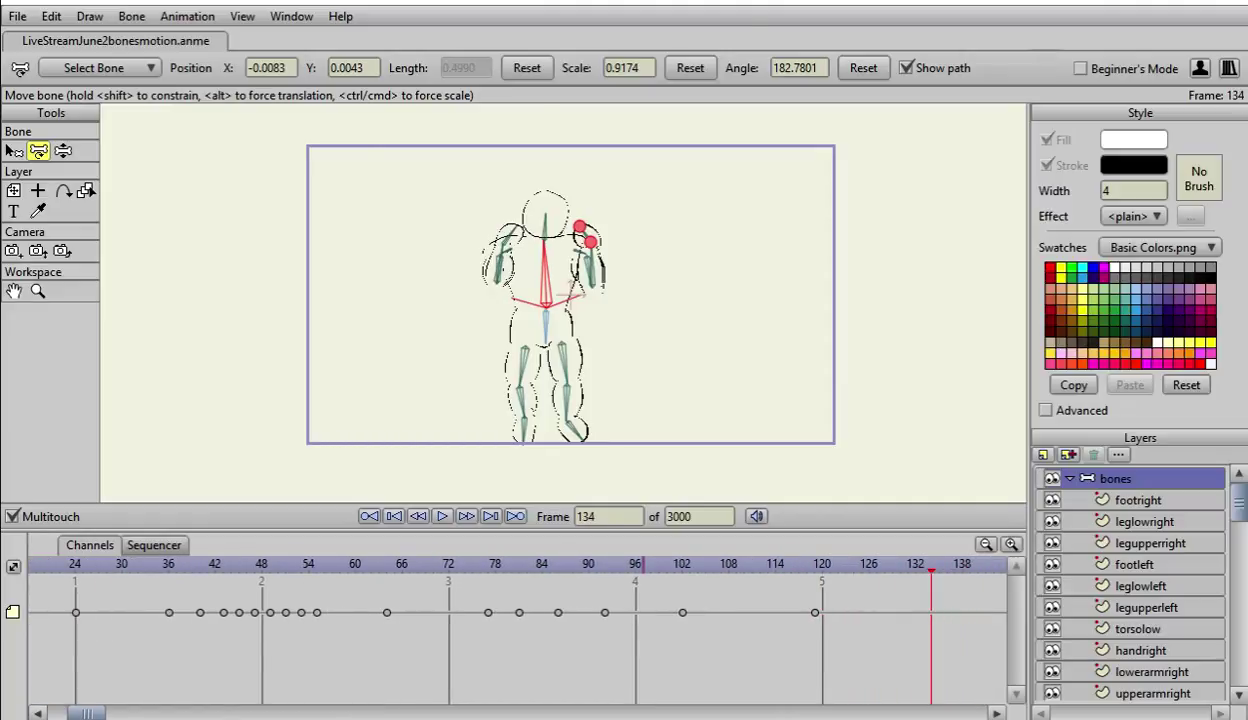
pyautogui.click(63, 151)
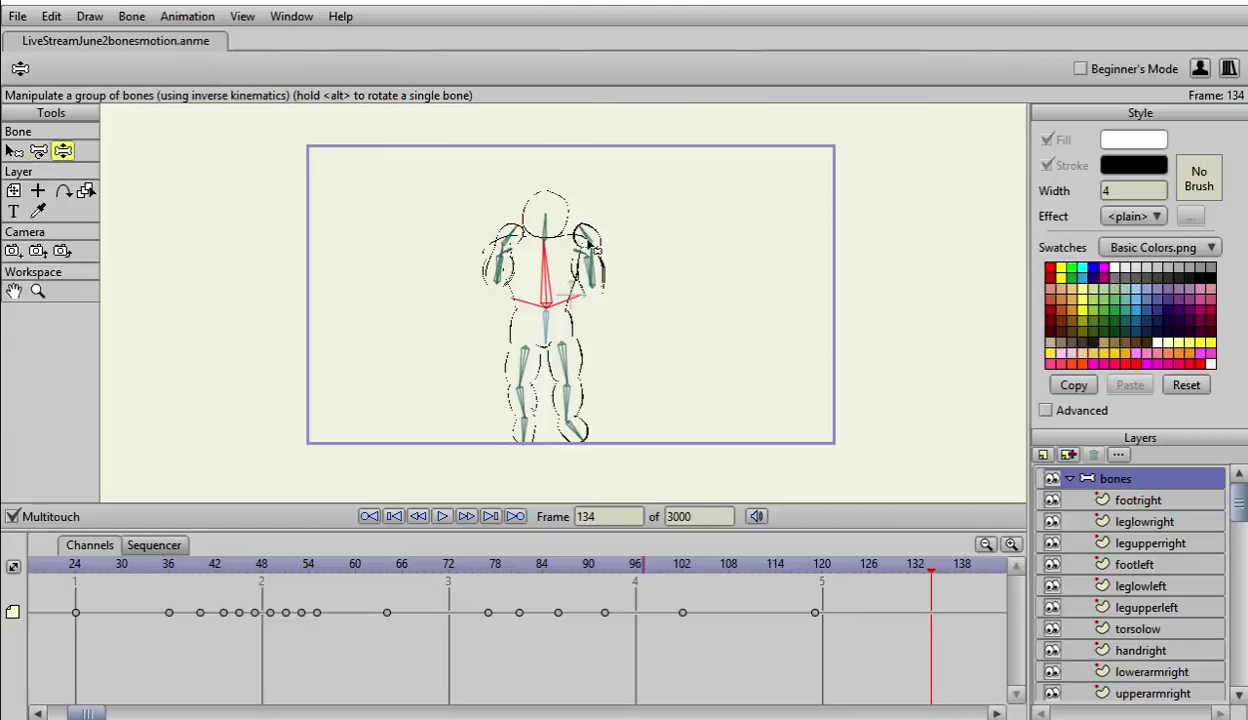
pyautogui.moveTo(589, 243); pyautogui.dragTo(655, 285)
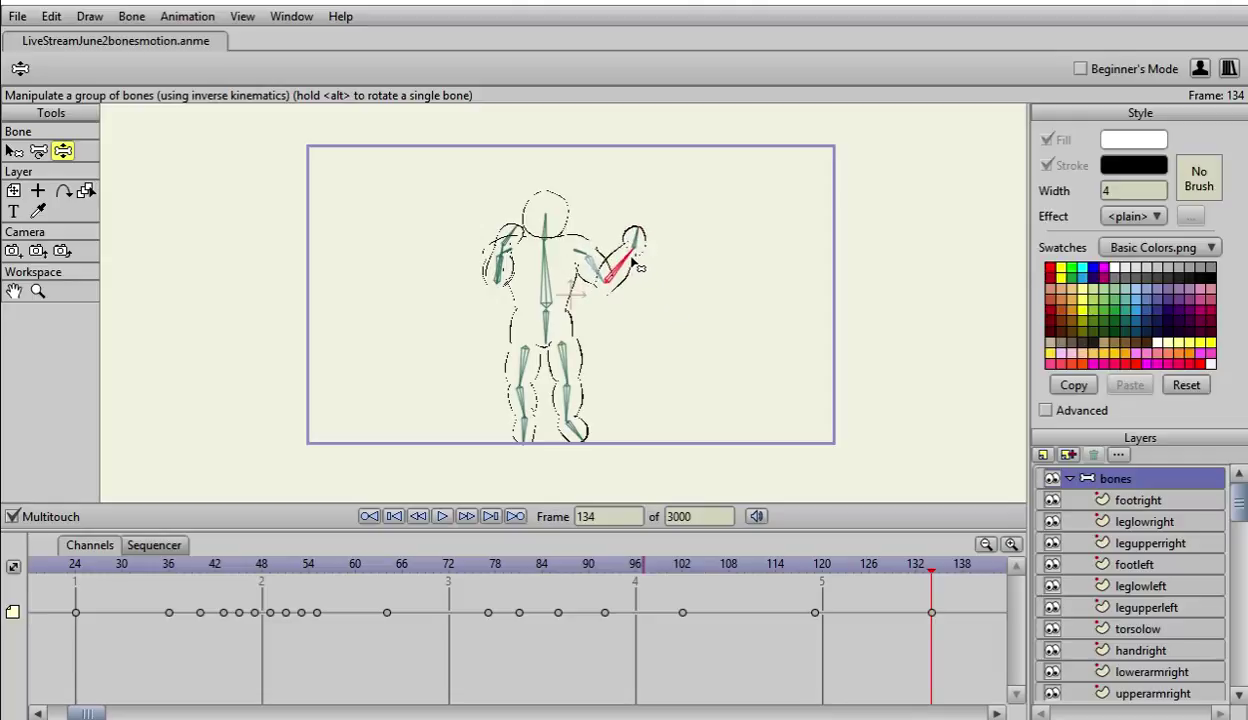
pyautogui.moveTo(634, 266)
pyautogui.mouseDown()
pyautogui.moveTo(649, 304)
pyautogui.moveTo(642, 276)
pyautogui.mouseUp()
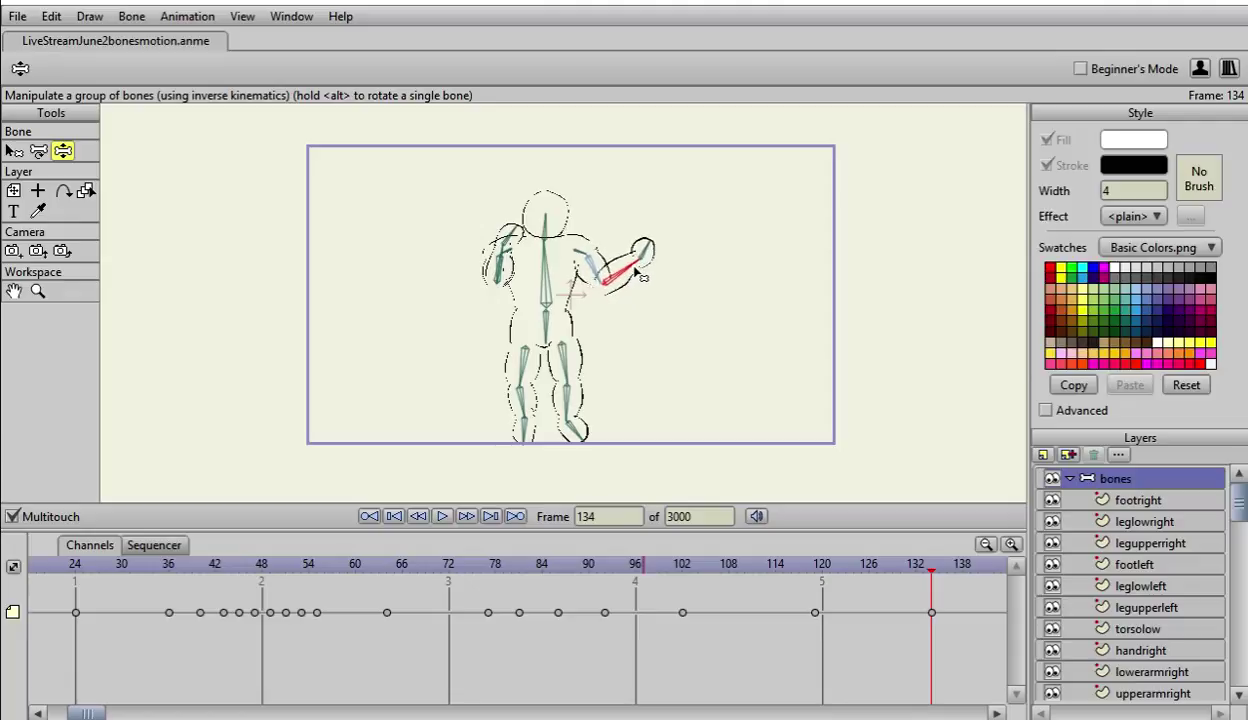
# Step: Step backward from frame 134 to frame 117 to examine the new forearm swing in reverse
pyautogui.hotkey('ctrl', 'Left')
pyautogui.hotkey('ctrl', 'Left')
pyautogui.hotkey('ctrl', 'Left')
pyautogui.hotkey('ctrl', 'Left')
pyautogui.hotkey('ctrl', 'Left')
pyautogui.hotkey('ctrl', 'Left')
pyautogui.hotkey('ctrl', 'Left')
pyautogui.hotkey('ctrl', 'Left')
pyautogui.hotkey('ctrl', 'Left')
pyautogui.hotkey('ctrl', 'Left')
pyautogui.hotkey('ctrl', 'Left')
pyautogui.hotkey('ctrl', 'Left')
pyautogui.hotkey('ctrl', 'Left')
pyautogui.hotkey('ctrl', 'Left')
pyautogui.hotkey('ctrl', 'Left')
pyautogui.hotkey('ctrl', 'Left')
pyautogui.hotkey('ctrl', 'Left')
pyautogui.hotkey('ctrl', 'Left')
pyautogui.hotkey('ctrl', 'Left')
pyautogui.hotkey('ctrl', 'Left')
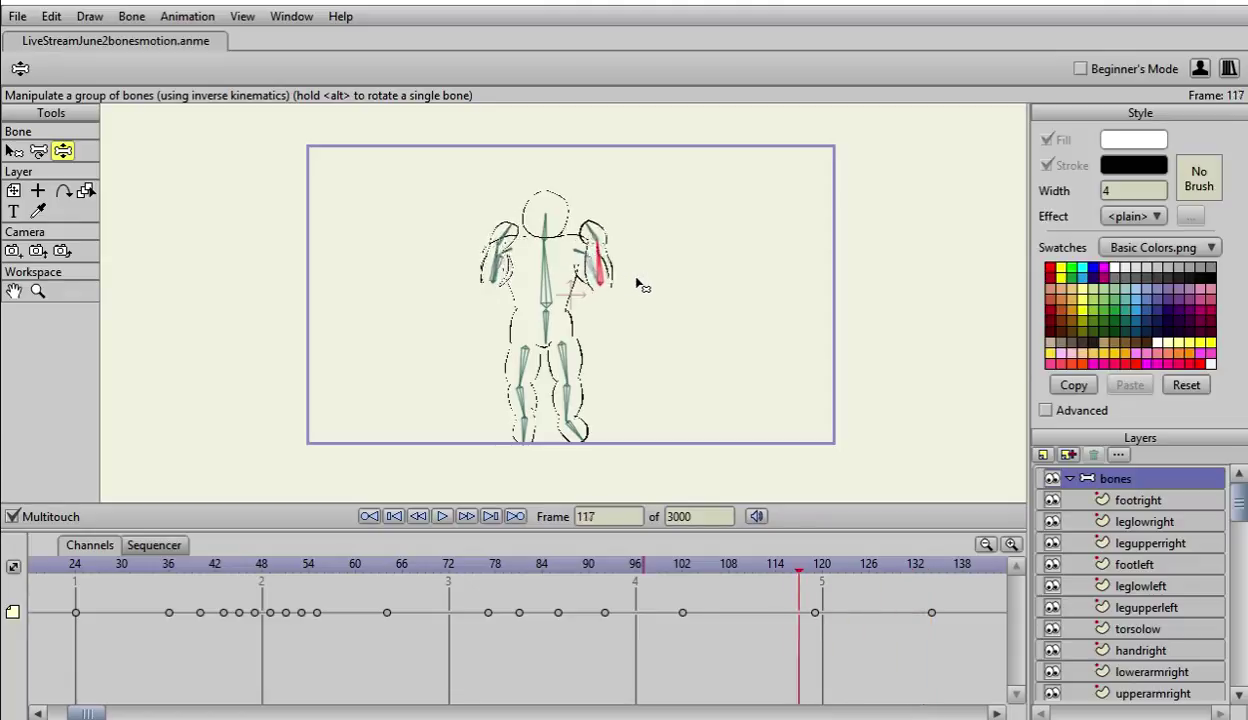
# Step: Step forward through frame 118 to frame 126 to examine the forearm opening outward between the last two keyframes
pyautogui.hotkey('ctrl', 'Right')
pyautogui.hotkey('ctrl', 'Right')
pyautogui.hotkey('ctrl', 'Right')
pyautogui.hotkey('ctrl', 'Right')
pyautogui.hotkey('ctrl', 'Right')
pyautogui.hotkey('ctrl', 'Right')
pyautogui.hotkey('ctrl', 'Right')
pyautogui.hotkey('ctrl', 'Right')
pyautogui.hotkey('ctrl', 'Right')
pyautogui.hotkey('ctrl', 'Right')
pyautogui.hotkey('ctrl', 'Right')
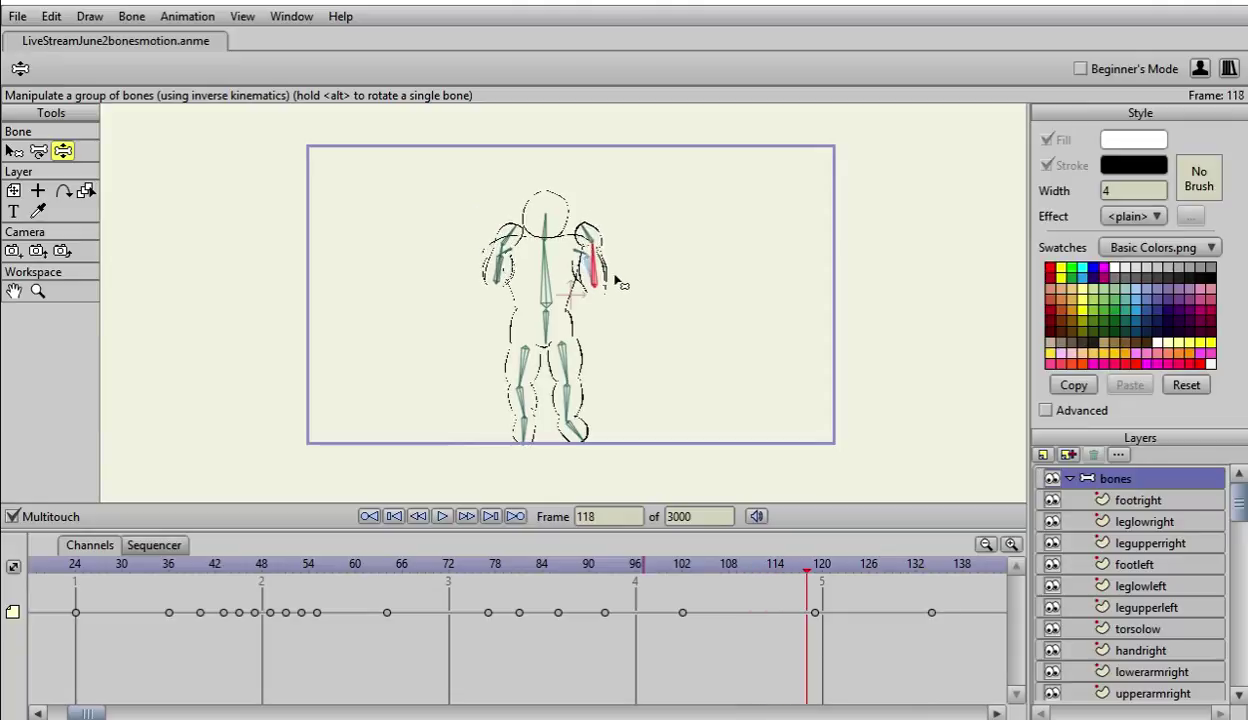
pyautogui.hotkey('ctrl', 'Right')
pyautogui.hotkey('ctrl', 'Right')
pyautogui.hotkey('ctrl', 'Right')
pyautogui.hotkey('ctrl', 'Right')
pyautogui.hotkey('ctrl', 'Right')
pyautogui.hotkey('ctrl', 'Right')
pyautogui.hotkey('ctrl', 'Right')
pyautogui.hotkey('ctrl', 'Right')
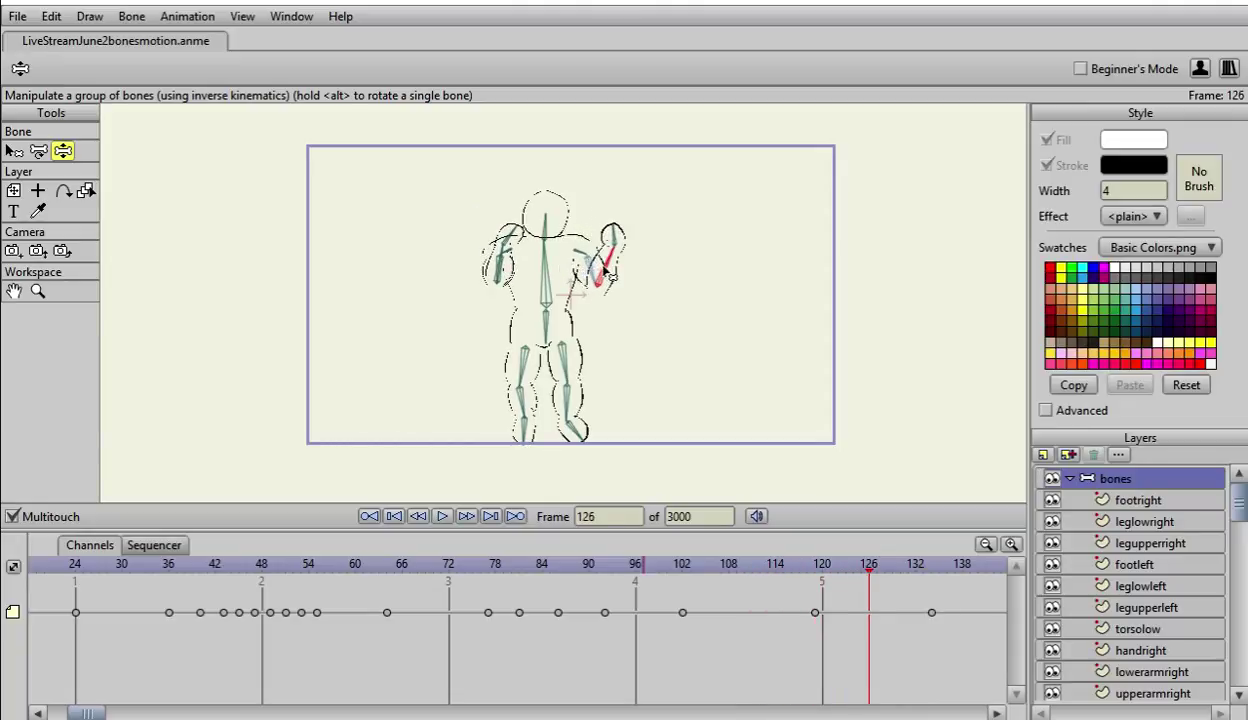
# Step: Key a new pose at frame 148 by lowering the forearm on the viewer's right toward the hip and adjusting its hand with Manipulate Bones
pyautogui.hotkey('ctrl', 'Right')
pyautogui.hotkey('ctrl', 'Right')
pyautogui.hotkey('ctrl', 'Right')
pyautogui.hotkey('ctrl', 'Right')
pyautogui.hotkey('ctrl', 'Right')
pyautogui.hotkey('ctrl', 'Right')
pyautogui.hotkey('ctrl', 'Right')
pyautogui.hotkey('ctrl', 'Right')
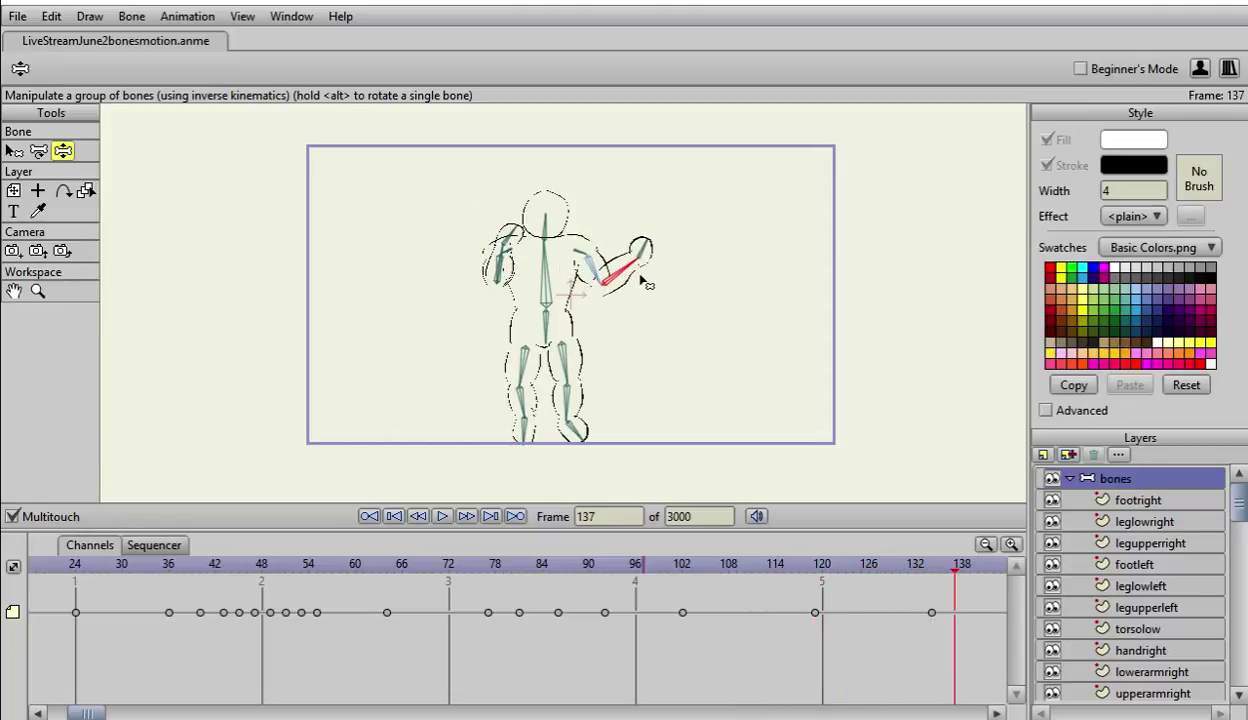
pyautogui.hotkey('ctrl', 'Right')
pyautogui.hotkey('ctrl', 'Right')
pyautogui.hotkey('ctrl', 'Right')
pyautogui.hotkey('ctrl', 'Right')
pyautogui.hotkey('ctrl', 'Right')
pyautogui.hotkey('ctrl', 'Right')
pyautogui.hotkey('ctrl', 'Right')
pyautogui.hotkey('ctrl', 'Right')
pyautogui.hotkey('ctrl', 'Right')
pyautogui.hotkey('ctrl', 'Right')
pyautogui.hotkey('ctrl', 'Right')
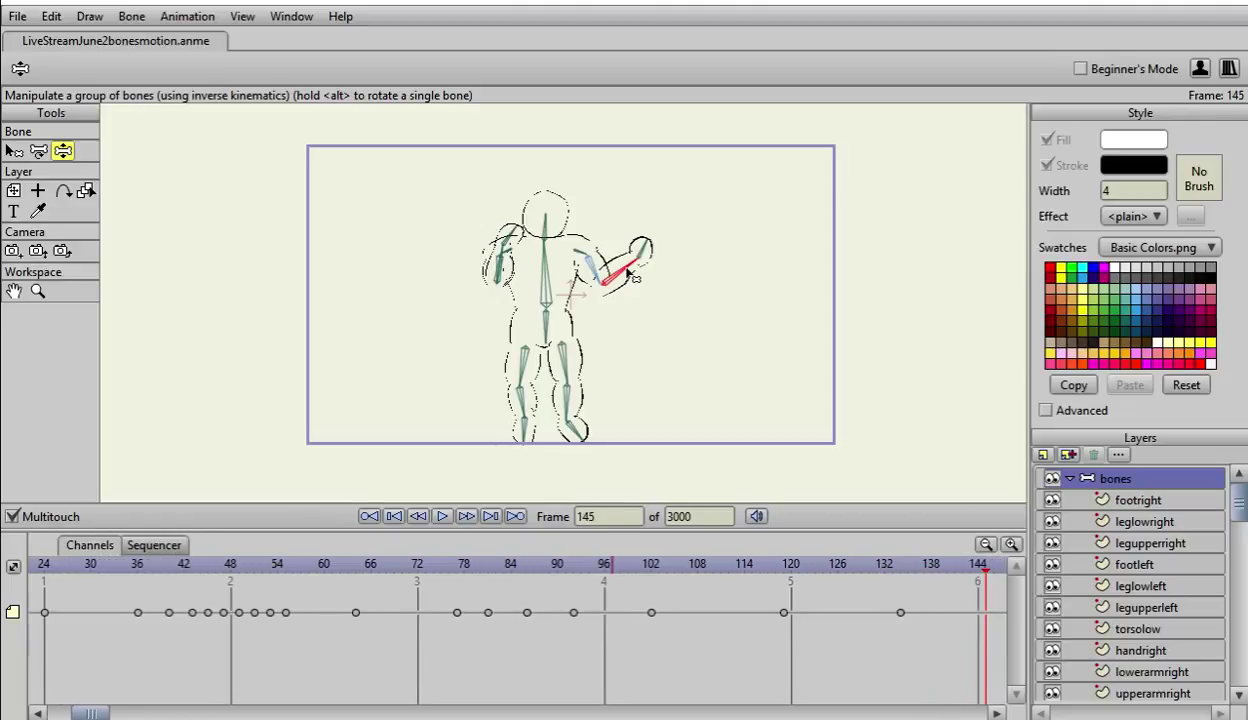
pyautogui.moveTo(632, 272); pyautogui.dragTo(616, 335)
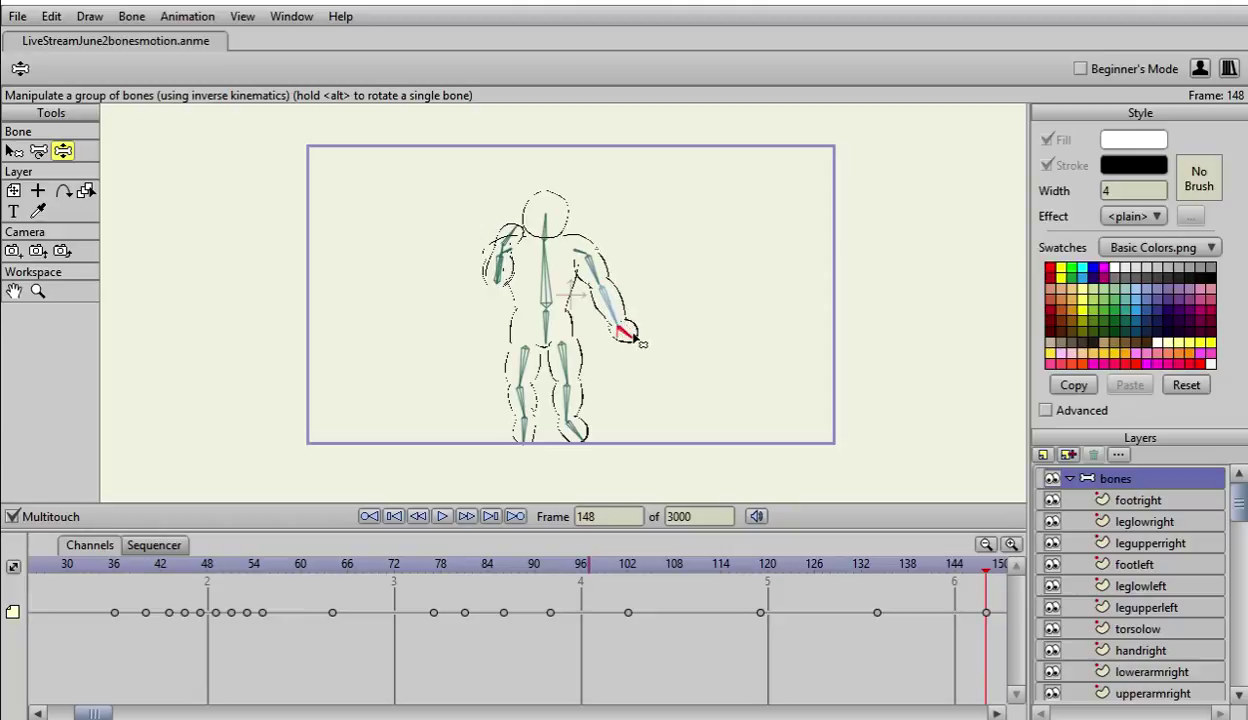
pyautogui.moveTo(633, 333); pyautogui.dragTo(627, 323)
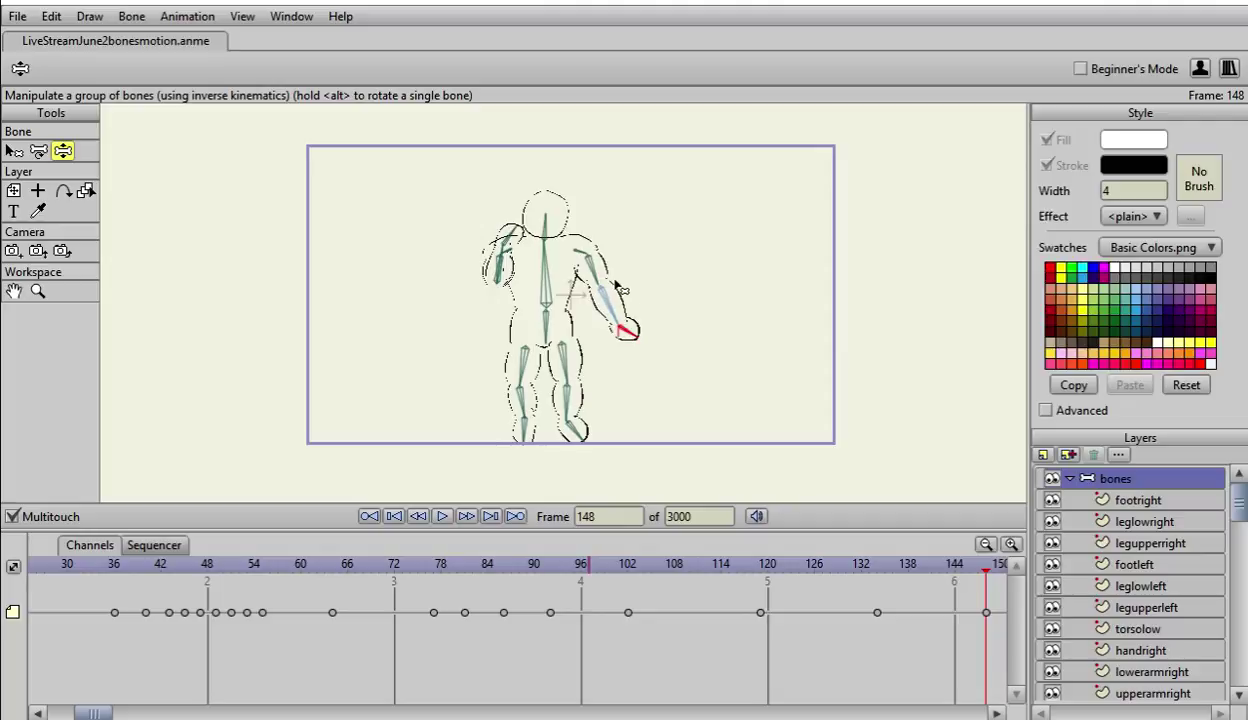
# Step: Step backward from frame 148 to frame 137 to examine the lowered forearm's motion in reverse
pyautogui.hotkey('ctrl', 'Left')
pyautogui.hotkey('ctrl', 'Left')
pyautogui.hotkey('ctrl', 'Left')
pyautogui.hotkey('ctrl', 'Left')
pyautogui.hotkey('ctrl', 'Left')
pyautogui.hotkey('ctrl', 'Left')
pyautogui.hotkey('ctrl', 'Left')
pyautogui.hotkey('ctrl', 'Left')
pyautogui.hotkey('ctrl', 'Left')
pyautogui.hotkey('ctrl', 'Left')
pyautogui.hotkey('ctrl', 'Left')
pyautogui.hotkey('ctrl', 'Left')
pyautogui.hotkey('ctrl', 'Left')
pyautogui.hotkey('ctrl', 'Left')
pyautogui.hotkey('ctrl', 'Left')
pyautogui.hotkey('ctrl', 'Left')
pyautogui.hotkey('ctrl', 'Left')
pyautogui.hotkey('ctrl', 'Left')
pyautogui.hotkey('ctrl', 'Left')
pyautogui.hotkey('ctrl', 'Left')
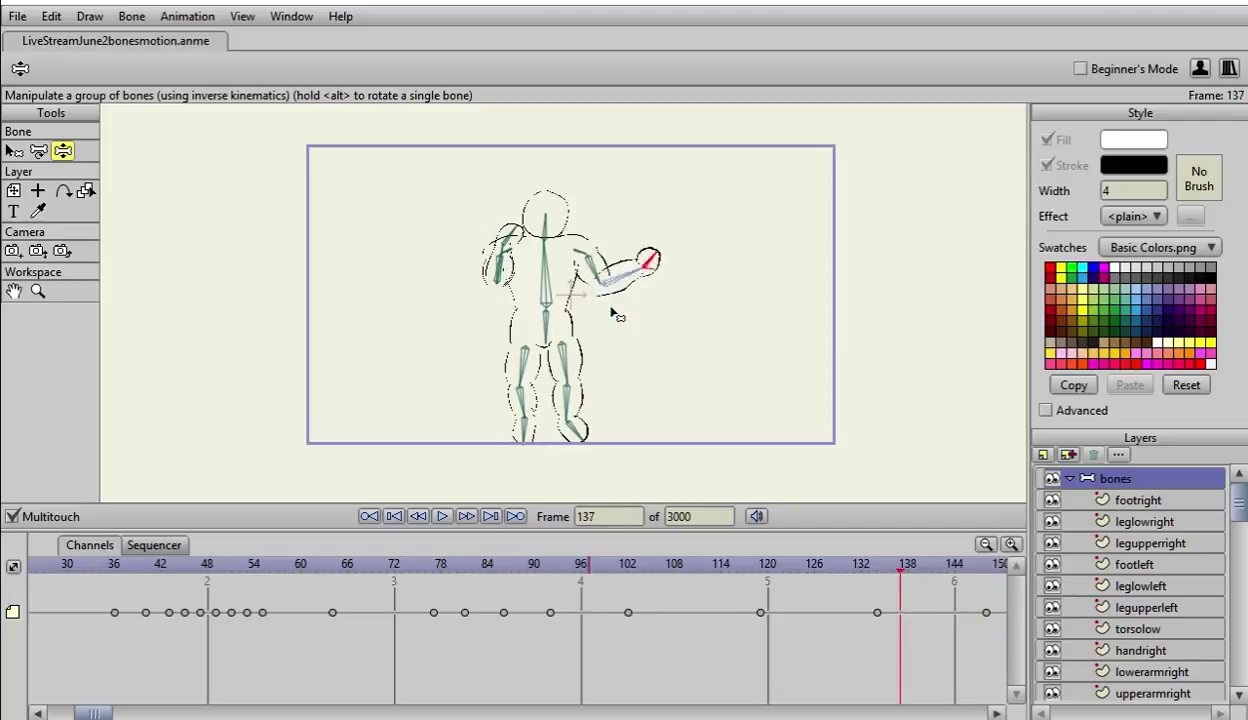
# Step: Step forward to frame 139 to examine the forearm on the viewer's right as it swings down
pyautogui.hotkey('ctrl', 'Right')
pyautogui.hotkey('ctrl', 'Right')
pyautogui.hotkey('ctrl', 'Right')
pyautogui.hotkey('ctrl', 'Right')
pyautogui.hotkey('ctrl', 'Right')
pyautogui.hotkey('ctrl', 'Right')
pyautogui.hotkey('ctrl', 'Right')
pyautogui.hotkey('ctrl', 'Right')
pyautogui.hotkey('ctrl', 'Right')
pyautogui.hotkey('ctrl', 'Right')
pyautogui.hotkey('ctrl', 'Right')
pyautogui.hotkey('ctrl', 'Right')
pyautogui.hotkey('ctrl', 'Right')
pyautogui.hotkey('ctrl', 'Right')
pyautogui.hotkey('ctrl', 'Right')
pyautogui.hotkey('ctrl', 'Right')
pyautogui.hotkey('ctrl', 'Right')
pyautogui.hotkey('ctrl', 'Right')
pyautogui.hotkey('ctrl', 'Right')
pyautogui.hotkey('ctrl', 'Right')
pyautogui.hotkey('ctrl', 'Right')
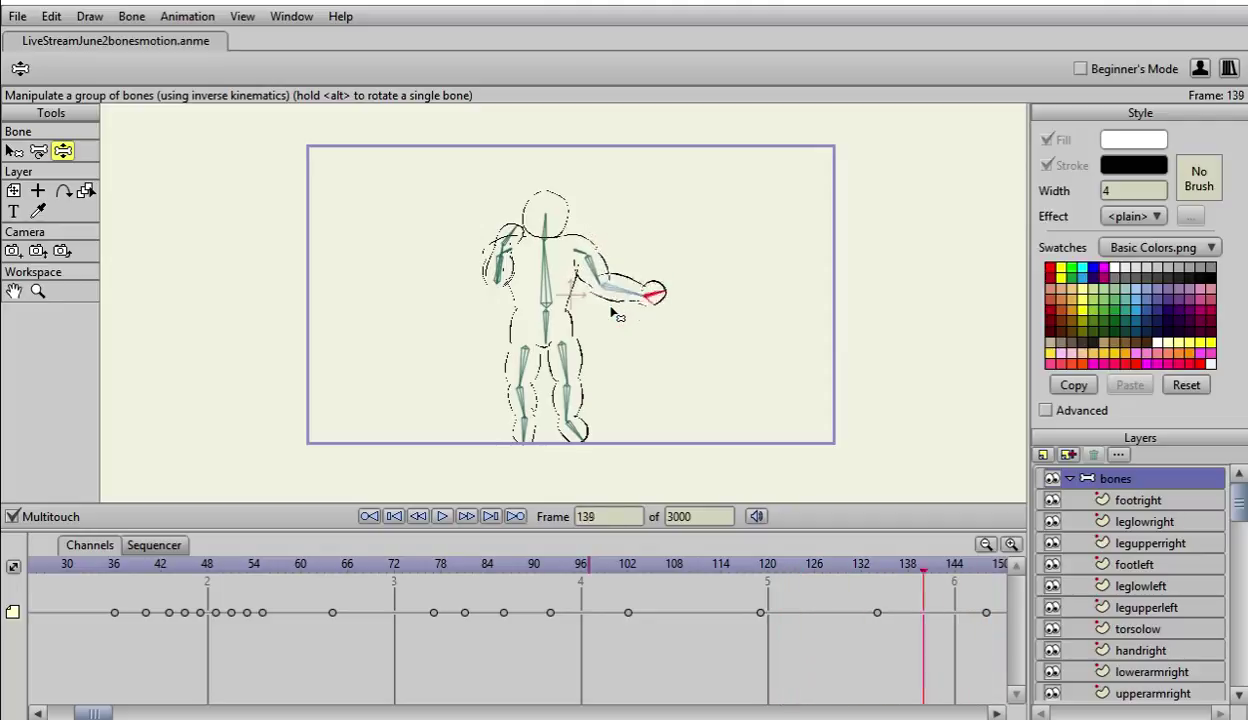
# Step: Key a new pose at frame 164 by folding the forearm on the viewer's right back up beside the shoulder
pyautogui.hotkey('ctrl', 'Right')
pyautogui.hotkey('ctrl', 'Right')
pyautogui.hotkey('ctrl', 'Right')
pyautogui.hotkey('ctrl', 'Right')
pyautogui.hotkey('ctrl', 'Right')
pyautogui.hotkey('ctrl', 'Right')
pyautogui.hotkey('ctrl', 'Right')
pyautogui.hotkey('ctrl', 'Right')
pyautogui.hotkey('ctrl', 'Right')
pyautogui.hotkey('ctrl', 'Right')
pyautogui.hotkey('ctrl', 'Right')
pyautogui.hotkey('ctrl', 'Right')
pyautogui.hotkey('ctrl', 'Right')
pyautogui.hotkey('ctrl', 'Right')
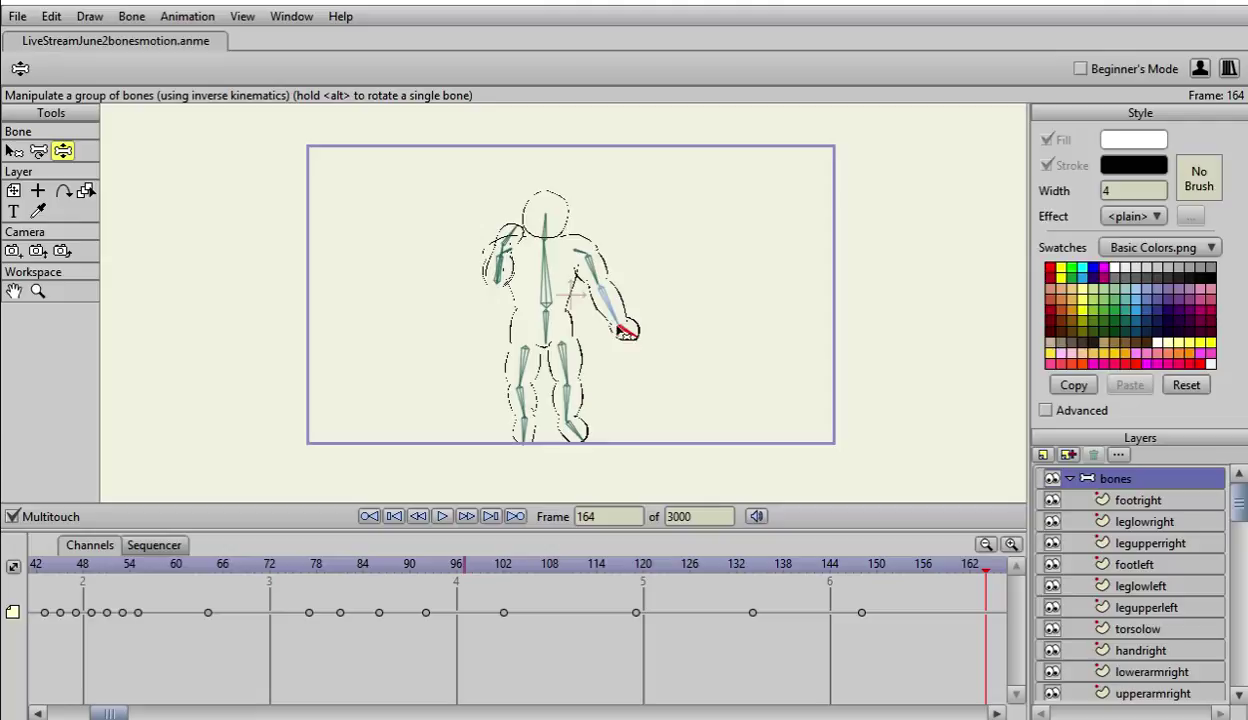
pyautogui.moveTo(619, 329); pyautogui.dragTo(591, 234)
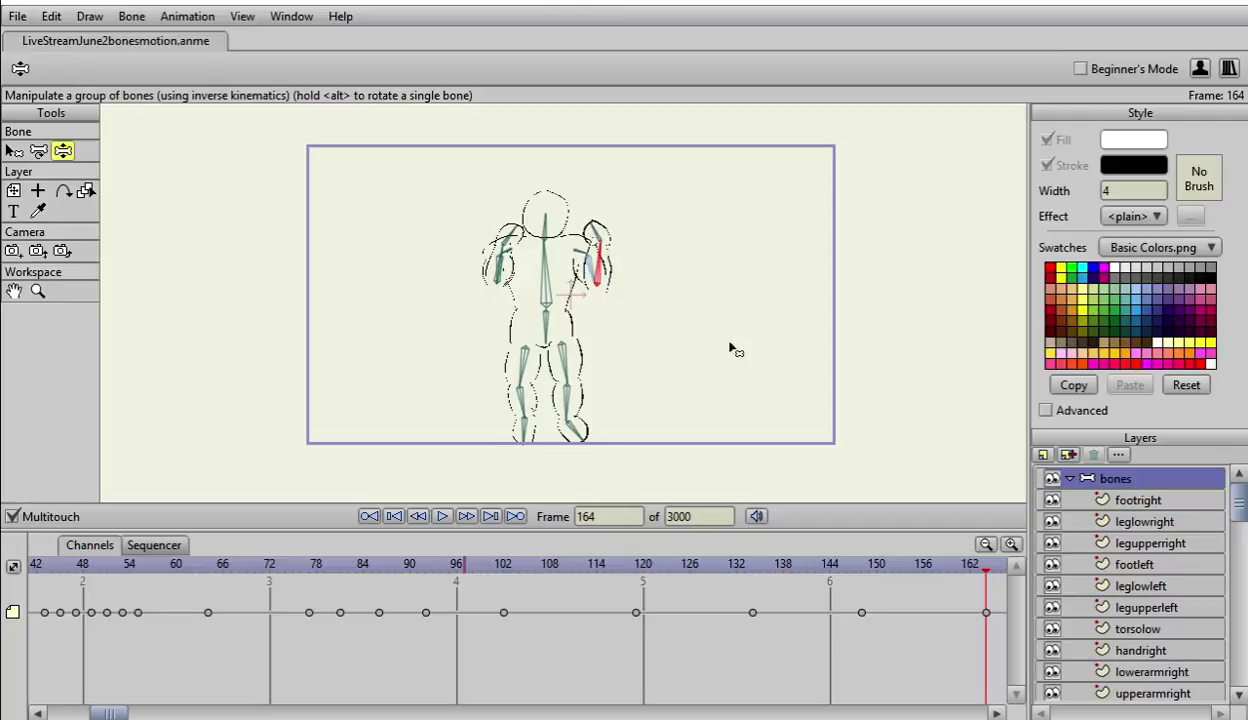
# Step: Step backward from frame 164 to frame 122 to examine the full forearm swing in reverse
pyautogui.press('Left')
pyautogui.press('Left')
pyautogui.press('Left')
pyautogui.press('Left')
pyautogui.press('Left')
pyautogui.press('Left')
pyautogui.press('Left')
pyautogui.press('Left')
pyautogui.press('Left')
pyautogui.press('Left')
pyautogui.press('Left')
pyautogui.press('Left')
pyautogui.press('Left')
pyautogui.press('Left')
pyautogui.press('Left')
pyautogui.press('Left')
pyautogui.press('Left')
pyautogui.press('Left')
pyautogui.press('Left')
pyautogui.press('Left')
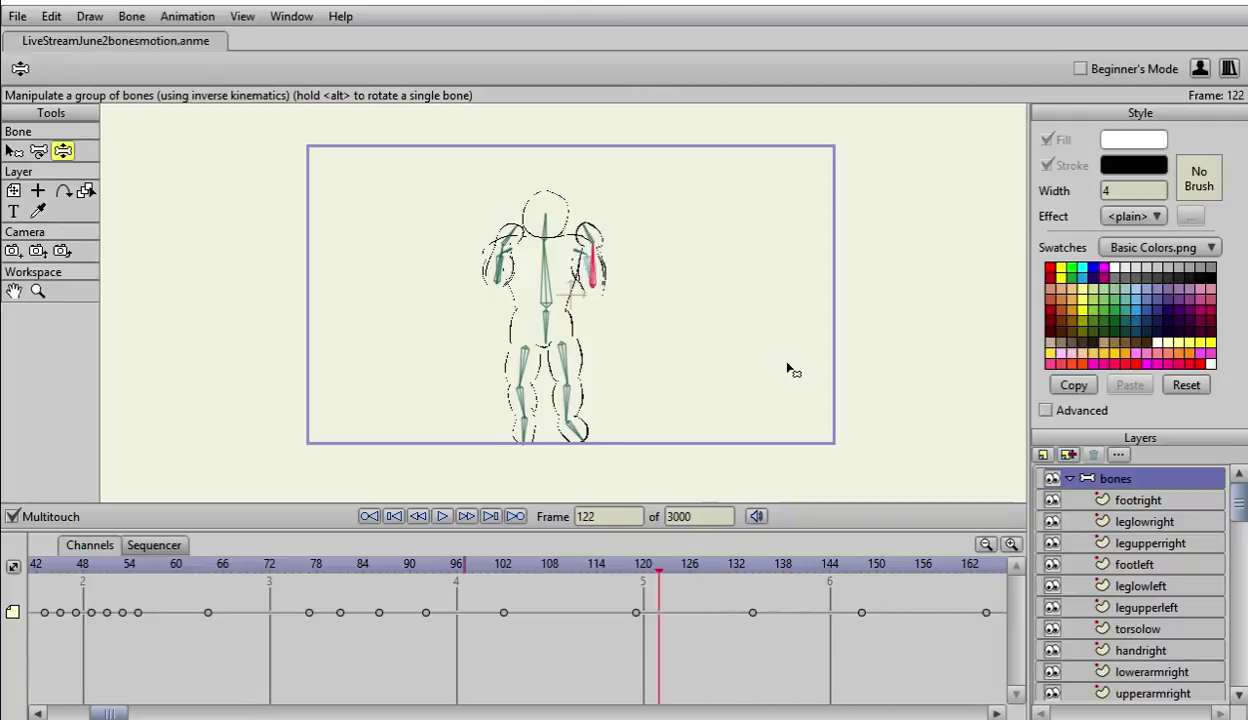
# Step: Step forward from frame 122 to frame 167 to examine the forearm swinging out, down and back up
pyautogui.press('Right')
pyautogui.press('Right')
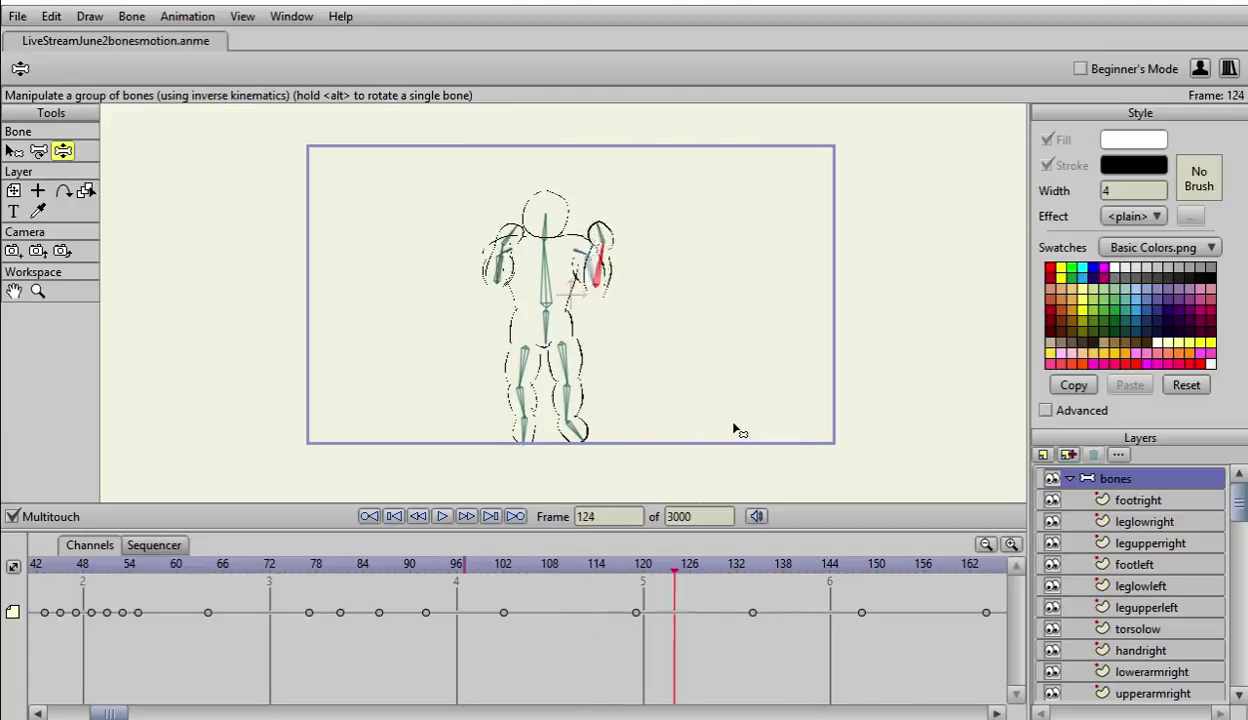
pyautogui.press('Right')
pyautogui.press('Right')
pyautogui.press('Right')
pyautogui.press('Right')
pyautogui.press('Right')
pyautogui.press('Right')
pyautogui.press('Right')
pyautogui.press('Right')
pyautogui.press('Right')
pyautogui.press('Right')
pyautogui.press('Right')
pyautogui.press('Right')
pyautogui.press('Right')
pyautogui.press('Right')
pyautogui.press('Right')
pyautogui.press('Right')
pyautogui.press('Right')
pyautogui.press('Right')
pyautogui.press('Right')
pyautogui.press('Right')
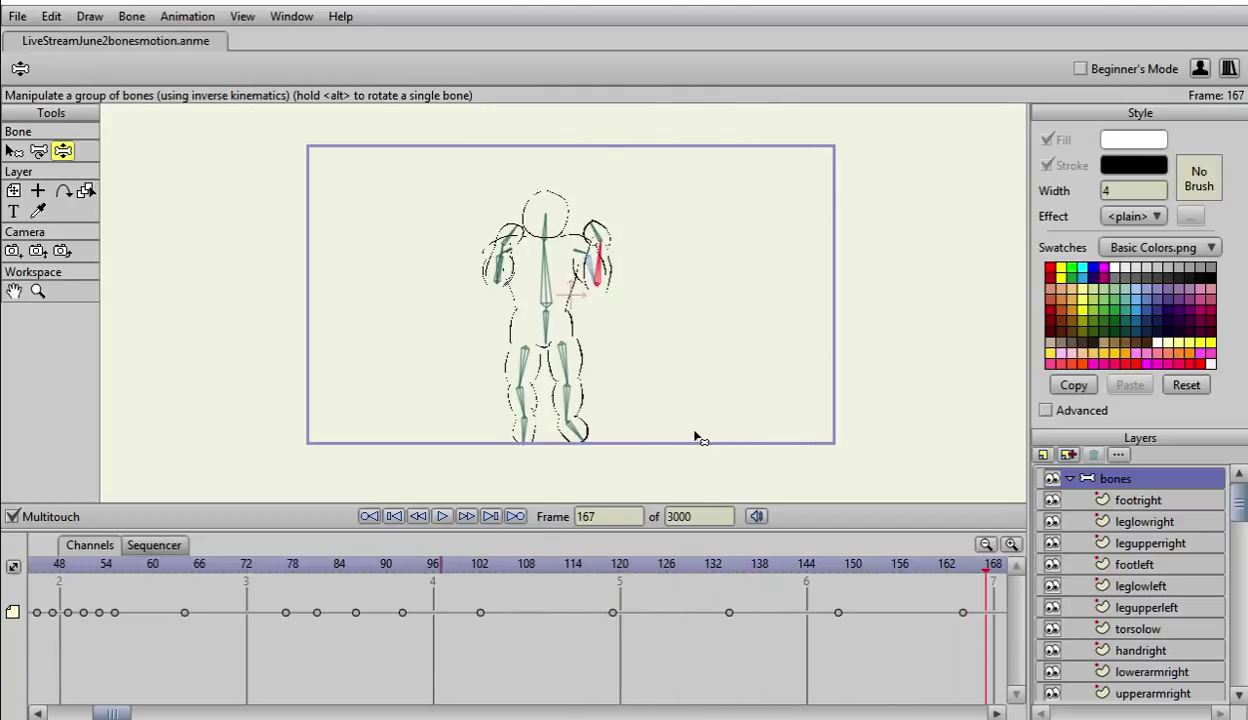
# Step: Key a new pose at frame 180 by swinging the forearm on the viewer's left outward and down with Manipulate Bones
pyautogui.press('Right')
pyautogui.press('Right')
pyautogui.press('Right')
pyautogui.press('Right')
pyautogui.press('Right')
pyautogui.press('Right')
pyautogui.press('Right')
pyautogui.press('Right')
pyautogui.press('Right')
pyautogui.press('Right')
pyautogui.press('Right')
pyautogui.press('Right')
pyautogui.press('Right')
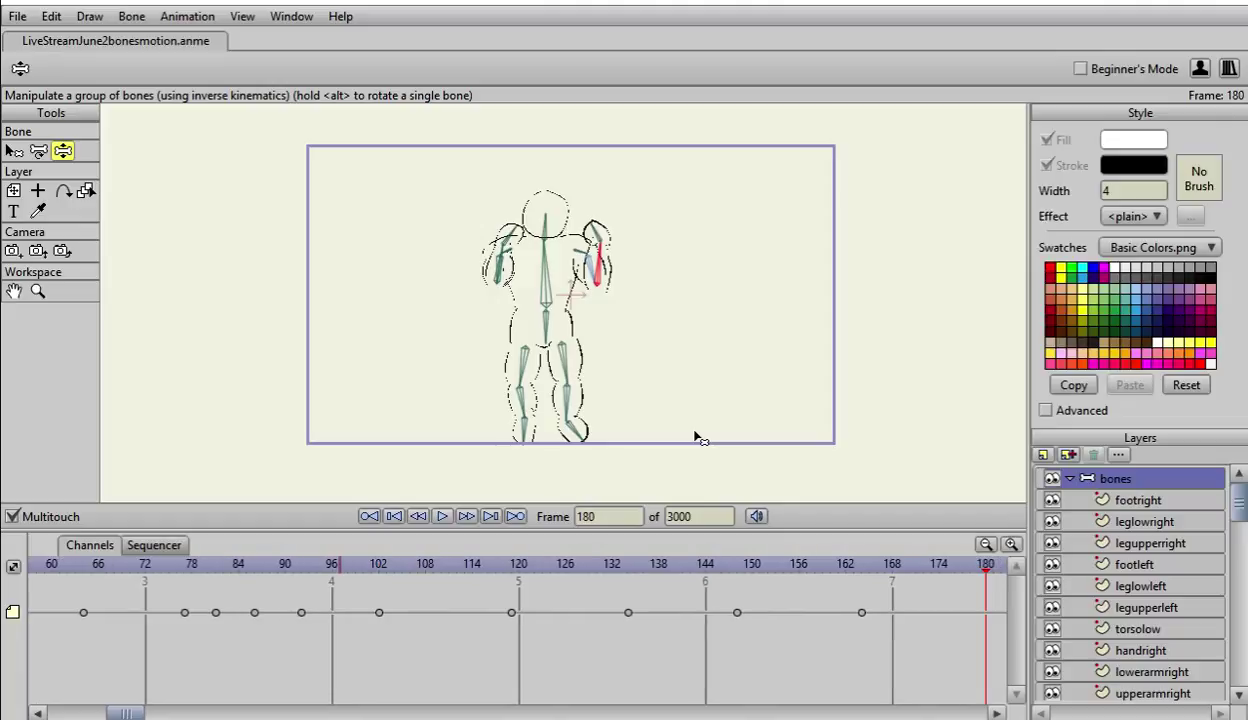
pyautogui.moveTo(507, 258)
pyautogui.mouseDown()
pyautogui.moveTo(479, 265)
pyautogui.moveTo(498, 272)
pyautogui.moveTo(476, 259)
pyautogui.moveTo(449, 270)
pyautogui.moveTo(437, 312)
pyautogui.moveTo(476, 358)
pyautogui.moveTo(453, 354)
pyautogui.moveTo(454, 334)
pyautogui.moveTo(466, 338)
pyautogui.mouseUp()
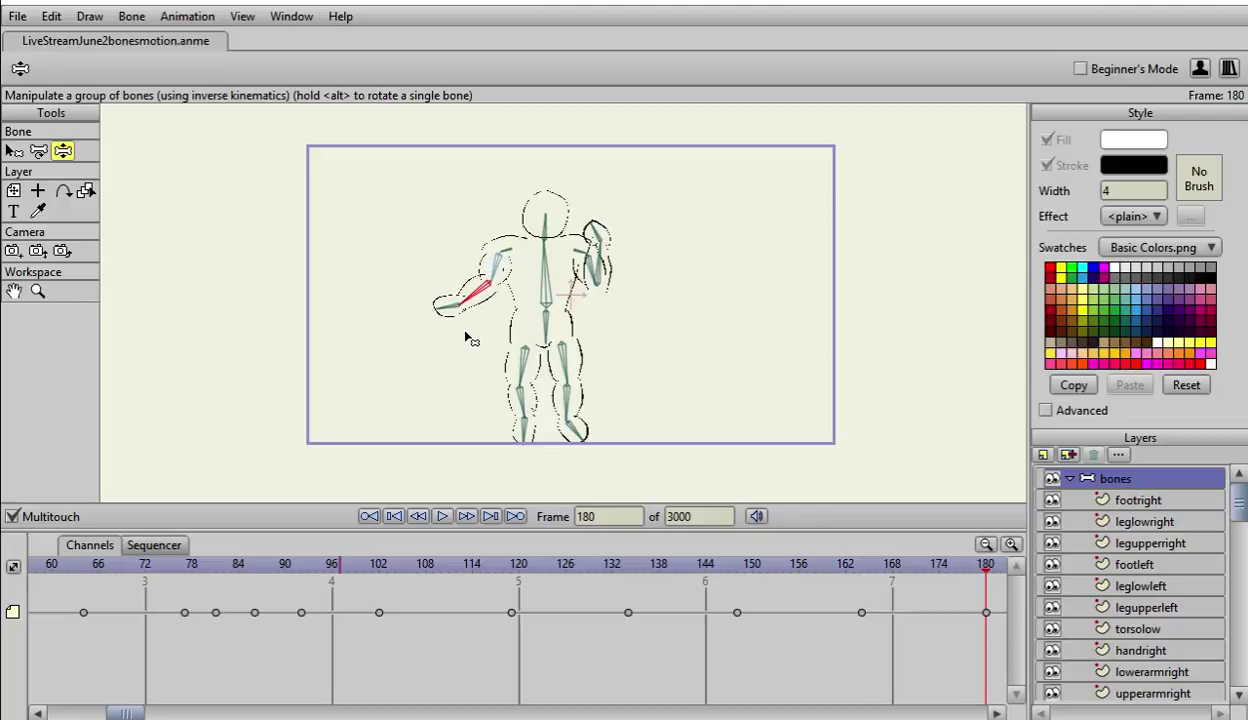
pyautogui.moveTo(498, 283); pyautogui.dragTo(502, 285)
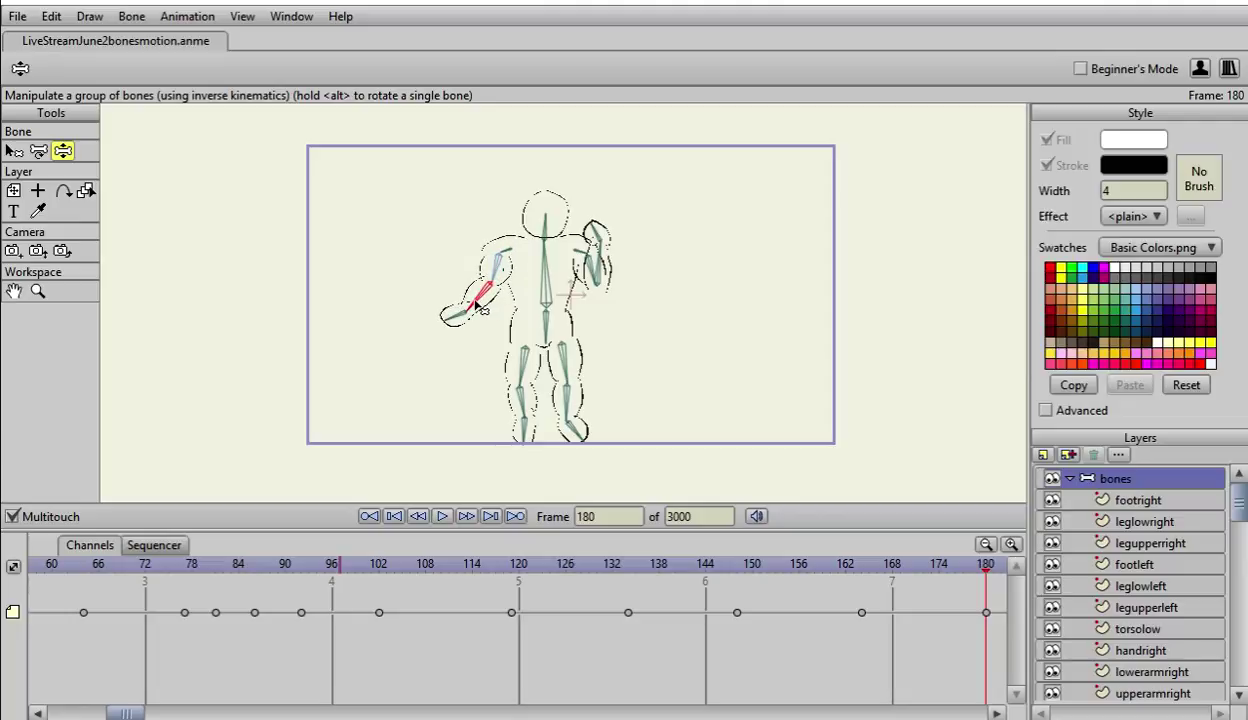
pyautogui.moveTo(477, 303); pyautogui.dragTo(482, 308)
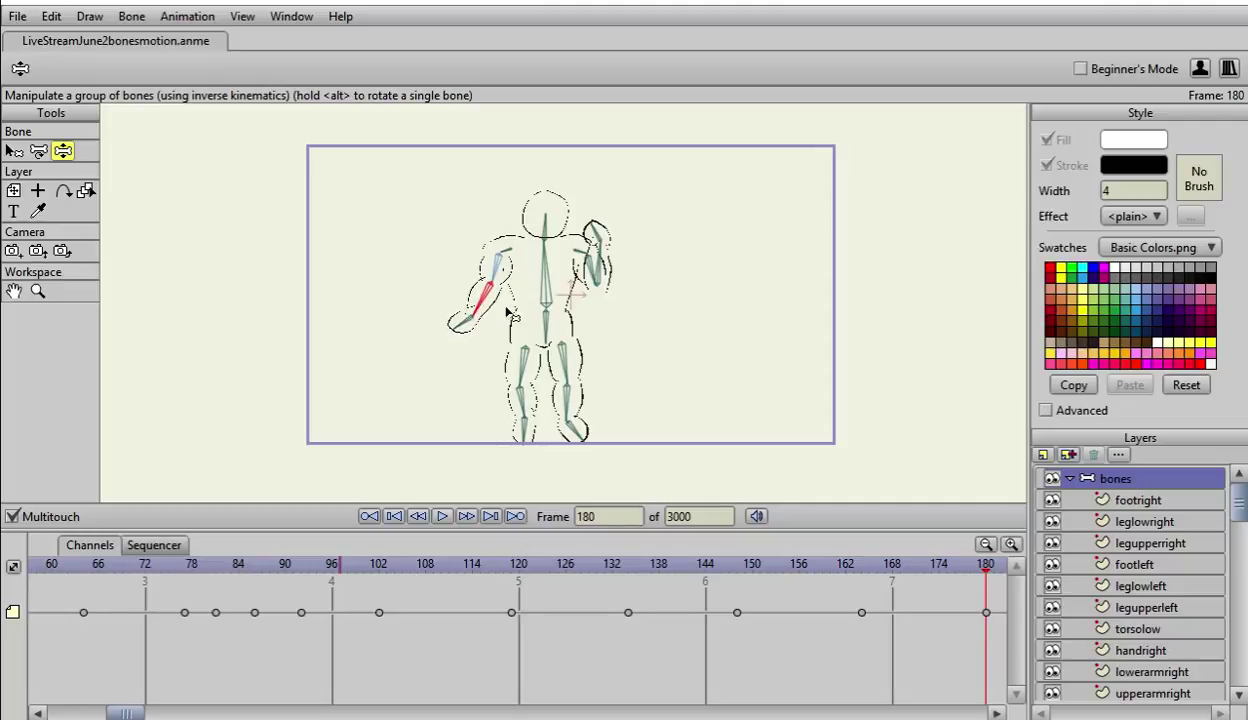
# Step: Key a new pose at frame 196 by folding the forearm on the viewer's left back up beside the shoulder
pyautogui.press('space')
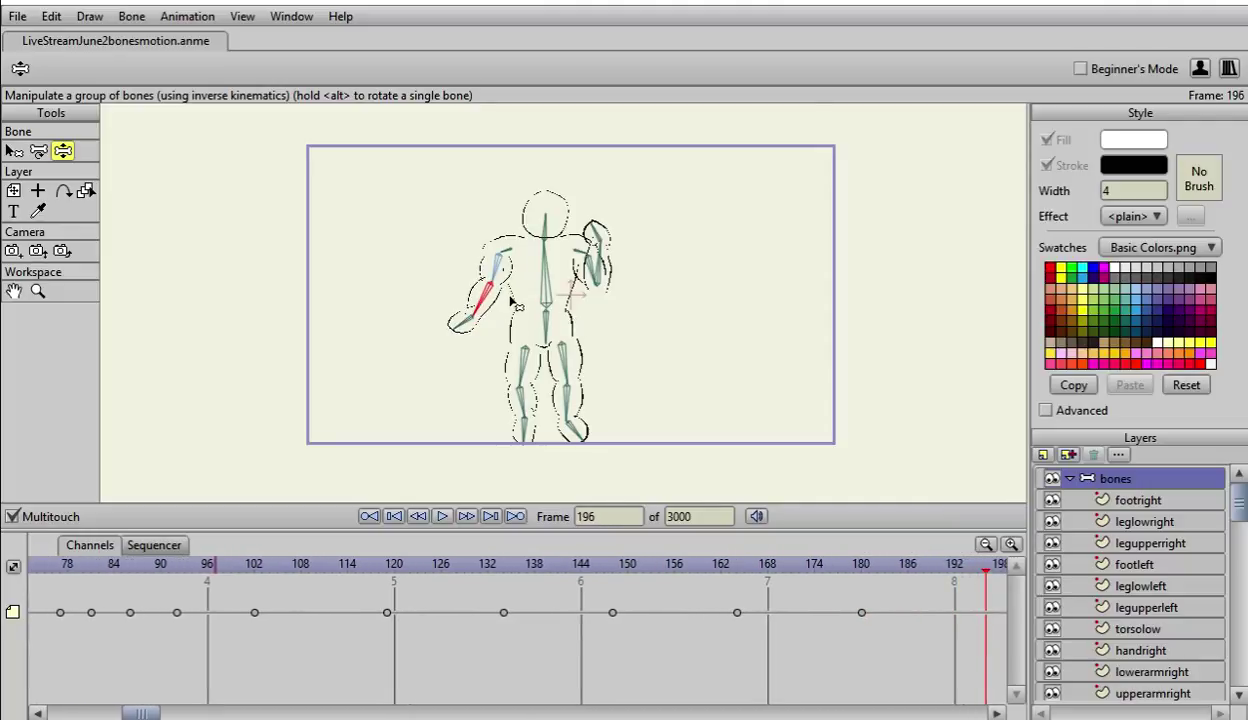
pyautogui.moveTo(481, 308); pyautogui.dragTo(501, 243)
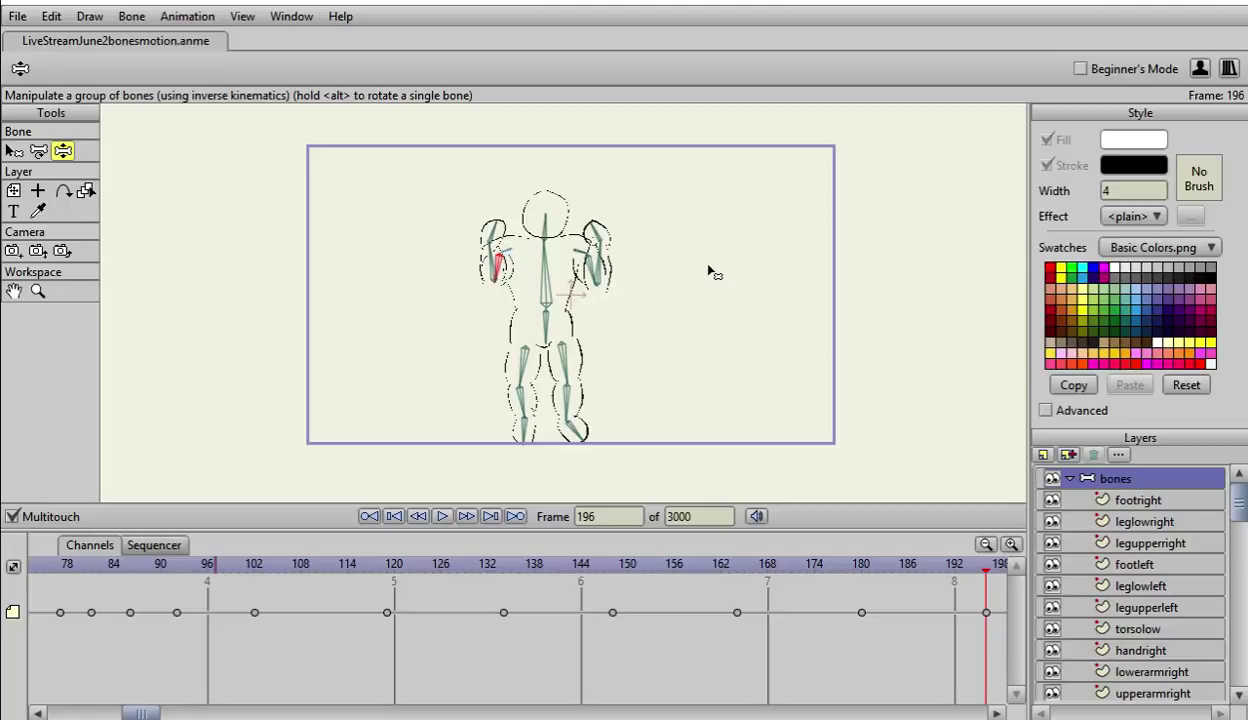
# Step: Step backward from frame 196 to frame 151 to examine how both forearms move between the latest keyed poses
pyautogui.press('Left')
pyautogui.press('Left')
pyautogui.press('Left')
pyautogui.press('Left')
pyautogui.press('Left')
pyautogui.press('Left')
pyautogui.press('Left')
pyautogui.press('Left')
pyautogui.press('Left')
pyautogui.press('Left')
pyautogui.press('Left')
pyautogui.press('Left')
pyautogui.press('Left')
pyautogui.press('Left')
pyautogui.press('Left')
pyautogui.press('Left')
pyautogui.press('Left')
pyautogui.press('Left')
pyautogui.press('Left')
pyautogui.press('Left')
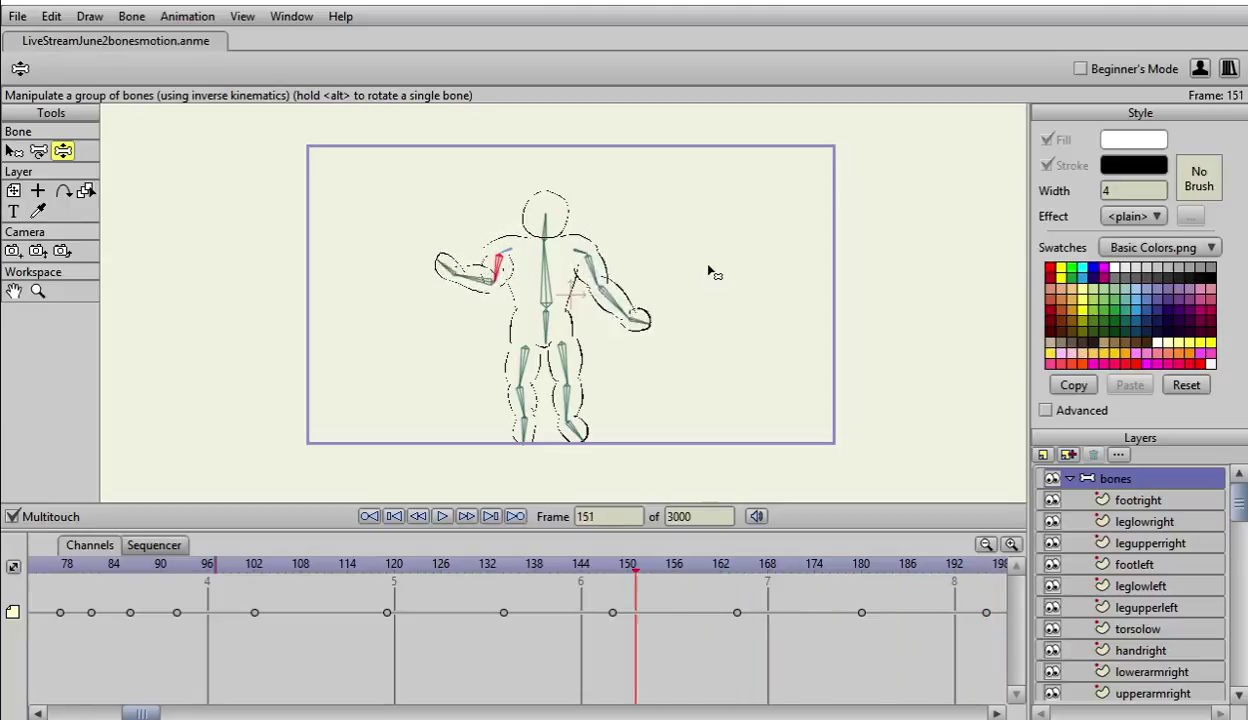
# Step: Step backward from frame 151 to frame 119 to examine the earlier forearm swing in reverse
pyautogui.press('Left')
pyautogui.press('Left')
pyautogui.press('Left')
pyautogui.press('Left')
pyautogui.press('Left')
pyautogui.press('Left')
pyautogui.press('Left')
pyautogui.press('Left')
pyautogui.press('Left')
pyautogui.press('Left')
pyautogui.press('Left')
pyautogui.press('Left')
pyautogui.press('Left')
pyautogui.press('Left')
pyautogui.press('Left')
pyautogui.press('Left')
pyautogui.press('Left')
pyautogui.press('Left')
pyautogui.press('Left')
pyautogui.press('Left')
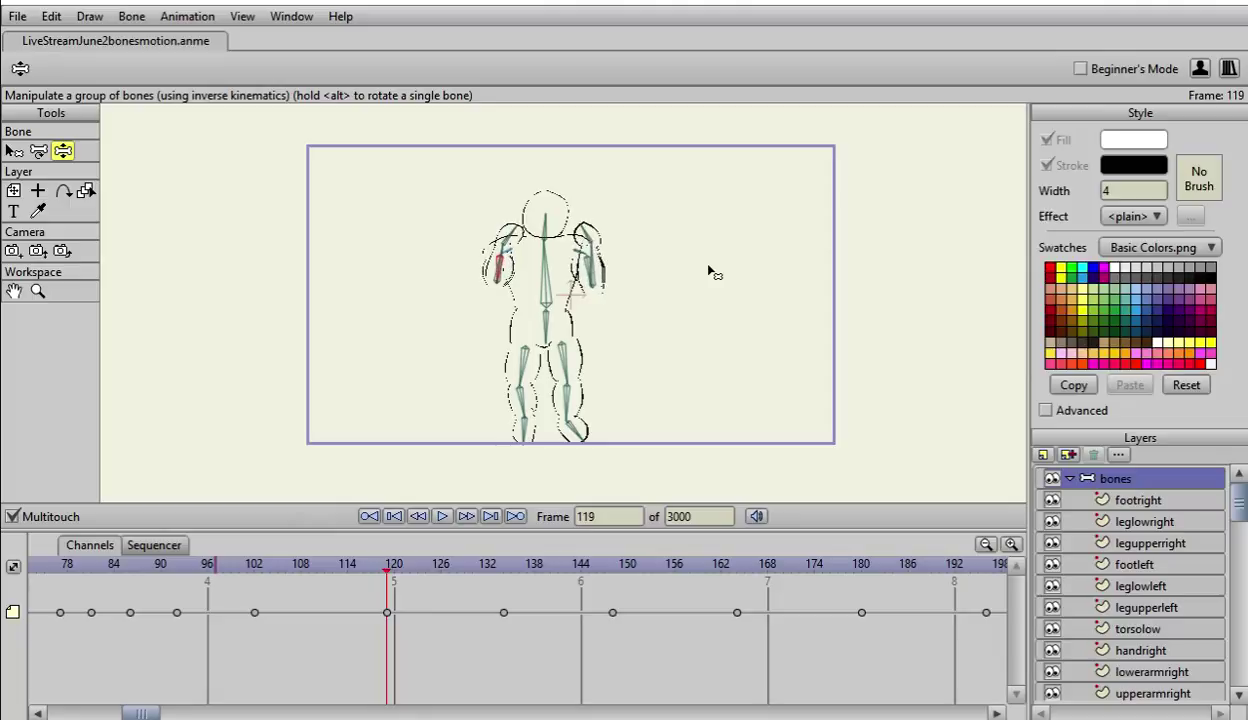
# Step: Step forward from frame 119 to frame 197 to examine both forearms' alternating swings through the latest keyed poses
pyautogui.press('Right')
pyautogui.press('Right')
pyautogui.press('Right')
pyautogui.press('Right')
pyautogui.press('Right')
pyautogui.press('Right')
pyautogui.press('Right')
pyautogui.press('Right')
pyautogui.press('Right')
pyautogui.press('Right')
pyautogui.press('Right')
pyautogui.press('Right')
pyautogui.press('Right')
pyautogui.press('Right')
pyautogui.press('Right')
pyautogui.press('Right')
pyautogui.press('Right')
pyautogui.press('Right')
pyautogui.press('Right')
pyautogui.press('Right')
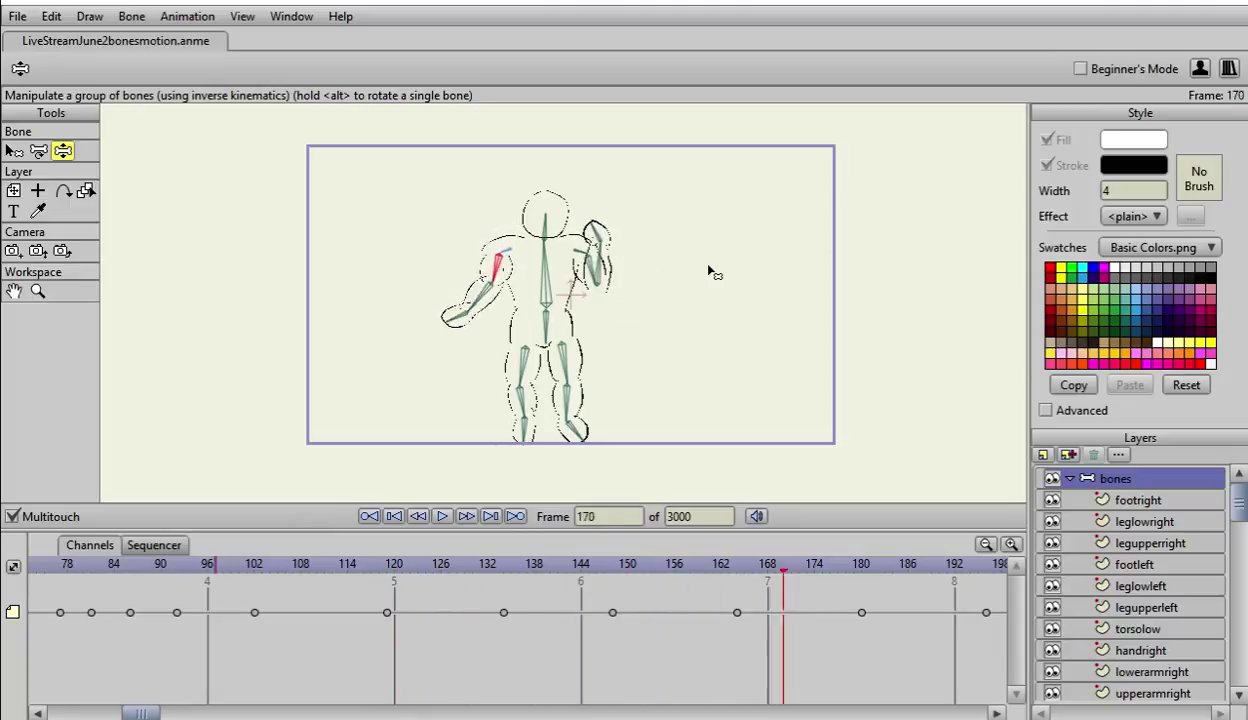
pyautogui.press('Right')
pyautogui.press('Right')
pyautogui.press('Right')
pyautogui.press('Right')
pyautogui.press('Right')
pyautogui.press('Right')
pyautogui.press('Right')
pyautogui.press('Right')
pyautogui.press('Right')
pyautogui.press('Right')
pyautogui.press('Right')
pyautogui.press('Right')
pyautogui.press('Right')
pyautogui.press('Right')
pyautogui.press('Right')
pyautogui.press('Right')
pyautogui.press('Right')
pyautogui.press('Right')
pyautogui.press('Right')
pyautogui.press('Right')
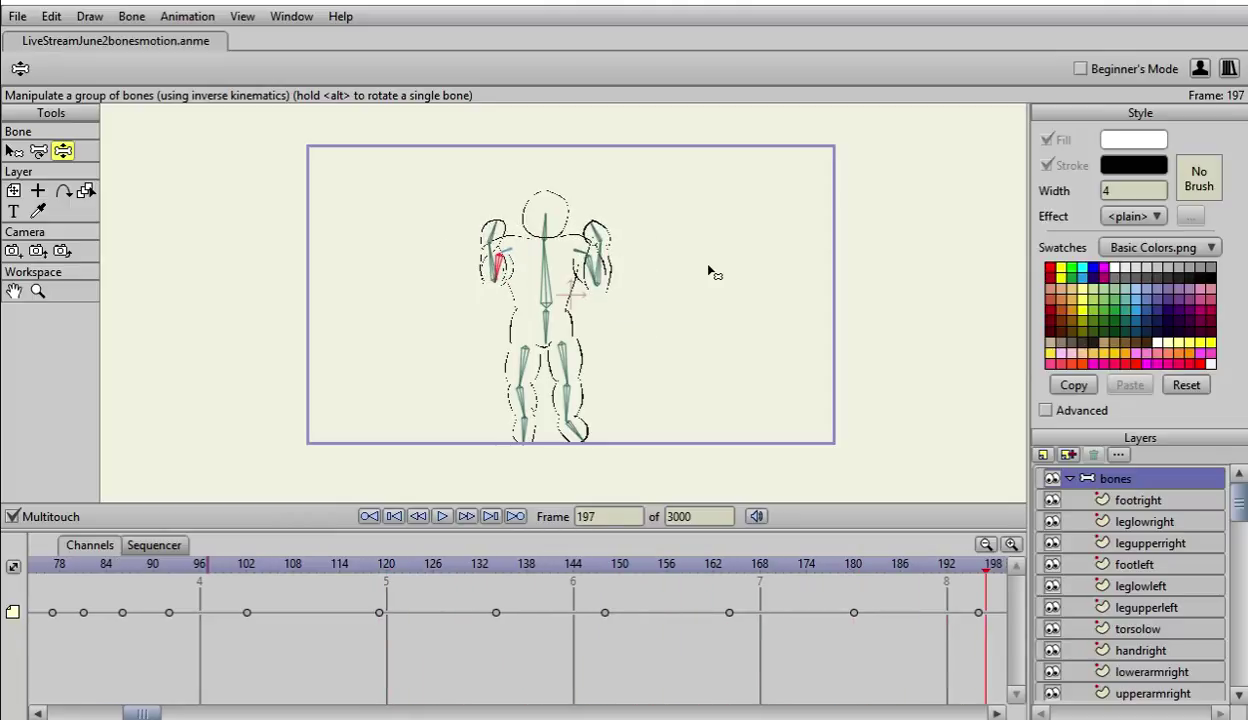
# Step: Step backward from frame 197 to frame 102 to examine the arm motion in reverse back to the raised-arms pose
pyautogui.press('Left')
pyautogui.press('Left')
pyautogui.press('Left')
pyautogui.press('Left')
pyautogui.press('Left')
pyautogui.press('Left')
pyautogui.press('Left')
pyautogui.press('Left')
pyautogui.press('Left')
pyautogui.press('Left')
pyautogui.press('Left')
pyautogui.press('Left')
pyautogui.press('Left')
pyautogui.press('Left')
pyautogui.press('Left')
pyautogui.press('Left')
pyautogui.press('Left')
pyautogui.press('Left')
pyautogui.press('Left')
pyautogui.press('Left')
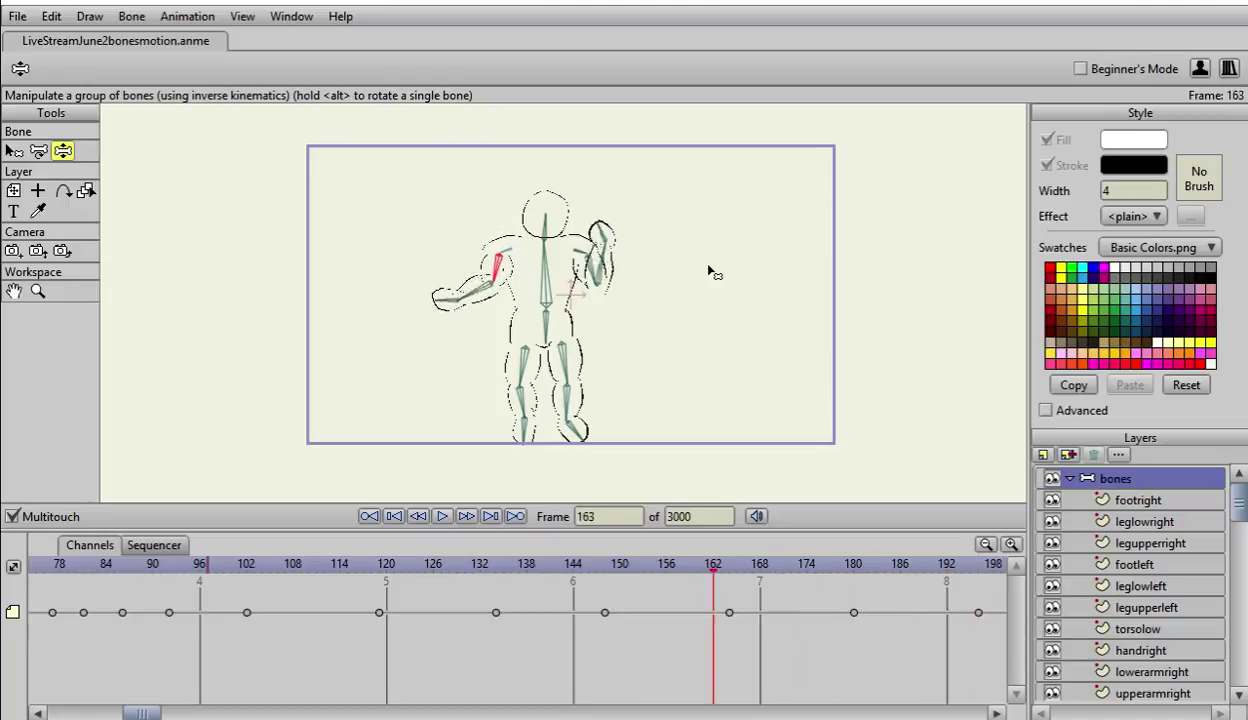
pyautogui.press('Left')
pyautogui.press('Left')
pyautogui.press('Left')
pyautogui.press('Left')
pyautogui.press('Left')
pyautogui.press('Left')
pyautogui.press('Left')
pyautogui.press('Left')
pyautogui.press('Left')
pyautogui.press('Left')
pyautogui.press('Left')
pyautogui.press('Left')
pyautogui.press('Left')
pyautogui.press('Left')
pyautogui.press('Left')
pyautogui.press('Left')
pyautogui.press('Left')
pyautogui.press('Left')
pyautogui.press('Left')
pyautogui.press('Left')
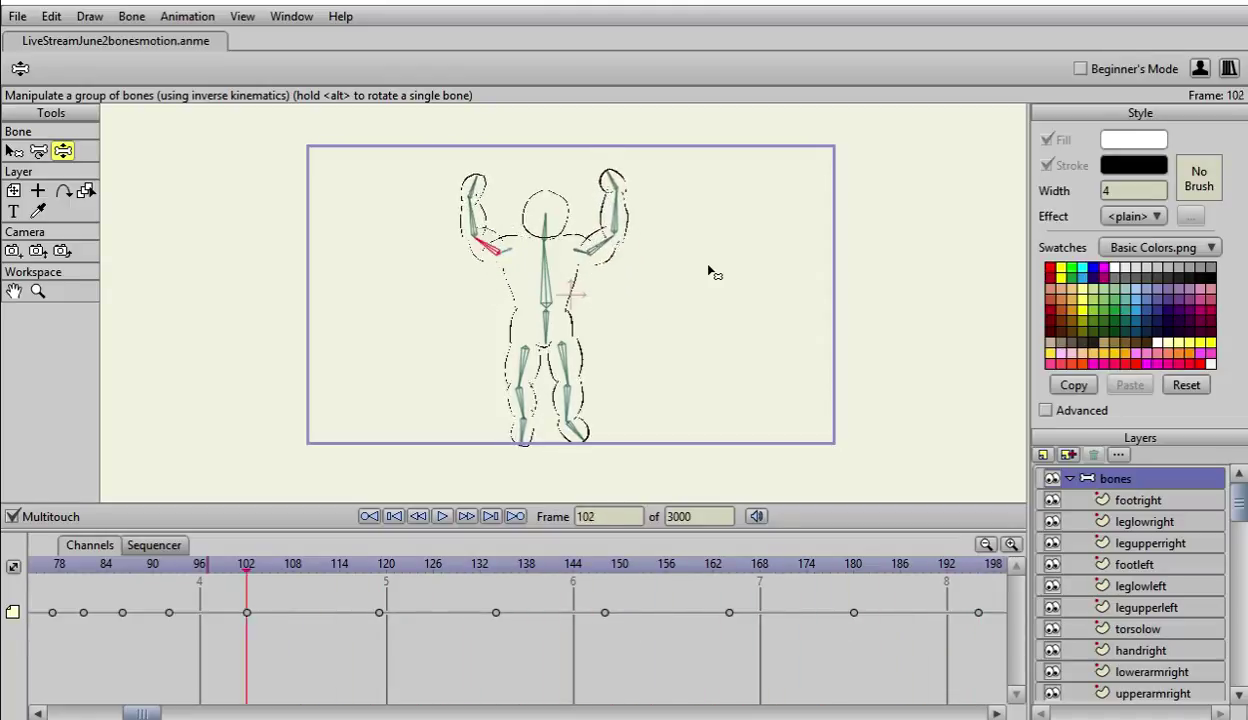
# Step: Step forward from frame 102 to frame 203 to examine the complete arm sequence past the last keyed pose
pyautogui.press('Right')
pyautogui.press('Right')
pyautogui.press('Right')
pyautogui.press('Right')
pyautogui.press('Right')
pyautogui.press('Right')
pyautogui.press('Right')
pyautogui.press('Right')
pyautogui.press('Right')
pyautogui.press('Right')
pyautogui.press('Right')
pyautogui.press('Right')
pyautogui.press('Right')
pyautogui.press('Right')
pyautogui.press('Right')
pyautogui.press('Right')
pyautogui.press('Right')
pyautogui.press('Right')
pyautogui.press('Right')
pyautogui.press('Right')
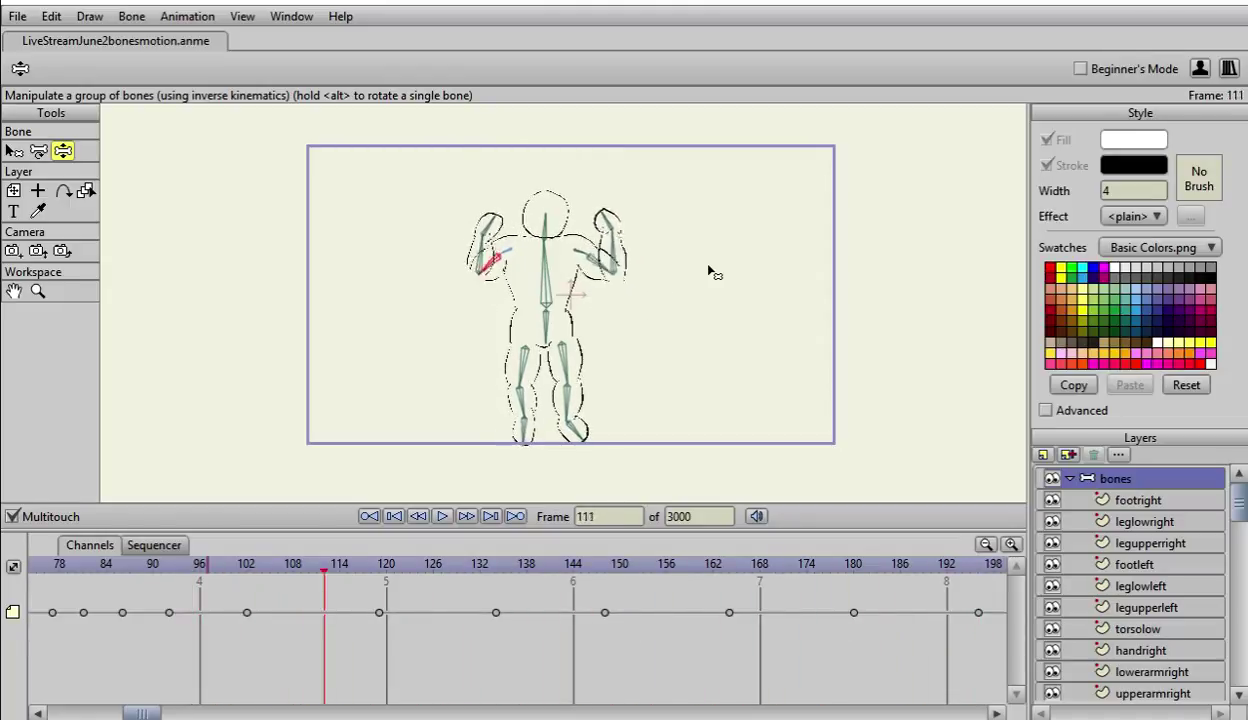
pyautogui.press('Right')
pyautogui.press('Right')
pyautogui.press('Right')
pyautogui.press('Right')
pyautogui.press('Right')
pyautogui.press('Right')
pyautogui.press('Right')
pyautogui.press('Right')
pyautogui.press('Right')
pyautogui.press('Right')
pyautogui.press('Right')
pyautogui.press('Right')
pyautogui.press('Right')
pyautogui.press('Right')
pyautogui.press('Right')
pyautogui.press('Right')
pyautogui.press('Right')
pyautogui.press('Right')
pyautogui.press('Right')
pyautogui.press('Right')
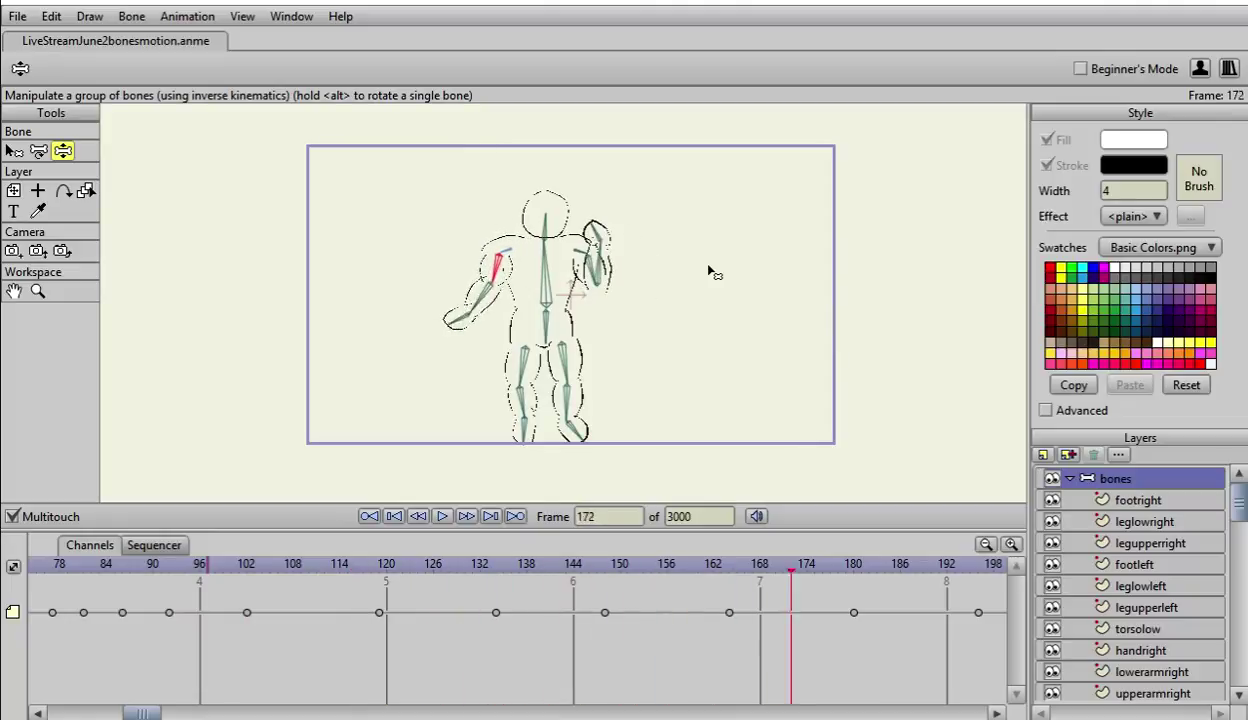
pyautogui.press('Right')
pyautogui.press('Right')
pyautogui.press('Right')
pyautogui.press('Right')
pyautogui.press('Right')
pyautogui.press('Right')
pyautogui.press('Right')
pyautogui.press('Right')
pyautogui.press('Right')
pyautogui.press('Right')
pyautogui.press('Right')
pyautogui.press('Right')
pyautogui.press('Right')
pyautogui.press('Right')
pyautogui.press('Right')
pyautogui.press('Right')
pyautogui.press('Right')
pyautogui.press('Right')
pyautogui.press('Right')
pyautogui.press('Right')
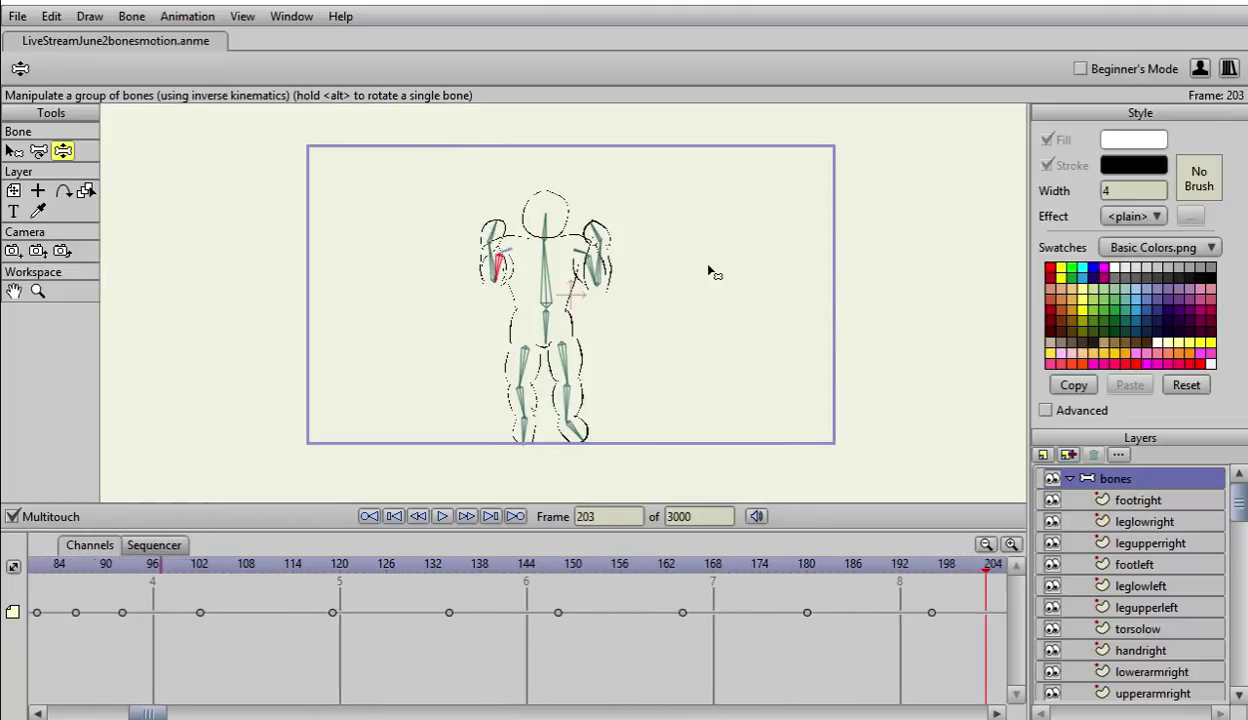
# Step: Advance to frame 211 and swing the raised upper arm on the character's right-hand side of the canvas slightly inward
pyautogui.press('Right')
pyautogui.press('Right')
pyautogui.press('Right')
pyautogui.press('Right')
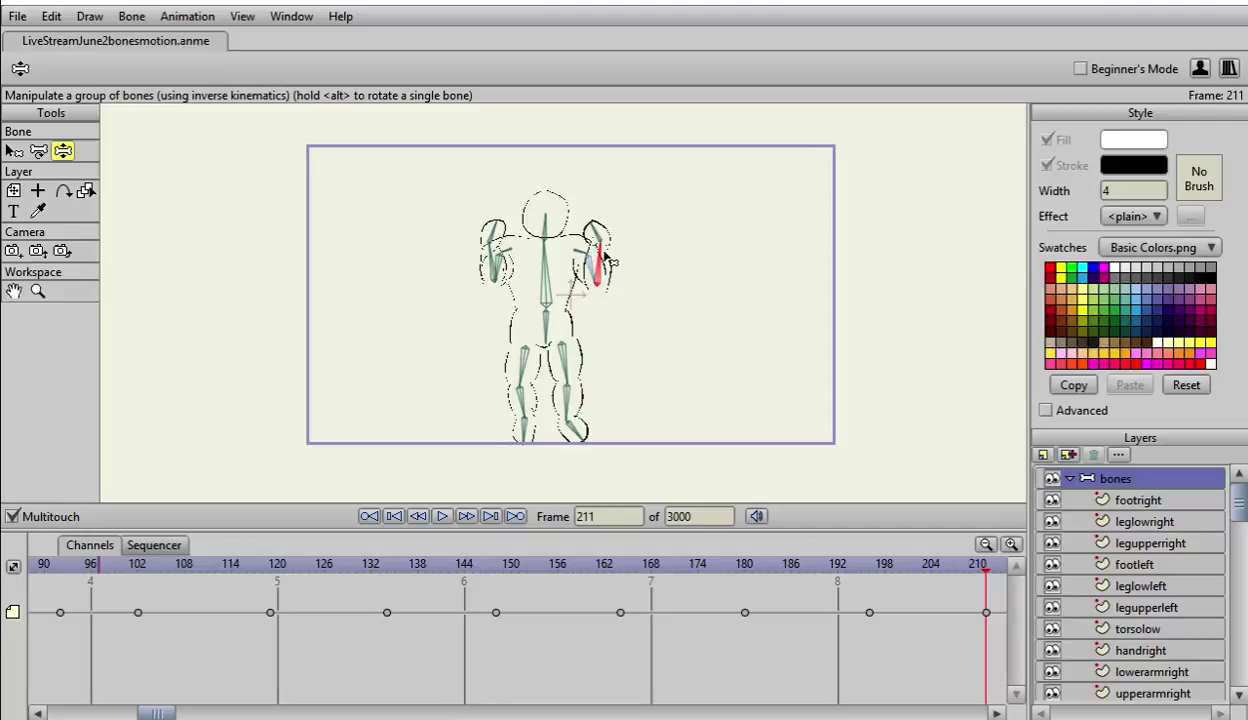
pyautogui.moveTo(607, 257); pyautogui.dragTo(607, 263)
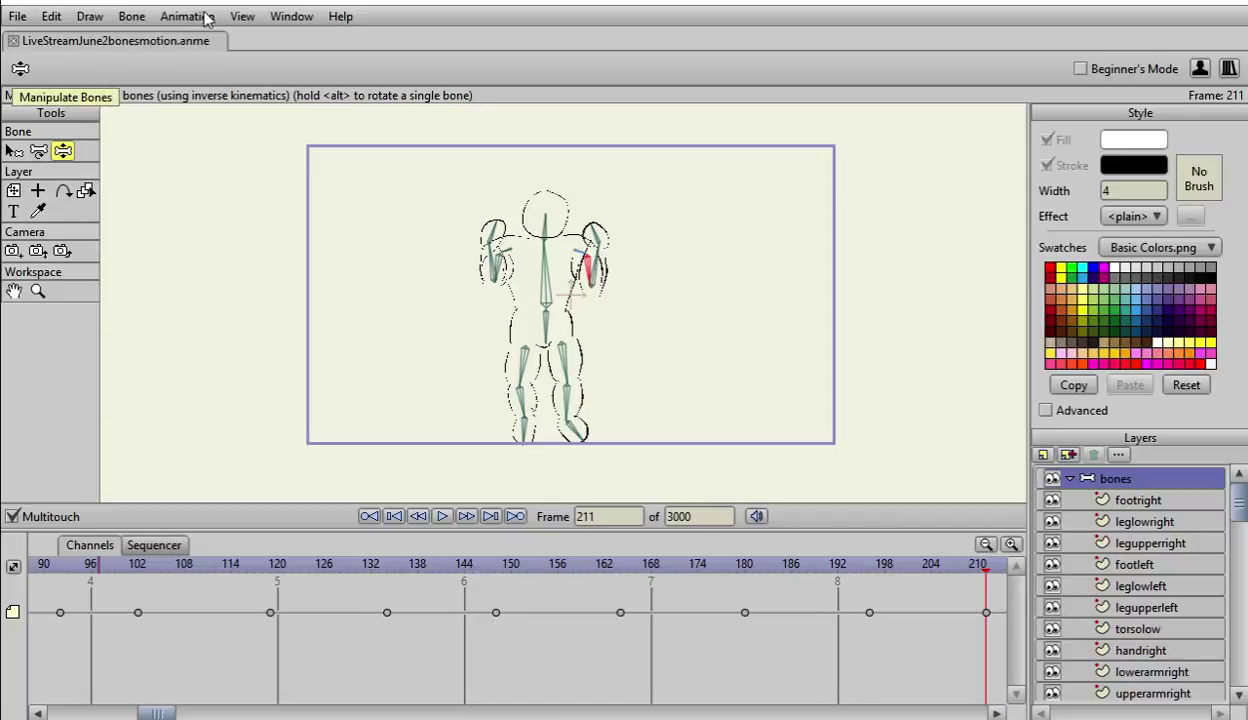
# Step: Enable angle constraints on the selected upper-arm bone B14 and return to manipulating bones
pyautogui.click(13, 151)
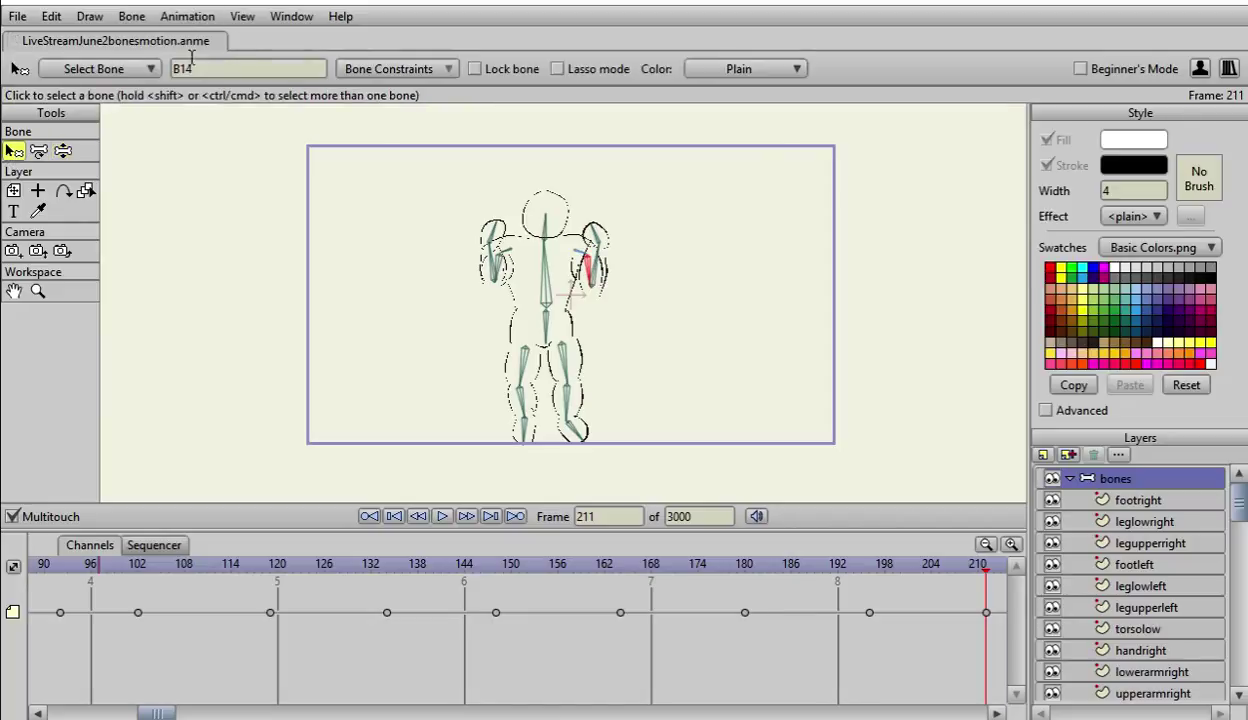
pyautogui.click(348, 69)
pyautogui.click(351, 98)
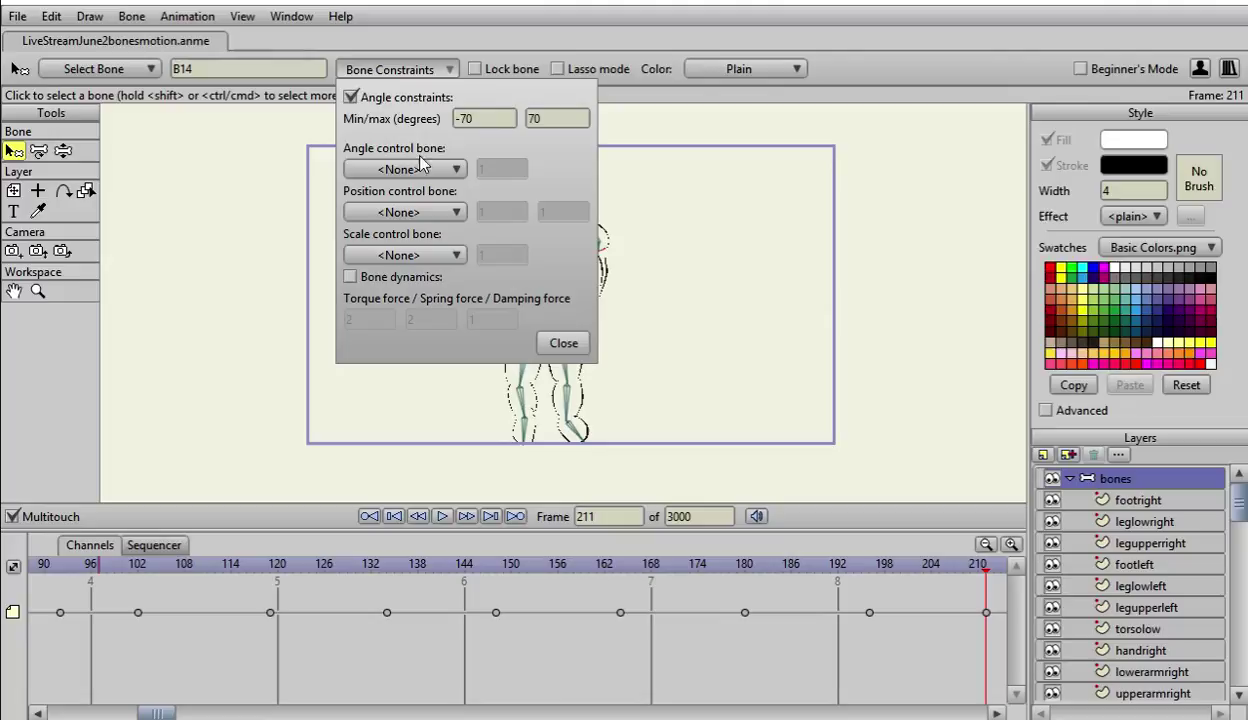
pyautogui.click(563, 343)
pyautogui.click(63, 152)
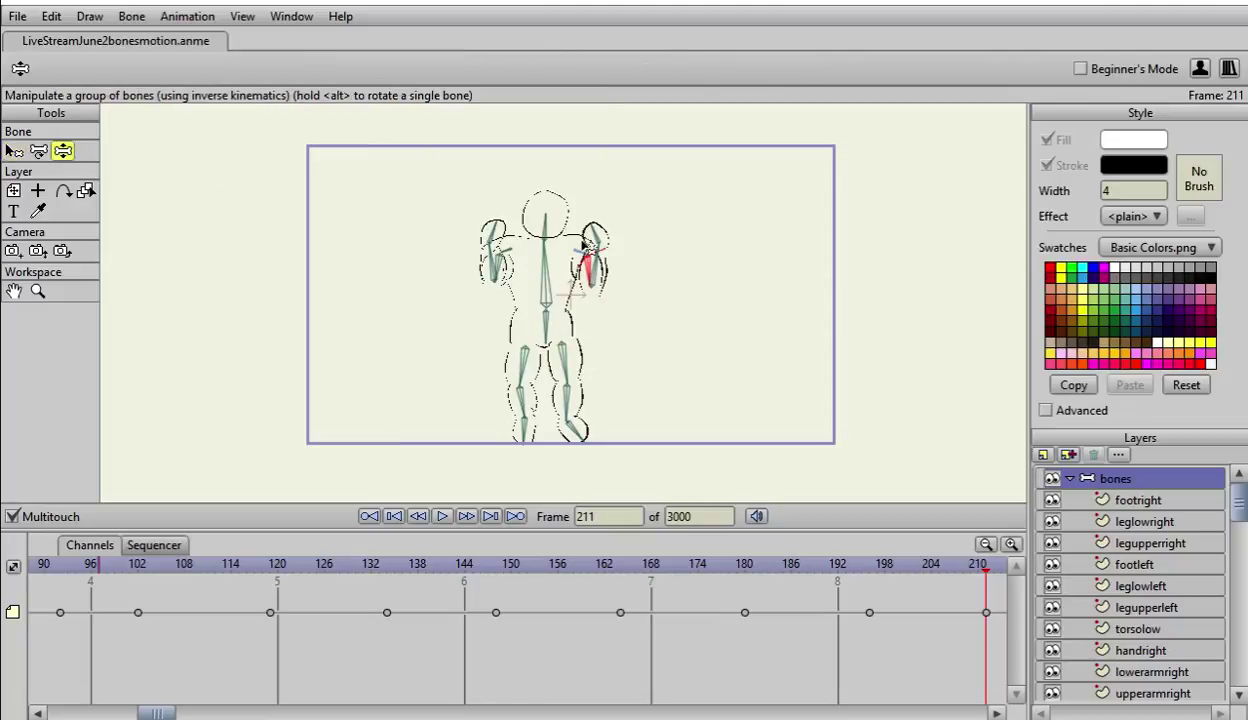
# Step: Pose the same arm's forearm hanging down at frame 211 and bent back up beside the shoulder at frame 234
pyautogui.moveTo(601, 268); pyautogui.dragTo(618, 362)
pyautogui.press('space')
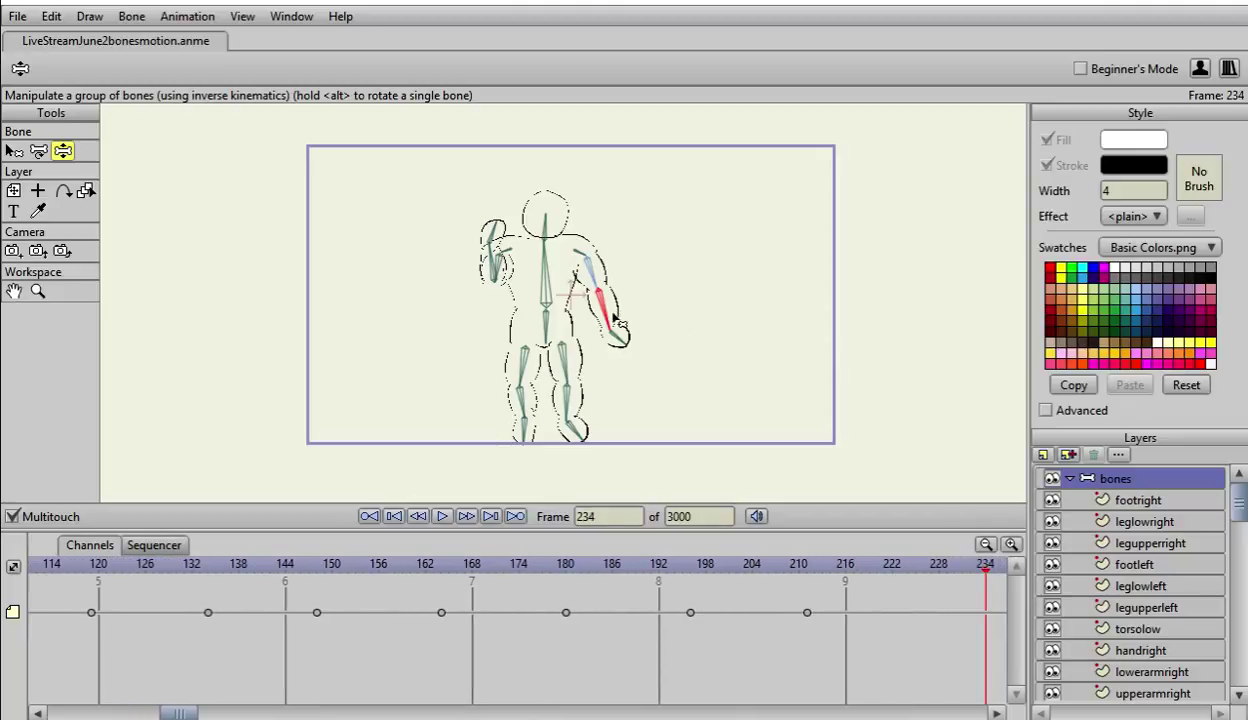
pyautogui.moveTo(609, 327)
pyautogui.mouseDown()
pyautogui.moveTo(609, 233)
pyautogui.moveTo(596, 218)
pyautogui.mouseUp()
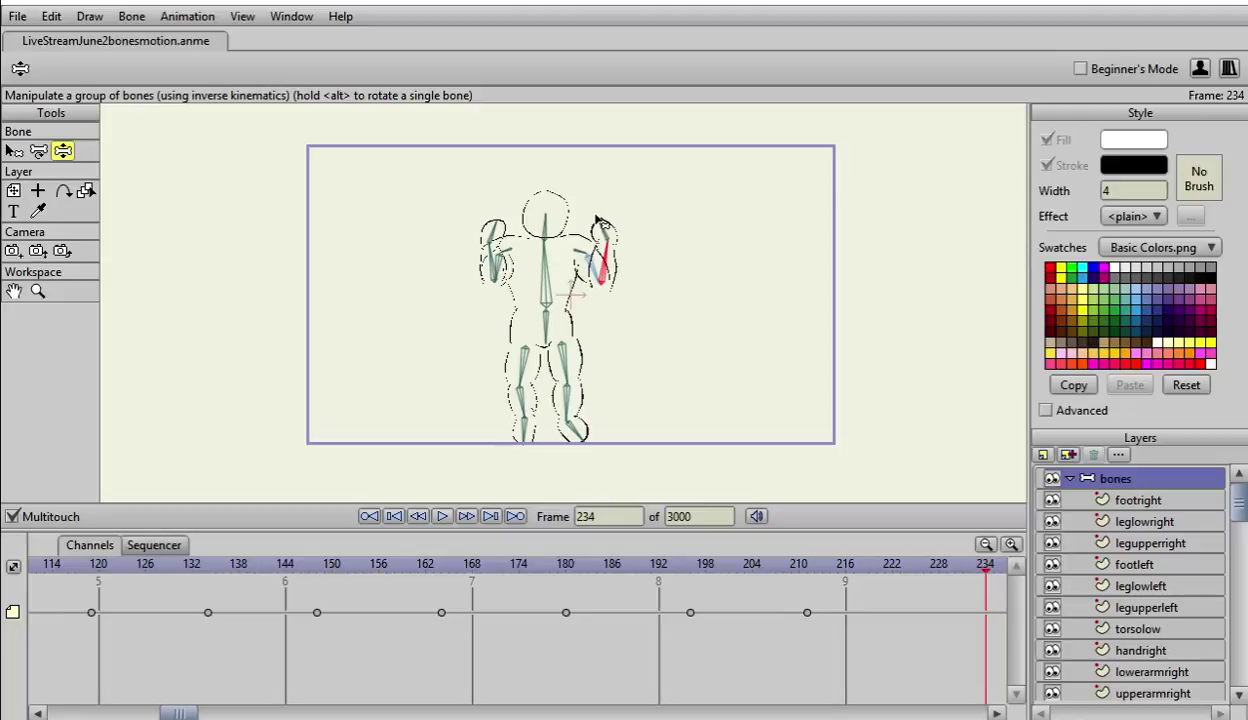
# Step: Step backward from frame 234 to frame 187 to examine the new forearm drop and raise in reverse
pyautogui.press('Left')
pyautogui.press('Left')
pyautogui.press('Left')
pyautogui.press('Left')
pyautogui.press('Left')
pyautogui.press('Left')
pyautogui.press('Left')
pyautogui.press('Left')
pyautogui.press('Left')
pyautogui.press('Left')
pyautogui.press('Left')
pyautogui.press('Left')
pyautogui.press('Left')
pyautogui.press('Left')
pyautogui.press('Left')
pyautogui.press('Left')
pyautogui.press('Left')
pyautogui.press('Left')
pyautogui.press('Left')
pyautogui.press('Left')
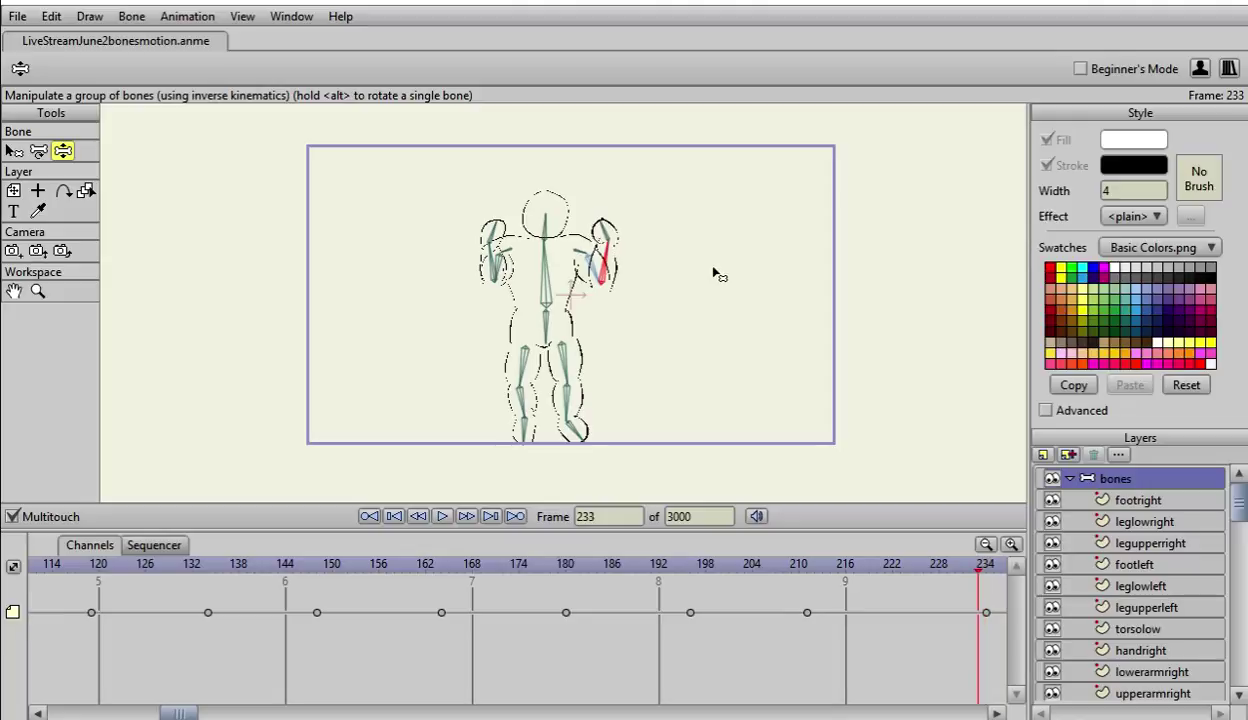
pyautogui.press('Left')
pyautogui.press('Left')
pyautogui.press('Left')
pyautogui.press('Left')
pyautogui.press('Left')
pyautogui.press('Left')
pyautogui.press('Left')
pyautogui.press('Left')
pyautogui.press('Left')
pyautogui.press('Left')
pyautogui.press('Left')
pyautogui.press('Left')
pyautogui.press('Left')
pyautogui.press('Left')
pyautogui.press('Left')
pyautogui.press('Left')
pyautogui.press('Left')
pyautogui.press('Left')
pyautogui.press('Left')
pyautogui.press('Left')
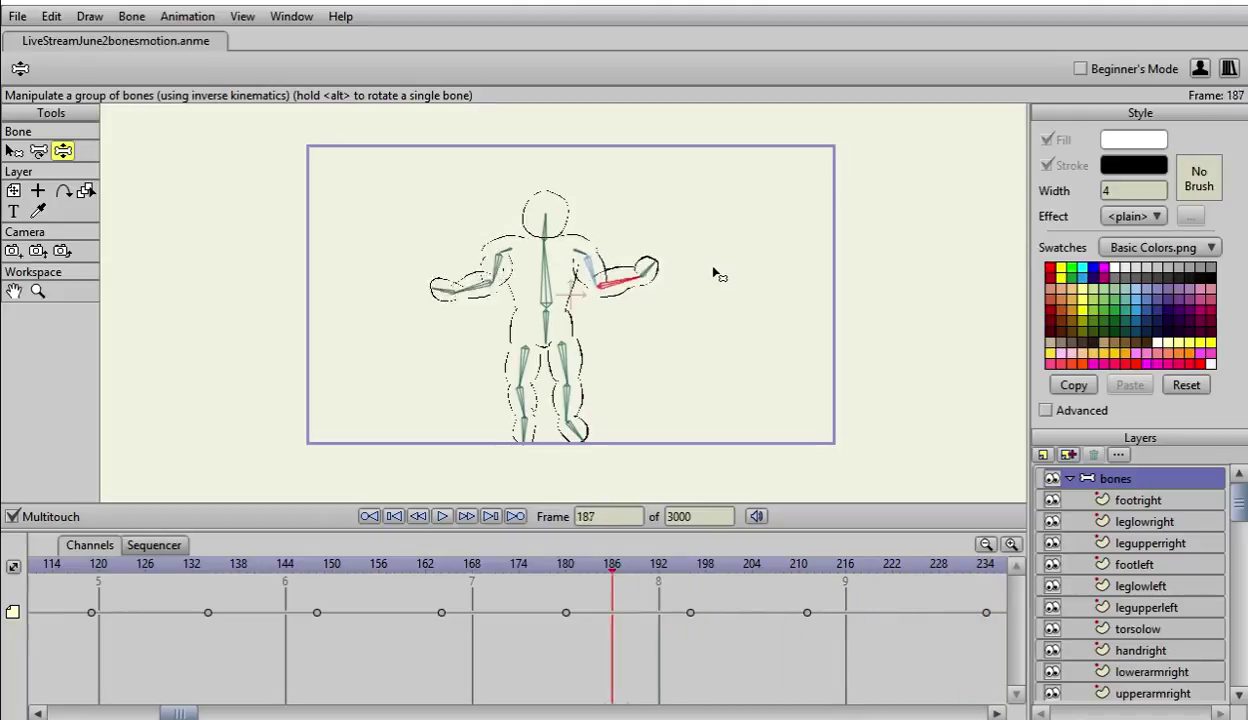
# Step: Step through the animation between frames 126 and 237 to examine the existing arm motion of the figure
pyautogui.press('Left')
pyautogui.press('Left')
pyautogui.press('Left')
pyautogui.press('Left')
pyautogui.press('Left')
pyautogui.press('Left')
pyautogui.press('Left')
pyautogui.press('Left')
pyautogui.press('Left')
pyautogui.press('Left')
pyautogui.press('Left')
pyautogui.press('Left')
pyautogui.press('Left')
pyautogui.press('Left')
pyautogui.press('Left')
pyautogui.press('Left')
pyautogui.press('Left')
pyautogui.press('Left')
pyautogui.press('Left')
pyautogui.press('Left')
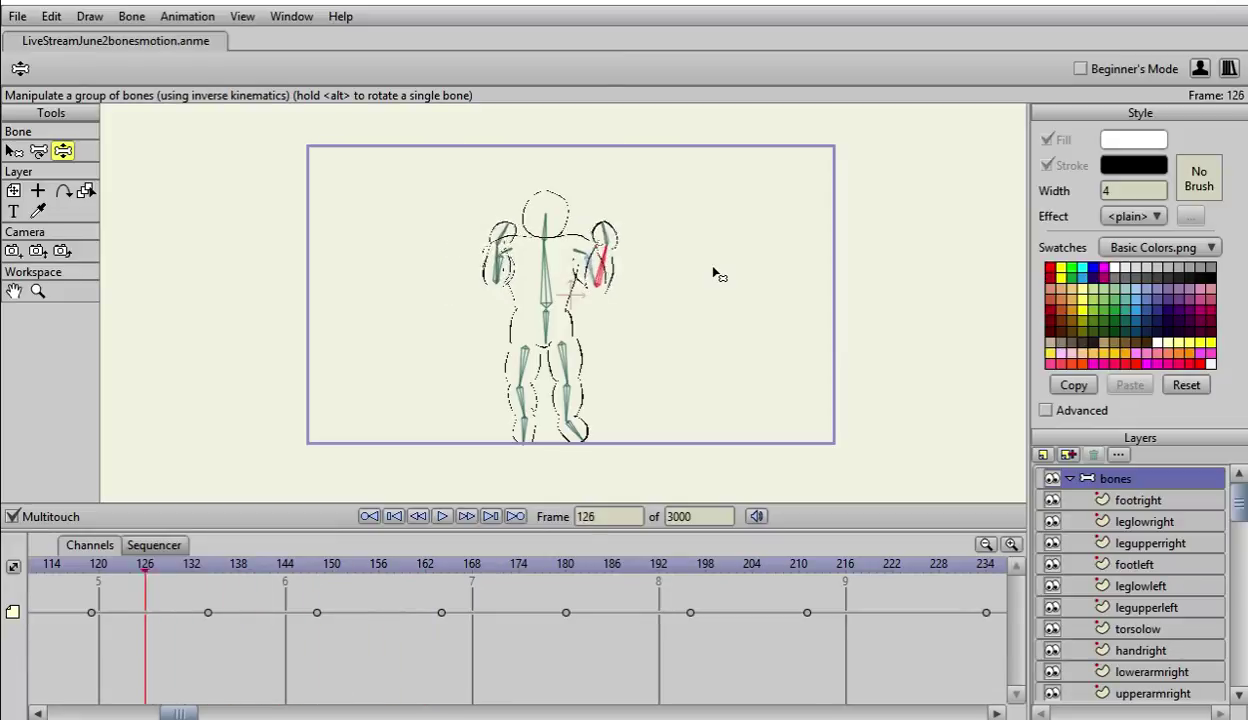
pyautogui.press('Right')
pyautogui.press('Right')
pyautogui.press('Right')
pyautogui.press('Right')
pyautogui.press('Right')
pyautogui.press('Right')
pyautogui.press('Right')
pyautogui.press('Right')
pyautogui.press('Right')
pyautogui.press('Right')
pyautogui.press('Right')
pyautogui.press('Right')
pyautogui.press('Right')
pyautogui.press('Right')
pyautogui.press('Right')
pyautogui.press('Right')
pyautogui.press('Right')
pyautogui.press('Right')
pyautogui.press('Right')
pyautogui.press('Right')
pyautogui.press('Right')
pyautogui.press('Right')
pyautogui.press('Right')
pyautogui.press('Right')
pyautogui.press('Right')
pyautogui.press('Right')
pyautogui.press('Right')
pyautogui.press('Right')
pyautogui.press('Right')
pyautogui.press('Right')
pyautogui.press('Right')
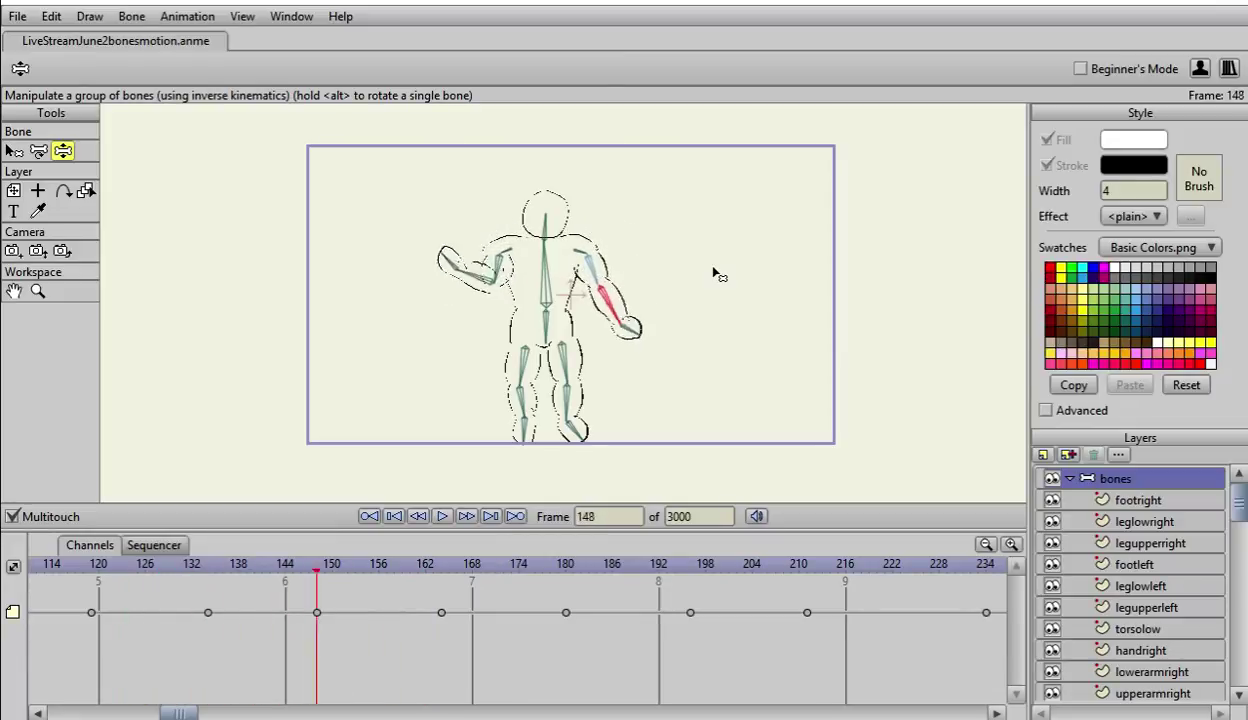
pyautogui.press('Right')
pyautogui.press('Right')
pyautogui.press('Right')
pyautogui.press('Right')
pyautogui.press('Right')
pyautogui.press('Right')
pyautogui.press('Right')
pyautogui.press('Right')
pyautogui.press('Right')
pyautogui.press('Right')
pyautogui.press('Right')
pyautogui.press('Right')
pyautogui.press('Right')
pyautogui.press('Right')
pyautogui.press('Right')
pyautogui.press('Right')
pyautogui.press('Right')
pyautogui.press('Right')
pyautogui.press('Right')
pyautogui.press('Right')
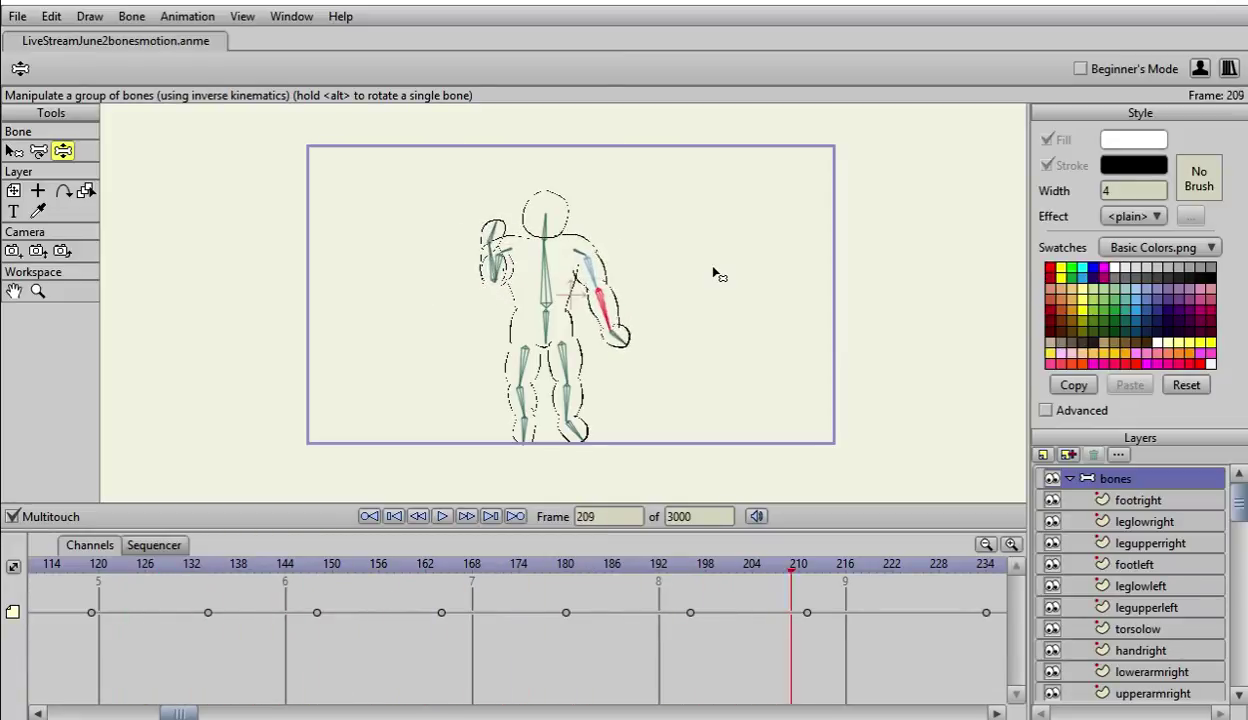
pyautogui.press('Right')
pyautogui.press('Right')
pyautogui.press('Right')
pyautogui.press('Right')
pyautogui.press('Right')
pyautogui.press('Right')
pyautogui.press('Right')
pyautogui.press('Right')
pyautogui.press('Right')
pyautogui.press('Right')
pyautogui.press('Right')
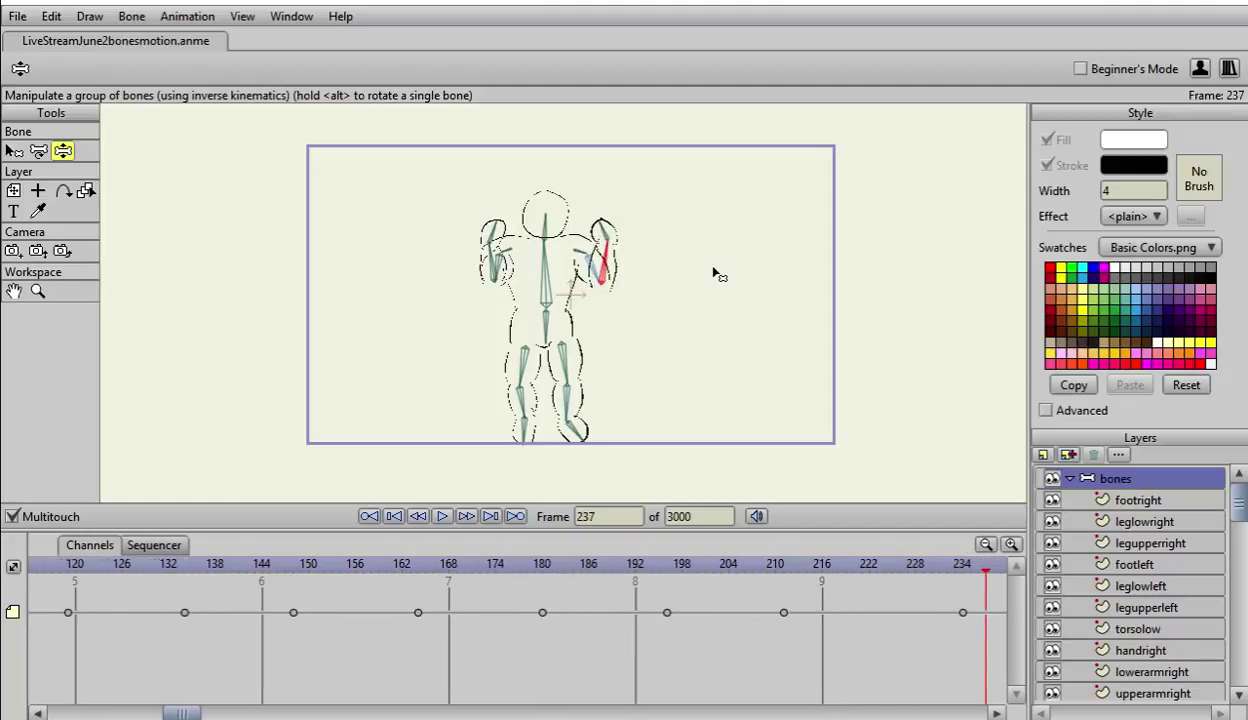
# Step: At frame 239, key the raised pose of the arm at the figure's left side by slightly nudging its forearm bone outward
pyautogui.press('Left')
pyautogui.press('Left')
pyautogui.press('Left')
pyautogui.press('Left')
pyautogui.press('Left')
pyautogui.press('Left')
pyautogui.press('Left')
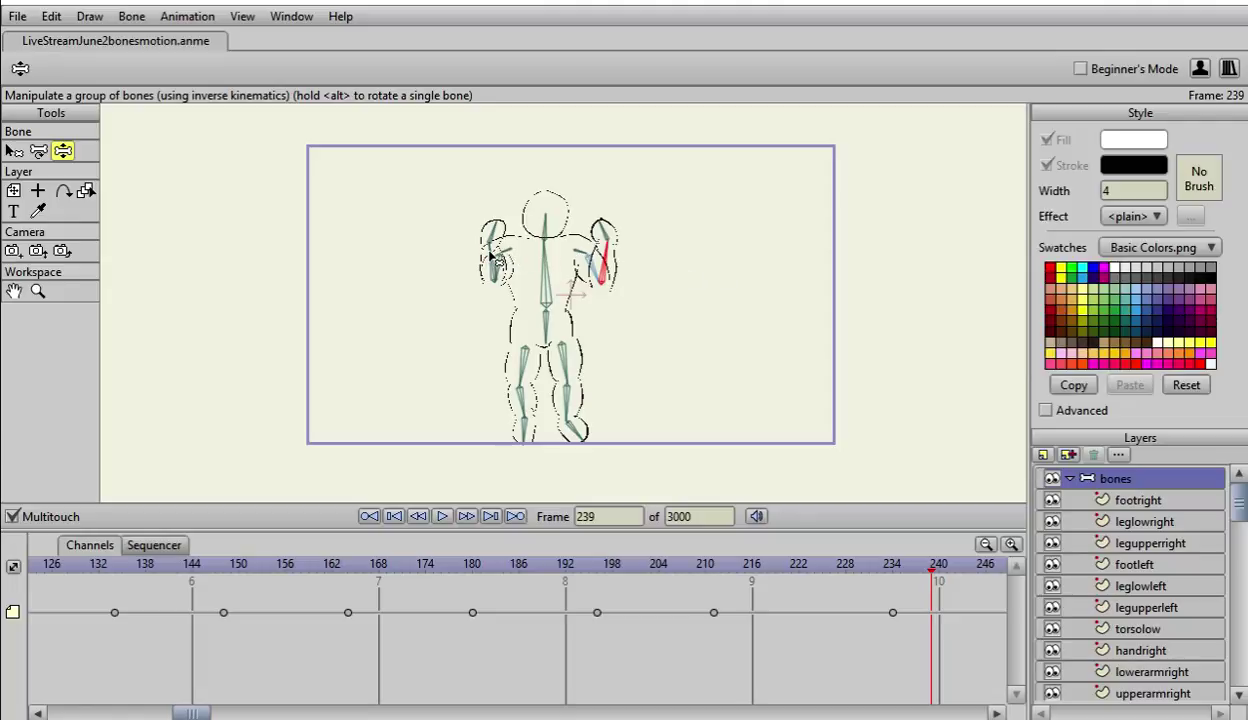
pyautogui.moveTo(491, 257); pyautogui.dragTo(488, 256)
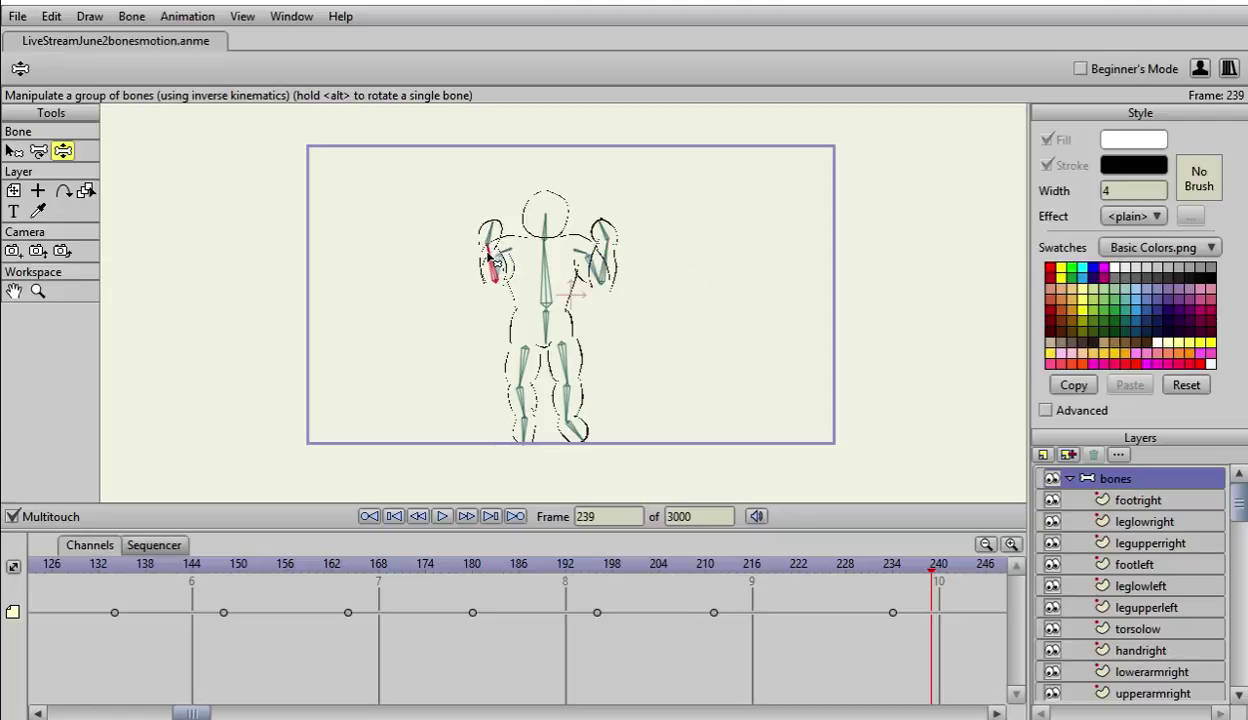
# Step: At frame 263, swing the forearm at the figure's left side down so the arm hangs beside the torso
pyautogui.press('Right')
pyautogui.press('Right')
pyautogui.press('Right')
pyautogui.press('Right')
pyautogui.press('Right')
pyautogui.press('Right')
pyautogui.press('Right')
pyautogui.press('Right')
pyautogui.press('Right')
pyautogui.press('Right')
pyautogui.press('Right')
pyautogui.press('Right')
pyautogui.press('Right')
pyautogui.press('Right')
pyautogui.press('Right')
pyautogui.press('Right')
pyautogui.press('Right')
pyautogui.press('Right')
pyautogui.press('Right')
pyautogui.press('Right')
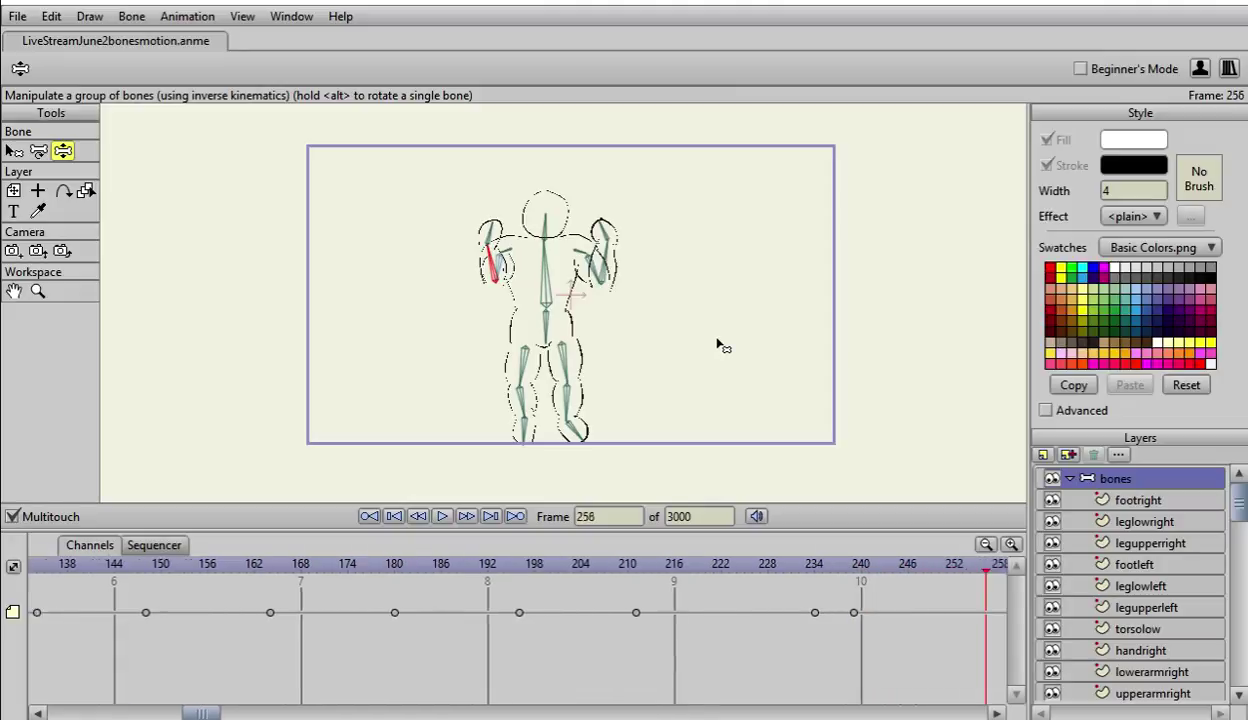
pyautogui.press('Right')
pyautogui.press('Right')
pyautogui.press('Right')
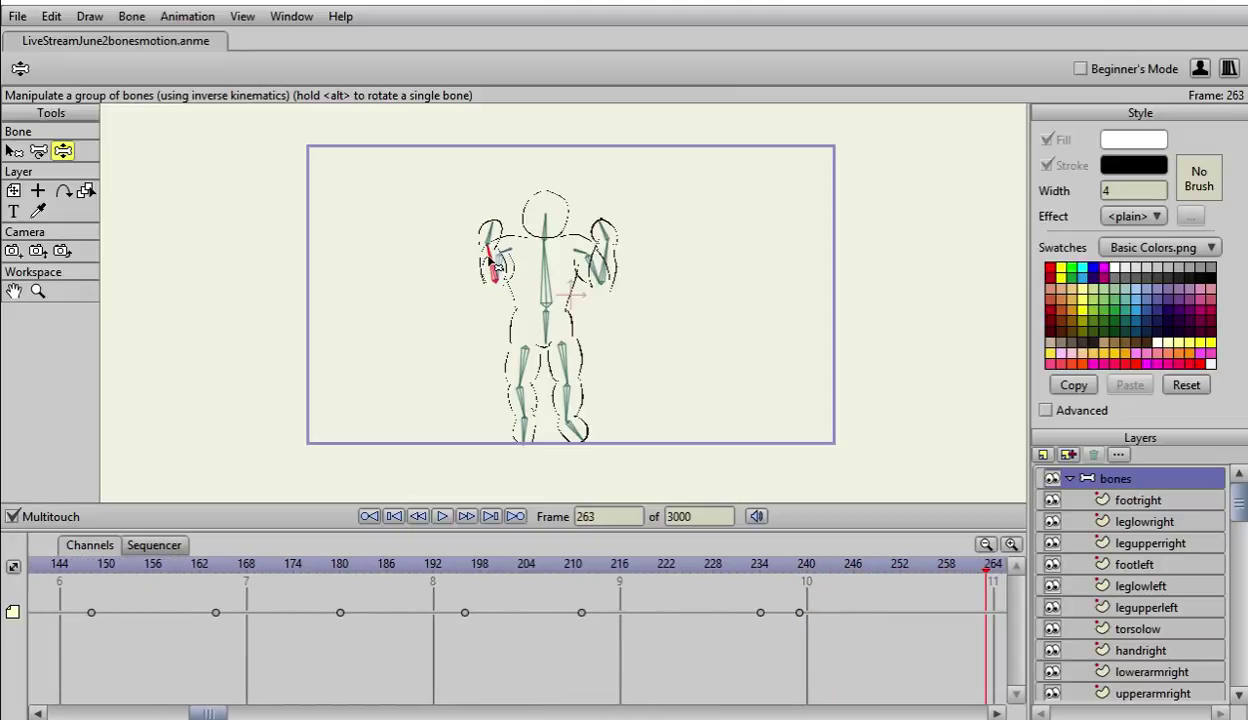
pyautogui.press('Left')
pyautogui.press('Left')
pyautogui.press('Left')
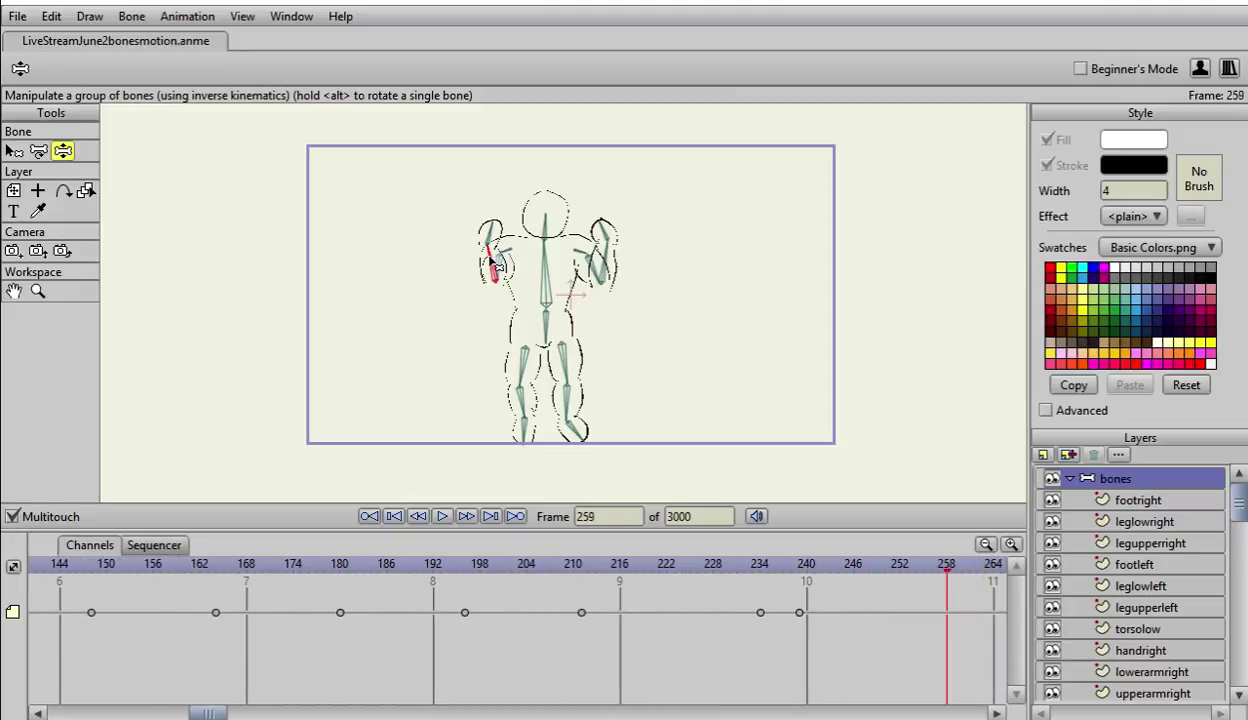
pyautogui.press('Right')
pyautogui.press('Right')
pyautogui.press('Right')
pyautogui.press('Right')
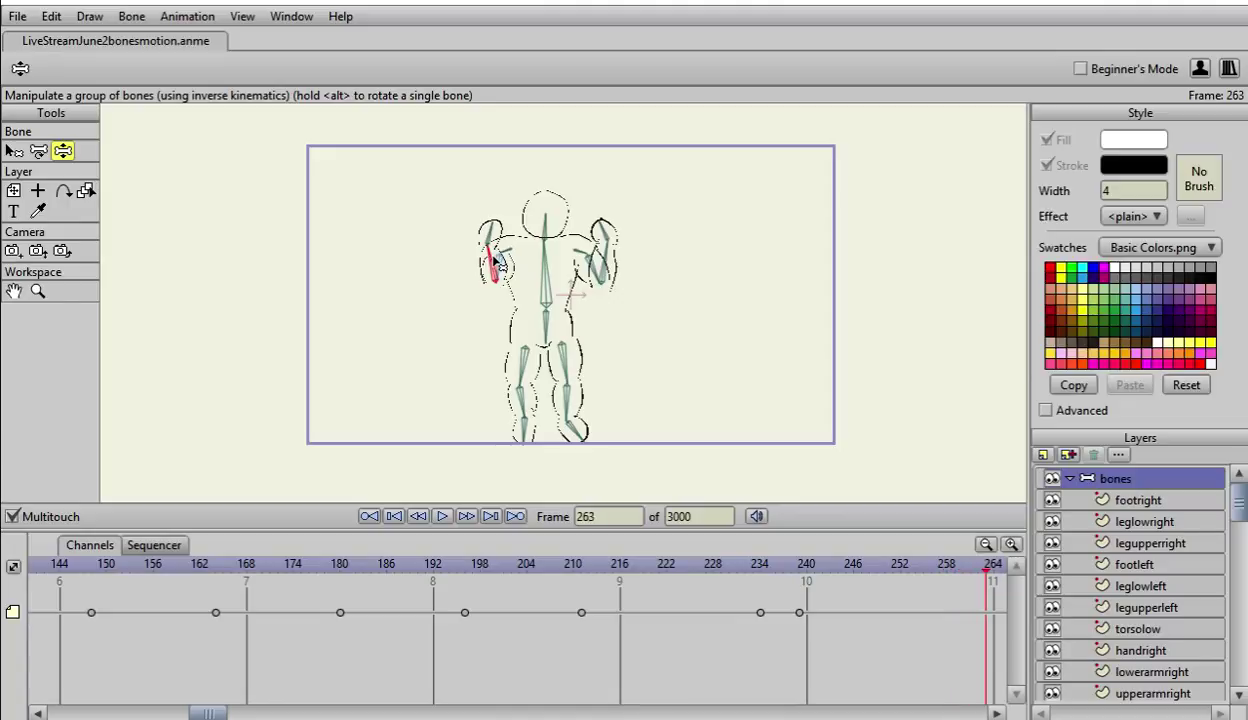
pyautogui.moveTo(496, 261); pyautogui.dragTo(477, 343)
# Step: At frame 290, rotate the lowered forearm at the figure's left side back up beside the shoulder and fine-tune its raised pose
pyautogui.press('Right')
pyautogui.press('Right')
pyautogui.press('Right')
pyautogui.press('Right')
pyautogui.press('Right')
pyautogui.press('Right')
pyautogui.press('Right')
pyautogui.press('Right')
pyautogui.press('Right')
pyautogui.press('Right')
pyautogui.press('Right')
pyautogui.press('Right')
pyautogui.press('Right')
pyautogui.press('Right')
pyautogui.press('Right')
pyautogui.press('Right')
pyautogui.press('Right')
pyautogui.press('Right')
pyautogui.press('Right')
pyautogui.press('Right')
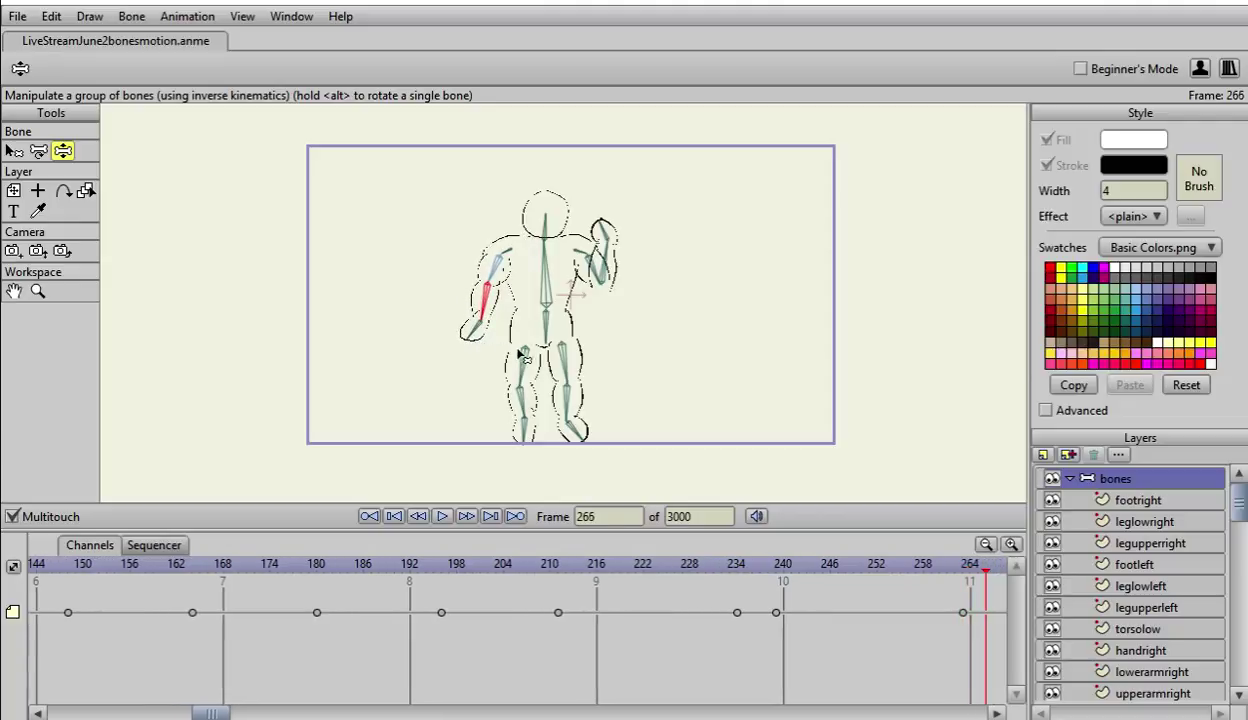
pyautogui.press('Right')
pyautogui.press('Right')
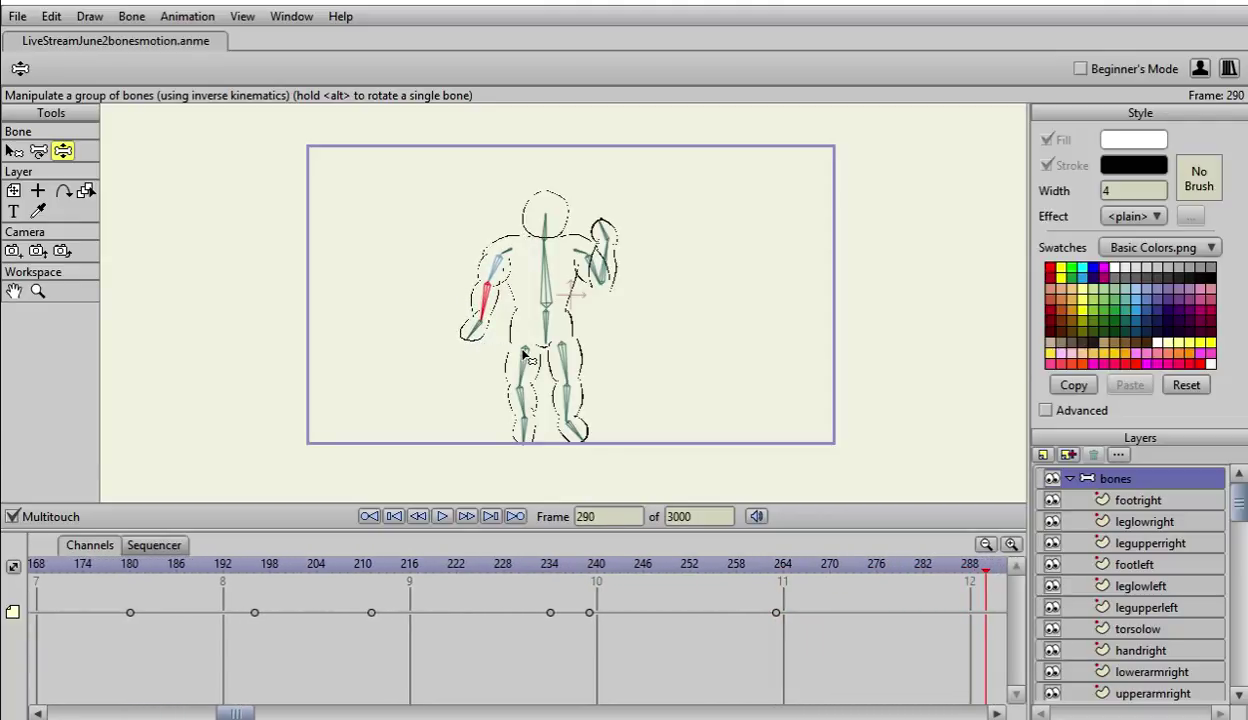
pyautogui.moveTo(490, 310); pyautogui.dragTo(462, 270)
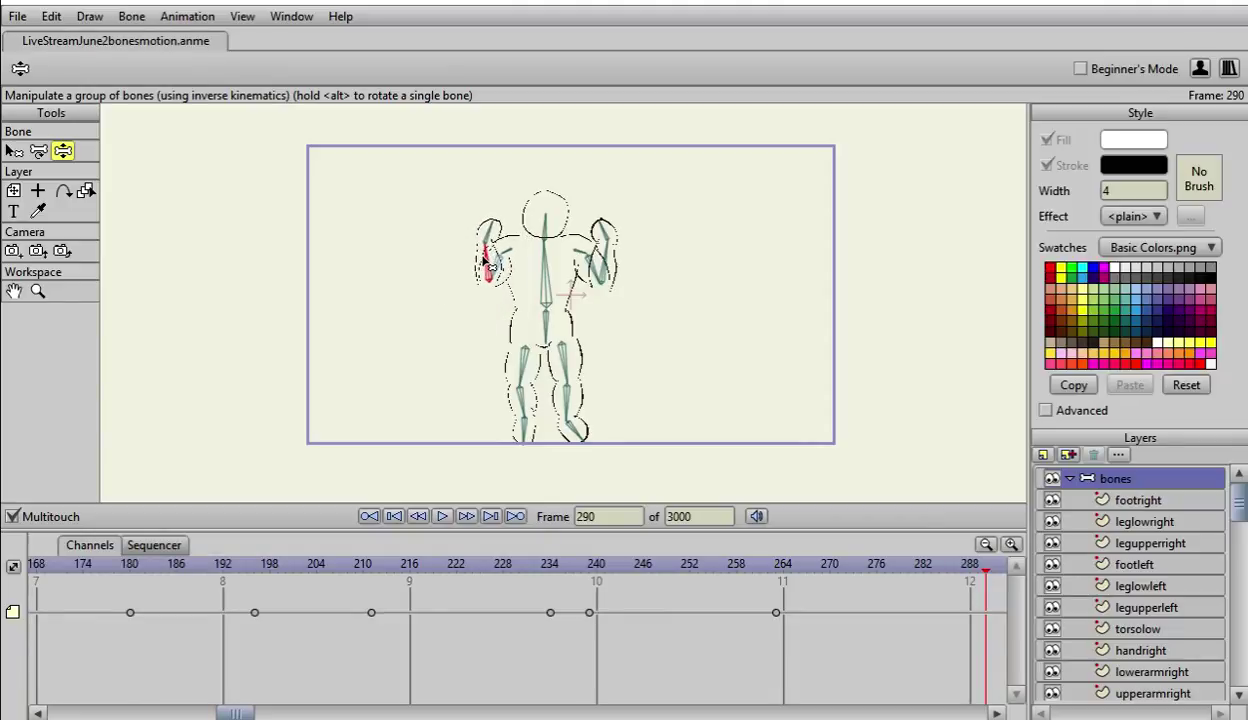
pyautogui.moveTo(491, 266); pyautogui.dragTo(487, 263)
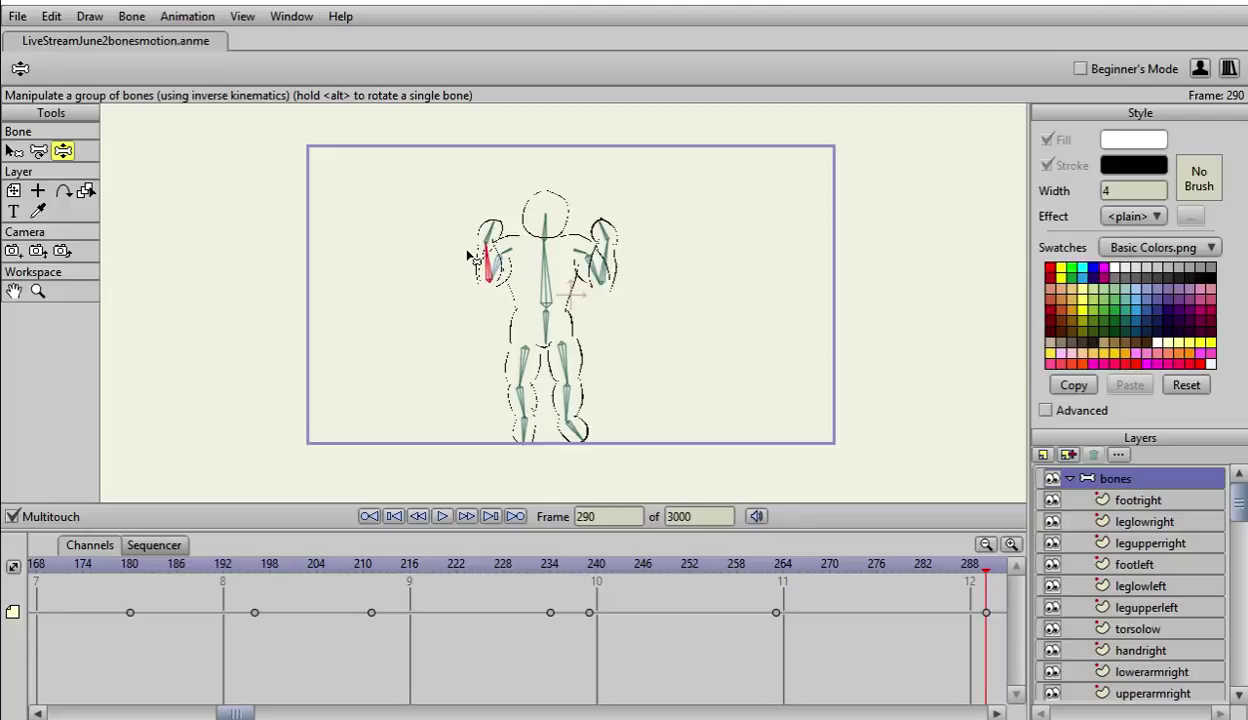
# Step: Rewind the animation from frame 290 to frame 0, and play it through to frame 312 to review the figure's full motion
pyautogui.press('Left')
pyautogui.press('Left')
pyautogui.press('Left')
pyautogui.press('Left')
pyautogui.press('Left')
pyautogui.press('Left')
pyautogui.press('Left')
pyautogui.press('Left')
pyautogui.press('Left')
pyautogui.press('Left')
pyautogui.press('Left')
pyautogui.press('Left')
pyautogui.press('Left')
pyautogui.press('Left')
pyautogui.press('Left')
pyautogui.press('Left')
pyautogui.press('Left')
pyautogui.press('Left')
pyautogui.press('Left')
pyautogui.press('Left')
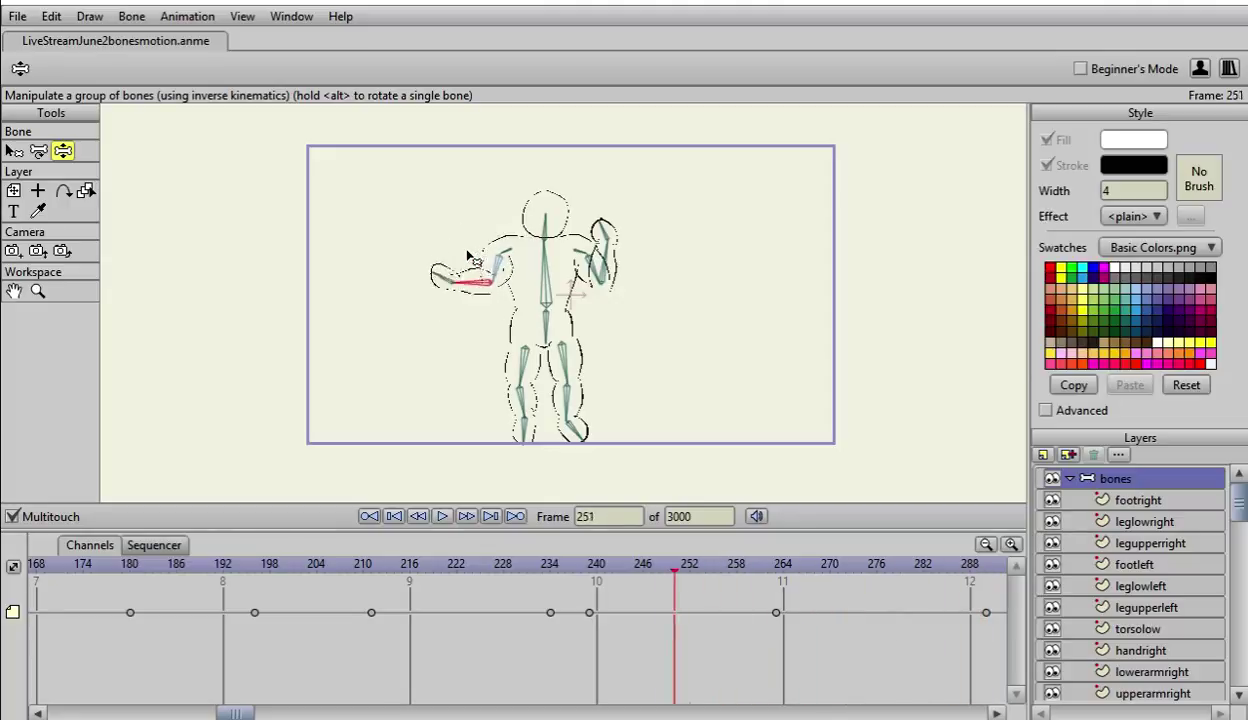
pyautogui.press('Left')
pyautogui.press('Left')
pyautogui.press('Left')
pyautogui.press('Left')
pyautogui.press('Left')
pyautogui.press('Left')
pyautogui.press('Left')
pyautogui.press('Left')
pyautogui.press('Left')
pyautogui.press('Left')
pyautogui.press('Left')
pyautogui.press('Left')
pyautogui.press('Left')
pyautogui.press('Left')
pyautogui.press('Left')
pyautogui.press('Left')
pyautogui.press('Left')
pyautogui.press('Left')
pyautogui.press('Left')
pyautogui.press('Left')
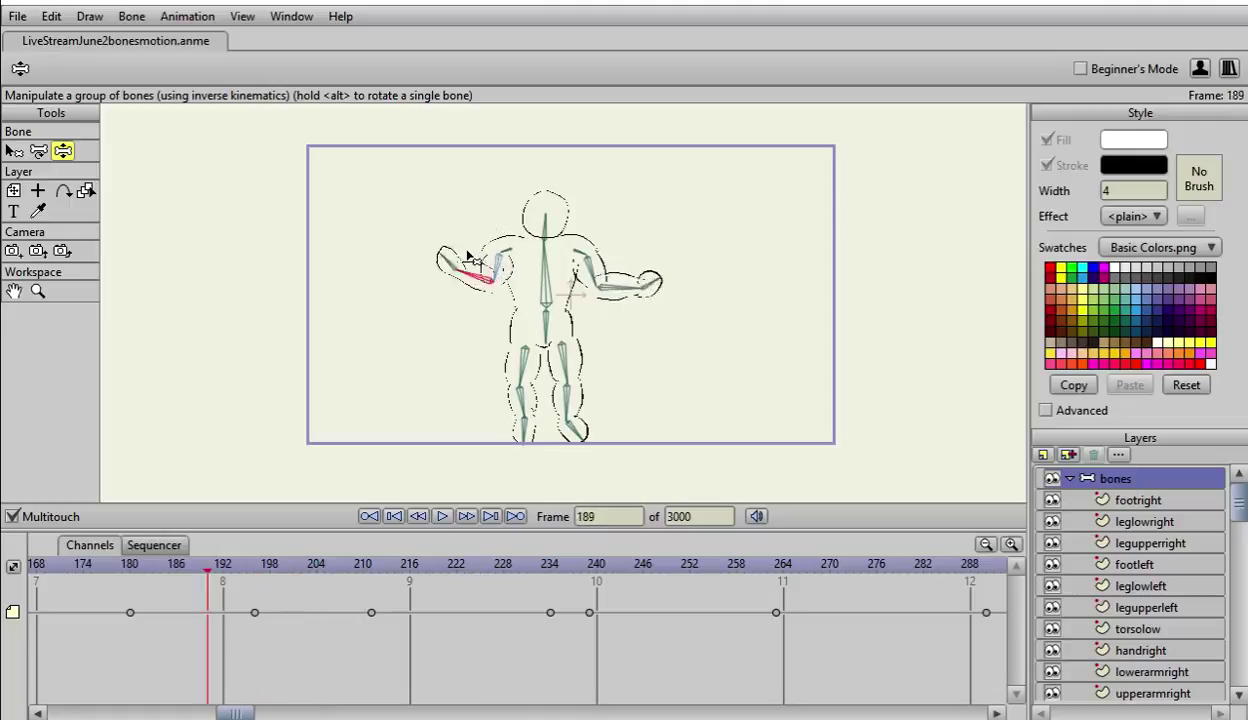
pyautogui.press('Left')
pyautogui.press('Left')
pyautogui.press('Left')
pyautogui.press('Left')
pyautogui.press('Left')
pyautogui.press('Left')
pyautogui.press('Left')
pyautogui.press('Left')
pyautogui.press('Left')
pyautogui.press('Left')
pyautogui.press('Left')
pyautogui.press('Left')
pyautogui.press('Left')
pyautogui.press('Left')
pyautogui.press('Left')
pyautogui.press('Left')
pyautogui.press('Left')
pyautogui.press('Left')
pyautogui.press('Left')
pyautogui.press('Left')
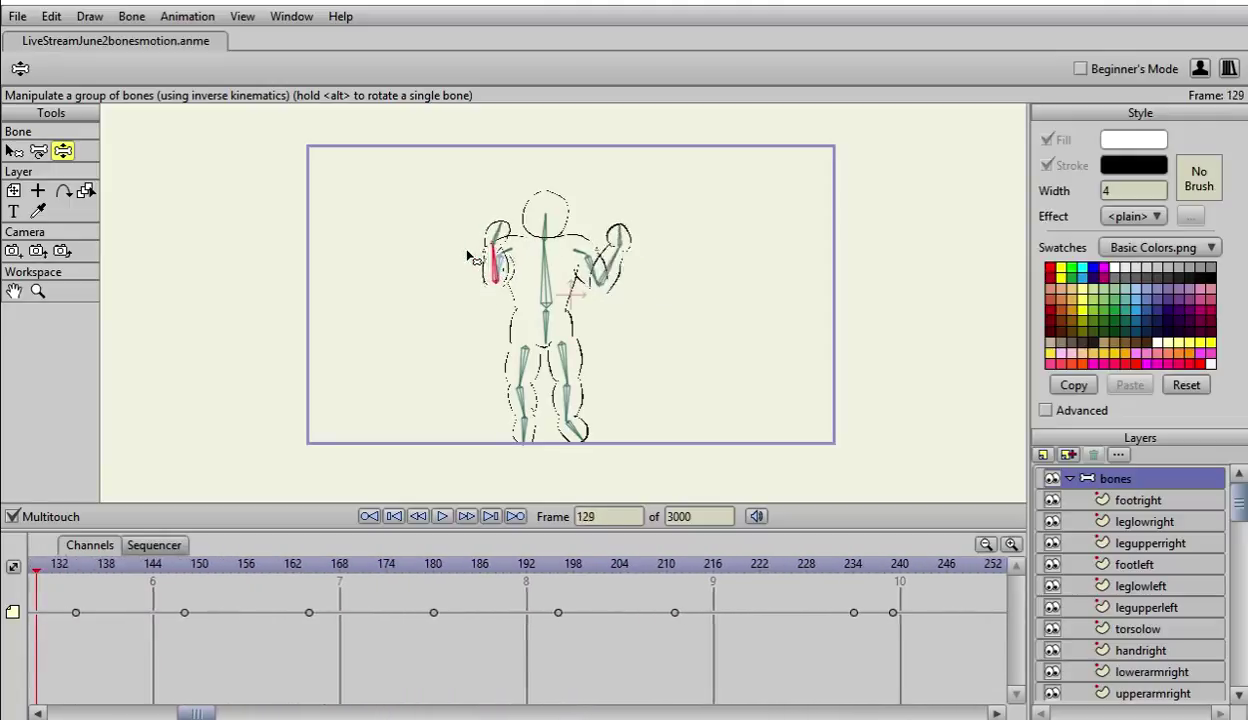
pyautogui.press('Left')
pyautogui.press('Left')
pyautogui.press('Left')
pyautogui.press('Left')
pyautogui.press('Left')
pyautogui.press('Left')
pyautogui.press('Left')
pyautogui.press('Left')
pyautogui.press('Left')
pyautogui.press('Left')
pyautogui.press('Left')
pyautogui.press('Left')
pyautogui.press('Left')
pyautogui.press('Left')
pyautogui.press('Left')
pyautogui.press('Left')
pyautogui.press('Left')
pyautogui.press('Left')
pyautogui.press('Left')
pyautogui.press('Left')
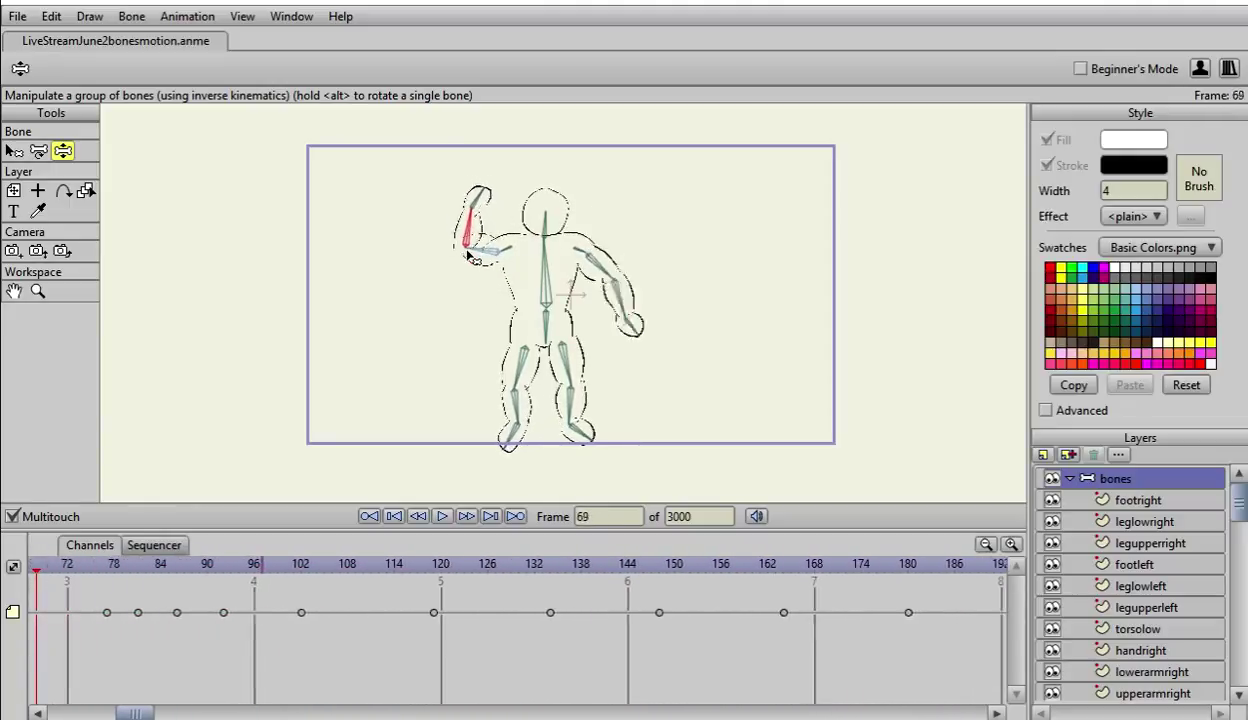
pyautogui.press('Left')
pyautogui.press('Left')
pyautogui.press('Left')
pyautogui.press('Left')
pyautogui.press('Left')
pyautogui.press('Left')
pyautogui.press('Left')
pyautogui.press('Left')
pyautogui.press('Left')
pyautogui.press('Left')
pyautogui.press('Left')
pyautogui.press('Left')
pyautogui.press('Left')
pyautogui.press('Left')
pyautogui.press('Left')
pyautogui.press('Left')
pyautogui.press('Left')
pyautogui.press('Left')
pyautogui.press('Left')
pyautogui.press('Left')
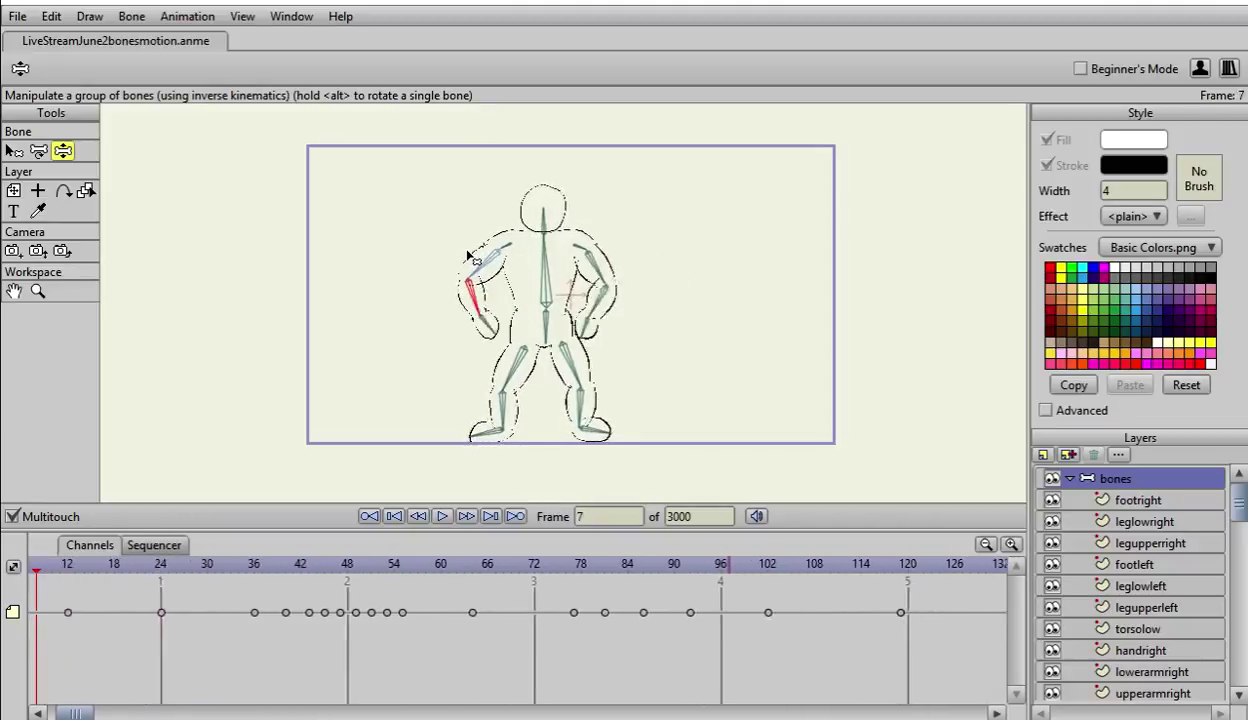
pyautogui.press('Left')
pyautogui.press('Left')
pyautogui.press('Left')
pyautogui.press('Left')
pyautogui.press('Left')
pyautogui.press('Left')
pyautogui.press('Left')
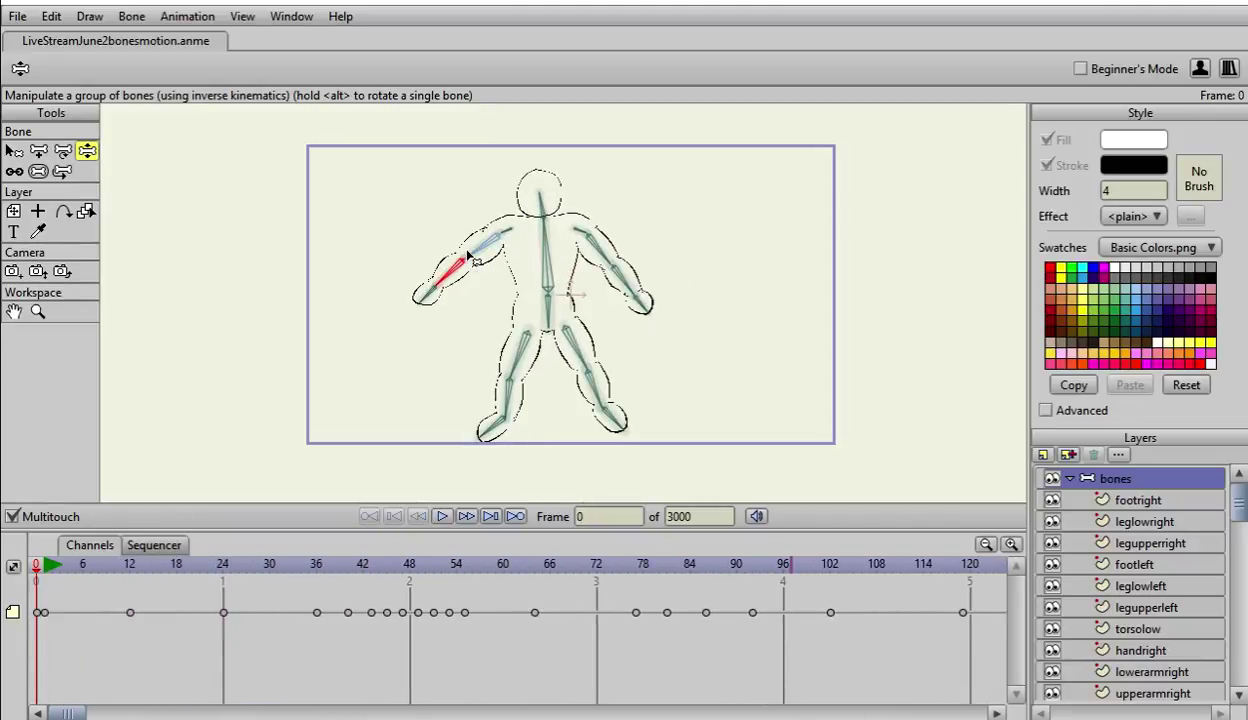
pyautogui.press('space')
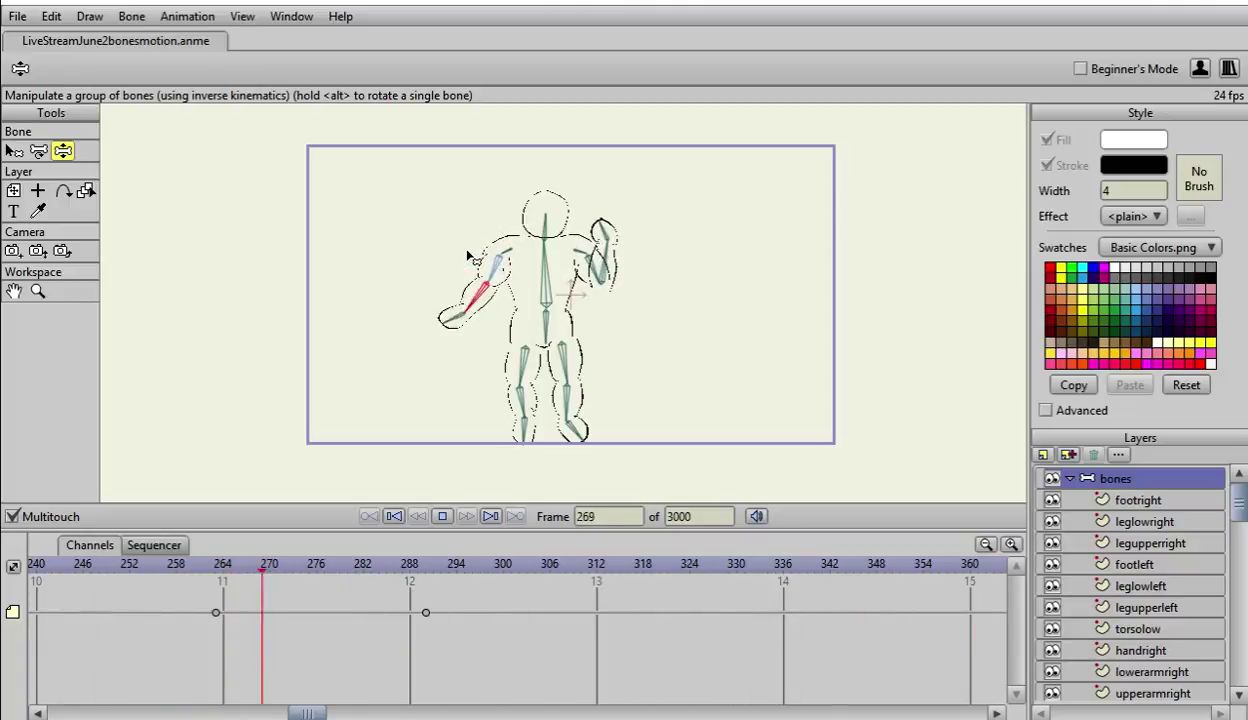
pyautogui.press('space')
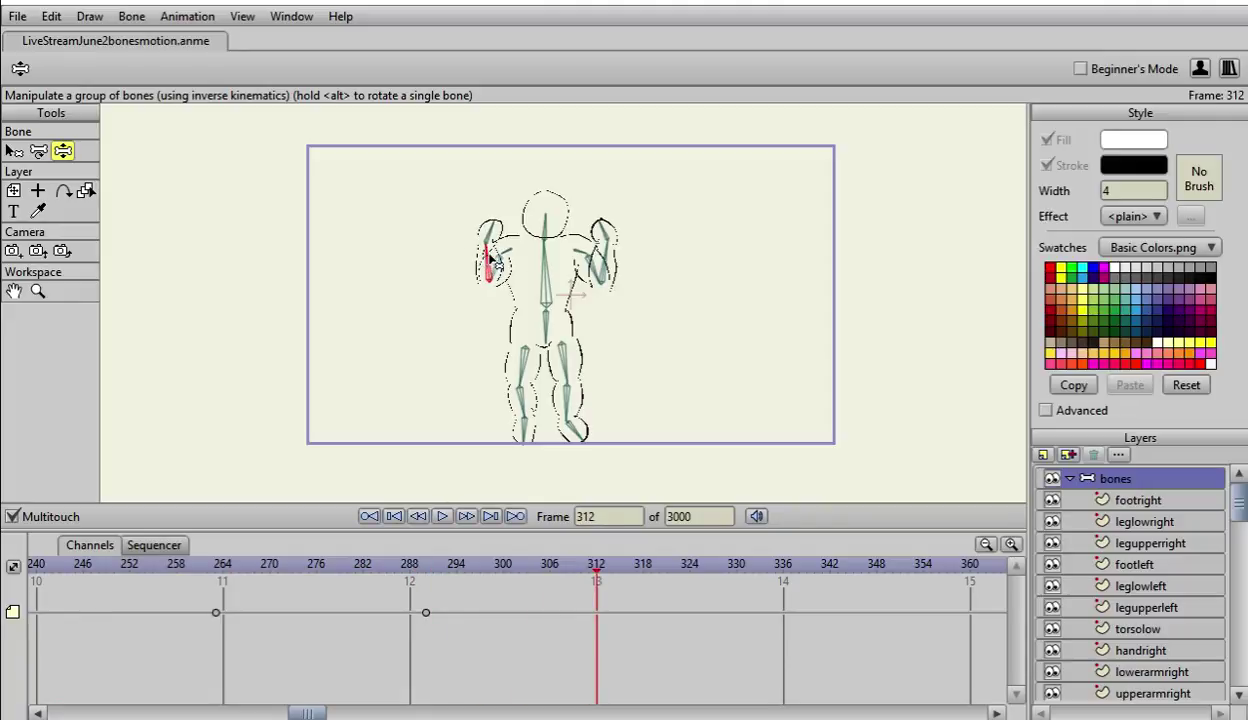
# Step: At frame 312, fold the arm at the figure's right side across the upper chest and tilt the opposite raised forearm slightly outward
pyautogui.moveTo(492, 260); pyautogui.dragTo(497, 263)
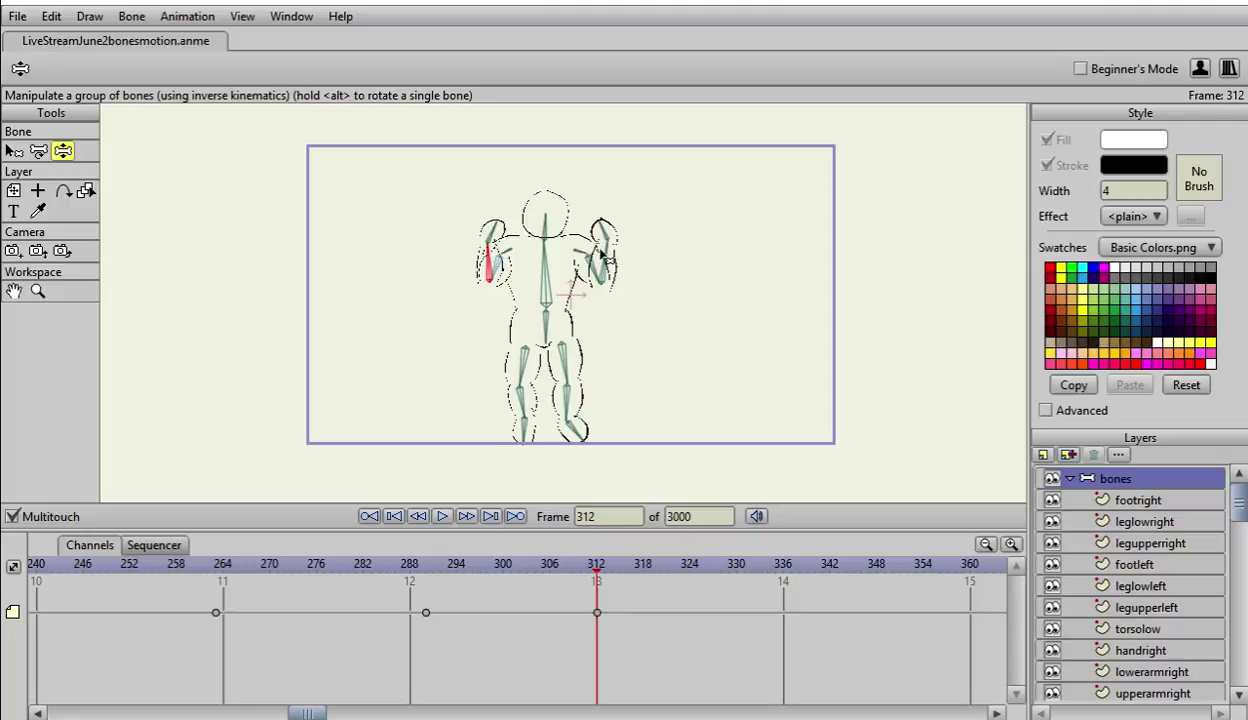
pyautogui.moveTo(612, 259); pyautogui.dragTo(577, 289)
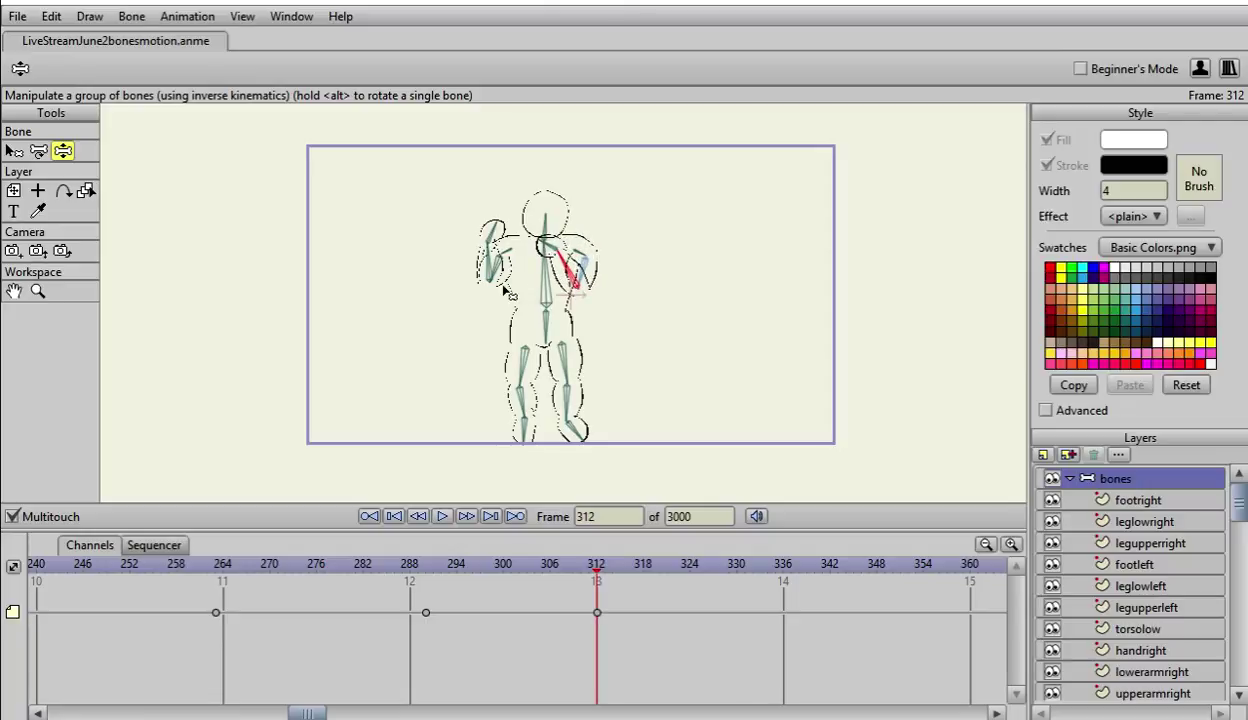
pyautogui.moveTo(493, 274); pyautogui.dragTo(497, 286)
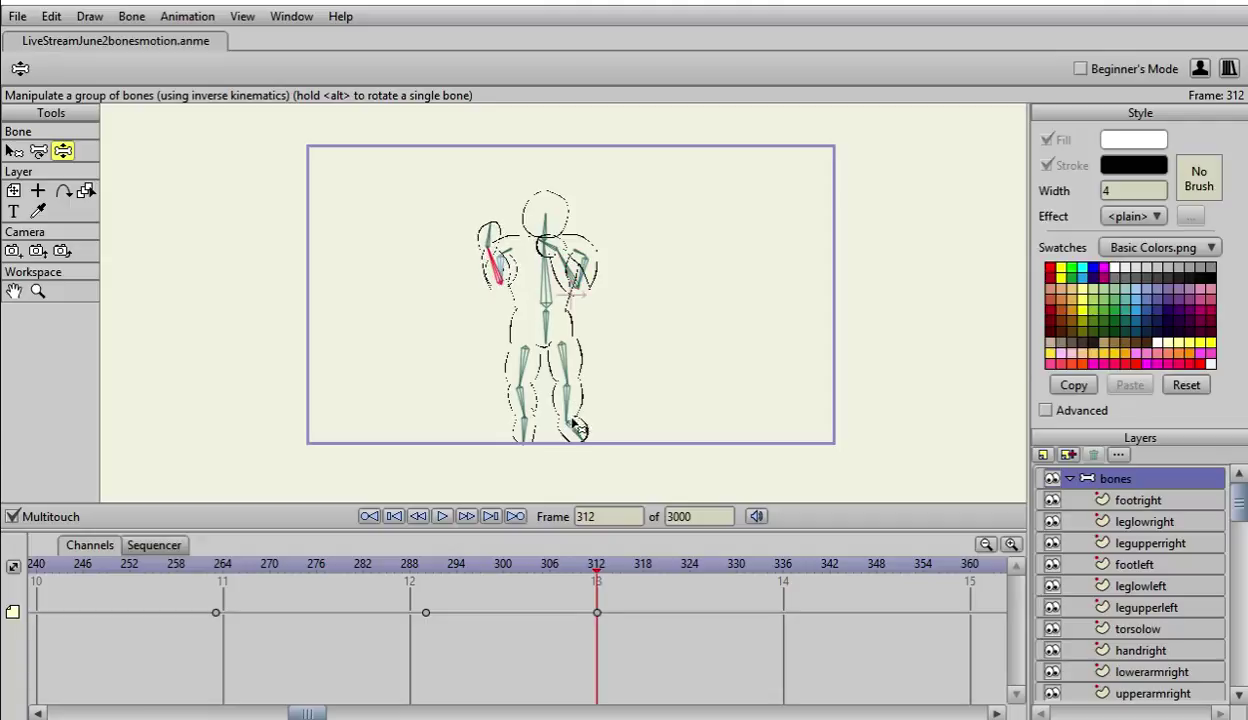
# Step: Turn off the angle constraints of foot bone B8 on the leg at the figure's right side
pyautogui.moveTo(574, 427); pyautogui.dragTo(575, 431)
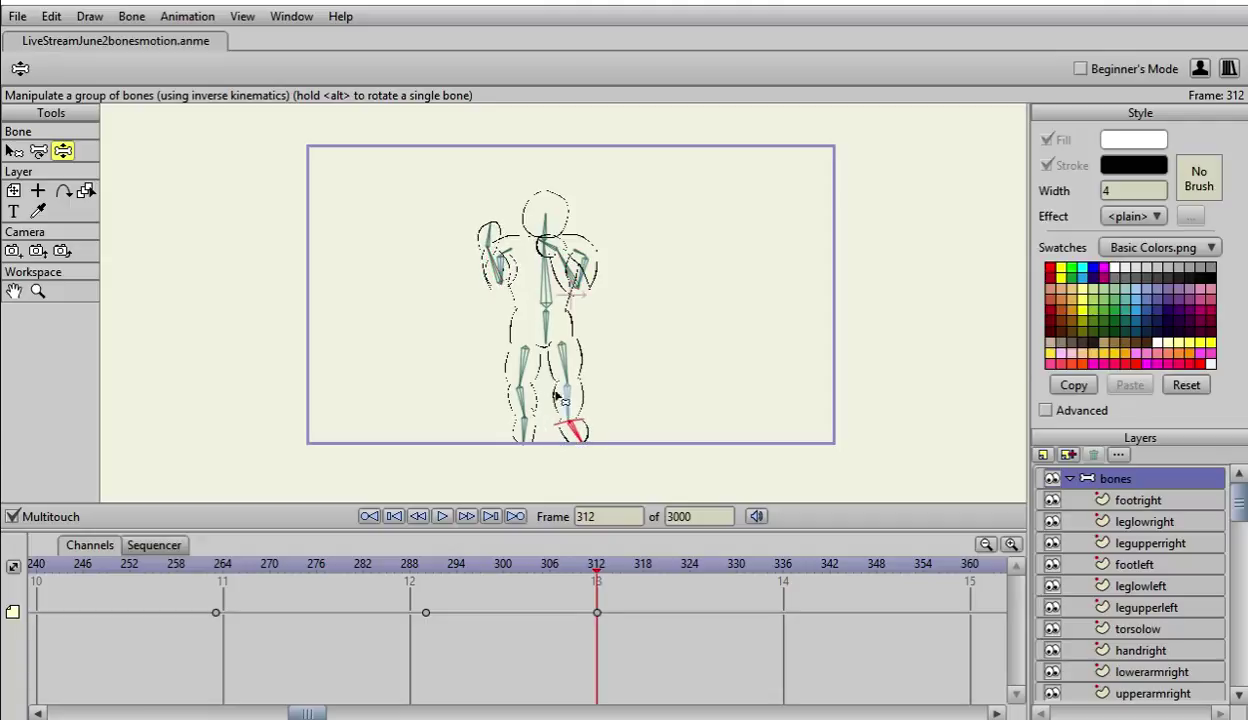
pyautogui.click(14, 150)
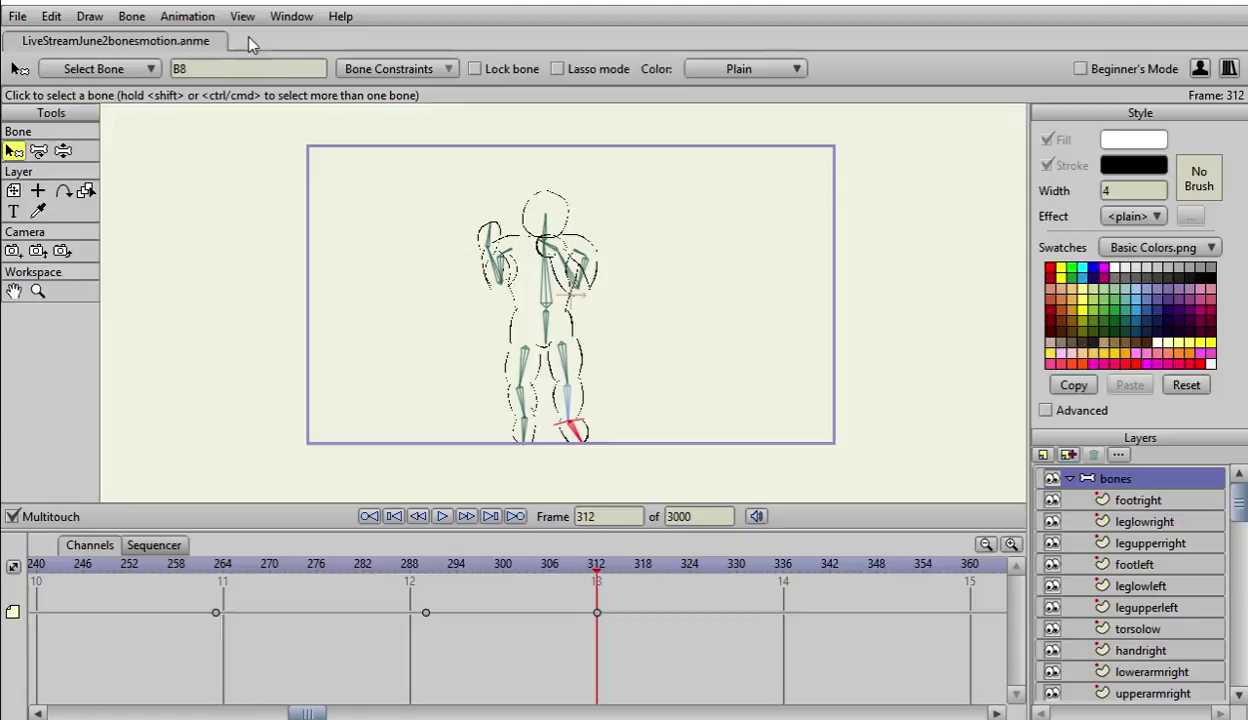
pyautogui.click(356, 72)
pyautogui.click(350, 97)
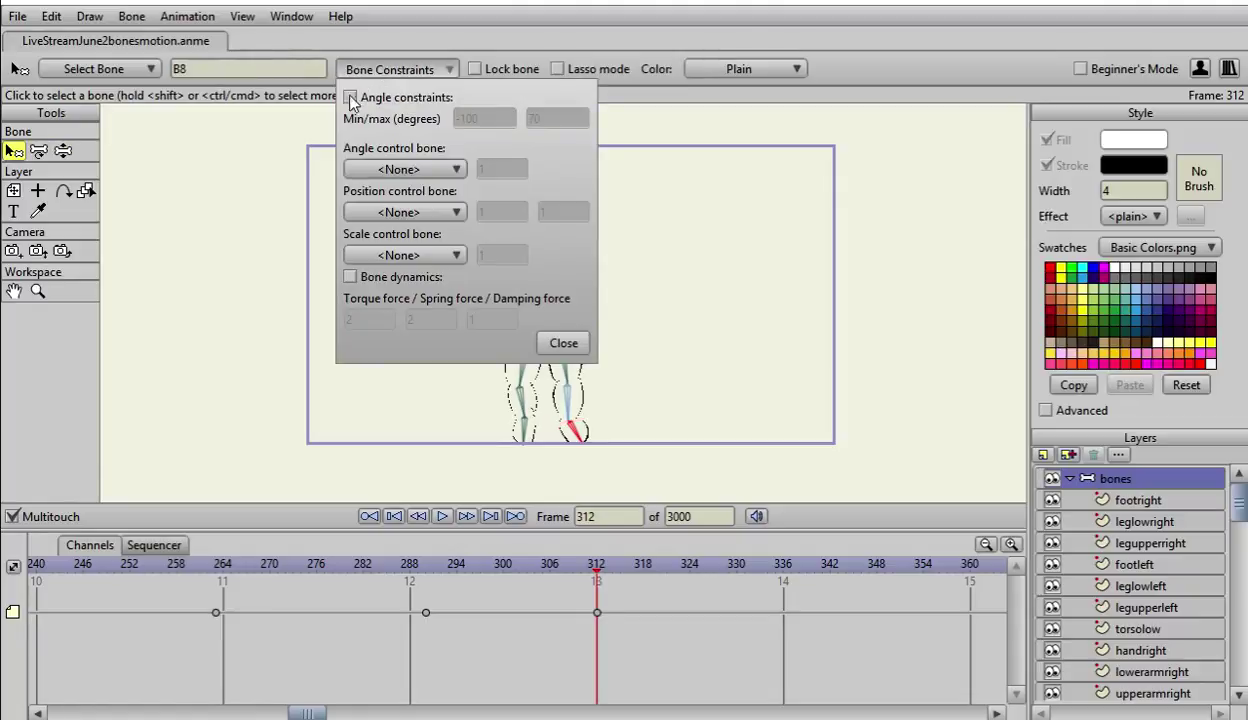
pyautogui.click(562, 343)
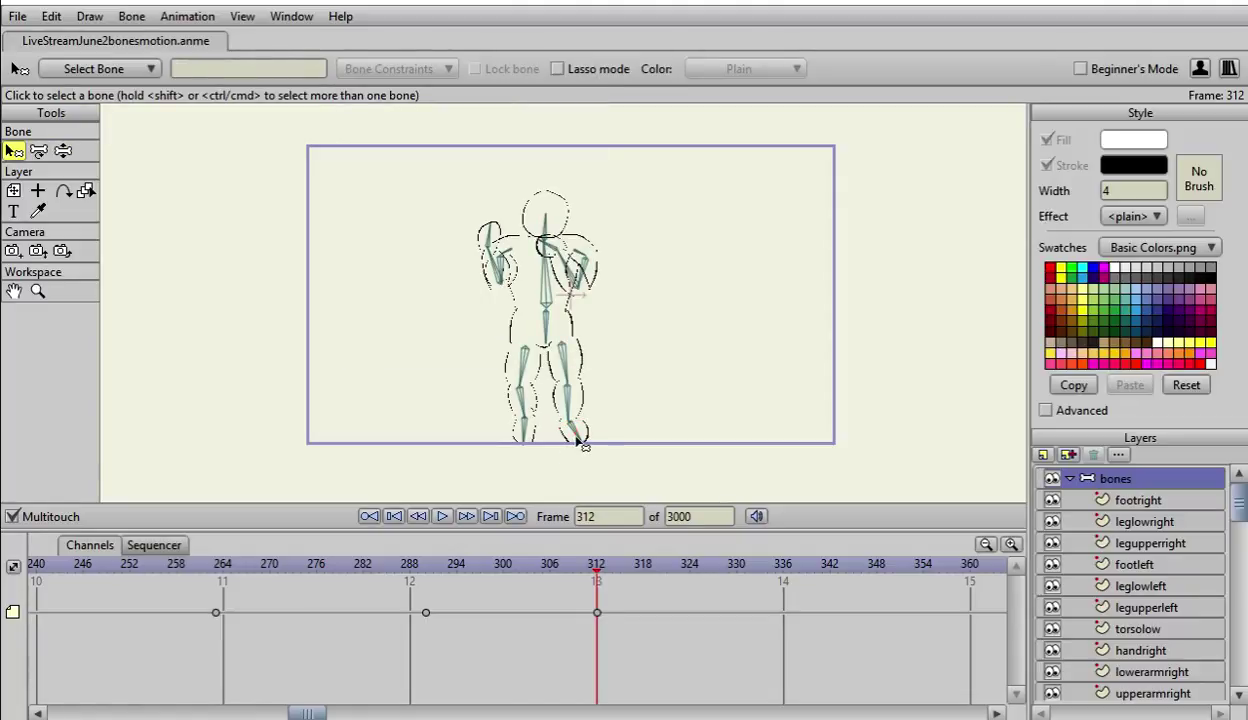
# Step: At frame 312, rotate both foot bones so the feet point toward the figure's left side
pyautogui.click(560, 420)
pyautogui.click(63, 151)
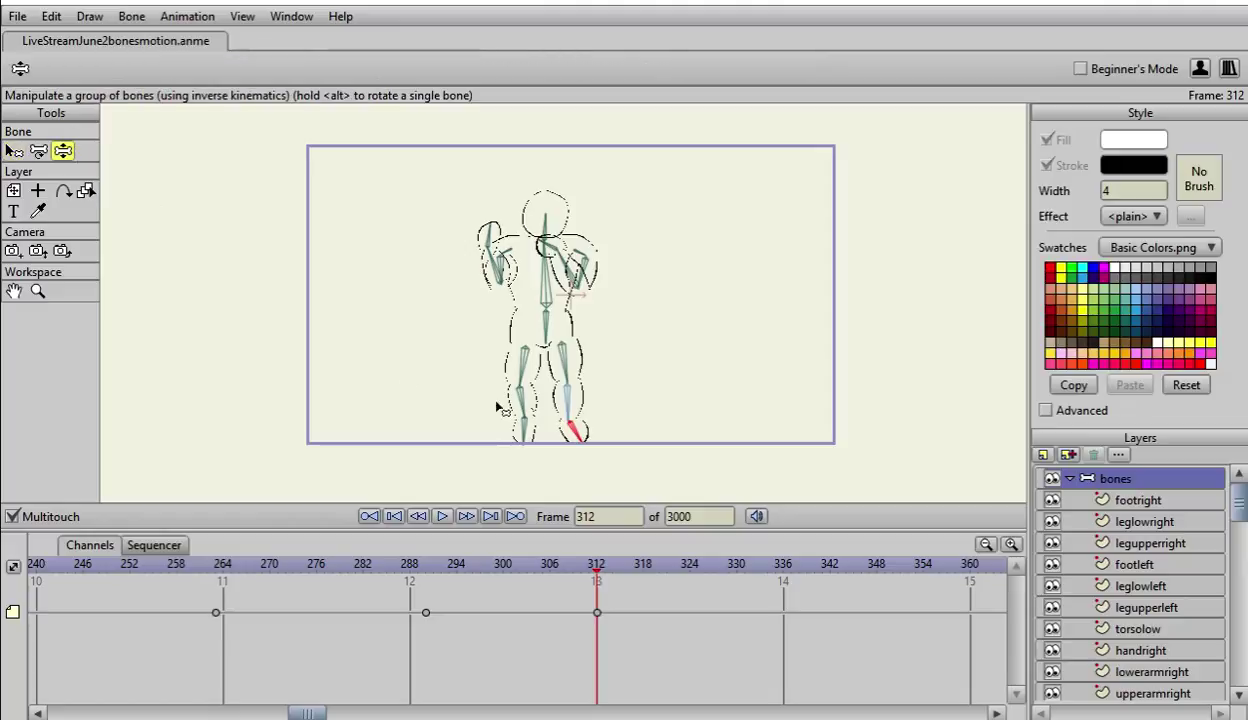
pyautogui.moveTo(586, 440); pyautogui.dragTo(503, 429)
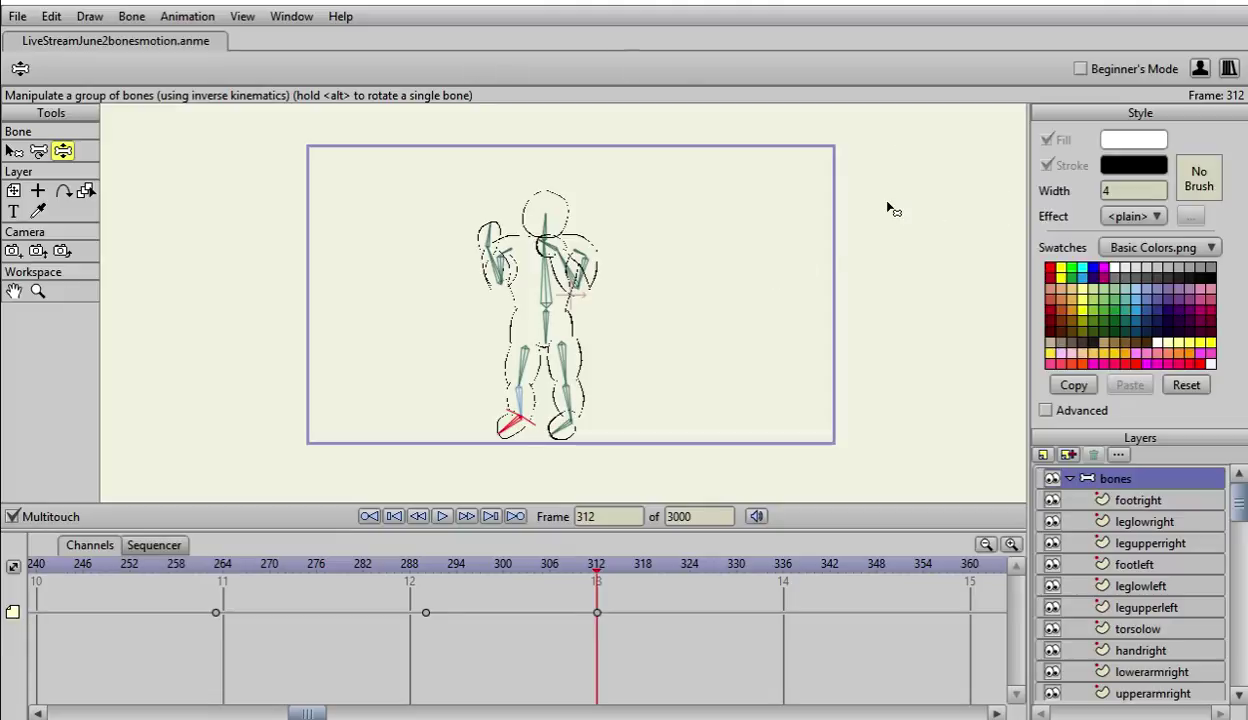
# Step: Rewind the animation from frame 312 to frame 0, and play it through to frame 346 to review the figure's full motion
pyautogui.press('Left')
pyautogui.press('Left')
pyautogui.press('Left')
pyautogui.press('Left')
pyautogui.press('Left')
pyautogui.press('Left')
pyautogui.press('Left')
pyautogui.press('Left')
pyautogui.press('Left')
pyautogui.press('Left')
pyautogui.press('Left')
pyautogui.press('Left')
pyautogui.press('Left')
pyautogui.press('Left')
pyautogui.press('Left')
pyautogui.press('Left')
pyautogui.press('Left')
pyautogui.press('Left')
pyautogui.press('Left')
pyautogui.press('Left')
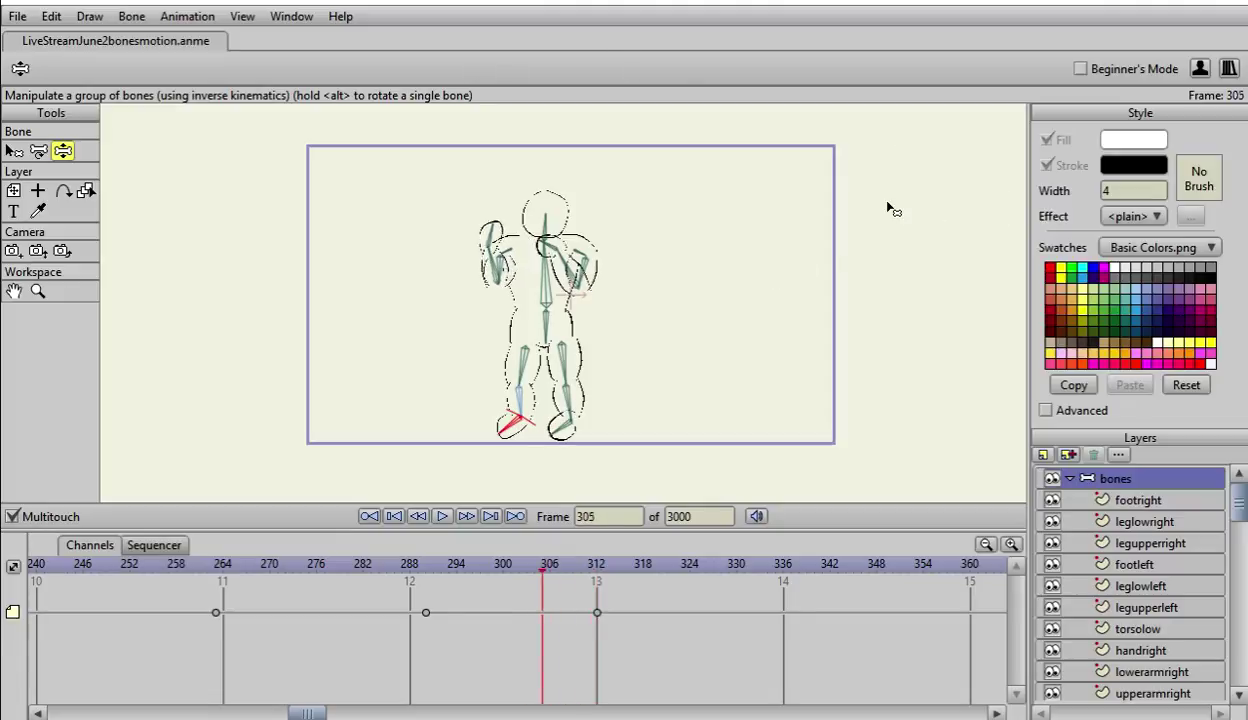
pyautogui.press('Left')
pyautogui.press('Left')
pyautogui.press('Left')
pyautogui.press('Left')
pyautogui.press('Left')
pyautogui.press('Left')
pyautogui.press('Left')
pyautogui.press('Left')
pyautogui.press('Left')
pyautogui.press('Left')
pyautogui.press('Left')
pyautogui.press('Left')
pyautogui.press('Left')
pyautogui.press('Left')
pyautogui.press('Left')
pyautogui.press('Left')
pyautogui.press('Left')
pyautogui.press('Left')
pyautogui.press('Left')
pyautogui.press('Left')
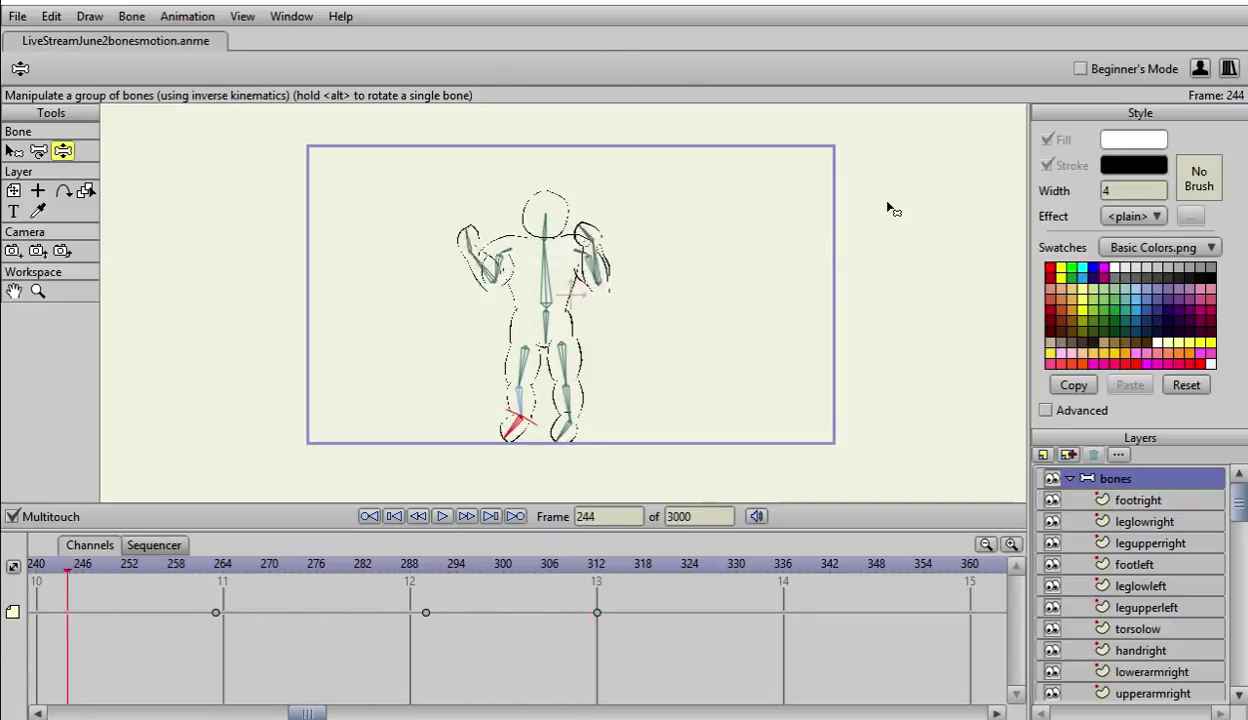
pyautogui.press('Left')
pyautogui.press('Left')
pyautogui.press('Left')
pyautogui.press('Left')
pyautogui.press('Left')
pyautogui.press('Left')
pyautogui.press('Left')
pyautogui.press('Left')
pyautogui.press('Left')
pyautogui.press('Left')
pyautogui.press('Left')
pyautogui.press('Left')
pyautogui.press('Left')
pyautogui.press('Left')
pyautogui.press('Left')
pyautogui.press('Left')
pyautogui.press('Left')
pyautogui.press('Left')
pyautogui.press('Left')
pyautogui.press('Left')
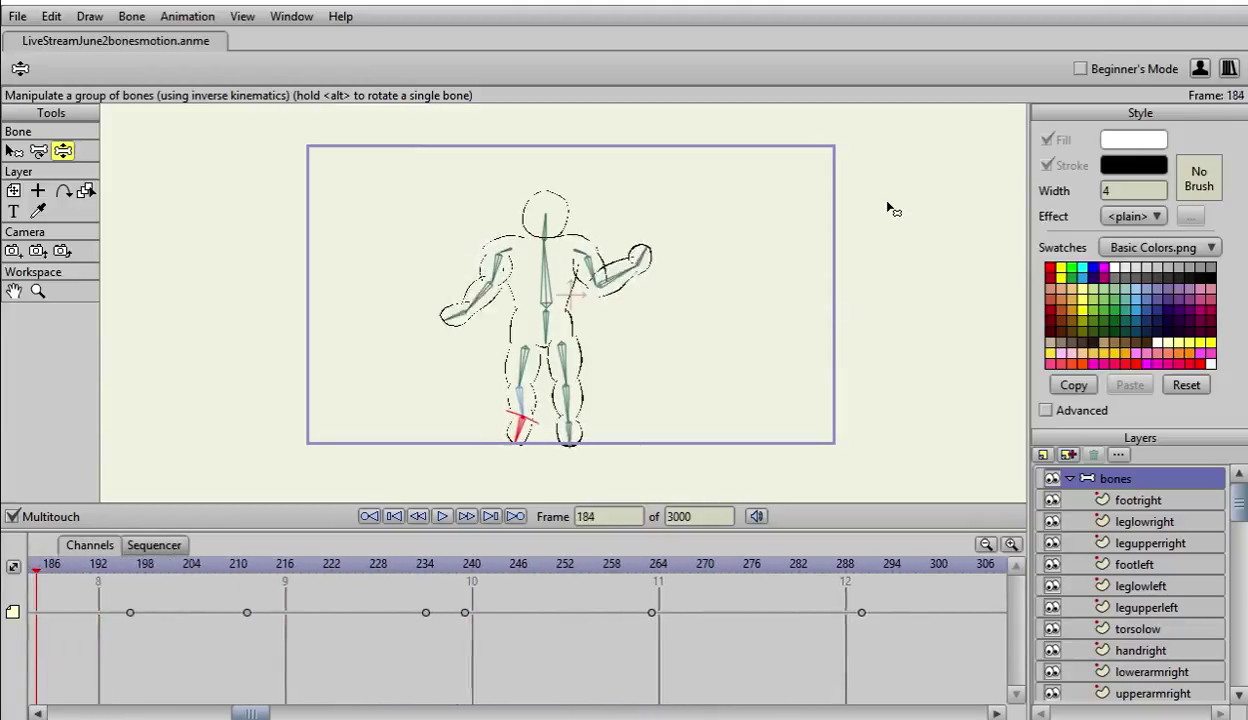
pyautogui.press('Left')
pyautogui.press('Left')
pyautogui.press('Left')
pyautogui.press('Left')
pyautogui.press('Left')
pyautogui.press('Left')
pyautogui.press('Left')
pyautogui.press('Left')
pyautogui.press('Left')
pyautogui.press('Left')
pyautogui.press('Left')
pyautogui.press('Left')
pyautogui.press('Left')
pyautogui.press('Left')
pyautogui.press('Left')
pyautogui.press('Left')
pyautogui.press('Left')
pyautogui.press('Left')
pyautogui.press('Left')
pyautogui.press('Left')
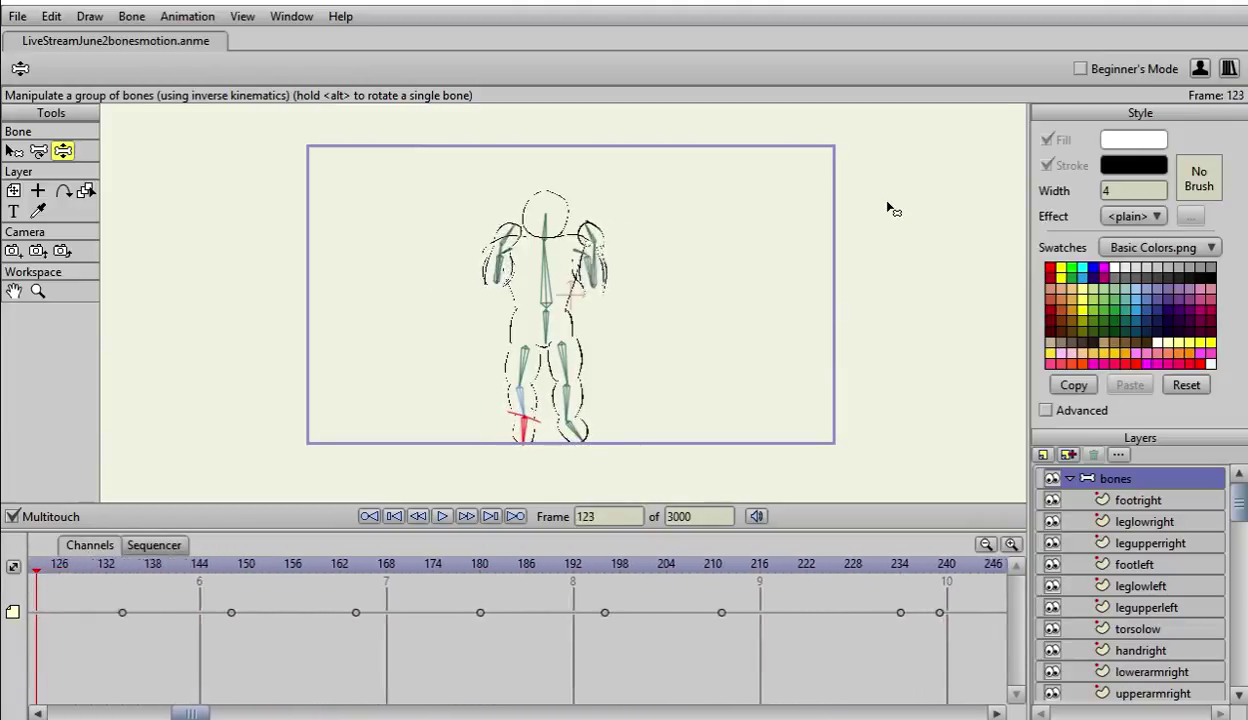
pyautogui.press('Left')
pyautogui.press('Left')
pyautogui.press('Left')
pyautogui.press('Left')
pyautogui.press('Left')
pyautogui.press('Left')
pyautogui.press('Left')
pyautogui.press('Left')
pyautogui.press('Left')
pyautogui.press('Left')
pyautogui.press('Left')
pyautogui.press('Left')
pyautogui.press('Left')
pyautogui.press('Left')
pyautogui.press('Left')
pyautogui.press('Left')
pyautogui.press('Left')
pyautogui.press('Left')
pyautogui.press('Left')
pyautogui.press('Left')
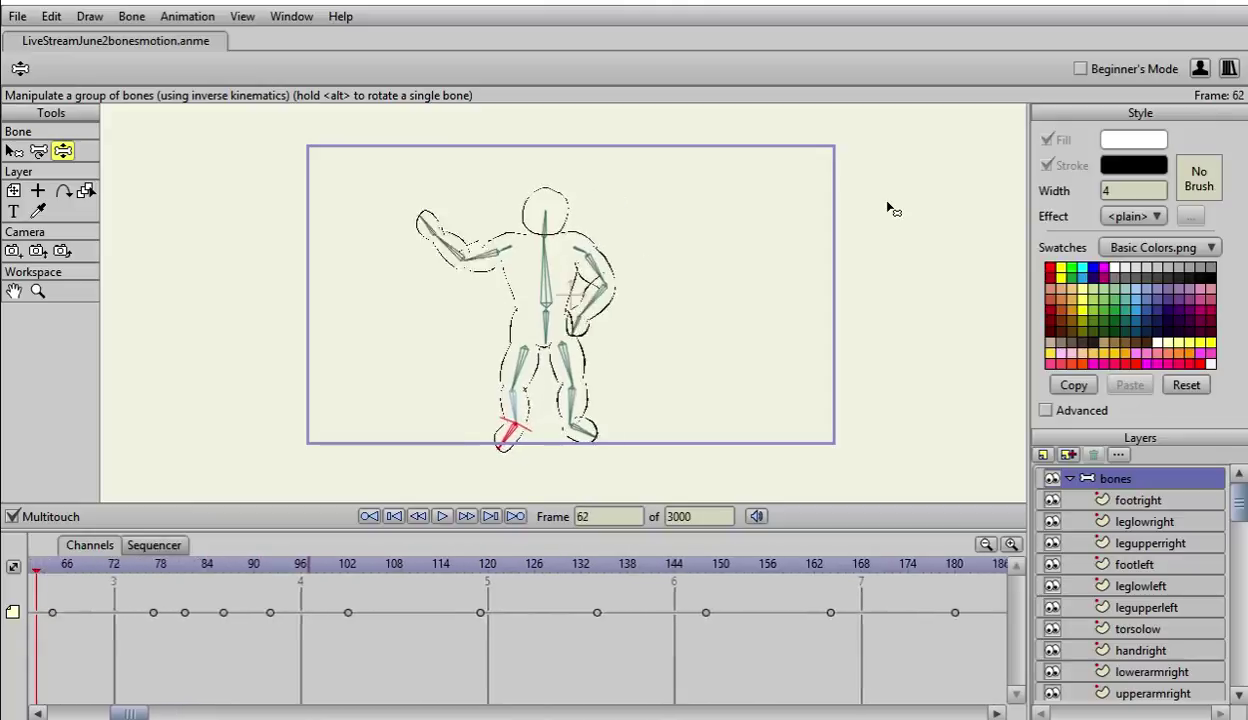
pyautogui.press('Left')
pyautogui.press('Left')
pyautogui.press('Left')
pyautogui.press('Left')
pyautogui.press('Left')
pyautogui.press('Left')
pyautogui.press('Left')
pyautogui.press('Left')
pyautogui.press('Left')
pyautogui.press('Left')
pyautogui.press('Left')
pyautogui.press('Left')
pyautogui.press('Left')
pyautogui.press('Left')
pyautogui.press('Left')
pyautogui.press('Left')
pyautogui.press('Left')
pyautogui.press('Left')
pyautogui.press('Left')
pyautogui.press('Left')
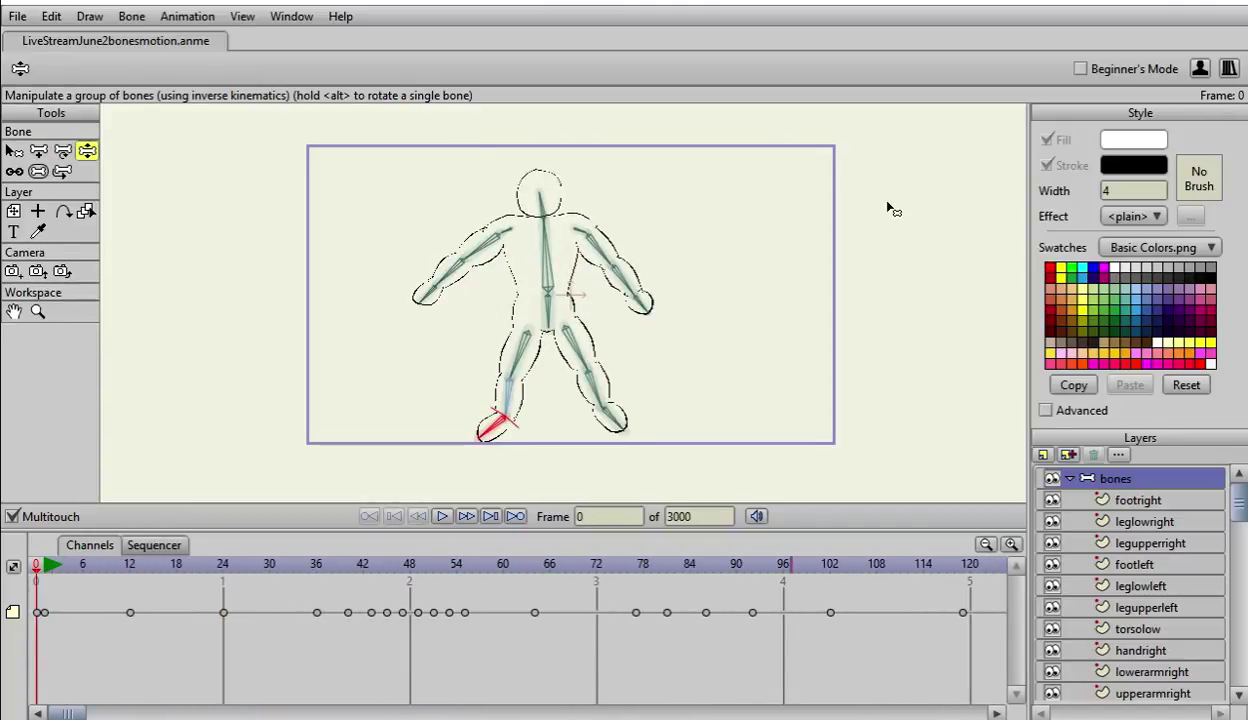
pyautogui.press('space')
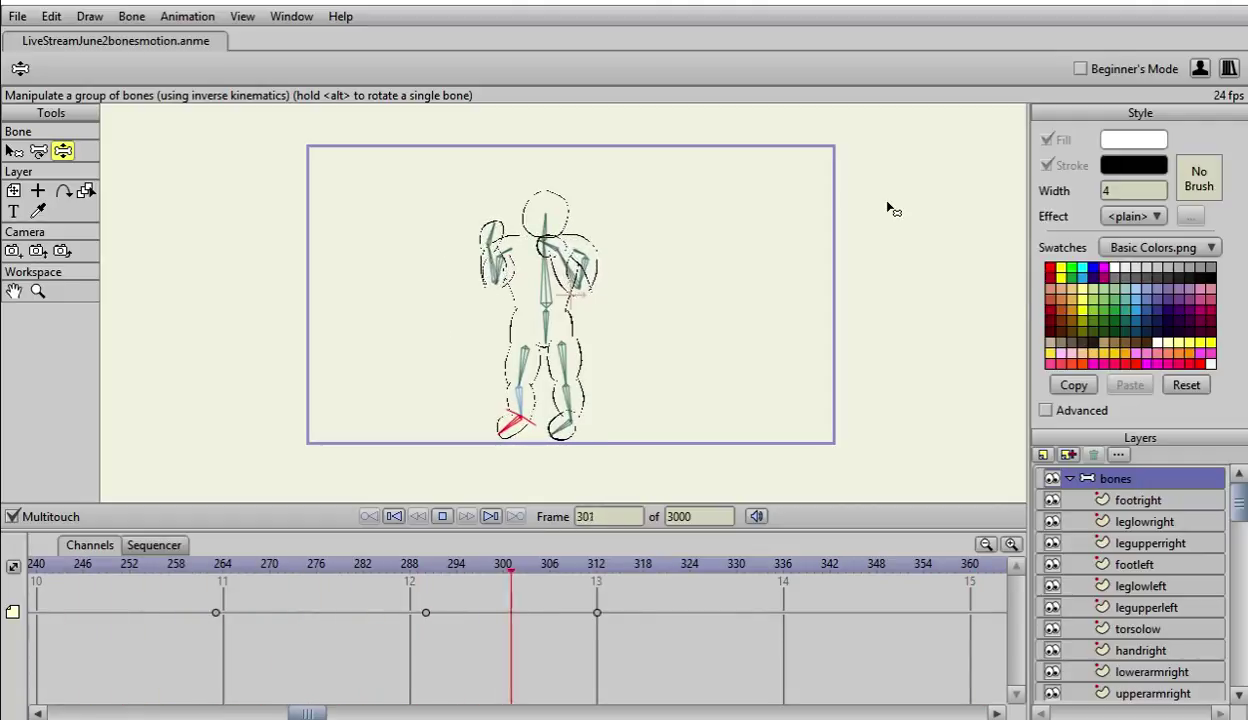
pyautogui.press('space')
pyautogui.press('space')
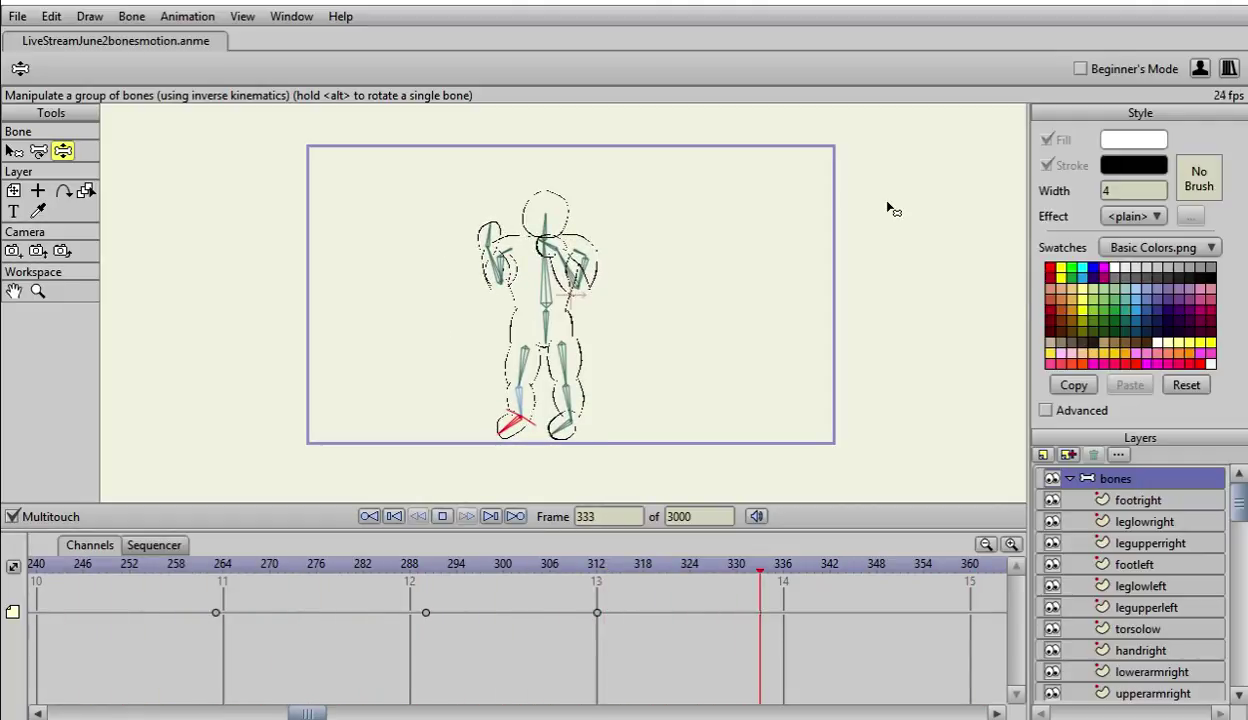
pyautogui.press('space')
pyautogui.press('space')
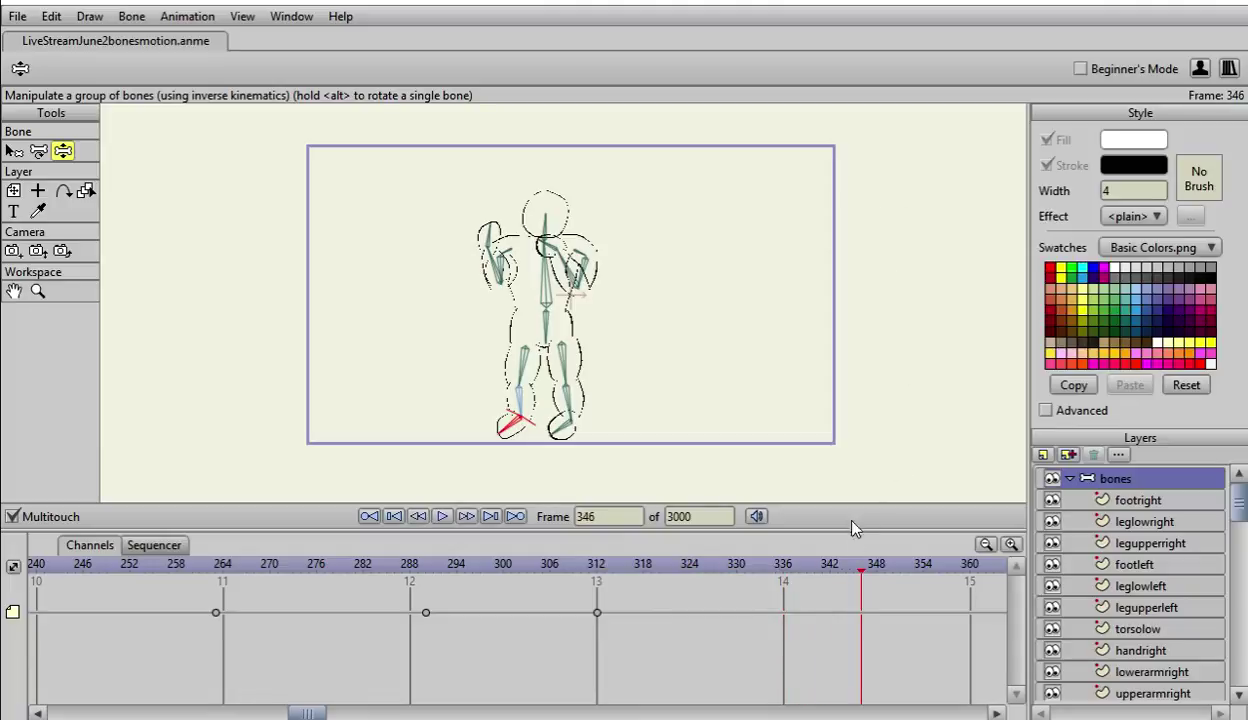
# Step: At frame 336, extend the arm at the figure's left side outward with the forearm raised, and swing the opposite folded elbow outward
pyautogui.click(784, 568)
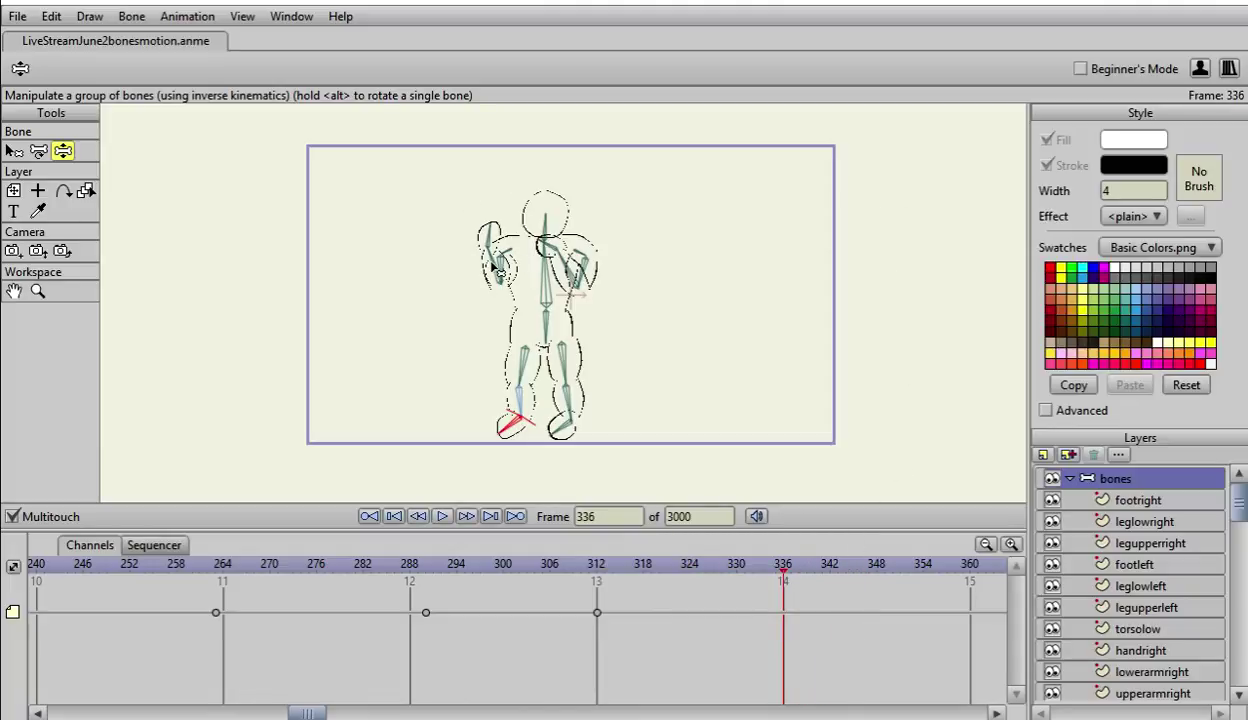
pyautogui.moveTo(500, 270); pyautogui.dragTo(432, 252)
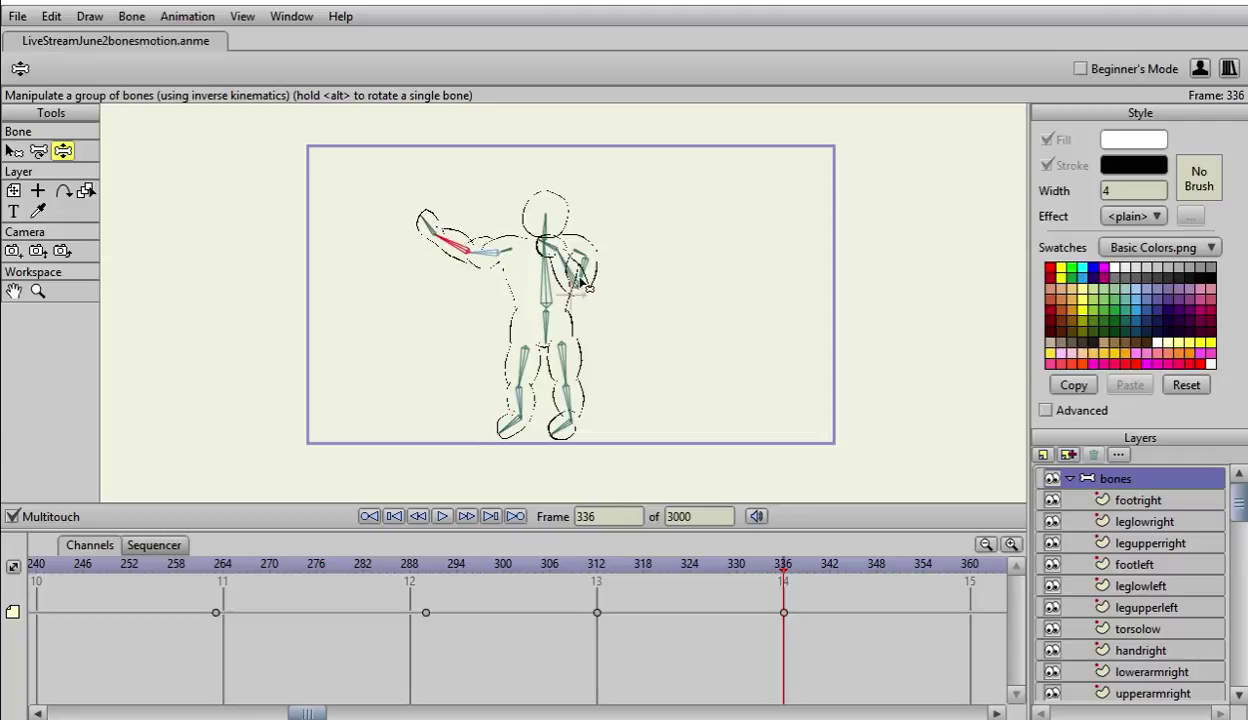
pyautogui.moveTo(583, 285)
pyautogui.mouseDown()
pyautogui.moveTo(587, 271)
pyautogui.moveTo(600, 286)
pyautogui.mouseUp()
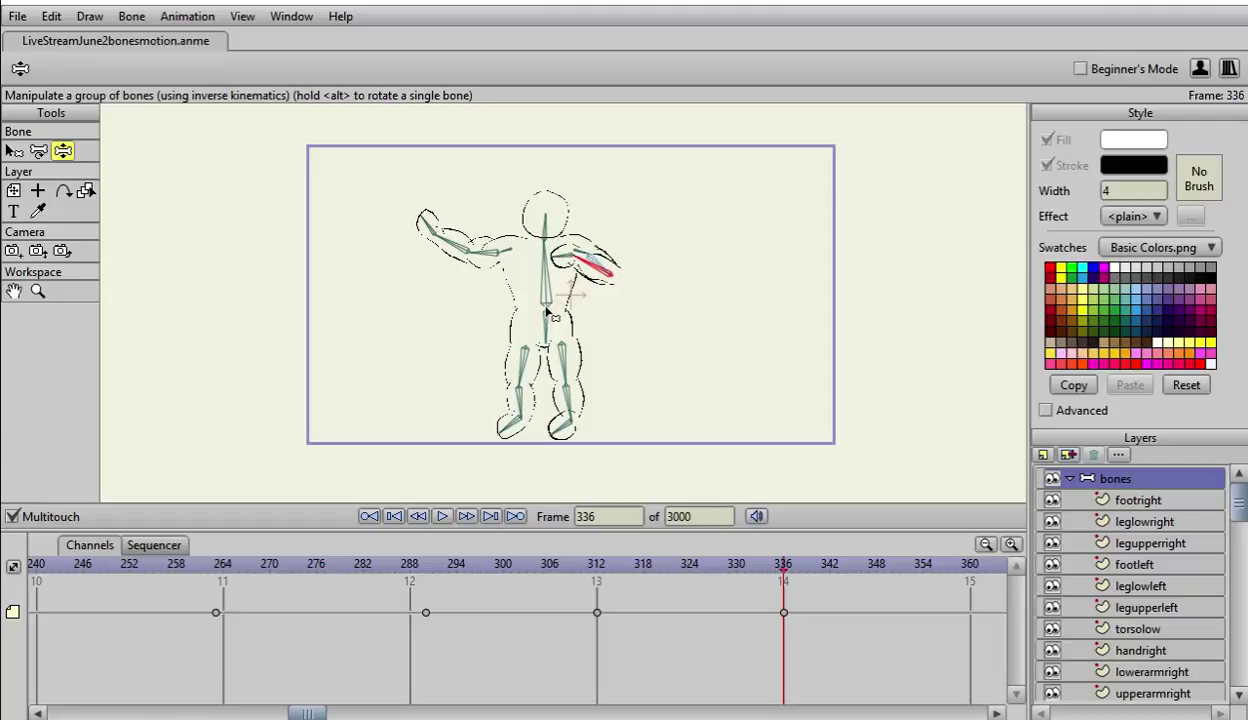
# Step: At frame 336, lean the torso slightly toward the figure's left side and shift both legs the same way, bending the left-side knee
pyautogui.click(546, 271)
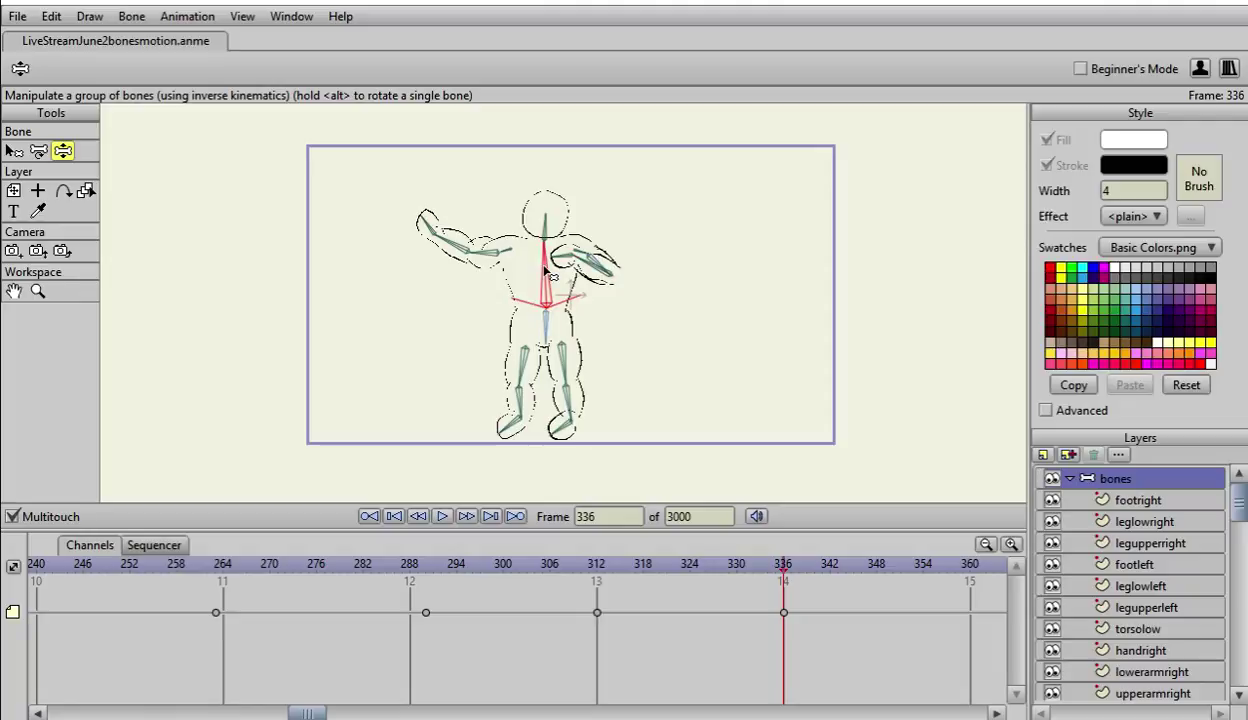
pyautogui.moveTo(546, 271); pyautogui.dragTo(543, 270)
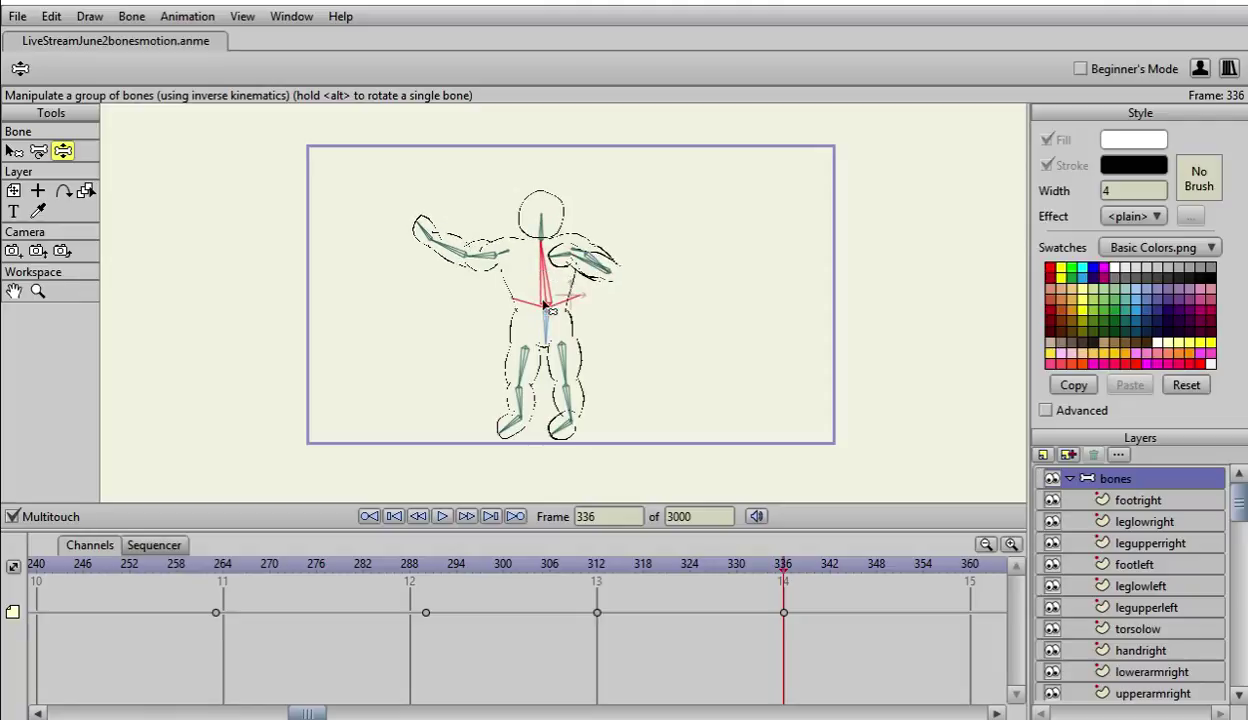
pyautogui.moveTo(530, 370); pyautogui.dragTo(487, 424)
pyautogui.moveTo(560, 395); pyautogui.dragTo(553, 443)
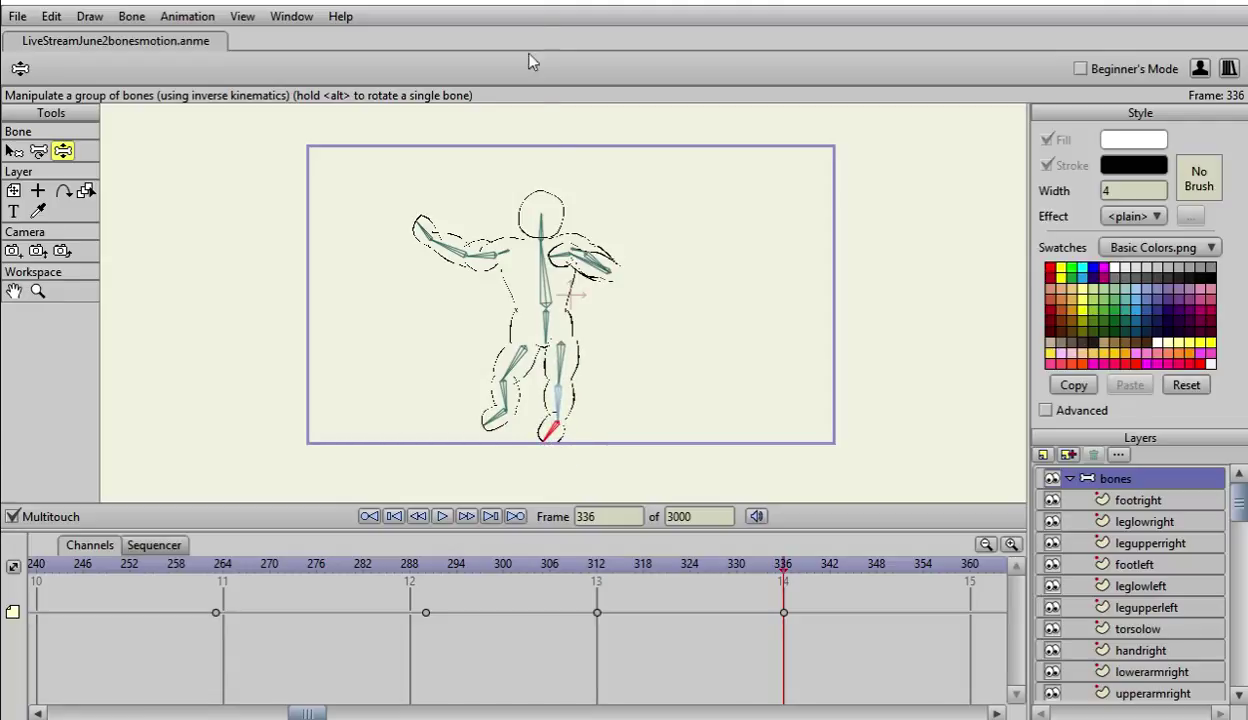
# Step: At frame 336, shorten the upper bone of the leg at the figure's right side to a scale of 0.7635
pyautogui.click(561, 372)
pyautogui.click(38, 150)
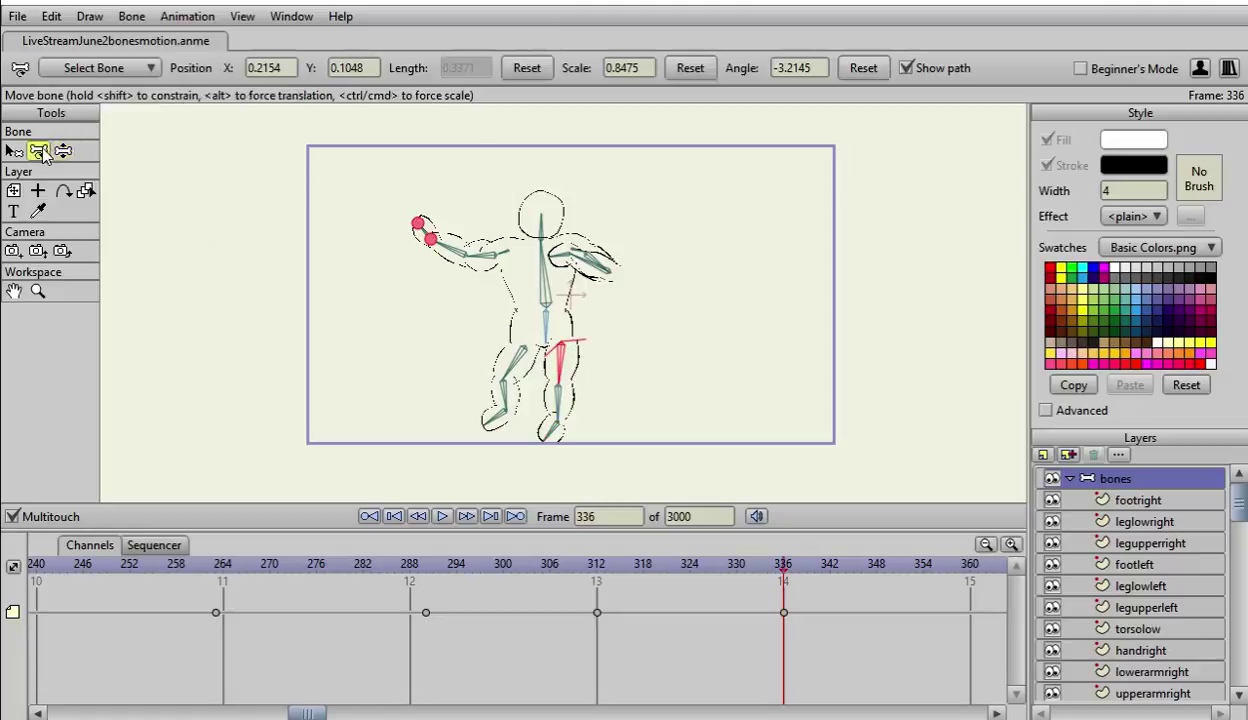
pyautogui.click(563, 388)
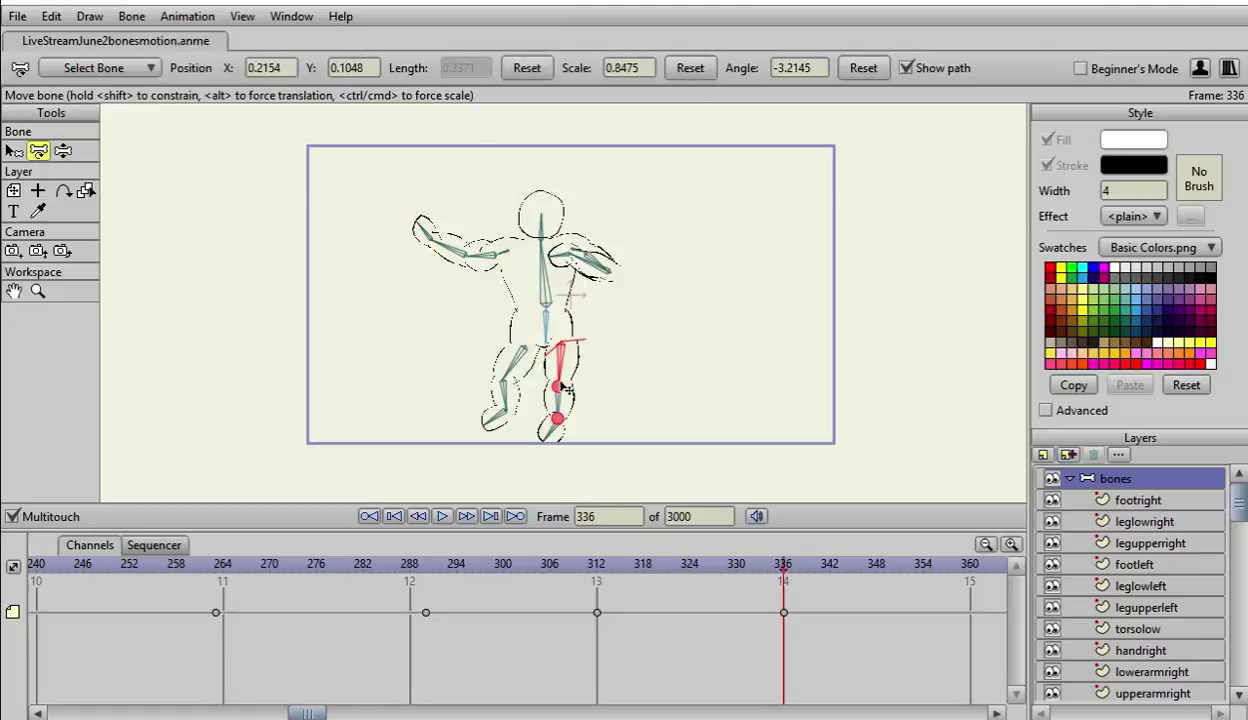
pyautogui.click(563, 384)
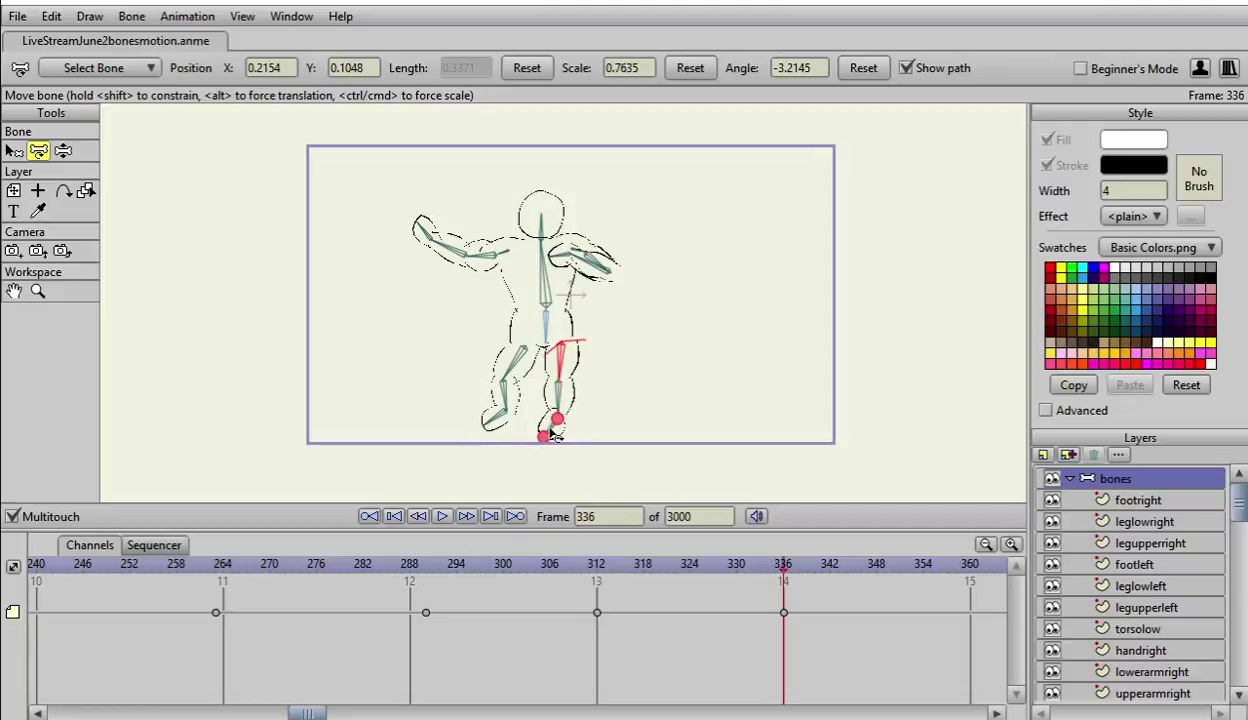
# Step: At frame 336, scale the foot bone at the figure's right side to 0.9076 and rotate the foot to point almost straight down
pyautogui.click(550, 437)
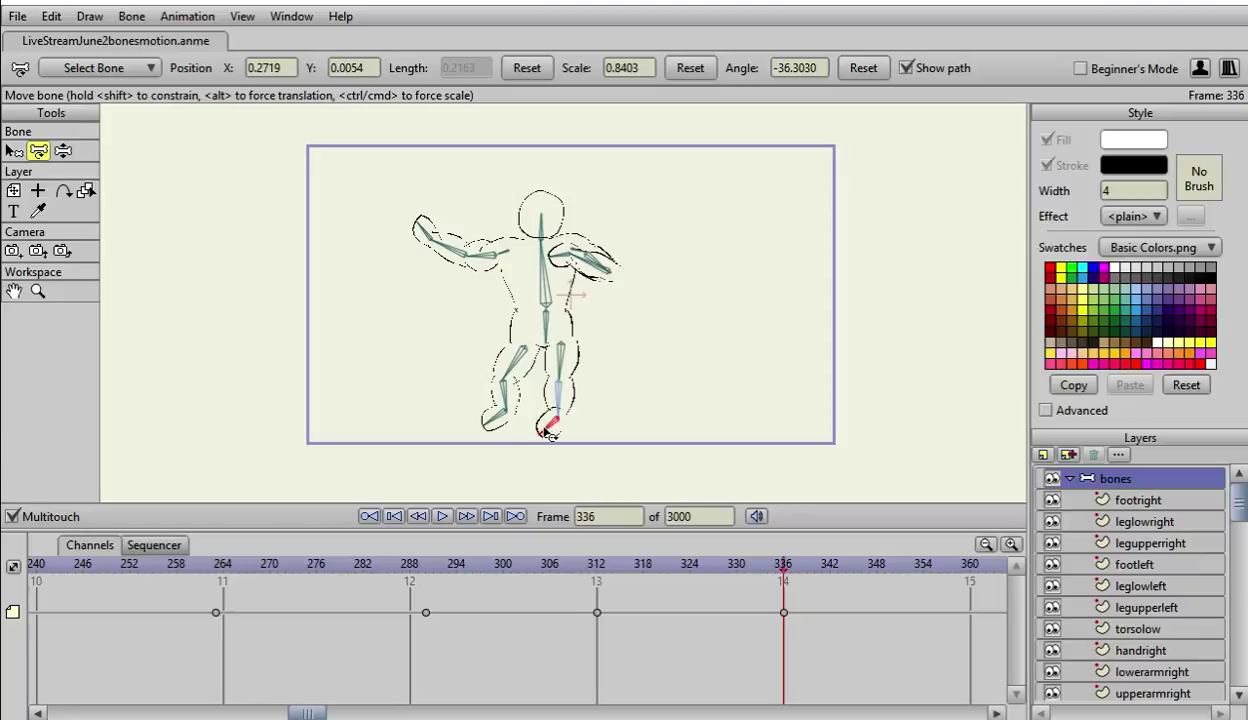
pyautogui.moveTo(553, 437); pyautogui.dragTo(562, 431)
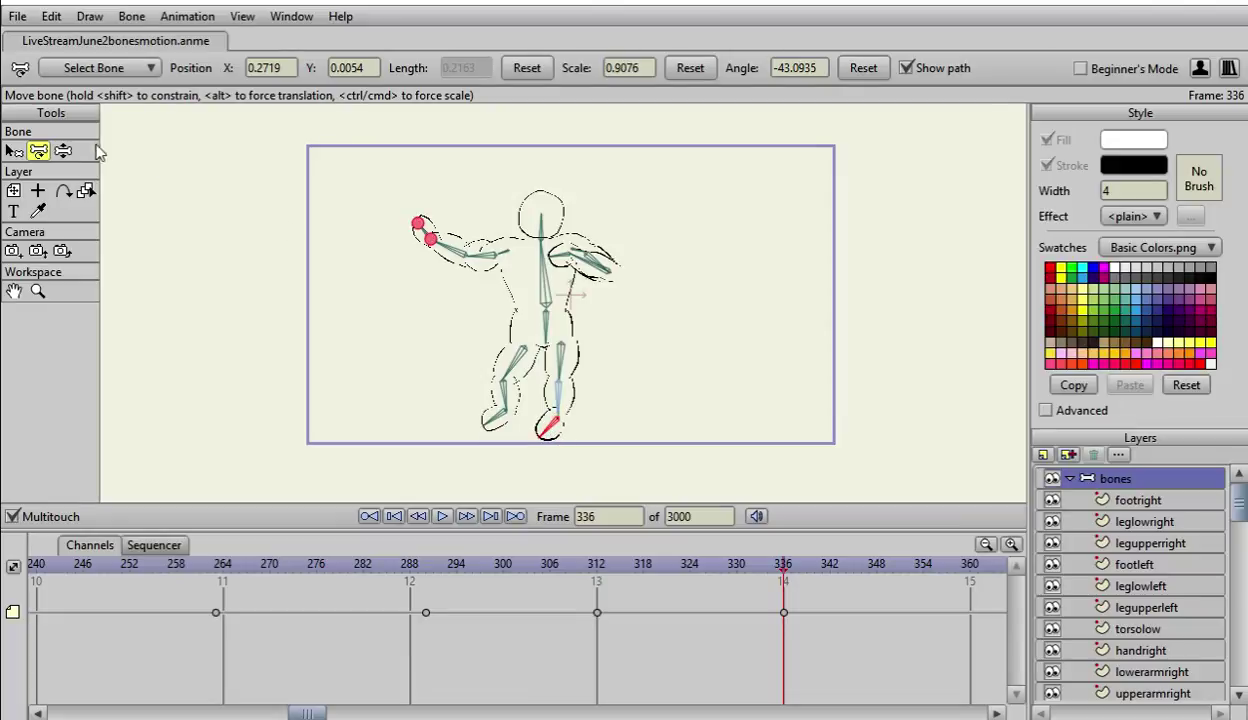
pyautogui.click(63, 150)
pyautogui.moveTo(553, 437); pyautogui.dragTo(560, 463)
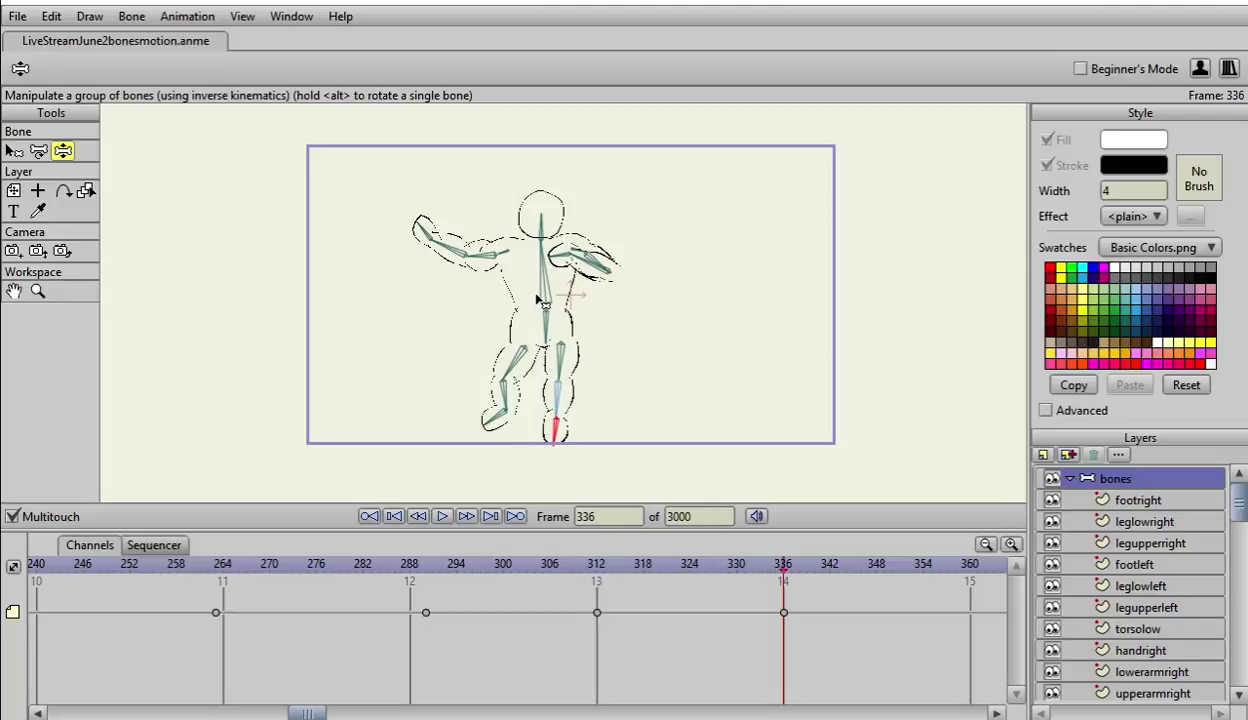
# Step: Review the figure's motion by stepping back from frame 336 to frame 251 and forward past frame 336
pyautogui.press('Left')
pyautogui.press('Left')
pyautogui.press('Left')
pyautogui.press('Left')
pyautogui.press('Left')
pyautogui.press('Left')
pyautogui.press('Left')
pyautogui.press('Left')
pyautogui.press('Left')
pyautogui.press('Left')
pyautogui.press('Left')
pyautogui.press('Left')
pyautogui.press('Left')
pyautogui.press('Left')
pyautogui.press('Left')
pyautogui.press('Left')
pyautogui.press('Left')
pyautogui.press('Left')
pyautogui.press('Left')
pyautogui.press('Left')
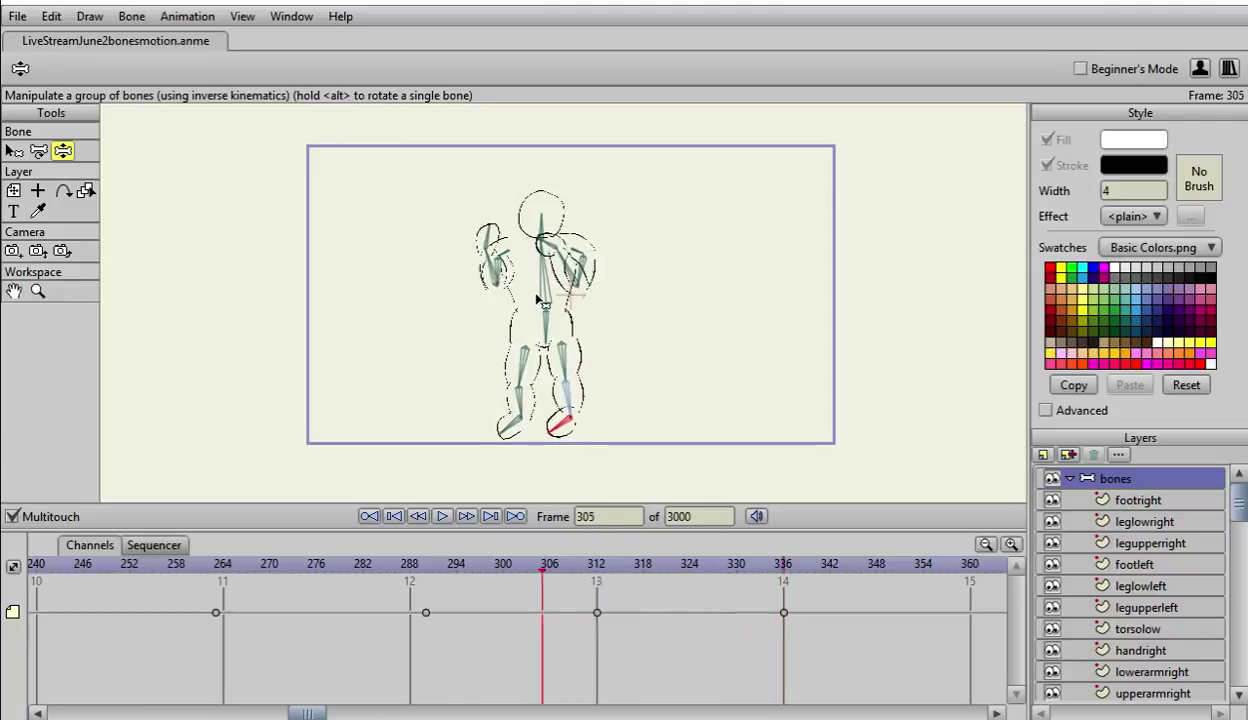
pyautogui.press('Left')
pyautogui.press('Left')
pyautogui.press('Left')
pyautogui.press('Left')
pyautogui.press('Left')
pyautogui.press('Left')
pyautogui.press('Left')
pyautogui.press('Left')
pyautogui.press('Left')
pyautogui.press('Left')
pyautogui.press('Left')
pyautogui.press('Left')
pyautogui.press('Left')
pyautogui.press('Left')
pyautogui.press('Left')
pyautogui.press('Left')
pyautogui.press('Left')
pyautogui.press('Left')
pyautogui.press('Left')
pyautogui.press('Left')
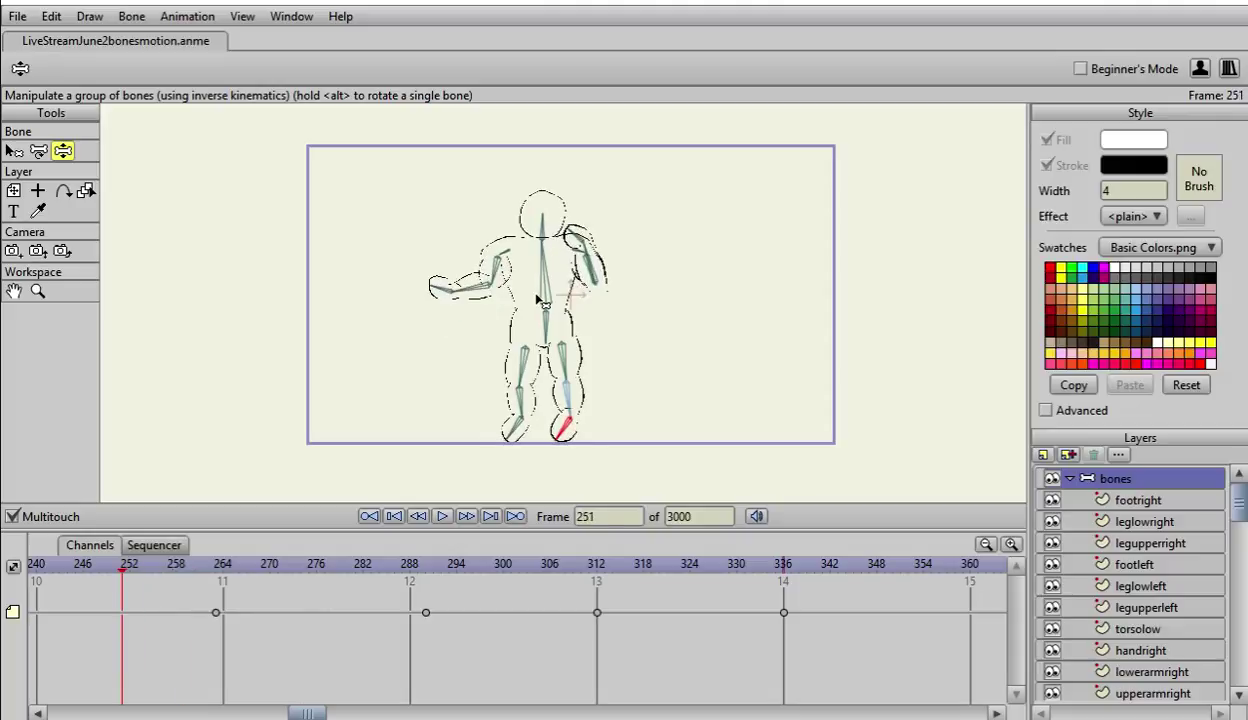
pyautogui.press('Right')
pyautogui.press('Right')
pyautogui.press('Right')
pyautogui.press('Right')
pyautogui.press('Right')
pyautogui.press('Right')
pyautogui.press('Right')
pyautogui.press('Right')
pyautogui.press('Right')
pyautogui.press('Right')
pyautogui.press('Right')
pyautogui.press('Right')
pyautogui.press('Right')
pyautogui.press('Right')
pyautogui.press('Right')
pyautogui.press('Right')
pyautogui.press('Right')
pyautogui.press('Right')
pyautogui.press('Right')
pyautogui.press('Right')
pyautogui.press('Right')
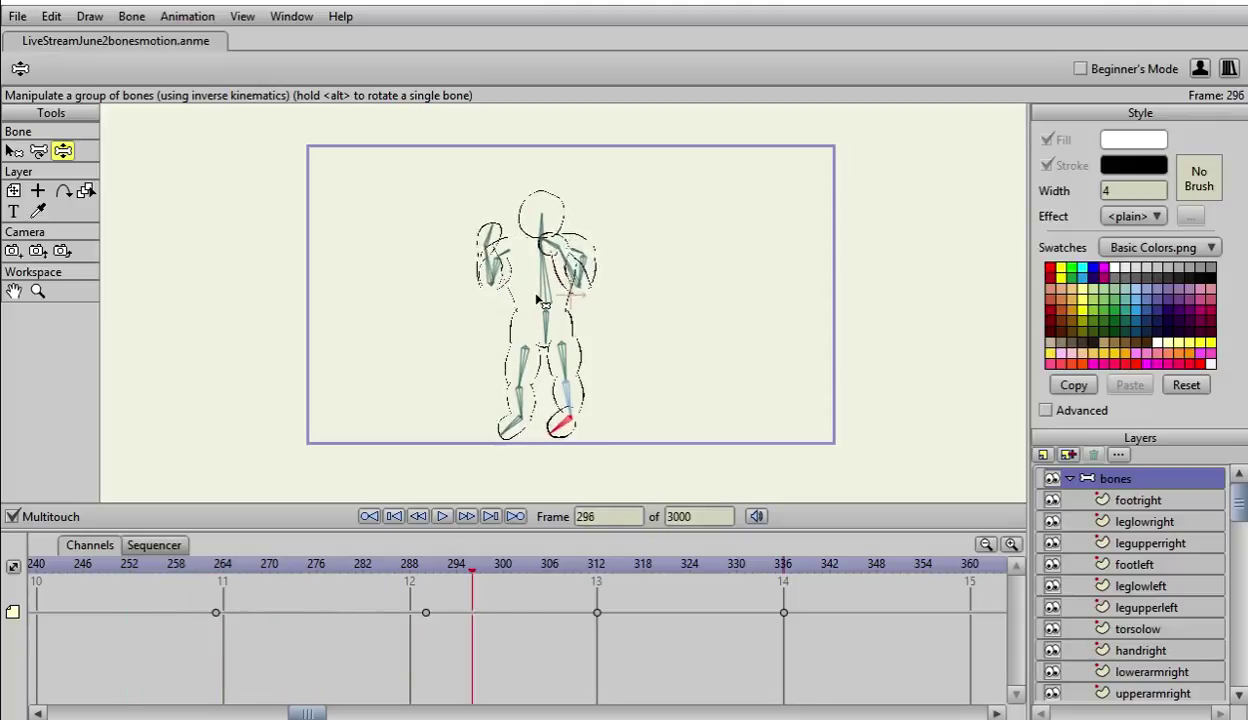
pyautogui.press('Right')
pyautogui.press('Right')
pyautogui.press('Right')
pyautogui.press('Right')
pyautogui.press('Right')
pyautogui.press('Right')
pyautogui.press('Right')
pyautogui.press('Right')
pyautogui.press('Right')
pyautogui.press('Right')
pyautogui.press('Right')
pyautogui.press('Right')
pyautogui.press('Right')
pyautogui.press('Right')
pyautogui.press('Right')
pyautogui.press('Right')
pyautogui.press('Right')
pyautogui.press('Right')
pyautogui.press('Right')
pyautogui.press('Right')
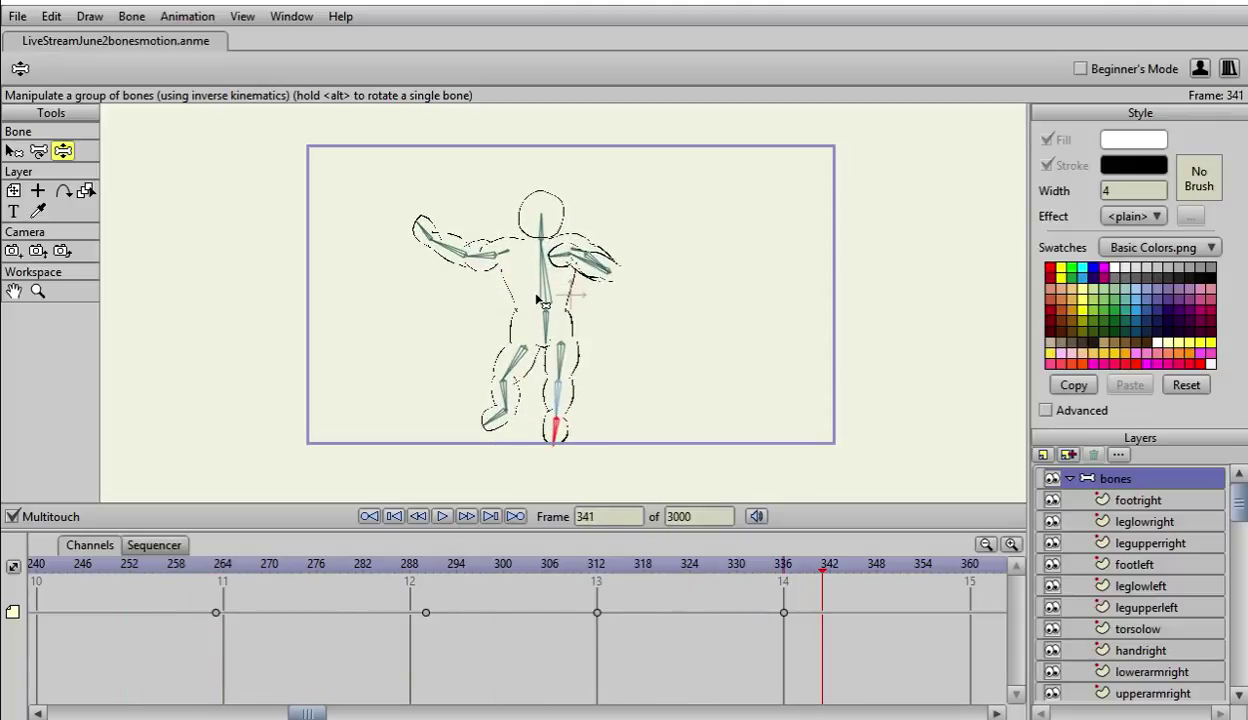
# Step: At frame 347, fold the arm at the figure's left side inward, bringing the elbow down close to the torso
pyautogui.press('Right')
pyautogui.press('Right')
pyautogui.press('Right')
pyautogui.press('Right')
pyautogui.press('Right')
pyautogui.press('Right')
pyautogui.press('Right')
pyautogui.press('Right')
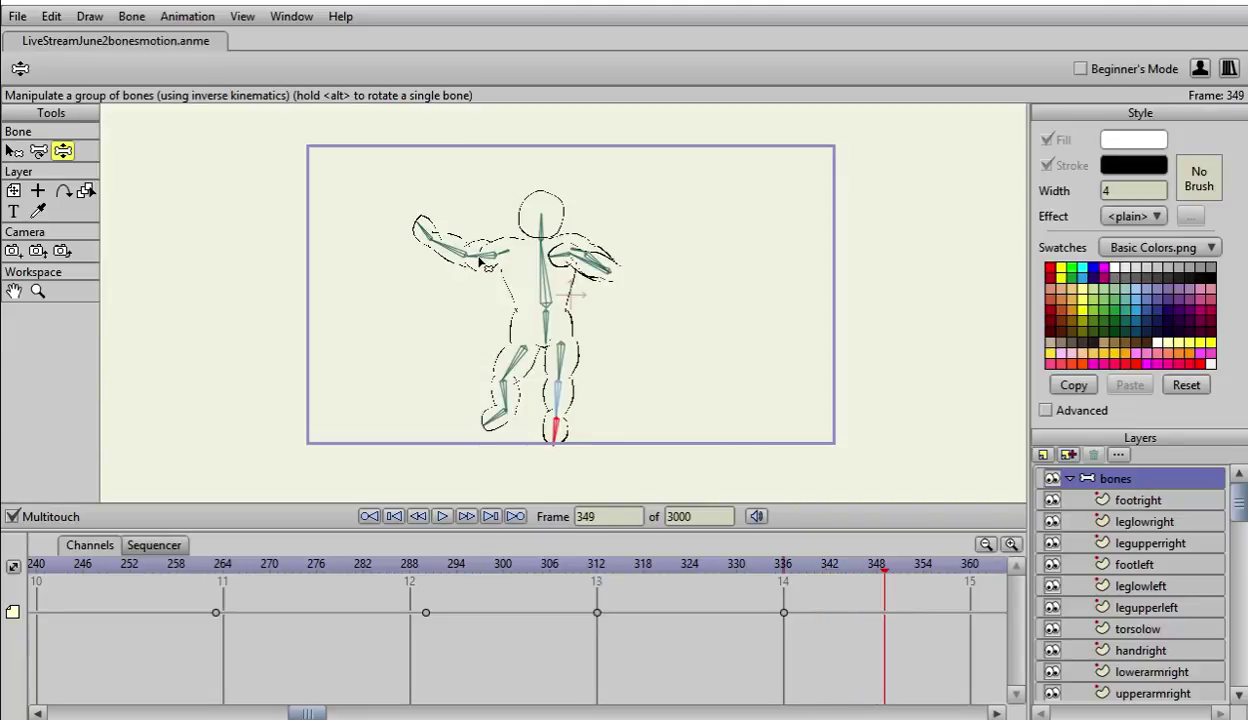
pyautogui.press('Left')
pyautogui.press('Left')
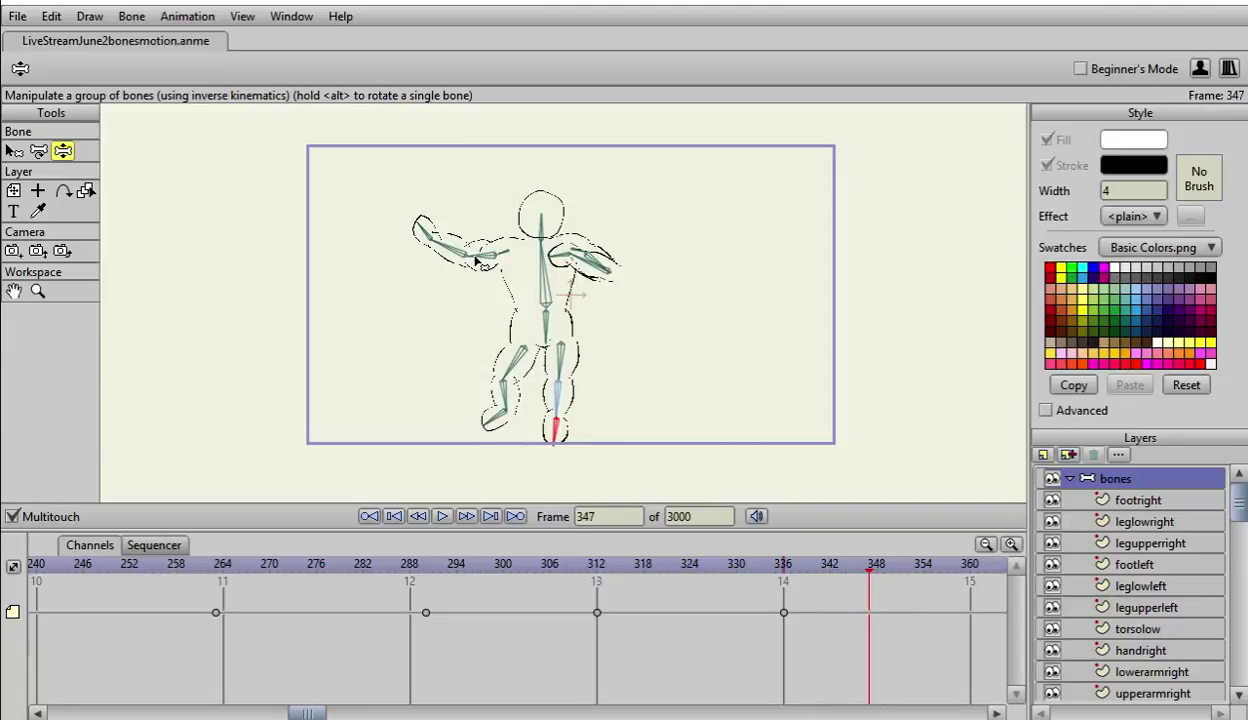
pyautogui.moveTo(477, 260)
pyautogui.mouseDown()
pyautogui.moveTo(466, 263)
pyautogui.moveTo(492, 284)
pyautogui.moveTo(526, 284)
pyautogui.moveTo(497, 300)
pyautogui.moveTo(476, 268)
pyautogui.moveTo(488, 257)
pyautogui.mouseUp()
pyautogui.moveTo(490, 258); pyautogui.dragTo(507, 293)
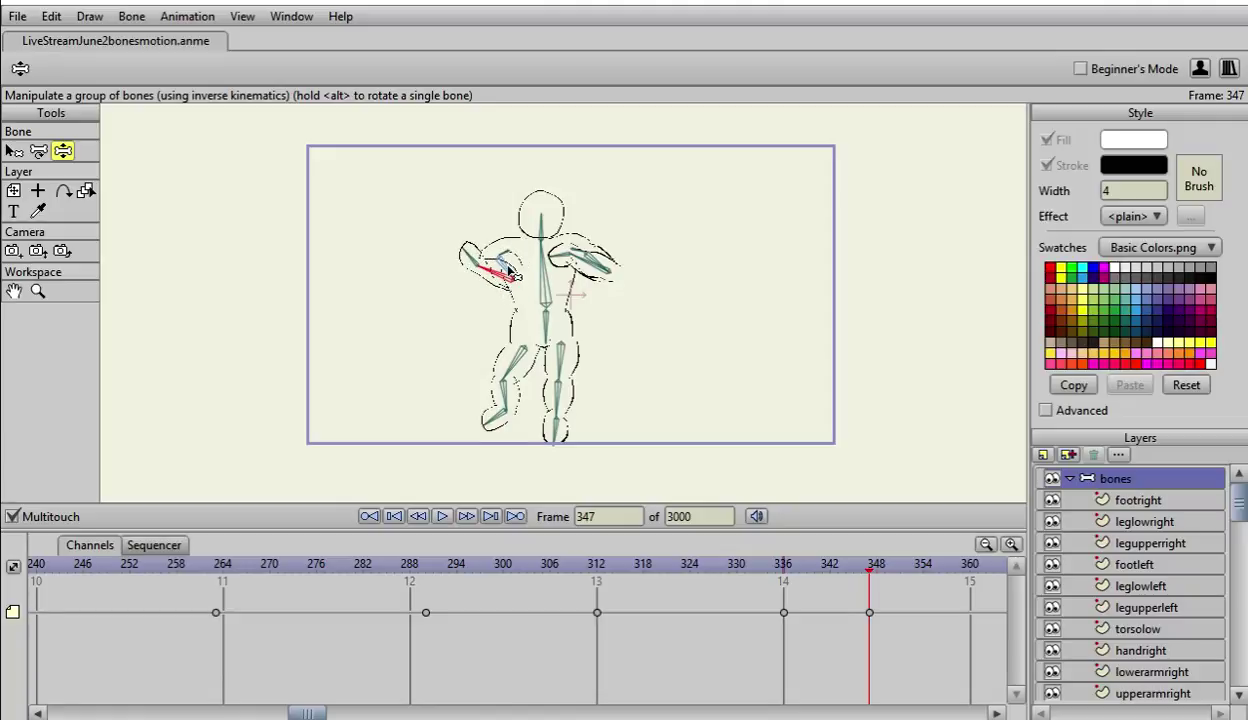
# Step: At frame 347, adjust the upper bone of the arm at the figure's left side to a scale of 0.7533
pyautogui.click(38, 150)
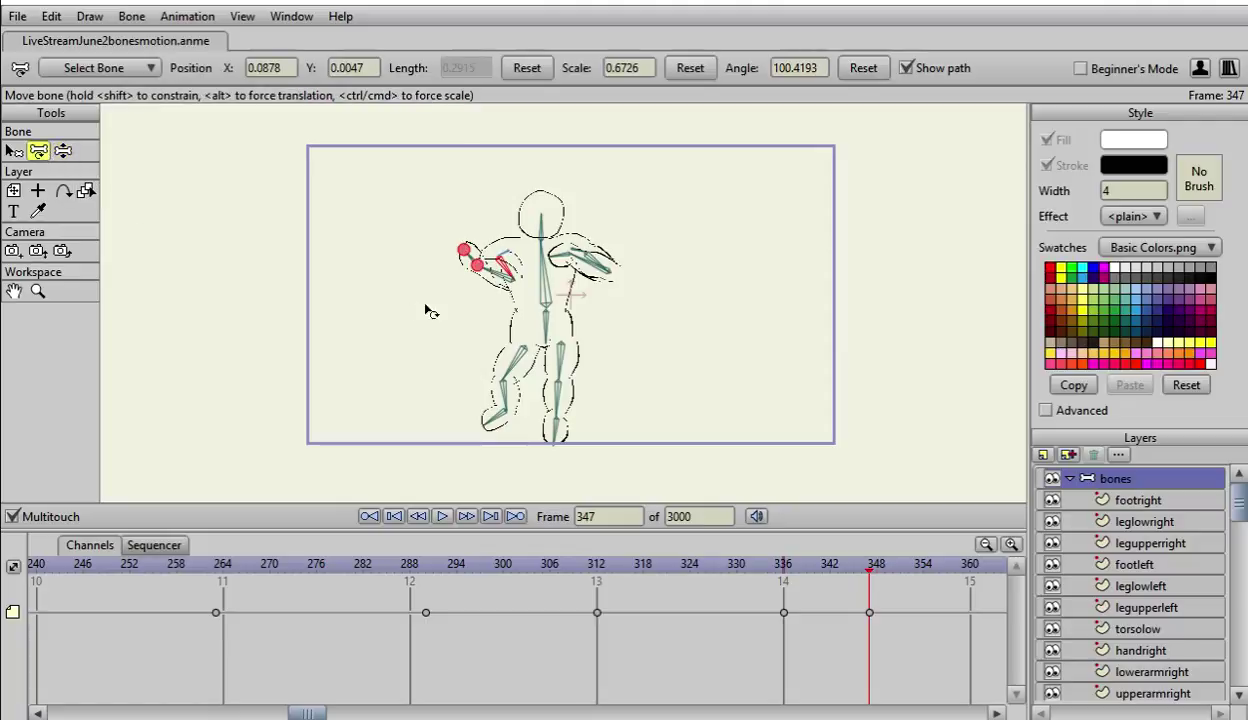
pyautogui.moveTo(508, 293); pyautogui.dragTo(509, 275)
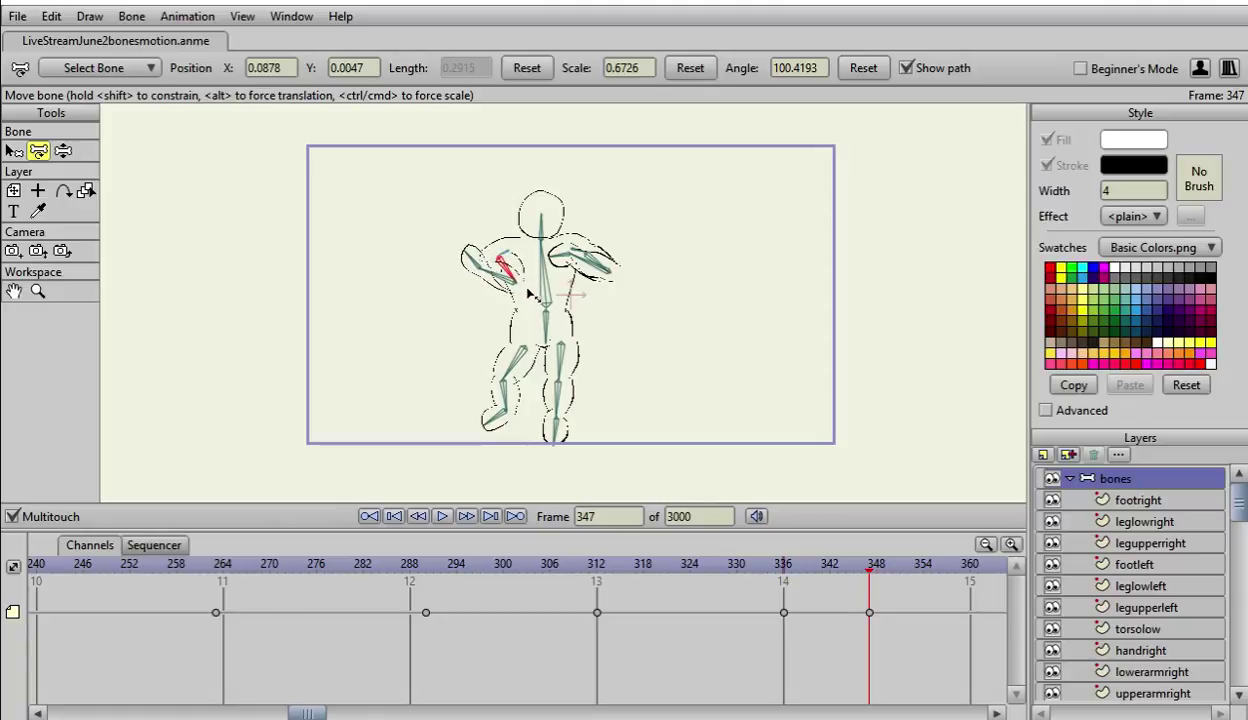
pyautogui.moveTo(529, 294); pyautogui.dragTo(504, 282)
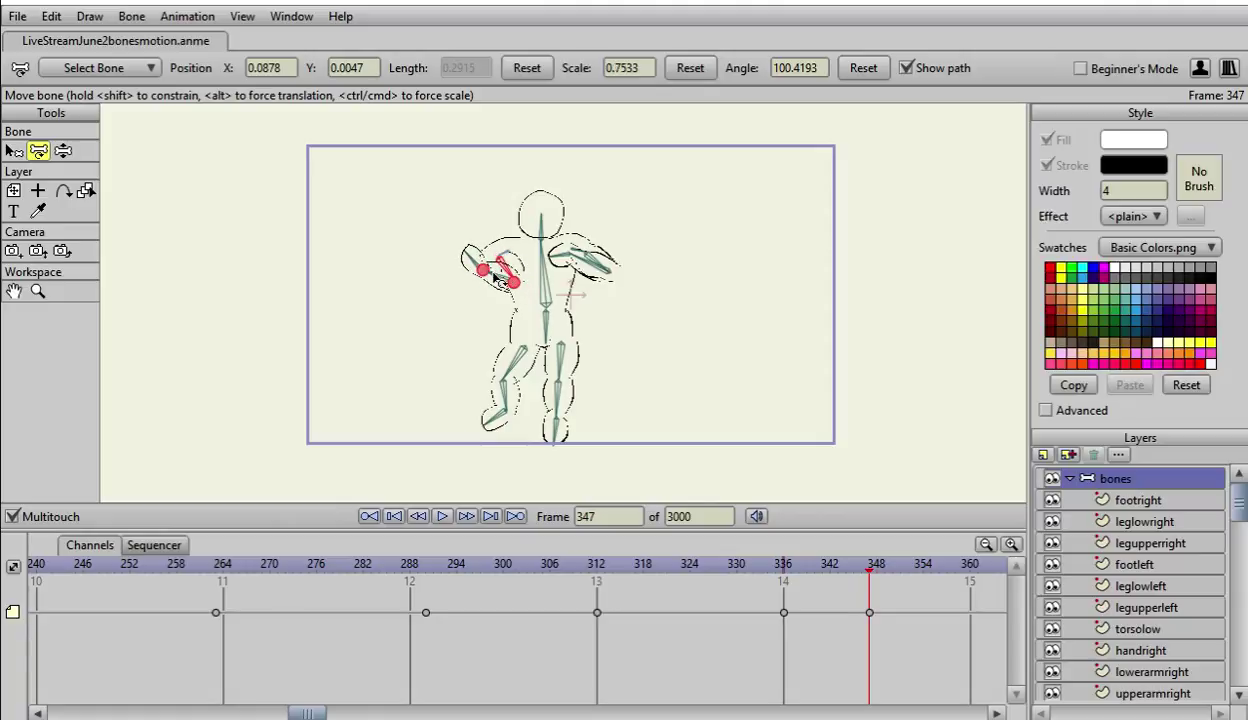
# Step: At frame 347, adjust the forearm at the figure's left side, angle its hand bone to -18.0477 and scale the hand to 0.9524
pyautogui.click(470, 268)
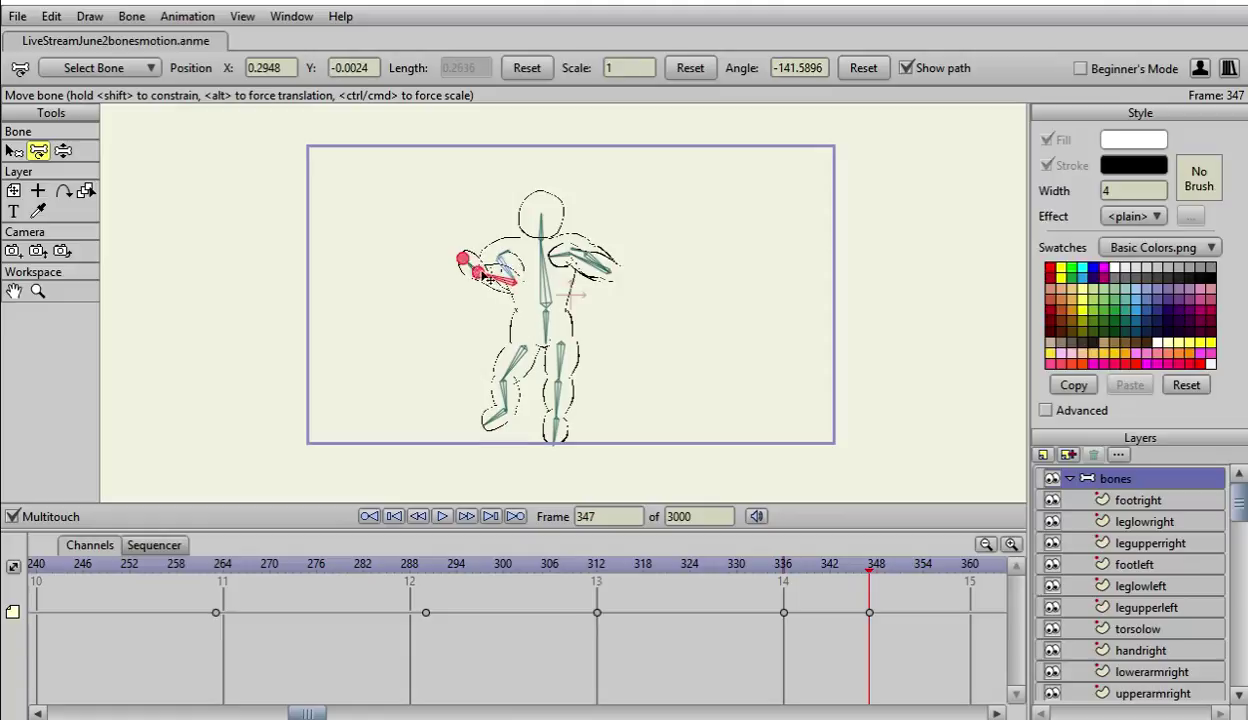
pyautogui.click(474, 271)
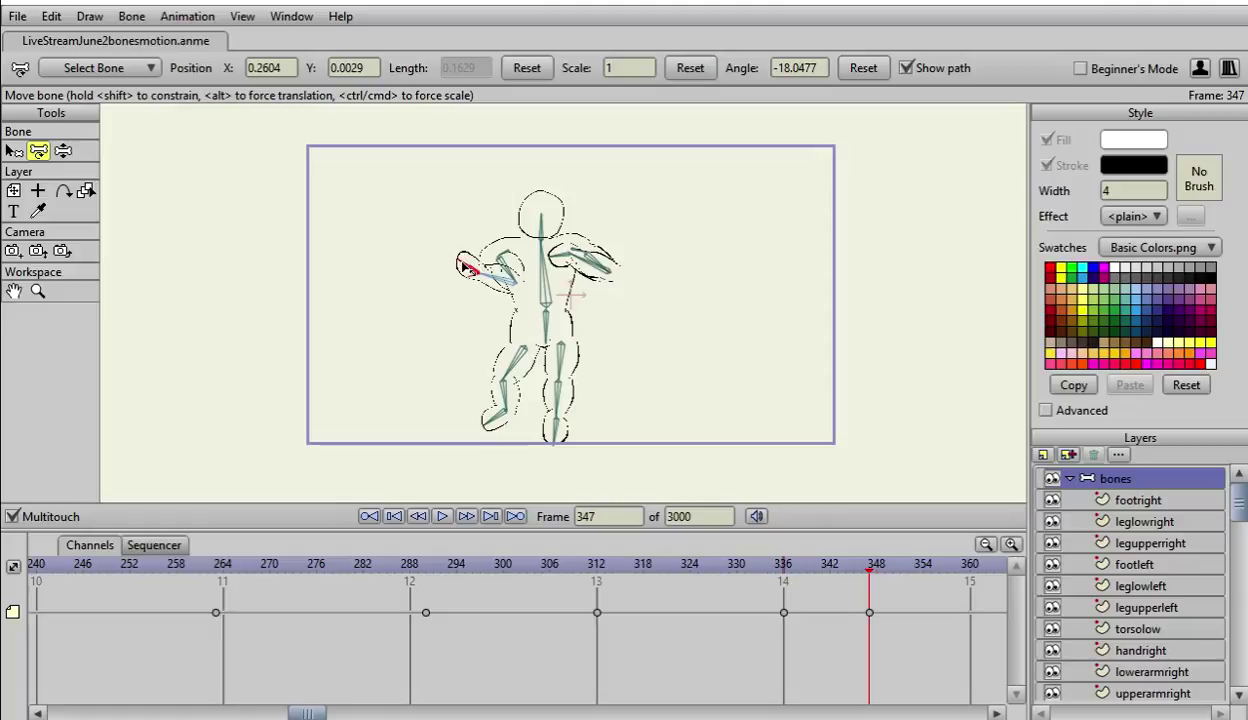
pyautogui.moveTo(452, 250); pyautogui.dragTo(445, 248)
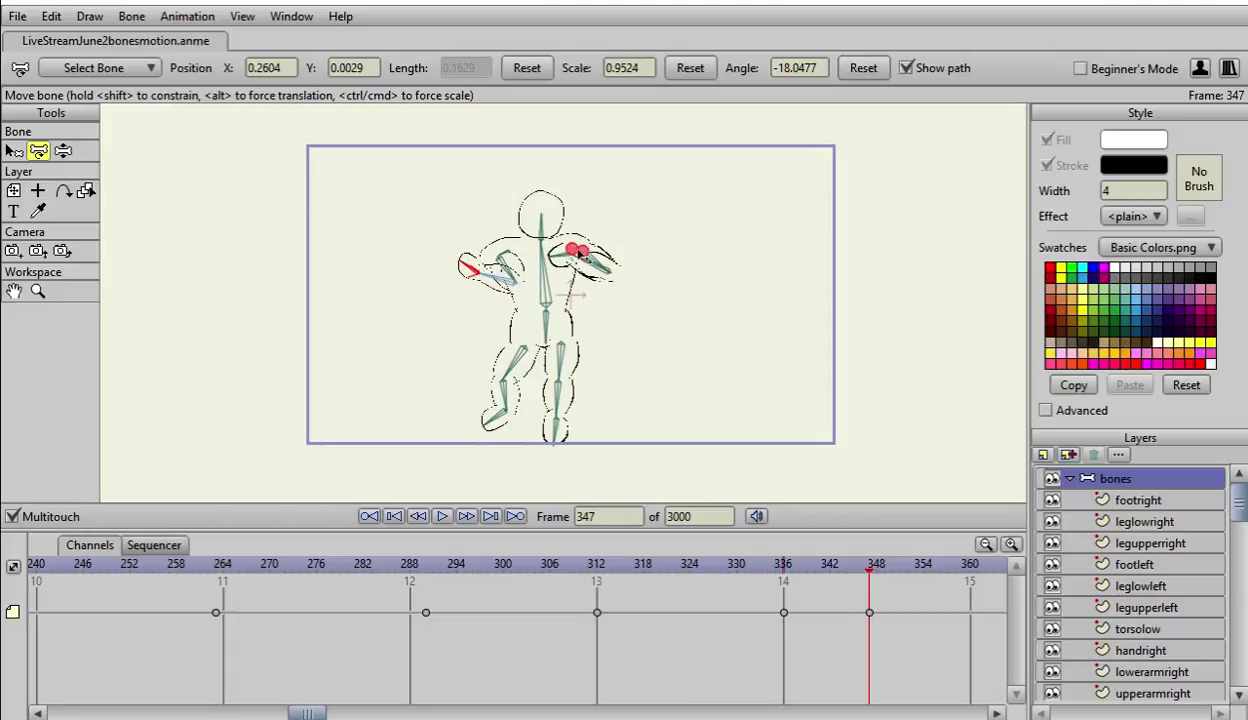
# Step: At frame 347, rotate the hand bone at the figure's right side to an angle of 18.8241 and swing its forearm bone slightly
pyautogui.click(560, 258)
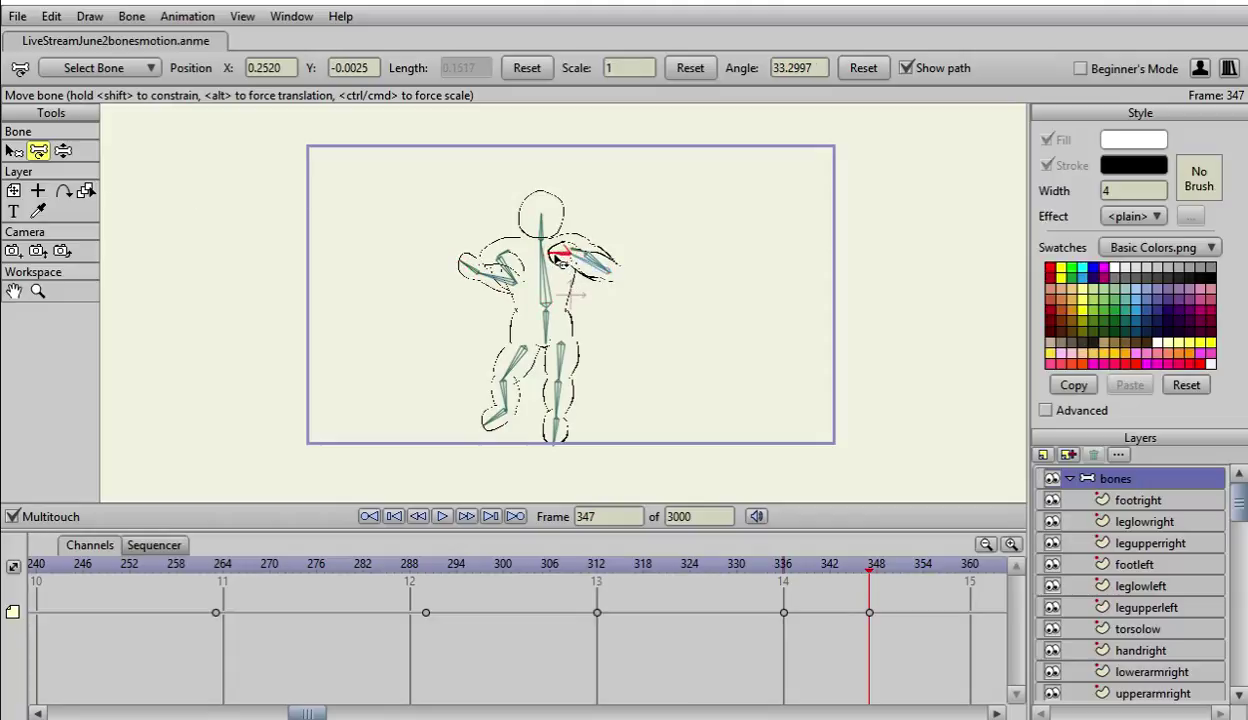
pyautogui.moveTo(553, 258); pyautogui.dragTo(596, 266)
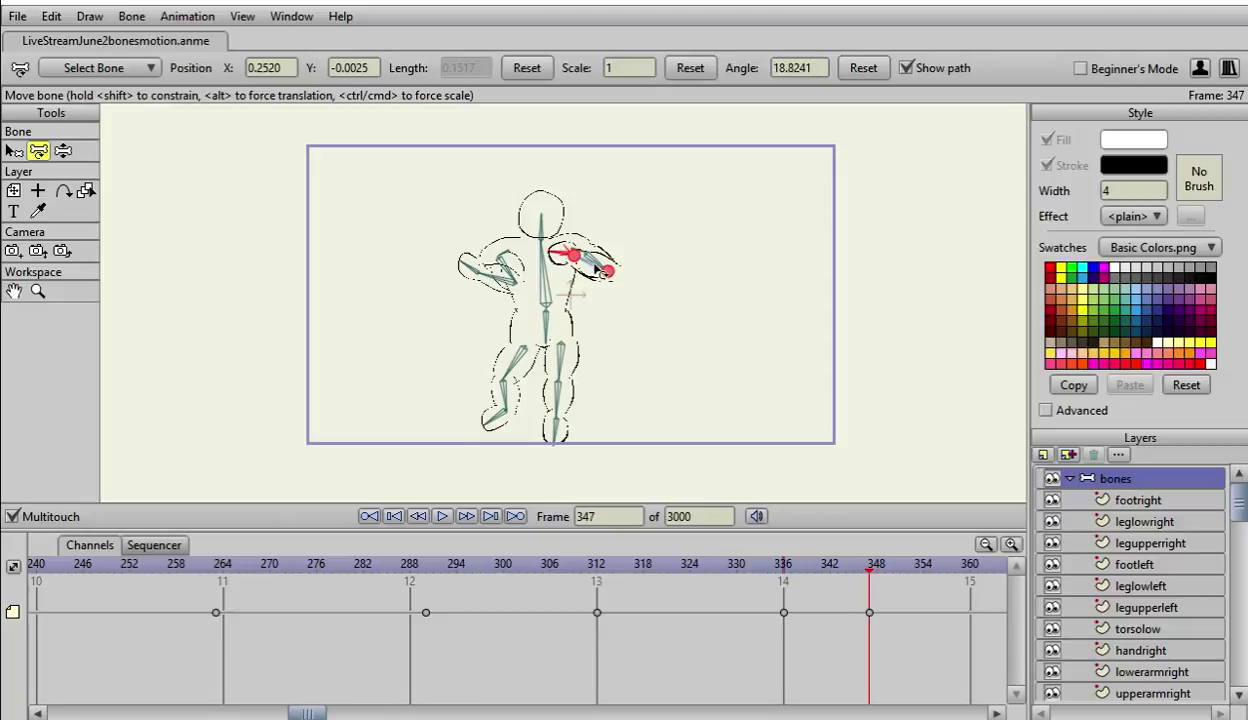
pyautogui.moveTo(597, 268); pyautogui.dragTo(593, 262)
# Step: Review the new arm pose's motion by stepping back from frame 347 to frame 321 and forward again
pyautogui.press('Left')
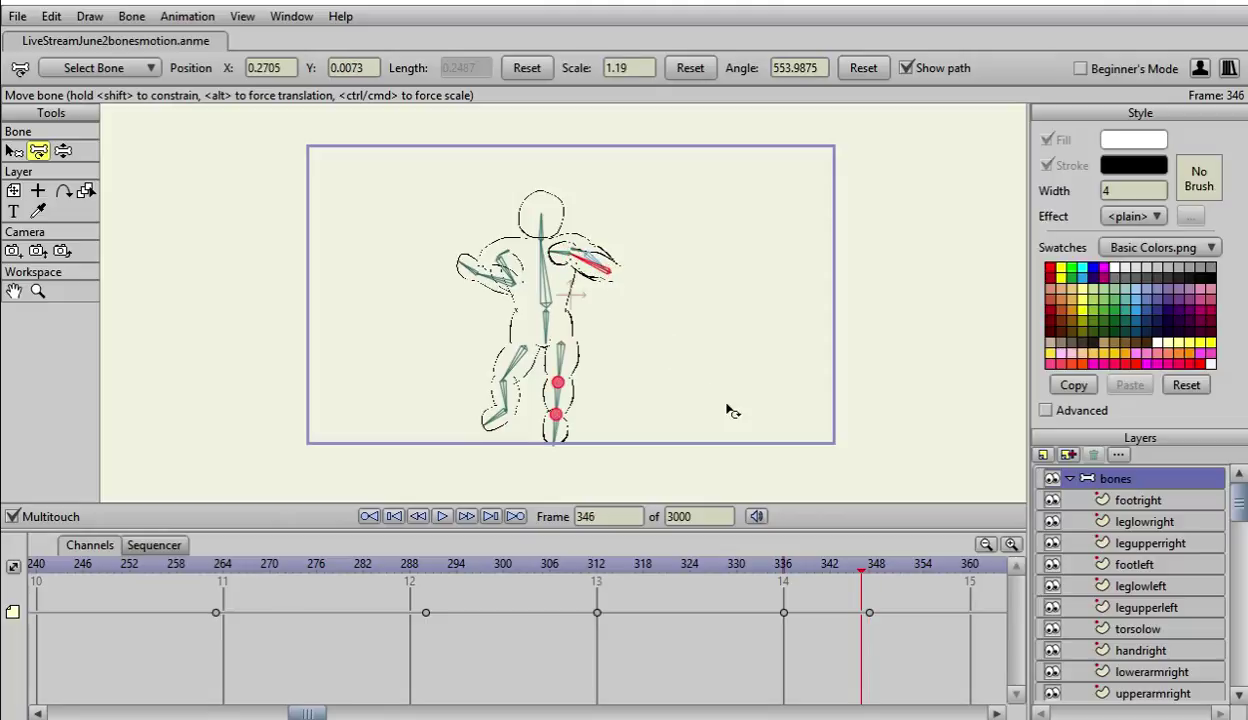
pyautogui.press('Left')
pyautogui.press('Left')
pyautogui.press('Left')
pyautogui.press('Left')
pyautogui.press('Left')
pyautogui.press('Left')
pyautogui.press('Left')
pyautogui.press('Left')
pyautogui.press('Left')
pyautogui.press('Left')
pyautogui.press('Left')
pyautogui.press('Left')
pyautogui.press('Left')
pyautogui.press('Left')
pyautogui.press('Left')
pyautogui.press('Left')
pyautogui.press('Left')
pyautogui.press('Left')
pyautogui.press('Left')
pyautogui.press('Left')
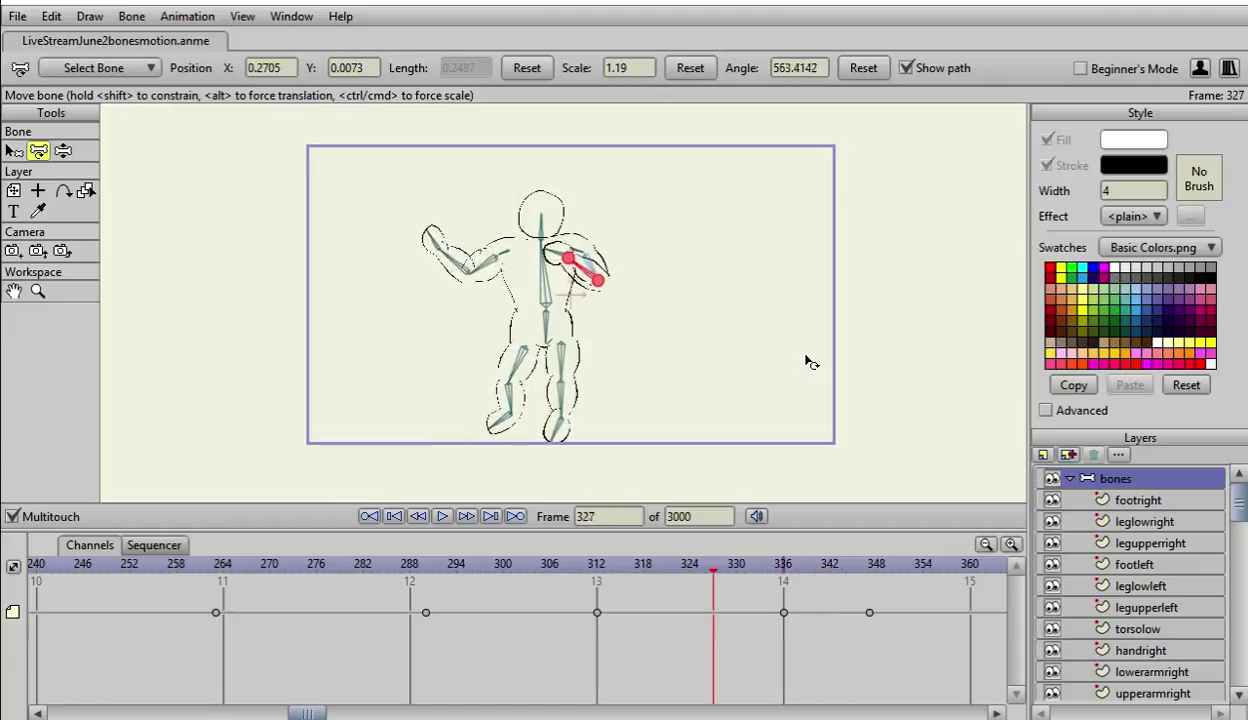
pyautogui.press('Left')
pyautogui.press('Left')
pyautogui.press('Left')
pyautogui.press('Left')
pyautogui.press('Left')
pyautogui.press('Left')
pyautogui.press('Right')
pyautogui.press('Right')
pyautogui.press('Right')
pyautogui.press('Right')
pyautogui.press('Right')
pyautogui.press('Right')
pyautogui.press('Right')
pyautogui.press('Right')
pyautogui.press('Right')
pyautogui.press('Right')
pyautogui.press('Right')
pyautogui.press('Right')
pyautogui.press('Right')
pyautogui.press('Right')
pyautogui.press('Right')
pyautogui.press('Right')
pyautogui.press('Right')
pyautogui.press('Right')
pyautogui.press('Right')
pyautogui.press('Right')
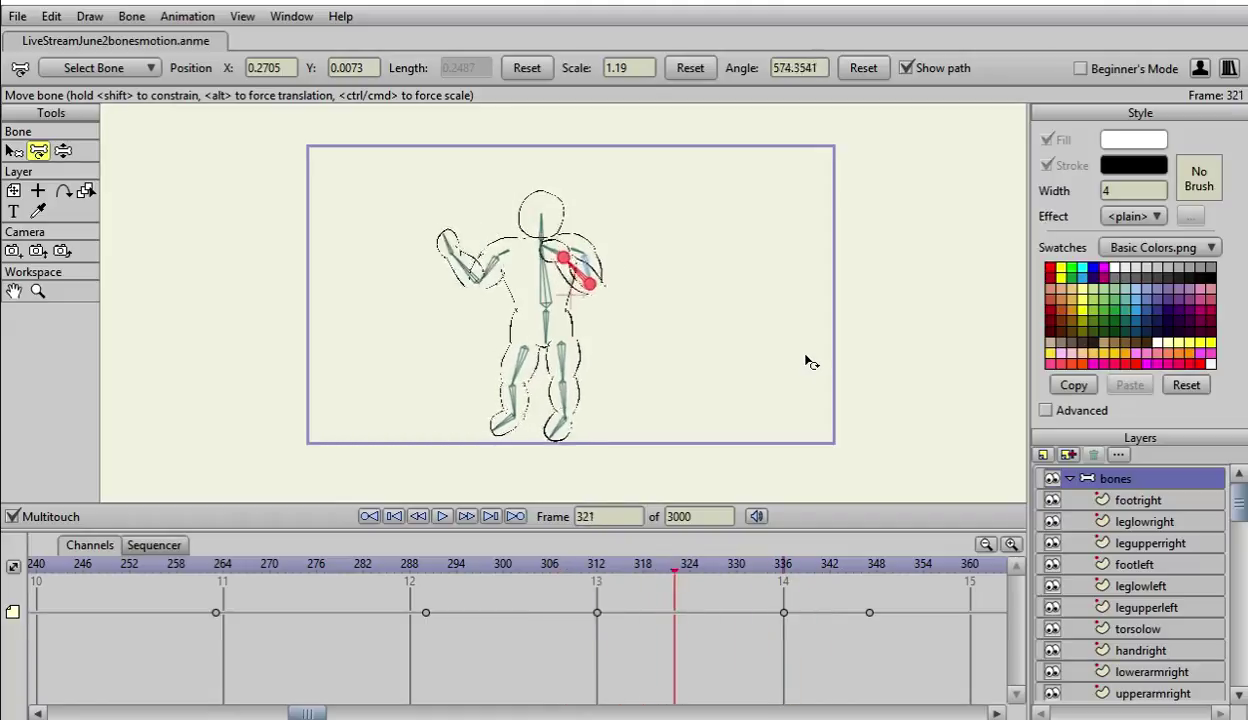
# Step: At frame 357, swing the forearm and hand at the figure's right side across the chest using bone manipulation
pyautogui.press('Right')
pyautogui.press('Right')
pyautogui.press('Right')
pyautogui.press('Right')
pyautogui.press('Right')
pyautogui.press('Right')
pyautogui.press('Right')
pyautogui.press('Right')
pyautogui.press('Right')
pyautogui.press('Right')
pyautogui.press('Right')
pyautogui.press('Right')
pyautogui.press('Right')
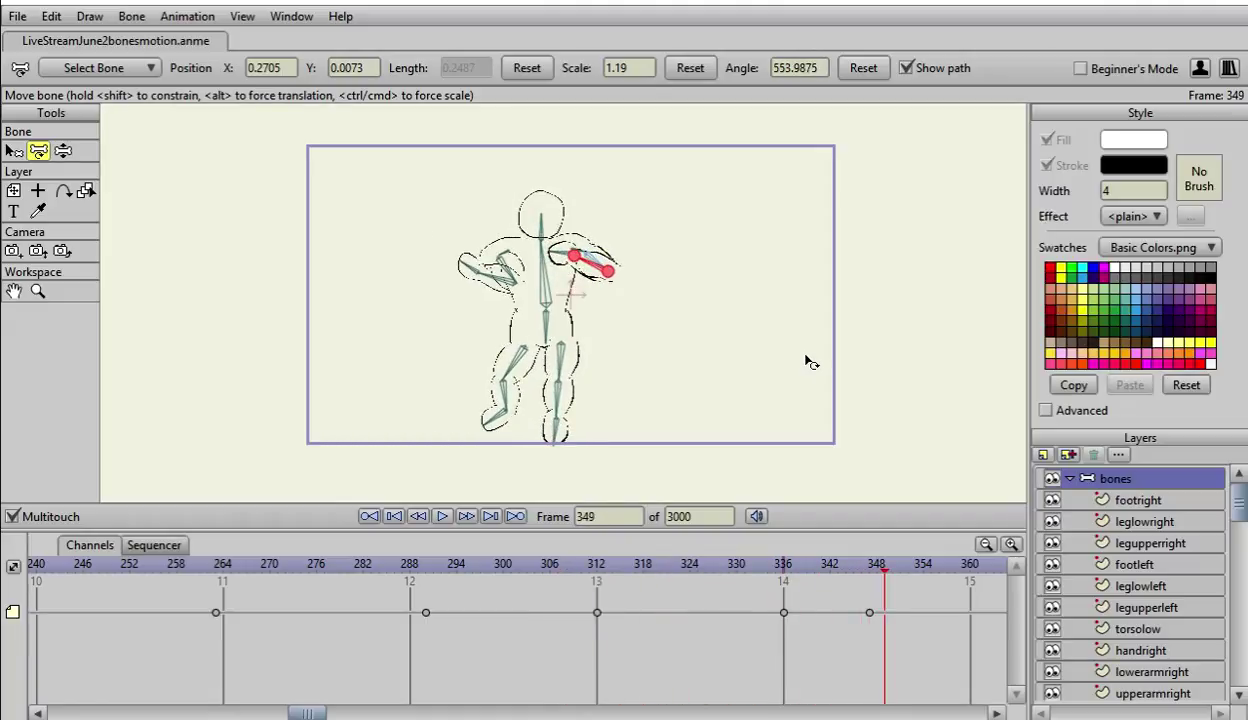
pyautogui.press('Right')
pyautogui.press('Right')
pyautogui.press('Right')
pyautogui.press('Right')
pyautogui.press('Right')
pyautogui.press('Right')
pyautogui.press('Right')
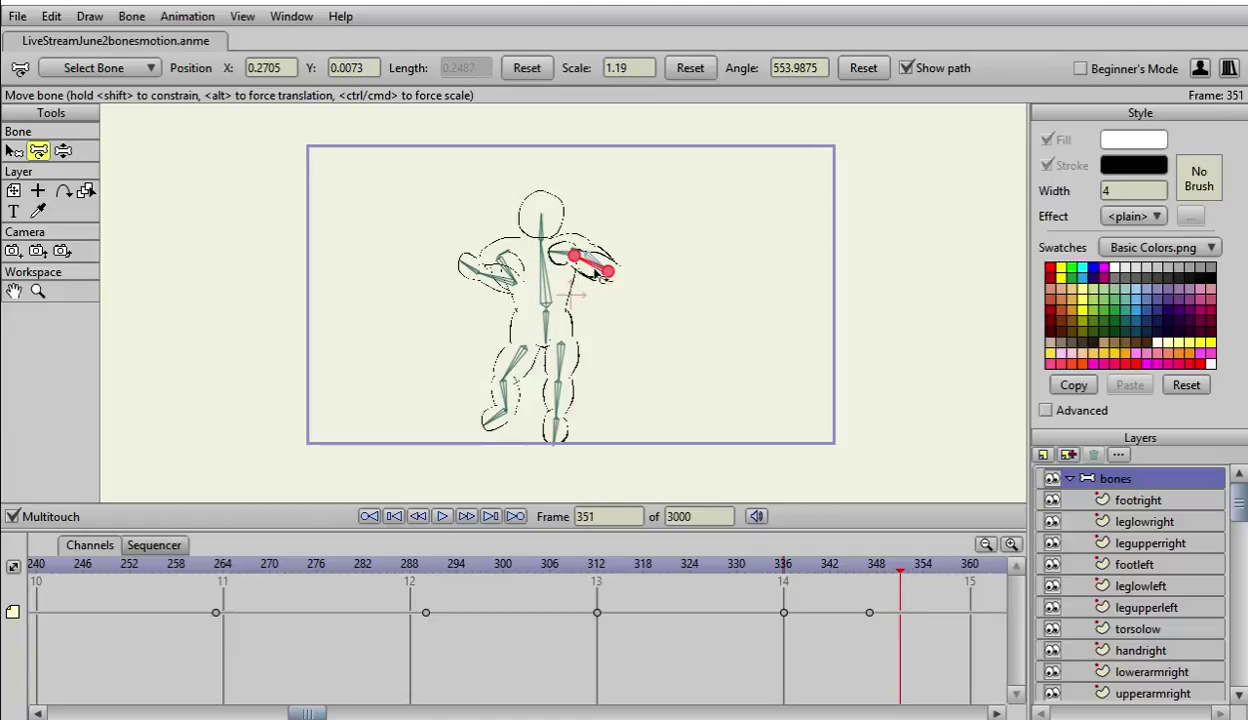
pyautogui.click(63, 151)
pyautogui.moveTo(588, 262); pyautogui.dragTo(400, 240)
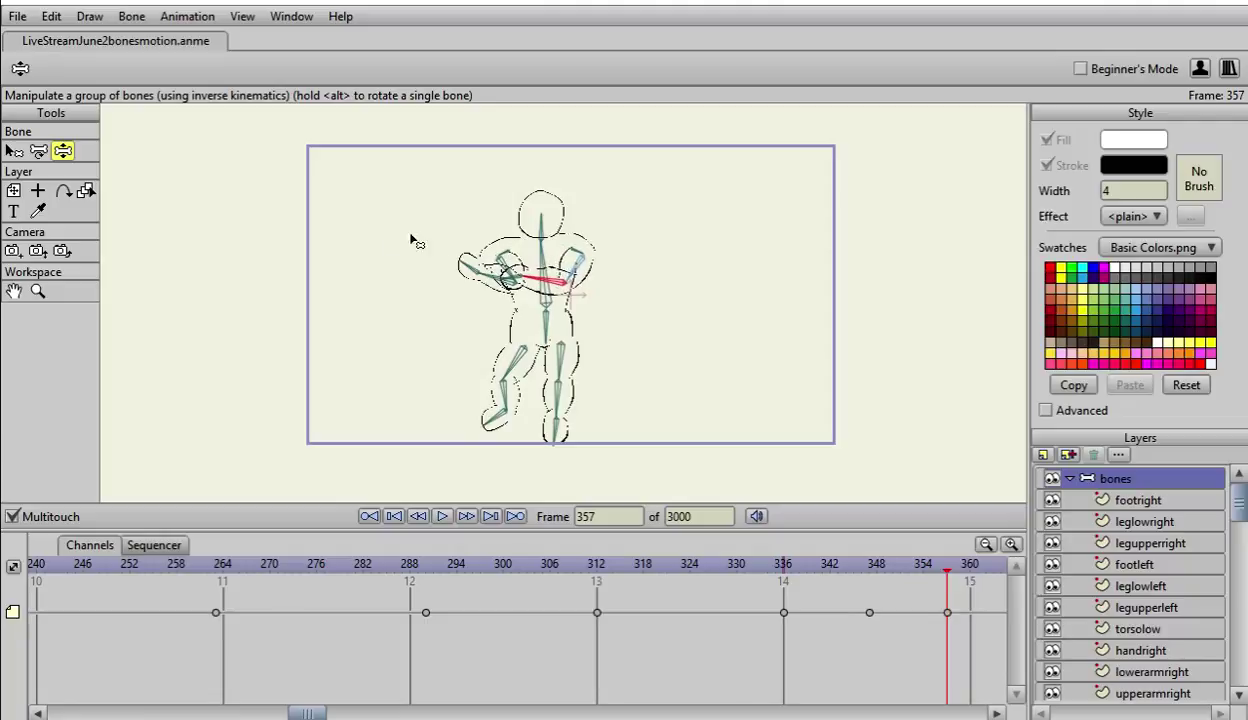
pyautogui.moveTo(530, 277); pyautogui.dragTo(484, 249)
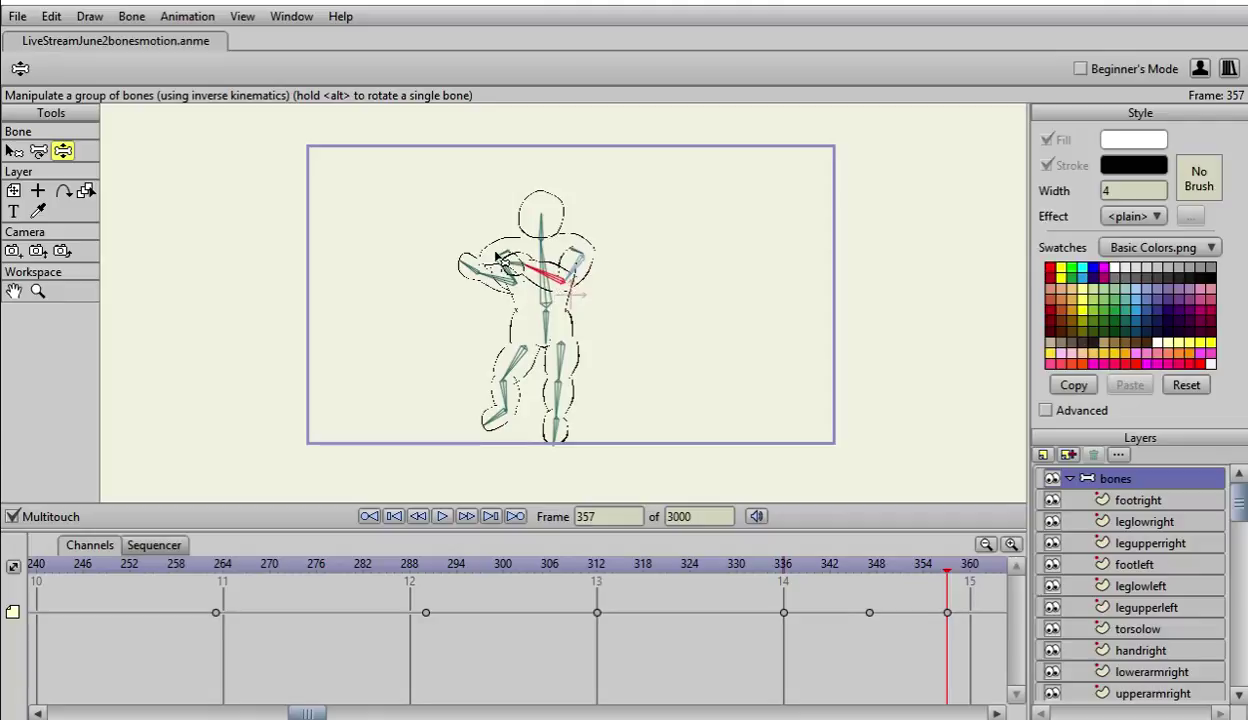
# Step: Turn off the angle constraints on bone B14, the upper bone of the arm at the figure's right side
pyautogui.click(575, 263)
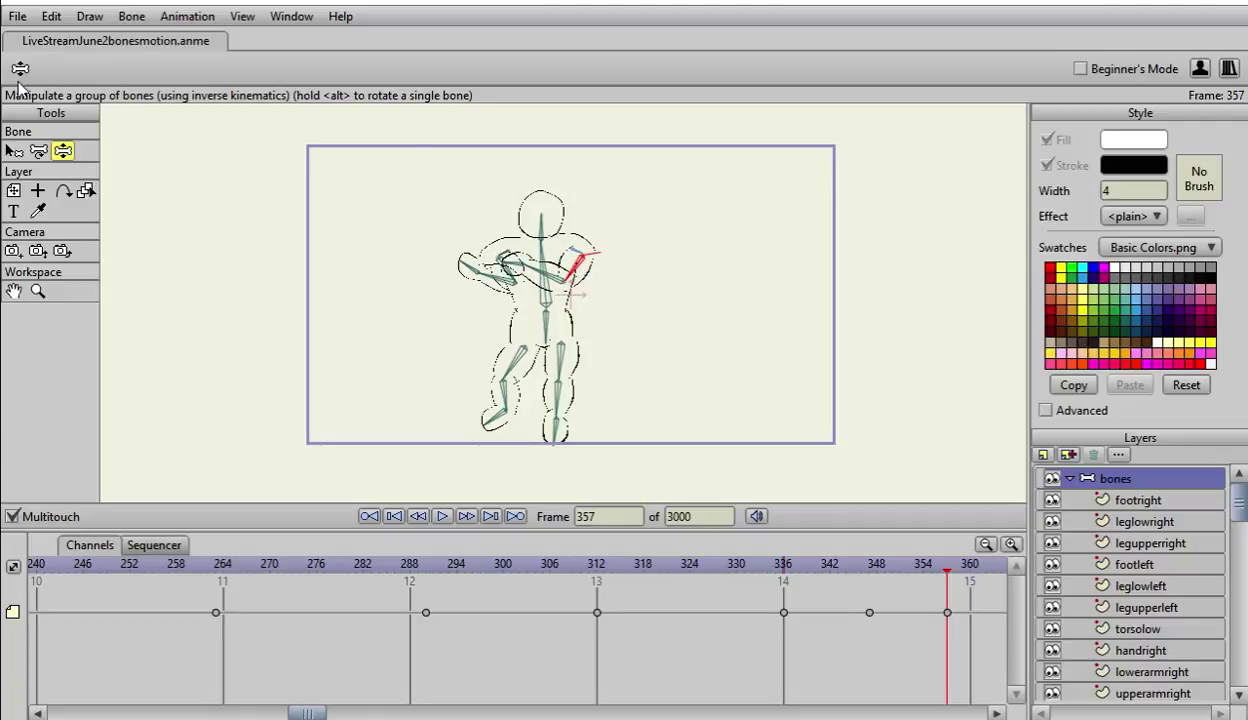
pyautogui.click(14, 150)
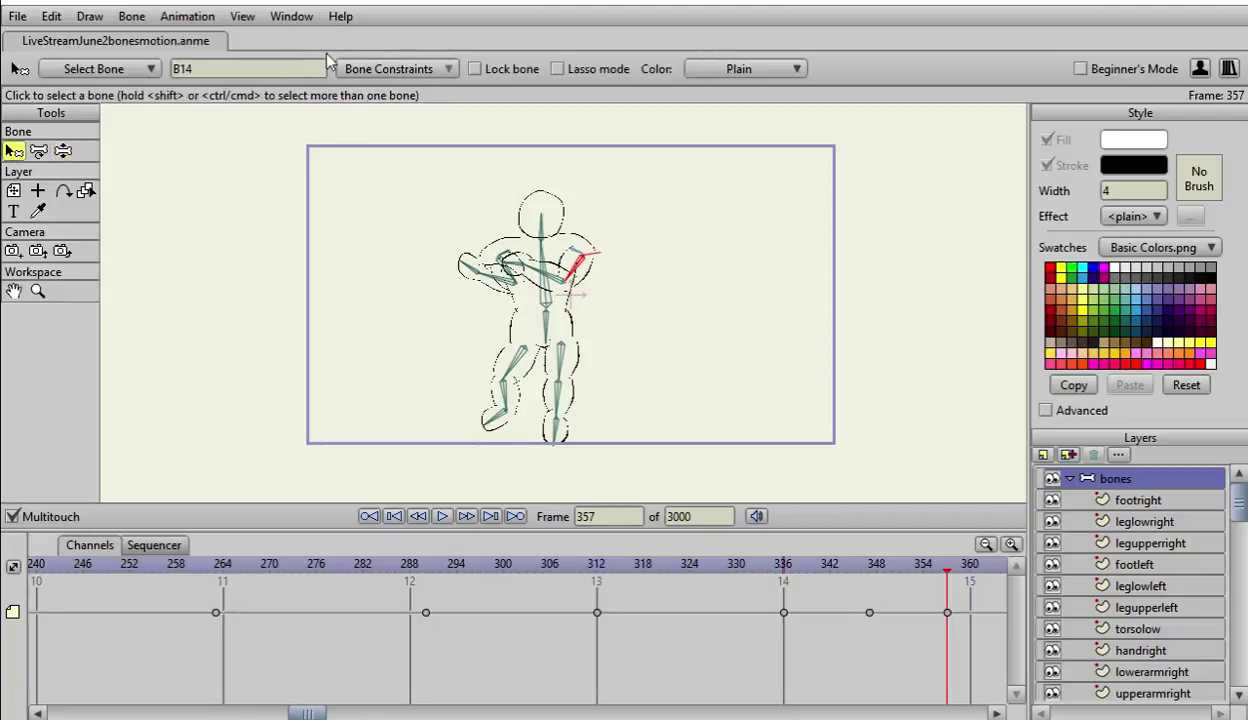
pyautogui.click(389, 70)
pyautogui.click(350, 97)
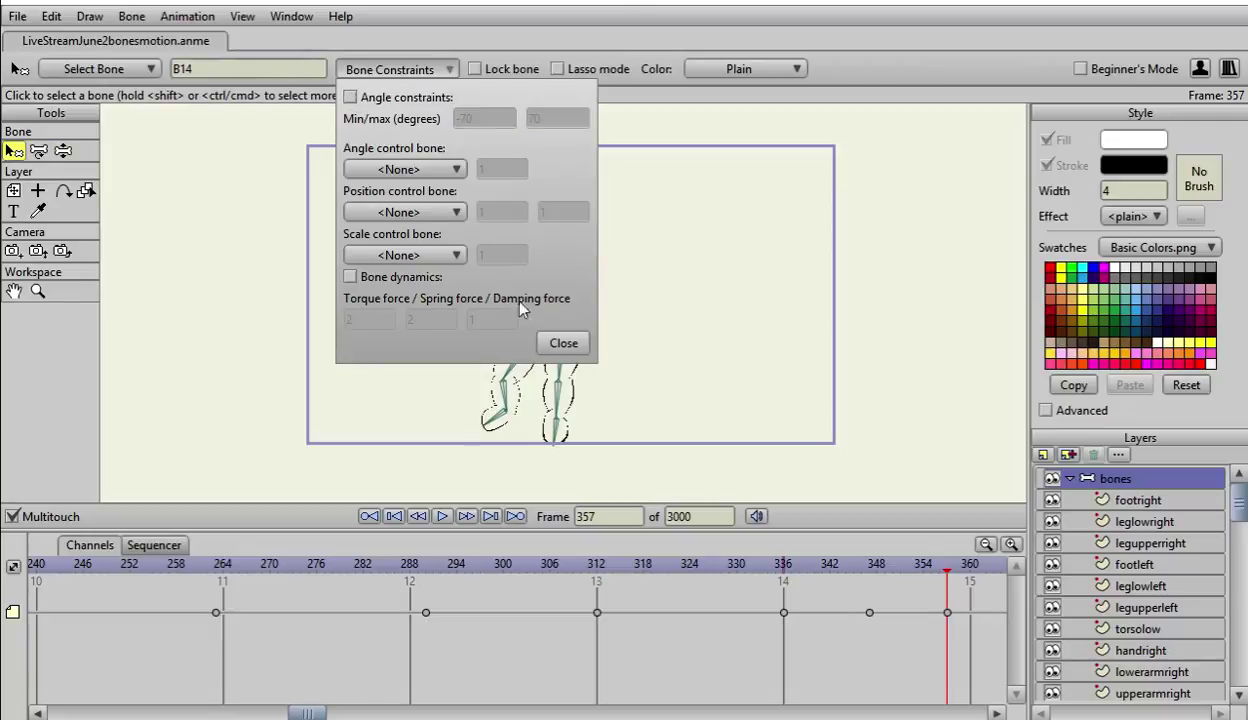
pyautogui.click(563, 343)
# Step: At frame 357, raise the arm at the figure's right side so it reaches horizontally across the upper chest
pyautogui.moveTo(538, 272); pyautogui.dragTo(470, 264)
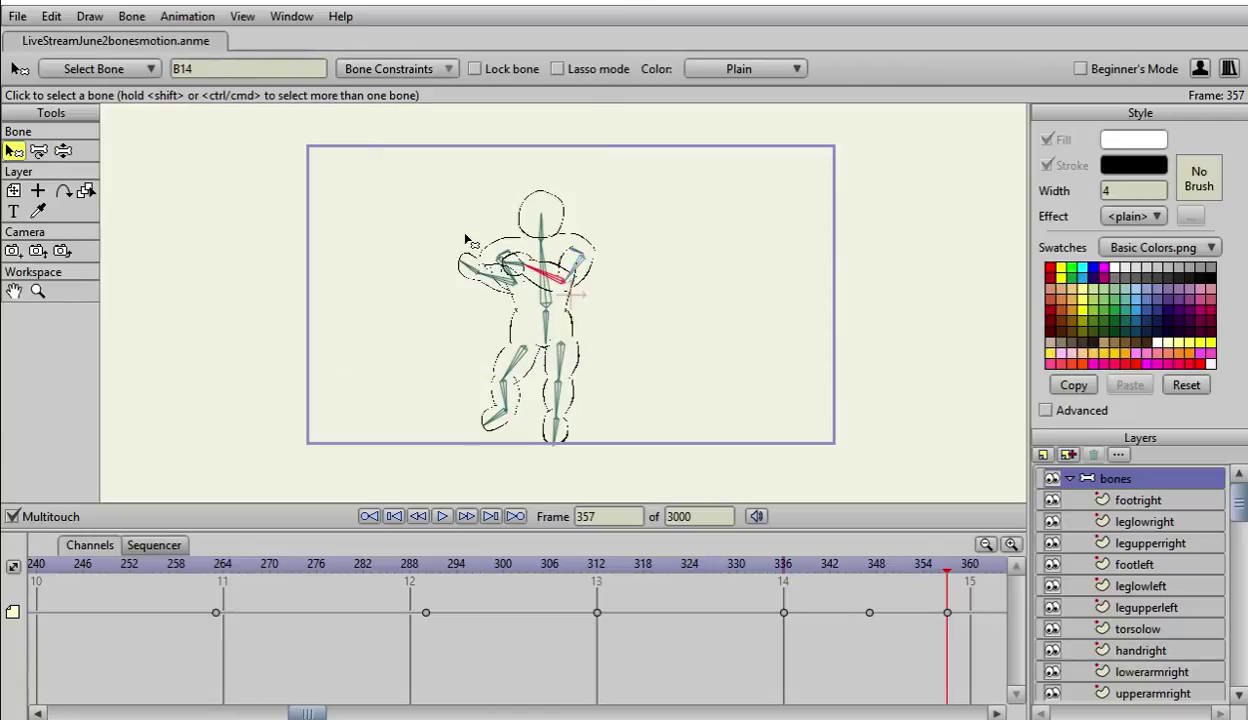
pyautogui.click(540, 272)
pyautogui.click(63, 150)
pyautogui.moveTo(532, 270); pyautogui.dragTo(440, 262)
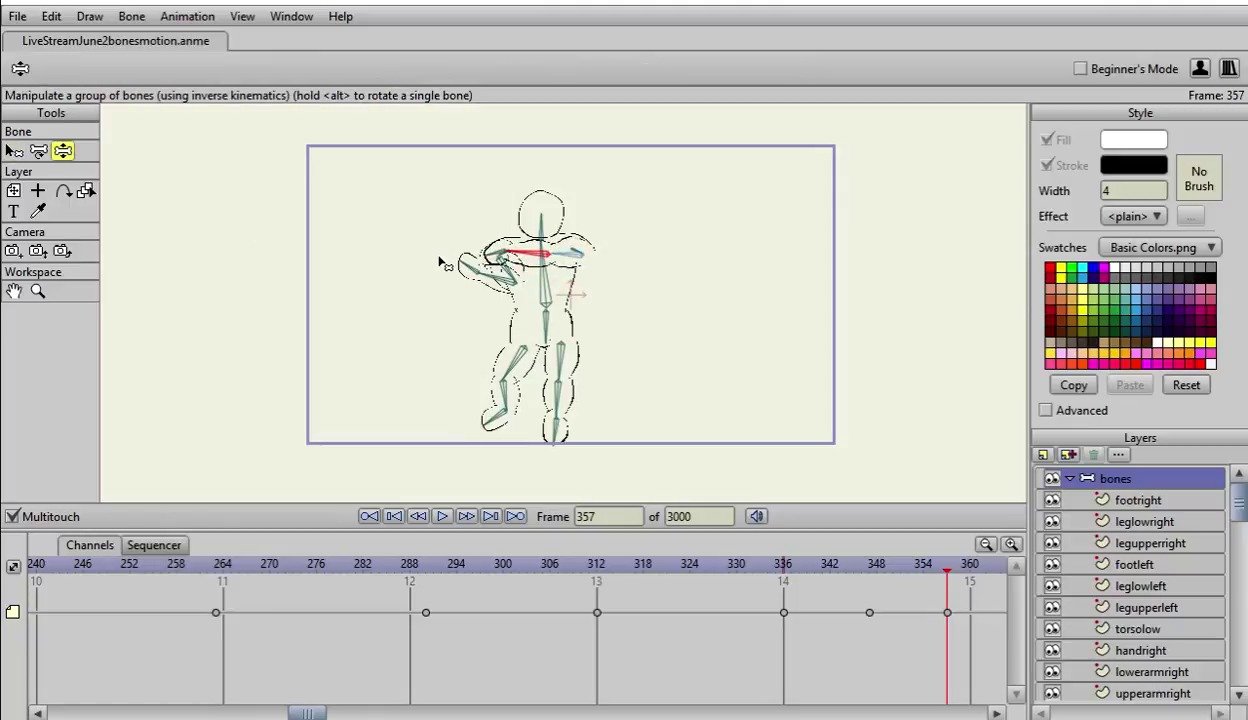
pyautogui.moveTo(575, 268); pyautogui.dragTo(572, 258)
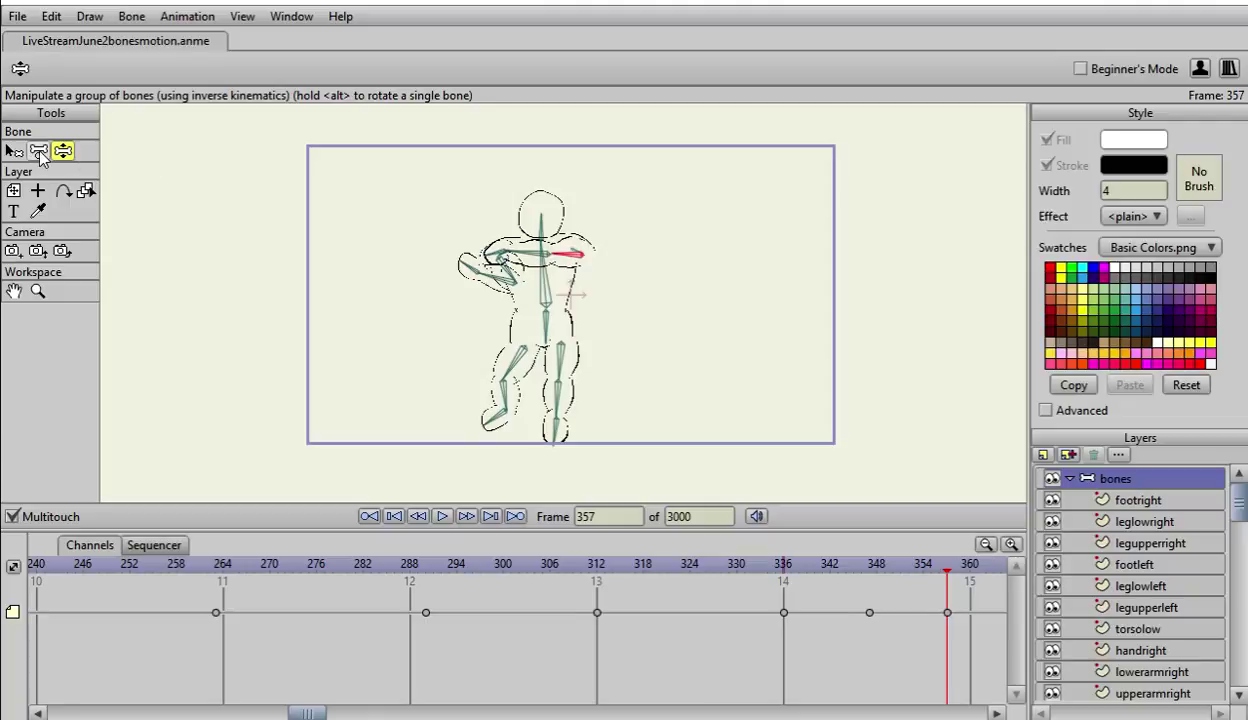
# Step: At frame 357, stretch the upper arm bone at the figure's right side slightly towards the centre of the chest
pyautogui.click(39, 151)
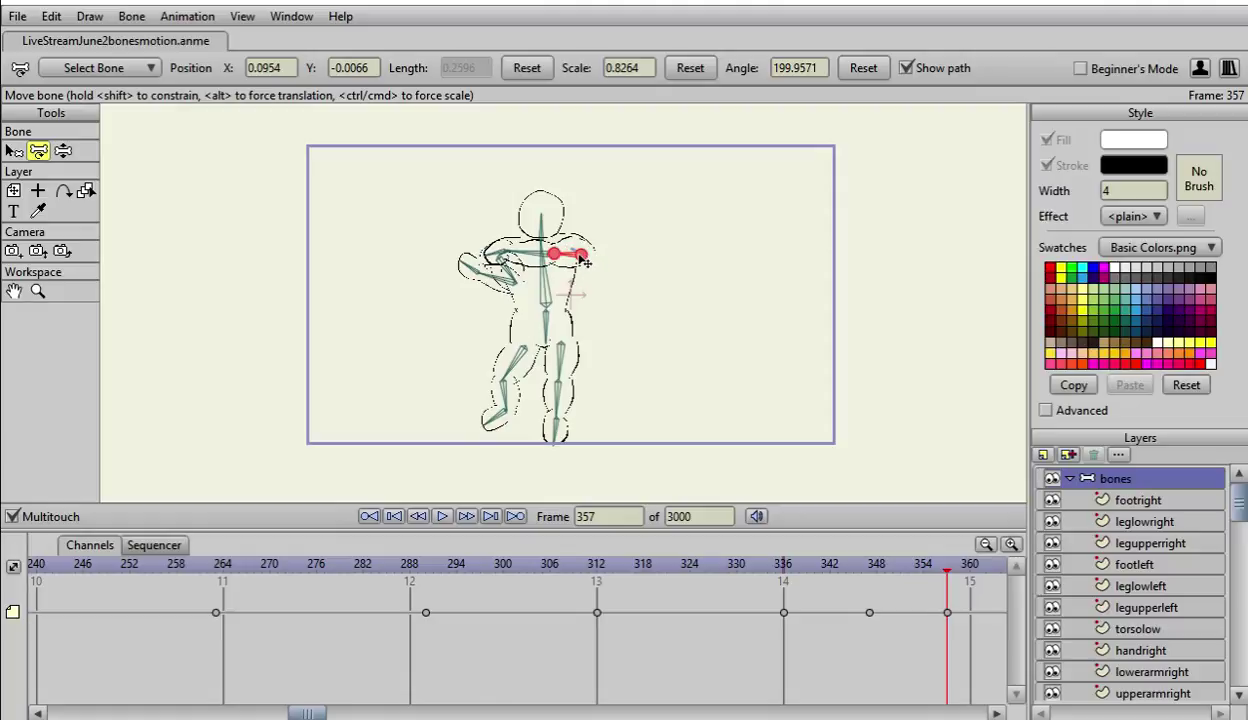
pyautogui.moveTo(586, 258); pyautogui.dragTo(572, 252)
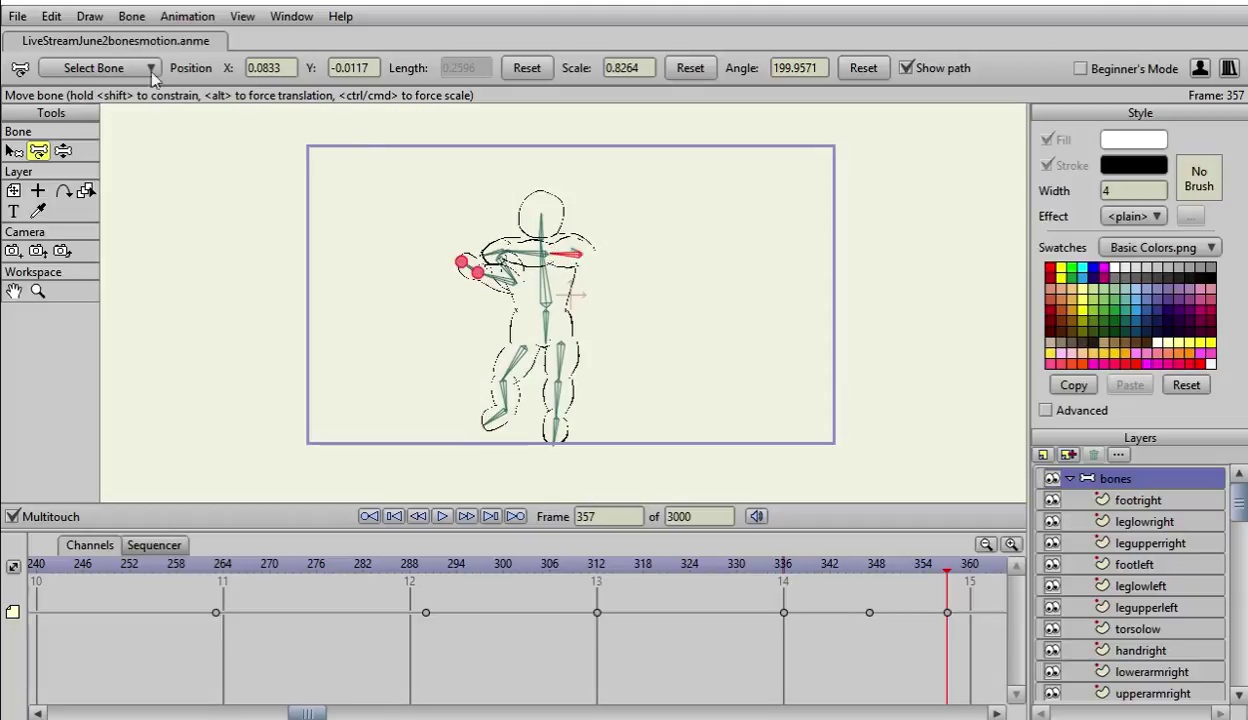
pyautogui.click(50, 16)
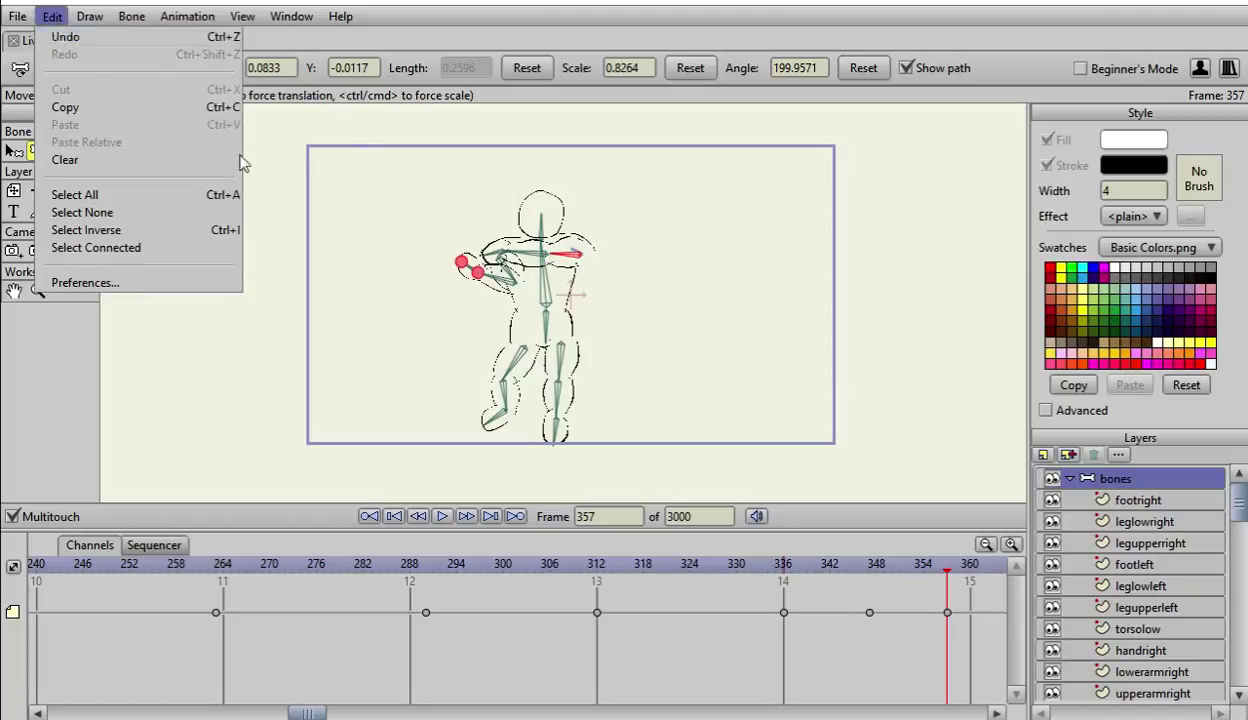
pyautogui.hotkey('ctrl', 'z')
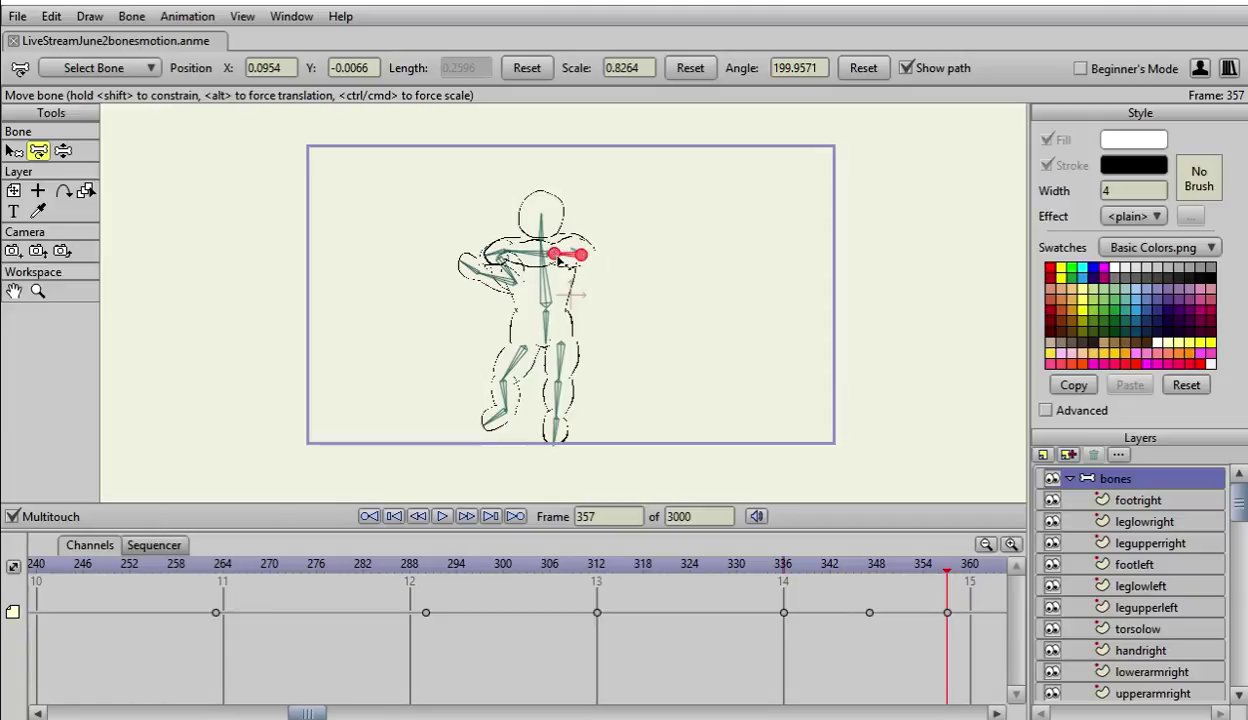
pyautogui.moveTo(558, 262); pyautogui.dragTo(523, 258)
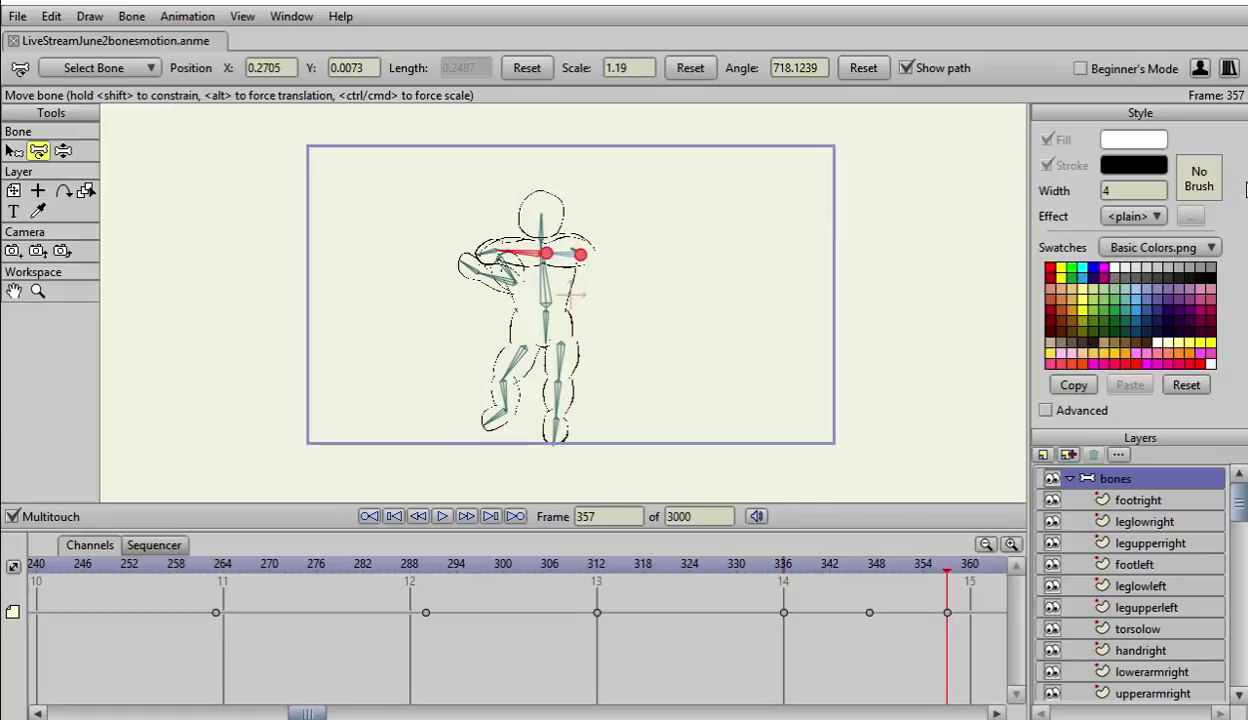
# Step: Review the arm swing by stepping back from frame 357 past frame 342 and forward to frame 365
pyautogui.press('Left')
pyautogui.press('Left')
pyautogui.press('Left')
pyautogui.press('Left')
pyautogui.press('Left')
pyautogui.press('Left')
pyautogui.press('Left')
pyautogui.press('Left')
pyautogui.press('Left')
pyautogui.press('Left')
pyautogui.press('Left')
pyautogui.press('Left')
pyautogui.press('Left')
pyautogui.press('Left')
pyautogui.press('Left')
pyautogui.press('Left')
pyautogui.press('Left')
pyautogui.press('Left')
pyautogui.press('Left')
pyautogui.press('Left')
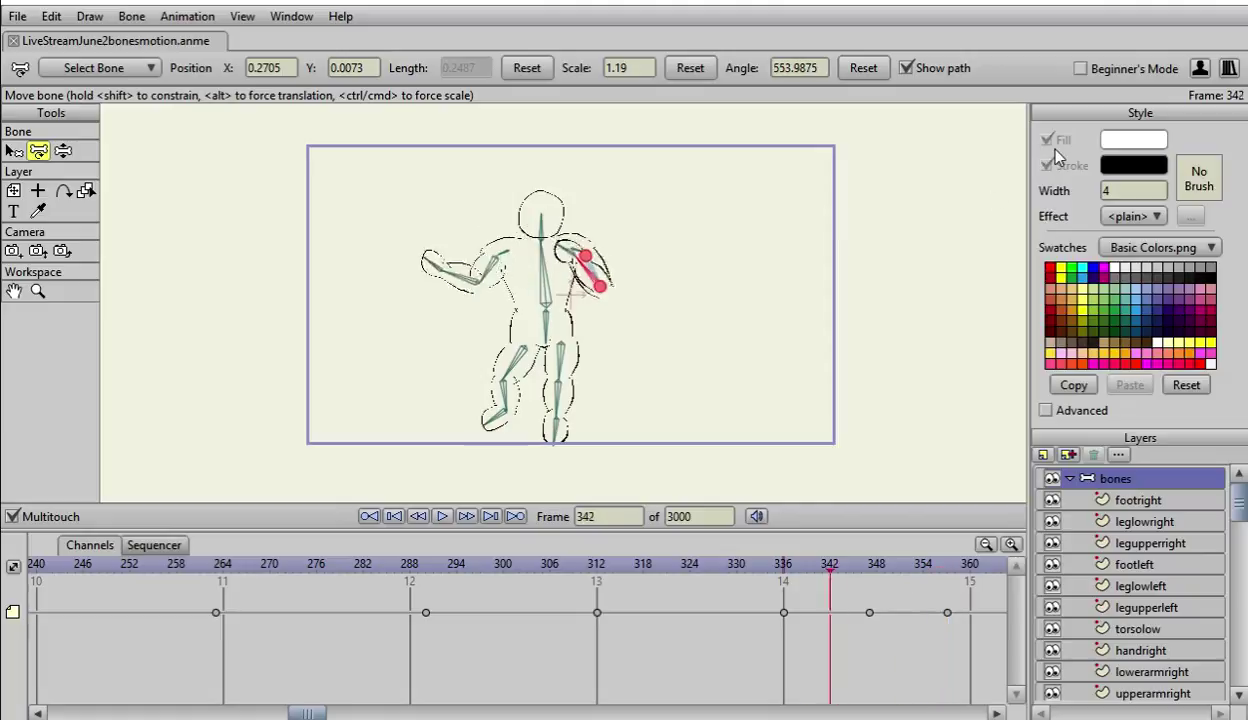
pyautogui.press('Right')
pyautogui.press('Right')
pyautogui.press('Right')
pyautogui.press('Right')
pyautogui.press('Right')
pyautogui.press('Right')
pyautogui.press('Right')
pyautogui.press('Right')
pyautogui.press('Right')
pyautogui.press('Right')
pyautogui.press('Right')
pyautogui.press('Right')
pyautogui.press('Right')
pyautogui.press('Right')
pyautogui.press('Right')
pyautogui.press('Right')
pyautogui.press('Right')
pyautogui.press('Right')
pyautogui.press('Right')
pyautogui.press('Right')
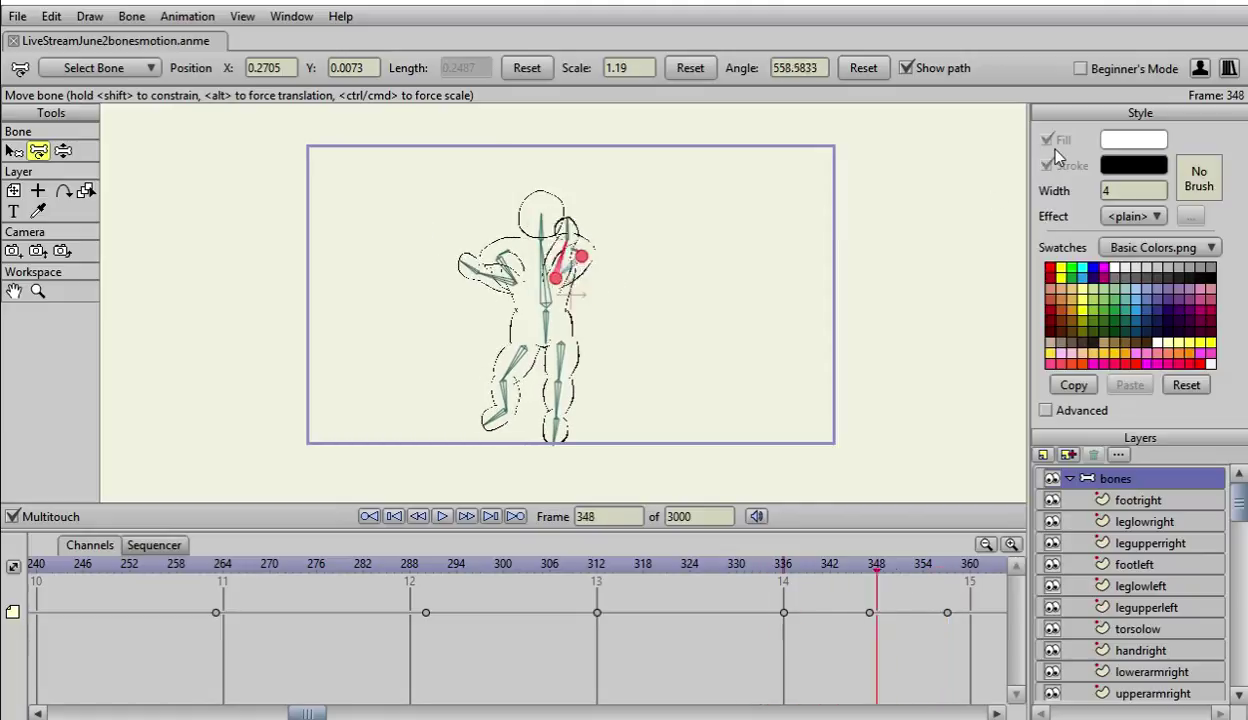
pyautogui.press('Right')
pyautogui.press('Right')
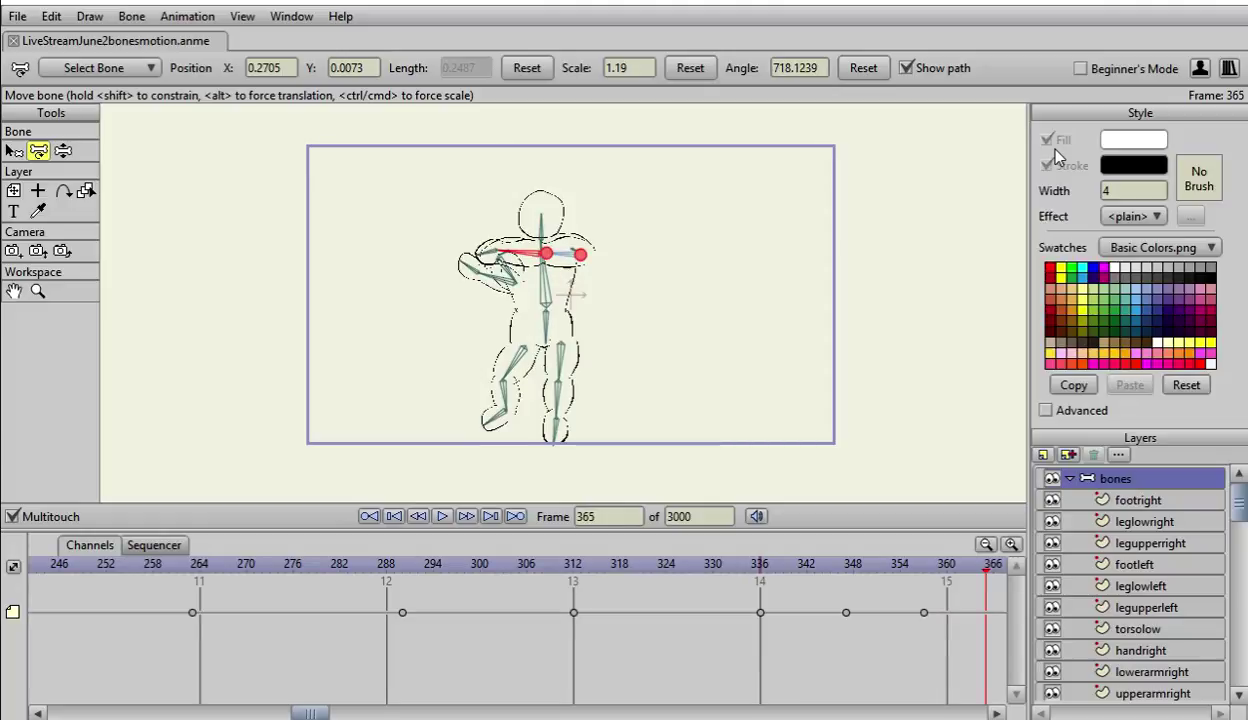
# Step: Step back from frame 365 past frame 346 to examine how the arm at the figure's right side travels between keys
pyautogui.press('Left')
pyautogui.press('Left')
pyautogui.press('Left')
pyautogui.press('Left')
pyautogui.press('Left')
pyautogui.press('Left')
pyautogui.press('Left')
pyautogui.press('Left')
pyautogui.press('Left')
pyautogui.press('Left')
pyautogui.press('Left')
pyautogui.press('Left')
pyautogui.press('Left')
pyautogui.press('Left')
pyautogui.press('Left')
pyautogui.press('Left')
pyautogui.press('Left')
pyautogui.press('Left')
pyautogui.press('Left')
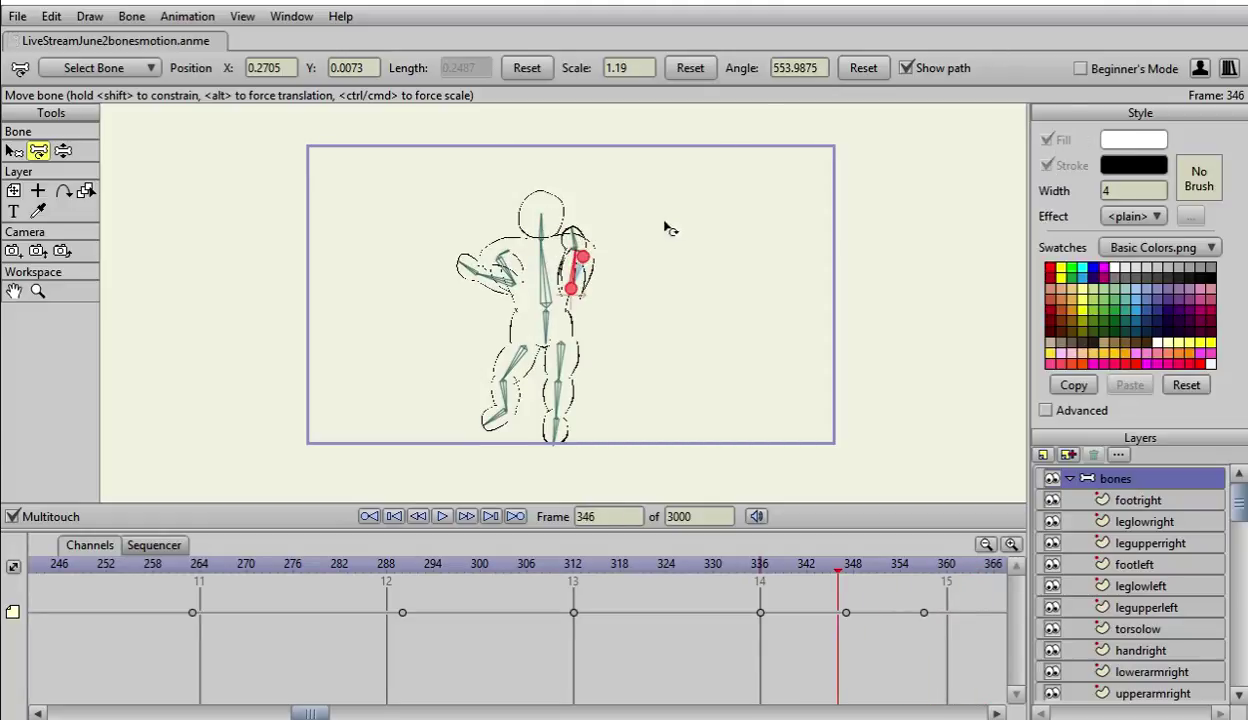
pyautogui.press('Left')
pyautogui.press('Left')
pyautogui.press('Left')
pyautogui.press('Left')
pyautogui.press('Left')
pyautogui.press('Left')
pyautogui.press('Left')
pyautogui.press('Left')
pyautogui.press('Left')
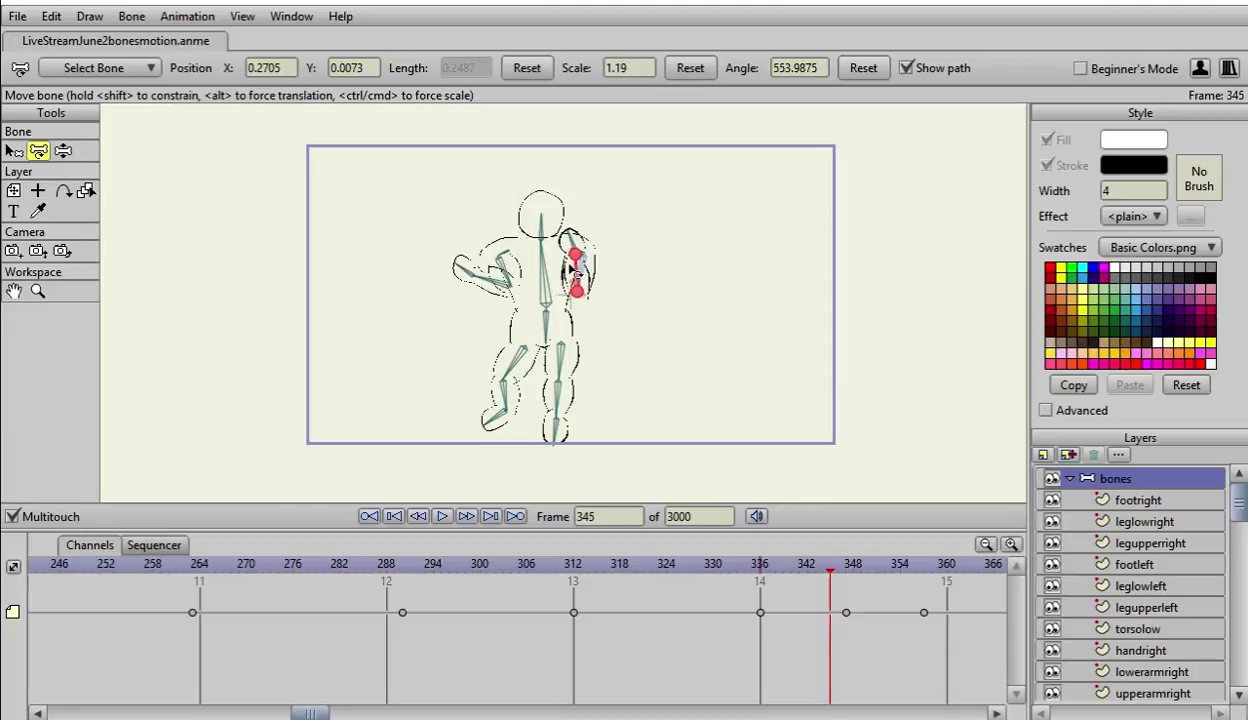
# Step: At frame 346, bend the arm at the figure's right side so its forearm and hand cross in front of the chest
pyautogui.press('Right')
pyautogui.press('Right')
pyautogui.press('Right')
pyautogui.press('Right')
pyautogui.press('Right')
pyautogui.press('Right')
pyautogui.press('Right')
pyautogui.press('Right')
pyautogui.press('Right')
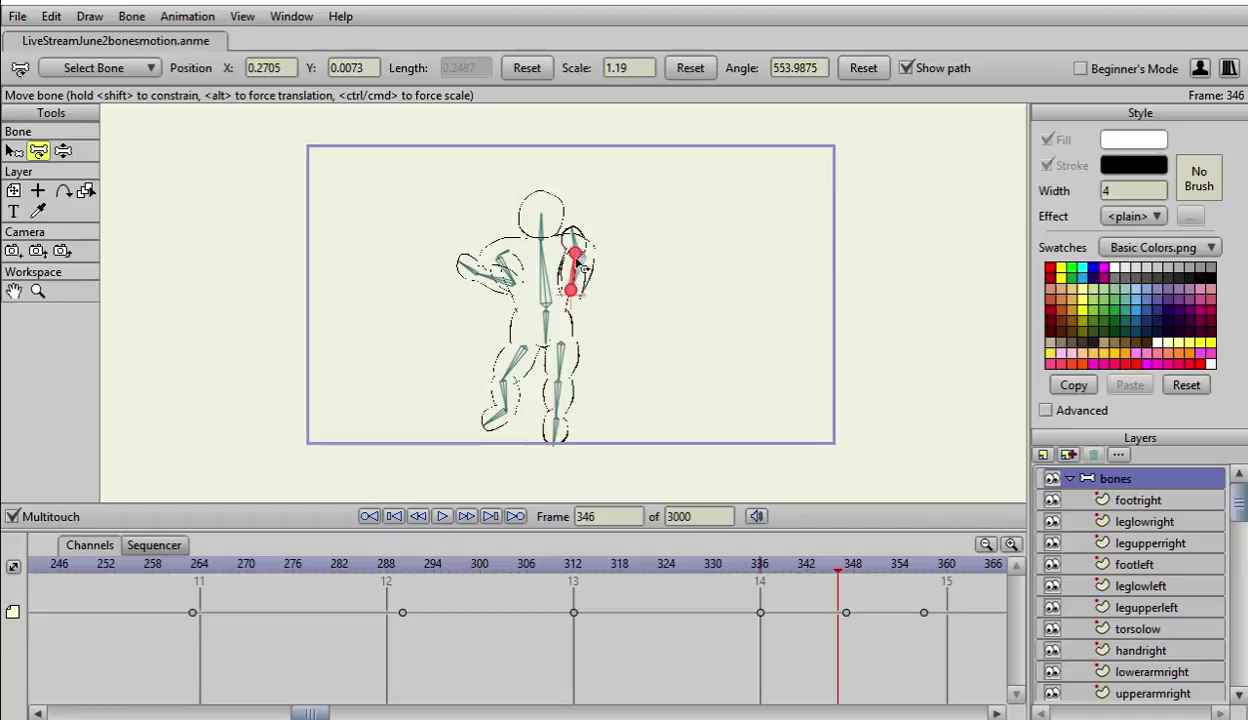
pyautogui.click(63, 151)
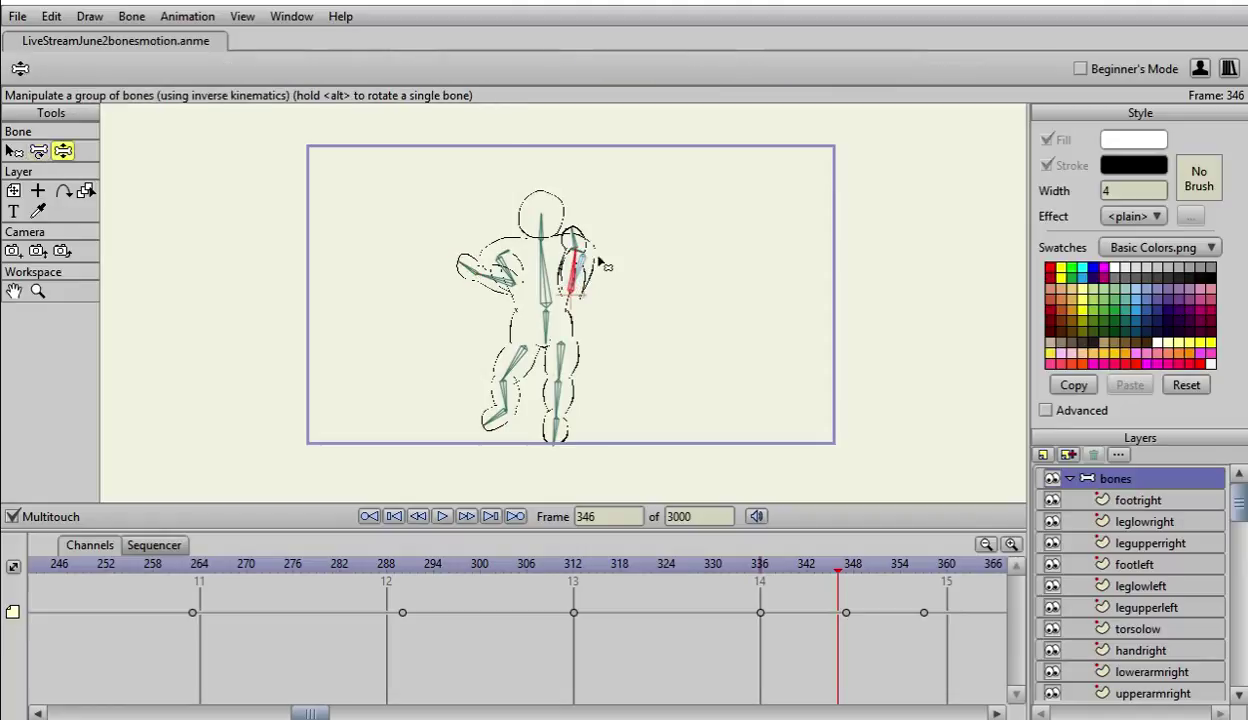
pyautogui.moveTo(573, 267); pyautogui.dragTo(540, 274)
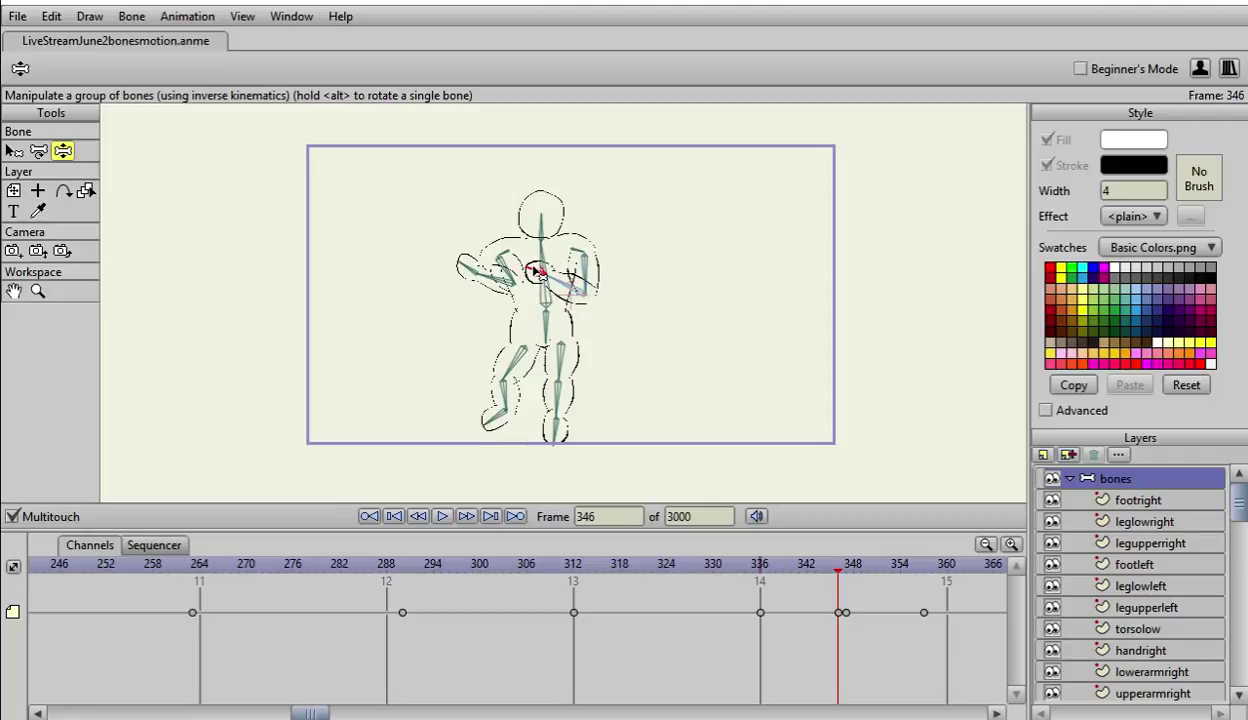
# Step: Review the arm motion around the key at frame 346 by stepping backward and forward, ending at frame 347
pyautogui.press('Left')
pyautogui.press('Left')
pyautogui.press('Left')
pyautogui.press('Left')
pyautogui.press('Left')
pyautogui.press('Left')
pyautogui.press('Left')
pyautogui.press('Left')
pyautogui.press('Left')
pyautogui.press('Left')
pyautogui.press('Right')
pyautogui.press('Right')
pyautogui.press('Right')
pyautogui.press('Right')
pyautogui.press('Right')
pyautogui.press('Right')
pyautogui.press('Right')
pyautogui.press('Right')
pyautogui.press('Right')
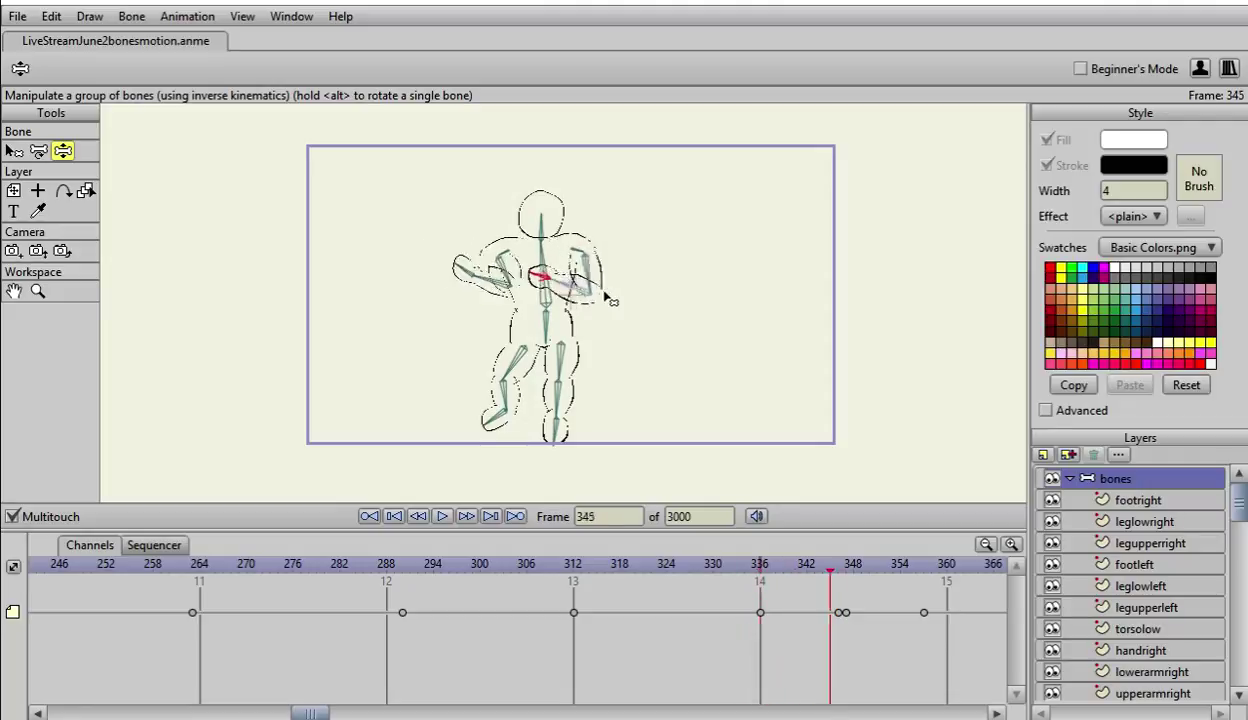
pyautogui.press('Right')
pyautogui.press('Right')
pyautogui.press('Right')
pyautogui.press('Right')
pyautogui.press('Right')
pyautogui.press('Right')
pyautogui.press('Right')
pyautogui.press('Right')
pyautogui.press('Right')
pyautogui.press('Left')
pyautogui.press('Left')
pyautogui.press('Left')
pyautogui.press('Left')
pyautogui.press('Left')
pyautogui.press('Left')
pyautogui.press('Left')
pyautogui.press('Left')
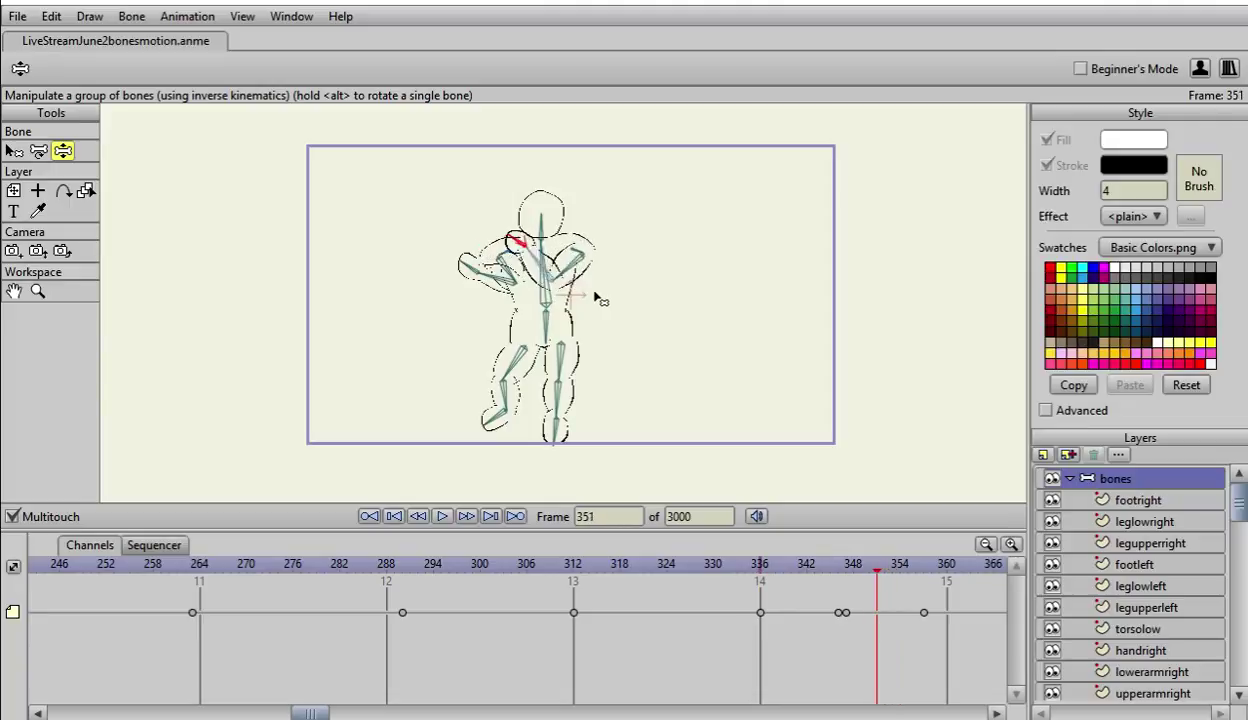
pyautogui.press('Right')
pyautogui.press('Right')
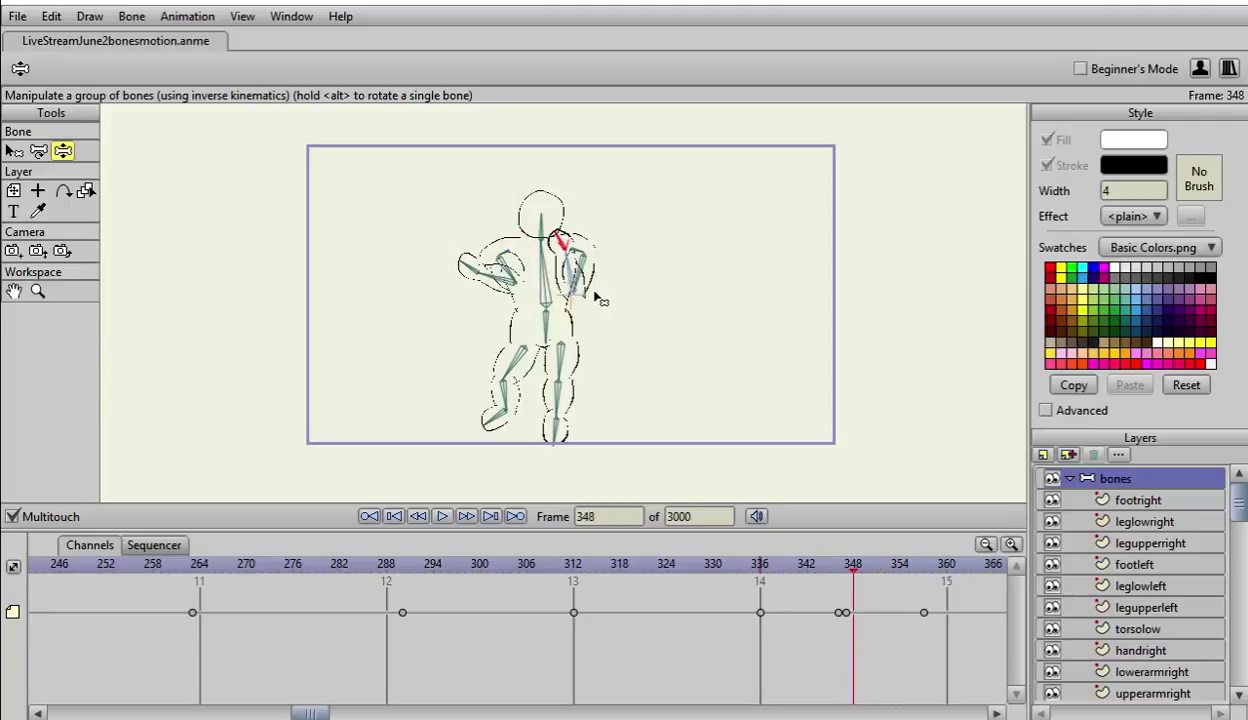
pyautogui.press('Left')
pyautogui.press('Left')
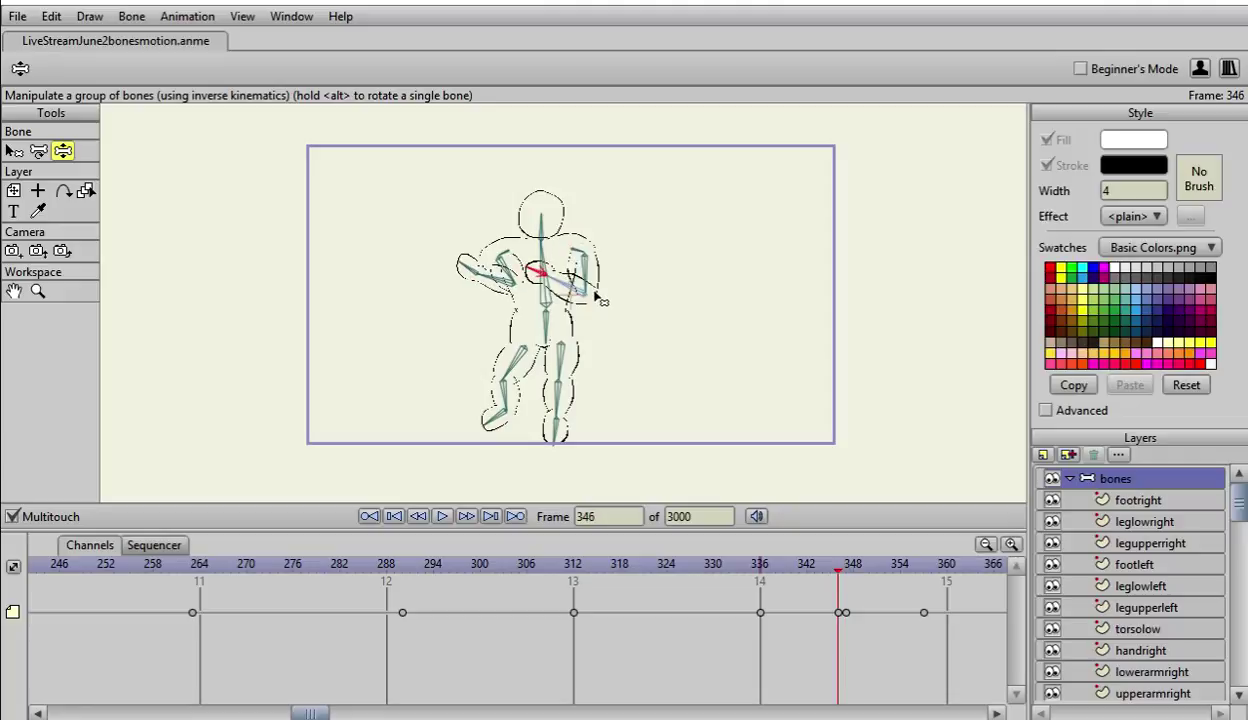
pyautogui.press('Right')
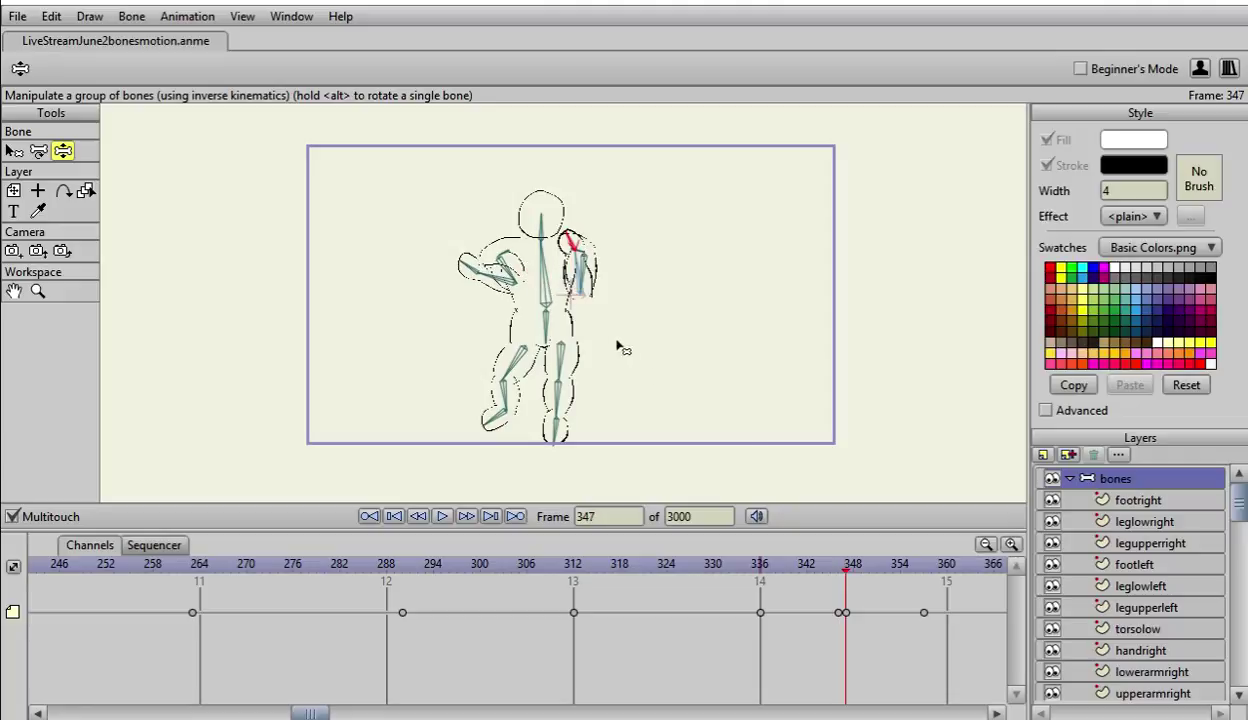
# Step: Delete the keyframe at frame 347, directly after the key at frame 346
pyautogui.rightClick(849, 616)
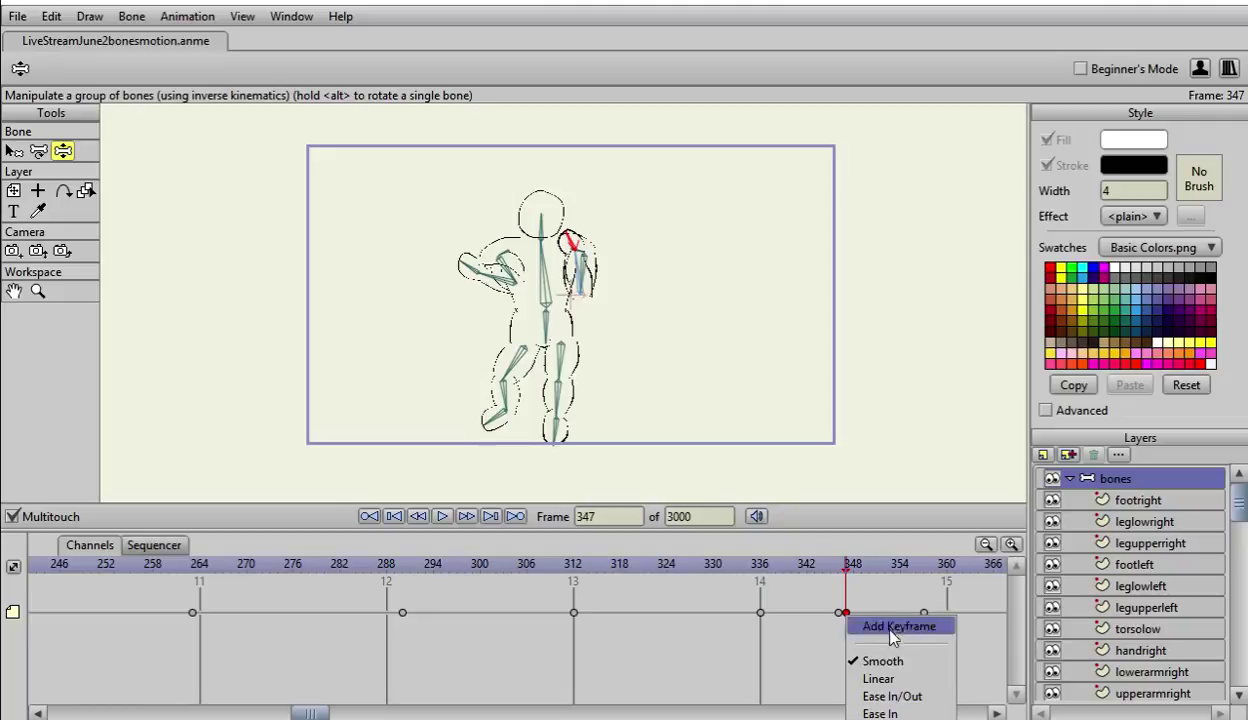
pyautogui.click(898, 512)
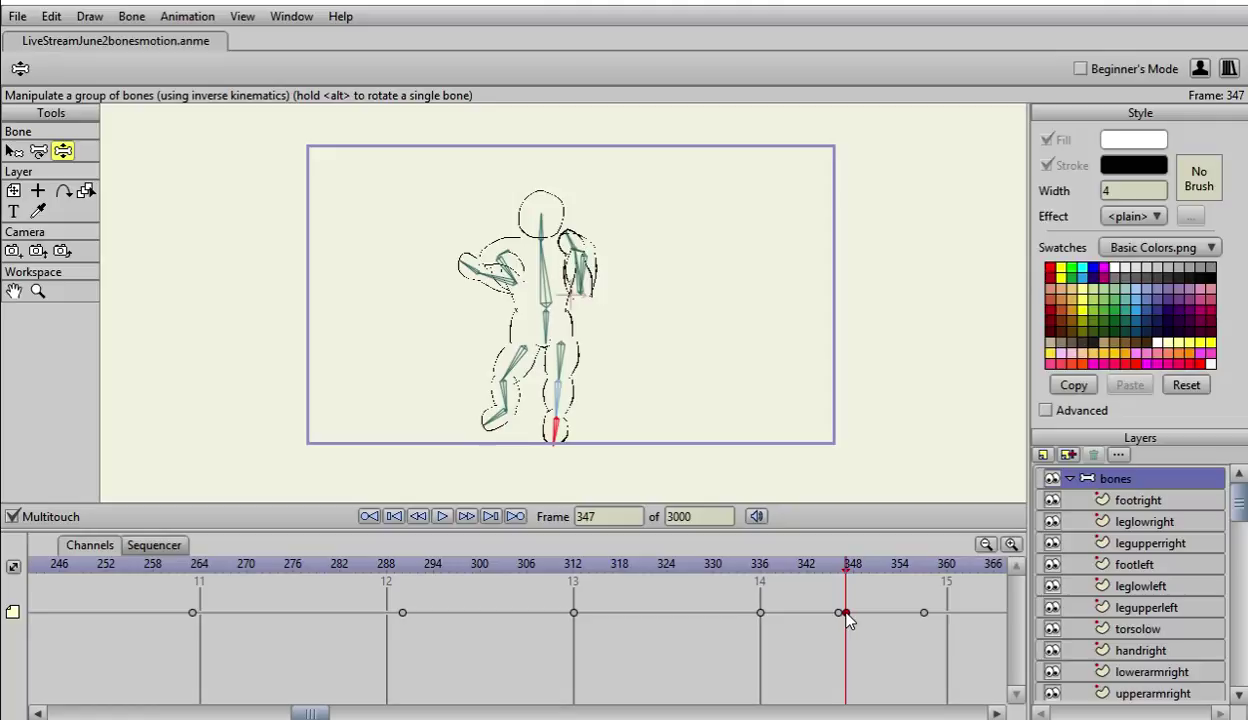
pyautogui.press('Delete')
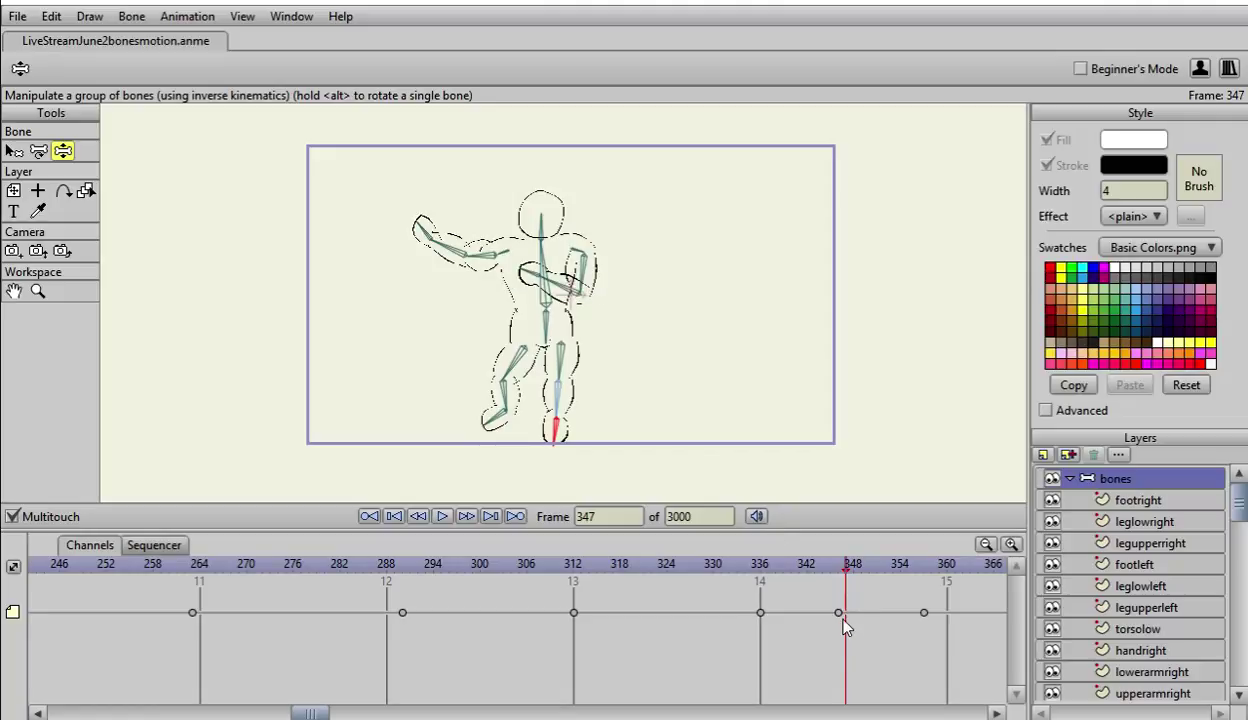
# Step: Select the key at frame 346 and step back to frame 334 to examine the arm motion leading into it
pyautogui.click(841, 617)
pyautogui.hotkey('ctrl', 'Left')
pyautogui.hotkey('ctrl', 'Left')
pyautogui.hotkey('ctrl', 'Left')
pyautogui.hotkey('ctrl', 'Left')
pyautogui.hotkey('ctrl', 'Left')
pyautogui.hotkey('ctrl', 'Left')
pyautogui.hotkey('ctrl', 'Left')
pyautogui.hotkey('ctrl', 'Left')
pyautogui.hotkey('ctrl', 'Left')
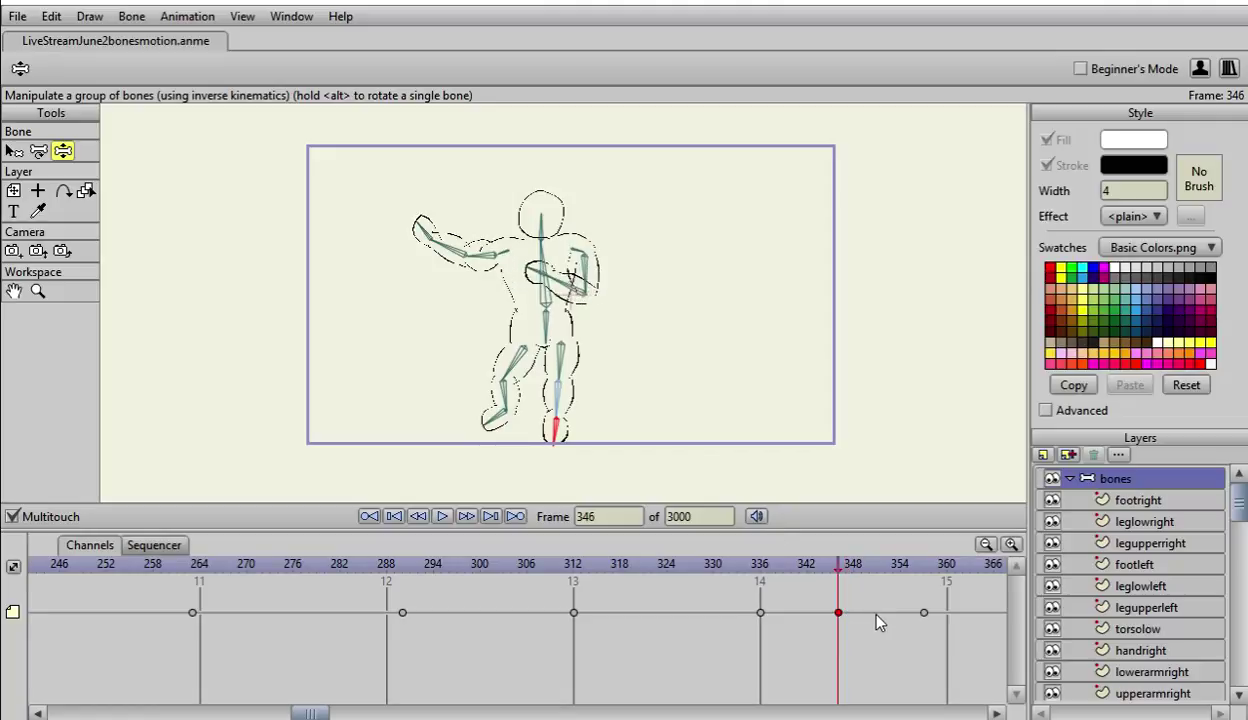
pyautogui.hotkey('ctrl', 'Left')
pyautogui.hotkey('ctrl', 'Left')
pyautogui.hotkey('ctrl', 'Left')
pyautogui.hotkey('ctrl', 'Left')
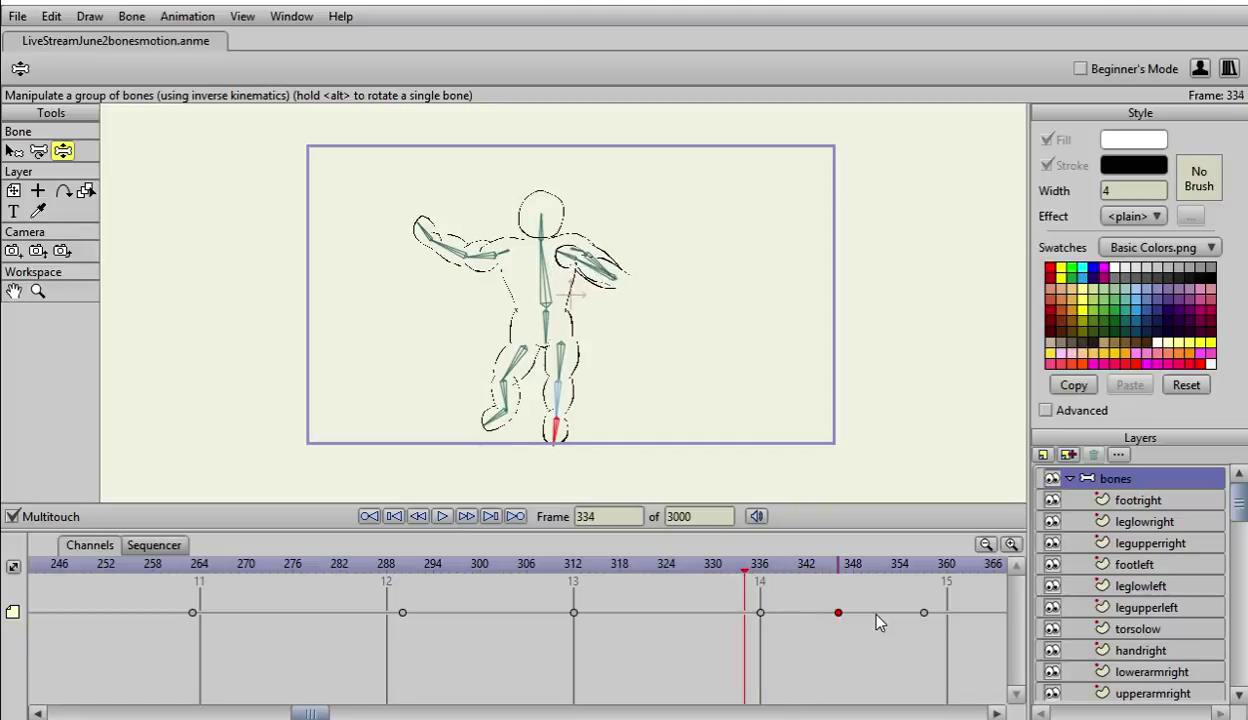
# Step: Step forward from frame 334 through the key at frame 346 and past frame 359 to review the arm's sweep across the chest
pyautogui.hotkey('ctrl', 'Right')
pyautogui.hotkey('ctrl', 'Right')
pyautogui.hotkey('ctrl', 'Right')
pyautogui.hotkey('ctrl', 'Right')
pyautogui.hotkey('ctrl', 'Right')
pyautogui.hotkey('ctrl', 'Right')
pyautogui.hotkey('ctrl', 'Right')
pyautogui.hotkey('ctrl', 'Right')
pyautogui.hotkey('ctrl', 'Right')
pyautogui.hotkey('ctrl', 'Right')
pyautogui.hotkey('ctrl', 'Right')
pyautogui.hotkey('ctrl', 'Right')
pyautogui.hotkey('ctrl', 'Right')
pyautogui.hotkey('ctrl', 'Right')
pyautogui.hotkey('ctrl', 'Right')
pyautogui.hotkey('ctrl', 'Right')
pyautogui.hotkey('ctrl', 'Right')
pyautogui.hotkey('ctrl', 'Right')
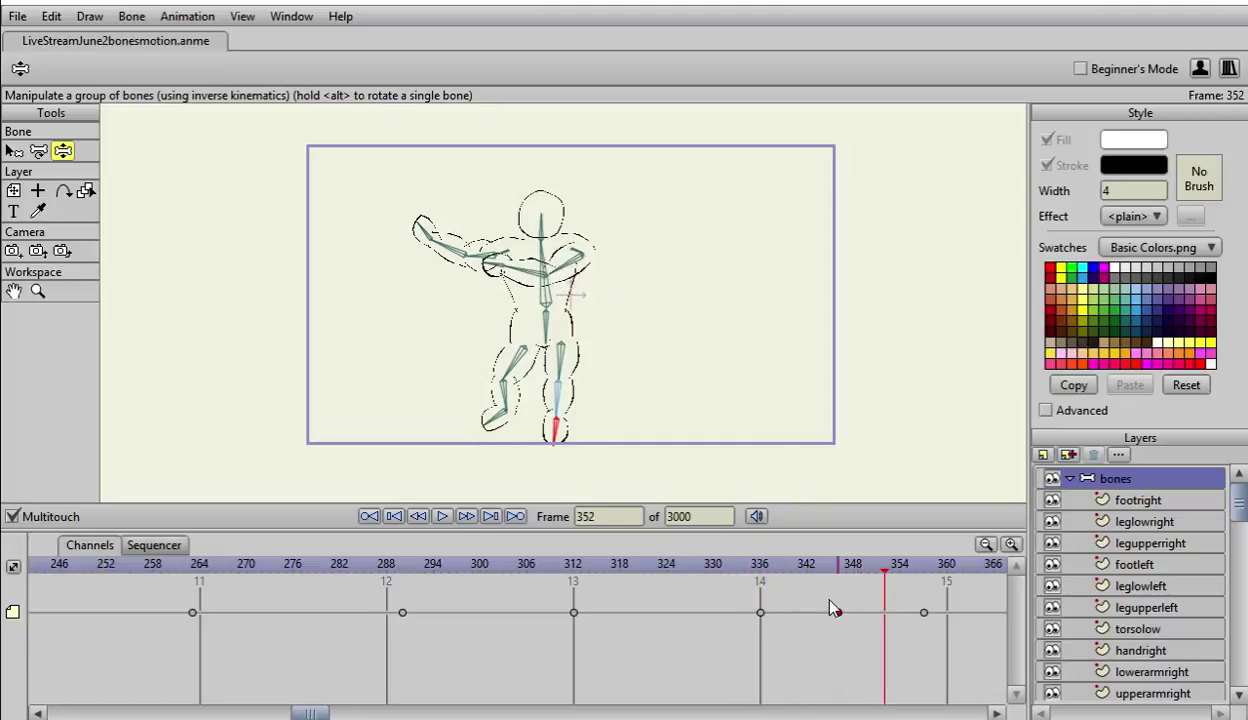
pyautogui.click(836, 610)
pyautogui.hotkey('ctrl', 'Right')
pyautogui.hotkey('ctrl', 'Right')
pyautogui.hotkey('ctrl', 'Right')
pyautogui.hotkey('ctrl', 'Right')
pyautogui.hotkey('ctrl', 'Right')
pyautogui.hotkey('ctrl', 'Right')
pyautogui.hotkey('ctrl', 'Right')
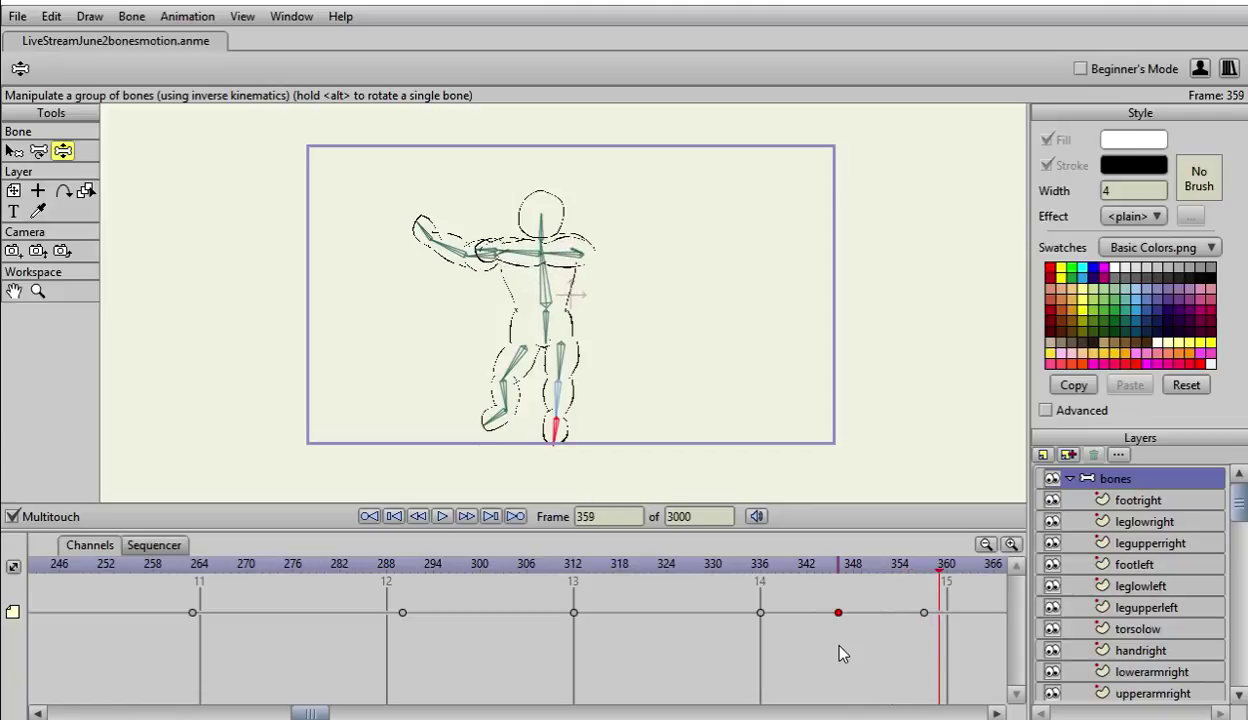
pyautogui.hotkey('ctrl', 'Right')
pyautogui.hotkey('ctrl', 'Right')
pyautogui.hotkey('ctrl', 'Left')
# Step: Step back from frame 345 past frame 336 and forward to frame 344 to recheck the arm's inward bend
pyautogui.click(826, 654)
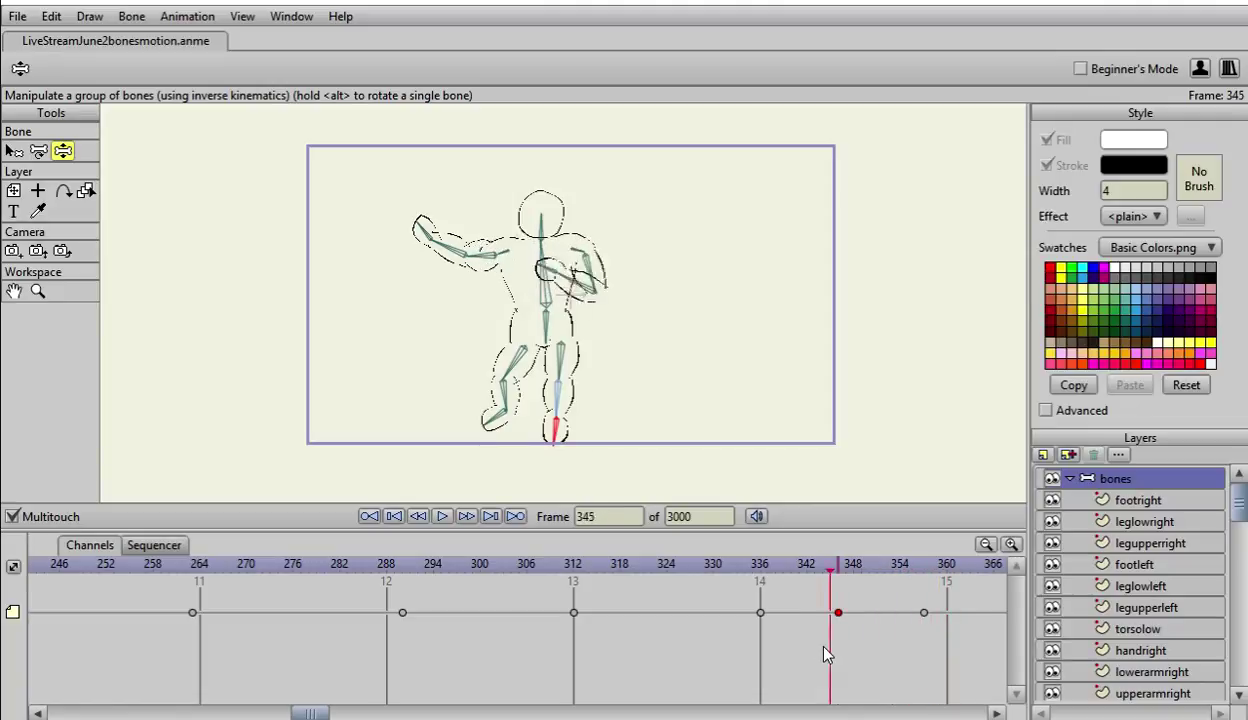
pyautogui.press('Left')
pyautogui.press('Left')
pyautogui.press('Left')
pyautogui.press('Left')
pyautogui.press('Left')
pyautogui.press('Left')
pyautogui.press('Left')
pyautogui.press('Left')
pyautogui.press('Left')
pyautogui.press('Left')
pyautogui.press('Left')
pyautogui.press('Left')
pyautogui.press('Left')
pyautogui.press('Left')
pyautogui.press('Left')
pyautogui.press('Right')
pyautogui.press('Right')
pyautogui.press('Right')
pyautogui.press('Right')
pyautogui.press('Right')
pyautogui.press('Right')
pyautogui.press('Right')
pyautogui.press('Right')
pyautogui.press('Right')
pyautogui.press('Right')
pyautogui.press('Right')
pyautogui.press('Right')
pyautogui.press('Right')
pyautogui.press('Right')
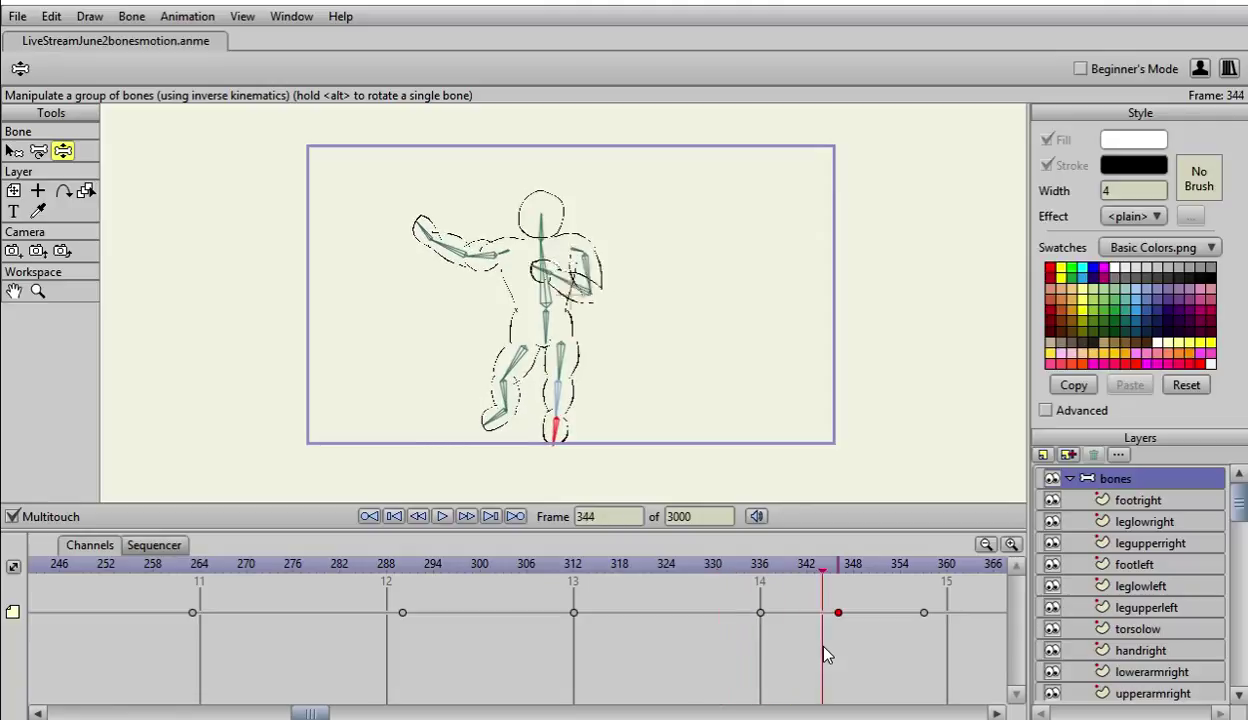
# Step: Step forward from frame 344 past frame 360 to examine how the arm extends and holds across the chest
pyautogui.press('Right')
pyautogui.press('Right')
pyautogui.press('Right')
pyautogui.press('Right')
pyautogui.press('Right')
pyautogui.press('Right')
pyautogui.press('Right')
pyautogui.press('Right')
pyautogui.press('Right')
pyautogui.press('Right')
pyautogui.press('Right')
pyautogui.press('Right')
pyautogui.press('Right')
pyautogui.press('Right')
pyautogui.press('Right')
pyautogui.press('Right')
pyautogui.press('Right')
pyautogui.press('Right')
pyautogui.press('Right')
pyautogui.press('Right')
# Step: Step back from frame 374 to frame 345 to review the arm's extension in reverse
pyautogui.press('Left')
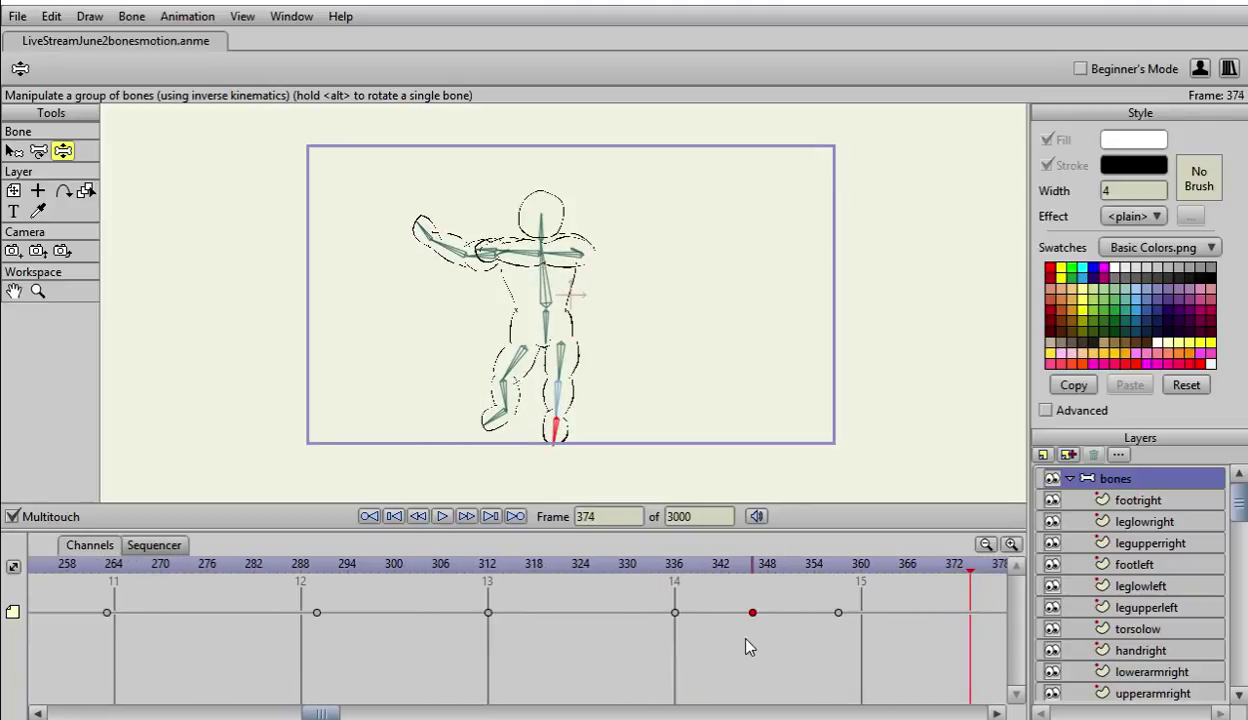
pyautogui.press('Left')
pyautogui.press('Left')
pyautogui.press('Left')
pyautogui.press('Left')
pyautogui.press('Left')
pyautogui.press('Left')
pyautogui.press('Left')
pyautogui.press('Left')
pyautogui.press('Left')
pyautogui.press('Left')
pyautogui.press('Left')
pyautogui.press('Left')
pyautogui.press('Left')
pyautogui.press('Left')
pyautogui.press('Left')
pyautogui.press('Left')
pyautogui.press('Left')
pyautogui.press('Left')
pyautogui.press('Left')
pyautogui.press('Left')
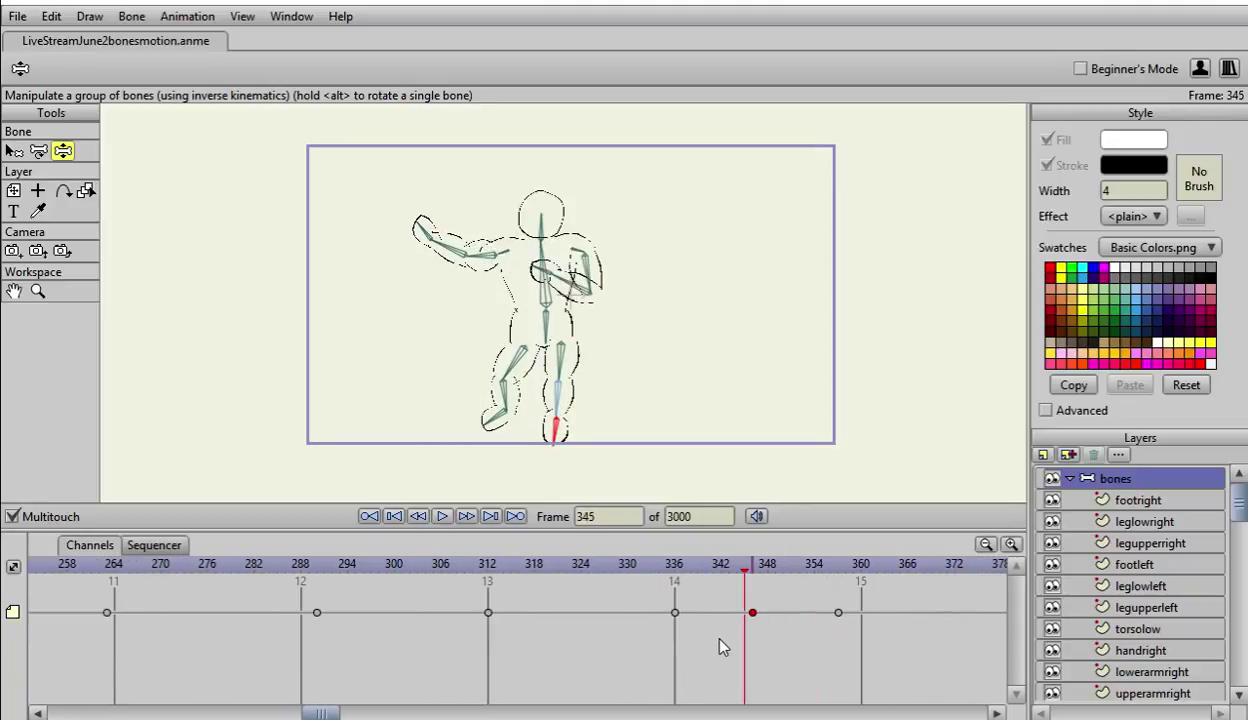
# Step: Step forward through the key at frame 346 to frame 354 to check how the forearm reaches toward the opposite shoulder
pyautogui.press('Left')
pyautogui.press('Right')
pyautogui.press('Right')
pyautogui.press('Right')
pyautogui.press('Right')
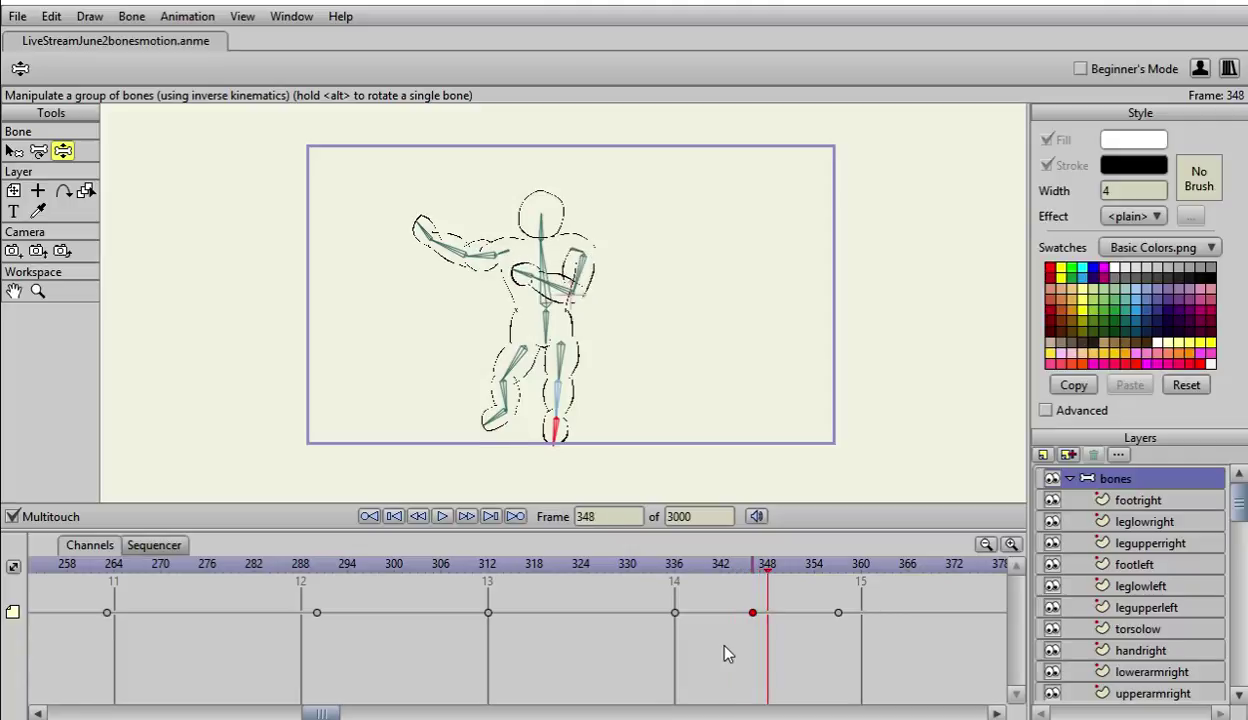
pyautogui.press('Right')
pyautogui.press('Right')
pyautogui.press('Right')
pyautogui.press('Right')
pyautogui.press('Right')
pyautogui.press('Right')
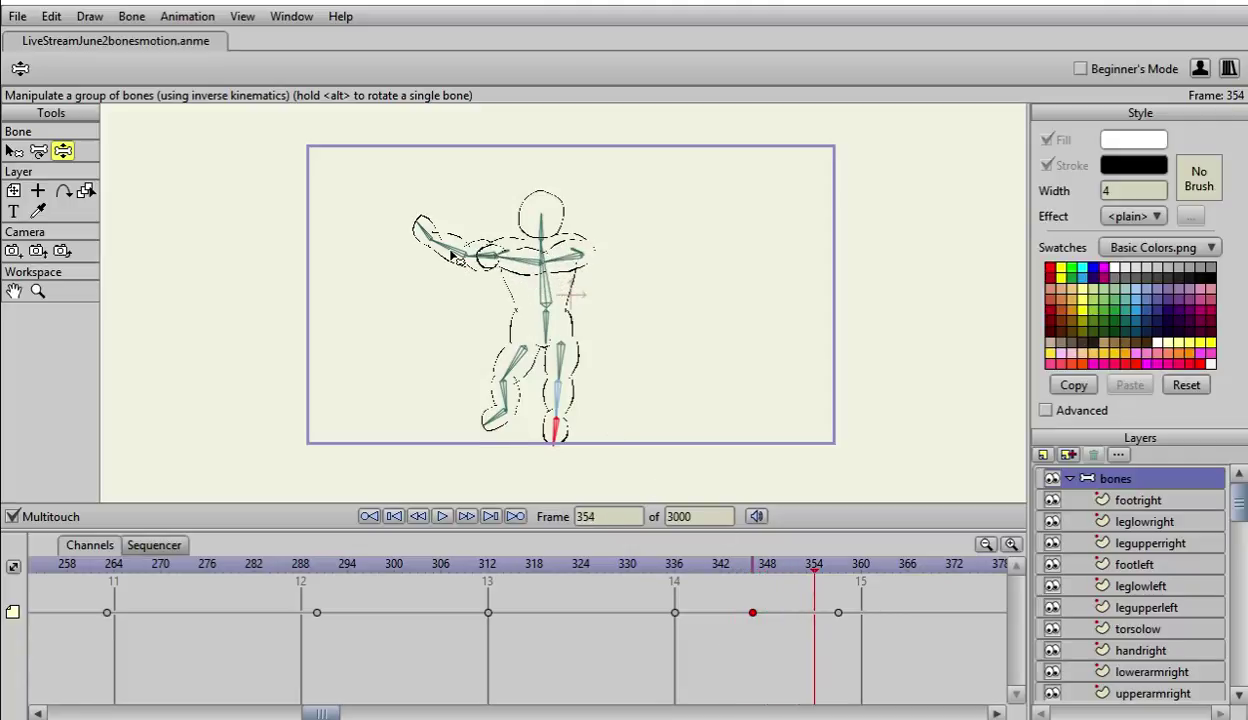
# Step: Step back from frame 354 past frame 346 and forward to frame 347 to compare both arms' poses
pyautogui.press('Left')
pyautogui.press('Left')
pyautogui.press('Left')
pyautogui.press('Left')
pyautogui.press('Left')
pyautogui.press('Left')
pyautogui.press('Left')
pyautogui.press('Left')
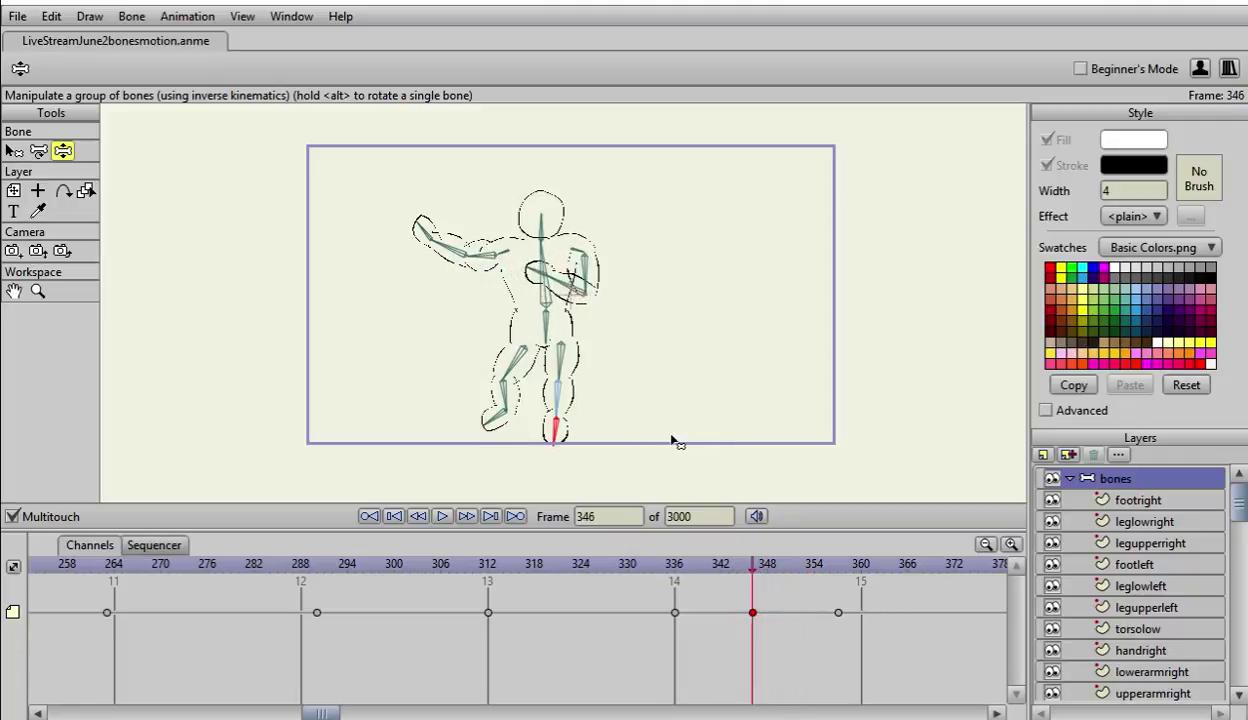
pyautogui.press('Left')
pyautogui.press('Right')
pyautogui.press('Right')
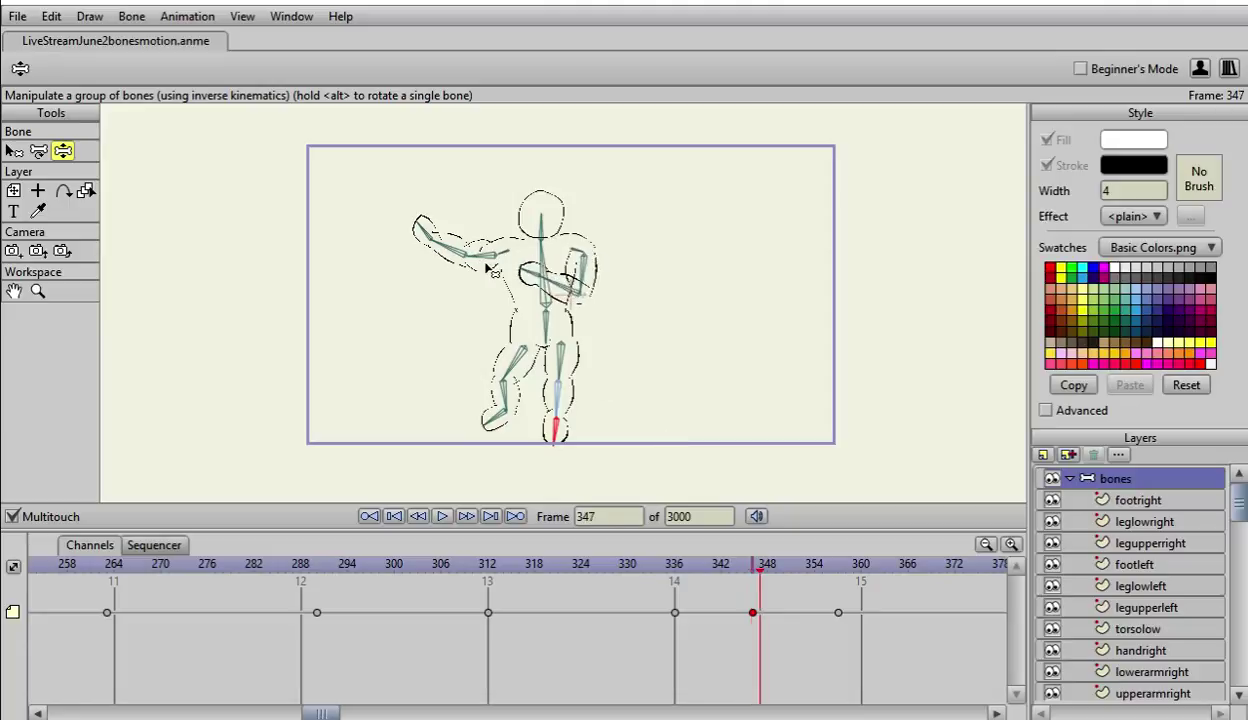
# Step: Step back from frame 347 through frame 340 to frame 334 to review the bent arm's motion in reverse
pyautogui.press('Left')
pyautogui.press('Left')
pyautogui.press('Left')
pyautogui.press('Left')
pyautogui.press('Left')
pyautogui.press('Left')
pyautogui.press('Left')
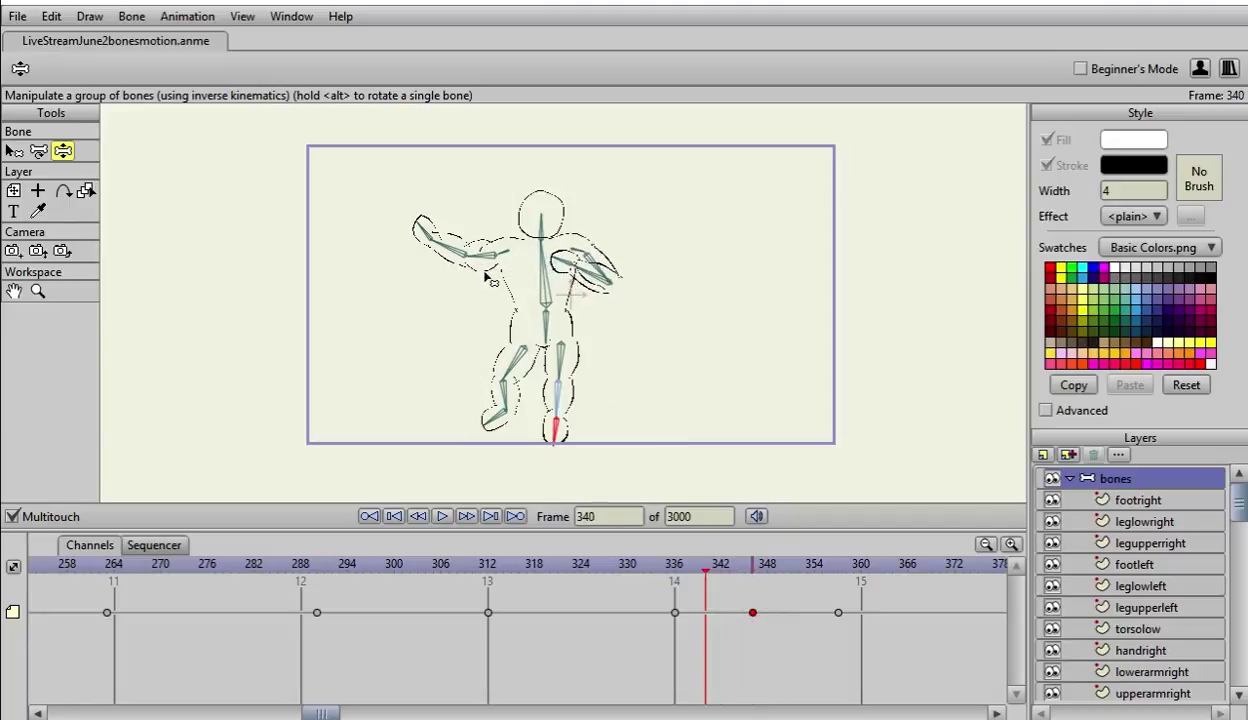
pyautogui.press('Left')
pyautogui.press('Left')
pyautogui.press('Left')
pyautogui.press('Left')
pyautogui.press('Left')
pyautogui.press('Right')
pyautogui.press('Right')
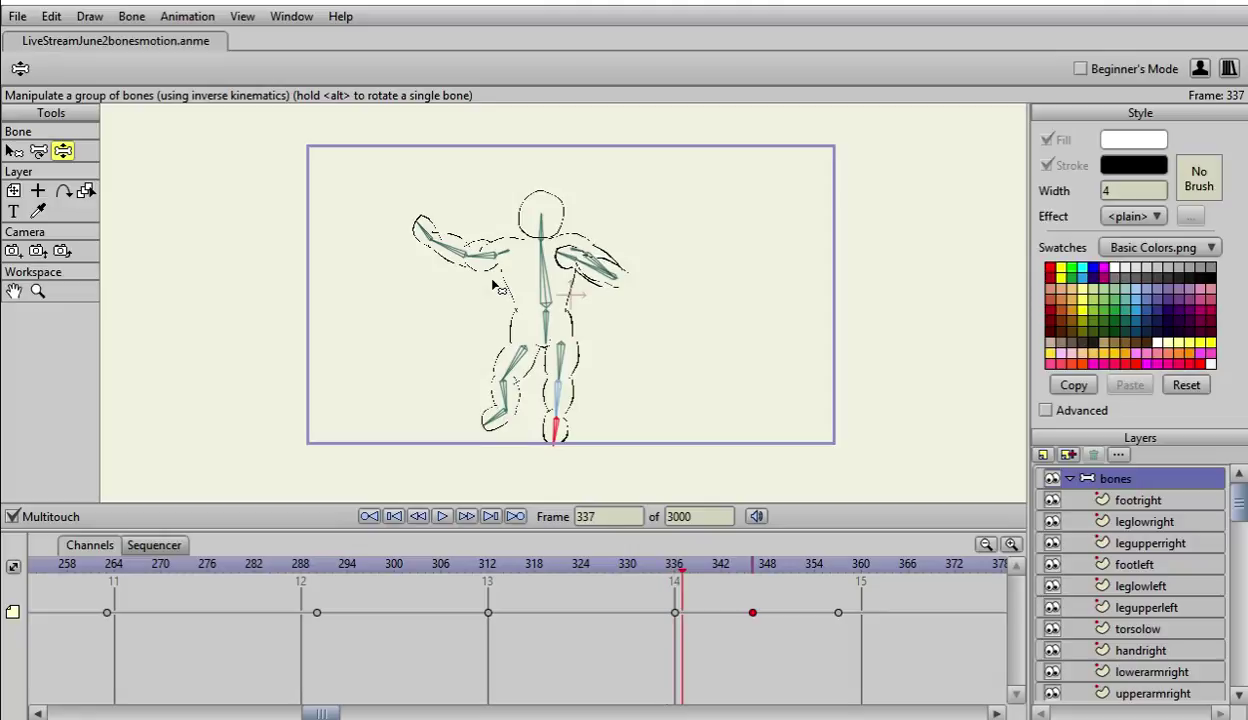
pyautogui.press('Left')
pyautogui.press('Left')
pyautogui.press('Left')
pyautogui.press('Left')
pyautogui.press('Left')
pyautogui.press('Left')
pyautogui.press('Left')
pyautogui.press('Left')
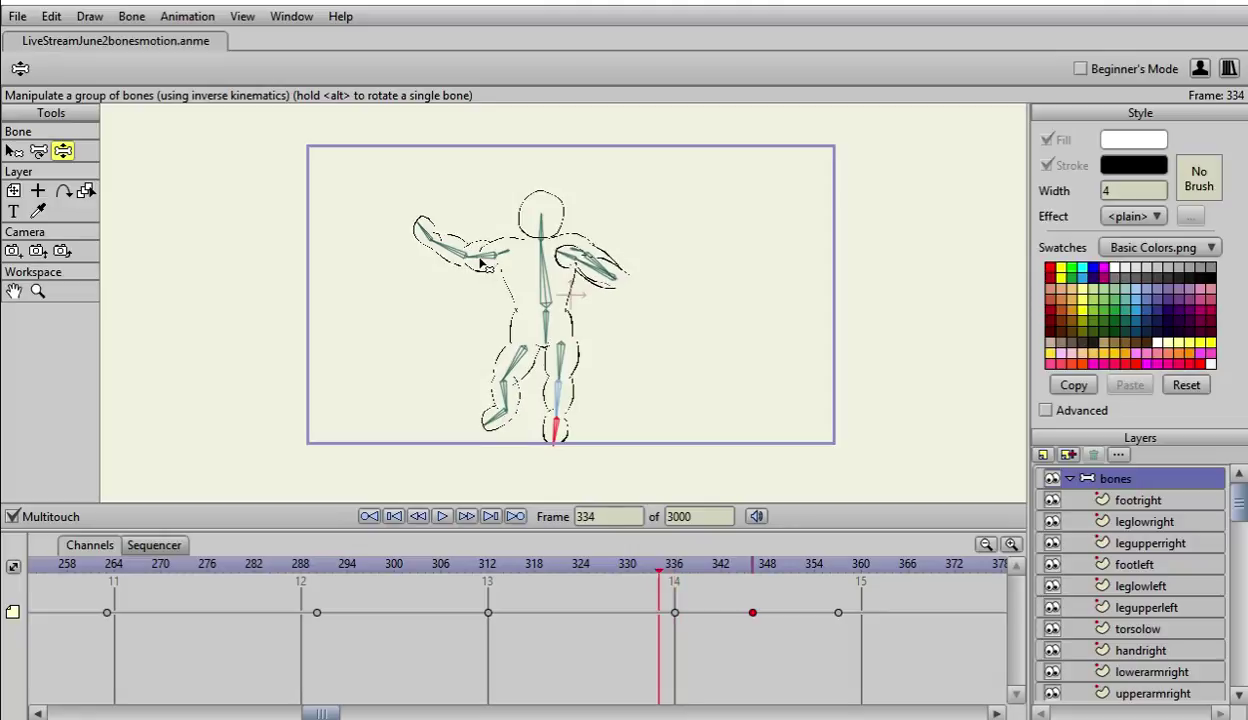
# Step: Step back from frame 334 to frame 324 to examine how the outstretched arm opens away from the body
pyautogui.press('Left')
pyautogui.press('Left')
pyautogui.press('Left')
pyautogui.press('Left')
pyautogui.press('Left')
pyautogui.press('Left')
pyautogui.press('Left')
pyautogui.press('Left')
pyautogui.press('Left')
pyautogui.press('Left')
pyautogui.press('Left')
pyautogui.press('Left')
pyautogui.press('Left')
pyautogui.press('Left')
pyautogui.press('Left')
pyautogui.press('Left')
pyautogui.press('Left')
pyautogui.press('Left')
pyautogui.press('Left')
pyautogui.press('Left')
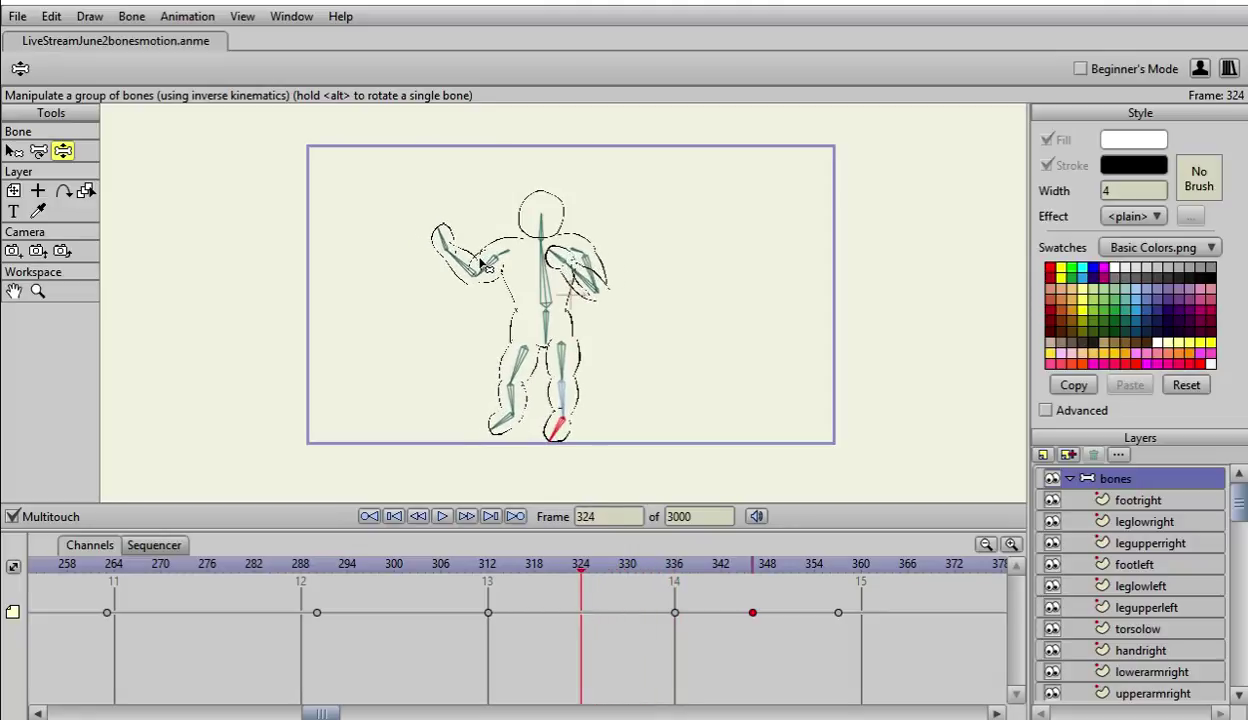
# Step: At frame 337, lower the outstretched arm's upper bone and bend its forearm slightly upward to key a drooping pose
pyautogui.press('Right')
pyautogui.press('Right')
pyautogui.press('Right')
pyautogui.press('Right')
pyautogui.press('Right')
pyautogui.press('Right')
pyautogui.press('Right')
pyautogui.press('Right')
pyautogui.press('Right')
pyautogui.press('Right')
pyautogui.press('Right')
pyautogui.press('Right')
pyautogui.press('Right')
pyautogui.press('Right')
pyautogui.press('Right')
pyautogui.press('Right')
pyautogui.press('Right')
pyautogui.press('Right')
pyautogui.press('Right')
pyautogui.press('Right')
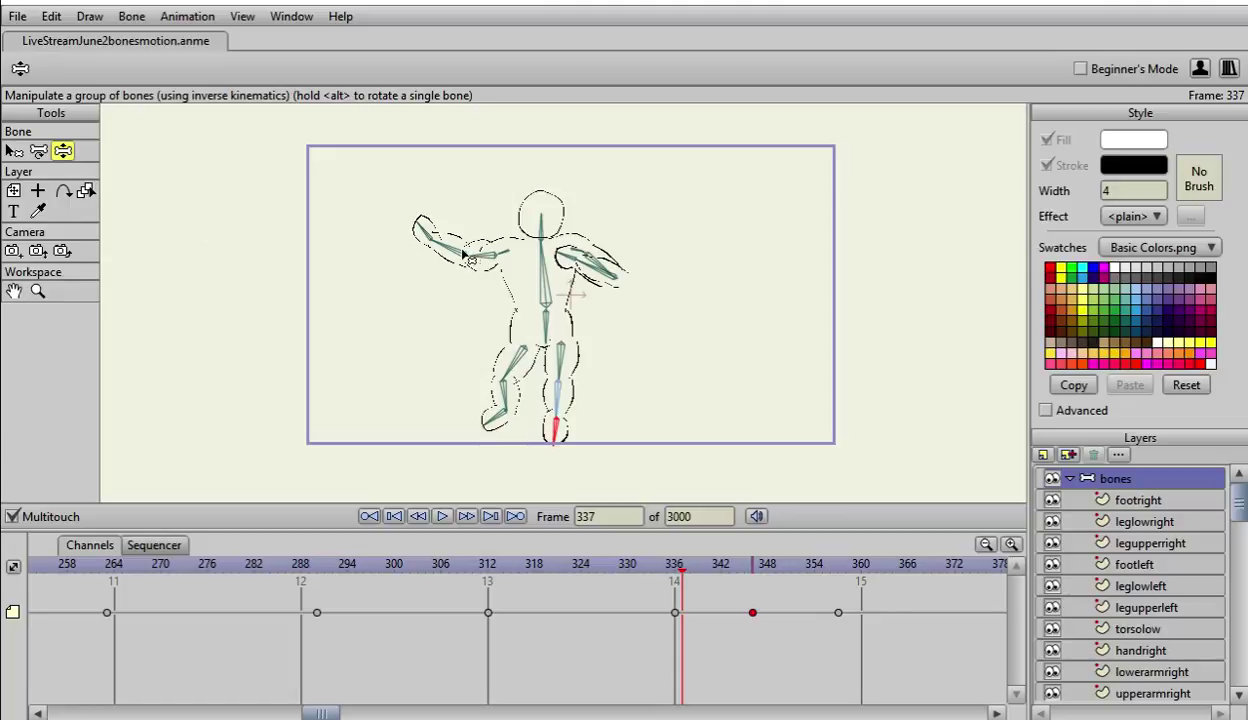
pyautogui.moveTo(479, 260); pyautogui.dragTo(497, 287)
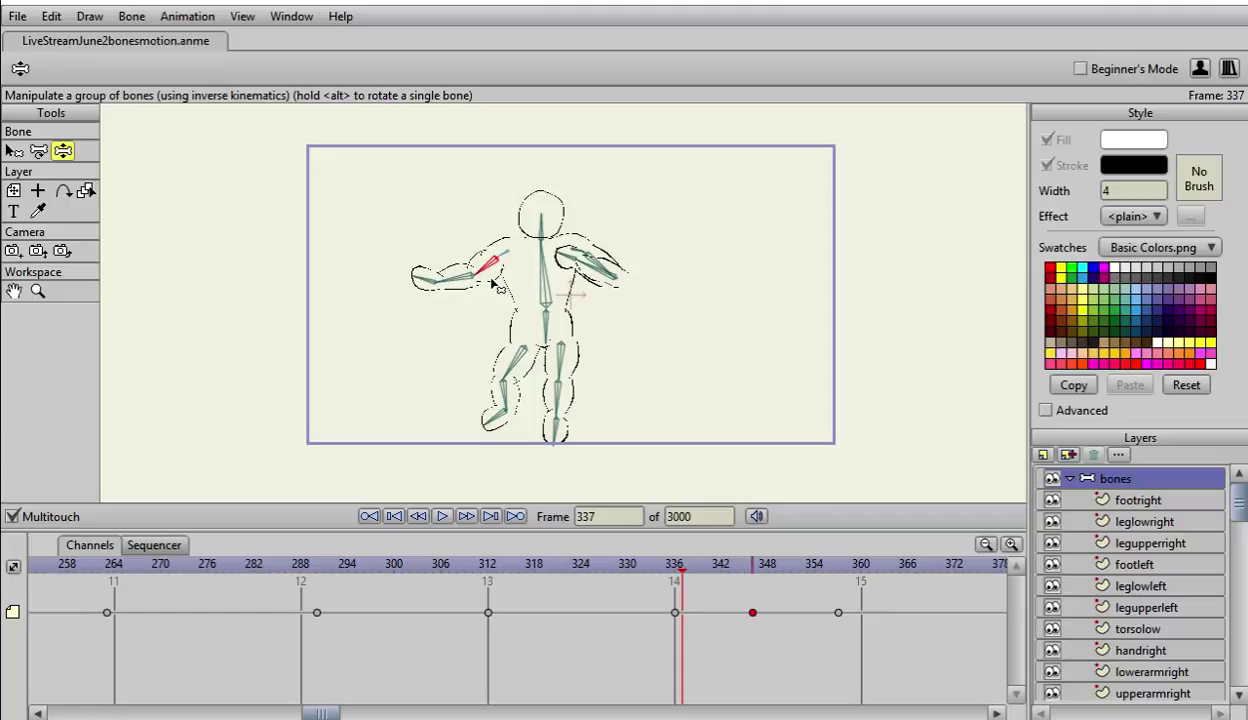
pyautogui.moveTo(445, 278); pyautogui.dragTo(465, 269)
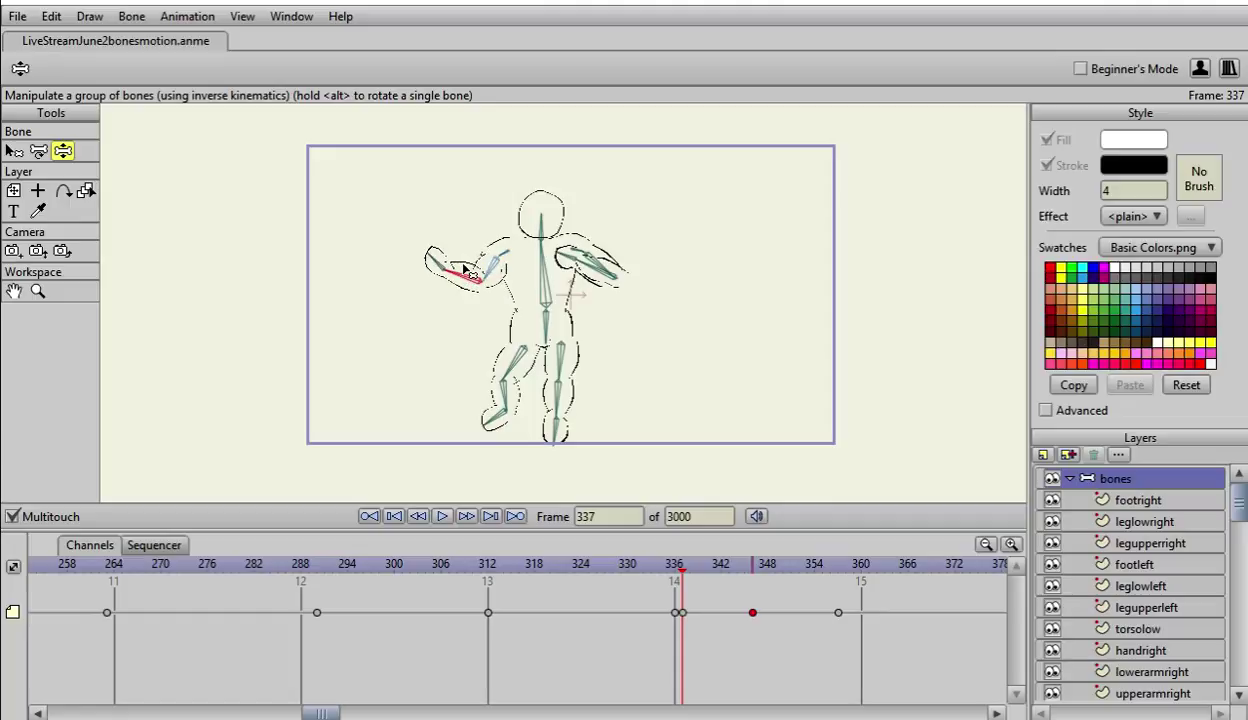
# Step: At frame 340, pull the same arm's elbow down beside the torso with the forearm pointing outward
pyautogui.press('Right')
pyautogui.press('Right')
pyautogui.press('Right')
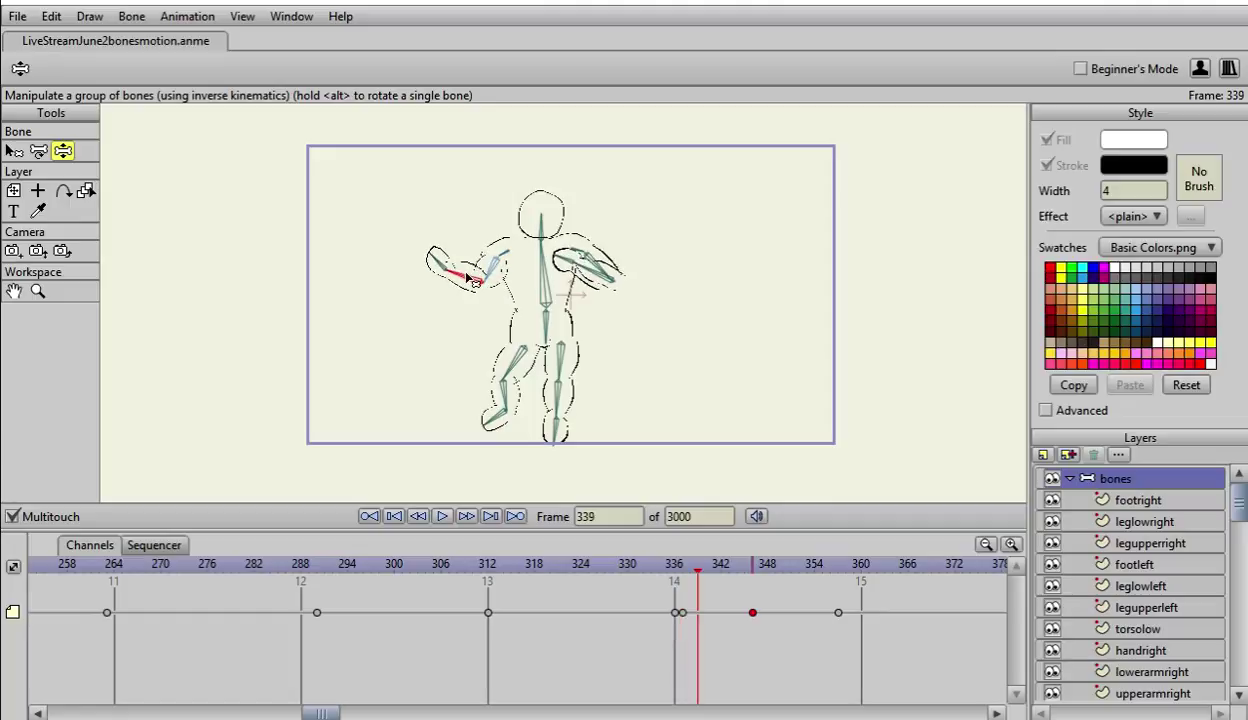
pyautogui.moveTo(491, 286); pyautogui.dragTo(465, 290)
# Step: At frame 345, pull the same arm inward so its forearm lies level close to the chest
pyautogui.hotkey('ctrl', 'Right')
pyautogui.hotkey('ctrl', 'Right')
pyautogui.hotkey('ctrl', 'Right')
pyautogui.hotkey('ctrl', 'Right')
pyautogui.hotkey('ctrl', 'Right')
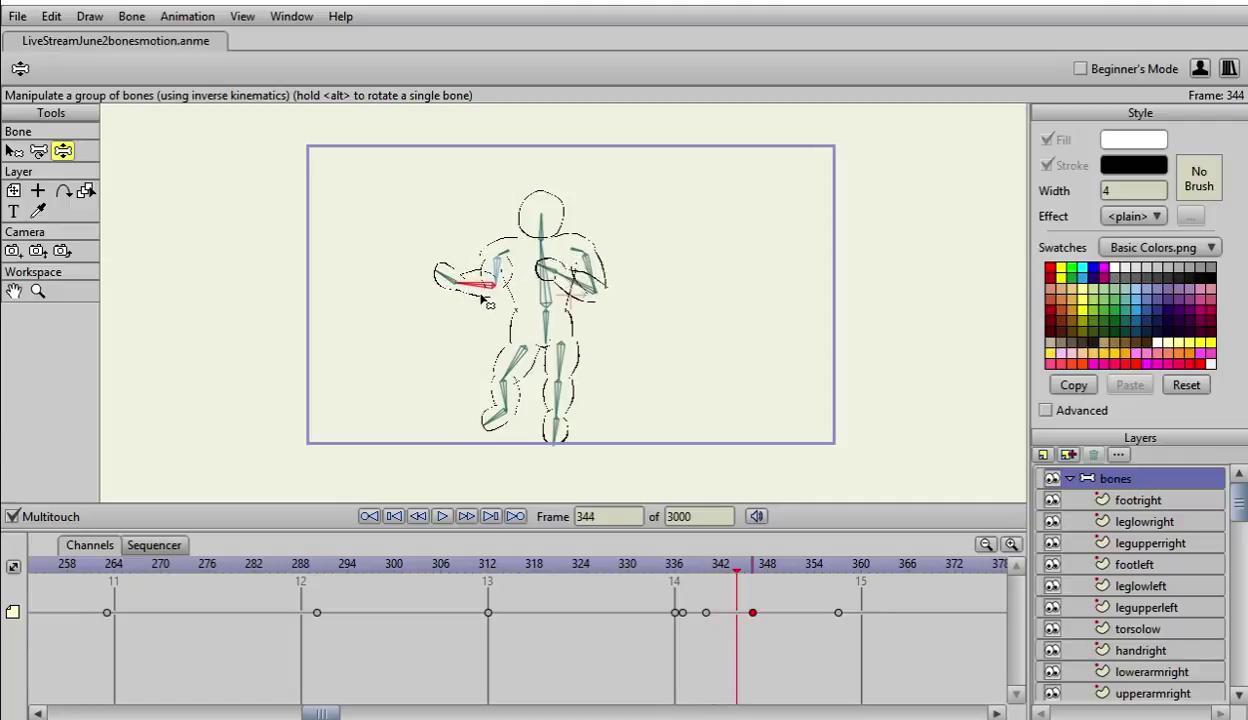
pyautogui.moveTo(466, 283); pyautogui.dragTo(500, 275)
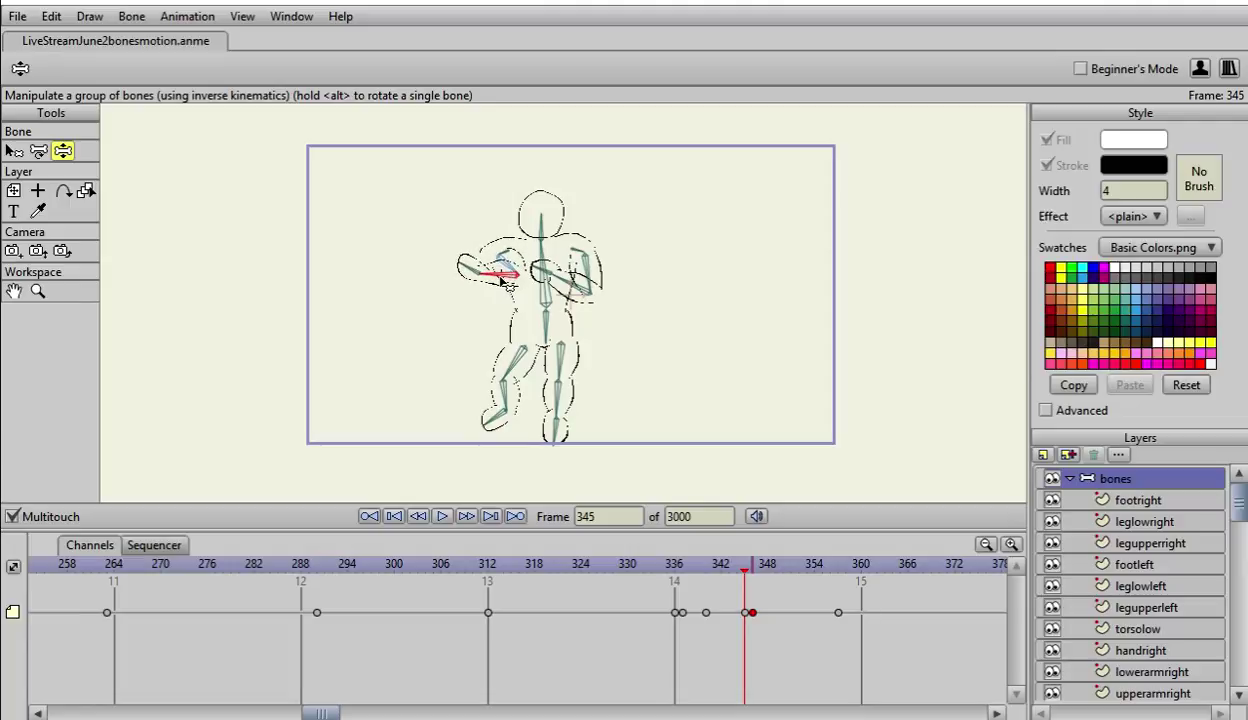
# Step: Shorten the inward-pulled arm's forearm bone at frame 345 to a scale of 0.7813 and select its shoulder bone
pyautogui.click(38, 151)
pyautogui.click(504, 277)
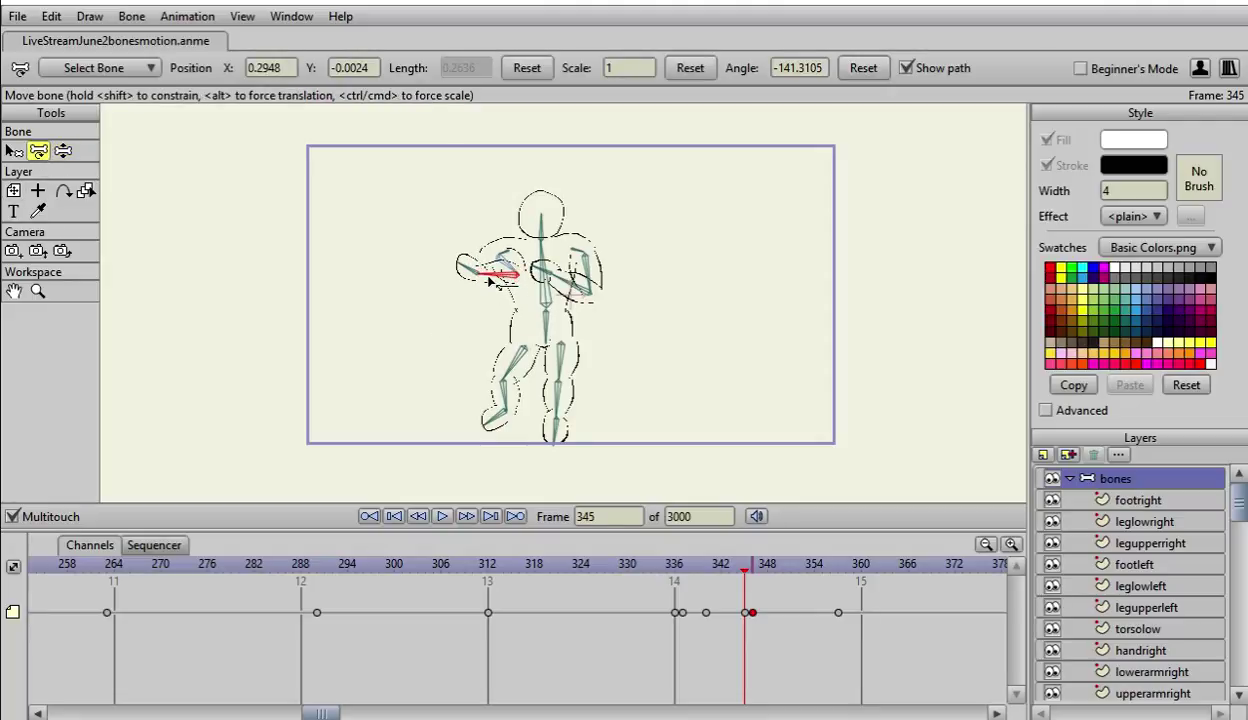
pyautogui.moveTo(489, 281); pyautogui.dragTo(460, 270)
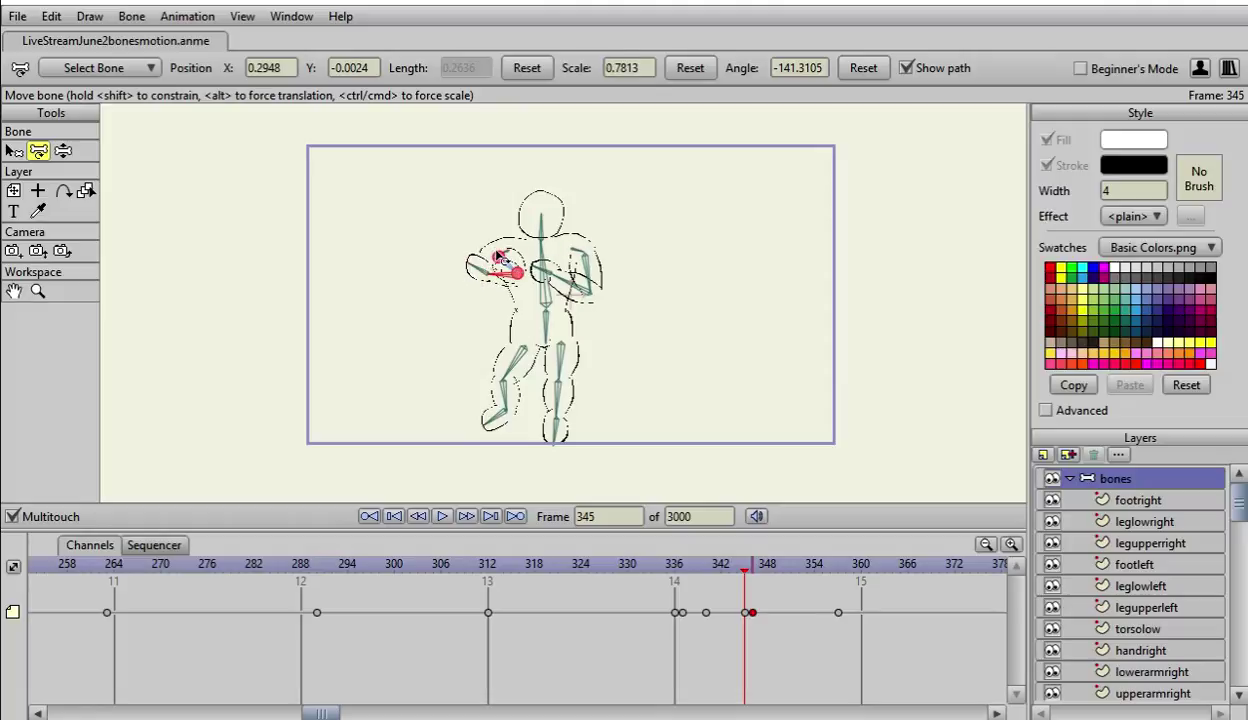
pyautogui.click(507, 257)
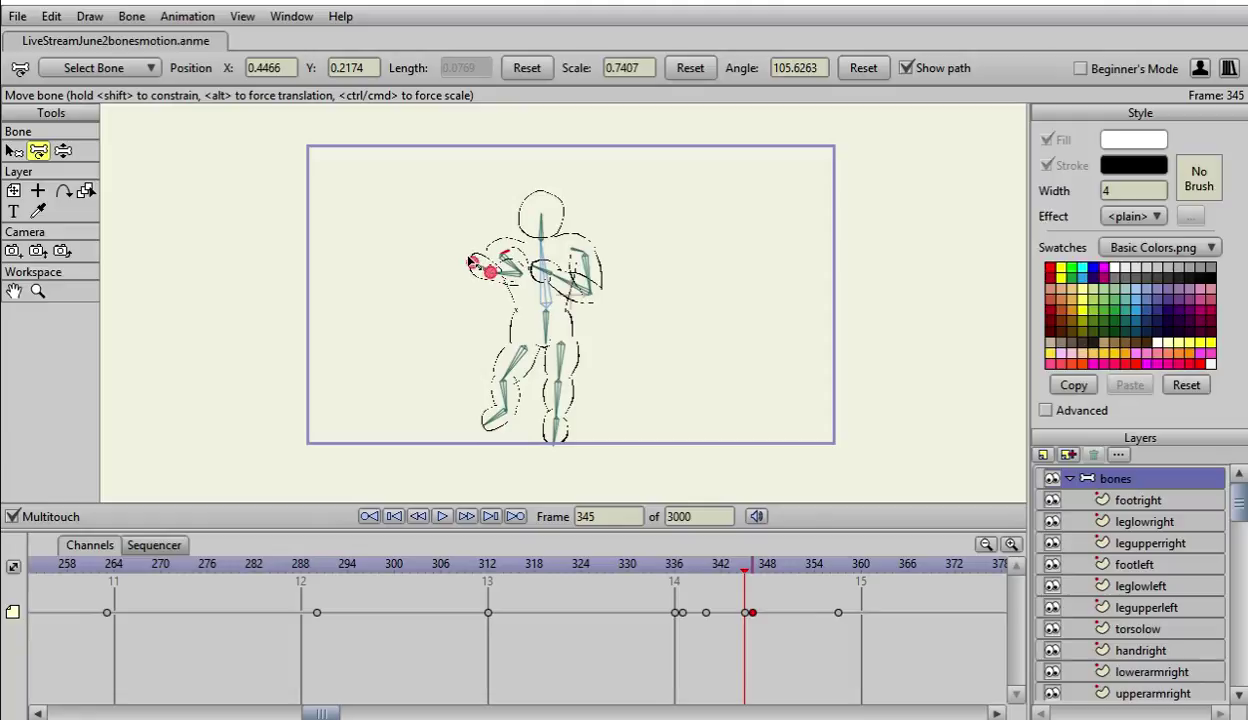
# Step: Step back from frame 345 past frame 327 and the key at frame 312 to review the revised arm motion in reverse
pyautogui.press('Left')
pyautogui.press('Left')
pyautogui.press('Left')
pyautogui.press('Left')
pyautogui.press('Left')
pyautogui.press('Left')
pyautogui.press('Left')
pyautogui.press('Left')
pyautogui.press('Left')
pyautogui.press('Left')
pyautogui.press('Left')
pyautogui.press('Left')
pyautogui.press('Left')
pyautogui.press('Left')
pyautogui.press('Left')
pyautogui.press('Left')
pyautogui.press('Left')
pyautogui.press('Left')
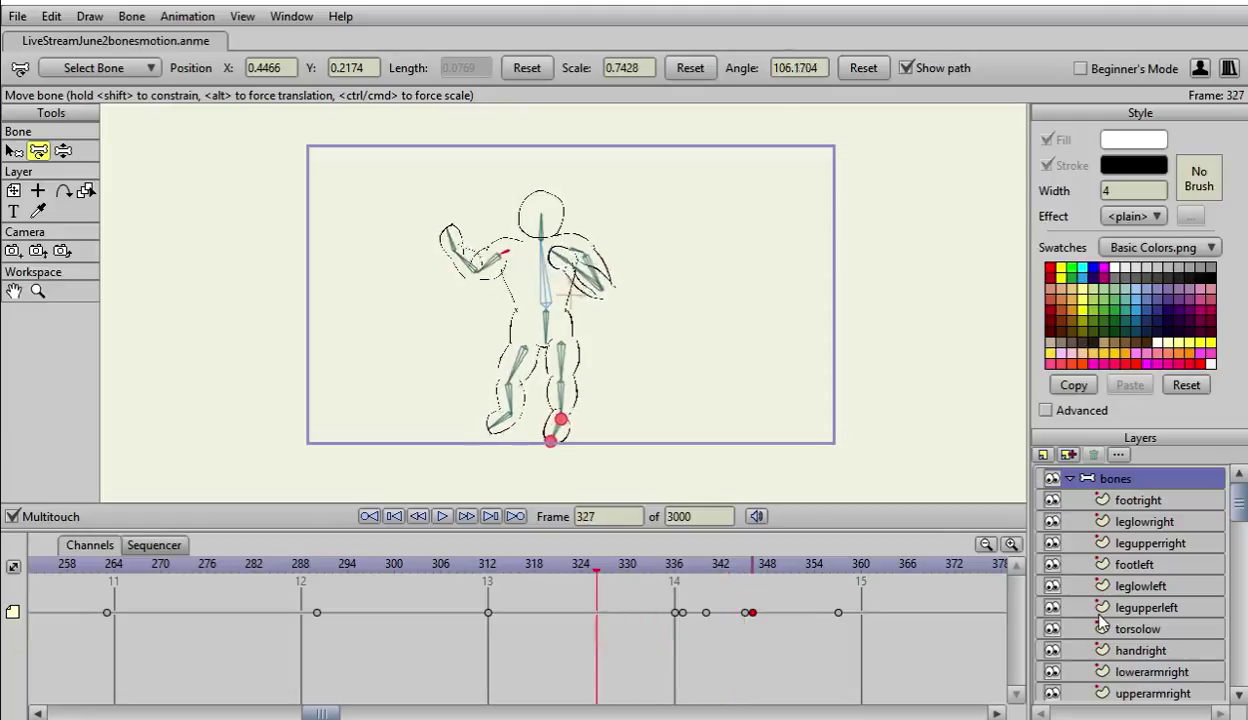
pyautogui.press('Left')
pyautogui.press('Left')
pyautogui.press('Left')
pyautogui.press('Left')
pyautogui.press('Left')
pyautogui.press('Left')
pyautogui.press('Left')
pyautogui.press('Left')
pyautogui.press('Left')
pyautogui.press('Left')
pyautogui.press('Left')
pyautogui.press('Left')
pyautogui.press('Left')
pyautogui.press('Left')
pyautogui.press('Left')
pyautogui.press('Left')
pyautogui.press('Left')
pyautogui.press('Left')
pyautogui.press('Left')
pyautogui.press('Left')
# Step: Step forward from frame 311 to frame 343 to check how the arm swings out and drops through the new keys
pyautogui.press('Right')
pyautogui.press('Right')
pyautogui.press('Right')
pyautogui.press('Right')
pyautogui.press('Right')
pyautogui.press('Right')
pyautogui.press('Right')
pyautogui.press('Right')
pyautogui.press('Right')
pyautogui.press('Right')
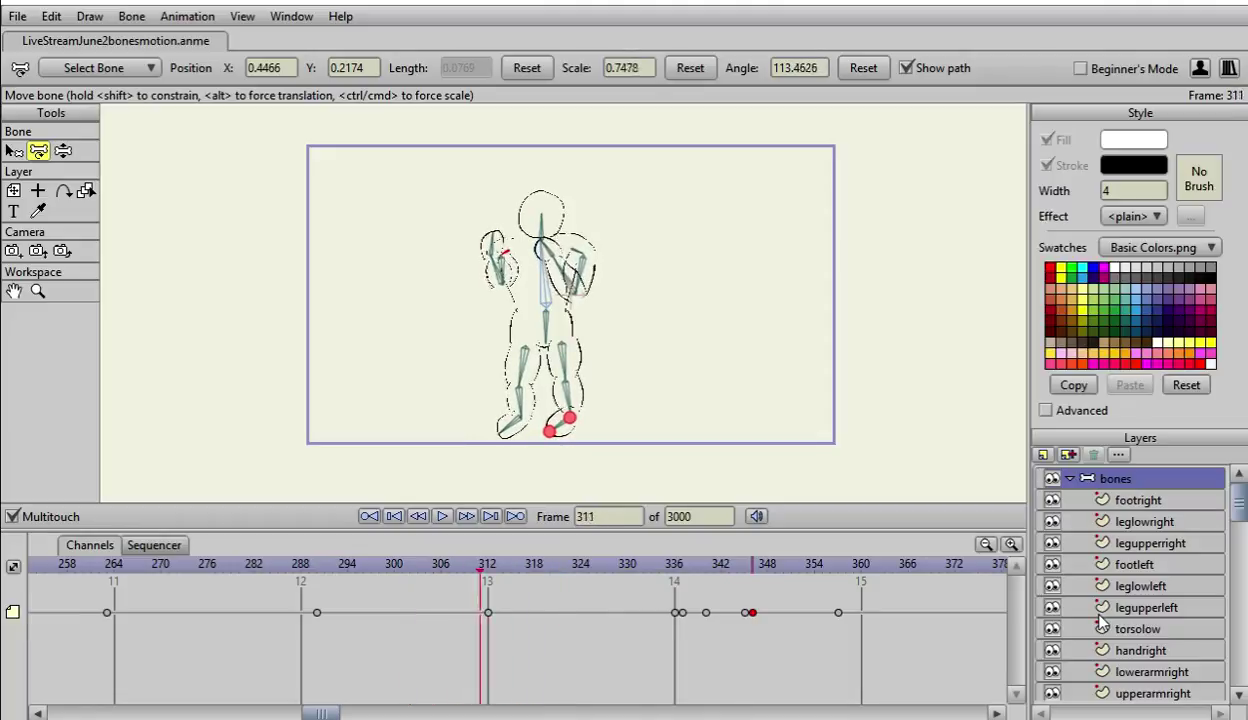
pyautogui.press('Right')
pyautogui.press('Right')
pyautogui.press('Right')
pyautogui.press('Right')
pyautogui.press('Right')
pyautogui.press('Right')
pyautogui.press('Right')
pyautogui.press('Right')
pyautogui.press('Right')
pyautogui.press('Right')
pyautogui.press('Right')
pyautogui.press('Right')
pyautogui.press('Right')
pyautogui.press('Right')
pyautogui.press('Right')
pyautogui.press('Right')
pyautogui.press('Right')
pyautogui.press('Right')
pyautogui.press('Right')
pyautogui.press('Right')
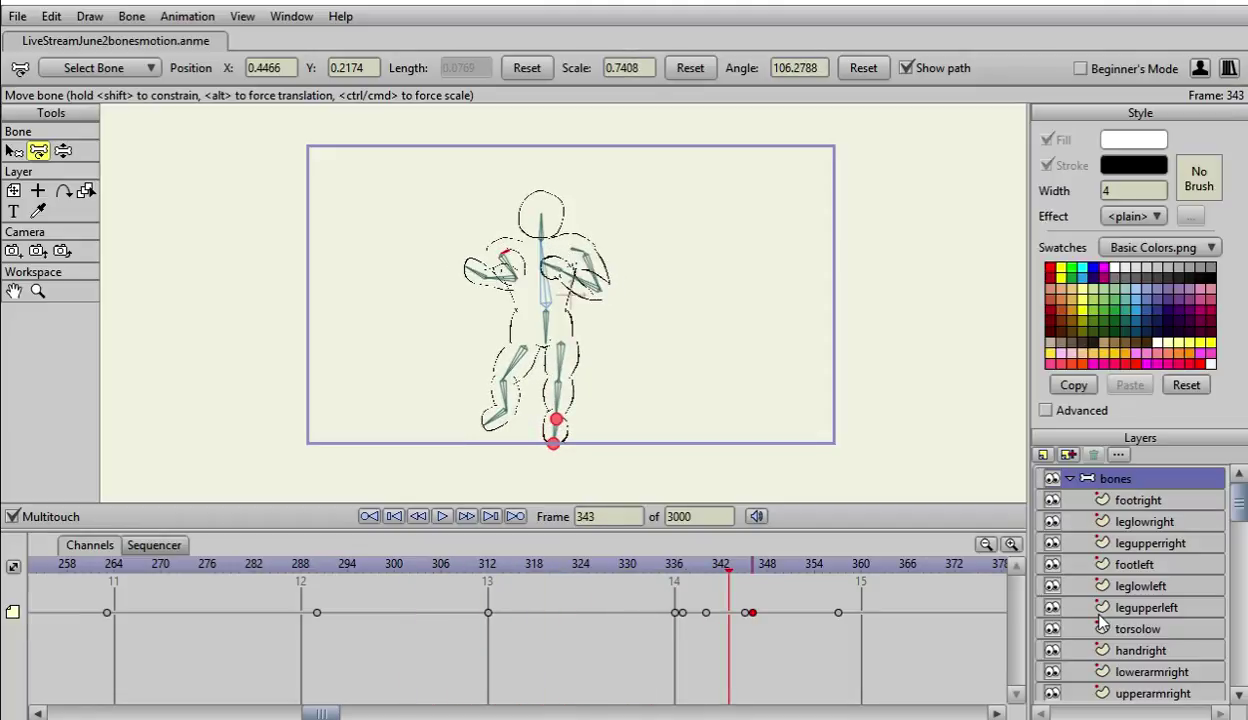
# Step: Step forward from frame 343 to frame 352 to check how the two forearms meet across the chest
pyautogui.press('Right')
pyautogui.press('Right')
pyautogui.press('Right')
pyautogui.press('Right')
pyautogui.press('Right')
pyautogui.press('Right')
pyautogui.press('Right')
pyautogui.press('Right')
pyautogui.press('Right')
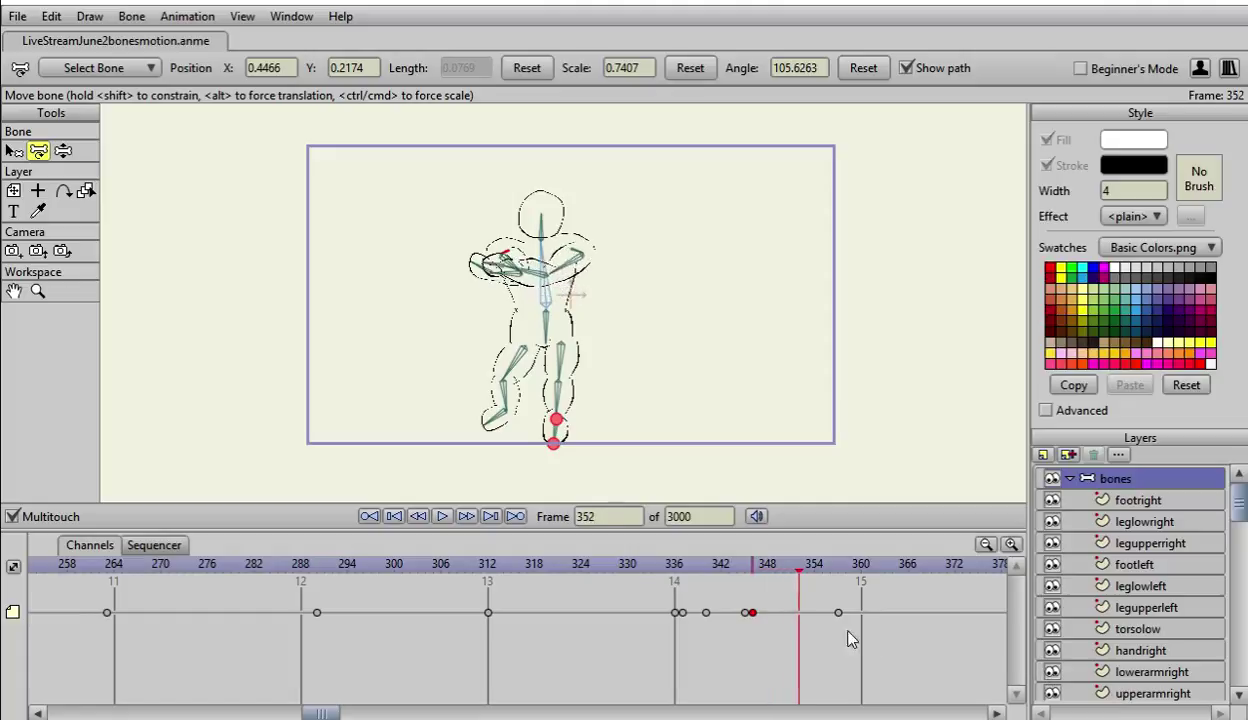
# Step: At frame 369, pose the crossed arm with its elbow swung outward from the torso and extend the other arm straight out sideways
pyautogui.press('Right')
pyautogui.press('Right')
pyautogui.press('Right')
pyautogui.press('Right')
pyautogui.press('Right')
pyautogui.press('Right')
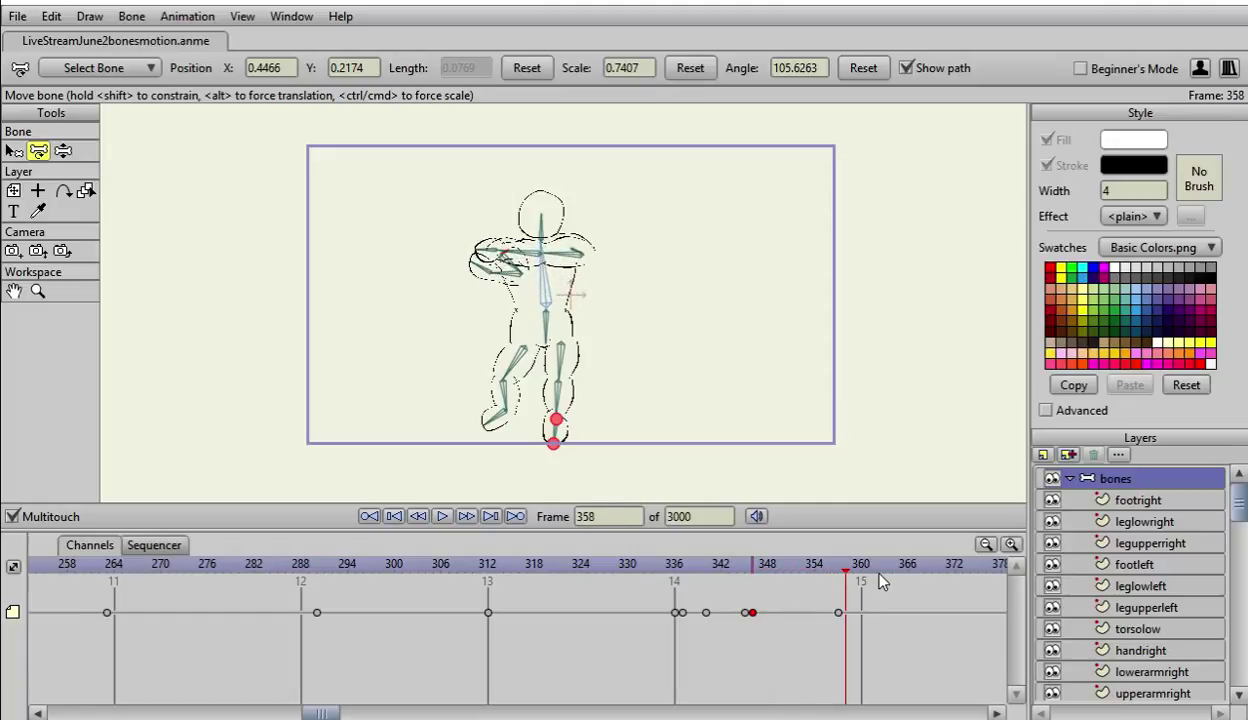
pyautogui.press('Right')
pyautogui.press('Right')
pyautogui.press('Right')
pyautogui.press('Right')
pyautogui.press('Right')
pyautogui.press('Right')
pyautogui.press('Right')
pyautogui.press('Right')
pyautogui.press('Right')
pyautogui.press('Right')
pyautogui.press('Right')
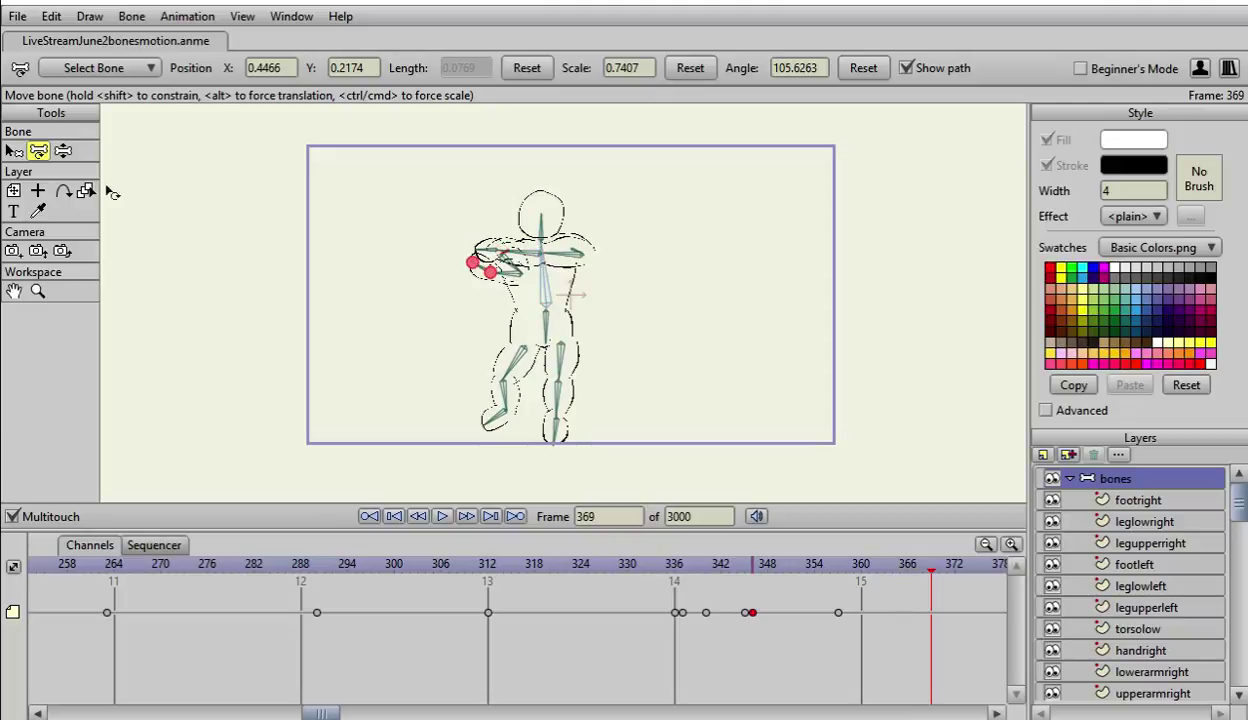
pyautogui.click(63, 151)
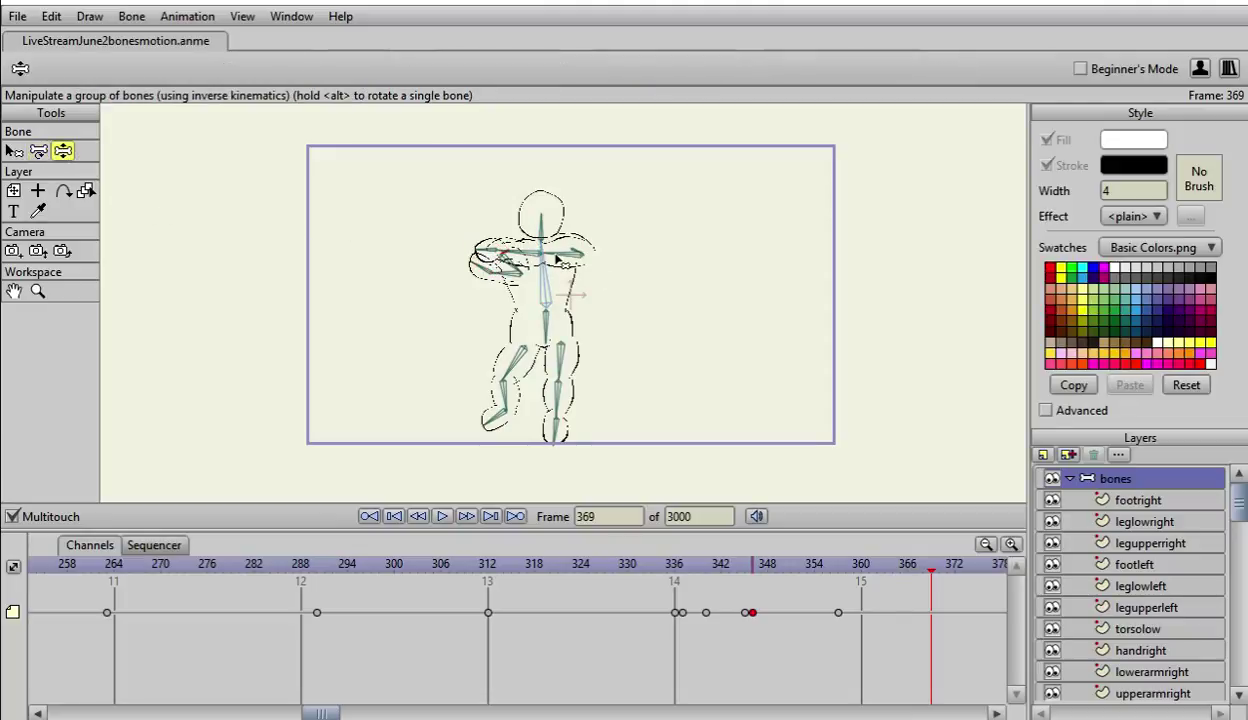
pyautogui.moveTo(556, 259); pyautogui.dragTo(585, 259)
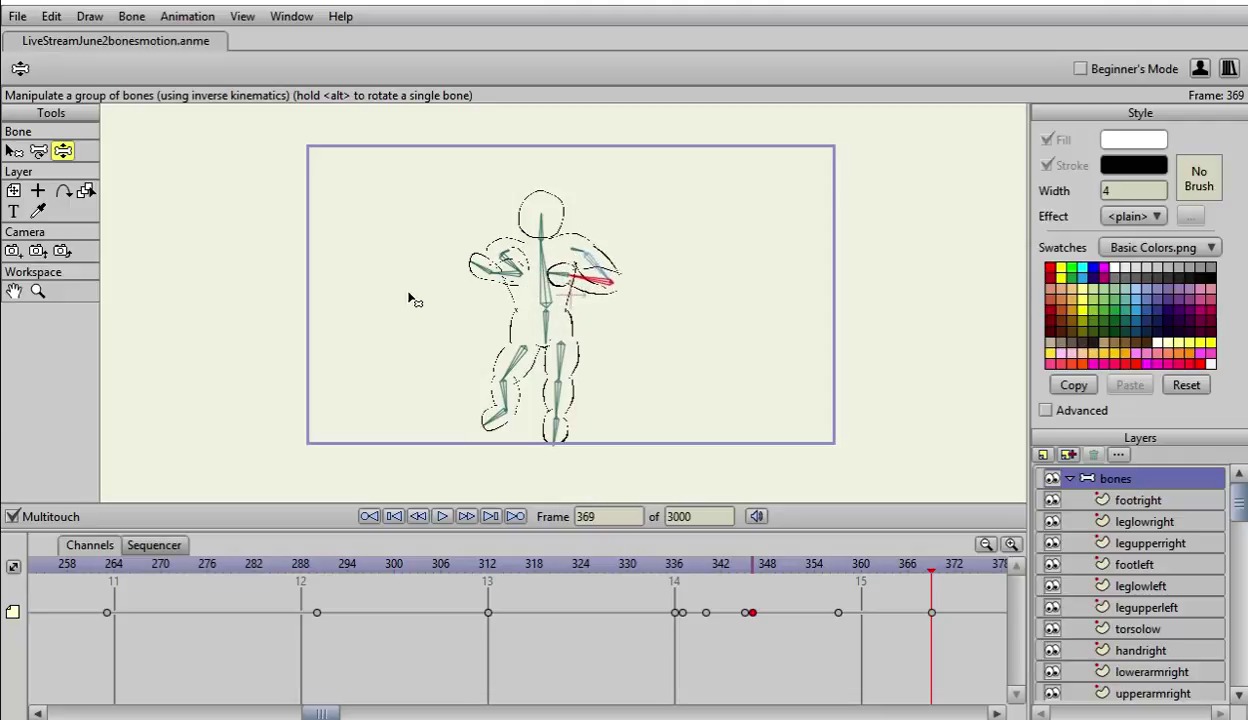
pyautogui.moveTo(490, 278); pyautogui.dragTo(315, 248)
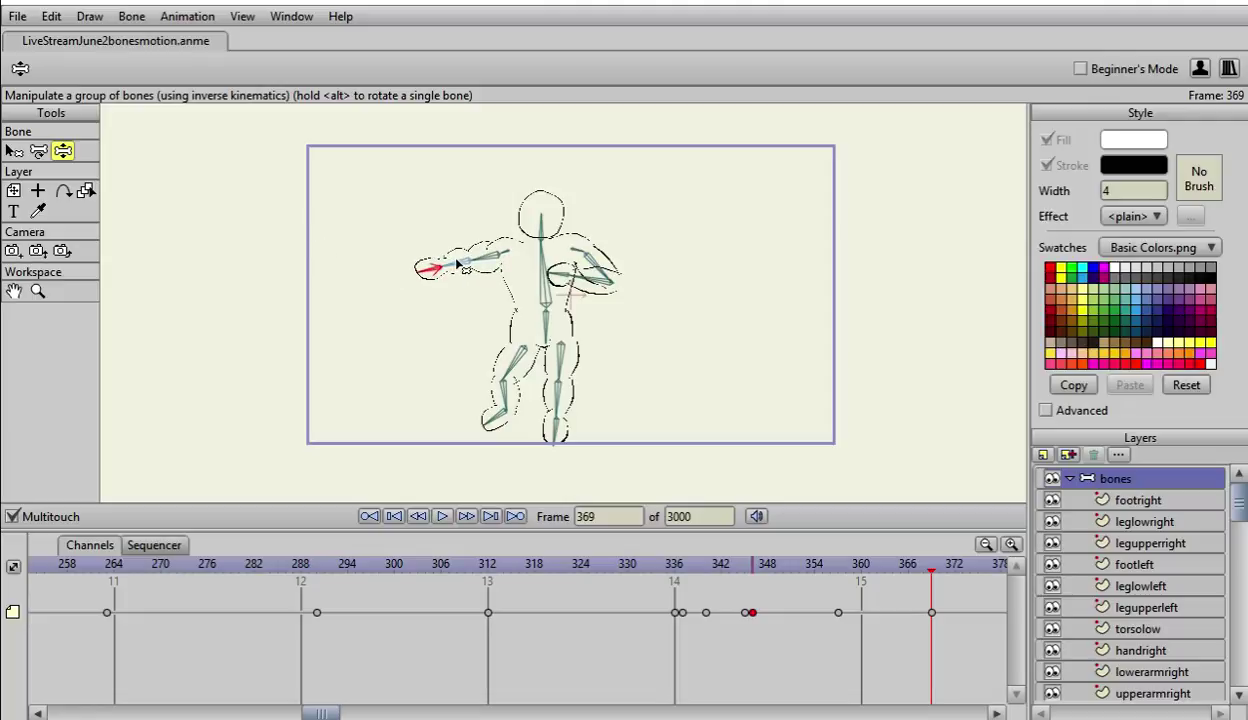
# Step: Step back from frame 369 to frame 323 to review the new arm-opening motion in reverse
pyautogui.press('Left')
pyautogui.press('Left')
pyautogui.press('Left')
pyautogui.press('Left')
pyautogui.press('Left')
pyautogui.press('Left')
pyautogui.press('Left')
pyautogui.press('Left')
pyautogui.press('Left')
pyautogui.press('Left')
pyautogui.press('Left')
pyautogui.press('Left')
pyautogui.press('Left')
pyautogui.press('Left')
pyautogui.press('Left')
pyautogui.press('Left')
pyautogui.press('Left')
pyautogui.press('Left')
pyautogui.press('Left')
pyautogui.press('Left')
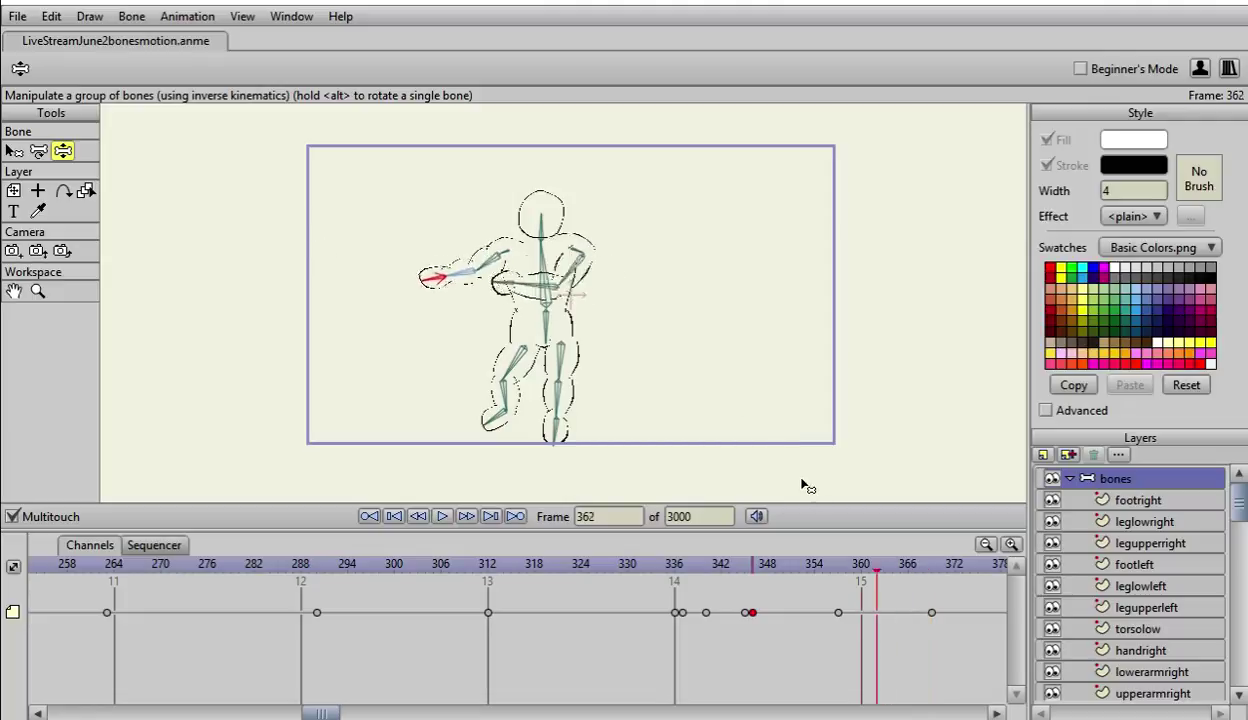
pyautogui.press('Left')
pyautogui.press('Left')
pyautogui.press('Left')
pyautogui.press('Left')
pyautogui.press('Left')
pyautogui.press('Left')
pyautogui.press('Left')
pyautogui.press('Left')
pyautogui.press('Left')
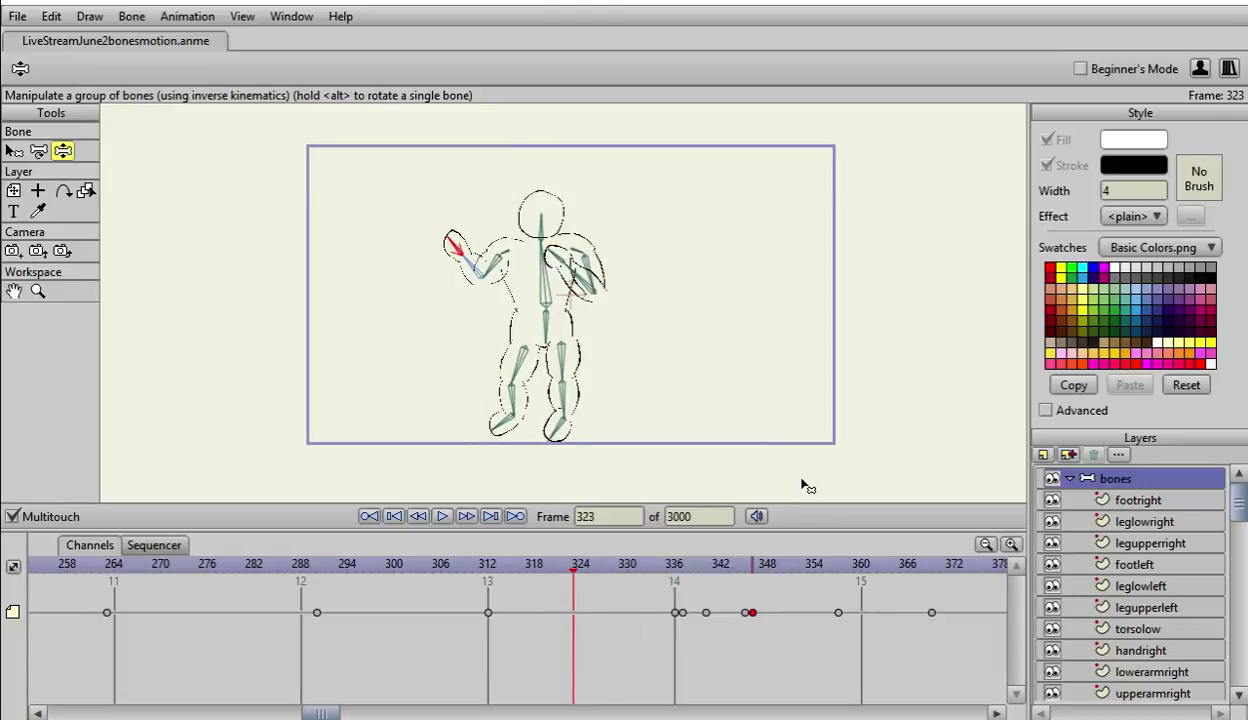
# Step: Step forward from frame 323 to frame 347 to check how both arms swing in toward the chest
pyautogui.press('Right')
pyautogui.press('Right')
pyautogui.press('Right')
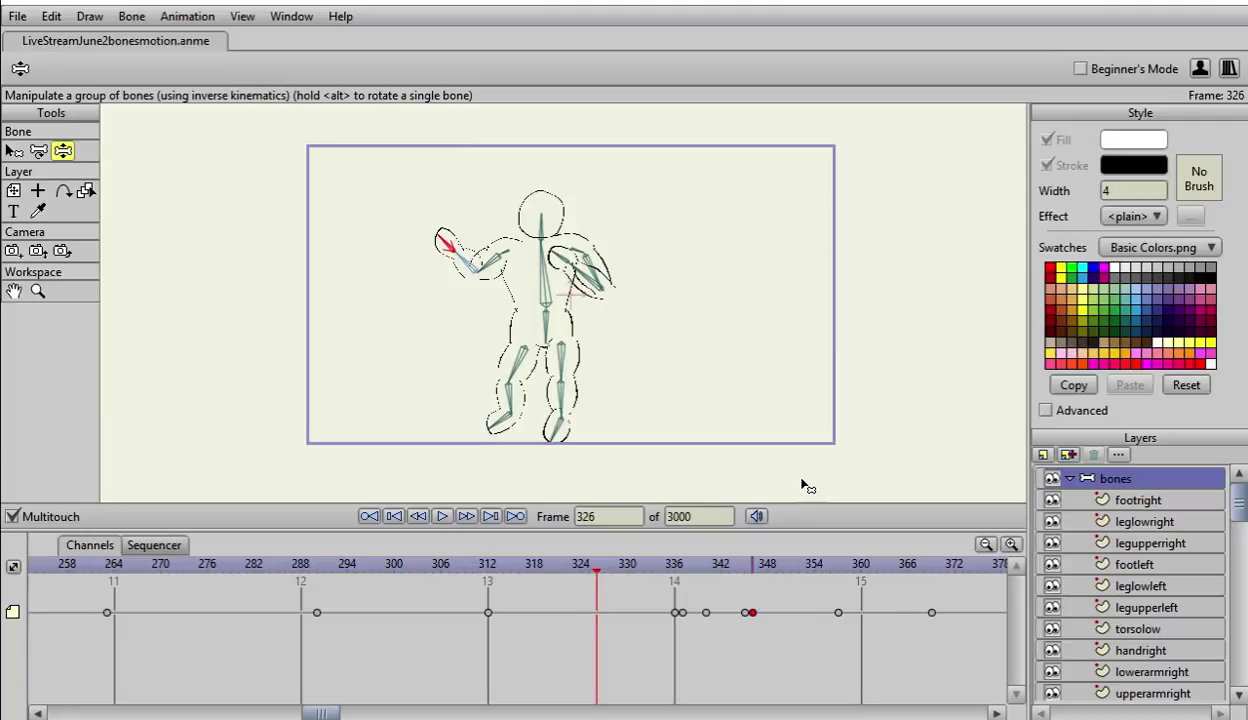
pyautogui.press('Right')
pyautogui.press('Right')
pyautogui.press('Right')
pyautogui.press('Right')
pyautogui.press('Right')
pyautogui.press('Right')
pyautogui.press('Right')
pyautogui.press('Right')
pyautogui.press('Right')
pyautogui.press('Right')
pyautogui.press('Right')
pyautogui.press('Right')
pyautogui.press('Right')
pyautogui.press('Right')
pyautogui.press('Right')
pyautogui.press('Right')
pyautogui.press('Right')
pyautogui.press('Right')
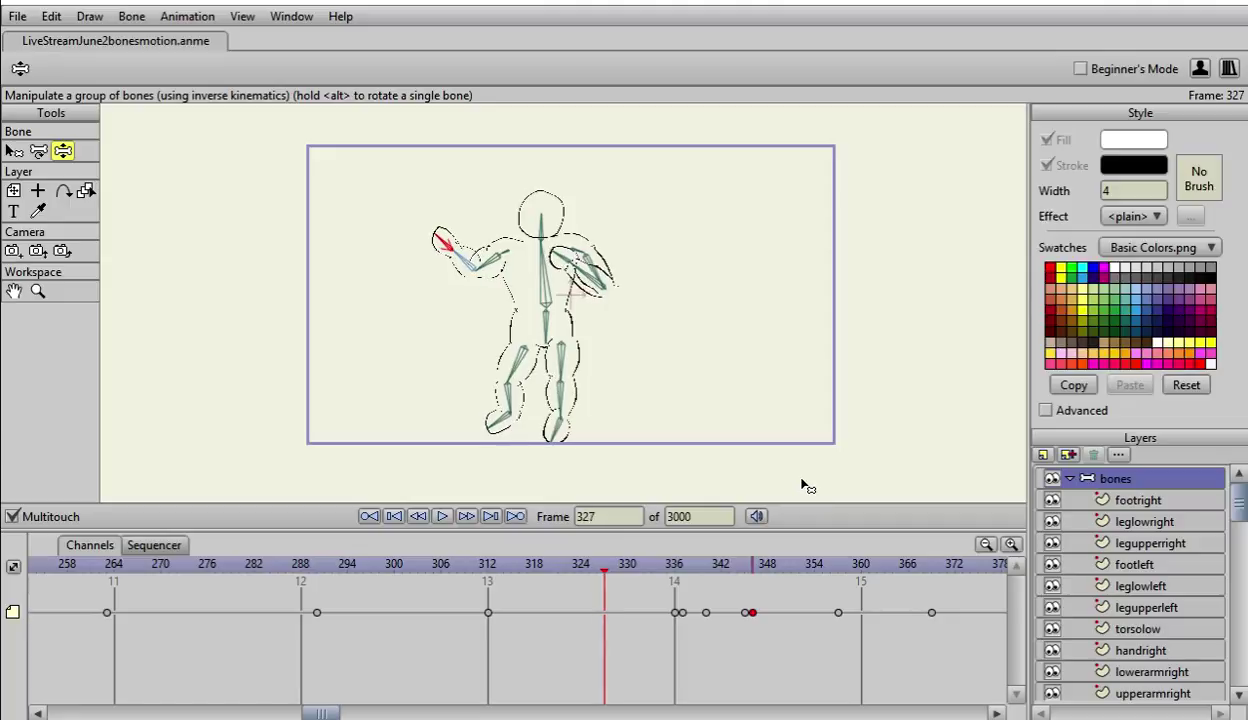
pyautogui.press('Right')
pyautogui.press('Right')
pyautogui.press('Right')
pyautogui.press('Right')
pyautogui.press('Right')
pyautogui.press('Right')
pyautogui.press('Right')
pyautogui.press('Right')
pyautogui.press('Right')
pyautogui.press('Right')
pyautogui.press('Right')
pyautogui.press('Right')
pyautogui.press('Right')
pyautogui.press('Right')
pyautogui.press('Right')
pyautogui.press('Right')
pyautogui.press('Right')
pyautogui.press('Right')
pyautogui.press('Right')
pyautogui.press('Right')
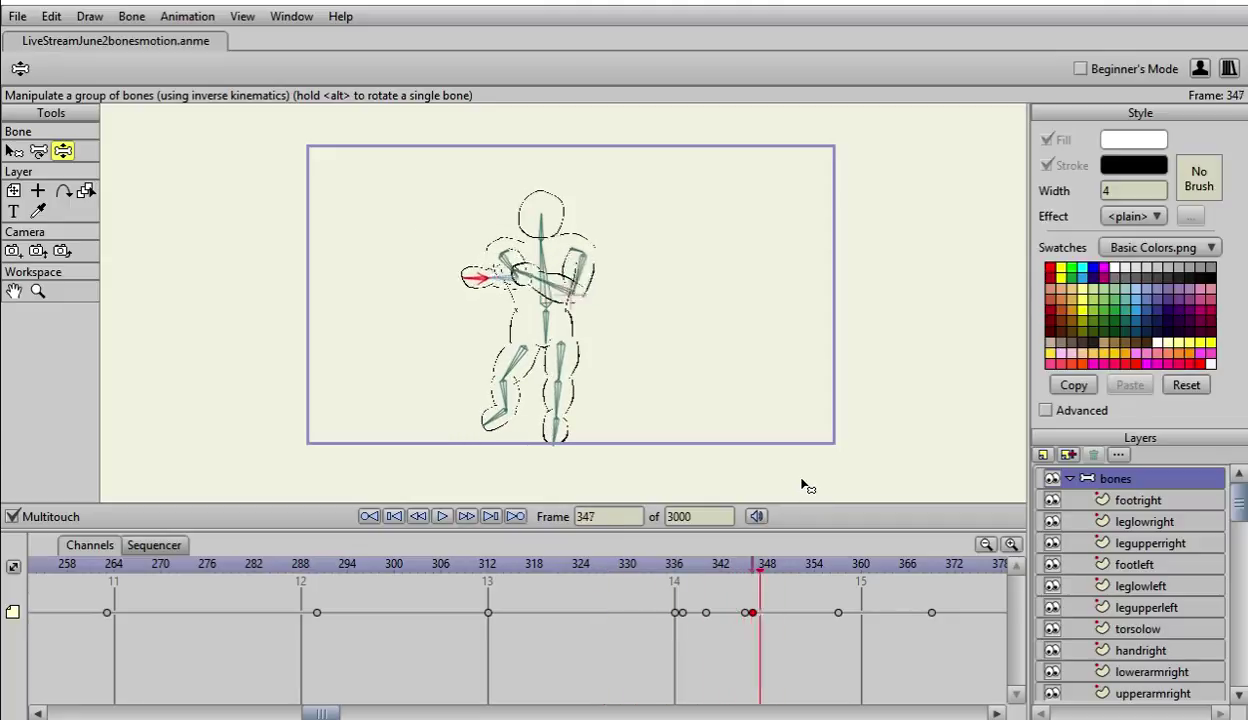
# Step: Step forward from frame 347 to frame 396 to check how the arms open into the pose keyed at frame 369
pyautogui.press('Right')
pyautogui.press('Right')
pyautogui.press('Right')
pyautogui.press('Right')
pyautogui.press('Right')
pyautogui.press('Right')
pyautogui.press('Right')
pyautogui.press('Right')
pyautogui.press('Right')
pyautogui.press('Right')
pyautogui.press('Right')
pyautogui.press('Right')
pyautogui.press('Right')
pyautogui.press('Right')
pyautogui.press('Right')
pyautogui.press('Right')
pyautogui.press('Right')
pyautogui.press('Right')
pyautogui.press('Right')
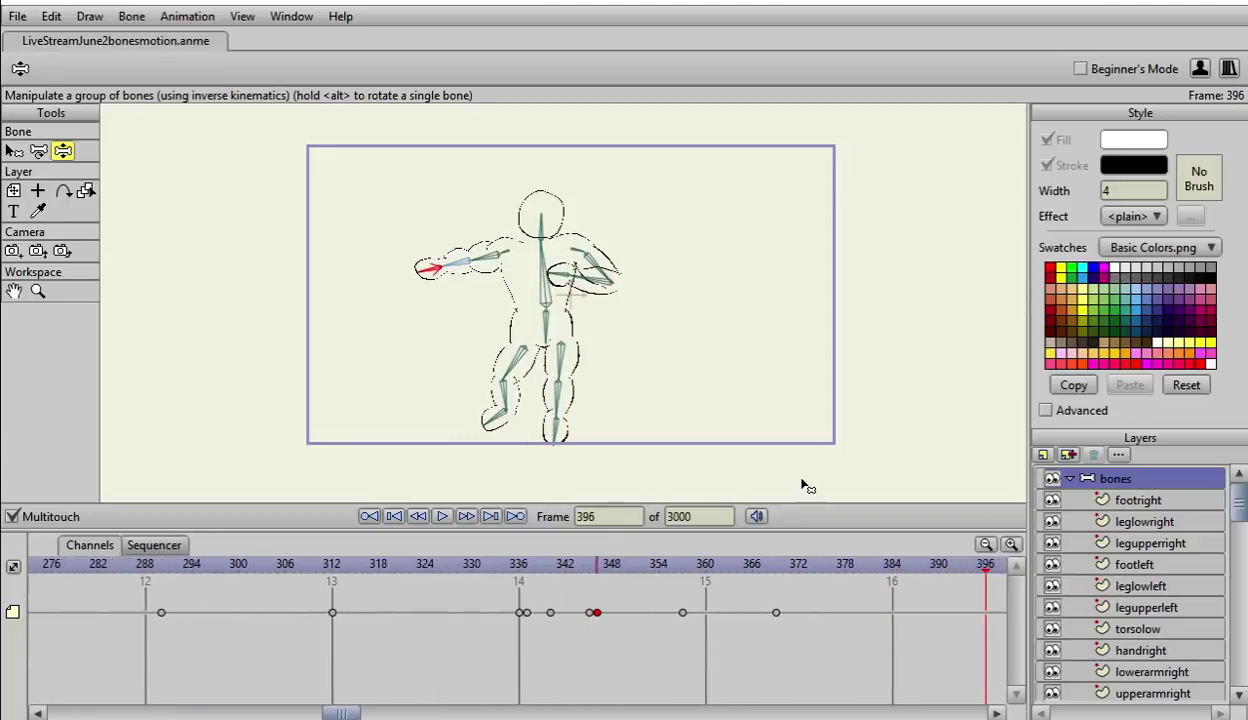
# Step: Step back from frame 396 to frame 352 to re-examine the arms between the crossed and opened poses
pyautogui.press('Left')
pyautogui.press('Left')
pyautogui.press('Left')
pyautogui.press('Left')
pyautogui.press('Left')
pyautogui.press('Left')
pyautogui.press('Left')
pyautogui.press('Left')
pyautogui.press('Left')
pyautogui.press('Left')
pyautogui.press('Left')
pyautogui.press('Left')
pyautogui.press('Left')
pyautogui.press('Left')
pyautogui.press('Left')
pyautogui.press('Left')
pyautogui.press('Left')
pyautogui.press('Left')
pyautogui.press('Left')
pyautogui.press('Left')
pyautogui.press('Left')
pyautogui.press('Left')
pyautogui.press('Left')
pyautogui.press('Left')
pyautogui.press('Left')
pyautogui.press('Left')
pyautogui.press('Left')
pyautogui.press('Left')
pyautogui.press('Left')
pyautogui.press('Left')
pyautogui.press('Left')
pyautogui.press('Left')
pyautogui.press('Left')
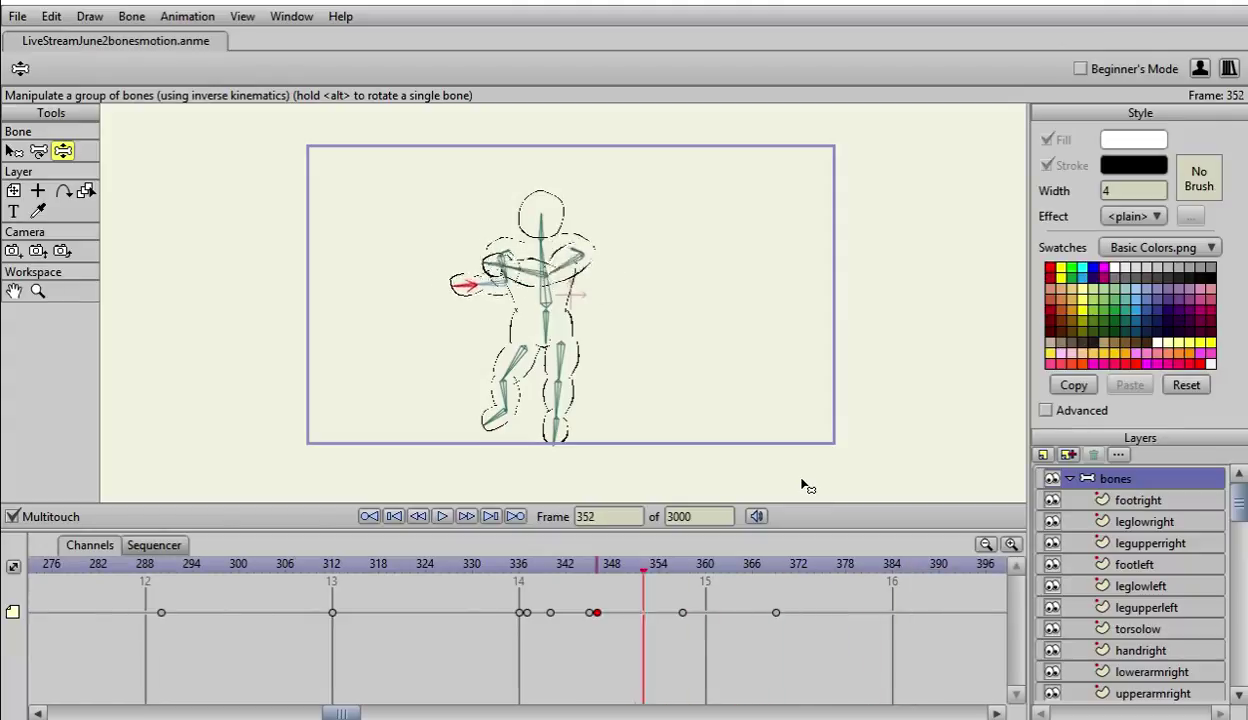
# Step: Step back from frame 352 to frame 292 to review the arm and leg motion in reverse
pyautogui.press('Left')
pyautogui.press('Left')
pyautogui.press('Left')
pyautogui.press('Left')
pyautogui.press('Left')
pyautogui.press('Left')
pyautogui.press('Left')
pyautogui.press('Left')
pyautogui.press('Left')
pyautogui.press('Left')
pyautogui.press('Left')
pyautogui.press('Left')
pyautogui.press('Left')
pyautogui.press('Left')
pyautogui.press('Left')
pyautogui.press('Left')
pyautogui.press('Left')
pyautogui.press('Left')
pyautogui.press('Left')
pyautogui.press('Left')
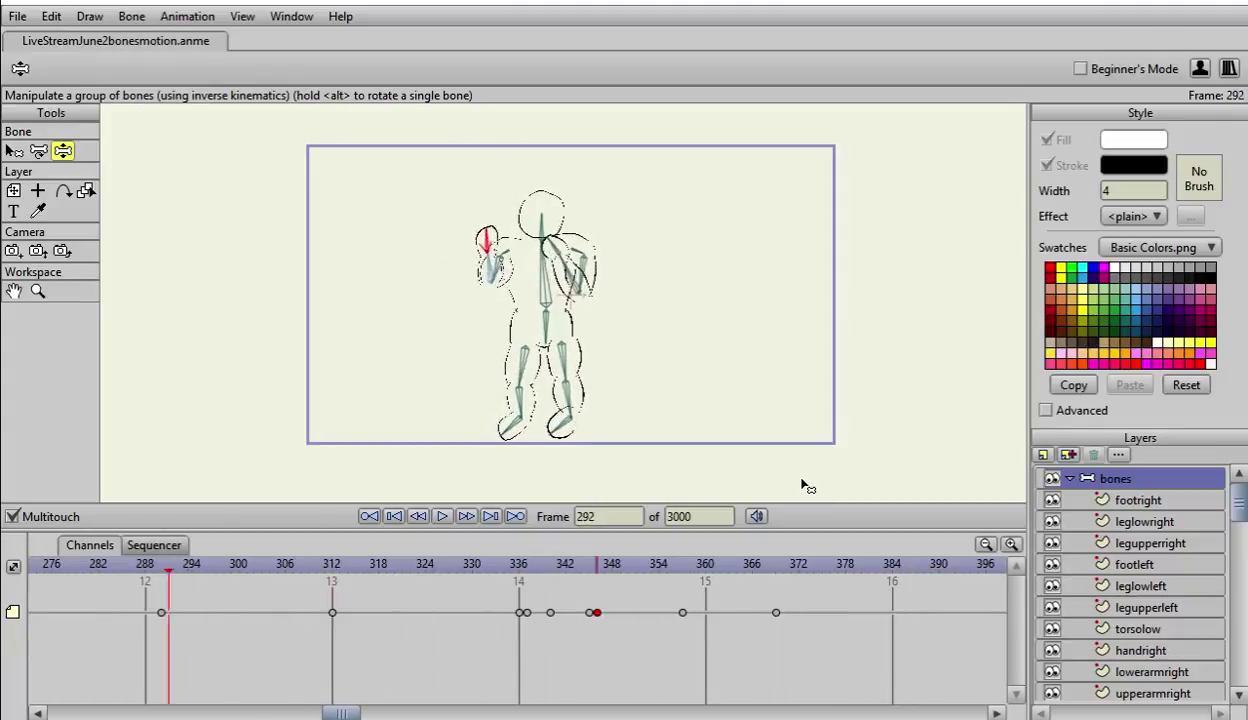
# Step: Step forward from frame 292 to frame 310 to check the raised forearms before the key at frame 312
pyautogui.press('Right')
pyautogui.press('Right')
pyautogui.press('Right')
pyautogui.press('Right')
pyautogui.press('Right')
pyautogui.press('Right')
pyautogui.press('Right')
pyautogui.press('Right')
pyautogui.press('Right')
pyautogui.press('Right')
pyautogui.press('Right')
pyautogui.press('Right')
pyautogui.press('Right')
pyautogui.press('Right')
pyautogui.press('Right')
pyautogui.press('Right')
pyautogui.press('Right')
pyautogui.press('Right')
pyautogui.press('Right')
pyautogui.press('Right')
pyautogui.press('Right')
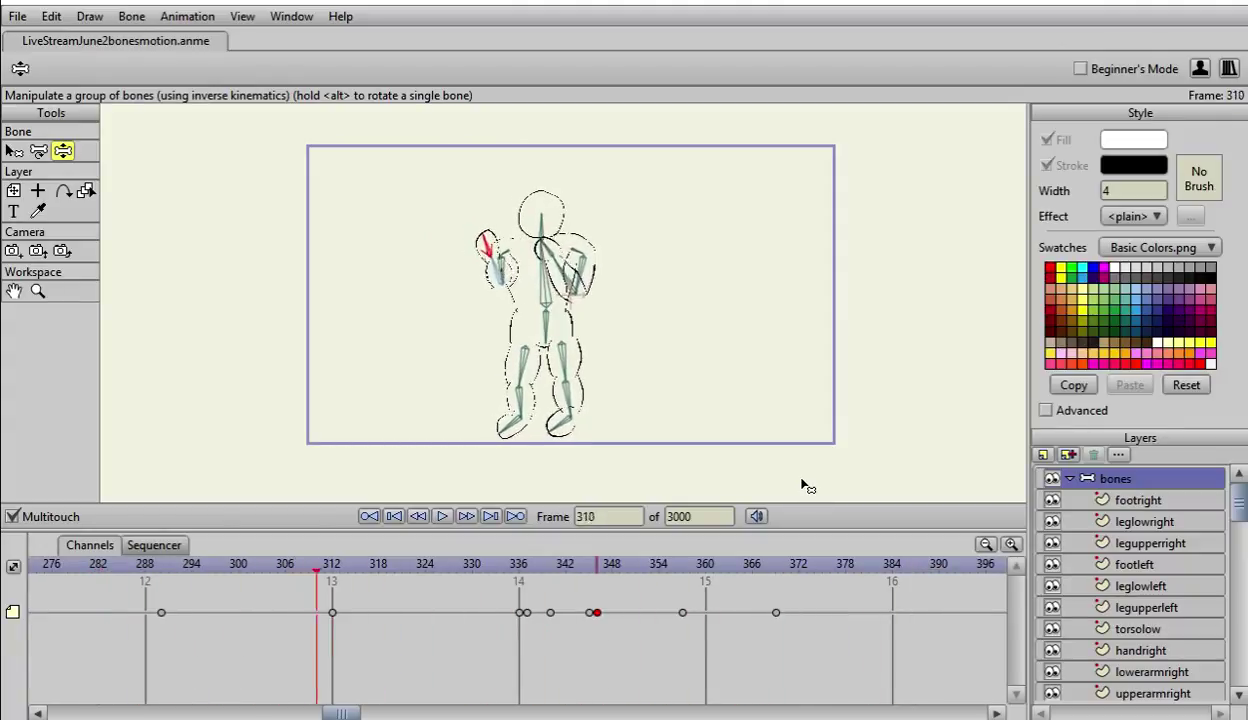
# Step: Step forward from frame 310 to frame 373 to review the arms crossing and opening together with the leg lift
pyautogui.press('Right')
pyautogui.press('Right')
pyautogui.press('Right')
pyautogui.press('Right')
pyautogui.press('Right')
pyautogui.press('Right')
pyautogui.press('Right')
pyautogui.press('Right')
pyautogui.press('Right')
pyautogui.press('Right')
pyautogui.press('Right')
pyautogui.press('Right')
pyautogui.press('Right')
pyautogui.press('Right')
pyautogui.press('Right')
pyautogui.press('Right')
pyautogui.press('Right')
pyautogui.press('Right')
pyautogui.press('Right')
pyautogui.press('Right')
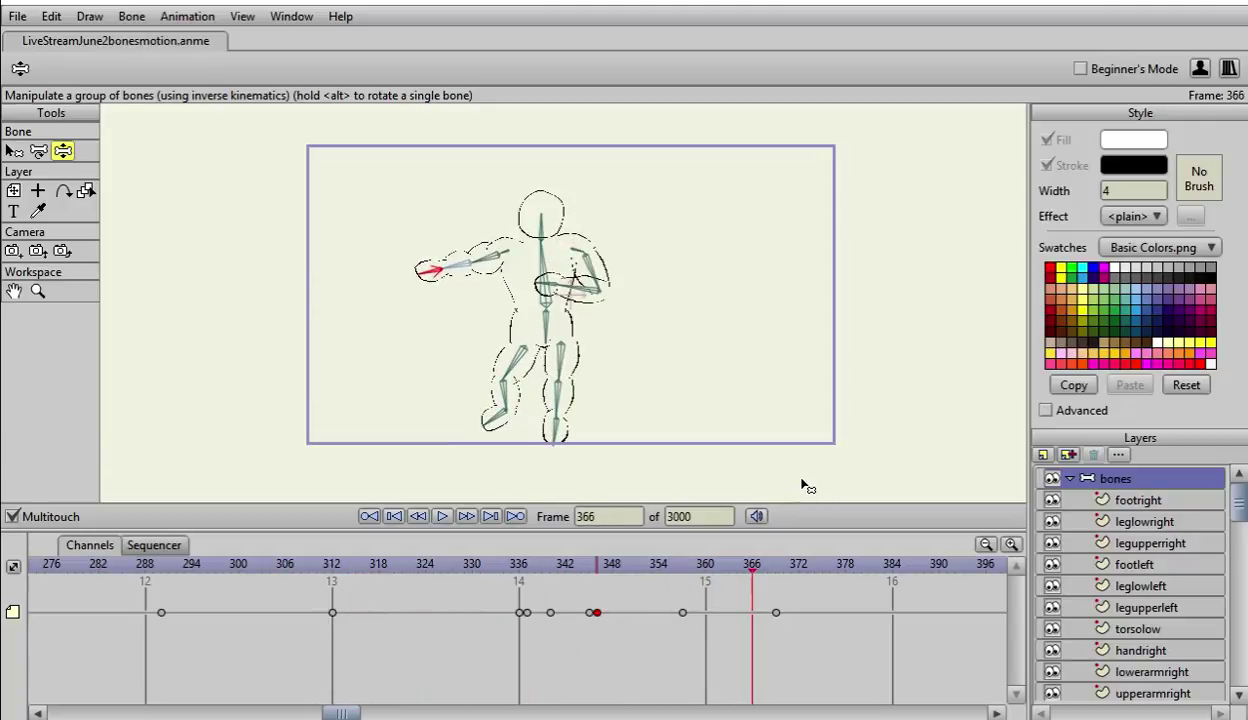
pyautogui.press('Right')
pyautogui.press('Right')
pyautogui.press('Right')
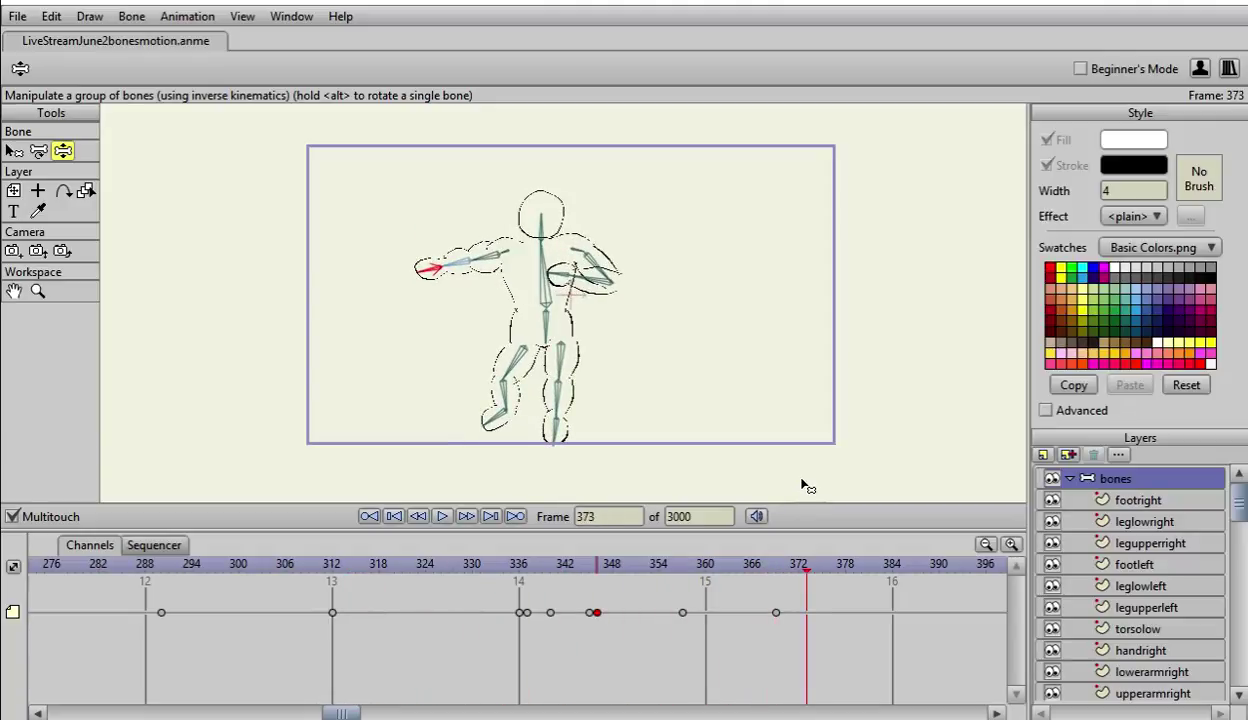
# Step: Step back from frame 373 to frame 325 to re-examine the arm swing in reverse
pyautogui.press('Left')
pyautogui.press('Left')
pyautogui.press('Left')
pyautogui.press('Left')
pyautogui.press('Left')
pyautogui.press('Left')
pyautogui.press('Left')
pyautogui.press('Left')
pyautogui.press('Left')
pyautogui.press('Left')
pyautogui.press('Left')
pyautogui.press('Left')
pyautogui.press('Left')
pyautogui.press('Left')
pyautogui.press('Left')
pyautogui.press('Left')
pyautogui.press('Left')
pyautogui.press('Left')
pyautogui.press('Left')
pyautogui.press('Left')
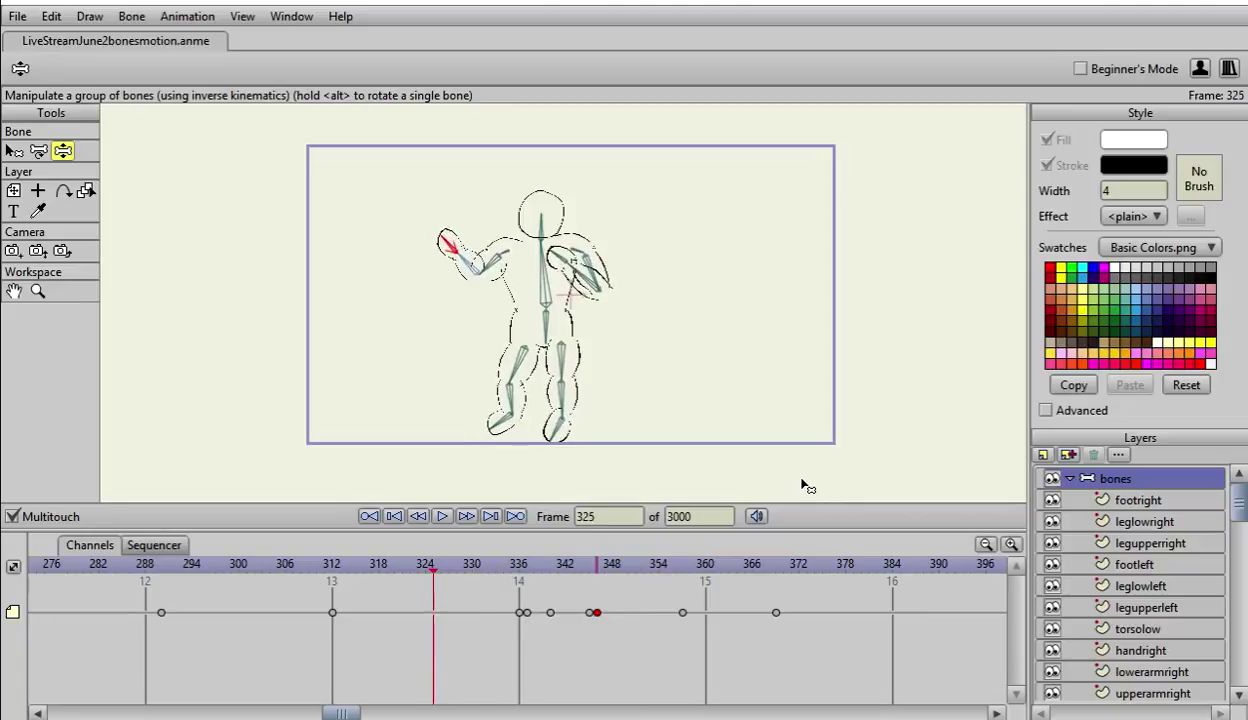
# Step: Step forward from frame 325 past frame 372 to recheck how both arms move into the opened pose
pyautogui.press('Right')
pyautogui.press('Right')
pyautogui.press('Right')
pyautogui.press('Right')
pyautogui.press('Right')
pyautogui.press('Right')
pyautogui.press('Right')
pyautogui.press('Right')
pyautogui.press('Right')
pyautogui.press('Right')
pyautogui.press('Right')
pyautogui.press('Right')
pyautogui.press('Right')
pyautogui.press('Right')
pyautogui.press('Right')
pyautogui.press('Right')
pyautogui.press('Right')
pyautogui.press('Right')
pyautogui.press('Right')
pyautogui.press('Right')
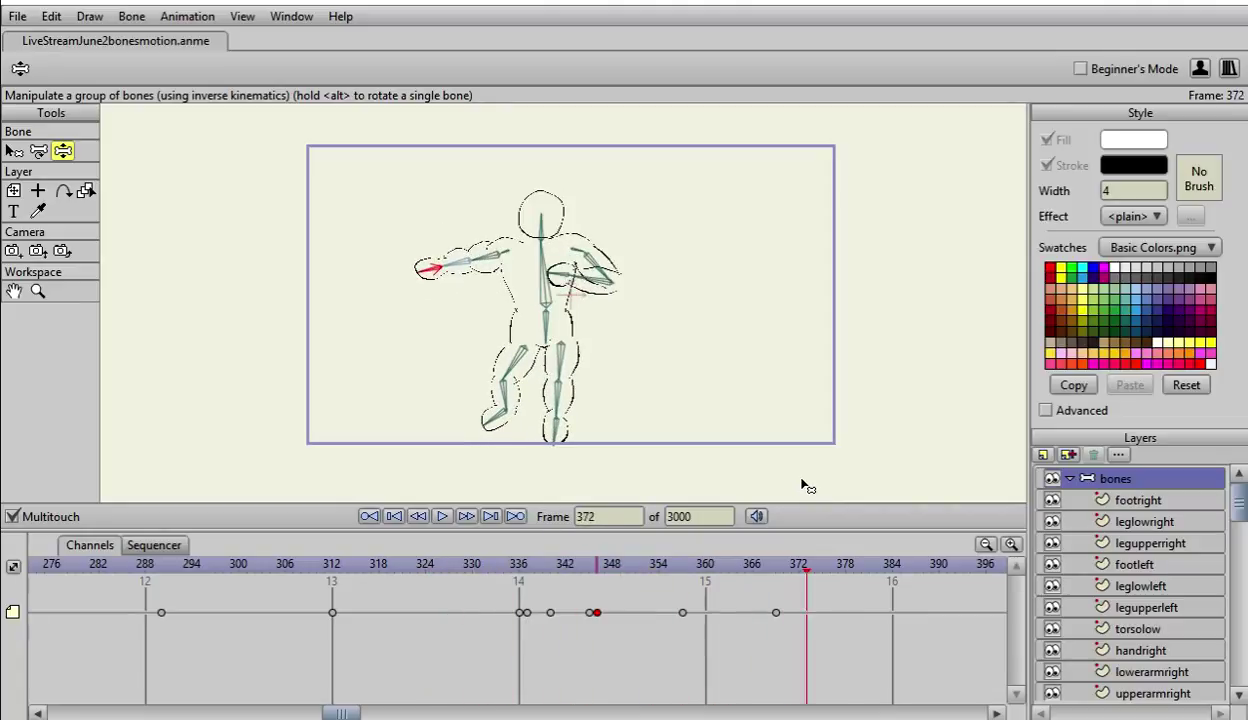
pyautogui.press('Right')
pyautogui.press('Right')
pyautogui.press('Right')
pyautogui.press('Right')
pyautogui.press('Right')
pyautogui.press('Right')
# Step: Step back past the key at frame 369 to frame 354 to inspect the forearm crossing the chest
pyautogui.press('Left')
pyautogui.press('Left')
pyautogui.press('Left')
pyautogui.press('Left')
pyautogui.press('Left')
pyautogui.press('Left')
pyautogui.press('Left')
pyautogui.press('Left')
pyautogui.press('Left')
pyautogui.press('Left')
pyautogui.press('Left')
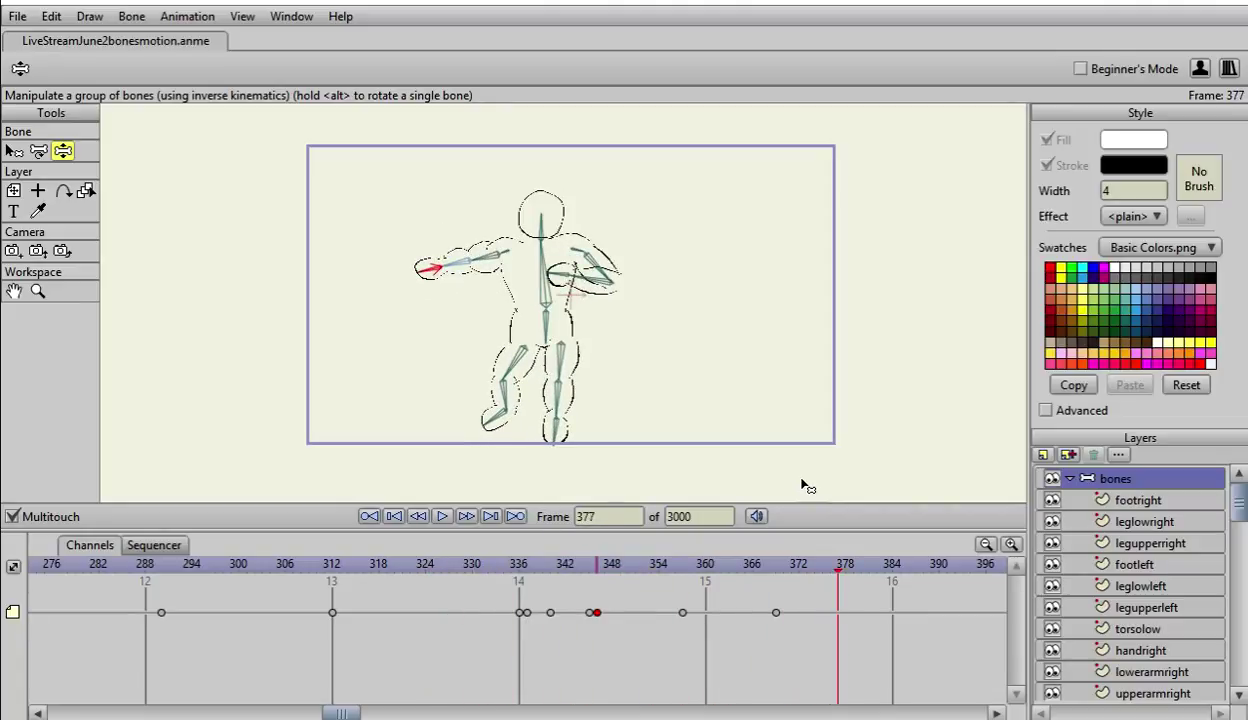
pyautogui.press('Left')
pyautogui.press('Left')
pyautogui.press('Left')
pyautogui.press('Left')
pyautogui.press('Left')
pyautogui.press('Left')
pyautogui.press('Left')
pyautogui.press('Left')
pyautogui.press('Left')
pyautogui.press('Left')
pyautogui.press('Left')
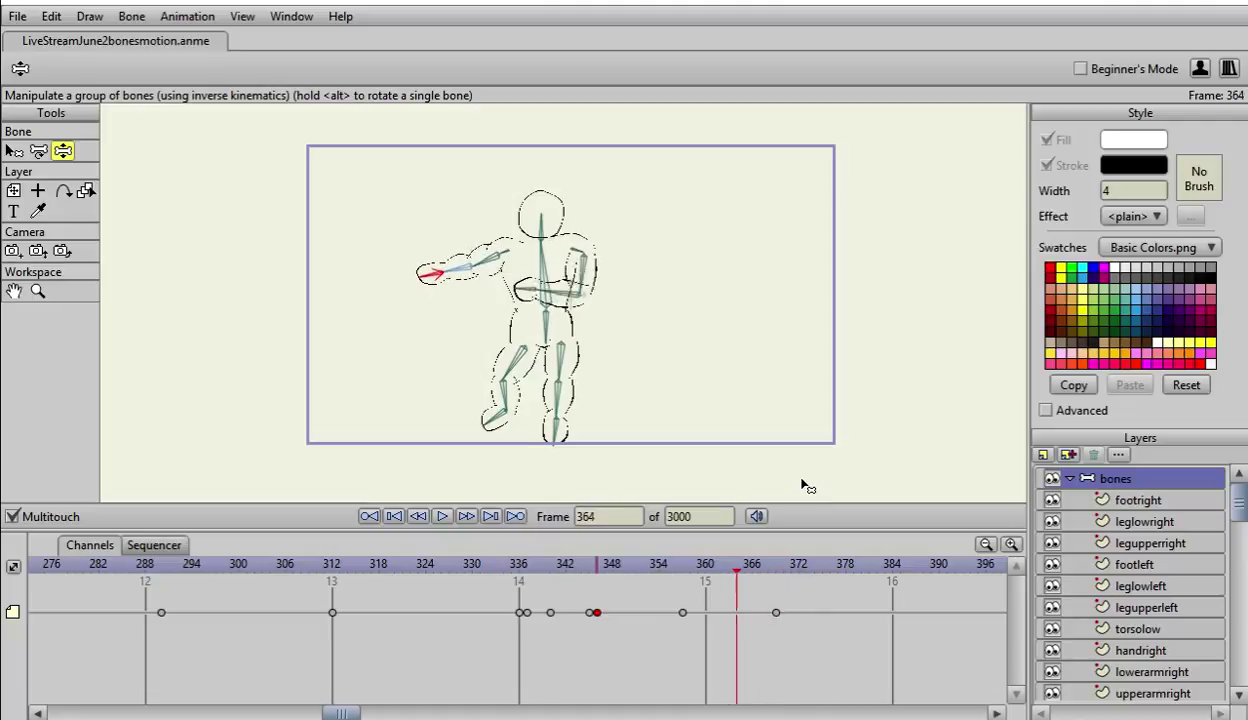
pyautogui.press('Left')
pyautogui.press('Left')
pyautogui.press('Left')
pyautogui.press('Left')
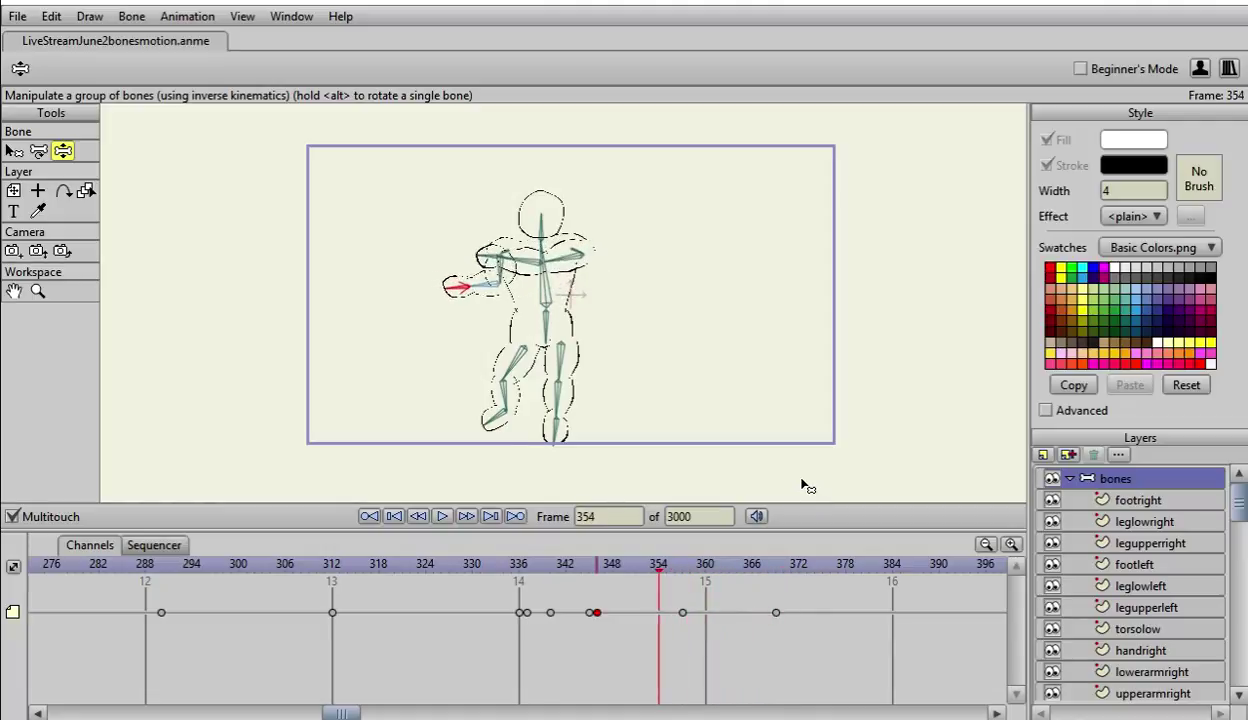
# Step: Step forward from frame 354 to frame 365 to examine how the bent arm drops from the chest
pyautogui.press('Right')
pyautogui.press('Right')
pyautogui.press('Right')
pyautogui.press('Right')
pyautogui.press('Right')
pyautogui.press('Right')
pyautogui.press('Right')
pyautogui.press('Right')
pyautogui.press('Right')
pyautogui.press('Right')
pyautogui.press('Right')
pyautogui.press('Right')
pyautogui.press('Right')
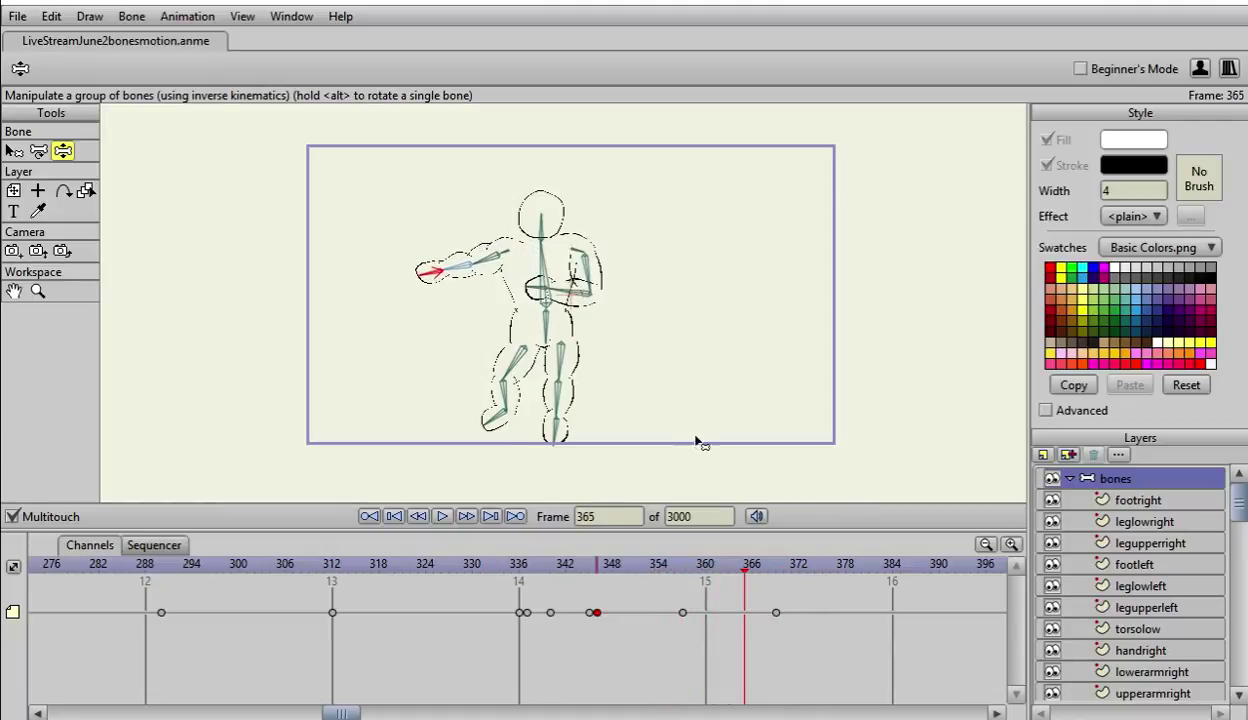
# Step: Step back from frame 365 to frame 359 to inspect the arm pose just after the key at frame 357
pyautogui.press('Left')
pyautogui.press('Left')
pyautogui.press('Left')
pyautogui.press('Left')
pyautogui.press('Left')
pyautogui.press('Left')
pyautogui.press('Left')
pyautogui.press('Left')
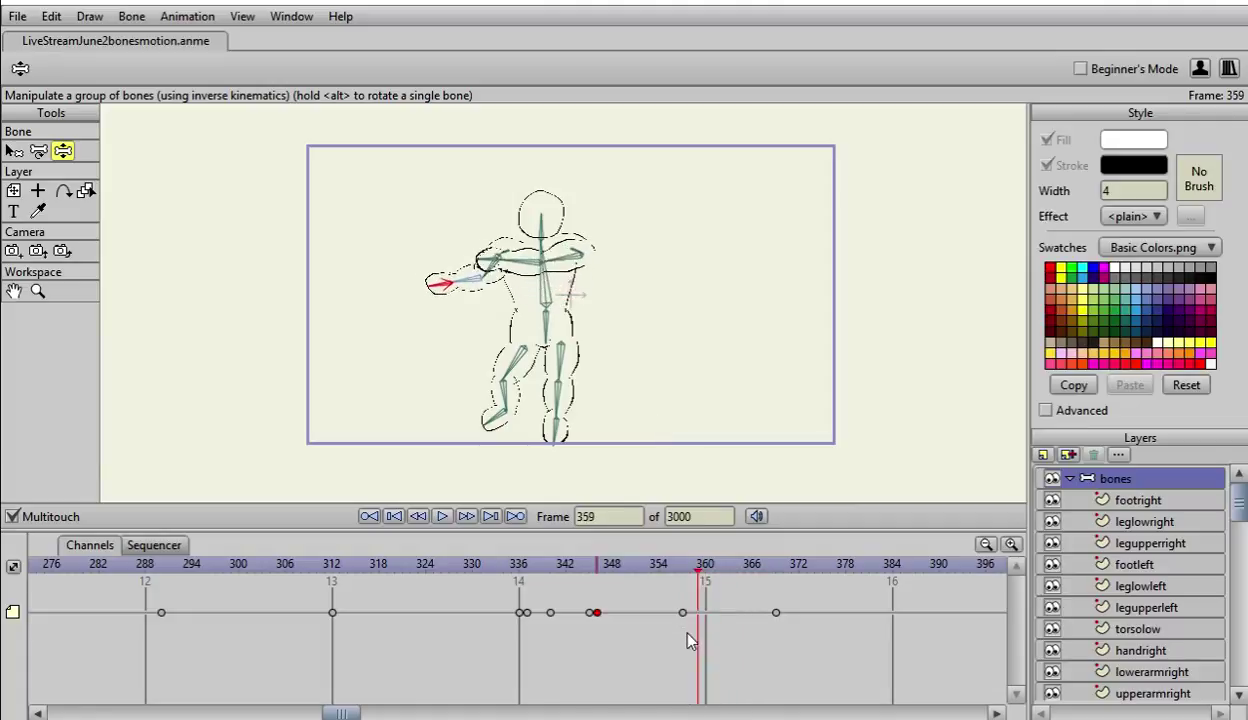
# Step: Step between frames 358 and 363 to recheck how the bent arm drops away from the chest
pyautogui.press('Right')
pyautogui.press('Right')
pyautogui.press('Right')
pyautogui.press('Right')
pyautogui.press('Right')
pyautogui.press('Right')
pyautogui.press('Right')
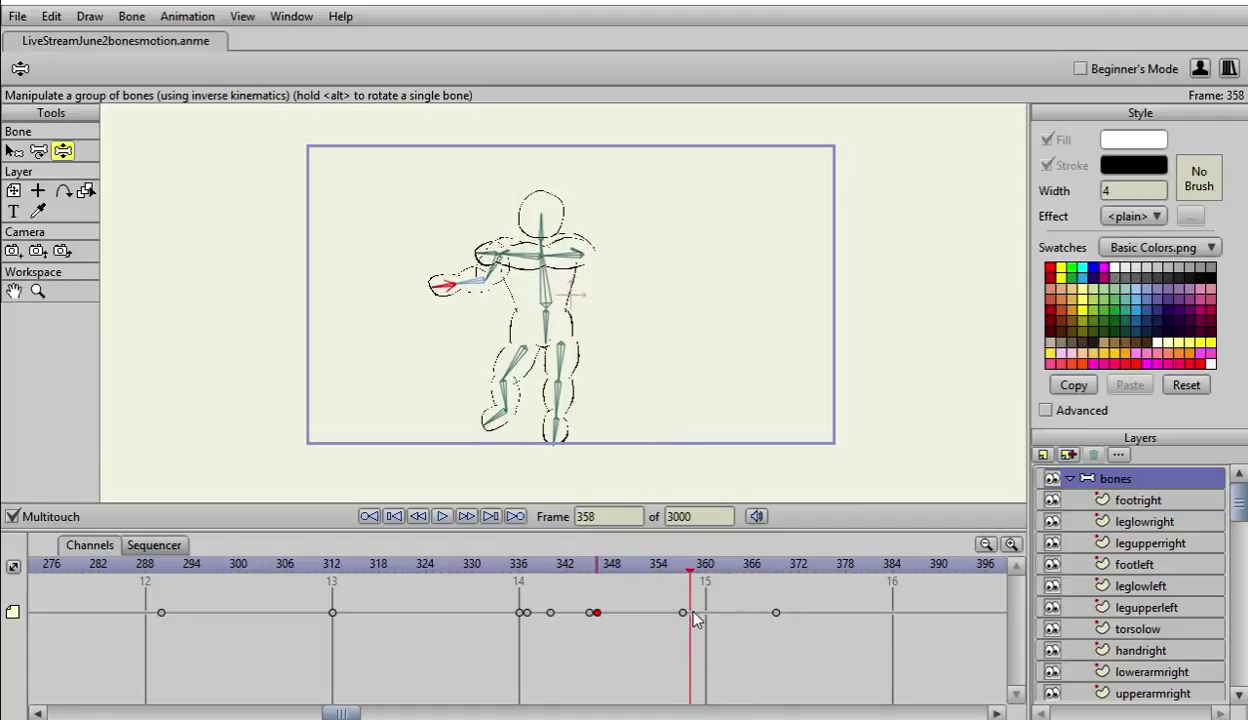
pyautogui.press('Left')
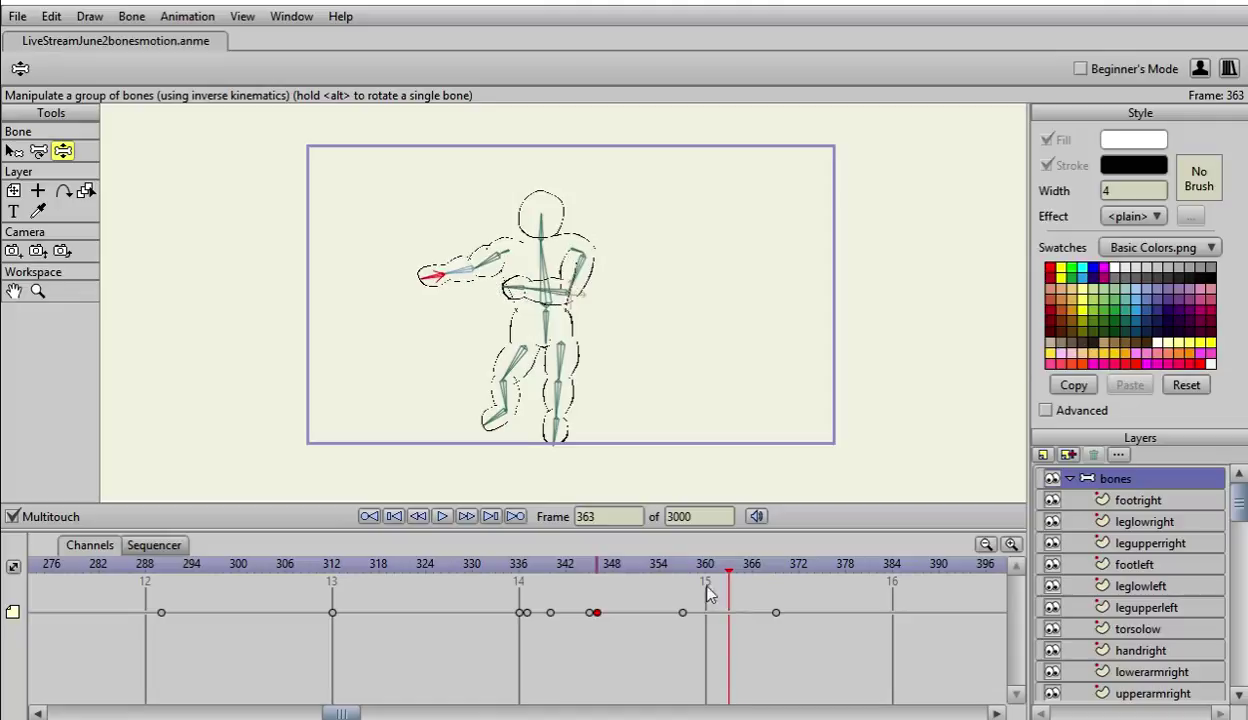
# Step: Step back from frame 363 to frame 347 to examine how both arms move through the key at frame 357
pyautogui.press('Left')
pyautogui.press('Left')
pyautogui.press('Left')
pyautogui.press('Left')
pyautogui.press('Left')
pyautogui.press('Left')
pyautogui.press('Left')
pyautogui.press('Left')
pyautogui.press('Left')
pyautogui.press('Left')
pyautogui.press('Left')
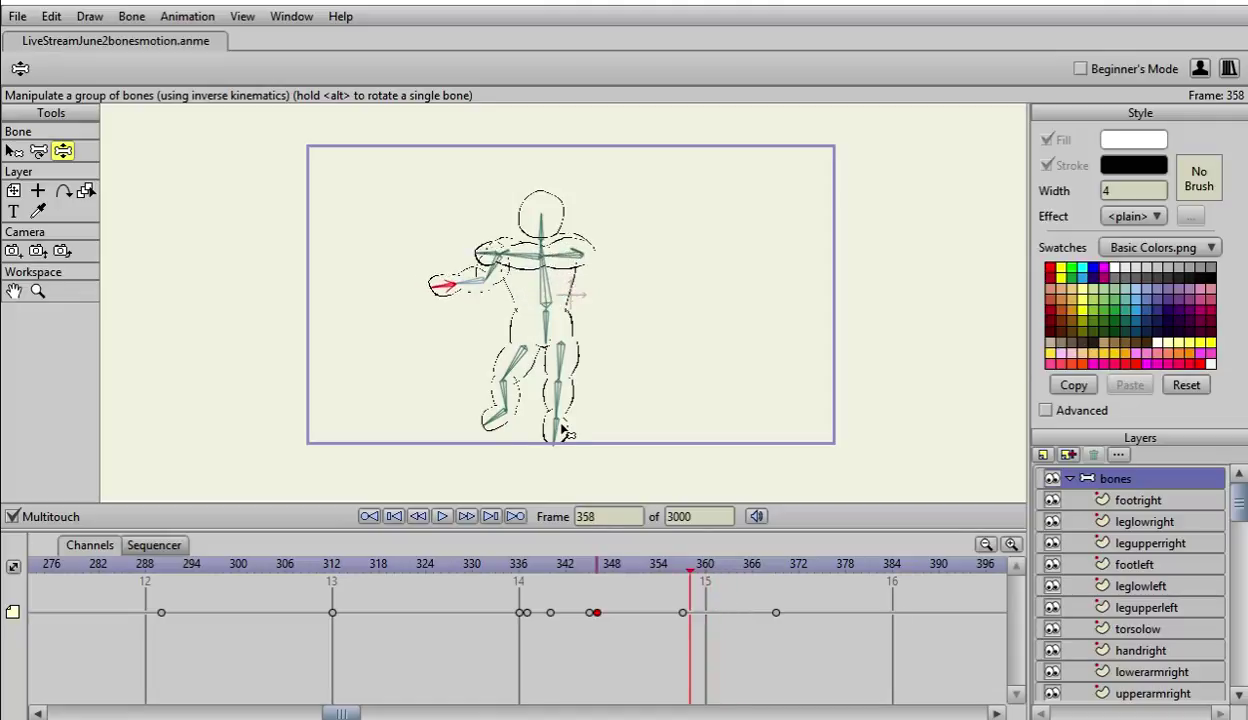
pyautogui.press('Left')
pyautogui.press('Left')
pyautogui.press('Left')
pyautogui.press('Left')
pyautogui.press('Left')
pyautogui.press('Left')
pyautogui.press('Left')
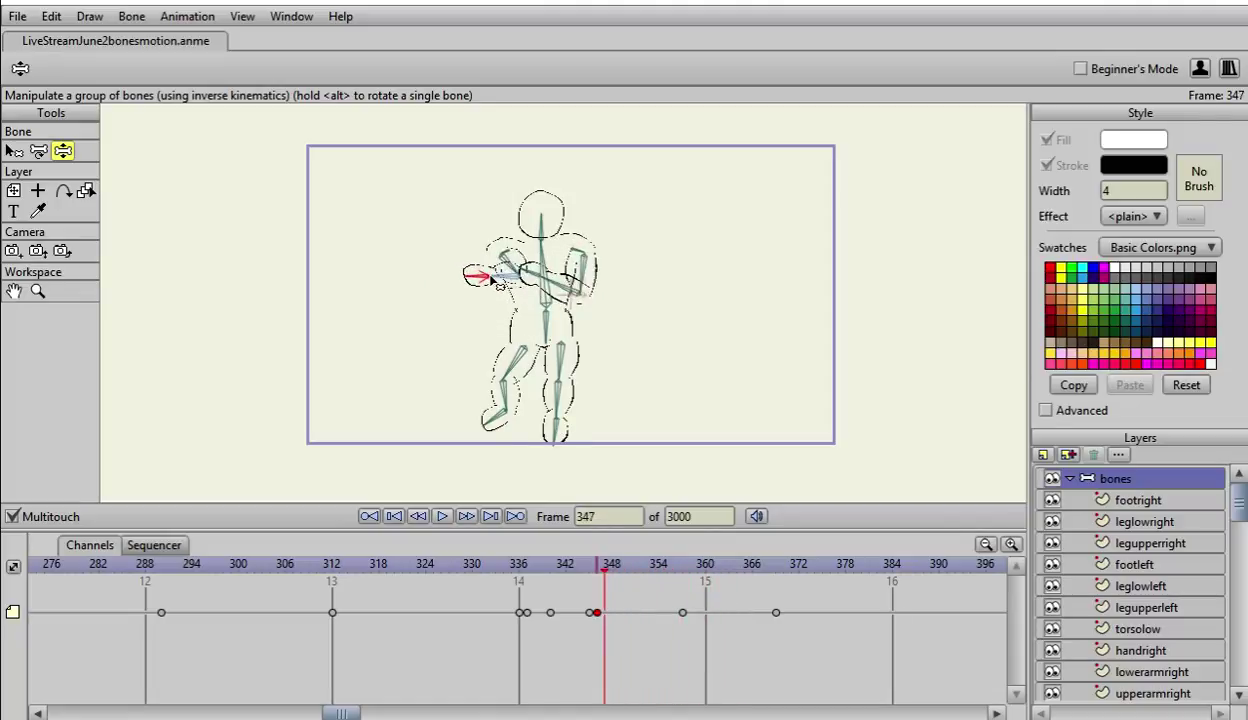
# Step: At frame 354, rotate the outstretched arm's forearm bone slightly so its hand sits higher, keying the adjusted pose
pyautogui.press('Left')
pyautogui.press('Right')
pyautogui.press('Right')
pyautogui.press('Right')
pyautogui.press('Right')
pyautogui.press('Right')
pyautogui.press('Right')
pyautogui.press('Right')
pyautogui.press('Right')
pyautogui.press('Right')
pyautogui.press('Right')
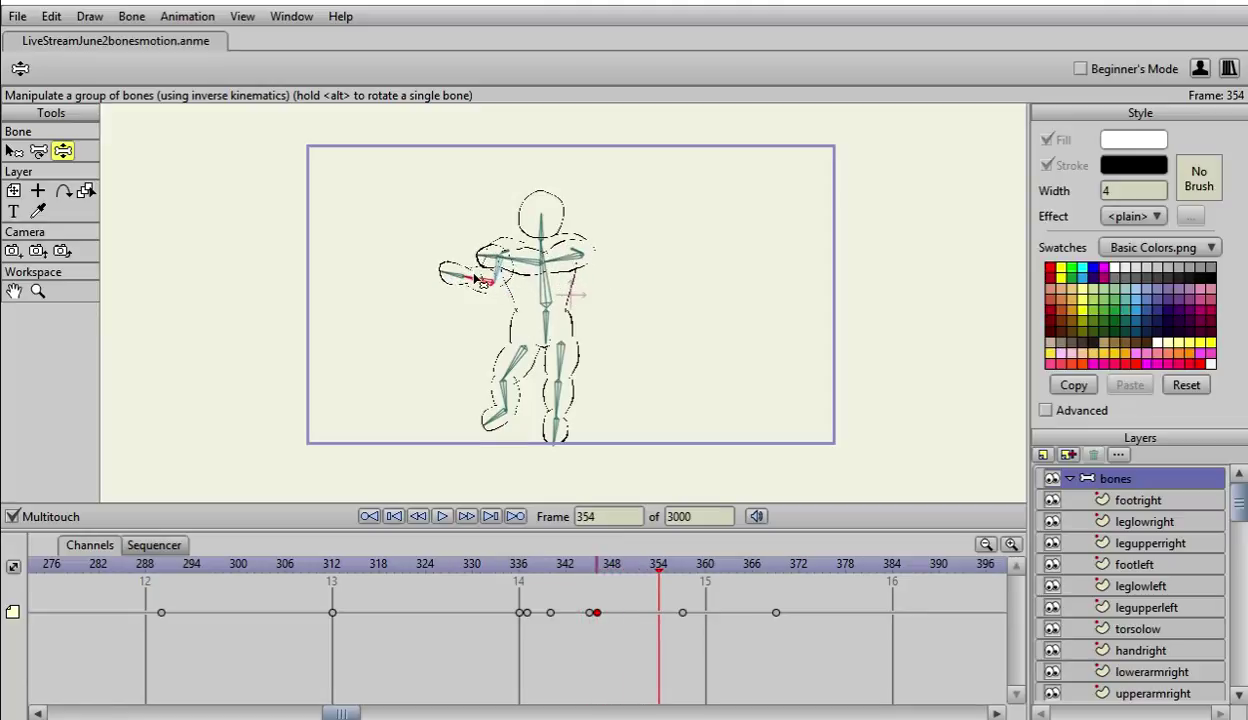
pyautogui.moveTo(474, 278); pyautogui.dragTo(473, 278)
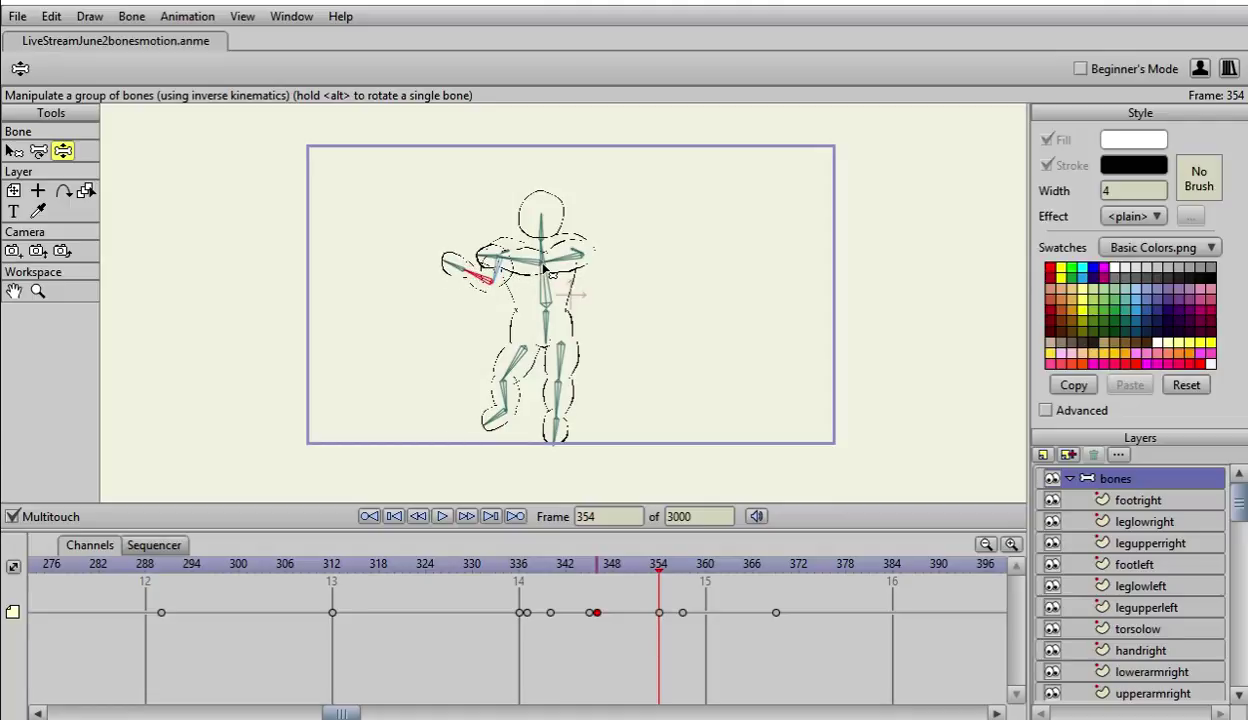
# Step: Step forward from frame 354 to frame 361 to check how the raised forearm straightens out
pyautogui.press('Right')
pyautogui.press('Right')
pyautogui.press('Right')
pyautogui.press('Right')
pyautogui.press('Right')
pyautogui.press('Right')
pyautogui.press('Right')
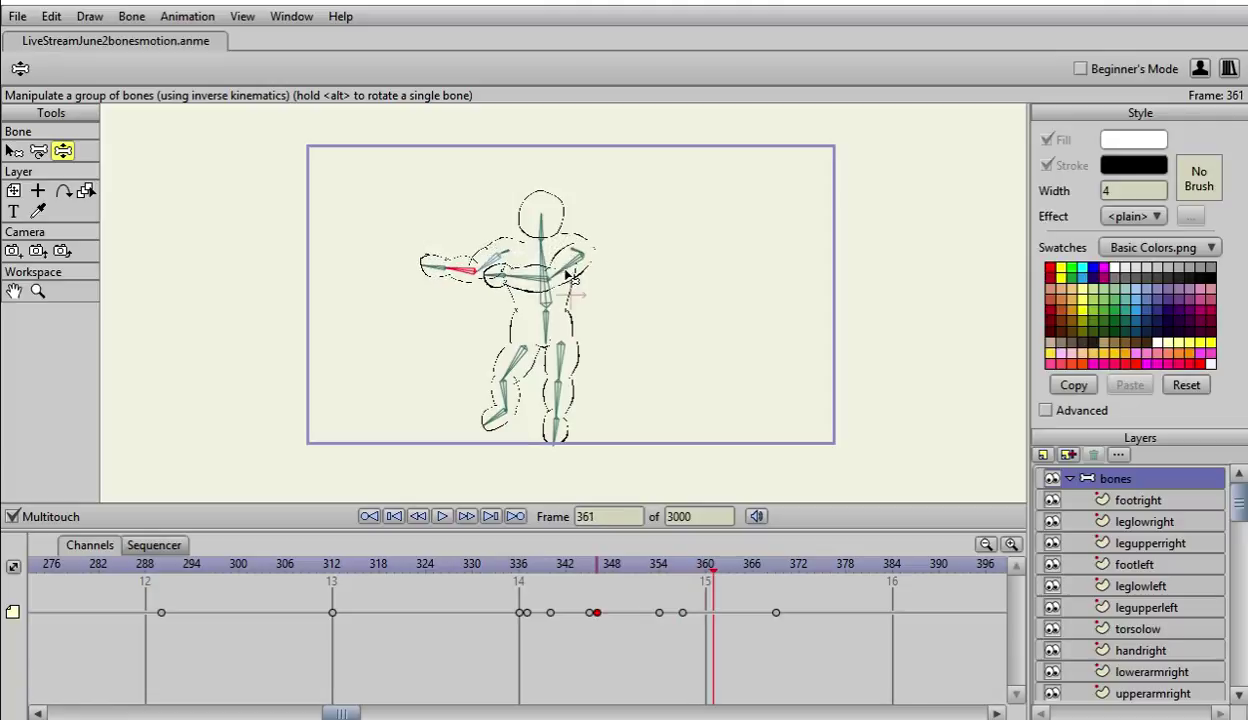
# Step: Step back from frame 361 to frame 346 to inspect the adjusted forearm's motion in reverse
pyautogui.press('Left')
pyautogui.press('Left')
pyautogui.press('Left')
pyautogui.press('Left')
pyautogui.press('Left')
pyautogui.press('Left')
pyautogui.press('Left')
pyautogui.press('Left')
pyautogui.press('Left')
pyautogui.press('Left')
pyautogui.press('Left')
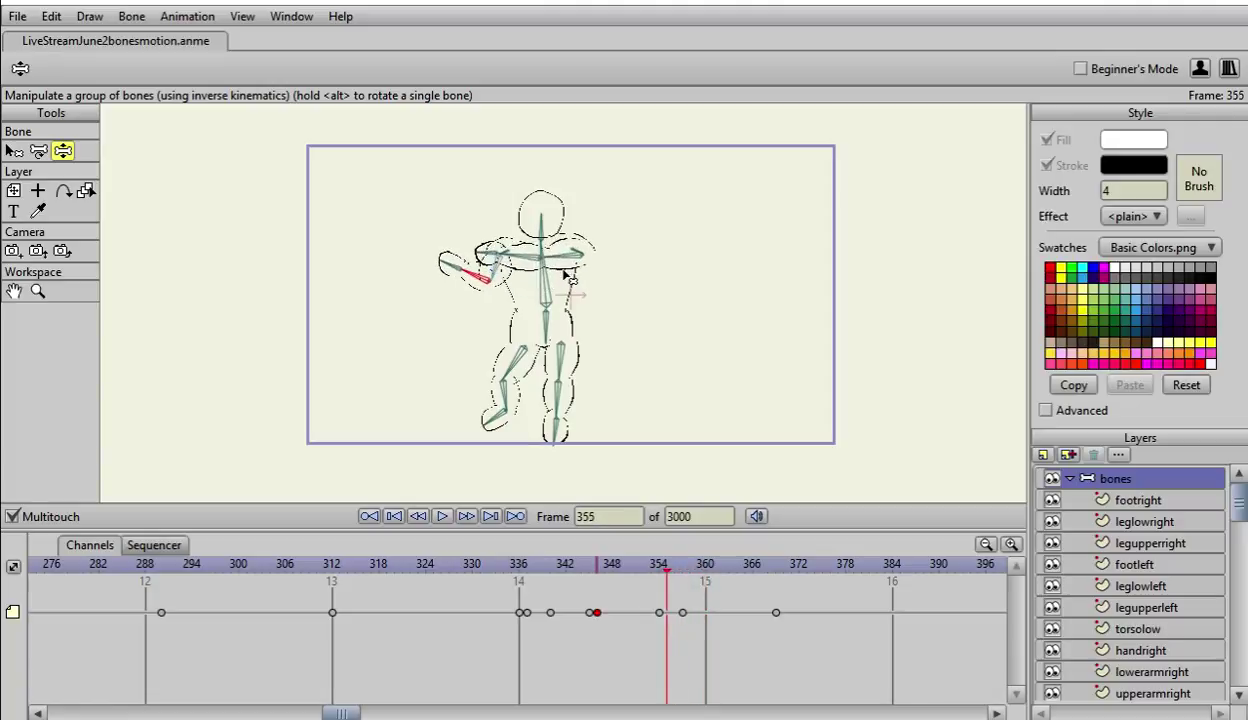
pyautogui.press('Left')
pyautogui.press('Left')
pyautogui.press('Left')
pyautogui.press('Left')
pyautogui.press('Left')
pyautogui.press('Left')
pyautogui.press('Left')
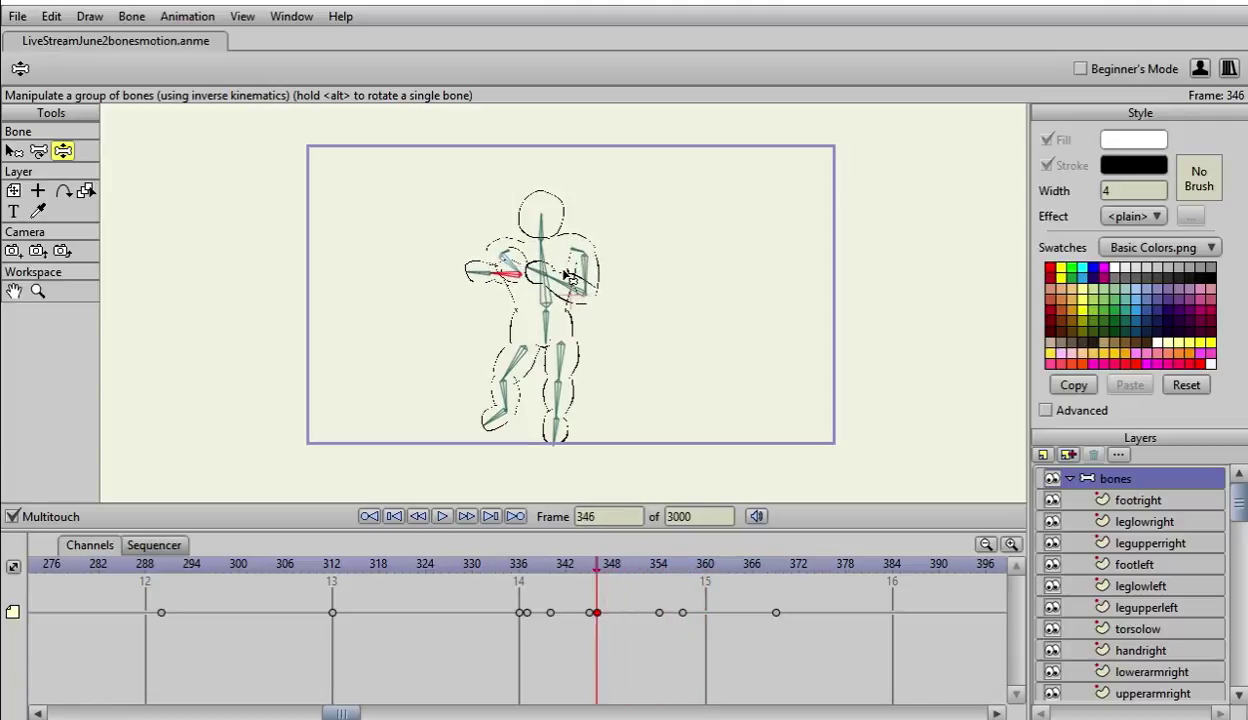
# Step: Step forward from frame 346 to frame 386 to review both arms opening through the keys at frames 354, 357 and 369
pyautogui.press('Right')
pyautogui.press('Right')
pyautogui.press('Right')
pyautogui.press('Right')
pyautogui.press('Right')
pyautogui.press('Right')
pyautogui.press('Right')
pyautogui.press('Right')
pyautogui.press('Right')
pyautogui.press('Right')
pyautogui.press('Right')
pyautogui.press('Right')
pyautogui.press('Right')
pyautogui.press('Right')
pyautogui.press('Right')
pyautogui.press('Right')
pyautogui.press('Right')
pyautogui.press('Right')
pyautogui.press('Right')
pyautogui.press('Right')
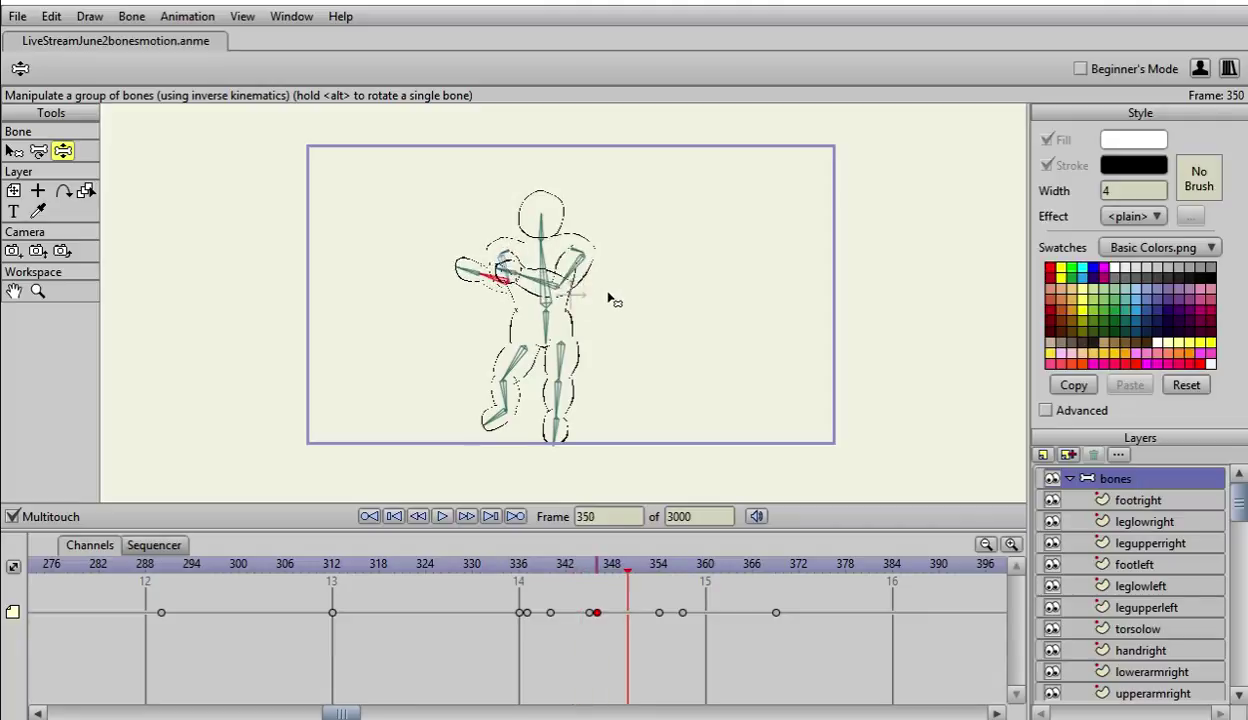
pyautogui.press('Right')
pyautogui.press('Right')
pyautogui.press('Right')
pyautogui.press('Right')
pyautogui.press('Right')
pyautogui.press('Right')
pyautogui.press('Right')
pyautogui.press('Right')
pyautogui.press('Right')
pyautogui.press('Right')
pyautogui.press('Right')
pyautogui.press('Right')
pyautogui.press('Right')
pyautogui.press('Right')
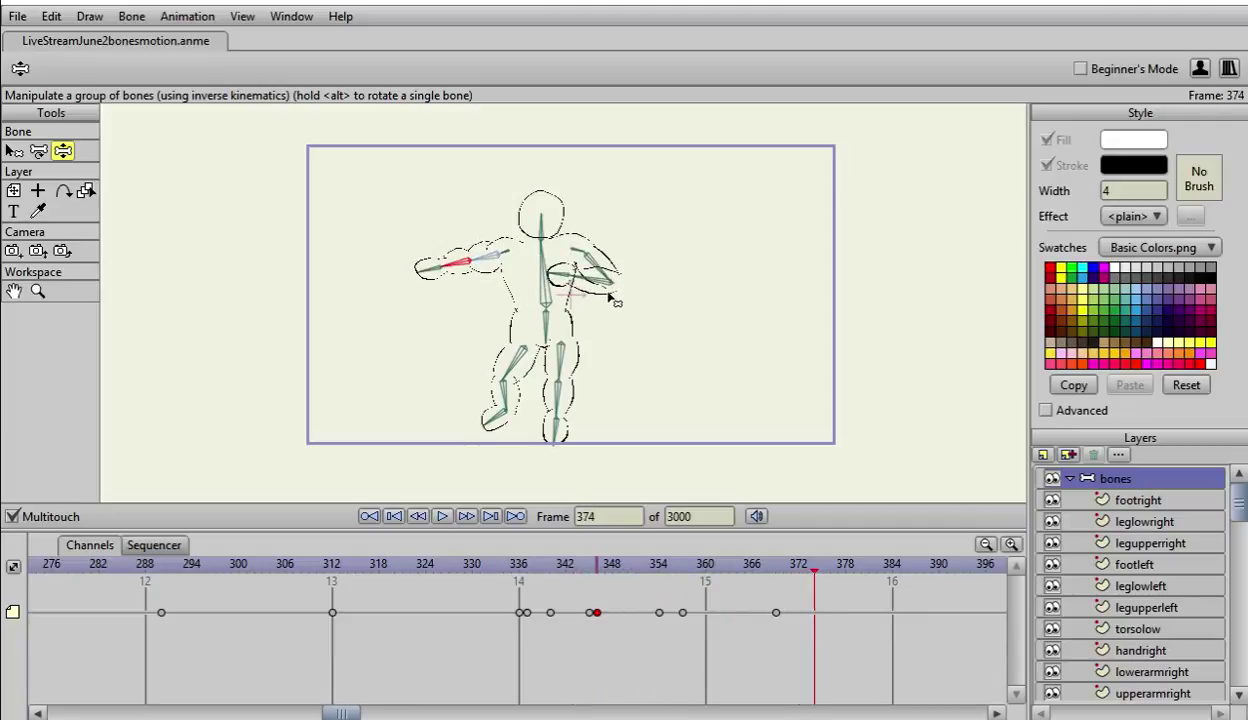
pyautogui.press('Right')
pyautogui.press('Right')
pyautogui.press('Right')
pyautogui.press('Right')
pyautogui.press('Right')
pyautogui.press('Right')
pyautogui.press('Right')
# Step: Step back from frame 386 to frame 325 to review the whole arm movement in reverse
pyautogui.press('Left')
pyautogui.press('Left')
pyautogui.press('Left')
pyautogui.press('Left')
pyautogui.press('Left')
pyautogui.press('Left')
pyautogui.press('Left')
pyautogui.press('Left')
pyautogui.press('Left')
pyautogui.press('Left')
pyautogui.press('Left')
pyautogui.press('Left')
pyautogui.press('Left')
pyautogui.press('Left')
pyautogui.press('Left')
pyautogui.press('Left')
pyautogui.press('Left')
pyautogui.press('Left')
pyautogui.press('Left')
pyautogui.press('Left')
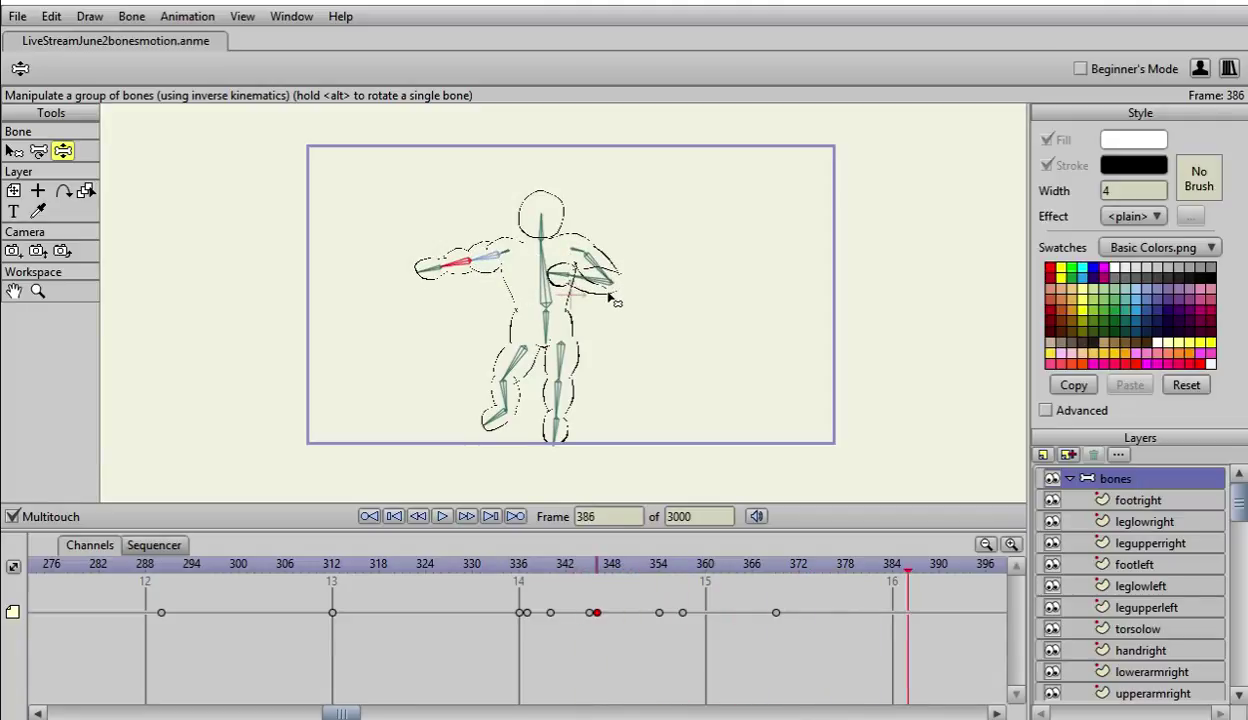
pyautogui.press('Left')
pyautogui.press('Left')
pyautogui.press('Left')
pyautogui.press('Left')
pyautogui.press('Left')
pyautogui.press('Left')
pyautogui.press('Left')
pyautogui.press('Left')
pyautogui.press('Left')
pyautogui.press('Left')
pyautogui.press('Left')
pyautogui.press('Left')
pyautogui.press('Left')
pyautogui.press('Left')
pyautogui.press('Left')
pyautogui.press('Left')
pyautogui.press('Left')
pyautogui.press('Left')
pyautogui.press('Left')
pyautogui.press('Left')
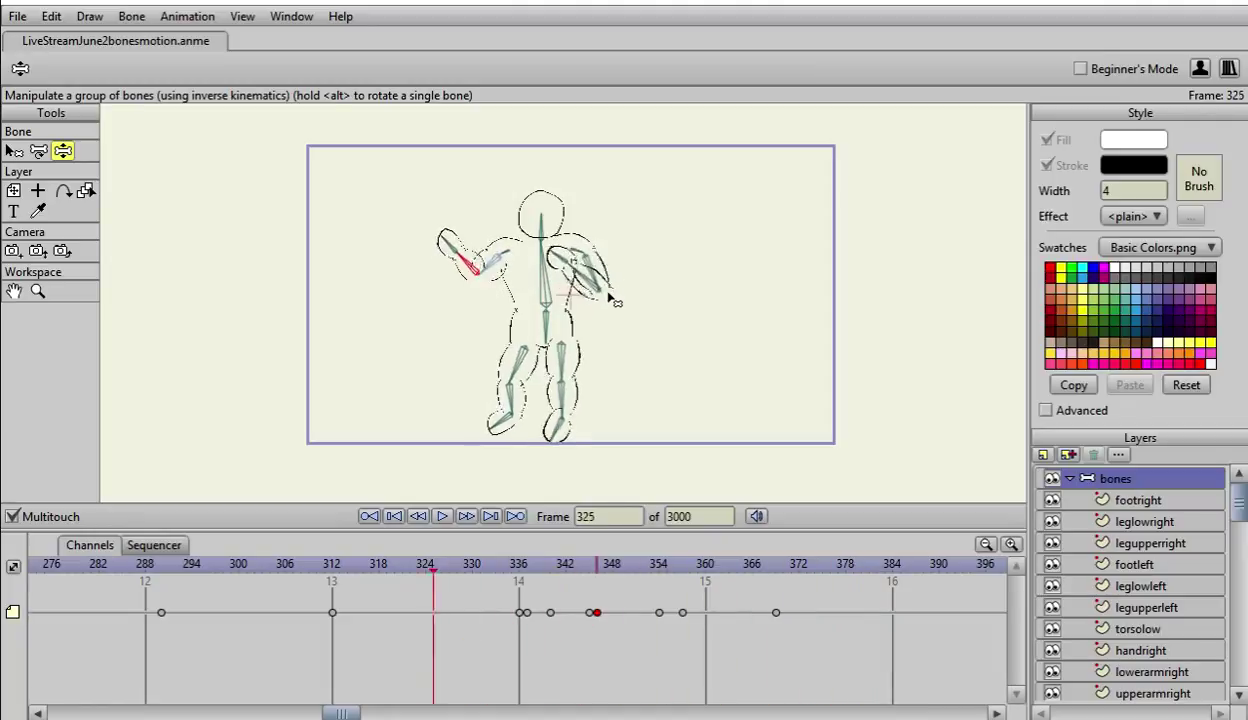
# Step: Step forward from frame 325 to frame 366 to review how both arms move through the existing keys
pyautogui.press('Right')
pyautogui.press('Right')
pyautogui.press('Right')
pyautogui.press('Right')
pyautogui.press('Right')
pyautogui.press('Right')
pyautogui.press('Right')
pyautogui.press('Right')
pyautogui.press('Right')
pyautogui.press('Right')
pyautogui.press('Right')
pyautogui.press('Right')
pyautogui.press('Right')
pyautogui.press('Right')
pyautogui.press('Right')
pyautogui.press('Right')
pyautogui.press('Right')
pyautogui.press('Right')
pyautogui.press('Right')
pyautogui.press('Right')
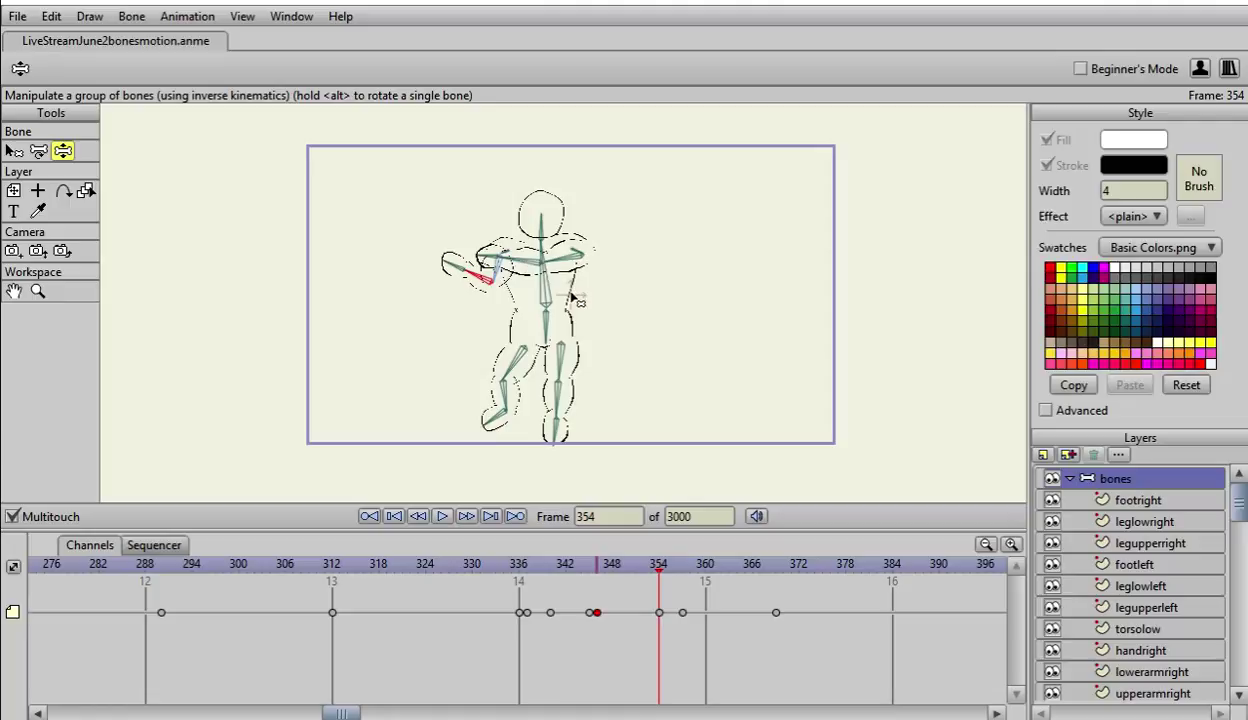
pyautogui.press('Right')
pyautogui.press('Right')
pyautogui.press('Right')
pyautogui.press('Right')
pyautogui.press('Right')
pyautogui.press('Right')
pyautogui.press('Right')
pyautogui.press('Right')
pyautogui.press('Right')
pyautogui.press('Right')
pyautogui.press('Right')
pyautogui.press('Right')
pyautogui.press('Right')
pyautogui.press('Right')
pyautogui.press('Right')
pyautogui.press('Right')
pyautogui.press('Right')
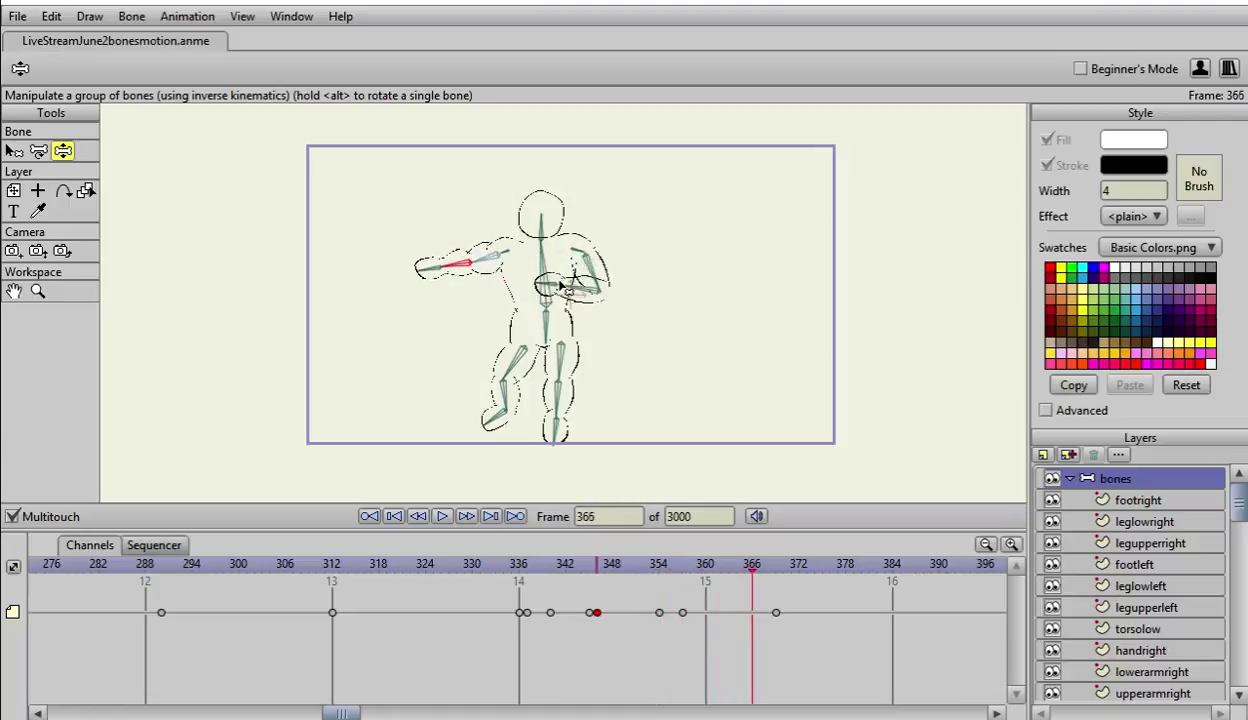
# Step: At frame 375, bend the outstretched arm slightly at the elbow so its forearm and hand tilt upward
pyautogui.press('Right')
pyautogui.press('Right')
pyautogui.press('Right')
pyautogui.press('Right')
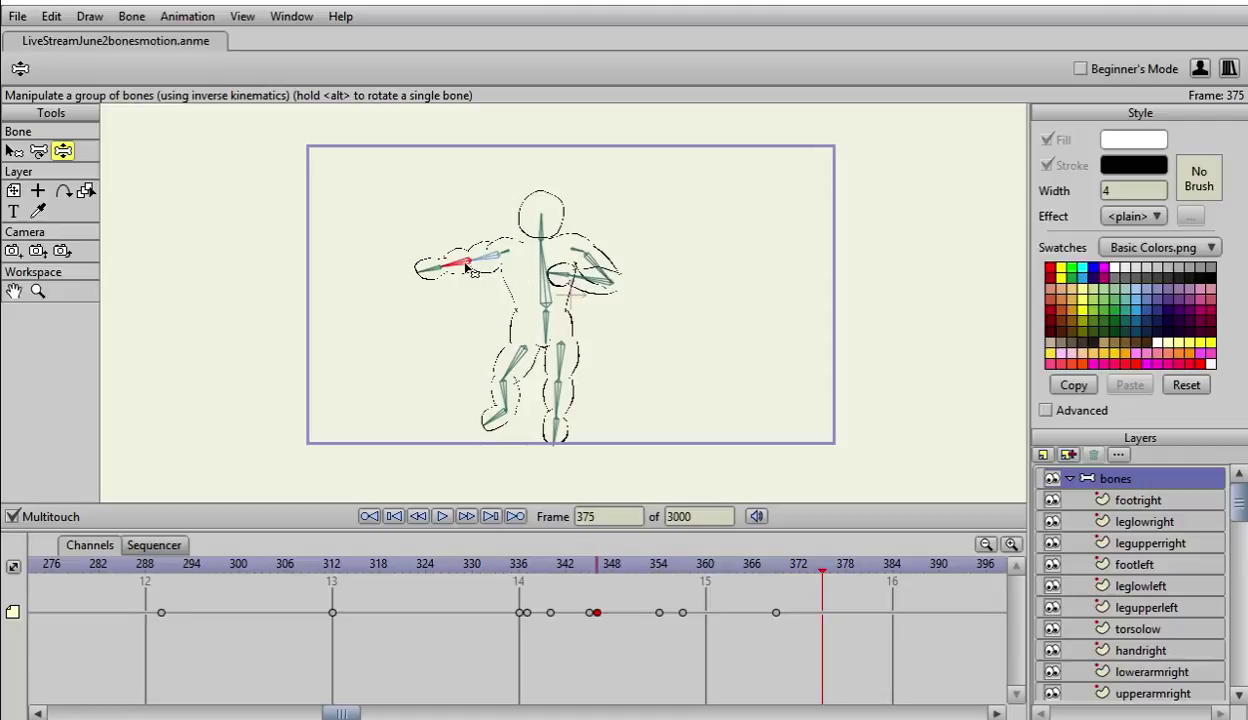
pyautogui.moveTo(455, 265); pyautogui.dragTo(463, 258)
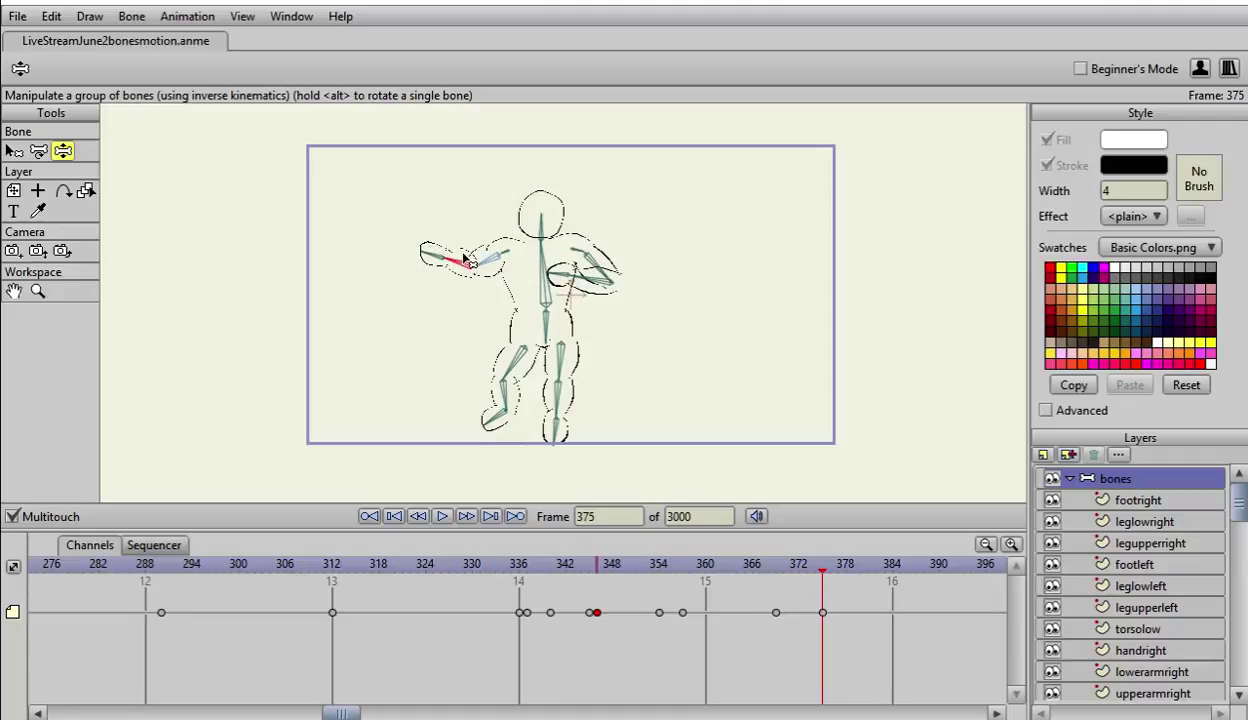
# Step: At frame 381, fold the outstretched arm in beside the torso with a bent elbow, and select the opposite forearm
pyautogui.press('Right')
pyautogui.press('Right')
pyautogui.press('Right')
pyautogui.press('Right')
pyautogui.press('Right')
pyautogui.press('Right')
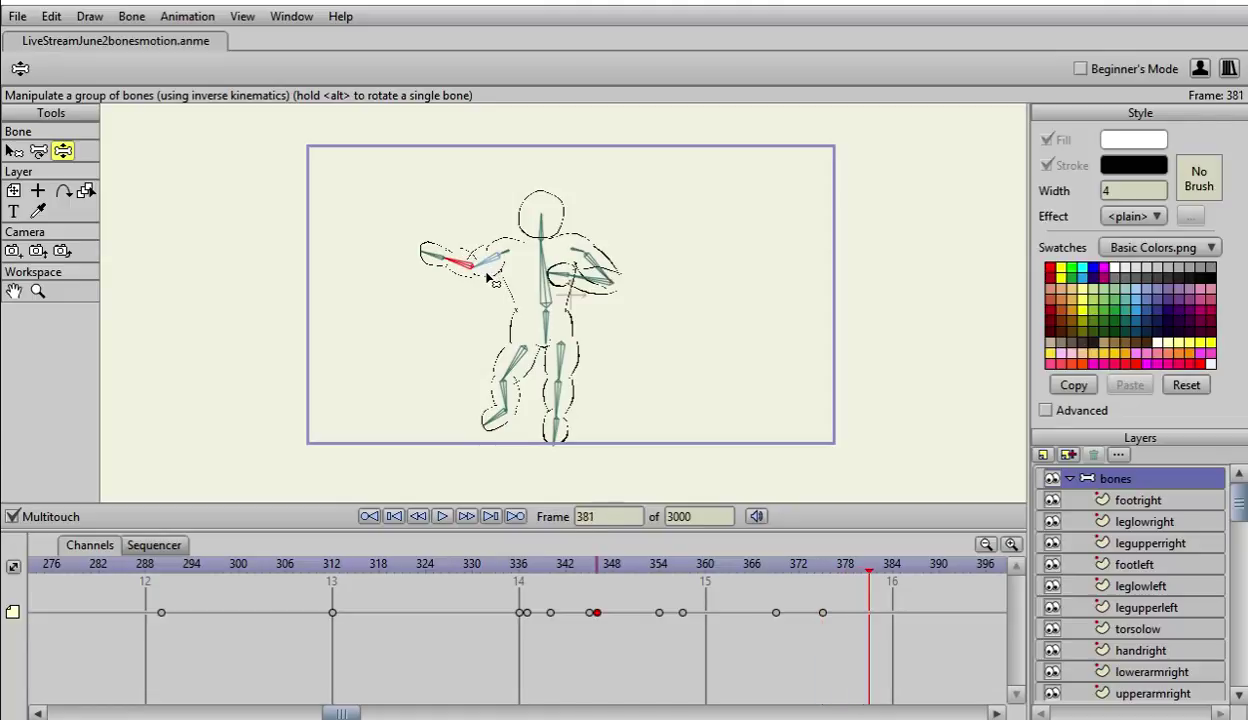
pyautogui.moveTo(480, 265)
pyautogui.mouseDown()
pyautogui.moveTo(495, 276)
pyautogui.moveTo(474, 277)
pyautogui.moveTo(499, 279)
pyautogui.mouseUp()
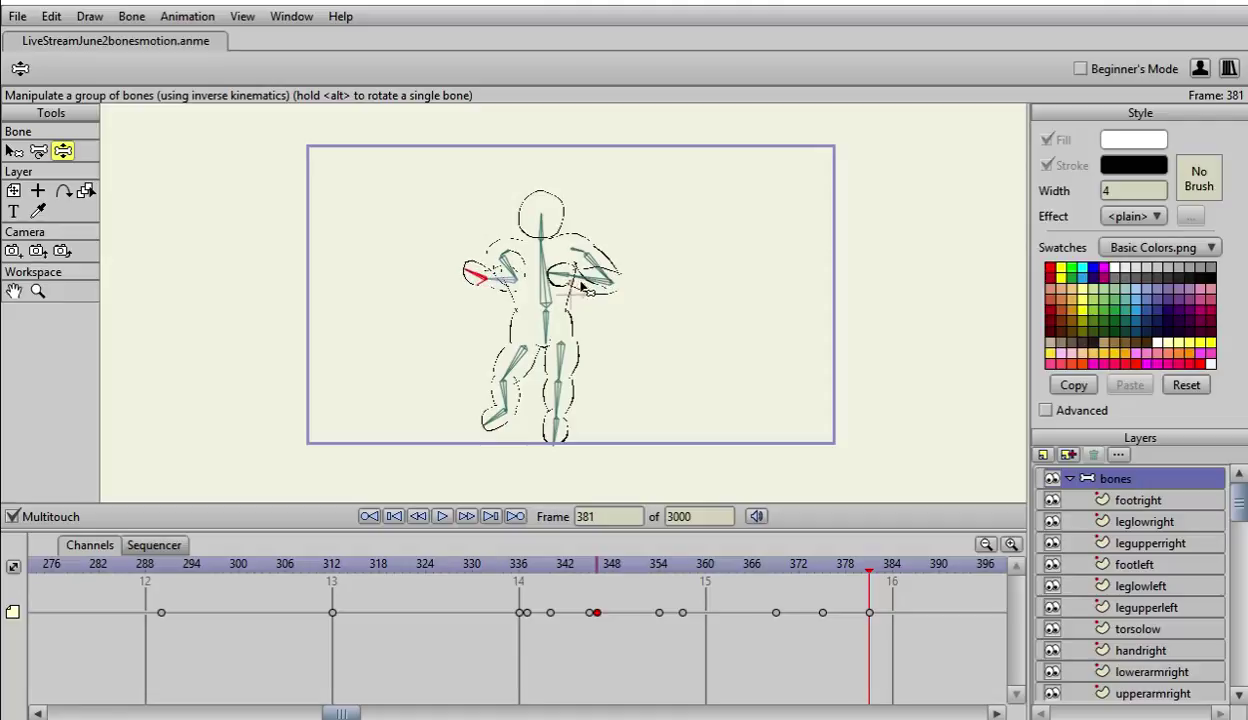
pyautogui.click(586, 285)
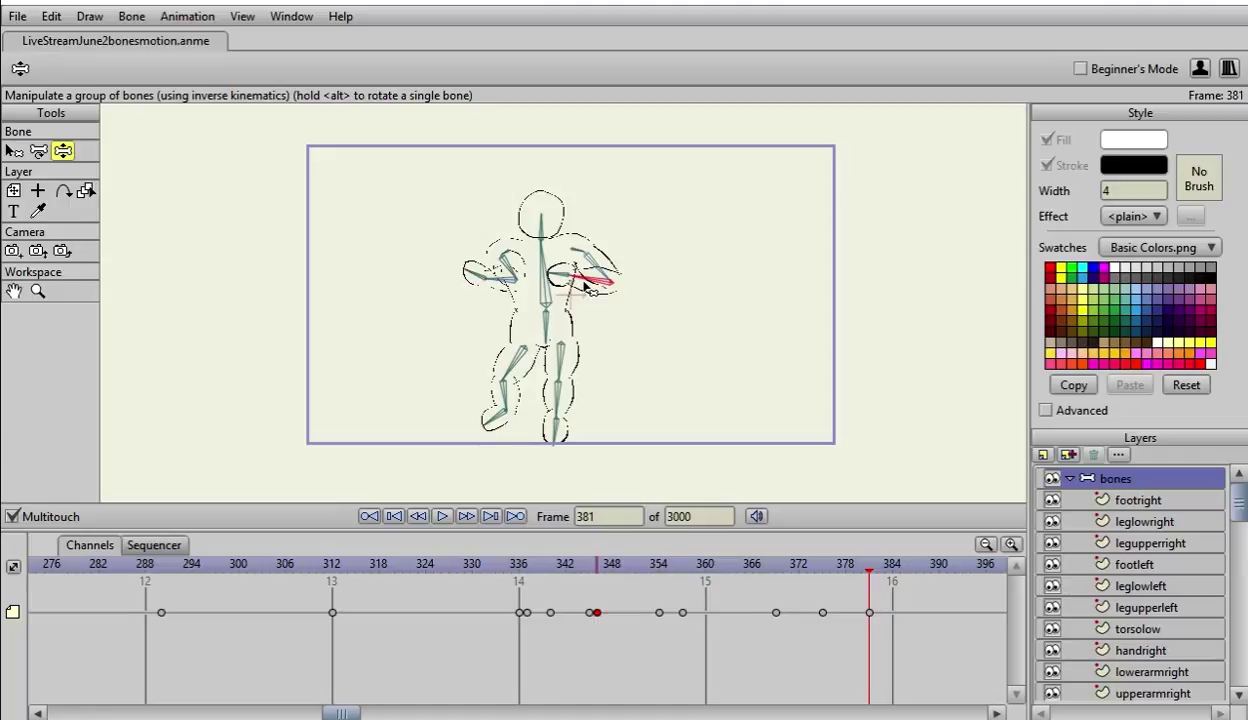
# Step: Step back from frame 381 to around frame 330 to review the arms' motion in reverse
pyautogui.hotkey('ctrl', 'Left')
pyautogui.hotkey('ctrl', 'Left')
pyautogui.hotkey('ctrl', 'Left')
pyautogui.hotkey('ctrl', 'Left')
pyautogui.hotkey('ctrl', 'Left')
pyautogui.hotkey('ctrl', 'Left')
pyautogui.hotkey('ctrl', 'Left')
pyautogui.hotkey('ctrl', 'Left')
pyautogui.hotkey('ctrl', 'Left')
pyautogui.hotkey('ctrl', 'Left')
pyautogui.hotkey('ctrl', 'Left')
pyautogui.hotkey('ctrl', 'Left')
pyautogui.hotkey('ctrl', 'Left')
pyautogui.hotkey('ctrl', 'Left')
pyautogui.hotkey('ctrl', 'Left')
pyautogui.hotkey('ctrl', 'Left')
pyautogui.hotkey('ctrl', 'Left')
pyautogui.hotkey('ctrl', 'Left')
pyautogui.hotkey('ctrl', 'Left')
pyautogui.hotkey('ctrl', 'Left')
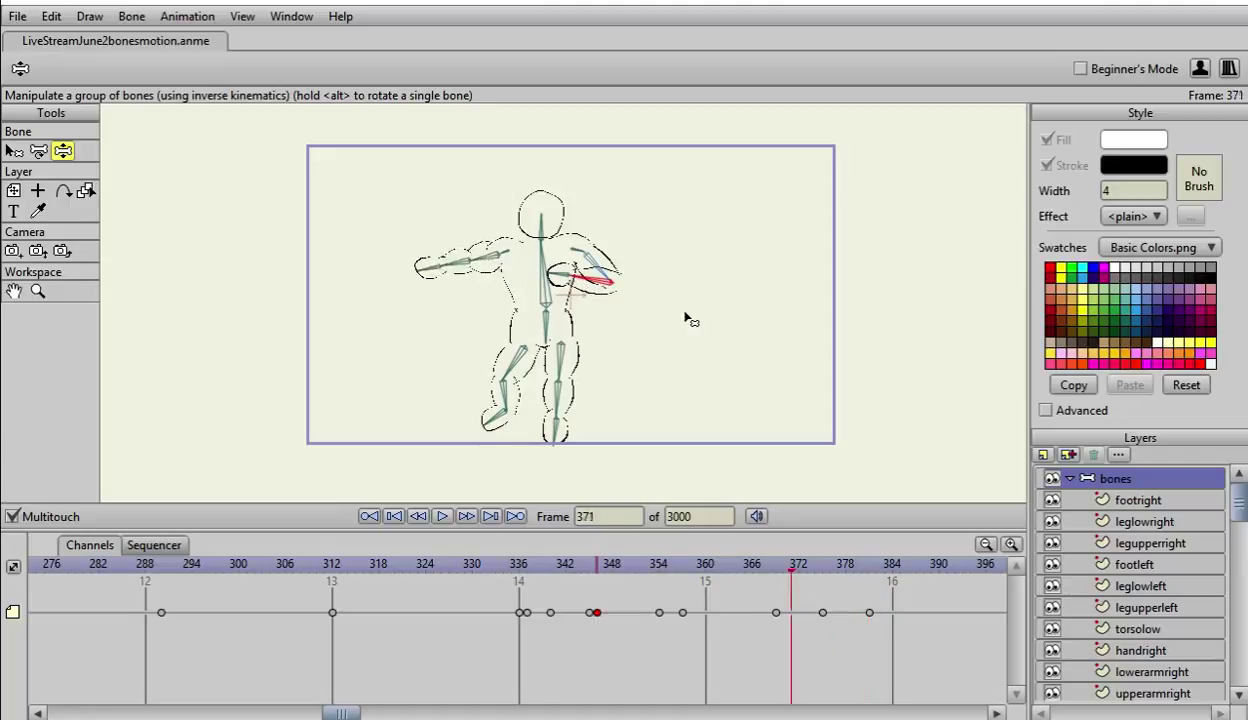
pyautogui.hotkey('ctrl', 'Left')
pyautogui.hotkey('ctrl', 'Left')
pyautogui.hotkey('ctrl', 'Left')
pyautogui.hotkey('ctrl', 'Left')
pyautogui.hotkey('ctrl', 'Left')
pyautogui.hotkey('ctrl', 'Left')
pyautogui.hotkey('ctrl', 'Left')
pyautogui.hotkey('ctrl', 'Left')
pyautogui.hotkey('ctrl', 'Left')
pyautogui.hotkey('ctrl', 'Left')
pyautogui.hotkey('ctrl', 'Left')
pyautogui.hotkey('ctrl', 'Left')
pyautogui.hotkey('ctrl', 'Left')
pyautogui.hotkey('ctrl', 'Left')
pyautogui.hotkey('ctrl', 'Left')
pyautogui.hotkey('ctrl', 'Left')
pyautogui.hotkey('ctrl', 'Left')
pyautogui.hotkey('ctrl', 'Left')
pyautogui.hotkey('ctrl', 'Left')
pyautogui.hotkey('ctrl', 'Left')
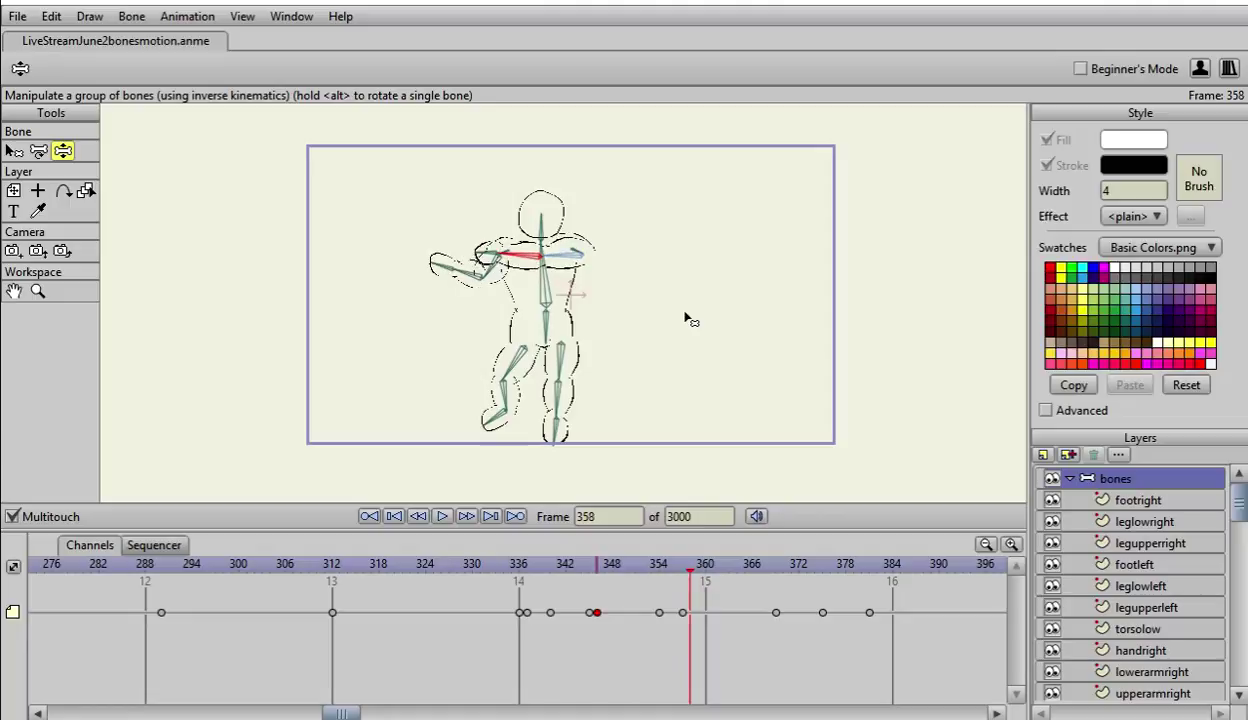
pyautogui.hotkey('ctrl', 'Left')
pyautogui.hotkey('ctrl', 'Left')
pyautogui.hotkey('ctrl', 'Left')
pyautogui.hotkey('ctrl', 'Left')
pyautogui.hotkey('ctrl', 'Left')
pyautogui.hotkey('ctrl', 'Left')
pyautogui.hotkey('ctrl', 'Left')
pyautogui.hotkey('ctrl', 'Left')
pyautogui.hotkey('ctrl', 'Left')
pyautogui.hotkey('ctrl', 'Left')
# Step: Step forward from around frame 330 to frame 393 to review the arms through the new keys at frames 375 and 381
pyautogui.hotkey('ctrl', 'Right')
pyautogui.hotkey('ctrl', 'Right')
pyautogui.hotkey('ctrl', 'Right')
pyautogui.hotkey('ctrl', 'Right')
pyautogui.hotkey('ctrl', 'Right')
pyautogui.hotkey('ctrl', 'Right')
pyautogui.hotkey('ctrl', 'Right')
pyautogui.hotkey('ctrl', 'Right')
pyautogui.hotkey('ctrl', 'Right')
pyautogui.hotkey('ctrl', 'Right')
pyautogui.hotkey('ctrl', 'Right')
pyautogui.hotkey('ctrl', 'Right')
pyautogui.hotkey('ctrl', 'Right')
pyautogui.hotkey('ctrl', 'Right')
pyautogui.hotkey('ctrl', 'Right')
pyautogui.hotkey('ctrl', 'Right')
pyautogui.hotkey('ctrl', 'Right')
pyautogui.hotkey('ctrl', 'Right')
pyautogui.hotkey('ctrl', 'Right')
pyautogui.hotkey('ctrl', 'Right')
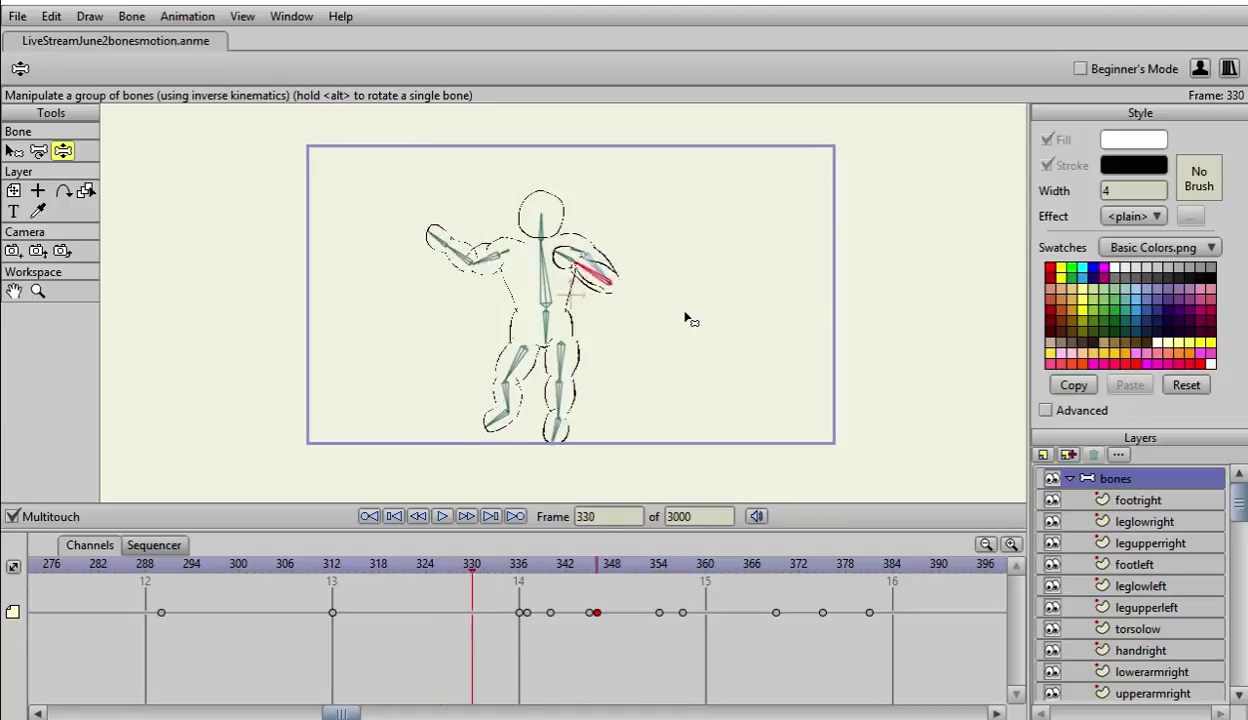
pyautogui.hotkey('ctrl', 'Right')
pyautogui.hotkey('ctrl', 'Right')
pyautogui.hotkey('ctrl', 'Right')
pyautogui.hotkey('ctrl', 'Right')
pyautogui.hotkey('ctrl', 'Right')
pyautogui.hotkey('ctrl', 'Right')
pyautogui.hotkey('ctrl', 'Right')
pyautogui.hotkey('ctrl', 'Right')
pyautogui.hotkey('ctrl', 'Right')
pyautogui.hotkey('ctrl', 'Right')
pyautogui.hotkey('ctrl', 'Right')
pyautogui.hotkey('ctrl', 'Right')
pyautogui.hotkey('ctrl', 'Right')
pyautogui.hotkey('ctrl', 'Right')
pyautogui.hotkey('ctrl', 'Right')
pyautogui.hotkey('ctrl', 'Right')
pyautogui.hotkey('ctrl', 'Right')
pyautogui.hotkey('ctrl', 'Right')
pyautogui.hotkey('ctrl', 'Right')
pyautogui.hotkey('ctrl', 'Right')
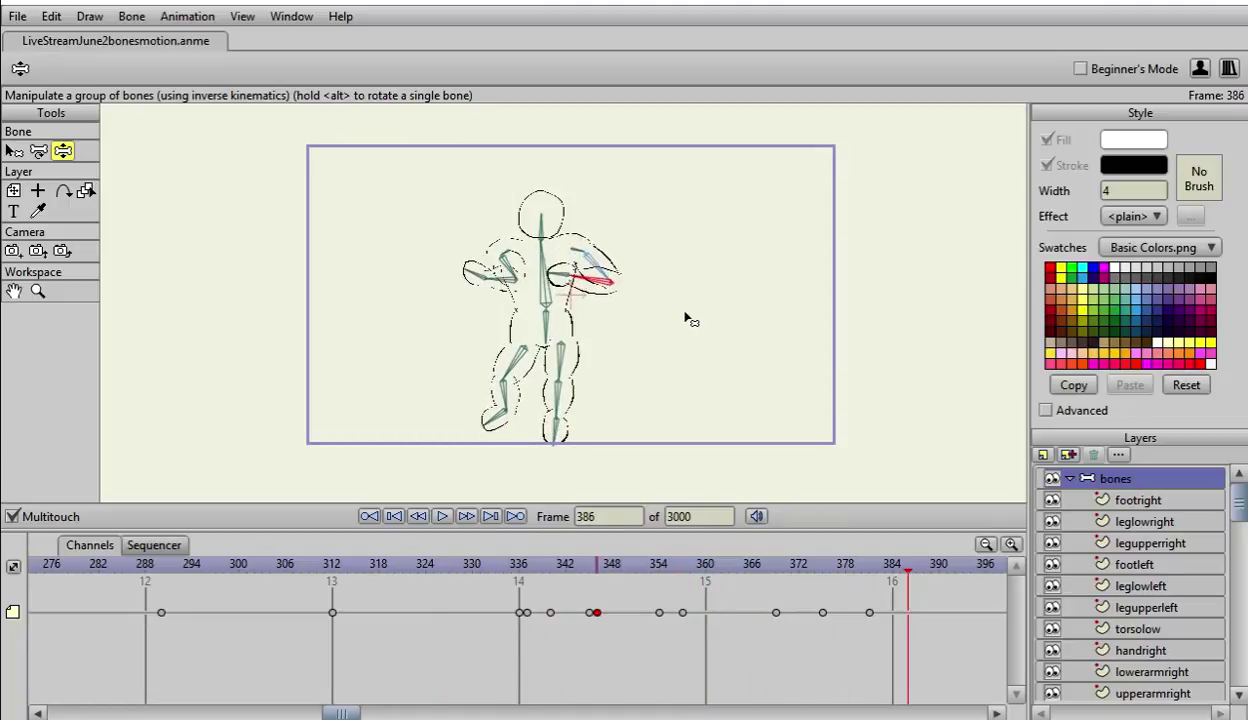
pyautogui.hotkey('ctrl', 'Right')
pyautogui.hotkey('ctrl', 'Right')
pyautogui.hotkey('ctrl', 'Right')
pyautogui.hotkey('ctrl', 'Right')
pyautogui.hotkey('ctrl', 'Right')
pyautogui.hotkey('ctrl', 'Right')
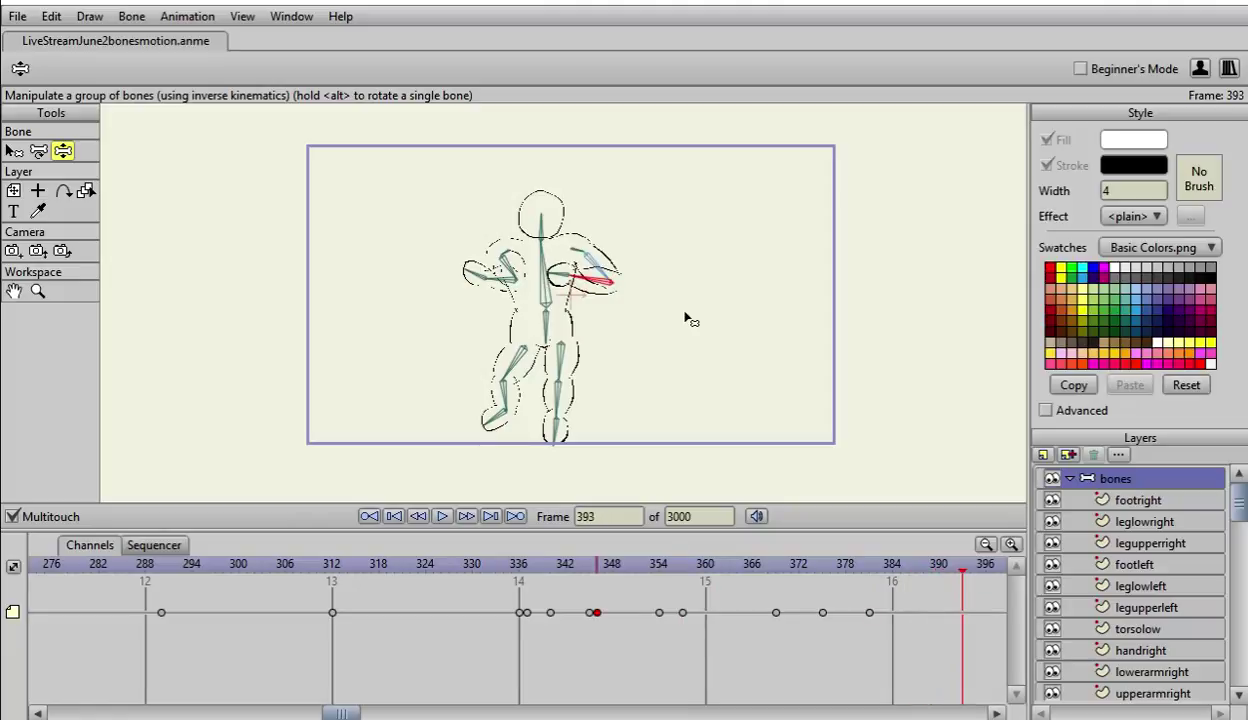
# Step: Add a keyframe at frame 384 on the bones layer's timeline to hold the current pose
pyautogui.hotkey('ctrl', 'Left')
pyautogui.hotkey('ctrl', 'Left')
pyautogui.hotkey('ctrl', 'Left')
pyautogui.hotkey('ctrl', 'Left')
pyautogui.hotkey('ctrl', 'Left')
pyautogui.hotkey('ctrl', 'Left')
pyautogui.hotkey('ctrl', 'Left')
pyautogui.hotkey('ctrl', 'Left')
pyautogui.hotkey('ctrl', 'Right')
pyautogui.hotkey('ctrl', 'Left')
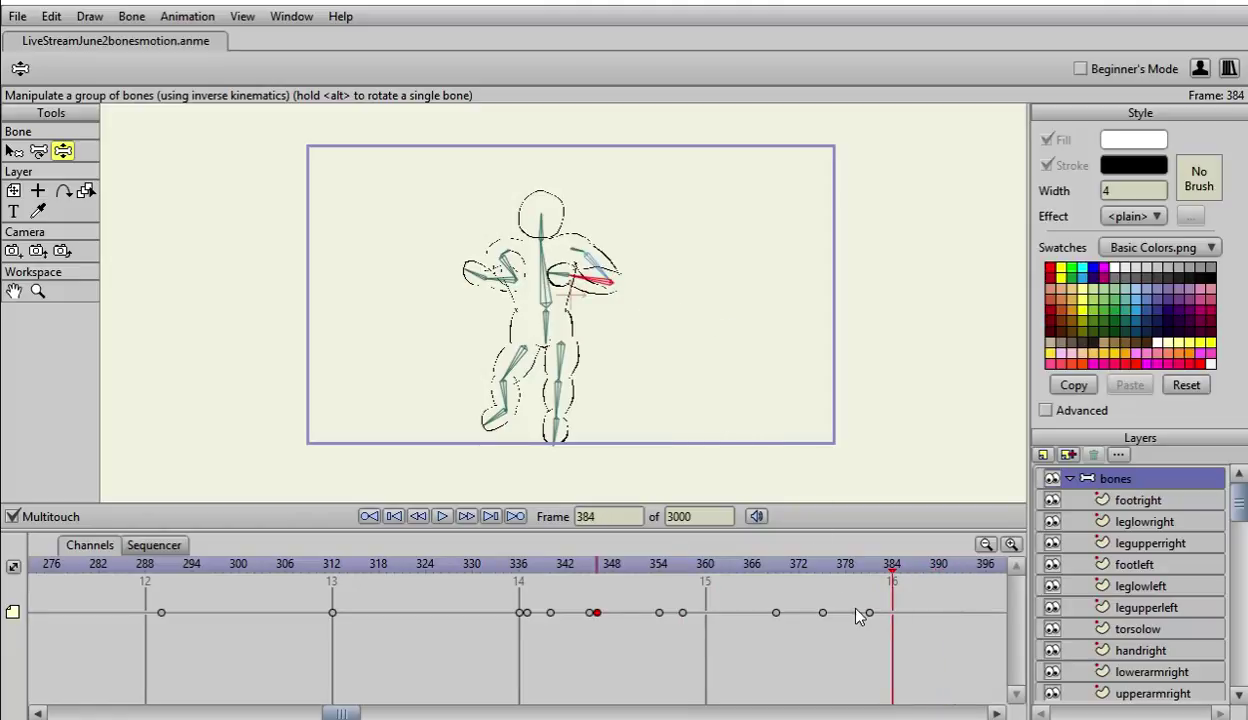
pyautogui.rightClick(894, 615)
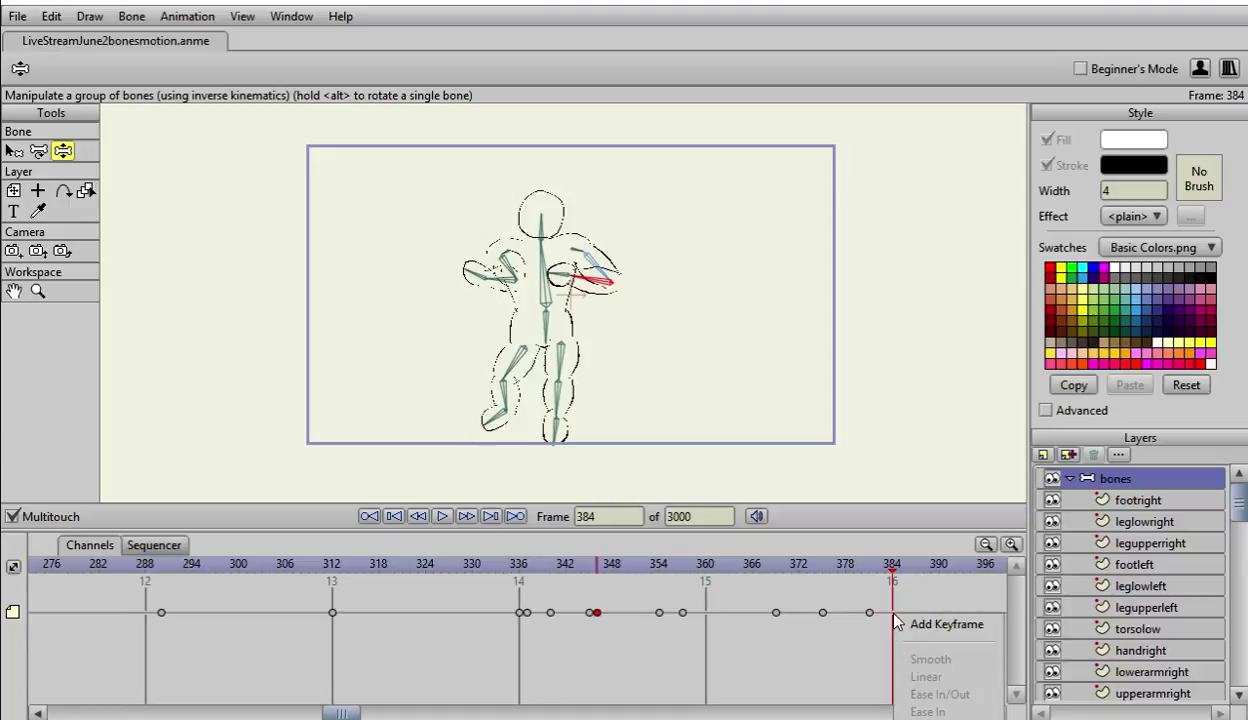
pyautogui.click(910, 628)
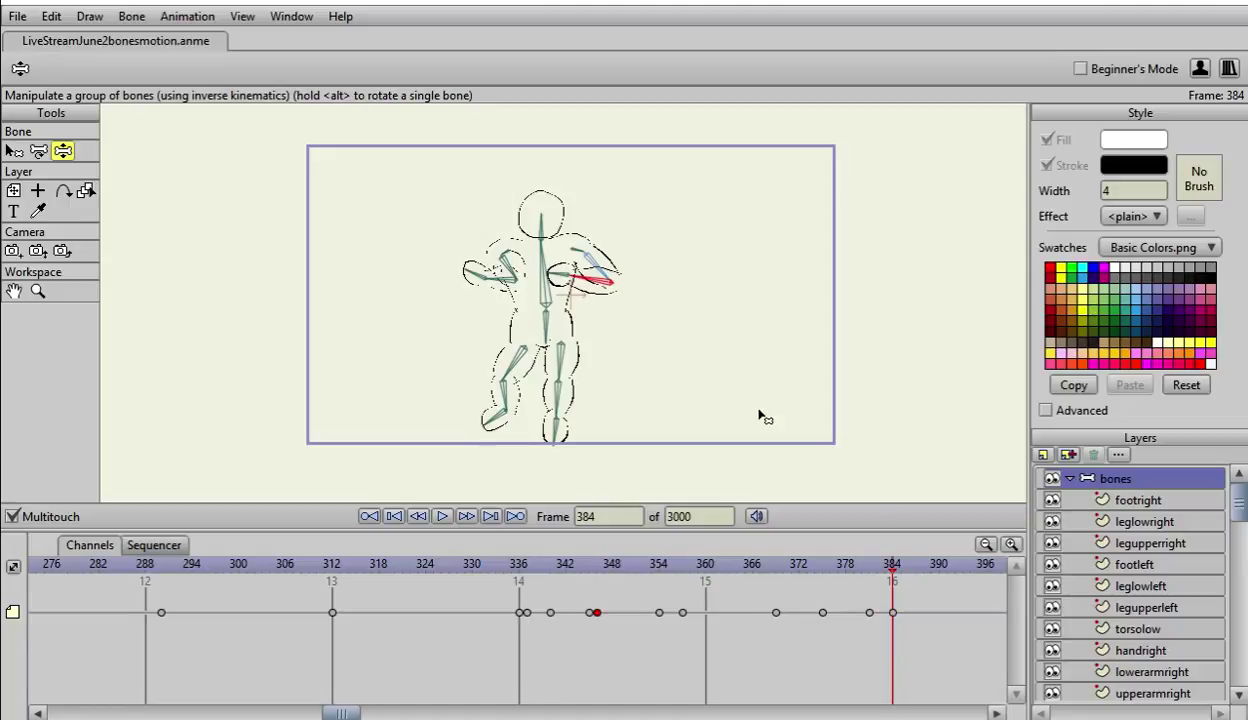
# Step: Step back from around frame 388 to frame 366 to review the folded arm's motion in reverse
pyautogui.hotkey('ctrl', 'Left')
pyautogui.hotkey('ctrl', 'Left')
pyautogui.hotkey('ctrl', 'Left')
pyautogui.hotkey('ctrl', 'Left')
pyautogui.hotkey('ctrl', 'Left')
pyautogui.hotkey('ctrl', 'Left')
pyautogui.hotkey('ctrl', 'Right')
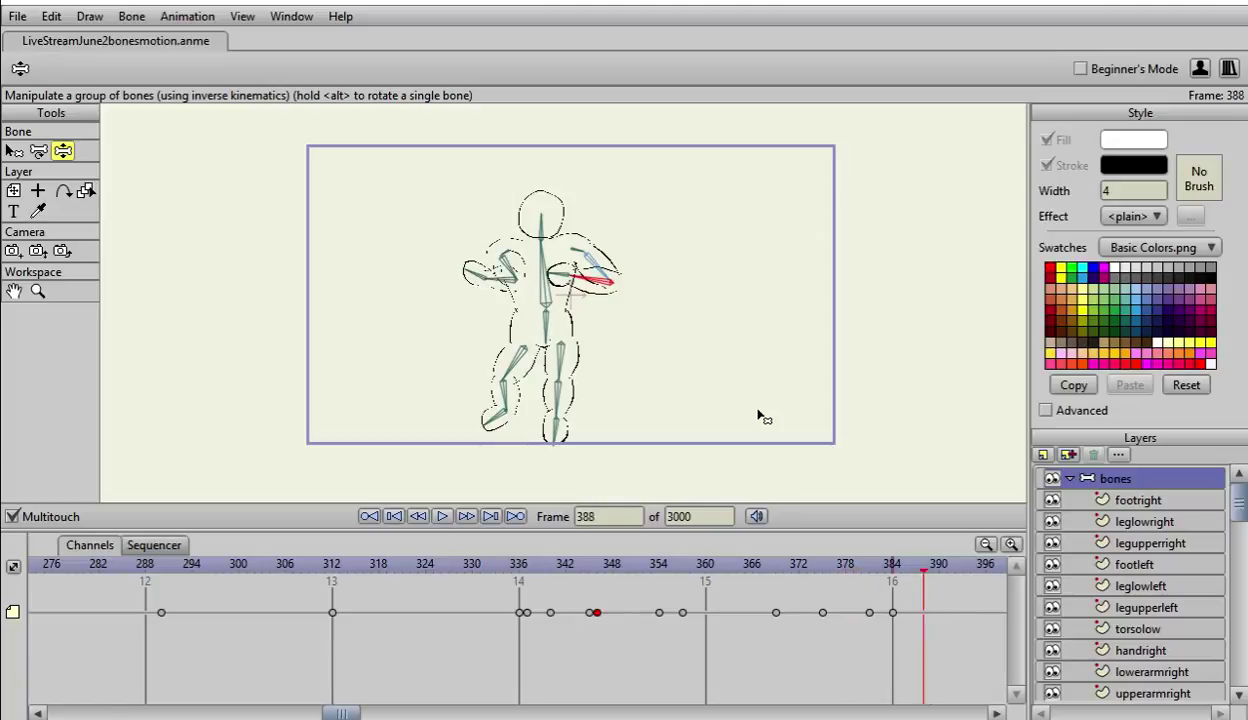
pyautogui.hotkey('ctrl', 'Left')
pyautogui.hotkey('ctrl', 'Left')
pyautogui.hotkey('ctrl', 'Left')
pyautogui.hotkey('ctrl', 'Left')
pyautogui.hotkey('ctrl', 'Left')
pyautogui.hotkey('ctrl', 'Left')
pyautogui.hotkey('ctrl', 'Left')
pyautogui.hotkey('ctrl', 'Left')
pyautogui.hotkey('ctrl', 'Left')
pyautogui.hotkey('ctrl', 'Left')
pyautogui.hotkey('ctrl', 'Left')
pyautogui.hotkey('ctrl', 'Left')
pyautogui.hotkey('ctrl', 'Left')
pyautogui.hotkey('ctrl', 'Left')
pyautogui.hotkey('ctrl', 'Left')
pyautogui.hotkey('ctrl', 'Left')
pyautogui.hotkey('ctrl', 'Left')
pyautogui.hotkey('ctrl', 'Left')
pyautogui.hotkey('ctrl', 'Left')
pyautogui.hotkey('ctrl', 'Left')
pyautogui.hotkey('ctrl', 'Left')
pyautogui.hotkey('ctrl', 'Left')
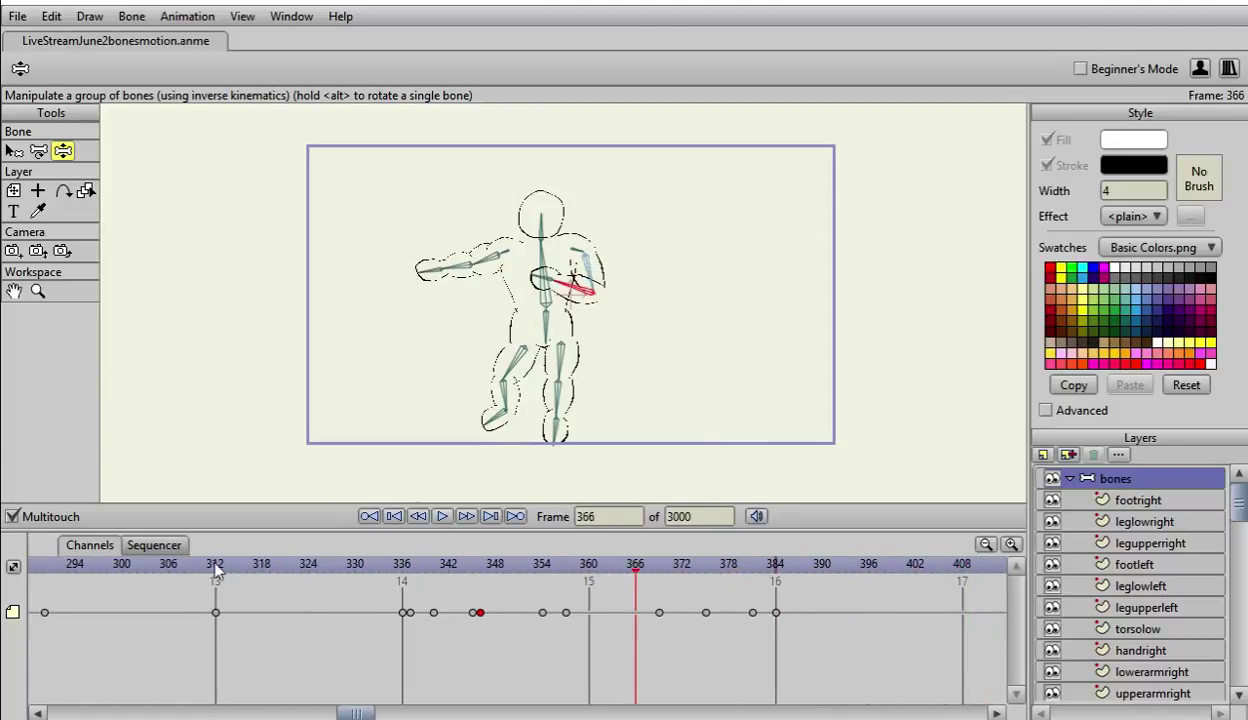
# Step: Play the animation from frame 0 up to frame 391, and swing the folded arm straight across the chest there
pyautogui.click(393, 518)
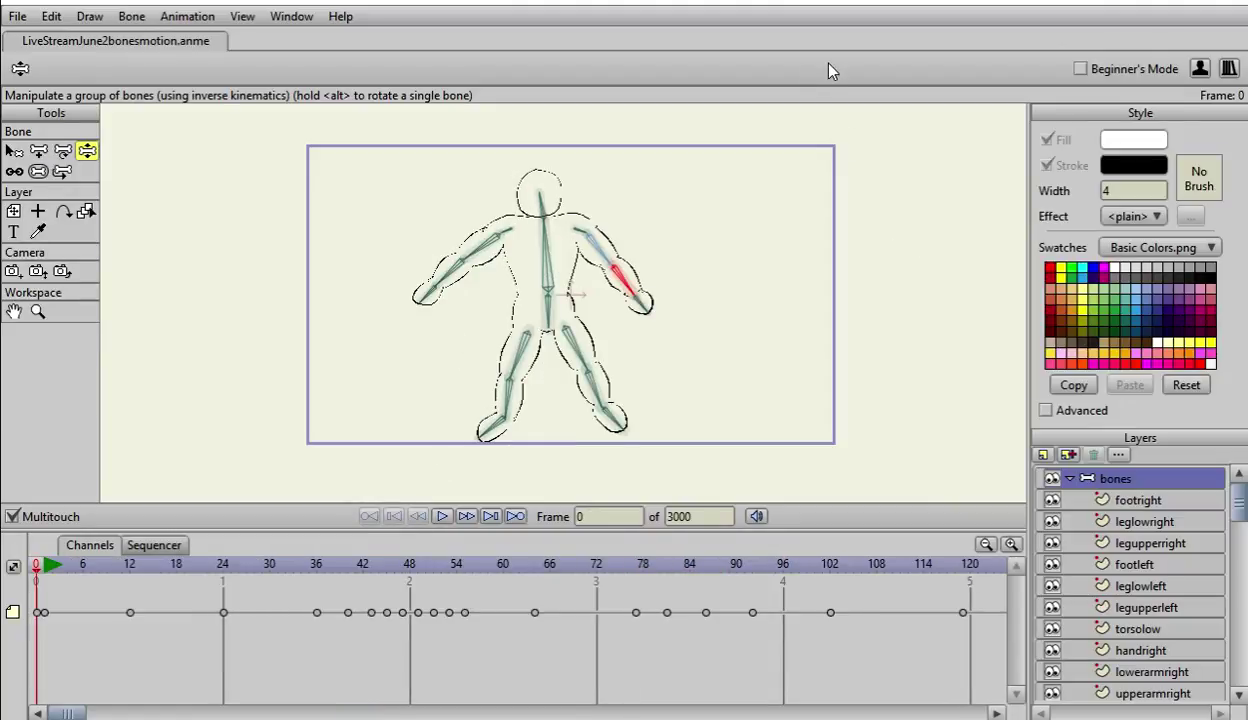
pyautogui.press('space')
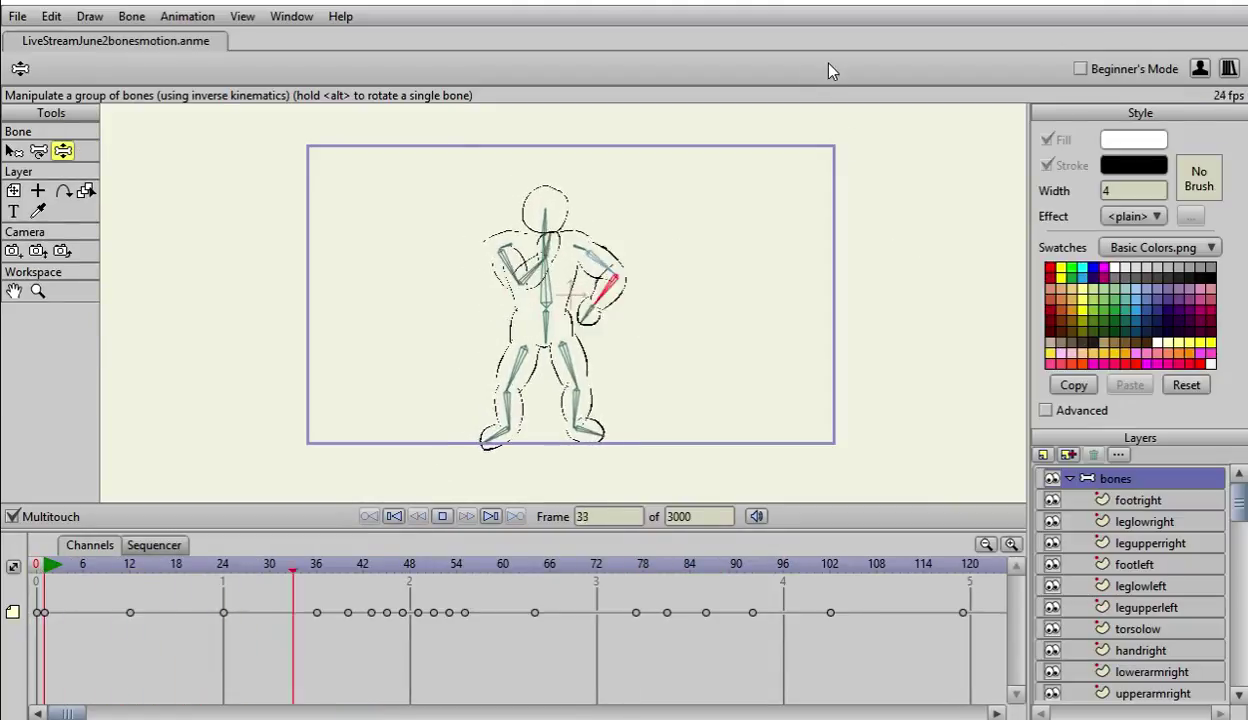
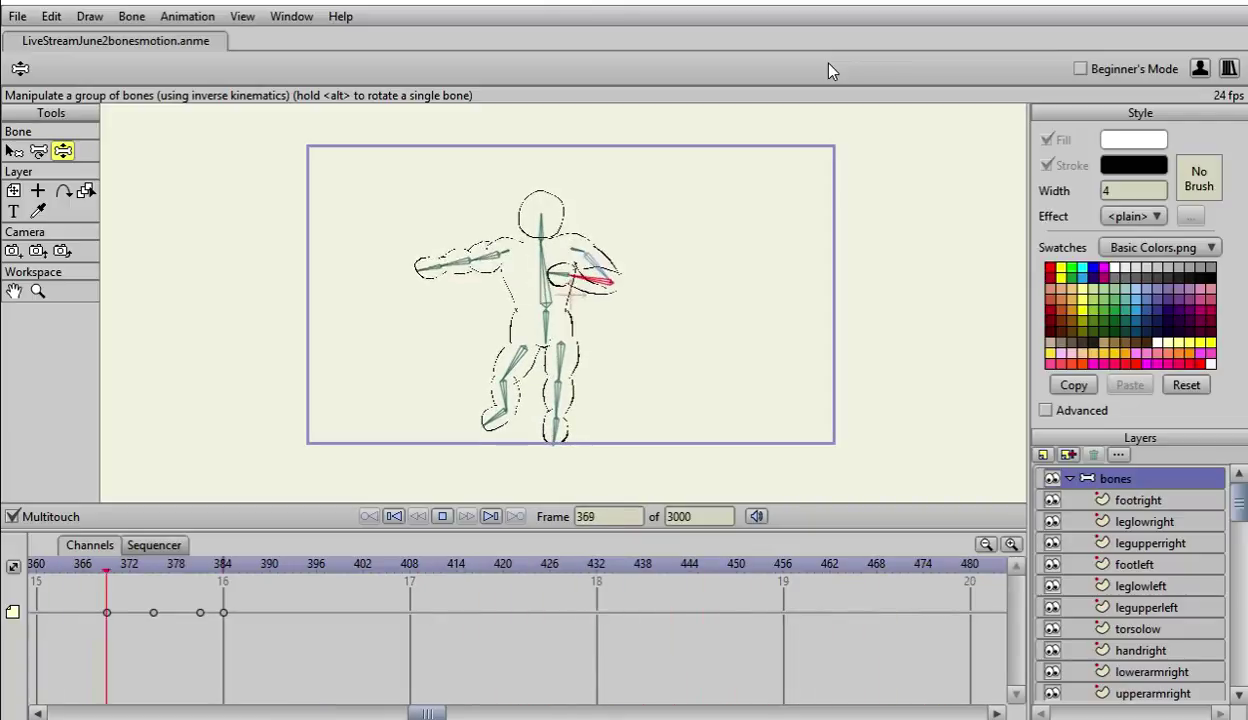
pyautogui.press('space')
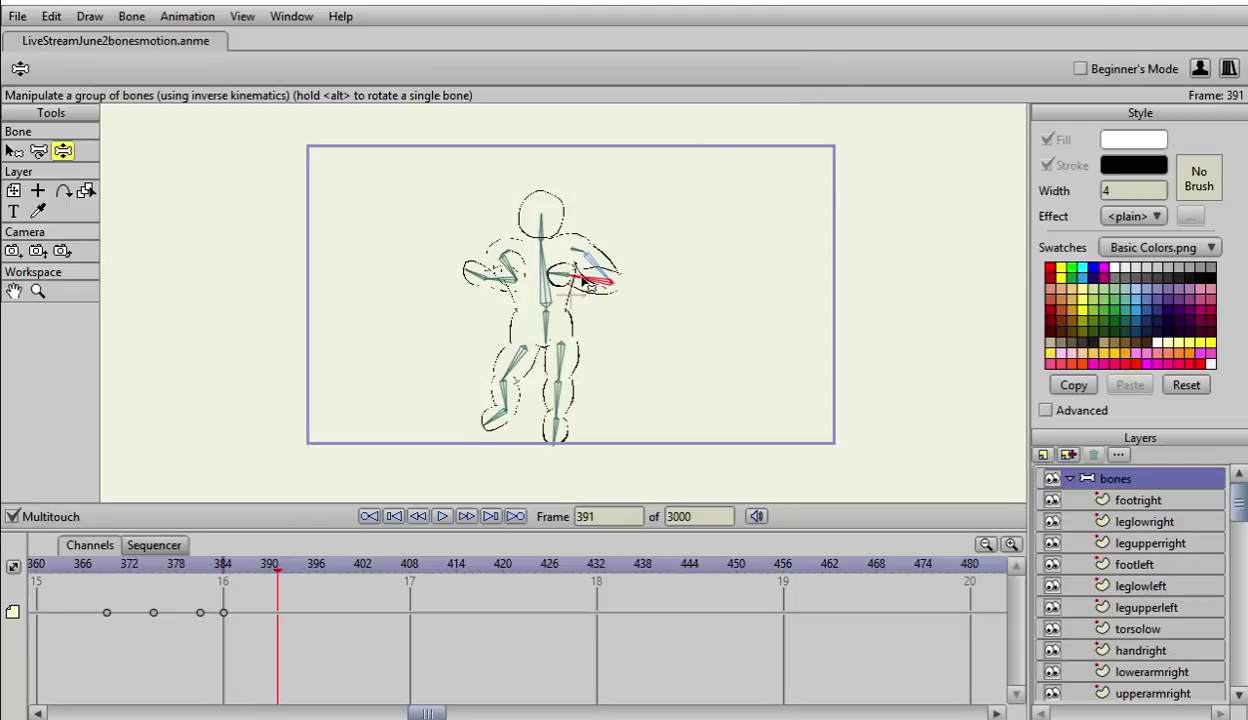
pyautogui.moveTo(583, 279); pyautogui.dragTo(451, 260)
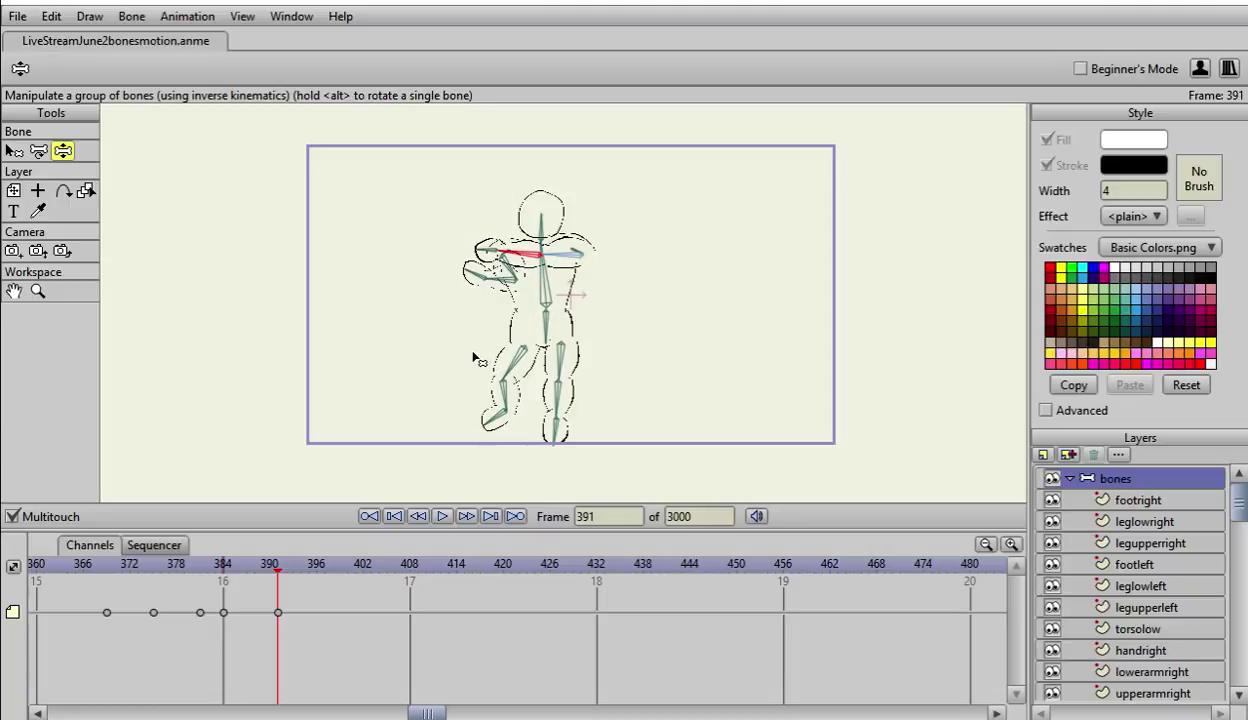
# Step: At frame 400, pull the crossed arm back to a bent elbow beside the torso and extend the opposite arm straight outward
pyautogui.hotkey('ctrl', 'Right')
pyautogui.hotkey('ctrl', 'Right')
pyautogui.hotkey('ctrl', 'Right')
pyautogui.hotkey('ctrl', 'Right')
pyautogui.hotkey('ctrl', 'Right')
pyautogui.hotkey('ctrl', 'Right')
pyautogui.hotkey('ctrl', 'Right')
pyautogui.hotkey('ctrl', 'Right')
pyautogui.hotkey('ctrl', 'Right')
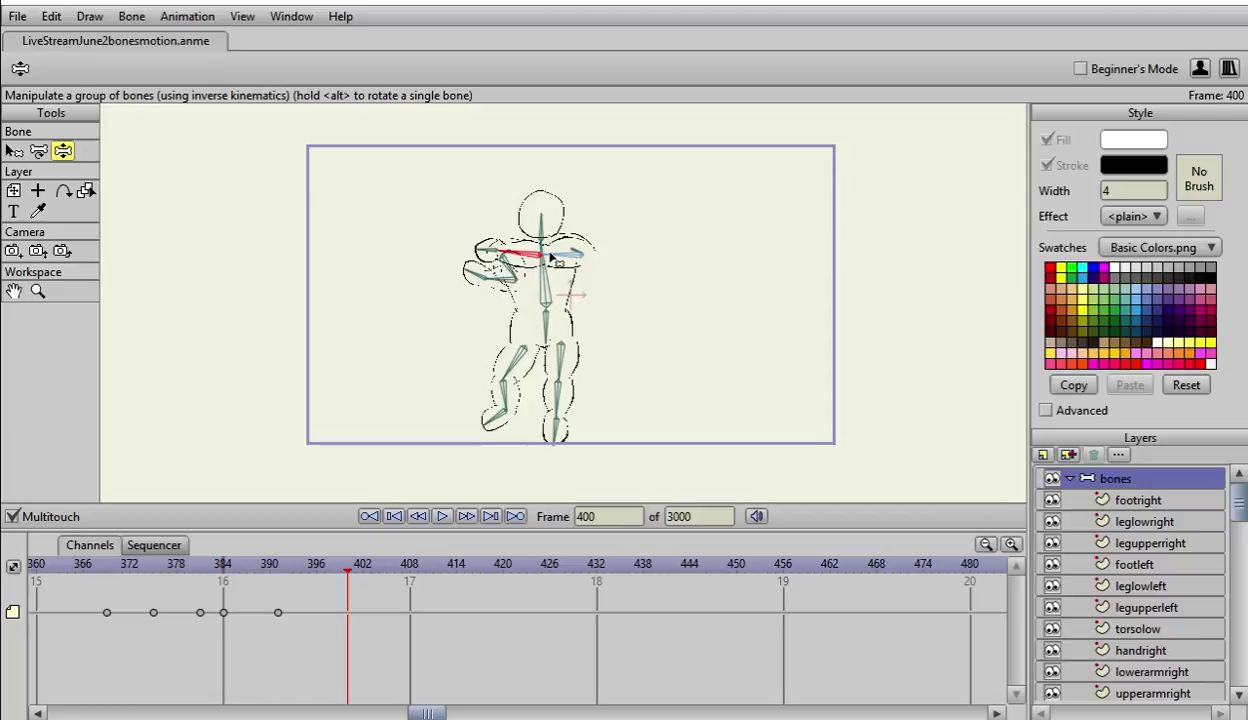
pyautogui.moveTo(550, 258); pyautogui.dragTo(575, 264)
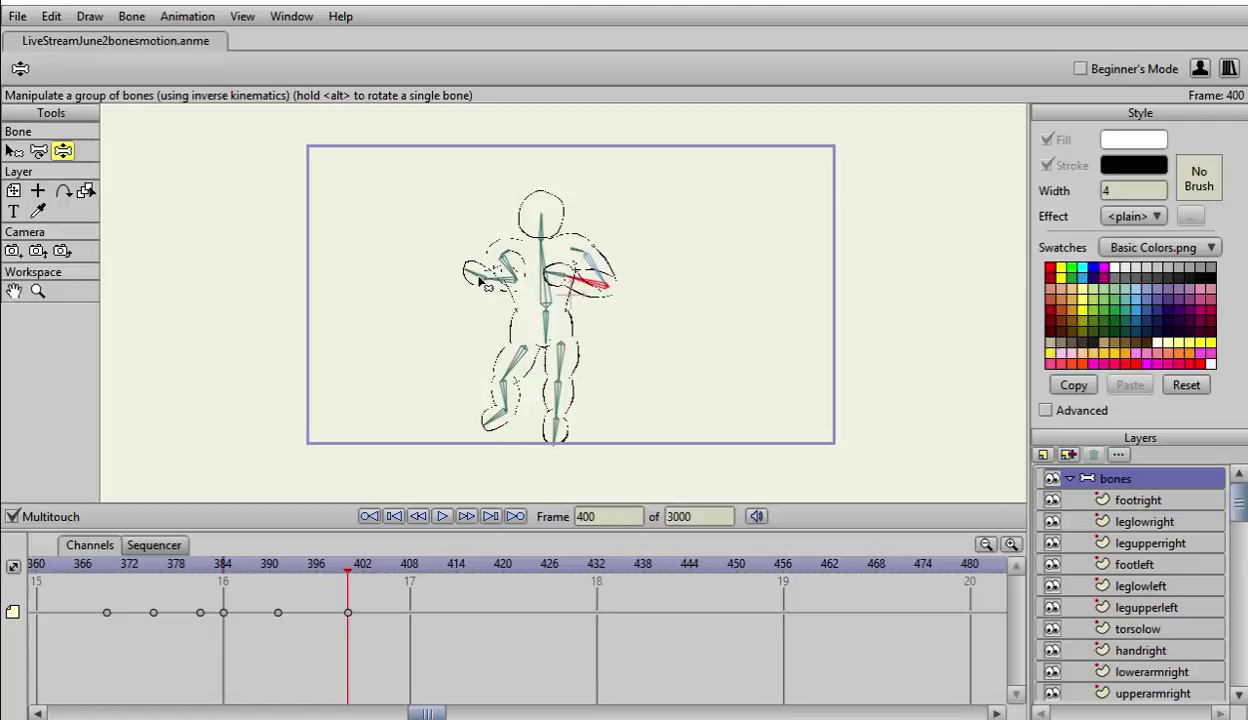
pyautogui.moveTo(479, 282); pyautogui.dragTo(397, 242)
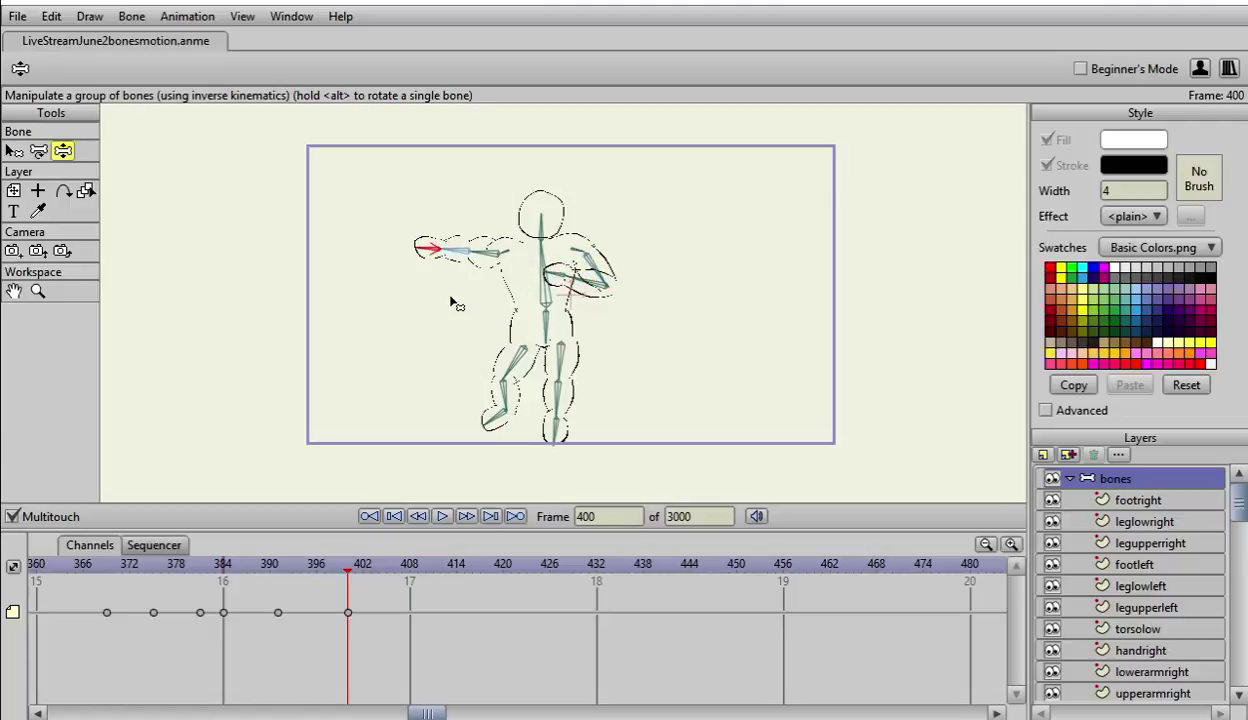
# Step: Go back to frame 316 and play the animation up to frame 422 to review the arm swings
pyautogui.press('Left')
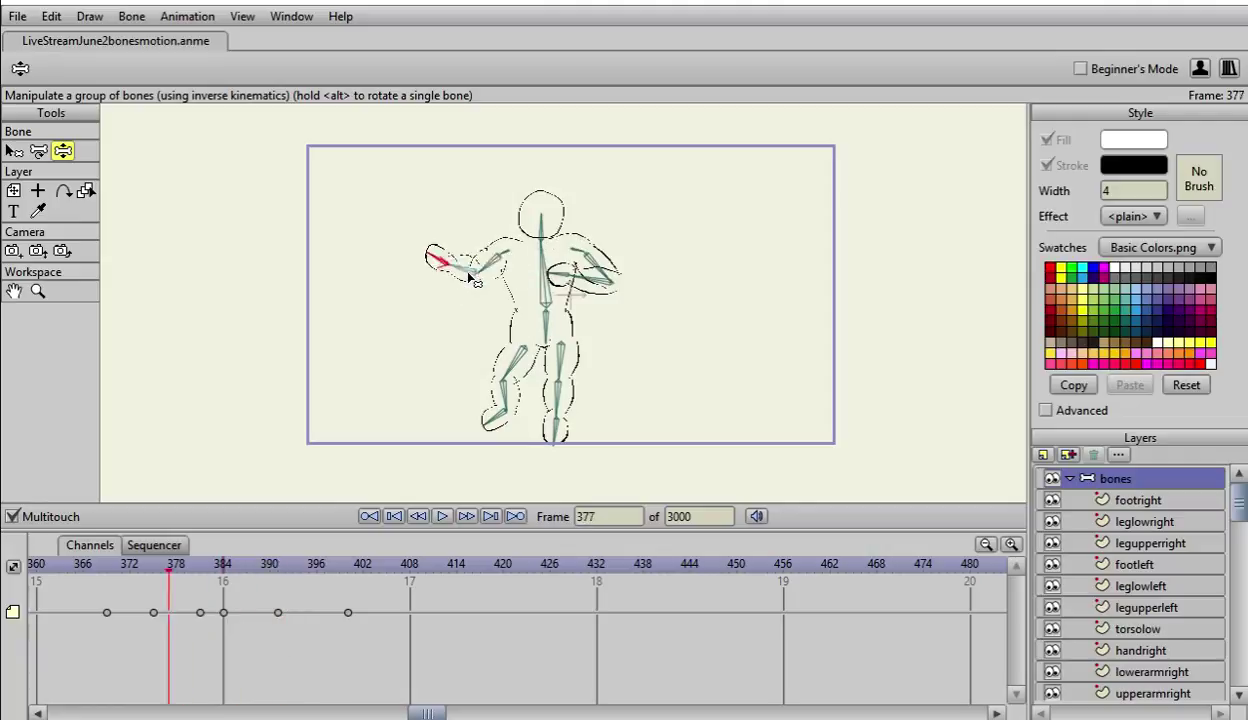
pyautogui.press('Left')
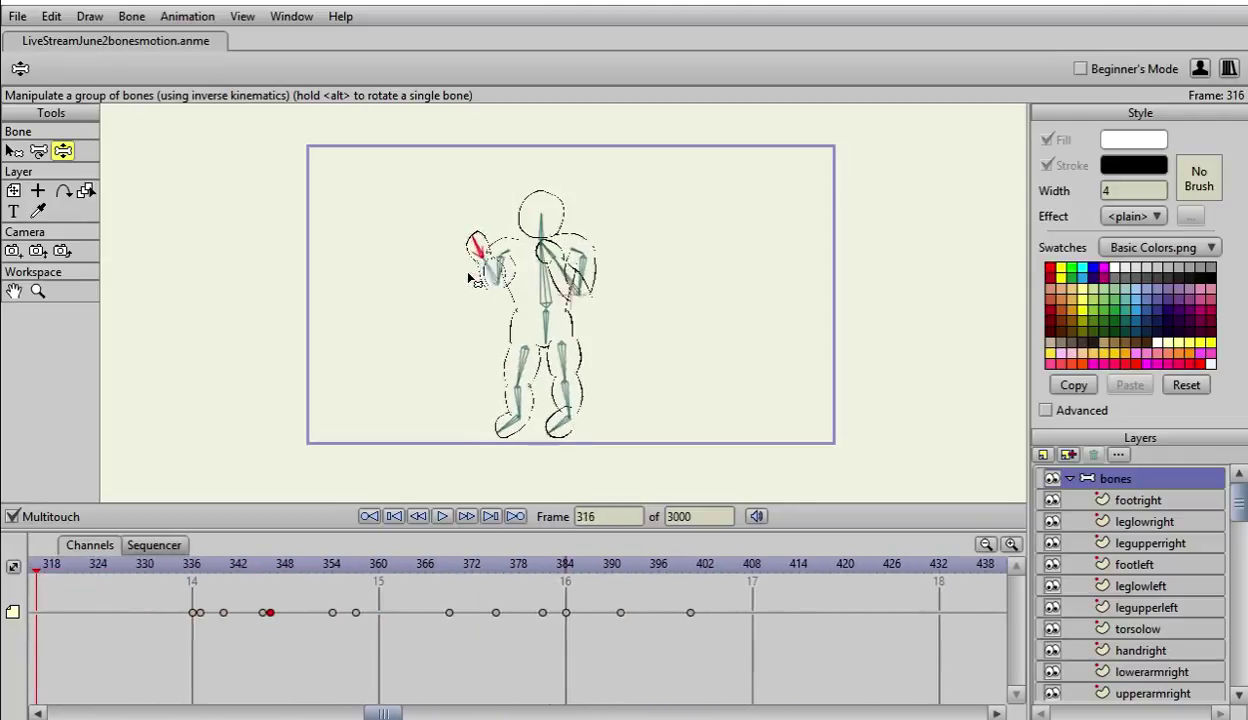
pyautogui.press('space')
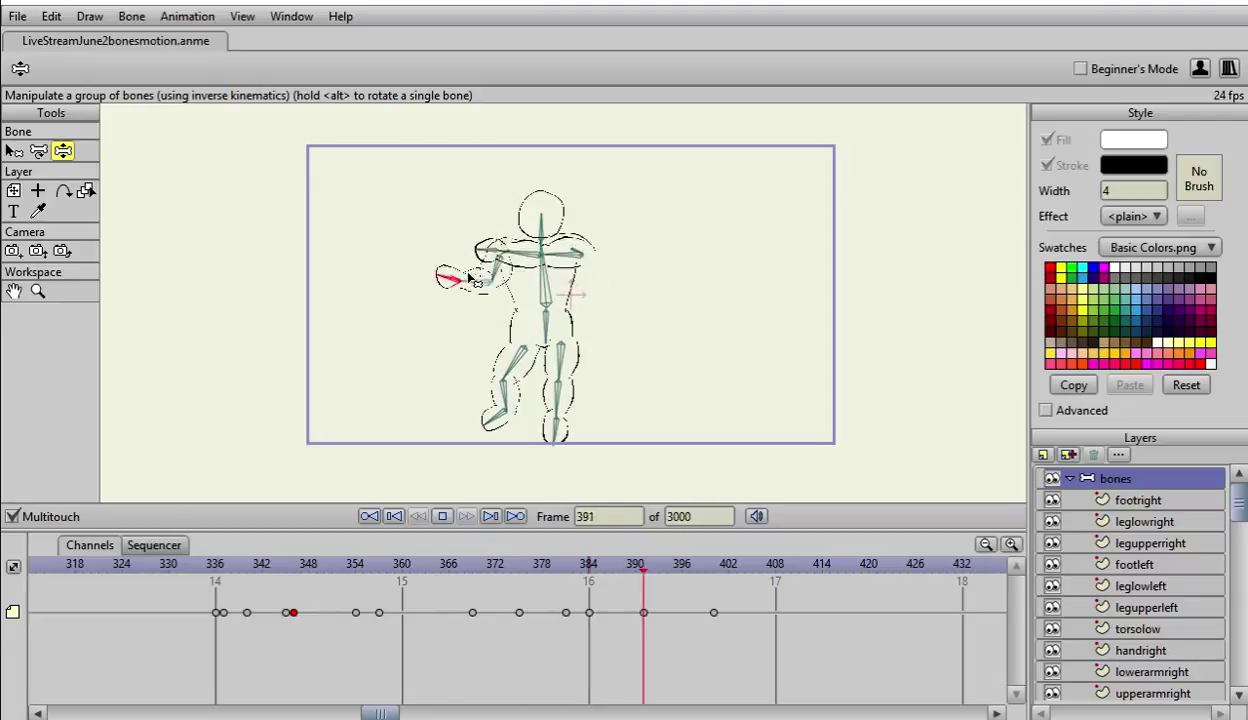
pyautogui.press('space')
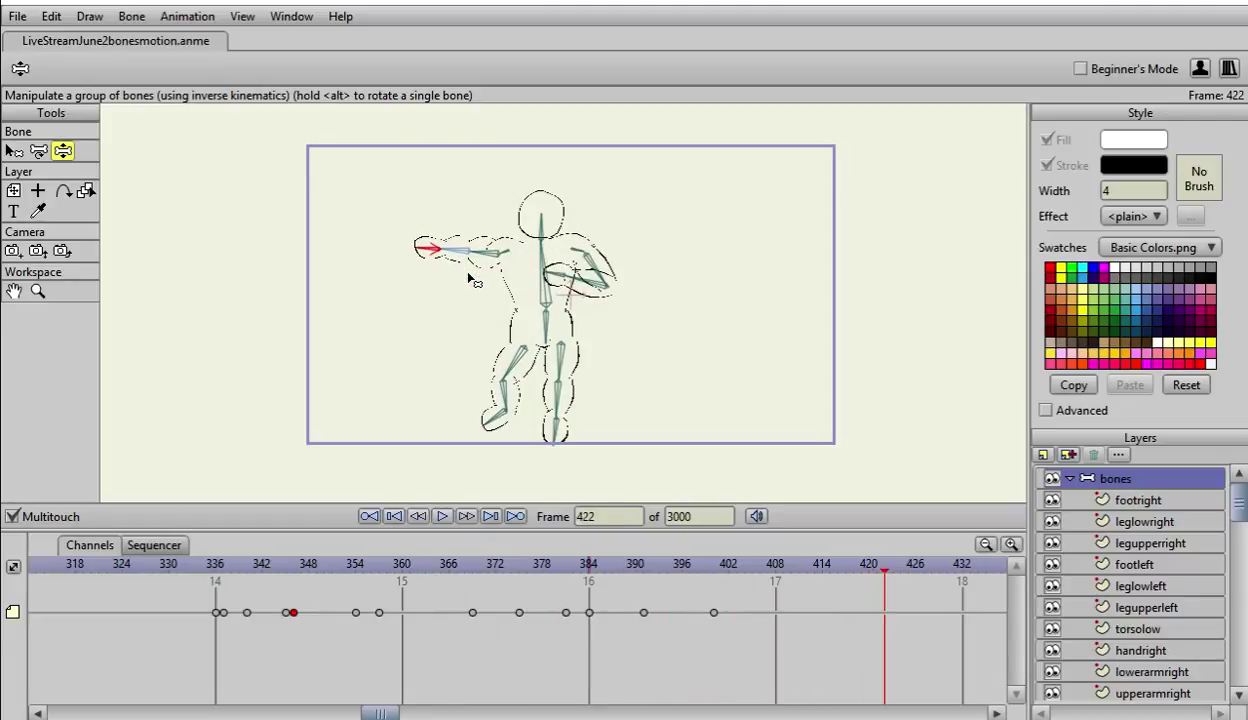
# Step: Step back from frame 422 to frame 376 to review the arm poses in reverse
pyautogui.press('Left')
pyautogui.press('Left')
pyautogui.press('Left')
pyautogui.press('Left')
pyautogui.press('Left')
pyautogui.press('Left')
pyautogui.press('Left')
pyautogui.press('Left')
pyautogui.press('Left')
pyautogui.press('Left')
pyautogui.press('Left')
pyautogui.press('Left')
pyautogui.press('Left')
pyautogui.press('Left')
pyautogui.press('Left')
pyautogui.press('Left')
pyautogui.press('Left')
pyautogui.press('Left')
pyautogui.press('Left')
pyautogui.press('Left')
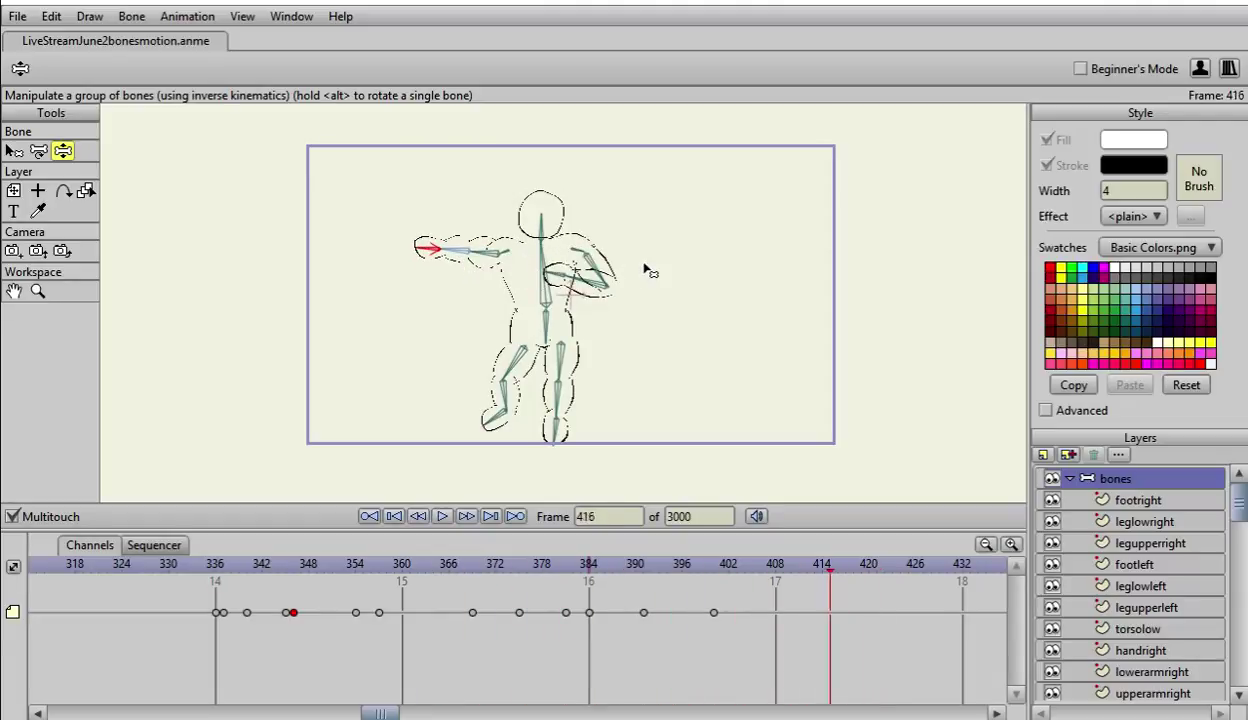
pyautogui.press('Left')
pyautogui.press('Left')
pyautogui.press('Left')
pyautogui.press('Left')
pyautogui.press('Left')
pyautogui.press('Left')
pyautogui.press('Left')
pyautogui.press('Left')
pyautogui.press('Left')
pyautogui.press('Left')
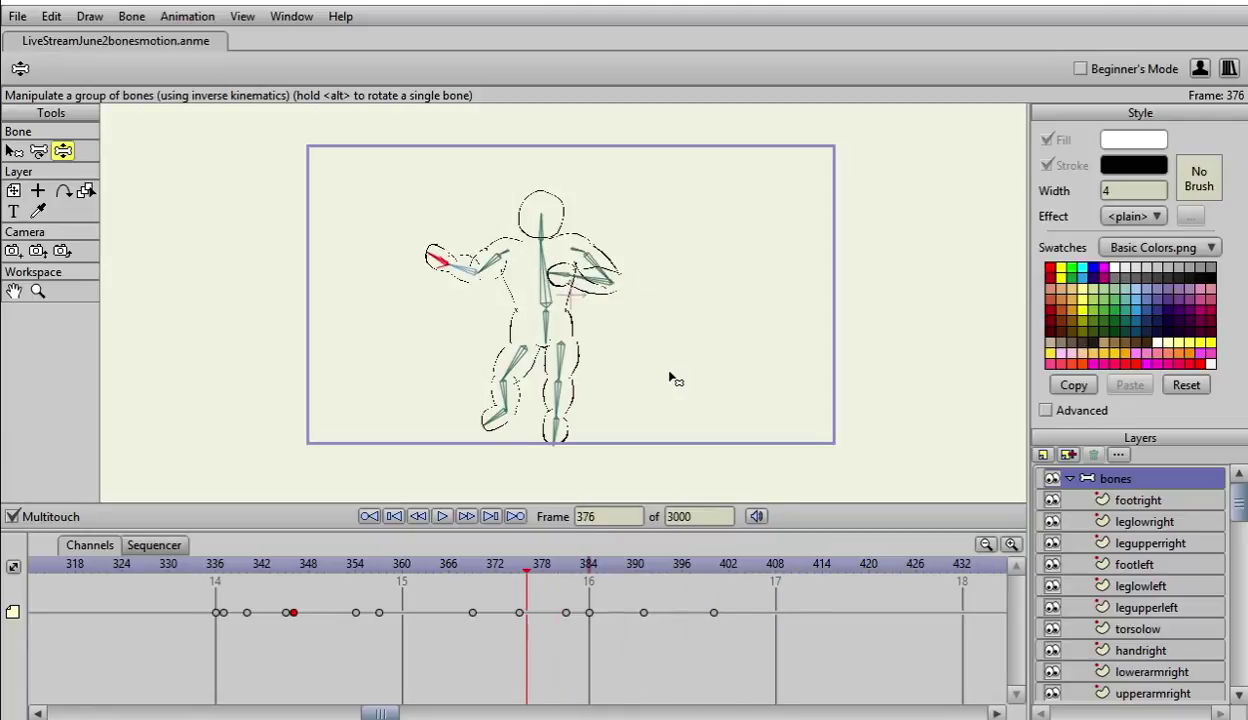
# Step: Step forward from frame 376 to frame 401 to review the arms through the new keys at frames 391 and 400
pyautogui.press('Right')
pyautogui.press('Right')
pyautogui.press('Right')
pyautogui.press('Right')
pyautogui.press('Right')
pyautogui.press('Right')
pyautogui.press('Right')
pyautogui.press('Right')
pyautogui.press('Right')
pyautogui.press('Right')
pyautogui.press('Right')
pyautogui.press('Right')
pyautogui.press('Right')
pyautogui.press('Right')
pyautogui.press('Right')
pyautogui.press('Right')
pyautogui.press('Right')
pyautogui.press('Right')
pyautogui.press('Right')
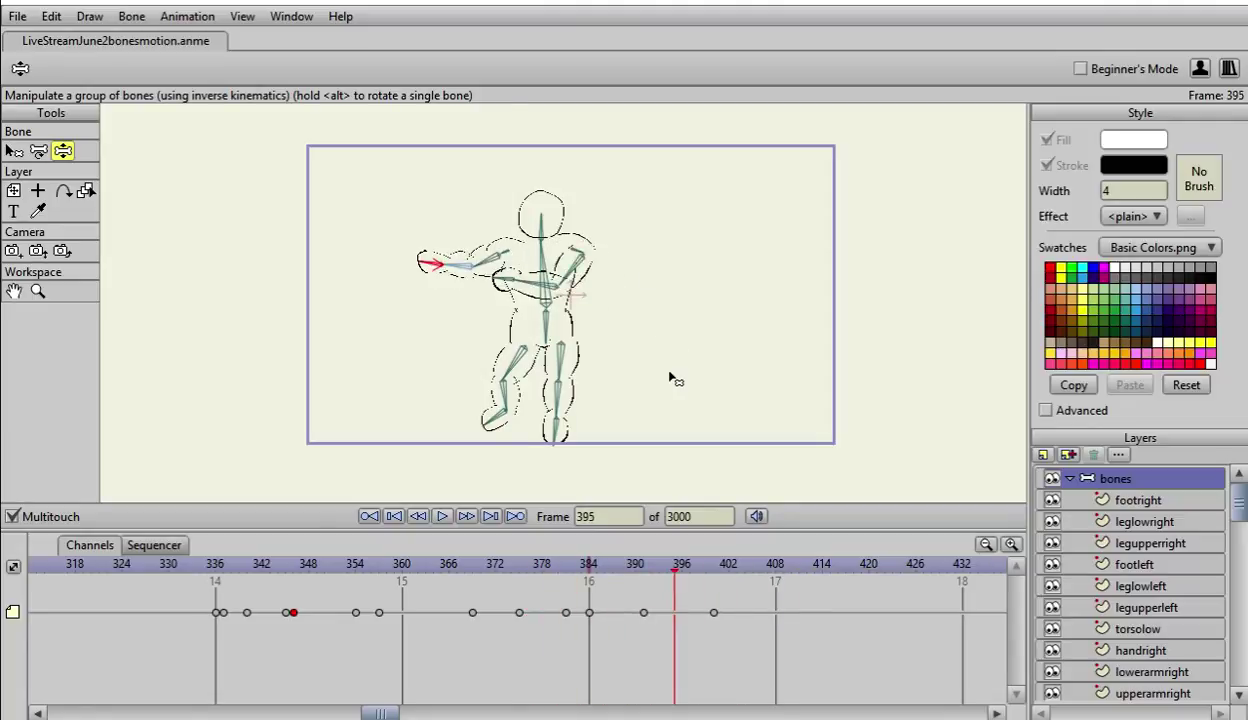
pyautogui.press('Right')
pyautogui.press('Right')
pyautogui.press('Right')
pyautogui.press('Right')
pyautogui.press('Right')
pyautogui.press('Right')
pyautogui.press('Right')
pyautogui.press('Right')
pyautogui.press('Right')
pyautogui.press('Right')
pyautogui.press('Right')
pyautogui.press('Right')
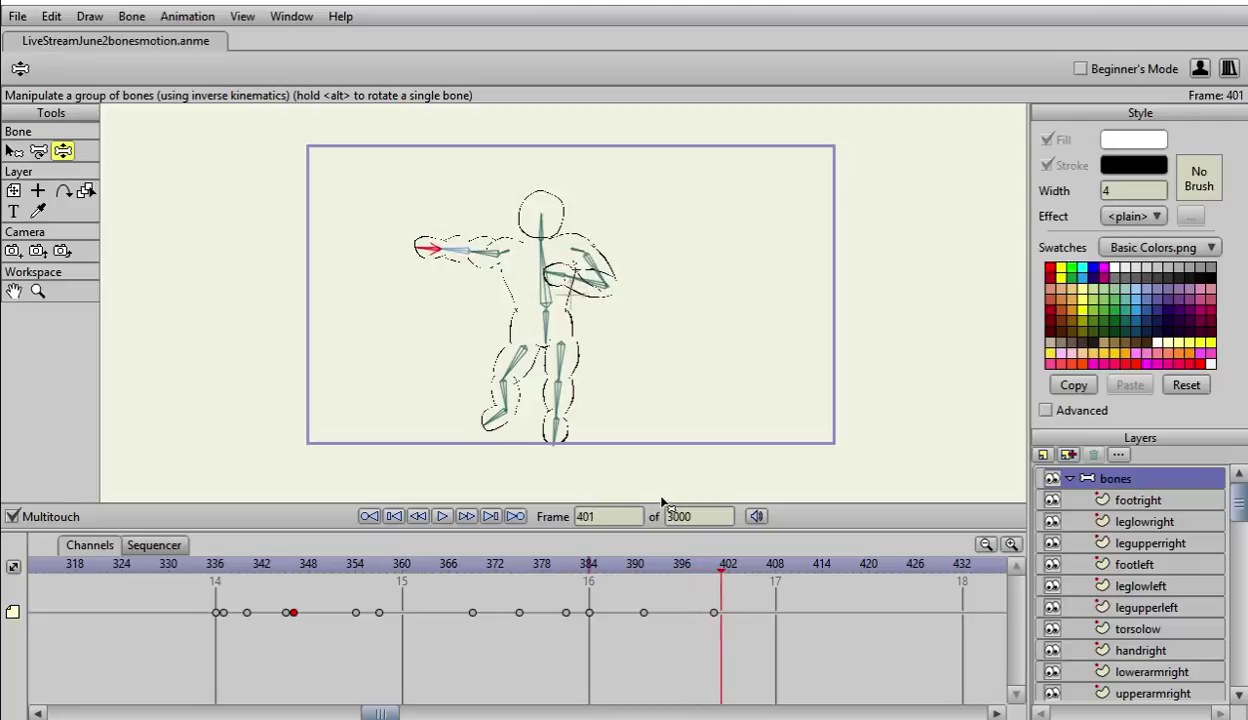
# Step: At frame 410, bend the outstretched arm at the elbow so the forearm hangs straight down
pyautogui.press('Right')
pyautogui.press('Right')
pyautogui.press('Right')
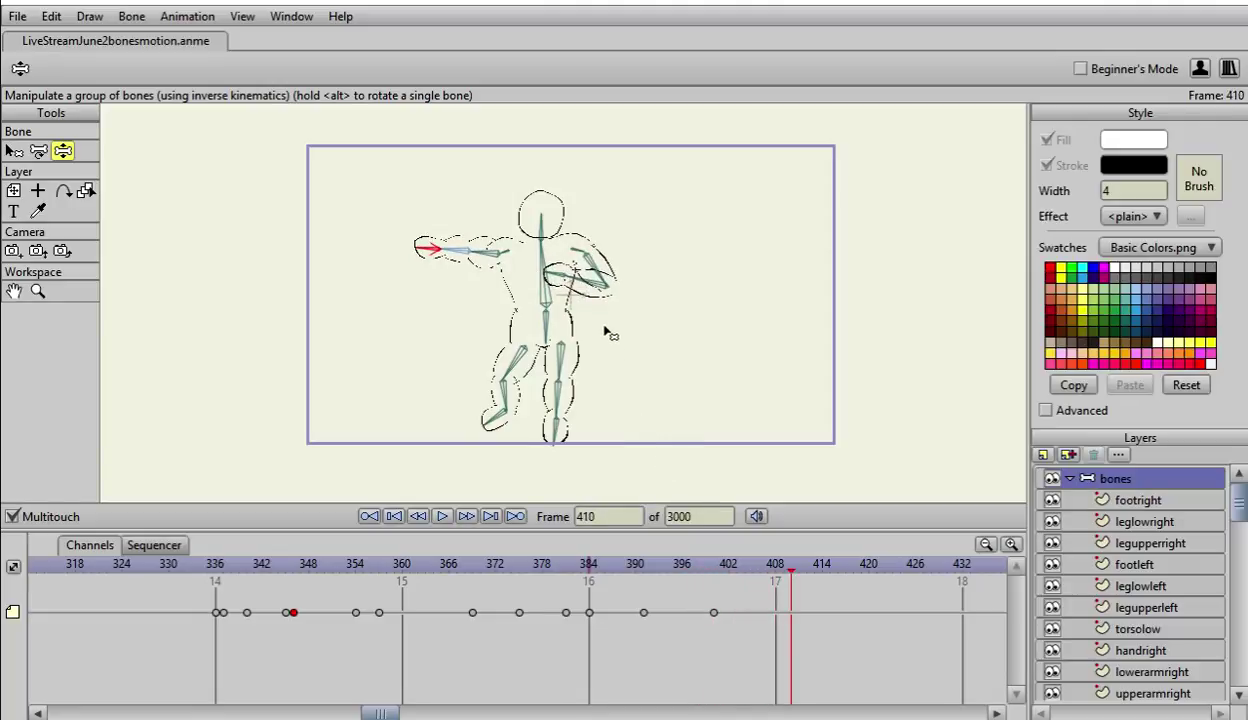
pyautogui.moveTo(450, 252); pyautogui.dragTo(470, 283)
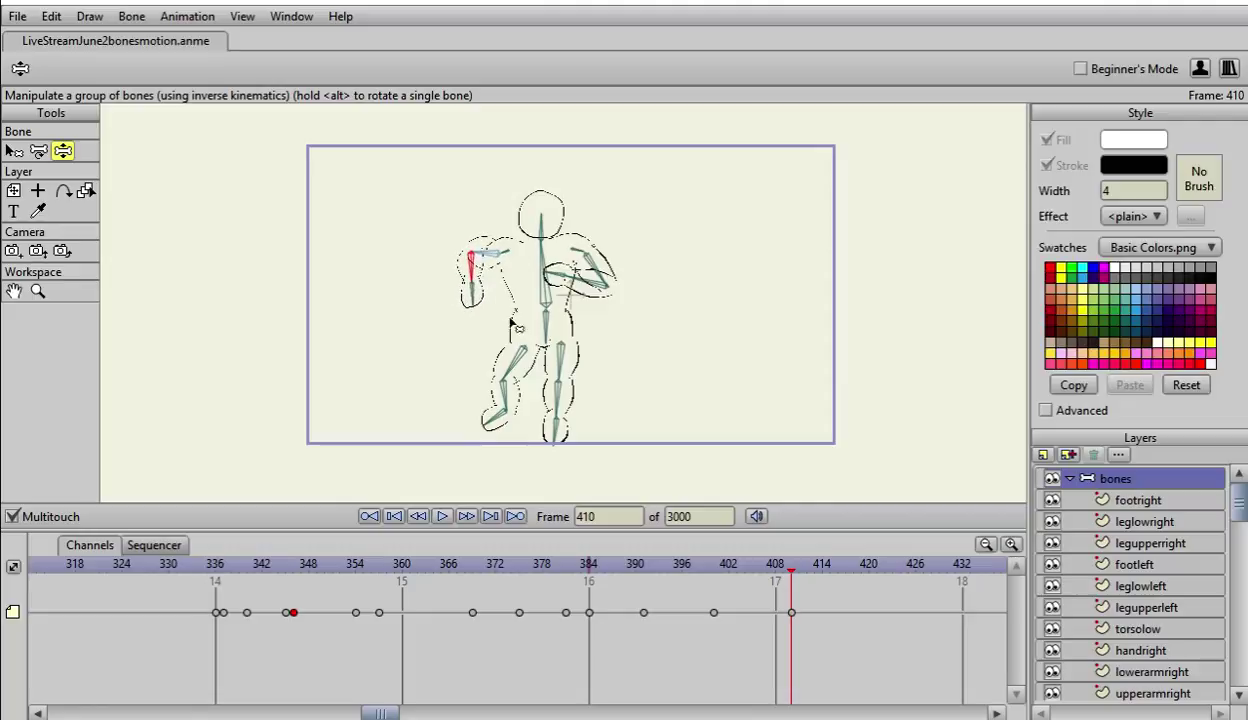
# Step: At frame 410, bend the straight supporting leg's knee and replant the opposite leg, scaling its shin to 0.9344
pyautogui.moveTo(557, 407); pyautogui.dragTo(500, 405)
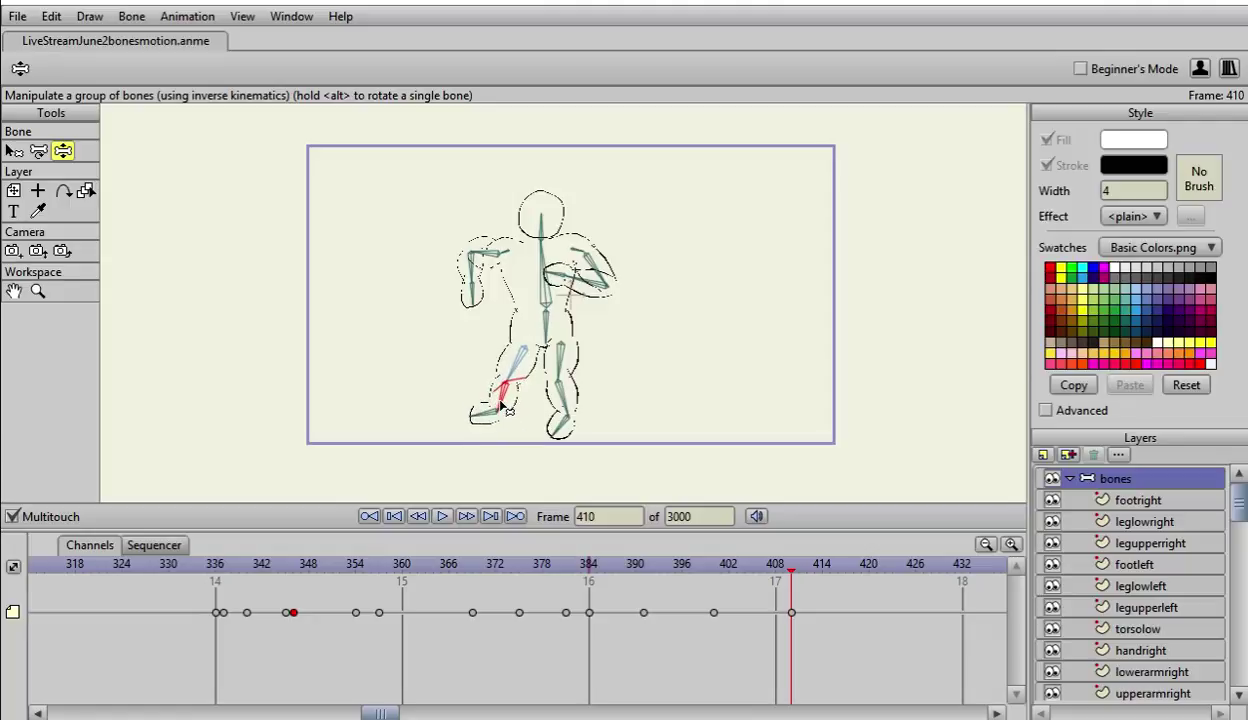
pyautogui.click(39, 150)
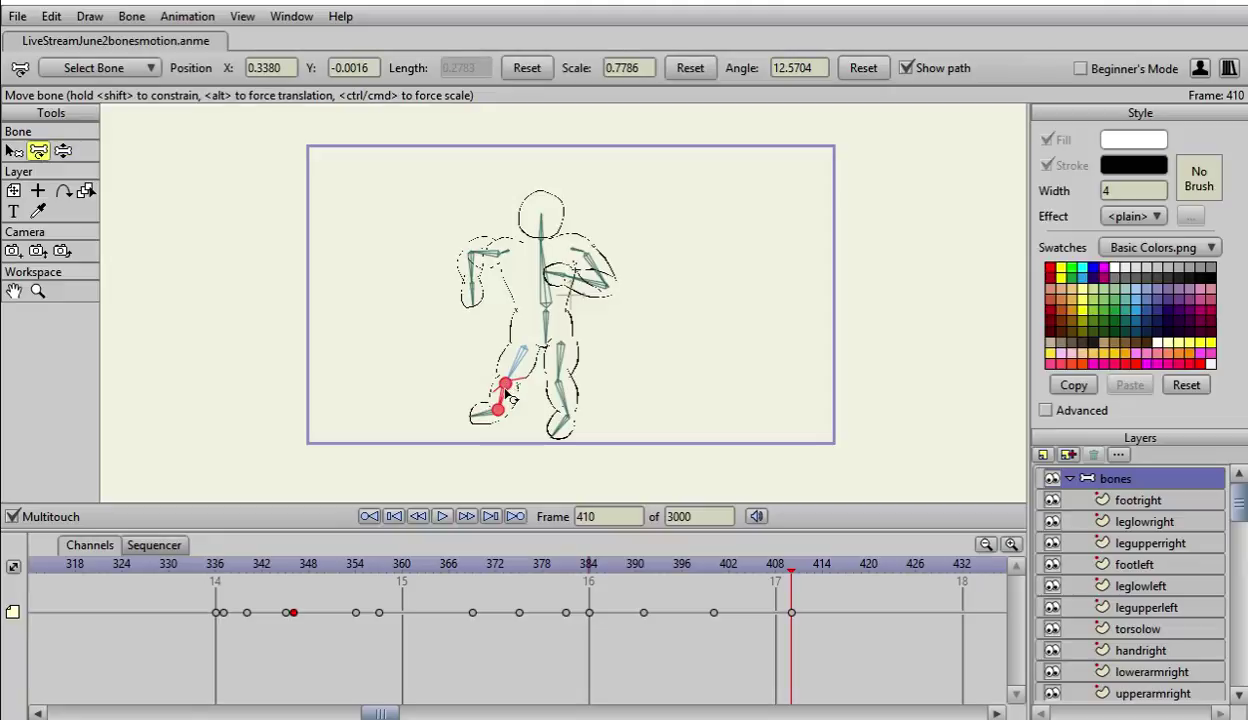
pyautogui.moveTo(508, 390); pyautogui.dragTo(508, 398)
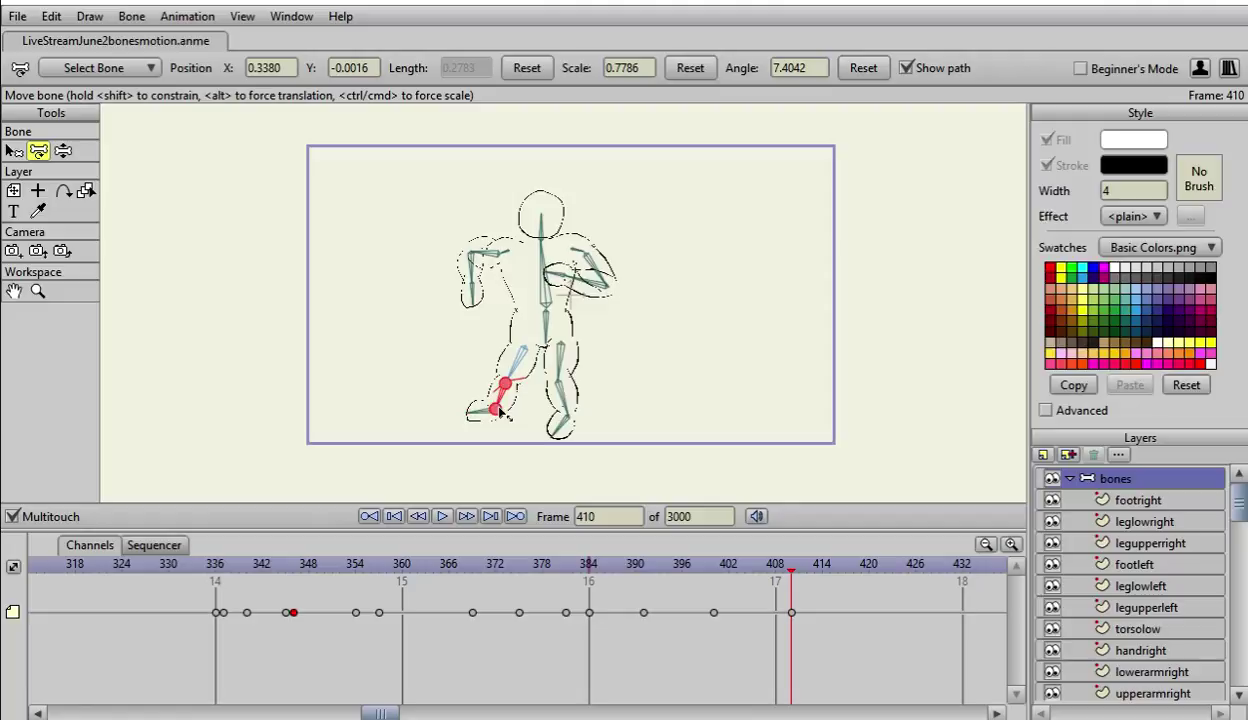
pyautogui.moveTo(498, 411); pyautogui.dragTo(516, 398)
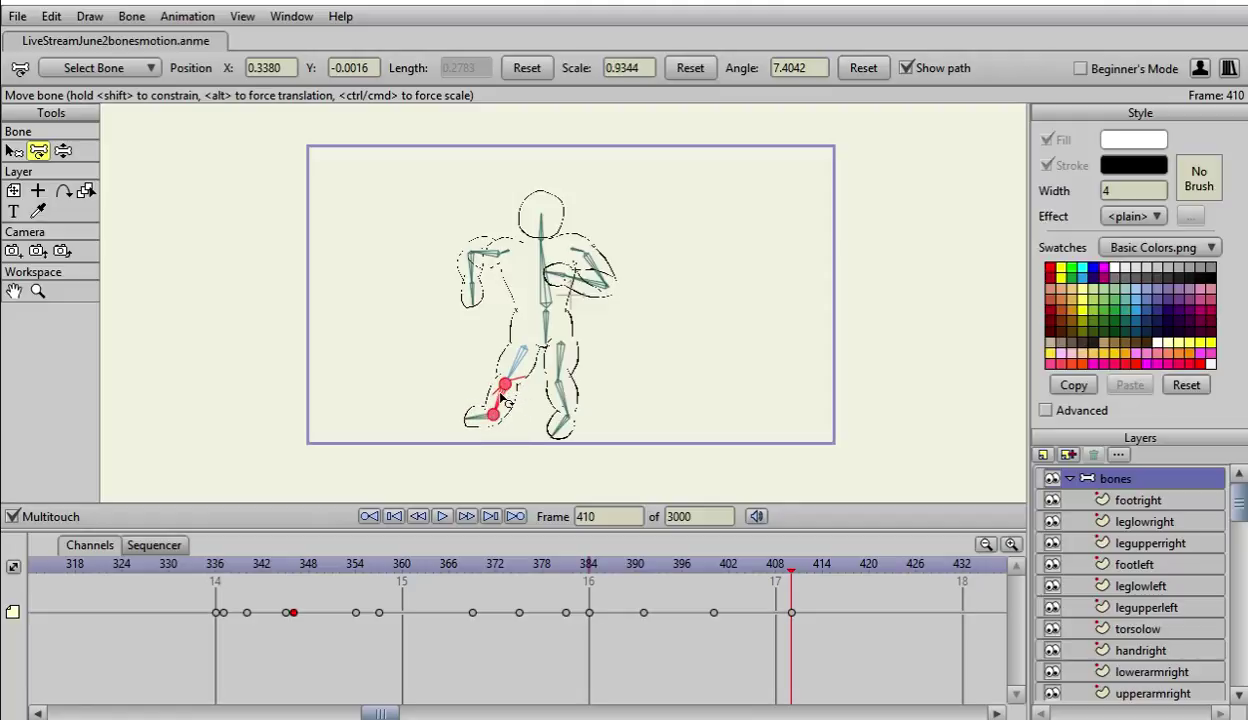
pyautogui.click(63, 150)
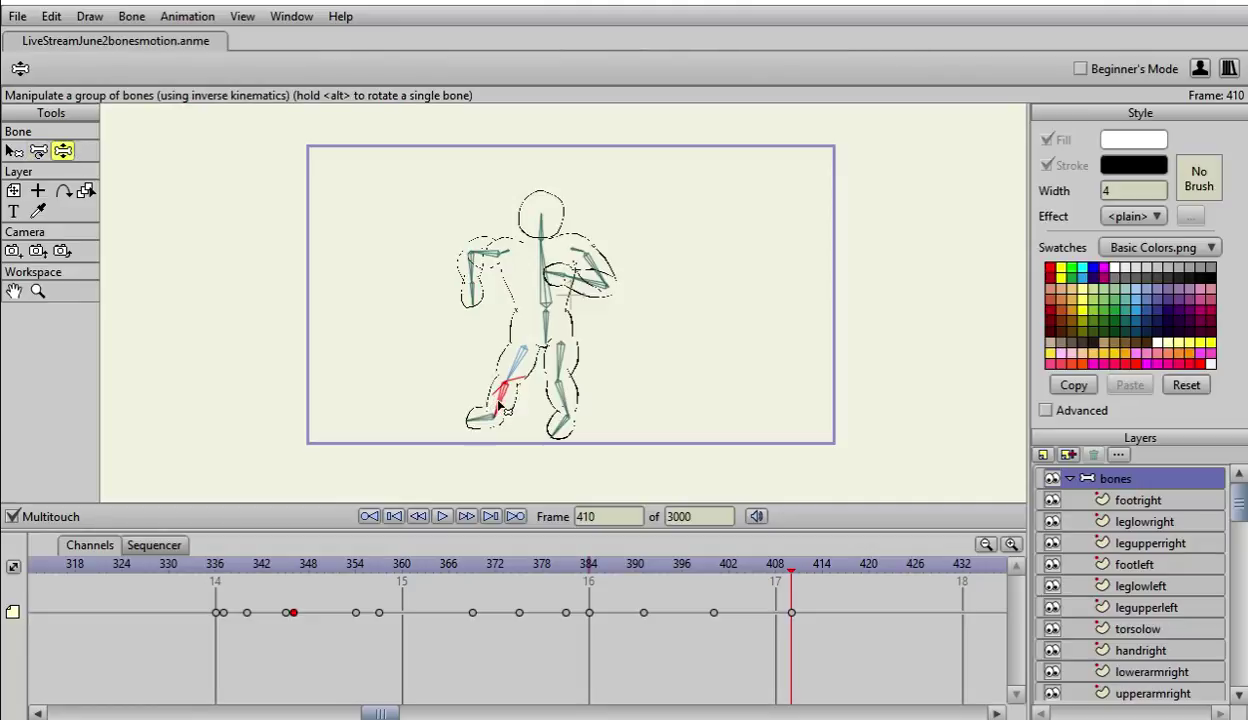
pyautogui.moveTo(500, 405)
pyautogui.mouseDown()
pyautogui.moveTo(473, 432)
pyautogui.moveTo(508, 397)
pyautogui.mouseUp()
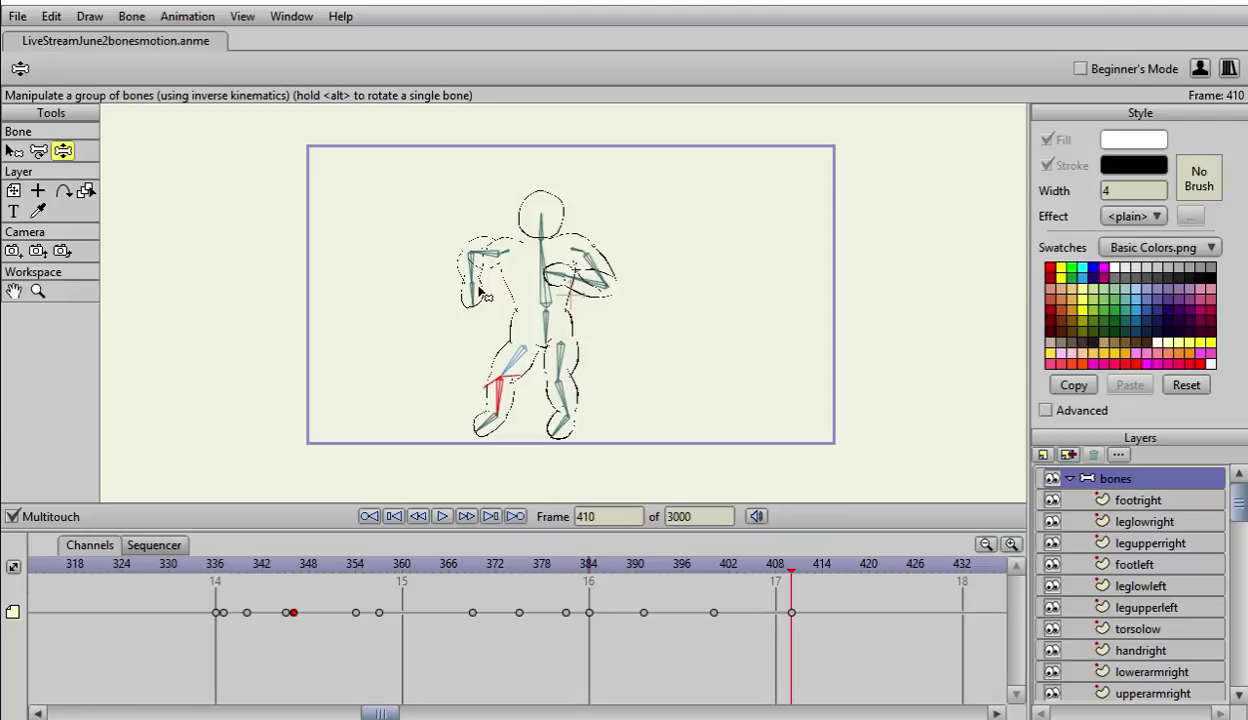
# Step: Step back from frame 410 to frame 377 to review the arm and leg motion in reverse
pyautogui.press('Left')
pyautogui.press('Left')
pyautogui.press('Left')
pyautogui.press('Left')
pyautogui.press('Left')
pyautogui.press('Left')
pyautogui.press('Left')
pyautogui.press('Left')
pyautogui.press('Left')
pyautogui.press('Left')
pyautogui.press('Left')
pyautogui.press('Left')
pyautogui.press('Left')
pyautogui.press('Left')
pyautogui.press('Left')
pyautogui.press('Left')
pyautogui.press('Left')
pyautogui.press('Left')
pyautogui.press('Left')
pyautogui.press('Left')
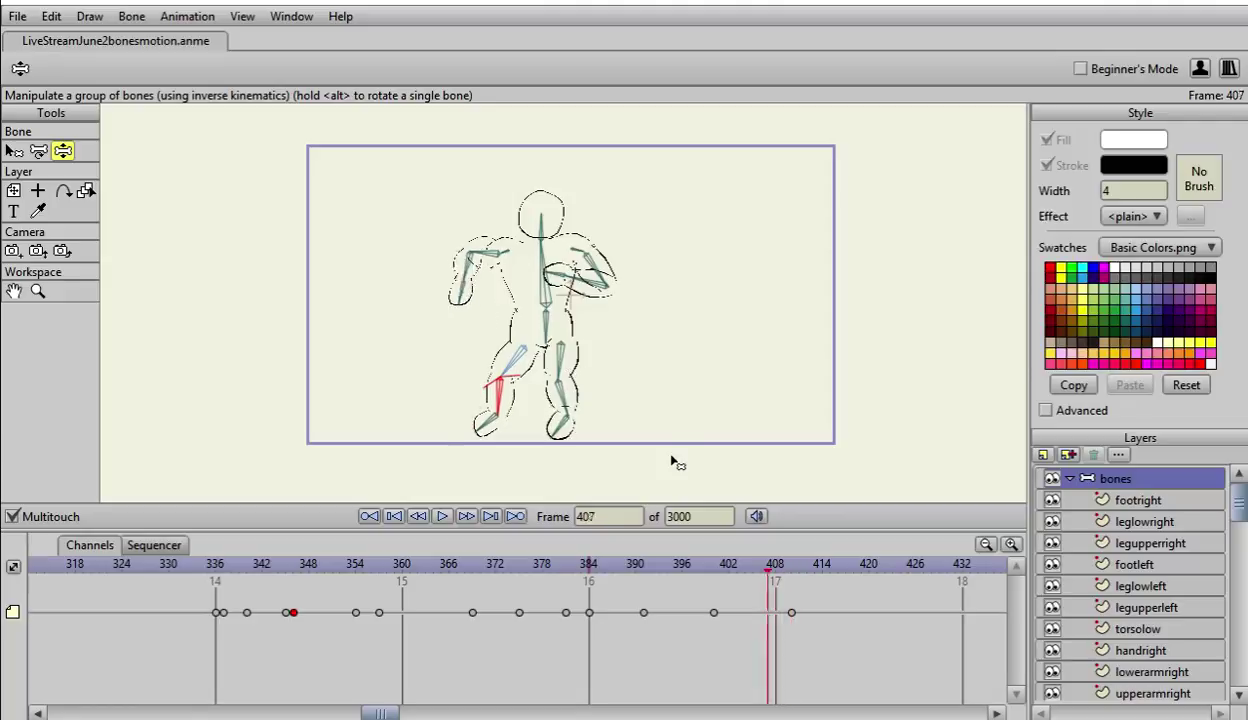
pyautogui.press('Left')
pyautogui.press('Left')
pyautogui.press('Left')
pyautogui.press('Left')
pyautogui.press('Left')
pyautogui.press('Left')
pyautogui.press('Left')
pyautogui.press('Left')
pyautogui.press('Left')
pyautogui.press('Left')
pyautogui.press('Left')
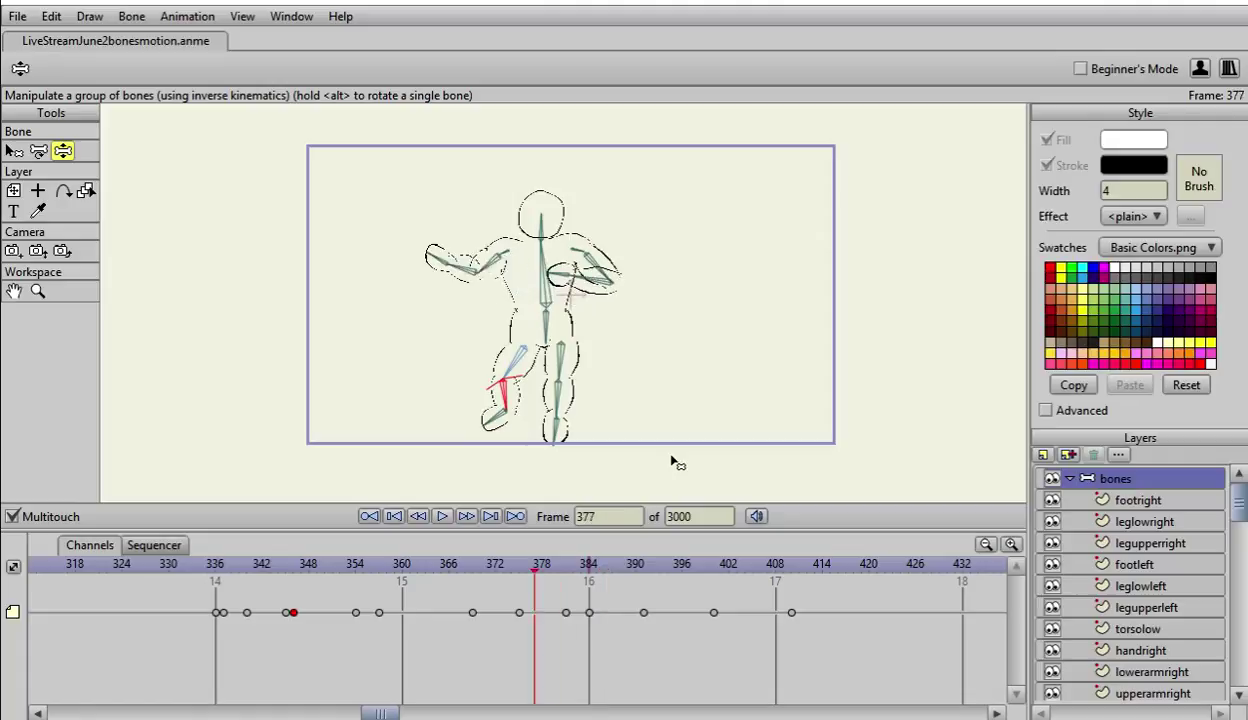
# Step: Step forward from frame 377 to frame 411 to review the arm and leg motion into the key at frame 410
pyautogui.press('Right')
pyautogui.press('Right')
pyautogui.press('Right')
pyautogui.press('Right')
pyautogui.press('Right')
pyautogui.press('Right')
pyautogui.press('Right')
pyautogui.press('Right')
pyautogui.press('Right')
pyautogui.press('Right')
pyautogui.press('Right')
pyautogui.press('Right')
pyautogui.press('Right')
pyautogui.press('Right')
pyautogui.press('Right')
pyautogui.press('Right')
pyautogui.press('Right')
pyautogui.press('Right')
pyautogui.press('Right')
pyautogui.press('Right')
pyautogui.press('Right')
pyautogui.press('Right')
pyautogui.press('Right')
pyautogui.press('Right')
pyautogui.press('Right')
pyautogui.press('Right')
pyautogui.press('Right')
pyautogui.press('Right')
pyautogui.press('Right')
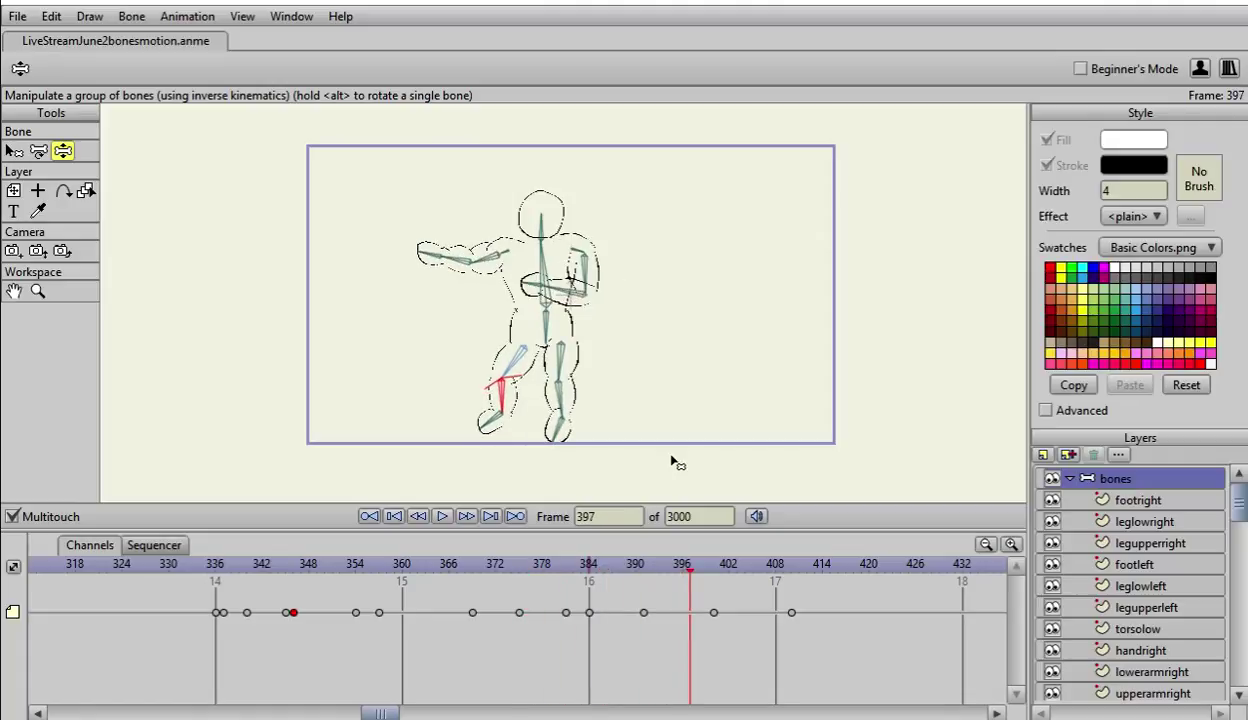
pyautogui.press('Right')
pyautogui.press('Right')
pyautogui.press('Right')
pyautogui.press('Right')
pyautogui.press('Right')
pyautogui.press('Right')
pyautogui.press('Right')
pyautogui.press('Right')
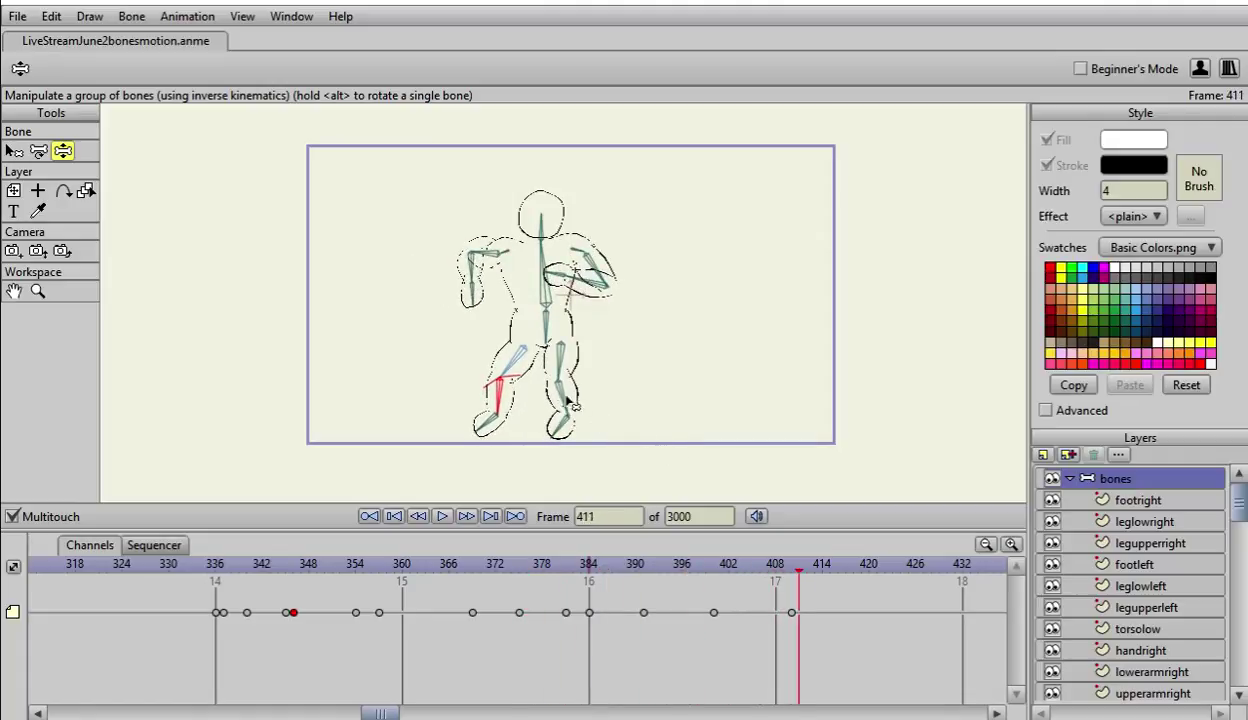
# Step: At frame 417, fold the arm with the hanging forearm inward so its hand rests in front of the chest
pyautogui.press('Right')
pyautogui.press('Right')
pyautogui.press('Right')
pyautogui.press('Right')
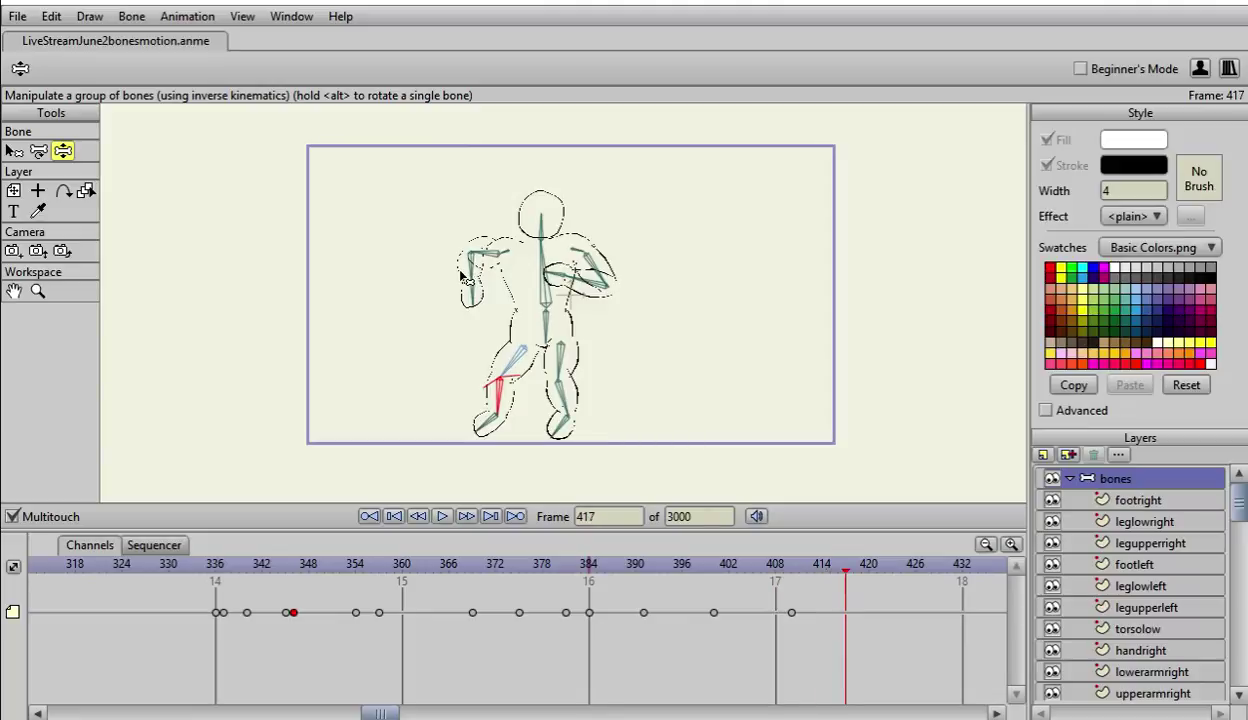
pyautogui.moveTo(466, 278); pyautogui.dragTo(507, 284)
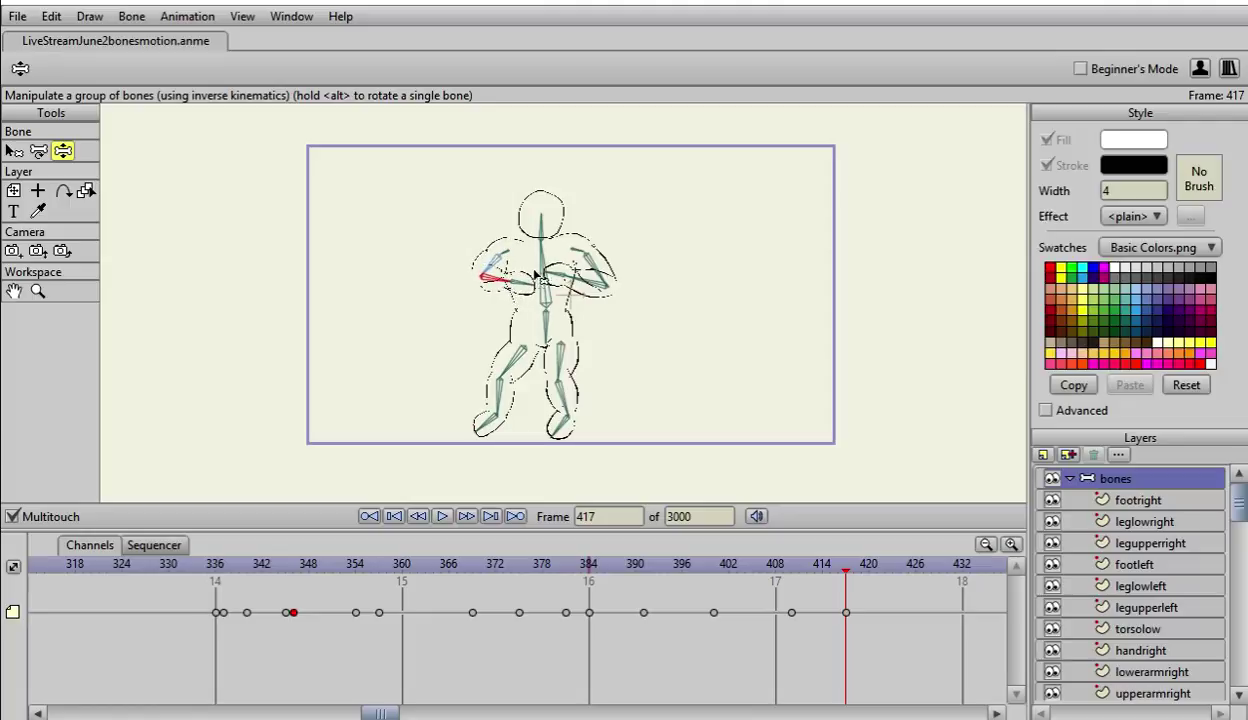
# Step: At frame 425, lower the folded arm's hand to the hip and drop the opposite arm's forearm across the waist
pyautogui.press('Right')
pyautogui.press('Right')
pyautogui.press('Right')
pyautogui.press('Right')
pyautogui.press('Right')
pyautogui.press('Right')
pyautogui.press('Right')
pyautogui.press('Right')
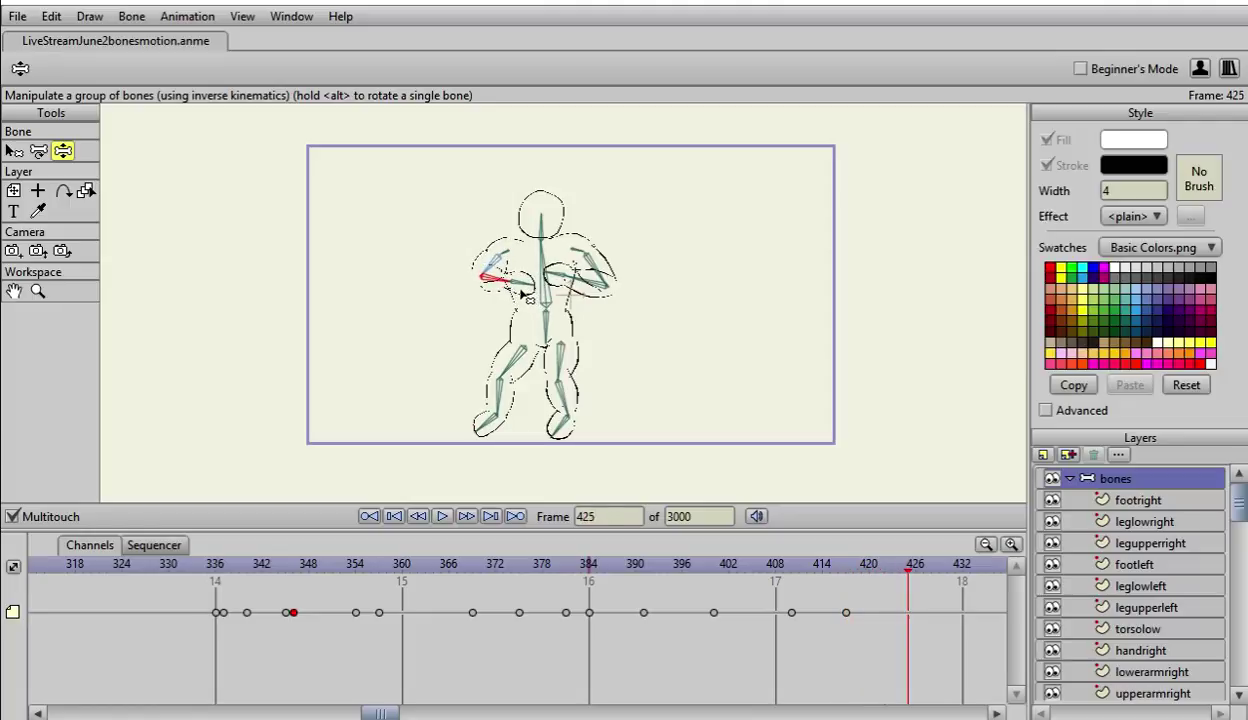
pyautogui.moveTo(508, 288)
pyautogui.mouseDown()
pyautogui.moveTo(490, 315)
pyautogui.moveTo(503, 308)
pyautogui.moveTo(490, 300)
pyautogui.mouseUp()
pyautogui.moveTo(580, 288); pyautogui.dragTo(560, 316)
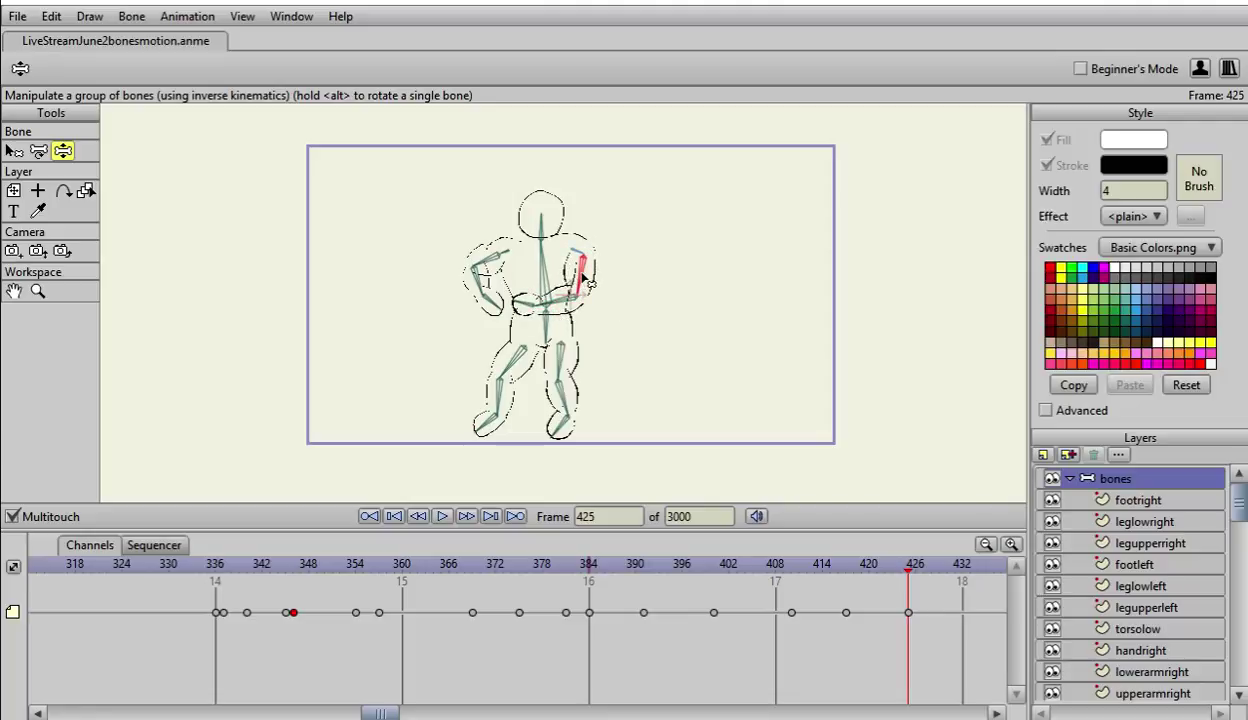
# Step: At frame 425, adjust the elbow of the arm crossing the waist and pull its forearm farther toward the opposite hand
pyautogui.click(38, 150)
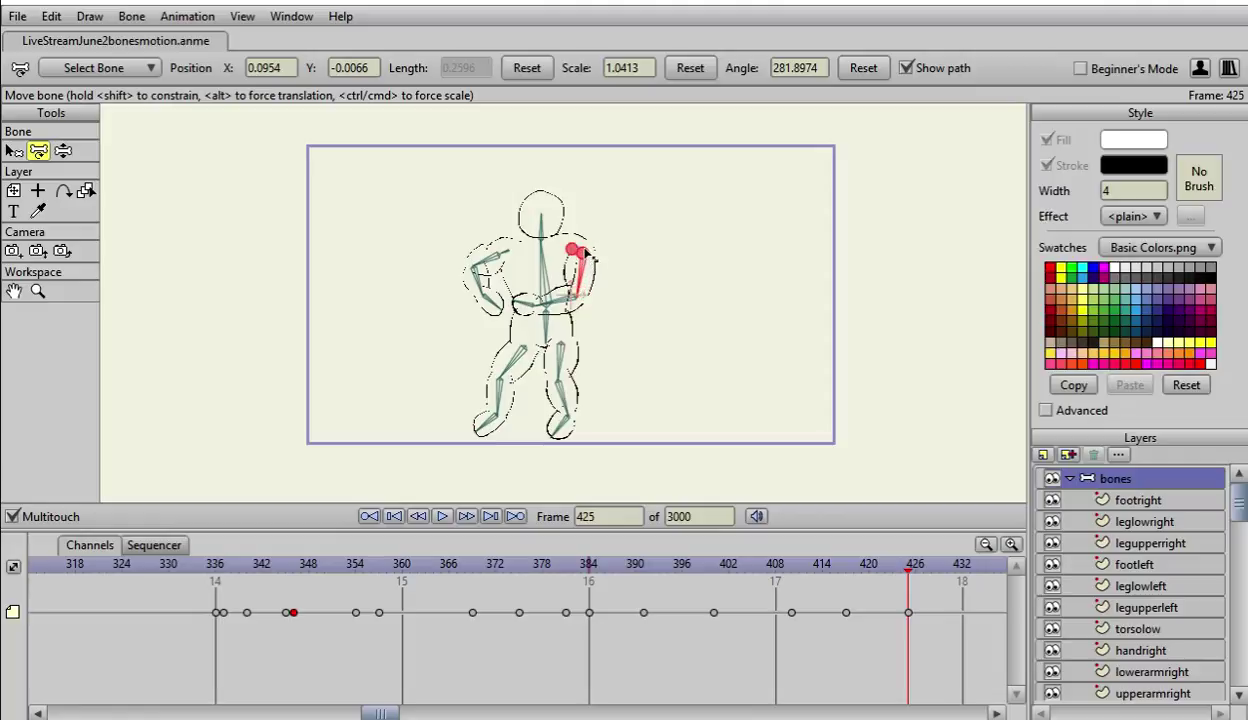
pyautogui.moveTo(587, 253); pyautogui.dragTo(576, 292)
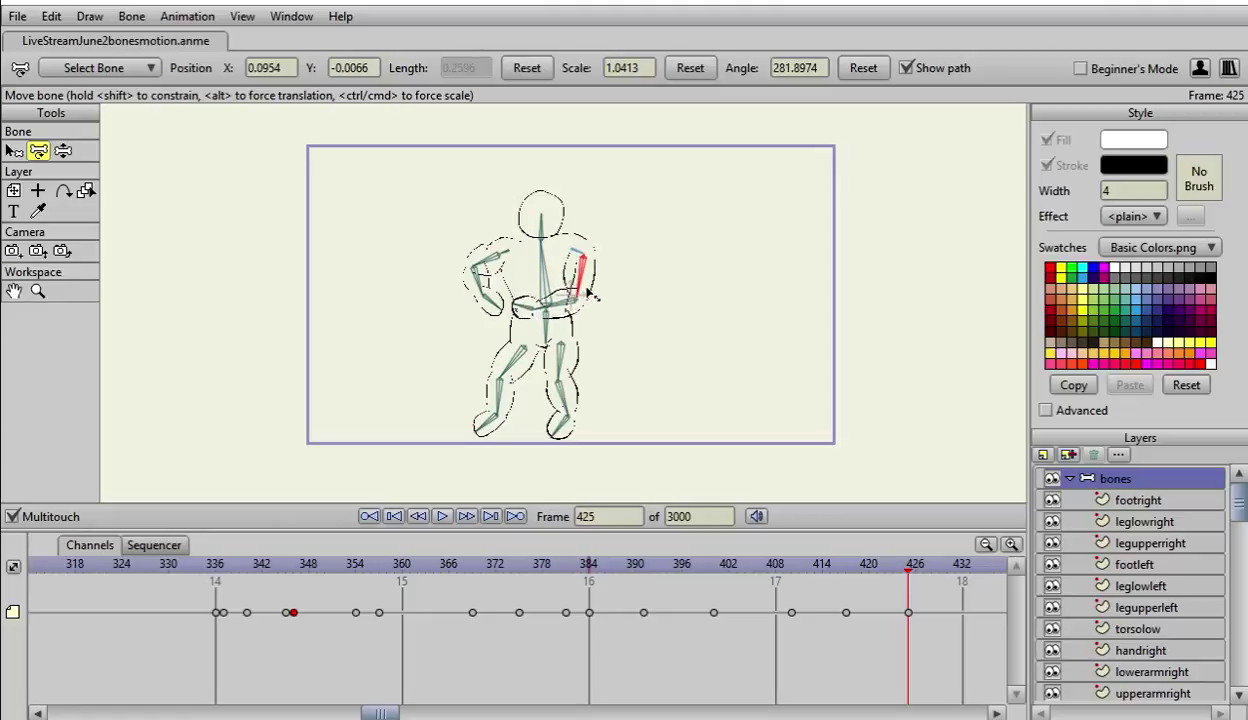
pyautogui.click(63, 151)
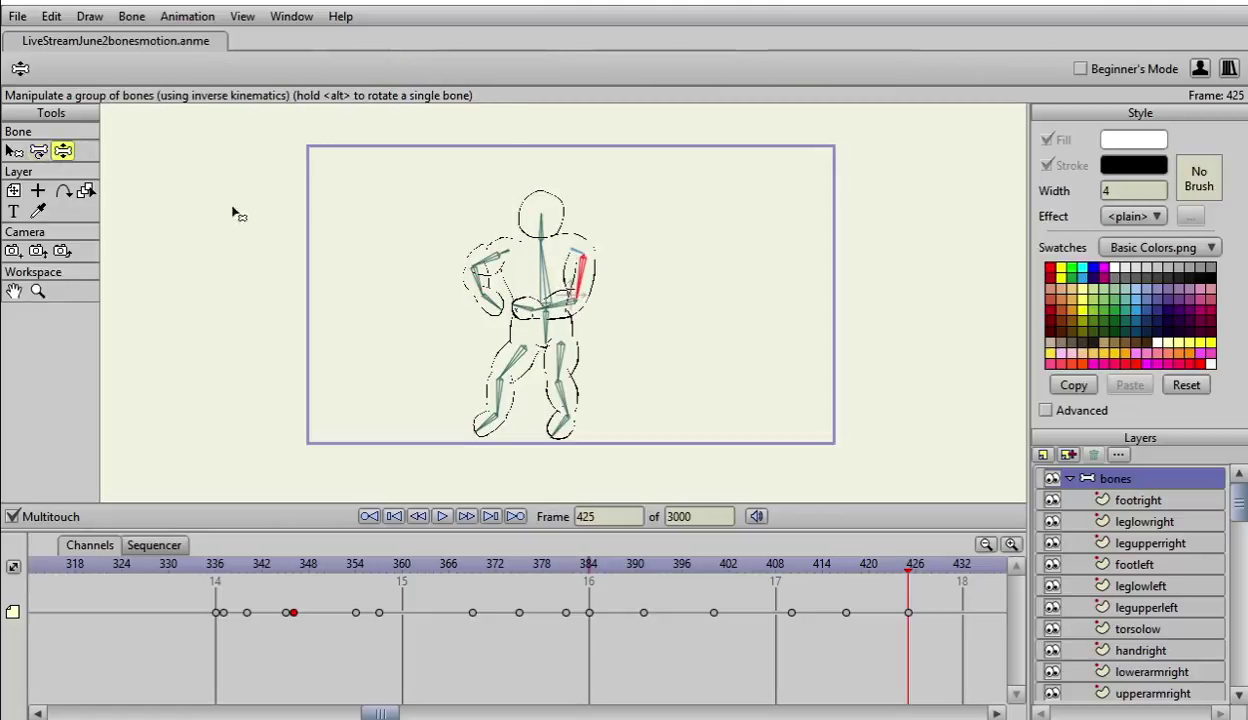
pyautogui.moveTo(555, 318); pyautogui.dragTo(542, 314)
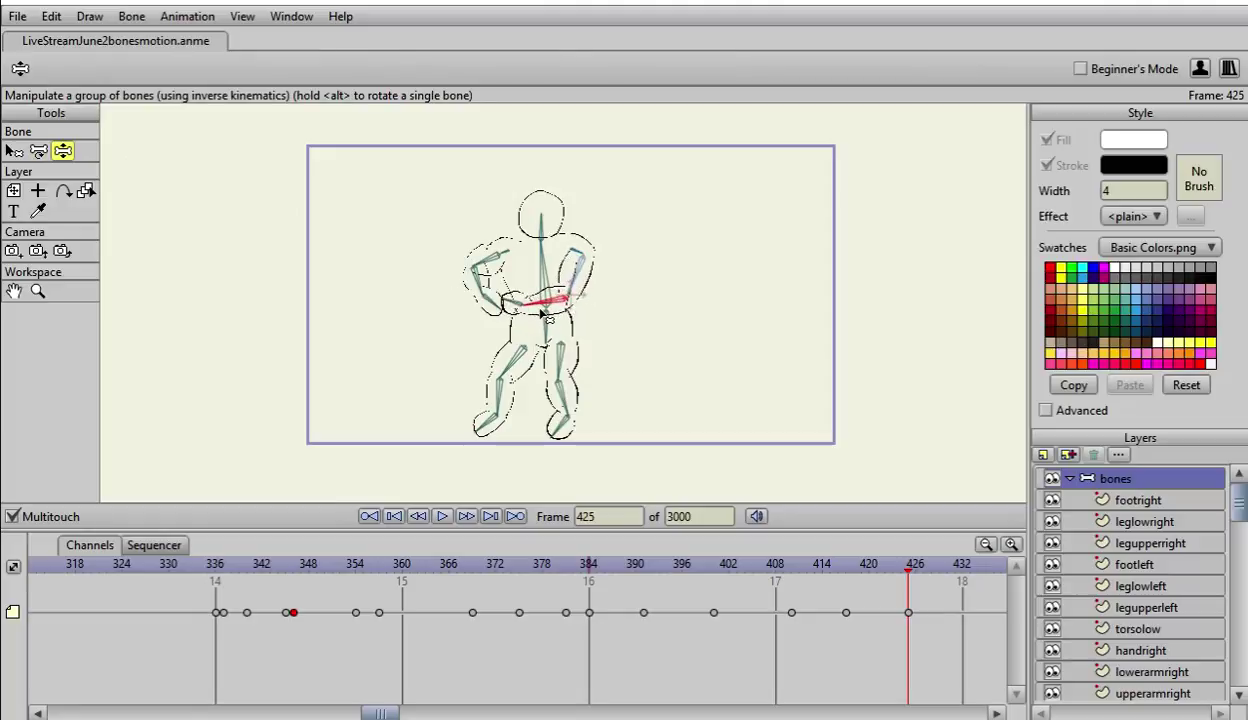
# Step: Step back from frame 426 to frame 337 to review the whole pose sequence in reverse
pyautogui.press('Right')
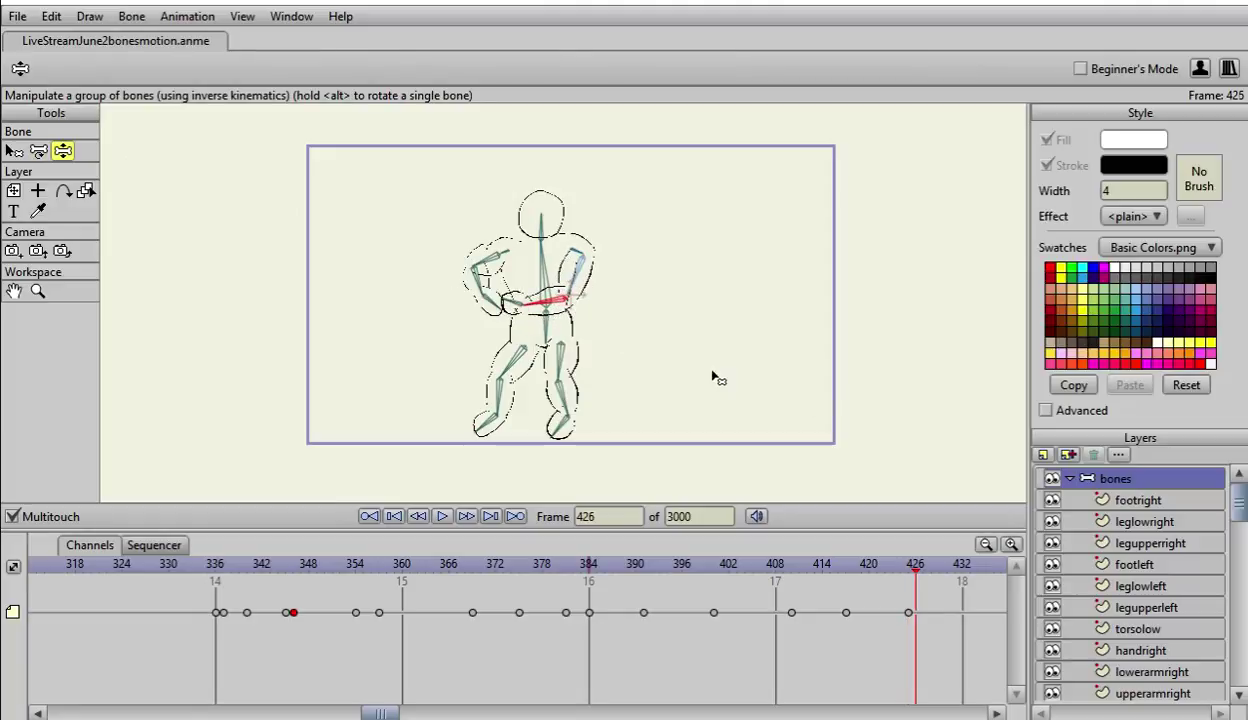
pyautogui.press('Left')
pyautogui.press('Left')
pyautogui.press('Left')
pyautogui.press('Left')
pyautogui.press('Left')
pyautogui.press('Left')
pyautogui.press('Left')
pyautogui.press('Left')
pyautogui.press('Left')
pyautogui.press('Left')
pyautogui.press('Left')
pyautogui.press('Left')
pyautogui.press('Left')
pyautogui.press('Left')
pyautogui.press('Left')
pyautogui.press('Left')
pyautogui.press('Left')
pyautogui.press('Left')
pyautogui.press('Left')
pyautogui.press('Left')
pyautogui.press('Left')
pyautogui.press('Left')
pyautogui.press('Left')
pyautogui.press('Left')
pyautogui.press('Left')
pyautogui.press('Left')
pyautogui.press('Left')
pyautogui.press('Left')
pyautogui.press('Left')
pyautogui.press('Left')
pyautogui.press('Left')
pyautogui.press('Left')
pyautogui.press('Left')
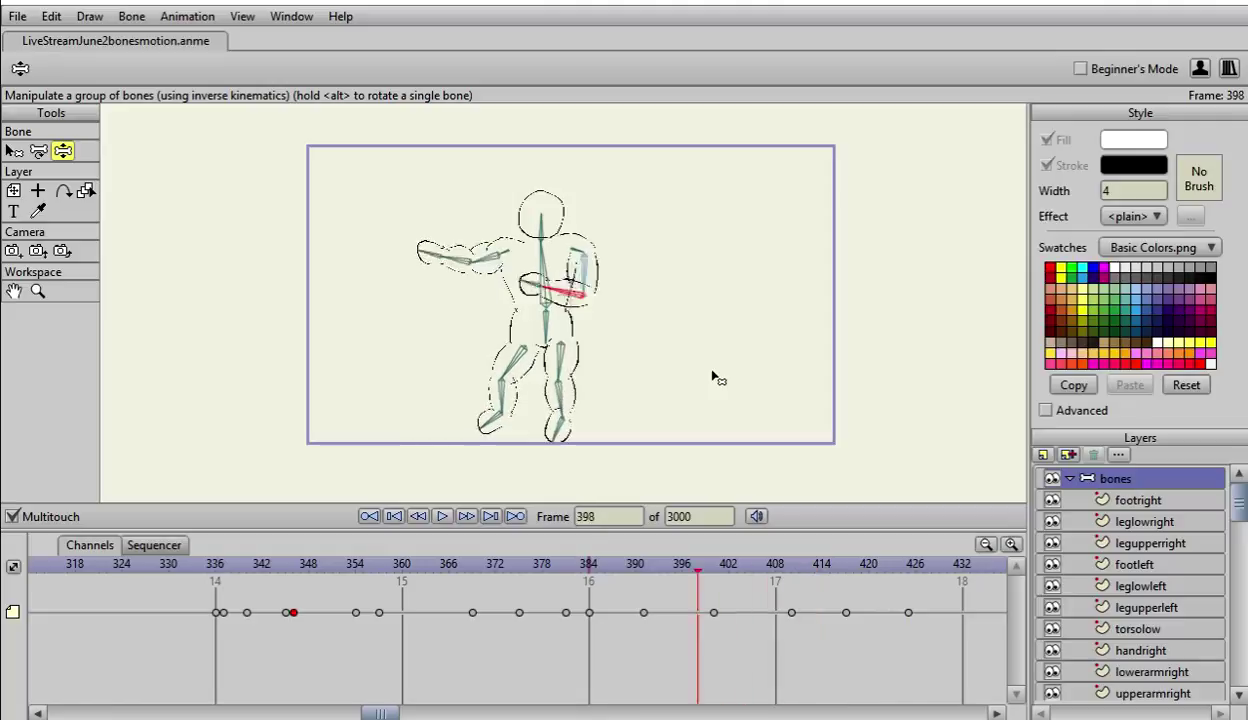
pyautogui.press('Left')
pyautogui.press('Left')
pyautogui.press('Left')
pyautogui.press('Left')
pyautogui.press('Left')
pyautogui.press('Left')
pyautogui.press('Left')
pyautogui.press('Left')
pyautogui.press('Left')
pyautogui.press('Left')
pyautogui.press('Left')
pyautogui.press('Left')
pyautogui.press('Left')
pyautogui.press('Left')
pyautogui.press('Left')
pyautogui.press('Left')
pyautogui.press('Left')
pyautogui.press('Left')
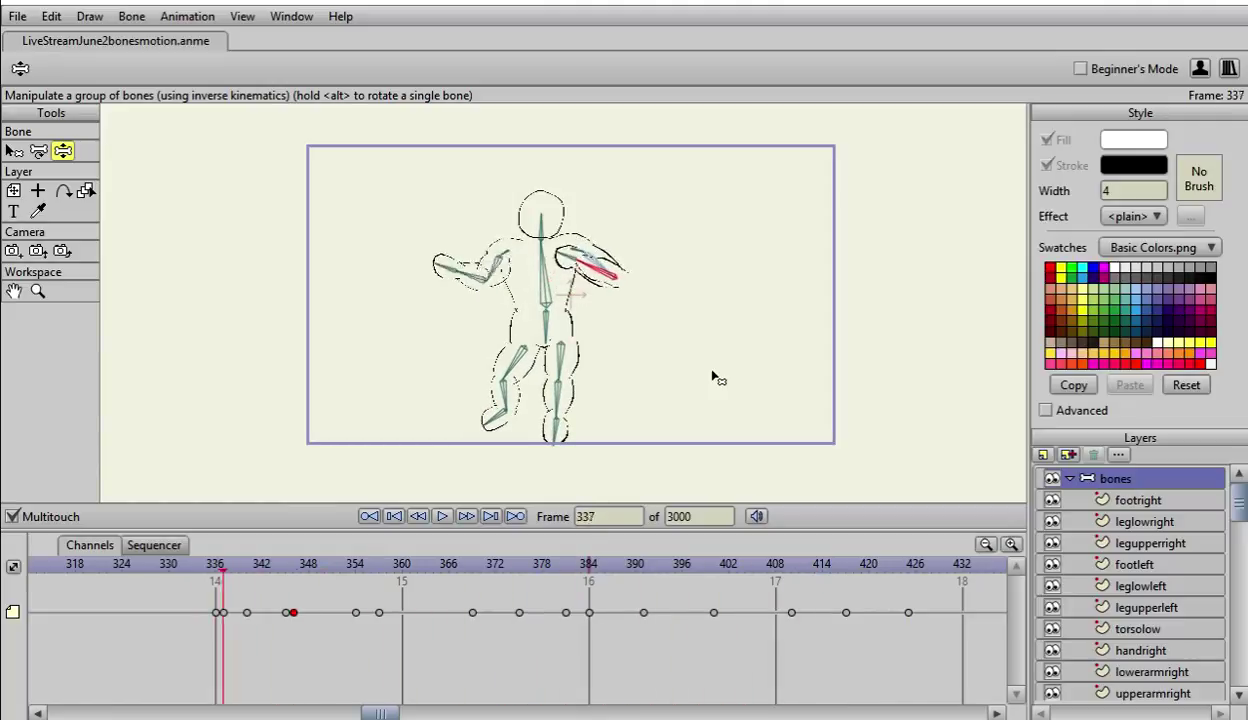
# Step: Step forward from frame 337 to frame 441 to review the whole pose sequence in playback order
pyautogui.press('Right')
pyautogui.press('Right')
pyautogui.press('Right')
pyautogui.press('Right')
pyautogui.press('Right')
pyautogui.press('Right')
pyautogui.press('Right')
pyautogui.press('Right')
pyautogui.press('Right')
pyautogui.press('Right')
pyautogui.press('Right')
pyautogui.press('Right')
pyautogui.press('Right')
pyautogui.press('Right')
pyautogui.press('Right')
pyautogui.press('Right')
pyautogui.press('Right')
pyautogui.press('Right')
pyautogui.press('Right')
pyautogui.press('Right')
pyautogui.press('Right')
pyautogui.press('Right')
pyautogui.press('Right')
pyautogui.press('Right')
pyautogui.press('Right')
pyautogui.press('Right')
pyautogui.press('Right')
pyautogui.press('Right')
pyautogui.press('Right')
pyautogui.press('Right')
pyautogui.press('Right')
pyautogui.press('Right')
pyautogui.press('Right')
pyautogui.press('Right')
pyautogui.press('Right')
pyautogui.press('Right')
pyautogui.press('Right')
pyautogui.press('Right')
pyautogui.press('Right')
pyautogui.press('Right')
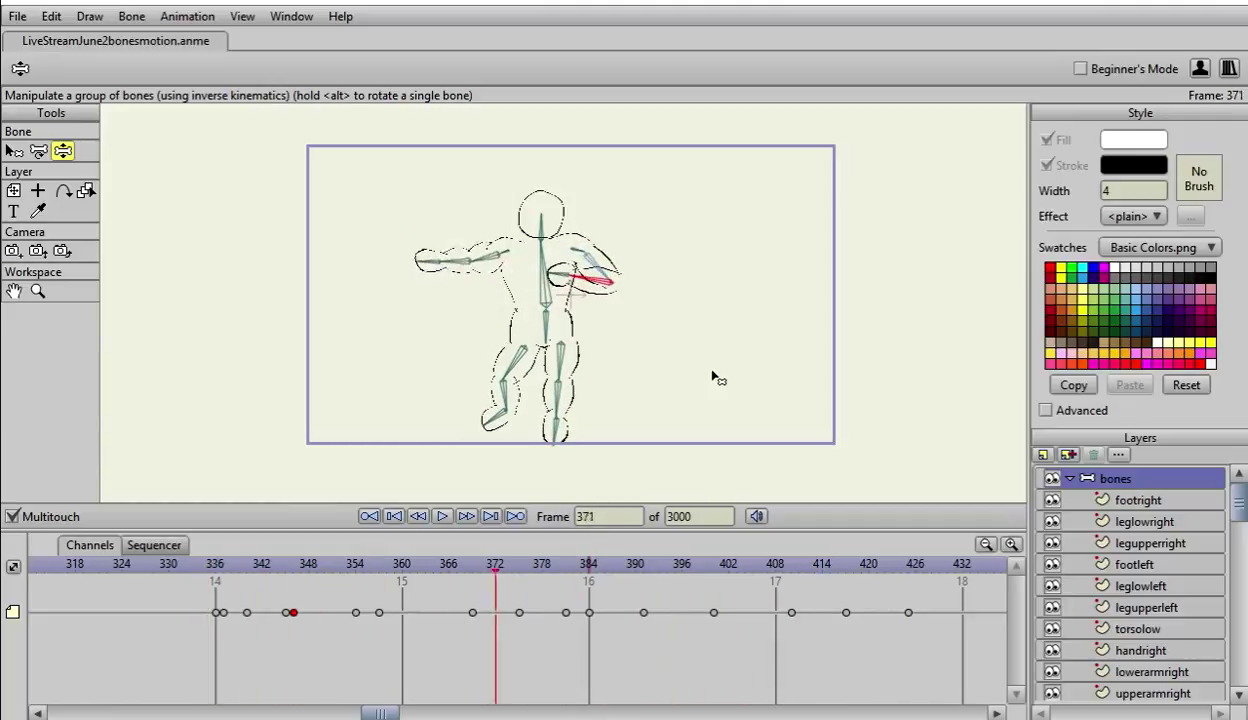
pyautogui.press('Right')
pyautogui.press('Right')
pyautogui.press('Right')
pyautogui.press('Right')
pyautogui.press('Right')
pyautogui.press('Right')
pyautogui.press('Right')
pyautogui.press('Right')
pyautogui.press('Right')
pyautogui.press('Right')
pyautogui.press('Right')
pyautogui.press('Right')
pyautogui.press('Right')
pyautogui.press('Right')
pyautogui.press('Right')
pyautogui.press('Right')
pyautogui.press('Right')
pyautogui.press('Right')
pyautogui.press('Right')
pyautogui.press('Right')
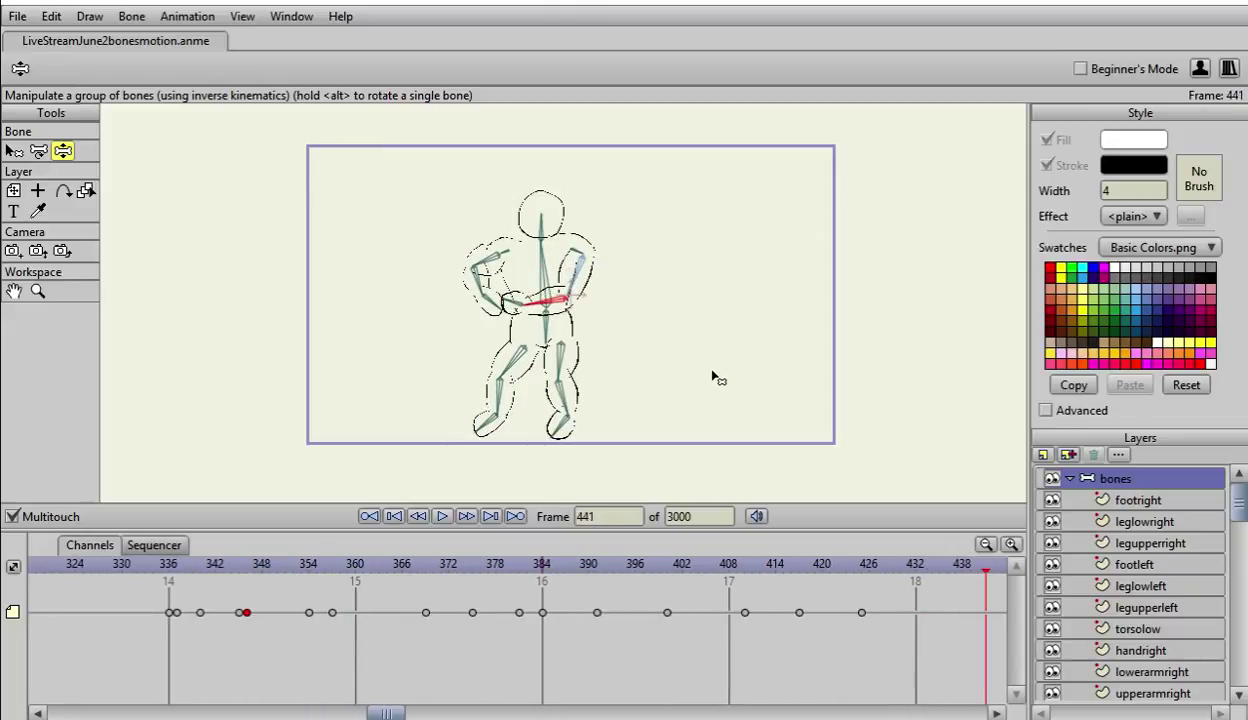
# Step: At frame 442, swing the arm resting on the hip outward so its forearm and hand hang away from the body
pyautogui.press('Right')
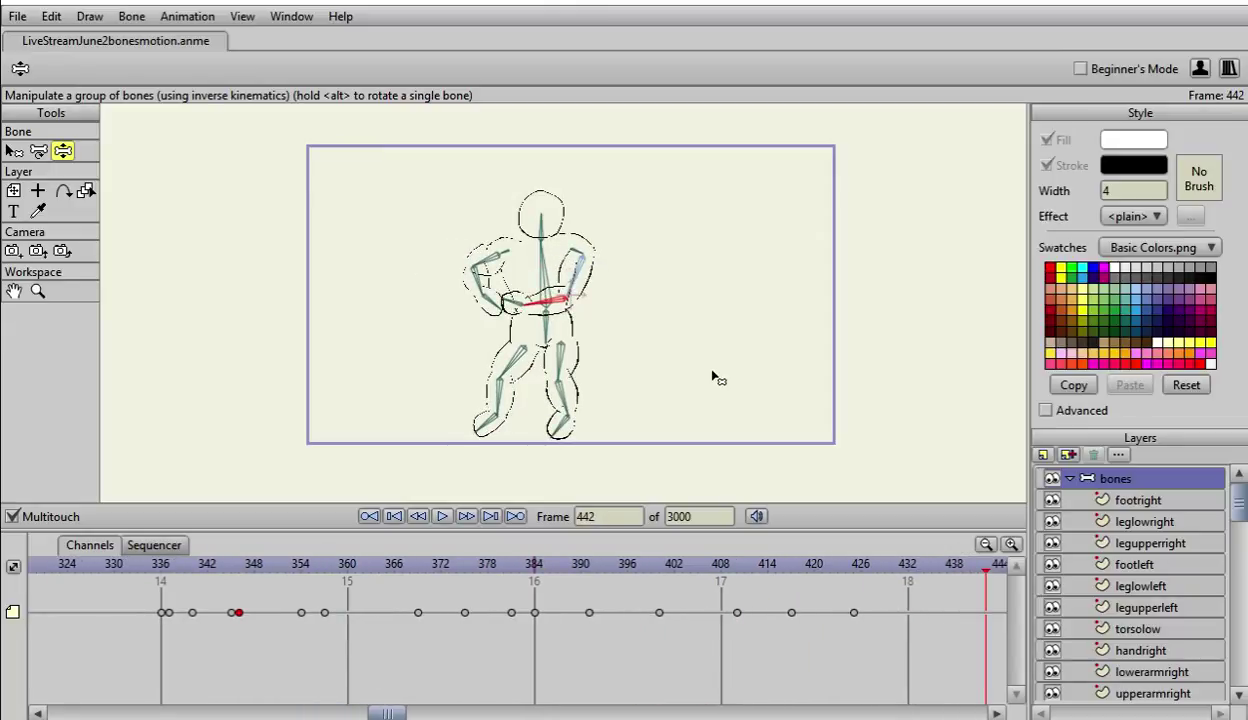
pyautogui.moveTo(478, 288); pyautogui.dragTo(450, 298)
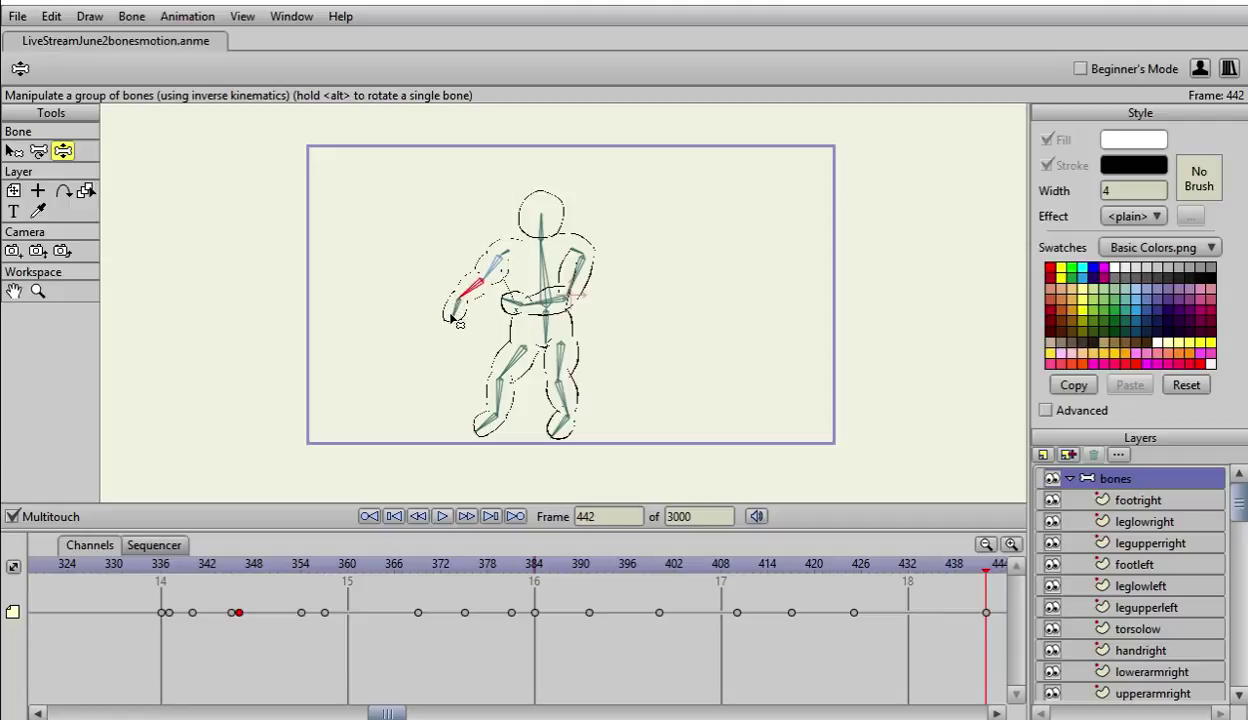
# Step: Step around frame 444 and back to frame 401 to check the arm's motion into the new pose
pyautogui.hotkey('ctrl', 'Left')
pyautogui.hotkey('ctrl', 'Right')
pyautogui.hotkey('ctrl', 'Right')
pyautogui.hotkey('ctrl', 'Right')
pyautogui.hotkey('ctrl', 'Right')
pyautogui.hotkey('ctrl', 'Left')
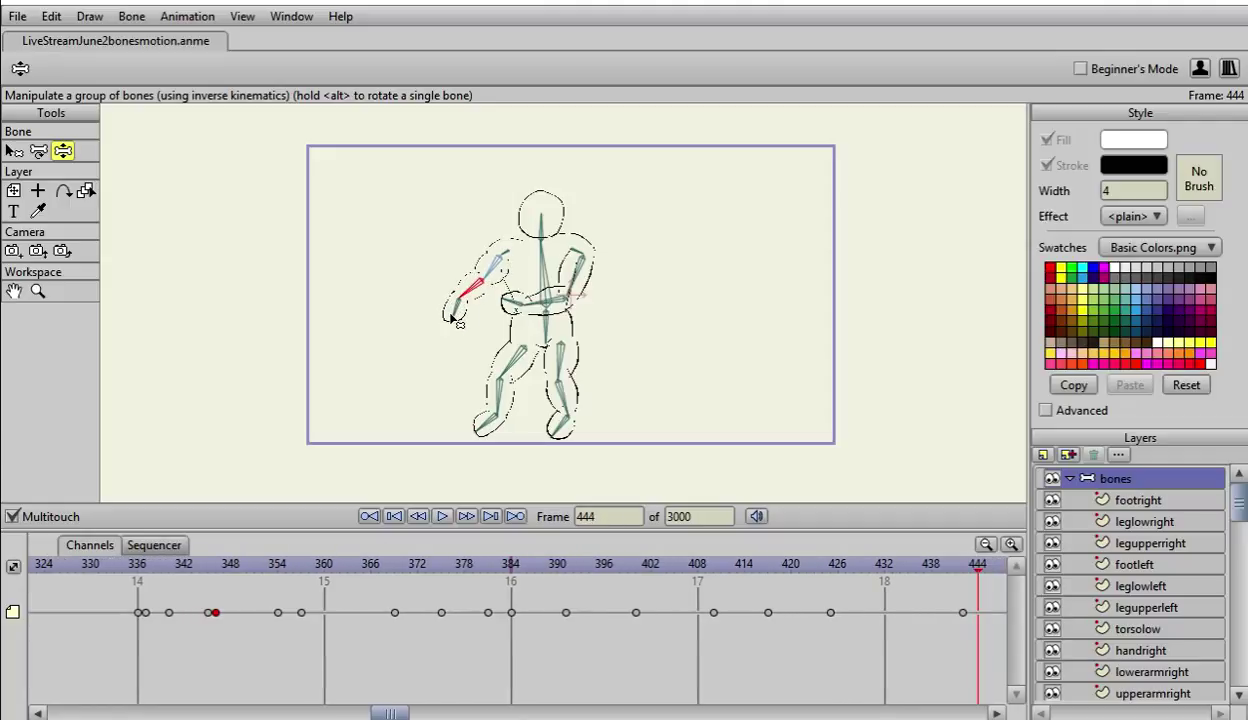
pyautogui.hotkey('ctrl', 'Left')
pyautogui.hotkey('ctrl', 'Left')
pyautogui.hotkey('ctrl', 'Left')
pyautogui.hotkey('ctrl', 'Left')
pyautogui.hotkey('ctrl', 'Left')
pyautogui.hotkey('ctrl', 'Left')
pyautogui.hotkey('ctrl', 'Left')
pyautogui.hotkey('ctrl', 'Left')
pyautogui.hotkey('ctrl', 'Left')
pyautogui.hotkey('ctrl', 'Left')
pyautogui.hotkey('ctrl', 'Left')
pyautogui.hotkey('ctrl', 'Left')
pyautogui.hotkey('ctrl', 'Left')
pyautogui.hotkey('ctrl', 'Left')
pyautogui.hotkey('ctrl', 'Left')
pyautogui.hotkey('ctrl', 'Left')
pyautogui.hotkey('ctrl', 'Left')
pyautogui.hotkey('ctrl', 'Left')
pyautogui.hotkey('ctrl', 'Left')
pyautogui.hotkey('ctrl', 'Left')
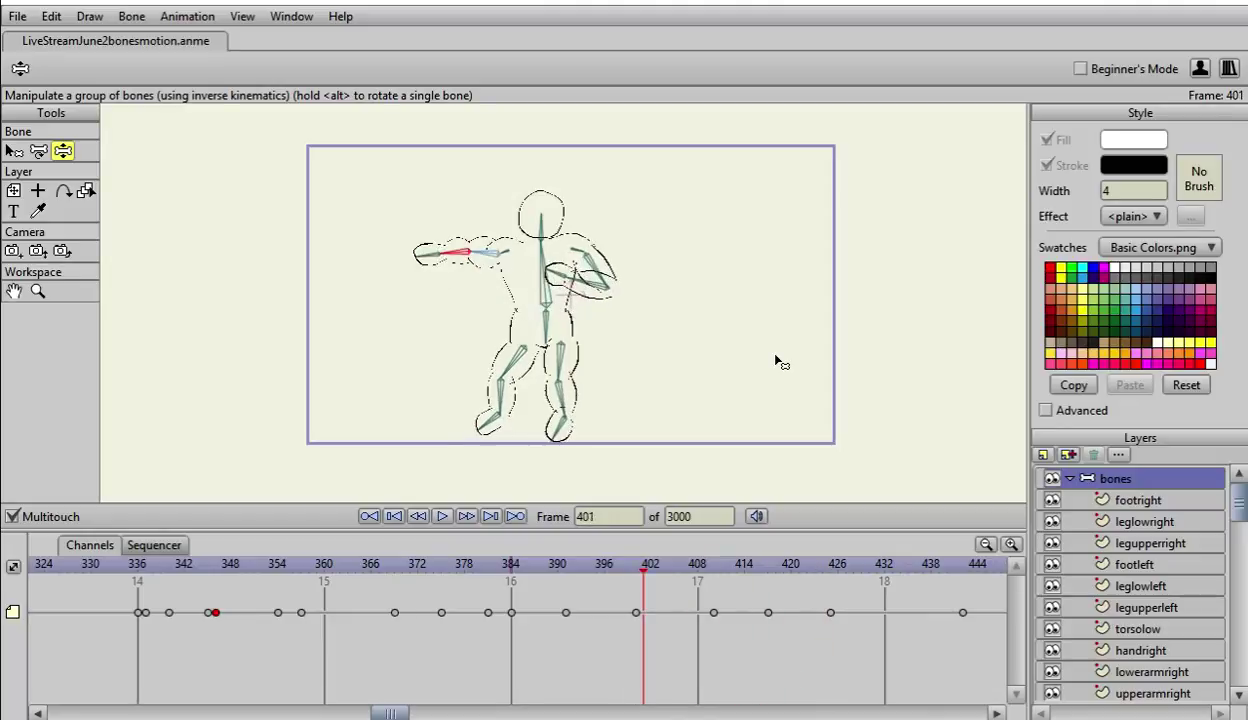
# Step: At frame 435, nudge the hanging hand of the outward-swinging arm slightly away from the body
pyautogui.hotkey('ctrl', 'Right')
pyautogui.hotkey('ctrl', 'Right')
pyautogui.hotkey('ctrl', 'Right')
pyautogui.hotkey('ctrl', 'Right')
pyautogui.hotkey('ctrl', 'Right')
pyautogui.hotkey('ctrl', 'Right')
pyautogui.hotkey('ctrl', 'Right')
pyautogui.hotkey('ctrl', 'Right')
pyautogui.hotkey('ctrl', 'Right')
pyautogui.hotkey('ctrl', 'Right')
pyautogui.hotkey('ctrl', 'Right')
pyautogui.hotkey('ctrl', 'Right')
pyautogui.hotkey('ctrl', 'Right')
pyautogui.hotkey('ctrl', 'Right')
pyautogui.hotkey('ctrl', 'Right')
pyautogui.hotkey('ctrl', 'Right')
pyautogui.hotkey('ctrl', 'Right')
pyautogui.hotkey('ctrl', 'Right')
pyautogui.hotkey('ctrl', 'Right')
pyautogui.hotkey('ctrl', 'Right')
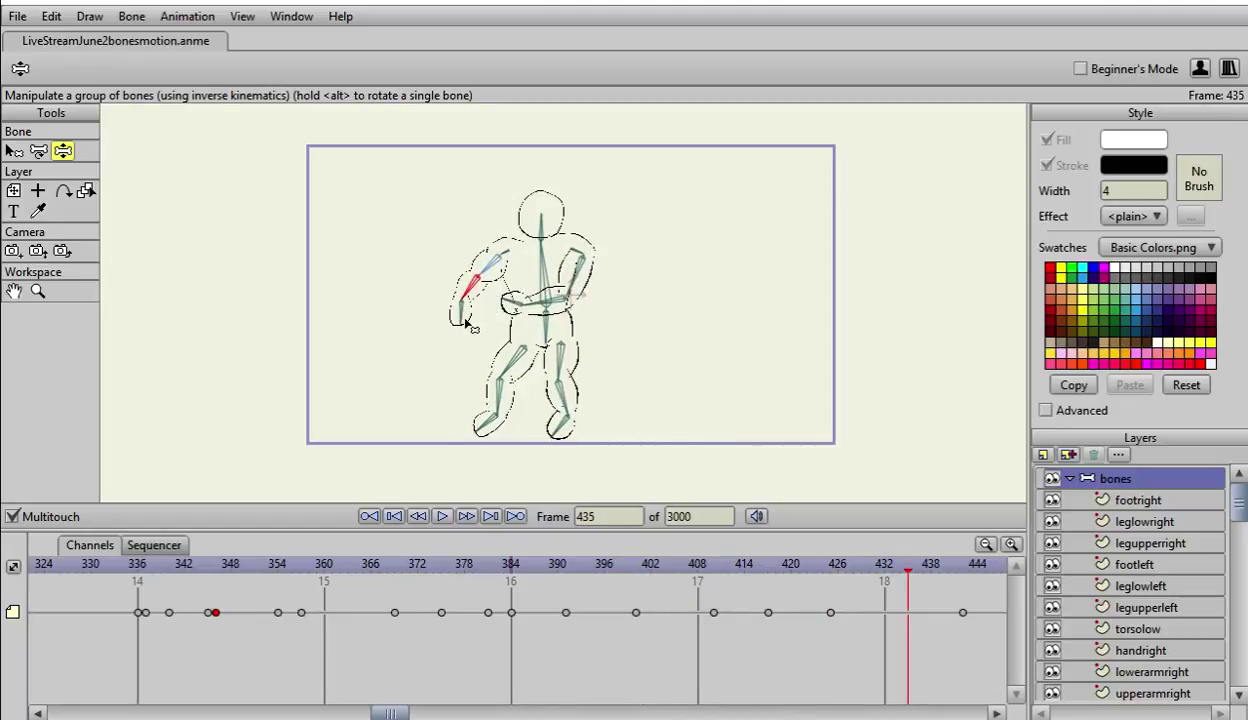
pyautogui.moveTo(465, 323); pyautogui.dragTo(460, 325)
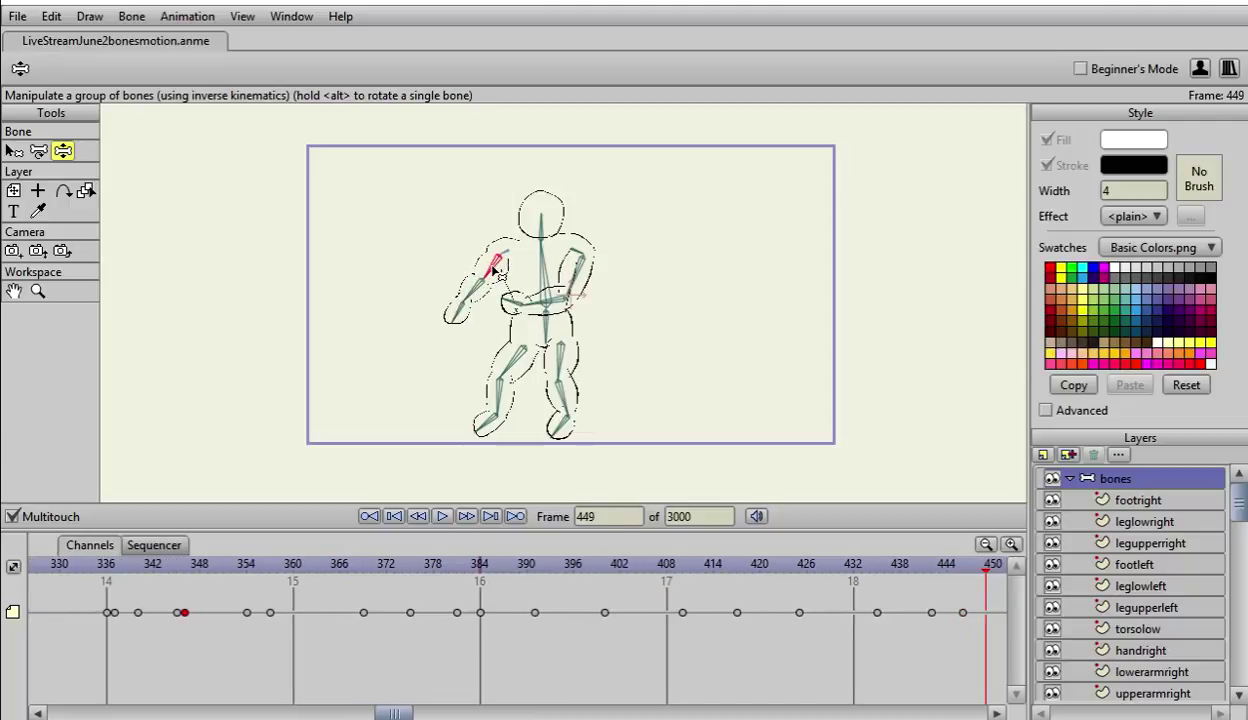
# Step: At frame 449, pull the outstretched arm's forearm upward toward shoulder height
pyautogui.moveTo(473, 288); pyautogui.dragTo(490, 237)
# Step: Step back from frame 449 to frame 377 to review the arm poses in reverse
pyautogui.hotkey('ctrl', 'Left')
pyautogui.hotkey('ctrl', 'Left')
pyautogui.hotkey('ctrl', 'Left')
pyautogui.hotkey('ctrl', 'Left')
pyautogui.hotkey('ctrl', 'Left')
pyautogui.hotkey('ctrl', 'Left')
pyautogui.hotkey('ctrl', 'Left')
pyautogui.hotkey('ctrl', 'Left')
pyautogui.hotkey('ctrl', 'Left')
pyautogui.hotkey('ctrl', 'Left')
pyautogui.hotkey('ctrl', 'Left')
pyautogui.hotkey('ctrl', 'Left')
pyautogui.hotkey('ctrl', 'Left')
pyautogui.hotkey('ctrl', 'Left')
pyautogui.hotkey('ctrl', 'Left')
pyautogui.hotkey('ctrl', 'Left')
pyautogui.hotkey('ctrl', 'Left')
pyautogui.hotkey('ctrl', 'Left')
pyautogui.hotkey('ctrl', 'Left')
pyautogui.hotkey('ctrl', 'Left')
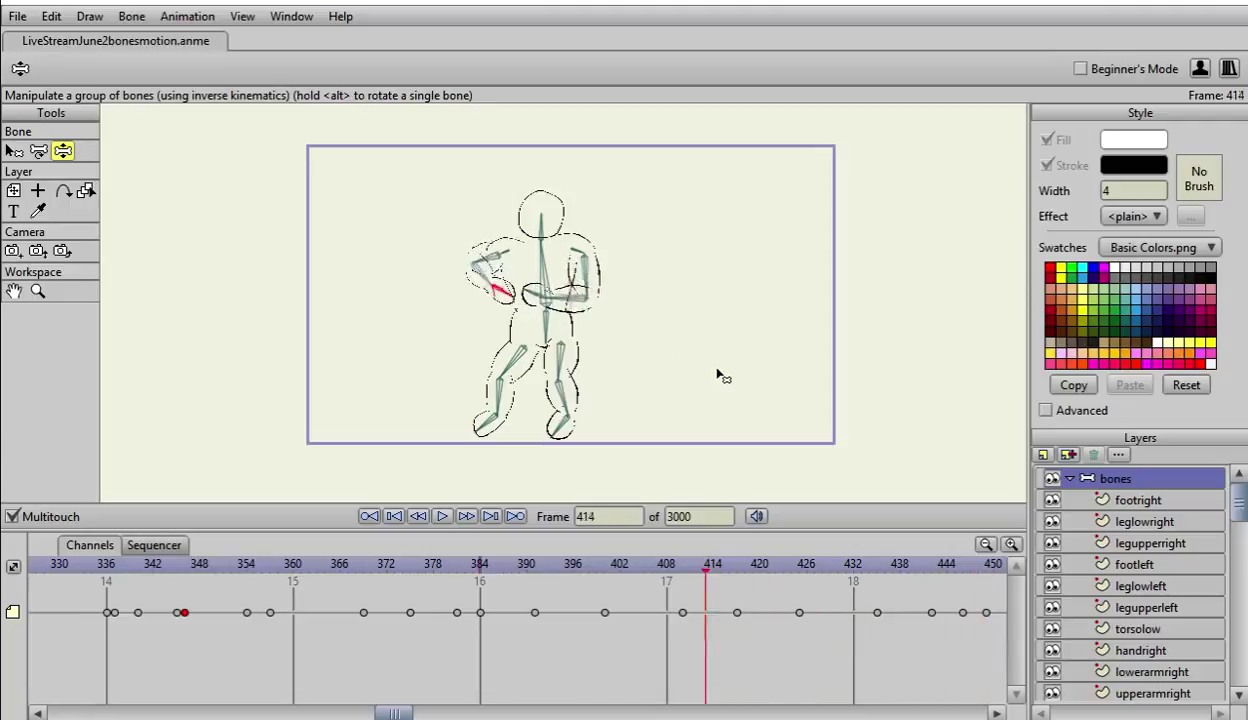
pyautogui.hotkey('ctrl', 'Left')
pyautogui.hotkey('ctrl', 'Left')
pyautogui.hotkey('ctrl', 'Left')
pyautogui.hotkey('ctrl', 'Left')
pyautogui.hotkey('ctrl', 'Left')
pyautogui.hotkey('ctrl', 'Left')
pyautogui.hotkey('ctrl', 'Left')
pyautogui.hotkey('ctrl', 'Left')
pyautogui.hotkey('ctrl', 'Left')
pyautogui.hotkey('ctrl', 'Left')
pyautogui.hotkey('ctrl', 'Left')
pyautogui.hotkey('ctrl', 'Left')
pyautogui.hotkey('ctrl', 'Left')
pyautogui.hotkey('ctrl', 'Left')
pyautogui.hotkey('ctrl', 'Left')
pyautogui.hotkey('ctrl', 'Left')
pyautogui.hotkey('ctrl', 'Left')
pyautogui.hotkey('ctrl', 'Left')
pyautogui.hotkey('ctrl', 'Left')
pyautogui.hotkey('ctrl', 'Left')
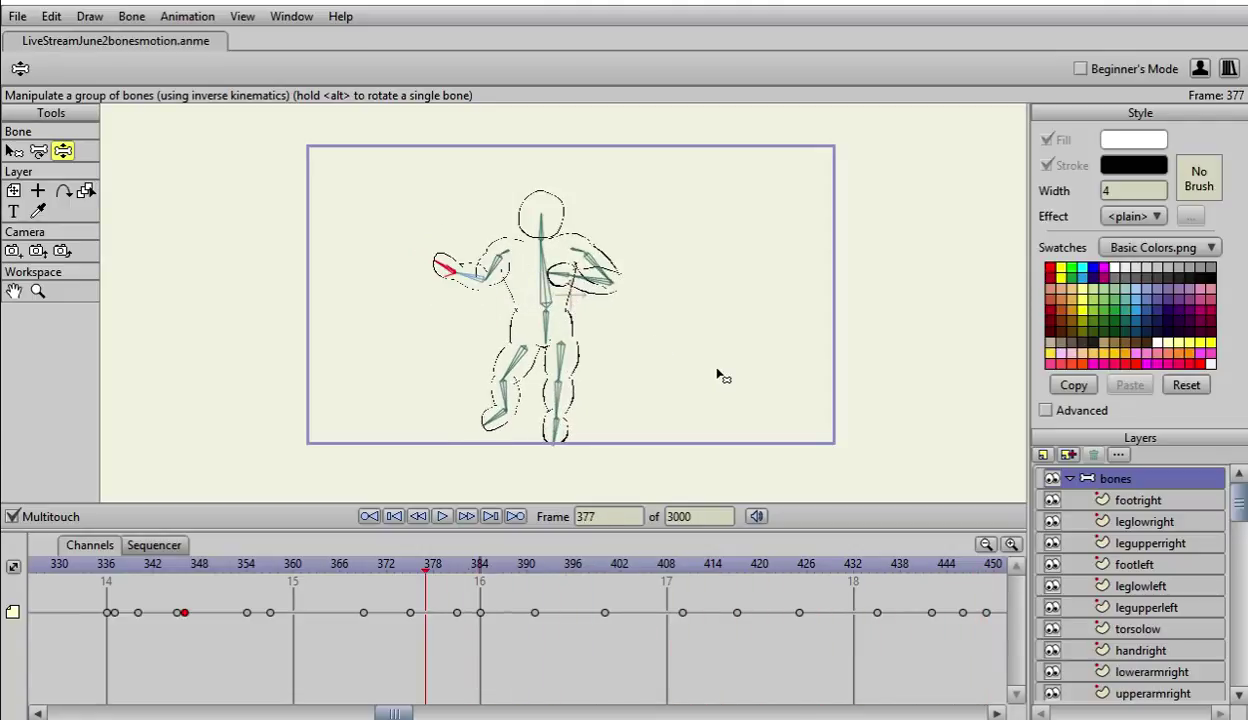
# Step: Step forward from frame 377 to frame 455 to review the arm and leg motion up to the last key
pyautogui.hotkey('ctrl', 'Right')
pyautogui.hotkey('ctrl', 'Right')
pyautogui.hotkey('ctrl', 'Right')
pyautogui.hotkey('ctrl', 'Right')
pyautogui.hotkey('ctrl', 'Right')
pyautogui.hotkey('ctrl', 'Right')
pyautogui.hotkey('ctrl', 'Right')
pyautogui.hotkey('ctrl', 'Right')
pyautogui.hotkey('ctrl', 'Right')
pyautogui.hotkey('ctrl', 'Right')
pyautogui.hotkey('ctrl', 'Right')
pyautogui.hotkey('ctrl', 'Right')
pyautogui.hotkey('ctrl', 'Right')
pyautogui.hotkey('ctrl', 'Right')
pyautogui.hotkey('ctrl', 'Right')
pyautogui.hotkey('ctrl', 'Right')
pyautogui.hotkey('ctrl', 'Right')
pyautogui.hotkey('ctrl', 'Right')
pyautogui.hotkey('ctrl', 'Right')
pyautogui.hotkey('ctrl', 'Right')
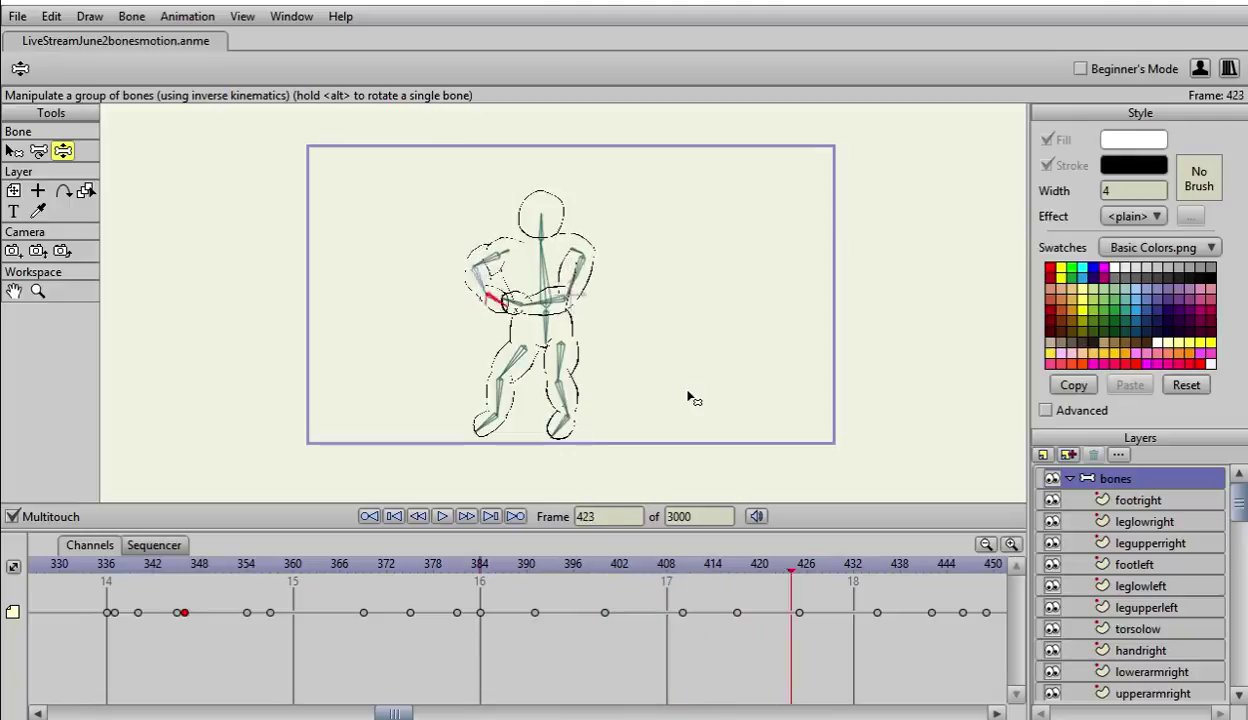
pyautogui.hotkey('ctrl', 'Right')
pyautogui.hotkey('ctrl', 'Right')
pyautogui.hotkey('ctrl', 'Right')
pyautogui.hotkey('ctrl', 'Right')
pyautogui.hotkey('ctrl', 'Right')
pyautogui.hotkey('ctrl', 'Right')
pyautogui.hotkey('ctrl', 'Right')
pyautogui.hotkey('ctrl', 'Right')
pyautogui.hotkey('ctrl', 'Right')
pyautogui.hotkey('ctrl', 'Right')
pyautogui.hotkey('ctrl', 'Right')
pyautogui.hotkey('ctrl', 'Right')
pyautogui.hotkey('ctrl', 'Right')
pyautogui.hotkey('ctrl', 'Right')
pyautogui.hotkey('ctrl', 'Right')
pyautogui.hotkey('ctrl', 'Right')
pyautogui.hotkey('ctrl', 'Right')
pyautogui.hotkey('ctrl', 'Right')
pyautogui.hotkey('ctrl', 'Right')
pyautogui.hotkey('ctrl', 'Right')
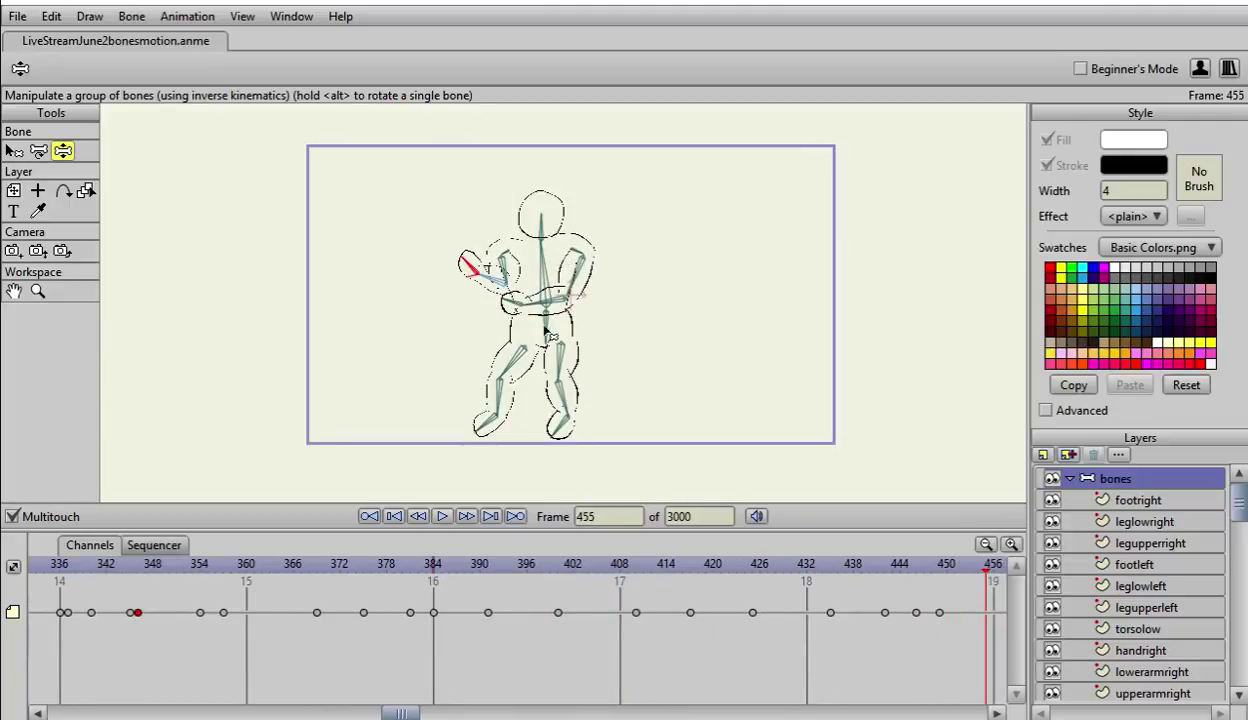
# Step: At frame 455, raise the hand resting at the waist to chest height with a slight torso lean, and shift that side's lower leg inward
pyautogui.moveTo(537, 309)
pyautogui.mouseDown()
pyautogui.moveTo(558, 289)
pyautogui.moveTo(584, 292)
pyautogui.moveTo(541, 262)
pyautogui.mouseUp()
pyautogui.moveTo(565, 397); pyautogui.dragTo(545, 360)
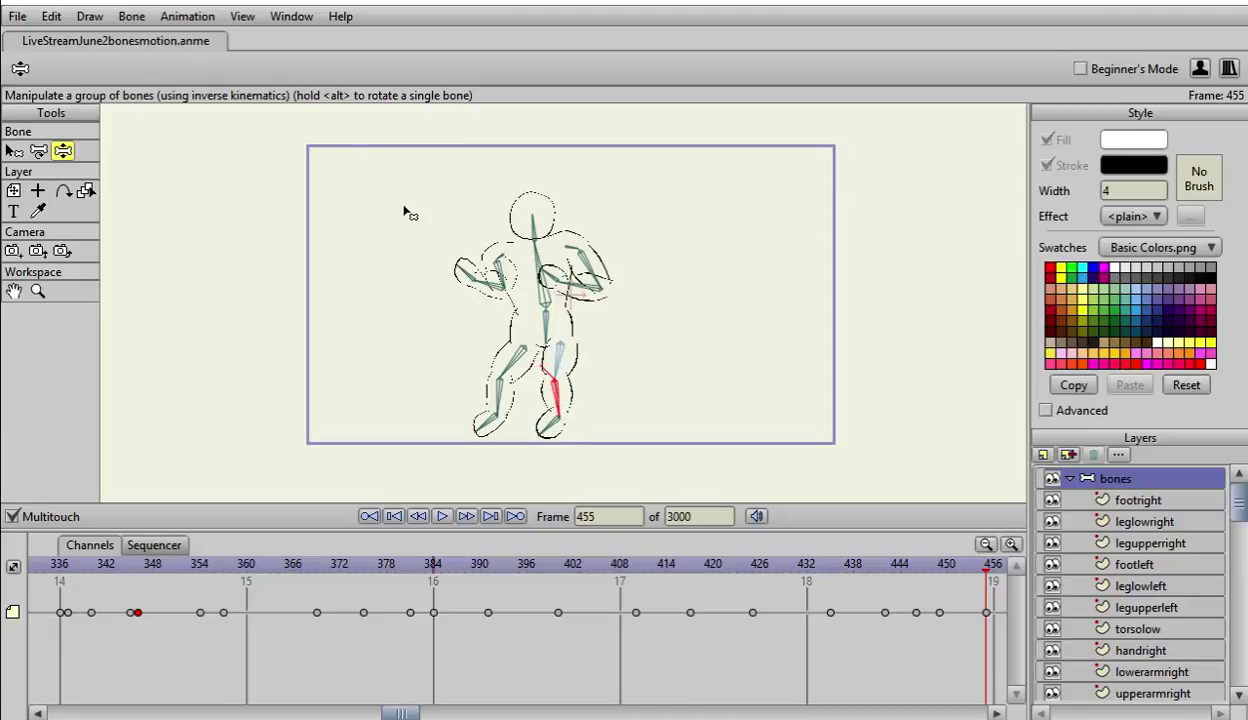
# Step: Turn off the angle constraints of lower leg bone B7
pyautogui.click(13, 150)
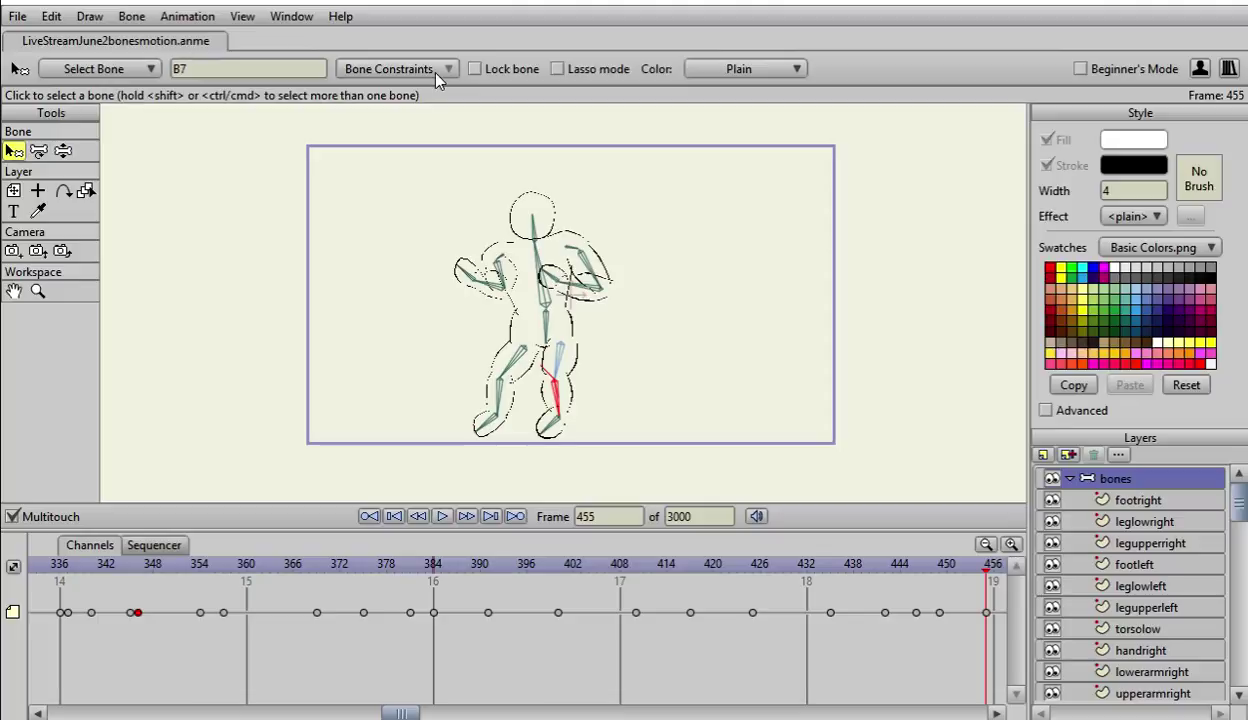
pyautogui.click(424, 70)
pyautogui.click(350, 97)
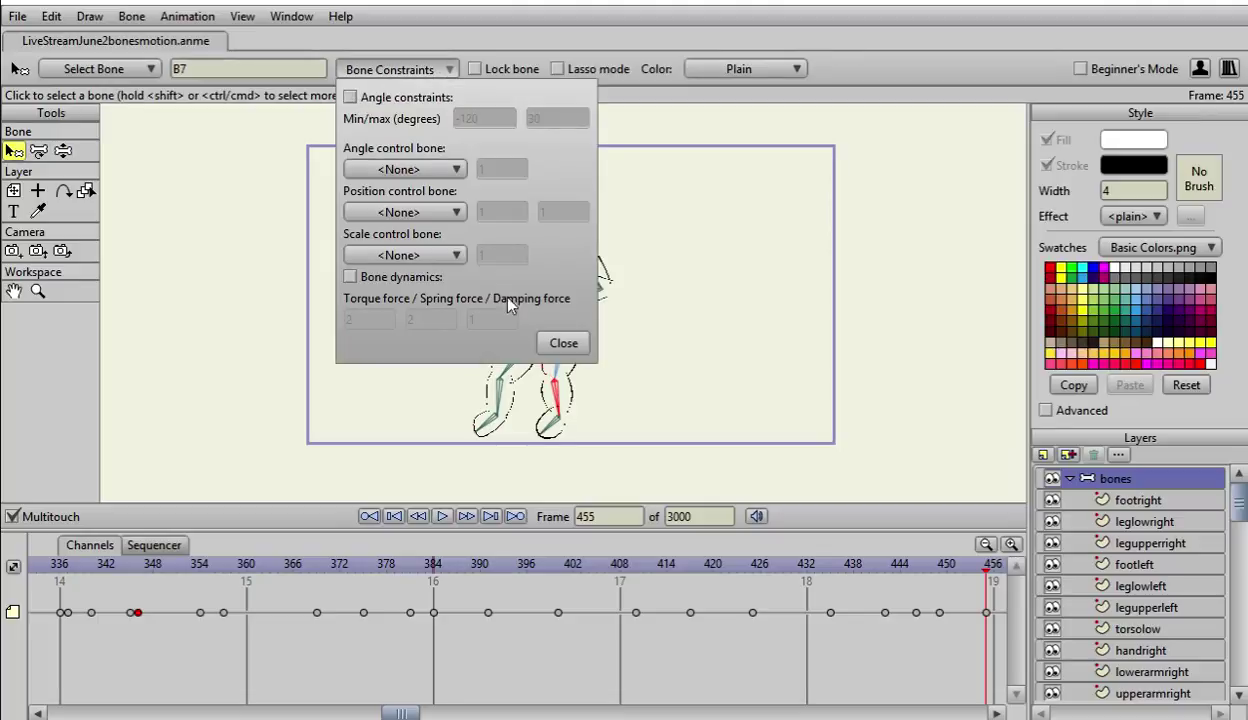
pyautogui.click(563, 343)
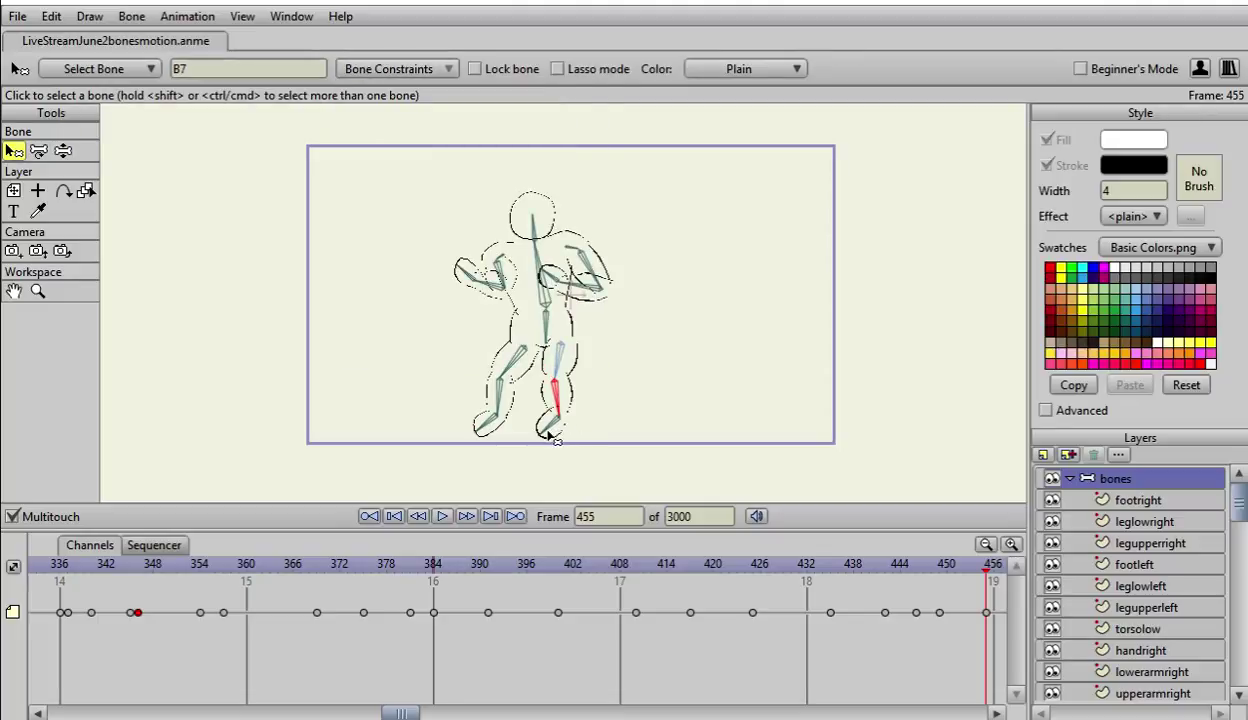
# Step: At frame 455, straighten the leg of bone B7 with its foot pointing down, and lift the other leg's foot slightly
pyautogui.click(549, 434)
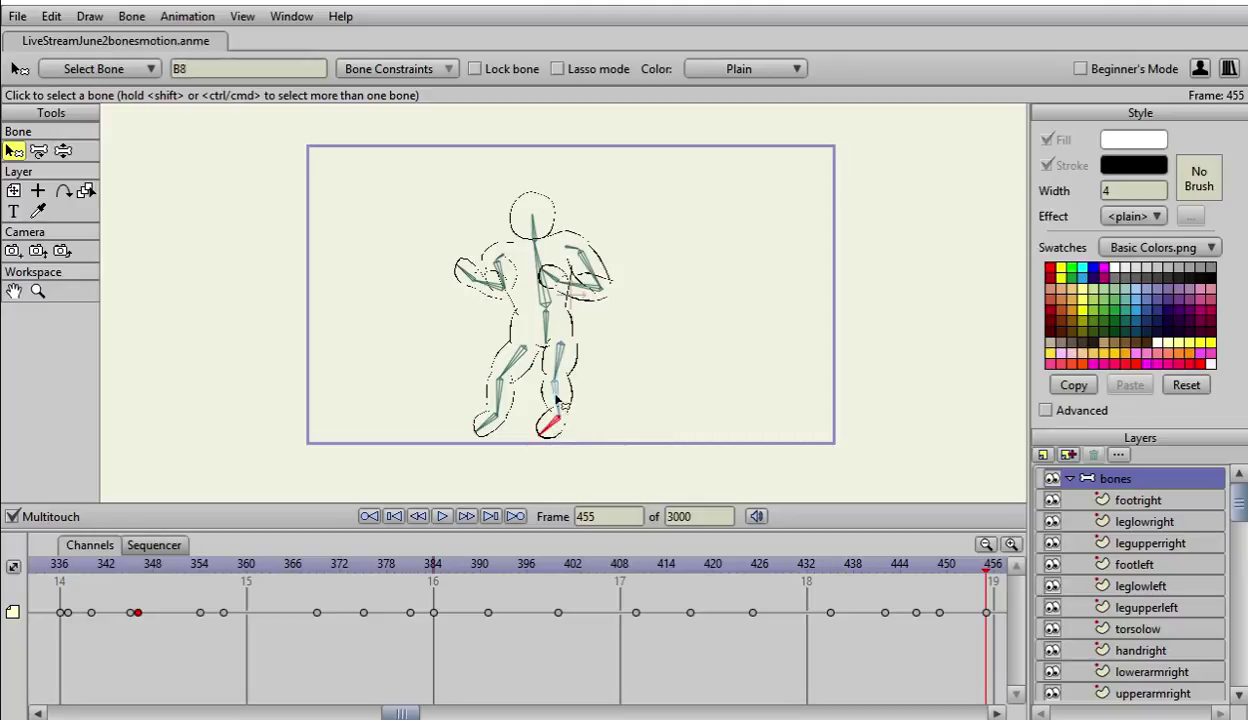
pyautogui.click(557, 400)
pyautogui.click(63, 151)
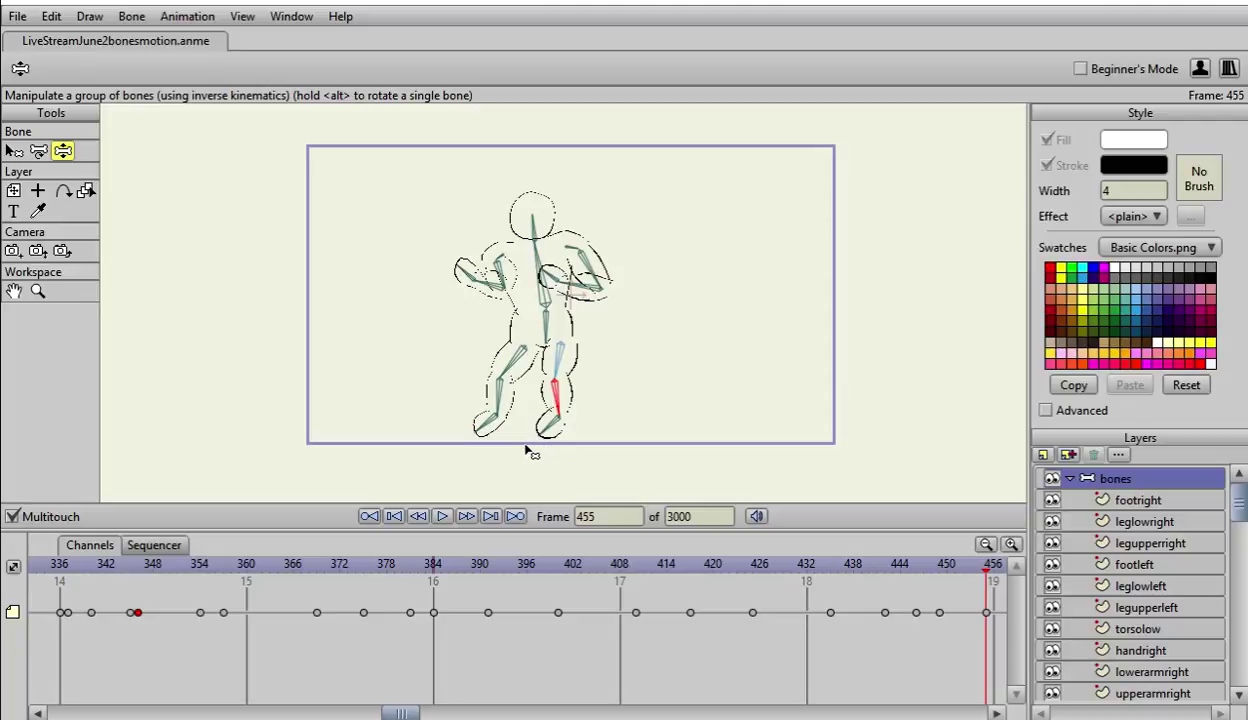
pyautogui.moveTo(547, 430); pyautogui.dragTo(568, 392)
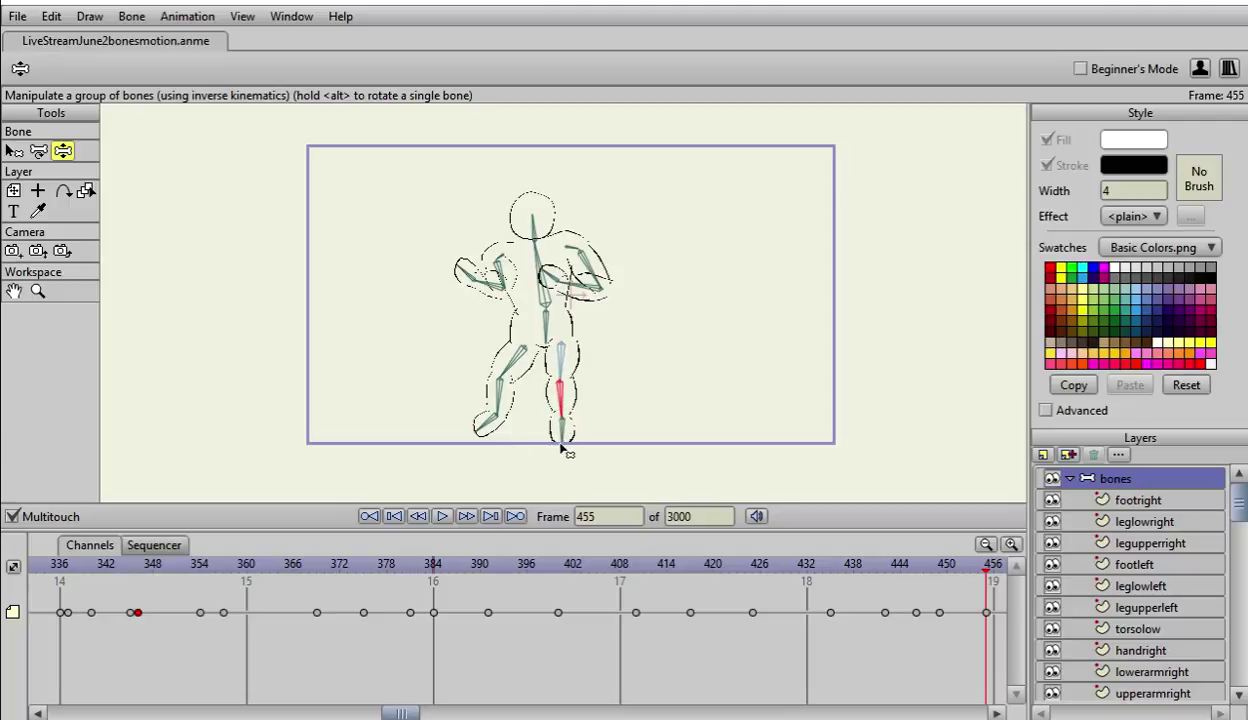
pyautogui.moveTo(567, 443); pyautogui.dragTo(563, 432)
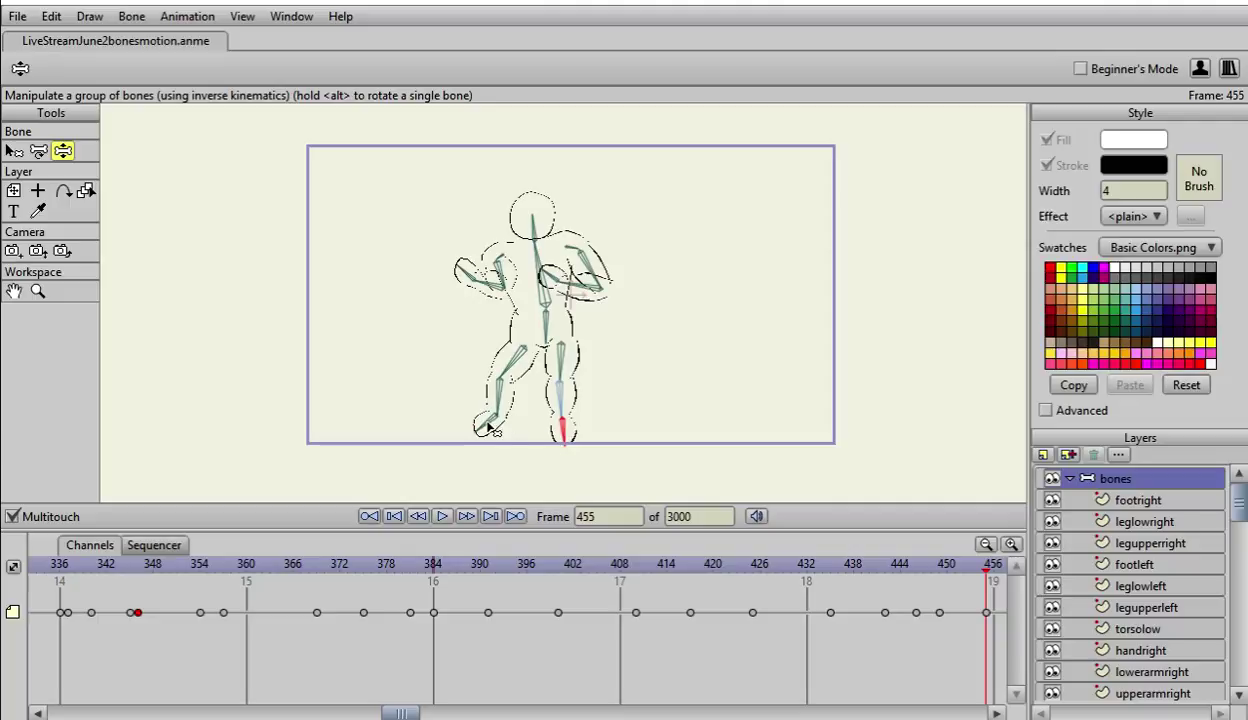
pyautogui.moveTo(488, 428)
pyautogui.mouseDown()
pyautogui.moveTo(492, 387)
pyautogui.moveTo(506, 414)
pyautogui.moveTo(518, 398)
pyautogui.moveTo(500, 384)
pyautogui.moveTo(476, 417)
pyautogui.moveTo(486, 412)
pyautogui.mouseUp()
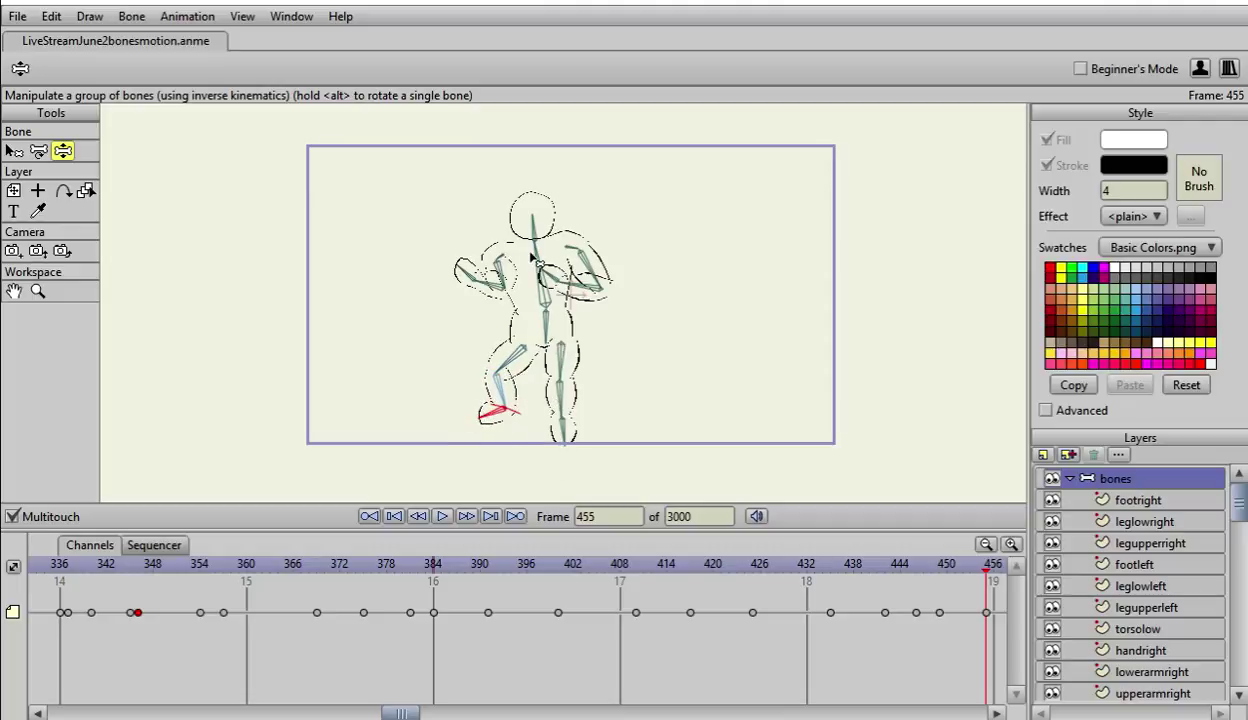
# Step: Step back from frame 455 to frame 211 to review the figure's motion in reverse
pyautogui.press('Left')
pyautogui.press('Left')
pyautogui.press('Left')
pyautogui.press('Left')
pyautogui.press('Left')
pyautogui.press('Left')
pyautogui.press('Left')
pyautogui.press('Left')
pyautogui.press('Left')
pyautogui.press('Left')
pyautogui.press('Left')
pyautogui.press('Left')
pyautogui.press('Left')
pyautogui.press('Left')
pyautogui.press('Left')
pyautogui.press('Left')
pyautogui.press('Left')
pyautogui.press('Left')
pyautogui.press('Left')
pyautogui.press('Left')
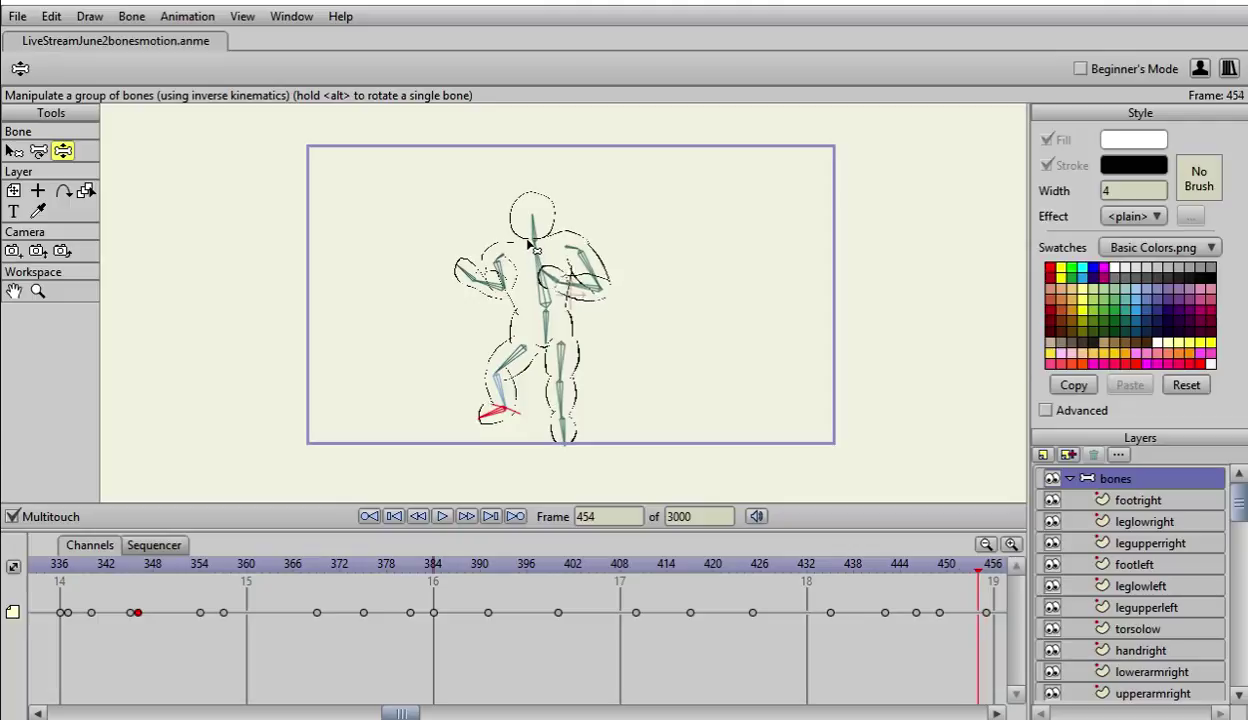
pyautogui.press('Left')
pyautogui.press('Left')
pyautogui.press('Left')
pyautogui.press('Left')
pyautogui.press('Left')
pyautogui.press('Left')
pyautogui.press('Left')
pyautogui.press('Left')
pyautogui.press('Left')
pyautogui.press('Left')
pyautogui.press('Left')
pyautogui.press('Left')
pyautogui.press('Left')
pyautogui.press('Left')
pyautogui.press('Left')
pyautogui.press('Left')
pyautogui.press('Left')
pyautogui.press('Left')
pyautogui.press('Left')
pyautogui.press('Left')
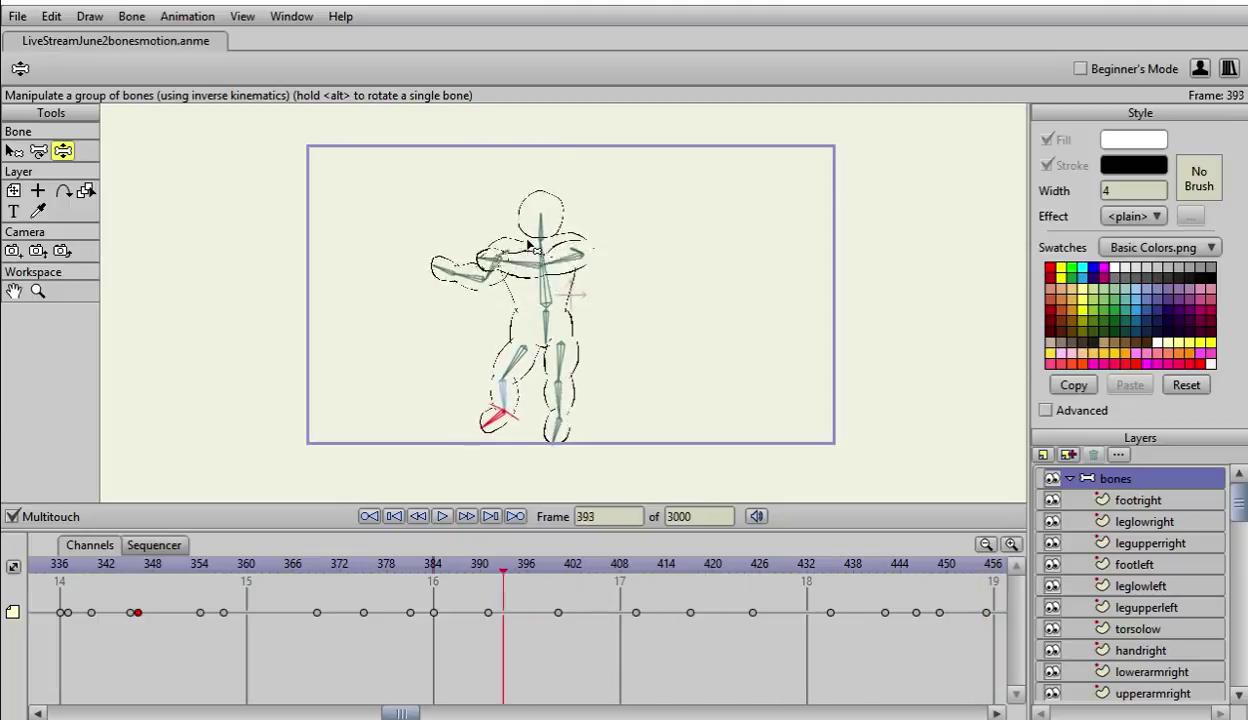
pyautogui.press('Left')
pyautogui.press('Left')
pyautogui.press('Left')
pyautogui.press('Left')
pyautogui.press('Left')
pyautogui.press('Left')
pyautogui.press('Left')
pyautogui.press('Left')
pyautogui.press('Left')
pyautogui.press('Left')
pyautogui.press('Left')
pyautogui.press('Left')
pyautogui.press('Left')
pyautogui.press('Left')
pyautogui.press('Left')
pyautogui.press('Left')
pyautogui.press('Left')
pyautogui.press('Left')
pyautogui.press('Left')
pyautogui.press('Left')
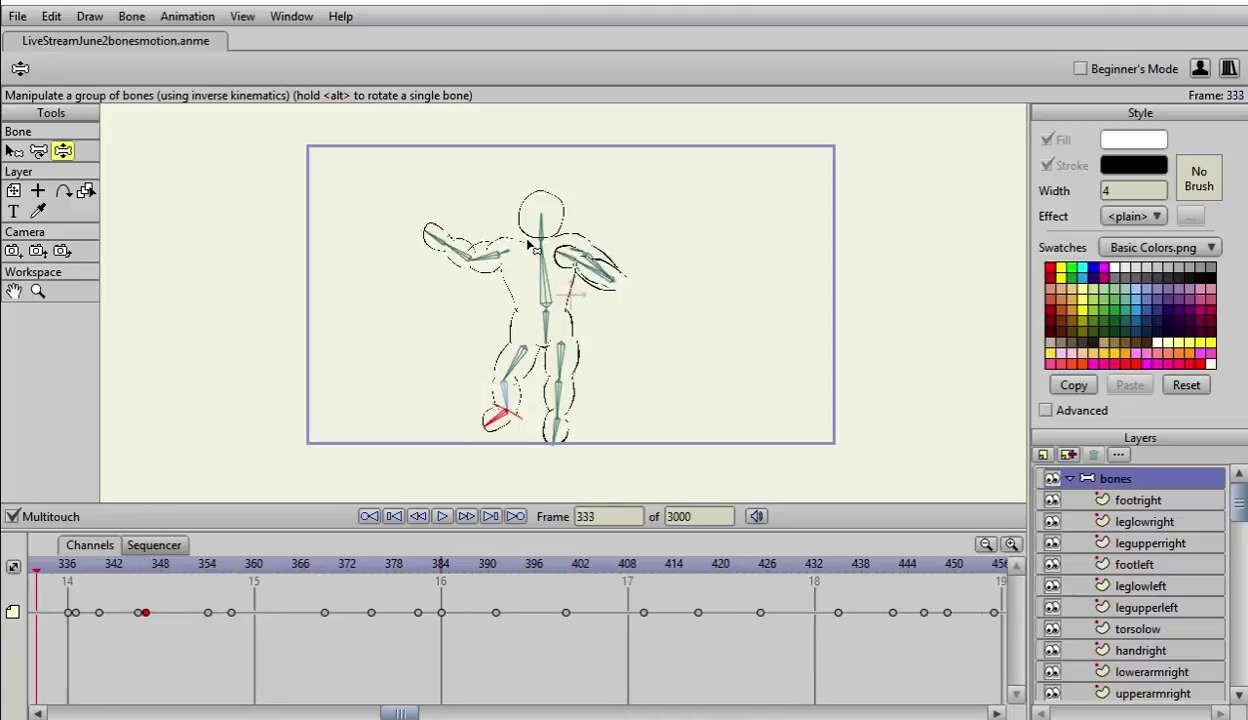
pyautogui.press('Left')
pyautogui.press('Left')
pyautogui.press('Left')
pyautogui.press('Left')
pyautogui.press('Left')
pyautogui.press('Left')
pyautogui.press('Left')
pyautogui.press('Left')
pyautogui.press('Left')
pyautogui.press('Left')
pyautogui.press('Left')
pyautogui.press('Left')
pyautogui.press('Left')
pyautogui.press('Left')
pyautogui.press('Left')
pyautogui.press('Left')
pyautogui.press('Left')
pyautogui.press('Left')
pyautogui.press('Left')
pyautogui.press('Left')
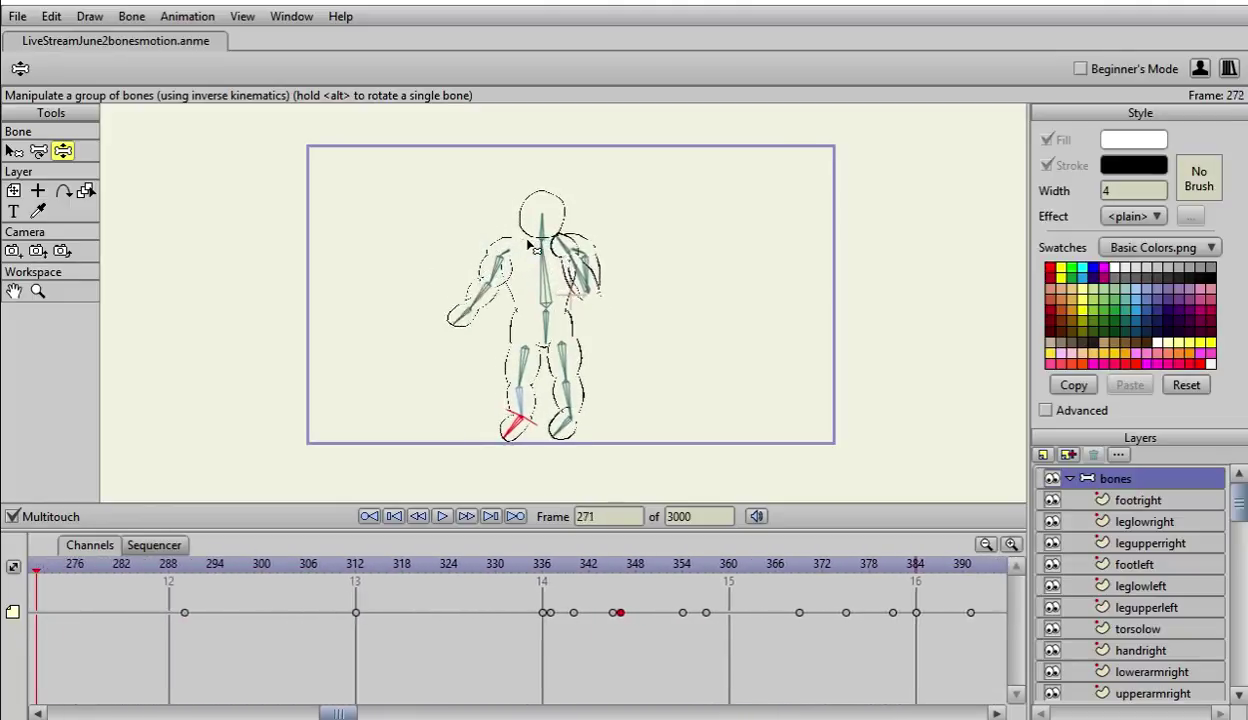
pyautogui.press('Left')
pyautogui.press('Left')
pyautogui.press('Left')
pyautogui.press('Left')
pyautogui.press('Left')
pyautogui.press('Left')
pyautogui.press('Left')
pyautogui.press('Left')
pyautogui.press('Left')
pyautogui.press('Left')
pyautogui.press('Left')
pyautogui.press('Left')
pyautogui.press('Left')
pyautogui.press('Left')
pyautogui.press('Left')
pyautogui.press('Left')
pyautogui.press('Left')
pyautogui.press('Left')
pyautogui.press('Left')
pyautogui.press('Left')
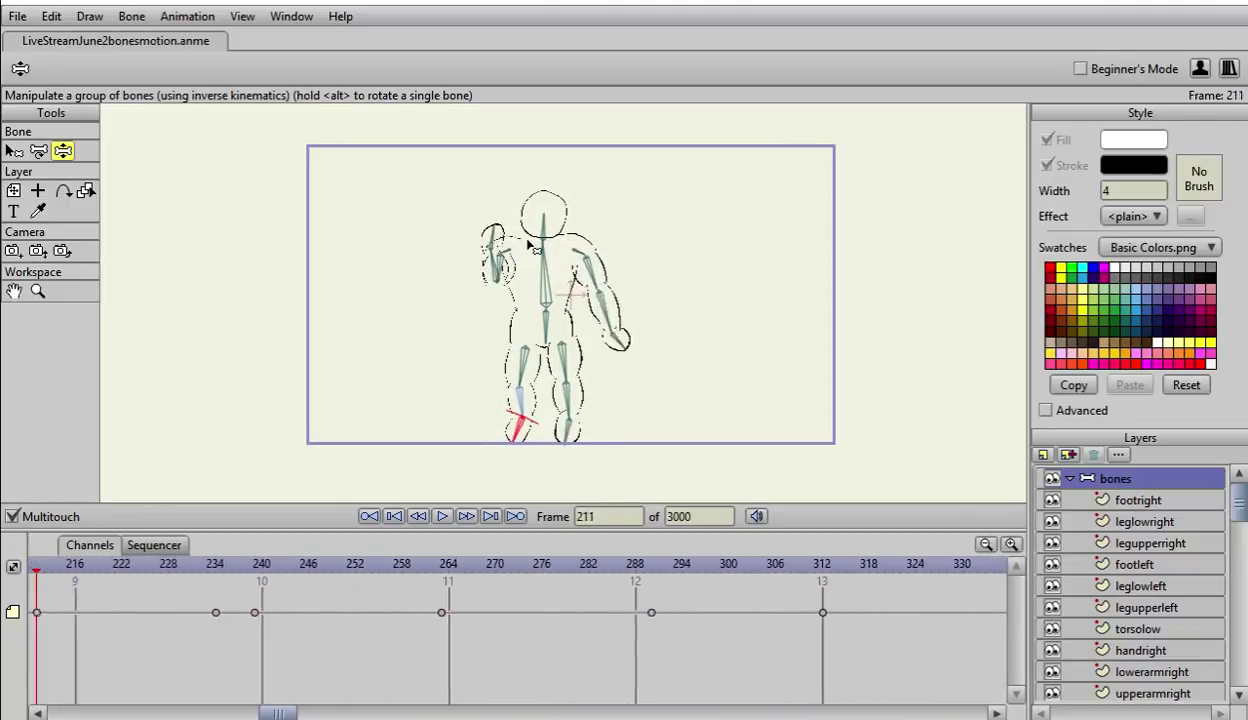
# Step: Step back from frame 211 to frame 0, and play the animation through to frame 485 to review the motion
pyautogui.press('Left')
pyautogui.press('Left')
pyautogui.press('Left')
pyautogui.press('Left')
pyautogui.press('Left')
pyautogui.press('Left')
pyautogui.press('Left')
pyautogui.press('Left')
pyautogui.press('Left')
pyautogui.press('Left')
pyautogui.press('Left')
pyautogui.press('Left')
pyautogui.press('Left')
pyautogui.press('Left')
pyautogui.press('Left')
pyautogui.press('Left')
pyautogui.press('Left')
pyautogui.press('Left')
pyautogui.press('Left')
pyautogui.press('Left')
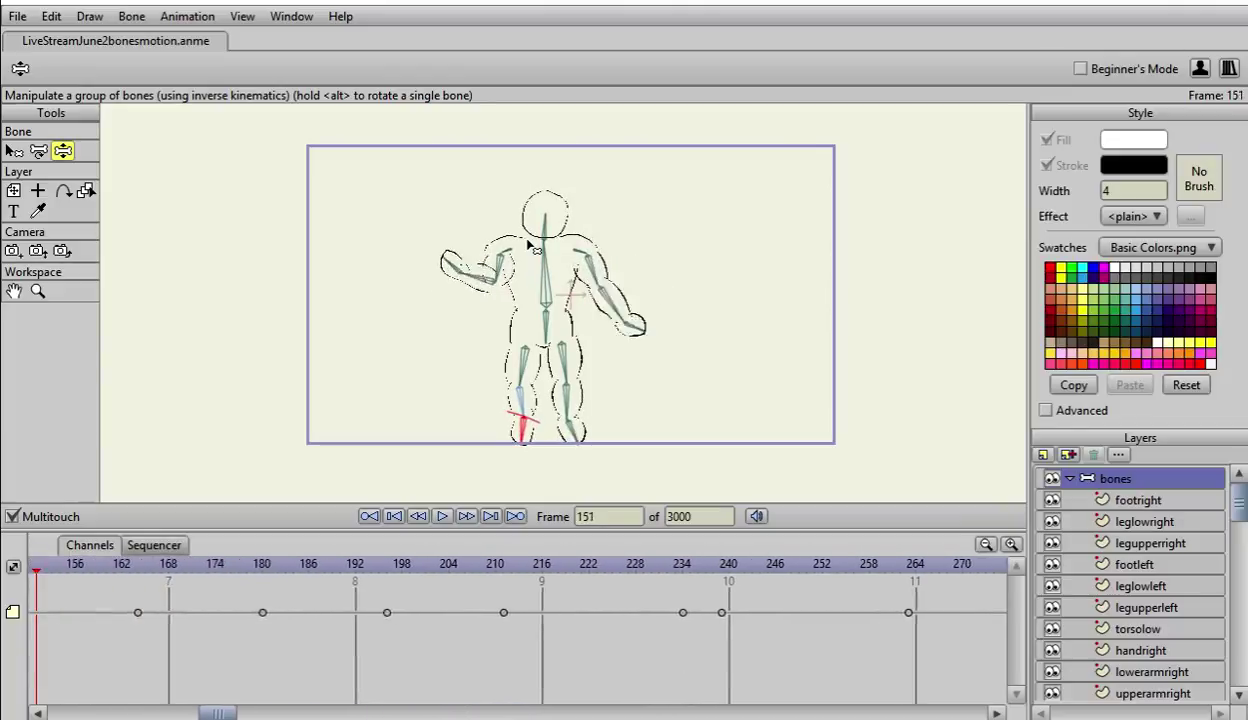
pyautogui.press('Left')
pyautogui.press('Left')
pyautogui.press('Left')
pyautogui.press('Left')
pyautogui.press('Left')
pyautogui.press('Left')
pyautogui.press('Left')
pyautogui.press('Left')
pyautogui.press('Left')
pyautogui.press('Left')
pyautogui.press('Left')
pyautogui.press('Left')
pyautogui.press('Left')
pyautogui.press('Left')
pyautogui.press('Left')
pyautogui.press('Left')
pyautogui.press('Left')
pyautogui.press('Left')
pyautogui.press('Left')
pyautogui.press('Left')
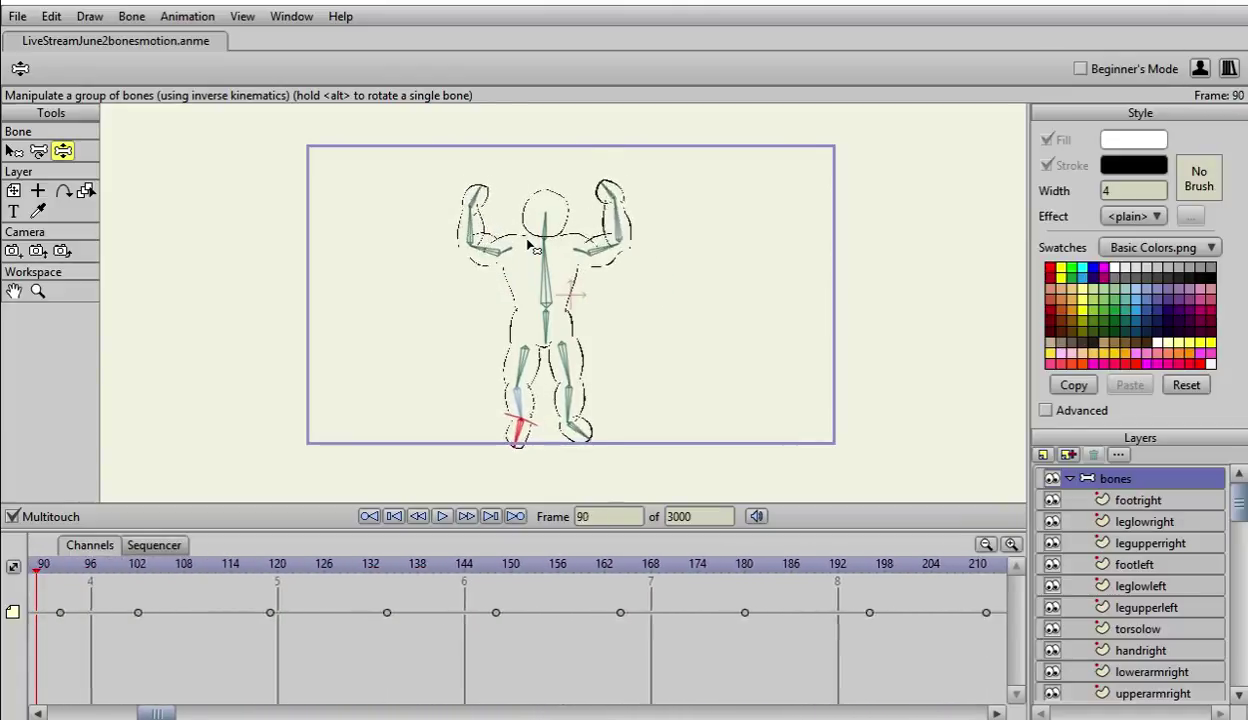
pyautogui.press('Left')
pyautogui.press('Left')
pyautogui.press('Left')
pyautogui.press('Left')
pyautogui.press('Left')
pyautogui.press('Left')
pyautogui.press('Left')
pyautogui.press('Left')
pyautogui.press('Left')
pyautogui.press('Left')
pyautogui.press('Left')
pyautogui.press('Left')
pyautogui.press('Left')
pyautogui.press('Left')
pyautogui.press('Left')
pyautogui.press('Left')
pyautogui.press('Left')
pyautogui.press('Left')
pyautogui.press('Left')
pyautogui.press('Left')
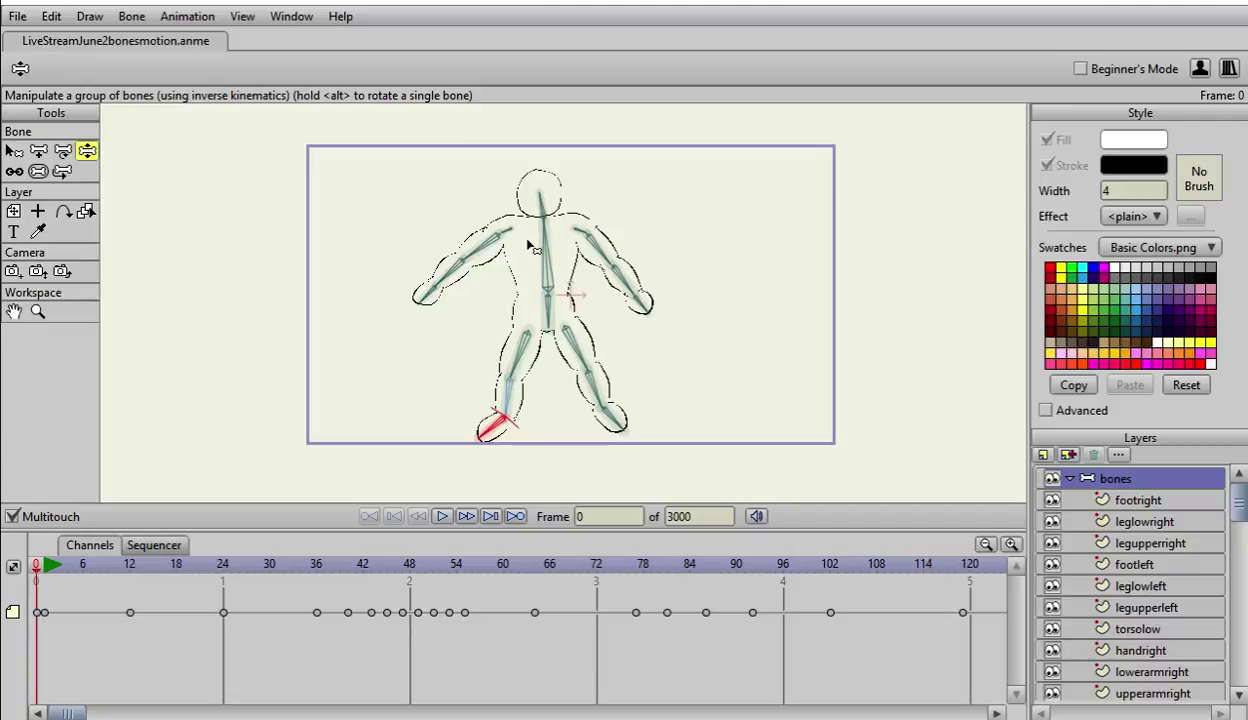
pyautogui.press('space')
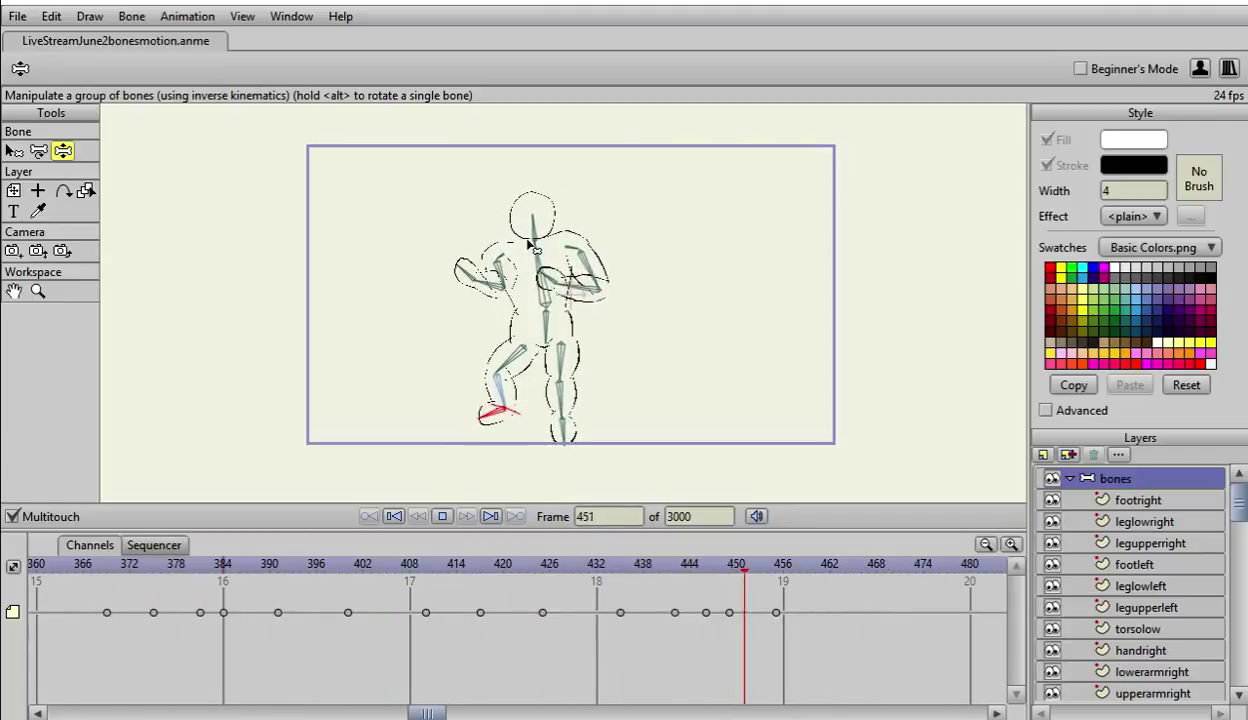
pyautogui.press('space')
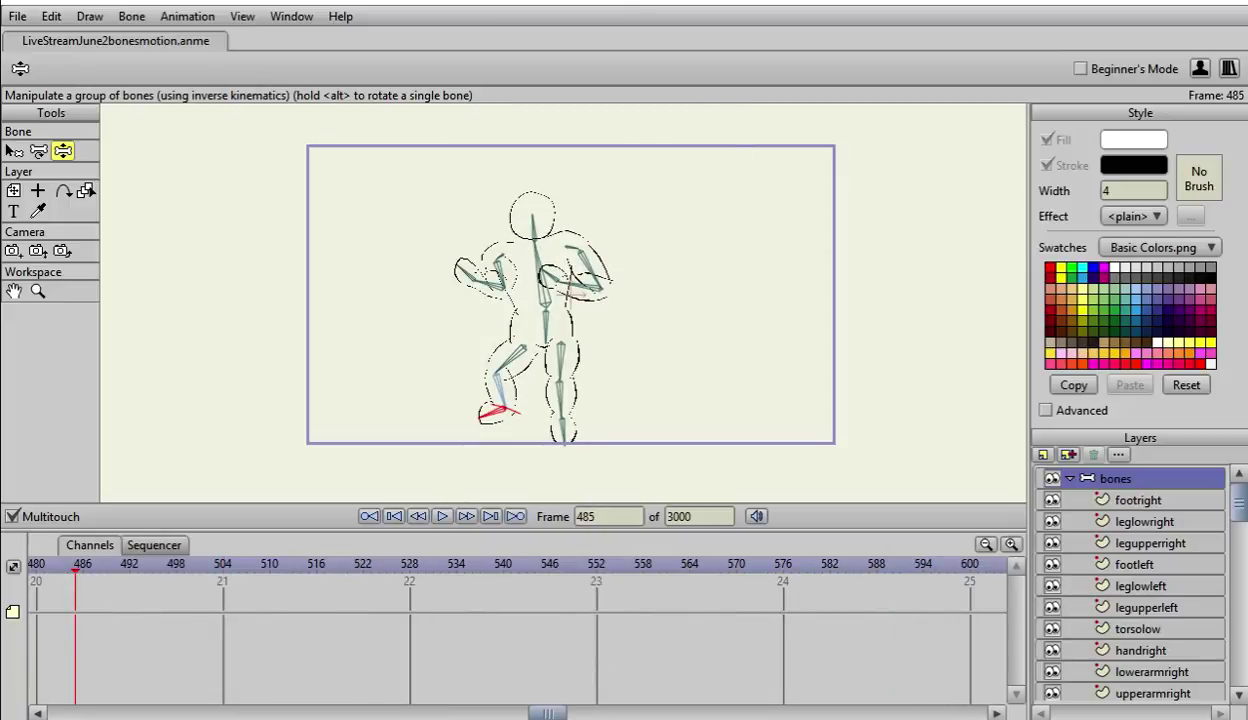
# Step: At frame 480, straighten the torso upright, turn the standing foot sideways, and tuck the raised leg's lower leg inward toward the standing leg
pyautogui.moveTo(551, 715); pyautogui.dragTo(498, 715)
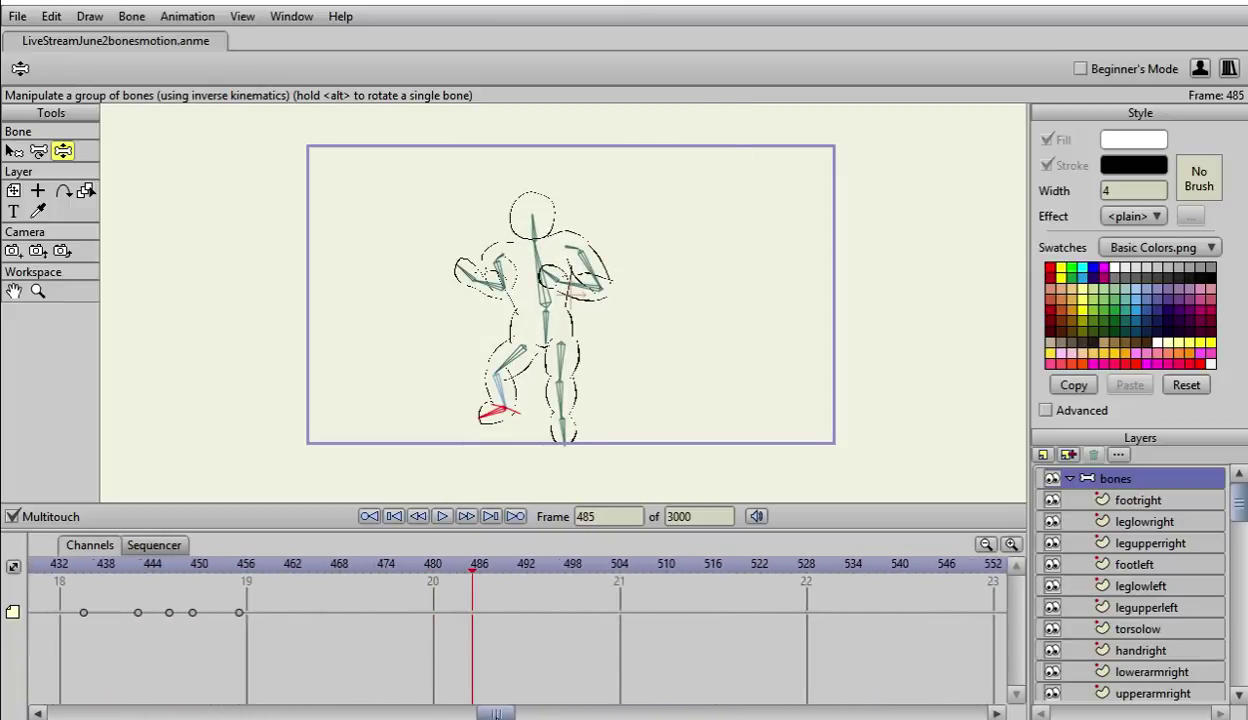
pyautogui.moveTo(473, 574); pyautogui.dragTo(437, 582)
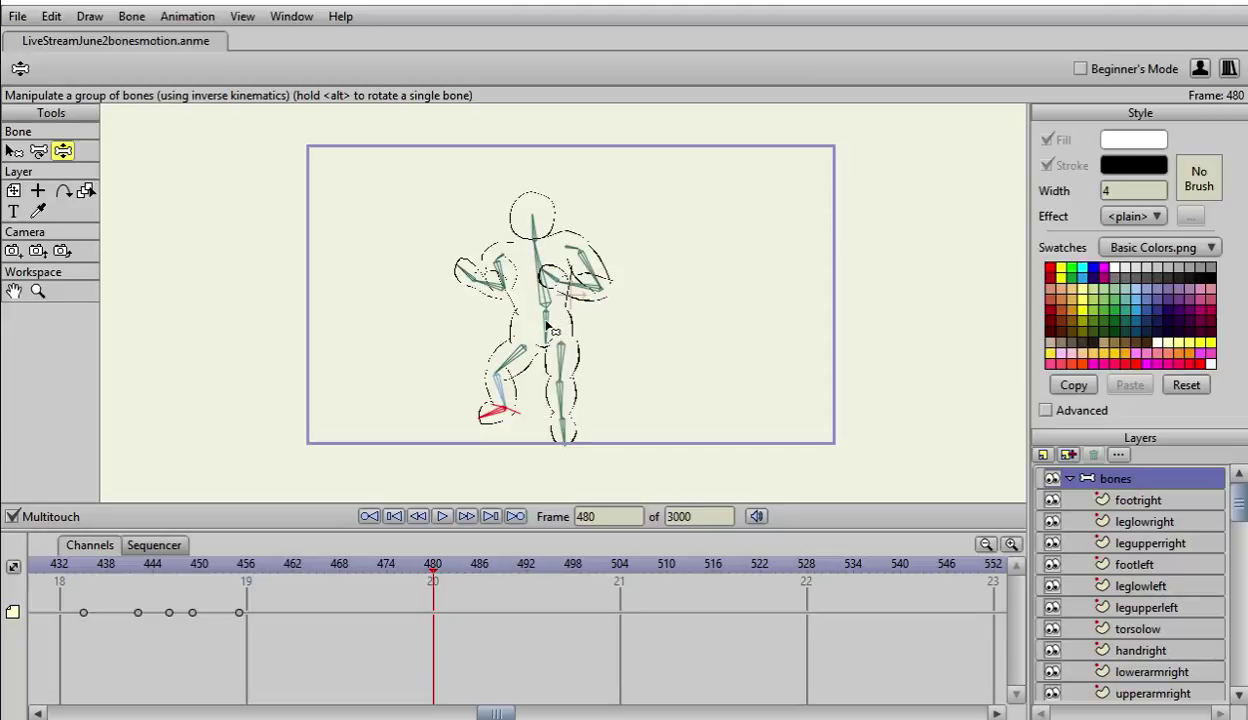
pyautogui.moveTo(540, 262); pyautogui.dragTo(548, 262)
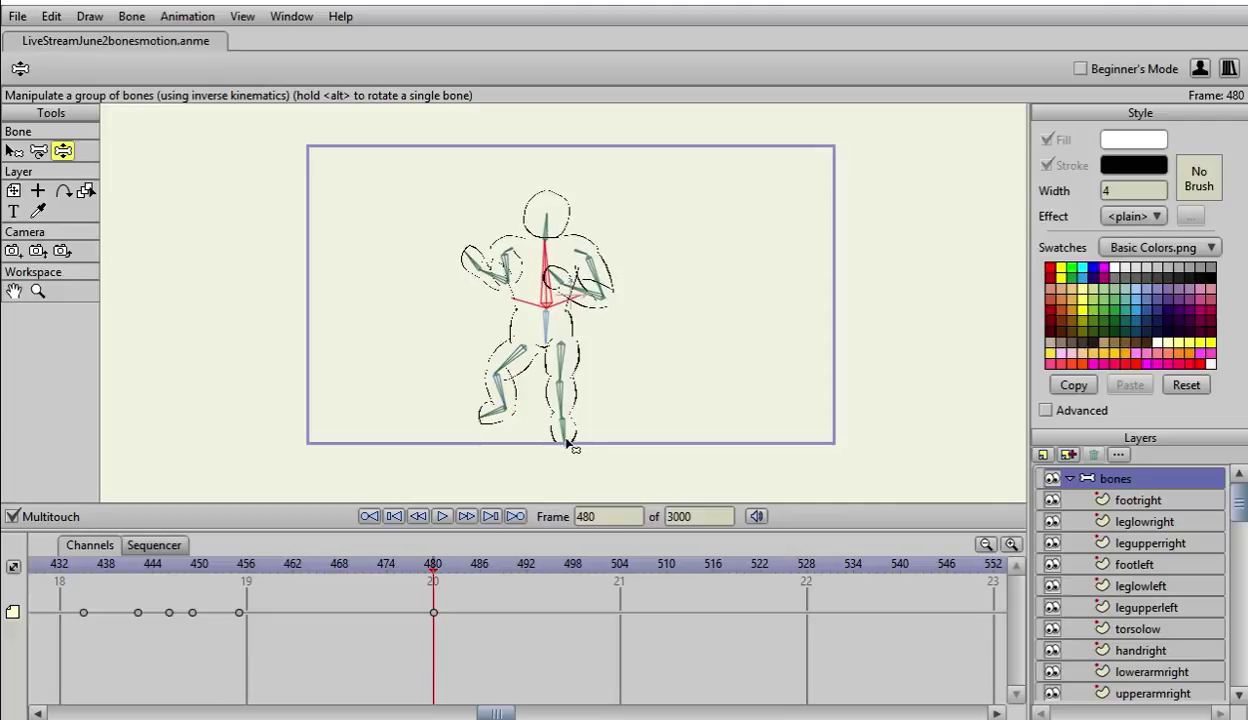
pyautogui.moveTo(566, 443); pyautogui.dragTo(518, 405)
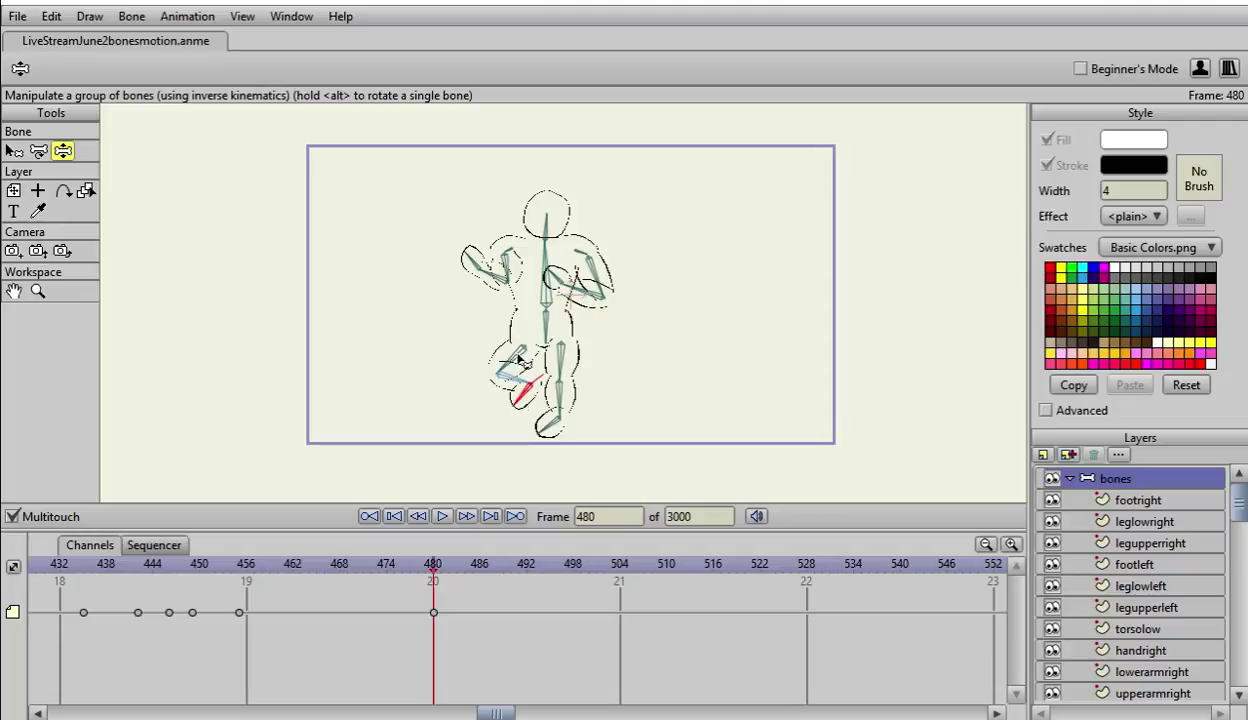
pyautogui.click(495, 282)
pyautogui.moveTo(494, 279)
pyautogui.mouseDown()
pyautogui.moveTo(494, 289)
pyautogui.moveTo(490, 274)
pyautogui.mouseUp()
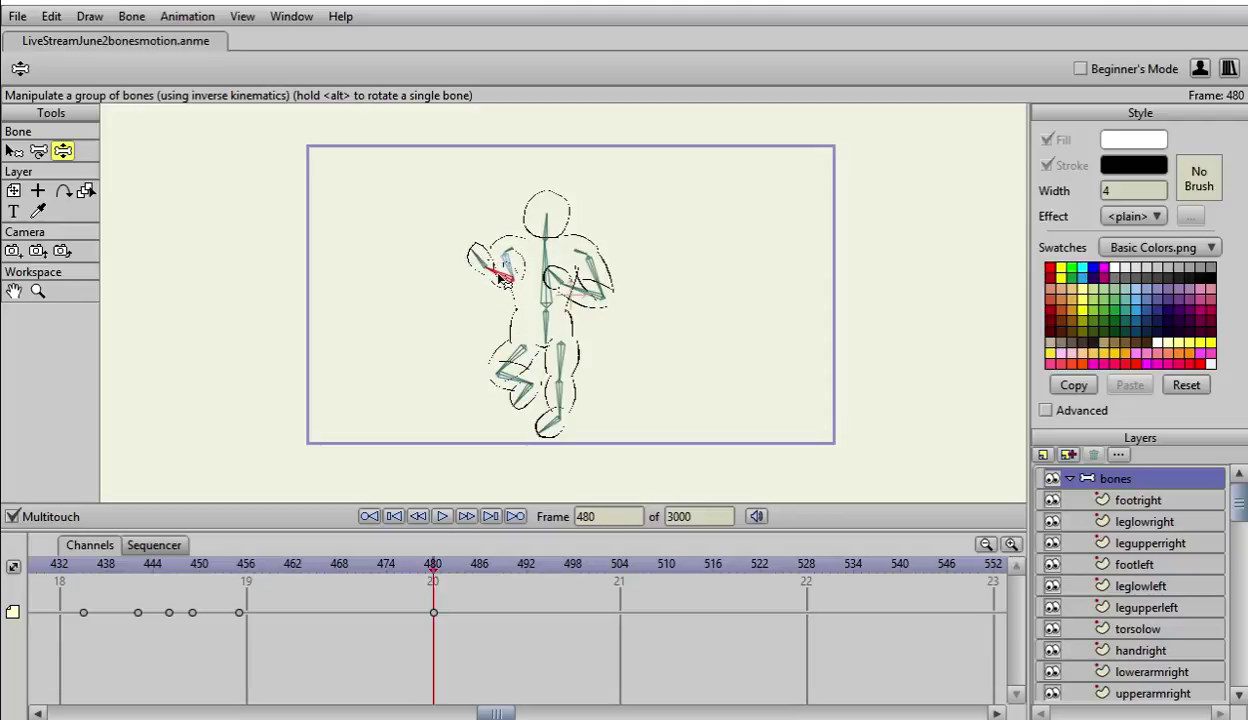
pyautogui.click(52, 17)
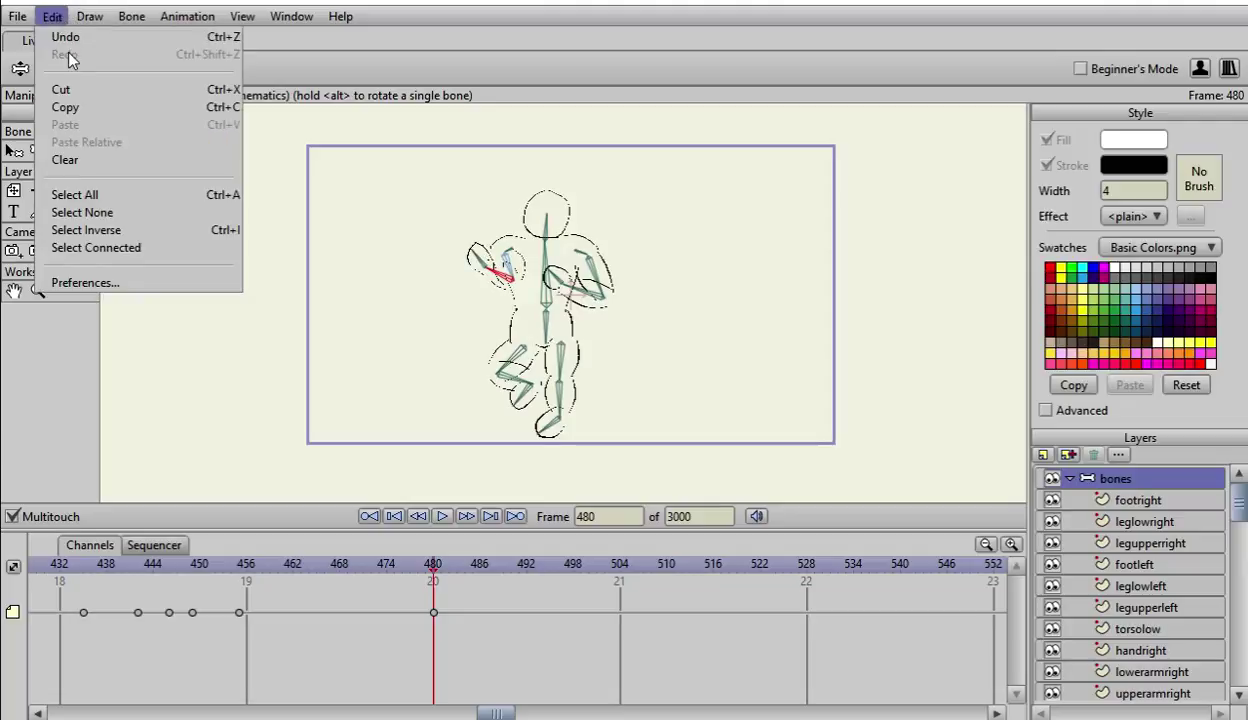
pyautogui.click(75, 35)
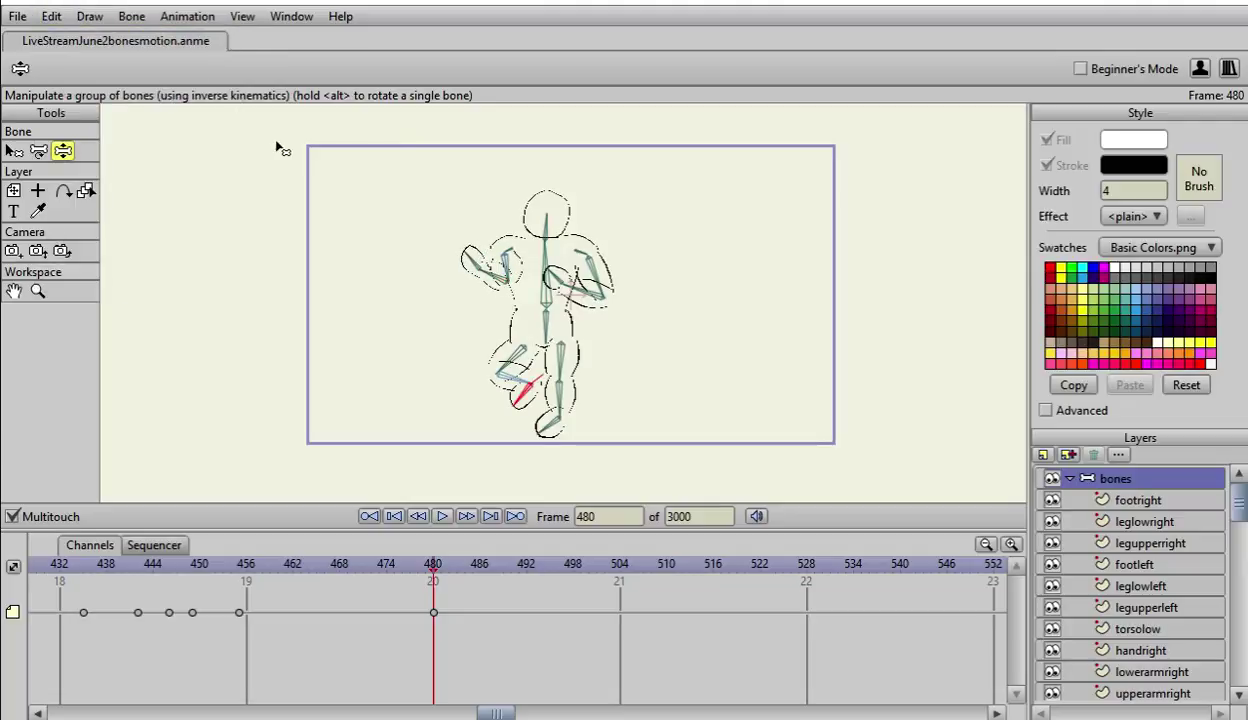
# Step: At frame 480, raise the forearm and hand of the outward-bent arm slightly
pyautogui.click(488, 277)
pyautogui.moveTo(490, 280); pyautogui.dragTo(493, 277)
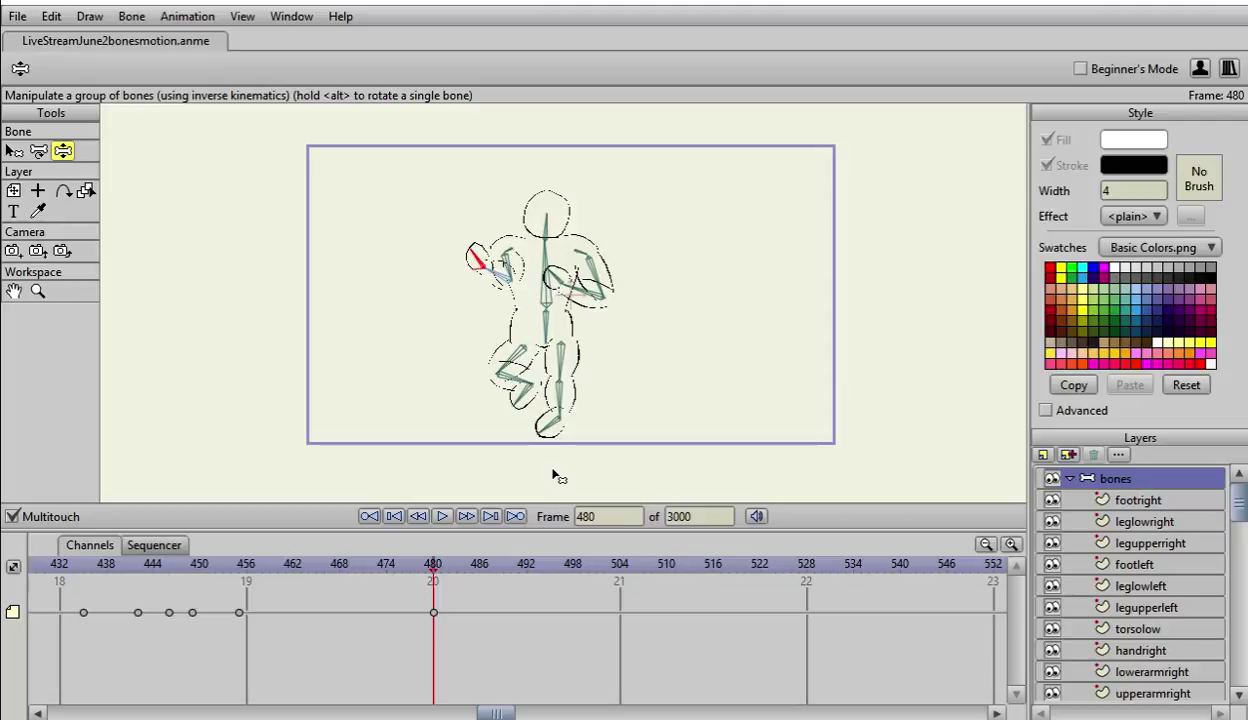
# Step: Step backward from frame 480 past frame 437 and forward again to frame 493 to review the transition into the new pose
pyautogui.press('Left')
pyautogui.press('Left')
pyautogui.press('Left')
pyautogui.press('Left')
pyautogui.press('Left')
pyautogui.press('Left')
pyautogui.press('Left')
pyautogui.press('Left')
pyautogui.press('Left')
pyautogui.press('Left')
pyautogui.press('Left')
pyautogui.press('Left')
pyautogui.press('Left')
pyautogui.press('Left')
pyautogui.press('Left')
pyautogui.press('Left')
pyautogui.press('Left')
pyautogui.press('Left')
pyautogui.press('Left')
pyautogui.press('Left')
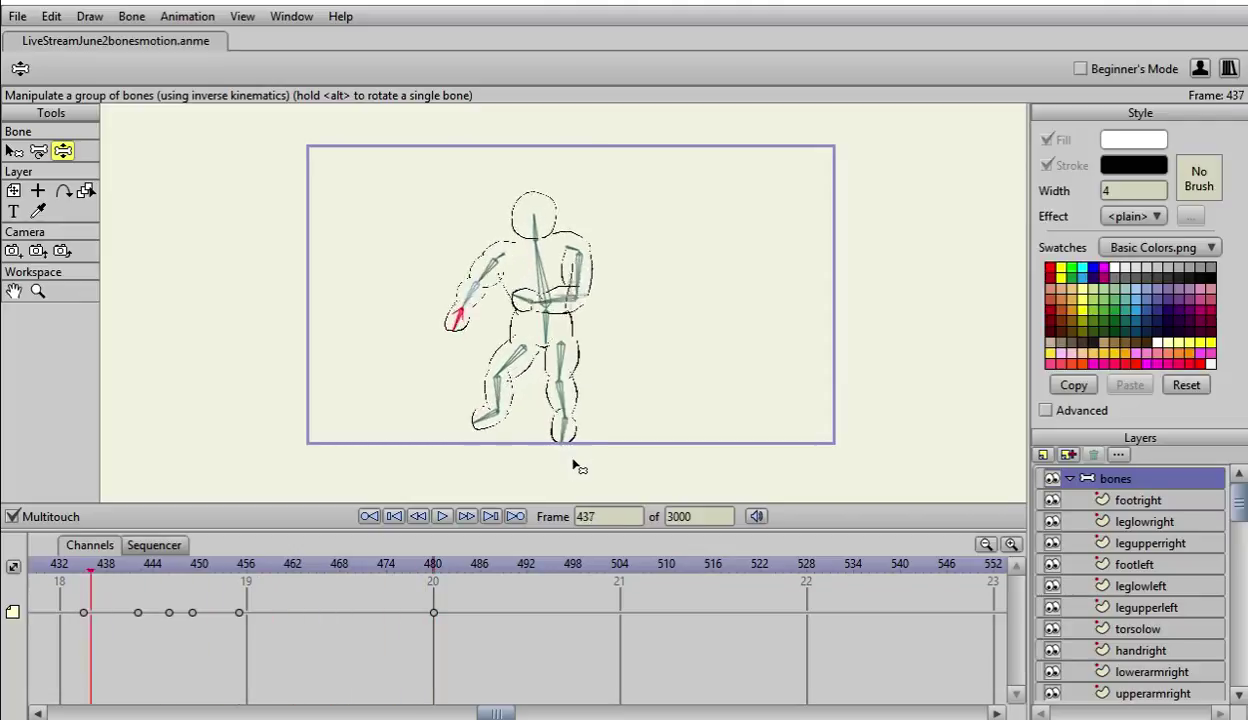
pyautogui.press('Left')
pyautogui.press('Left')
pyautogui.press('Left')
pyautogui.press('Left')
pyautogui.press('Left')
pyautogui.press('Left')
pyautogui.press('Left')
pyautogui.press('Left')
pyautogui.press('Left')
pyautogui.press('Left')
pyautogui.press('Left')
pyautogui.press('Left')
pyautogui.press('Left')
pyautogui.press('Left')
pyautogui.press('Left')
pyautogui.press('Left')
pyautogui.press('Right')
pyautogui.press('Right')
pyautogui.press('Right')
pyautogui.press('Right')
pyautogui.press('Right')
pyautogui.press('Right')
pyautogui.press('Right')
pyautogui.press('Right')
pyautogui.press('Right')
pyautogui.press('Right')
pyautogui.press('Right')
pyautogui.press('Right')
pyautogui.press('Right')
pyautogui.press('Right')
pyautogui.press('Right')
pyautogui.press('Right')
pyautogui.press('Right')
pyautogui.press('Right')
pyautogui.press('Right')
pyautogui.press('Right')
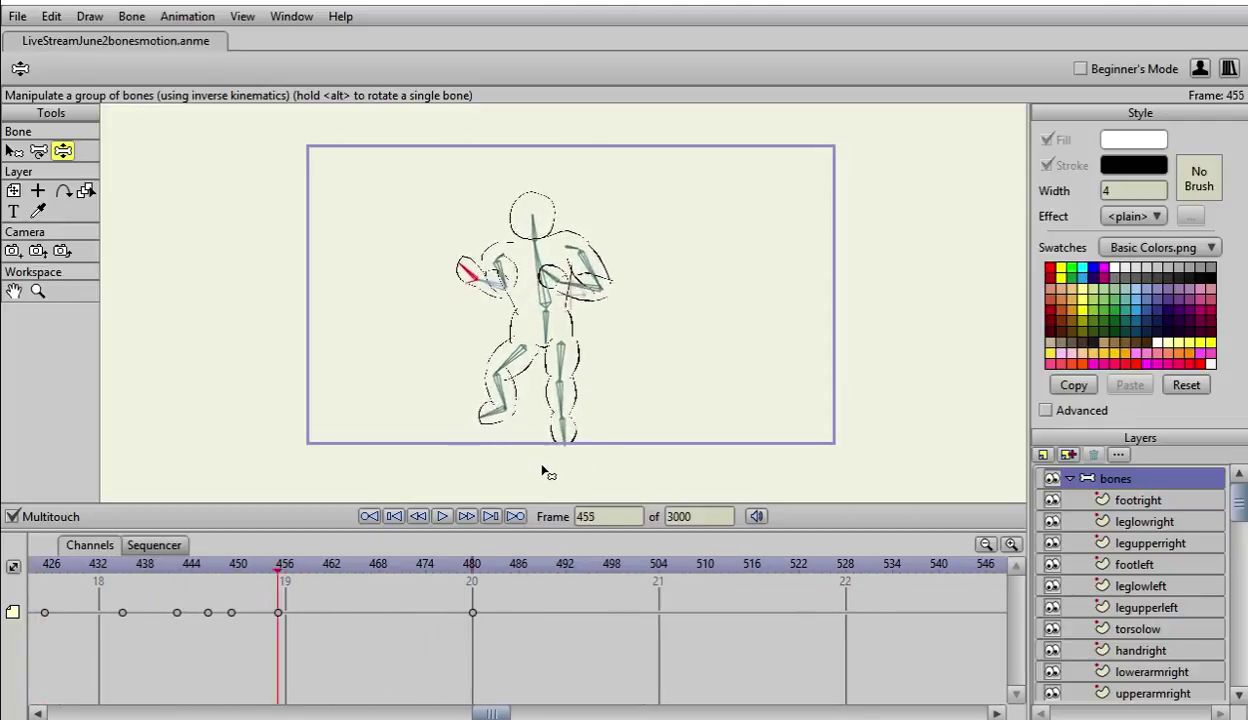
pyautogui.press('Right')
pyautogui.press('Right')
pyautogui.press('Right')
pyautogui.press('Right')
pyautogui.press('Right')
pyautogui.press('Right')
pyautogui.press('Right')
pyautogui.press('Right')
pyautogui.press('Right')
pyautogui.press('Right')
pyautogui.press('Right')
pyautogui.press('Right')
pyautogui.press('Right')
pyautogui.press('Right')
pyautogui.press('Right')
pyautogui.press('Right')
pyautogui.press('Right')
pyautogui.press('Right')
pyautogui.press('Right')
pyautogui.press('Right')
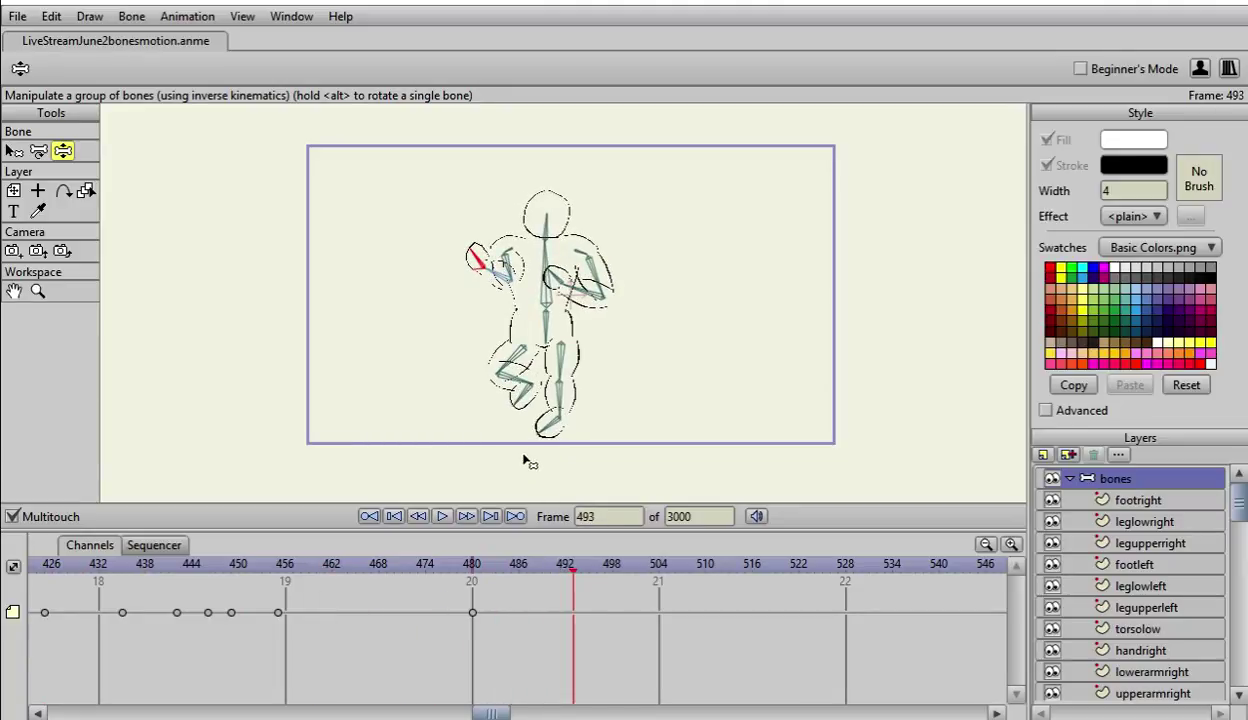
# Step: At frame 501, lift the bent leg's thigh to horizontal with the lower leg and foot tucked beneath it
pyautogui.press('Right')
pyautogui.press('Right')
pyautogui.press('Right')
pyautogui.press('Right')
pyautogui.press('Right')
pyautogui.press('Right')
pyautogui.press('Right')
pyautogui.press('Right')
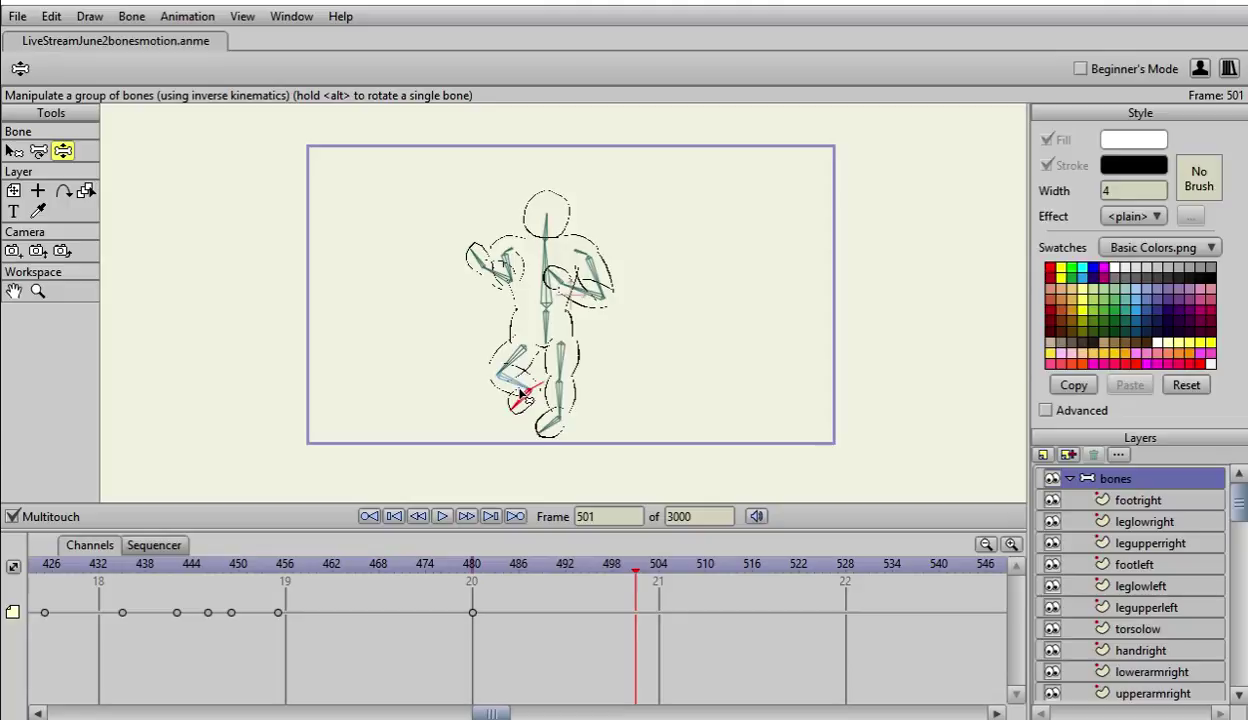
pyautogui.moveTo(528, 398); pyautogui.dragTo(508, 351)
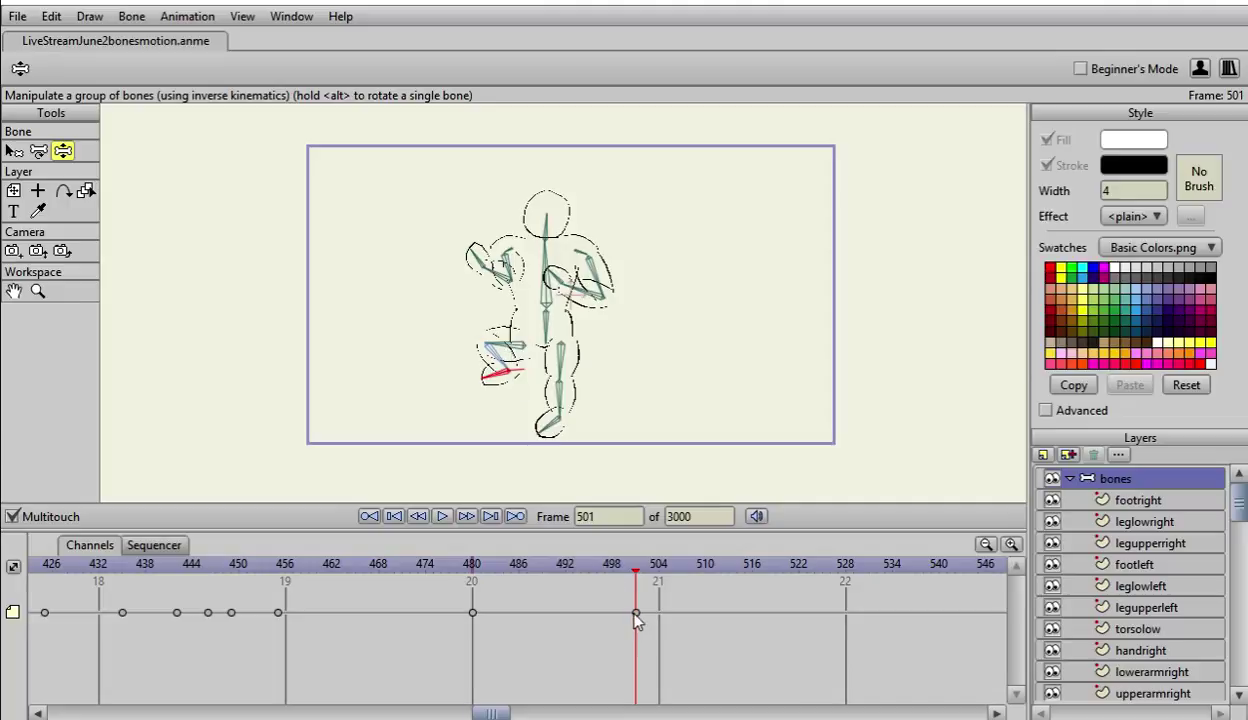
# Step: Scrub back from frame 501 to check the leg motion, and delete the keyframe at frame 501
pyautogui.scroll(20, 605, 627)
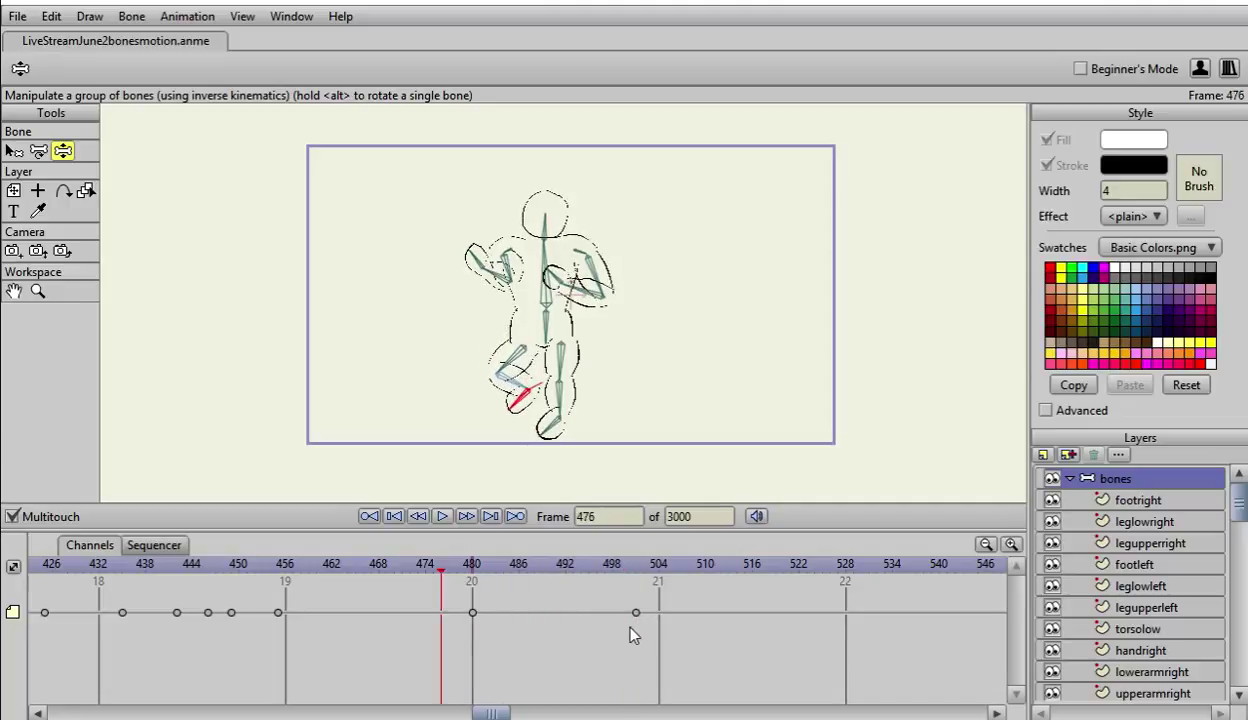
pyautogui.scroll(1, 630, 629)
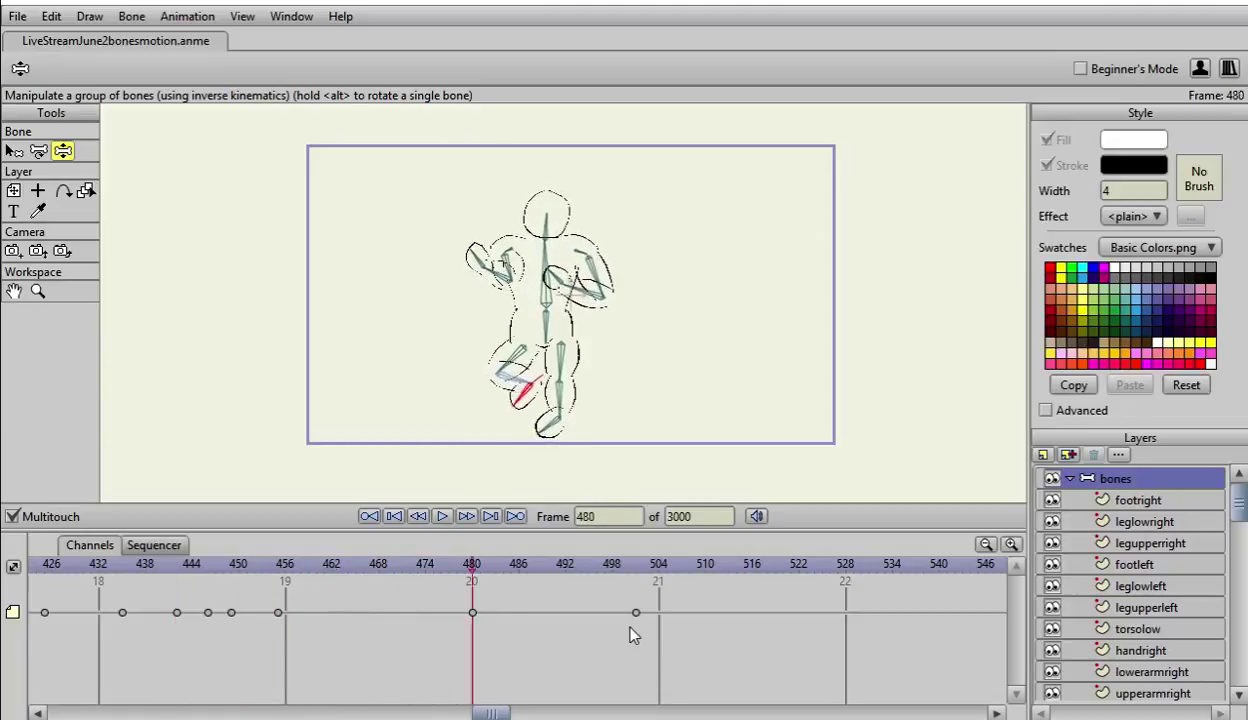
pyautogui.click(634, 613)
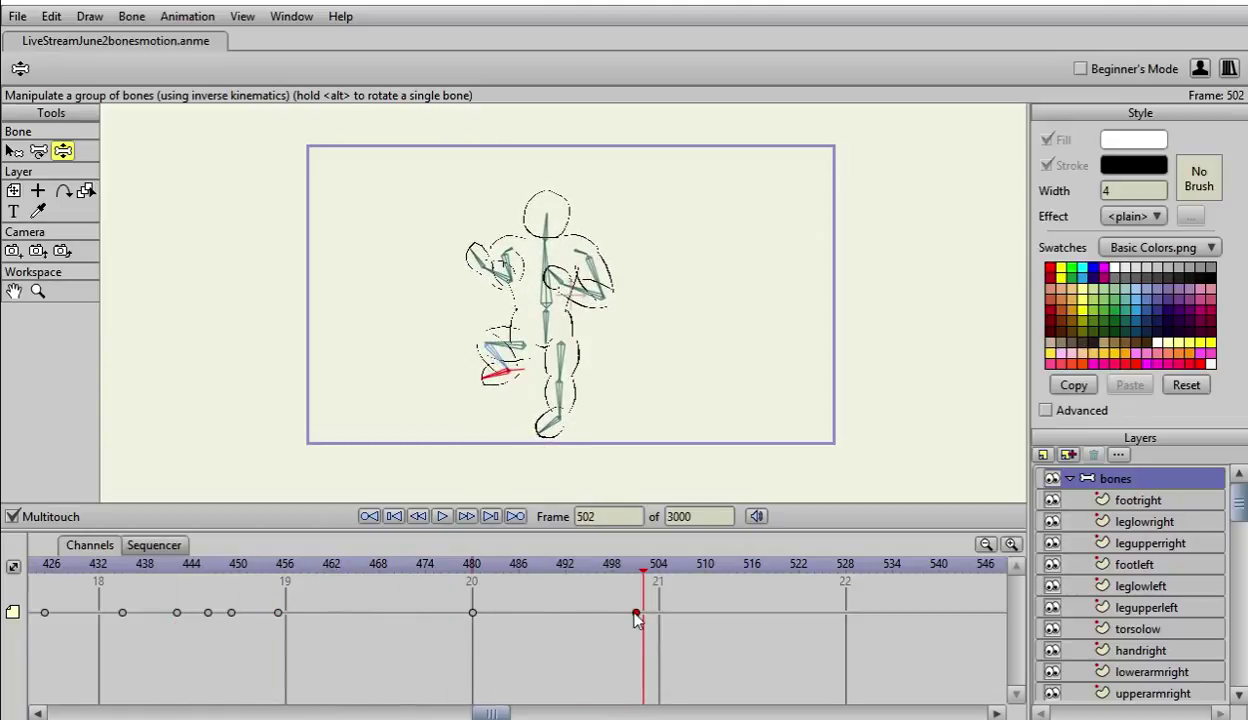
pyautogui.press('Delete')
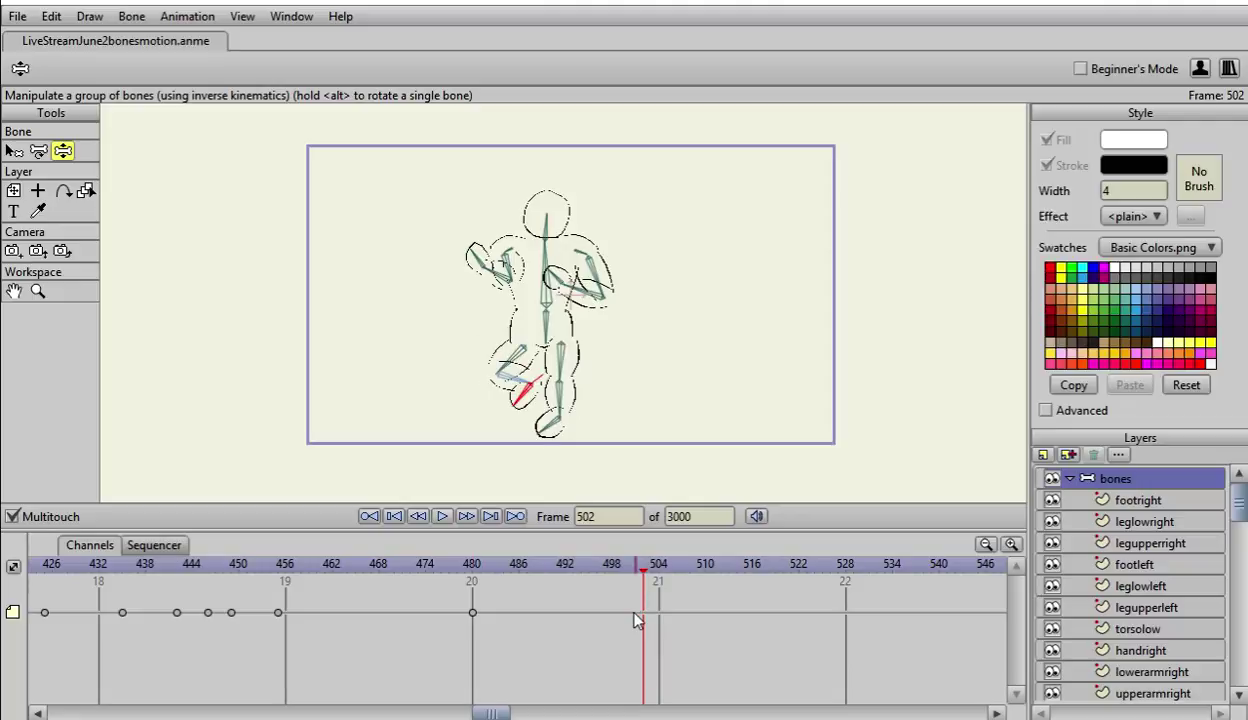
# Step: Step backward from frame 507 past frame 480 and forward again to frame 479 to review the motion into the raised-leg pose
pyautogui.click(472, 613)
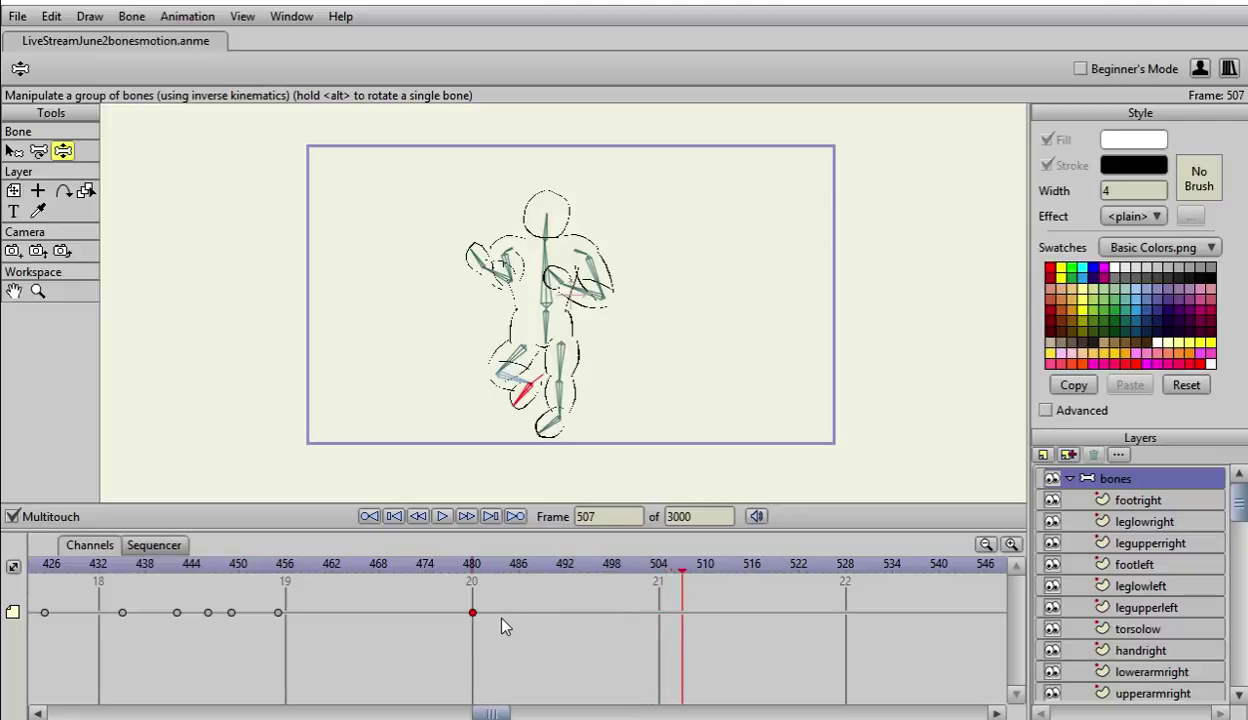
pyautogui.press('Left')
pyautogui.press('Left')
pyautogui.press('Left')
pyautogui.press('Left')
pyautogui.press('Left')
pyautogui.press('Left')
pyautogui.press('Left')
pyautogui.press('Left')
pyautogui.press('Left')
pyautogui.press('Left')
pyautogui.press('Left')
pyautogui.press('Left')
pyautogui.press('Left')
pyautogui.press('Left')
pyautogui.press('Left')
pyautogui.press('Left')
pyautogui.press('Left')
pyautogui.press('Left')
pyautogui.press('Left')
pyautogui.press('Left')
pyautogui.press('Left')
pyautogui.press('Left')
pyautogui.press('Left')
pyautogui.press('Right')
pyautogui.press('Right')
pyautogui.press('Right')
pyautogui.press('Right')
pyautogui.press('Right')
pyautogui.press('Right')
pyautogui.press('Right')
pyautogui.press('Right')
pyautogui.press('Right')
pyautogui.press('Right')
pyautogui.press('Right')
pyautogui.press('Right')
pyautogui.press('Right')
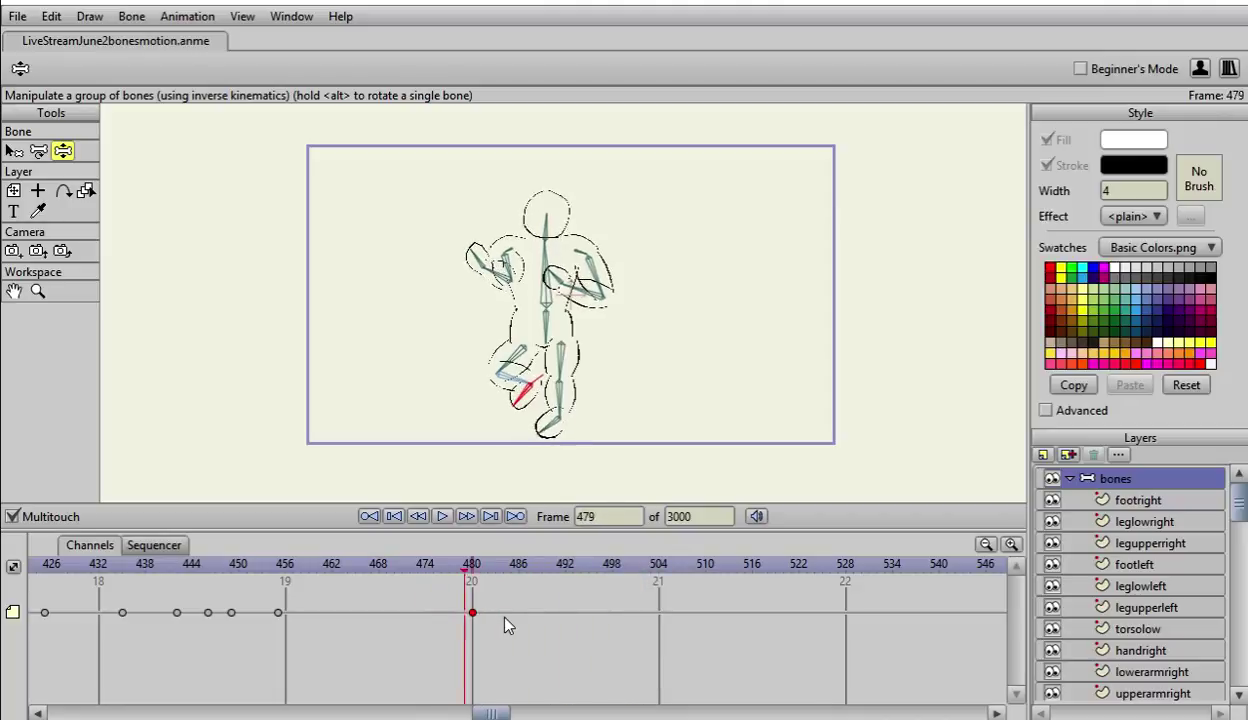
# Step: At frame 487, raise the bent leg's thigh to near horizontal and turn off the angle constraints of its lower-leg bone B4
pyautogui.press('Right')
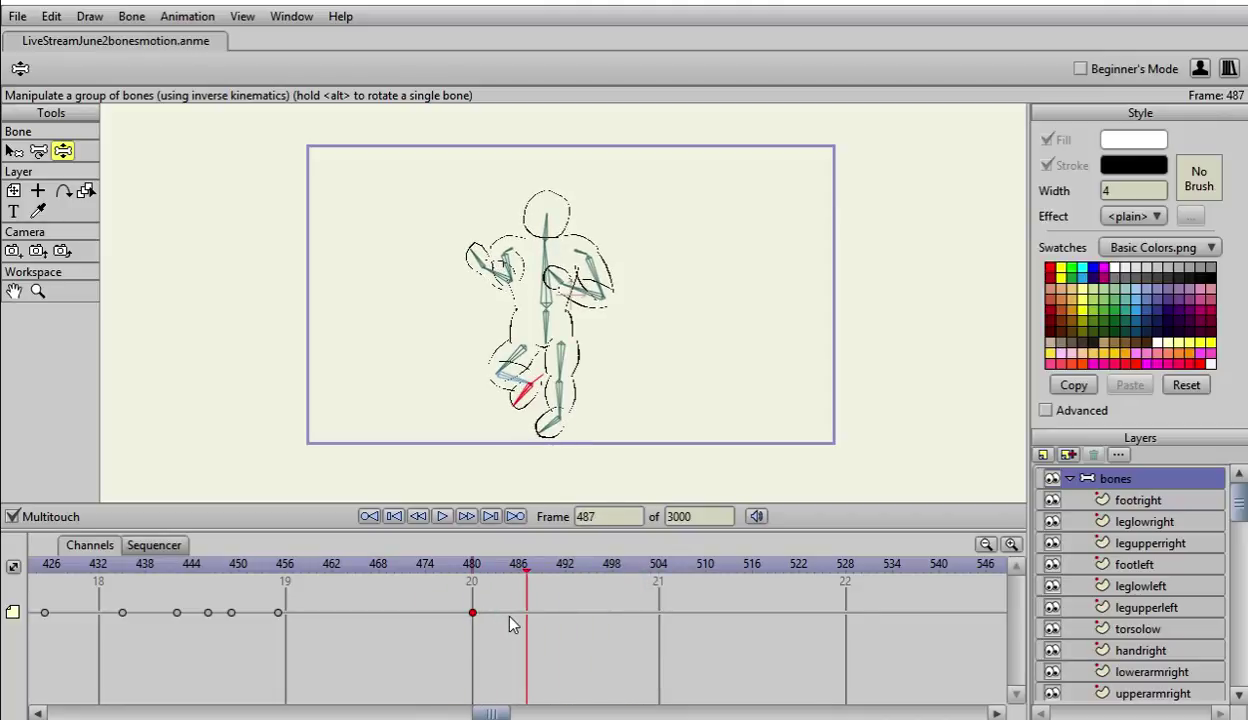
pyautogui.moveTo(522, 395)
pyautogui.mouseDown()
pyautogui.moveTo(497, 357)
pyautogui.moveTo(525, 362)
pyautogui.mouseUp()
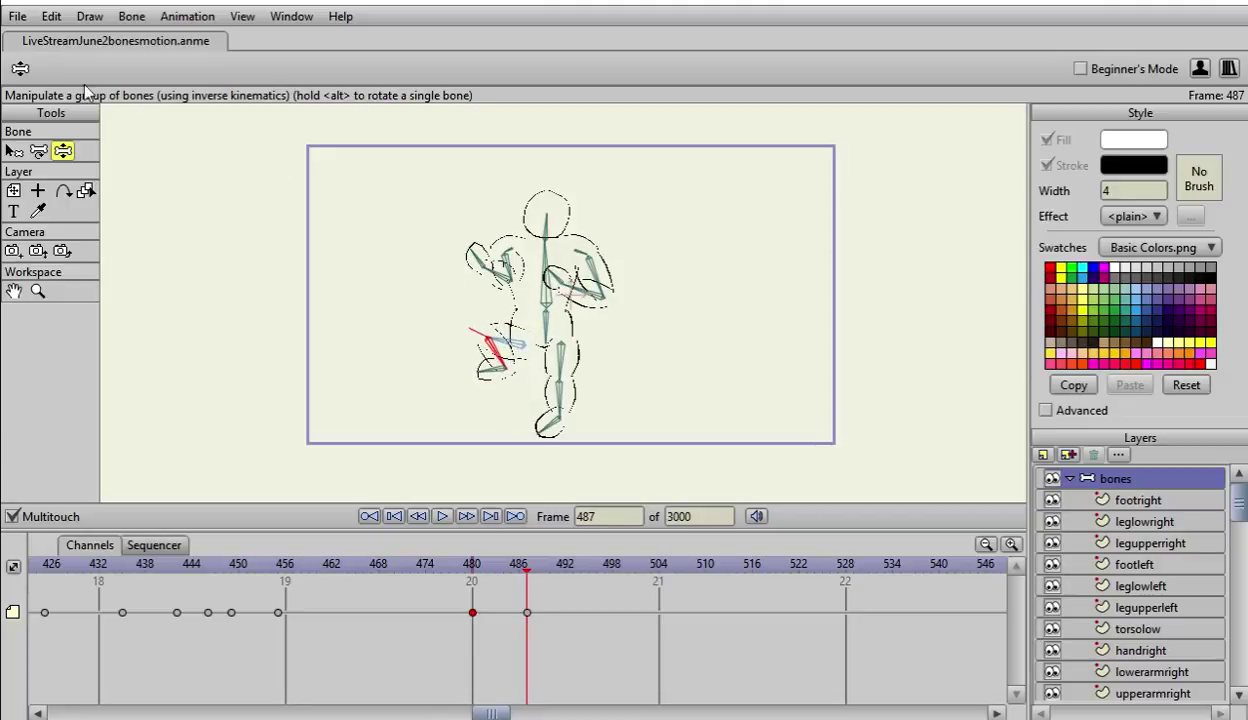
pyautogui.click(14, 150)
pyautogui.click(450, 69)
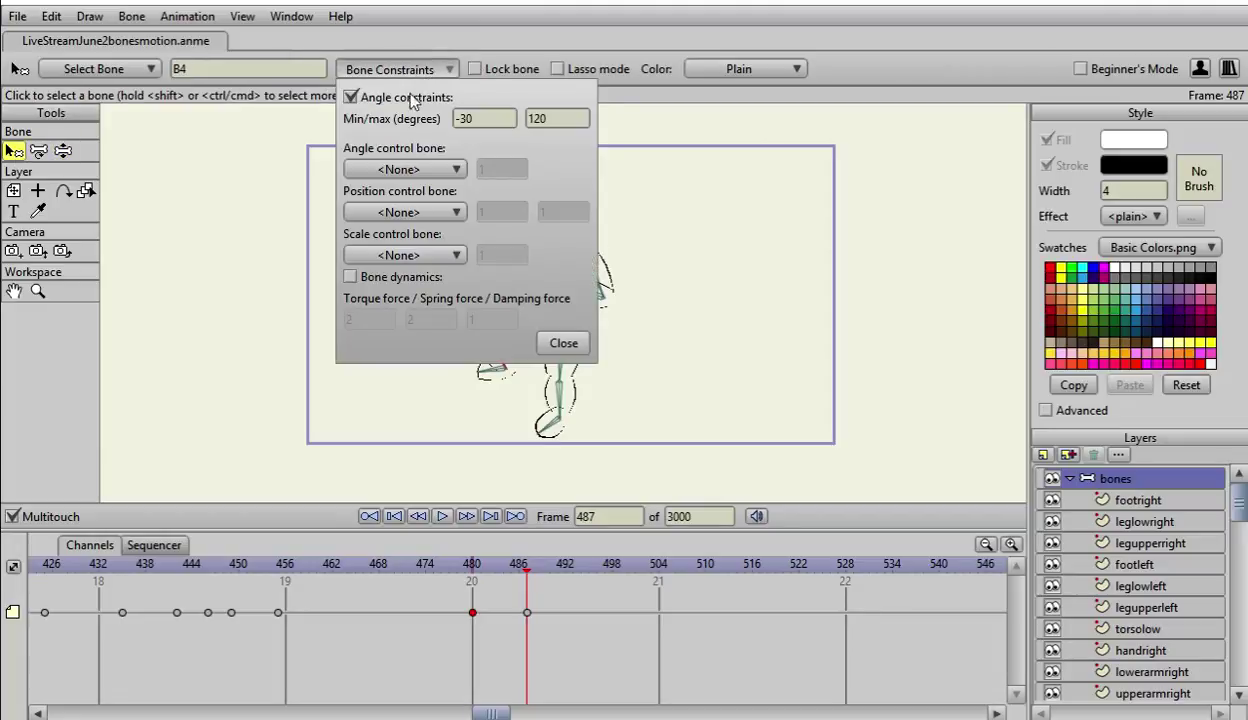
pyautogui.click(352, 97)
pyautogui.click(546, 337)
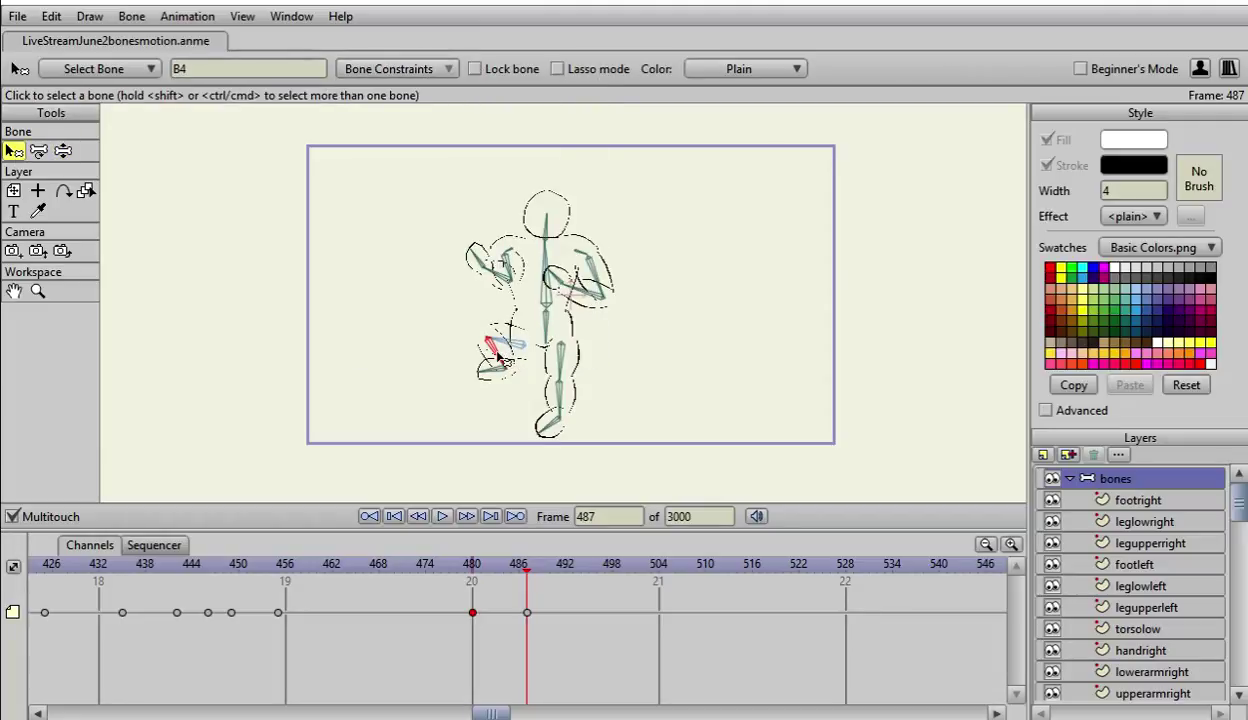
# Step: At frame 487, fold the raised leg's lower leg tightly against its thigh and bend the standing leg's knee with the foot flat
pyautogui.click(63, 151)
pyautogui.moveTo(499, 360)
pyautogui.mouseDown()
pyautogui.moveTo(492, 342)
pyautogui.moveTo(560, 356)
pyautogui.mouseUp()
pyautogui.click(567, 351)
pyautogui.click(549, 401)
pyautogui.moveTo(549, 404); pyautogui.dragTo(563, 405)
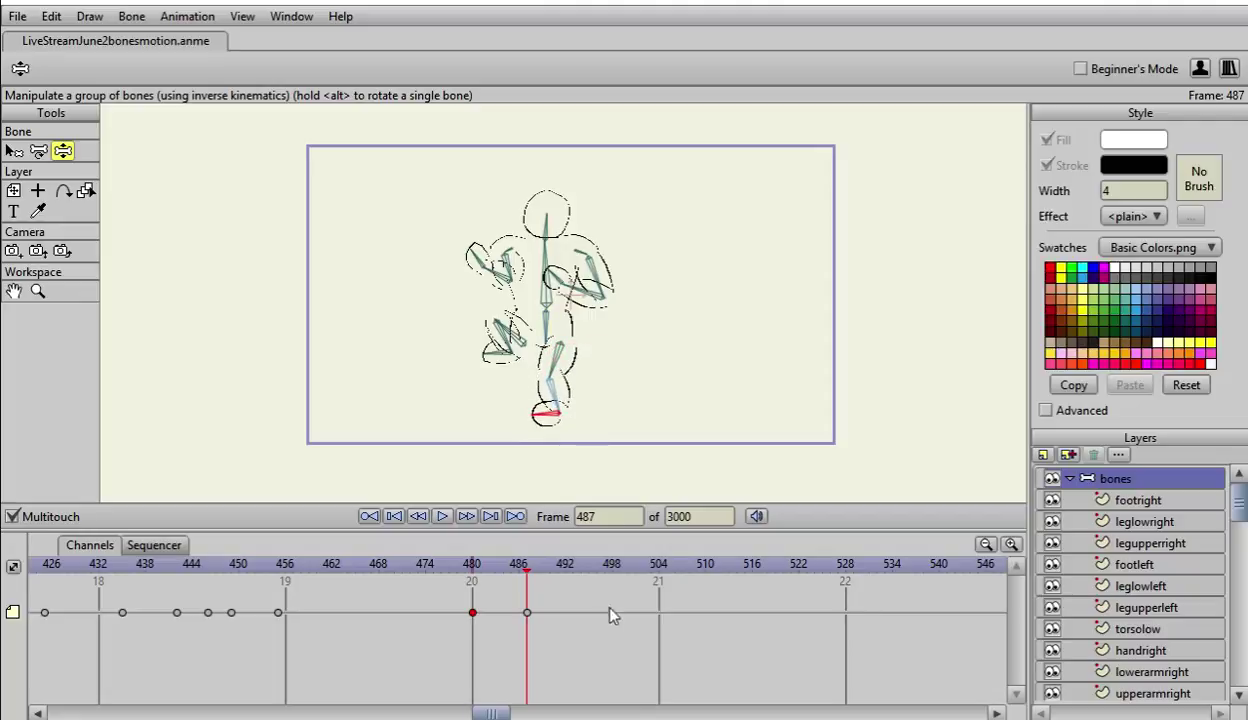
# Step: Step backward from frame 487 past frame 480 and forward to frame 500 to review the leg folding up
pyautogui.press('Left')
pyautogui.press('Left')
pyautogui.press('Left')
pyautogui.press('Left')
pyautogui.press('Left')
pyautogui.press('Left')
pyautogui.press('Left')
pyautogui.press('Left')
pyautogui.press('Left')
pyautogui.press('Left')
pyautogui.press('Left')
pyautogui.press('Left')
pyautogui.press('Left')
pyautogui.press('Left')
pyautogui.press('Left')
pyautogui.press('Left')
pyautogui.press('Right')
pyautogui.press('Right')
pyautogui.press('Right')
pyautogui.press('Right')
pyautogui.press('Right')
pyautogui.press('Right')
pyautogui.press('Right')
pyautogui.press('Right')
pyautogui.press('Right')
pyautogui.press('Right')
pyautogui.press('Right')
pyautogui.press('Right')
pyautogui.press('Right')
pyautogui.press('Right')
pyautogui.press('Right')
pyautogui.press('Right')
pyautogui.press('Right')
pyautogui.press('Right')
pyautogui.press('Right')
pyautogui.press('Right')
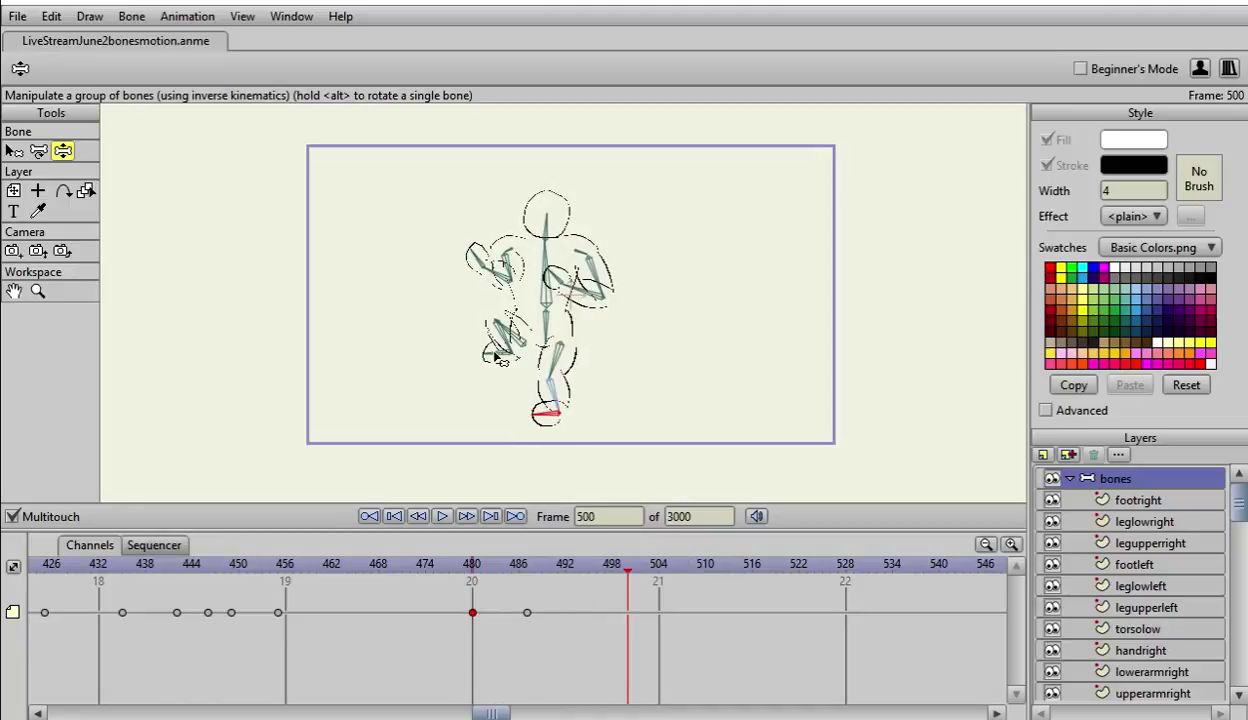
# Step: At frame 494, kick the folded leg outward with the thigh near horizontal, and tilt the head slightly toward the kicking leg
pyautogui.press('Left')
pyautogui.press('Left')
pyautogui.press('Left')
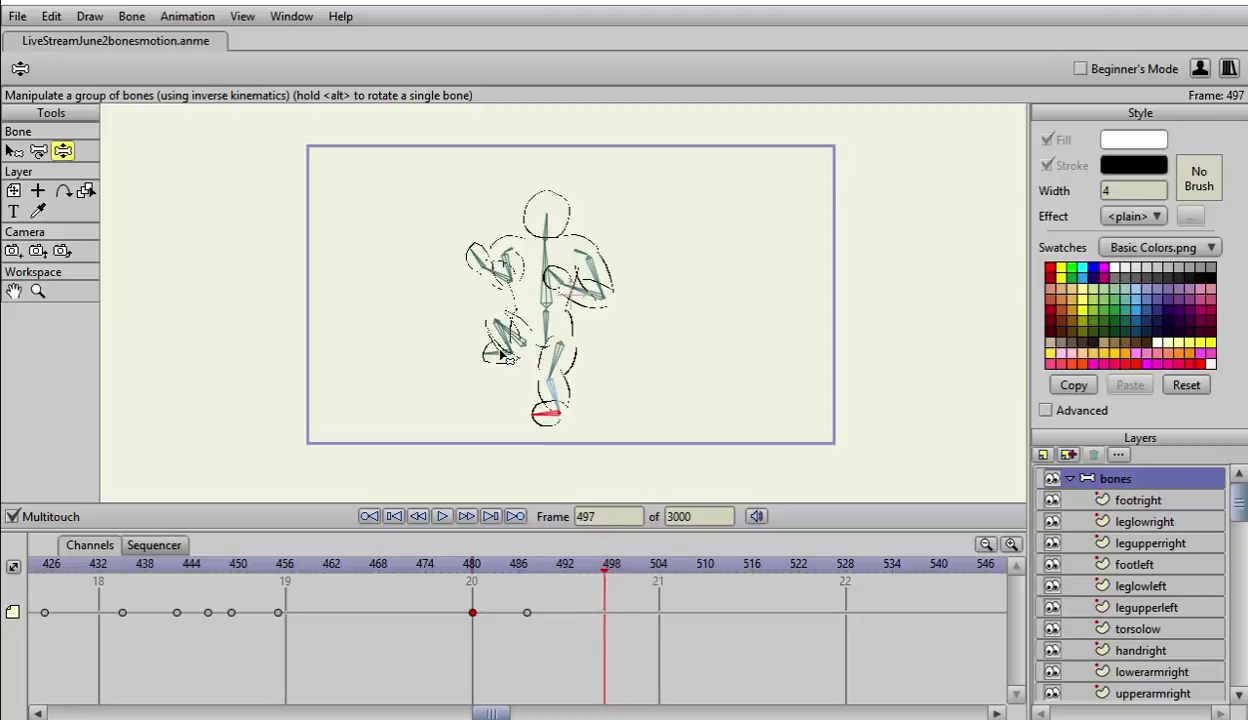
pyautogui.press('Left')
pyautogui.press('Left')
pyautogui.press('Left')
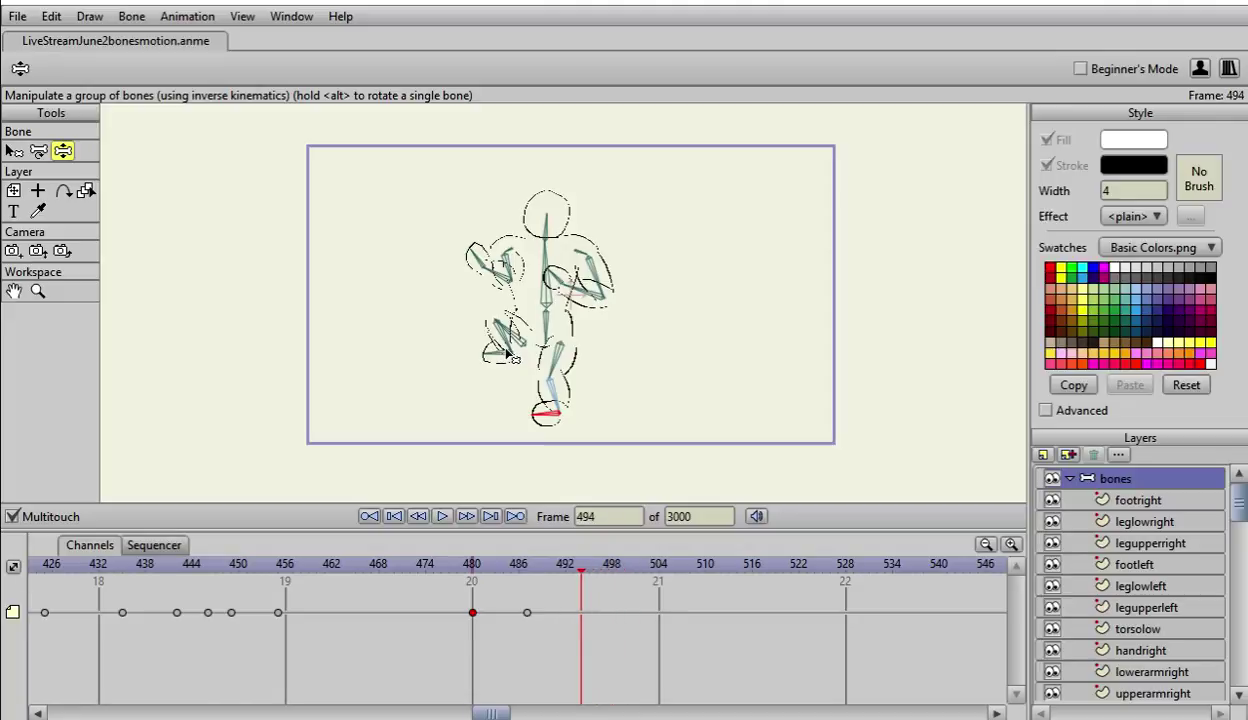
pyautogui.moveTo(509, 350); pyautogui.dragTo(478, 357)
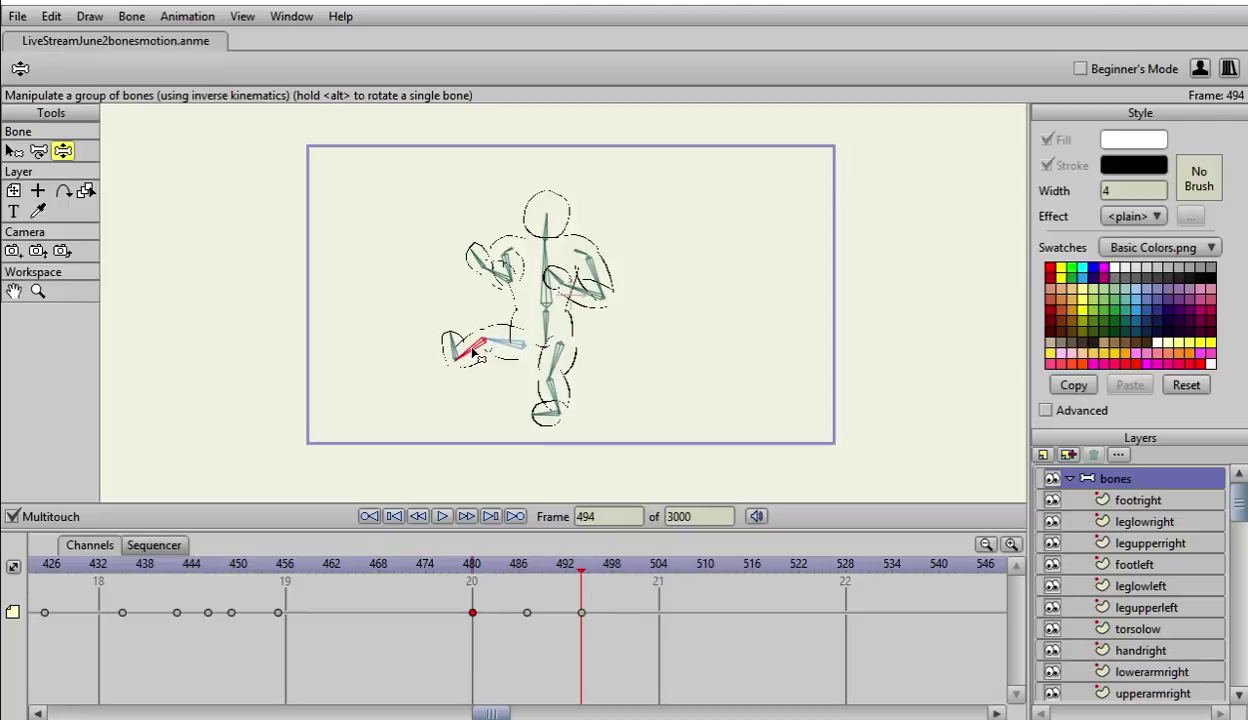
pyautogui.moveTo(546, 220); pyautogui.dragTo(541, 218)
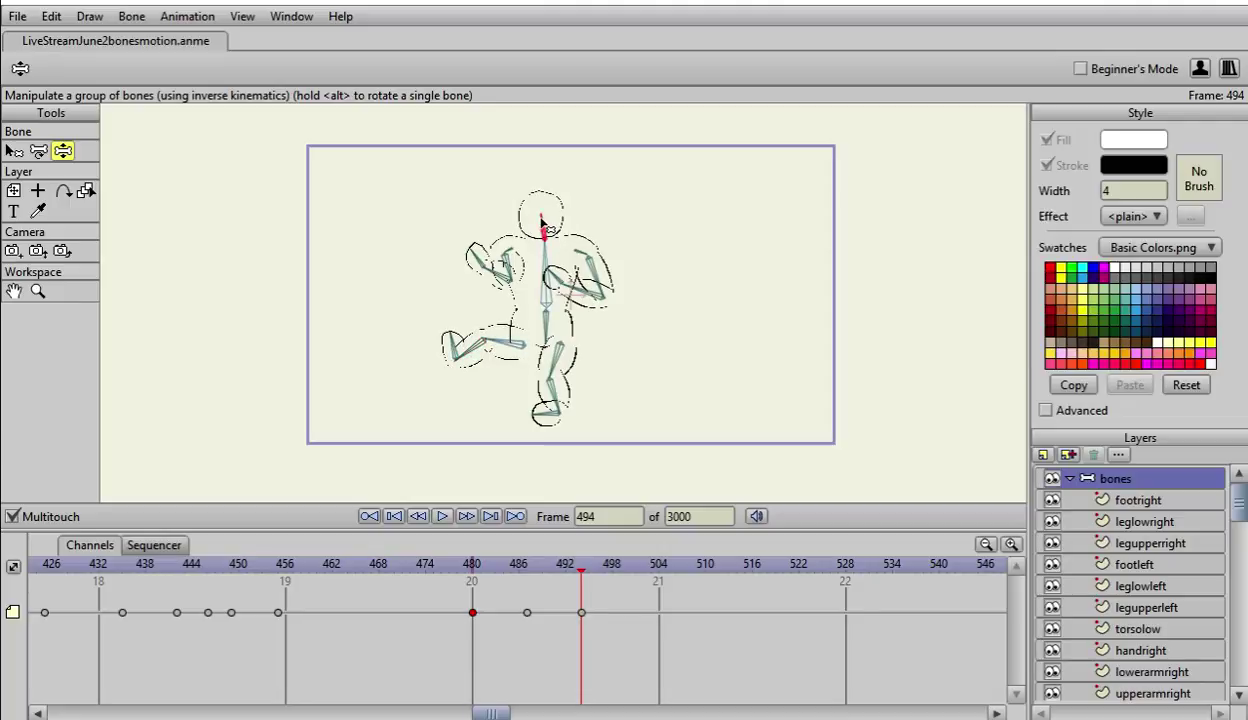
# Step: Step through the frames around the kick at frame 494 to review its motion, finishing at frame 502
pyautogui.hotkey('ctrl', 'Left')
pyautogui.hotkey('ctrl', 'Left')
pyautogui.hotkey('ctrl', 'Left')
pyautogui.hotkey('ctrl', 'Left')
pyautogui.hotkey('ctrl', 'Left')
pyautogui.hotkey('ctrl', 'Left')
pyautogui.hotkey('ctrl', 'Left')
pyautogui.hotkey('ctrl', 'Left')
pyautogui.hotkey('ctrl', 'Left')
pyautogui.hotkey('ctrl', 'Left')
pyautogui.hotkey('ctrl', 'Left')
pyautogui.hotkey('ctrl', 'Left')
pyautogui.hotkey('ctrl', 'Left')
pyautogui.hotkey('ctrl', 'Left')
pyautogui.hotkey('ctrl', 'Left')
pyautogui.hotkey('ctrl', 'Left')
pyautogui.hotkey('ctrl', 'Left')
pyautogui.hotkey('ctrl', 'Left')
pyautogui.hotkey('ctrl', 'Left')
pyautogui.hotkey('ctrl', 'Left')
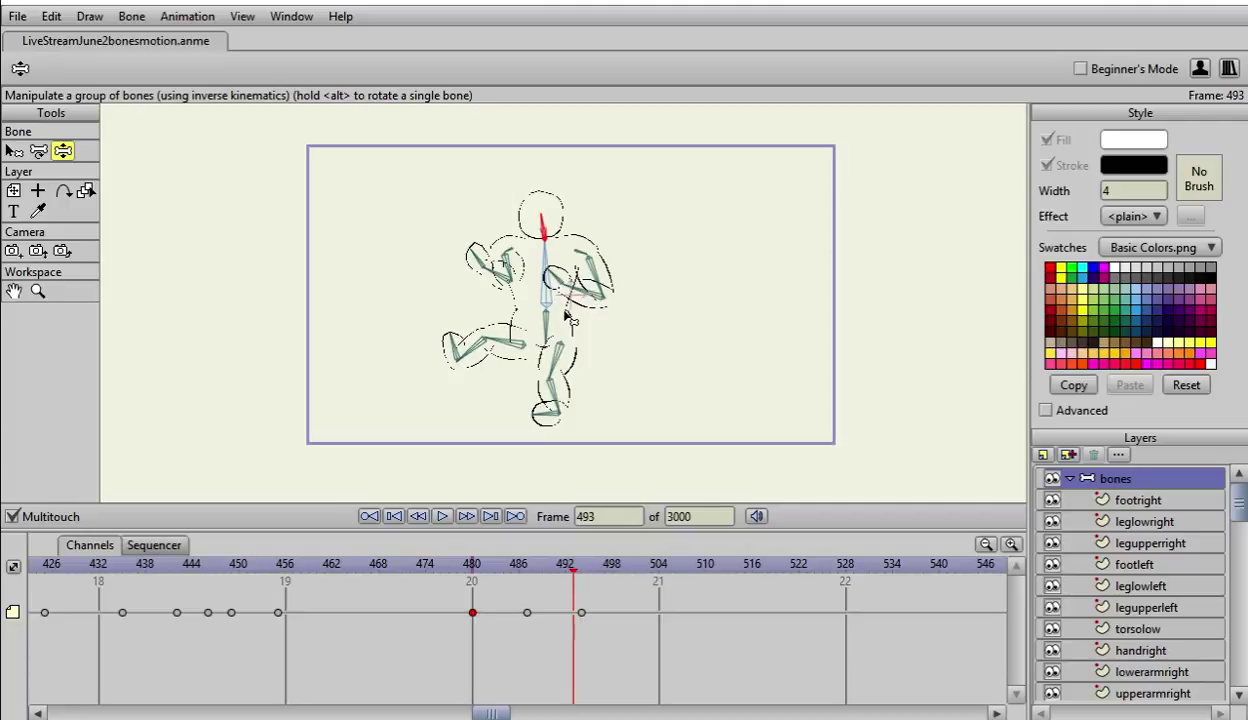
pyautogui.hotkey('ctrl', 'Left')
pyautogui.hotkey('ctrl', 'Left')
pyautogui.hotkey('ctrl', 'Left')
pyautogui.hotkey('ctrl', 'Left')
pyautogui.hotkey('ctrl', 'Left')
pyautogui.hotkey('ctrl', 'Left')
pyautogui.hotkey('ctrl', 'Left')
pyautogui.hotkey('ctrl', 'Left')
pyautogui.hotkey('ctrl', 'Left')
pyautogui.hotkey('ctrl', 'Left')
pyautogui.hotkey('ctrl', 'Left')
pyautogui.hotkey('ctrl', 'Left')
pyautogui.hotkey('ctrl', 'Left')
pyautogui.hotkey('ctrl', 'Left')
pyautogui.hotkey('ctrl', 'Left')
pyautogui.hotkey('ctrl', 'Left')
pyautogui.hotkey('ctrl', 'Left')
pyautogui.hotkey('ctrl', 'Left')
pyautogui.hotkey('ctrl', 'Left')
pyautogui.hotkey('ctrl', 'Left')
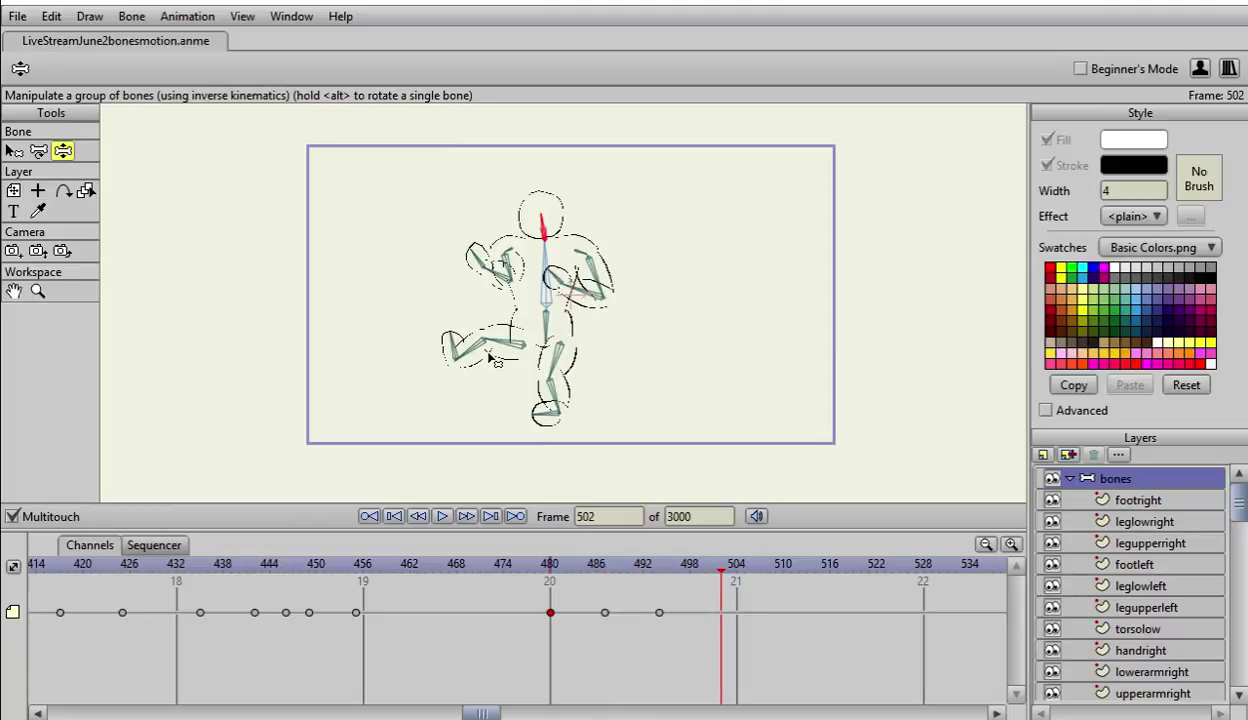
# Step: At frame 502, try folding the kicking leg's lower leg back beneath its thigh, and undo the change
pyautogui.moveTo(462, 351); pyautogui.dragTo(530, 356)
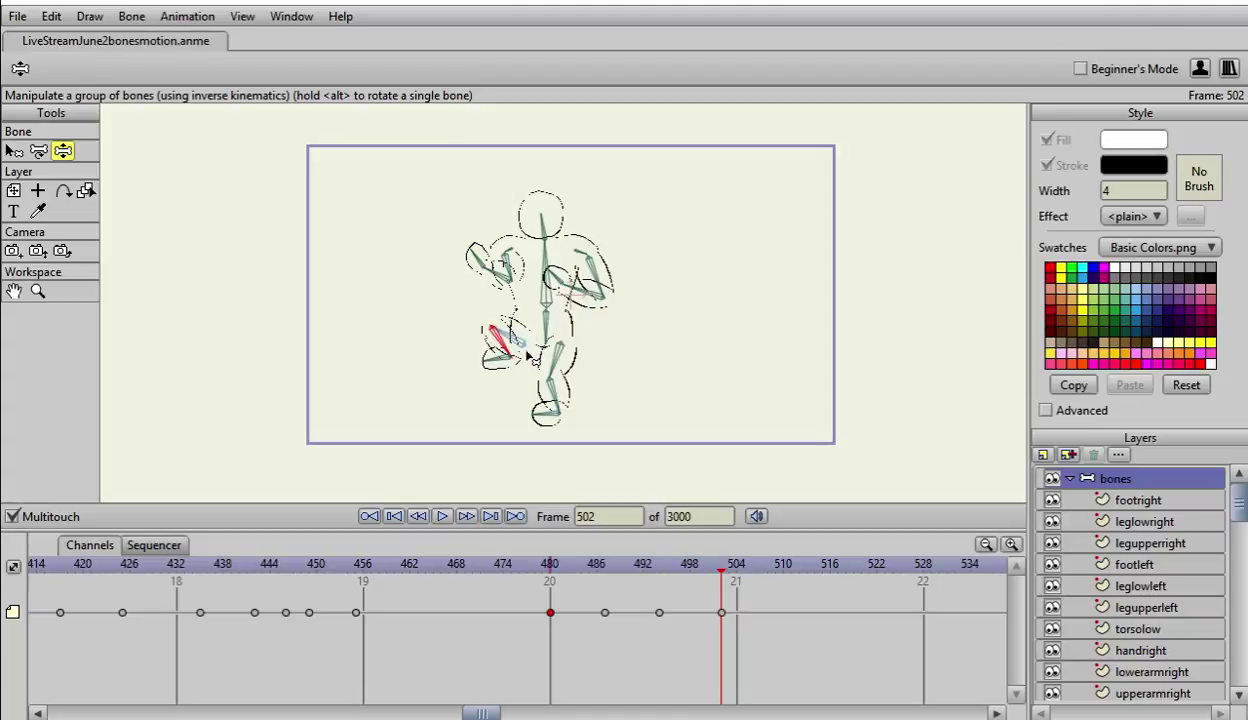
pyautogui.click(50, 16)
pyautogui.click(65, 37)
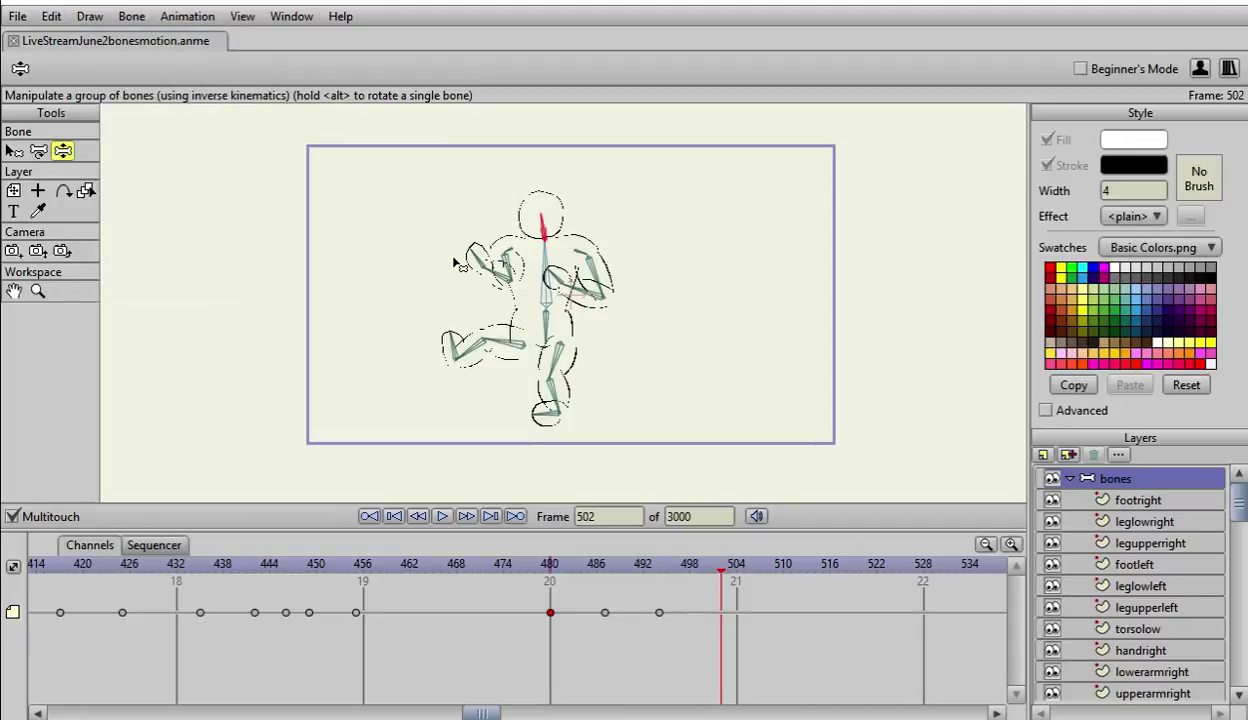
# Step: Step backward from frame 502 to frame 475 to review the kick and the poses leading into it
pyautogui.press(',')
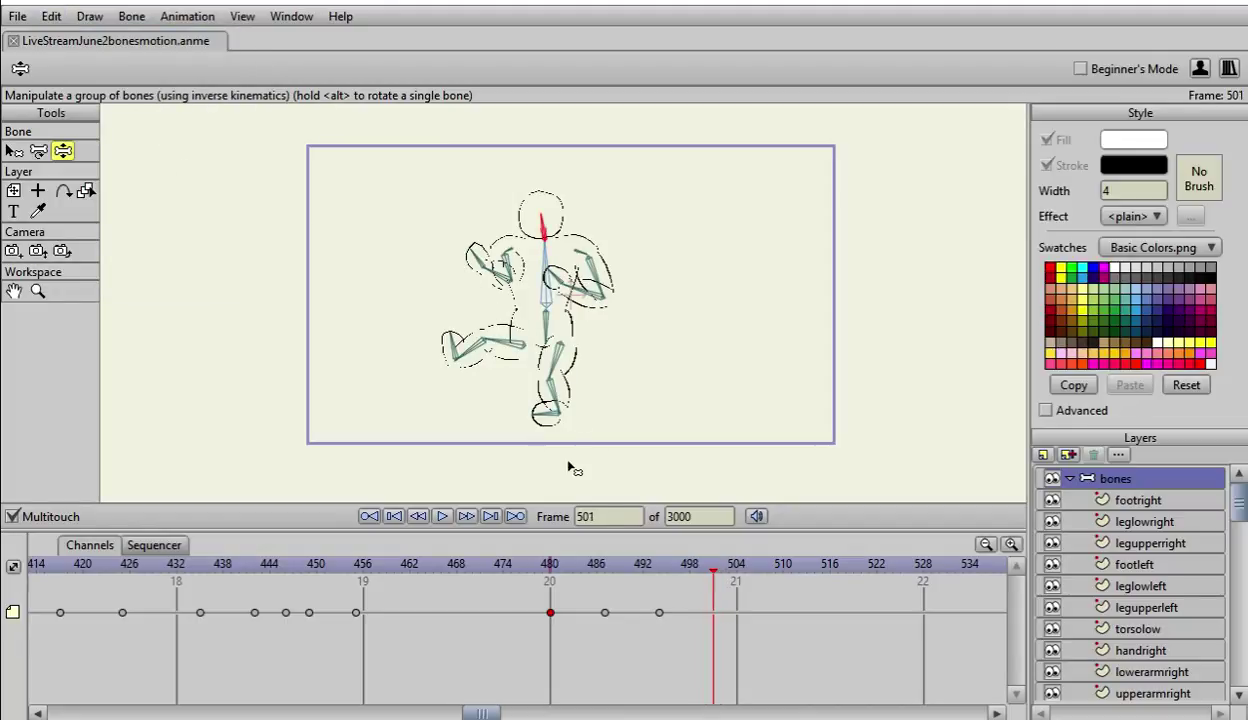
pyautogui.press(',')
pyautogui.press(',')
pyautogui.press(',')
pyautogui.press(',')
pyautogui.press(',')
pyautogui.press(',')
pyautogui.press(',')
pyautogui.press(',')
pyautogui.press(',')
pyautogui.press(',')
pyautogui.press(',')
pyautogui.press(',')
pyautogui.press(',')
pyautogui.press(',')
pyautogui.press(',')
pyautogui.press(',')
pyautogui.press(',')
pyautogui.press(',')
pyautogui.press(',')
pyautogui.press(',')
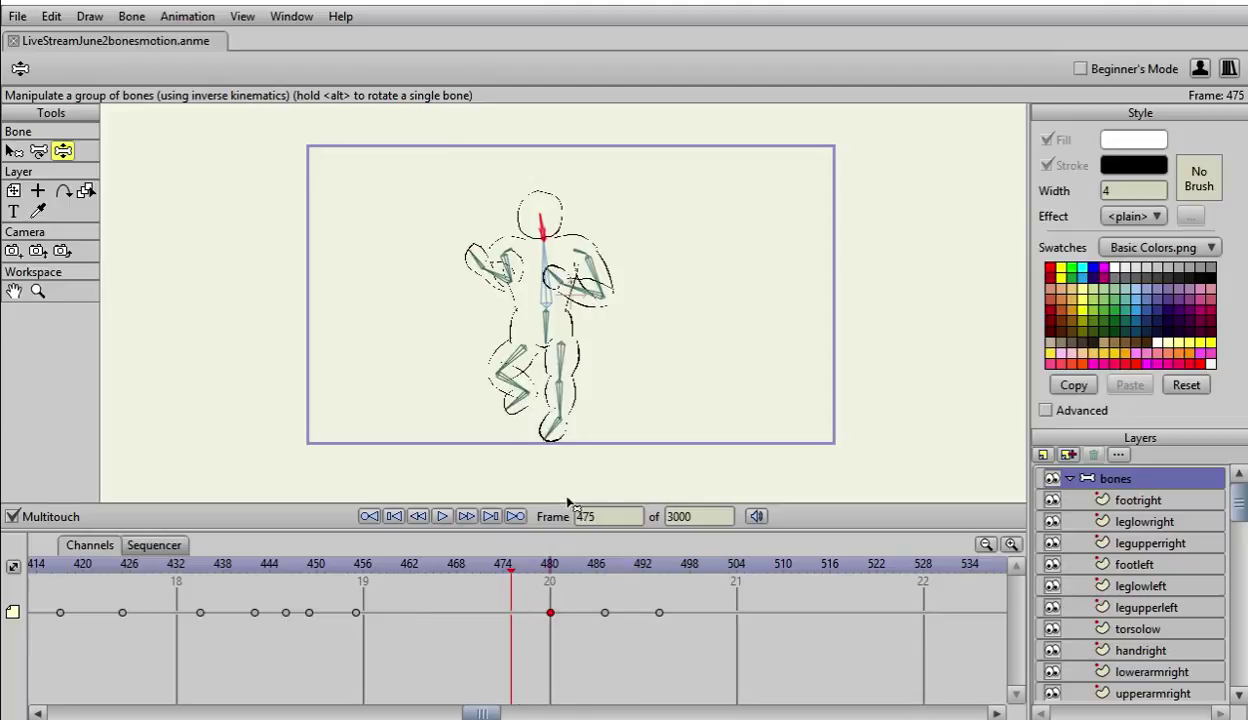
# Step: Step backward from frame 475 past frame 416 to review the arm and leg poses leading into the kick
pyautogui.press(',')
pyautogui.press(',')
pyautogui.press(',')
pyautogui.press(',')
pyautogui.press(',')
pyautogui.press(',')
pyautogui.press(',')
pyautogui.press(',')
pyautogui.press(',')
pyautogui.press(',')
pyautogui.press(',')
pyautogui.press(',')
pyautogui.press(',')
pyautogui.press(',')
pyautogui.press(',')
pyautogui.press(',')
pyautogui.press(',')
pyautogui.press(',')
pyautogui.press(',')
pyautogui.press(',')
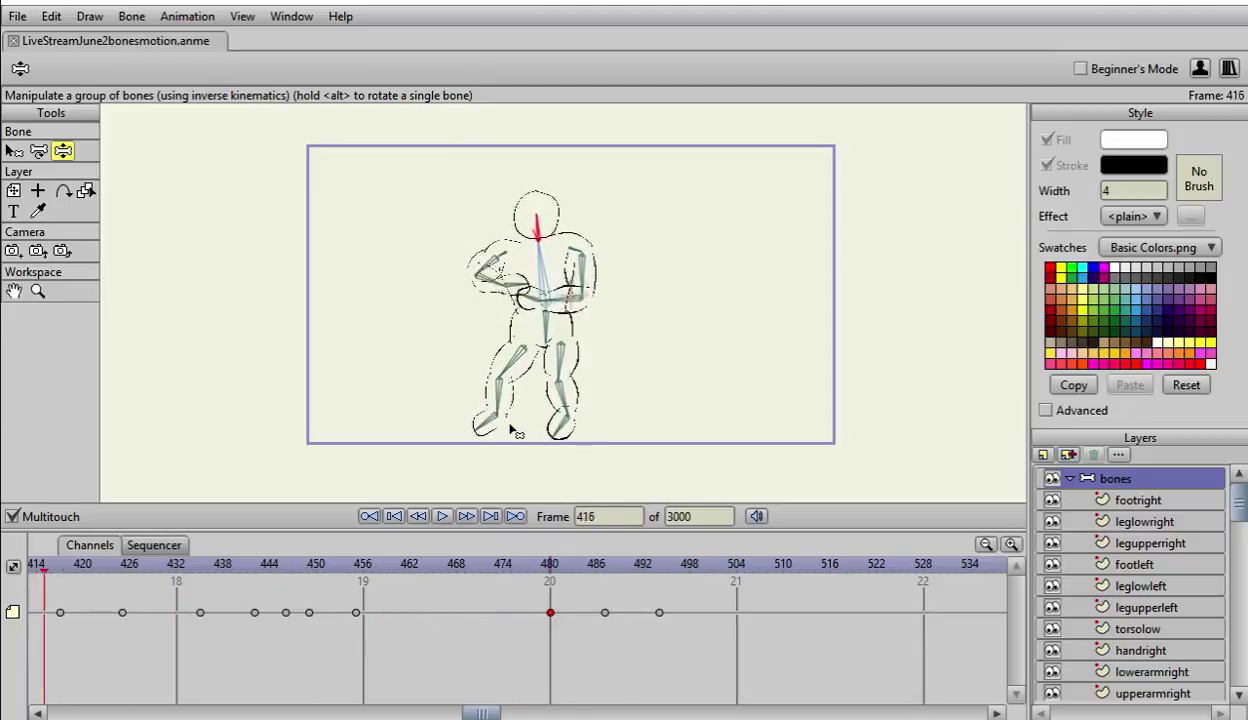
pyautogui.press(',')
pyautogui.press(',')
pyautogui.press(',')
pyautogui.press(',')
pyautogui.press(',')
pyautogui.press(',')
pyautogui.press(',')
pyautogui.press(',')
pyautogui.press(',')
pyautogui.press(',')
pyautogui.press(',')
pyautogui.press(',')
pyautogui.press(',')
pyautogui.press(',')
pyautogui.press(',')
pyautogui.press(',')
pyautogui.press(',')
pyautogui.press(',')
pyautogui.press(',')
pyautogui.press(',')
# Step: Step forward through the frames to 497 to review the leg fold and the kick in sequence
pyautogui.press('.')
pyautogui.press('.')
pyautogui.press('.')
pyautogui.press('.')
pyautogui.press('.')
pyautogui.press('.')
pyautogui.press('.')
pyautogui.press('.')
pyautogui.press('.')
pyautogui.press('.')
pyautogui.press('.')
pyautogui.press('.')
pyautogui.press('.')
pyautogui.press('.')
pyautogui.press('.')
pyautogui.press('.')
pyautogui.press('.')
pyautogui.press('.')
pyautogui.press('.')
pyautogui.press('.')
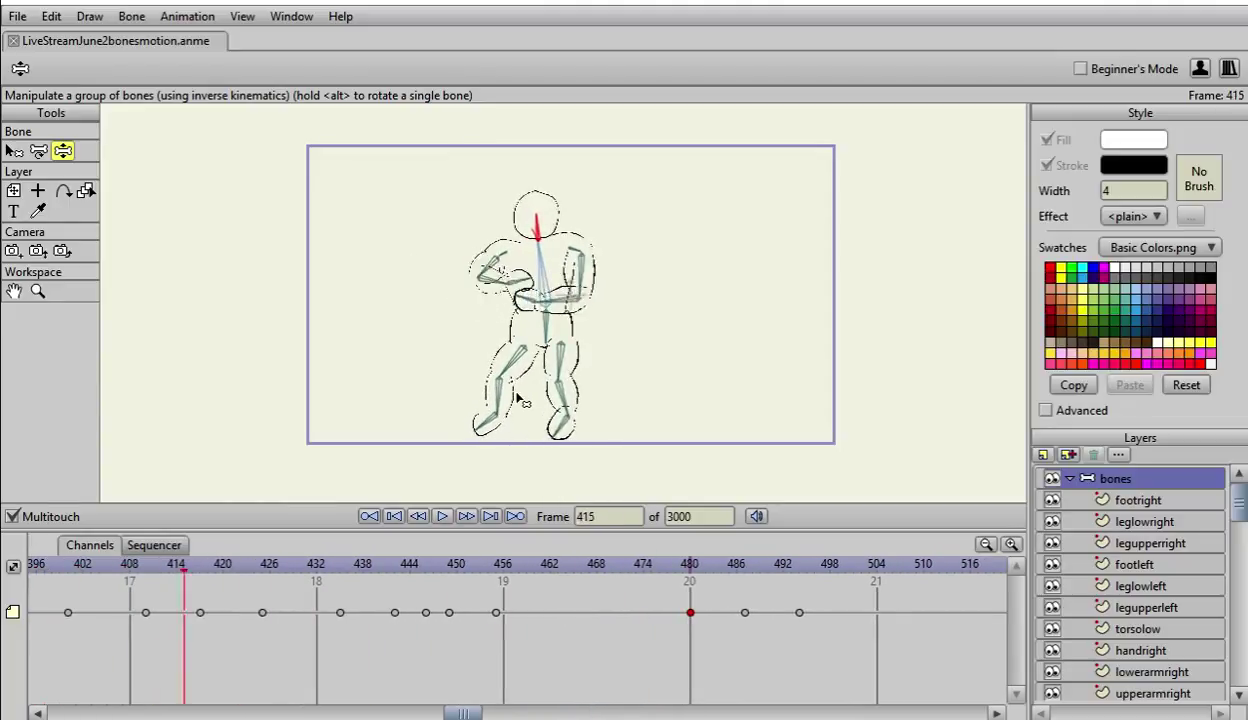
pyautogui.press('.')
pyautogui.press('.')
pyautogui.press('.')
pyautogui.press('.')
pyautogui.press('.')
pyautogui.press('.')
pyautogui.press('.')
pyautogui.press('.')
pyautogui.press('.')
pyautogui.press('.')
pyautogui.press('.')
pyautogui.press('.')
pyautogui.press('.')
pyautogui.press('.')
pyautogui.press('.')
pyautogui.press('.')
pyautogui.press('.')
pyautogui.press('.')
pyautogui.press('.')
pyautogui.press('.')
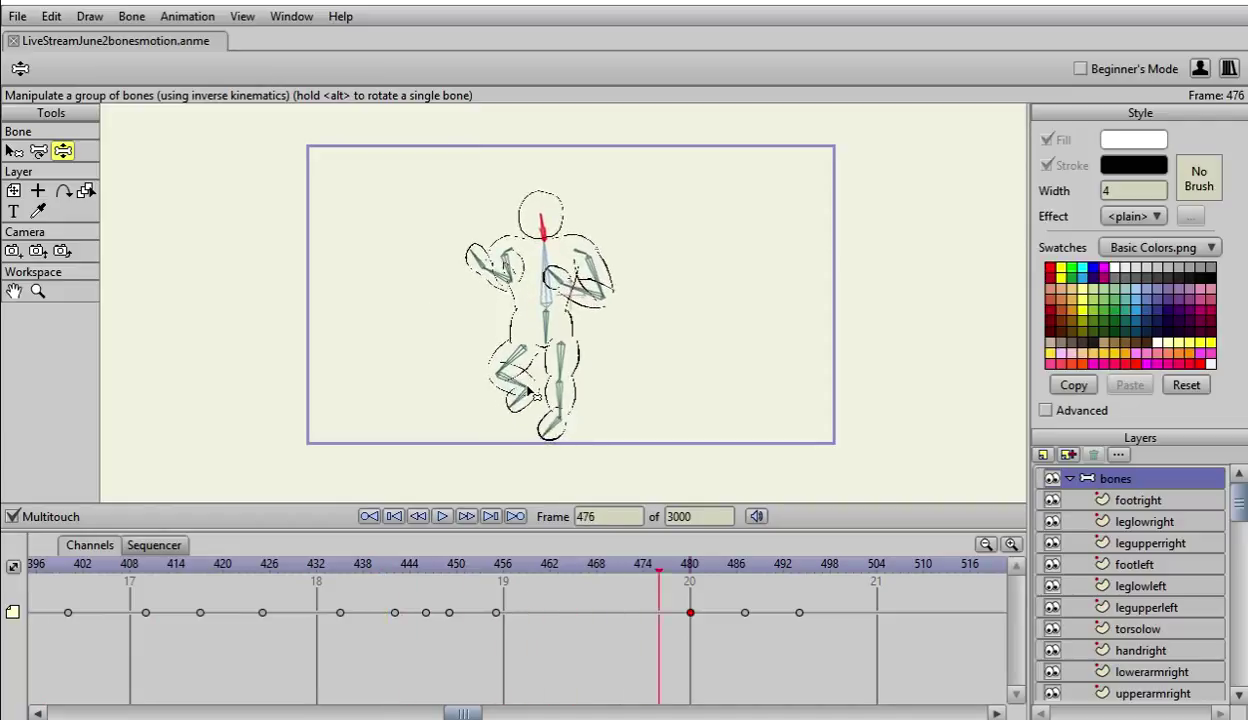
pyautogui.press('.')
pyautogui.press('.')
pyautogui.press('.')
pyautogui.press('.')
pyautogui.press('.')
pyautogui.press('.')
pyautogui.press('.')
pyautogui.press('.')
pyautogui.press('.')
pyautogui.press('.')
pyautogui.press('.')
pyautogui.press('.')
pyautogui.press('.')
pyautogui.press('.')
pyautogui.press('.')
pyautogui.press('.')
pyautogui.press('.')
pyautogui.press('.')
pyautogui.press('.')
pyautogui.press('.')
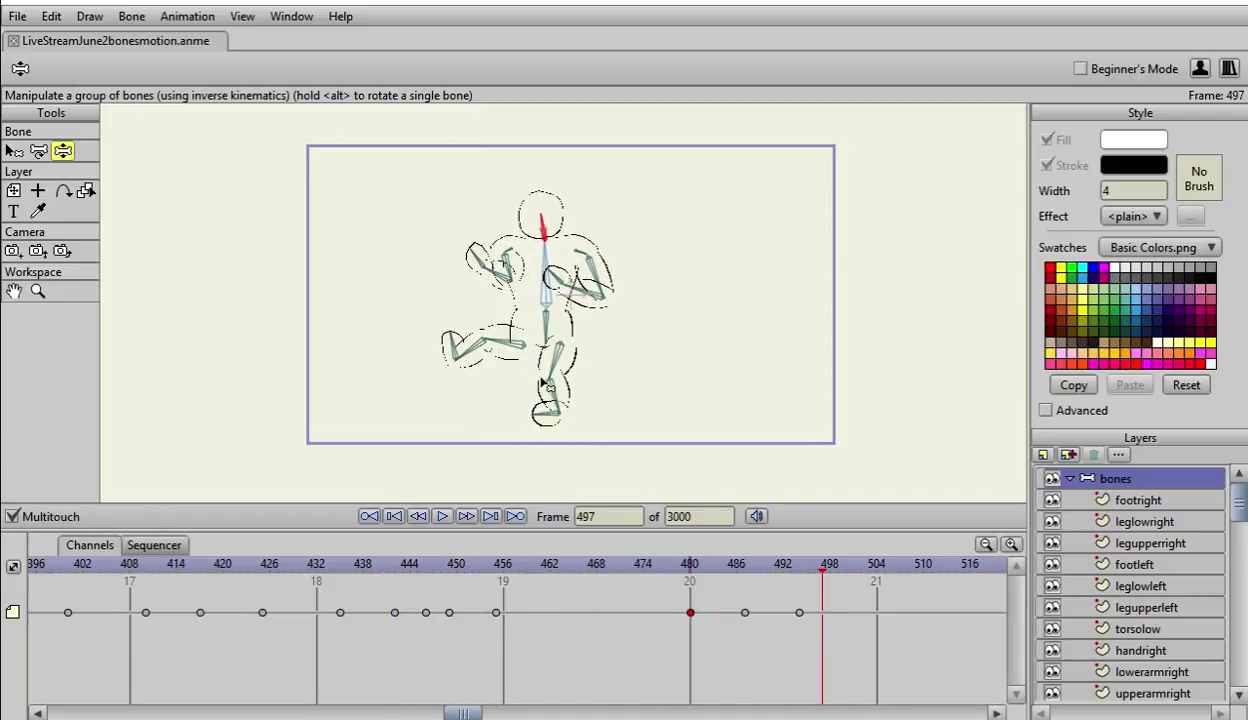
# Step: At frame 500, pull the kicking leg's lower leg back in so it hangs below the raised knee
pyautogui.press('.')
pyautogui.press('.')
pyautogui.press('.')
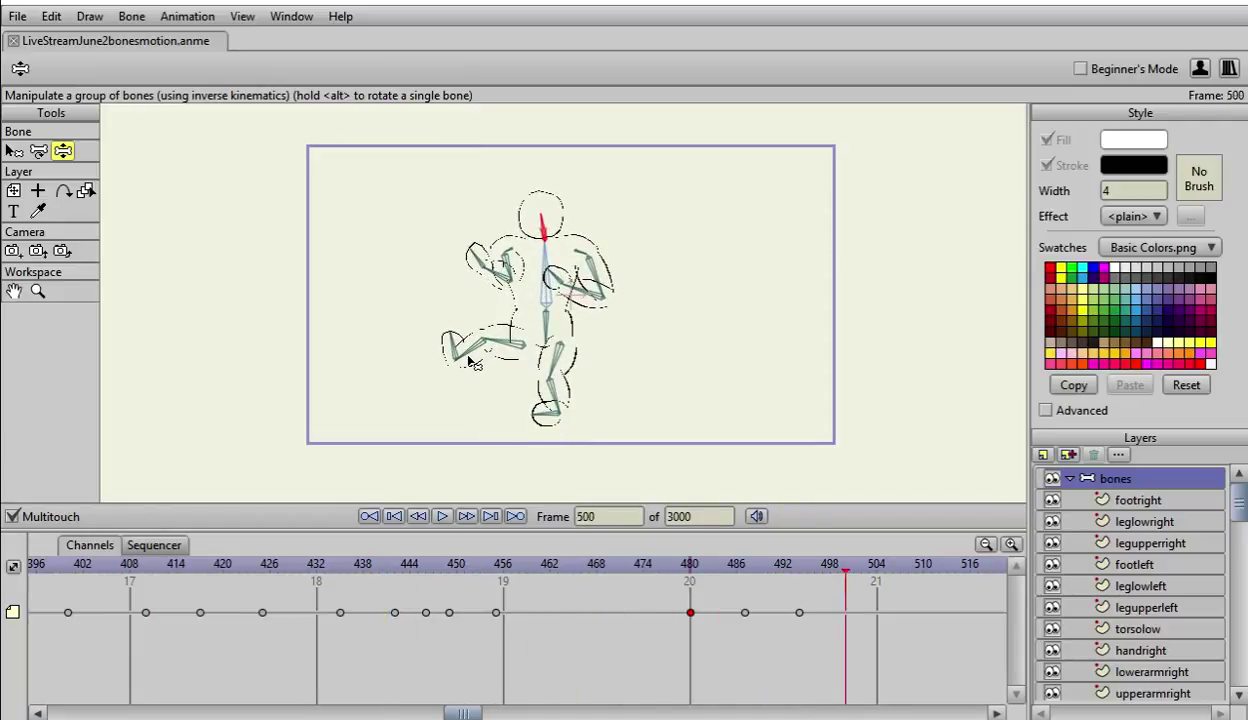
pyautogui.moveTo(474, 357); pyautogui.dragTo(531, 357)
# Step: At frame 505, lower the kicking leg so the thigh slopes down and the foot comes near the ground
pyautogui.press('.')
pyautogui.press('.')
pyautogui.press('.')
pyautogui.press('.')
pyautogui.press('.')
pyautogui.press('.')
pyautogui.press('.')
pyautogui.press('.')
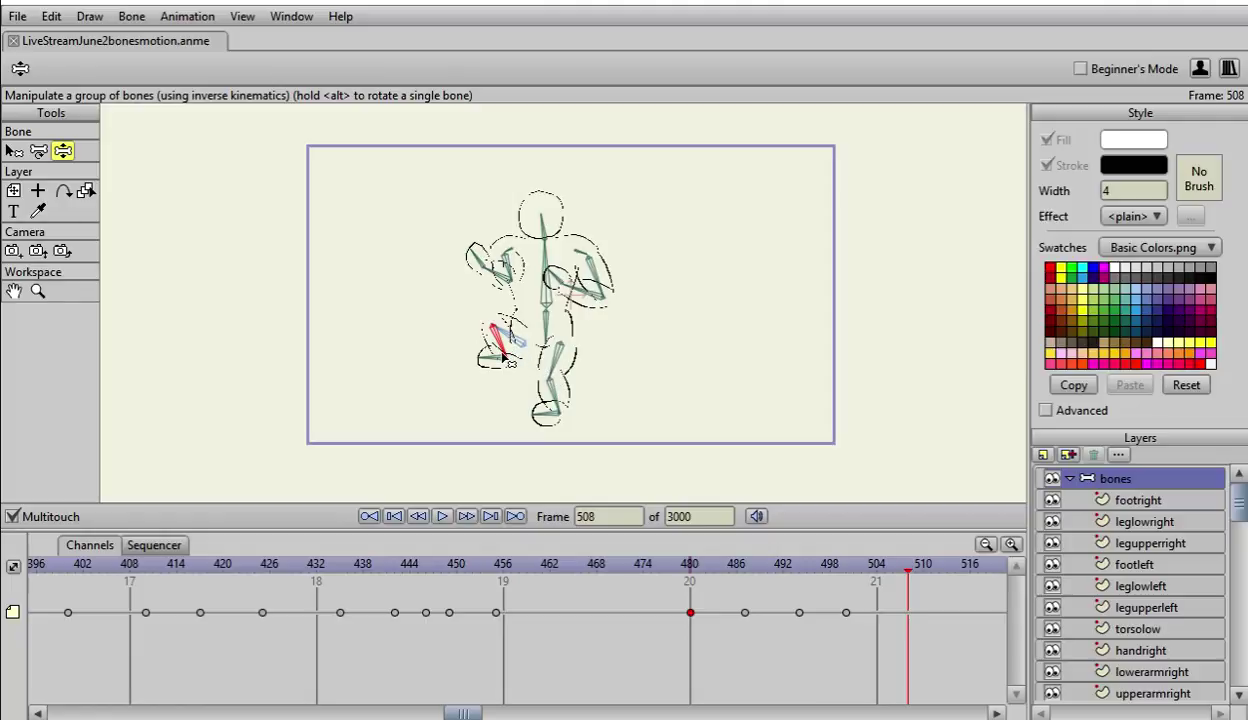
pyautogui.press(',')
pyautogui.press(',')
pyautogui.press(',')
pyautogui.moveTo(504, 354); pyautogui.dragTo(513, 382)
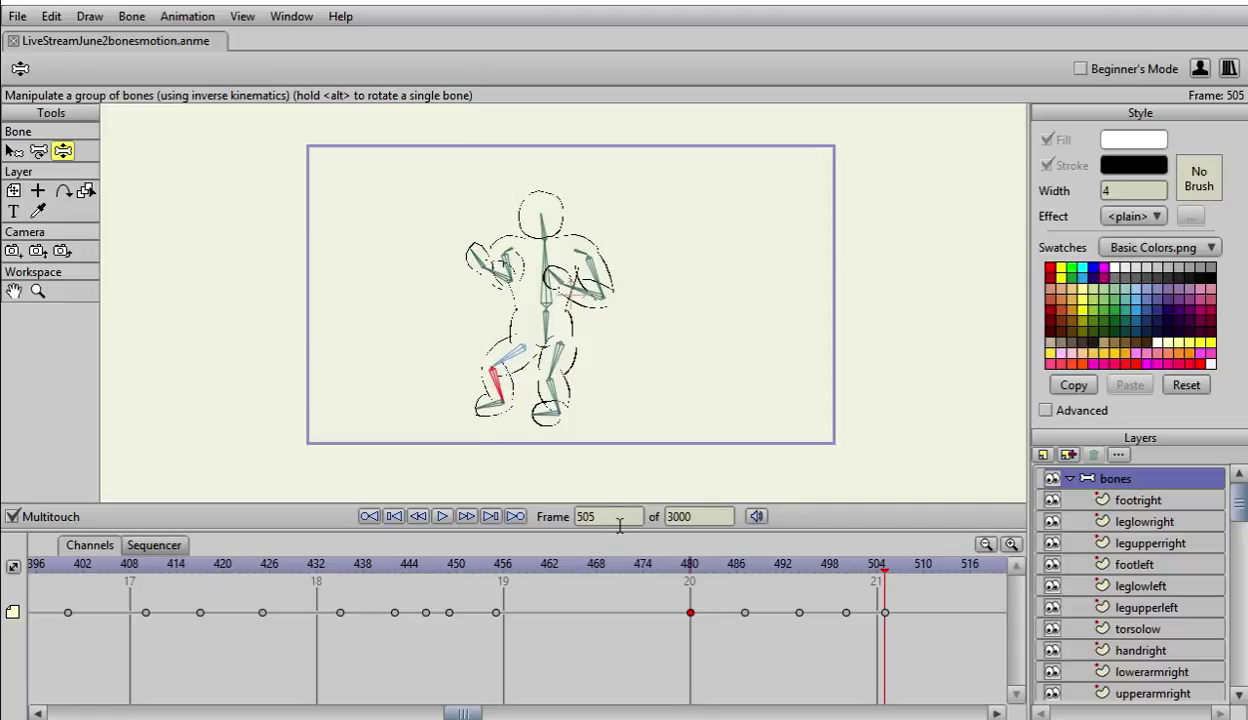
# Step: Step backward from frame 505 to frame 431 to review the leg's return and the whole kick
pyautogui.press('Left')
pyautogui.press('Left')
pyautogui.press('Left')
pyautogui.press('Left')
pyautogui.press('Left')
pyautogui.press('Left')
pyautogui.press('Left')
pyautogui.press('Left')
pyautogui.press('Left')
pyautogui.press('Left')
pyautogui.press('Left')
pyautogui.press('Left')
pyautogui.press('Left')
pyautogui.press('Left')
pyautogui.press('Left')
pyautogui.press('Left')
pyautogui.press('Left')
pyautogui.press('Left')
pyautogui.press('Left')
pyautogui.press('Left')
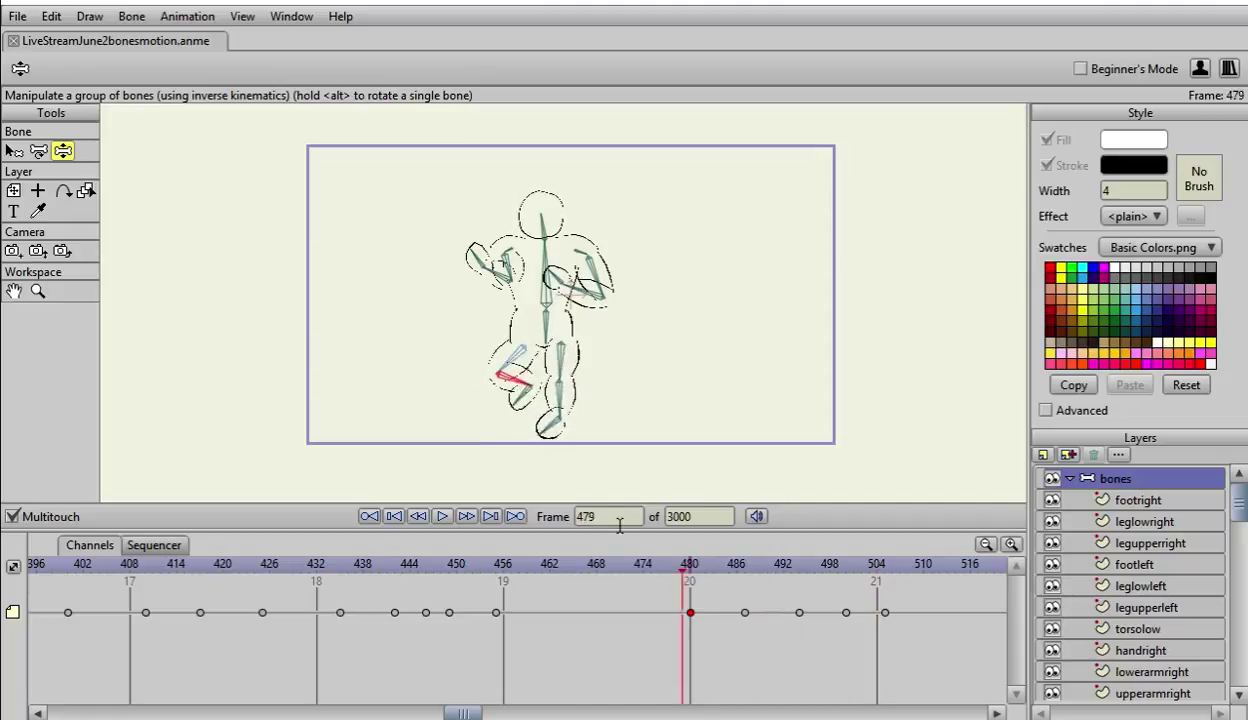
pyautogui.press('Left')
pyautogui.press('Left')
pyautogui.press('Left')
pyautogui.press('Left')
pyautogui.press('Left')
pyautogui.press('Left')
pyautogui.press('Left')
pyautogui.press('Left')
pyautogui.press('Left')
pyautogui.press('Left')
pyautogui.press('Left')
pyautogui.press('Left')
pyautogui.press('Left')
pyautogui.press('Left')
pyautogui.press('Left')
pyautogui.press('Left')
pyautogui.press('Left')
pyautogui.press('Left')
pyautogui.press('Left')
pyautogui.press('Left')
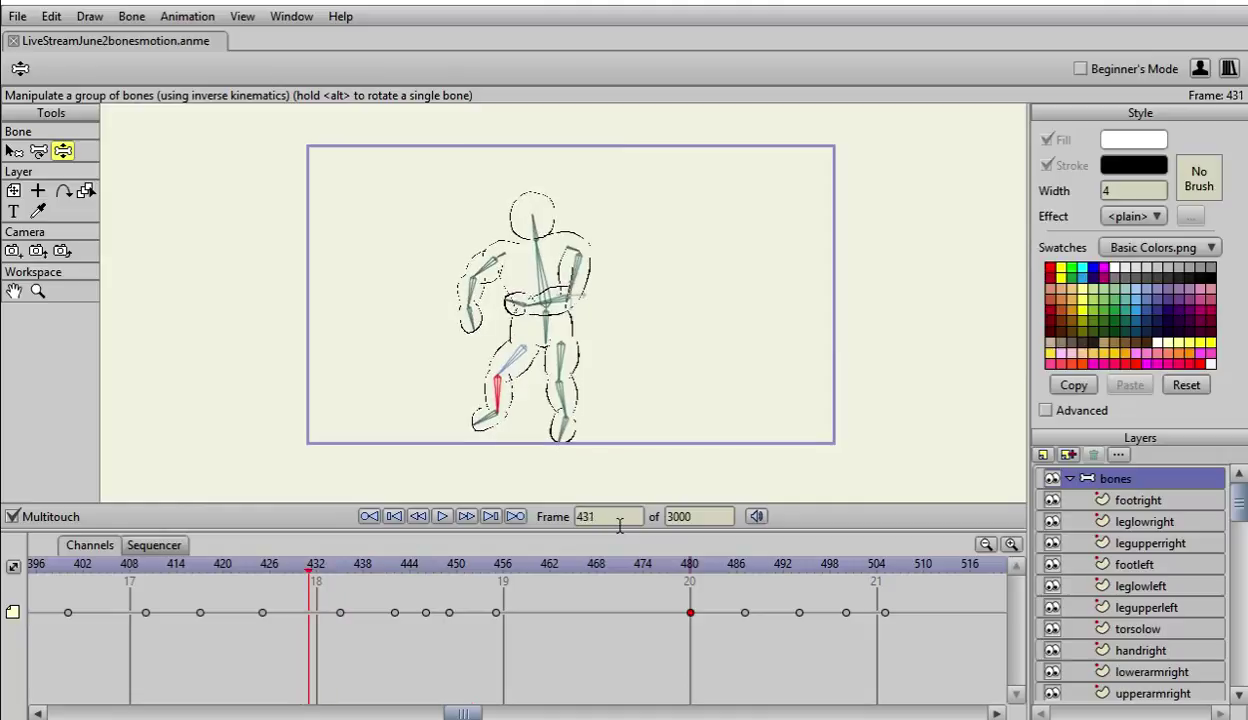
# Step: Play the animation from frame 431 to check the kick, and return to frame 1 at the timeline's start
pyautogui.press('space')
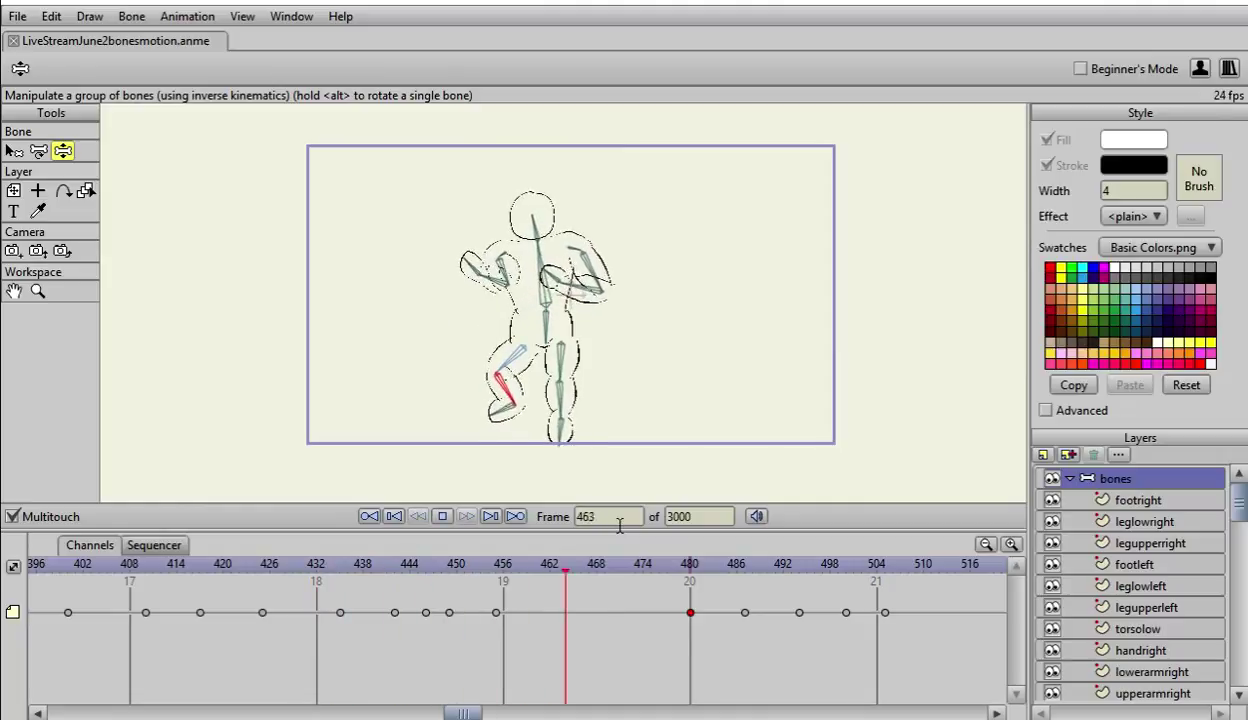
pyautogui.press('space')
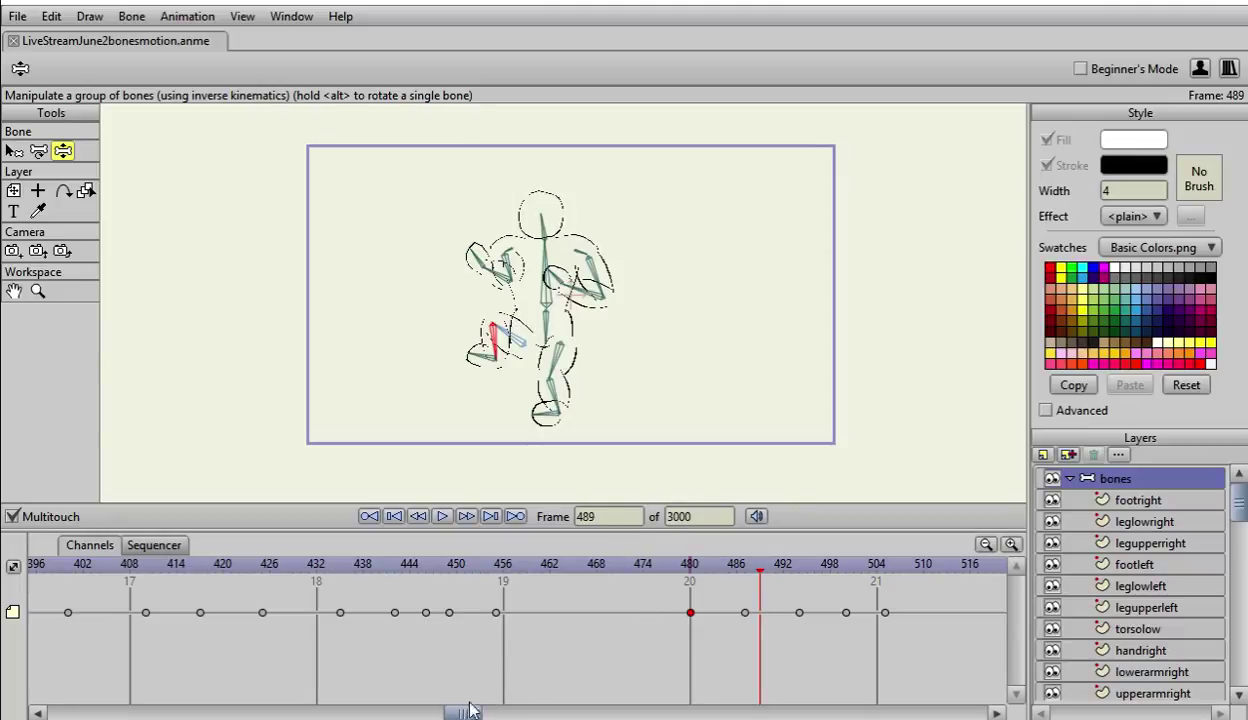
pyautogui.moveTo(463, 712); pyautogui.dragTo(66, 712)
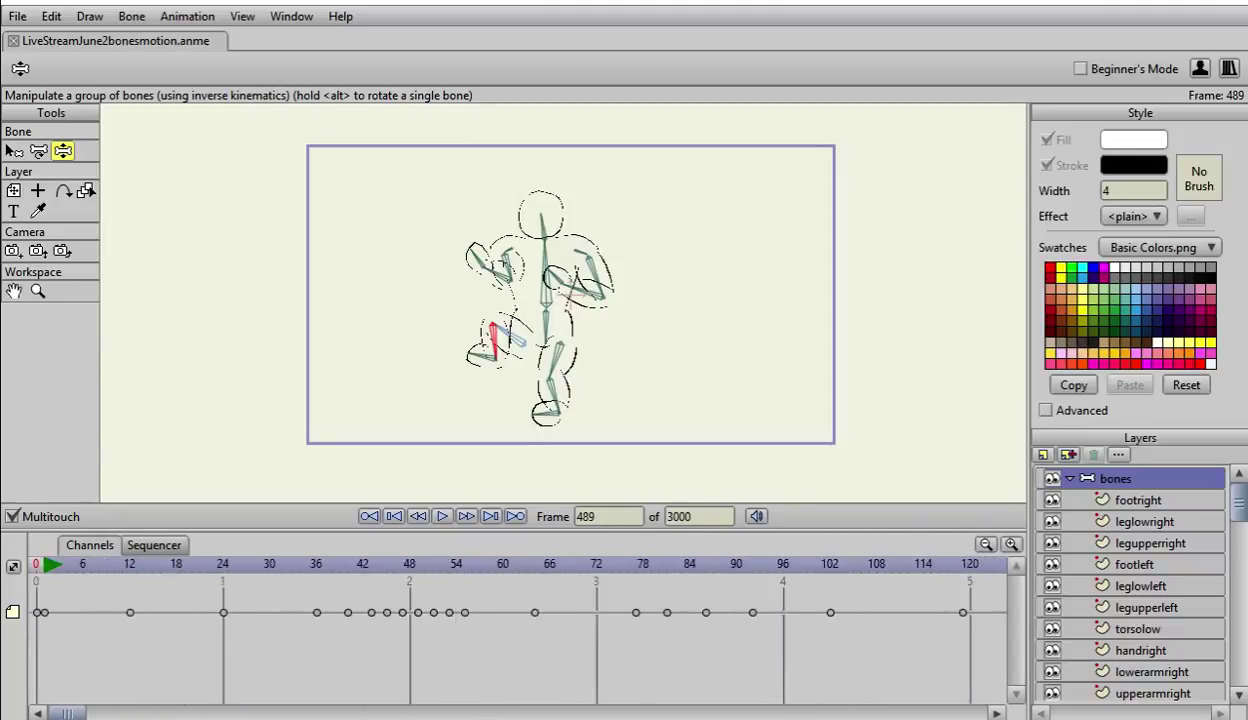
pyautogui.click(43, 565)
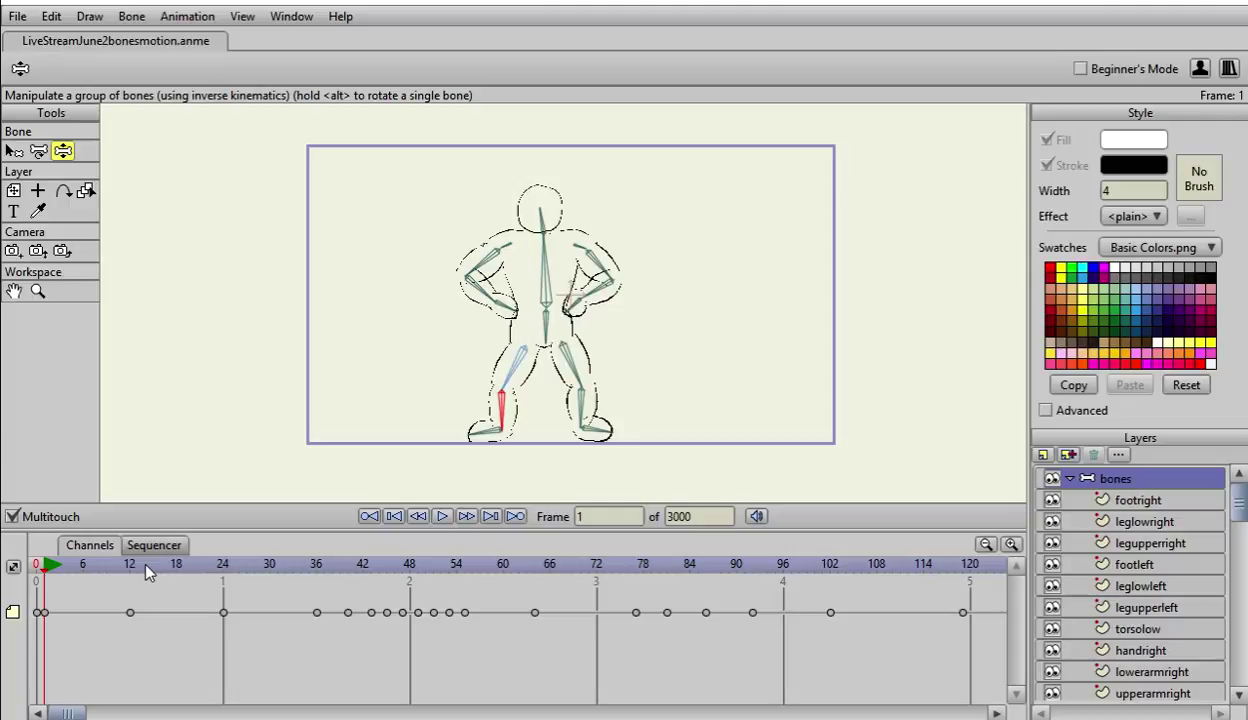
# Step: Play the whole animation from frame 1 past the end of the kick and stop at frame 515
pyautogui.press('space')
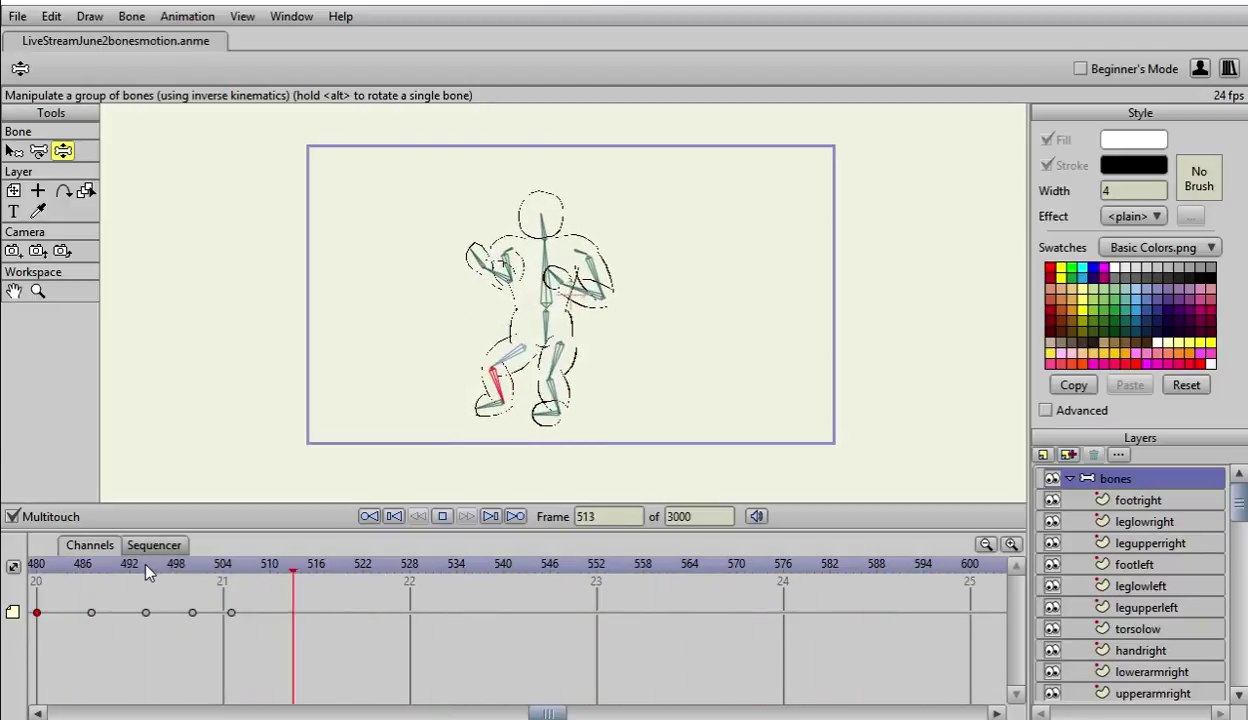
pyautogui.press('space')
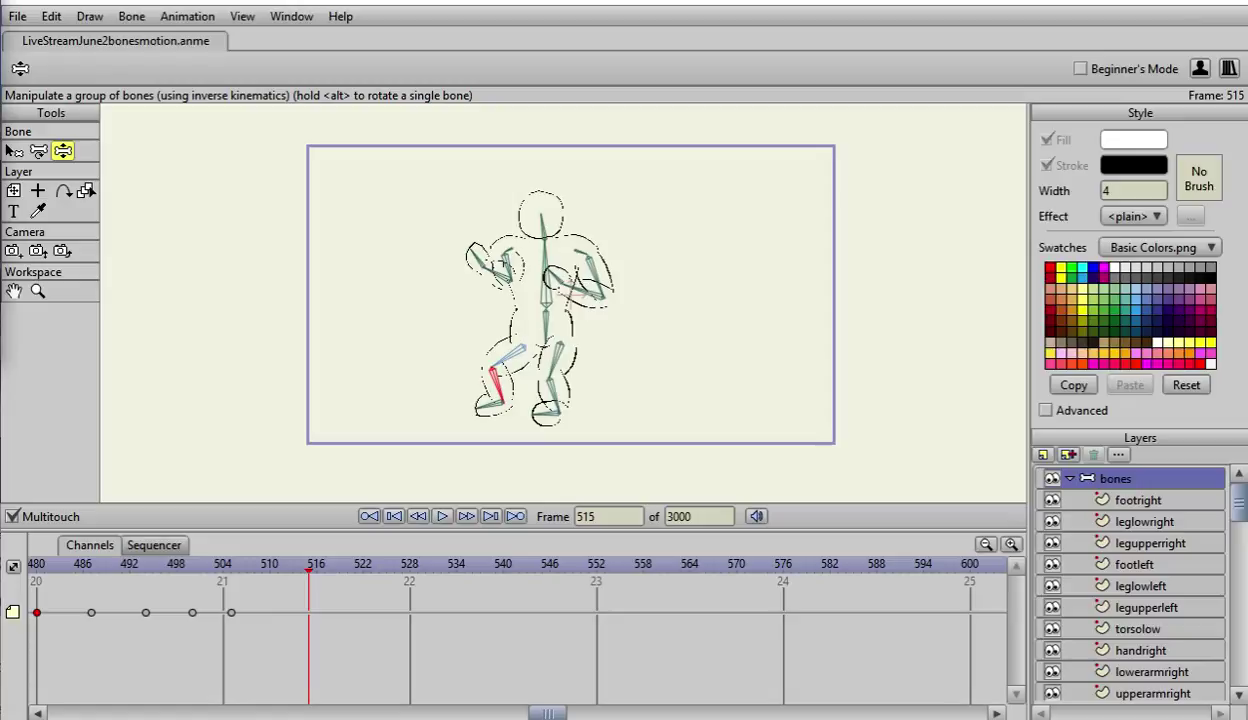
pyautogui.hotkey('alt', 'space')
pyautogui.click(394, 1)
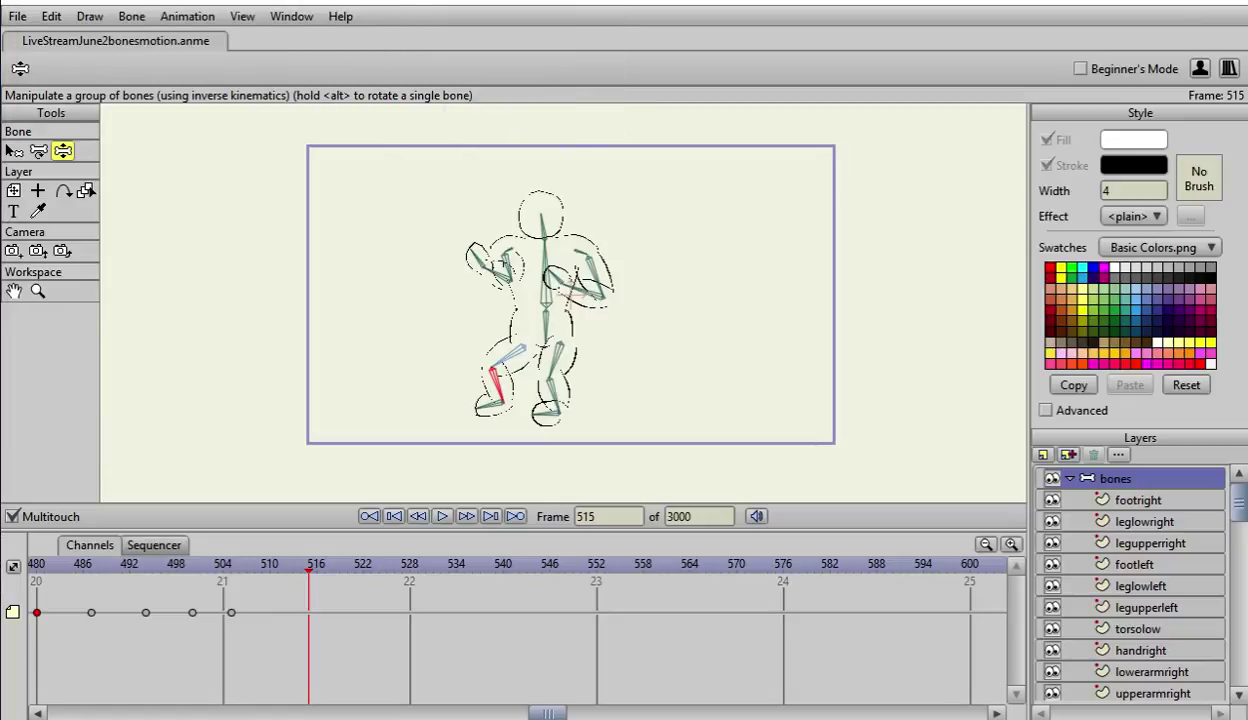
pyautogui.rightClick(402, 1)
pyautogui.click(380, 1)
# Step: Step backward from frame 515 to frame 446 to examine the kicking leg's motion in reverse
pyautogui.hotkey('ctrl', 'Left')
pyautogui.hotkey('ctrl', 'Left')
pyautogui.hotkey('ctrl', 'Left')
pyautogui.hotkey('ctrl', 'Left')
pyautogui.hotkey('ctrl', 'Left')
pyautogui.hotkey('ctrl', 'Left')
pyautogui.hotkey('ctrl', 'Left')
pyautogui.hotkey('ctrl', 'Left')
pyautogui.hotkey('ctrl', 'Left')
pyautogui.hotkey('ctrl', 'Left')
pyautogui.hotkey('ctrl', 'Left')
pyautogui.hotkey('ctrl', 'Left')
pyautogui.hotkey('ctrl', 'Left')
pyautogui.hotkey('ctrl', 'Left')
pyautogui.hotkey('ctrl', 'Left')
pyautogui.hotkey('ctrl', 'Left')
pyautogui.hotkey('ctrl', 'Left')
pyautogui.hotkey('ctrl', 'Left')
pyautogui.hotkey('ctrl', 'Left')
pyautogui.hotkey('ctrl', 'Left')
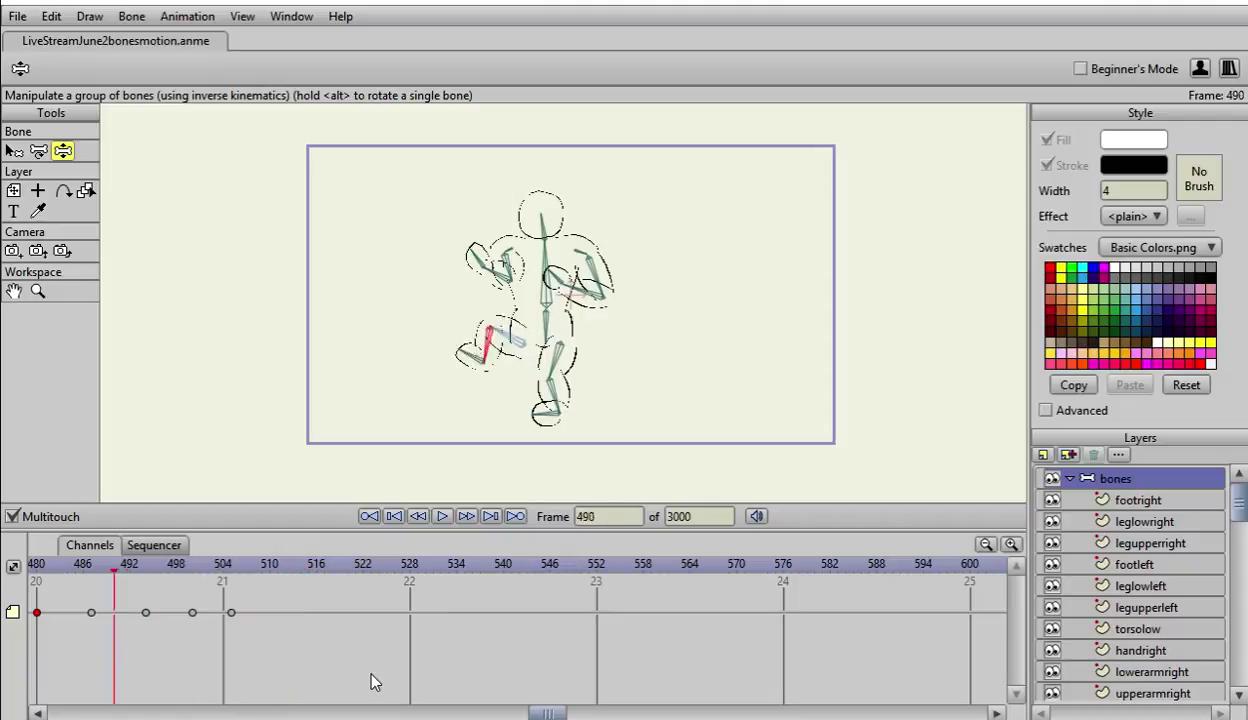
pyautogui.hotkey('ctrl', 'Left')
pyautogui.hotkey('ctrl', 'Left')
pyautogui.hotkey('ctrl', 'Left')
pyautogui.hotkey('ctrl', 'Left')
pyautogui.hotkey('ctrl', 'Left')
pyautogui.hotkey('ctrl', 'Left')
pyautogui.hotkey('ctrl', 'Left')
pyautogui.hotkey('ctrl', 'Left')
pyautogui.hotkey('ctrl', 'Left')
pyautogui.hotkey('ctrl', 'Left')
pyautogui.hotkey('ctrl', 'Left')
pyautogui.hotkey('ctrl', 'Left')
pyautogui.hotkey('ctrl', 'Left')
pyautogui.hotkey('ctrl', 'Left')
pyautogui.hotkey('ctrl', 'Left')
pyautogui.hotkey('ctrl', 'Left')
pyautogui.hotkey('ctrl', 'Left')
pyautogui.hotkey('ctrl', 'Left')
pyautogui.hotkey('ctrl', 'Left')
pyautogui.hotkey('ctrl', 'Left')
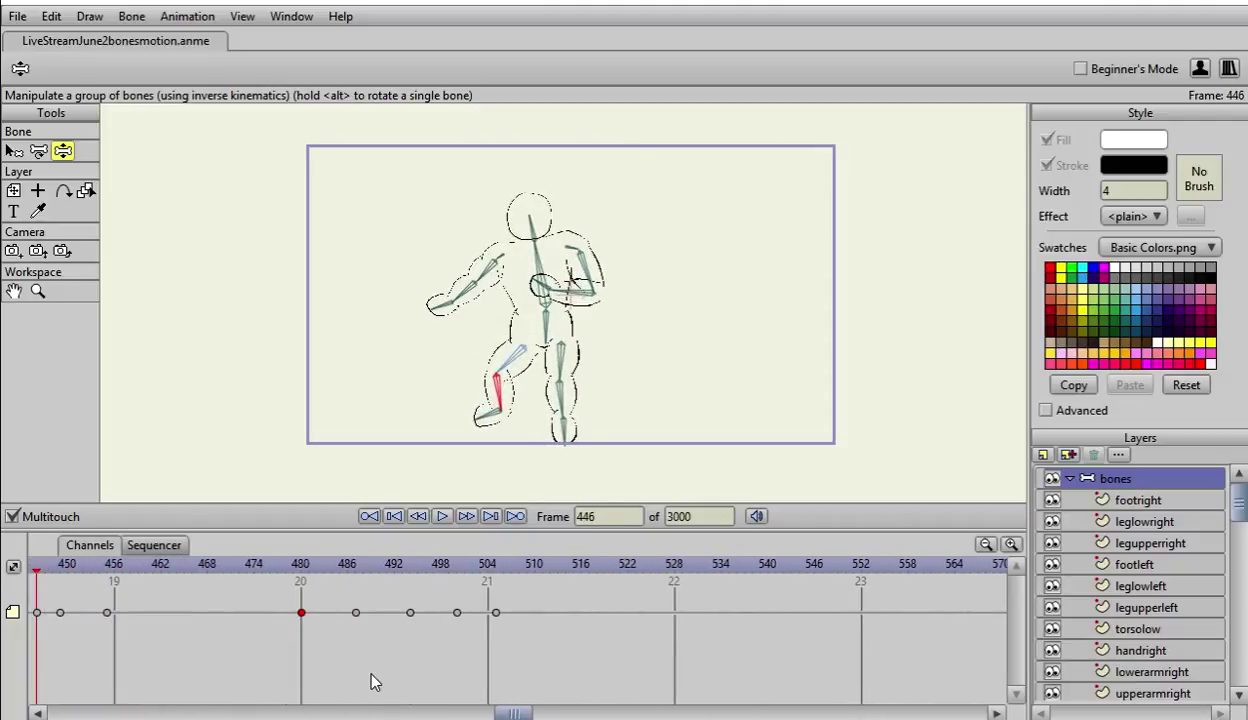
# Step: Step forward from frame 446 through the kick to frame 551, step back to frame 524, and settle on frame 528
pyautogui.hotkey('ctrl', 'Right')
pyautogui.hotkey('ctrl', 'Right')
pyautogui.hotkey('ctrl', 'Right')
pyautogui.hotkey('ctrl', 'Right')
pyautogui.hotkey('ctrl', 'Right')
pyautogui.hotkey('ctrl', 'Right')
pyautogui.hotkey('ctrl', 'Right')
pyautogui.hotkey('ctrl', 'Right')
pyautogui.hotkey('ctrl', 'Right')
pyautogui.hotkey('ctrl', 'Right')
pyautogui.hotkey('ctrl', 'Right')
pyautogui.hotkey('ctrl', 'Right')
pyautogui.hotkey('ctrl', 'Right')
pyautogui.hotkey('ctrl', 'Right')
pyautogui.hotkey('ctrl', 'Right')
pyautogui.hotkey('ctrl', 'Right')
pyautogui.hotkey('ctrl', 'Right')
pyautogui.hotkey('ctrl', 'Right')
pyautogui.hotkey('ctrl', 'Right')
pyautogui.hotkey('ctrl', 'Right')
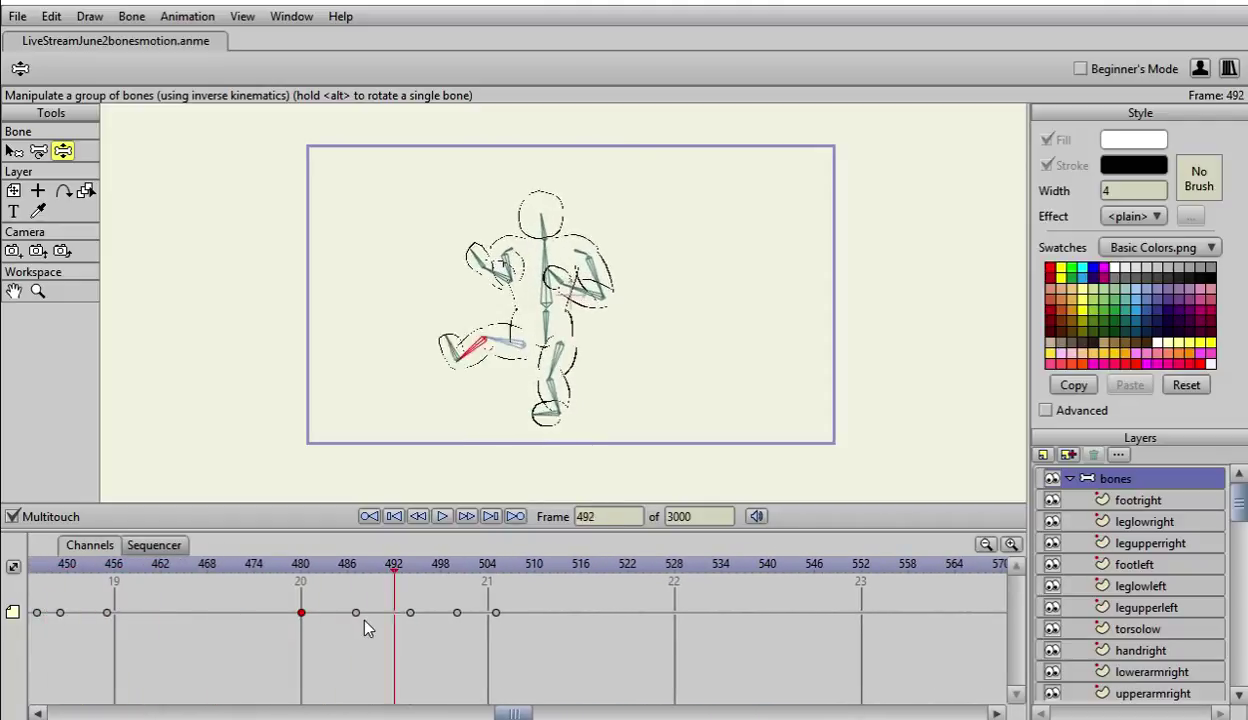
pyautogui.hotkey('ctrl', 'Right')
pyautogui.hotkey('ctrl', 'Right')
pyautogui.hotkey('ctrl', 'Right')
pyautogui.hotkey('ctrl', 'Right')
pyautogui.hotkey('ctrl', 'Right')
pyautogui.hotkey('ctrl', 'Right')
pyautogui.hotkey('ctrl', 'Right')
pyautogui.hotkey('ctrl', 'Right')
pyautogui.hotkey('ctrl', 'Right')
pyautogui.hotkey('ctrl', 'Right')
pyautogui.hotkey('ctrl', 'Right')
pyautogui.hotkey('ctrl', 'Right')
pyautogui.hotkey('ctrl', 'Right')
pyautogui.hotkey('ctrl', 'Right')
pyautogui.hotkey('ctrl', 'Right')
pyautogui.hotkey('ctrl', 'Right')
pyautogui.hotkey('ctrl', 'Right')
pyautogui.hotkey('ctrl', 'Right')
pyautogui.hotkey('ctrl', 'Right')
pyautogui.hotkey('ctrl', 'Right')
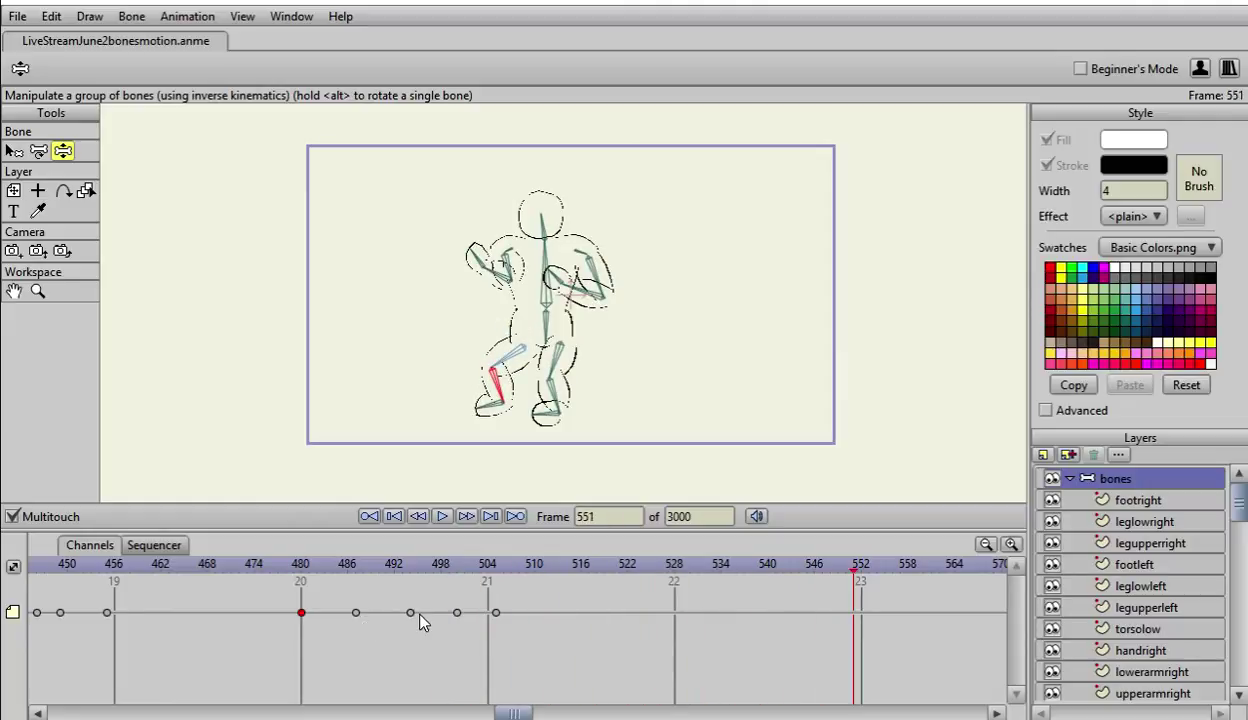
pyautogui.hotkey('ctrl', 'Left')
pyautogui.hotkey('ctrl', 'Left')
pyautogui.hotkey('ctrl', 'Left')
pyautogui.hotkey('ctrl', 'Left')
pyautogui.hotkey('ctrl', 'Left')
pyautogui.hotkey('ctrl', 'Left')
pyautogui.hotkey('ctrl', 'Left')
pyautogui.hotkey('ctrl', 'Left')
pyautogui.hotkey('ctrl', 'Left')
pyautogui.hotkey('ctrl', 'Left')
pyautogui.hotkey('ctrl', 'Left')
pyautogui.hotkey('ctrl', 'Left')
pyautogui.hotkey('ctrl', 'Left')
pyautogui.hotkey('ctrl', 'Left')
pyautogui.hotkey('ctrl', 'Left')
pyautogui.hotkey('ctrl', 'Left')
pyautogui.hotkey('ctrl', 'Left')
pyautogui.hotkey('ctrl', 'Left')
pyautogui.hotkey('ctrl', 'Left')
pyautogui.hotkey('ctrl', 'Left')
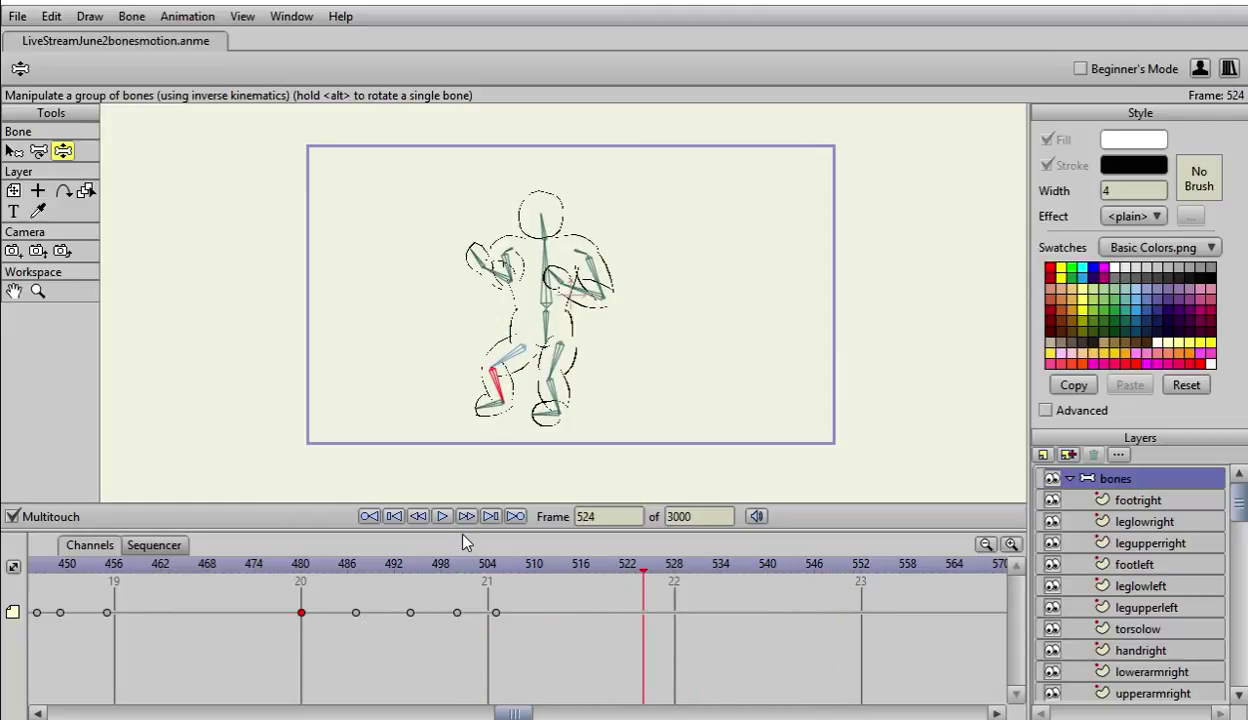
pyautogui.hotkey('ctrl', 'Right')
pyautogui.hotkey('ctrl', 'Right')
pyautogui.hotkey('ctrl', 'Right')
pyautogui.hotkey('ctrl', 'Right')
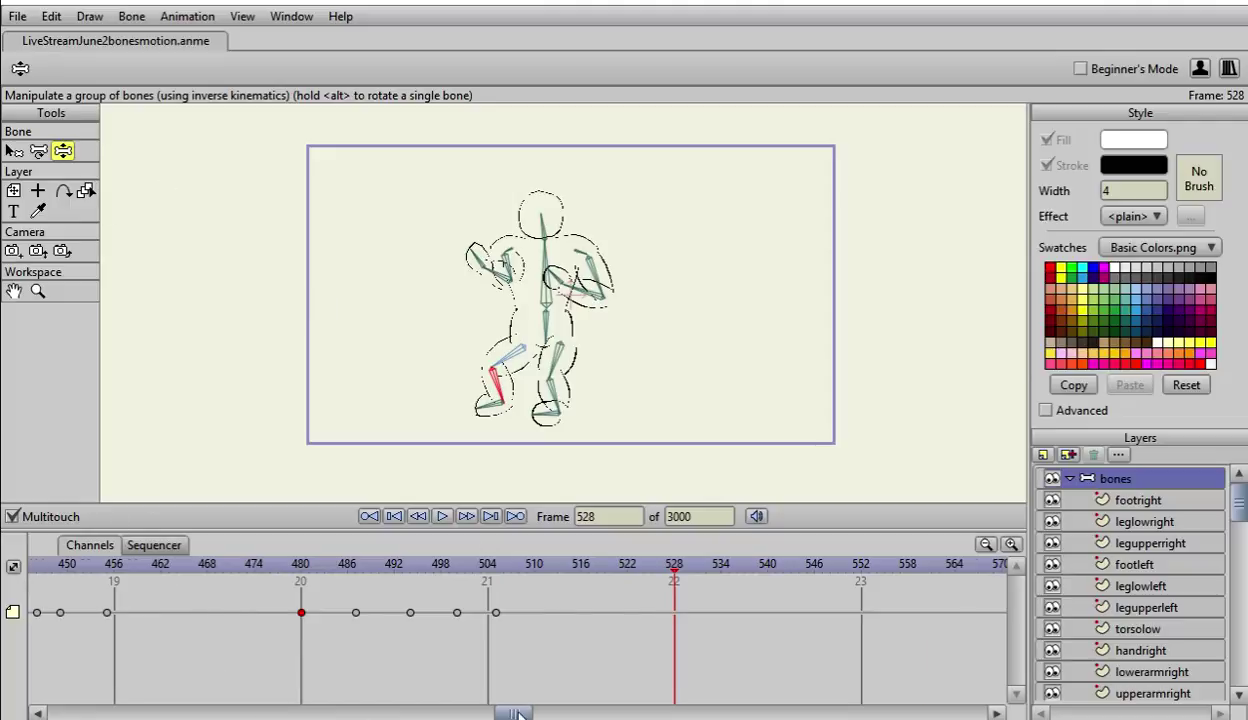
# Step: Return to frame 0 and collapse the bones layer, with the empty workspace beside the figure in view
pyautogui.moveTo(517, 713); pyautogui.dragTo(60, 713)
pyautogui.click(37, 566)
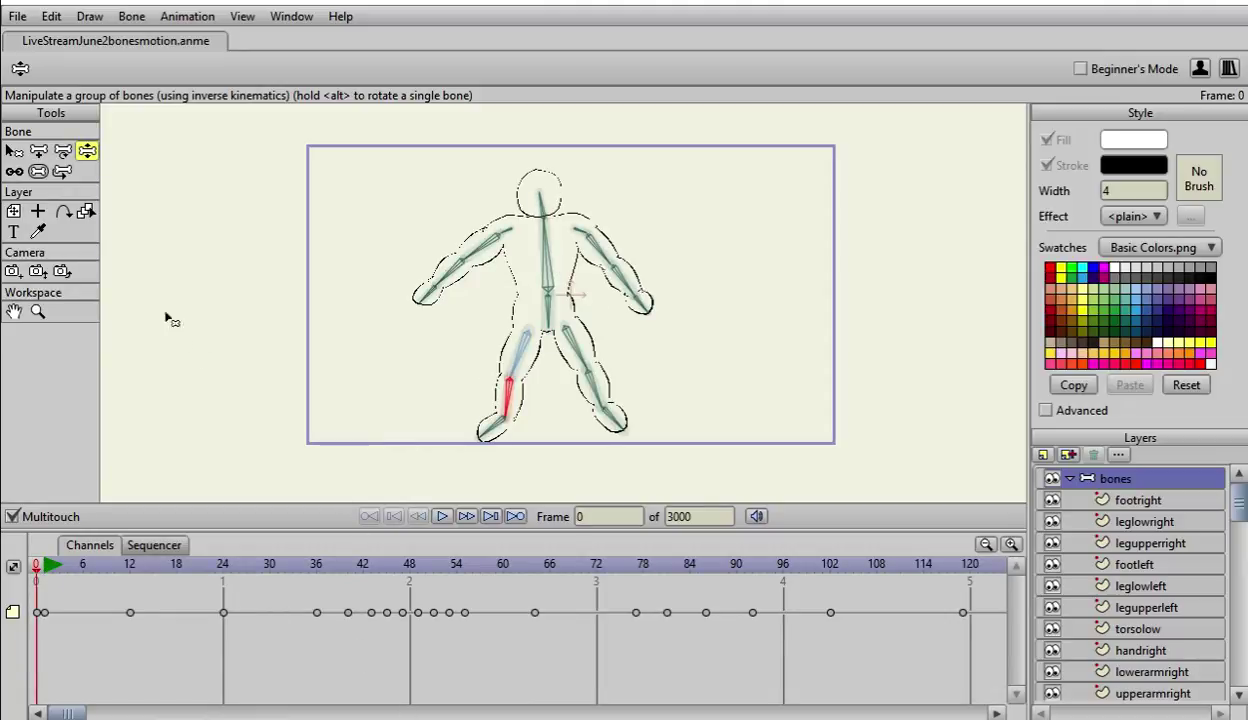
pyautogui.moveTo(259, 229); pyautogui.dragTo(672, 236)
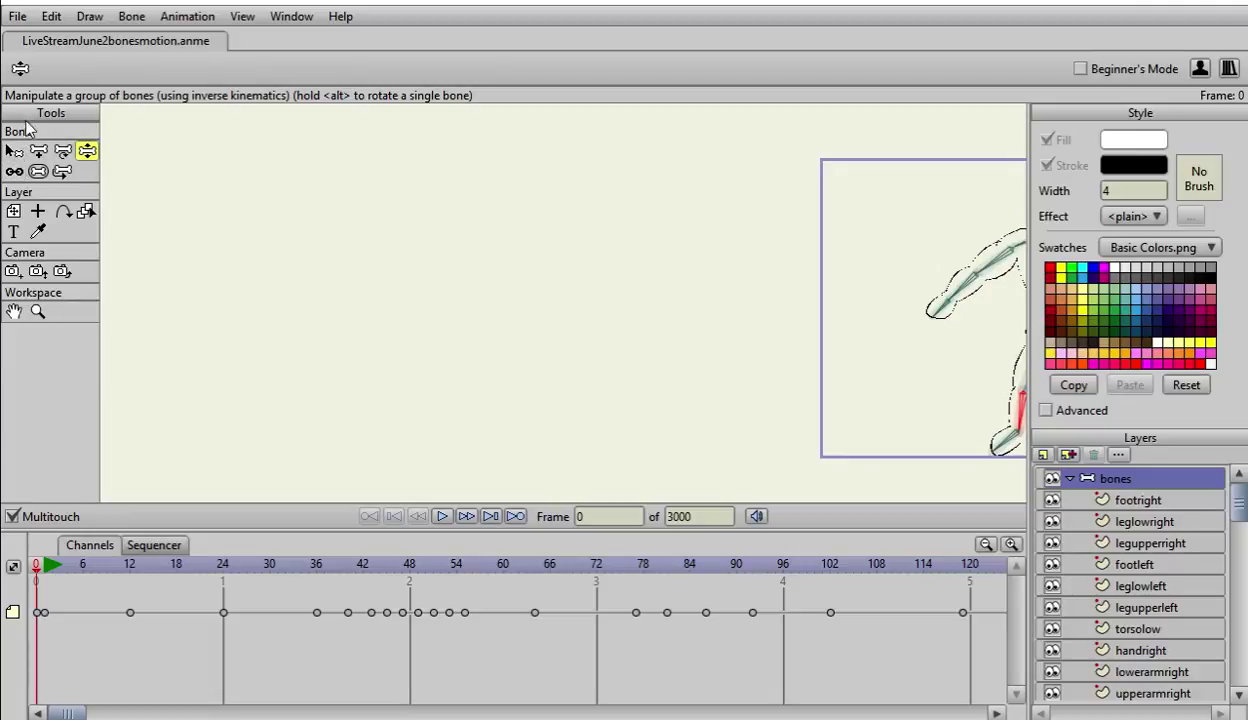
pyautogui.click(36, 612)
pyautogui.click(1070, 479)
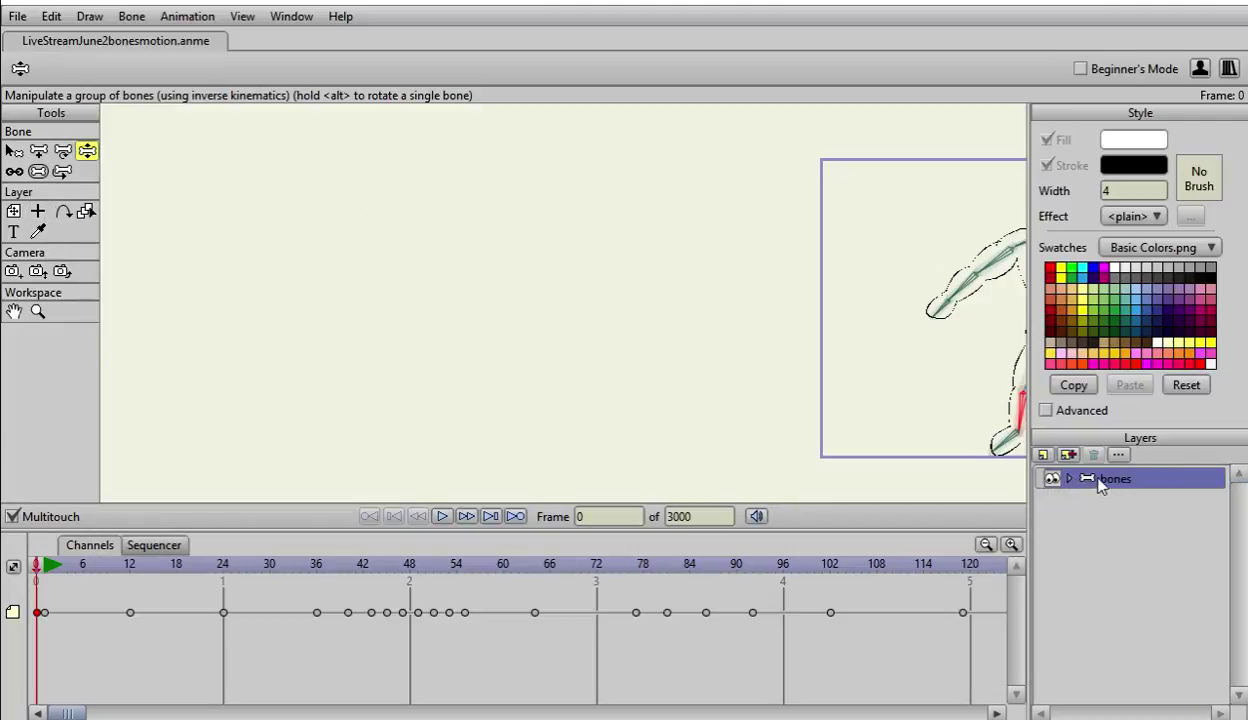
# Step: Add a vector layer above the bones layer and name it weights
pyautogui.click(1043, 456)
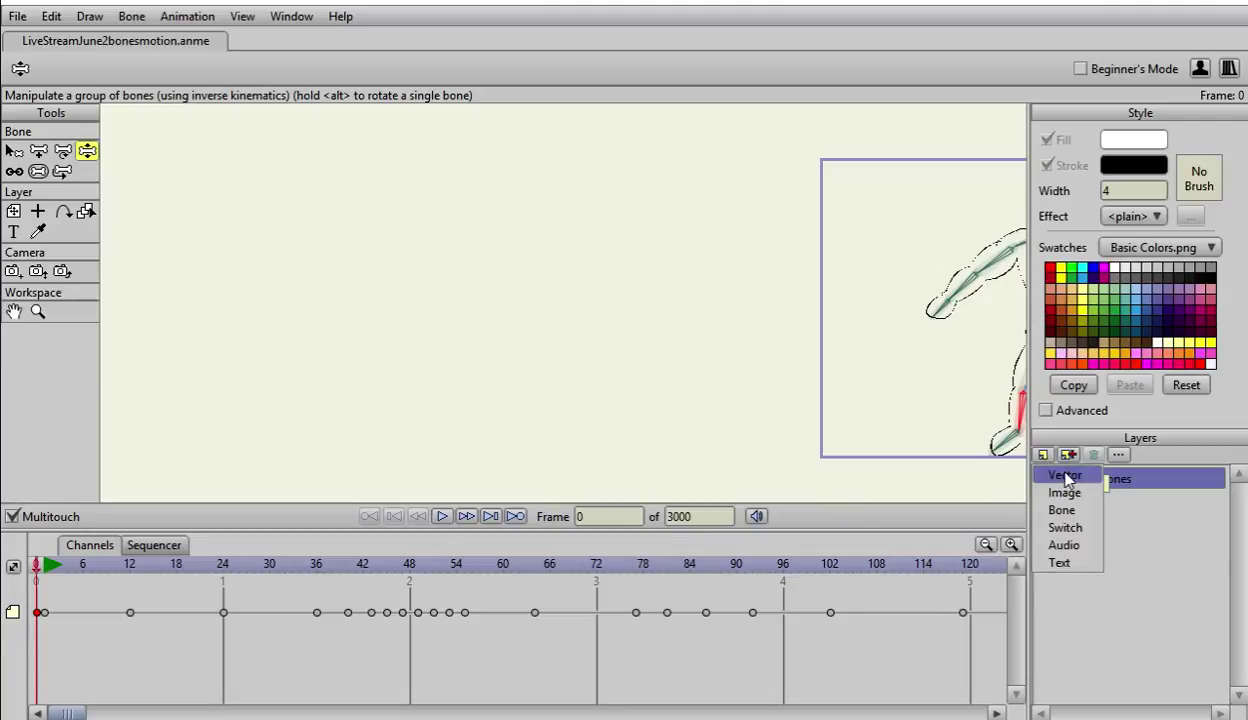
pyautogui.click(1065, 476)
pyautogui.doubleClick(1133, 477)
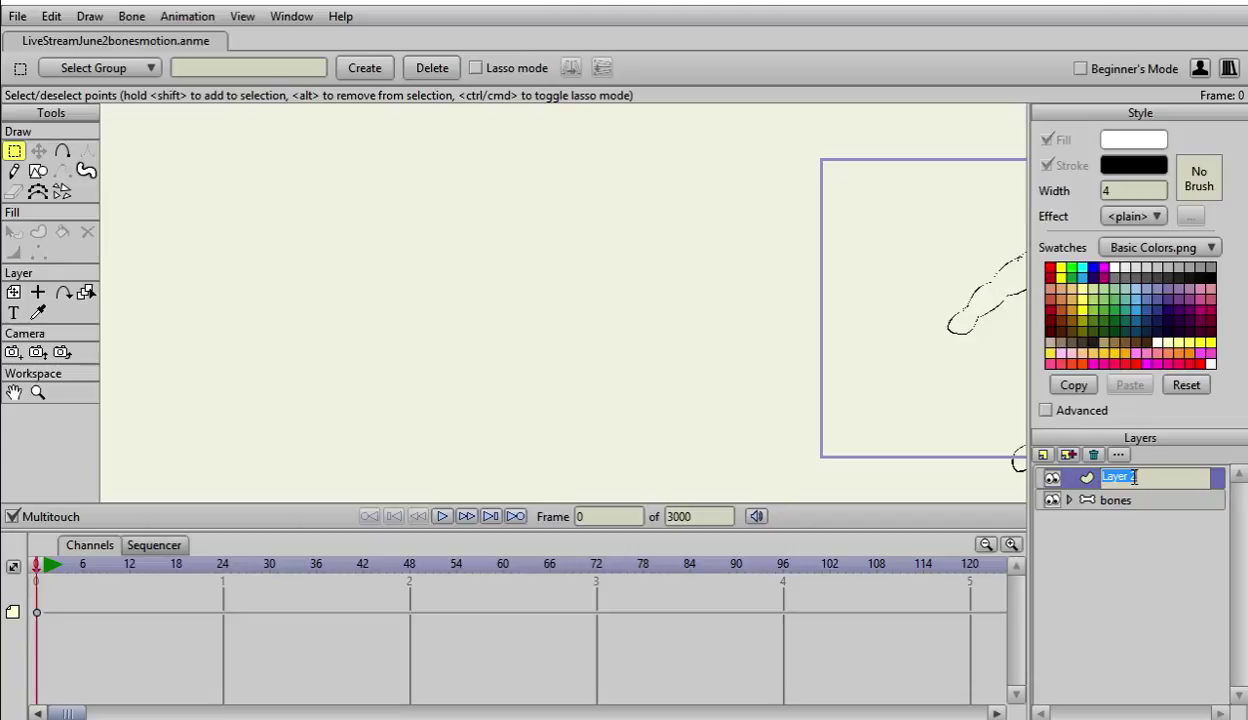
pyautogui.write('weights')
pyautogui.press('Return')
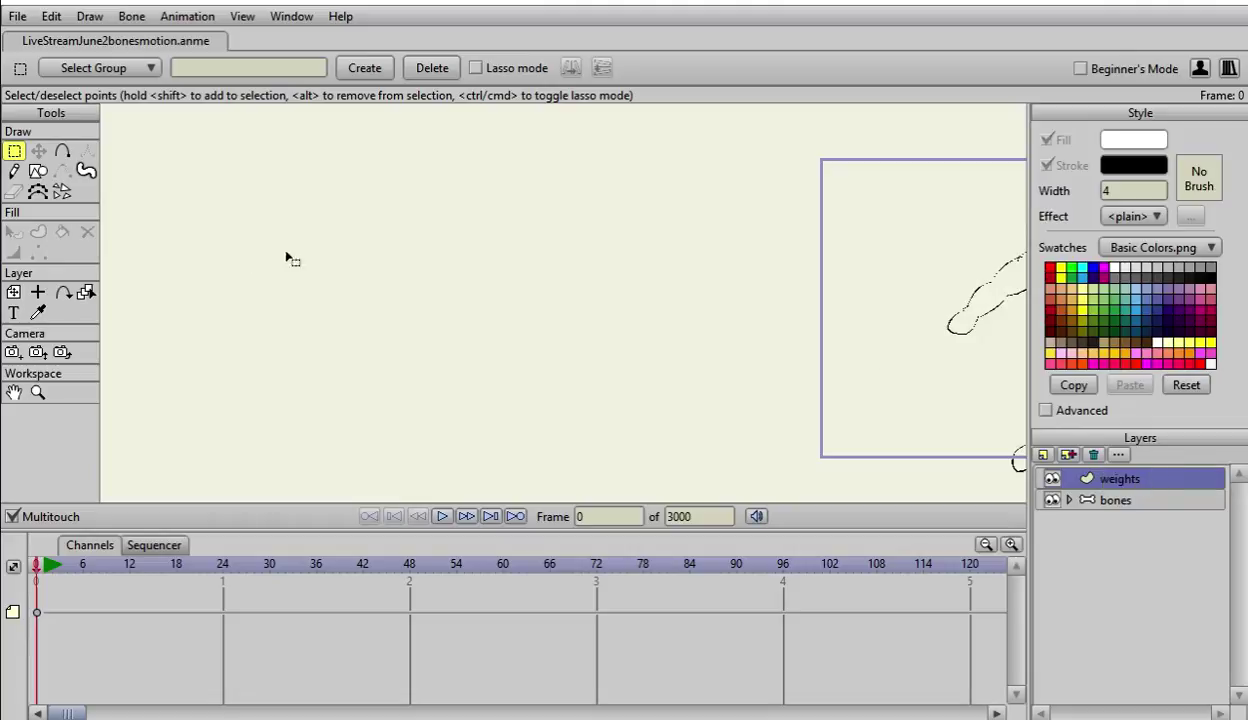
# Step: Try to draw a thin, roughly horizontal bar with the Freehand tool in the empty area outside the frame, undoing every stroke
pyautogui.click(15, 172)
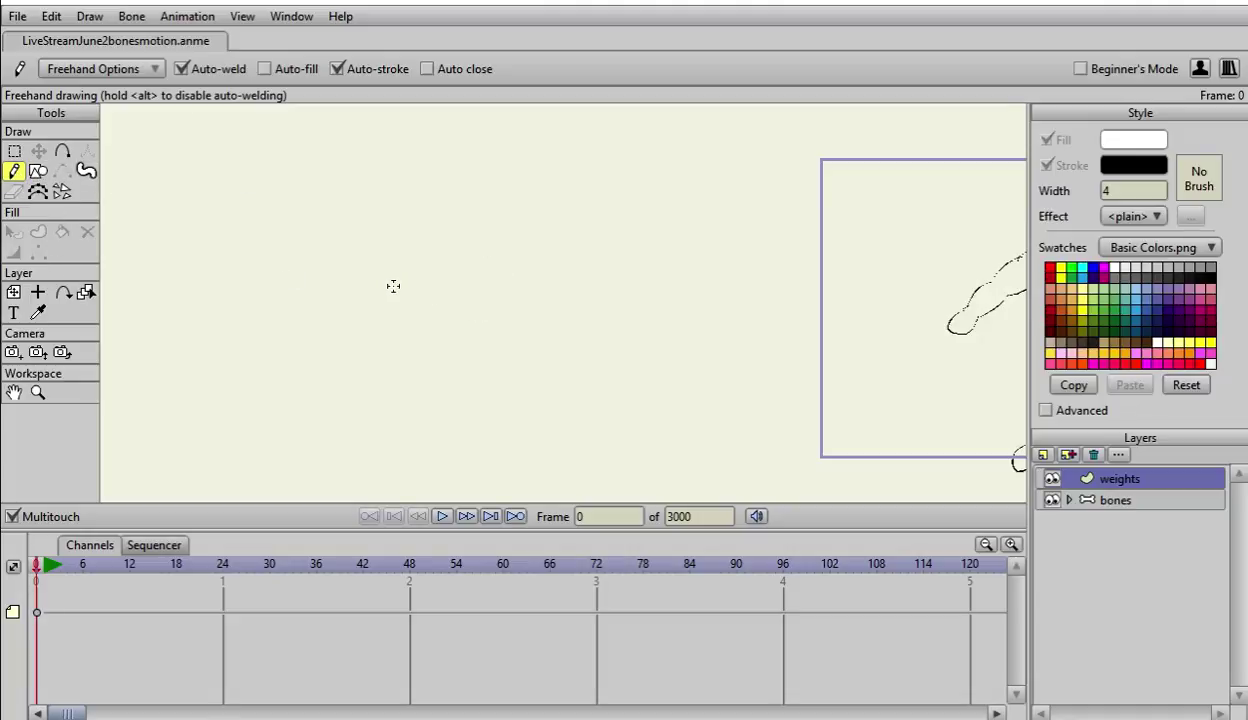
pyautogui.moveTo(374, 287); pyautogui.dragTo(500, 292)
pyautogui.hotkey('ctrl', 'z')
pyautogui.moveTo(391, 313); pyautogui.dragTo(488, 316)
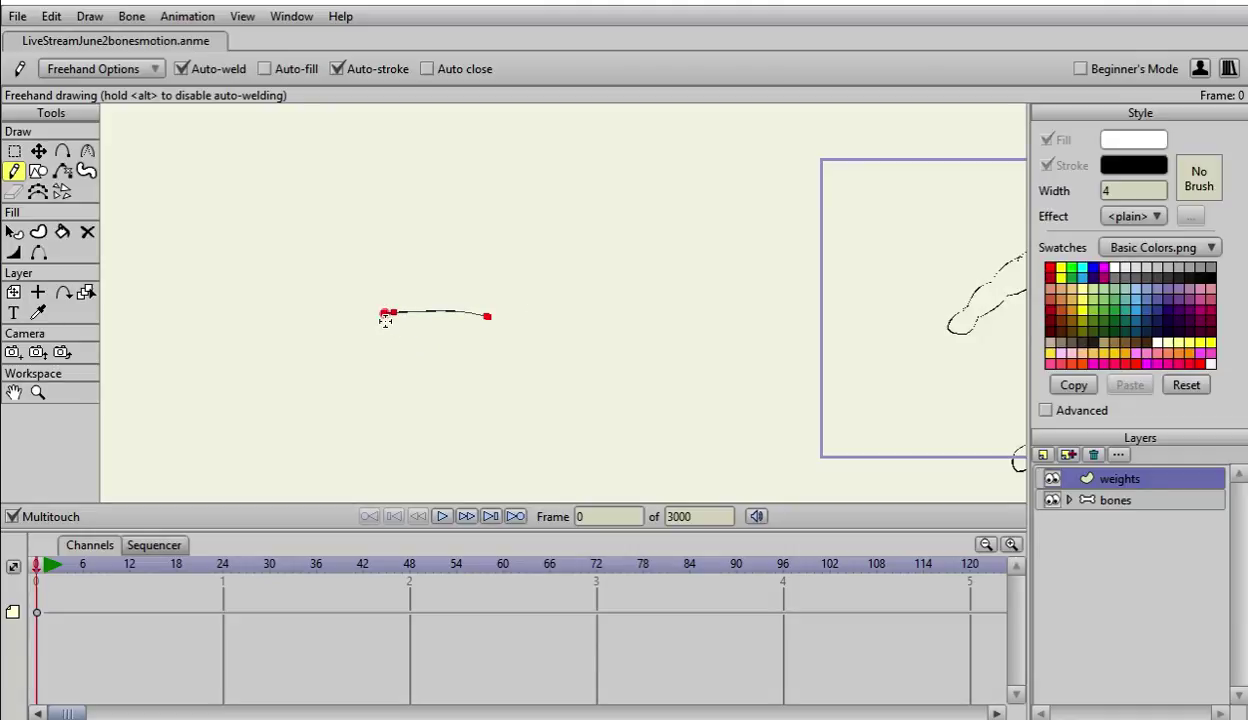
pyautogui.moveTo(387, 324); pyautogui.dragTo(492, 320)
pyautogui.hotkey('ctrl', 'z')
pyautogui.hotkey('ctrl', 'z')
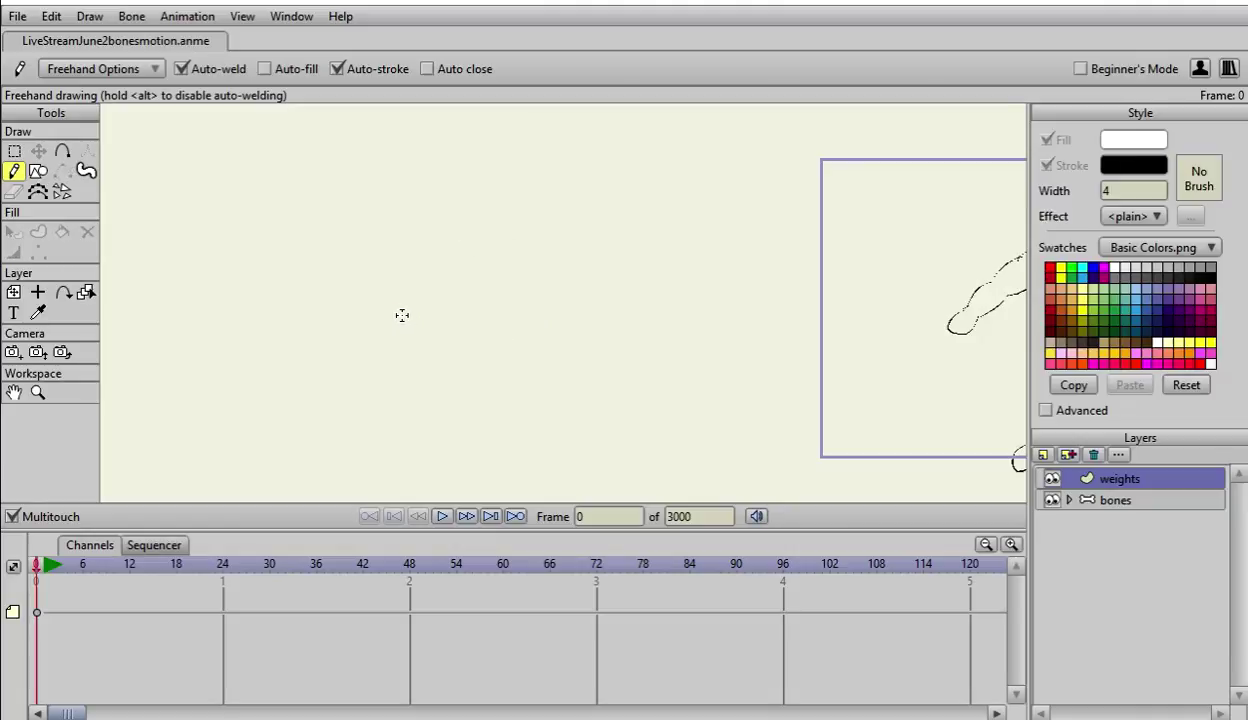
pyautogui.moveTo(417, 317); pyautogui.dragTo(491, 325)
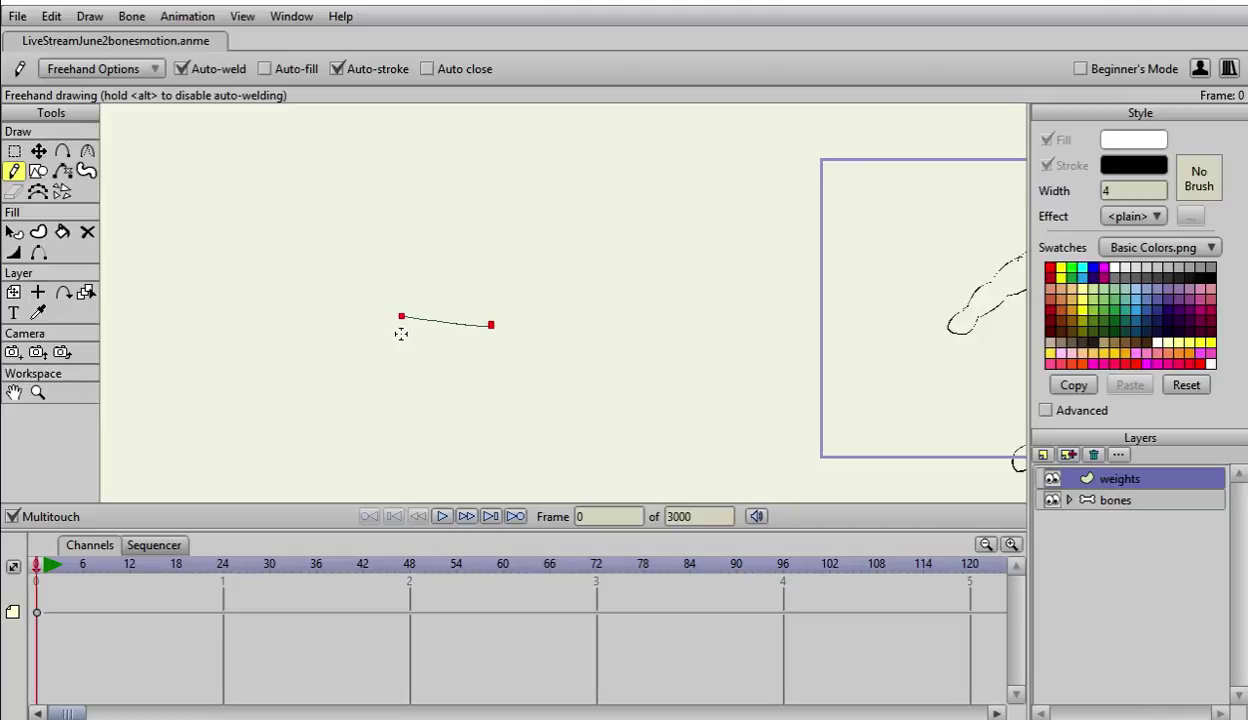
pyautogui.moveTo(401, 334); pyautogui.dragTo(499, 340)
pyautogui.hotkey('ctrl', 'z')
pyautogui.hotkey('ctrl', 'z')
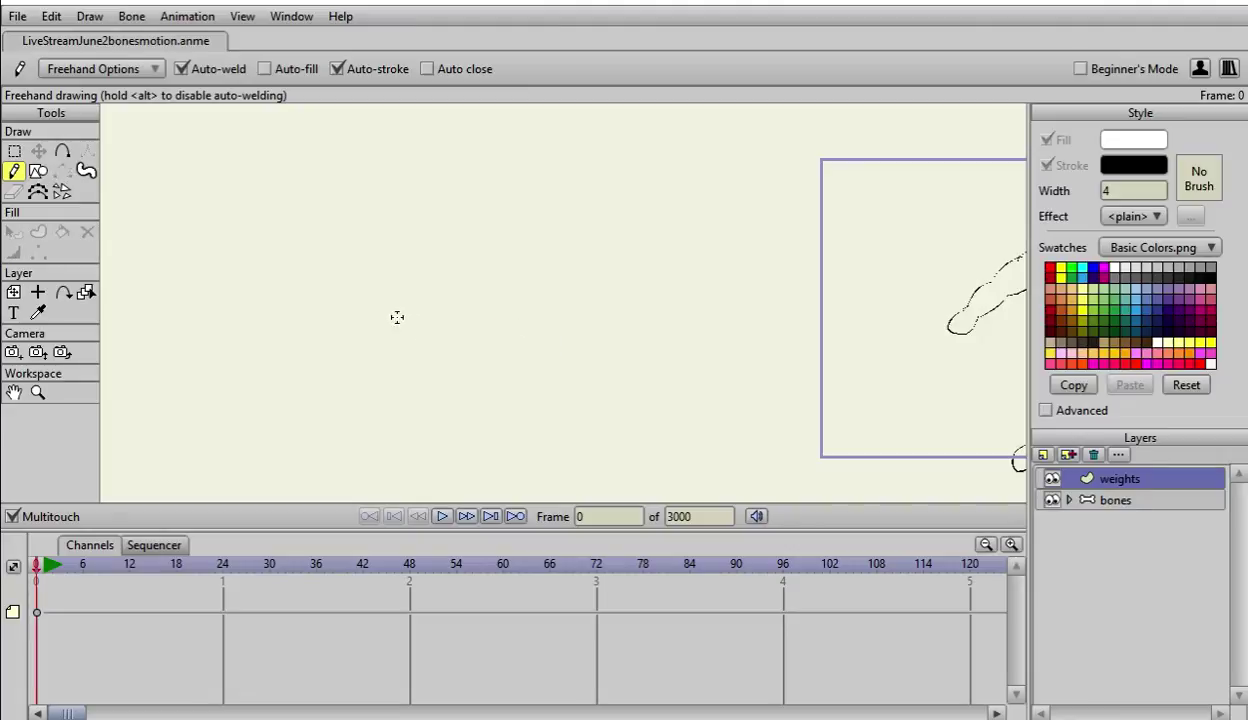
pyautogui.moveTo(375, 318); pyautogui.dragTo(500, 346)
pyautogui.hotkey('ctrl', 'z')
# Step: Try one stroke with the Blob Brush and one sloping line with the Freehand tool, undoing both
pyautogui.click(86, 171)
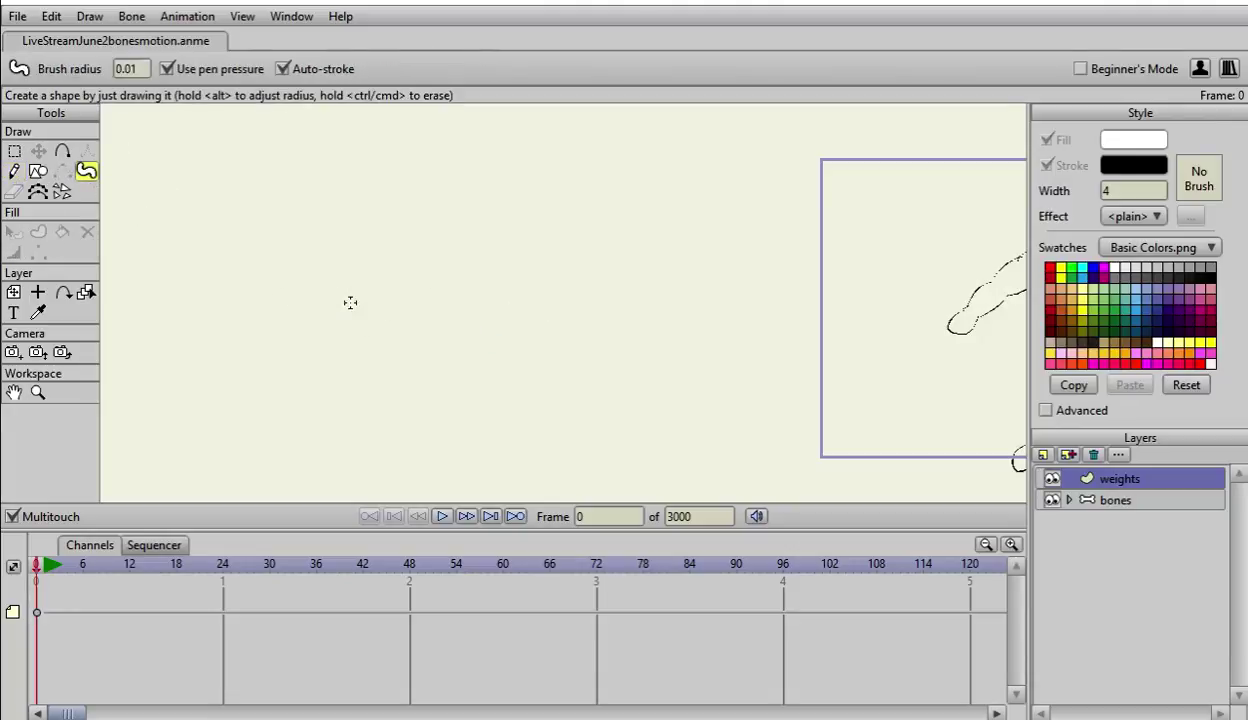
pyautogui.moveTo(431, 328); pyautogui.dragTo(478, 348)
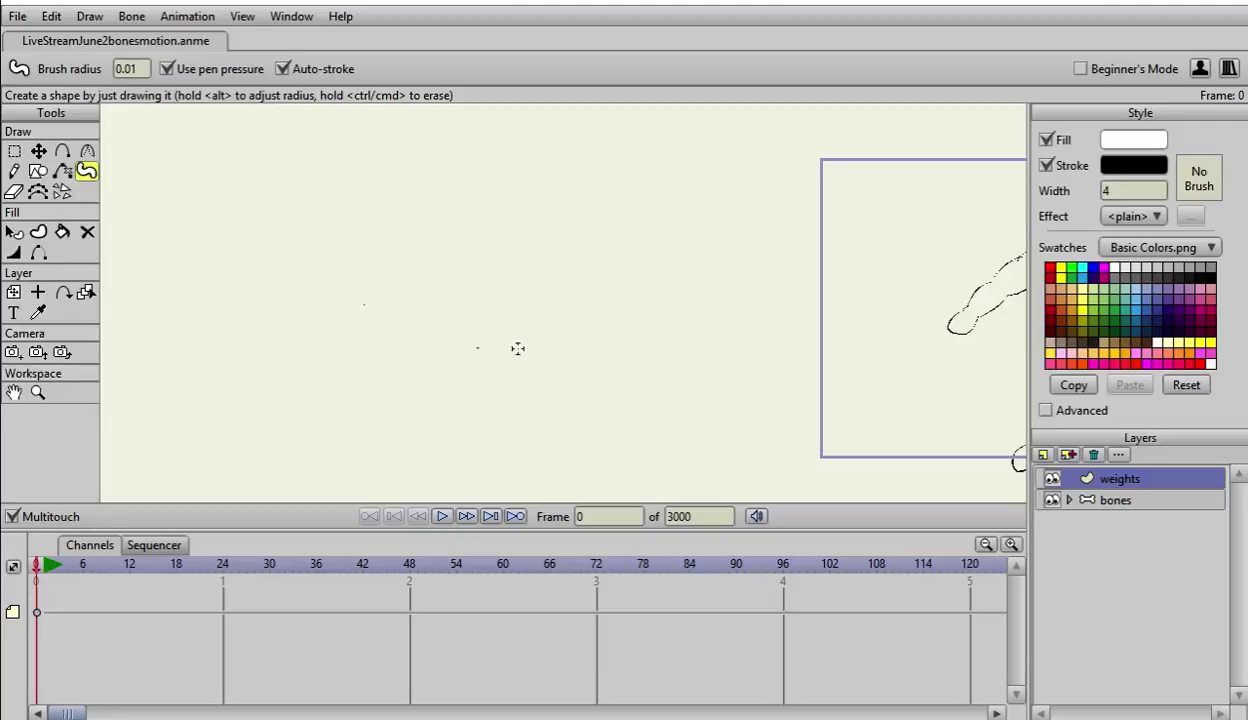
pyautogui.hotkey('ctrl', 'z')
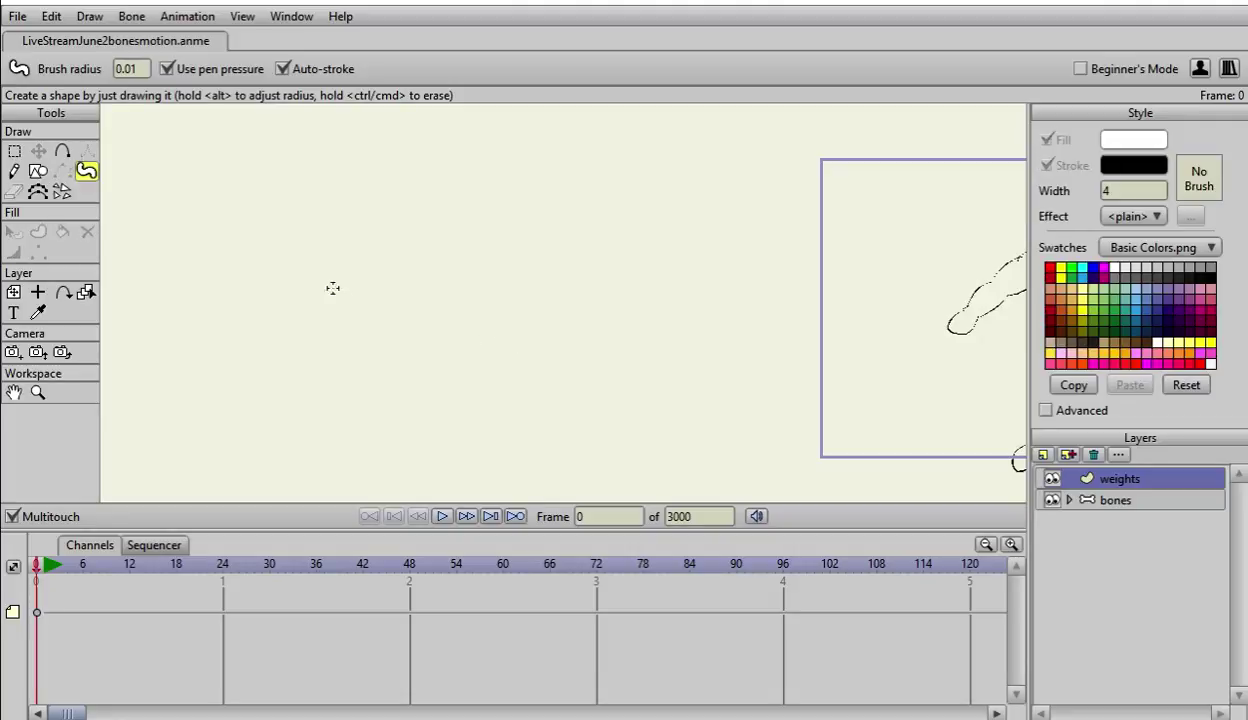
pyautogui.click(14, 171)
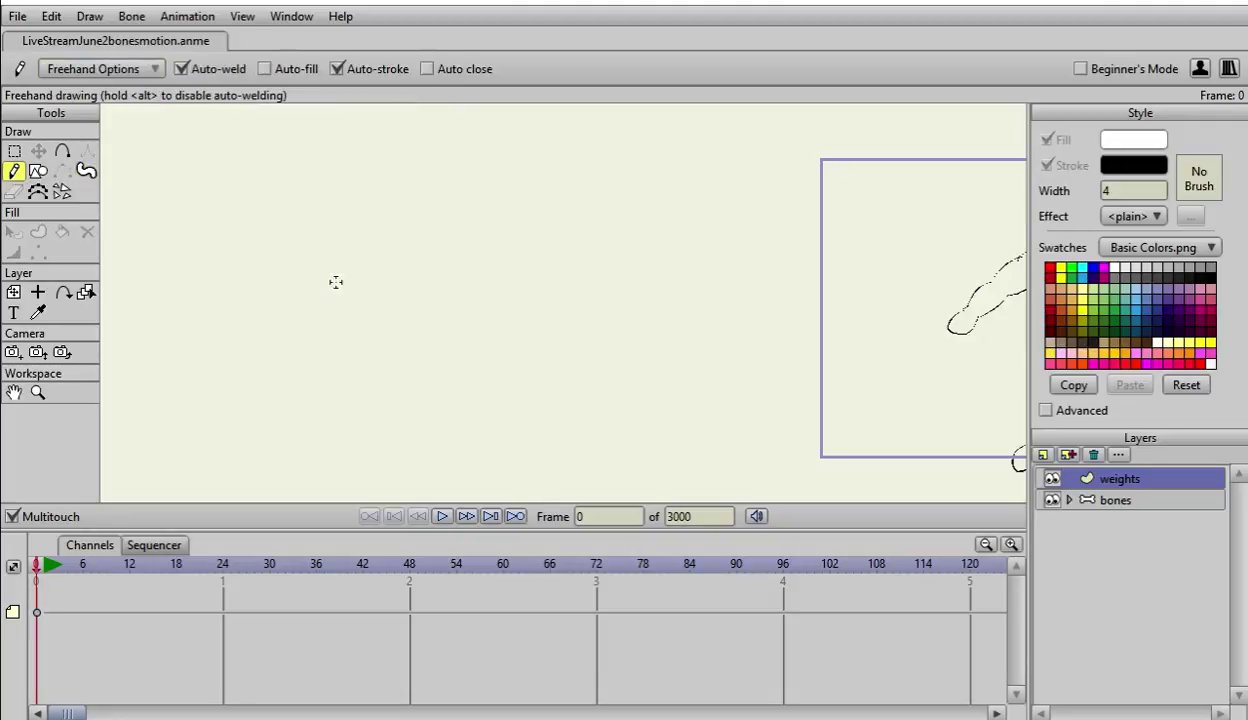
pyautogui.moveTo(311, 266); pyautogui.dragTo(458, 315)
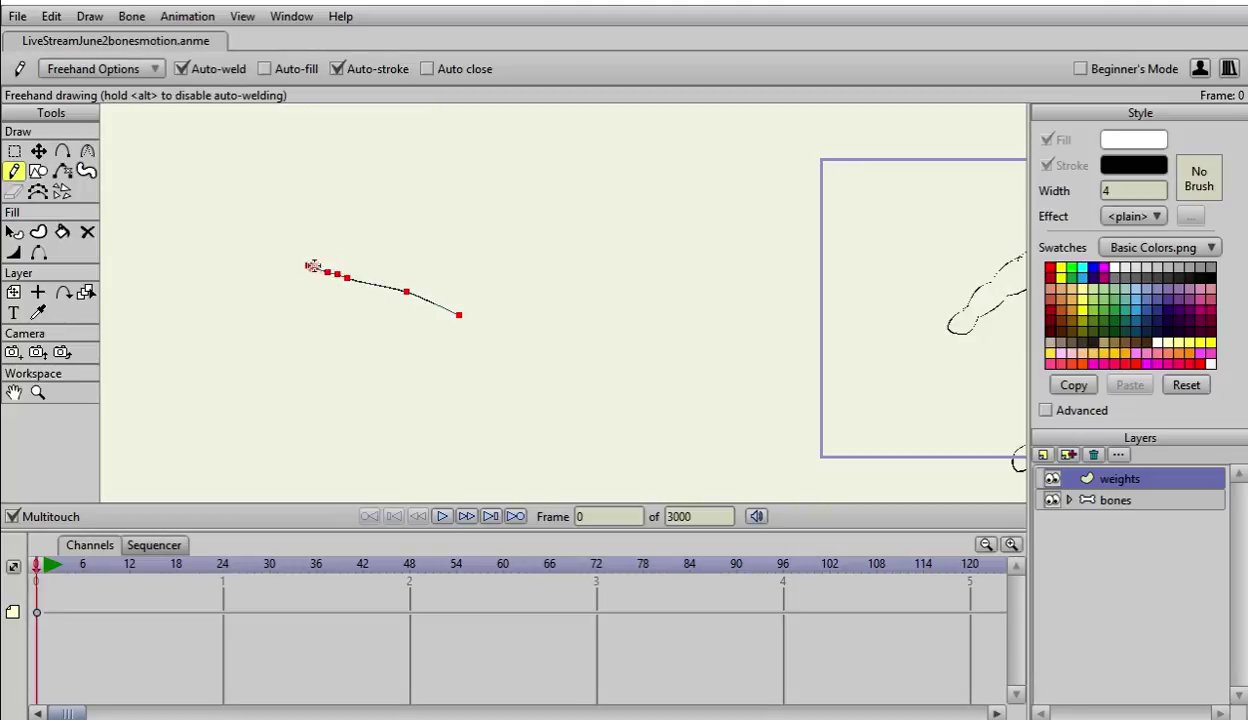
pyautogui.hotkey('ctrl', 'z')
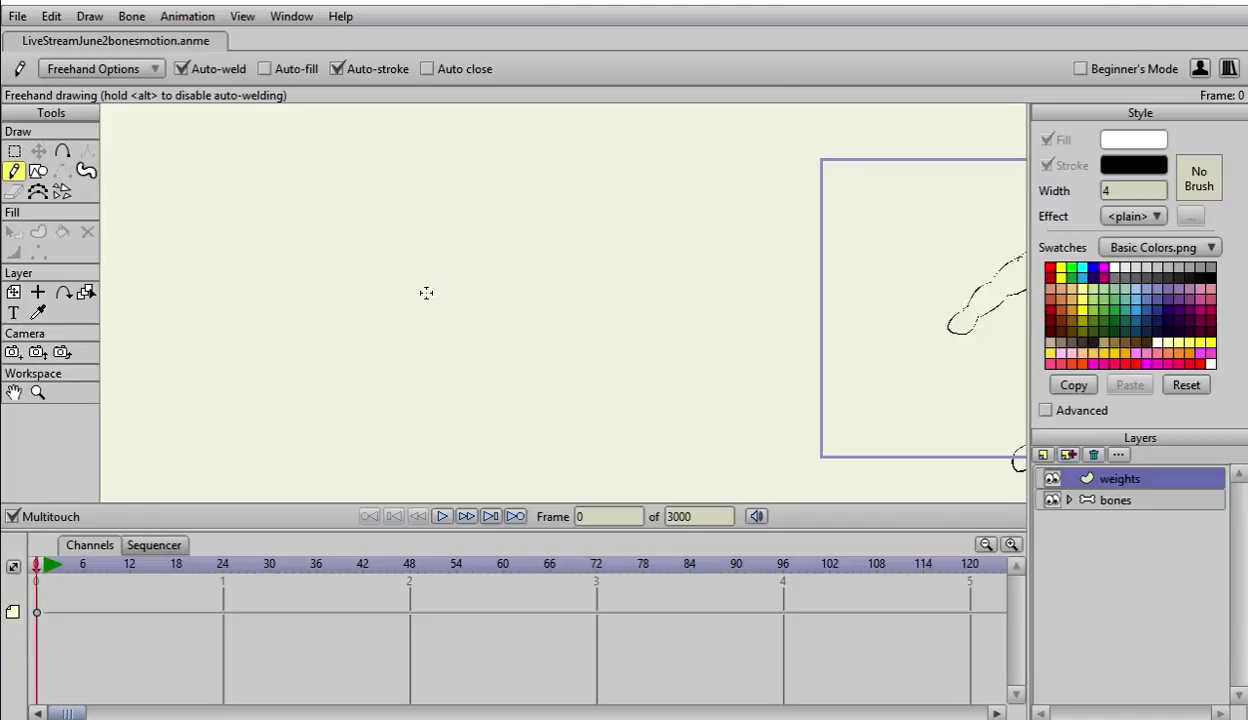
# Step: Draw a long, thin horizontal rectangle in the empty area outside the frame, with fill and stroke enabled
pyautogui.click(38, 172)
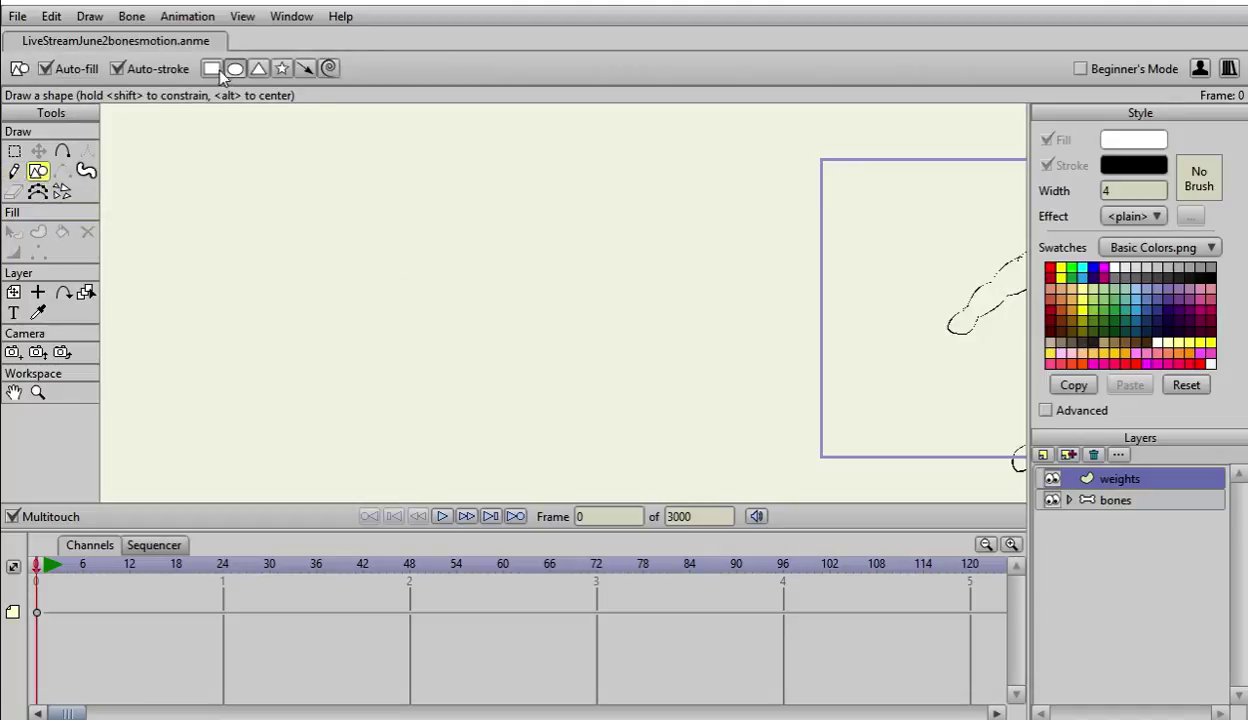
pyautogui.click(214, 71)
pyautogui.moveTo(311, 265); pyautogui.dragTo(497, 271)
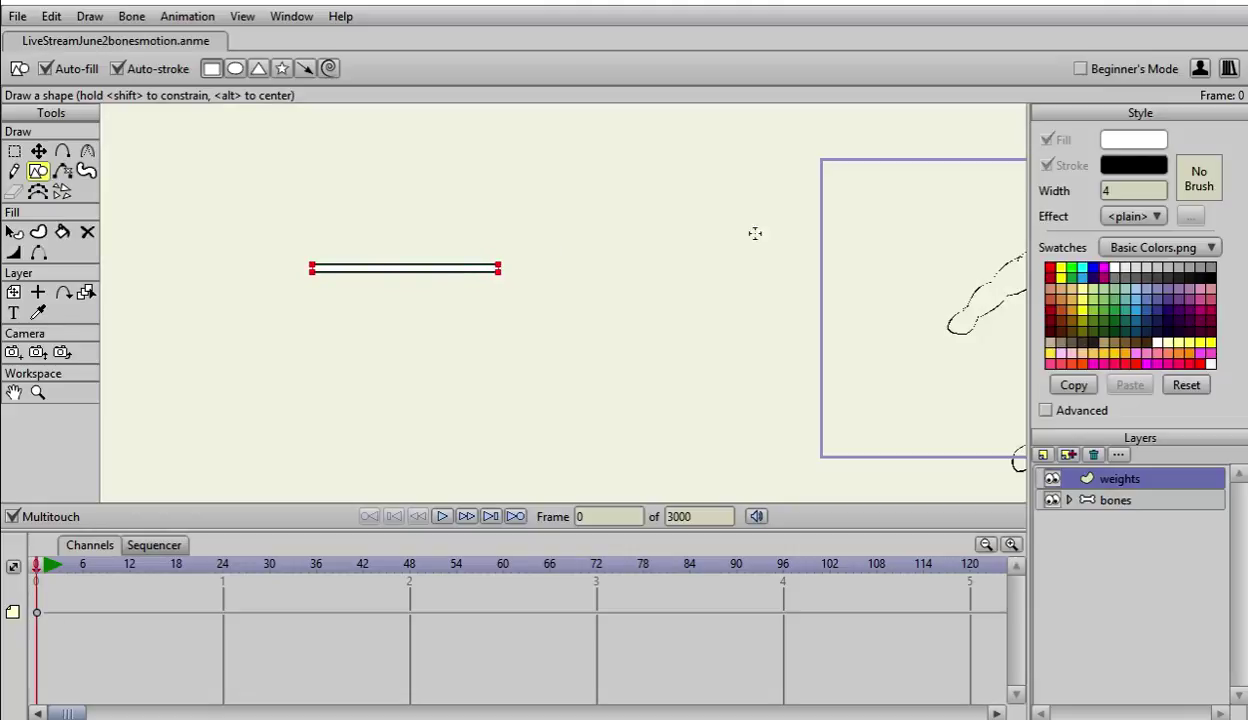
# Step: Set the fill colour to near-black 040404 and keep the stroke colour at black 000000
pyautogui.click(1150, 142)
pyautogui.moveTo(305, 510); pyautogui.dragTo(272, 538)
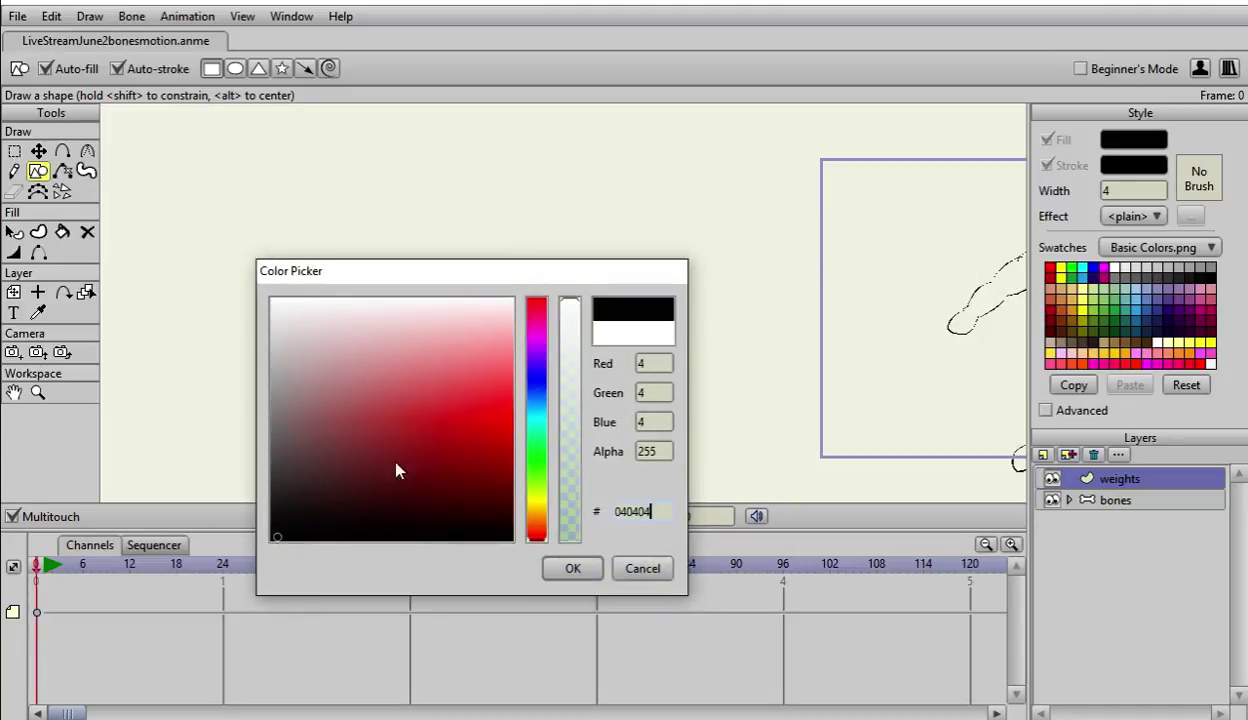
pyautogui.click(572, 568)
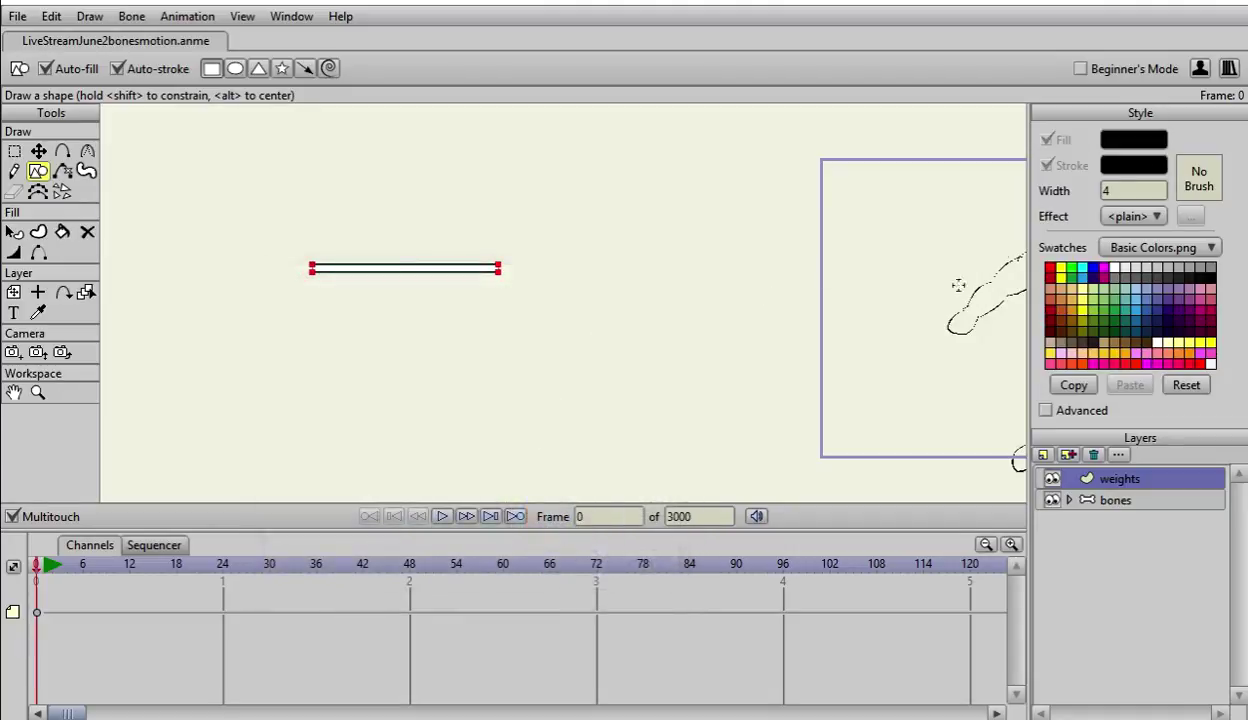
pyautogui.click(1120, 169)
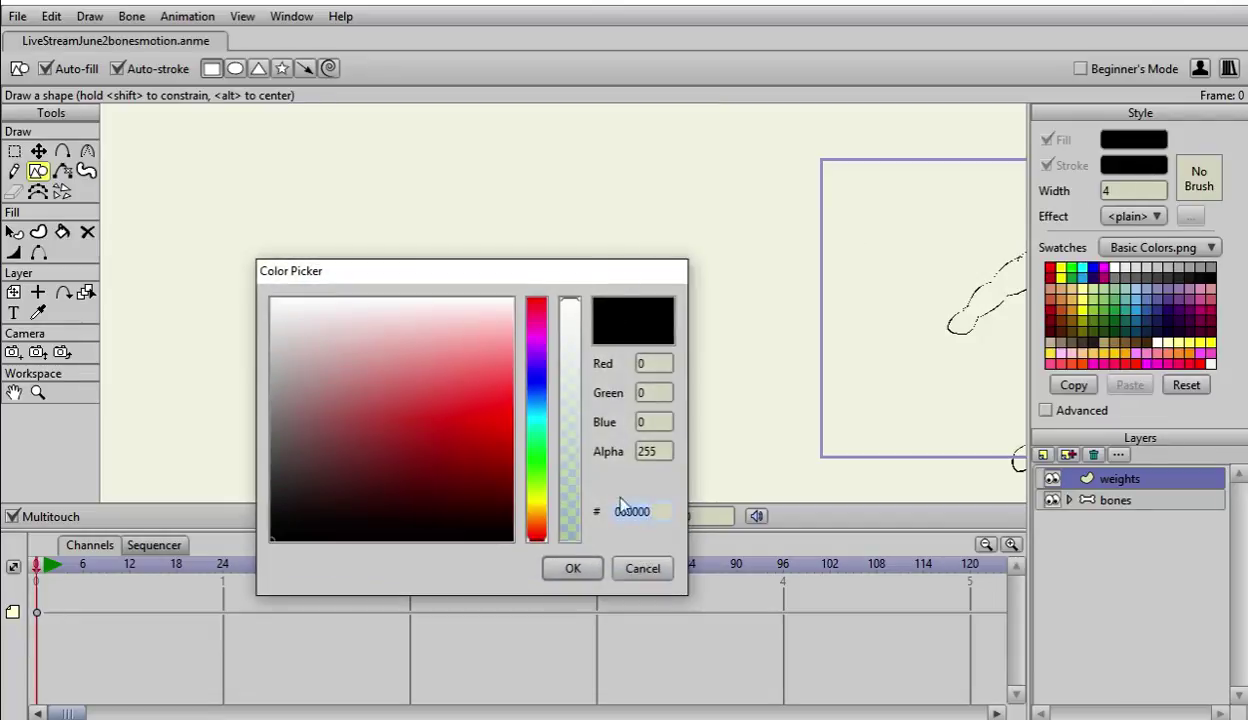
pyautogui.click(572, 568)
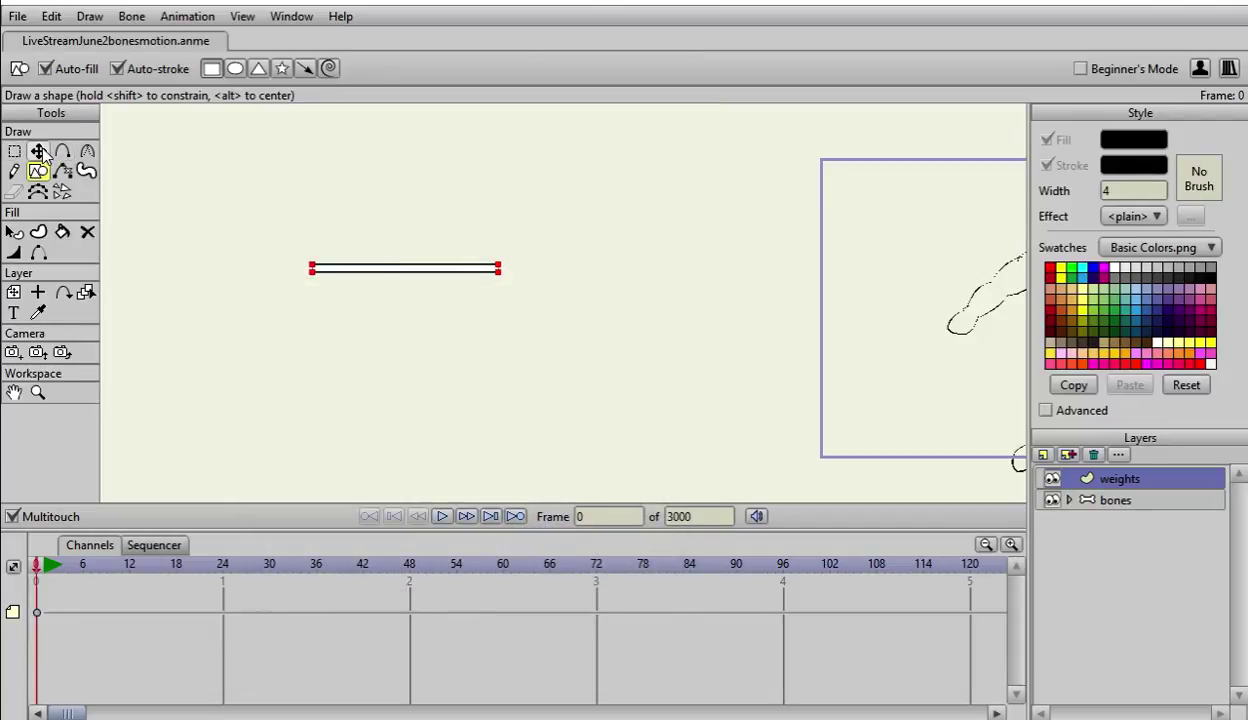
# Step: Undo the last stray shape placed on the bar and delete the thin rectangle from the weights layer
pyautogui.click(356, 266)
pyautogui.click(381, 266)
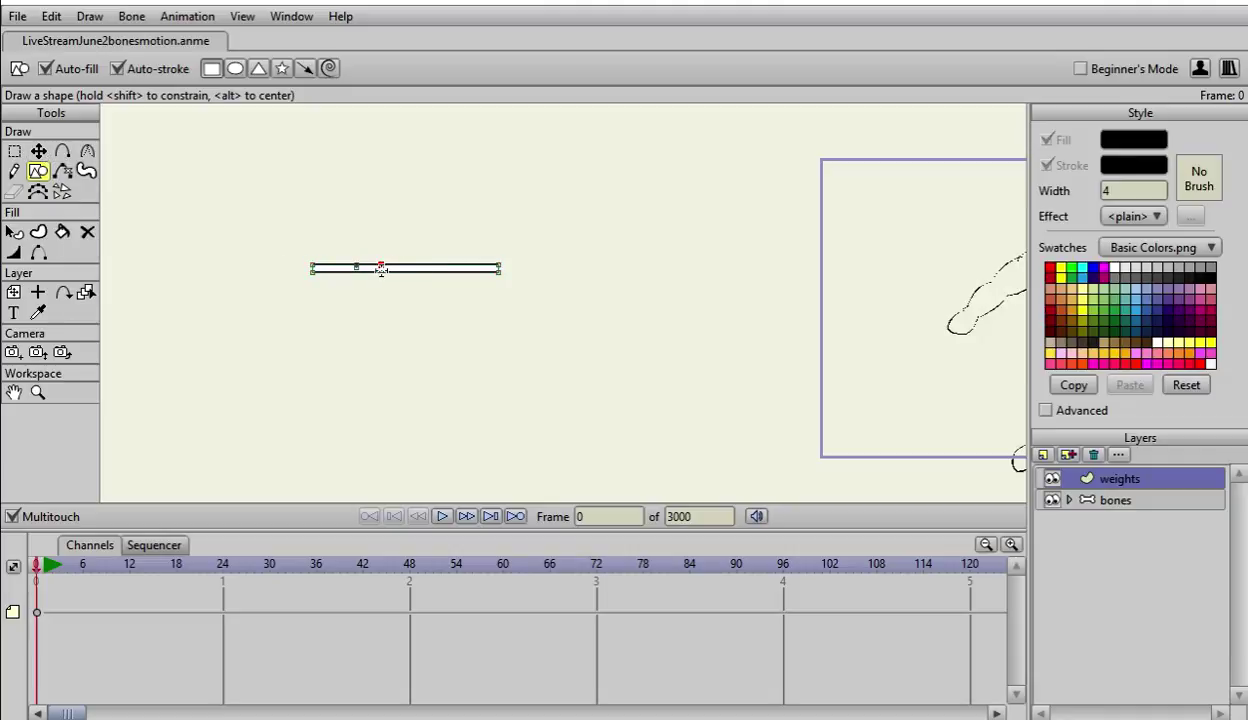
pyautogui.hotkey('ctrl', 'z')
pyautogui.press('Delete')
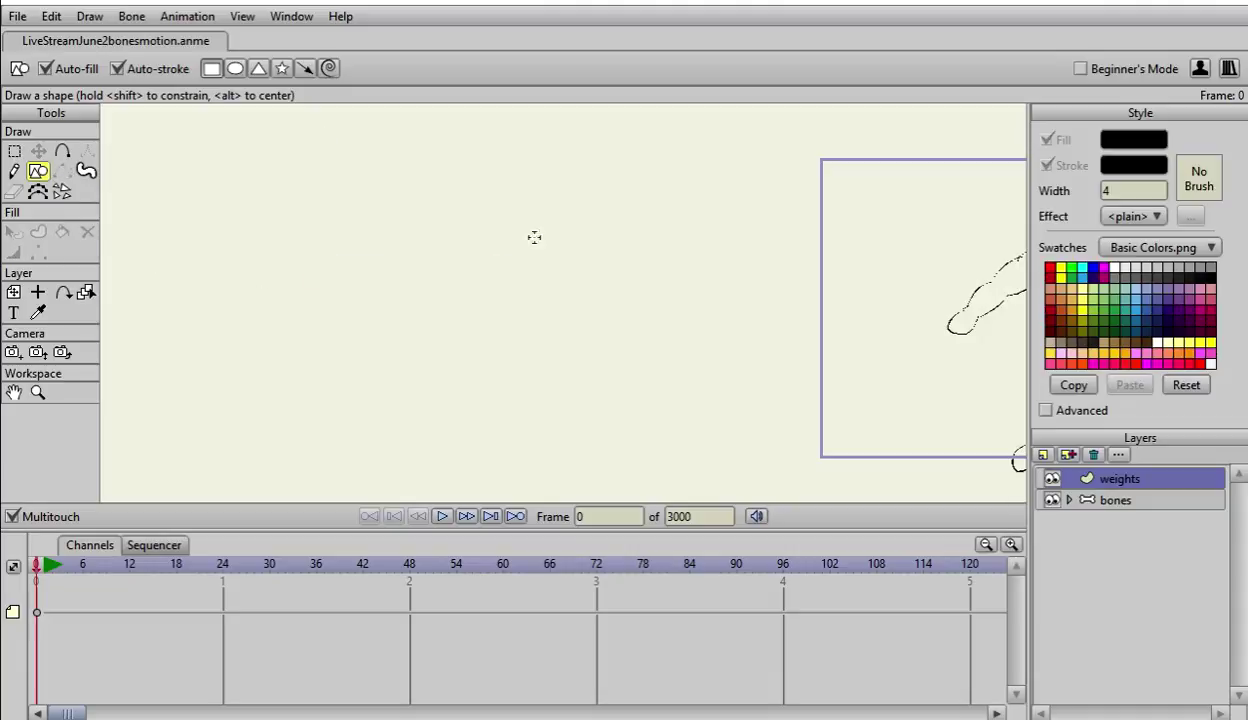
# Step: Draw a long, thin horizontal bar in the empty area outside the frame with the near-black fill 040404
pyautogui.click(1115, 139)
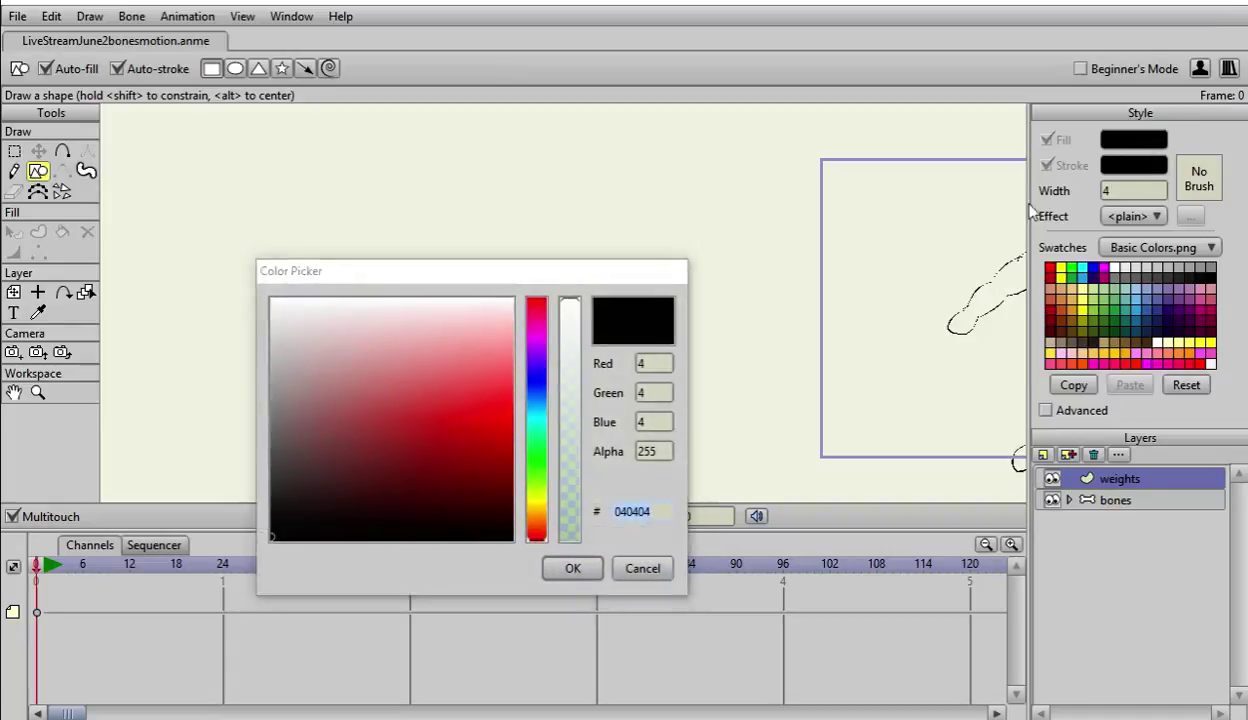
pyautogui.click(572, 568)
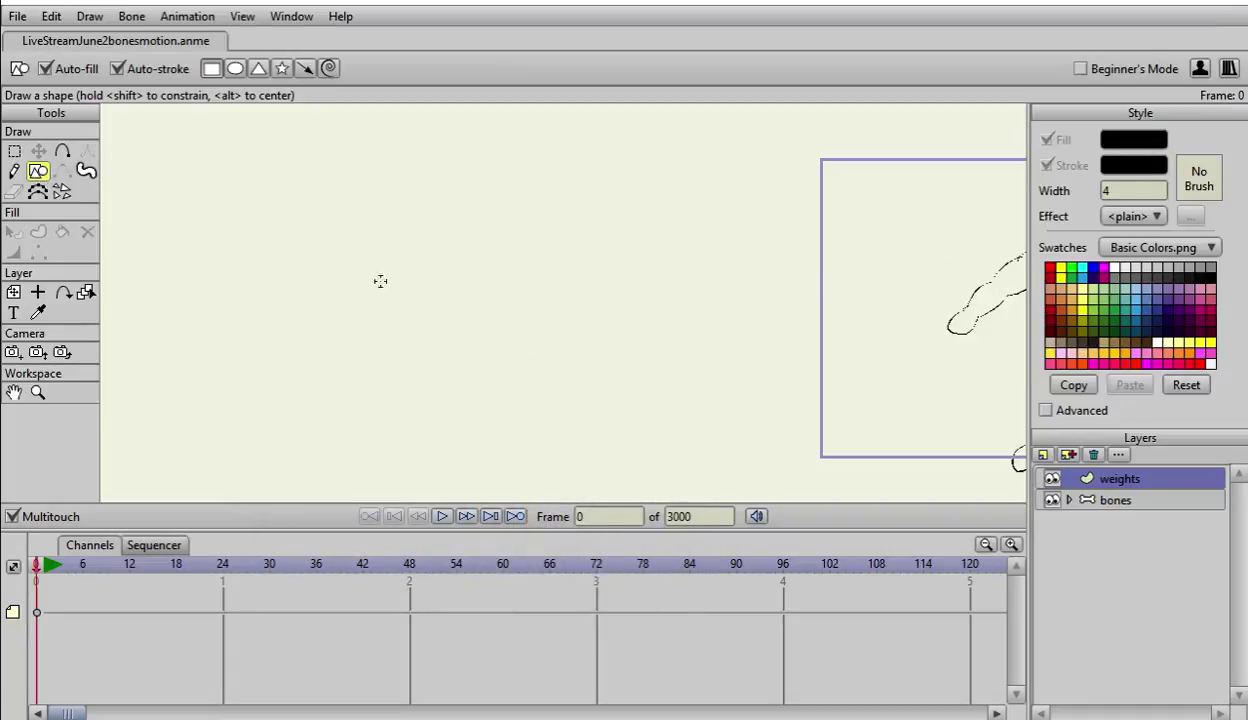
pyautogui.moveTo(310, 258)
pyautogui.mouseDown()
pyautogui.moveTo(402, 272)
pyautogui.moveTo(511, 259)
pyautogui.mouseUp()
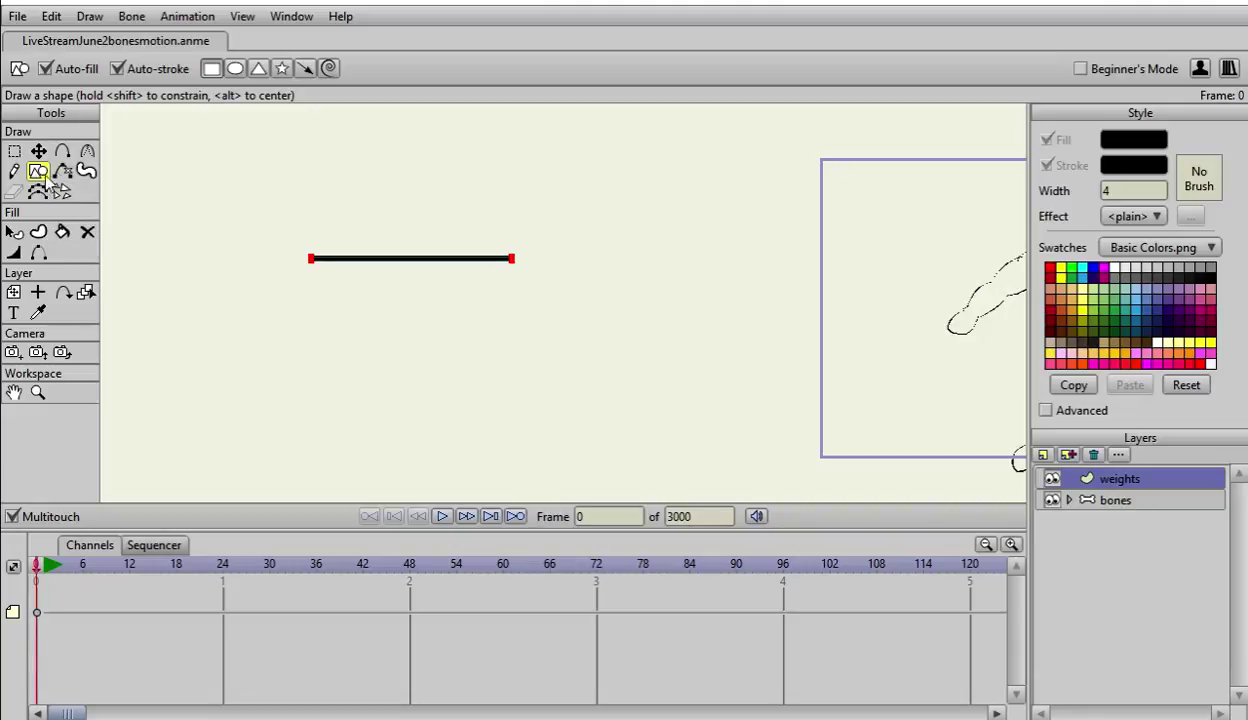
# Step: Switch to the ellipse shape and set the fill colour to grey-blue 658F9D
pyautogui.click(235, 68)
pyautogui.click(1105, 141)
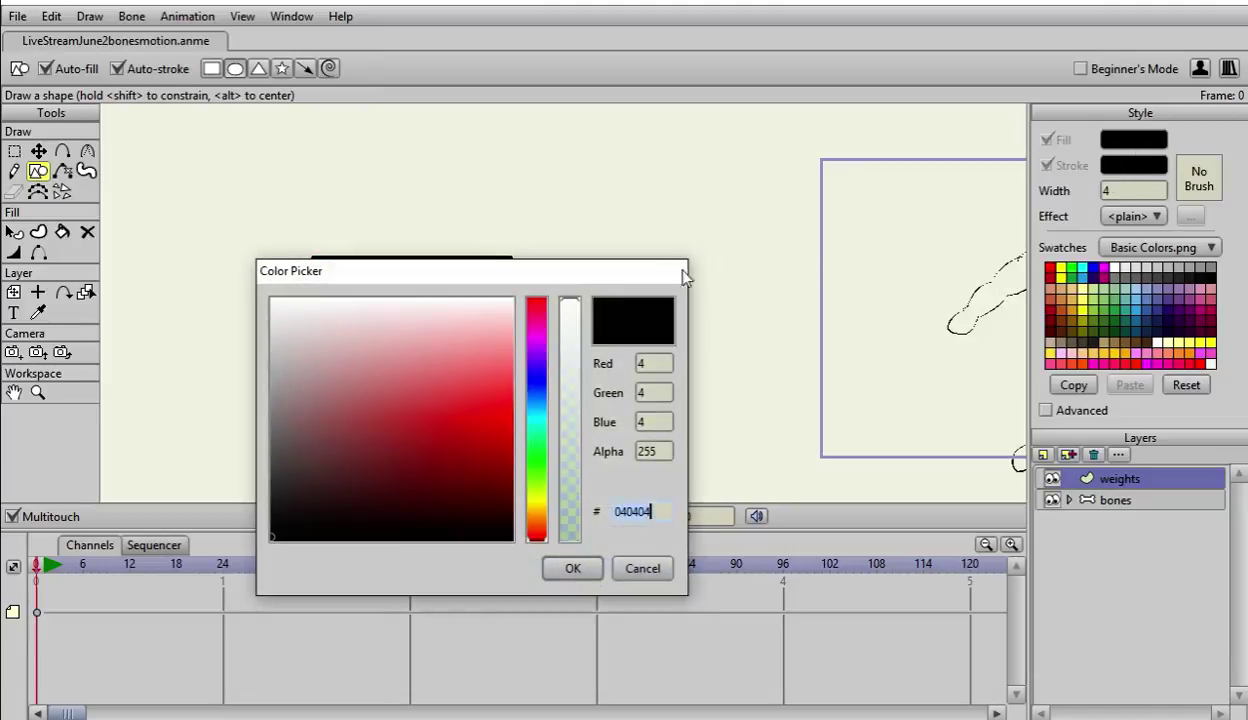
pyautogui.moveTo(451, 423)
pyautogui.mouseDown()
pyautogui.moveTo(457, 412)
pyautogui.moveTo(490, 465)
pyautogui.moveTo(503, 434)
pyautogui.moveTo(440, 370)
pyautogui.moveTo(394, 460)
pyautogui.moveTo(336, 378)
pyautogui.moveTo(319, 382)
pyautogui.moveTo(315, 410)
pyautogui.moveTo(437, 454)
pyautogui.mouseUp()
pyautogui.moveTo(537, 394)
pyautogui.mouseDown()
pyautogui.moveTo(533, 440)
pyautogui.moveTo(529, 386)
pyautogui.moveTo(530, 406)
pyautogui.mouseUp()
pyautogui.moveTo(468, 437)
pyautogui.mouseDown()
pyautogui.moveTo(497, 409)
pyautogui.moveTo(470, 436)
pyautogui.moveTo(440, 383)
pyautogui.moveTo(435, 416)
pyautogui.moveTo(407, 438)
pyautogui.moveTo(406, 424)
pyautogui.moveTo(370, 410)
pyautogui.moveTo(324, 418)
pyautogui.mouseUp()
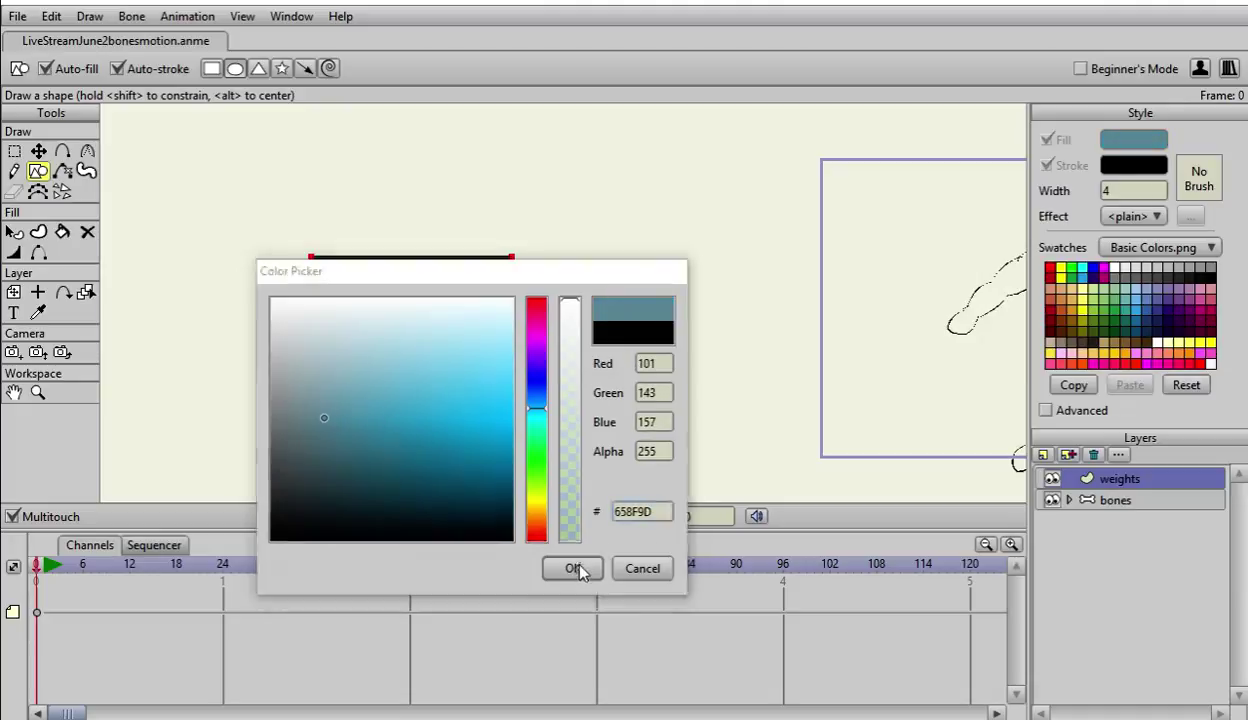
pyautogui.click(572, 567)
# Step: Draw a filled circular weight over each end of the bar, undoing the stray circle placed below its middle
pyautogui.moveTo(265, 231); pyautogui.dragTo(327, 297)
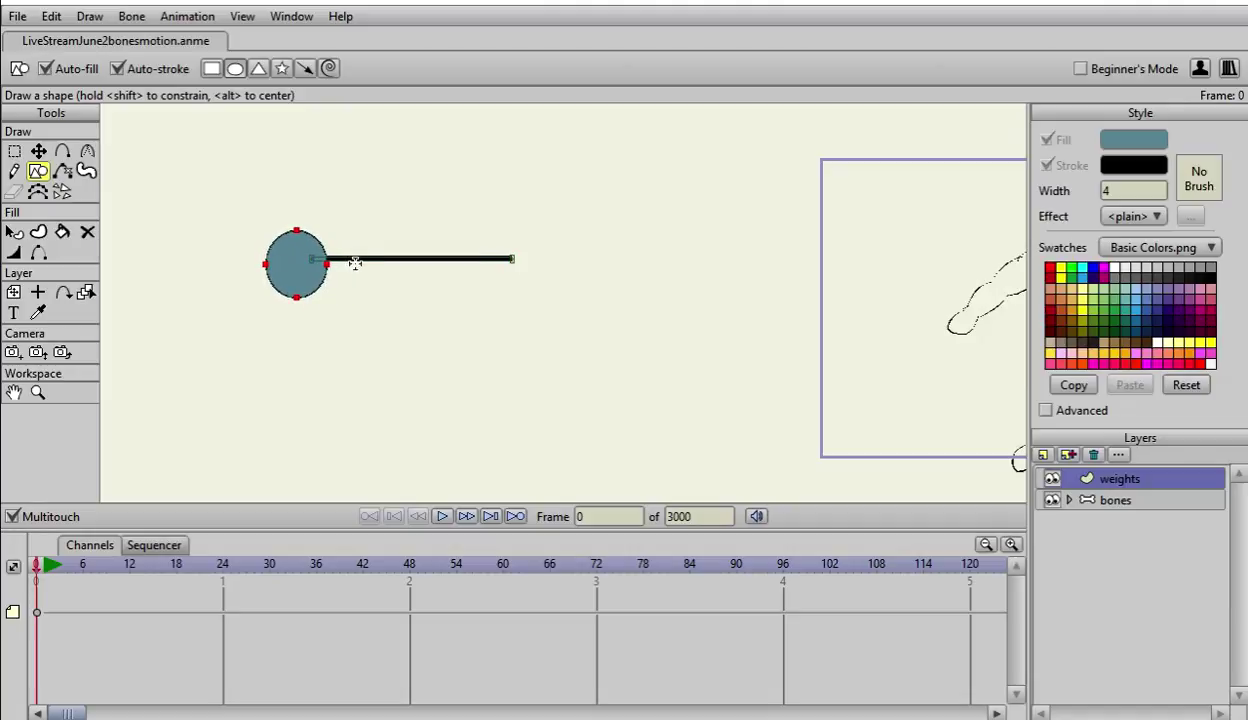
pyautogui.click(371, 261)
pyautogui.moveTo(371, 261); pyautogui.dragTo(449, 308)
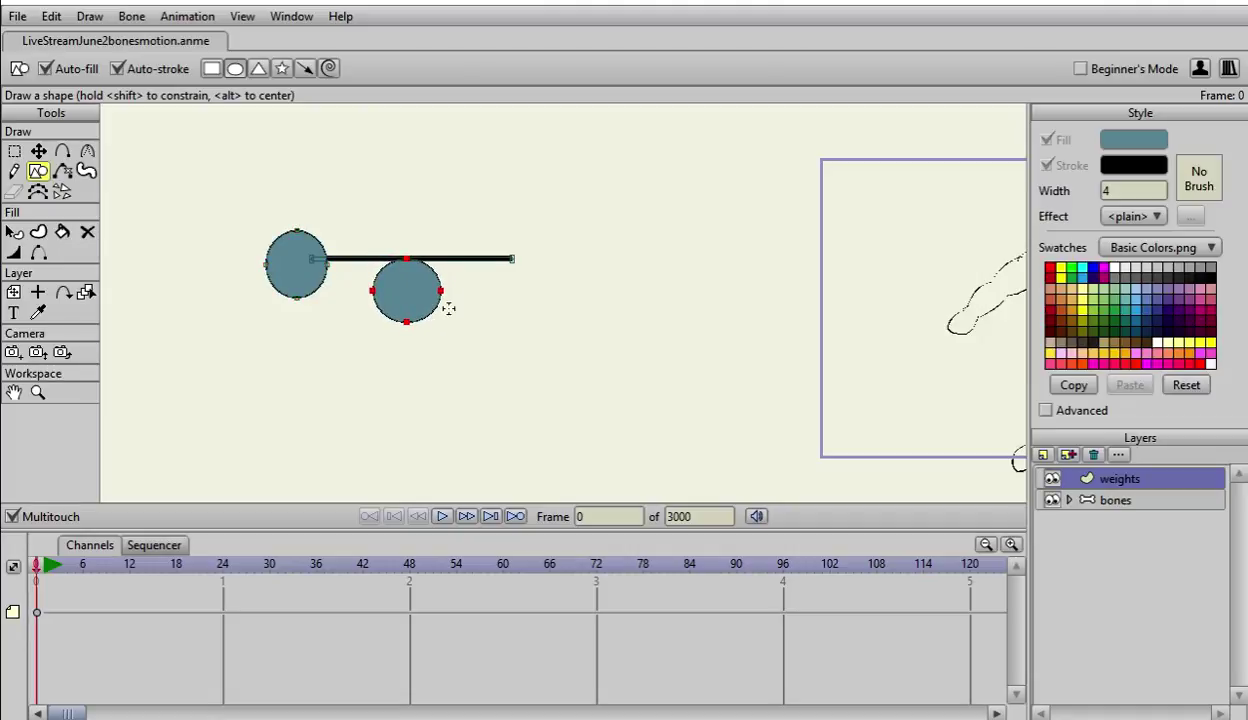
pyautogui.hotkey('ctrl', 'z')
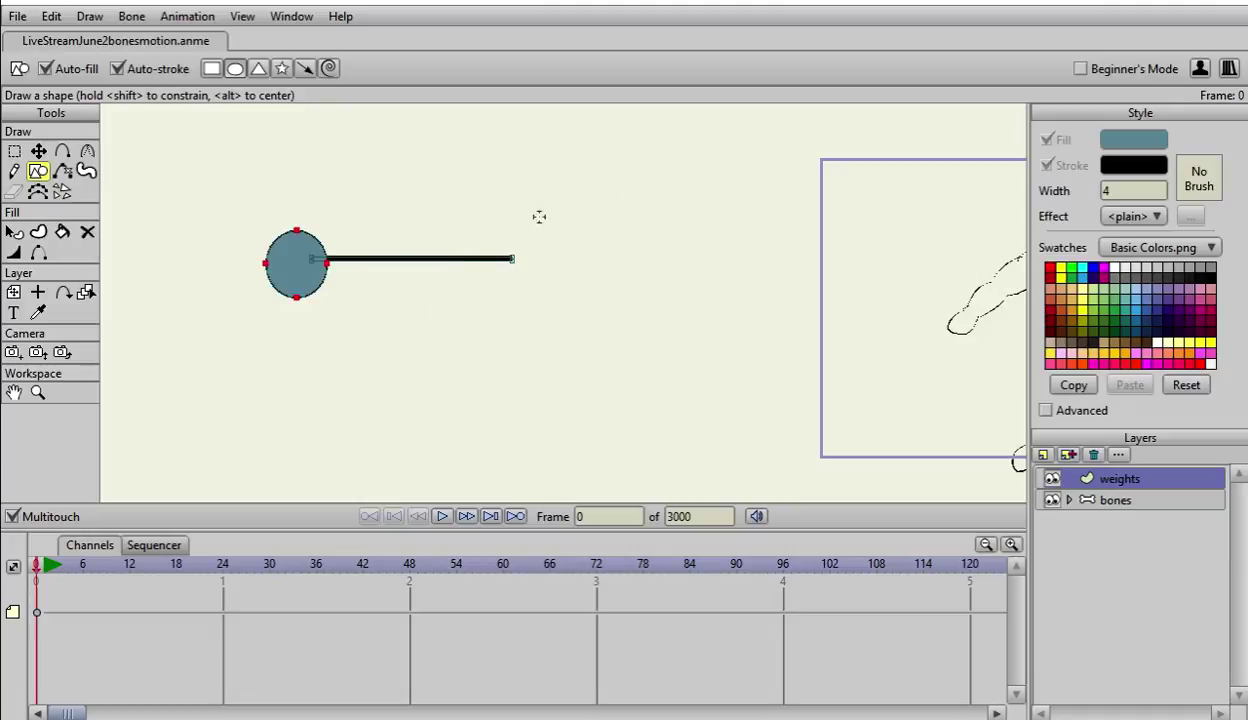
pyautogui.moveTo(486, 235); pyautogui.dragTo(549, 296)
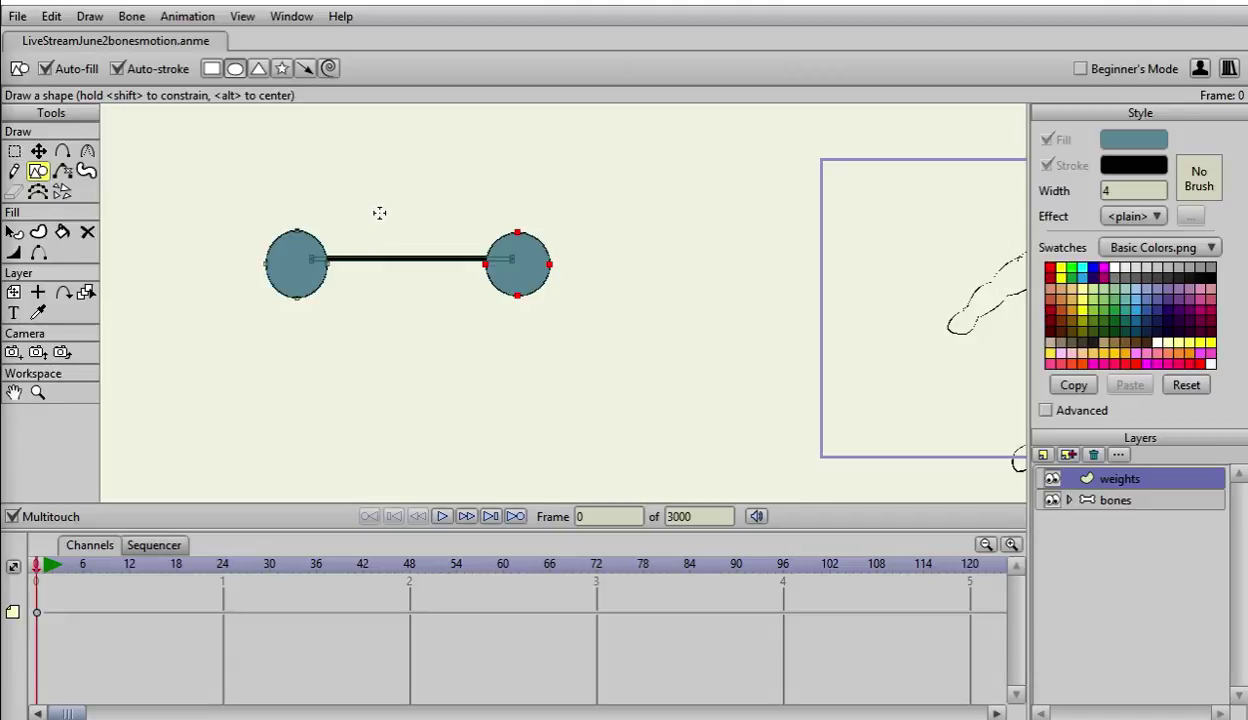
# Step: Try several Freehand strokes in the empty area above the barbell and undo them all
pyautogui.click(14, 171)
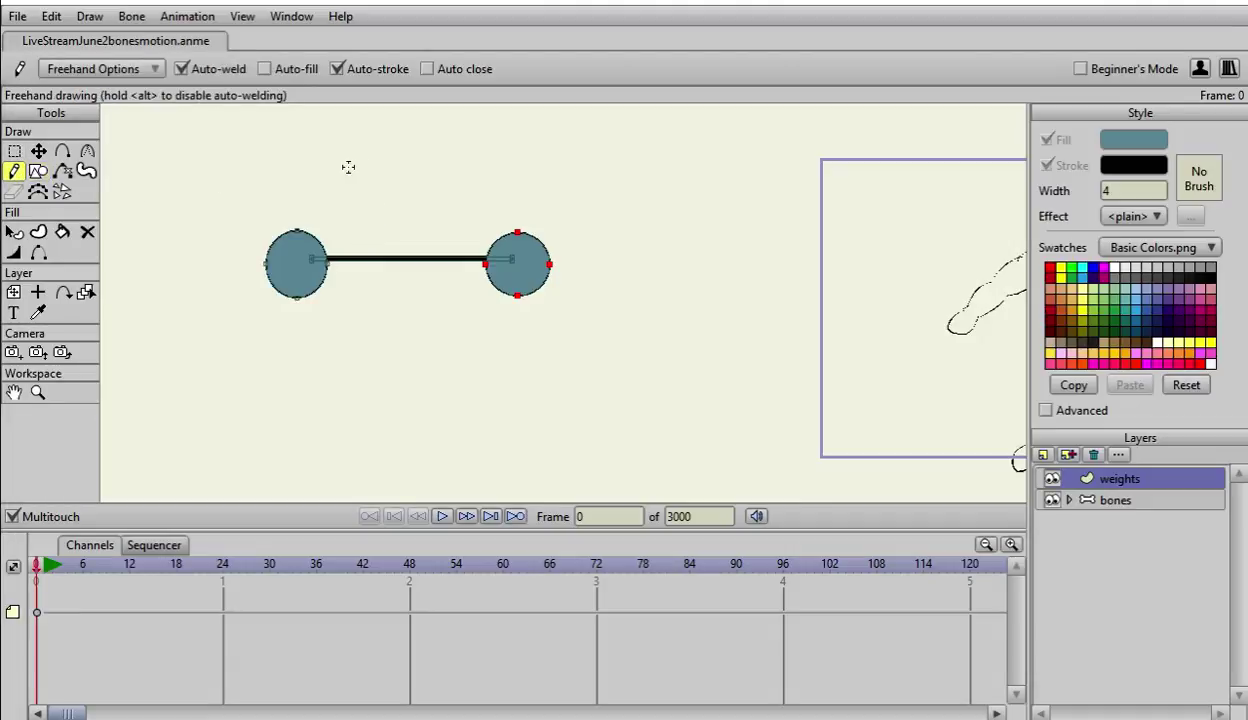
pyautogui.moveTo(313, 183)
pyautogui.mouseDown()
pyautogui.moveTo(472, 177)
pyautogui.moveTo(423, 198)
pyautogui.moveTo(437, 200)
pyautogui.mouseUp()
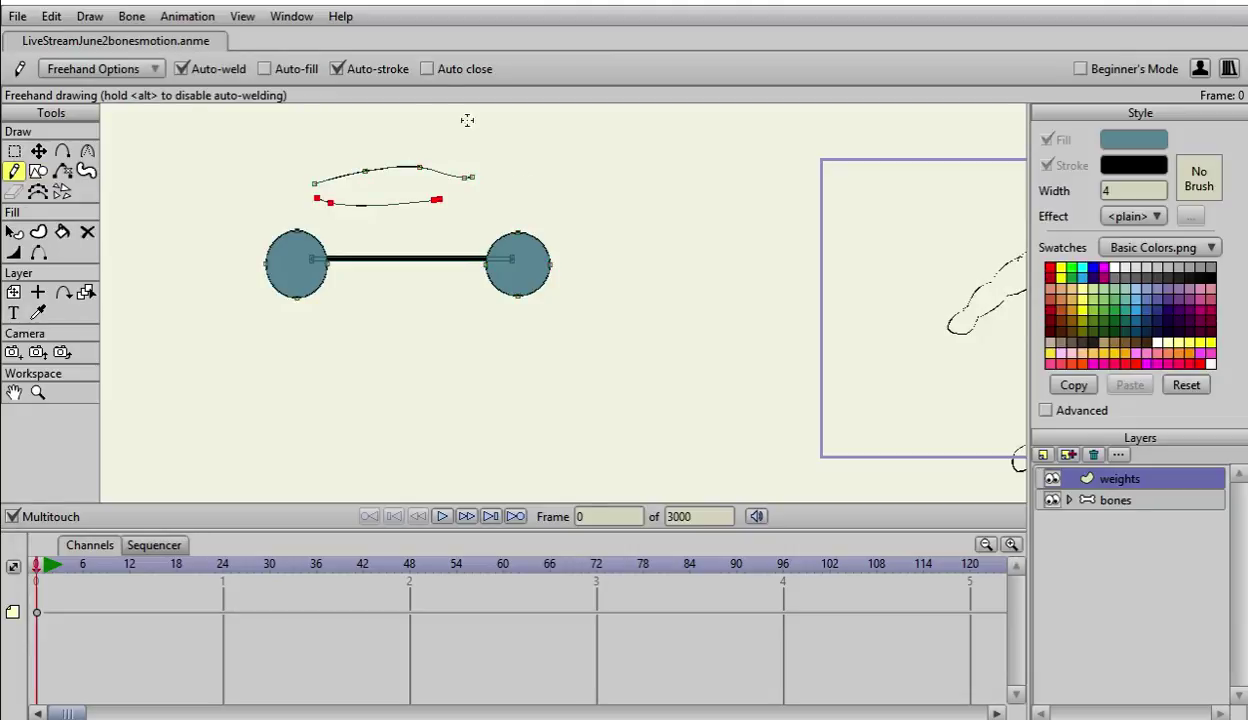
pyautogui.moveTo(340, 189)
pyautogui.mouseDown()
pyautogui.moveTo(440, 174)
pyautogui.moveTo(388, 191)
pyautogui.moveTo(452, 194)
pyautogui.mouseUp()
pyautogui.hotkey('ctrl', 'z')
pyautogui.moveTo(390, 191); pyautogui.dragTo(438, 182)
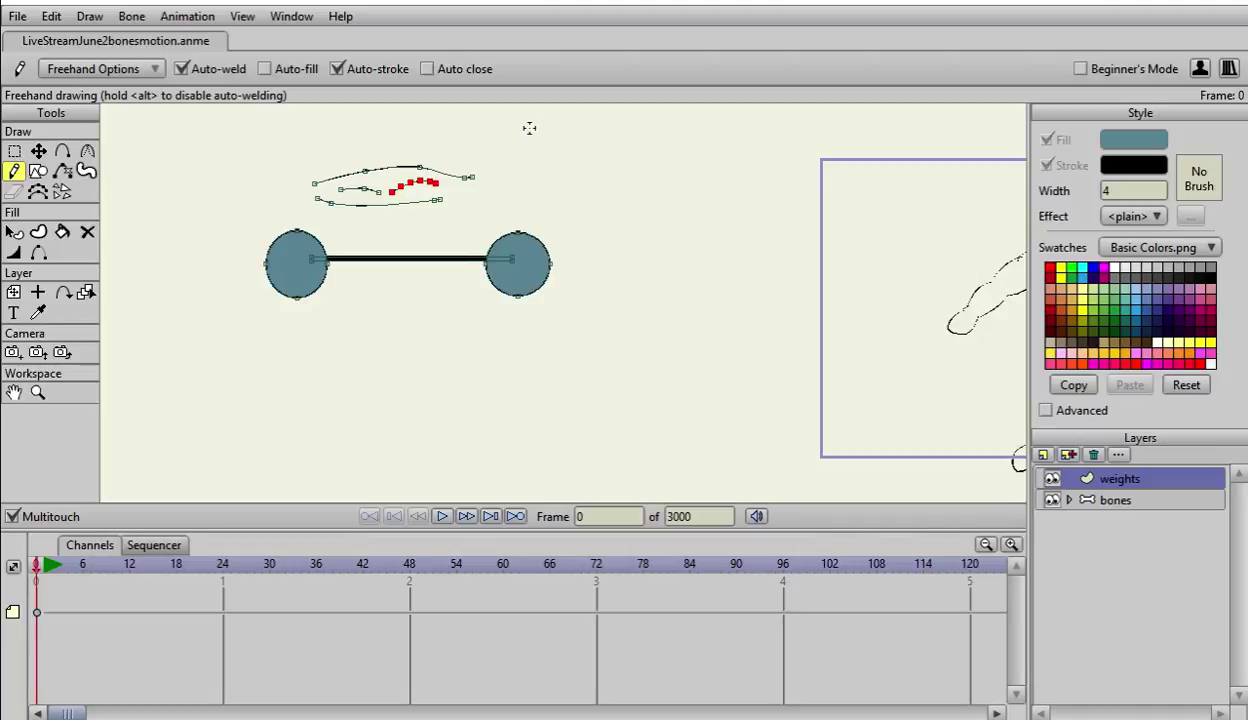
pyautogui.hotkey('ctrl', 'z')
pyautogui.hotkey('ctrl', 'z')
pyautogui.hotkey('ctrl', 'z')
pyautogui.hotkey('ctrl', 'z')
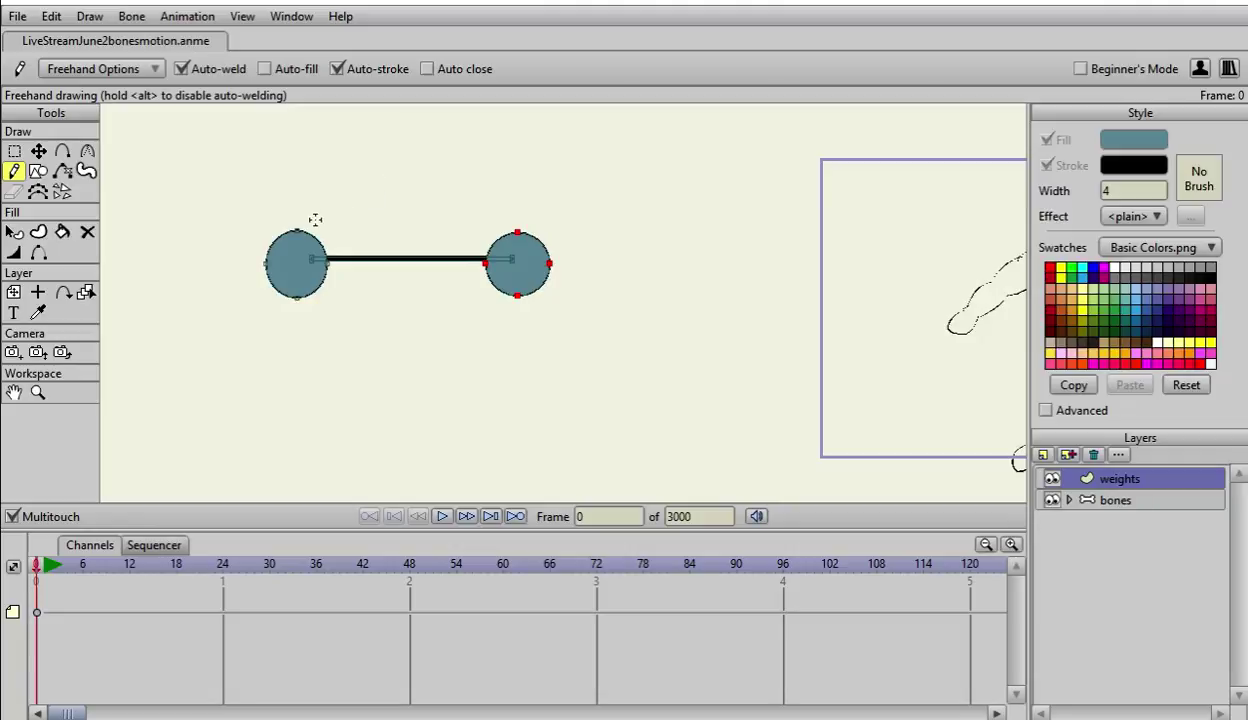
# Step: Select all points of the barbell and move it into the frame across the figure's legs, at about X -0.03, Y -0.57
pyautogui.click(16, 151)
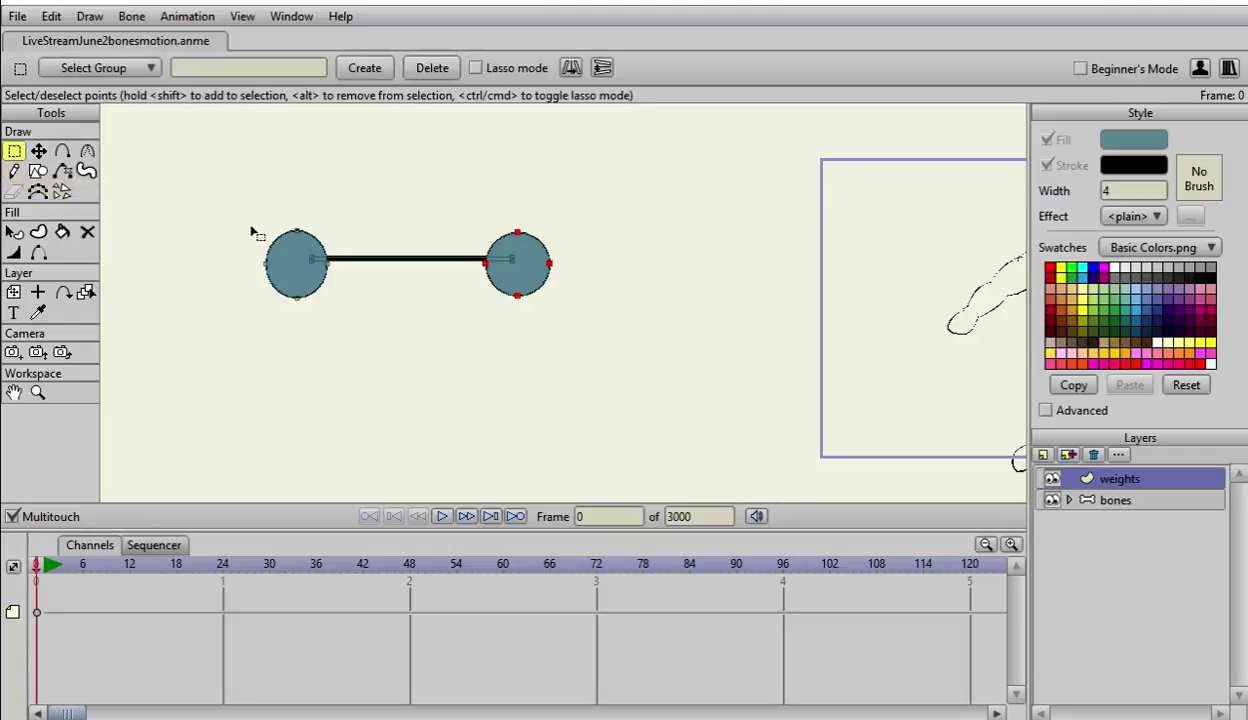
pyautogui.moveTo(251, 216); pyautogui.dragTo(591, 323)
pyautogui.click(38, 151)
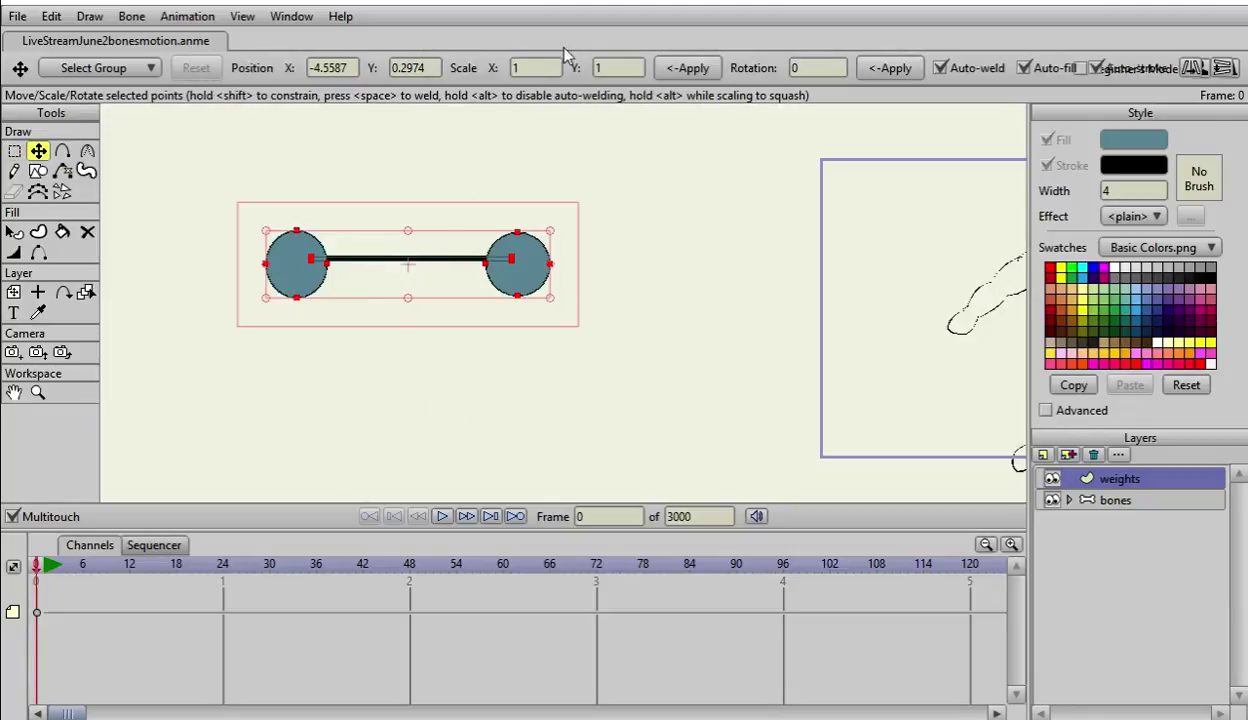
pyautogui.moveTo(872, 286)
pyautogui.mouseDown()
pyautogui.moveTo(412, 276)
pyautogui.moveTo(470, 285)
pyautogui.mouseUp()
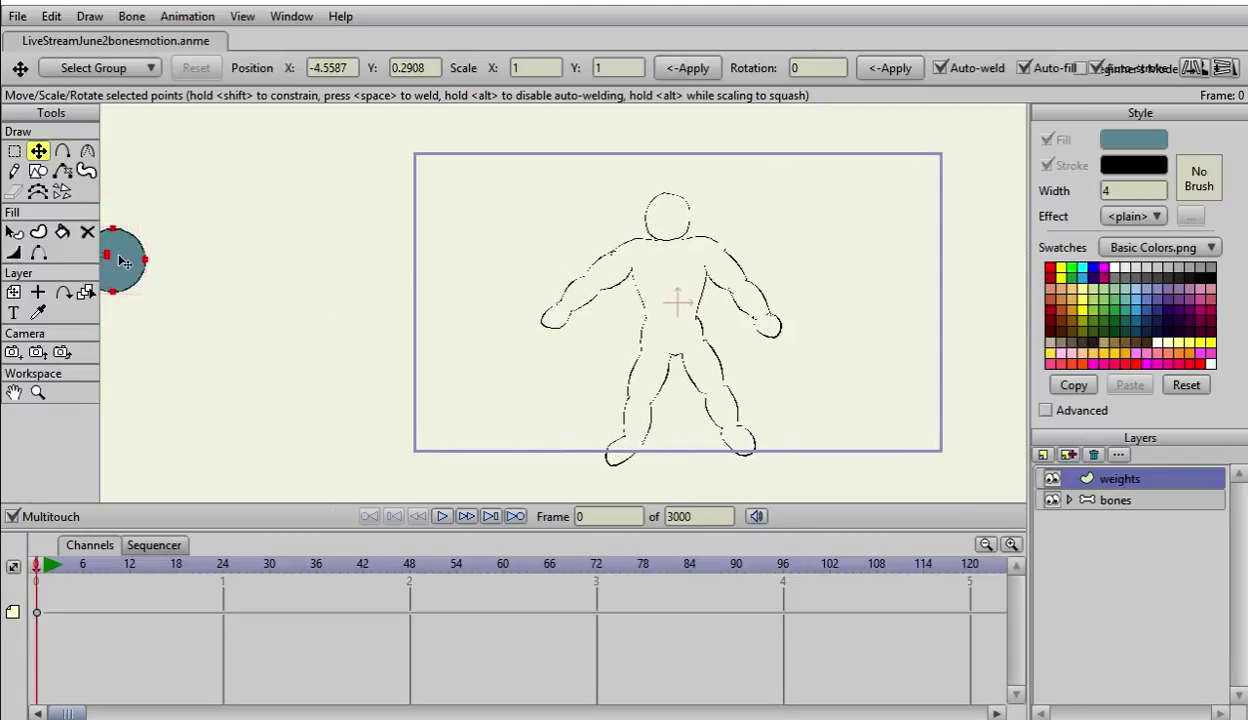
pyautogui.moveTo(122, 262); pyautogui.dragTo(792, 390)
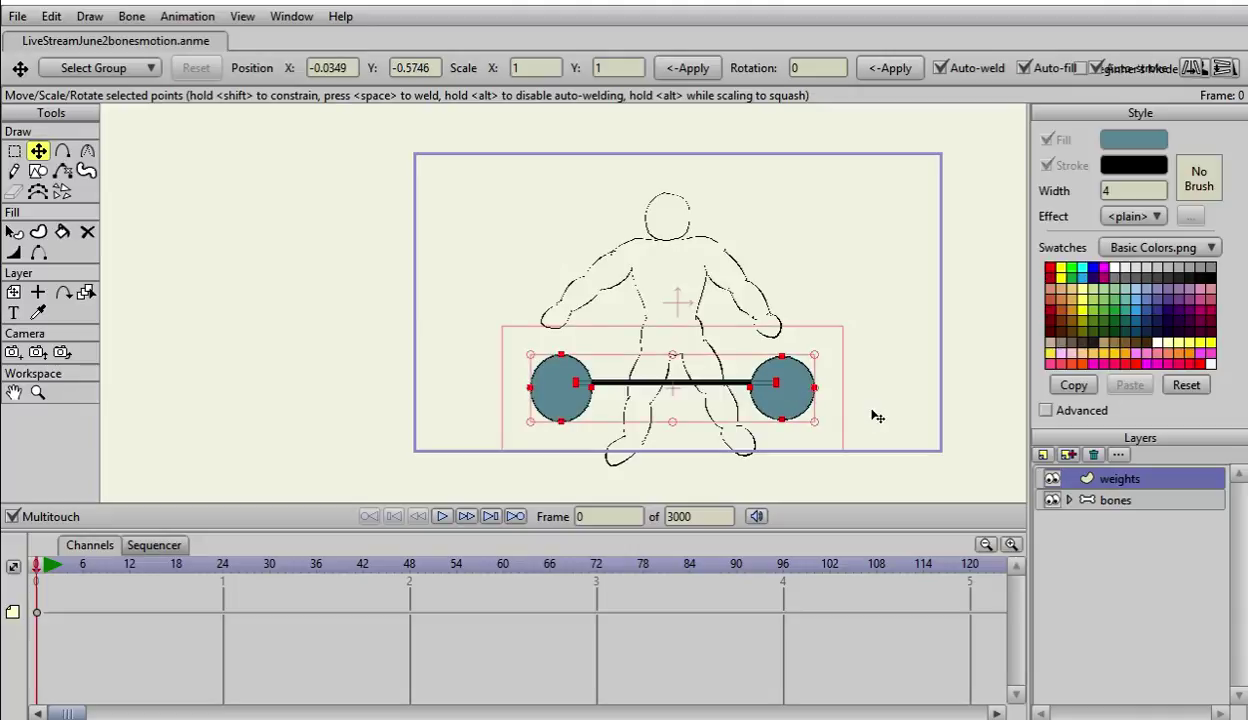
# Step: Lower the barbell to just beneath the figure's feet, at about X -0.01, Y -1.35
pyautogui.moveTo(876, 416); pyautogui.dragTo(858, 320)
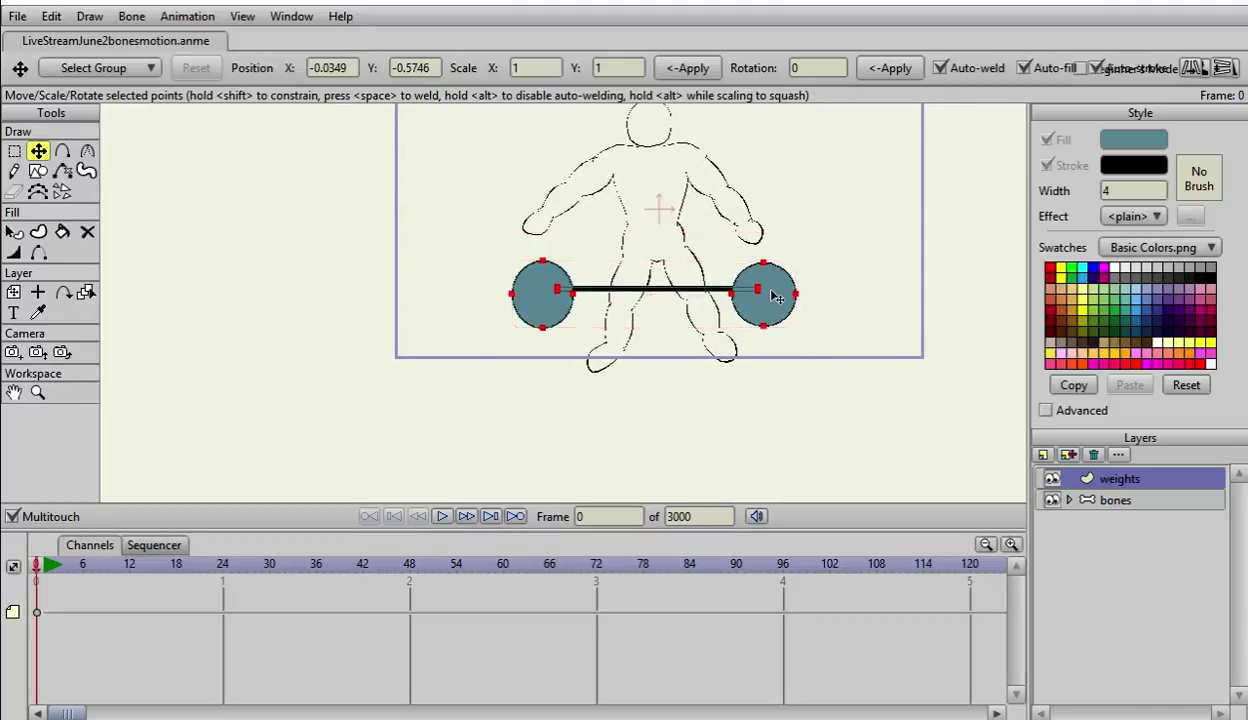
pyautogui.moveTo(771, 293); pyautogui.dragTo(779, 413)
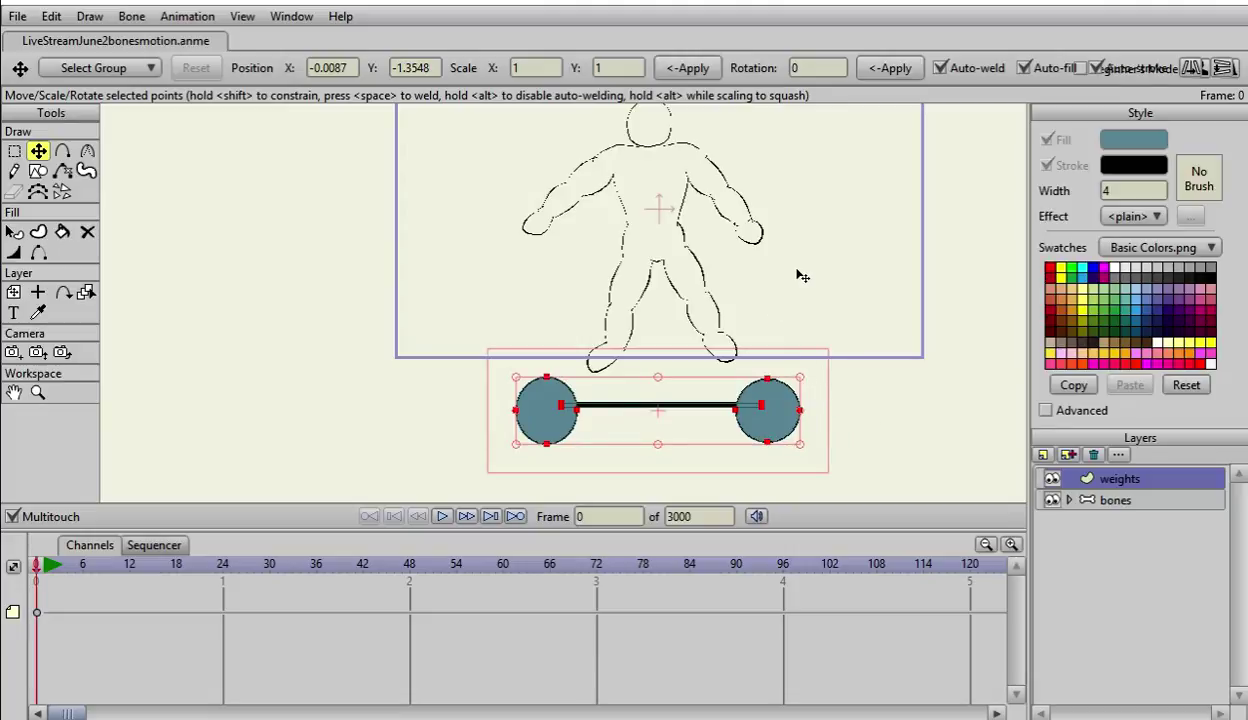
pyautogui.scroll(-1, 819, 312)
pyautogui.scroll(-1, 818, 312)
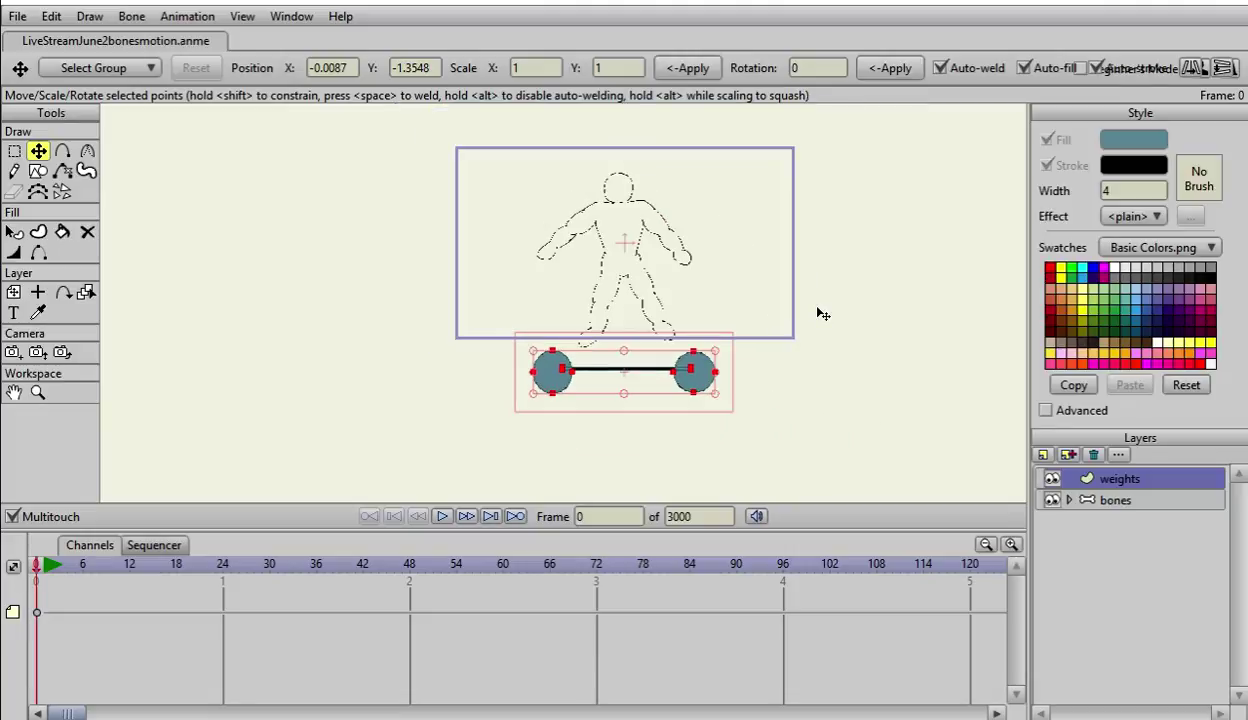
pyautogui.scroll(1, 822, 312)
pyautogui.scroll(1, 800, 346)
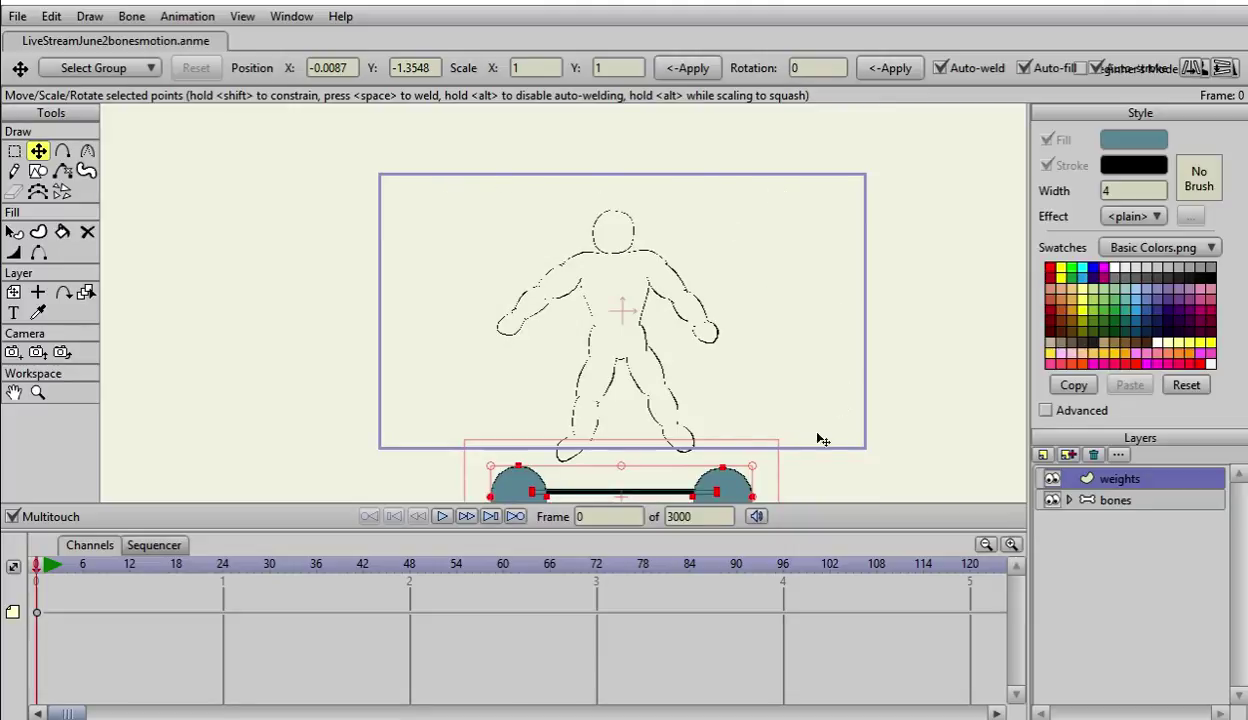
pyautogui.scroll(-1, 752, 293)
pyautogui.scroll(2, 752, 293)
pyautogui.scroll(1, 752, 293)
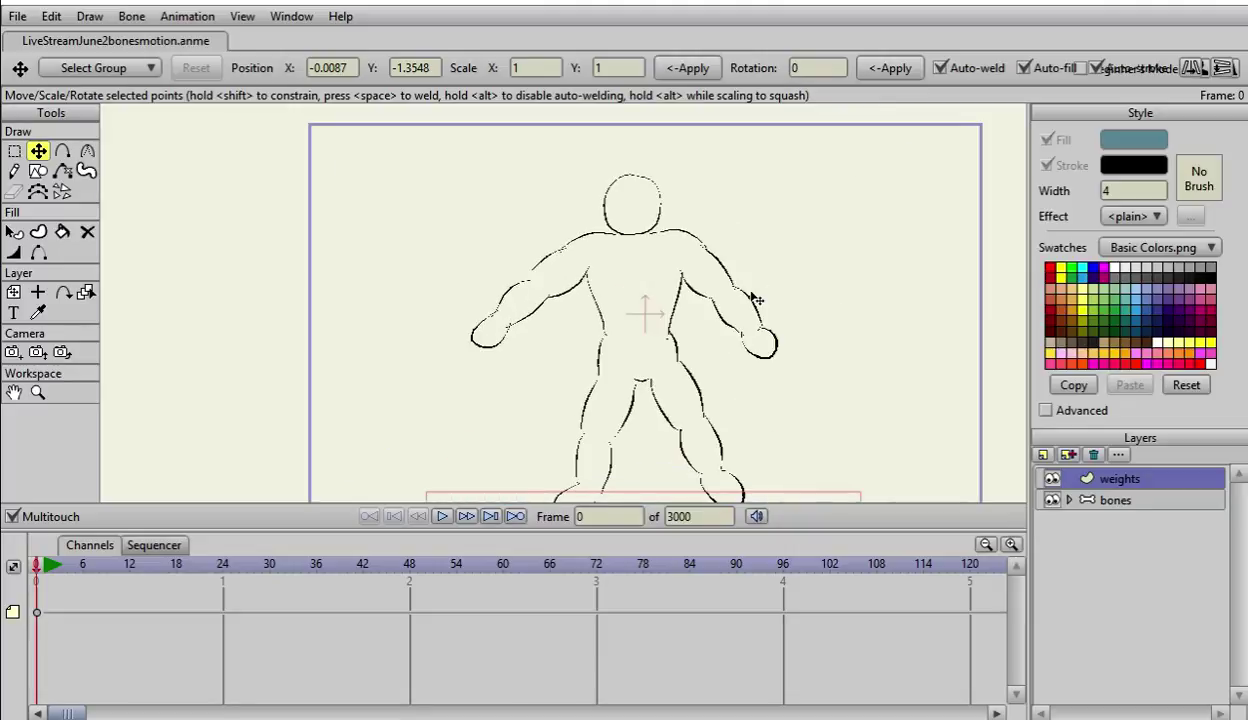
pyautogui.scroll(-1, 822, 330)
pyautogui.scroll(1, 800, 340)
pyautogui.moveTo(790, 350); pyautogui.dragTo(787, 358)
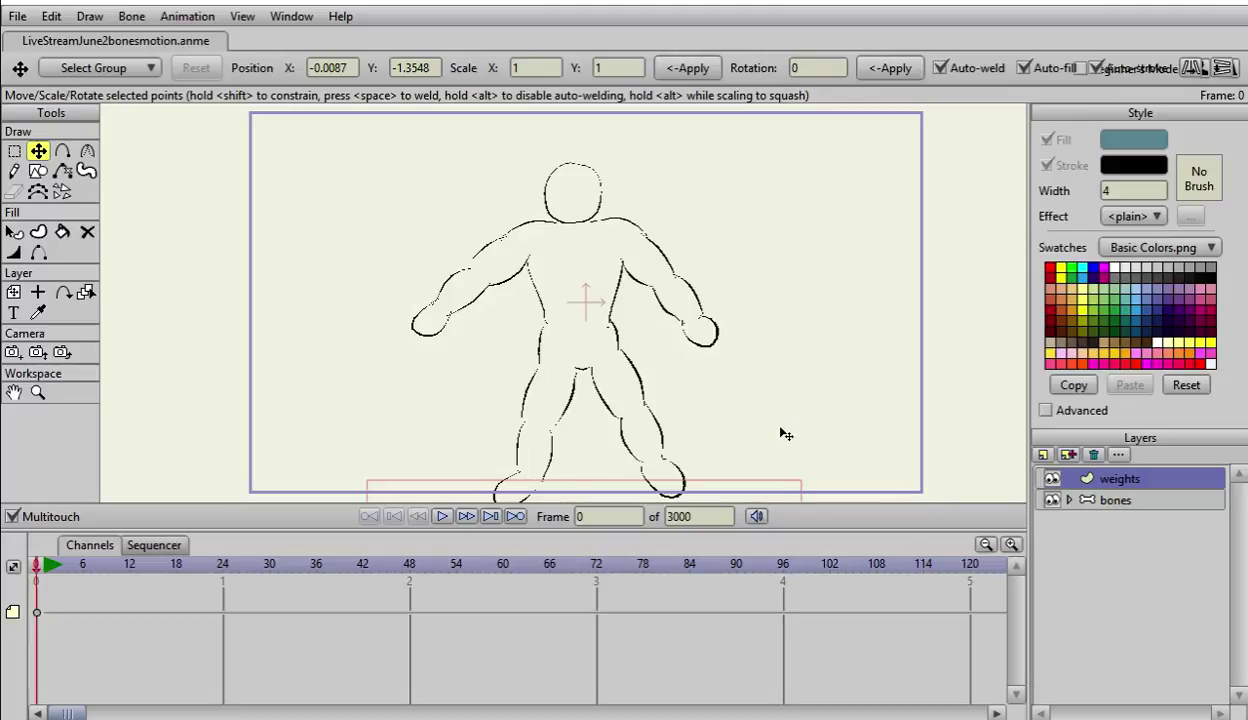
pyautogui.moveTo(786, 435); pyautogui.dragTo(787, 333)
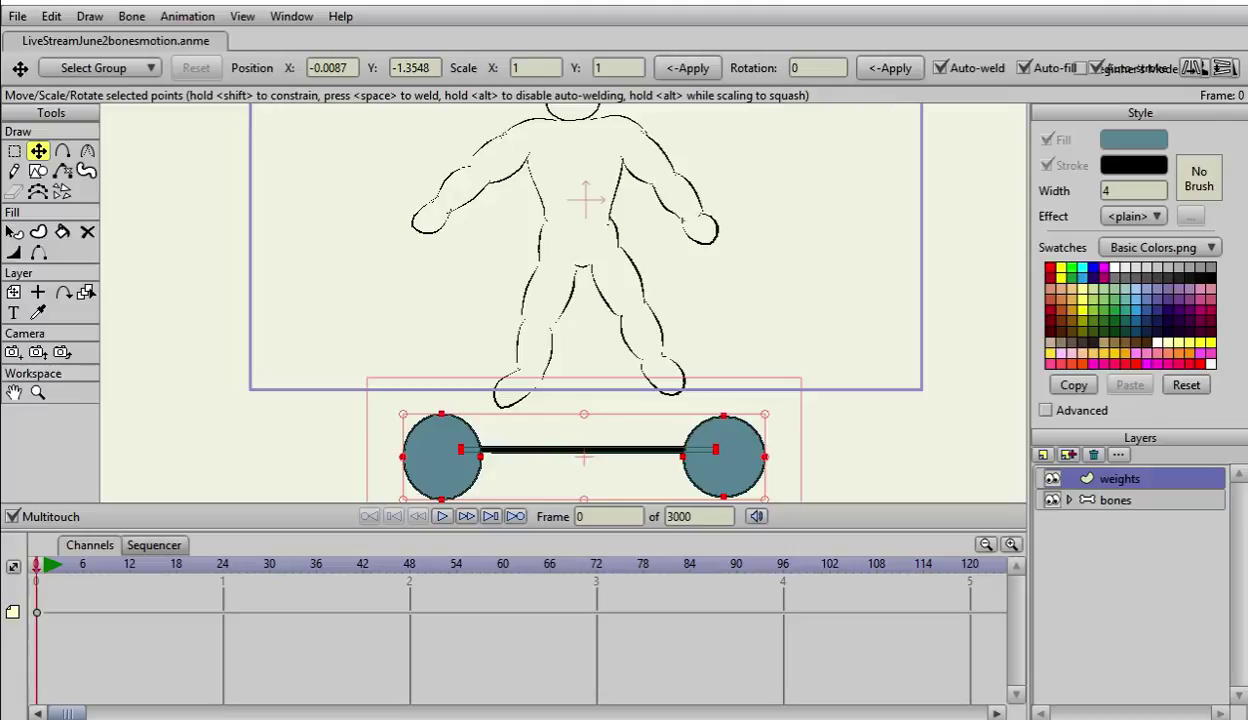
pyautogui.moveTo(797, 294); pyautogui.dragTo(744, 301)
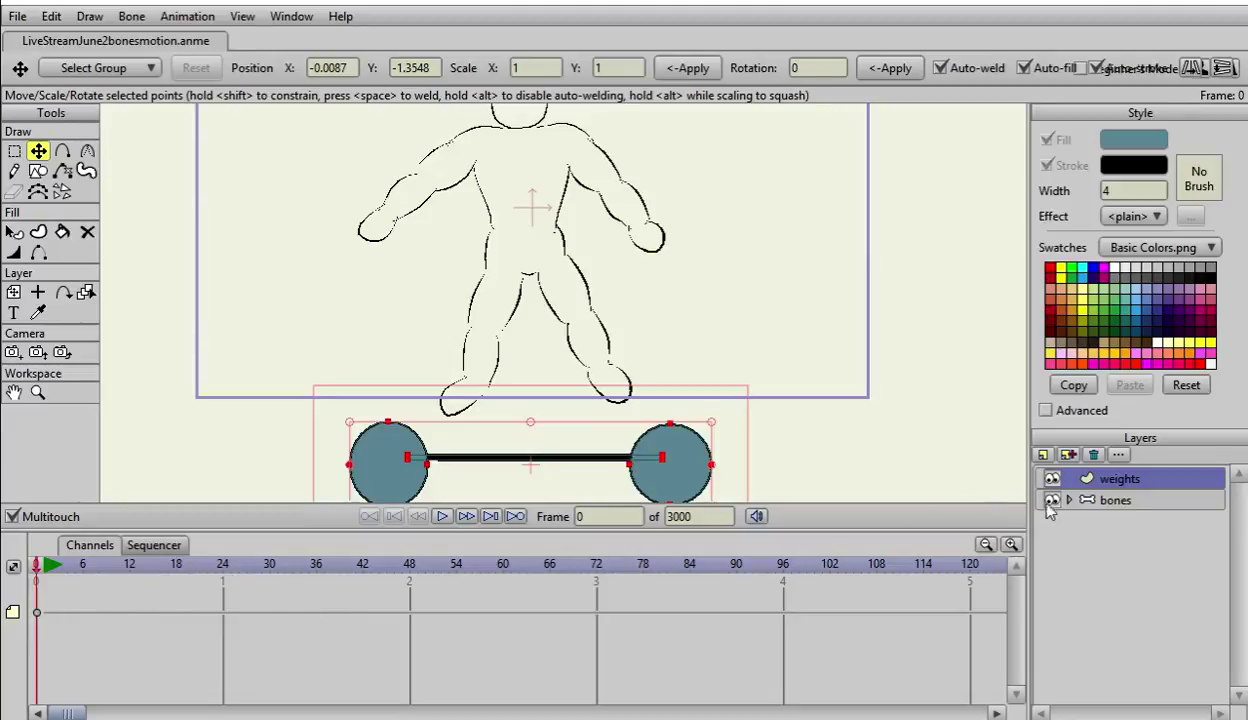
# Step: Select the bones layer and play the figure's animation from frame 0, stopping at frame 514
pyautogui.click(1115, 502)
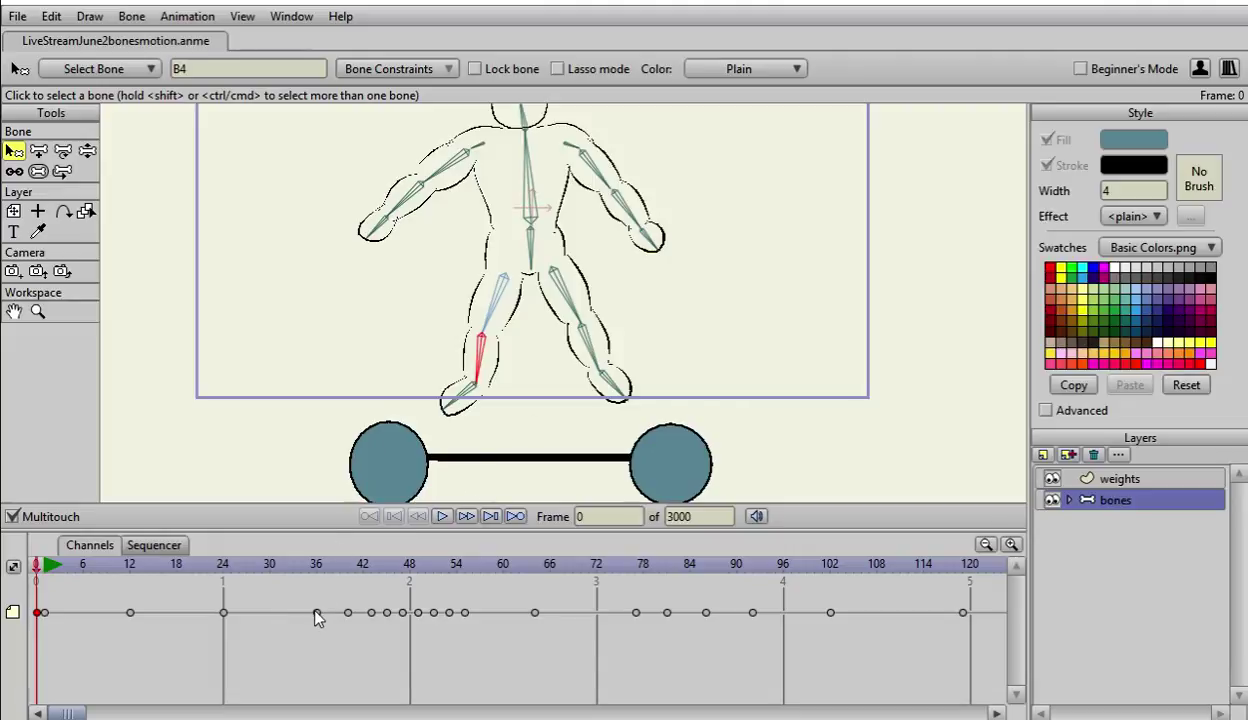
pyautogui.moveTo(733, 279); pyautogui.dragTo(744, 371)
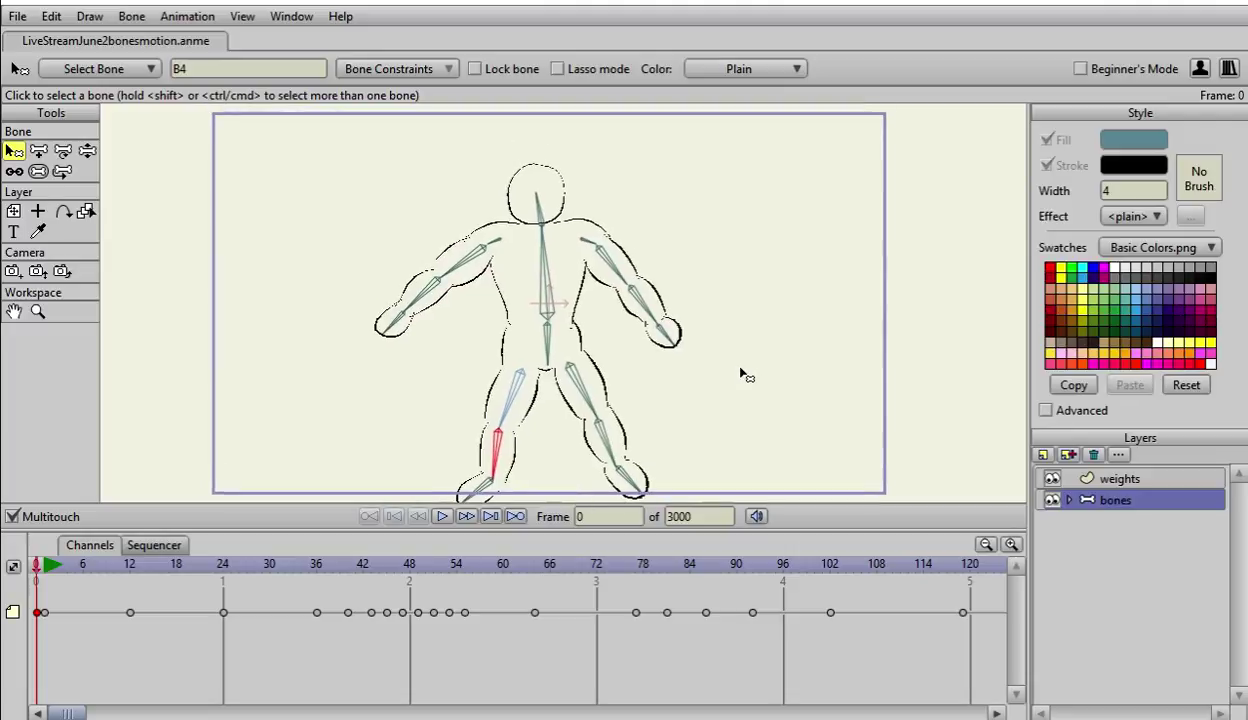
pyautogui.press('space')
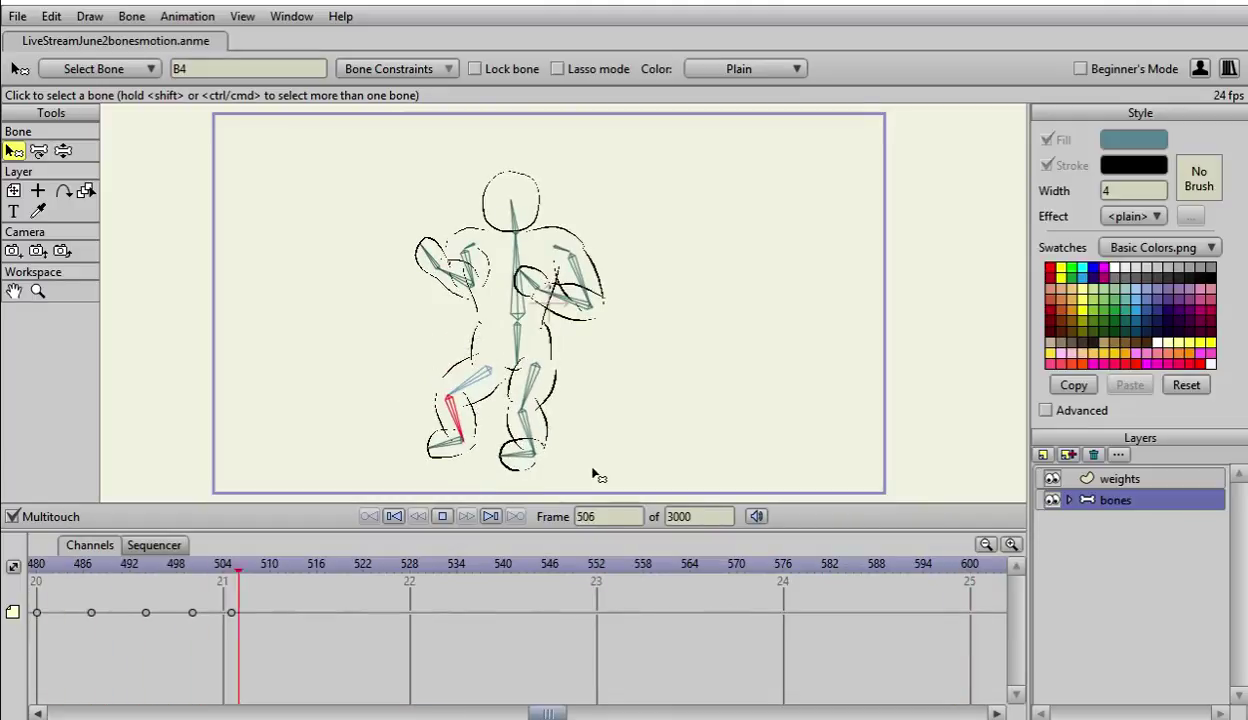
pyautogui.press('space')
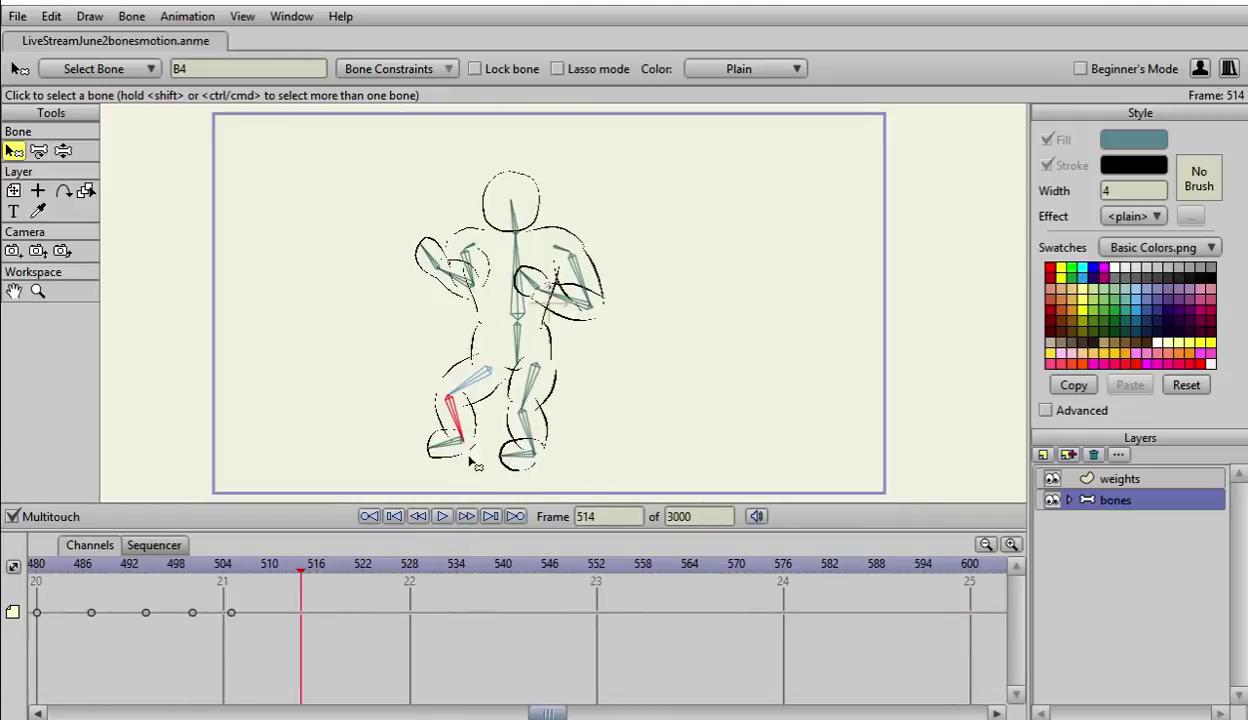
# Step: Add a keyframe at frame 514 on both the bones layer and the weights layer
pyautogui.moveTo(688, 432); pyautogui.dragTo(683, 350)
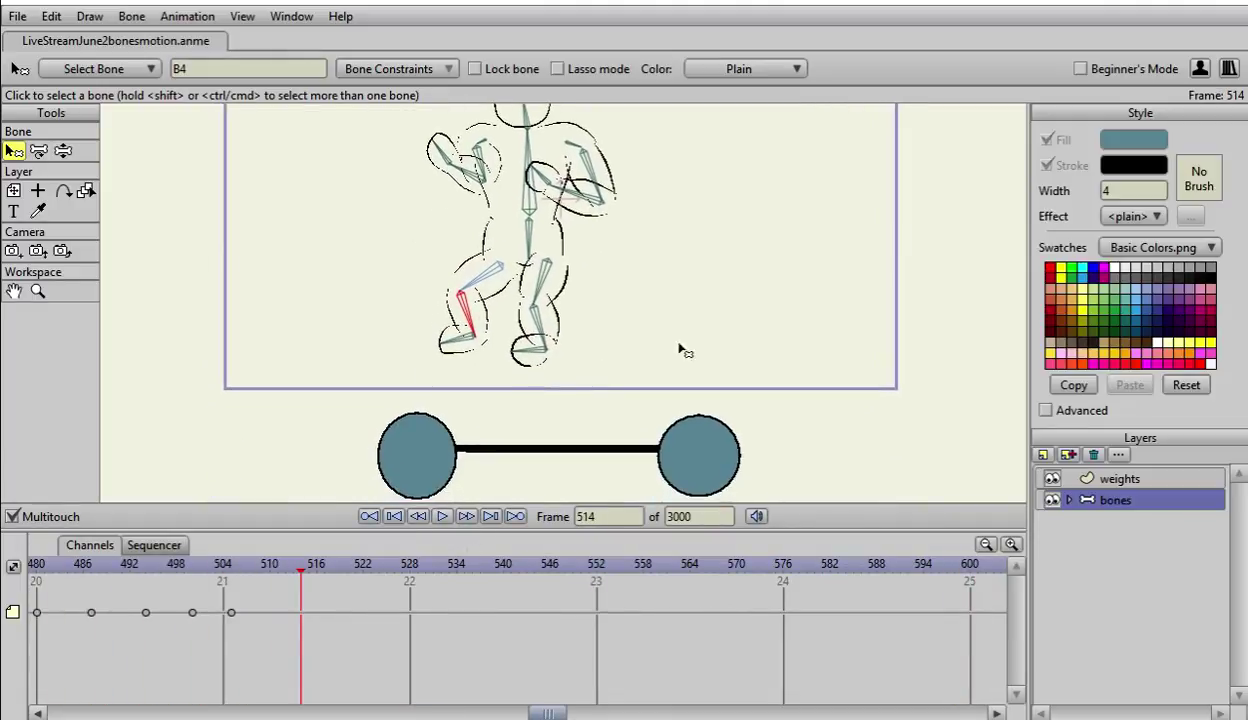
pyautogui.rightClick(302, 613)
pyautogui.click(336, 619)
pyautogui.click(1128, 480)
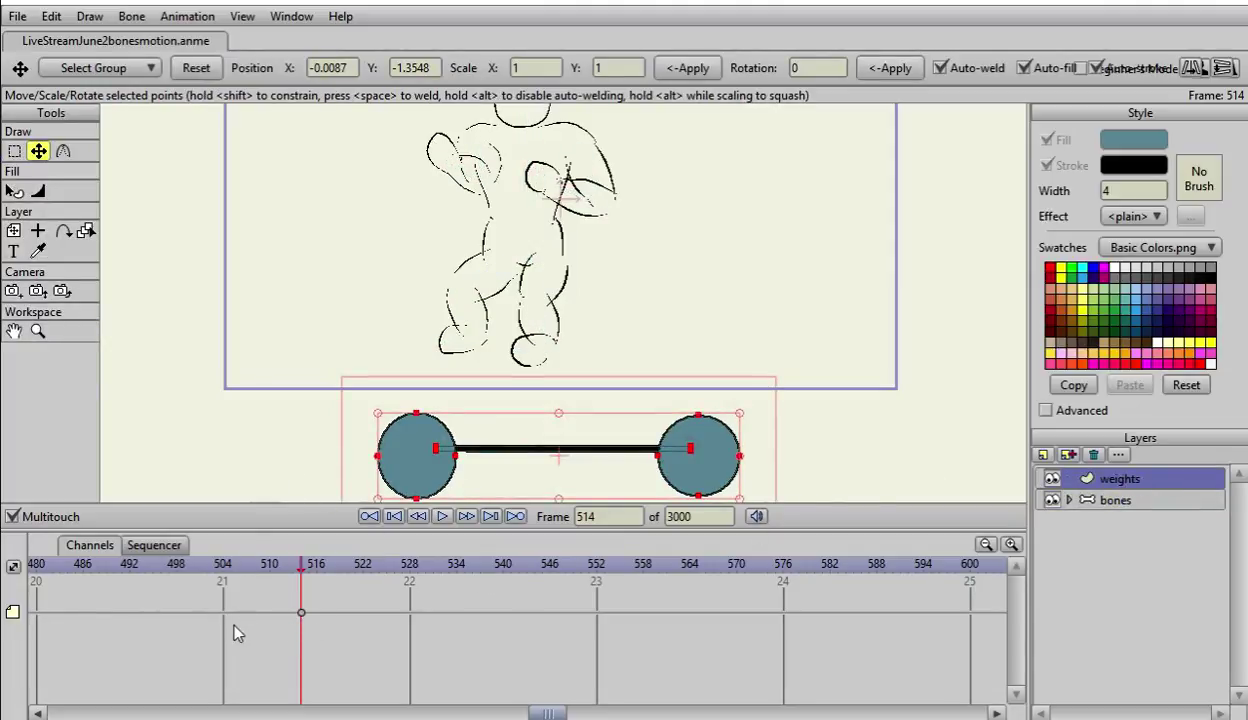
pyautogui.rightClick(302, 615)
pyautogui.click(328, 623)
# Step: Move the barbell up to the figure's hands at frame 514 and tilt it to line up with both hands
pyautogui.moveTo(572, 458); pyautogui.dragTo(520, 180)
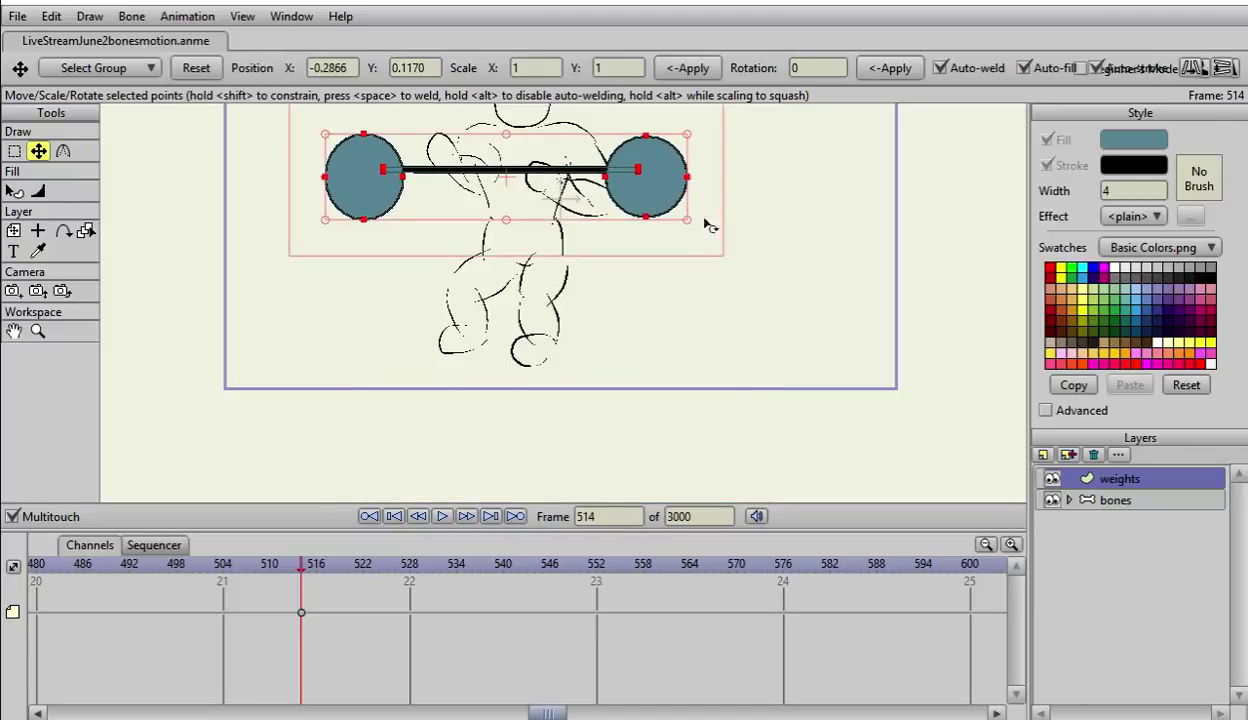
pyautogui.moveTo(697, 224); pyautogui.dragTo(674, 259)
pyautogui.moveTo(495, 172)
pyautogui.mouseDown()
pyautogui.moveTo(506, 170)
pyautogui.moveTo(494, 168)
pyautogui.mouseUp()
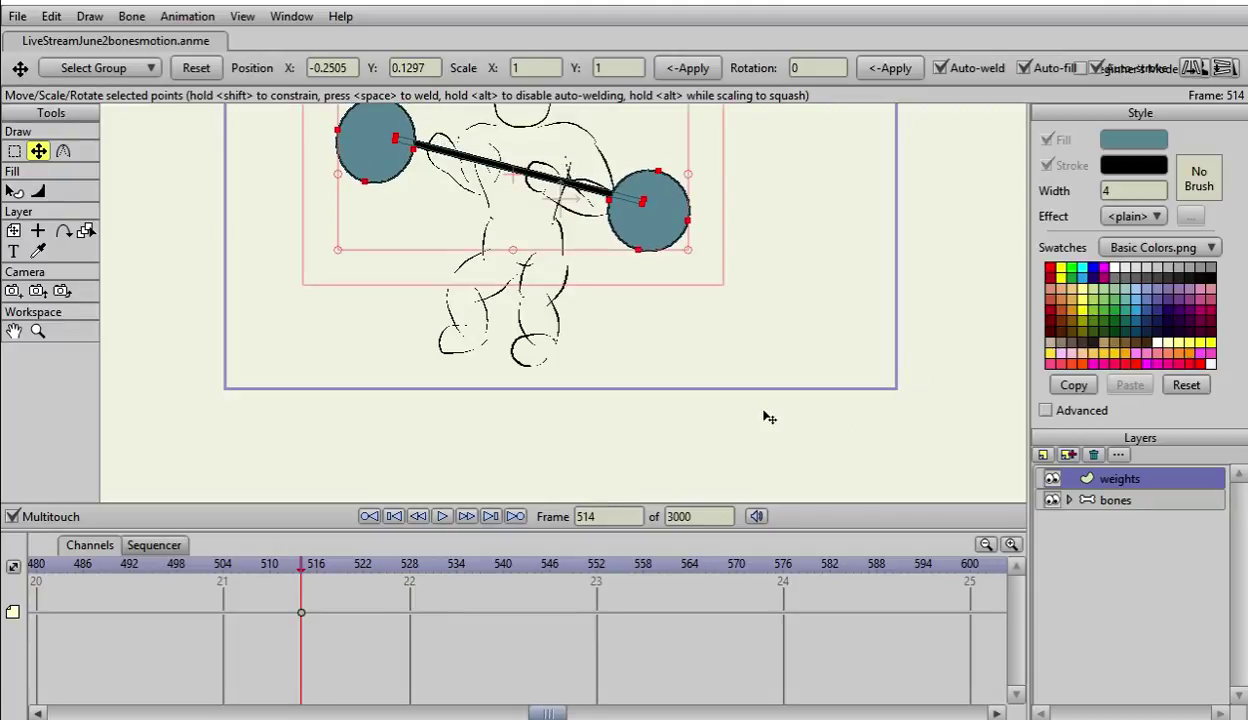
# Step: Play the animation onward from frame 514 and step back through it to frame 331, examining how the barbell moves
pyautogui.moveTo(954, 311); pyautogui.dragTo(942, 407)
pyautogui.press('space')
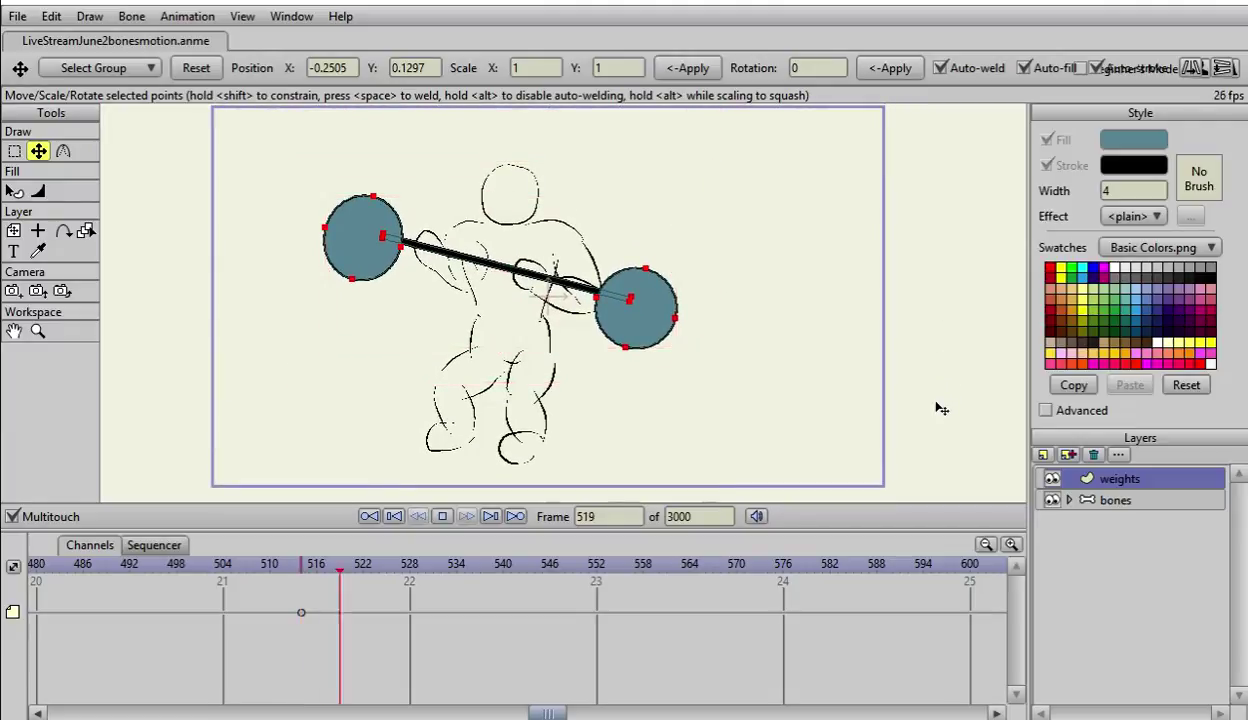
pyautogui.press('space')
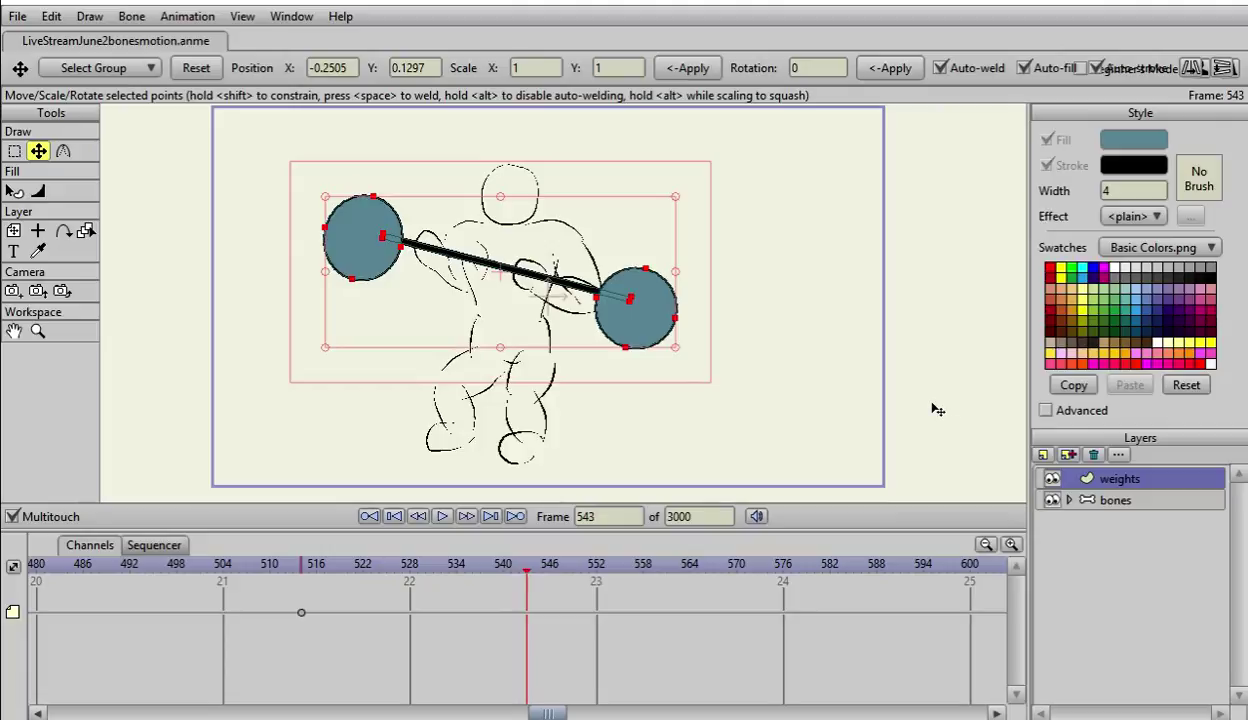
pyautogui.press('Left')
pyautogui.press('Left')
pyautogui.press('Left')
pyautogui.press('Left')
pyautogui.press('Left')
pyautogui.press('Left')
pyautogui.press('Left')
pyautogui.press('Left')
pyautogui.press('Left')
pyautogui.press('Left')
pyautogui.press('Left')
pyautogui.press('Left')
pyautogui.press('Left')
pyautogui.press('Left')
pyautogui.press('Left')
pyautogui.press('Left')
pyautogui.press('Left')
pyautogui.press('Left')
pyautogui.press('Left')
pyautogui.press('Left')
pyautogui.press('Left')
pyautogui.press('Left')
pyautogui.press('Left')
pyautogui.press('Left')
pyautogui.press('Left')
pyautogui.press('Left')
pyautogui.press('Left')
pyautogui.press('Left')
pyautogui.press('Left')
pyautogui.press('Left')
pyautogui.press('Left')
pyautogui.press('Left')
pyautogui.press('Left')
pyautogui.press('Left')
pyautogui.press('Left')
pyautogui.press('Left')
pyautogui.press('Left')
pyautogui.press('Left')
pyautogui.press('Left')
pyautogui.press('Left')
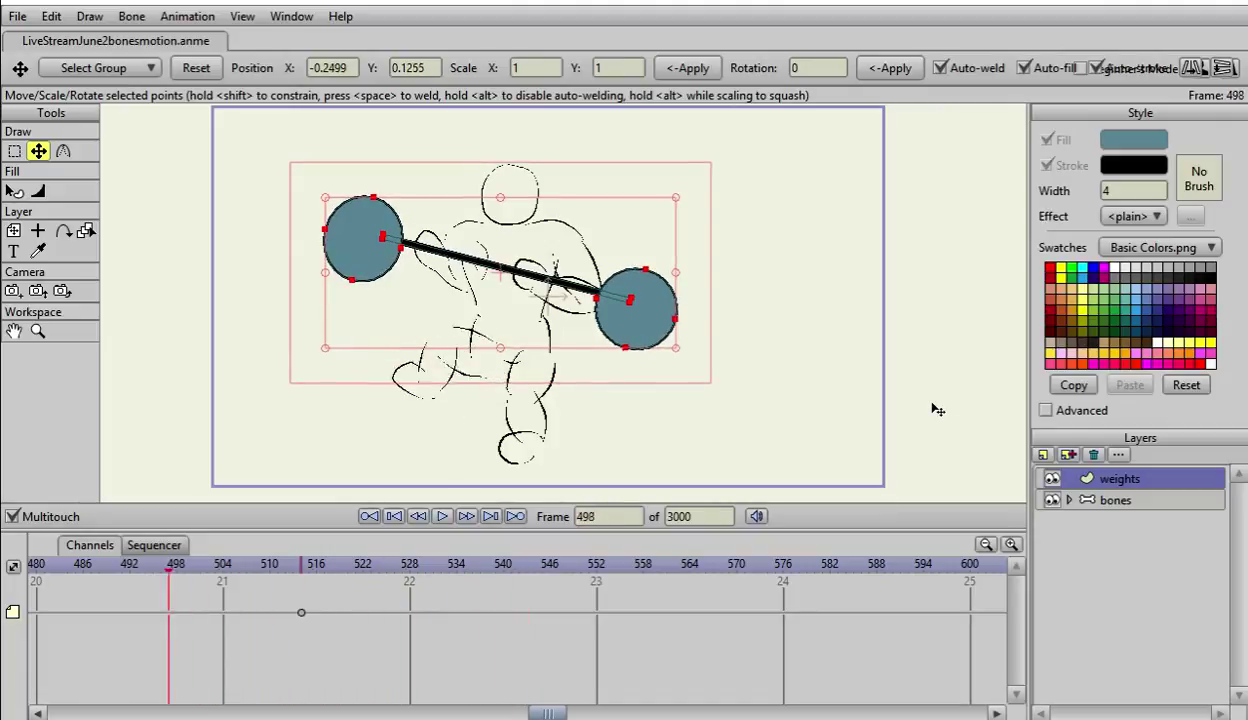
pyautogui.press('Left')
pyautogui.press('Left')
pyautogui.press('Left')
pyautogui.press('Left')
pyautogui.press('Left')
pyautogui.press('Left')
pyautogui.press('Left')
pyautogui.press('Left')
pyautogui.press('Left')
pyautogui.press('Left')
pyautogui.press('Left')
pyautogui.press('Left')
pyautogui.press('Left')
pyautogui.press('Left')
pyautogui.press('Left')
pyautogui.press('Left')
pyautogui.press('Left')
pyautogui.press('Left')
pyautogui.press('Left')
pyautogui.press('Left')
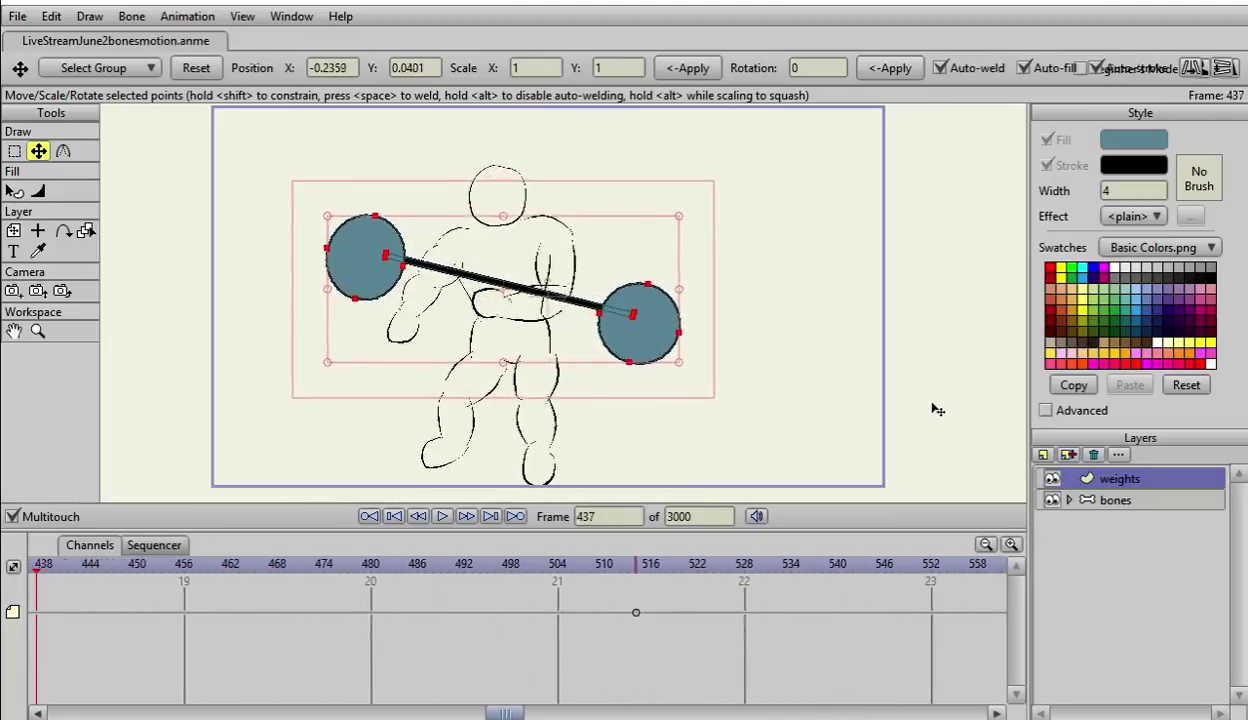
pyautogui.press('Left')
pyautogui.press('Left')
pyautogui.press('Left')
pyautogui.press('Left')
pyautogui.press('Left')
pyautogui.press('Left')
pyautogui.press('Left')
pyautogui.press('Left')
pyautogui.press('Left')
pyautogui.press('Left')
pyautogui.press('Left')
pyautogui.press('Left')
pyautogui.press('Left')
pyautogui.press('Left')
pyautogui.press('Left')
pyautogui.press('Left')
pyautogui.press('Left')
pyautogui.press('Left')
pyautogui.press('Left')
pyautogui.press('Left')
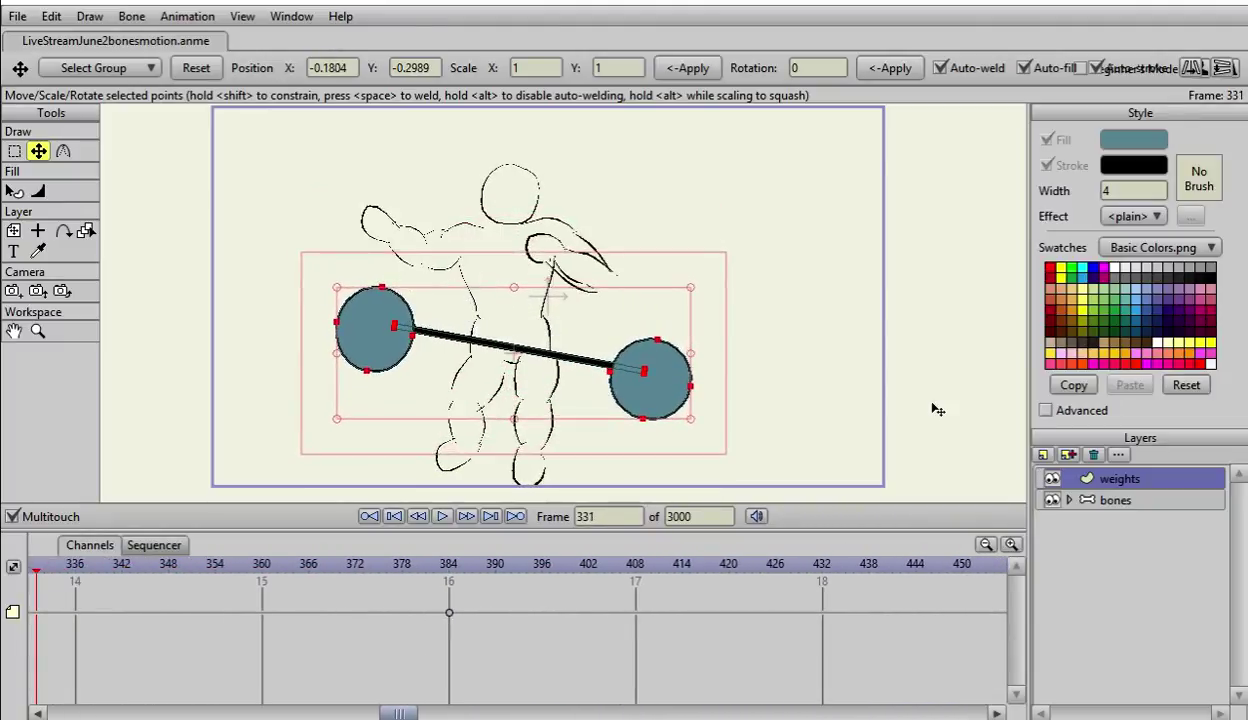
# Step: Undo the barbell's last move and its rotation, and place it below the figure's feet at frame 331
pyautogui.click(52, 16)
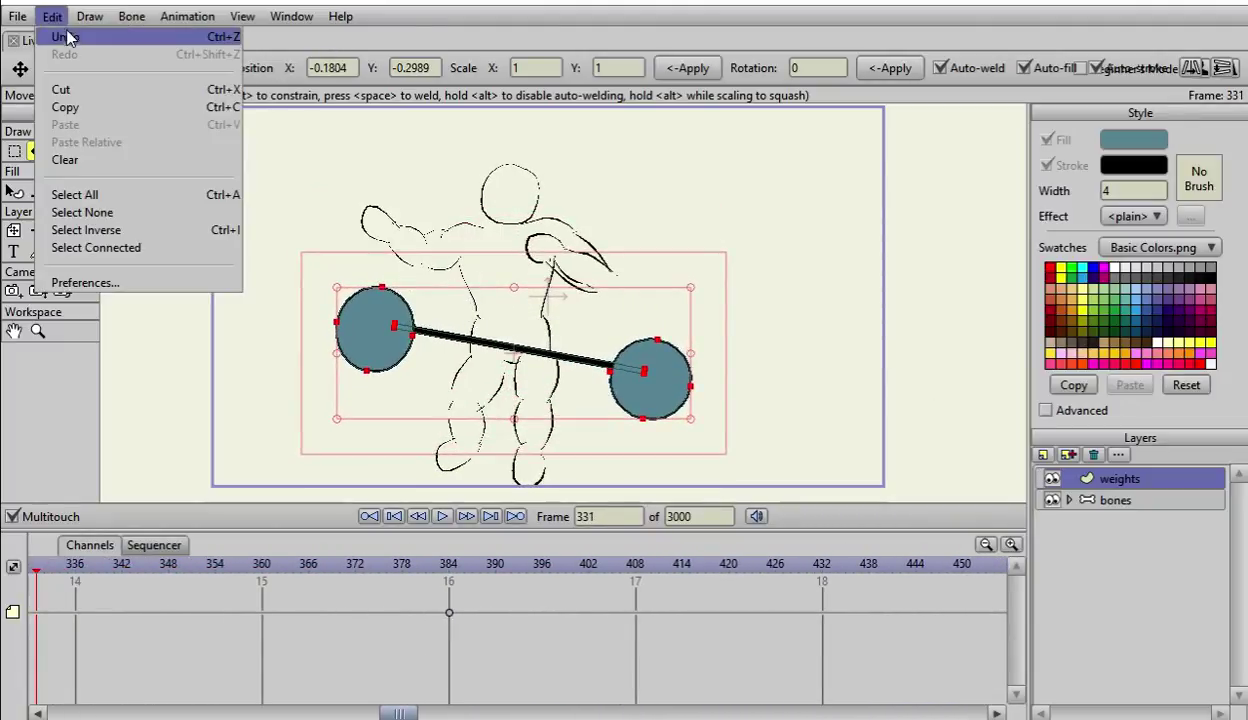
pyautogui.click(68, 37)
pyautogui.click(53, 17)
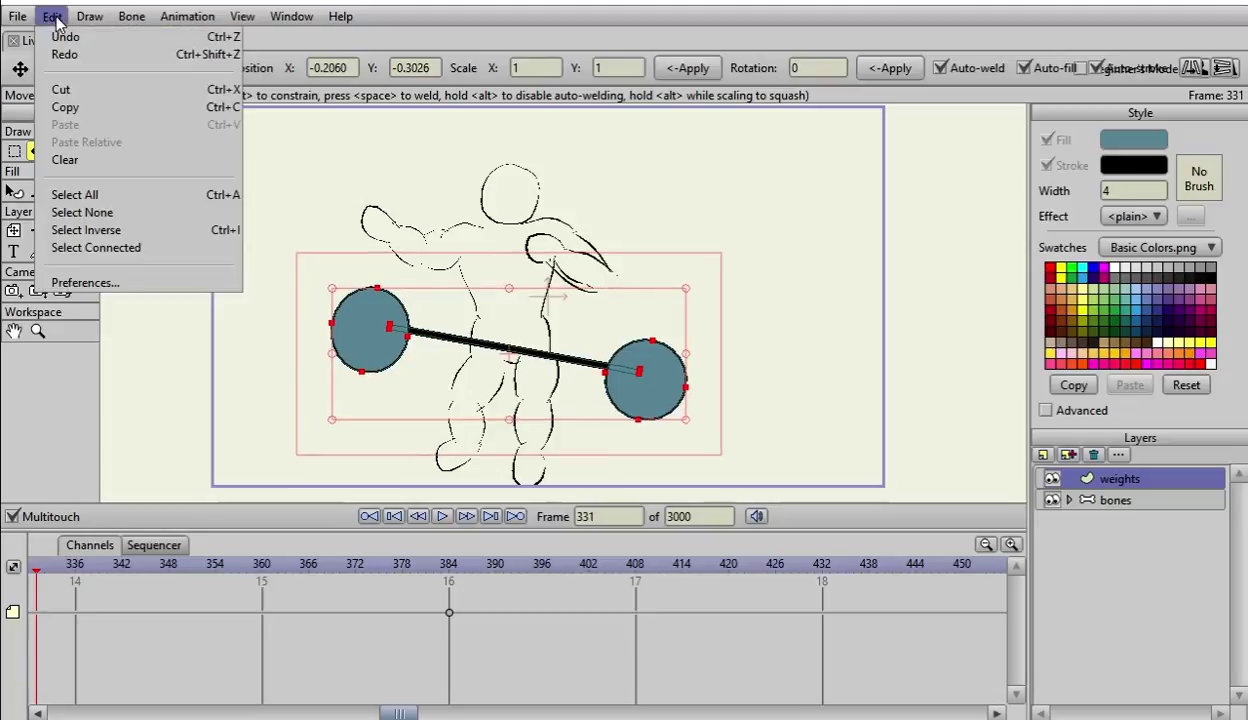
pyautogui.click(66, 39)
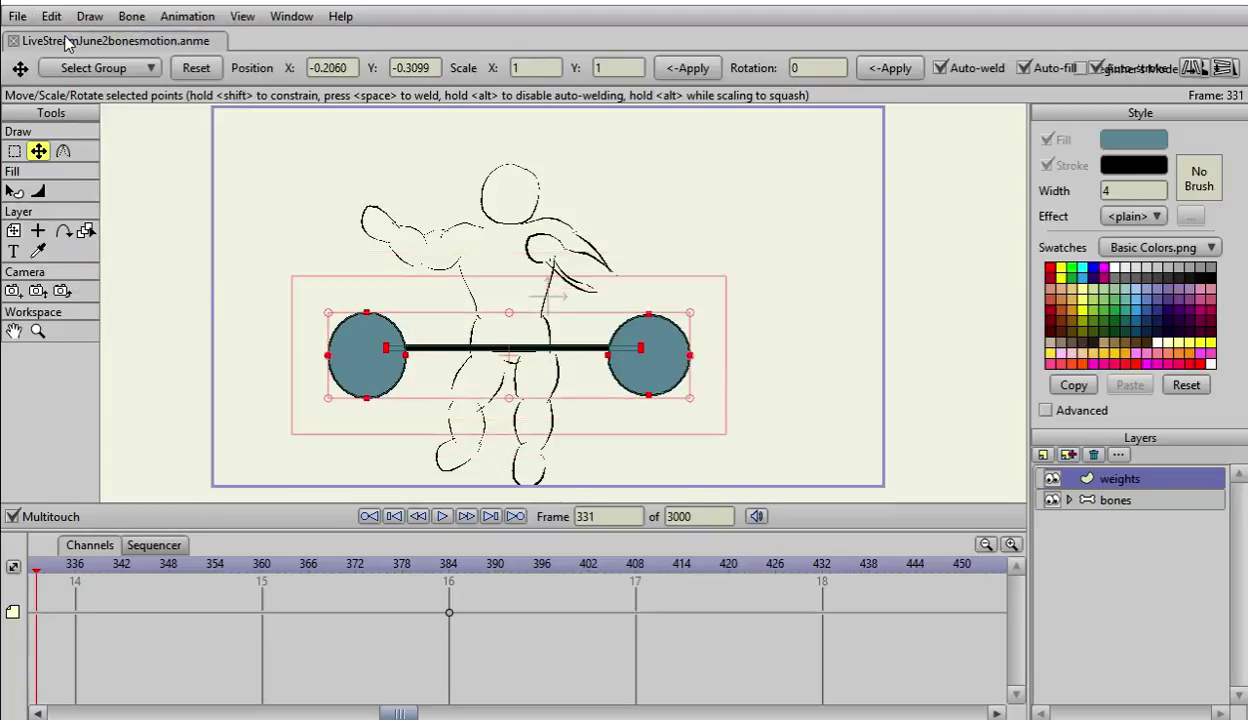
pyautogui.moveTo(873, 428); pyautogui.dragTo(829, 236)
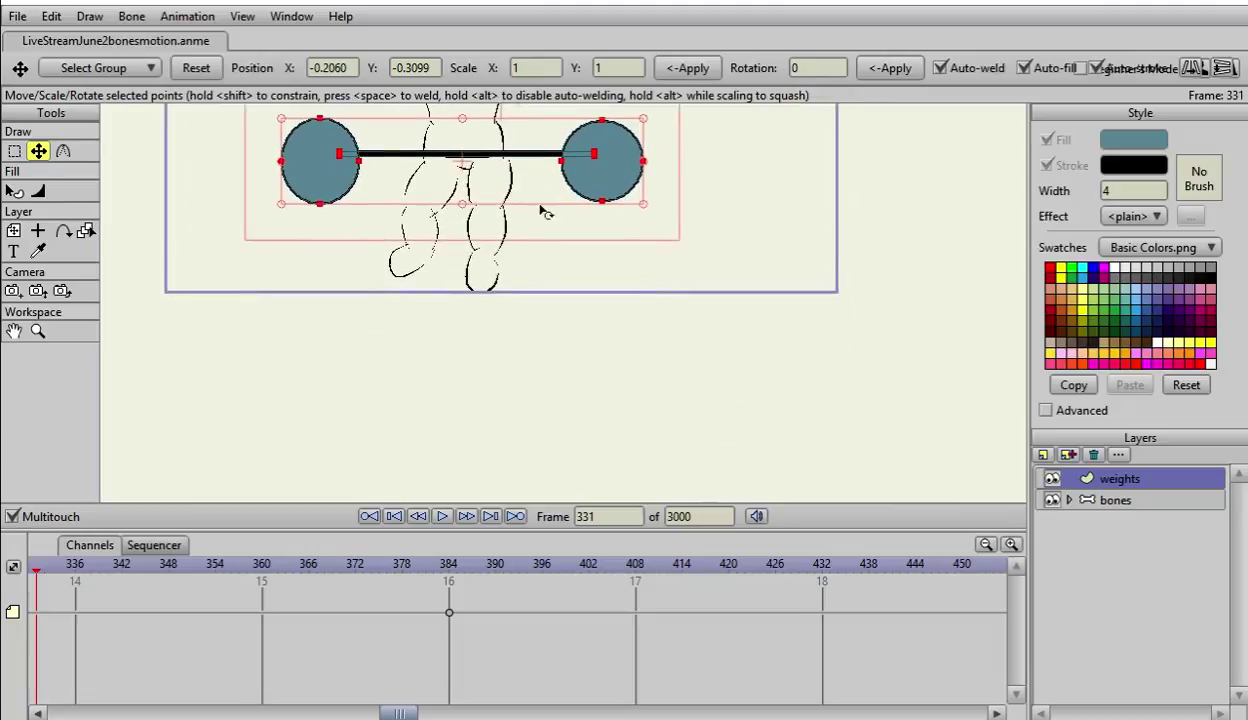
pyautogui.moveTo(521, 162); pyautogui.dragTo(540, 395)
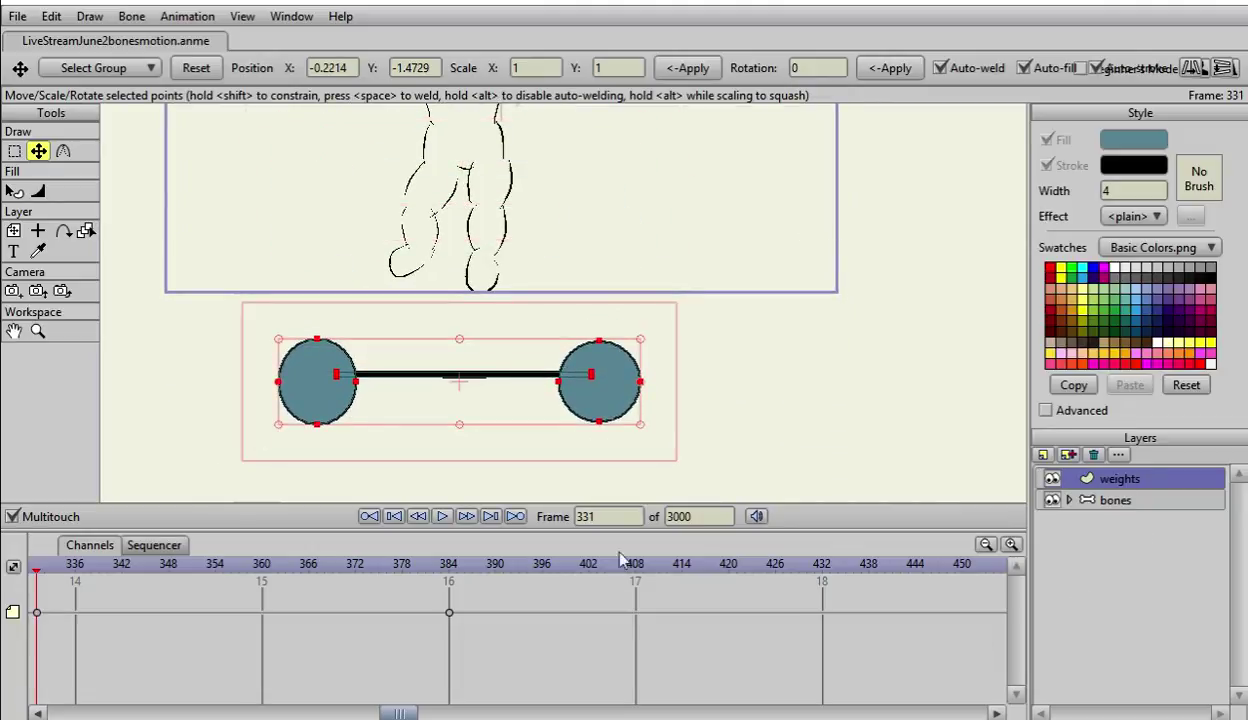
# Step: Delete the weights layer's keyframes at frames 331 and 384
pyautogui.moveTo(410, 712); pyautogui.dragTo(368, 713)
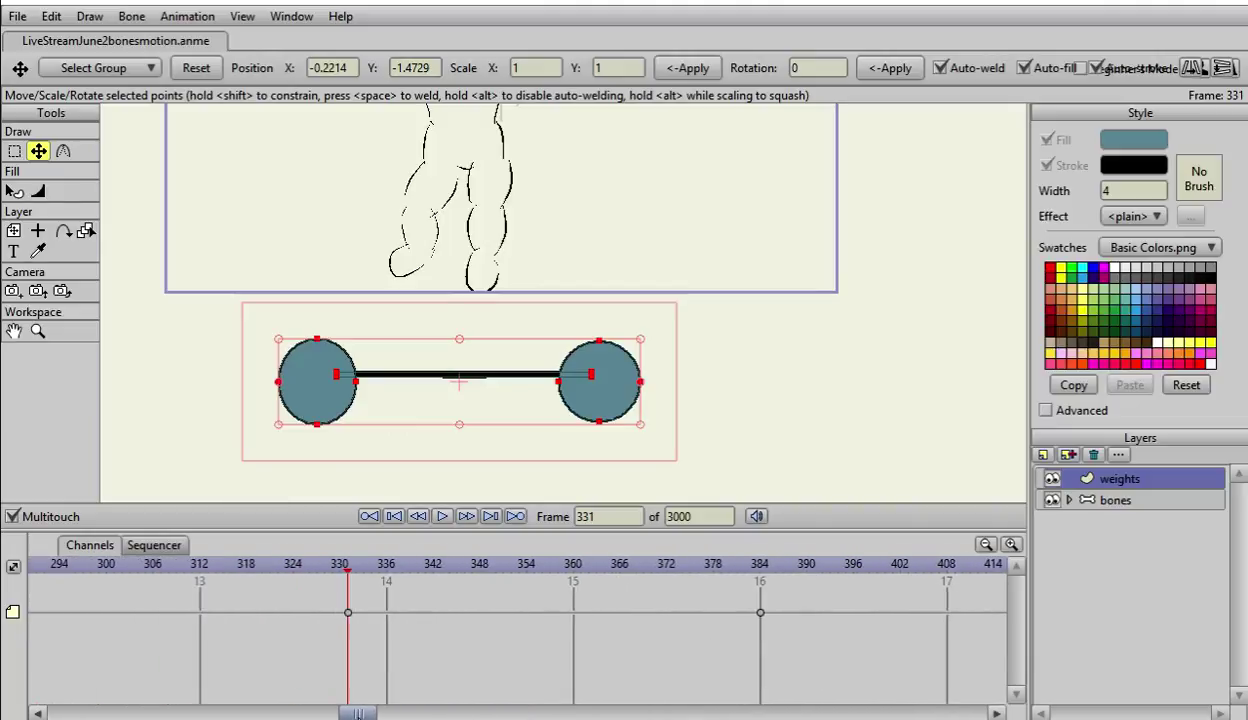
pyautogui.click(760, 613)
pyautogui.click(348, 612)
pyautogui.press('Delete')
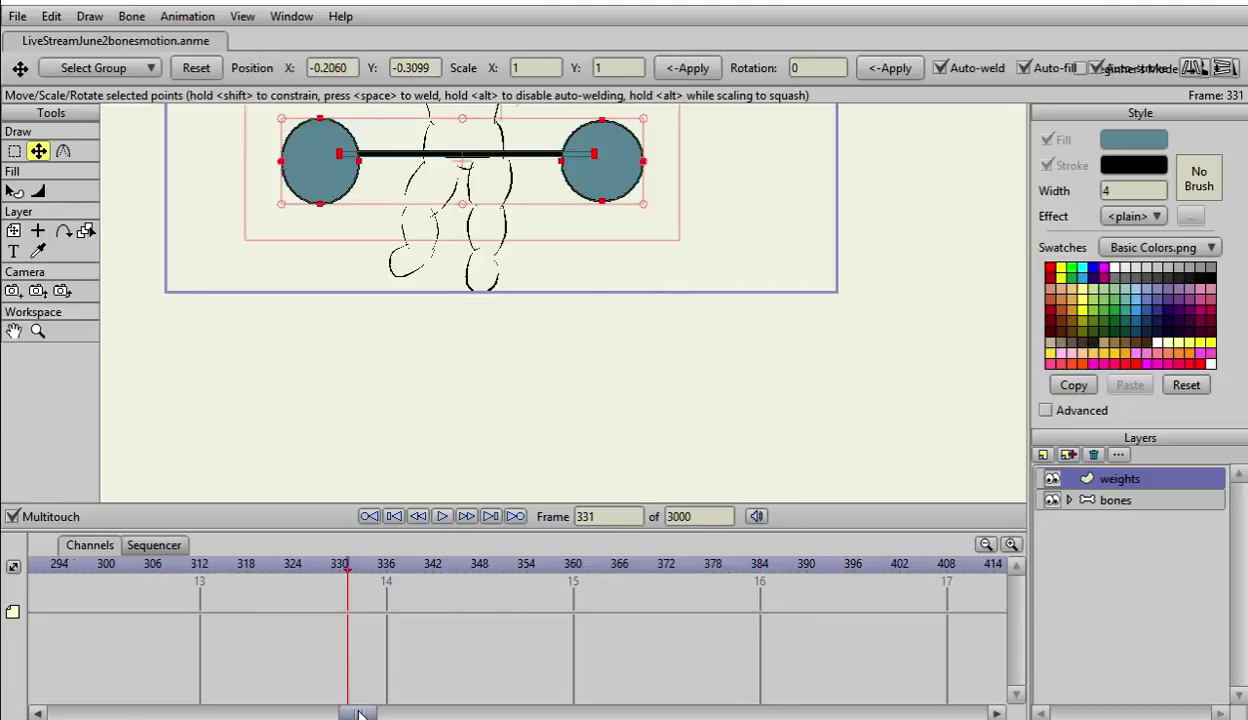
# Step: Add a keyframe at frame 1 on the weights layer to hold the barbell's original position
pyautogui.moveTo(358, 713); pyautogui.dragTo(54, 712)
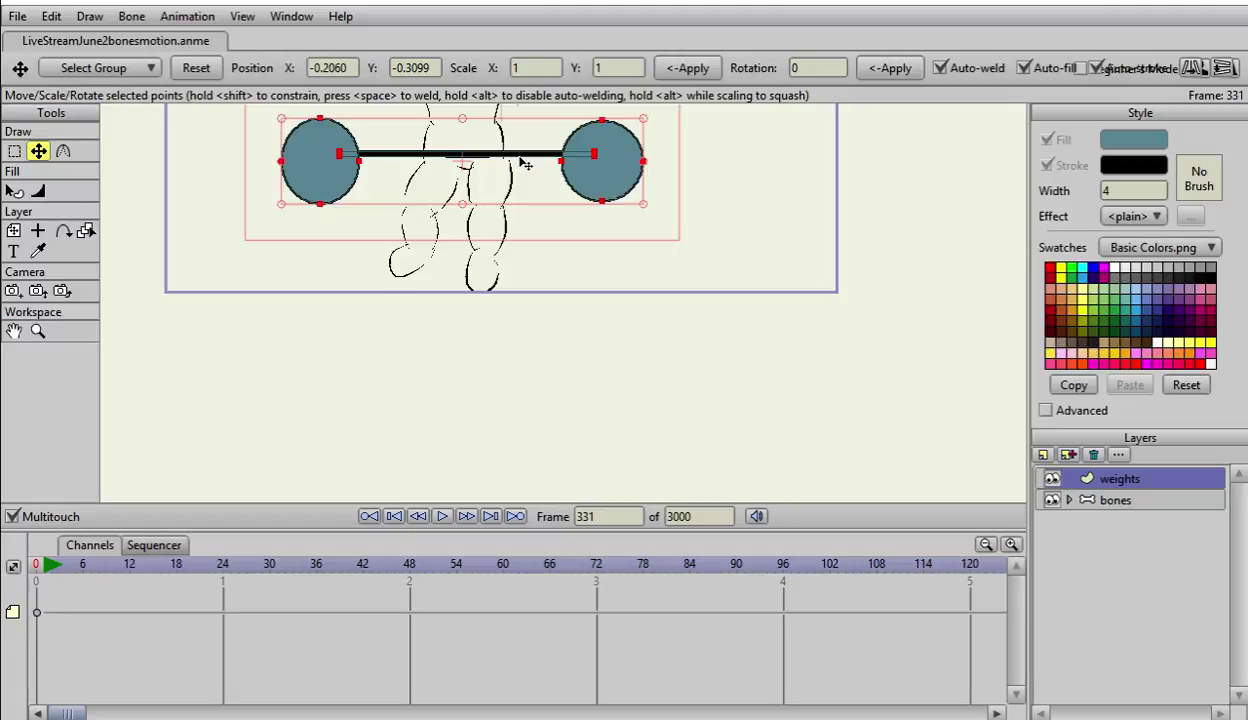
pyautogui.click(44, 564)
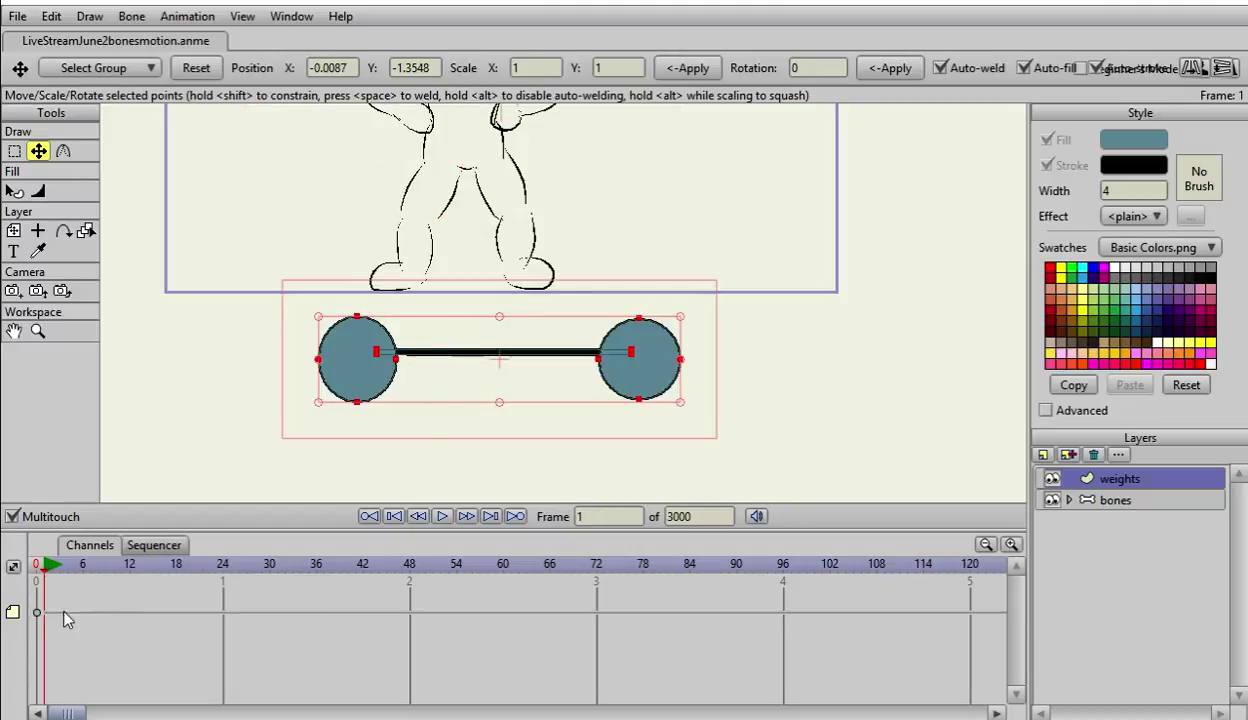
pyautogui.rightClick(45, 613)
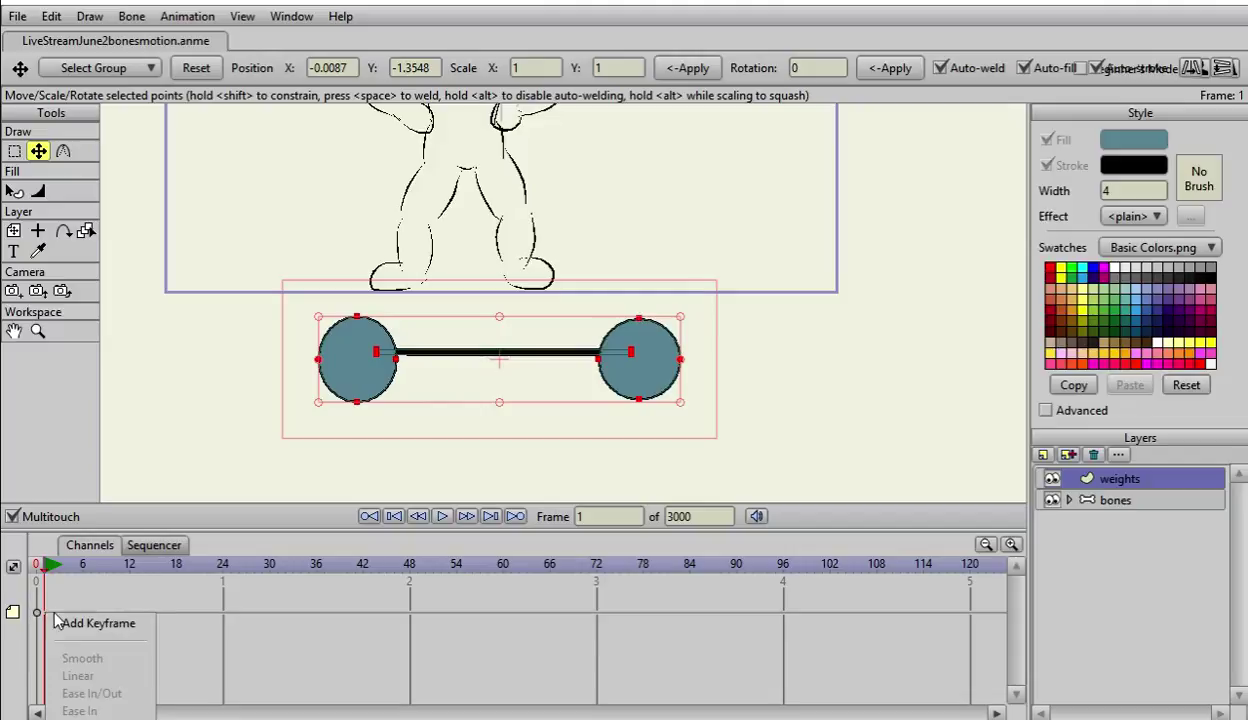
pyautogui.click(80, 612)
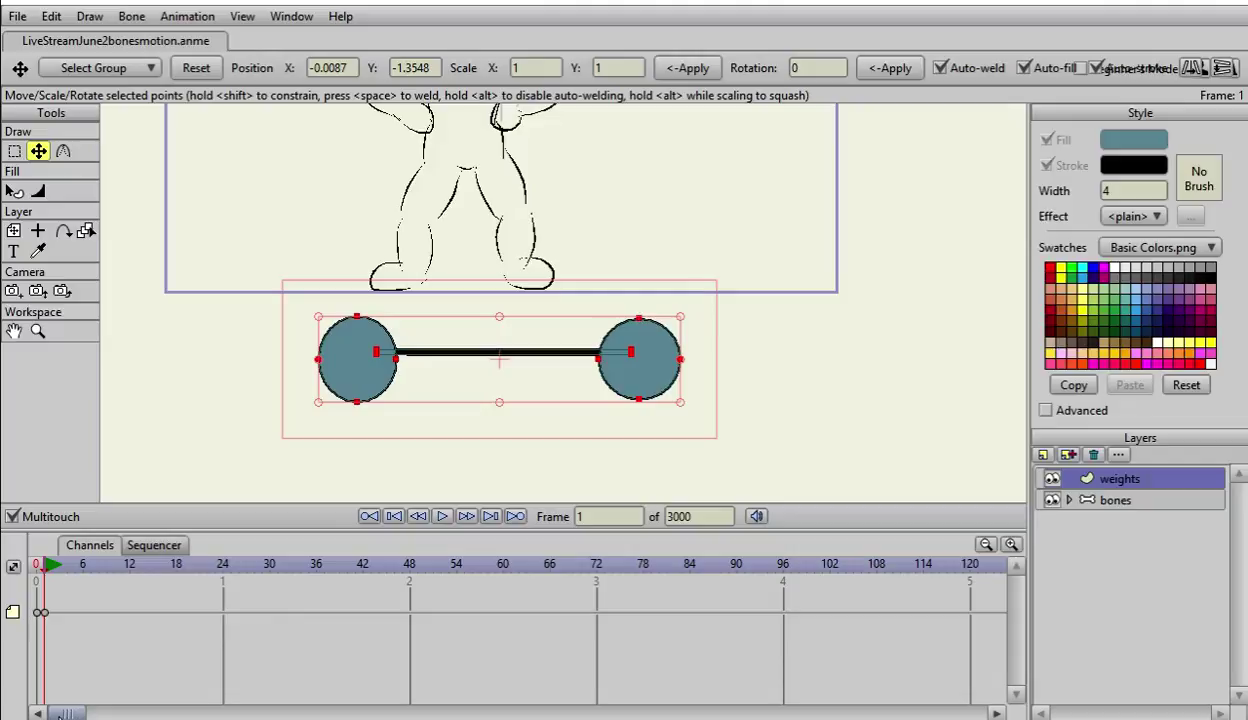
# Step: Play the bones layer's animation from frame 1 through its last keyframe, examining the figure's motion above the barbell
pyautogui.moveTo(64, 713); pyautogui.dragTo(531, 713)
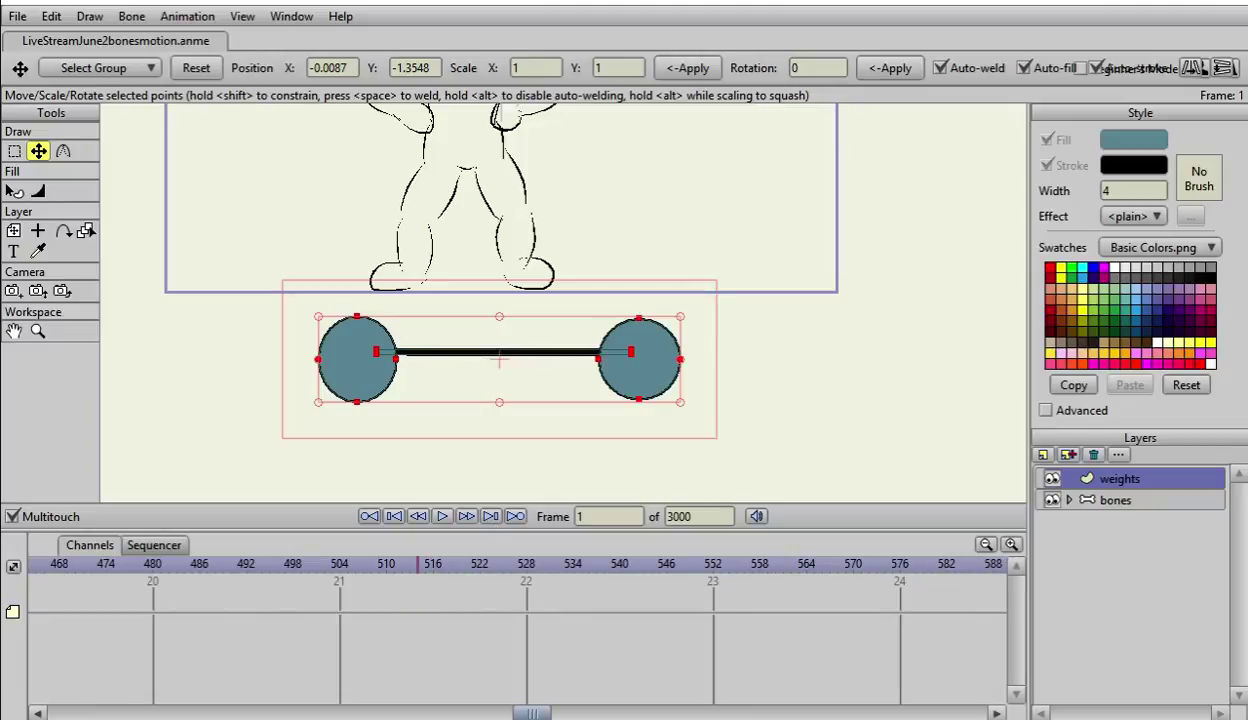
pyautogui.moveTo(531, 713); pyautogui.dragTo(56, 683)
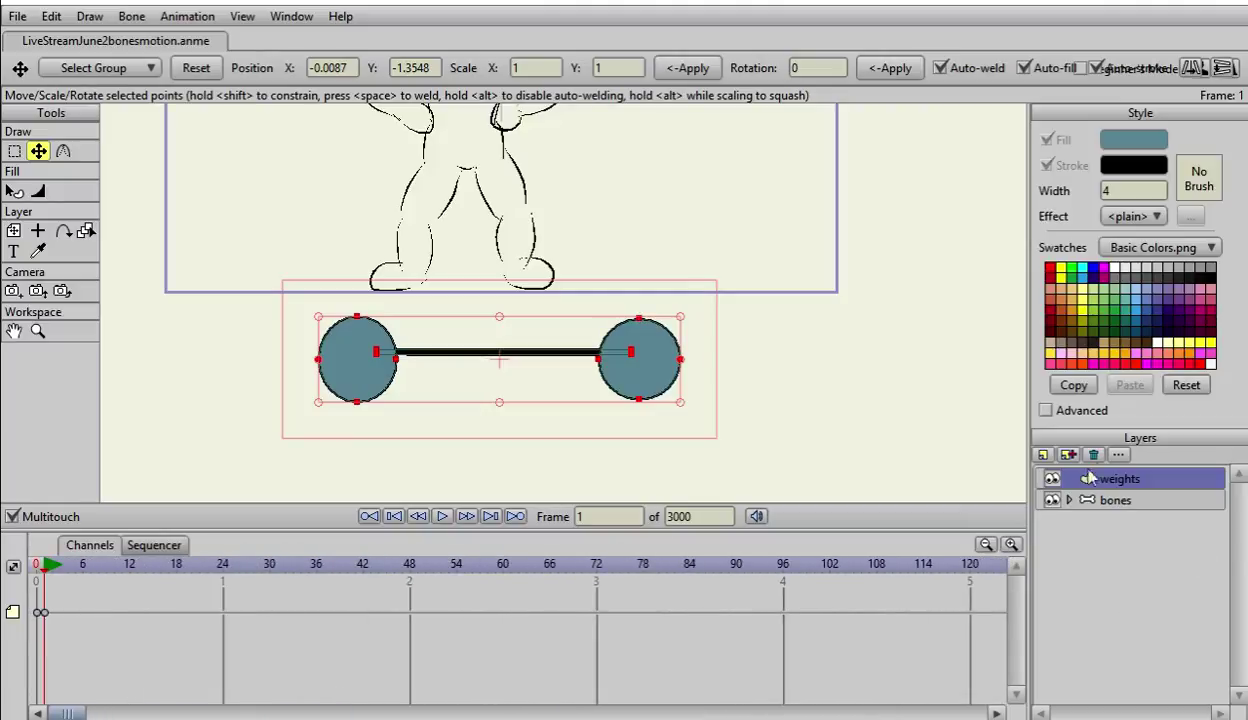
pyautogui.click(1116, 501)
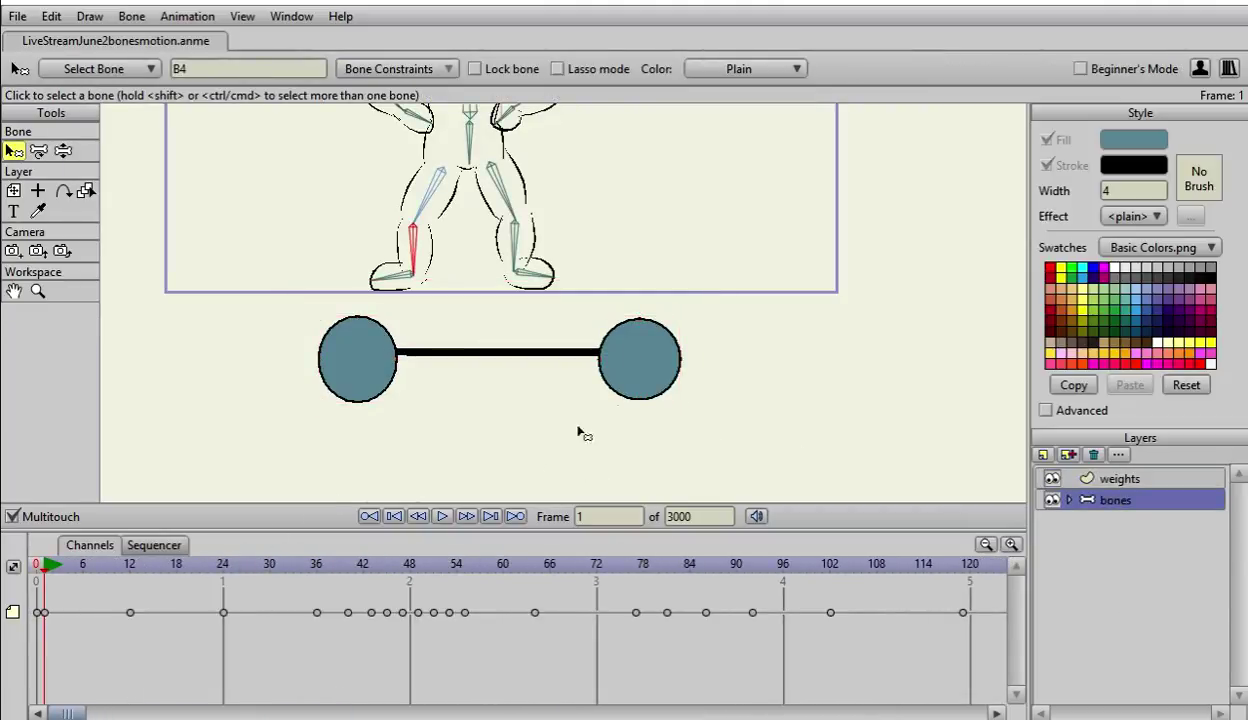
pyautogui.scroll(-1, 848, 350)
pyautogui.moveTo(870, 323); pyautogui.dragTo(860, 456)
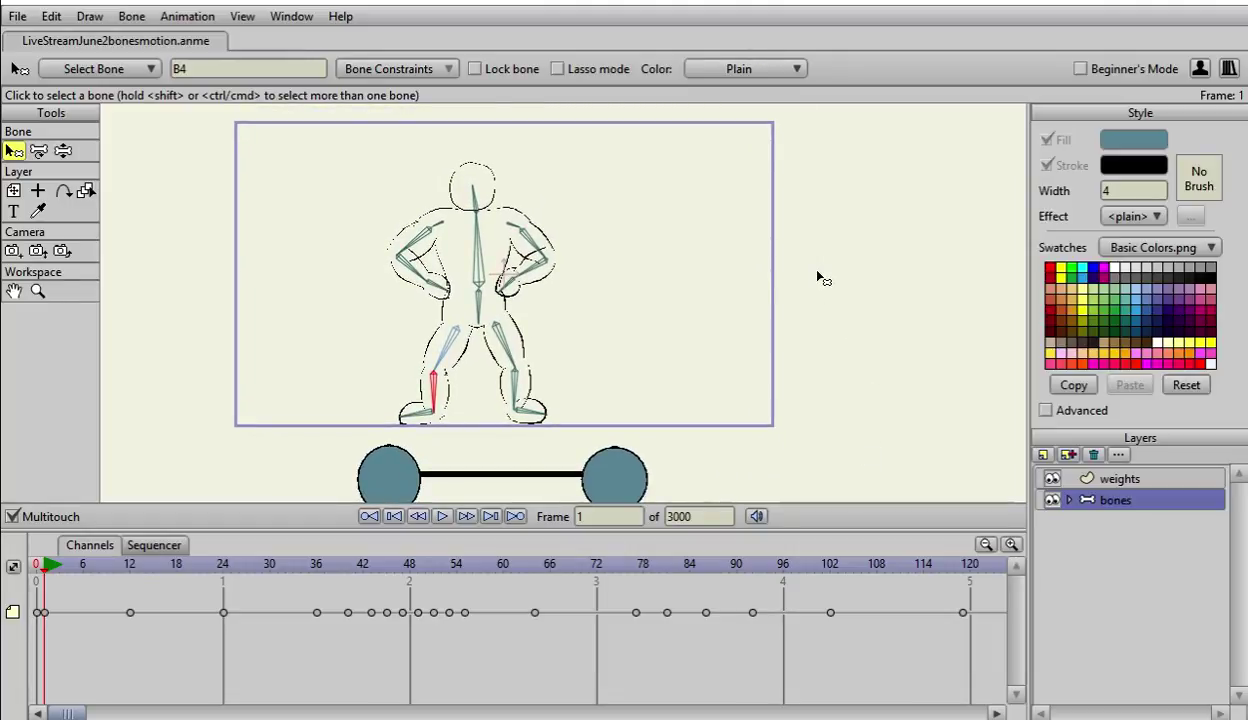
pyautogui.moveTo(827, 281); pyautogui.dragTo(851, 291)
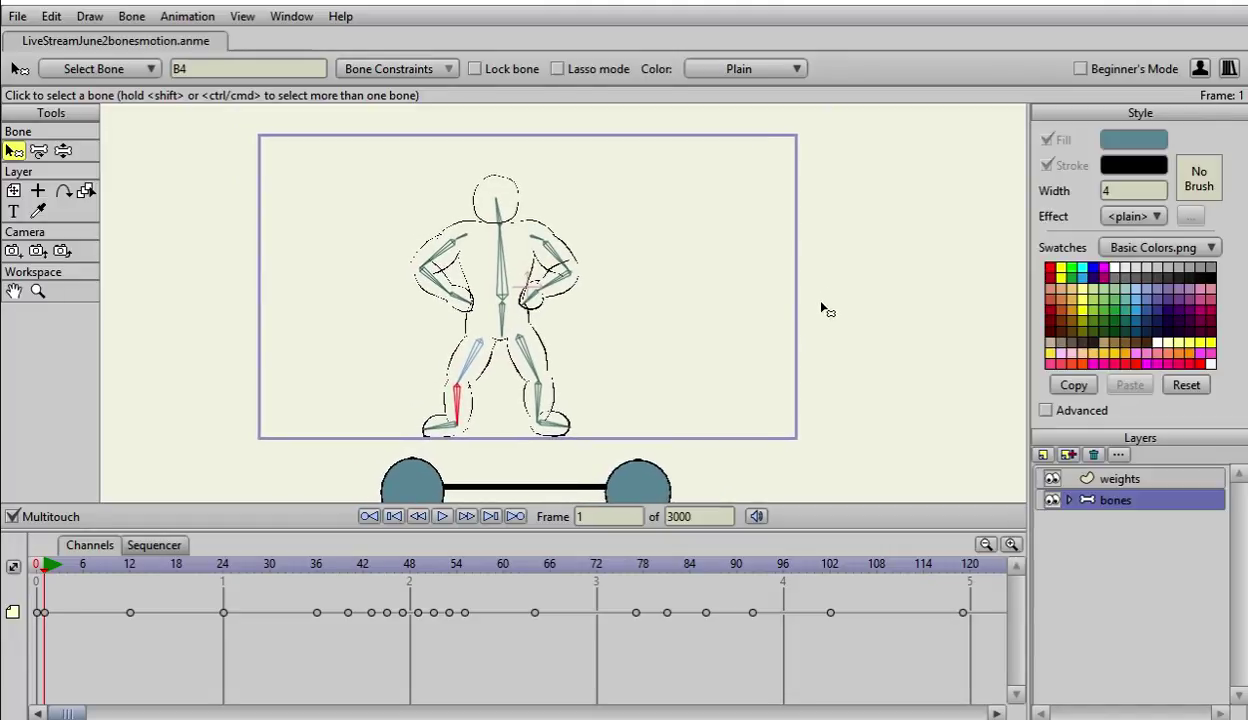
pyautogui.press('space')
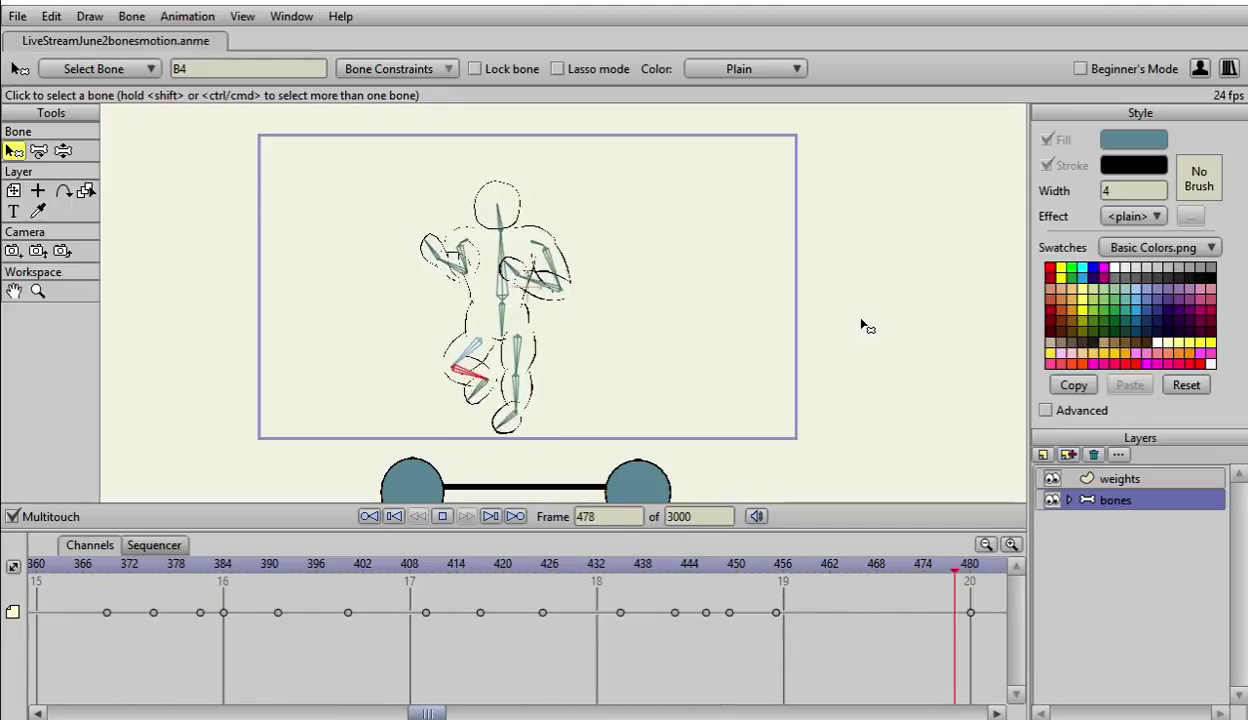
pyautogui.press('space')
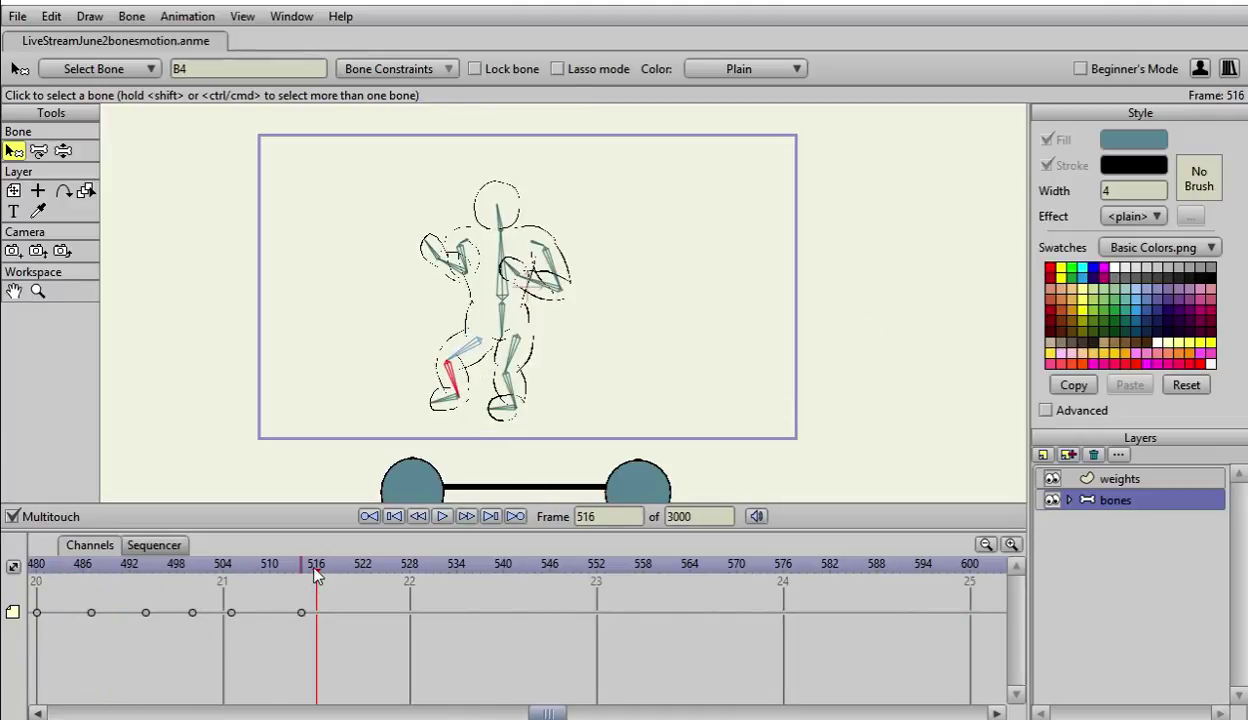
# Step: Add a keyframe at frame 528 on both the bones layer and the weights layer
pyautogui.moveTo(318, 572); pyautogui.dragTo(419, 570)
pyautogui.rightClick(418, 620)
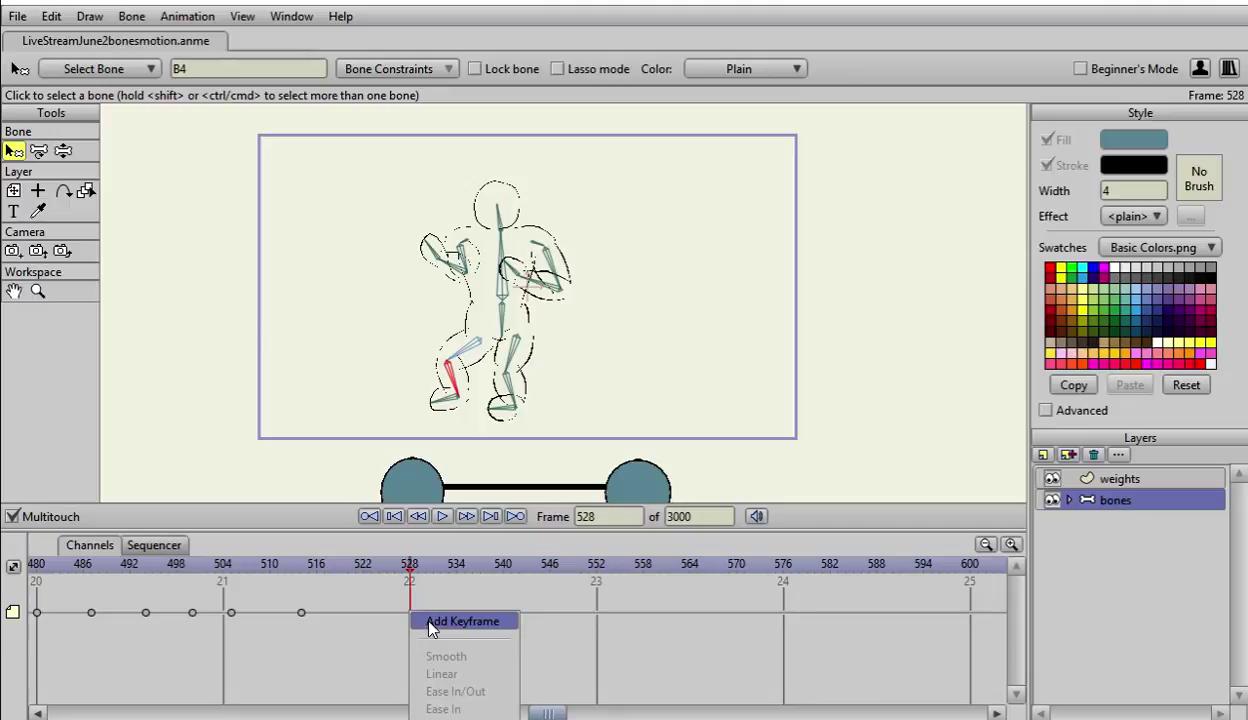
pyautogui.click(429, 621)
pyautogui.click(1120, 479)
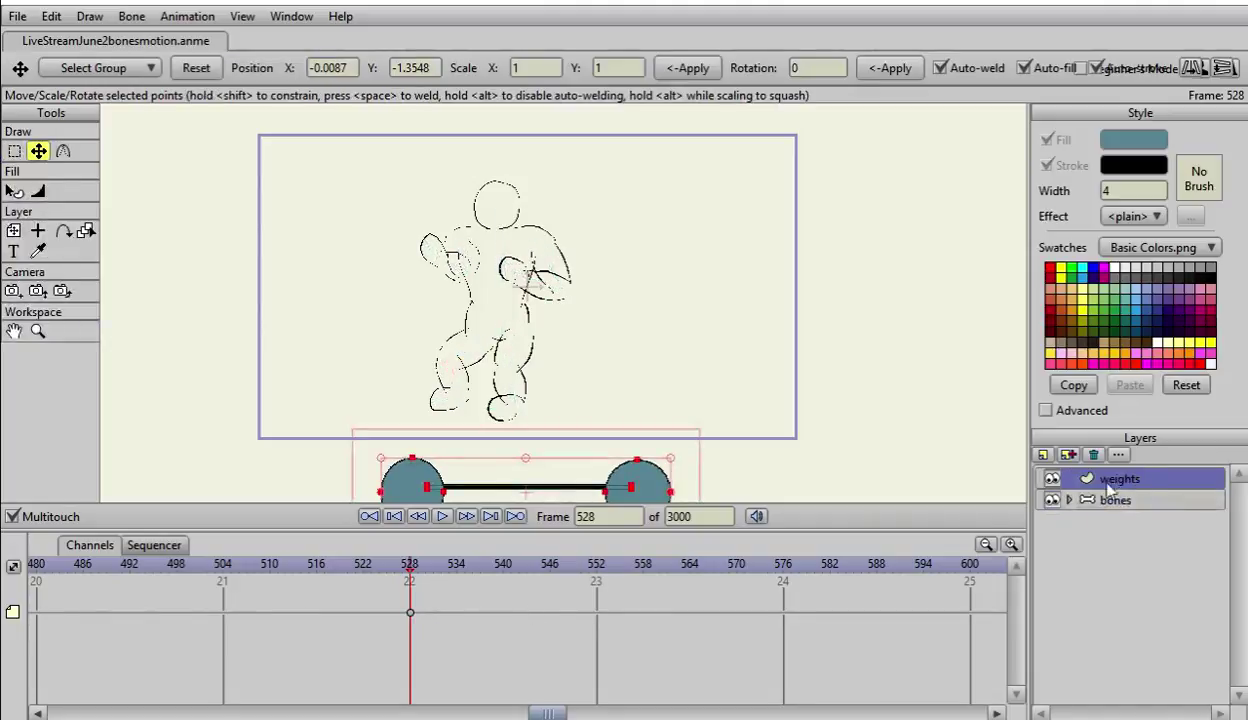
pyautogui.rightClick(411, 614)
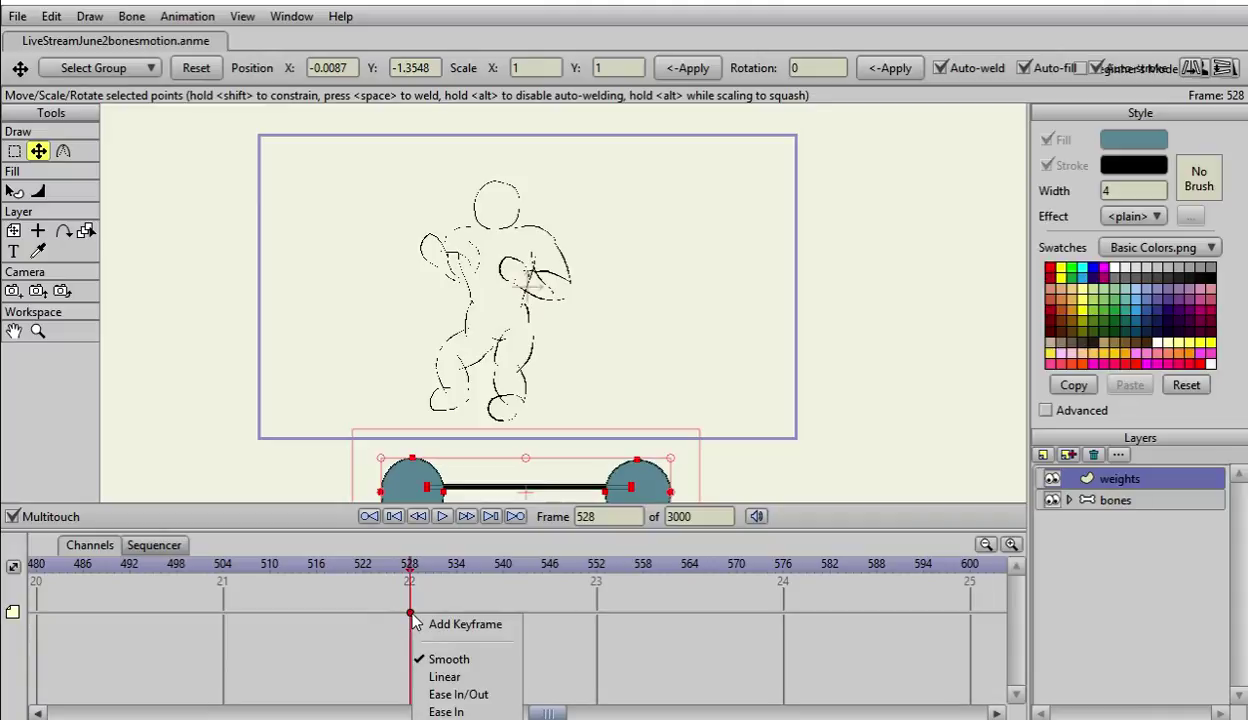
pyautogui.click(430, 624)
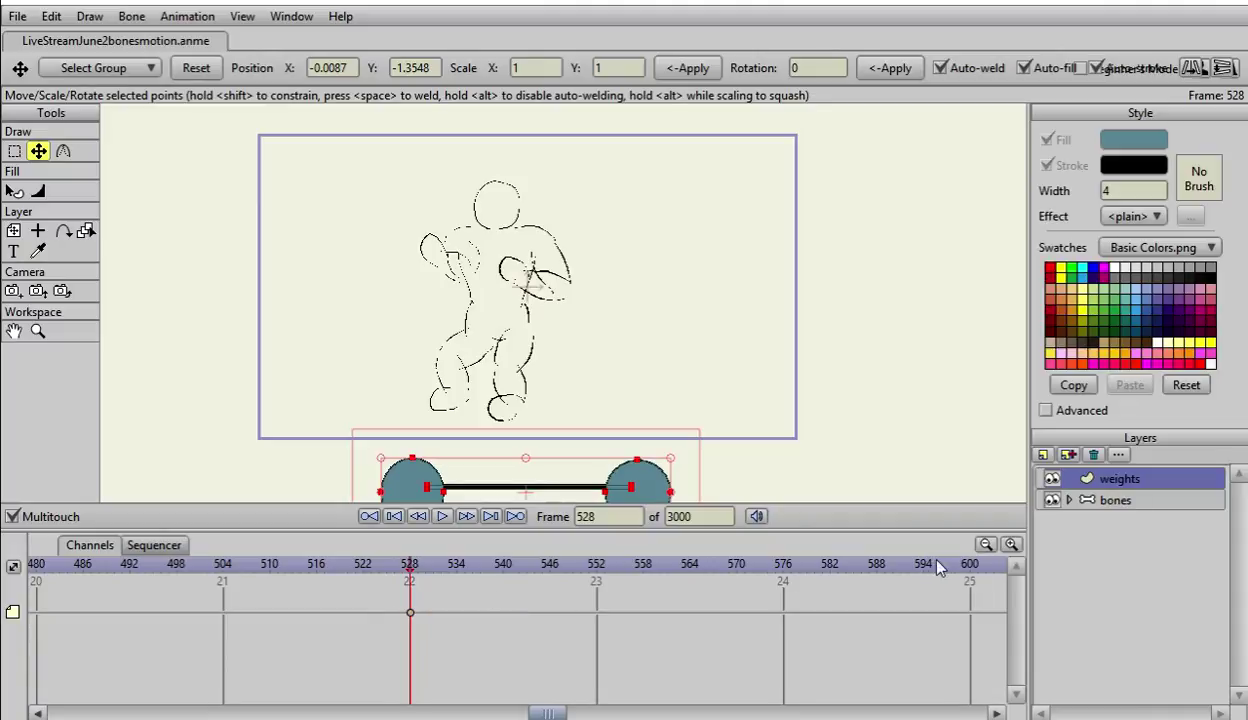
# Step: Pose the figure at frame 528 with Manipulate Bones, planting both feet and lowering both arms to hip height
pyautogui.click(1113, 500)
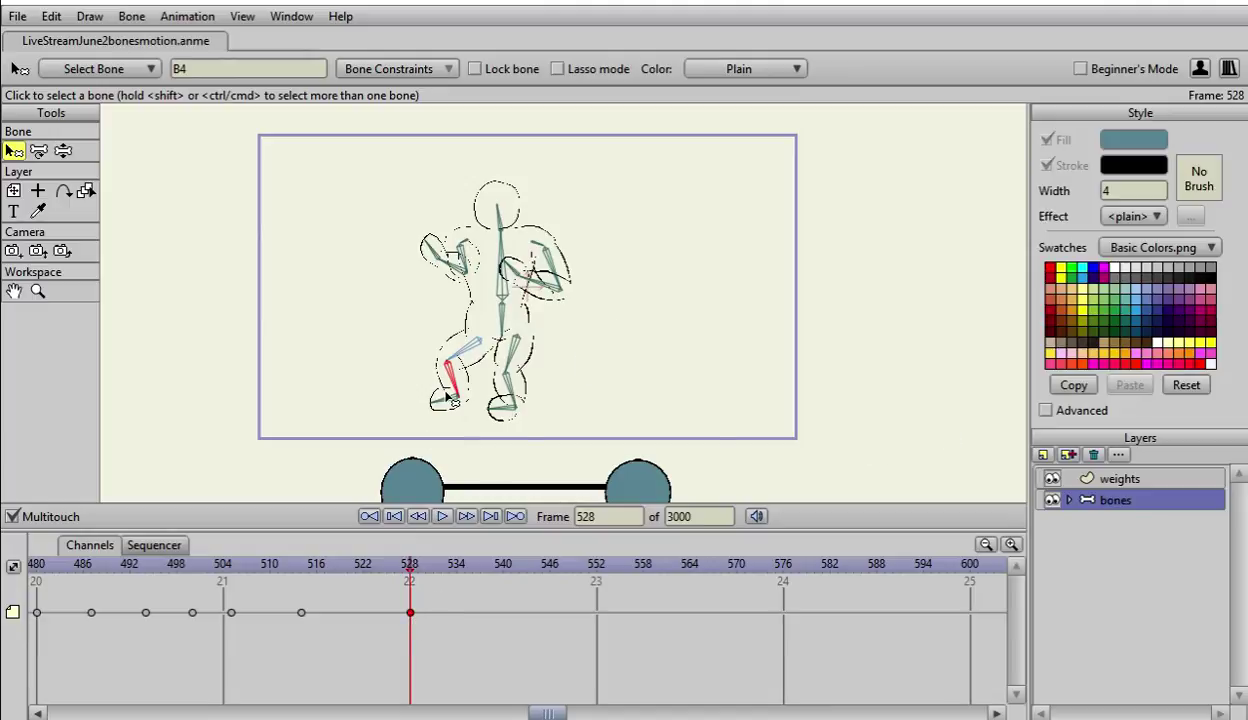
pyautogui.click(62, 150)
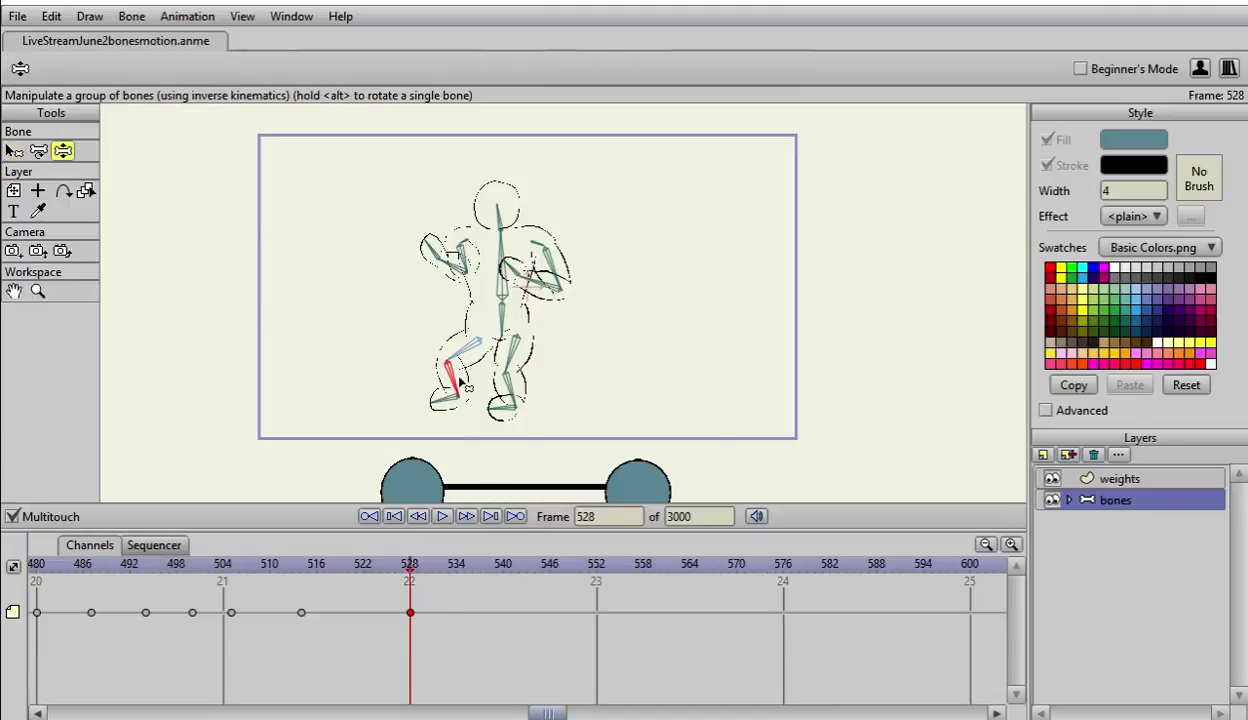
pyautogui.moveTo(455, 380); pyautogui.dragTo(516, 426)
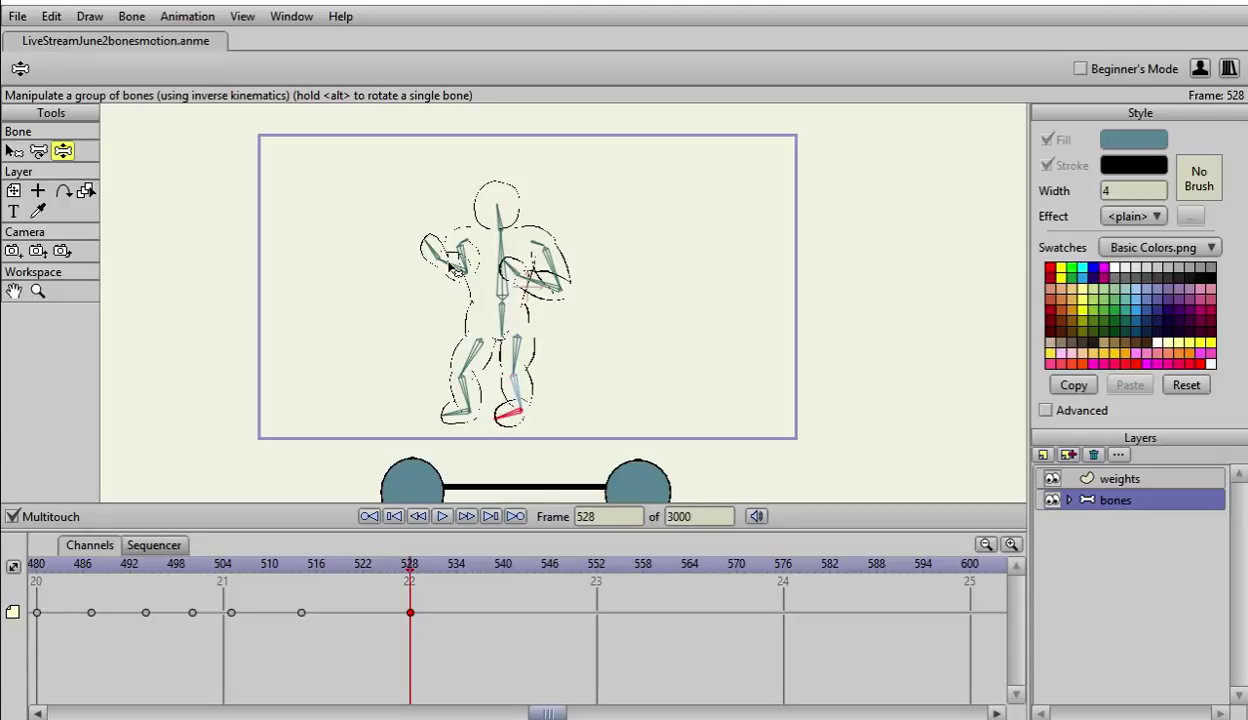
pyautogui.moveTo(449, 268); pyautogui.dragTo(435, 312)
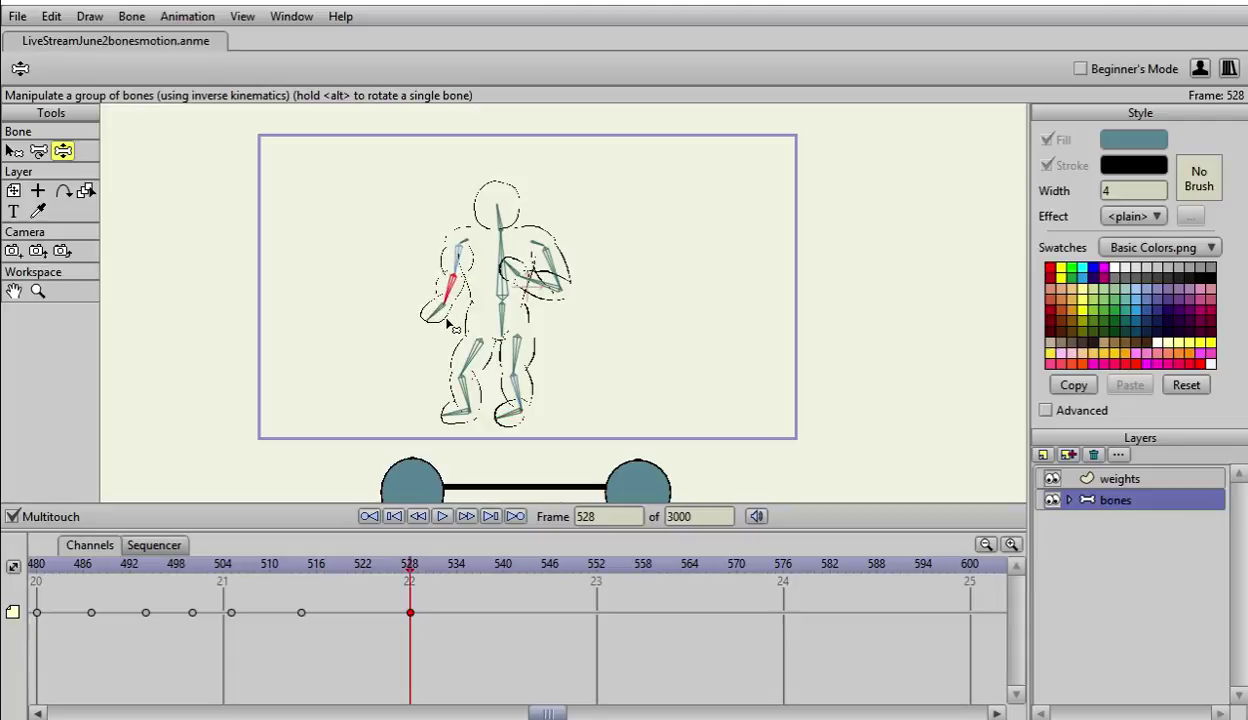
pyautogui.moveTo(540, 283); pyautogui.dragTo(520, 342)
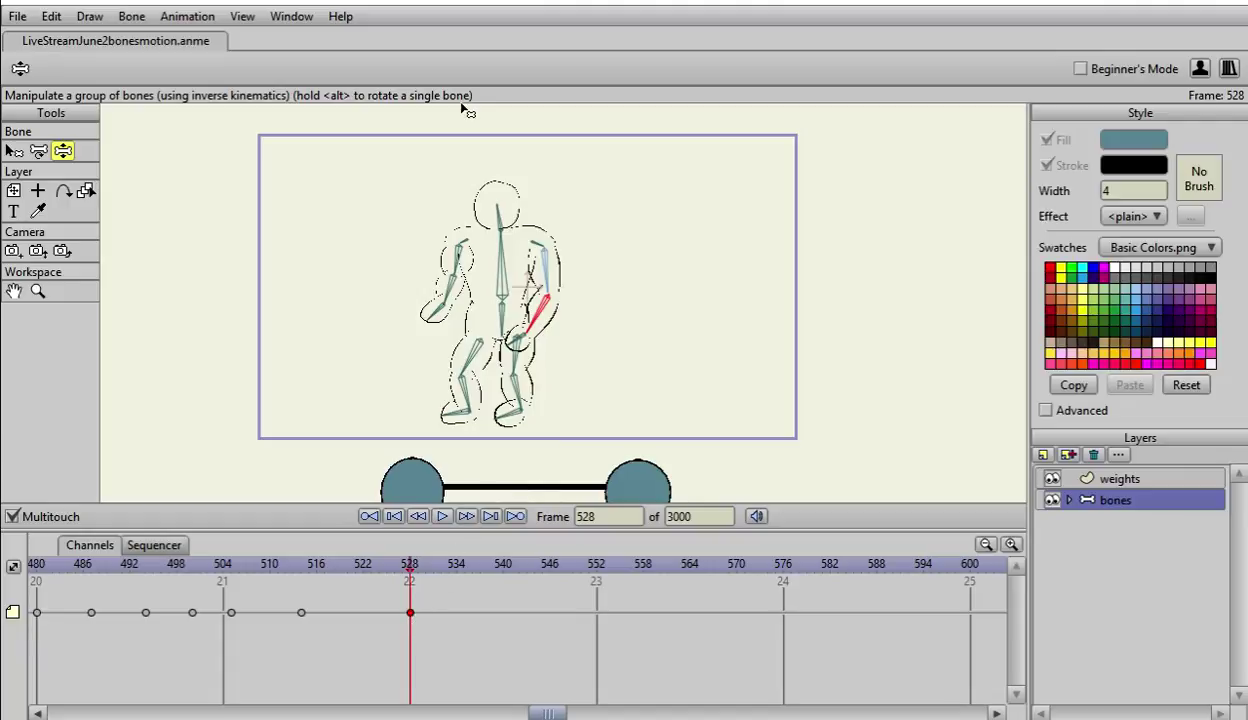
pyautogui.moveTo(830, 162); pyautogui.dragTo(914, 166)
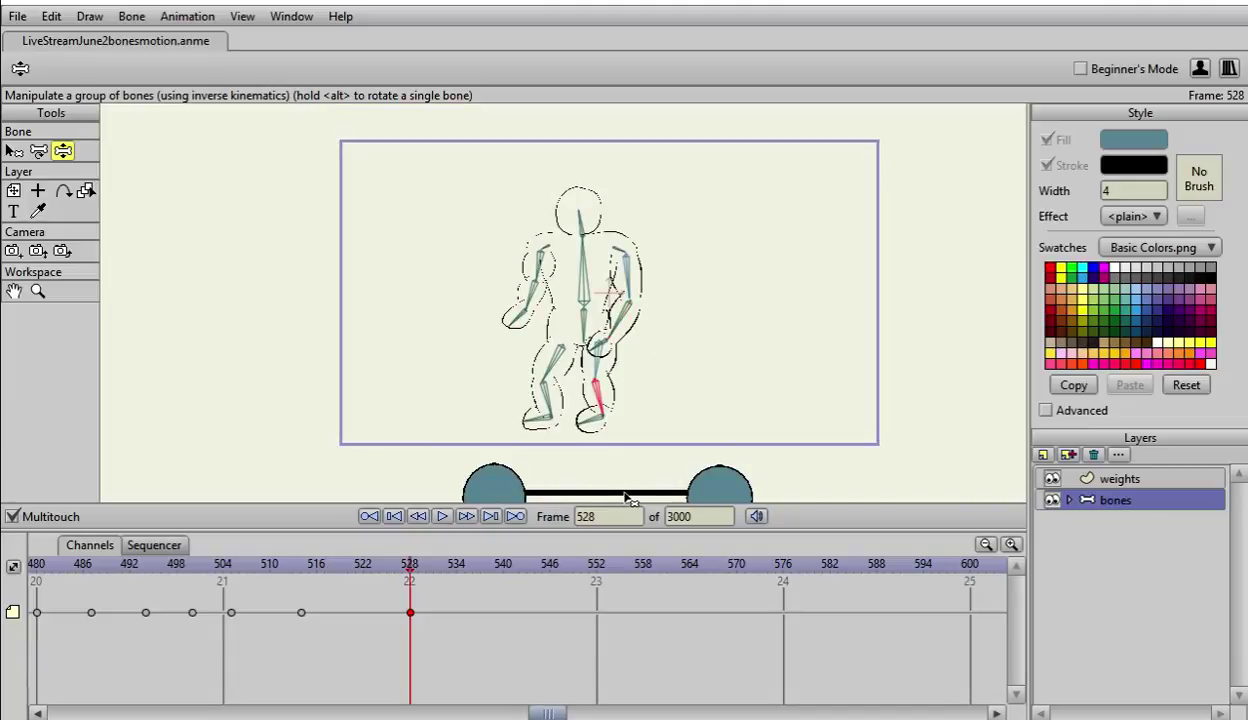
pyautogui.moveTo(625, 497); pyautogui.dragTo(622, 494)
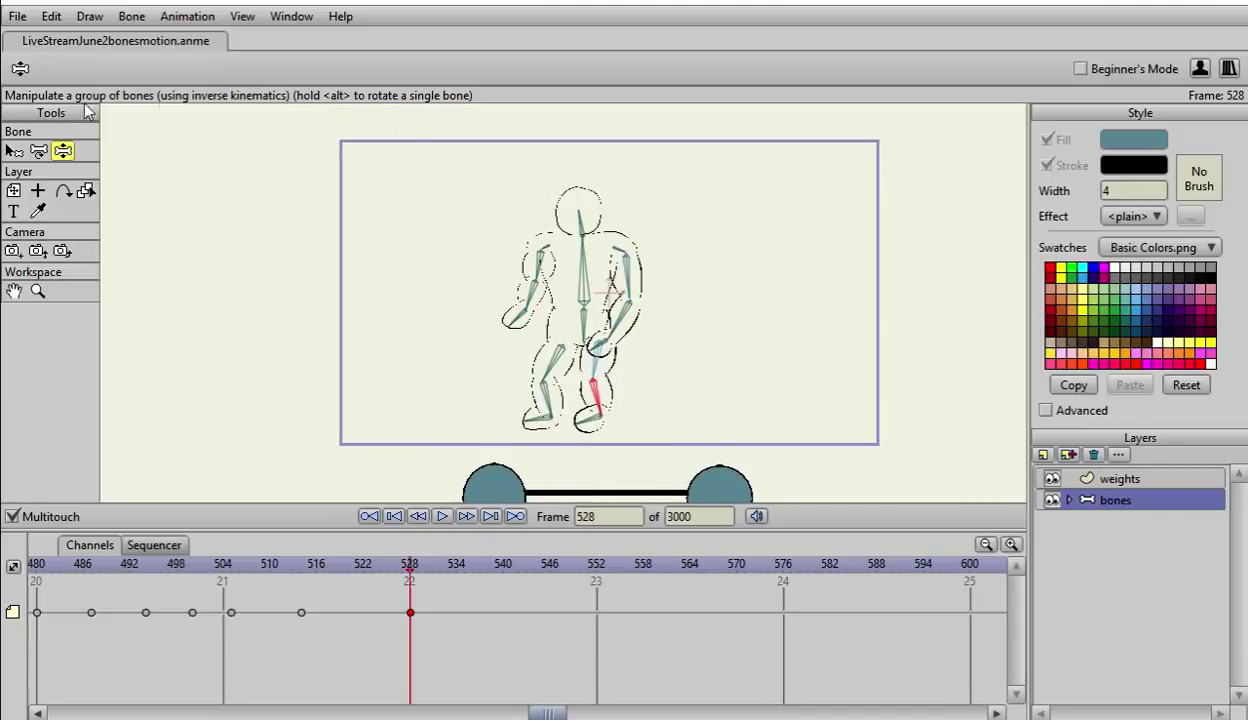
# Step: Try to move the barbell's bar on the weights layer up to the figure's knees at frame 528, and undo it
pyautogui.click(1118, 480)
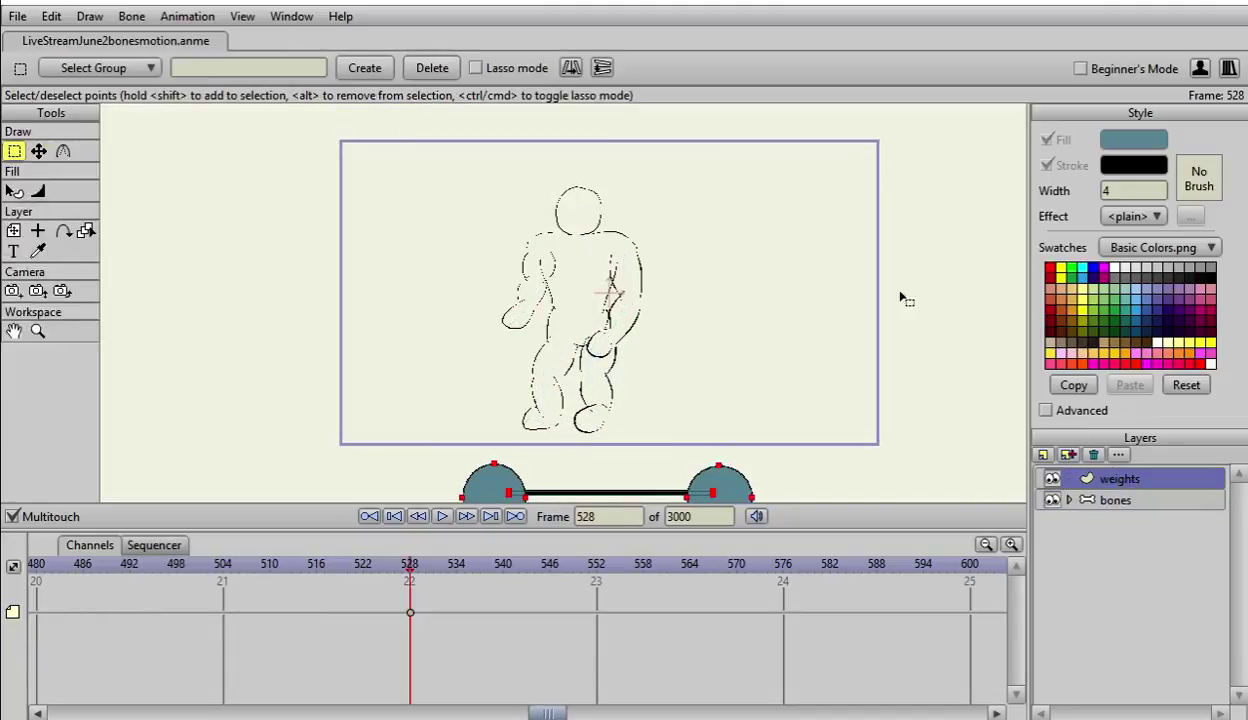
pyautogui.moveTo(939, 340); pyautogui.dragTo(900, 276)
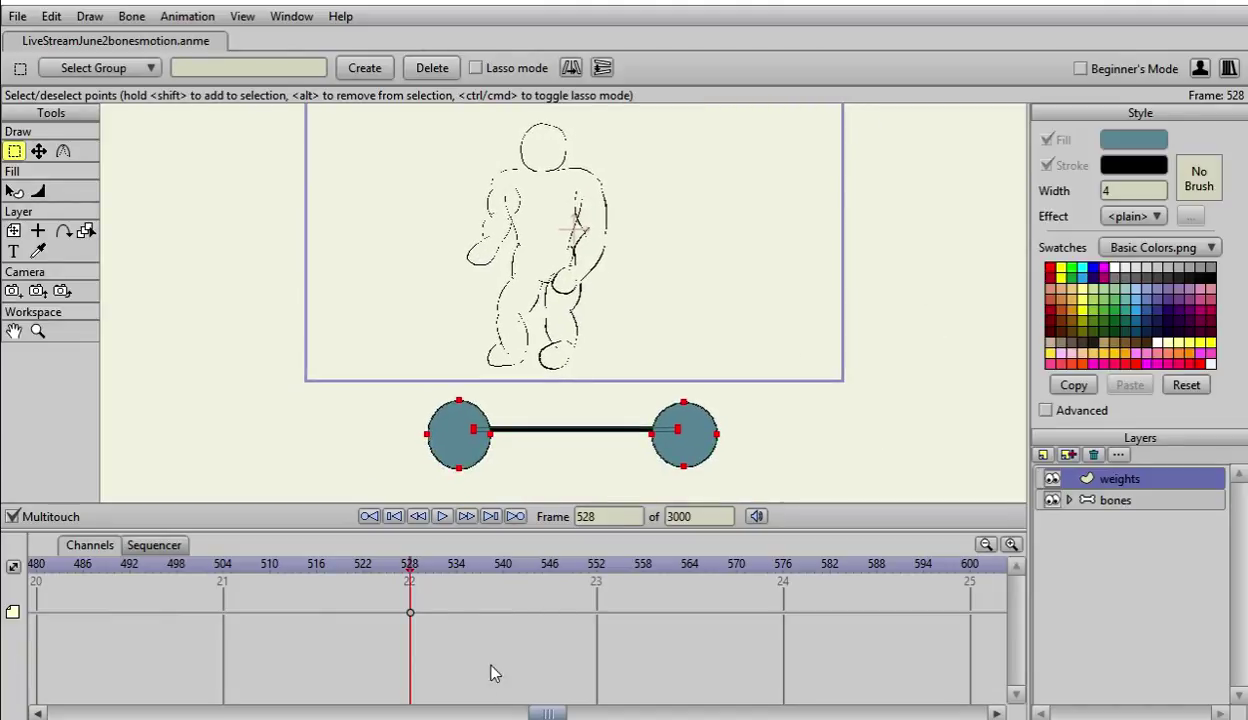
pyautogui.click(573, 437)
pyautogui.hotkey('ctrl', 'a')
pyautogui.click(574, 431)
pyautogui.click(39, 151)
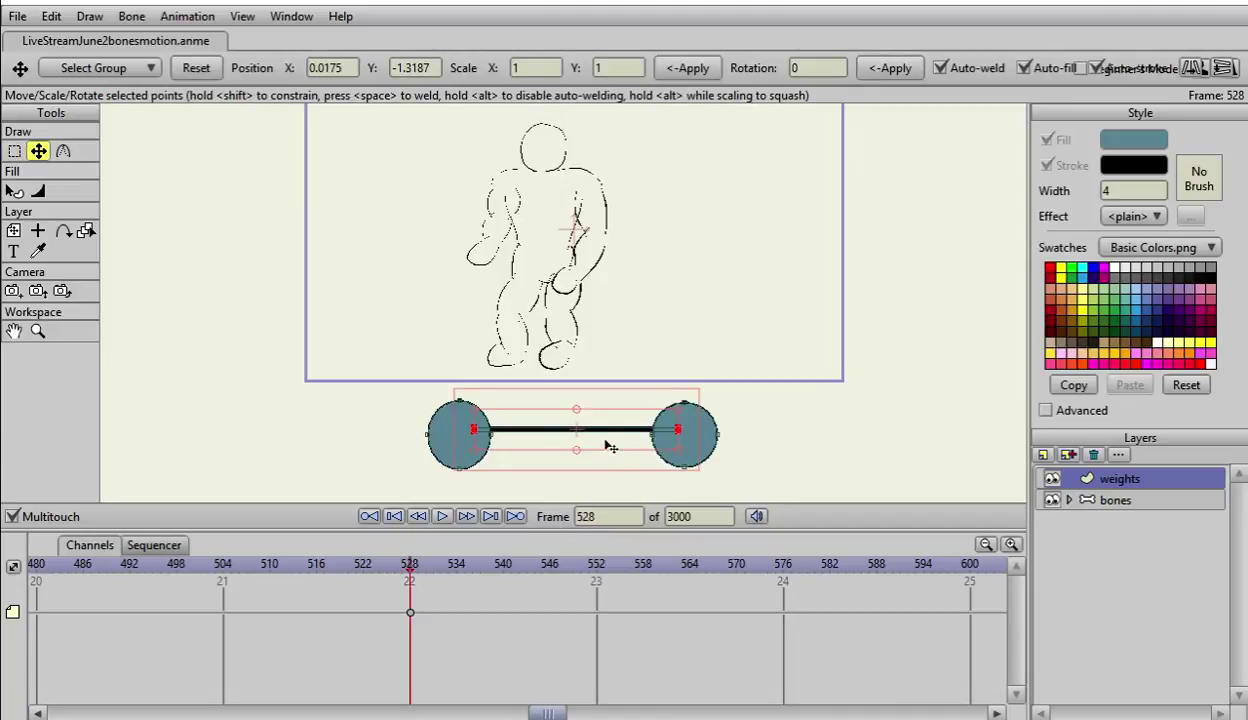
pyautogui.moveTo(610, 447); pyautogui.dragTo(598, 337)
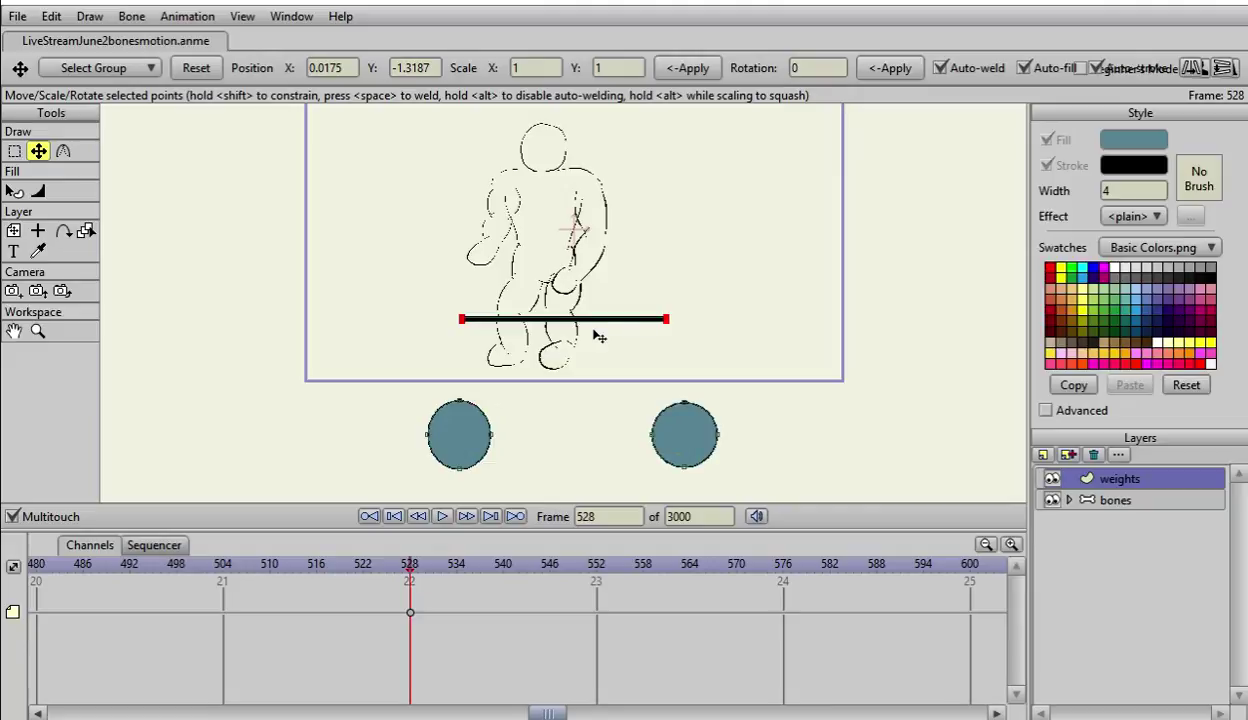
pyautogui.click(52, 16)
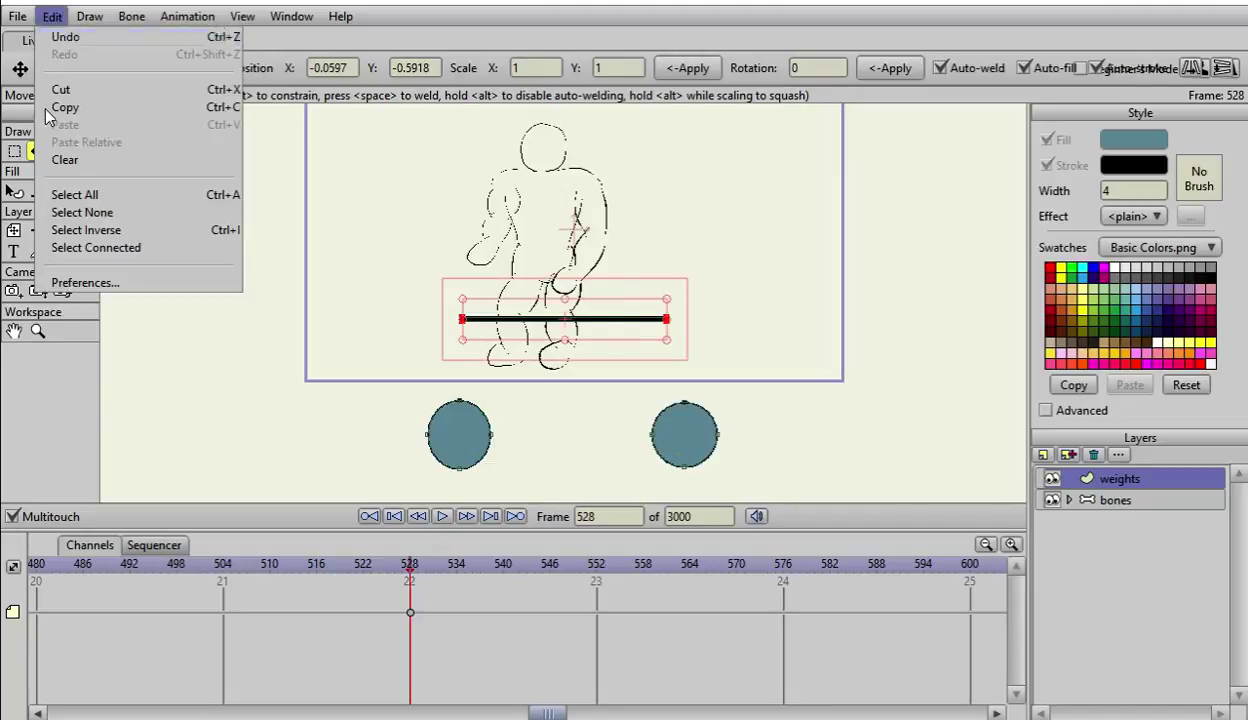
pyautogui.hotkey('ctrl', 'z')
# Step: Select the whole barbell, bar and both discs, and move it up to the figure's hands at frame 528
pyautogui.click(14, 151)
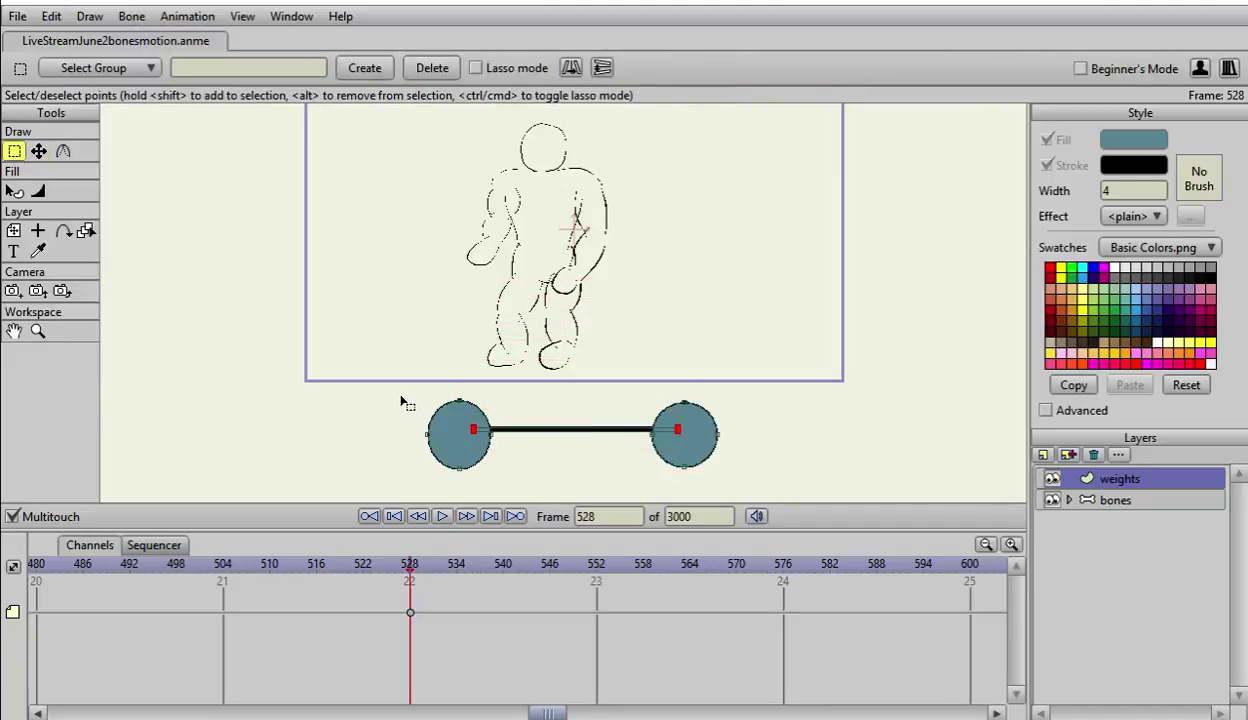
pyautogui.moveTo(401, 401); pyautogui.dragTo(777, 495)
pyautogui.press('t')
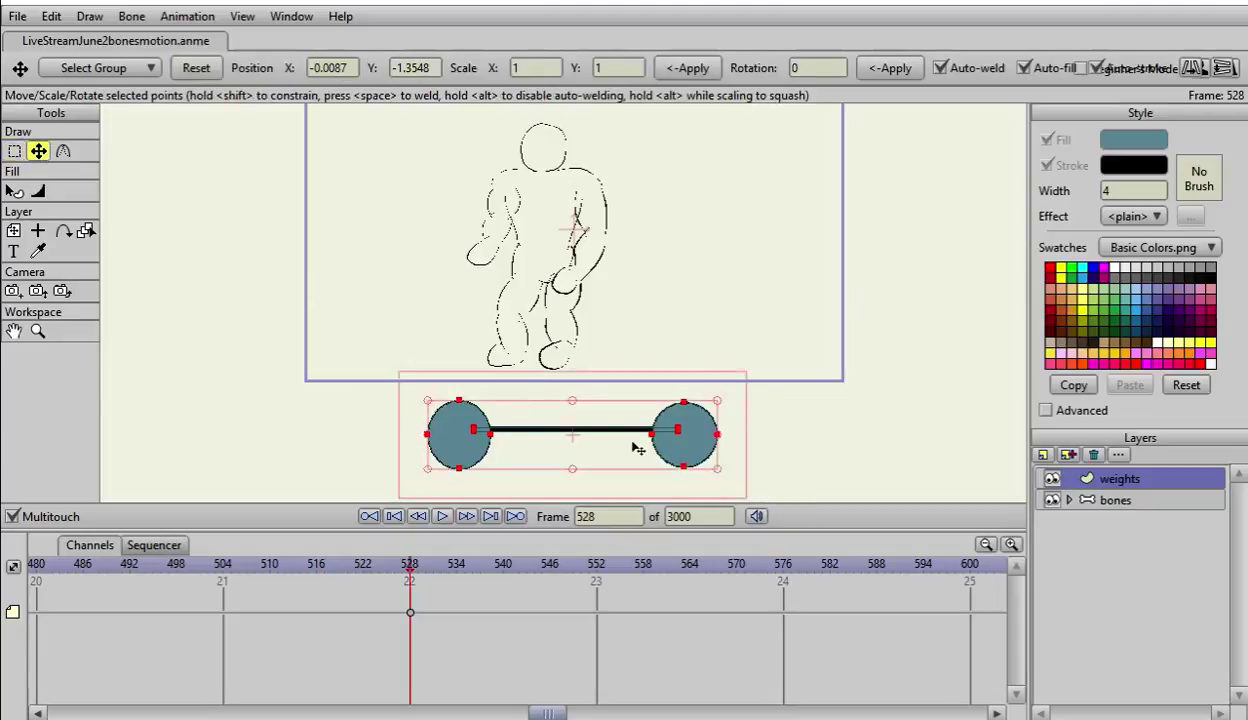
pyautogui.moveTo(594, 439); pyautogui.dragTo(559, 264)
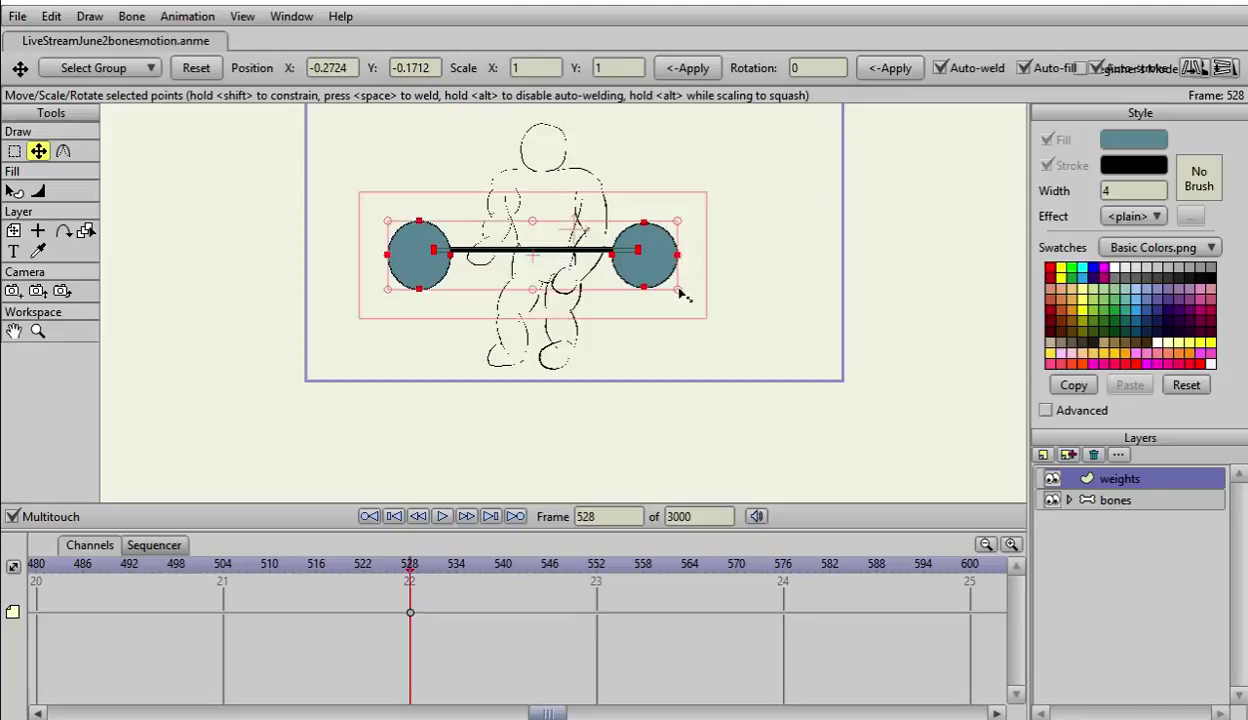
# Step: Rotate the barbell clockwise to line up with the figure's uneven hands and lower it slightly
pyautogui.moveTo(685, 302); pyautogui.dragTo(666, 345)
pyautogui.moveTo(560, 266); pyautogui.dragTo(561, 284)
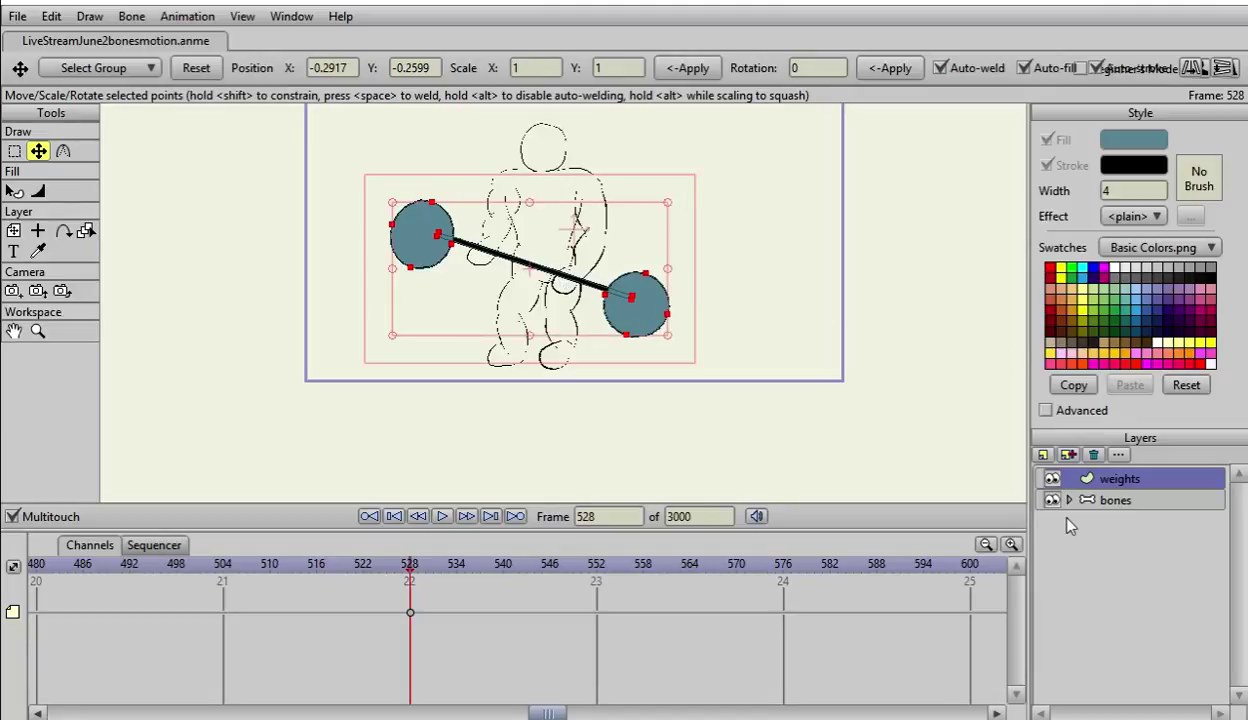
# Step: Step back and forth through frames 459 to 547, examining how the barbell moves before and after the keyframe at frame 528
pyautogui.click(1085, 500)
pyautogui.click(1090, 477)
pyautogui.press('Left')
pyautogui.press('Left')
pyautogui.press('Left')
pyautogui.press('Left')
pyautogui.press('Left')
pyautogui.press('Left')
pyautogui.press('Left')
pyautogui.press('Left')
pyautogui.press('Left')
pyautogui.press('Left')
pyautogui.press('Left')
pyautogui.press('Left')
pyautogui.press('Left')
pyautogui.press('Left')
pyautogui.press('Left')
pyautogui.press('Left')
pyautogui.press('Left')
pyautogui.press('Left')
pyautogui.press('Left')
pyautogui.press('Left')
pyautogui.press('Left')
pyautogui.press('Left')
pyautogui.press('Left')
pyautogui.press('Left')
pyautogui.press('Left')
pyautogui.press('Left')
pyautogui.press('Left')
pyautogui.press('Left')
pyautogui.press('Left')
pyautogui.press('Left')
pyautogui.press('Left')
pyautogui.press('Left')
pyautogui.press('Left')
pyautogui.press('Left')
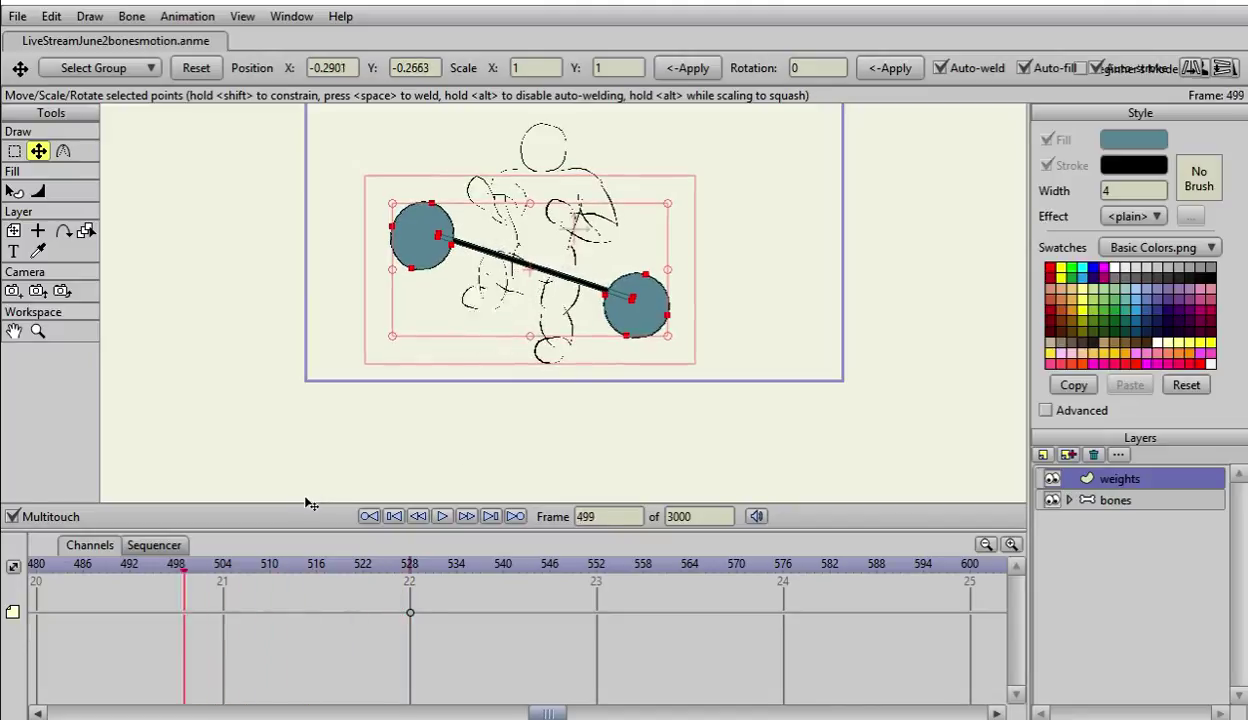
pyautogui.press('Right')
pyautogui.press('Right')
pyautogui.press('Right')
pyautogui.press('Right')
pyautogui.press('Right')
pyautogui.press('Right')
pyautogui.press('Right')
pyautogui.press('Right')
pyautogui.press('Right')
pyautogui.press('Right')
pyautogui.press('Right')
pyautogui.press('Right')
pyautogui.press('Right')
pyautogui.press('Right')
pyautogui.press('Right')
pyautogui.press('Right')
pyautogui.press('Right')
pyautogui.press('Right')
pyautogui.press('Right')
pyautogui.press('Right')
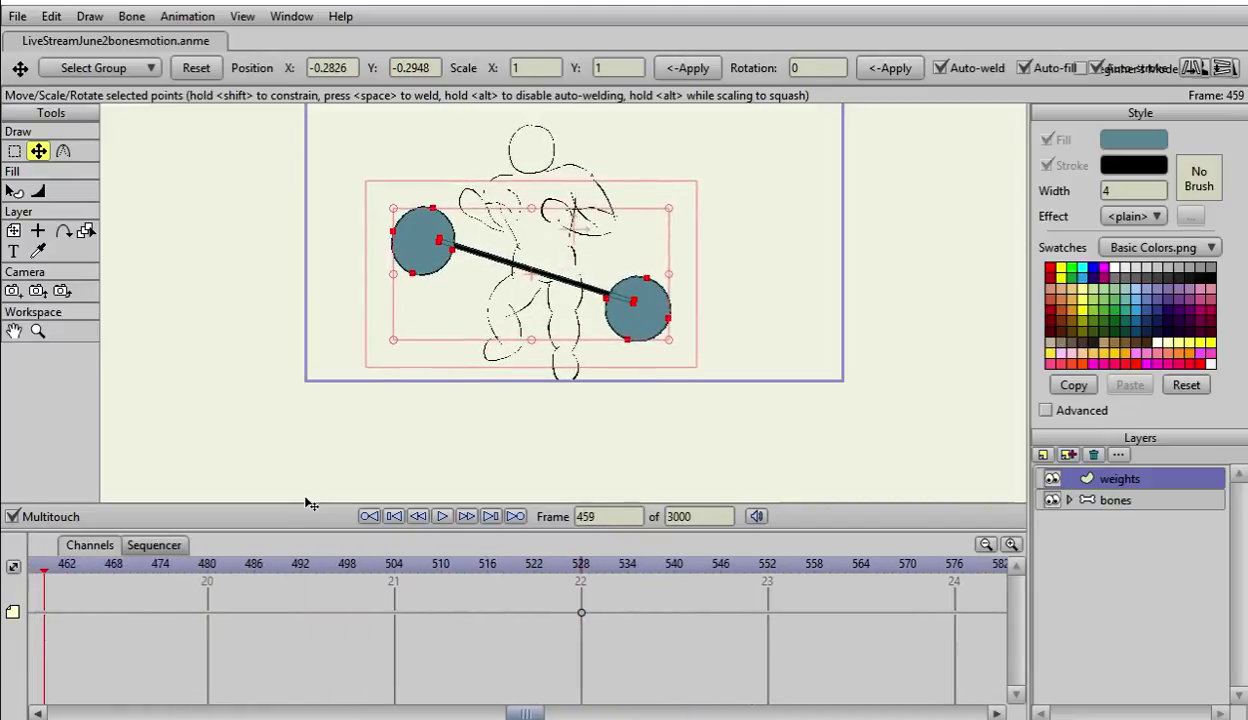
pyautogui.press('Right')
pyautogui.press('Right')
pyautogui.press('Right')
pyautogui.press('Right')
pyautogui.press('Right')
pyautogui.press('Right')
pyautogui.press('Right')
pyautogui.press('Right')
pyautogui.press('Right')
pyautogui.press('Right')
pyautogui.press('Right')
pyautogui.press('Right')
pyautogui.press('Right')
pyautogui.press('Right')
pyautogui.press('Right')
pyautogui.press('Right')
pyautogui.press('Right')
pyautogui.press('Right')
pyautogui.press('Right')
pyautogui.press('Right')
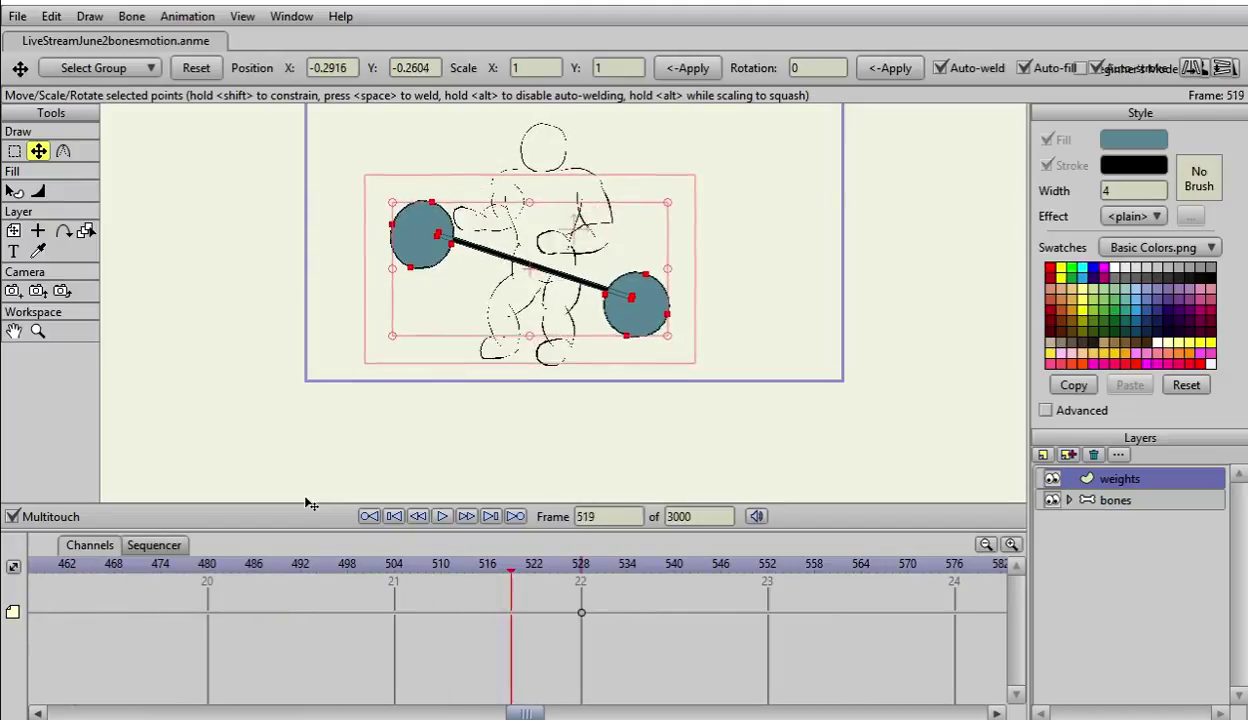
pyautogui.press('Left')
pyautogui.press('Left')
pyautogui.press('Left')
pyautogui.press('Left')
pyautogui.press('Left')
pyautogui.press('Left')
pyautogui.press('Left')
pyautogui.press('Left')
pyautogui.press('Left')
pyautogui.press('Left')
pyautogui.press('Left')
pyautogui.press('Left')
pyautogui.press('Left')
pyautogui.press('Left')
pyautogui.press('Left')
pyautogui.press('Left')
pyautogui.press('Left')
pyautogui.press('Left')
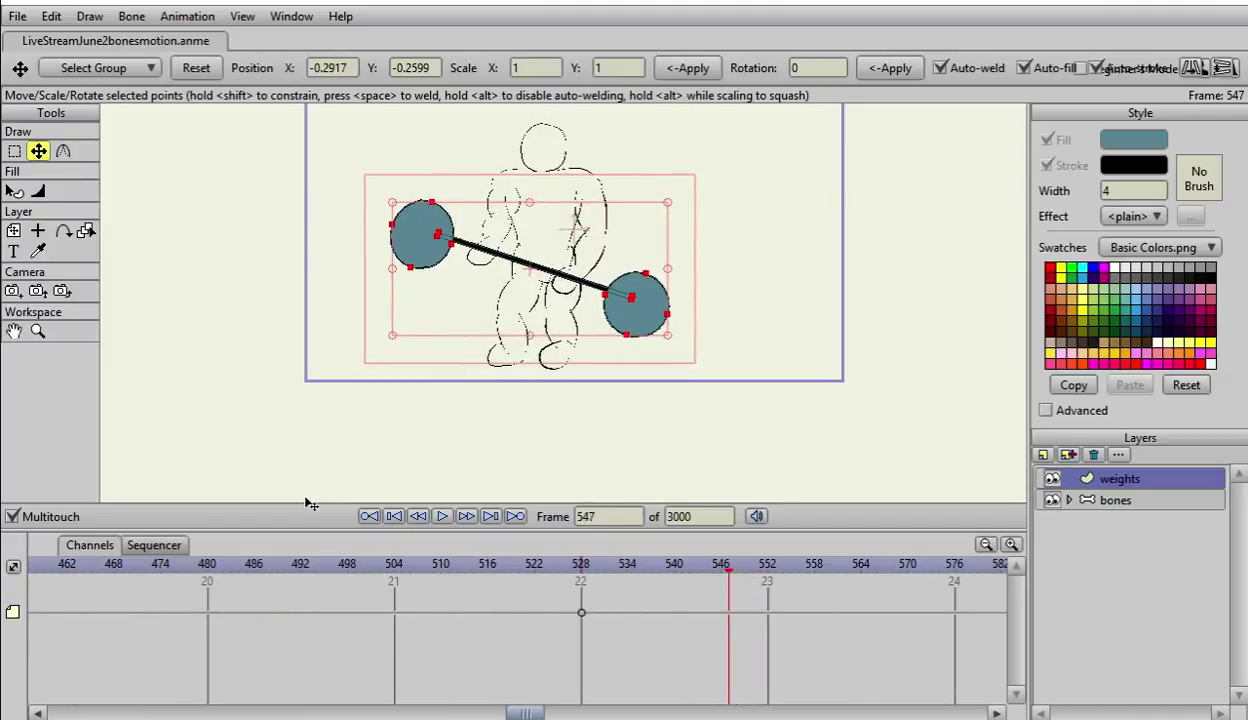
pyautogui.press('Left')
pyautogui.press('Left')
pyautogui.press('Left')
pyautogui.press('Left')
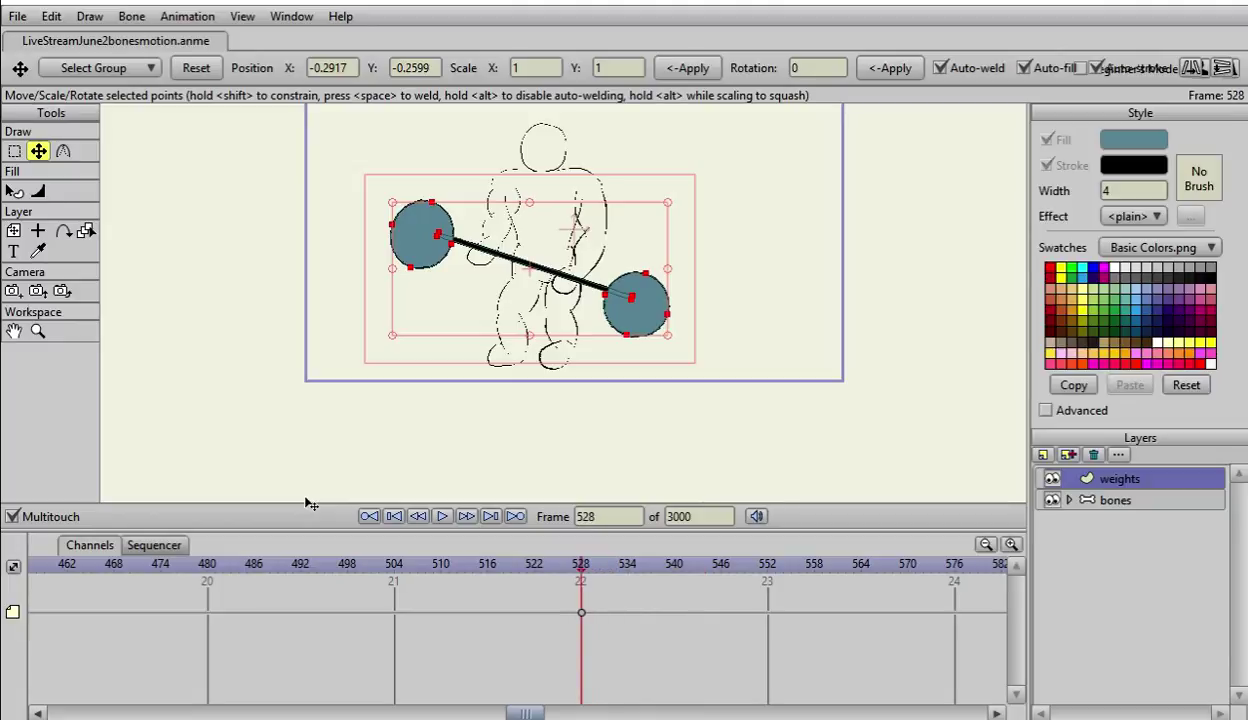
# Step: Undo the barbell's last move and its rotation at frame 528
pyautogui.click(52, 17)
pyautogui.click(57, 38)
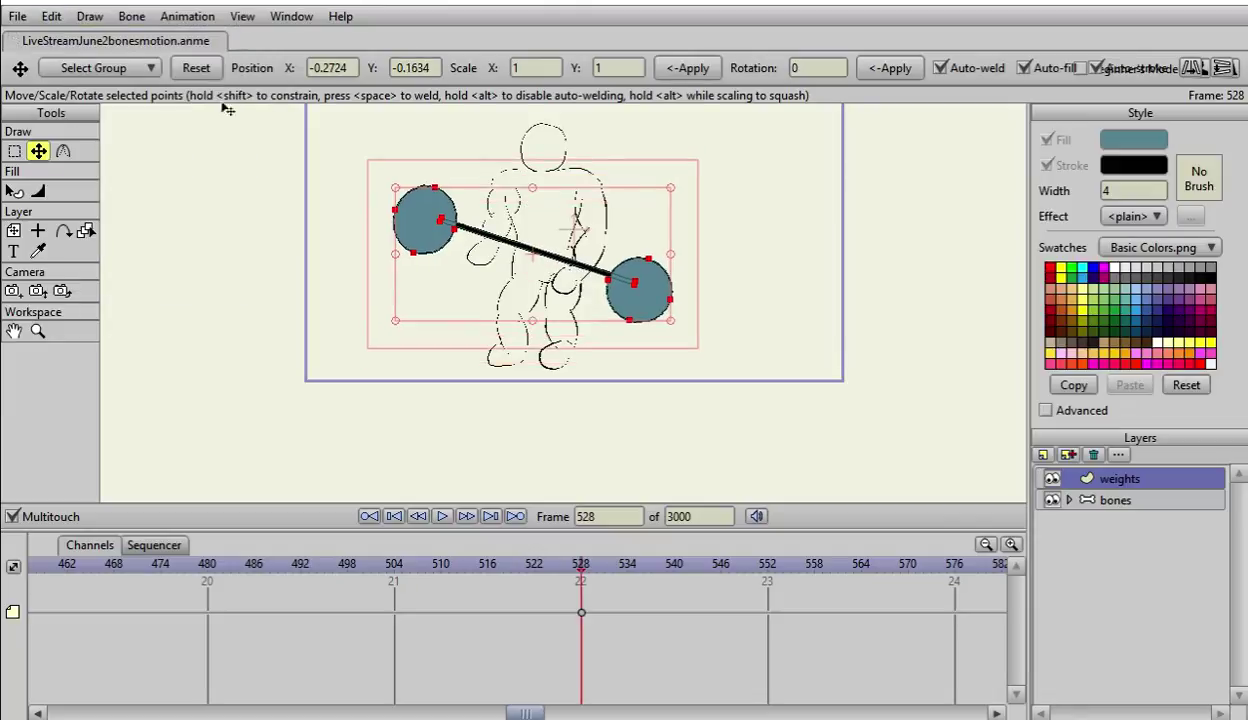
pyautogui.click(52, 17)
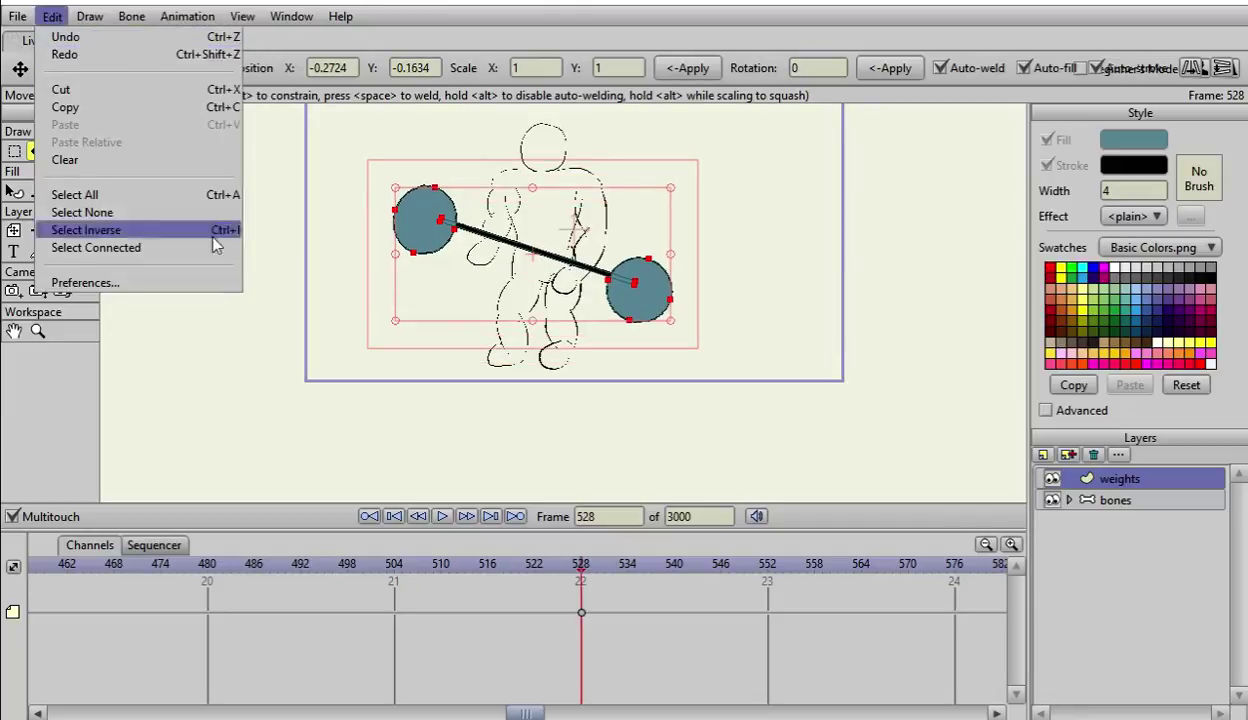
pyautogui.click(93, 37)
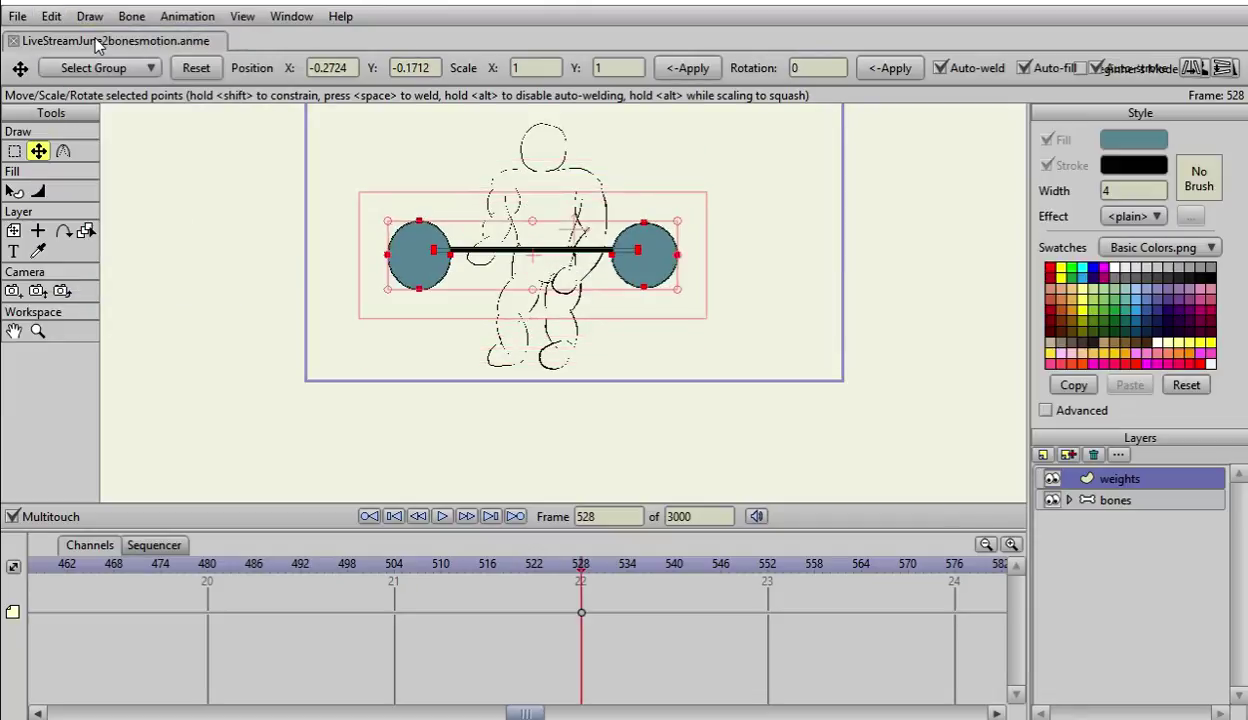
# Step: Undo the barbell's move up to the hands at frame 528, and add a keyframe at frame 529 on the weights layer
pyautogui.click(54, 17)
pyautogui.click(62, 38)
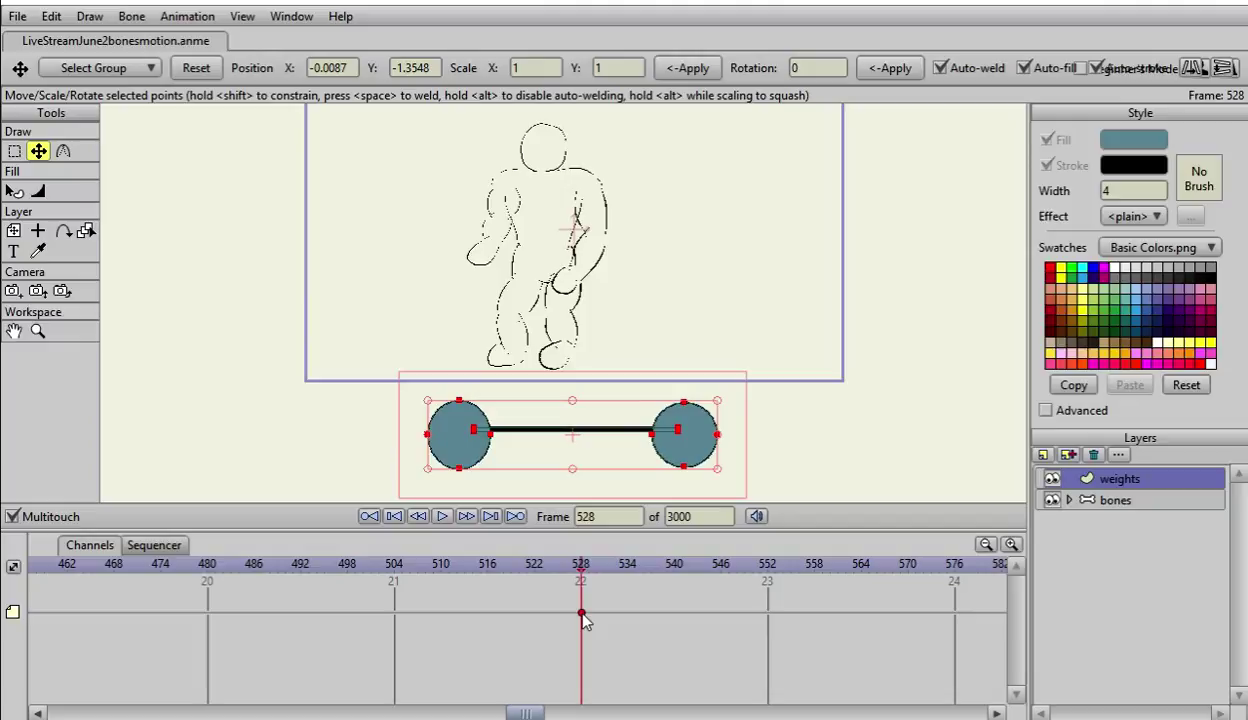
pyautogui.hotkey('ctrl', 'Right')
pyautogui.rightClick(587, 612)
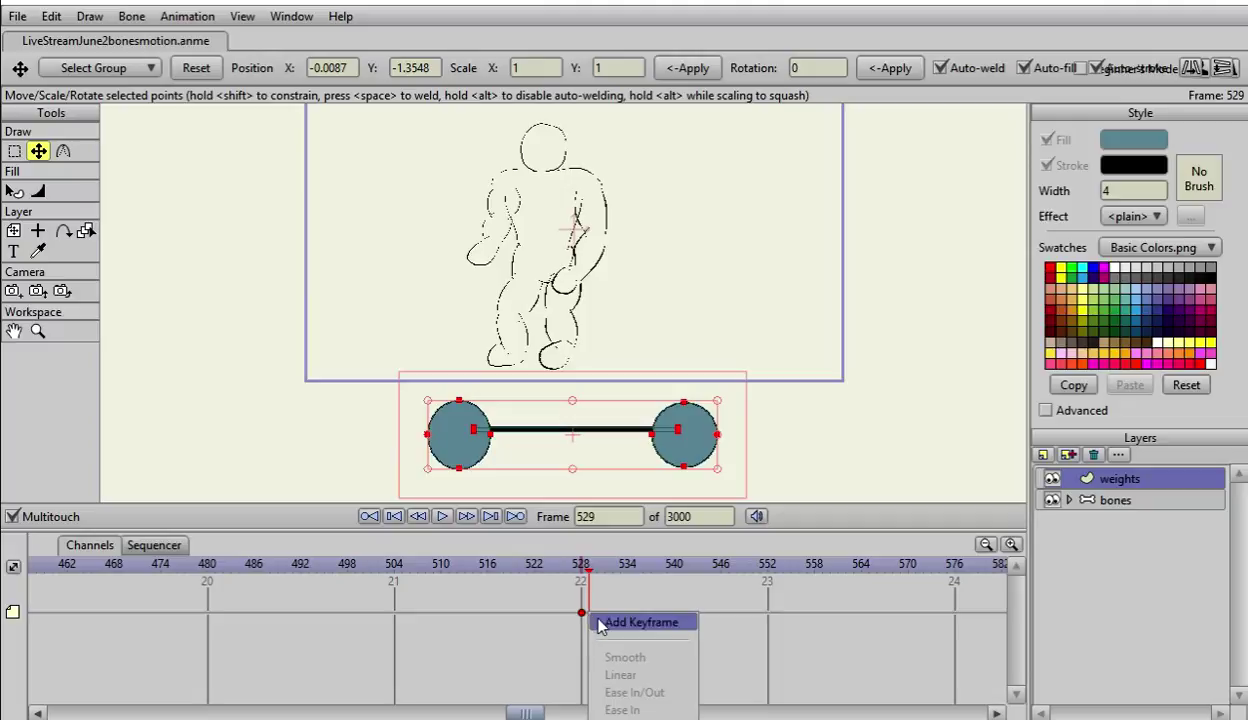
pyautogui.click(603, 623)
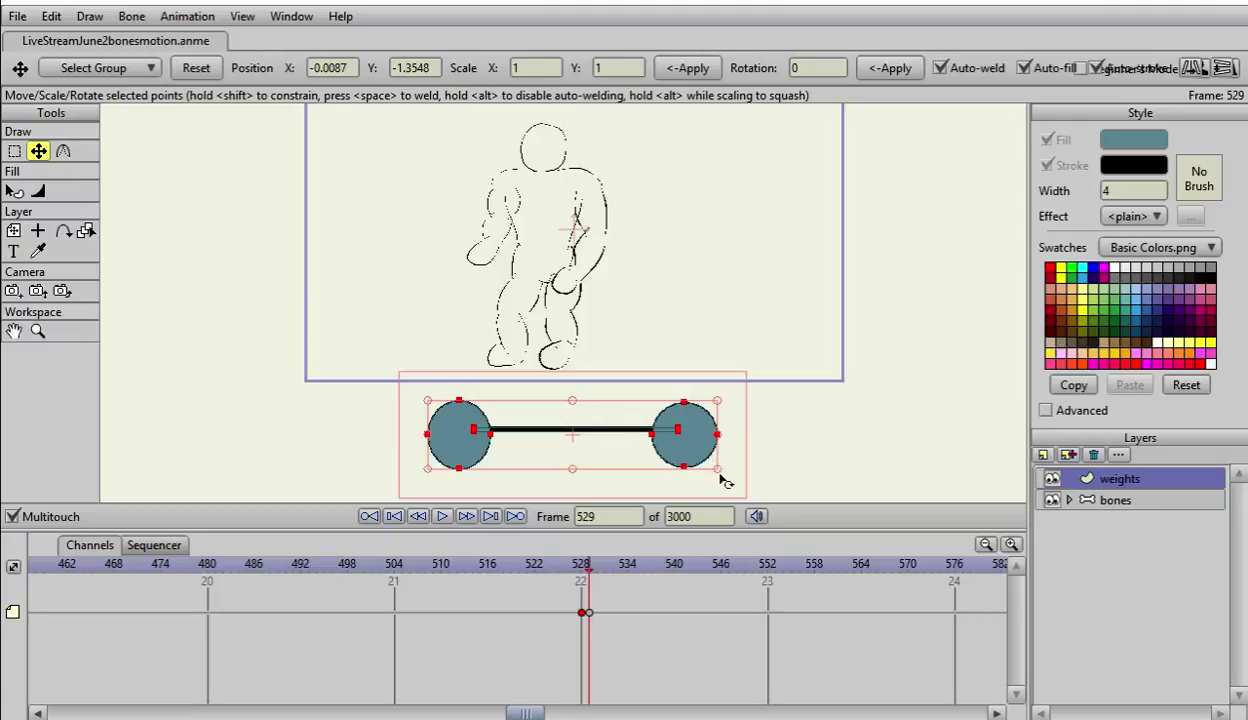
# Step: Rotate the barbell clockwise at frame 529, move it into the figure's uneven hands, and compare the result with frame 528
pyautogui.moveTo(724, 481); pyautogui.dragTo(688, 491)
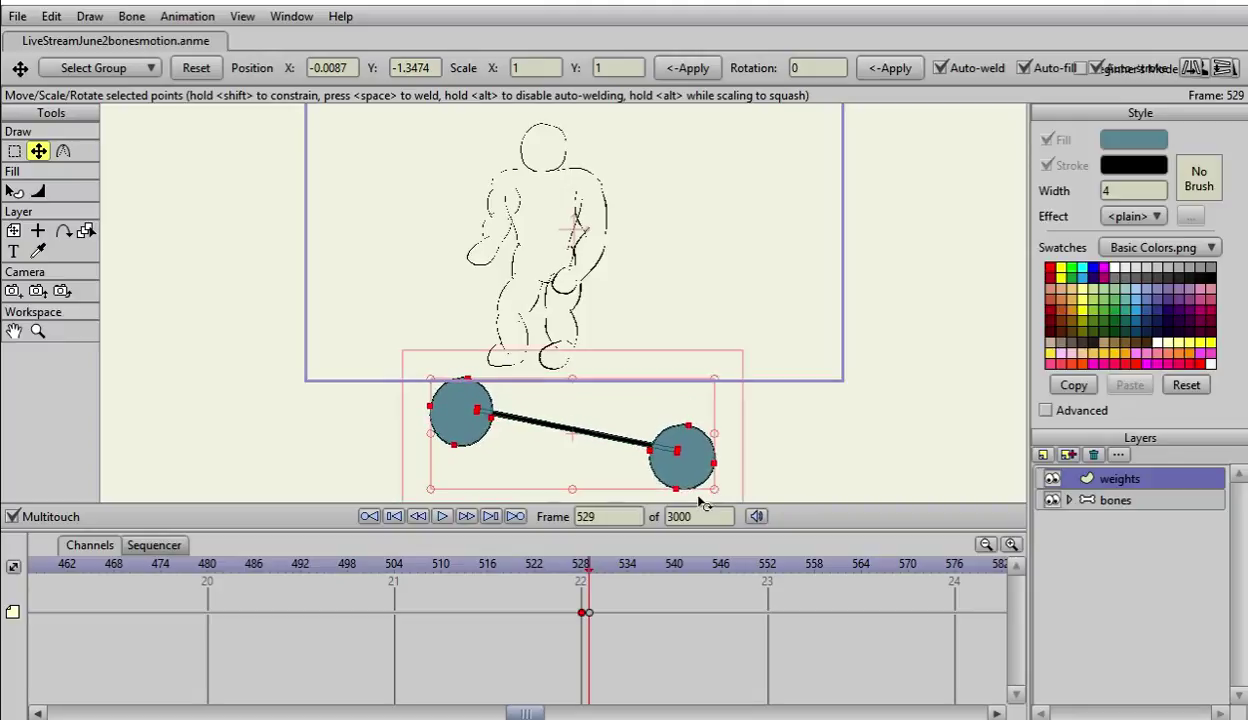
pyautogui.moveTo(603, 441); pyautogui.dragTo(571, 276)
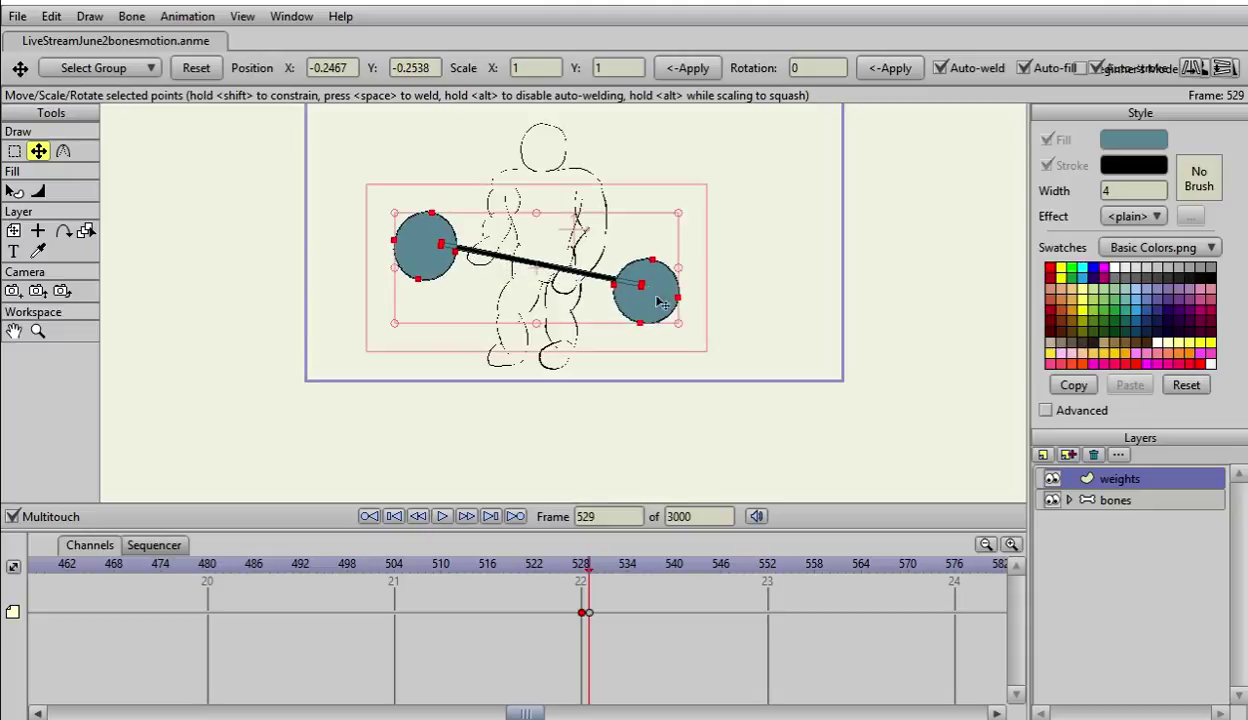
pyautogui.moveTo(688, 333); pyautogui.dragTo(674, 338)
pyautogui.moveTo(574, 279); pyautogui.dragTo(572, 285)
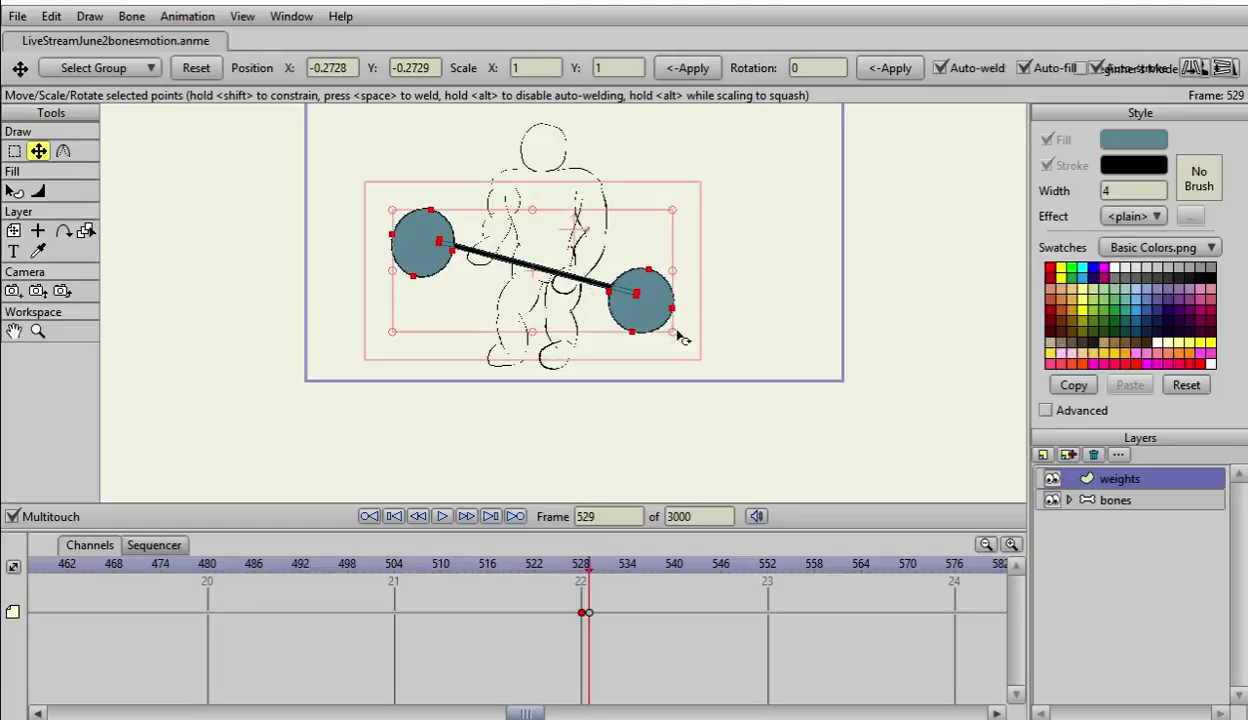
pyautogui.moveTo(675, 336); pyautogui.dragTo(677, 343)
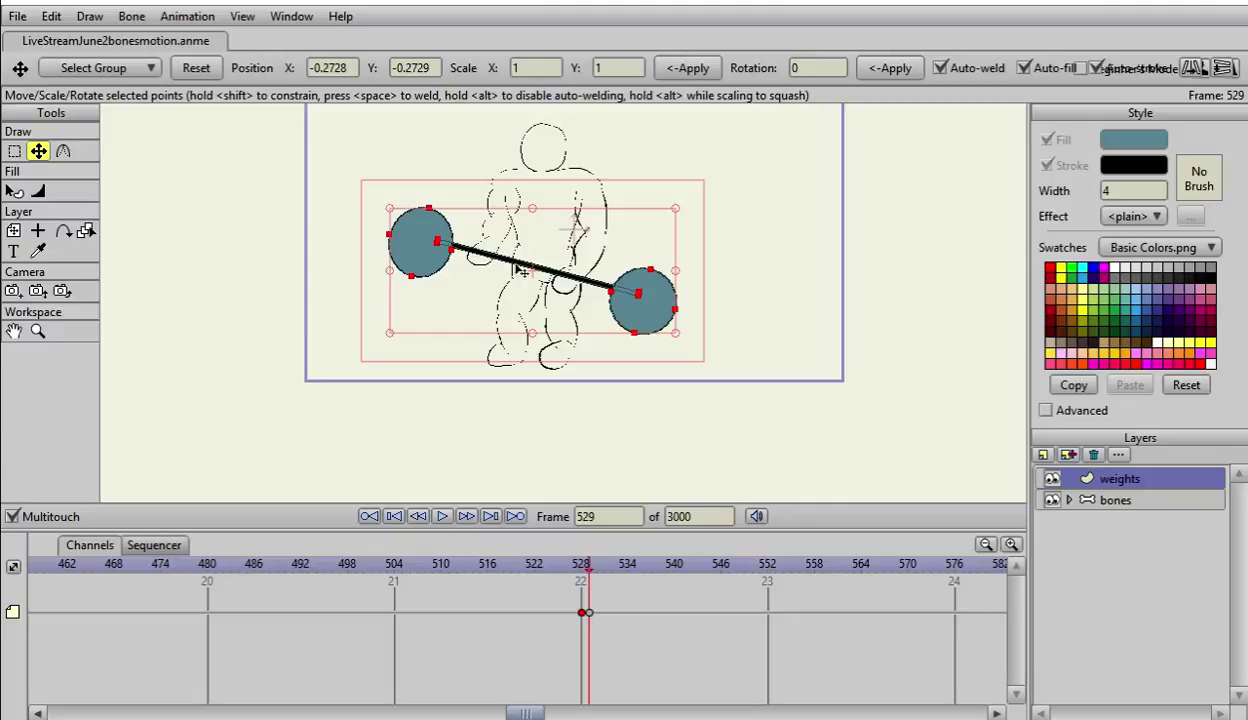
pyautogui.hotkey('ctrl', 'Left')
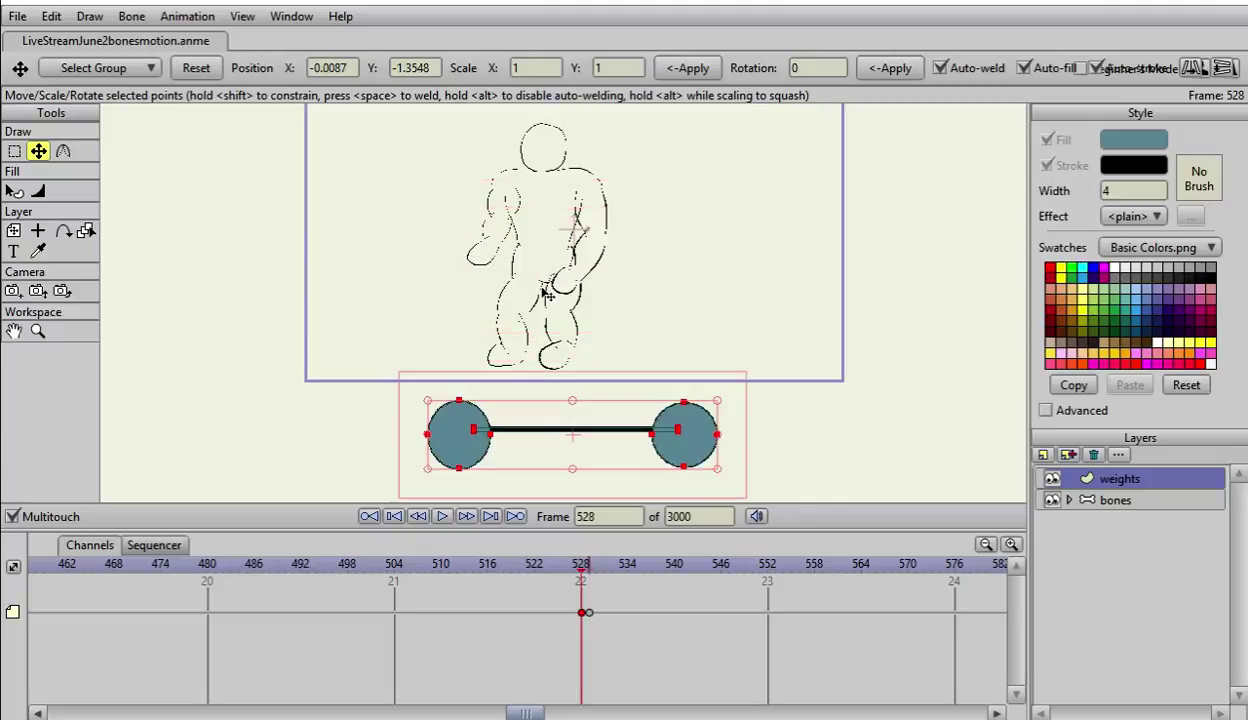
pyautogui.hotkey('ctrl', 'Right')
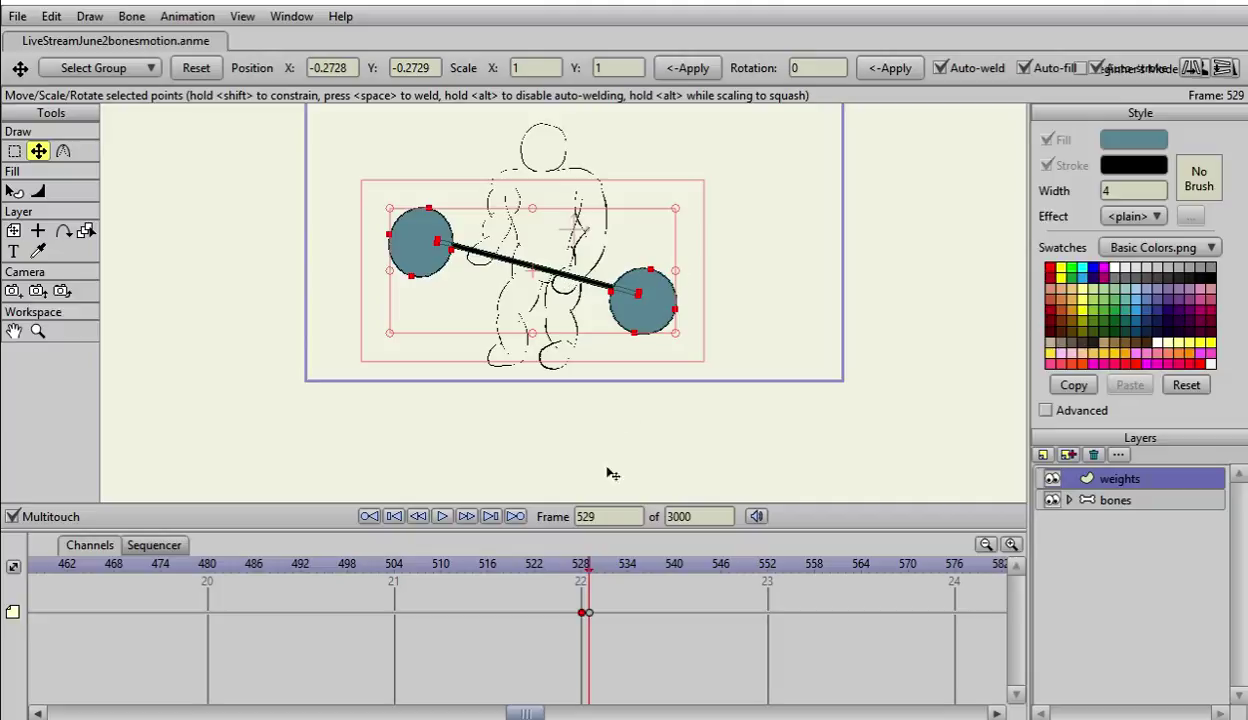
pyautogui.click(1117, 508)
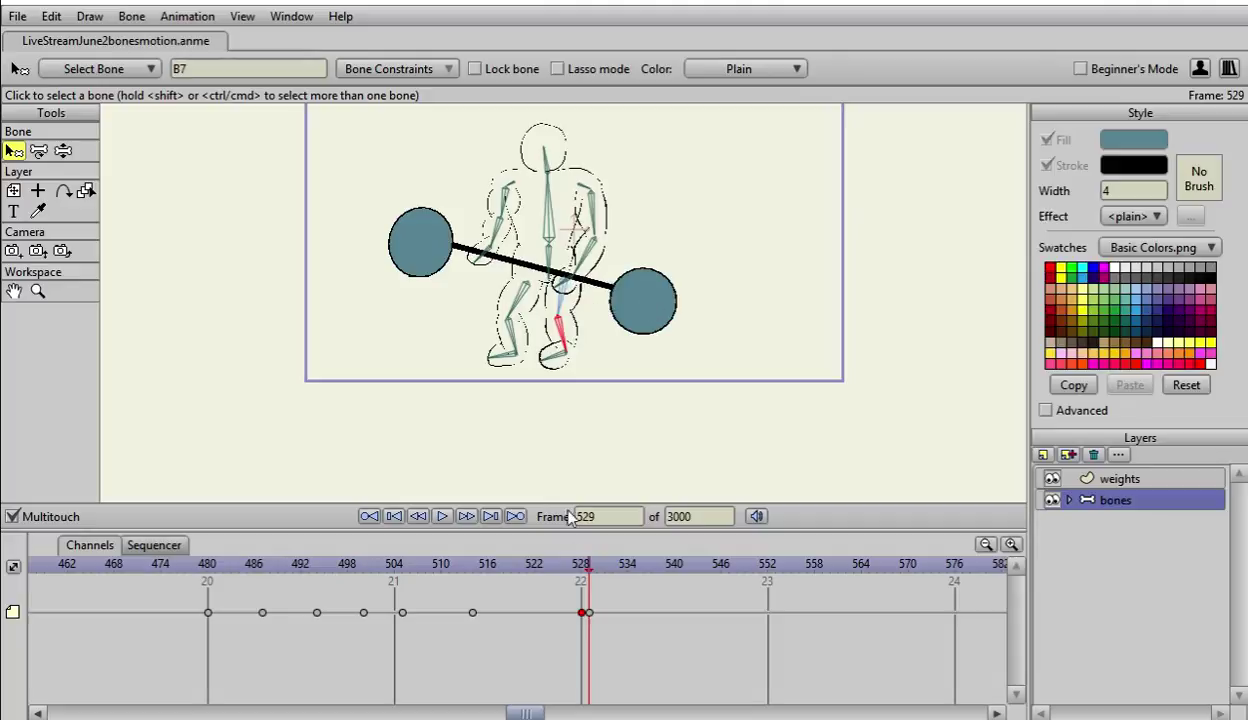
pyautogui.click(1105, 481)
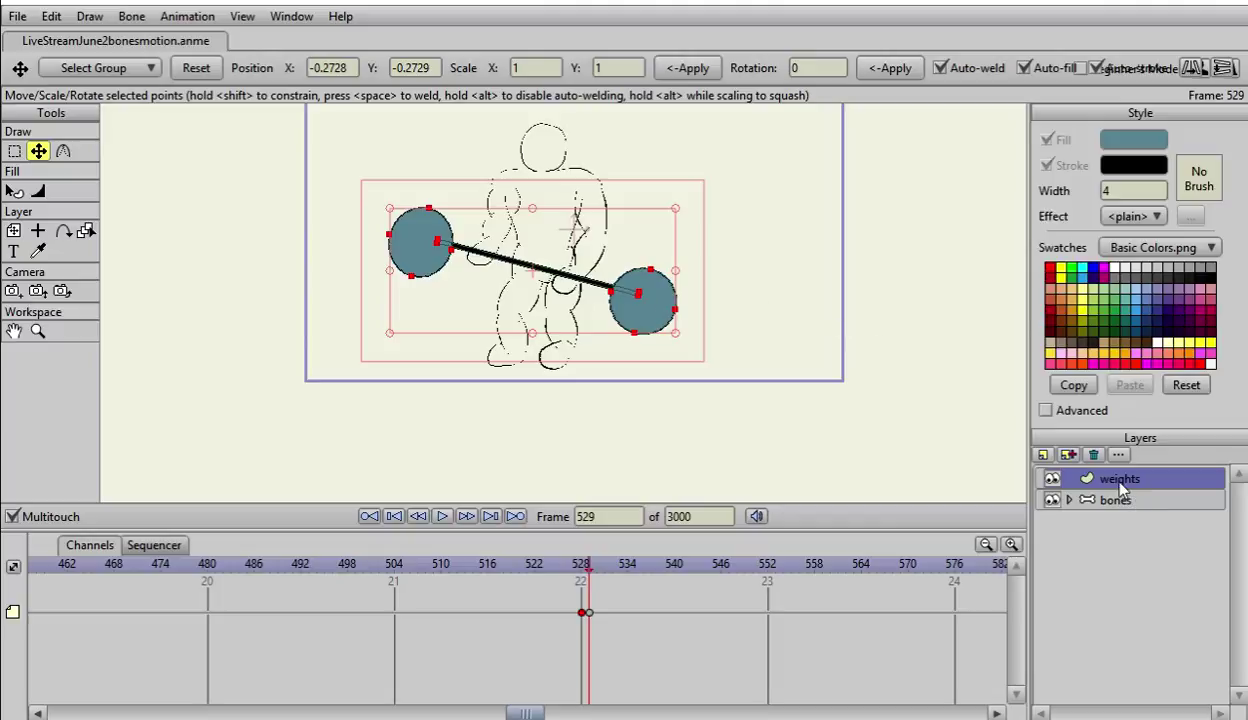
pyautogui.click(1045, 456)
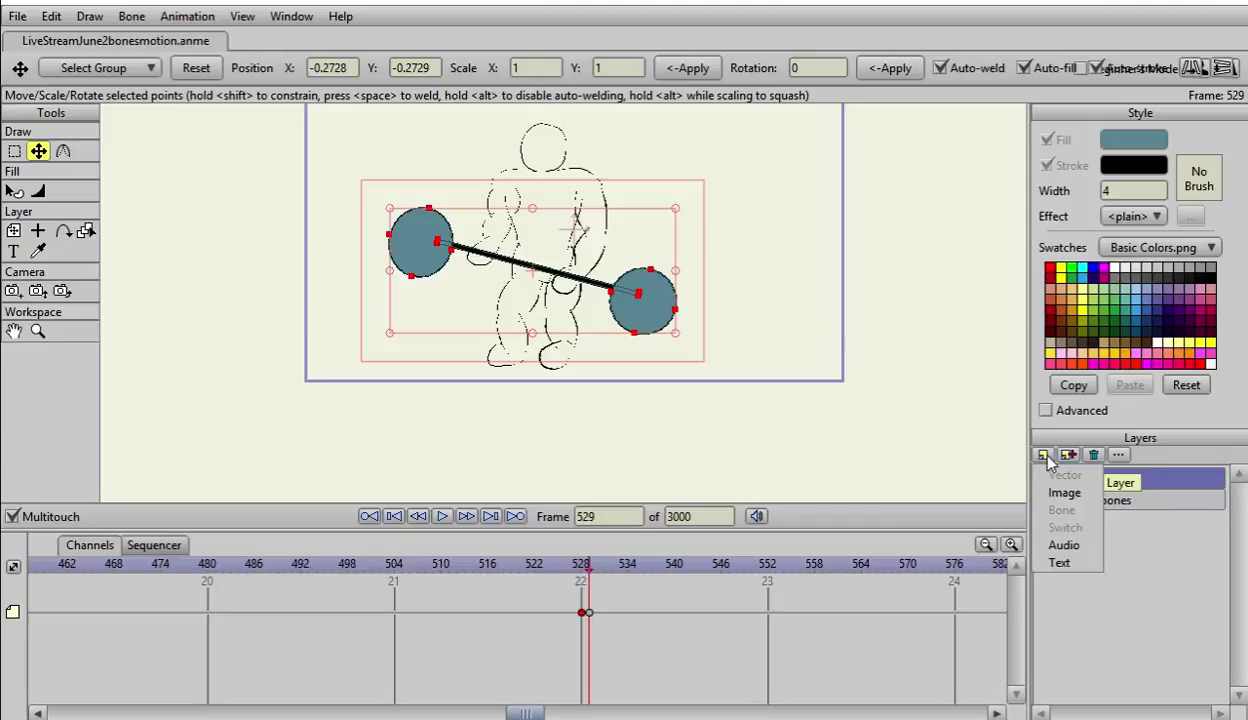
pyautogui.click(1045, 456)
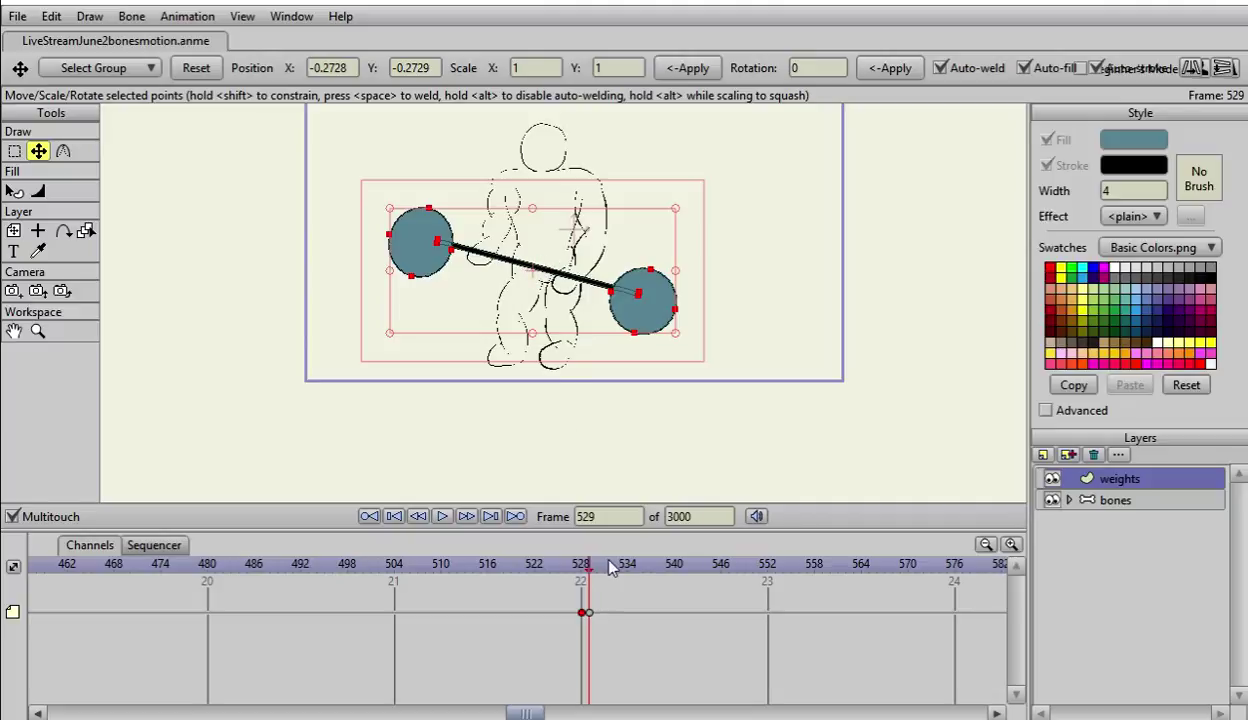
# Step: Step forward from frame 529 to frame 552, examining the barbell's position in the figure's hands
pyautogui.press('Right')
pyautogui.press('Right')
pyautogui.press('Right')
pyautogui.press('Right')
pyautogui.press('Right')
pyautogui.press('Right')
pyautogui.press('Right')
pyautogui.press('Right')
pyautogui.press('Right')
pyautogui.press('Right')
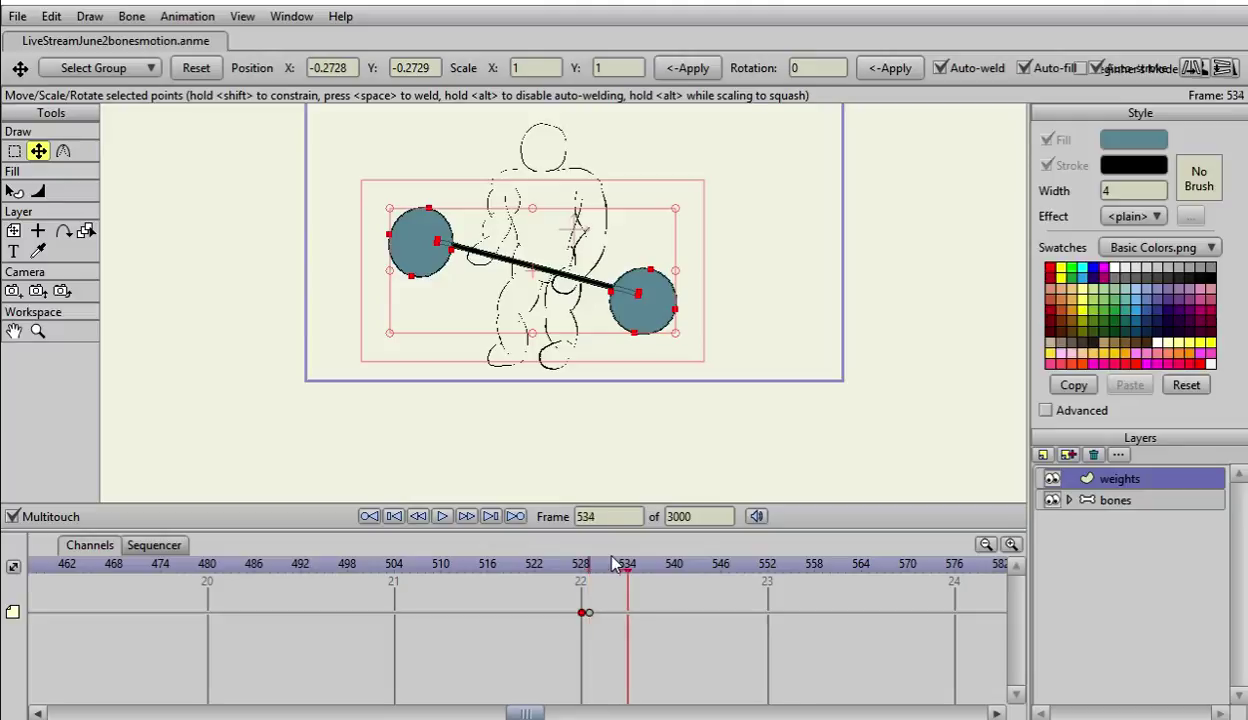
pyautogui.press('Right')
pyautogui.press('Right')
pyautogui.press('Right')
pyautogui.press('Right')
pyautogui.press('Right')
pyautogui.press('Right')
pyautogui.press('Right')
pyautogui.press('Right')
pyautogui.press('Right')
pyautogui.press('Right')
pyautogui.press('Right')
pyautogui.press('Right')
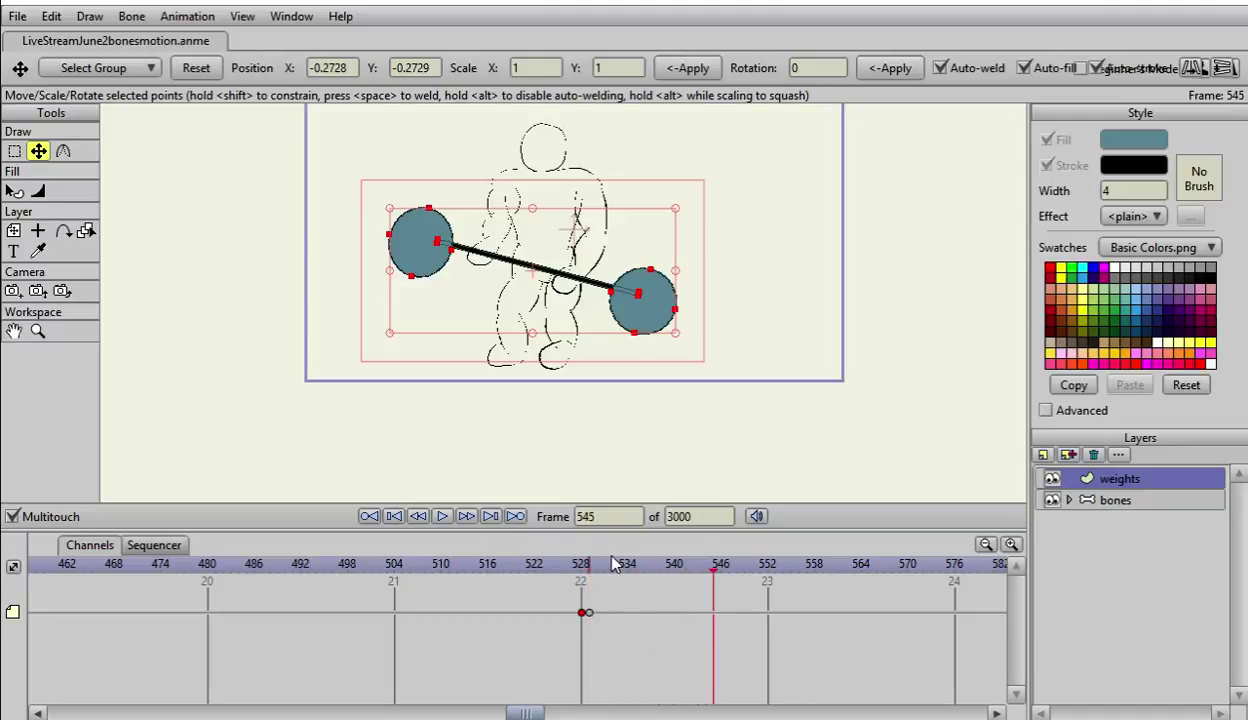
pyautogui.press('Right')
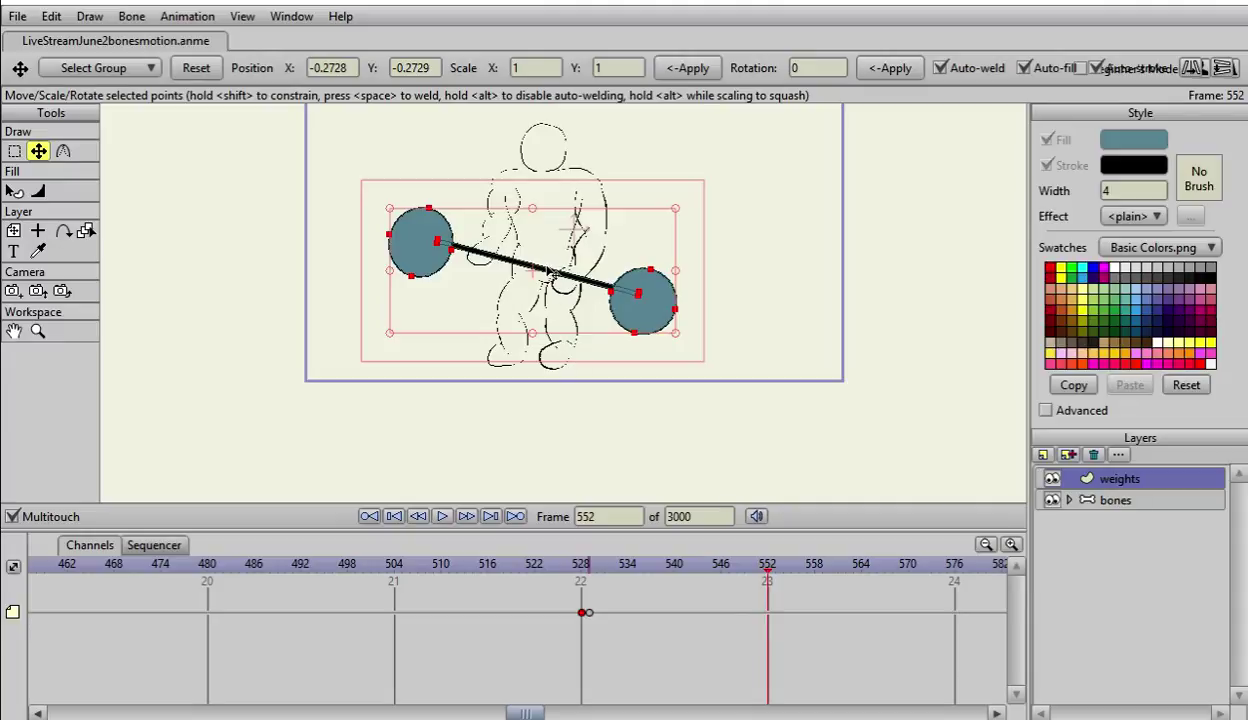
# Step: Try nesting the weights layer inside the bones layer at frame 552, and undo that layer move
pyautogui.click(1069, 500)
pyautogui.scroll(-5, 1149, 612)
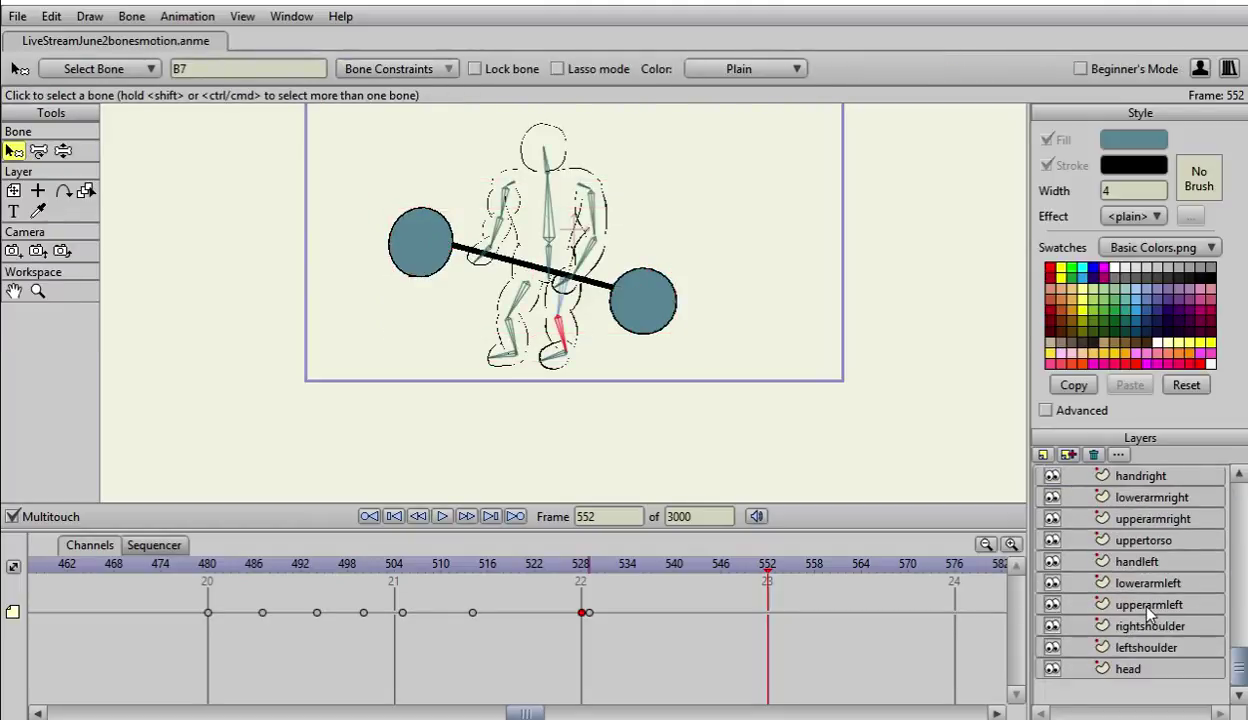
pyautogui.scroll(5, 1148, 614)
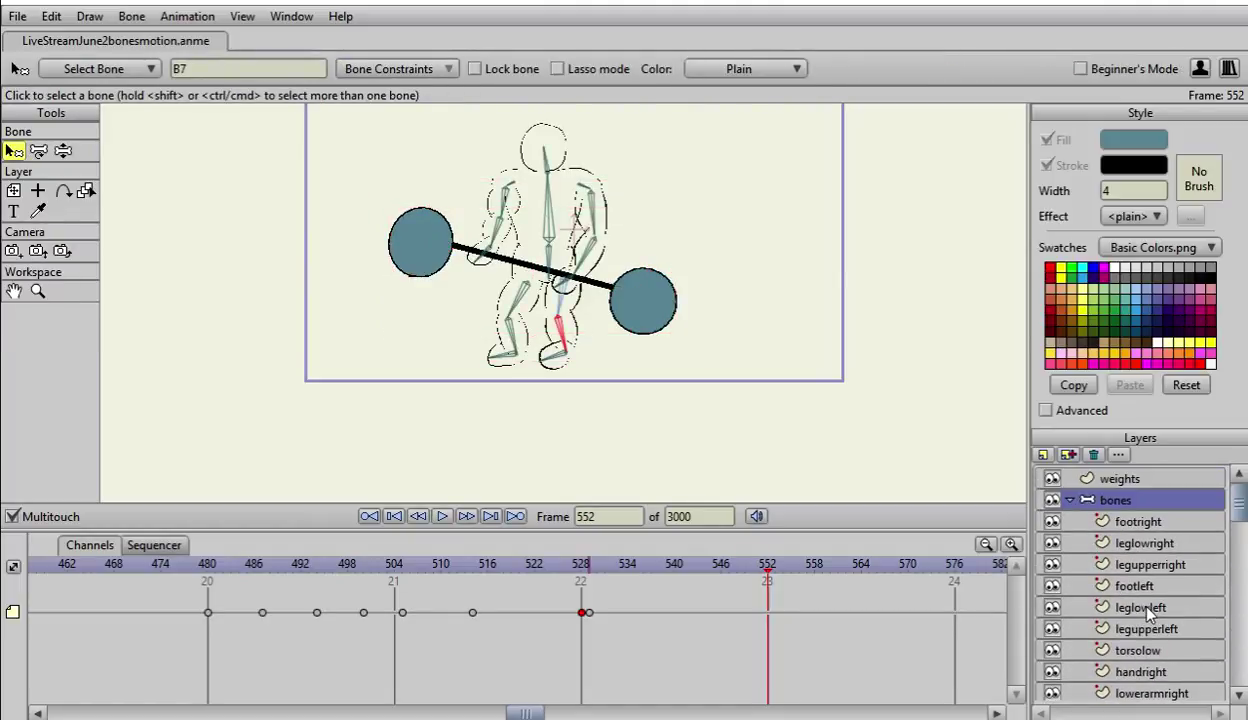
pyautogui.moveTo(1098, 479); pyautogui.dragTo(1130, 511)
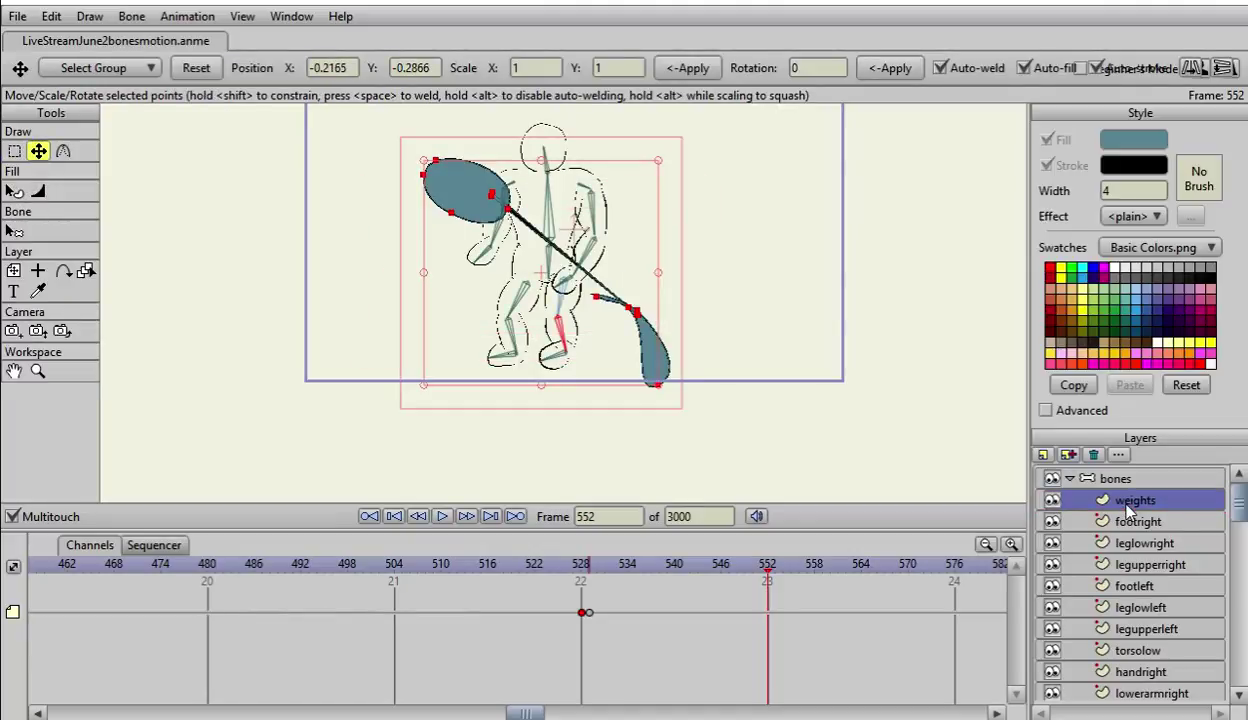
pyautogui.click(54, 18)
pyautogui.click(65, 37)
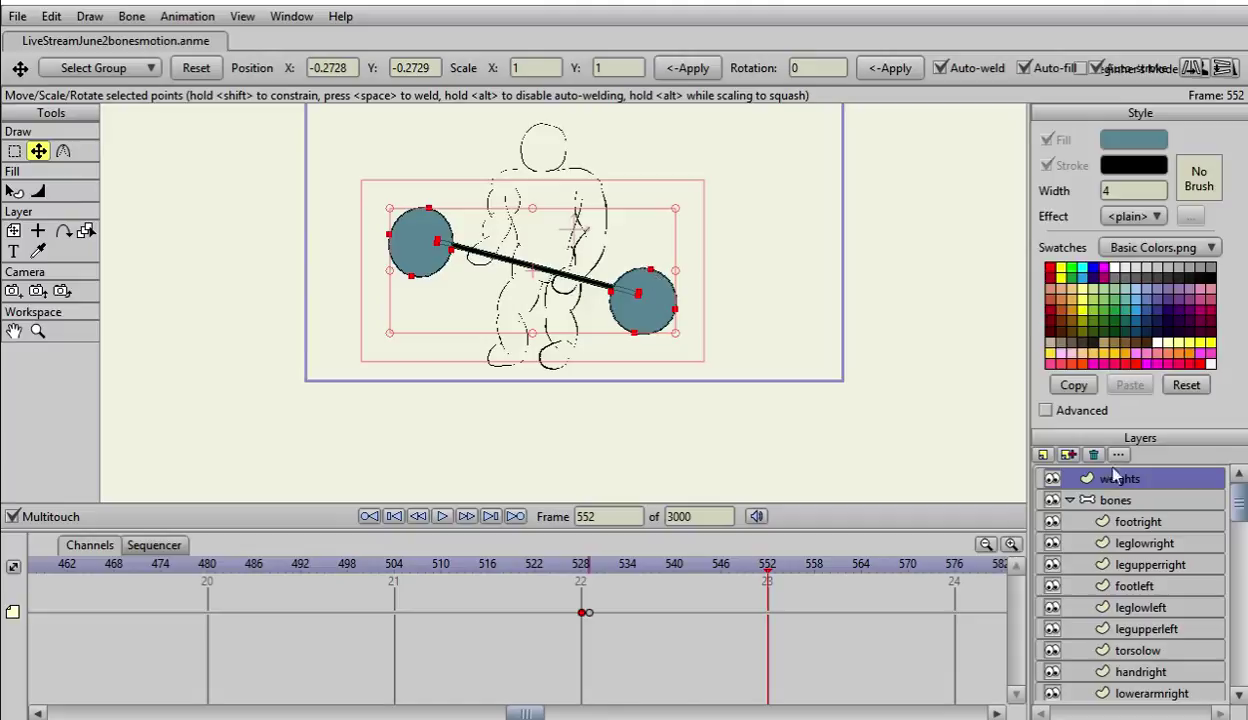
# Step: Return to frame 0 and add a new bone layer named weightsbone above the weights layer
pyautogui.click(1043, 456)
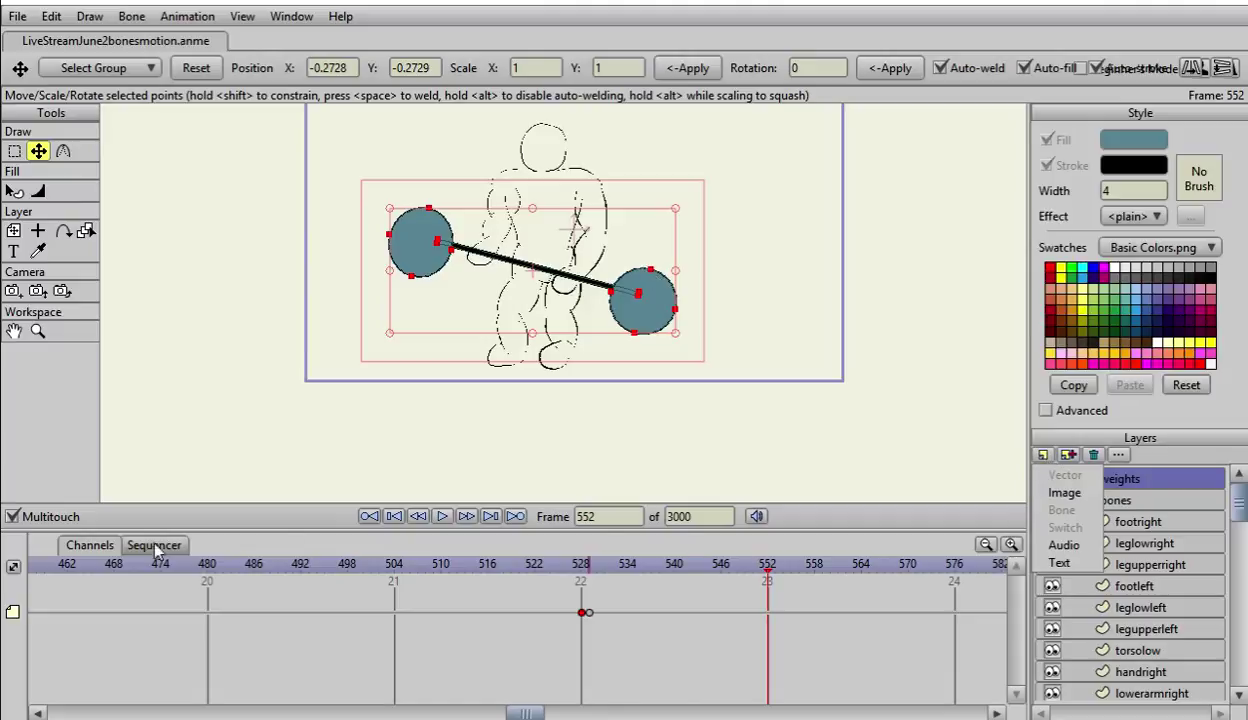
pyautogui.moveTo(530, 714); pyautogui.dragTo(36, 653)
pyautogui.click(36, 567)
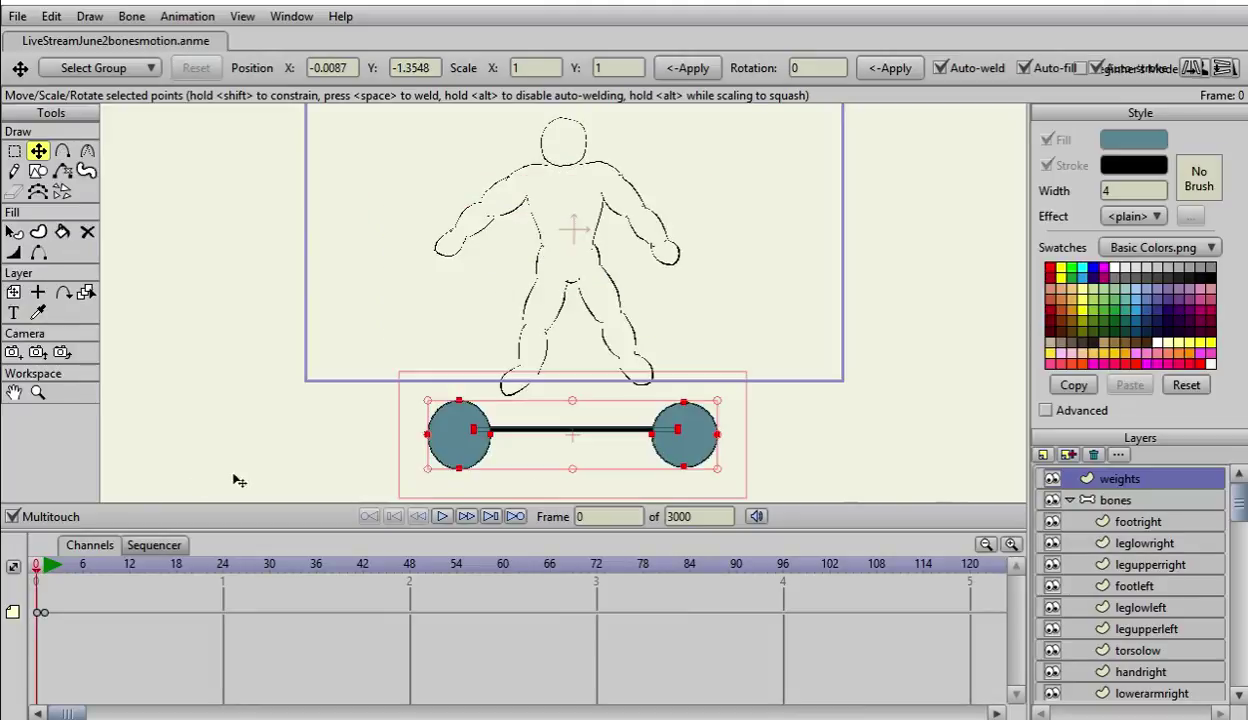
pyautogui.click(1043, 455)
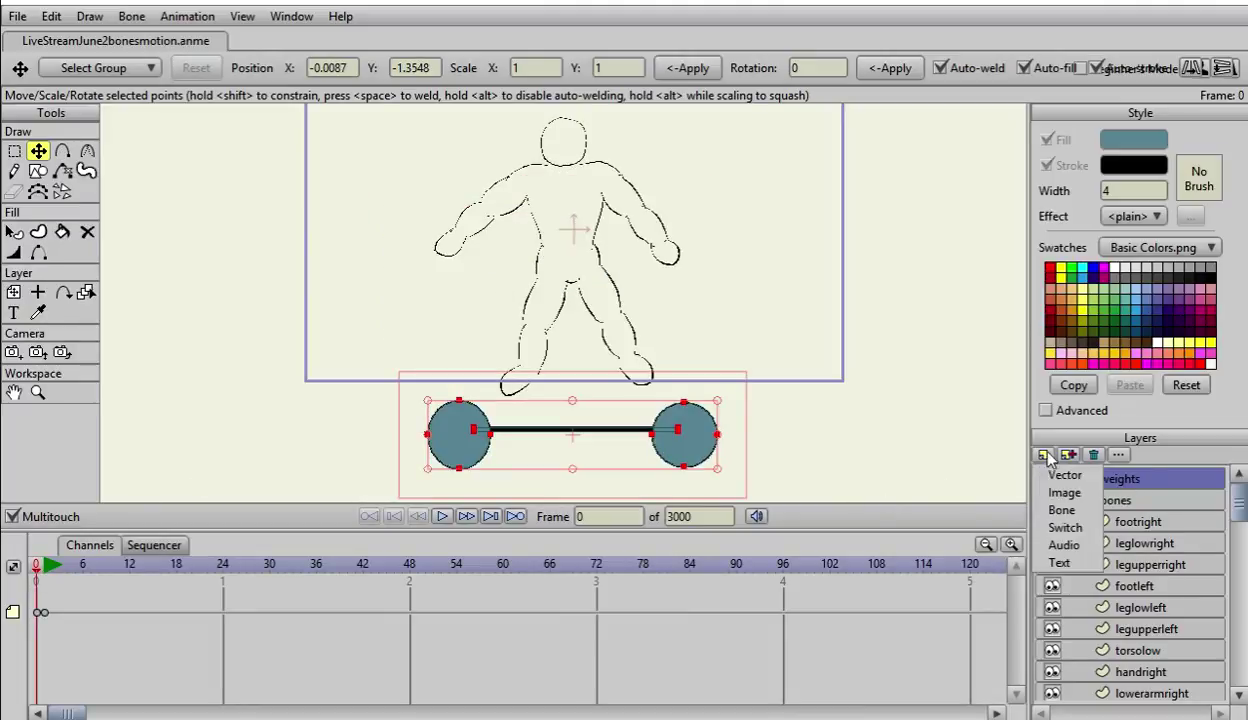
pyautogui.click(1062, 511)
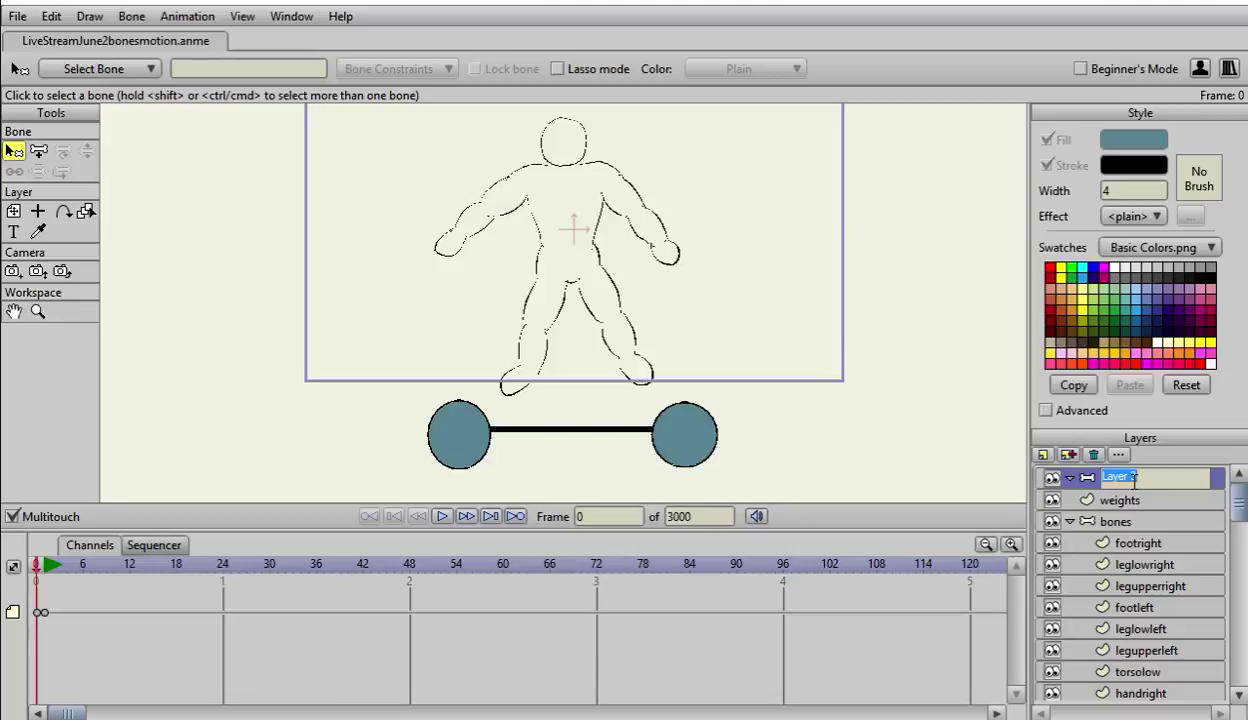
pyautogui.write('weightsbone')
pyautogui.press('Return')
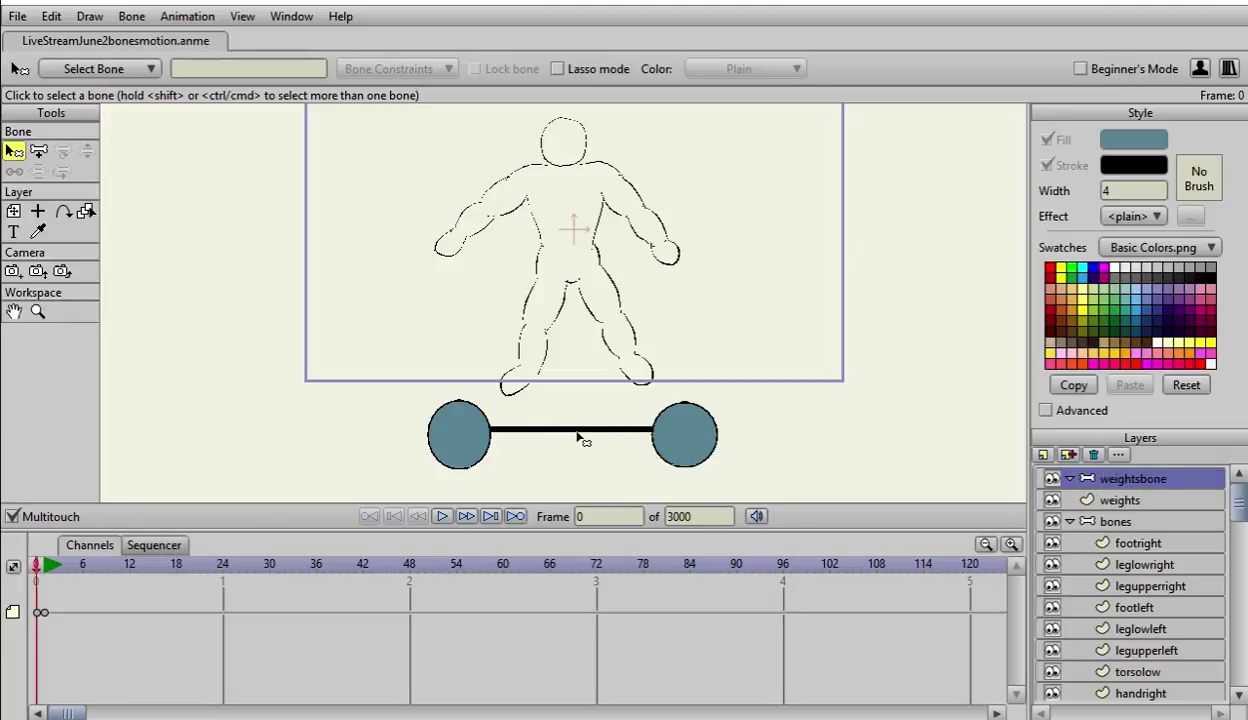
# Step: Nest the weights layer inside weightsbone, and at frame 0 move the barbell up across the figure's torso and rotate it clockwise
pyautogui.click(38, 151)
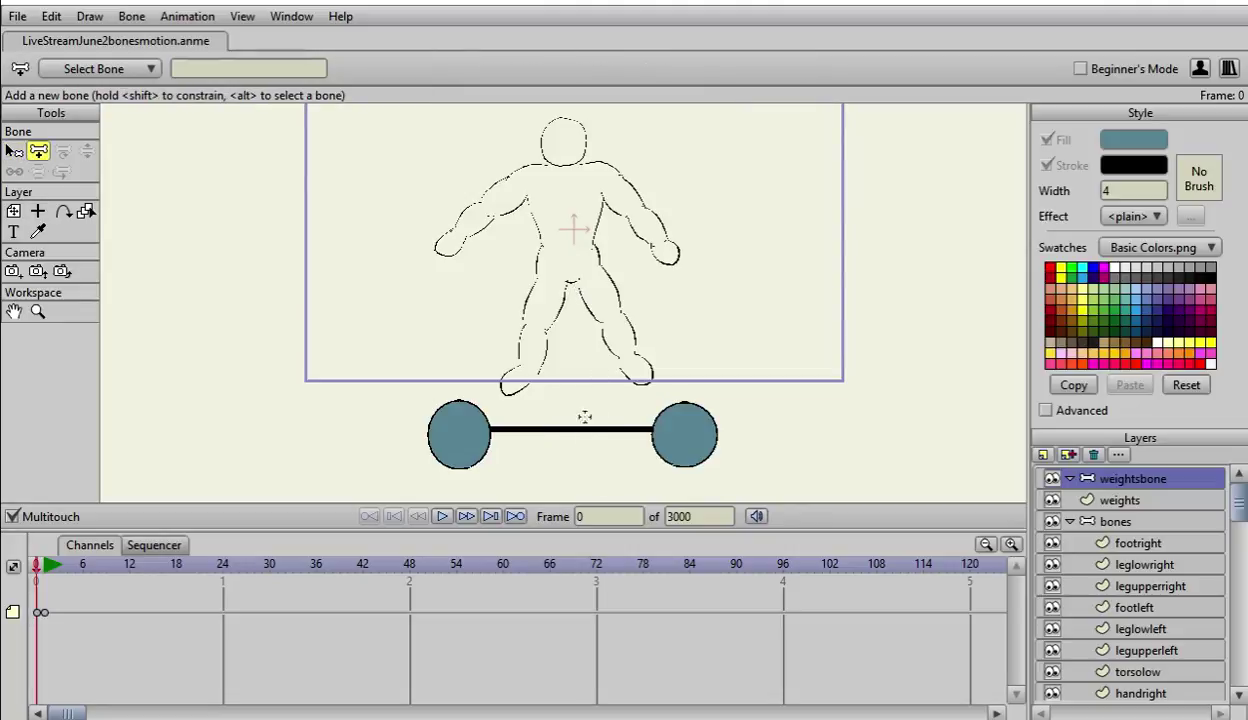
pyautogui.click(14, 151)
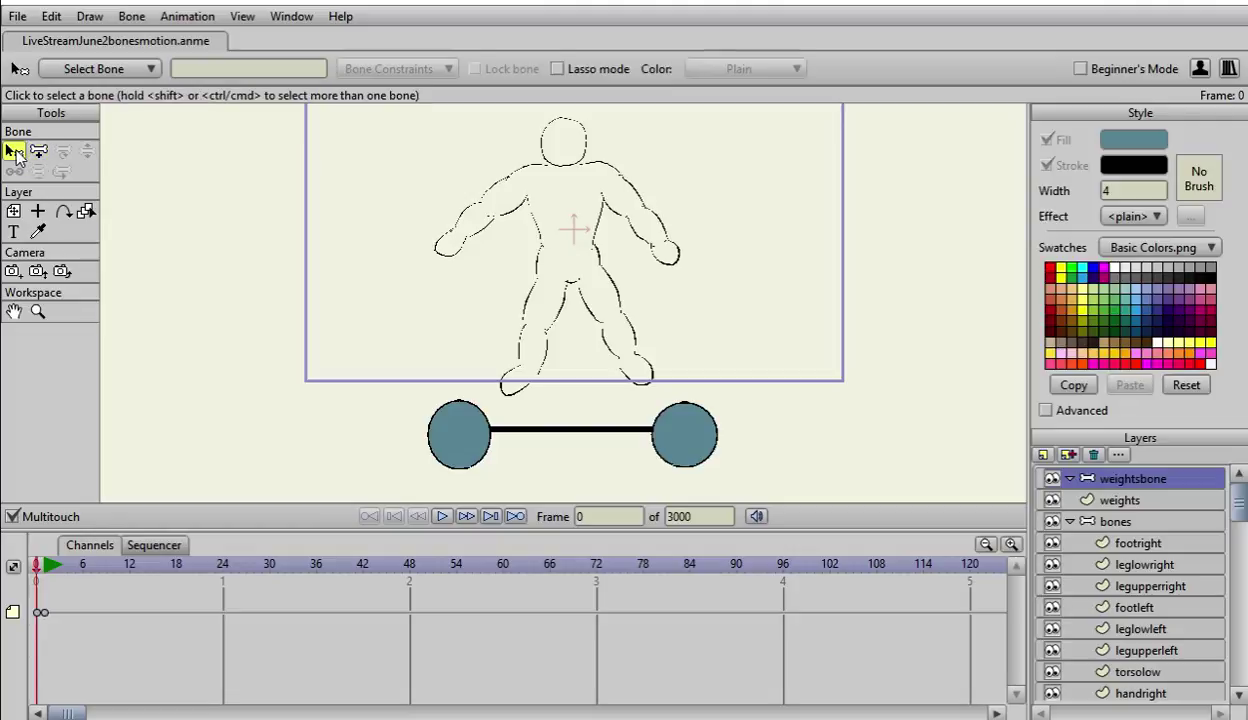
pyautogui.click(1119, 497)
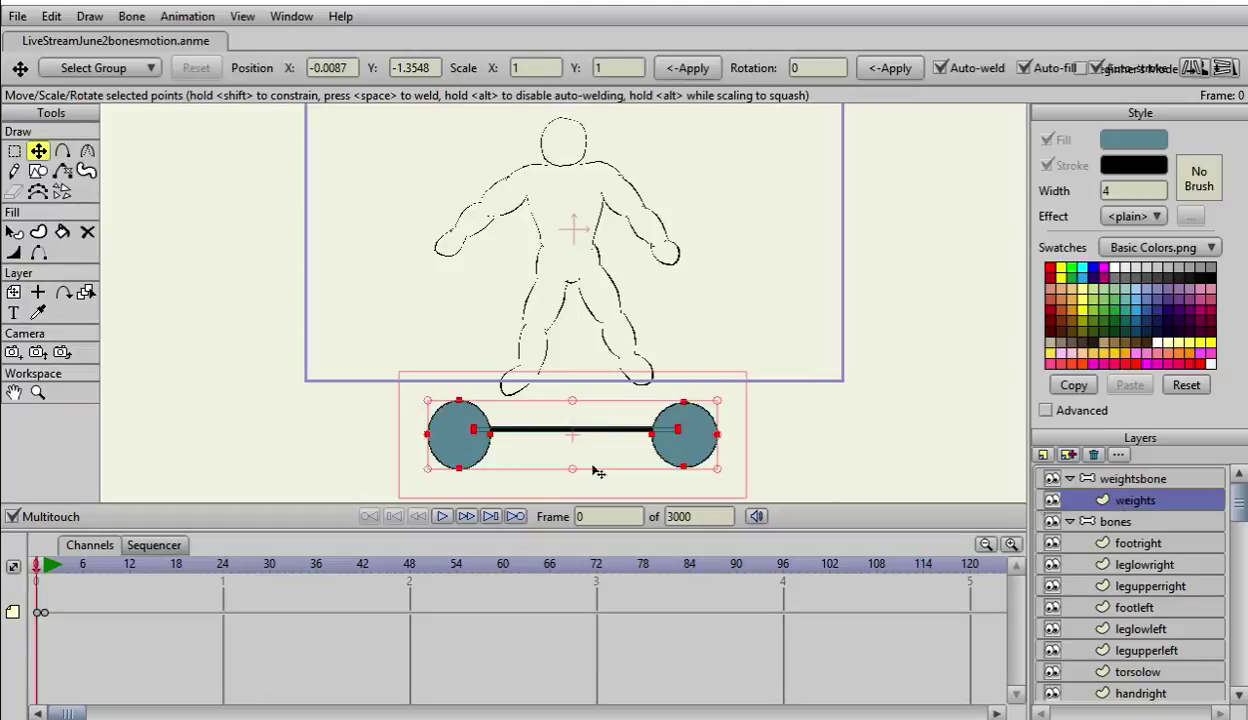
pyautogui.moveTo(590, 437); pyautogui.dragTo(575, 240)
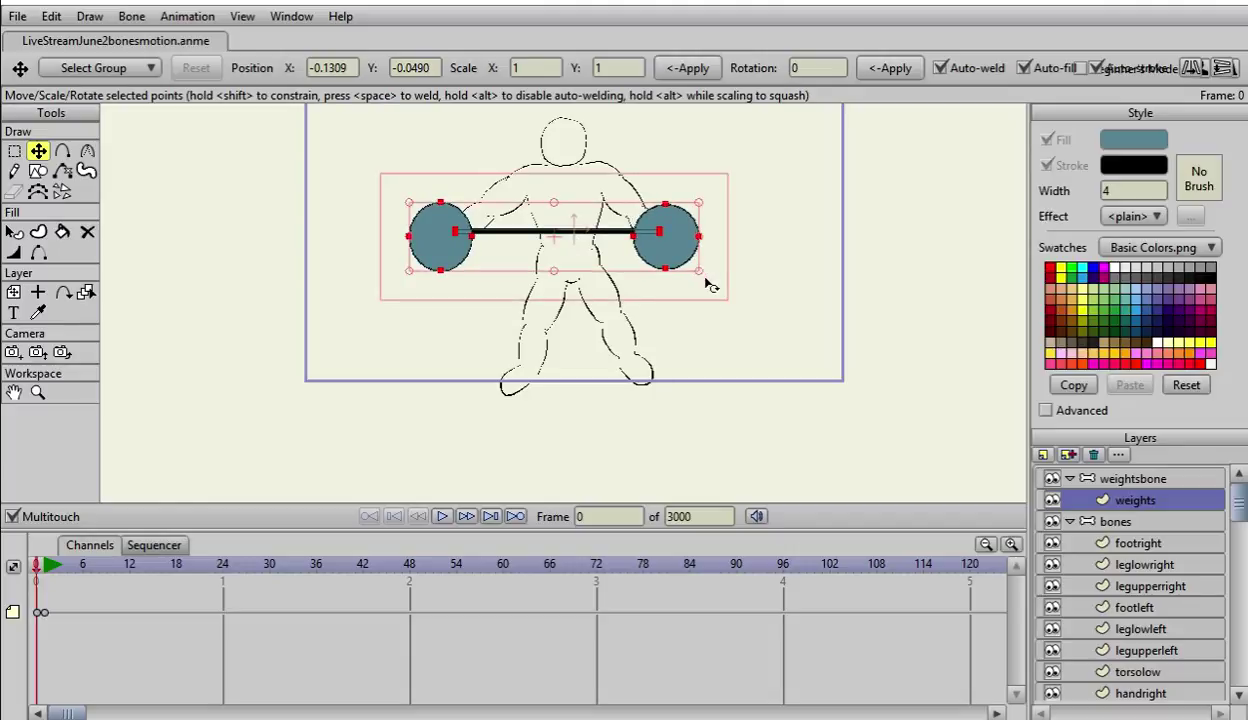
pyautogui.moveTo(706, 285); pyautogui.dragTo(690, 317)
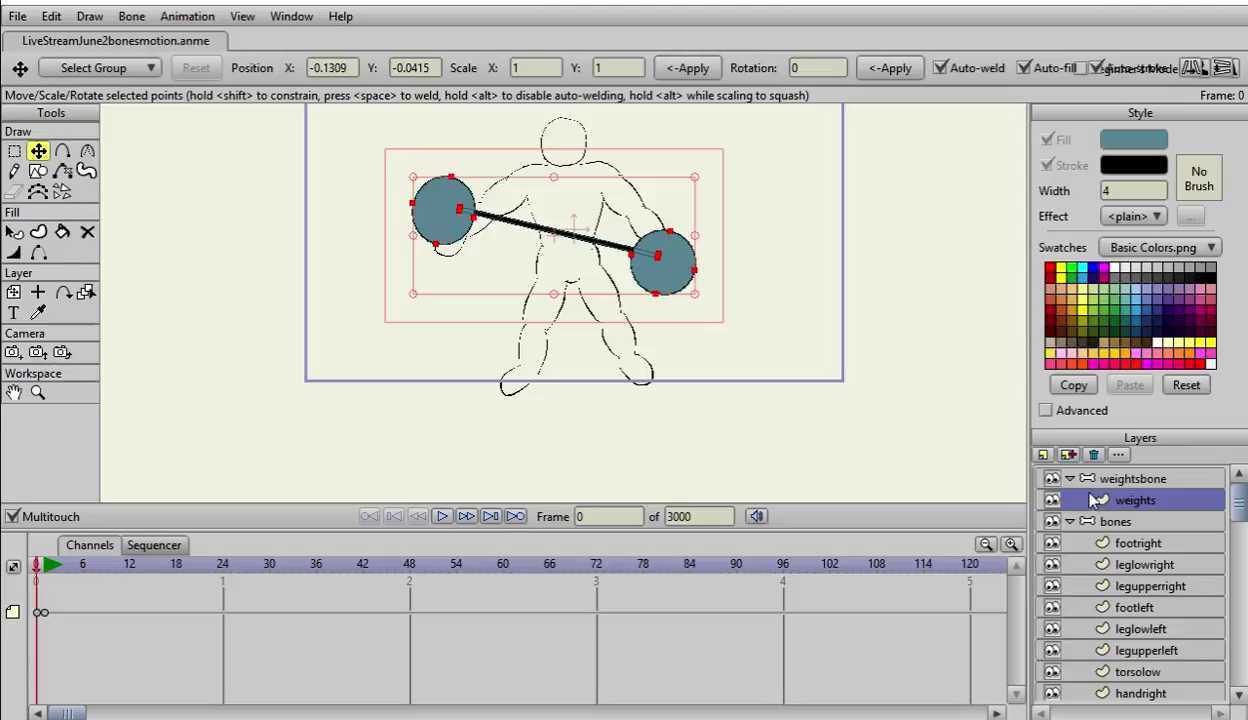
# Step: Add a short horizontal bone on the weightsbone layer, running from the middle of the barbell's bar toward the lower disc
pyautogui.click(1130, 480)
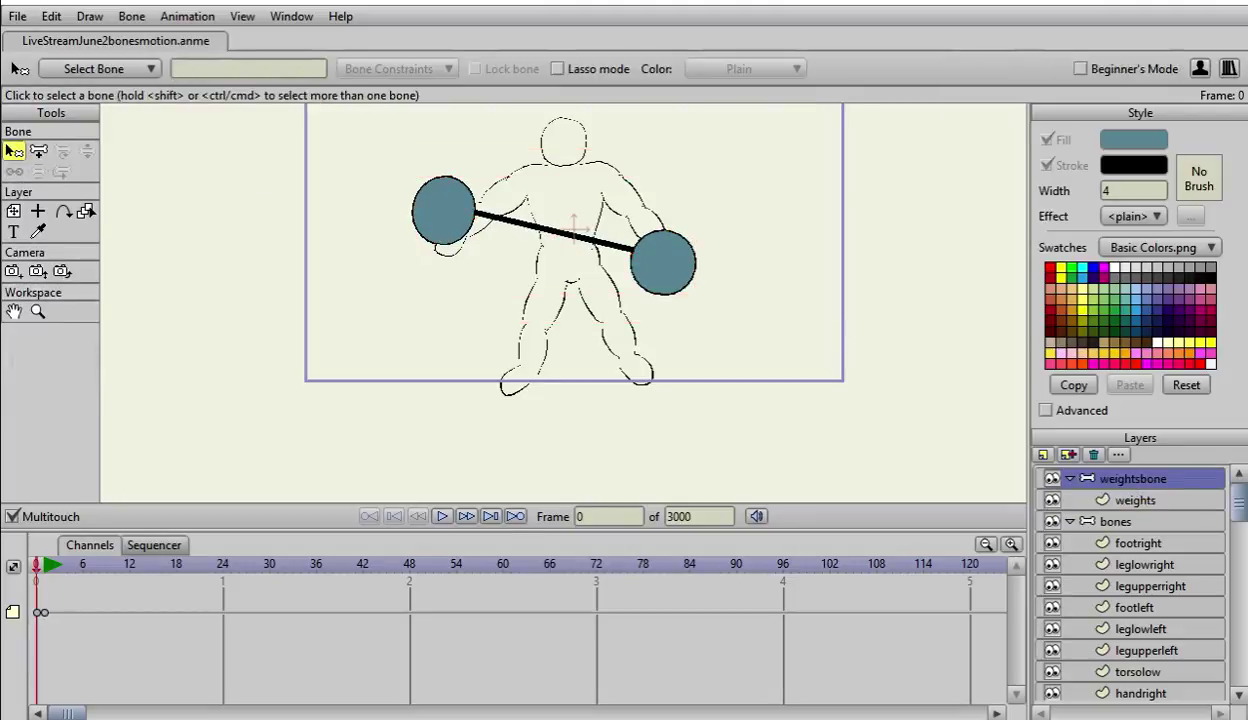
pyautogui.click(38, 151)
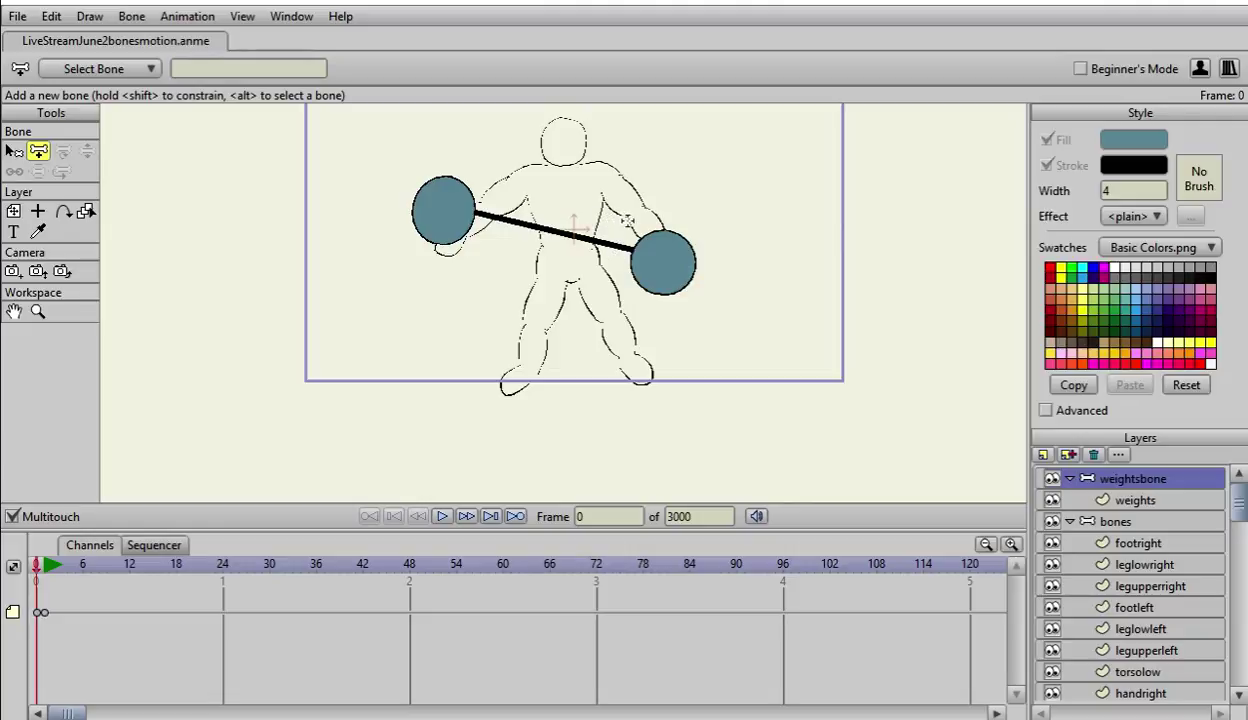
pyautogui.moveTo(620, 231); pyautogui.dragTo(556, 232)
pyautogui.moveTo(556, 232); pyautogui.dragTo(557, 232)
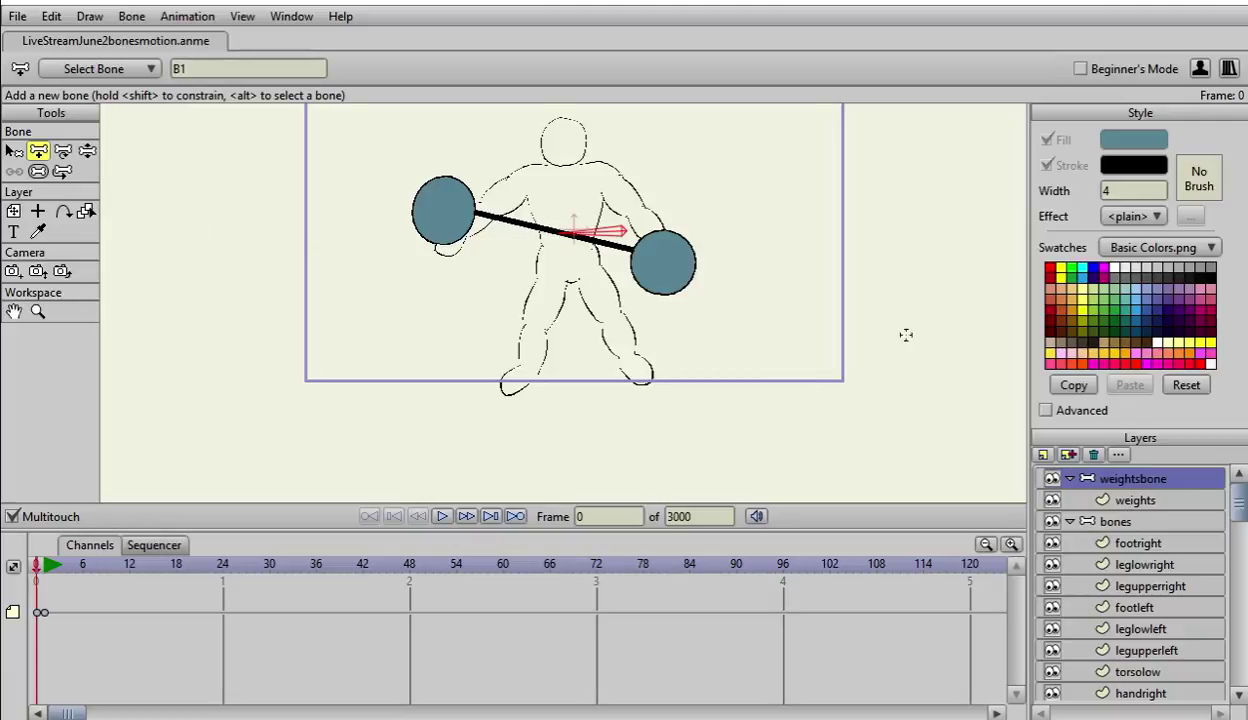
# Step: Bind the weights layer to the horizontal bone on its parent weightsbone layer
pyautogui.click(1137, 501)
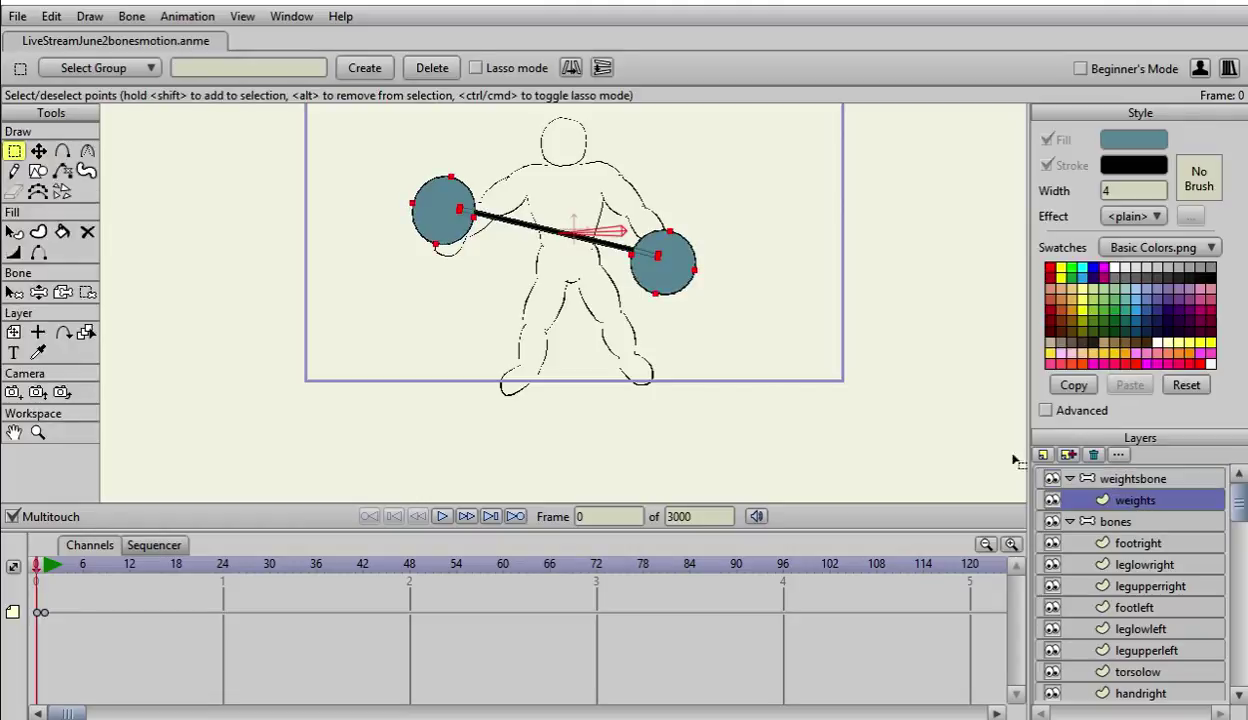
pyautogui.click(60, 295)
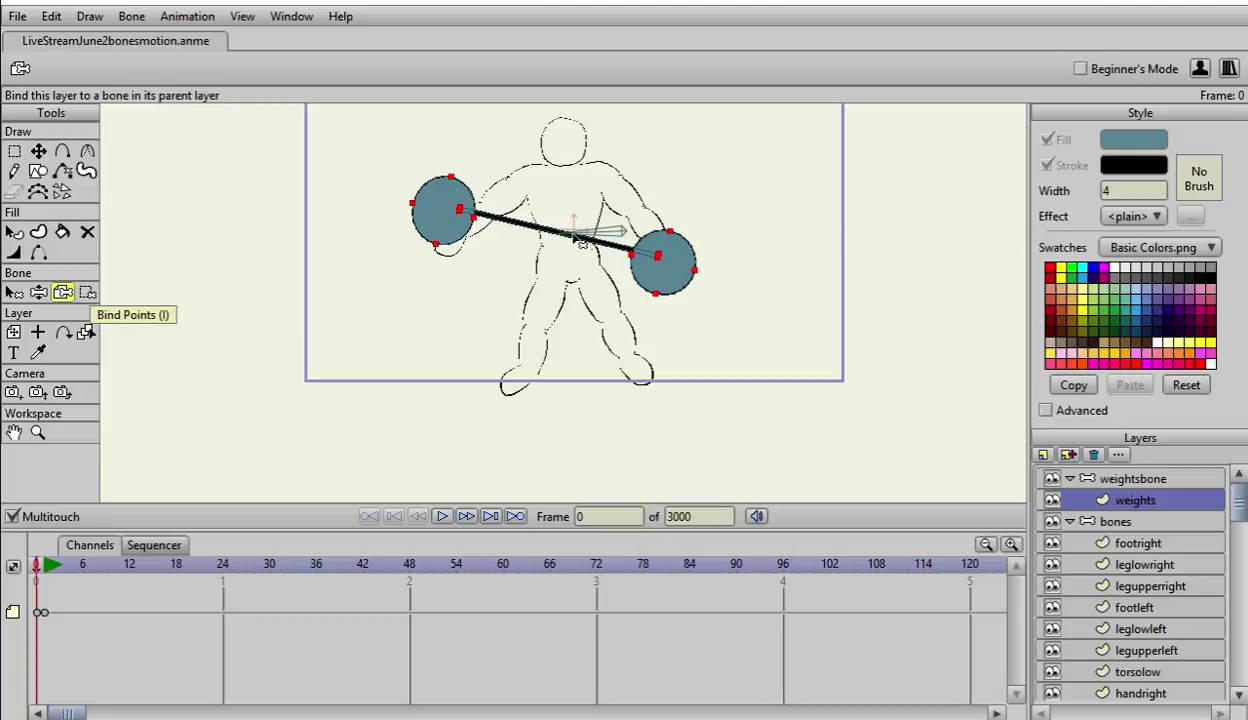
pyautogui.click(577, 240)
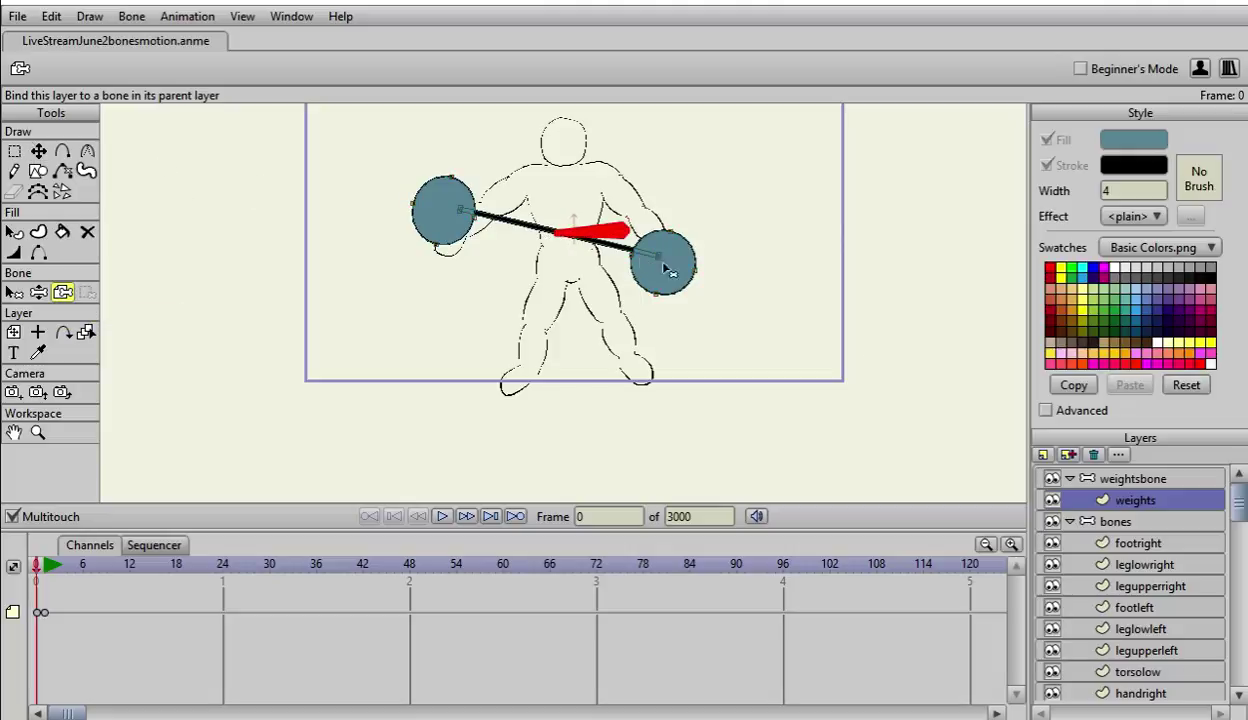
# Step: Reduce the horizontal bone's strength on the weightsbone layer and test how the barbell rotates with Manipulate Bones
pyautogui.click(1108, 476)
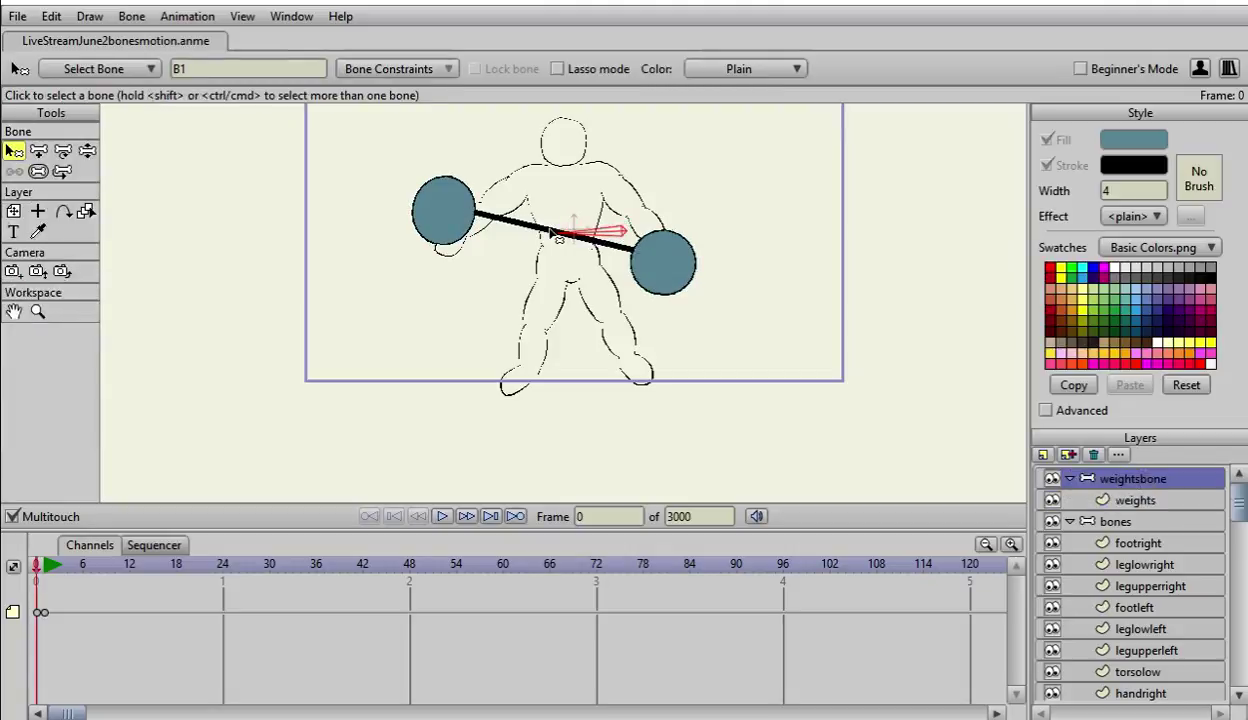
pyautogui.click(87, 150)
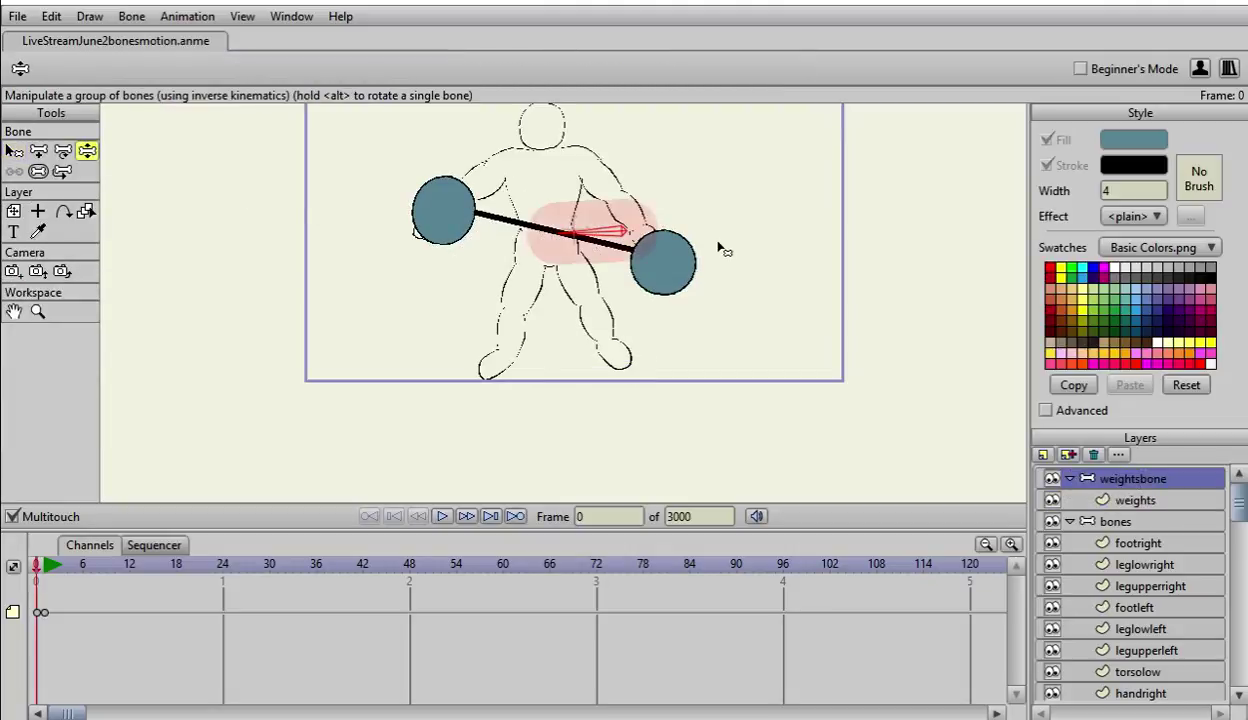
pyautogui.click(38, 171)
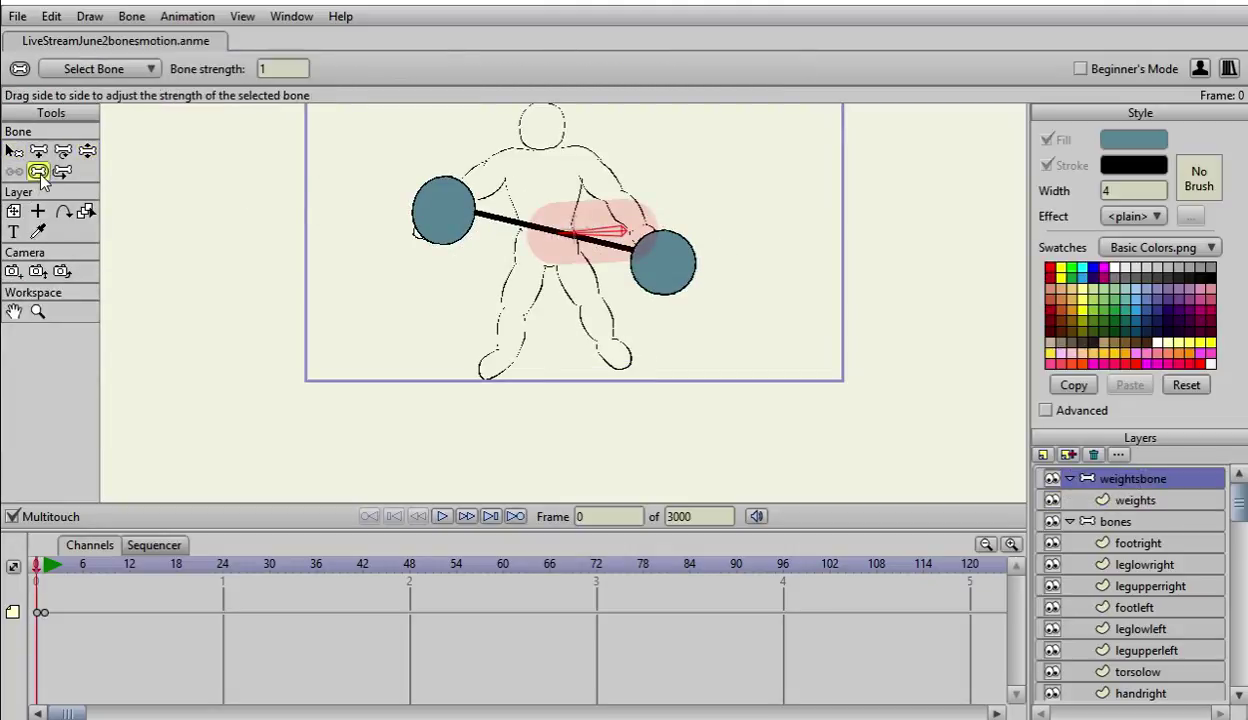
pyautogui.moveTo(603, 243)
pyautogui.mouseDown()
pyautogui.moveTo(518, 253)
pyautogui.moveTo(576, 236)
pyautogui.moveTo(590, 218)
pyautogui.moveTo(588, 238)
pyautogui.moveTo(618, 251)
pyautogui.moveTo(587, 240)
pyautogui.moveTo(632, 200)
pyautogui.moveTo(590, 235)
pyautogui.mouseUp()
pyautogui.click(87, 150)
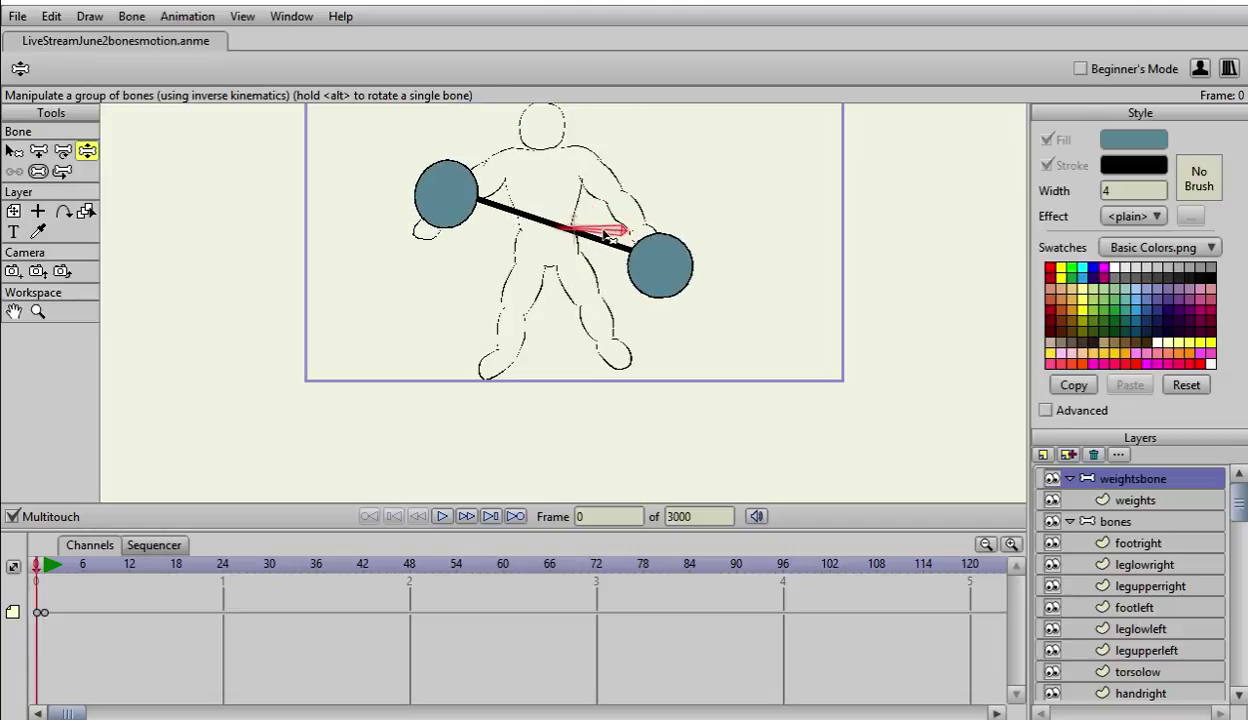
pyautogui.moveTo(604, 235); pyautogui.dragTo(604, 236)
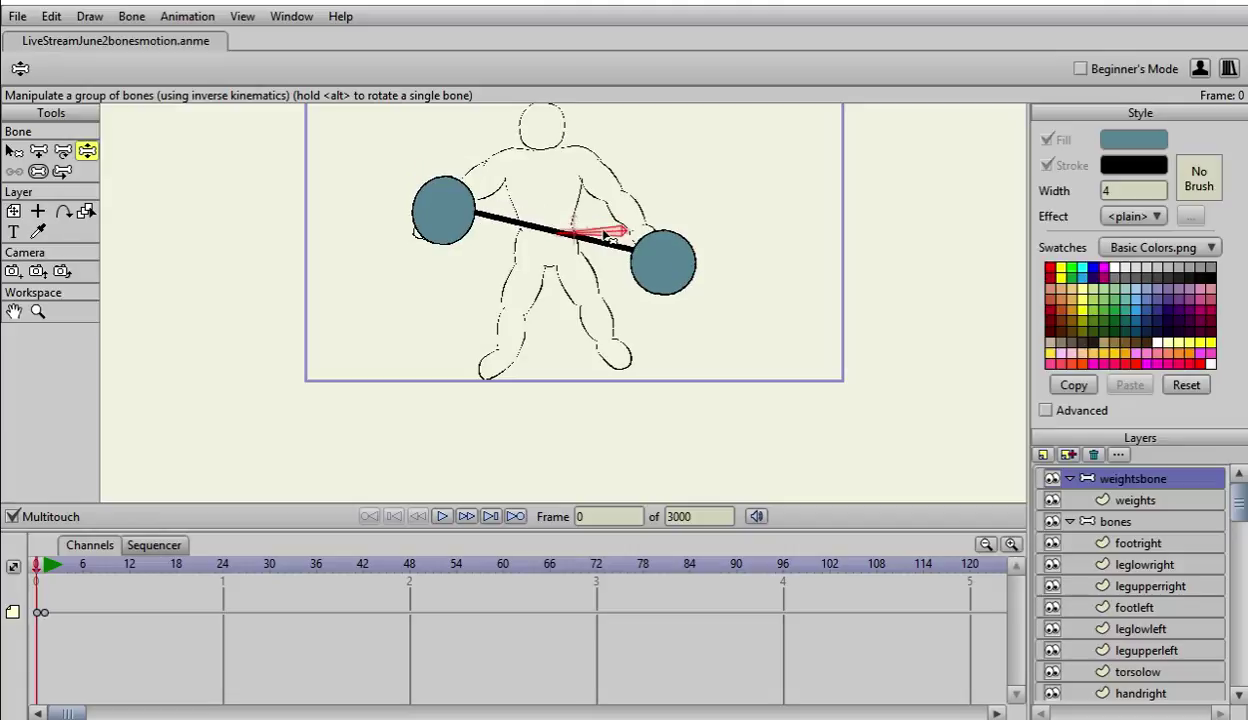
# Step: Delete the horizontal bone from the weightsbone layer
pyautogui.click(1120, 498)
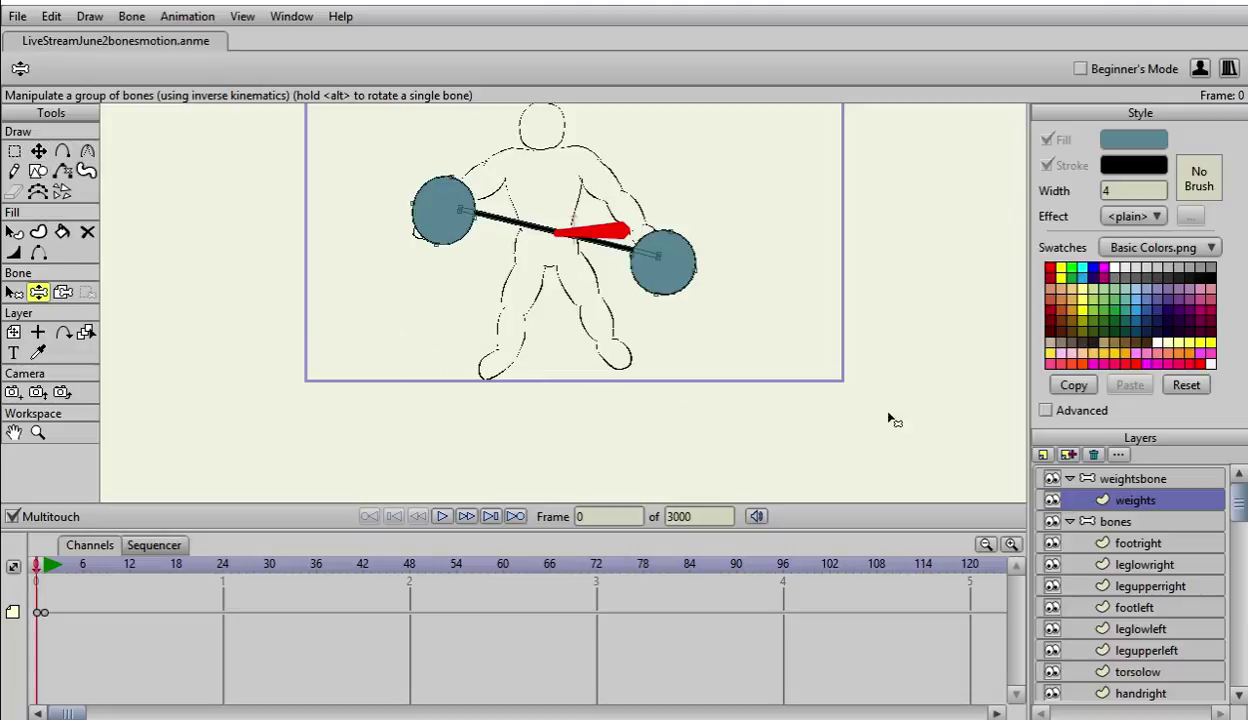
pyautogui.click(1135, 484)
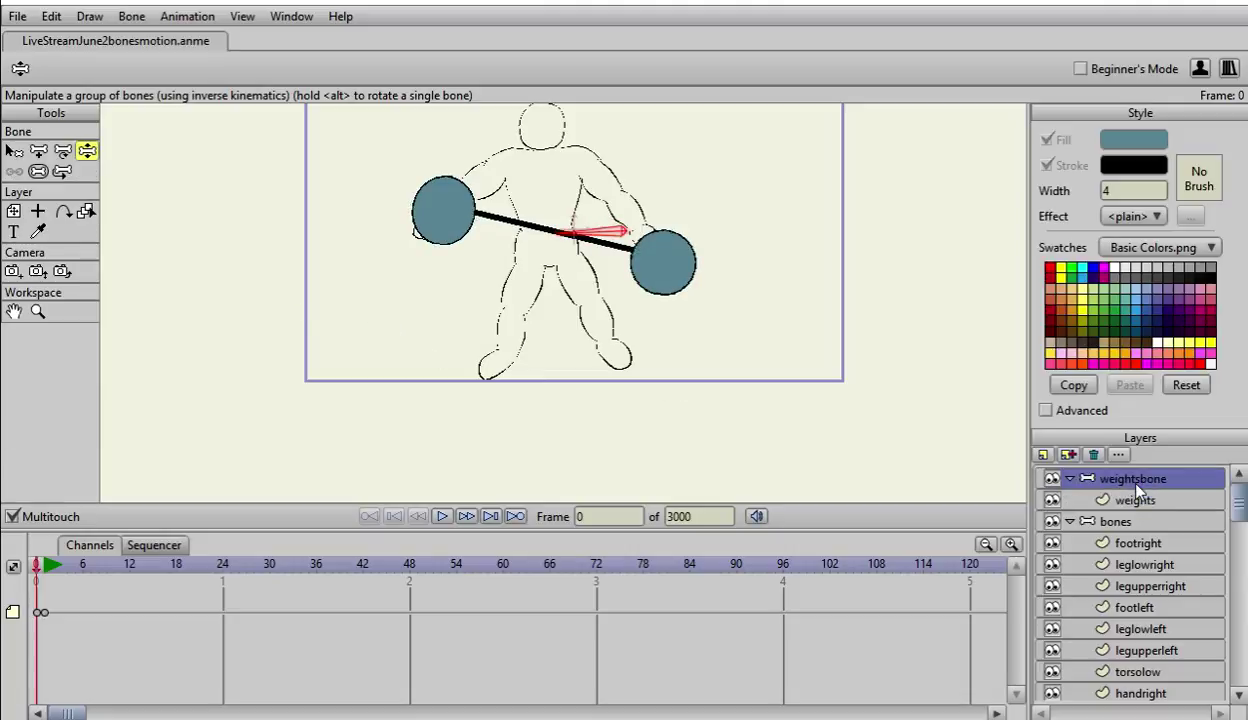
pyautogui.click(14, 151)
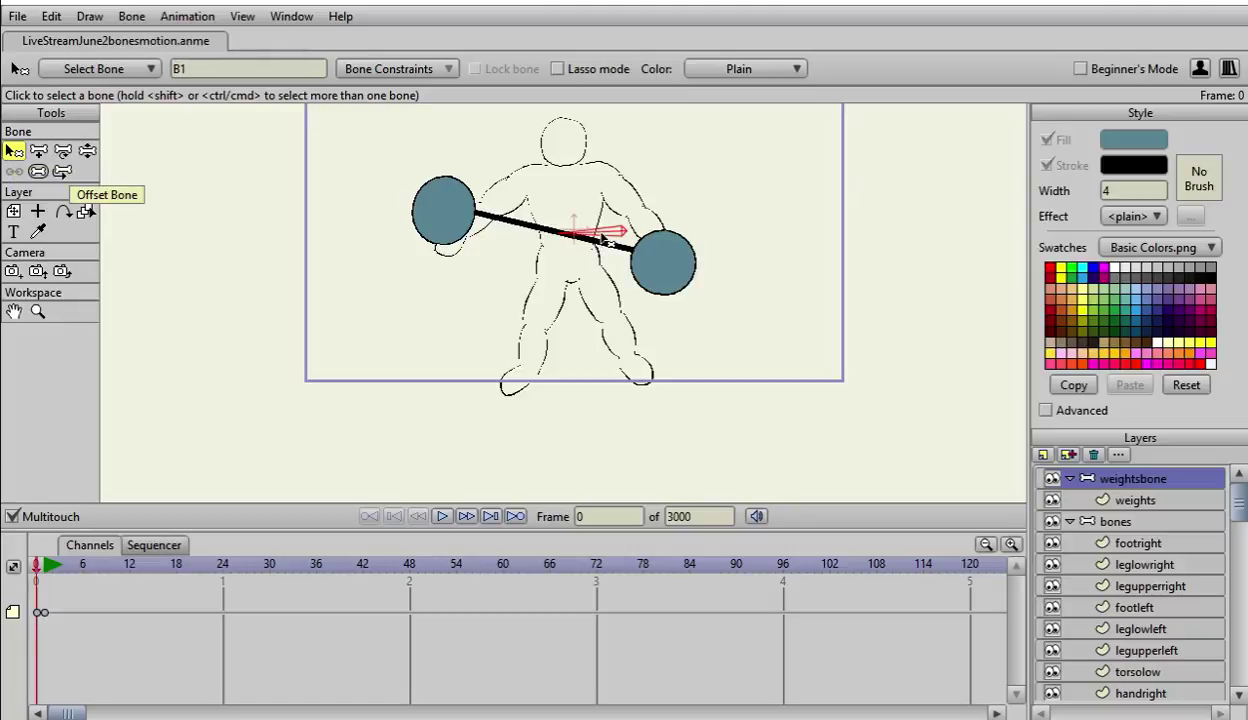
pyautogui.hotkey('ctrl', 'shift', 'a')
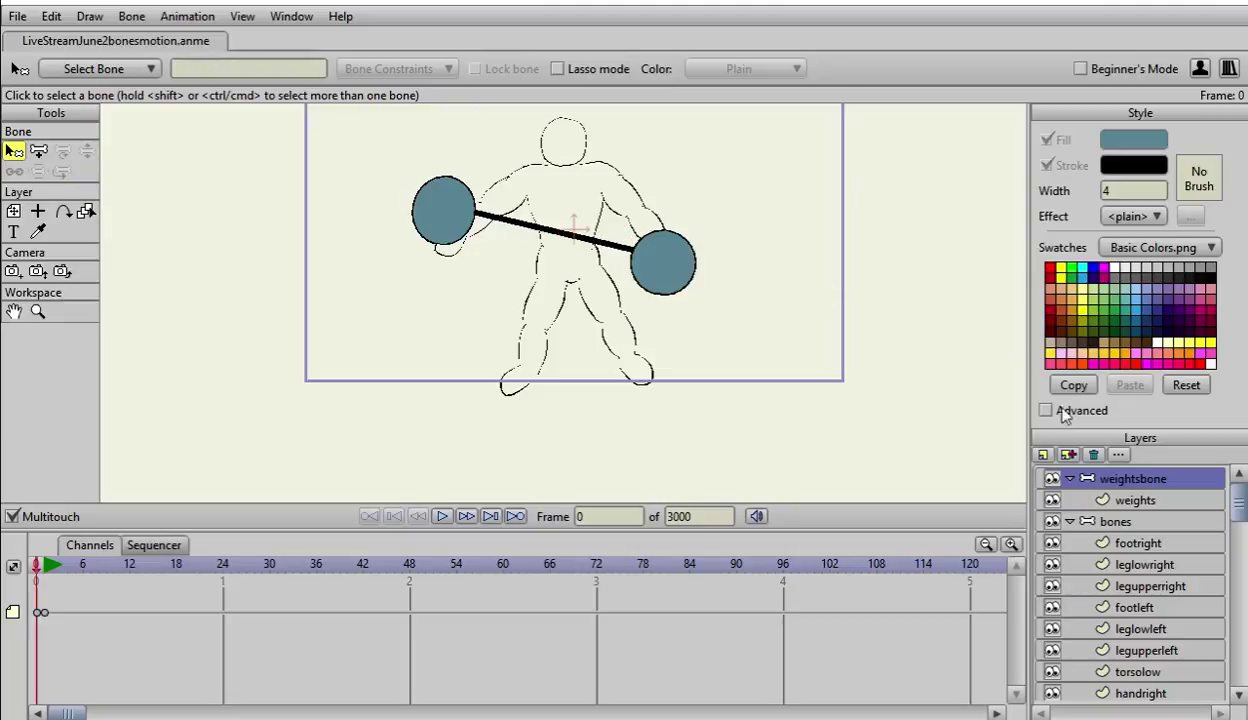
# Step: Add a short vertical bone at the middle of the barbell's bar on weightsbone, and bind the weights layer to it
pyautogui.click(38, 150)
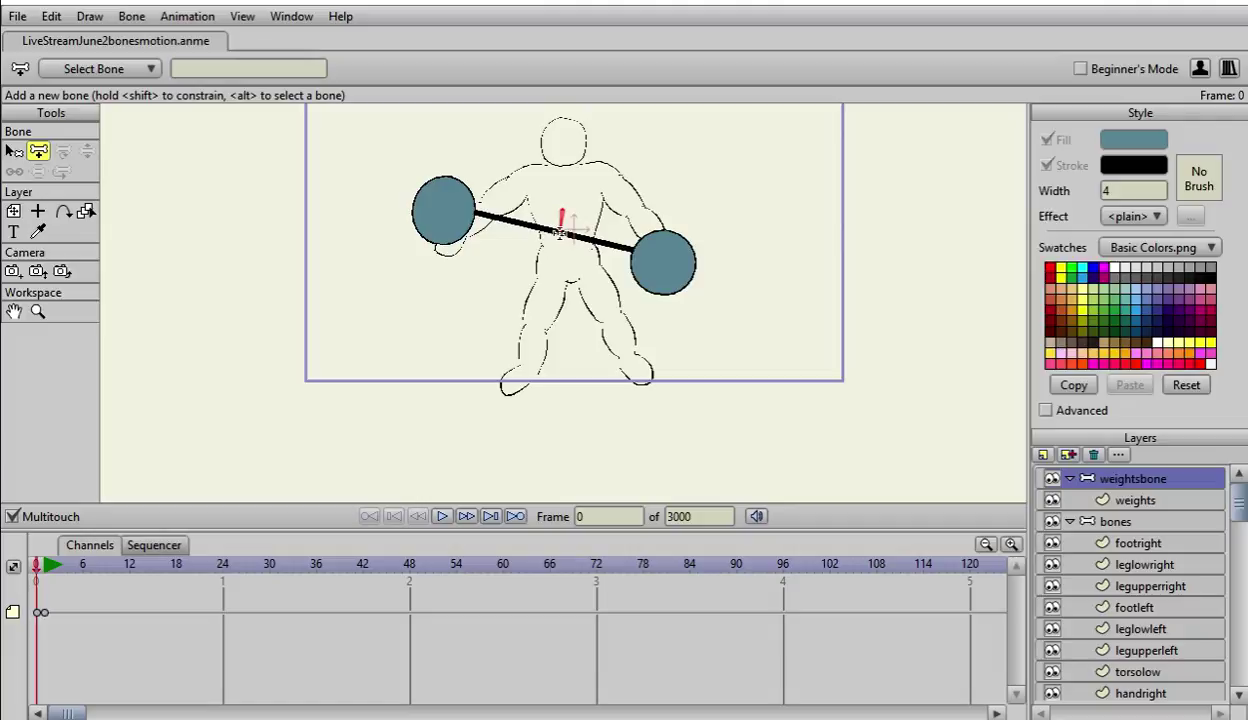
pyautogui.moveTo(560, 232); pyautogui.dragTo(561, 233)
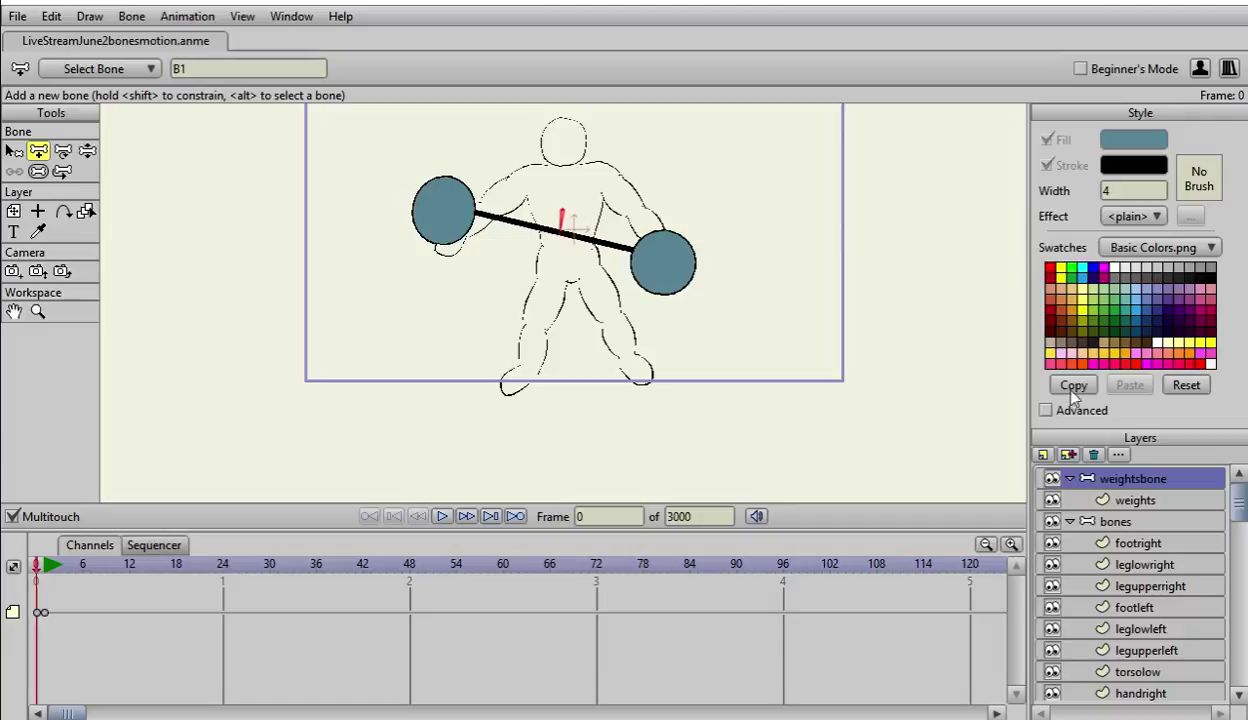
pyautogui.click(1130, 501)
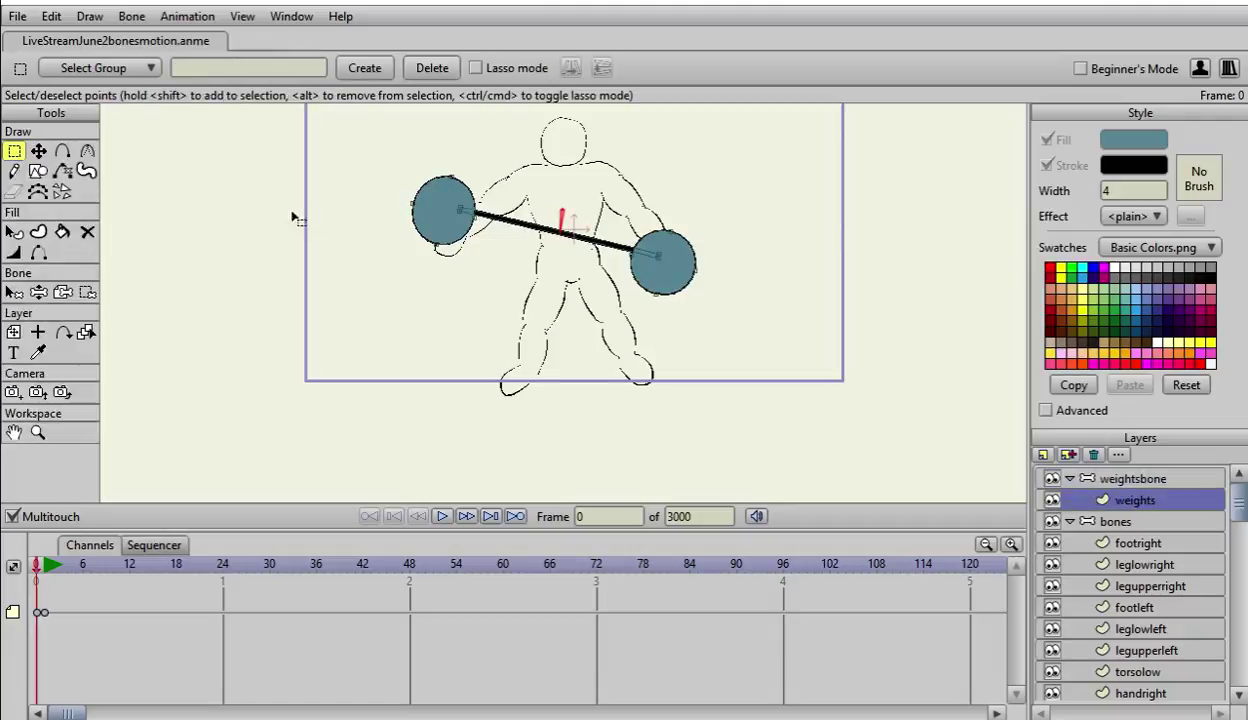
pyautogui.click(60, 292)
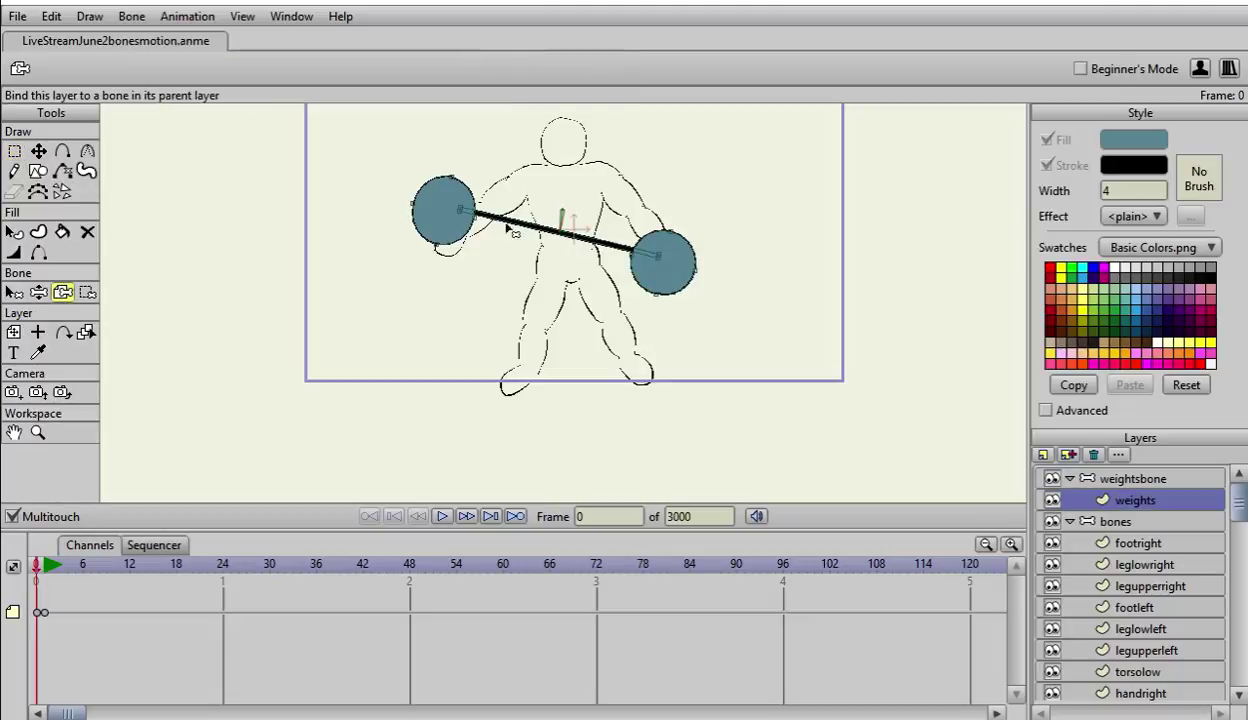
pyautogui.click(558, 218)
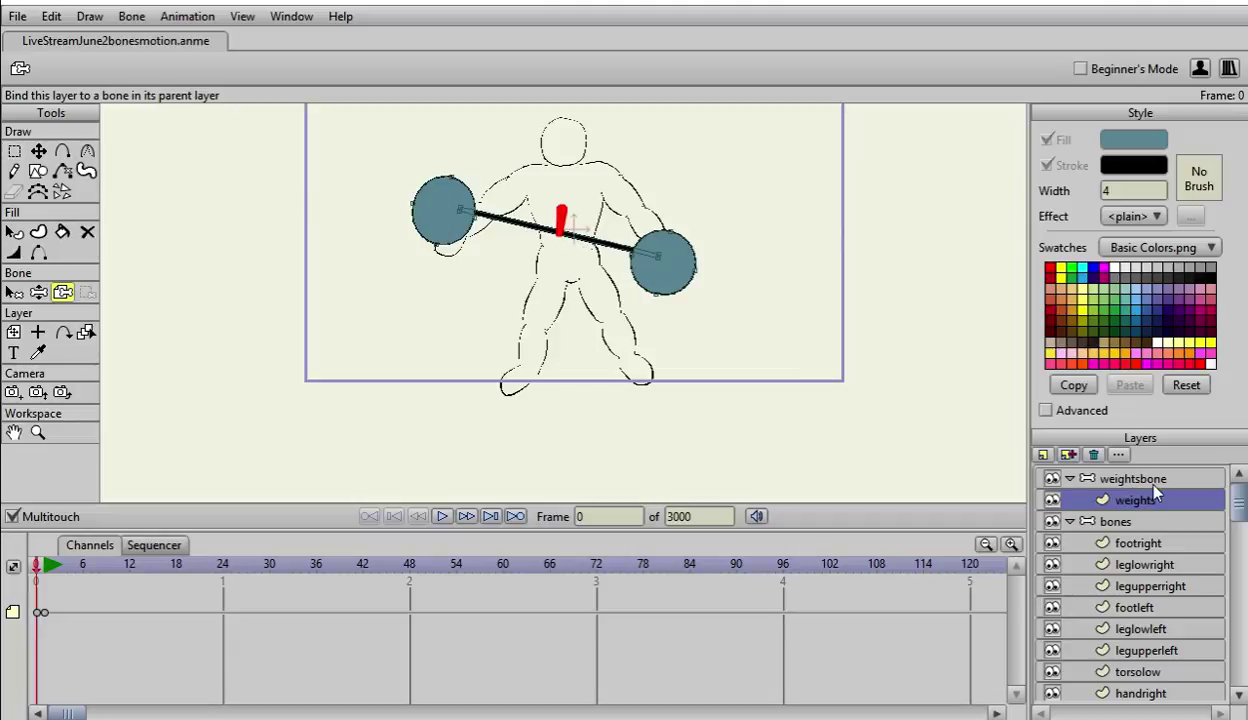
# Step: Test the vertical bone by rotating the barbell slightly with Manipulate Bones on the weightsbone layer
pyautogui.click(1124, 476)
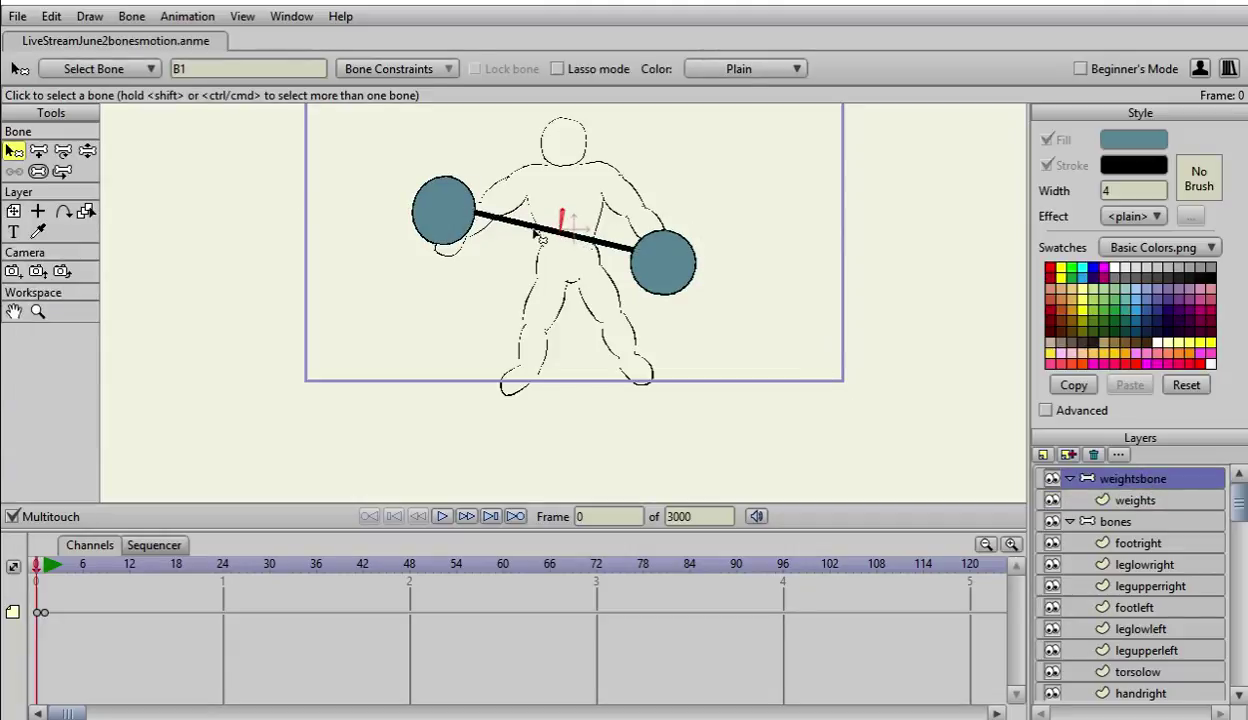
pyautogui.click(87, 150)
pyautogui.moveTo(567, 236)
pyautogui.mouseDown()
pyautogui.moveTo(585, 225)
pyautogui.moveTo(560, 195)
pyautogui.moveTo(572, 240)
pyautogui.moveTo(560, 236)
pyautogui.moveTo(575, 245)
pyautogui.moveTo(566, 233)
pyautogui.mouseUp()
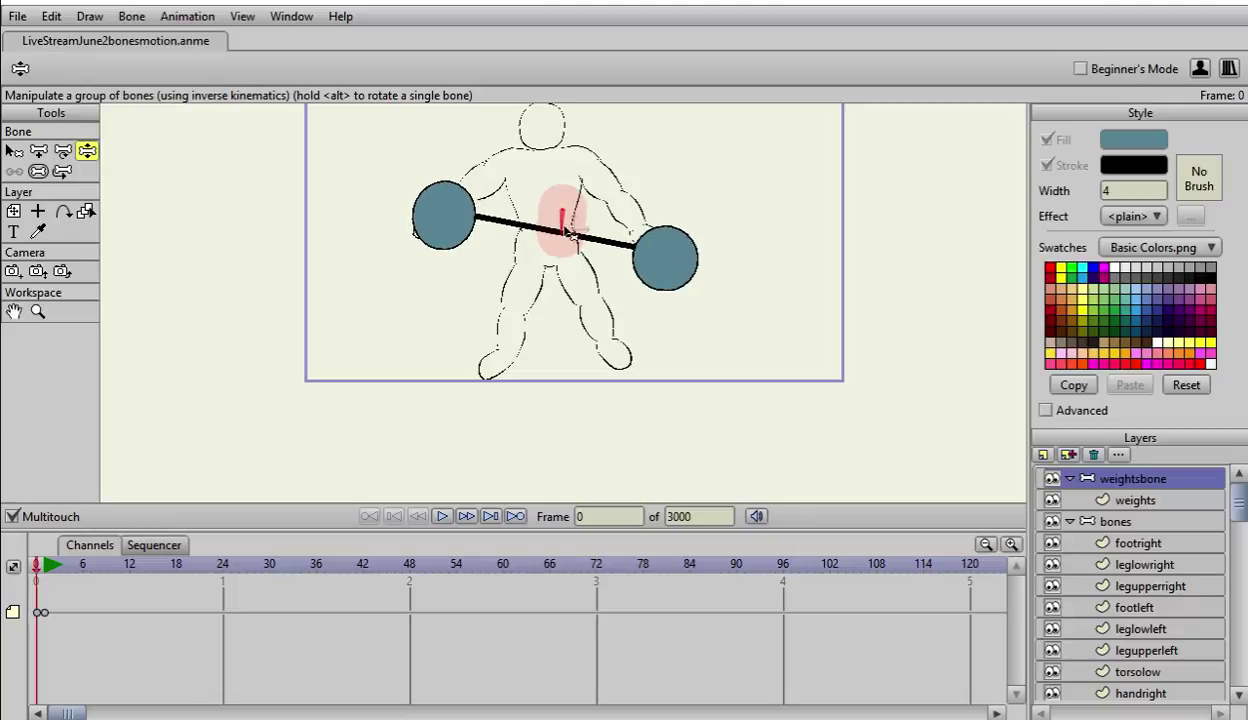
pyautogui.click(1130, 503)
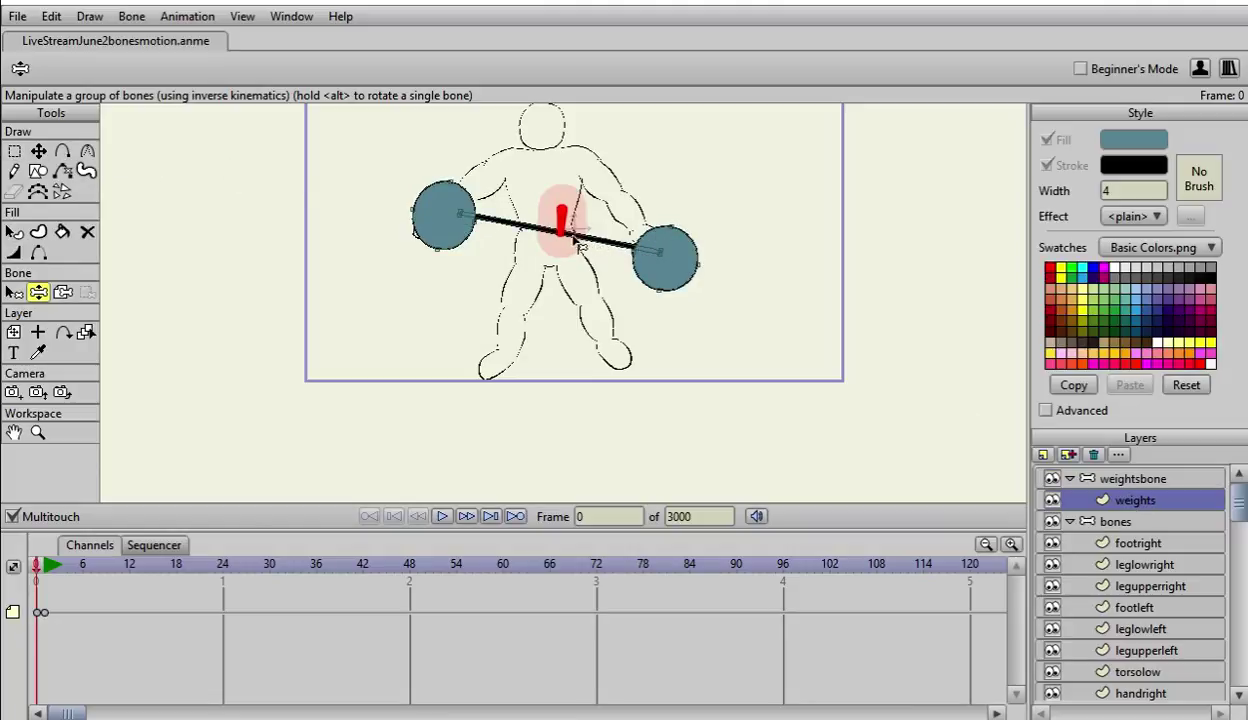
pyautogui.click(1091, 479)
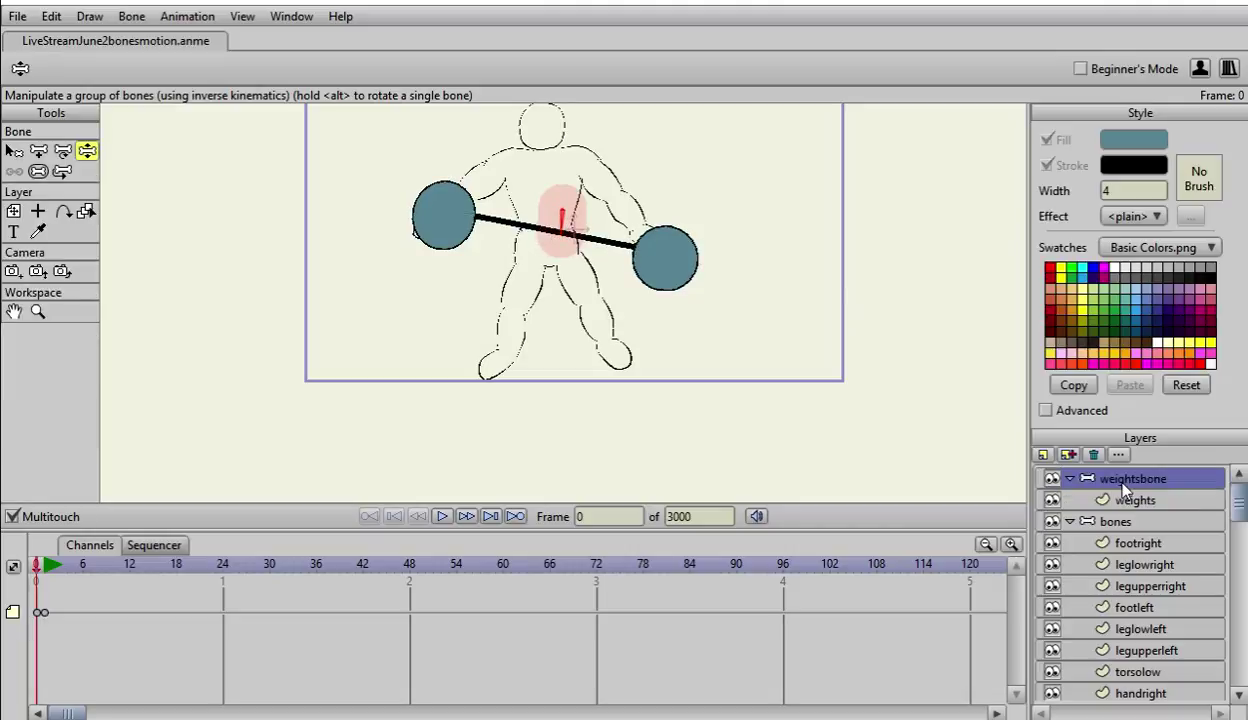
# Step: Delete the short vertical bone from the weightsbone layer
pyautogui.click(14, 150)
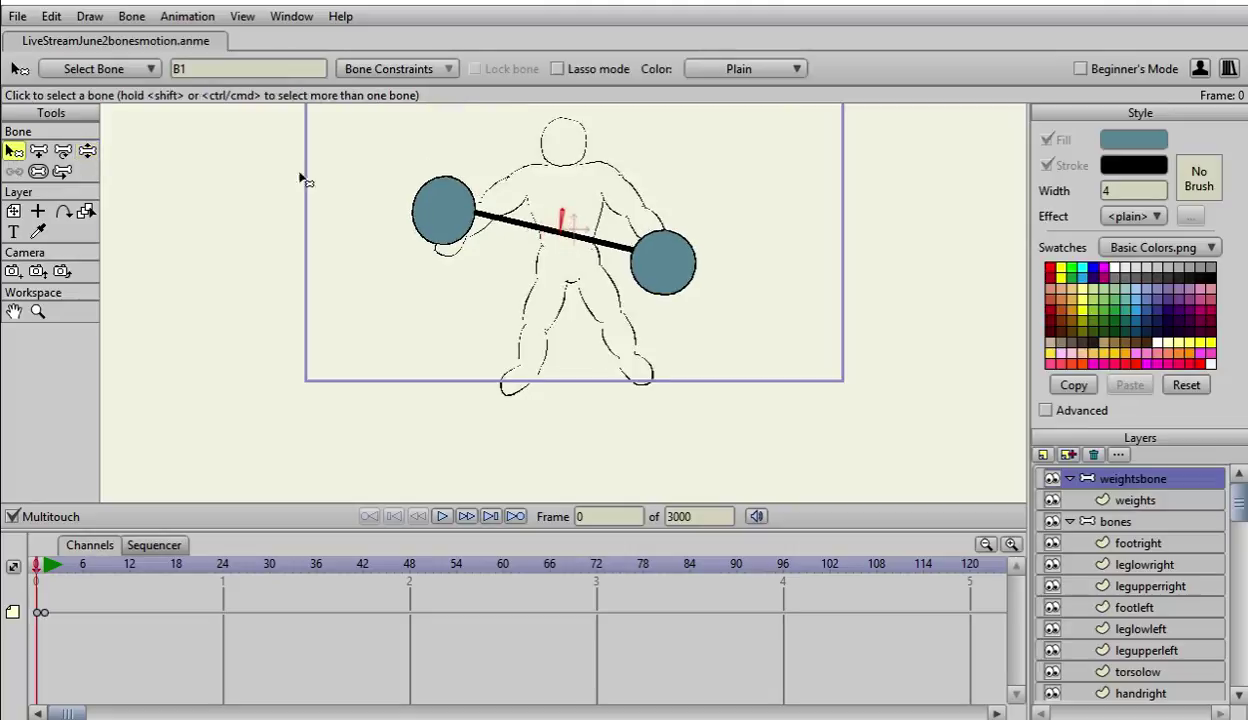
pyautogui.click(570, 243)
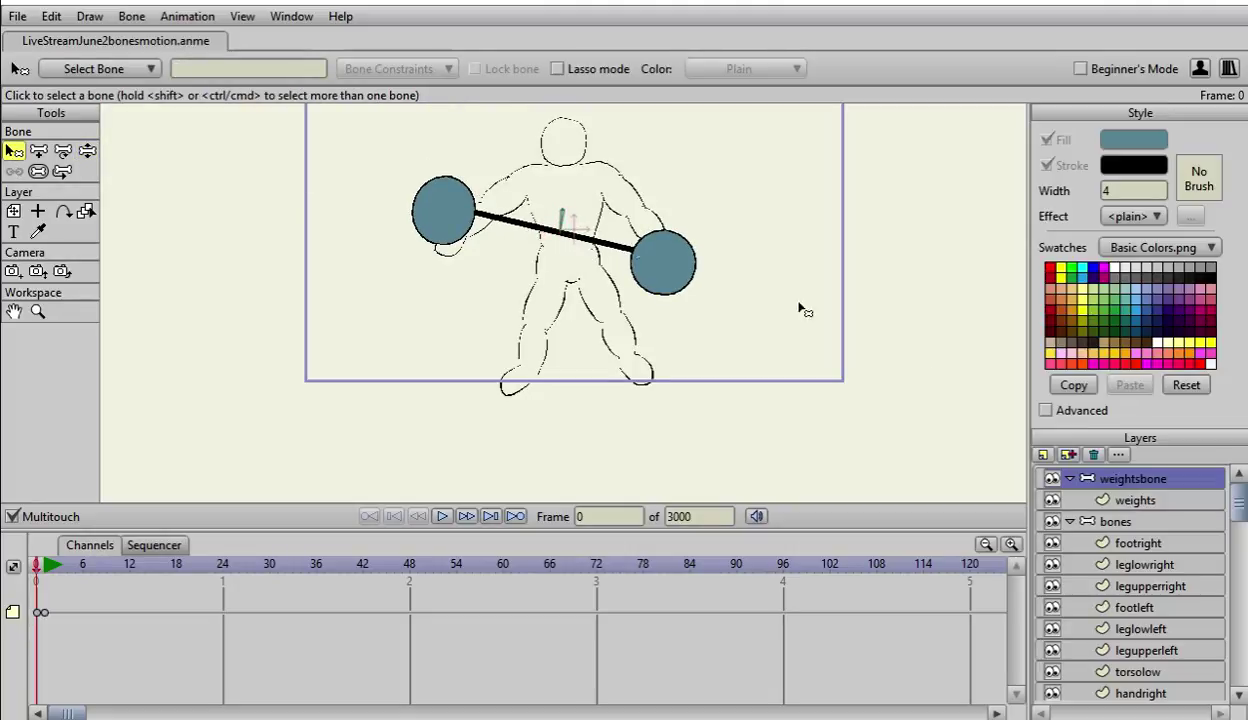
pyautogui.click(1170, 501)
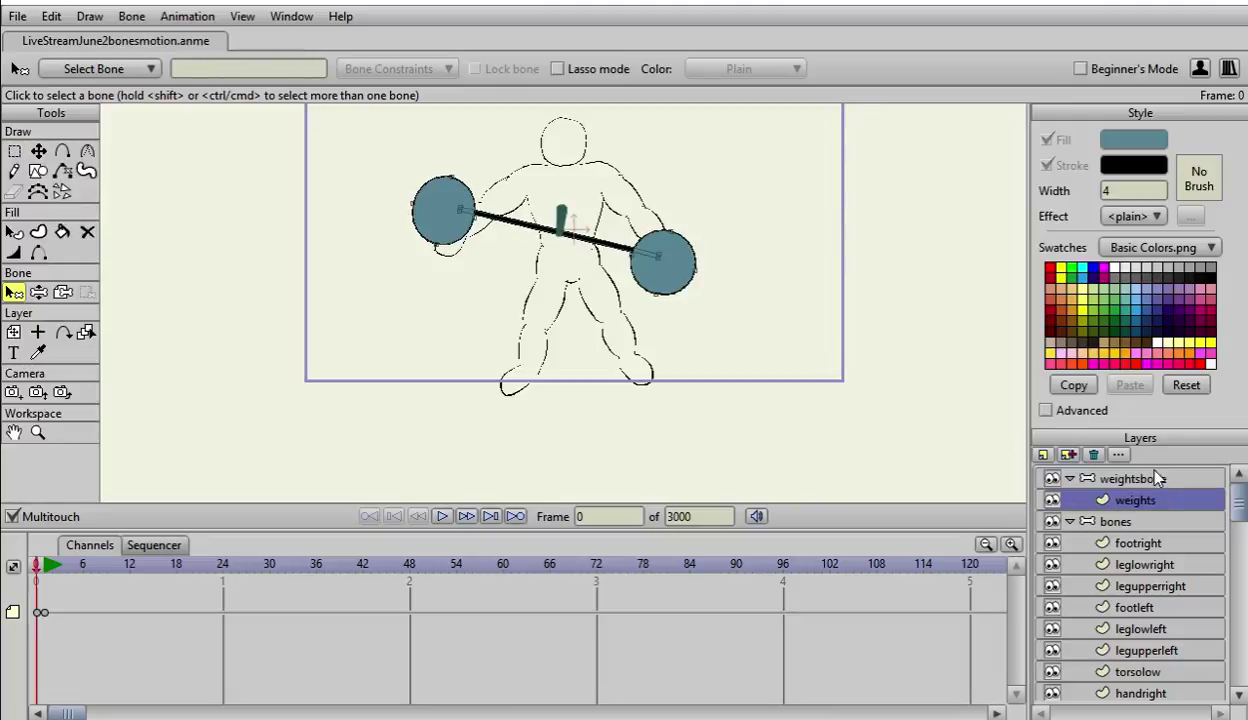
pyautogui.click(1155, 478)
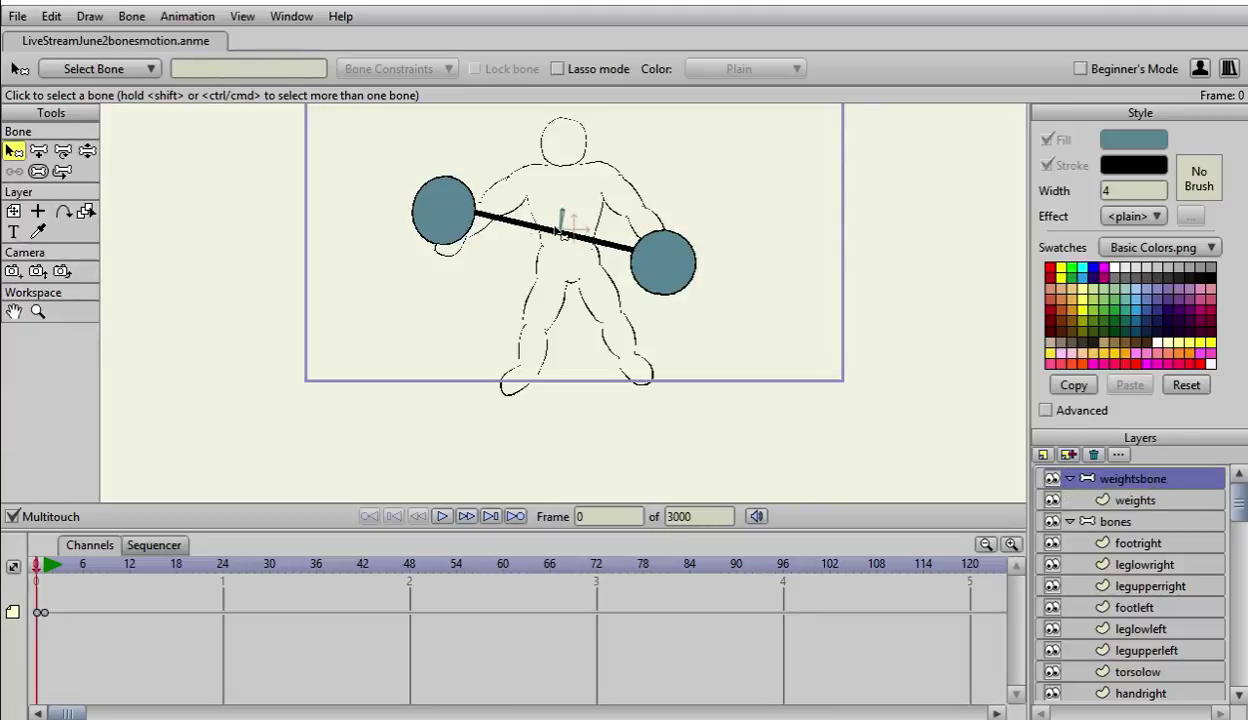
pyautogui.click(562, 222)
pyautogui.press('Delete')
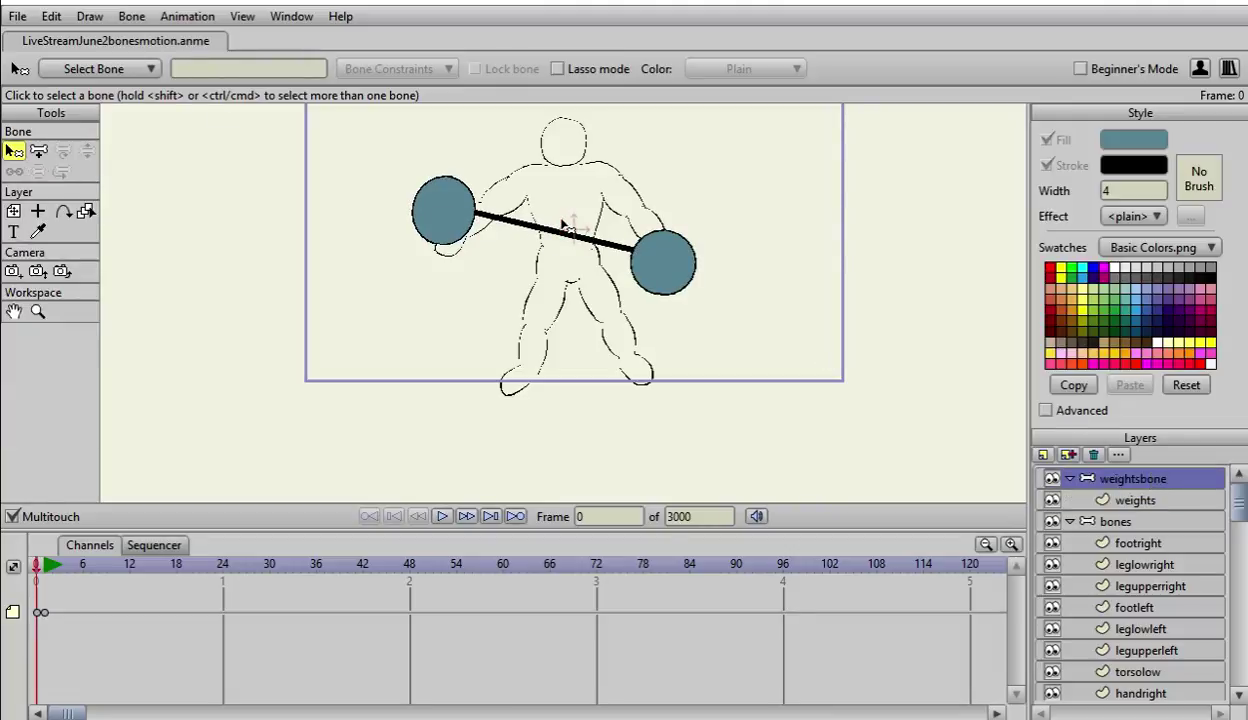
# Step: Try to move the barbell downward with Transform Points without selecting all its points, and undo that point move
pyautogui.click(1105, 499)
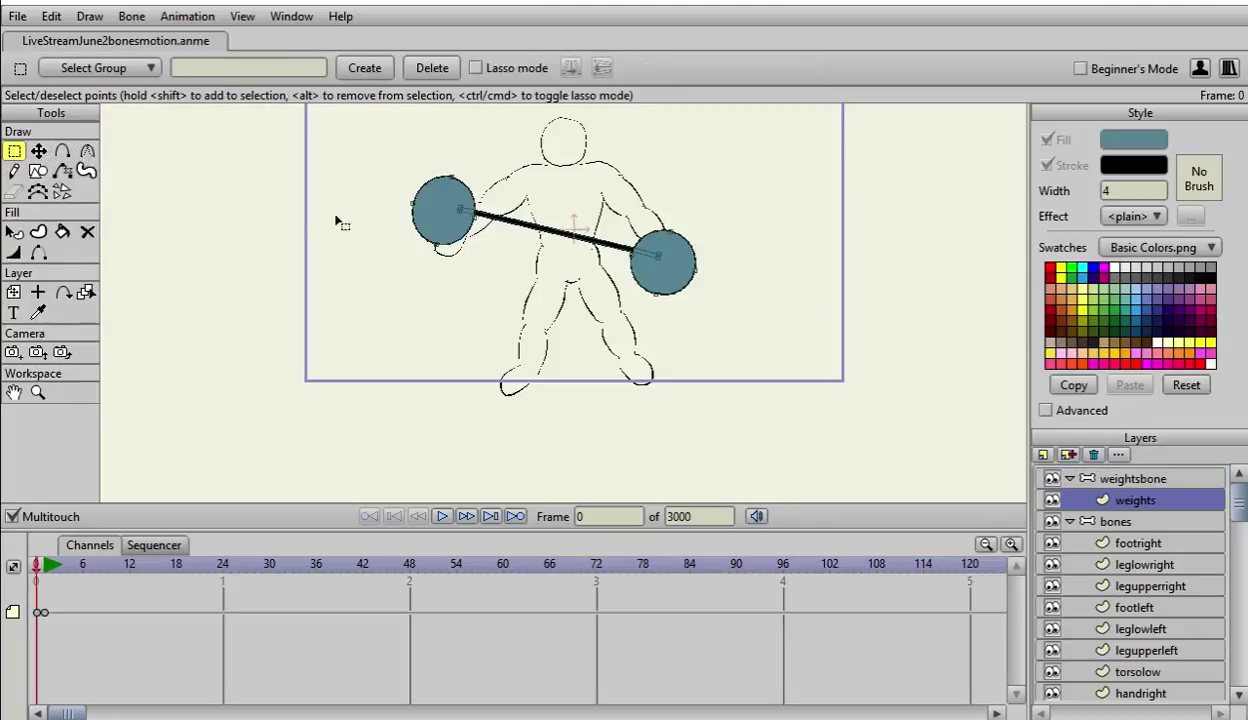
pyautogui.click(38, 151)
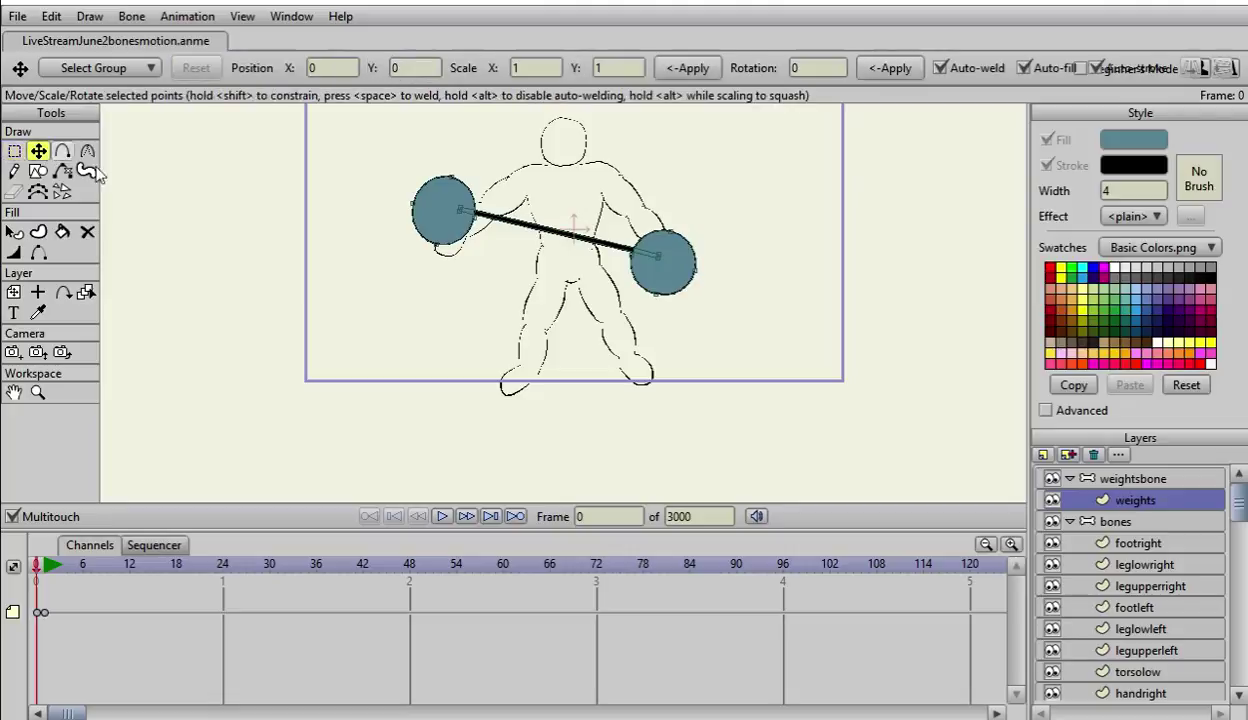
pyautogui.moveTo(566, 240); pyautogui.dragTo(576, 358)
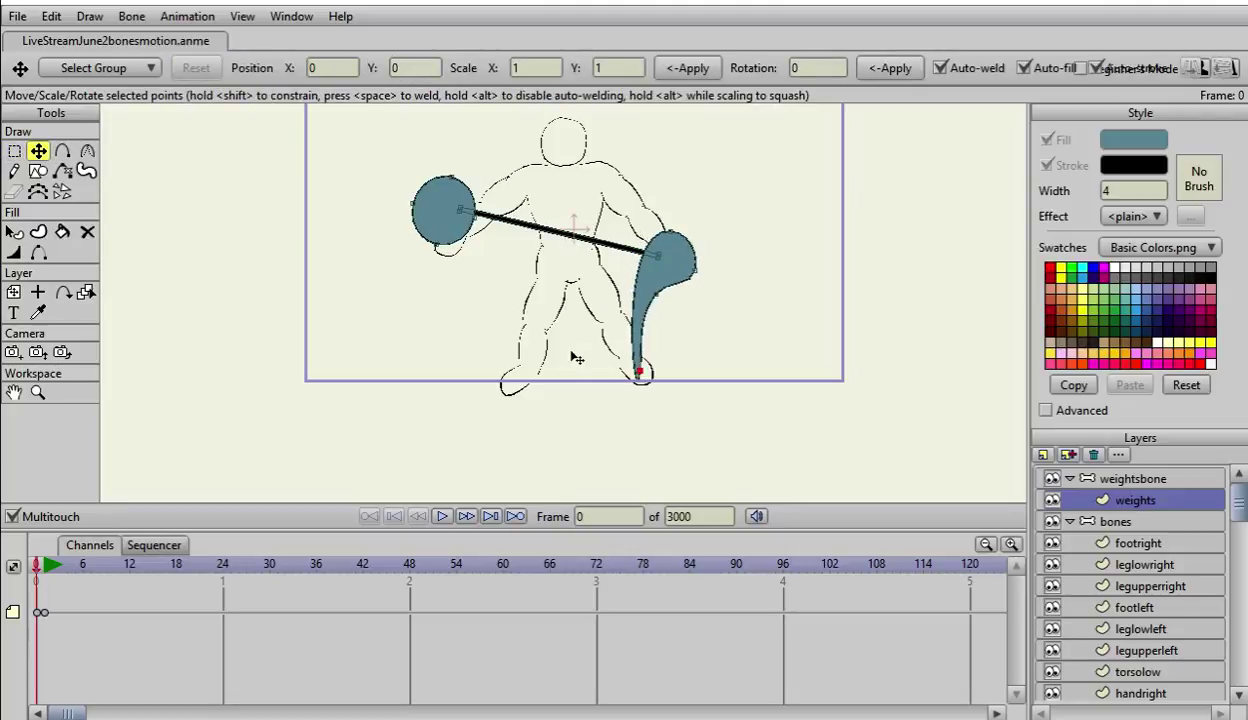
pyautogui.click(57, 14)
pyautogui.click(76, 36)
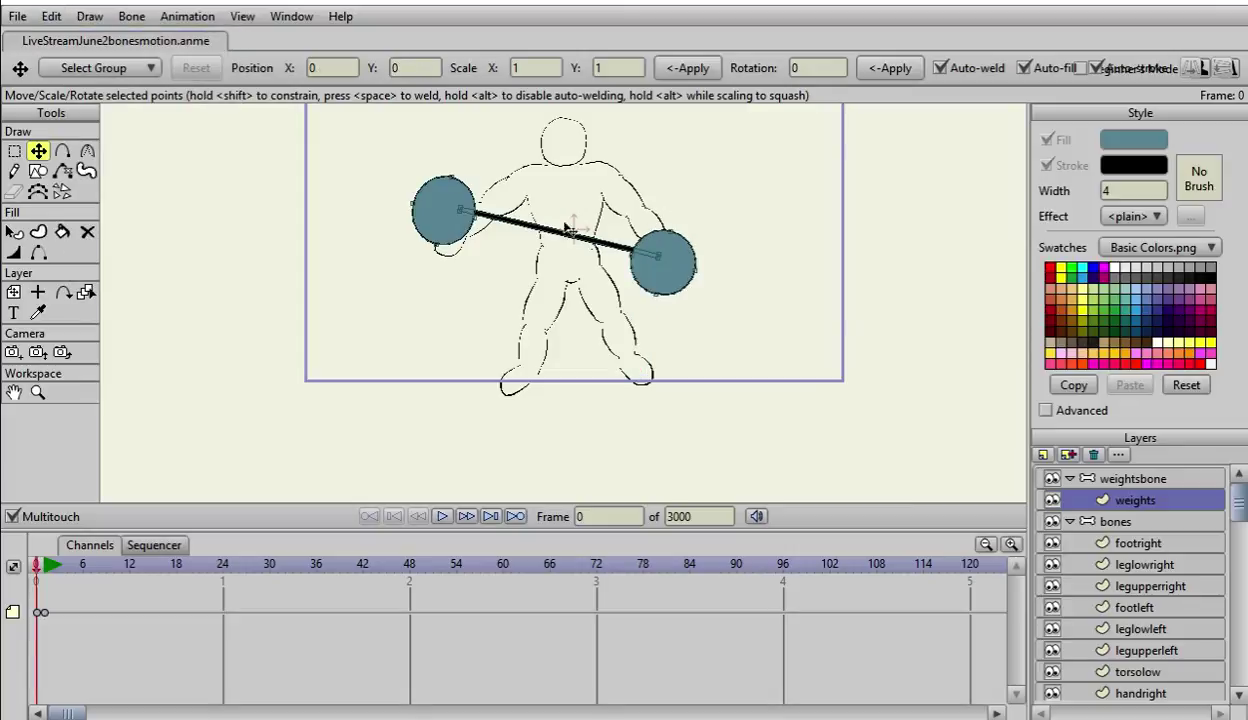
# Step: Select all points of the barbell and move it below the figure's feet, to about X -0.10, Y -1.43
pyautogui.click(14, 151)
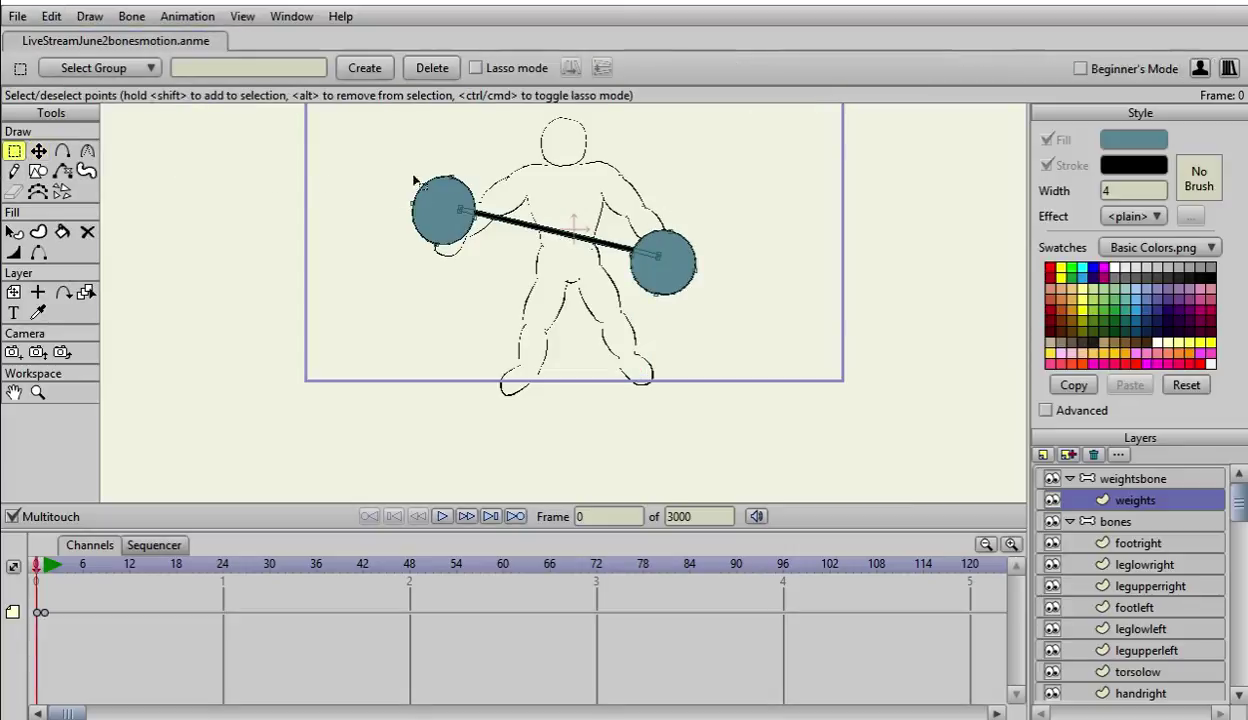
pyautogui.moveTo(401, 159); pyautogui.dragTo(812, 341)
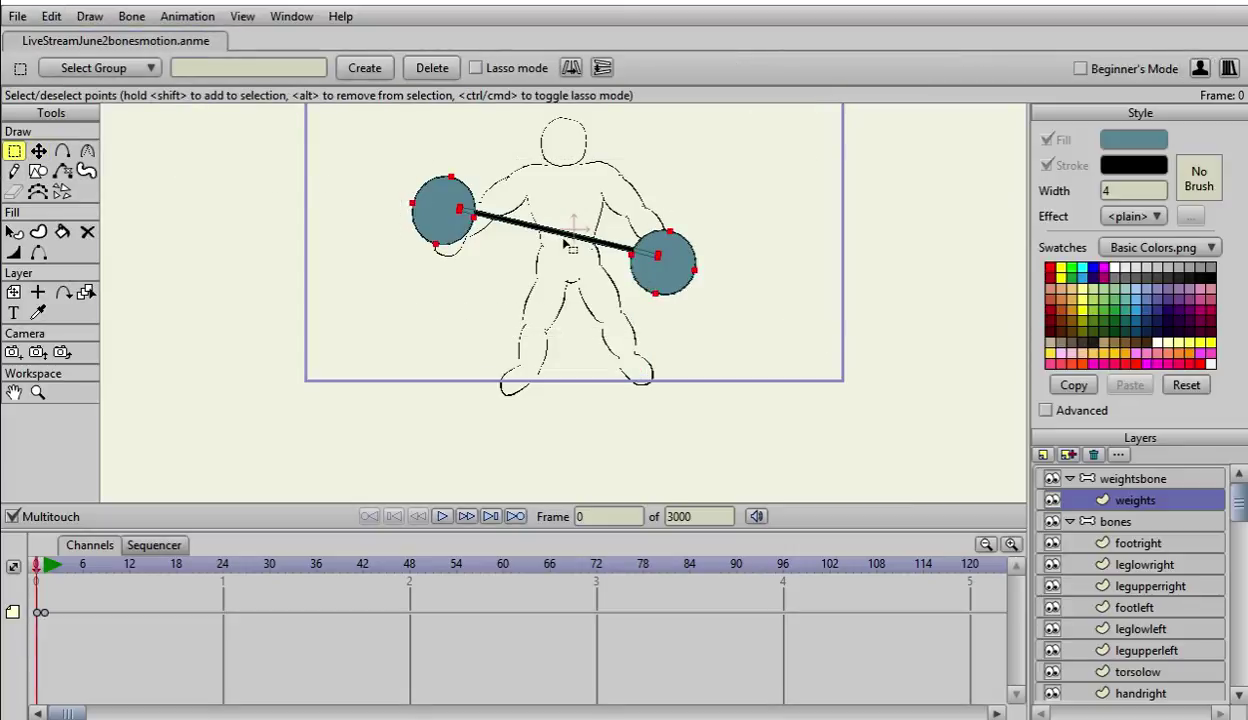
pyautogui.click(38, 151)
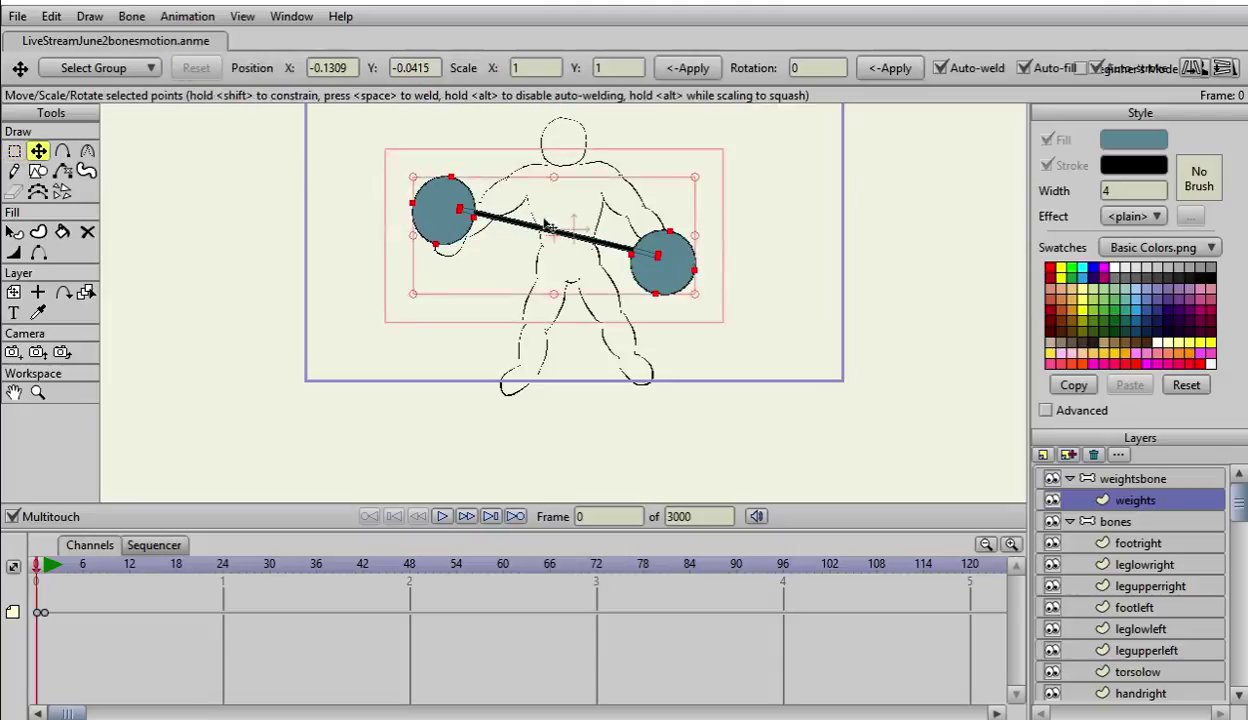
pyautogui.moveTo(603, 236); pyautogui.dragTo(324, 415)
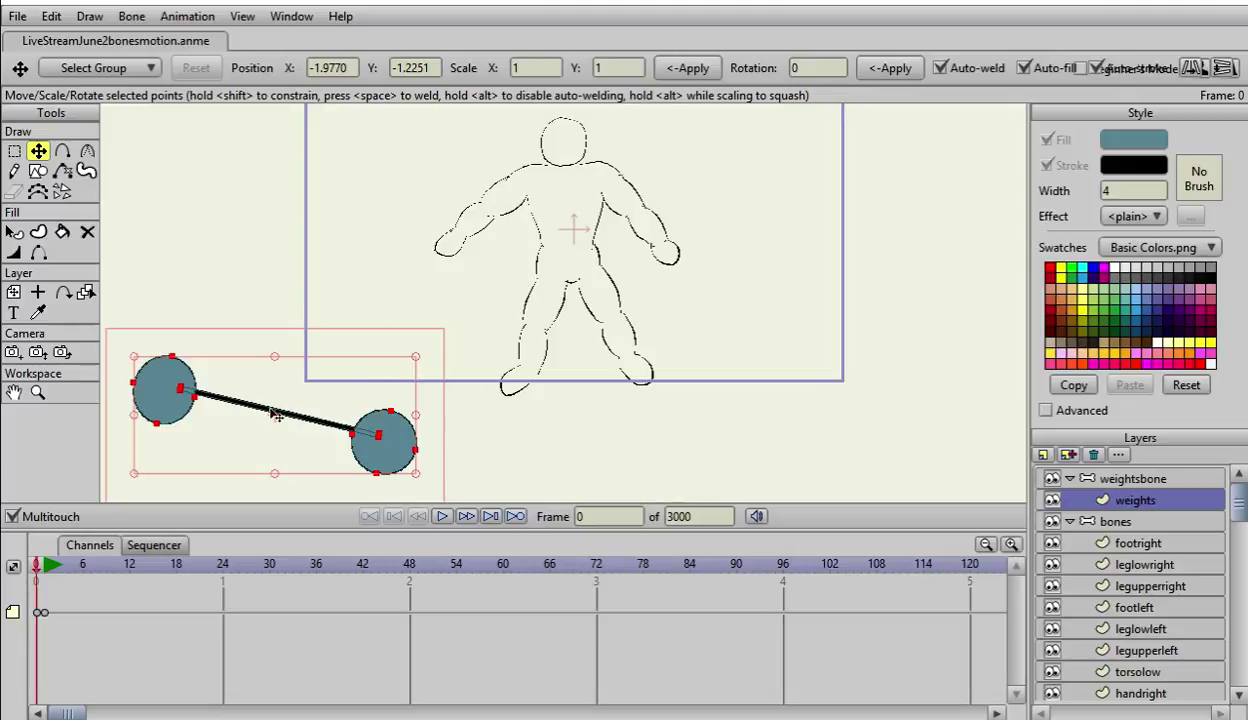
pyautogui.moveTo(286, 422); pyautogui.dragTo(570, 454)
pyautogui.scroll(2, 924, 410)
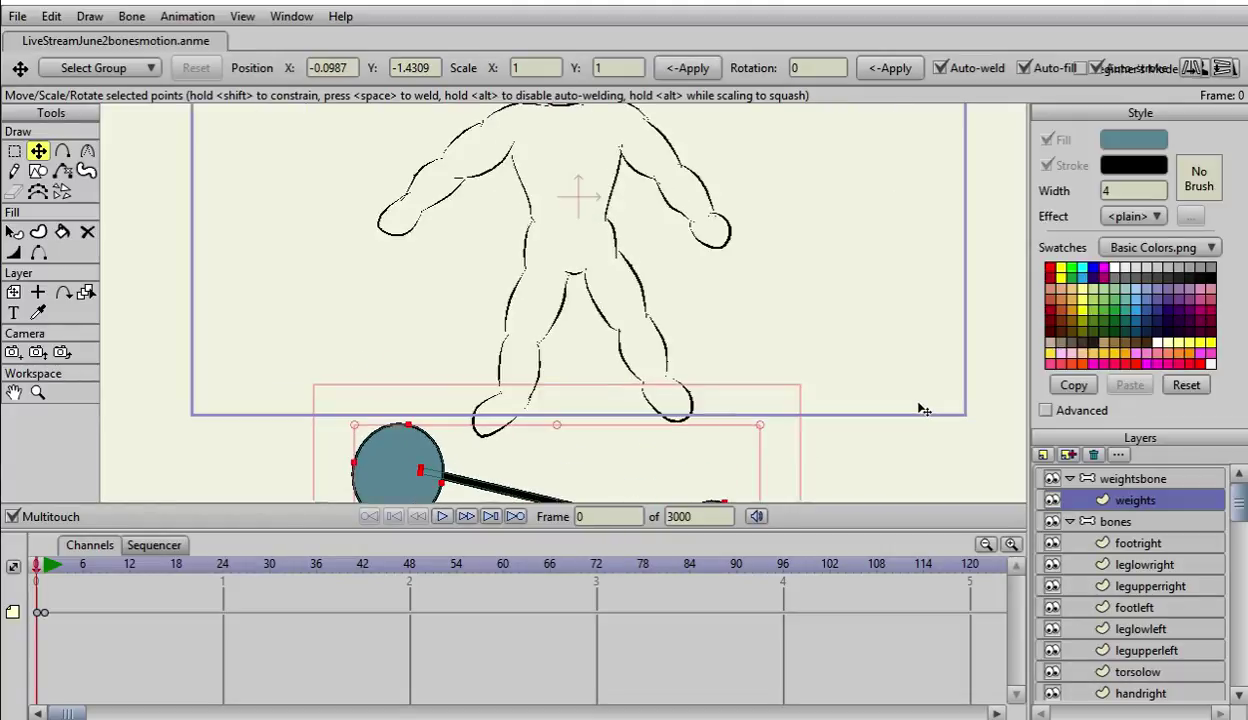
# Step: Move the weights layer into the bones layer and shift the barbell up to the figure's hand, about X -0.40, Y -0.22
pyautogui.scroll(-3, 924, 410)
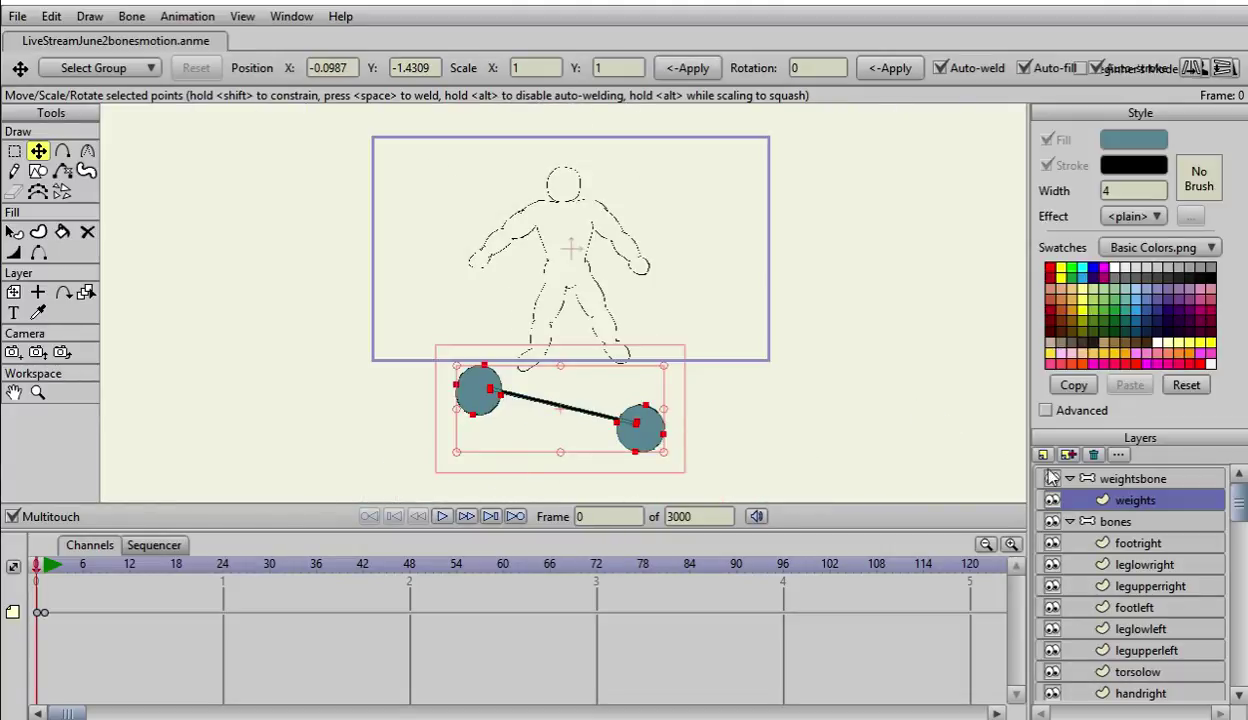
pyautogui.click(1122, 484)
pyautogui.click(1110, 499)
pyautogui.click(1136, 482)
pyautogui.click(1134, 499)
pyautogui.click(1139, 478)
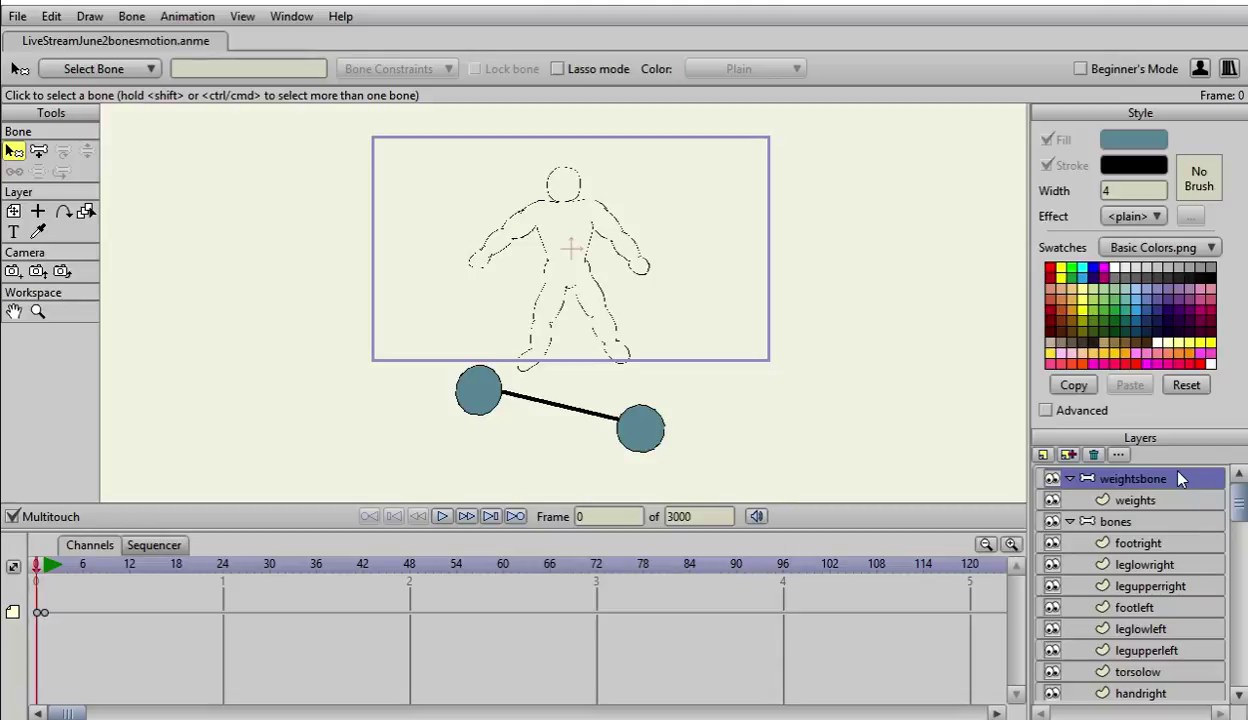
pyautogui.scroll(-2, 1198, 578)
pyautogui.scroll(-1, 1199, 578)
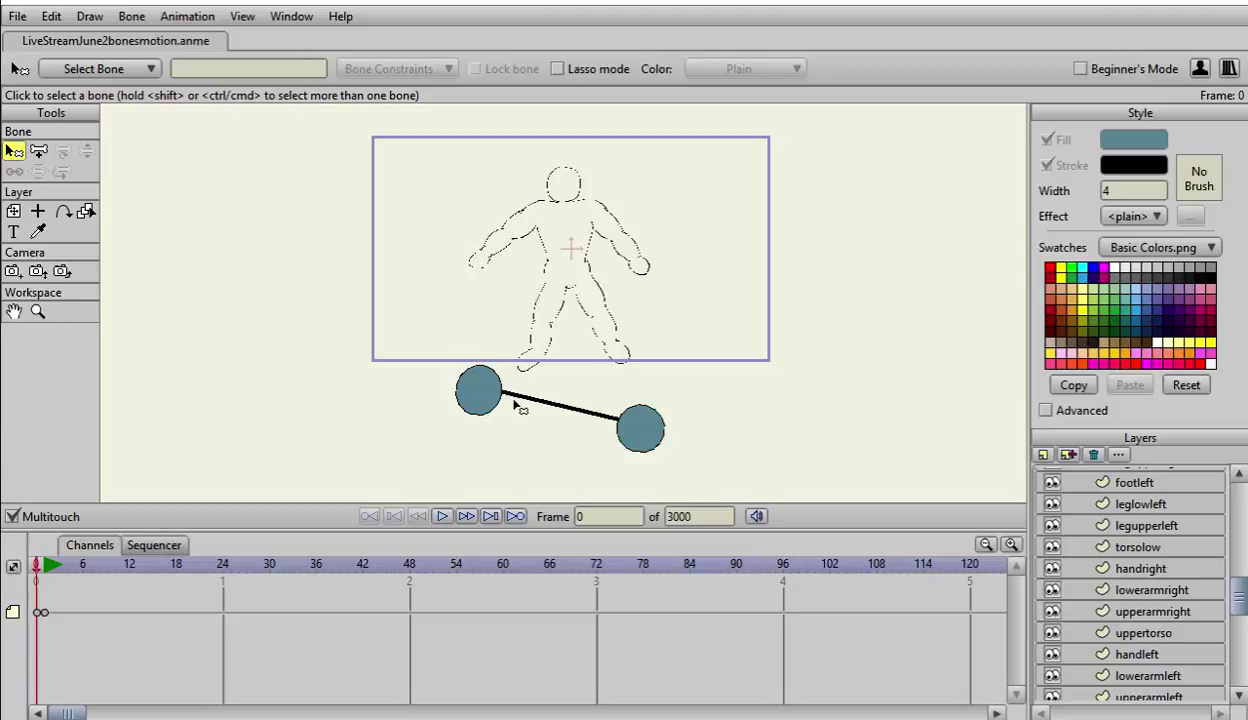
pyautogui.scroll(-2, 1145, 515)
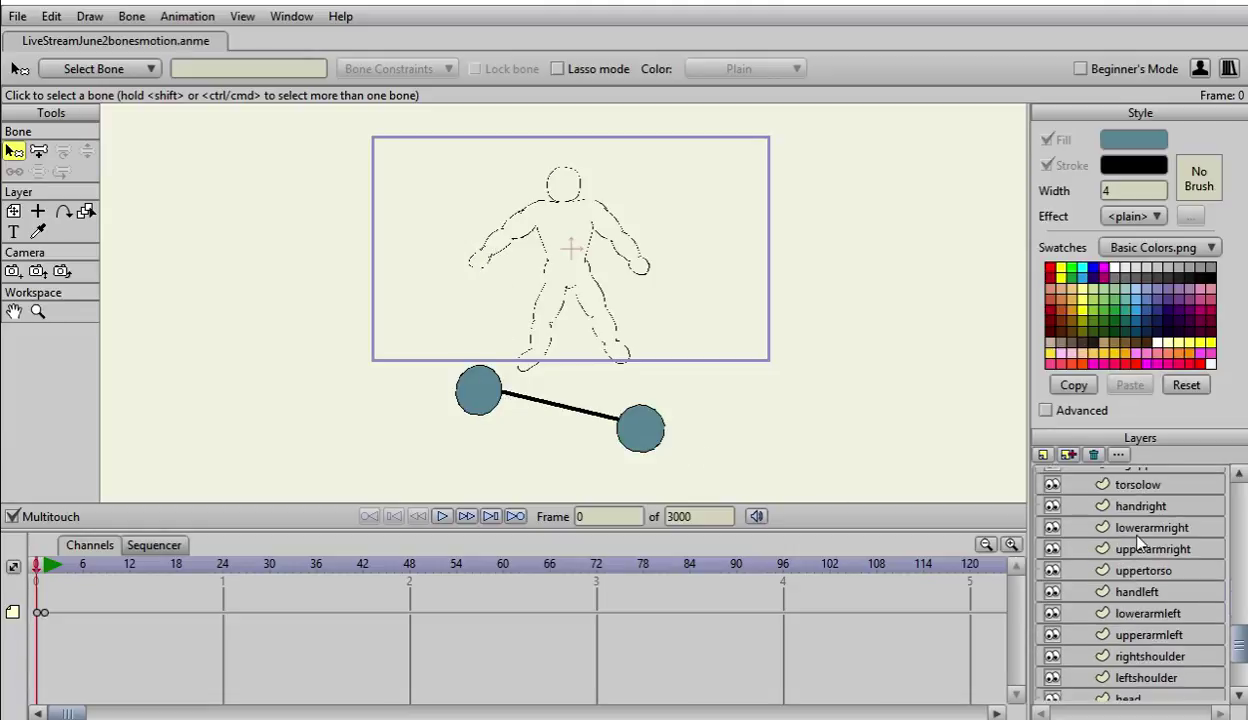
pyautogui.scroll(5, 1147, 590)
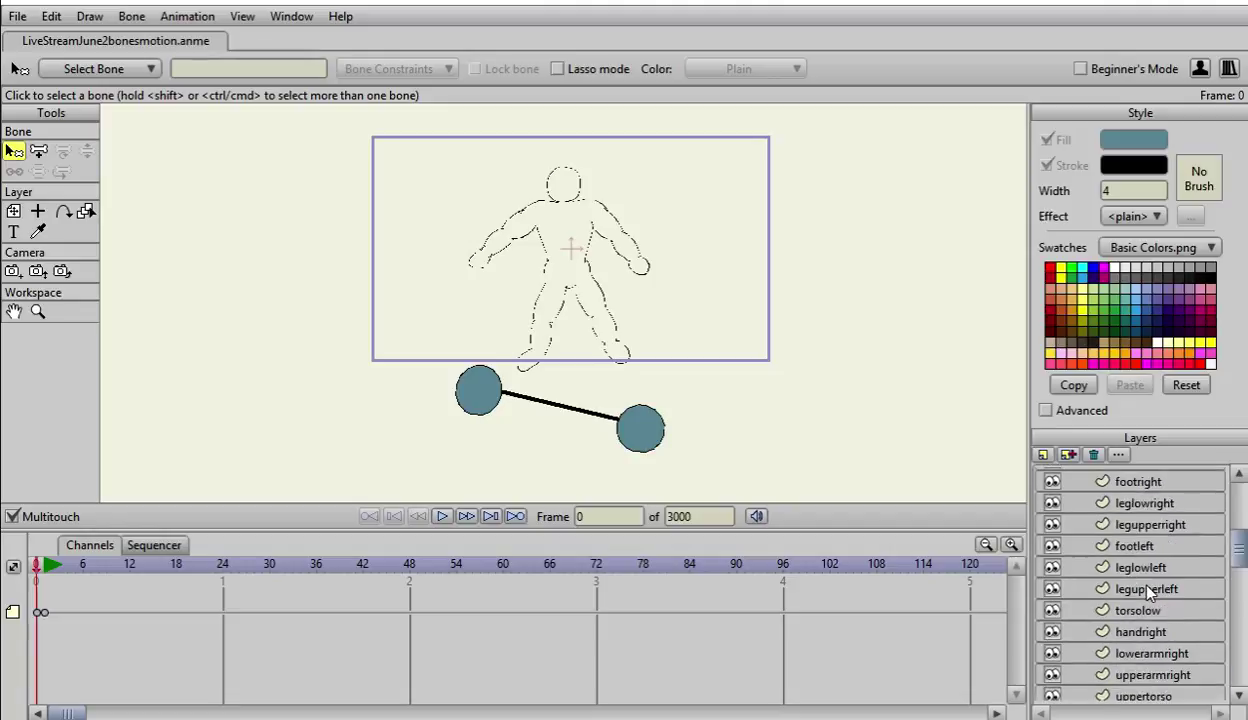
pyautogui.moveTo(1137, 502); pyautogui.dragTo(1139, 541)
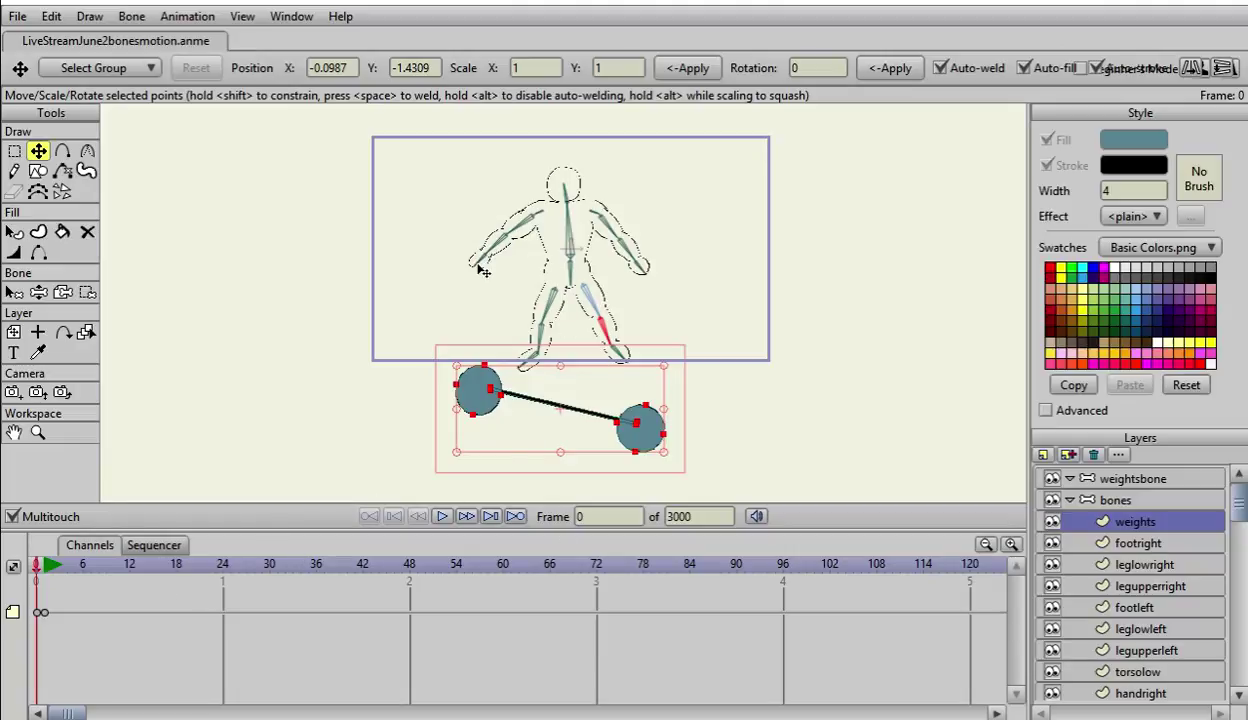
pyautogui.moveTo(556, 408); pyautogui.dragTo(528, 277)
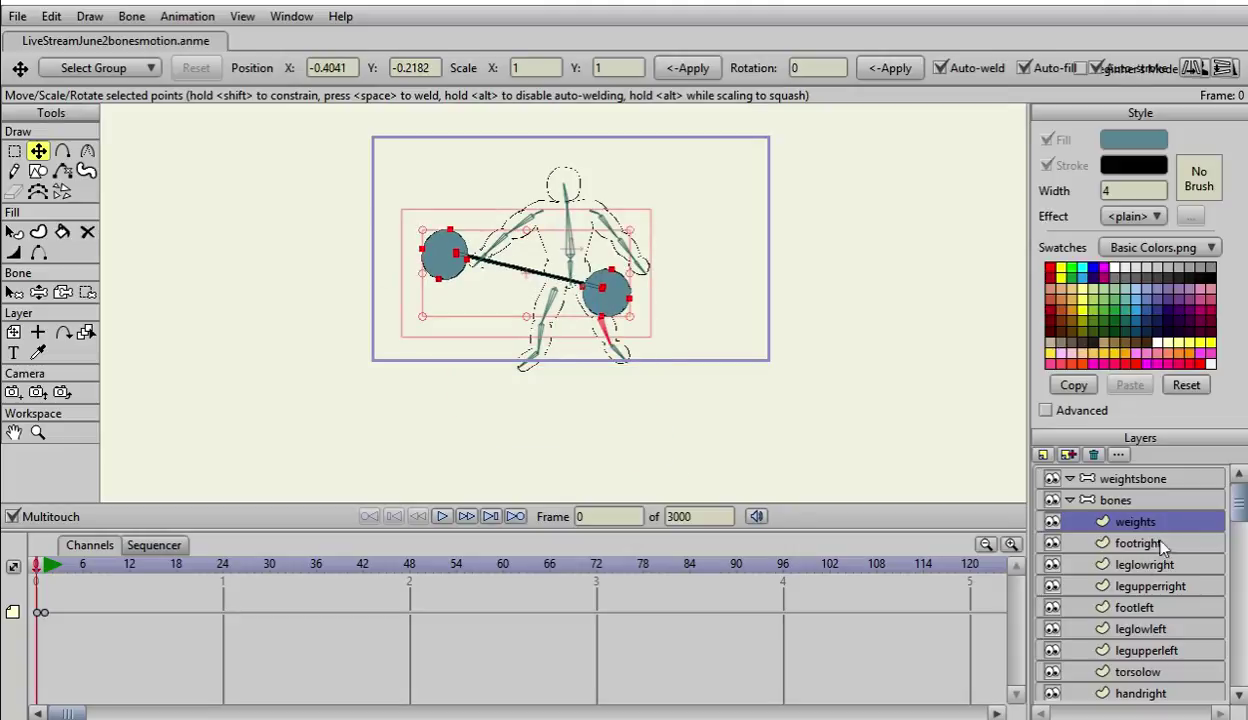
# Step: Test whether the barbell follows the figure's bones by swinging one arm outward with Manipulate Bones on the bones layer
pyautogui.click(1112, 500)
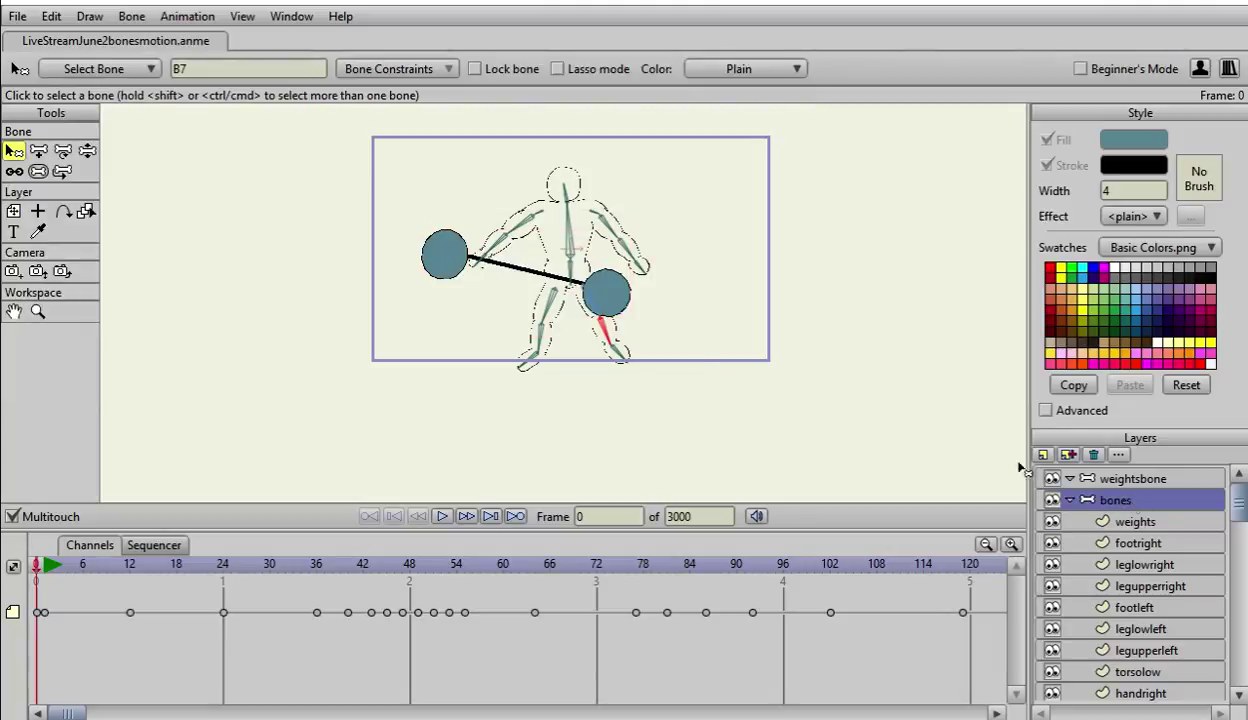
pyautogui.click(629, 288)
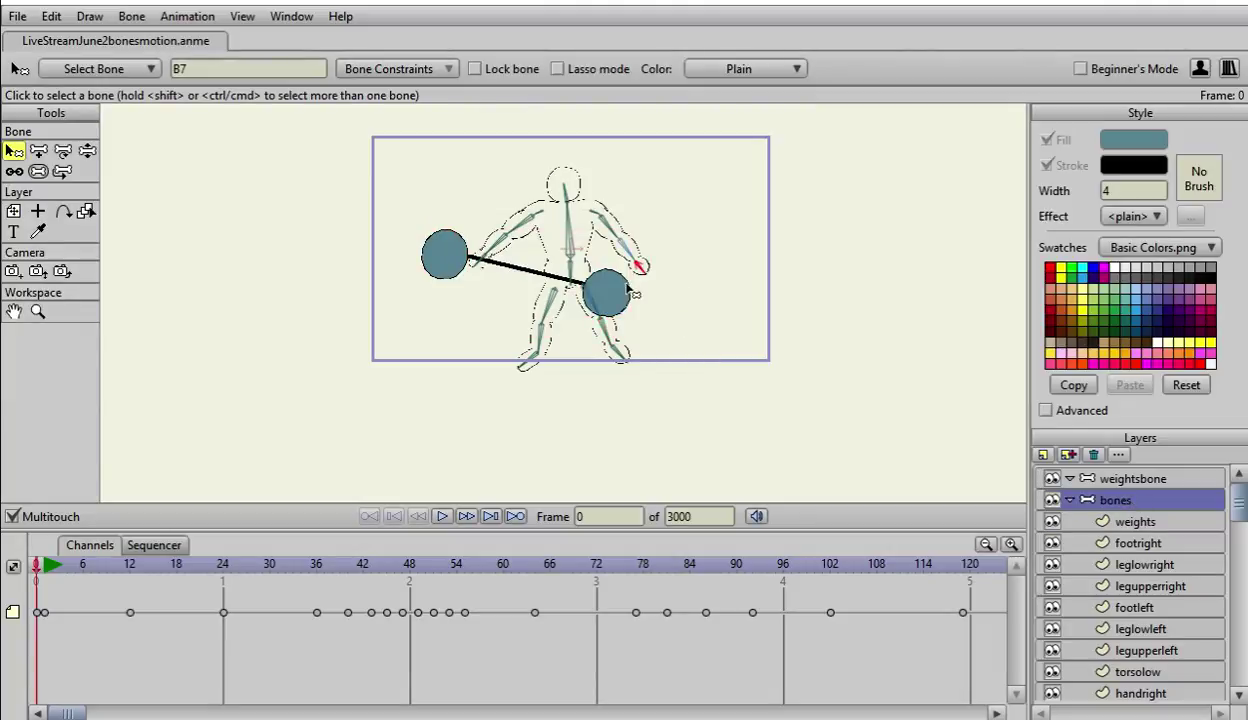
pyautogui.click(87, 150)
pyautogui.moveTo(620, 256); pyautogui.dragTo(743, 314)
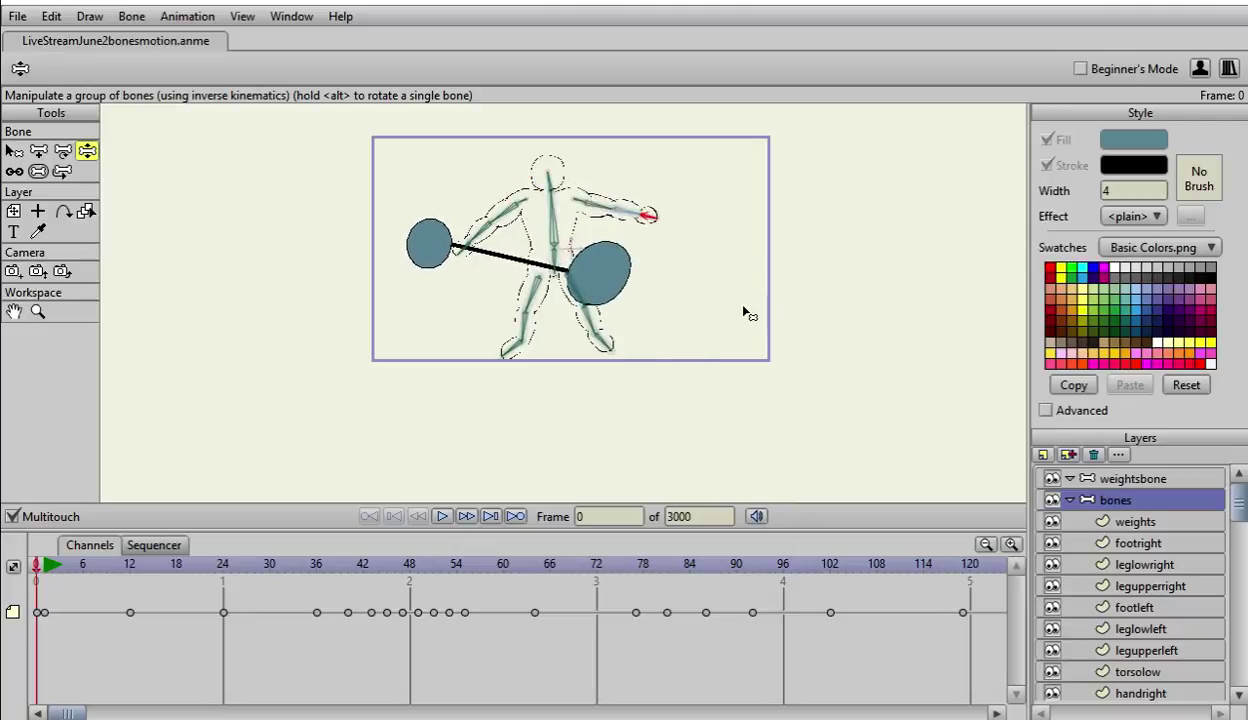
# Step: Undo the arm swing and the move of the barbell up to the figure's hand
pyautogui.click(56, 18)
pyautogui.click(70, 38)
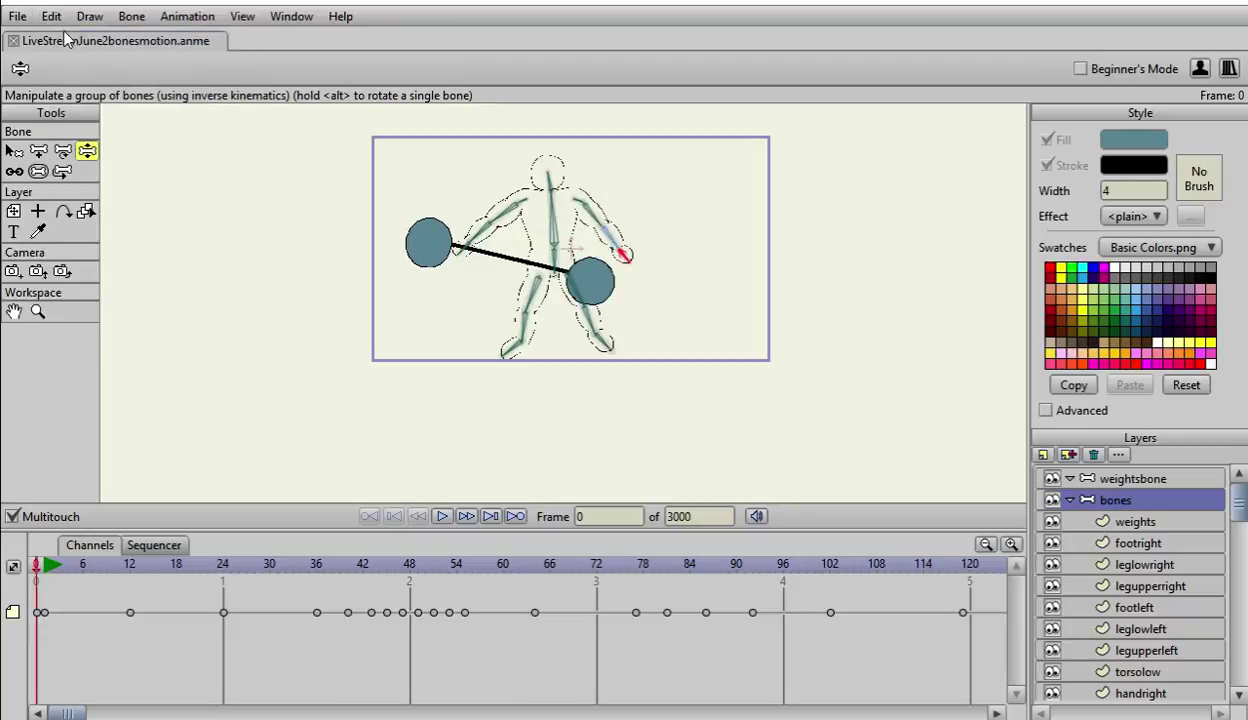
pyautogui.click(52, 16)
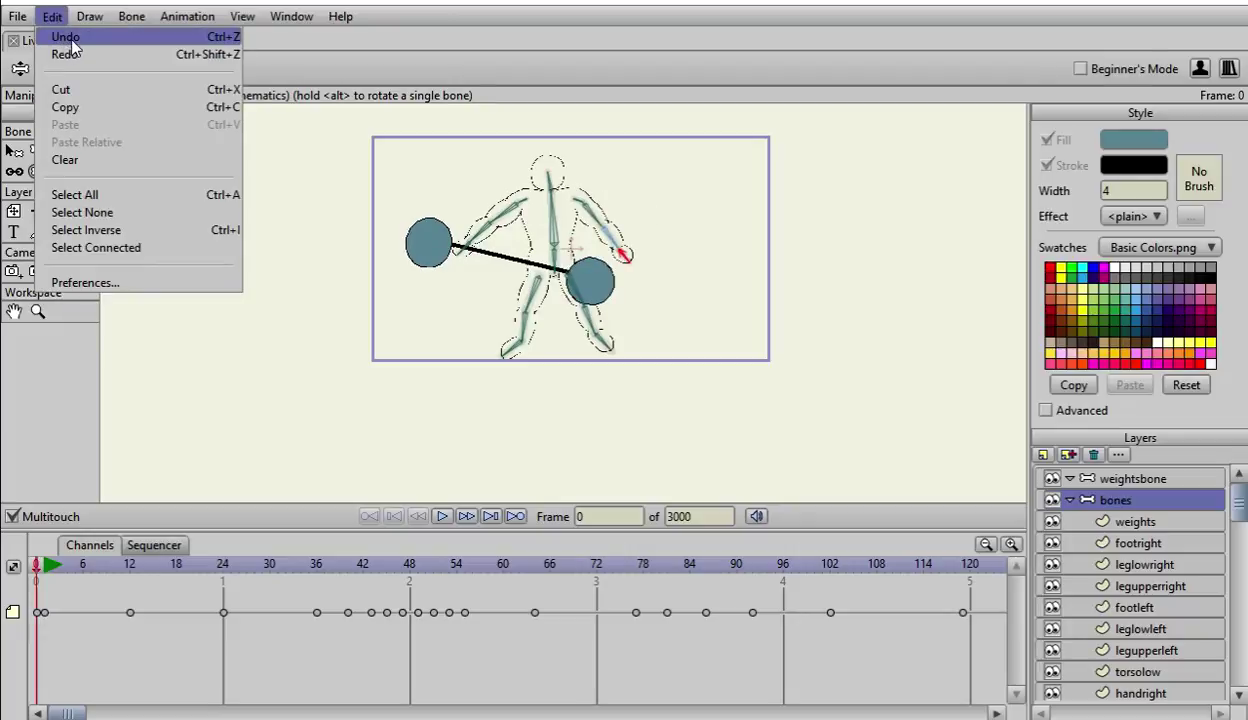
pyautogui.click(68, 37)
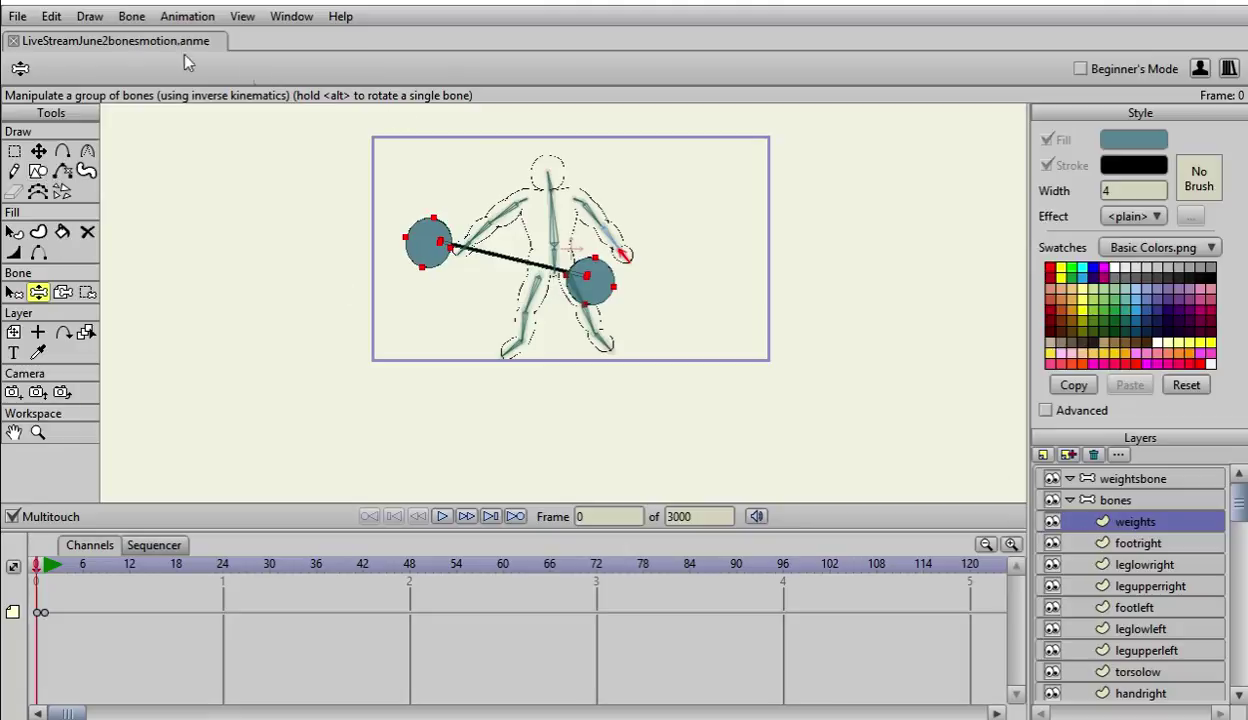
pyautogui.click(50, 17)
pyautogui.click(64, 40)
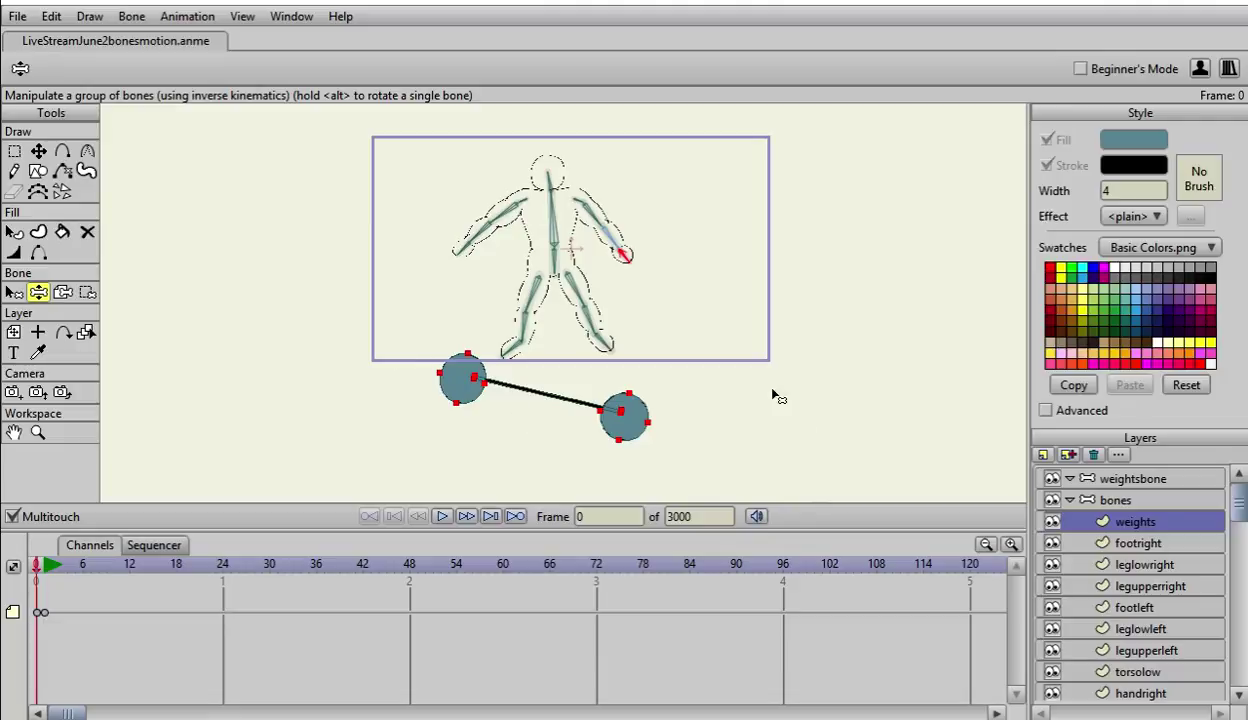
# Step: Play the animation to check how the barbell behaves while its layer is inside the bones layer
pyautogui.press('space')
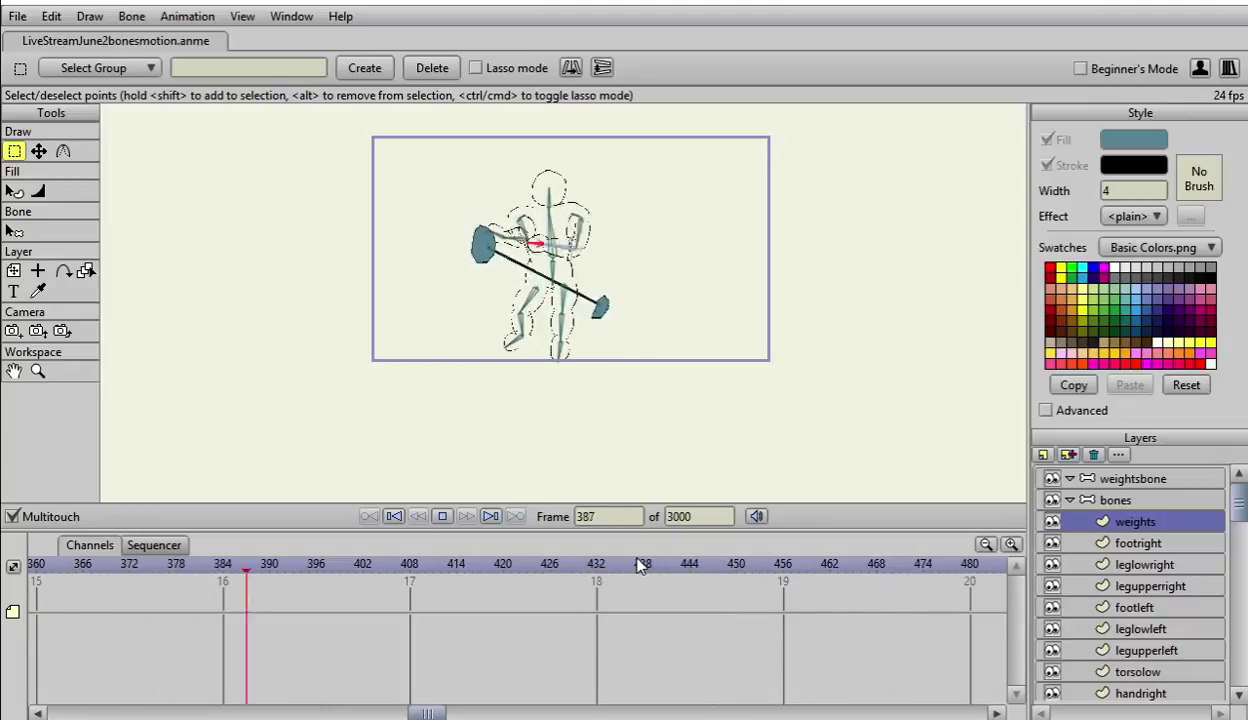
pyautogui.press('space')
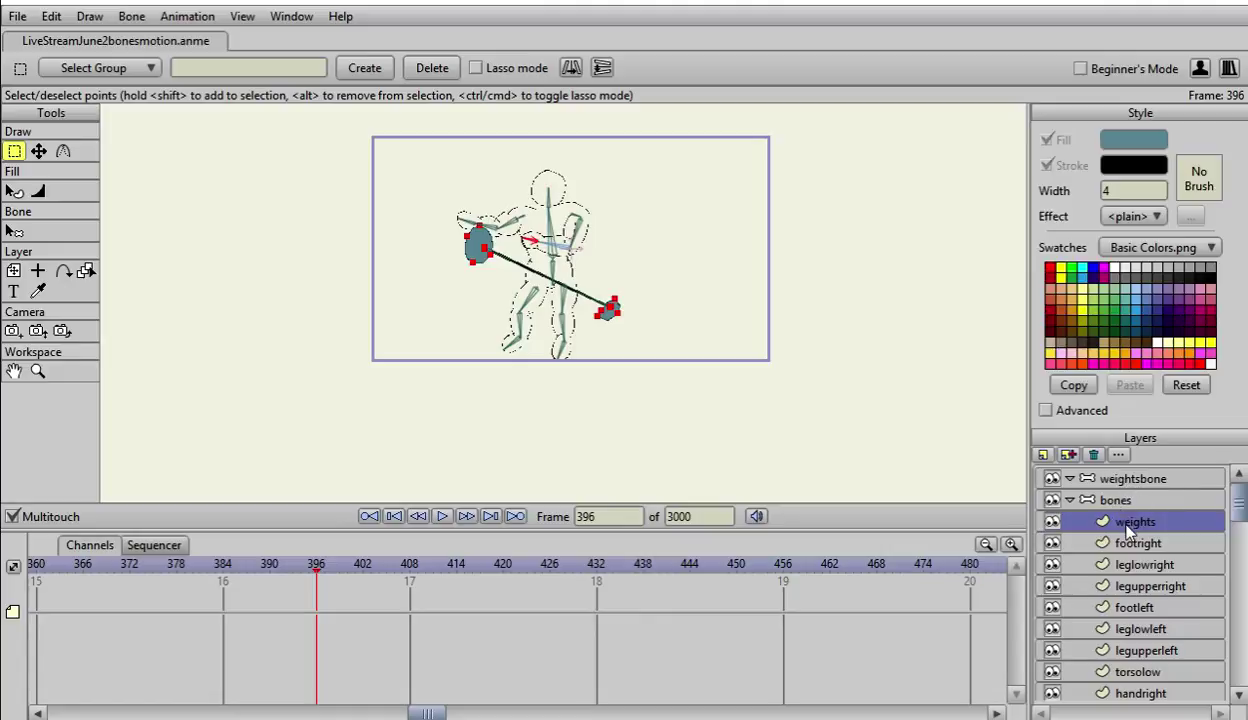
# Step: Return to frame 0 and move the weights layer back into the weightsbone layer
pyautogui.moveTo(427, 713); pyautogui.dragTo(54, 690)
pyautogui.click(38, 566)
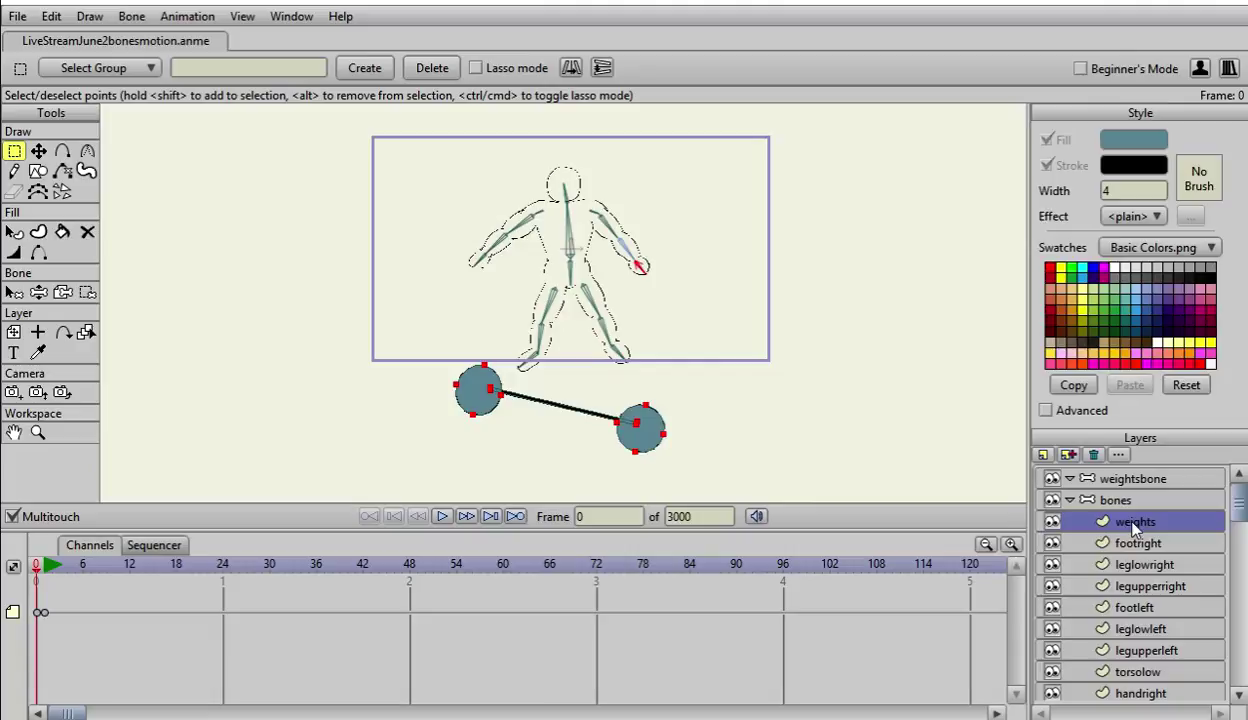
pyautogui.moveTo(1133, 528); pyautogui.dragTo(1133, 487)
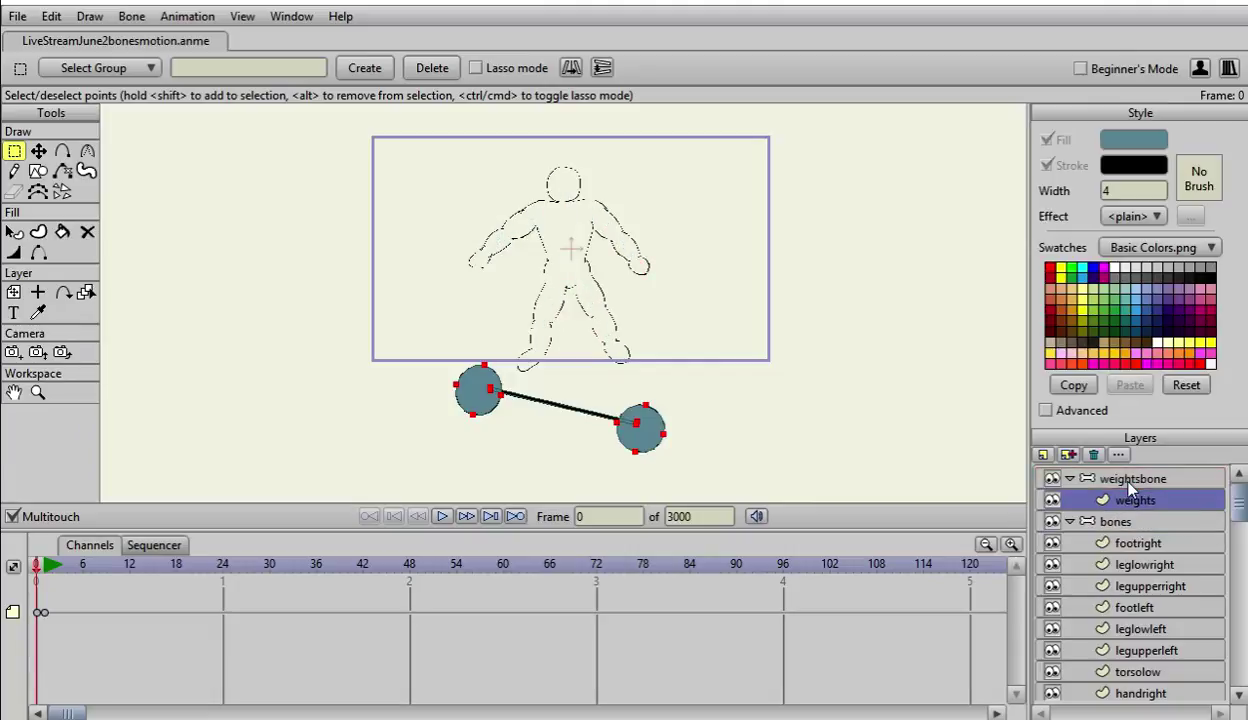
# Step: Play the animation to check the barbell's placement, select the weightsbone layer, and stop playback at frame 545
pyautogui.press('space')
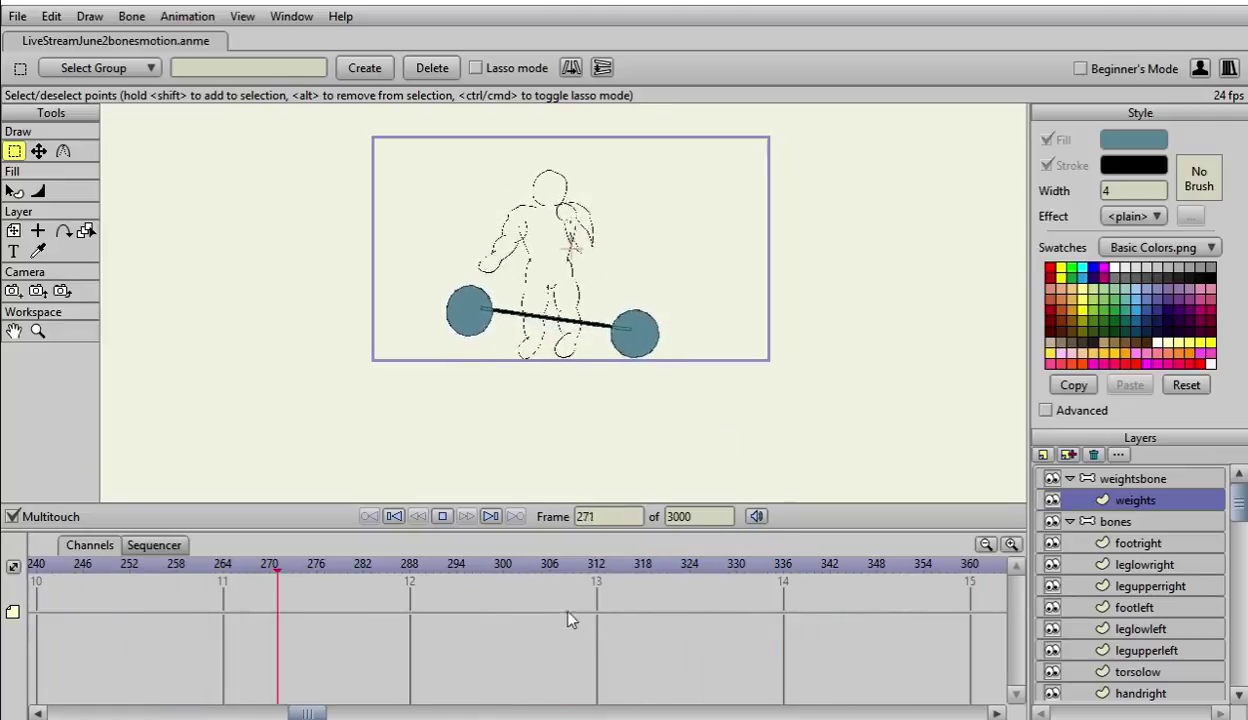
pyautogui.click(1125, 480)
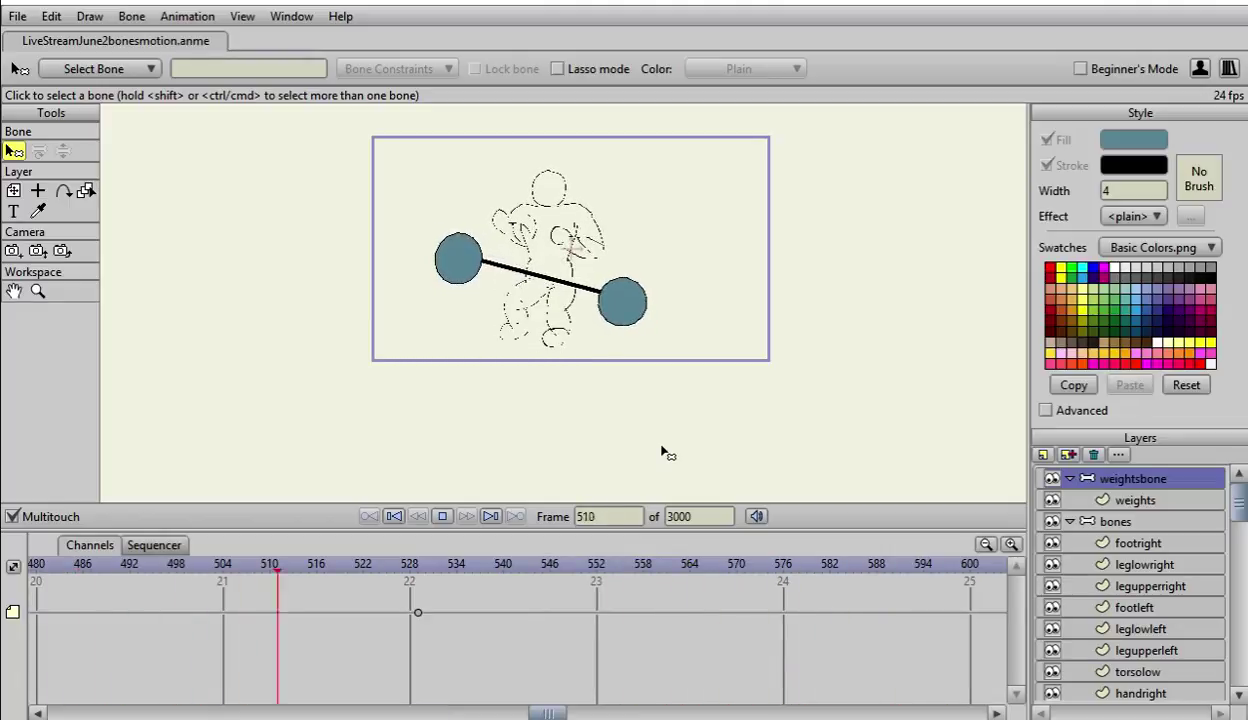
pyautogui.press('space')
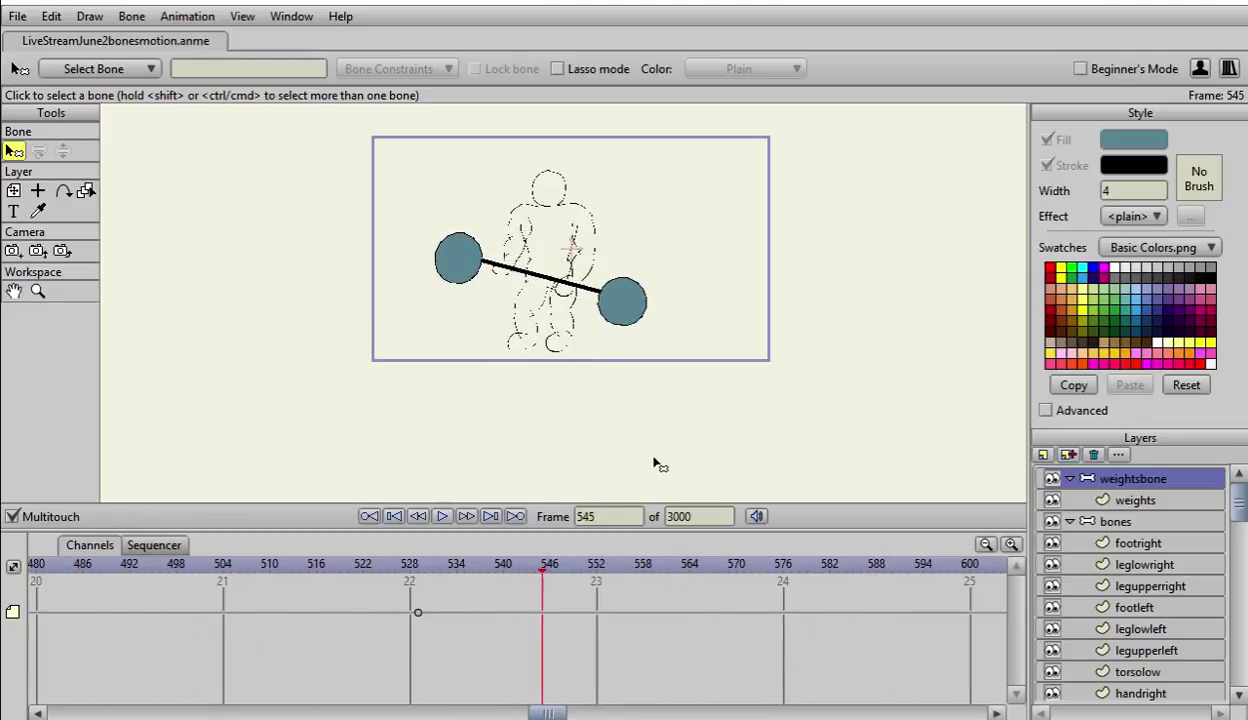
# Step: Try to delete the weightsbone layer's keyframes at frames 529 and 1
pyautogui.moveTo(548, 713); pyautogui.dragTo(517, 713)
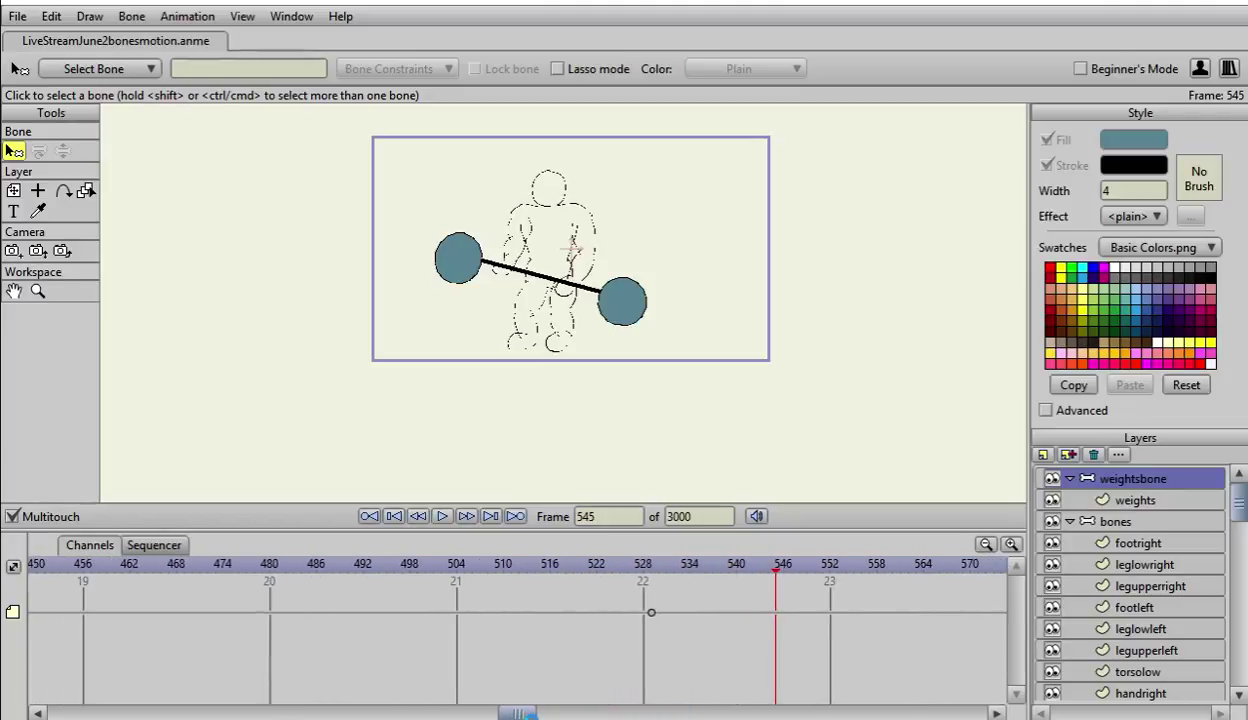
pyautogui.click(651, 612)
pyautogui.moveTo(517, 713); pyautogui.dragTo(67, 713)
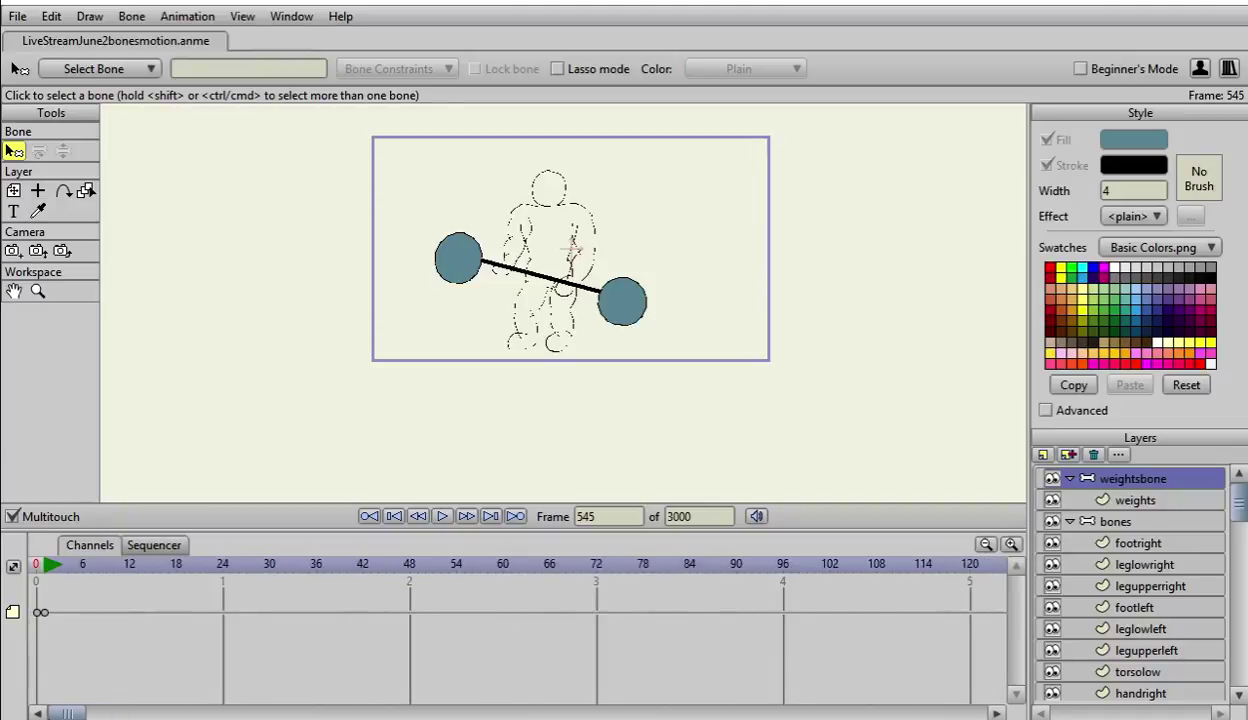
pyautogui.click(45, 613)
pyautogui.press('Delete')
# Step: Move the weights layer's barbell points below the figure's feet at frame 545, to about X -0.22, Y -1.64
pyautogui.click(1128, 500)
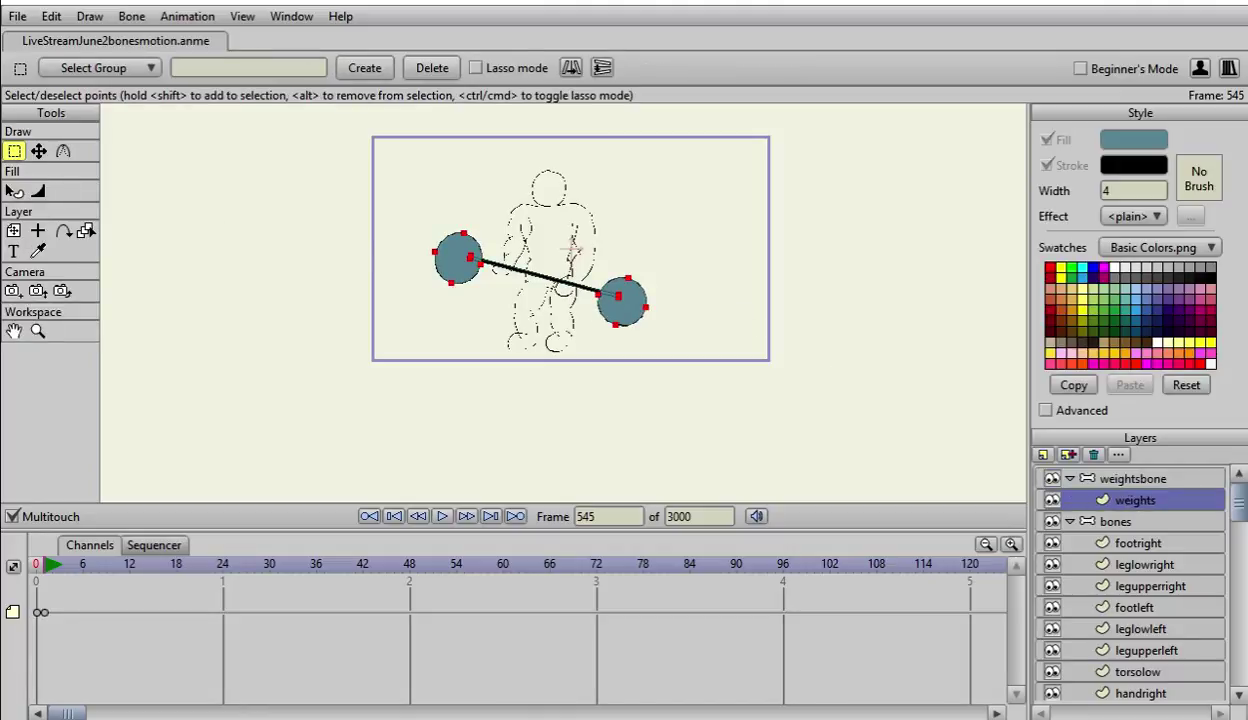
pyautogui.press('t')
pyautogui.moveTo(548, 281); pyautogui.dragTo(559, 437)
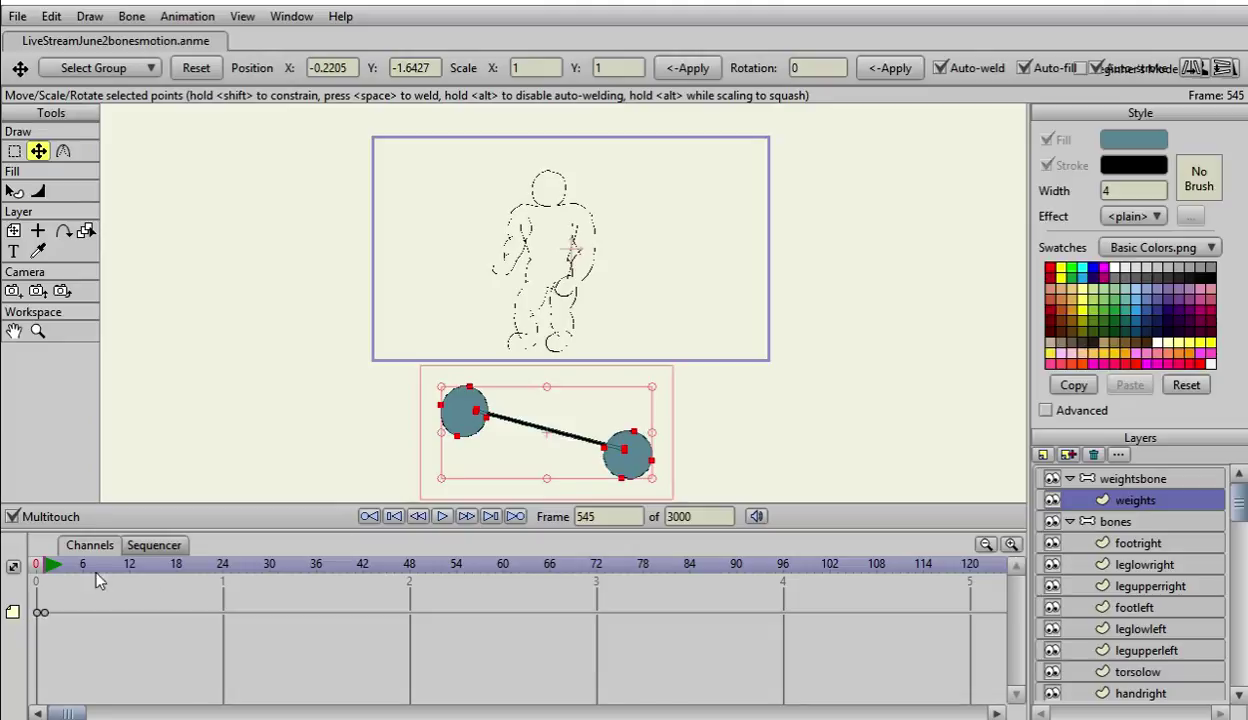
# Step: Tilt the barbell clockwise at frame 1 and move it below the figure's feet, to about X -0.34, Y -1.56
pyautogui.click(44, 564)
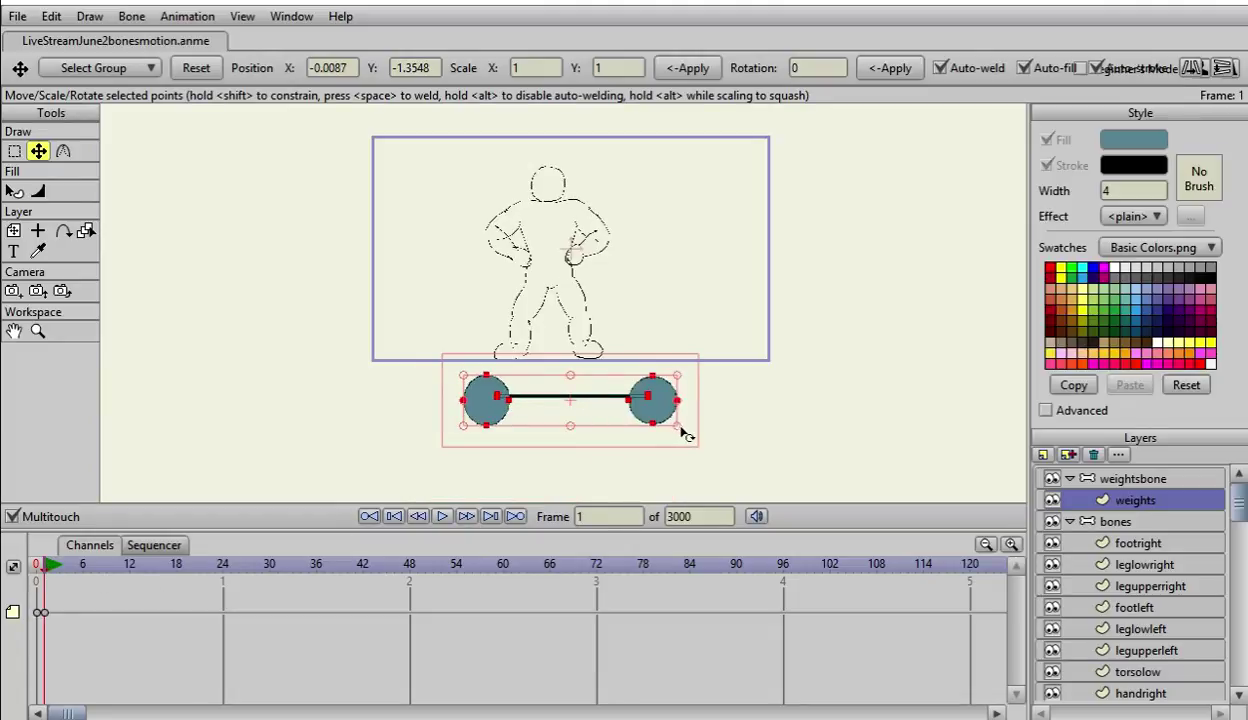
pyautogui.moveTo(689, 436); pyautogui.dragTo(674, 455)
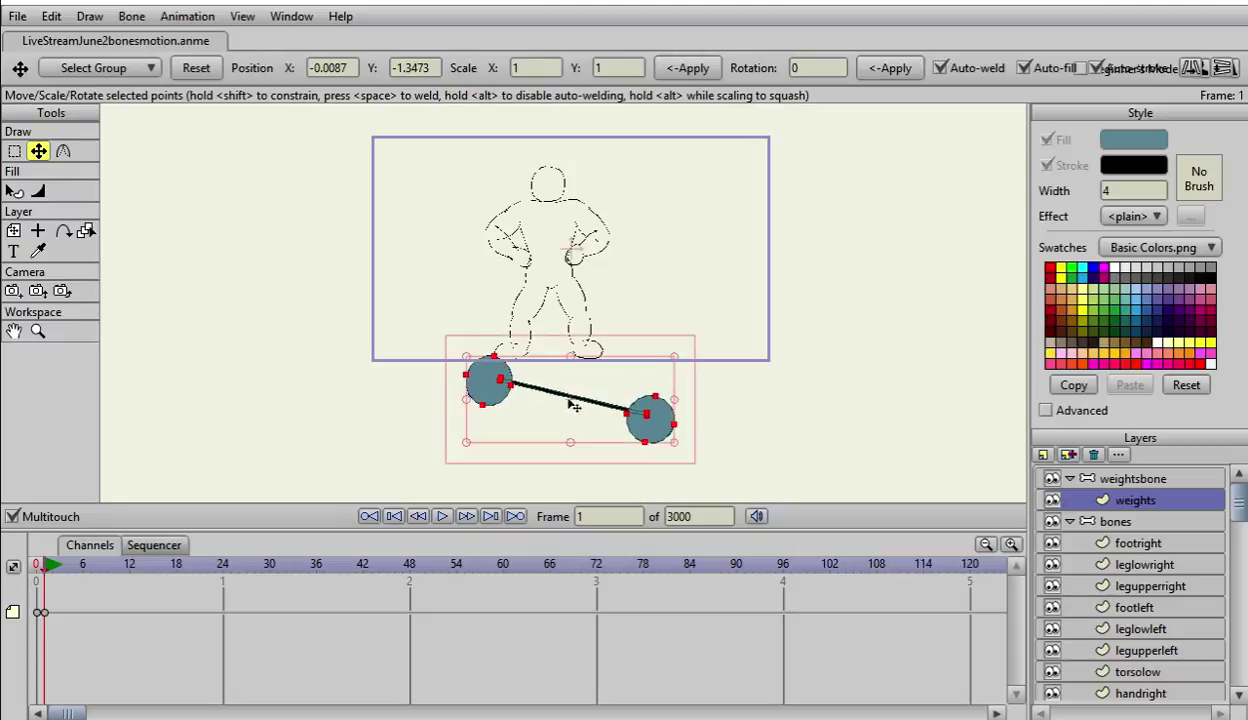
pyautogui.moveTo(563, 423); pyautogui.dragTo(540, 426)
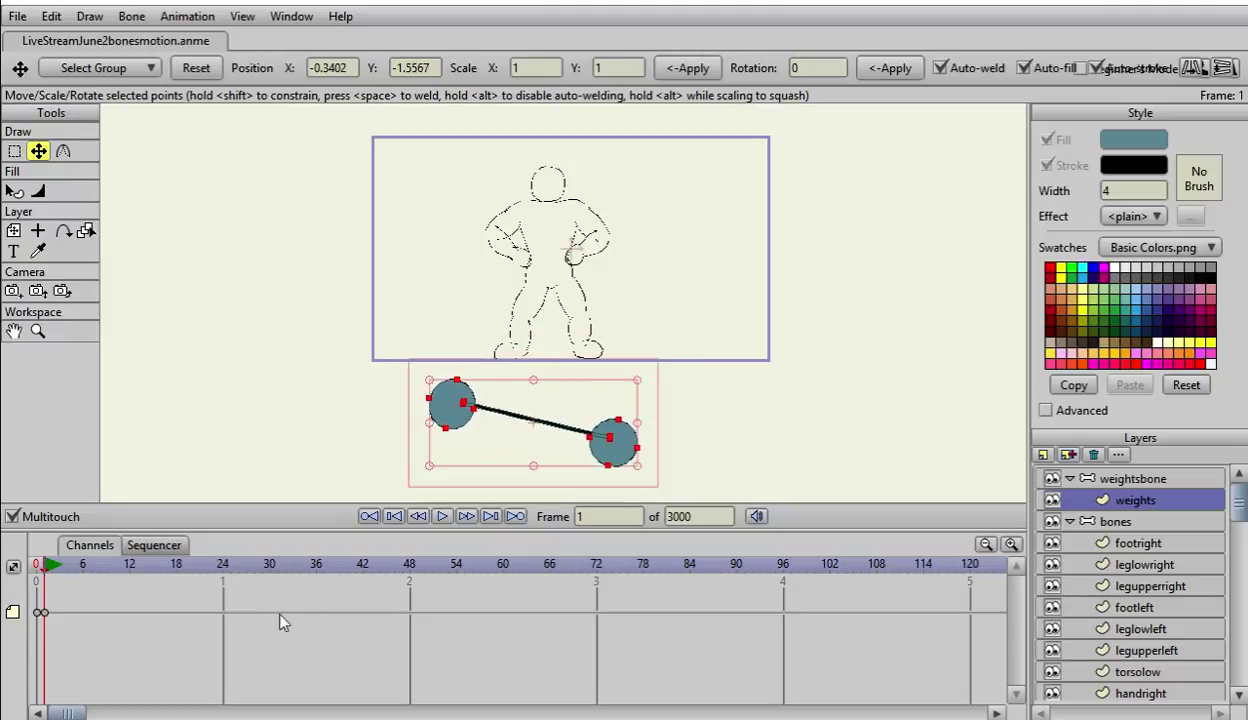
# Step: Advance frame by frame to about frame 46 and nudge the barbell slightly downward to keep it below the figure's feet
pyautogui.press('Right')
pyautogui.press('Right')
pyautogui.press('Right')
pyautogui.press('Right')
pyautogui.press('Right')
pyautogui.press('Right')
pyautogui.press('Right')
pyautogui.press('Right')
pyautogui.press('Right')
pyautogui.press('Right')
pyautogui.press('Right')
pyautogui.press('Right')
pyautogui.press('Right')
pyautogui.press('Right')
pyautogui.press('Right')
pyautogui.press('Right')
pyautogui.press('Right')
pyautogui.press('Right')
pyautogui.press('Right')
pyautogui.press('Right')
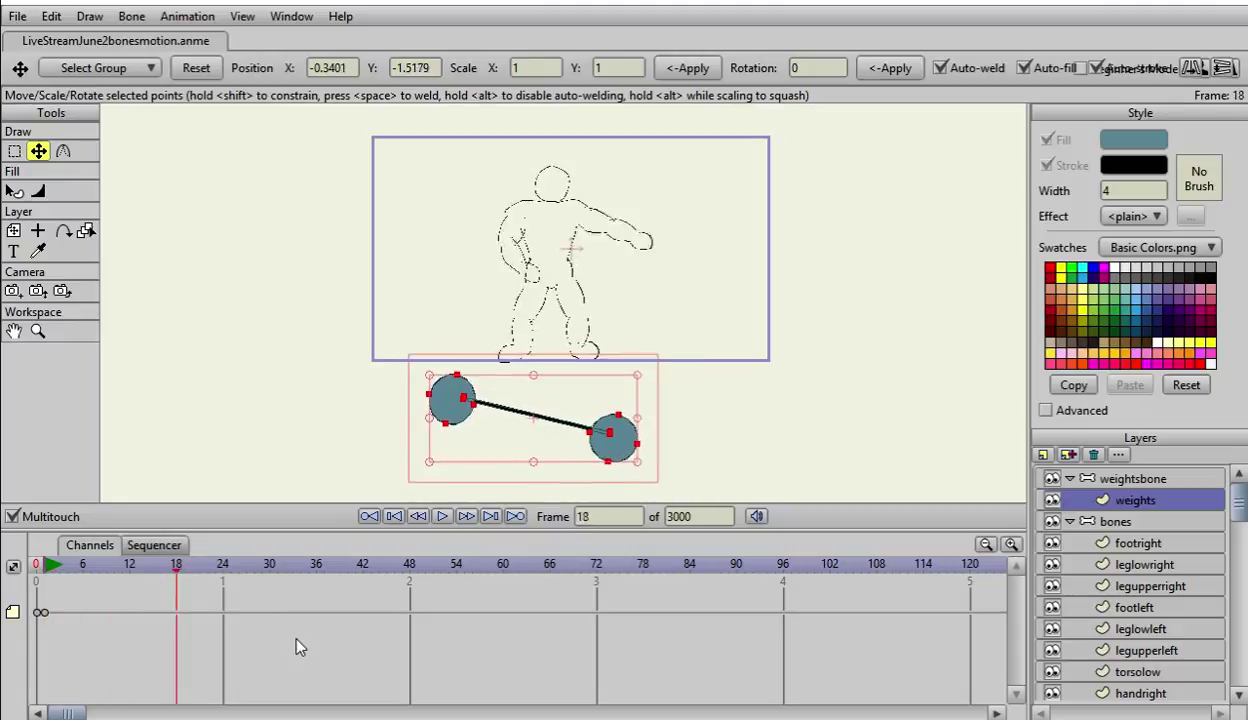
pyautogui.press('Right')
pyautogui.press('Right')
pyautogui.press('Right')
pyautogui.press('Right')
pyautogui.press('Right')
pyautogui.press('Right')
pyautogui.press('Right')
pyautogui.press('Right')
pyautogui.press('Right')
pyautogui.press('Right')
pyautogui.press('Right')
pyautogui.press('Right')
pyautogui.press('Right')
pyautogui.moveTo(536, 409)
pyautogui.mouseDown()
pyautogui.moveTo(540, 430)
pyautogui.moveTo(557, 426)
pyautogui.moveTo(536, 417)
pyautogui.mouseUp()
# Step: Advance to frame 155, keyframing the barbell below the feet at frames 84, 116 and 155, ending near X -0.37, Y -1.55
pyautogui.press('Right')
pyautogui.press('Right')
pyautogui.press('Right')
pyautogui.press('Right')
pyautogui.press('Right')
pyautogui.press('Right')
pyautogui.press('Right')
pyautogui.press('Right')
pyautogui.press('Right')
pyautogui.press('Right')
pyautogui.press('Right')
pyautogui.press('Right')
pyautogui.press('Right')
pyautogui.press('Right')
pyautogui.press('Right')
pyautogui.press('Right')
pyautogui.press('Right')
pyautogui.press('Right')
pyautogui.press('Right')
pyautogui.press('Right')
pyautogui.press('Right')
pyautogui.press('Right')
pyautogui.press('Right')
pyautogui.press('Right')
pyautogui.press('Right')
pyautogui.press('Right')
pyautogui.press('Right')
pyautogui.press('Right')
pyautogui.press('Right')
pyautogui.press('Right')
pyautogui.press('Right')
pyautogui.press('Right')
pyautogui.press('Right')
pyautogui.press('Right')
pyautogui.press('Right')
pyautogui.press('Right')
pyautogui.press('Right')
pyautogui.press('Right')
pyautogui.press('Right')
pyautogui.press('Right')
pyautogui.press('Right')
pyautogui.press('Right')
pyautogui.press('Right')
pyautogui.press('Right')
pyautogui.press('Right')
pyautogui.press('Right')
pyautogui.press('Right')
pyautogui.press('Right')
pyautogui.press('Right')
pyautogui.press('Right')
pyautogui.press('Right')
pyautogui.press('Right')
pyautogui.press('Right')
pyautogui.press('Right')
pyautogui.press('Right')
pyautogui.press('Right')
pyautogui.press('Right')
pyautogui.press('Right')
pyautogui.press('Right')
pyautogui.press('Right')
pyautogui.press('Right')
pyautogui.press('Right')
pyautogui.press('Right')
pyautogui.press('Right')
pyautogui.press('Right')
pyautogui.press('Right')
pyautogui.press('Right')
pyautogui.press('Right')
pyautogui.press('Right')
pyautogui.press('Right')
pyautogui.press('Right')
pyautogui.press('Right')
pyautogui.press('Right')
pyautogui.press('Right')
pyautogui.press('Right')
pyautogui.press('Right')
pyautogui.press('Right')
pyautogui.press('Right')
pyautogui.press('Right')
pyautogui.press('Right')
pyautogui.press('Right')
pyautogui.press('Right')
pyautogui.press('Right')
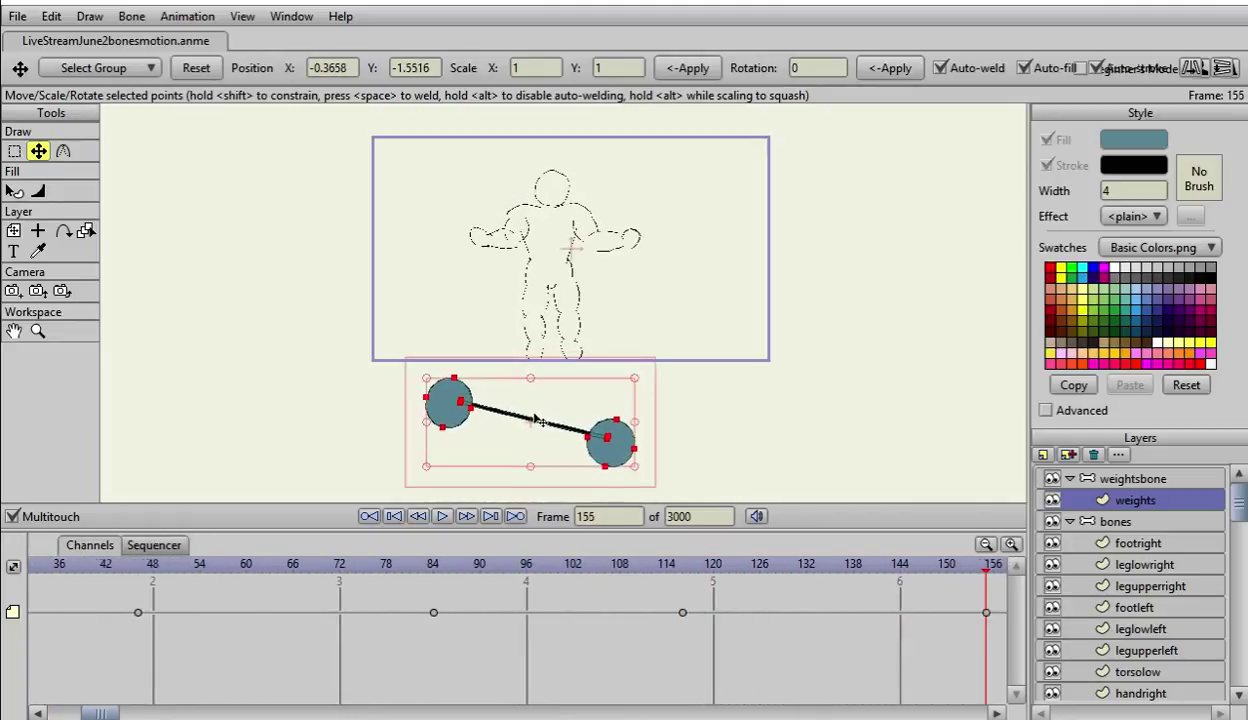
# Step: Advance to frame 192 and keyframe the barbell slightly lower so it stays below the figure's feet
pyautogui.press('Right')
pyautogui.press('Right')
pyautogui.press('Right')
pyautogui.press('Right')
pyautogui.press('Right')
pyautogui.press('Right')
pyautogui.press('Right')
pyautogui.press('Right')
pyautogui.press('Right')
pyautogui.press('Right')
pyautogui.press('Right')
pyautogui.press('Right')
pyautogui.press('Right')
pyautogui.press('Right')
pyautogui.press('Right')
pyautogui.press('Right')
pyautogui.press('Right')
pyautogui.press('Right')
pyautogui.press('Right')
pyautogui.press('Right')
pyautogui.press('Right')
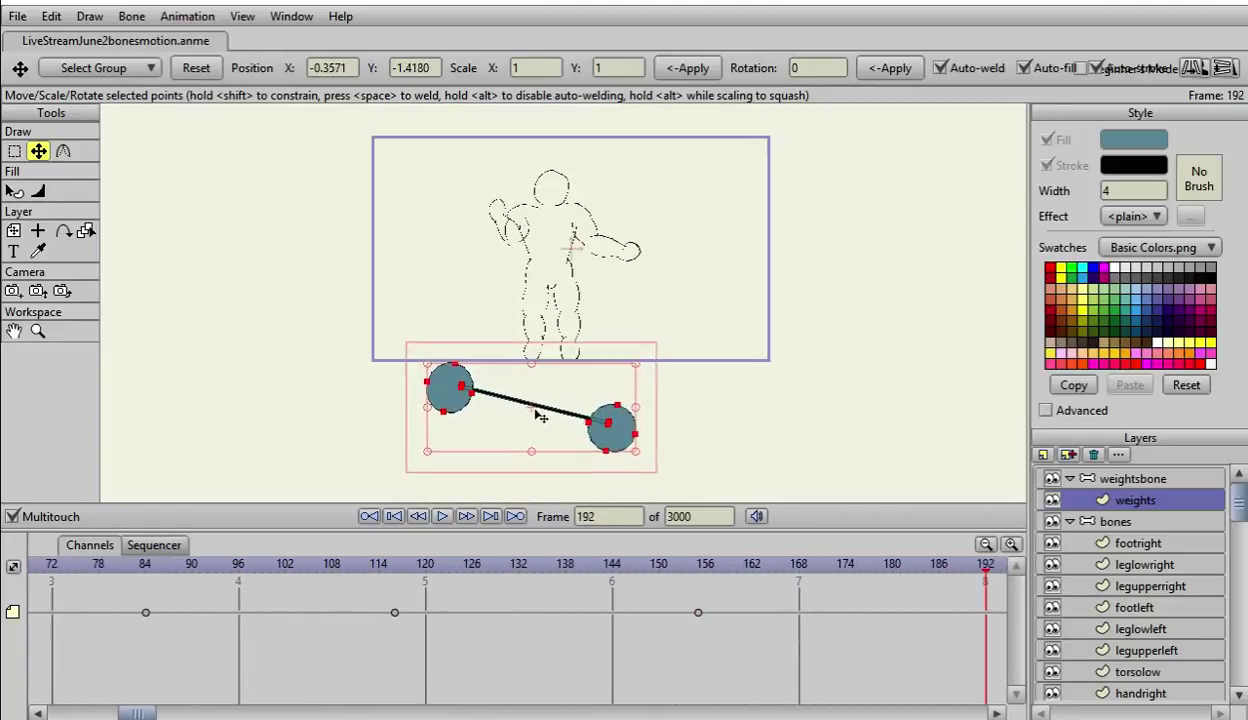
pyautogui.moveTo(538, 426)
pyautogui.mouseDown()
pyautogui.moveTo(578, 418)
pyautogui.moveTo(557, 424)
pyautogui.mouseUp()
# Step: Advance to frame 242, keyframing the barbell below the feet at about frames 217 and 241, ending near X -0.36, Y -1.56
pyautogui.press('Right')
pyautogui.press('Right')
pyautogui.press('Right')
pyautogui.press('Right')
pyautogui.press('Right')
pyautogui.press('Right')
pyautogui.press('Right')
pyautogui.press('Right')
pyautogui.press('Right')
pyautogui.press('Right')
pyautogui.press('Right')
pyautogui.press('Right')
pyautogui.press('Right')
pyautogui.press('Right')
pyautogui.press('Right')
pyautogui.press('Right')
pyautogui.press('Right')
pyautogui.press('Right')
pyautogui.press('Right')
pyautogui.press('Right')
pyautogui.press('Right')
pyautogui.press('Right')
pyautogui.press('Right')
pyautogui.press('Right')
pyautogui.press('Right')
pyautogui.press('Right')
pyautogui.press('Right')
pyautogui.press('Right')
pyautogui.press('Right')
pyautogui.press('Right')
pyautogui.press('Right')
pyautogui.press('Right')
pyautogui.press('Right')
pyautogui.press('Right')
pyautogui.press('Right')
pyautogui.press('Right')
pyautogui.press('Right')
pyautogui.press('Right')
pyautogui.press('Right')
pyautogui.press('Right')
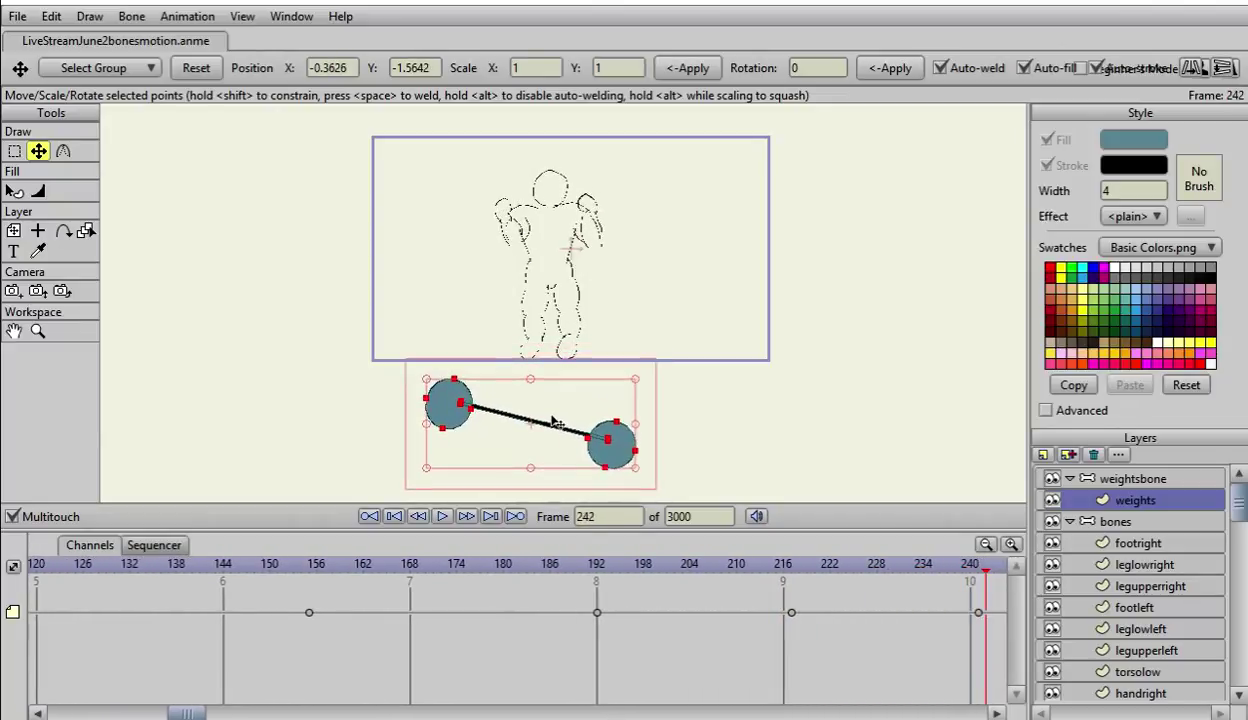
# Step: Scrub back to around frame 146 and forward again to frame 207, checking the barbell's position relative to the figure's feet
pyautogui.press('Left')
pyautogui.press('Left')
pyautogui.press('Left')
pyautogui.press('Left')
pyautogui.press('Left')
pyautogui.press('Left')
pyautogui.press('Left')
pyautogui.press('Left')
pyautogui.press('Left')
pyautogui.press('Left')
pyautogui.press('Left')
pyautogui.press('Left')
pyautogui.press('Left')
pyautogui.press('Left')
pyautogui.press('Left')
pyautogui.press('Left')
pyautogui.press('Left')
pyautogui.press('Left')
pyautogui.press('Left')
pyautogui.press('Left')
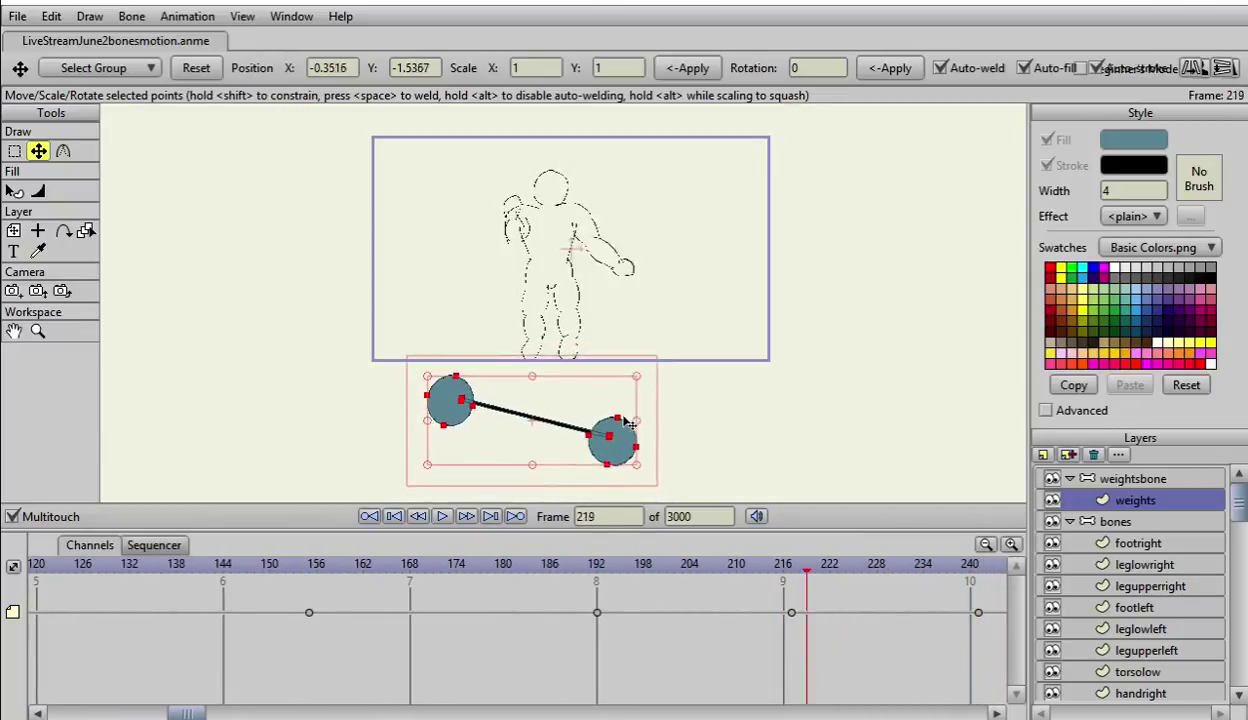
pyautogui.press('Left')
pyautogui.press('Left')
pyautogui.press('Left')
pyautogui.press('Left')
pyautogui.press('Left')
pyautogui.press('Left')
pyautogui.press('Left')
pyautogui.press('Left')
pyautogui.press('Left')
pyautogui.press('Left')
pyautogui.press('Left')
pyautogui.press('Left')
pyautogui.press('Left')
pyautogui.press('Left')
pyautogui.press('Left')
pyautogui.press('Left')
pyautogui.press('Left')
pyautogui.press('Left')
pyautogui.press('Left')
pyautogui.press('Left')
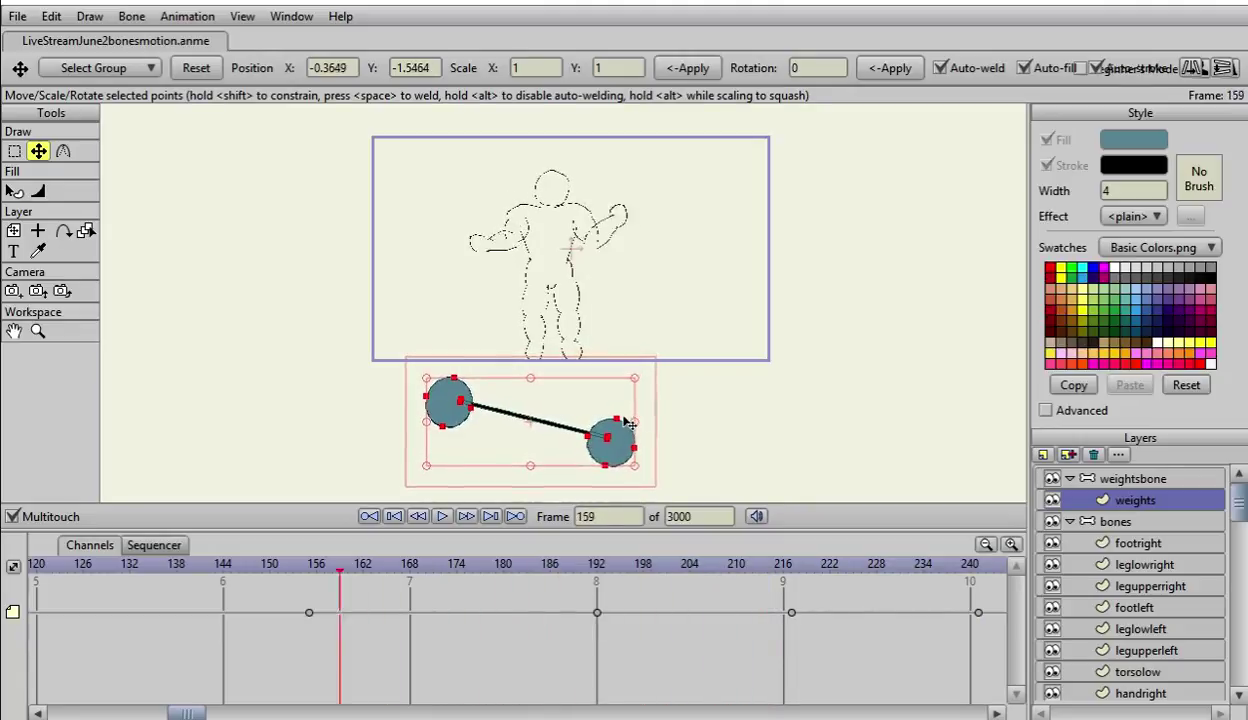
pyautogui.press('Left')
pyautogui.press('Left')
pyautogui.press('Left')
pyautogui.press('Left')
pyautogui.press('Left')
pyautogui.press('Left')
pyautogui.press('Left')
pyautogui.press('Left')
pyautogui.press('Right')
pyautogui.press('Right')
pyautogui.press('Right')
pyautogui.press('Right')
pyautogui.press('Right')
pyautogui.press('Right')
pyautogui.press('Right')
pyautogui.press('Right')
pyautogui.press('Right')
pyautogui.press('Right')
pyautogui.press('Right')
pyautogui.press('Right')
pyautogui.press('Right')
pyautogui.press('Right')
pyautogui.press('Right')
pyautogui.press('Right')
pyautogui.press('Right')
pyautogui.press('Right')
pyautogui.press('Right')
pyautogui.press('Right')
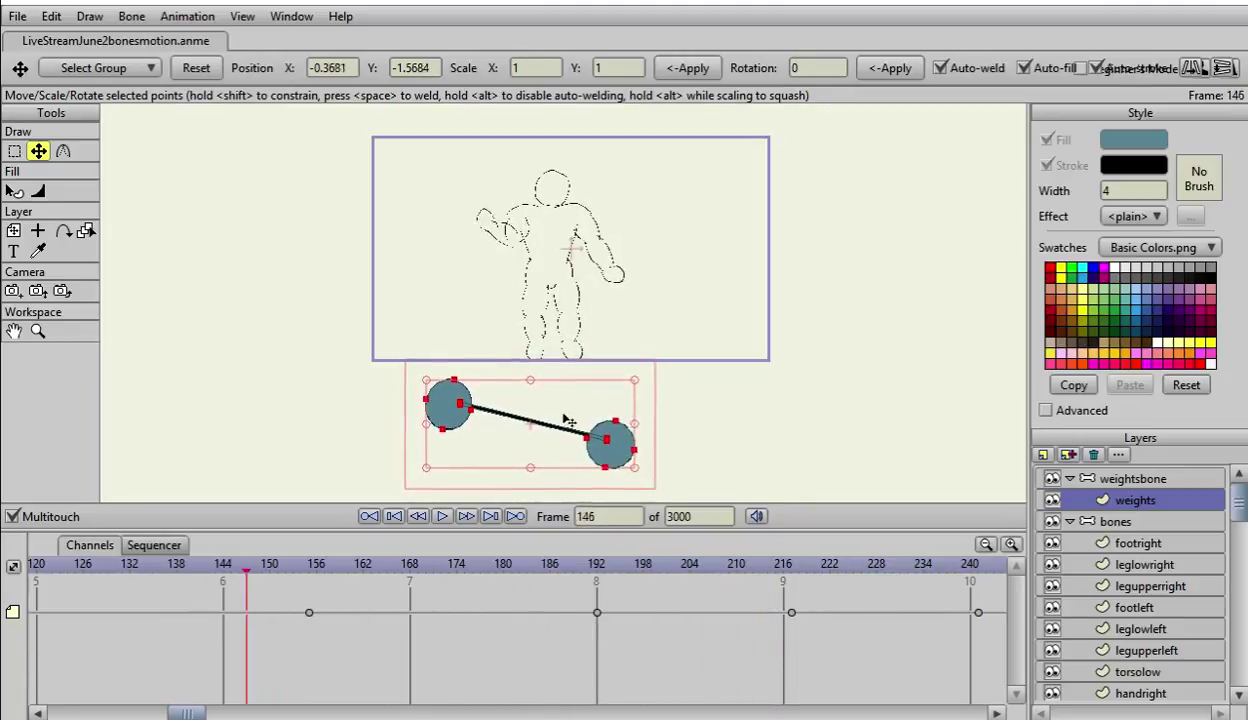
pyautogui.press('Right')
pyautogui.press('Right')
pyautogui.press('Right')
pyautogui.press('Right')
pyautogui.press('Right')
pyautogui.press('Right')
pyautogui.press('Right')
pyautogui.press('Right')
pyautogui.press('Right')
pyautogui.press('Right')
pyautogui.press('Right')
pyautogui.press('Right')
pyautogui.press('Right')
pyautogui.press('Right')
pyautogui.press('Right')
pyautogui.press('Right')
pyautogui.press('Right')
pyautogui.press('Right')
pyautogui.press('Right')
pyautogui.press('Right')
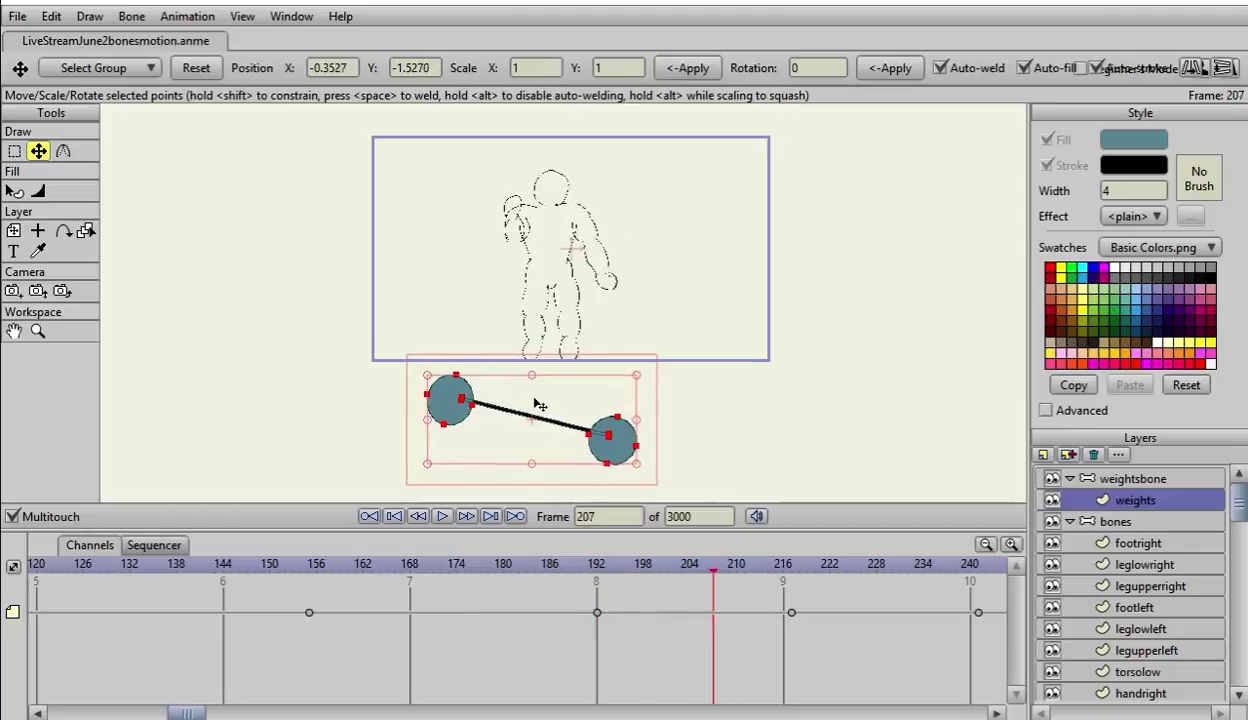
# Step: Advance from frame 207 to frame 259, checking the barbell's position relative to the figure's feet
pyautogui.press('Right')
pyautogui.press('Right')
pyautogui.press('Right')
pyautogui.press('Right')
pyautogui.press('Right')
pyautogui.press('Right')
pyautogui.press('Right')
pyautogui.press('Right')
pyautogui.press('Right')
pyautogui.press('Right')
pyautogui.press('Right')
pyautogui.press('Right')
pyautogui.press('Right')
pyautogui.press('Right')
pyautogui.press('Right')
pyautogui.press('Right')
pyautogui.press('Right')
pyautogui.press('Right')
pyautogui.press('Right')
pyautogui.press('Right')
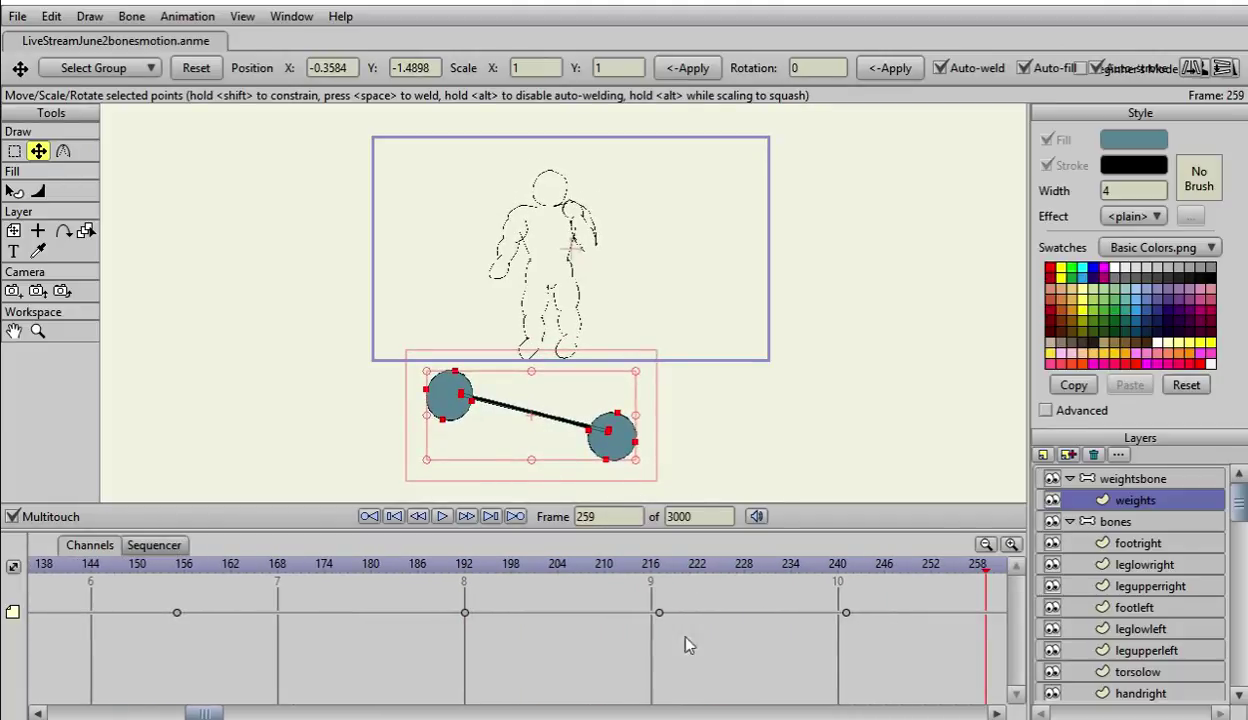
# Step: Delete the barbell's keyframe just after frame 528 and play the animation through to frame 535
pyautogui.moveTo(212, 714); pyautogui.dragTo(533, 714)
pyautogui.click(535, 613)
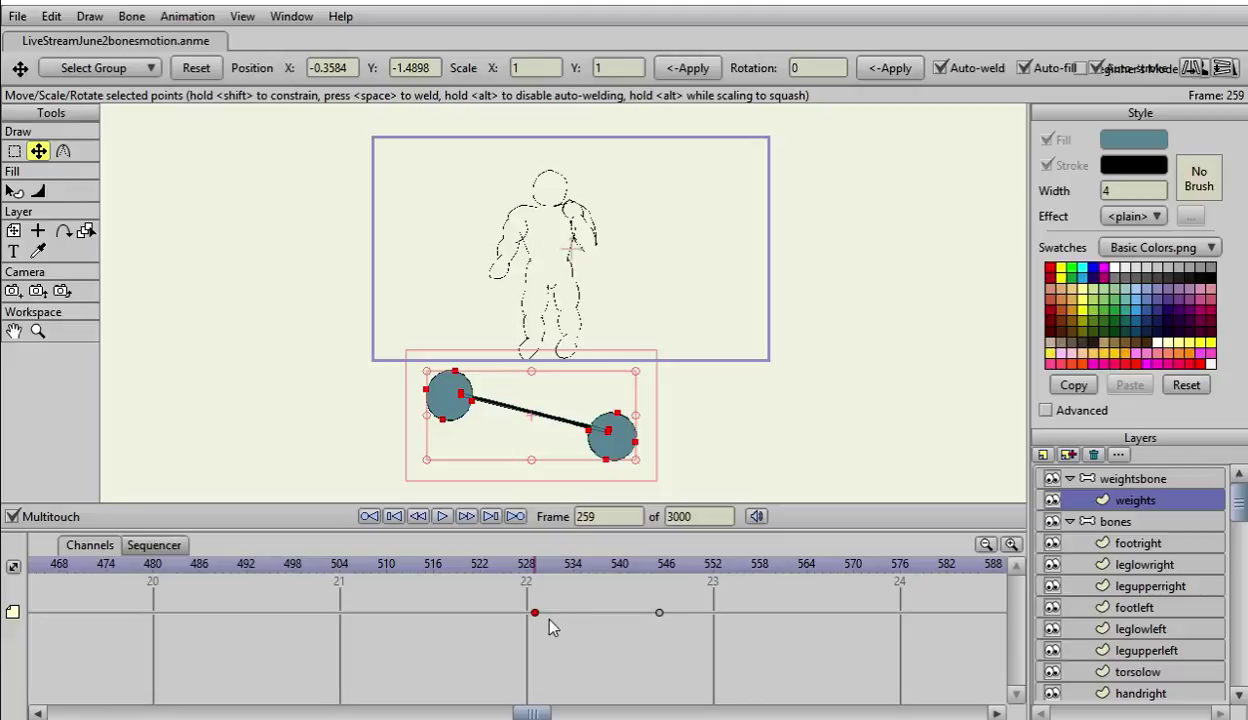
pyautogui.press('Delete')
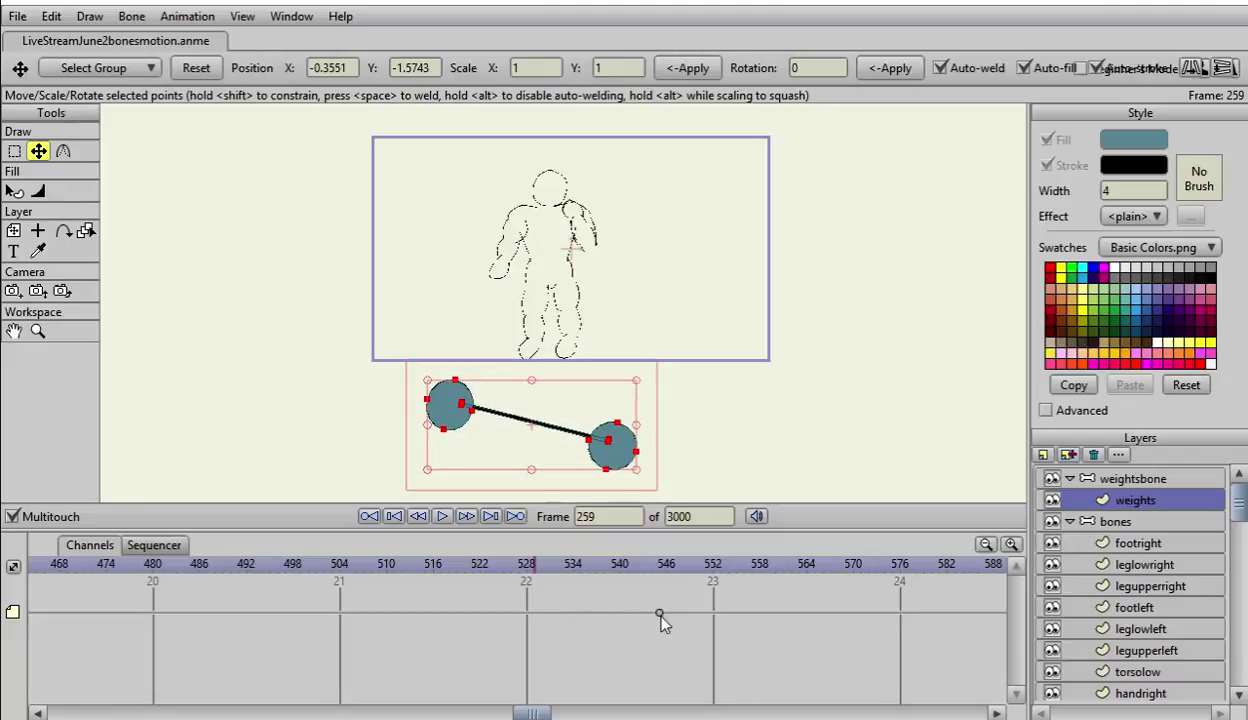
pyautogui.press('space')
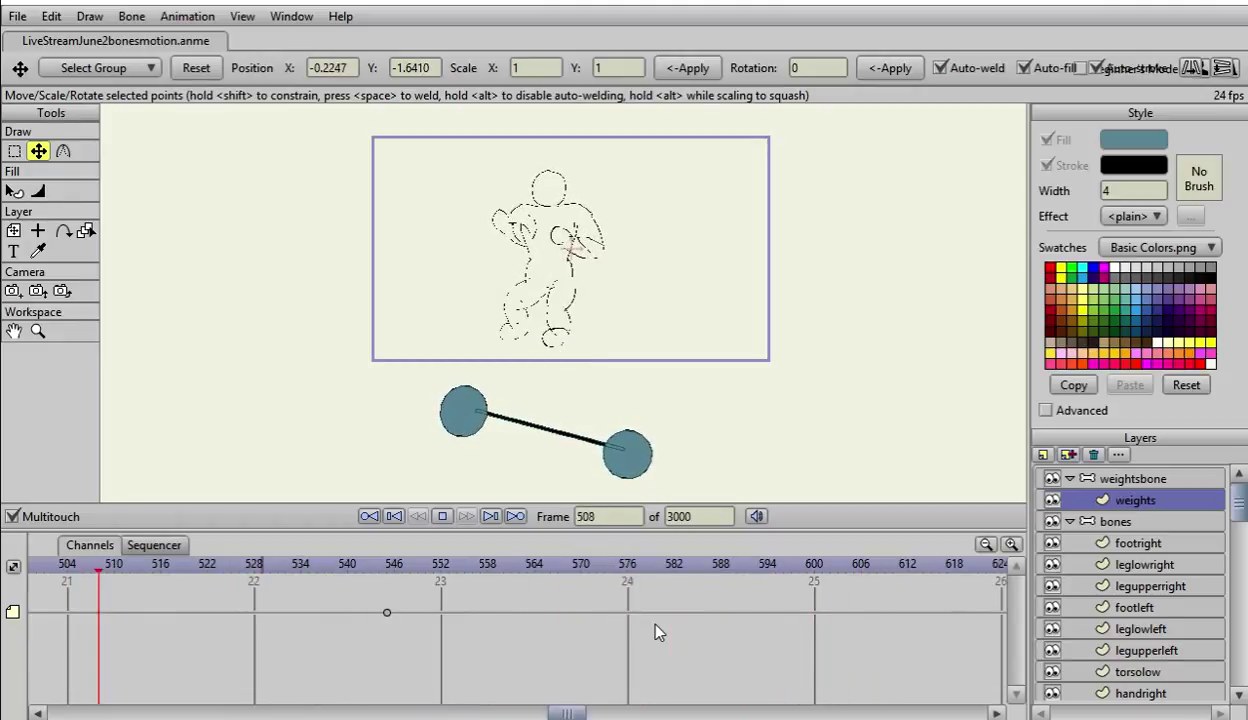
pyautogui.hotkey('ctrl', 'space')
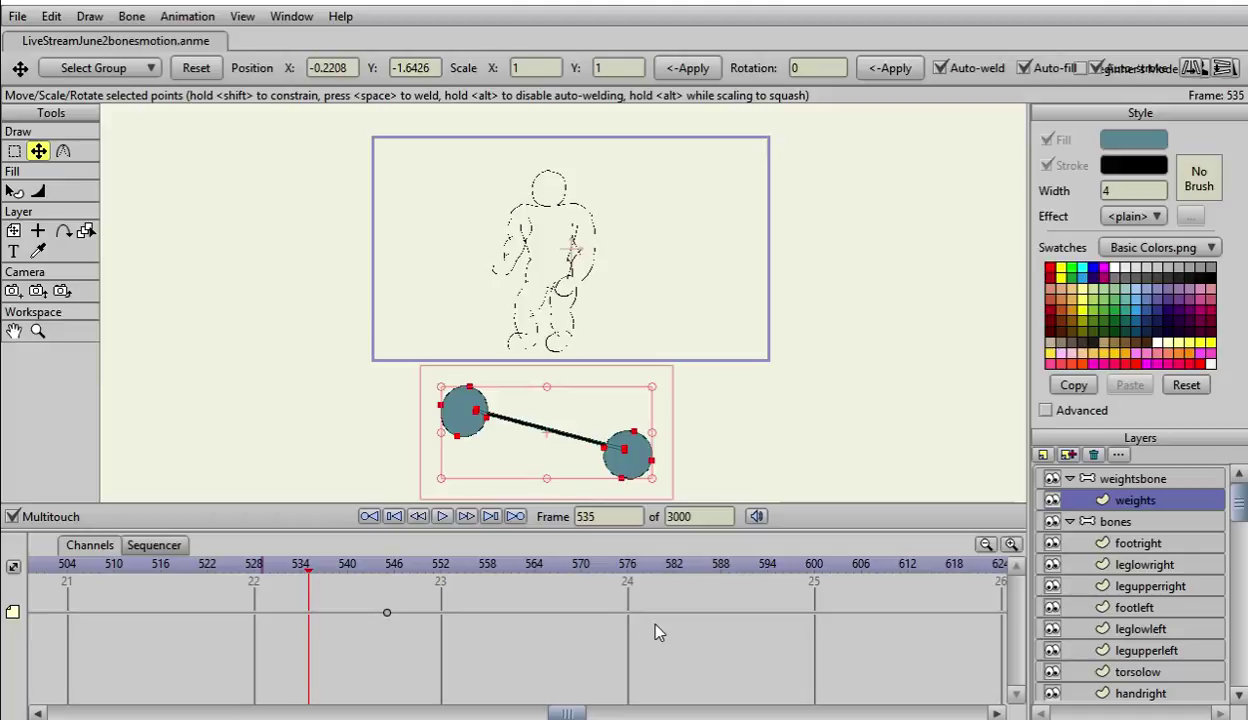
# Step: Collapse the bones layer group and reselect the weights layer
pyautogui.click(1146, 521)
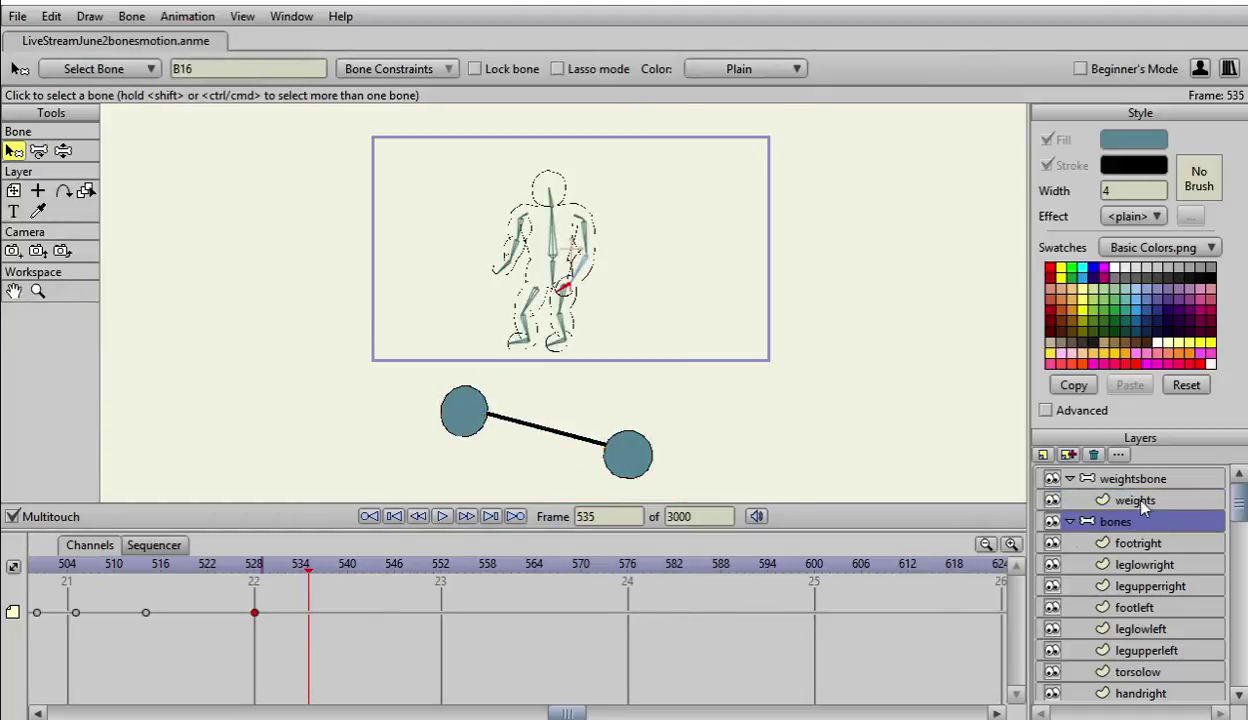
pyautogui.click(1071, 522)
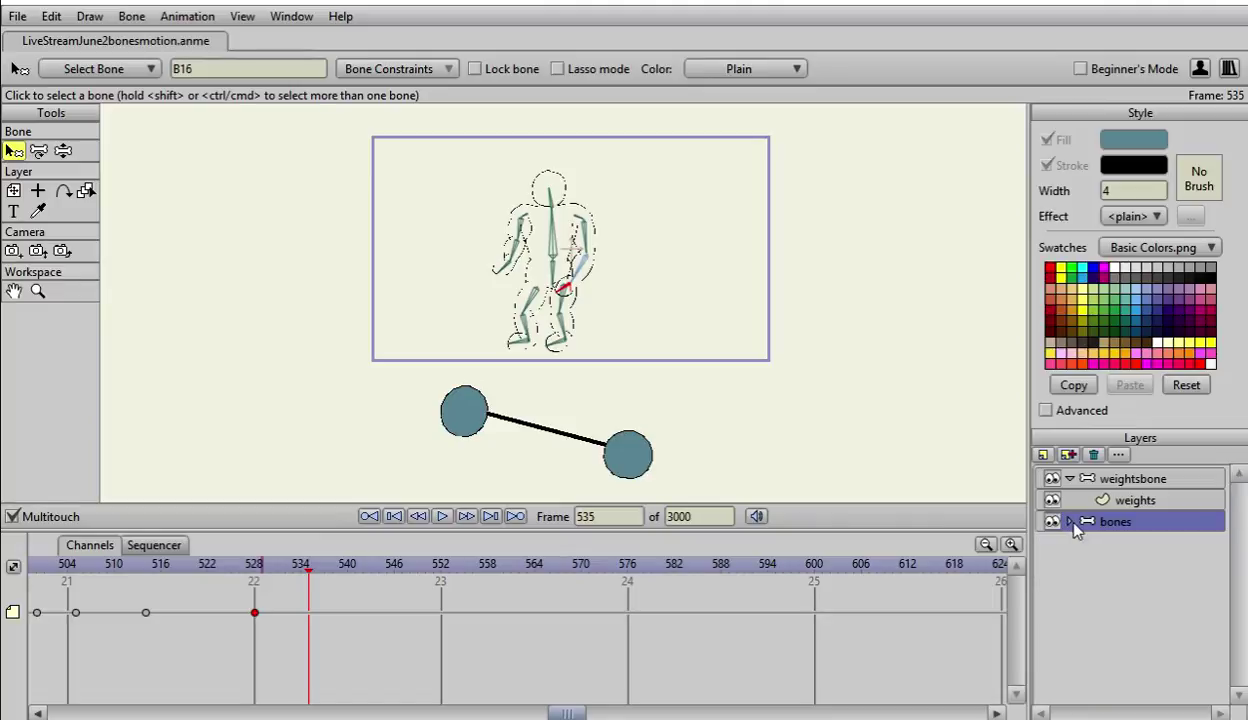
pyautogui.click(1120, 501)
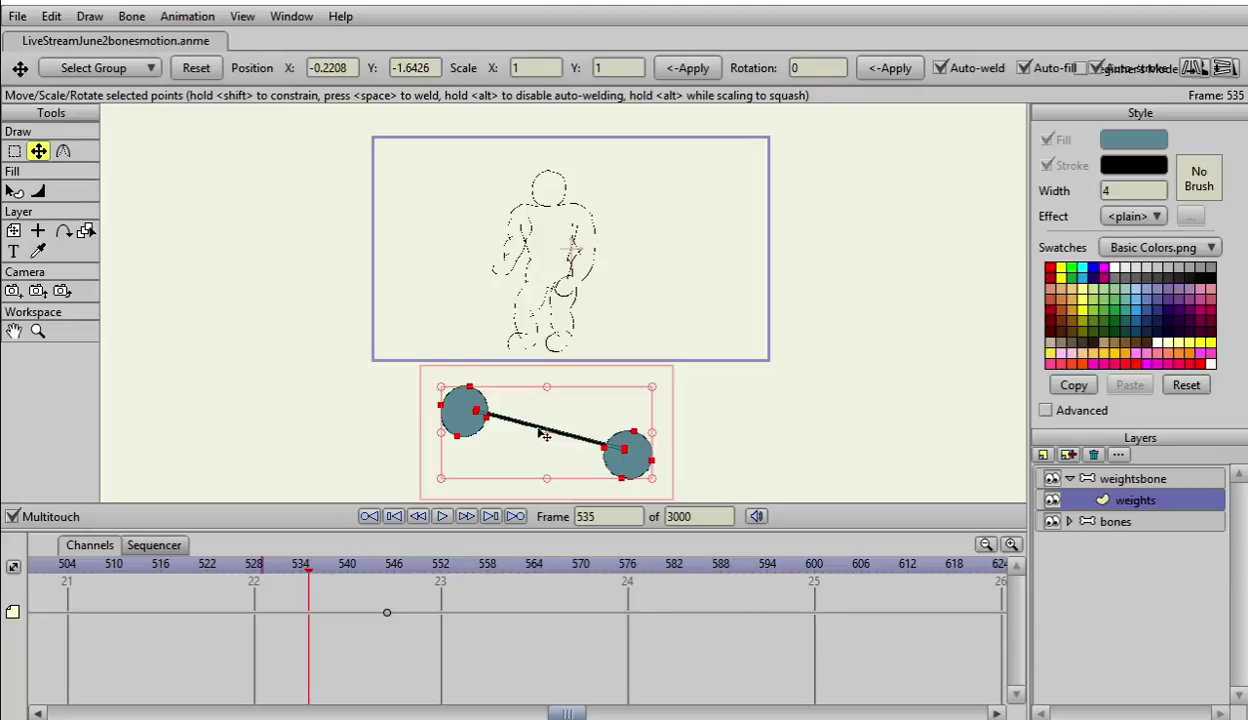
# Step: Return to frame 0 and add a short bone along the middle of the barbell's bar in the weightsbone layer
pyautogui.click(1134, 484)
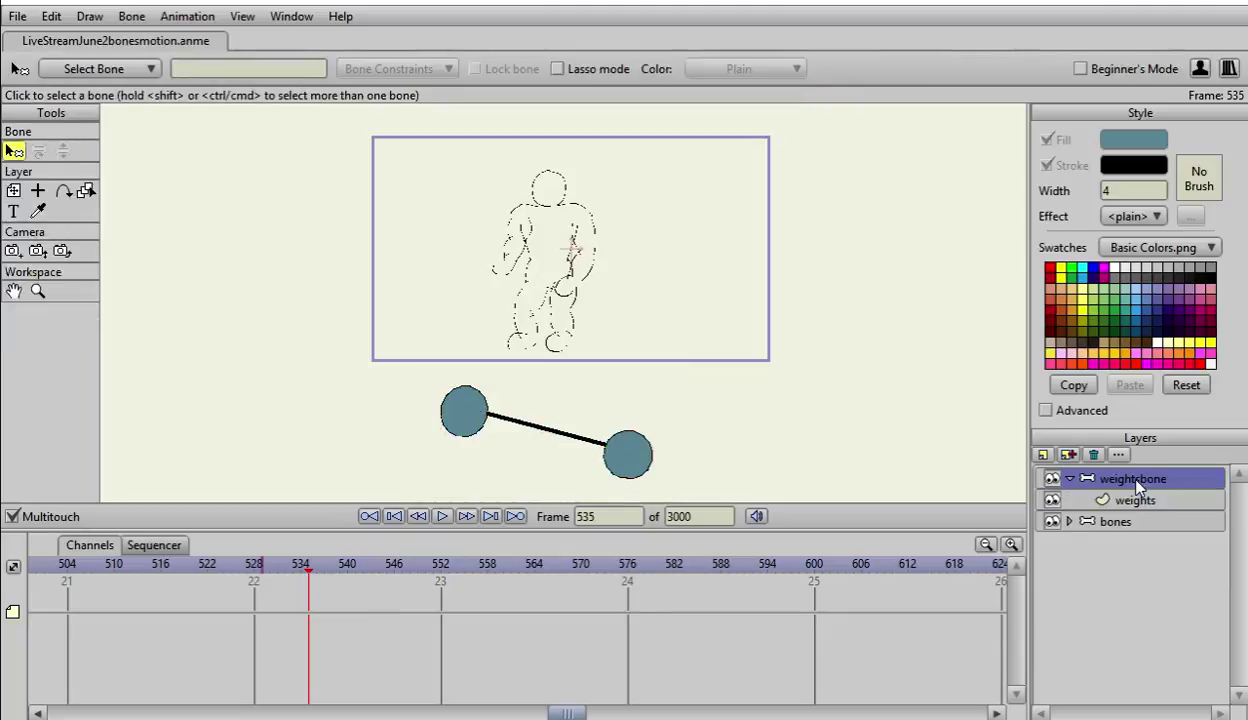
pyautogui.moveTo(570, 712); pyautogui.dragTo(50, 700)
pyautogui.click(36, 564)
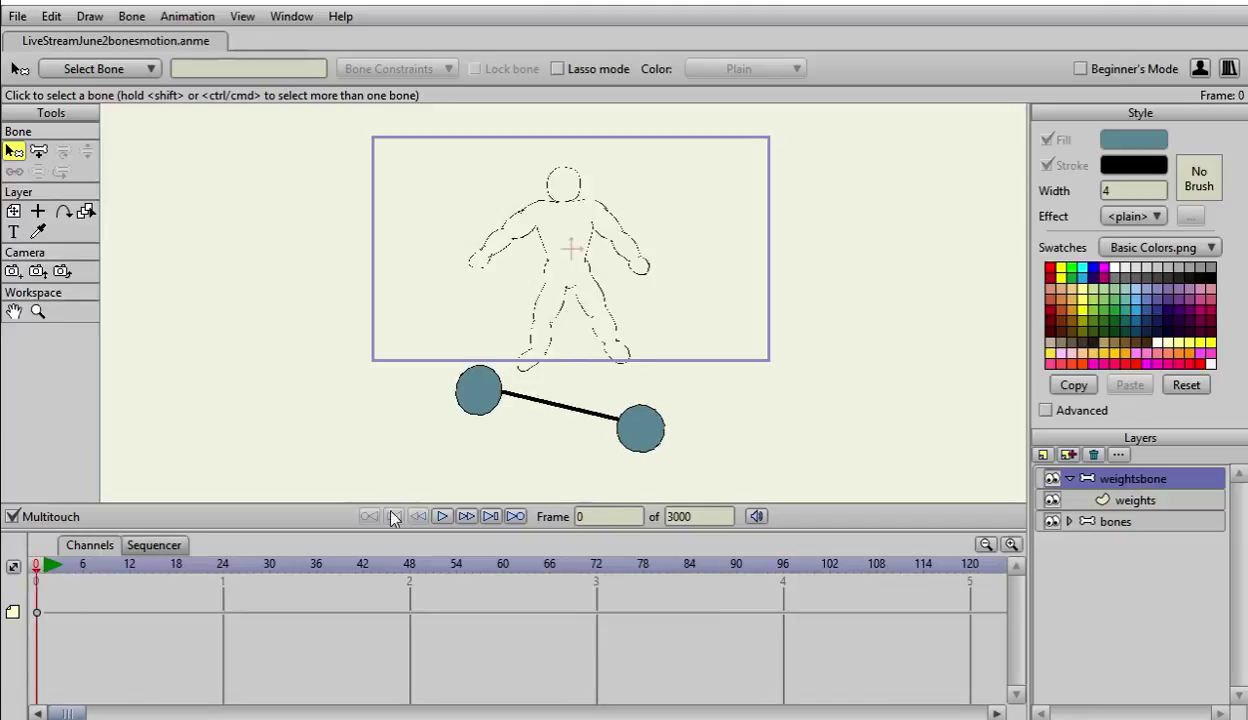
pyautogui.click(1133, 502)
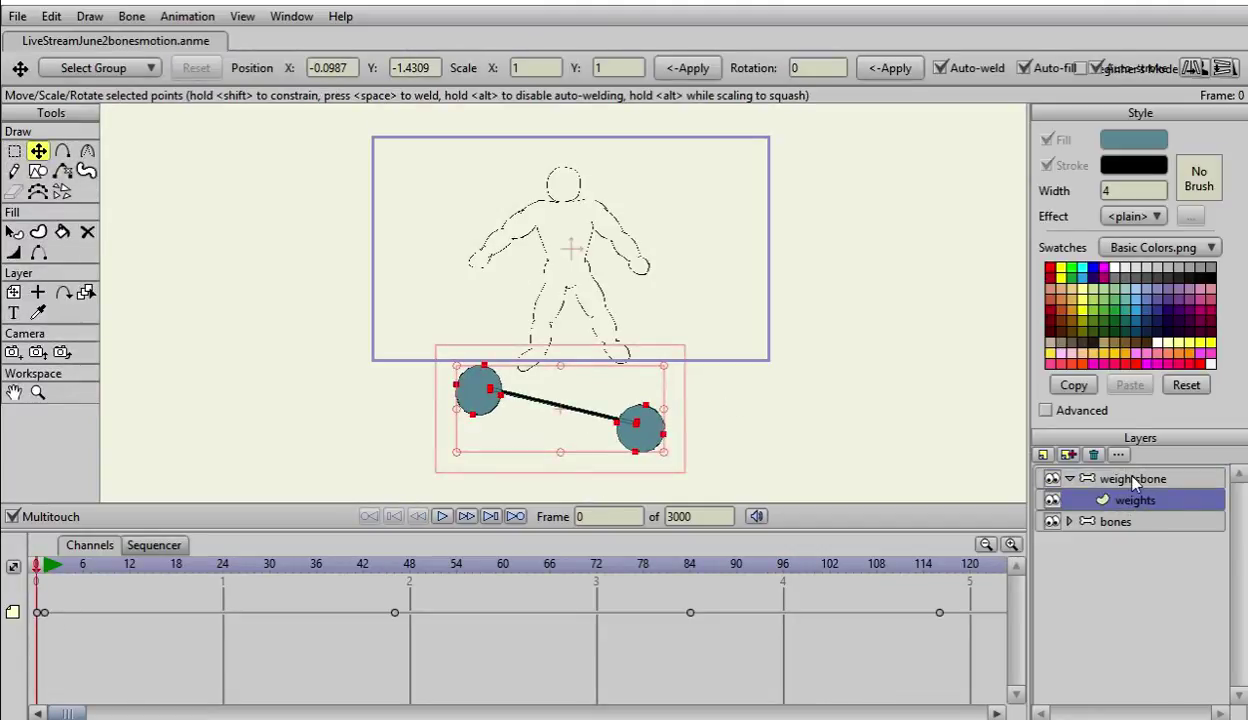
pyautogui.click(1105, 477)
pyautogui.click(38, 152)
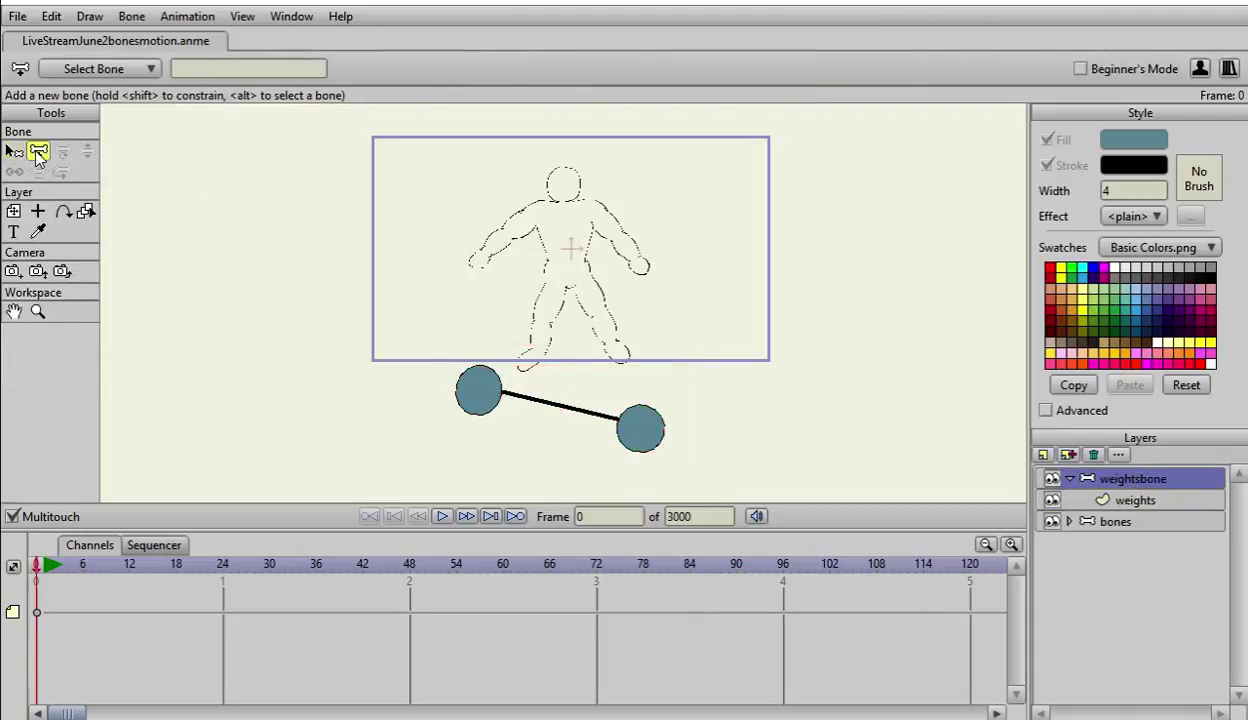
pyautogui.click(531, 399)
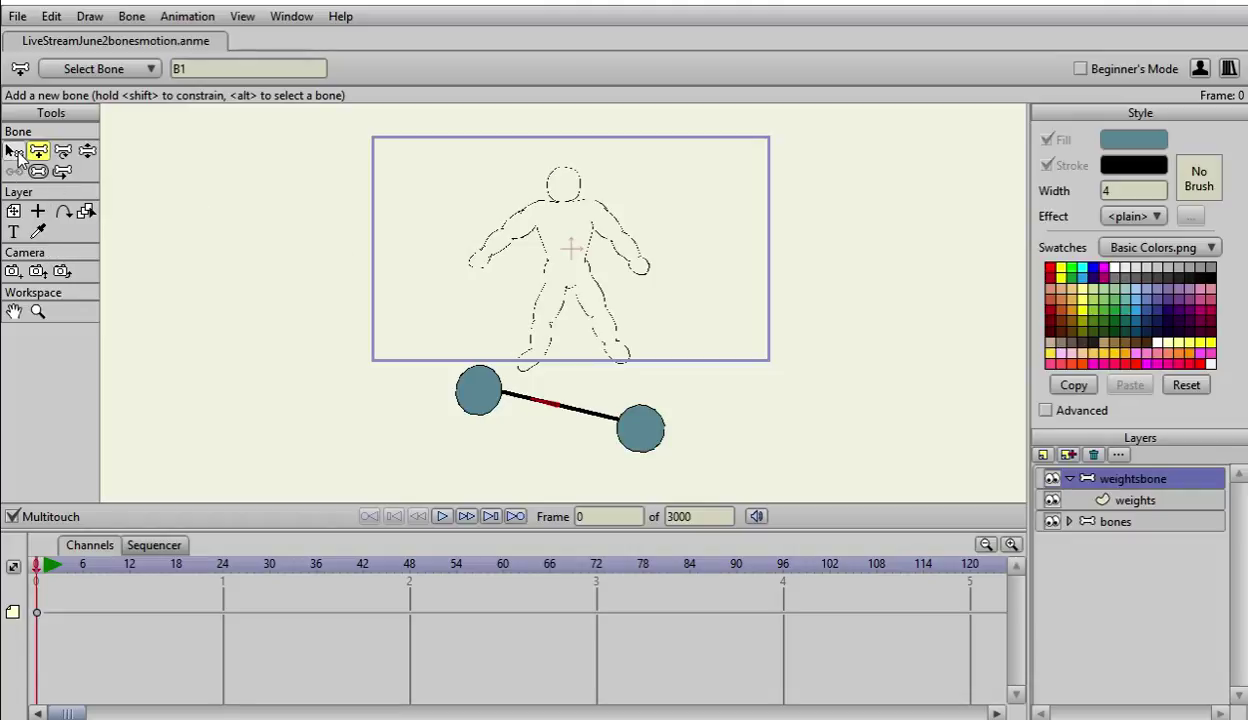
# Step: Bind the weights layer to the new bone on the barbell's bar
pyautogui.click(1117, 505)
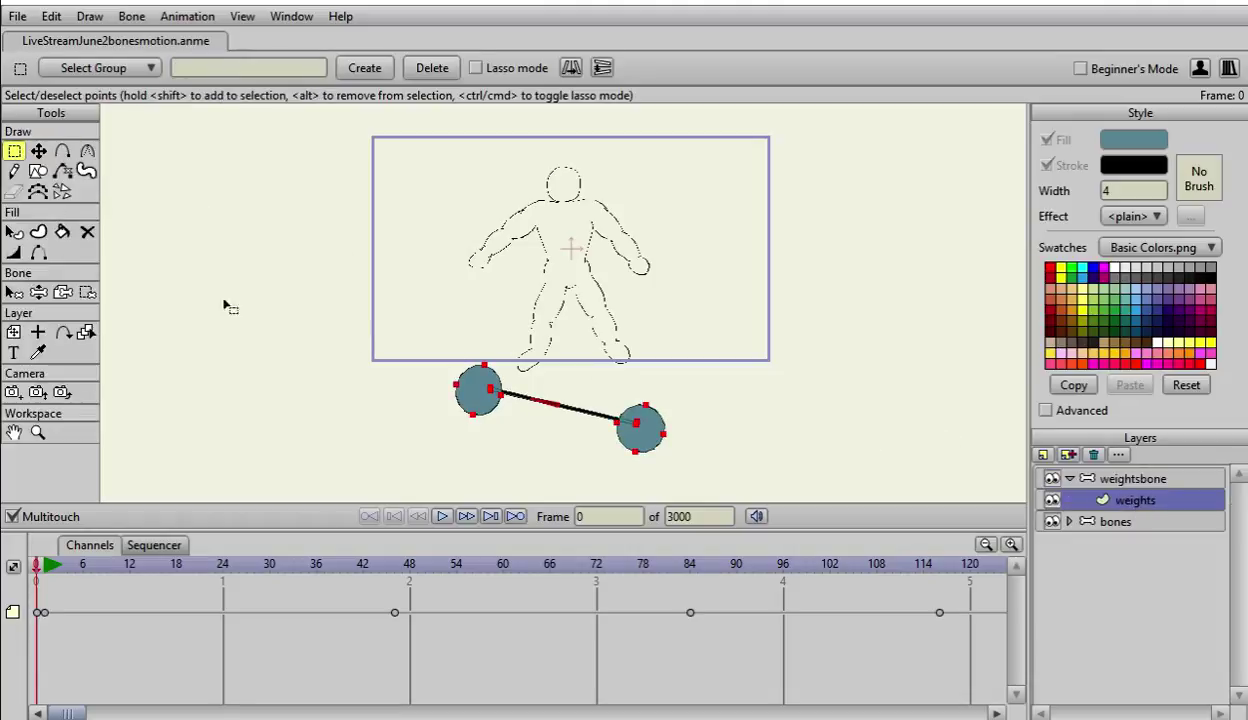
pyautogui.click(63, 293)
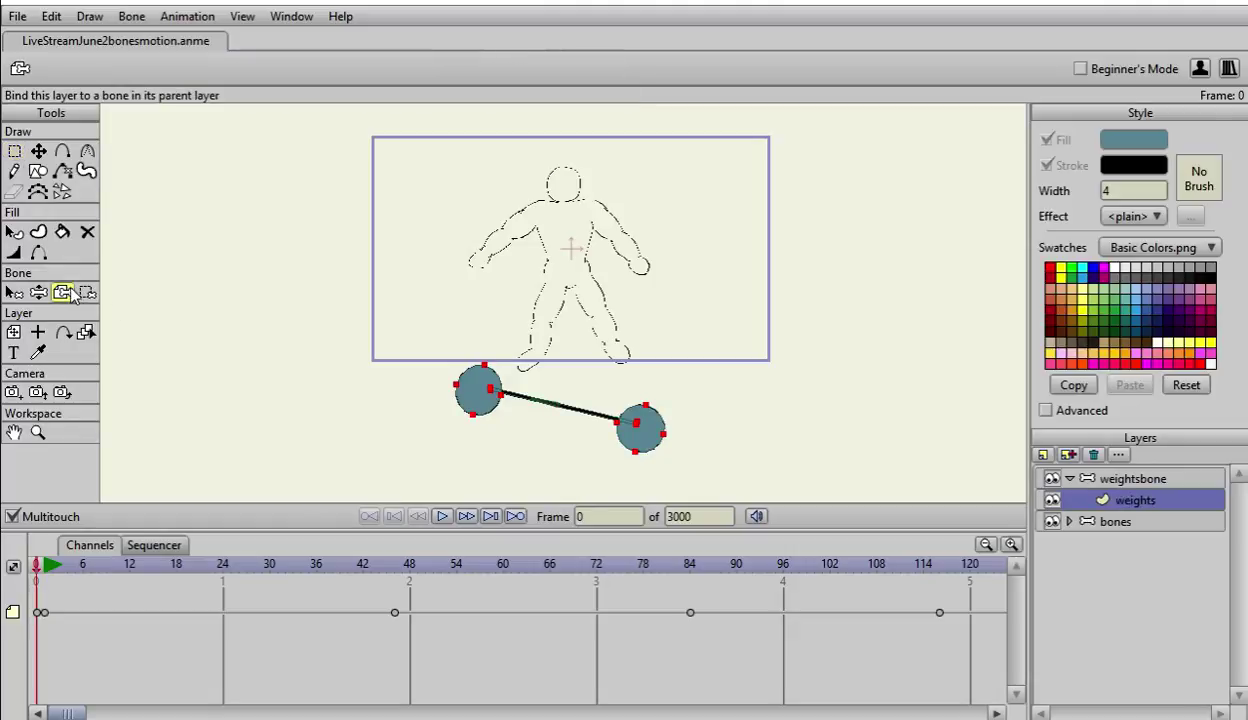
pyautogui.click(556, 412)
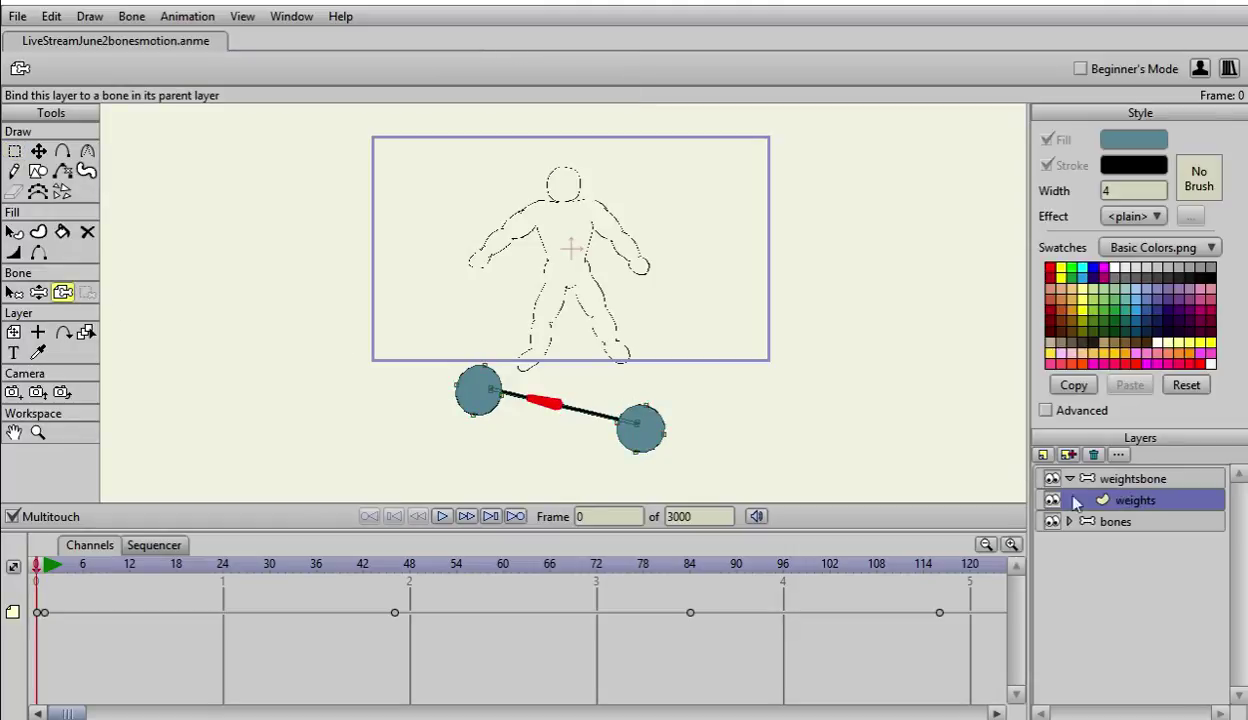
# Step: Test the barbell bone by rotating it slightly with Manipulate Bones, and check the weights layer's bone binding
pyautogui.click(1106, 472)
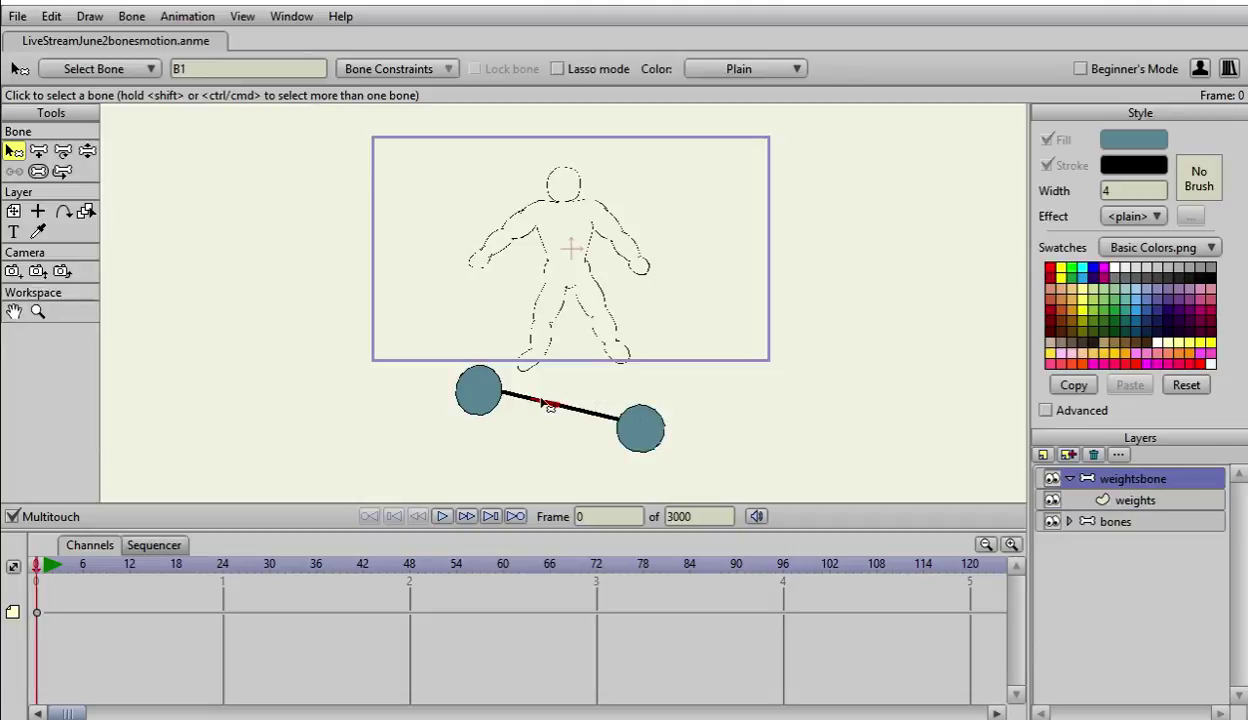
pyautogui.press('z')
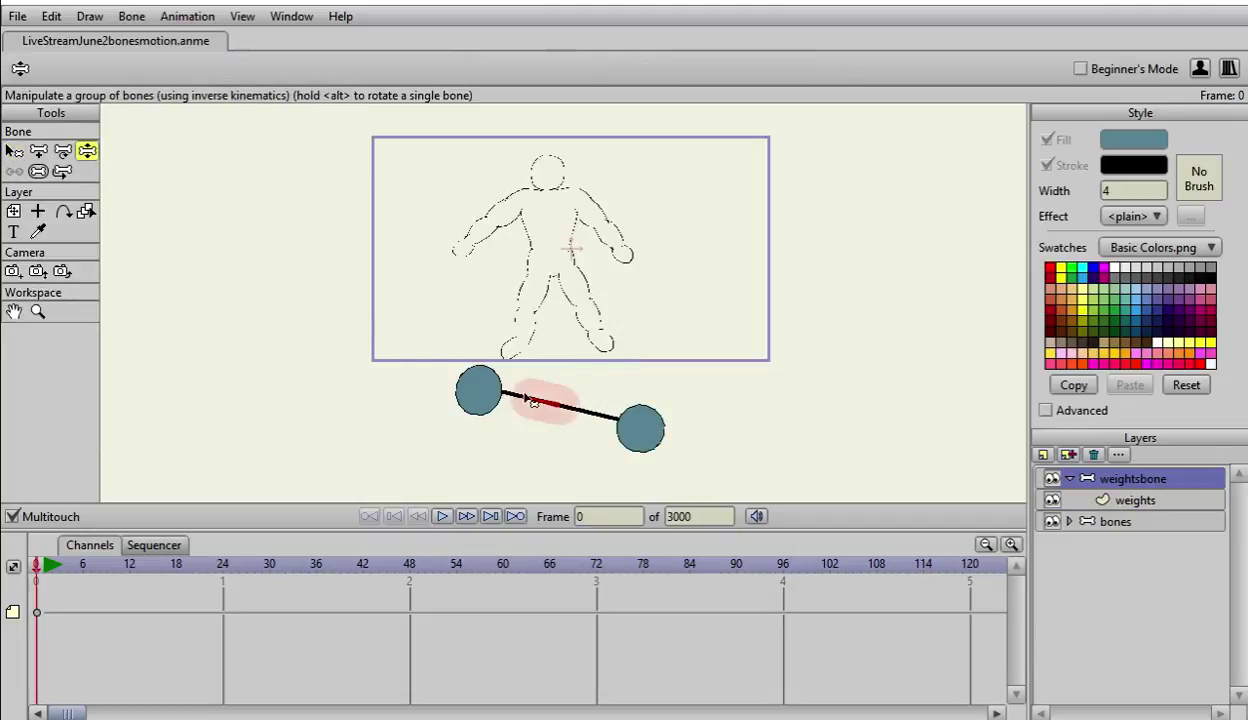
pyautogui.moveTo(532, 400); pyautogui.dragTo(495, 393)
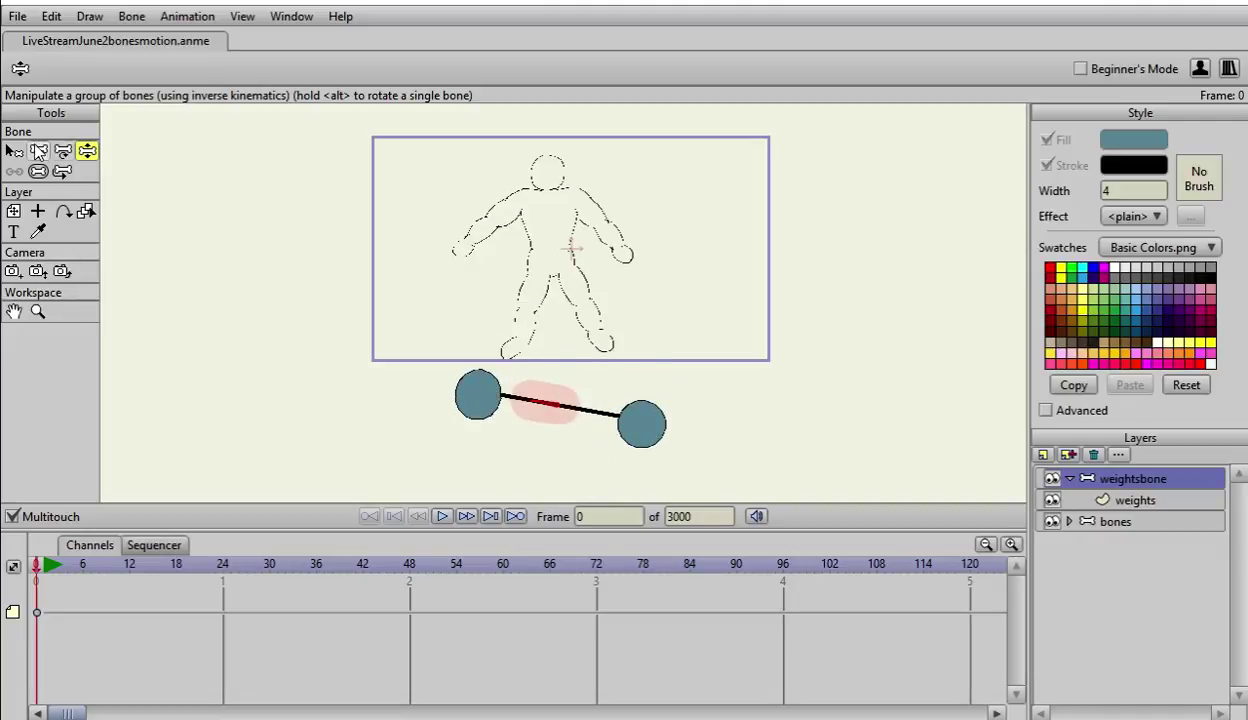
pyautogui.click(1140, 501)
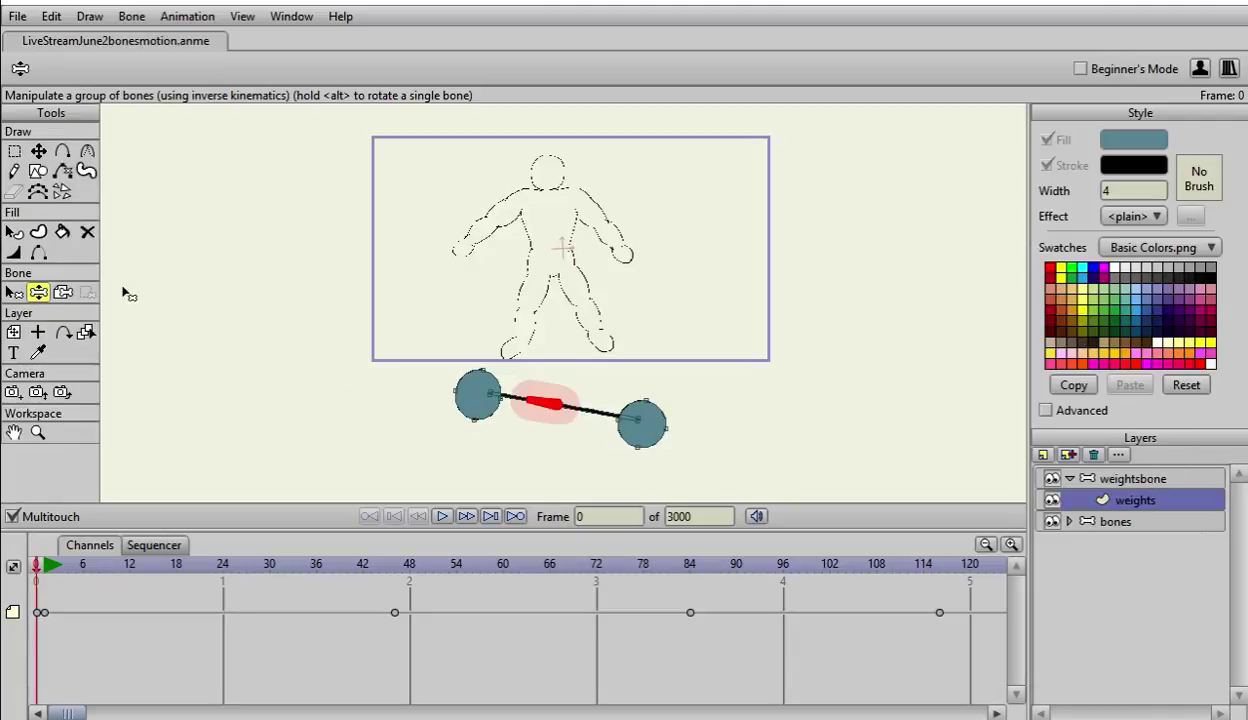
pyautogui.click(61, 293)
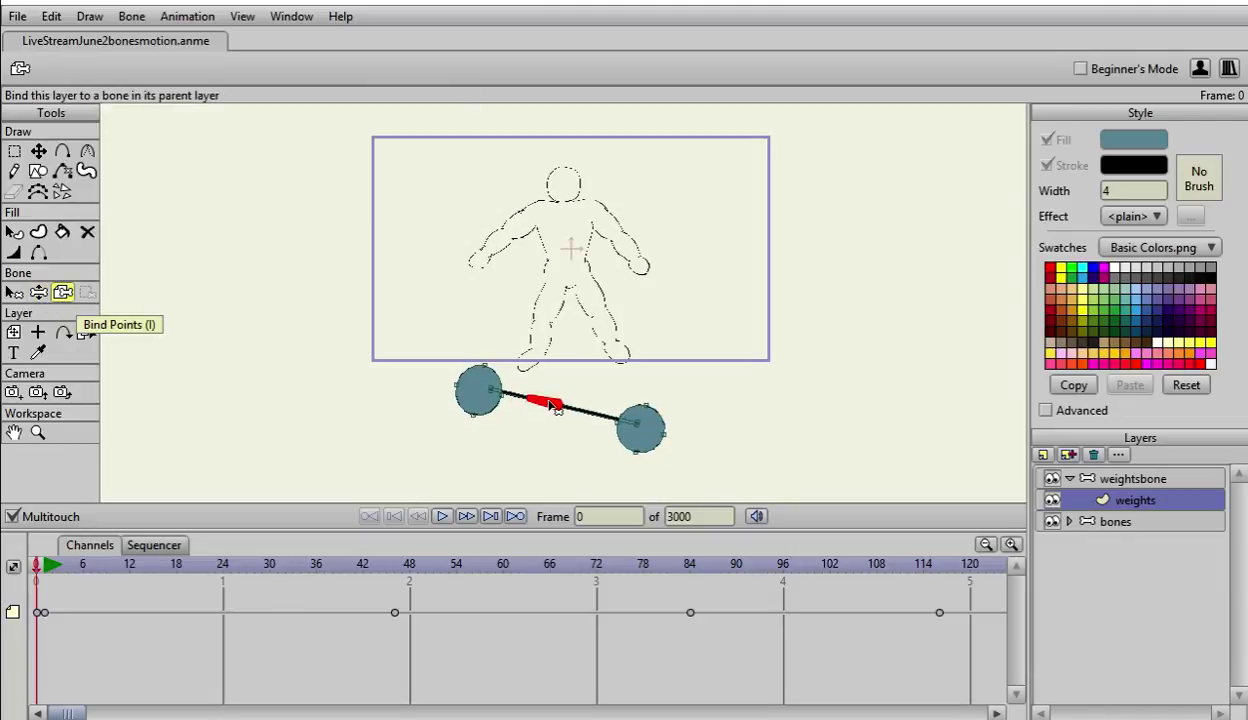
# Step: Add a short second bone rising diagonally from the bar in the weightsbone layer and check its parenting
pyautogui.click(1120, 476)
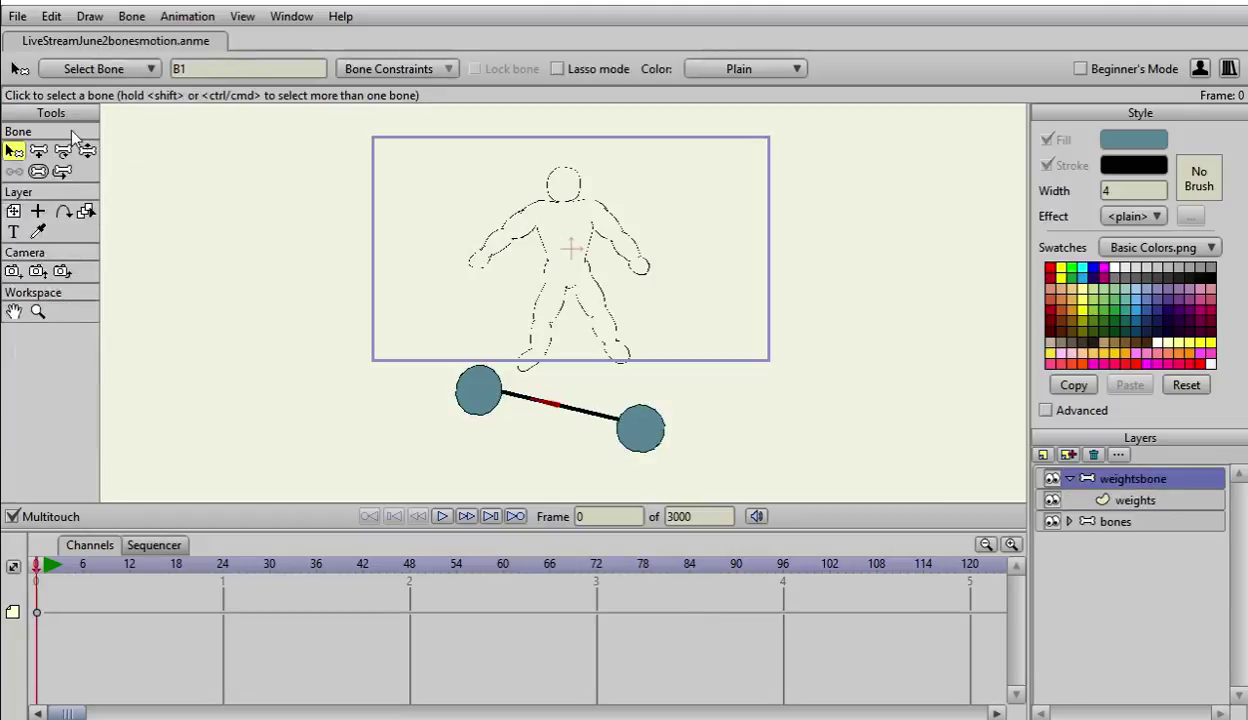
pyautogui.click(40, 151)
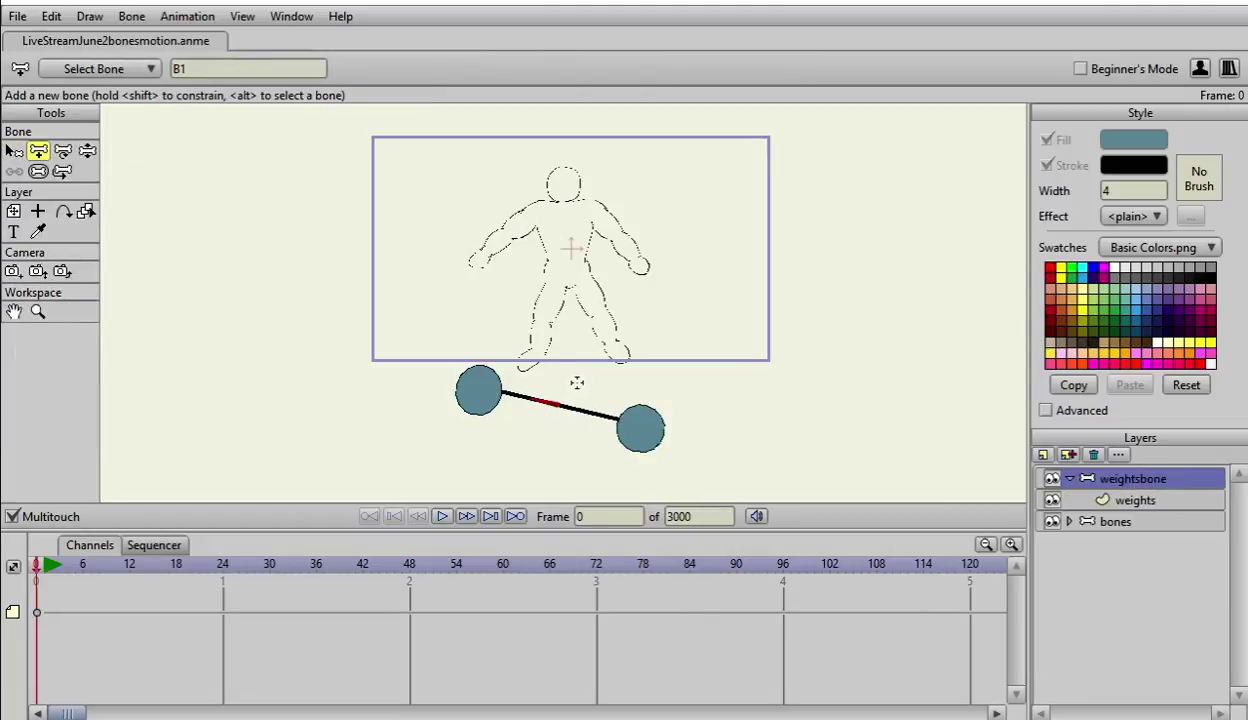
pyautogui.moveTo(577, 383); pyautogui.dragTo(557, 396)
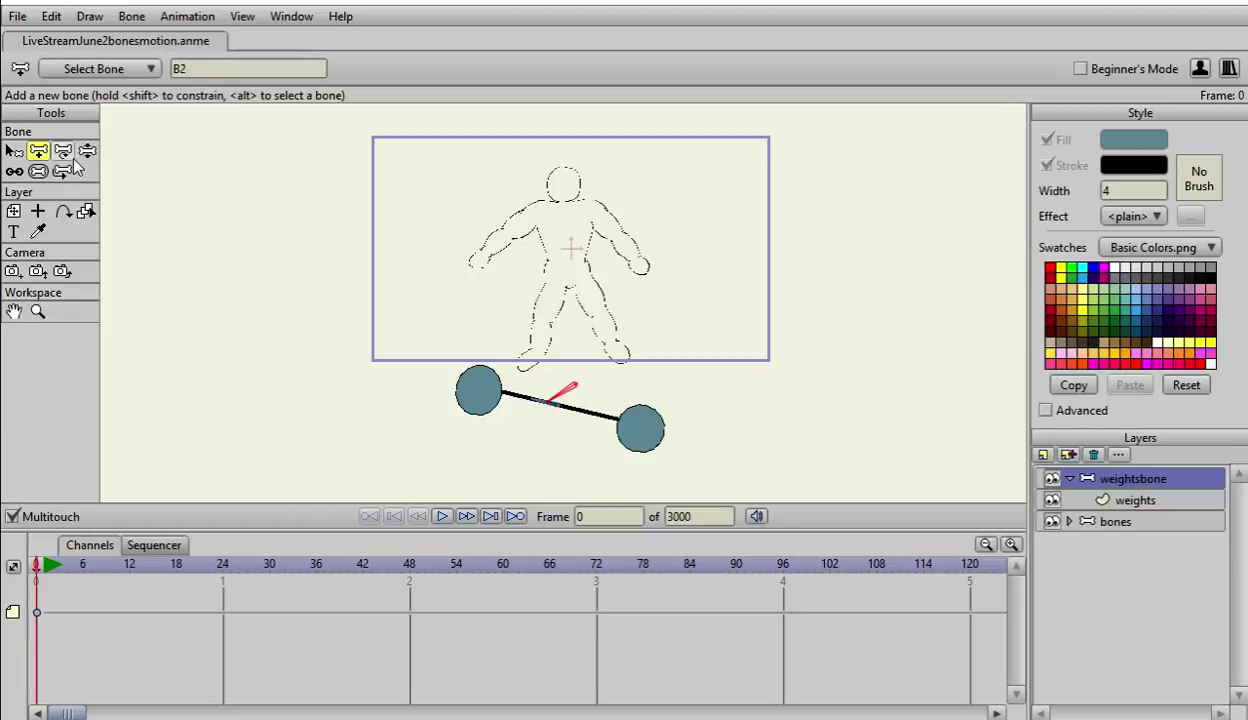
pyautogui.click(14, 171)
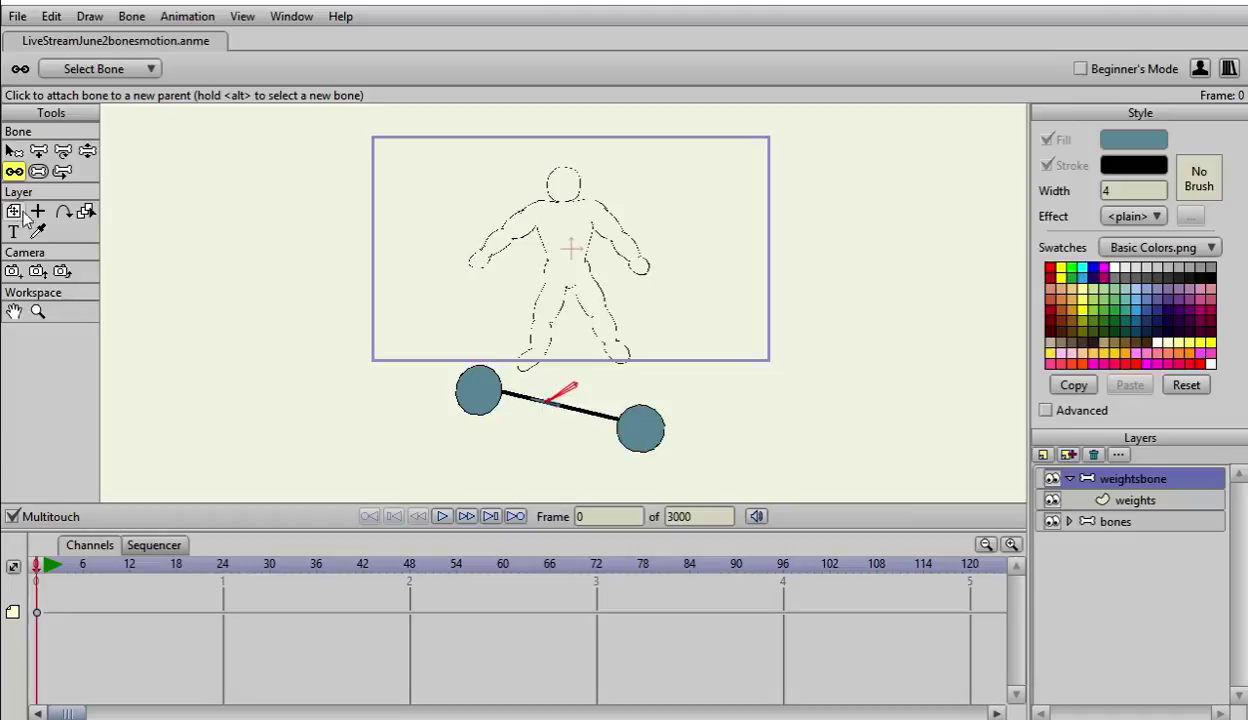
pyautogui.click(16, 150)
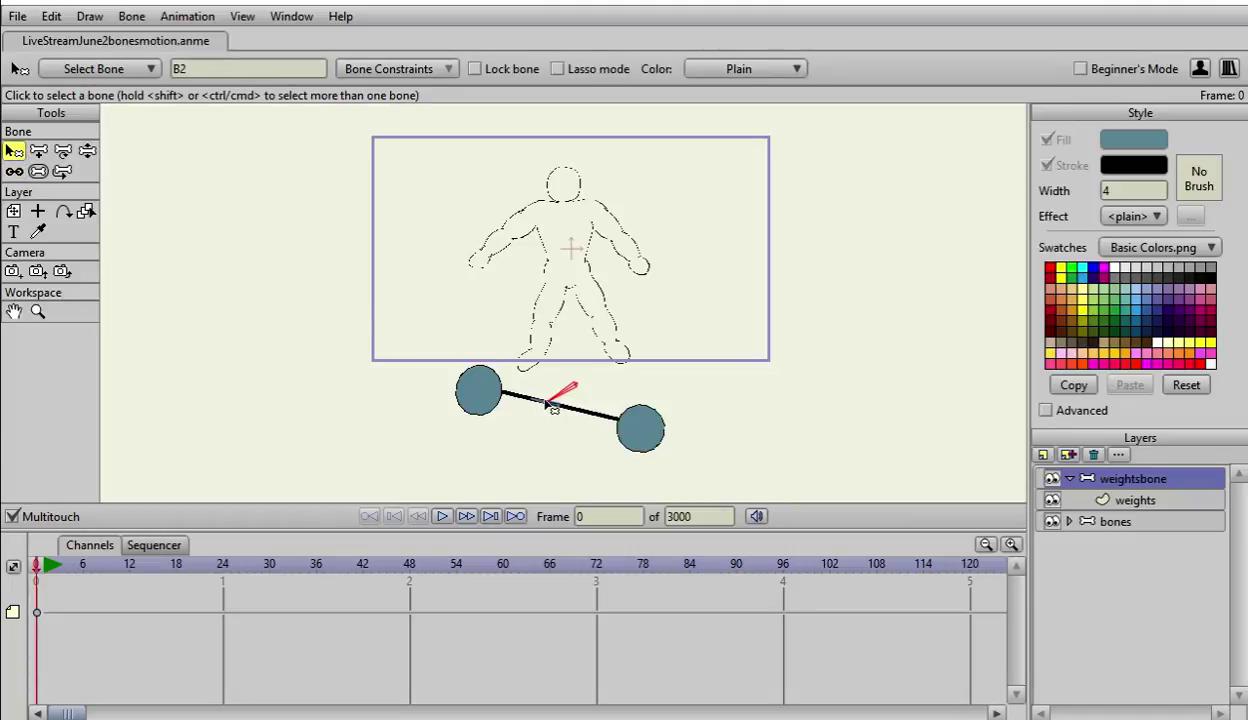
# Step: Check the weights layer's binding and test both barbell bones with Manipulate Bones
pyautogui.click(1100, 497)
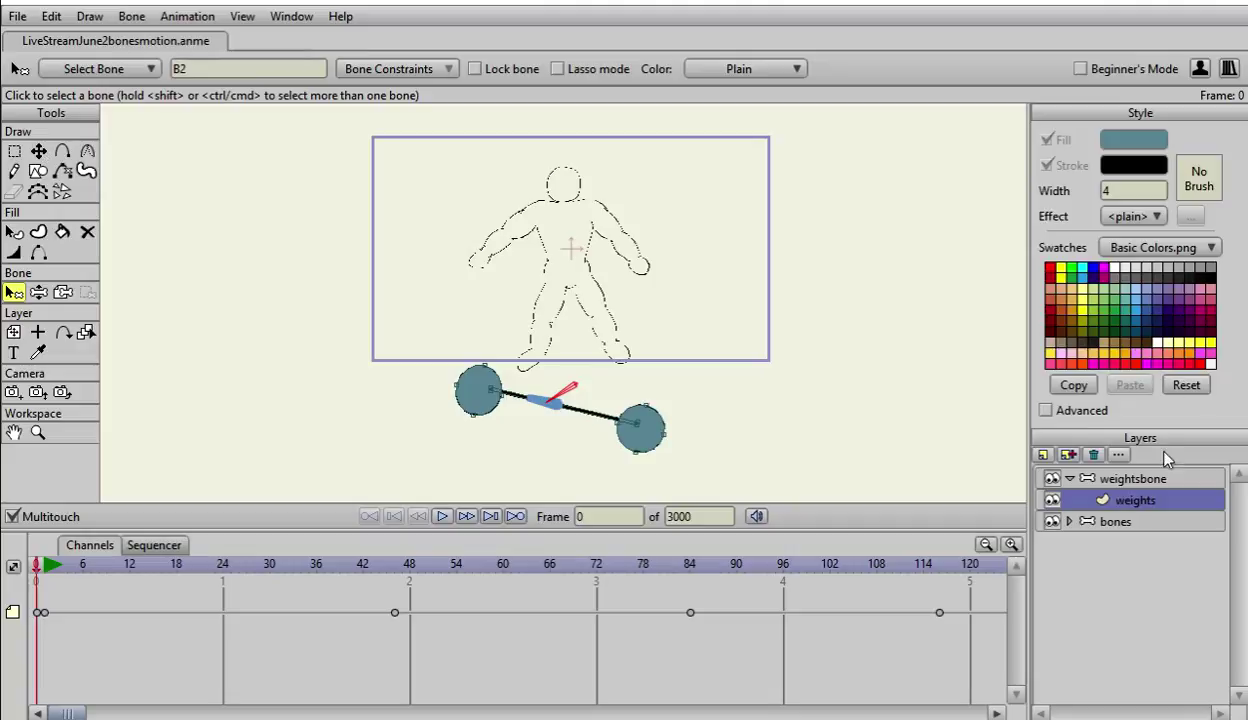
pyautogui.click(1148, 481)
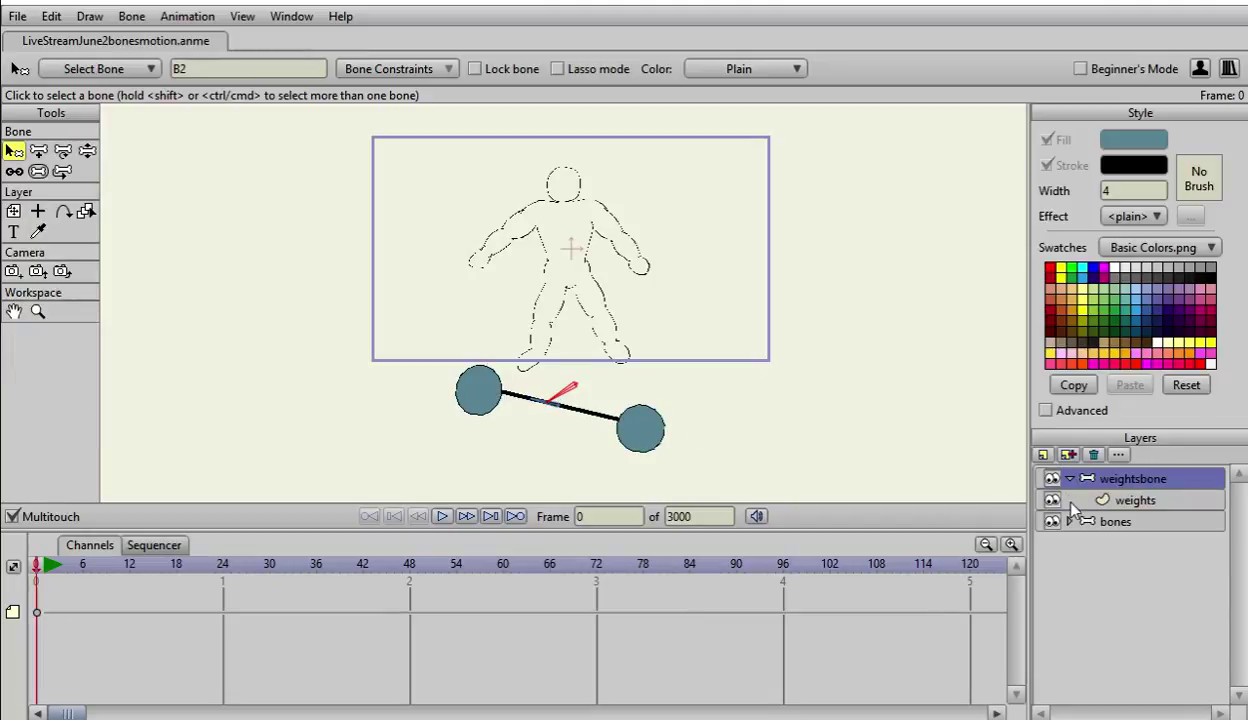
pyautogui.click(87, 150)
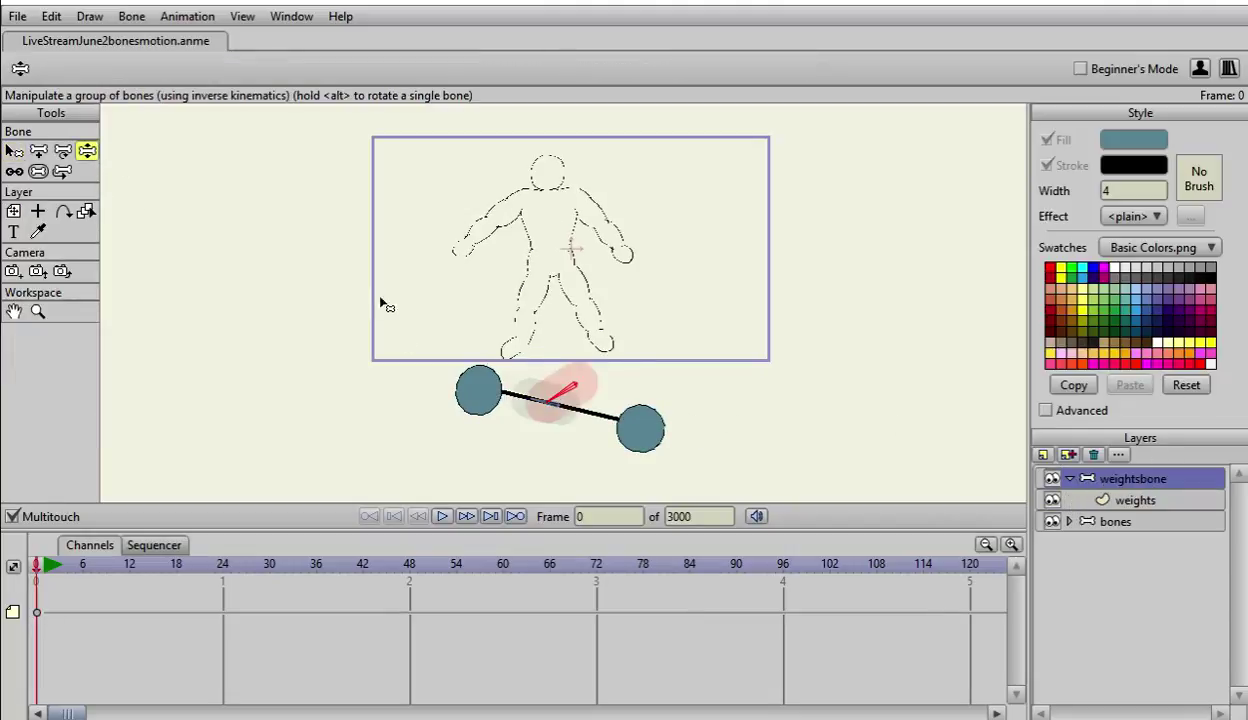
pyautogui.moveTo(547, 414); pyautogui.dragTo(512, 432)
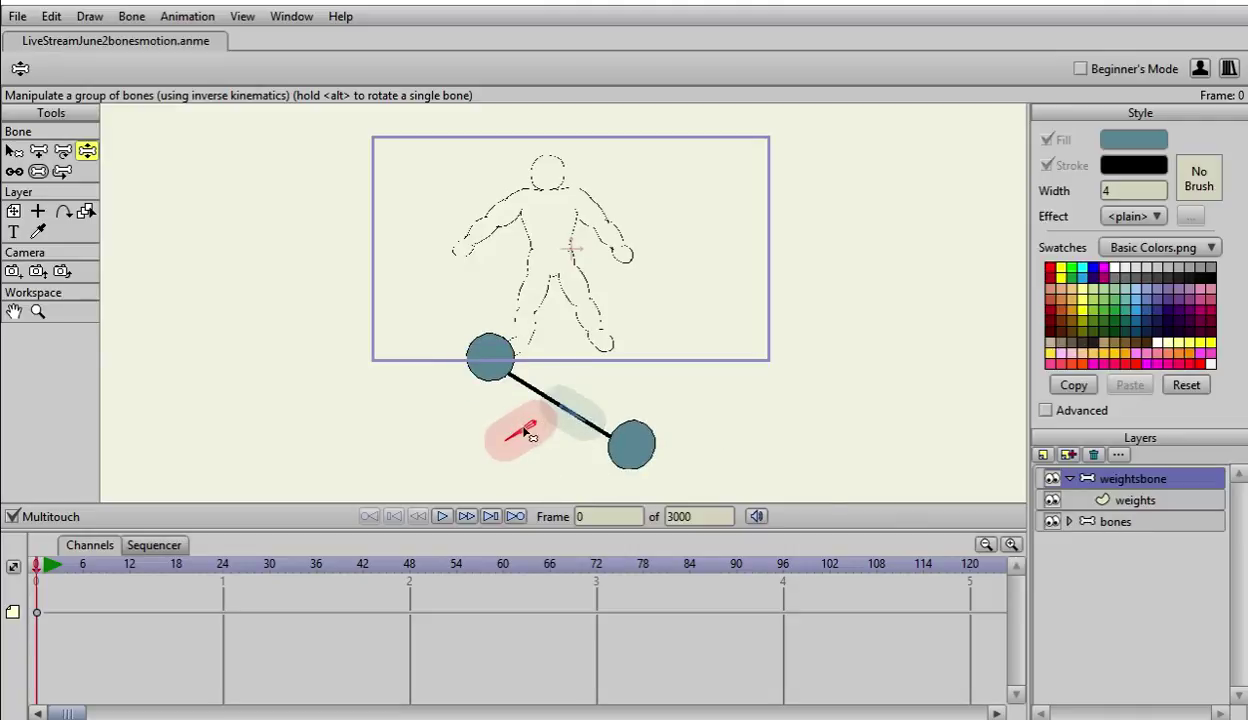
# Step: Remove the diagonal second bone and select the bone lying along the barbell's bar
pyautogui.press('z')
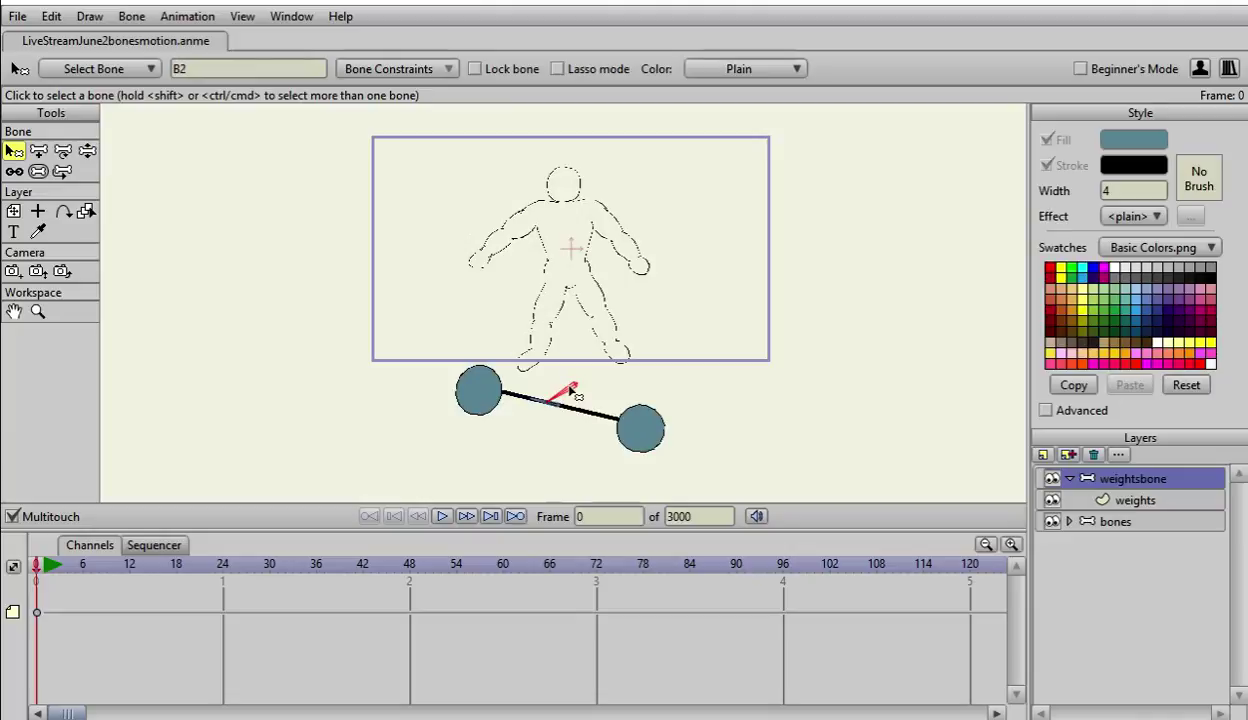
pyautogui.click(670, 412)
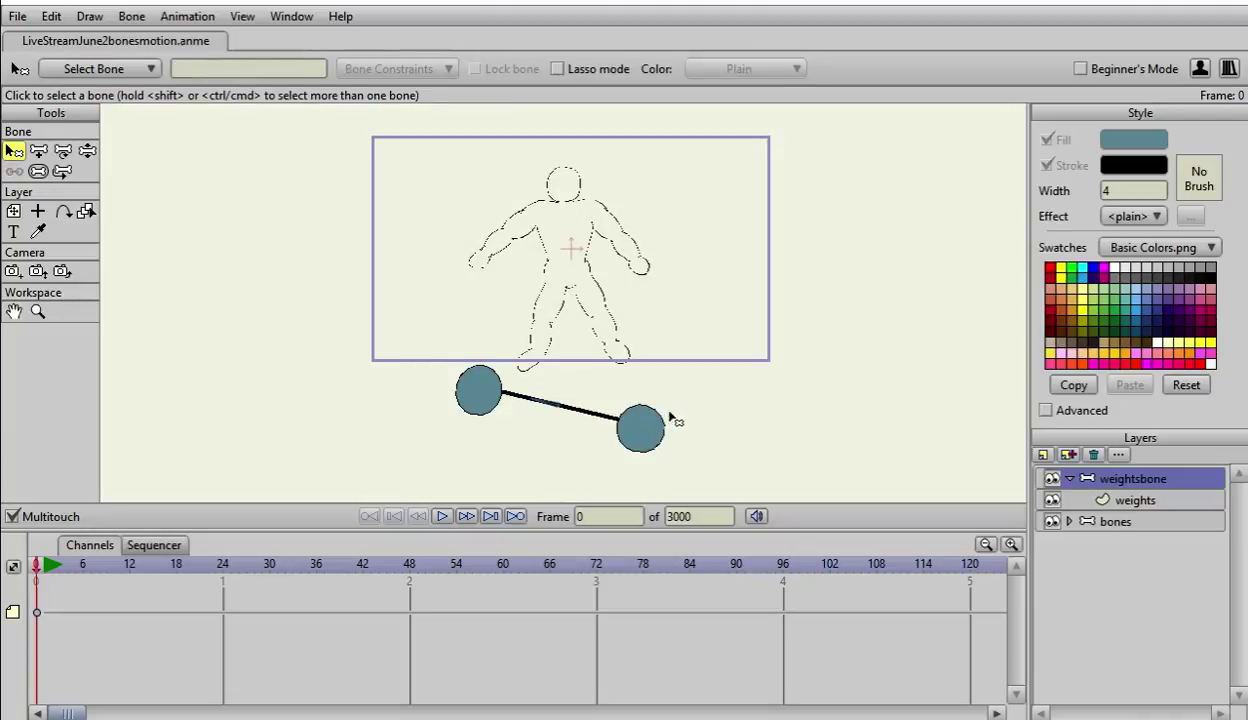
pyautogui.click(550, 405)
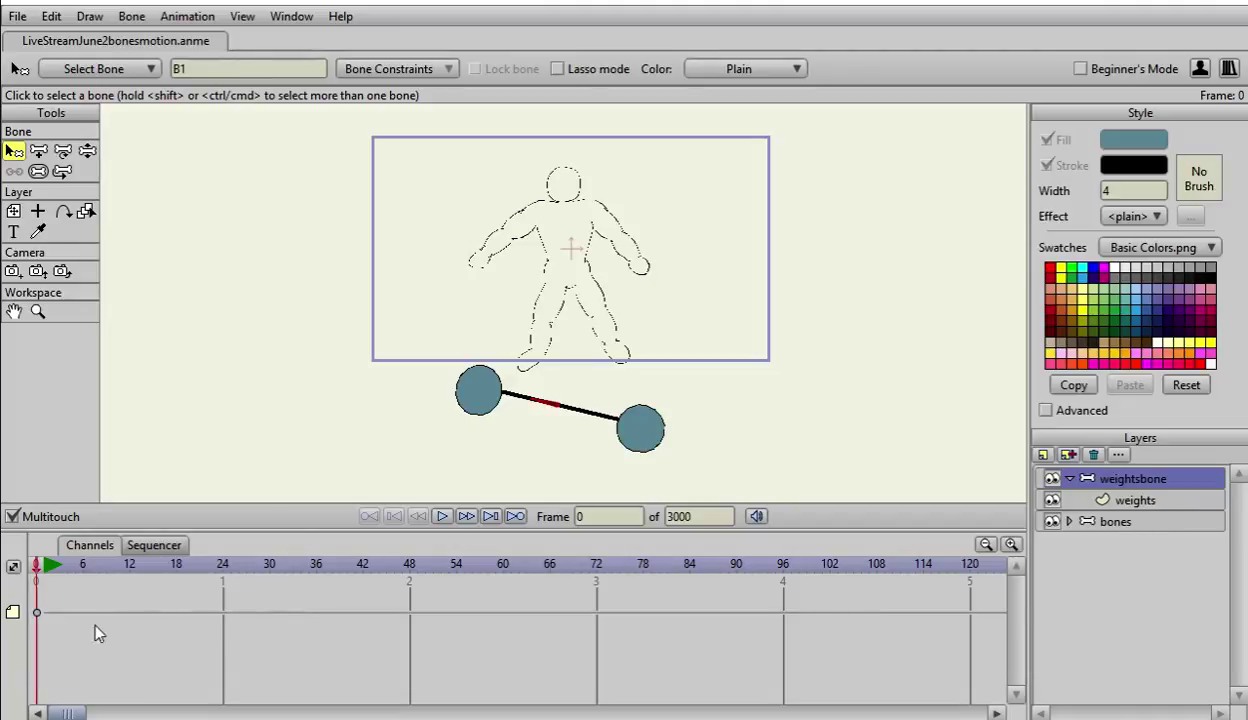
# Step: Scrub forward to frame 97 and back to frame 1, checking the barbell's position relative to its bone
pyautogui.press('Right')
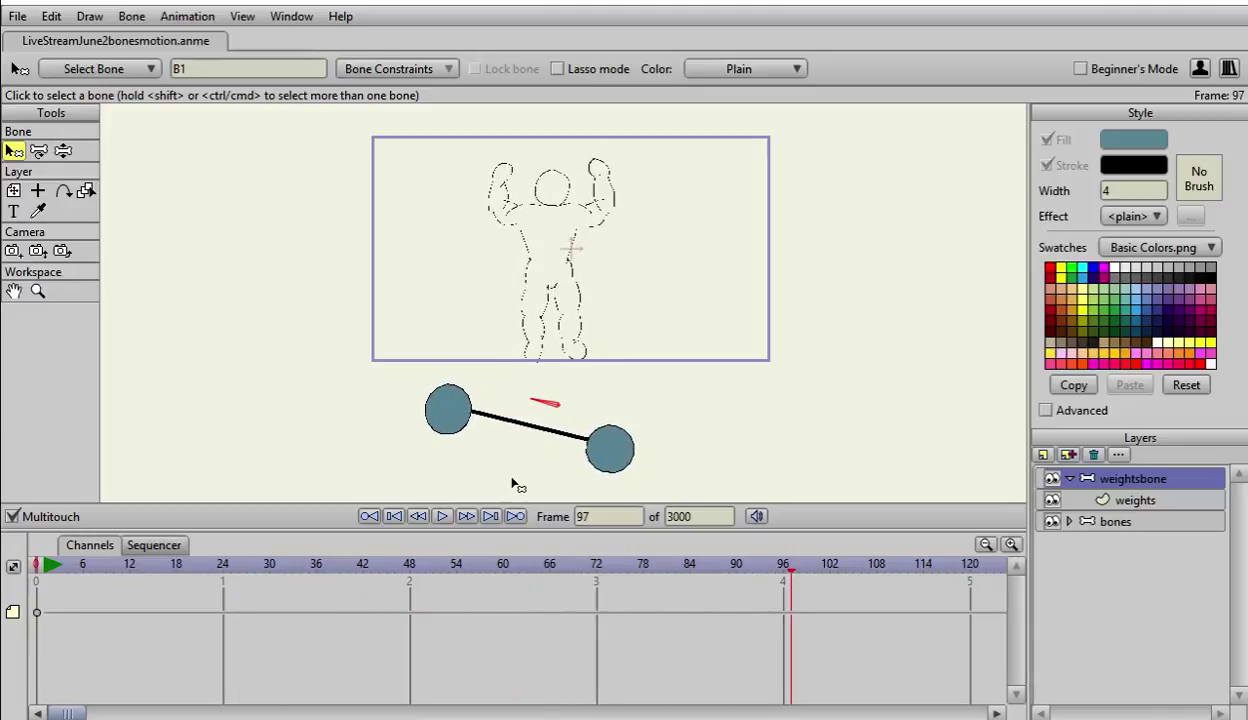
pyautogui.press('Left')
pyautogui.press('Left')
pyautogui.press('Left')
pyautogui.press('Left')
pyautogui.press('Left')
pyautogui.press('Left')
pyautogui.press('Left')
pyautogui.press('Left')
pyautogui.press('Left')
pyautogui.press('Left')
pyautogui.press('Left')
pyautogui.press('Left')
pyautogui.press('Left')
pyautogui.press('Left')
pyautogui.press('Left')
pyautogui.press('Left')
pyautogui.press('Left')
pyautogui.press('Left')
pyautogui.press('Left')
pyautogui.press('Left')
pyautogui.press('Left')
pyautogui.press('Left')
pyautogui.press('Left')
pyautogui.press('Left')
pyautogui.press('Left')
pyautogui.press('Left')
pyautogui.press('Left')
pyautogui.press('Left')
pyautogui.press('Left')
pyautogui.press('Left')
pyautogui.press('Left')
pyautogui.press('Left')
pyautogui.press('Left')
pyautogui.press('Left')
pyautogui.press('Left')
pyautogui.press('Left')
pyautogui.press('Left')
pyautogui.press('Left')
pyautogui.press('Left')
pyautogui.press('Left')
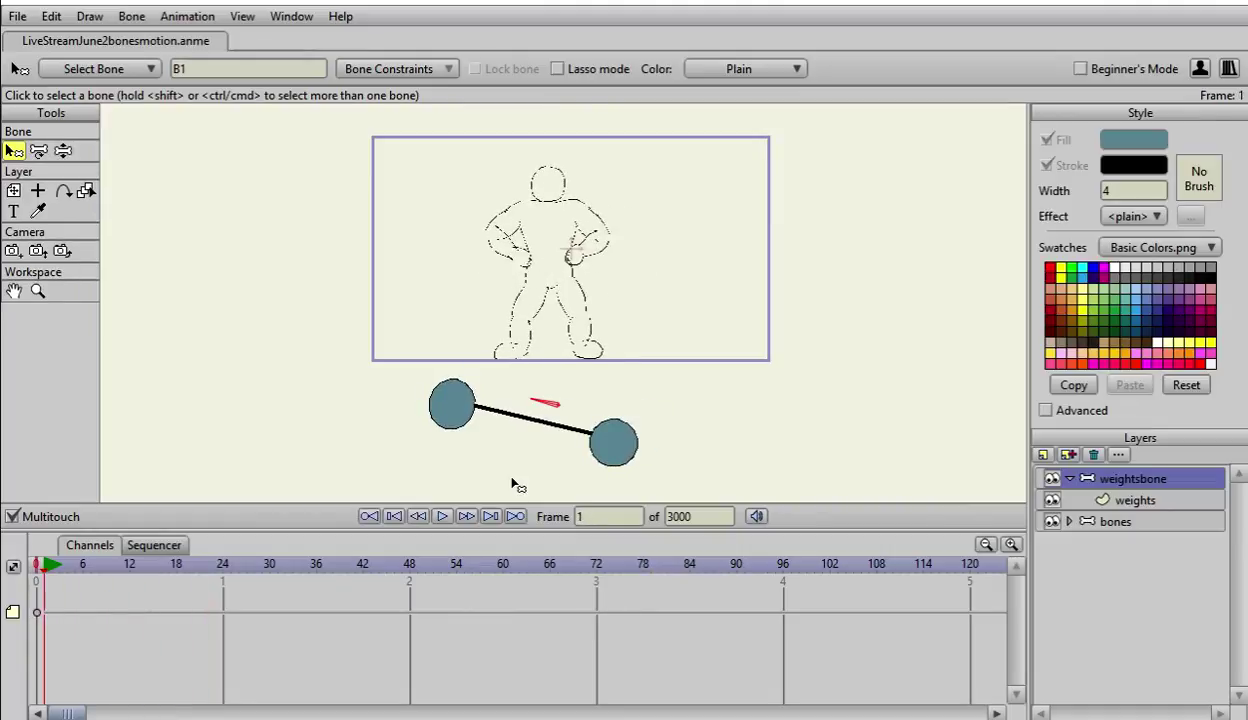
# Step: Play the animation up to frame 535 and add a keyframe there in the bones layer
pyautogui.press('Right')
pyautogui.press('space')
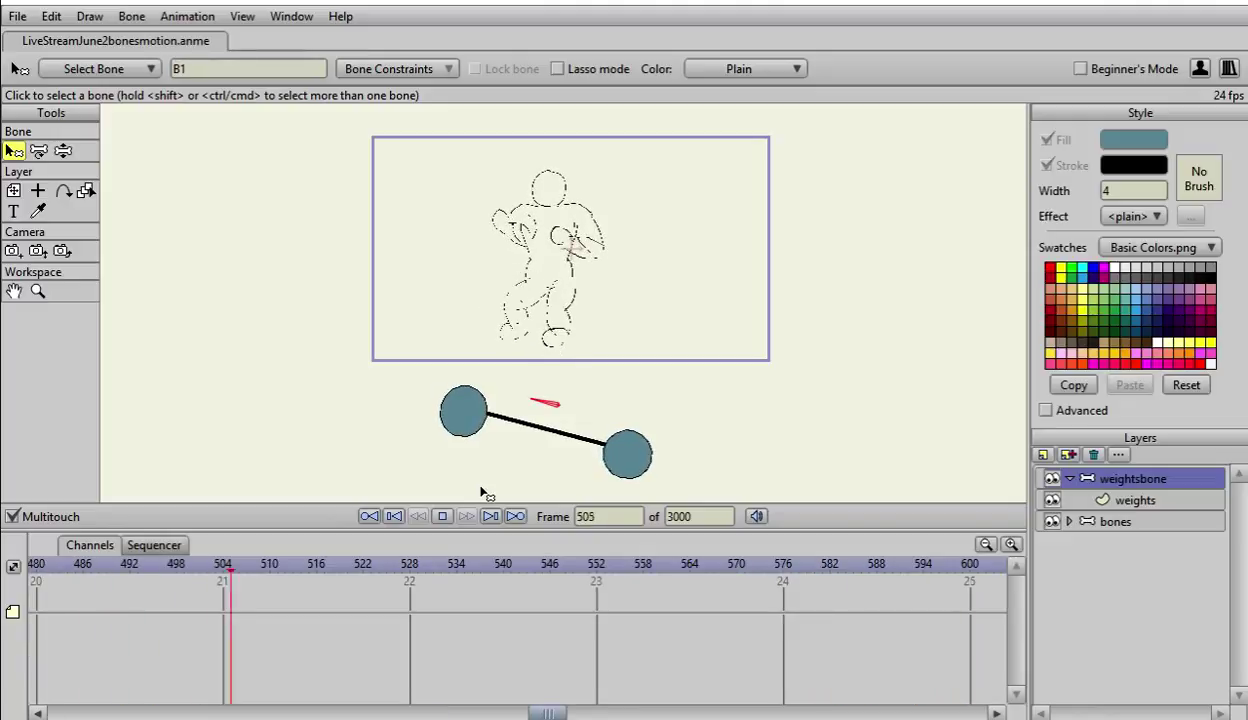
pyautogui.press('space')
pyautogui.press('space')
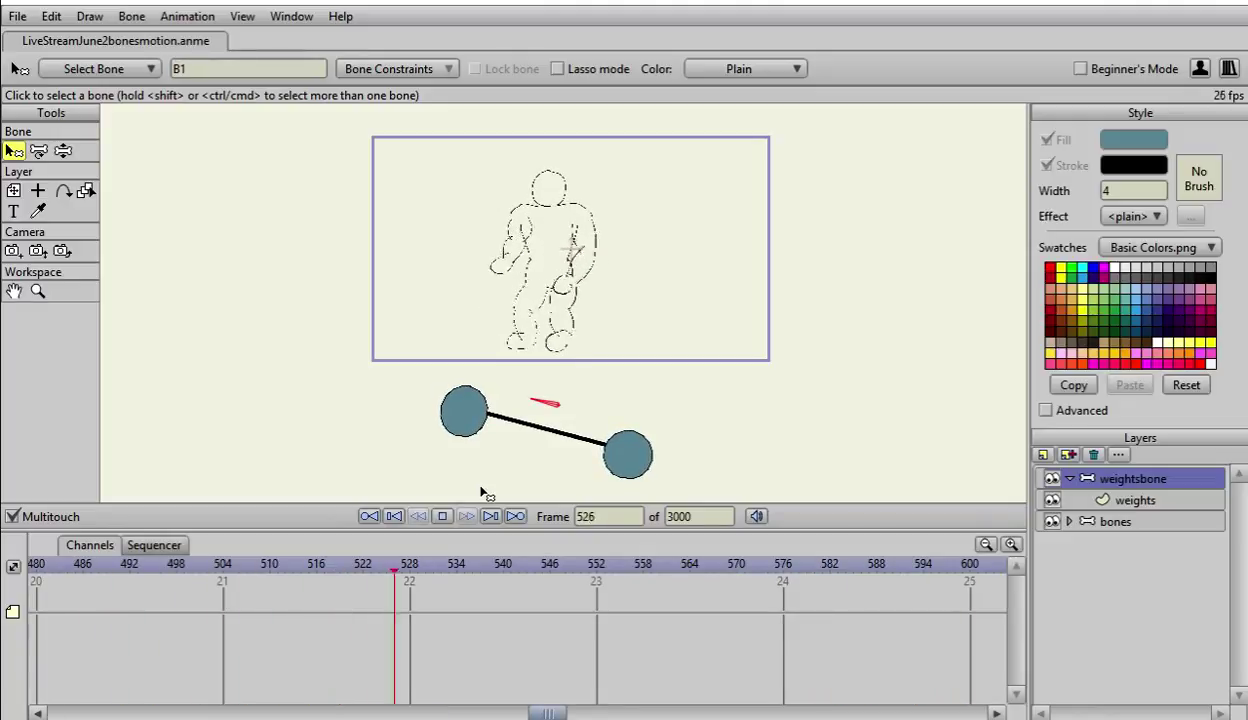
pyautogui.press('space')
pyautogui.press('space')
pyautogui.press('space')
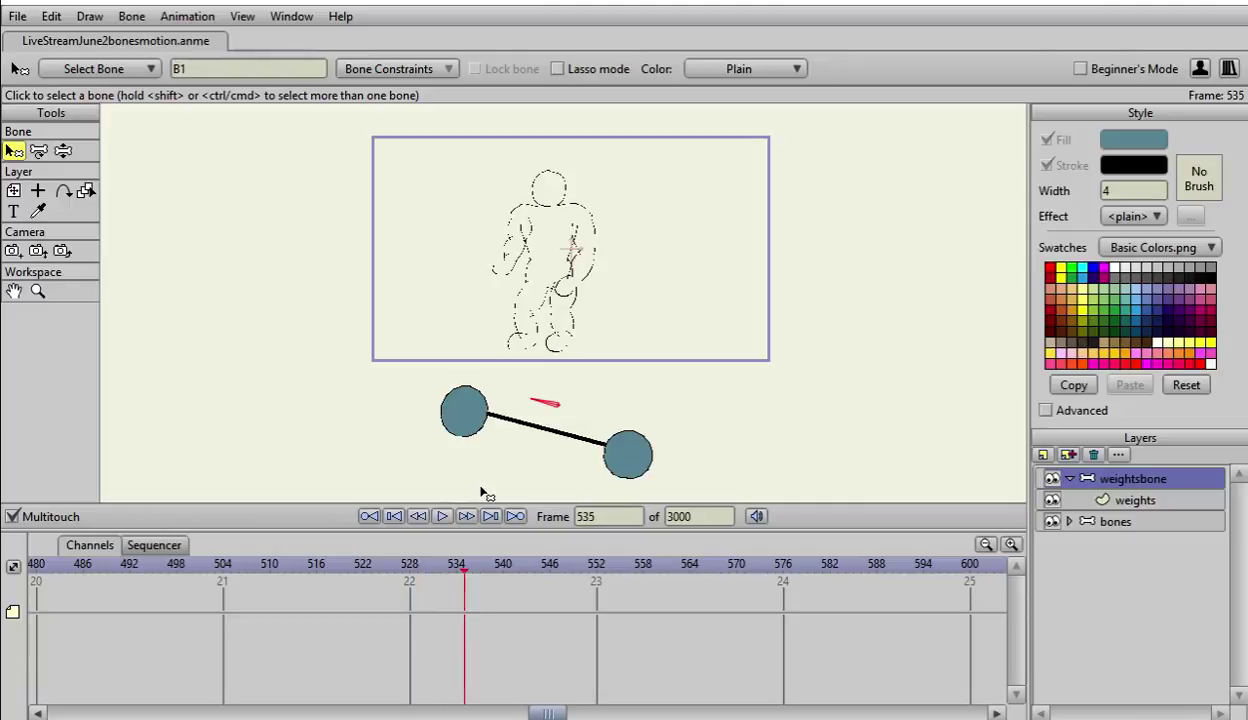
pyautogui.click(1116, 522)
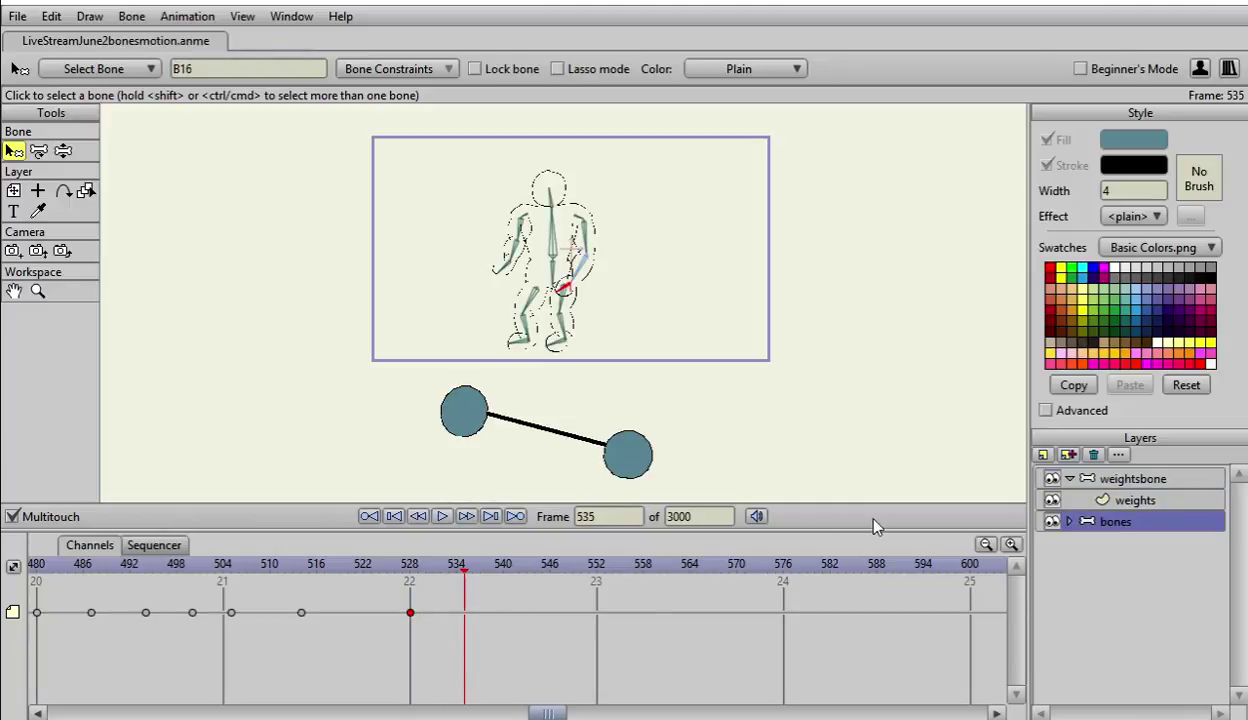
pyautogui.click(467, 617)
pyautogui.rightClick(466, 617)
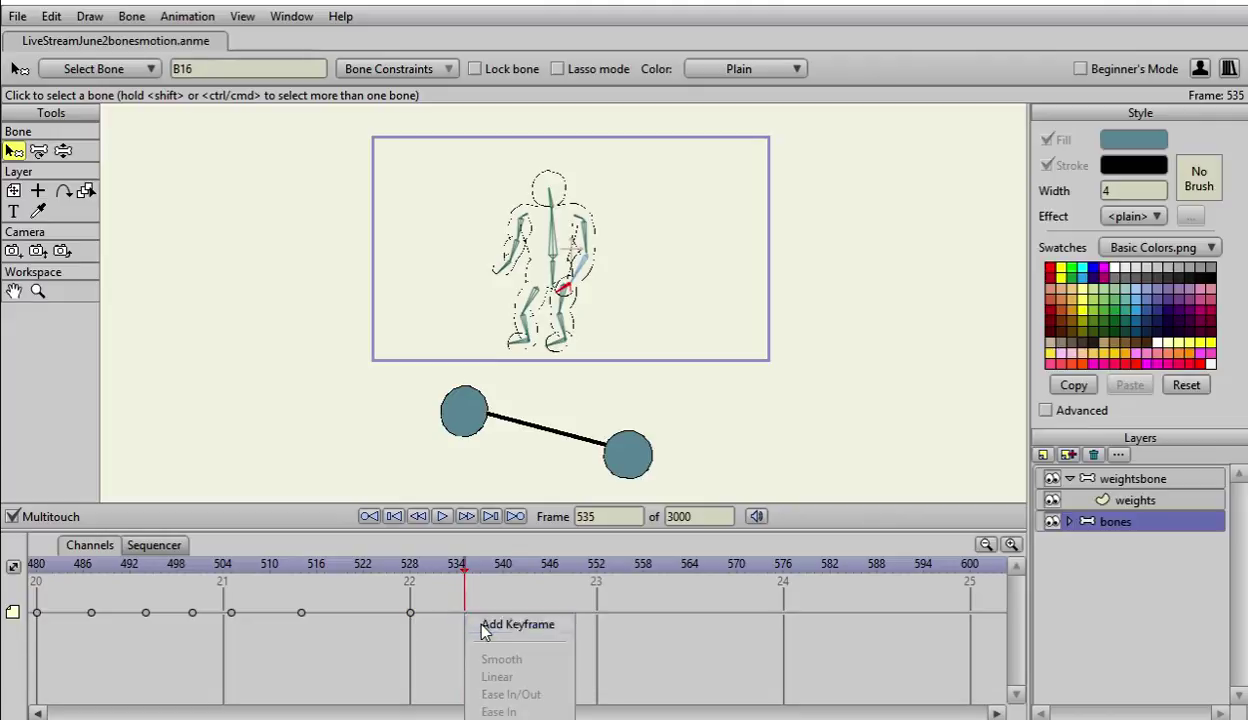
pyautogui.click(488, 620)
# Step: Delete the weights layer's keyframe at about frame 545
pyautogui.click(1129, 502)
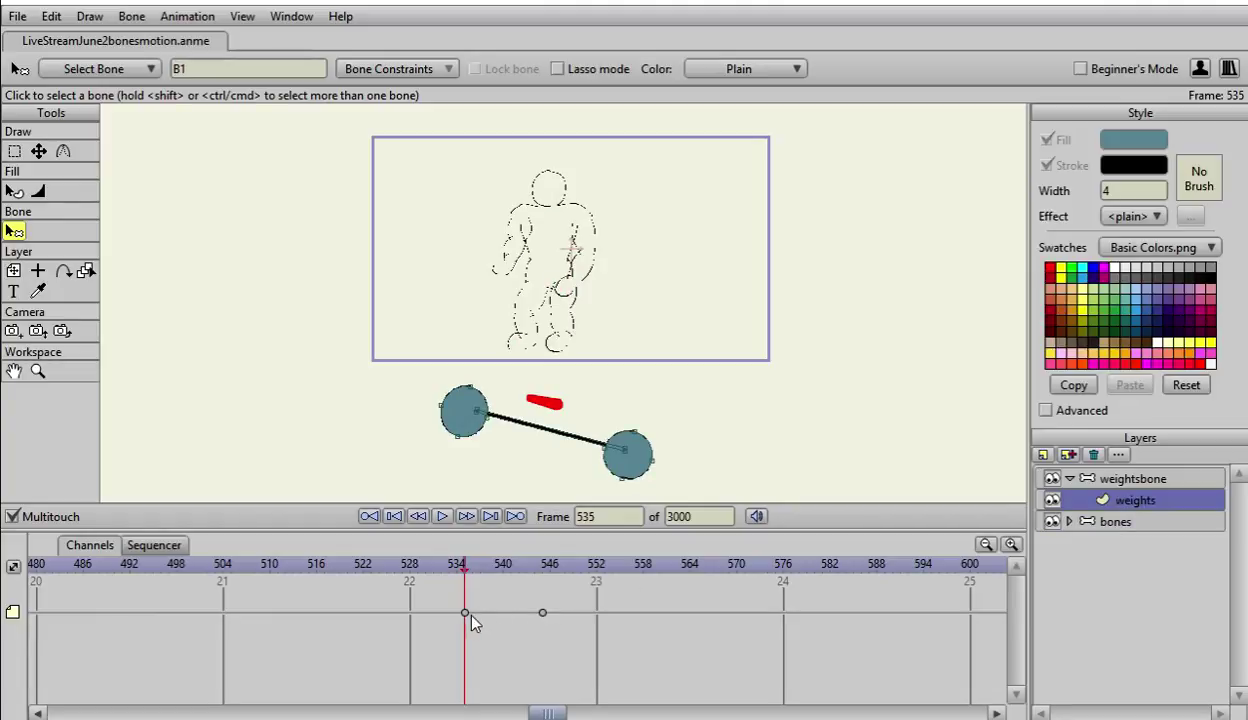
pyautogui.click(541, 614)
pyautogui.press('Delete')
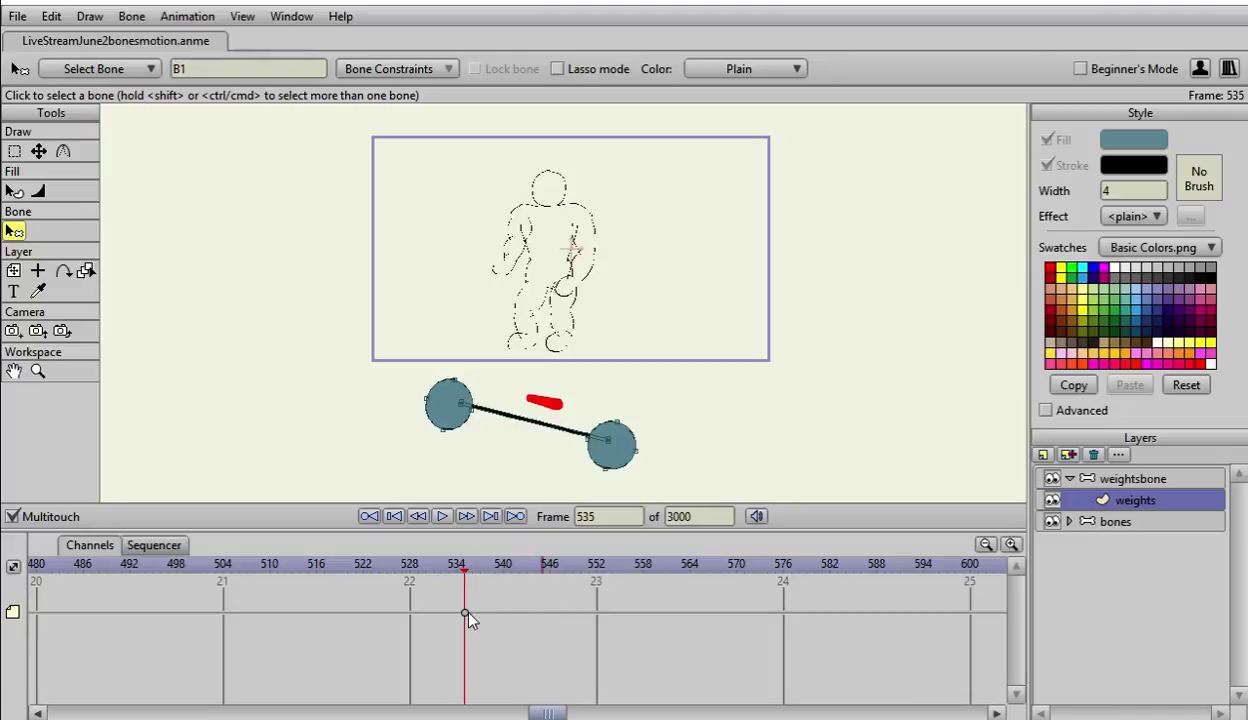
# Step: Hold the barbell's starting position with a keyframe at frame 535 in the weights and weightsbone layers
pyautogui.click(465, 613)
pyautogui.rightClick(466, 613)
pyautogui.click(566, 600)
pyautogui.click(1119, 478)
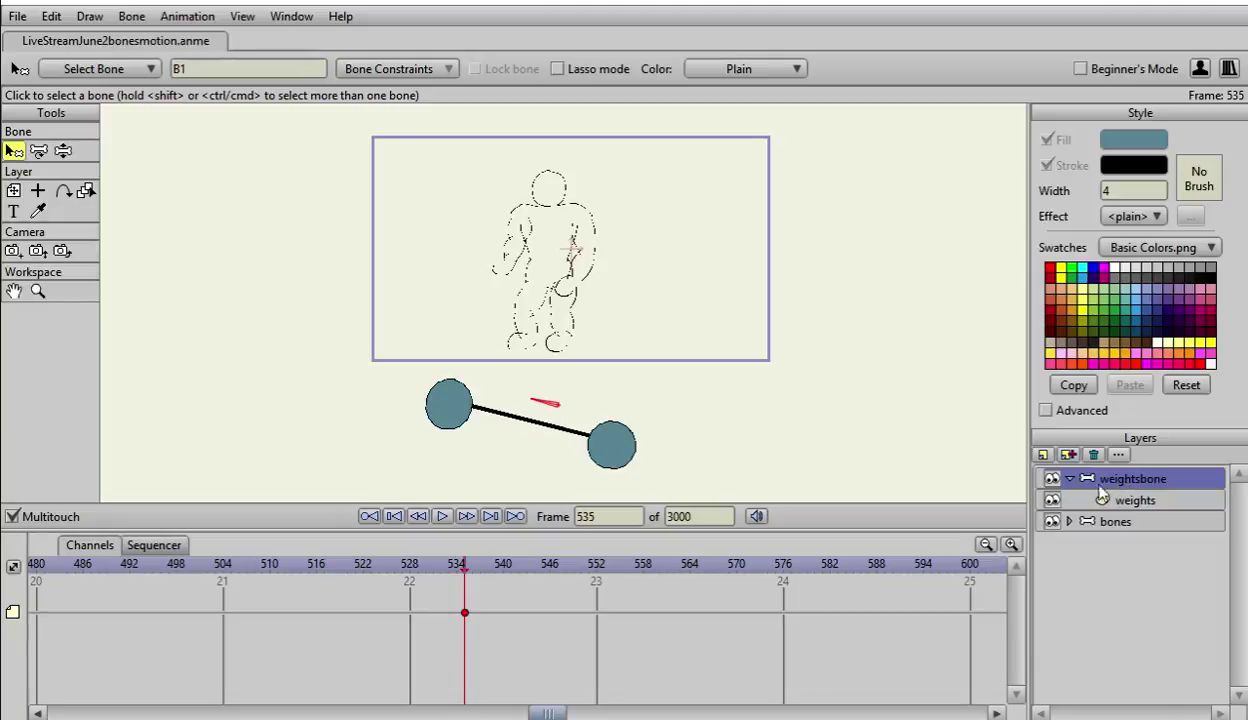
pyautogui.rightClick(468, 620)
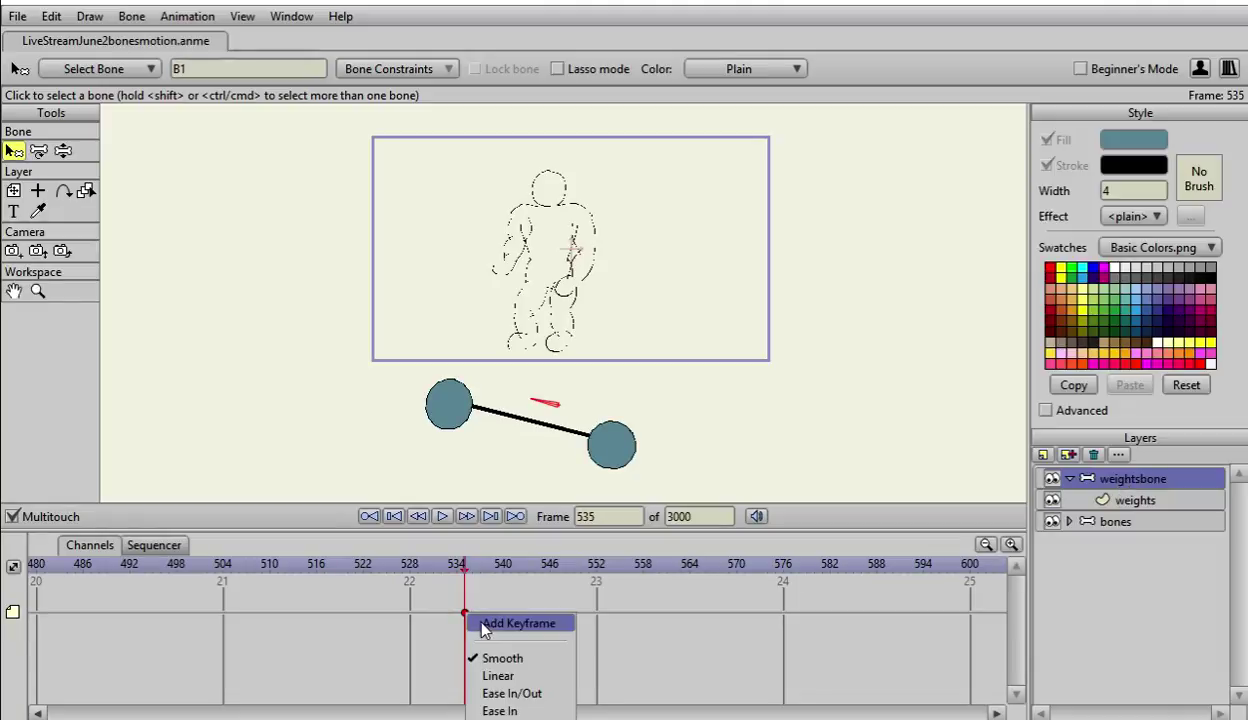
pyautogui.click(546, 578)
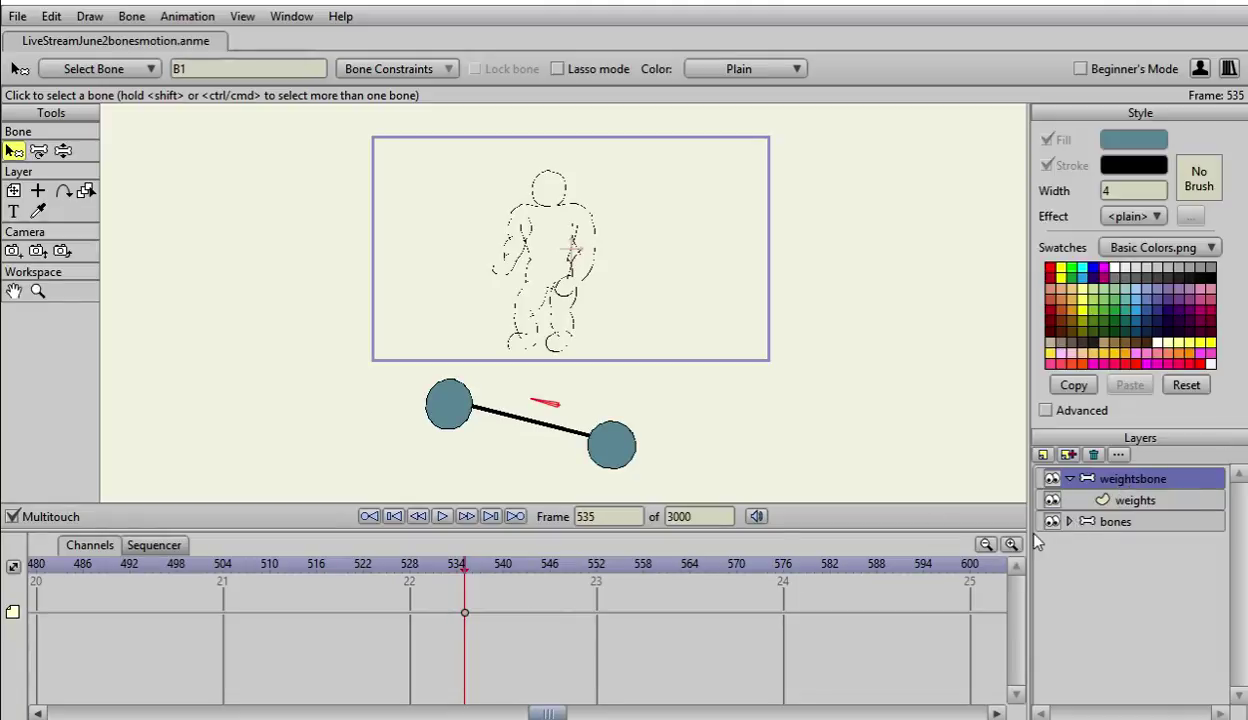
# Step: Scrub back from frame 535 to before frame 500, checking the barbell's position below the figure
pyautogui.press('Left')
pyautogui.press('Left')
pyautogui.press('Left')
pyautogui.press('Left')
pyautogui.press('Left')
pyautogui.press('Left')
pyautogui.press('Left')
pyautogui.press('Left')
pyautogui.press('Left')
pyautogui.press('Left')
pyautogui.press('Left')
pyautogui.press('Left')
pyautogui.press('Left')
pyautogui.press('Left')
pyautogui.press('Left')
pyautogui.press('Left')
pyautogui.press('Left')
pyautogui.press('Left')
pyautogui.press('Left')
pyautogui.press('Left')
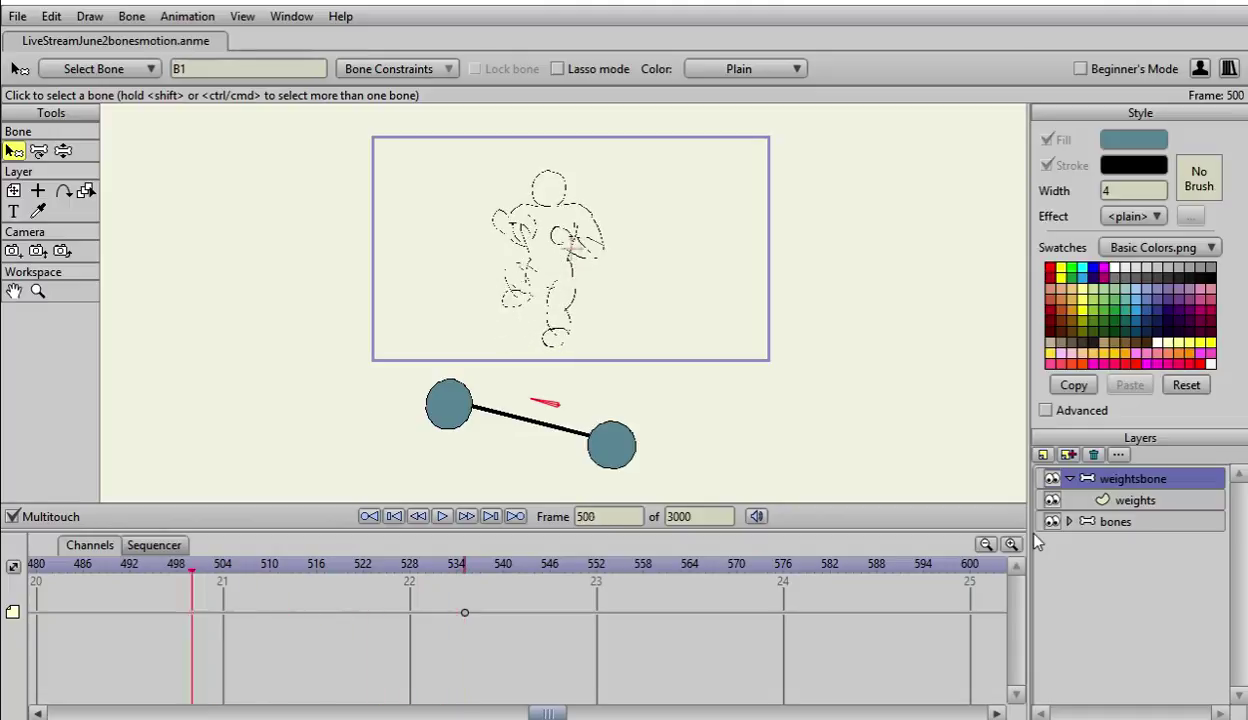
pyautogui.press('Left')
pyautogui.press('Left')
pyautogui.press('Left')
pyautogui.press('Left')
pyautogui.press('Left')
pyautogui.press('Left')
pyautogui.press('Left')
pyautogui.press('Left')
pyautogui.press('Left')
pyautogui.press('Left')
pyautogui.press('Left')
pyautogui.press('Left')
# Step: Raise the barbell to the figure's hands at frame 539 using Manipulate Bones in the weightsbone layer
pyautogui.press('Right')
pyautogui.press('Right')
pyautogui.press('Right')
pyautogui.press('Right')
pyautogui.press('Right')
pyautogui.press('Right')
pyautogui.press('Right')
pyautogui.press('Right')
pyautogui.press('Right')
pyautogui.press('Right')
pyautogui.press('Right')
pyautogui.press('Right')
pyautogui.press('Right')
pyautogui.press('Right')
pyautogui.press('Right')
pyautogui.press('Right')
pyautogui.press('Right')
pyautogui.press('Right')
pyautogui.press('Right')
pyautogui.press('Right')
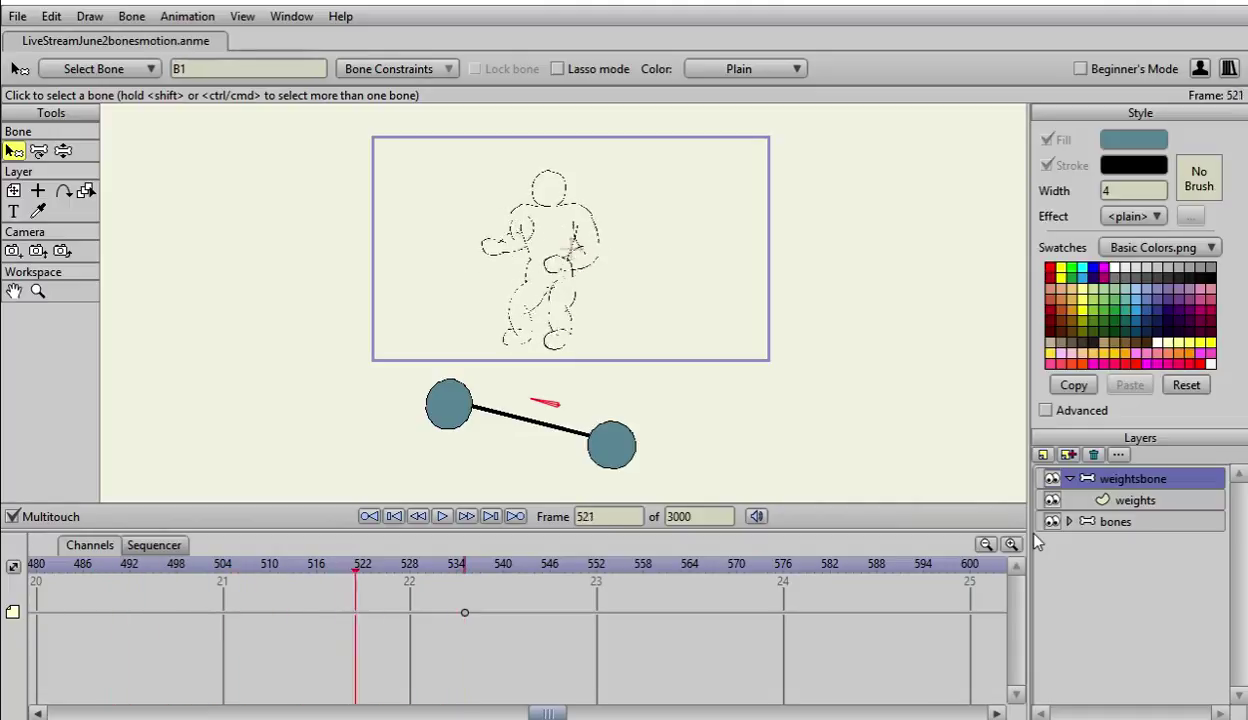
pyautogui.press('Right')
pyautogui.press('Right')
pyautogui.press('Right')
pyautogui.press('Right')
pyautogui.press('Right')
pyautogui.press('Right')
pyautogui.press('Right')
pyautogui.press('Right')
pyautogui.press('Right')
pyautogui.press('Right')
pyautogui.press('Right')
pyautogui.press('Right')
pyautogui.press('Right')
pyautogui.press('Right')
pyautogui.press('Right')
pyautogui.press('Right')
pyautogui.press('Right')
pyautogui.press('Right')
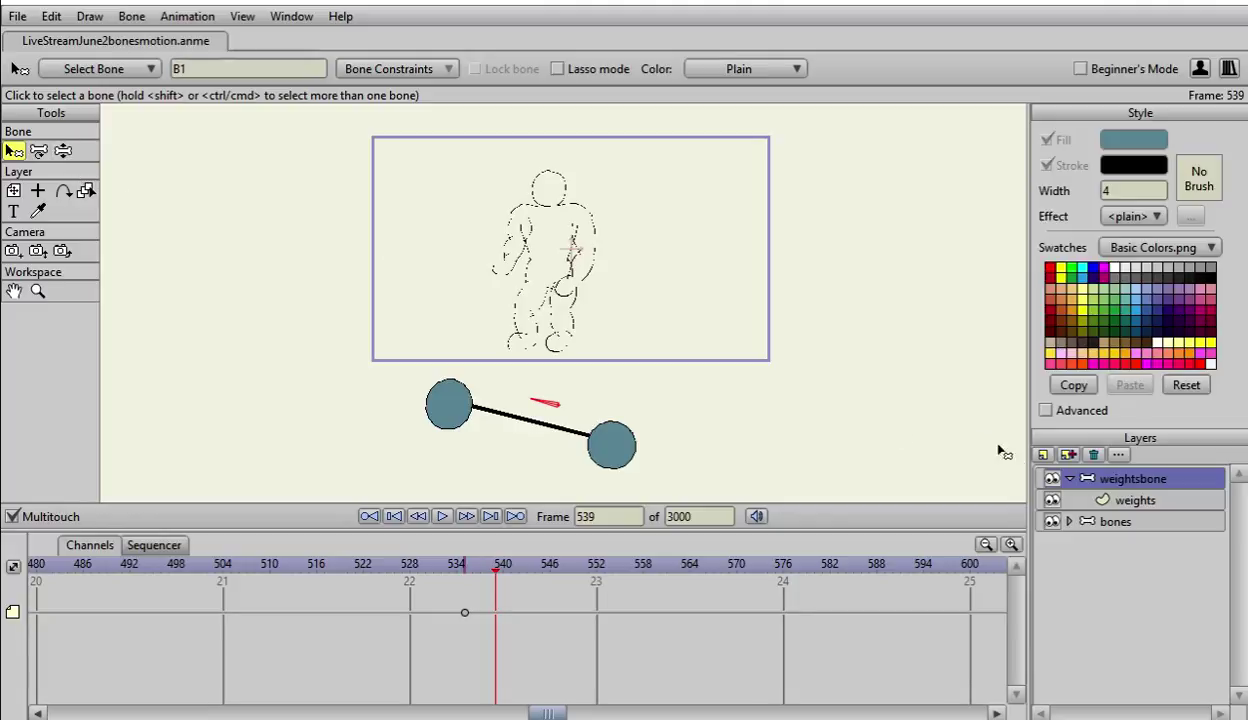
pyautogui.click(64, 150)
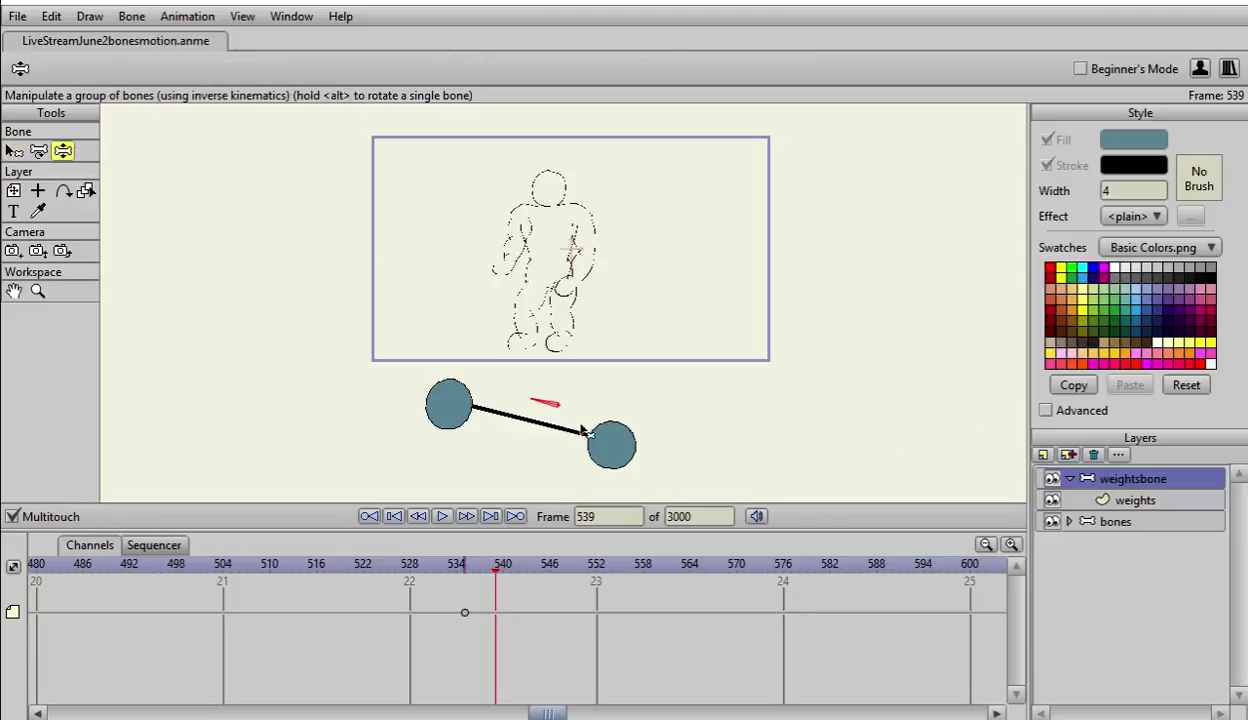
pyautogui.moveTo(550, 433); pyautogui.dragTo(557, 287)
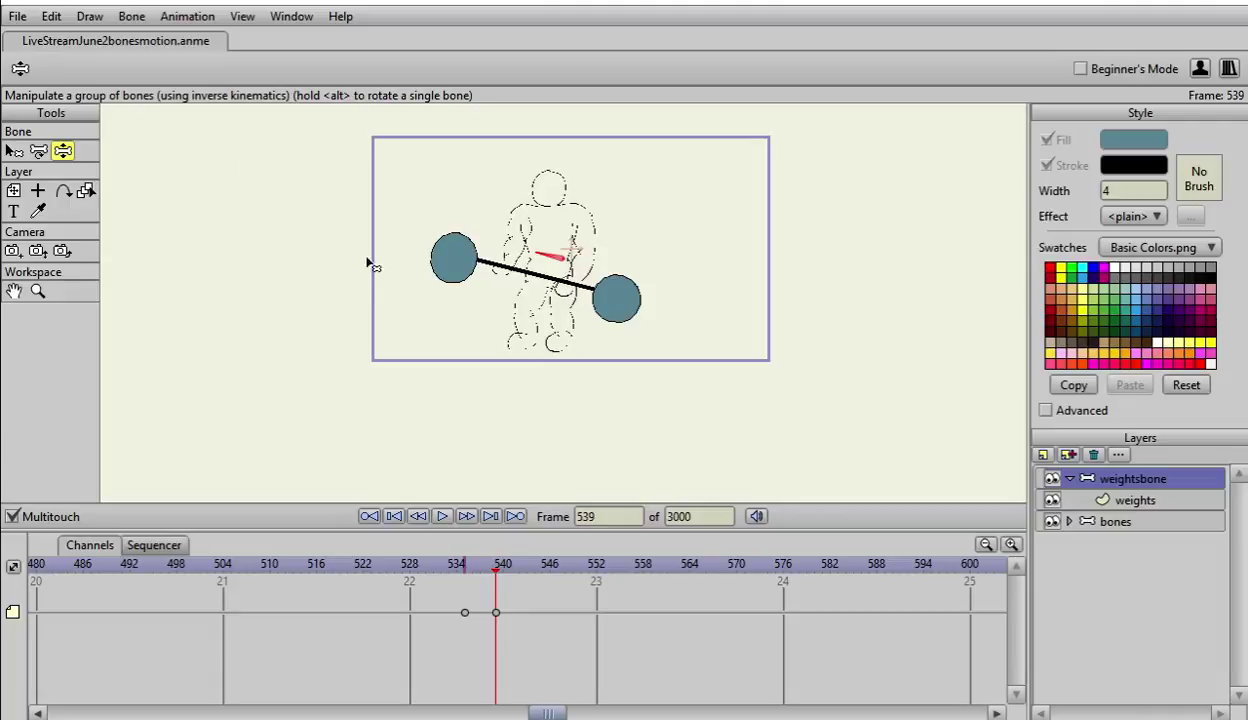
# Step: Select the bones layer, scrub back to frame 520 and play the barbell pick-up through to frame 557
pyautogui.click(1117, 528)
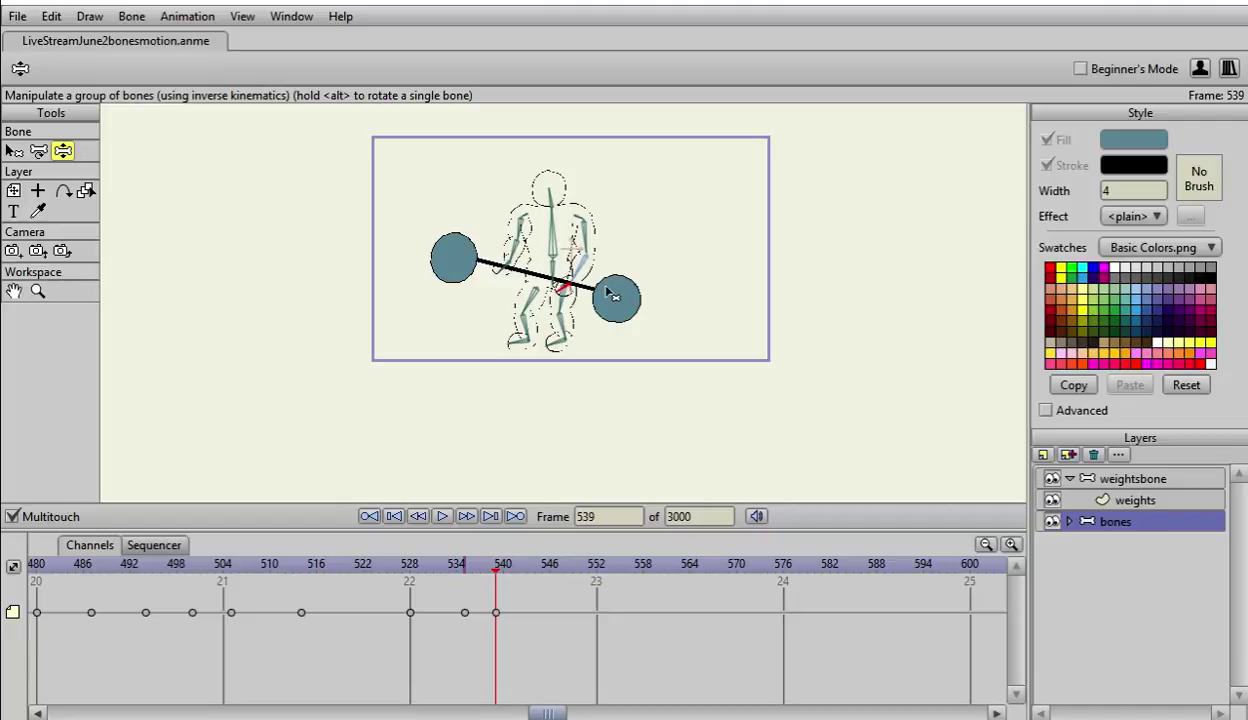
pyautogui.hotkey('ctrl', 'Left')
pyautogui.hotkey('ctrl', 'Left')
pyautogui.hotkey('ctrl', 'Left')
pyautogui.hotkey('ctrl', 'Left')
pyautogui.hotkey('ctrl', 'Left')
pyautogui.hotkey('ctrl', 'Left')
pyautogui.hotkey('ctrl', 'Left')
pyautogui.hotkey('ctrl', 'Left')
pyautogui.hotkey('ctrl', 'Left')
pyautogui.hotkey('ctrl', 'Left')
pyautogui.hotkey('ctrl', 'Left')
pyautogui.hotkey('ctrl', 'Left')
pyautogui.hotkey('ctrl', 'Left')
pyautogui.hotkey('ctrl', 'Left')
pyautogui.hotkey('ctrl', 'Left')
pyautogui.hotkey('ctrl', 'Left')
pyautogui.hotkey('ctrl', 'Left')
pyautogui.hotkey('ctrl', 'Left')
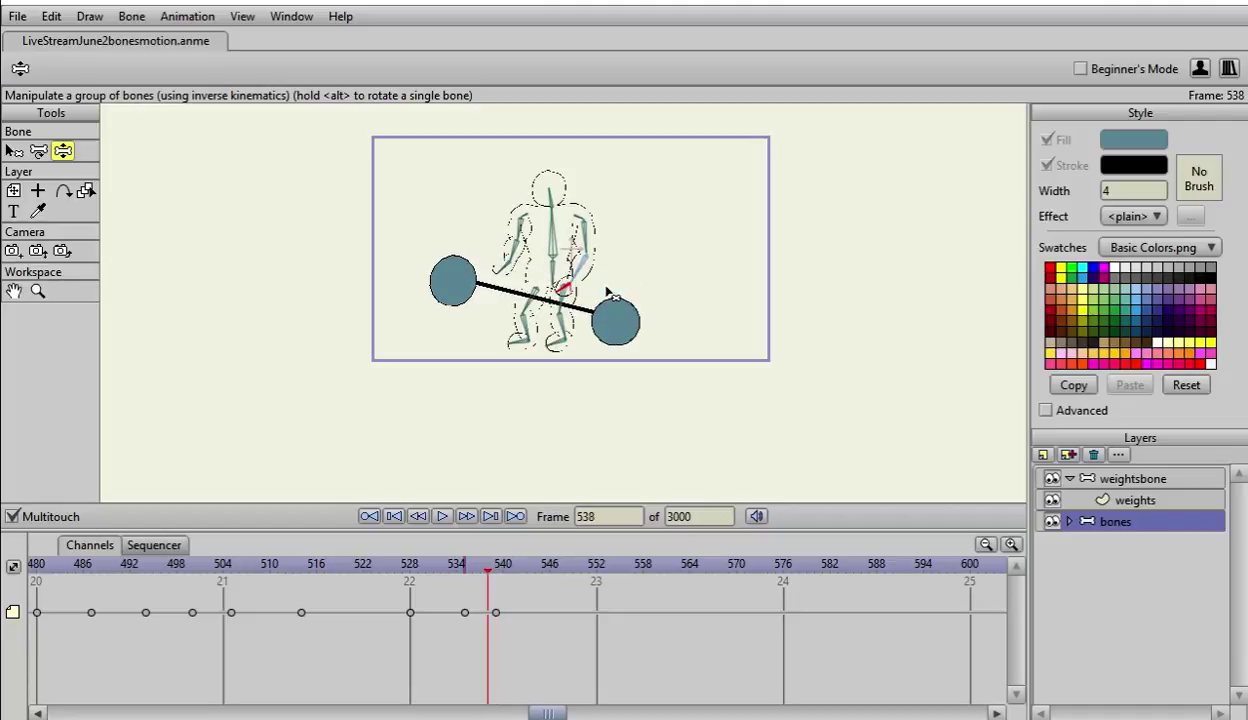
pyautogui.hotkey('ctrl', 'Left')
pyautogui.hotkey('ctrl', 'Left')
pyautogui.hotkey('ctrl', 'Left')
pyautogui.hotkey('ctrl', 'Left')
pyautogui.hotkey('ctrl', 'Left')
pyautogui.hotkey('ctrl', 'Left')
pyautogui.hotkey('ctrl', 'Left')
pyautogui.hotkey('ctrl', 'Left')
pyautogui.hotkey('ctrl', 'Left')
pyautogui.hotkey('ctrl', 'Left')
pyautogui.hotkey('ctrl', 'Left')
pyautogui.hotkey('ctrl', 'Left')
pyautogui.hotkey('ctrl', 'Left')
pyautogui.hotkey('ctrl', 'Left')
pyautogui.hotkey('ctrl', 'Left')
pyautogui.hotkey('ctrl', 'Left')
pyautogui.hotkey('ctrl', 'Left')
pyautogui.hotkey('ctrl', 'Left')
pyautogui.hotkey('ctrl', 'Left')
pyautogui.hotkey('ctrl', 'Left')
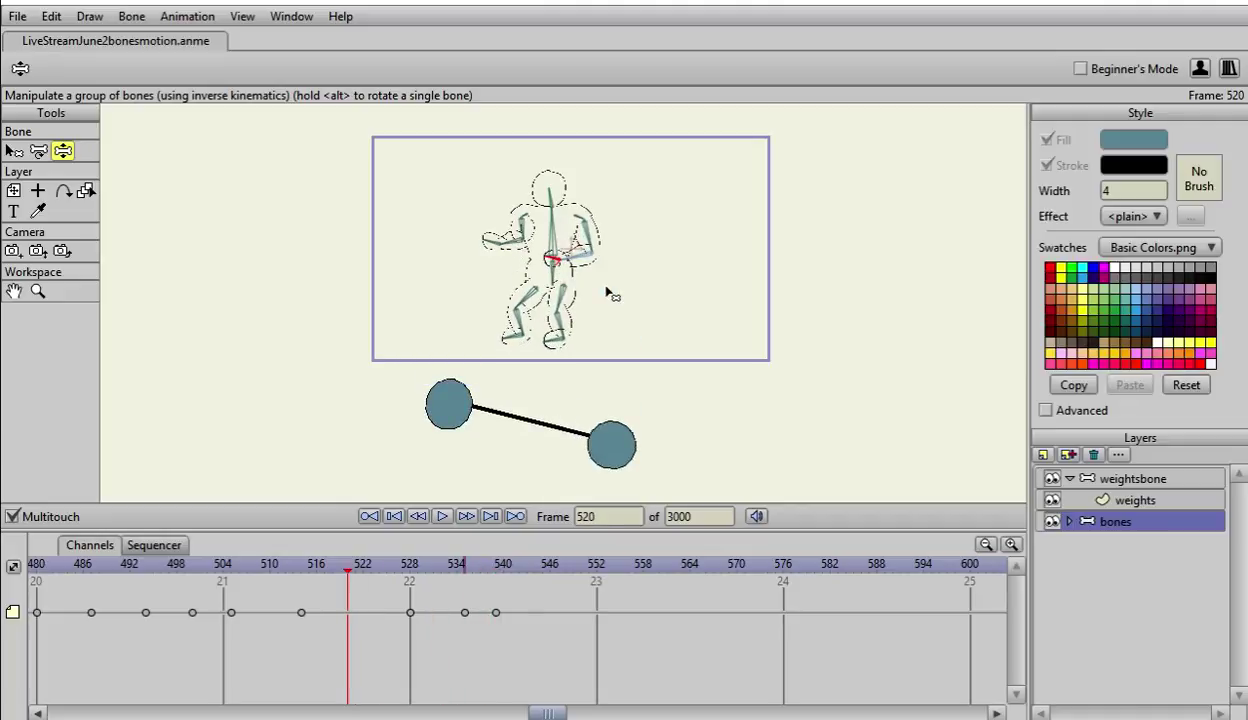
pyautogui.press('space')
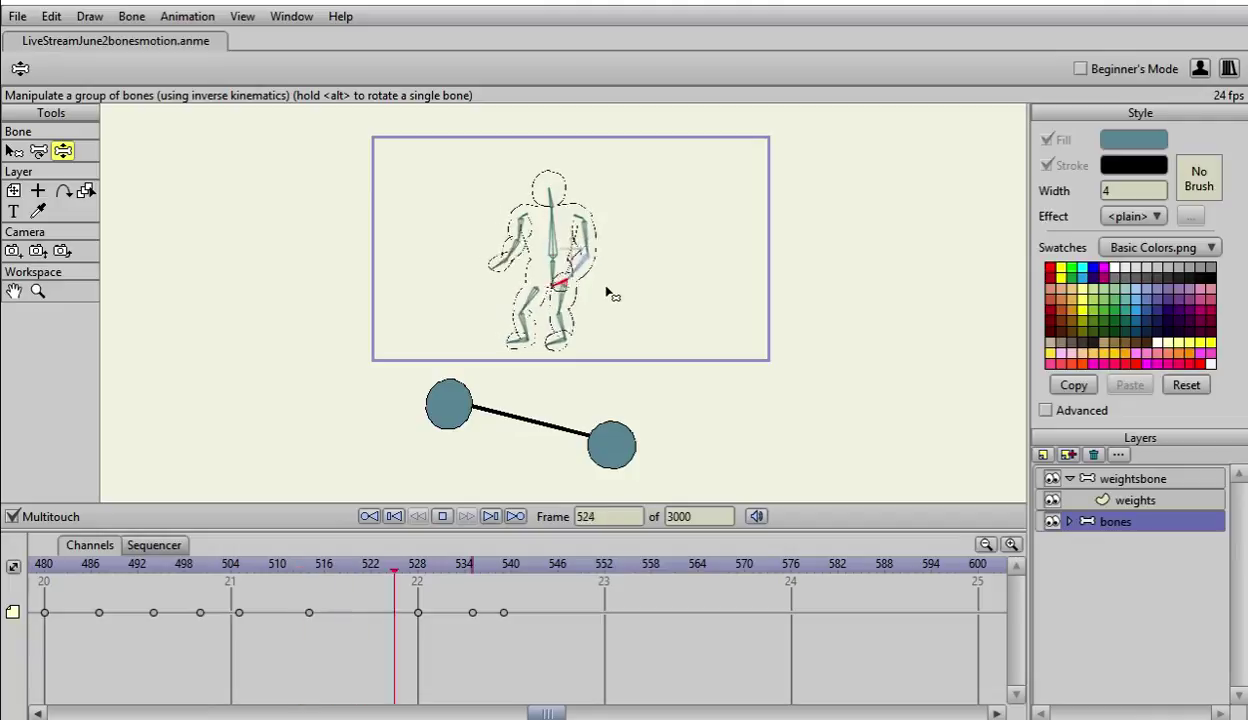
pyautogui.press('space')
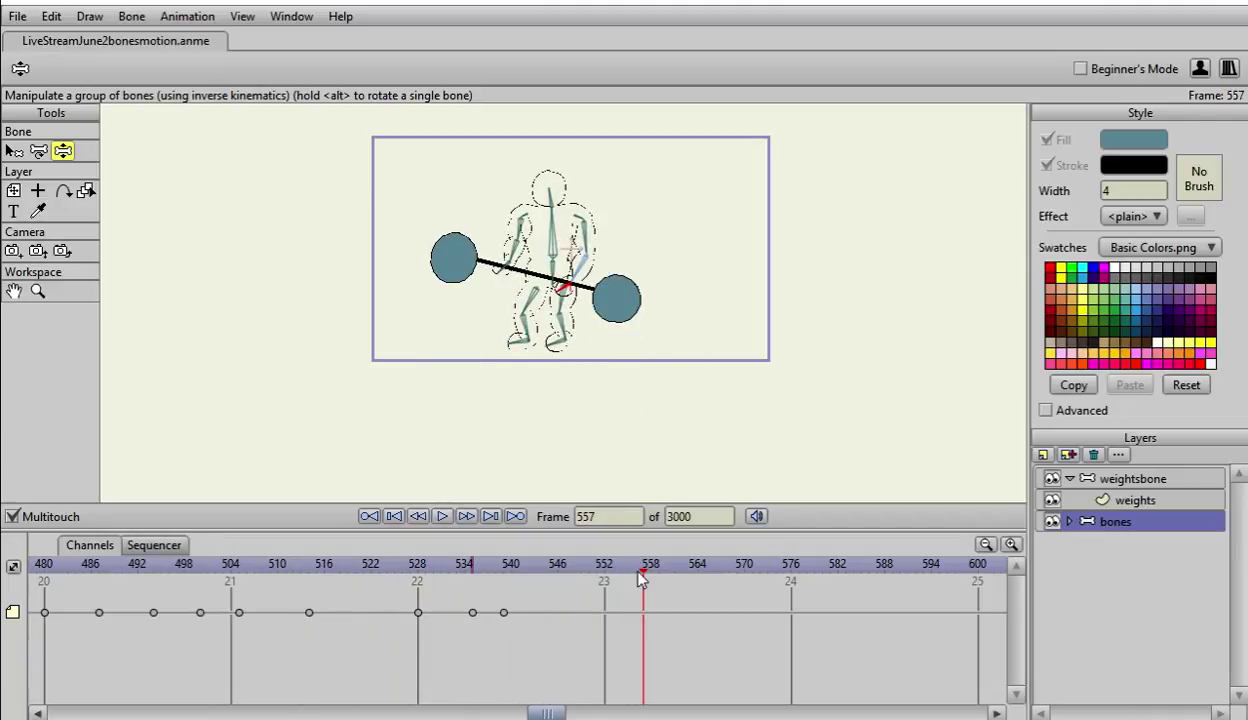
# Step: Scrub back from frame 557 and forward through frame 573 to check how the barbell rises into the figure's hands
pyautogui.press('Left')
pyautogui.press('Left')
pyautogui.press('Left')
pyautogui.press('Left')
pyautogui.press('Left')
pyautogui.press('Left')
pyautogui.press('Left')
pyautogui.press('Left')
pyautogui.press('Left')
pyautogui.press('Left')
pyautogui.press('Left')
pyautogui.press('Left')
pyautogui.press('Left')
pyautogui.press('Left')
pyautogui.press('Left')
pyautogui.press('Left')
pyautogui.press('Left')
pyautogui.press('Left')
pyautogui.press('Left')
pyautogui.press('Left')
pyautogui.press('Right')
pyautogui.press('Right')
pyautogui.press('Right')
pyautogui.press('Right')
pyautogui.press('Right')
pyautogui.press('Right')
pyautogui.press('Right')
pyautogui.press('Right')
pyautogui.press('Right')
pyautogui.press('Right')
pyautogui.press('Right')
pyautogui.press('Right')
pyautogui.press('Right')
pyautogui.press('Right')
pyautogui.press('Right')
pyautogui.press('Right')
pyautogui.press('Right')
pyautogui.press('Right')
pyautogui.press('Right')
pyautogui.press('Right')
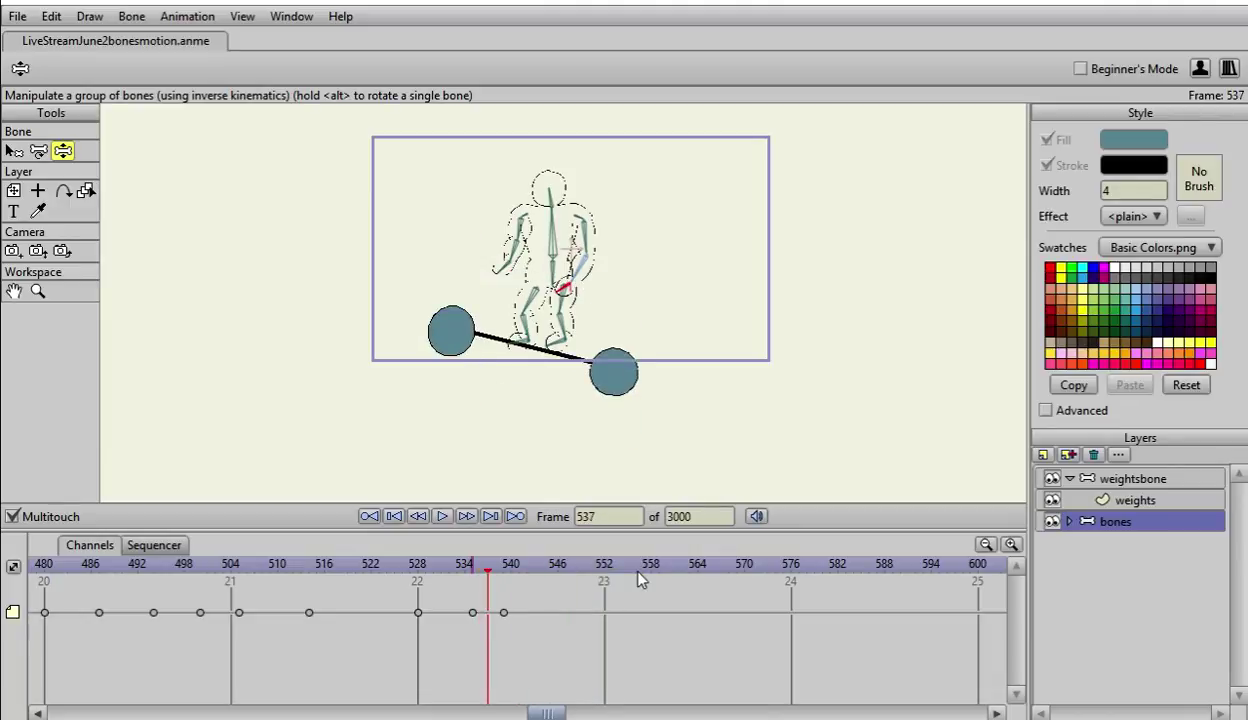
pyautogui.press('Right')
pyautogui.press('Right')
pyautogui.press('Right')
pyautogui.press('Right')
pyautogui.press('Right')
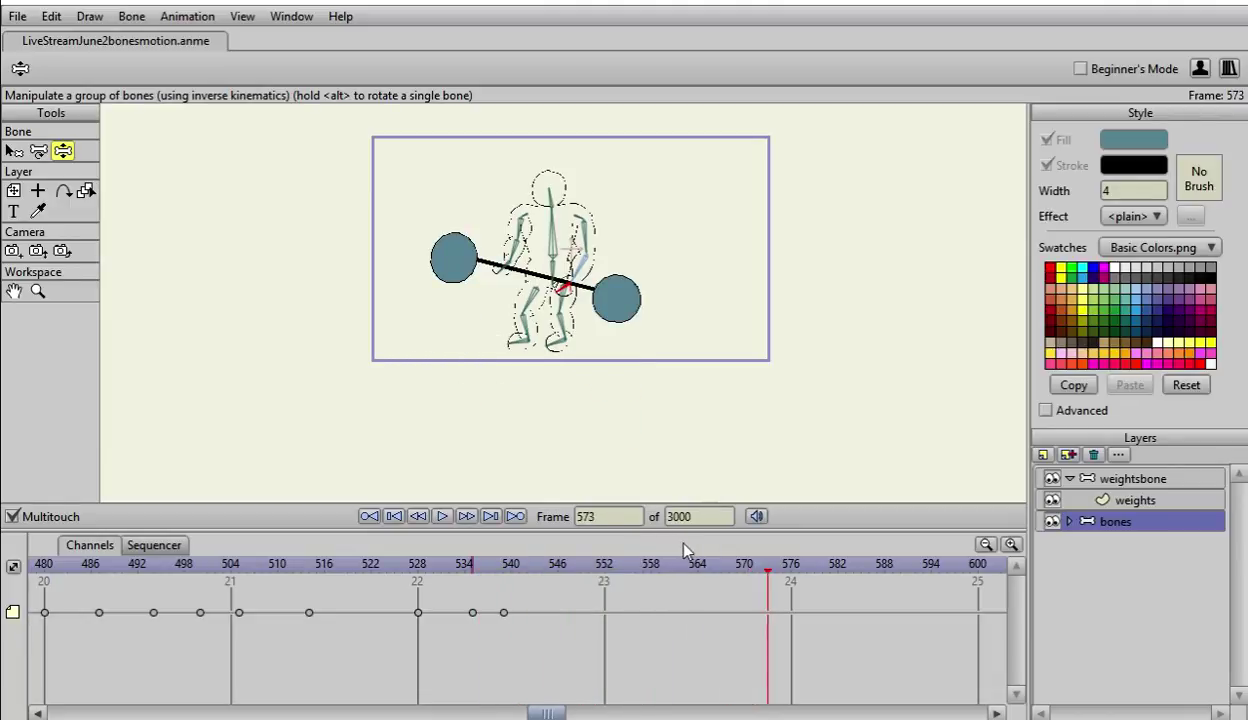
# Step: Hold the figure and barbell with keyframes at frame 576 in the bones, weights and weightsbone layers
pyautogui.rightClick(793, 616)
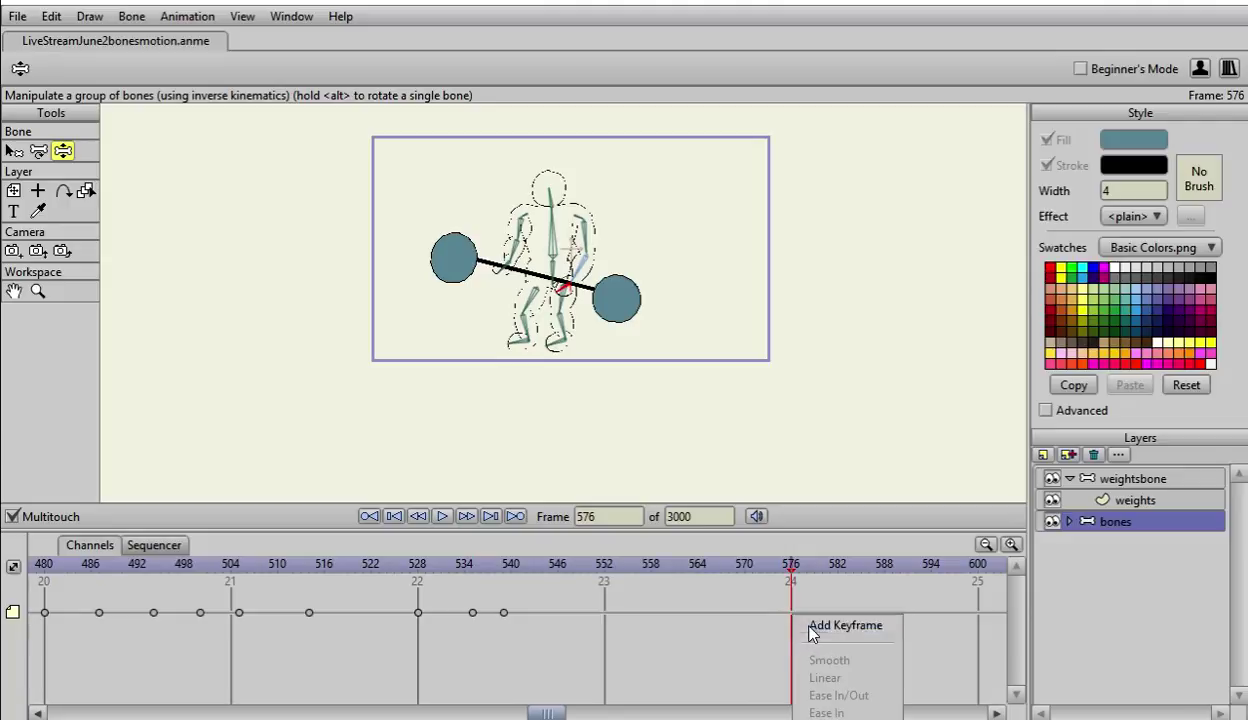
pyautogui.click(812, 626)
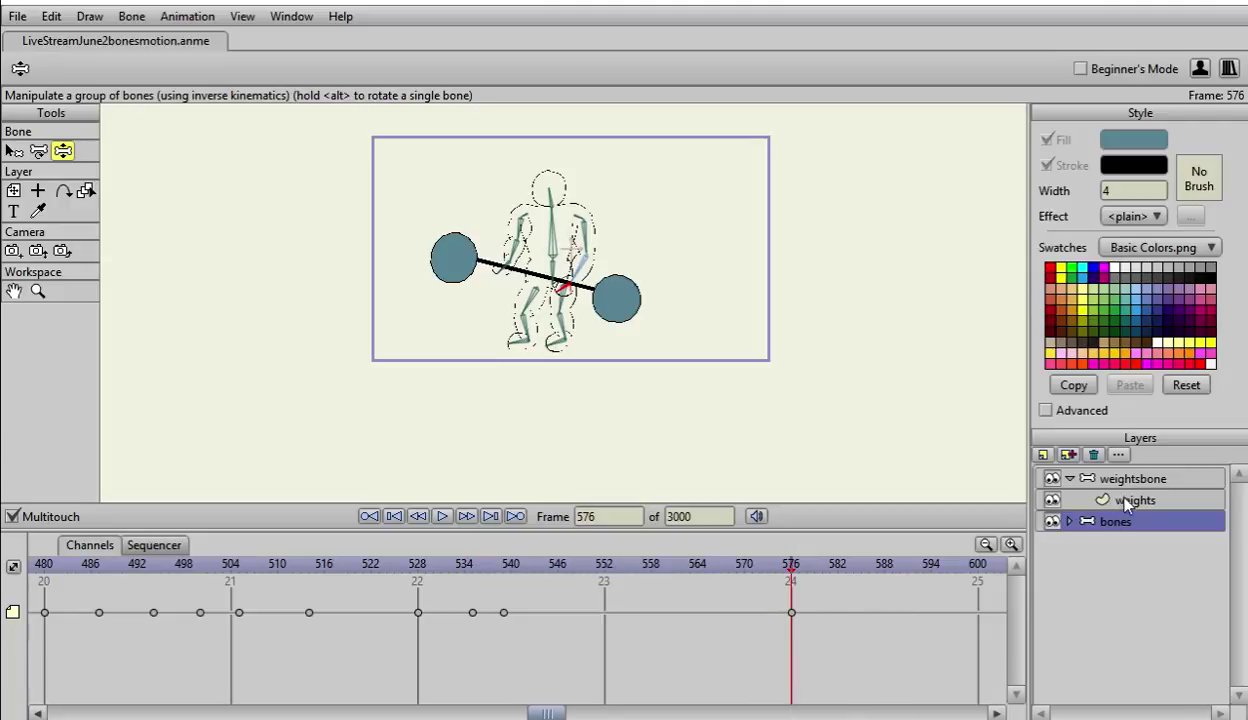
pyautogui.click(1110, 500)
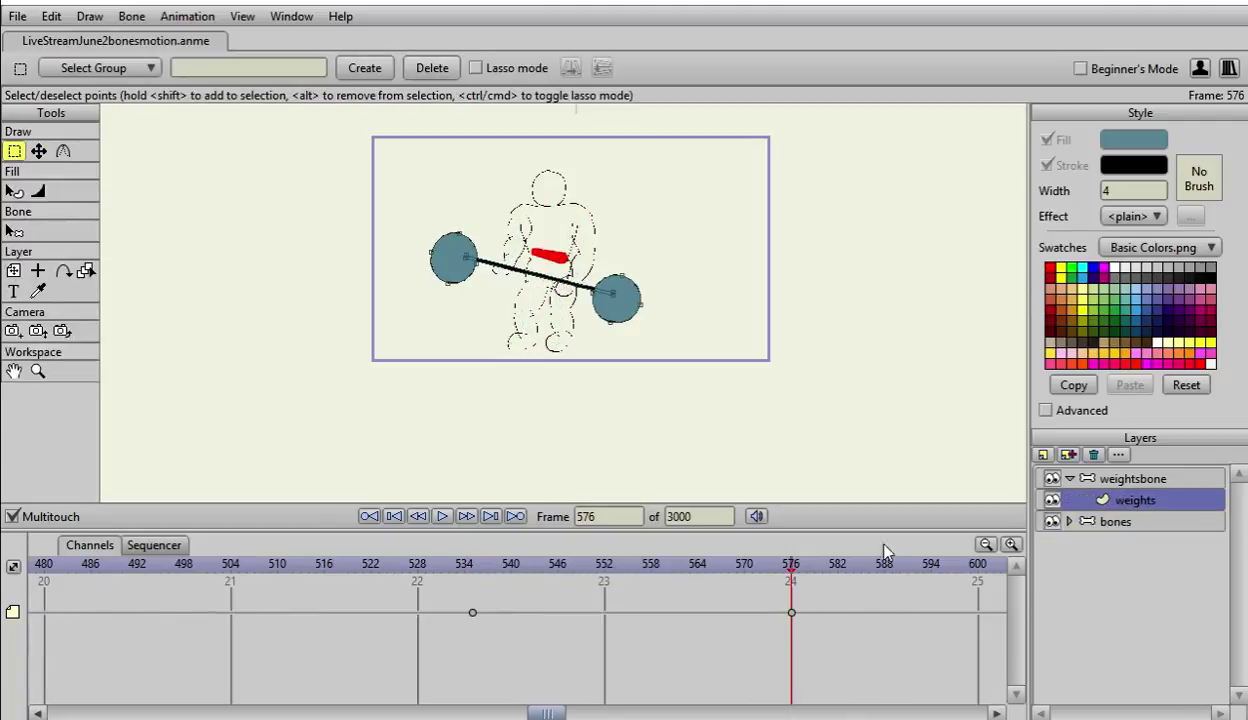
pyautogui.rightClick(796, 620)
pyautogui.click(812, 621)
pyautogui.click(1117, 482)
pyautogui.rightClick(792, 614)
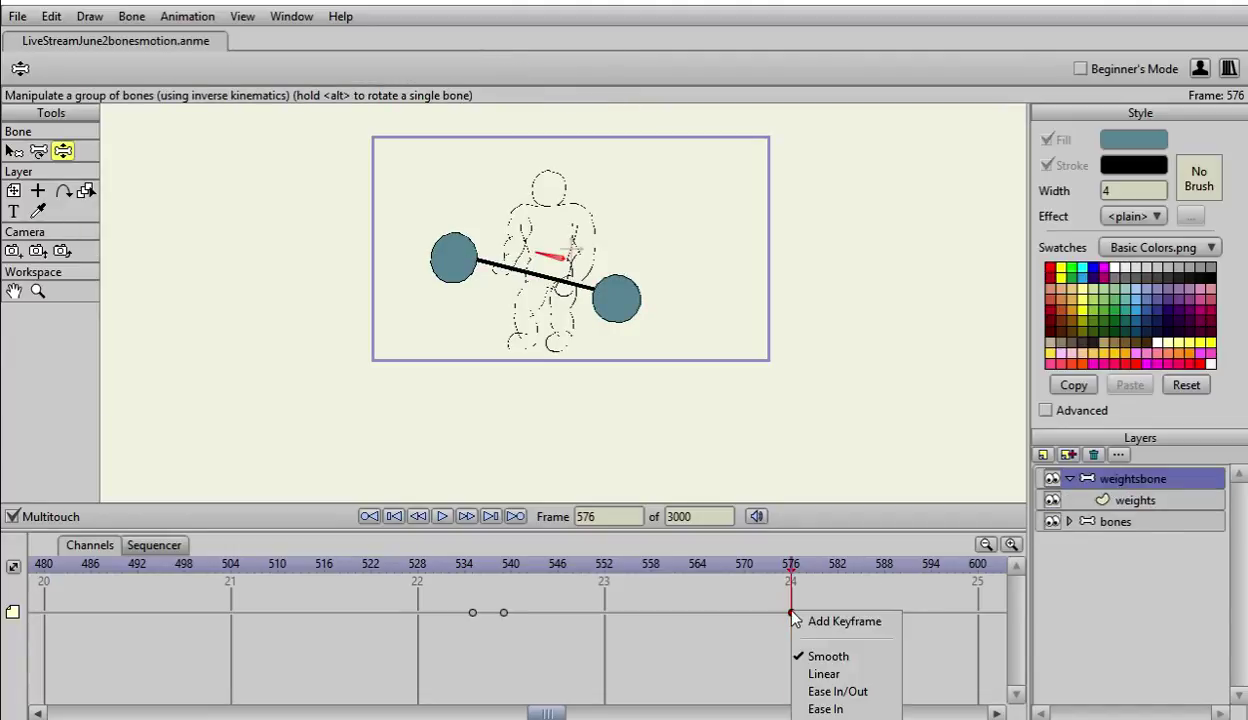
pyautogui.click(812, 620)
# Step: Raise both of the figure's hands to chest height at frame 600 in the bones layer
pyautogui.press('Left')
pyautogui.press('Left')
pyautogui.press('Left')
pyautogui.press('Left')
pyautogui.press('Left')
pyautogui.press('Left')
pyautogui.press('Left')
pyautogui.press('Left')
pyautogui.press('Left')
pyautogui.press('Left')
pyautogui.press('Left')
pyautogui.press('Left')
pyautogui.press('Left')
pyautogui.press('Left')
pyautogui.press('Left')
pyautogui.press('Left')
pyautogui.press('Left')
pyautogui.press('Left')
pyautogui.press('Left')
pyautogui.press('Left')
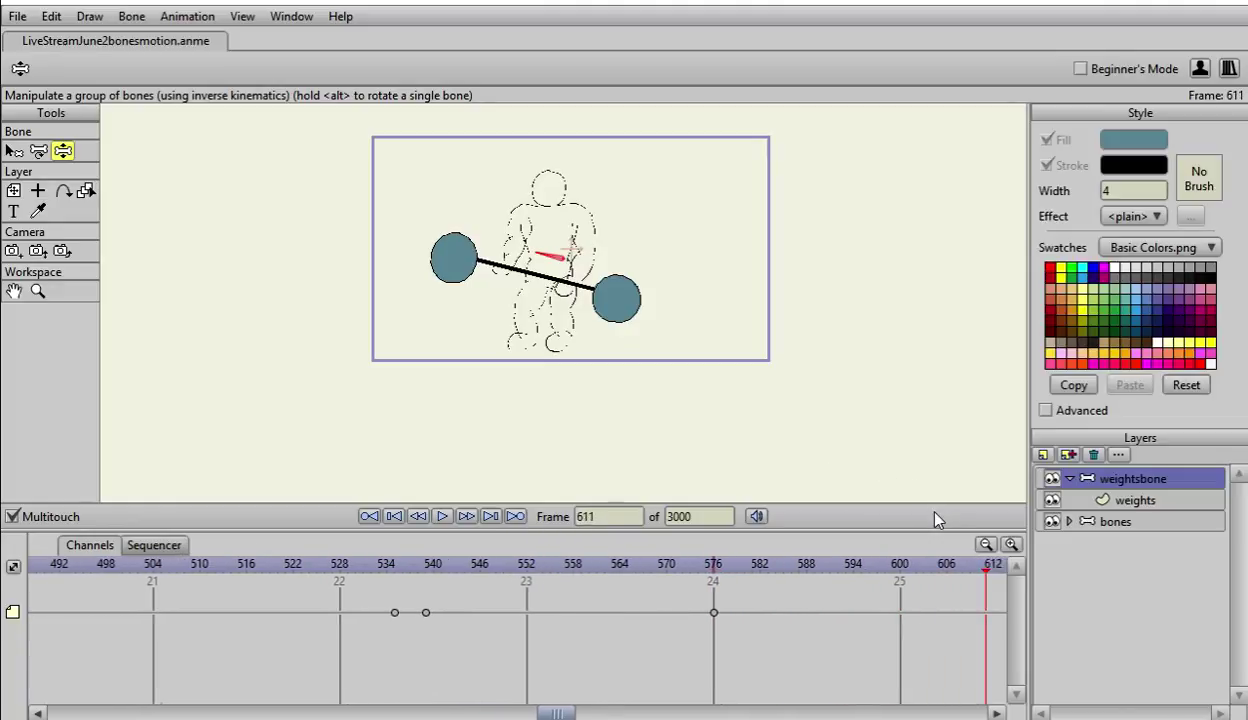
pyautogui.hotkey('ctrl', 'Left')
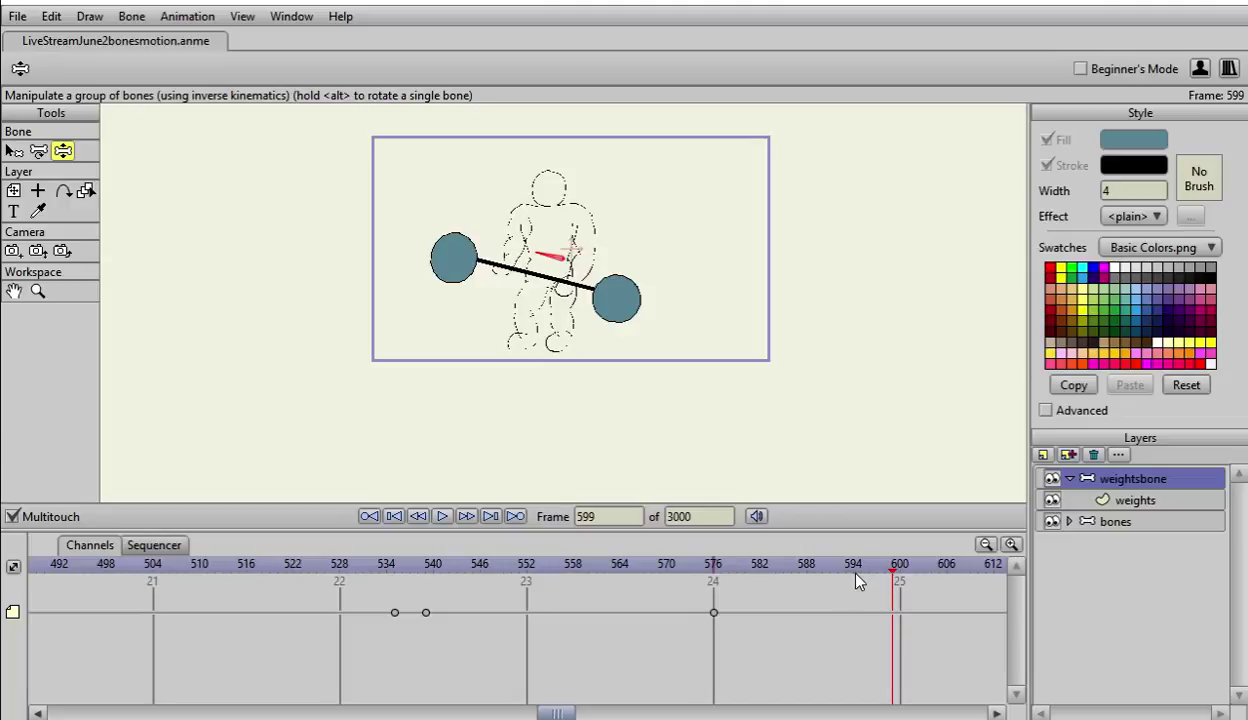
pyautogui.hotkey('ctrl', 'Right')
pyautogui.hotkey('ctrl', 'Right')
pyautogui.hotkey('ctrl', 'Left')
pyautogui.click(1108, 521)
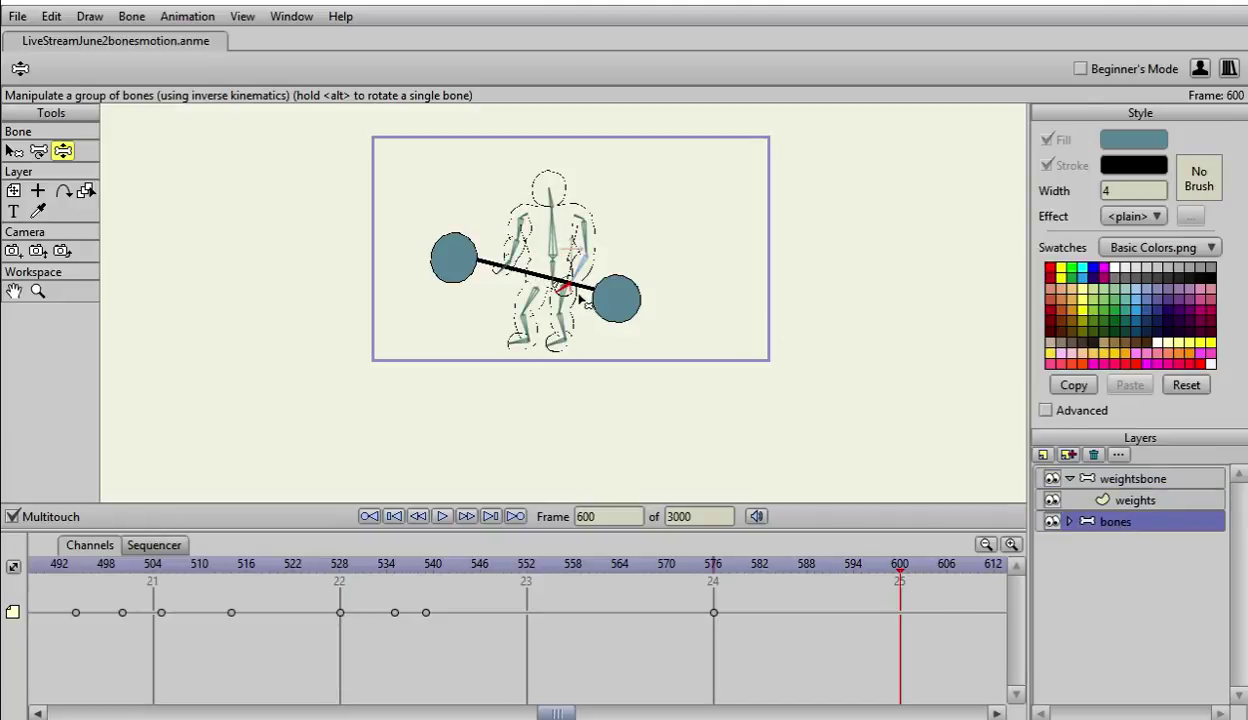
pyautogui.moveTo(573, 293); pyautogui.dragTo(547, 228)
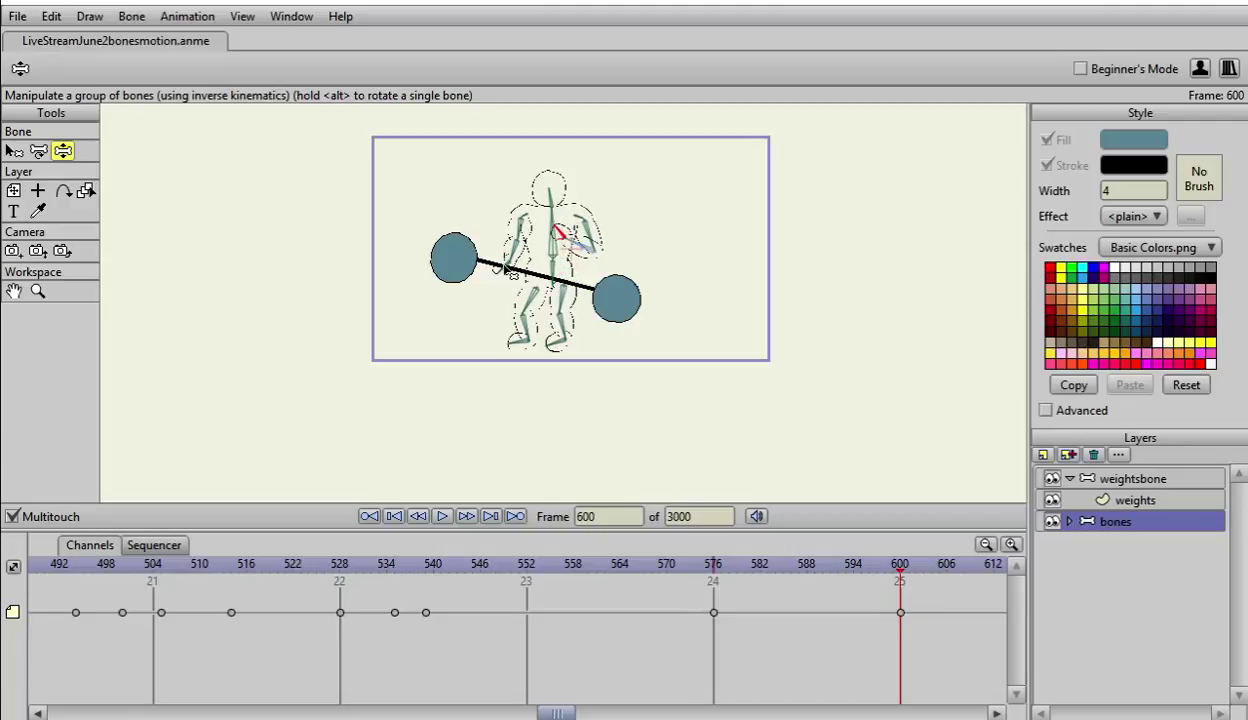
pyautogui.moveTo(511, 268); pyautogui.dragTo(511, 213)
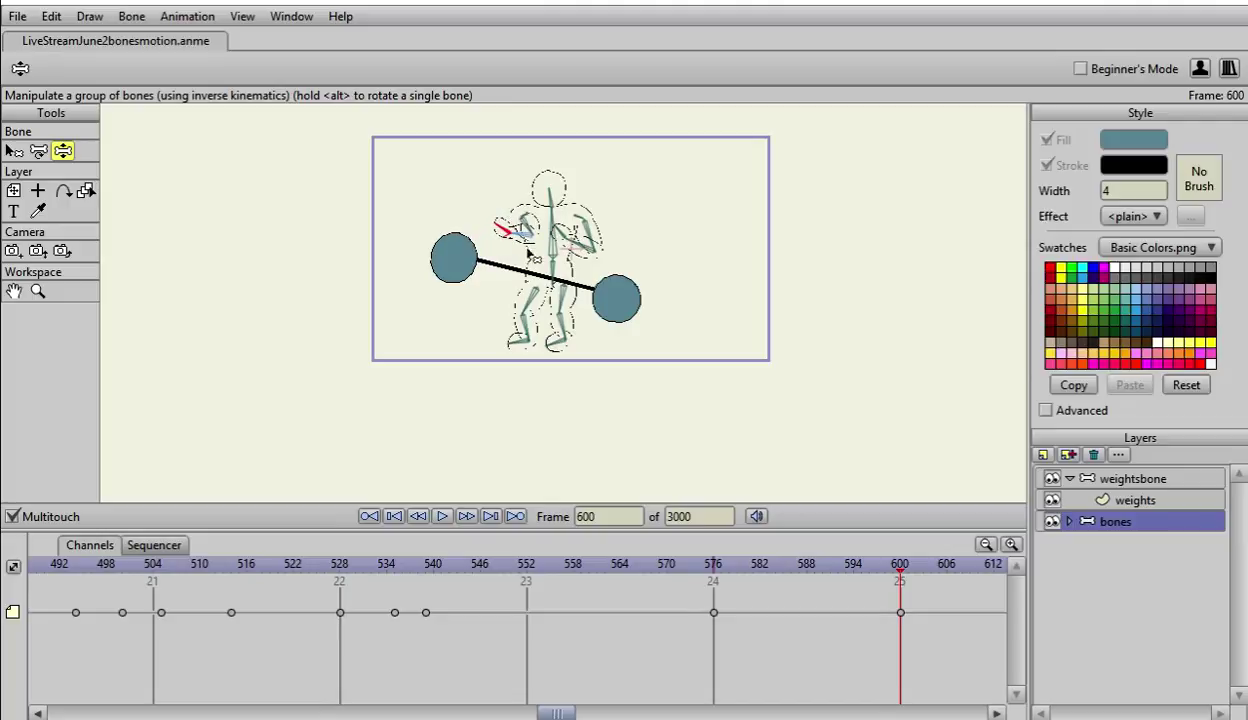
pyautogui.click(551, 284)
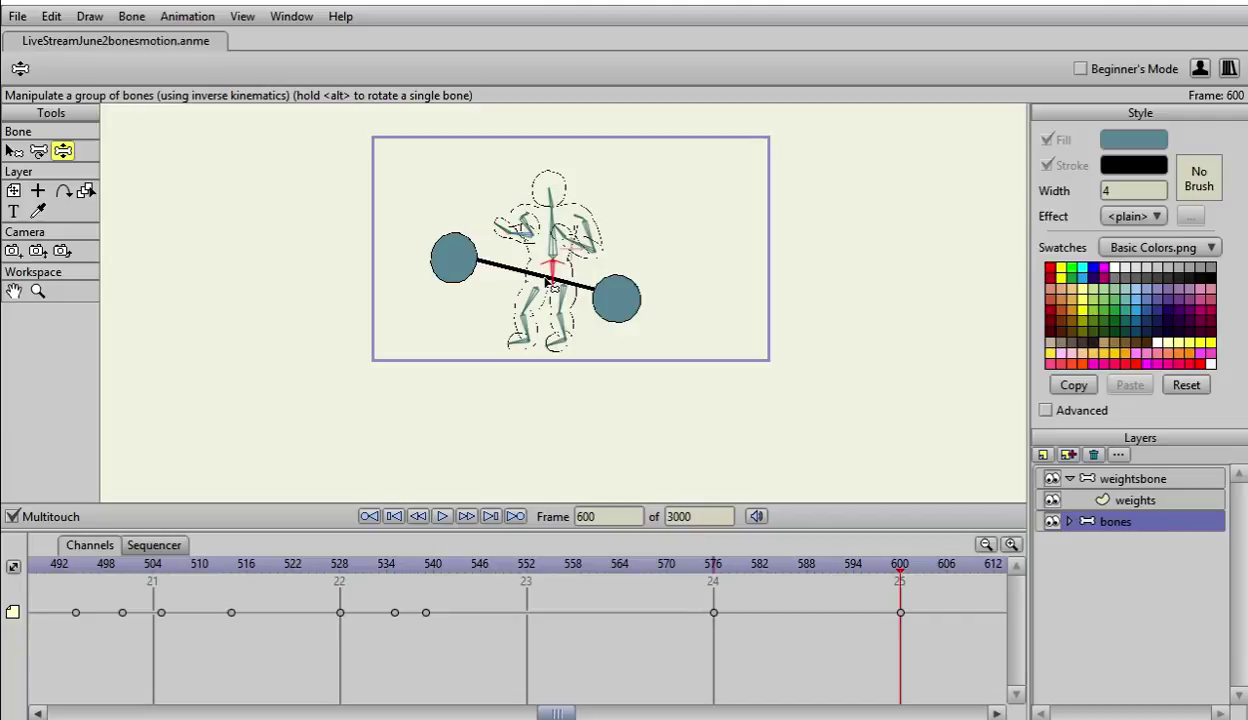
# Step: Raise the barbell to the figure's hands at frame 600 using Manipulate Bones in the weightsbone layer
pyautogui.click(1131, 501)
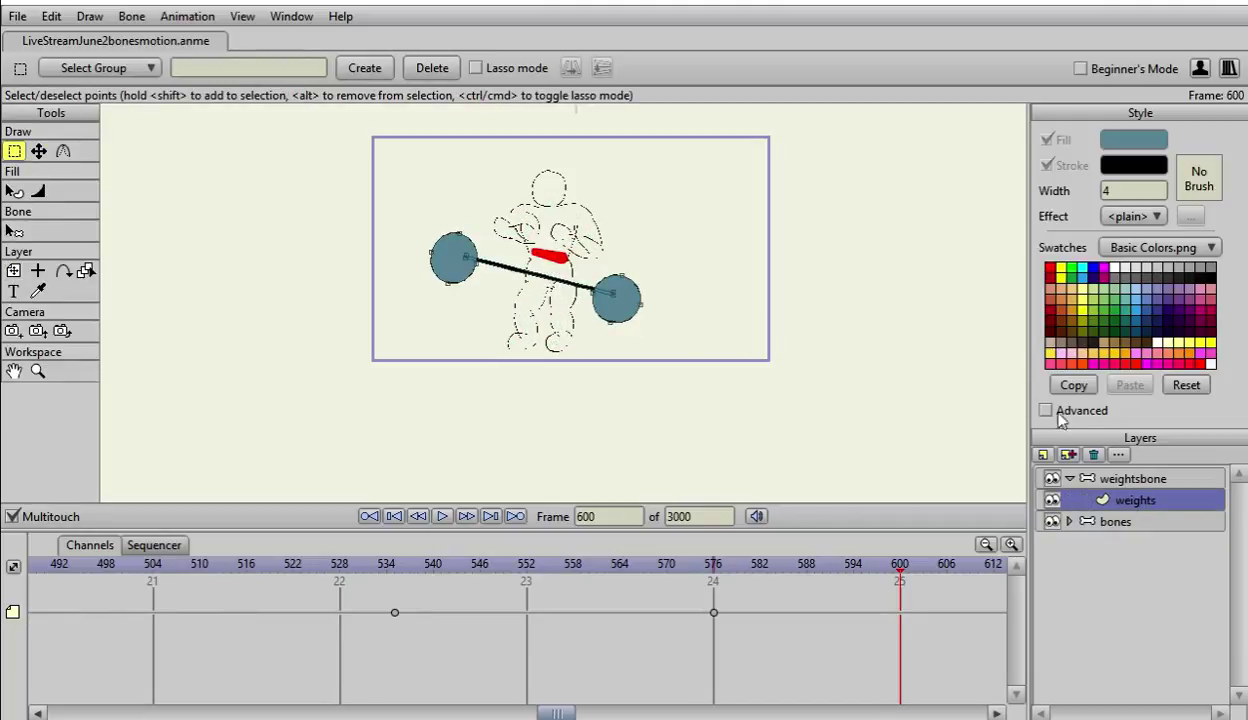
pyautogui.click(1114, 478)
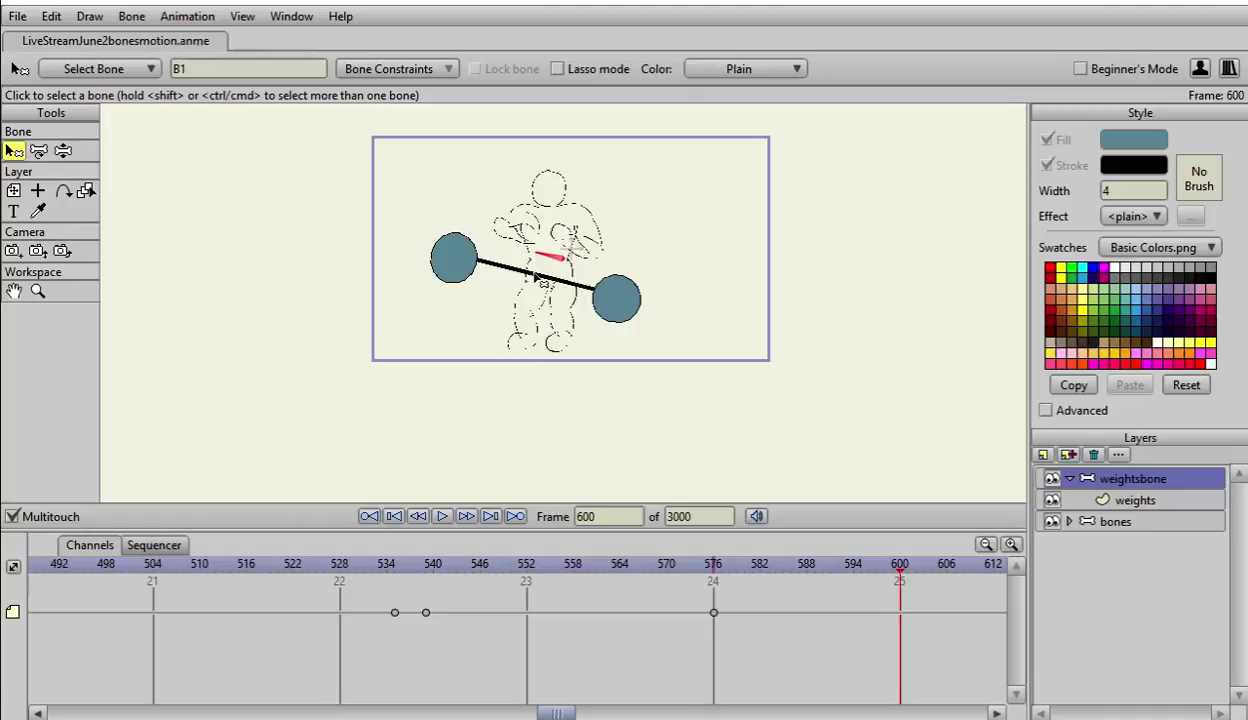
pyautogui.click(62, 150)
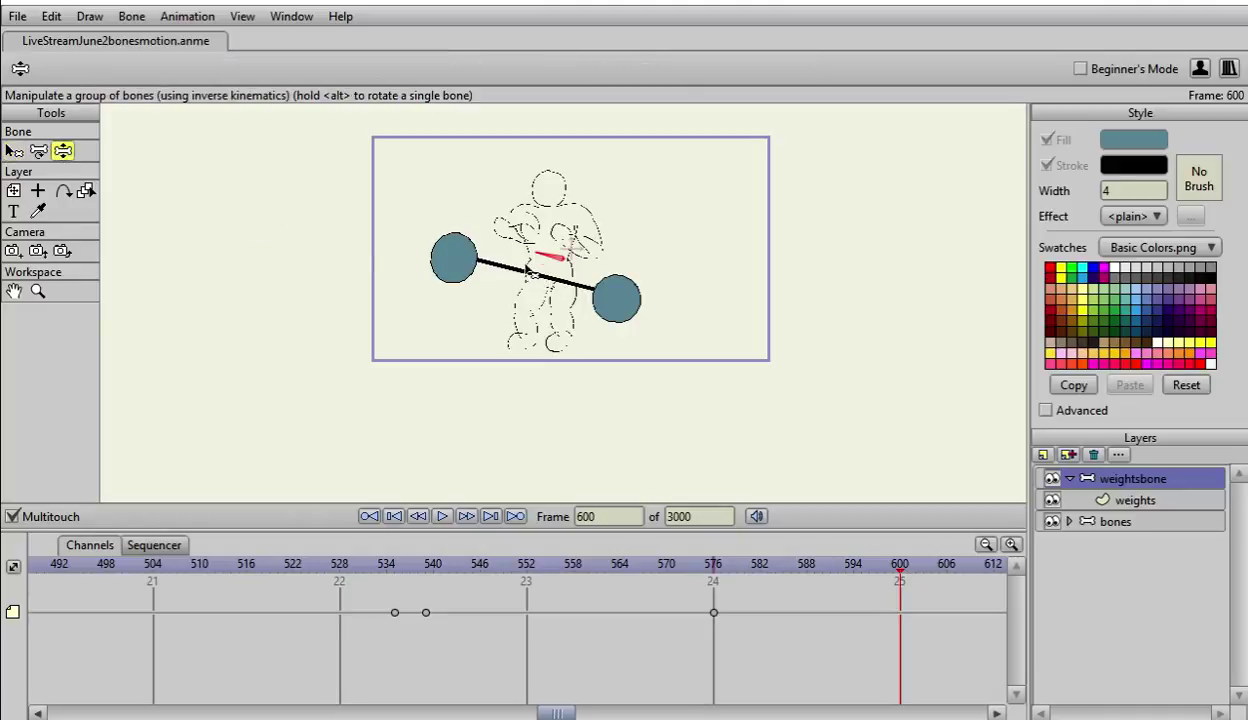
pyautogui.moveTo(540, 273); pyautogui.dragTo(554, 237)
# Step: Scrub back to frame 556 and forward past frame 600 to review the barbell lift to the chest
pyautogui.press('Left')
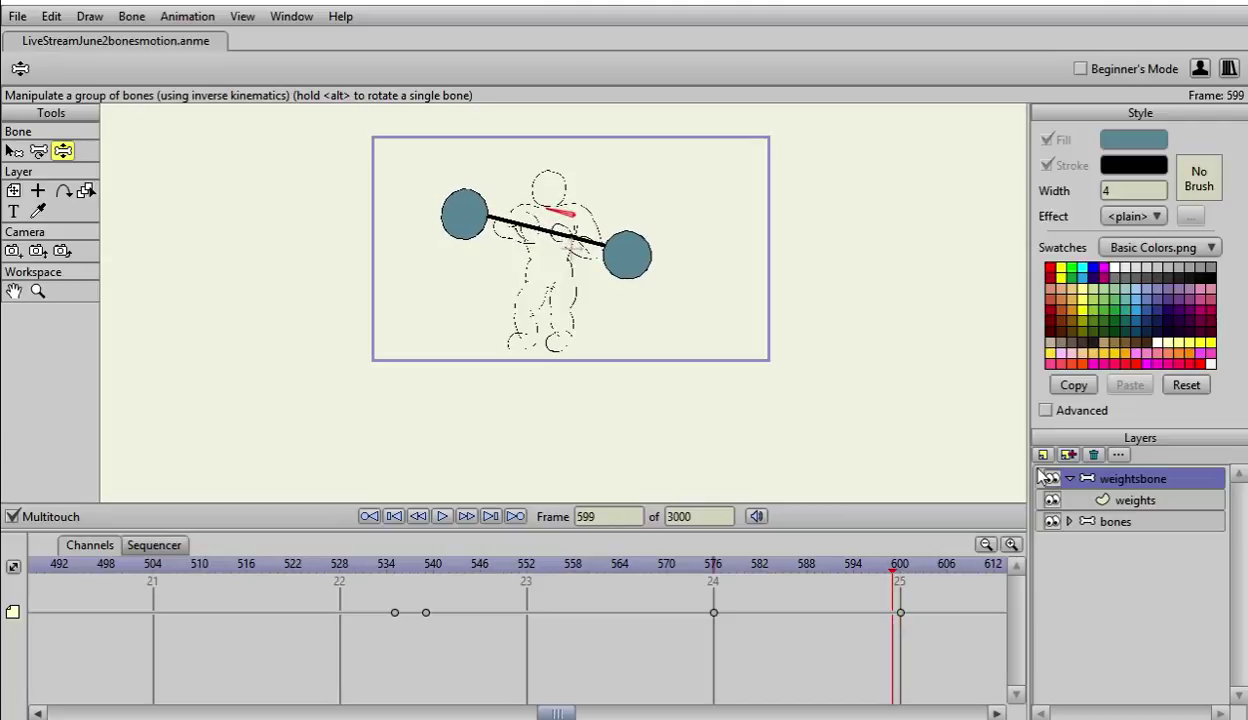
pyautogui.press('Left')
pyautogui.press('Left')
pyautogui.press('Left')
pyautogui.press('Left')
pyautogui.press('Left')
pyautogui.press('Left')
pyautogui.press('Left')
pyautogui.press('Left')
pyautogui.press('Left')
pyautogui.press('Left')
pyautogui.press('Left')
pyautogui.press('Left')
pyautogui.press('Left')
pyautogui.press('Left')
pyautogui.press('Left')
pyautogui.press('Left')
pyautogui.press('Left')
pyautogui.press('Left')
pyautogui.press('Left')
pyautogui.press('Left')
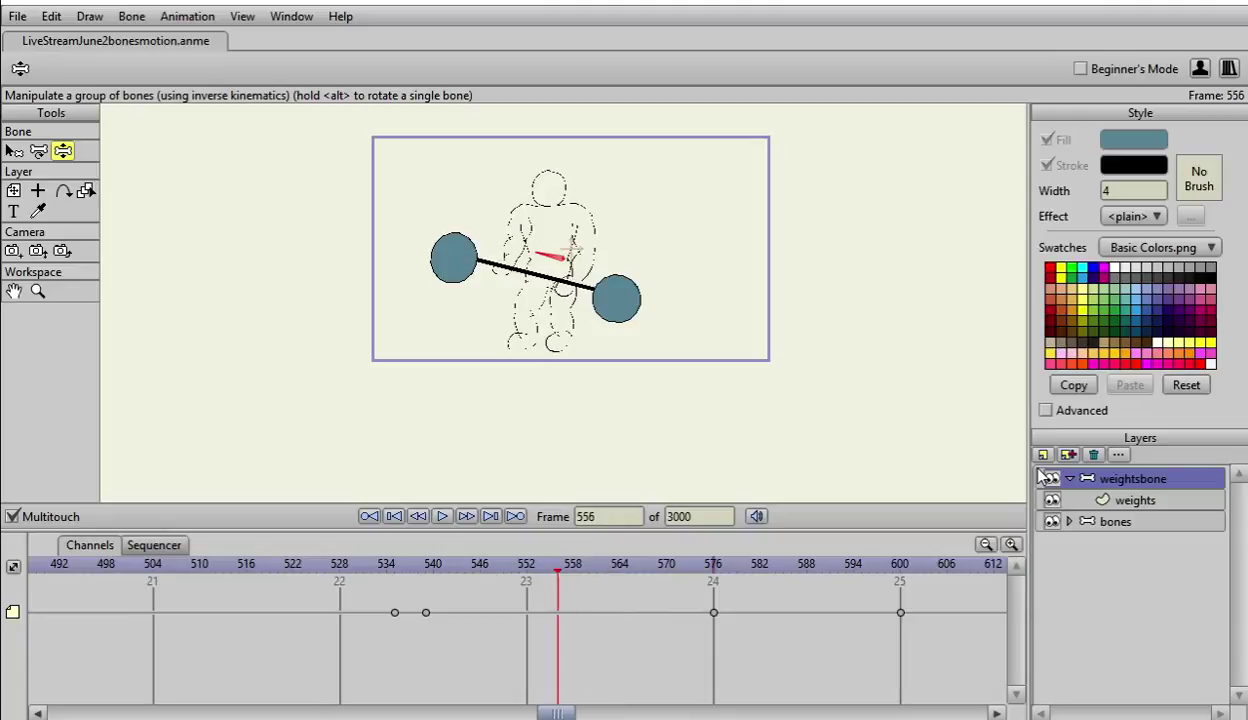
pyautogui.press('Right')
pyautogui.press('Right')
pyautogui.press('Right')
pyautogui.press('Right')
pyautogui.press('Right')
pyautogui.press('Right')
pyautogui.press('Right')
pyautogui.press('Right')
pyautogui.press('Right')
pyautogui.press('Right')
pyautogui.press('Right')
pyautogui.press('Right')
pyautogui.press('Right')
pyautogui.press('Right')
pyautogui.press('Right')
pyautogui.press('Right')
pyautogui.press('Right')
pyautogui.press('Right')
pyautogui.press('Right')
pyautogui.press('Right')
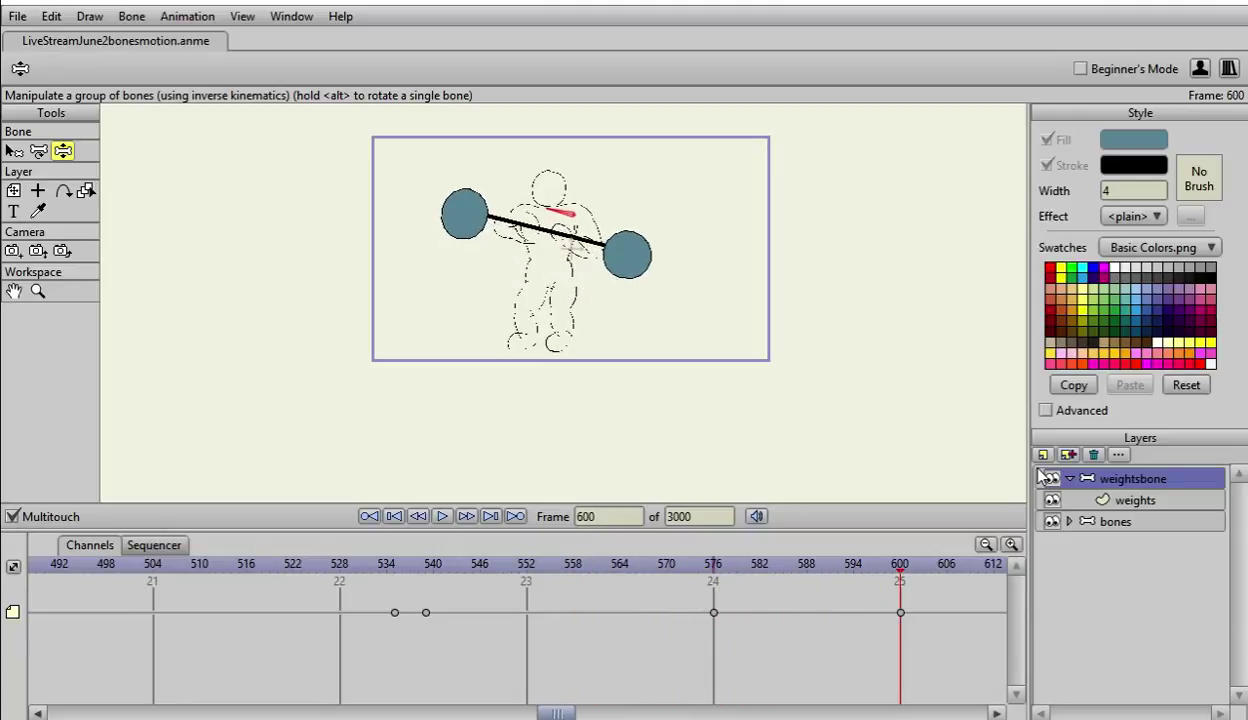
pyautogui.press('Right')
pyautogui.press('Right')
pyautogui.press('Right')
pyautogui.press('Right')
pyautogui.press('Right')
pyautogui.press('Right')
pyautogui.press('Right')
pyautogui.press('Right')
pyautogui.press('Right')
pyautogui.press('Right')
pyautogui.press('Right')
pyautogui.press('Right')
pyautogui.press('Right')
pyautogui.press('Right')
pyautogui.press('Right')
pyautogui.press('Right')
pyautogui.press('Right')
pyautogui.press('Right')
pyautogui.press('Right')
pyautogui.press('Right')
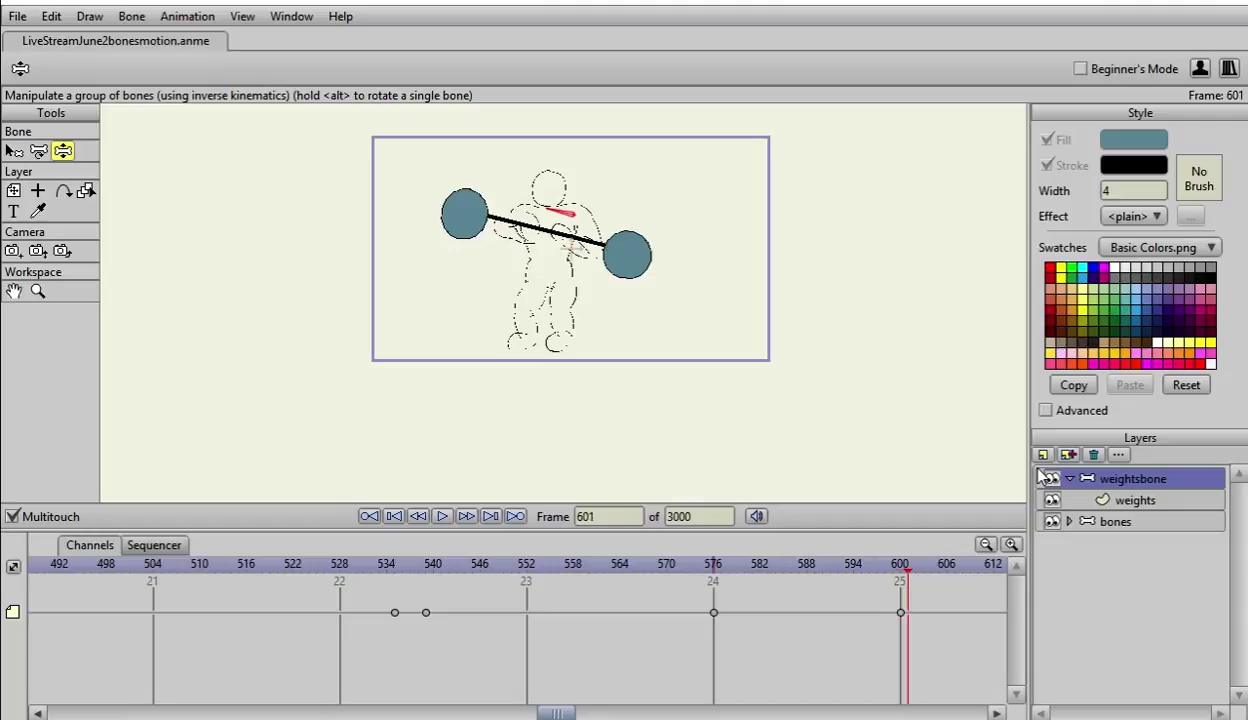
# Step: Lower both of the figure's hands to hip height at frame 623 in the bones layer
pyautogui.press('Right')
pyautogui.press('Right')
pyautogui.press('Right')
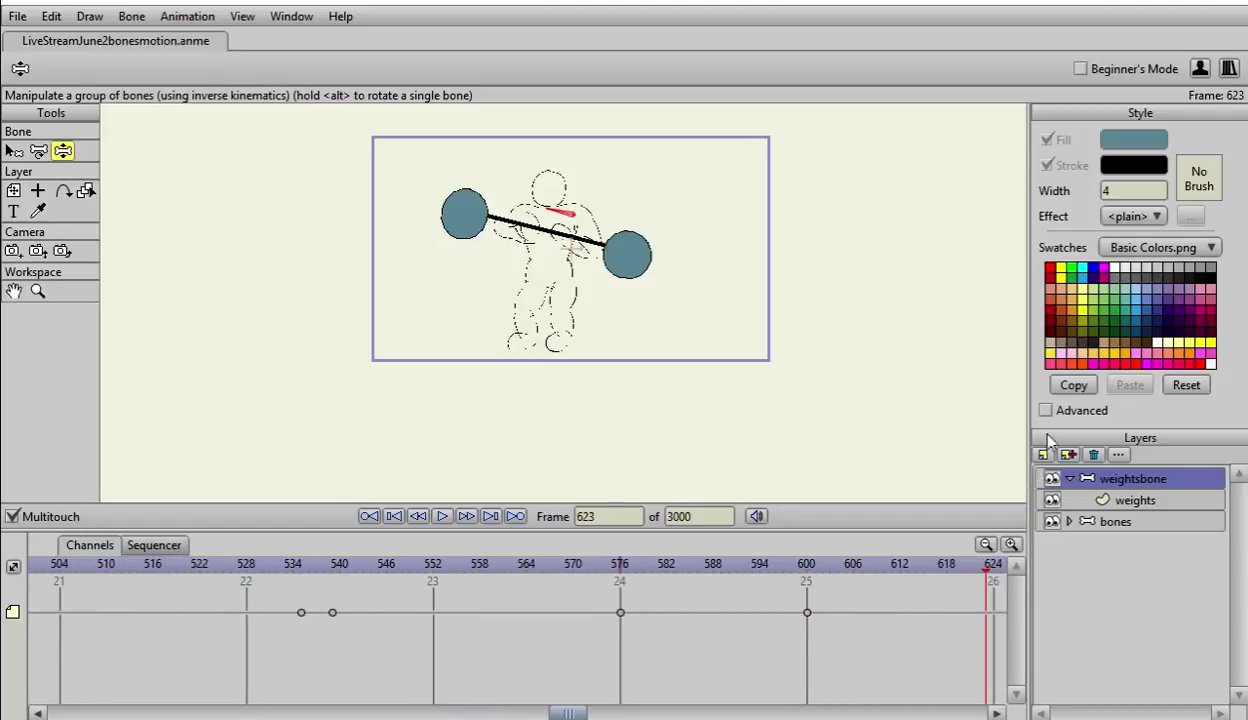
pyautogui.click(1095, 519)
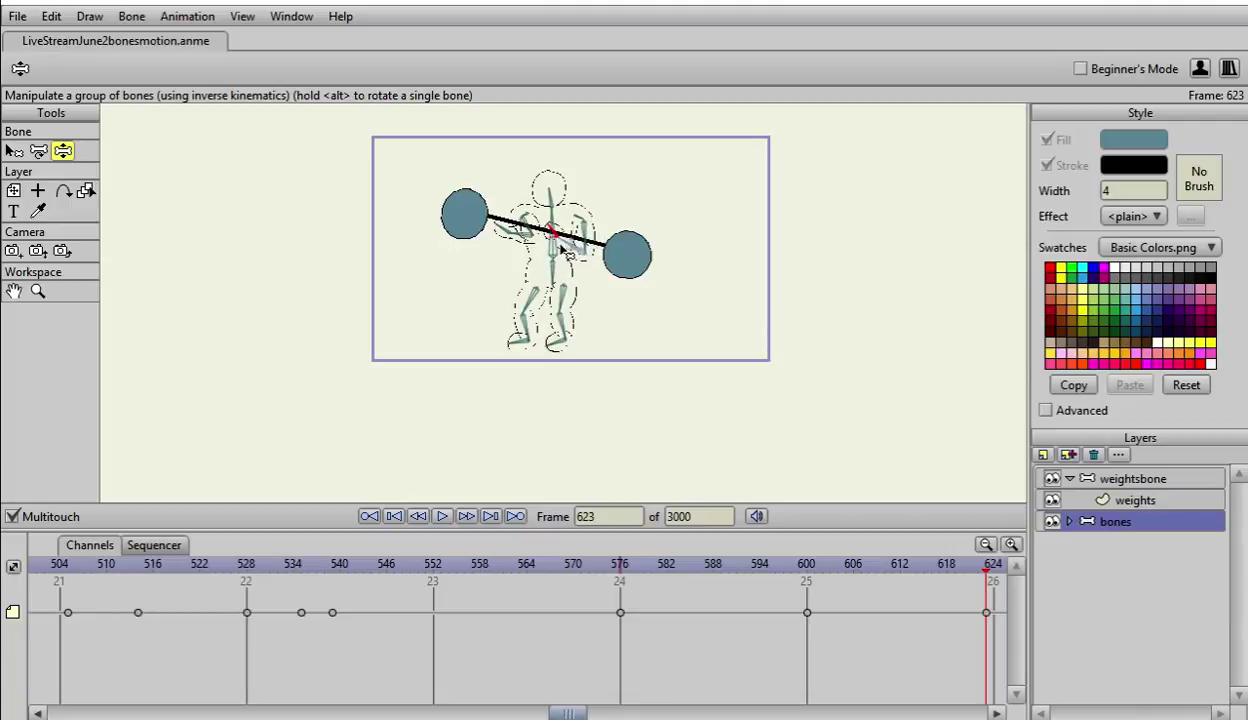
pyautogui.moveTo(562, 248); pyautogui.dragTo(561, 285)
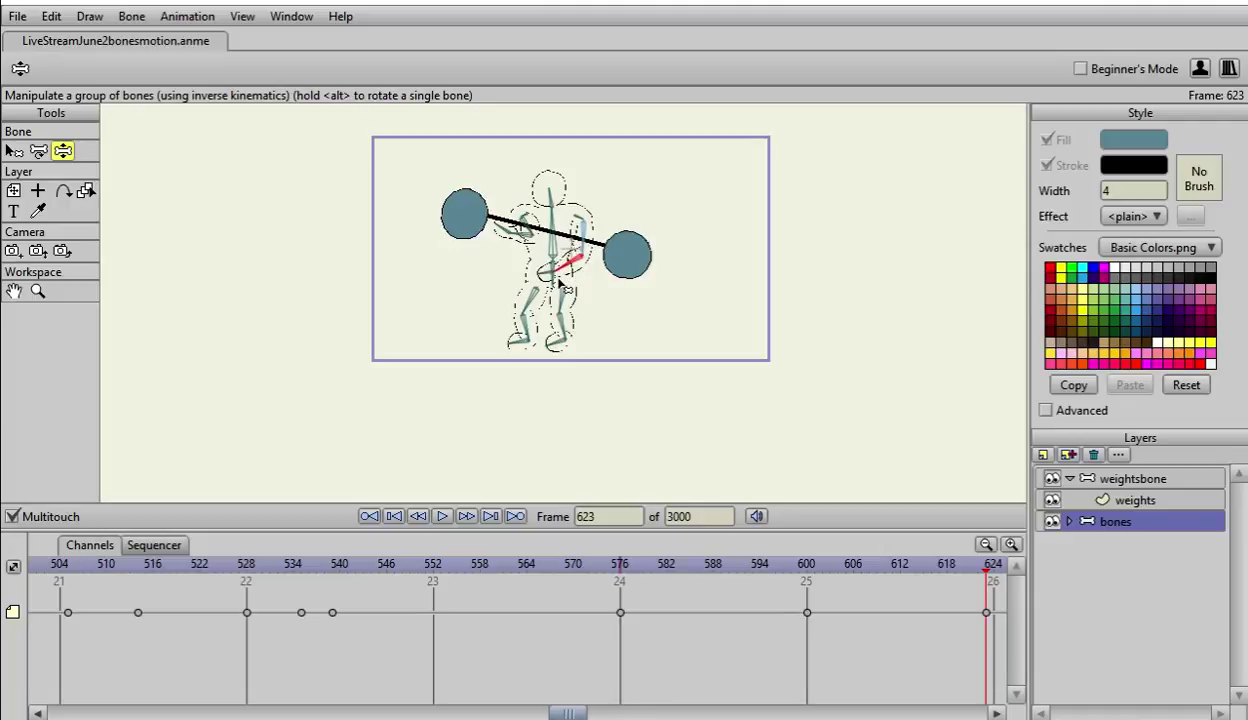
pyautogui.moveTo(517, 236); pyautogui.dragTo(505, 273)
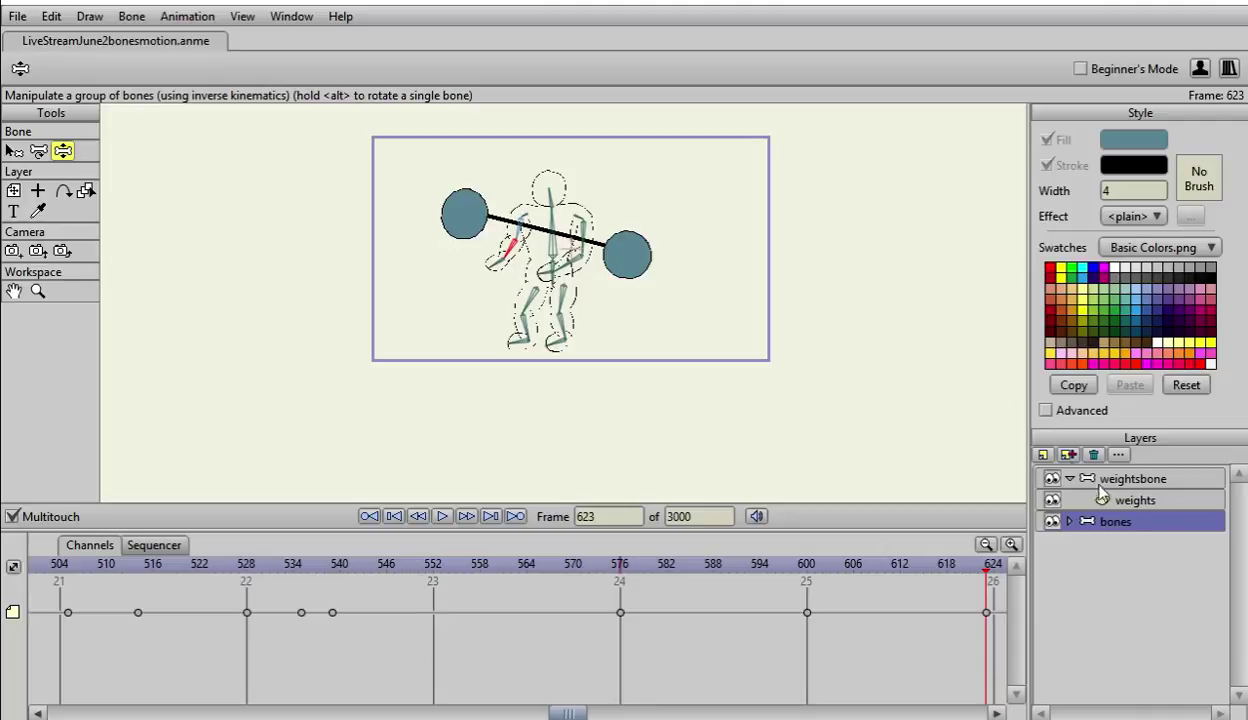
# Step: Lower the barbell to the figure's hands at hip height at frame 623 in the weightsbone layer
pyautogui.click(1133, 502)
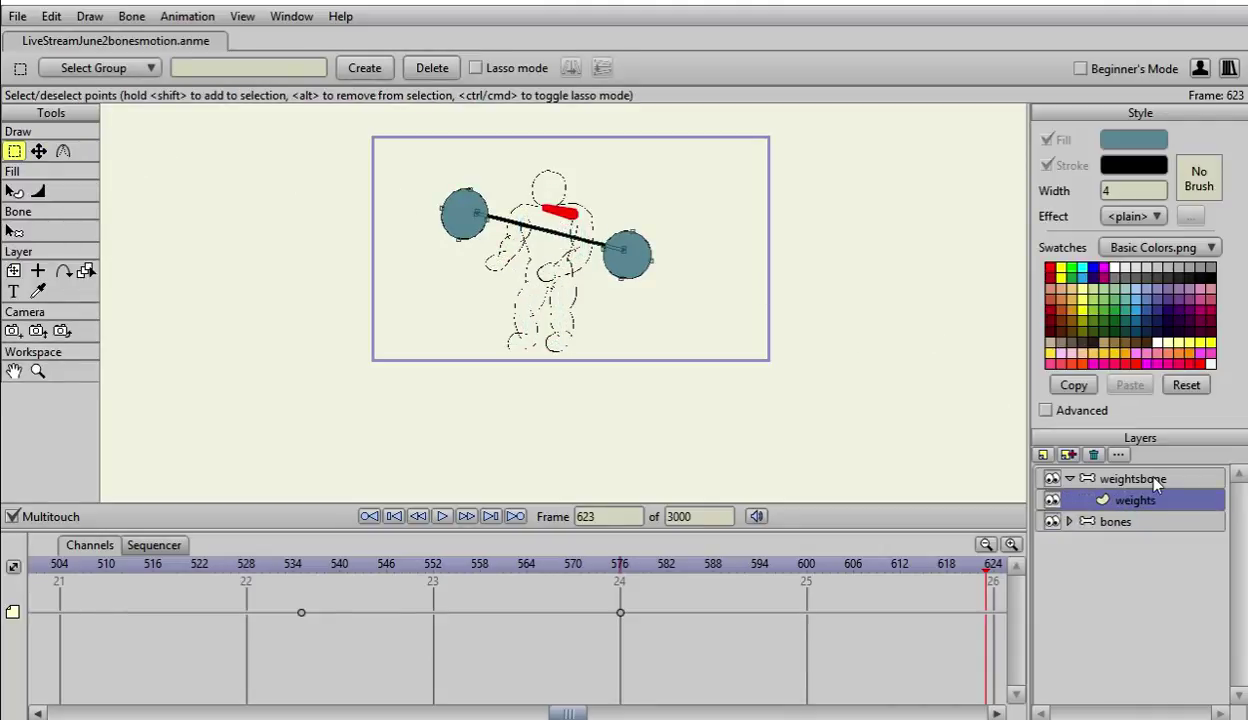
pyautogui.click(1124, 478)
pyautogui.click(1069, 479)
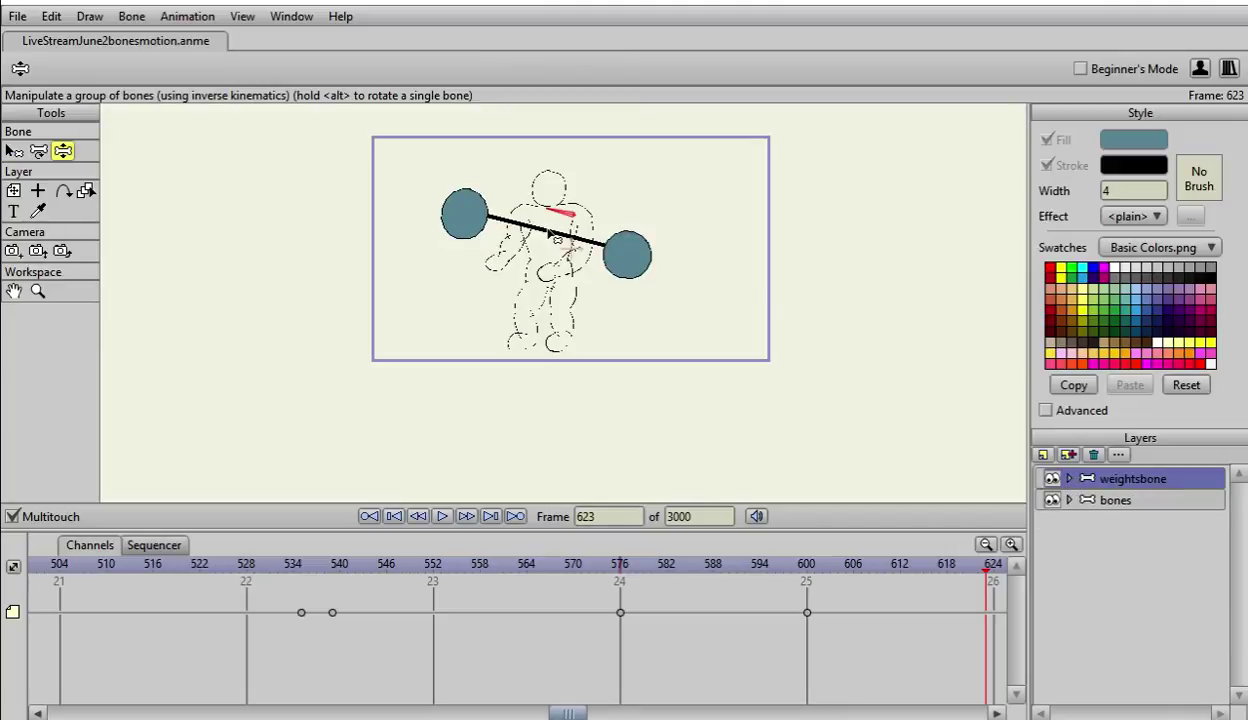
pyautogui.moveTo(535, 226); pyautogui.dragTo(535, 272)
# Step: Step back to frame 571 and forward to frame 624 to review the barbell's lift and lowering against the hands
pyautogui.hotkey('ctrl', 'Left')
pyautogui.hotkey('ctrl', 'Left')
pyautogui.hotkey('ctrl', 'Left')
pyautogui.hotkey('ctrl', 'Left')
pyautogui.hotkey('ctrl', 'Left')
pyautogui.hotkey('ctrl', 'Left')
pyautogui.hotkey('ctrl', 'Left')
pyautogui.hotkey('ctrl', 'Left')
pyautogui.hotkey('ctrl', 'Left')
pyautogui.hotkey('ctrl', 'Left')
pyautogui.hotkey('ctrl', 'Left')
pyautogui.hotkey('ctrl', 'Left')
pyautogui.hotkey('ctrl', 'Left')
pyautogui.hotkey('ctrl', 'Left')
pyautogui.hotkey('ctrl', 'Left')
pyautogui.hotkey('ctrl', 'Left')
pyautogui.hotkey('ctrl', 'Left')
pyautogui.hotkey('ctrl', 'Left')
pyautogui.hotkey('ctrl', 'Left')
pyautogui.hotkey('ctrl', 'Left')
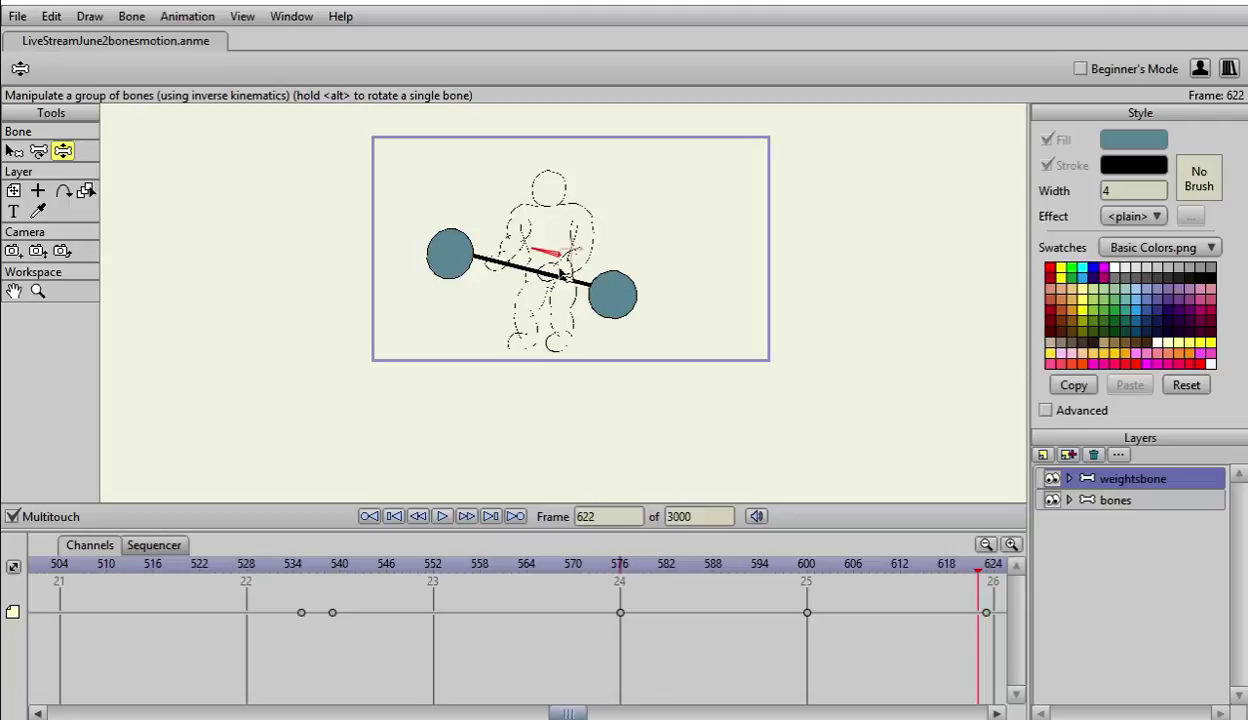
pyautogui.hotkey('ctrl', 'Left')
pyautogui.hotkey('ctrl', 'Left')
pyautogui.hotkey('ctrl', 'Left')
pyautogui.hotkey('ctrl', 'Left')
pyautogui.hotkey('ctrl', 'Left')
pyautogui.hotkey('ctrl', 'Left')
pyautogui.hotkey('ctrl', 'Left')
pyautogui.hotkey('ctrl', 'Left')
pyautogui.hotkey('ctrl', 'Left')
pyautogui.hotkey('ctrl', 'Left')
pyautogui.hotkey('ctrl', 'Left')
pyautogui.hotkey('ctrl', 'Left')
pyautogui.hotkey('ctrl', 'Left')
pyautogui.hotkey('ctrl', 'Left')
pyautogui.hotkey('ctrl', 'Left')
pyautogui.hotkey('ctrl', 'Left')
pyautogui.hotkey('ctrl', 'Left')
pyautogui.hotkey('ctrl', 'Left')
pyautogui.hotkey('ctrl', 'Left')
pyautogui.hotkey('ctrl', 'Left')
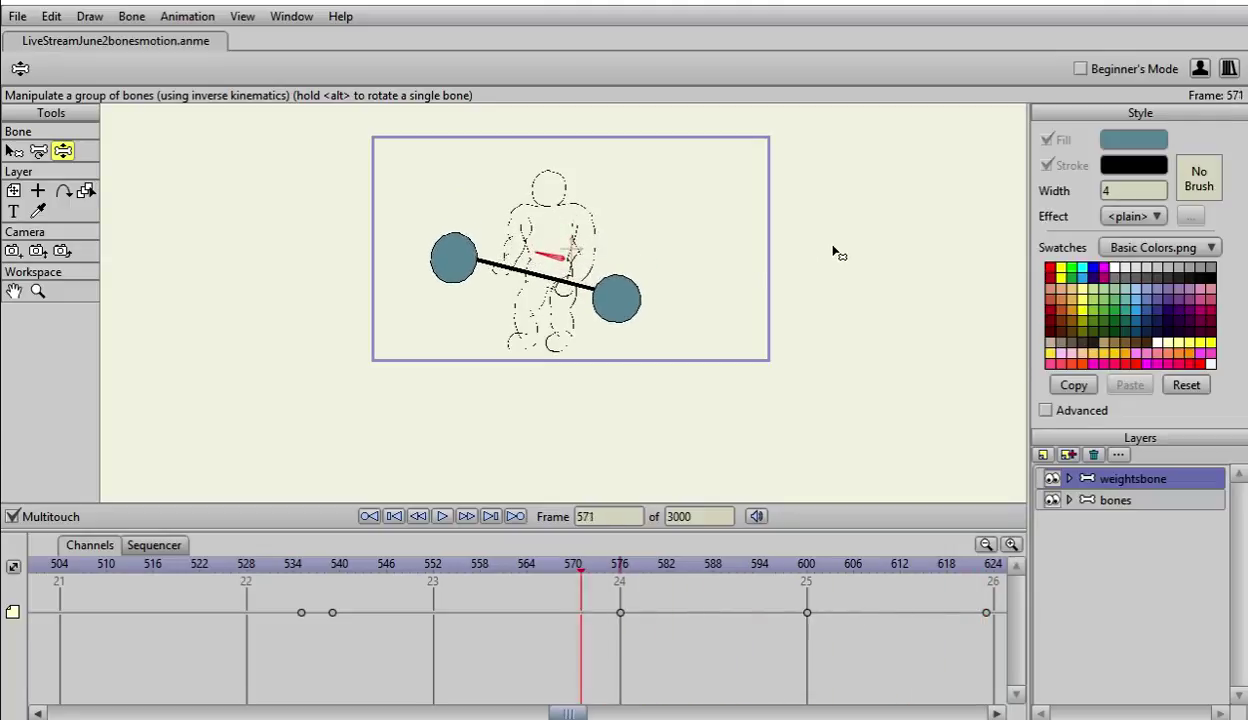
pyautogui.hotkey('ctrl', 'Right')
pyautogui.hotkey('ctrl', 'Right')
pyautogui.hotkey('ctrl', 'Right')
pyautogui.hotkey('ctrl', 'Right')
pyautogui.hotkey('ctrl', 'Right')
pyautogui.hotkey('ctrl', 'Right')
pyautogui.hotkey('ctrl', 'Right')
pyautogui.hotkey('ctrl', 'Right')
pyautogui.hotkey('ctrl', 'Right')
pyautogui.hotkey('ctrl', 'Right')
pyautogui.hotkey('ctrl', 'Right')
pyautogui.hotkey('ctrl', 'Right')
pyautogui.hotkey('ctrl', 'Right')
pyautogui.hotkey('ctrl', 'Right')
pyautogui.hotkey('ctrl', 'Right')
pyautogui.hotkey('ctrl', 'Right')
pyautogui.hotkey('ctrl', 'Right')
pyautogui.hotkey('ctrl', 'Right')
pyautogui.hotkey('ctrl', 'Right')
pyautogui.hotkey('ctrl', 'Right')
pyautogui.hotkey('ctrl', 'Right')
pyautogui.hotkey('ctrl', 'Right')
pyautogui.hotkey('ctrl', 'Right')
pyautogui.hotkey('ctrl', 'Right')
pyautogui.hotkey('ctrl', 'Right')
pyautogui.hotkey('ctrl', 'Right')
pyautogui.hotkey('ctrl', 'Right')
pyautogui.hotkey('ctrl', 'Right')
pyautogui.hotkey('ctrl', 'Right')
pyautogui.hotkey('ctrl', 'Right')
pyautogui.hotkey('ctrl', 'Right')
pyautogui.hotkey('ctrl', 'Right')
pyautogui.hotkey('ctrl', 'Right')
pyautogui.hotkey('ctrl', 'Right')
pyautogui.hotkey('ctrl', 'Right')
pyautogui.hotkey('ctrl', 'Right')
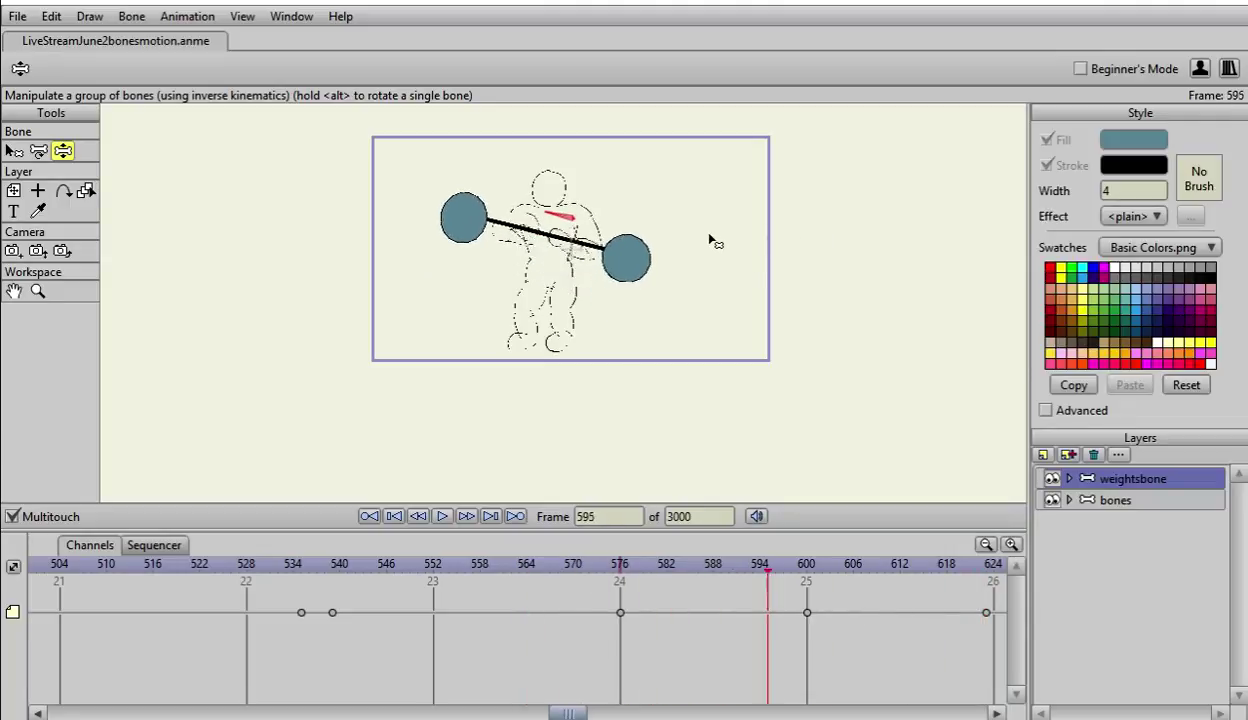
pyautogui.hotkey('ctrl', 'Right')
pyautogui.hotkey('ctrl', 'Right')
pyautogui.hotkey('ctrl', 'Right')
pyautogui.hotkey('ctrl', 'Right')
pyautogui.hotkey('ctrl', 'Right')
pyautogui.hotkey('ctrl', 'Right')
pyautogui.hotkey('ctrl', 'Right')
pyautogui.hotkey('ctrl', 'Right')
pyautogui.hotkey('ctrl', 'Right')
pyautogui.hotkey('ctrl', 'Right')
pyautogui.hotkey('ctrl', 'Right')
pyautogui.hotkey('ctrl', 'Right')
pyautogui.hotkey('ctrl', 'Right')
pyautogui.hotkey('ctrl', 'Right')
pyautogui.hotkey('ctrl', 'Right')
pyautogui.hotkey('ctrl', 'Right')
pyautogui.hotkey('ctrl', 'Right')
pyautogui.hotkey('ctrl', 'Right')
pyautogui.hotkey('ctrl', 'Right')
pyautogui.hotkey('ctrl', 'Right')
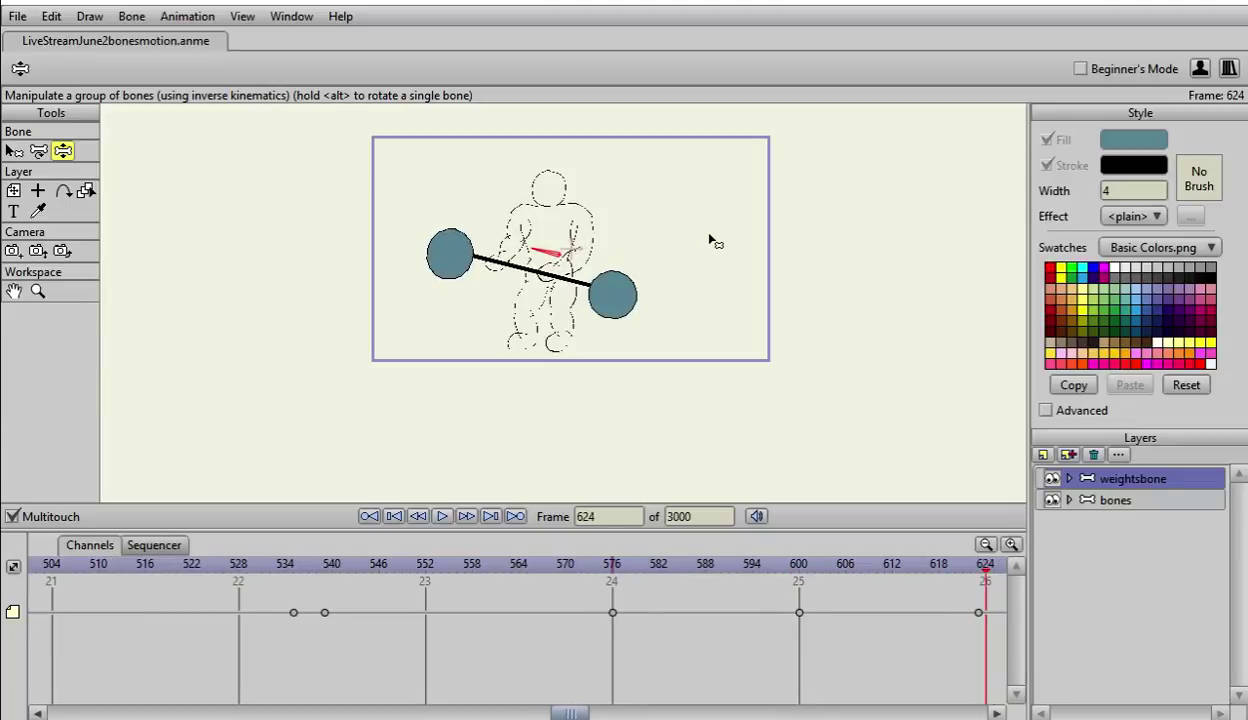
# Step: At frame 648, raise both of the figure's hands to chest height in the bones layer and the barbell to meet them in the weightsbone layer
pyautogui.hotkey('ctrl', 'Left')
pyautogui.hotkey('ctrl', 'Left')
pyautogui.hotkey('ctrl', 'Left')
pyautogui.hotkey('ctrl', 'Left')
pyautogui.hotkey('ctrl', 'Left')
pyautogui.hotkey('ctrl', 'Left')
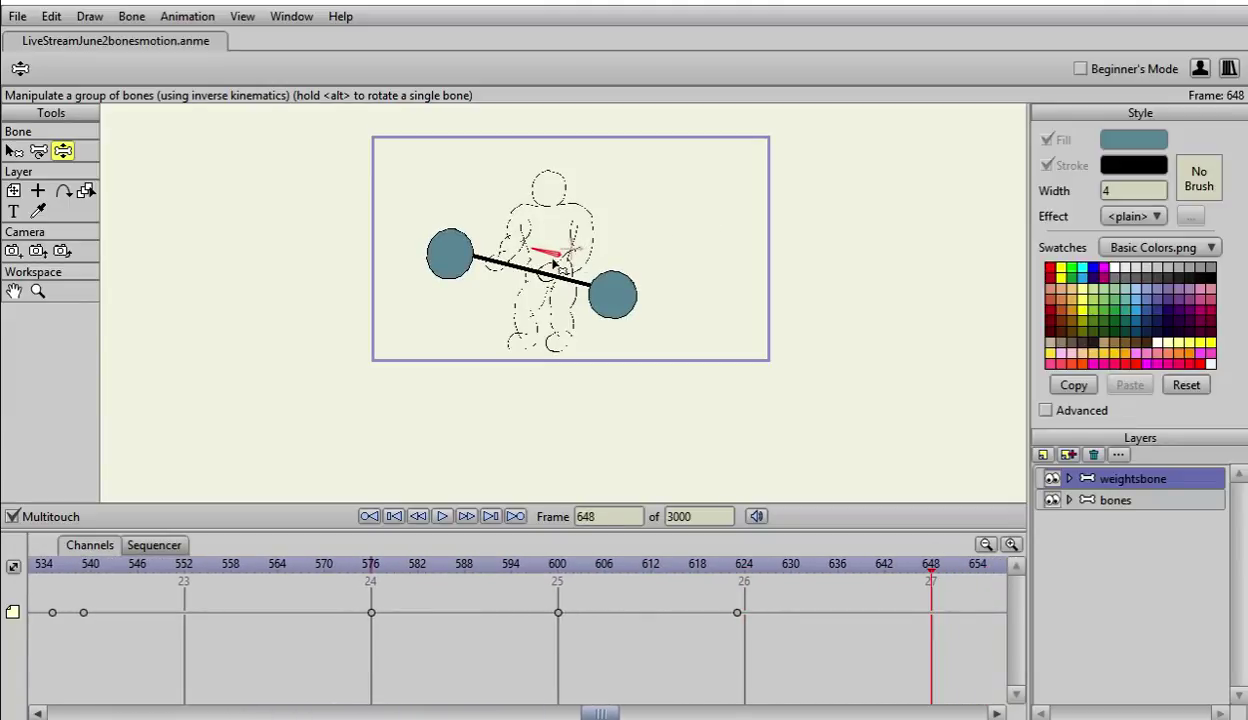
pyautogui.click(1113, 500)
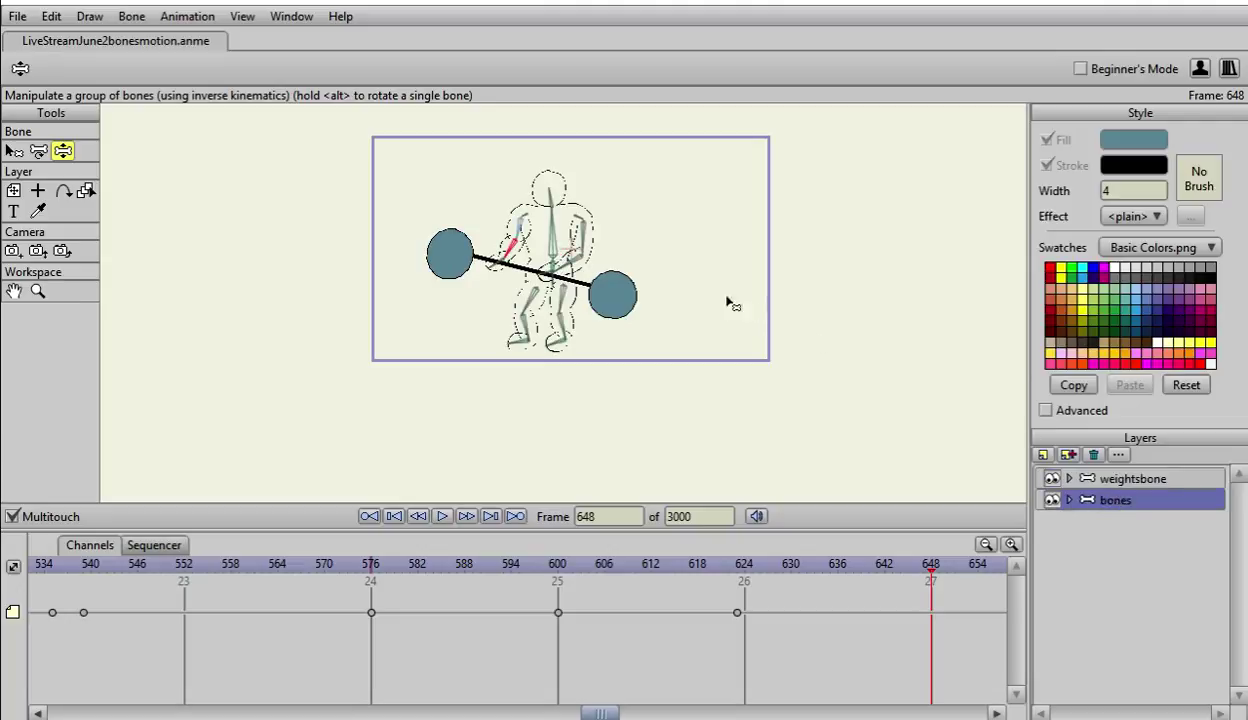
pyautogui.moveTo(568, 268); pyautogui.dragTo(521, 221)
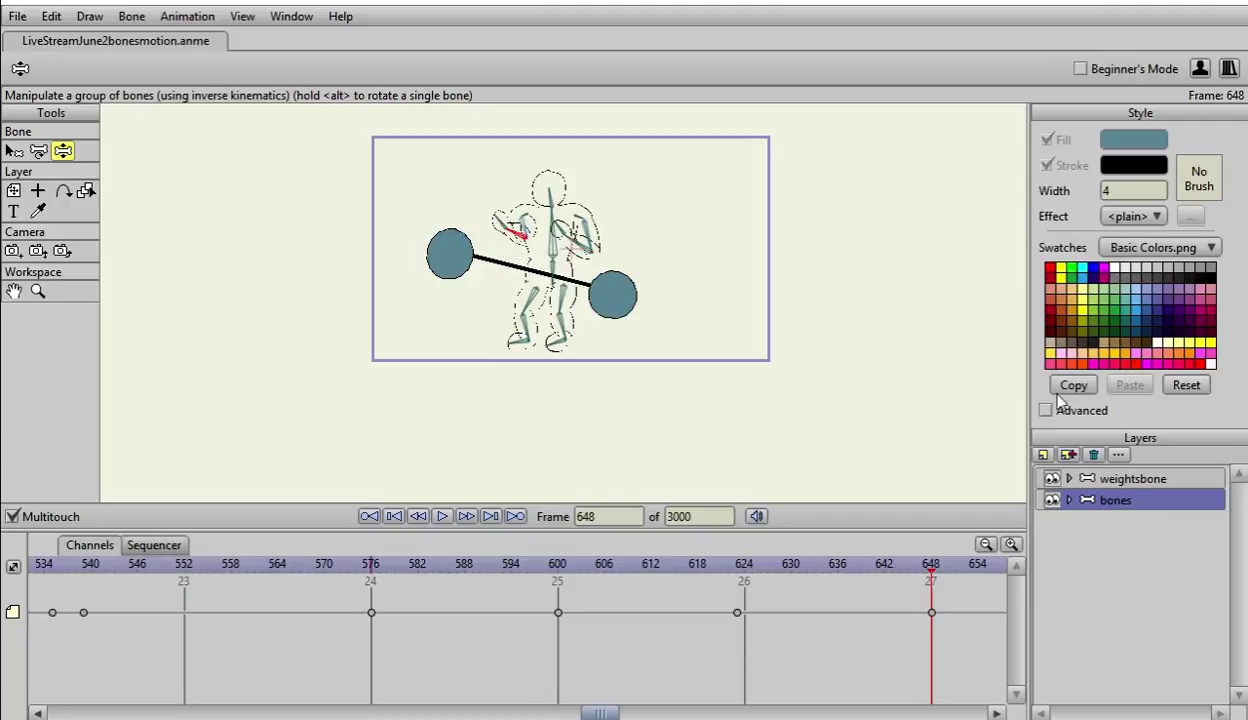
pyautogui.click(1130, 479)
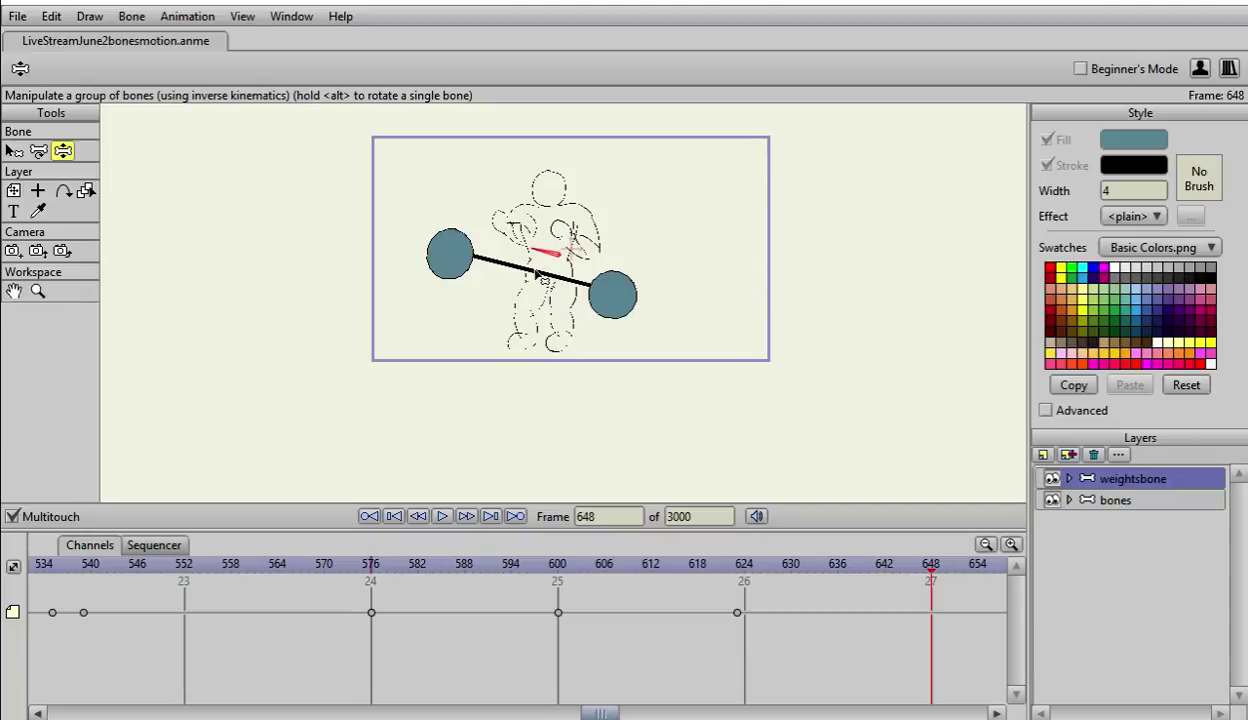
pyautogui.moveTo(537, 275); pyautogui.dragTo(552, 230)
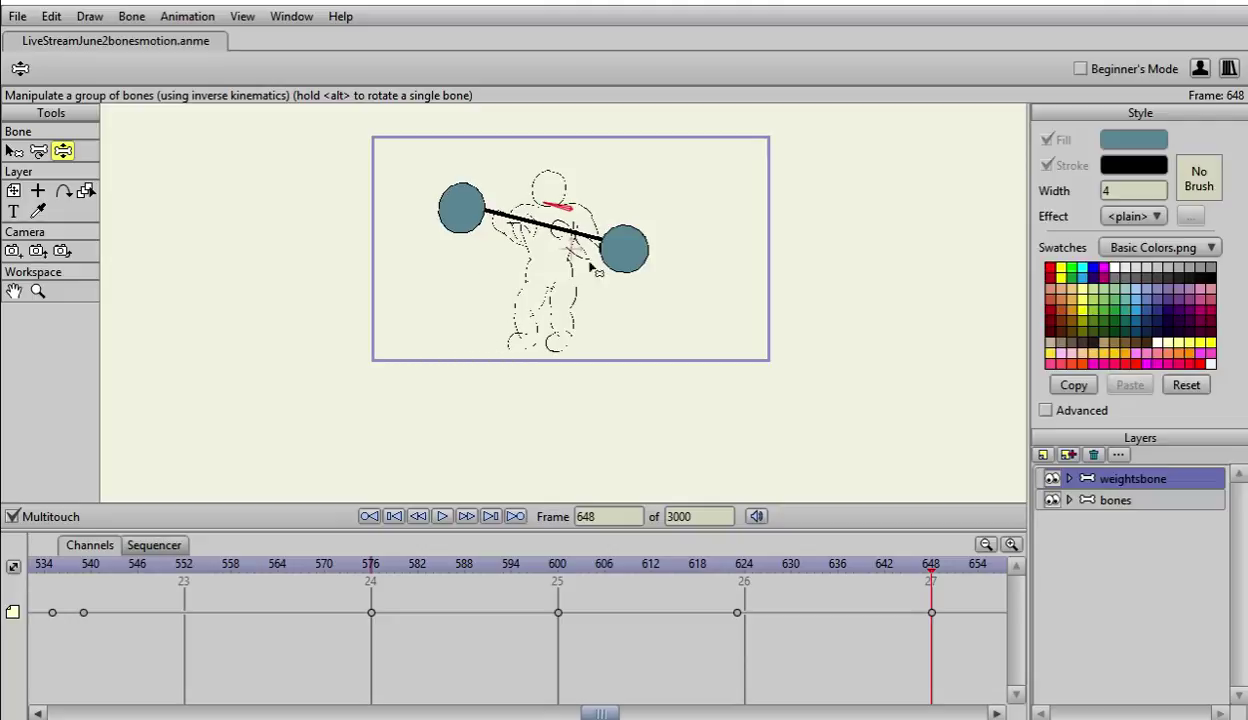
# Step: Step back to frame 562 and forward to frame 628 to review the barbell's movement against the figure's hands
pyautogui.press('Left')
pyautogui.press('Left')
pyautogui.press('Left')
pyautogui.press('Left')
pyautogui.press('Left')
pyautogui.press('Left')
pyautogui.press('Left')
pyautogui.press('Left')
pyautogui.press('Left')
pyautogui.press('Left')
pyautogui.press('Left')
pyautogui.press('Left')
pyautogui.press('Left')
pyautogui.press('Left')
pyautogui.press('Left')
pyautogui.press('Left')
pyautogui.press('Left')
pyautogui.press('Left')
pyautogui.press('Left')
pyautogui.press('Left')
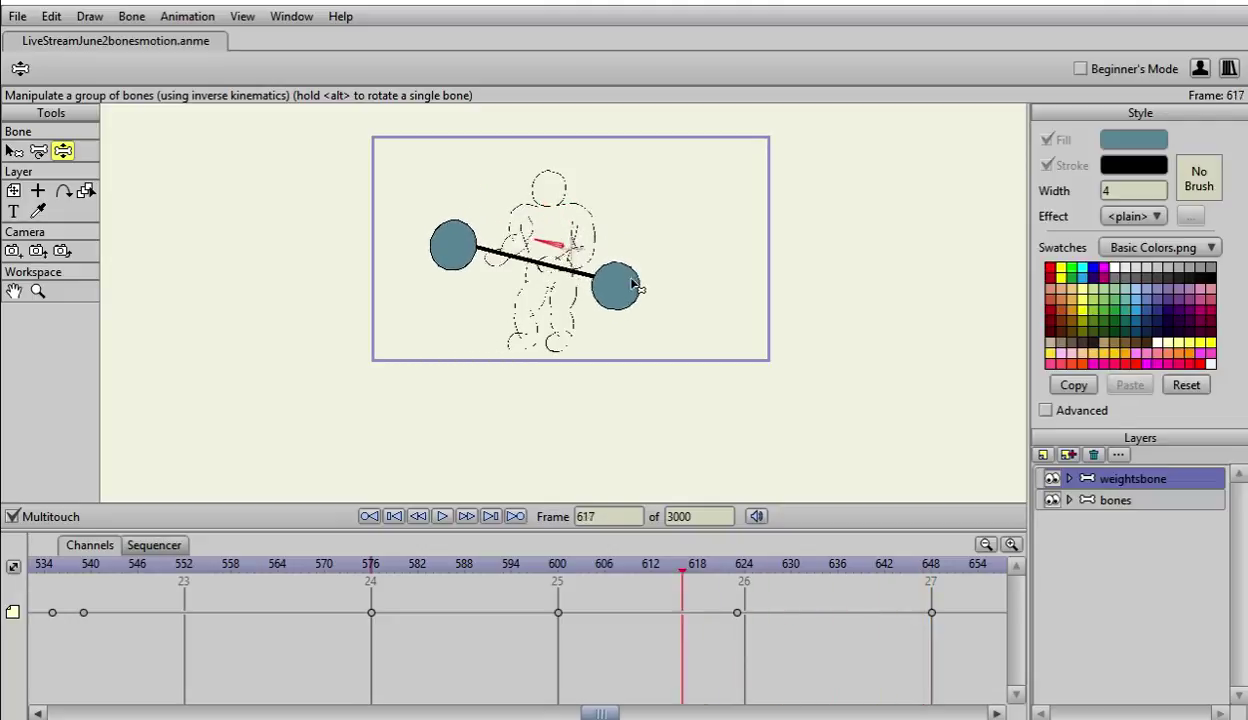
pyautogui.press('Left')
pyautogui.press('Left')
pyautogui.press('Left')
pyautogui.press('Left')
pyautogui.press('Left')
pyautogui.press('Left')
pyautogui.press('Left')
pyautogui.press('Left')
pyautogui.press('Left')
pyautogui.press('Left')
pyautogui.press('Left')
pyautogui.press('Left')
pyautogui.press('Left')
pyautogui.press('Left')
pyautogui.press('Left')
pyautogui.press('Left')
pyautogui.press('Left')
pyautogui.press('Left')
pyautogui.press('Left')
pyautogui.press('Left')
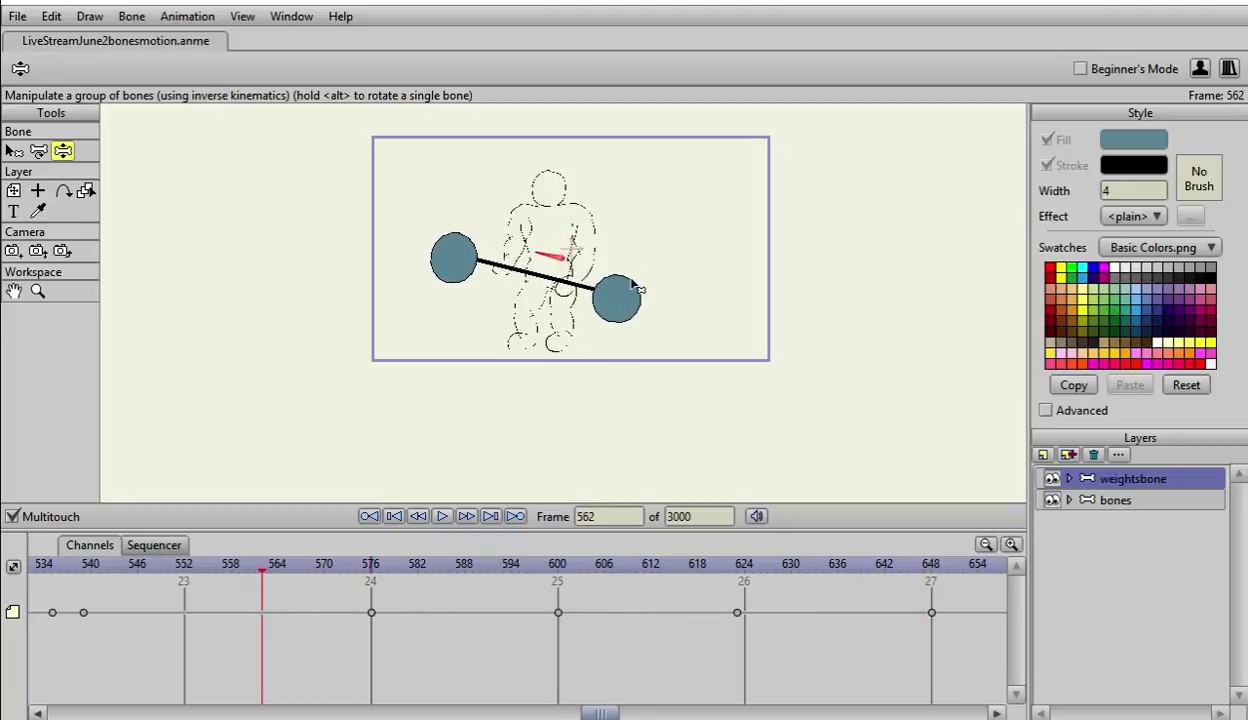
pyautogui.press('Right')
pyautogui.press('Right')
pyautogui.press('Right')
pyautogui.press('Right')
pyautogui.press('Right')
pyautogui.press('Right')
pyautogui.press('Right')
pyautogui.press('Right')
pyautogui.press('Right')
pyautogui.press('Right')
pyautogui.press('Right')
pyautogui.press('Right')
pyautogui.press('Right')
pyautogui.press('Right')
pyautogui.press('Right')
pyautogui.press('Right')
pyautogui.press('Right')
pyautogui.press('Right')
pyautogui.press('Right')
pyautogui.press('Right')
pyautogui.press('Right')
pyautogui.press('Right')
pyautogui.press('Right')
pyautogui.press('Right')
pyautogui.press('Right')
pyautogui.press('Right')
pyautogui.press('Right')
pyautogui.press('Right')
pyautogui.press('Right')
pyautogui.press('Right')
pyautogui.press('Right')
pyautogui.press('Right')
pyautogui.press('Right')
pyautogui.press('Right')
pyautogui.press('Right')
pyautogui.press('Right')
pyautogui.press('Right')
pyautogui.press('Right')
pyautogui.press('Right')
pyautogui.press('Right')
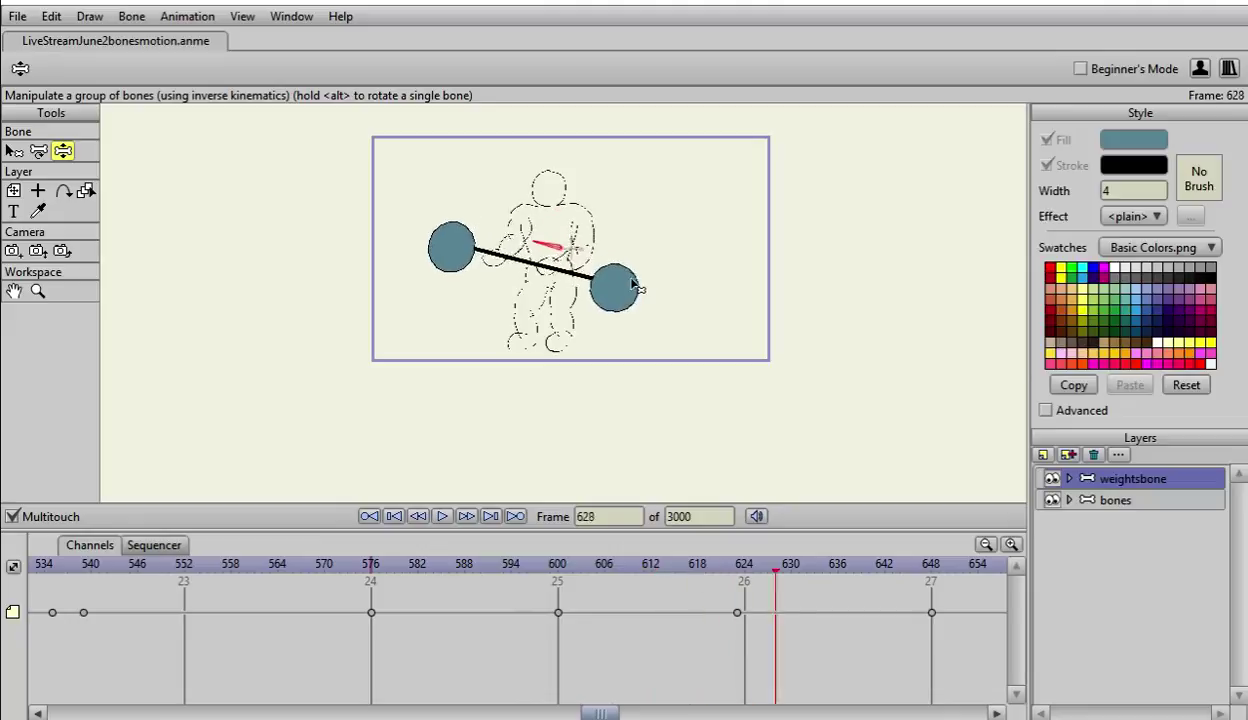
# Step: At frame 672, lower both of the figure's hands to hip height in the bones layer and the barbell to meet them in the weightsbone layer
pyautogui.press('Right')
pyautogui.press('Right')
pyautogui.press('Right')
pyautogui.press('Right')
pyautogui.press('Right')
pyautogui.press('Right')
pyautogui.press('Right')
pyautogui.press('Right')
pyautogui.press('Right')
pyautogui.press('Right')
pyautogui.press('Right')
pyautogui.press('Right')
pyautogui.press('Right')
pyautogui.press('Right')
pyautogui.press('Right')
pyautogui.press('Right')
pyautogui.press('Right')
pyautogui.press('Right')
pyautogui.press('Right')
pyautogui.press('Right')
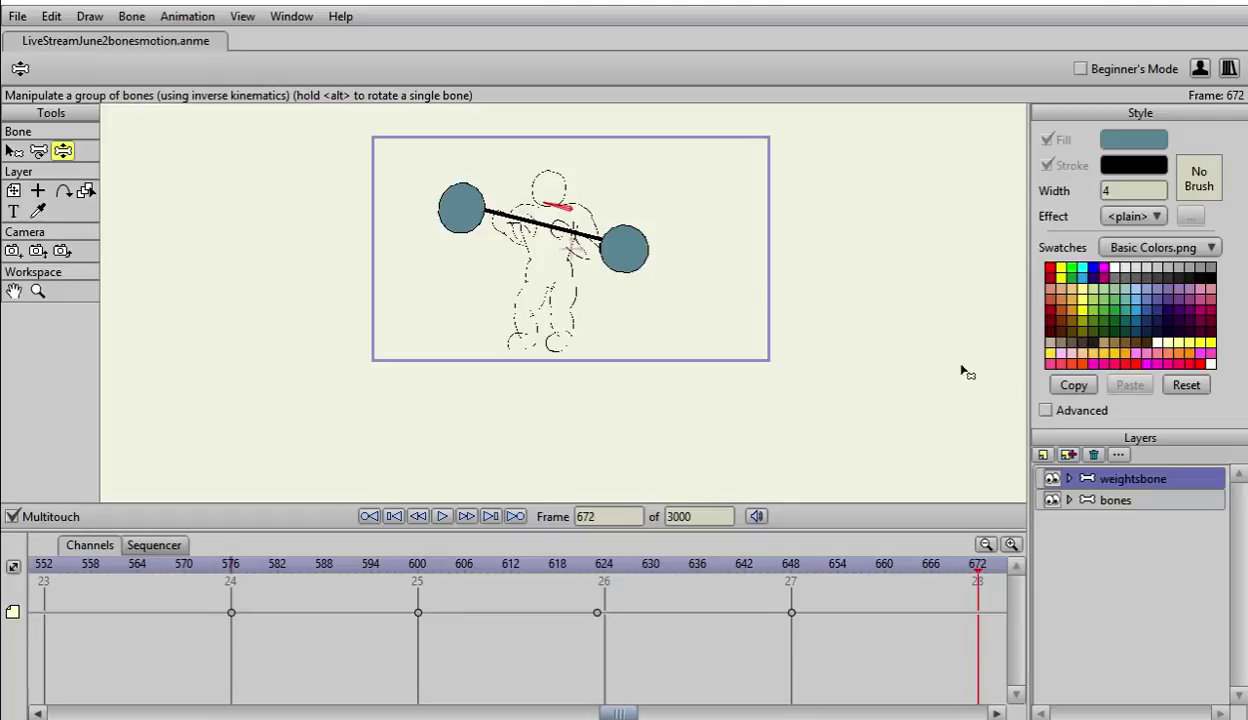
pyautogui.click(1104, 499)
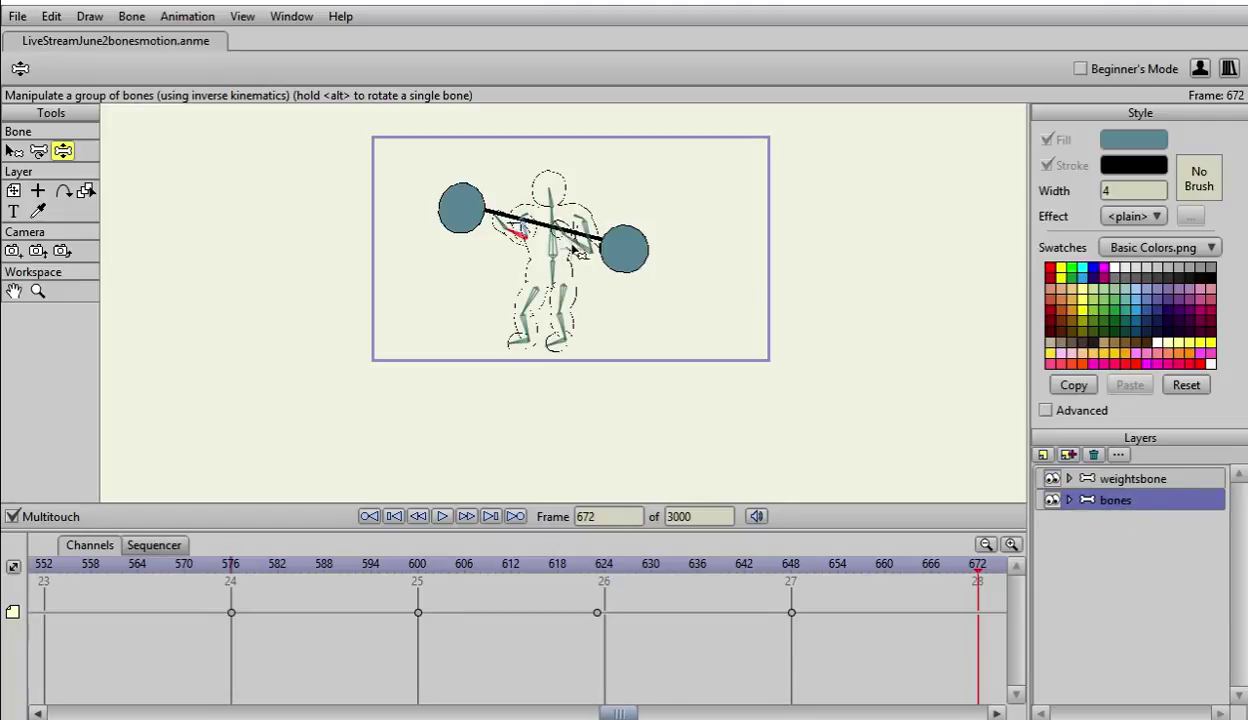
pyautogui.moveTo(578, 249); pyautogui.dragTo(571, 303)
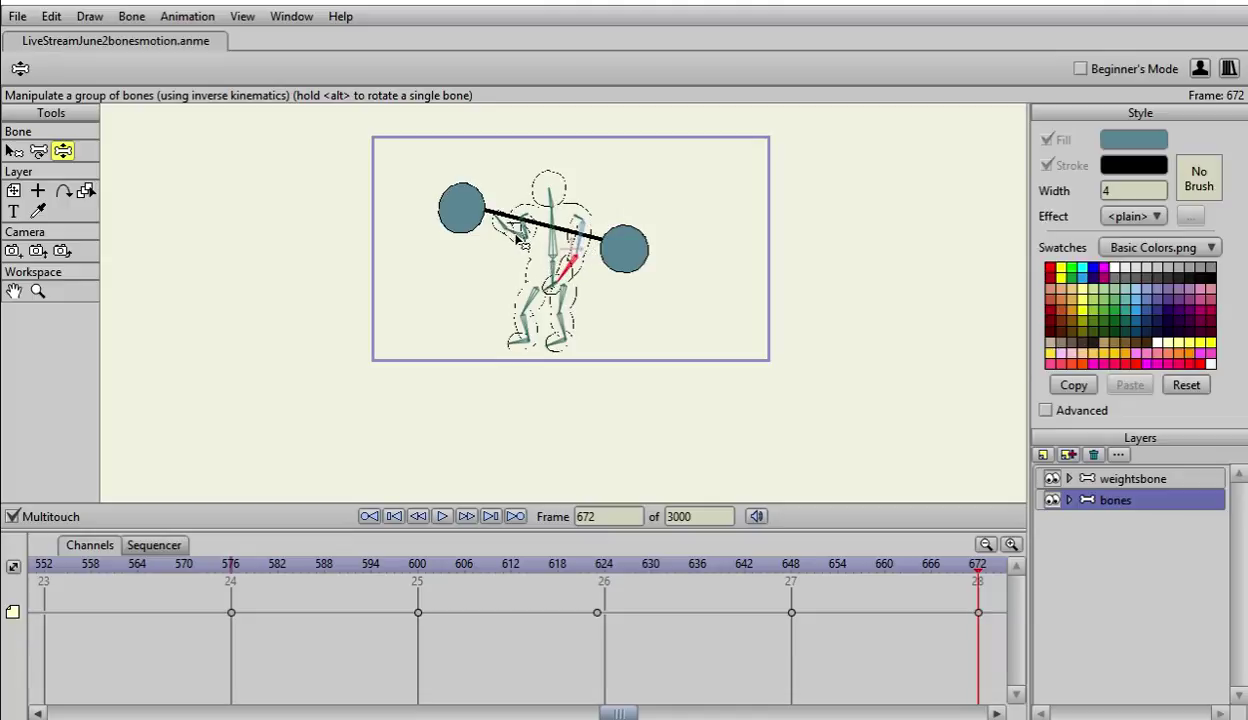
pyautogui.moveTo(518, 240); pyautogui.dragTo(517, 276)
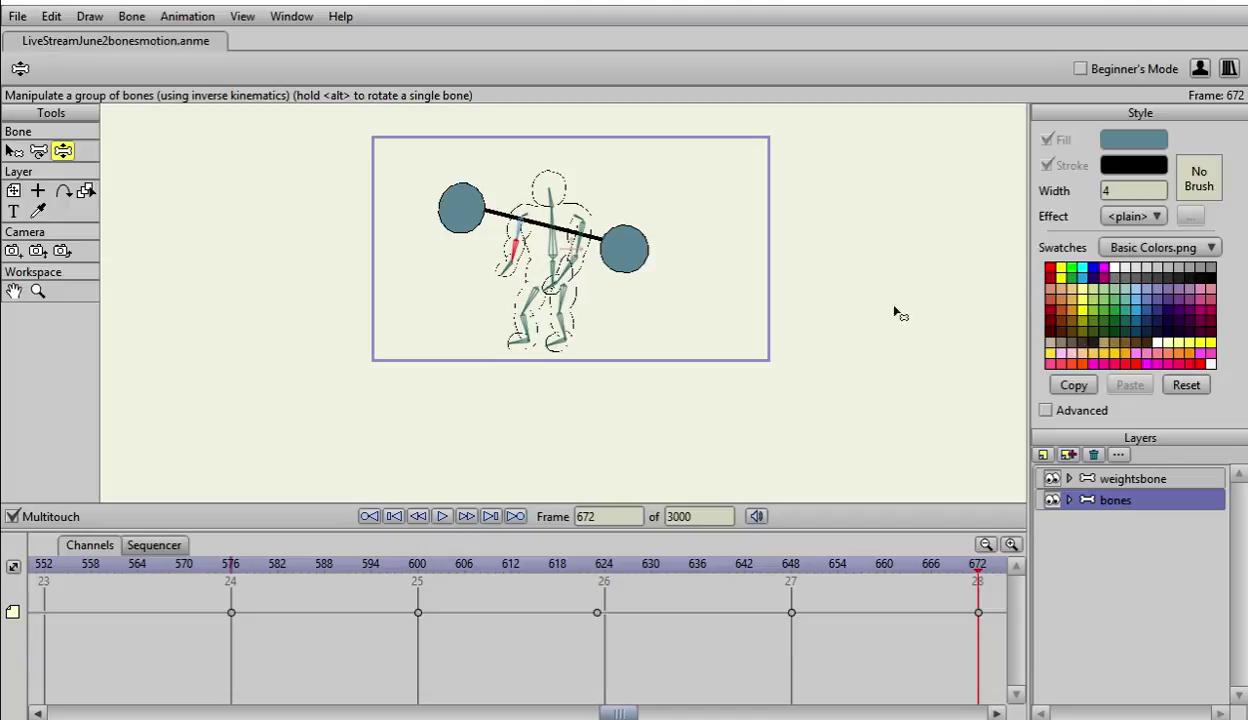
pyautogui.click(1116, 480)
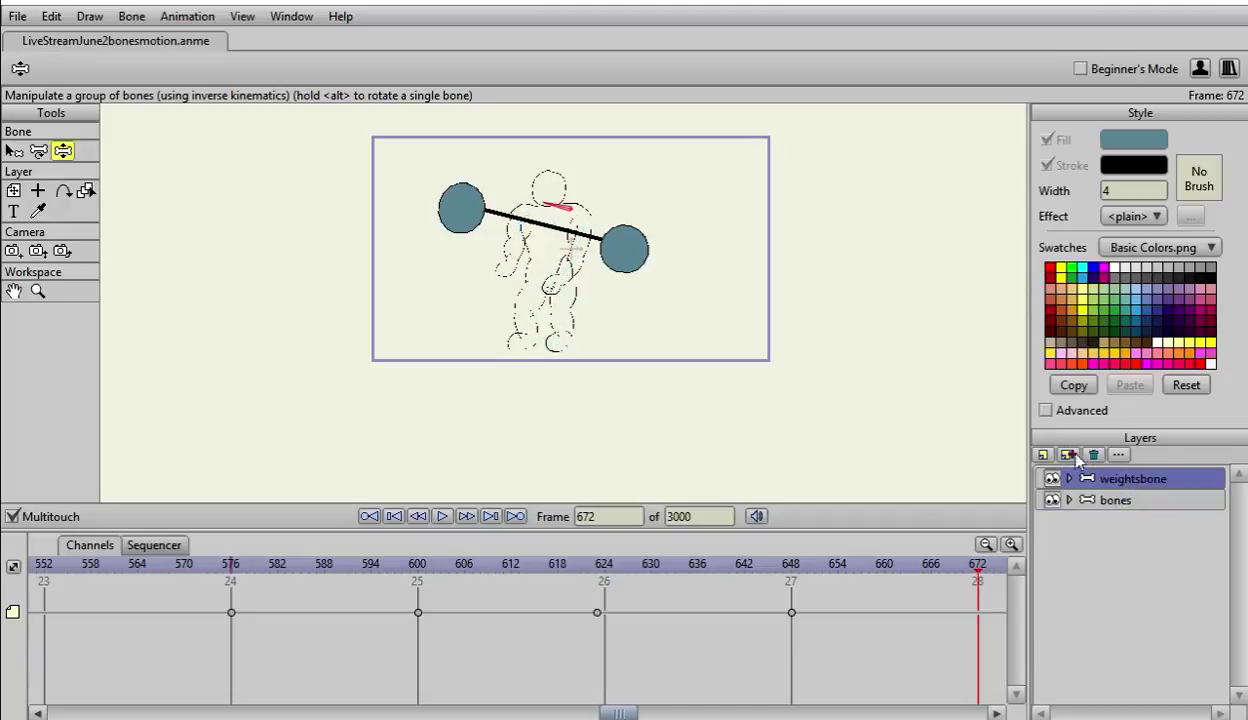
pyautogui.moveTo(548, 232); pyautogui.dragTo(543, 283)
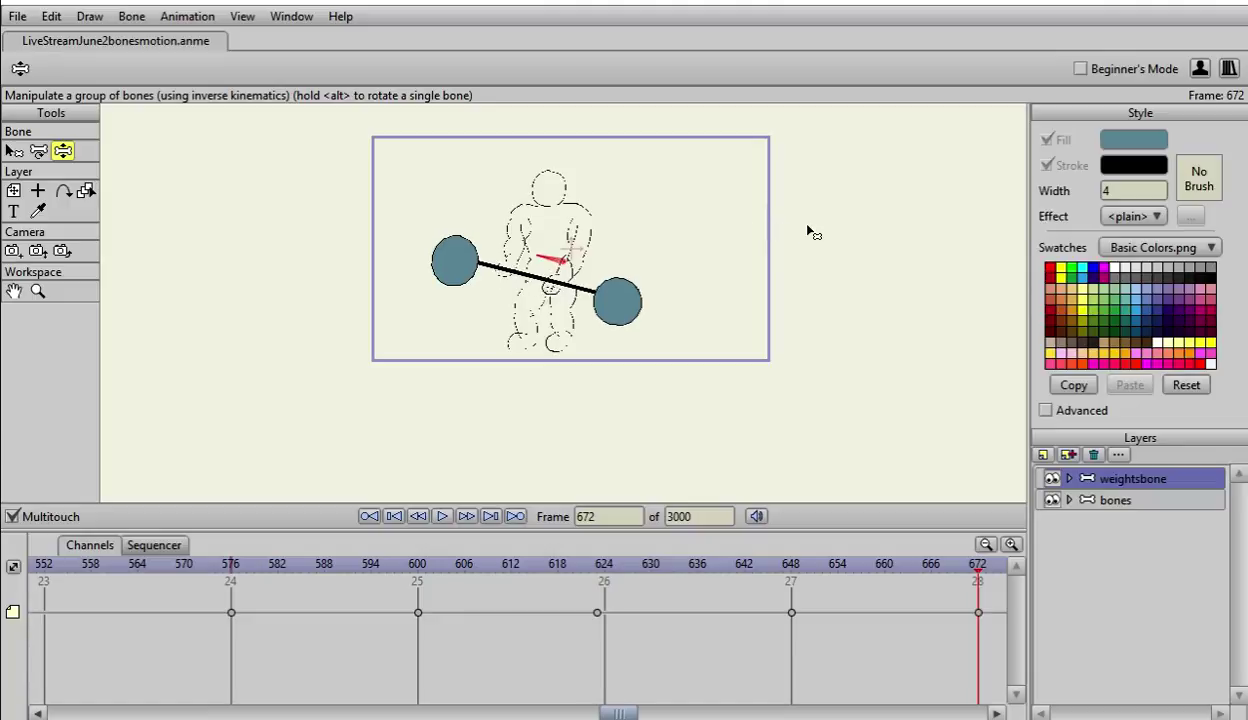
# Step: Step back to frame 560 and forward to frame 667 to review the barbell's repeated lifts against the figure's hands
pyautogui.press('Left')
pyautogui.press('Left')
pyautogui.press('Left')
pyautogui.press('Left')
pyautogui.press('Left')
pyautogui.press('Left')
pyautogui.press('Left')
pyautogui.press('Left')
pyautogui.press('Left')
pyautogui.press('Left')
pyautogui.press('Left')
pyautogui.press('Left')
pyautogui.press('Left')
pyautogui.press('Left')
pyautogui.press('Left')
pyautogui.press('Left')
pyautogui.press('Left')
pyautogui.press('Left')
pyautogui.press('Left')
pyautogui.press('Left')
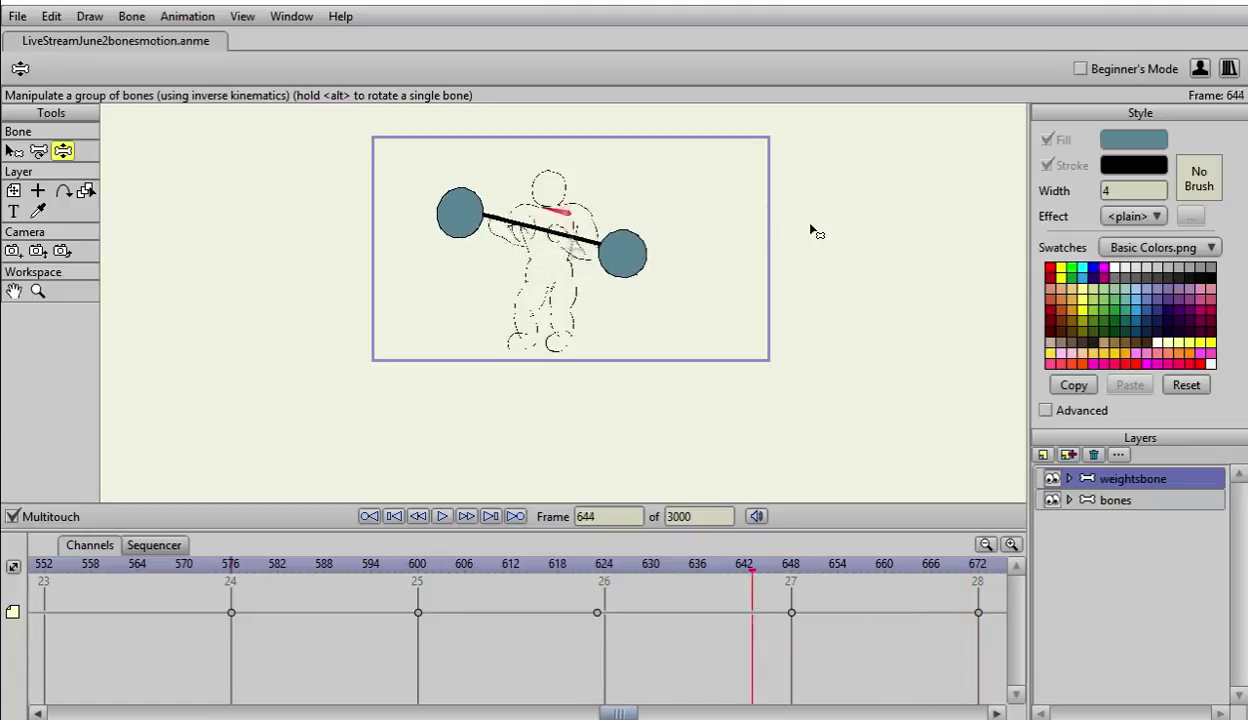
pyautogui.press('Left')
pyautogui.press('Left')
pyautogui.press('Left')
pyautogui.press('Left')
pyautogui.press('Left')
pyautogui.press('Left')
pyautogui.press('Left')
pyautogui.press('Left')
pyautogui.press('Left')
pyautogui.press('Left')
pyautogui.press('Left')
pyautogui.press('Left')
pyautogui.press('Left')
pyautogui.press('Left')
pyautogui.press('Left')
pyautogui.press('Left')
pyautogui.press('Left')
pyautogui.press('Left')
pyautogui.press('Left')
pyautogui.press('Left')
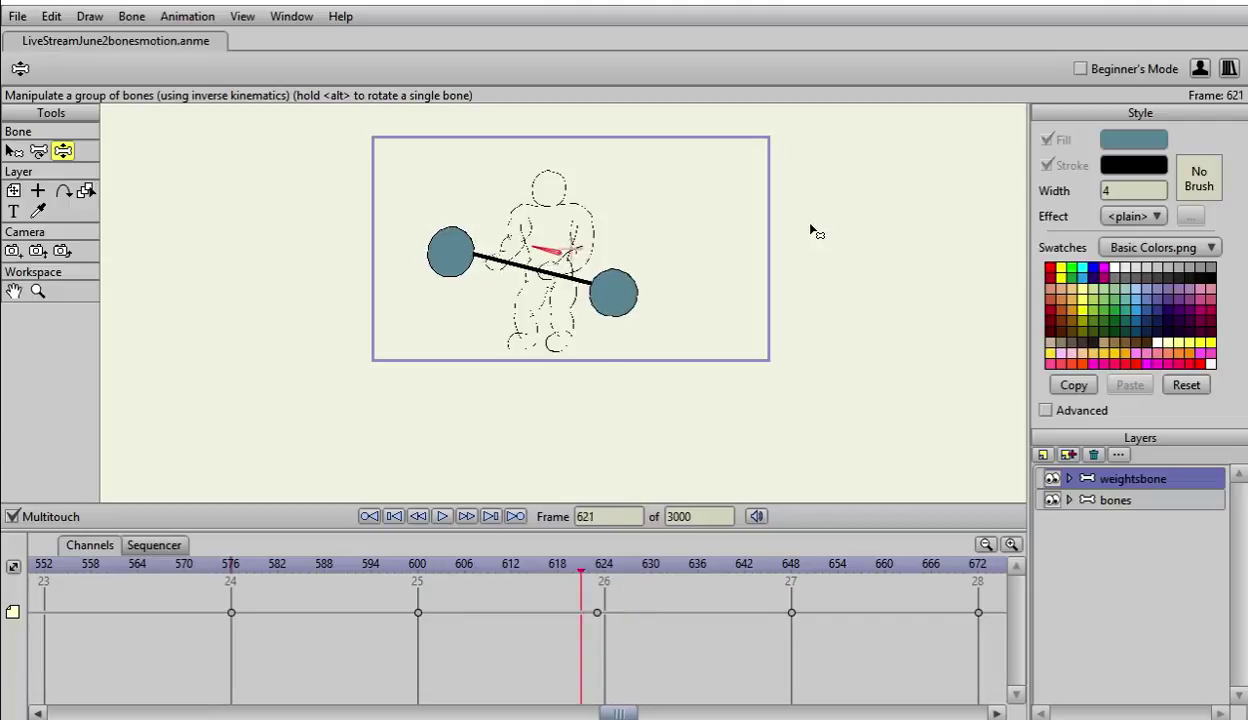
pyautogui.press('Left')
pyautogui.press('Left')
pyautogui.press('Left')
pyautogui.press('Left')
pyautogui.press('Left')
pyautogui.press('Left')
pyautogui.press('Left')
pyautogui.press('Left')
pyautogui.press('Left')
pyautogui.press('Left')
pyautogui.press('Left')
pyautogui.press('Left')
pyautogui.press('Left')
pyautogui.press('Left')
pyautogui.press('Left')
pyautogui.press('Left')
pyautogui.press('Left')
pyautogui.press('Left')
pyautogui.press('Left')
pyautogui.press('Left')
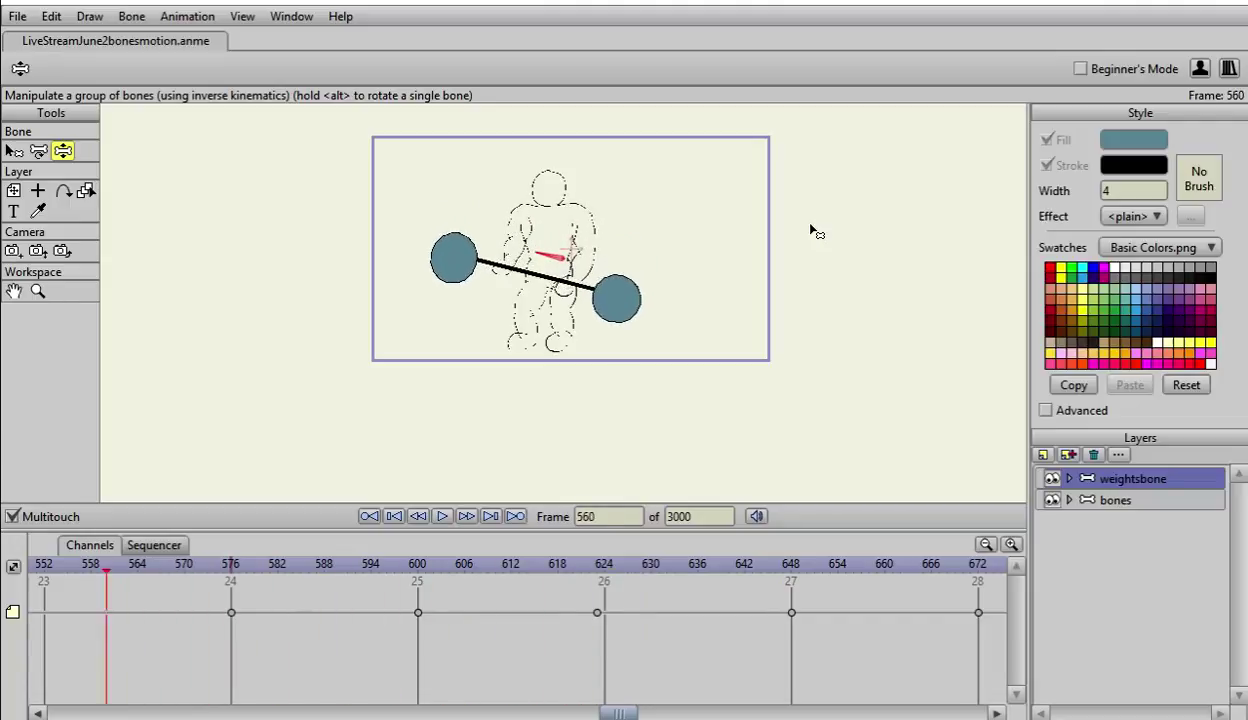
pyautogui.press('Right')
pyautogui.press('Right')
pyautogui.press('Right')
pyautogui.press('Right')
pyautogui.press('Right')
pyautogui.press('Right')
pyautogui.press('Right')
pyautogui.press('Right')
pyautogui.press('Right')
pyautogui.press('Right')
pyautogui.press('Right')
pyautogui.press('Right')
pyautogui.press('Right')
pyautogui.press('Right')
pyautogui.press('Right')
pyautogui.press('Right')
pyautogui.press('Right')
pyautogui.press('Right')
pyautogui.press('Right')
pyautogui.press('Right')
pyautogui.press('Right')
pyautogui.press('Right')
pyautogui.press('Right')
pyautogui.press('Right')
pyautogui.press('Right')
pyautogui.press('Right')
pyautogui.press('Right')
pyautogui.press('Right')
pyautogui.press('Right')
pyautogui.press('Right')
pyautogui.press('Right')
pyautogui.press('Right')
pyautogui.press('Right')
pyautogui.press('Right')
pyautogui.press('Right')
pyautogui.press('Right')
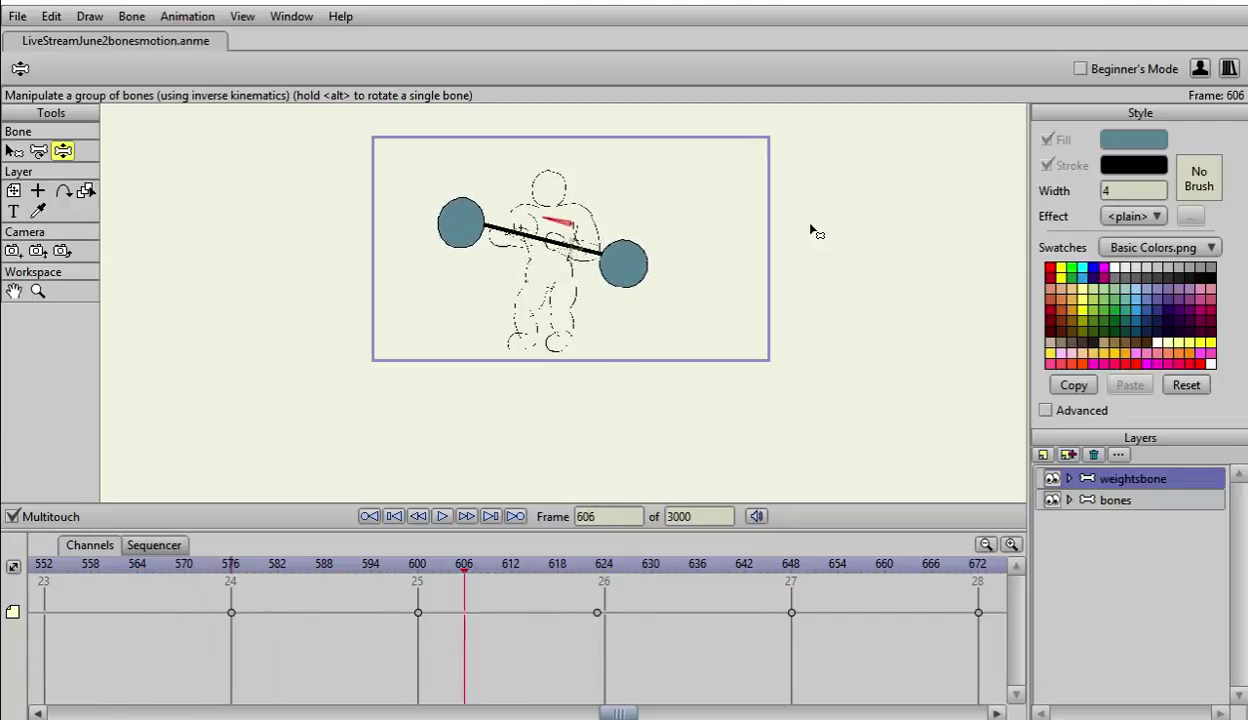
pyautogui.press('Right')
pyautogui.press('Right')
pyautogui.press('Right')
pyautogui.press('Right')
pyautogui.press('Right')
pyautogui.press('Right')
pyautogui.press('Right')
pyautogui.press('Right')
pyautogui.press('Right')
pyautogui.press('Right')
pyautogui.press('Right')
pyautogui.press('Right')
pyautogui.press('Right')
pyautogui.press('Right')
pyautogui.press('Right')
pyautogui.press('Right')
pyautogui.press('Right')
pyautogui.press('Right')
pyautogui.press('Right')
pyautogui.press('Right')
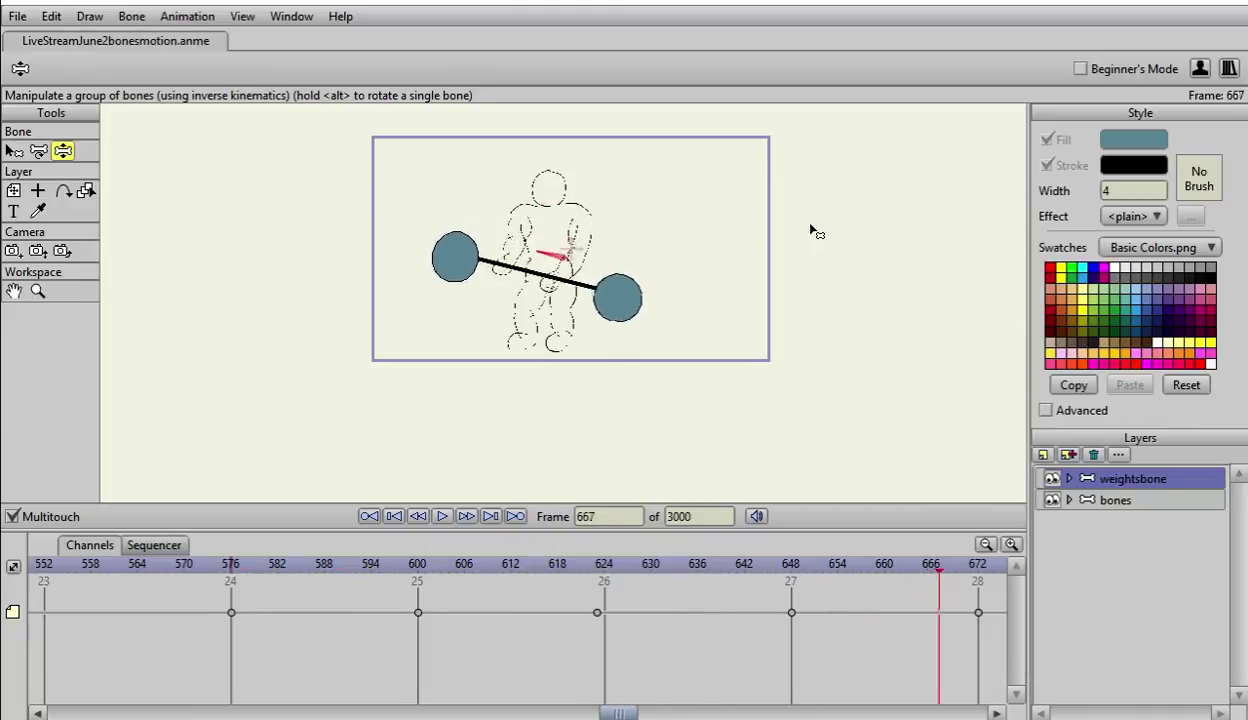
# Step: At frame 696, raise both of the figure's hands to chest height in the bones layer and the barbell to meet them in the weightsbone layer
pyautogui.press('Right')
pyautogui.press('Right')
pyautogui.press('Right')
pyautogui.press('Right')
pyautogui.press('Right')
pyautogui.press('Right')
pyautogui.press('Right')
pyautogui.press('Right')
pyautogui.press('Right')
pyautogui.press('Right')
pyautogui.press('Right')
pyautogui.press('Right')
pyautogui.press('Right')
pyautogui.press('Right')
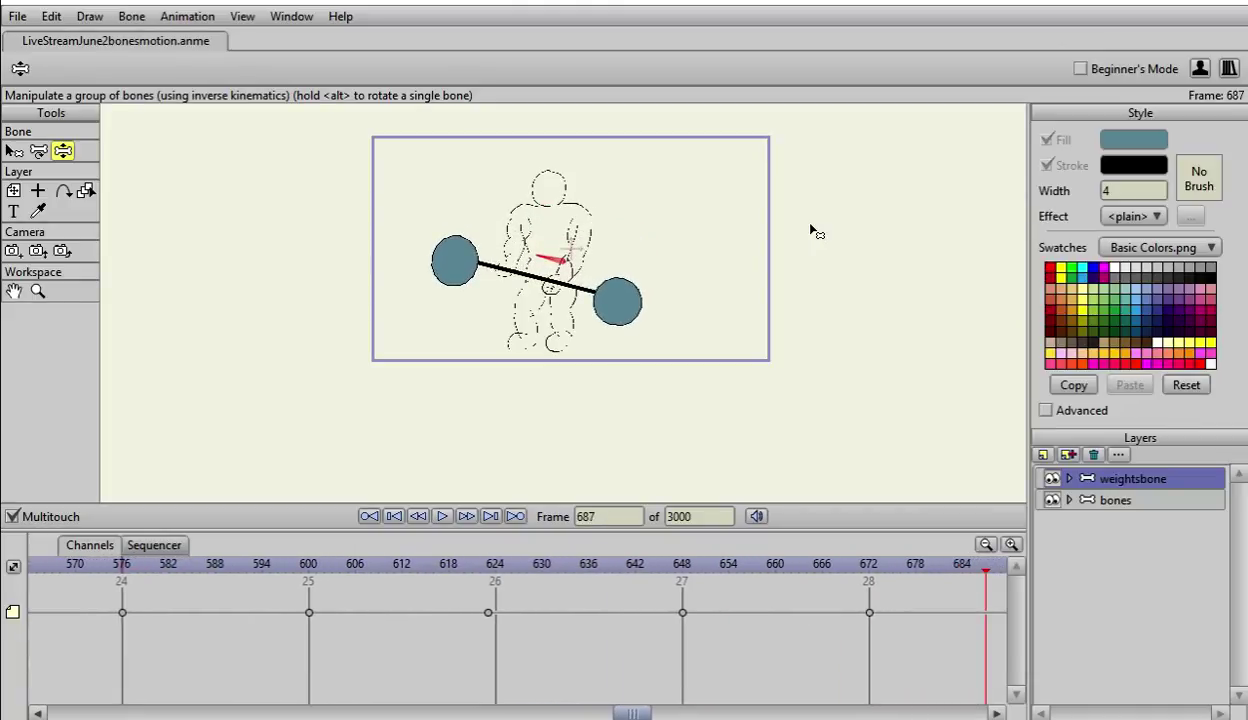
pyautogui.press('Left')
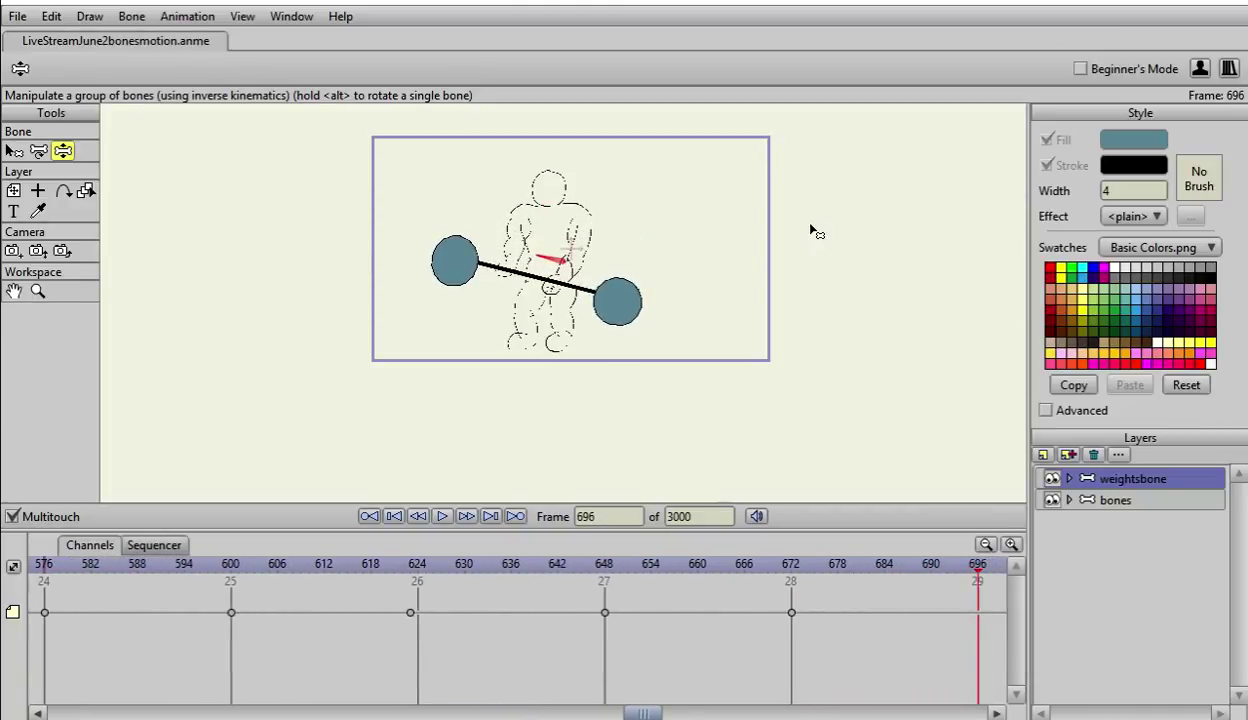
pyautogui.click(1128, 510)
pyautogui.click(566, 285)
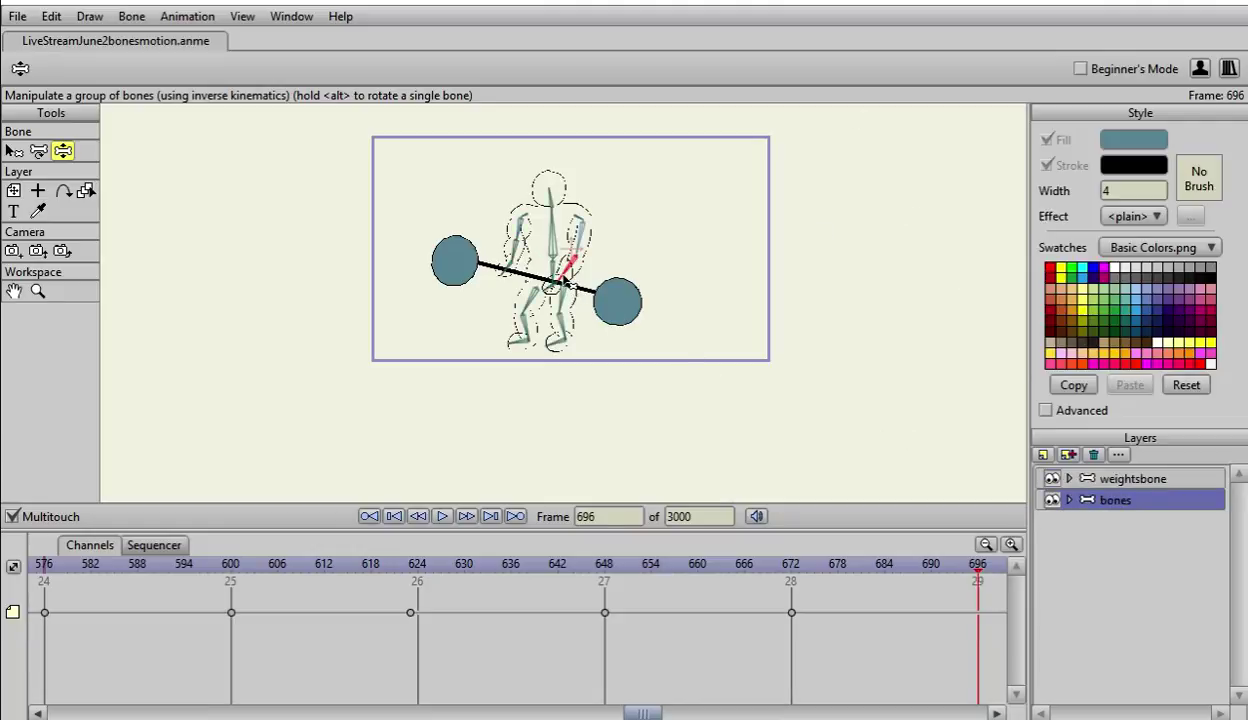
pyautogui.moveTo(566, 285); pyautogui.dragTo(514, 222)
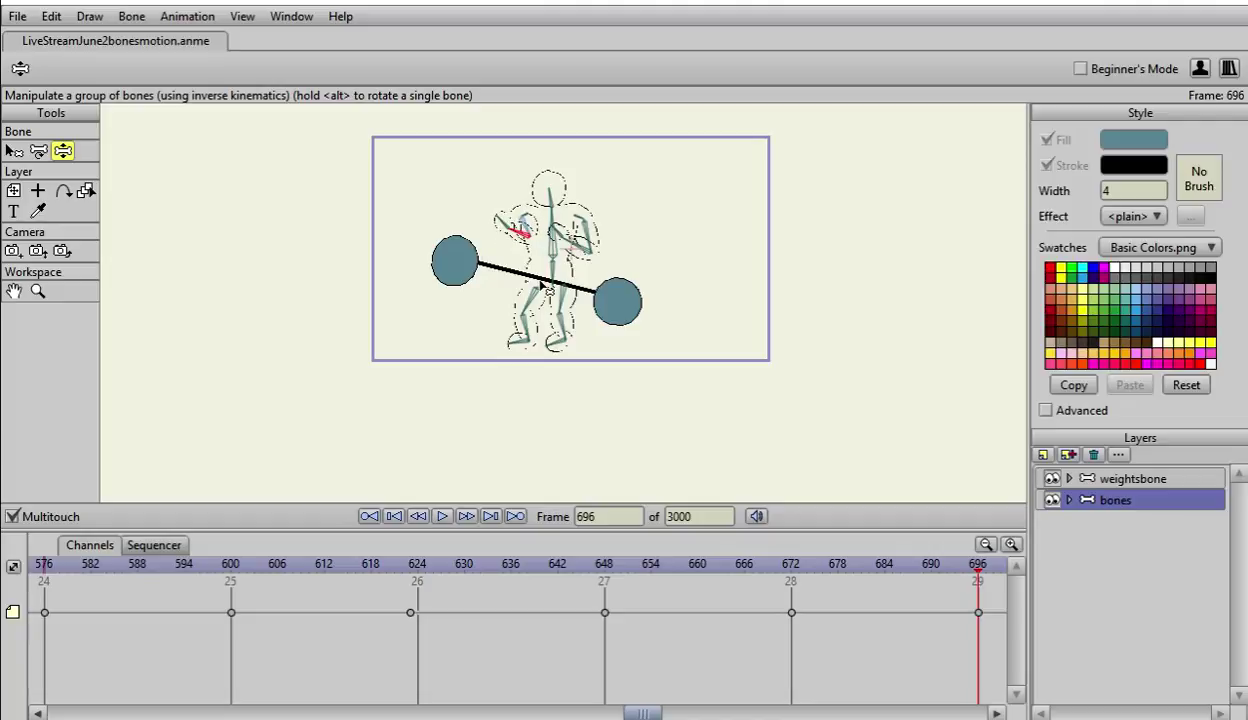
pyautogui.click(1127, 481)
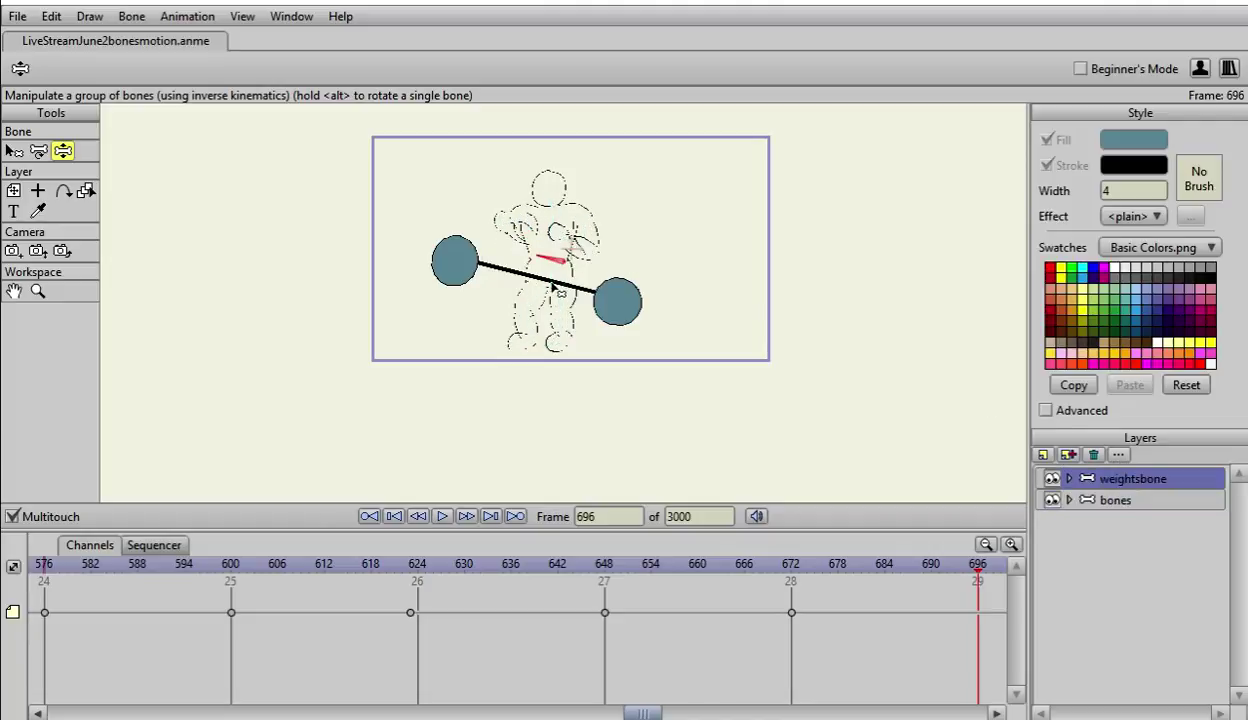
pyautogui.moveTo(543, 282); pyautogui.dragTo(561, 236)
# Step: Step back from frame 696 to frame 467 to review the barbell's lifts against the figure's hands
pyautogui.hotkey('ctrl', 'Left')
pyautogui.hotkey('ctrl', 'Left')
pyautogui.hotkey('ctrl', 'Left')
pyautogui.hotkey('ctrl', 'Left')
pyautogui.hotkey('ctrl', 'Left')
pyautogui.hotkey('ctrl', 'Left')
pyautogui.hotkey('ctrl', 'Left')
pyautogui.hotkey('ctrl', 'Left')
pyautogui.hotkey('ctrl', 'Left')
pyautogui.hotkey('ctrl', 'Left')
pyautogui.hotkey('ctrl', 'Left')
pyautogui.hotkey('ctrl', 'Left')
pyautogui.hotkey('ctrl', 'Left')
pyautogui.hotkey('ctrl', 'Left')
pyautogui.hotkey('ctrl', 'Left')
pyautogui.hotkey('ctrl', 'Left')
pyautogui.hotkey('ctrl', 'Left')
pyautogui.hotkey('ctrl', 'Left')
pyautogui.hotkey('ctrl', 'Left')
pyautogui.hotkey('ctrl', 'Left')
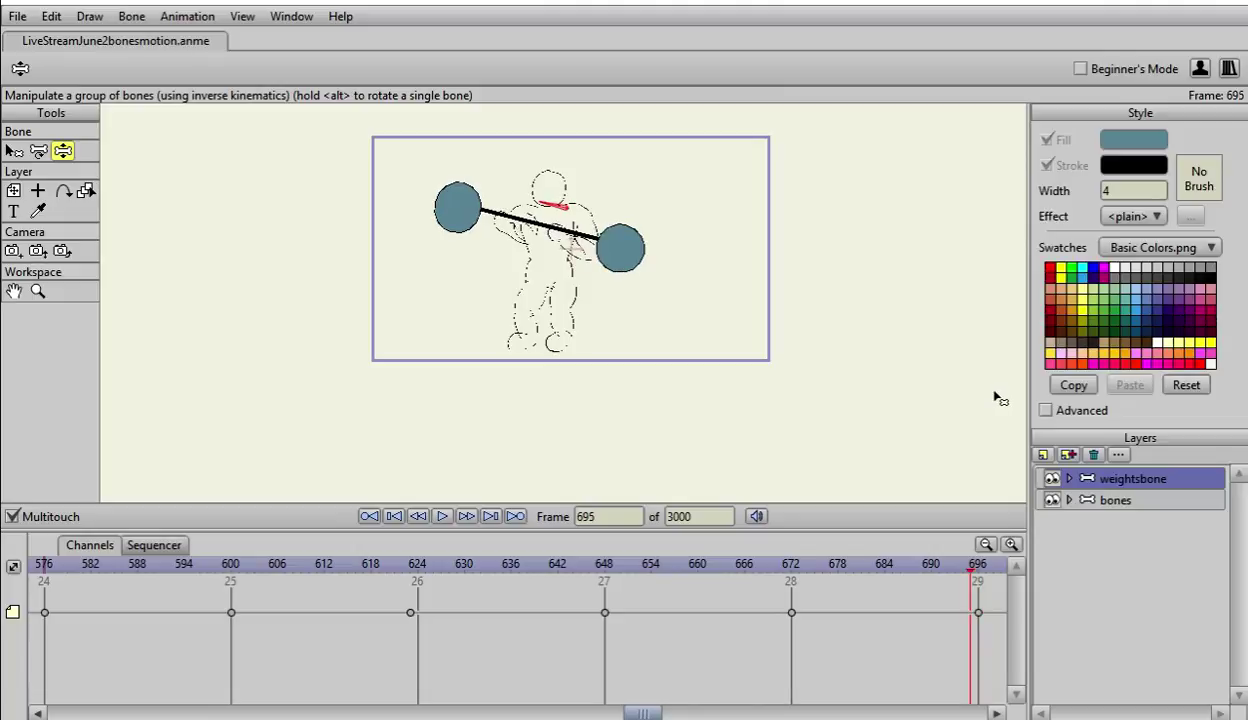
pyautogui.hotkey('ctrl', 'Left')
pyautogui.hotkey('ctrl', 'Left')
pyautogui.hotkey('ctrl', 'Left')
pyautogui.hotkey('ctrl', 'Left')
pyautogui.hotkey('ctrl', 'Left')
pyautogui.hotkey('ctrl', 'Left')
pyautogui.hotkey('ctrl', 'Left')
pyautogui.hotkey('ctrl', 'Left')
pyautogui.hotkey('ctrl', 'Left')
pyautogui.hotkey('ctrl', 'Left')
pyautogui.hotkey('ctrl', 'Left')
pyautogui.hotkey('ctrl', 'Left')
pyautogui.hotkey('ctrl', 'Left')
pyautogui.hotkey('ctrl', 'Left')
pyautogui.hotkey('ctrl', 'Left')
pyautogui.hotkey('ctrl', 'Left')
pyautogui.hotkey('ctrl', 'Left')
pyautogui.hotkey('ctrl', 'Left')
pyautogui.hotkey('ctrl', 'Left')
pyautogui.hotkey('ctrl', 'Left')
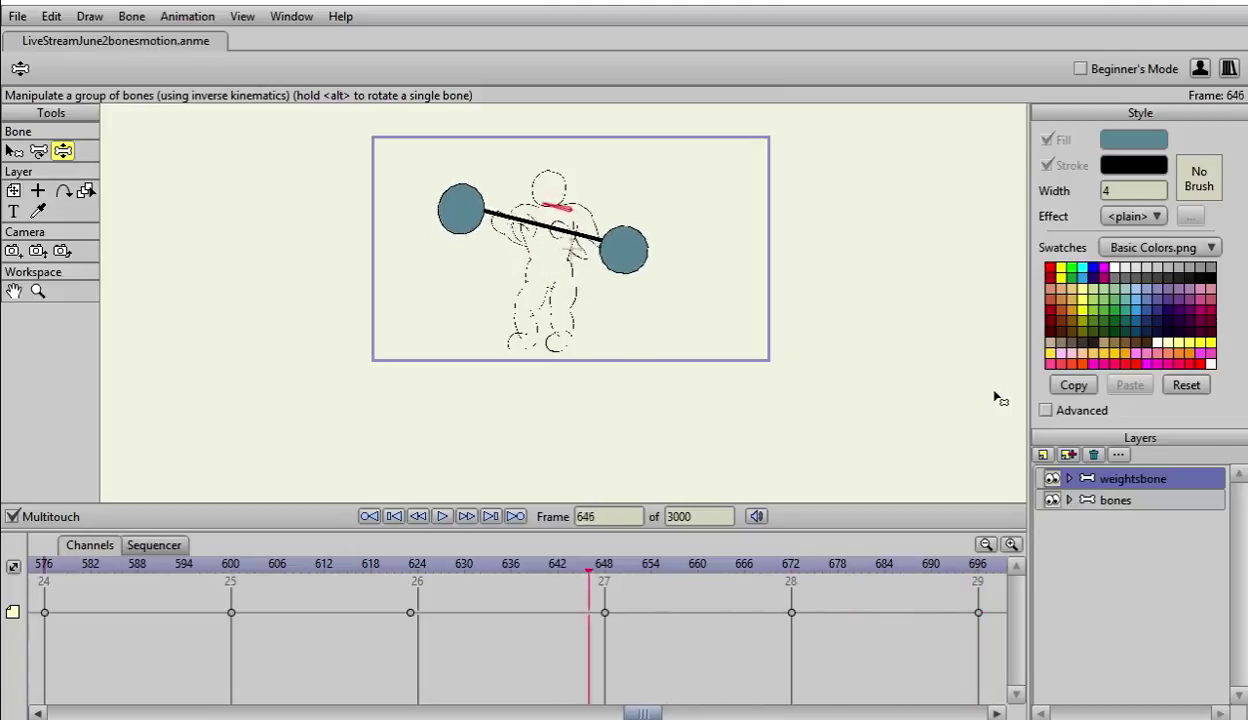
pyautogui.hotkey('ctrl', 'Left')
pyautogui.hotkey('ctrl', 'Left')
pyautogui.hotkey('ctrl', 'Left')
pyautogui.hotkey('ctrl', 'Left')
pyautogui.hotkey('ctrl', 'Left')
pyautogui.hotkey('ctrl', 'Left')
pyautogui.hotkey('ctrl', 'Left')
pyautogui.hotkey('ctrl', 'Left')
pyautogui.hotkey('ctrl', 'Left')
pyautogui.hotkey('ctrl', 'Left')
pyautogui.hotkey('ctrl', 'Left')
pyautogui.hotkey('ctrl', 'Left')
pyautogui.hotkey('ctrl', 'Left')
pyautogui.hotkey('ctrl', 'Left')
pyautogui.hotkey('ctrl', 'Left')
pyautogui.hotkey('ctrl', 'Left')
pyautogui.hotkey('ctrl', 'Left')
pyautogui.hotkey('ctrl', 'Left')
pyautogui.hotkey('ctrl', 'Left')
pyautogui.hotkey('ctrl', 'Left')
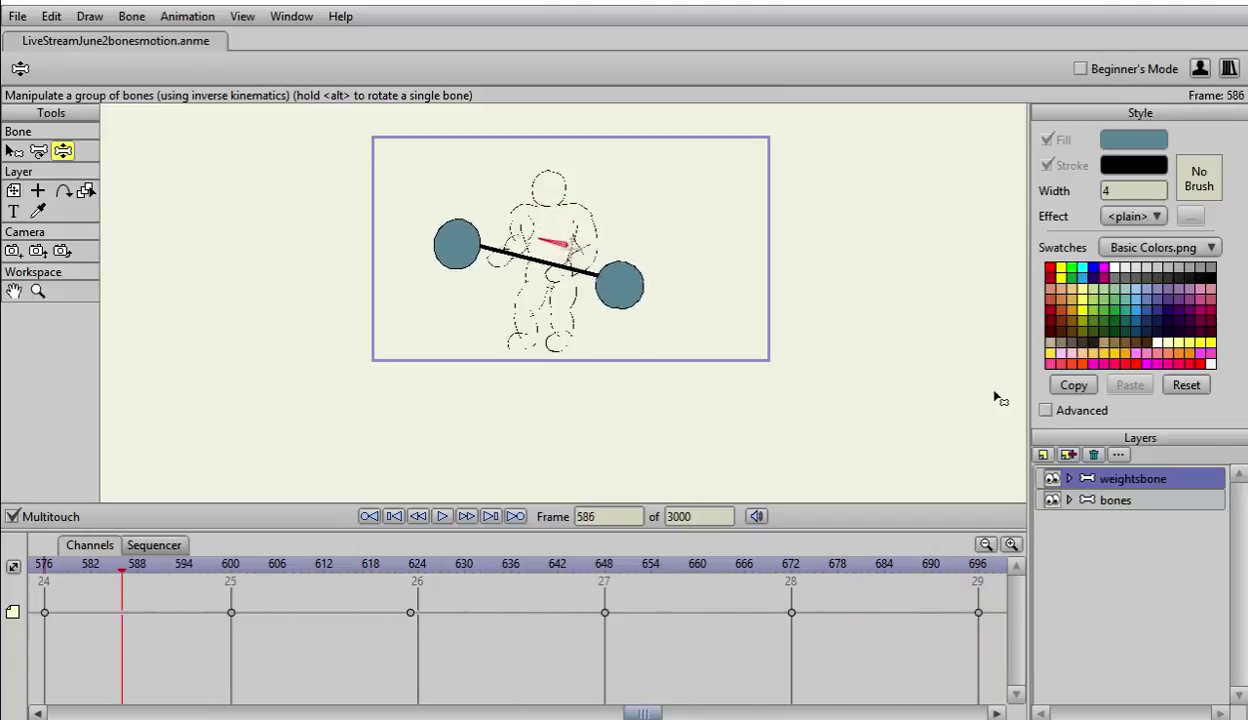
pyautogui.hotkey('ctrl', 'Left')
pyautogui.hotkey('ctrl', 'Left')
pyautogui.hotkey('ctrl', 'Left')
pyautogui.hotkey('ctrl', 'Left')
pyautogui.hotkey('ctrl', 'Left')
pyautogui.hotkey('ctrl', 'Left')
pyautogui.hotkey('ctrl', 'Left')
pyautogui.hotkey('ctrl', 'Left')
pyautogui.hotkey('ctrl', 'Left')
pyautogui.hotkey('ctrl', 'Left')
pyautogui.hotkey('ctrl', 'Left')
pyautogui.hotkey('ctrl', 'Left')
pyautogui.hotkey('ctrl', 'Left')
pyautogui.hotkey('ctrl', 'Left')
pyautogui.hotkey('ctrl', 'Left')
pyautogui.hotkey('ctrl', 'Left')
pyautogui.hotkey('ctrl', 'Left')
pyautogui.hotkey('ctrl', 'Left')
pyautogui.hotkey('ctrl', 'Left')
pyautogui.hotkey('ctrl', 'Left')
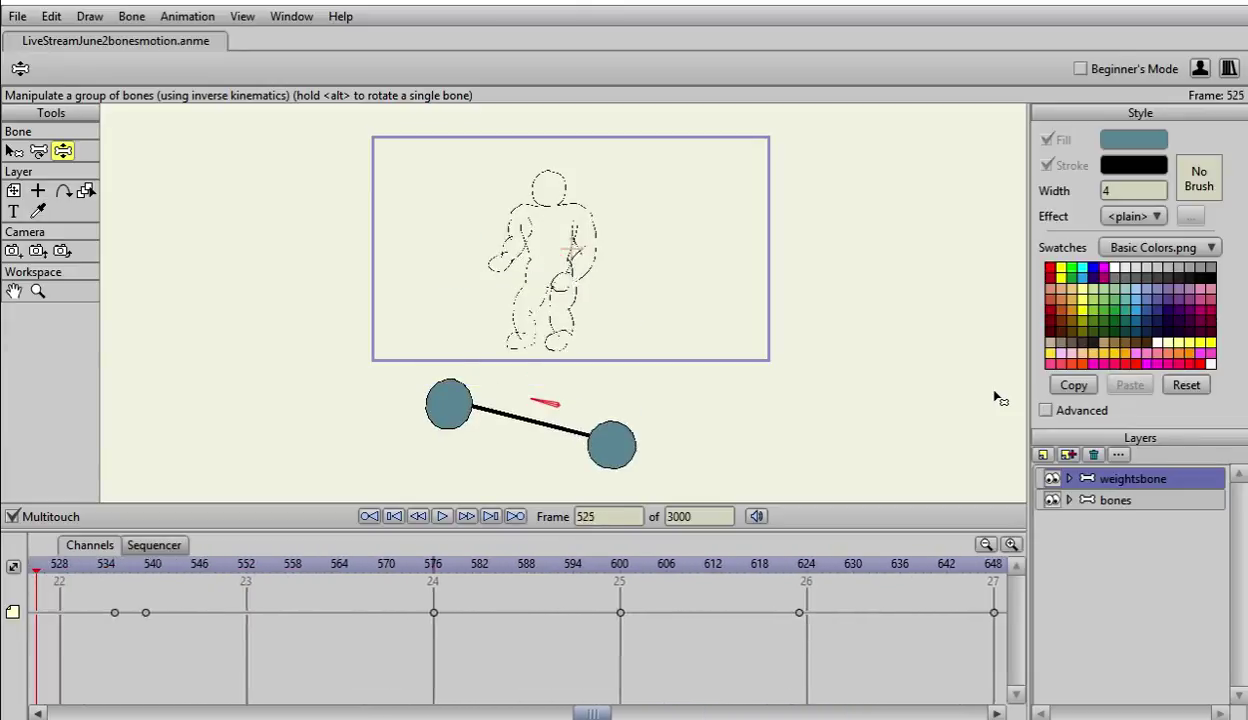
pyautogui.hotkey('ctrl', 'Left')
pyautogui.hotkey('ctrl', 'Left')
pyautogui.hotkey('ctrl', 'Left')
pyautogui.hotkey('ctrl', 'Left')
pyautogui.hotkey('ctrl', 'Left')
pyautogui.hotkey('ctrl', 'Left')
pyautogui.hotkey('ctrl', 'Left')
pyautogui.hotkey('ctrl', 'Left')
pyautogui.hotkey('ctrl', 'Left')
pyautogui.hotkey('ctrl', 'Left')
pyautogui.hotkey('ctrl', 'Left')
pyautogui.hotkey('ctrl', 'Left')
pyautogui.hotkey('ctrl', 'Left')
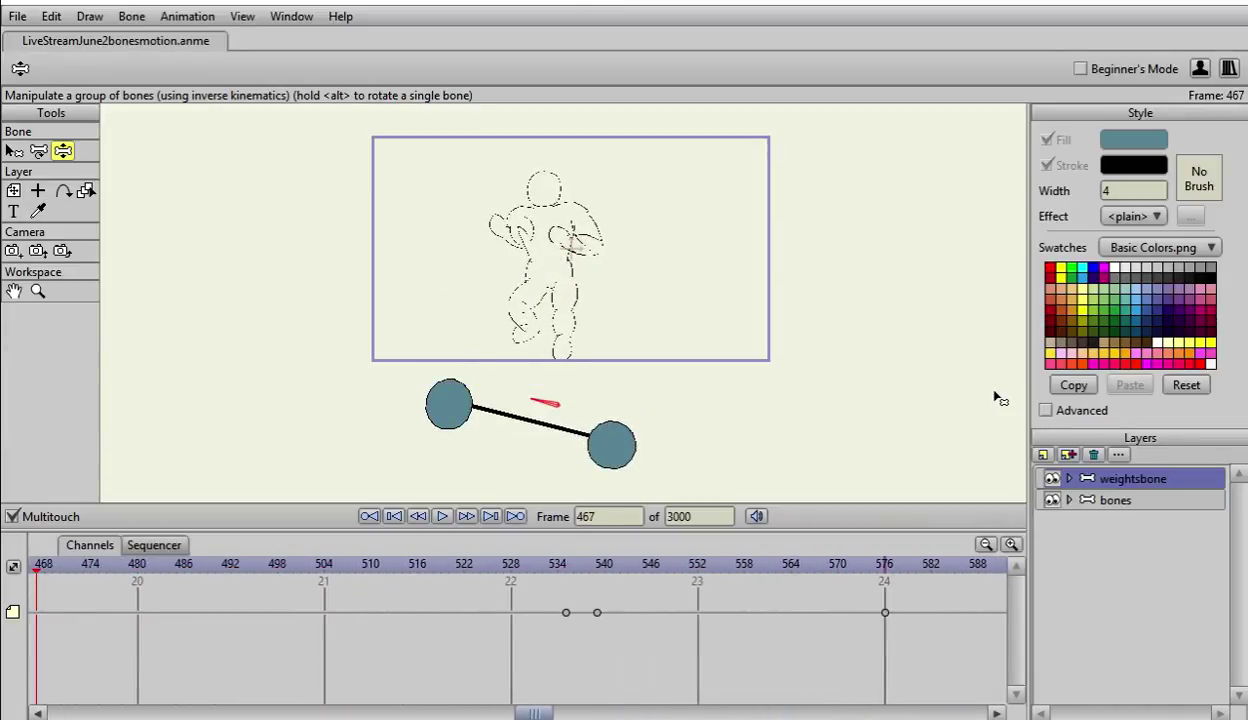
# Step: Rewind to frame 0, enlarge the view of the figure, and play the whole animation through to frame 726
pyautogui.click(392, 518)
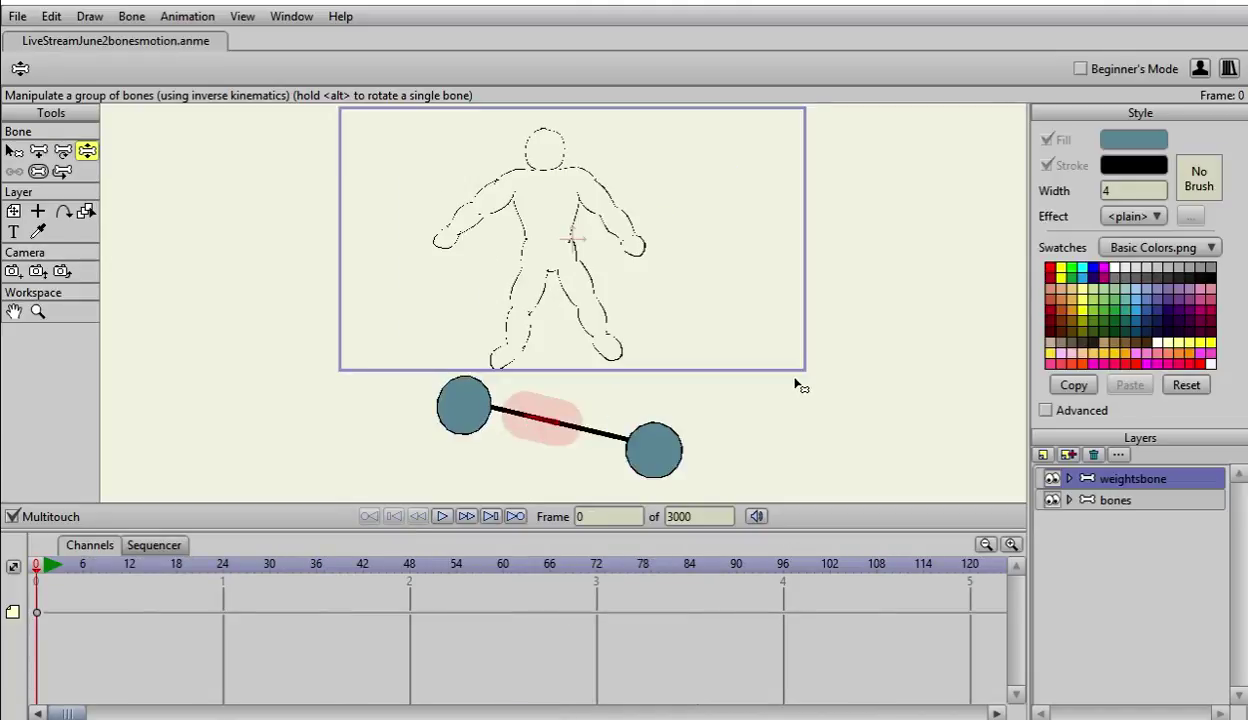
pyautogui.scroll(2, 800, 385)
pyautogui.scroll(-2, 845, 300)
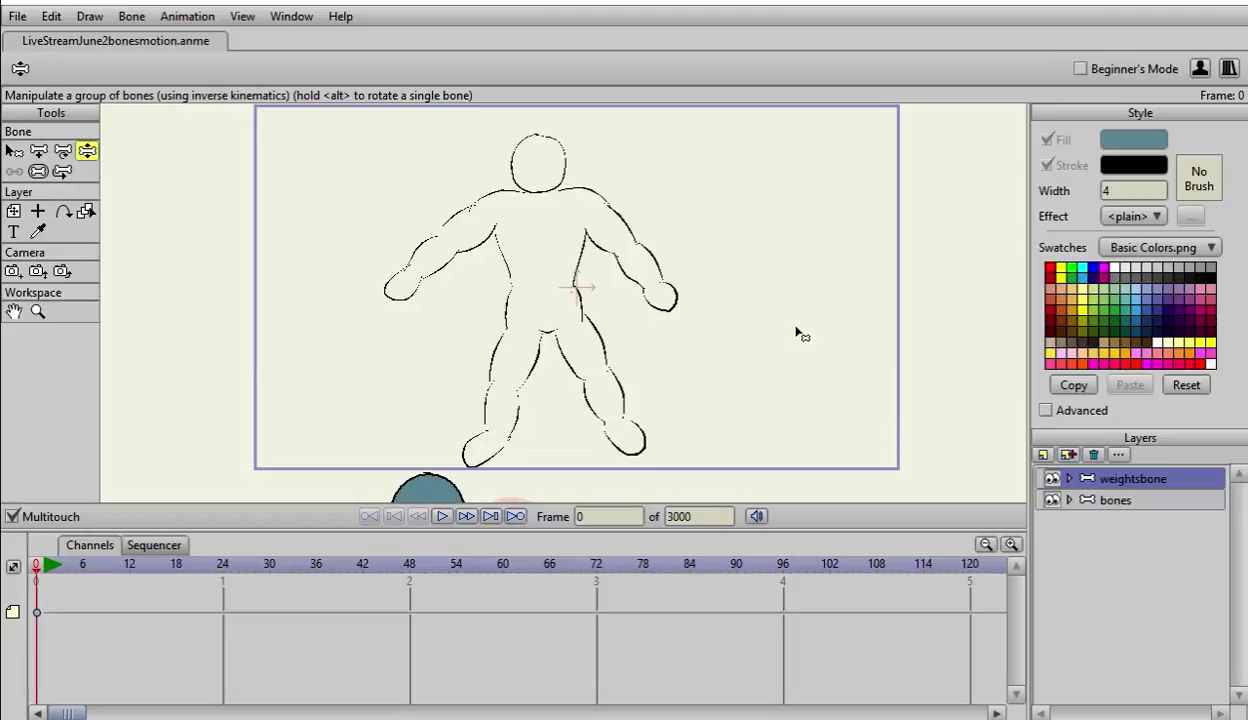
pyautogui.moveTo(797, 333); pyautogui.dragTo(797, 346)
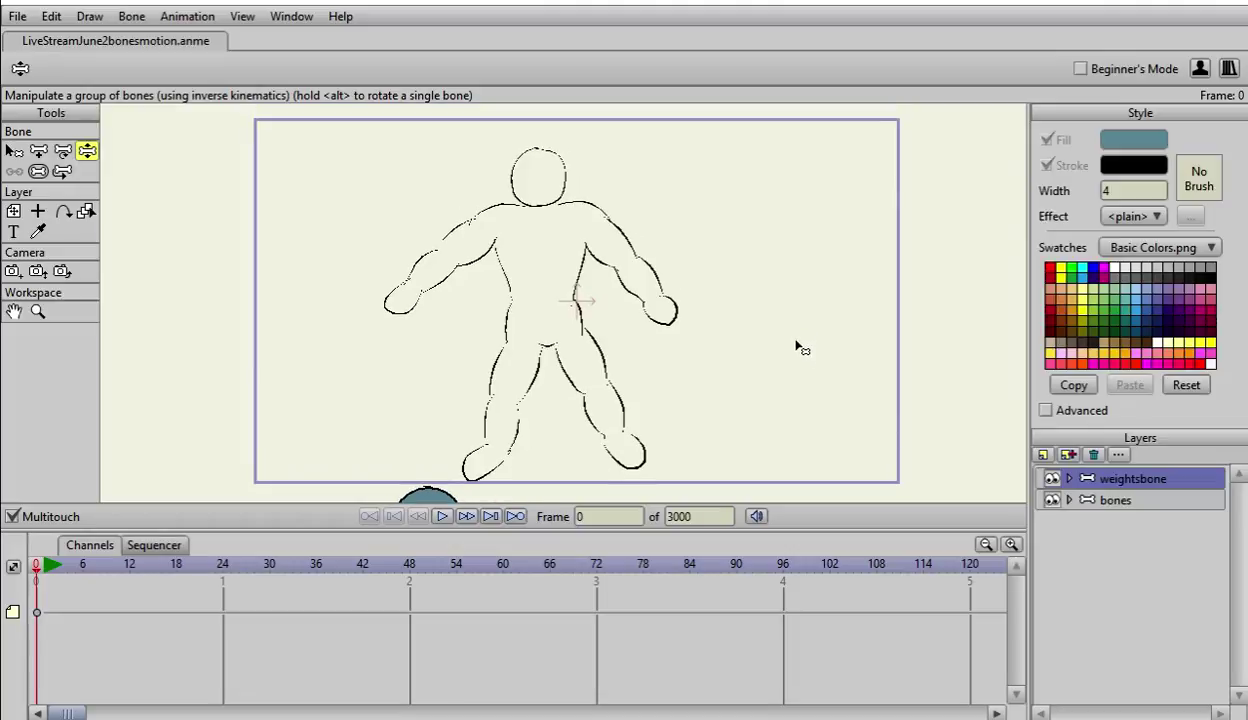
pyautogui.press('space')
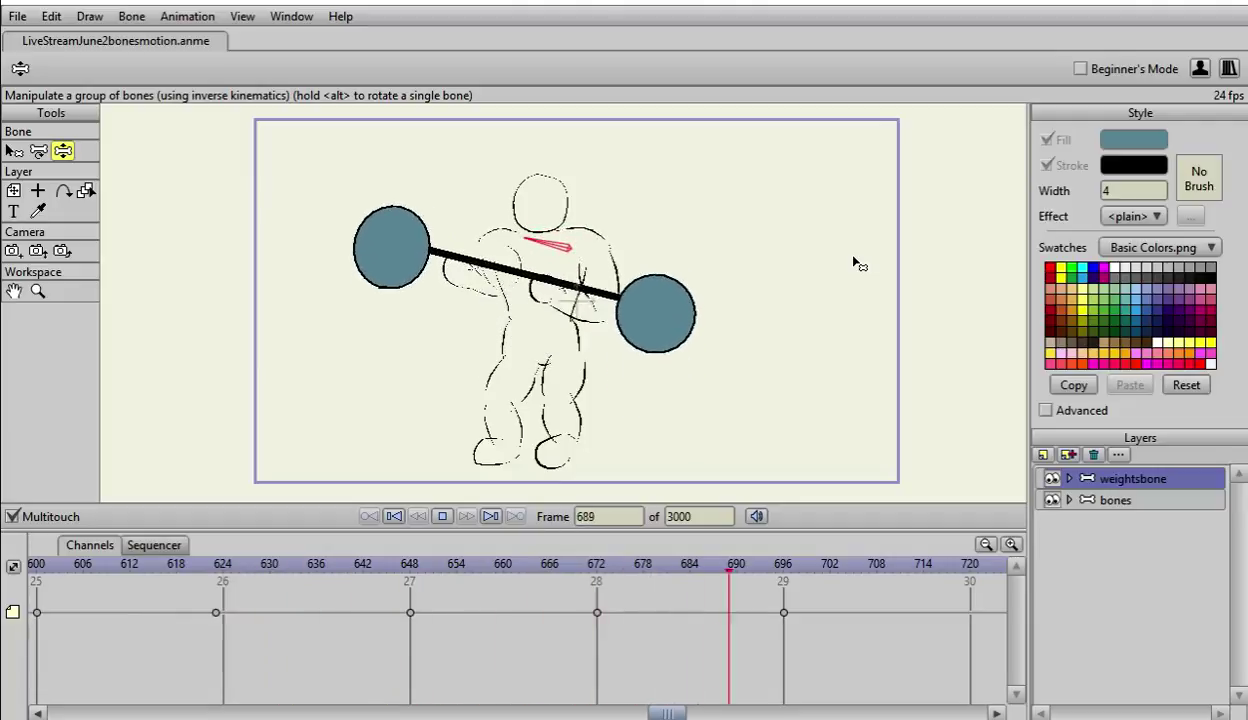
pyautogui.press('space')
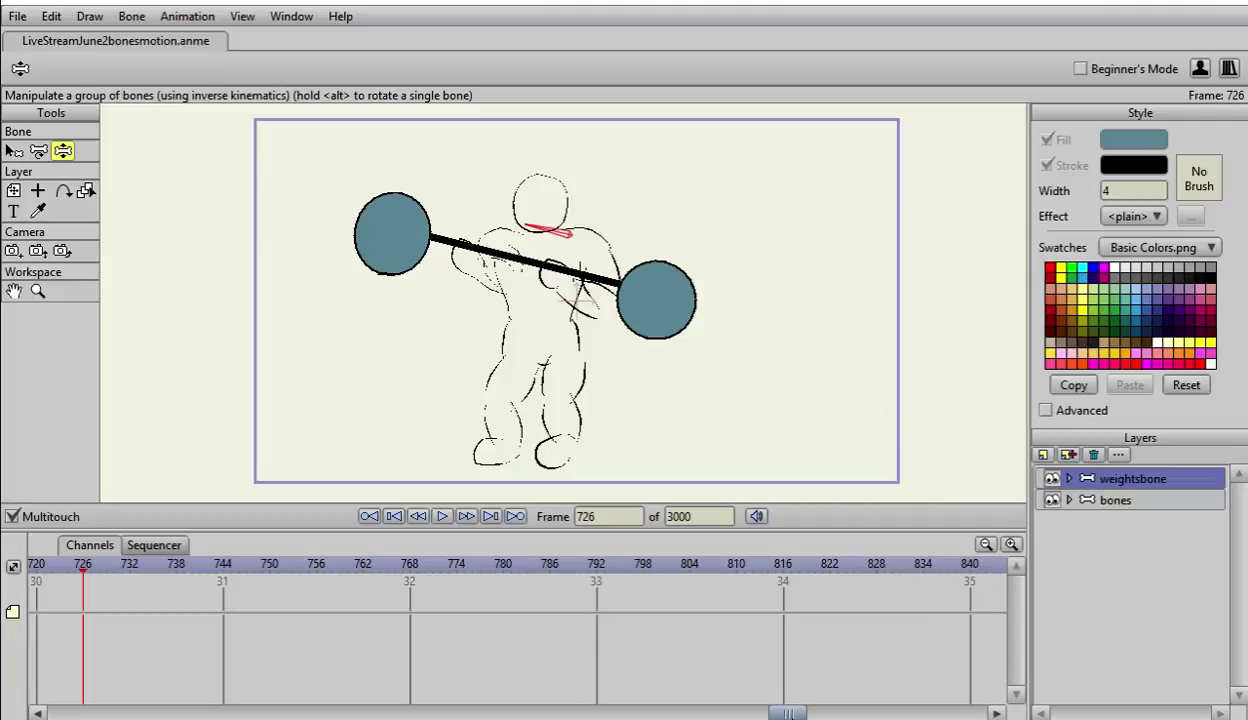
# Step: Step back from frame 737 past frame 575 to review the barbell's last lift against the figure's hands
pyautogui.moveTo(787, 712); pyautogui.dragTo(845, 712)
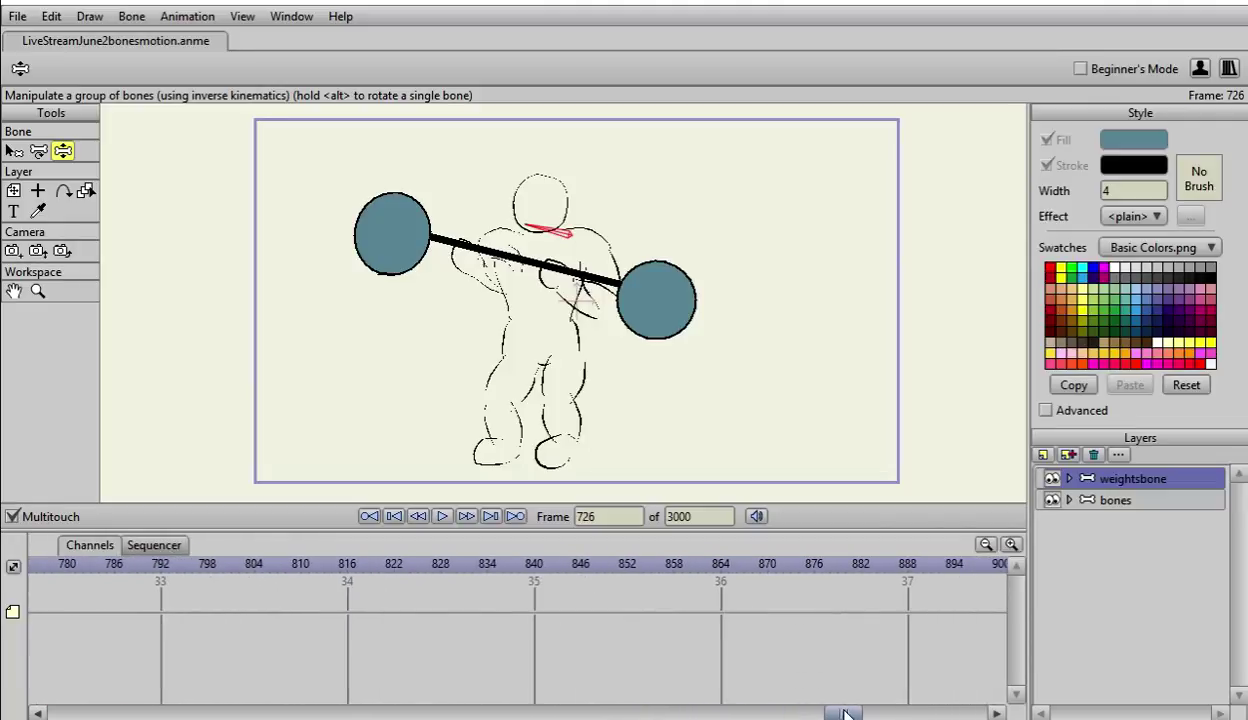
pyautogui.press('space')
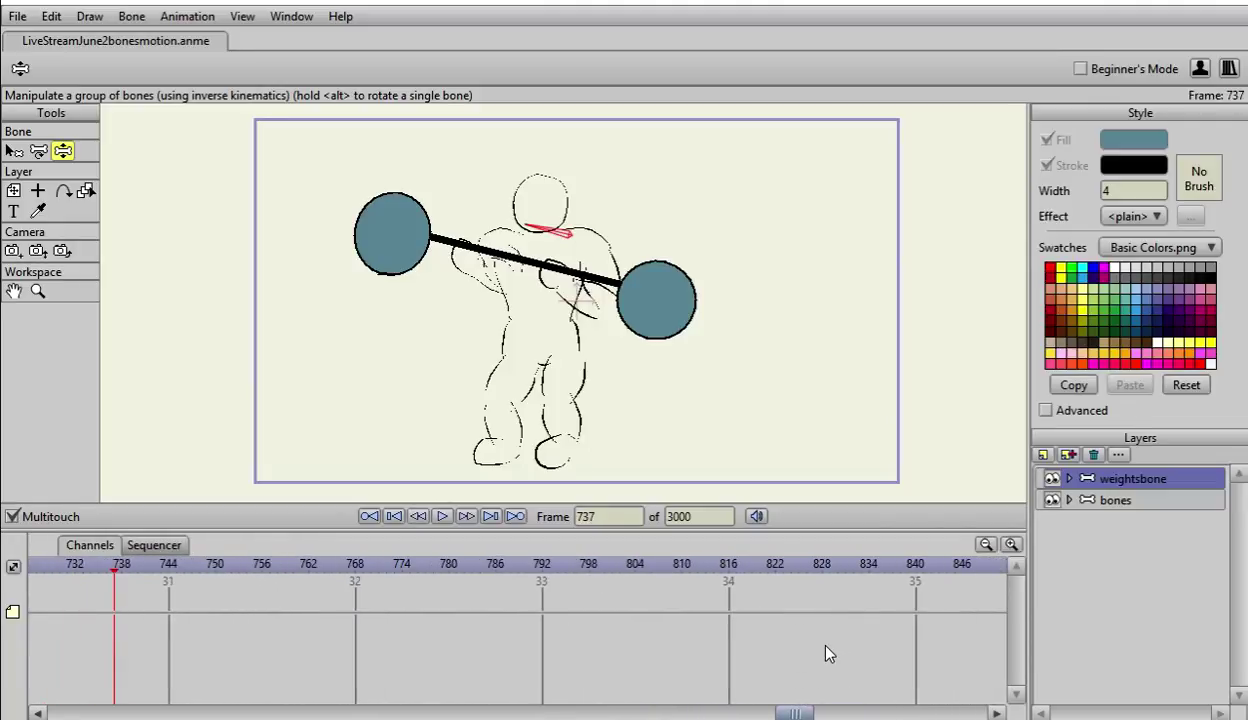
pyautogui.press('Left')
pyautogui.press('Left')
pyautogui.press('Left')
pyautogui.press('Left')
pyautogui.press('Left')
pyautogui.press('Left')
pyautogui.press('Left')
pyautogui.press('Left')
pyautogui.press('Left')
pyautogui.press('Left')
pyautogui.press('Left')
pyautogui.press('Left')
pyautogui.press('Left')
pyautogui.press('Left')
pyautogui.press('Left')
pyautogui.press('Left')
pyautogui.press('Left')
pyautogui.press('Left')
pyautogui.press('Left')
pyautogui.press('Left')
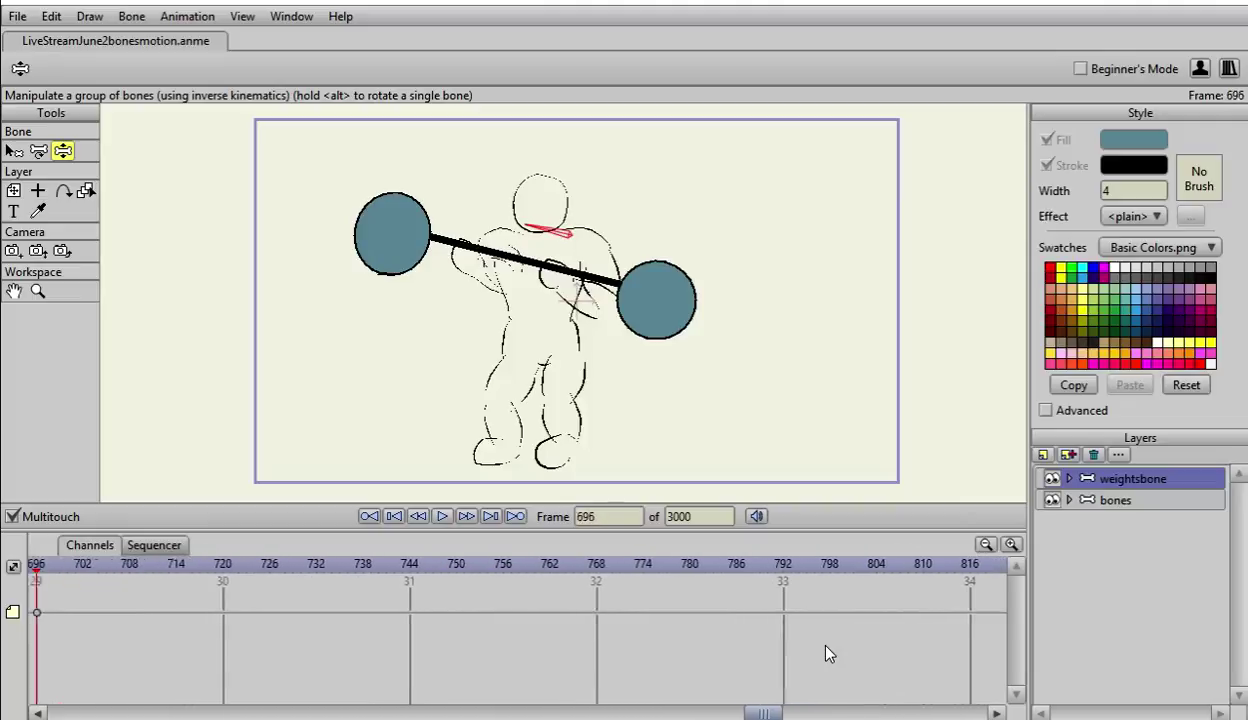
pyautogui.press('Left')
pyautogui.press('Left')
pyautogui.press('Left')
pyautogui.press('Left')
pyautogui.press('Left')
pyautogui.press('Left')
pyautogui.press('Left')
pyautogui.press('Left')
pyautogui.press('Left')
pyautogui.press('Left')
pyautogui.press('Left')
pyautogui.press('Left')
pyautogui.press('Left')
pyautogui.press('Left')
pyautogui.press('Left')
pyautogui.press('Left')
pyautogui.press('Left')
pyautogui.press('Left')
pyautogui.press('Left')
pyautogui.press('Left')
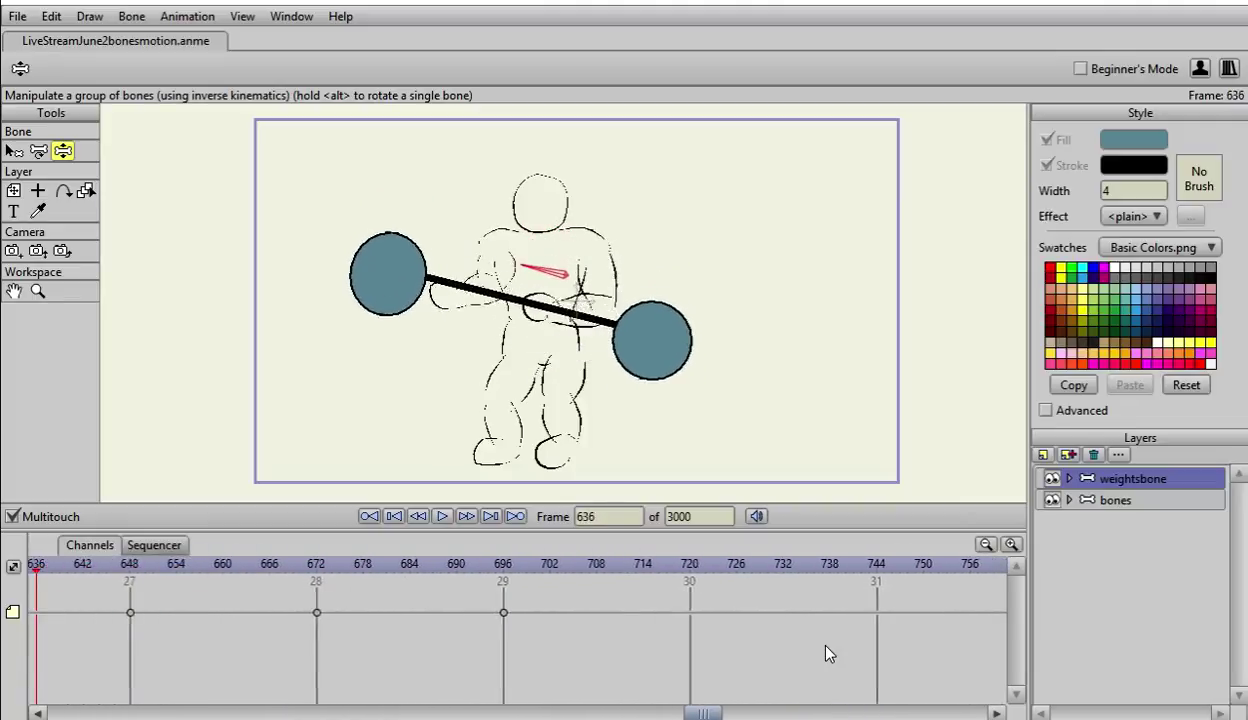
pyautogui.press('Left')
pyautogui.press('Left')
pyautogui.press('Left')
pyautogui.press('Left')
pyautogui.press('Left')
pyautogui.press('Left')
pyautogui.press('Left')
pyautogui.press('Left')
pyautogui.press('Left')
pyautogui.press('Left')
pyautogui.press('Left')
pyautogui.press('Left')
pyautogui.press('Left')
pyautogui.press('Left')
pyautogui.press('Left')
pyautogui.press('Left')
pyautogui.press('Left')
pyautogui.press('Left')
pyautogui.press('Left')
pyautogui.press('Left')
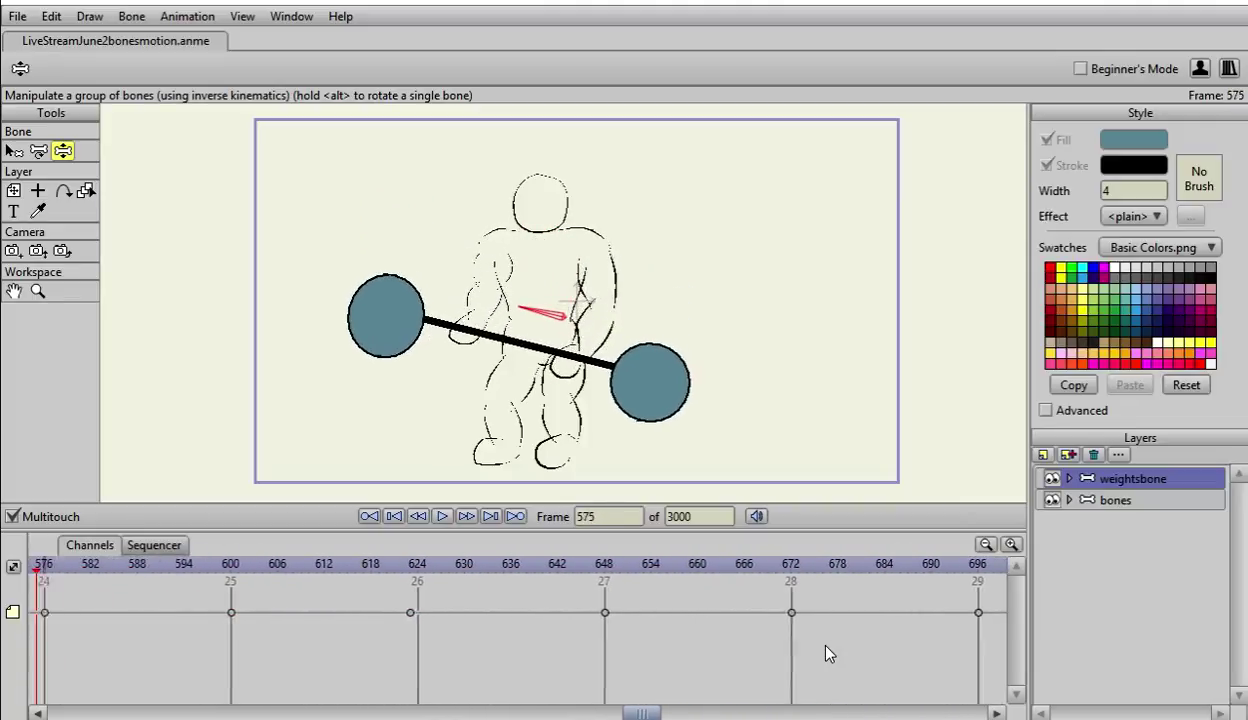
pyautogui.press('Left')
pyautogui.press('Left')
pyautogui.press('Left')
pyautogui.press('Left')
pyautogui.press('Left')
pyautogui.press('Left')
pyautogui.press('Left')
pyautogui.press('Left')
pyautogui.press('Left')
pyautogui.press('Left')
pyautogui.press('Left')
pyautogui.press('Left')
pyautogui.press('Left')
pyautogui.press('Left')
pyautogui.press('Left')
pyautogui.press('Left')
pyautogui.press('Left')
pyautogui.press('Left')
pyautogui.press('Left')
pyautogui.press('Left')
# Step: Step forward through frame 567 to frame 688 to review how the barbell rises with the figure's hands
pyautogui.press('Right')
pyautogui.press('Right')
pyautogui.press('Right')
pyautogui.press('Right')
pyautogui.press('Right')
pyautogui.press('Right')
pyautogui.press('Right')
pyautogui.press('Right')
pyautogui.press('Right')
pyautogui.press('Right')
pyautogui.press('Right')
pyautogui.press('Right')
pyautogui.press('Right')
pyautogui.press('Right')
pyautogui.press('Right')
pyautogui.press('Right')
pyautogui.press('Right')
pyautogui.press('Right')
pyautogui.press('Right')
pyautogui.press('Right')
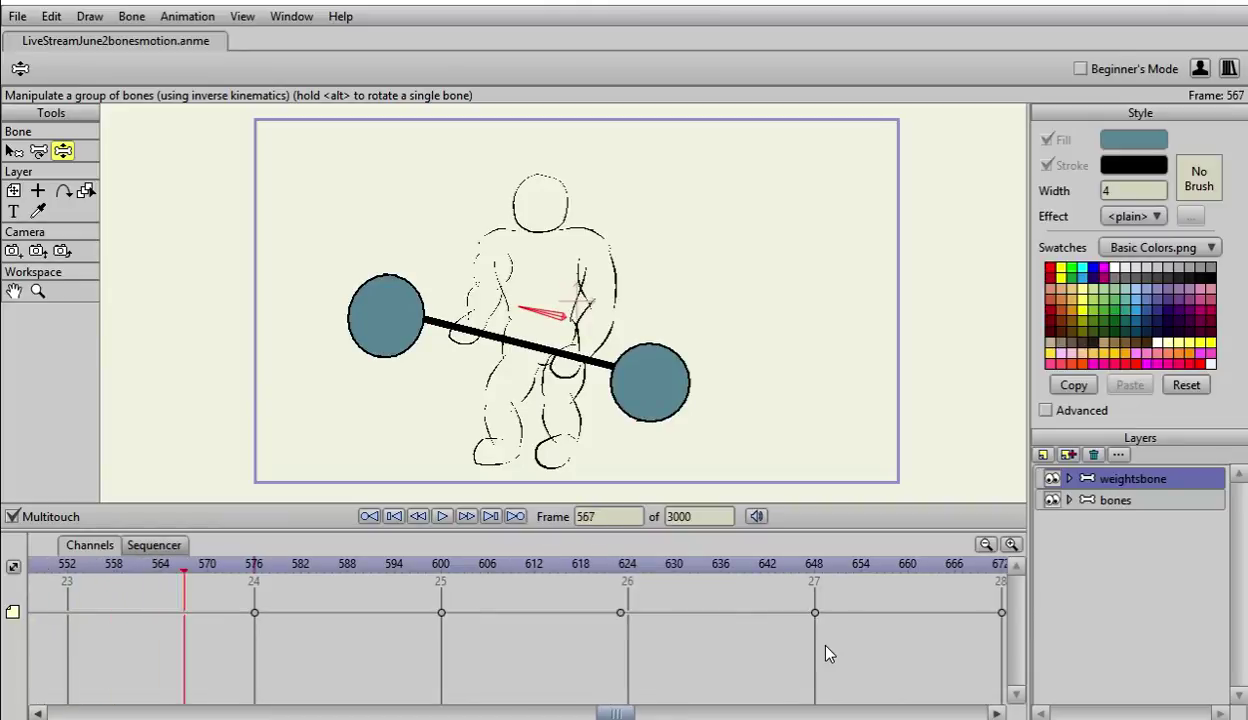
pyautogui.press('Right')
pyautogui.press('Right')
pyautogui.press('Right')
pyautogui.press('Right')
pyautogui.press('Right')
pyautogui.press('Right')
pyautogui.press('Right')
pyautogui.press('Right')
pyautogui.press('Right')
pyautogui.press('Right')
pyautogui.press('Right')
pyautogui.press('Right')
pyautogui.press('Right')
pyautogui.press('Right')
pyautogui.press('Right')
pyautogui.press('Right')
pyautogui.press('Right')
pyautogui.press('Right')
pyautogui.press('Right')
pyautogui.press('Right')
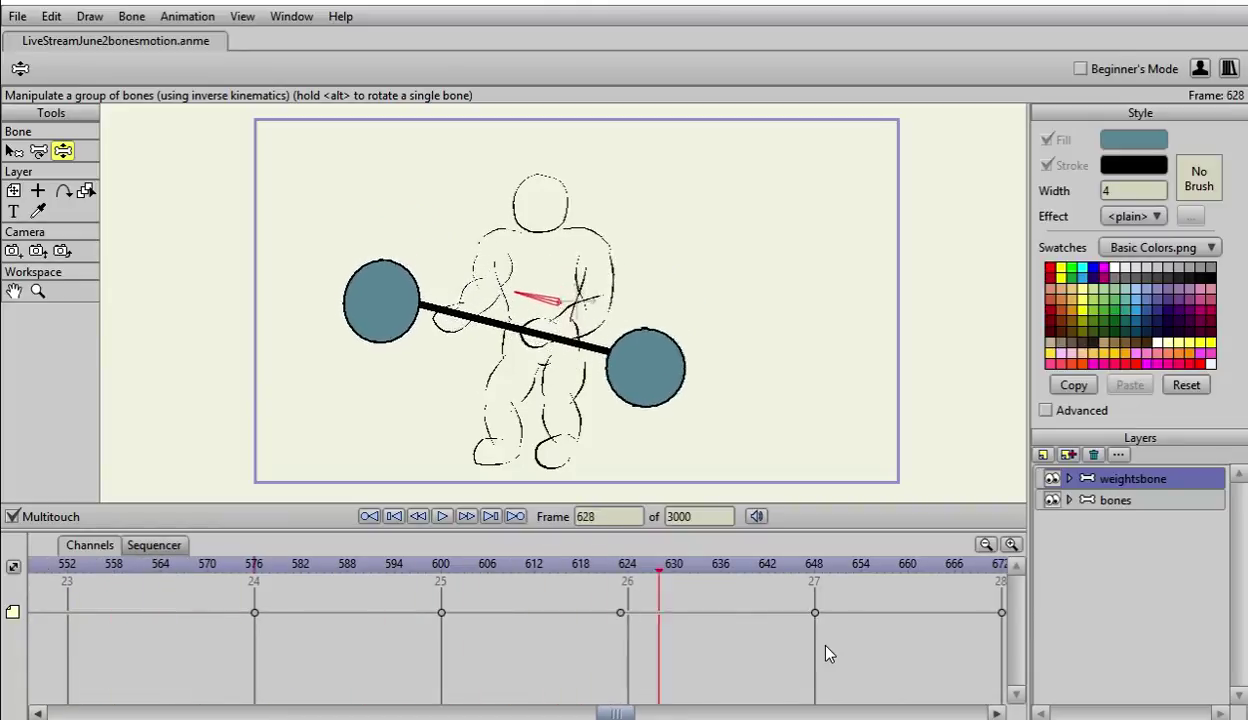
pyautogui.press('Right')
pyautogui.press('Right')
pyautogui.press('Right')
pyautogui.press('Right')
pyautogui.press('Right')
pyautogui.press('Right')
pyautogui.press('Right')
pyautogui.press('Right')
pyautogui.press('Right')
pyautogui.press('Right')
pyautogui.press('Right')
pyautogui.press('Right')
pyautogui.press('Right')
pyautogui.press('Right')
pyautogui.press('Right')
pyautogui.press('Right')
pyautogui.press('Right')
pyautogui.press('Right')
pyautogui.press('Right')
pyautogui.press('Right')
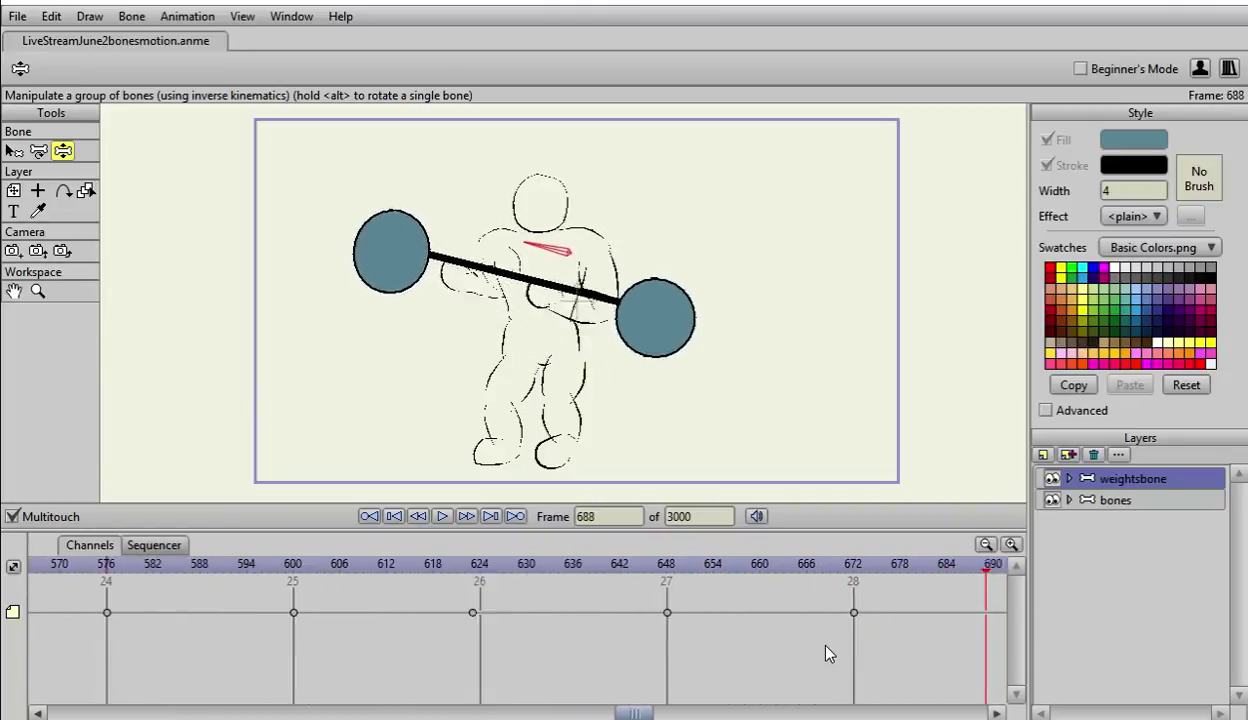
# Step: Add keyframes at frame 720 on both the weightsbone and bones layers to hold the lifted pose
pyautogui.press('Right')
pyautogui.press('Right')
pyautogui.press('Right')
pyautogui.press('Right')
pyautogui.press('Right')
pyautogui.press('Right')
pyautogui.press('Right')
pyautogui.press('Right')
pyautogui.press('Right')
pyautogui.press('Right')
pyautogui.press('Right')
pyautogui.press('Right')
pyautogui.press('Right')
pyautogui.press('Right')
pyautogui.press('Right')
pyautogui.press('Right')
pyautogui.press('Right')
pyautogui.press('Right')
pyautogui.press('Right')
pyautogui.press('Right')
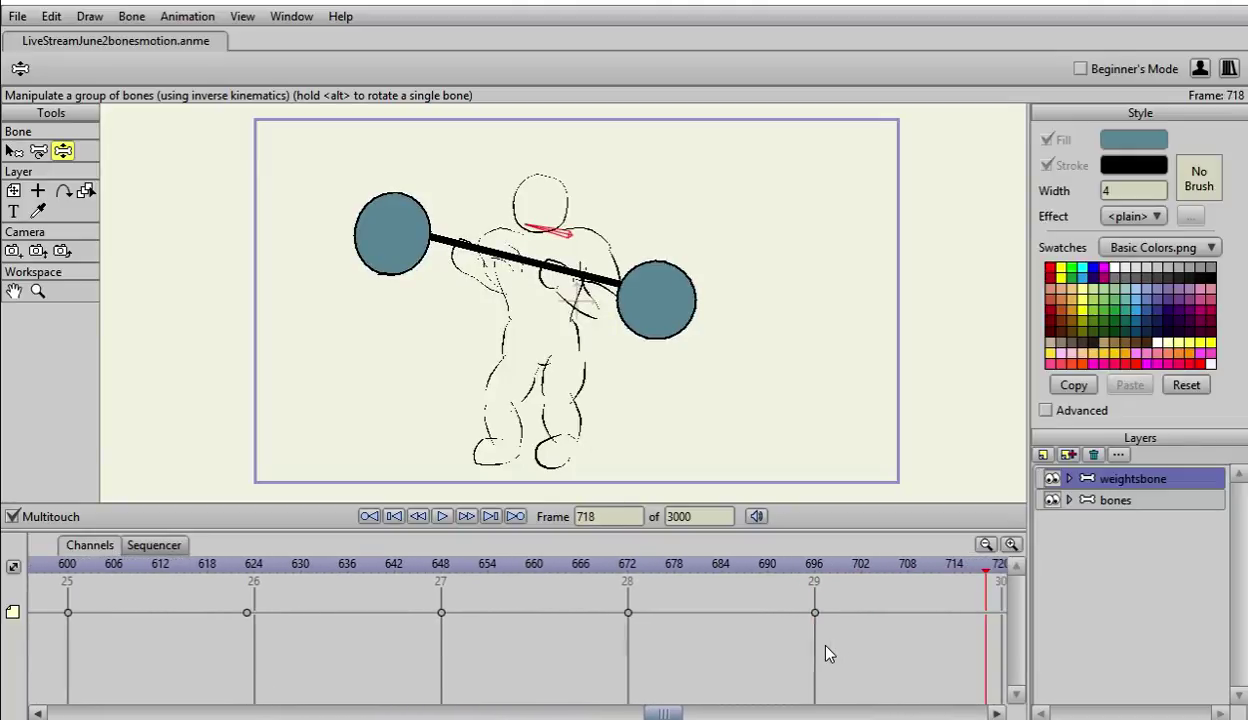
pyautogui.press('Right')
pyautogui.press('Right')
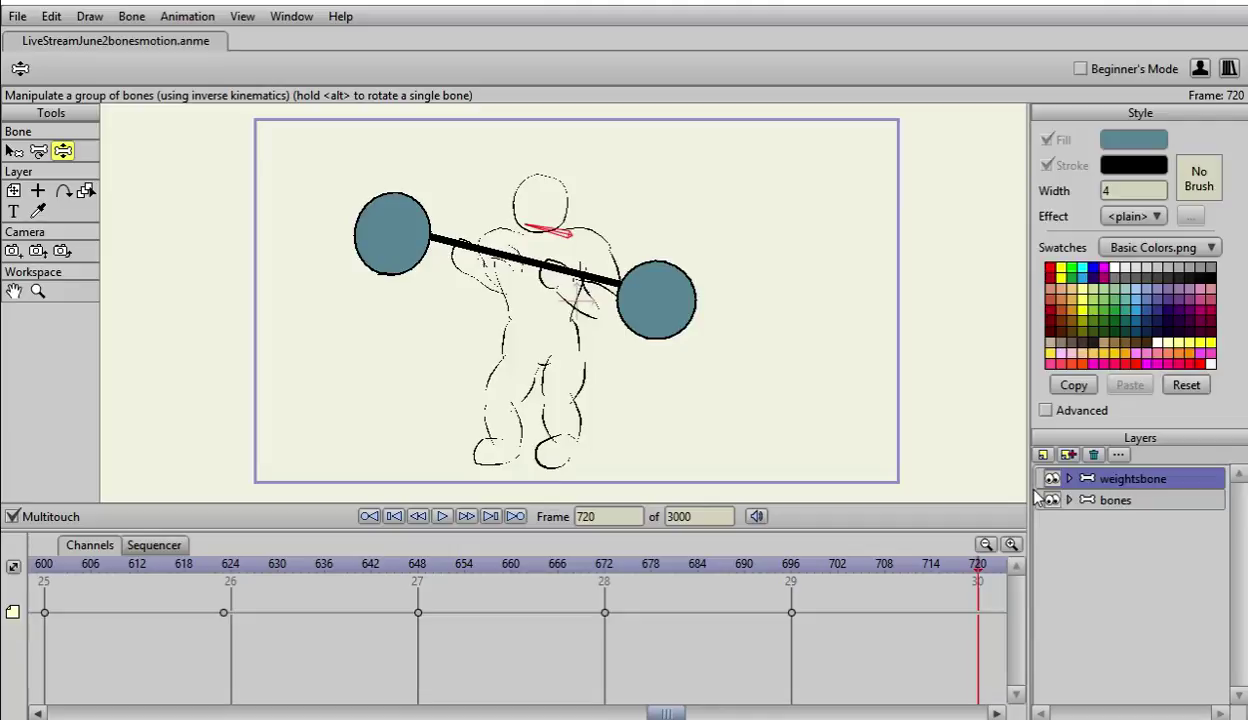
pyautogui.rightClick(979, 620)
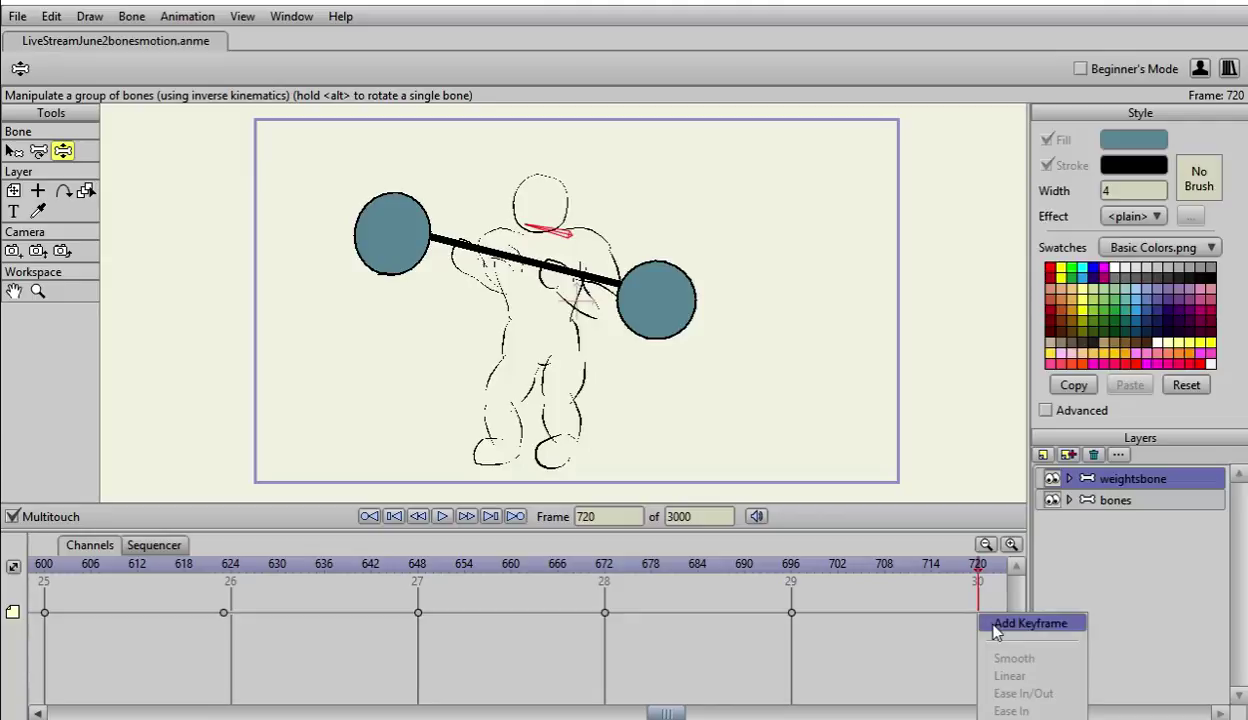
pyautogui.click(1030, 623)
pyautogui.click(1125, 506)
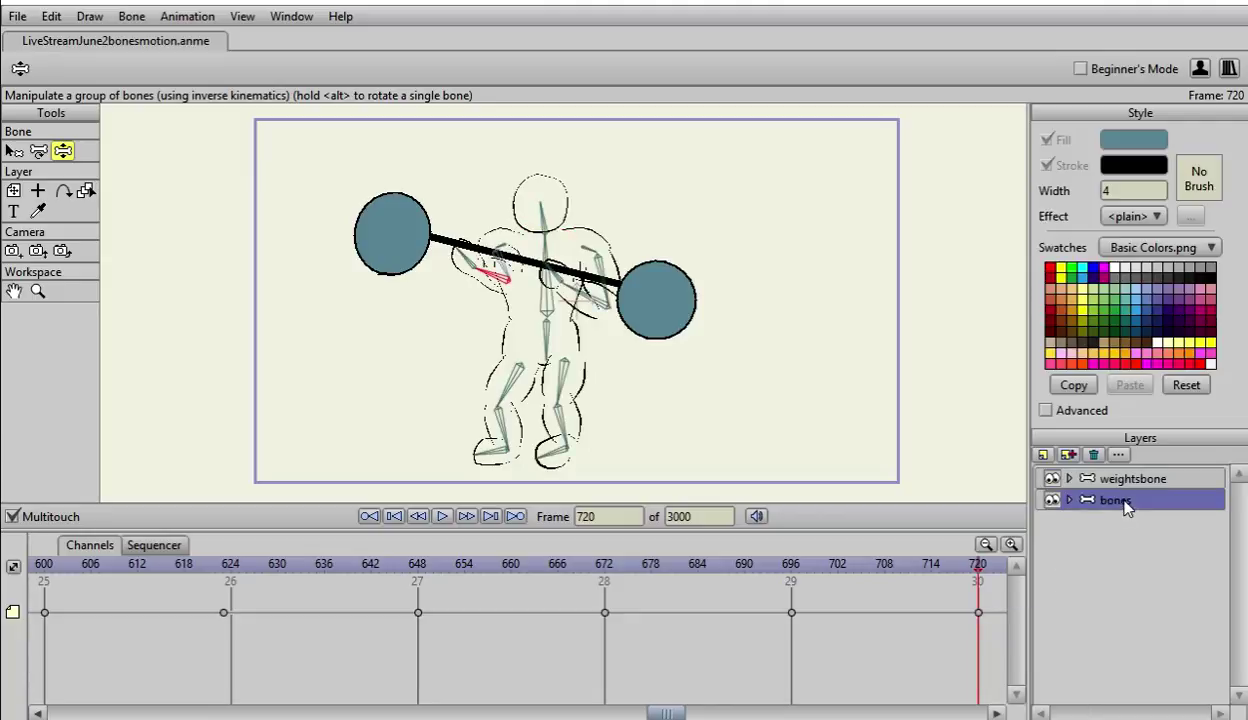
pyautogui.rightClick(980, 612)
pyautogui.click(994, 620)
# Step: Step back from frame 720 to frame 669 and forward again to frame 720 to review the lift
pyautogui.press('Left')
pyautogui.press('Left')
pyautogui.press('Left')
pyautogui.press('Left')
pyautogui.press('Left')
pyautogui.press('Left')
pyautogui.press('Left')
pyautogui.press('Left')
pyautogui.press('Left')
pyautogui.press('Left')
pyautogui.press('Left')
pyautogui.press('Left')
pyautogui.press('Left')
pyautogui.press('Left')
pyautogui.press('Left')
pyautogui.press('Left')
pyautogui.press('Left')
pyautogui.press('Left')
pyautogui.press('Left')
pyautogui.press('Left')
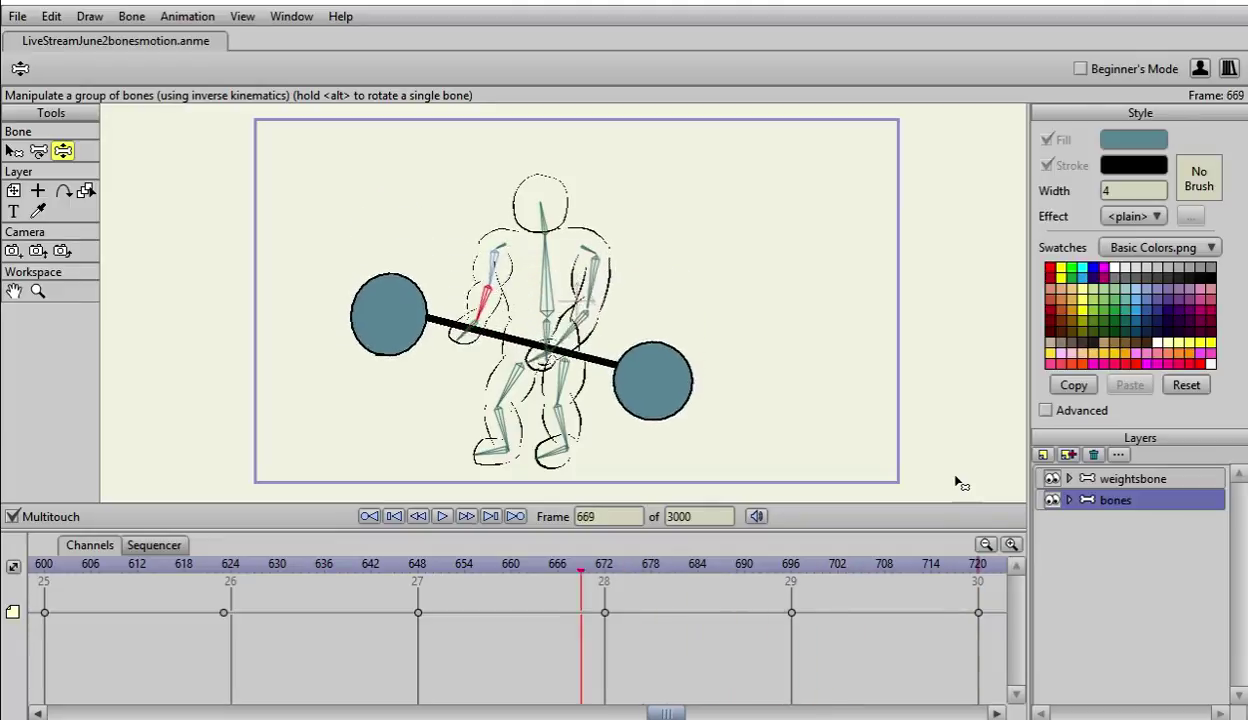
pyautogui.press('Right')
pyautogui.press('Right')
pyautogui.press('Right')
pyautogui.press('Right')
pyautogui.press('Right')
pyautogui.press('Right')
pyautogui.press('Right')
pyautogui.press('Right')
pyautogui.press('Right')
pyautogui.press('Right')
pyautogui.press('Right')
pyautogui.press('Right')
pyautogui.press('Right')
pyautogui.press('Right')
pyautogui.press('Right')
pyautogui.press('Right')
pyautogui.press('Right')
pyautogui.press('Right')
pyautogui.press('Right')
pyautogui.press('Right')
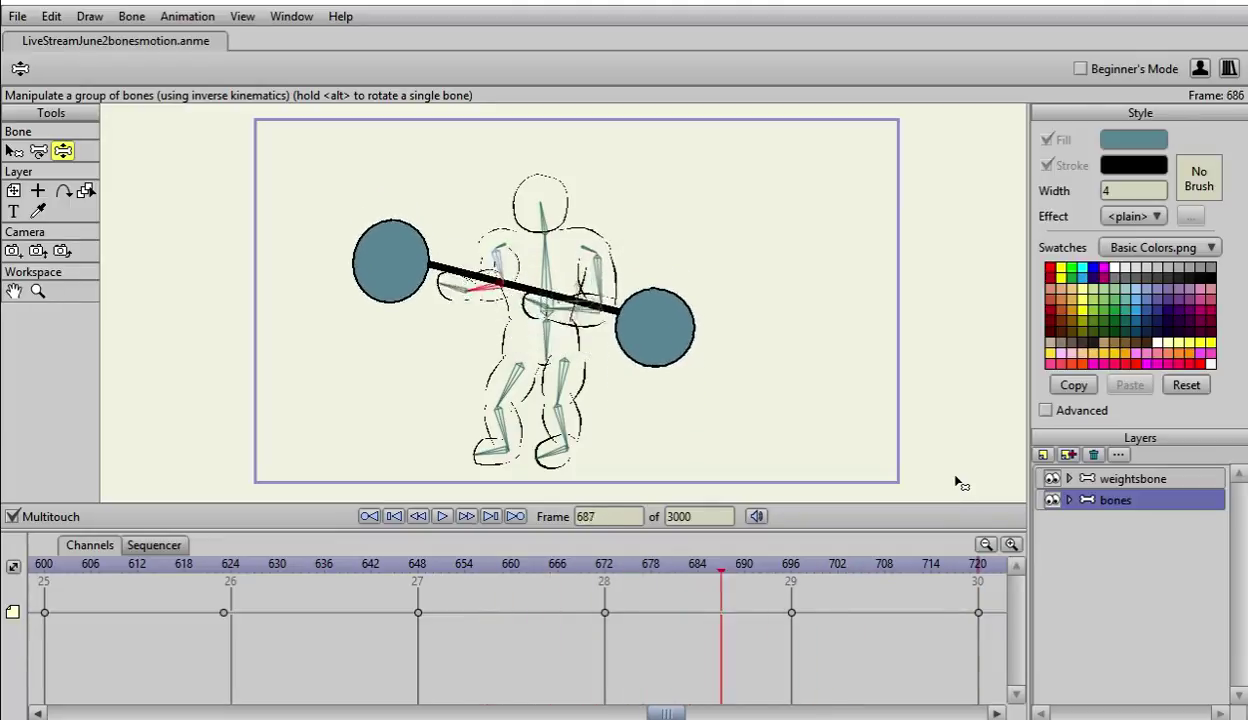
pyautogui.press('Right')
pyautogui.press('Right')
pyautogui.press('Right')
pyautogui.press('Right')
pyautogui.press('Right')
pyautogui.press('Right')
pyautogui.press('Right')
pyautogui.press('Right')
pyautogui.press('Right')
pyautogui.press('Right')
pyautogui.press('Right')
pyautogui.press('Right')
pyautogui.press('Right')
pyautogui.press('Right')
pyautogui.press('Right')
pyautogui.press('Right')
pyautogui.press('Right')
pyautogui.press('Right')
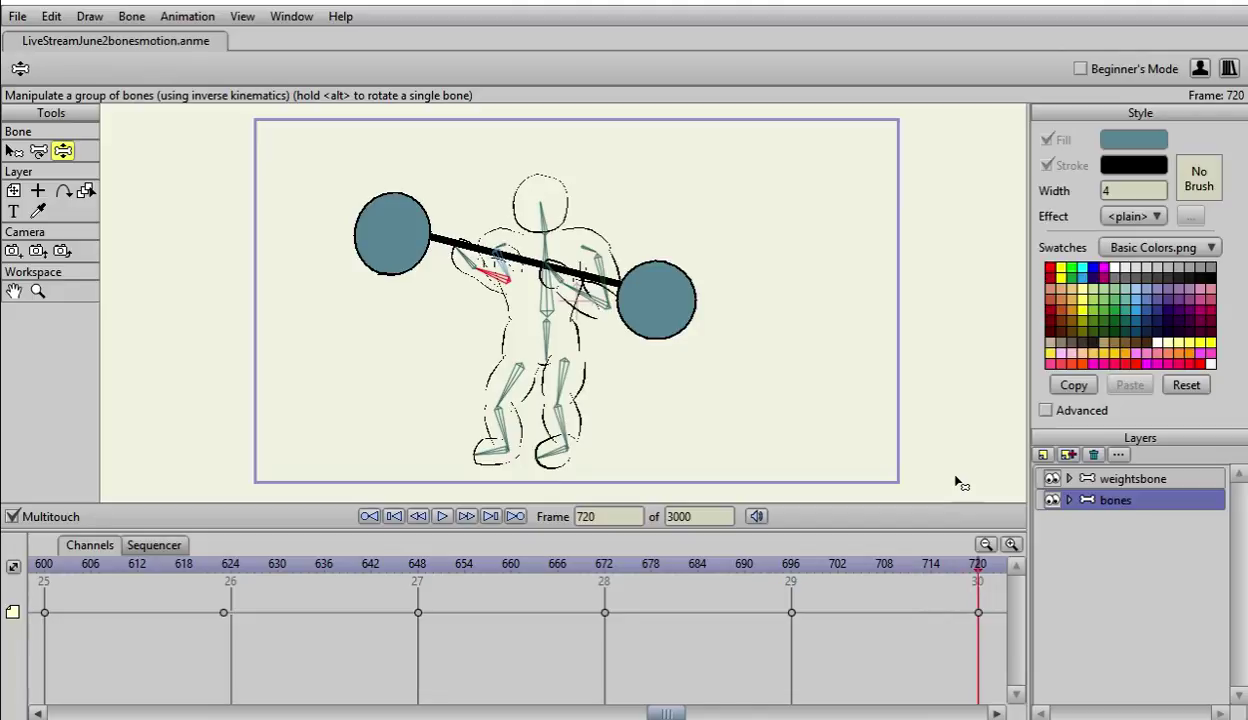
# Step: At frame 744, pose the figure's arm bones so that both hands are raised overhead
pyautogui.press('Right')
pyautogui.press('Right')
pyautogui.press('Right')
pyautogui.press('Right')
pyautogui.press('Right')
pyautogui.press('Right')
pyautogui.press('Right')
pyautogui.press('Right')
pyautogui.press('Right')
pyautogui.press('Right')
pyautogui.press('Right')
pyautogui.press('Right')
pyautogui.press('Right')
pyautogui.press('Right')
pyautogui.press('Right')
pyautogui.press('Right')
pyautogui.press('Right')
pyautogui.press('Right')
pyautogui.press('Right')
pyautogui.press('Right')
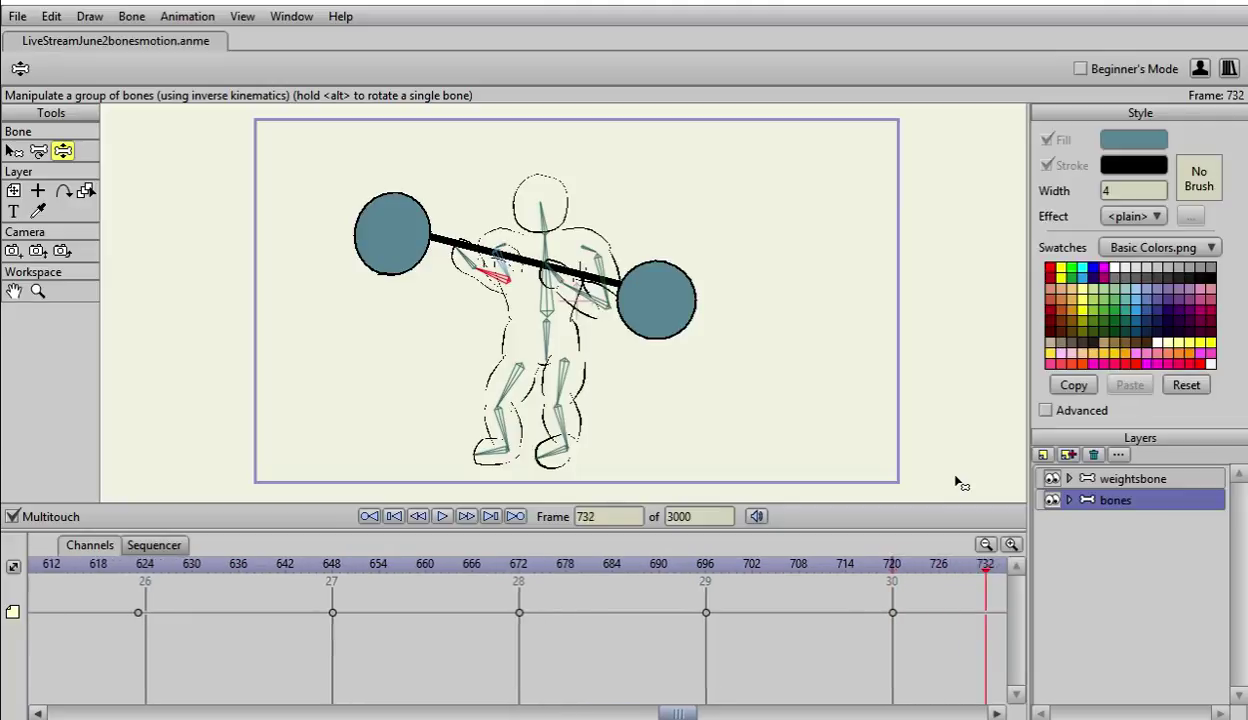
pyautogui.press('Left')
pyautogui.press('Left')
pyautogui.press('Left')
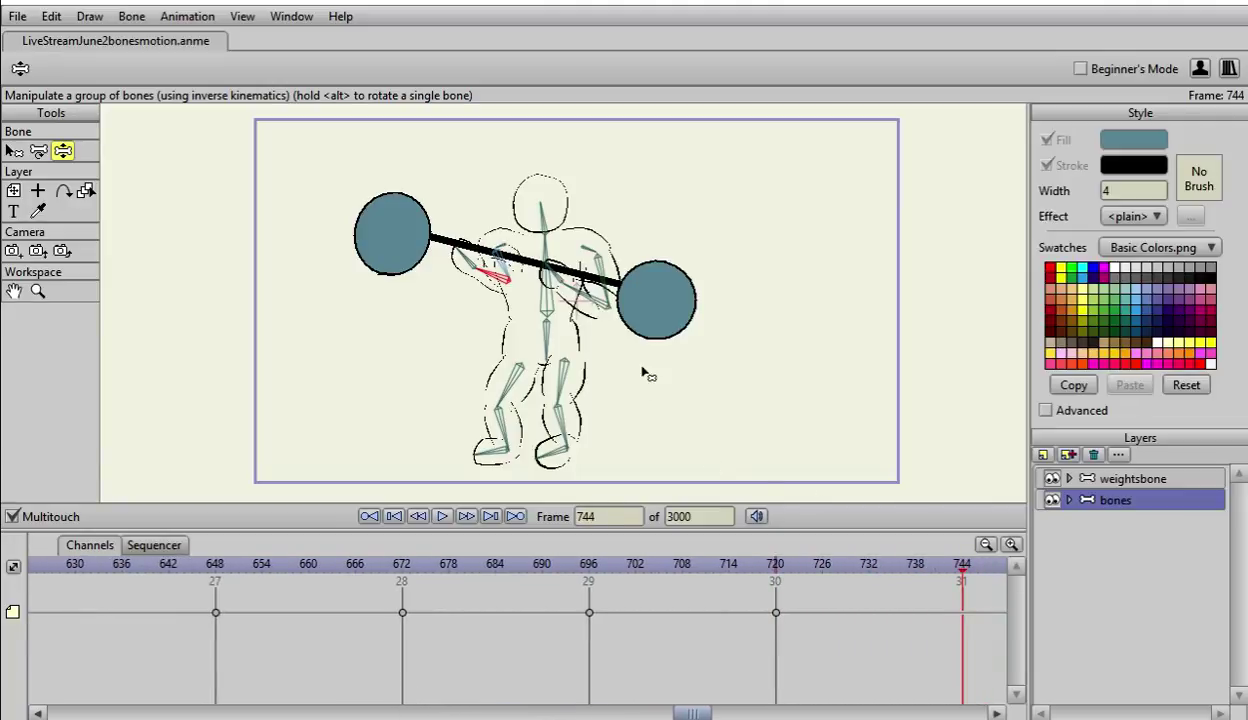
pyautogui.moveTo(565, 289); pyautogui.dragTo(568, 120)
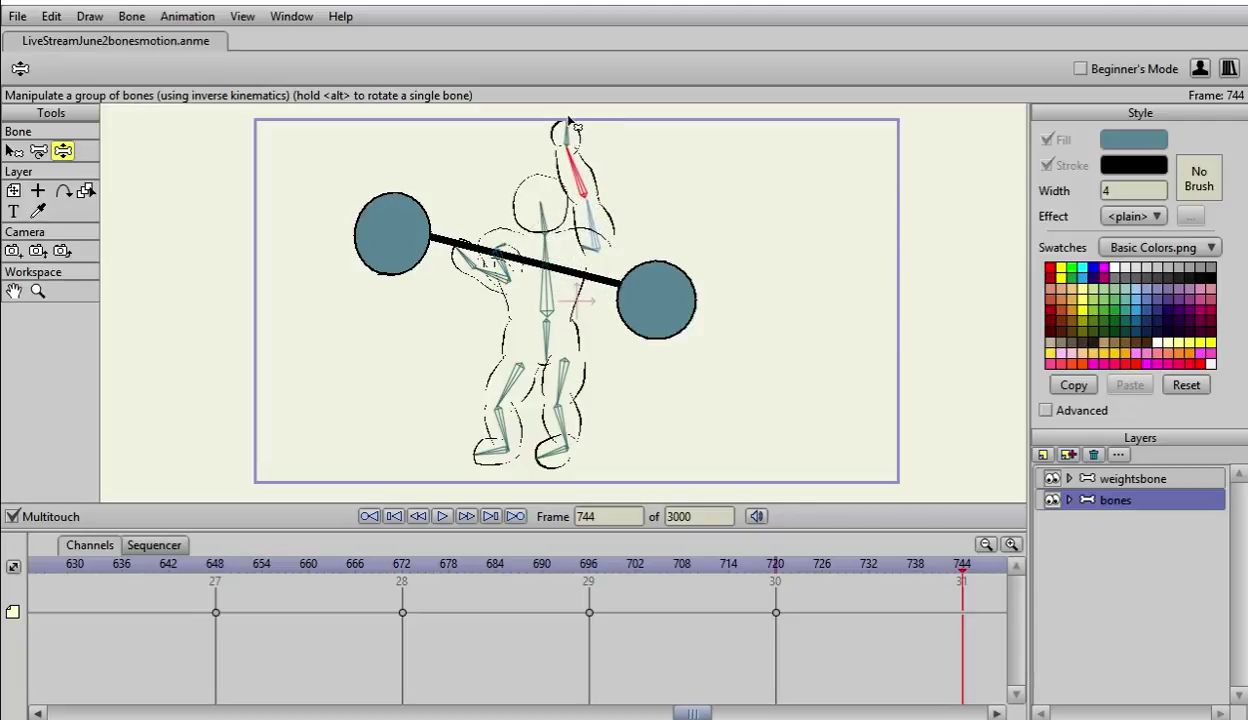
pyautogui.moveTo(490, 280); pyautogui.dragTo(463, 162)
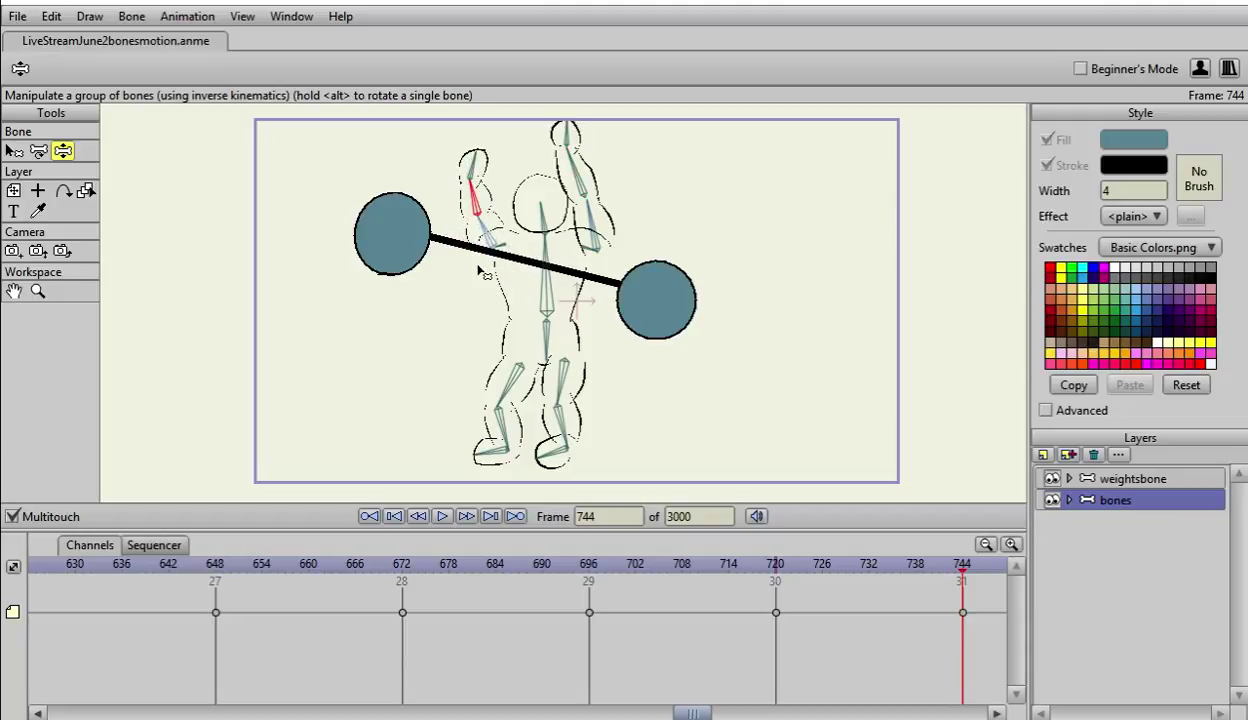
pyautogui.moveTo(517, 264); pyautogui.dragTo(531, 238)
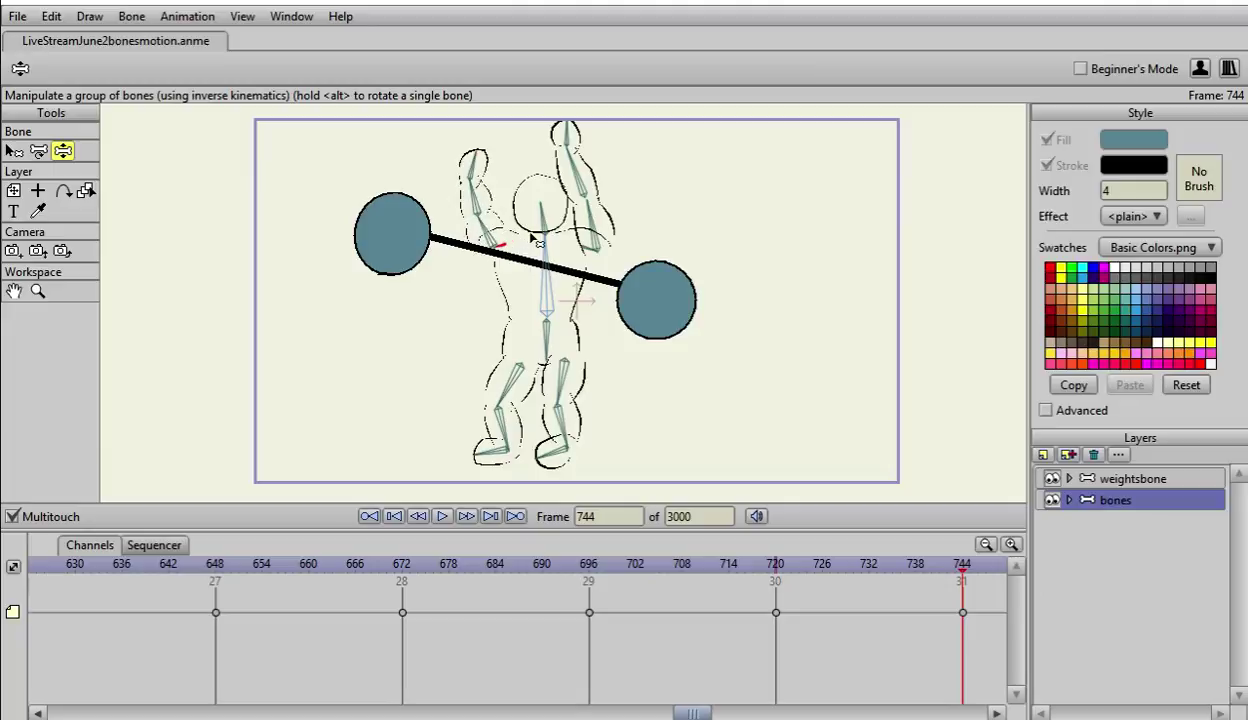
# Step: Raise the barbell on the weightsbone layer above the figure's head at frame 744
pyautogui.scroll(1, 791, 259)
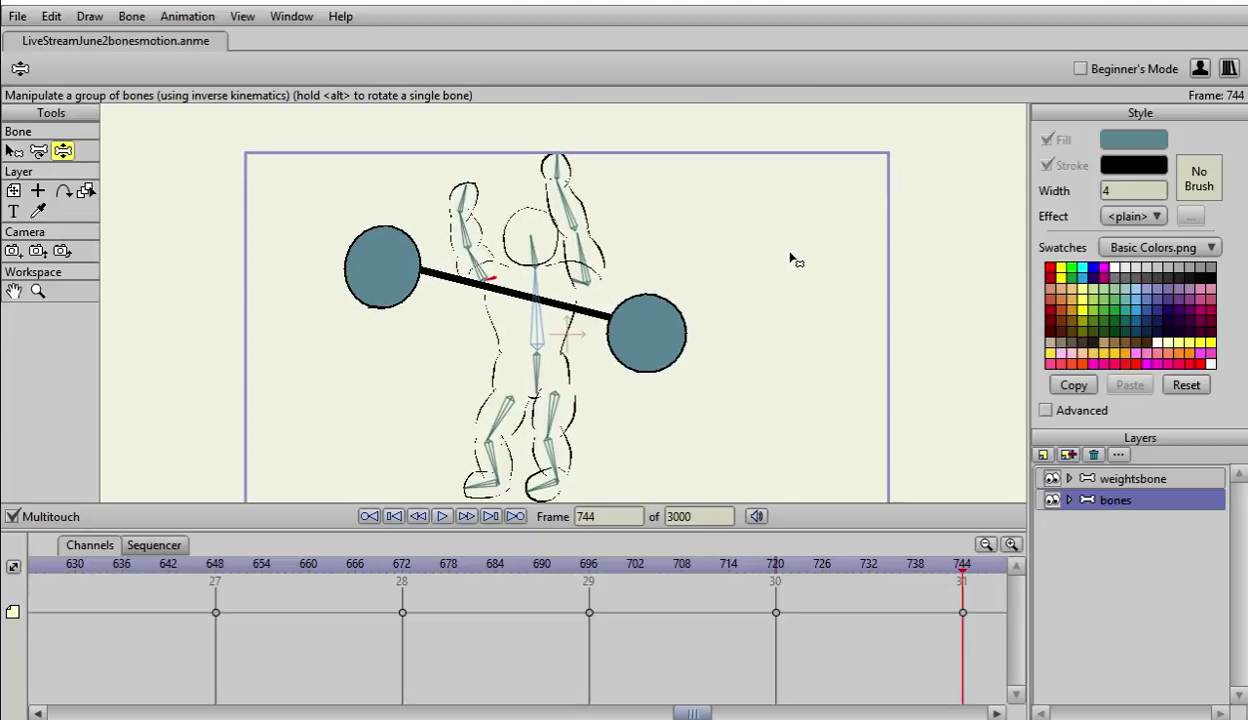
pyautogui.click(1127, 481)
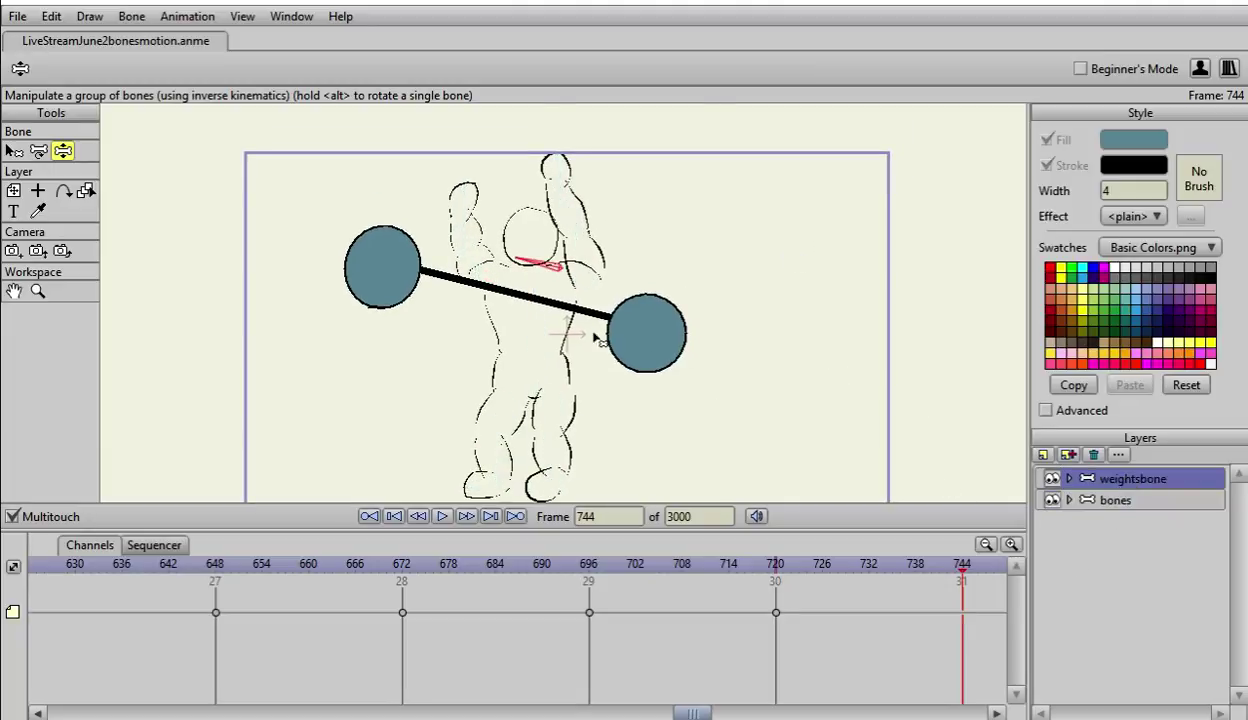
pyautogui.moveTo(548, 306); pyautogui.dragTo(484, 150)
pyautogui.scroll(1, 378, 133)
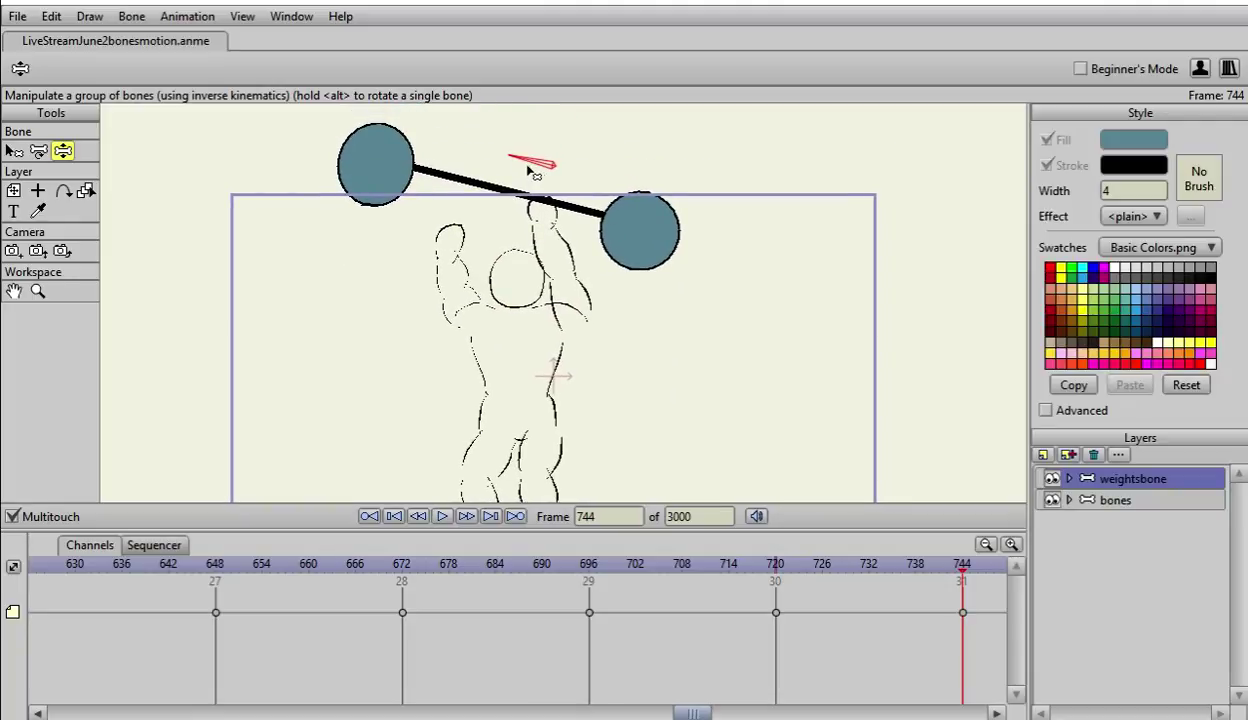
pyautogui.moveTo(528, 170); pyautogui.dragTo(525, 170)
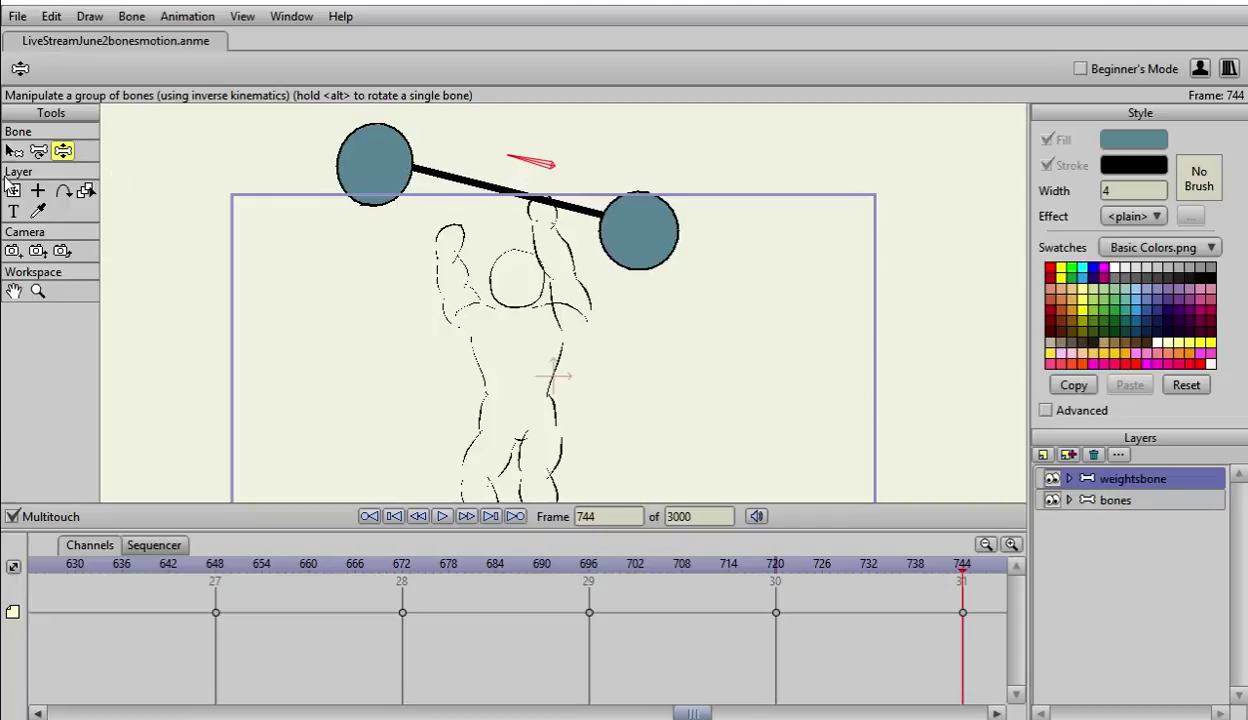
# Step: Rotate the barbell to match the slope between the raised hands and shift it sideways so both hands grip the bar
pyautogui.click(39, 153)
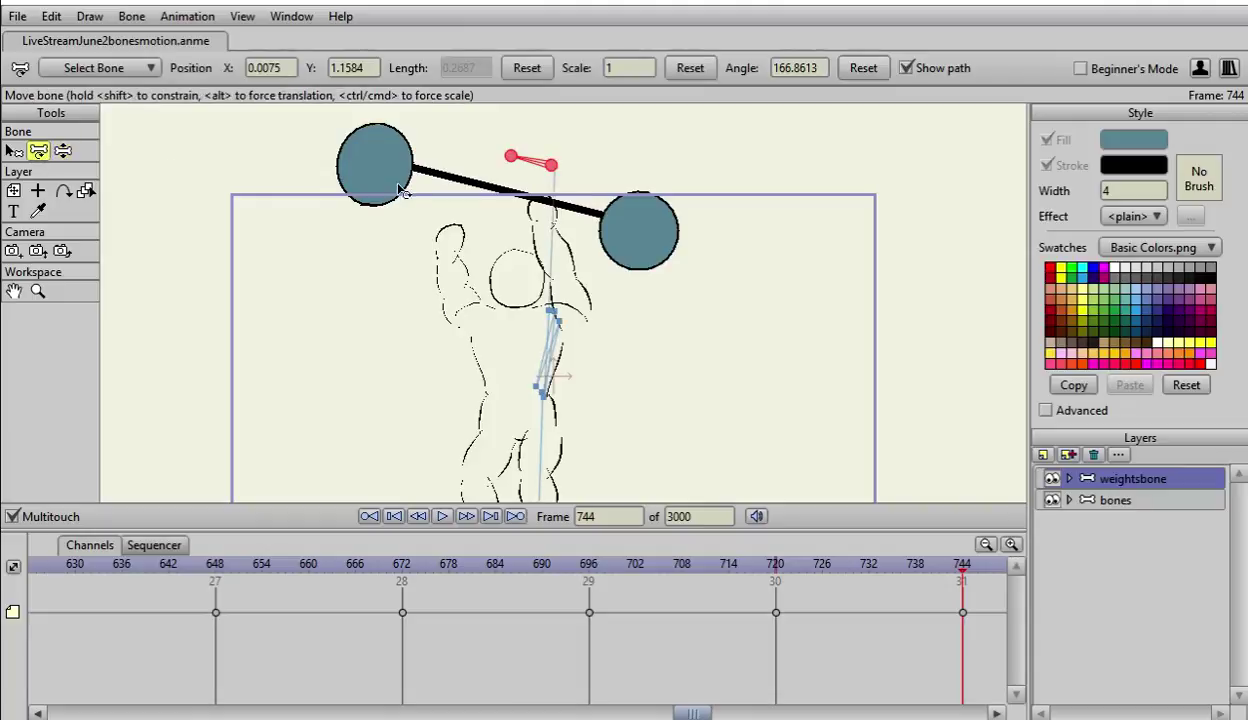
pyautogui.moveTo(390, 165); pyautogui.dragTo(396, 240)
pyautogui.moveTo(549, 205); pyautogui.dragTo(499, 175)
pyautogui.click(63, 151)
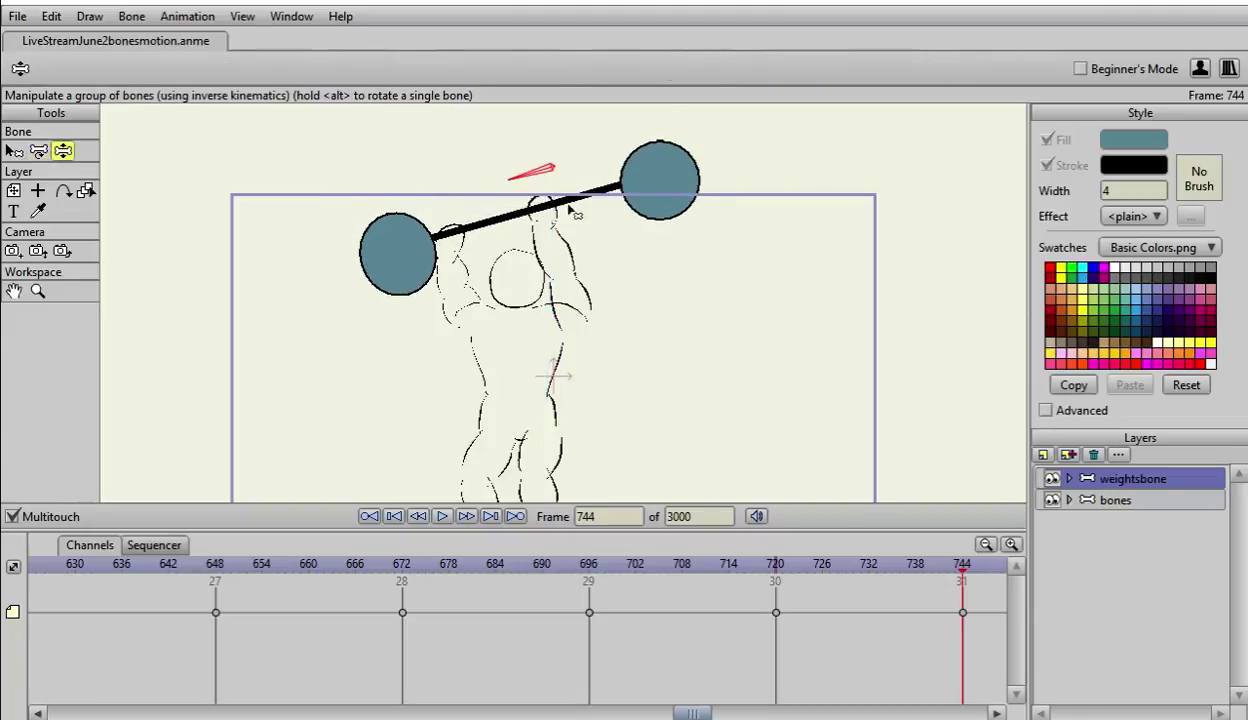
pyautogui.moveTo(579, 195); pyautogui.dragTo(541, 201)
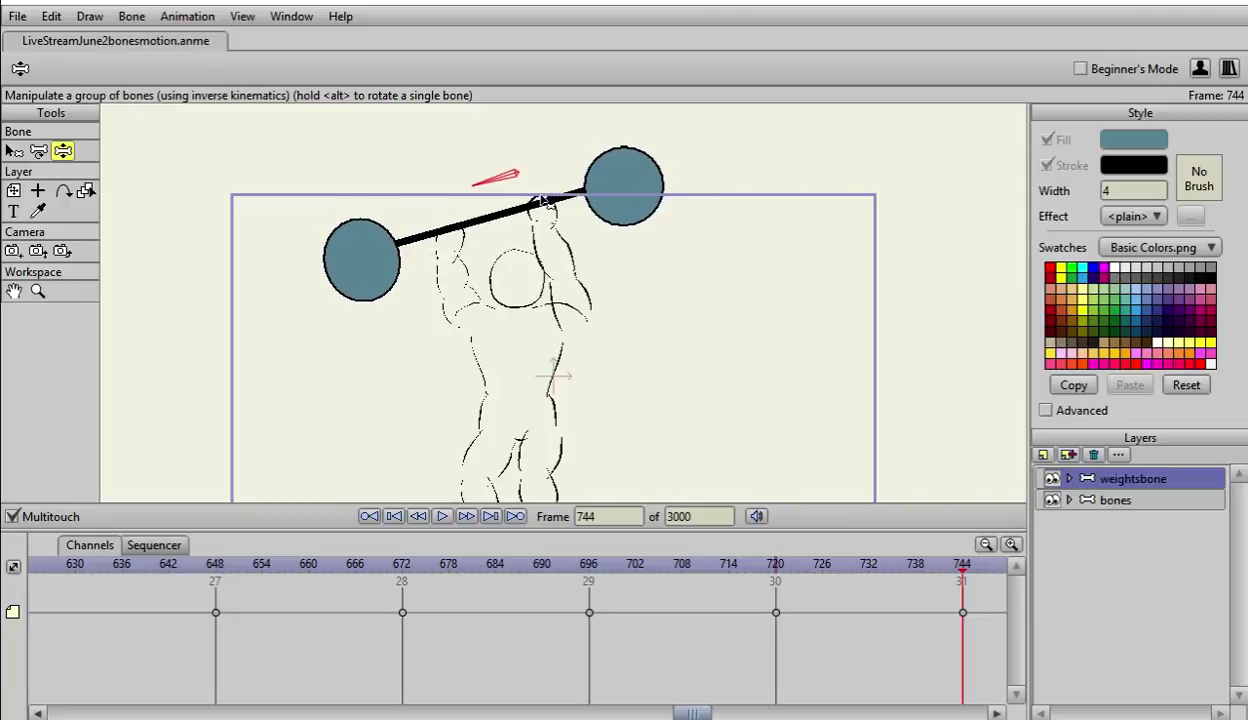
# Step: Step backward and forward through the frames before frame 744 to review the overhead press
pyautogui.hotkey('ctrl', 'Left')
pyautogui.hotkey('ctrl', 'Left')
pyautogui.hotkey('ctrl', 'Left')
pyautogui.hotkey('ctrl', 'Left')
pyautogui.hotkey('ctrl', 'Left')
pyautogui.hotkey('ctrl', 'Left')
pyautogui.hotkey('ctrl', 'Left')
pyautogui.hotkey('ctrl', 'Left')
pyautogui.hotkey('ctrl', 'Left')
pyautogui.hotkey('ctrl', 'Left')
pyautogui.hotkey('ctrl', 'Left')
pyautogui.hotkey('ctrl', 'Left')
pyautogui.hotkey('ctrl', 'Left')
pyautogui.hotkey('ctrl', 'Left')
pyautogui.hotkey('ctrl', 'Left')
pyautogui.hotkey('ctrl', 'Left')
pyautogui.hotkey('ctrl', 'Left')
pyautogui.hotkey('ctrl', 'Left')
pyautogui.hotkey('ctrl', 'Left')
pyautogui.hotkey('ctrl', 'Left')
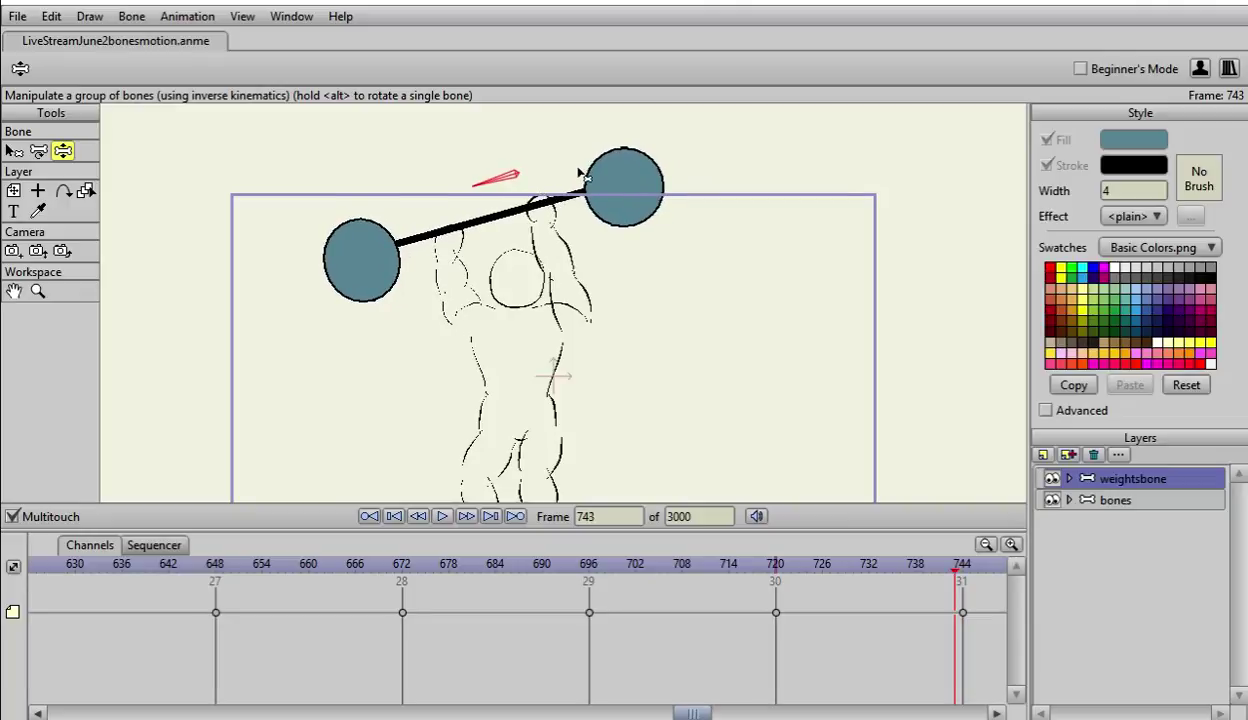
pyautogui.hotkey('ctrl', 'Right')
pyautogui.hotkey('ctrl', 'Right')
pyautogui.hotkey('ctrl', 'Right')
pyautogui.hotkey('ctrl', 'Right')
pyautogui.hotkey('ctrl', 'Right')
pyautogui.hotkey('ctrl', 'Right')
pyautogui.hotkey('ctrl', 'Right')
pyautogui.hotkey('ctrl', 'Right')
pyautogui.hotkey('ctrl', 'Right')
pyautogui.hotkey('ctrl', 'Right')
pyautogui.hotkey('ctrl', 'Right')
pyautogui.hotkey('ctrl', 'Right')
pyautogui.hotkey('ctrl', 'Right')
pyautogui.hotkey('ctrl', 'Right')
pyautogui.hotkey('ctrl', 'Right')
pyautogui.hotkey('ctrl', 'Right')
pyautogui.hotkey('ctrl', 'Right')
pyautogui.hotkey('ctrl', 'Right')
pyautogui.hotkey('ctrl', 'Right')
pyautogui.hotkey('ctrl', 'Right')
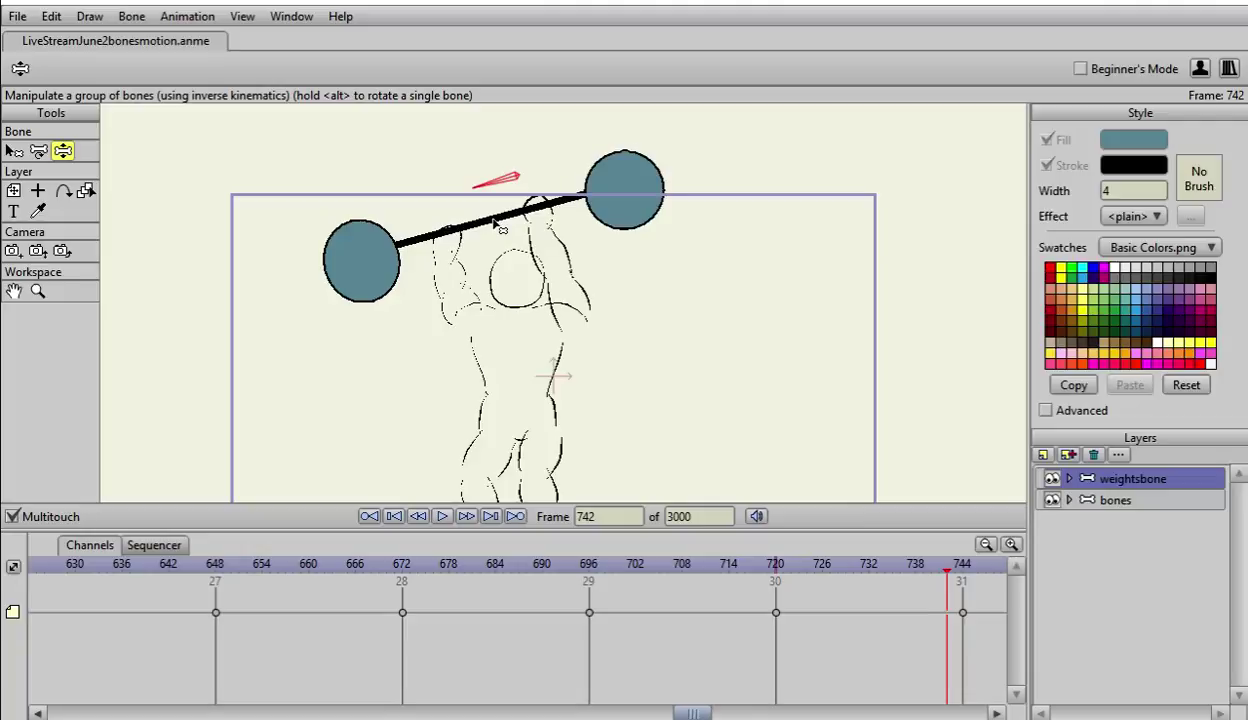
# Step: Raise the barbell off the hands from frame 745 to frame 758, keying it progressively higher above the figure
pyautogui.hotkey('ctrl', 'Right')
pyautogui.hotkey('ctrl', 'Right')
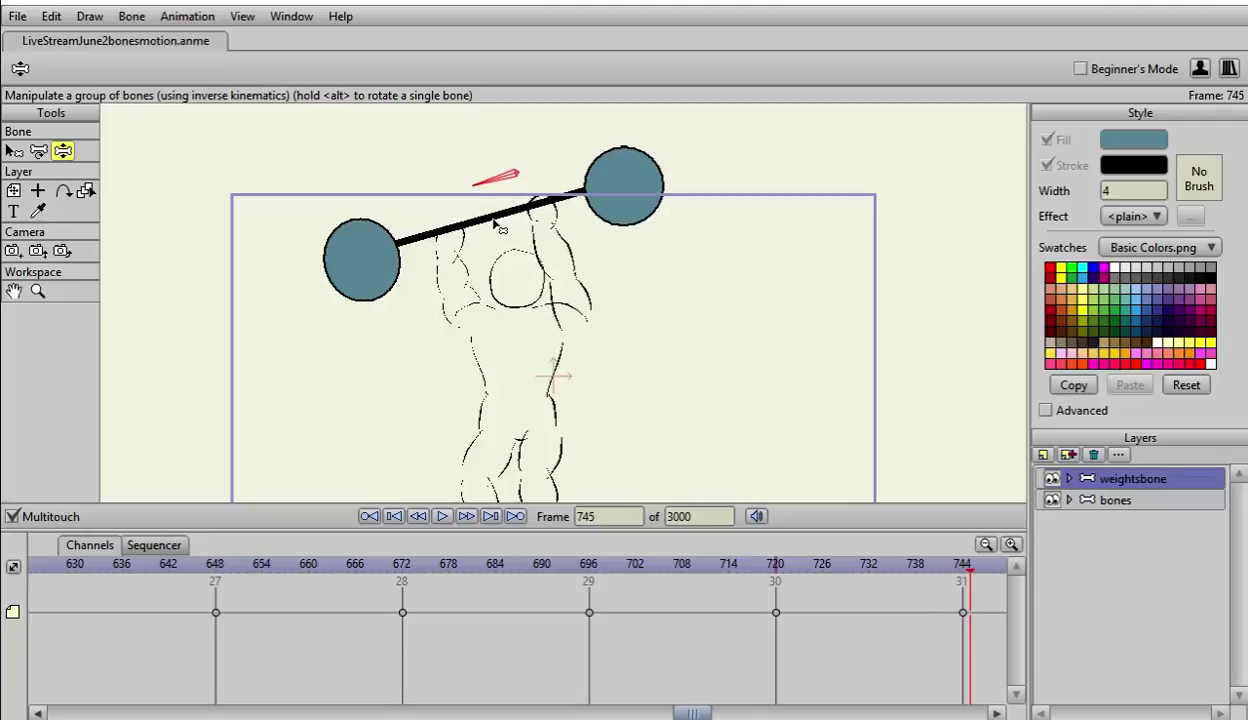
pyautogui.moveTo(497, 225); pyautogui.dragTo(499, 120)
pyautogui.hotkey('ctrl', 'Right')
pyautogui.hotkey('ctrl', 'Right')
pyautogui.hotkey('ctrl', 'Right')
pyautogui.hotkey('ctrl', 'Right')
pyautogui.hotkey('ctrl', 'Right')
pyautogui.hotkey('ctrl', 'Right')
pyautogui.hotkey('ctrl', 'Right')
pyautogui.hotkey('ctrl', 'Right')
pyautogui.hotkey('ctrl', 'Right')
pyautogui.hotkey('ctrl', 'Right')
pyautogui.hotkey('ctrl', 'Right')
pyautogui.hotkey('ctrl', 'Right')
pyautogui.hotkey('ctrl', 'Right')
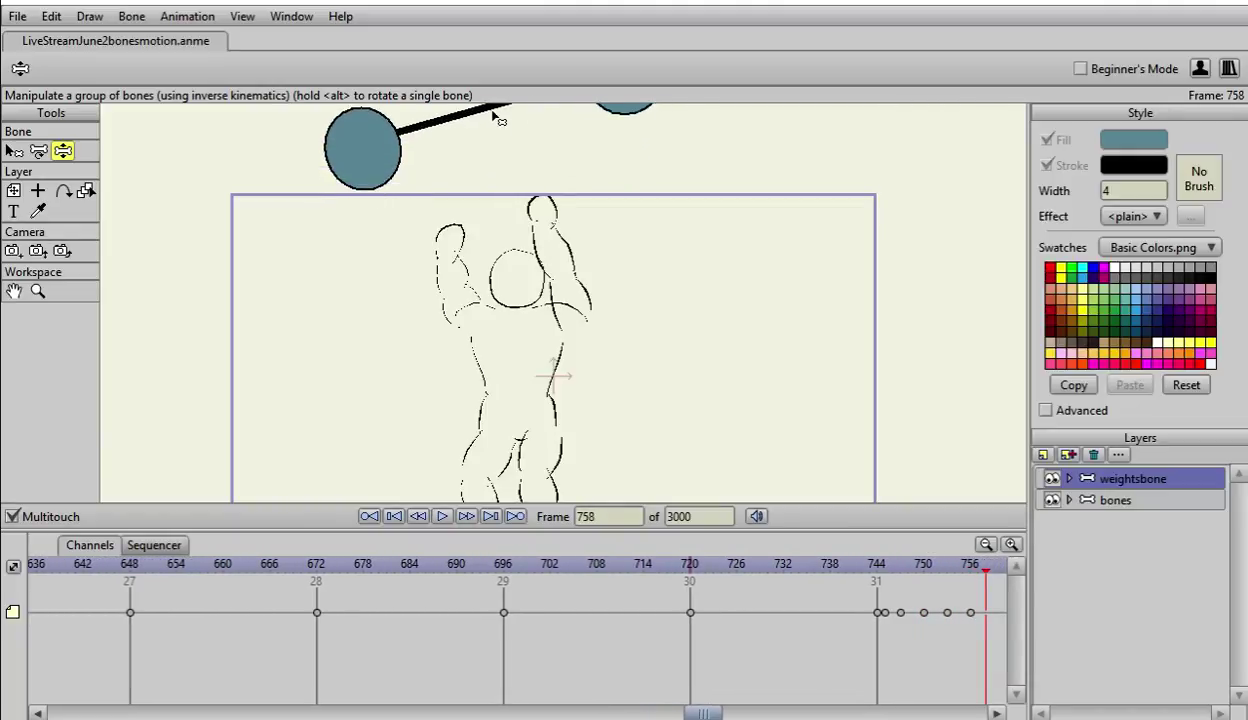
# Step: Step back to frame 666 and forward to frame 787 to review the barbell leaving the hands
pyautogui.hotkey('ctrl', 'Left')
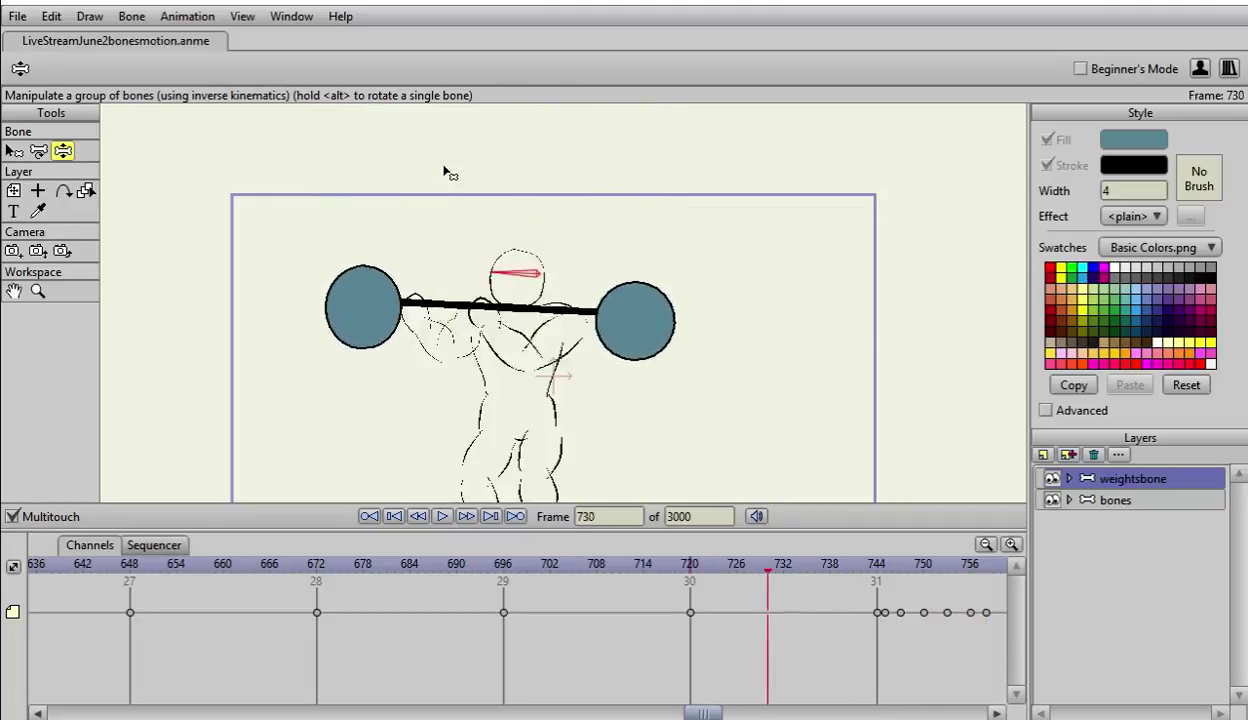
pyautogui.hotkey('ctrl', 'Left')
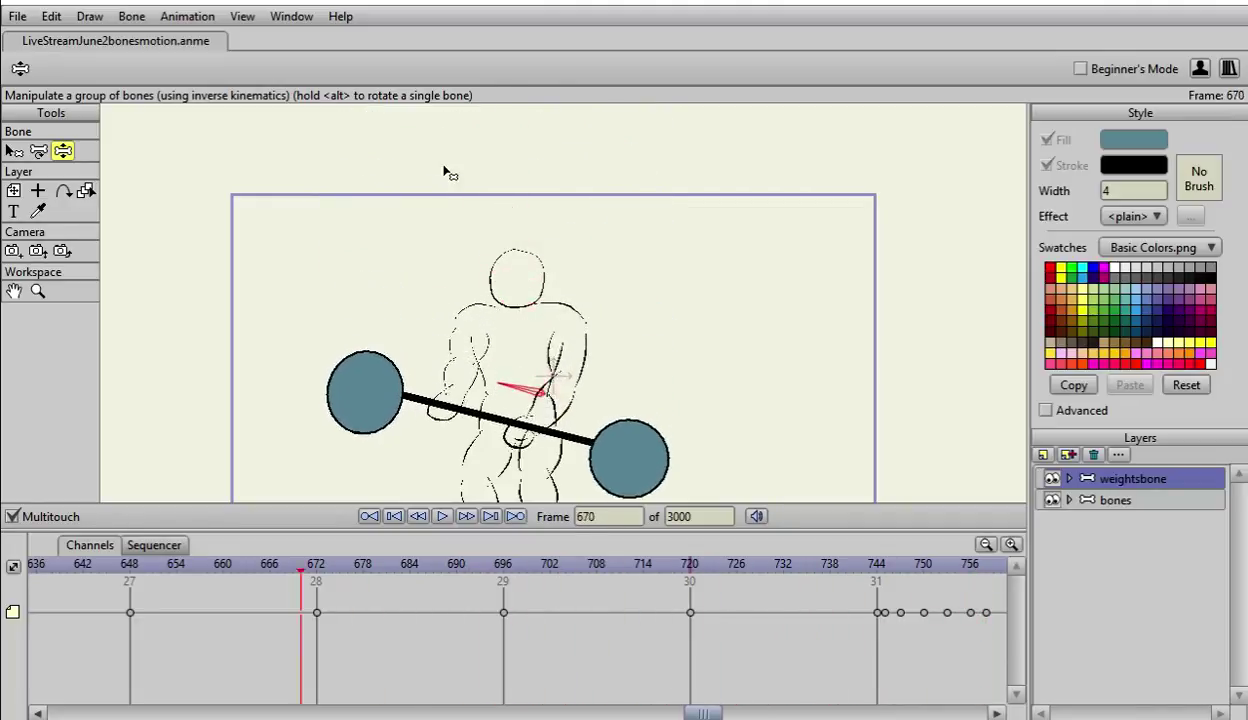
pyautogui.hotkey('ctrl', 'Right')
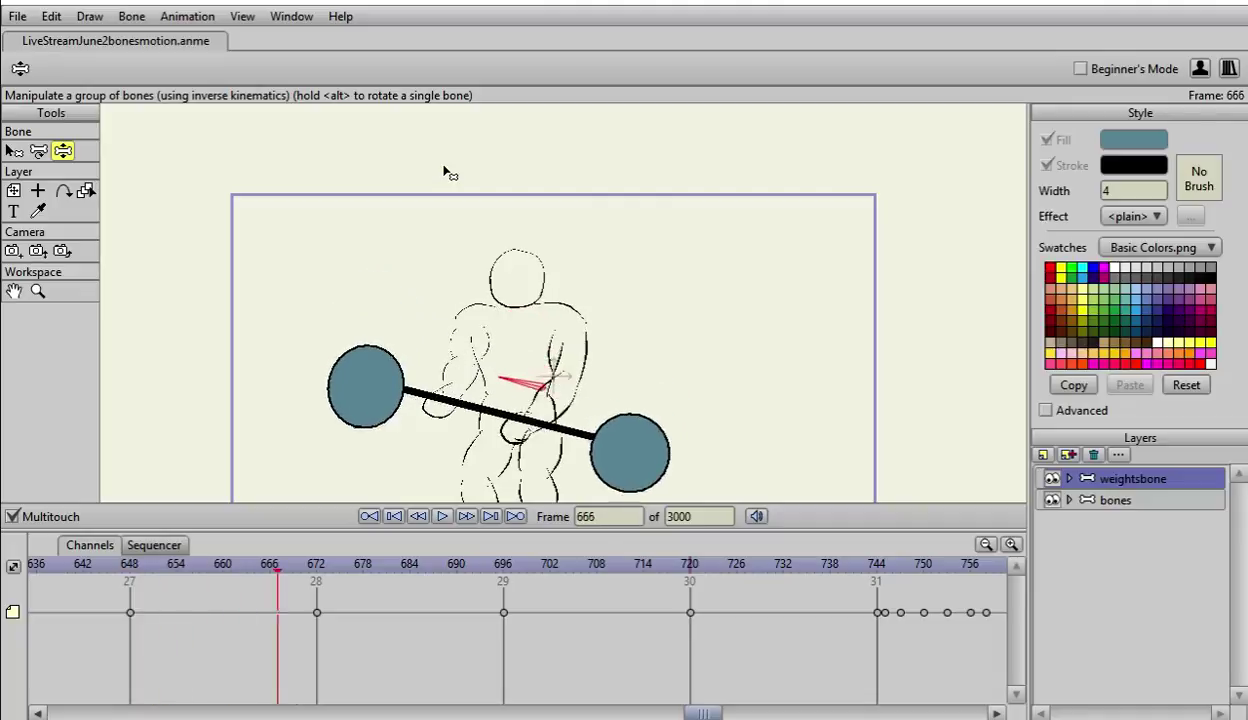
pyautogui.hotkey('ctrl', 'Right')
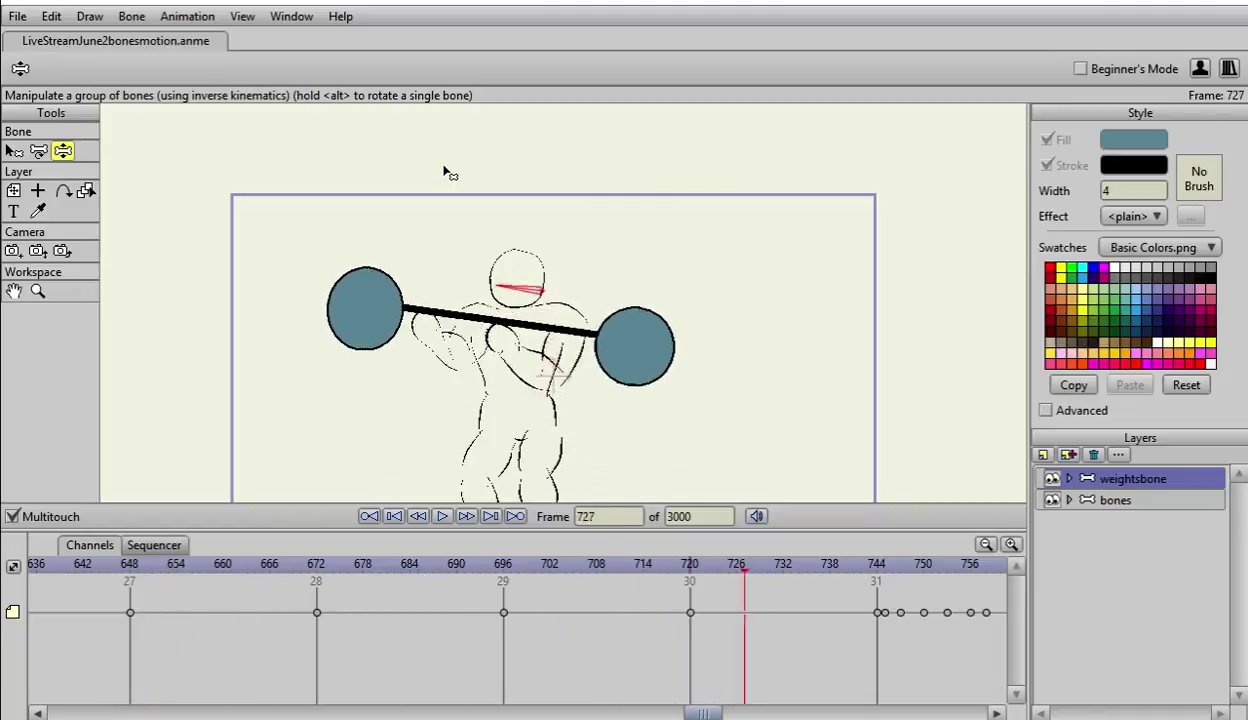
pyautogui.hotkey('ctrl', 'Right')
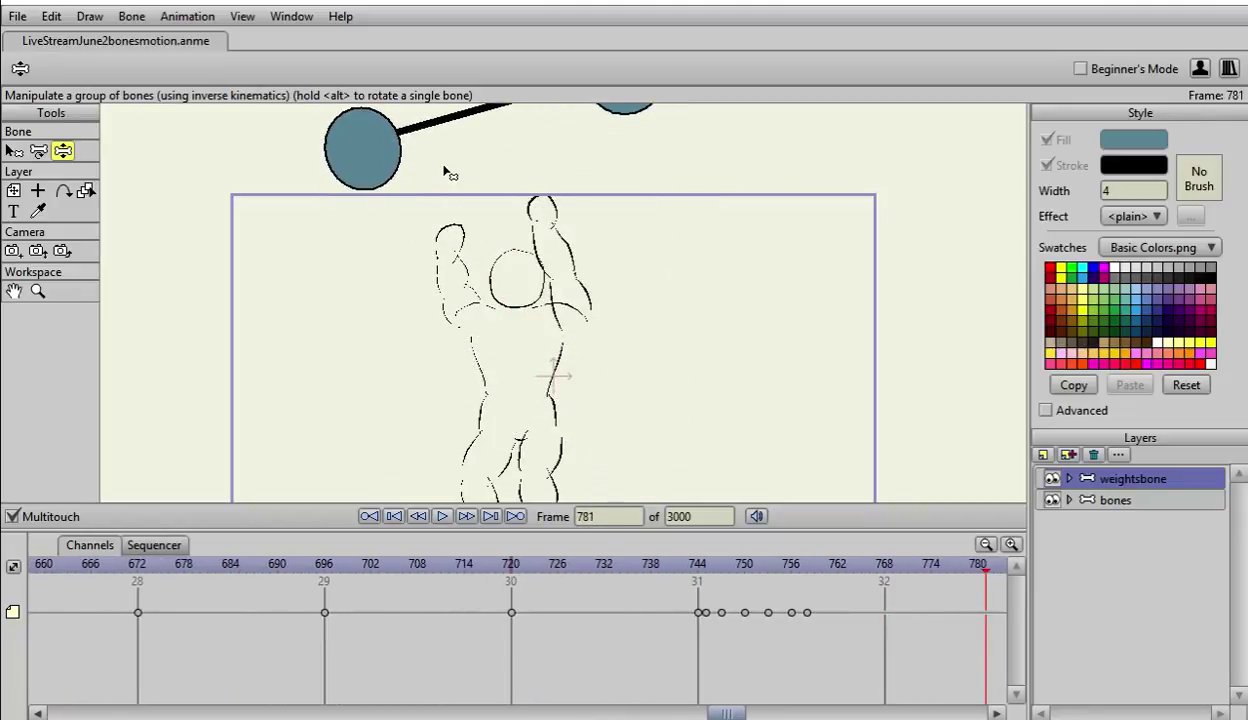
pyautogui.hotkey('ctrl', 'Right')
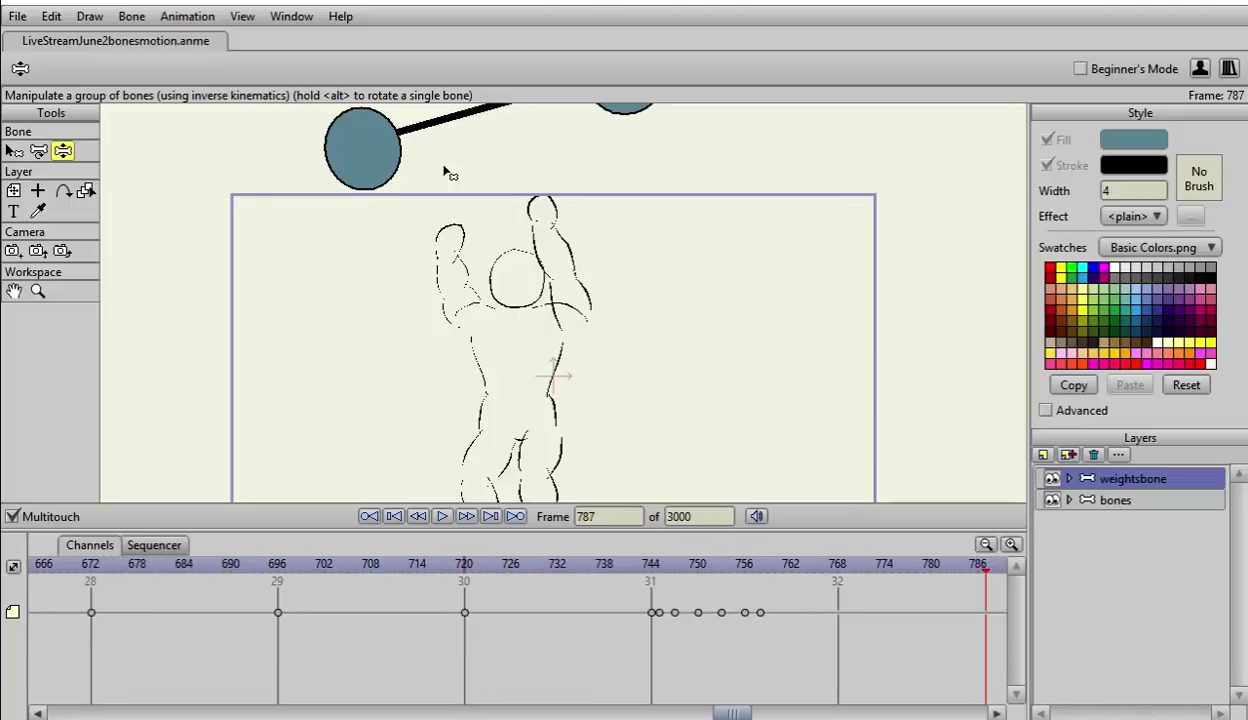
# Step: On the bones layer at frame 787, bend both of the figure's arms so that the hands come down to the head
pyautogui.scroll(1, 740, 338)
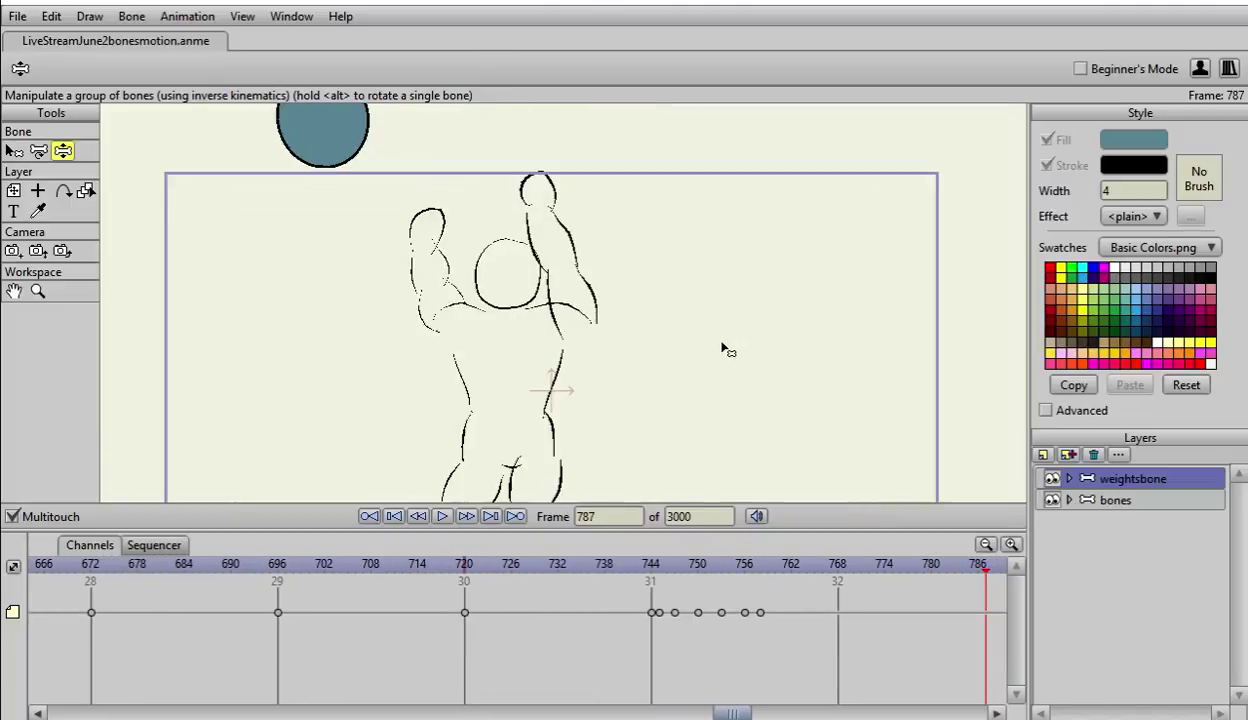
pyautogui.scroll(-4, 721, 349)
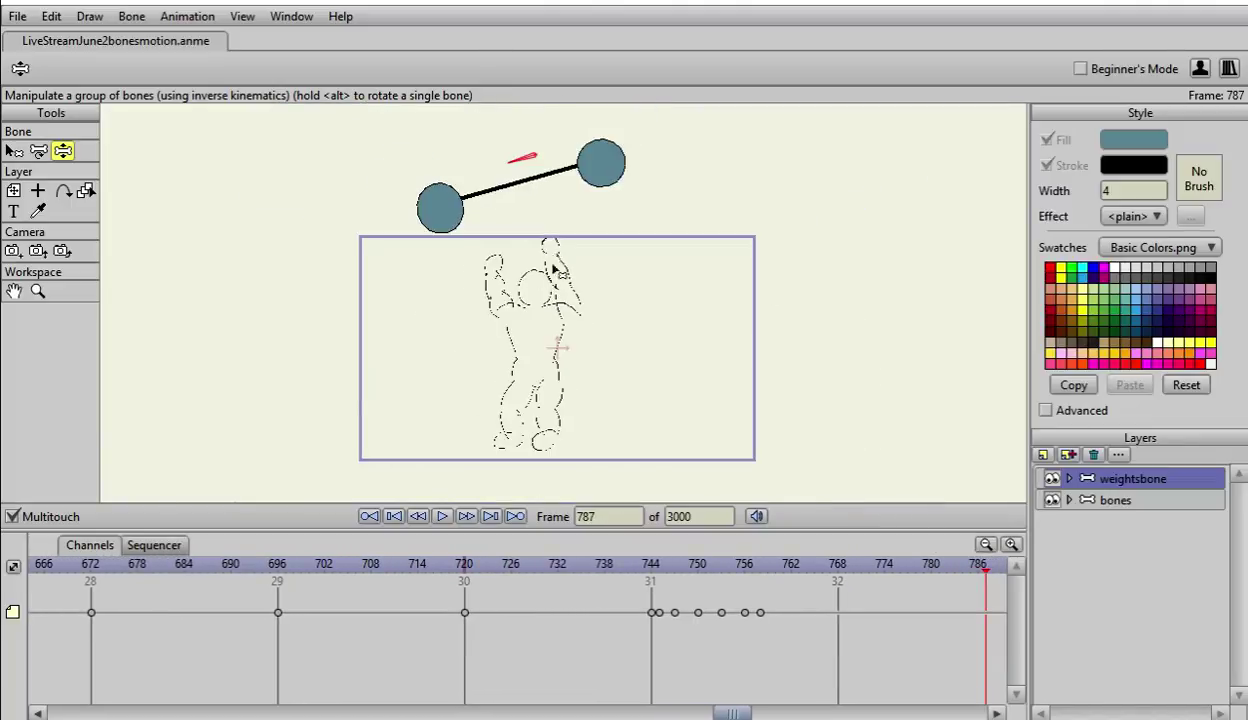
pyautogui.click(1116, 500)
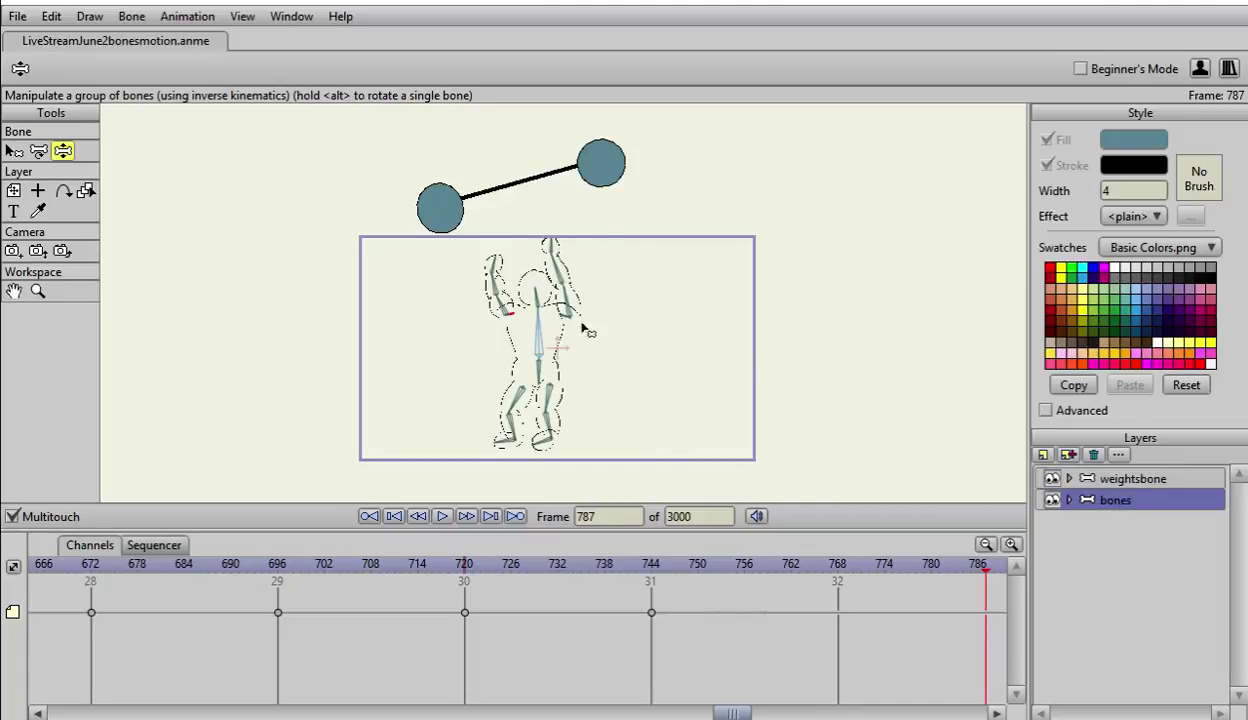
pyautogui.scroll(4, 640, 330)
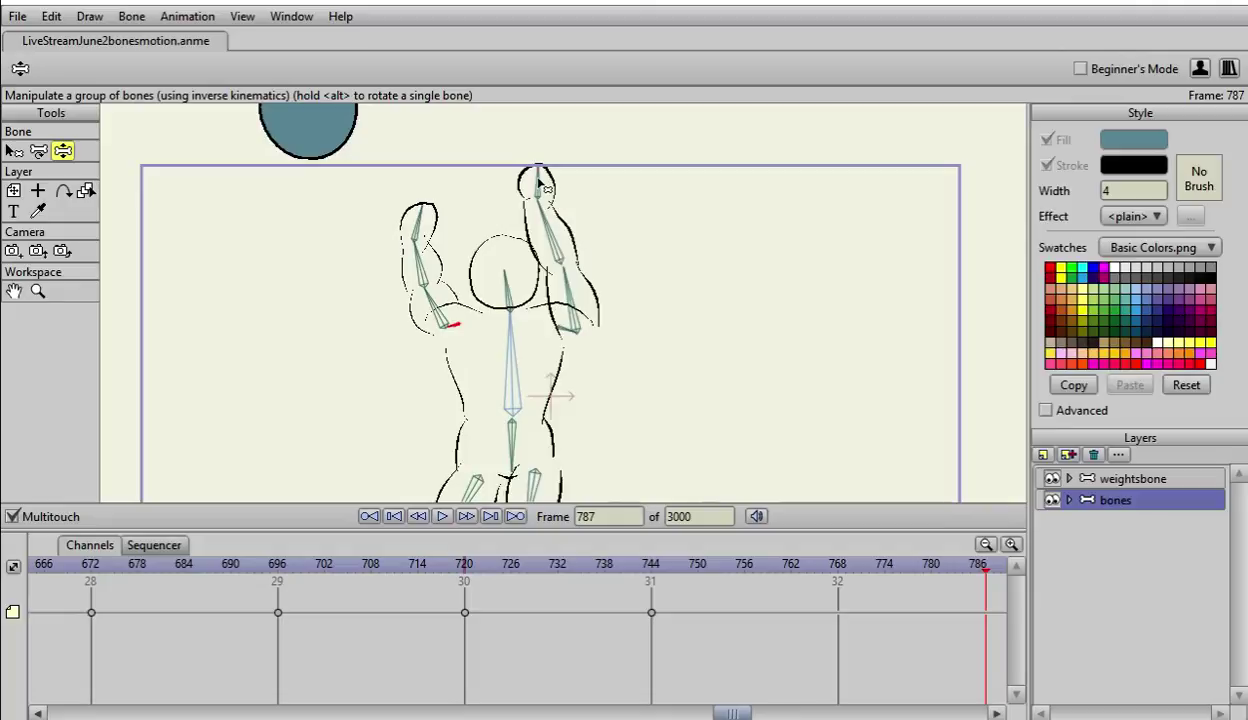
pyautogui.moveTo(541, 183)
pyautogui.mouseDown()
pyautogui.moveTo(537, 210)
pyautogui.moveTo(580, 278)
pyautogui.moveTo(565, 284)
pyautogui.moveTo(508, 230)
pyautogui.mouseUp()
pyautogui.click(424, 260)
pyautogui.moveTo(426, 262); pyautogui.dragTo(463, 270)
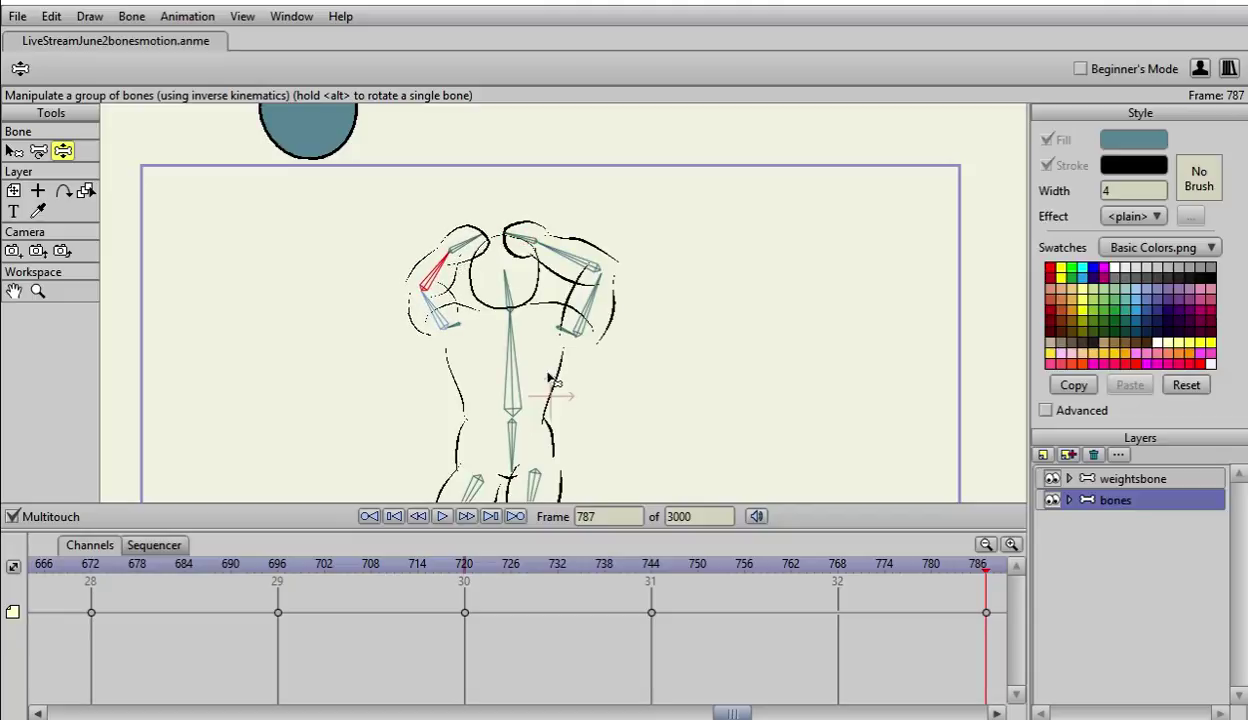
# Step: Advance to frame 793 and rotate the torso bone so the figure's upper body leans sideways
pyautogui.press('Right')
pyautogui.press('Right')
pyautogui.press('Right')
pyautogui.press('Right')
pyautogui.press('Right')
pyautogui.press('Right')
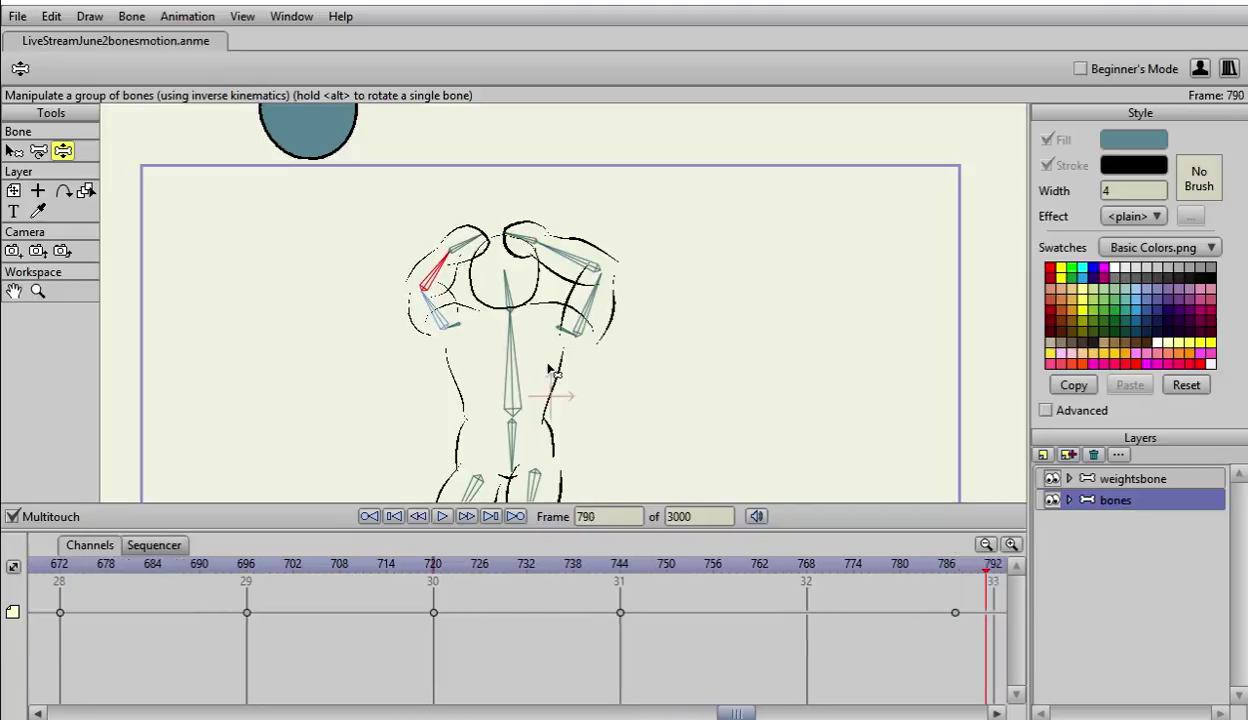
pyautogui.click(515, 366)
pyautogui.moveTo(515, 366)
pyautogui.mouseDown()
pyautogui.moveTo(518, 387)
pyautogui.moveTo(497, 372)
pyautogui.mouseUp()
pyautogui.moveTo(521, 451)
pyautogui.mouseDown()
pyautogui.moveTo(515, 461)
pyautogui.moveTo(527, 452)
pyautogui.moveTo(494, 410)
pyautogui.mouseUp()
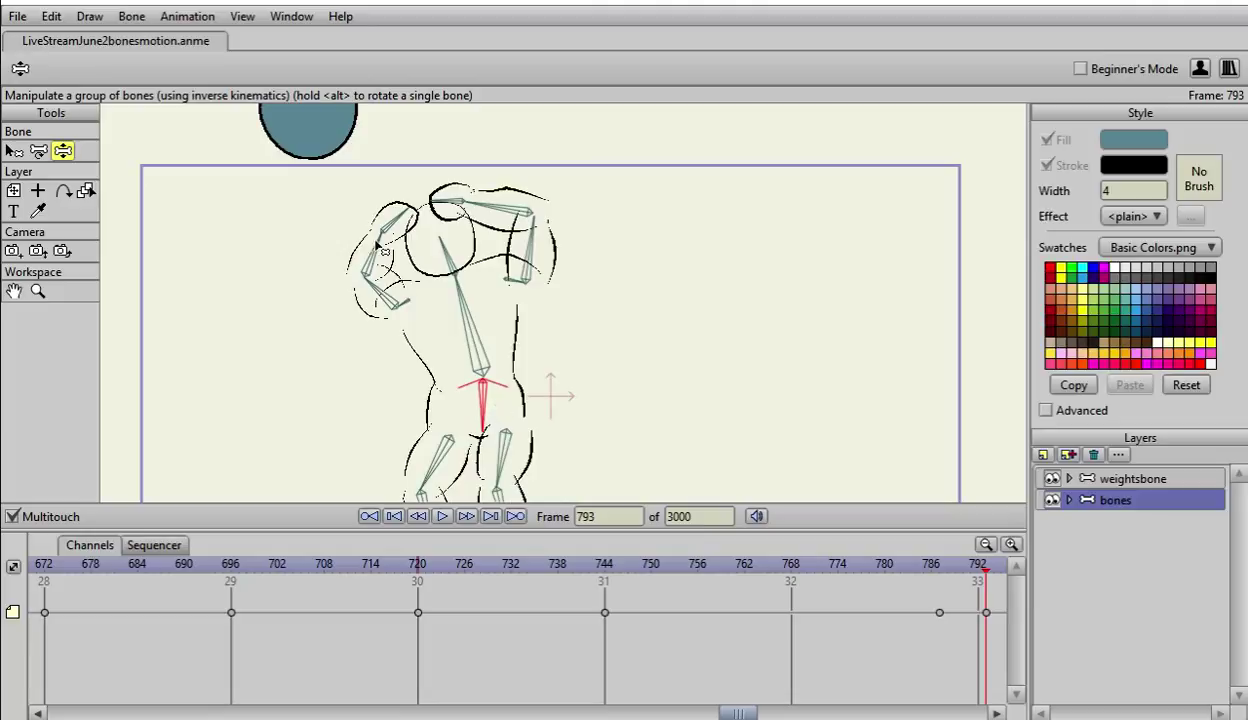
pyautogui.click(51, 16)
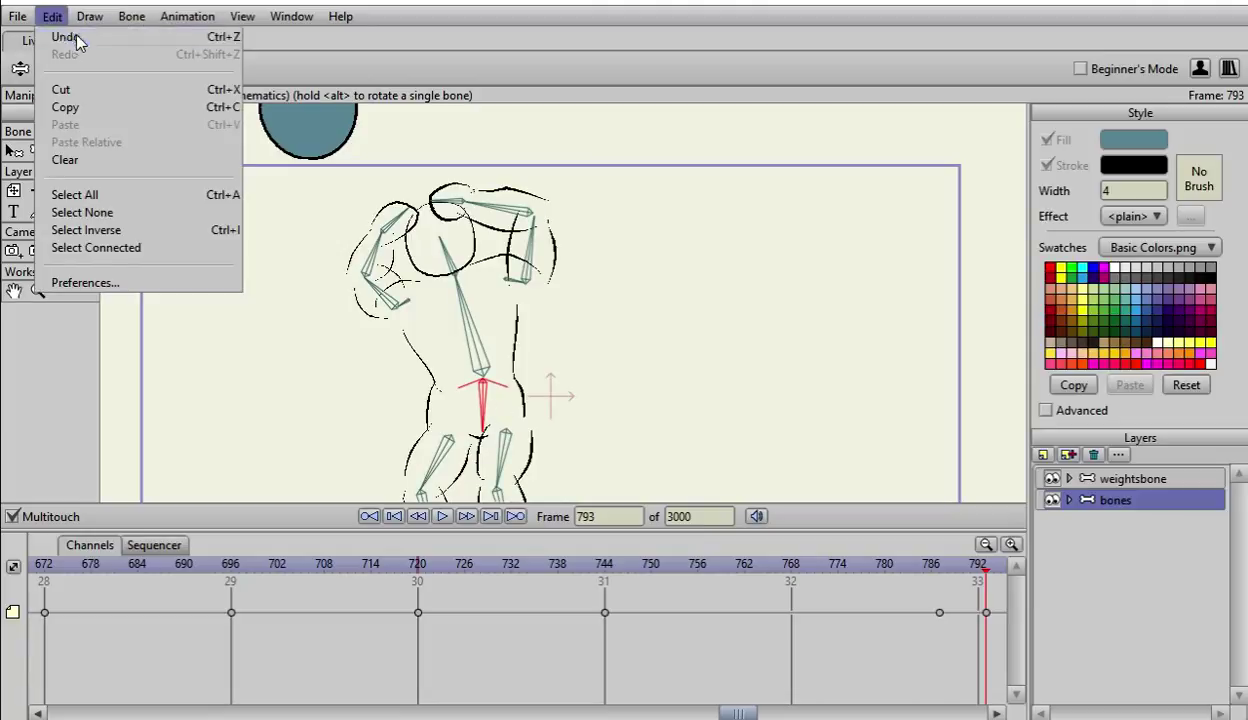
pyautogui.click(72, 38)
# Step: Shift the foot of the figure's more bent leg slightly inward at frame 793
pyautogui.scroll(-6, 688, 344)
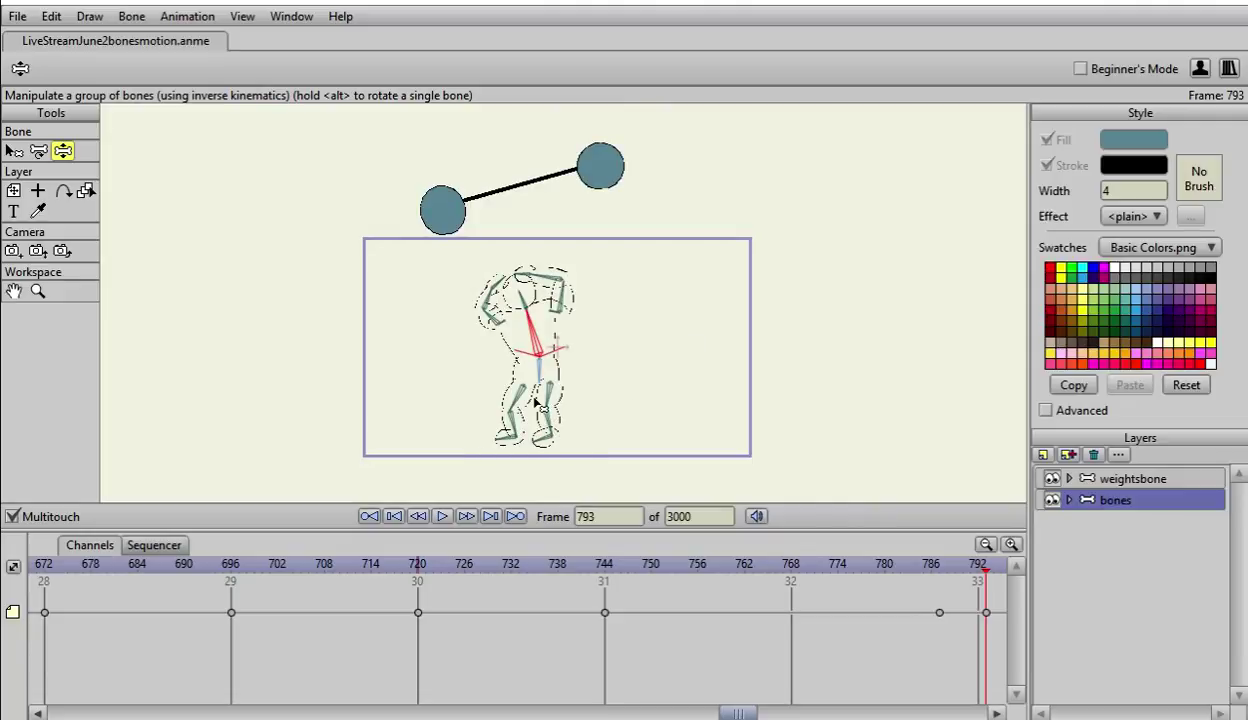
pyautogui.click(540, 375)
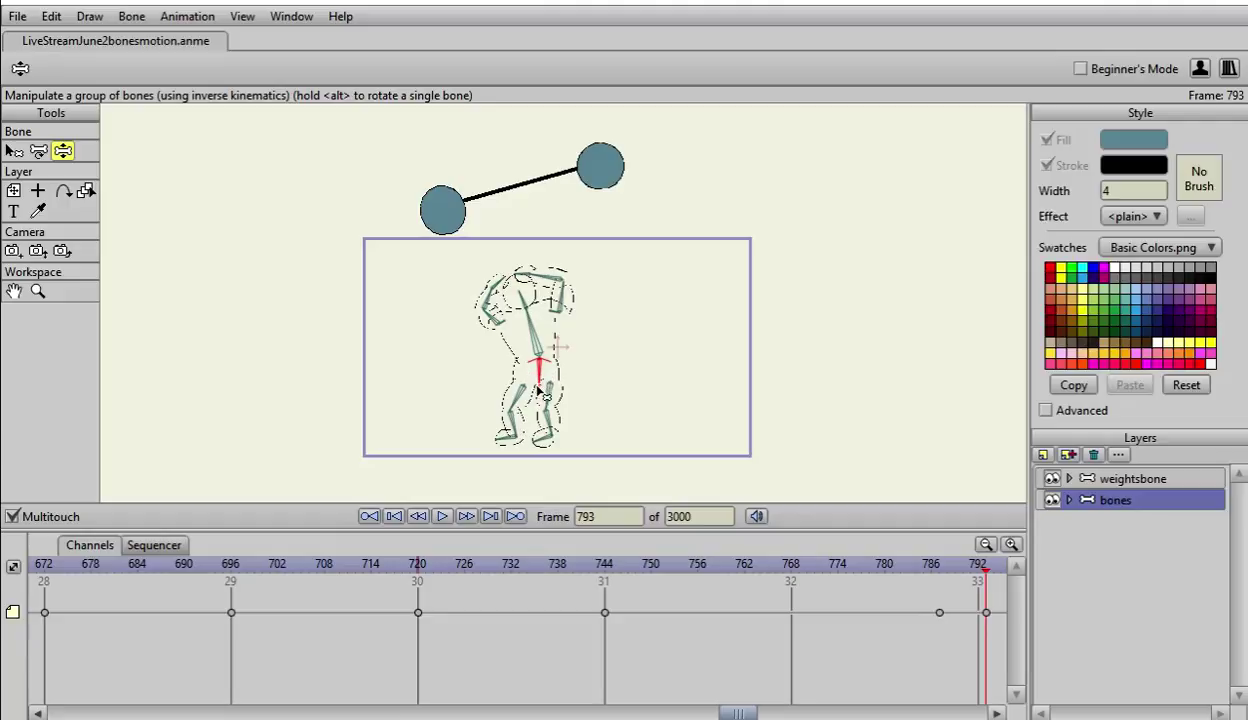
pyautogui.moveTo(527, 390); pyautogui.dragTo(518, 433)
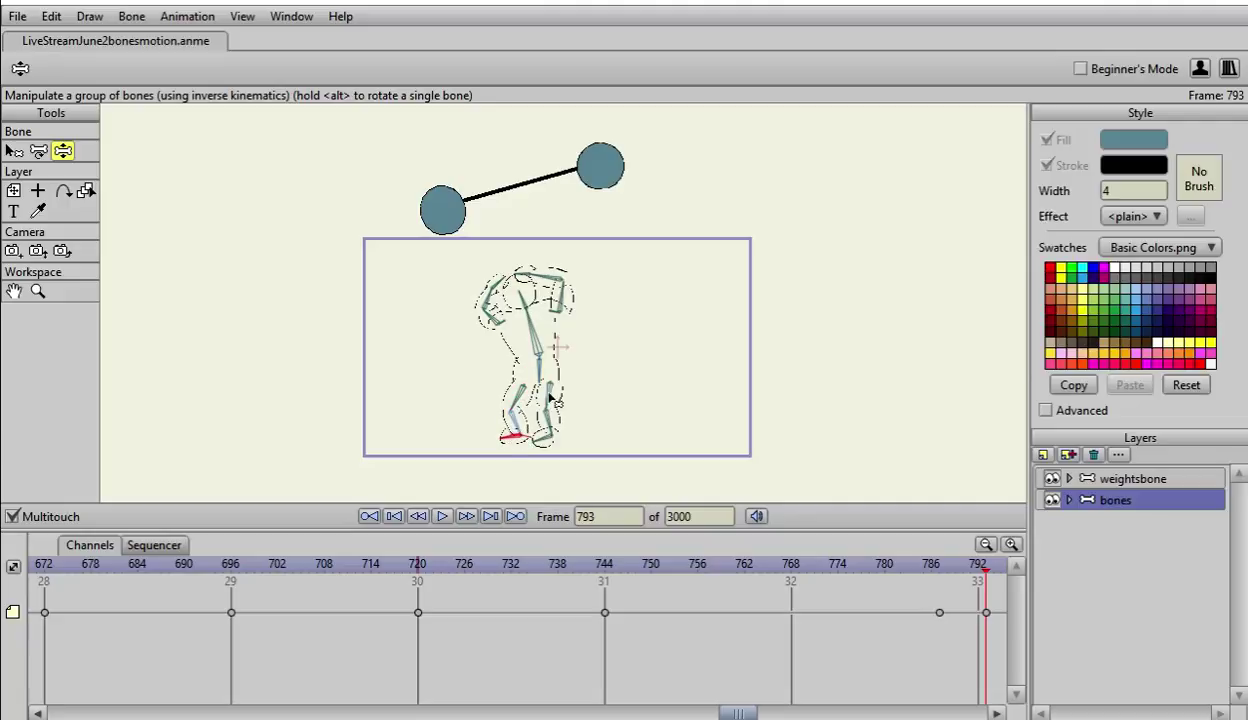
# Step: Move the bones layer's keyframes at frames 787 and 793 earlier, to frames 757 and 759
pyautogui.hotkey('ctrl', 'Left')
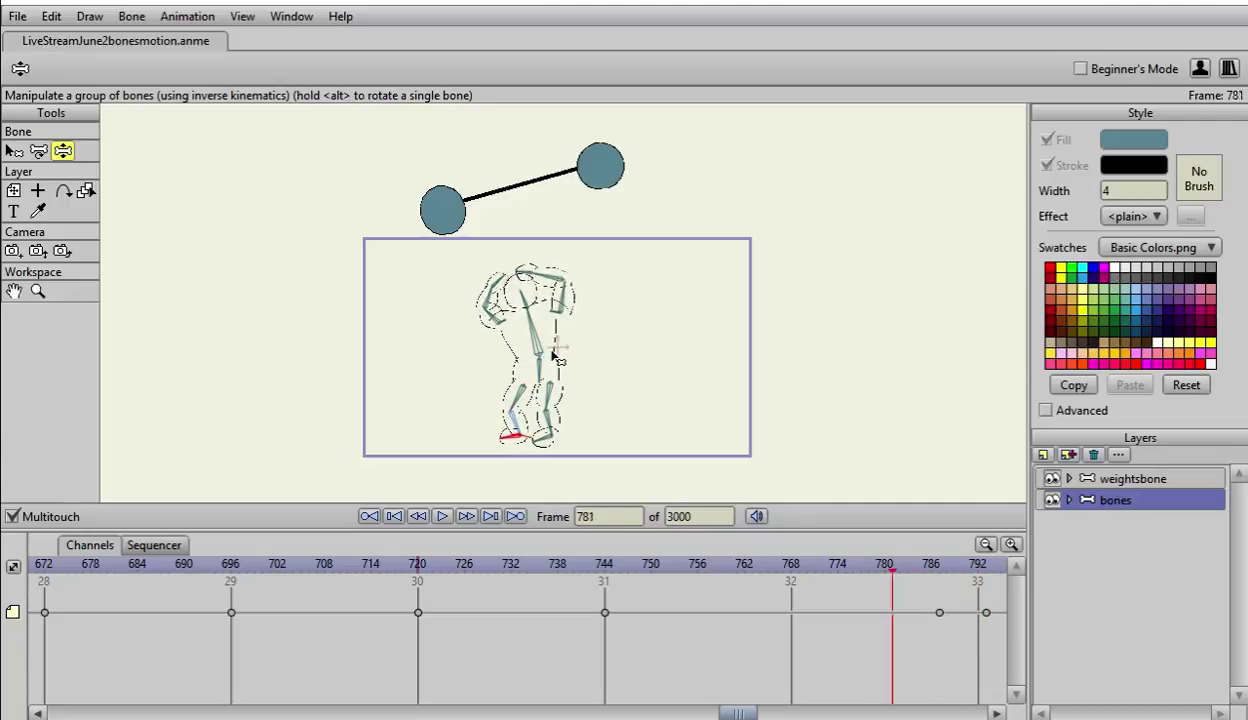
pyautogui.hotkey('ctrl', 'Left')
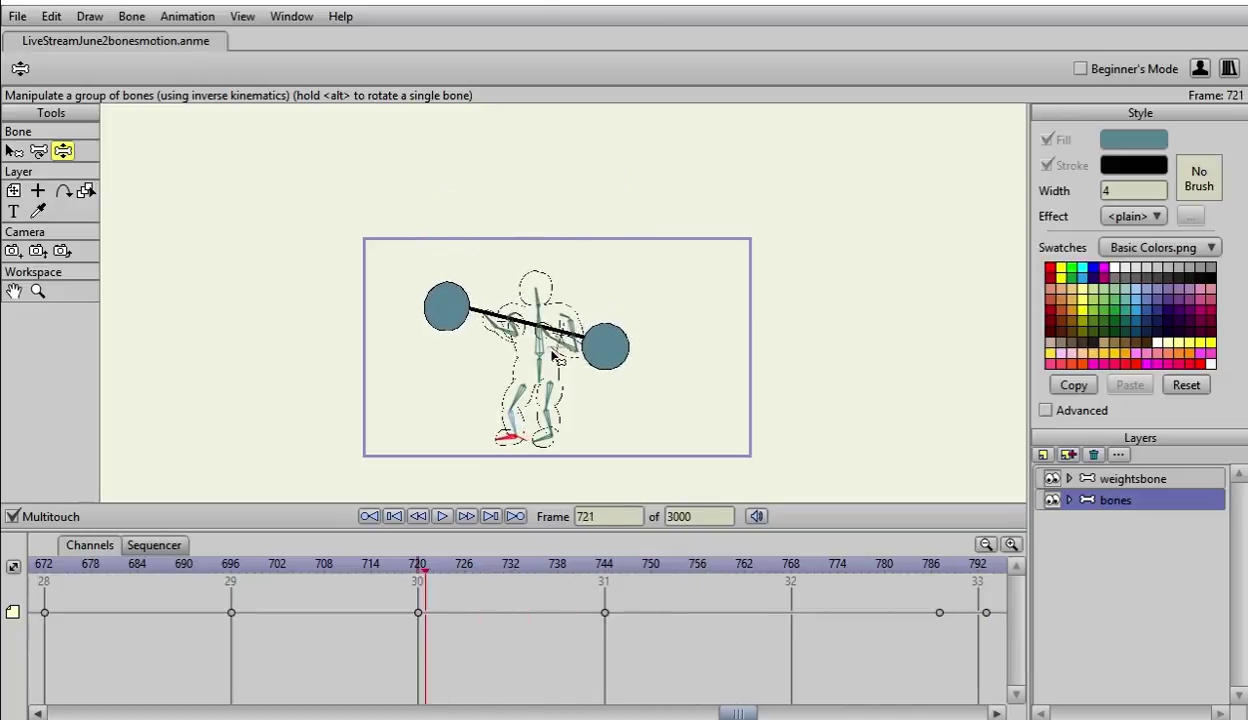
pyautogui.hotkey('ctrl', 'Right')
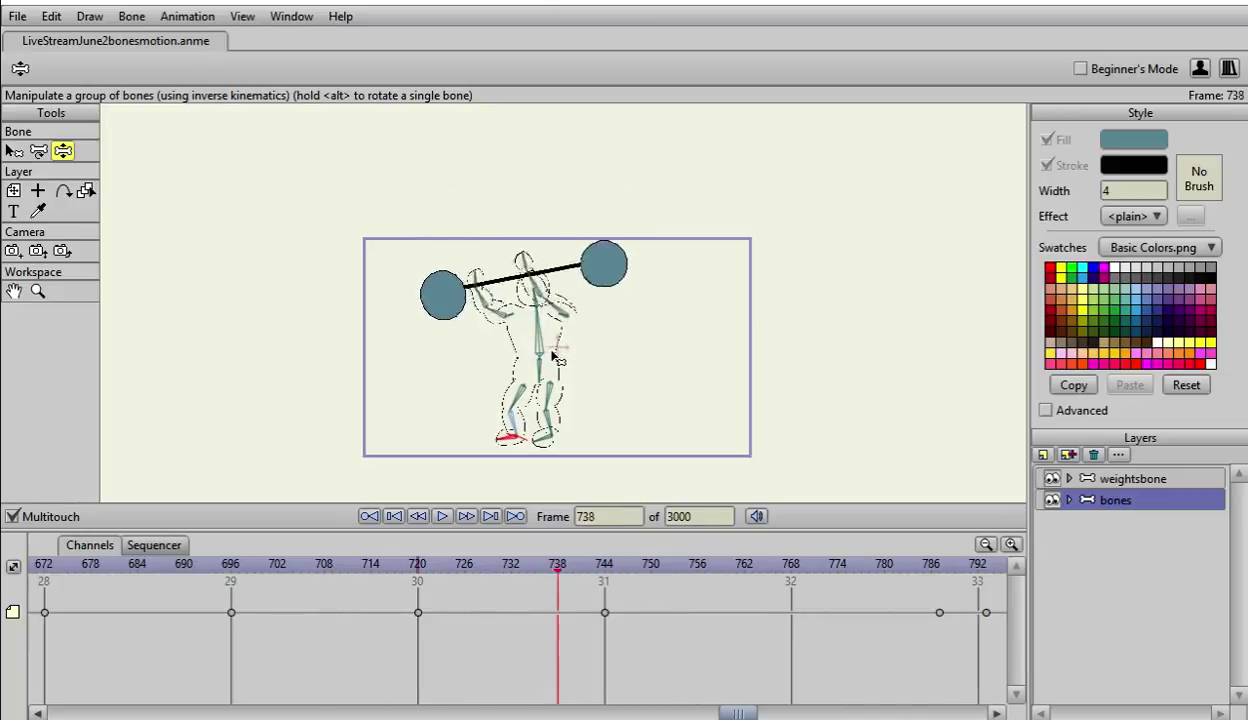
pyautogui.hotkey('ctrl', 'Right')
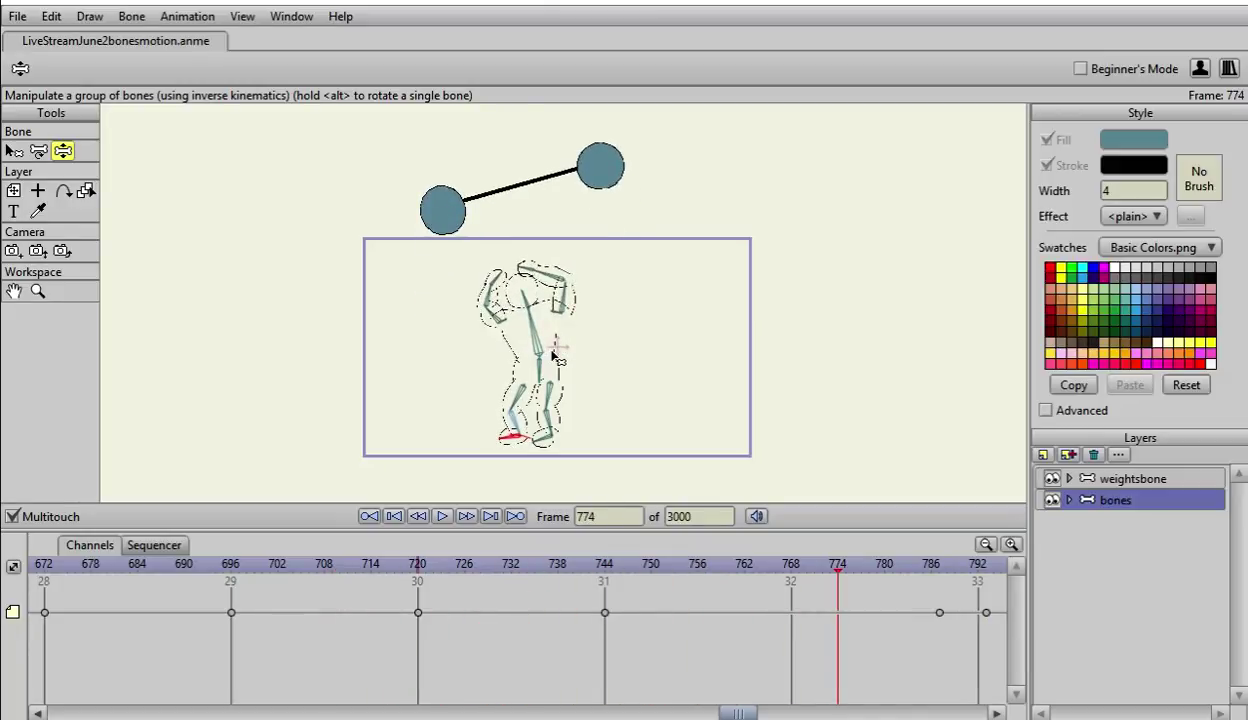
pyautogui.moveTo(940, 614); pyautogui.dragTo(816, 614)
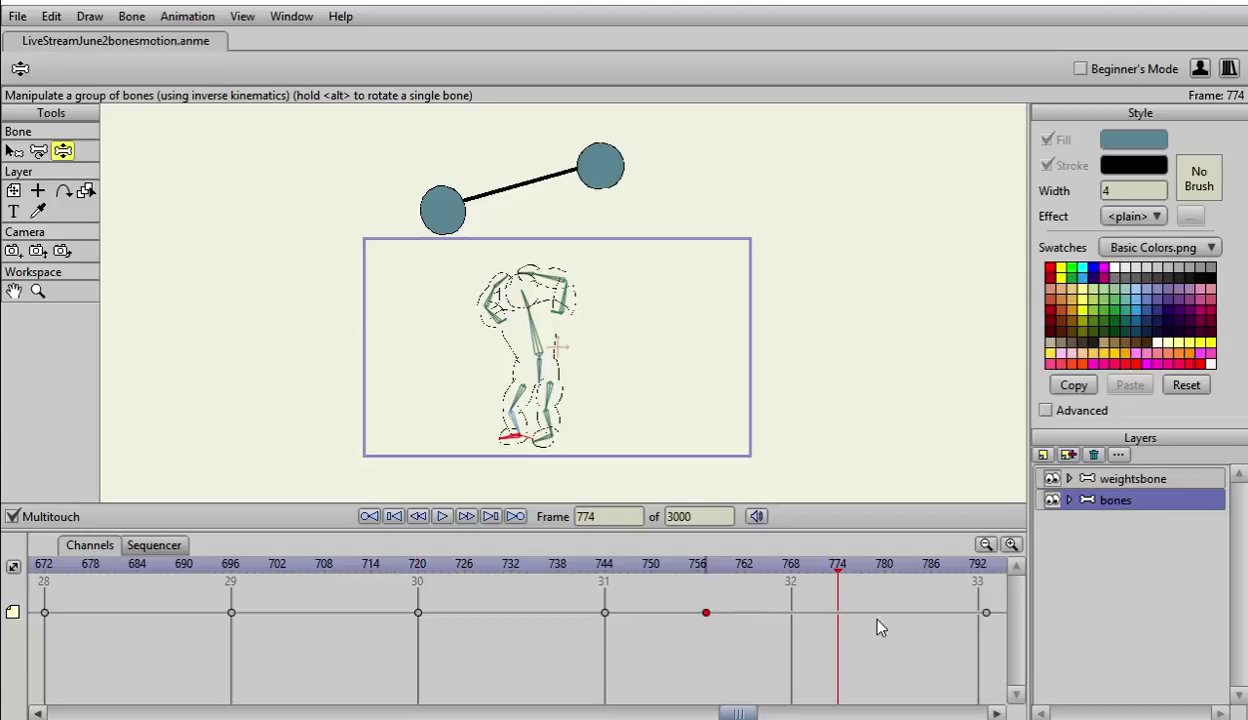
pyautogui.moveTo(984, 615); pyautogui.dragTo(850, 628)
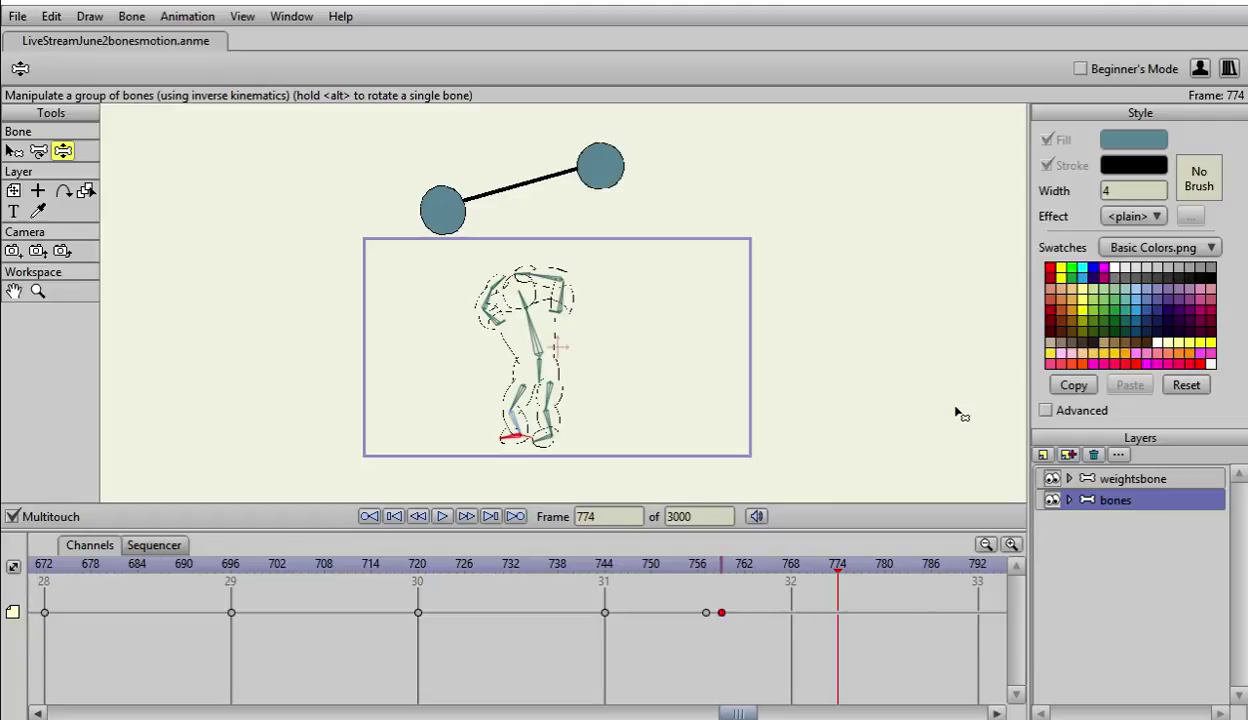
# Step: Step through frames 661 to 773 to review the retimed motion, and play the animation from frame 0
pyautogui.press('Left')
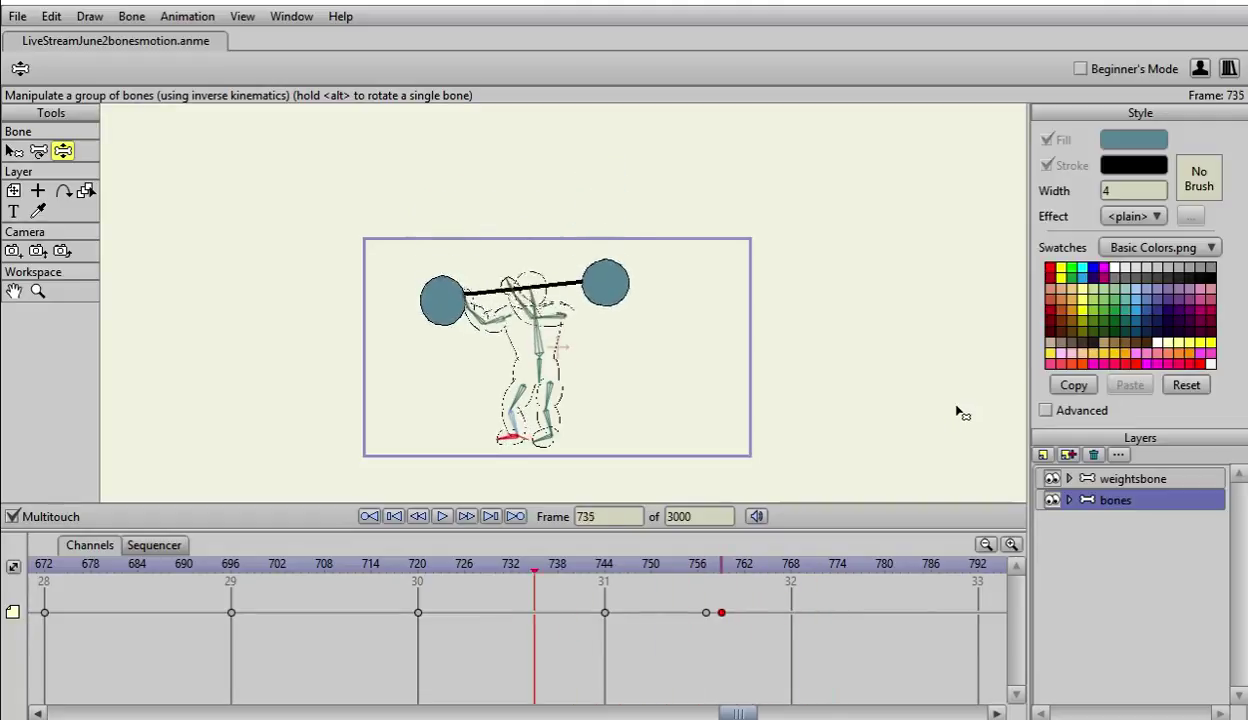
pyautogui.press('Left')
pyautogui.press('Right')
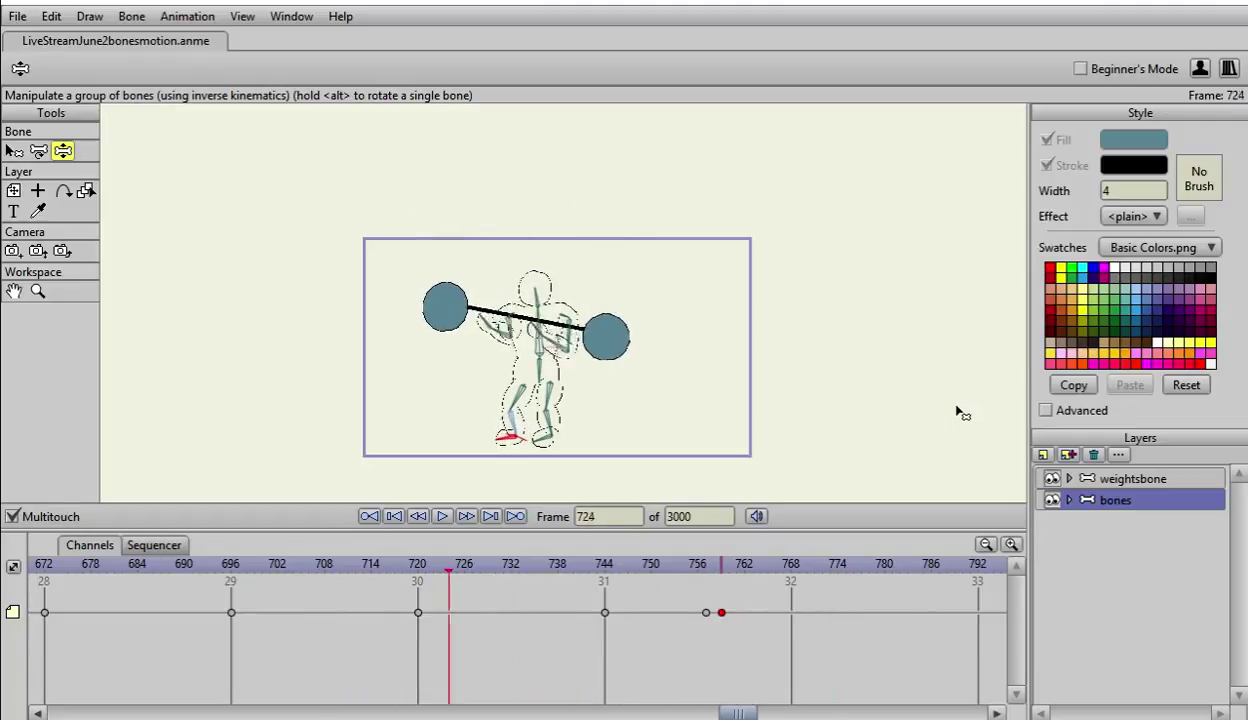
pyautogui.press('Right')
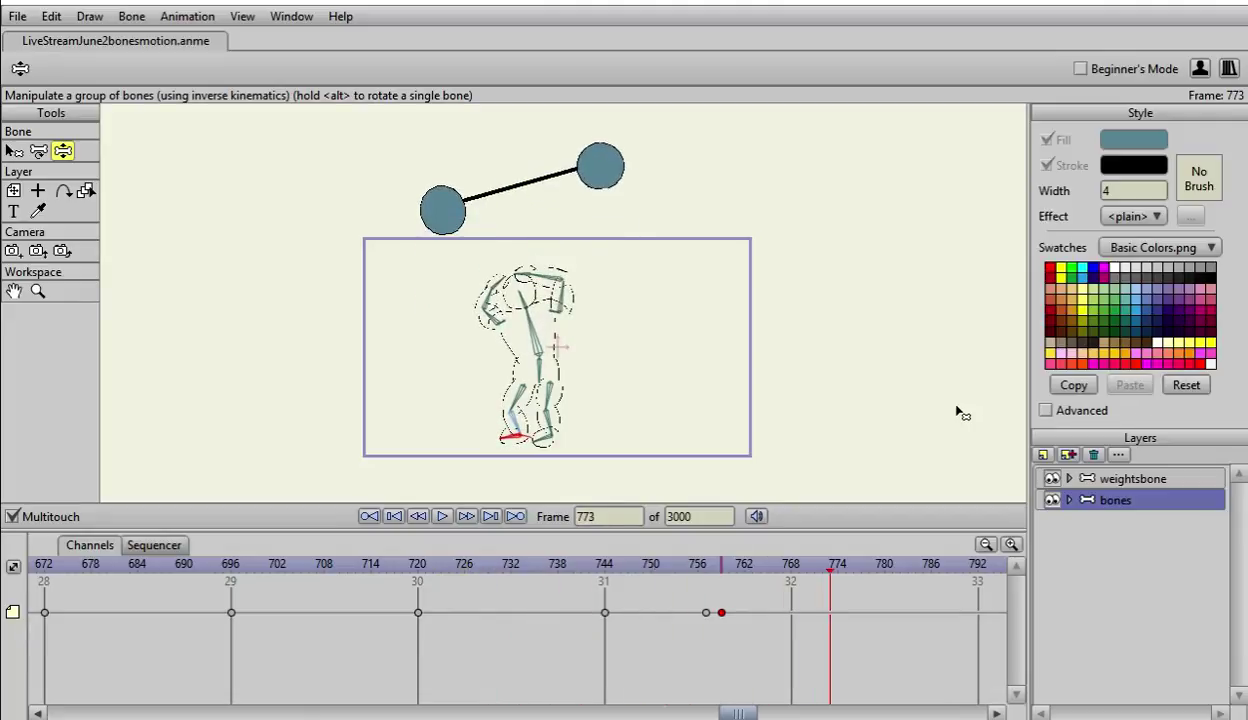
pyautogui.press('Left')
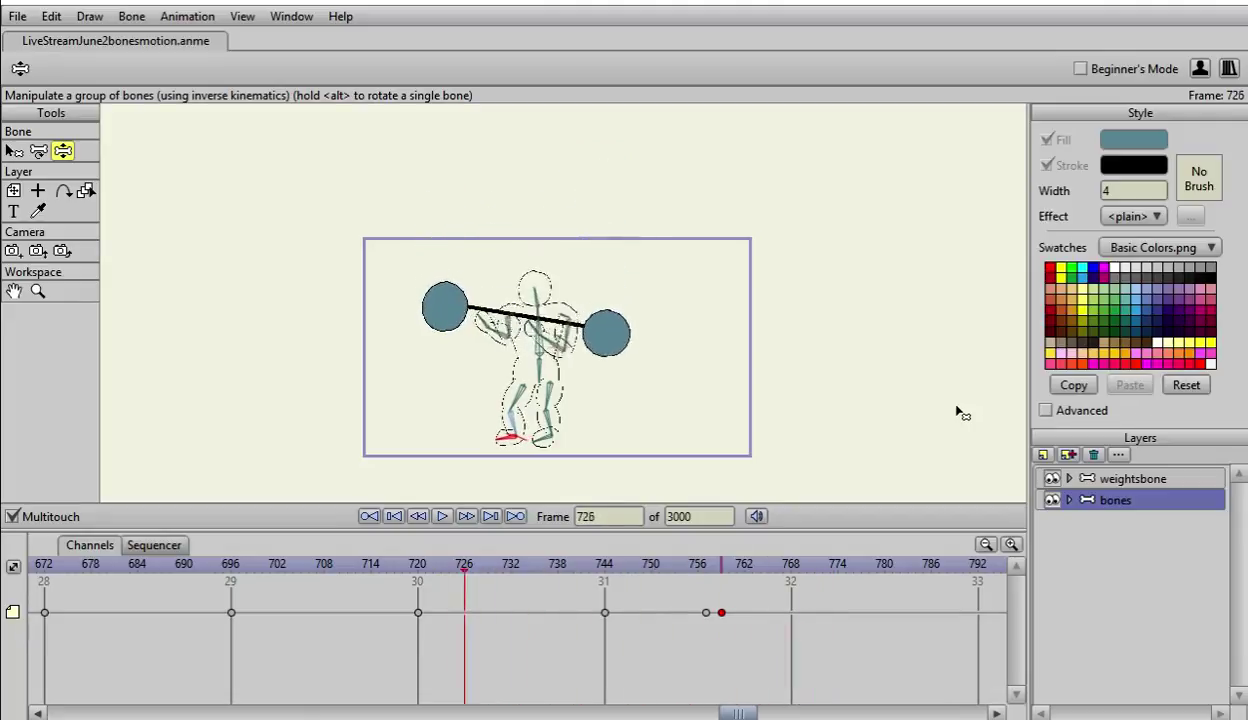
pyautogui.press('Left')
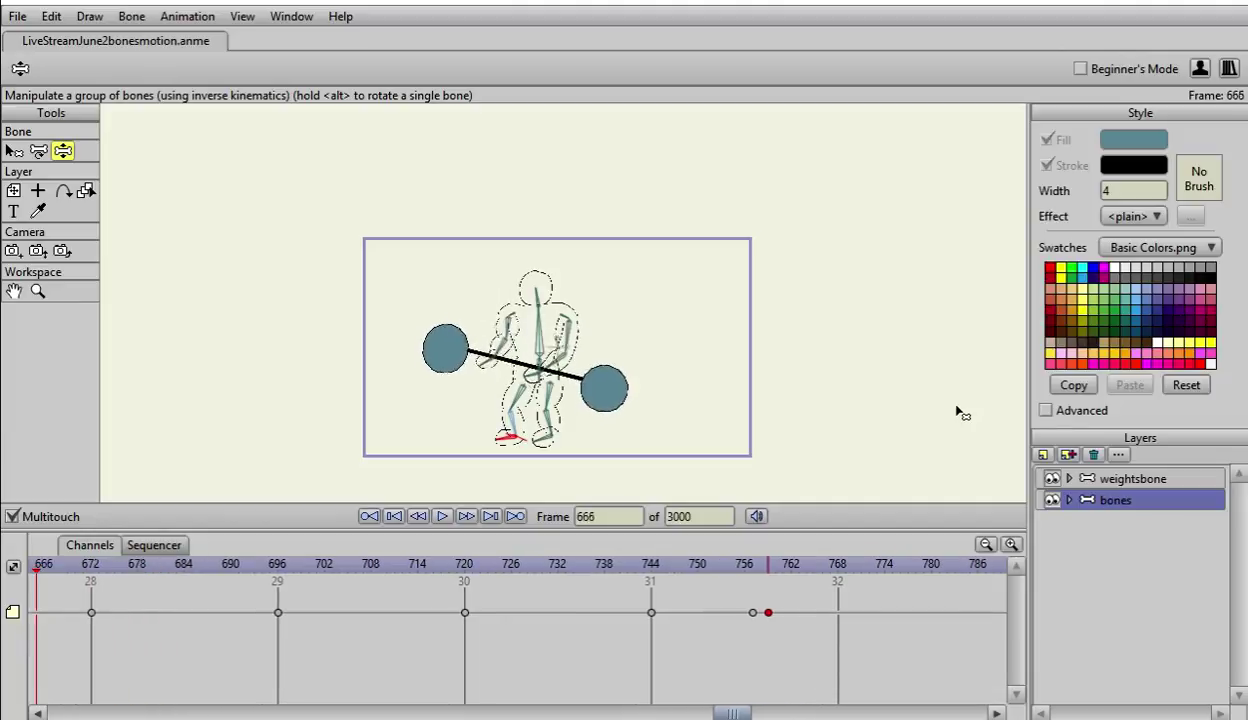
pyautogui.press('Left')
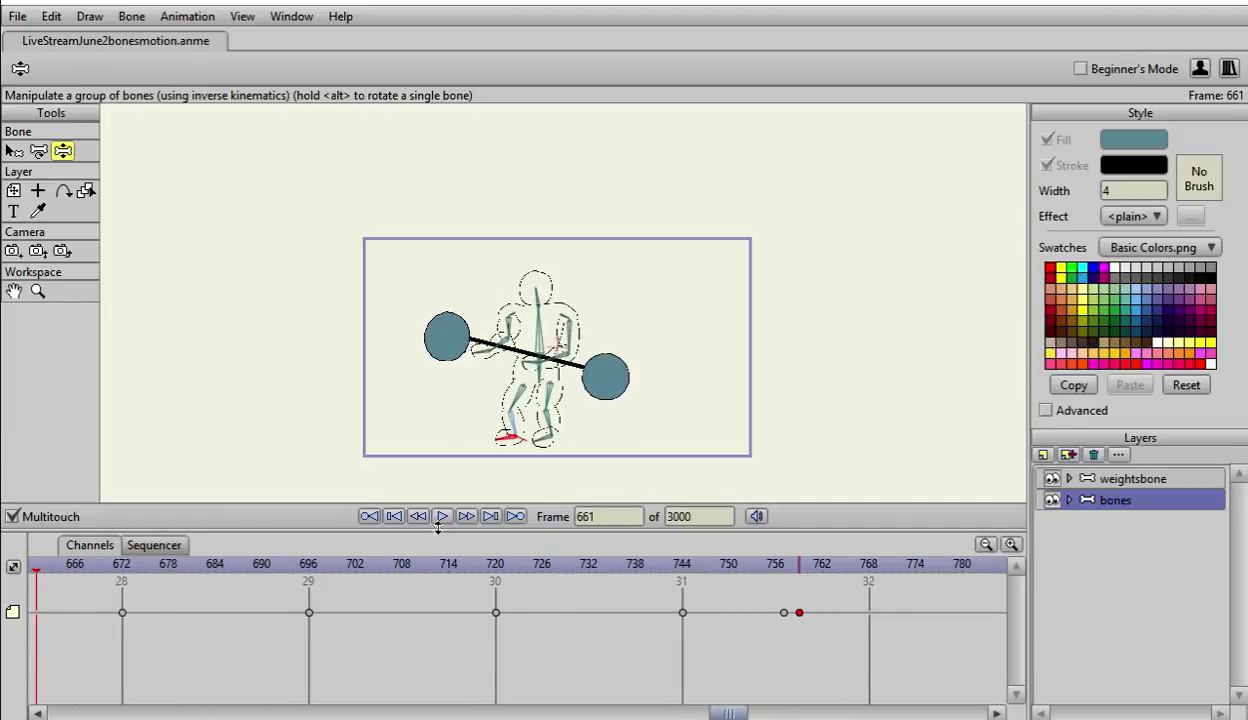
pyautogui.click(394, 517)
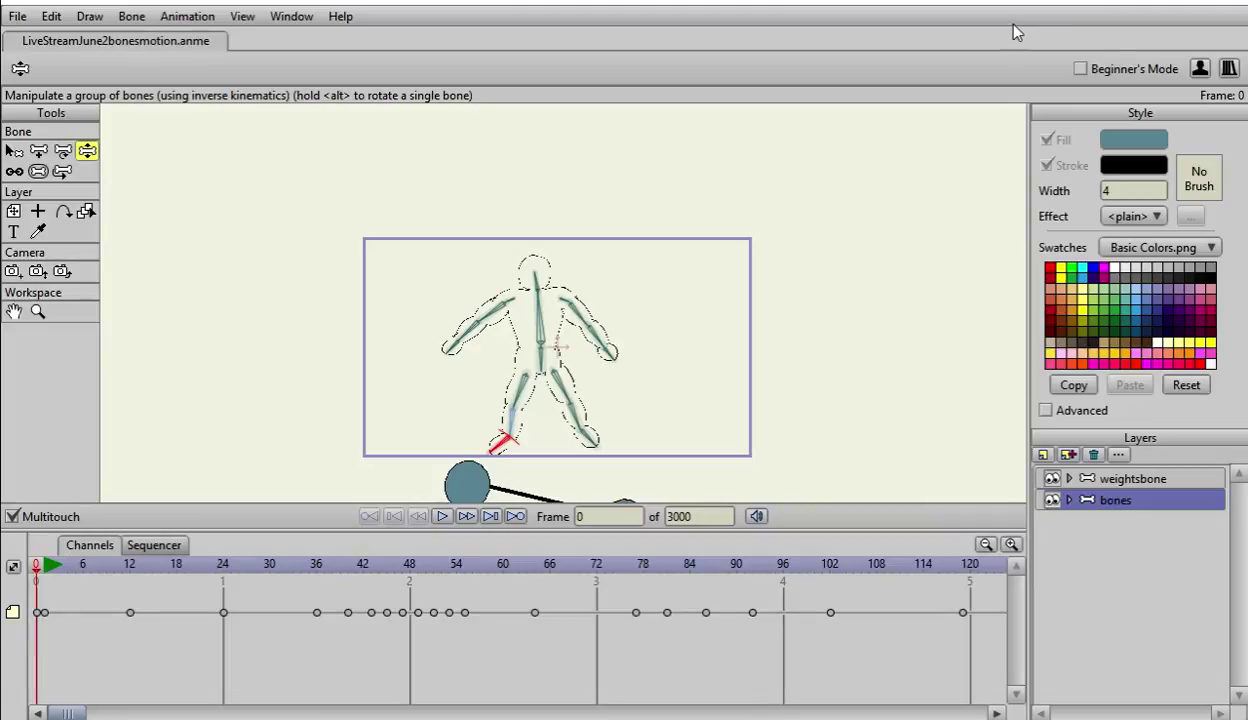
pyautogui.press('space')
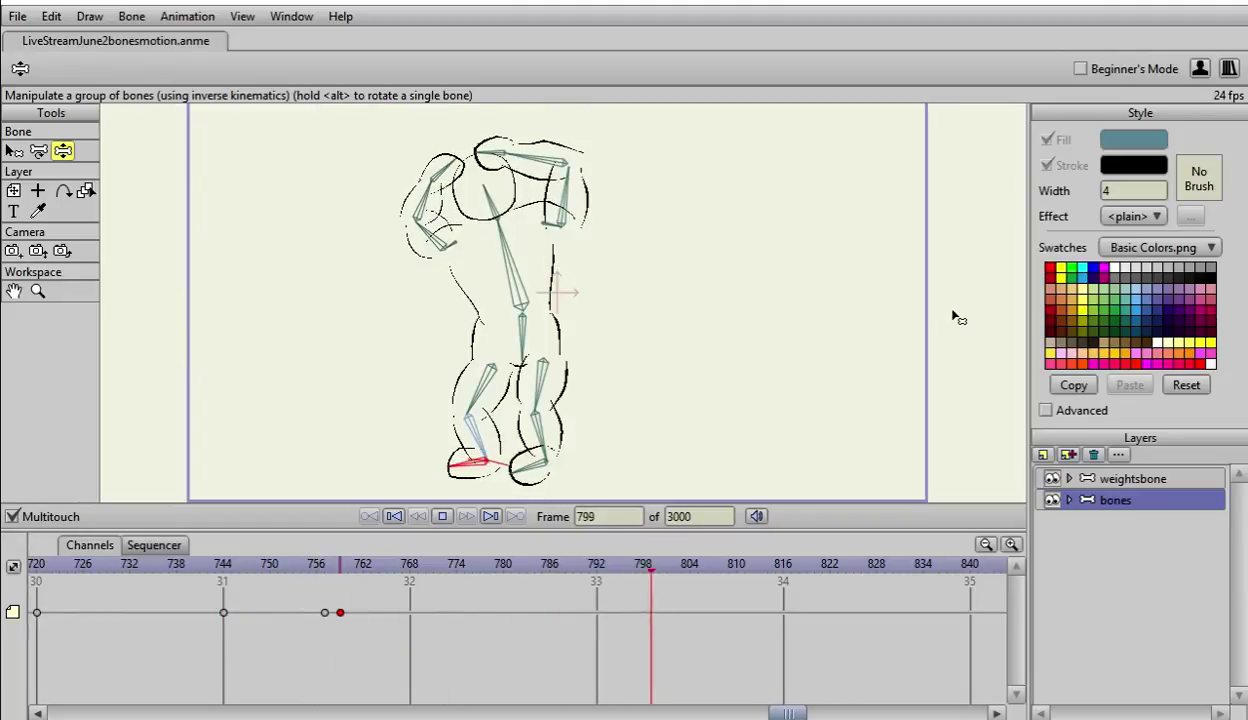
# Step: Stop playback, return to frame 0 and raise the figure's arm on the viewer's left beside the head, bent at the elbow
pyautogui.press('space')
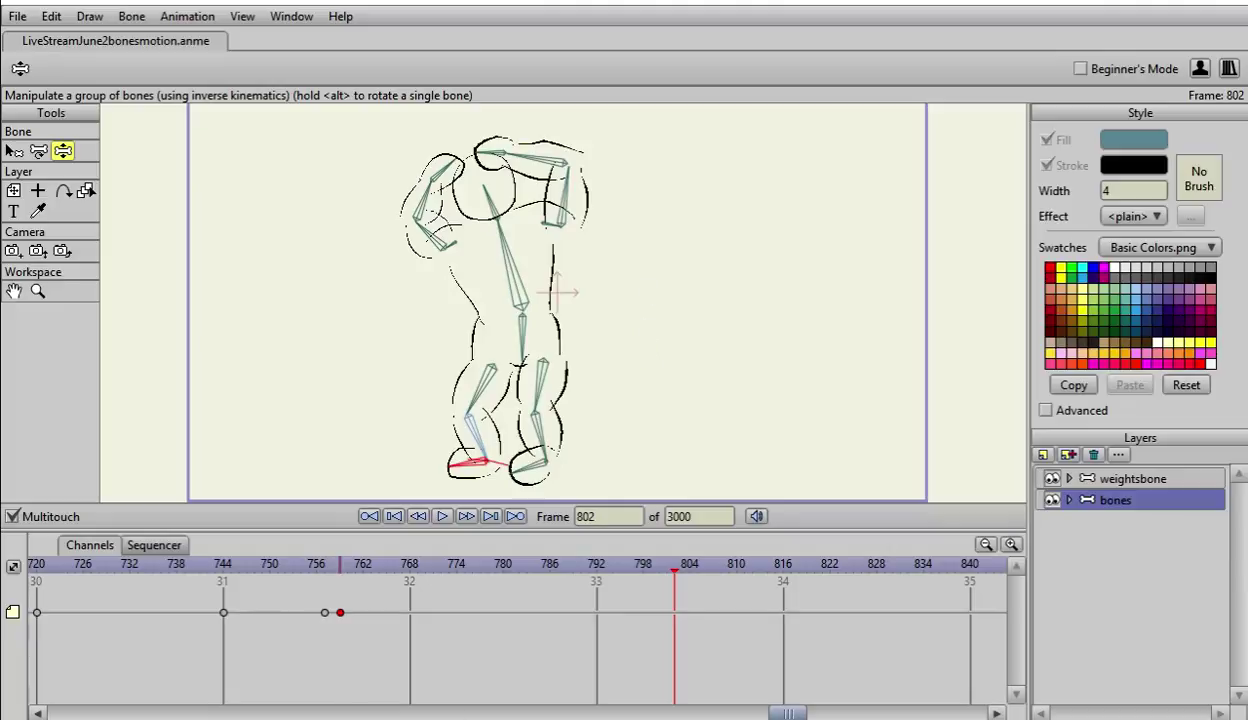
pyautogui.hscroll(-15, 27, 568)
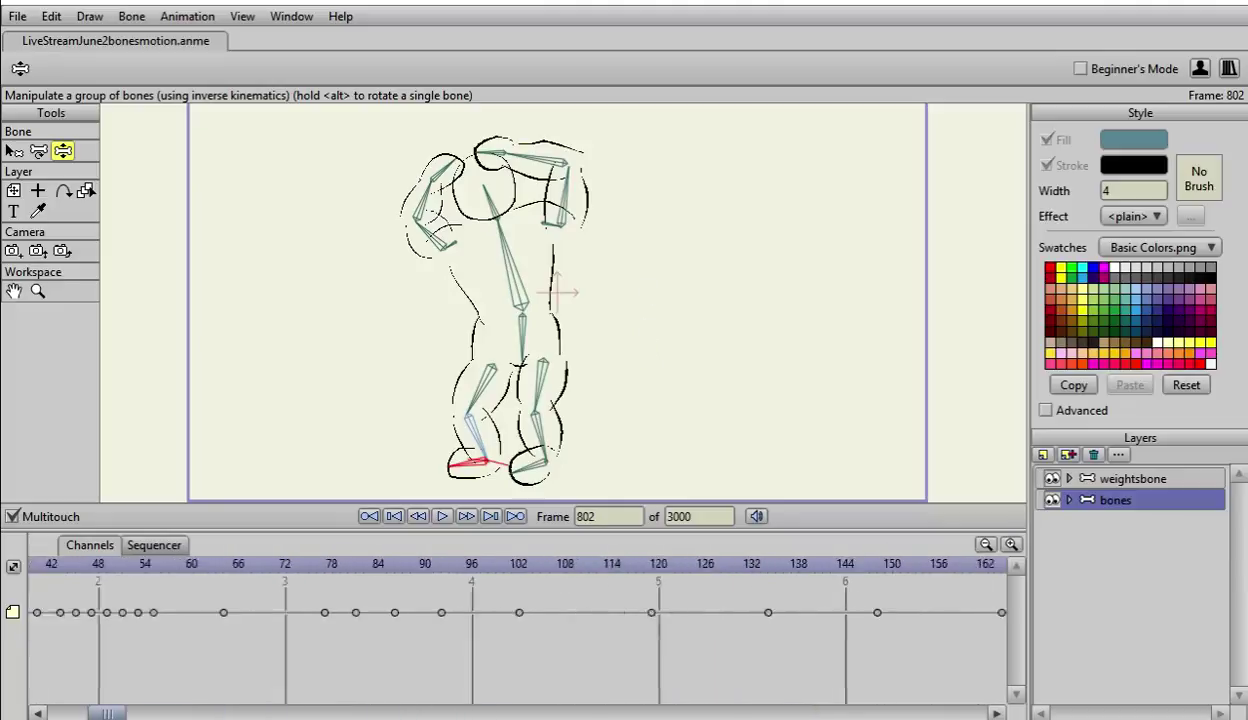
pyautogui.click(35, 560)
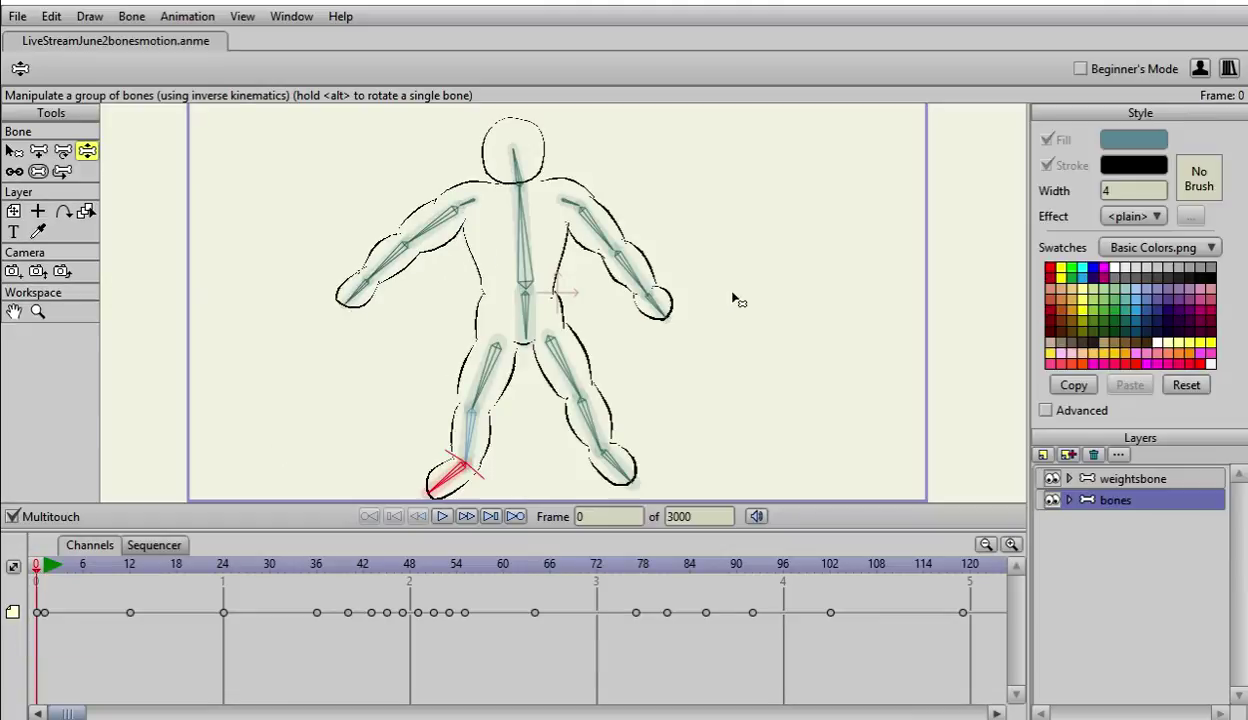
pyautogui.scroll(1, 722, 293)
pyautogui.scroll(-3, 722, 293)
pyautogui.moveTo(419, 288); pyautogui.dragTo(425, 160)
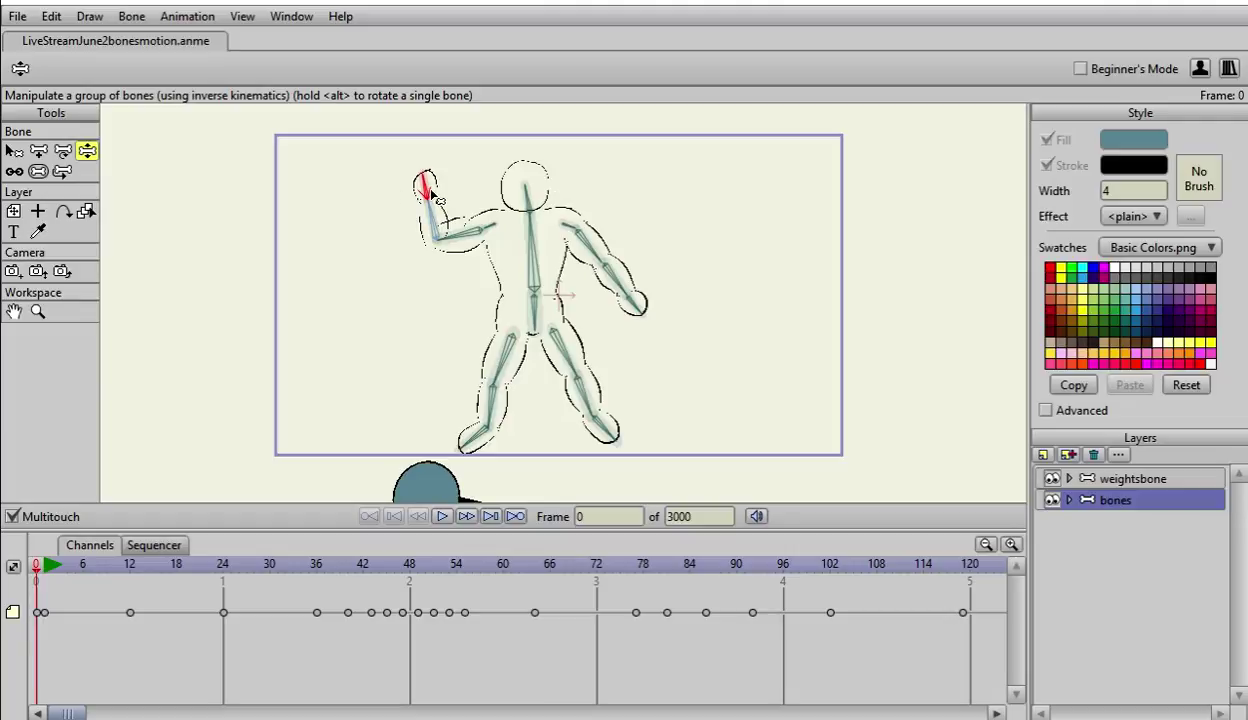
pyautogui.moveTo(433, 194)
pyautogui.mouseDown()
pyautogui.moveTo(423, 193)
pyautogui.moveTo(448, 200)
pyautogui.moveTo(414, 195)
pyautogui.moveTo(464, 200)
pyautogui.moveTo(430, 195)
pyautogui.moveTo(451, 206)
pyautogui.moveTo(418, 212)
pyautogui.moveTo(444, 216)
pyautogui.mouseUp()
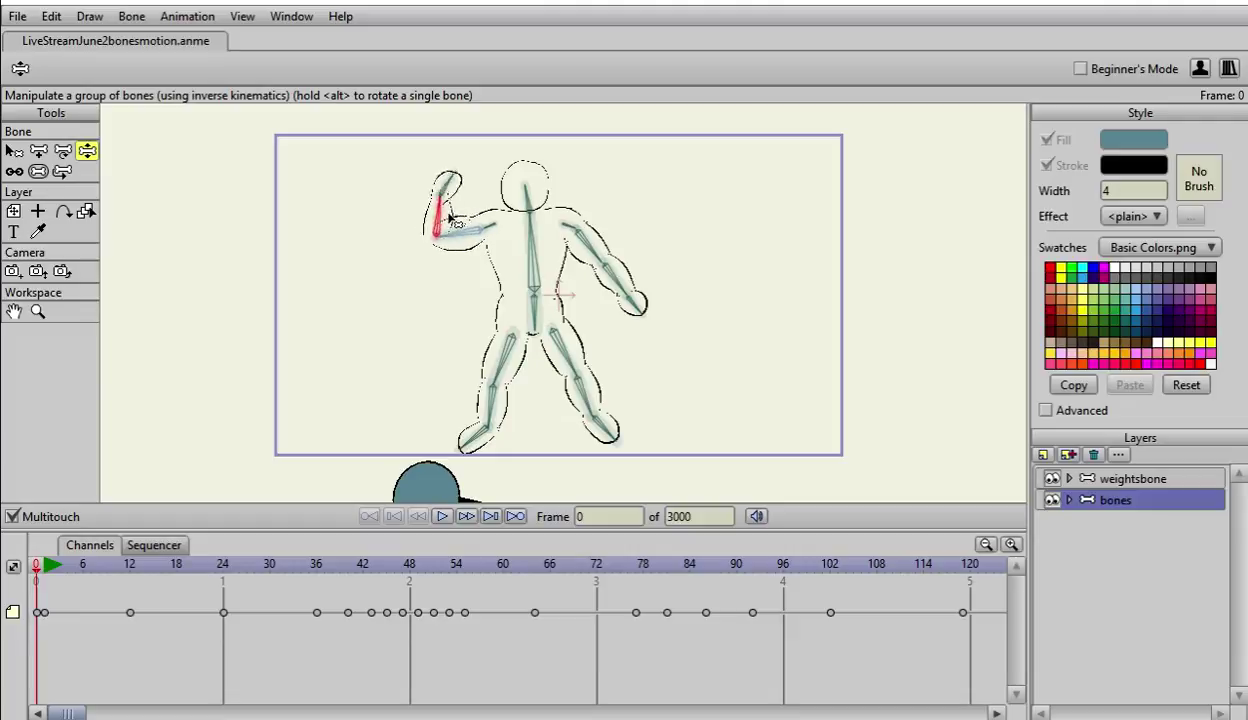
pyautogui.moveTo(449, 220); pyautogui.dragTo(426, 210)
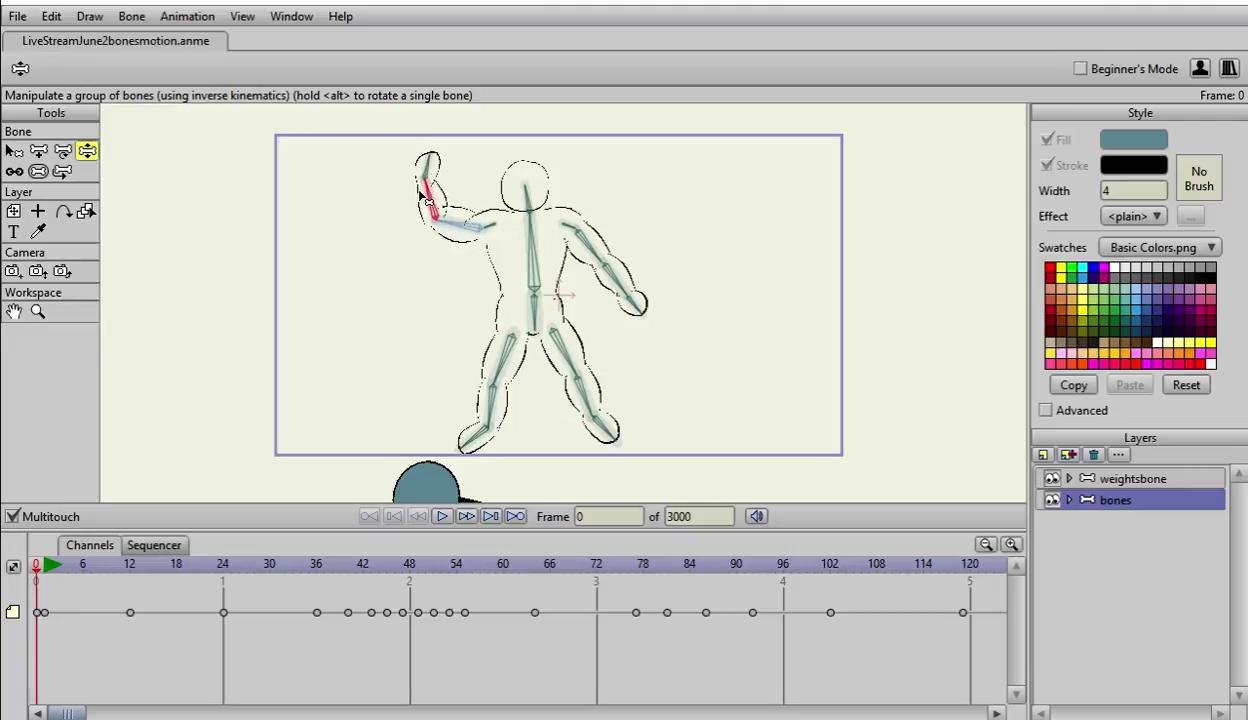
pyautogui.moveTo(416, 190)
pyautogui.mouseDown()
pyautogui.moveTo(403, 200)
pyautogui.moveTo(415, 196)
pyautogui.mouseUp()
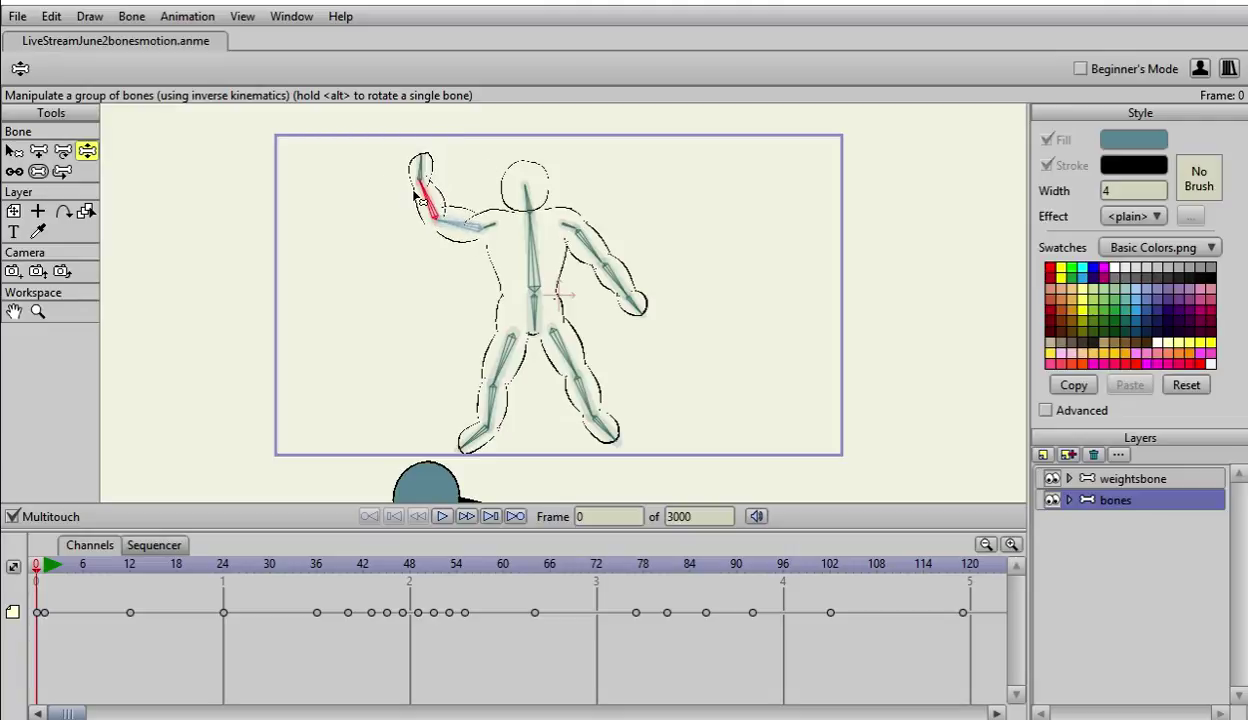